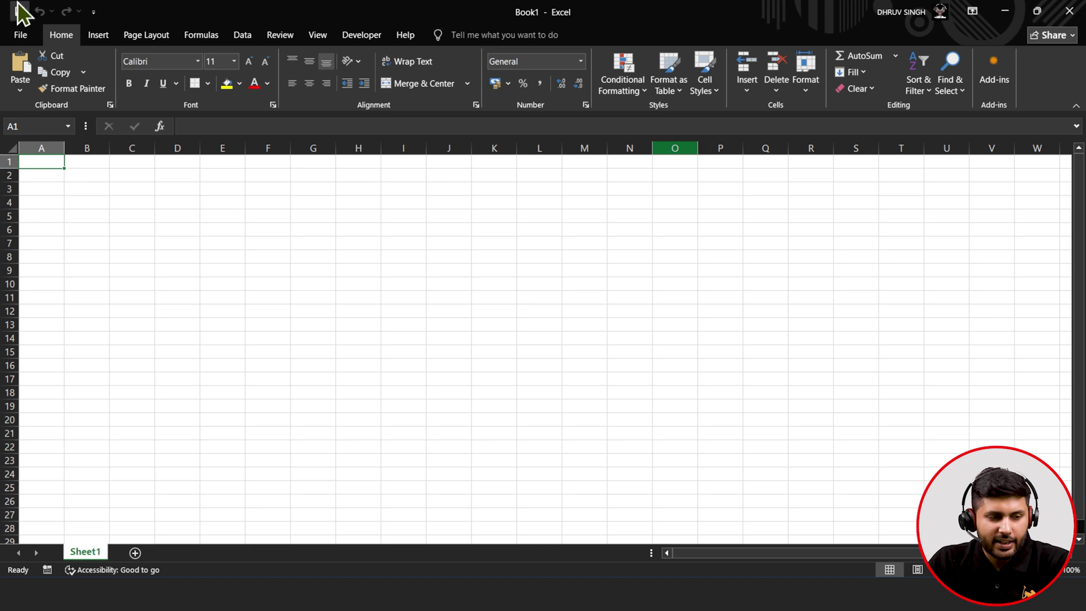
- Switch the blank Book1 workbook's ribbon to the Data tab's Get & Transform commands
key(super+plus)
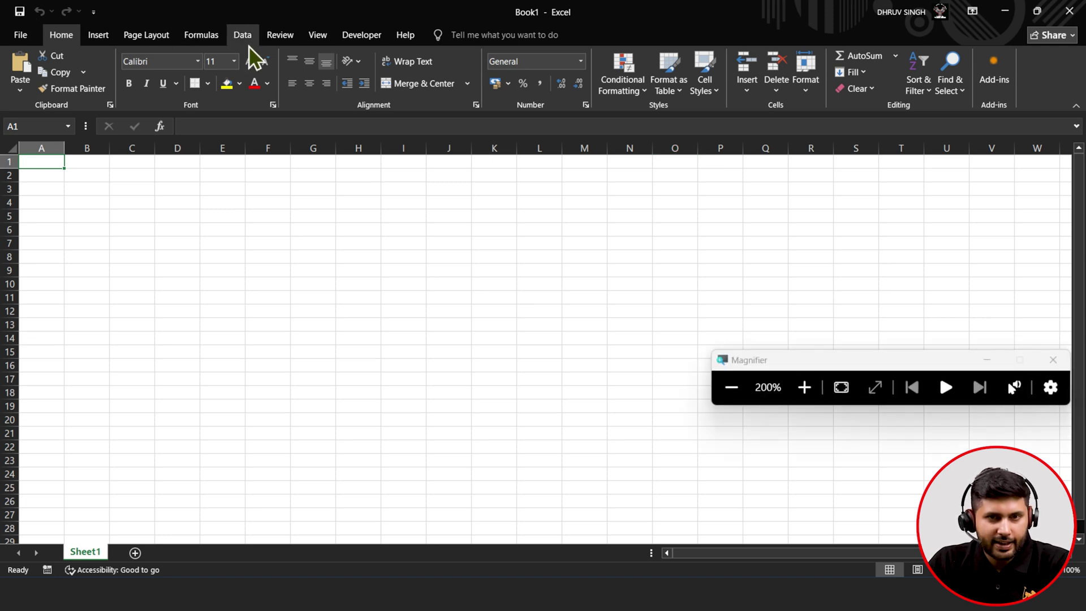
key(super+minus)
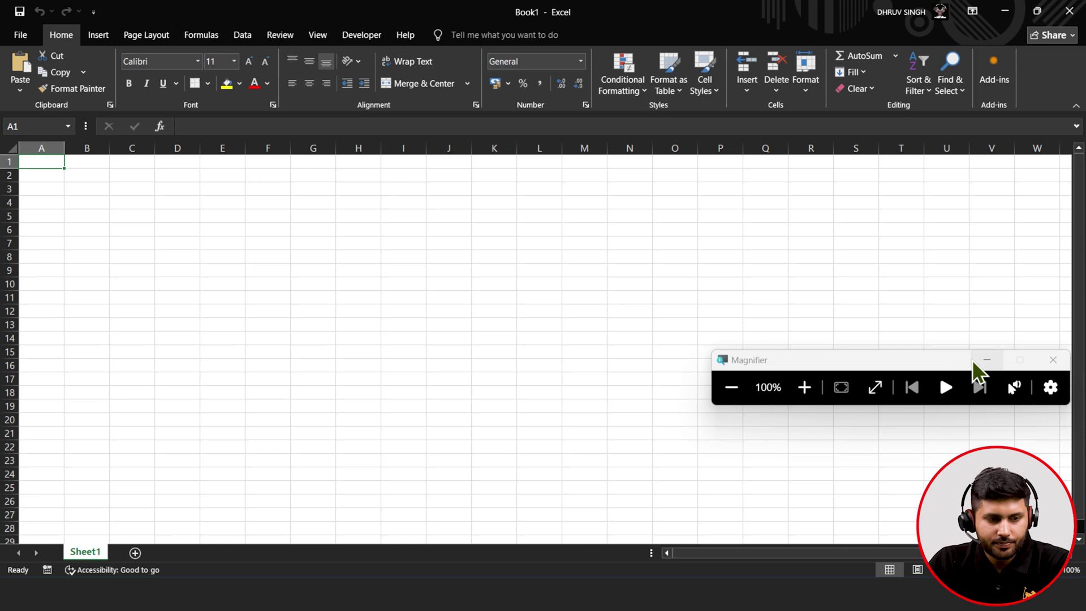
key(super+Escape)
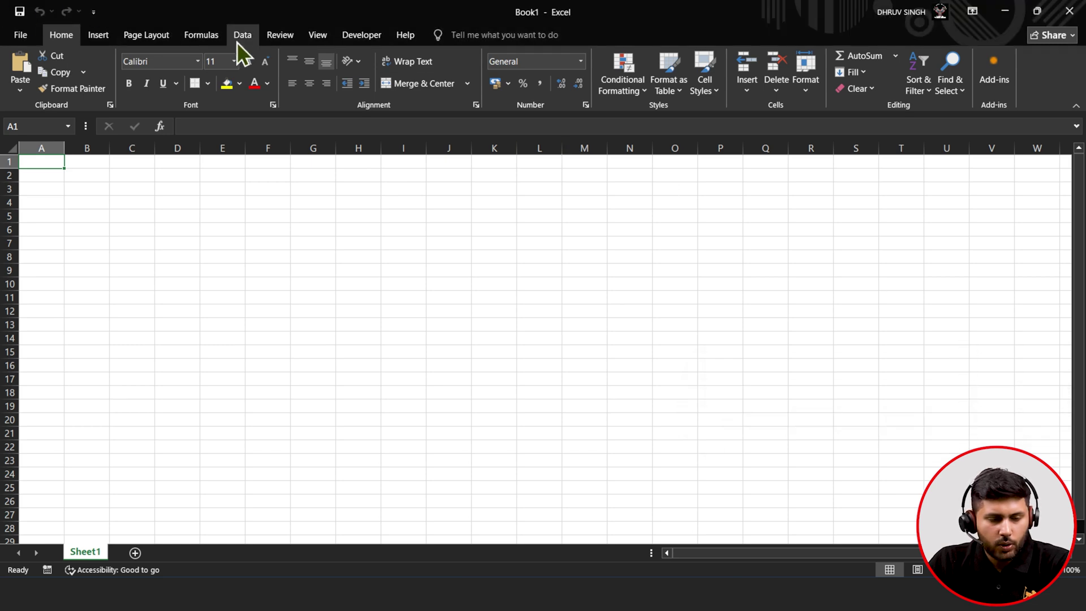
click(238, 41)
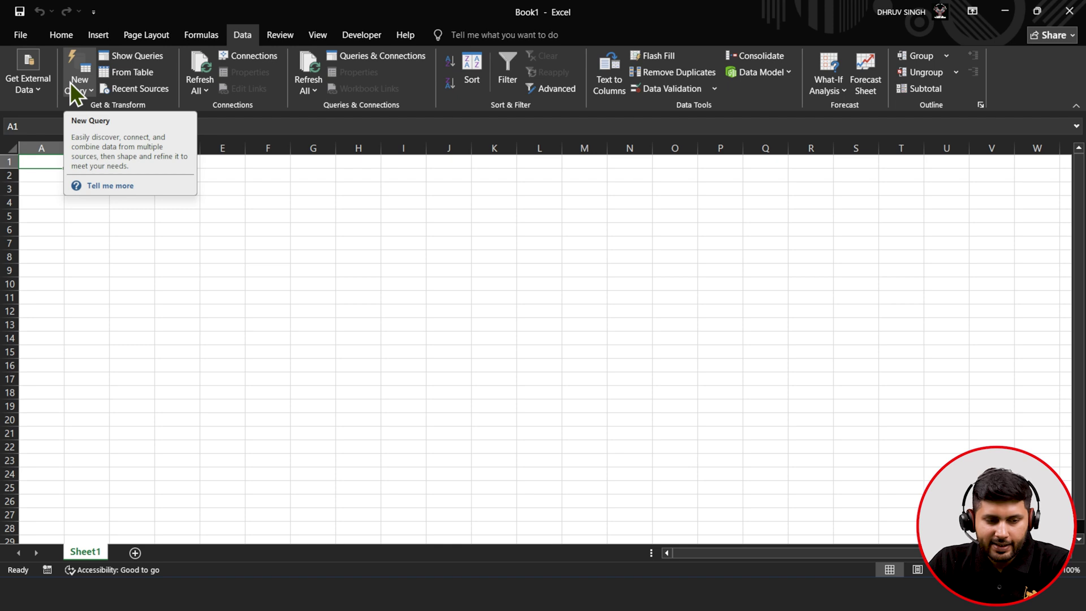
- List New Query's From File sources, after cancelling an initial From Excel Workbook import
click(69, 83)
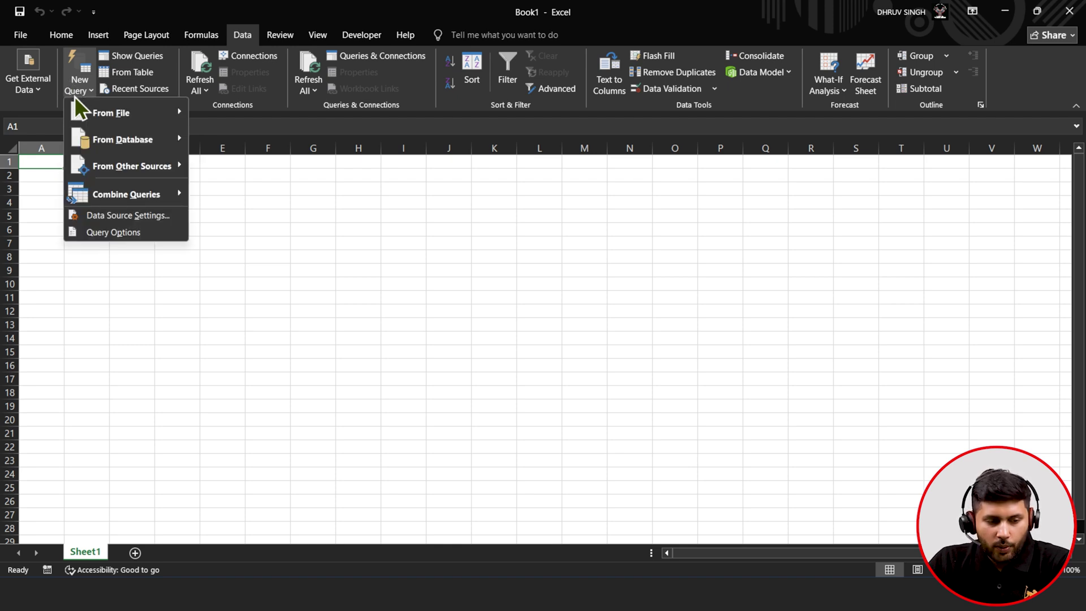
mouse_move(76, 110)
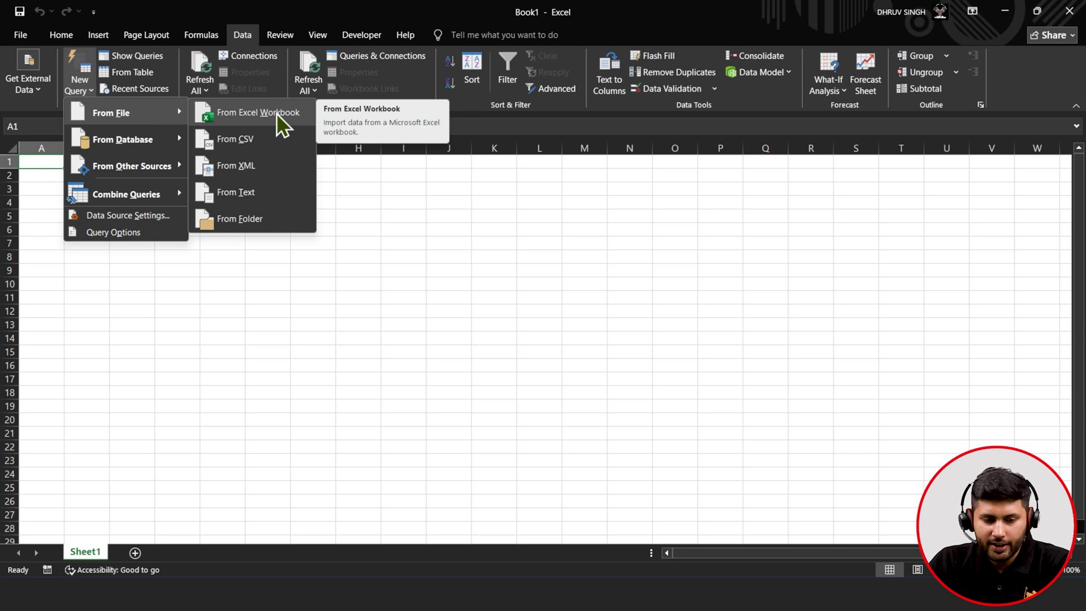
click(276, 113)
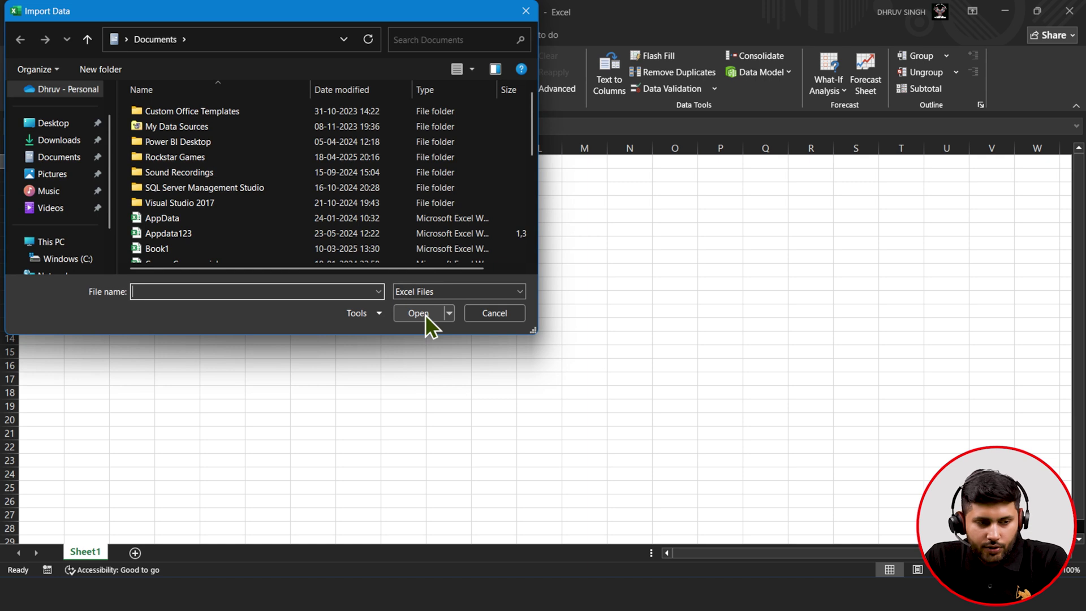
click(494, 313)
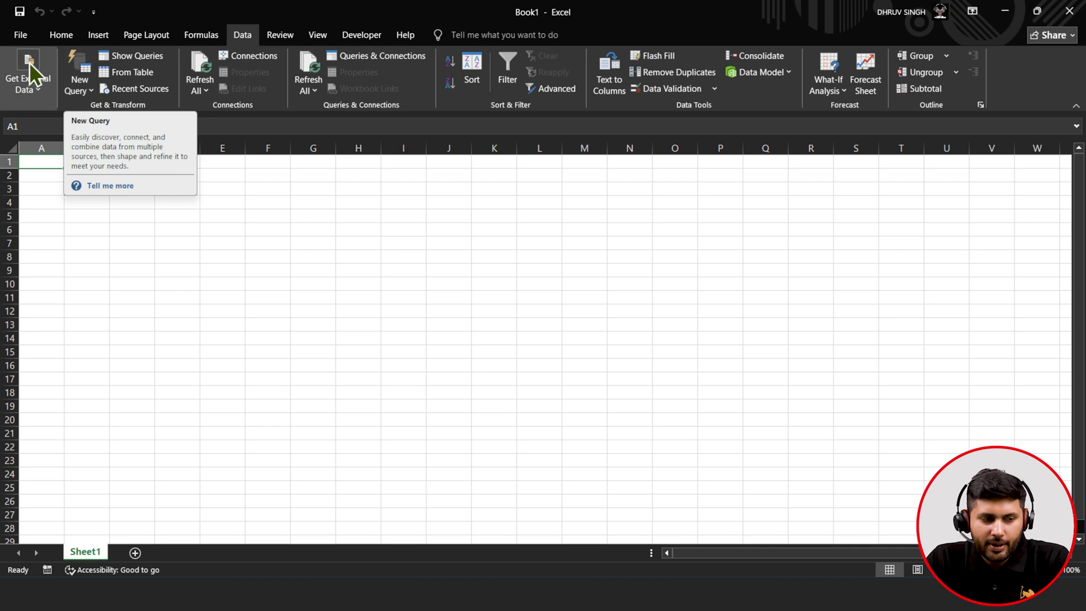
click(83, 70)
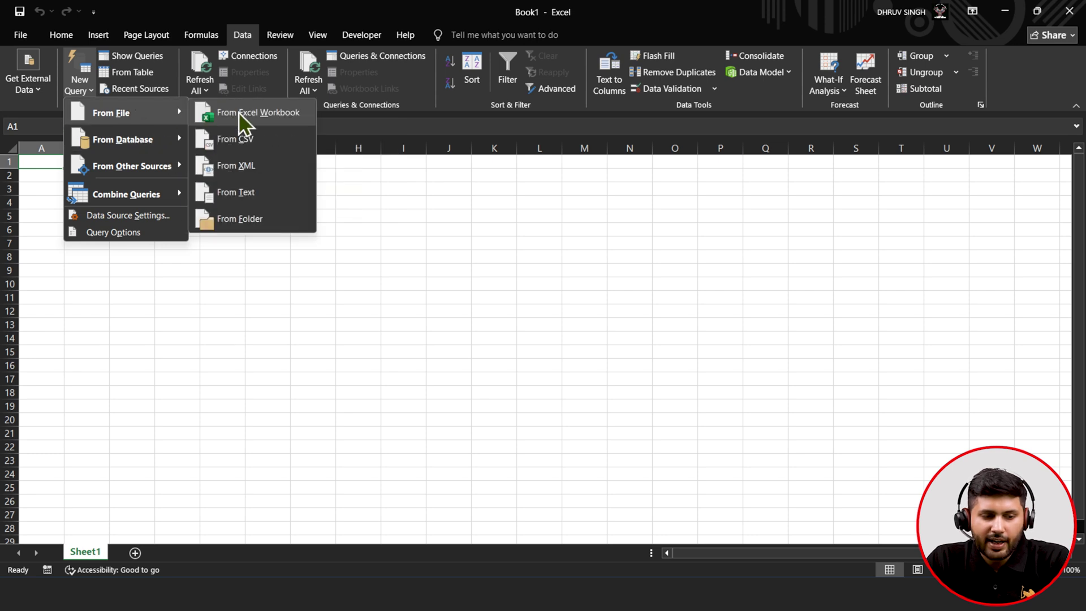
- Import the 'Sample - Superstore -Final - Copy (2)' workbook from the Downloads folder
click(239, 112)
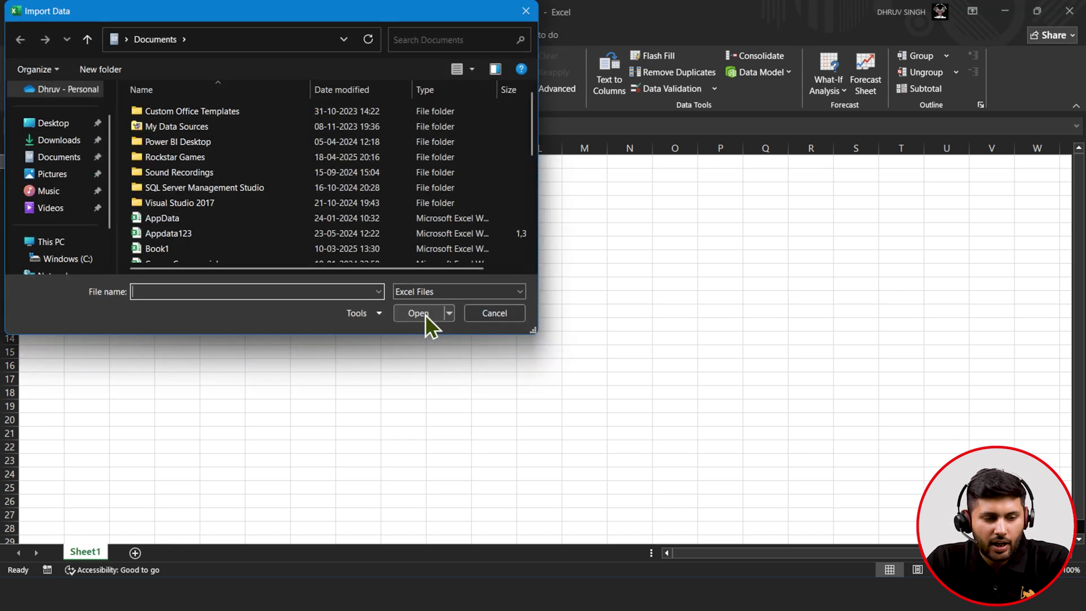
scroll(293, 244, down, 3)
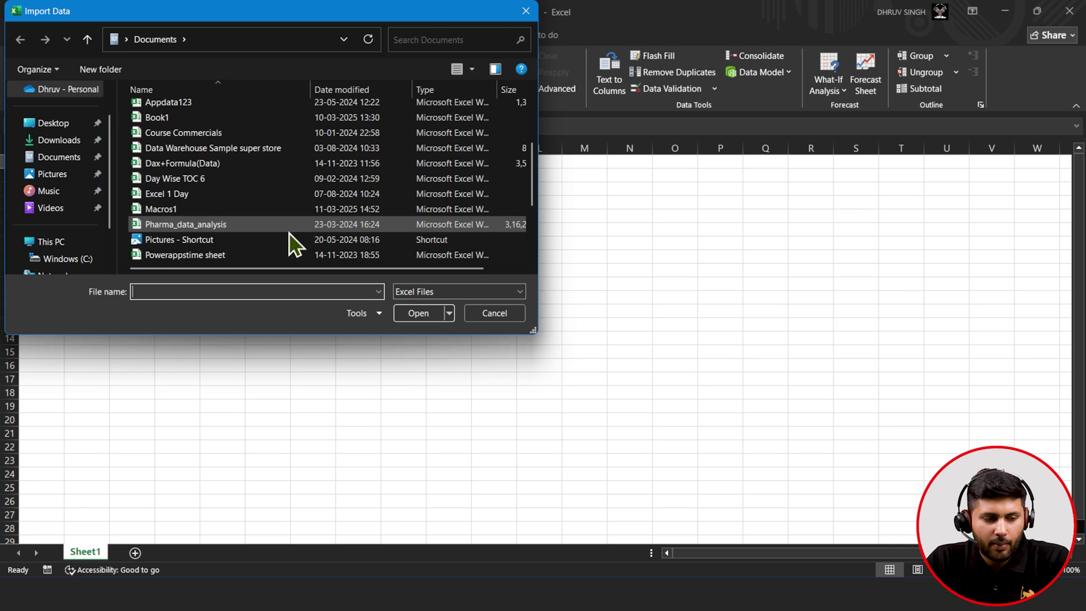
click(59, 141)
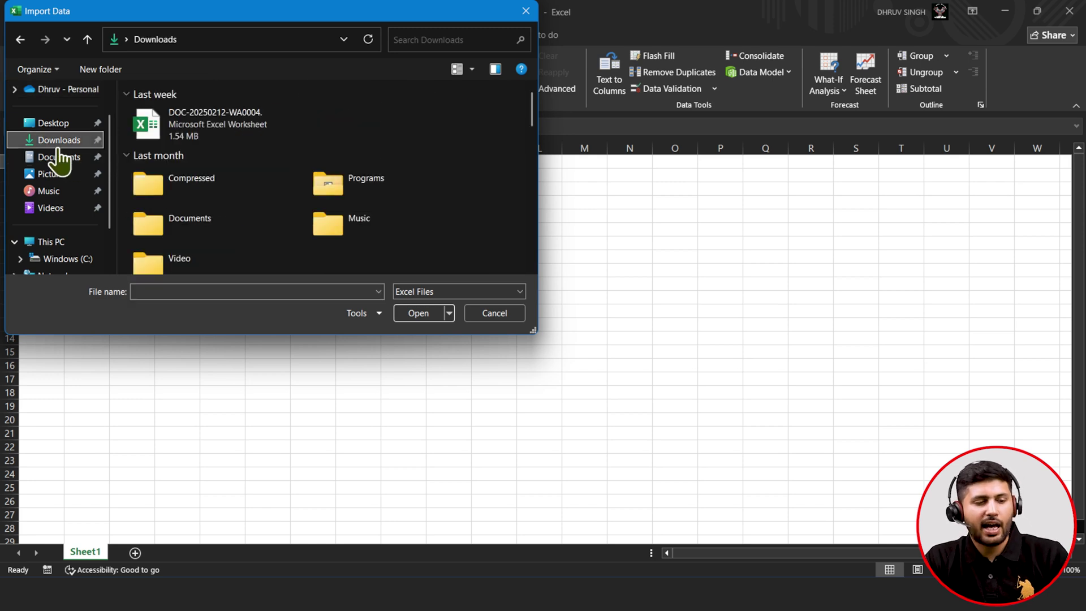
click(190, 120)
key(s)
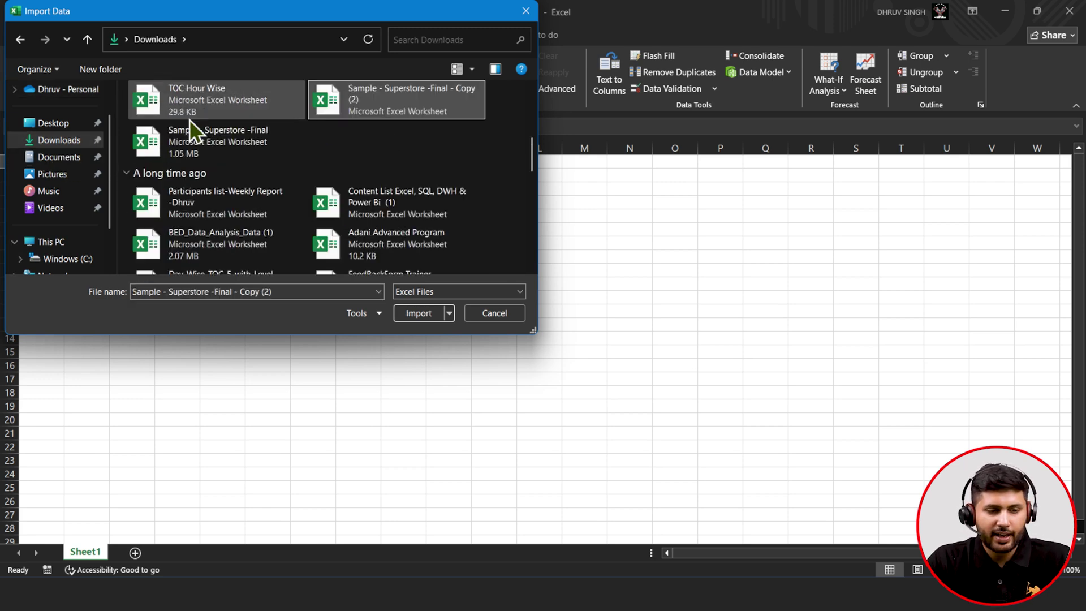
key(Down)
key(Up)
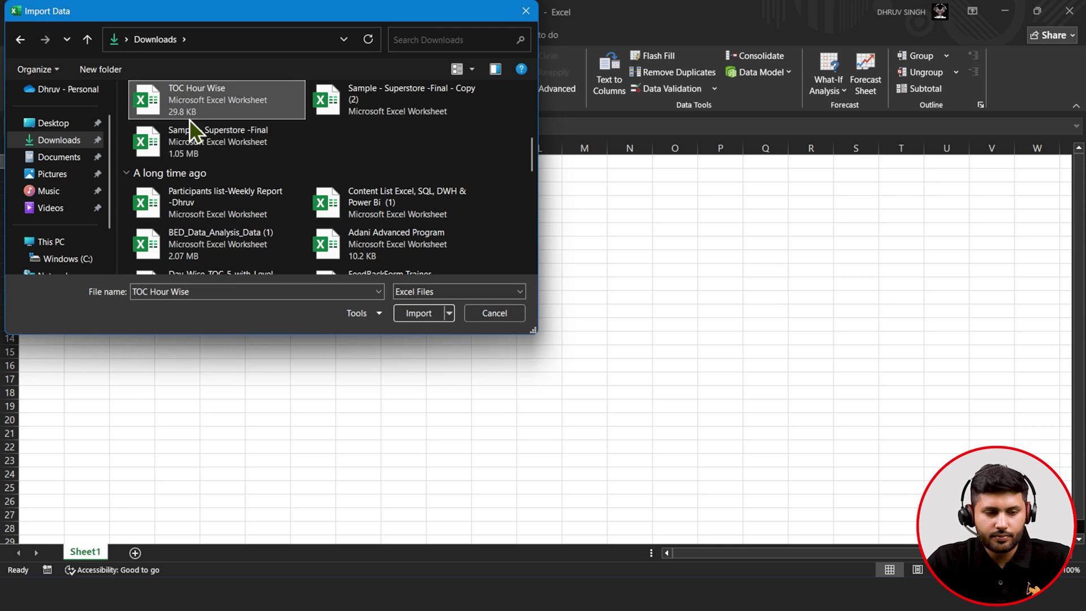
key(Right)
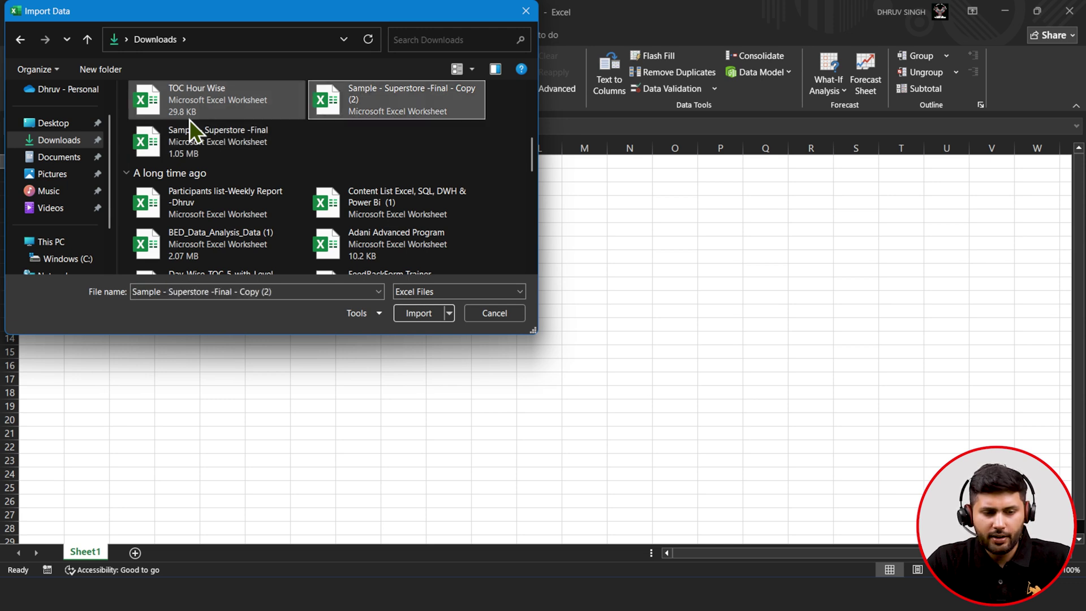
key(Return)
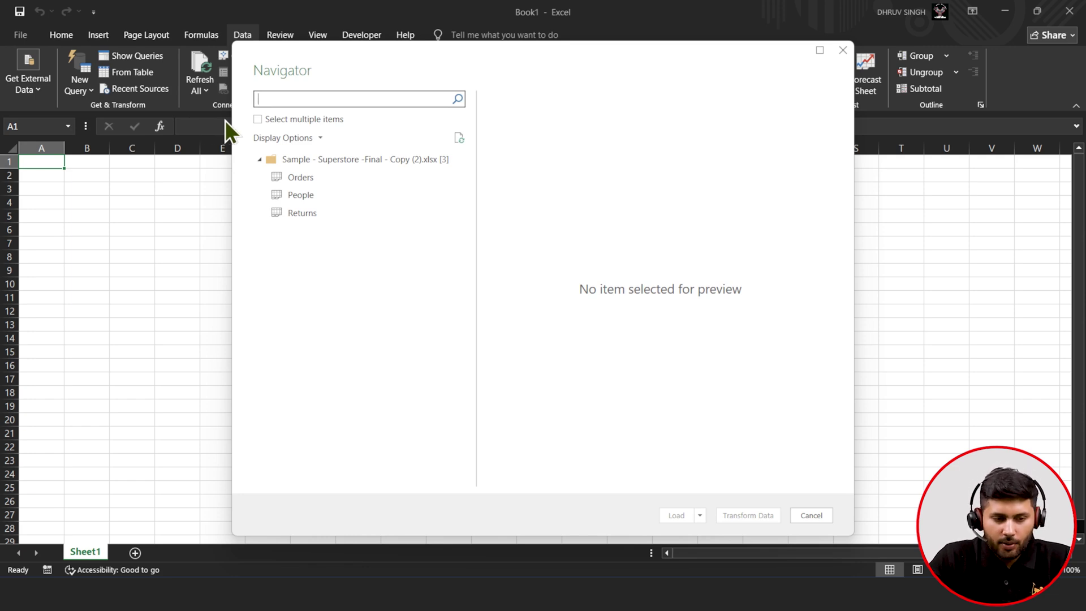
- Enable multiple selection and preview the Orders, People and Returns sheets in Navigator
click(258, 120)
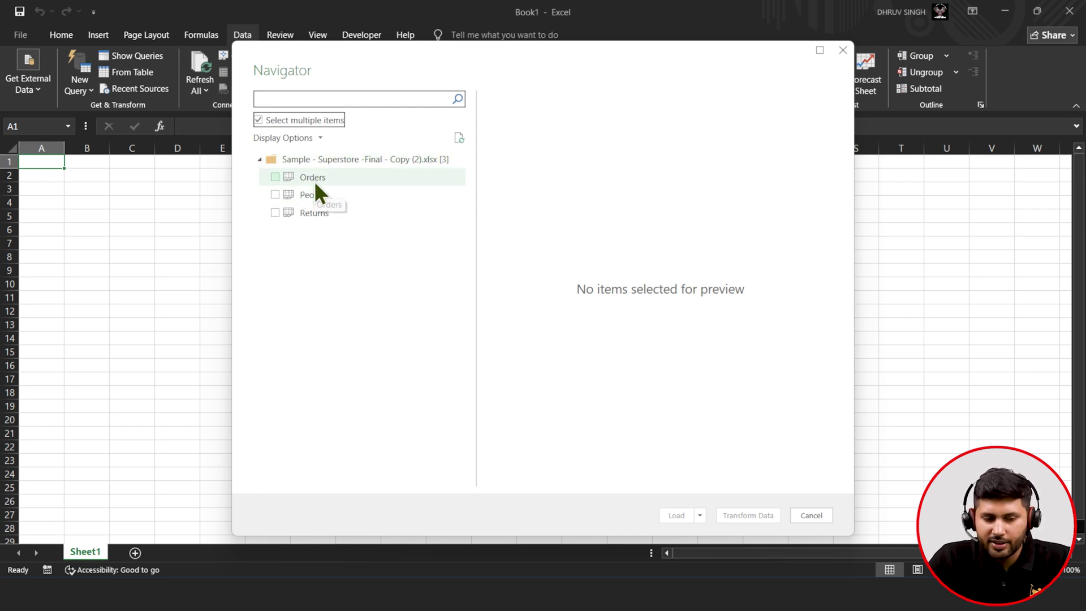
click(317, 178)
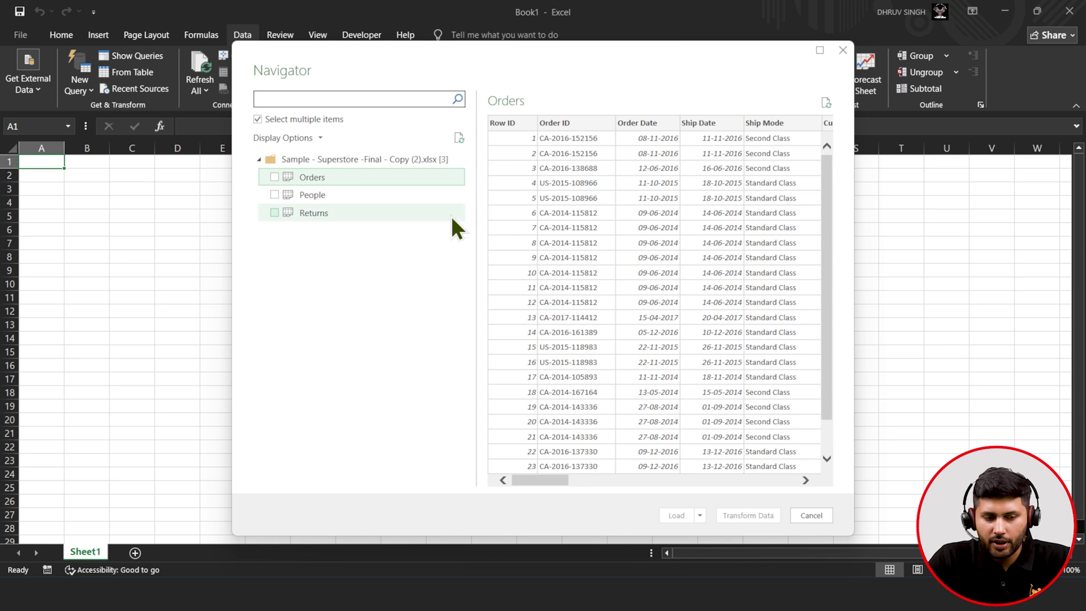
click(380, 199)
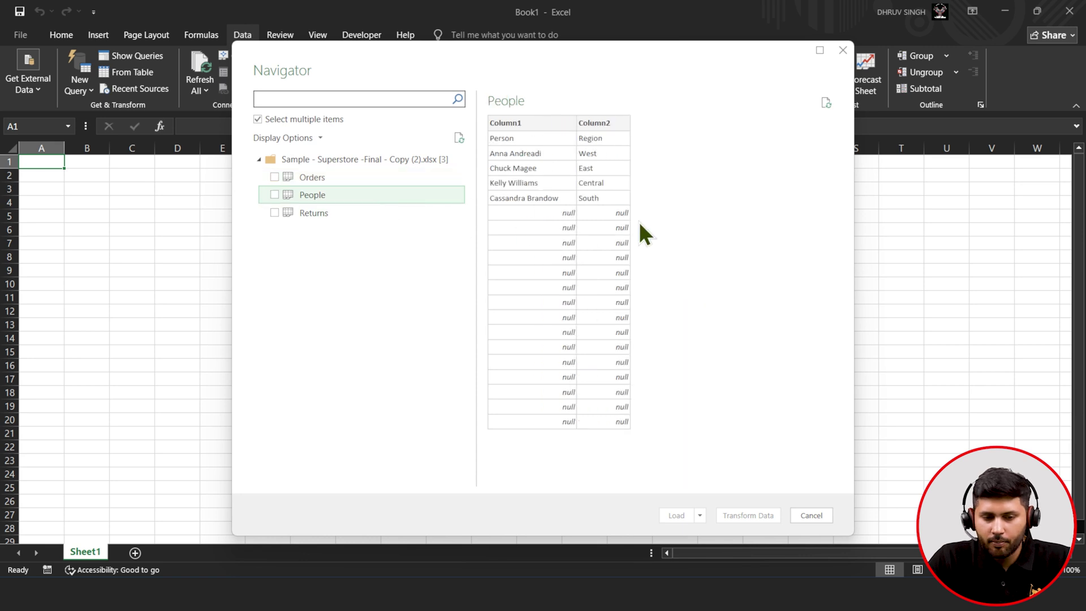
click(352, 214)
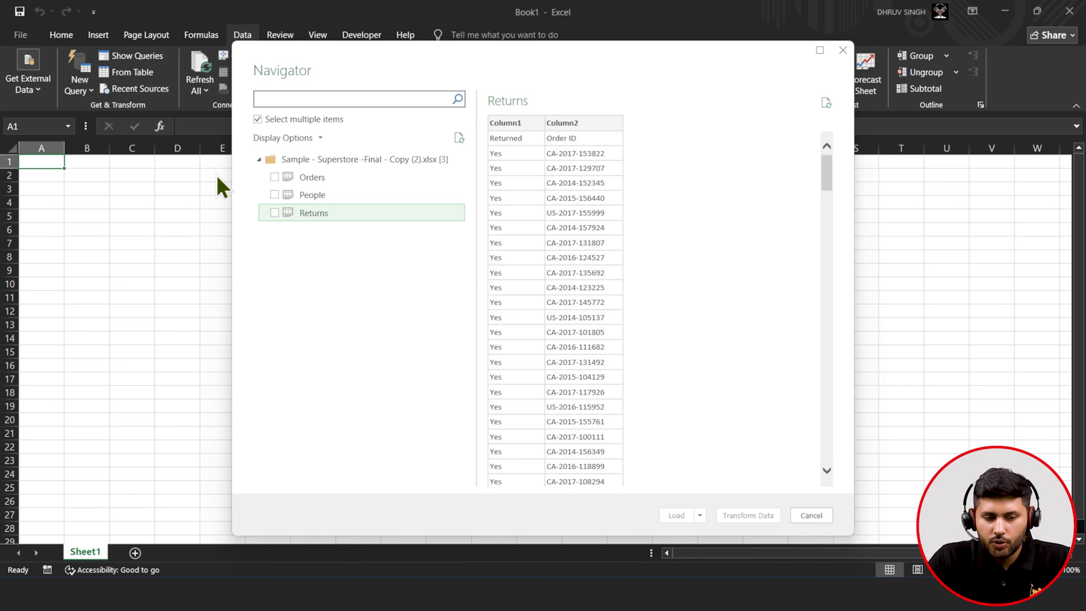
- Tick Orders, People and Returns and load them into the Power Query Editor
click(274, 177)
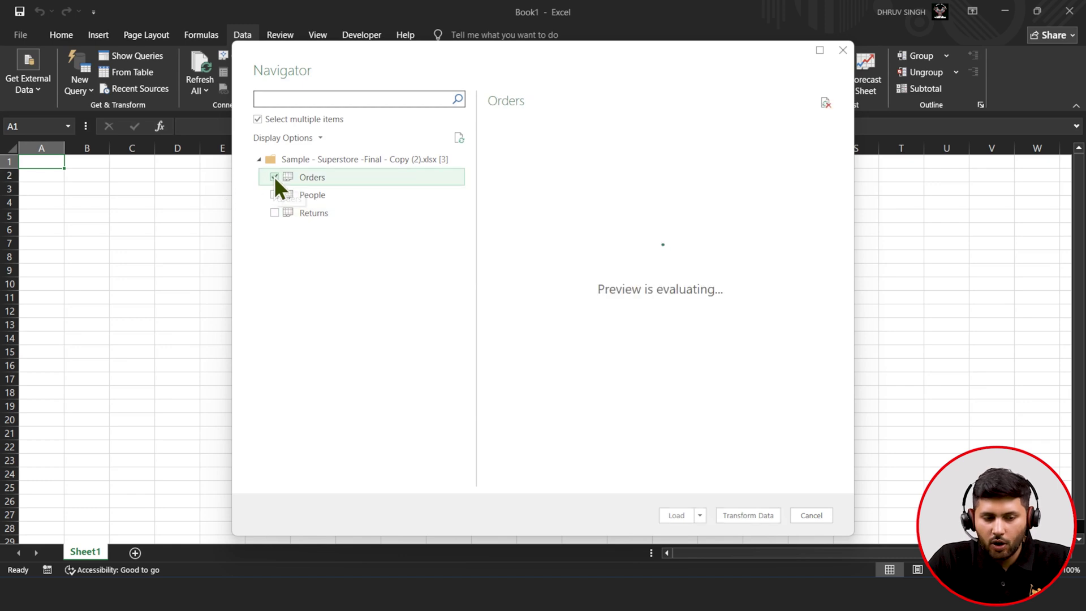
click(274, 195)
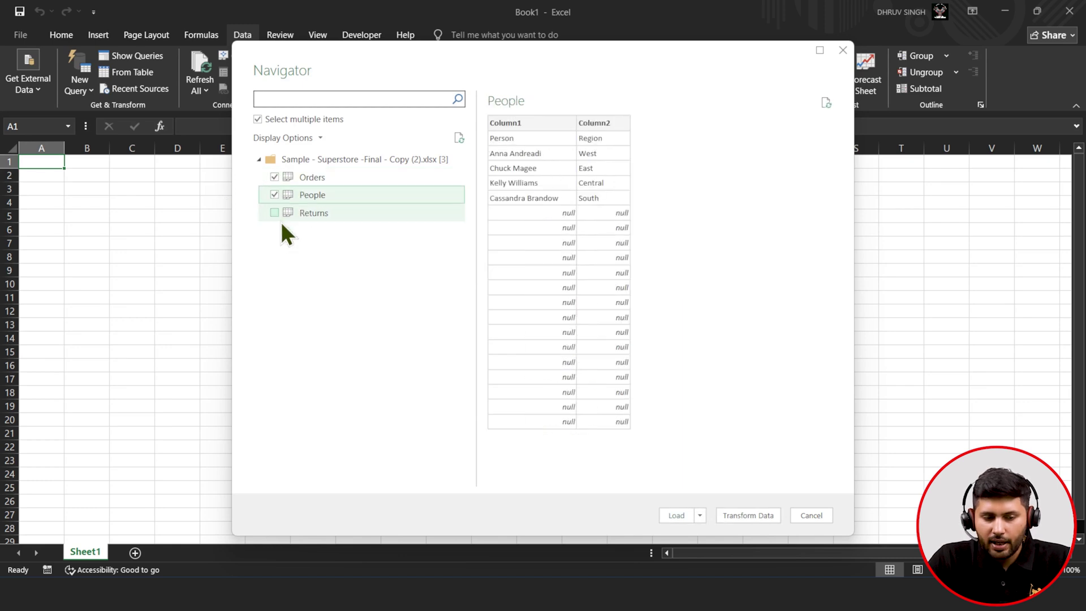
click(277, 217)
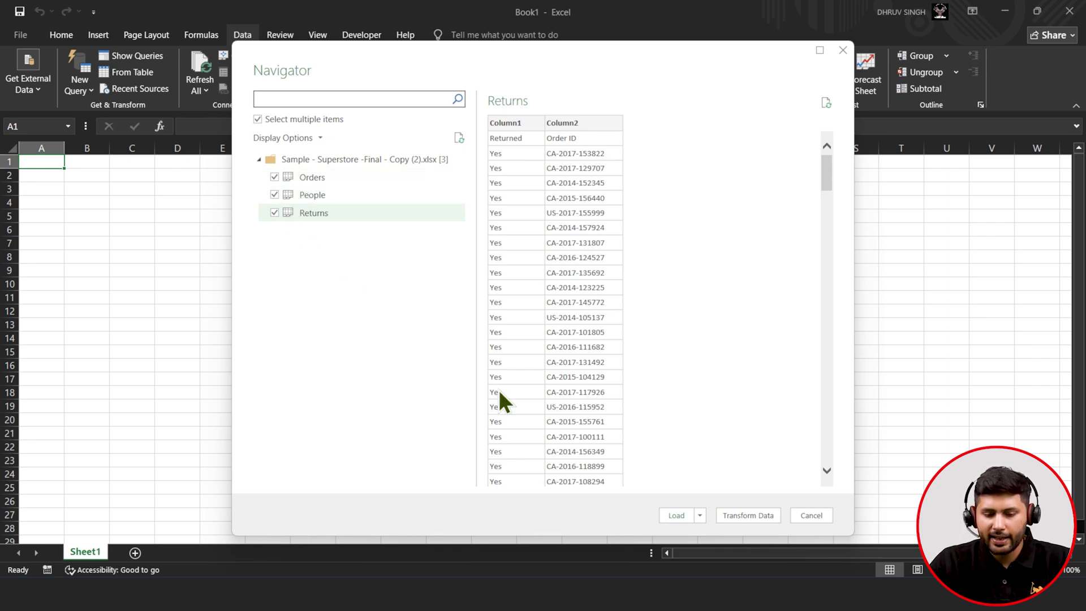
click(732, 516)
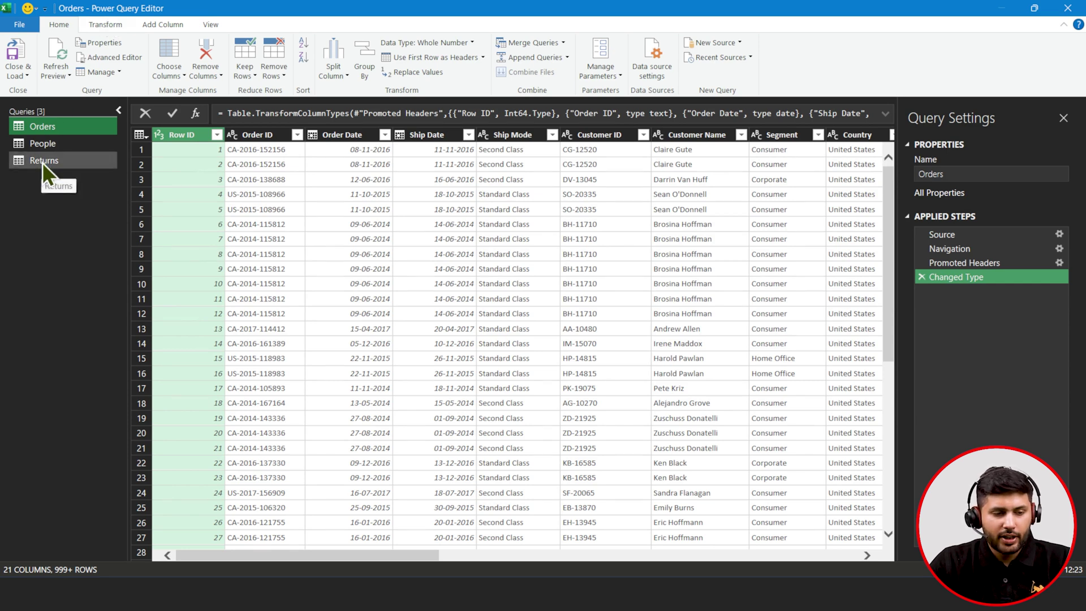
- Promote the first row to column headers in both the Returns and People queries
click(23, 164)
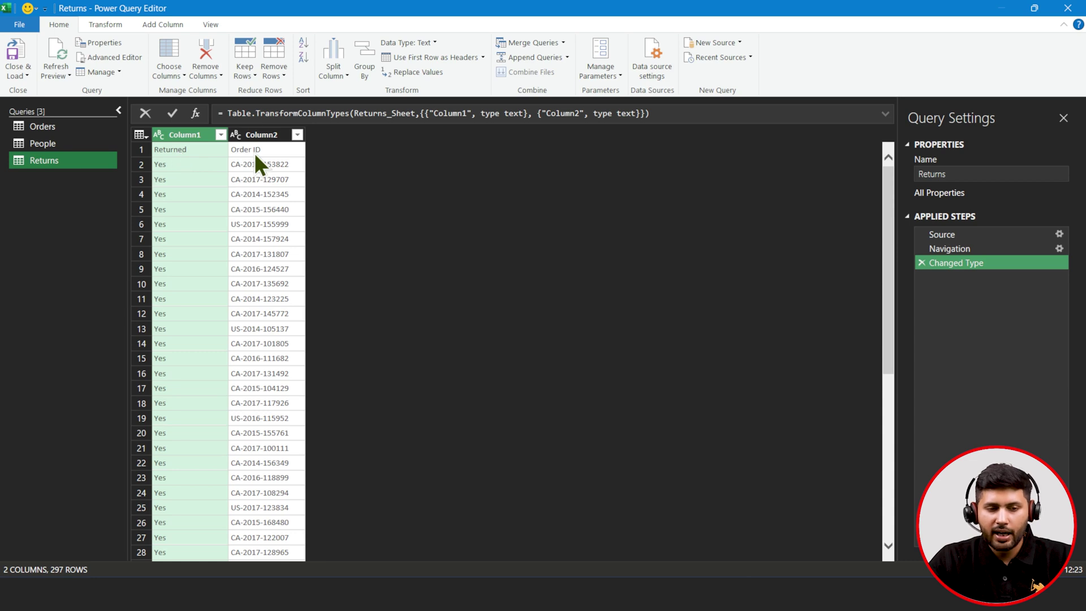
click(394, 57)
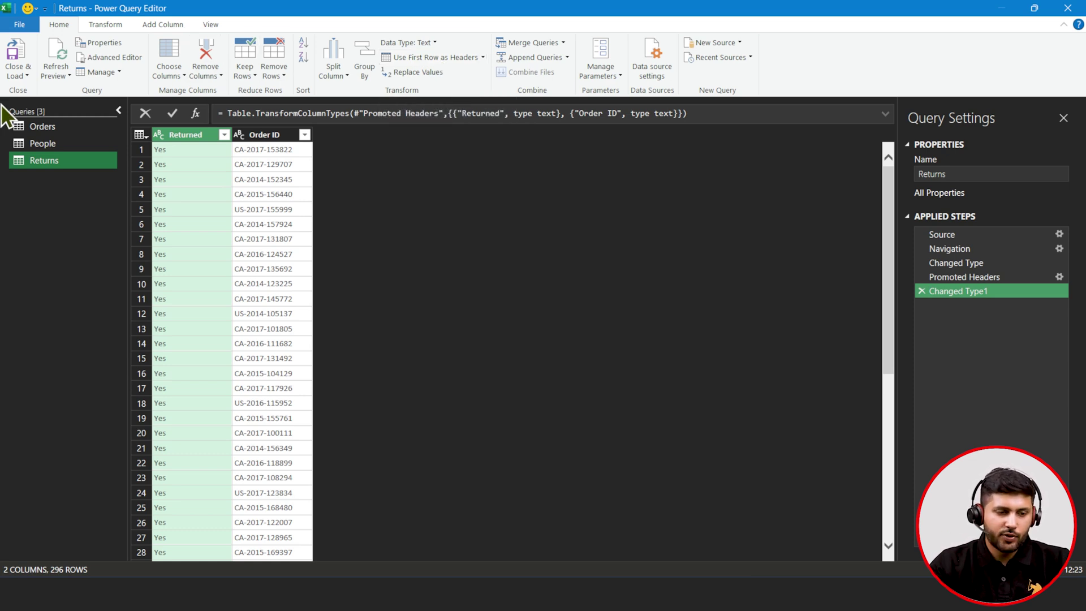
click(23, 143)
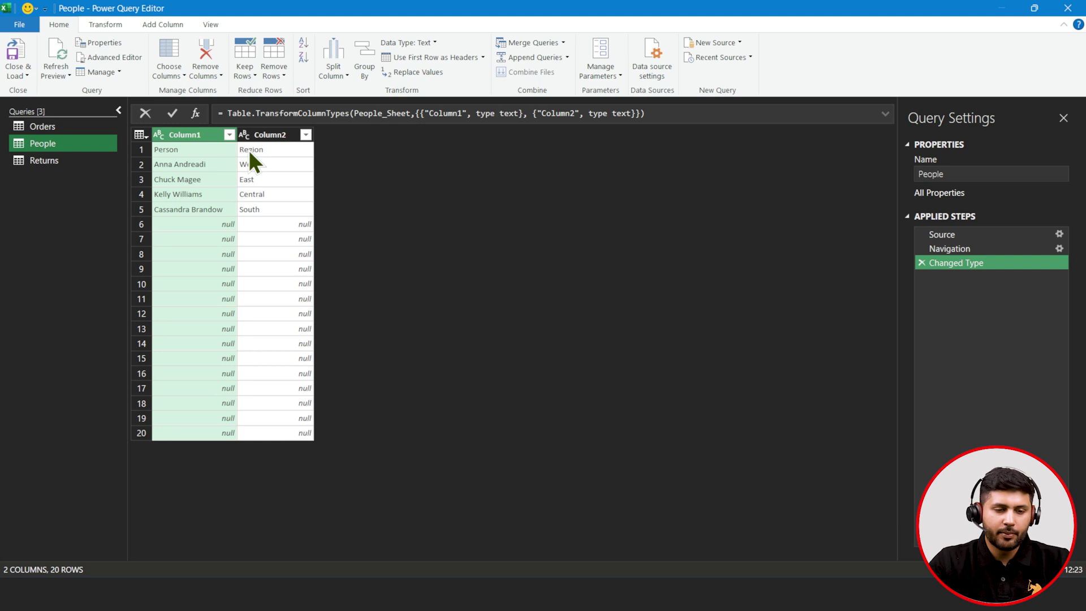
click(422, 61)
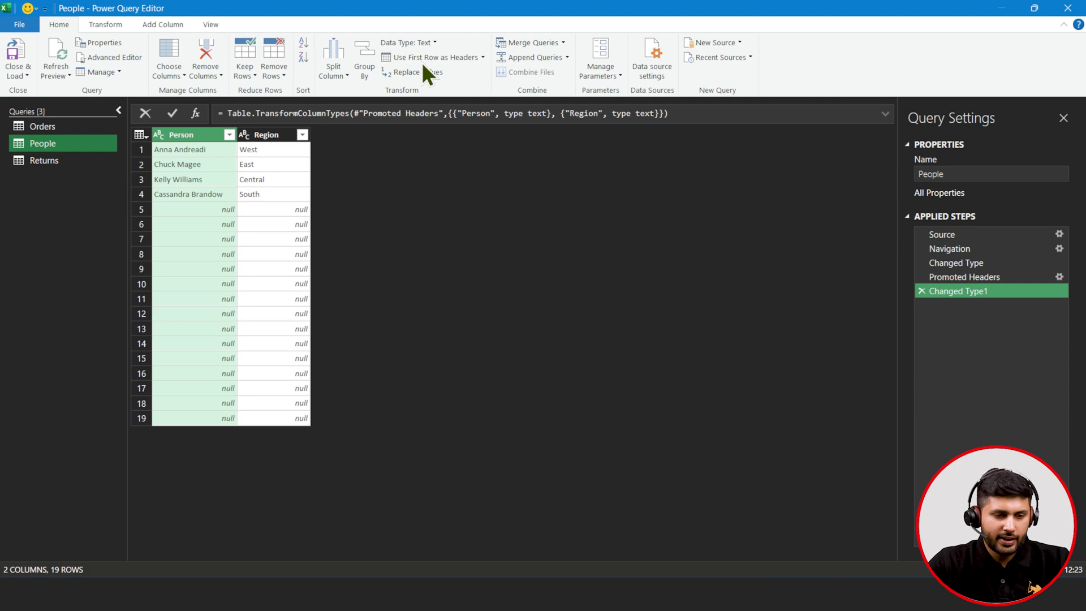
- Filter (null) out of the People query's Person column, leaving four people
click(228, 135)
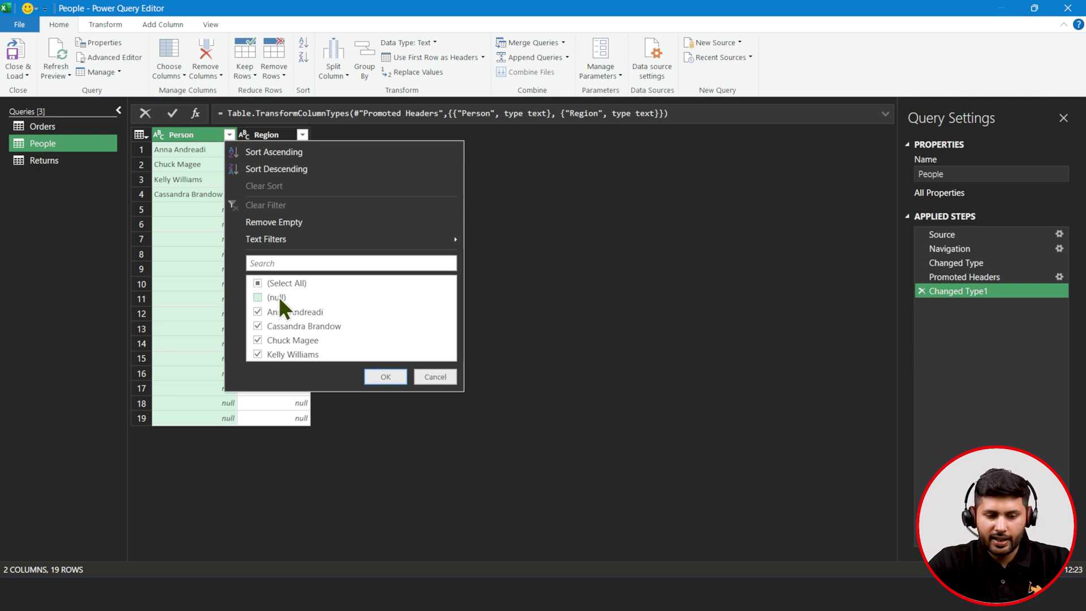
click(383, 377)
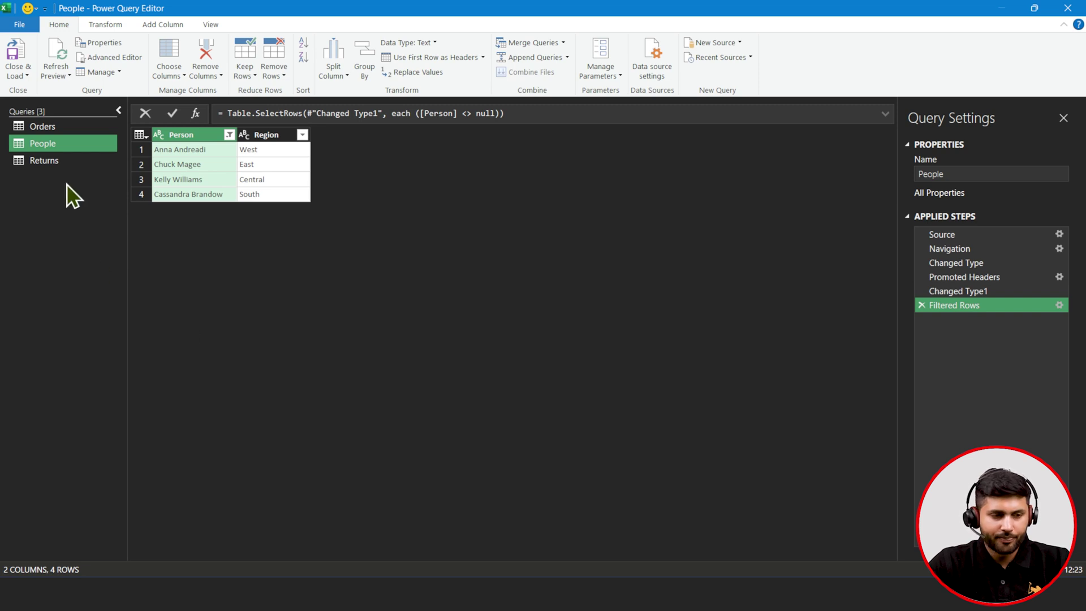
click(69, 161)
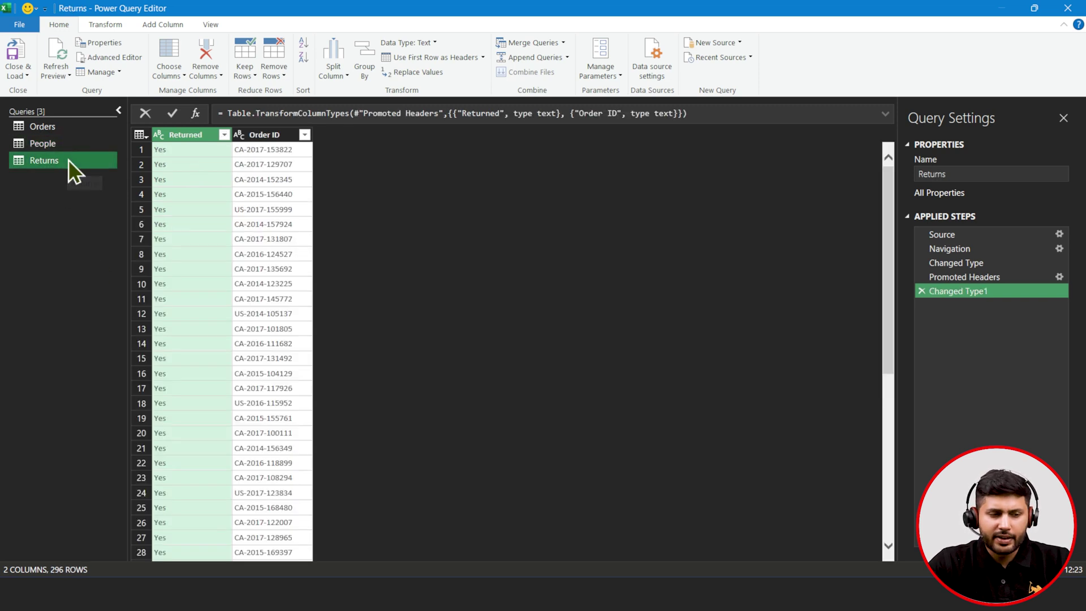
- Browse the Orders query's columns, checking Ship Mode values and the Customer ID column
click(79, 131)
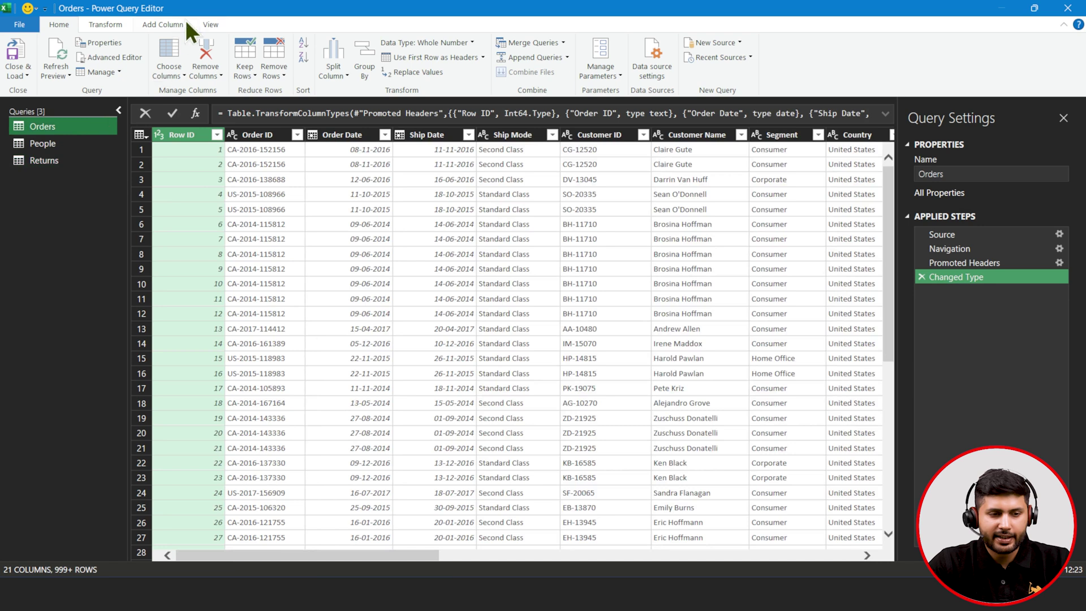
click(211, 25)
click(68, 27)
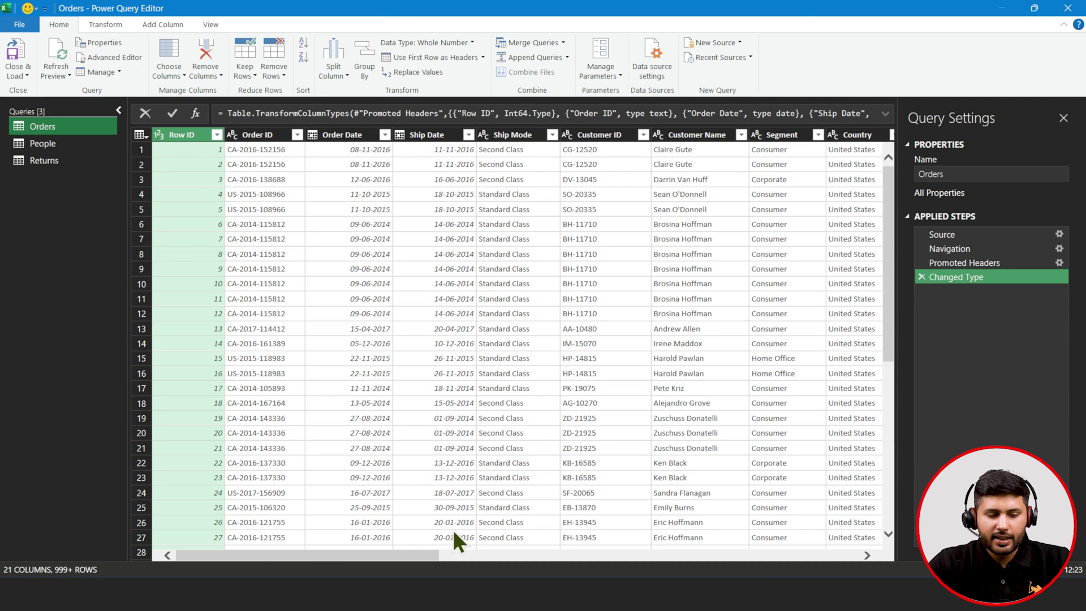
drag(375, 559, 319, 557)
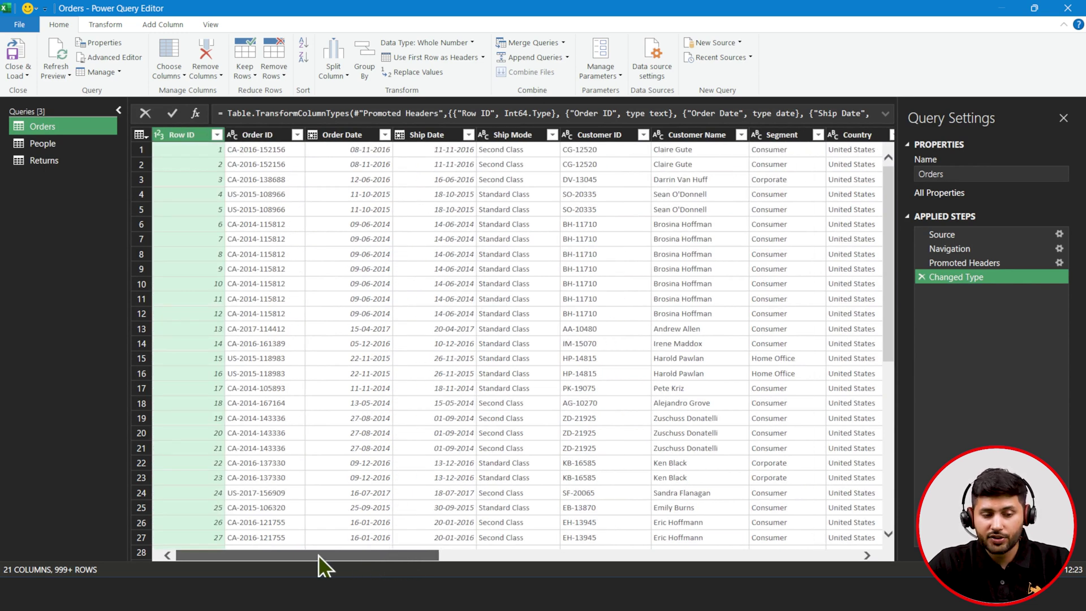
drag(345, 555, 409, 566)
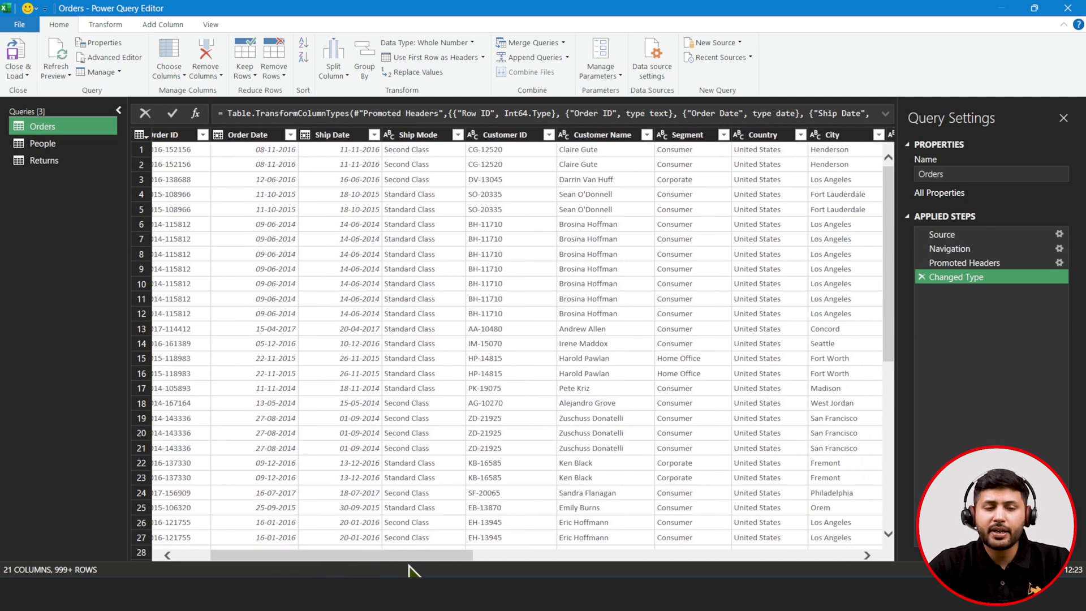
click(458, 136)
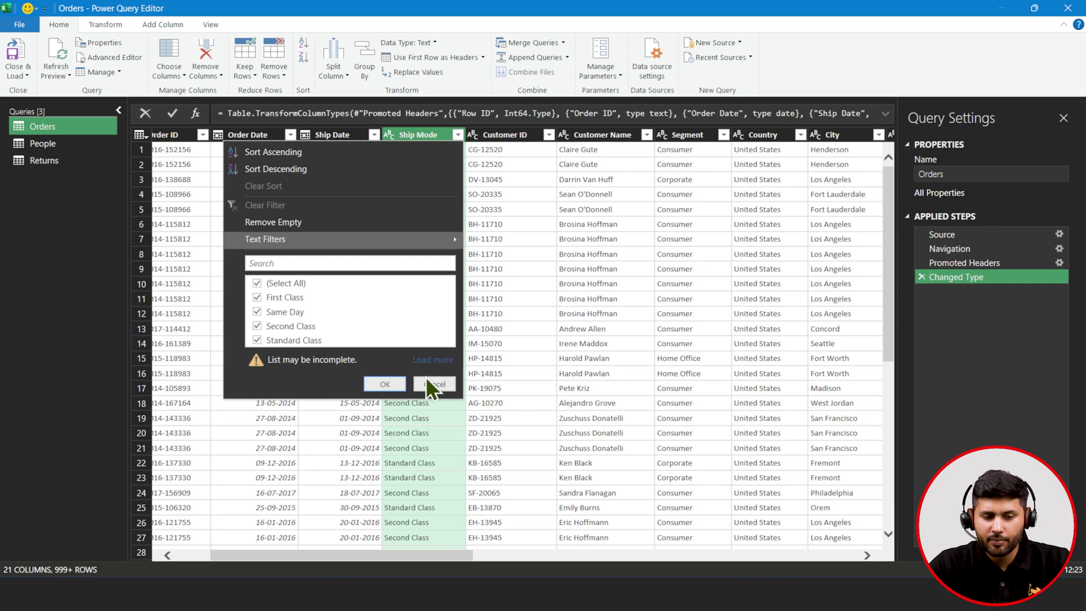
click(502, 134)
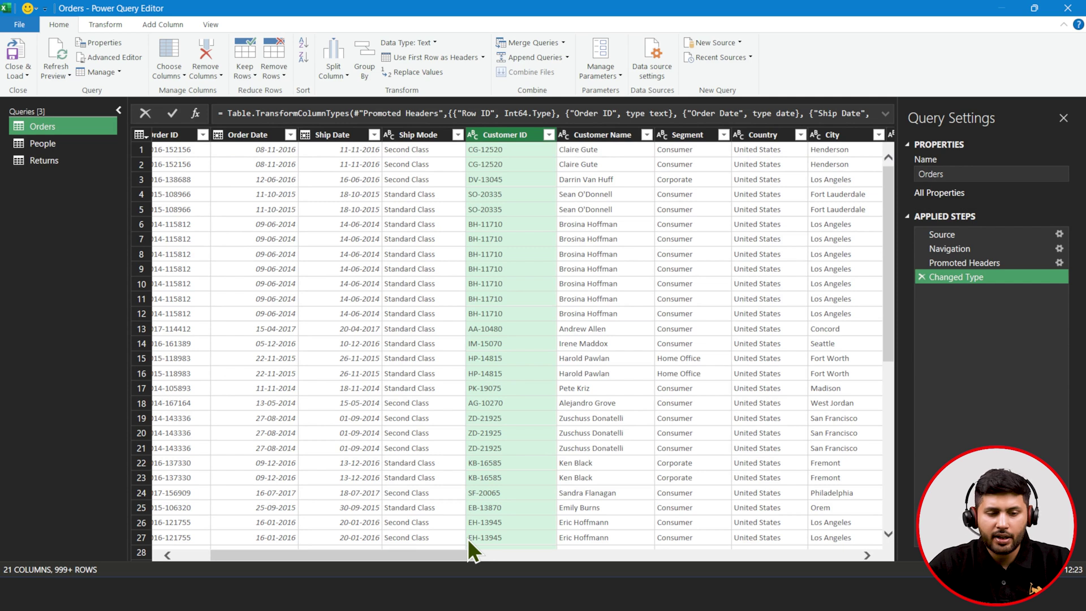
drag(442, 553, 647, 558)
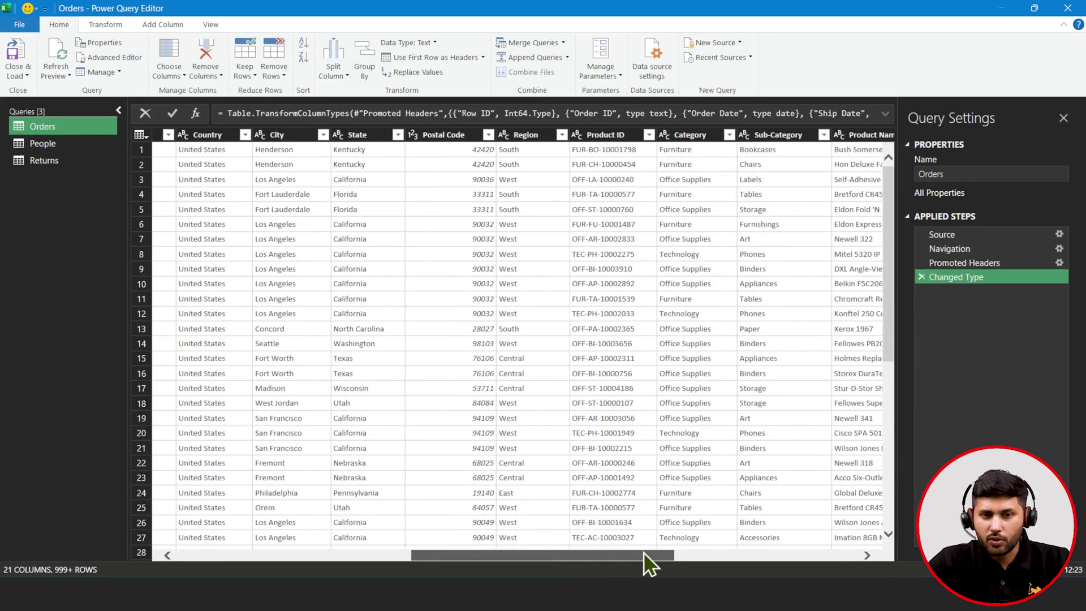
drag(643, 552, 683, 540)
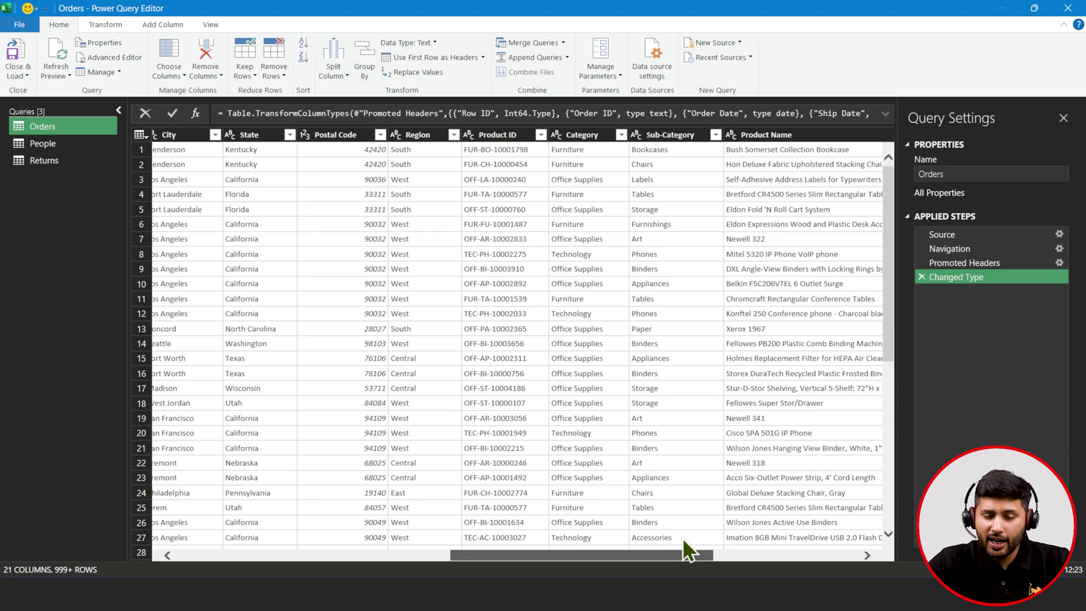
drag(682, 538, 868, 560)
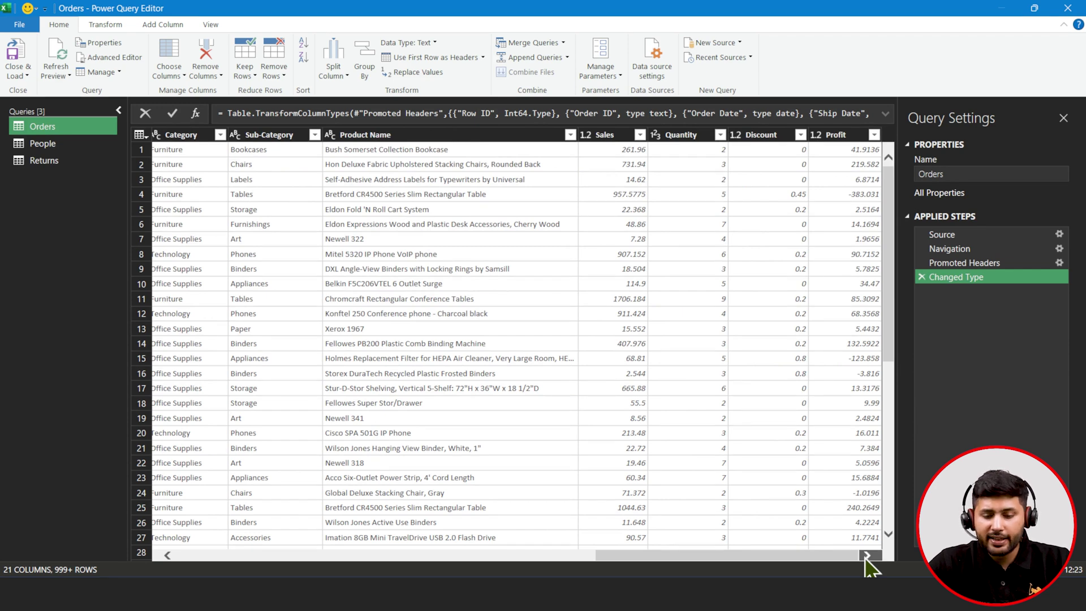
drag(824, 560, 265, 542)
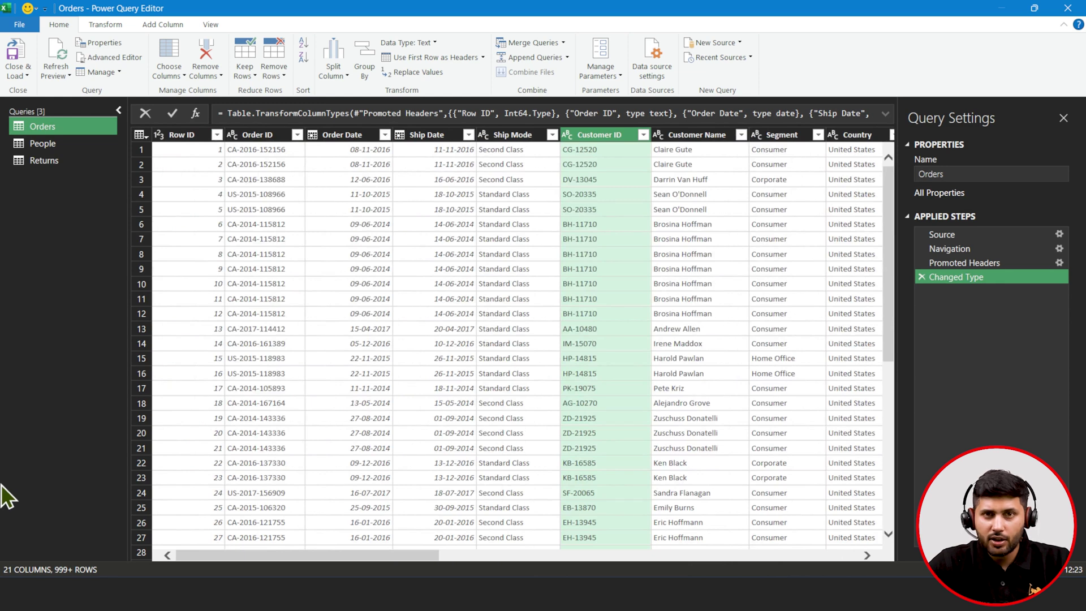
- Move between People and Returns, ending on Returns' Returned and Order ID columns
click(79, 146)
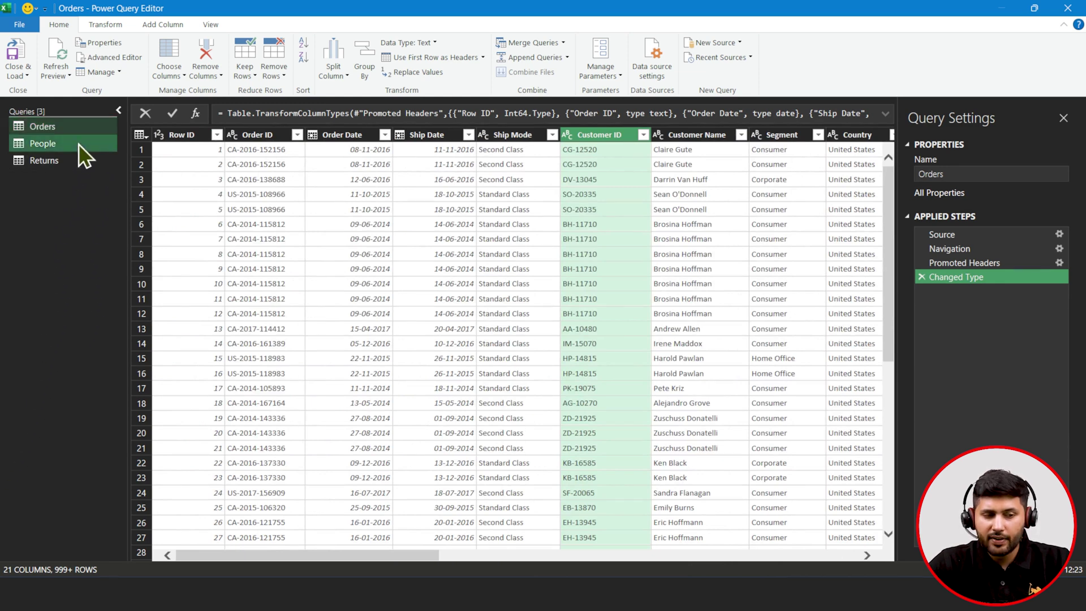
click(65, 161)
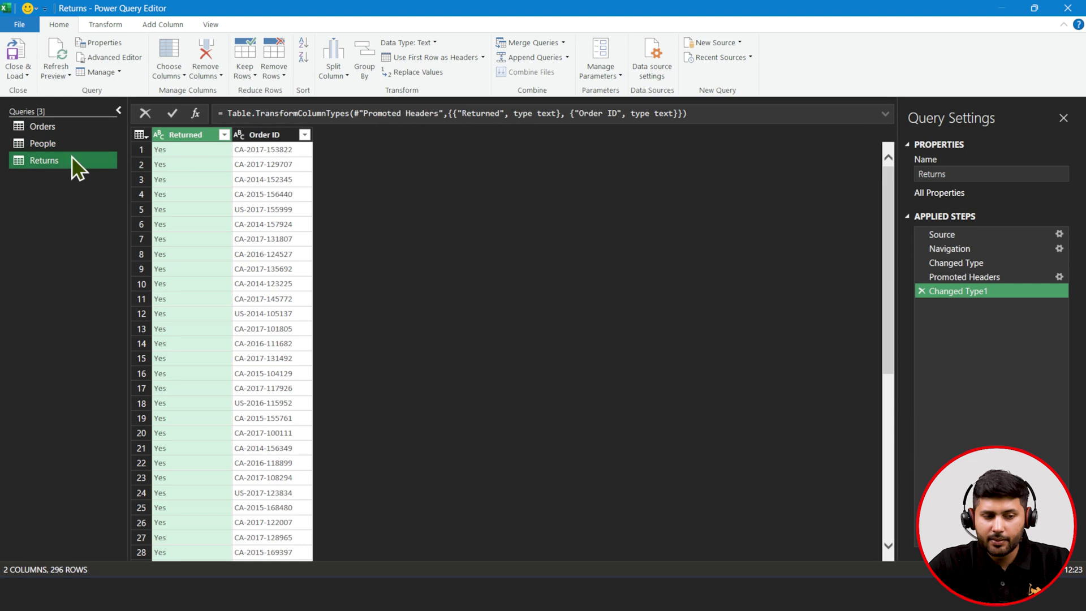
click(76, 149)
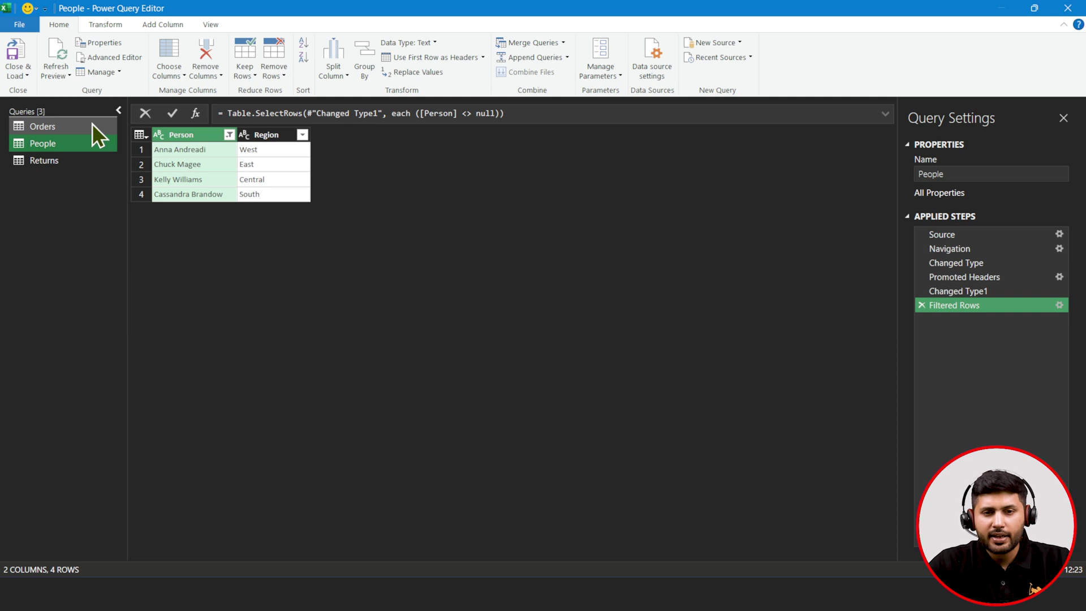
click(19, 158)
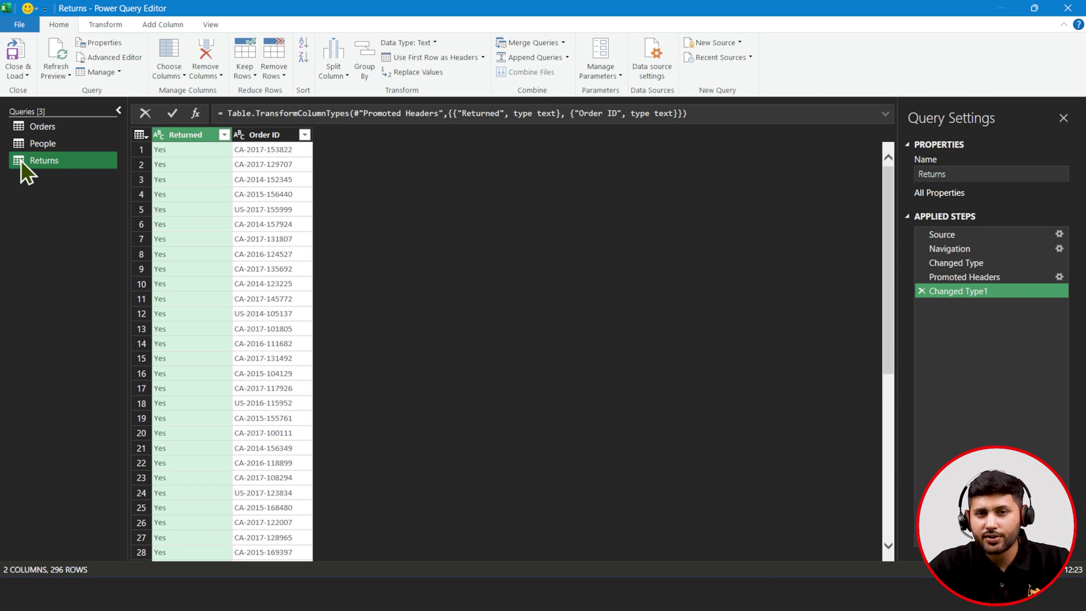
click(277, 134)
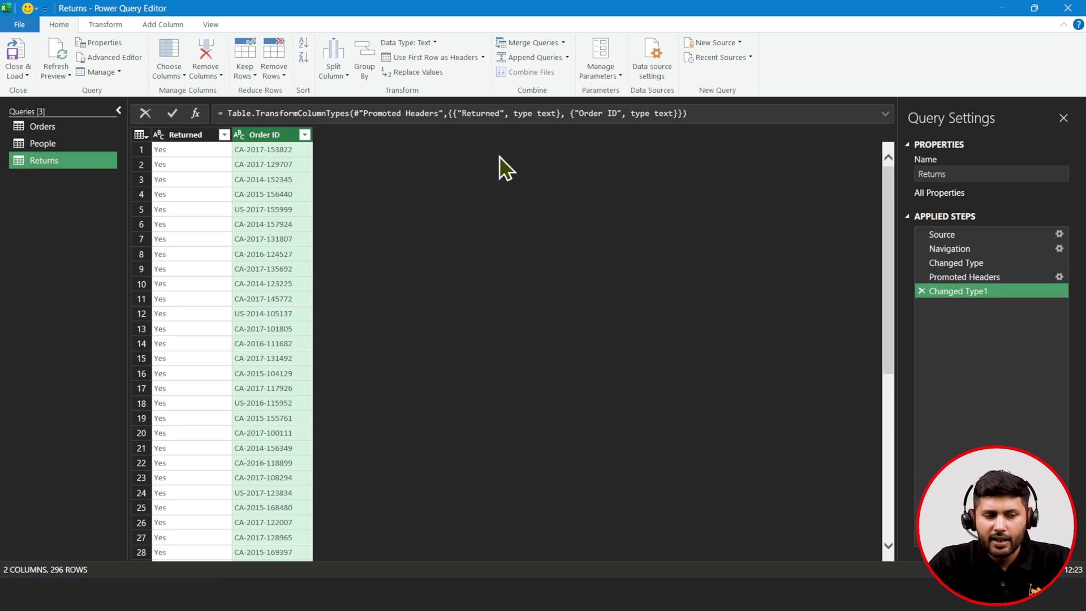
click(61, 123)
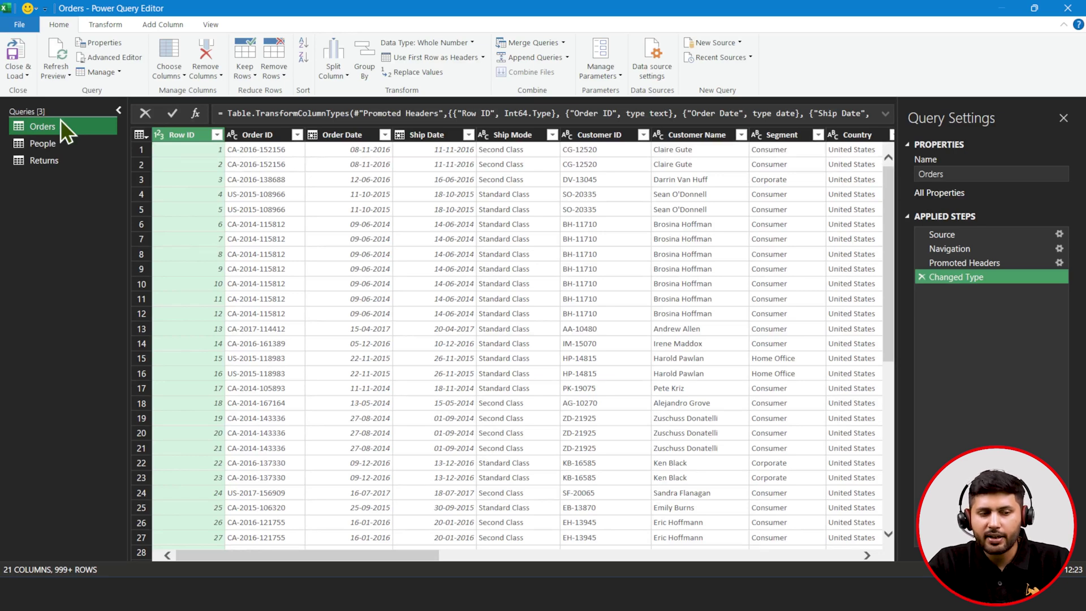
click(59, 164)
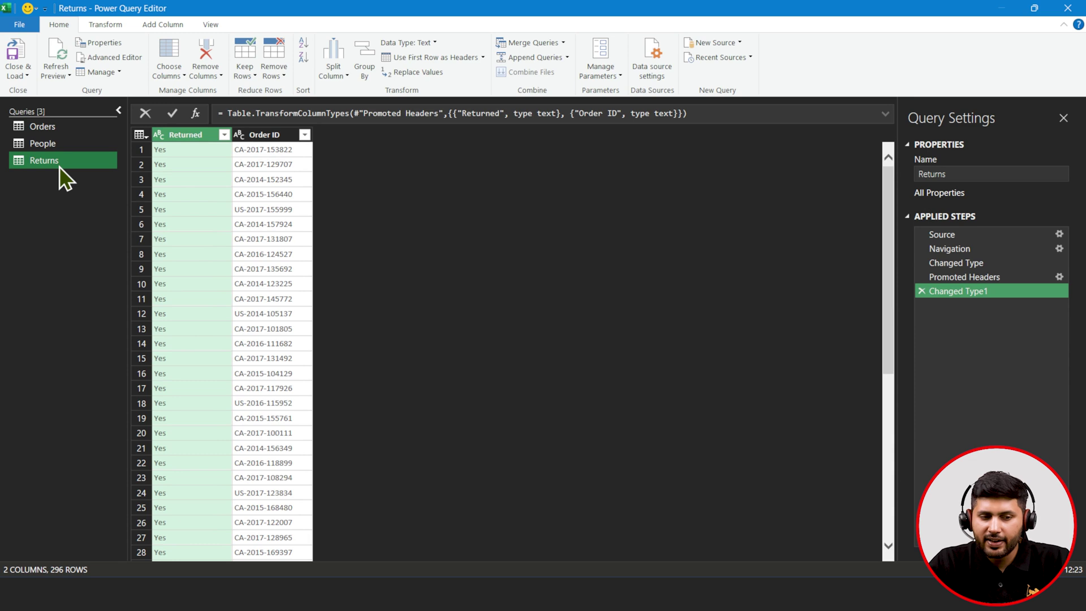
click(270, 134)
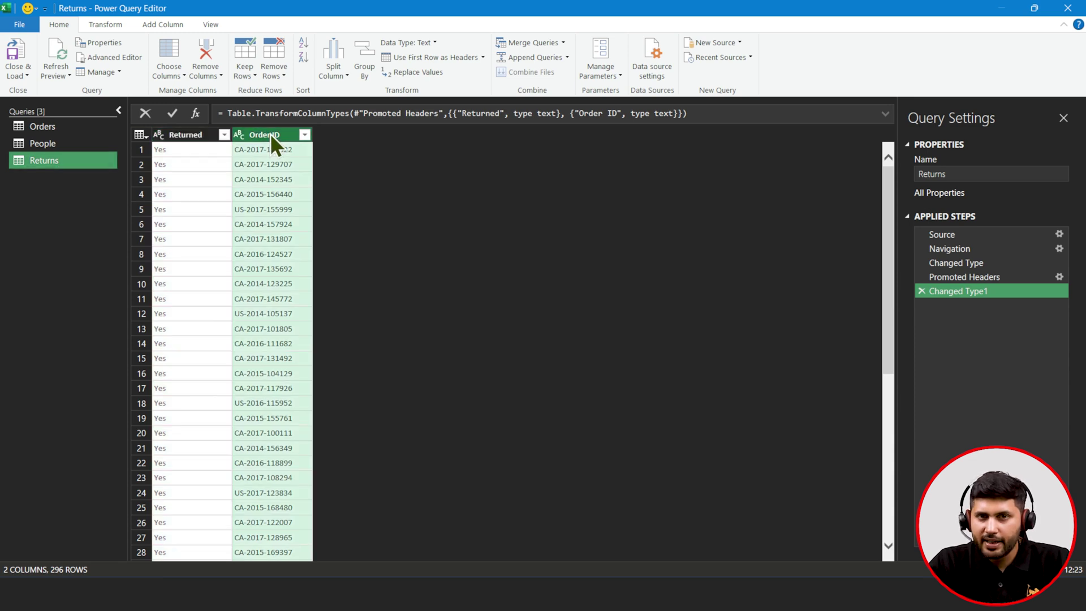
click(74, 131)
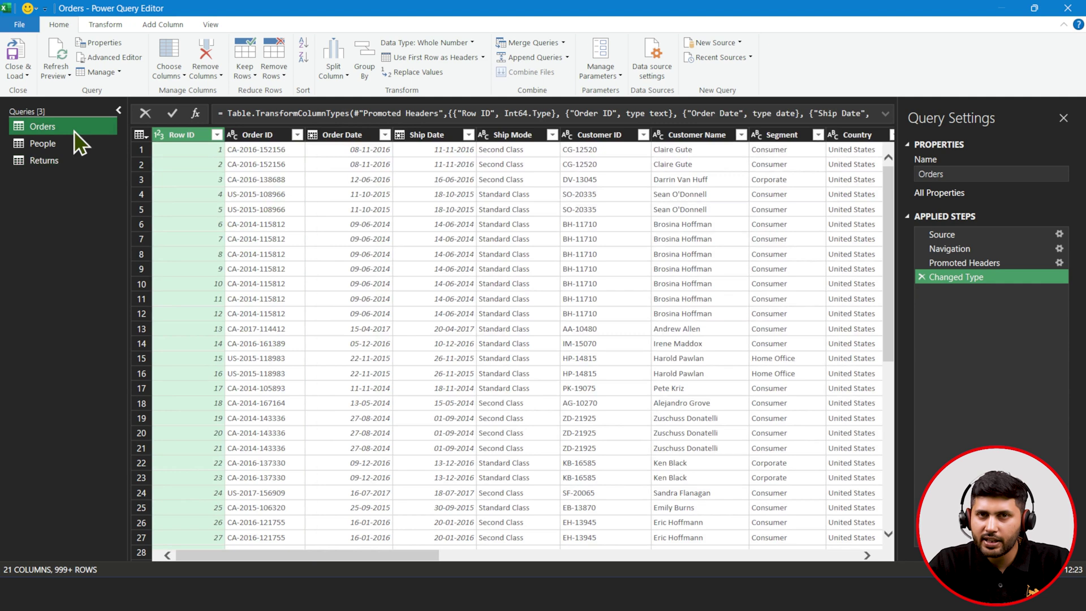
click(68, 166)
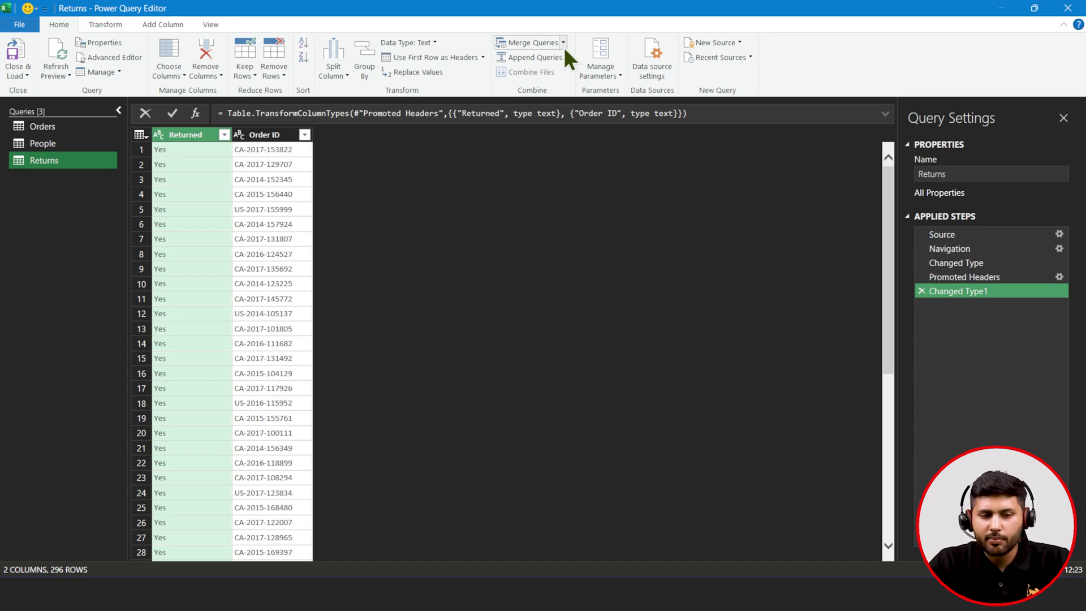
- Merge Returns with the Orders query on Order ID using a Left Outer join
click(511, 47)
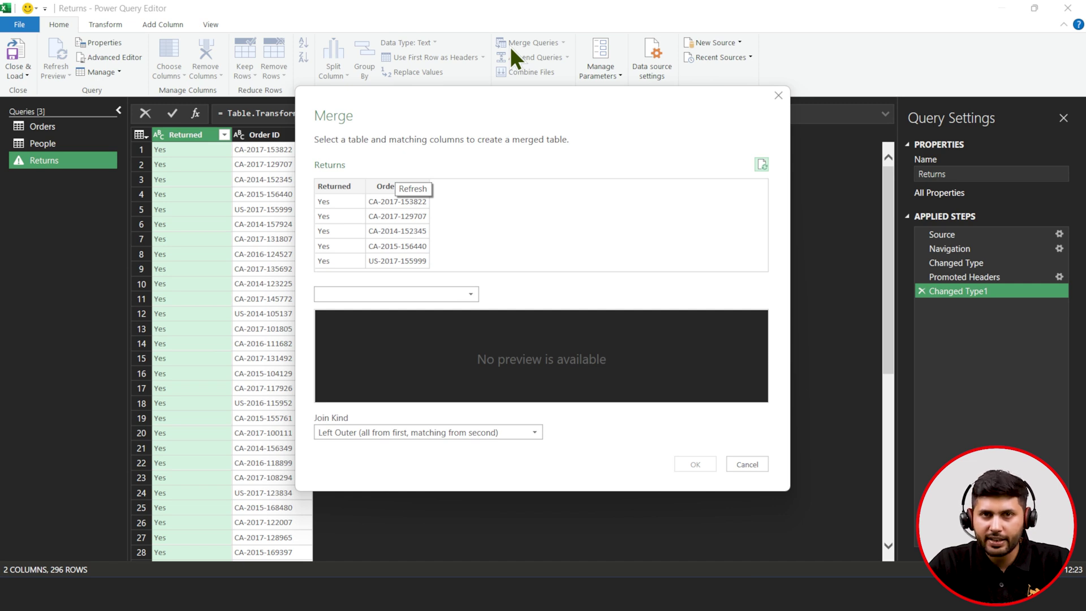
click(385, 186)
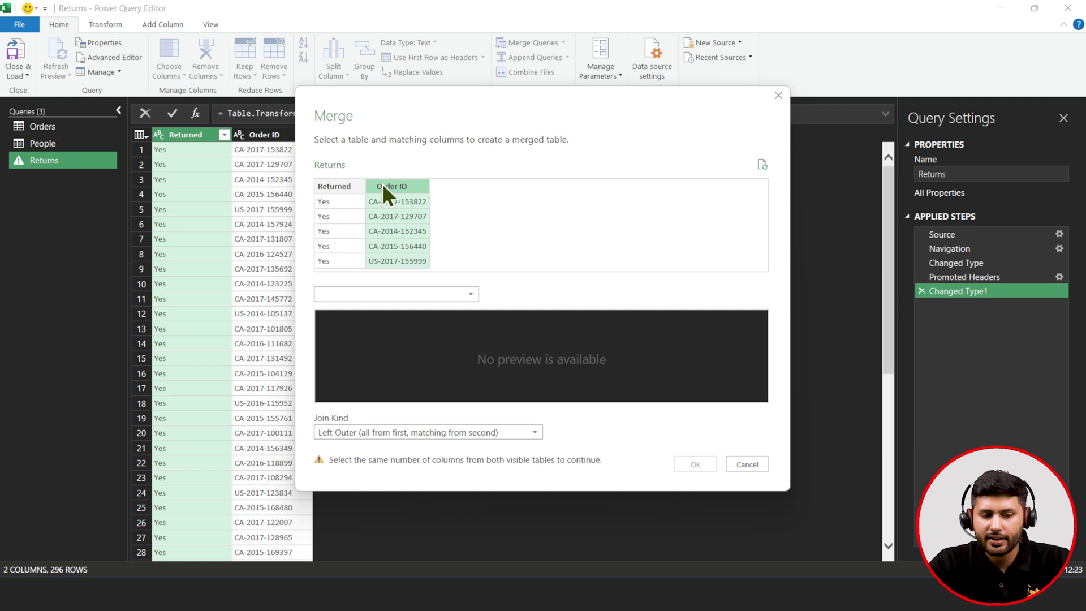
click(369, 291)
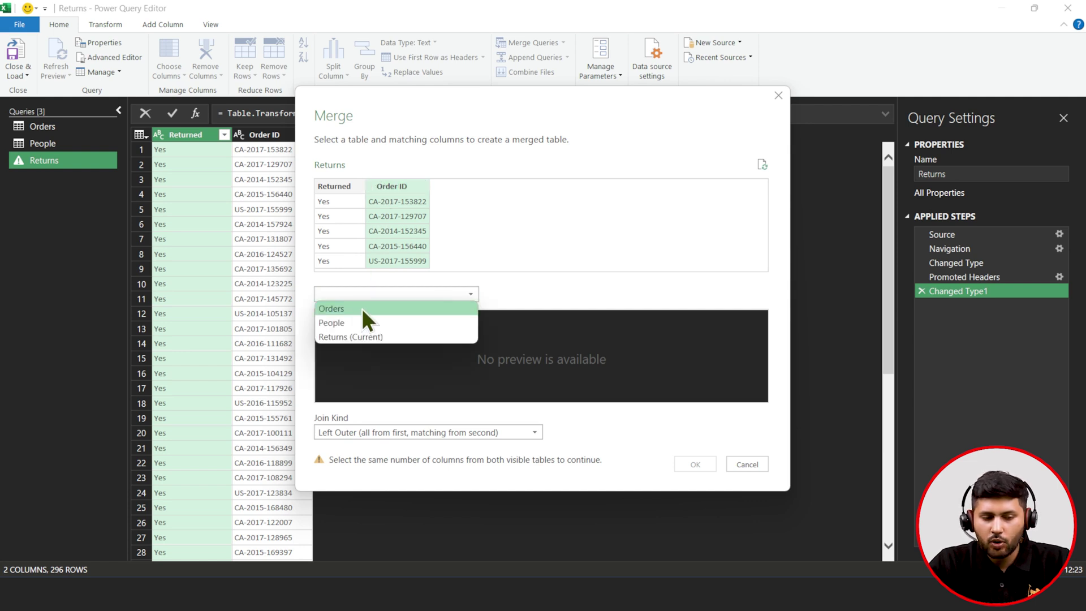
click(405, 293)
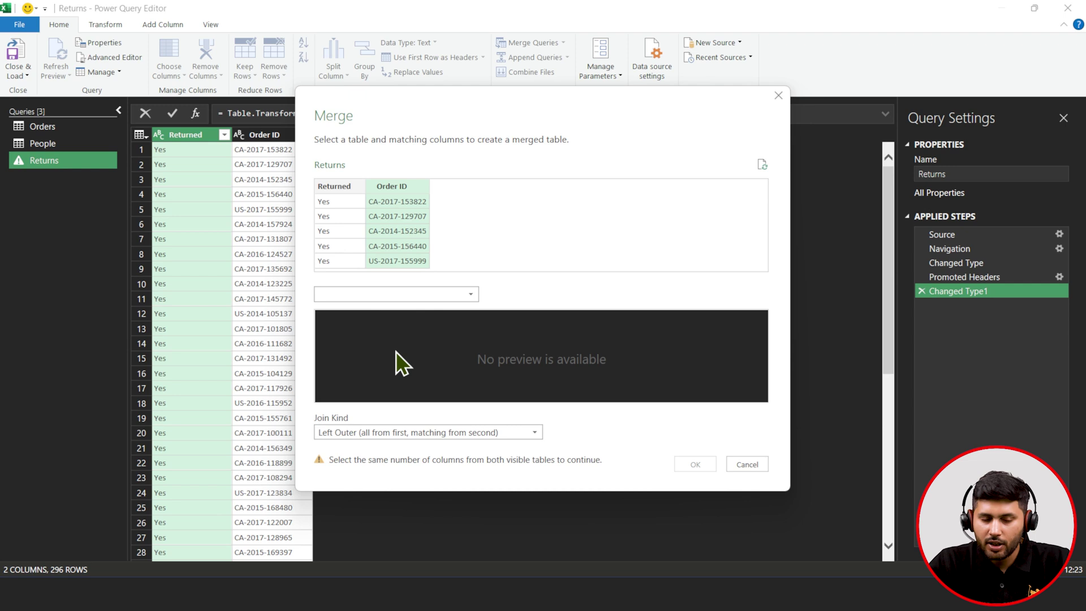
click(410, 296)
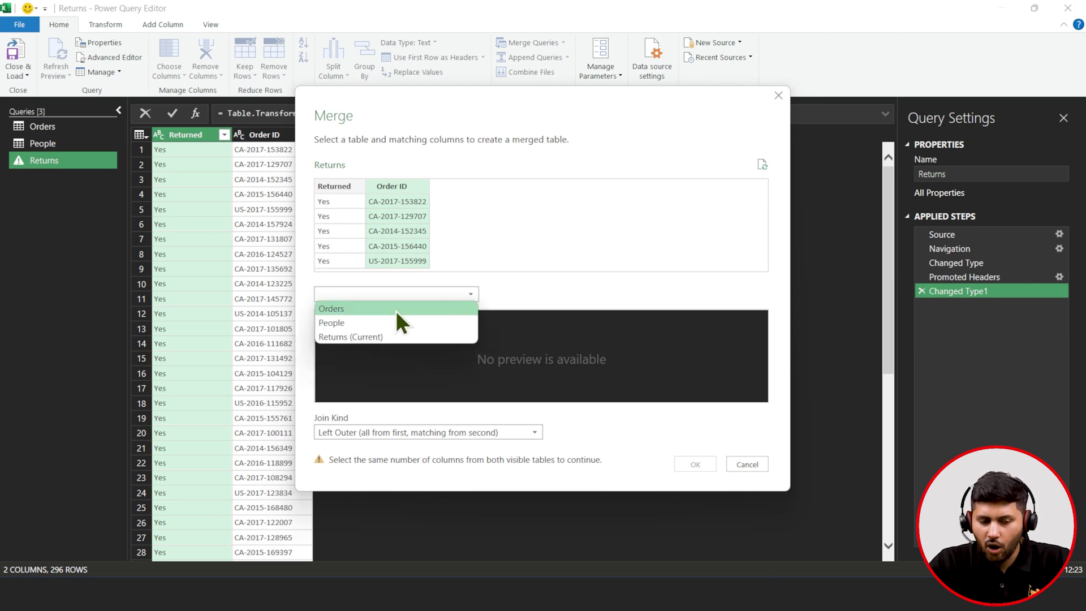
click(395, 310)
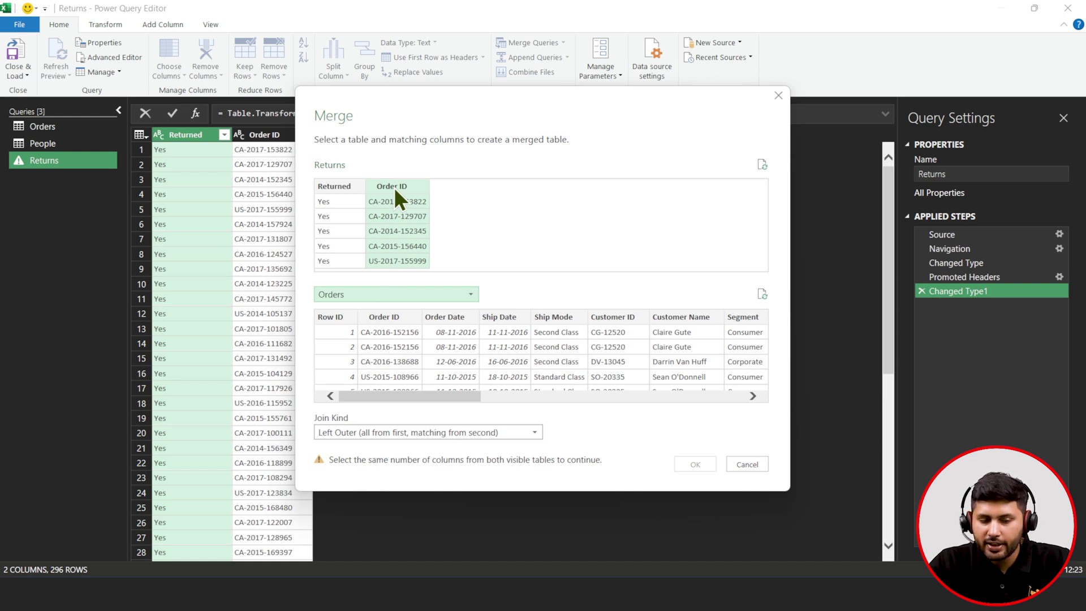
click(389, 317)
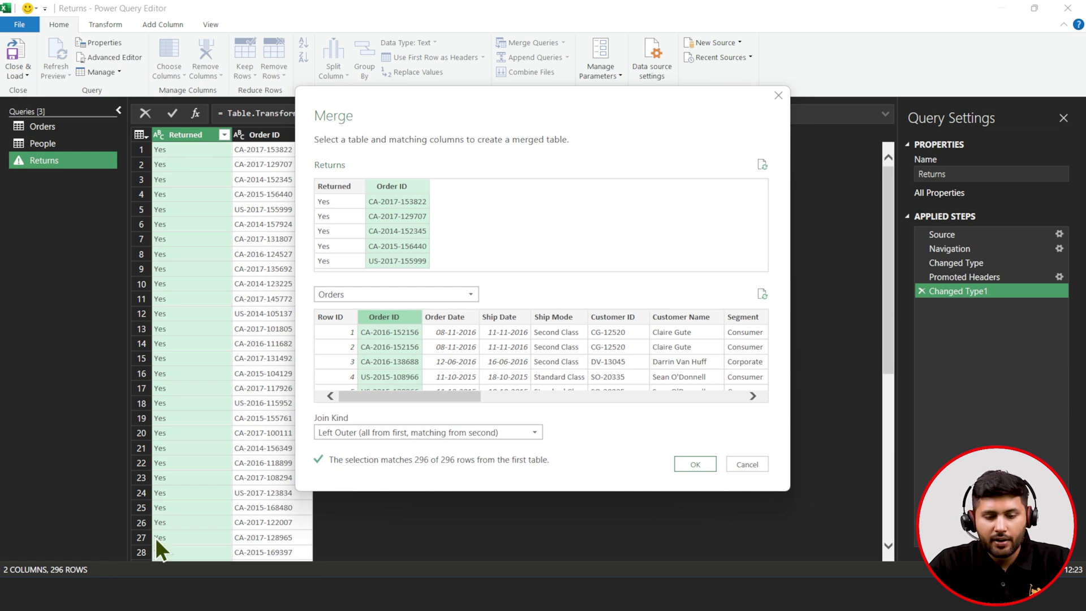
click(705, 468)
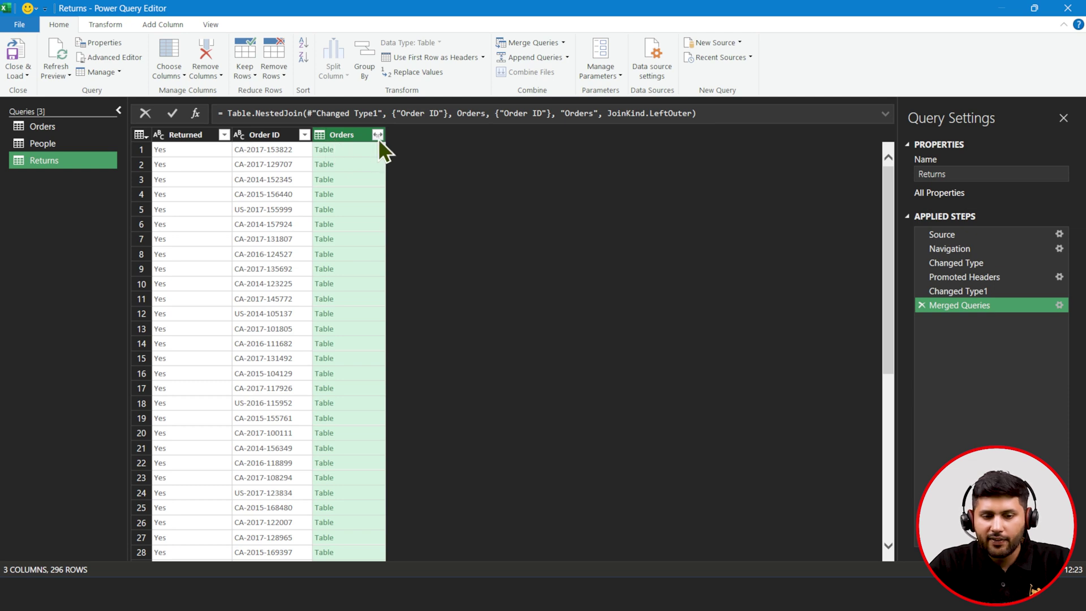
- Expand the nested Orders column to bring in only Customer Name
click(377, 137)
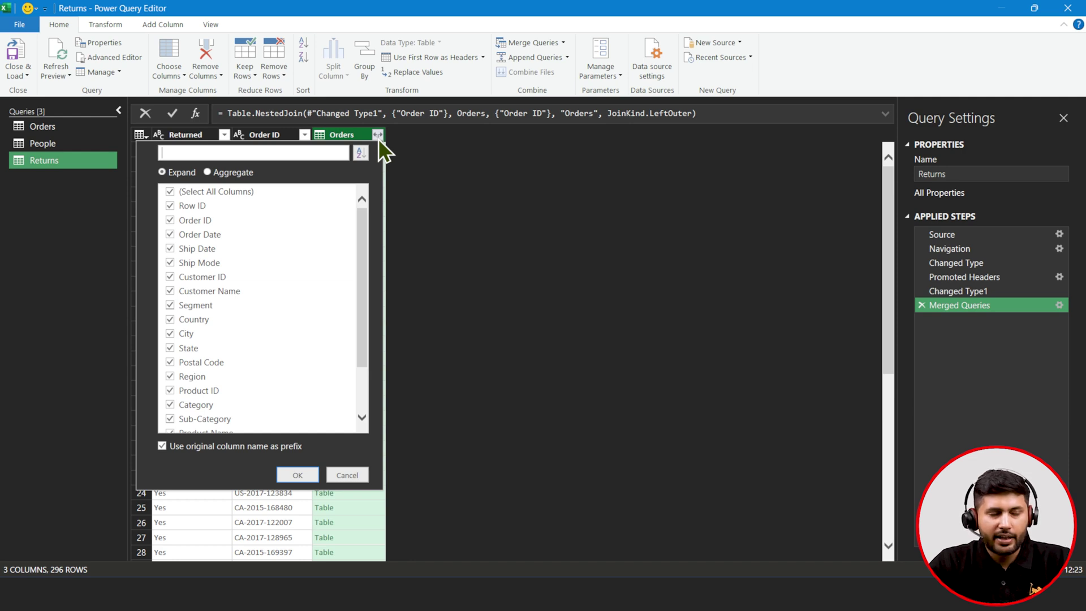
click(188, 192)
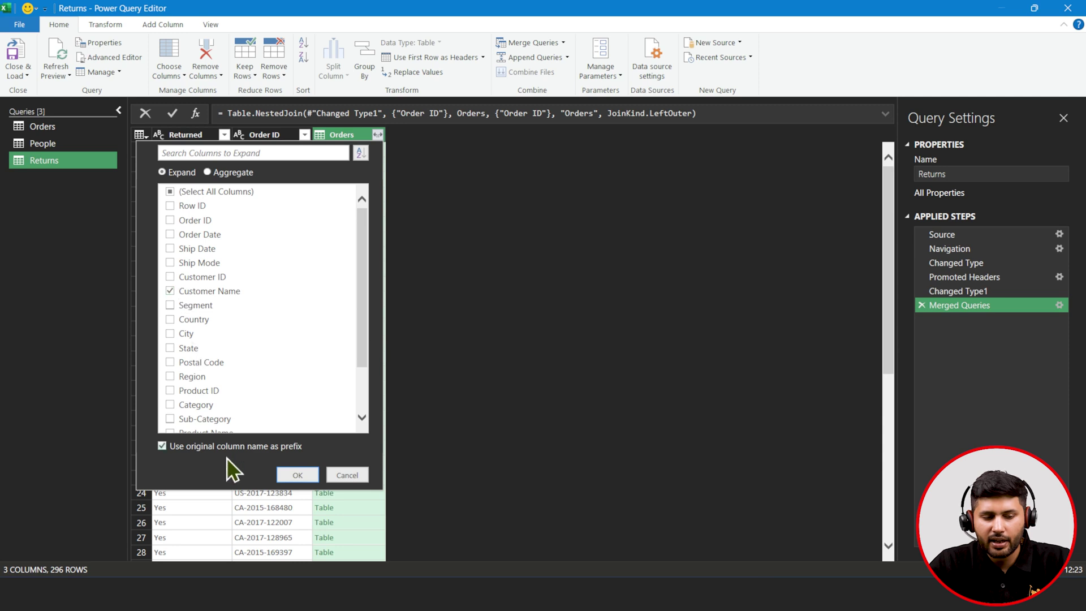
click(297, 482)
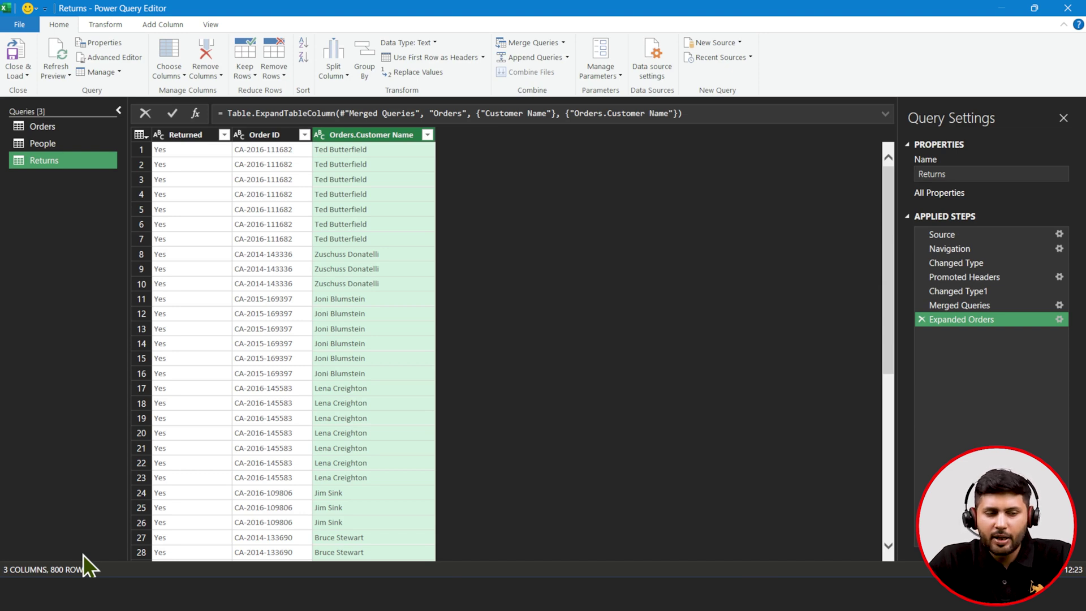
- Review the Orders query's columns, then bring up actions for Returns' Order ID column
click(58, 124)
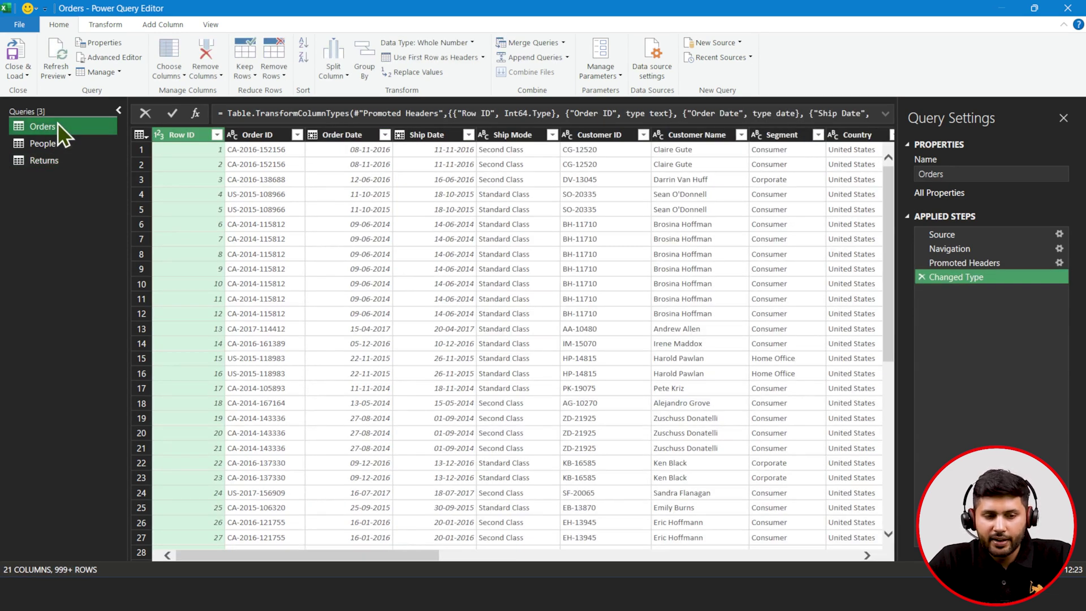
key(Right)
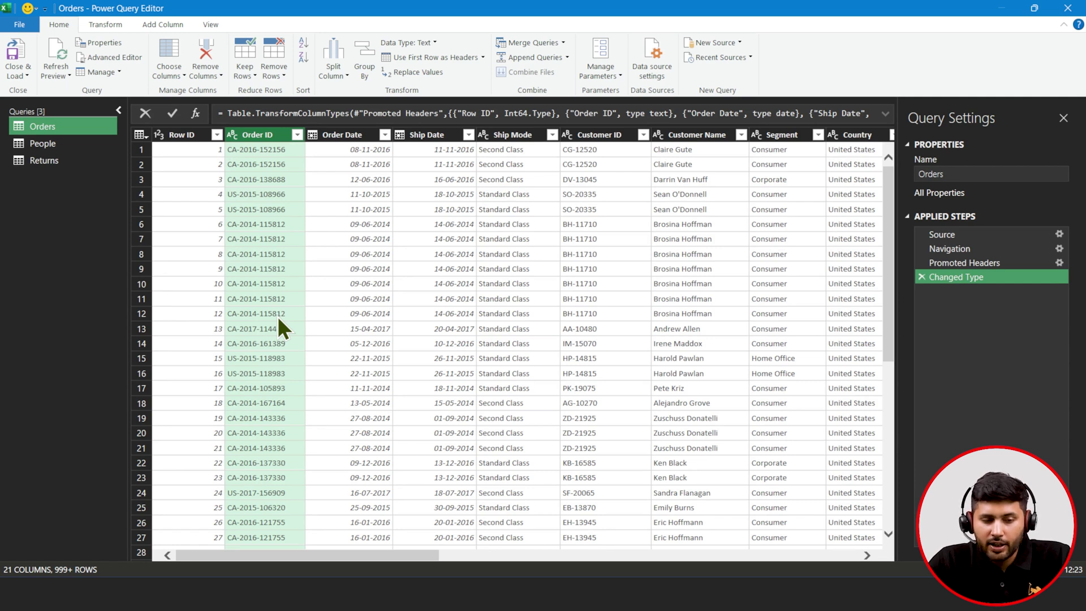
drag(364, 558, 705, 572)
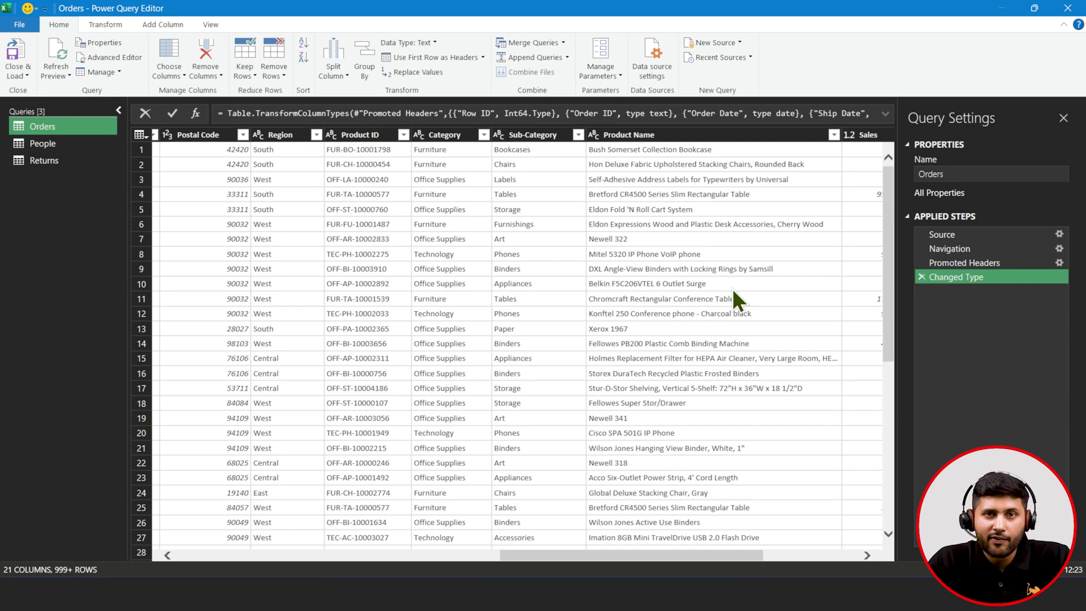
drag(641, 549, 246, 561)
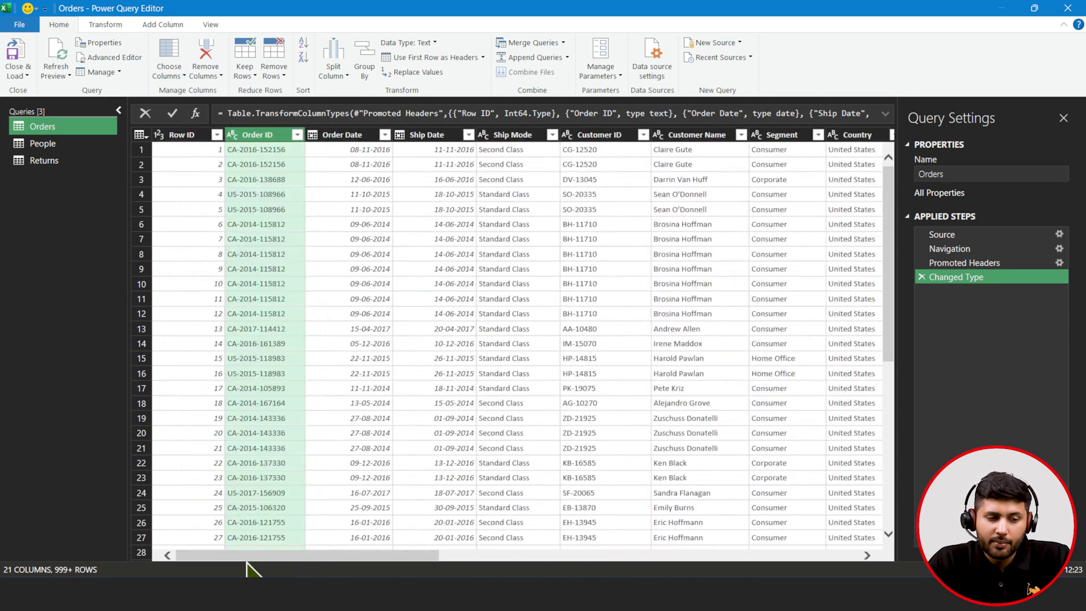
click(59, 161)
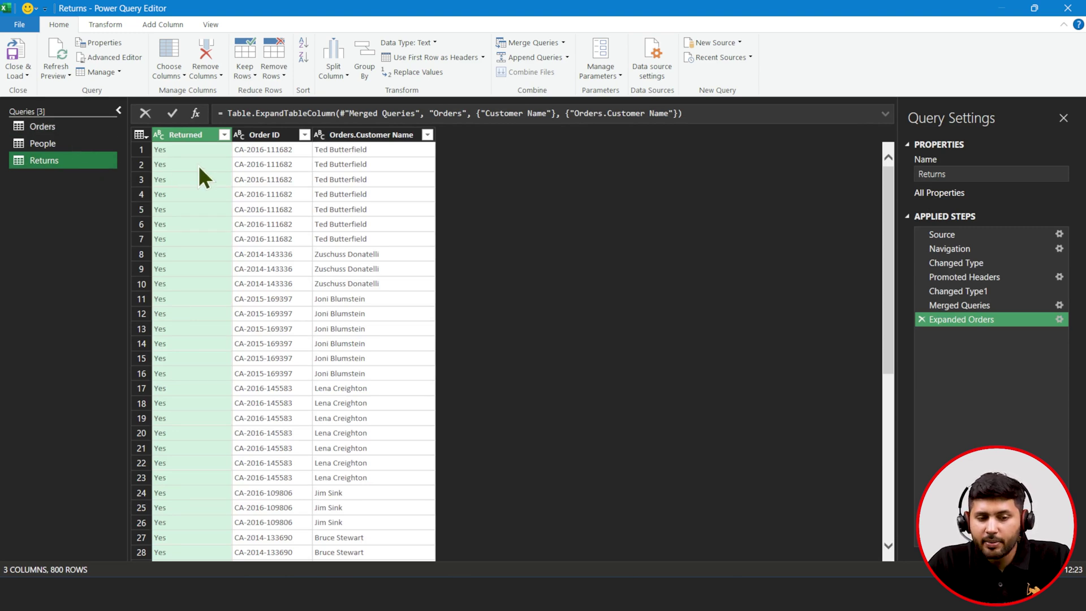
right_click(260, 138)
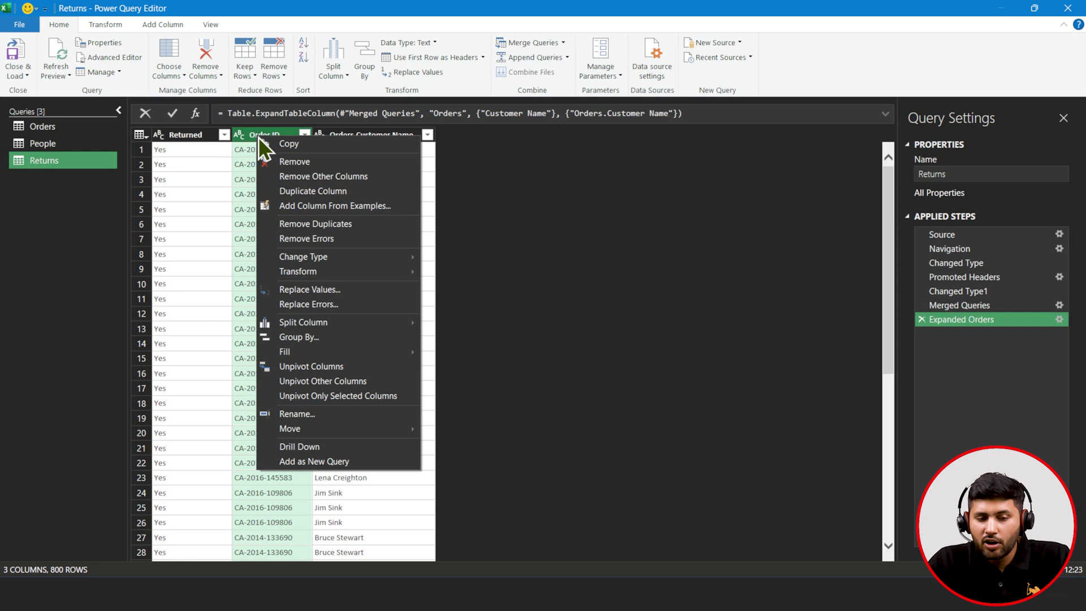
- Remove duplicate Order IDs so the Returns query keeps 296 distinct rows
click(271, 225)
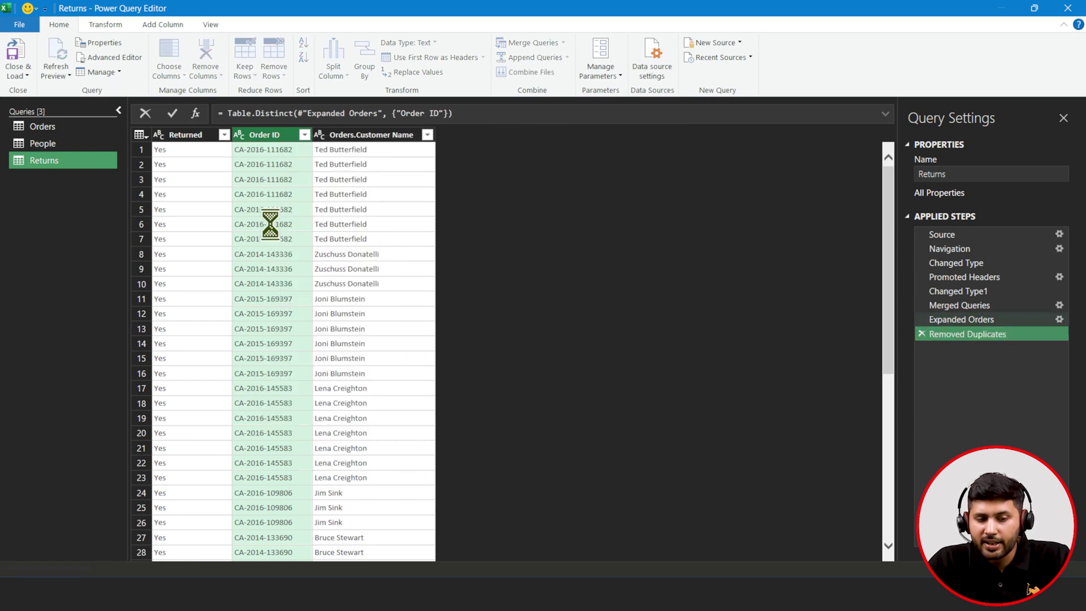
right_click(268, 140)
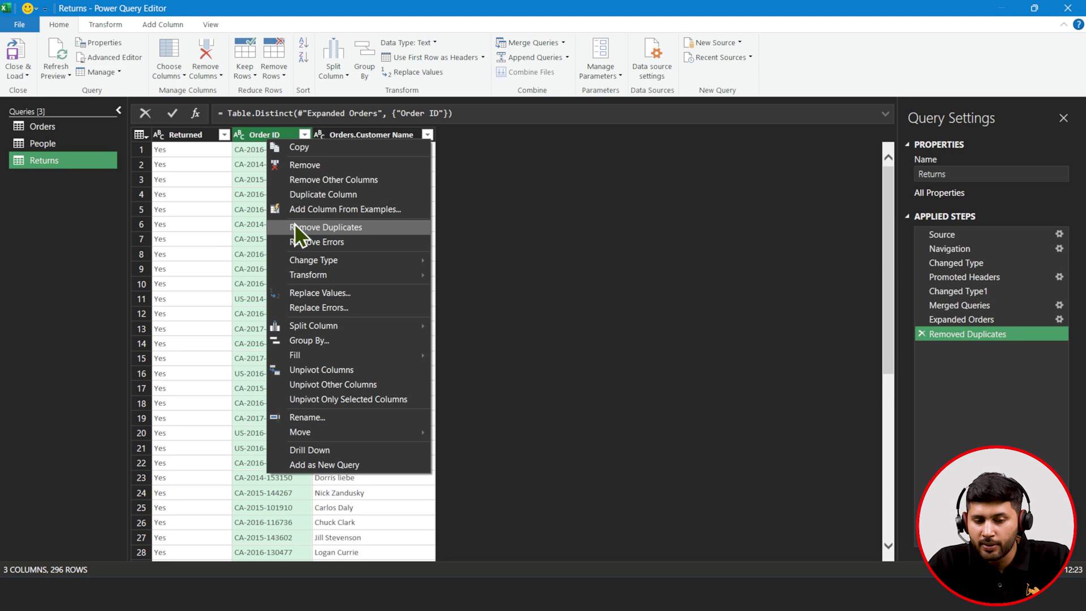
click(476, 243)
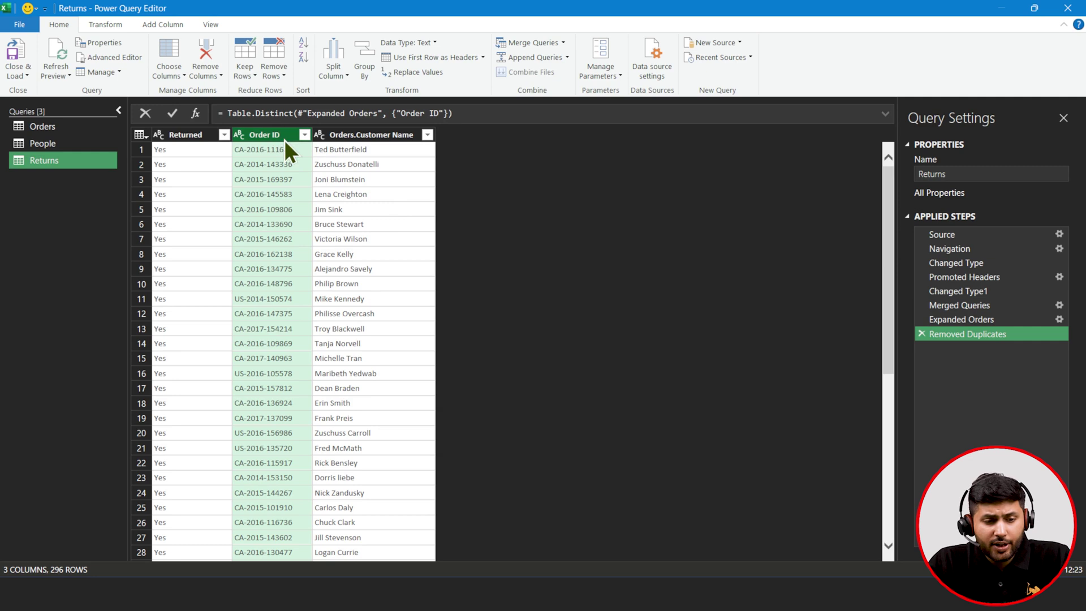
- Rename Orders.Customer Name to Customer Name by dropping the 'Orders.' prefix, then select Order ID
double_click(347, 135)
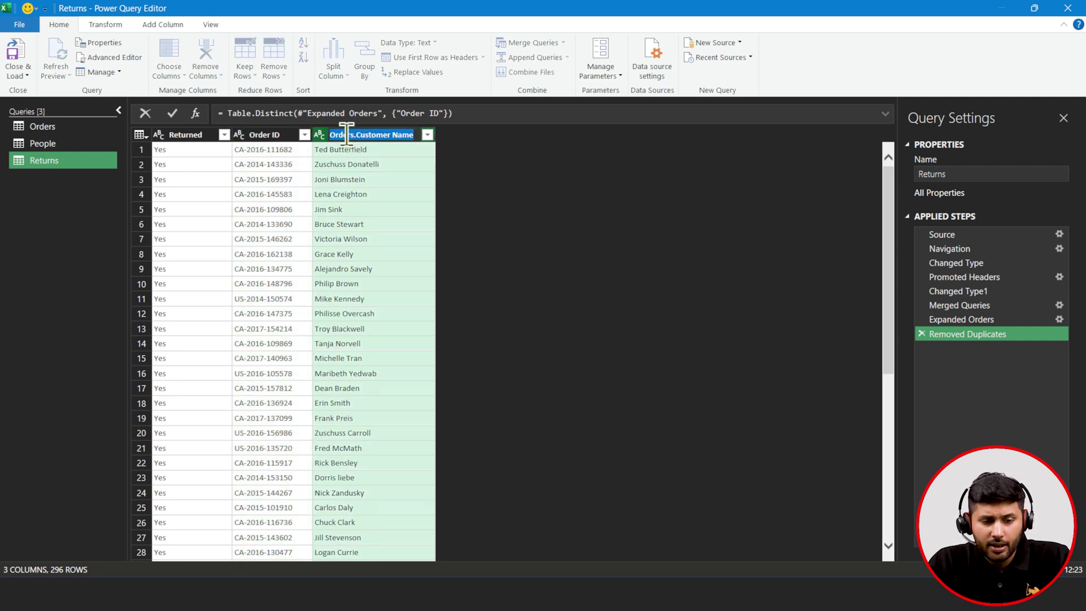
click(356, 134)
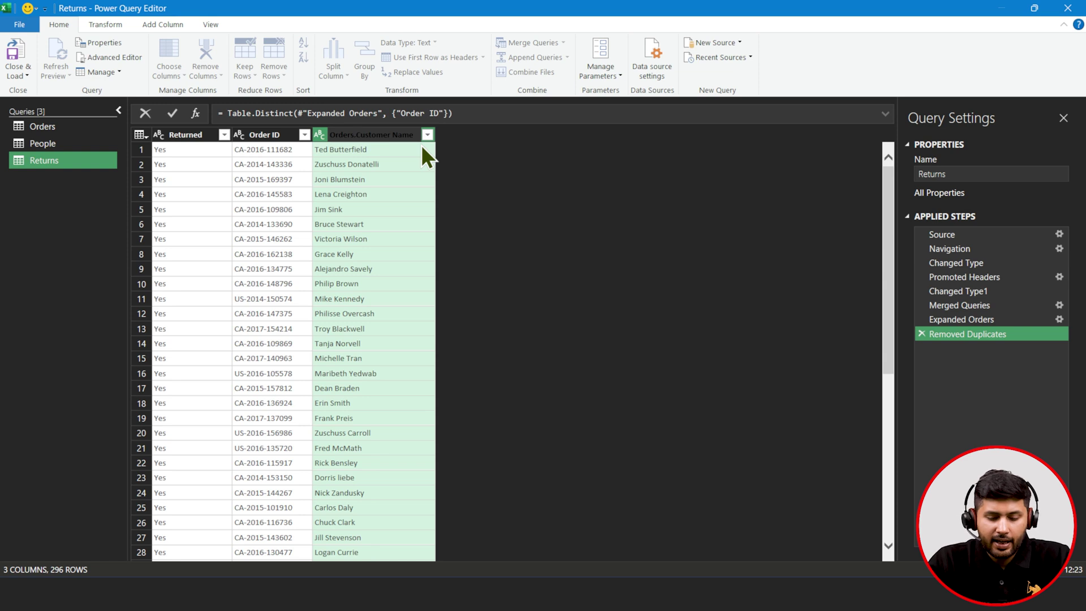
key(BackSpace)
key(BackSpace)
key(BackSpace)
key(BackSpace)
key(BackSpace)
key(BackSpace)
key(BackSpace)
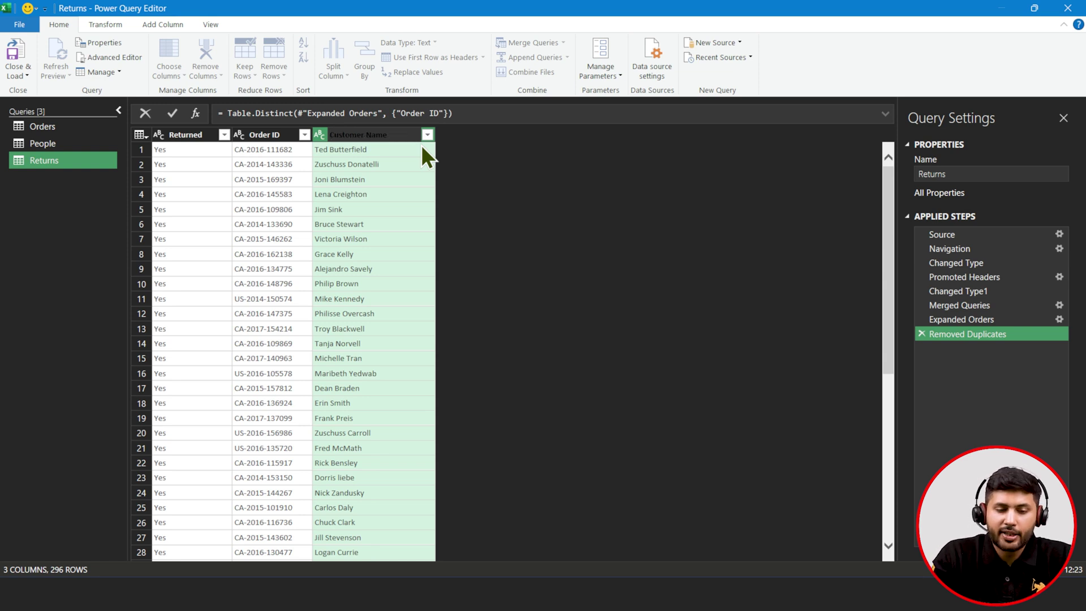
click(461, 173)
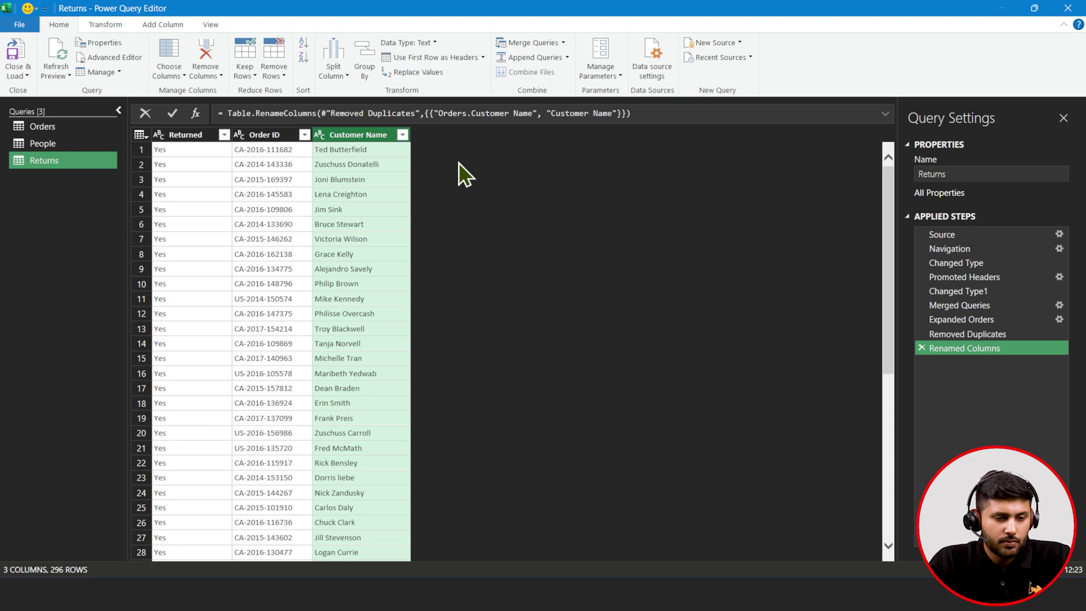
click(253, 135)
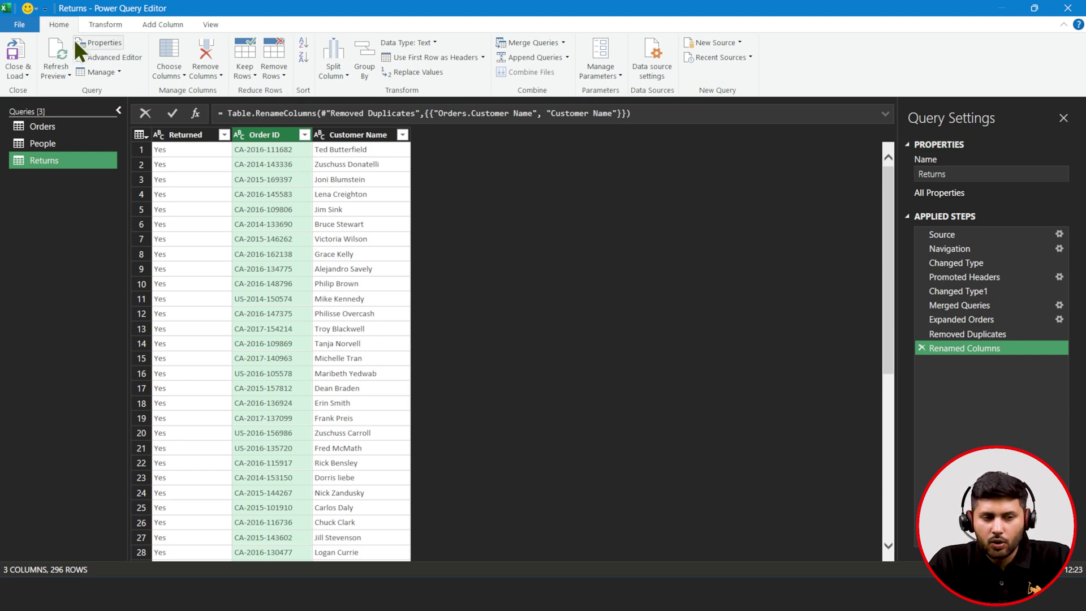
click(108, 31)
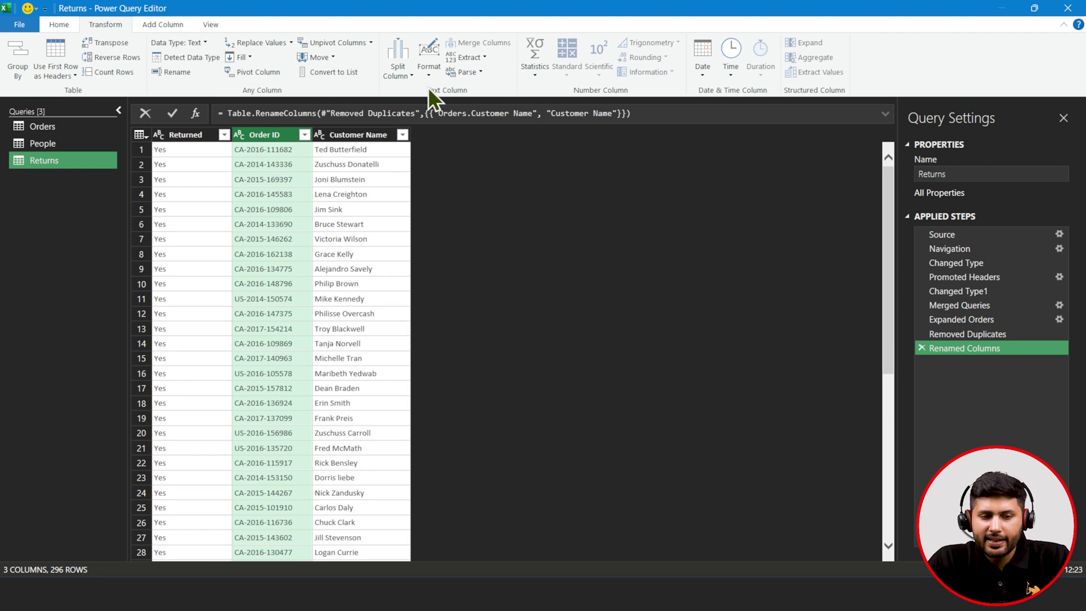
- Transform Order ID to the text between '-' delimiters, leaving just the year such as 2016
click(472, 62)
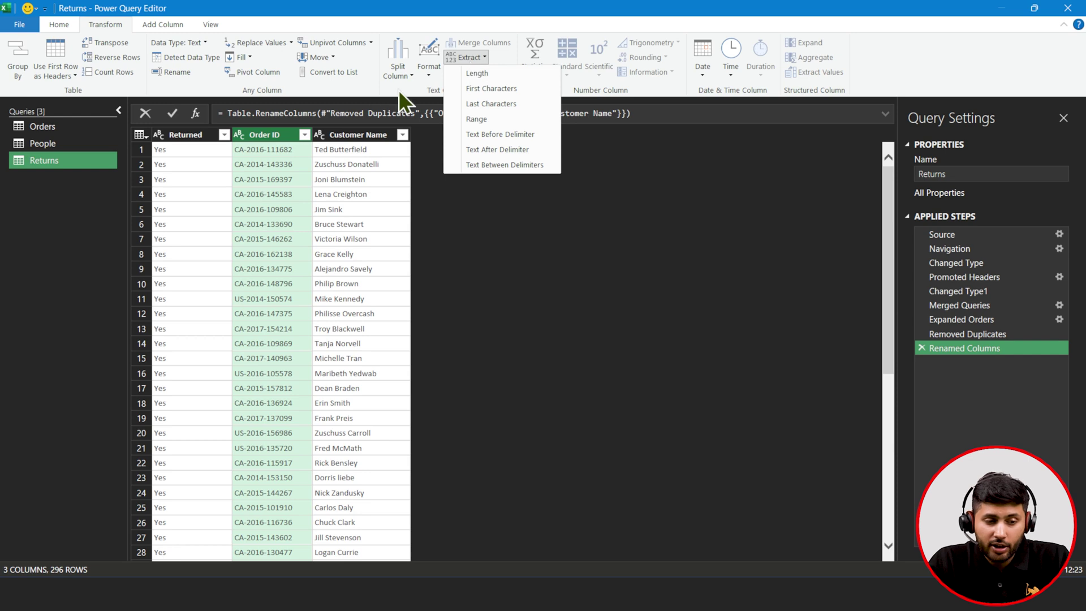
click(258, 137)
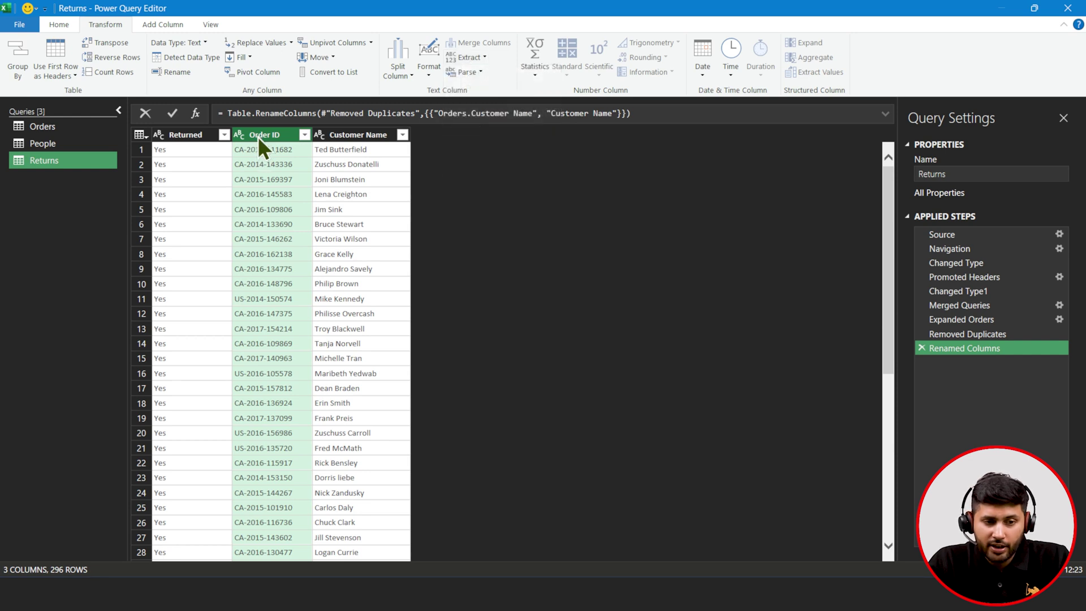
click(459, 57)
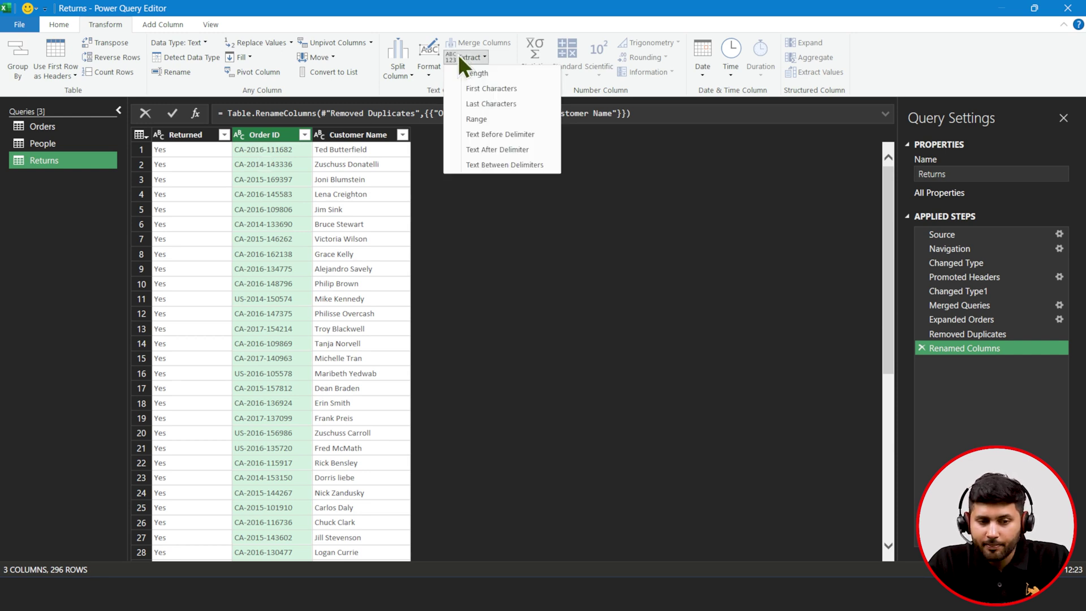
click(476, 166)
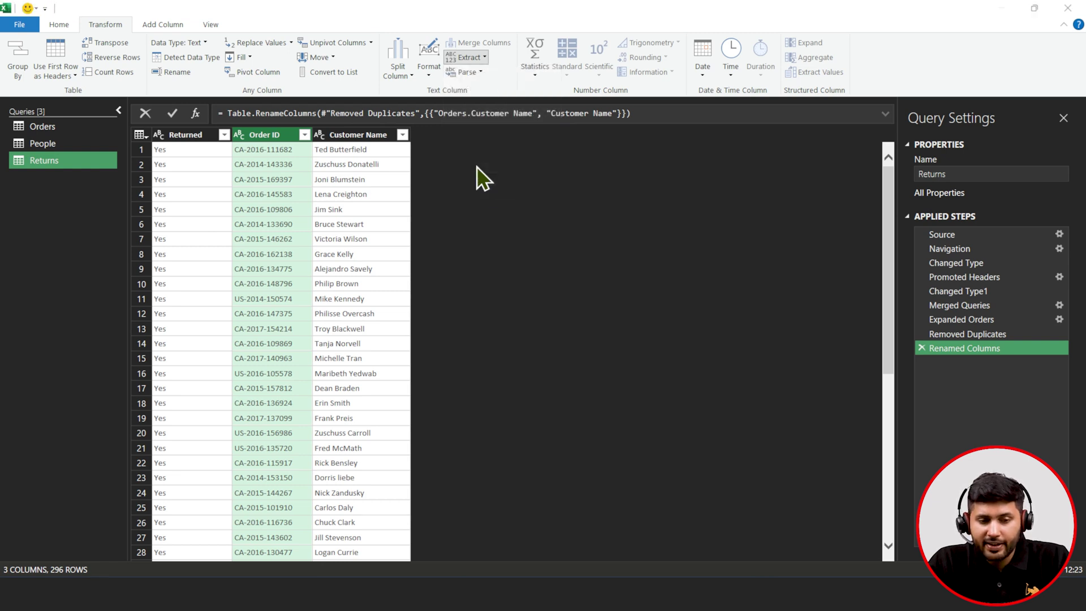
drag(461, 204, 576, 172)
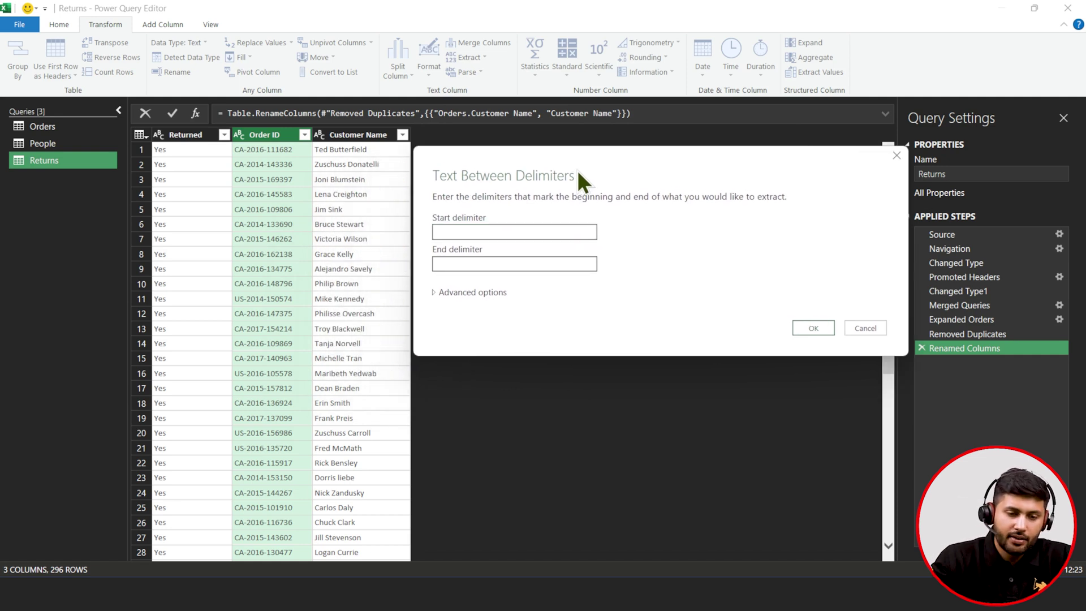
click(487, 235)
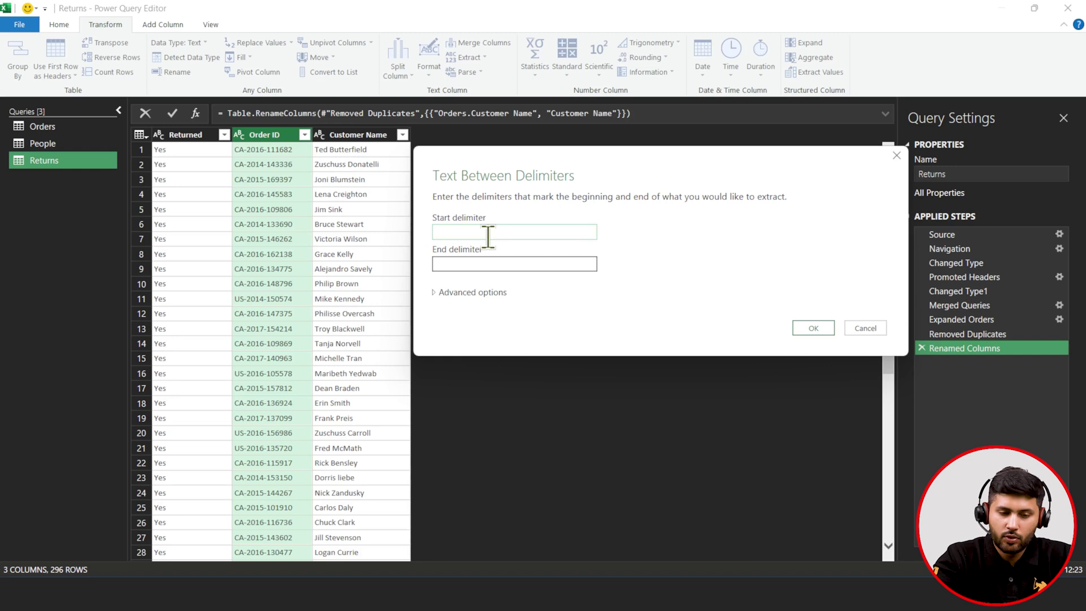
click(469, 264)
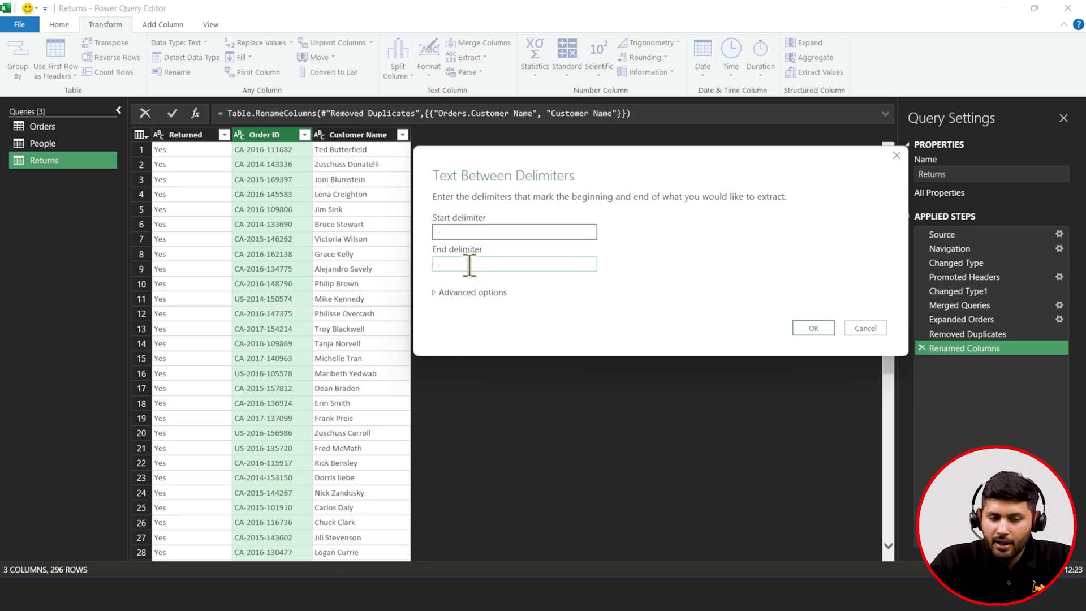
click(798, 324)
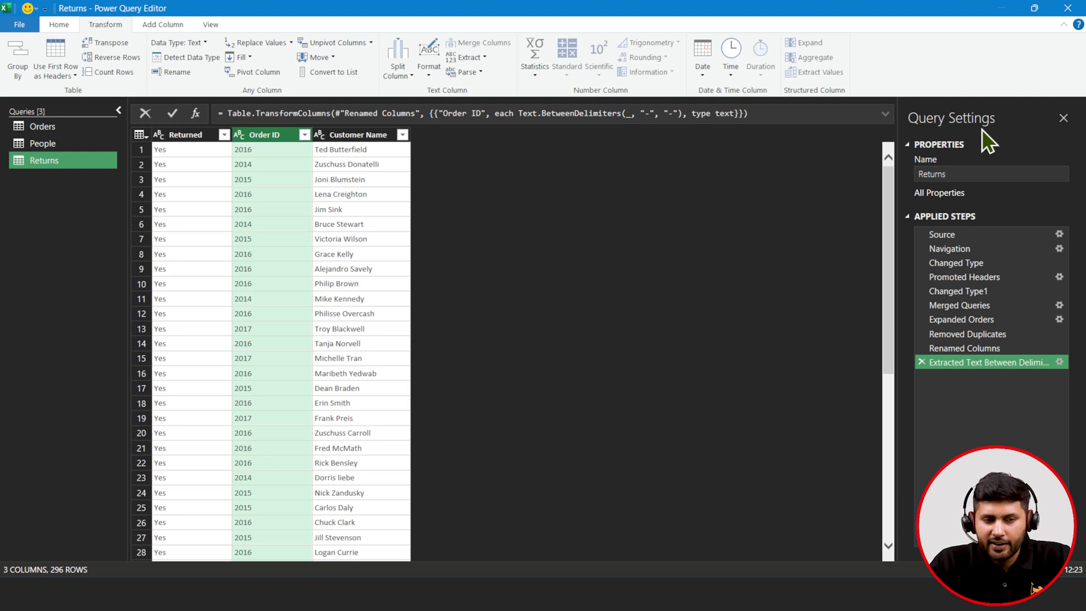
click(206, 29)
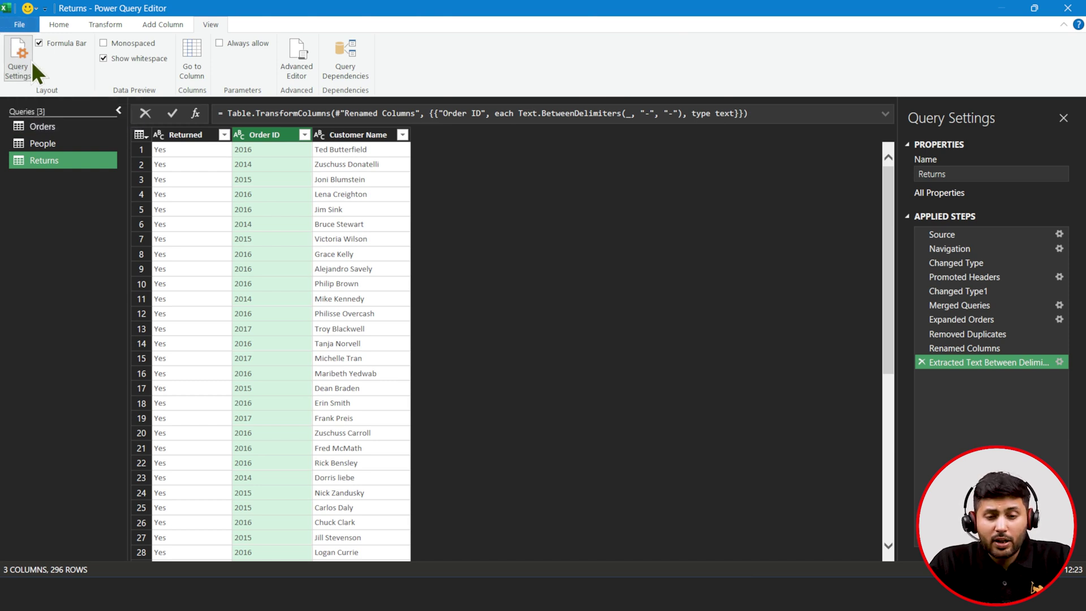
click(70, 21)
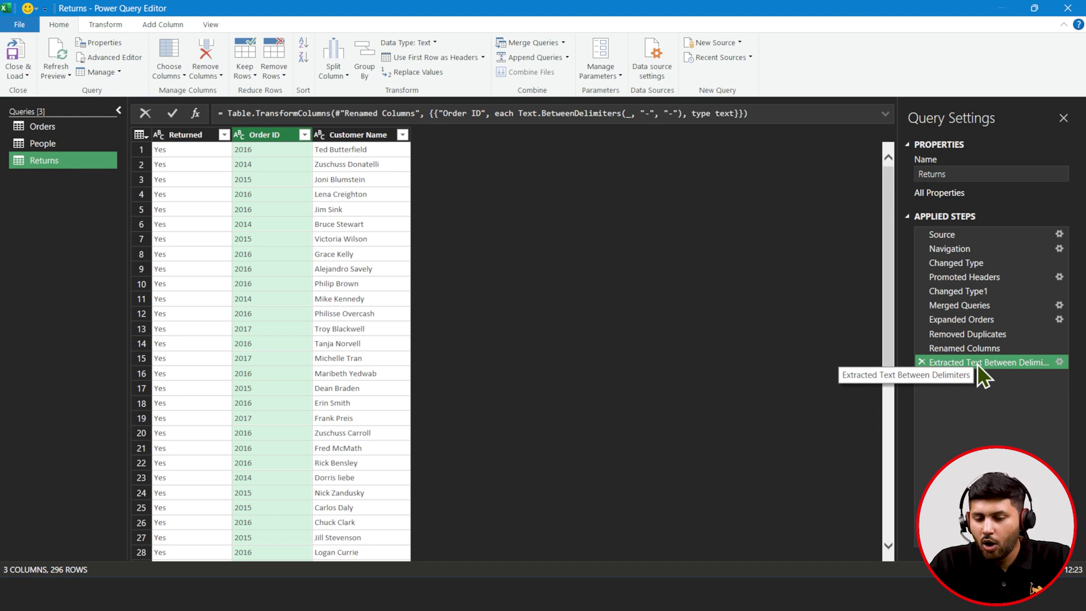
click(922, 363)
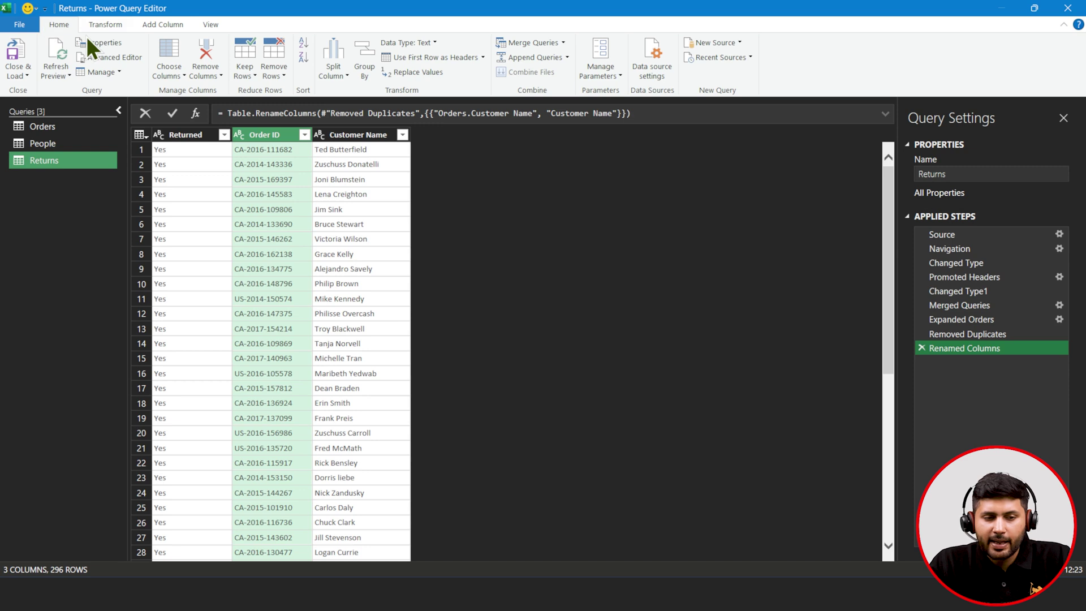
- Add a Text Between Delimiters column from Order ID with '-' as both delimiters, giving years like 2016
click(105, 25)
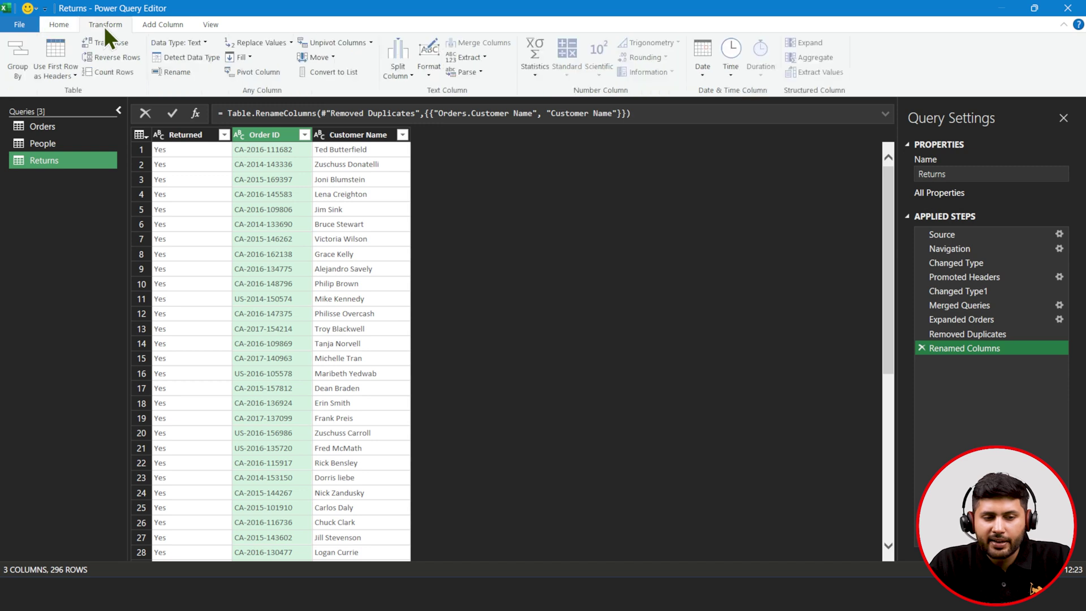
click(148, 25)
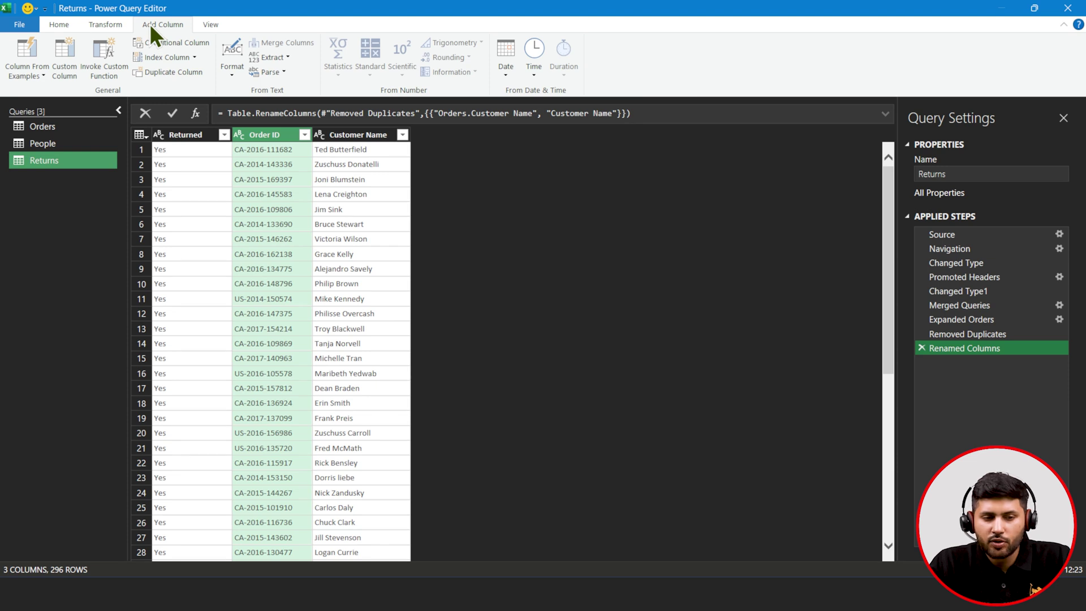
click(272, 60)
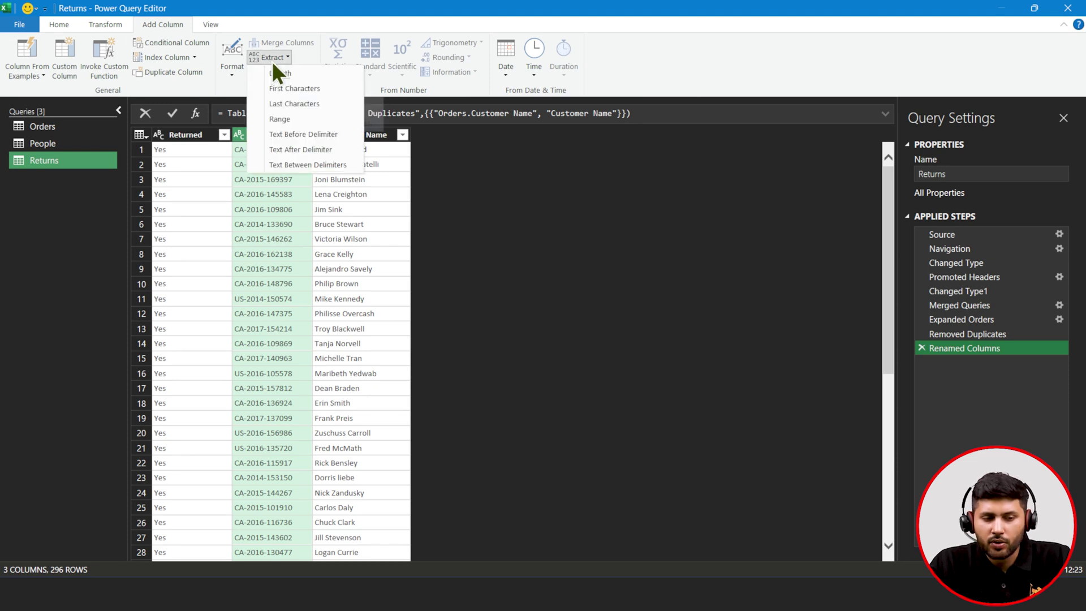
click(321, 170)
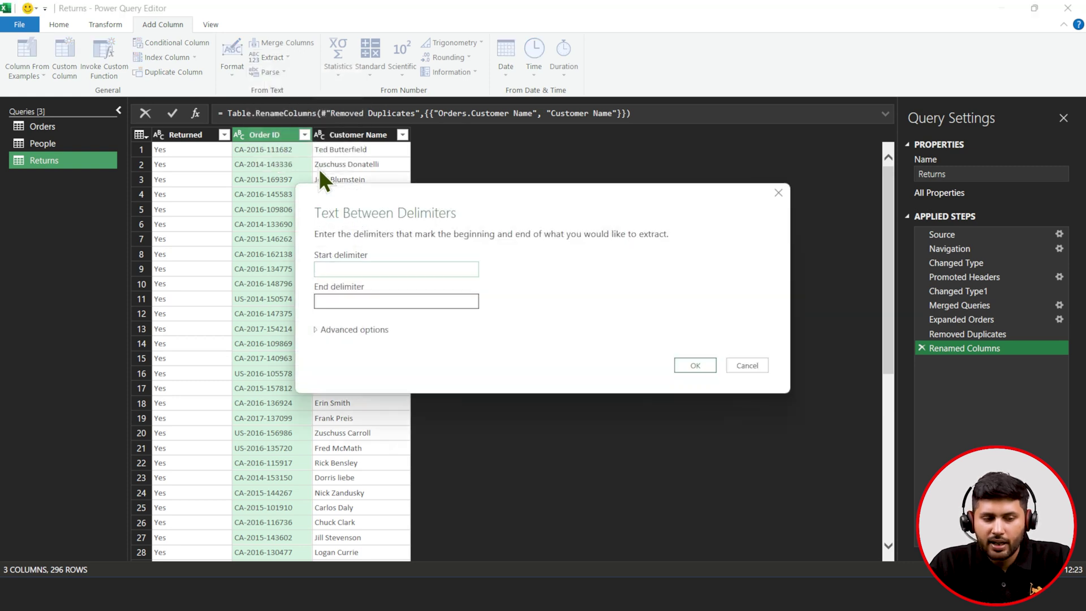
text(-)
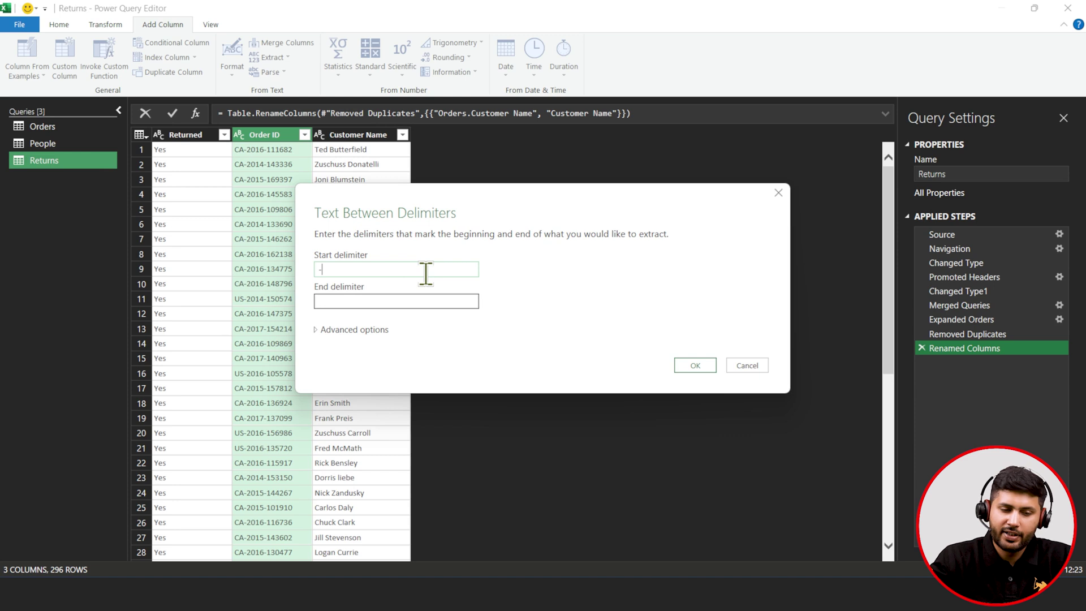
click(399, 301)
text(-)
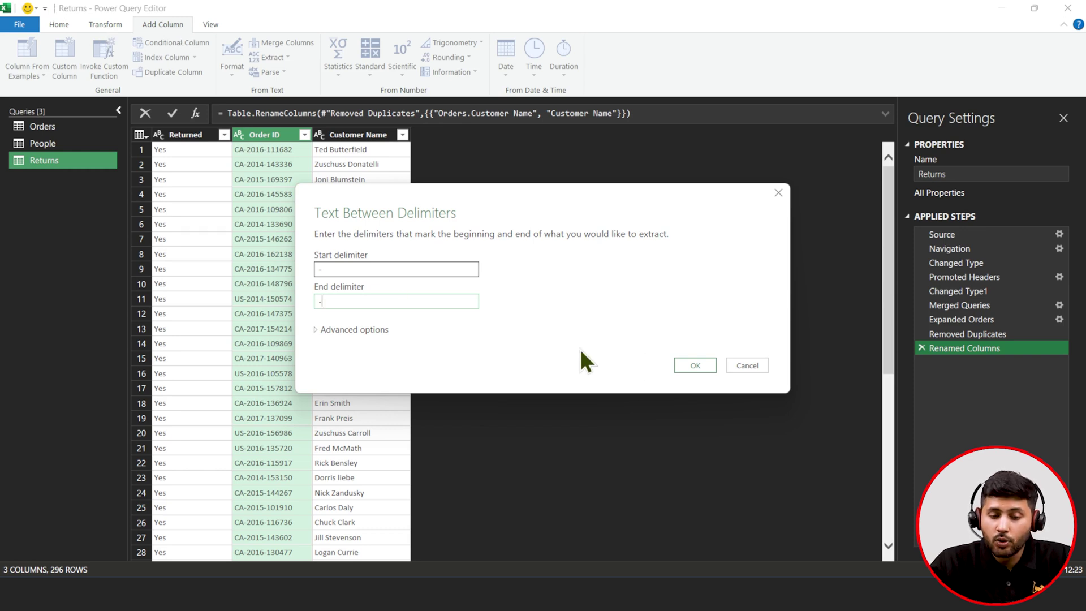
click(714, 362)
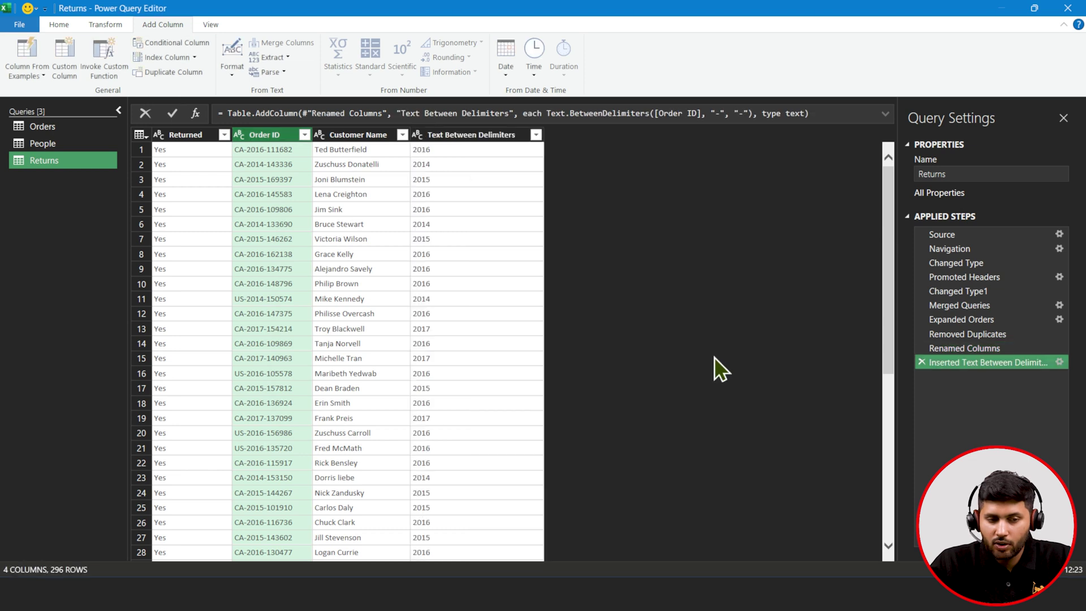
- Rename the Text Between Delimiters column to Year and set its type to Whole Number
double_click(467, 138)
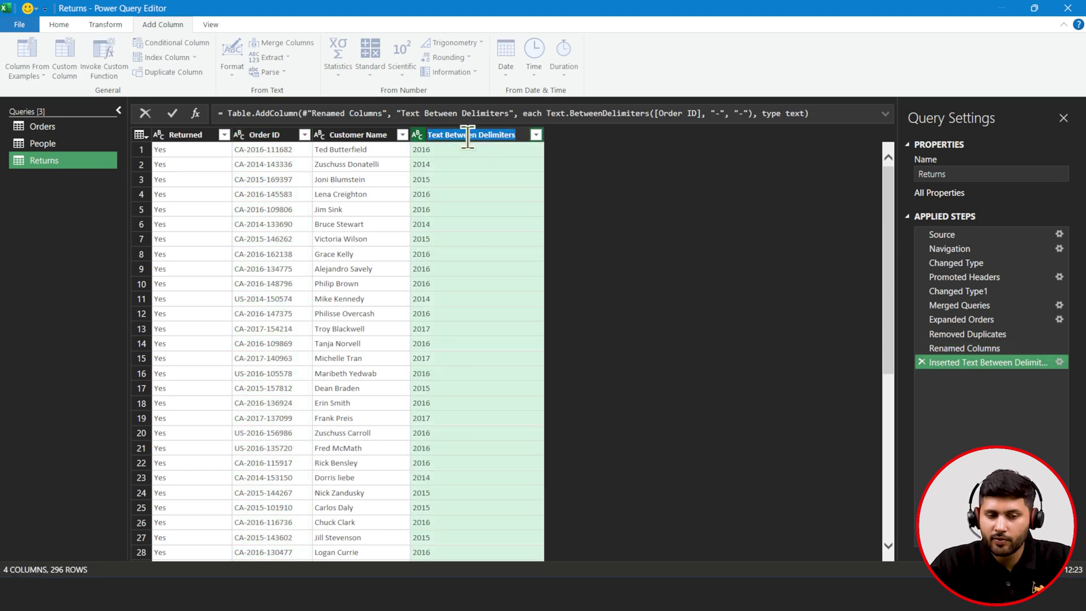
text(Year)
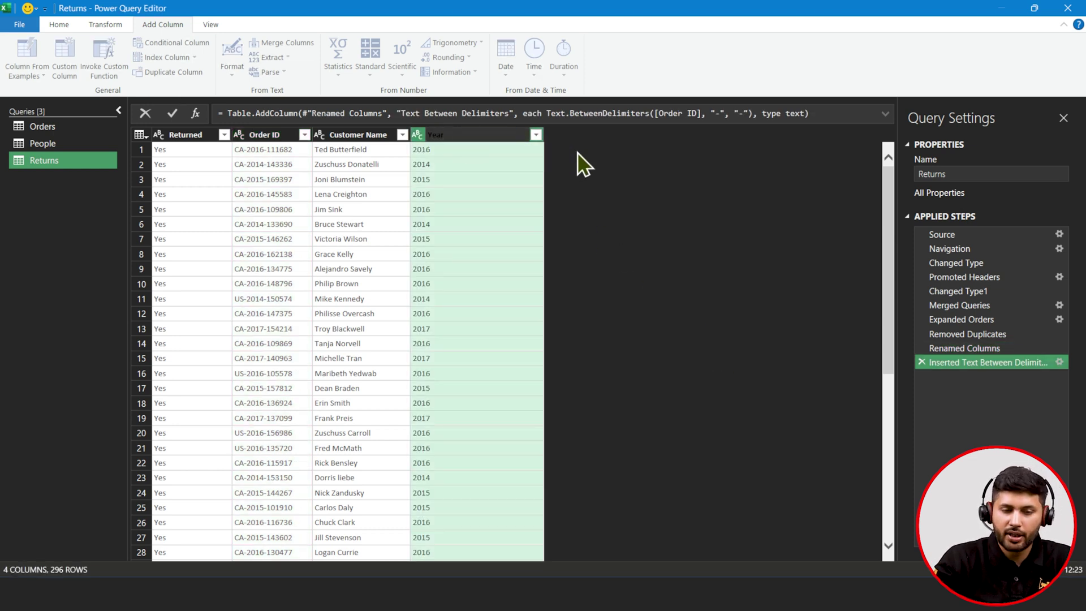
key(Return)
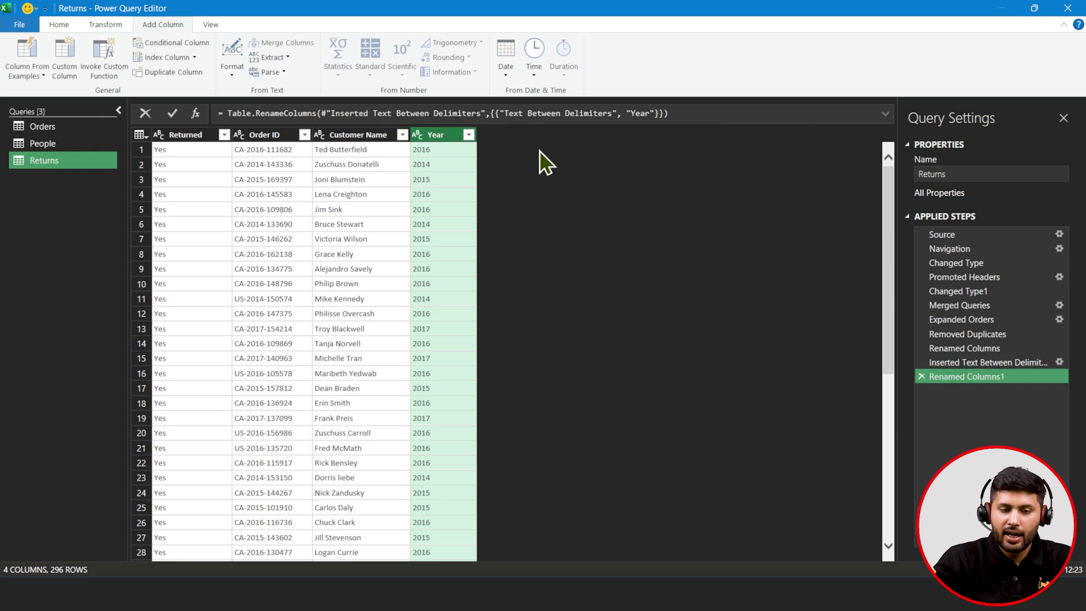
click(419, 137)
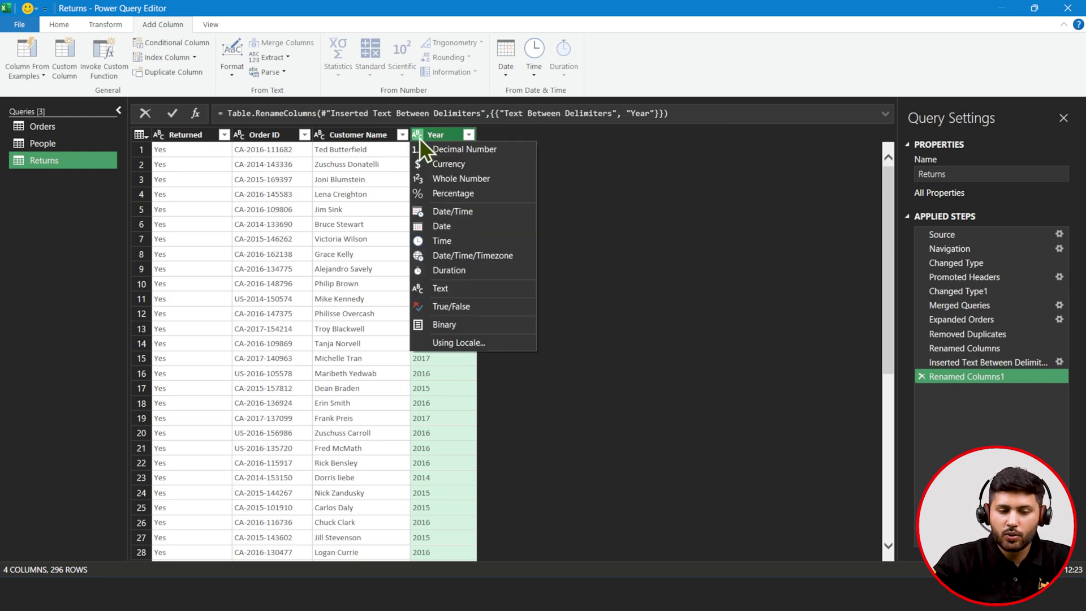
click(437, 181)
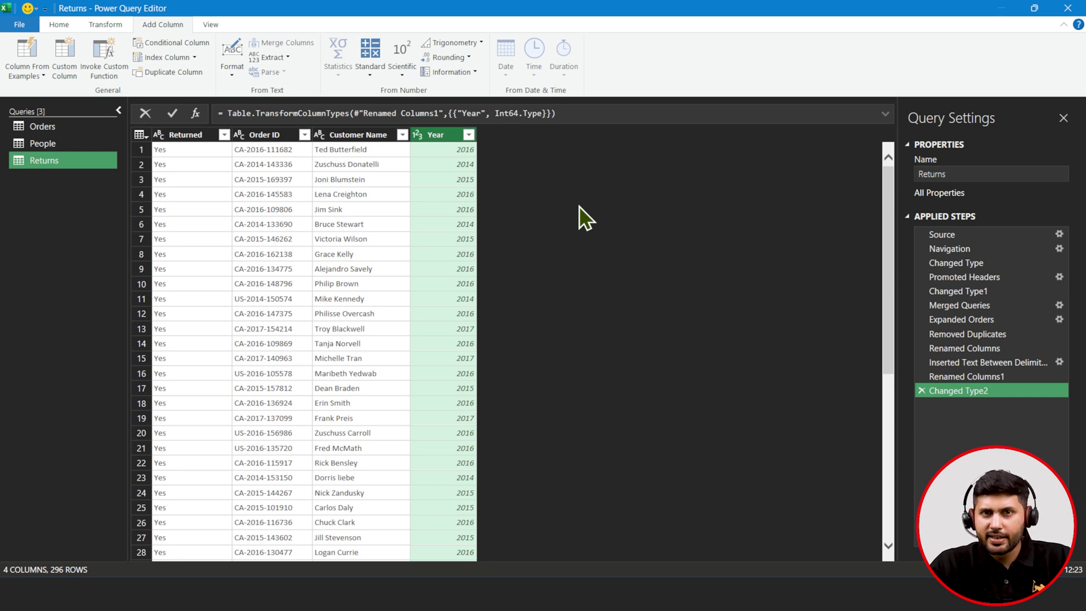
- With Order ID selected, bring up the Add Column Extract options
click(265, 152)
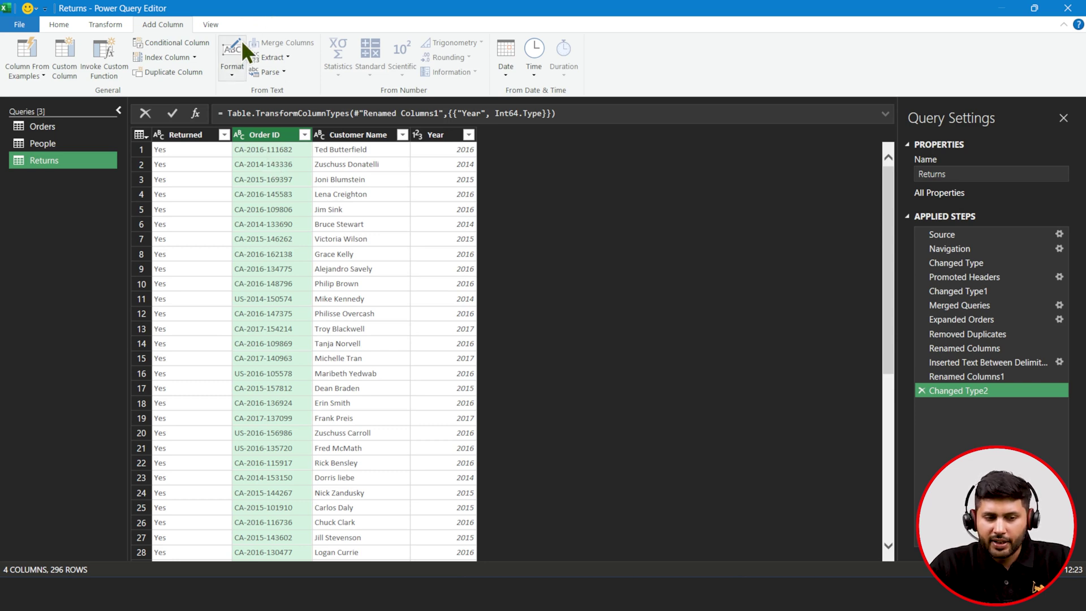
click(260, 60)
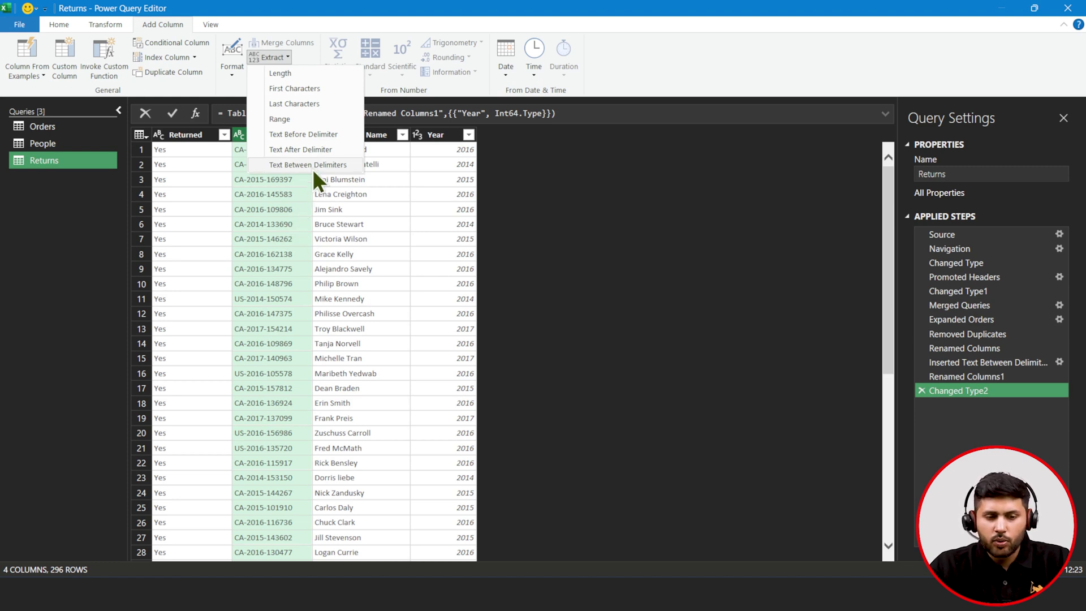
- Add a Text After Delimiter column on '-' skipping 1 delimiter, giving suffixes like 111682
click(325, 151)
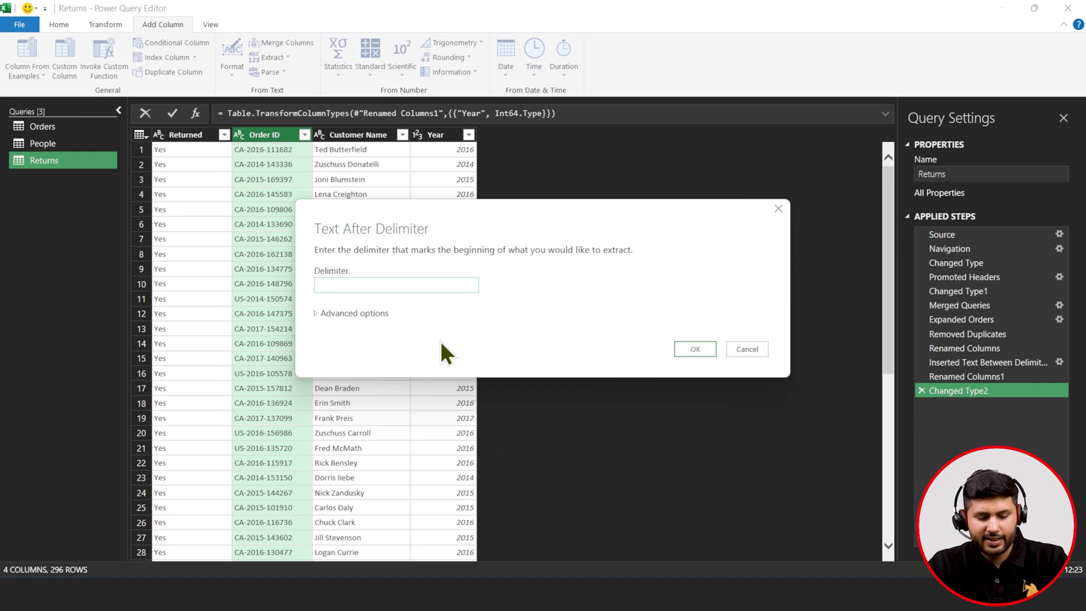
text(-)
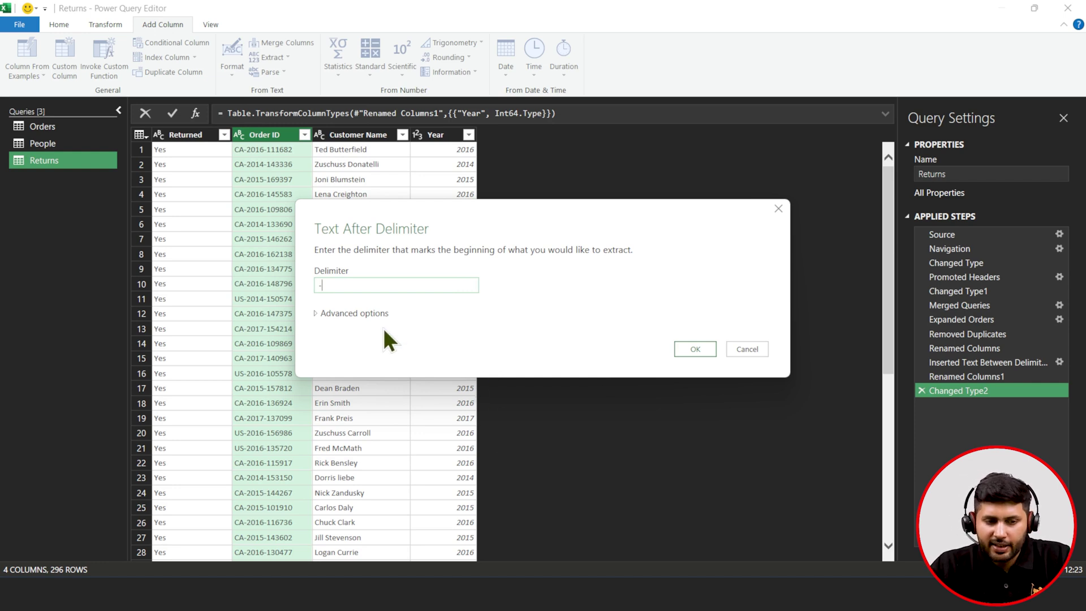
click(321, 314)
click(332, 373)
key(BackSpace)
text(1)
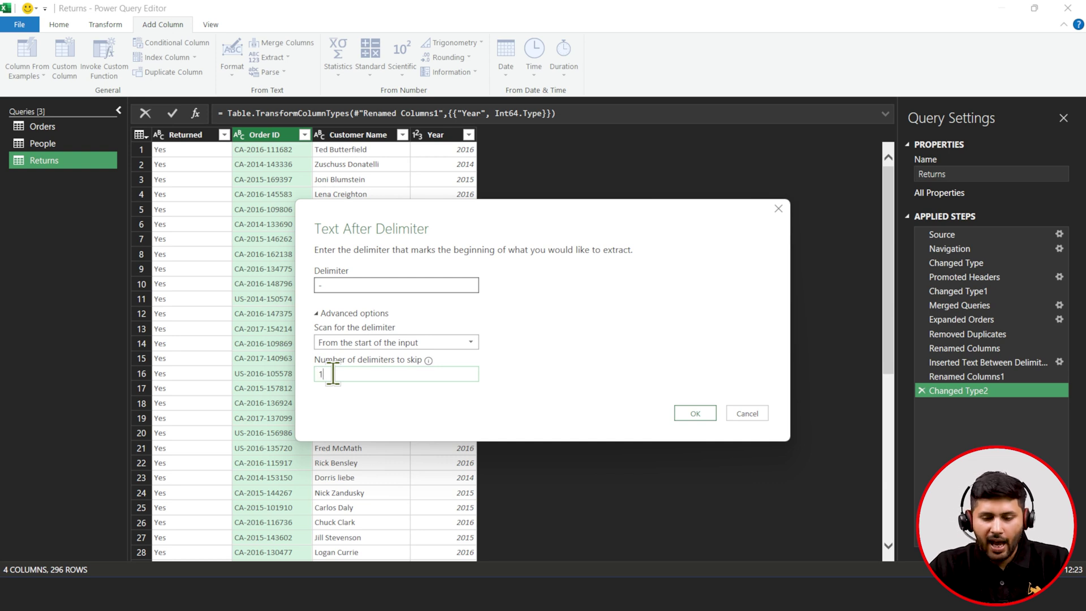
click(705, 414)
click(530, 135)
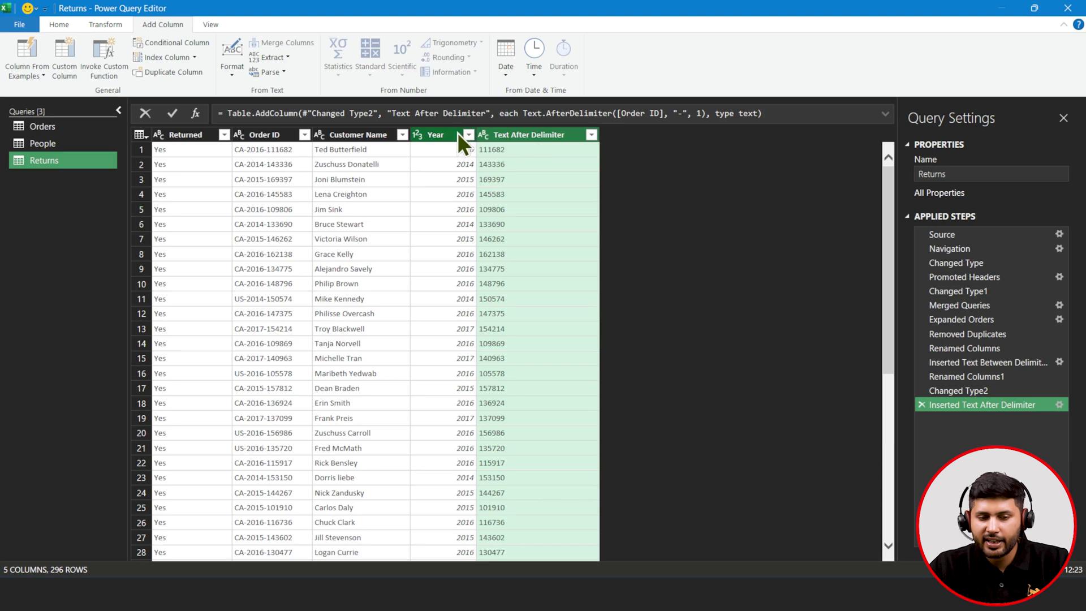
- Set Text After Delimiter to Whole Number and reopen the Inserted Text After Delimiter step settings
click(487, 140)
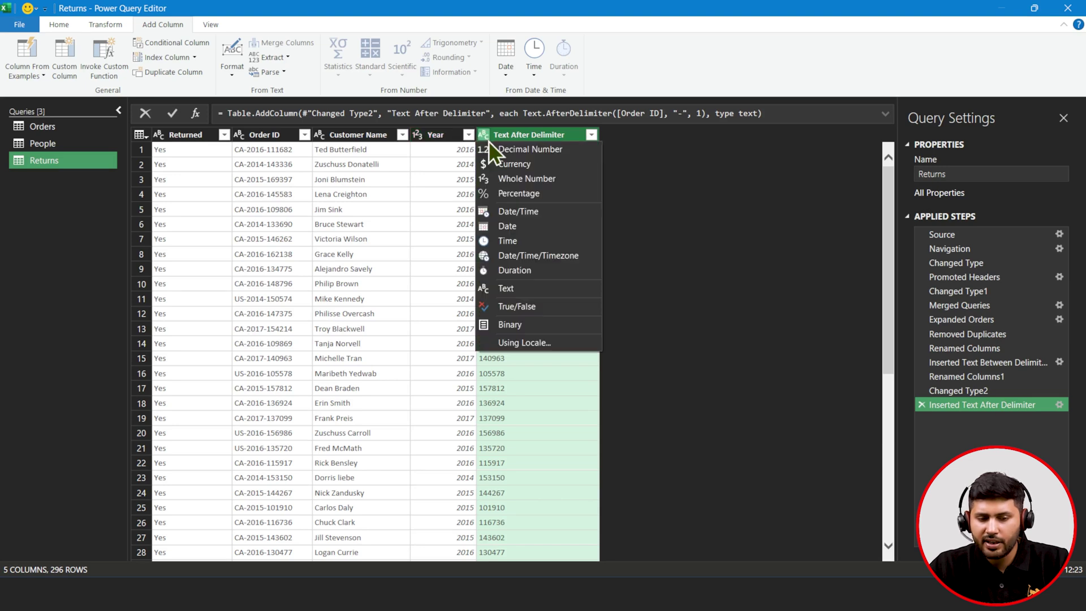
click(493, 178)
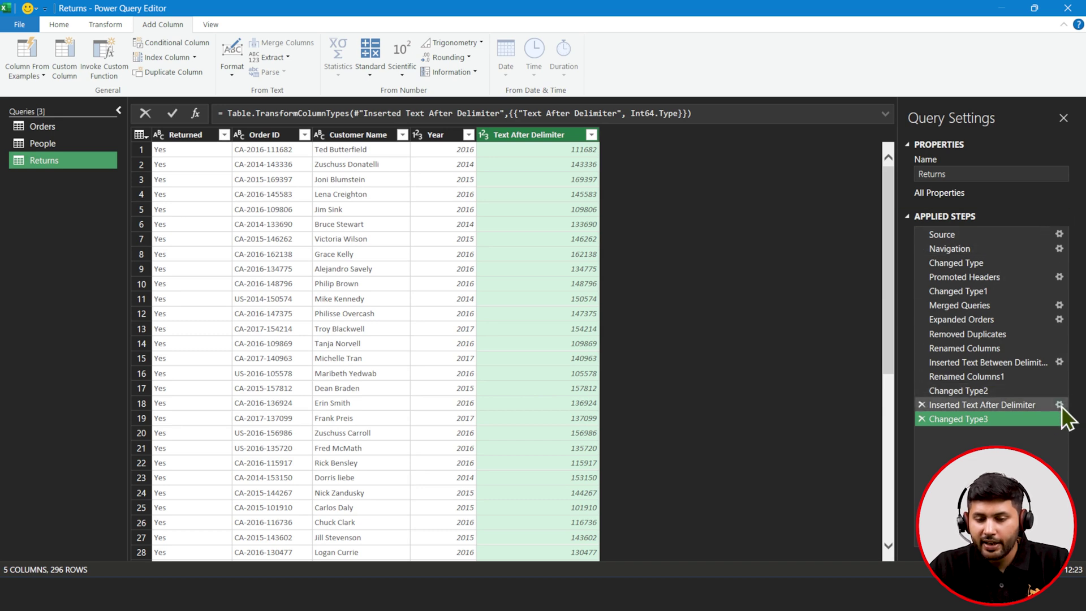
click(1059, 405)
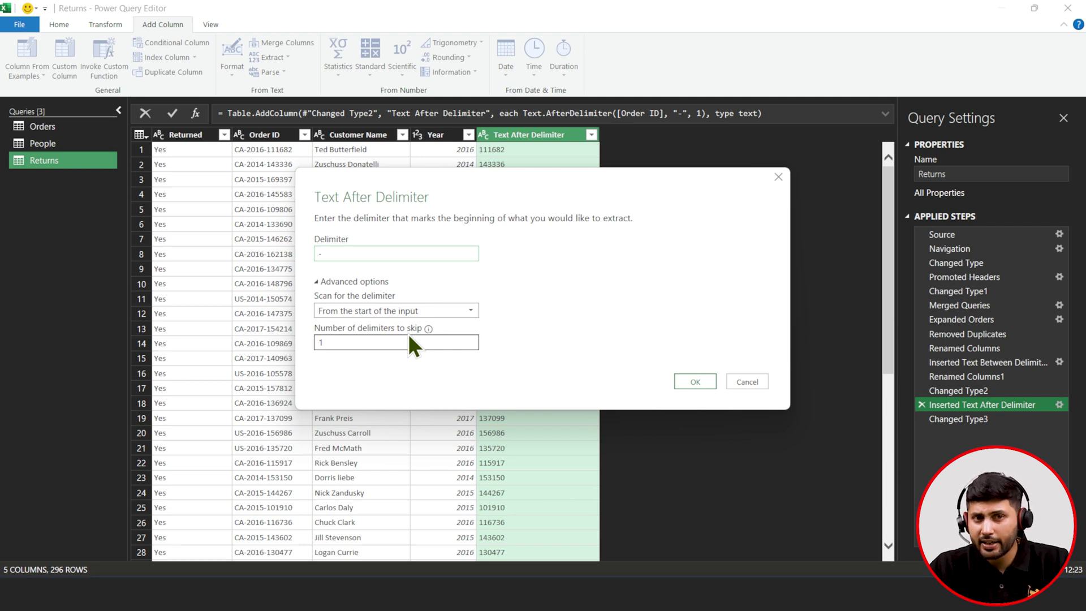
- Cancel the extraction and Merge dialogs, return to the Changed Type3 step, and select Customer Name
click(764, 380)
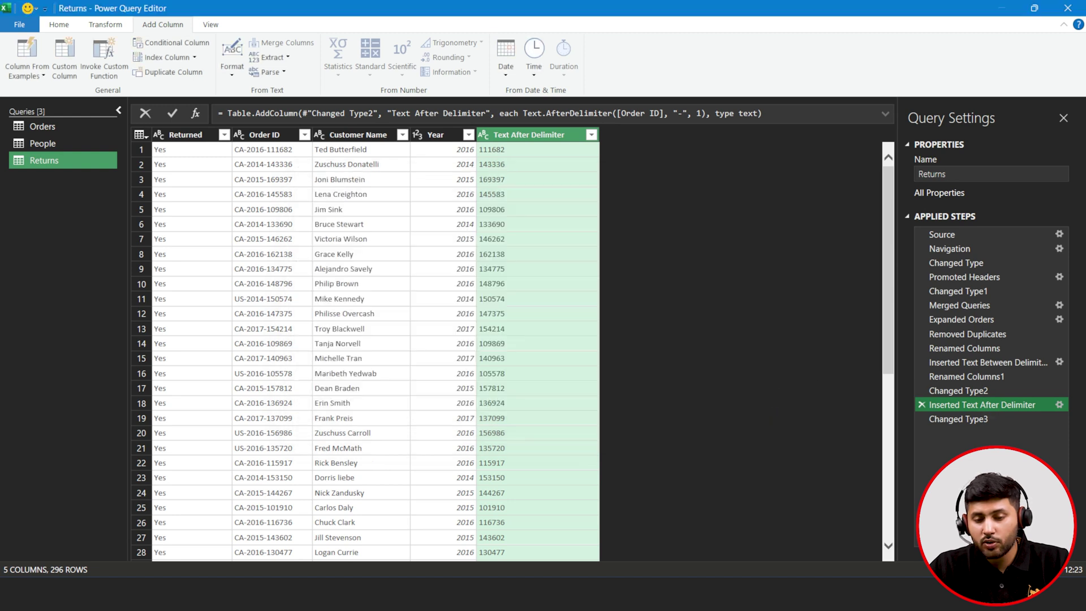
click(1060, 306)
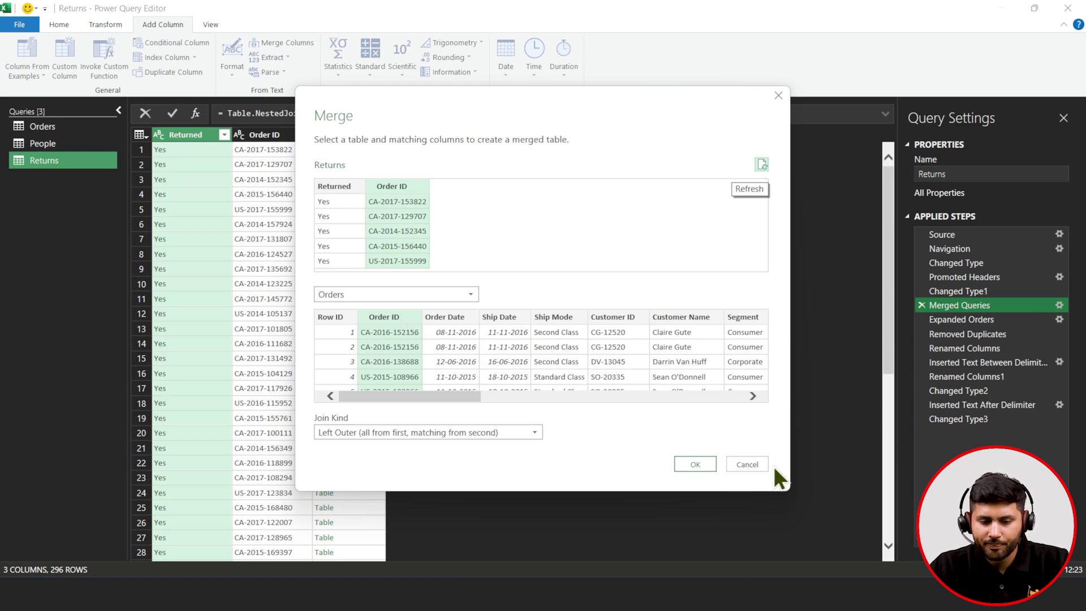
click(751, 464)
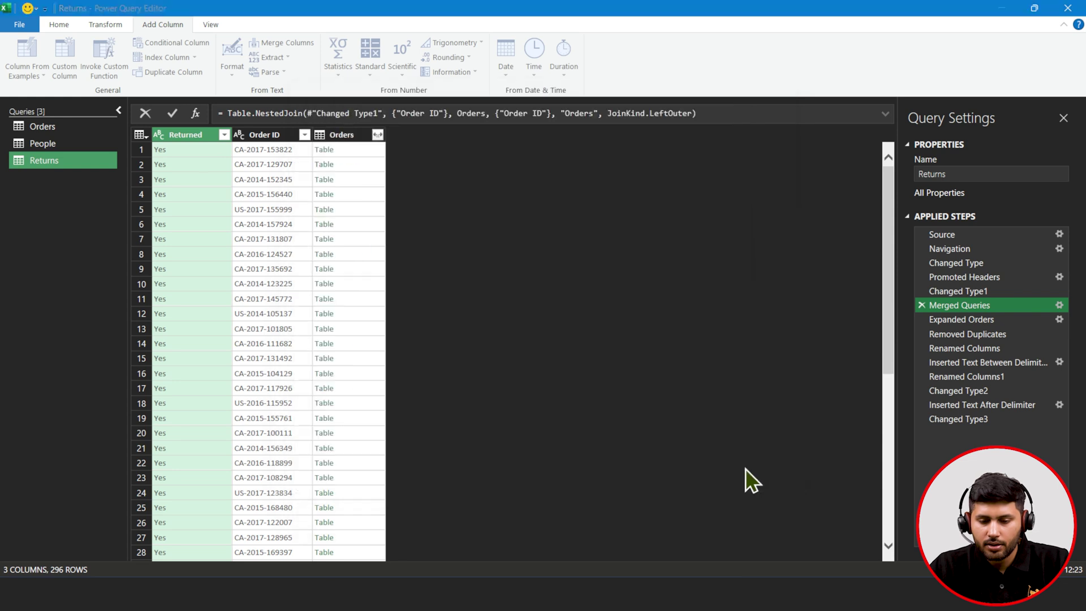
click(971, 419)
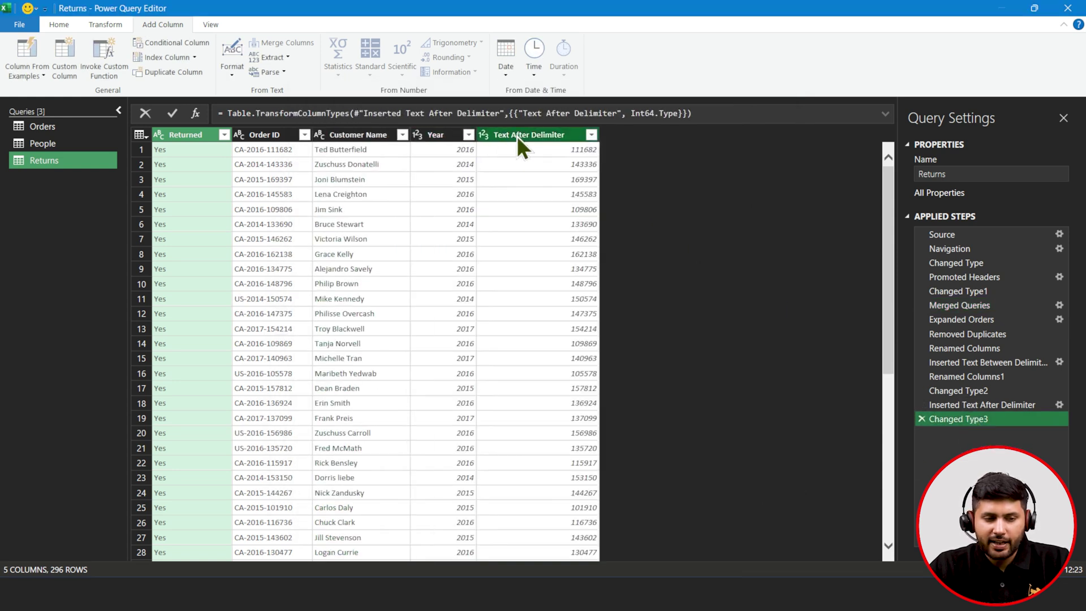
click(378, 133)
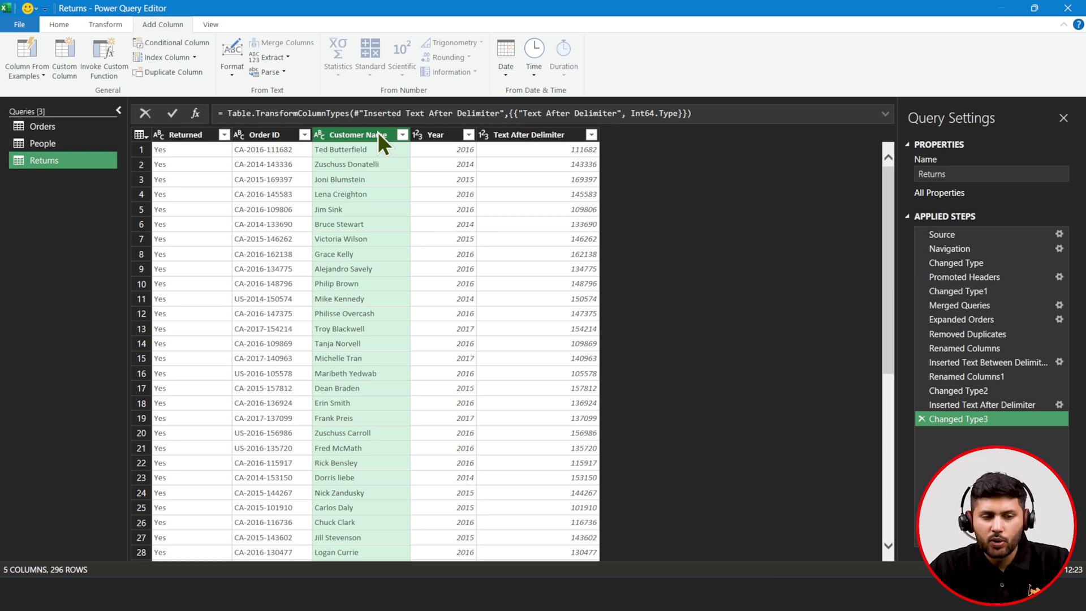
- Split Returns' Customer Name by delimiter at the left-most space
click(58, 24)
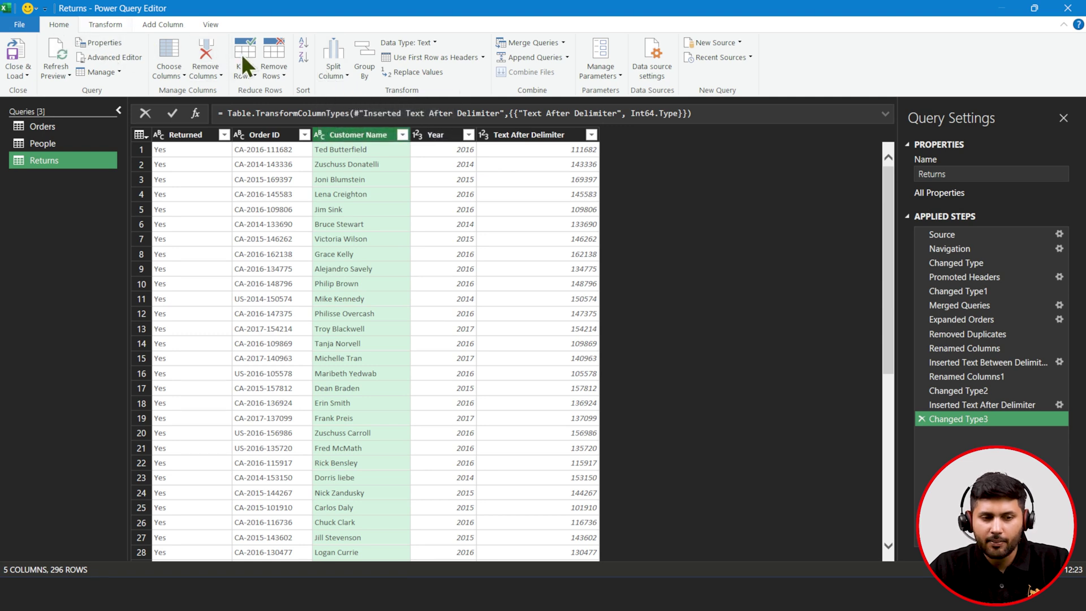
click(328, 74)
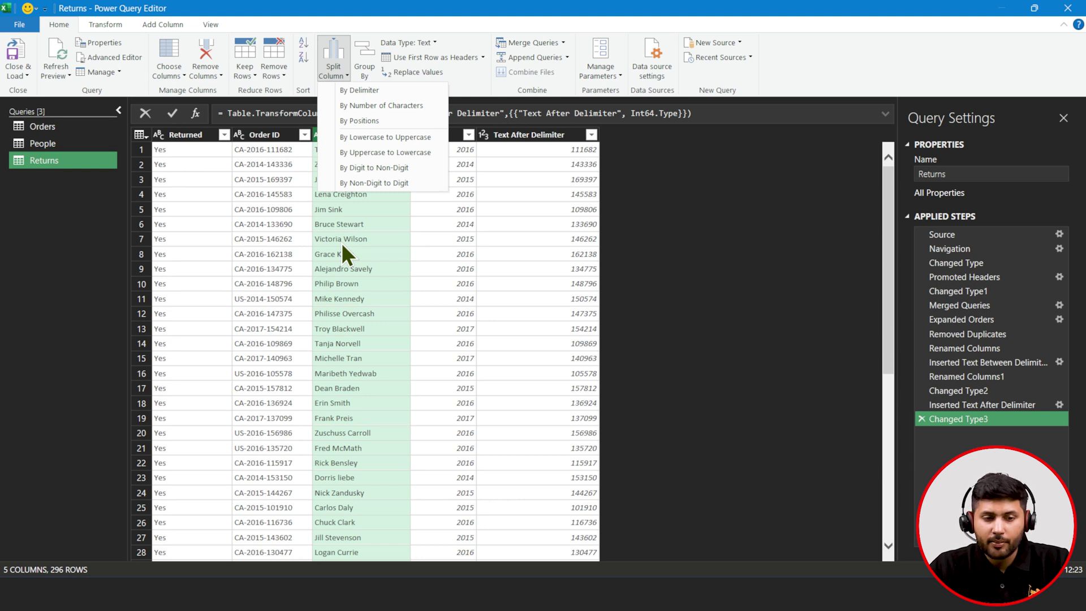
click(410, 92)
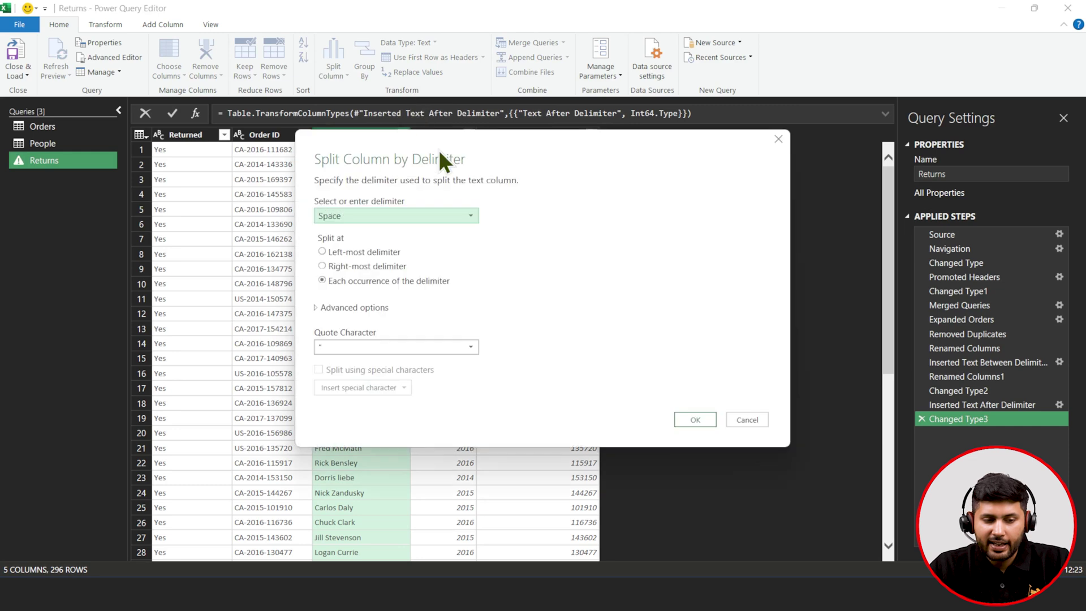
drag(521, 151, 670, 158)
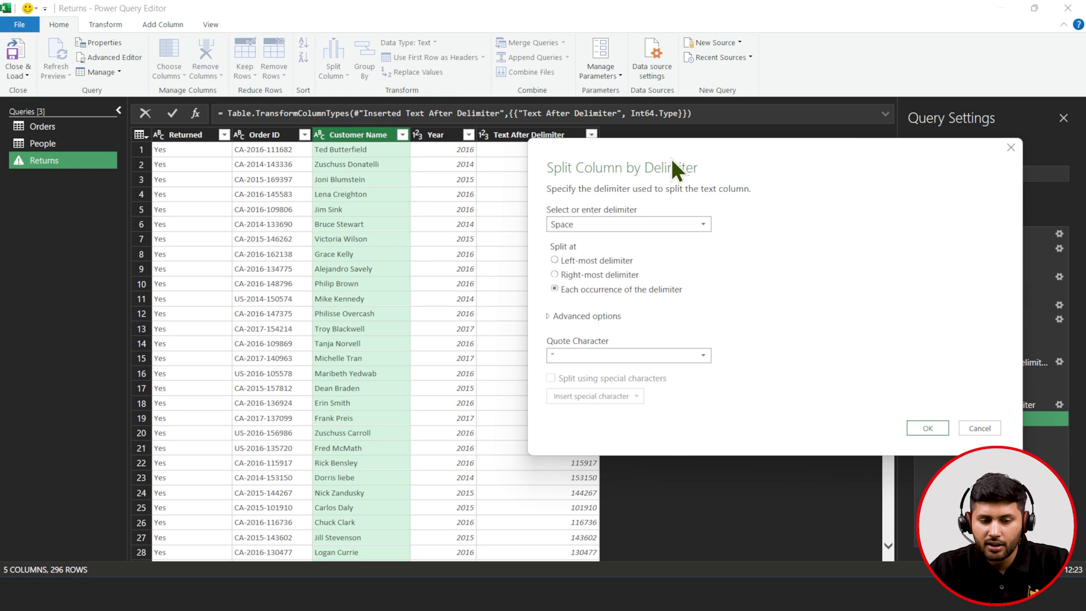
click(592, 263)
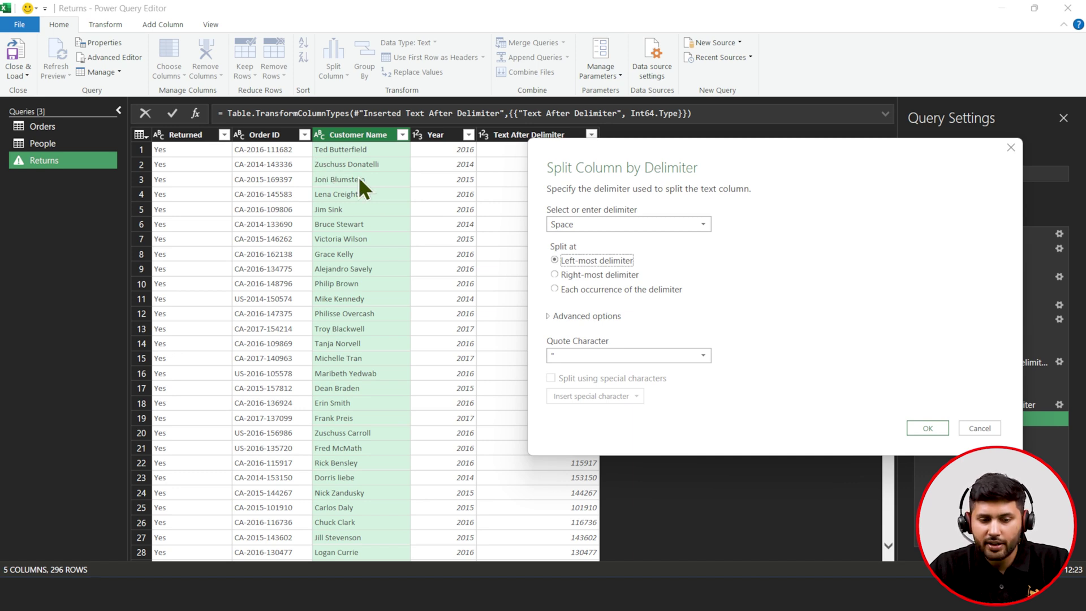
click(929, 429)
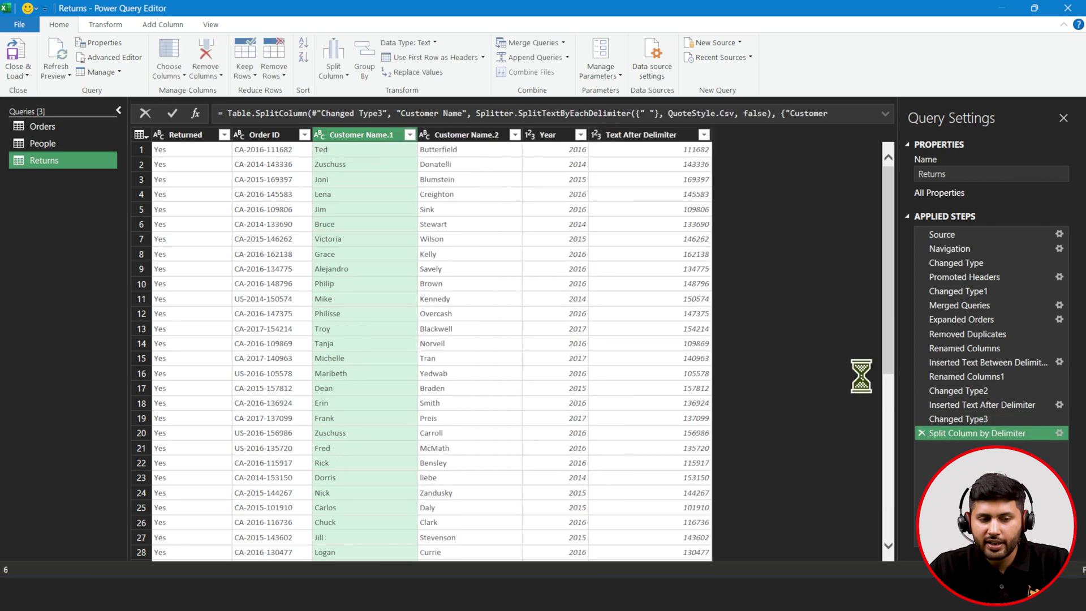
- Rename the first name-part column to FirstName
double_click(376, 136)
key(BackSpace)
text(FirstName)
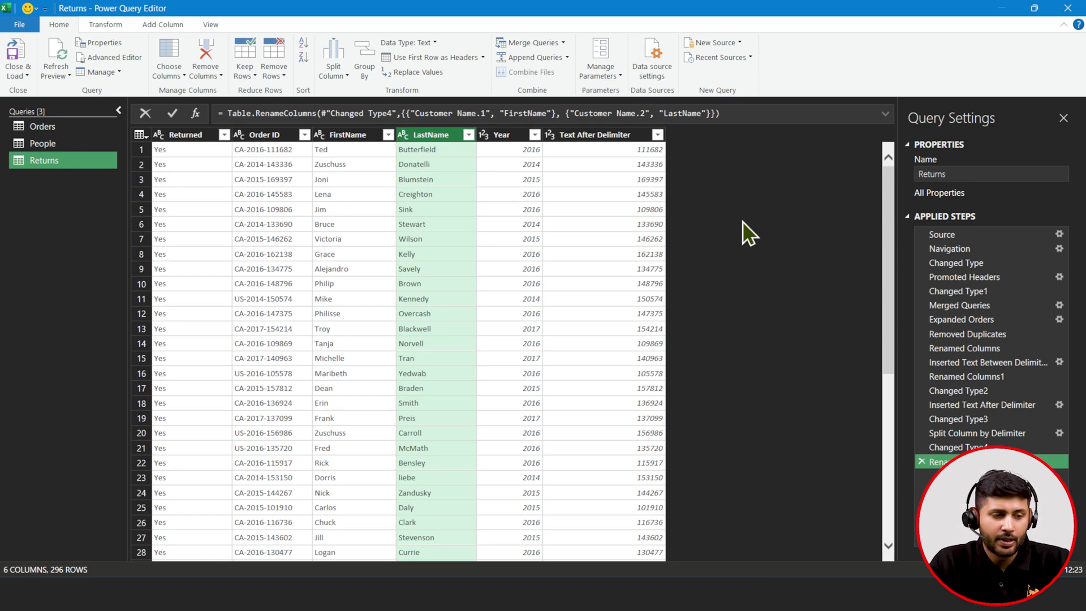
- Check the Orders query's Customer Name column, then return to the People query
click(73, 148)
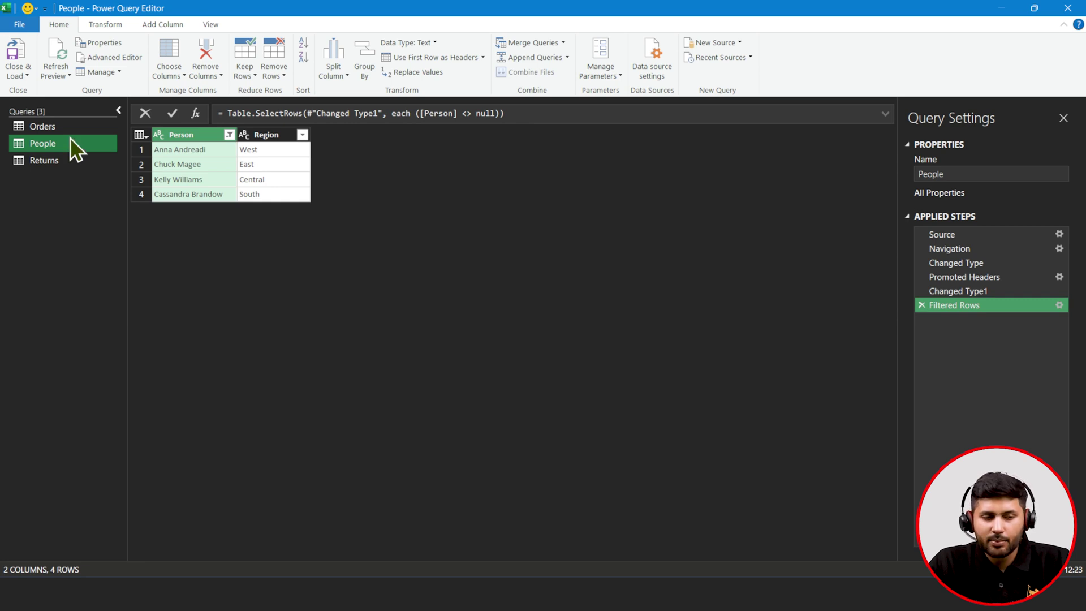
click(70, 133)
click(695, 136)
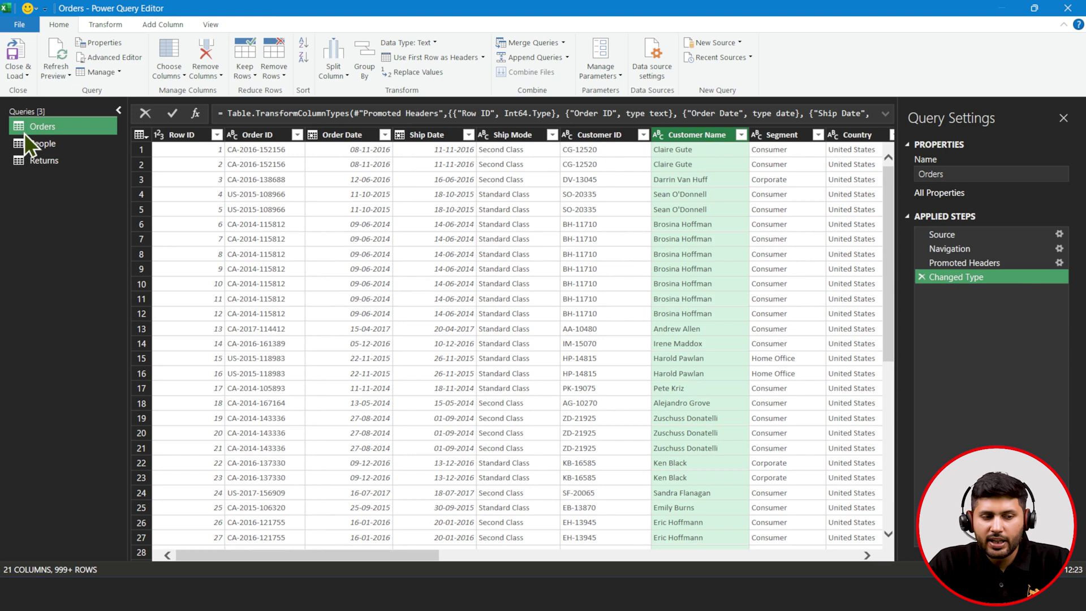
click(34, 144)
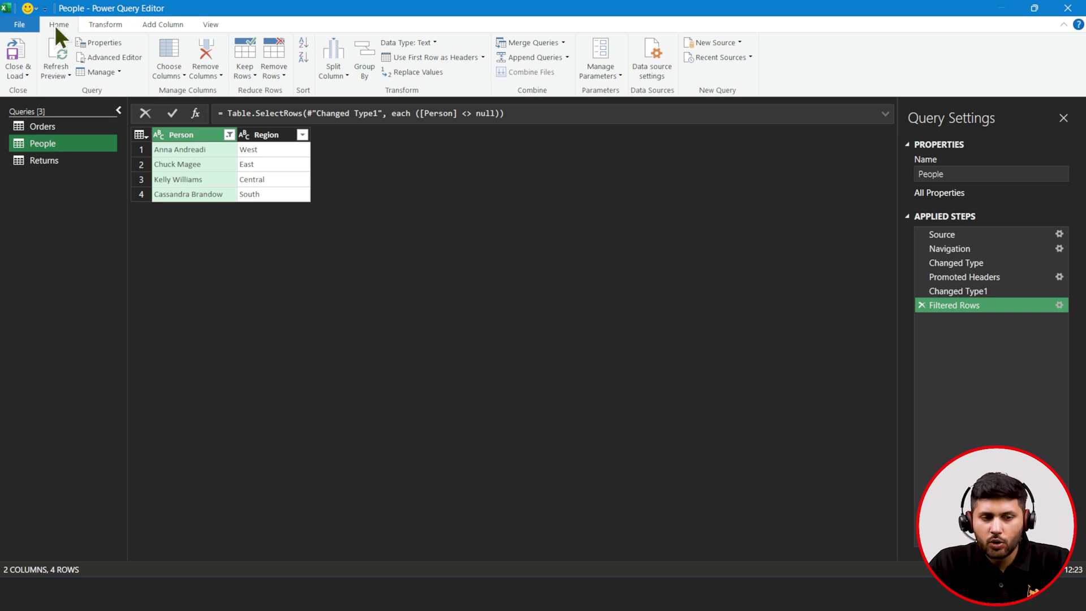
- Left-outer merge People with Orders, matching Person to Customer Name
click(525, 45)
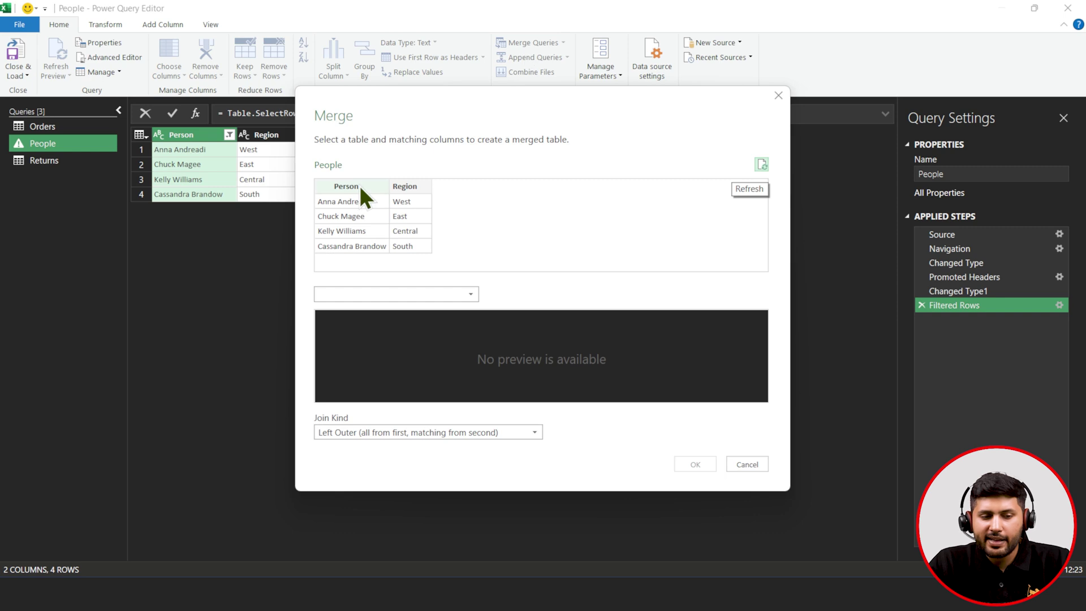
click(358, 186)
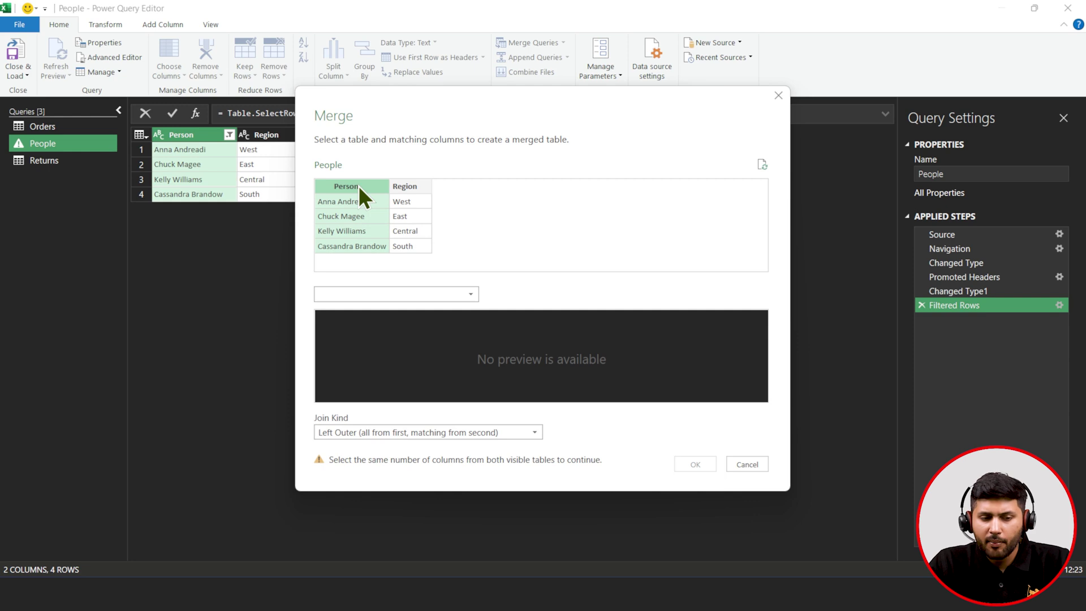
click(372, 294)
click(366, 310)
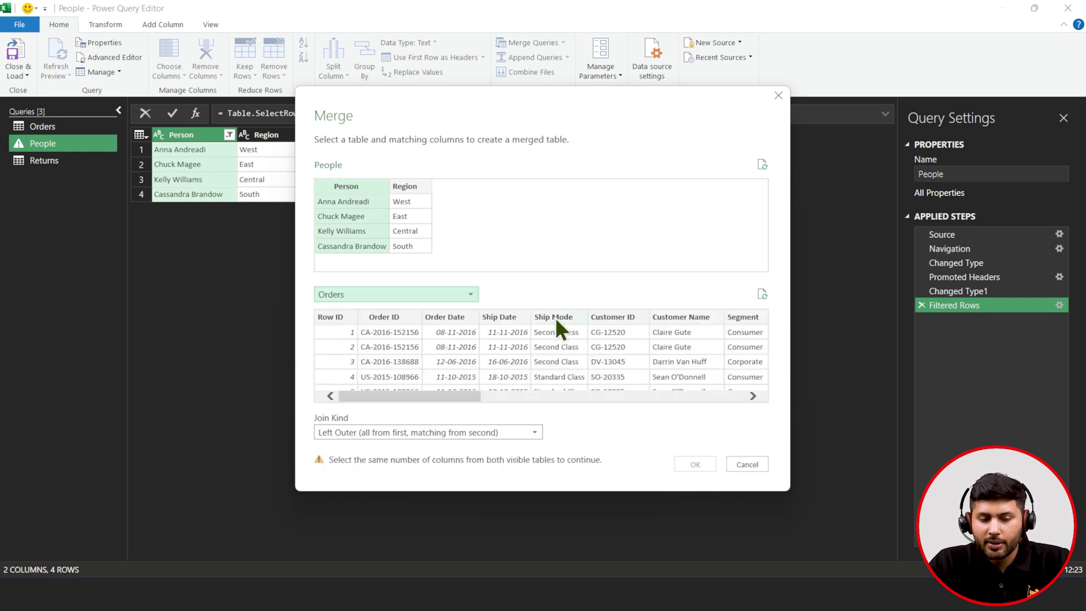
click(668, 316)
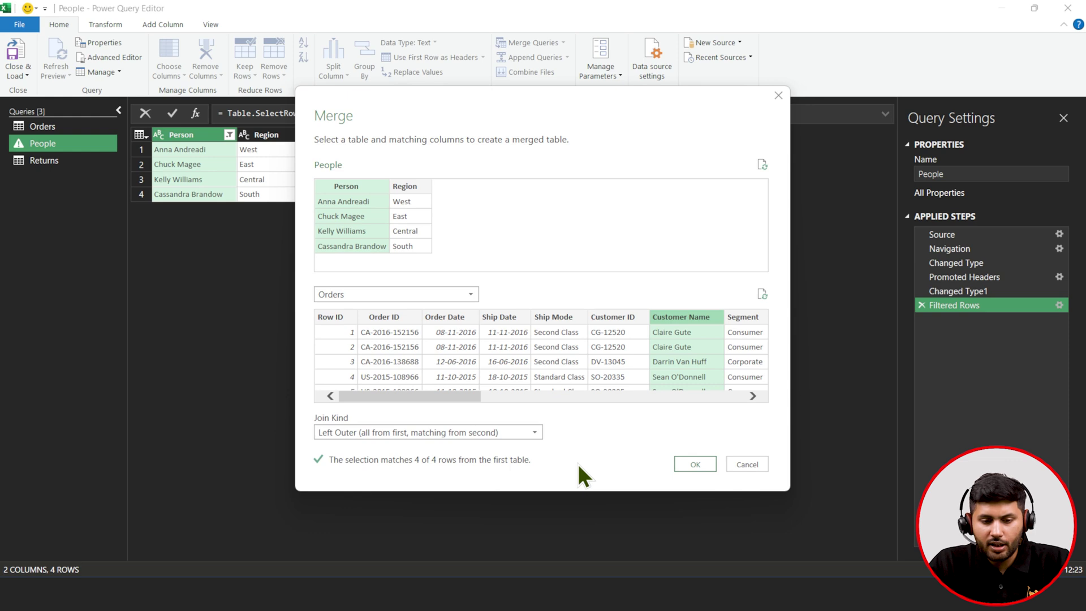
click(710, 464)
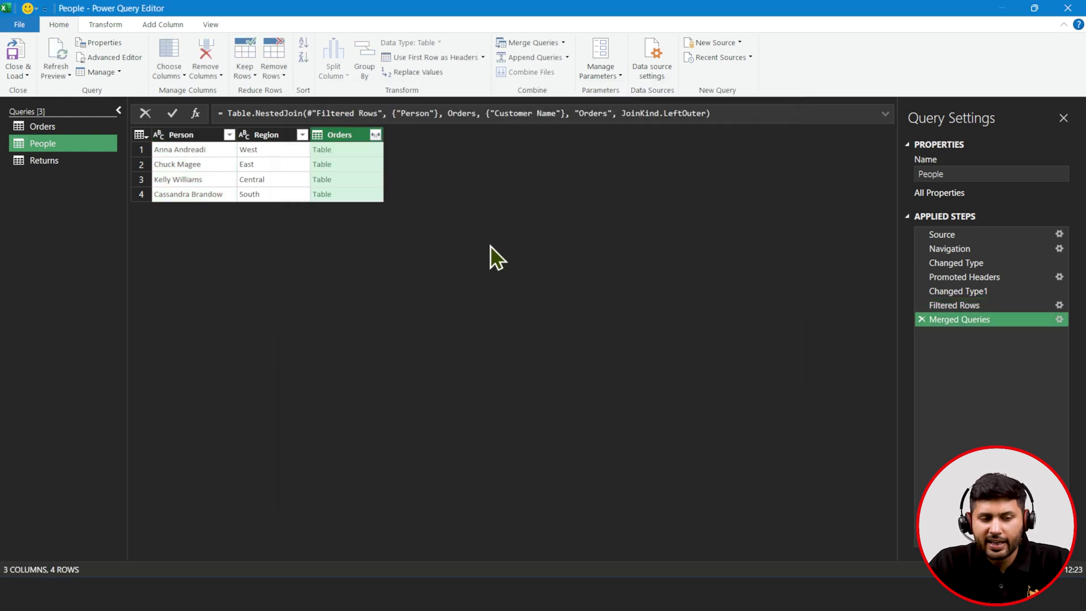
- Expand the nested Orders column to only Customer ID and remove duplicate rows
click(375, 135)
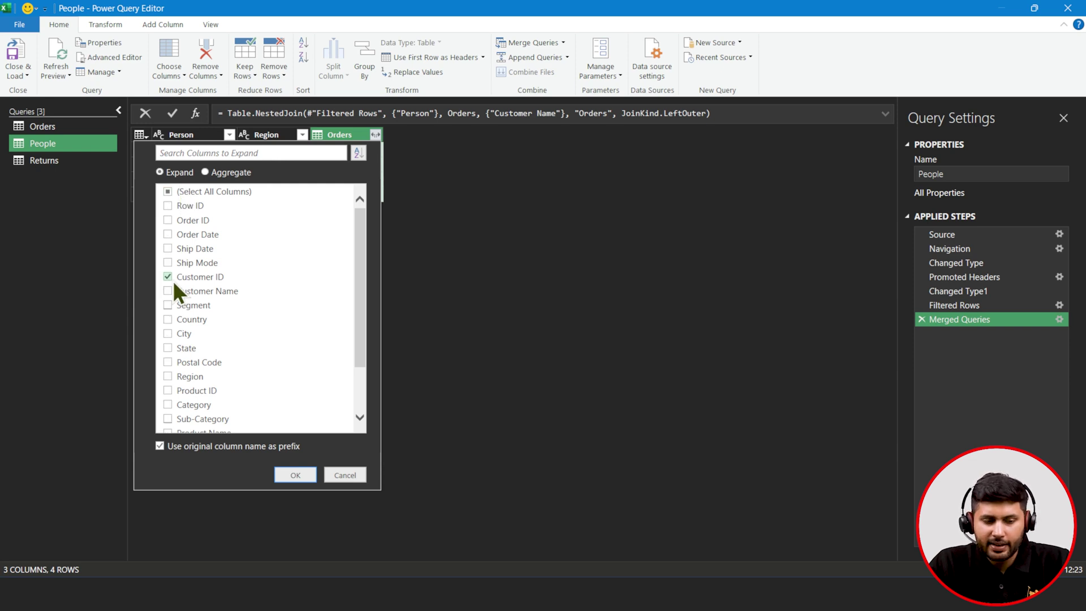
click(295, 475)
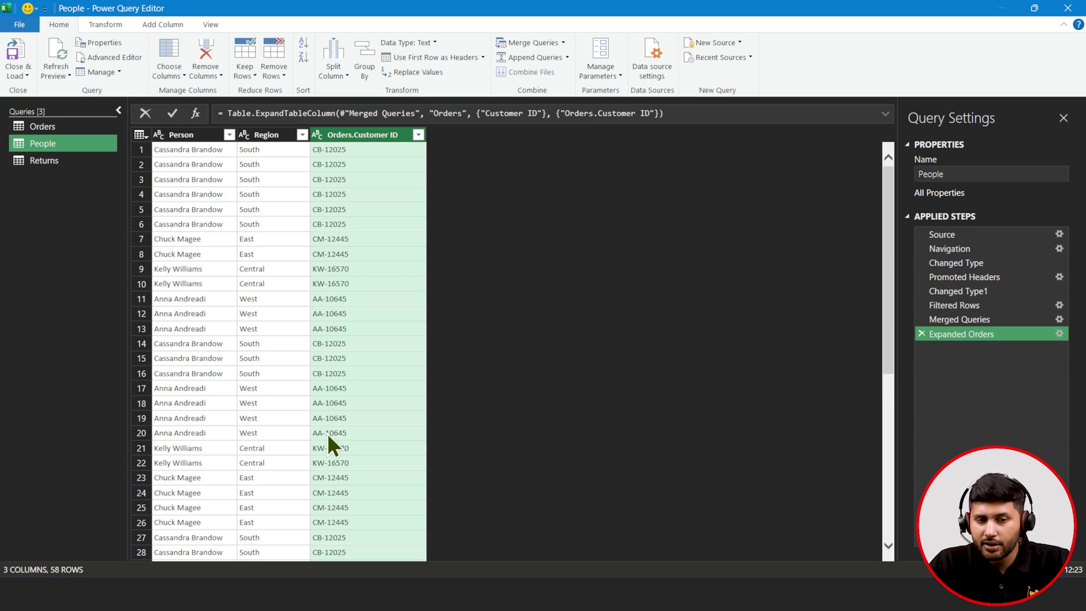
right_click(357, 136)
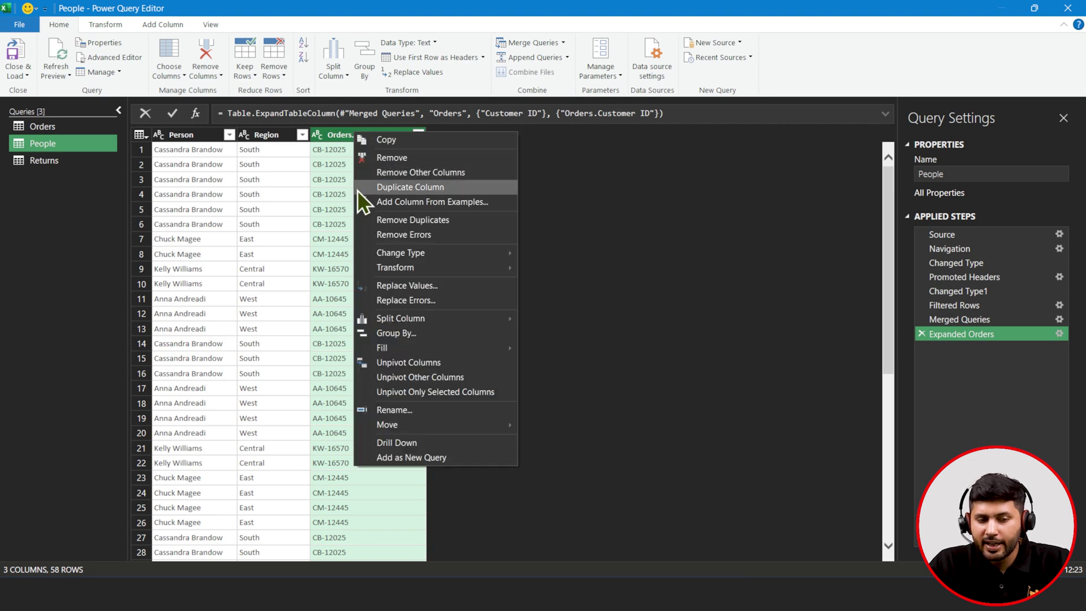
click(363, 220)
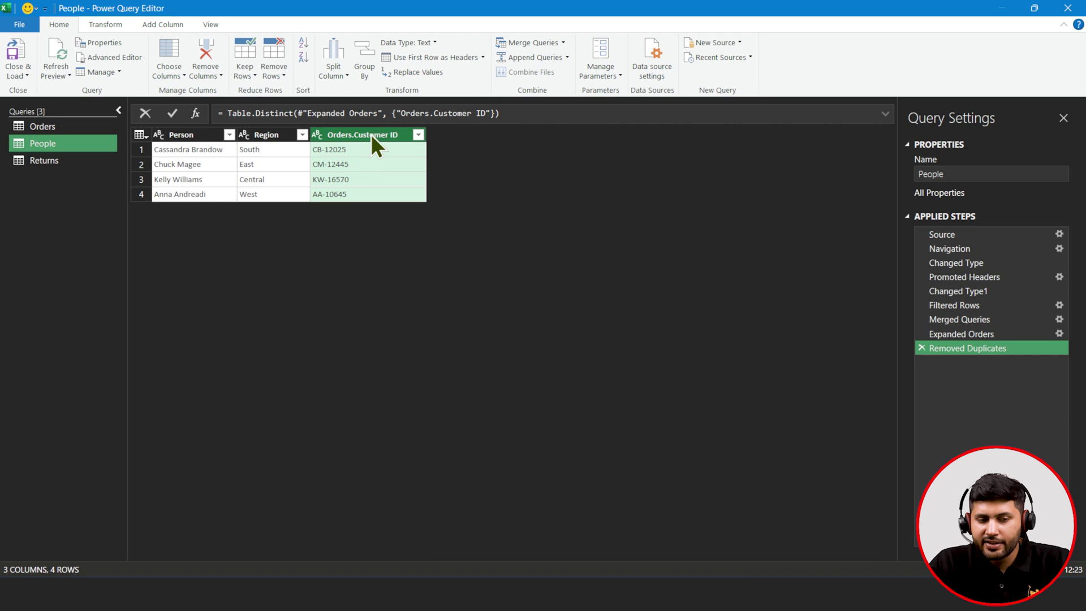
- Move Customer ID to the first column, rename it without the 'Orders.' prefix, and open Orders
drag(371, 134, 192, 138)
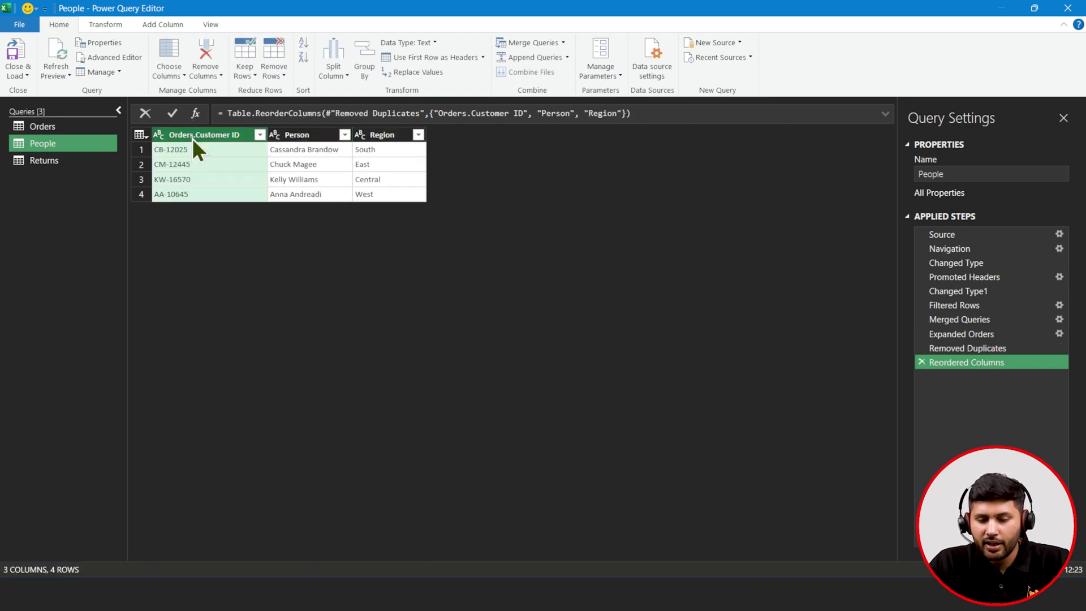
double_click(192, 136)
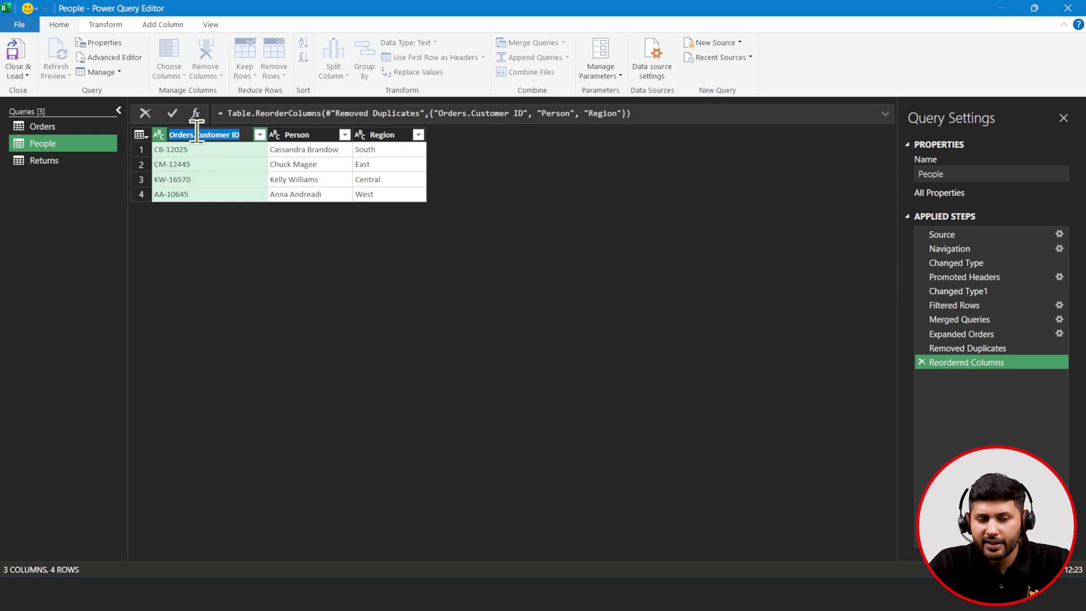
click(197, 134)
key(BackSpace)
key(BackSpace)
key(BackSpace)
key(BackSpace)
key(BackSpace)
key(BackSpace)
key(BackSpace)
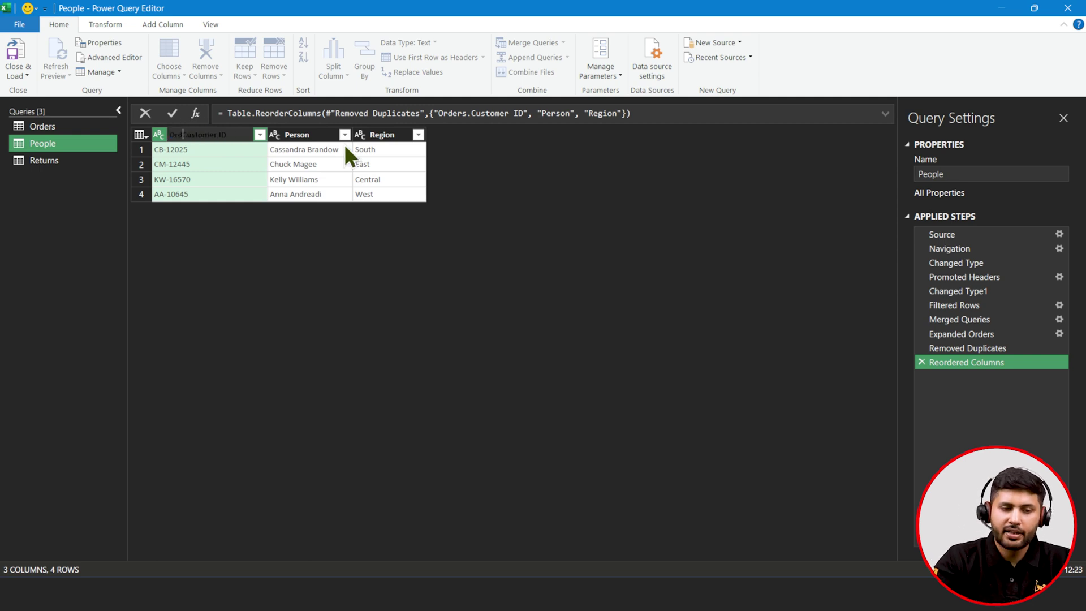
click(302, 261)
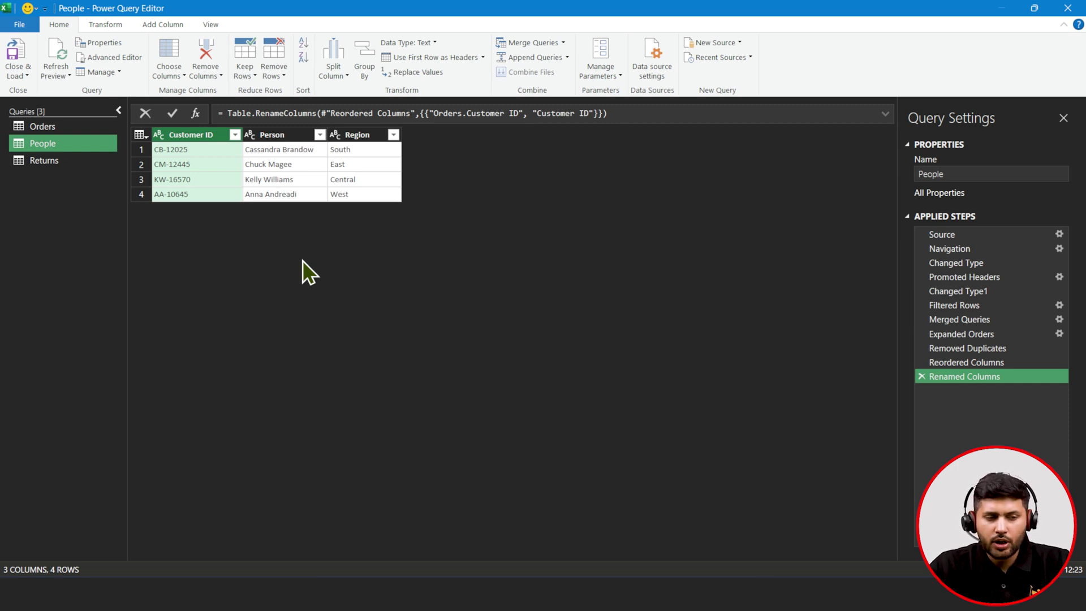
click(54, 129)
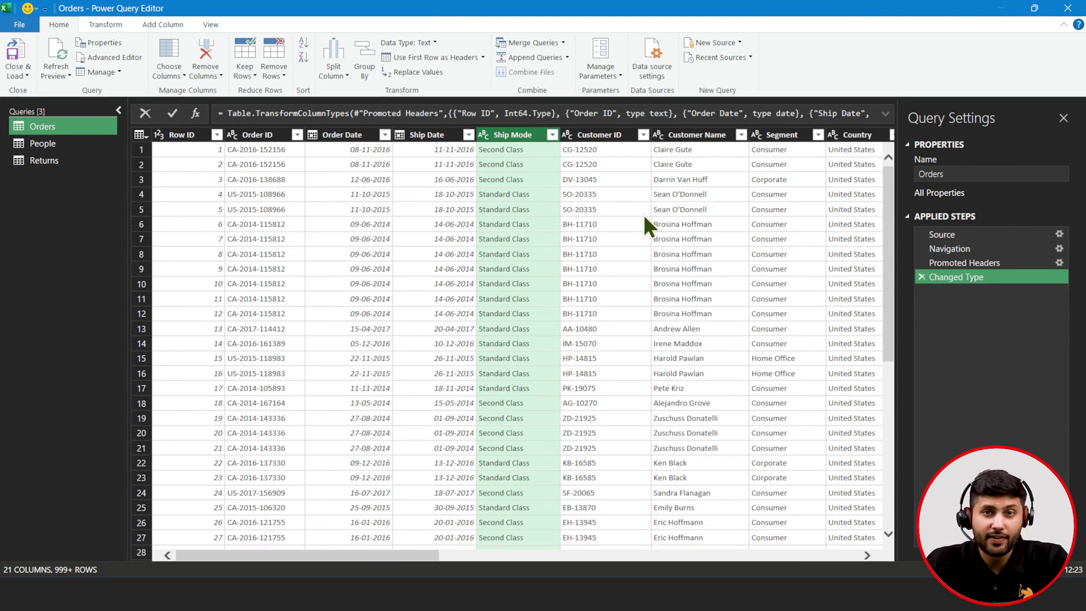
- Replace Standard Class with Diamond Class in the Ship Mode column
right_click(508, 241)
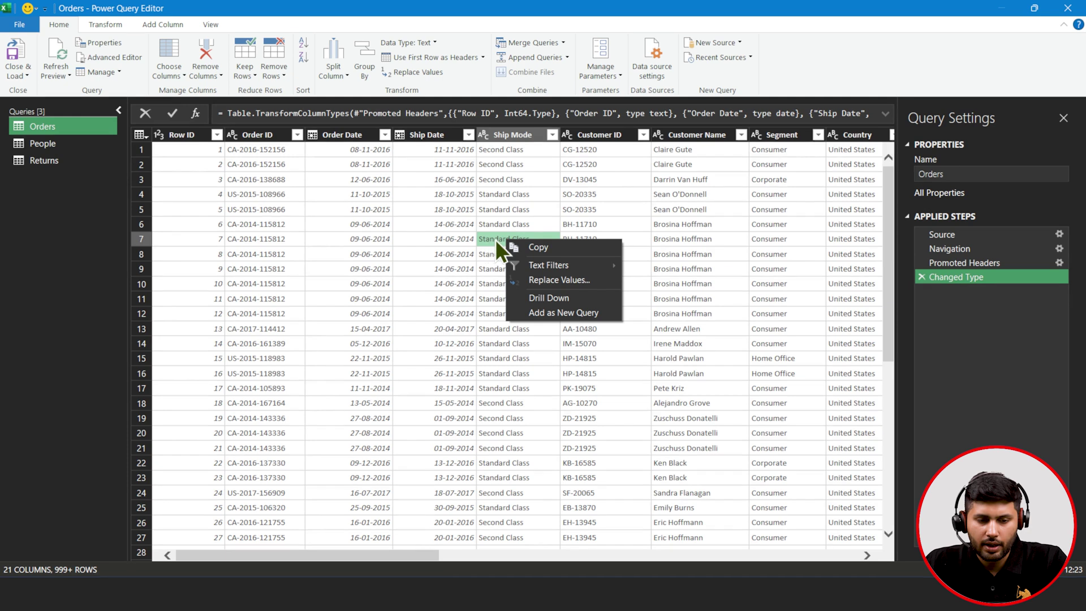
right_click(495, 240)
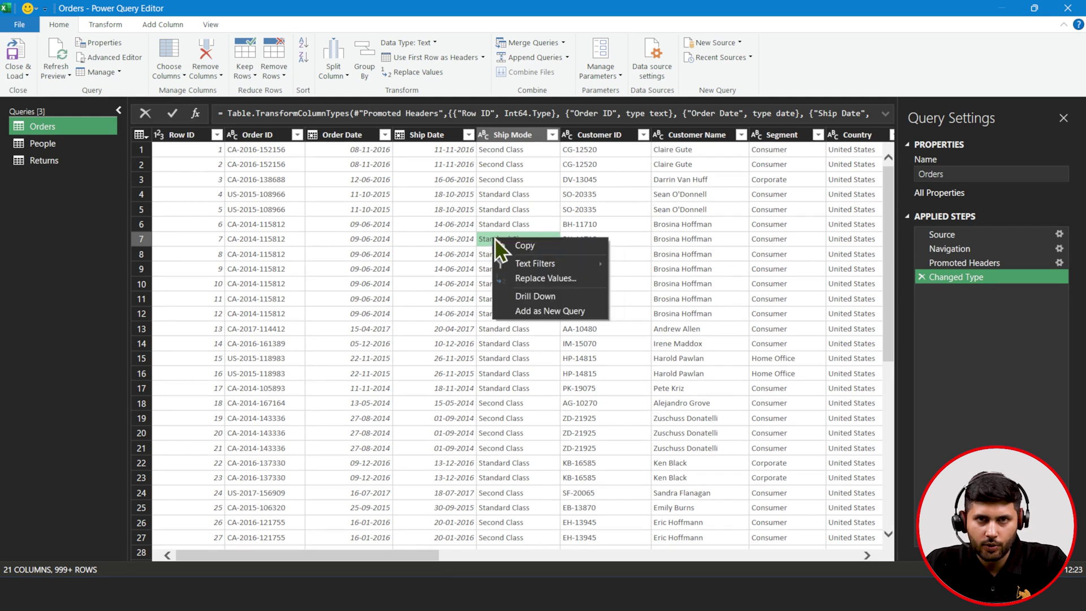
click(531, 280)
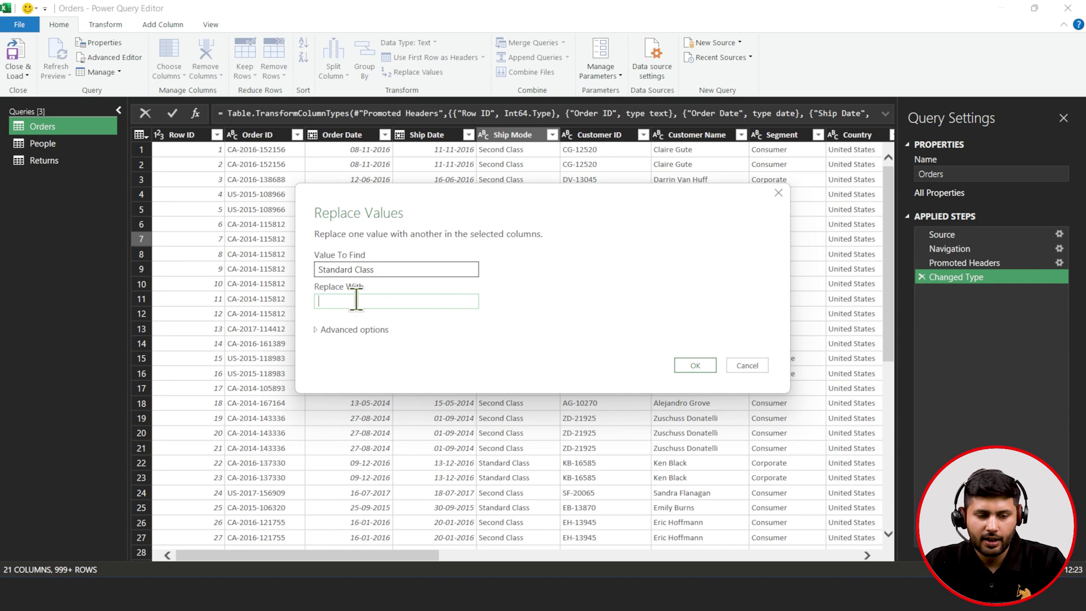
text(Diamon)
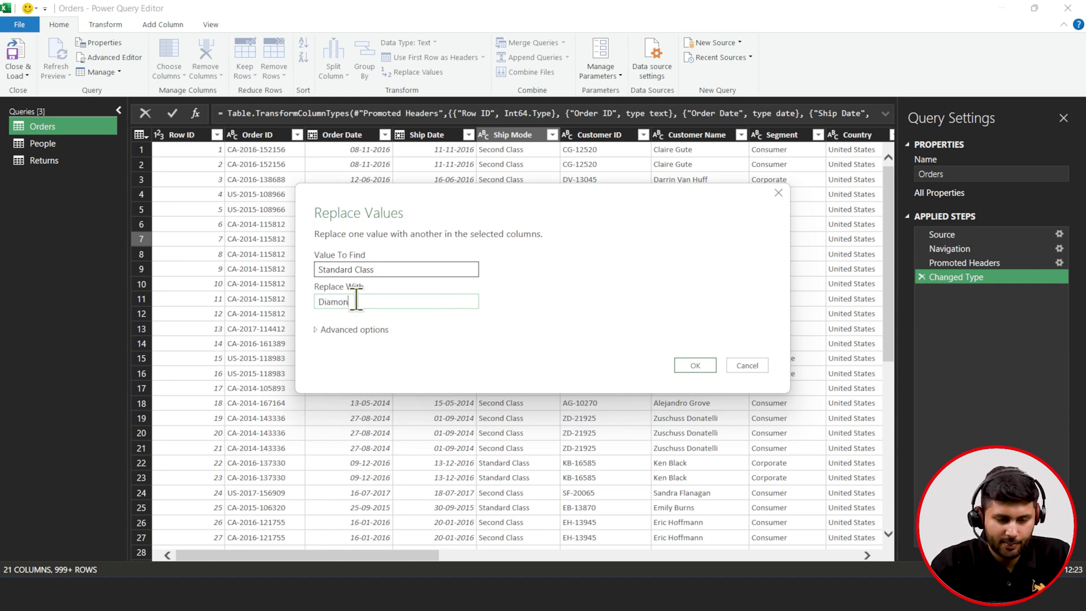
text(d Class)
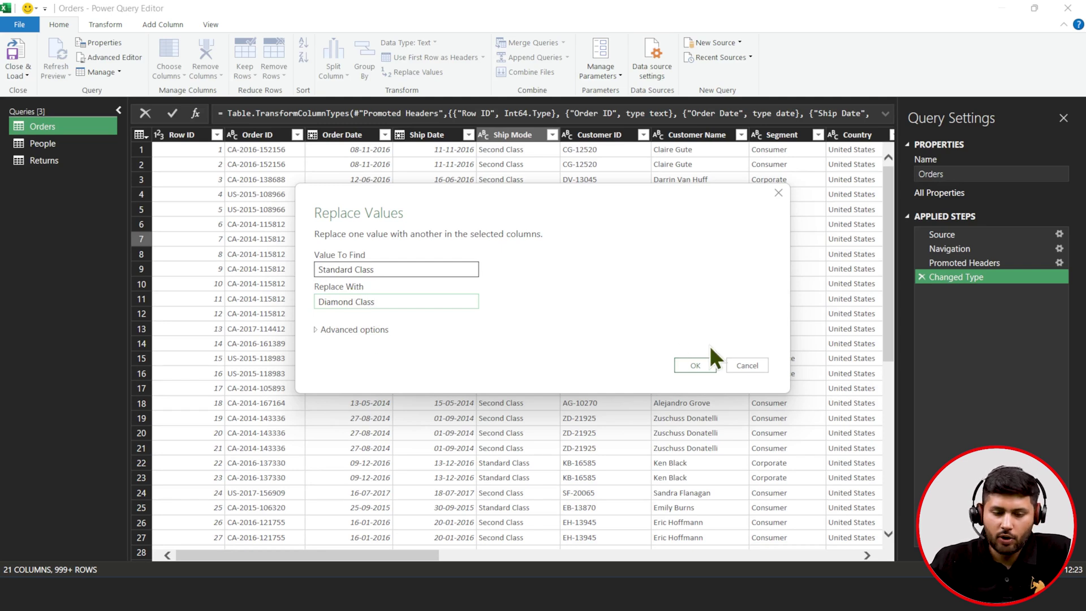
click(692, 365)
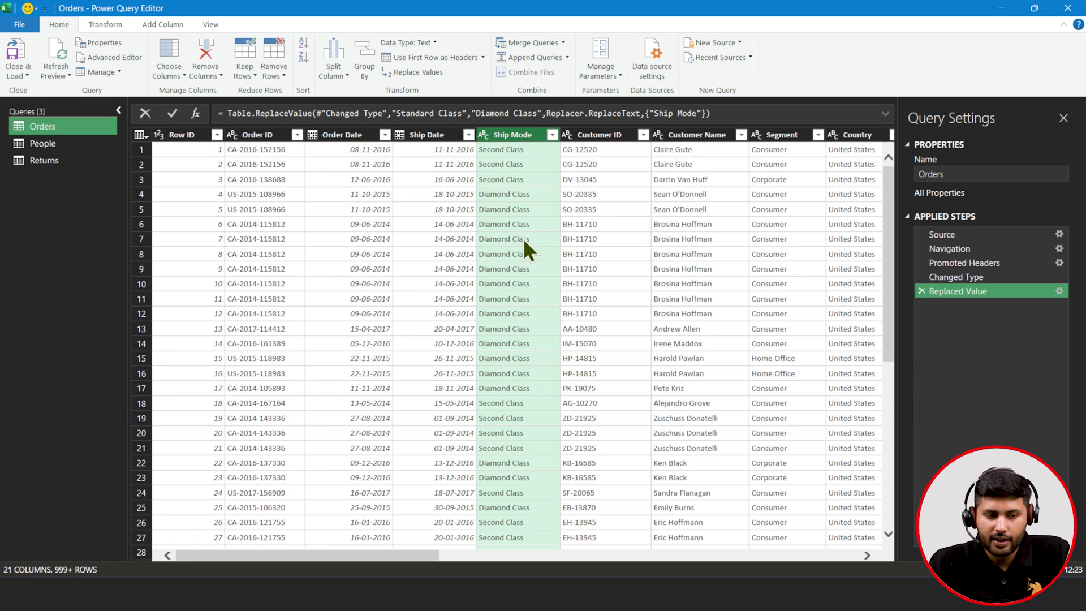
- Add a Year column derived from Order Date
click(324, 134)
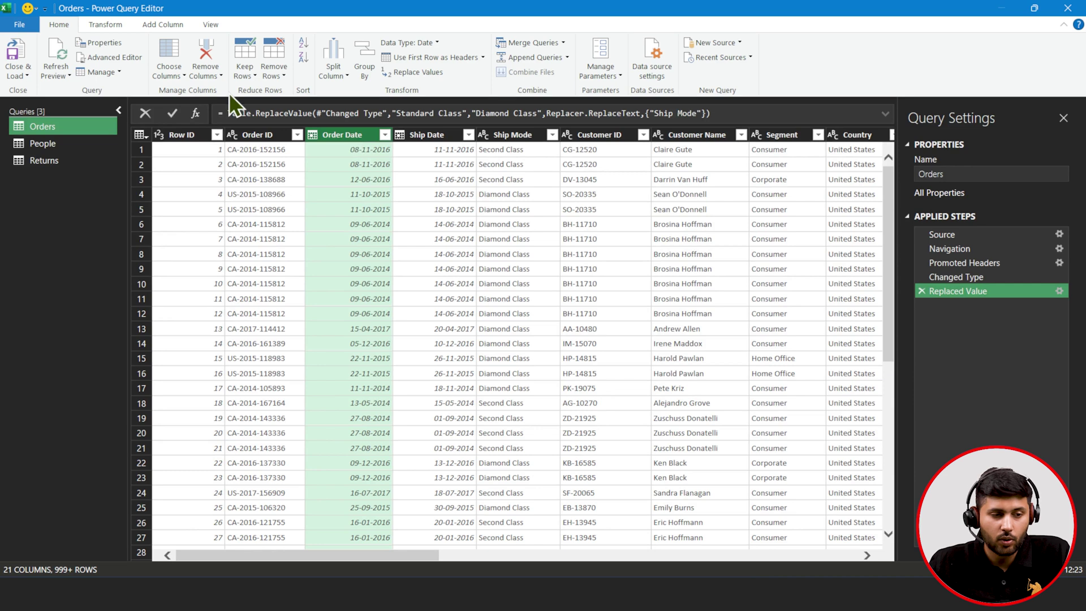
click(93, 23)
click(161, 26)
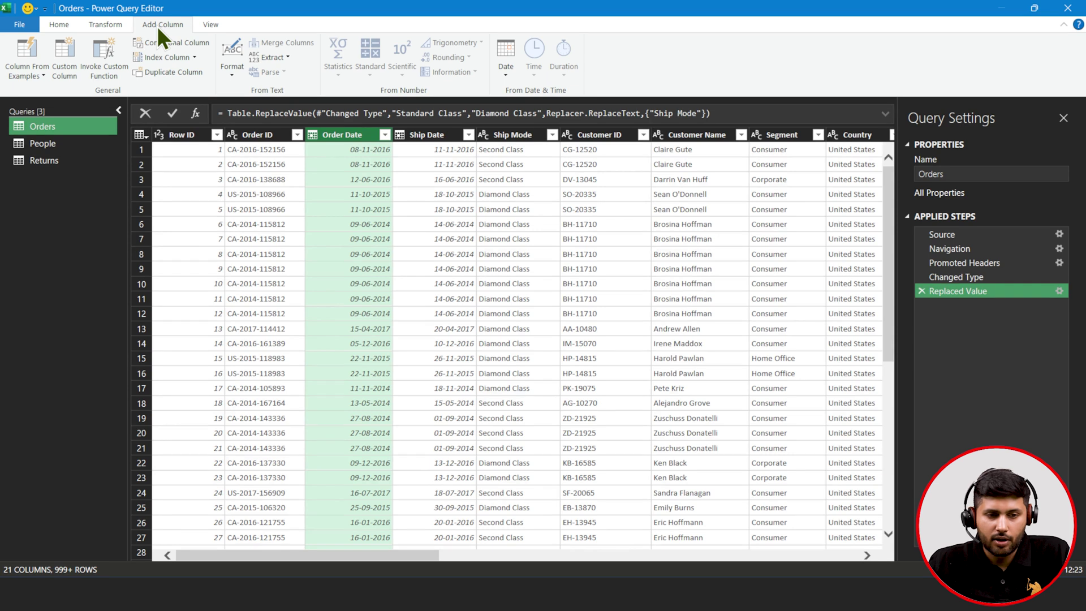
click(502, 68)
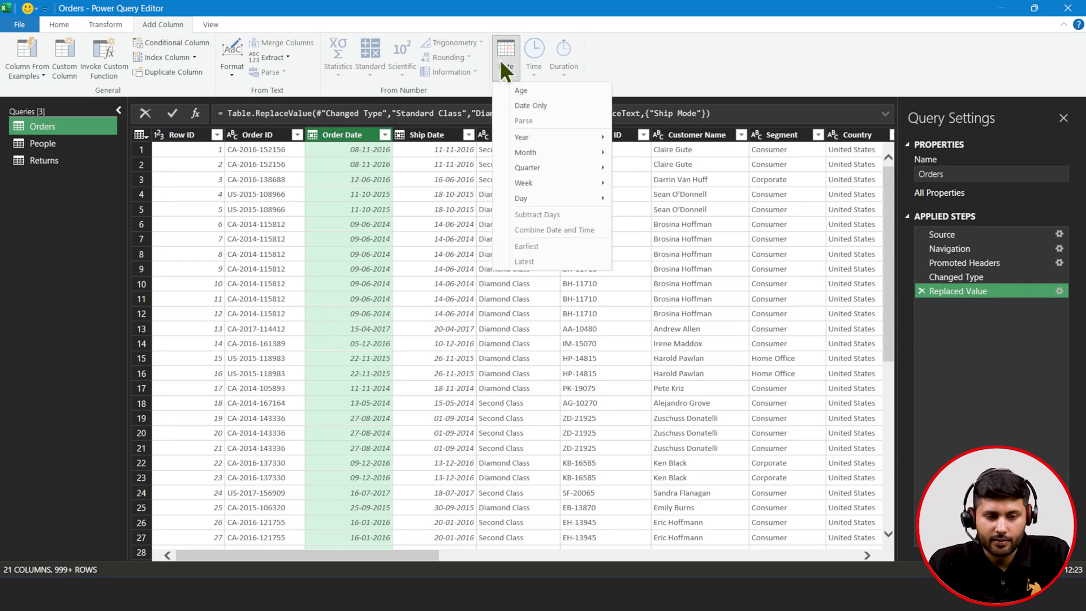
mouse_move(525, 134)
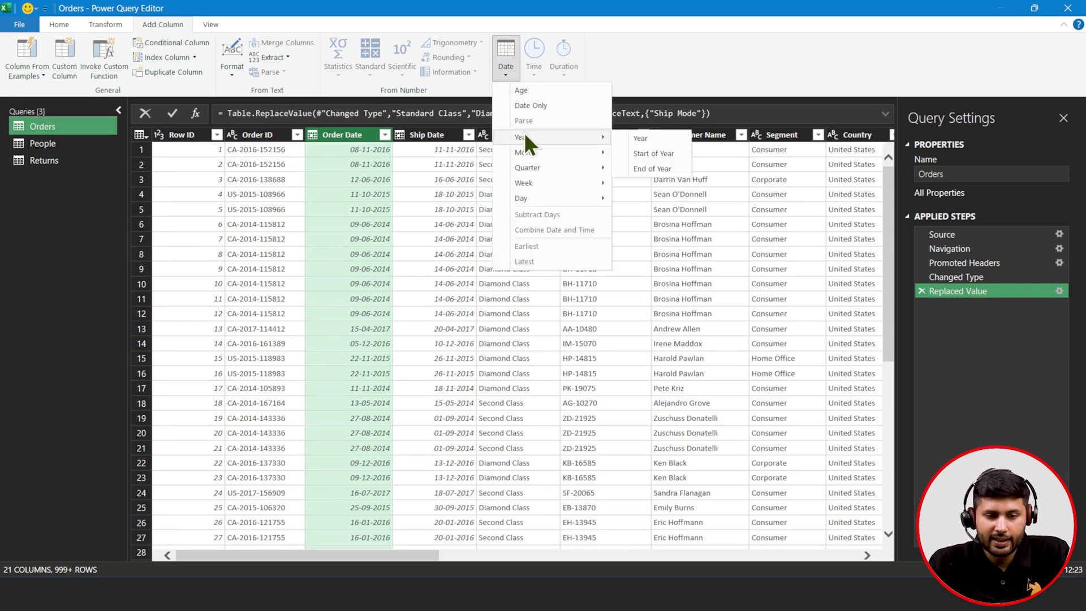
click(643, 141)
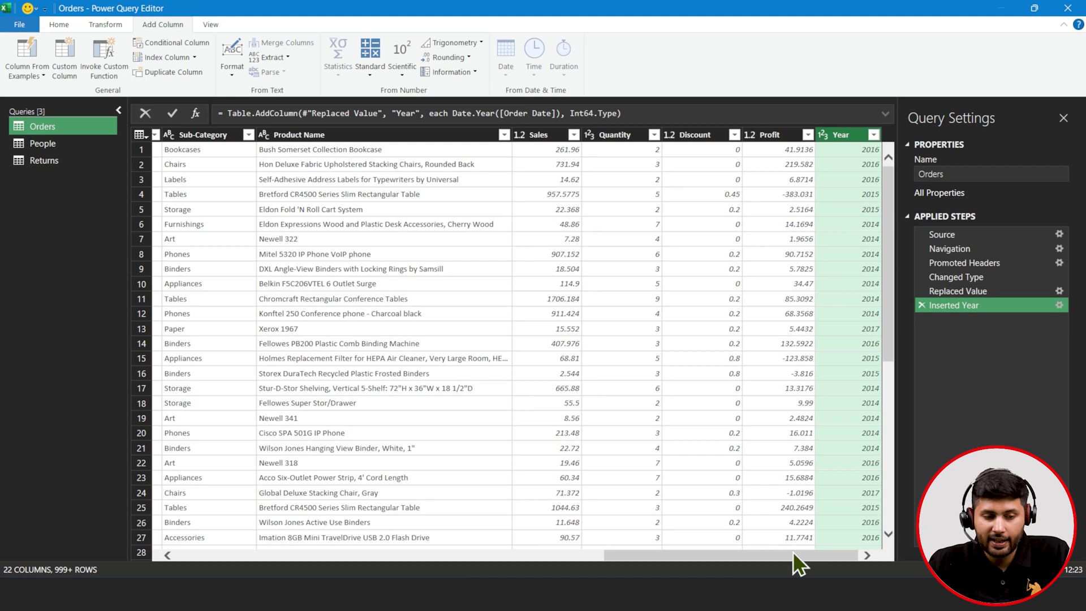
drag(797, 552, 340, 552)
- Add Month Name and Quarter columns derived from Order Date
click(363, 134)
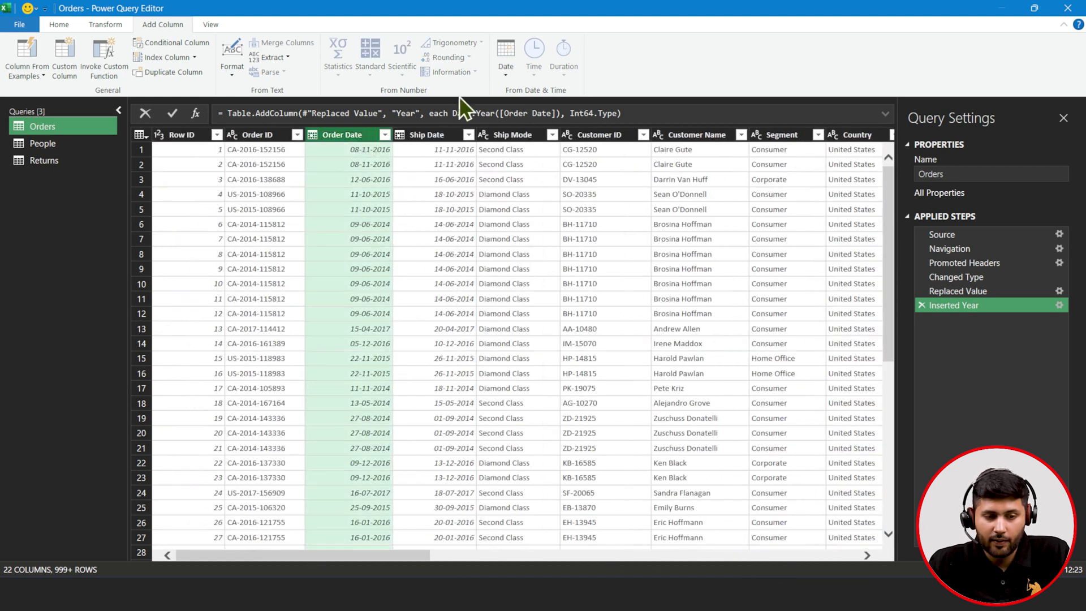
click(512, 61)
mouse_move(543, 151)
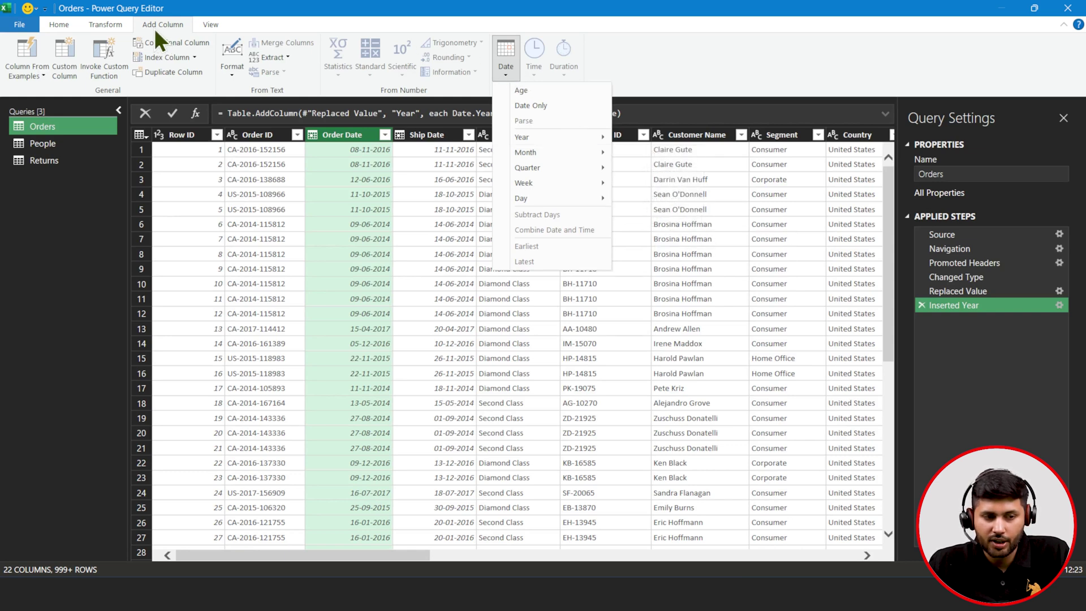
mouse_move(585, 155)
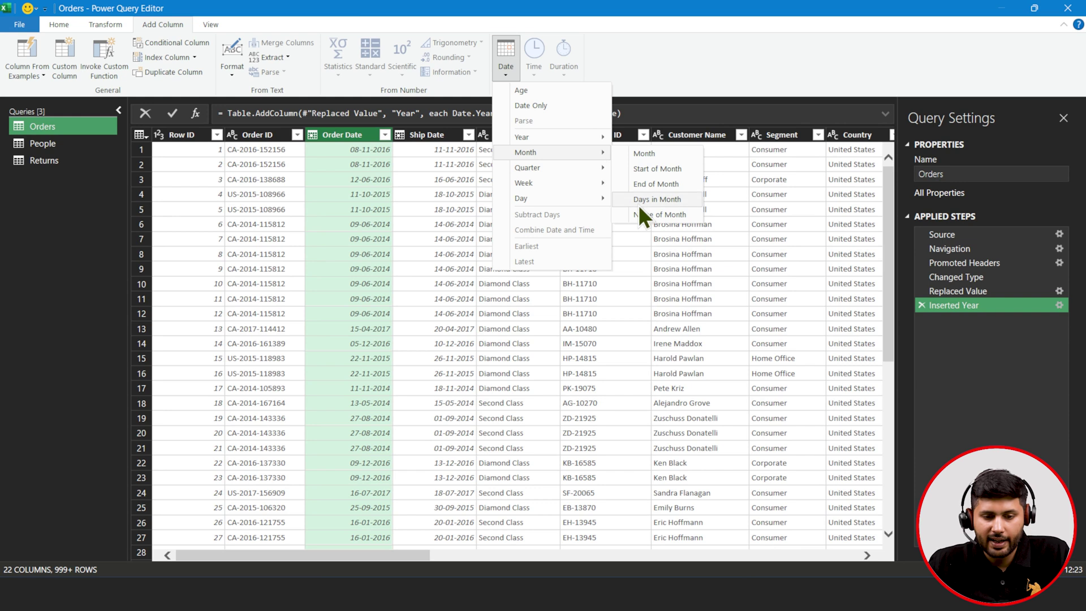
click(643, 216)
drag(365, 557, 835, 578)
drag(769, 555, 294, 555)
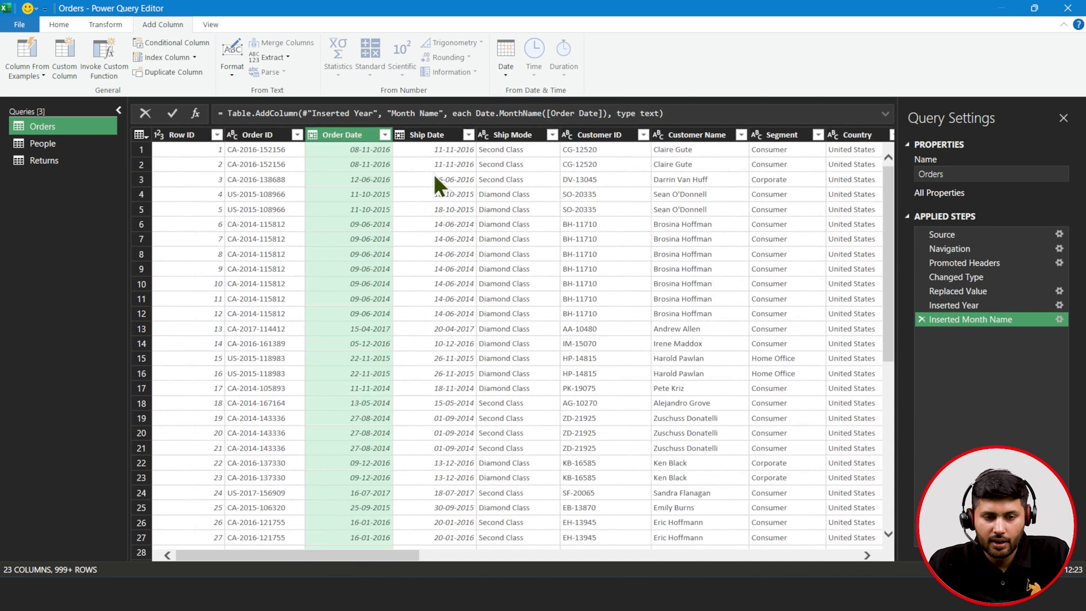
click(506, 73)
mouse_move(546, 171)
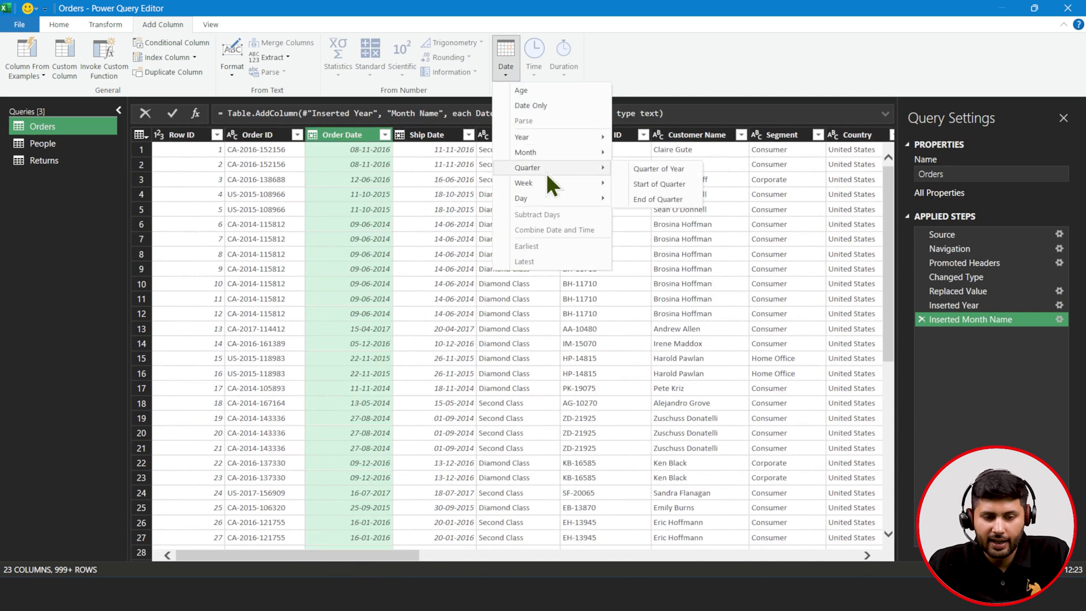
click(636, 168)
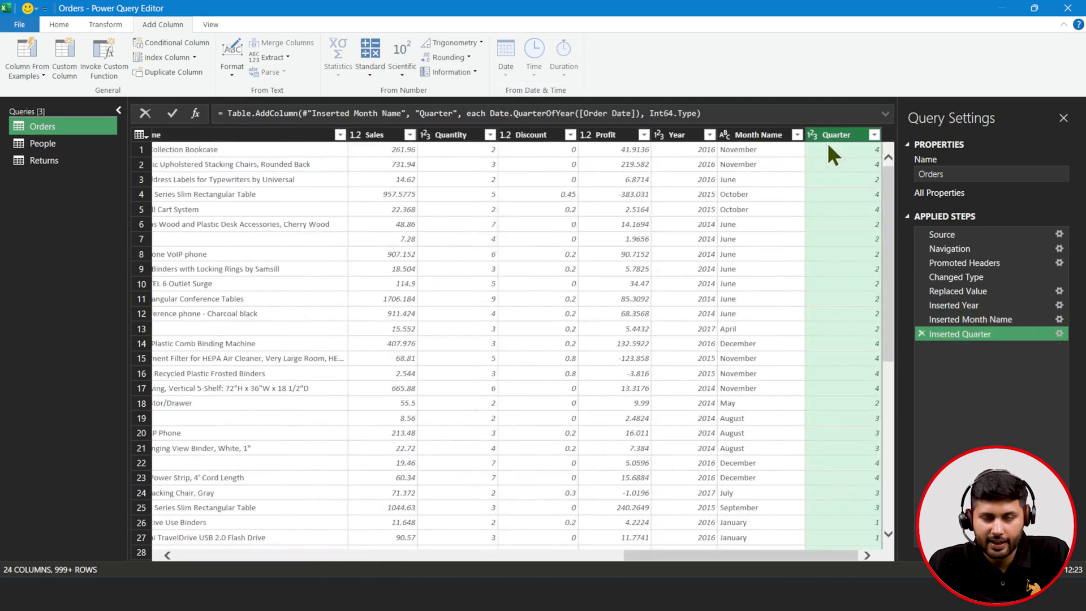
- Add Week of Year and Day of Week columns derived from Order Date
drag(776, 556, 294, 555)
click(372, 137)
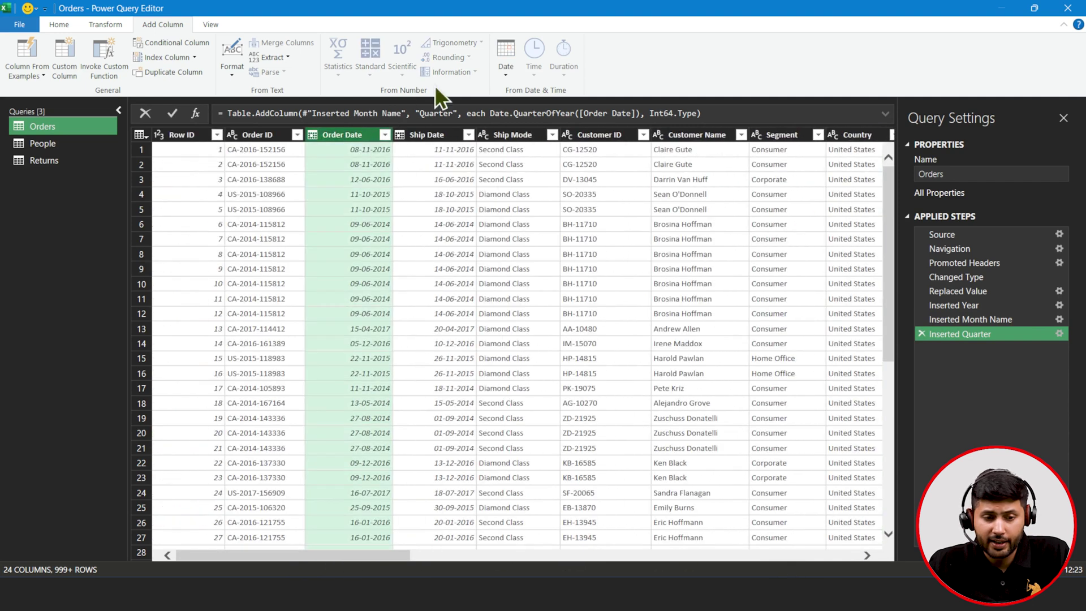
click(500, 59)
mouse_move(543, 186)
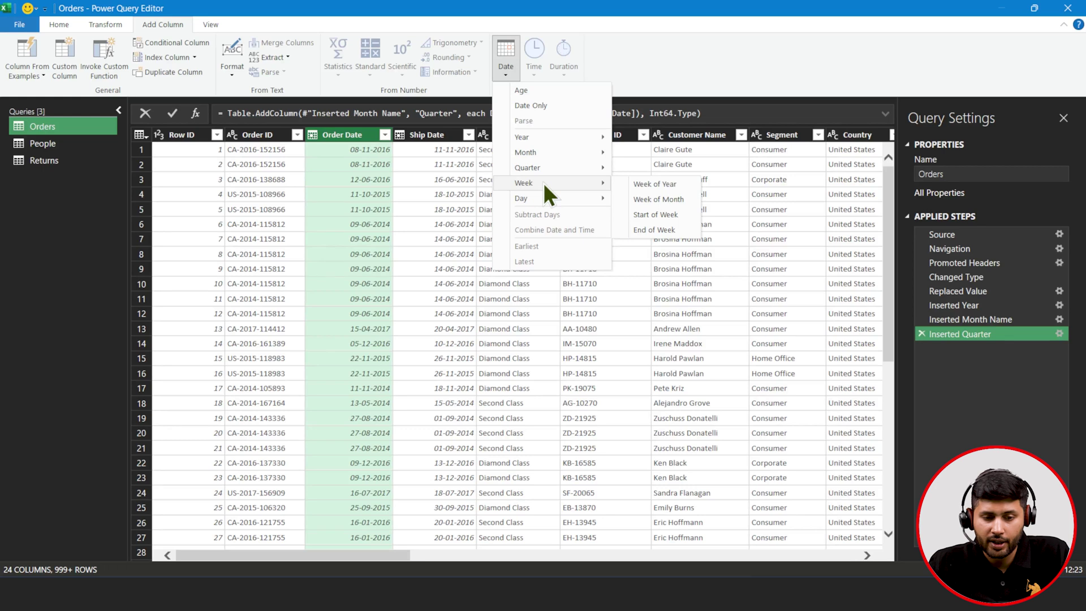
click(646, 194)
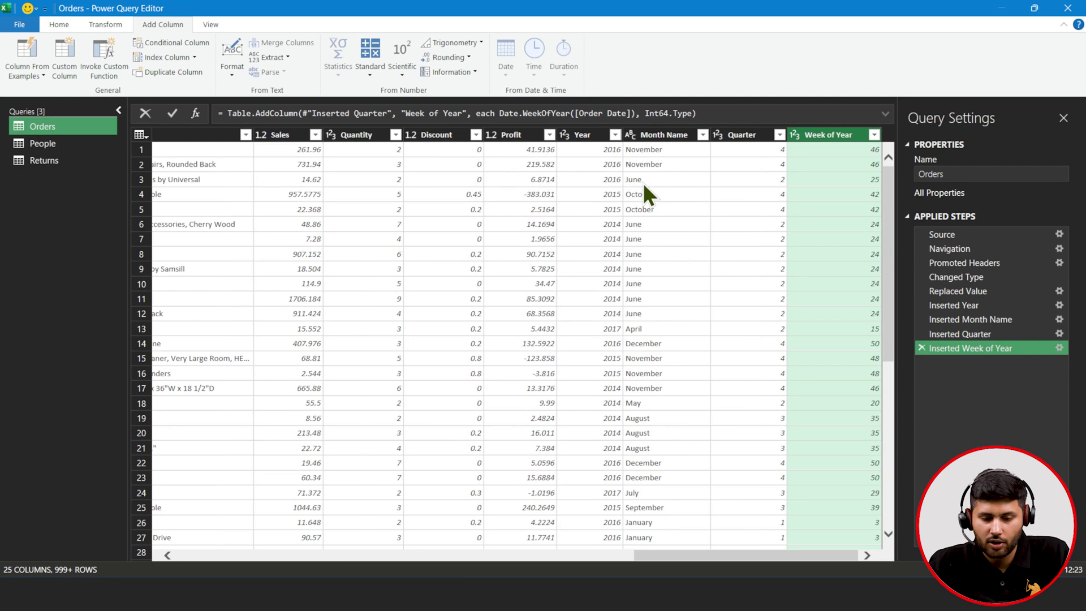
drag(765, 555, 305, 556)
click(350, 130)
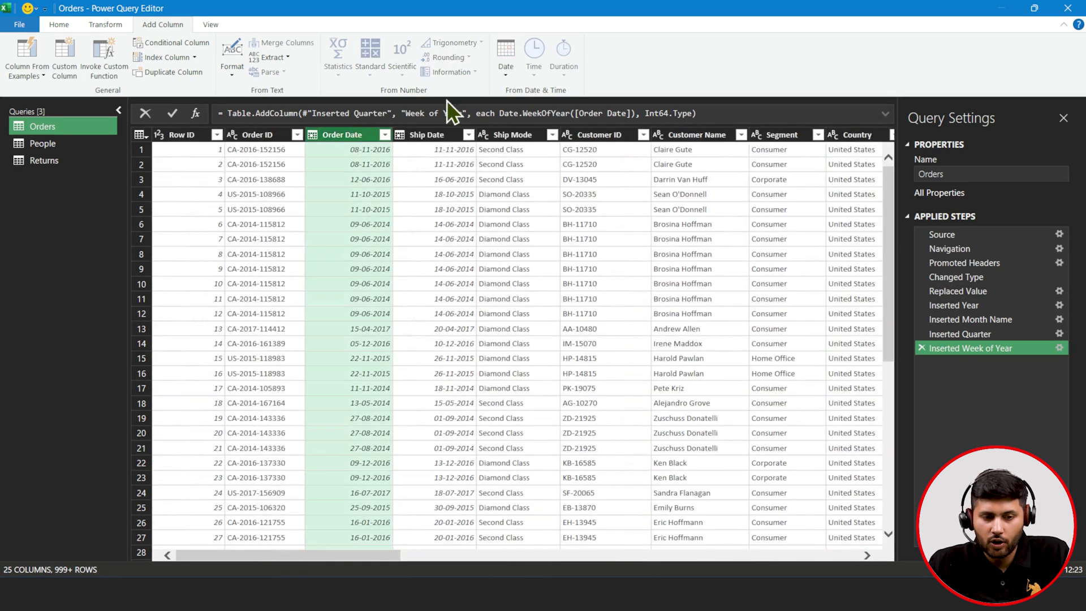
click(497, 69)
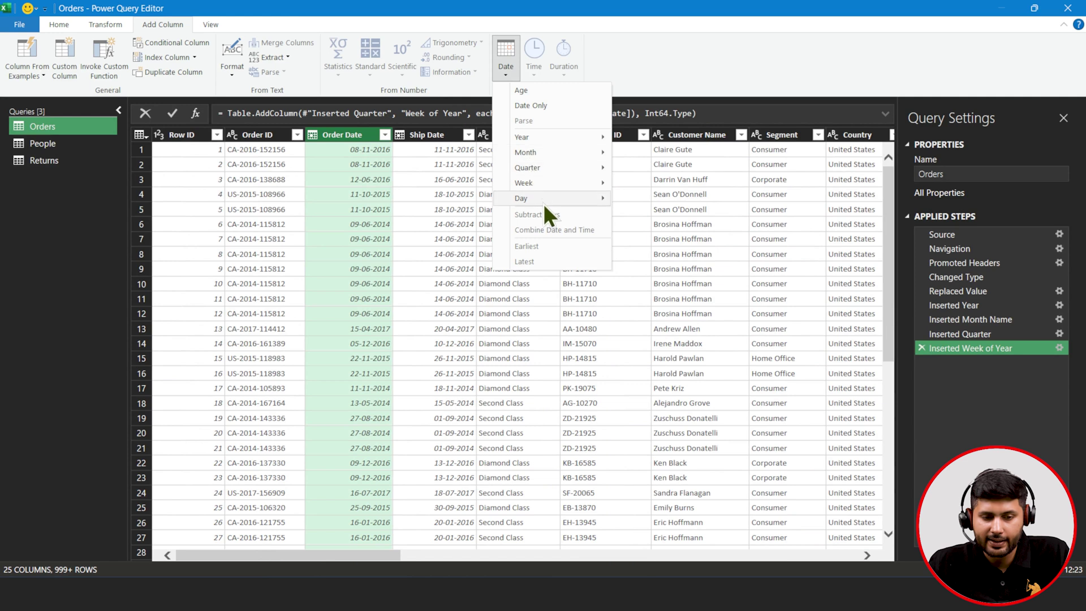
mouse_move(543, 204)
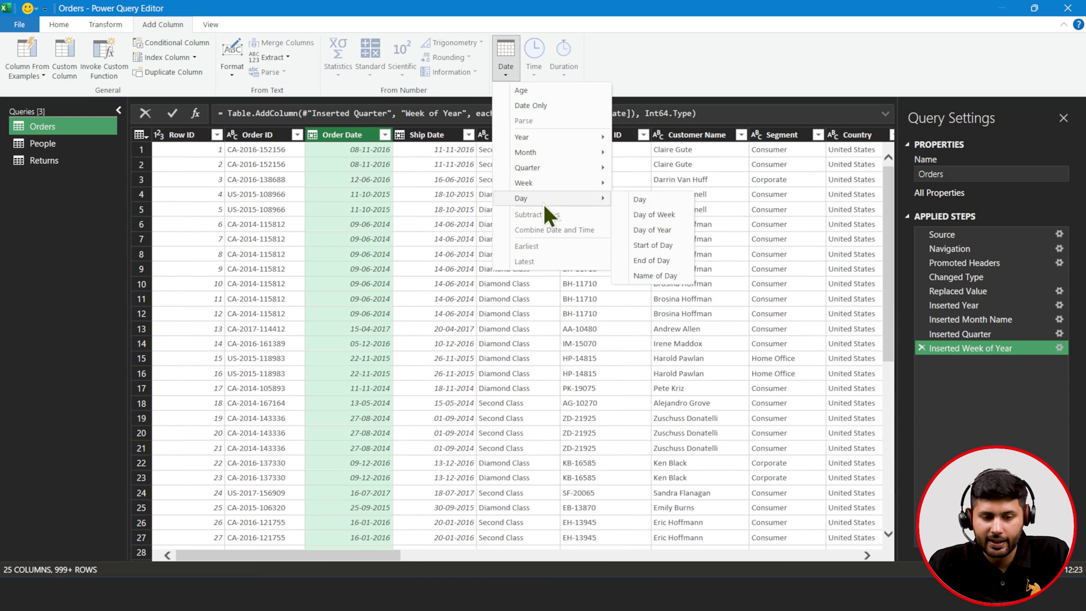
click(654, 214)
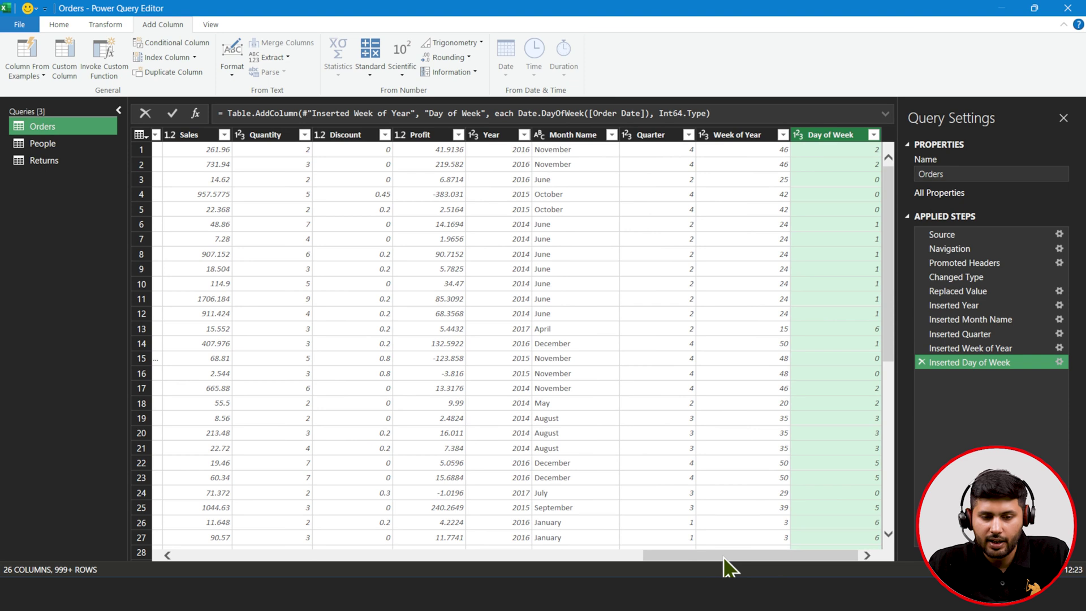
- Add a Day Name column derived from Order Date
drag(724, 558, 255, 545)
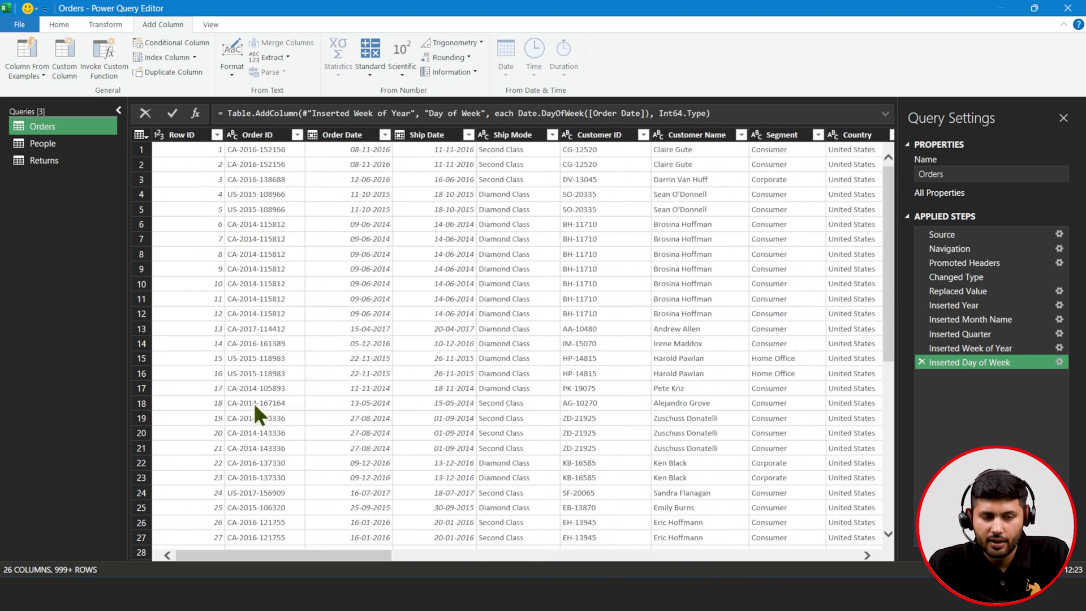
click(333, 131)
click(495, 58)
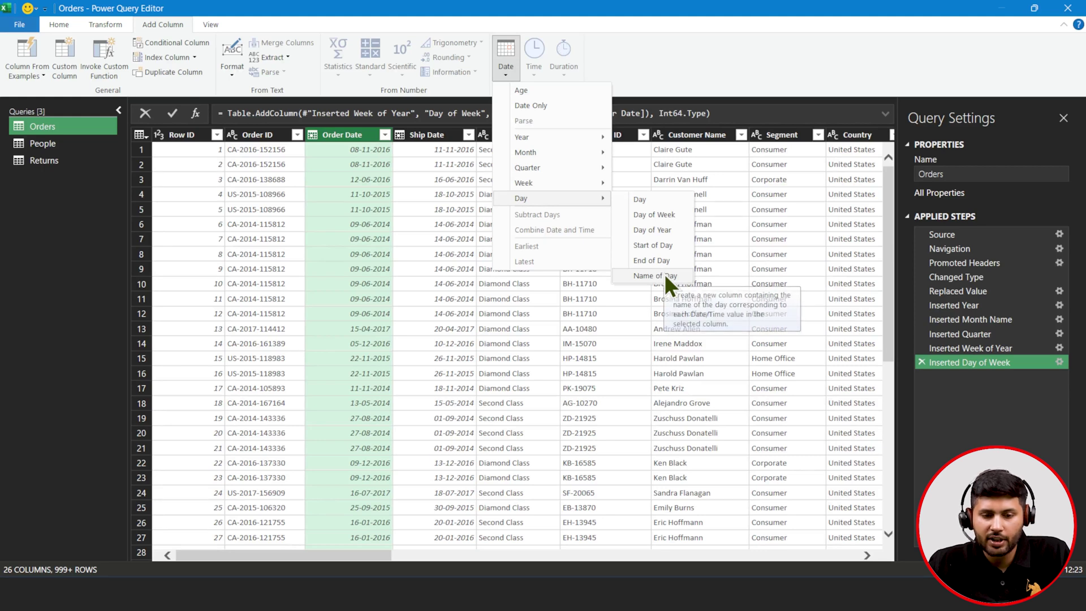
click(664, 274)
drag(356, 555, 313, 557)
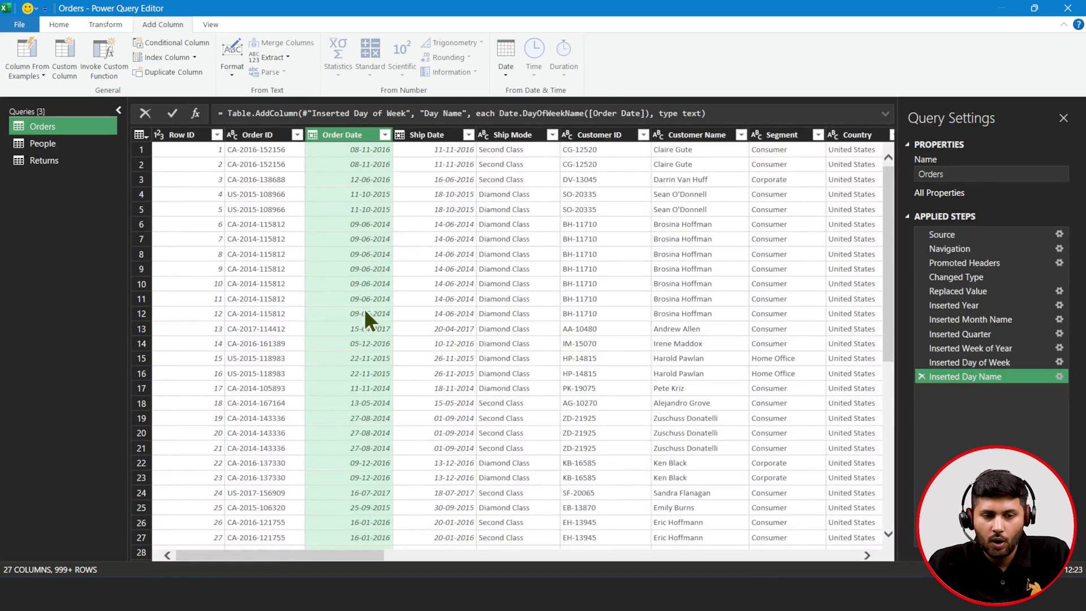
click(510, 62)
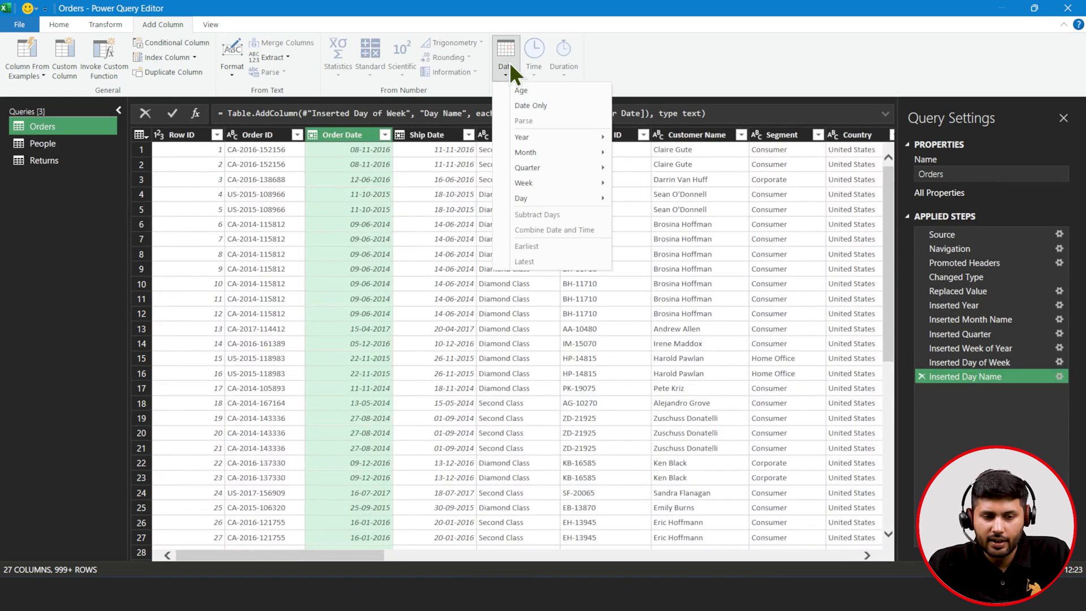
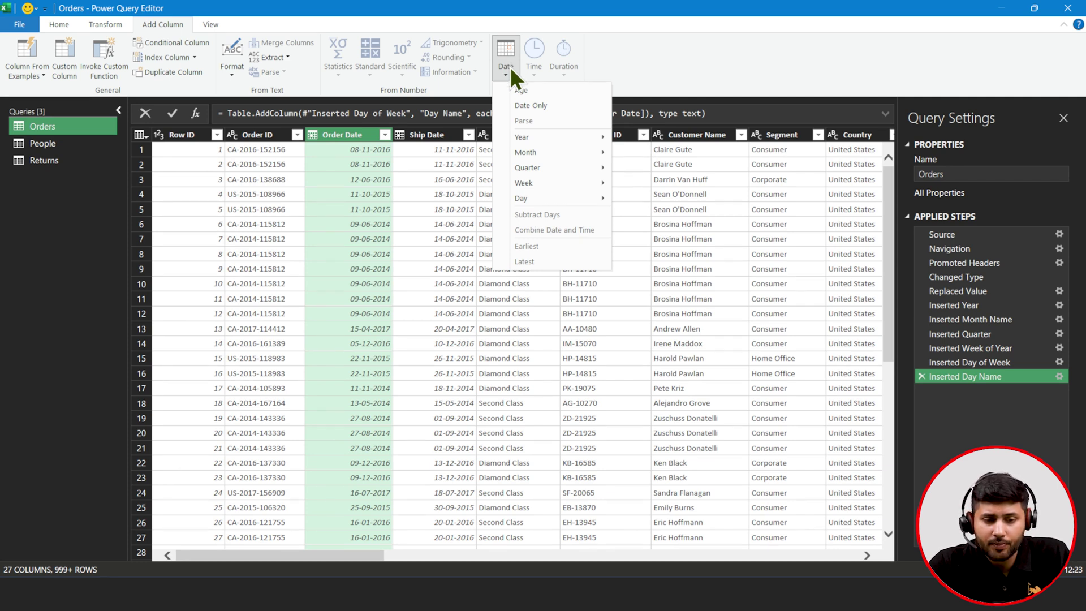
- With Order Date selected, add an Age column measuring the time elapsed since each order
click(535, 91)
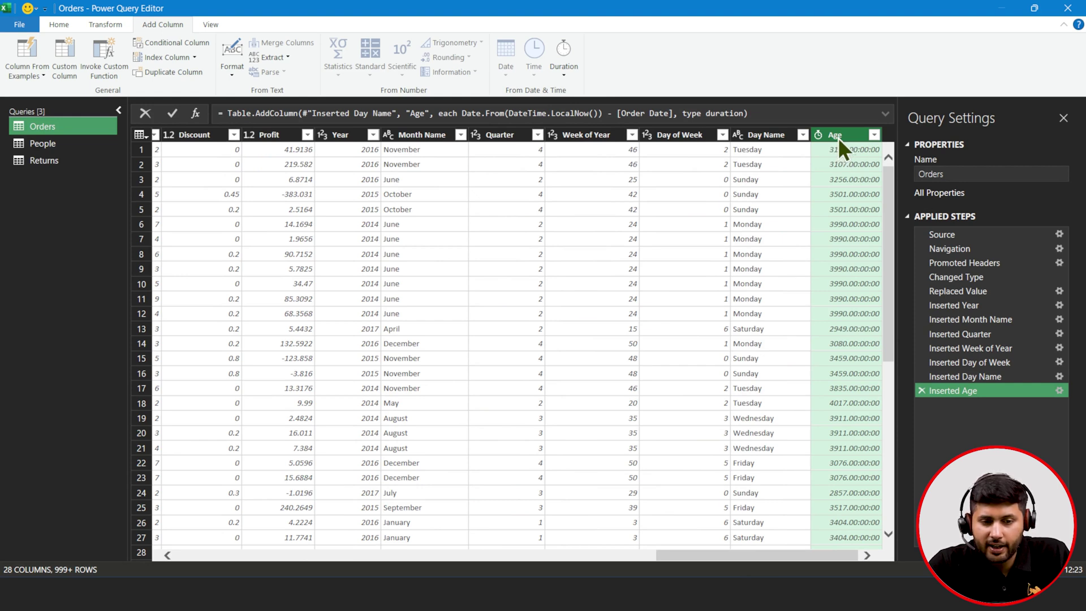
- Add a Total Years column computed from Age and set its type to Whole Number
click(564, 69)
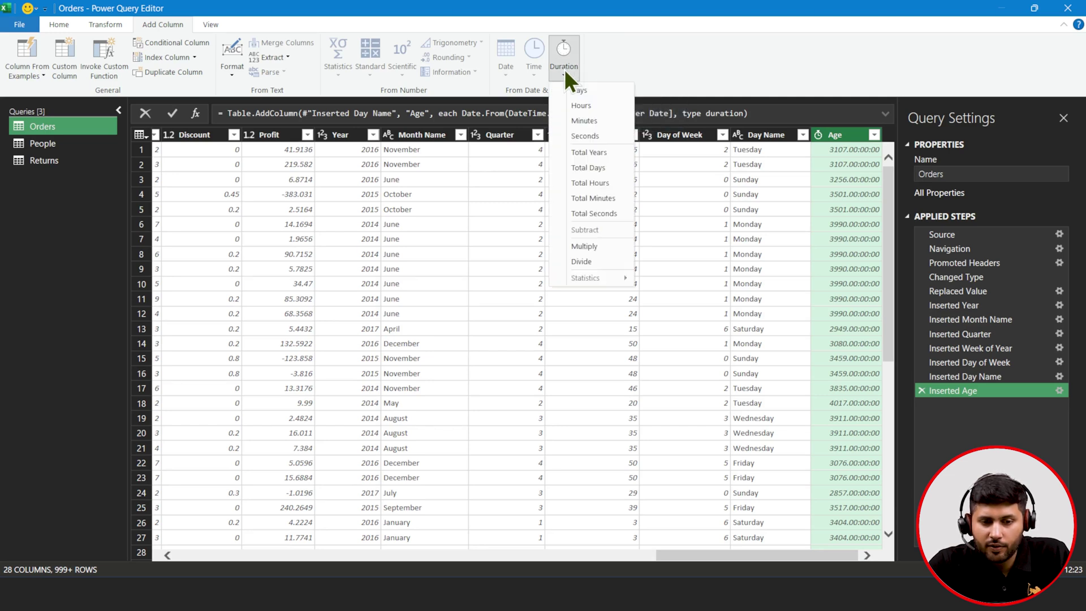
click(577, 152)
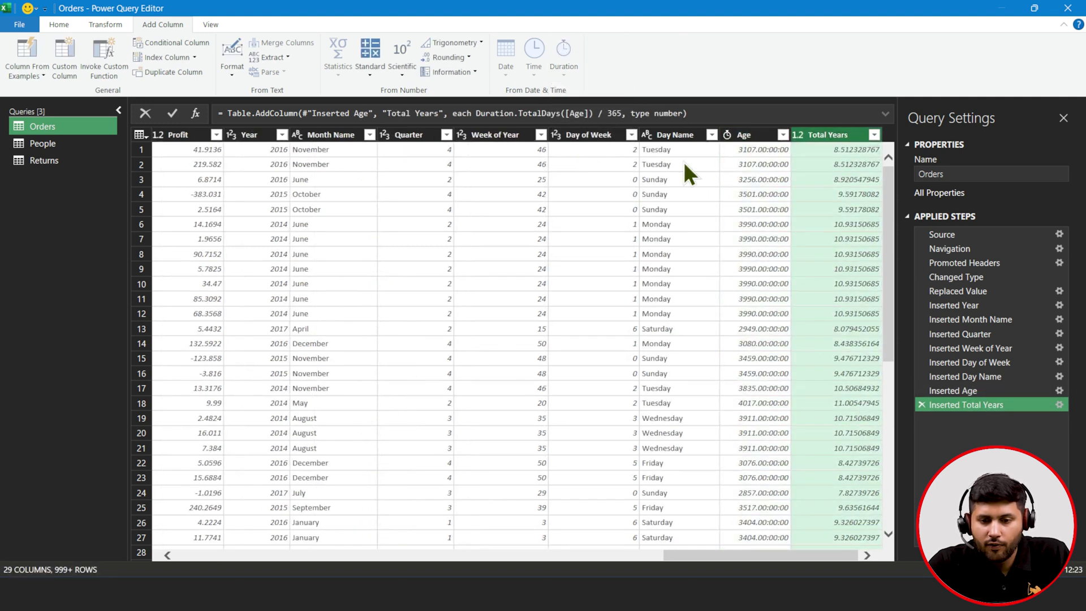
click(798, 134)
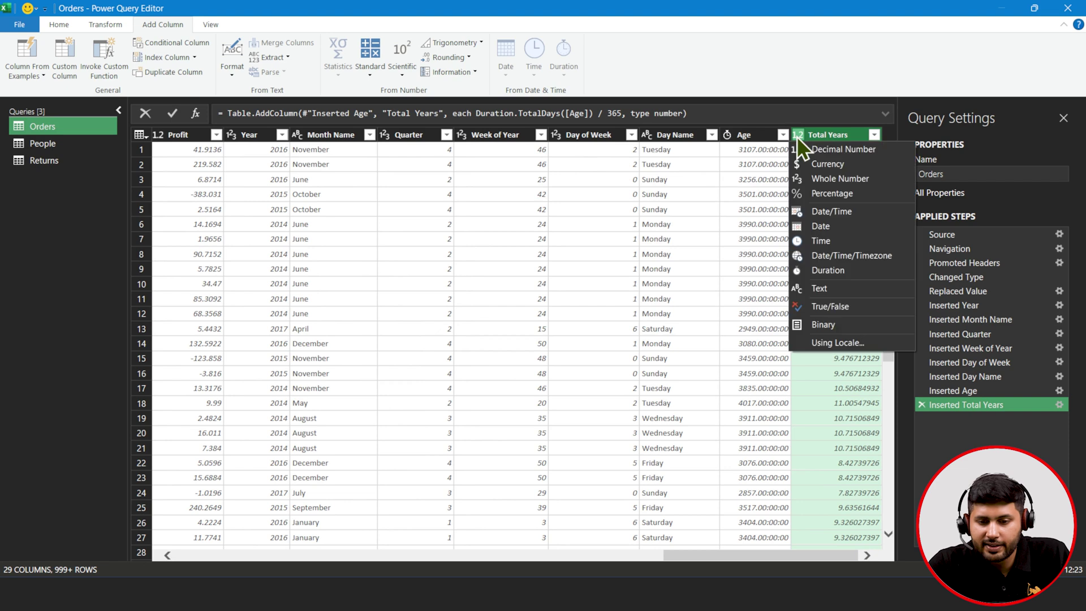
click(815, 178)
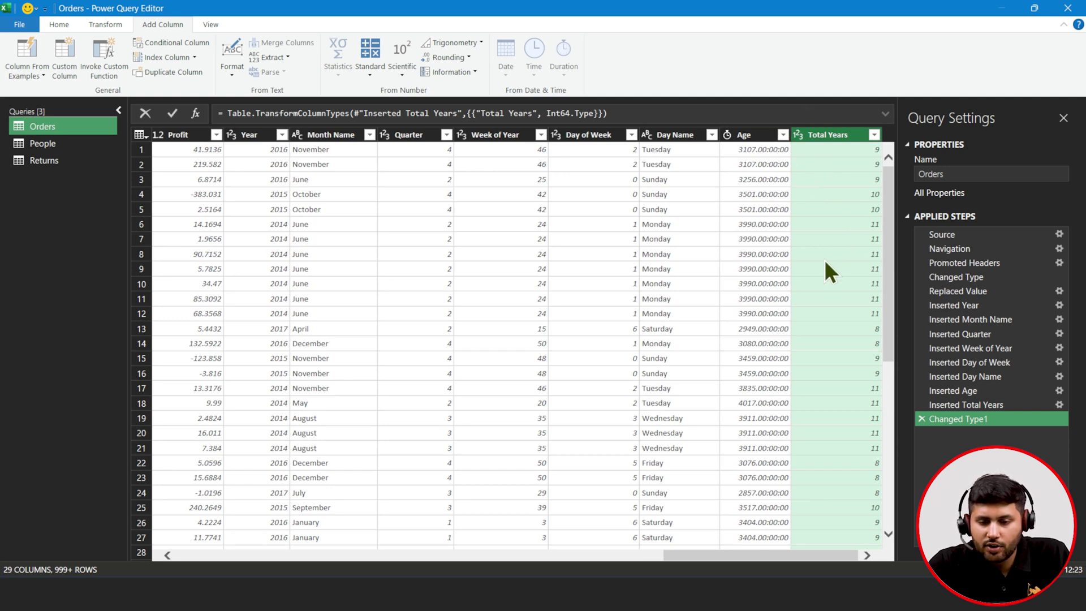
scroll(827, 292, down, 10)
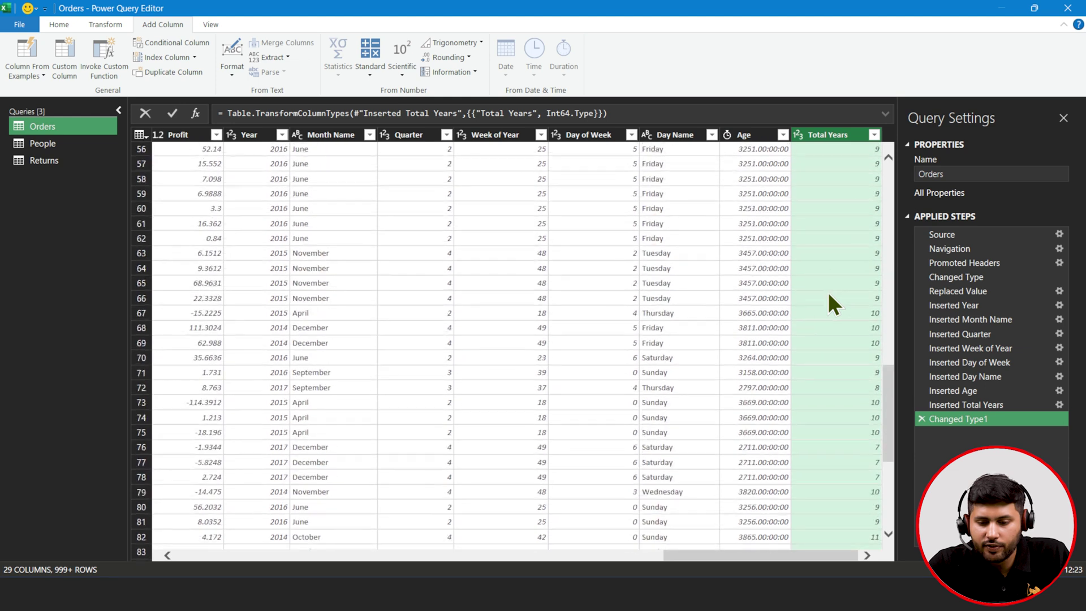
scroll(827, 292, up, 10)
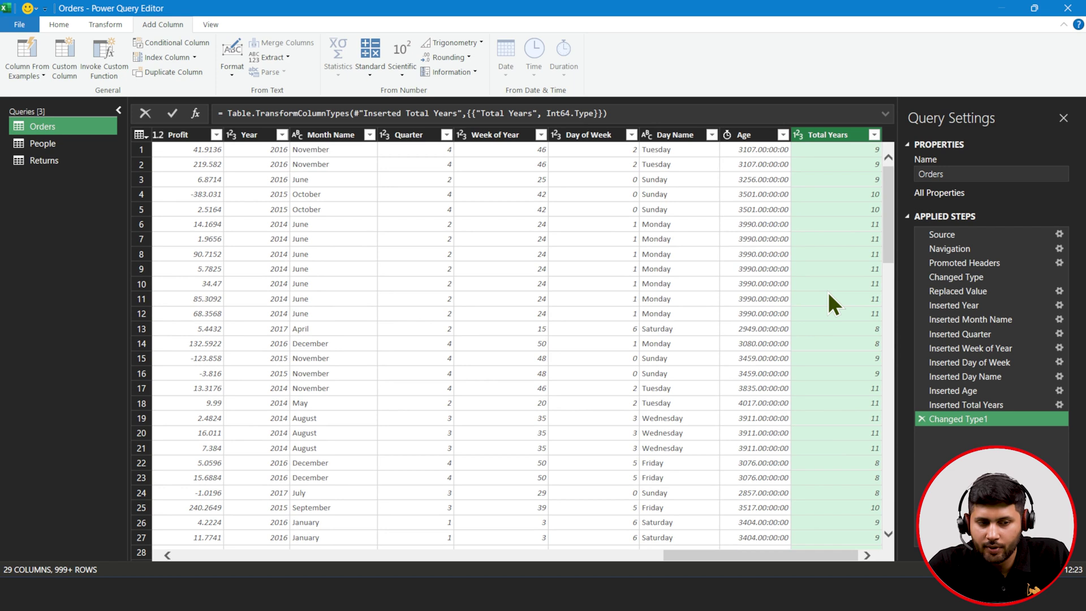
scroll(829, 295, left, 10)
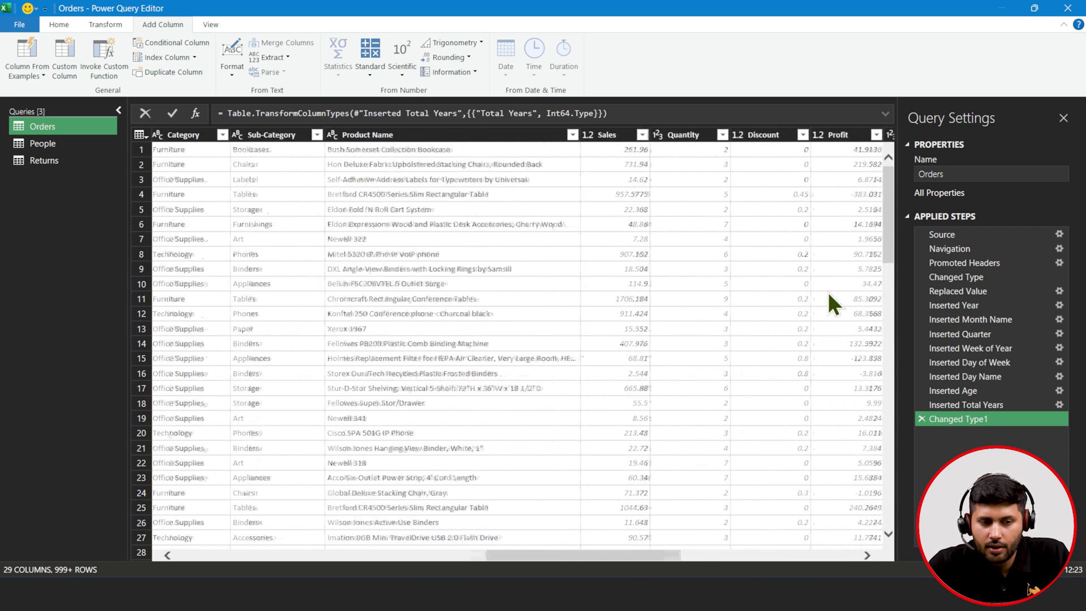
scroll(828, 293, left, 10)
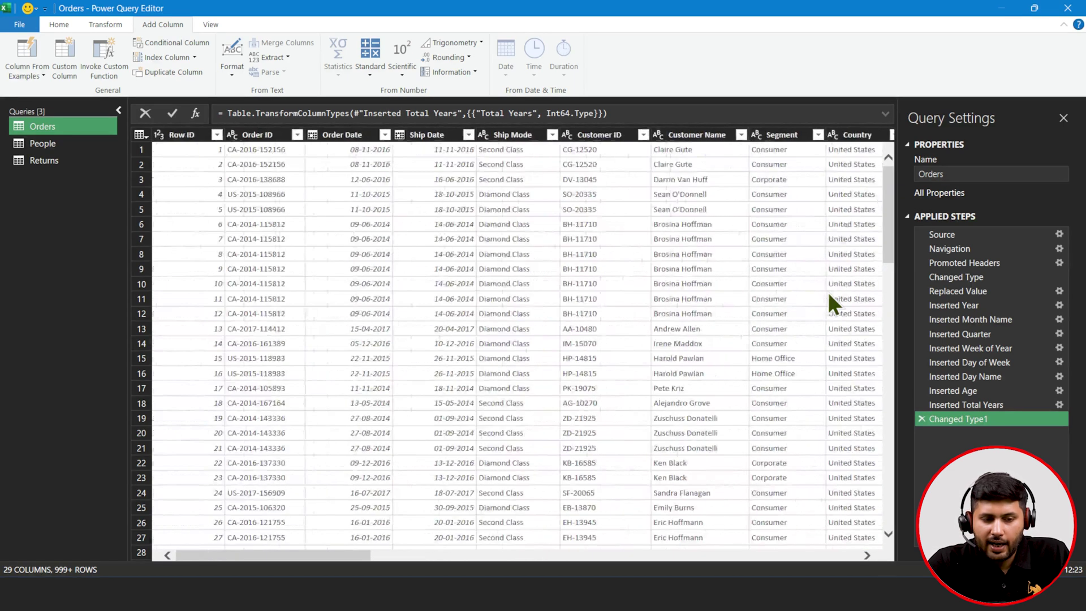
- From Ship Mode, start a conditional column named ShipMode_id
click(516, 138)
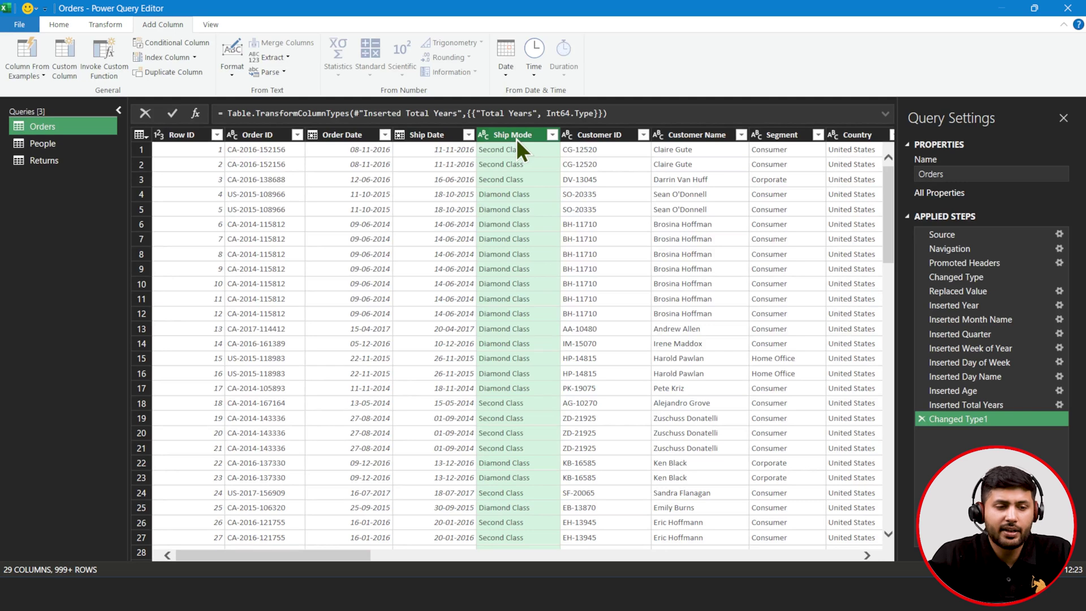
click(169, 43)
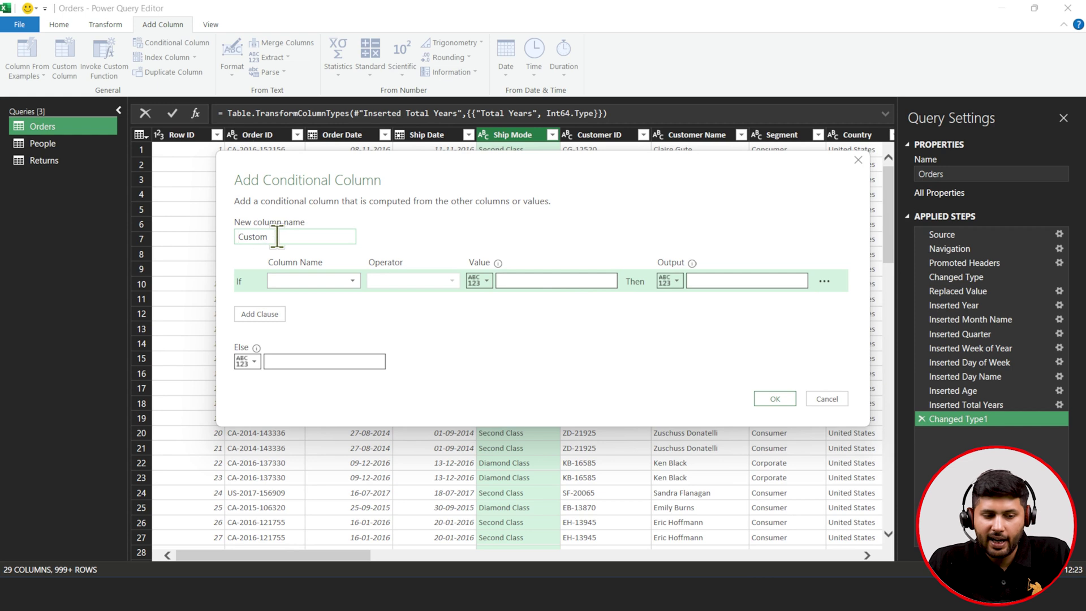
drag(270, 237, 226, 236)
key(BackSpace)
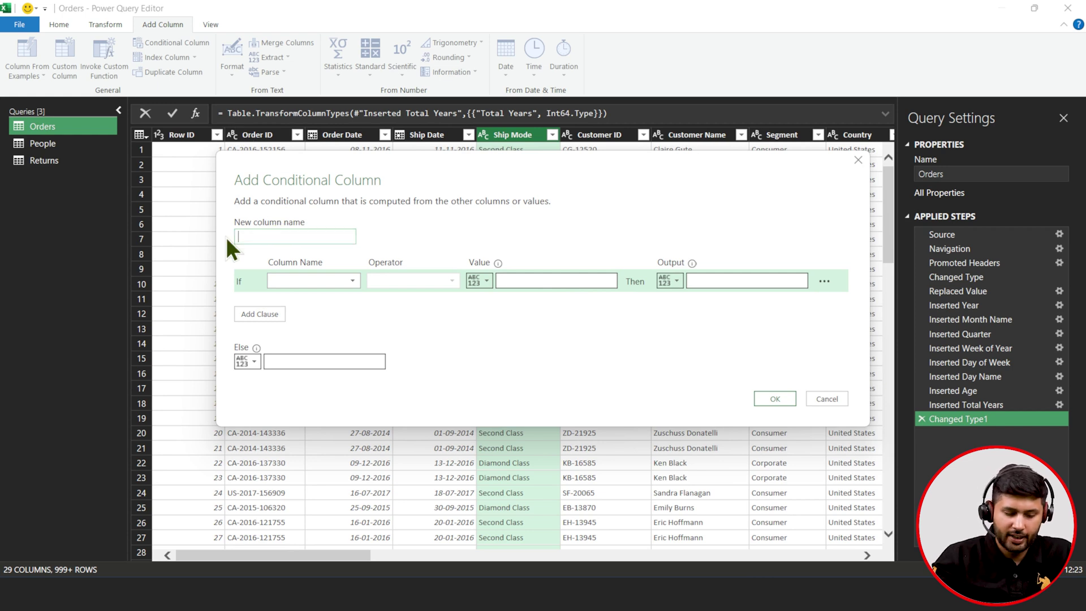
text(ShipMo)
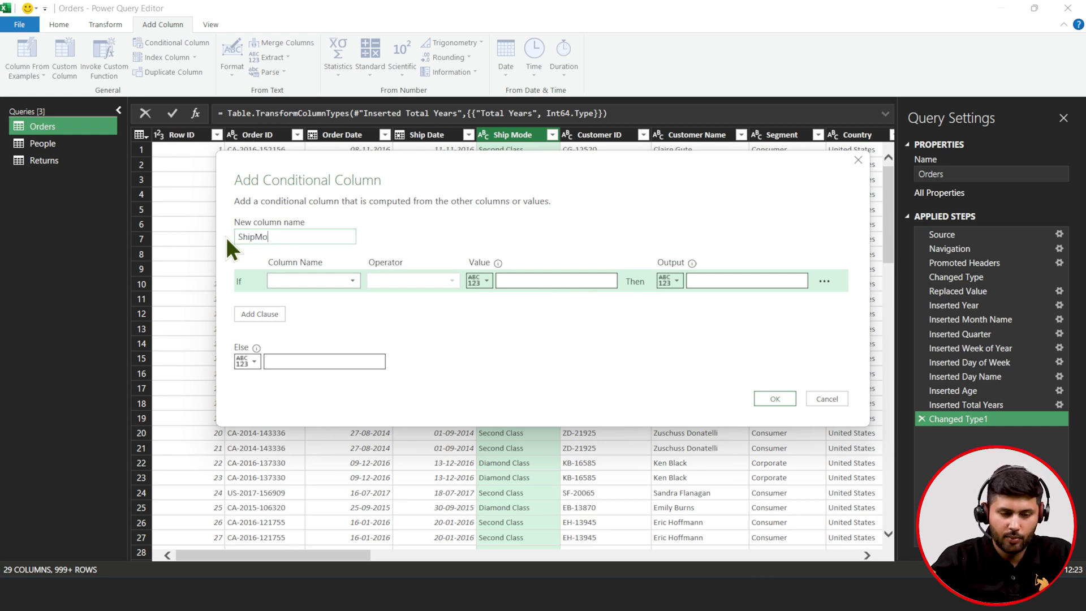
text(de_id)
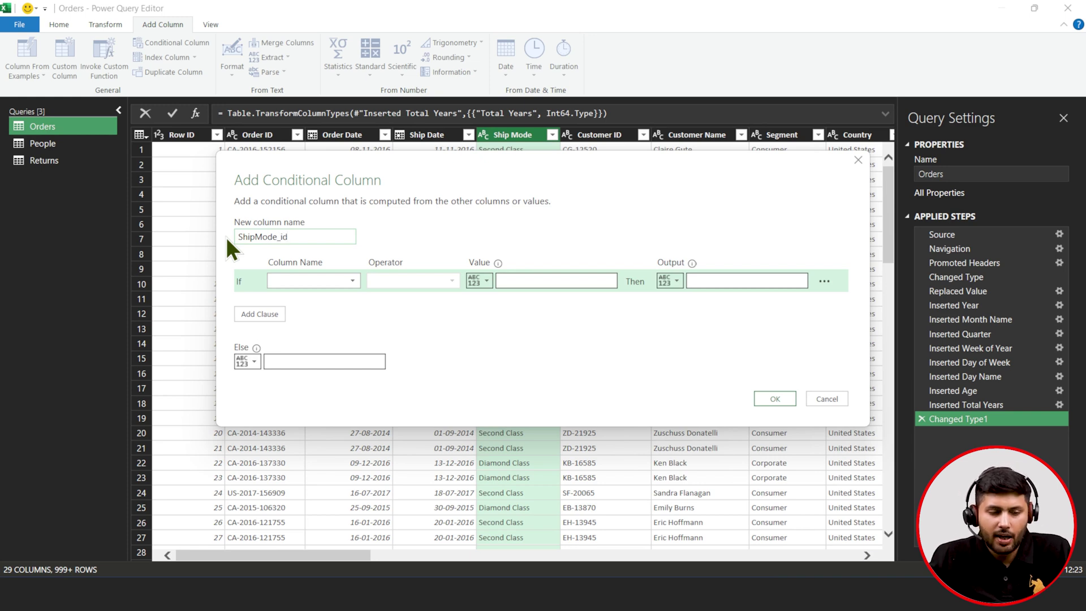
- Add the first rule: Ship Mode equals First Class returns 10001
click(314, 281)
click(305, 348)
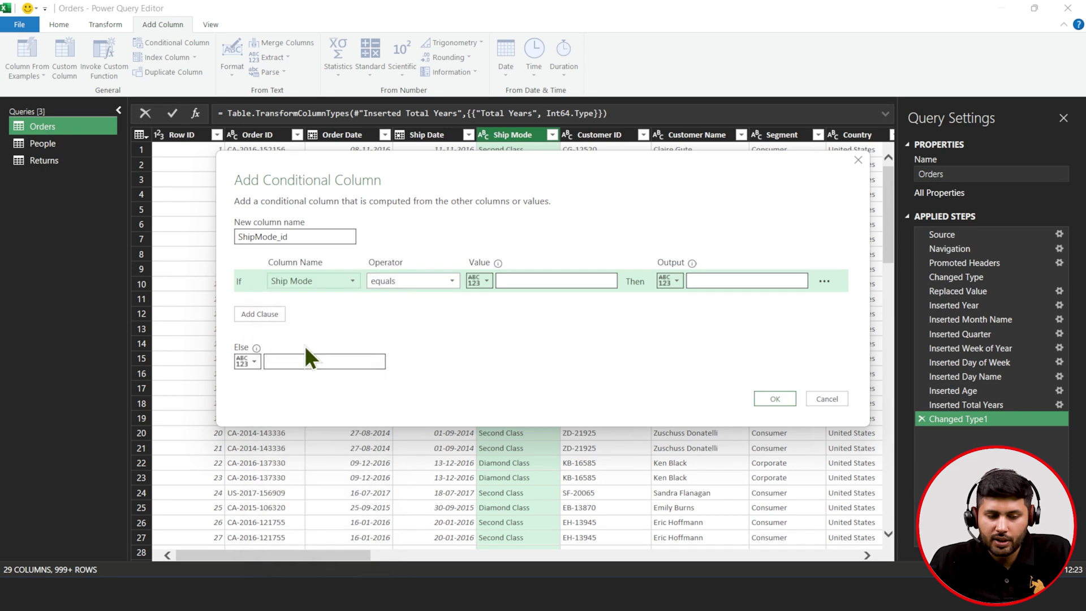
click(516, 282)
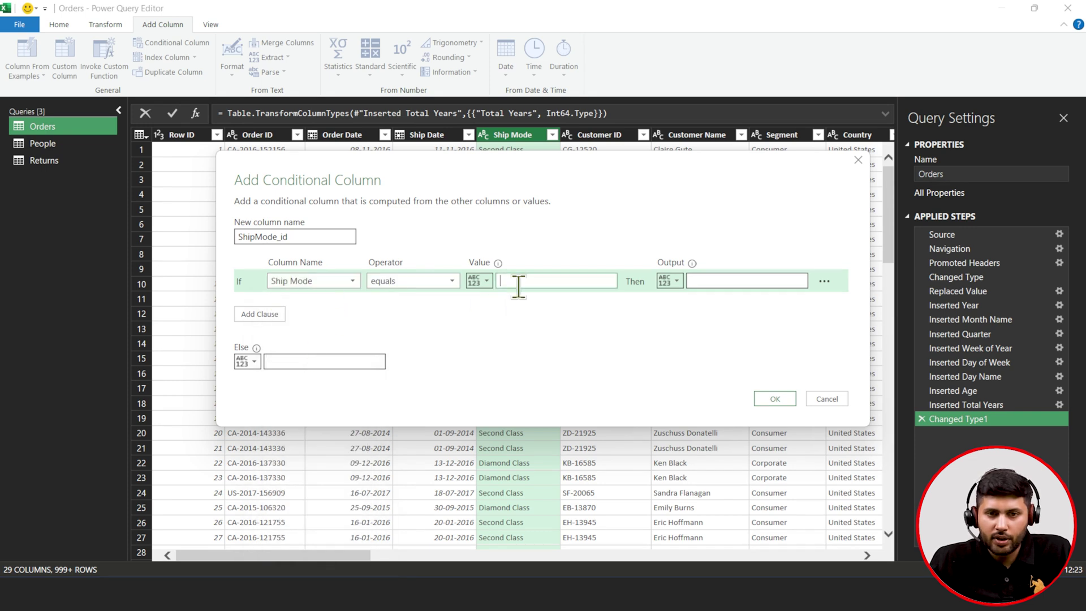
text(Fir)
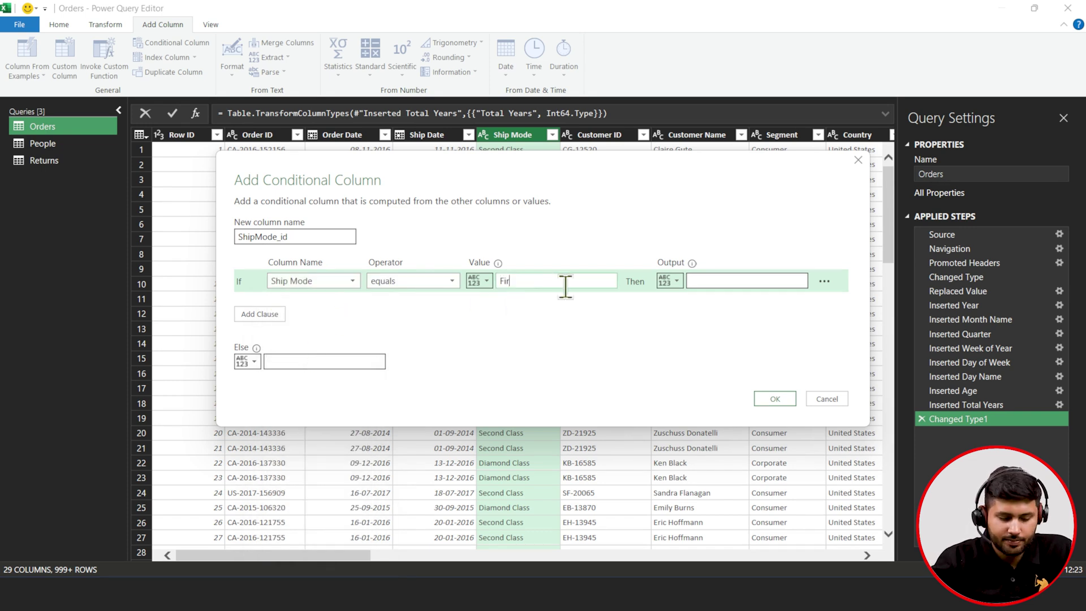
text(st Class)
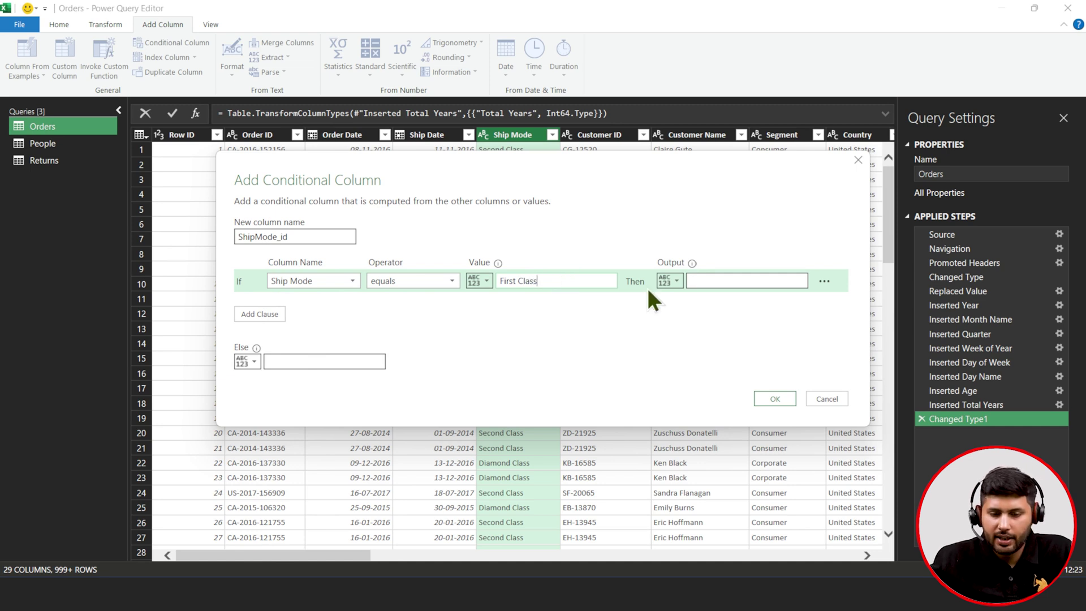
click(700, 281)
text(10001)
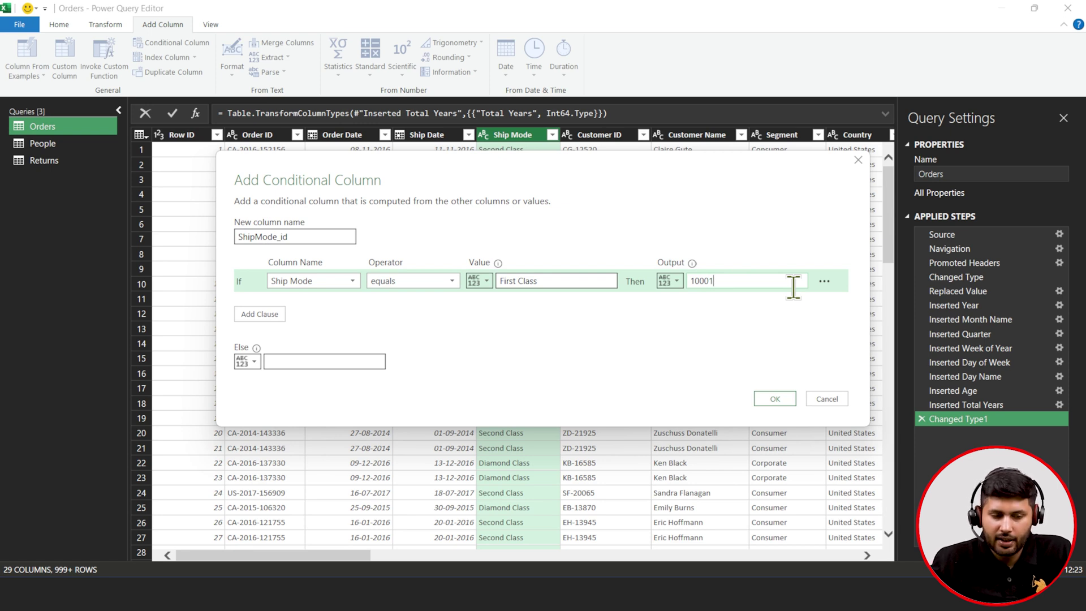
- Add a second rule: Ship Mode equals Second Class returns 10002
click(265, 314)
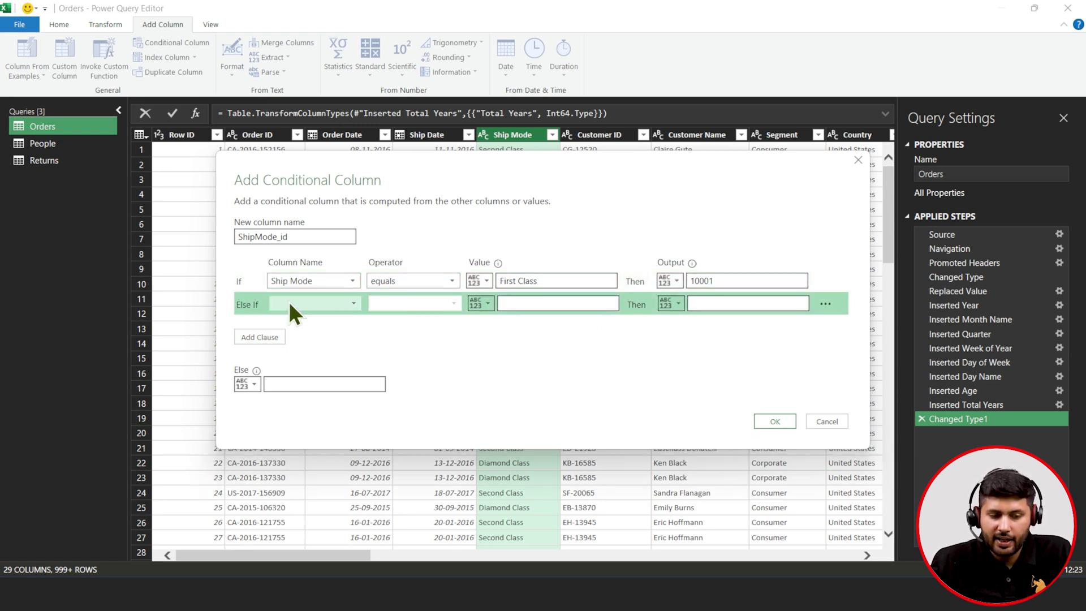
click(290, 304)
scroll(308, 203, down, 3)
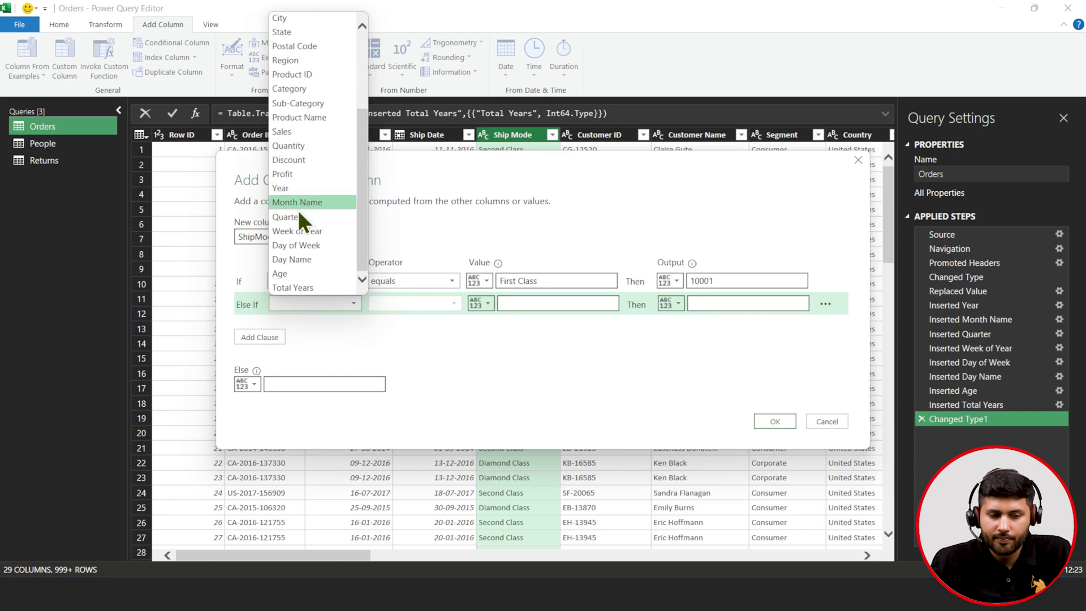
scroll(298, 204, up, 3)
click(307, 76)
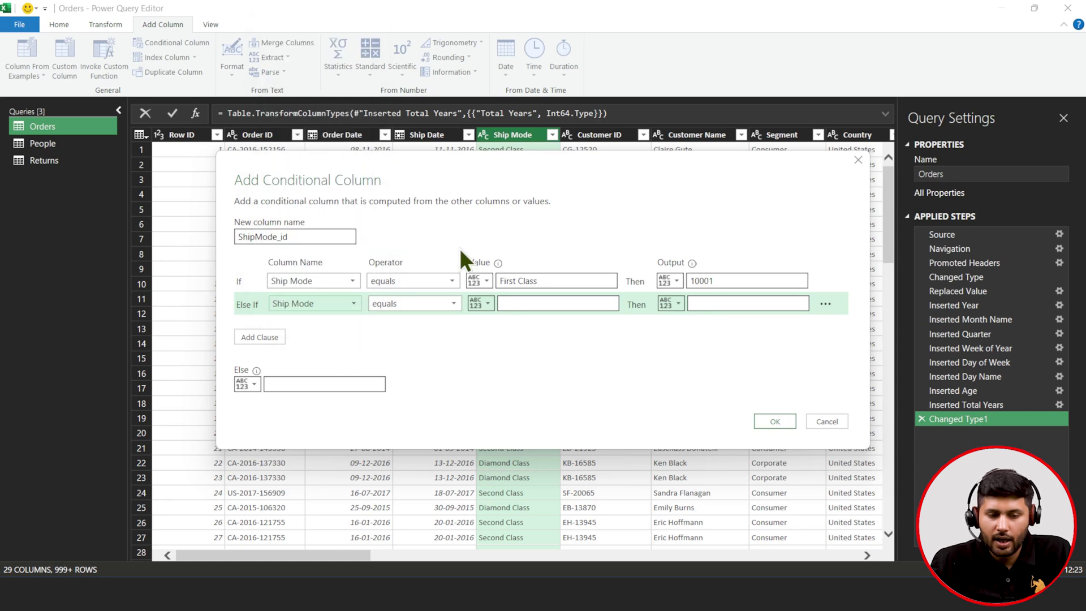
click(547, 300)
text(Secon)
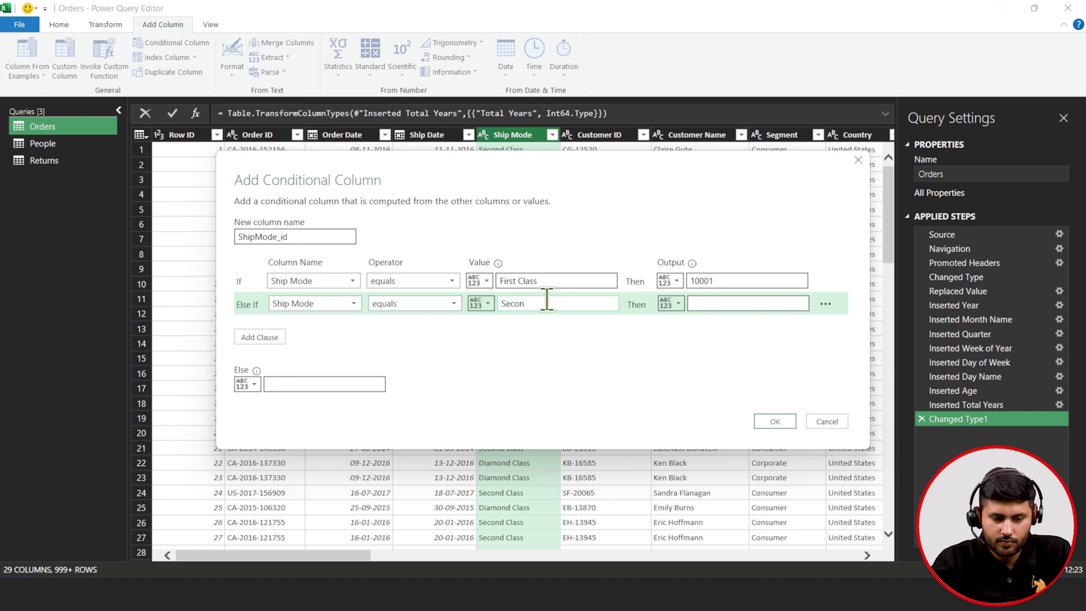
text(d Cla)
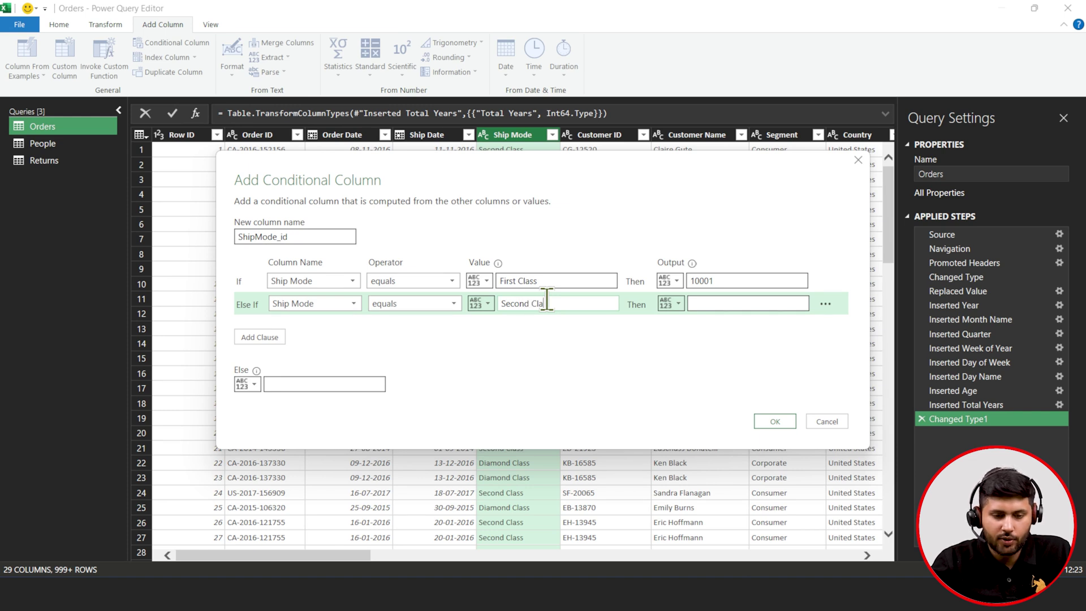
text(ss)
click(706, 304)
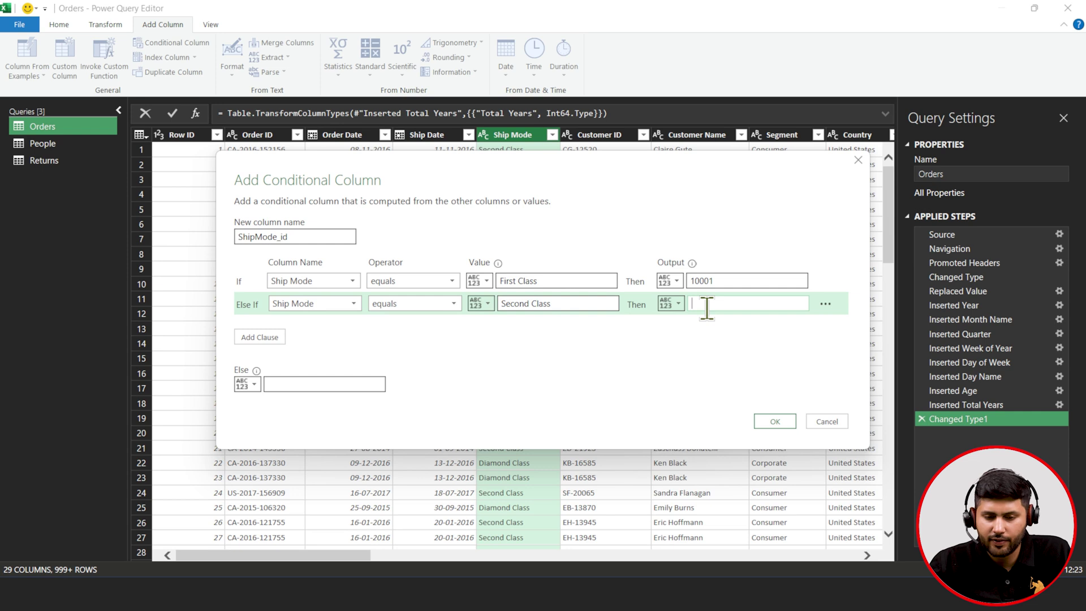
text(10002)
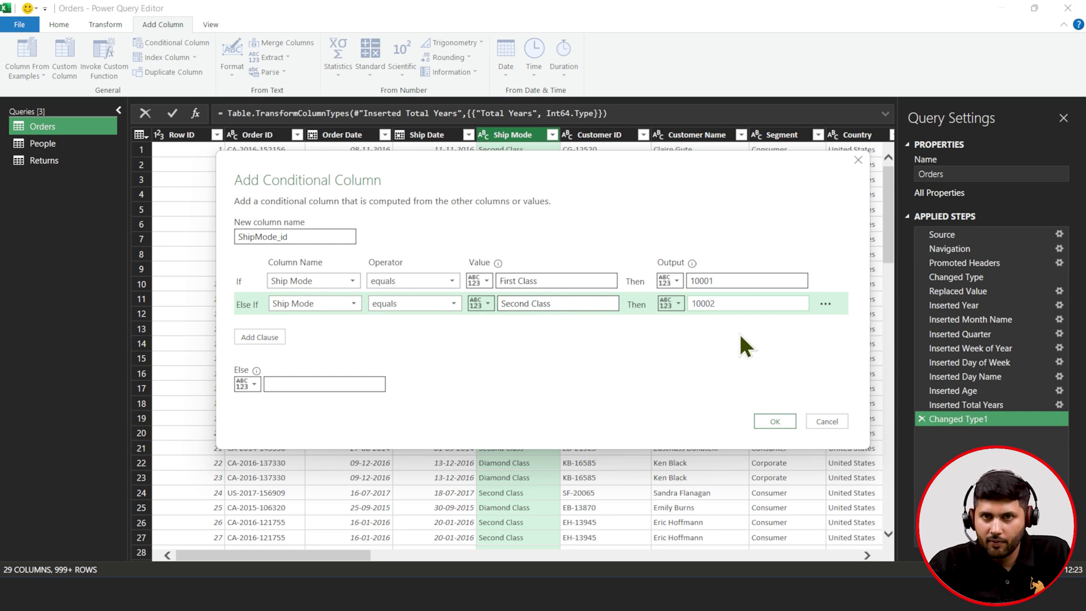
- Add a third rule, Diamond Class returns 10003, with Else 10004, and create the column
click(253, 338)
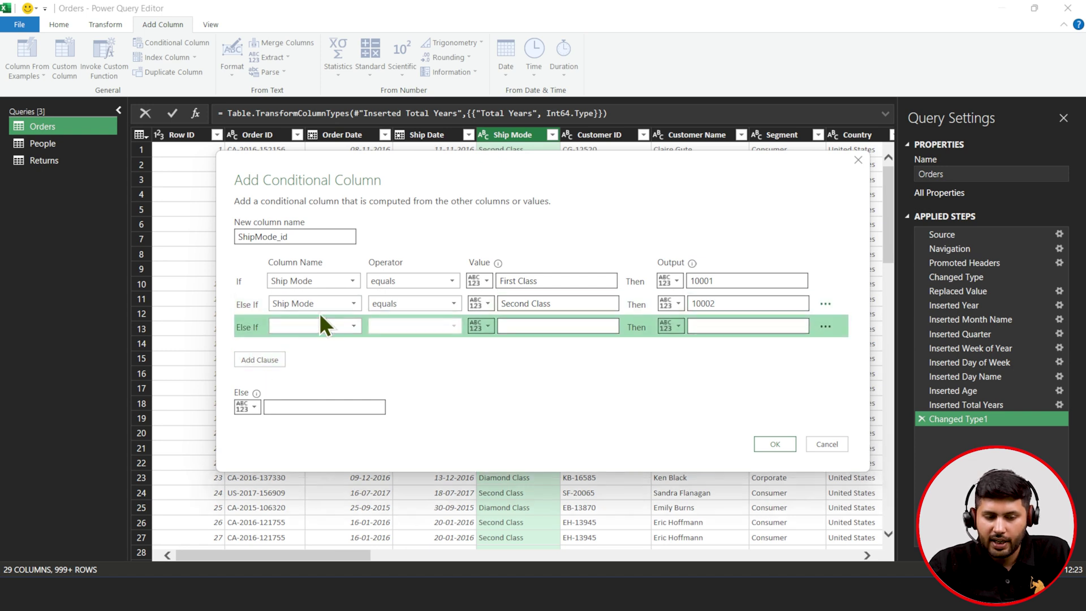
click(324, 328)
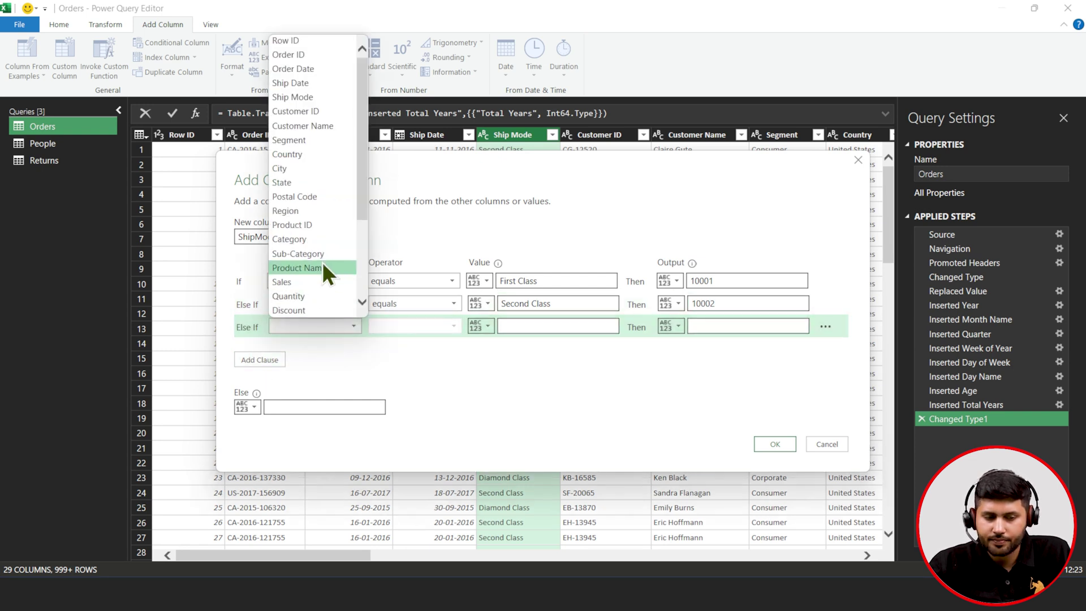
click(308, 97)
click(535, 326)
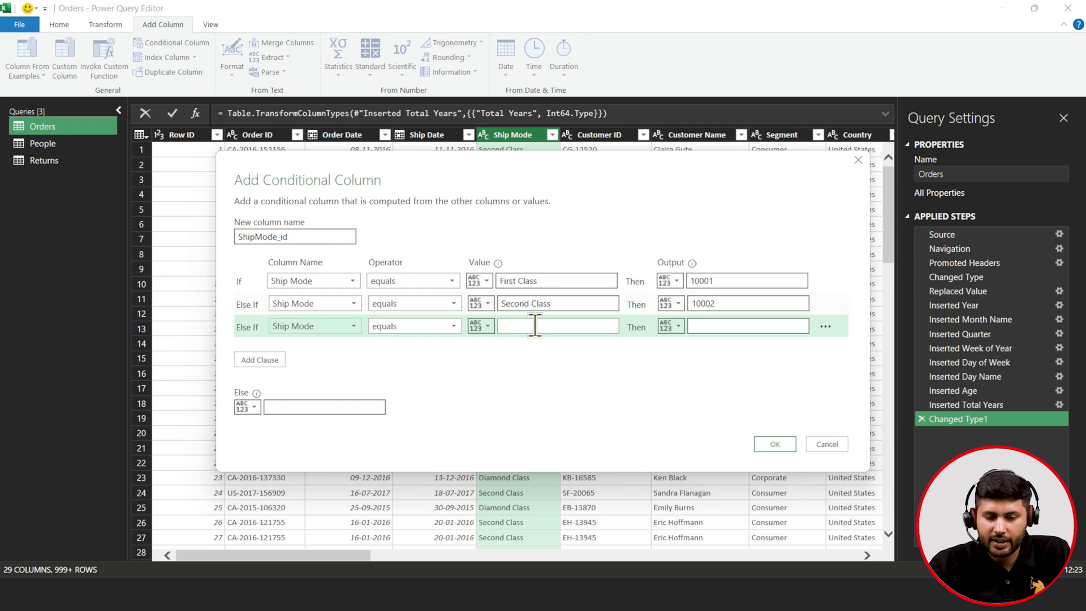
text(Diamond Class)
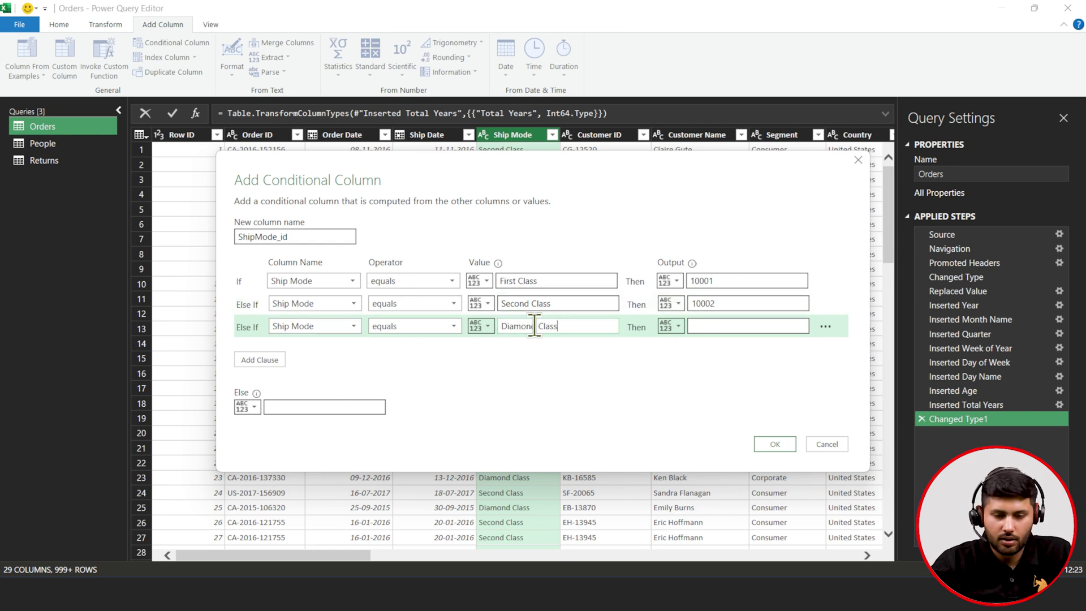
click(708, 326)
text(1)
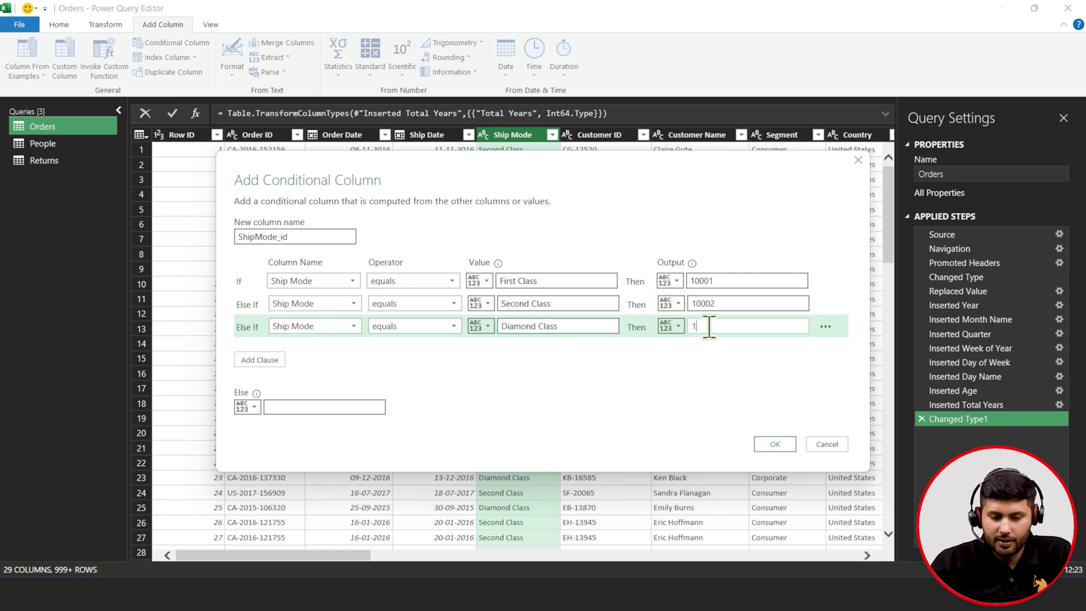
text(0003)
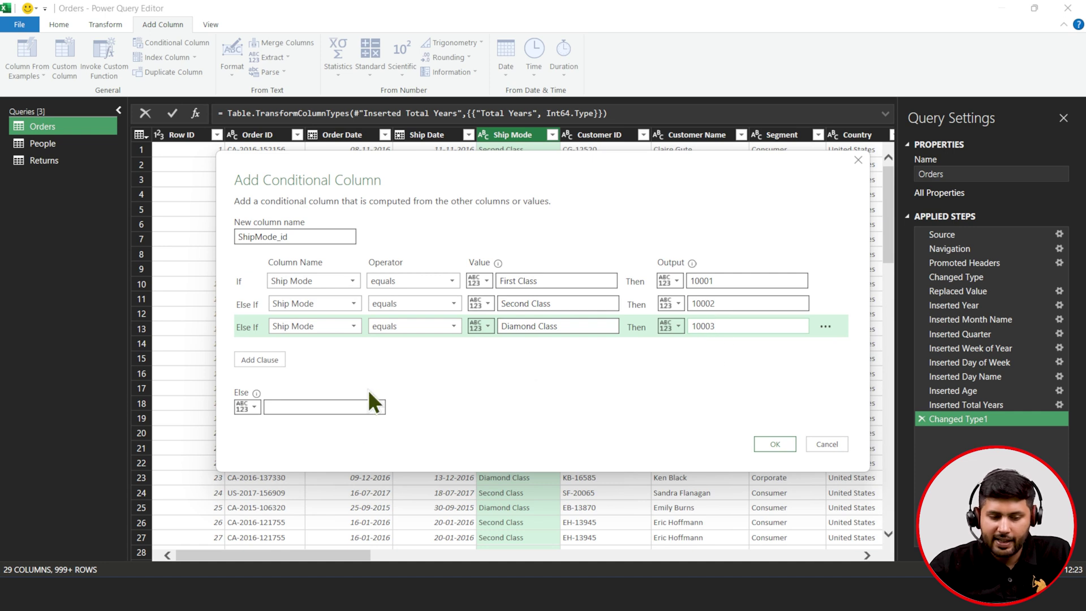
click(350, 406)
text(10004)
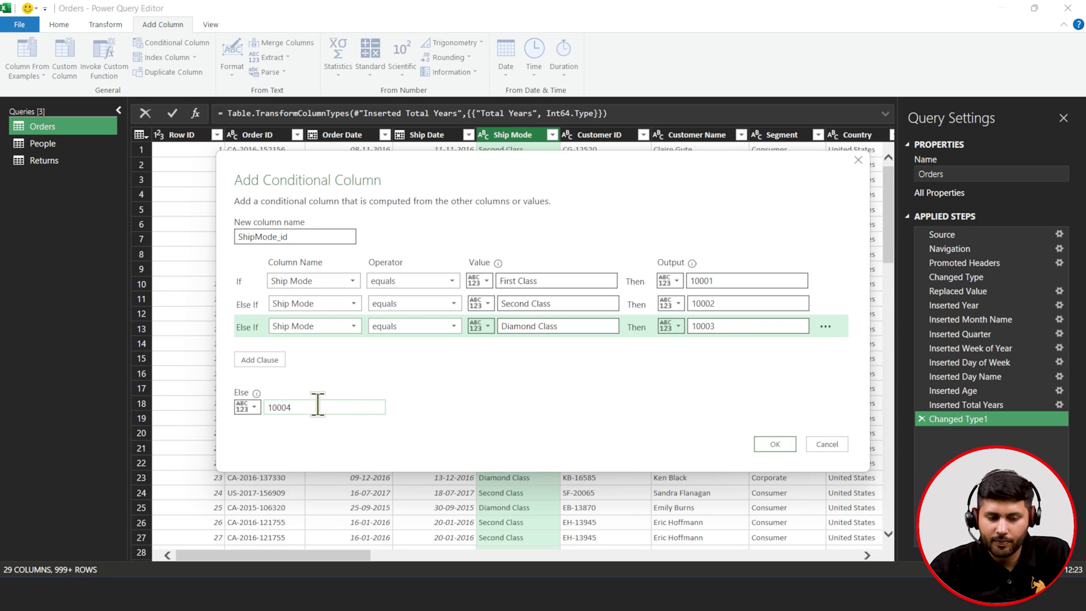
click(789, 444)
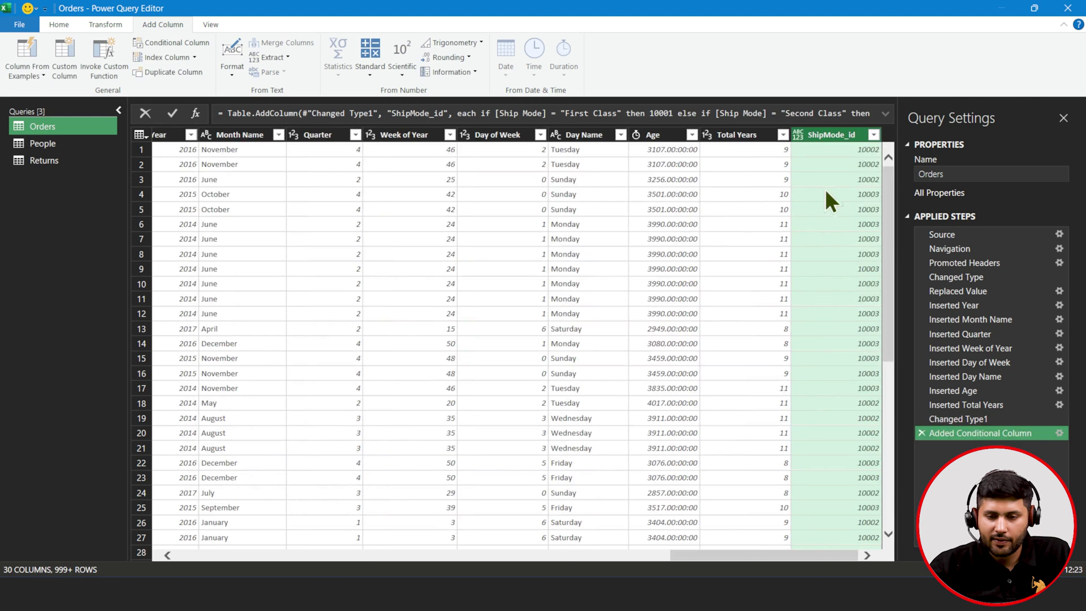
- Change the ShipMode_id column's data type to Whole Number
click(830, 133)
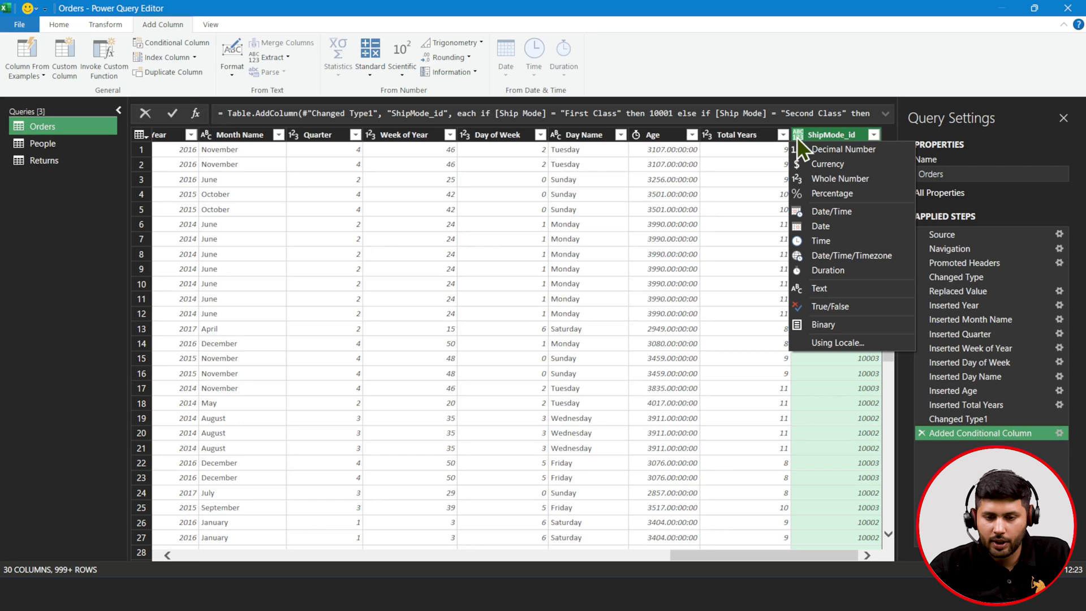
click(803, 180)
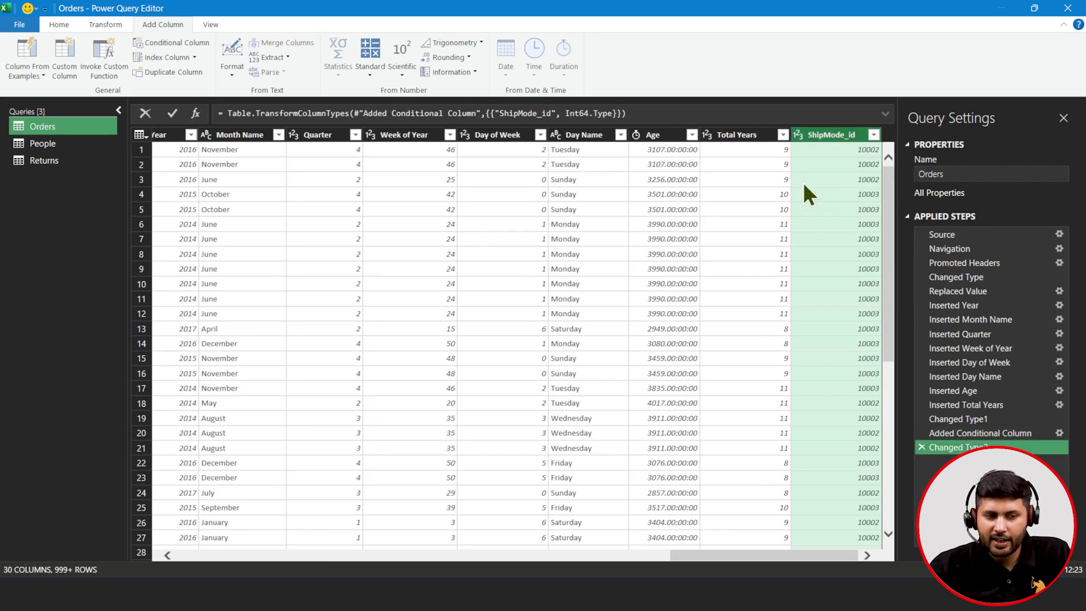
scroll(604, 245, left, 20)
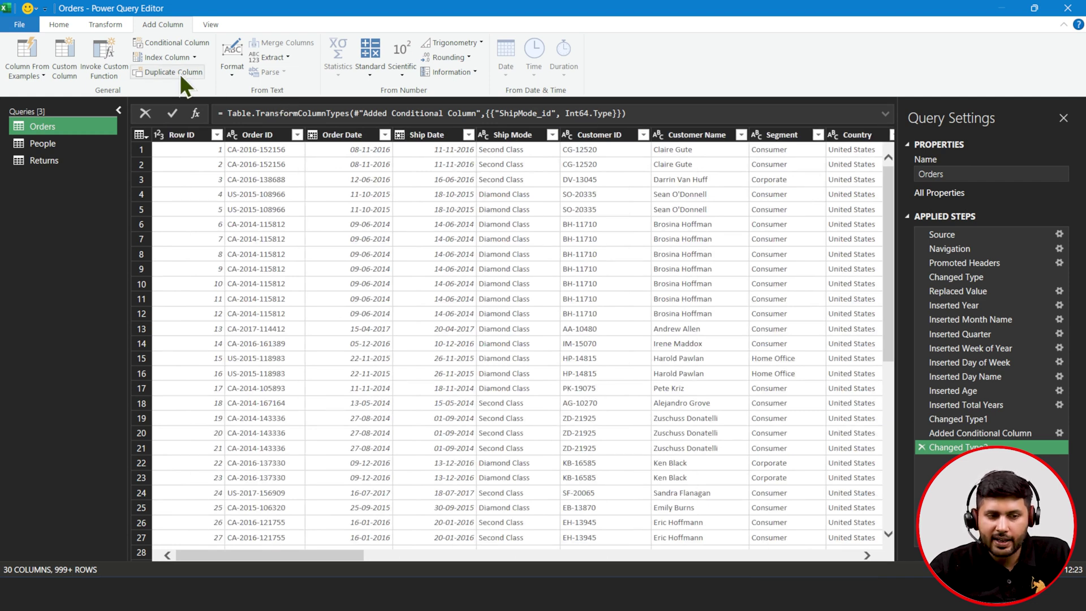
- In the Returns query, add a default index column from 1, then remove it
click(79, 158)
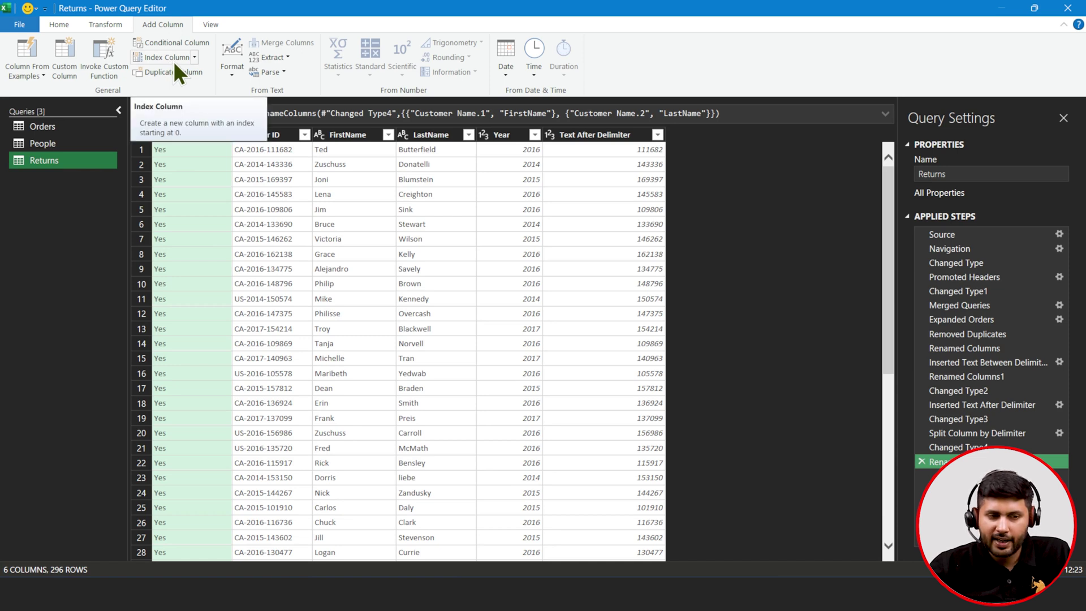
click(193, 58)
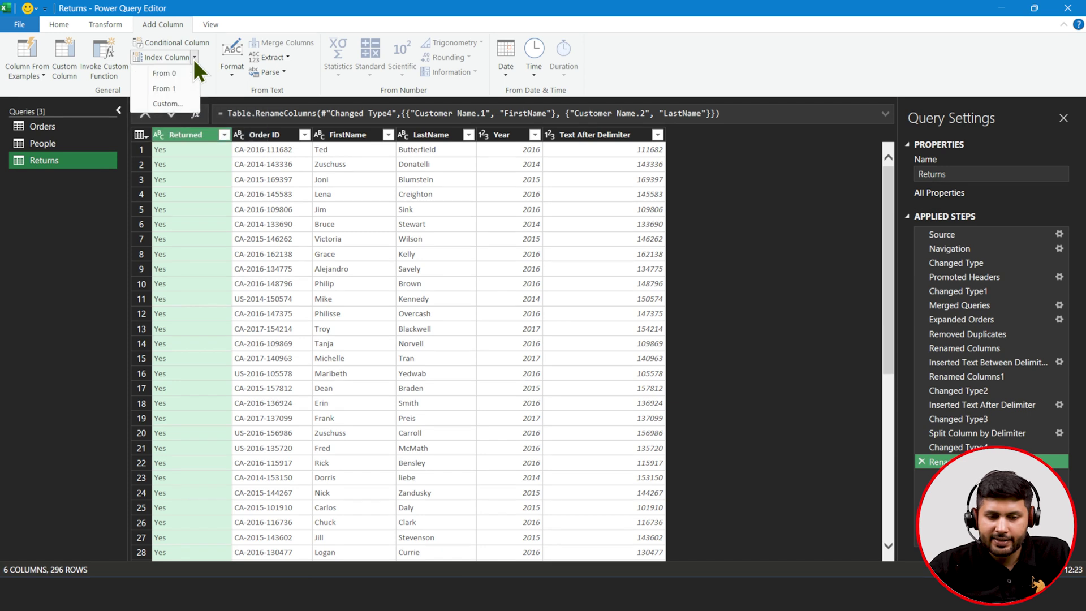
click(179, 85)
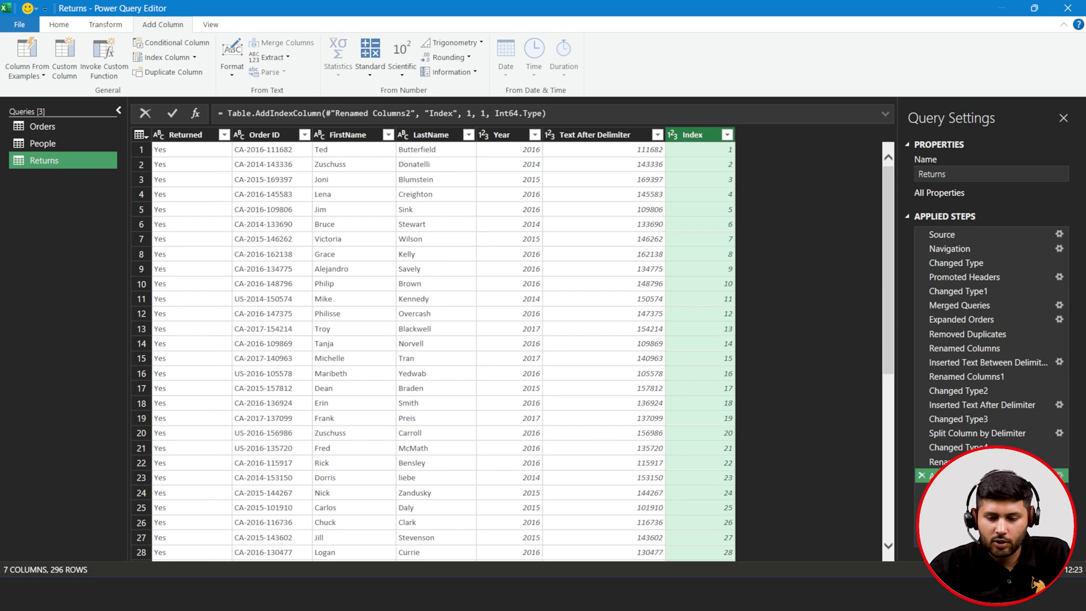
click(921, 477)
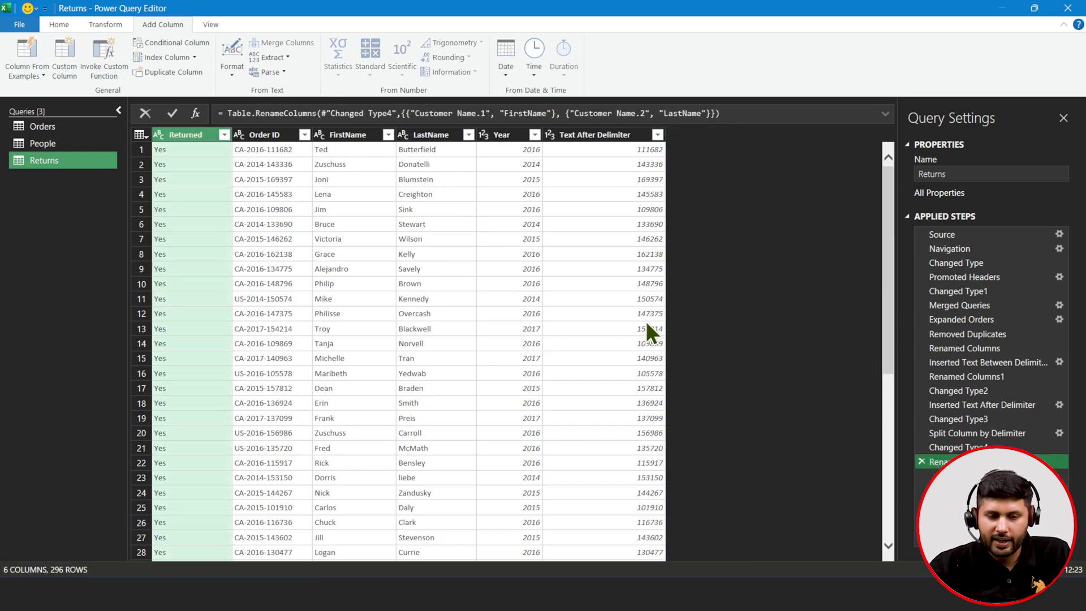
- Add a custom Index column to Returns starting at 1000 with increment 1, then return to Orders
click(194, 58)
click(178, 104)
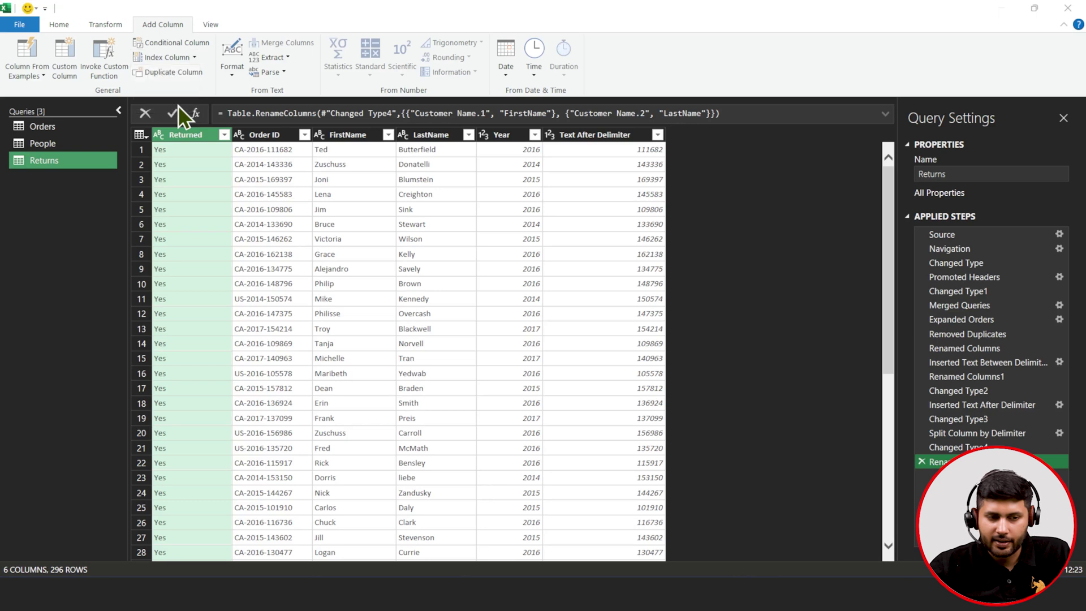
text(1)
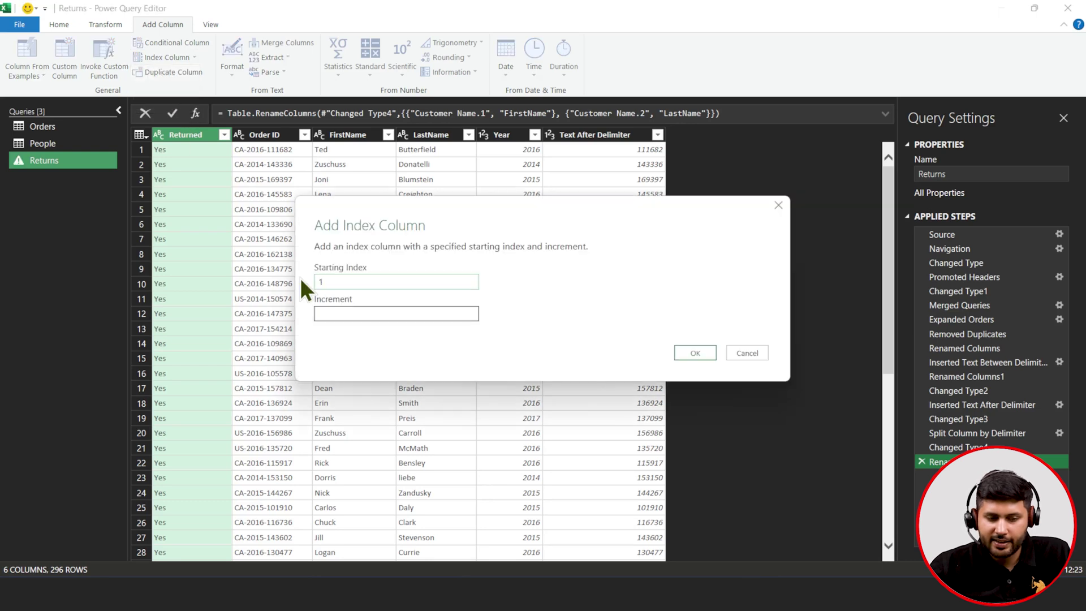
text(000)
click(326, 315)
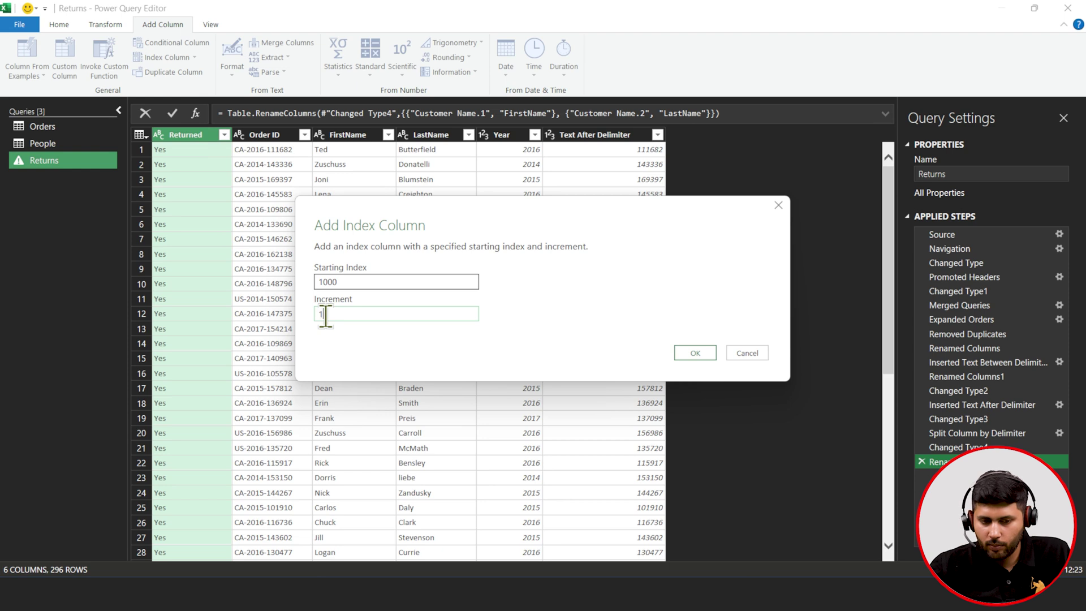
text(1)
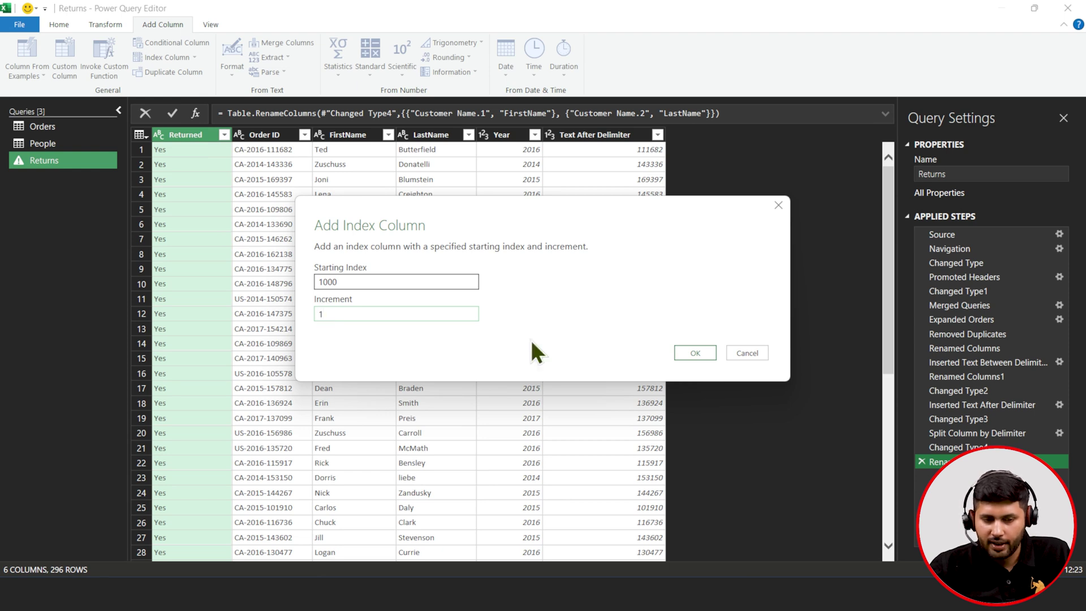
click(694, 353)
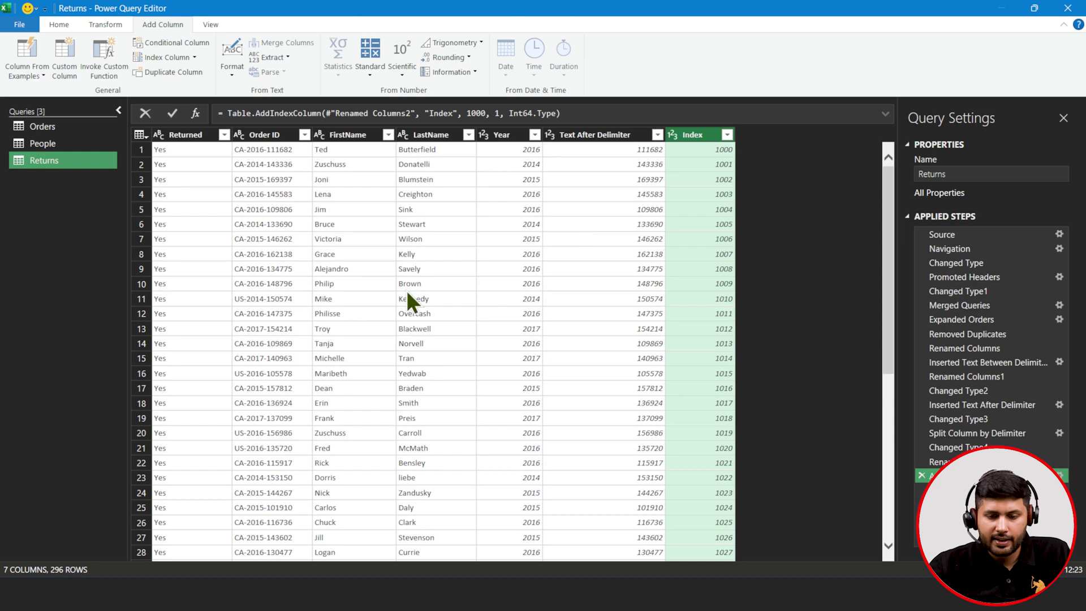
click(95, 127)
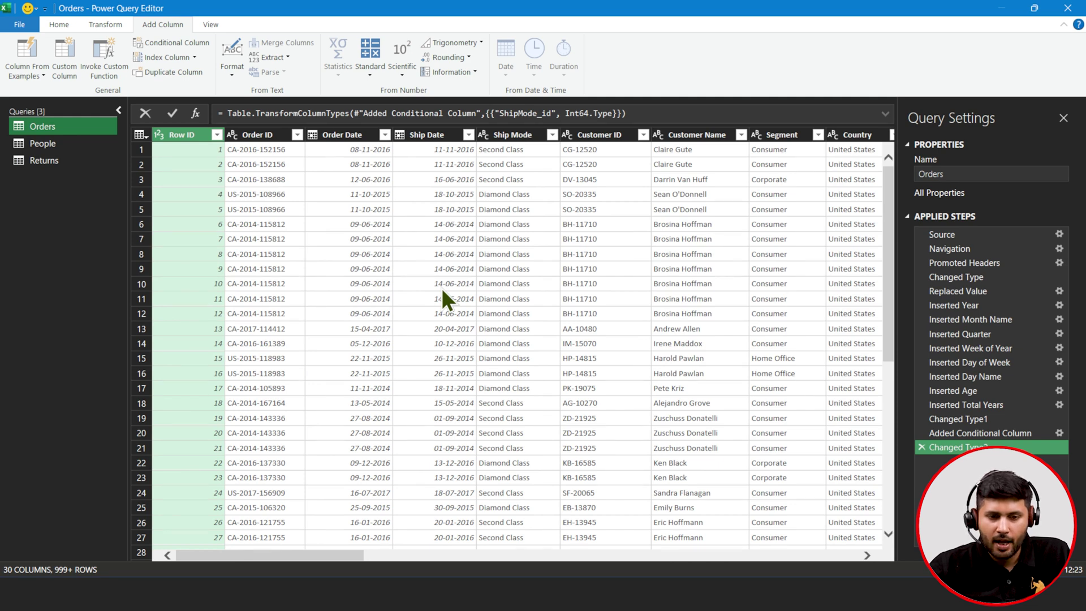
- Select Sales and Discount and add a Subtraction column computing Sales minus Discount
scroll(441, 287, right, 8)
scroll(440, 286, right, 10)
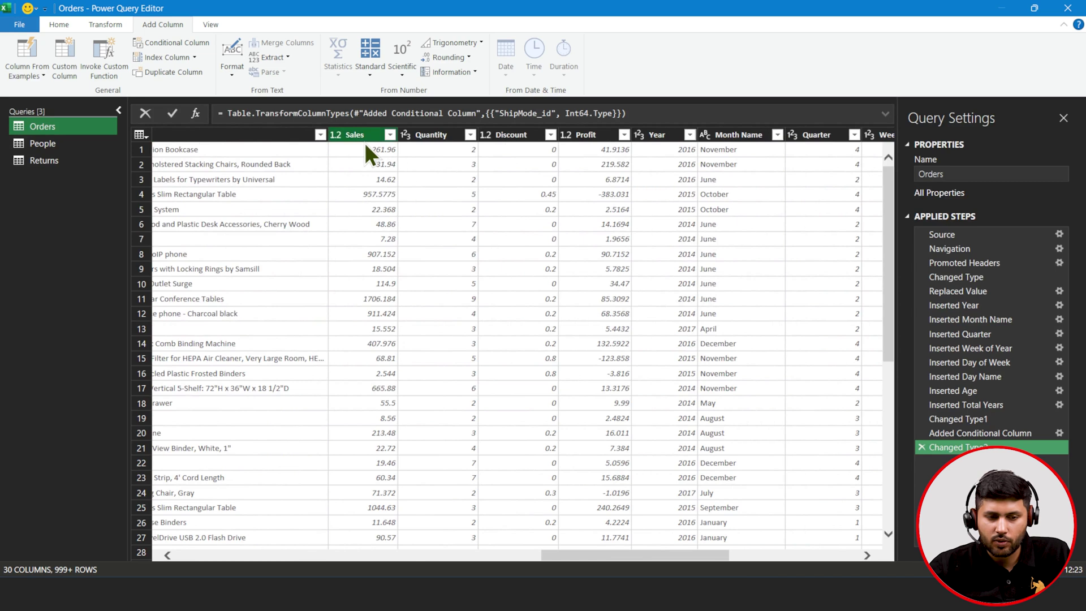
click(366, 143)
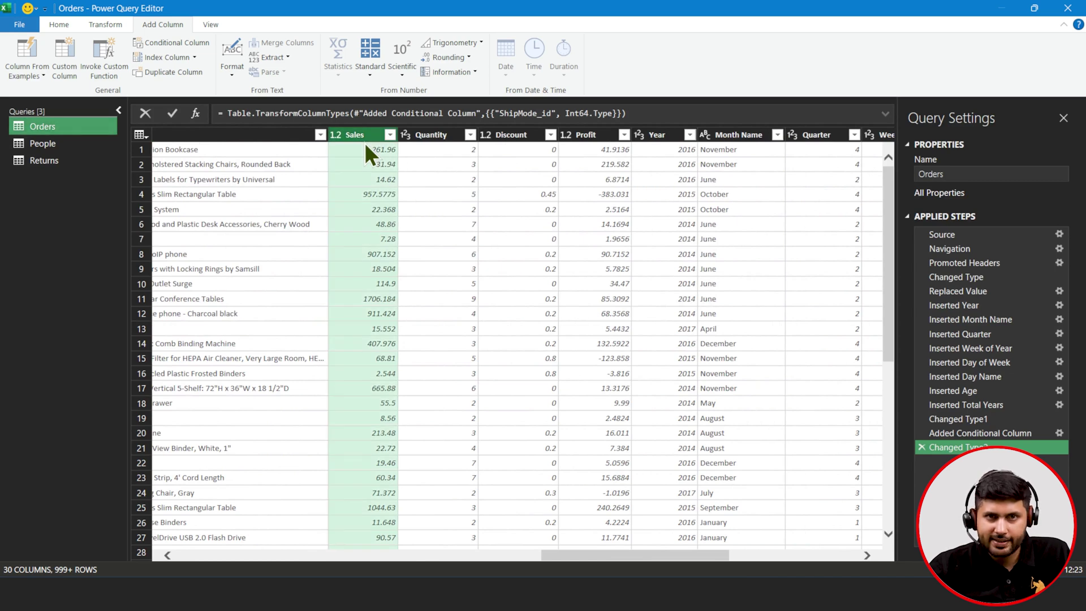
ctrl+click(511, 137)
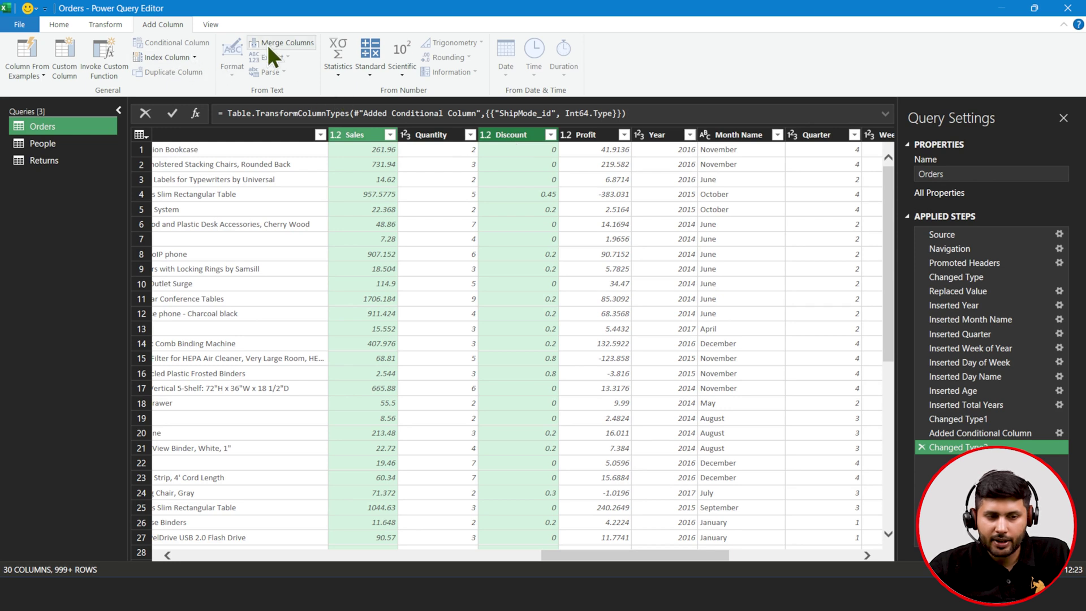
click(370, 66)
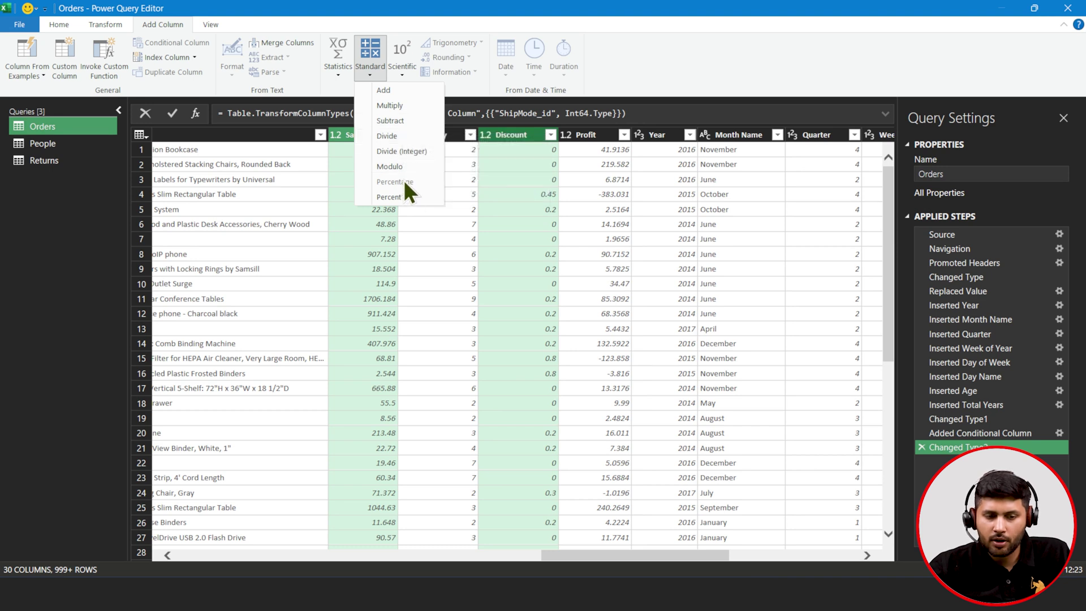
click(419, 124)
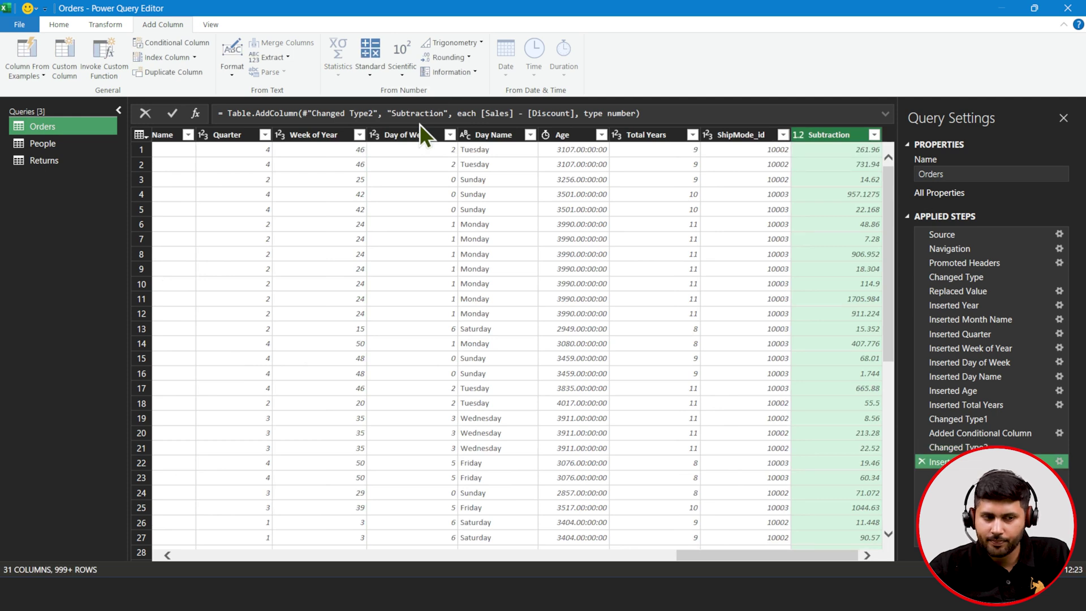
- Select the Segment column, then the City column instead
scroll(305, 178, left, 10)
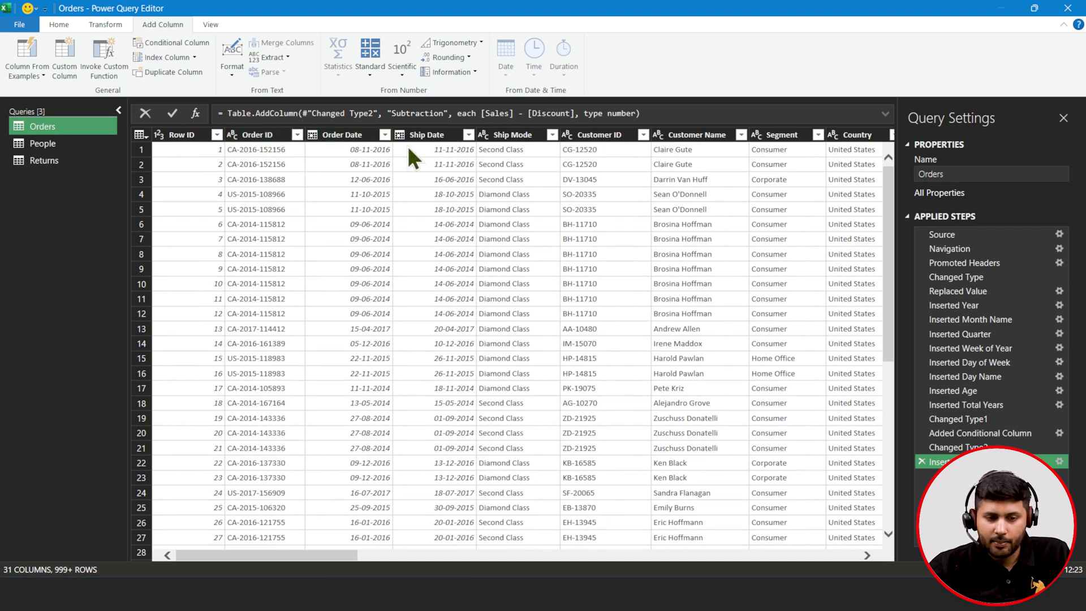
scroll(596, 192, right, 3)
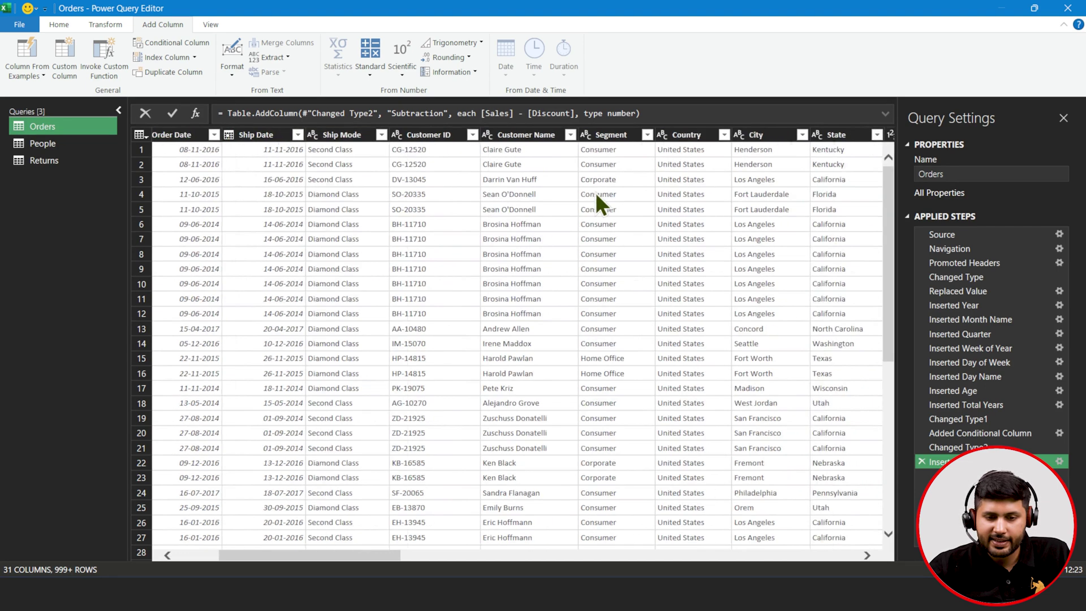
click(624, 135)
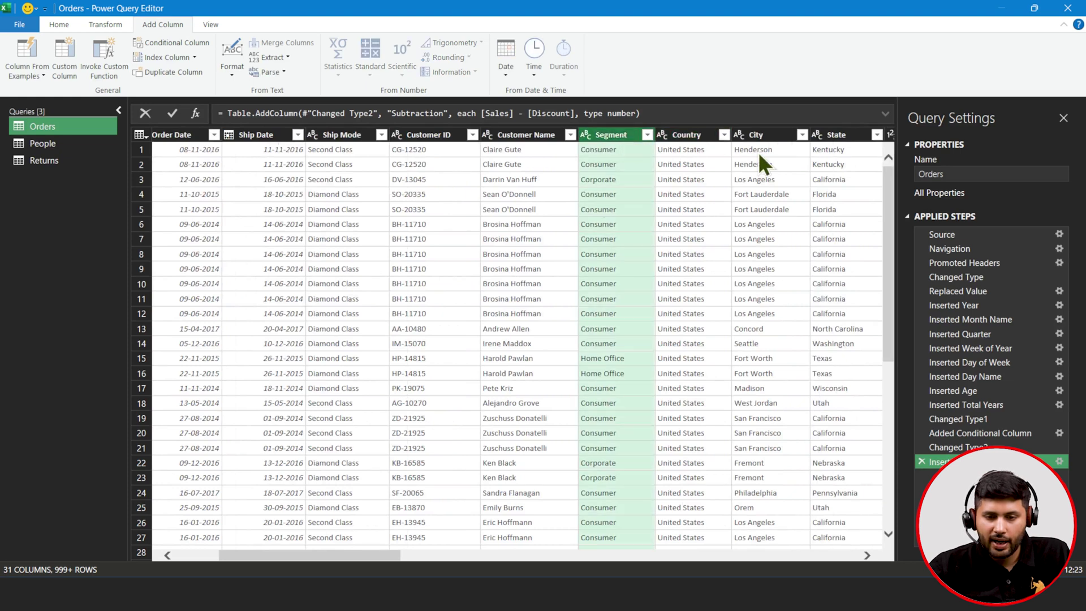
scroll(758, 152, right, 5)
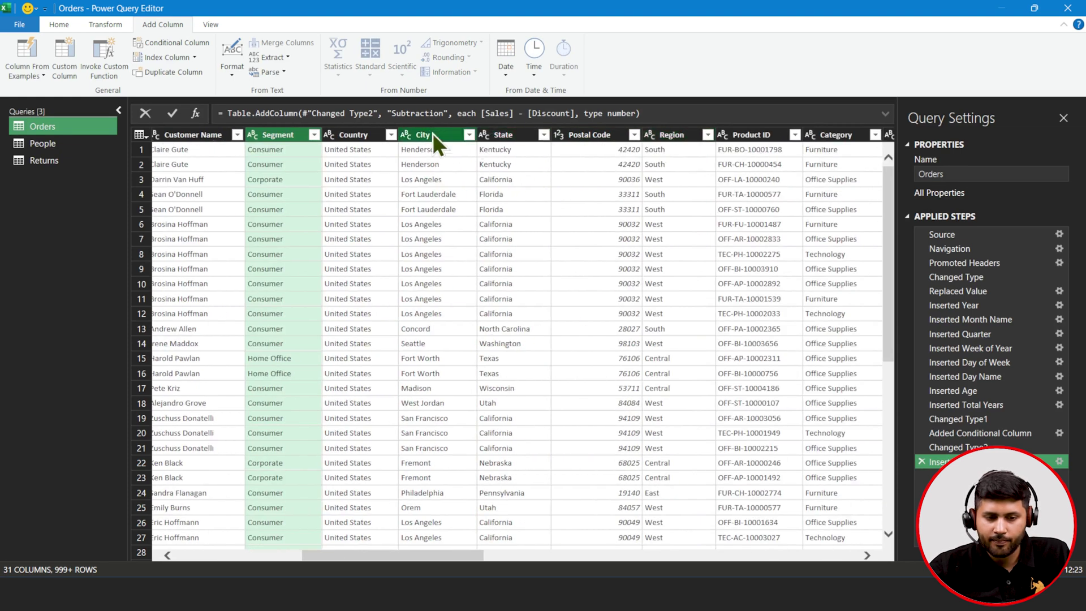
click(432, 134)
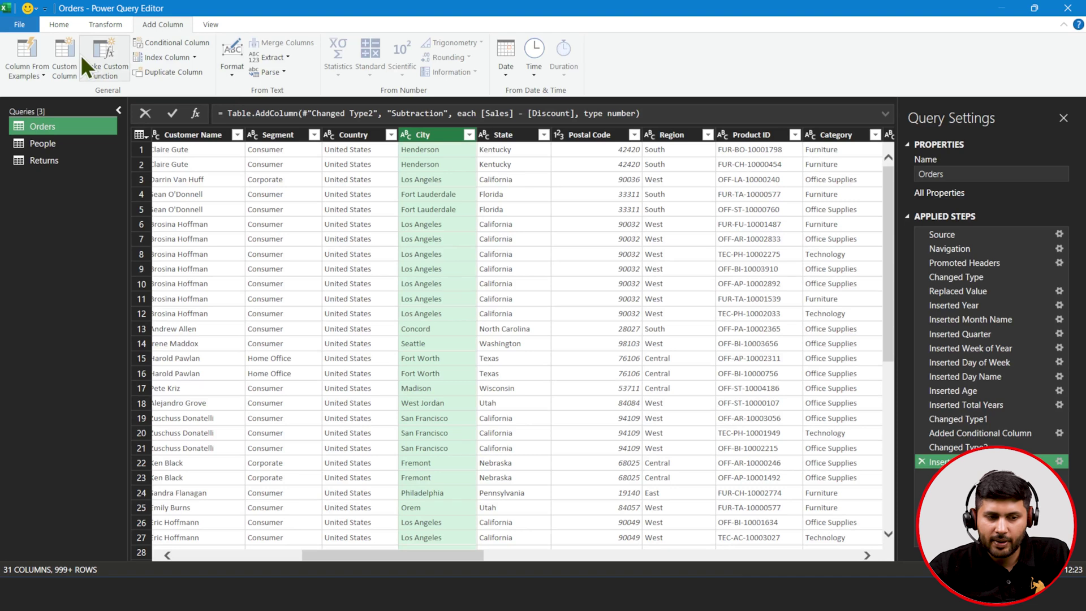
- Create a Merged column from the example 'Furniture Kentucky', joining Category and State with a space
click(29, 51)
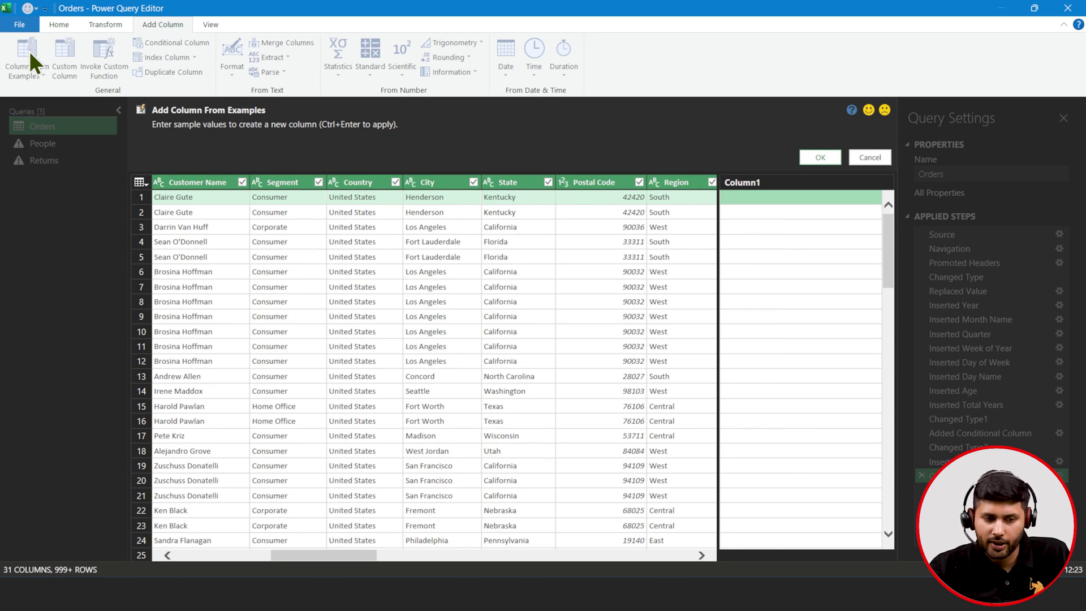
click(759, 196)
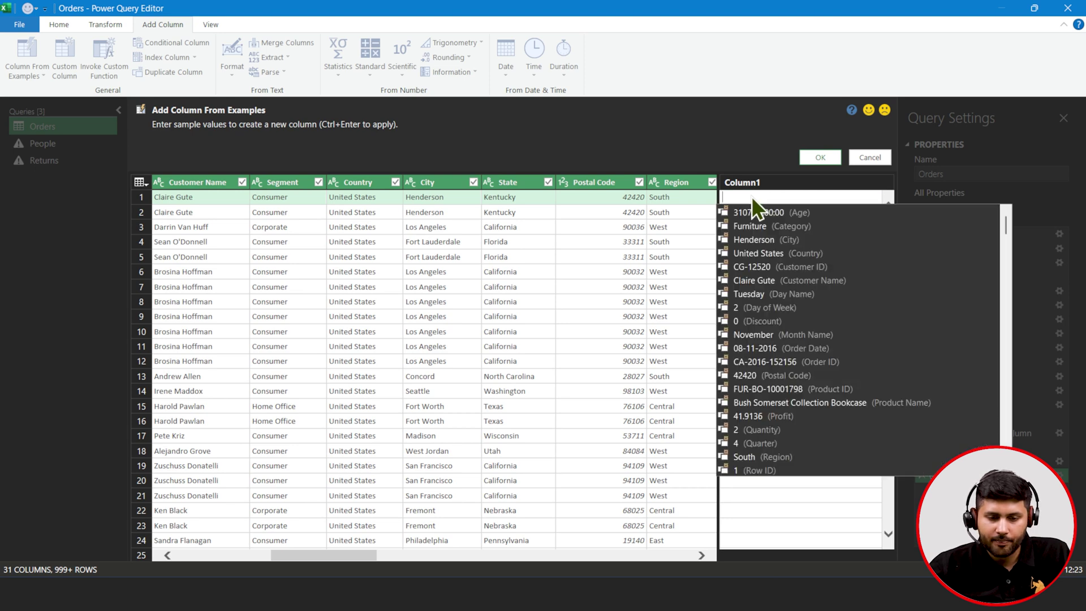
text(co)
key(BackSpace)
key(BackSpace)
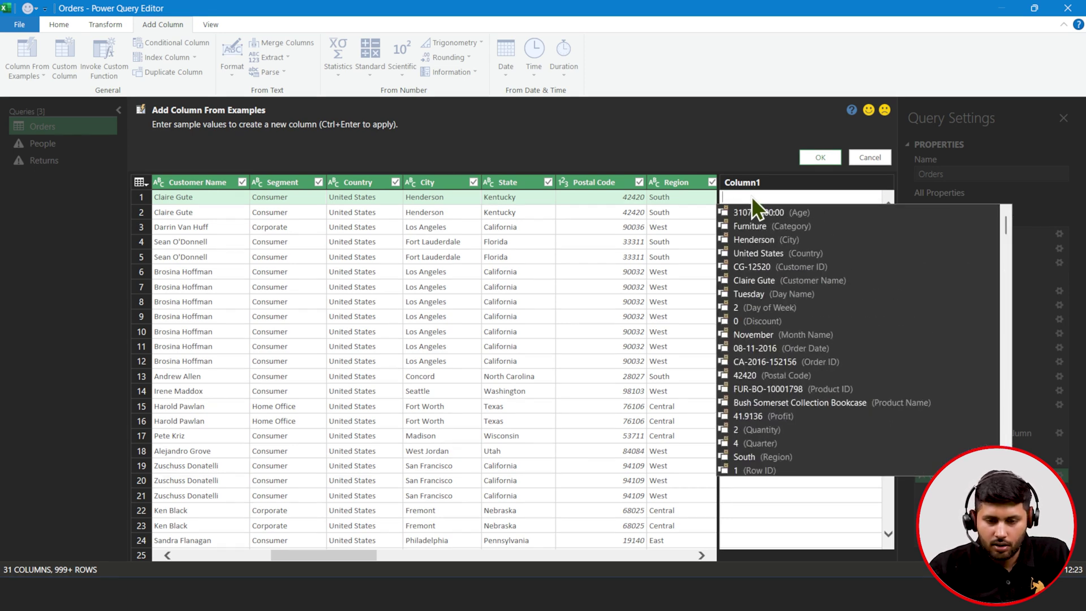
click(758, 225)
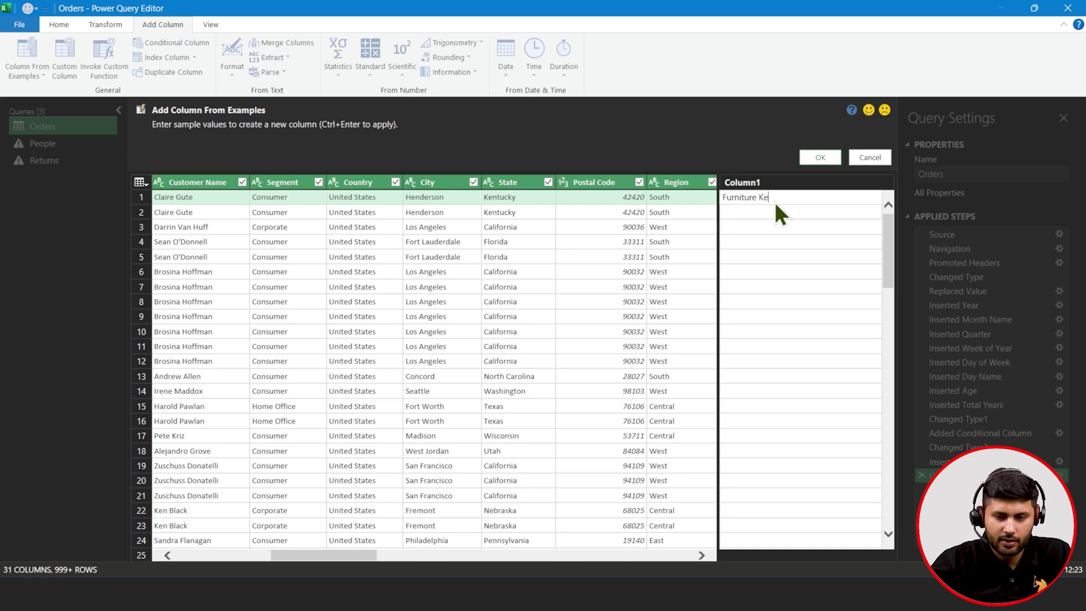
text(Kentucky)
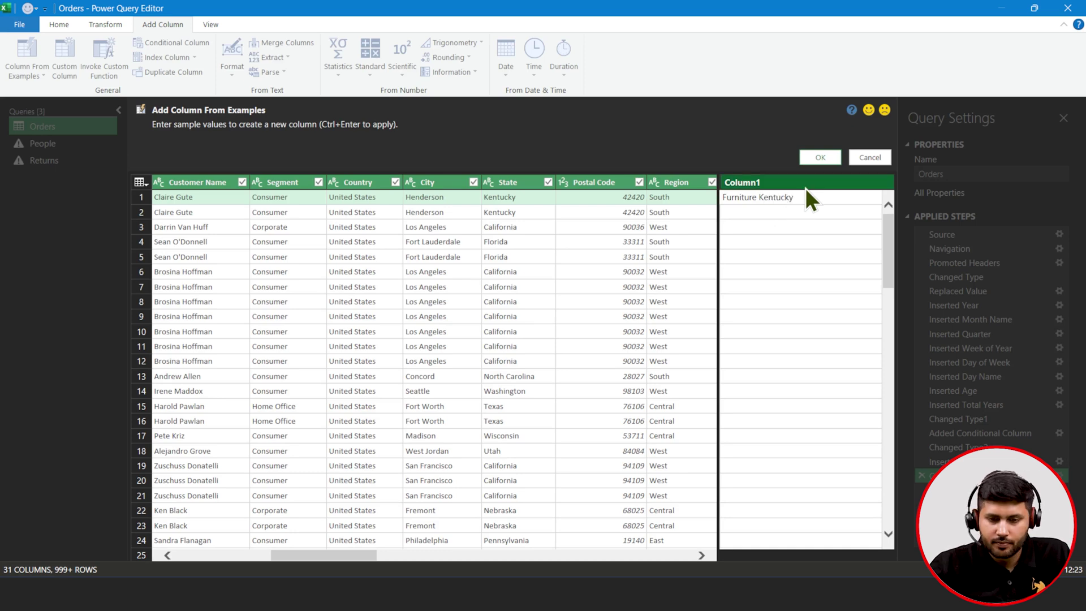
click(832, 157)
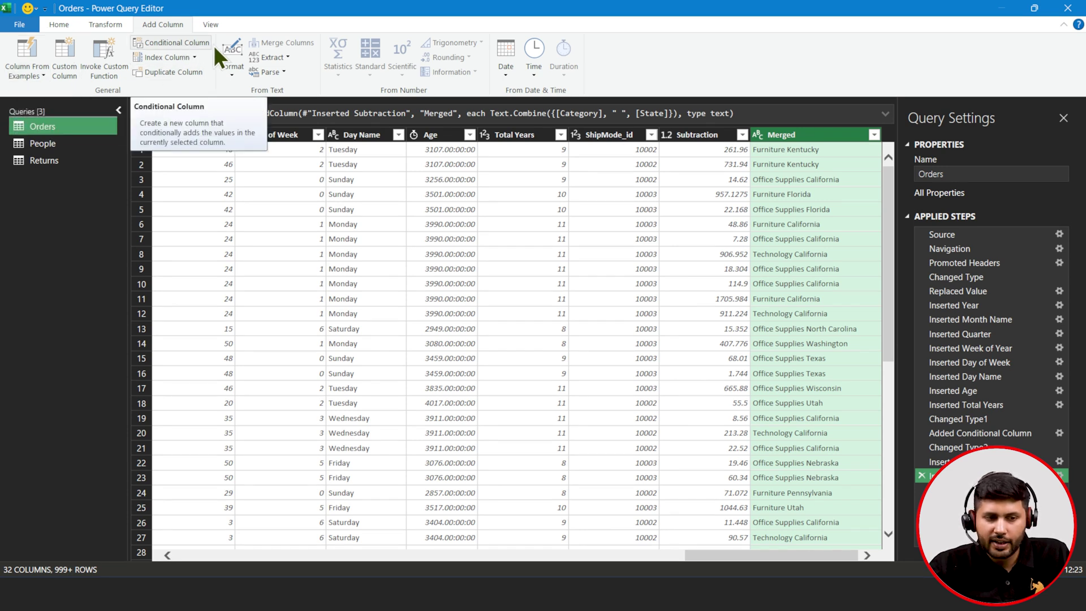
scroll(347, 244, left, 5)
- Add the suffix ' Segment' to every Segment value, giving entries like Consumer Segment
scroll(348, 247, left, 8)
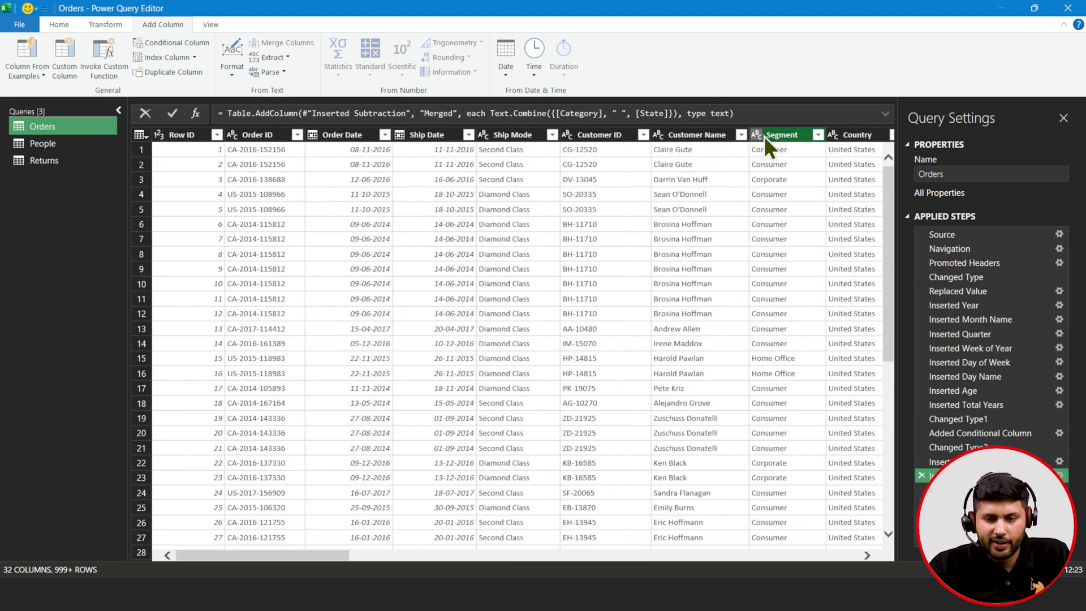
click(764, 136)
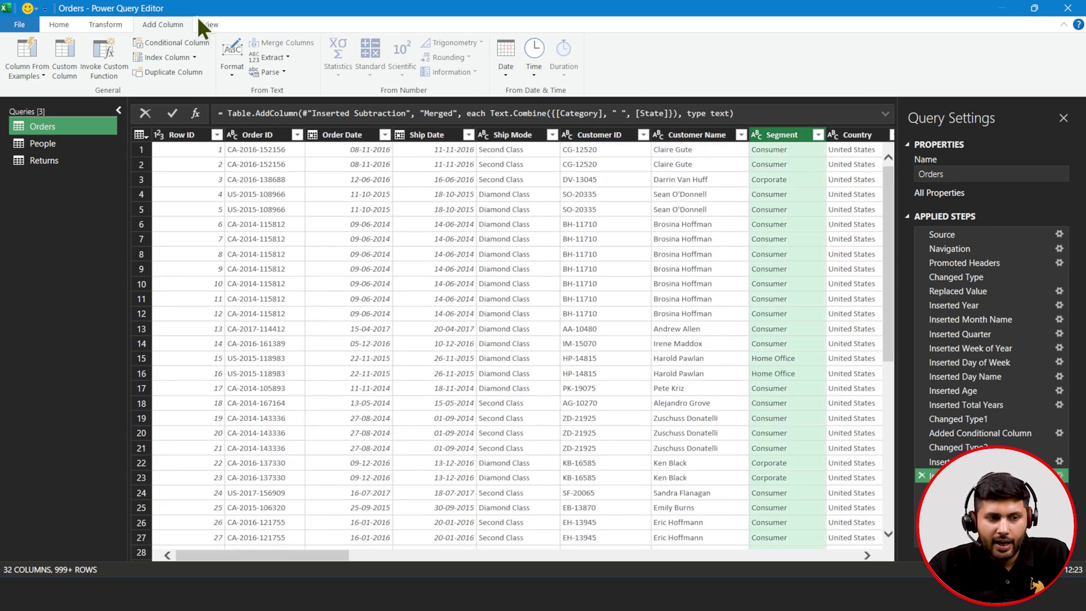
click(92, 26)
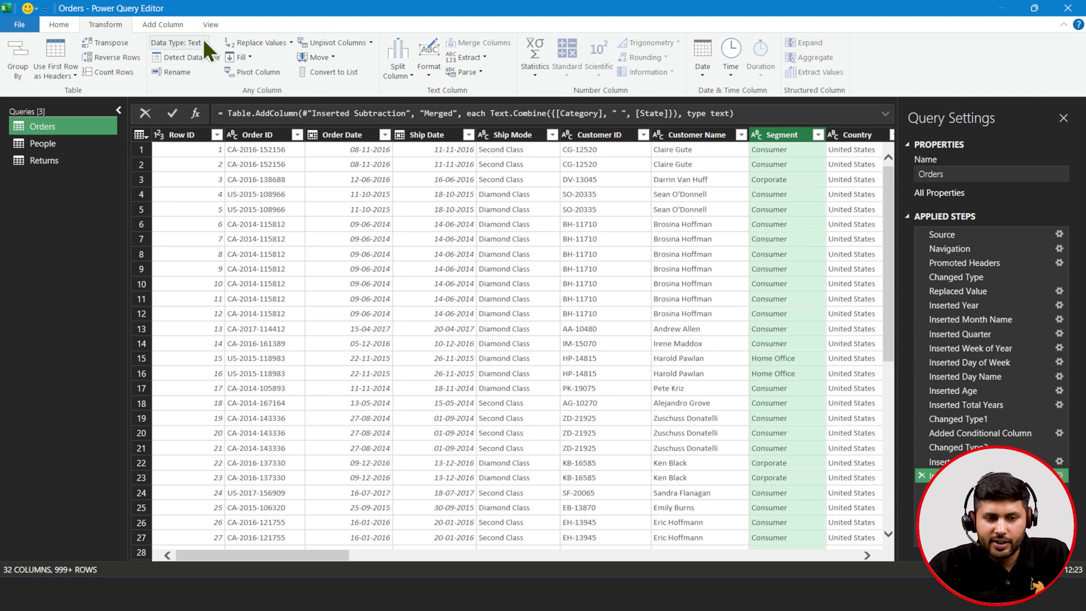
click(426, 72)
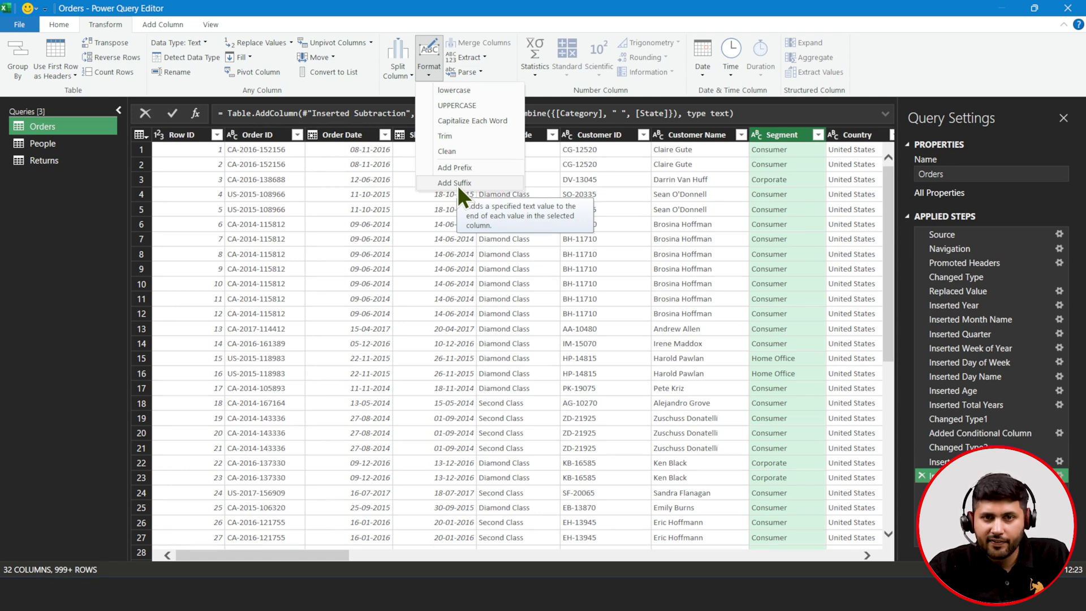
click(458, 184)
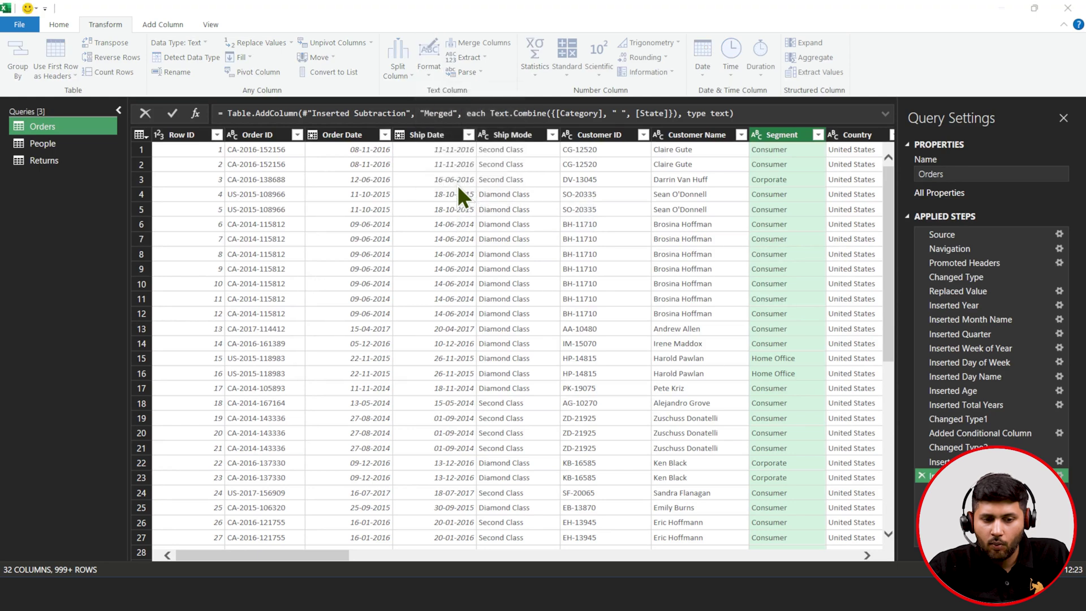
text(Segment)
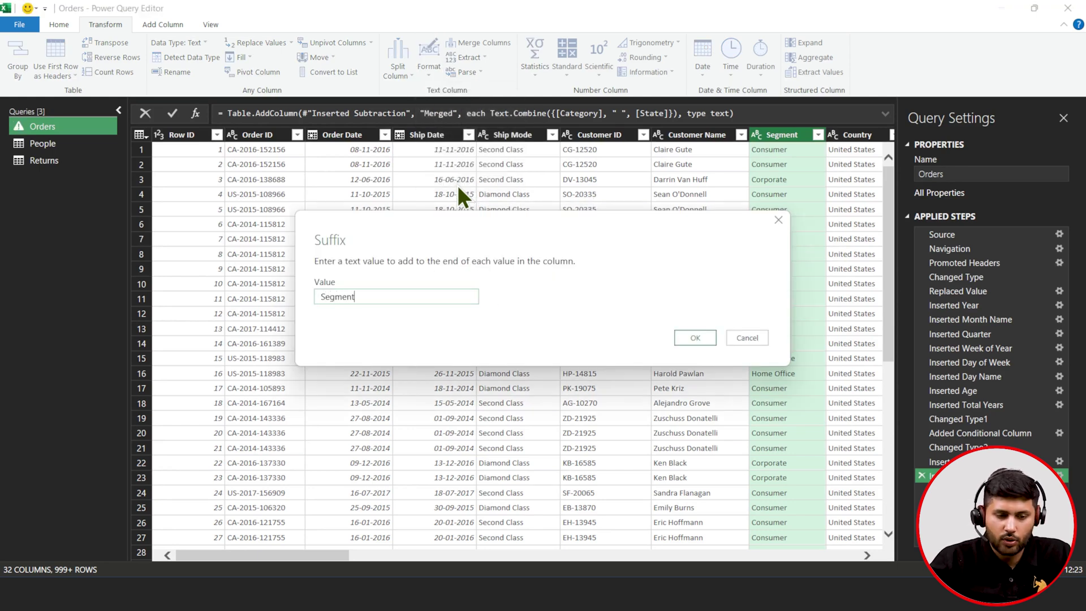
click(699, 336)
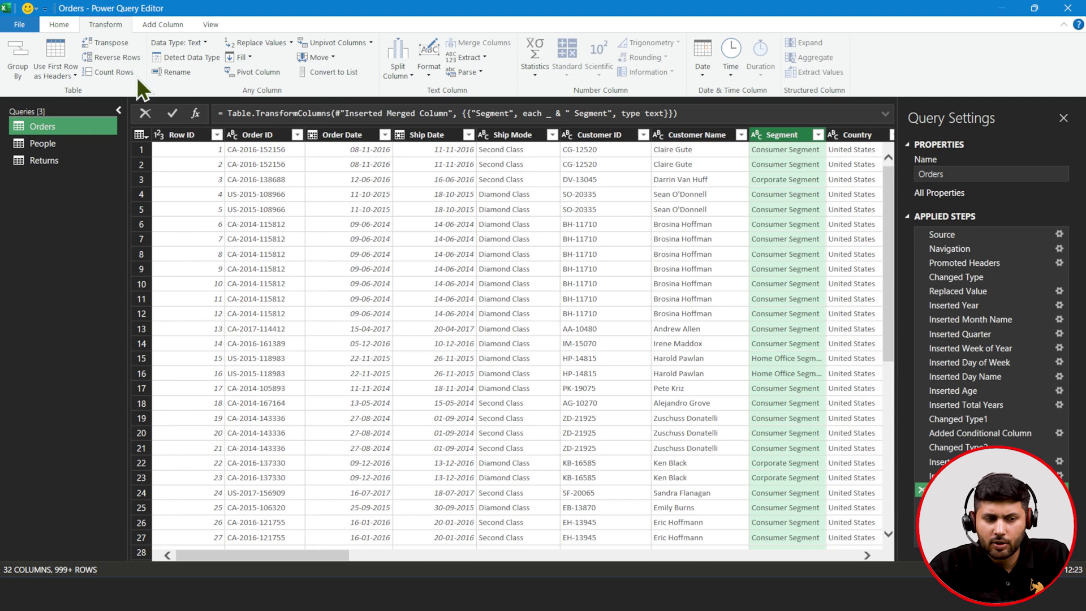
click(57, 23)
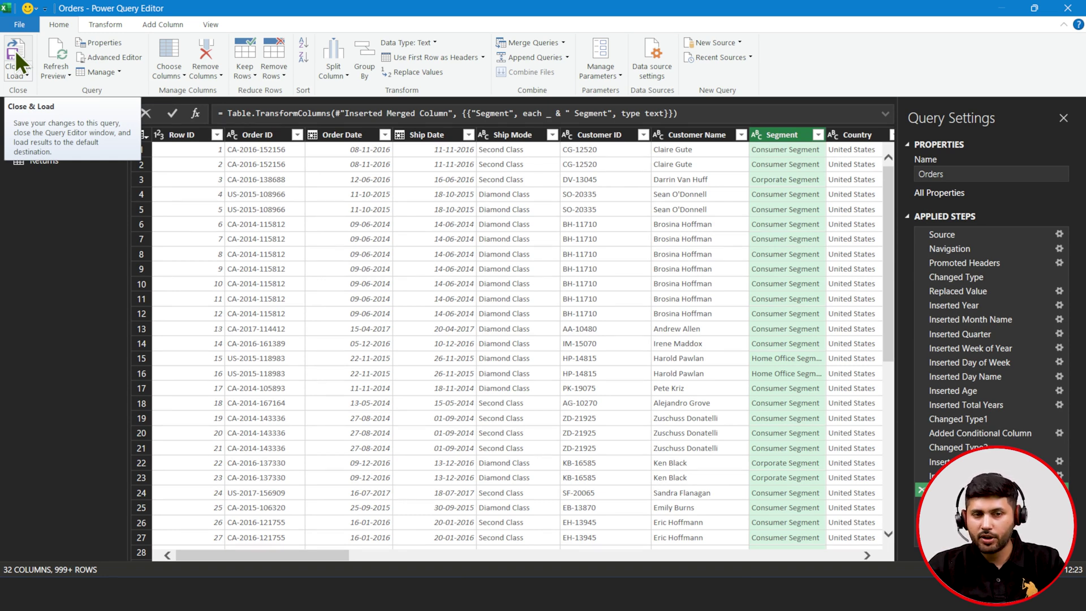
- Close & Load Orders into the workbook, reopen it for editing, and load it again
click(15, 50)
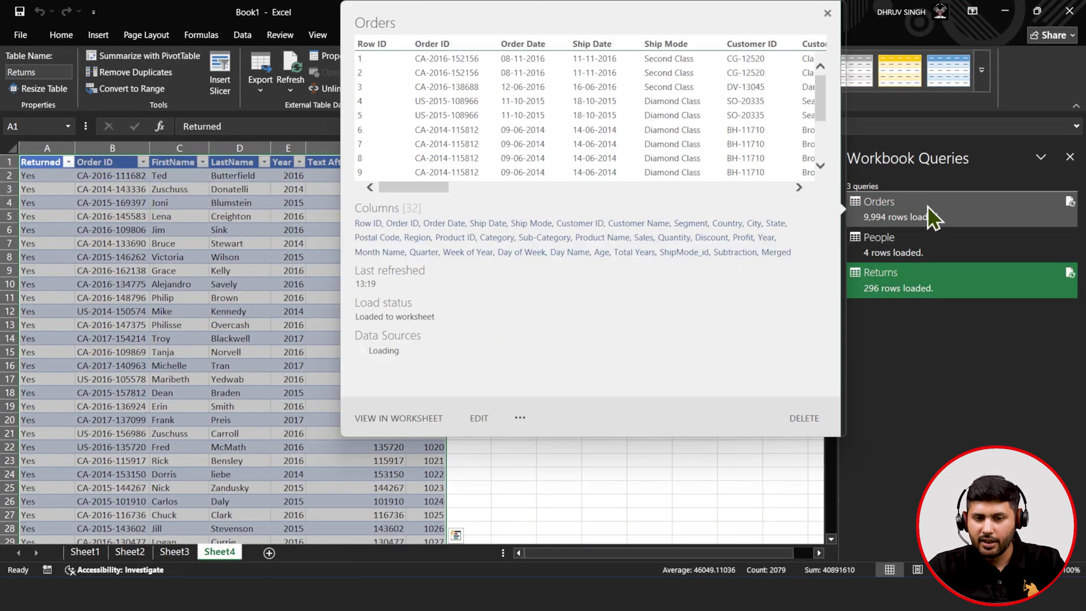
click(924, 210)
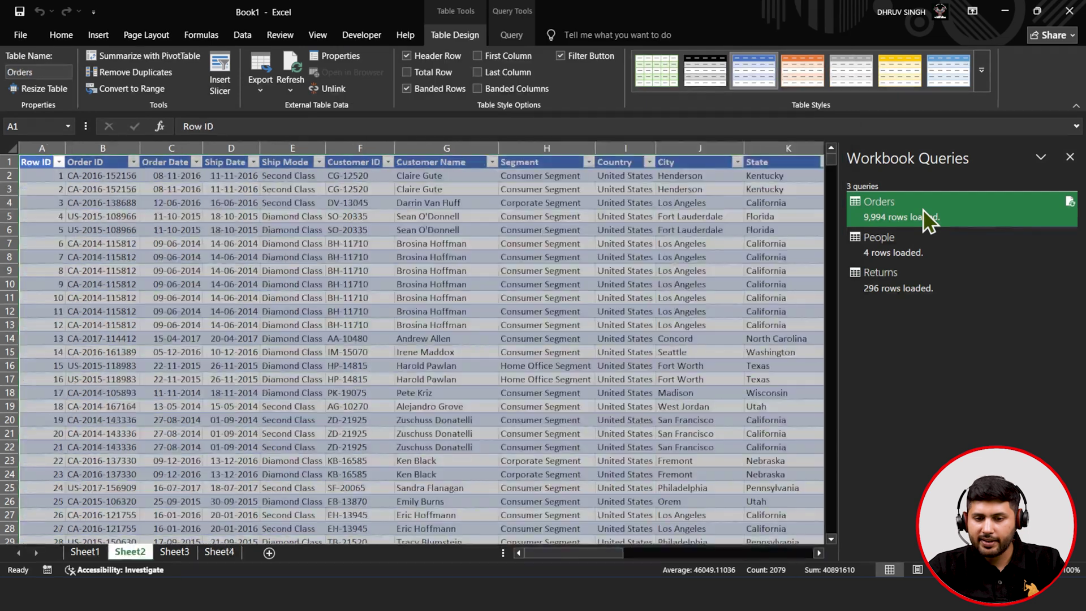
right_click(923, 210)
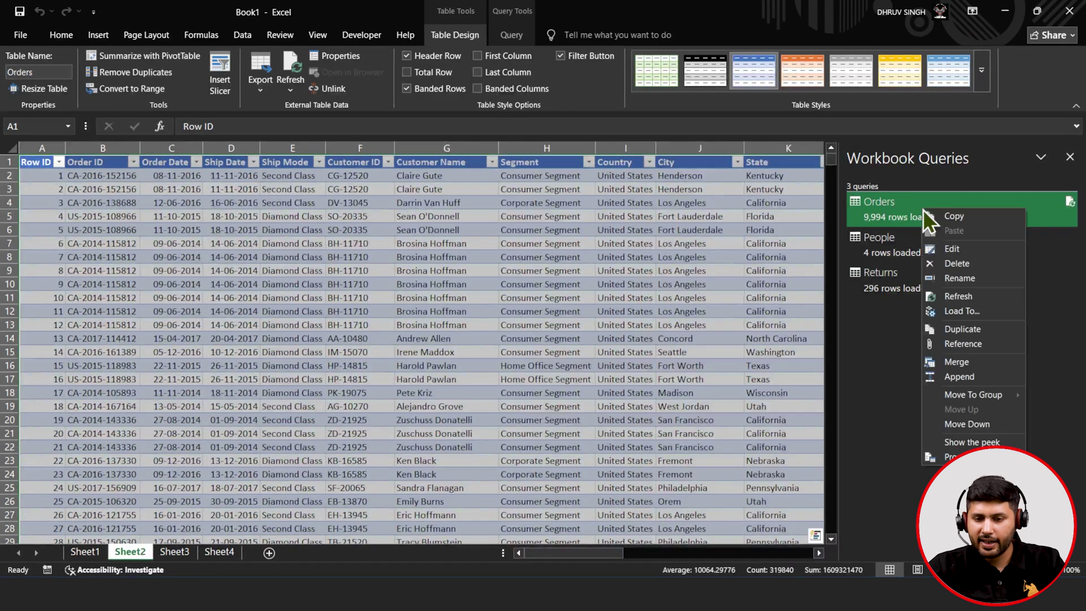
click(942, 252)
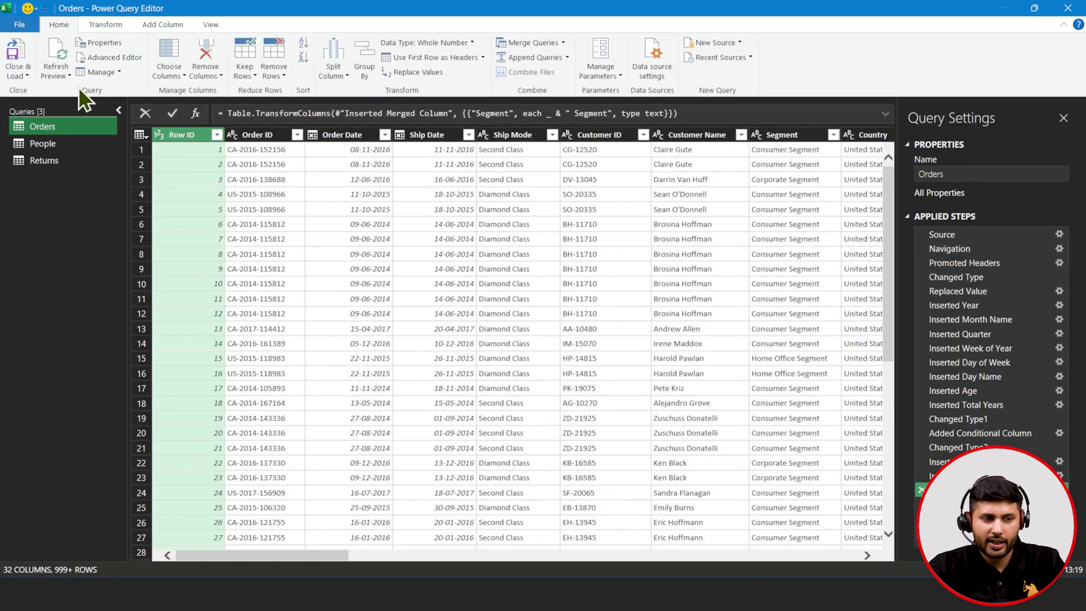
click(7, 36)
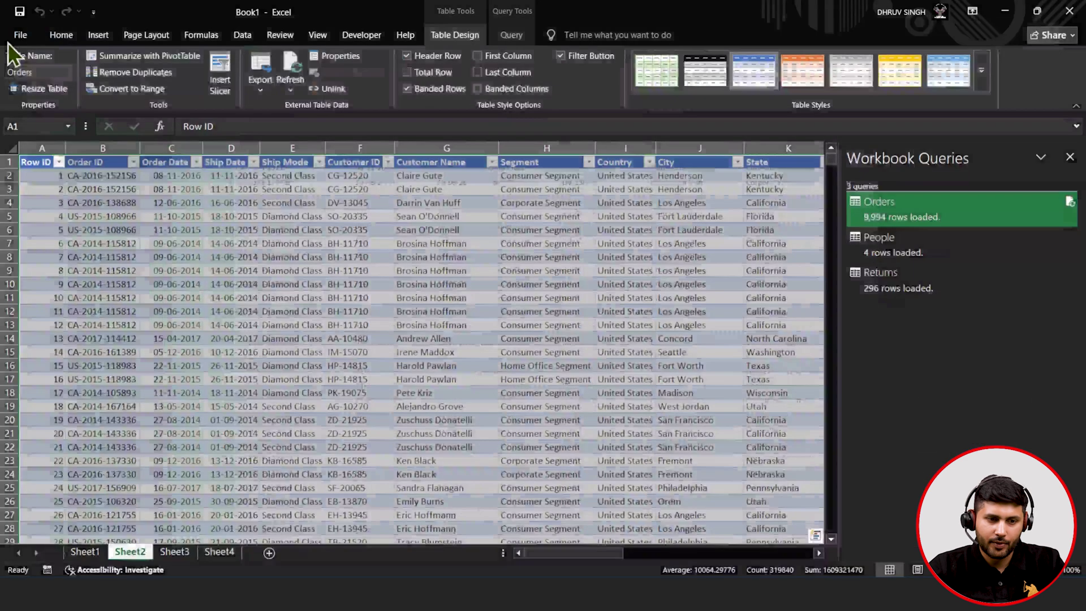
click(430, 203)
click(510, 36)
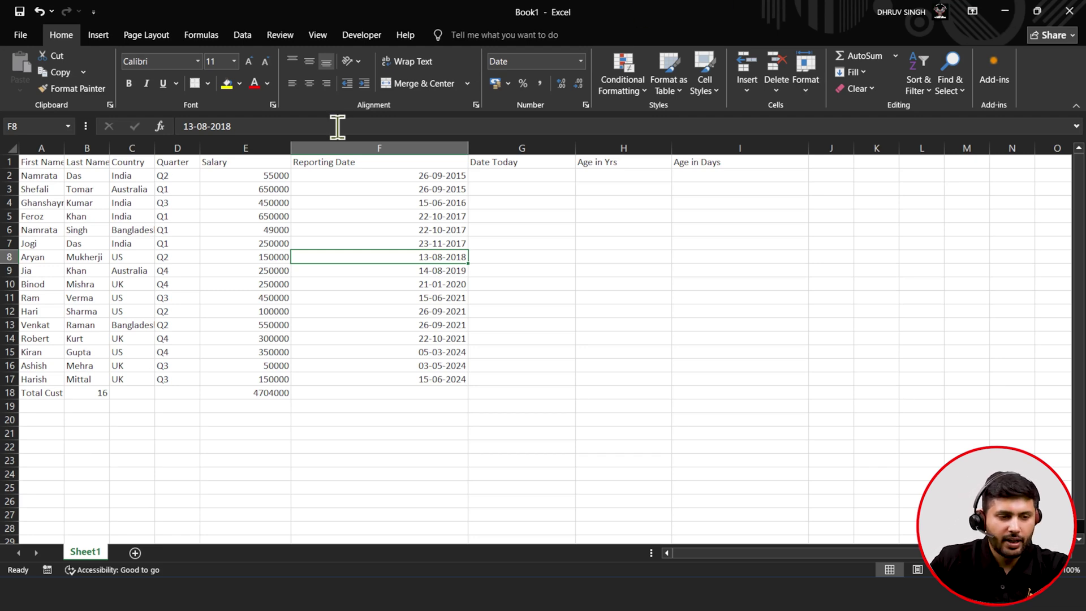
- Review the employee sheet's headers and values, including Salary, Reporting Date and the empty age columns
click(91, 192)
click(165, 189)
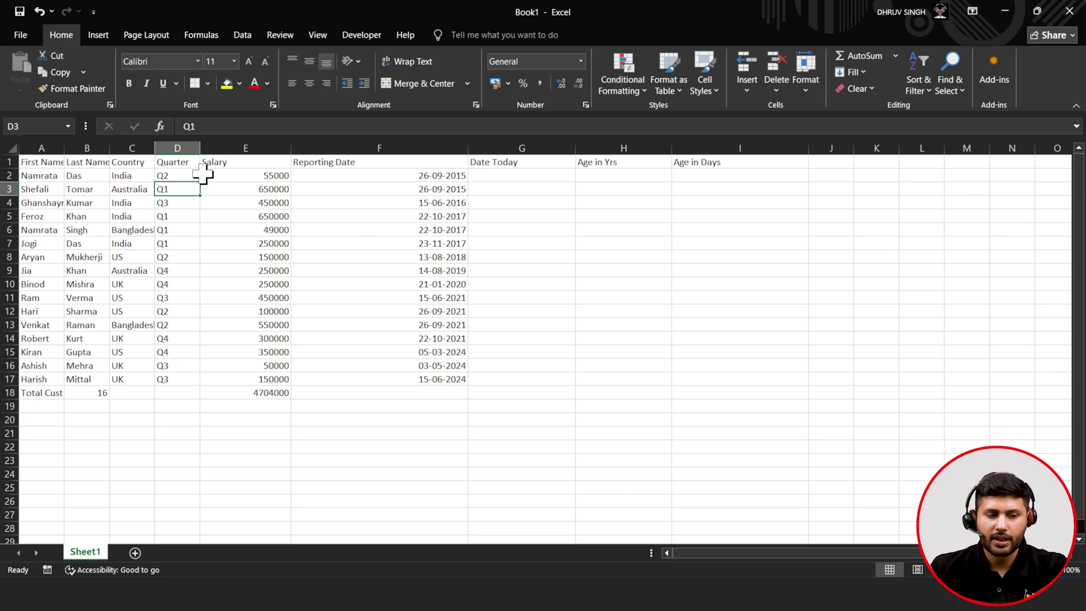
click(226, 162)
click(353, 164)
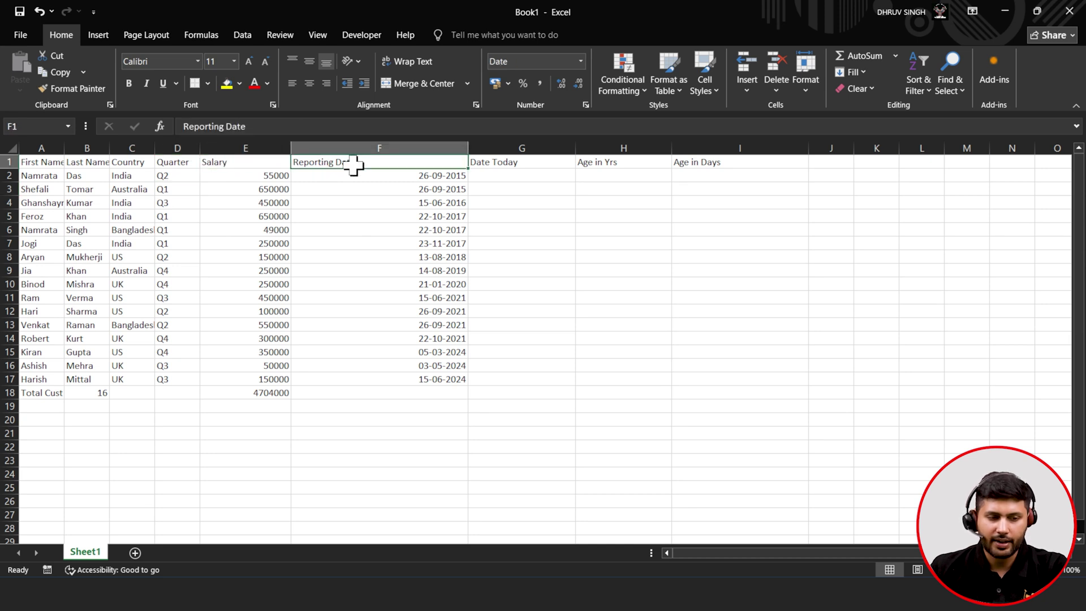
click(365, 227)
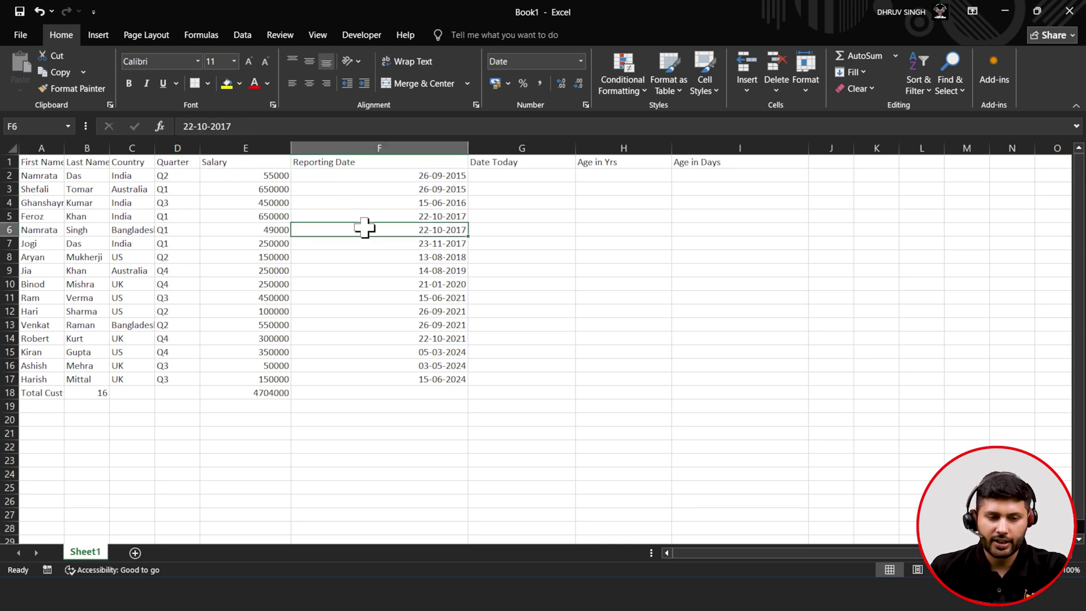
click(523, 164)
click(647, 174)
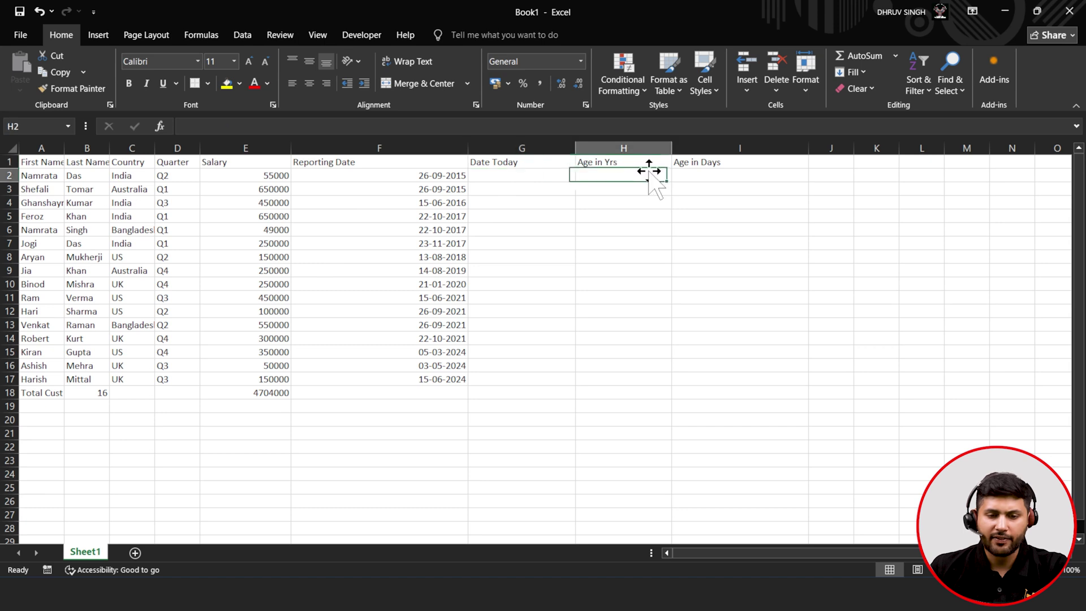
click(699, 165)
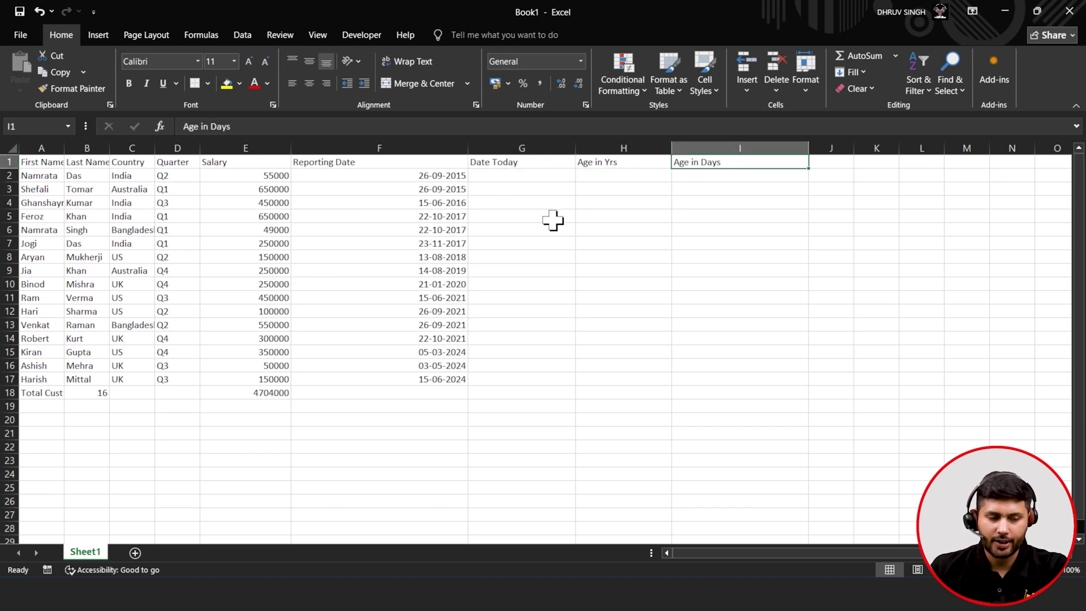
- Clear the count 16 in B18 and salary total 4704000 in E18, then select the data from First Name
click(82, 392)
key(Delete)
click(236, 393)
key(Delete)
click(129, 406)
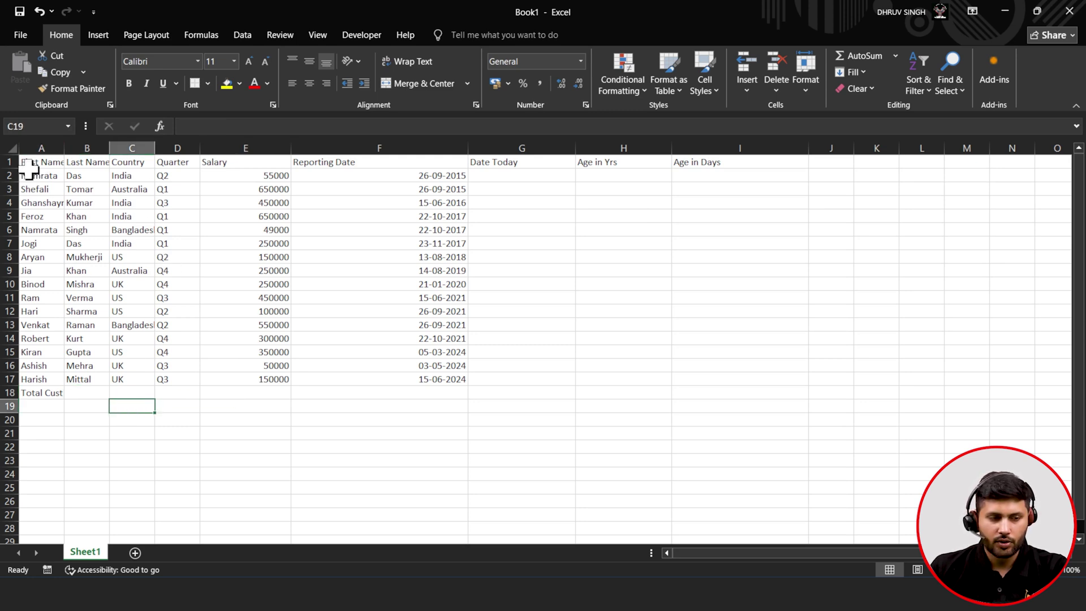
drag(29, 163, 422, 395)
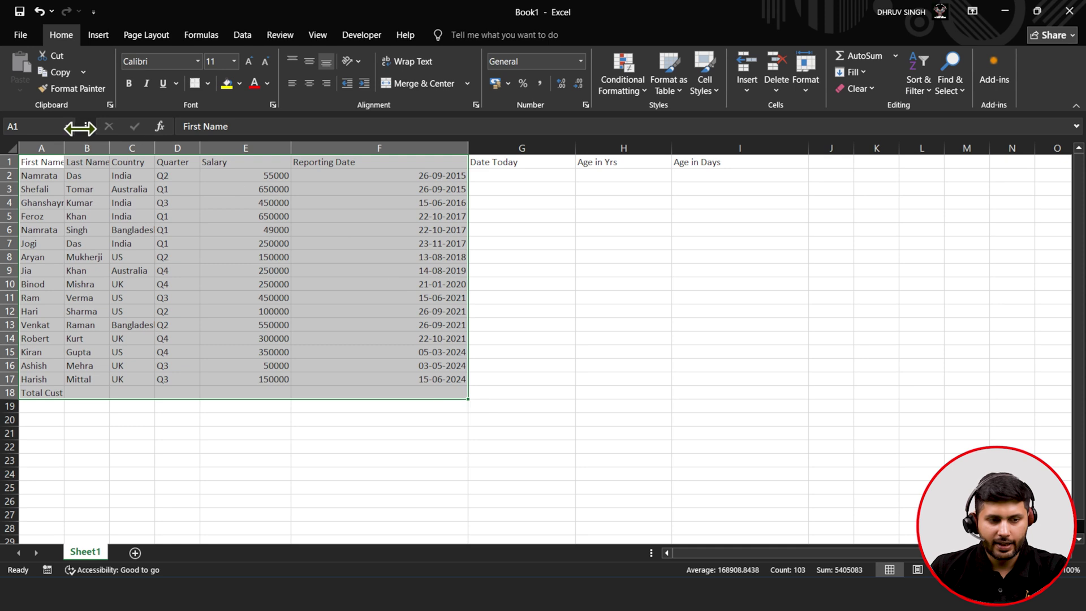
- Give the header row a blue fill with white text
click(113, 204)
drag(23, 163, 707, 163)
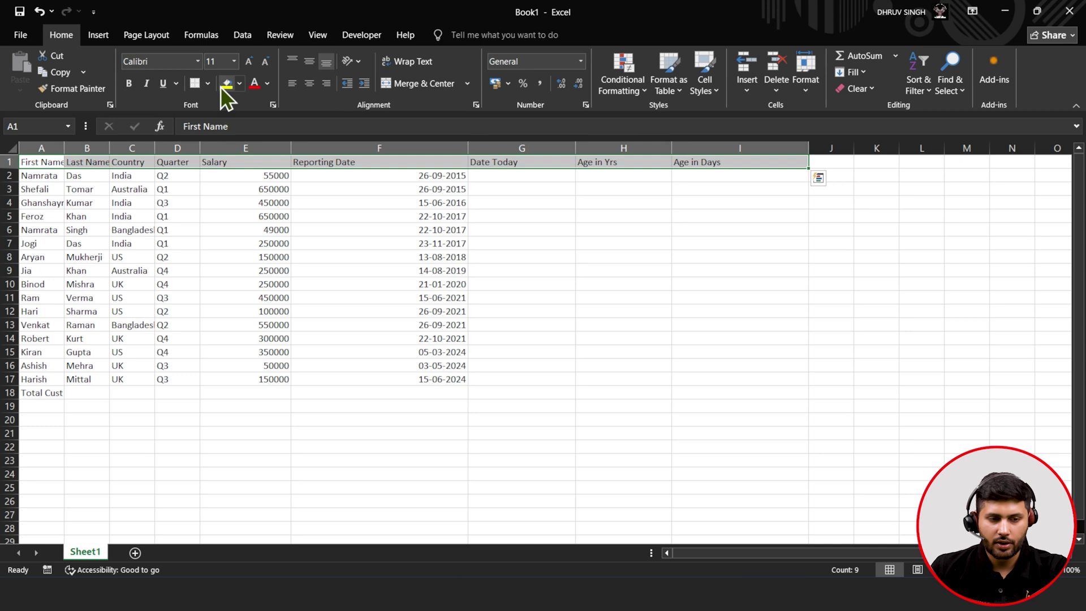
click(239, 85)
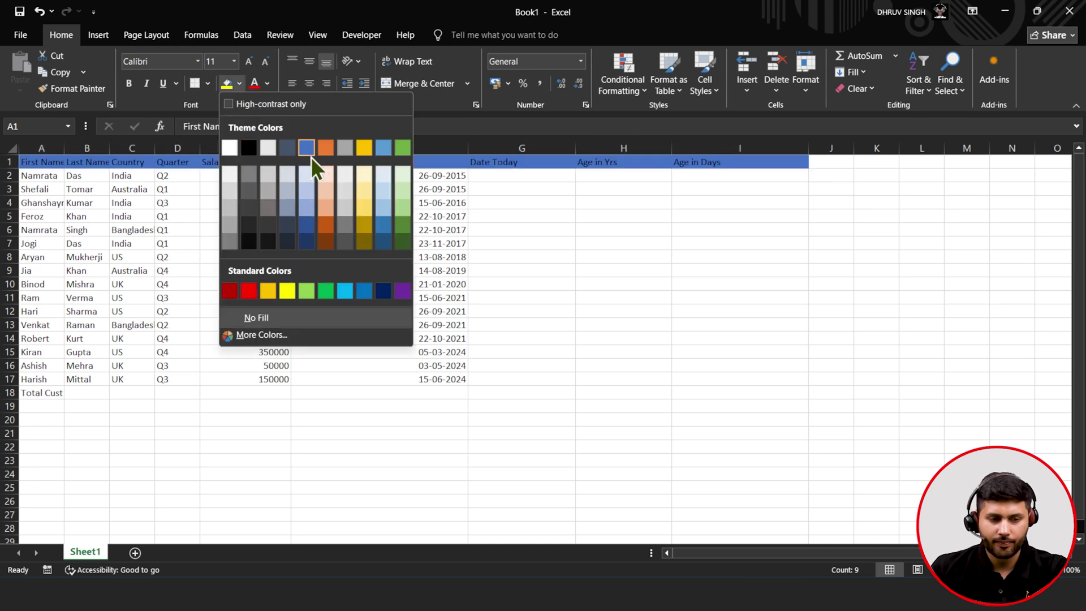
click(308, 150)
click(268, 84)
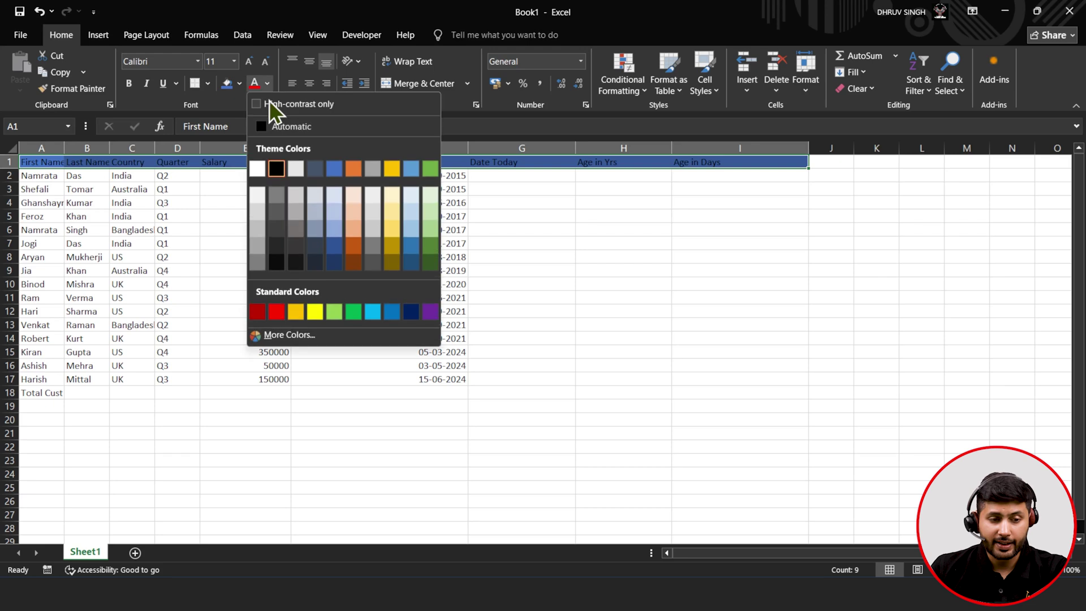
click(258, 168)
- Set the header font to 16, centre it, and widen column A to fit First Name
click(256, 65)
click(256, 65)
click(257, 64)
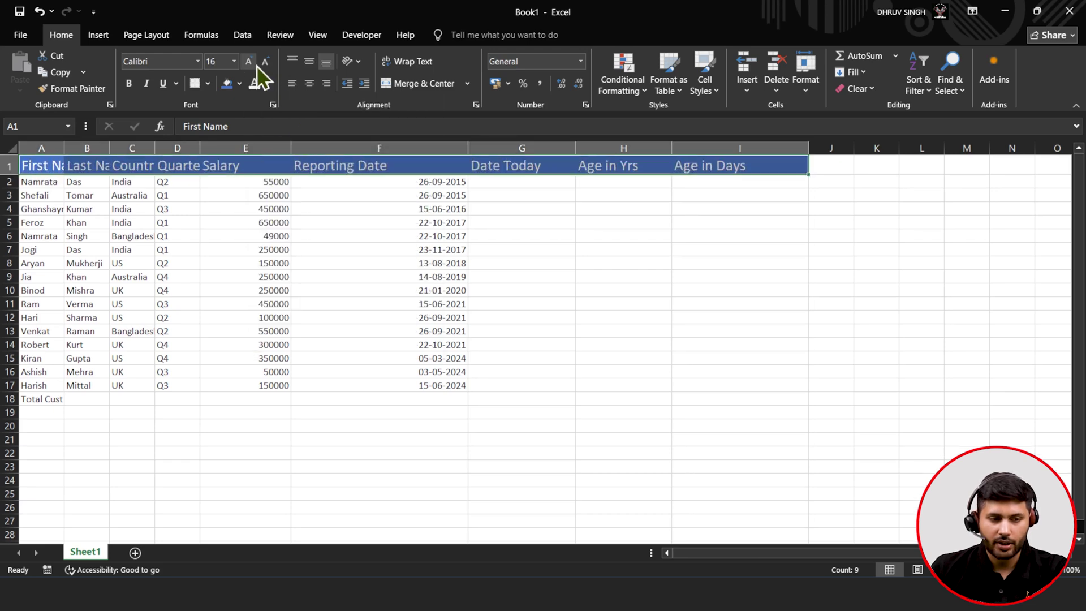
click(304, 83)
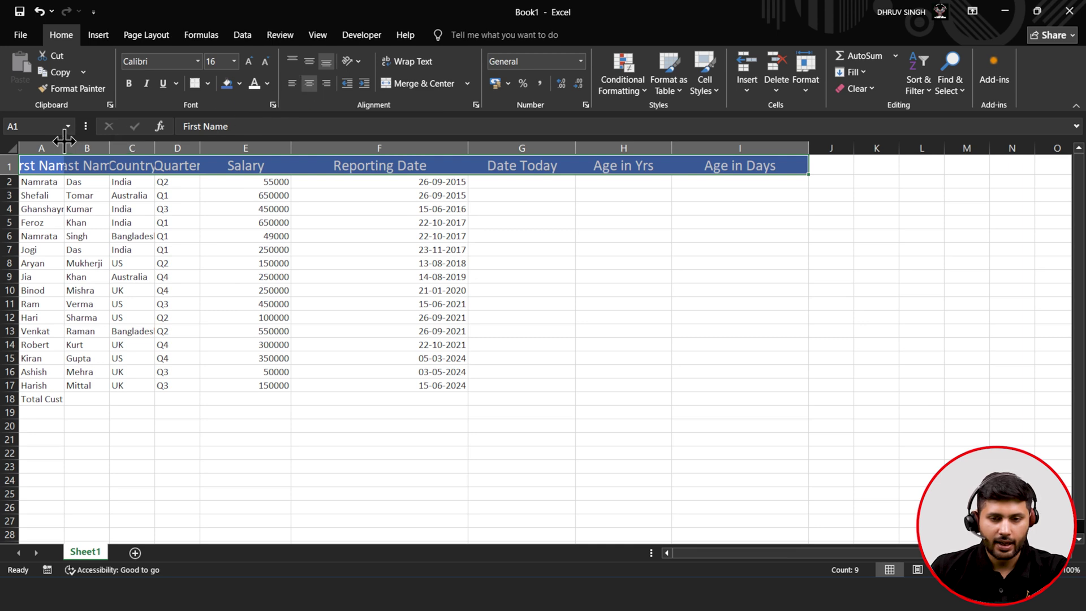
drag(64, 140, 409, 148)
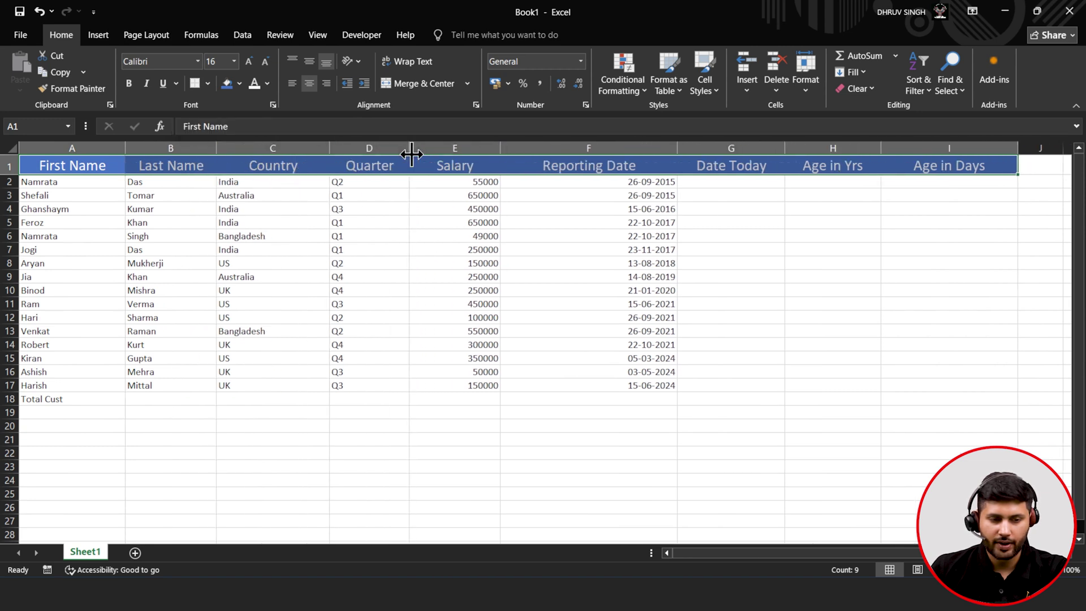
- Right-align the Salary column and format its values as rupee currency, like ₹ 55,000.00
click(431, 196)
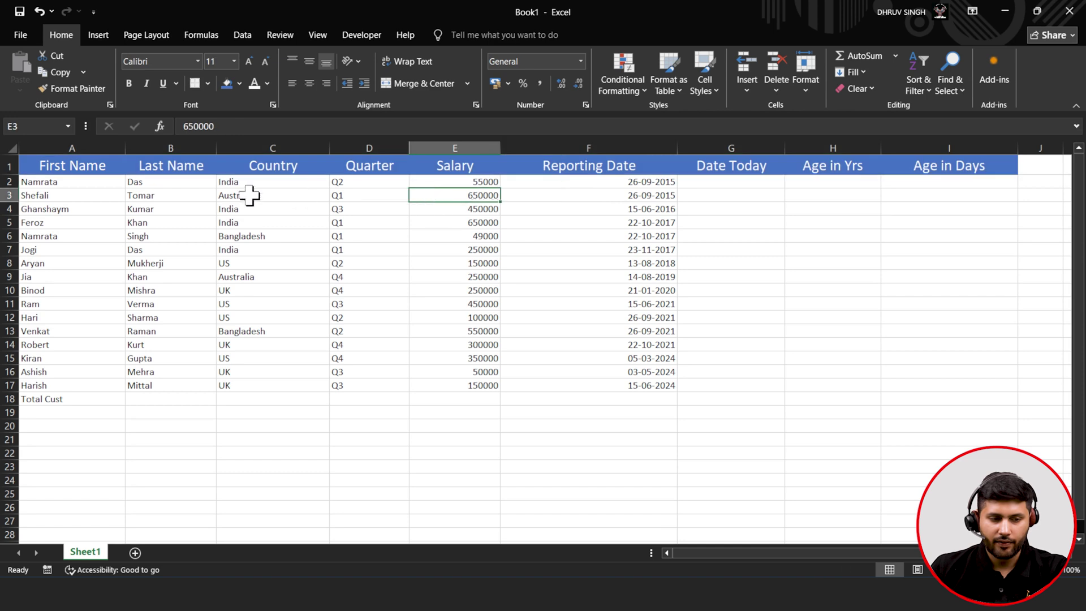
click(433, 147)
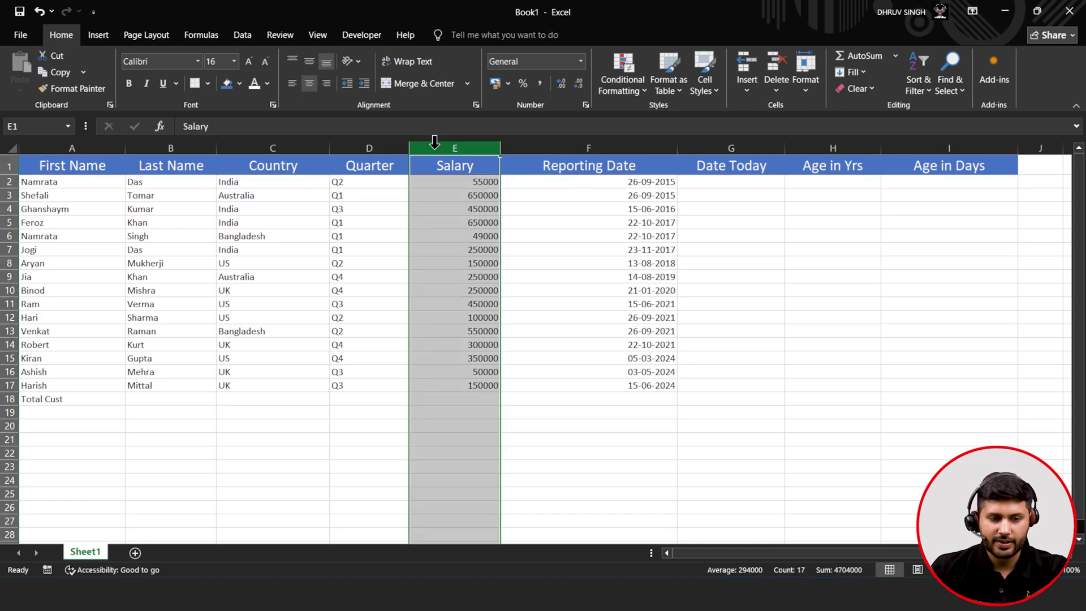
click(293, 84)
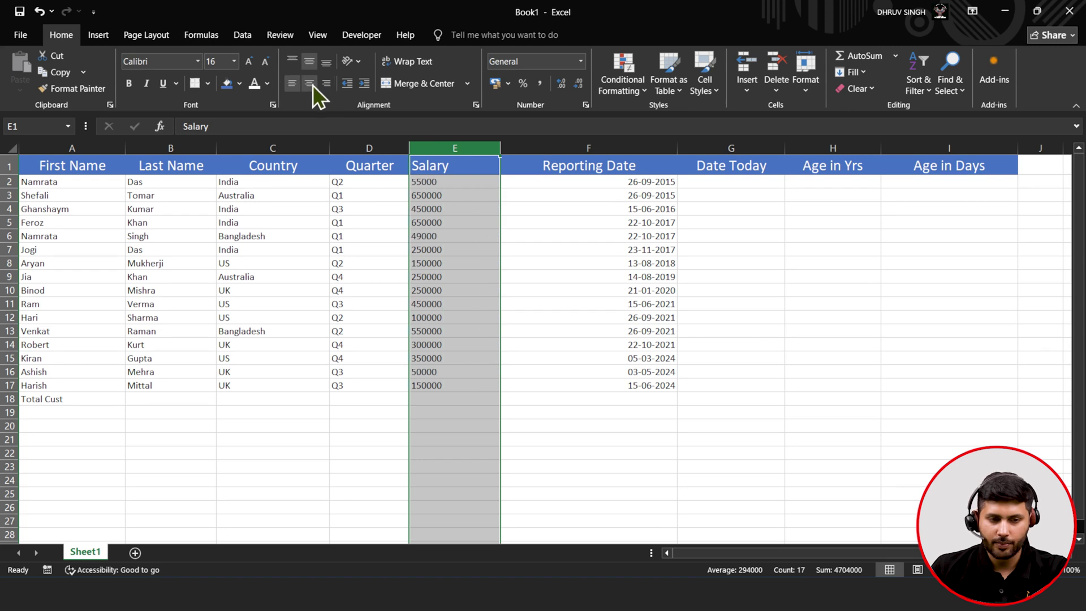
click(310, 84)
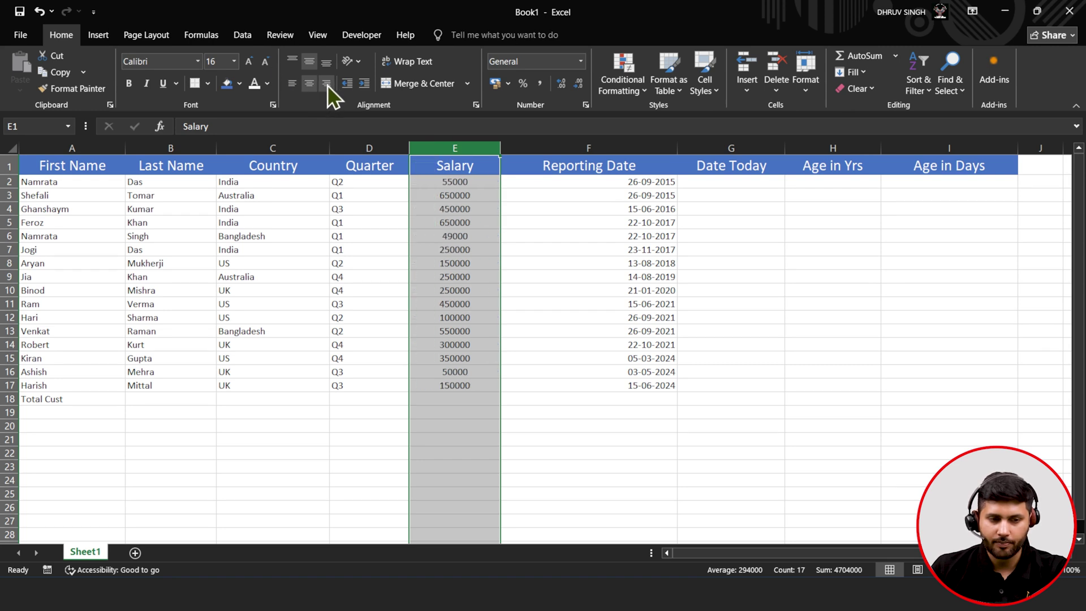
click(327, 84)
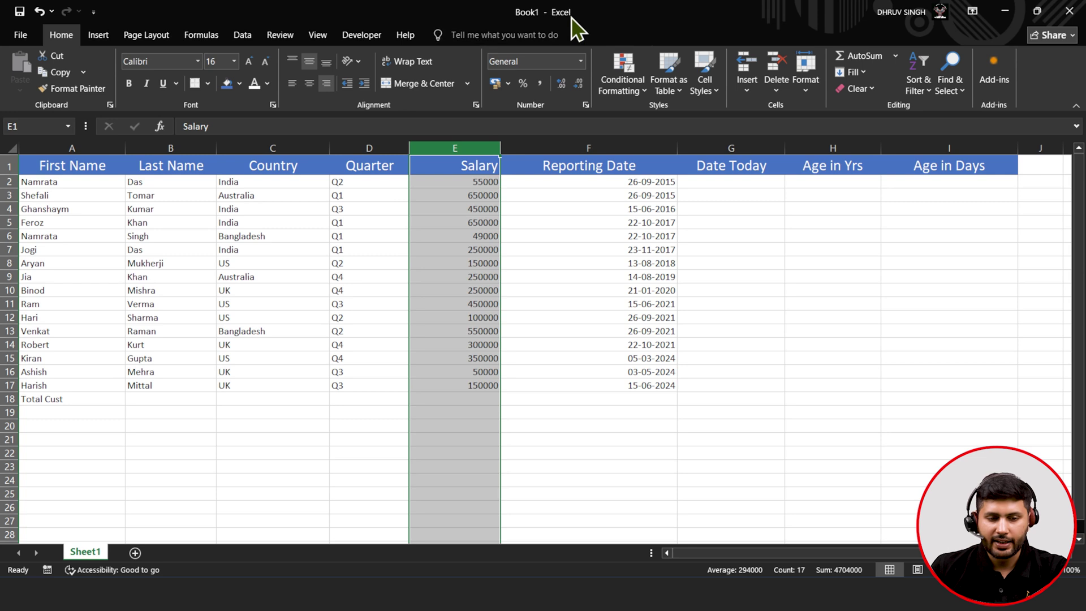
click(581, 61)
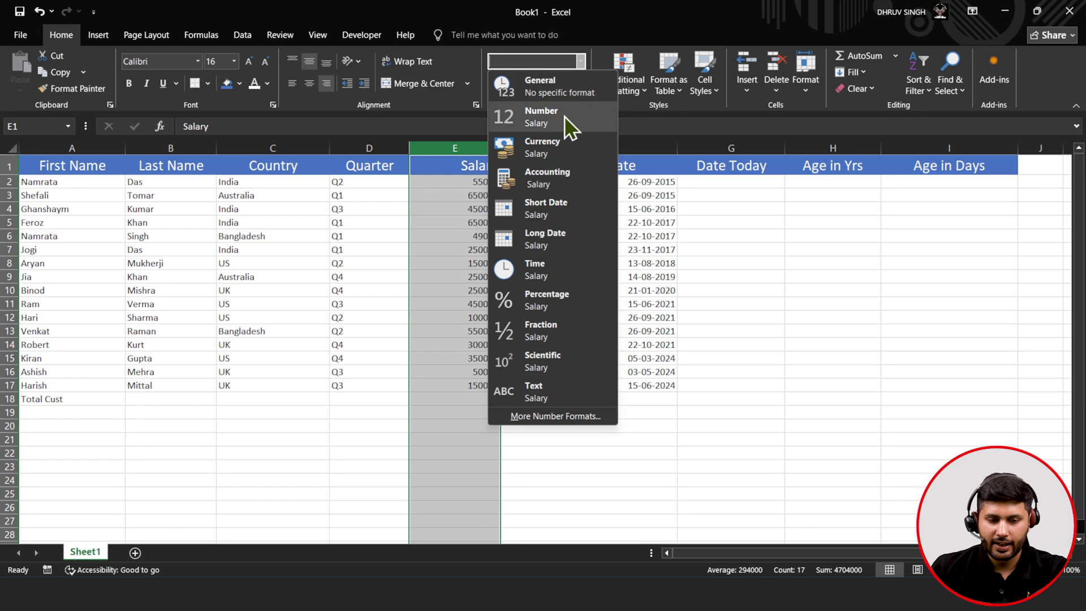
click(556, 144)
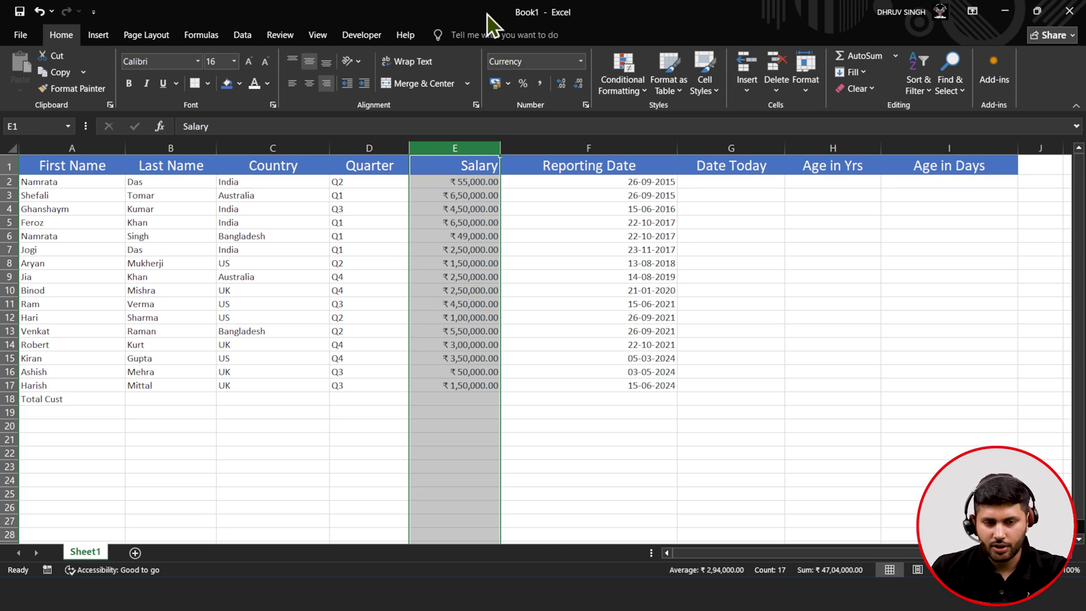
- Apply Accounting format to Salary with the $ English (Canada) symbol, like $ 55,000.00
click(508, 84)
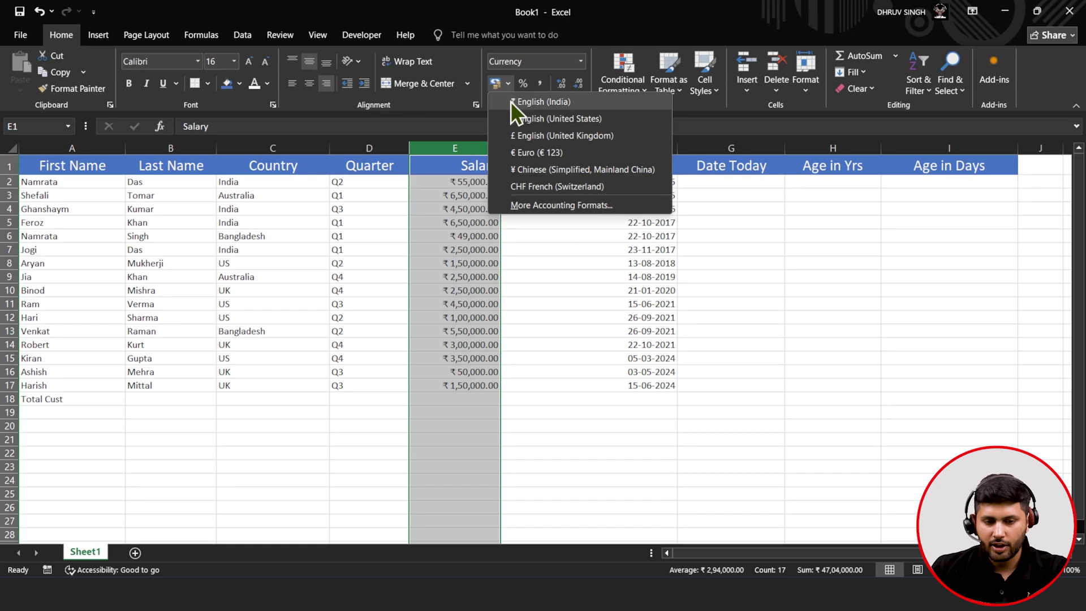
click(533, 203)
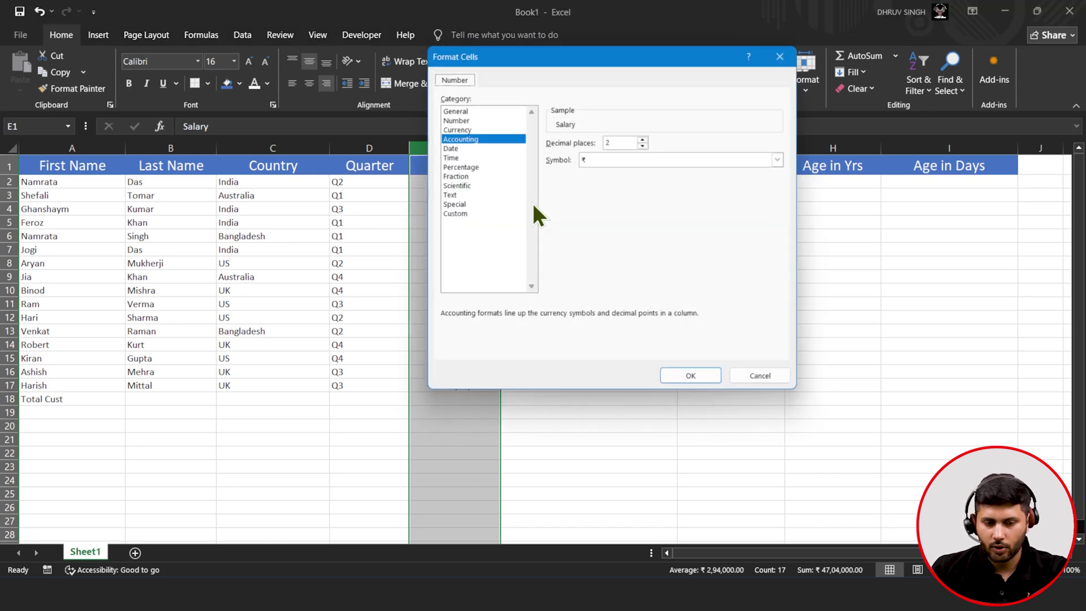
click(599, 160)
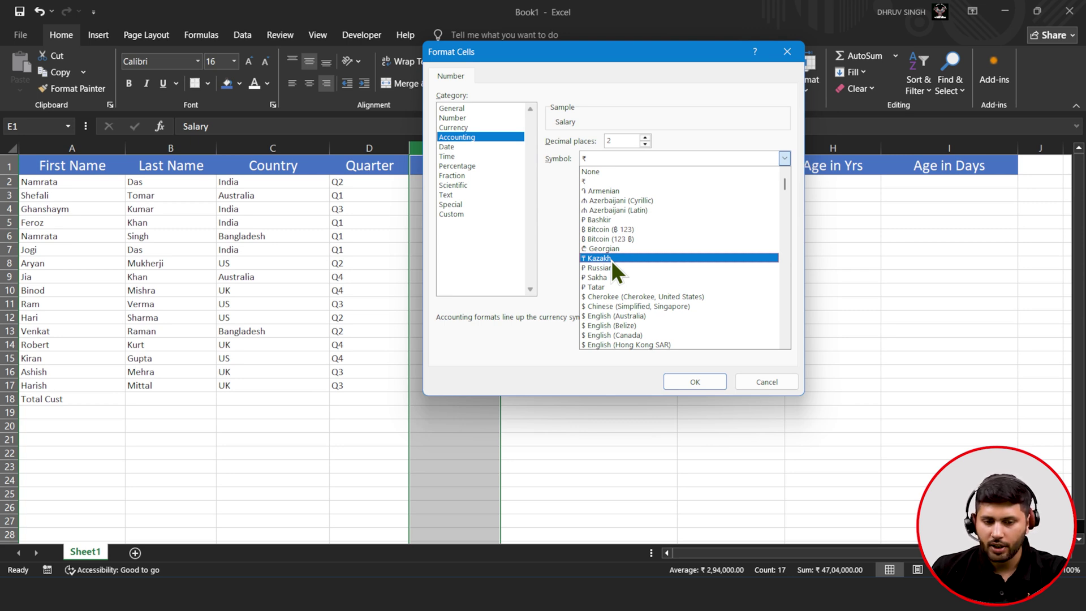
scroll(627, 203, down, 6)
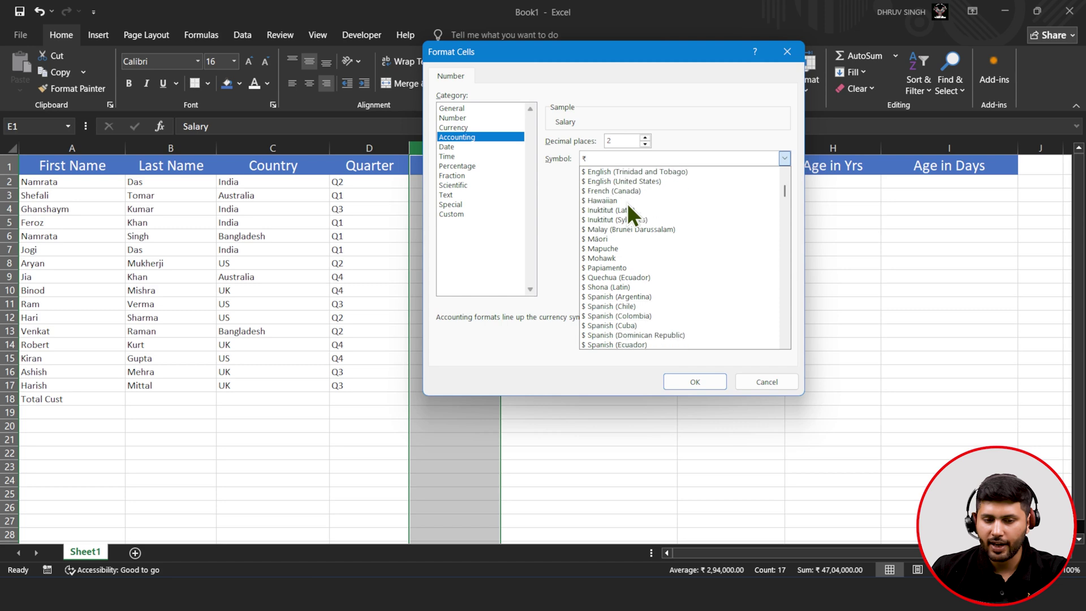
scroll(627, 203, up, 2)
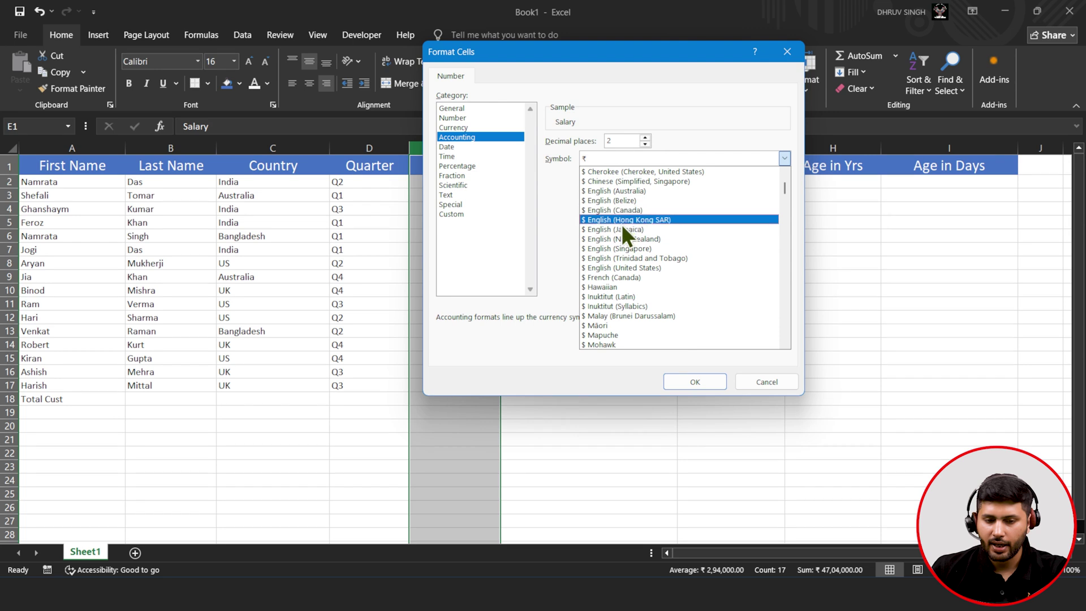
click(634, 210)
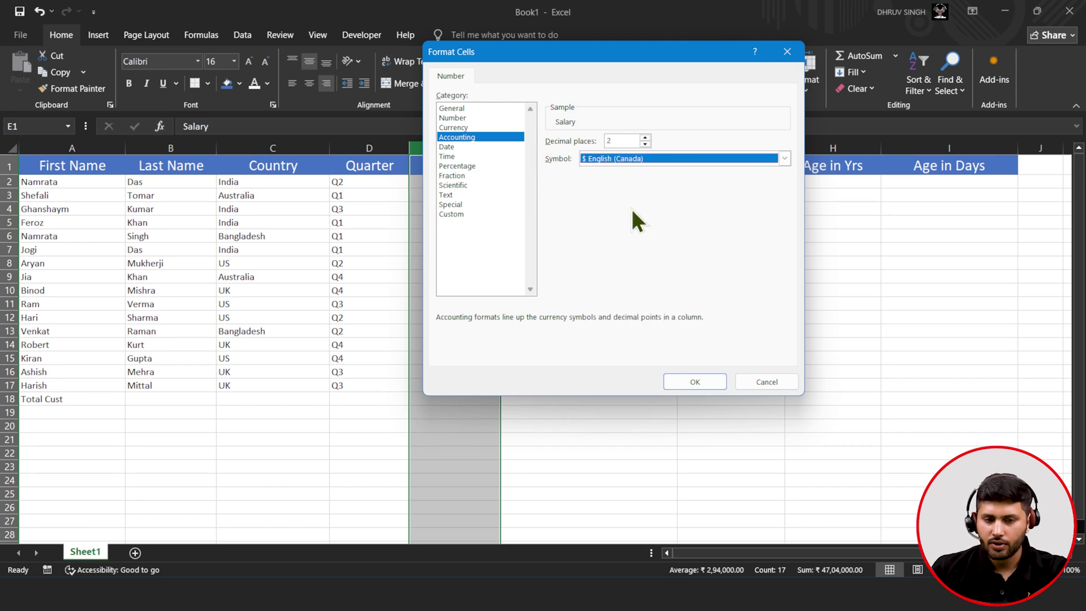
click(693, 380)
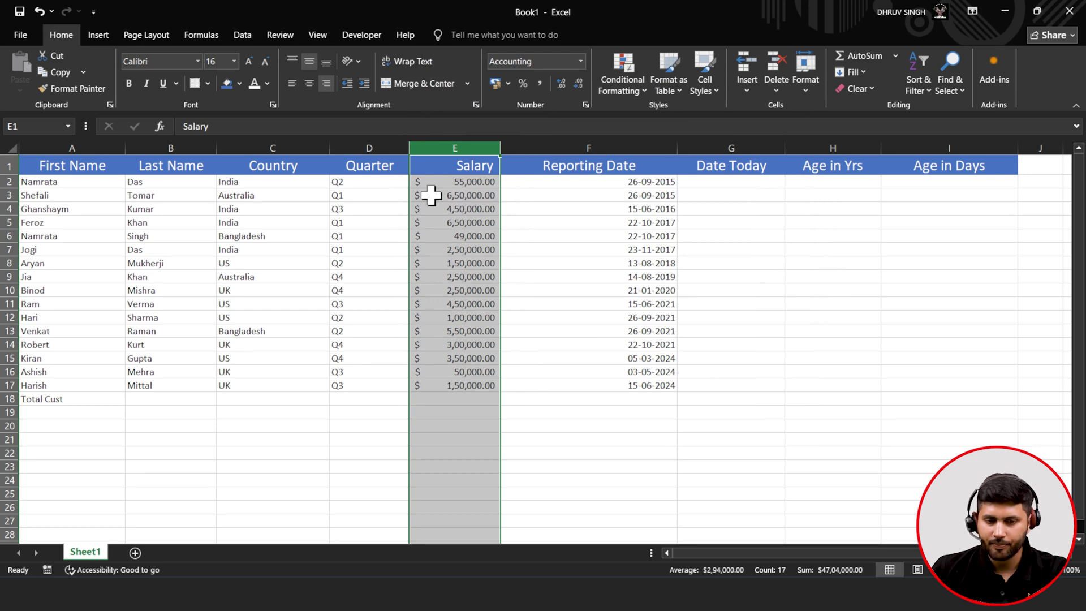
- Reselect the Salary column and remove the symbol and decimals so values read like 55,000
click(581, 146)
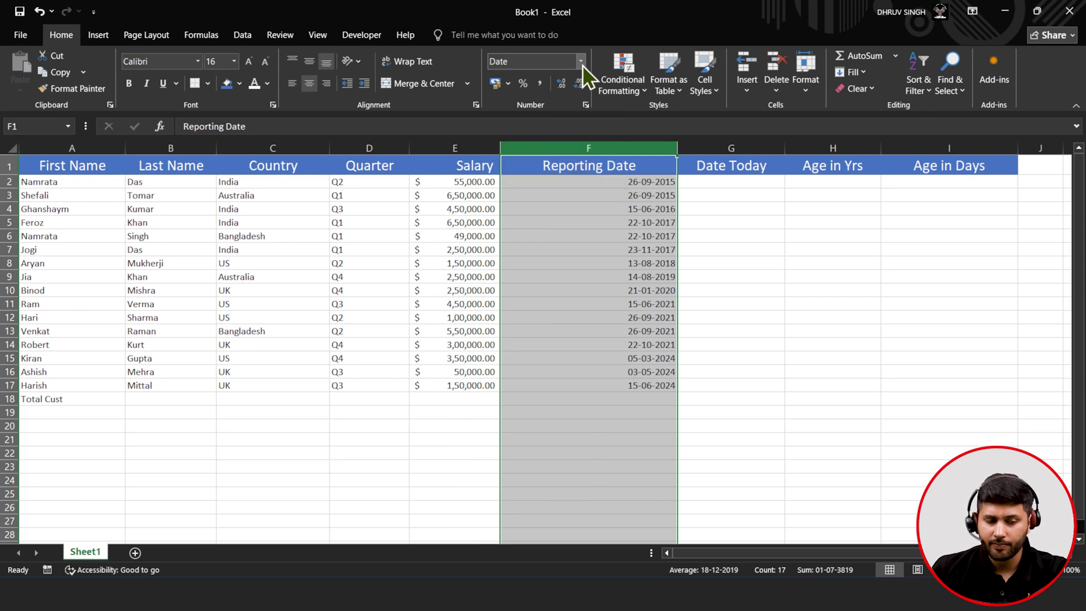
click(465, 146)
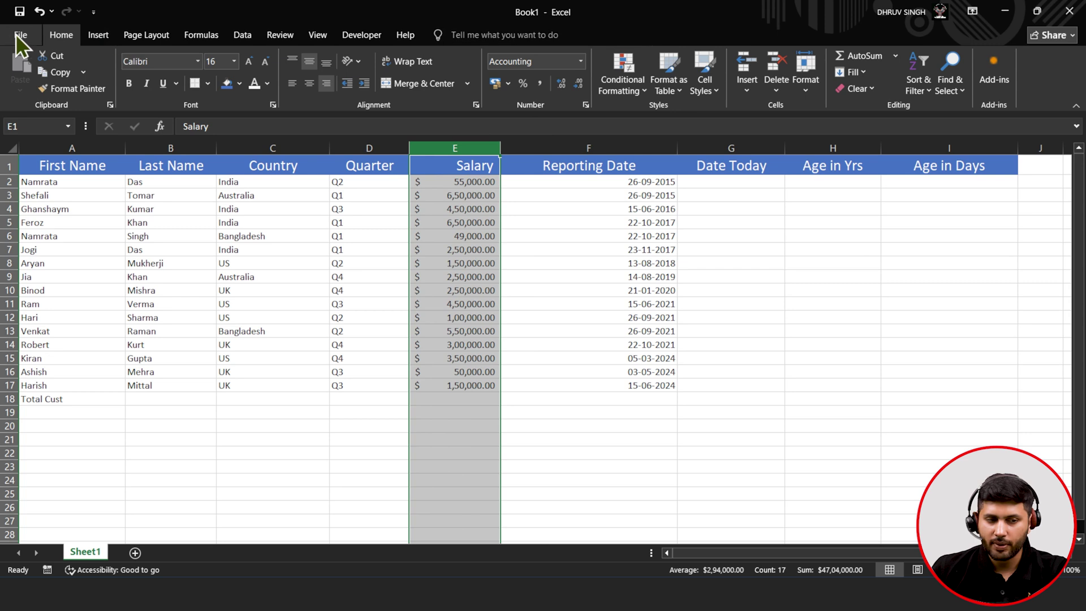
click(563, 89)
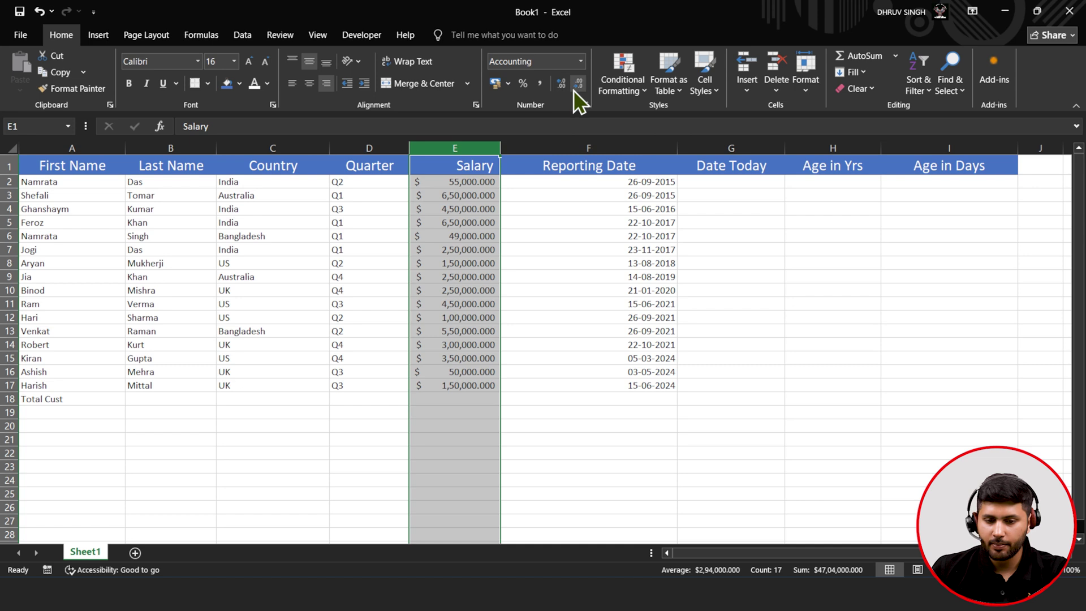
click(574, 87)
click(574, 89)
click(573, 90)
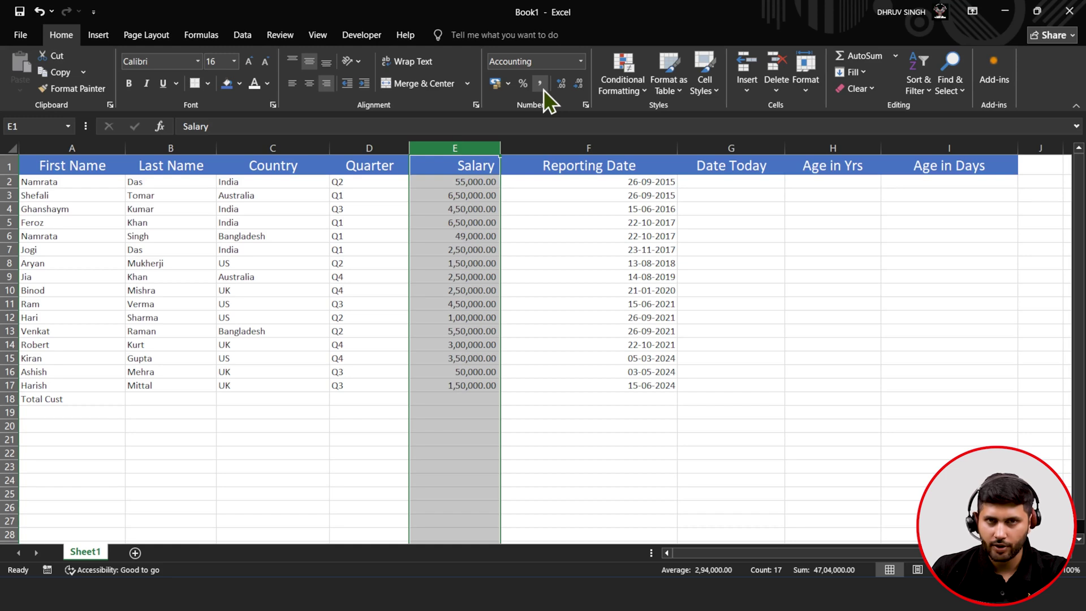
click(578, 84)
click(578, 84)
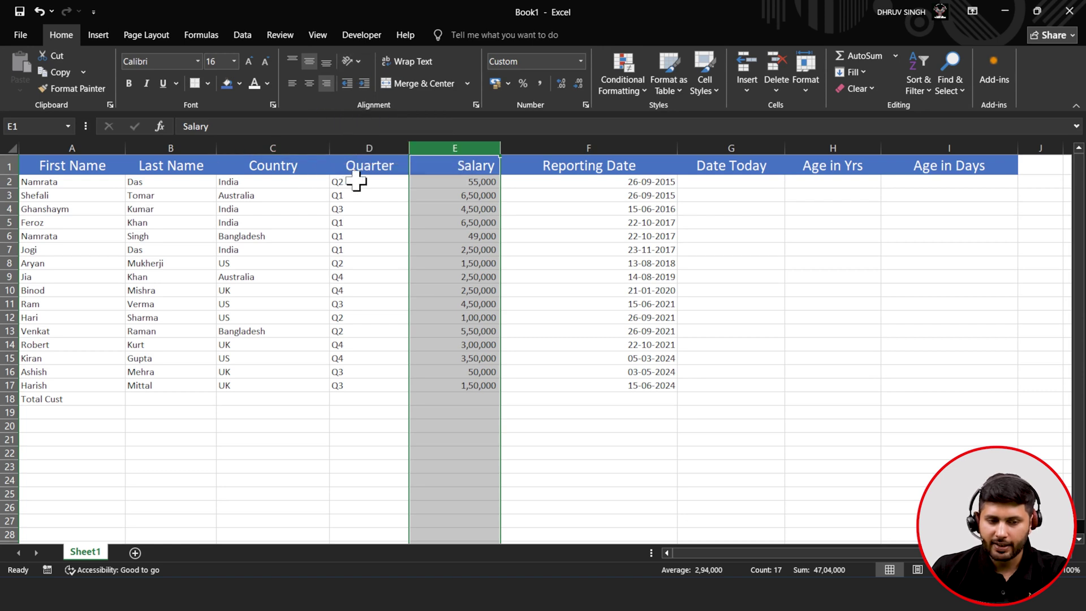
- Try angled and vertical text orientation on the Country column, then restore horizontal text
click(376, 138)
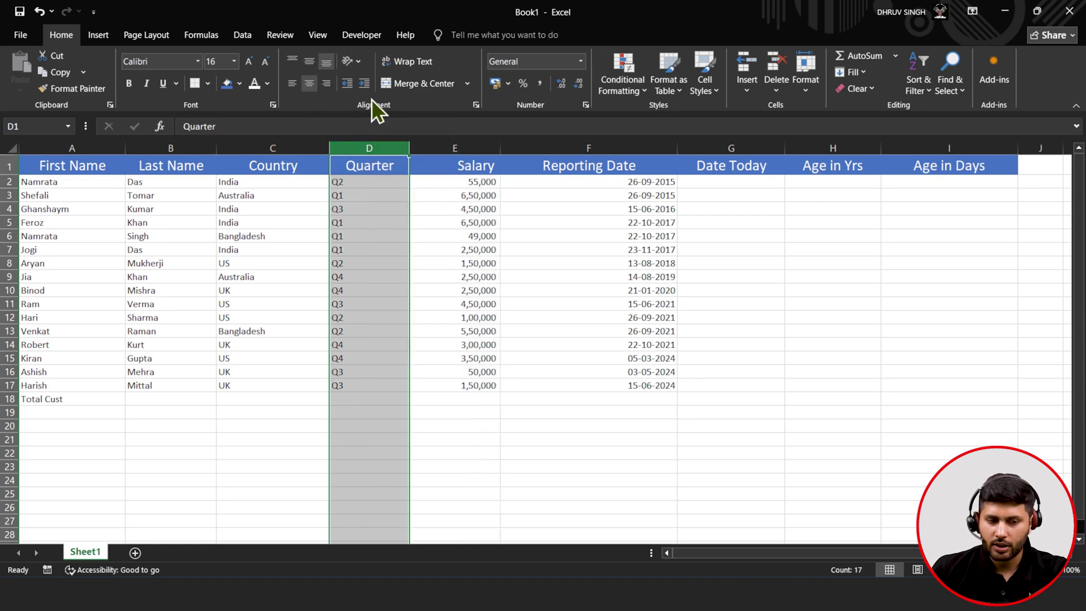
click(278, 146)
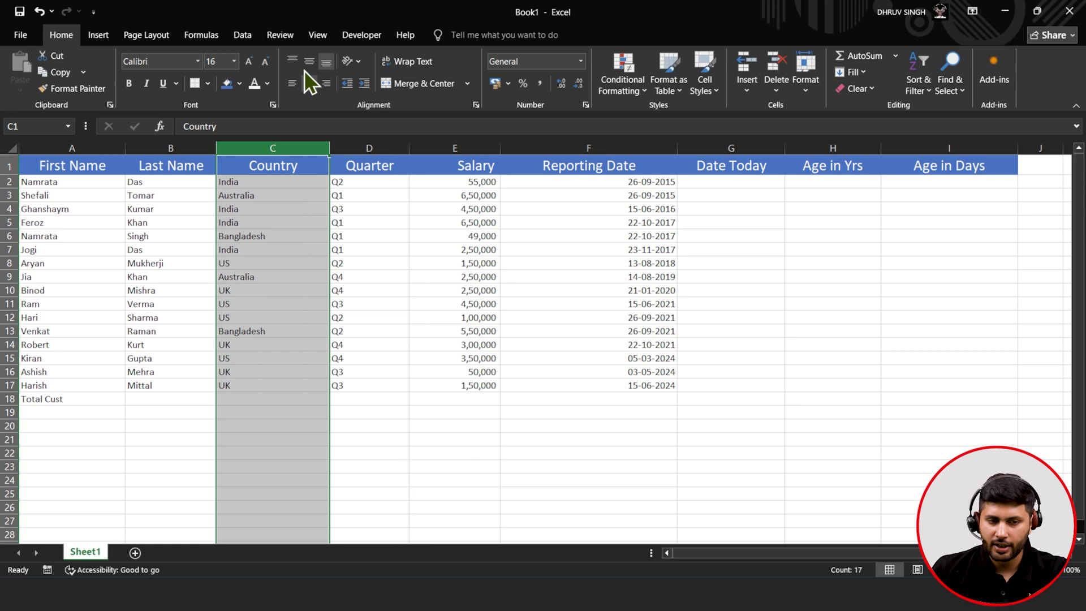
click(353, 60)
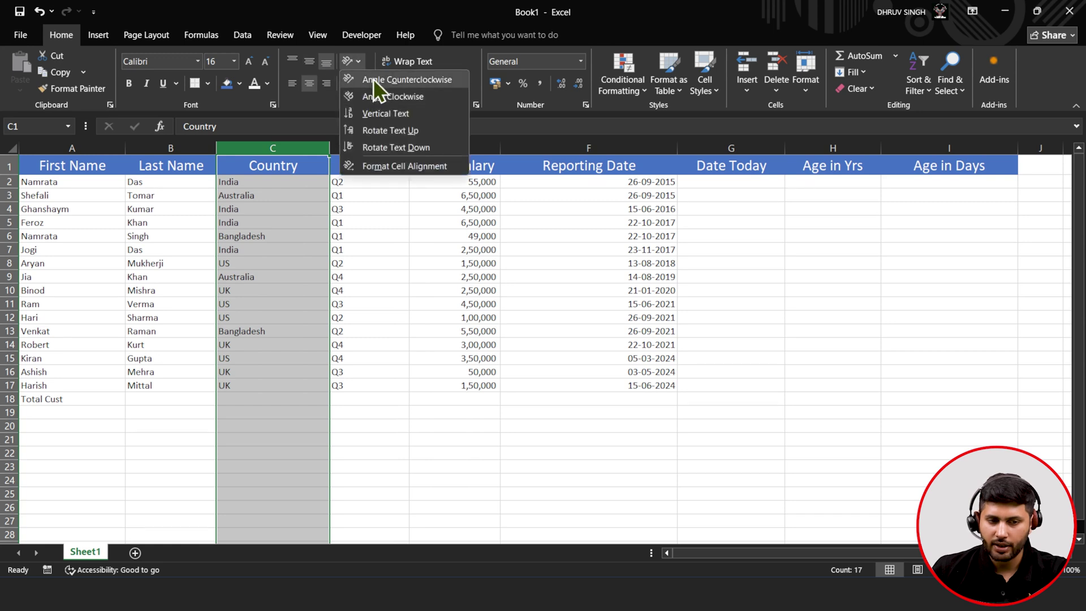
click(372, 79)
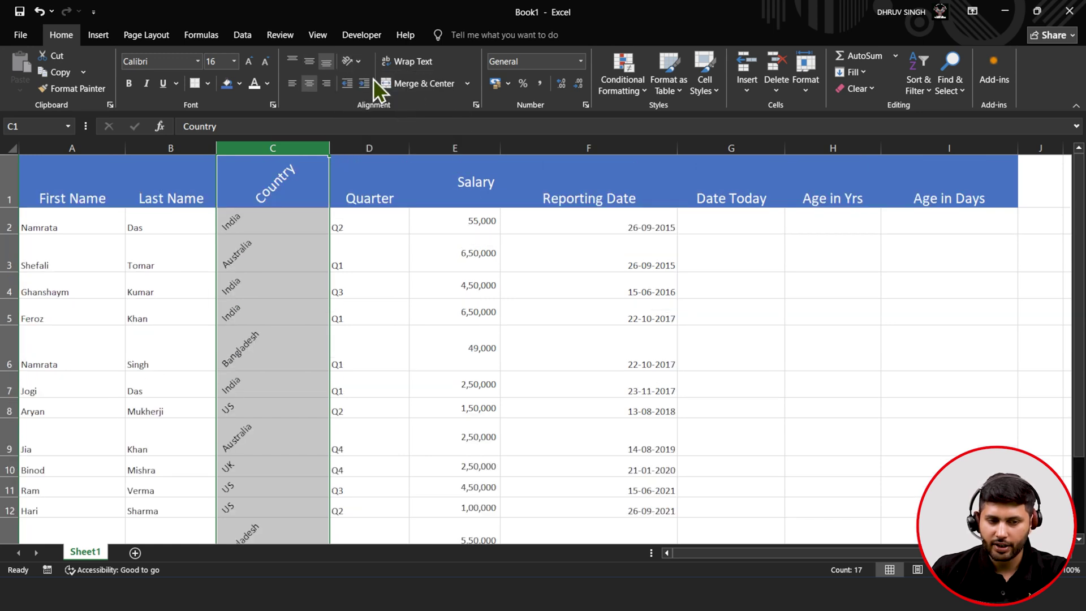
click(353, 61)
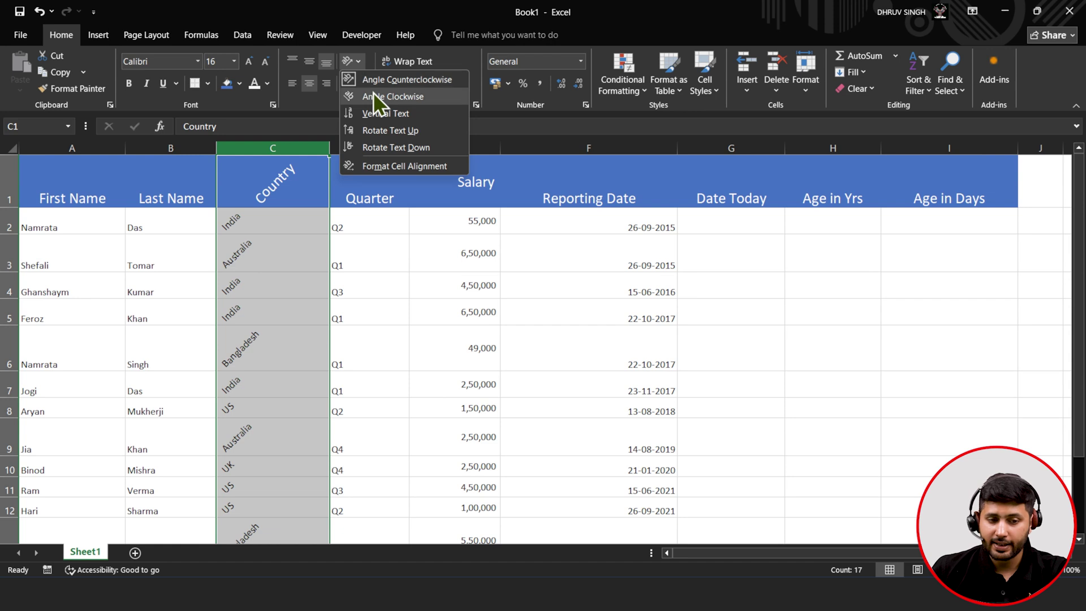
click(368, 115)
click(351, 61)
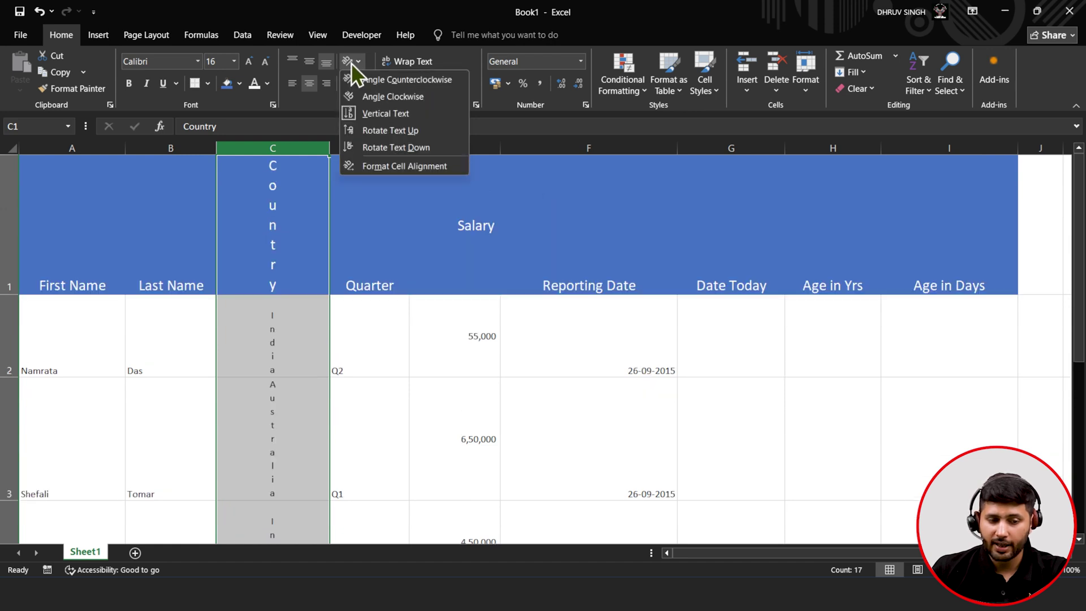
click(364, 116)
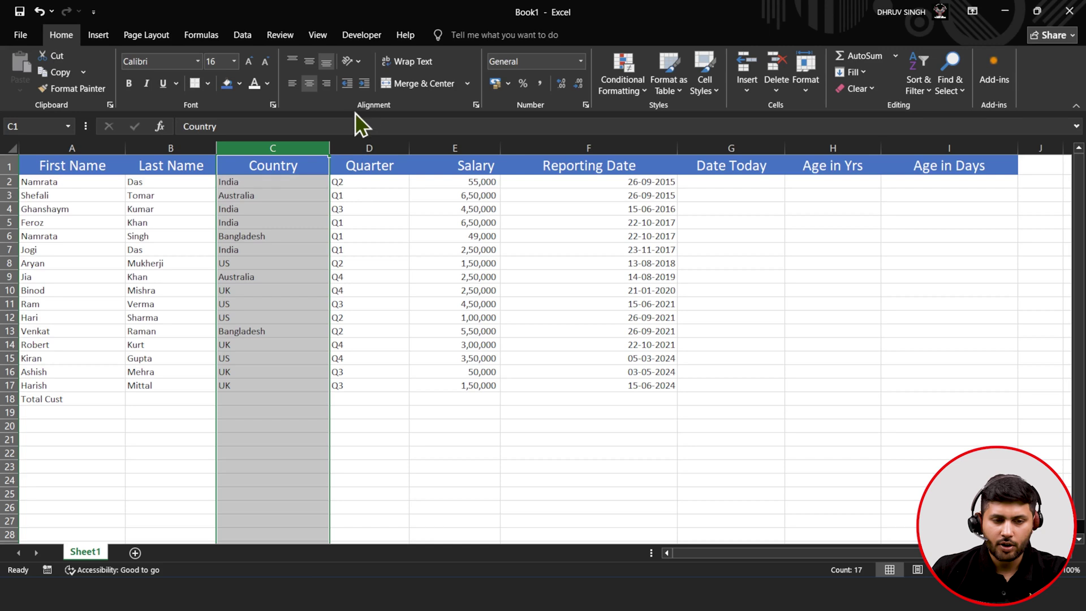
- Turn Wrap Text off for the Country column so rows return to single height
click(404, 69)
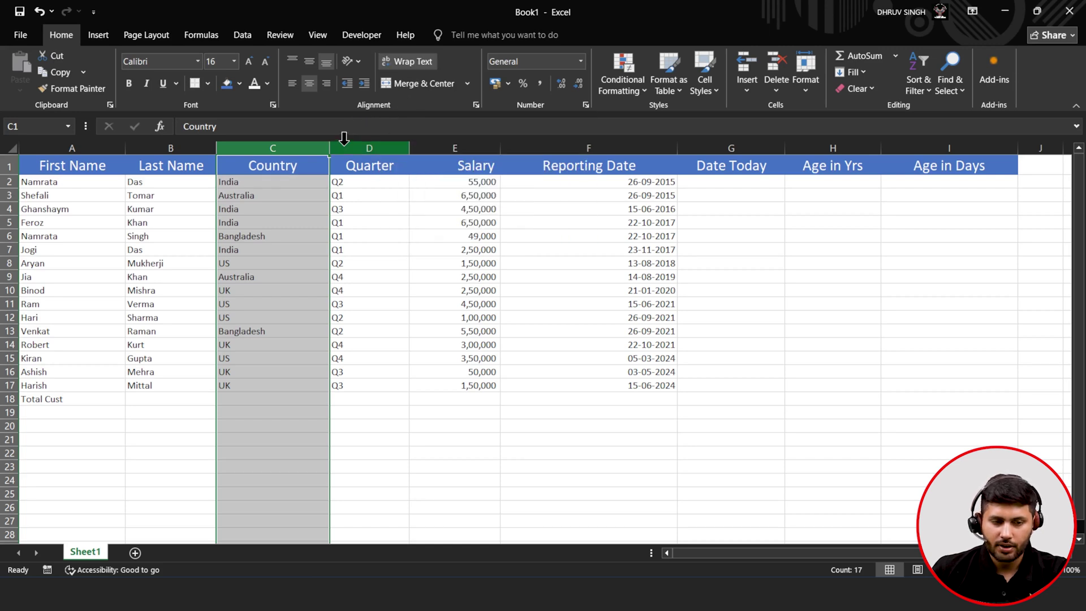
drag(328, 152, 248, 153)
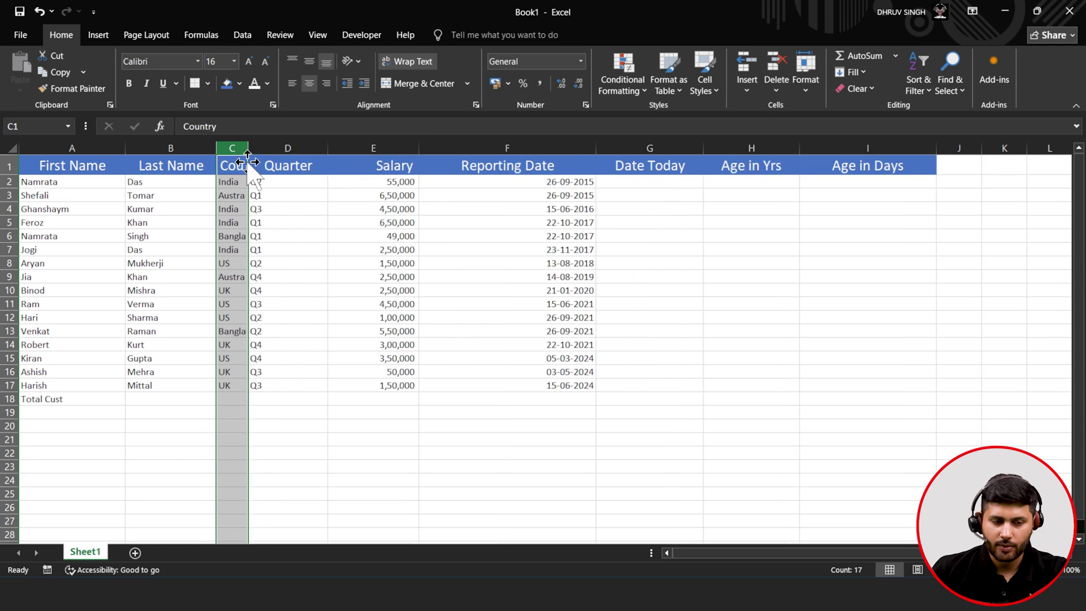
click(409, 67)
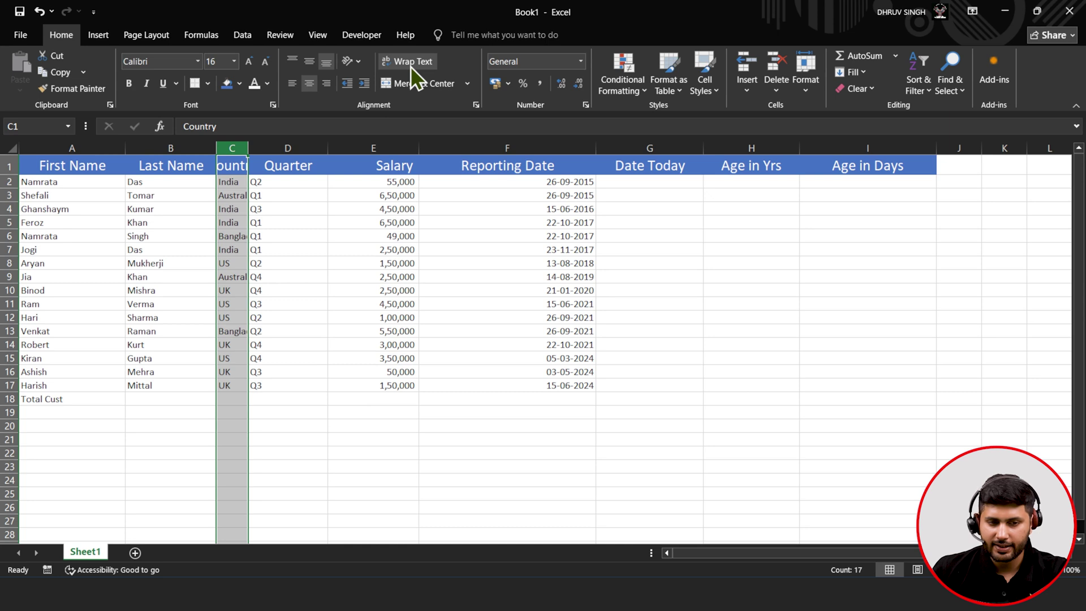
click(410, 66)
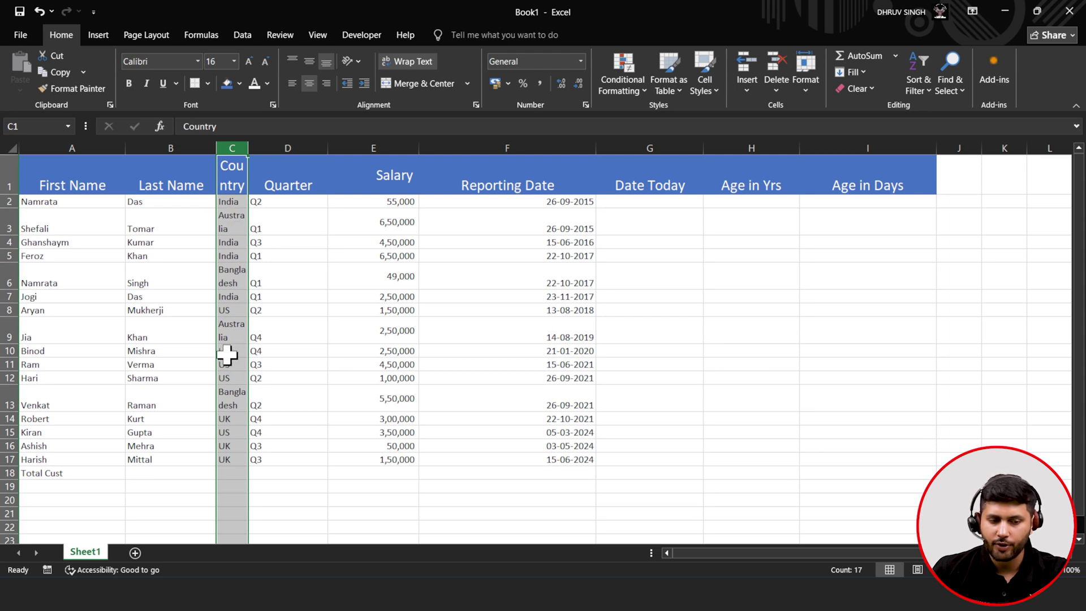
click(417, 66)
drag(252, 157, 285, 147)
- Undo the accidental fill into Quarter and AutoFit the Country column width
key(ctrl+z)
click(263, 238)
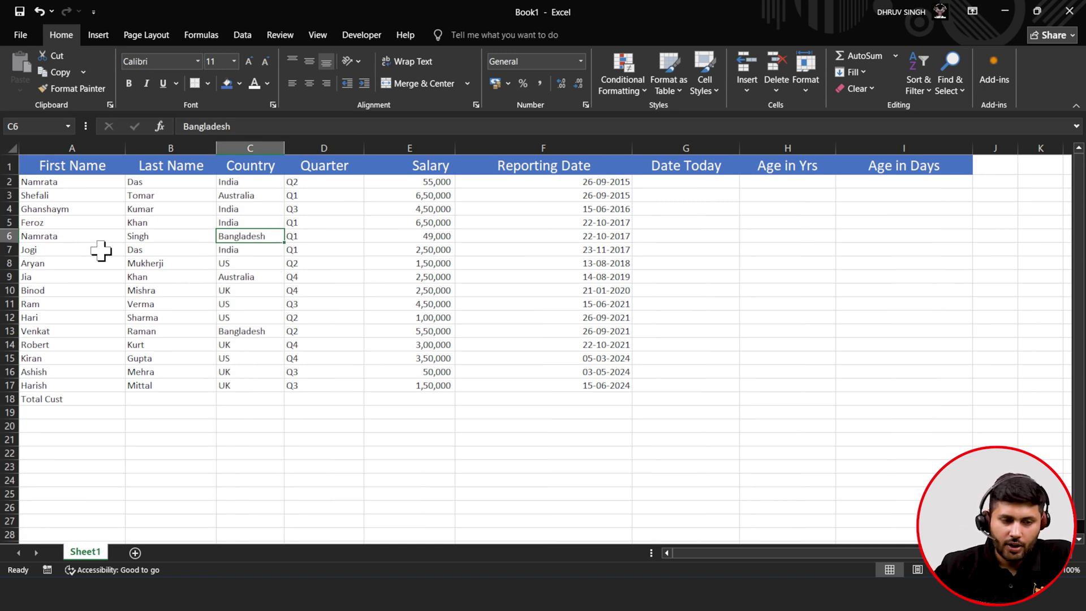
click(57, 182)
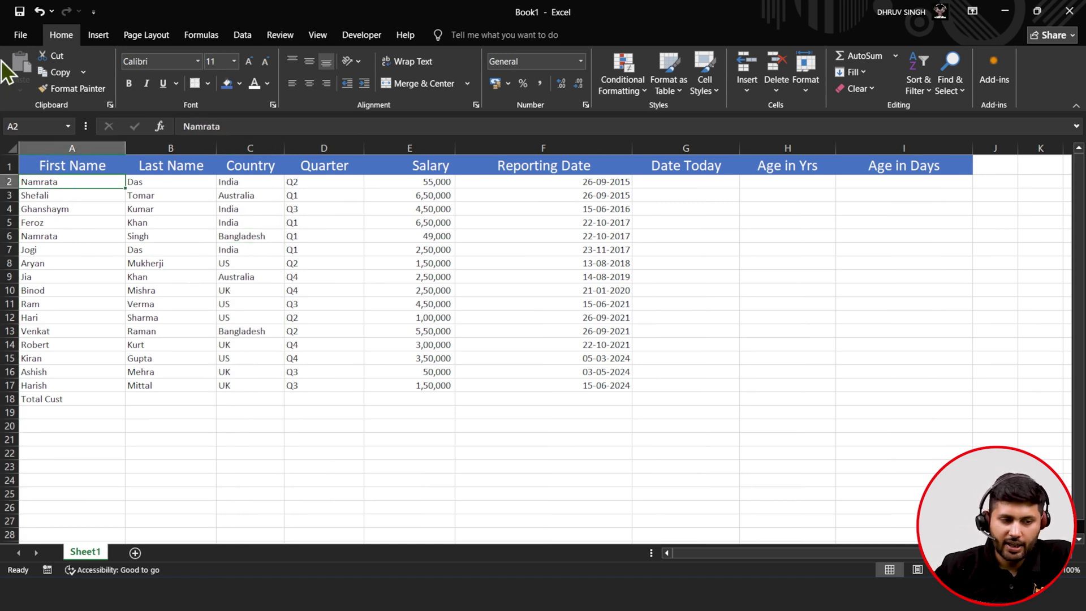
click(33, 208)
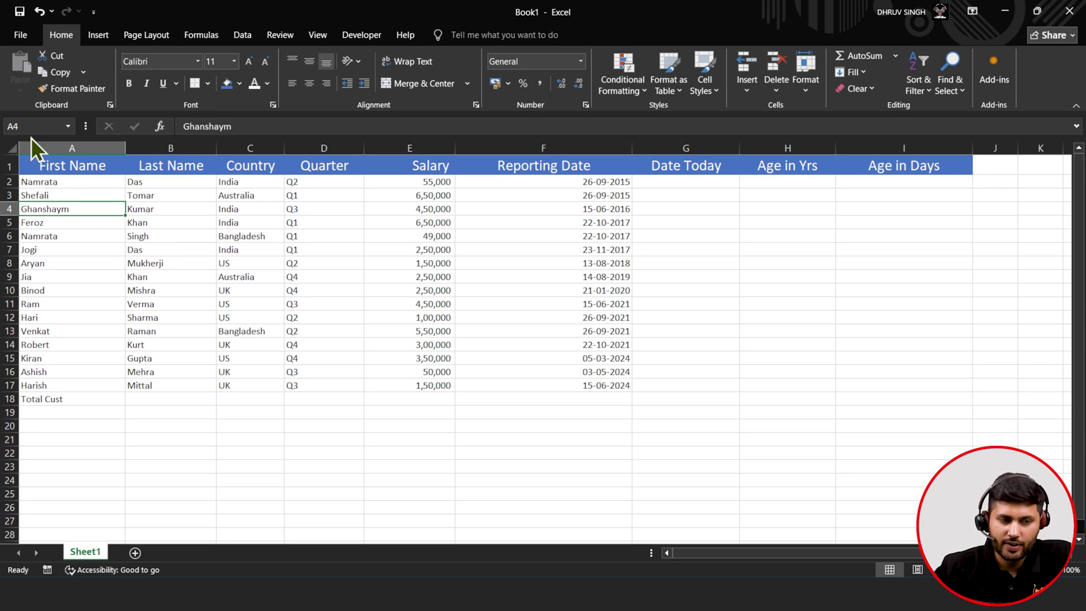
- Check cells in row 6, then select the Total Cust cells A18:A19
click(44, 236)
click(164, 233)
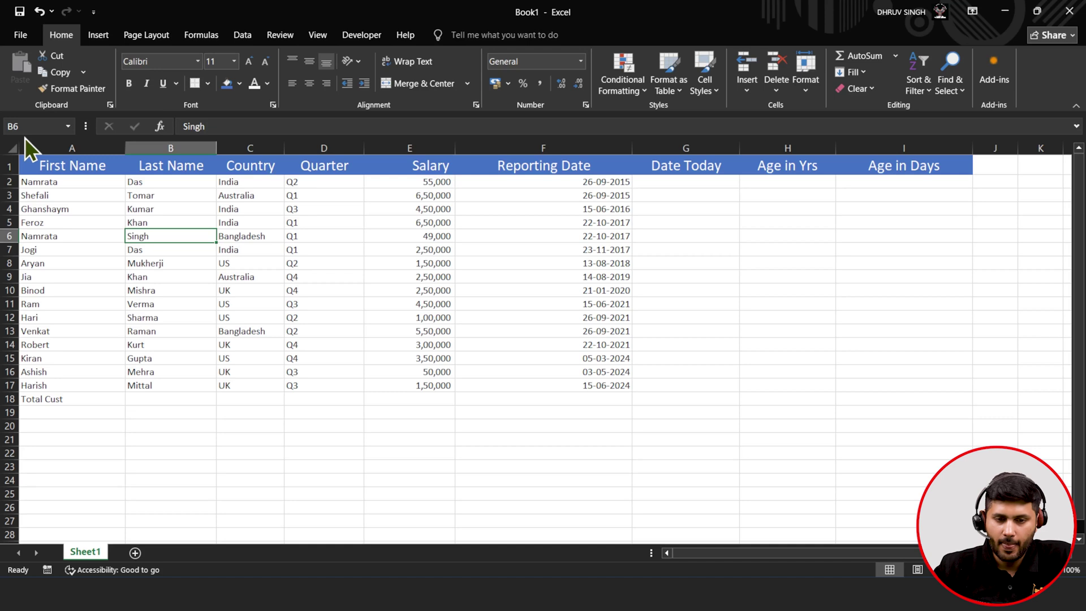
click(248, 235)
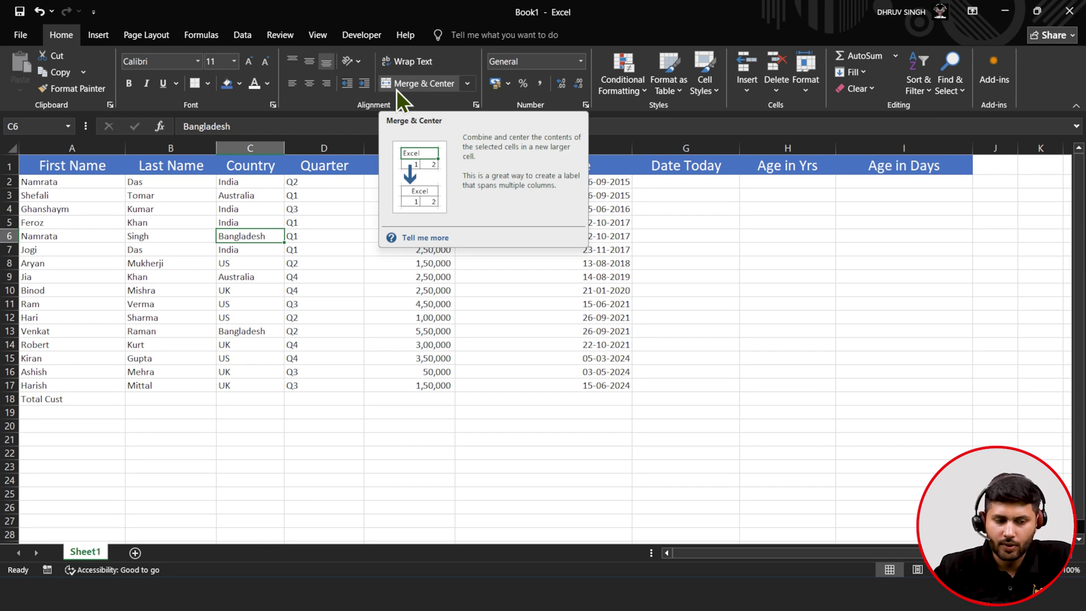
click(76, 390)
drag(73, 399, 76, 413)
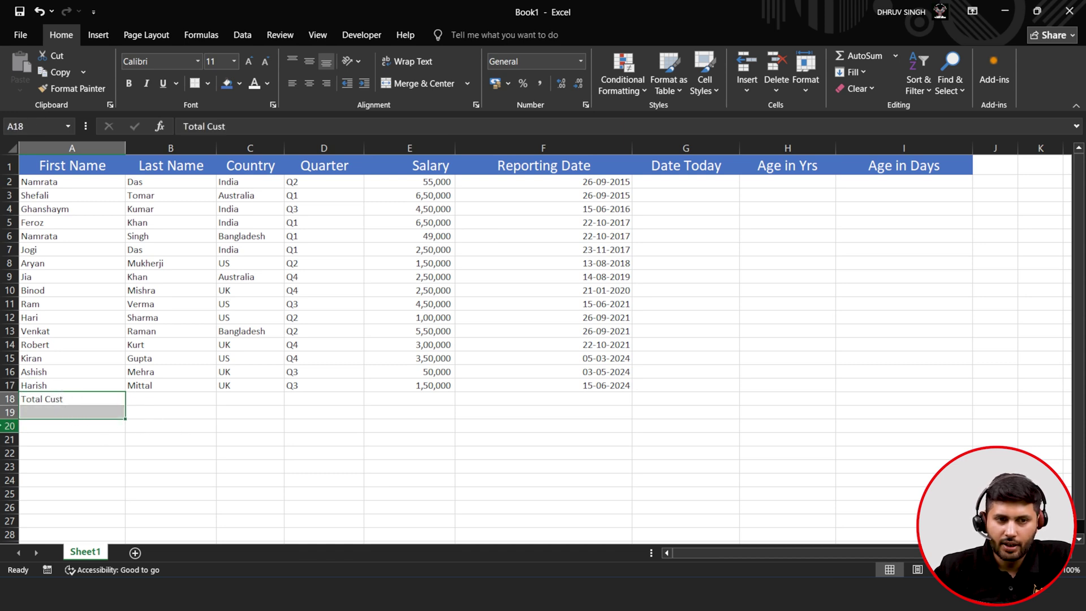
- Merge A18:A19 and make Total Cust centred, bold, 16-pt white text on dark blue
click(403, 78)
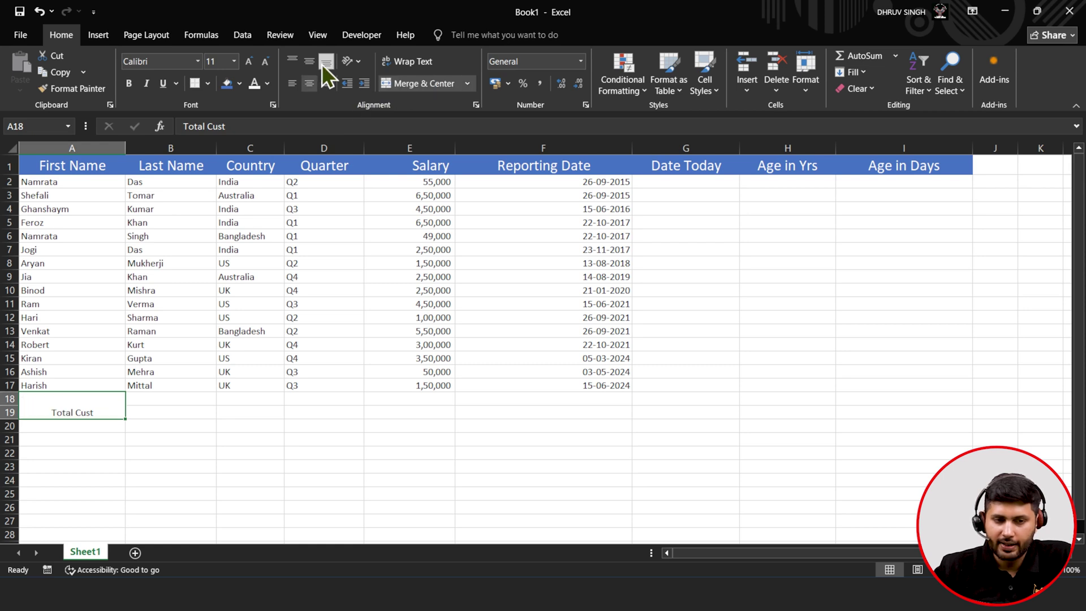
click(307, 63)
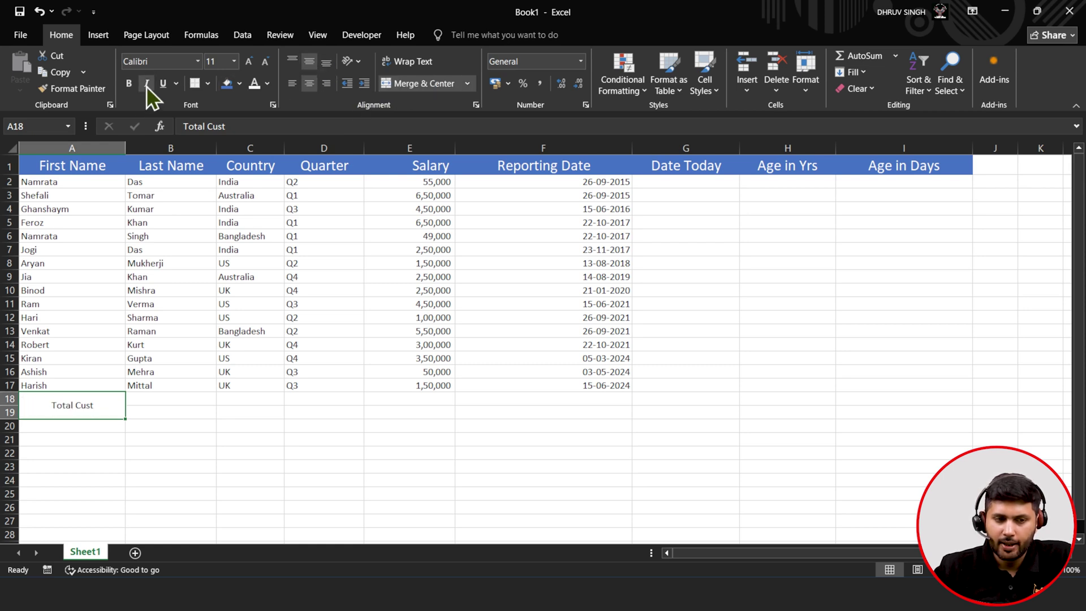
click(128, 85)
click(242, 63)
click(242, 62)
click(243, 63)
click(256, 88)
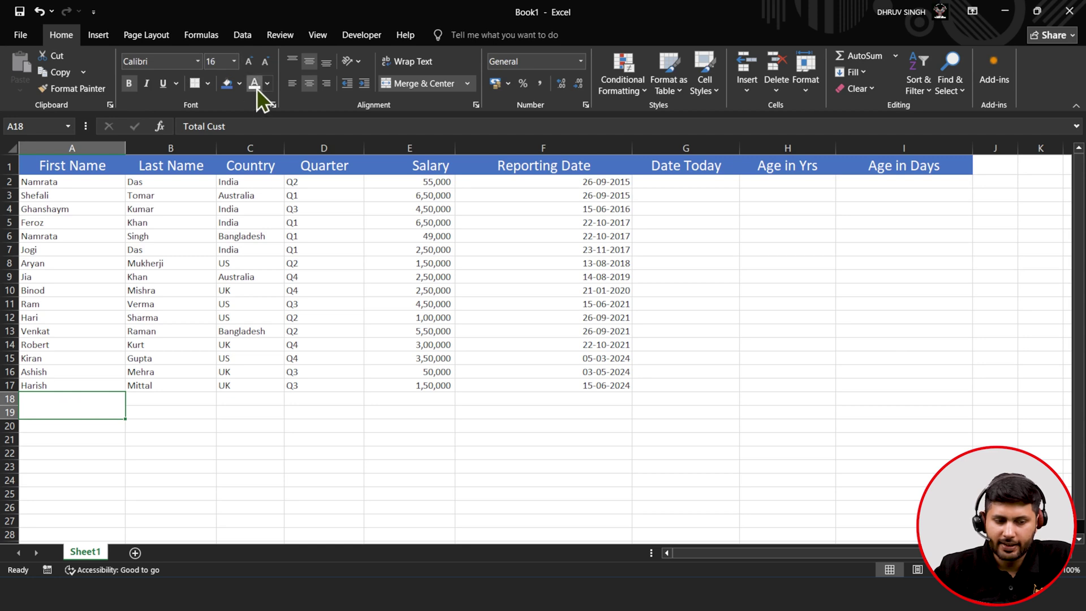
click(240, 86)
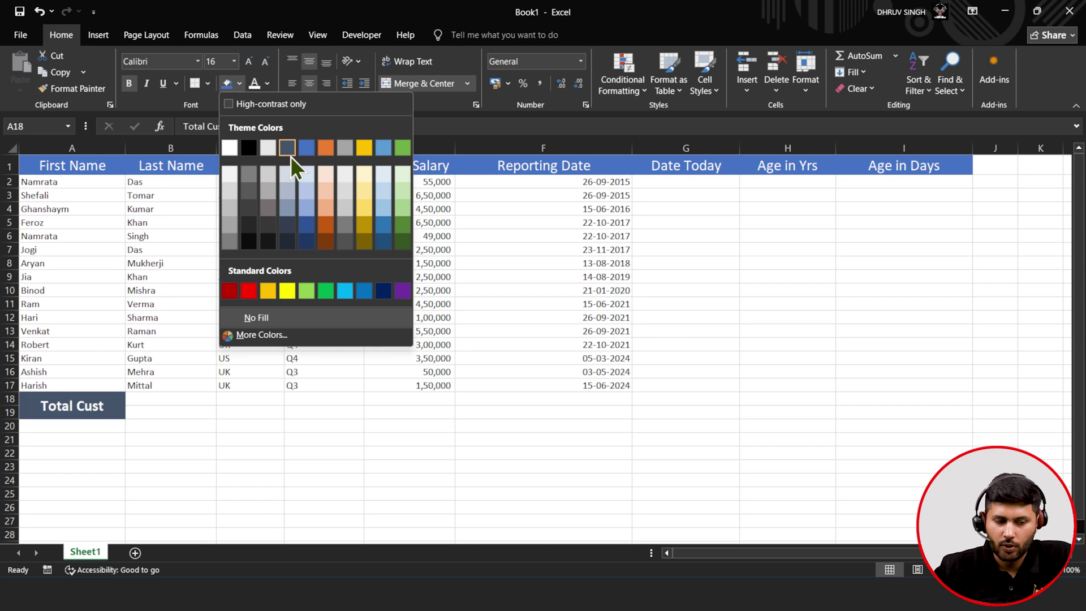
click(304, 241)
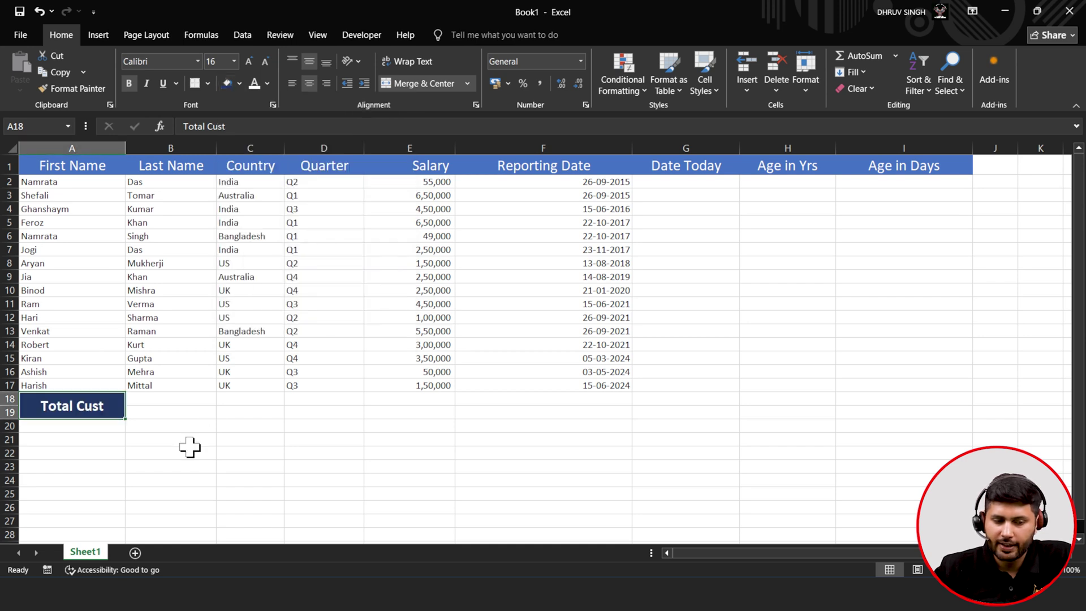
- Merge B18:F19 into one block beside the Total Cust label
drag(146, 400, 550, 416)
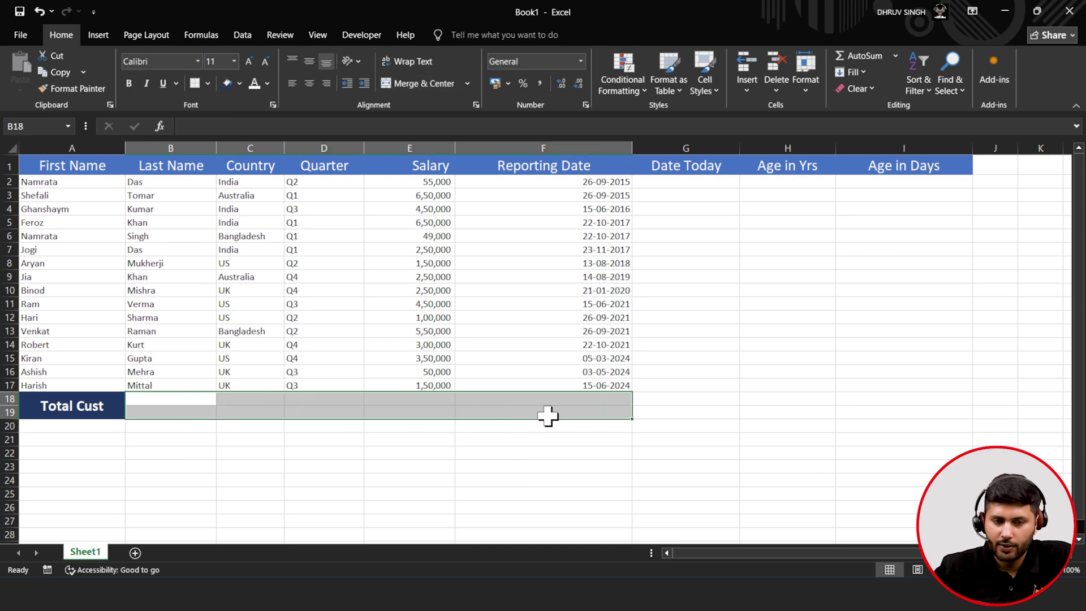
click(422, 84)
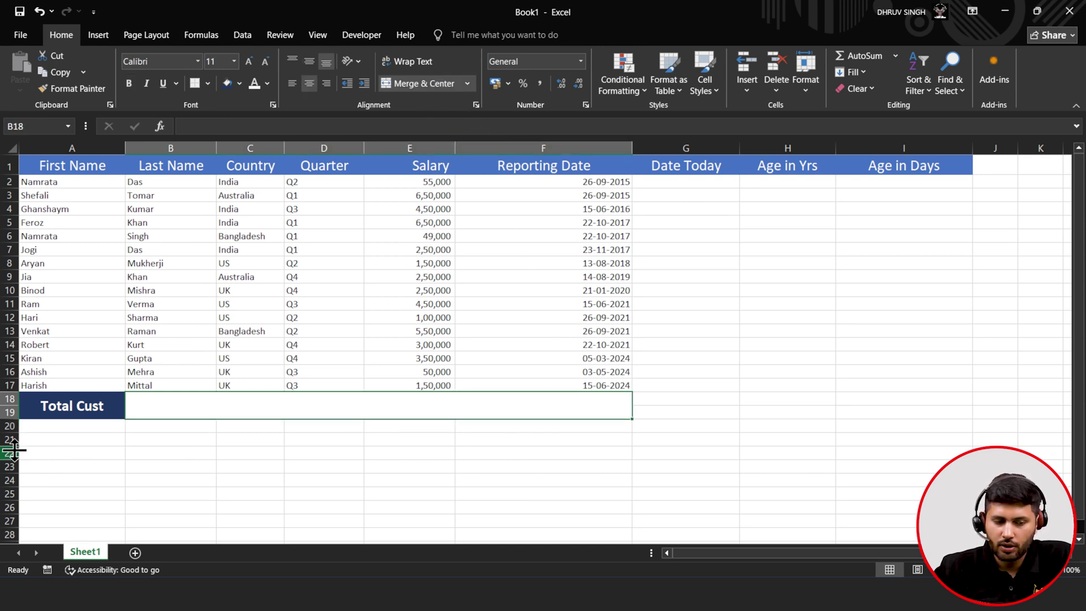
click(27, 413)
click(187, 418)
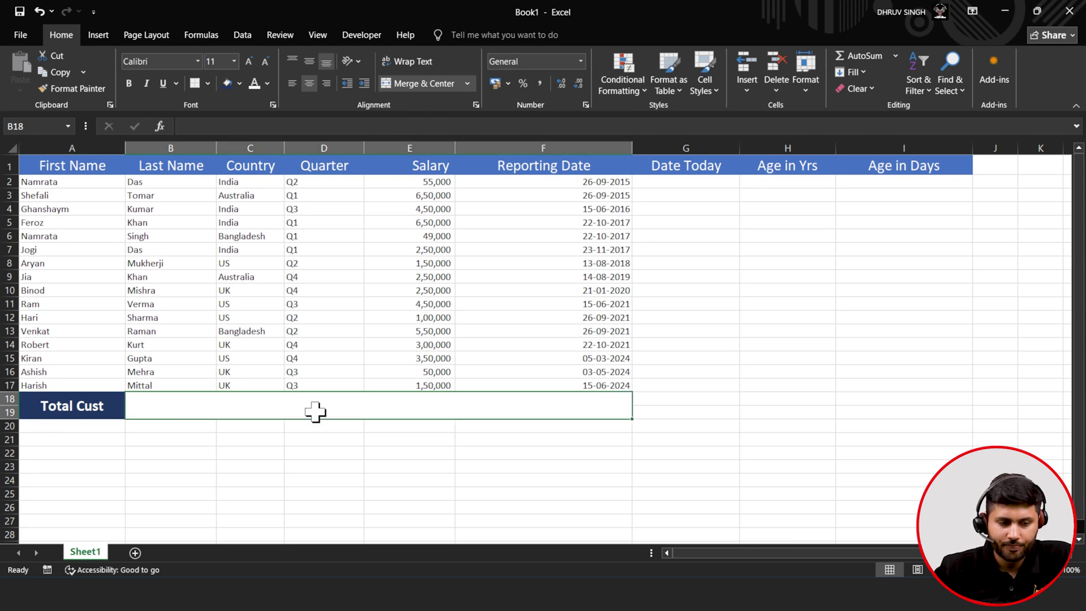
click(28, 409)
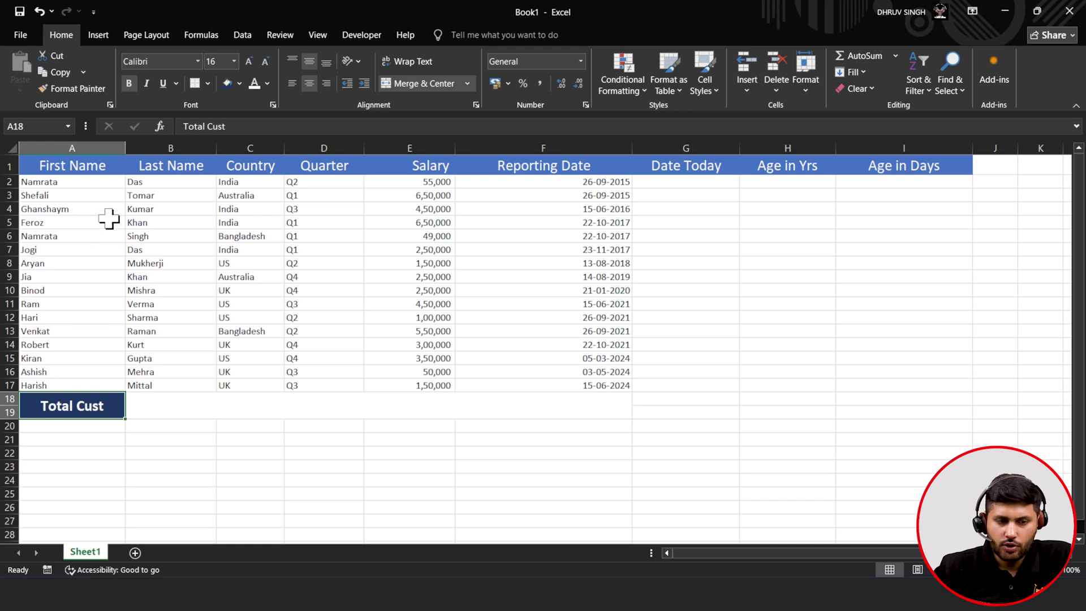
- Apply All Borders to the table range A1:I19
drag(67, 167, 907, 392)
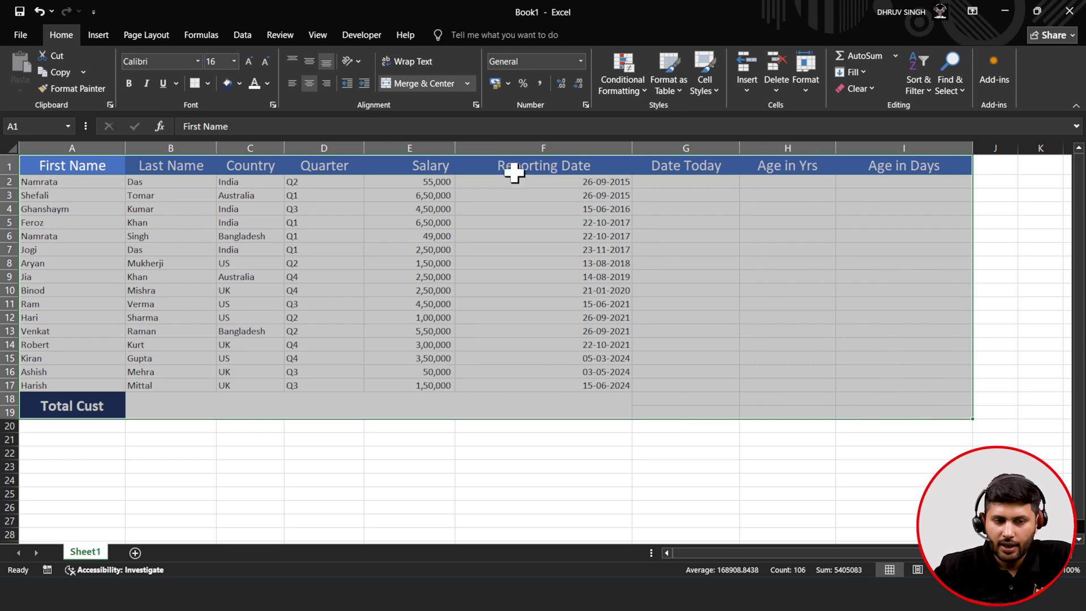
click(209, 87)
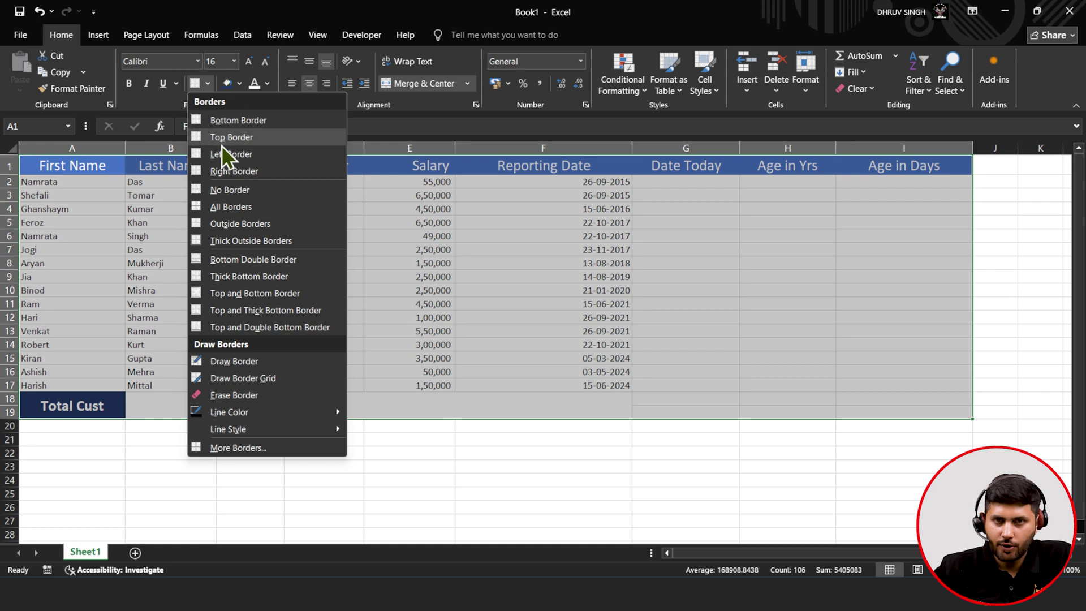
click(221, 209)
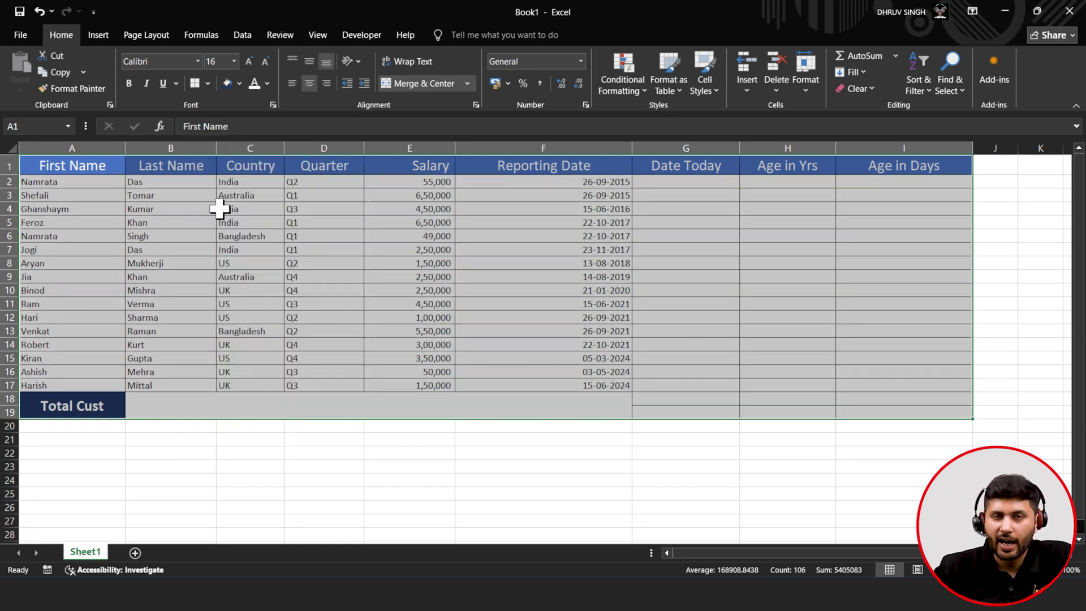
click(220, 209)
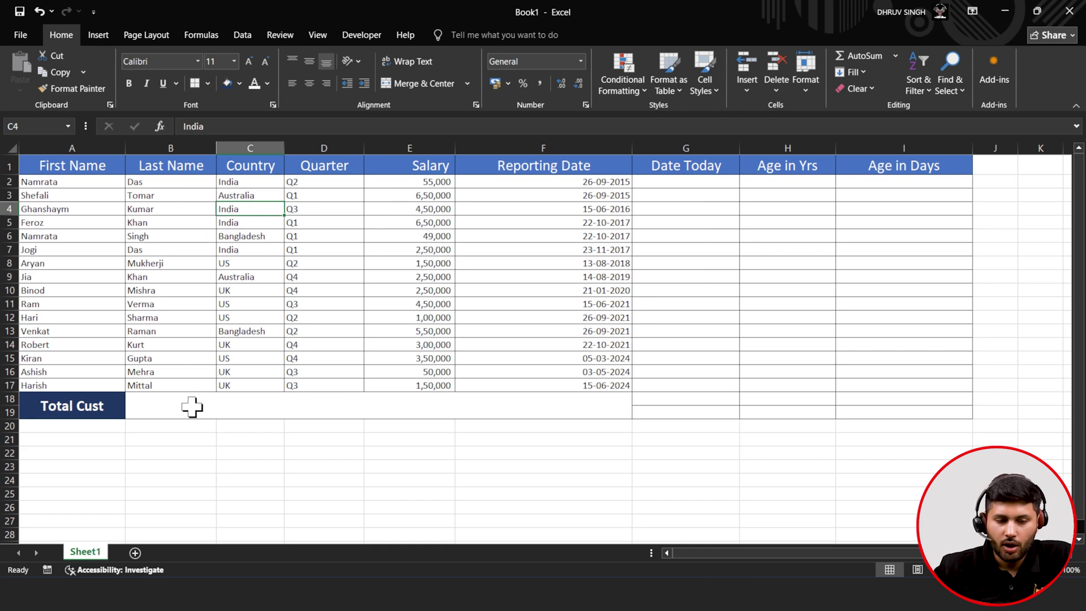
- Undo a misplaced Salary sum and unmerge the B18:F19 block
click(399, 403)
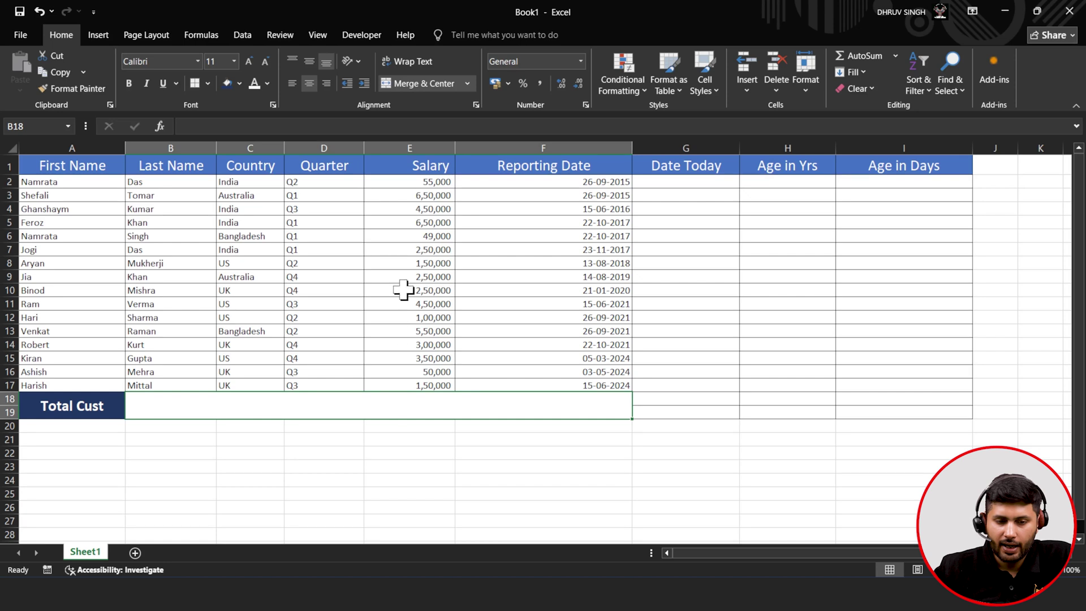
click(420, 144)
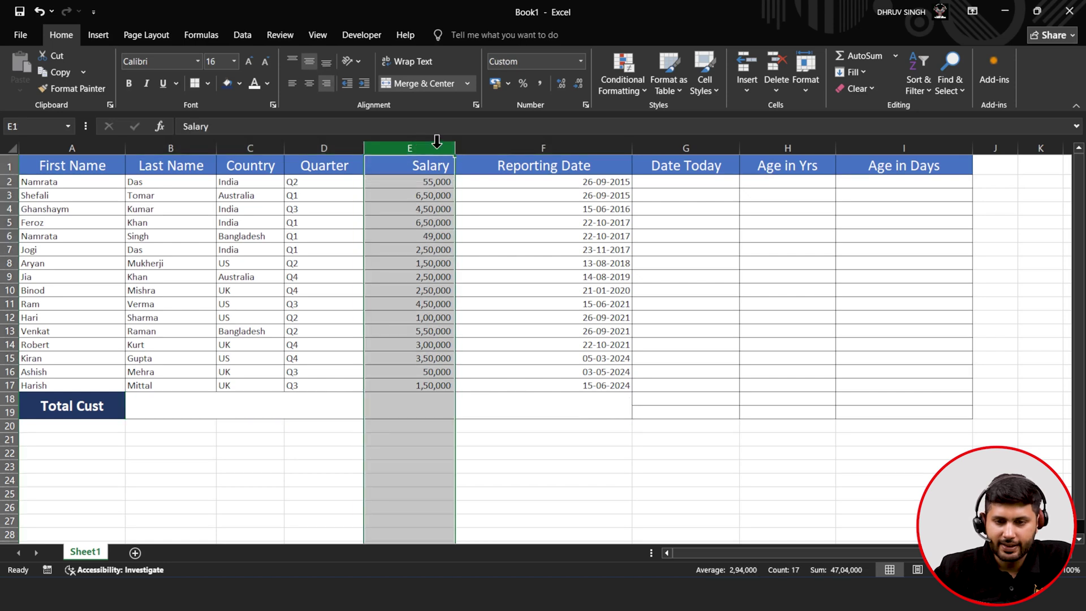
click(856, 59)
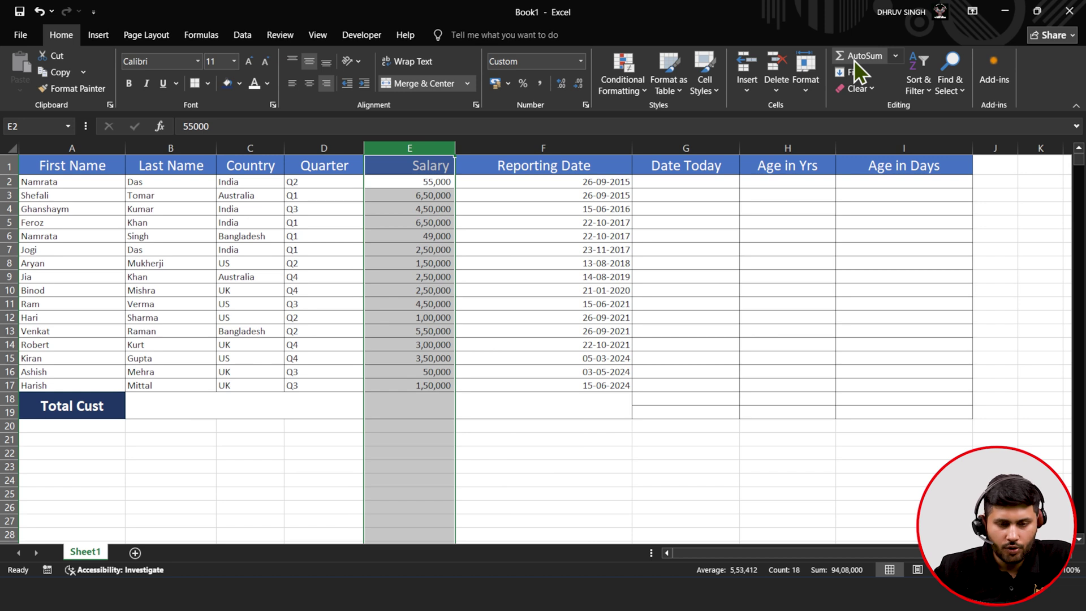
key(ctrl+z)
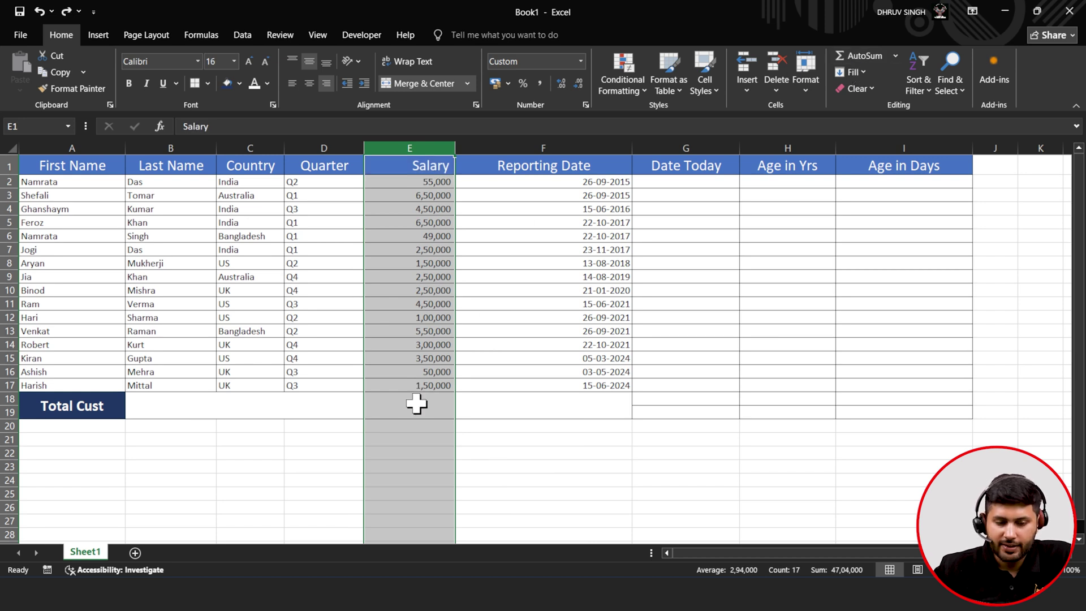
click(416, 403)
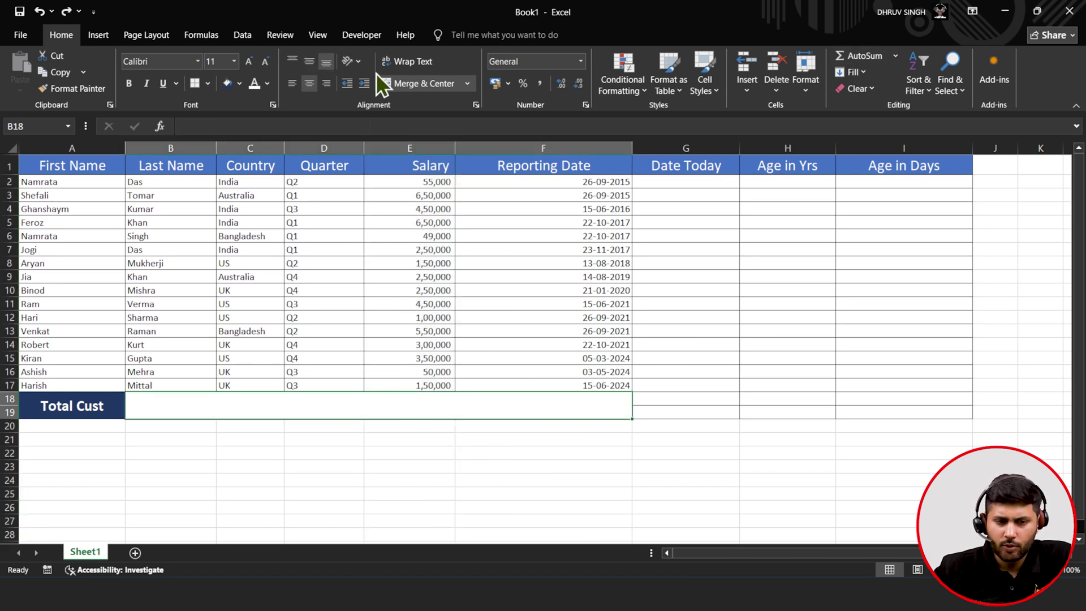
click(395, 85)
- Merge E18:E19 and AutoSum =SUM(E2:E17) there, giving 47,04,000
drag(392, 400, 400, 409)
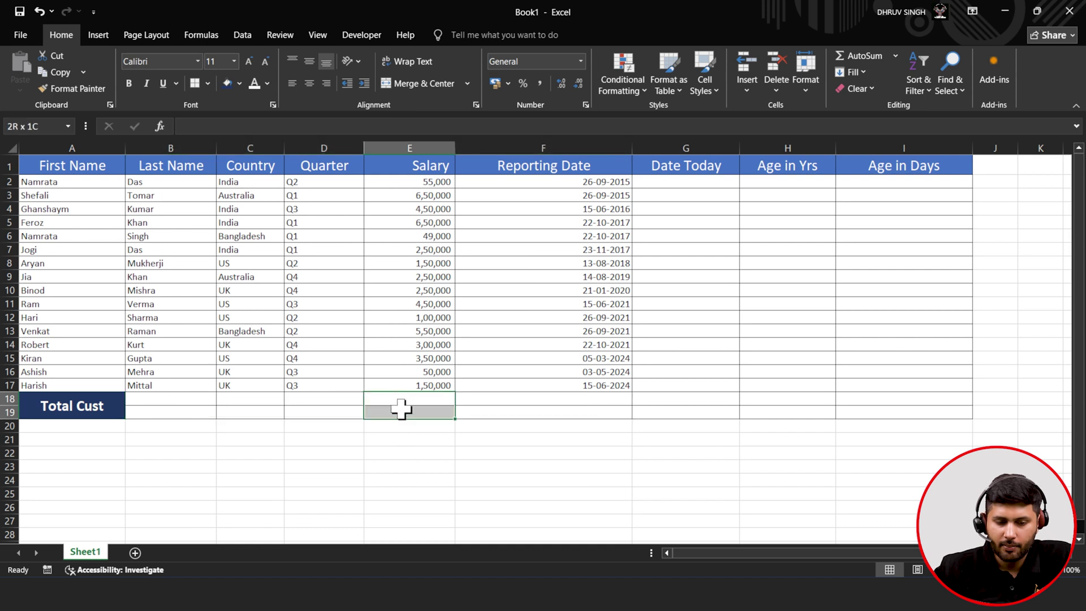
click(438, 88)
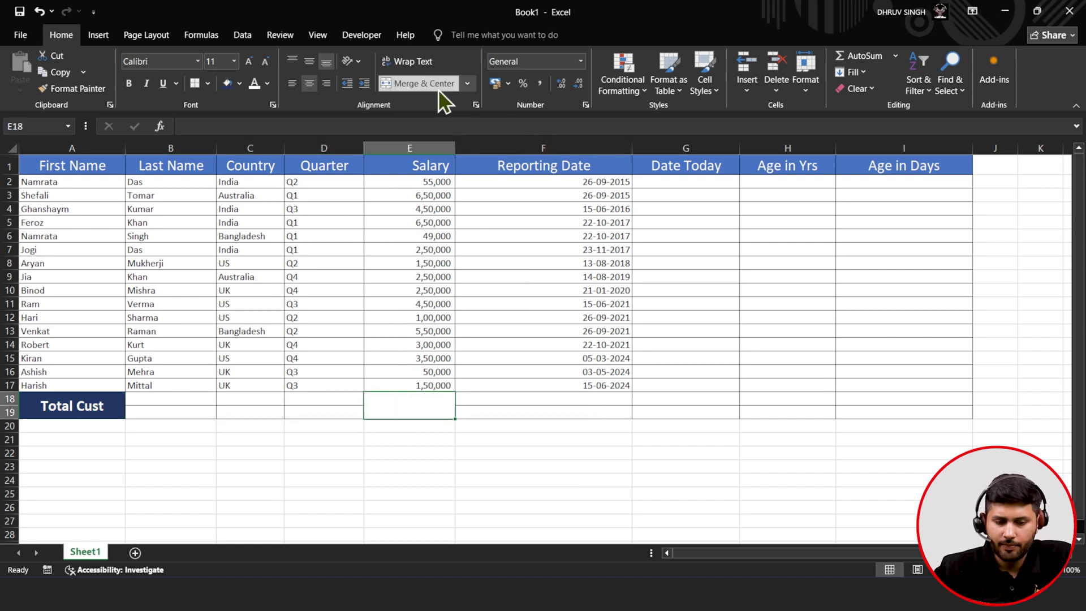
click(850, 59)
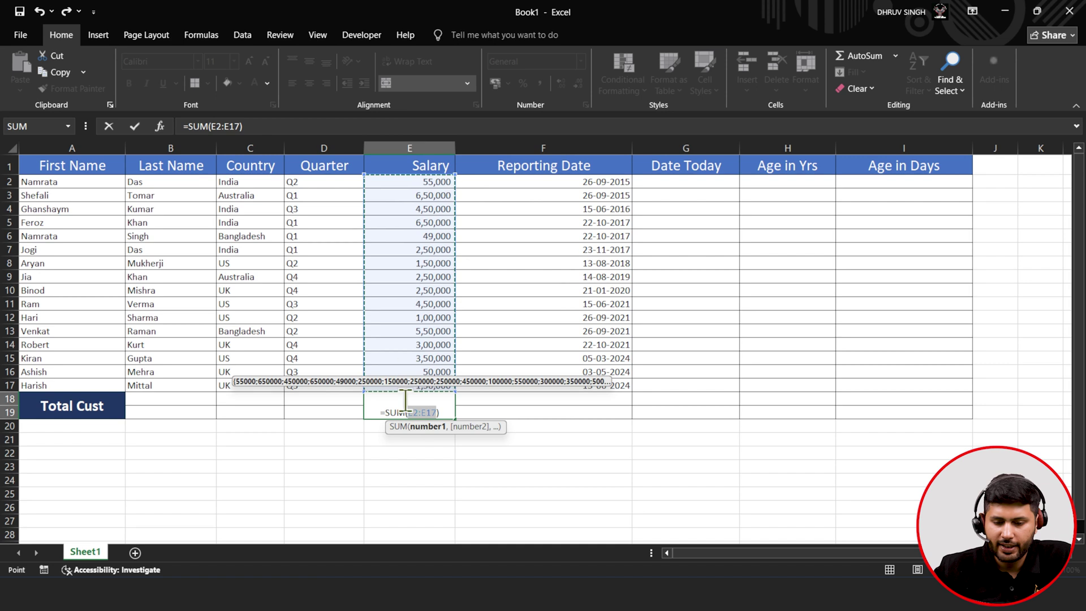
click(145, 132)
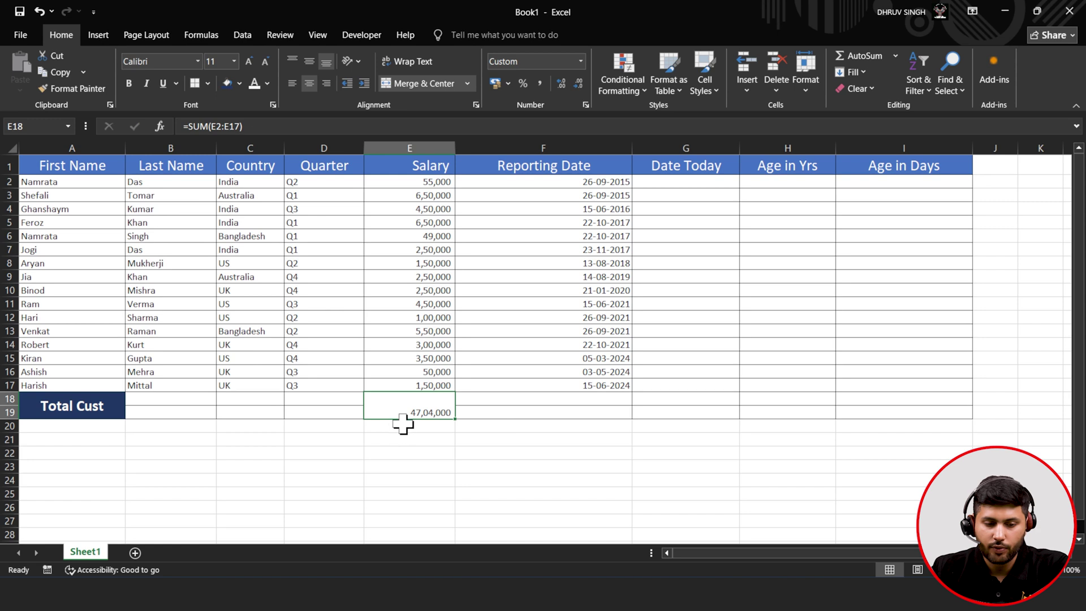
- Centre, bold and enlarge the salary total in E18
click(310, 62)
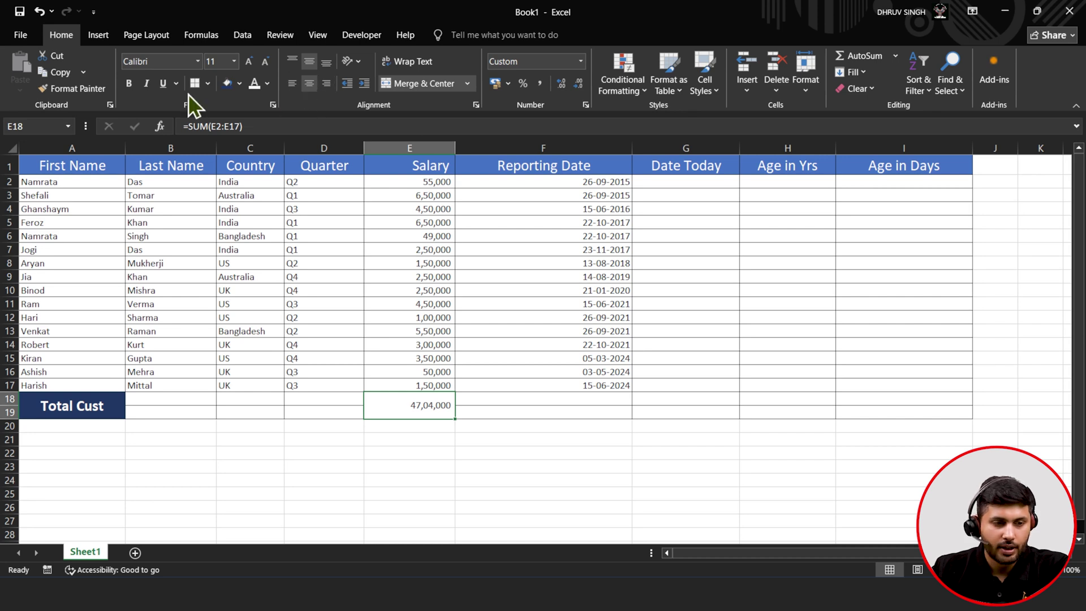
click(137, 83)
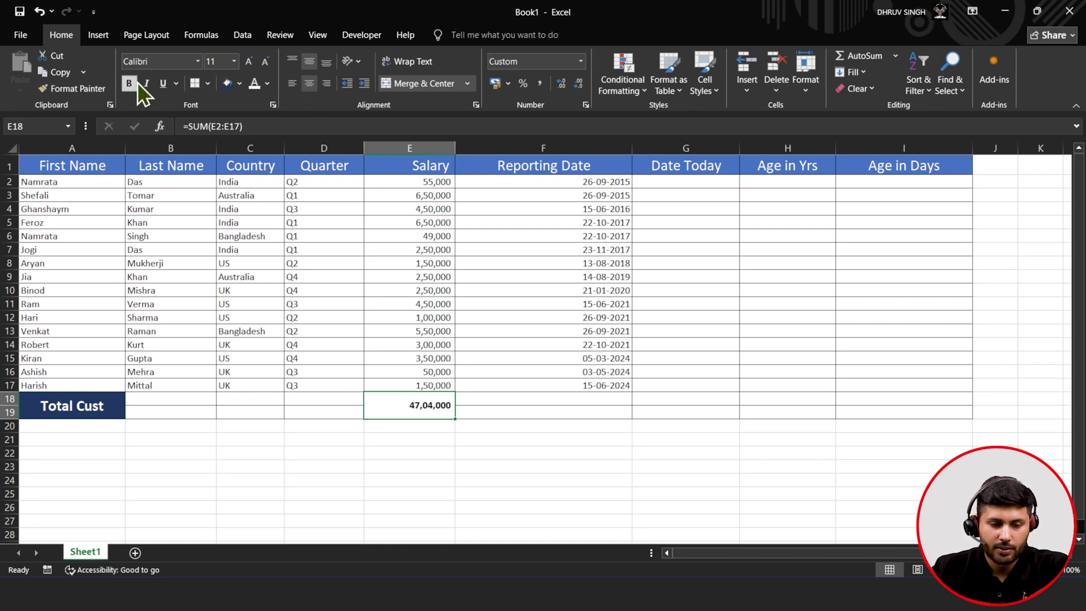
click(246, 59)
click(246, 60)
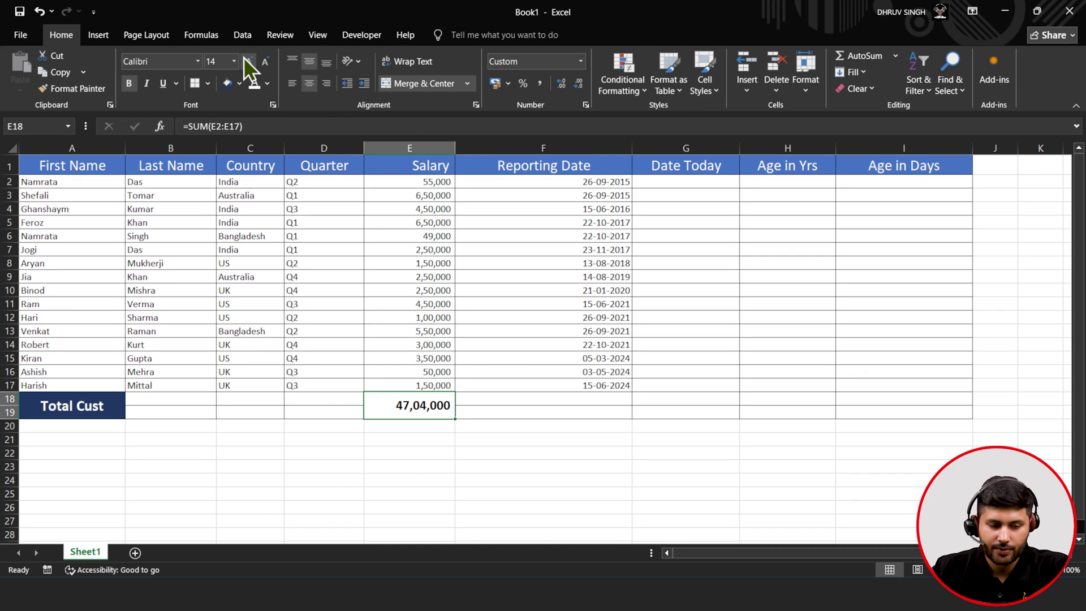
- Format the Salary column as Accounting with the $ English (United States) symbol
click(414, 146)
click(495, 83)
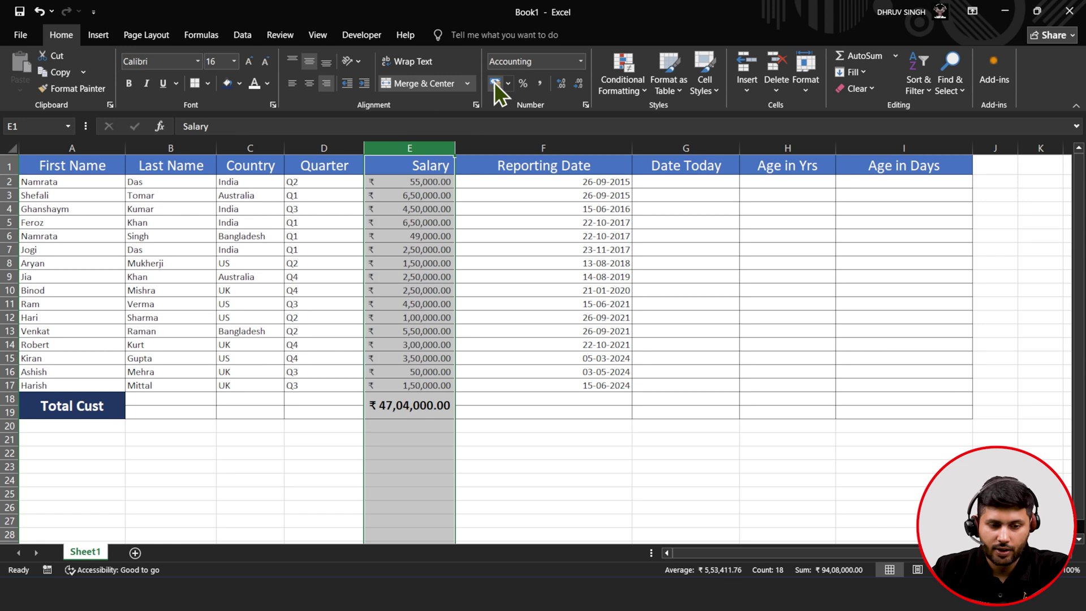
click(510, 86)
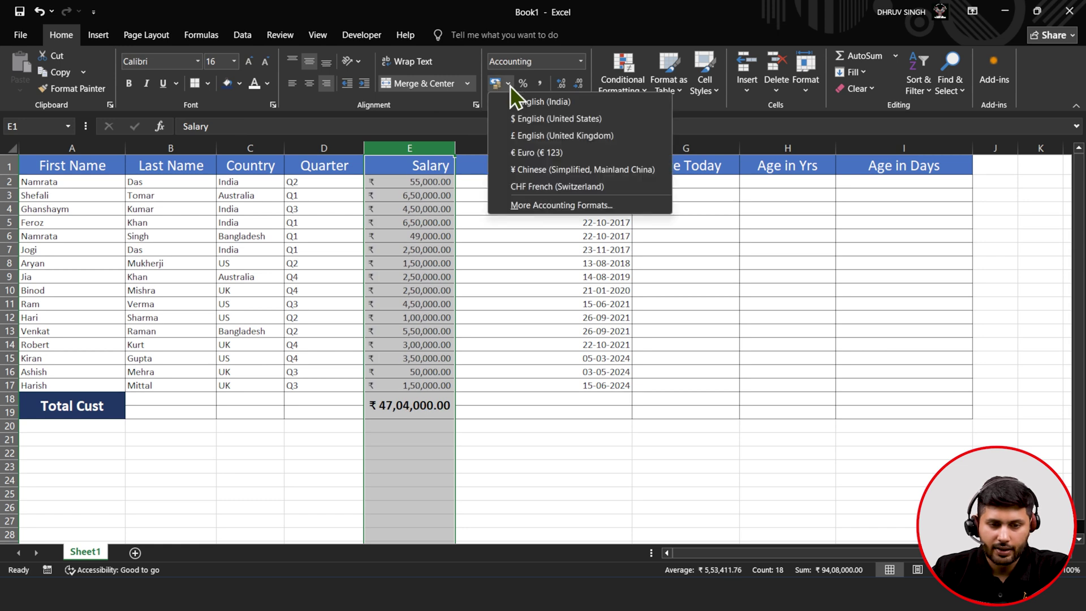
click(519, 121)
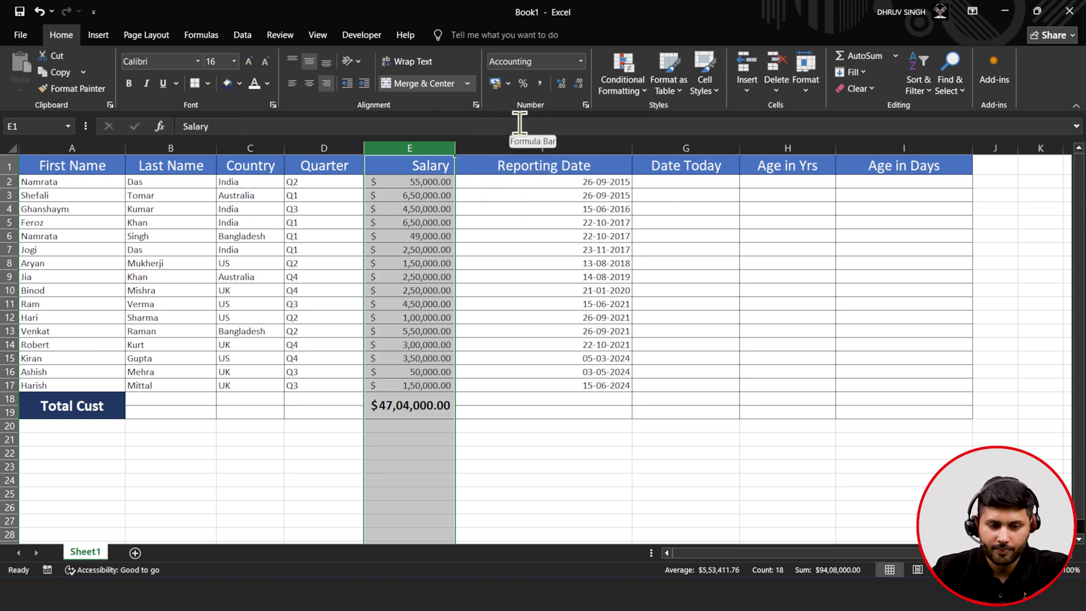
click(417, 427)
click(136, 425)
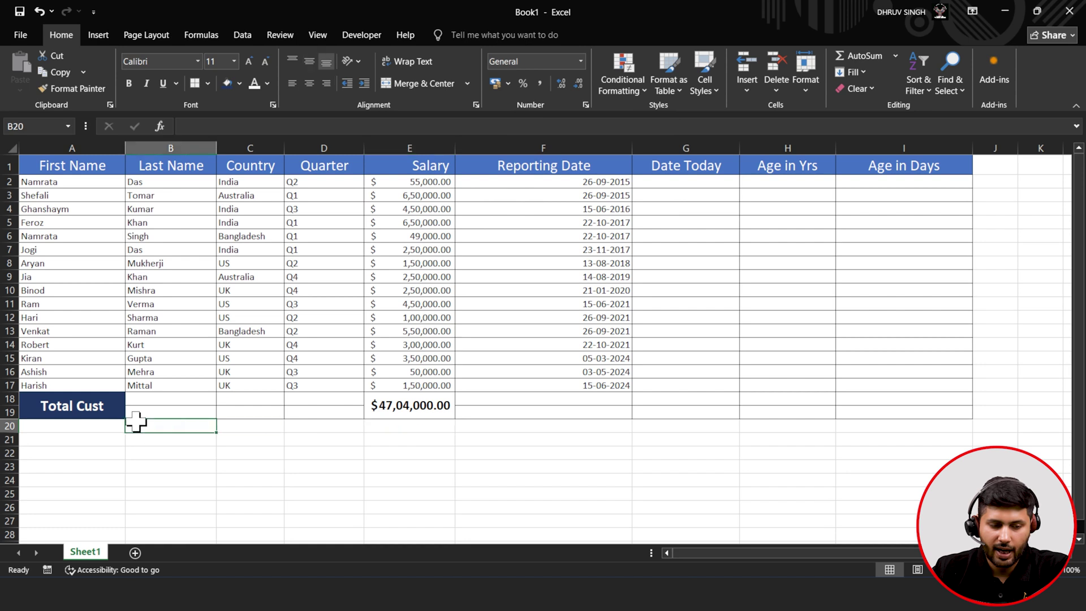
- Shorten the Total row label to 'Total C' and insert an empty column A before the table
click(82, 408)
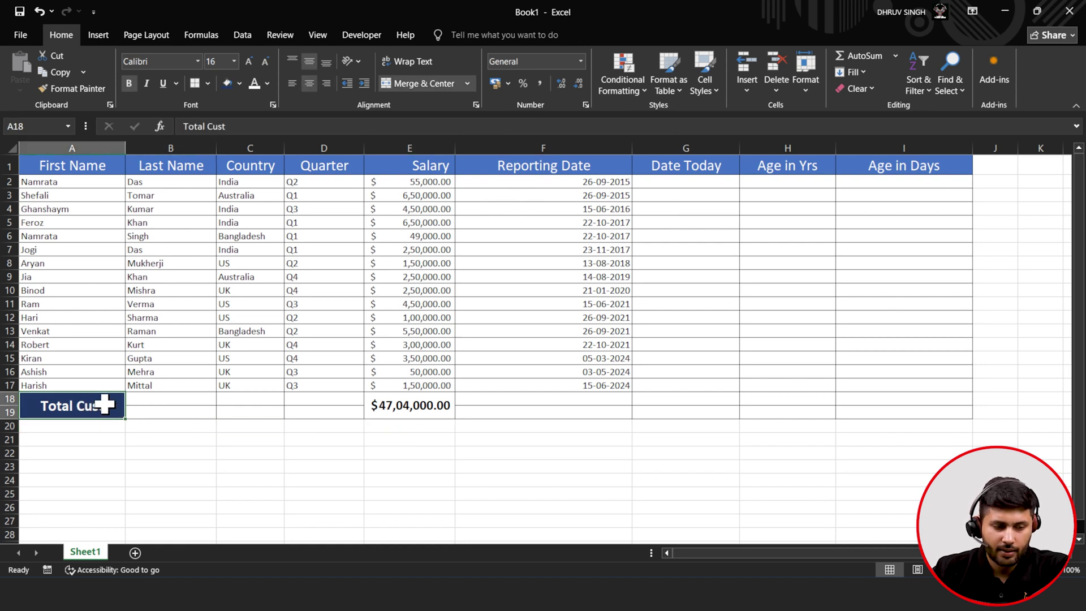
double_click(100, 405)
key(BackSpace)
key(BackSpace)
key(BackSpace)
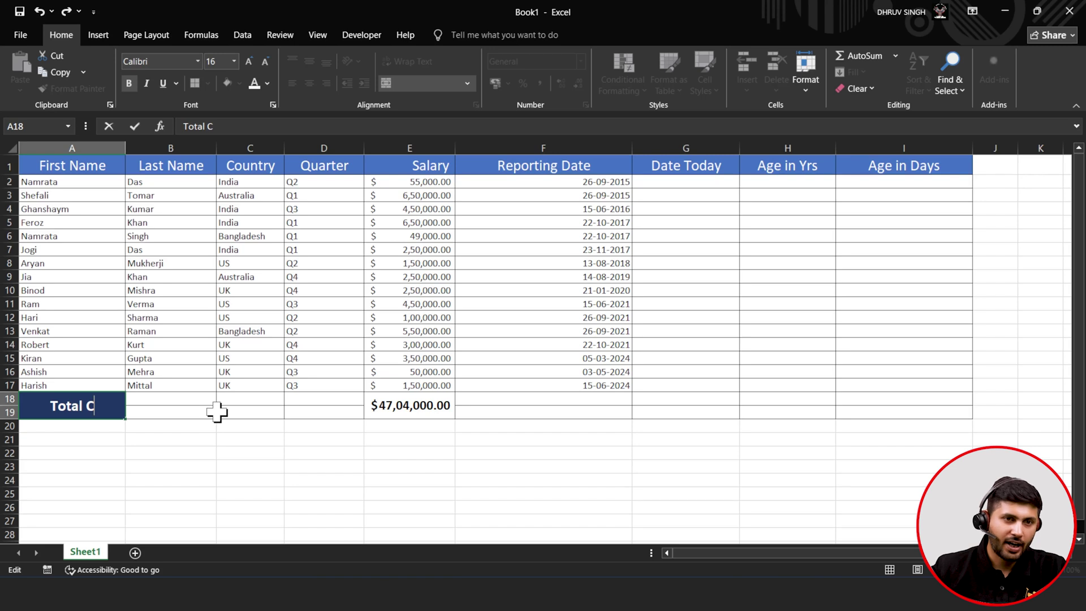
right_click(23, 149)
key(Escape)
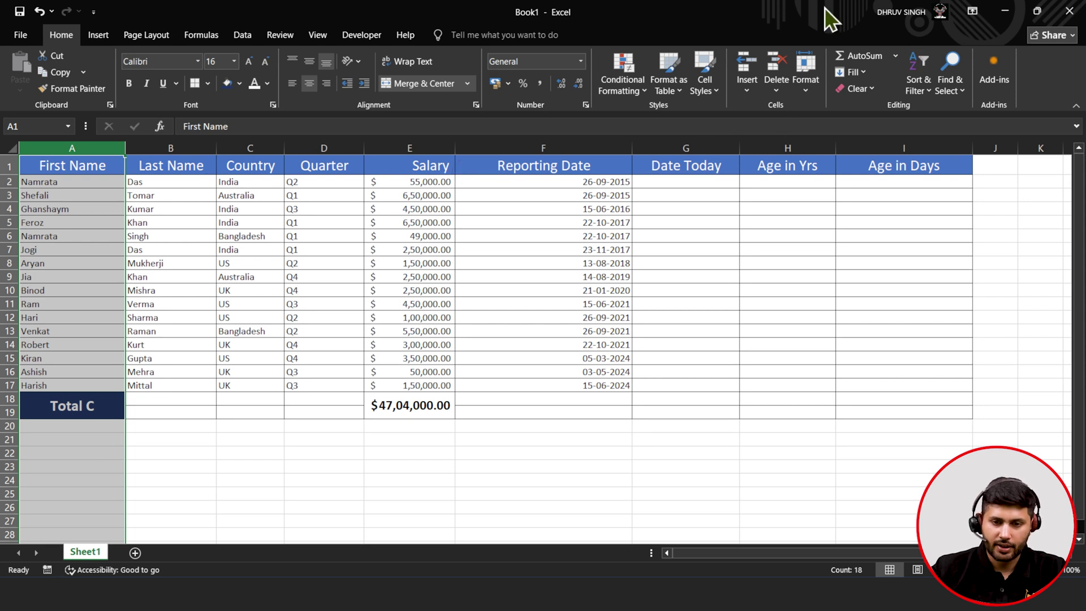
click(757, 90)
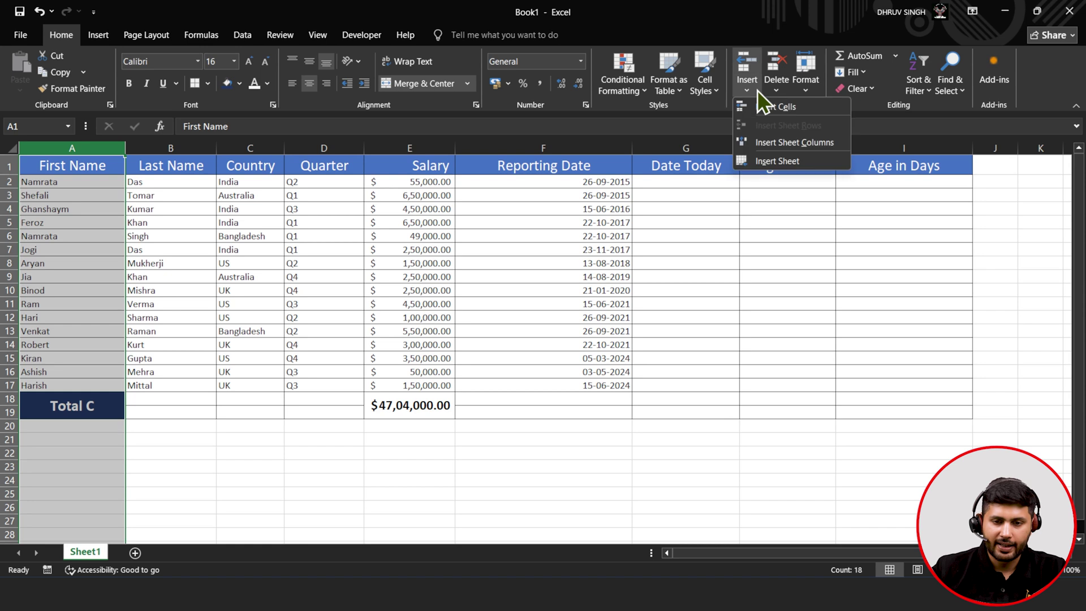
click(789, 142)
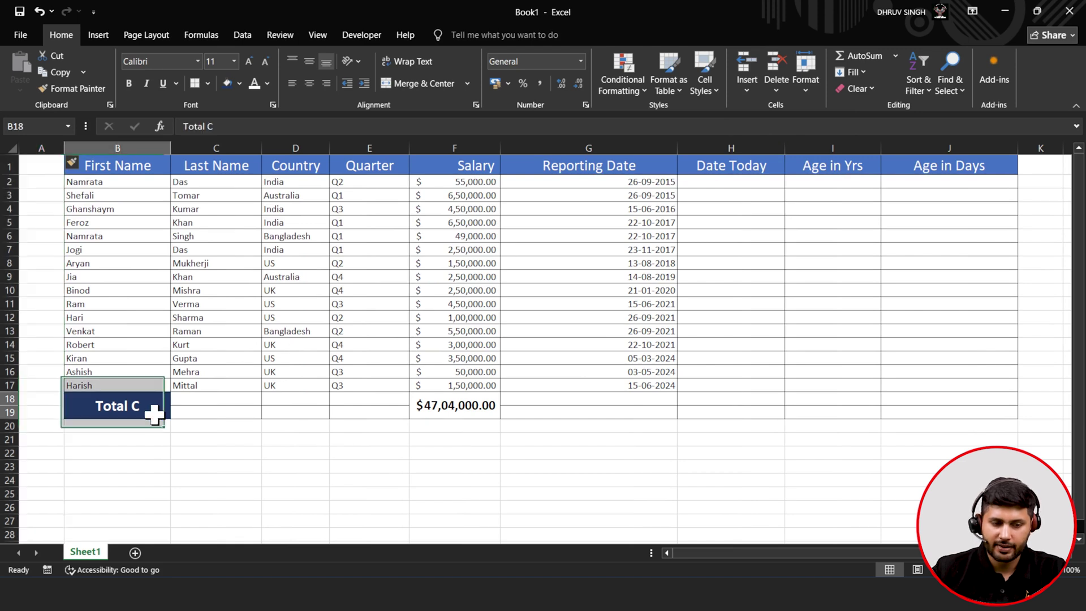
- Copy the 'Total C' label into A18 and widen column A
click(154, 414)
key(ctrl+c)
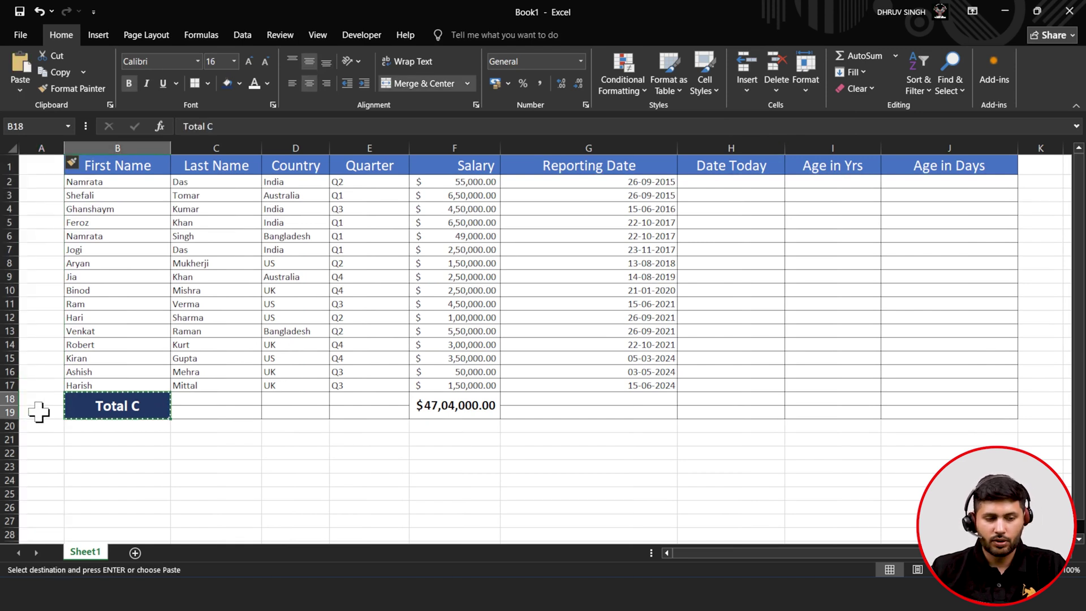
click(39, 412)
click(57, 399)
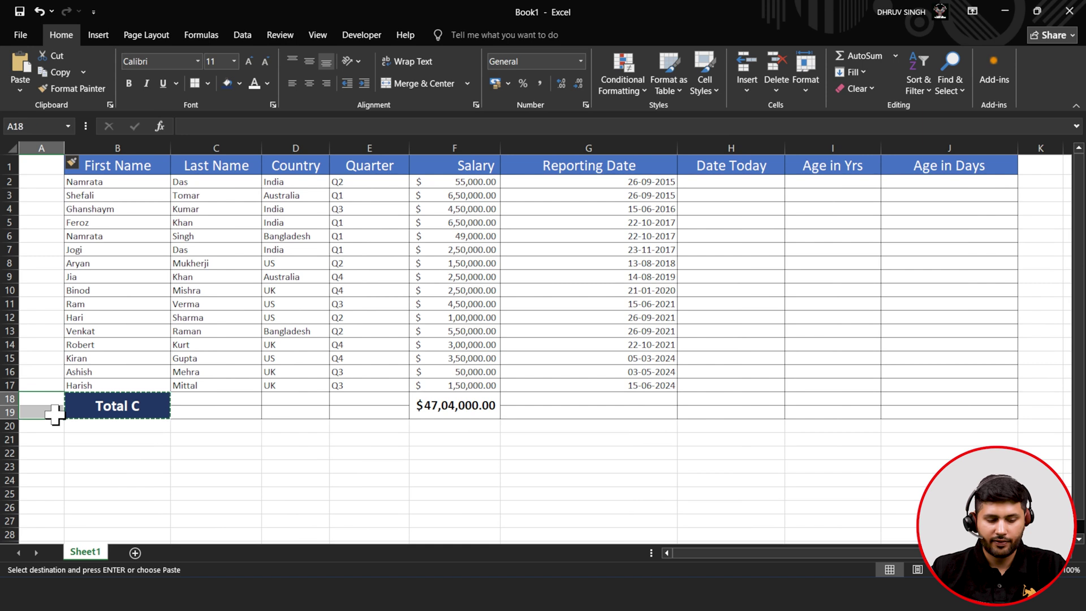
key(ctrl+v)
drag(64, 148, 126, 152)
- Clear B18 and give it plain formatting with the Format Painter
click(185, 406)
key(Delete)
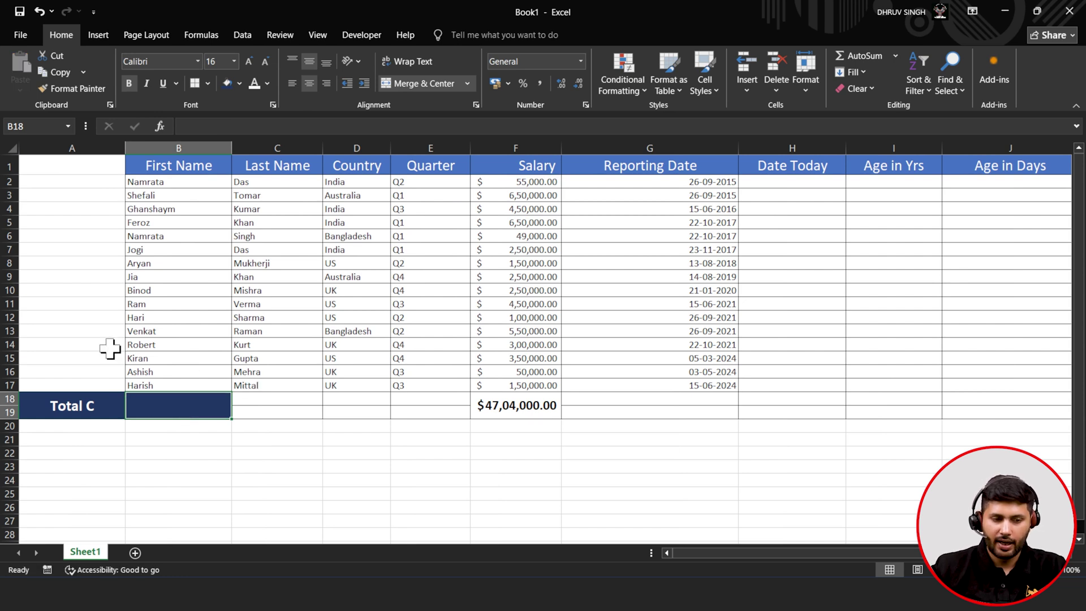
click(67, 331)
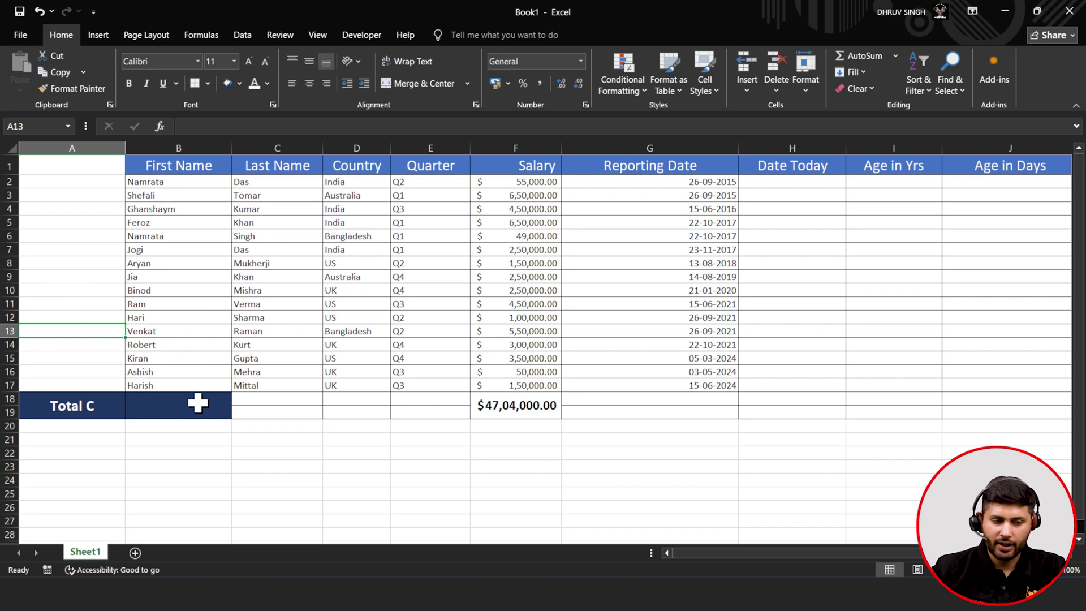
click(74, 89)
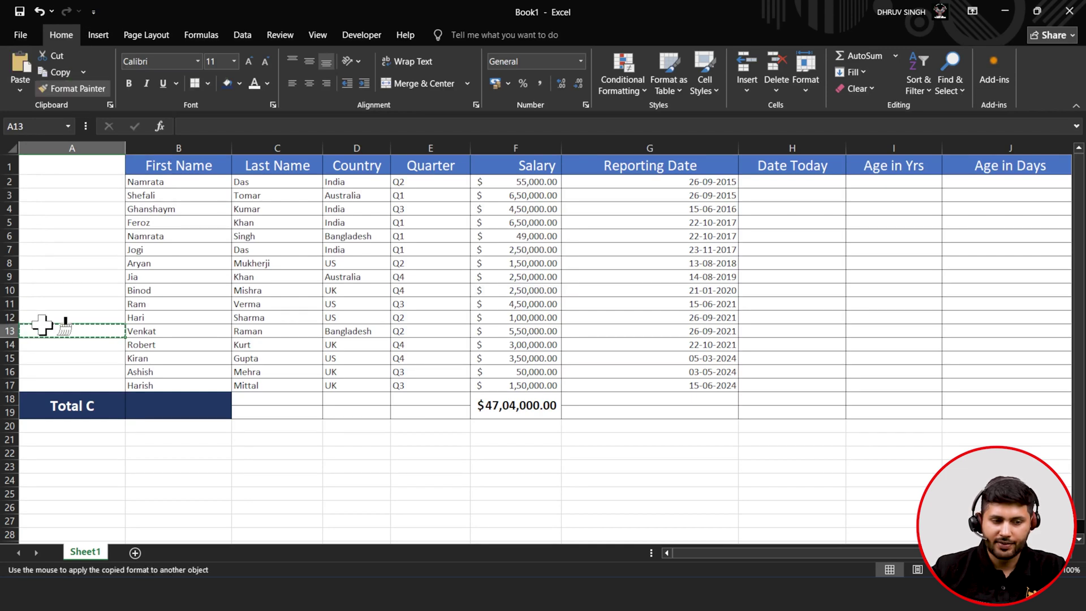
click(150, 405)
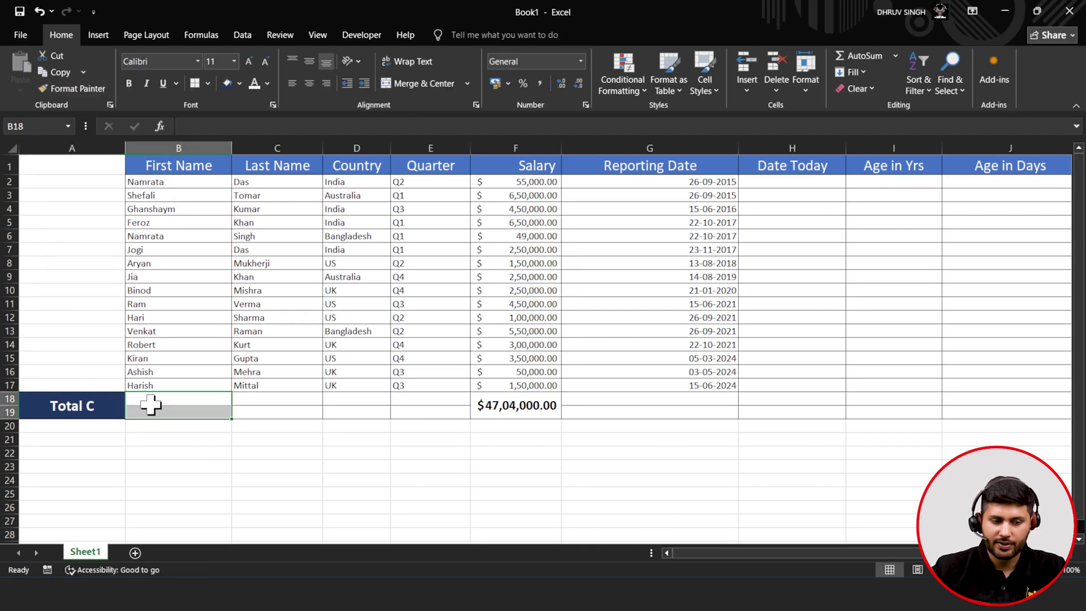
click(291, 424)
click(209, 413)
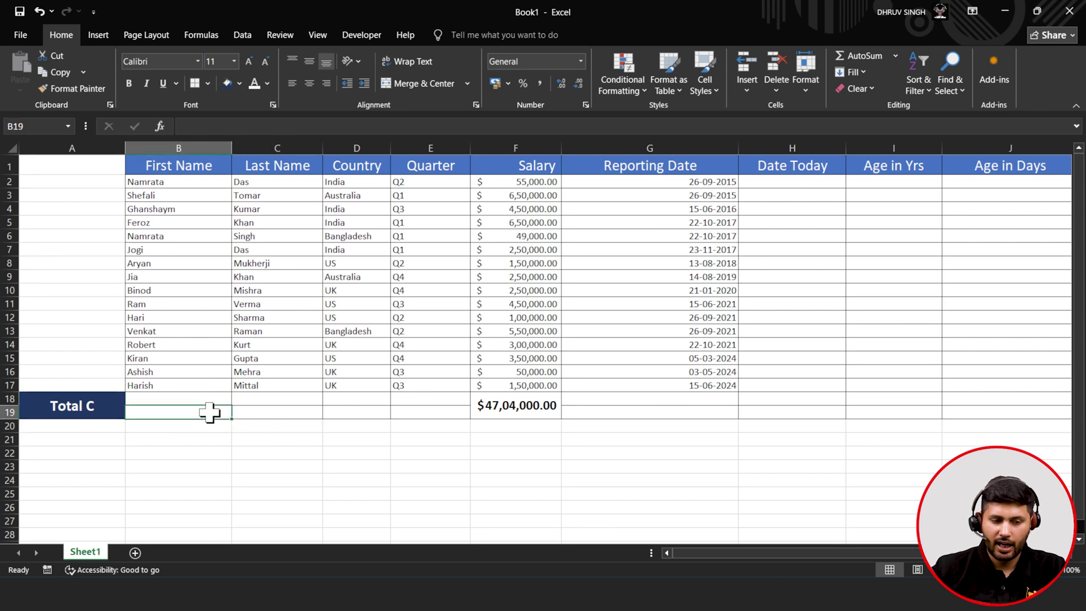
- Trim the A18 label to 'Total', then check F18's =SUM(F2:F17) and select B18:B19
double_click(107, 405)
key(BackSpace)
key(BackSpace)
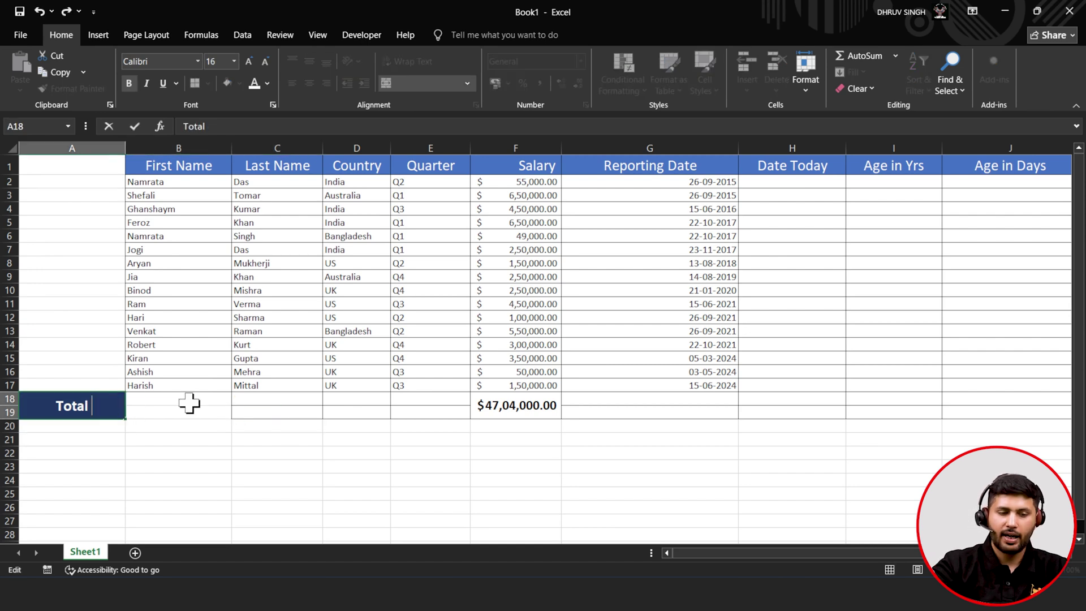
key(ctrl+Return)
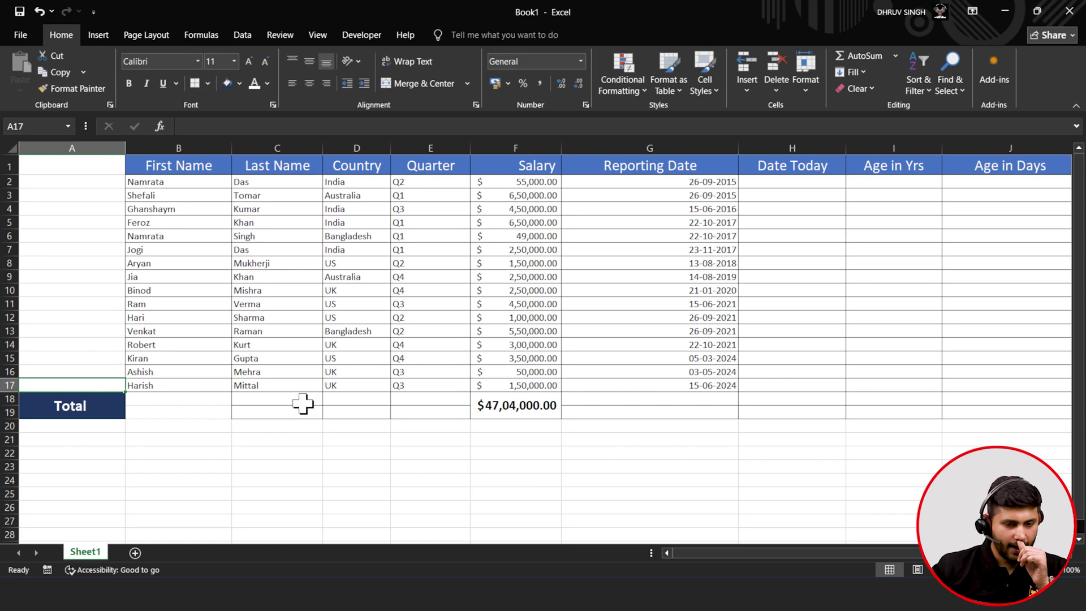
click(508, 410)
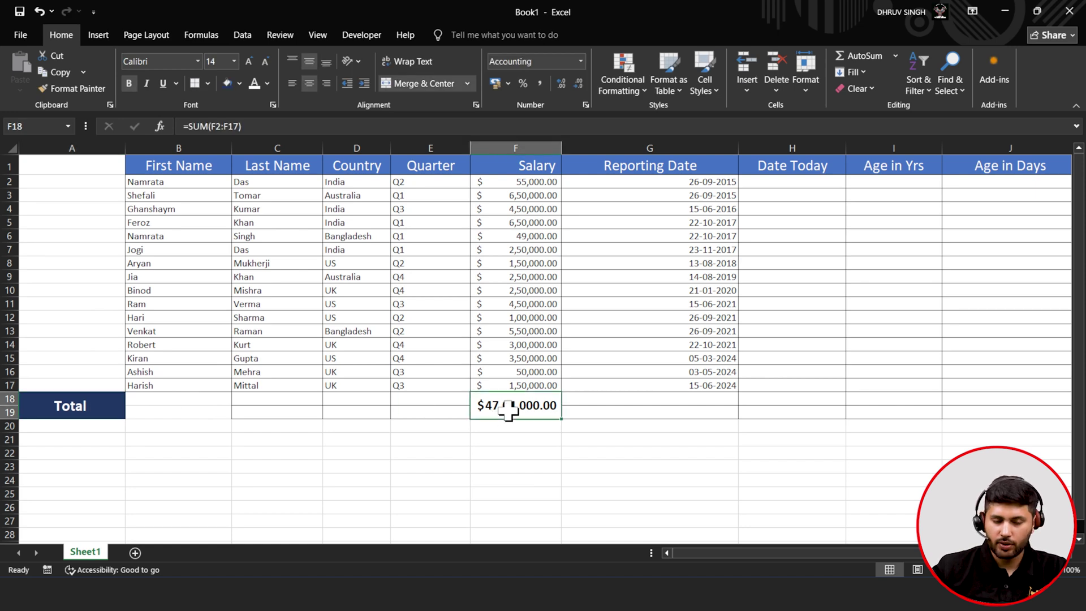
drag(151, 399, 151, 412)
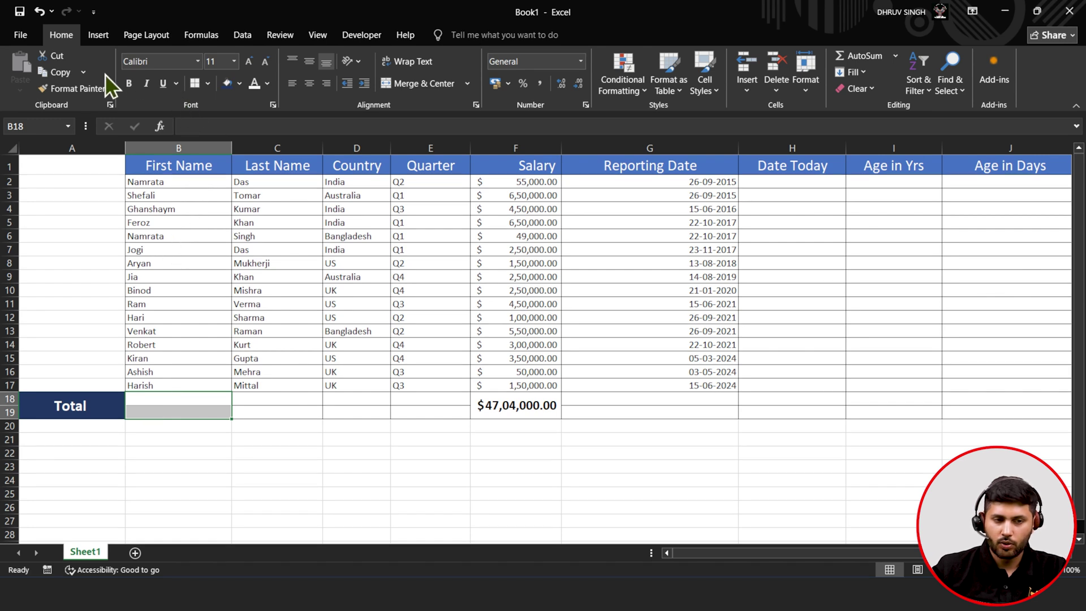
- Merge B18:B19 and start a count formula in the merged cell
click(412, 88)
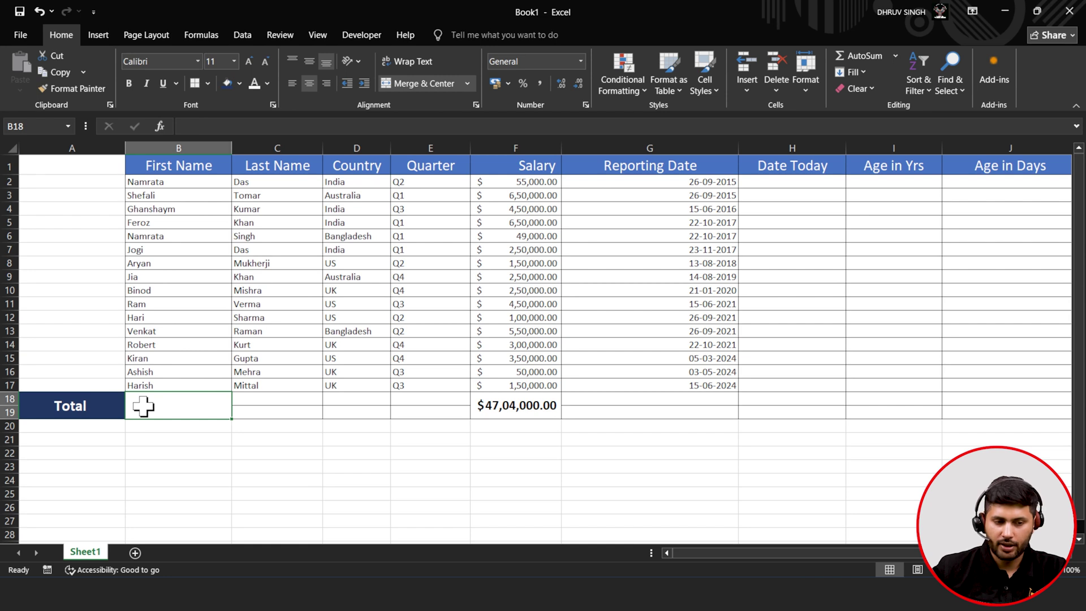
double_click(143, 406)
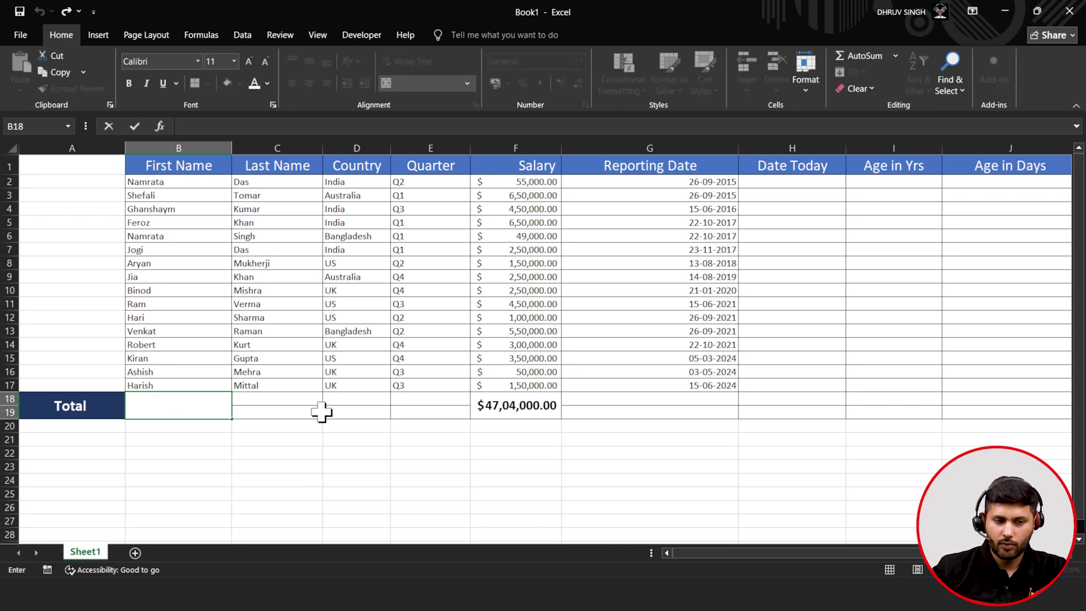
text(=)
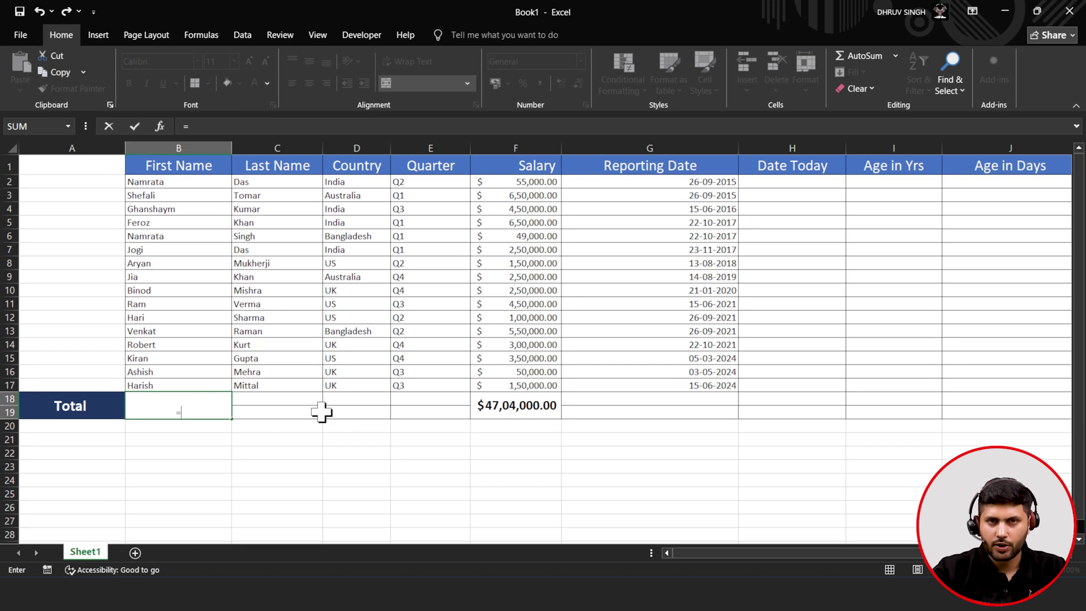
text(cou)
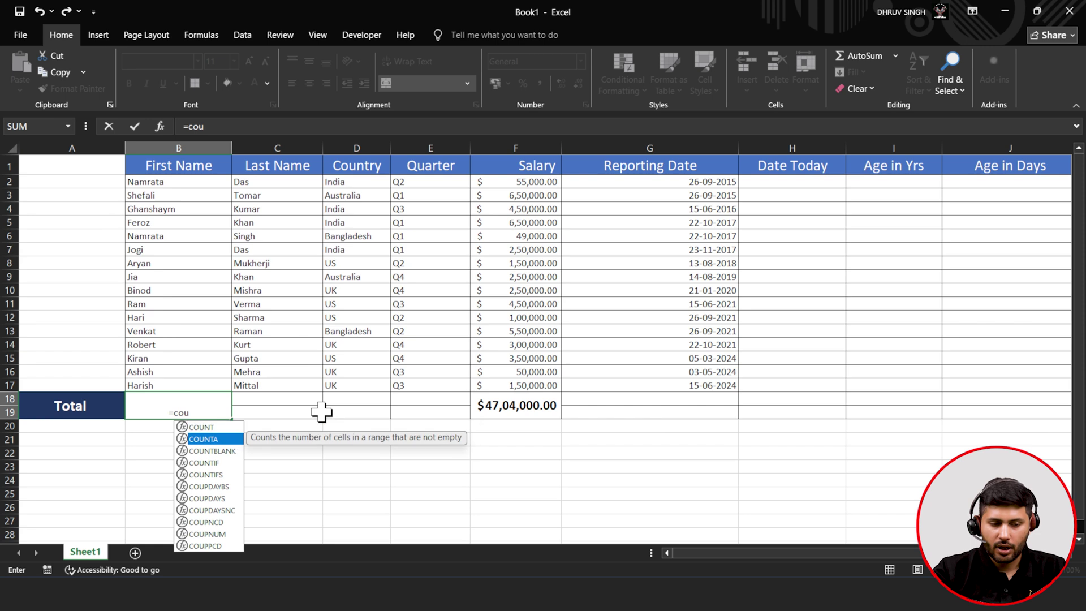
key(Return)
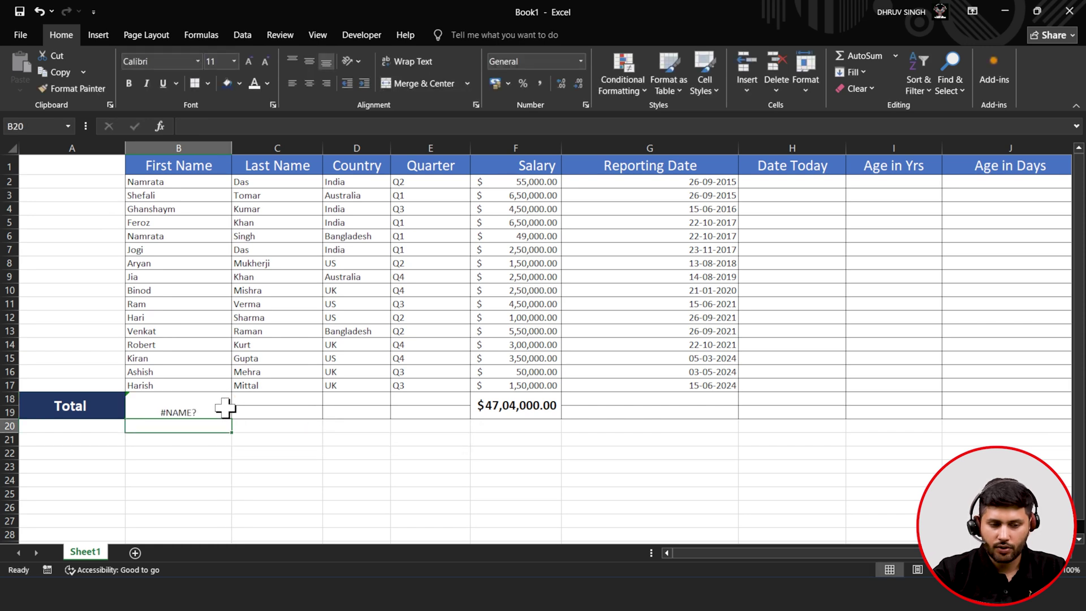
- Complete the B18 formula as =COUNTA(B2:B17) to count the first names
double_click(224, 399)
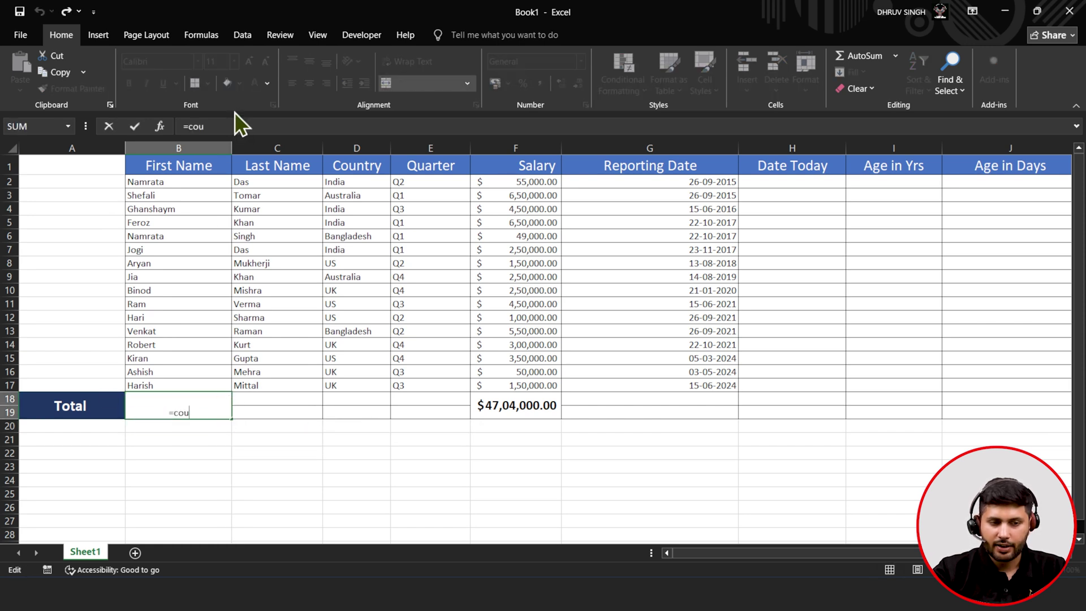
click(225, 132)
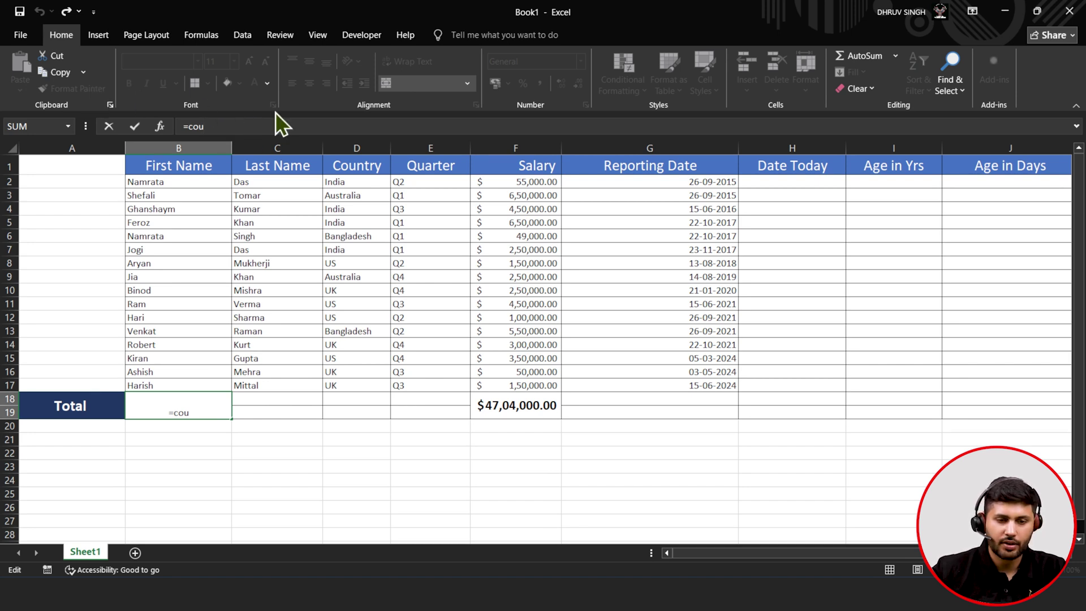
key(BackSpace)
key(BackSpace)
key(BackSpace)
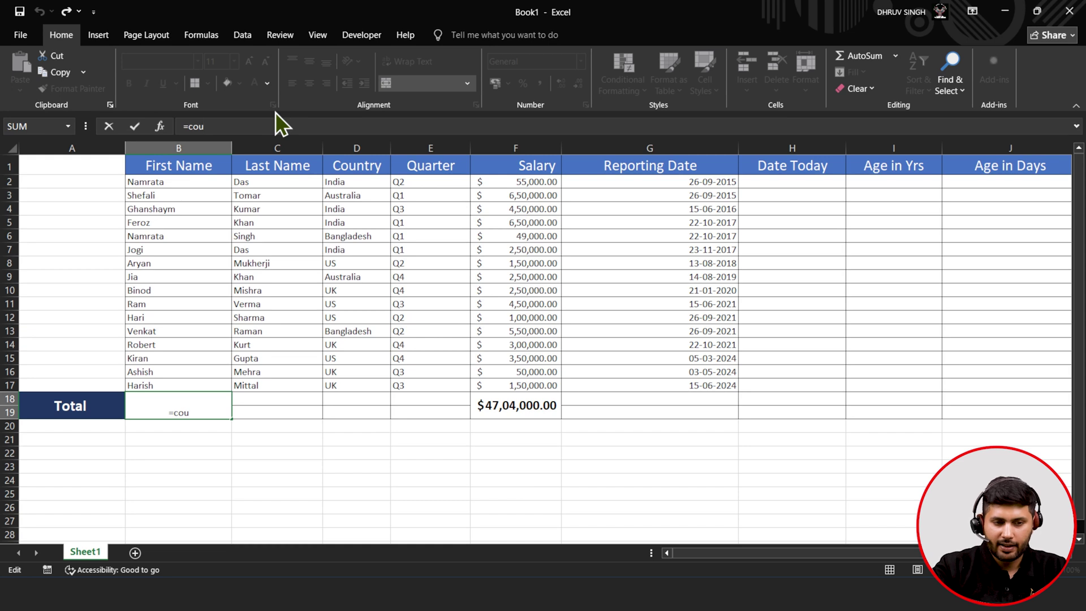
text(Coun)
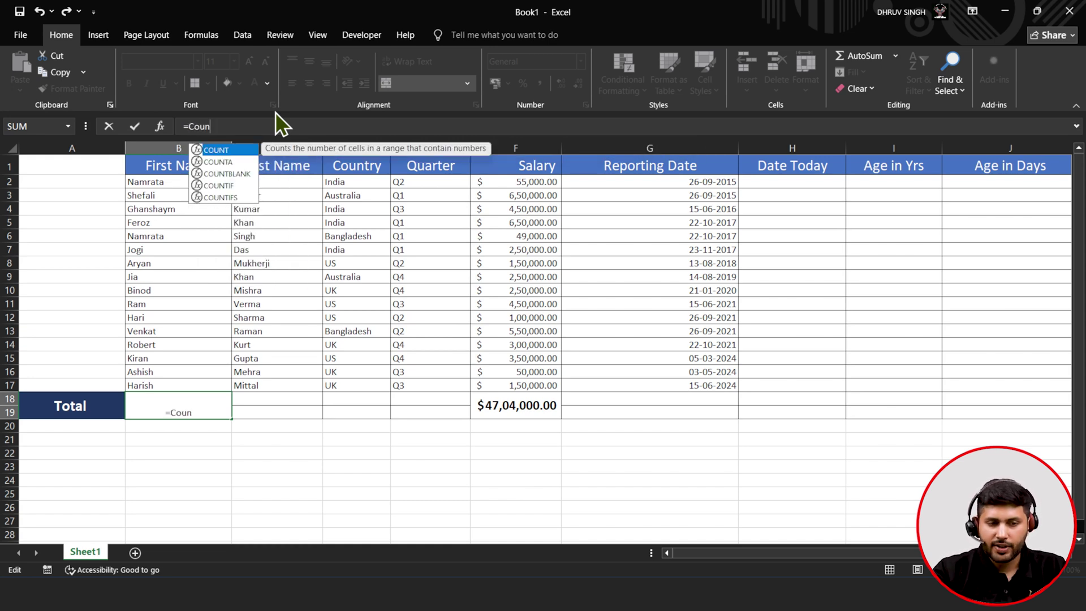
key(Down)
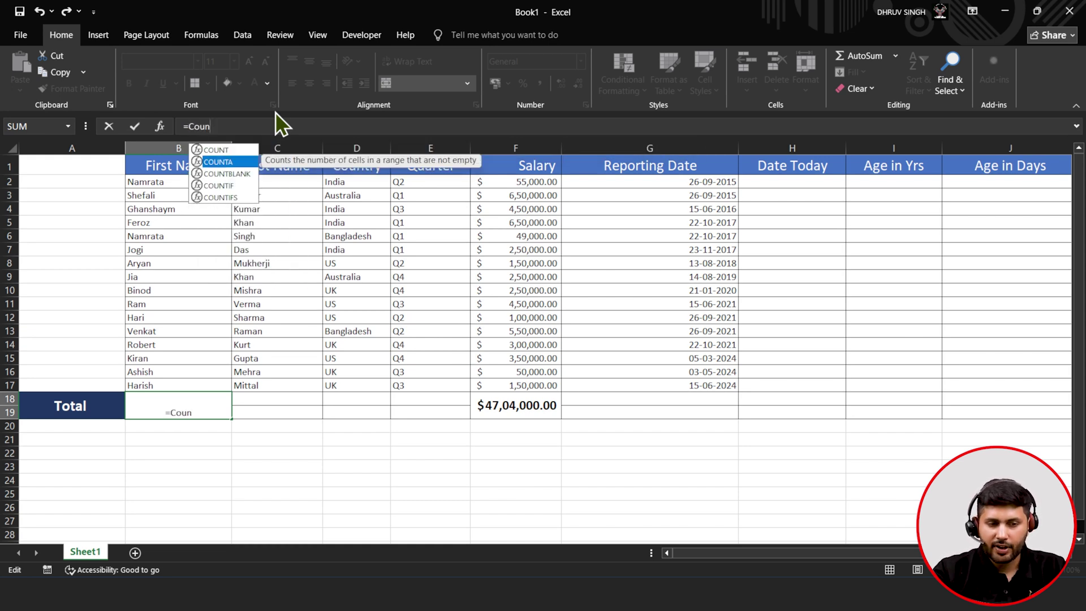
key(Tab)
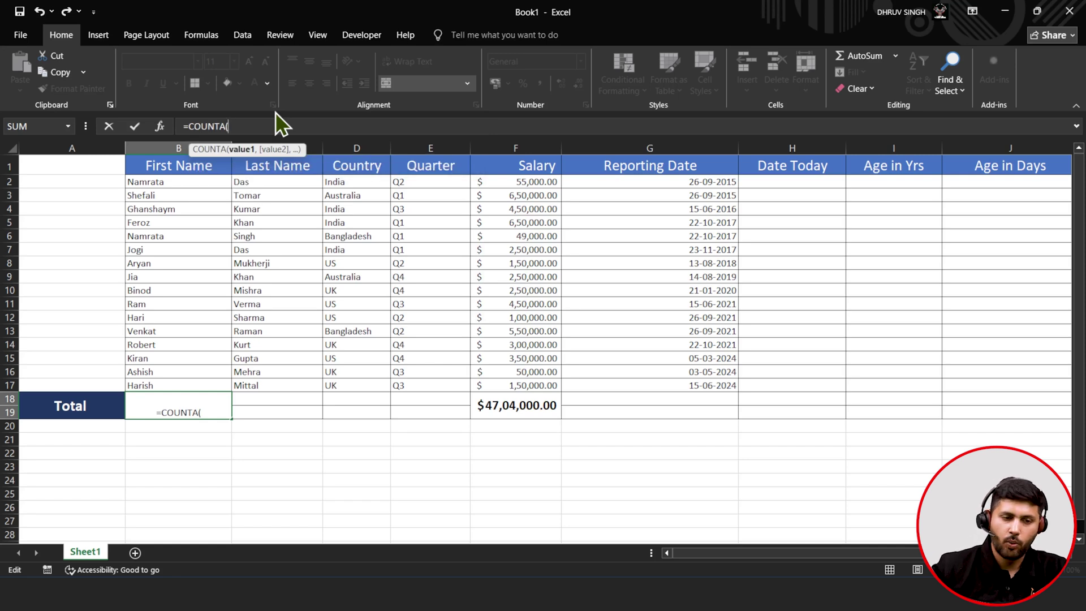
drag(184, 185, 184, 385)
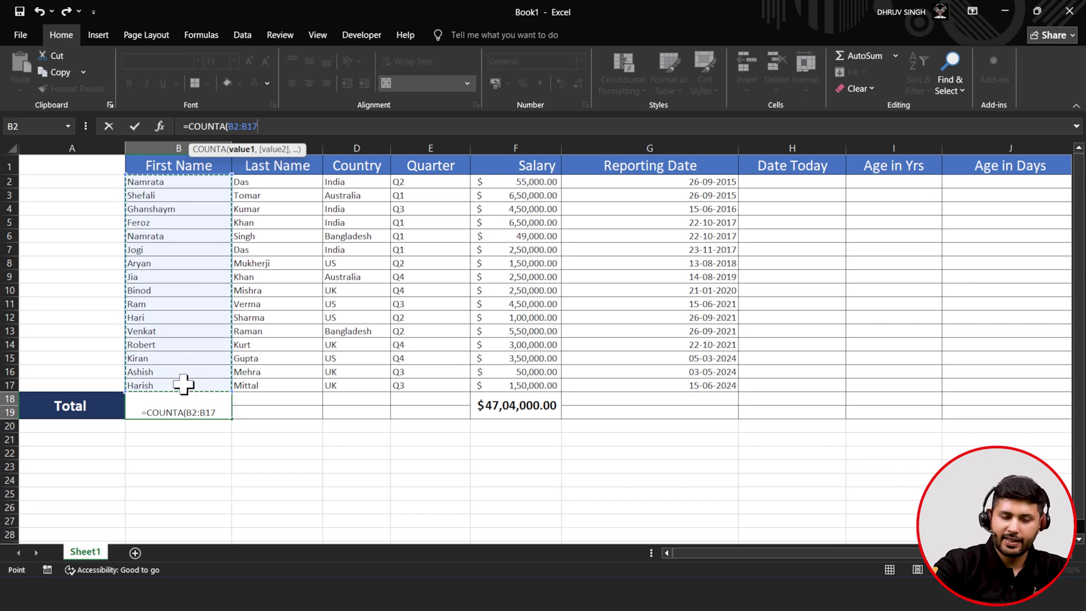
text())
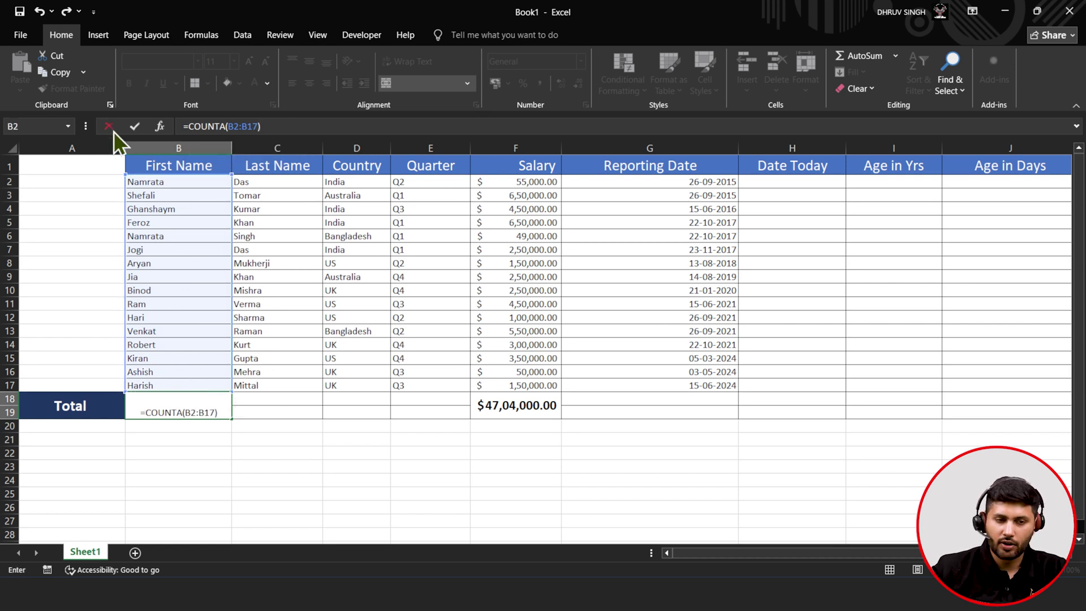
click(135, 126)
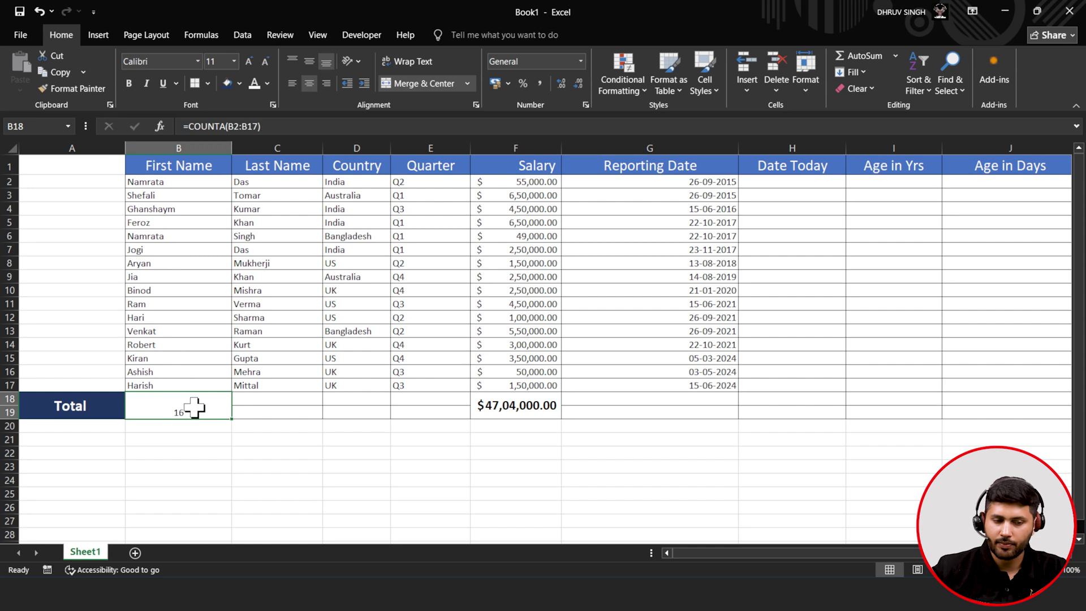
- Make the count 16 bold, vertically centred and 12-point
click(309, 61)
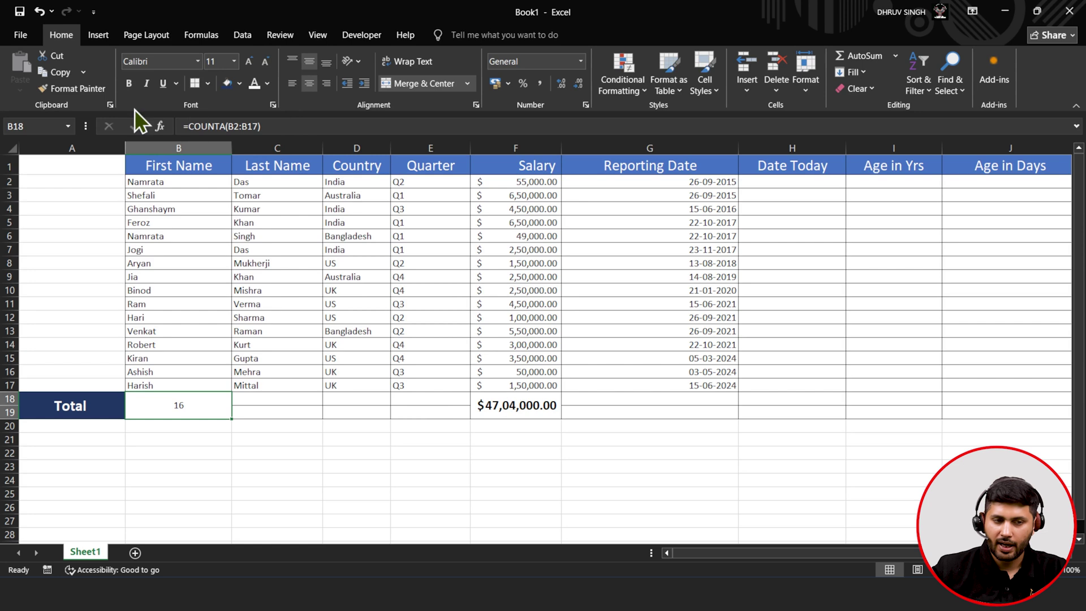
click(130, 84)
click(249, 62)
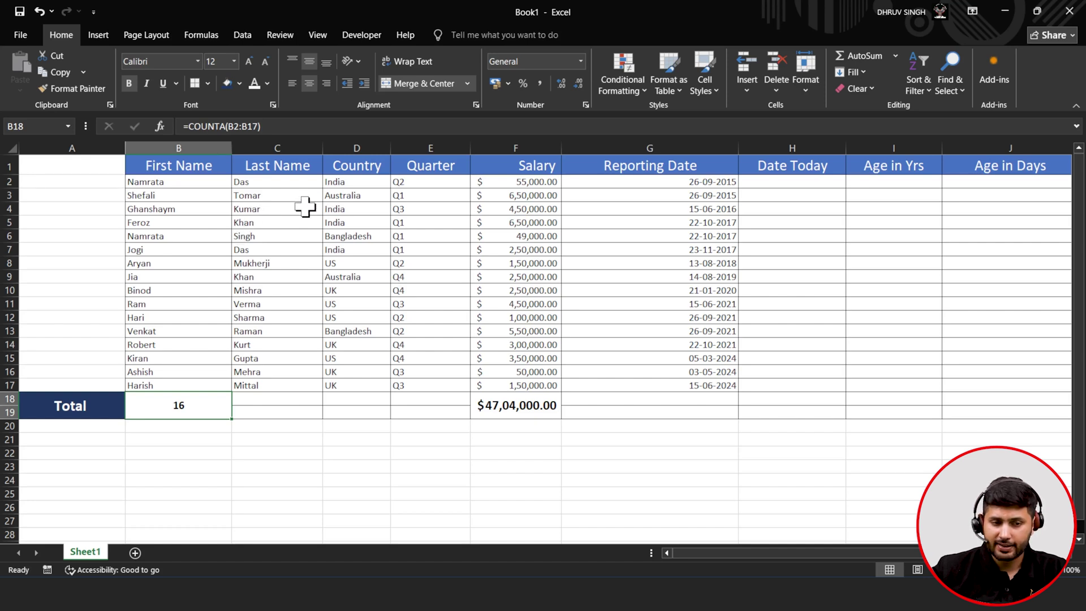
- Make the employee records B2:G17 bold
click(163, 182)
drag(163, 182, 637, 382)
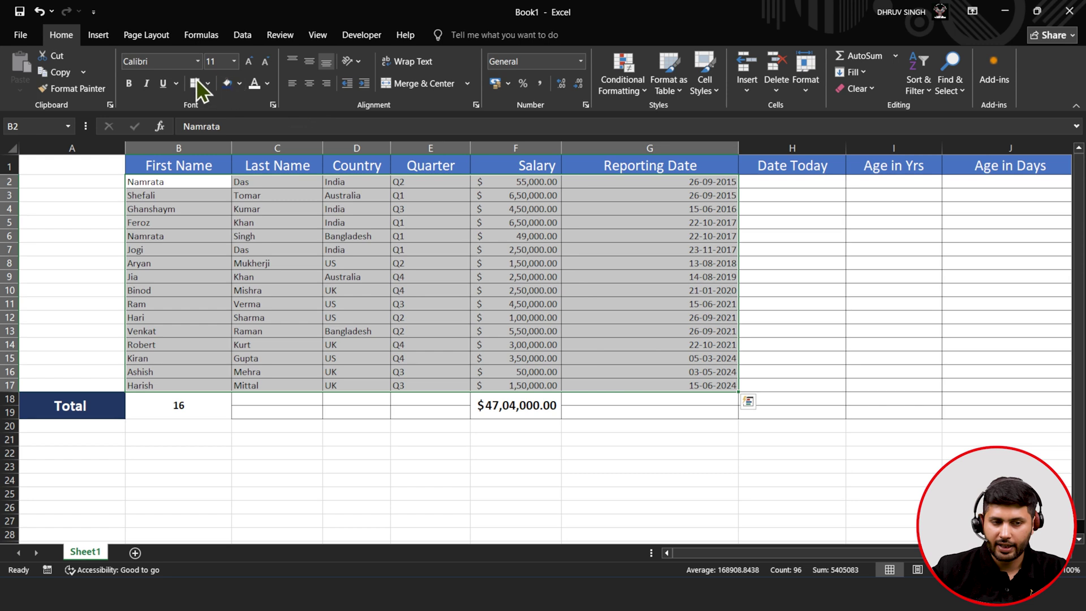
click(134, 79)
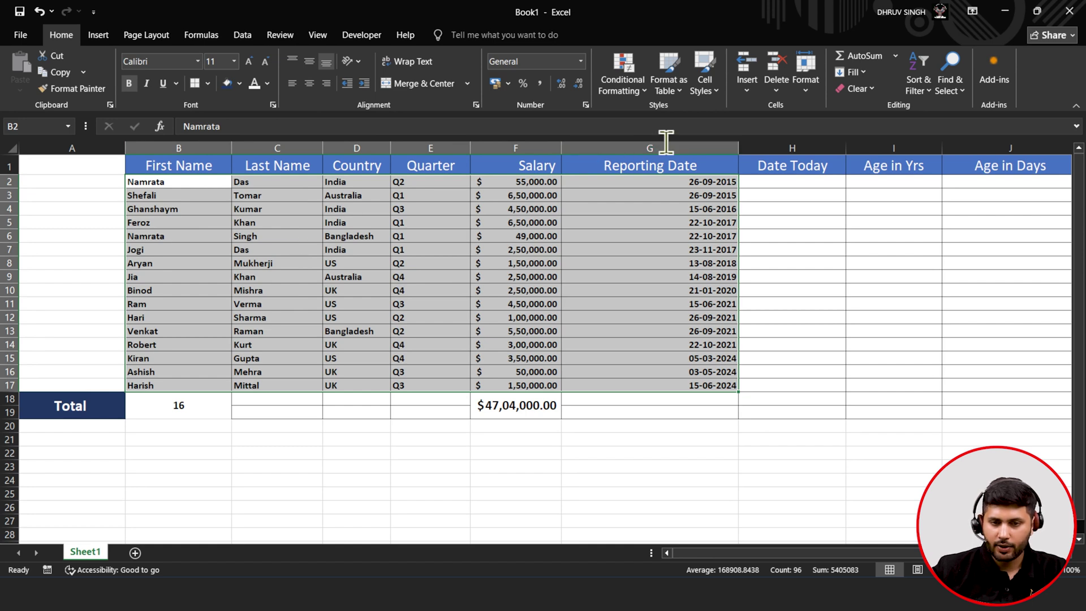
- Try Format as Table twice on the data, undoing each table conversion
click(680, 92)
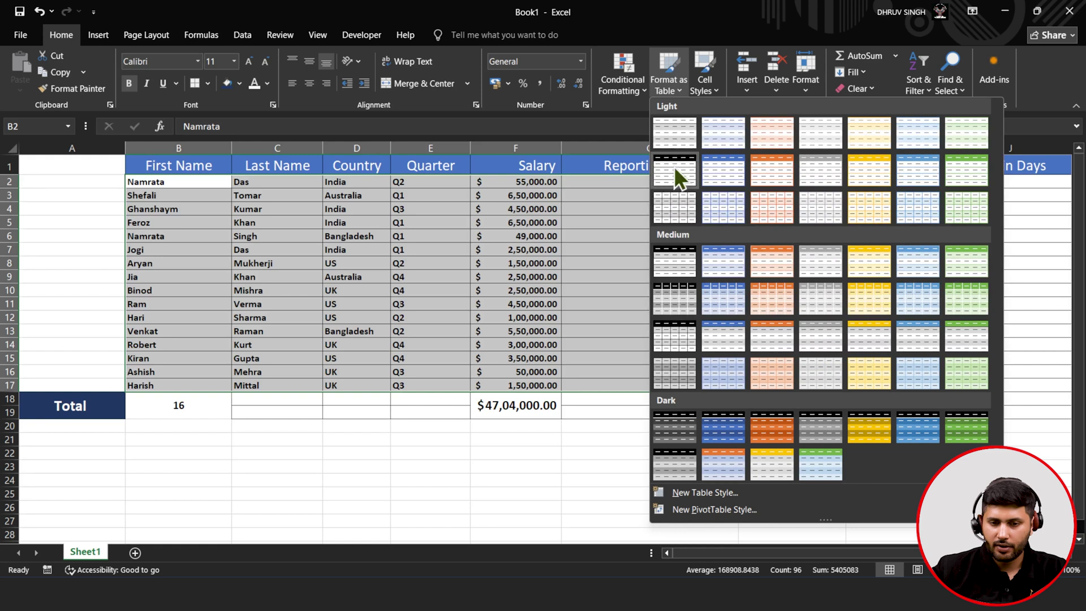
click(717, 175)
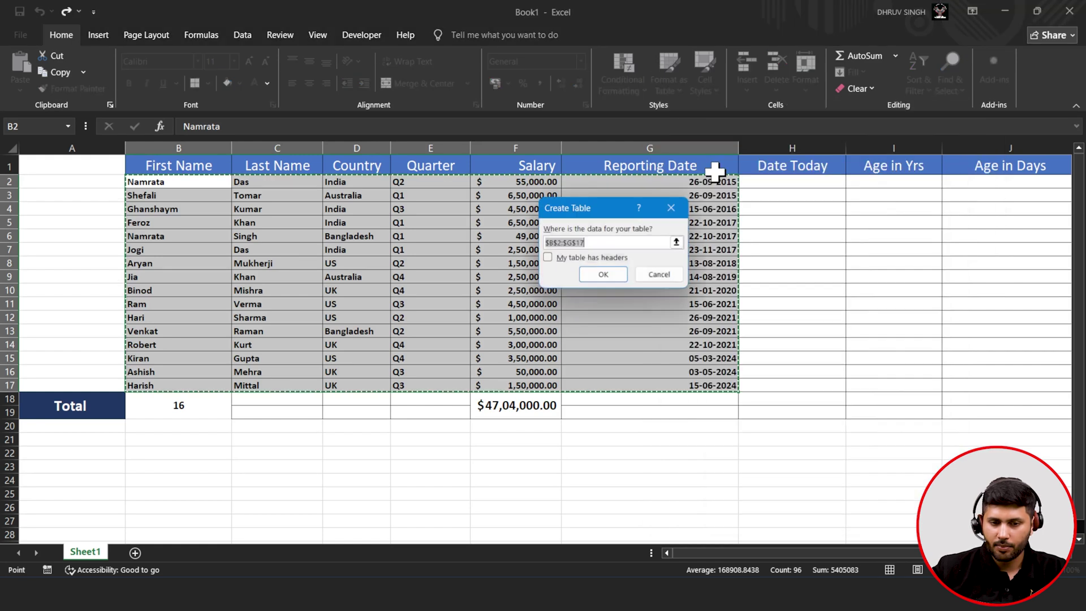
click(603, 275)
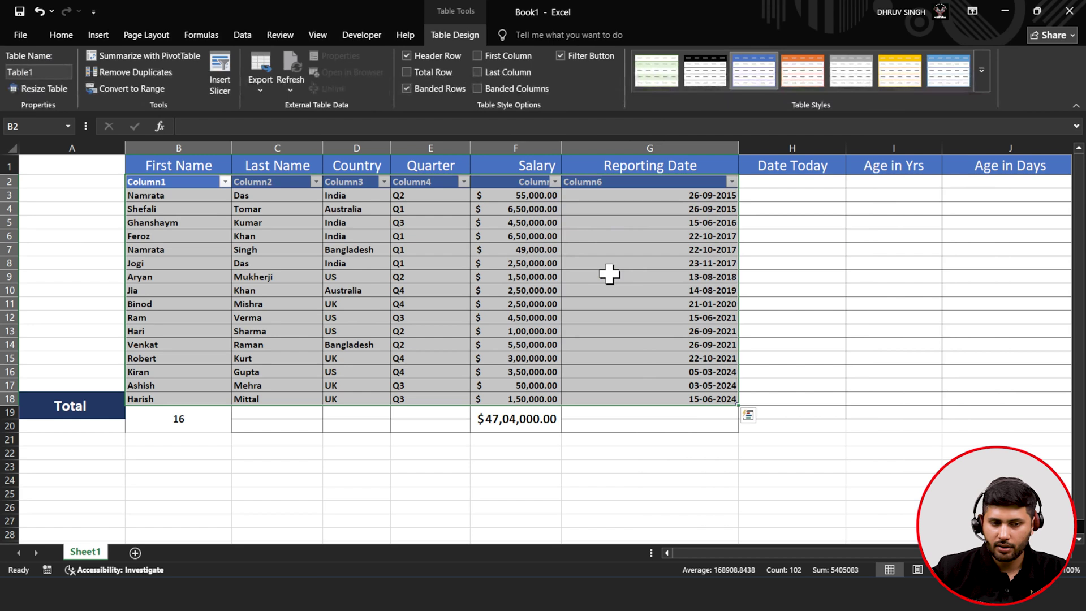
key(ctrl+z)
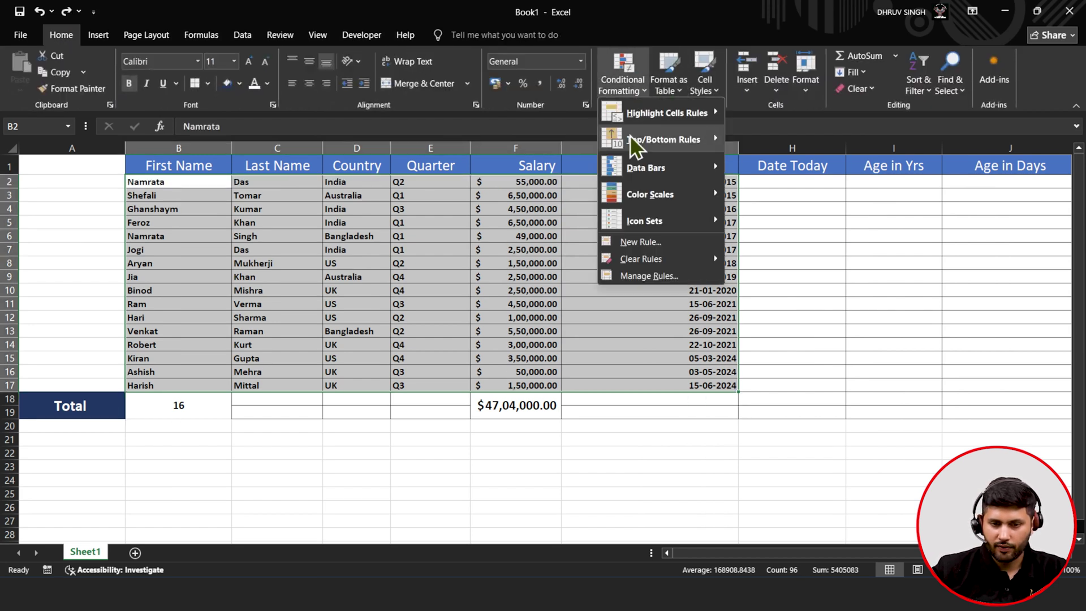
click(655, 80)
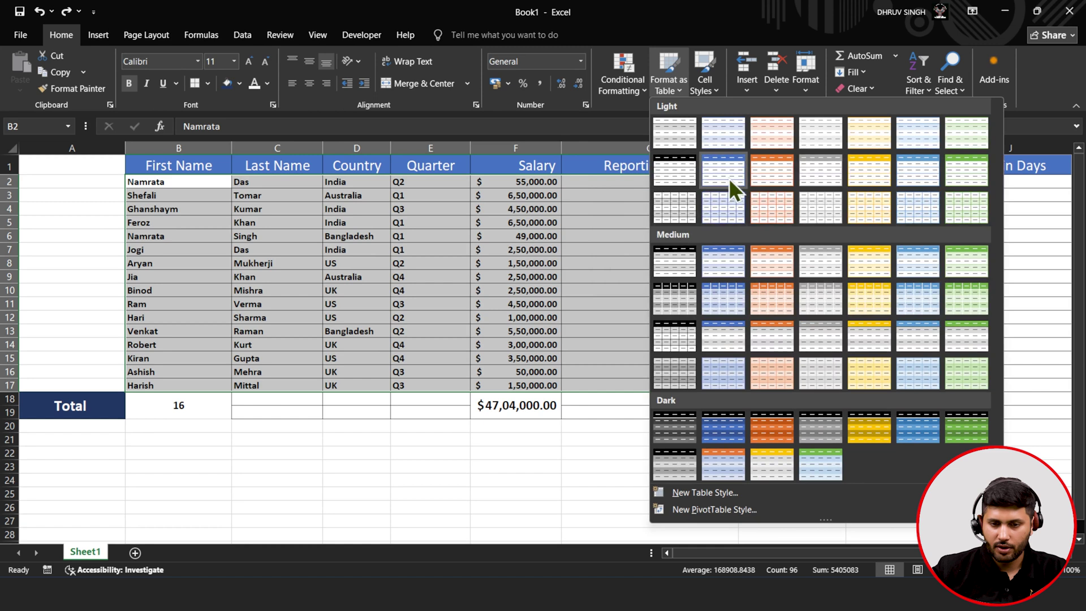
click(728, 180)
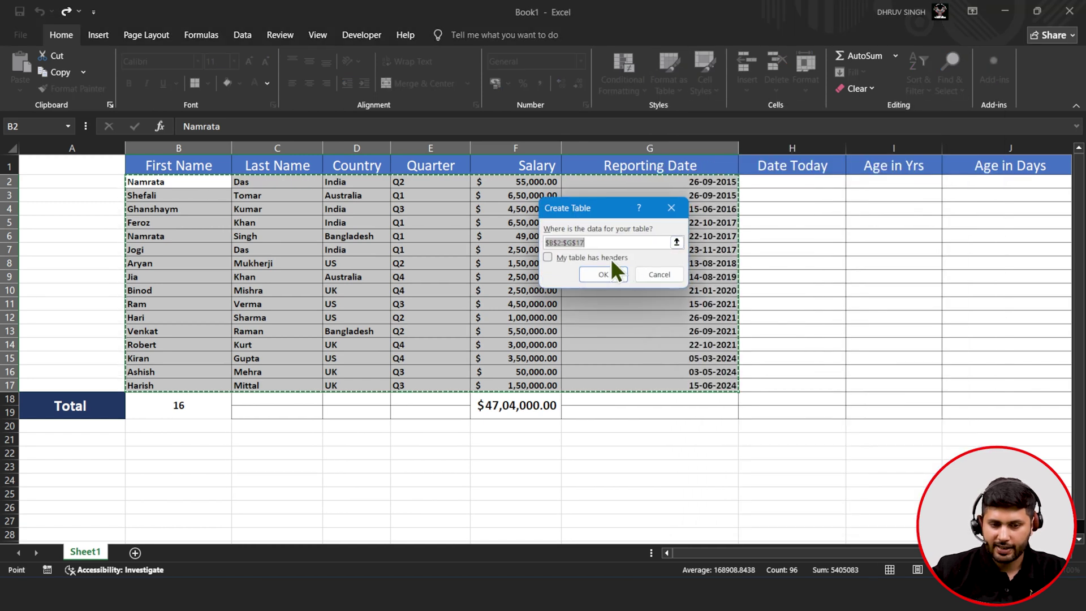
click(547, 258)
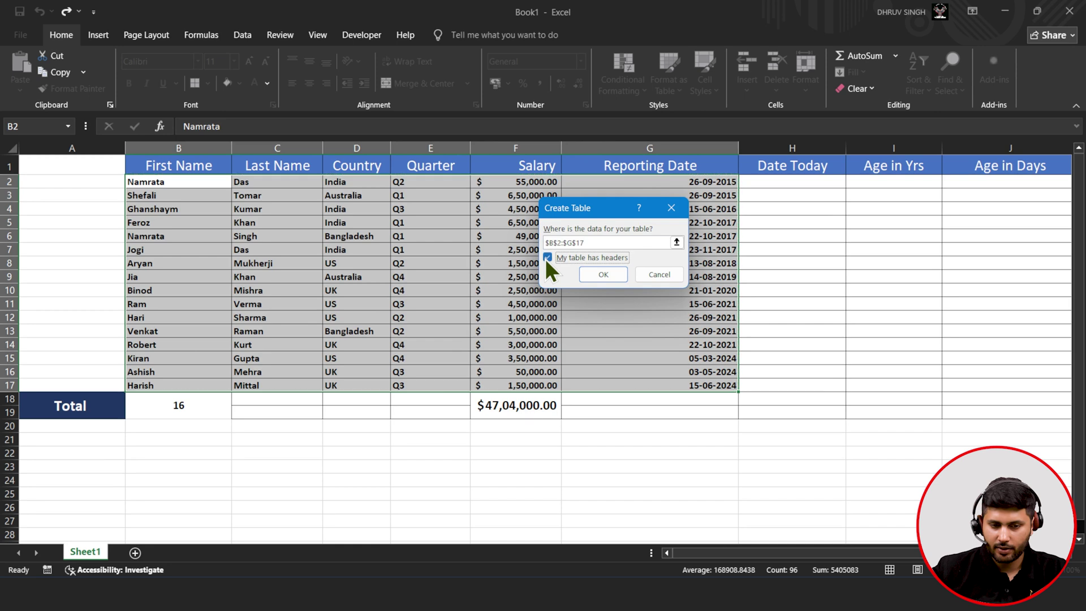
click(603, 275)
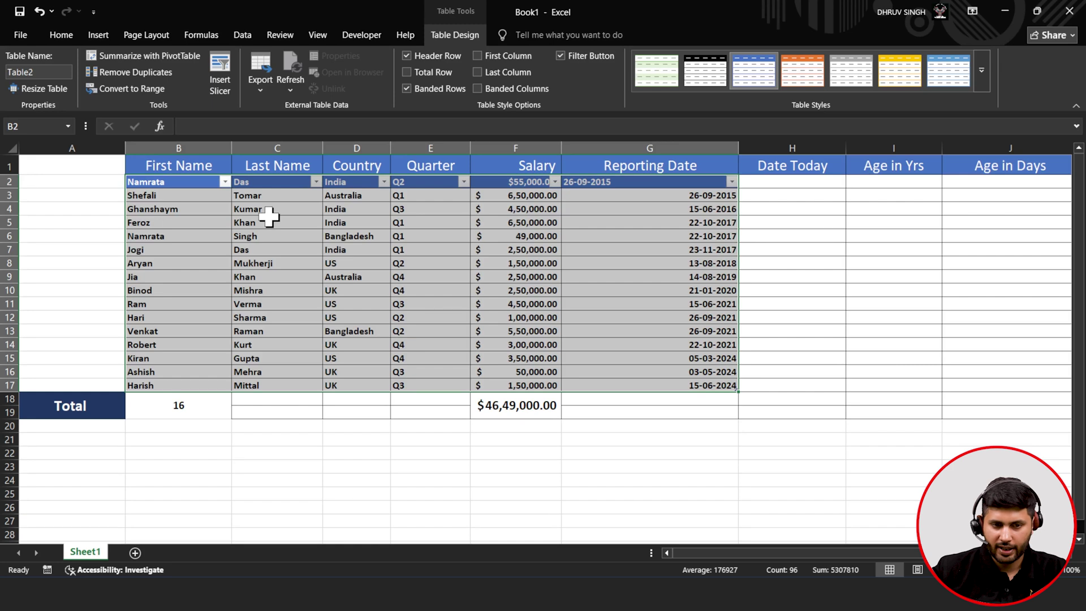
key(ctrl+q)
click(326, 209)
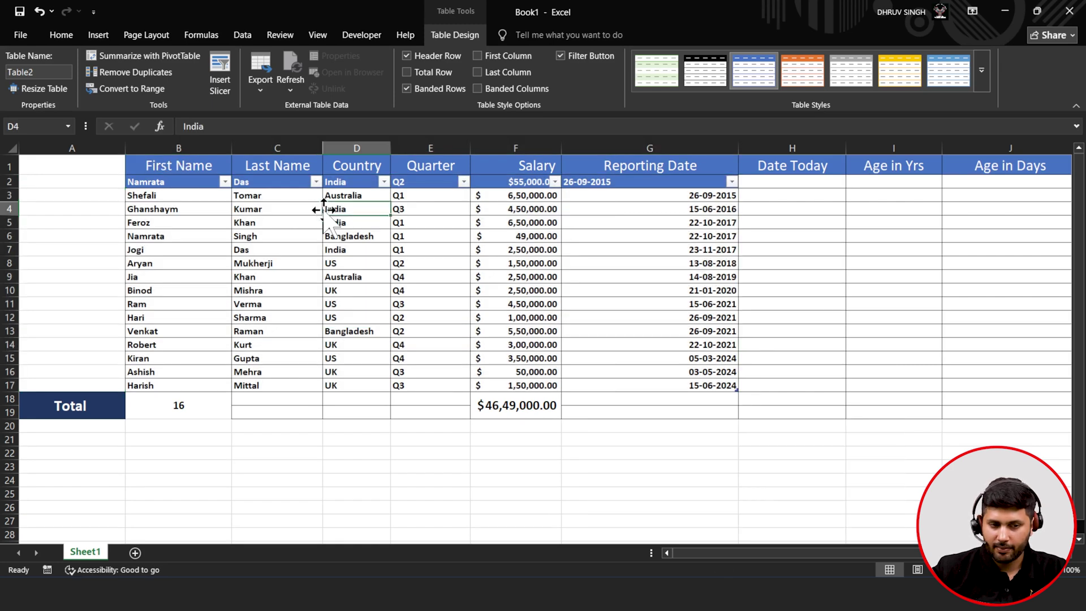
click(39, 12)
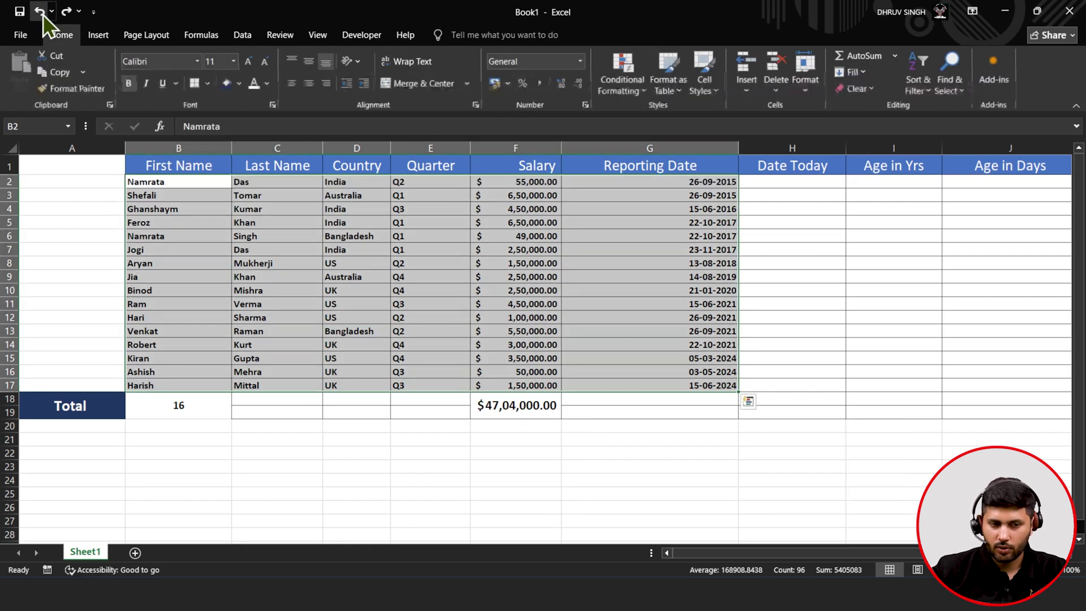
drag(145, 164, 683, 403)
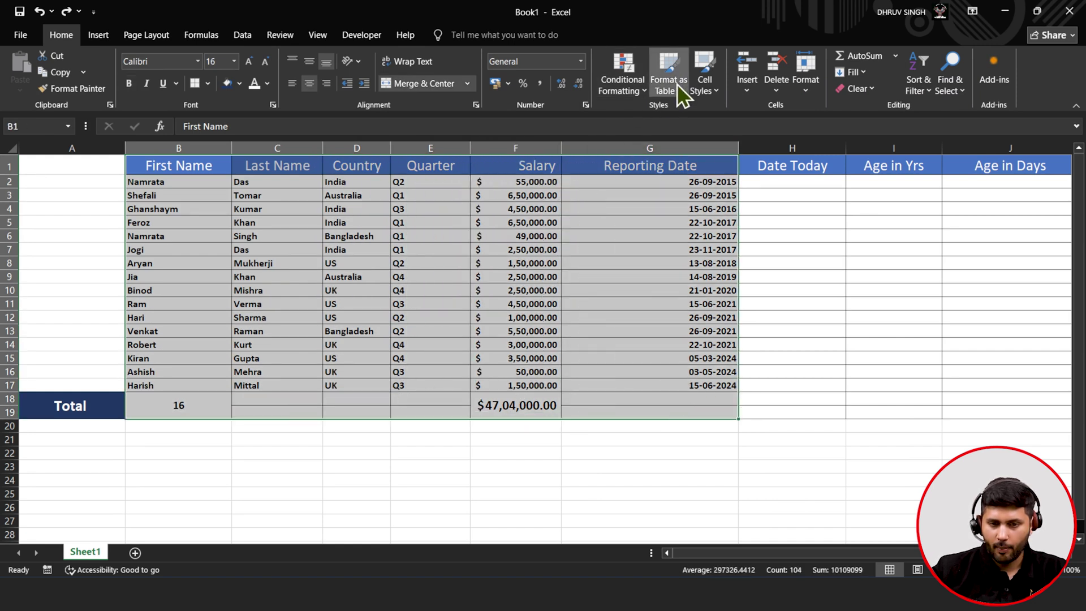
- Format B1:G19 as a table with headers, styled Table Style Medium 1 in grey
click(677, 84)
click(710, 179)
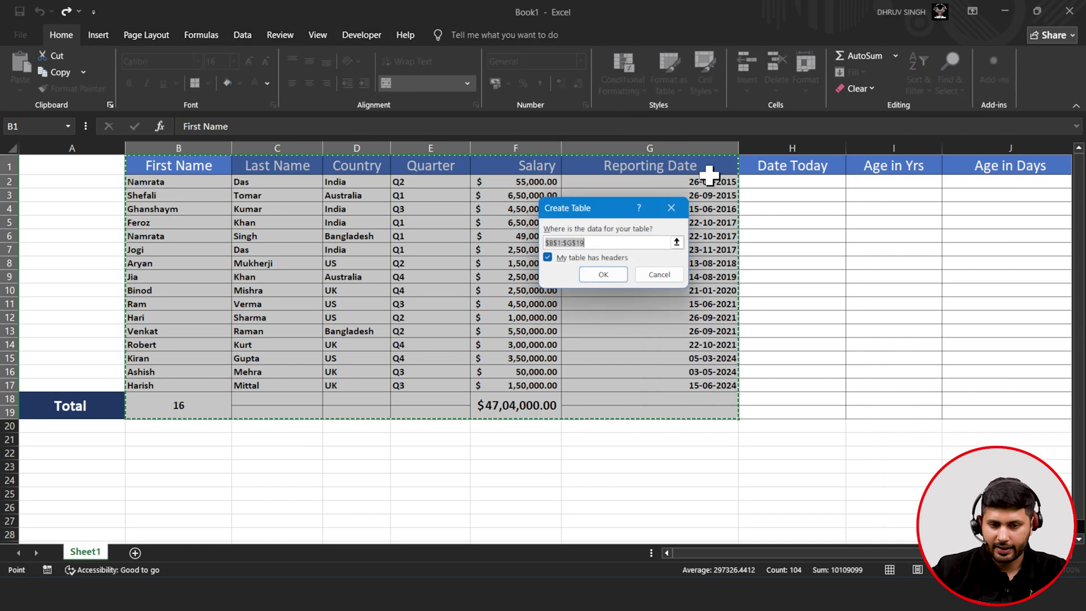
click(603, 274)
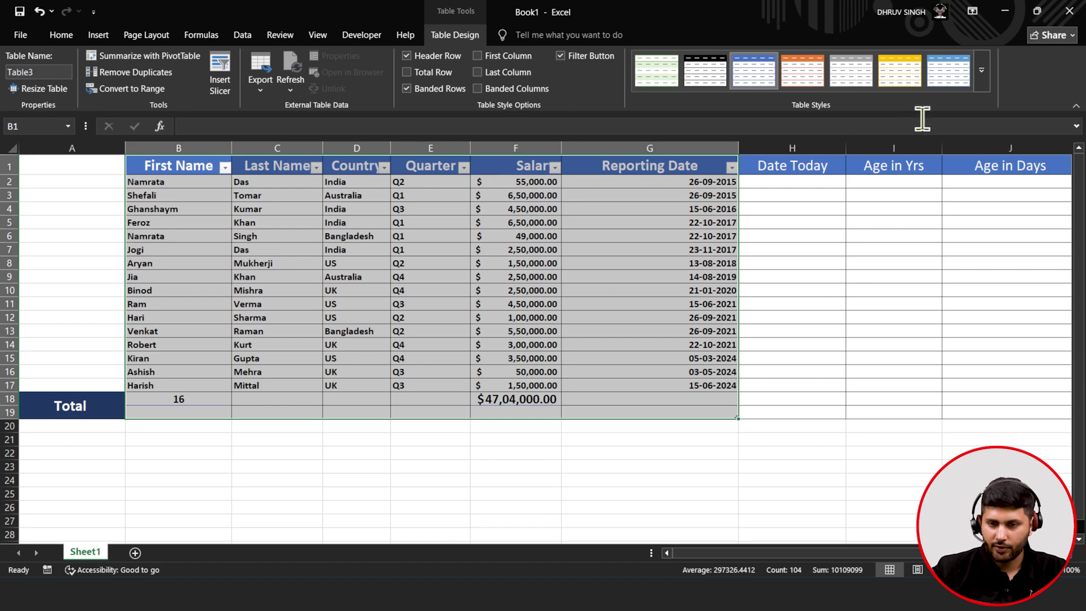
click(981, 79)
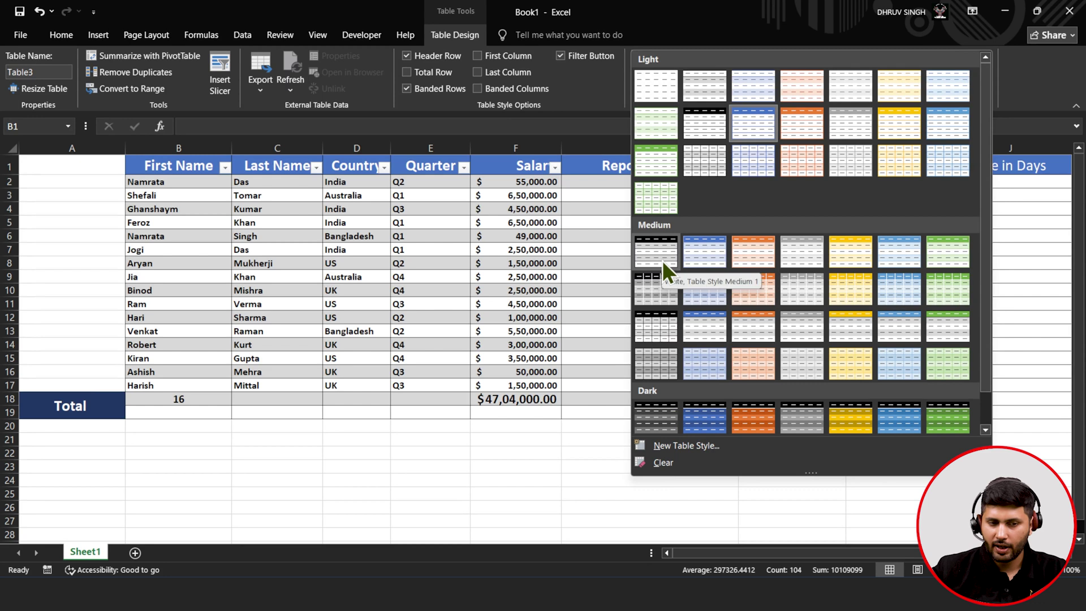
click(663, 261)
click(661, 262)
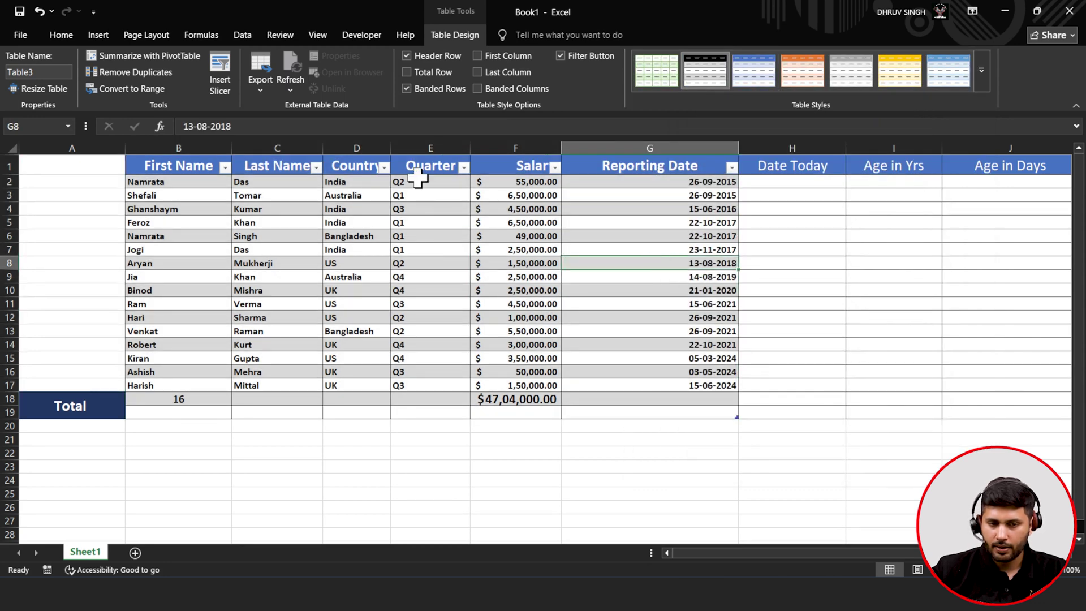
- Widen the Country column and try the Header Row, Total Row, Last Column and Banded Columns options
drag(390, 145, 415, 144)
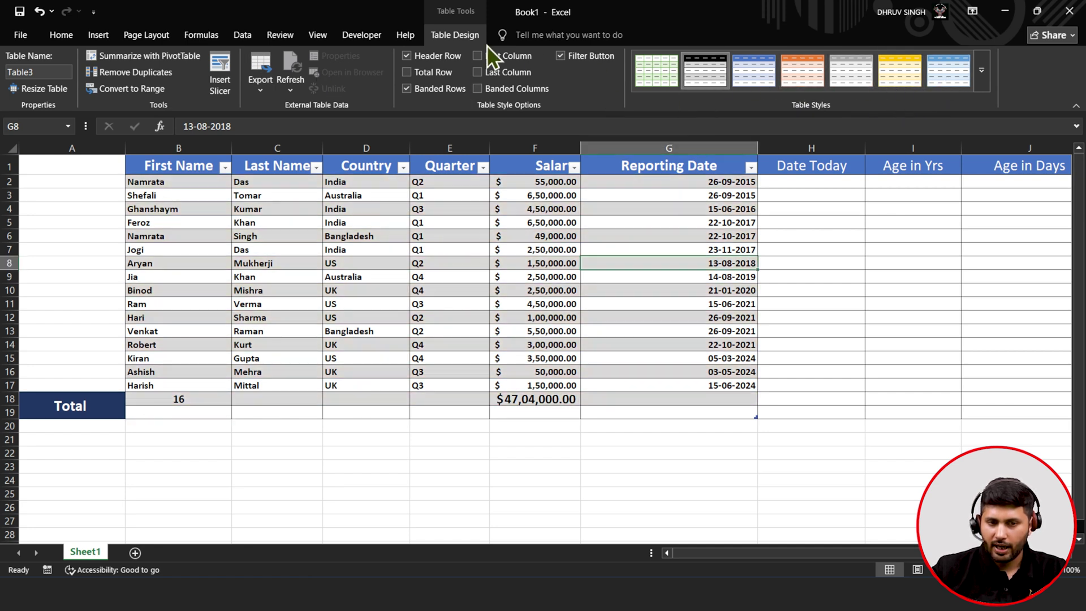
click(429, 58)
click(429, 59)
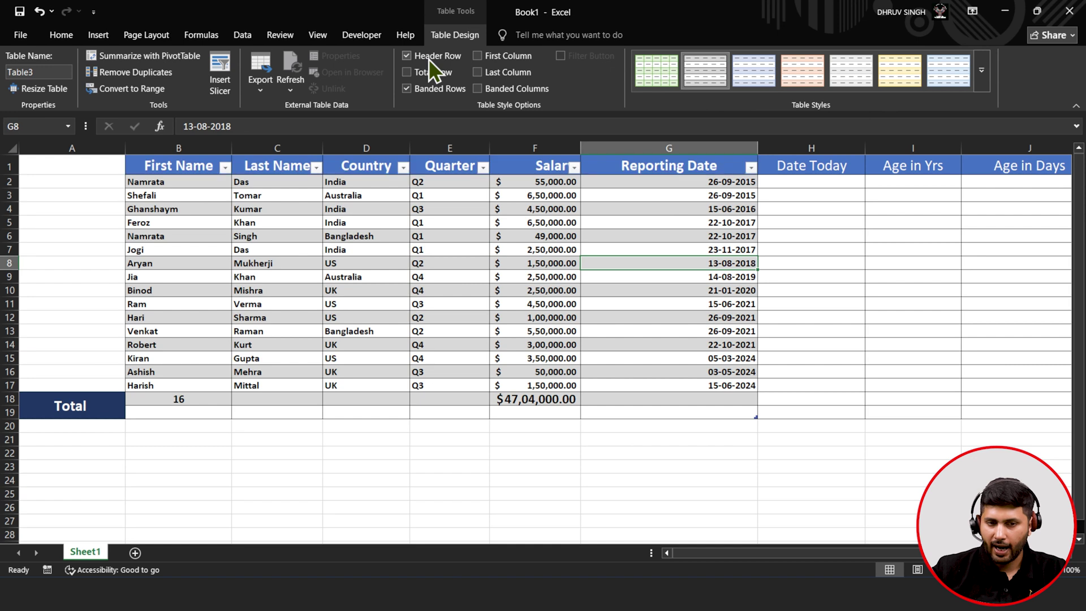
click(433, 77)
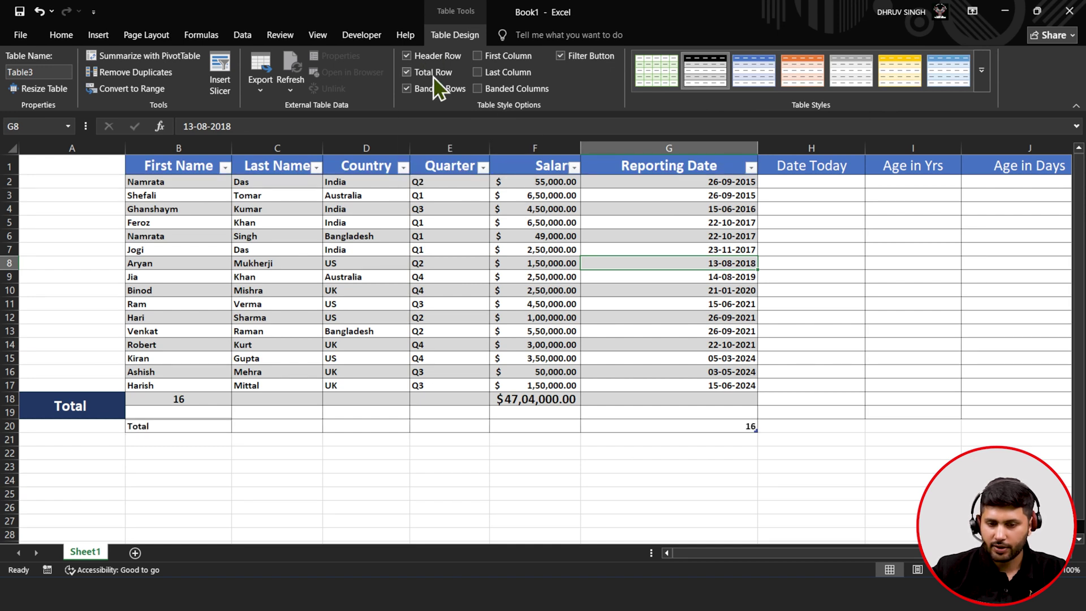
click(433, 76)
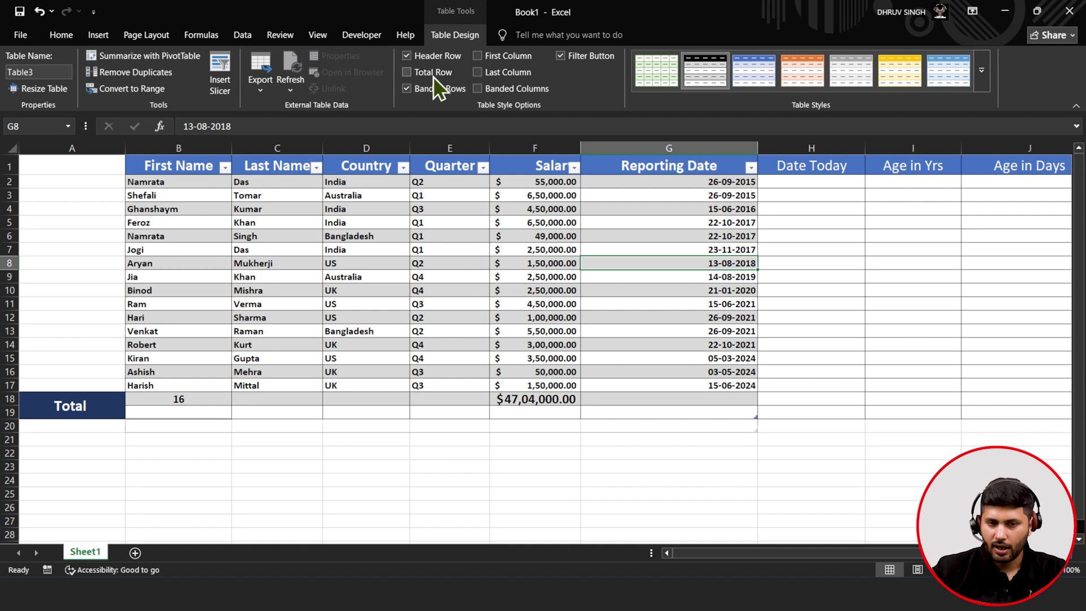
click(497, 75)
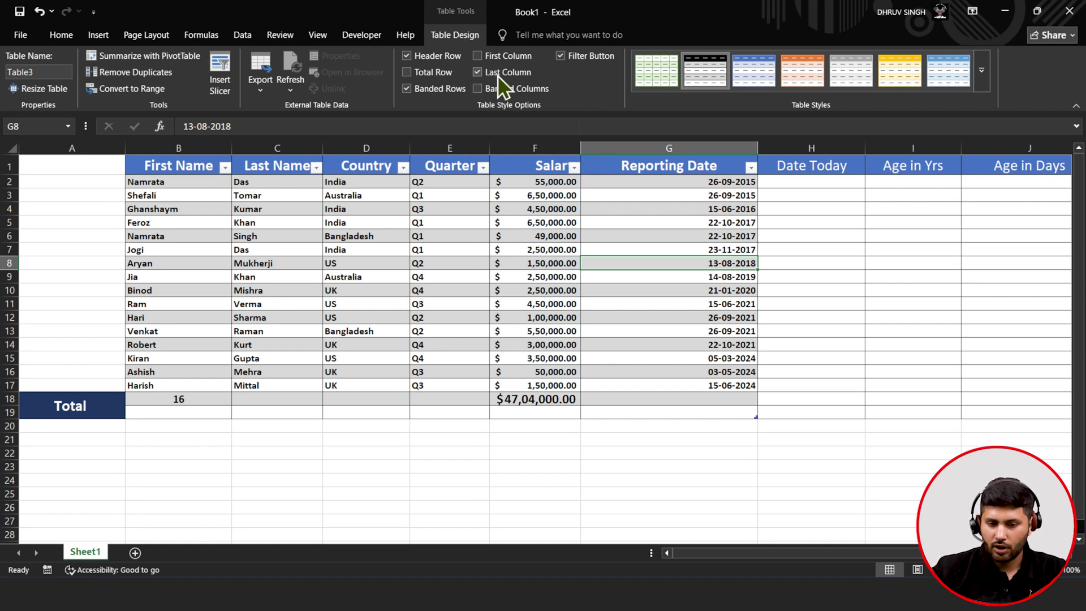
click(496, 91)
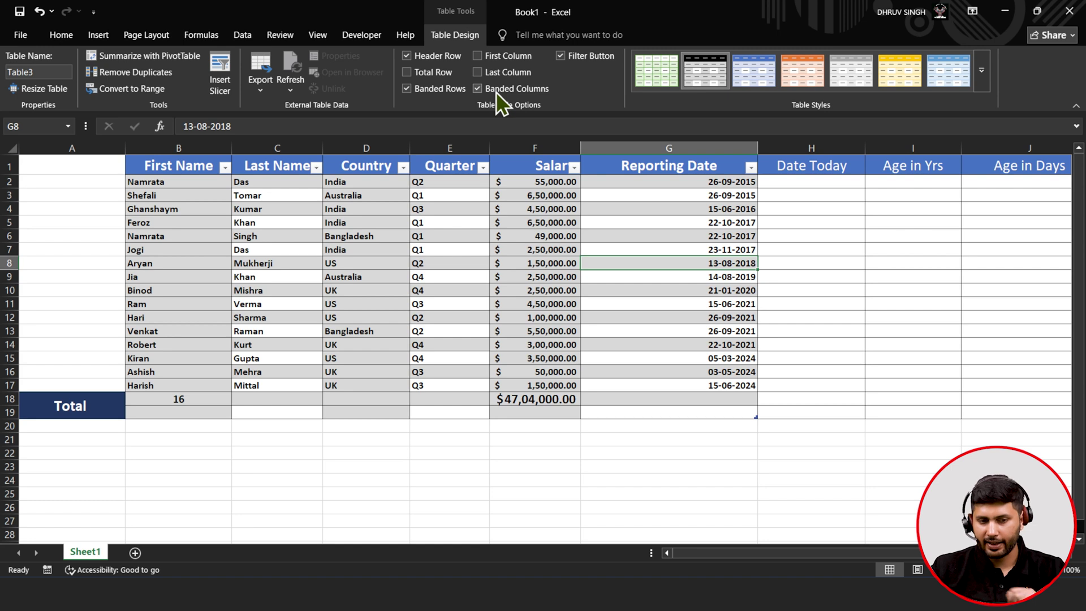
- Turn off banded columns and the filter buttons, keeping banded rows on
click(496, 92)
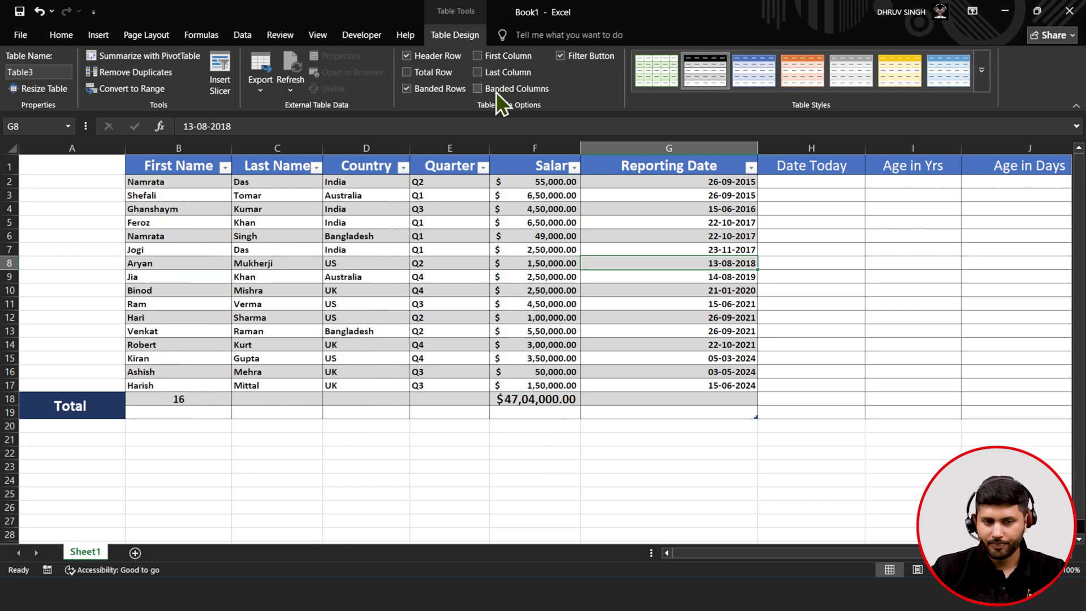
click(467, 94)
click(466, 93)
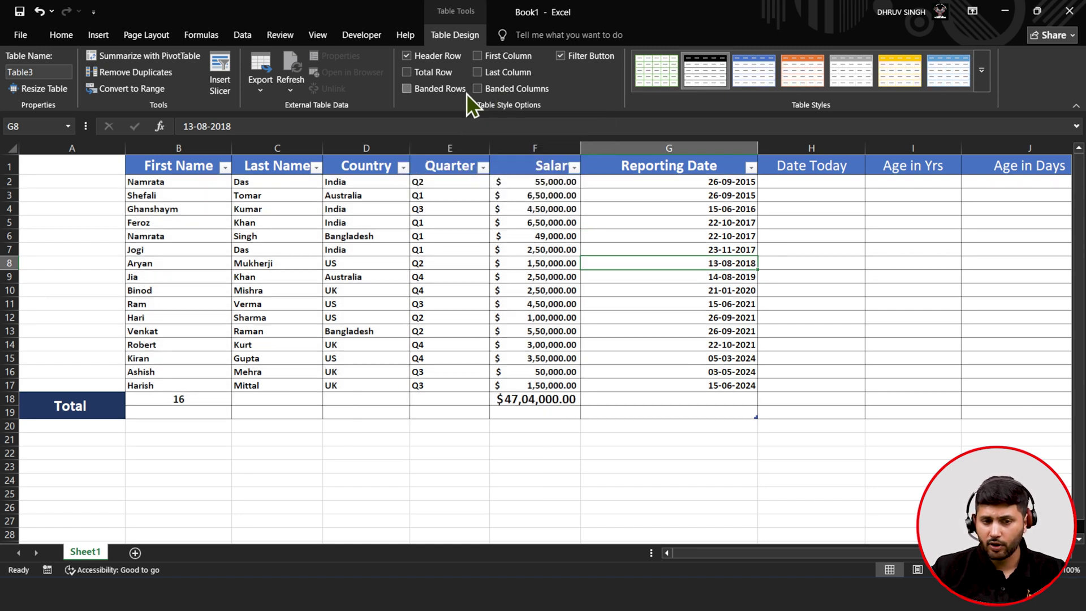
click(466, 93)
click(466, 94)
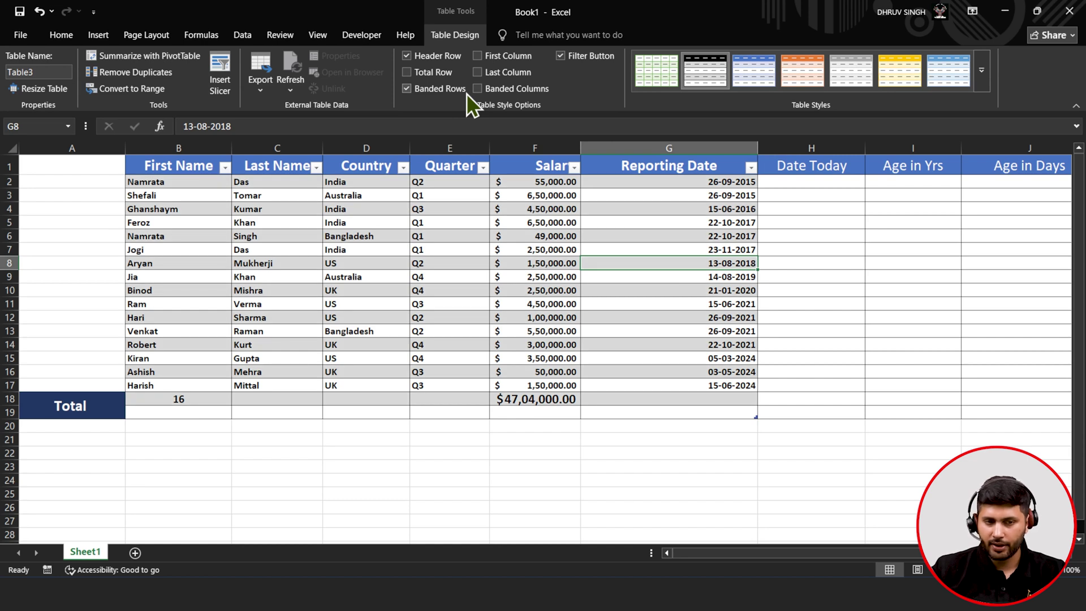
click(576, 59)
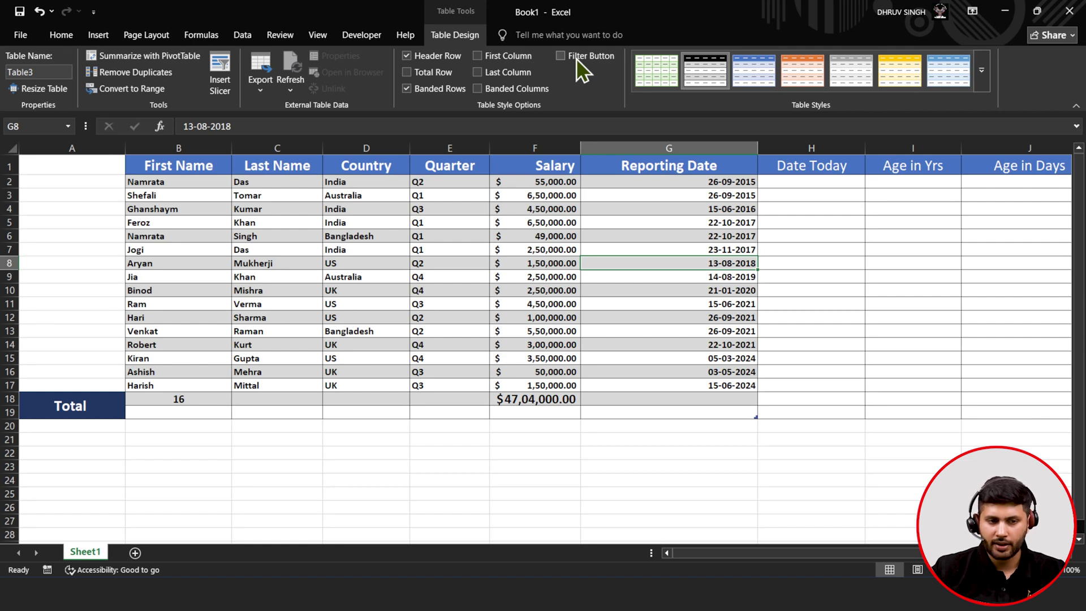
- Insert a Country slicer and place it beside the table
click(223, 85)
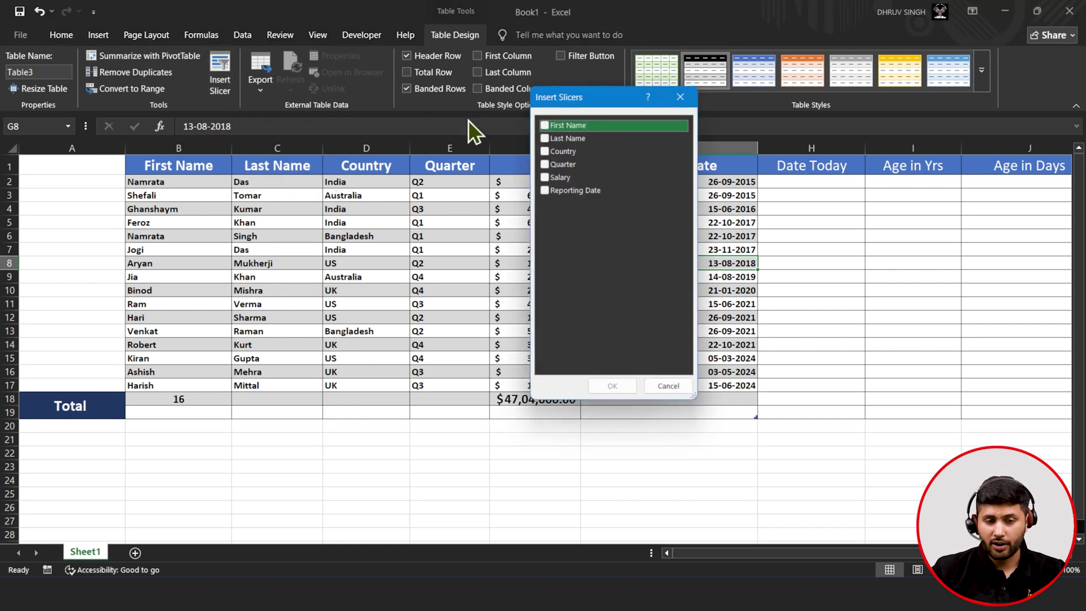
click(546, 153)
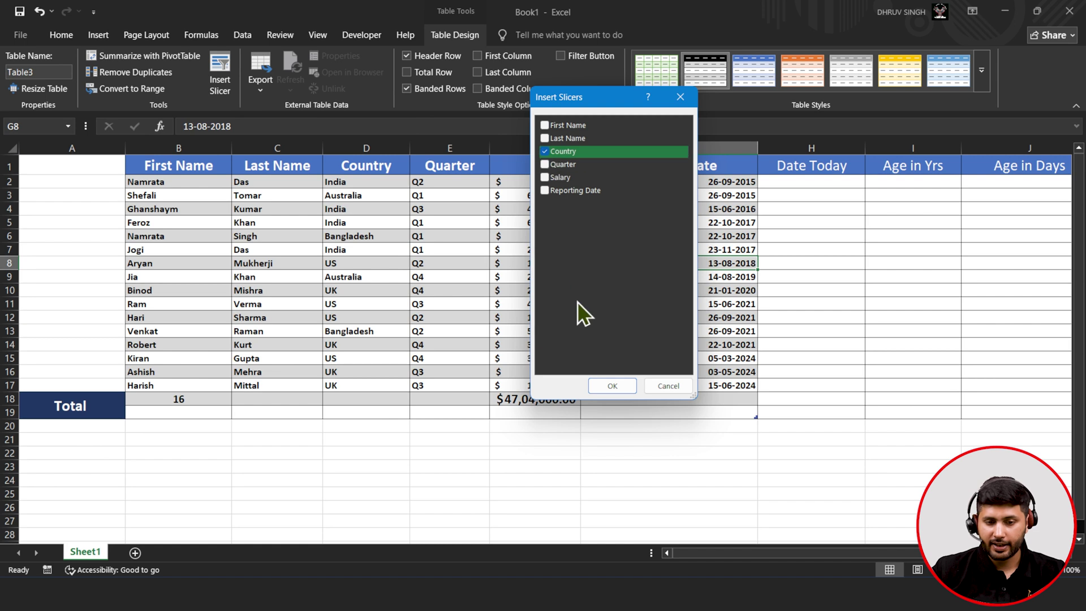
click(610, 381)
drag(554, 266, 908, 239)
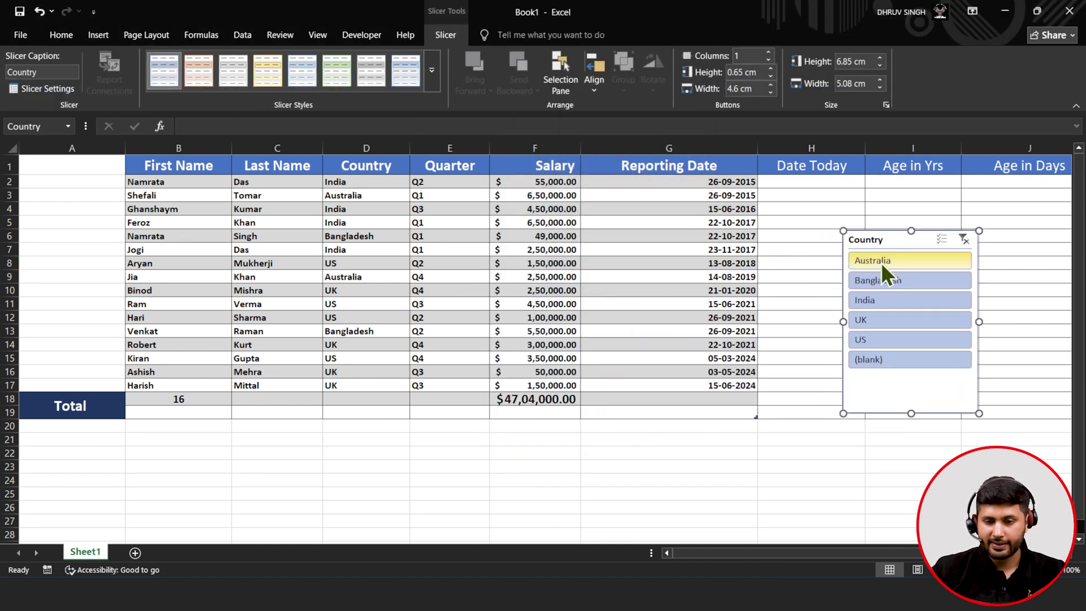
- Filter by Australia, Bangladesh and India, then multi-select Australia and UK
click(882, 262)
click(876, 280)
click(875, 296)
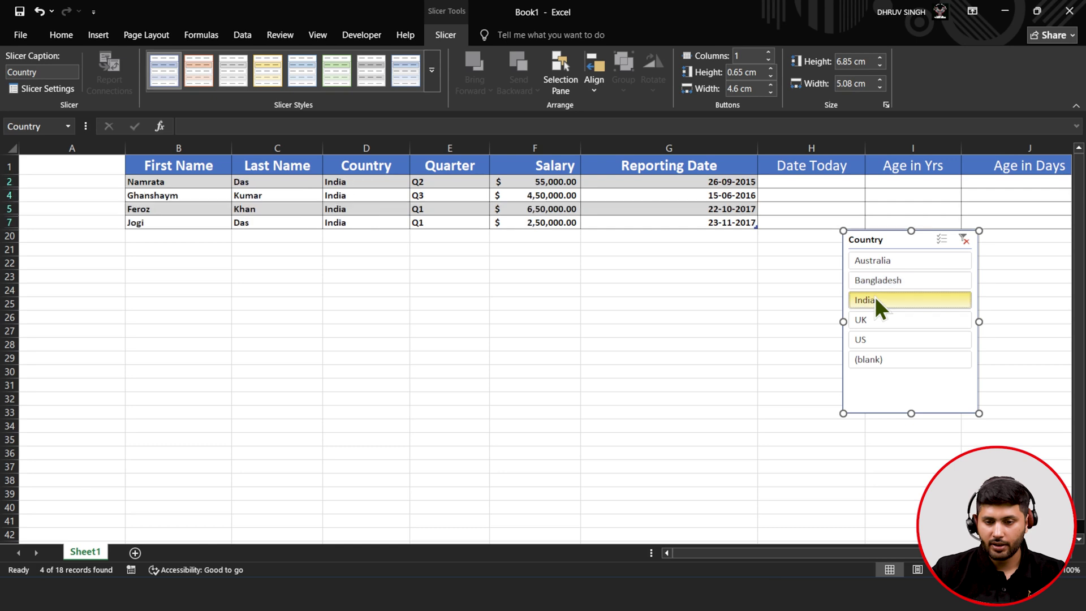
click(941, 246)
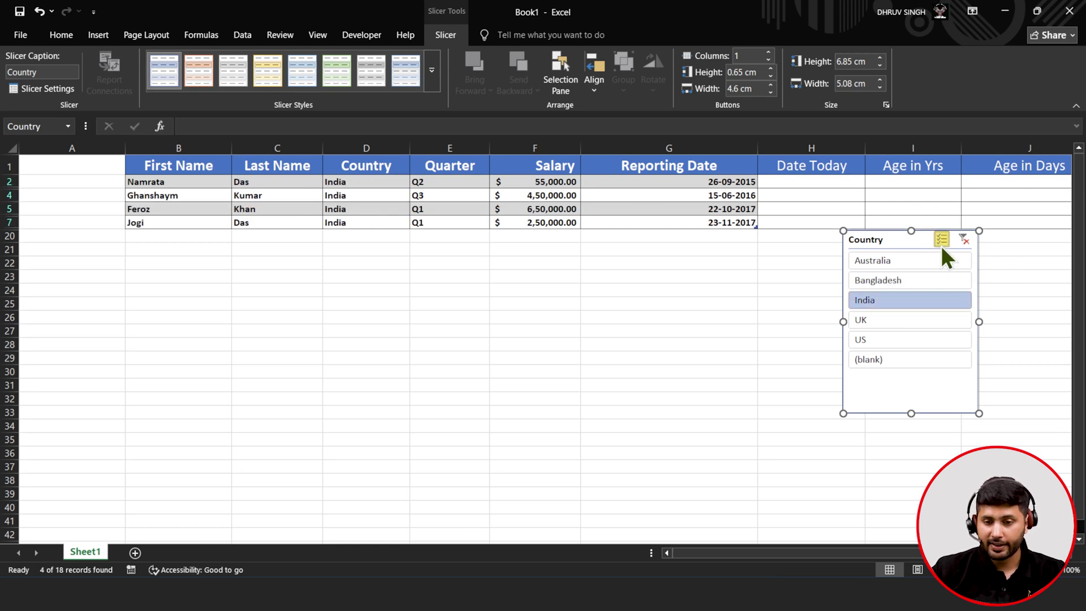
click(903, 263)
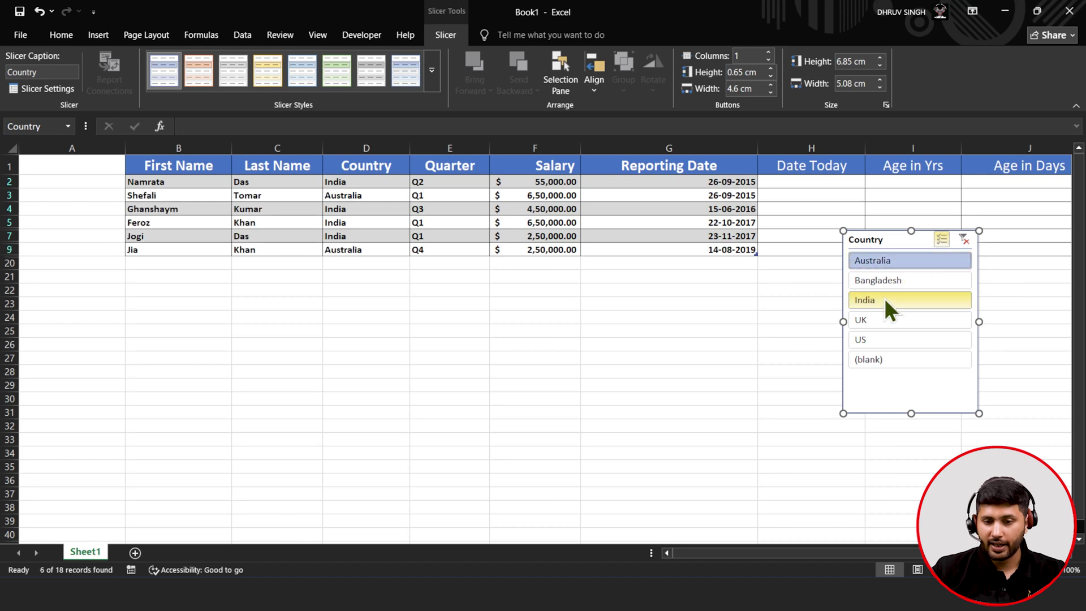
click(874, 326)
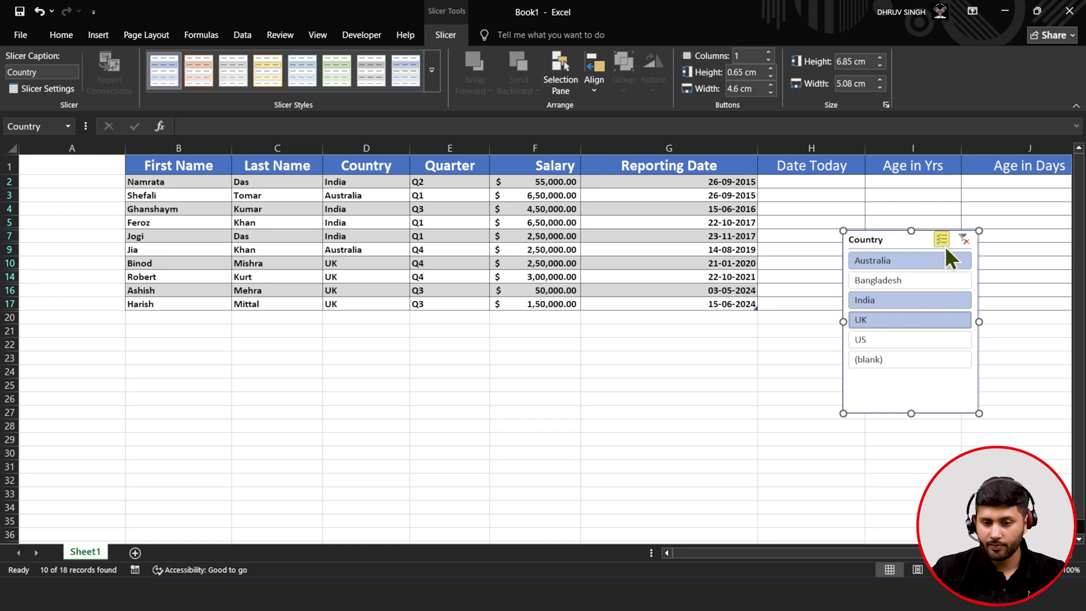
- Turn off multi-select, filter by individual countries, then clear the country filter
click(945, 246)
click(920, 280)
click(913, 299)
click(889, 340)
click(892, 320)
click(903, 286)
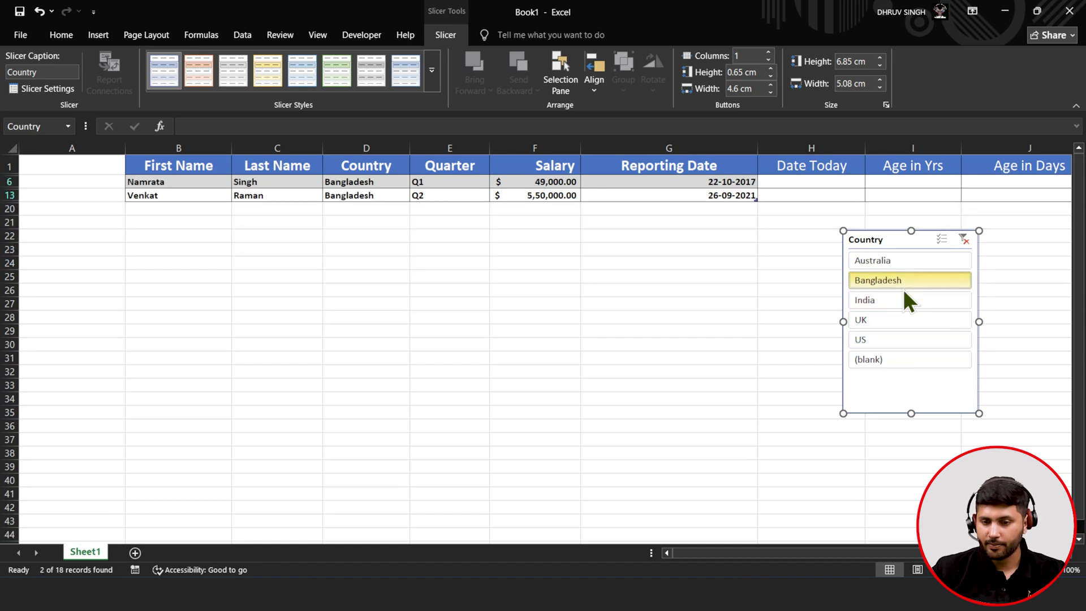
click(962, 239)
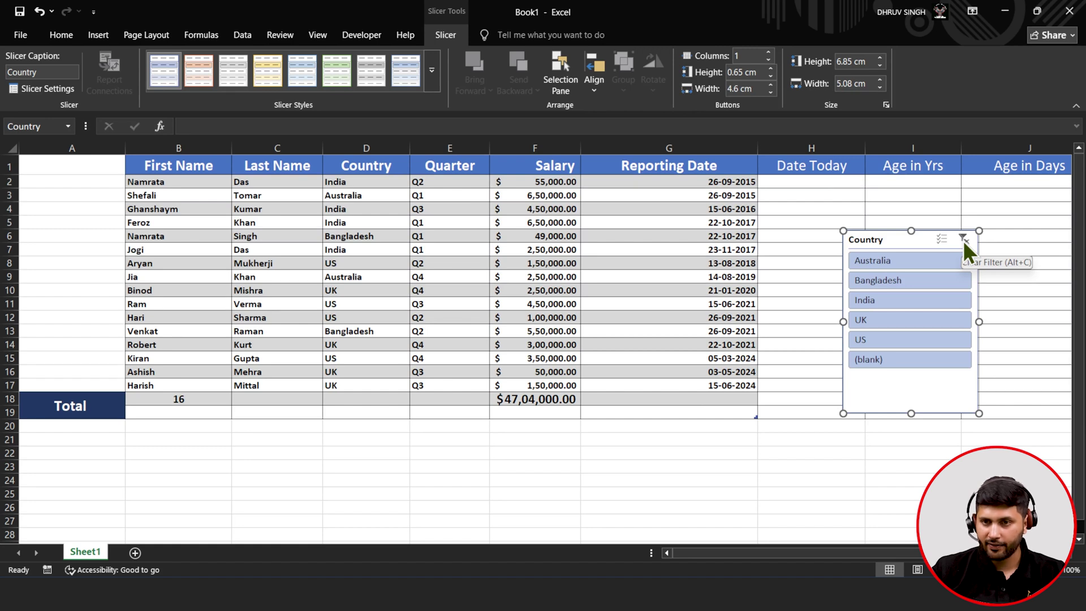
right_click(869, 236)
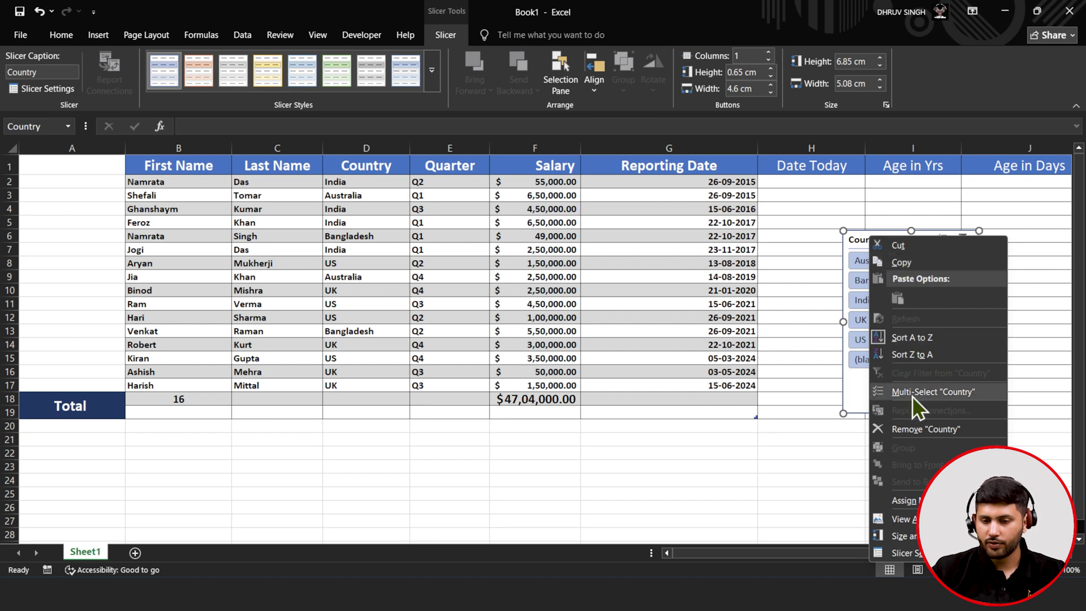
- Remove the Country slicer via its menu and zoom out on the sheet
click(912, 428)
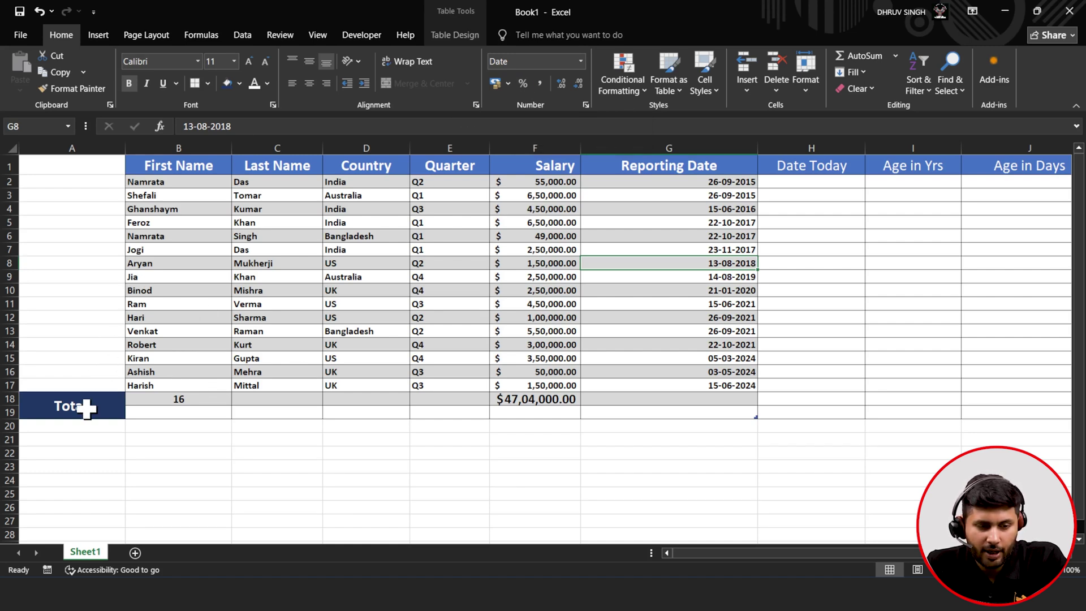
ctrl+scroll(521, 473, down, 1)
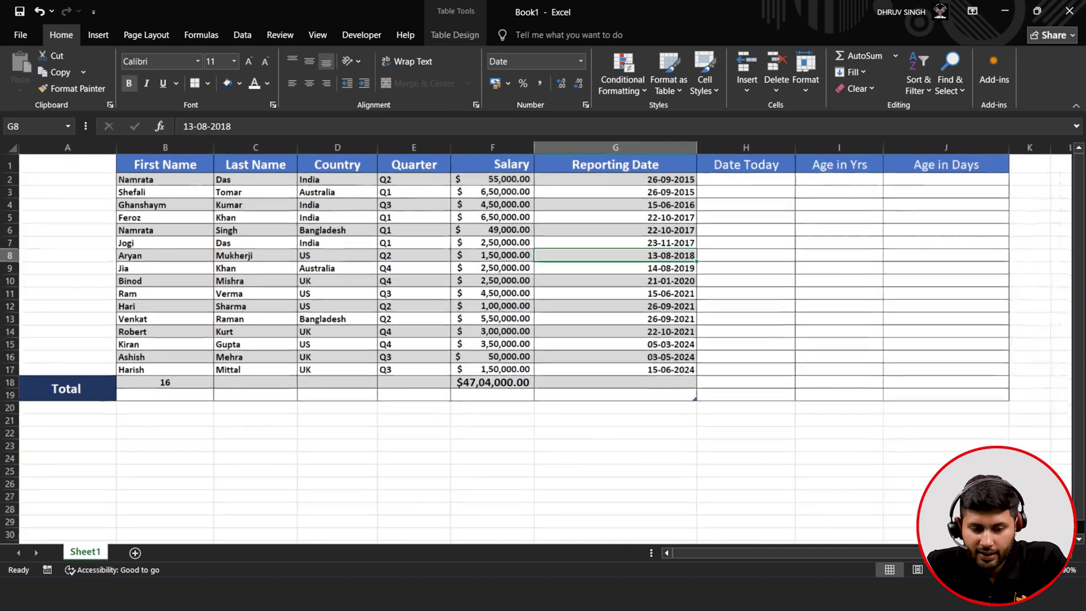
ctrl+scroll(676, 349, down, 1)
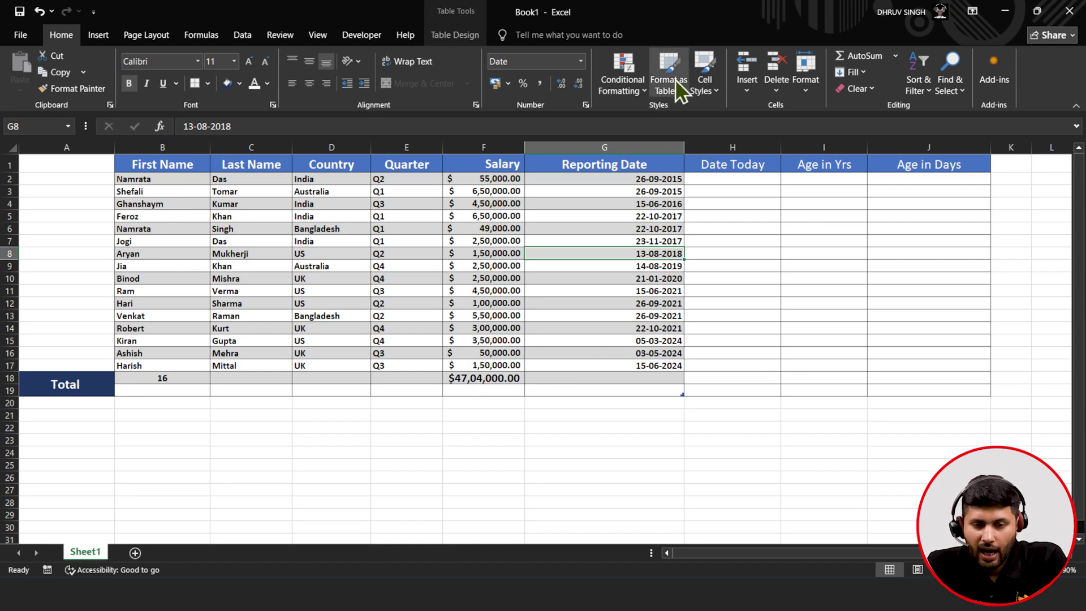
- Apply the 60% - Accent1 cell style to header row B1:J1 and enlarge it to 16 points
click(700, 93)
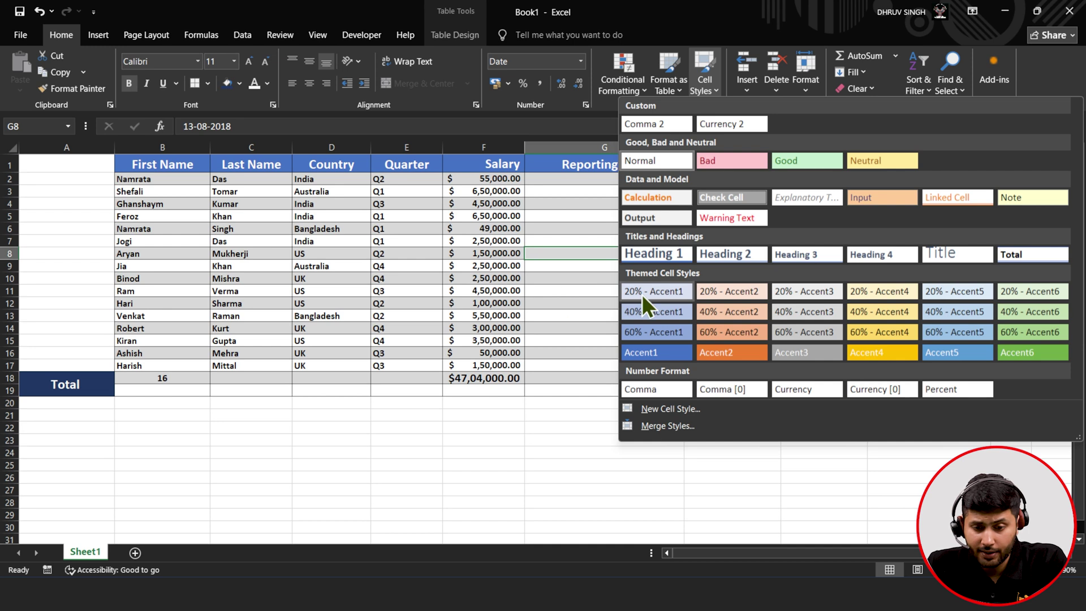
key(Escape)
drag(183, 171, 929, 164)
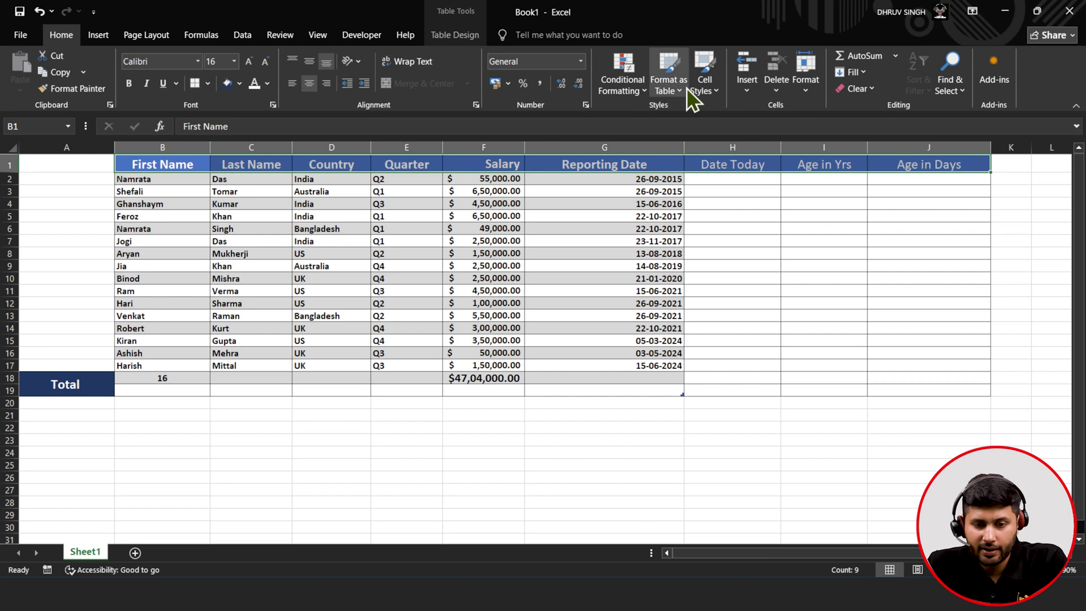
click(697, 86)
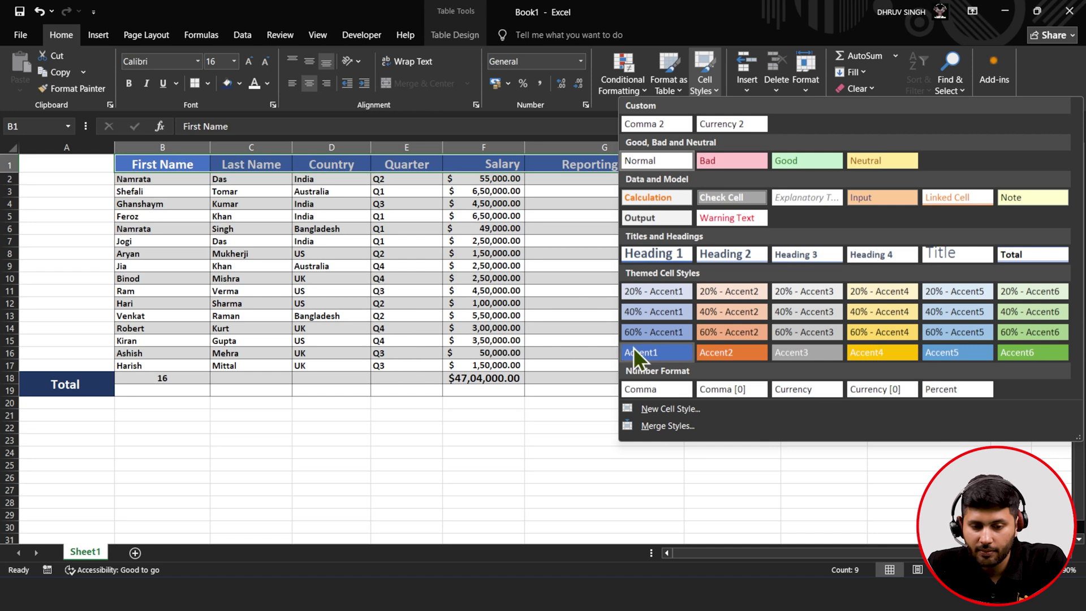
click(649, 333)
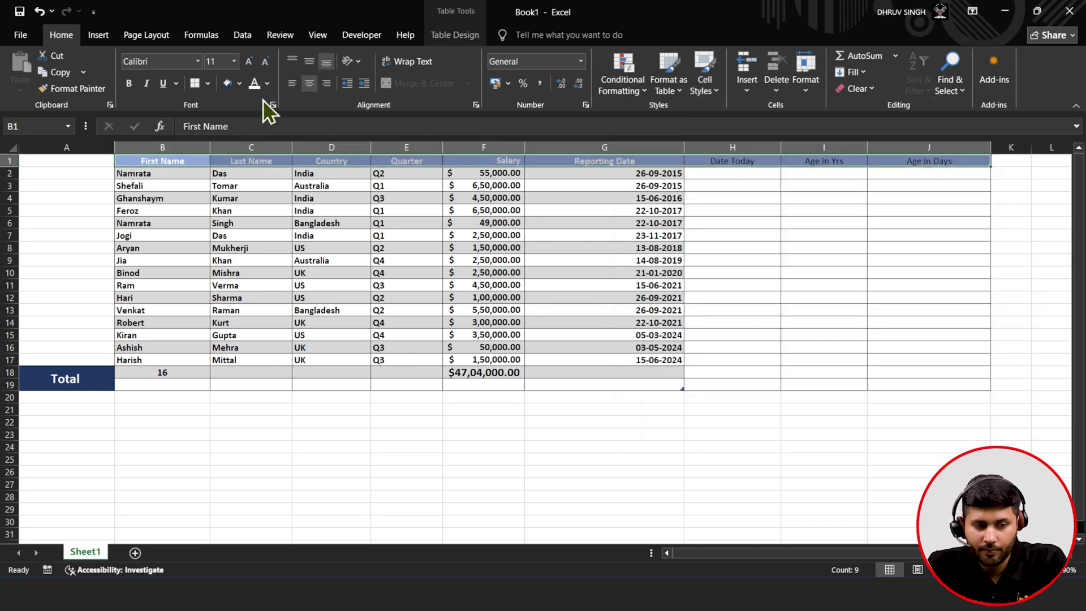
click(252, 62)
click(252, 63)
click(252, 63)
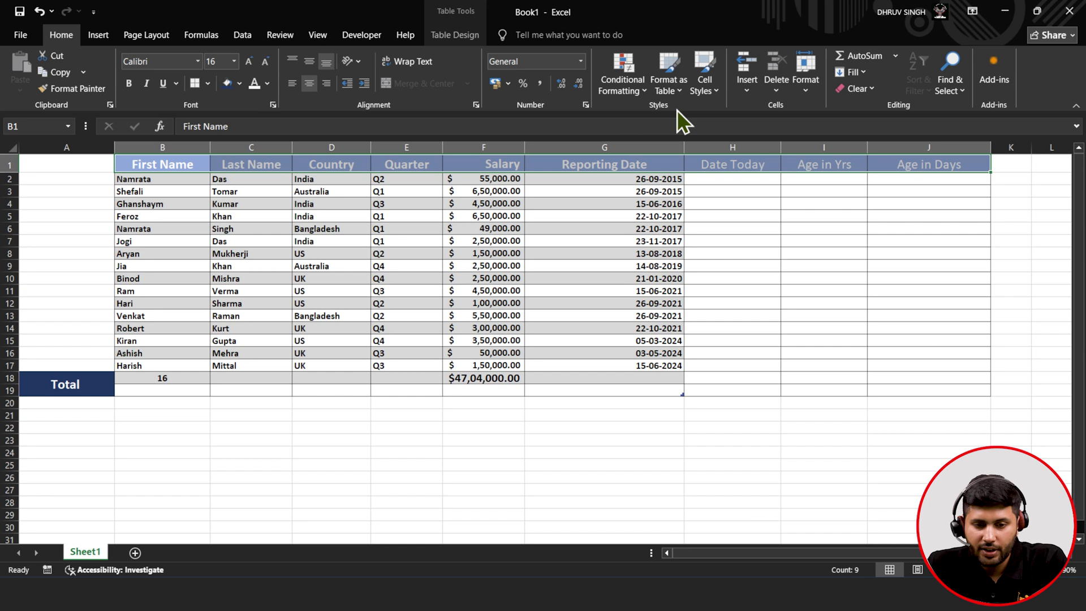
click(687, 218)
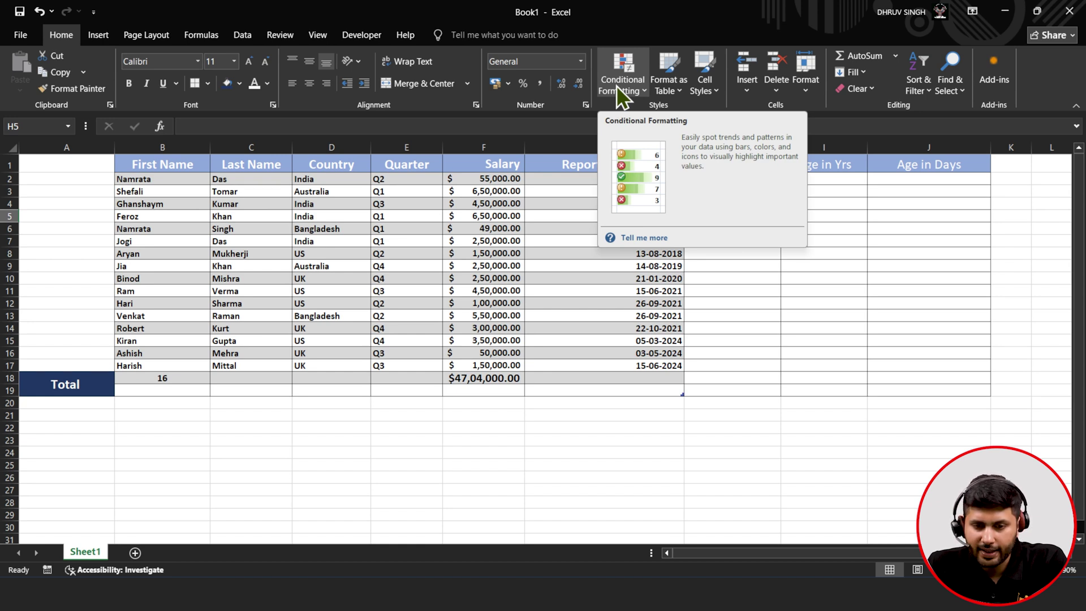
click(748, 92)
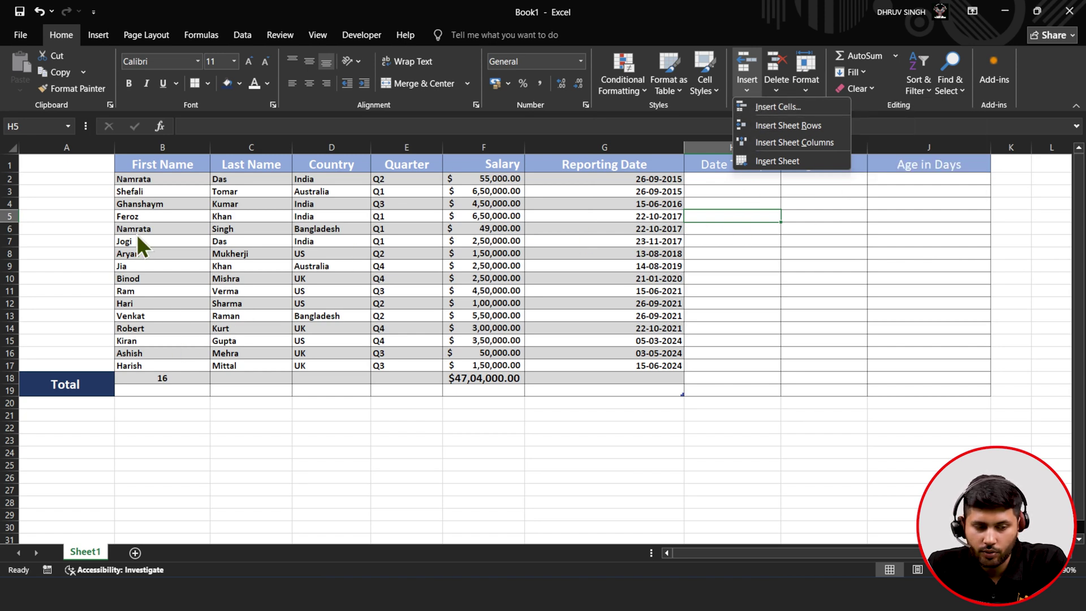
click(148, 186)
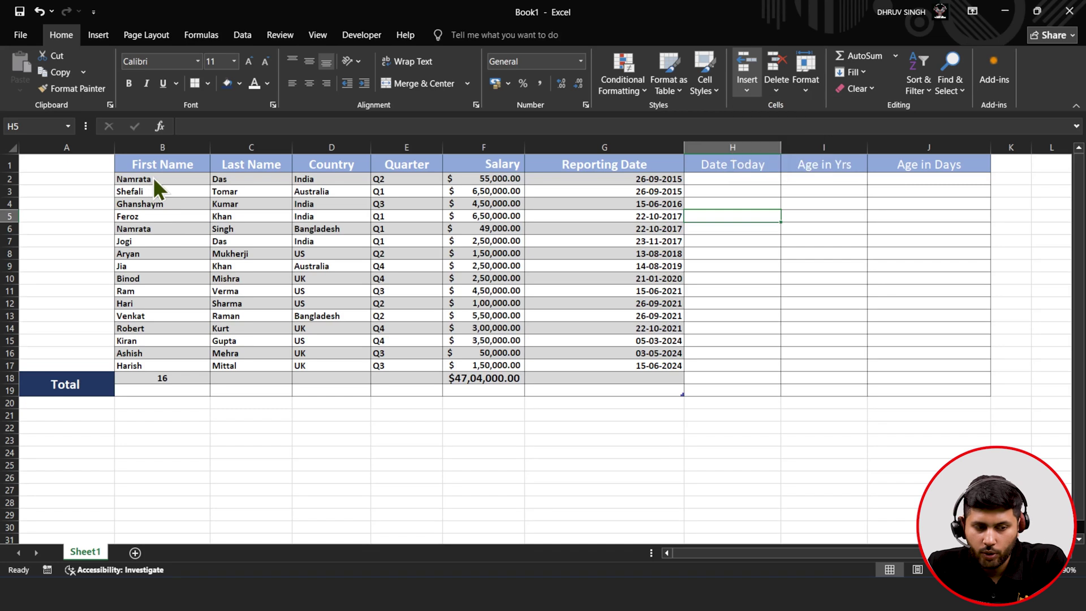
click(152, 177)
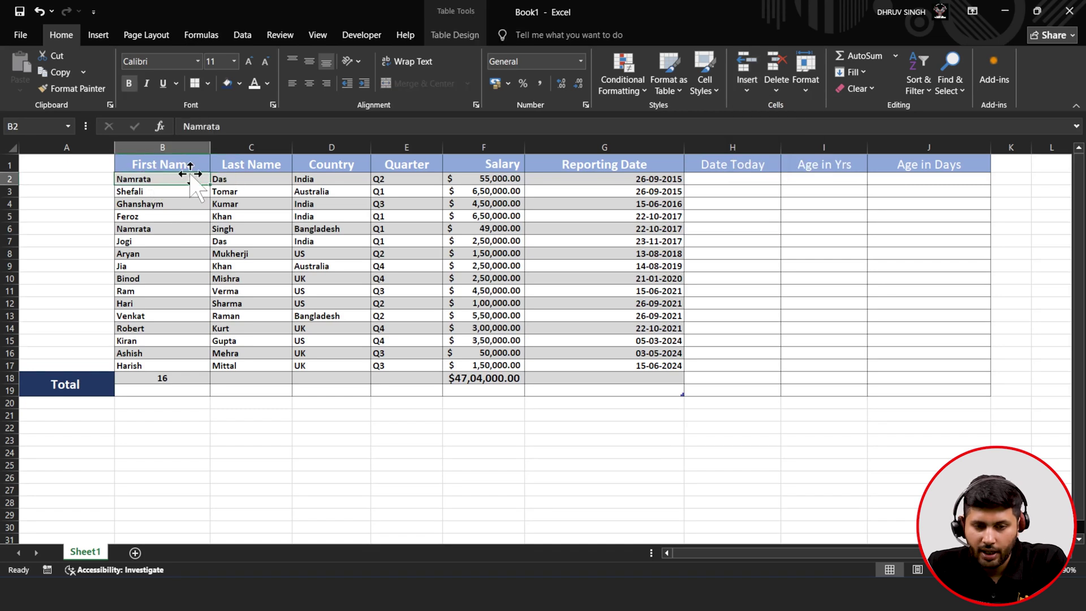
click(746, 95)
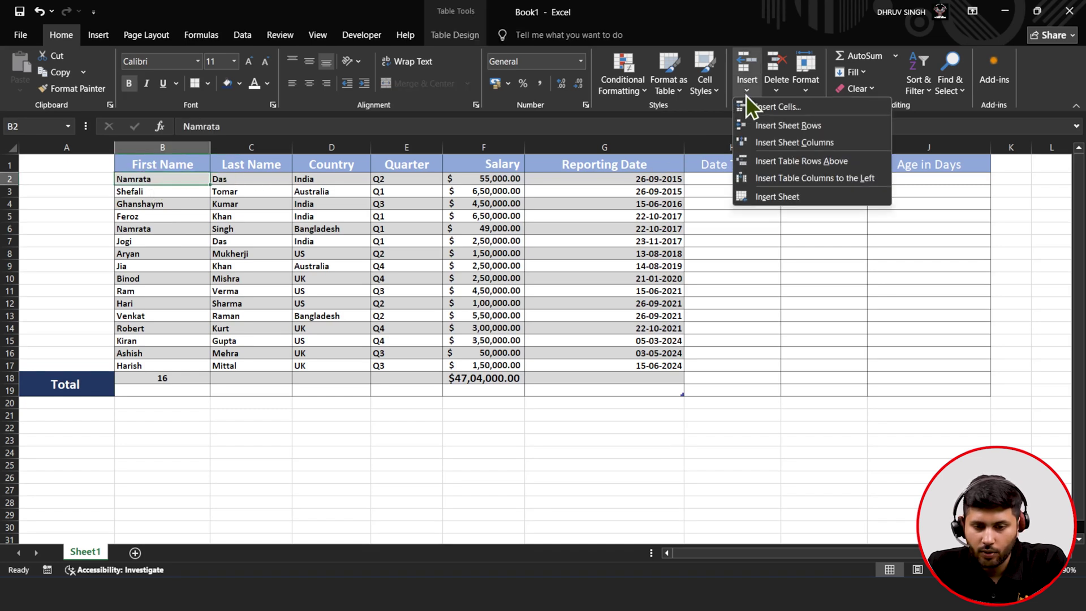
click(788, 125)
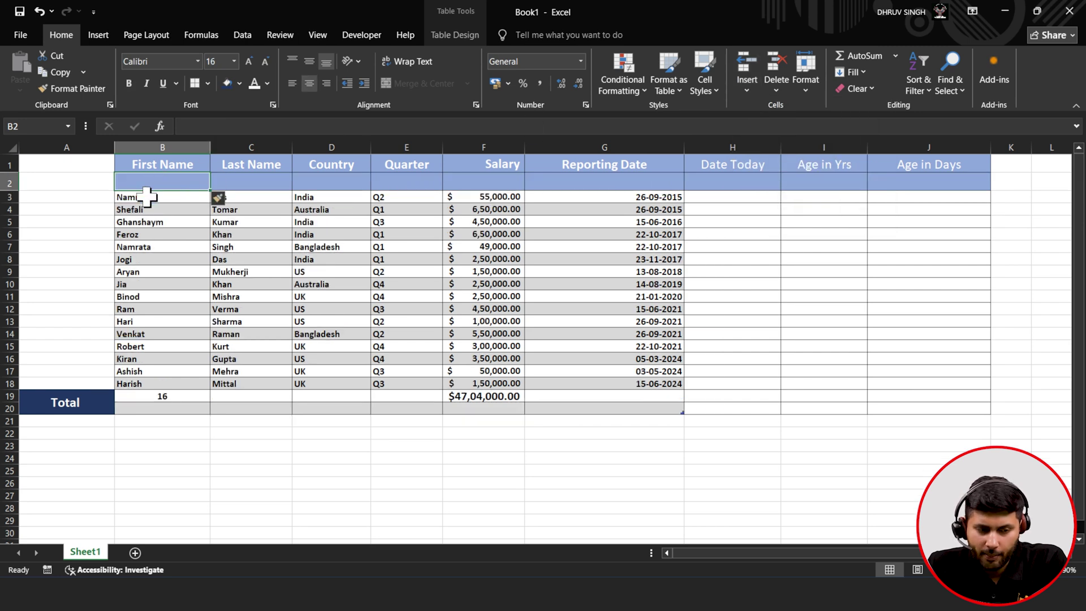
click(147, 197)
click(85, 89)
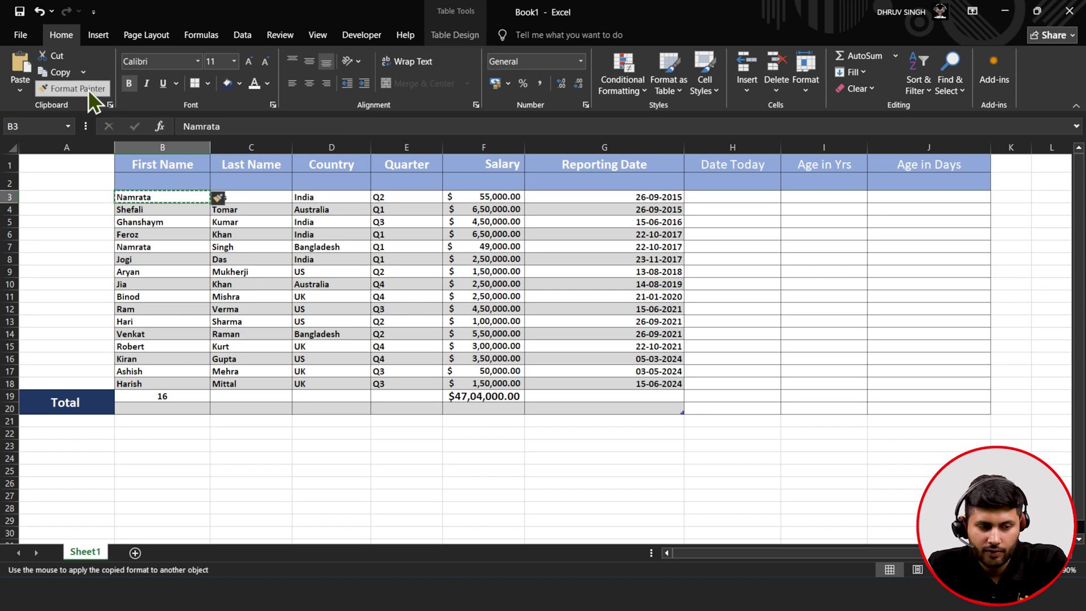
mouse_move(158, 180)
mouse_down()
mouse_move(744, 207)
mouse_move(925, 185)
mouse_up()
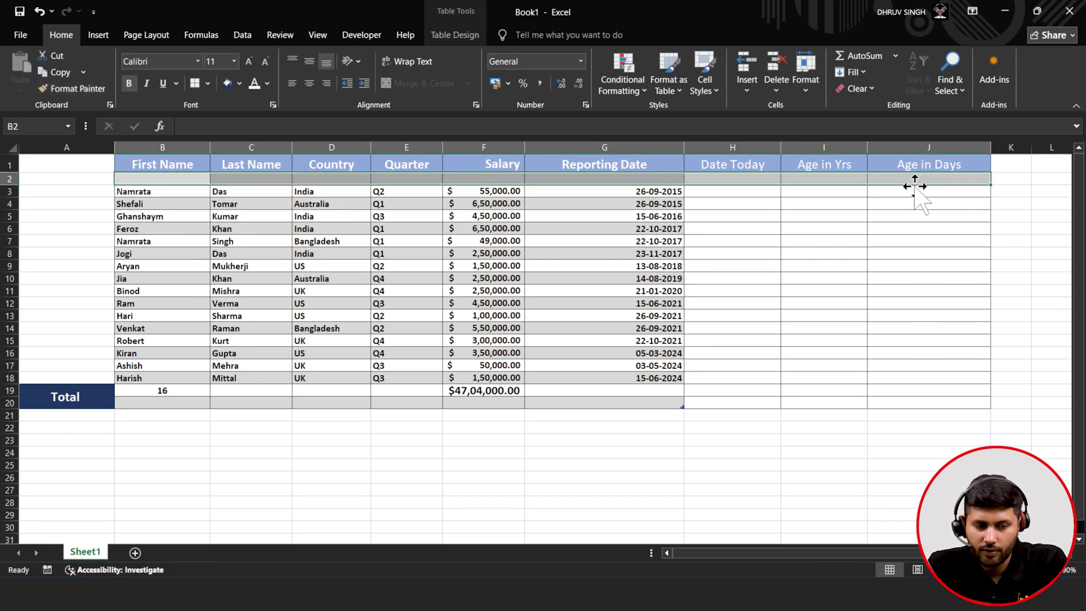
click(673, 216)
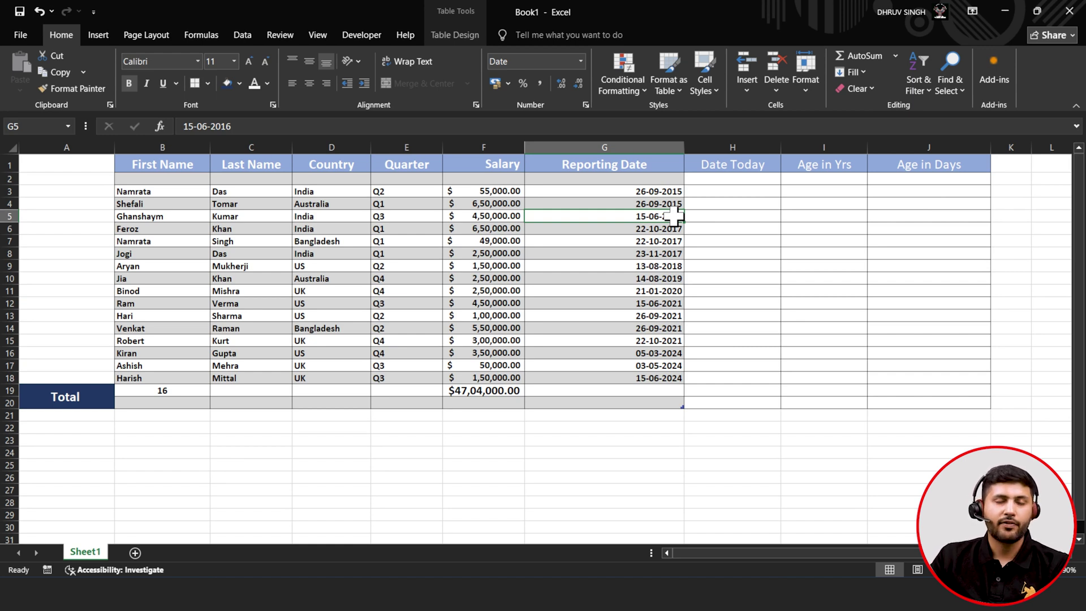
- Enter the new employee's first and last name, India, Q3 and salary 780000 in B2:F2
click(176, 178)
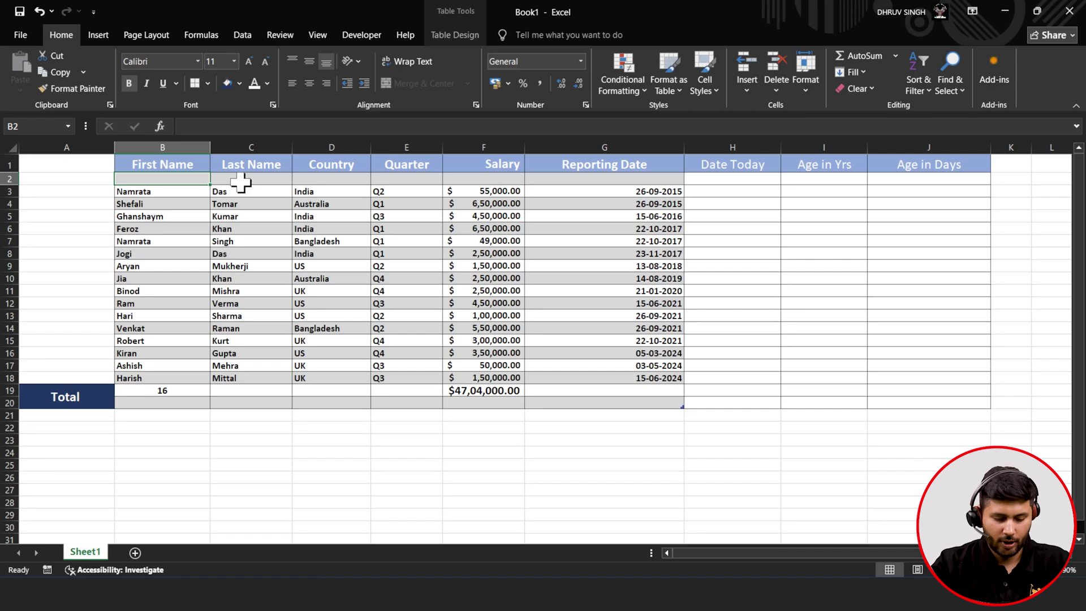
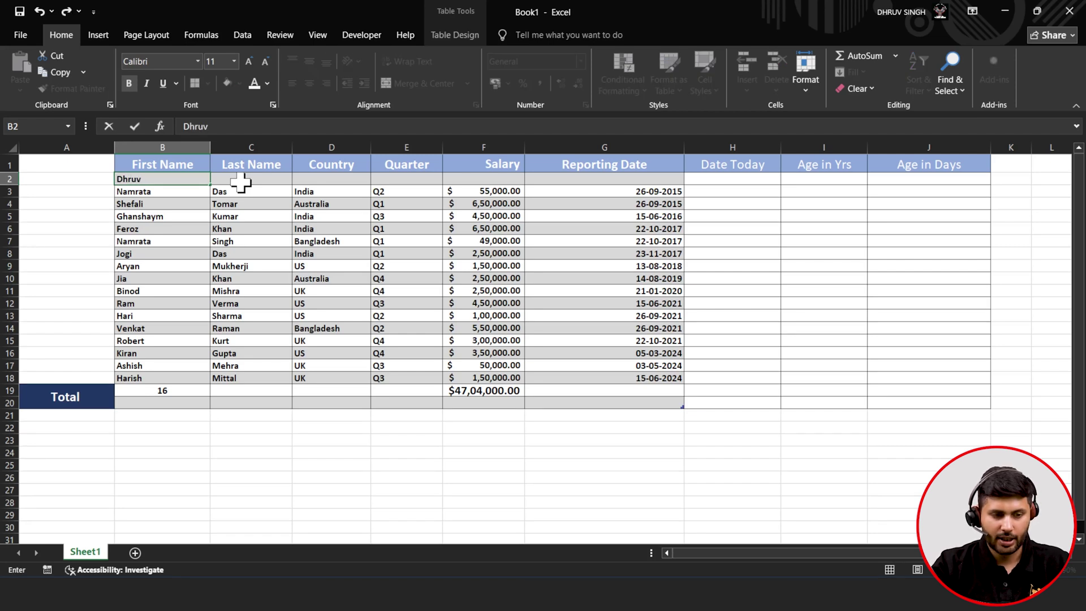
click(240, 181)
click(327, 180)
text(India)
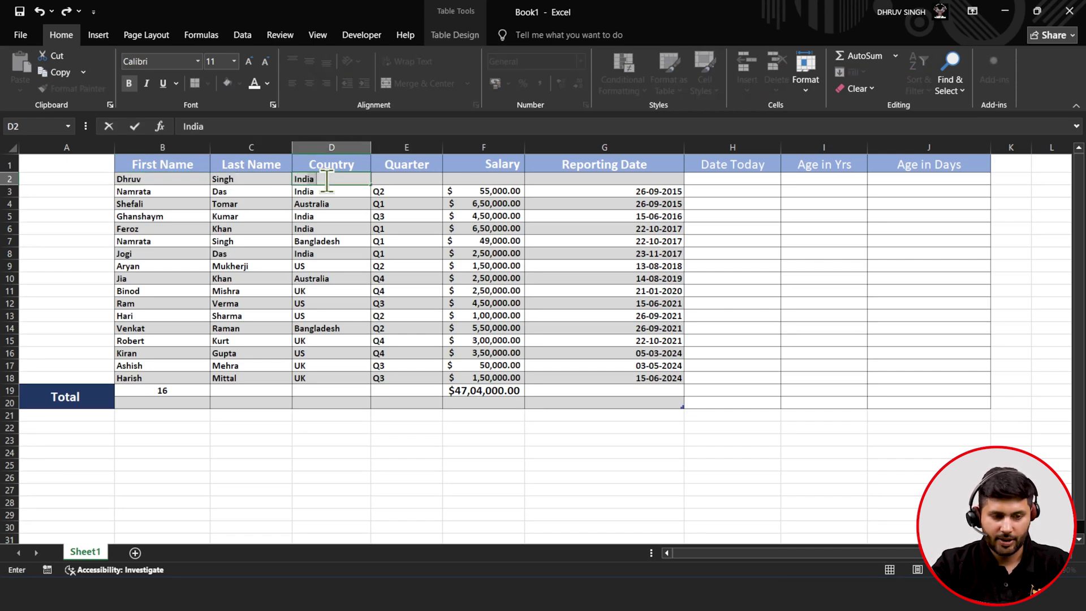
click(396, 179)
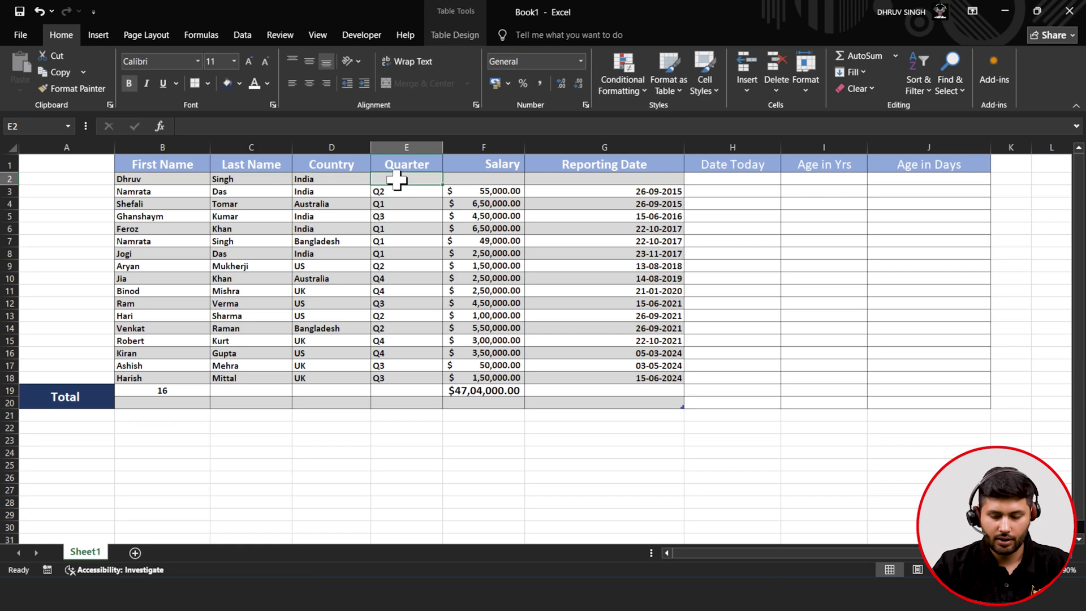
text(Q)
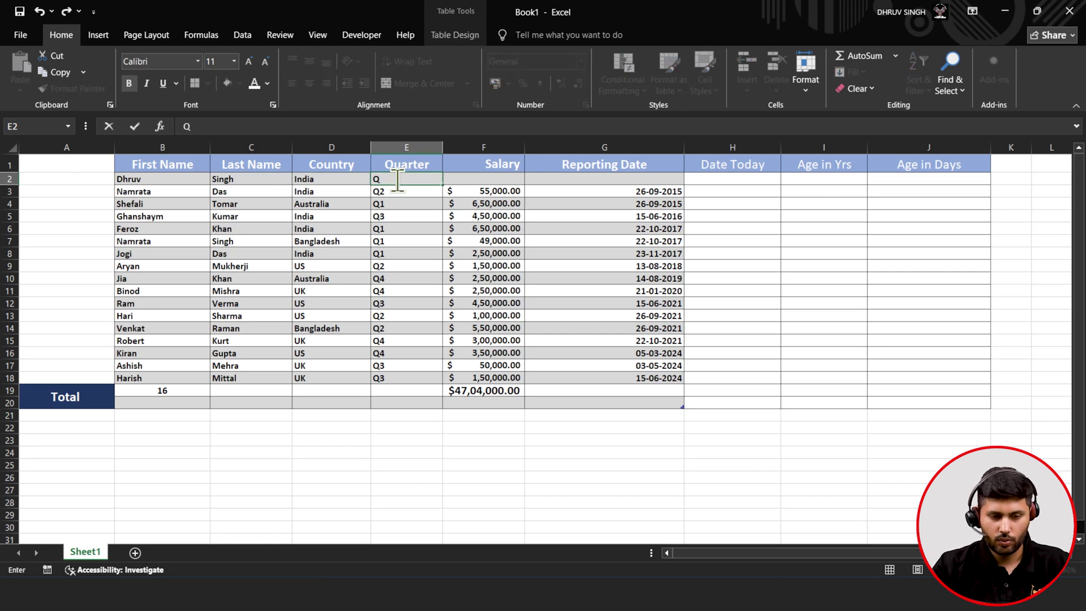
text(3)
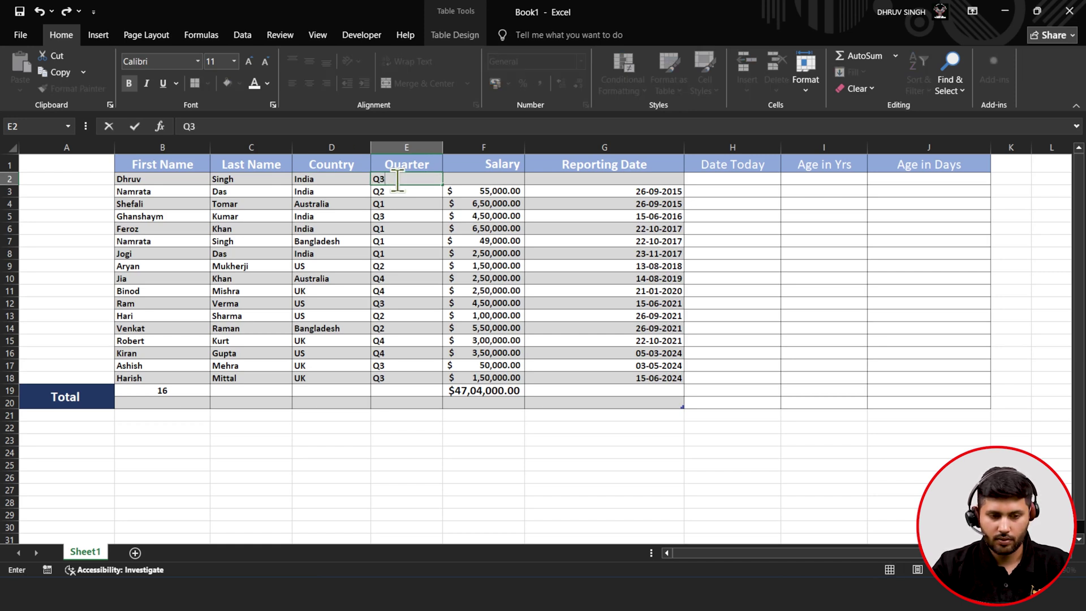
click(470, 179)
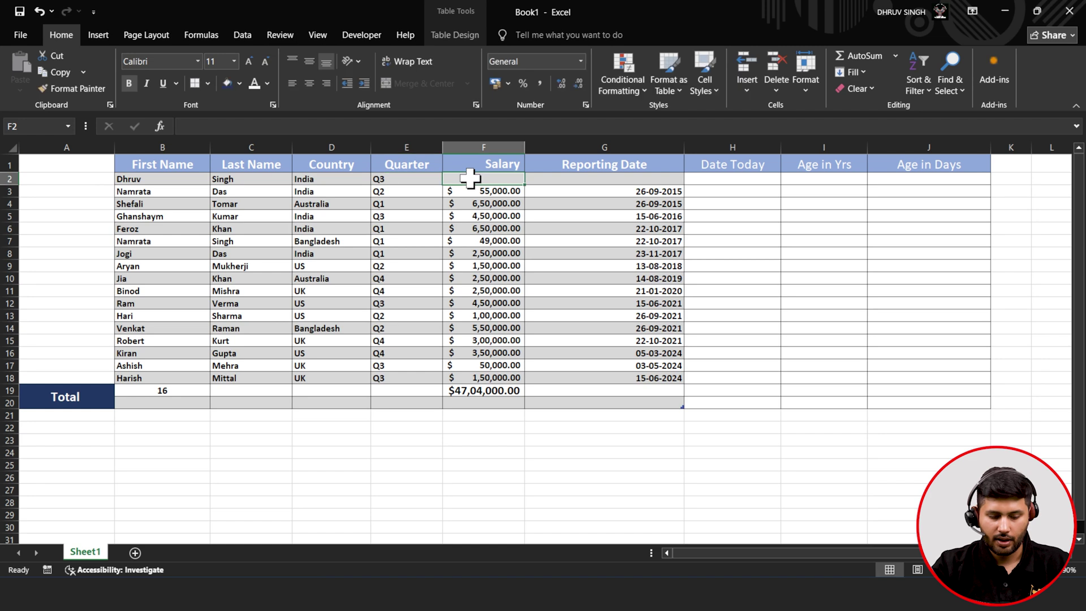
text(780000)
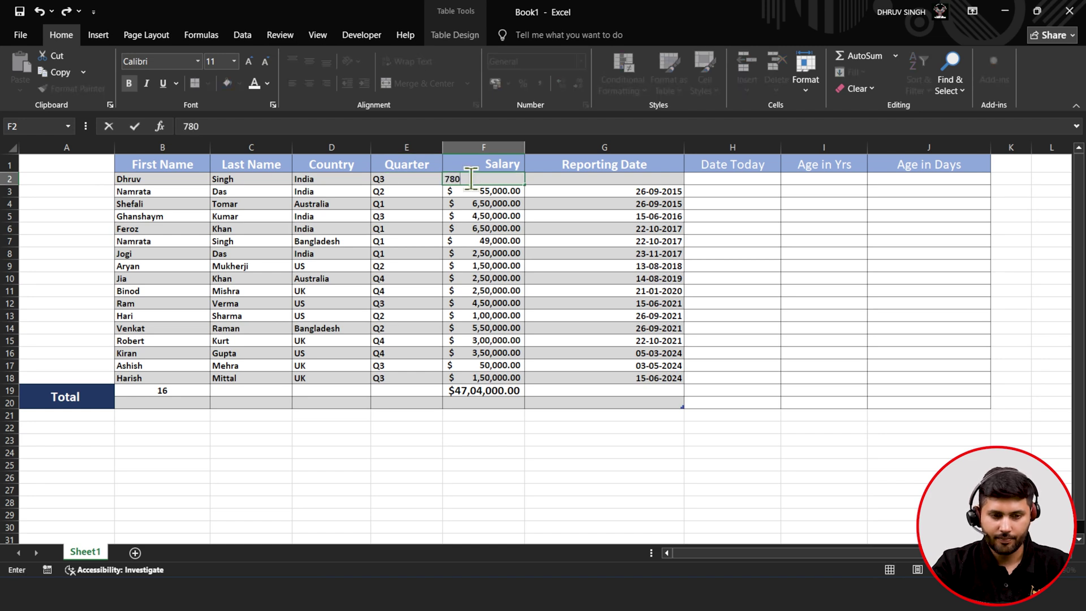
click(589, 215)
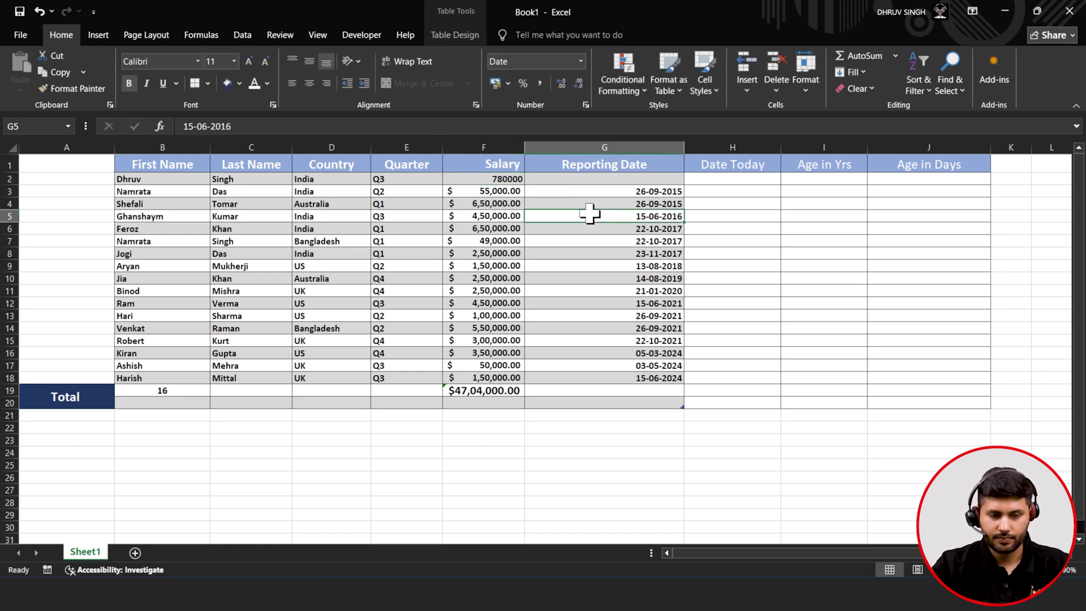
- Format the F2 salary as Accounting in US dollars
click(507, 148)
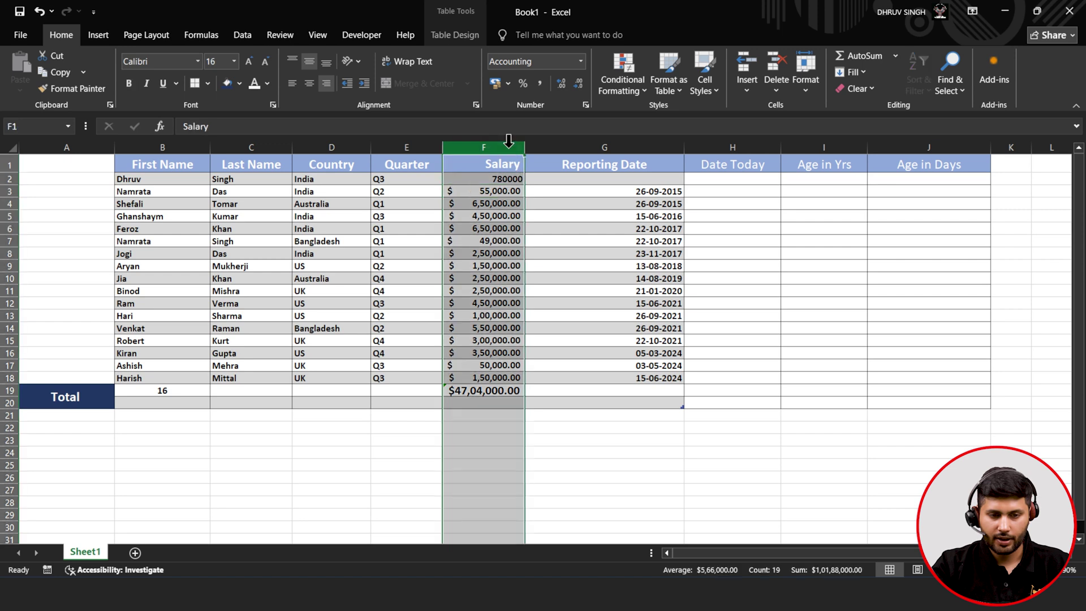
click(506, 191)
click(510, 178)
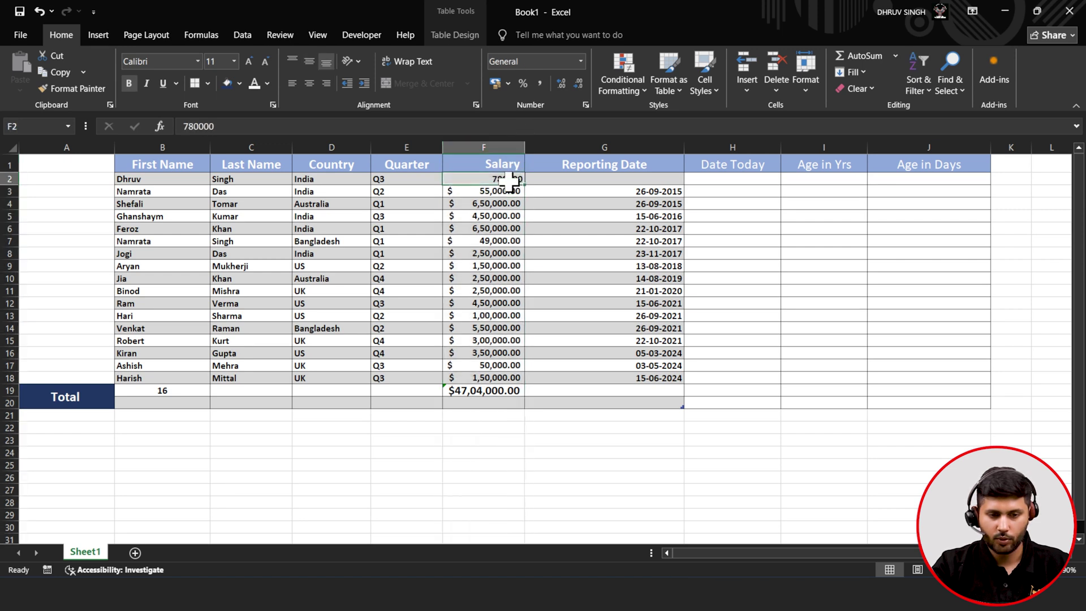
click(497, 89)
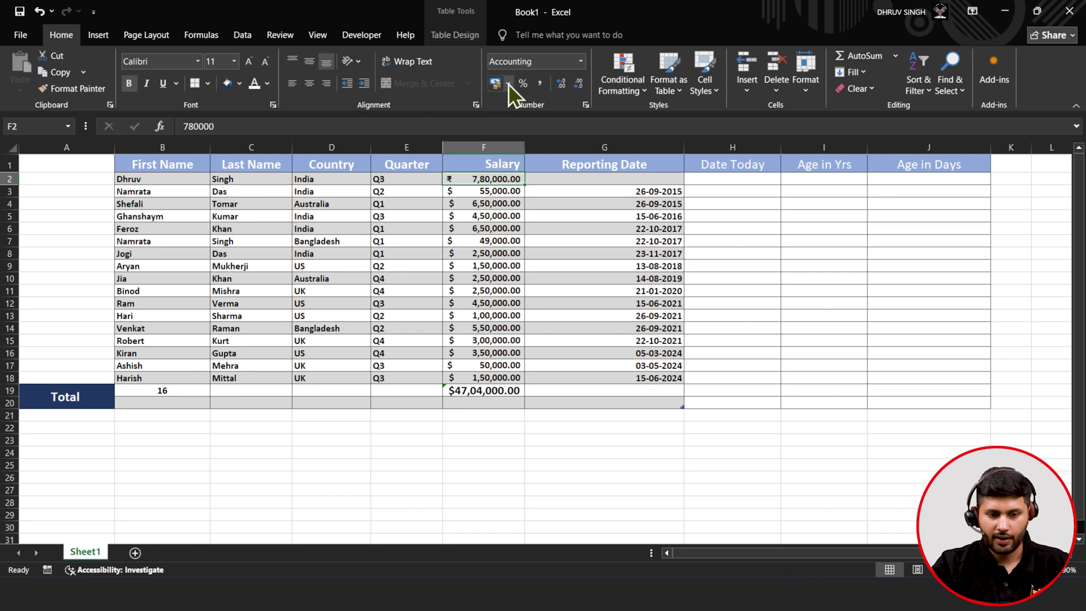
click(508, 84)
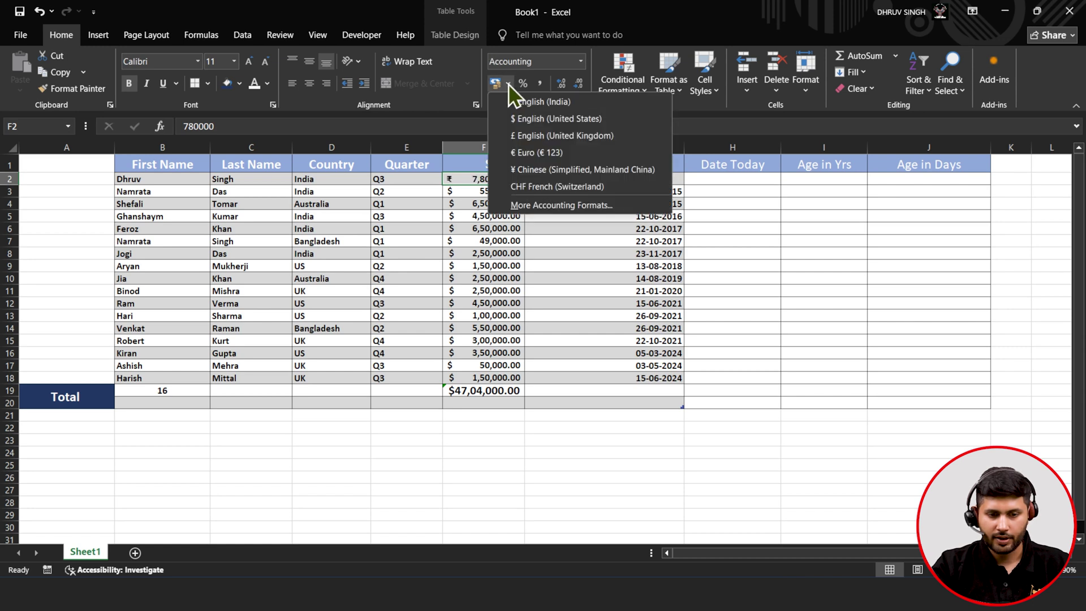
click(539, 120)
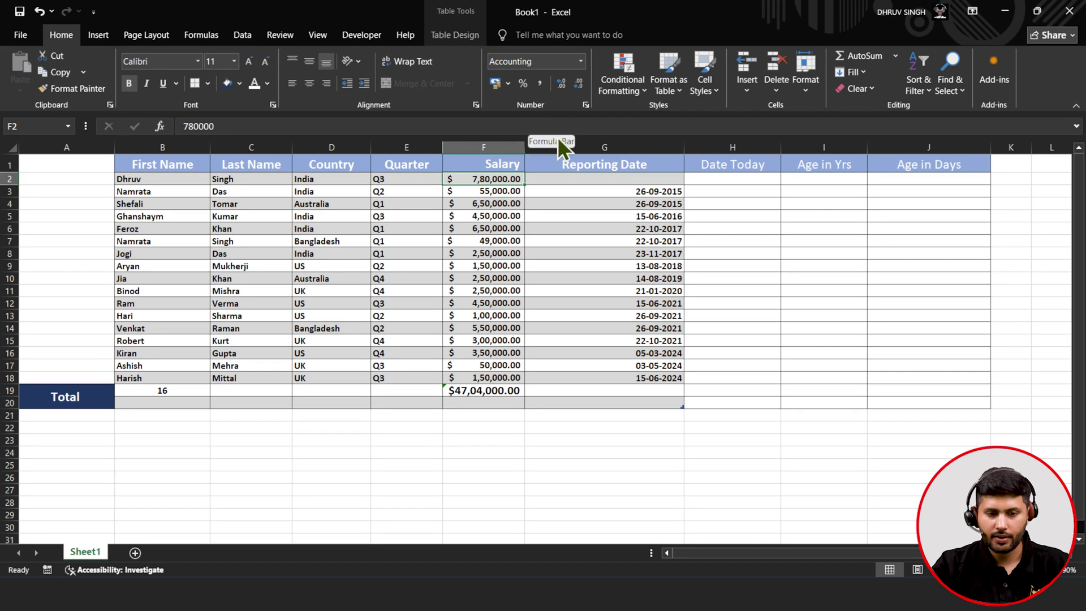
- Enter the reporting date 25-08-2014 in G2
click(569, 181)
text(2)
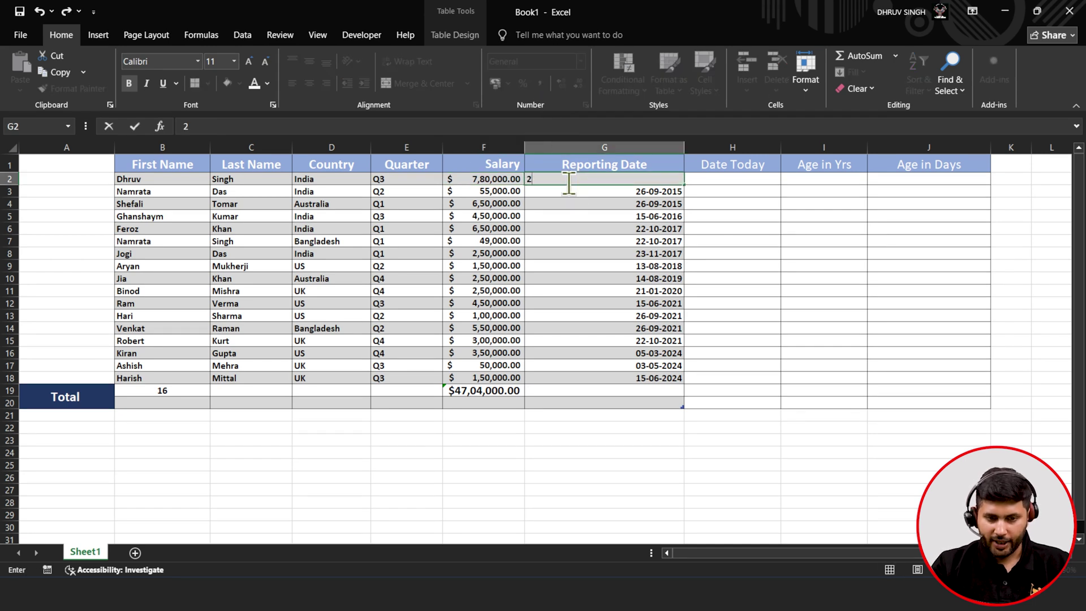
text(5-08-2014)
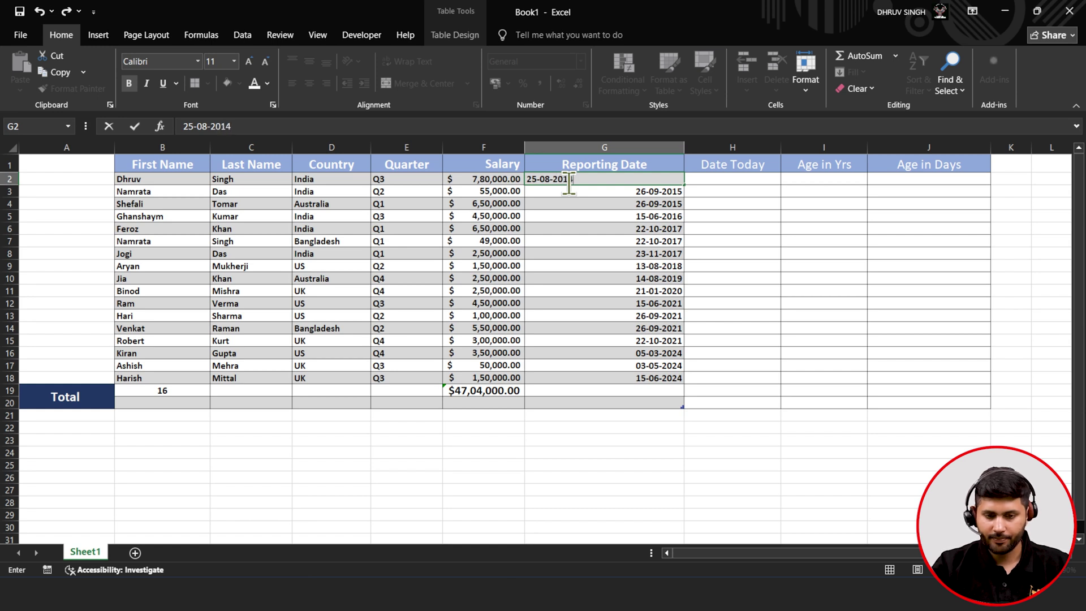
click(676, 252)
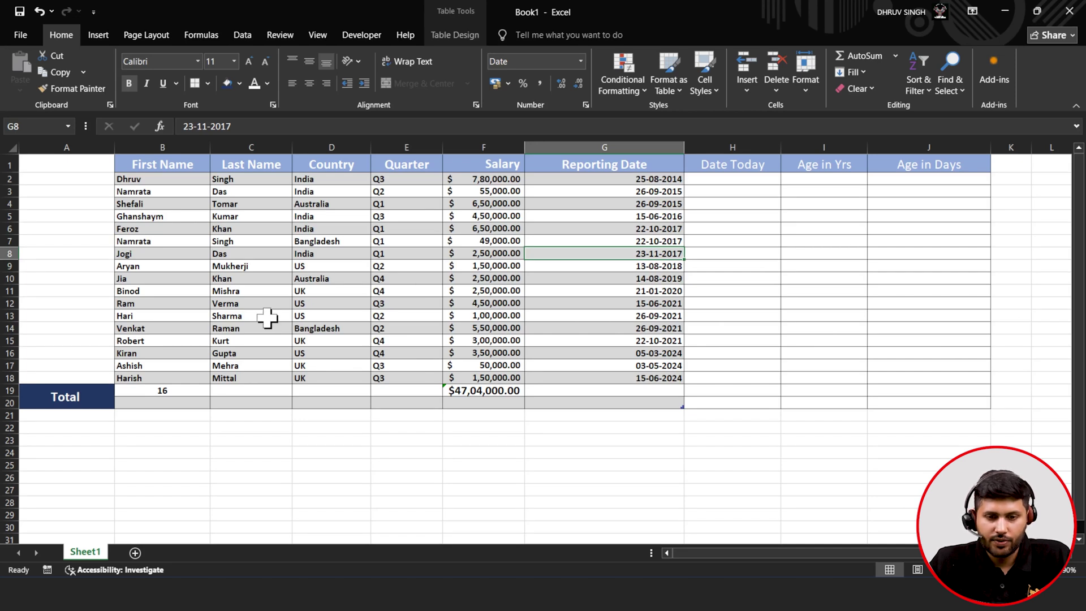
- Select A1:A21 and use Delete Sheet Columns to remove the blank column
click(784, 82)
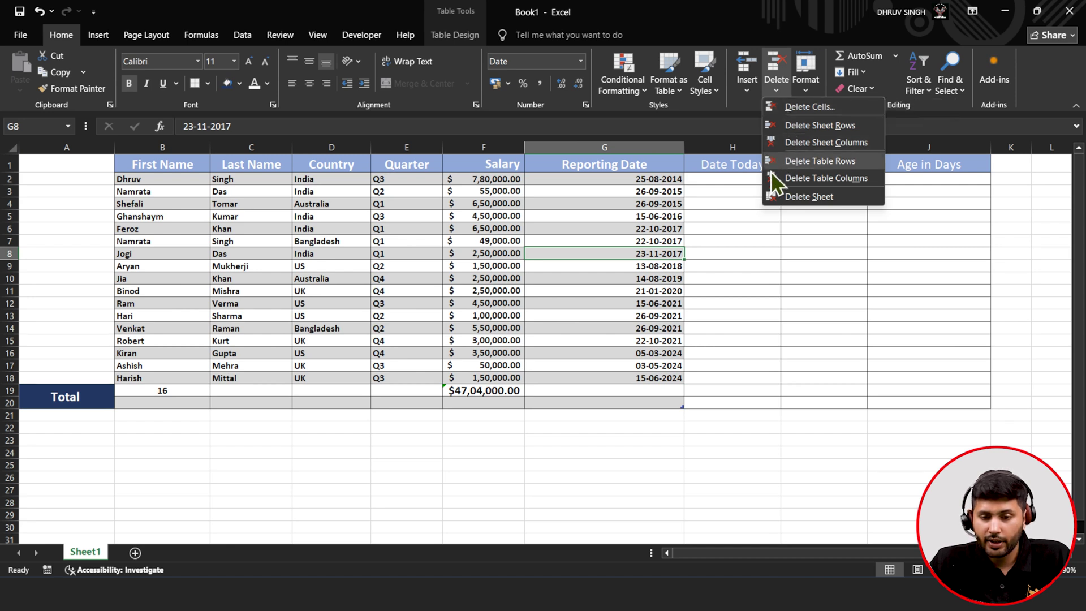
click(71, 160)
drag(65, 165, 29, 405)
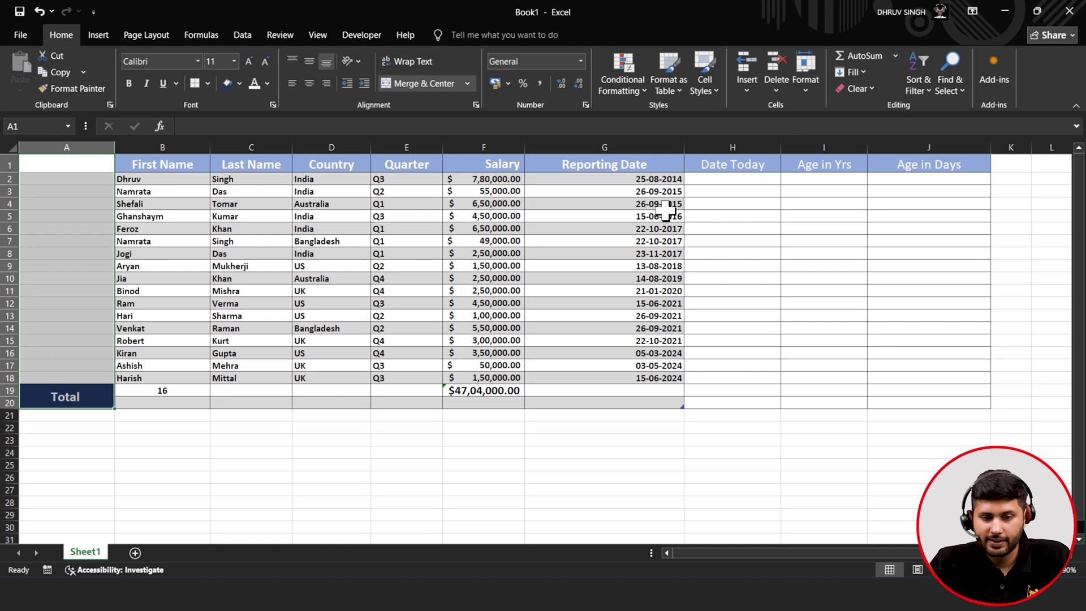
click(776, 89)
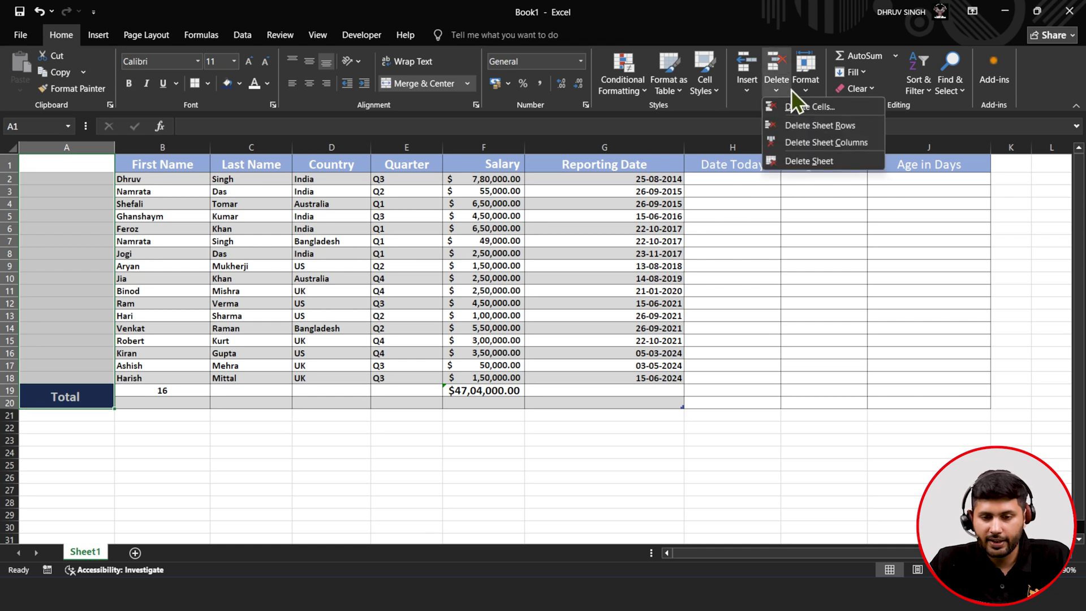
click(794, 141)
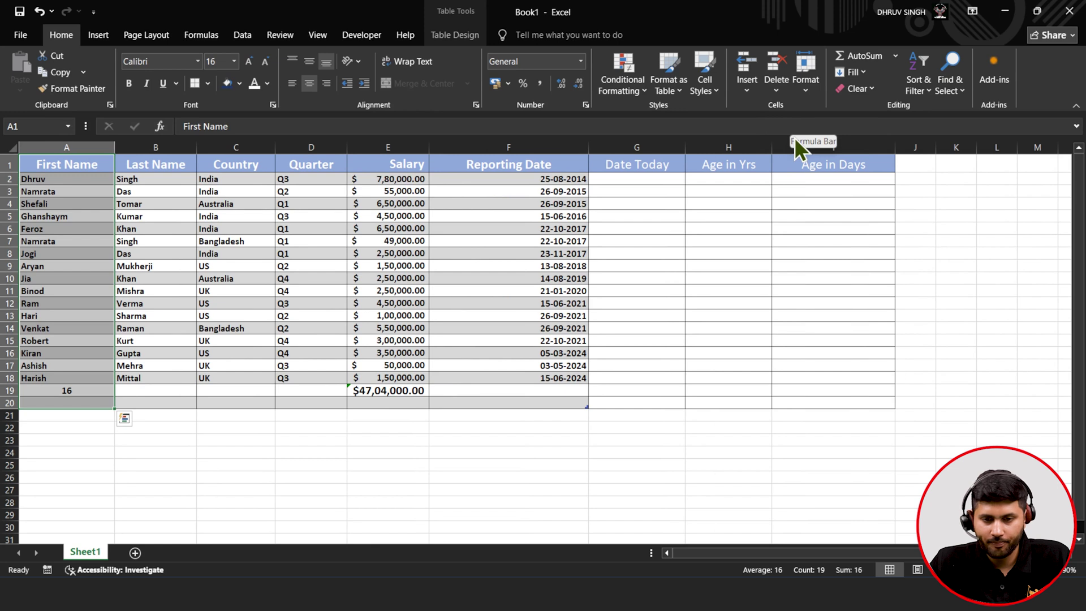
click(806, 85)
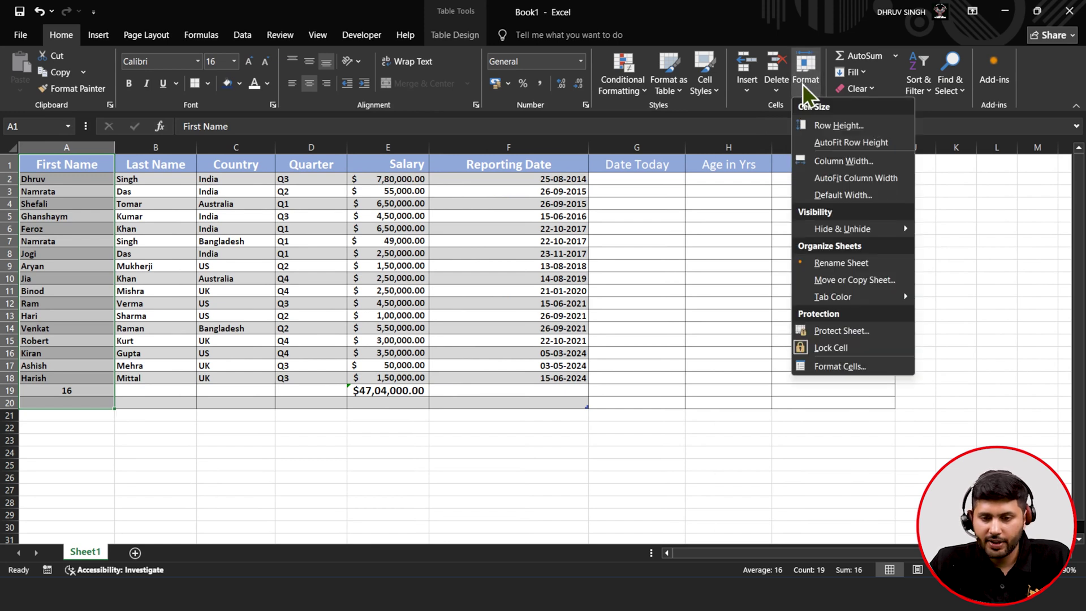
click(456, 300)
drag(93, 165, 849, 414)
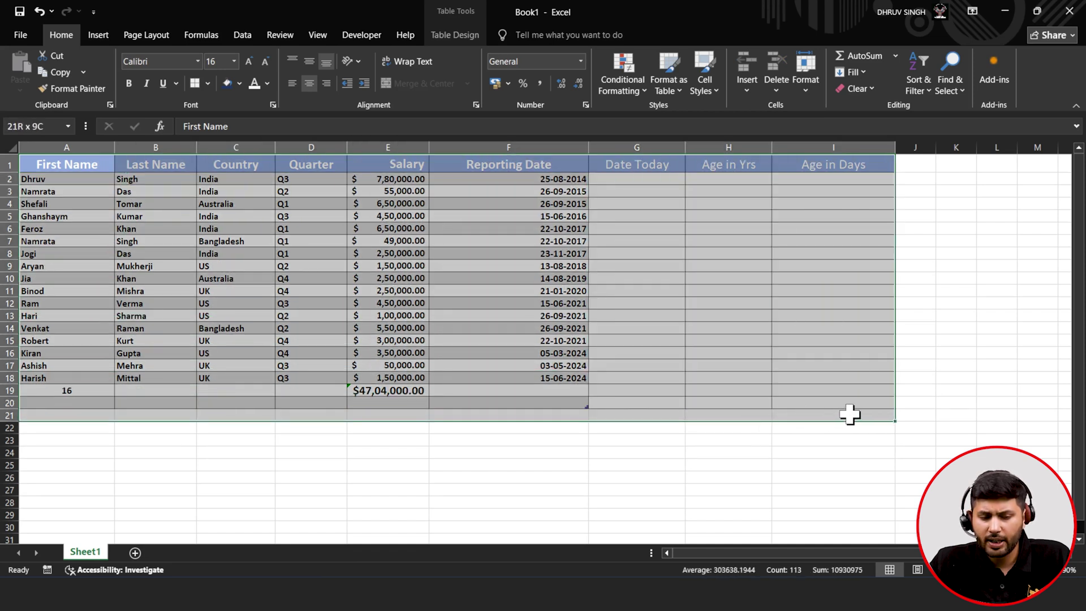
click(809, 86)
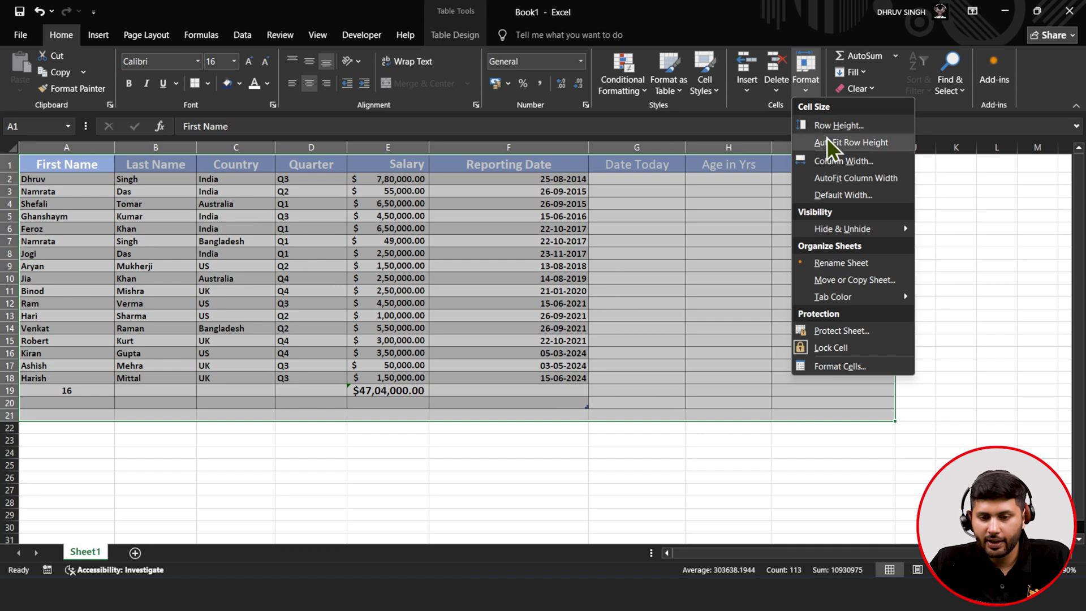
click(827, 142)
click(803, 86)
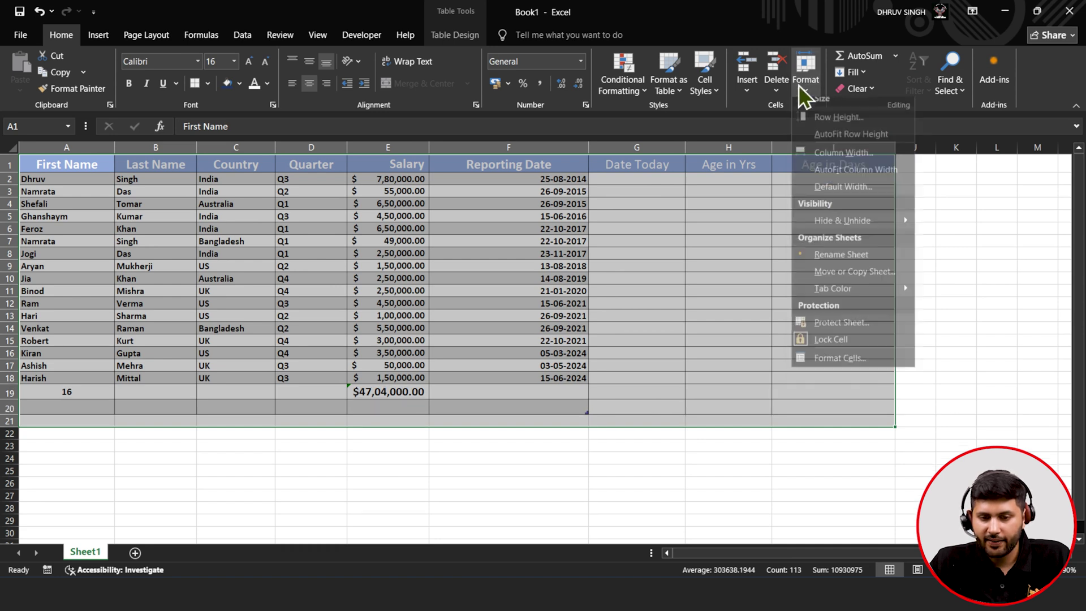
click(816, 183)
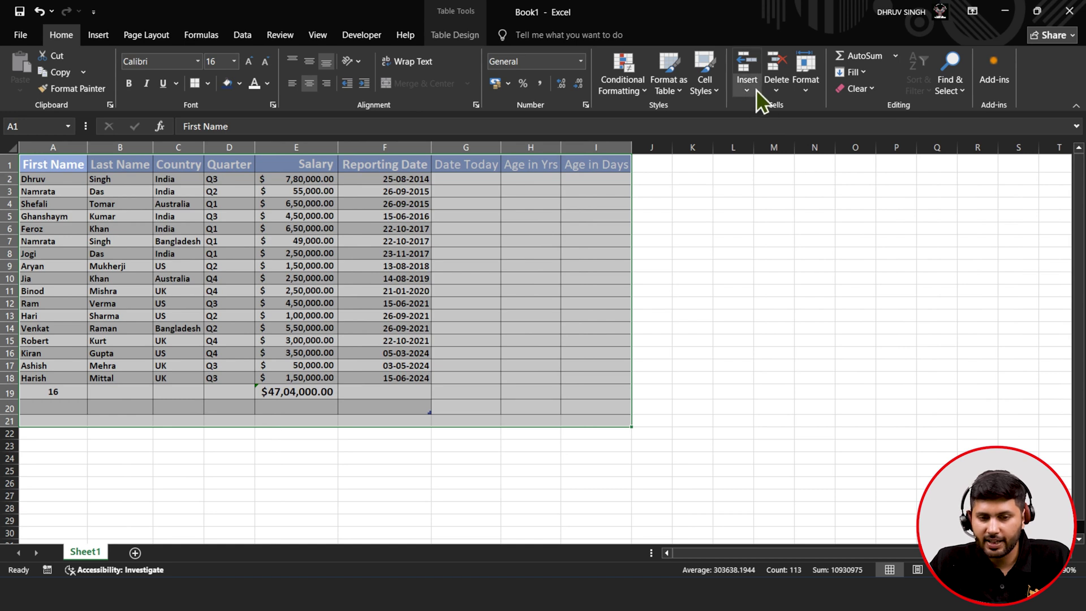
click(809, 87)
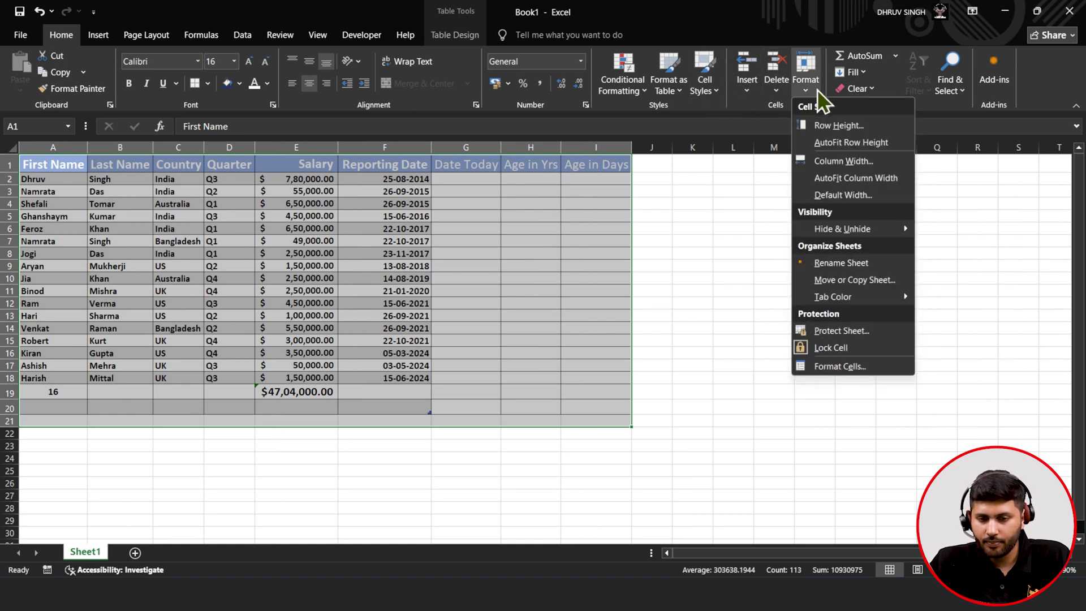
mouse_move(823, 229)
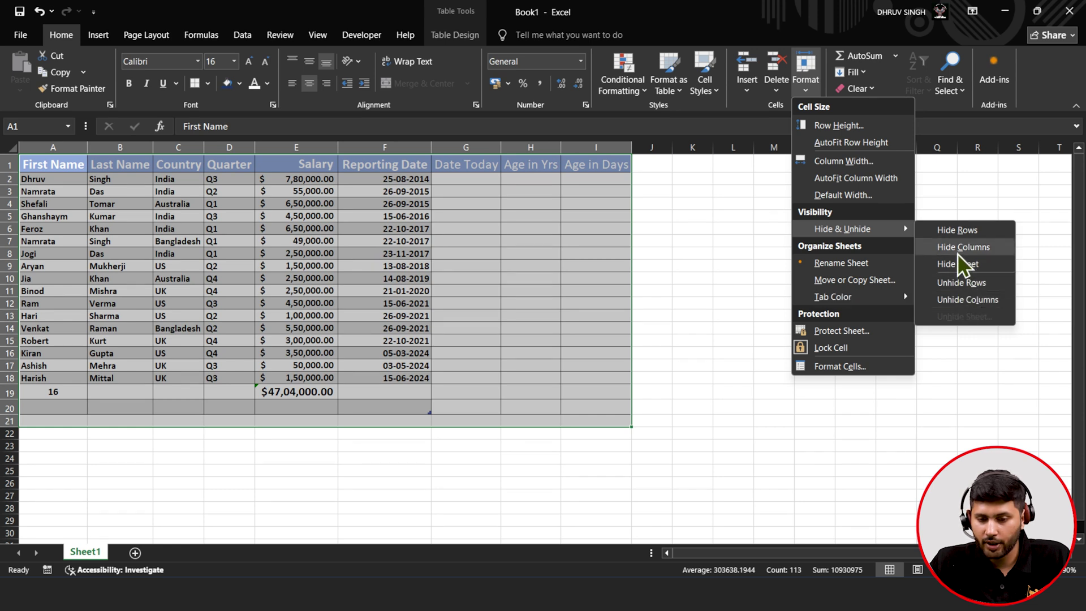
click(958, 208)
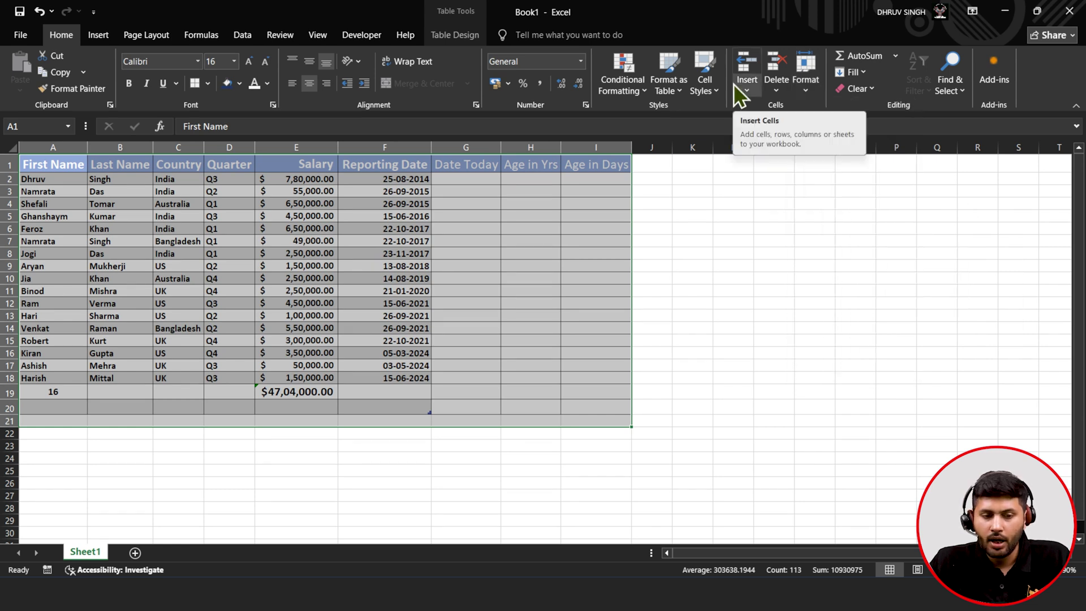
click(492, 218)
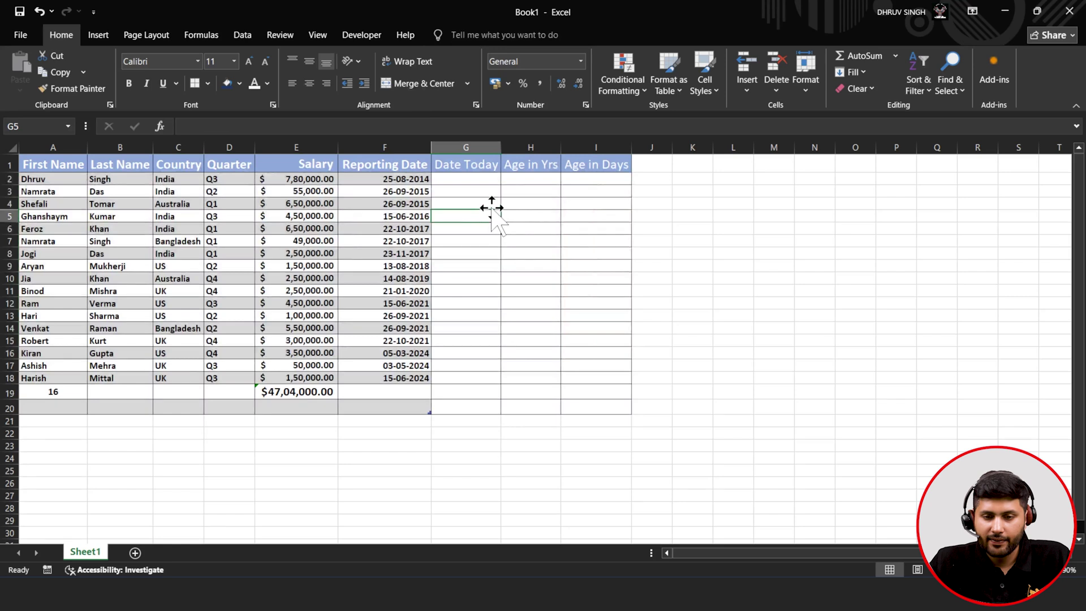
click(854, 77)
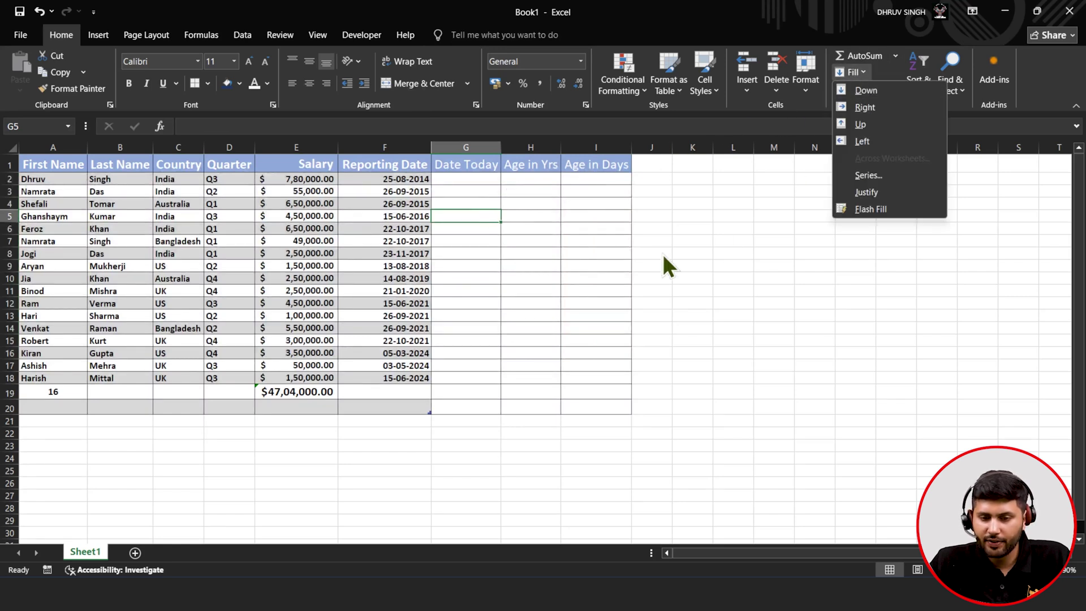
click(614, 261)
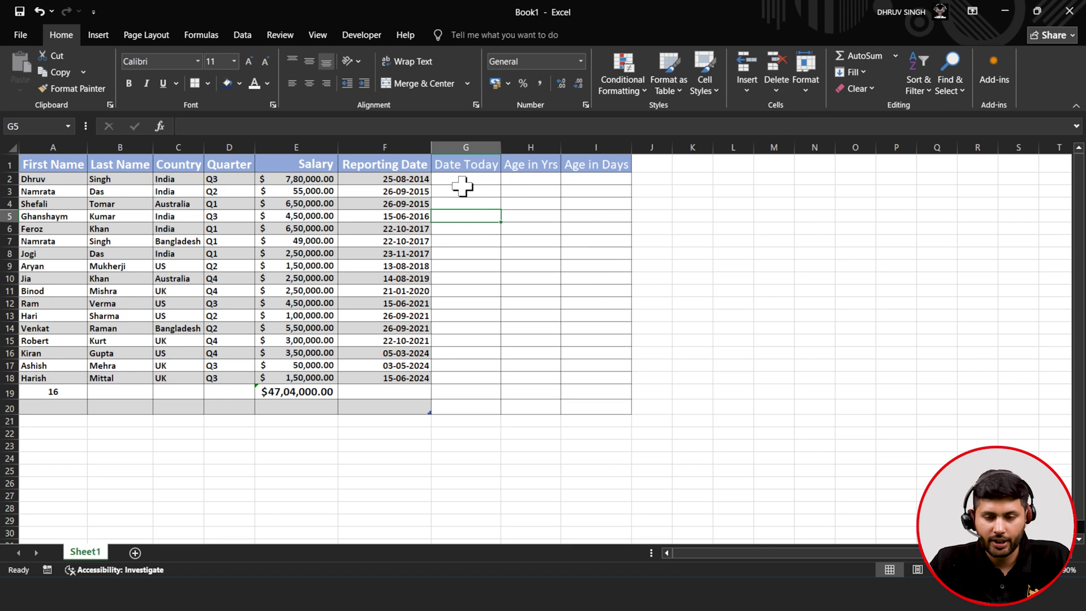
click(855, 88)
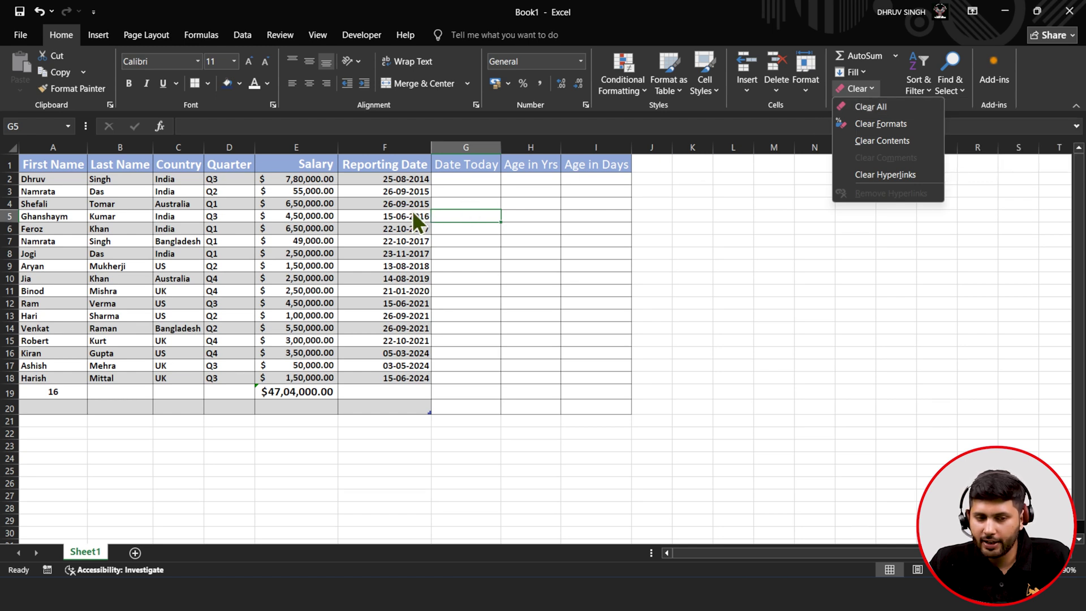
click(238, 192)
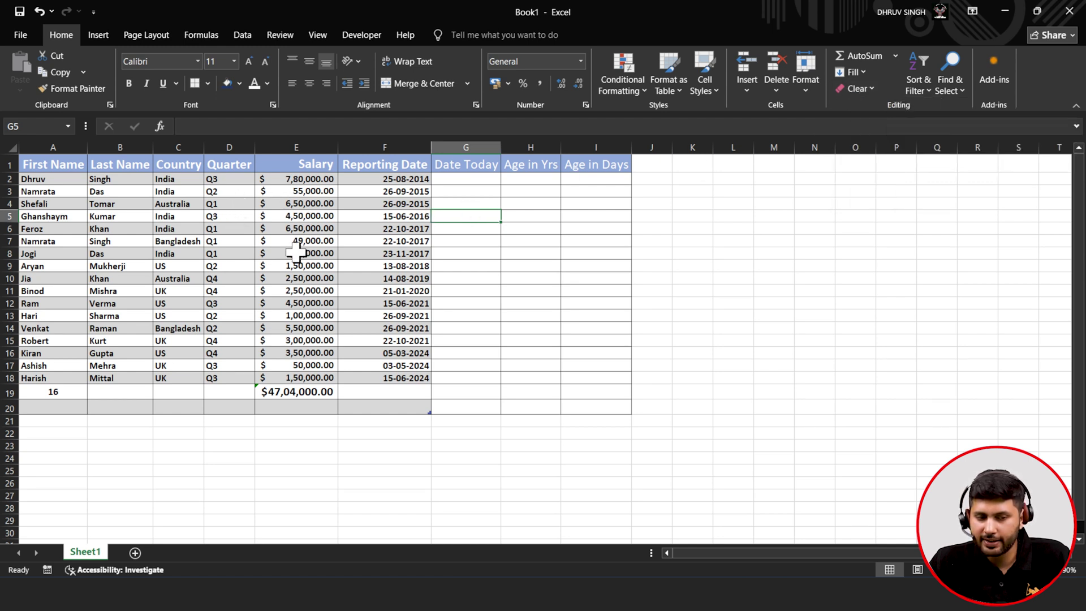
drag(285, 204, 281, 341)
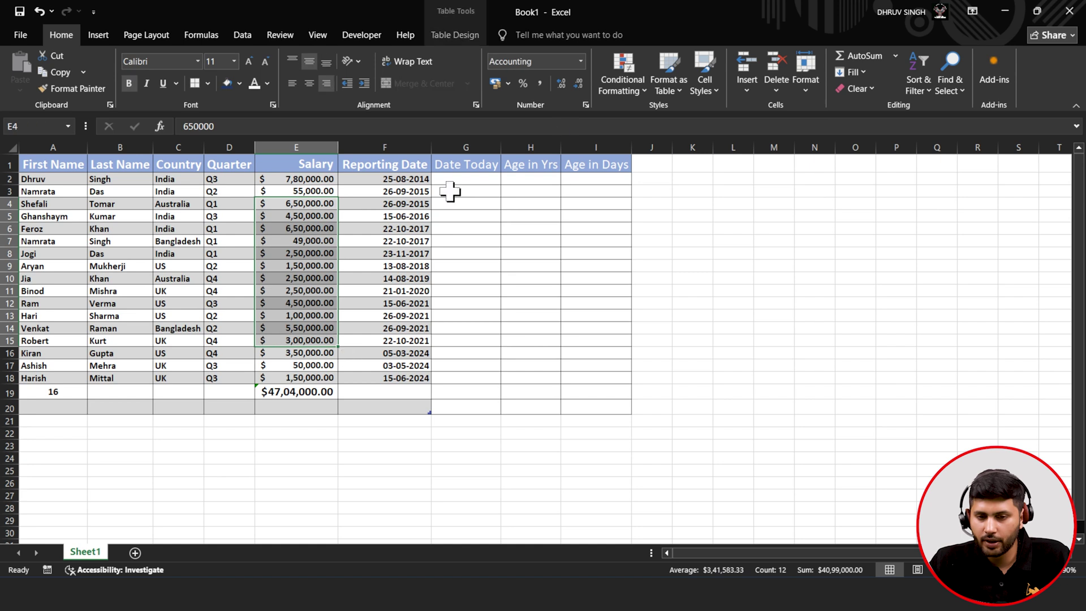
click(855, 89)
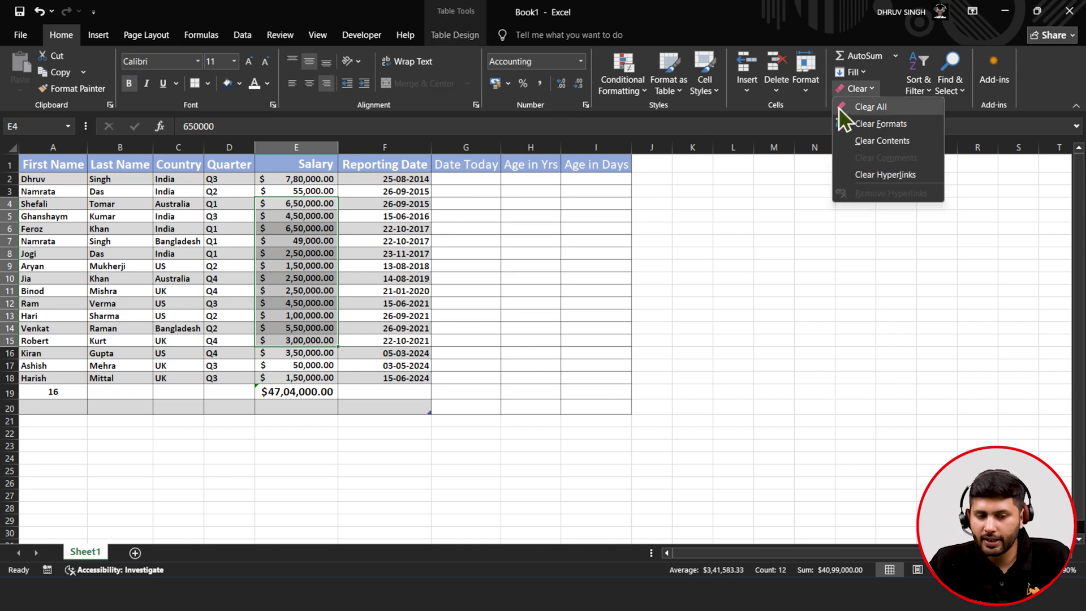
click(838, 108)
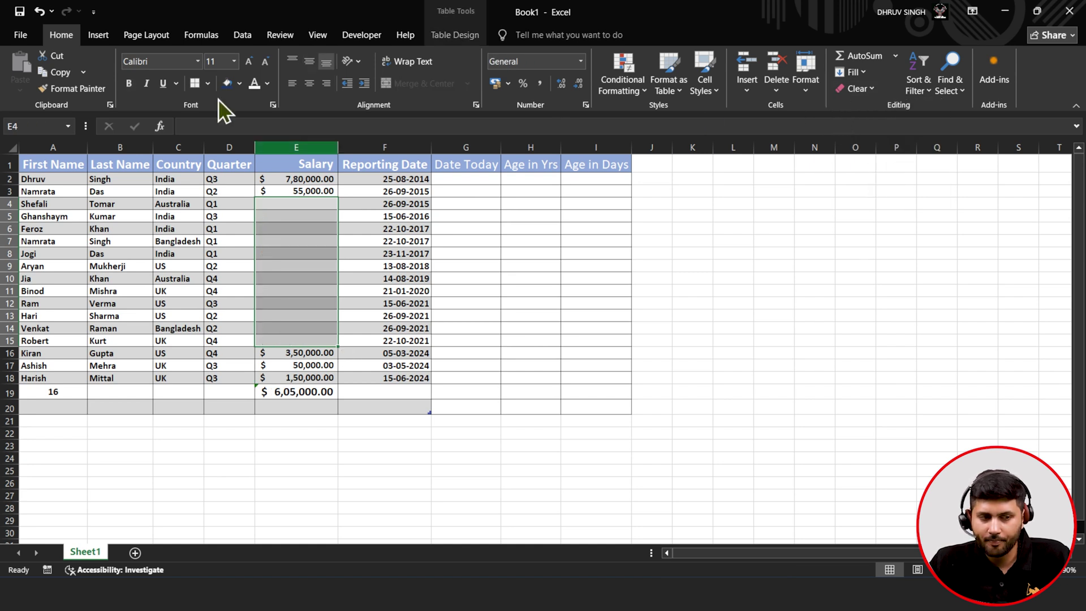
click(39, 8)
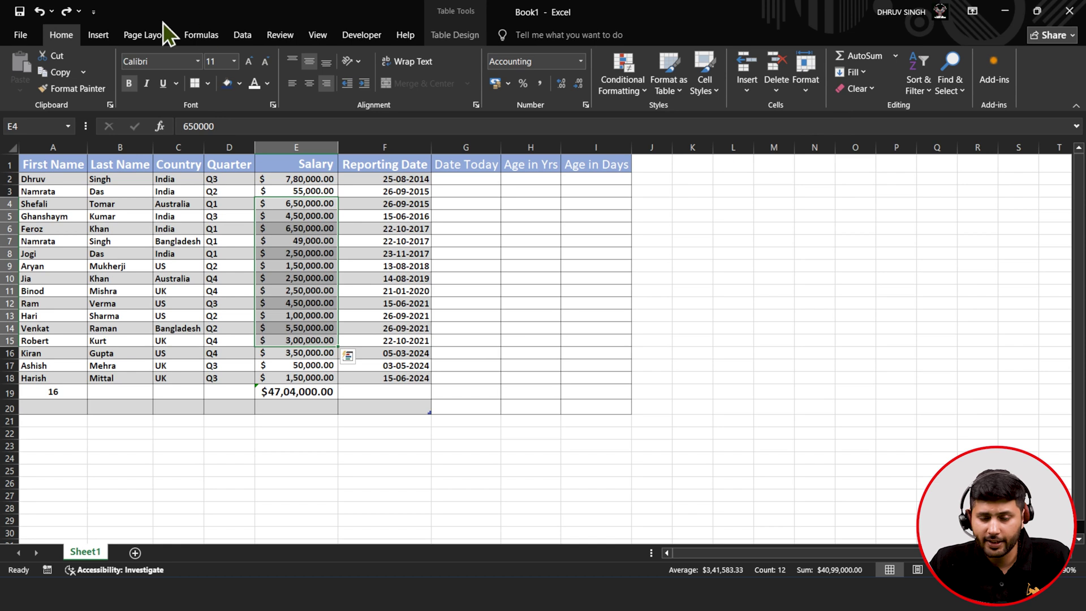
click(865, 86)
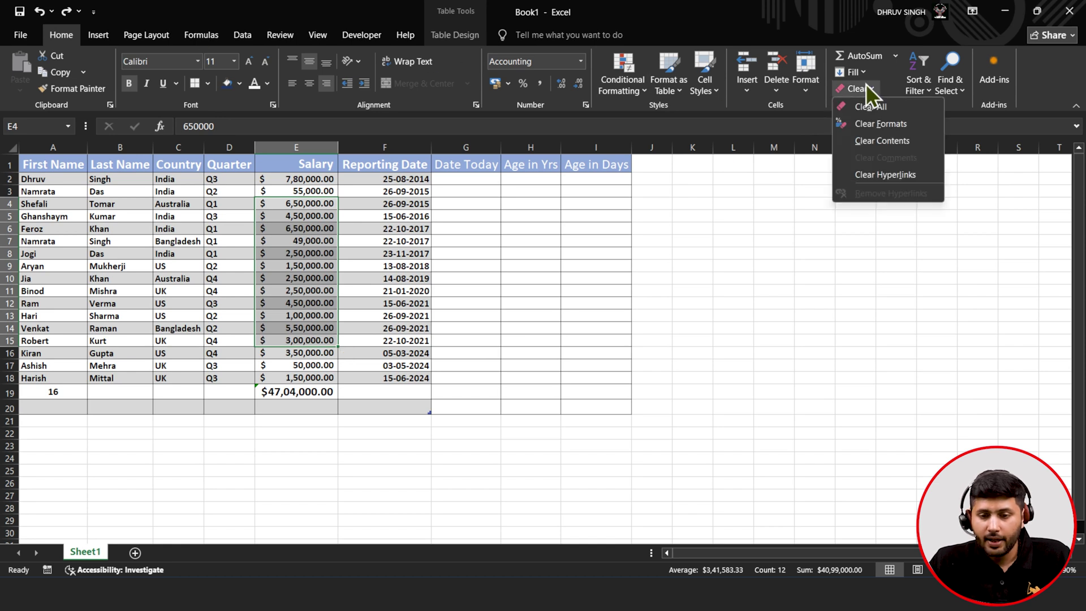
click(871, 132)
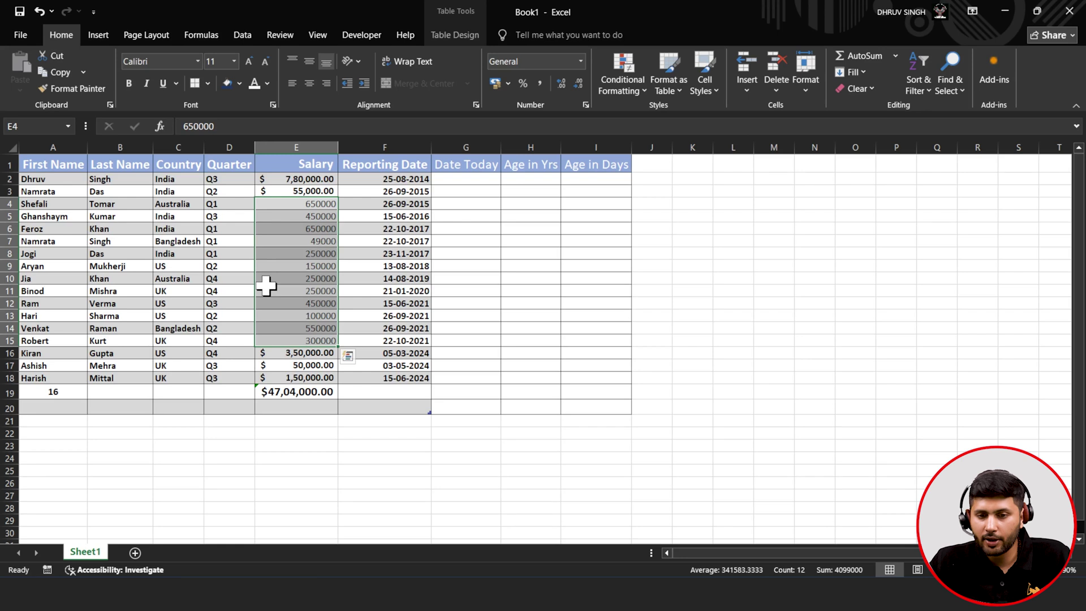
click(38, 11)
click(844, 87)
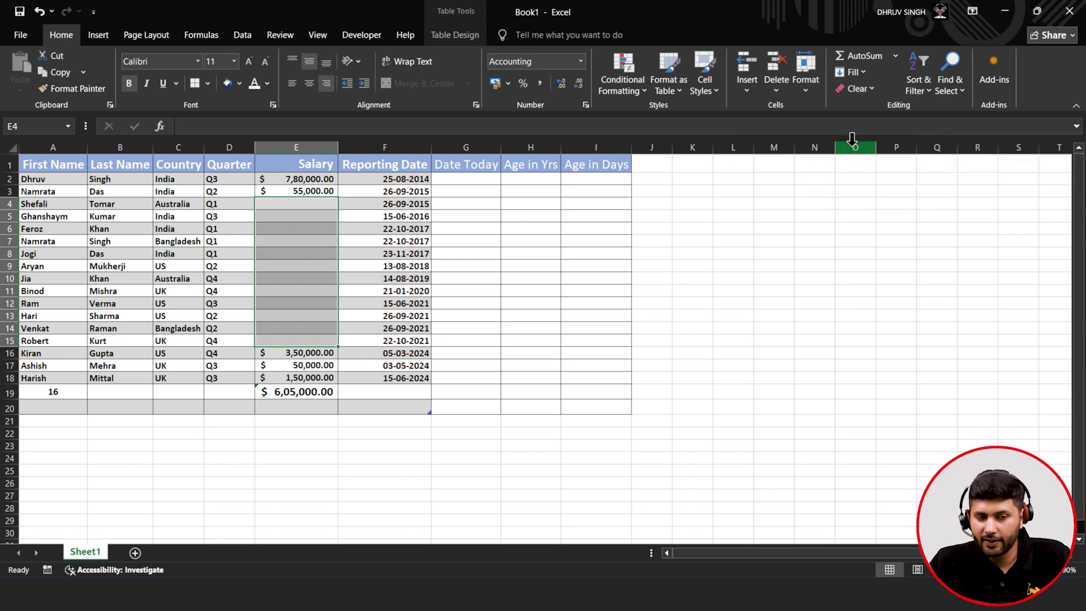
click(39, 11)
click(857, 88)
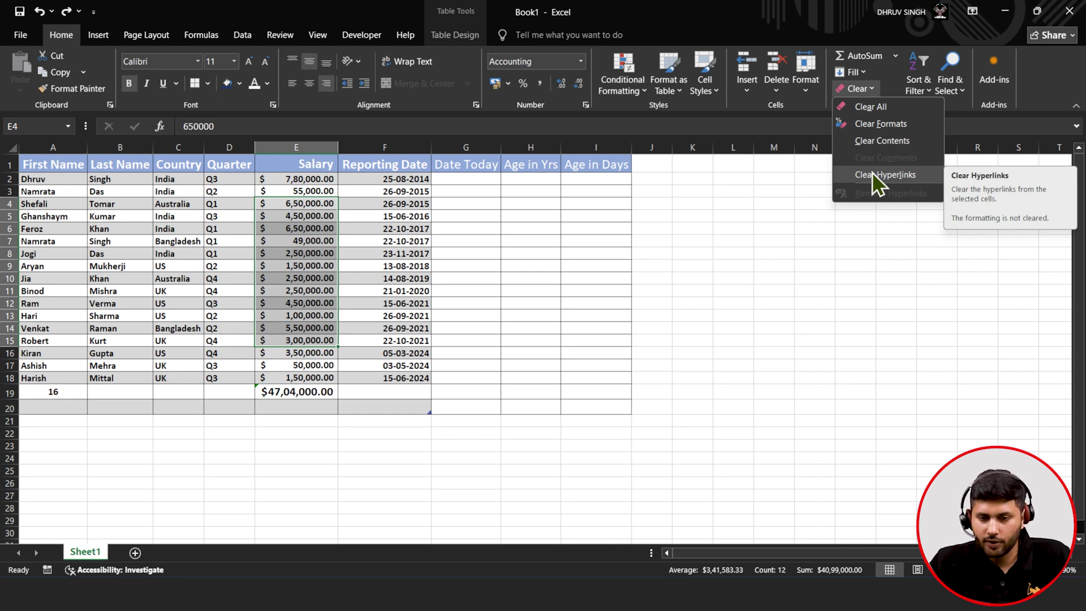
click(714, 198)
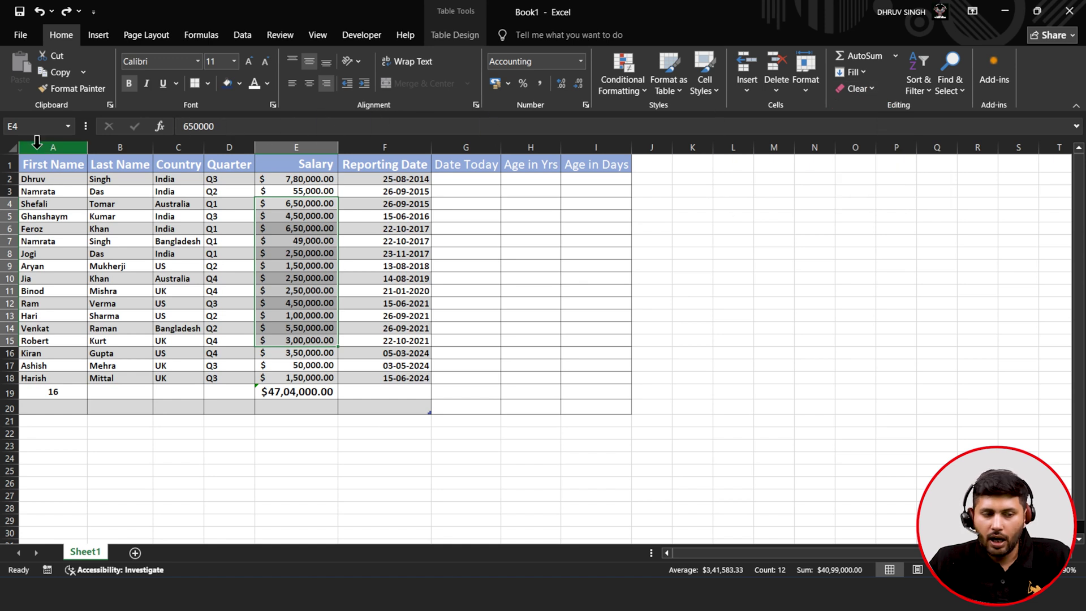
- Select A1:F20 and turn on Filter so every header cell gets a dropdown arrow
drag(44, 164, 391, 405)
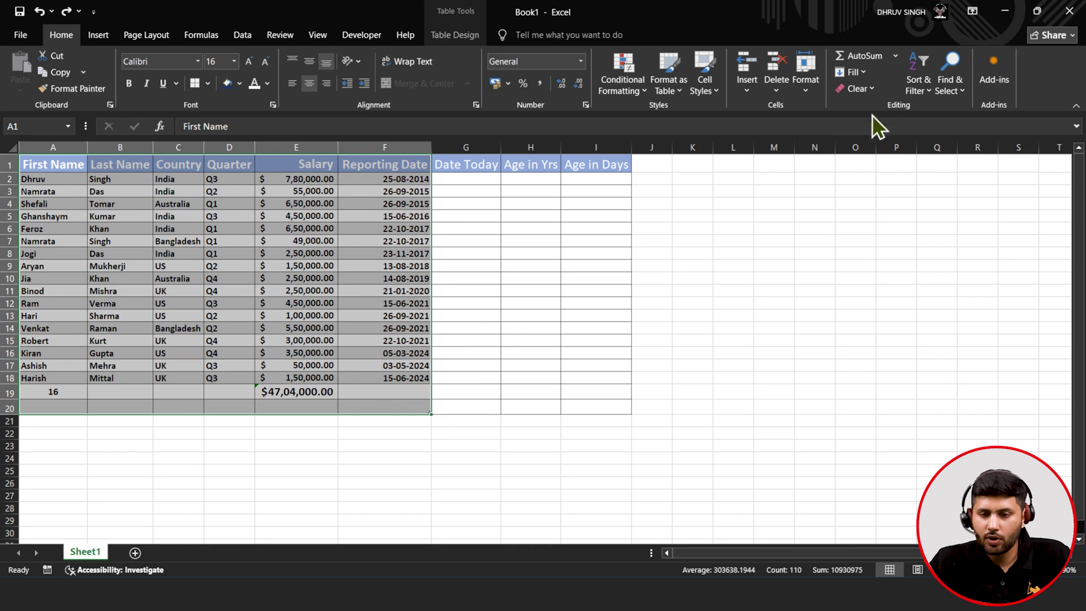
click(921, 89)
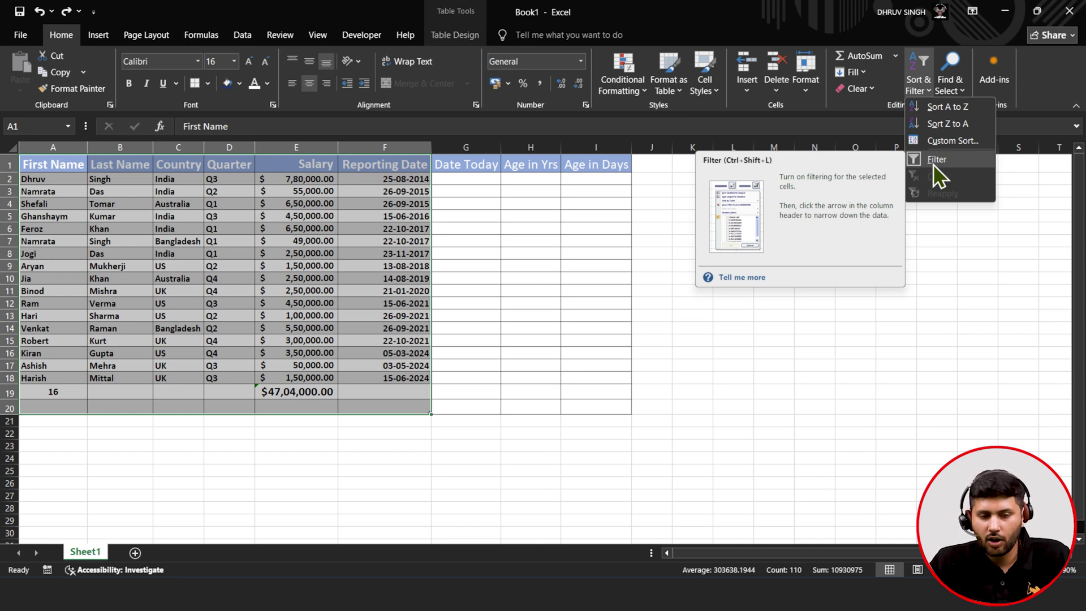
click(933, 165)
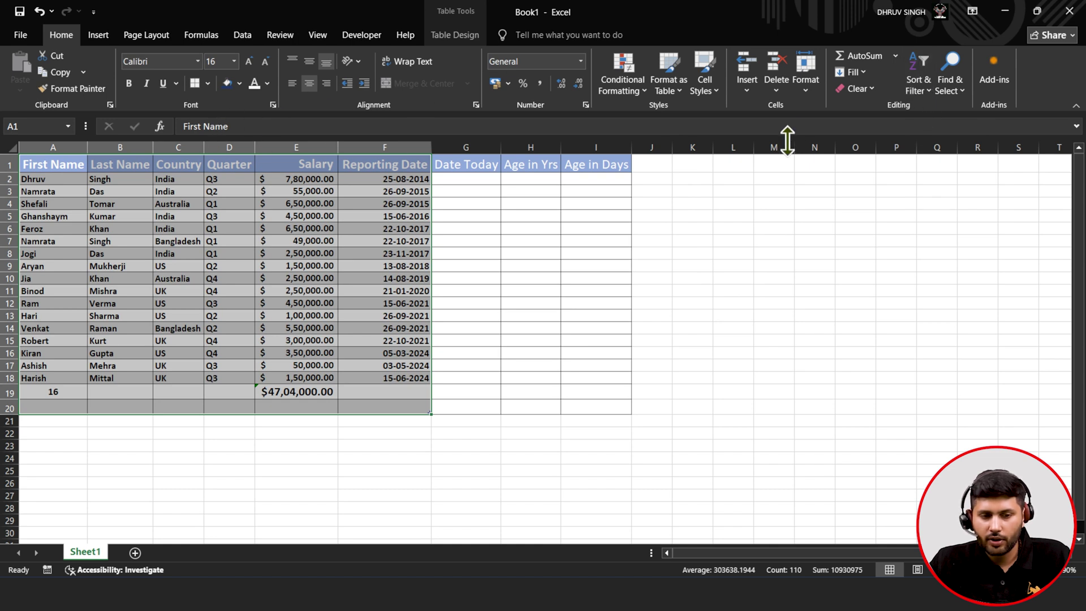
click(924, 96)
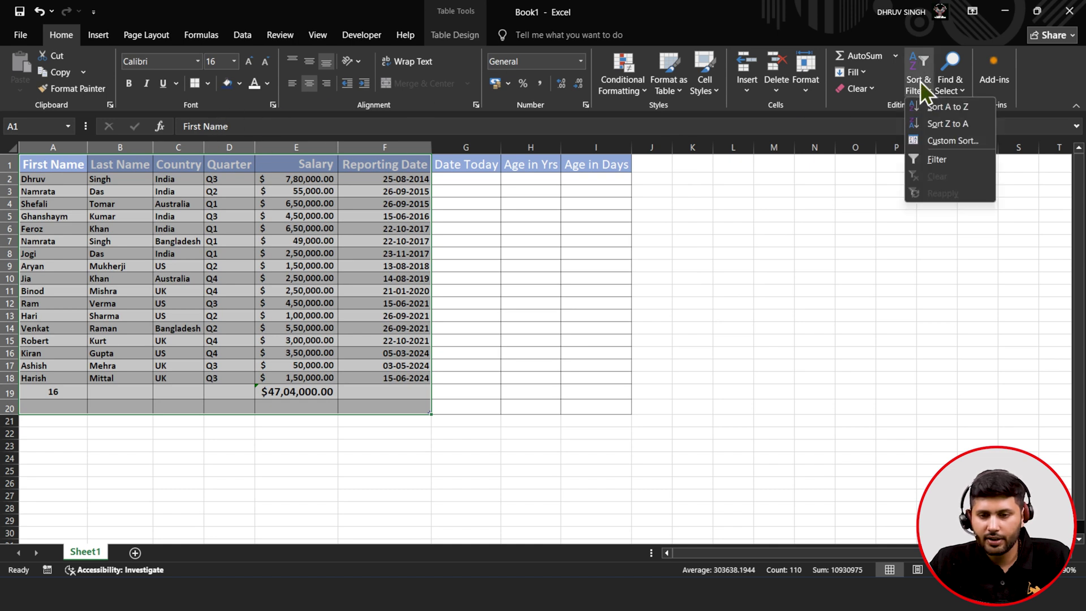
click(921, 165)
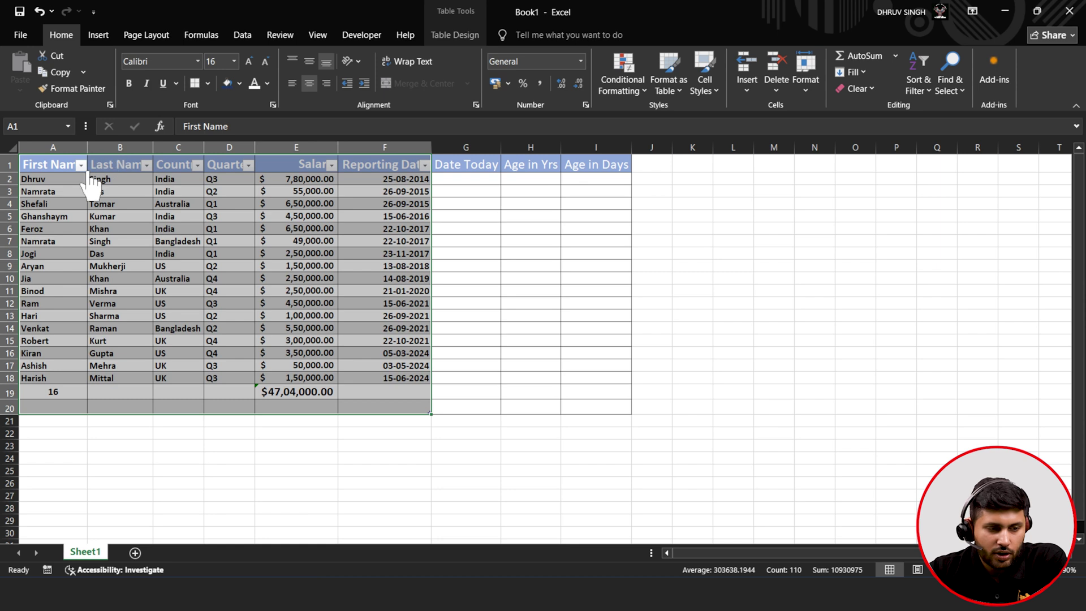
- Show the Text Filters options in the First Name column's filter menu
click(73, 181)
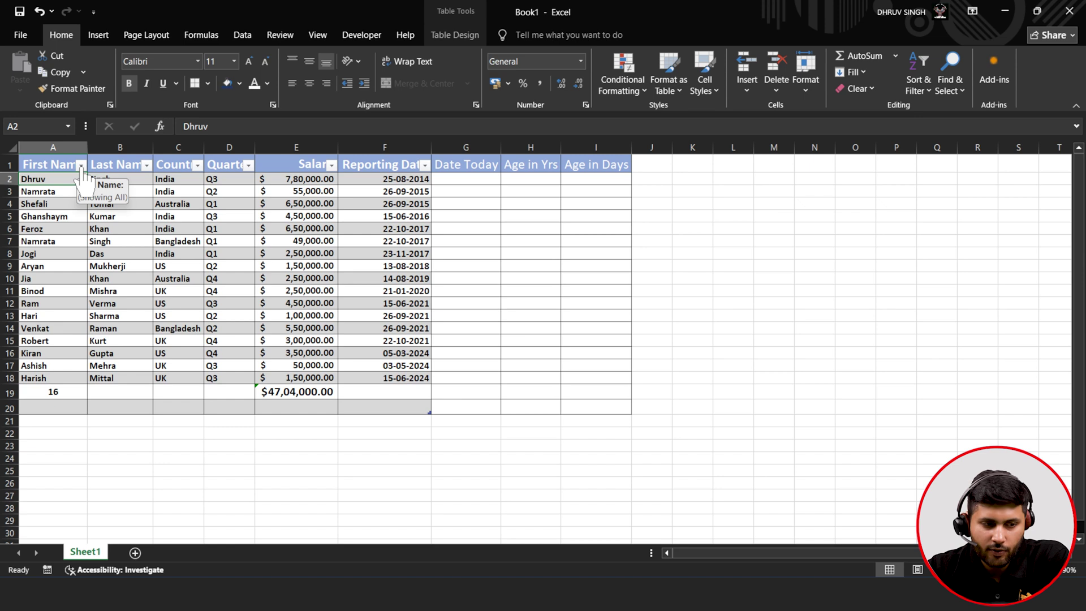
click(81, 165)
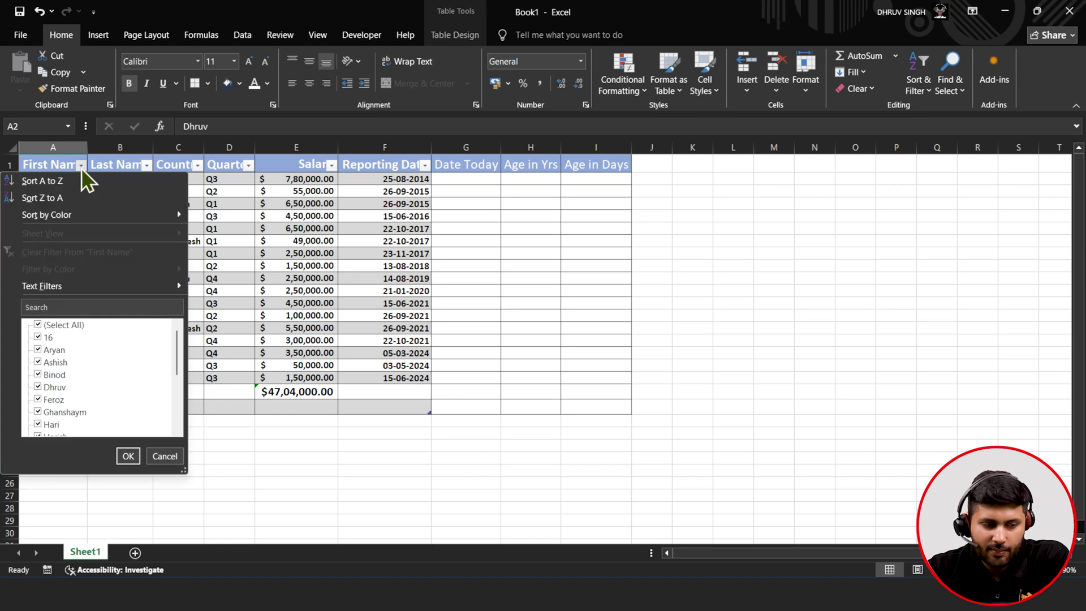
mouse_move(114, 287)
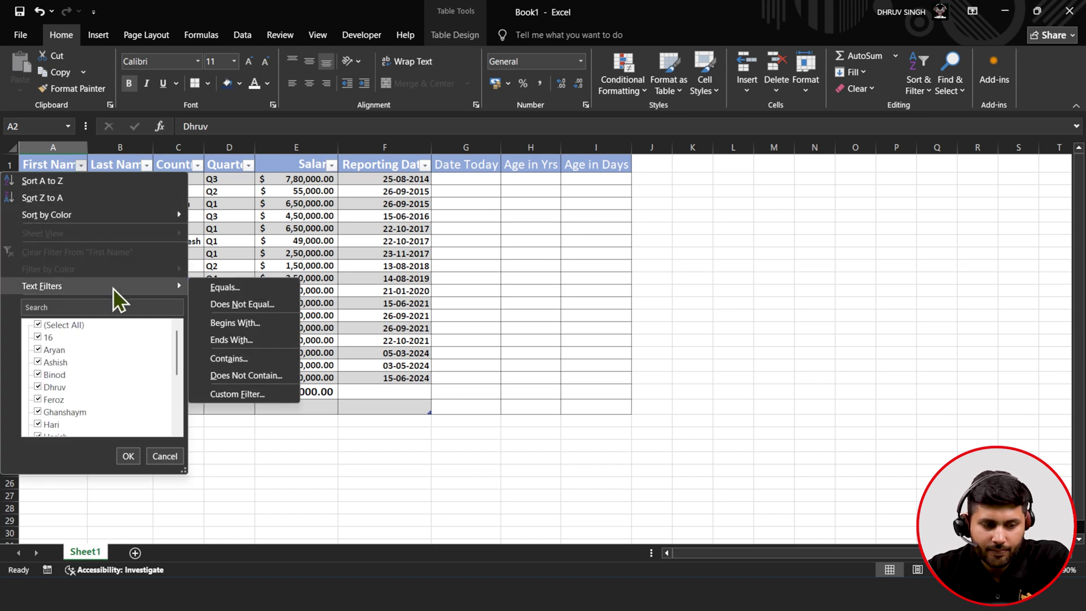
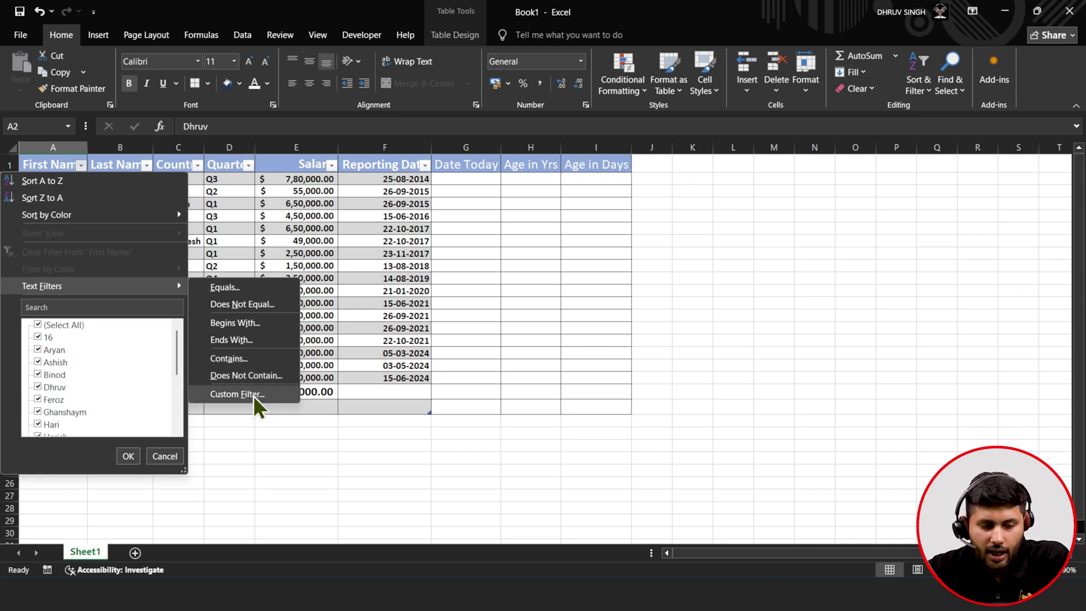
- Try the First Name Custom Filter's Or/And options, then cancel it and close the dropdown unfiltered
click(253, 394)
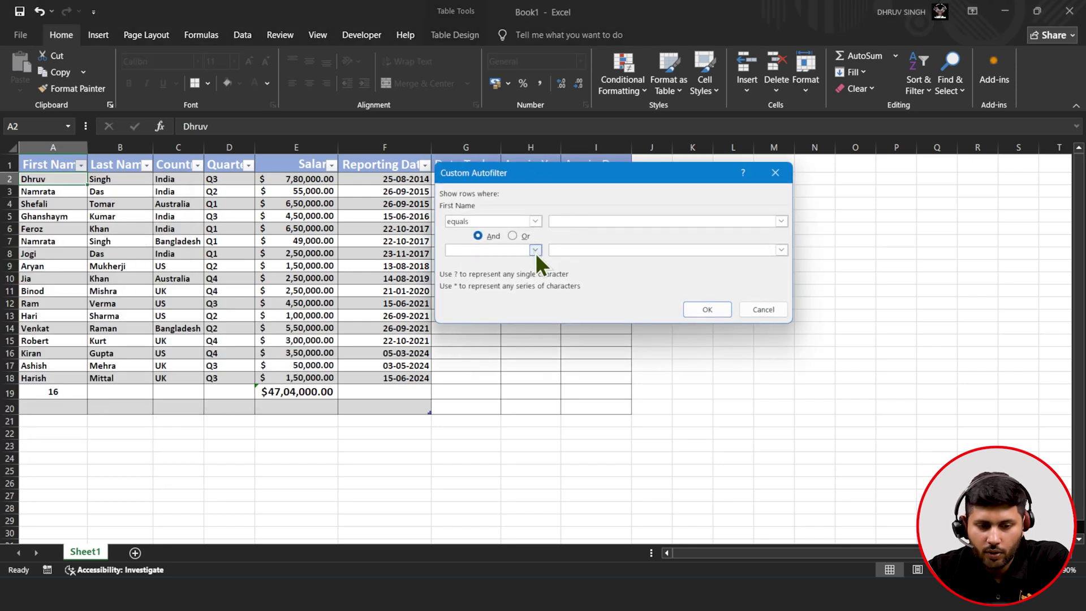
click(512, 236)
click(493, 235)
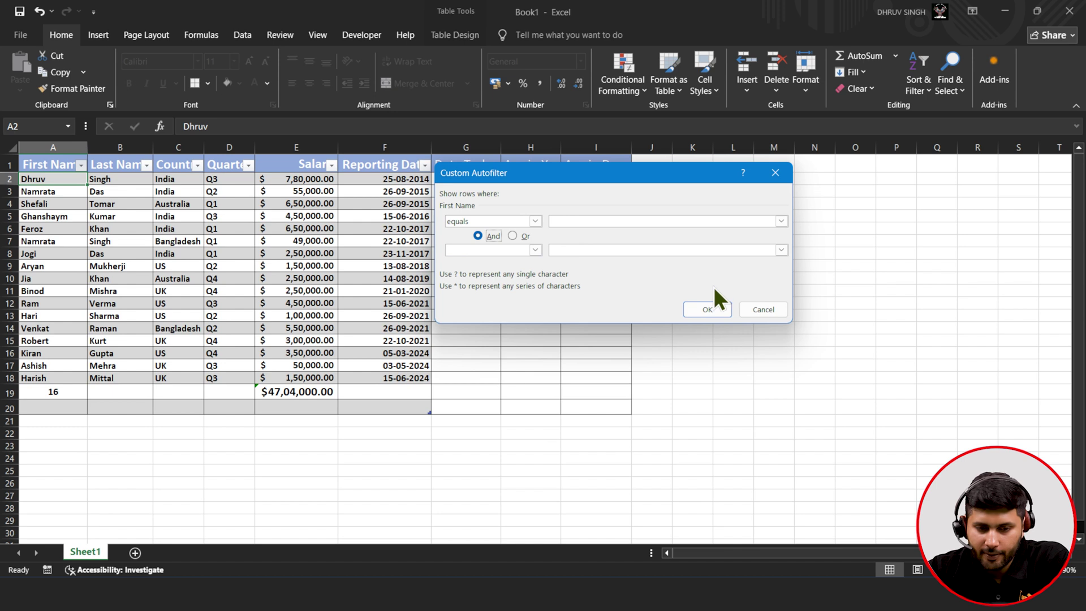
click(761, 307)
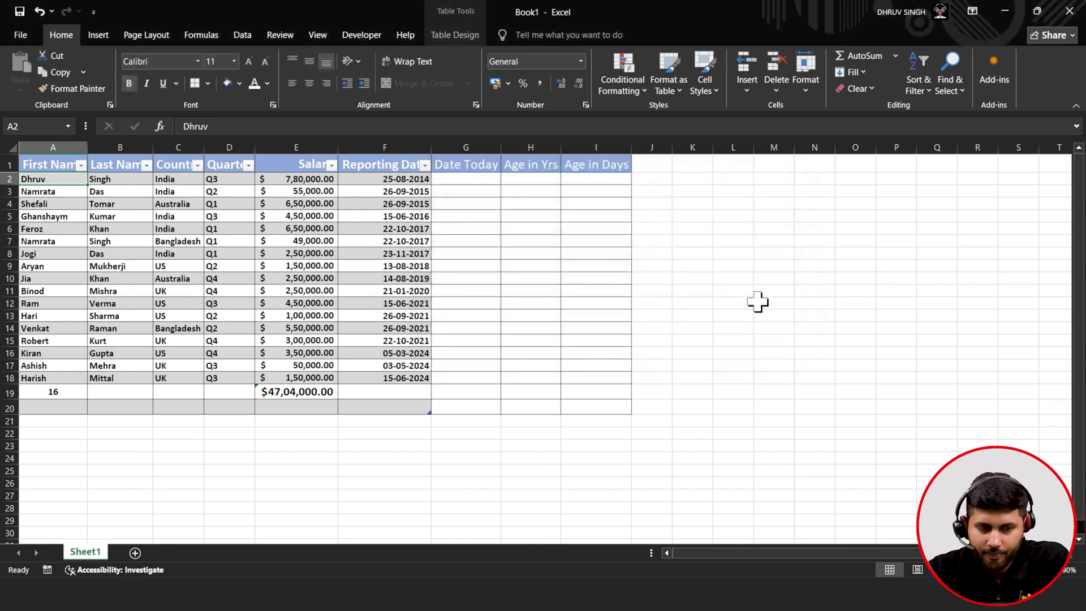
click(80, 165)
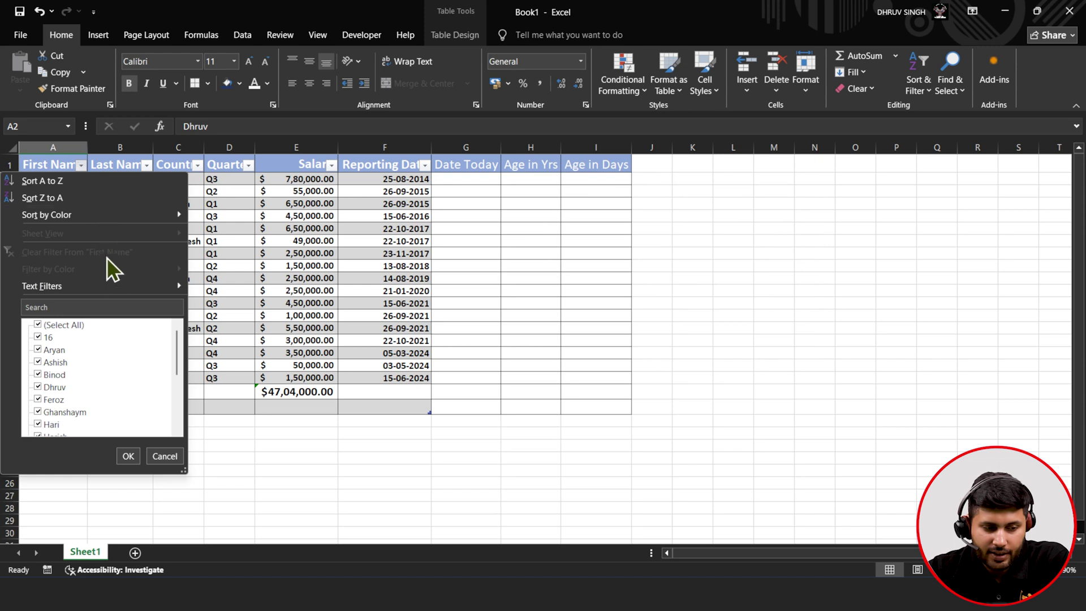
click(224, 473)
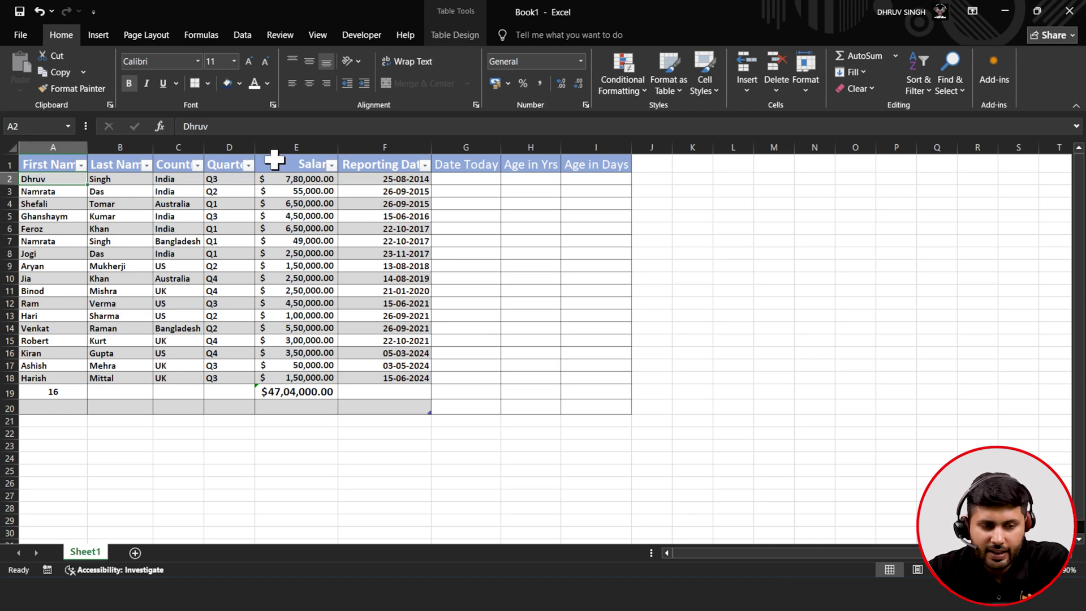
click(332, 165)
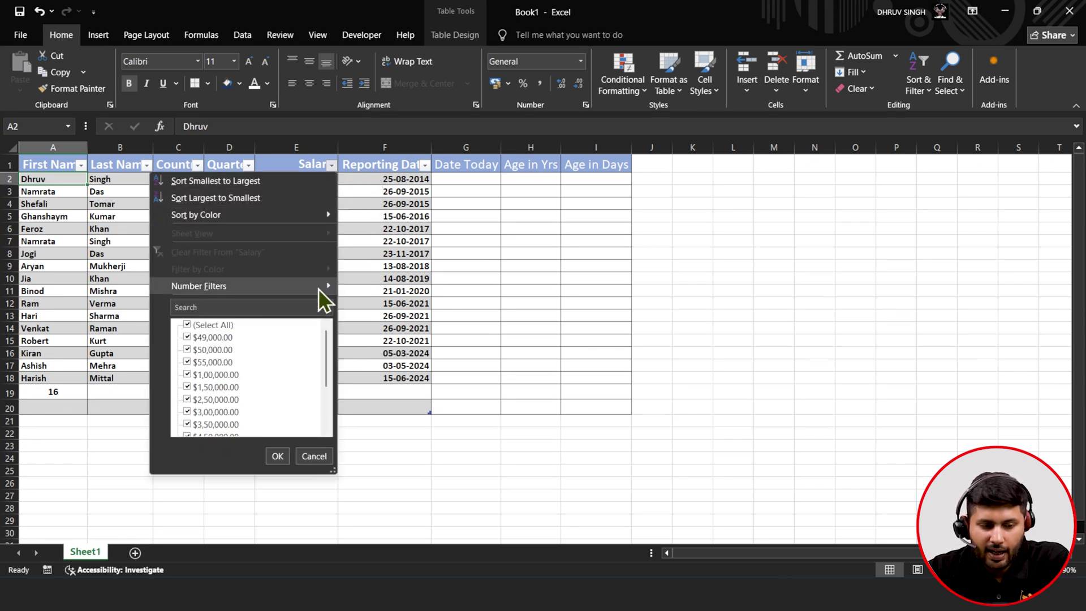
mouse_move(318, 288)
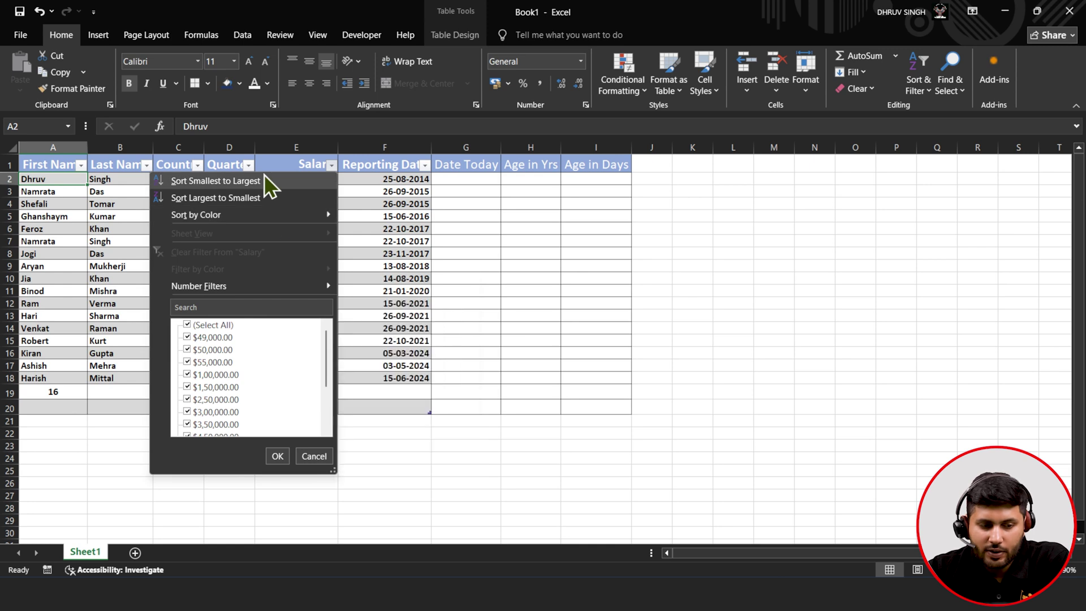
click(260, 207)
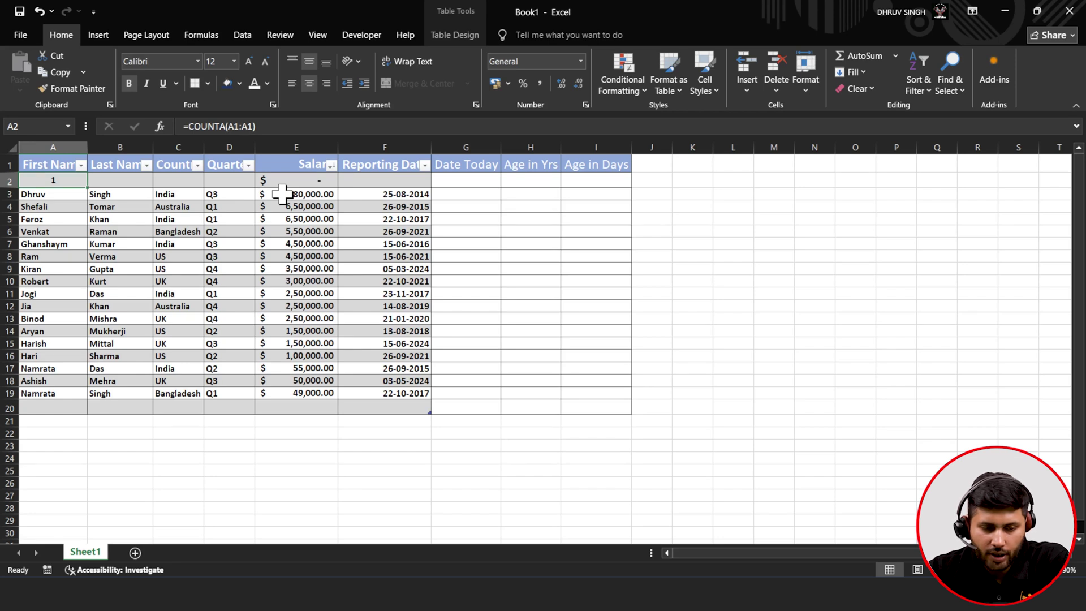
key(ctrl+z)
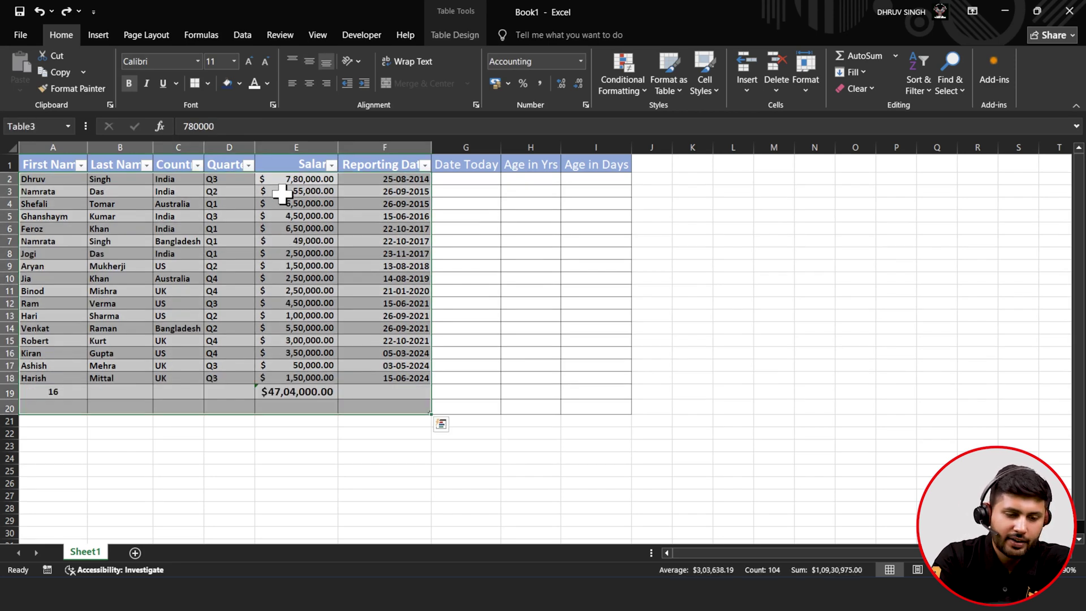
click(282, 194)
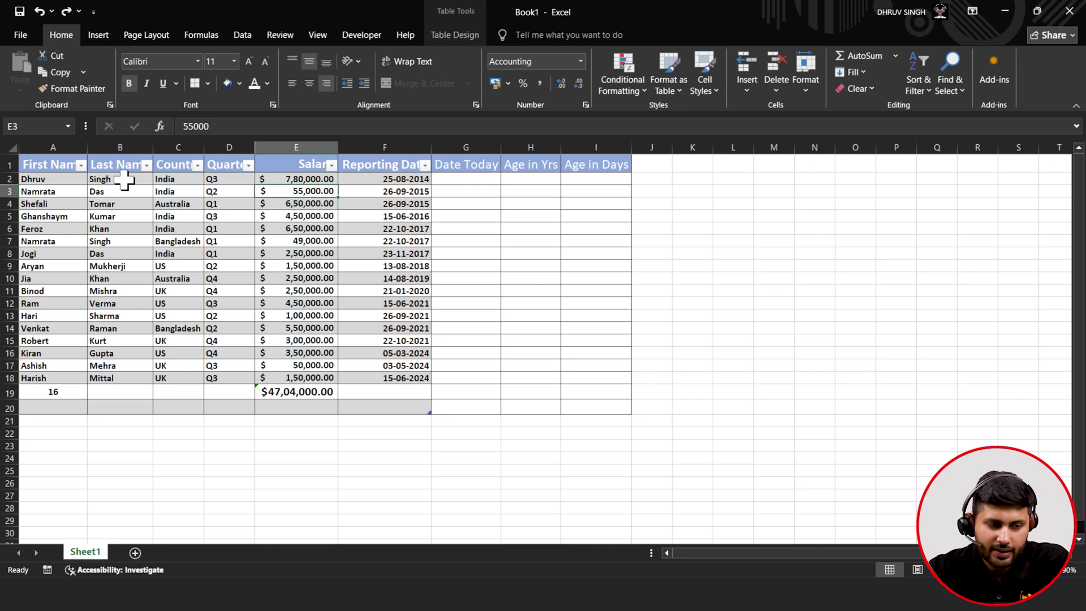
drag(57, 165, 416, 376)
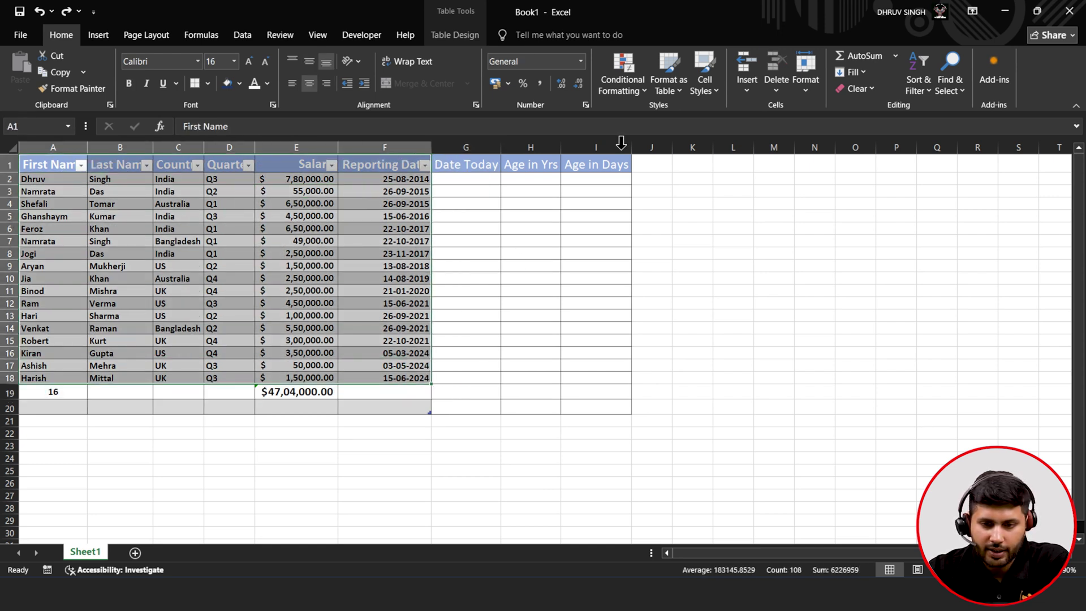
click(916, 85)
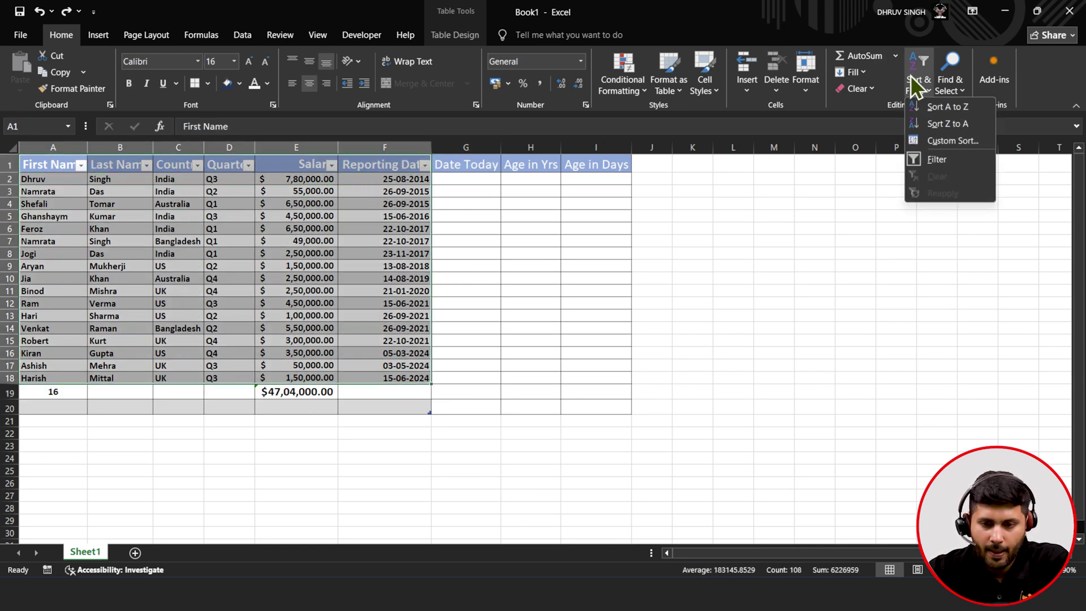
click(918, 152)
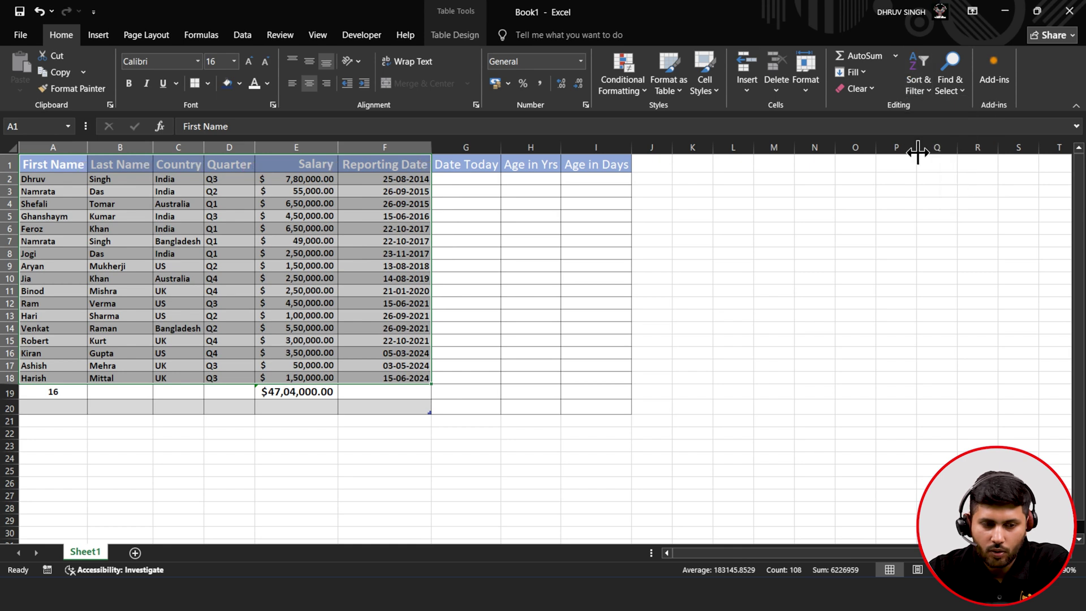
click(923, 97)
click(934, 148)
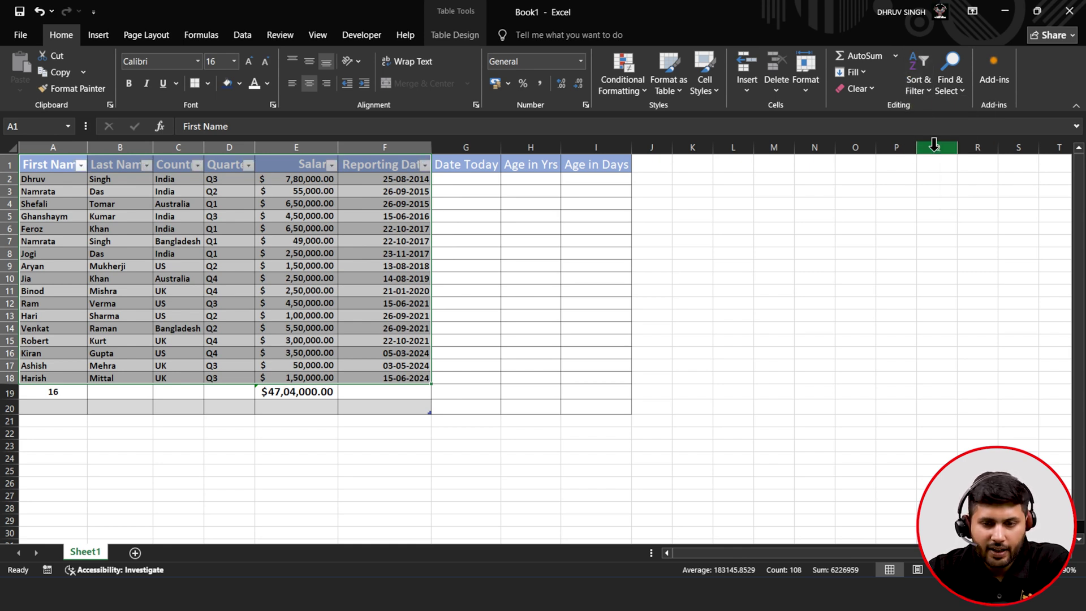
click(331, 168)
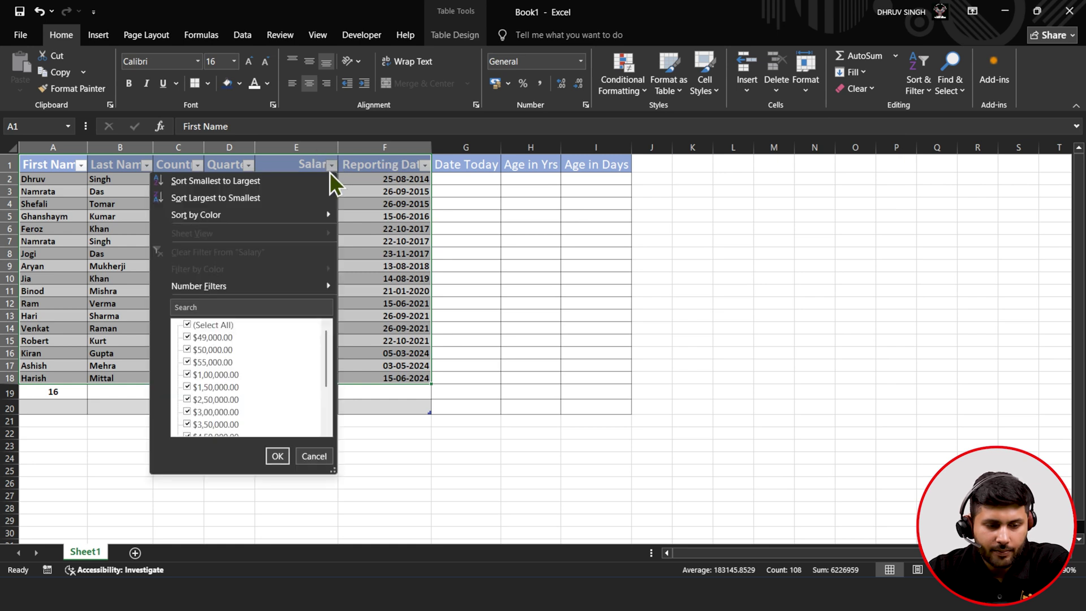
click(311, 197)
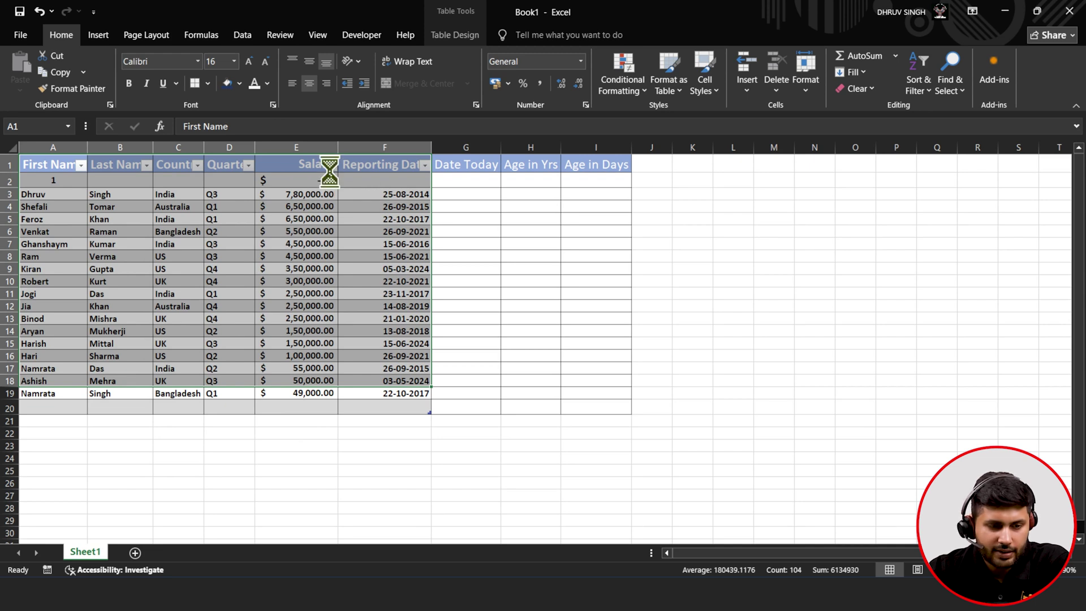
click(331, 165)
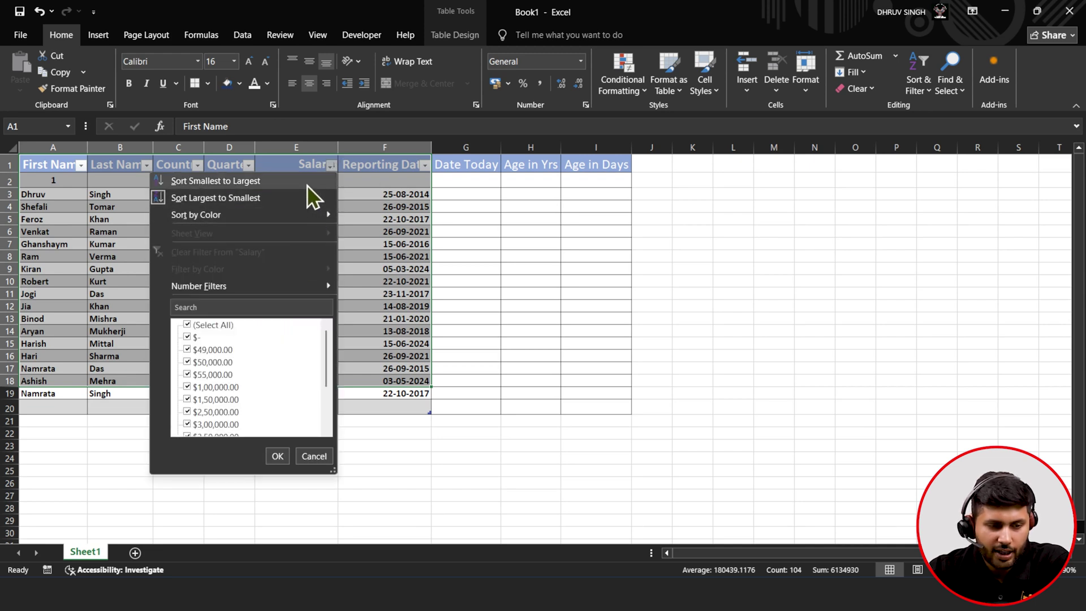
click(306, 182)
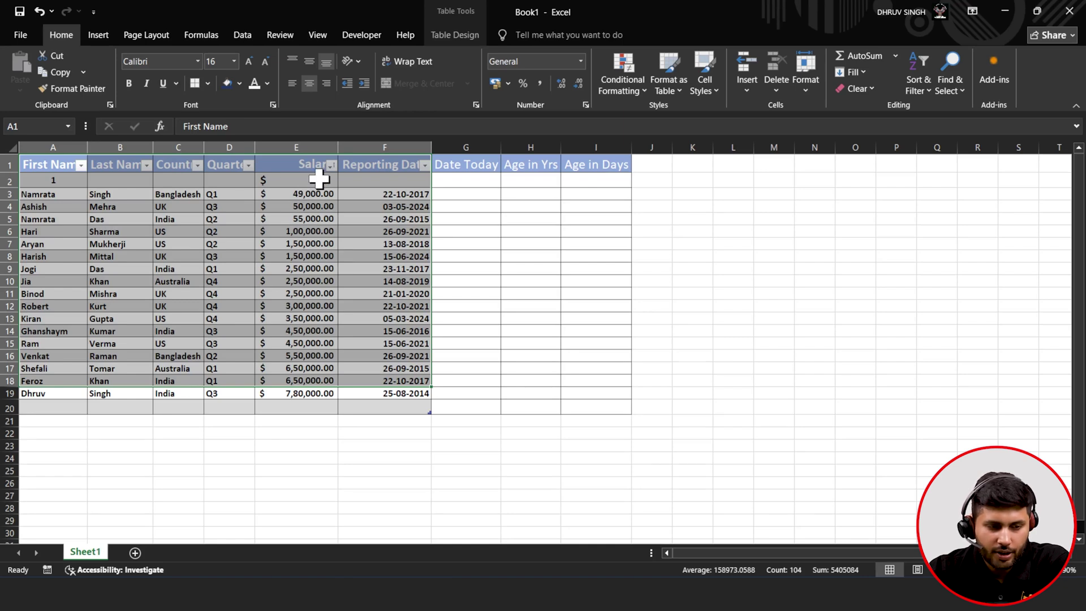
click(331, 164)
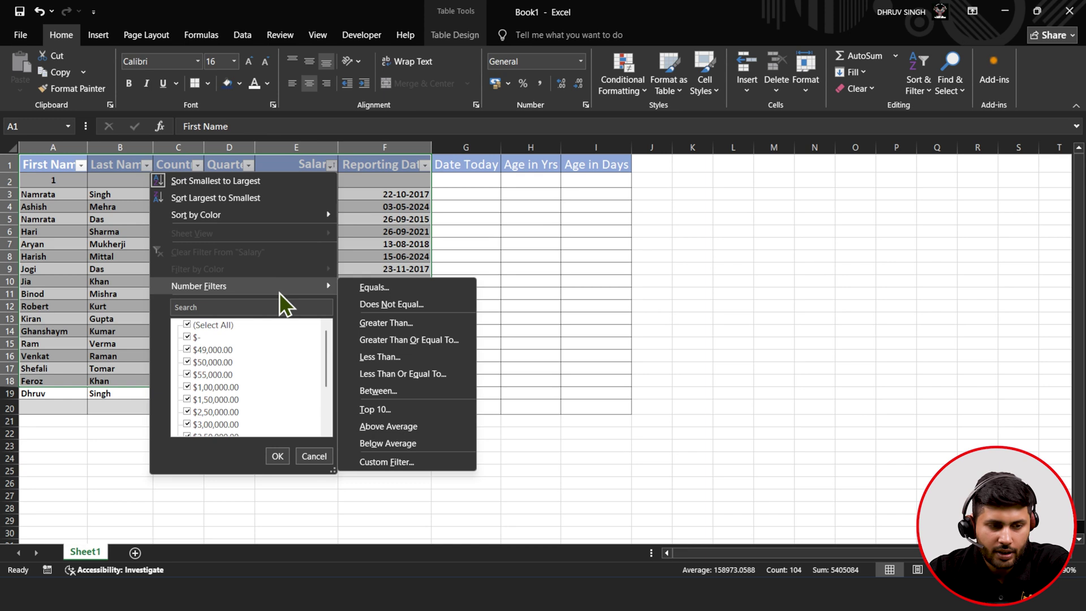
click(146, 3)
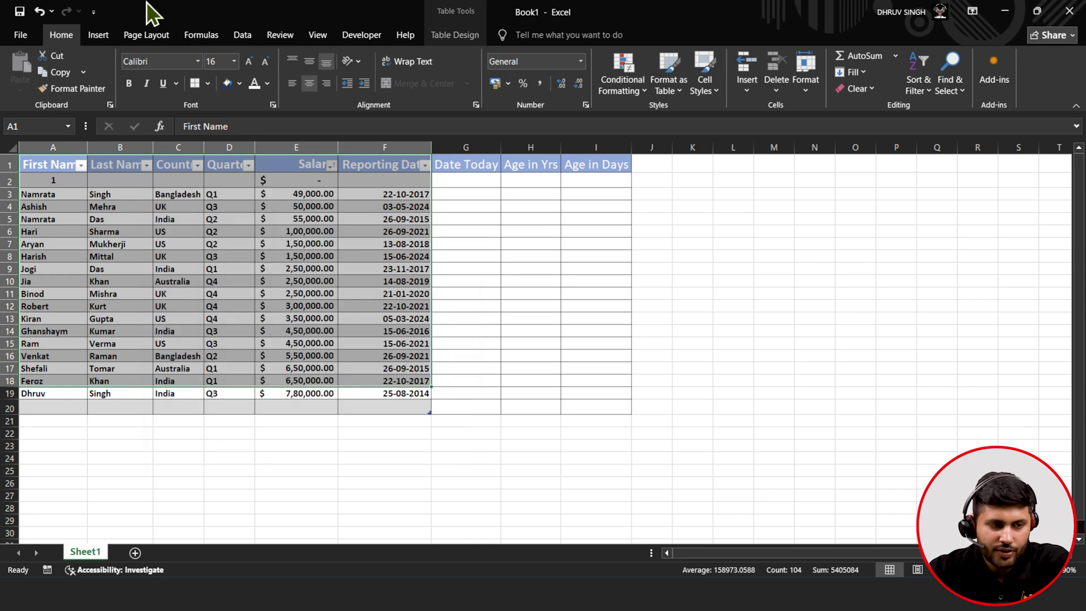
click(42, 8)
click(42, 8)
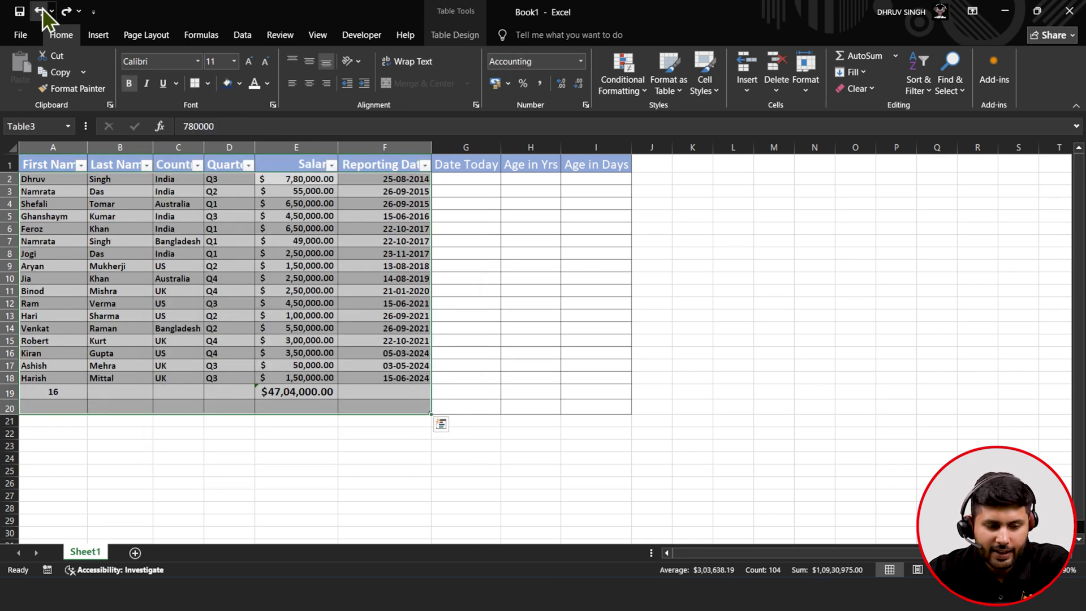
click(221, 192)
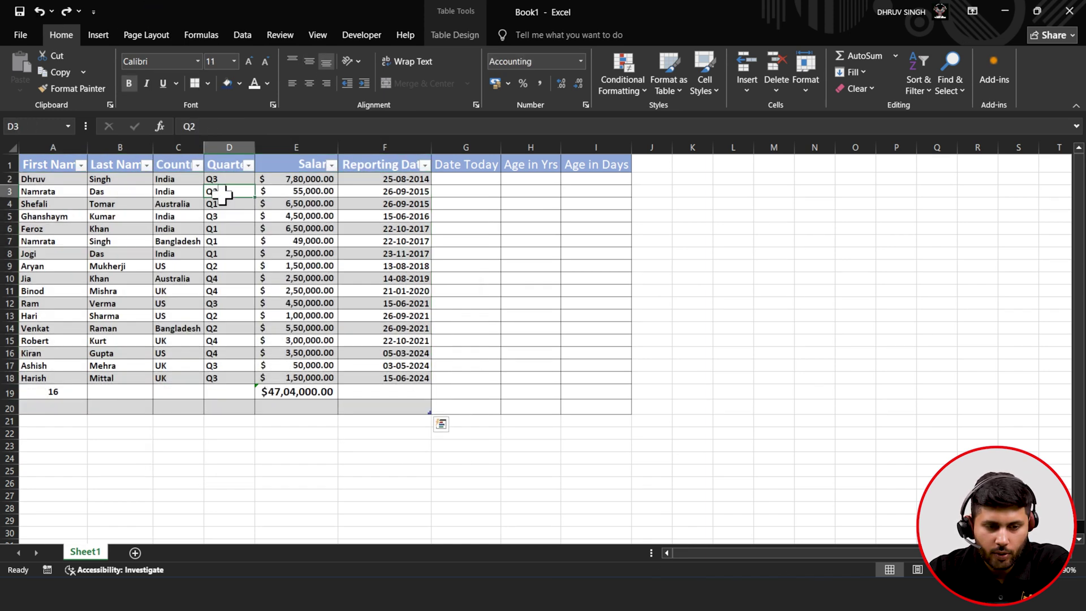
- Filter Salary to above-average employees, then clear that filter
click(331, 166)
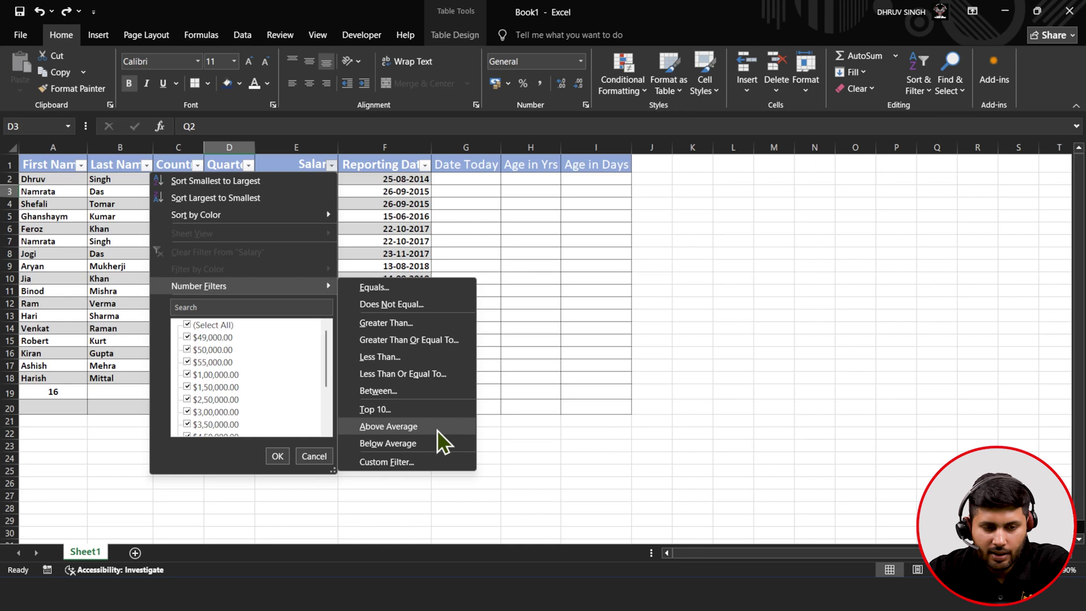
click(437, 427)
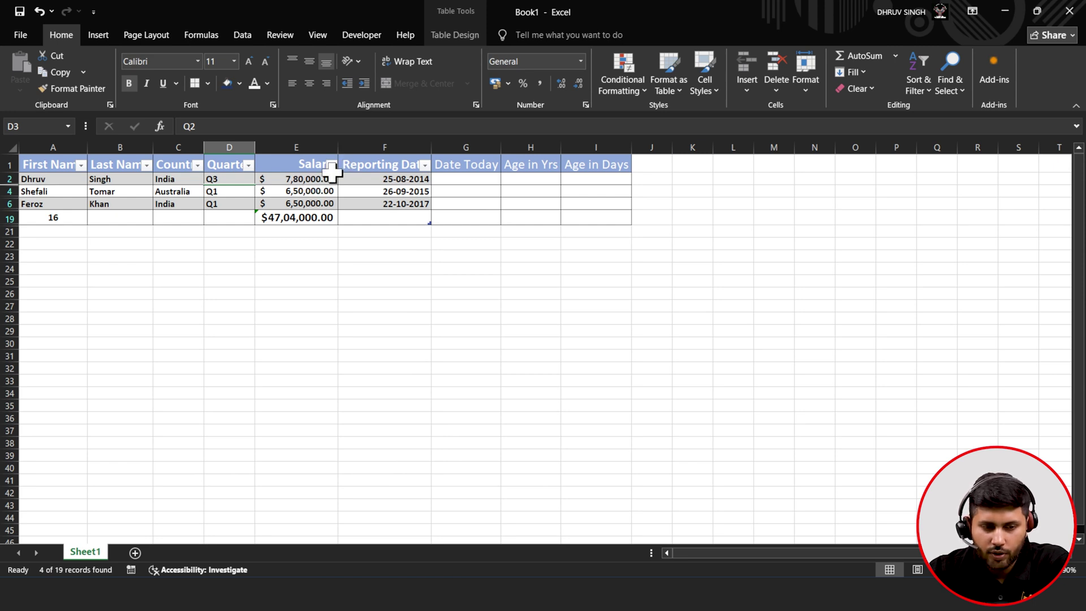
click(332, 165)
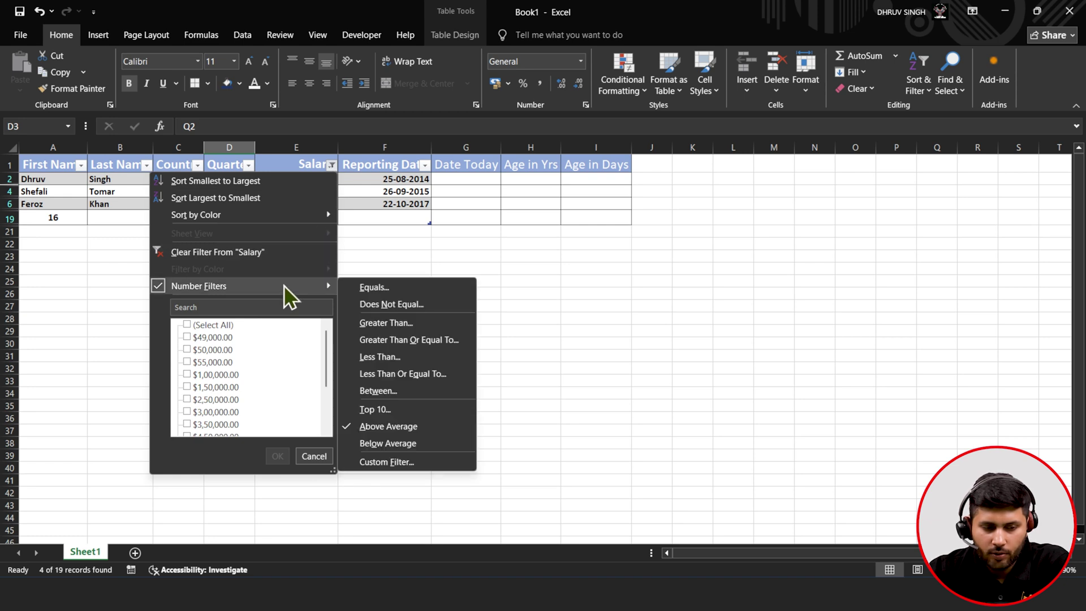
click(264, 250)
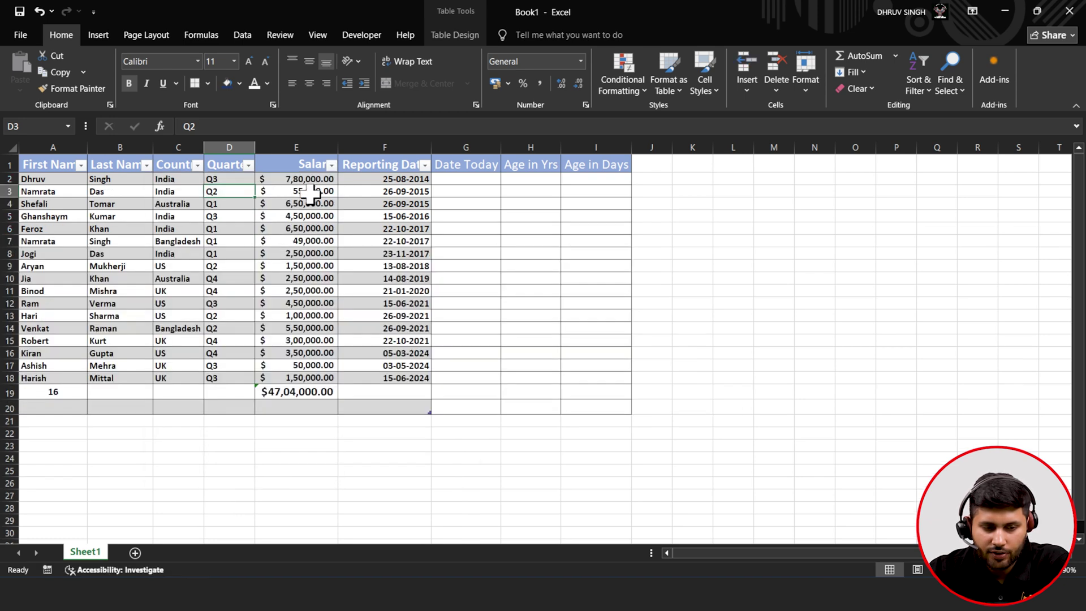
- Filter Salary to the top 10 items, then clear the filter to show all rows
click(332, 165)
mouse_move(314, 286)
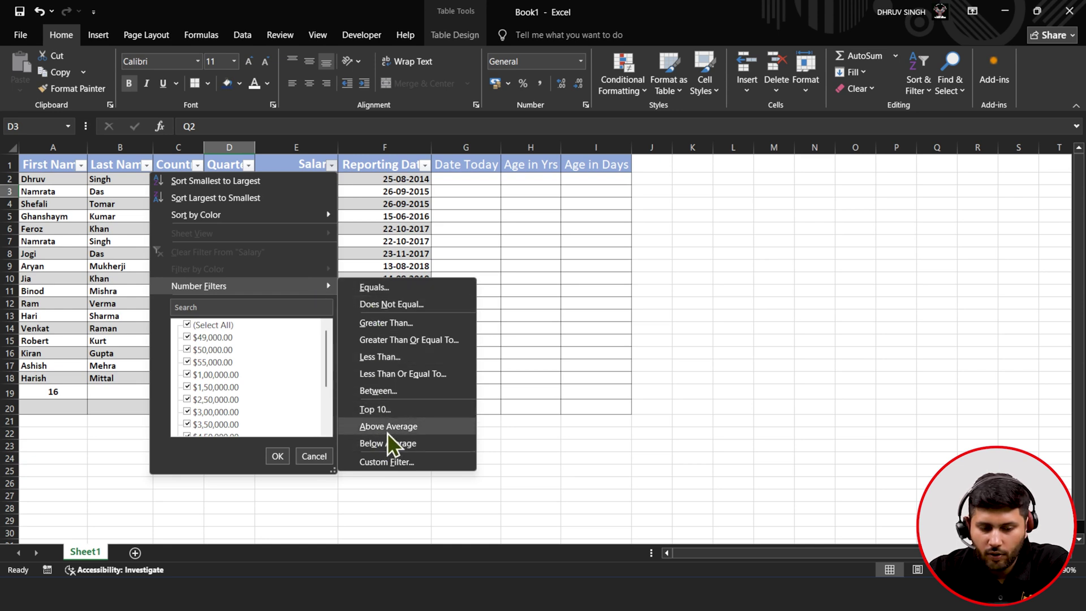
click(399, 409)
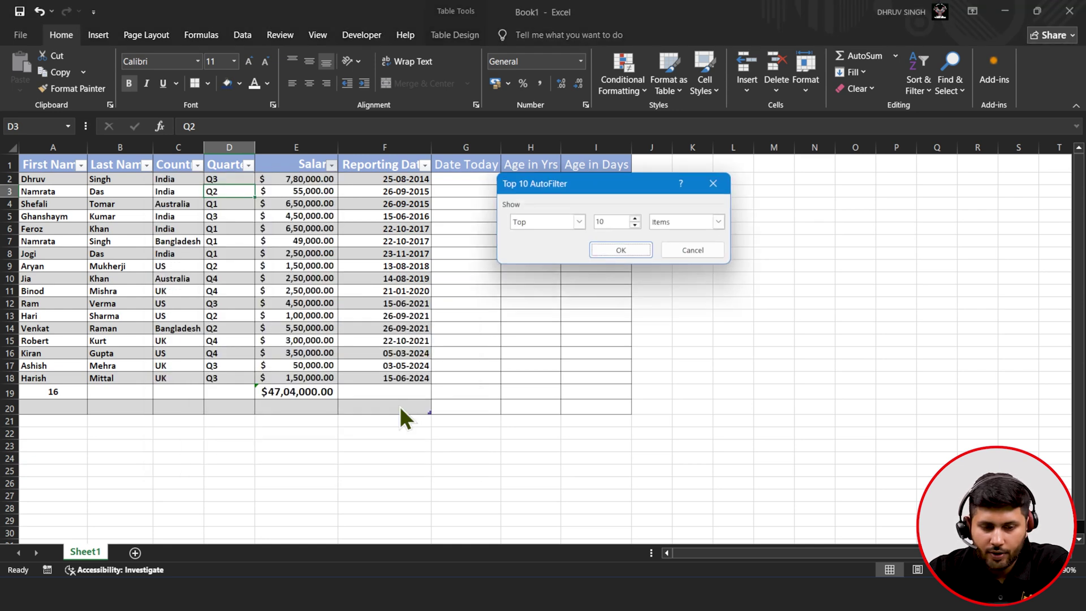
click(682, 219)
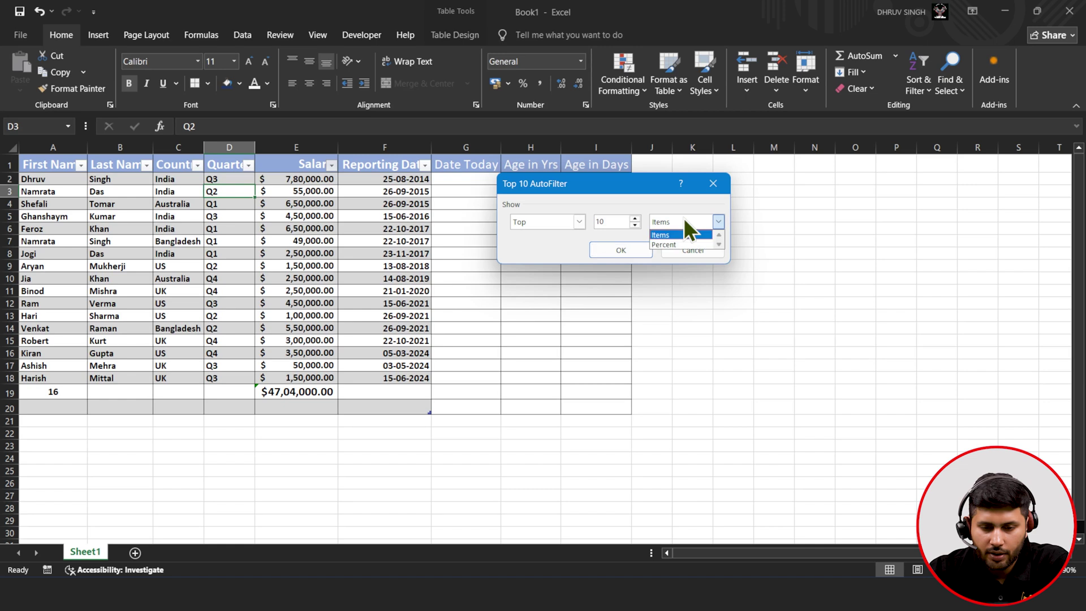
click(684, 218)
click(626, 251)
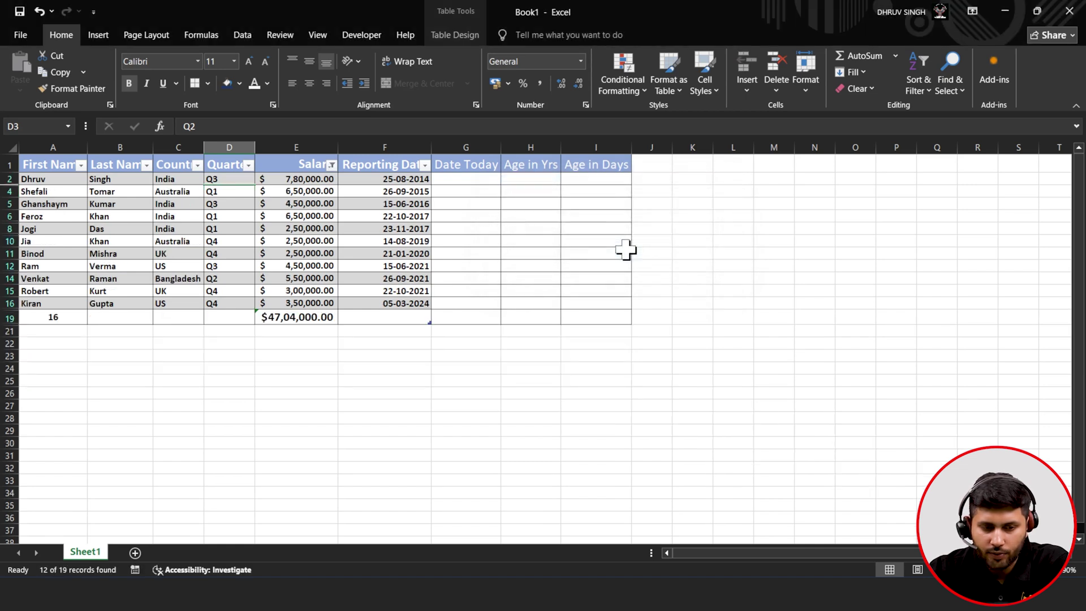
click(332, 164)
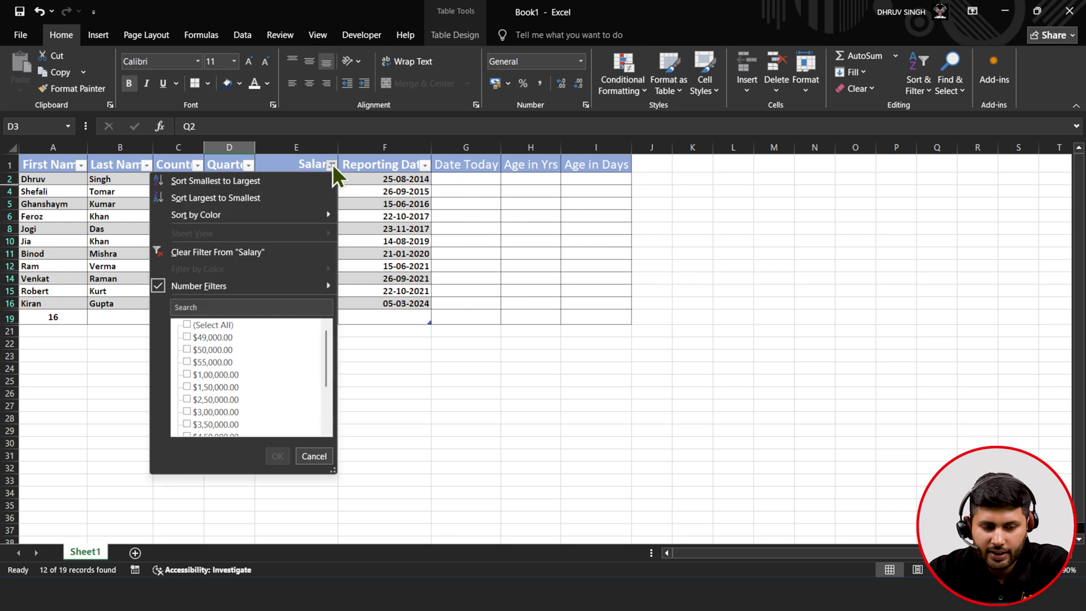
click(310, 250)
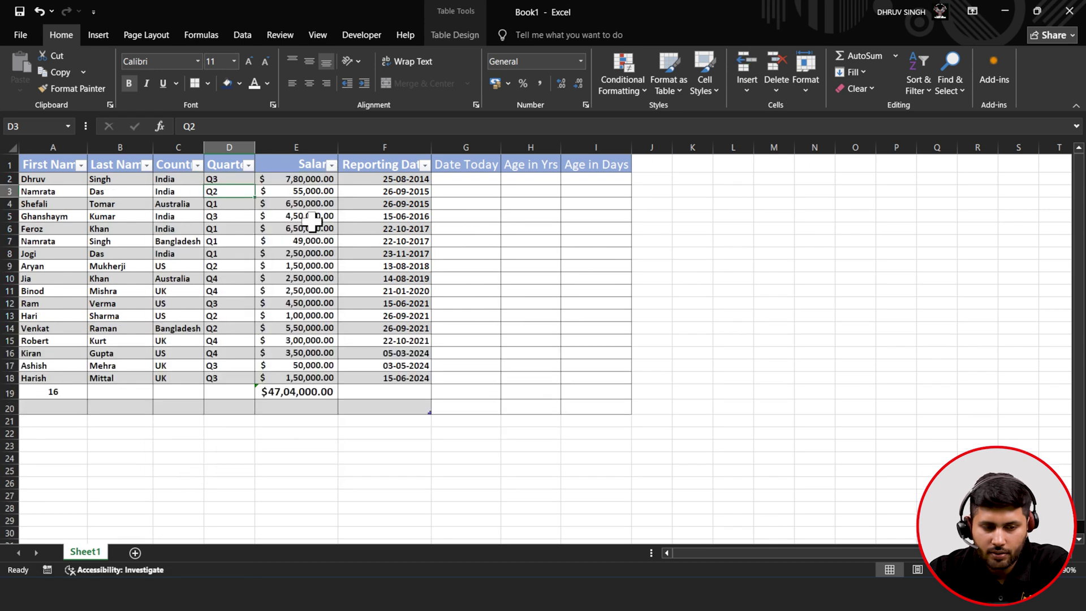
- Open the Salary Number Filters Custom Filter dialog and cancel it without applying
click(333, 166)
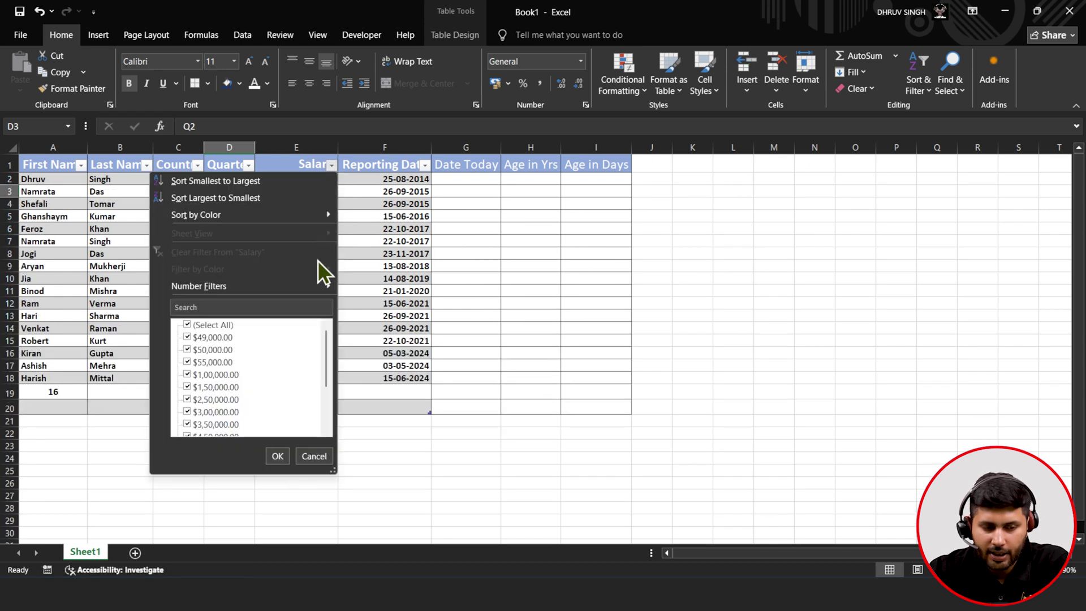
mouse_move(318, 285)
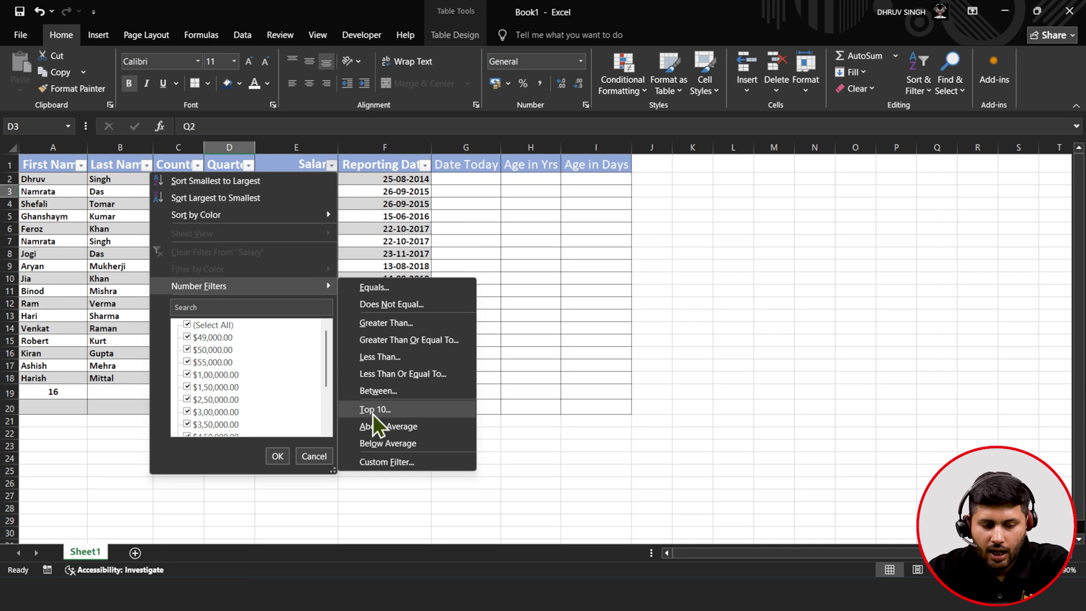
click(392, 460)
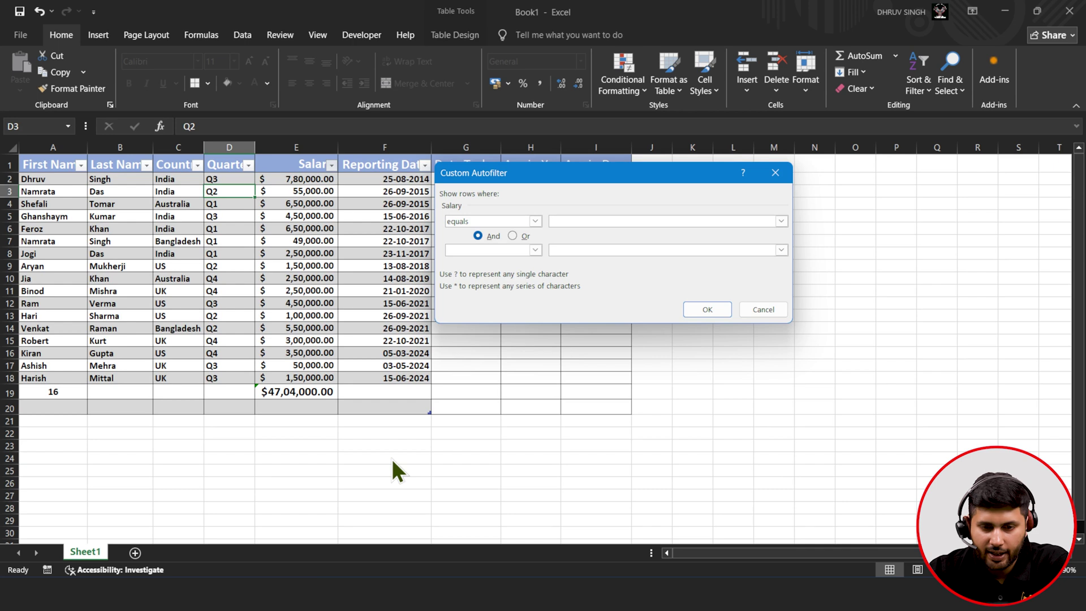
click(761, 310)
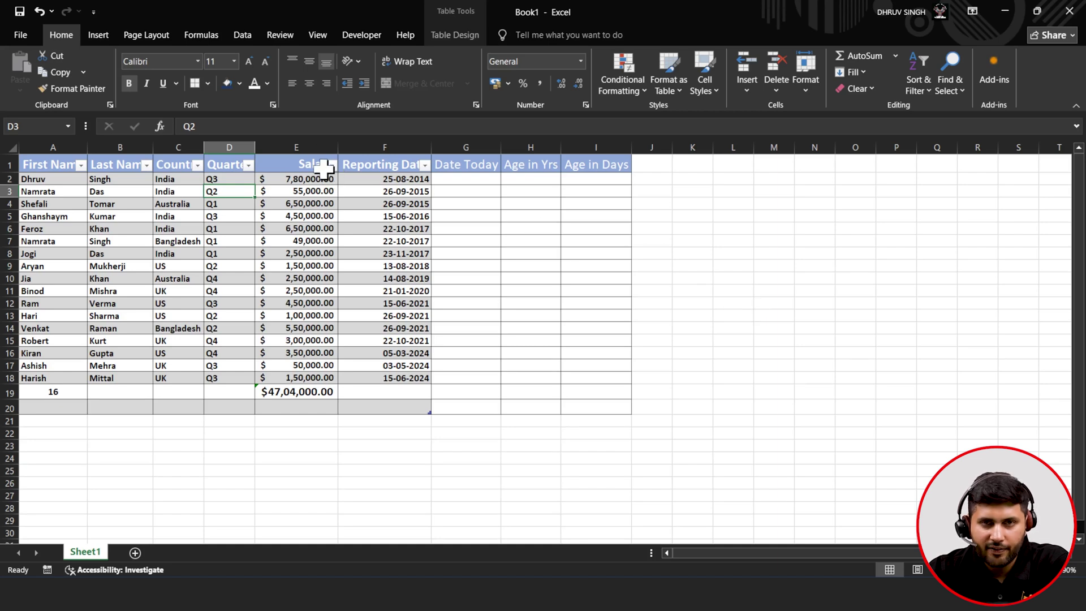
click(424, 165)
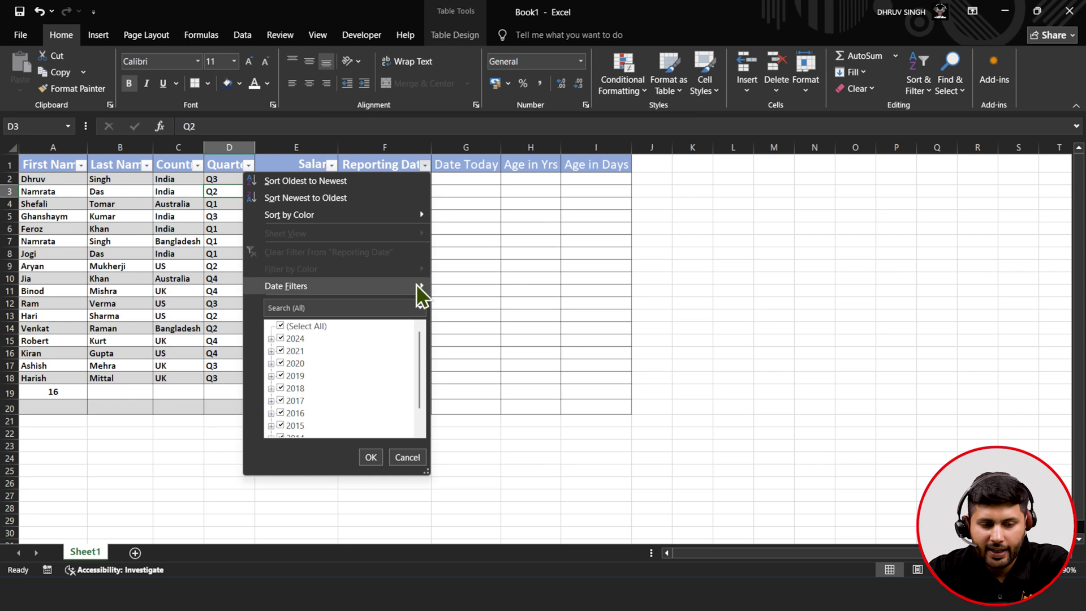
mouse_move(416, 284)
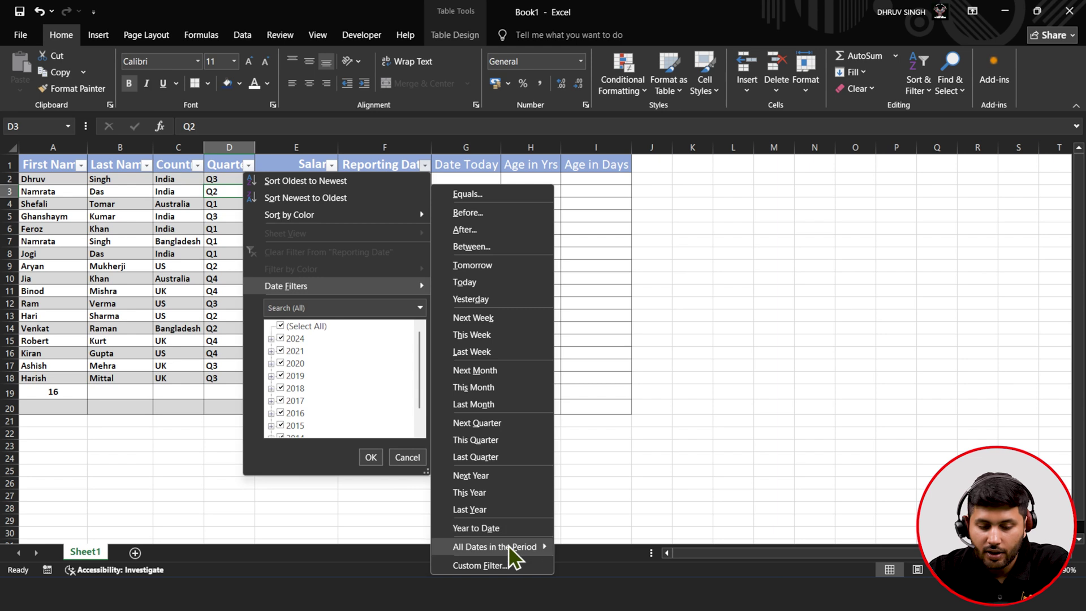
mouse_move(515, 548)
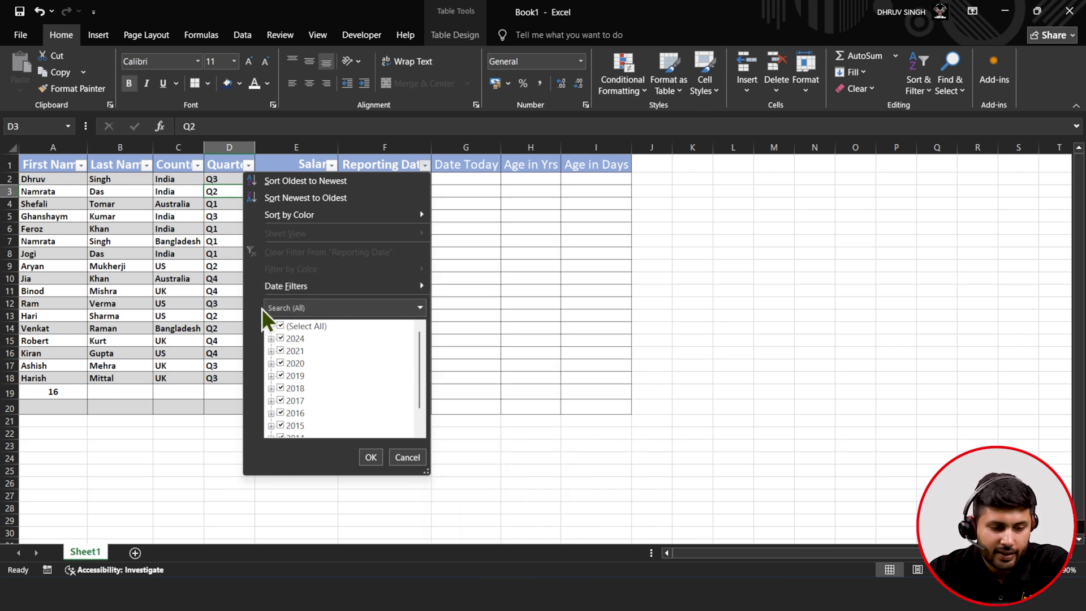
click(271, 340)
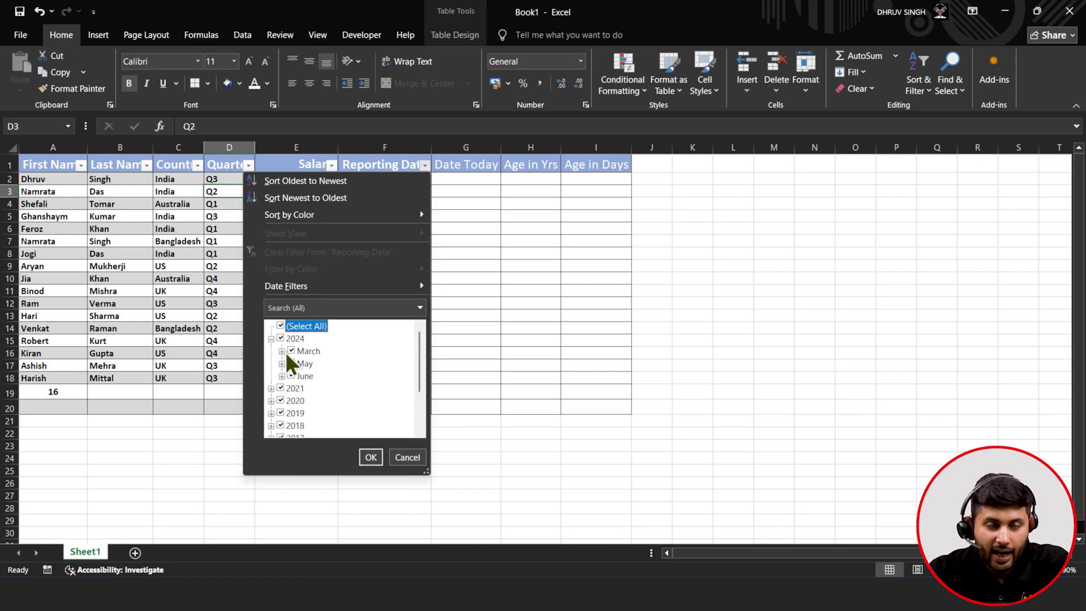
click(282, 351)
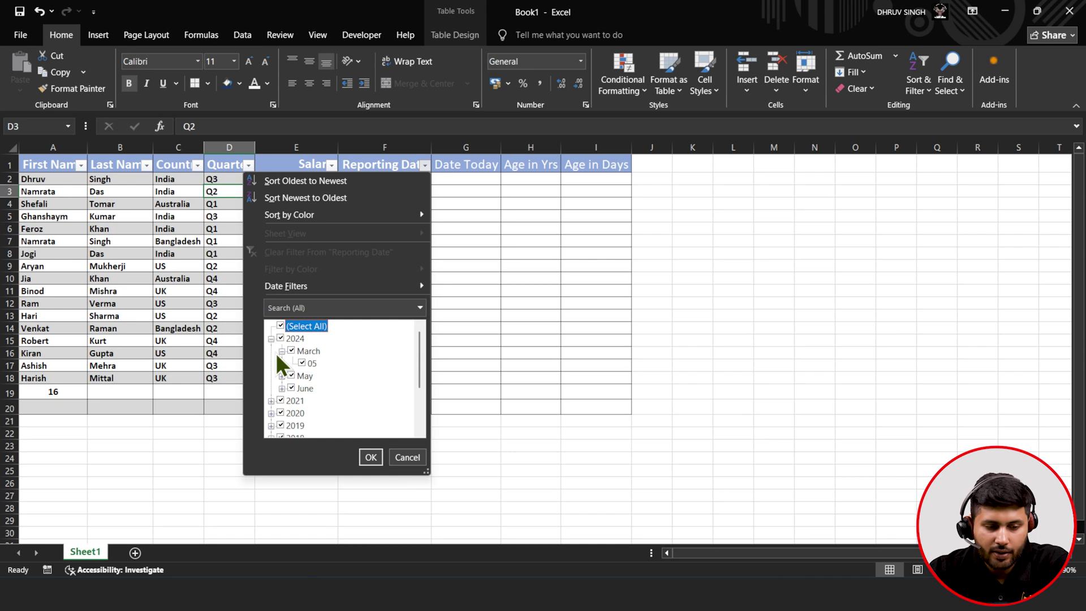
click(281, 351)
click(271, 339)
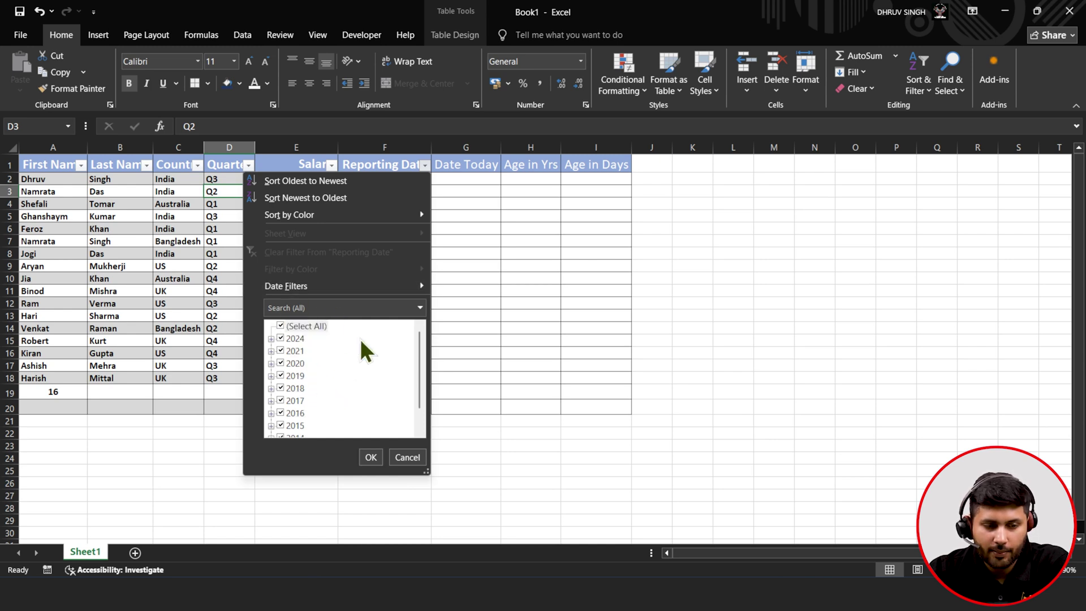
click(398, 479)
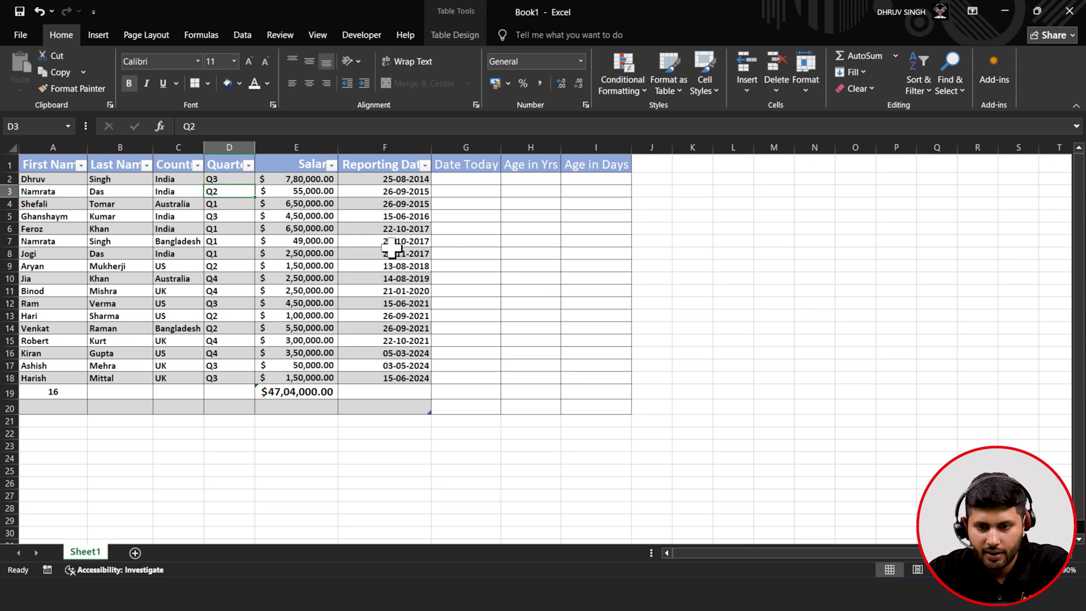
- Use Find All on the first employee's first name, finding one match in $A$2
right_click(945, 76)
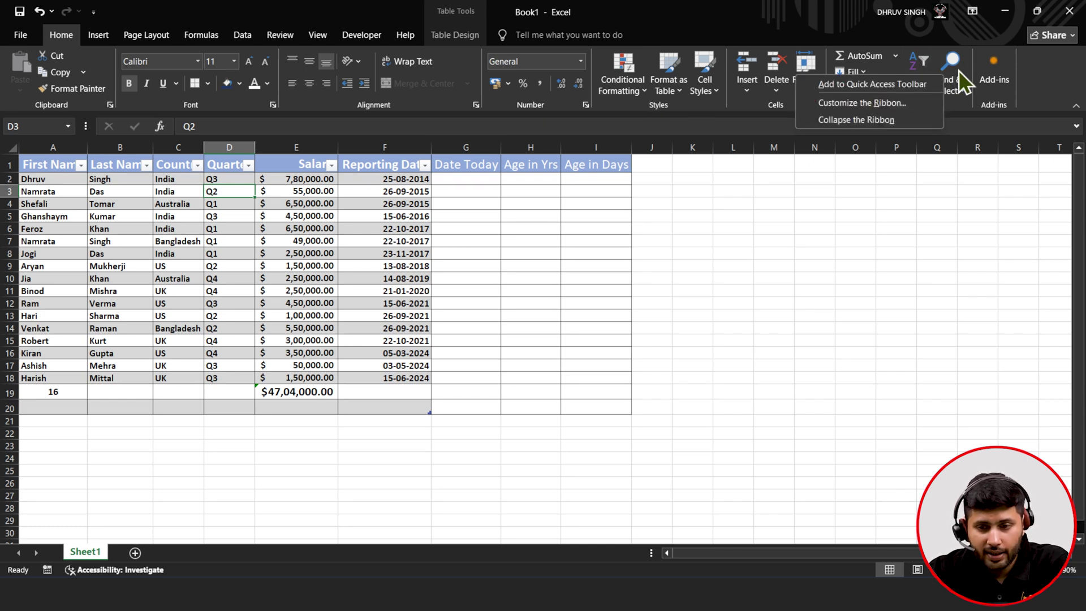
click(958, 70)
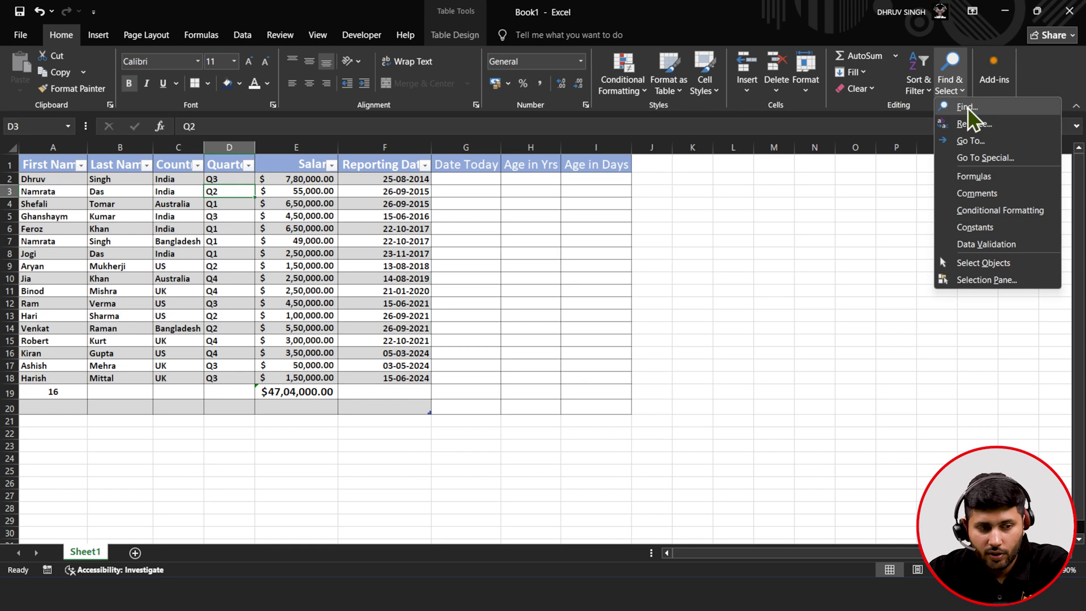
click(968, 107)
text(Dhruv)
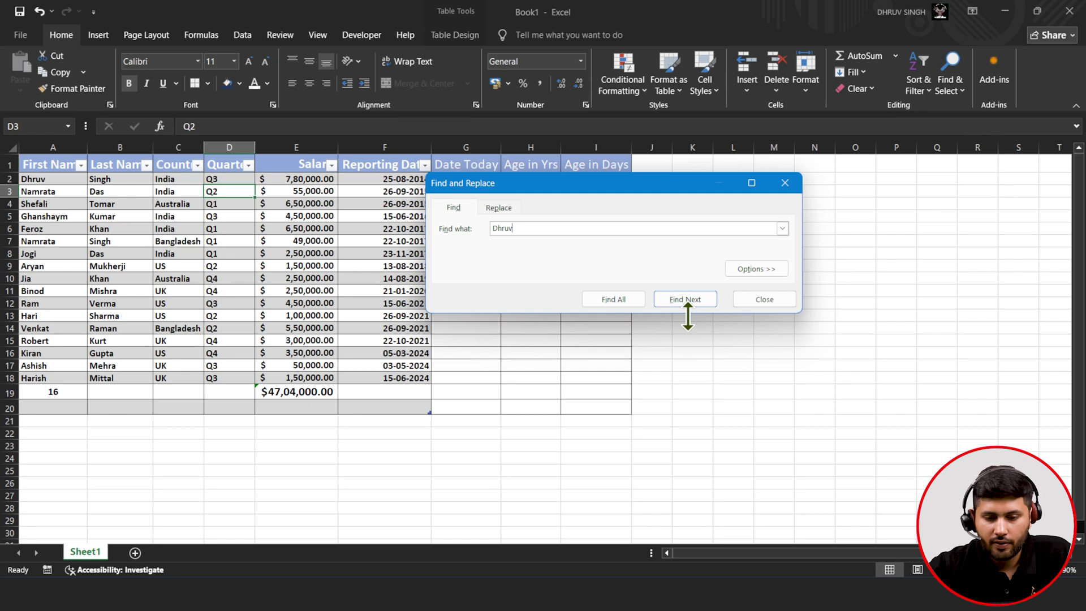
click(631, 297)
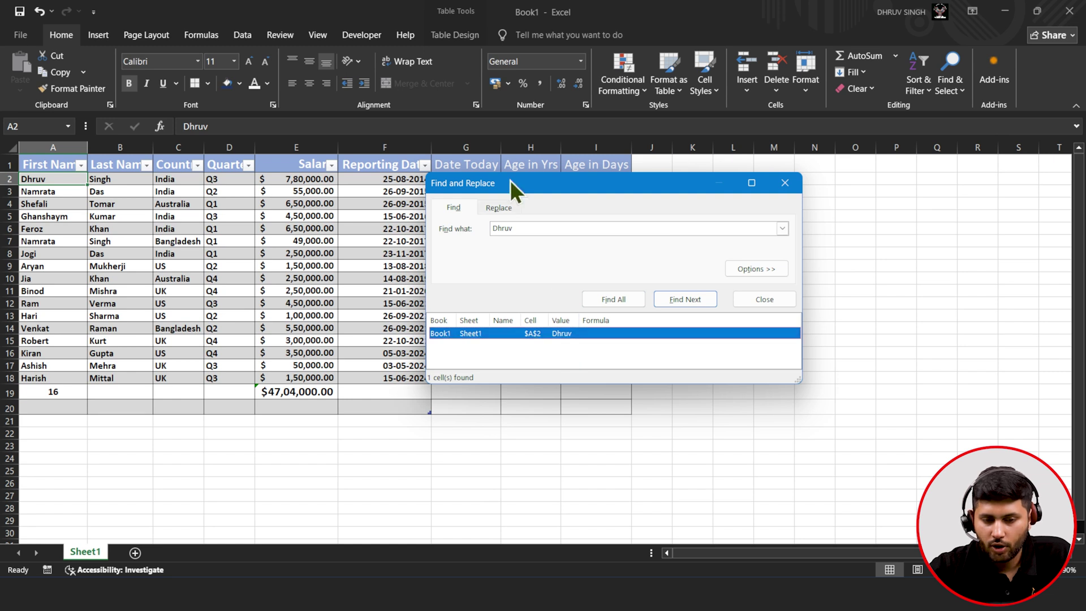
- Replace All the first employee's first name with its all-capitals version, then close Find and Replace
click(505, 210)
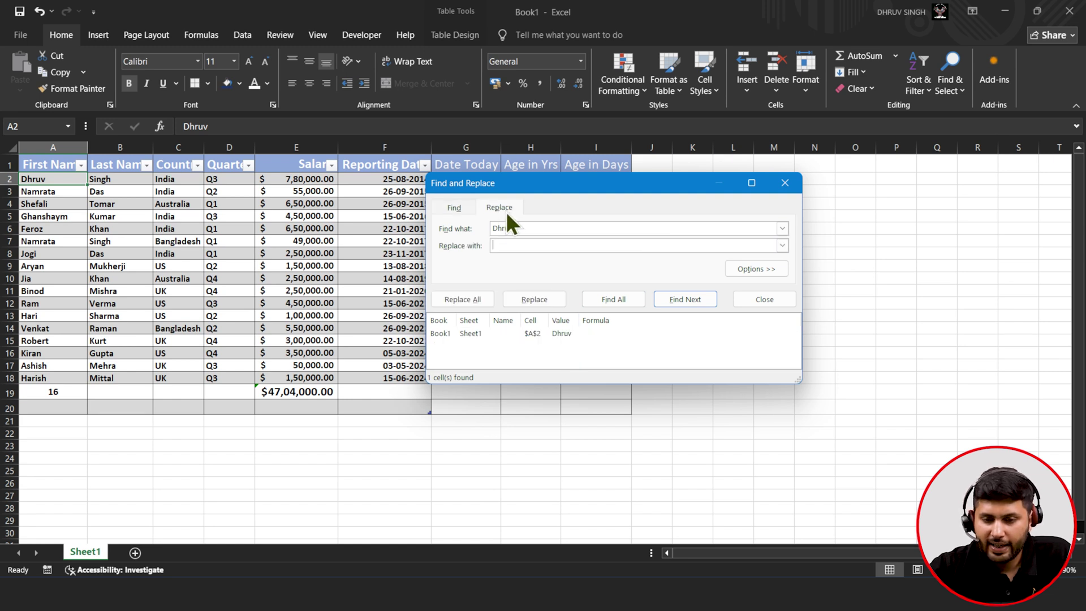
click(535, 245)
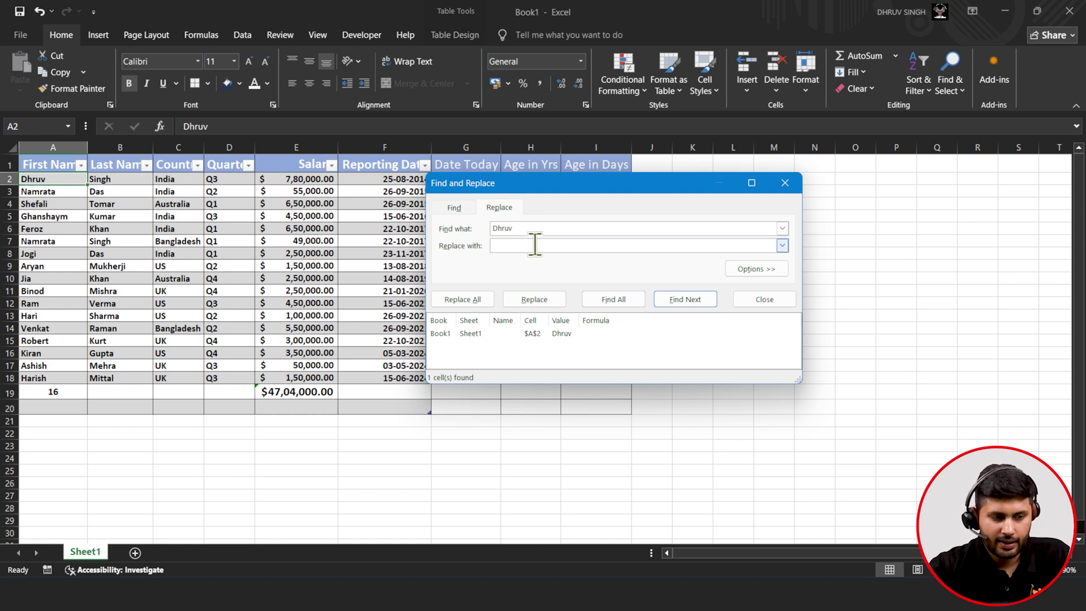
text(DHRUV)
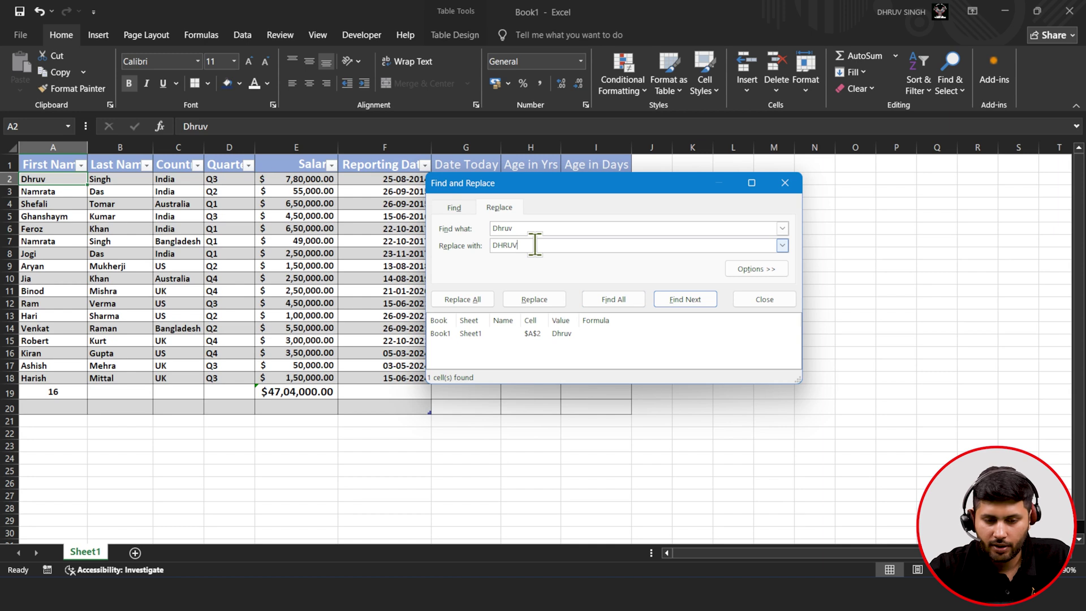
click(465, 300)
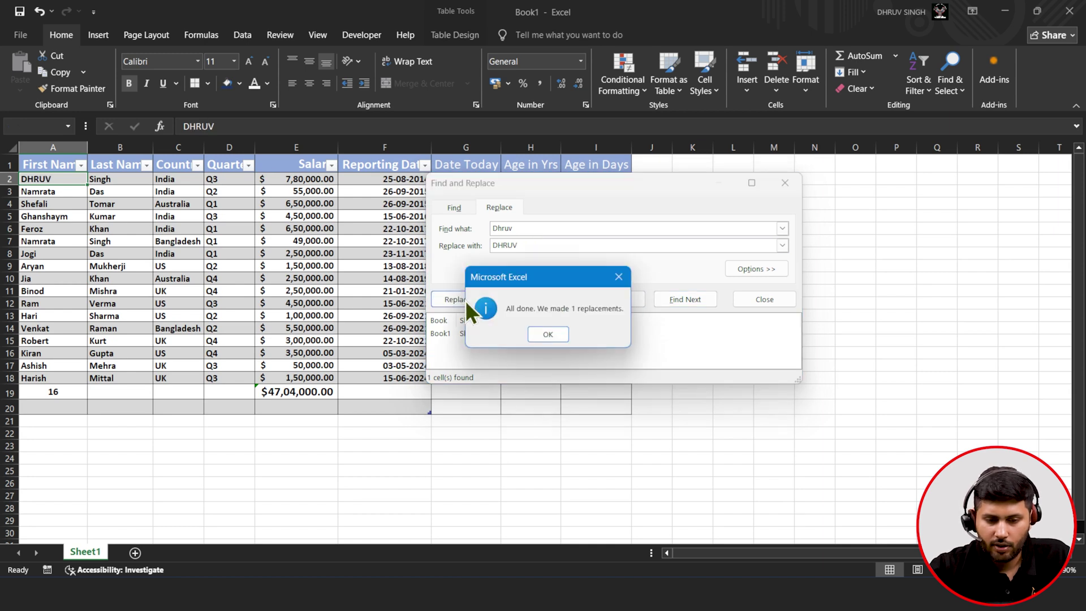
click(539, 332)
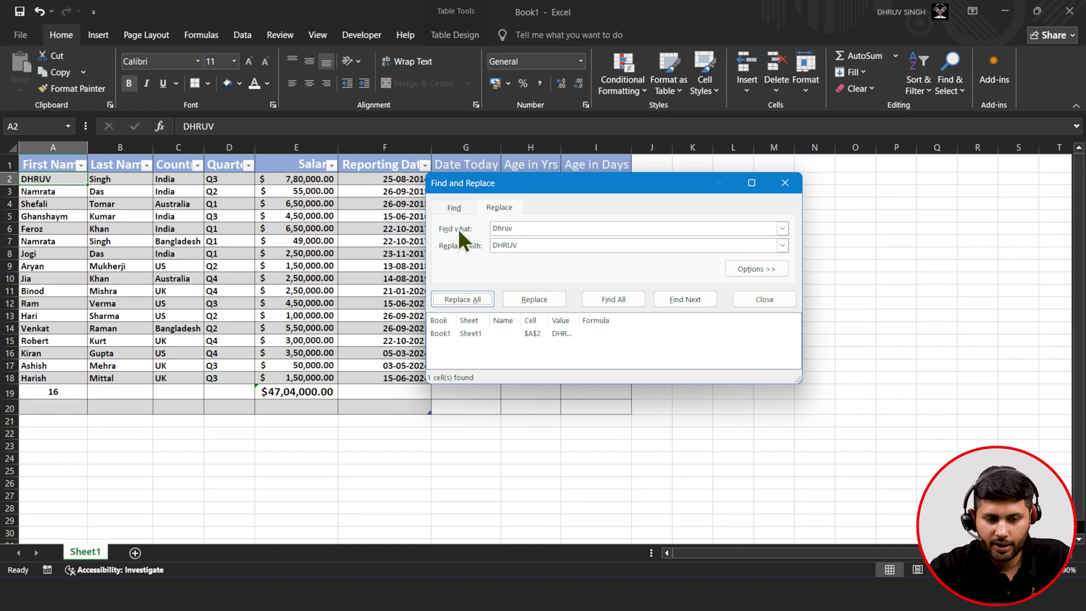
click(779, 250)
click(779, 250)
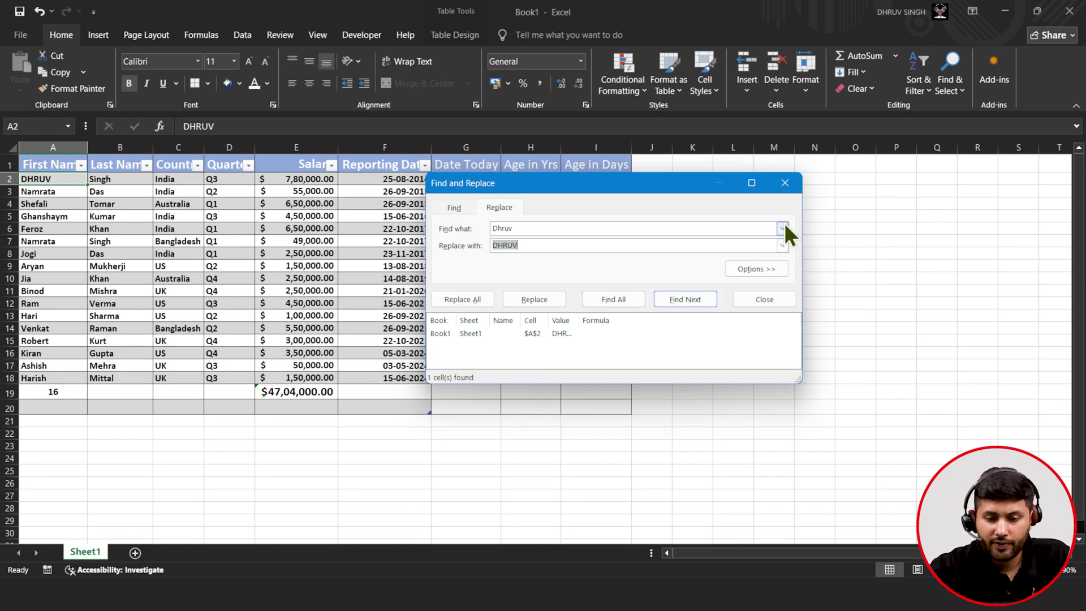
click(785, 225)
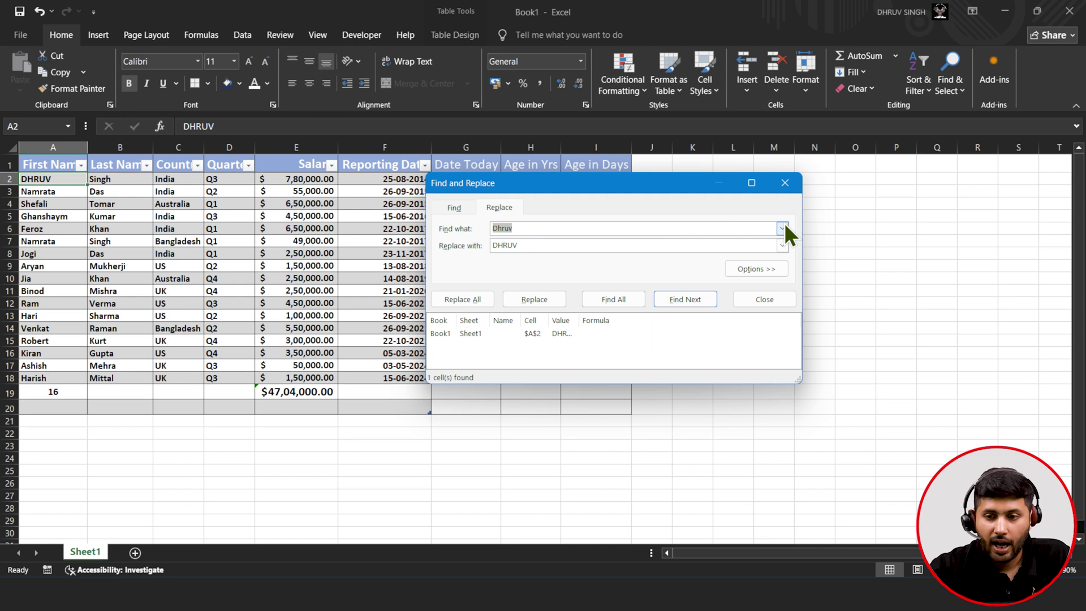
click(793, 190)
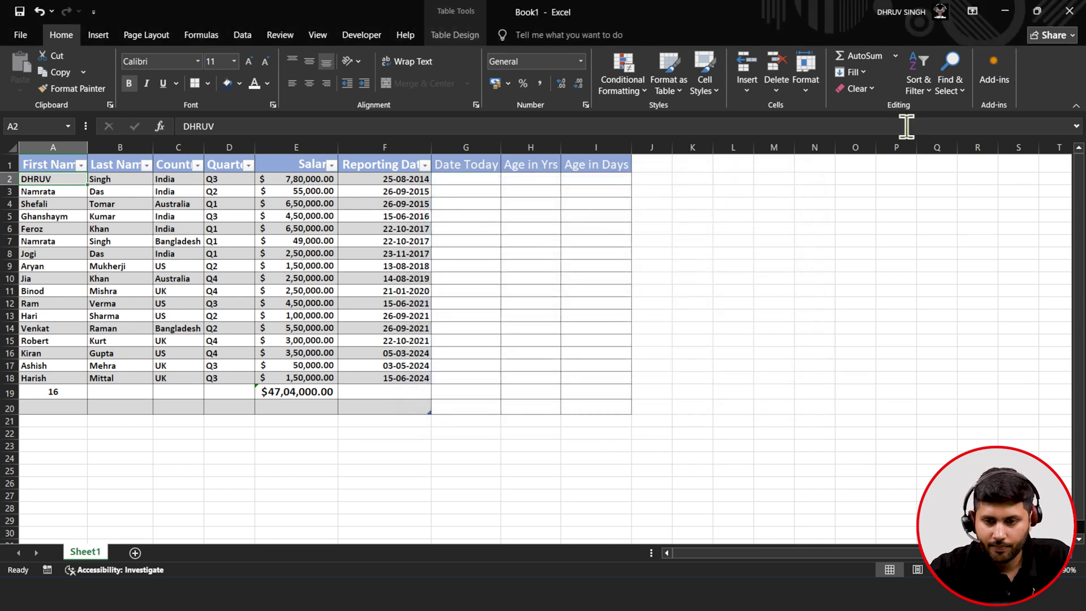
click(918, 90)
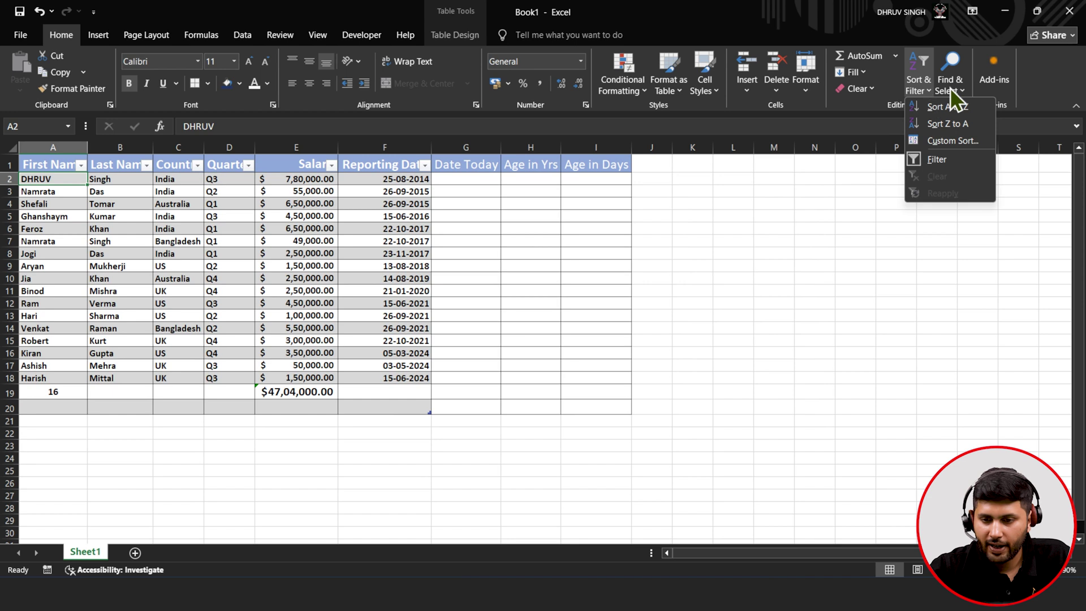
click(949, 87)
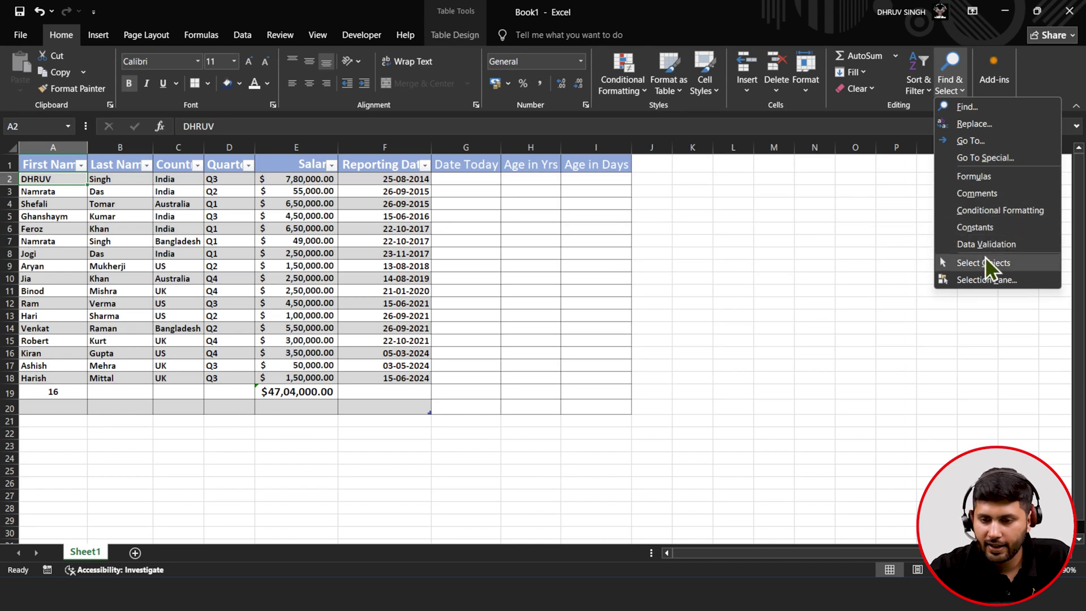
click(930, 187)
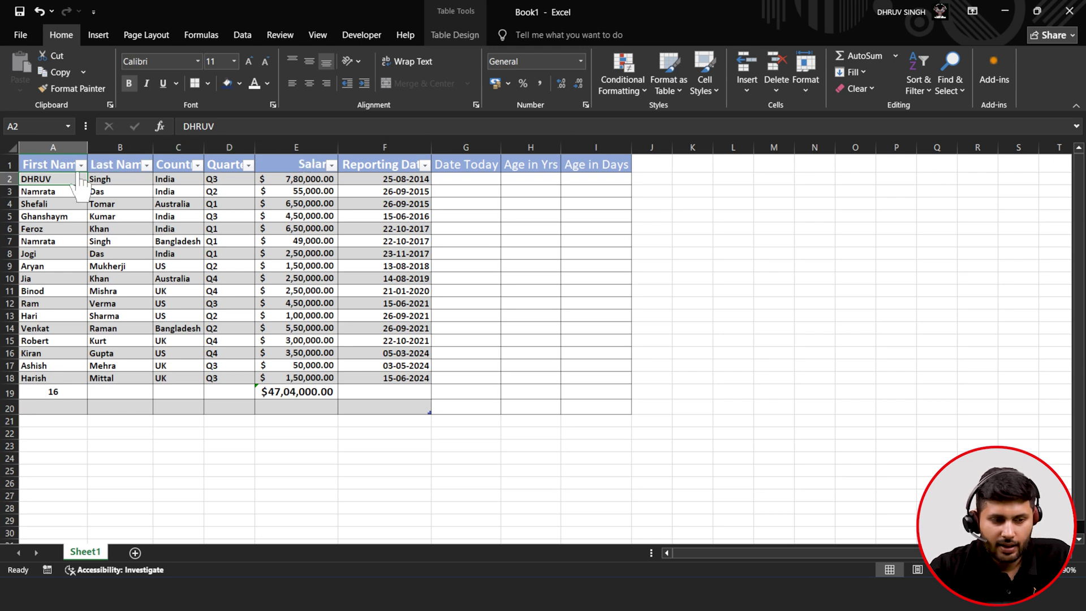
- Edit A2 to restore the first name to normal capitalisation
double_click(64, 182)
key(BackSpace)
key(BackSpace)
key(BackSpace)
key(BackSpace)
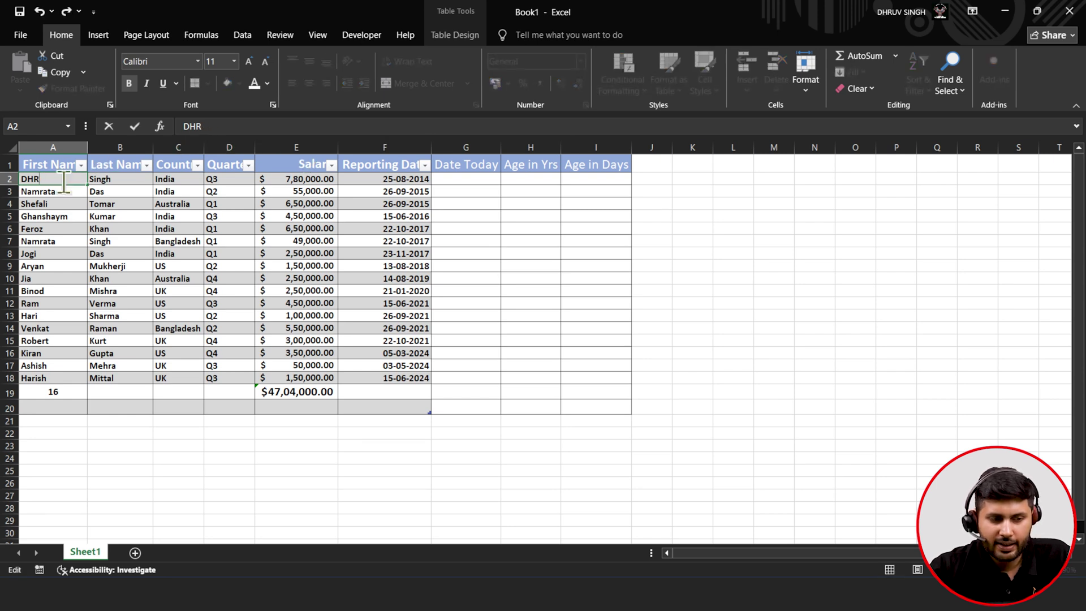
text(hruv)
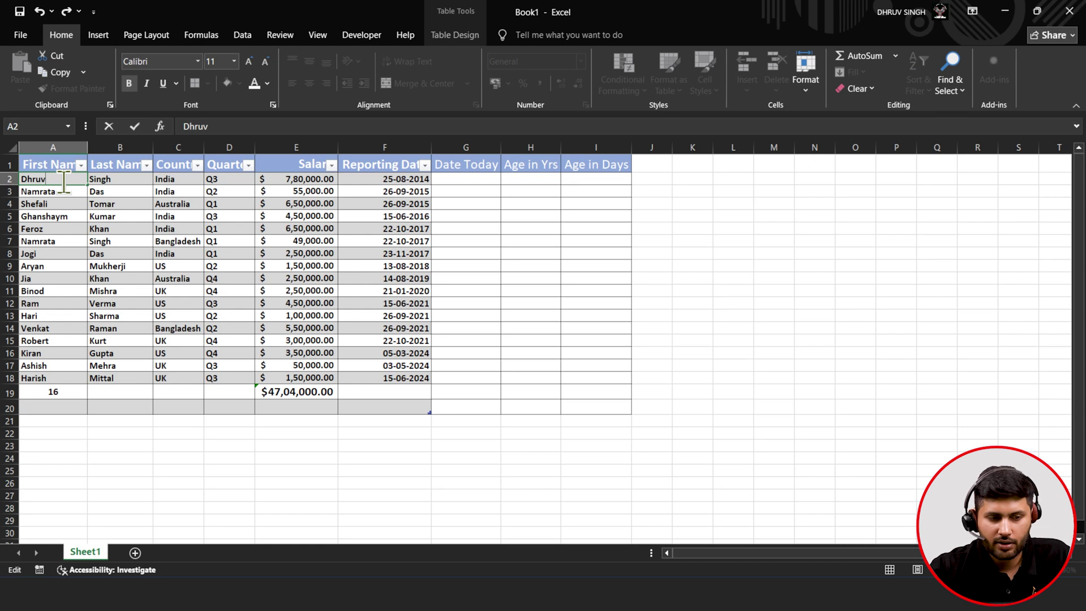
click(143, 258)
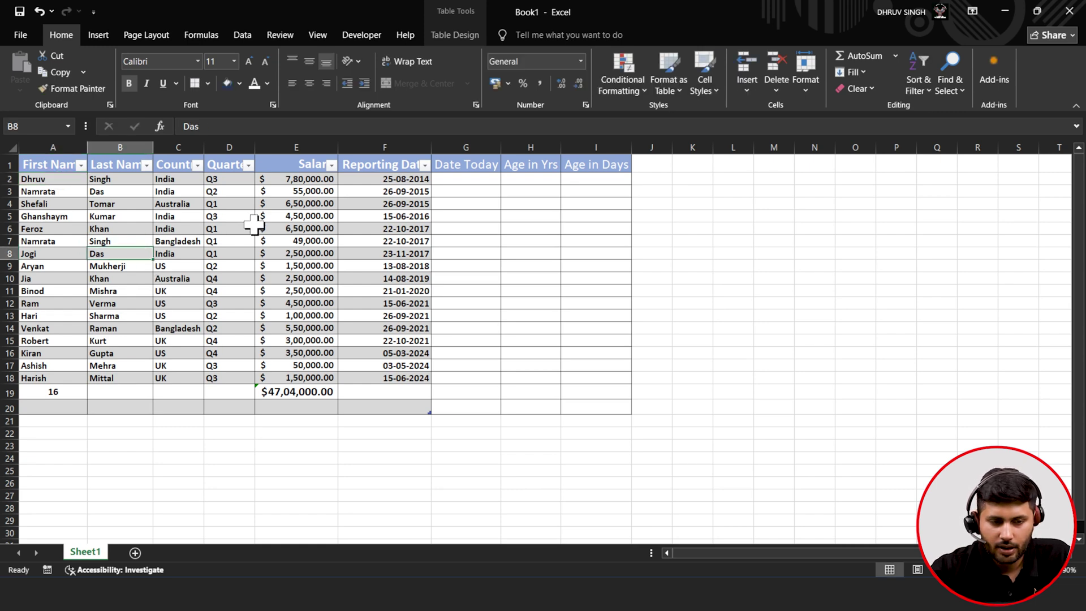
- Select the salary values E2:E18, leaving out the Salary header and total row
click(321, 146)
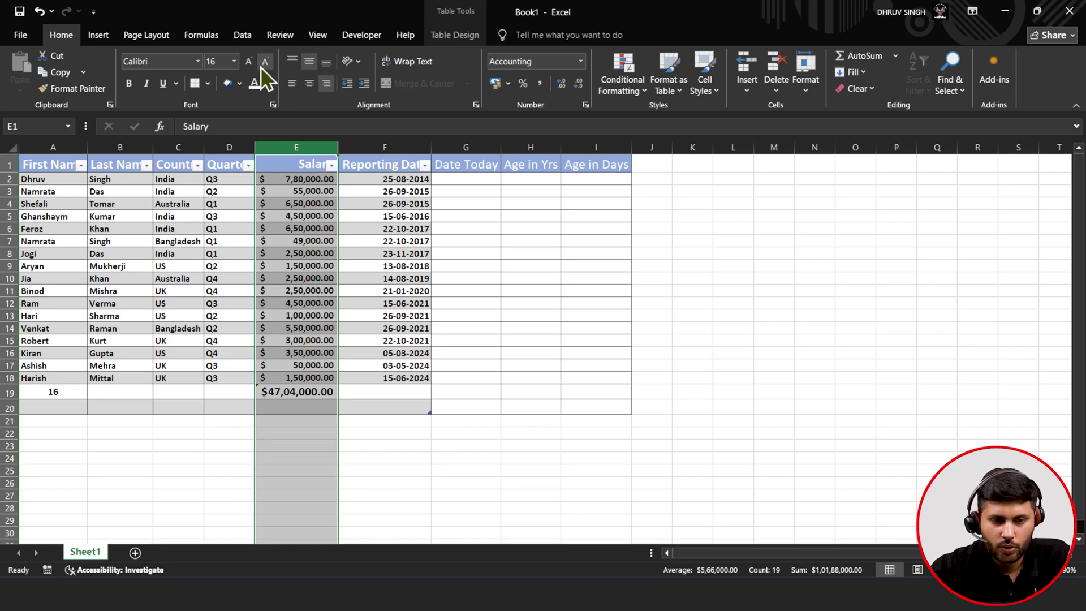
click(618, 91)
click(410, 209)
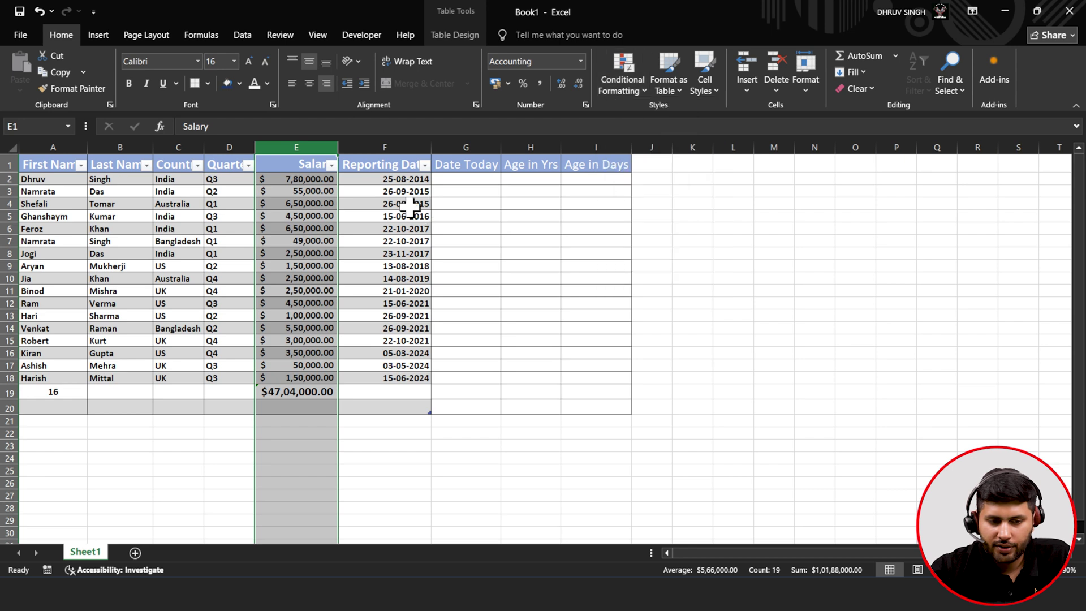
click(313, 171)
drag(307, 182, 290, 375)
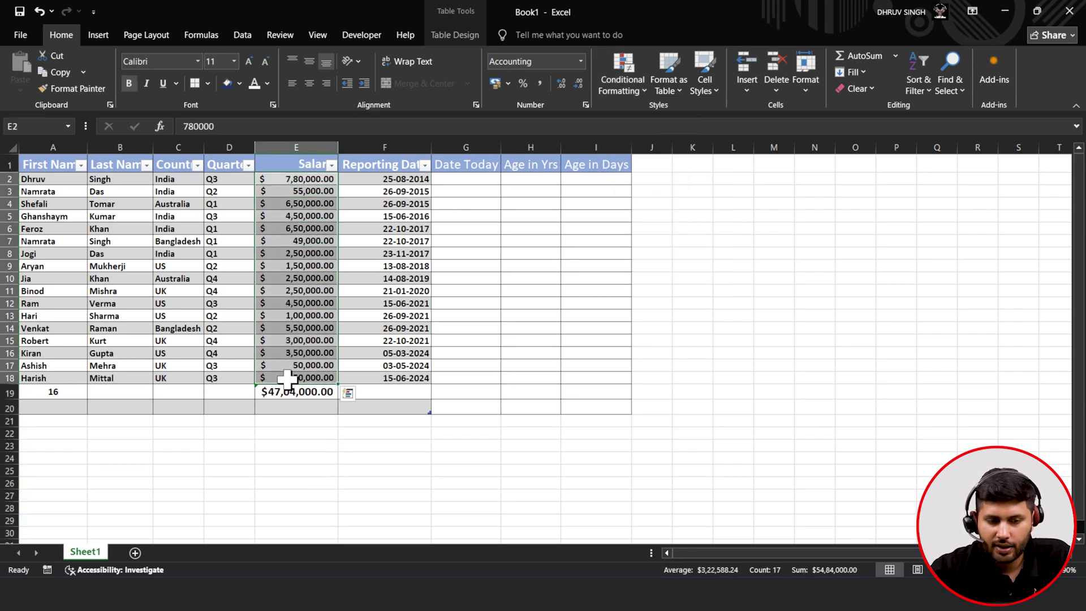
- Apply the red-yellow-green Color Scale to salaries E2:E18, highest red and lowest green
click(623, 92)
mouse_move(648, 179)
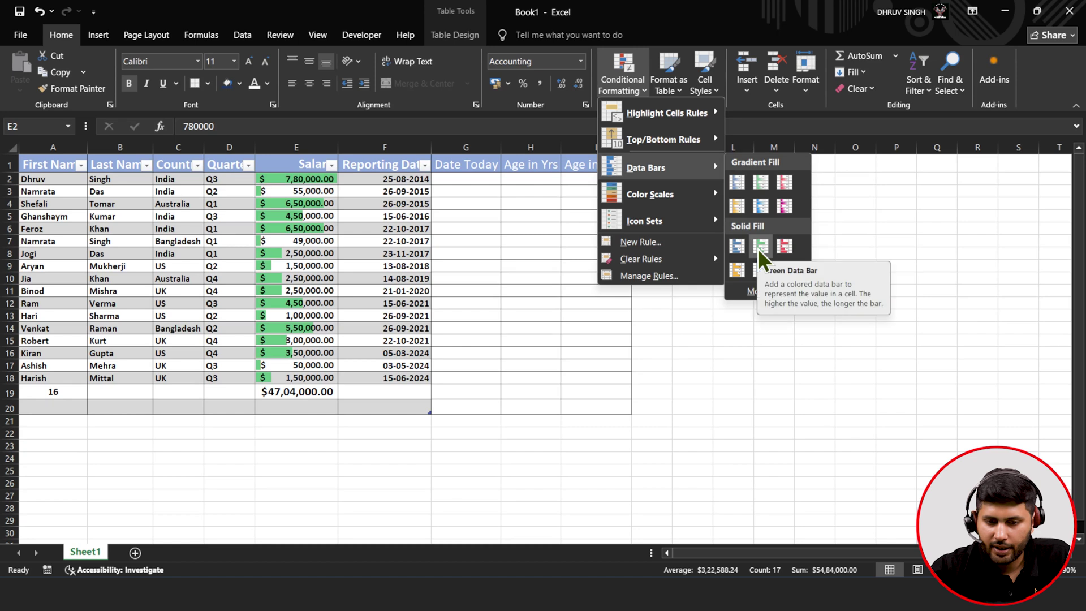
mouse_move(711, 193)
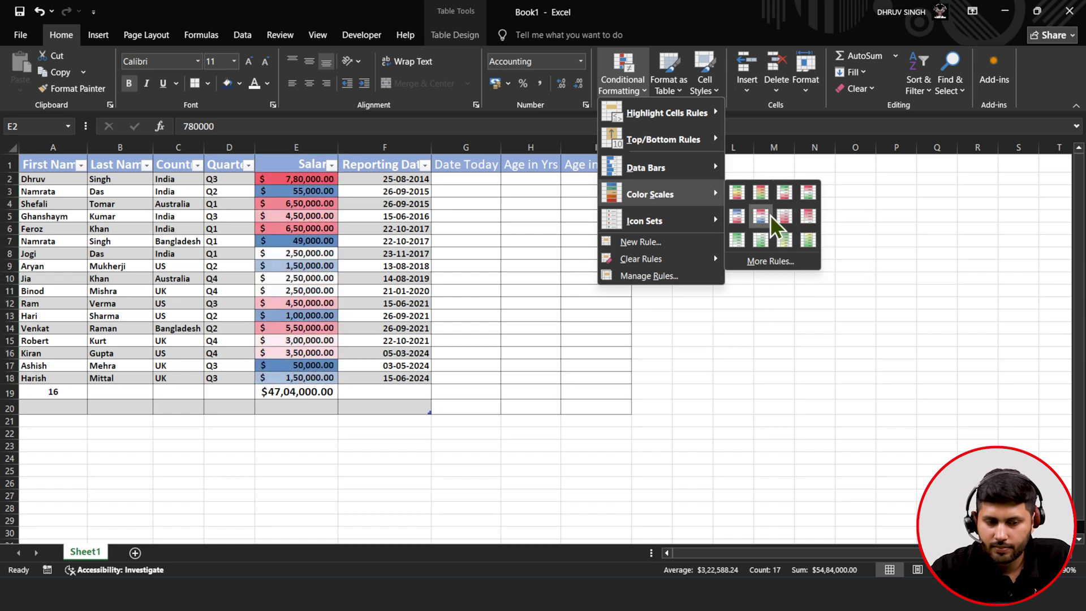
click(761, 193)
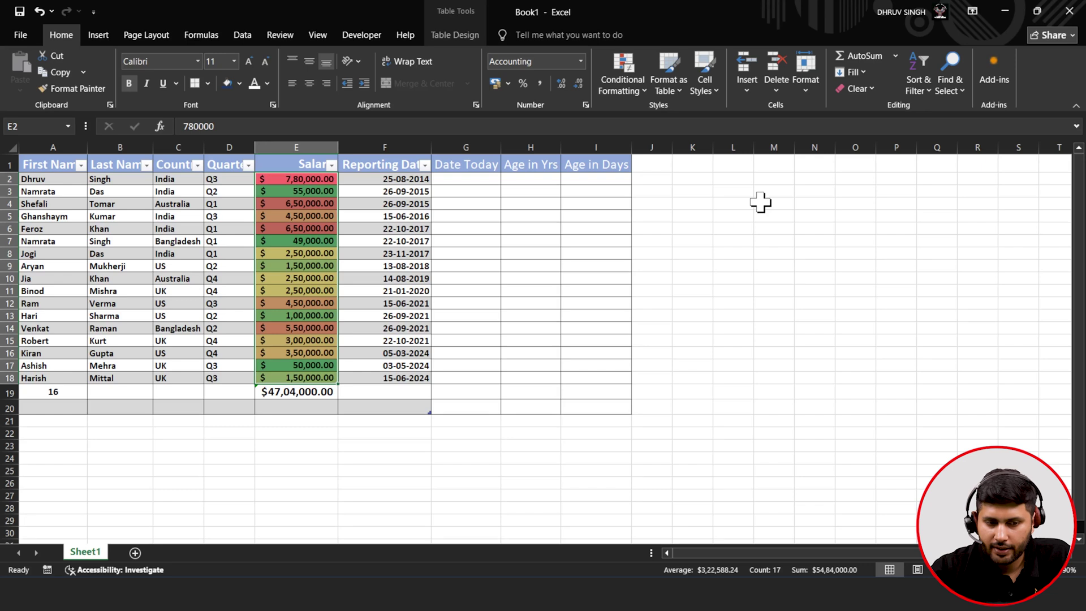
click(627, 88)
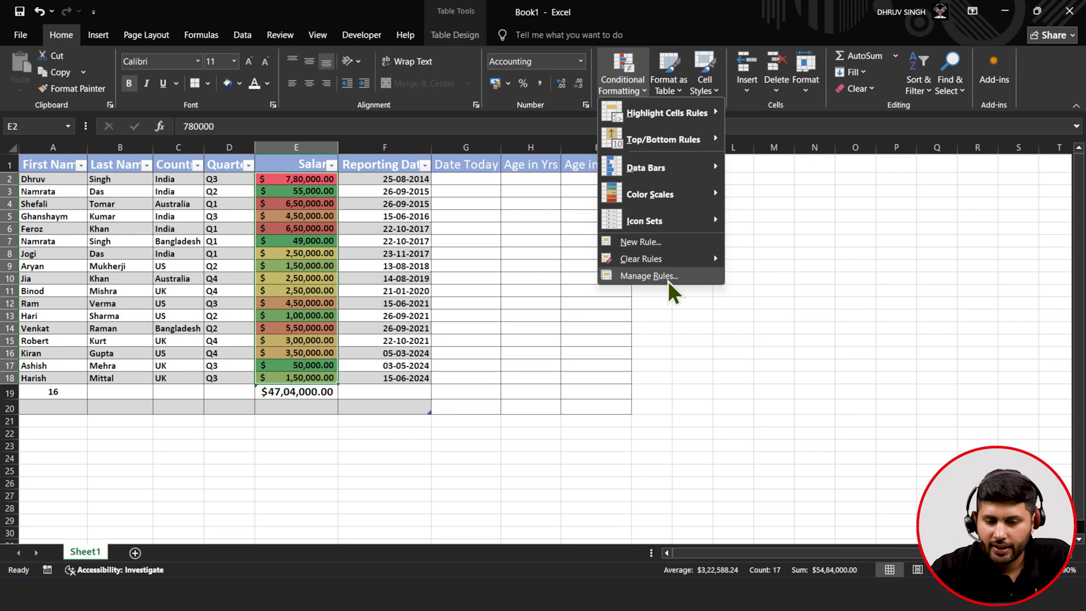
- In Manage Rules, edit the Graded Color Scale, setting its minimum to Number =$E$7 coloured red
click(649, 276)
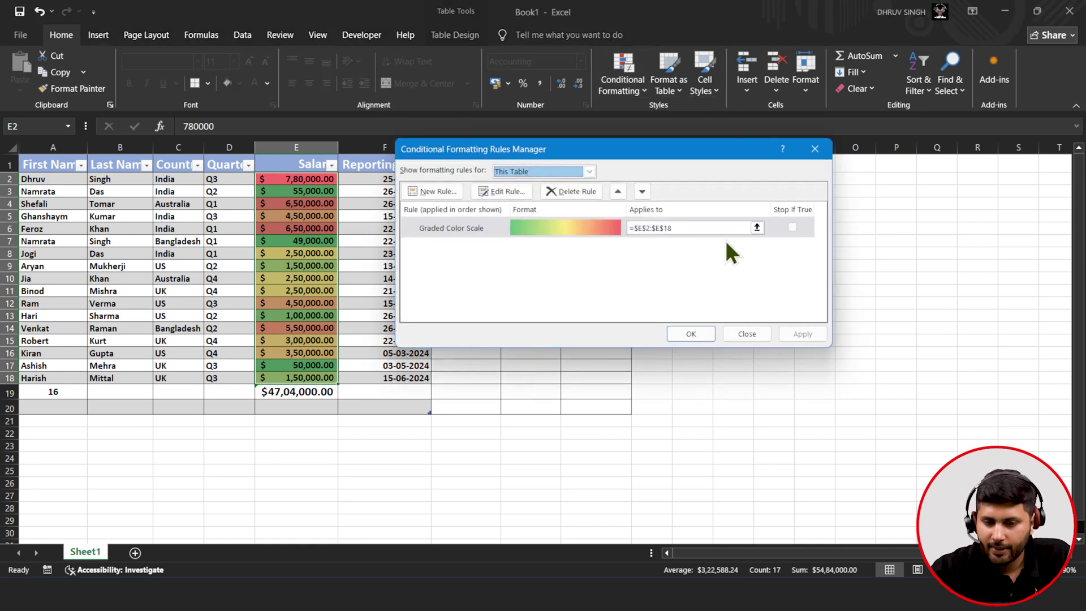
click(503, 193)
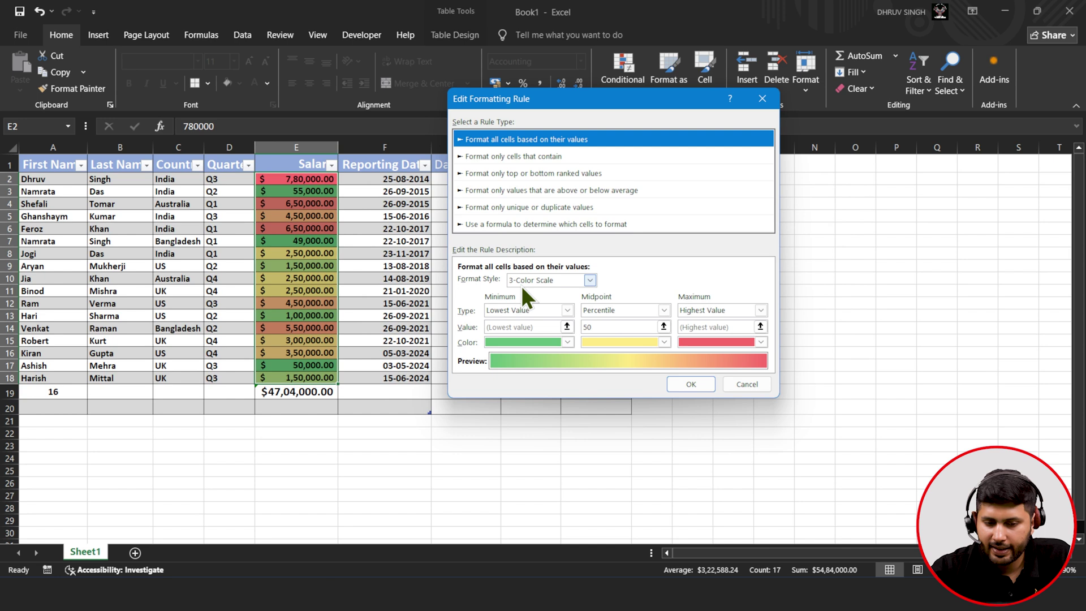
click(567, 311)
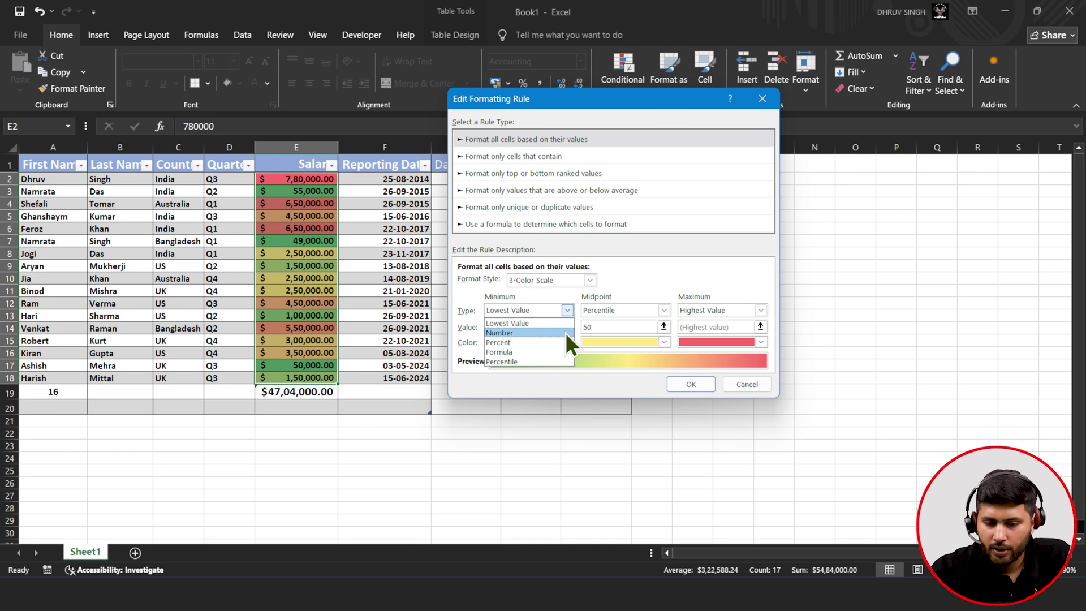
click(565, 333)
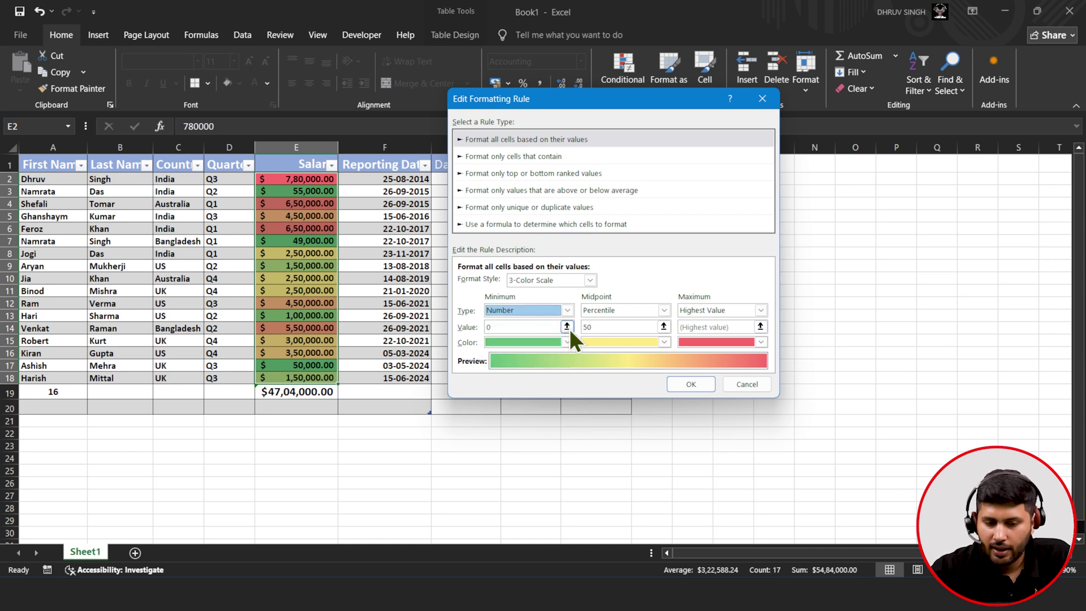
click(570, 329)
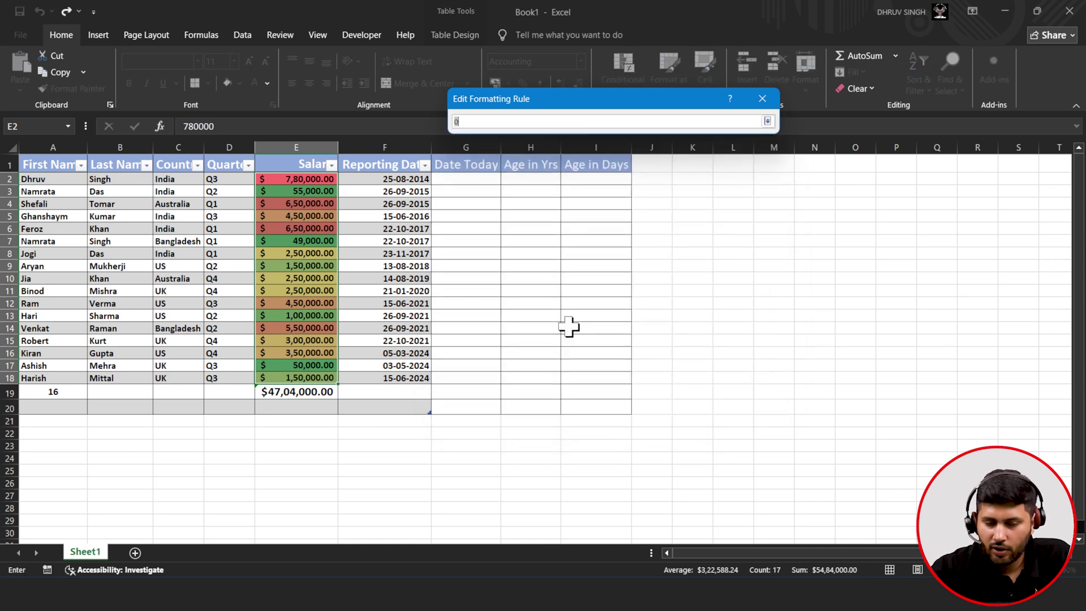
click(768, 122)
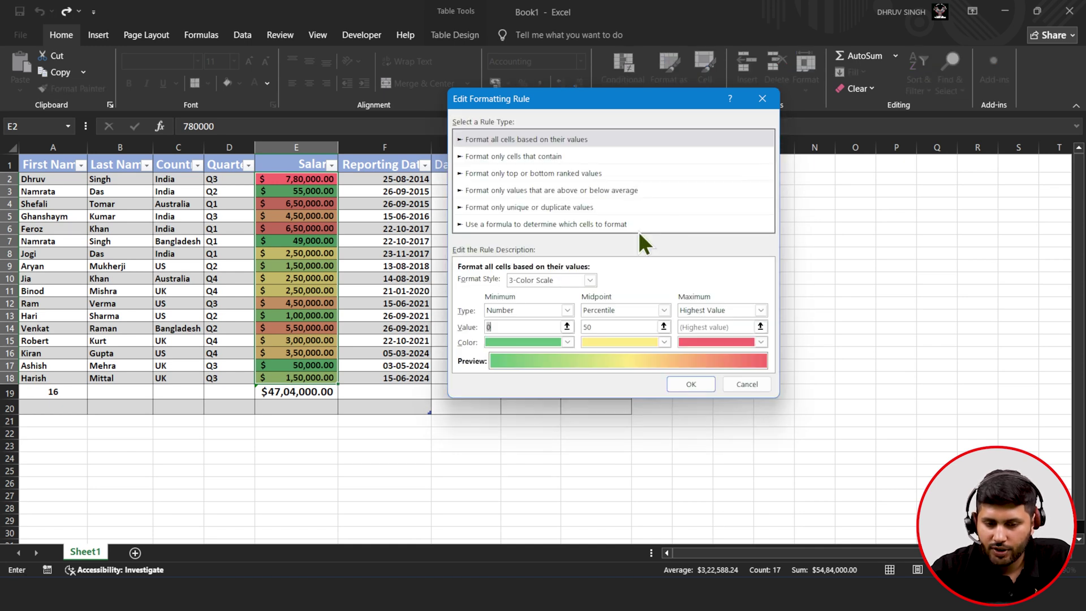
click(567, 327)
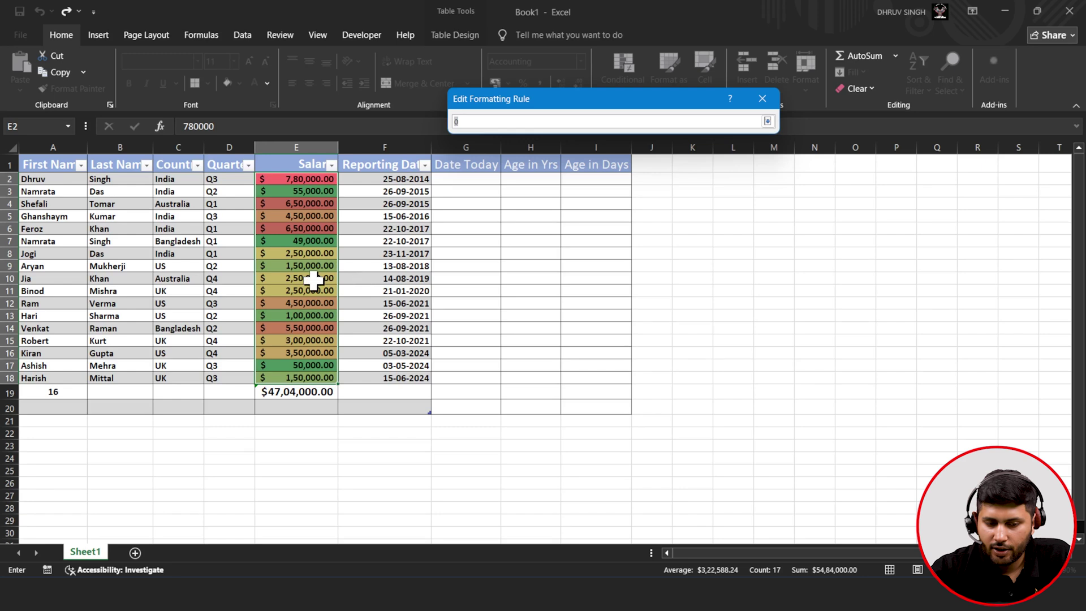
click(315, 241)
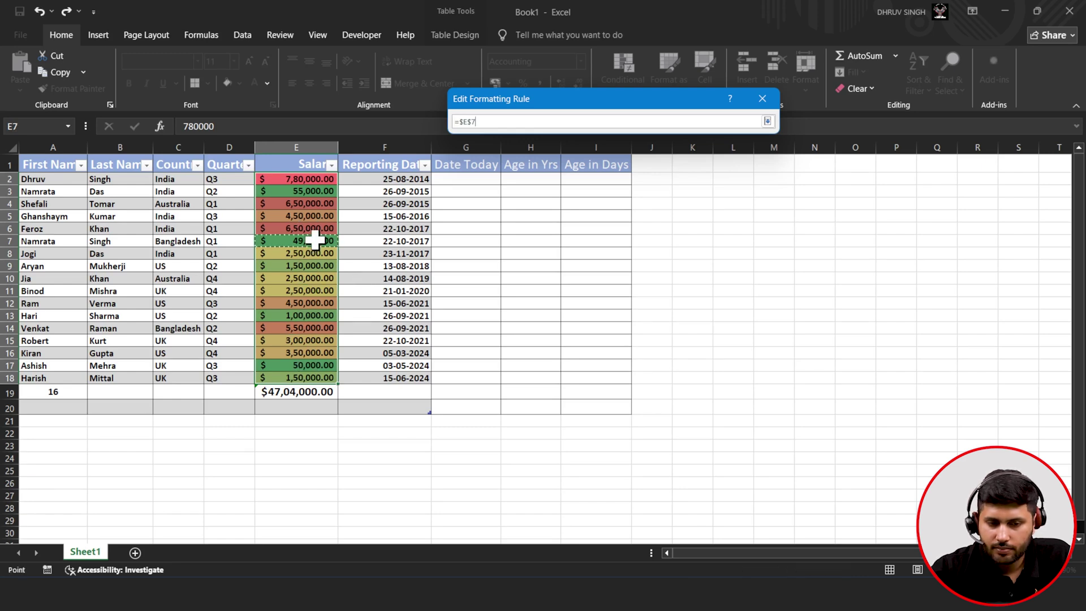
click(767, 121)
click(566, 341)
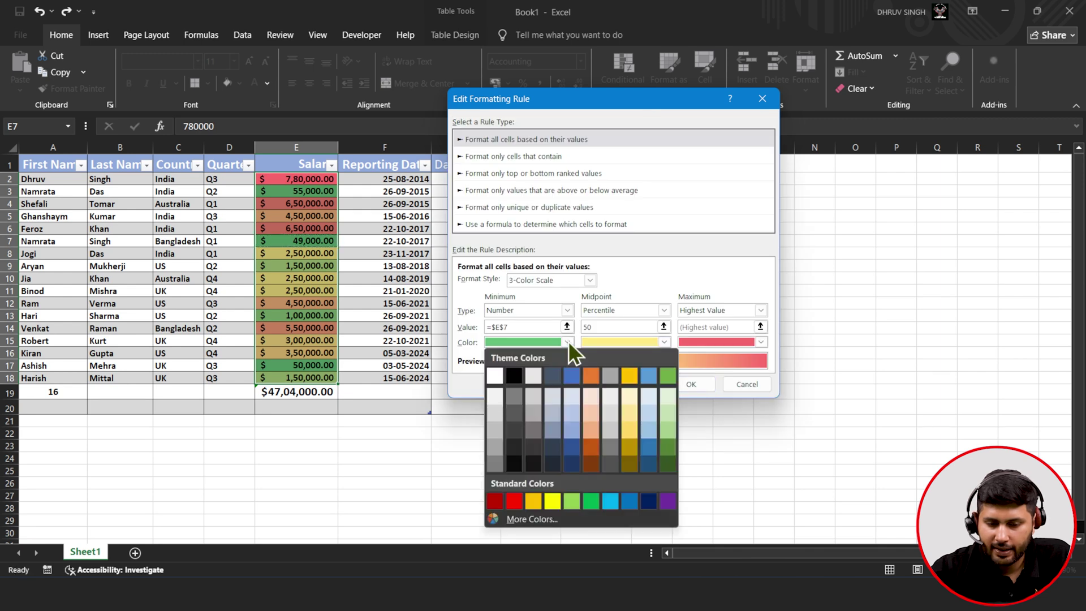
click(515, 502)
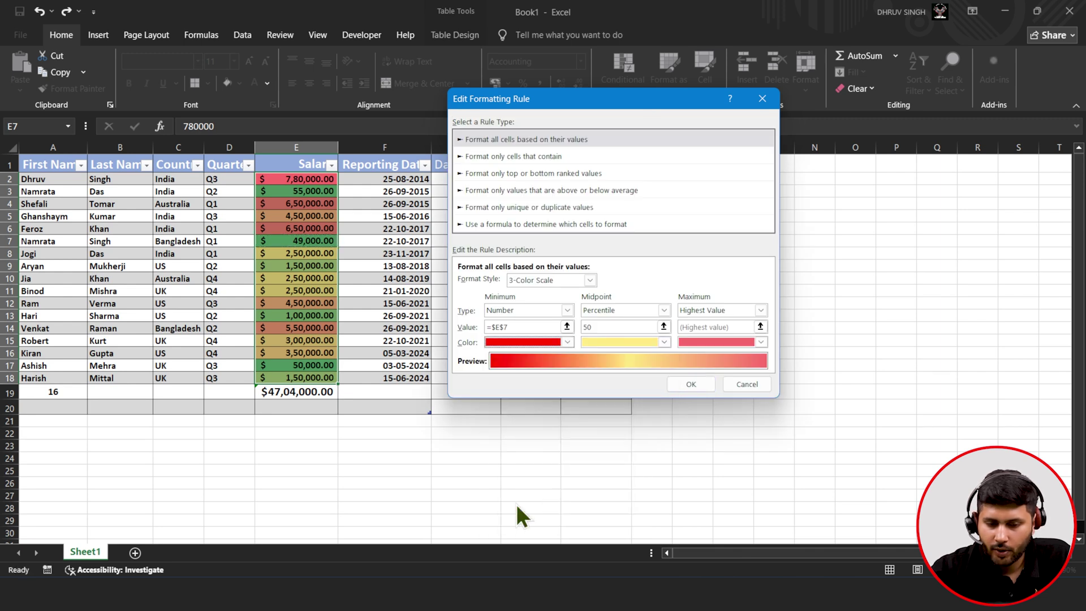
- Set the colour scale's midpoint to Number =$E$15
click(664, 310)
click(653, 315)
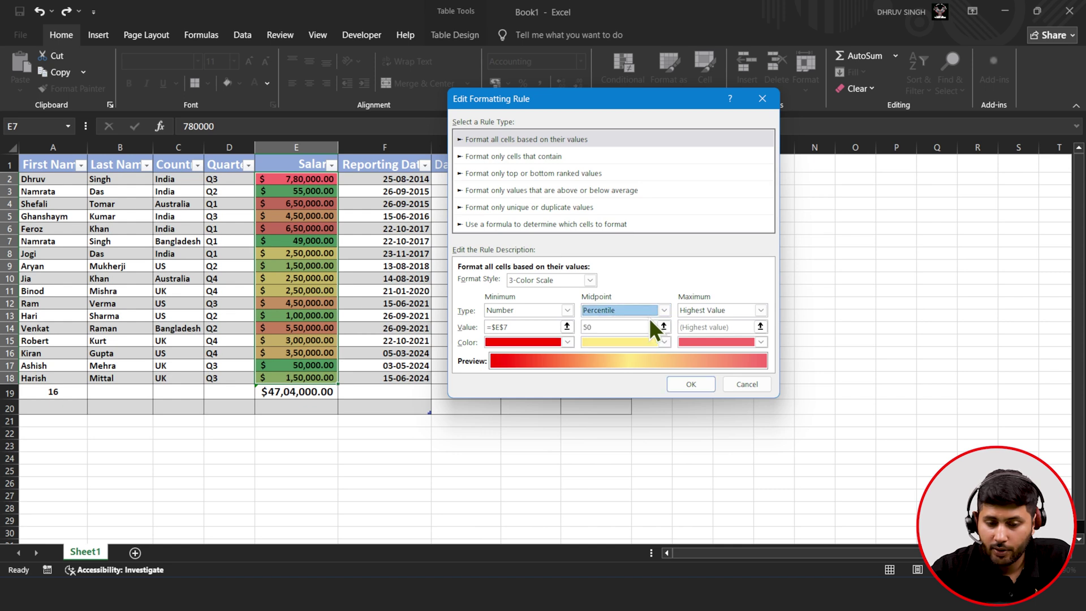
click(664, 312)
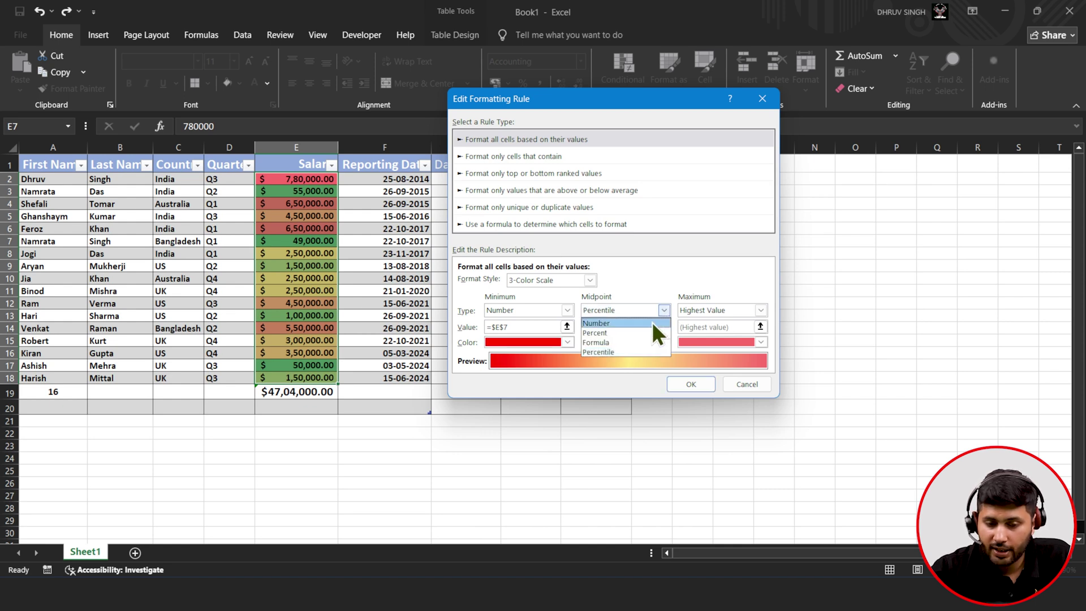
click(651, 321)
click(663, 326)
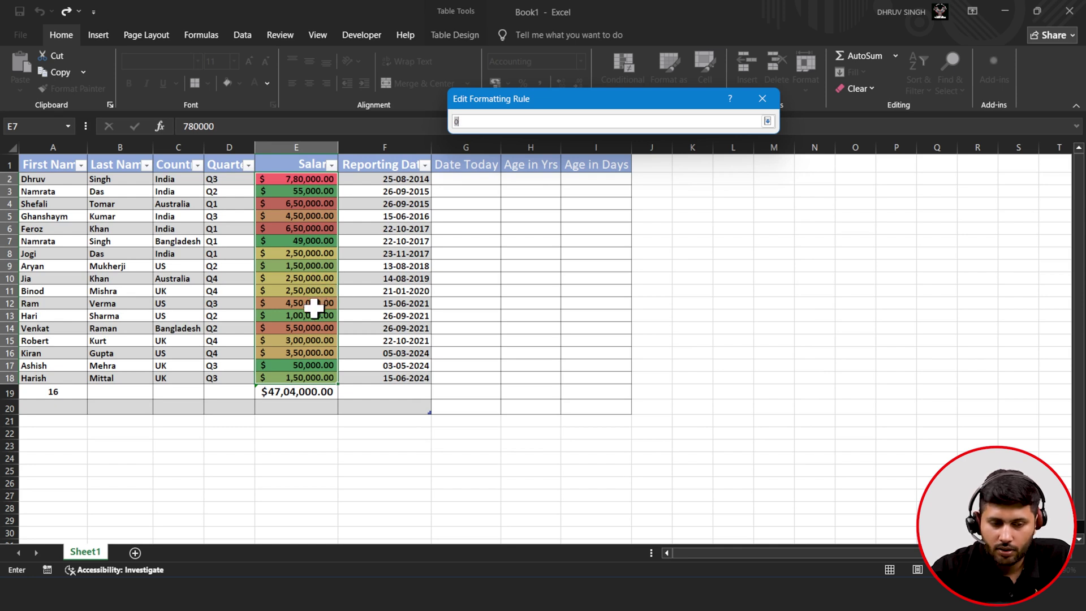
click(312, 342)
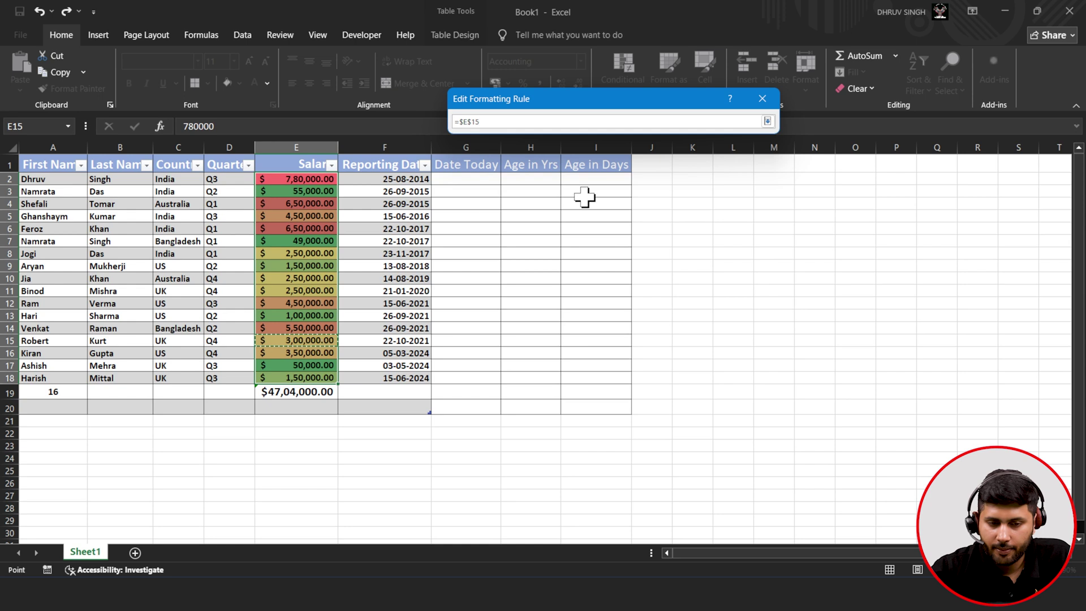
click(773, 121)
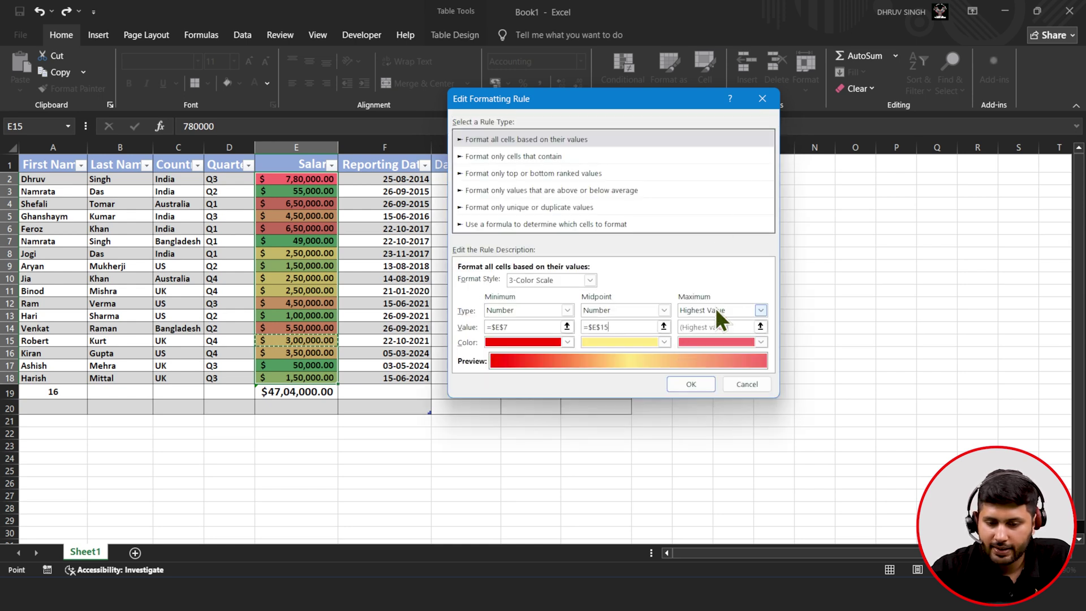
- Set the maximum to Number =$E$6 coloured green, then confirm and apply the rule
click(762, 310)
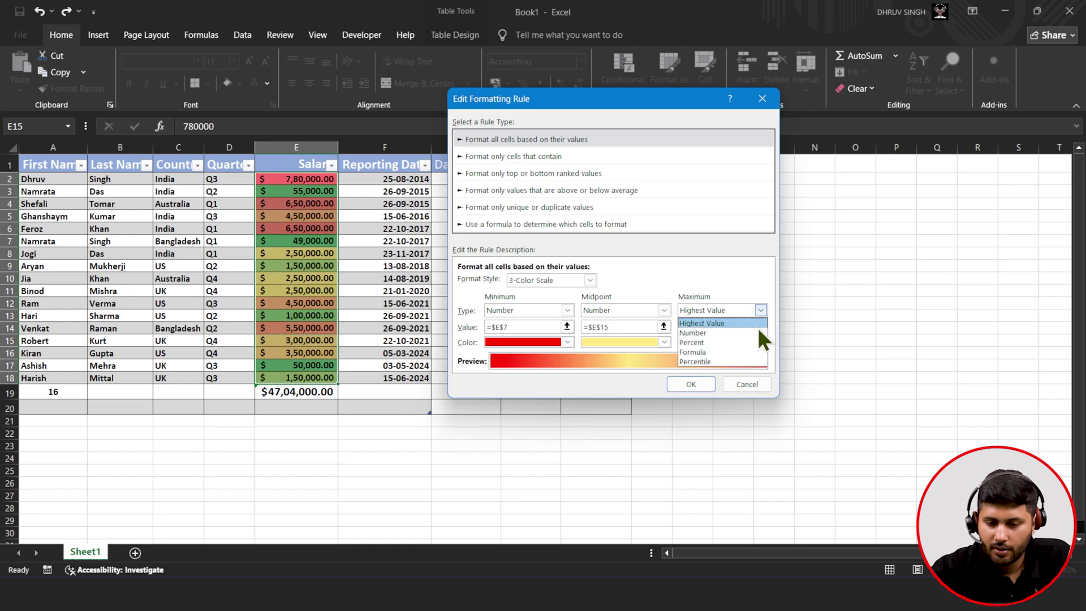
click(757, 333)
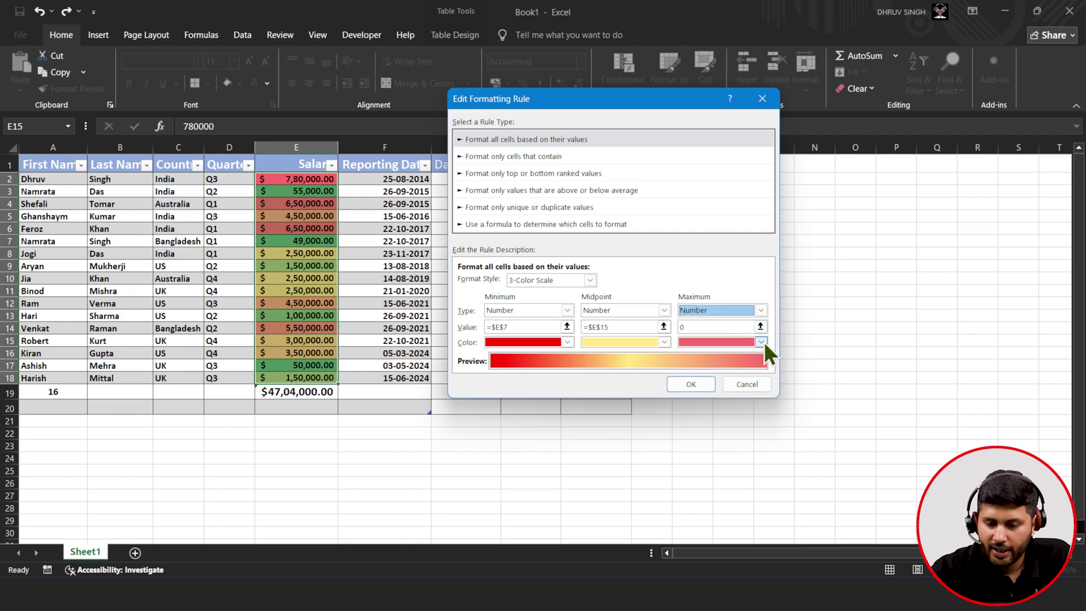
click(762, 341)
click(861, 377)
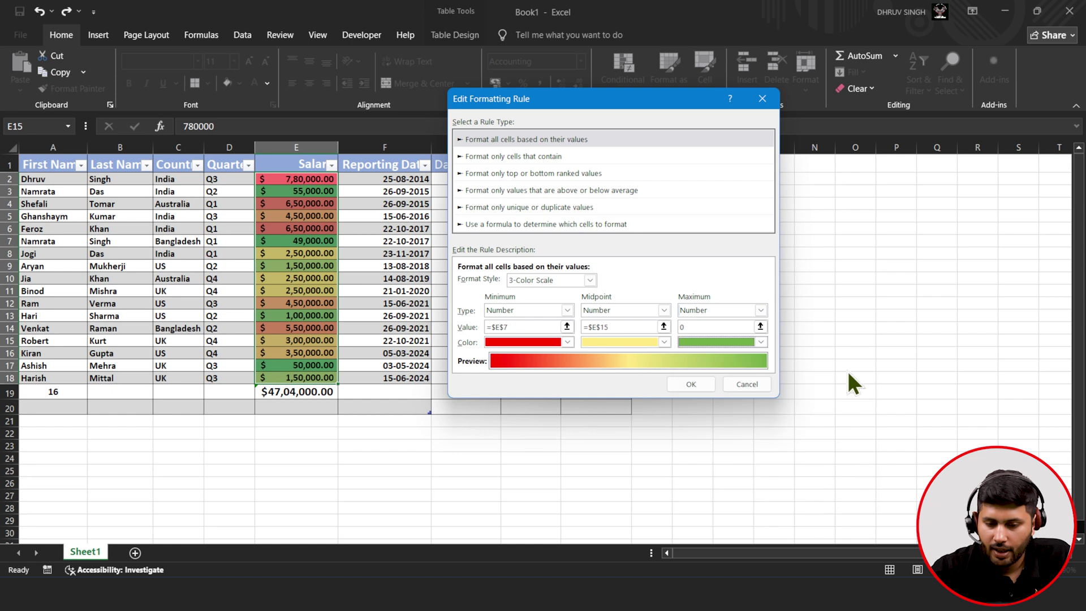
click(761, 326)
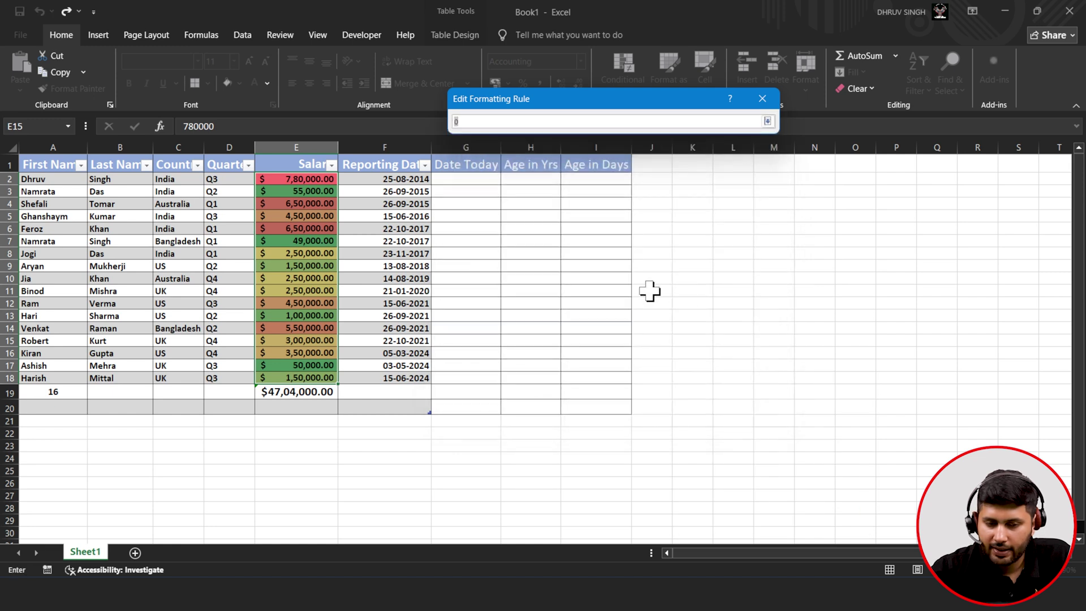
click(314, 228)
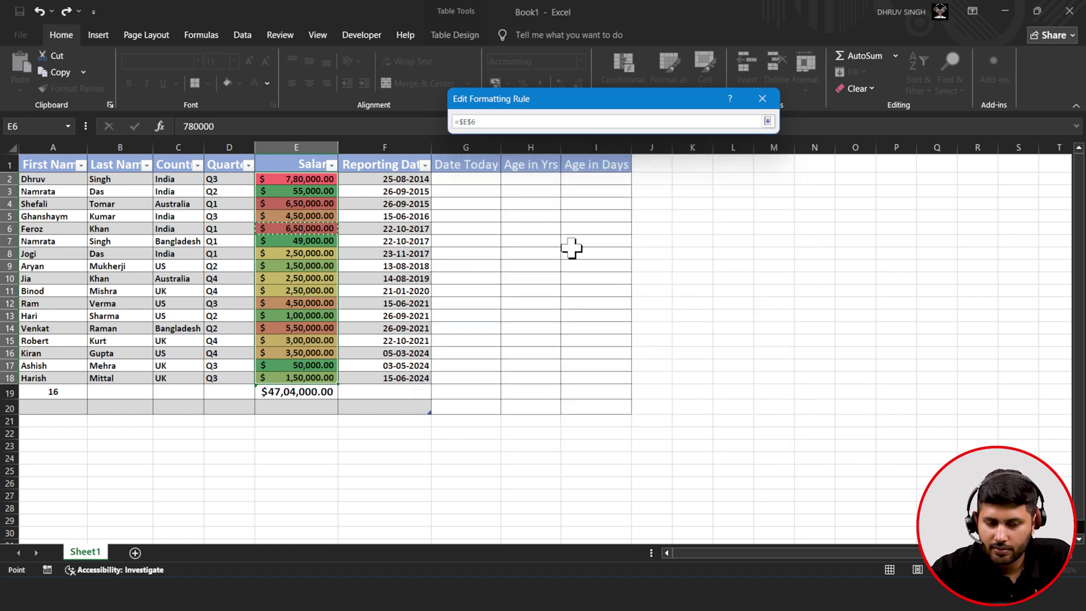
click(768, 122)
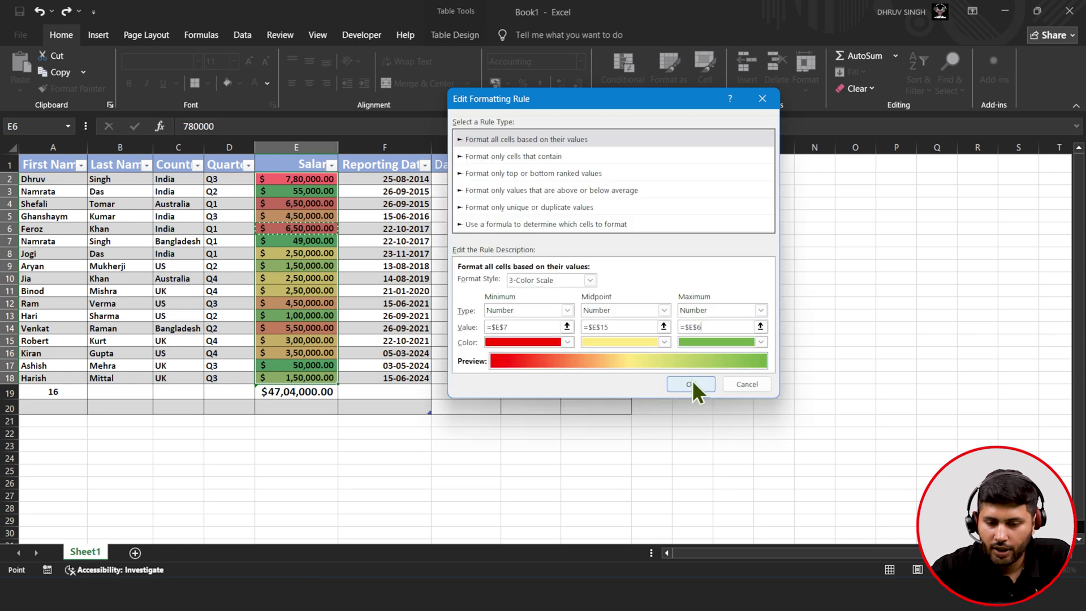
click(691, 380)
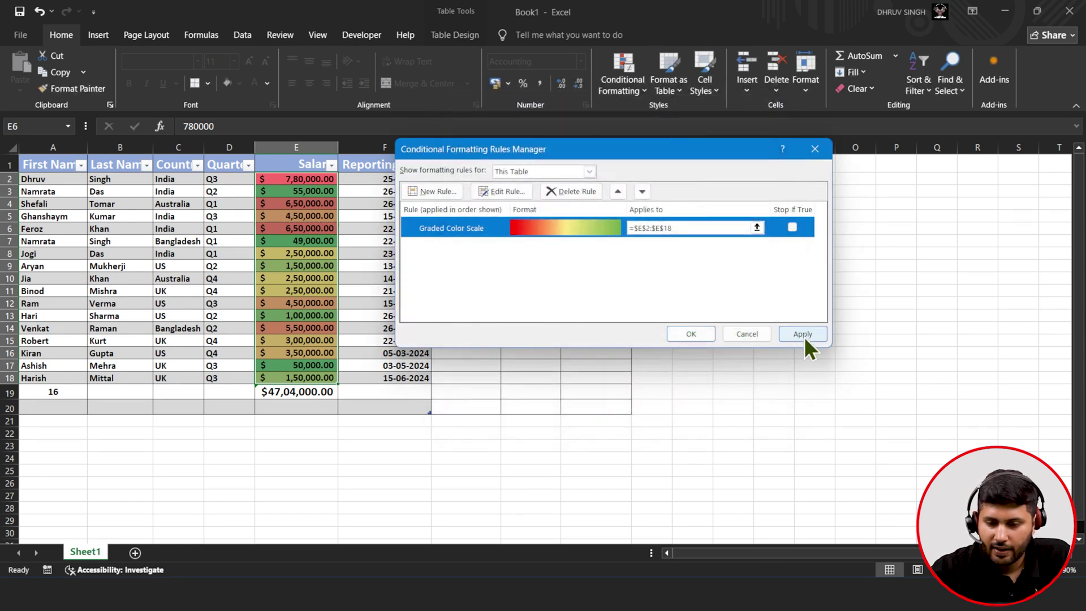
click(809, 328)
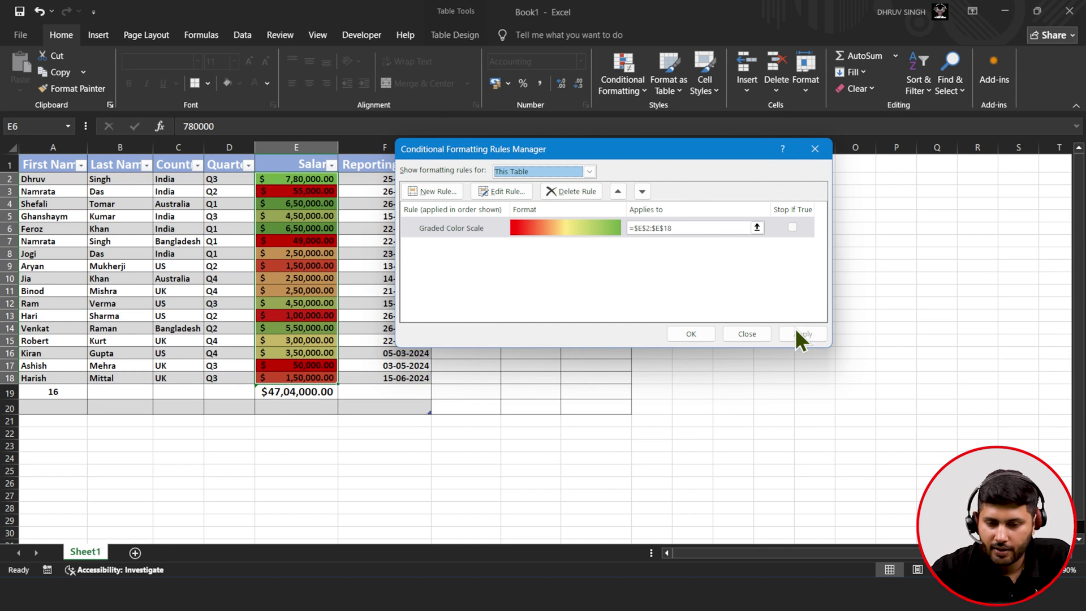
click(694, 336)
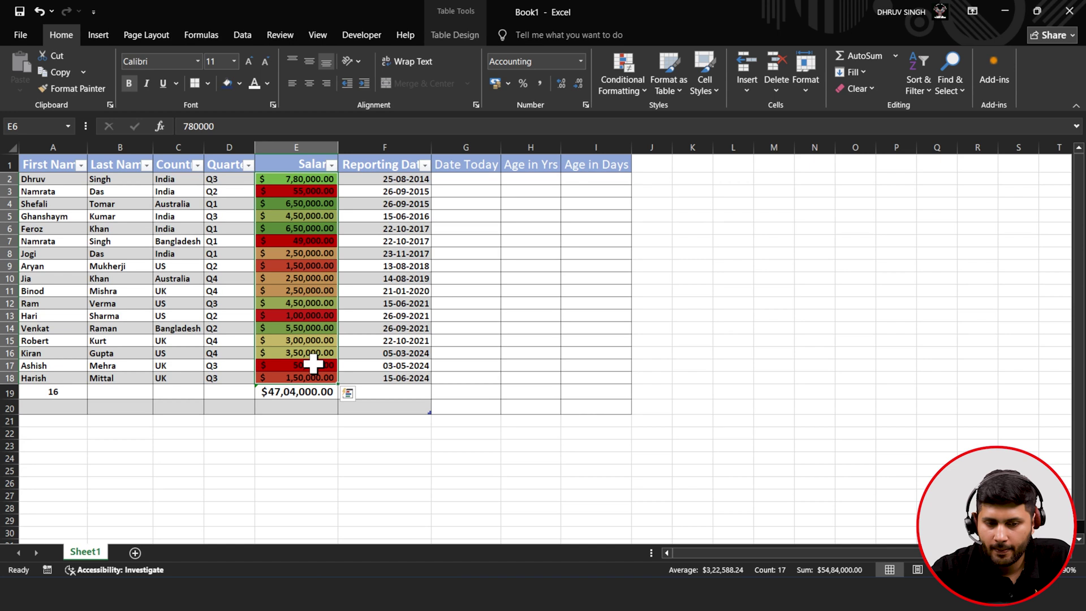
click(390, 341)
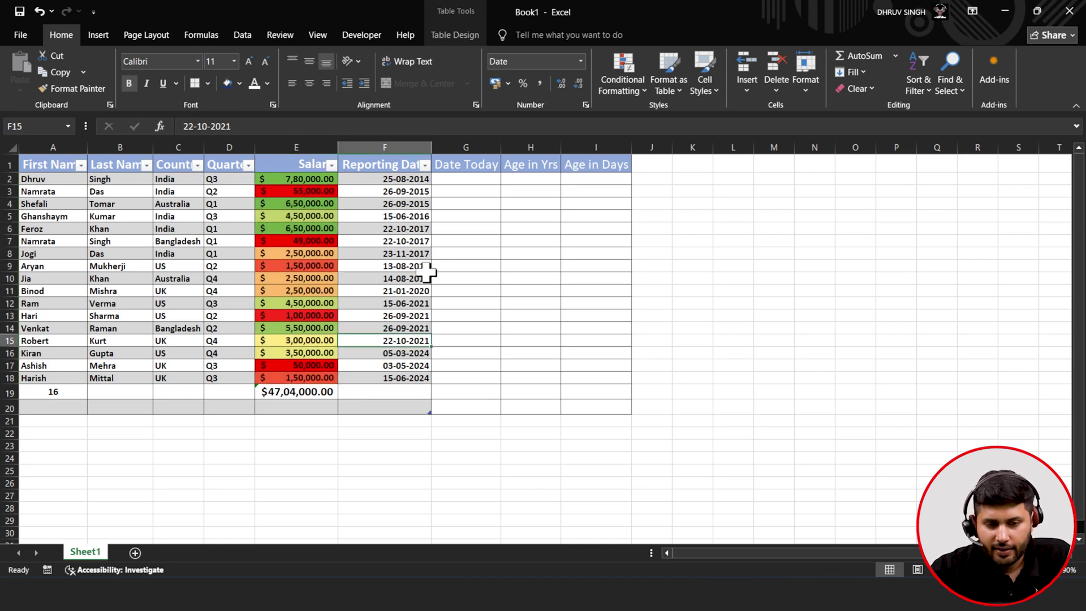
click(464, 180)
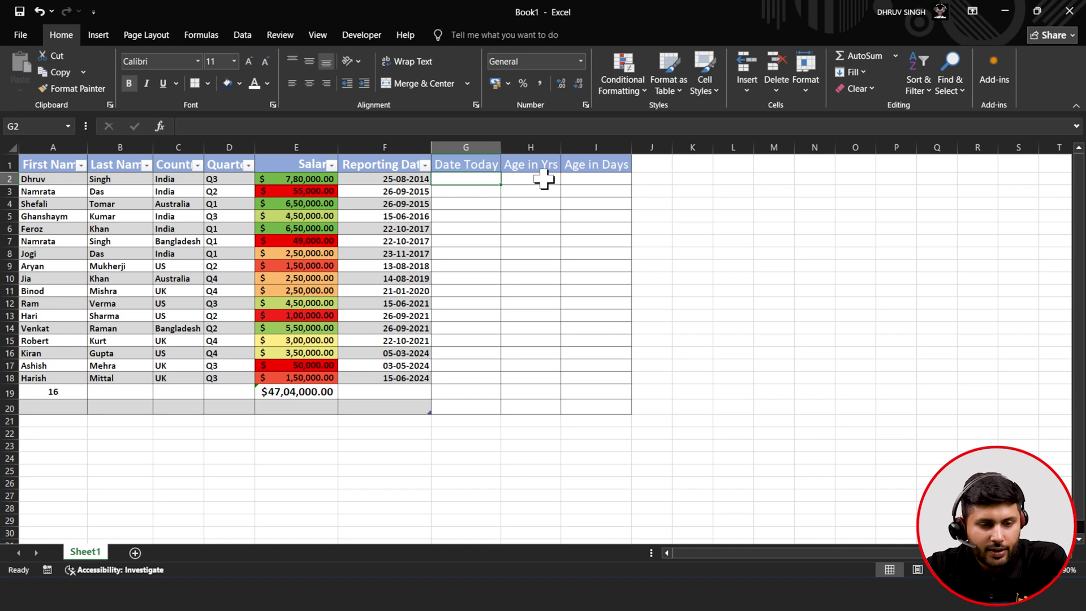
- Enter =TODAY() in G2 so it shows 12-05-2025
click(401, 121)
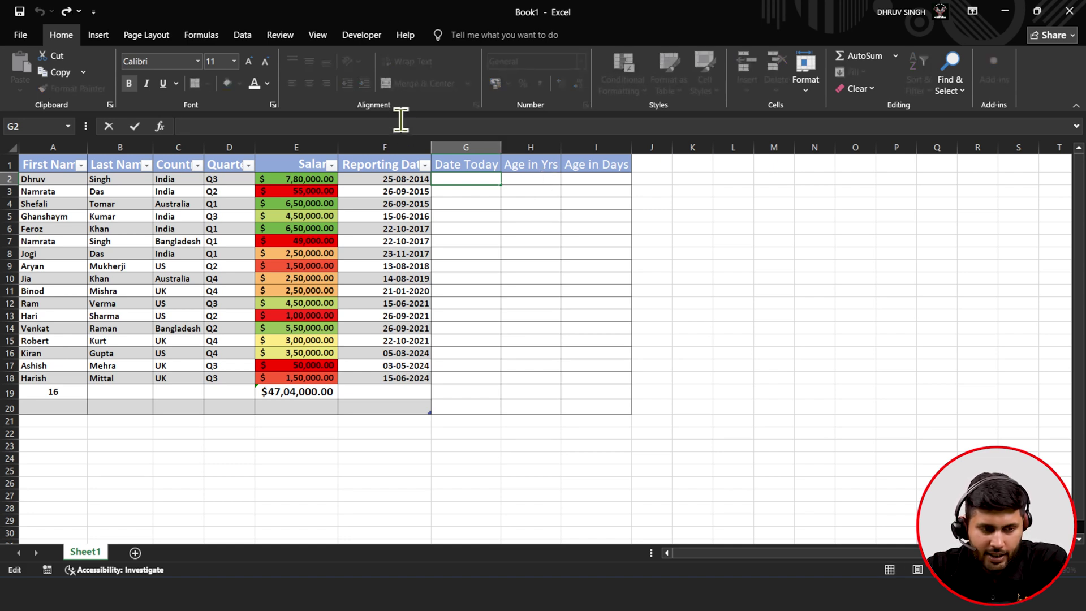
text(=)
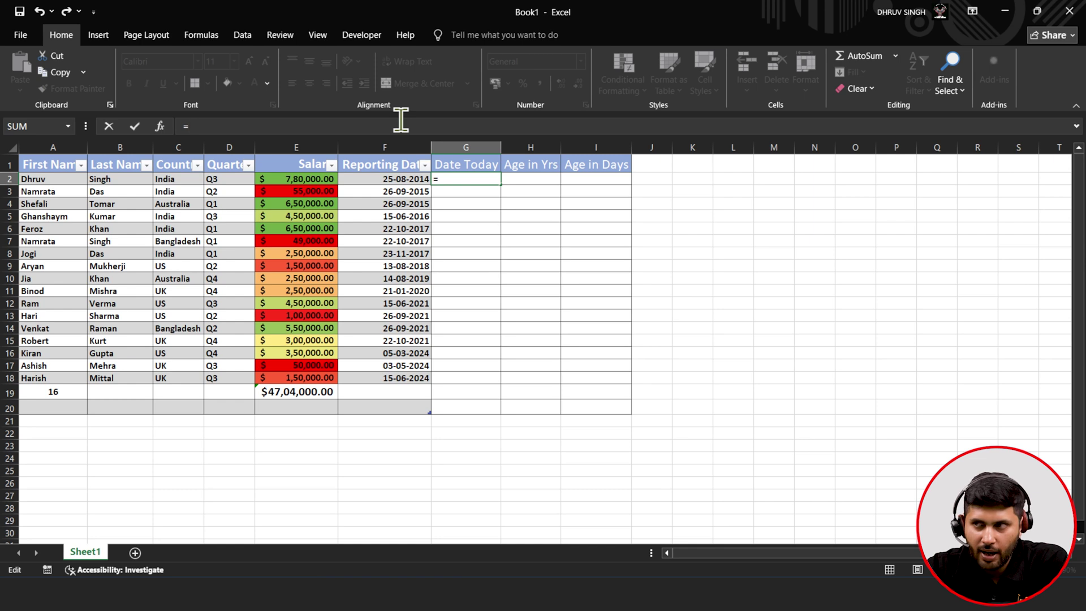
text(to)
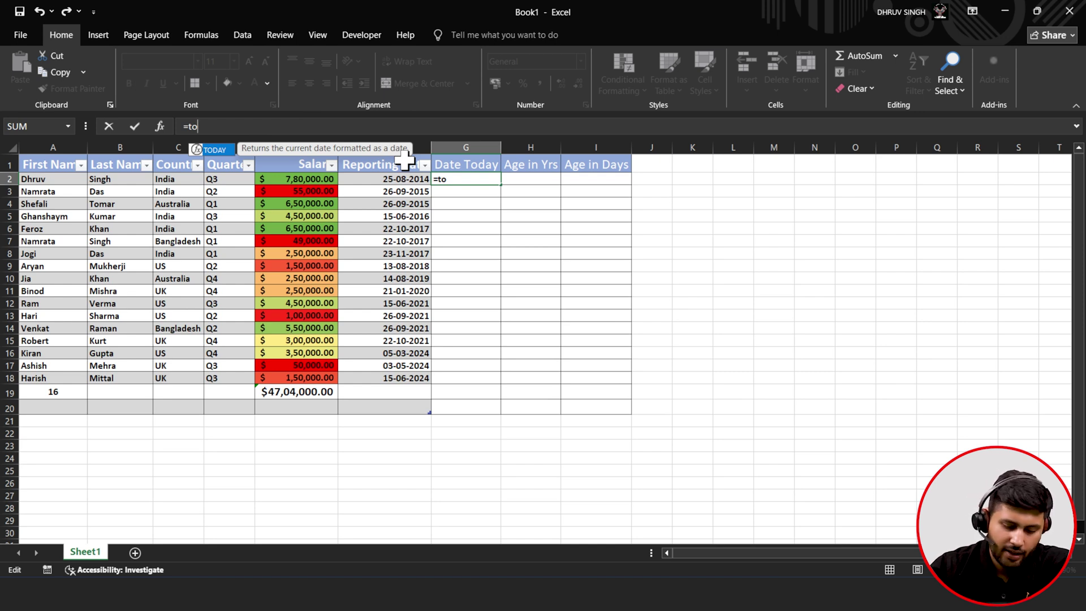
key(Tab)
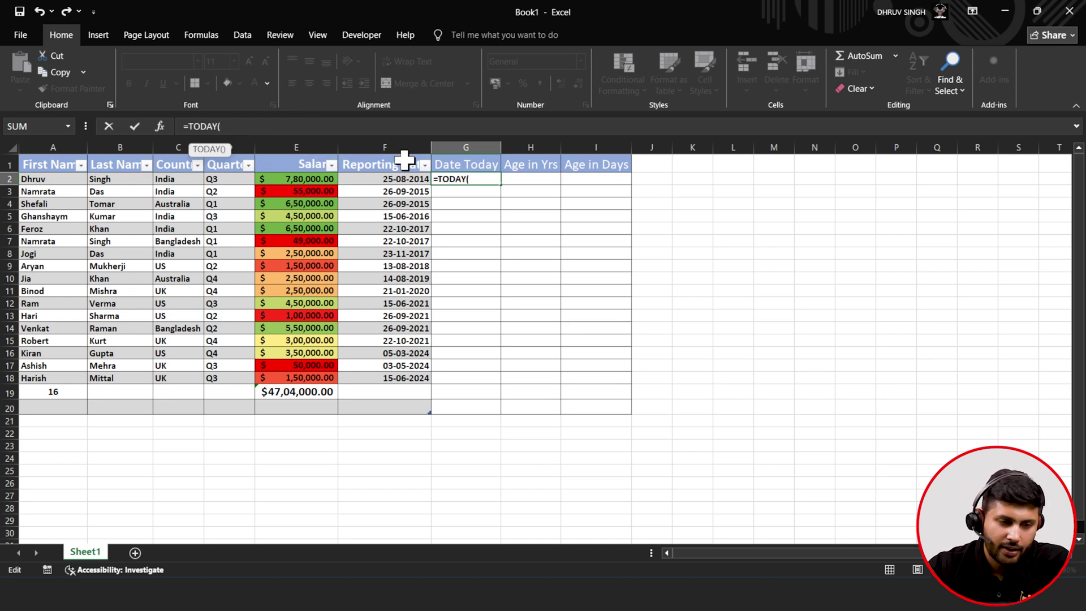
text())
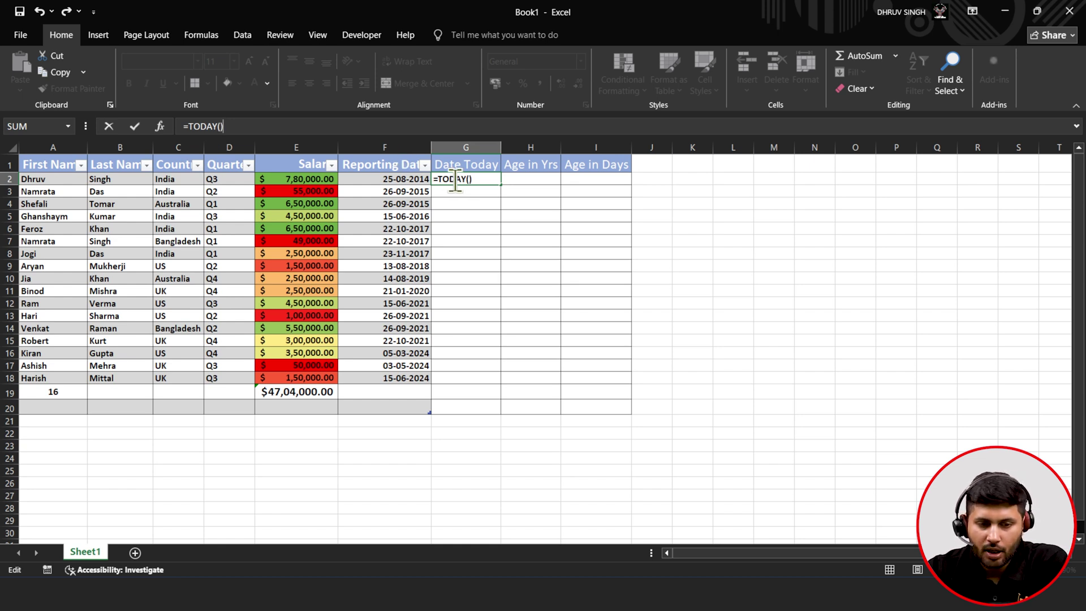
click(140, 128)
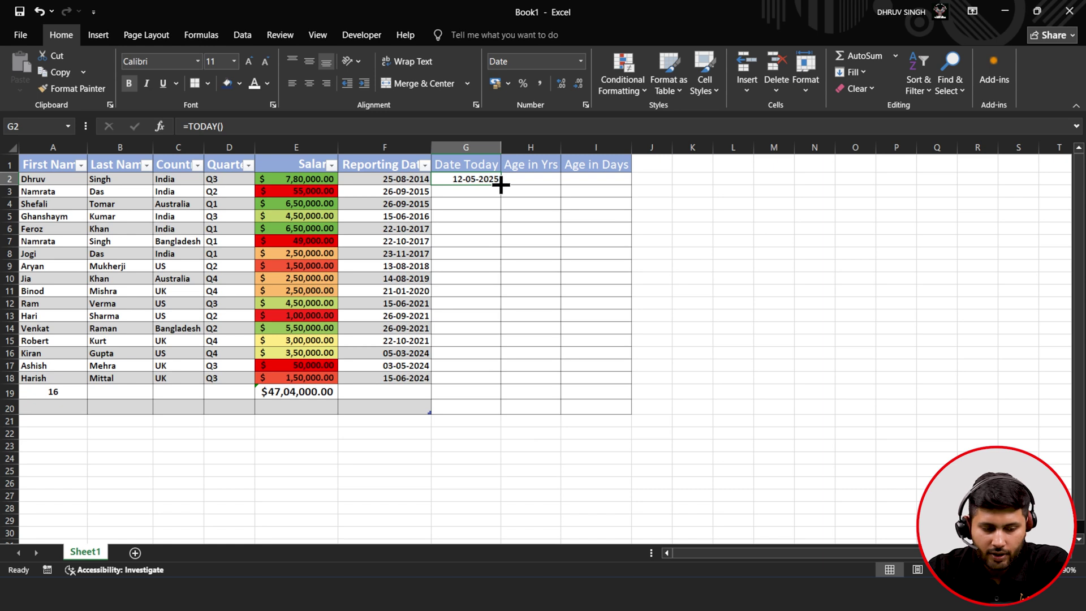
- Drag the =TODAY() formula down the Date Today column through G18
drag(501, 184, 501, 194)
click(502, 198)
click(502, 199)
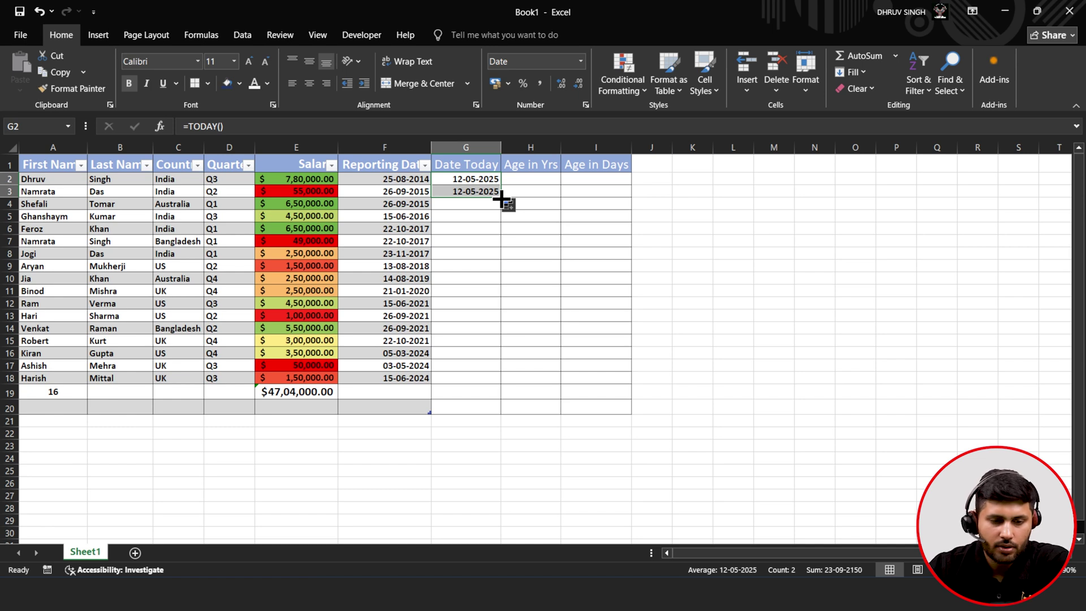
click(497, 193)
drag(501, 195, 491, 389)
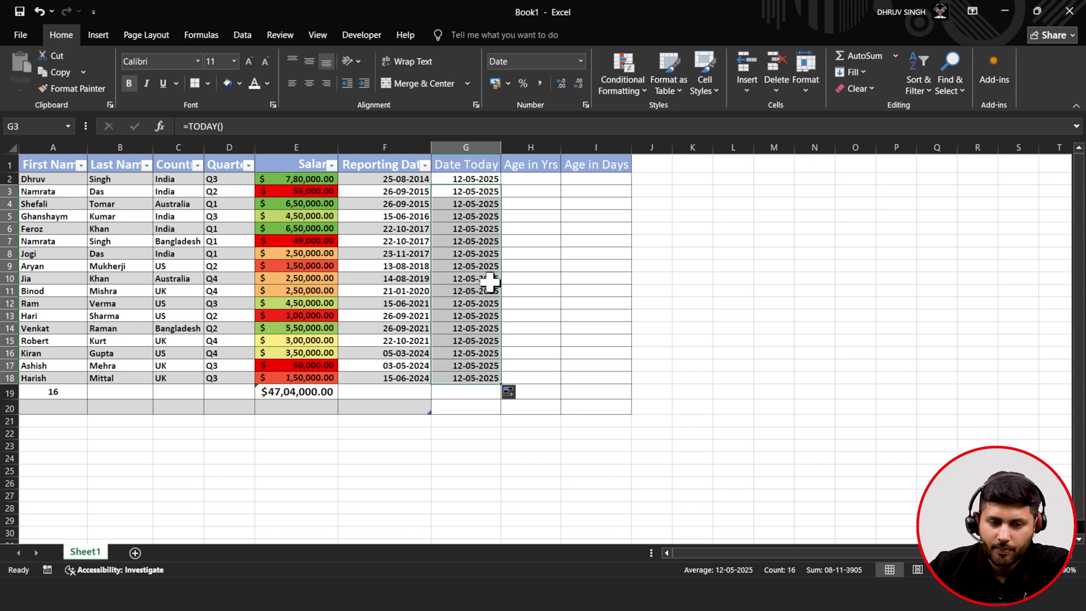
- Auto-fill the date formula down the column again and verify G4 and G7 show 12-05-2025
click(490, 205)
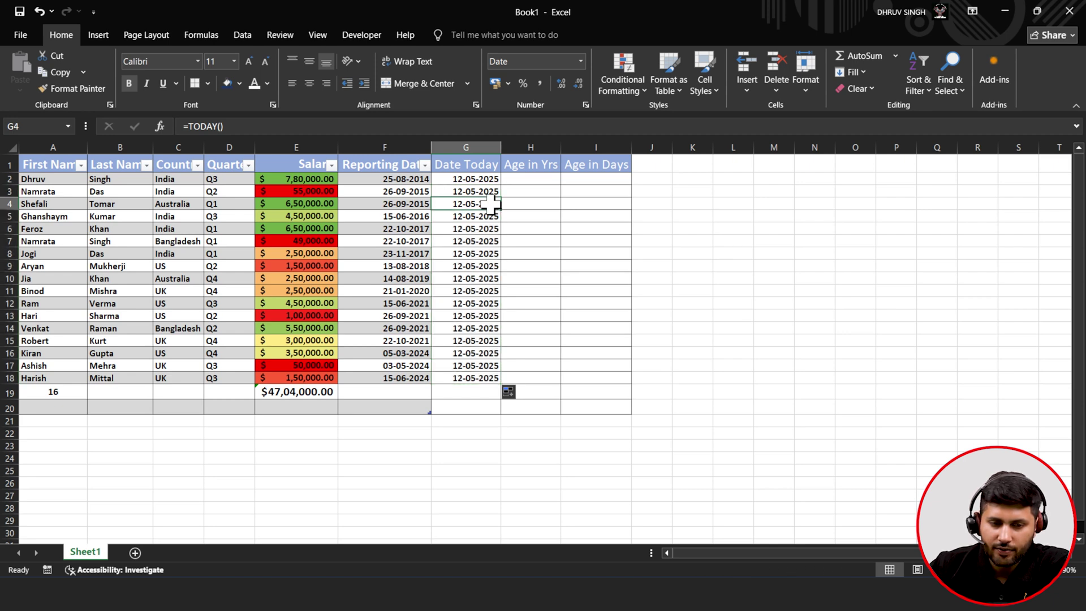
mouse_move(492, 180)
mouse_down()
mouse_move(497, 353)
mouse_move(502, 180)
mouse_move(486, 179)
mouse_up()
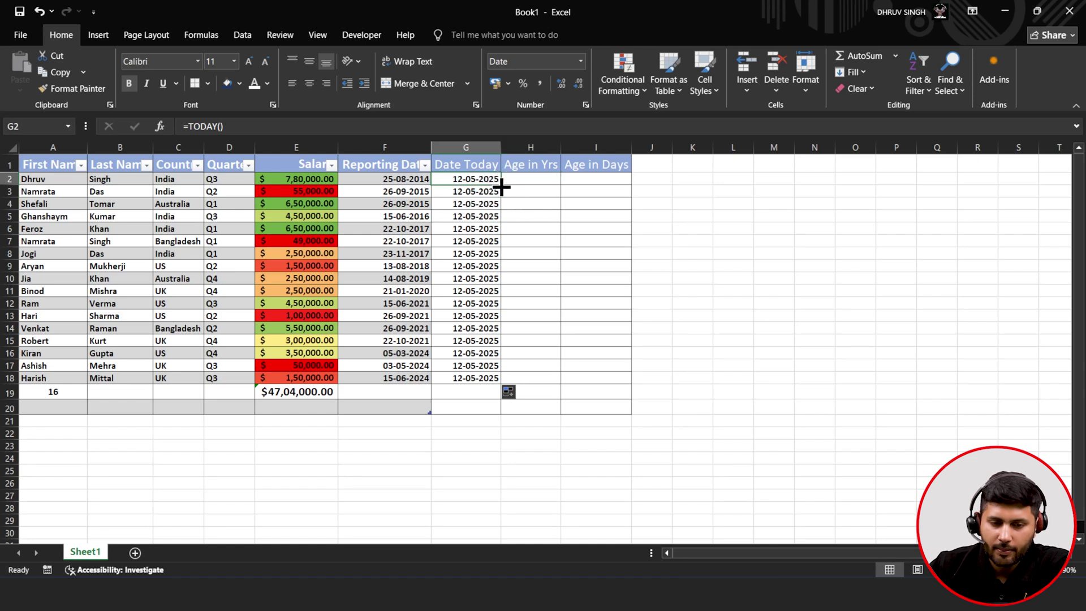
double_click(501, 186)
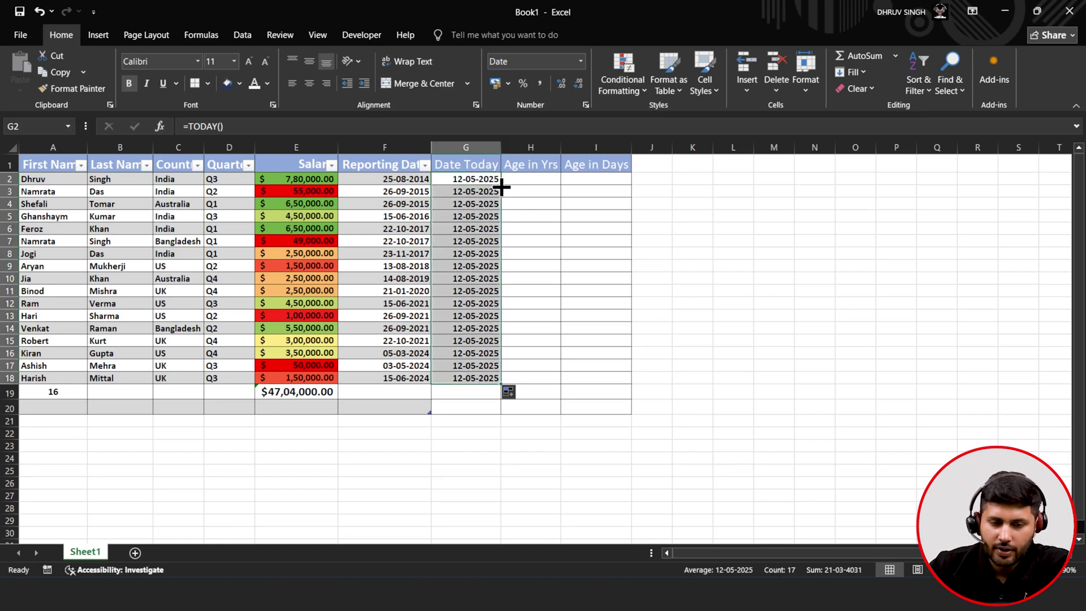
click(473, 203)
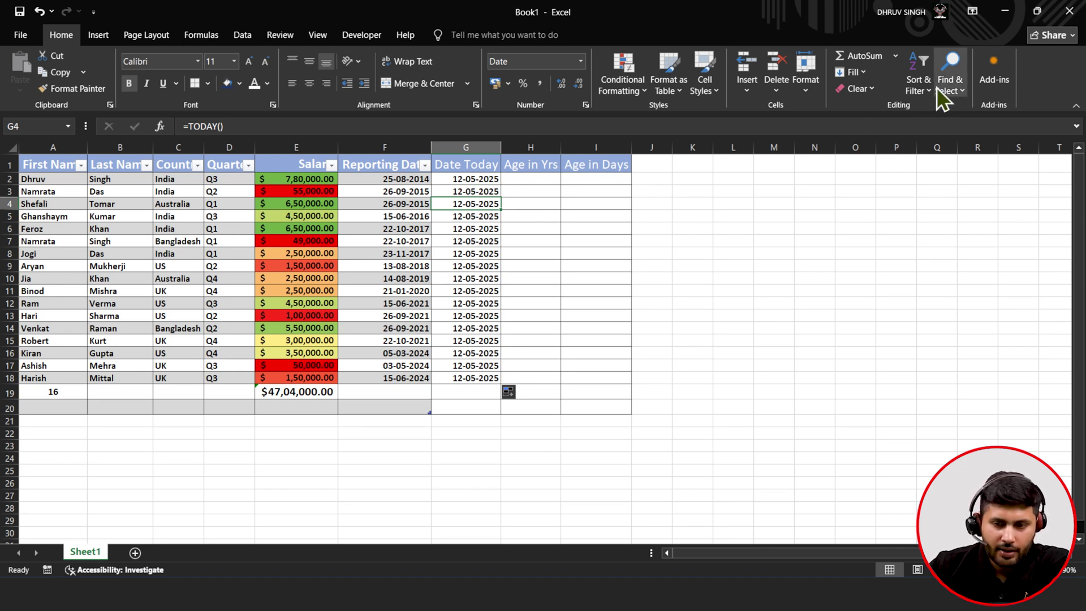
click(921, 90)
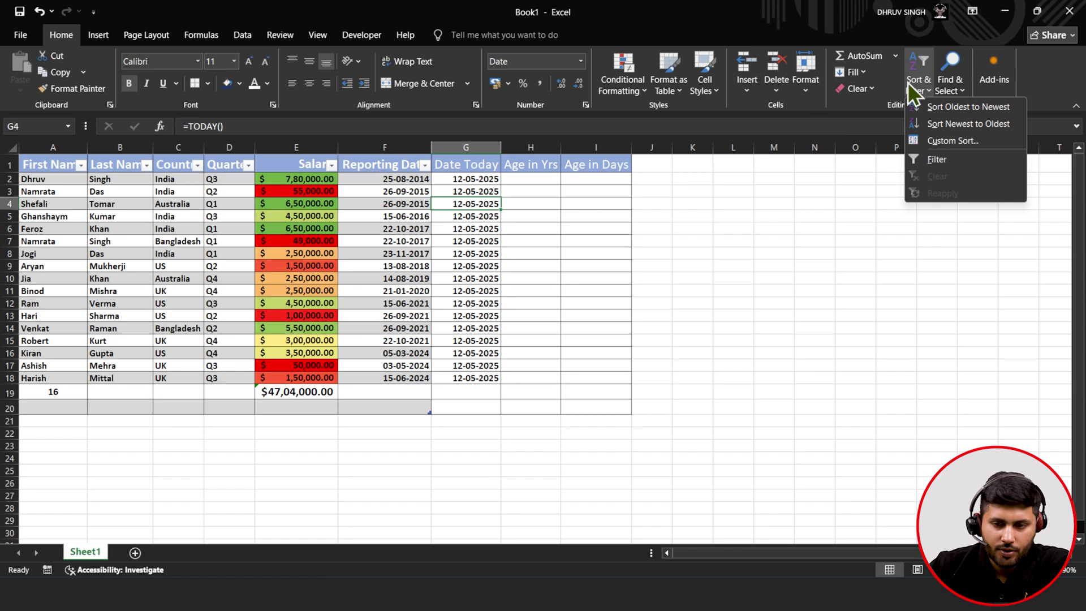
click(907, 82)
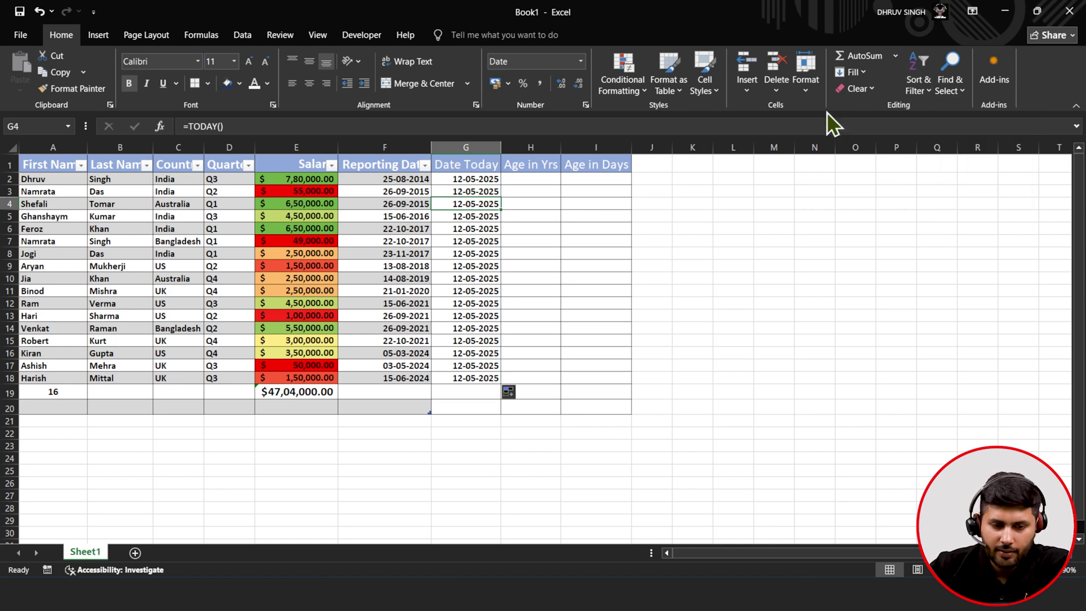
click(460, 236)
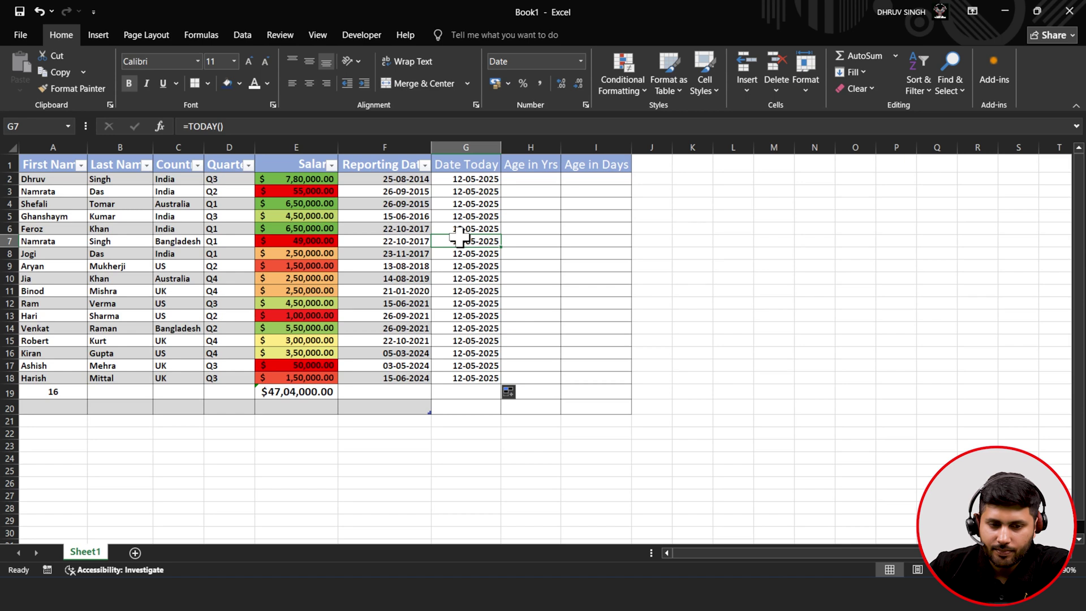
click(532, 182)
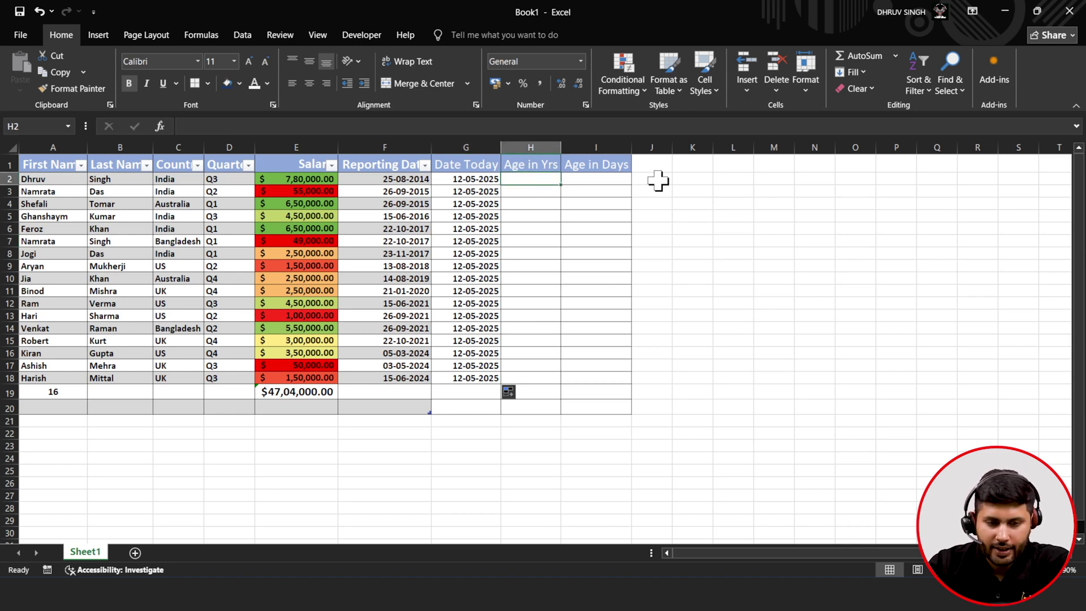
- Build a YEAR-difference age formula in H2 from Reporting Date F2 and Date Today G2
text(=)
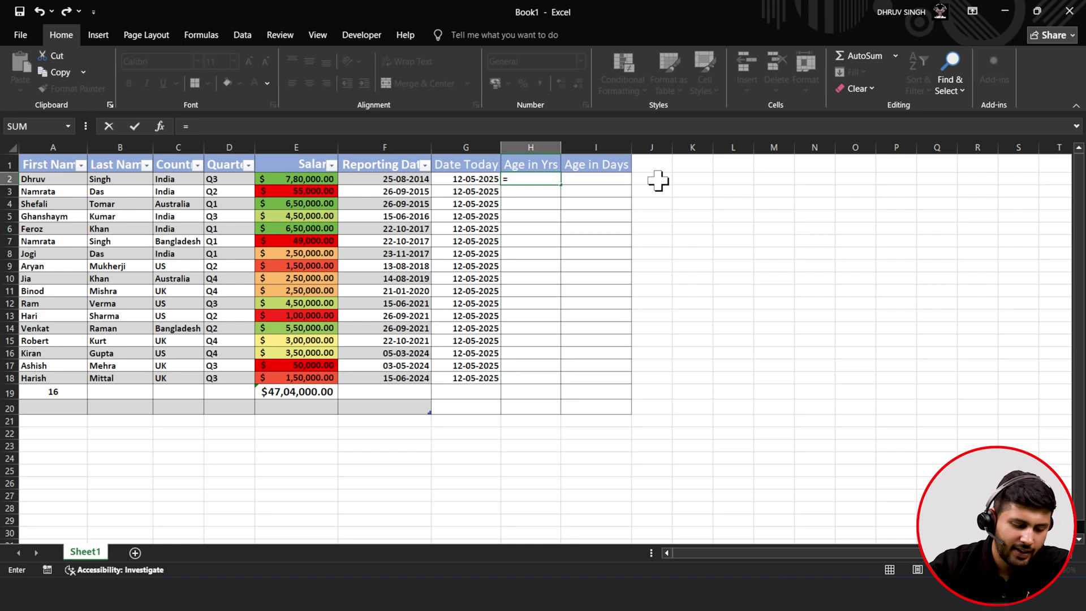
text(y)
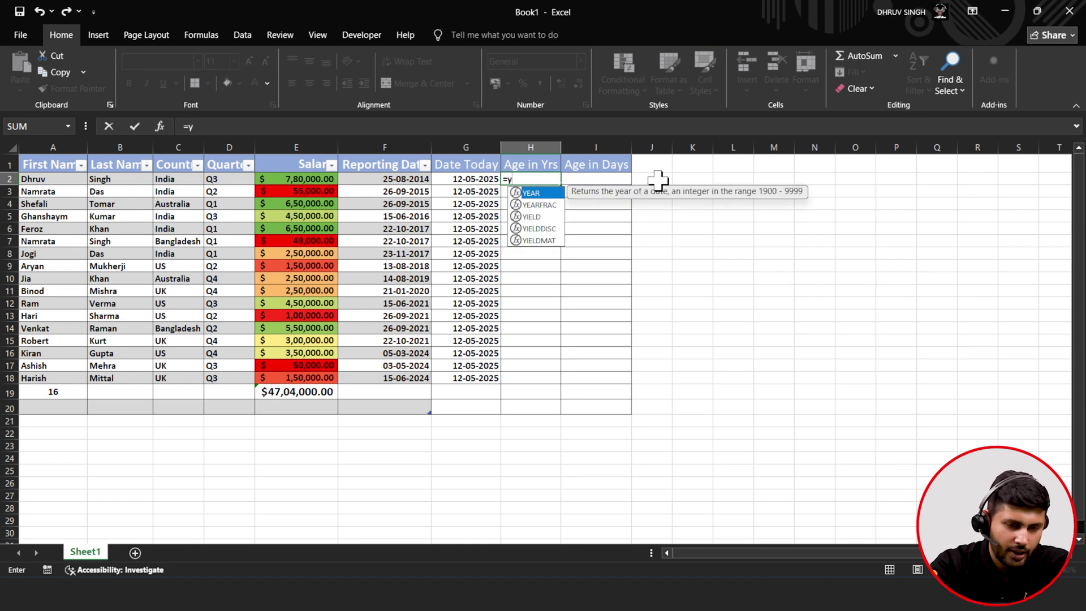
key(Tab)
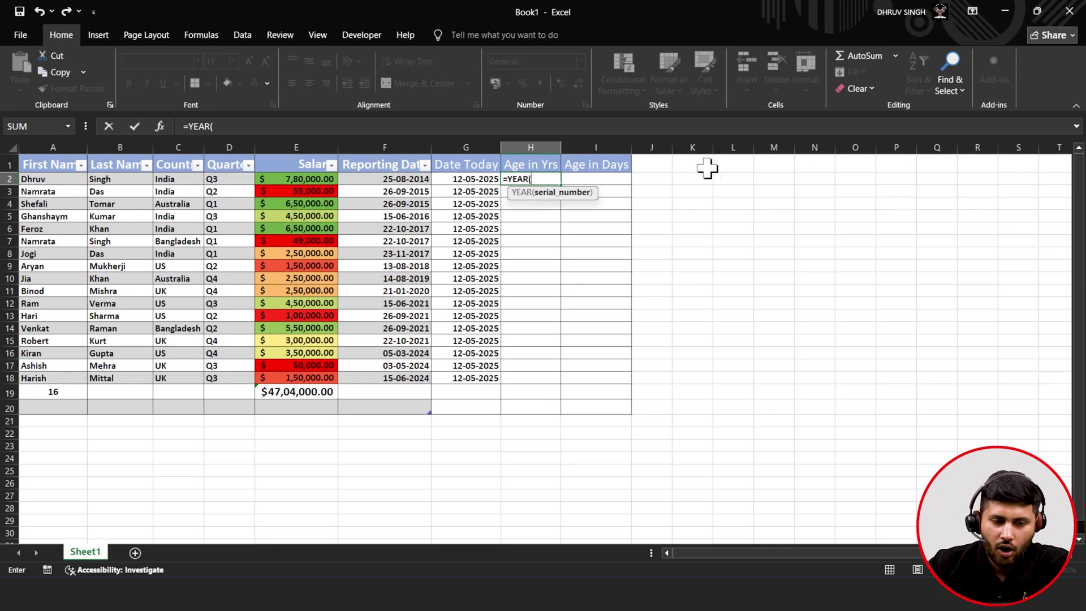
click(393, 179)
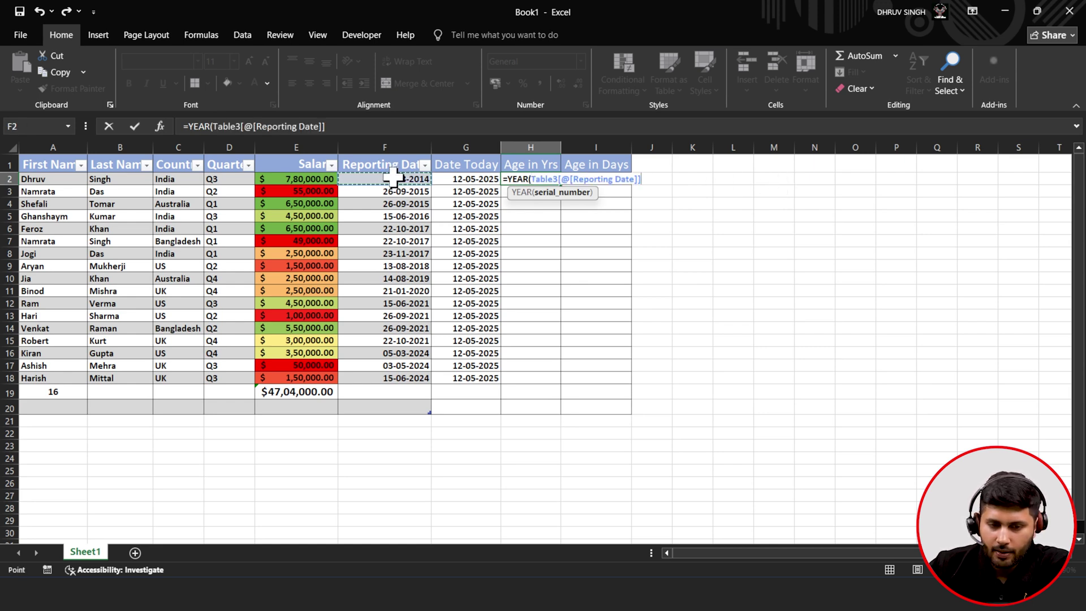
text())
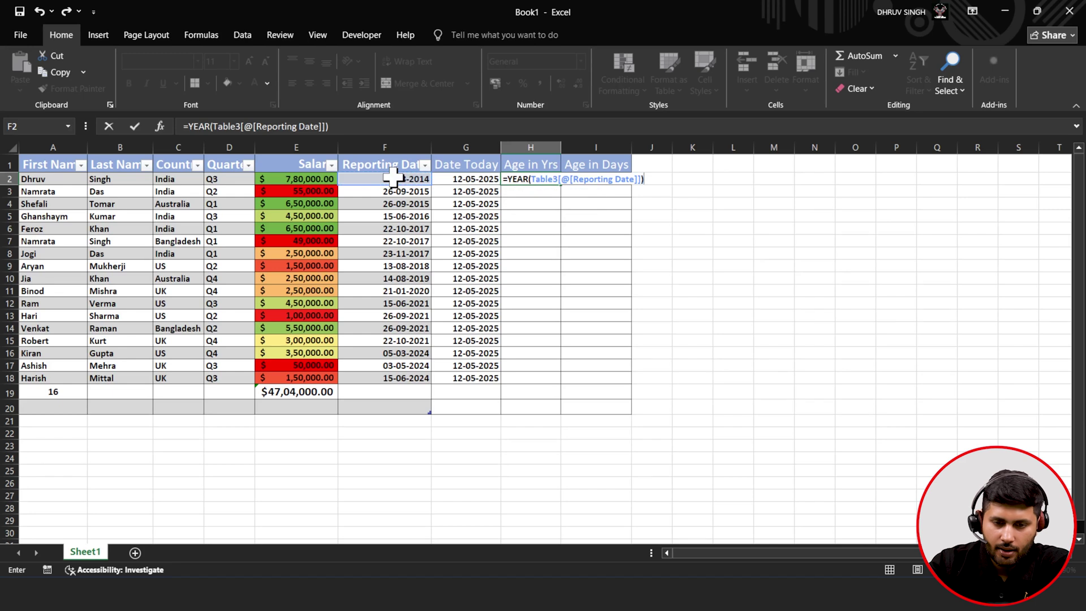
text(-)
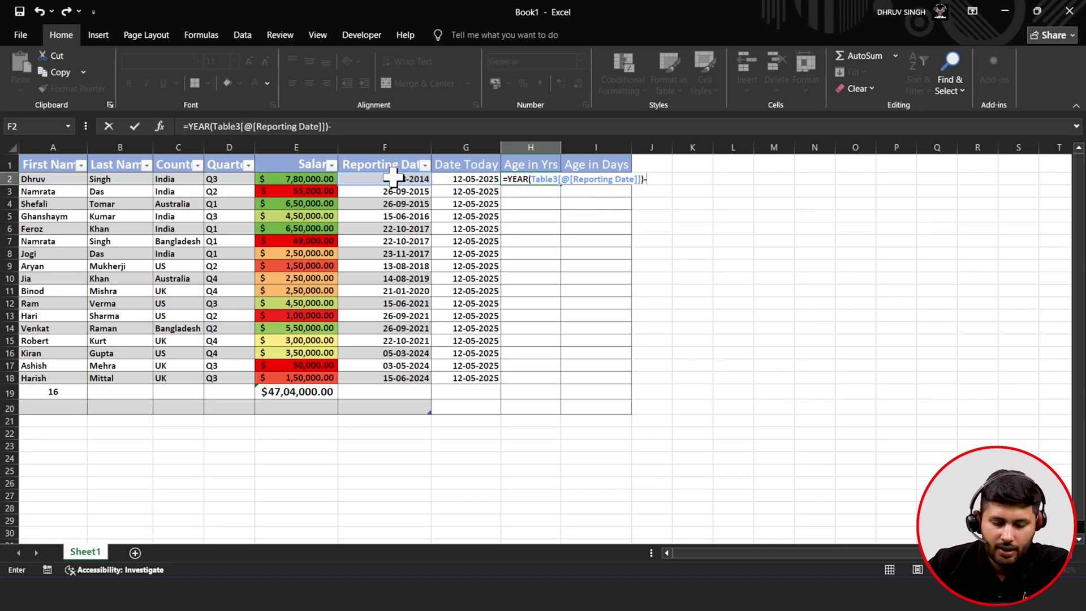
text(ye)
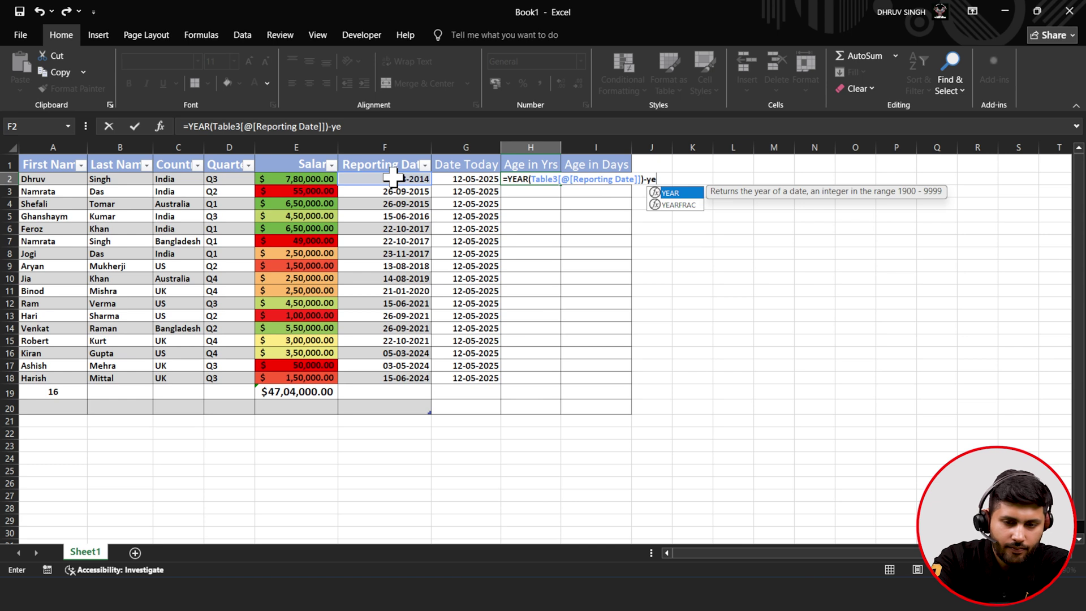
key(Tab)
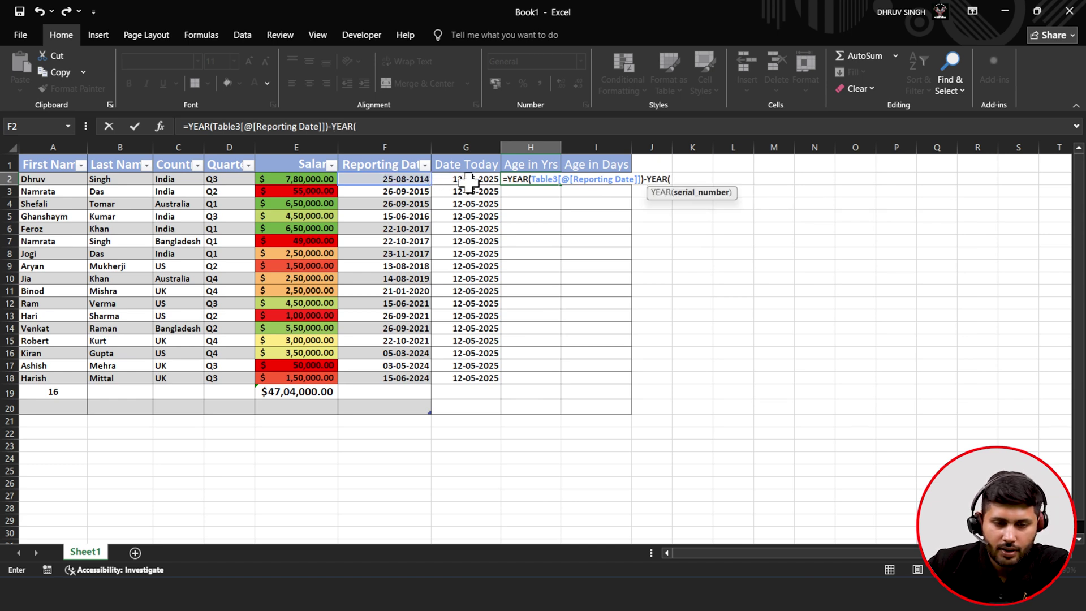
click(473, 179)
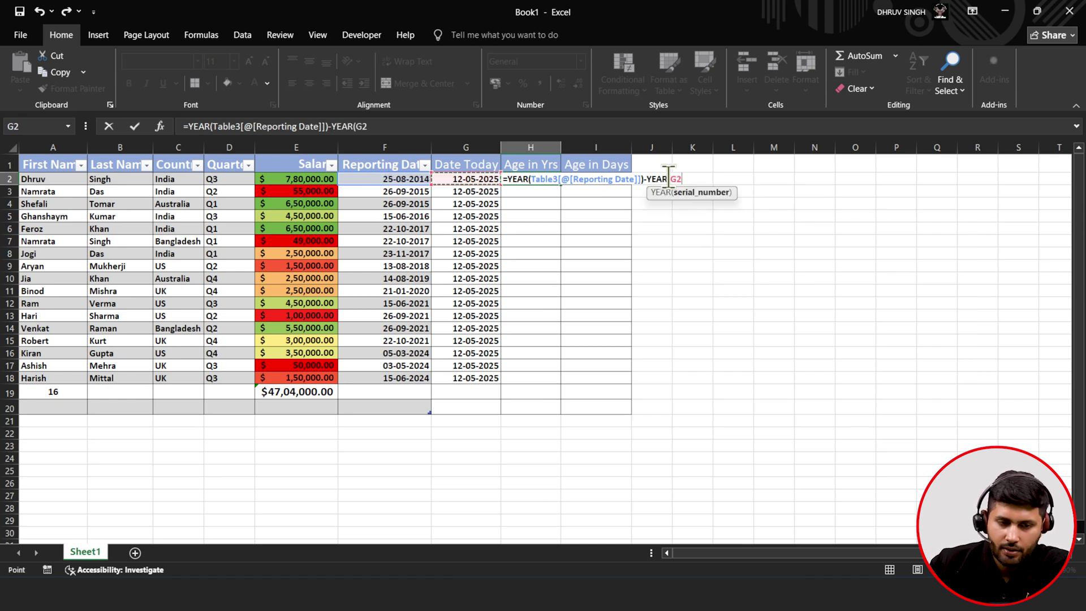
click(453, 128)
text())
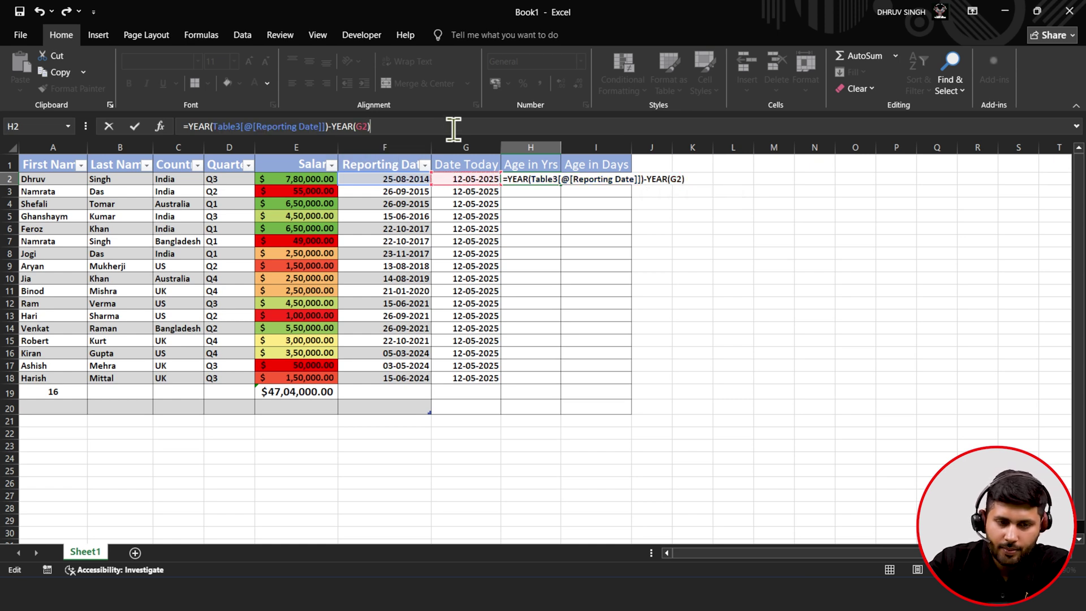
click(136, 128)
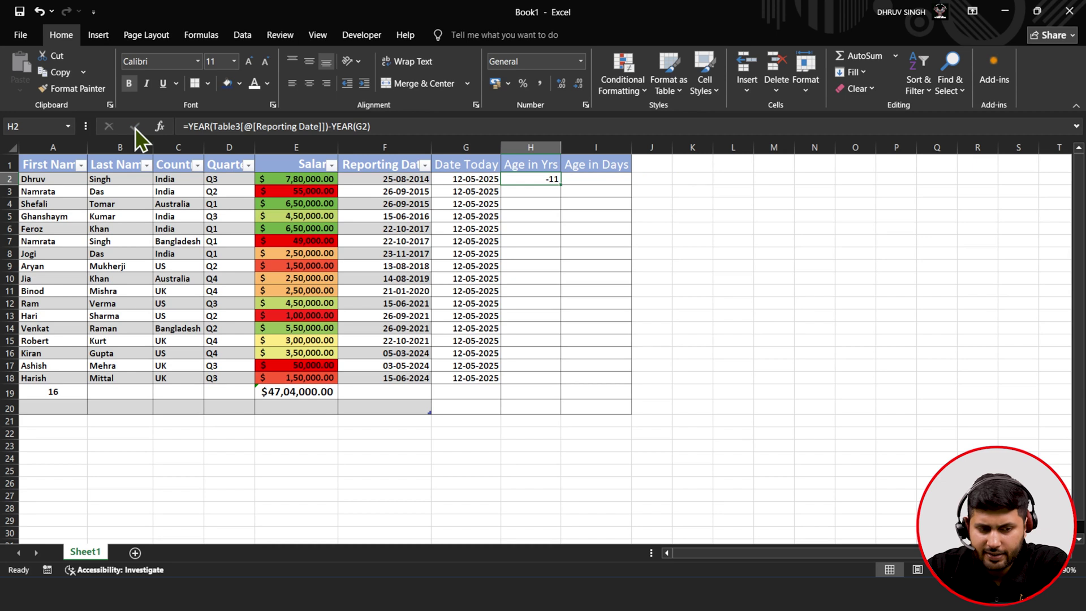
- Correct H2's formula to =YEAR(G2)-YEAR(F2), giving an age of 11
click(385, 121)
key(BackSpace)
key(BackSpace)
key(BackSpace)
key(BackSpace)
key(BackSpace)
key(BackSpace)
key(BackSpace)
key(BackSpace)
key(BackSpace)
key(BackSpace)
key(BackSpace)
key(BackSpace)
key(BackSpace)
key(BackSpace)
key(BackSpace)
key(BackSpace)
key(BackSpace)
key(BackSpace)
key(BackSpace)
key(BackSpace)
key(BackSpace)
key(BackSpace)
key(BackSpace)
key(BackSpace)
key(BackSpace)
key(BackSpace)
key(BackSpace)
key(BackSpace)
key(BackSpace)
key(BackSpace)
key(BackSpace)
key(BackSpace)
key(BackSpace)
key(BackSpace)
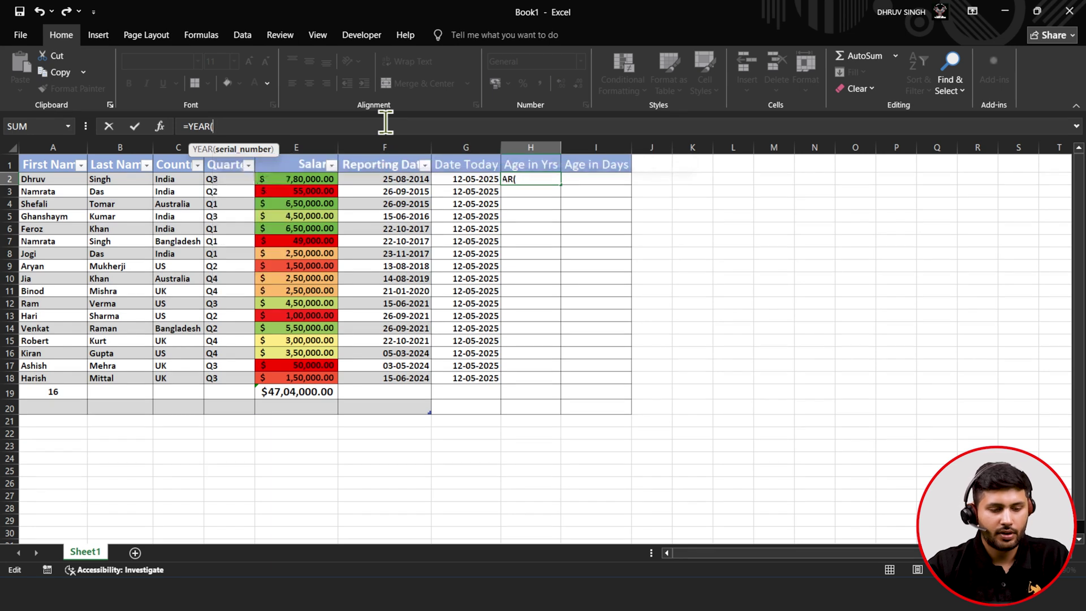
text(g2)
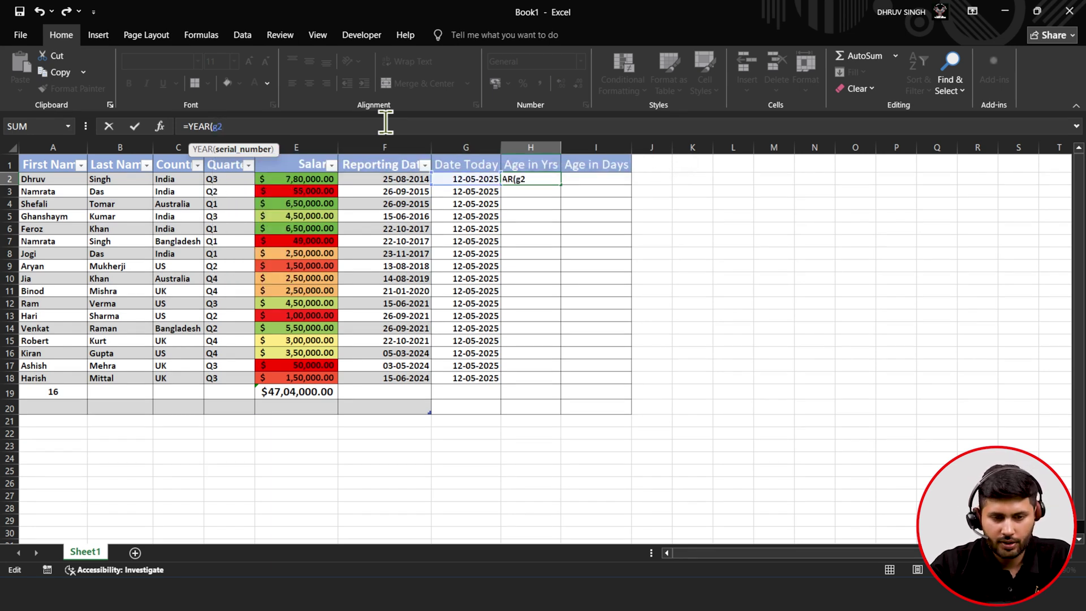
key(BackSpace)
key(BackSpace)
text(G)
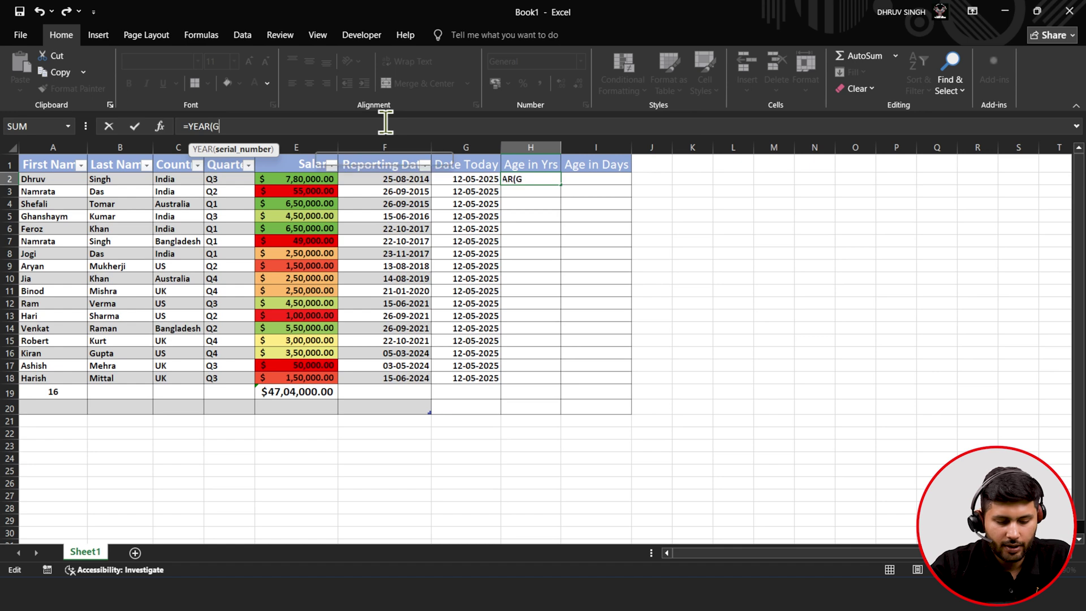
text(2)-YE)
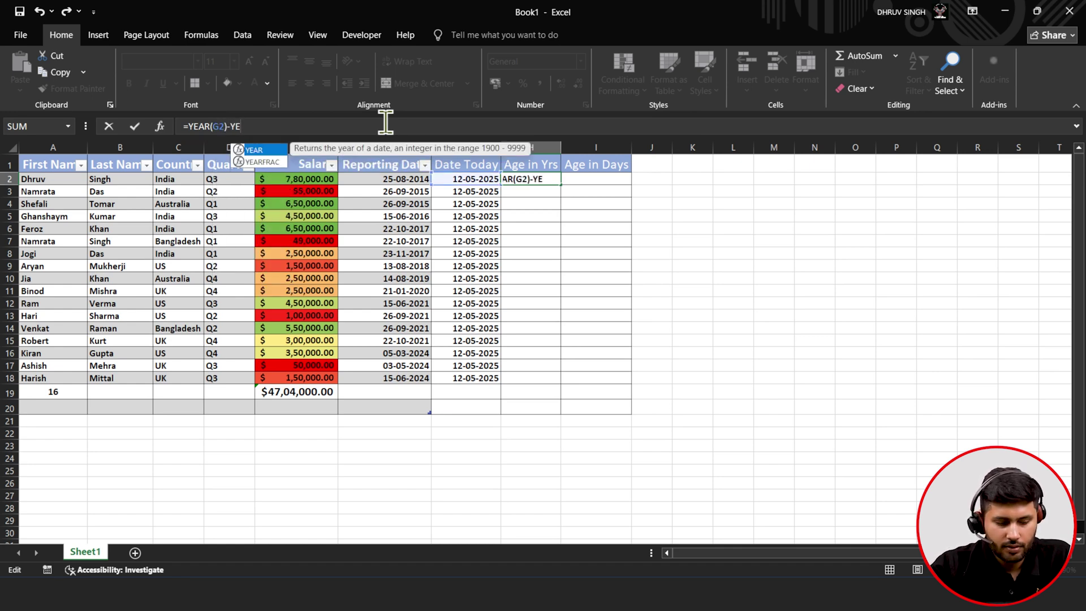
text(AR()
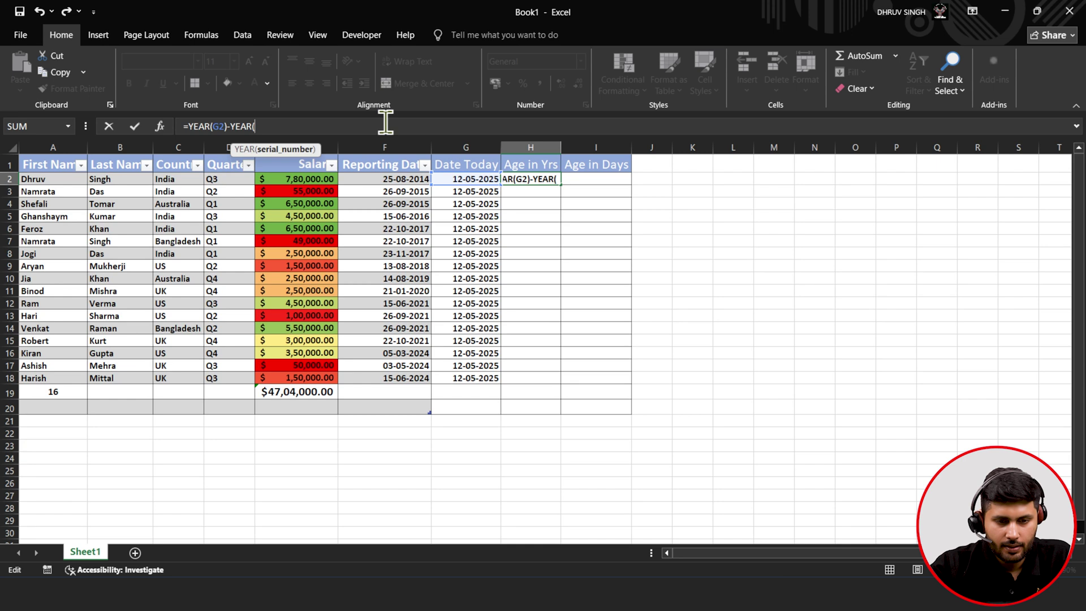
text(F)
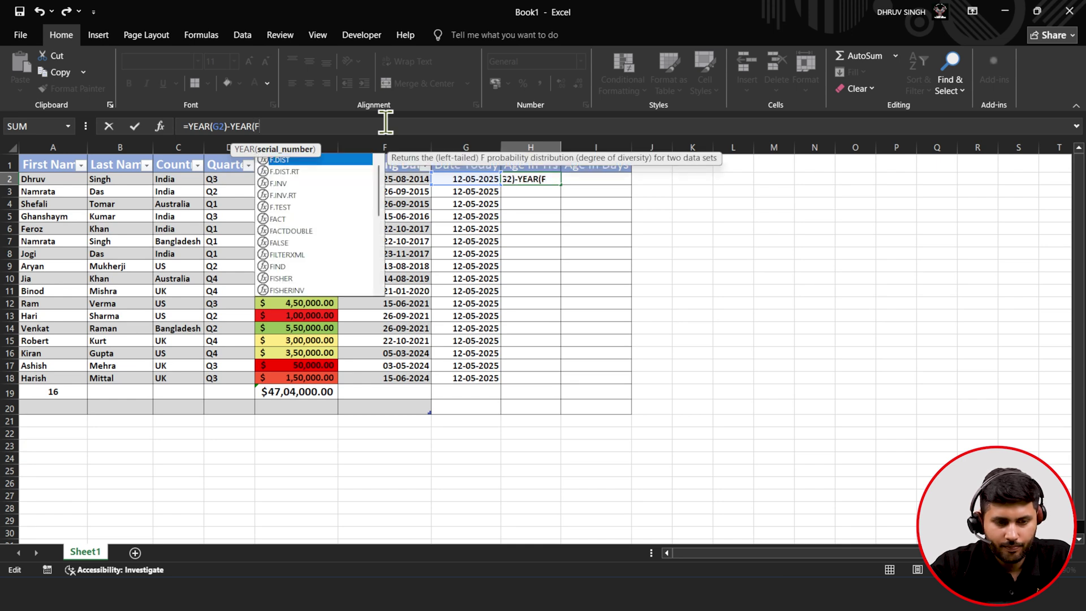
text(2))
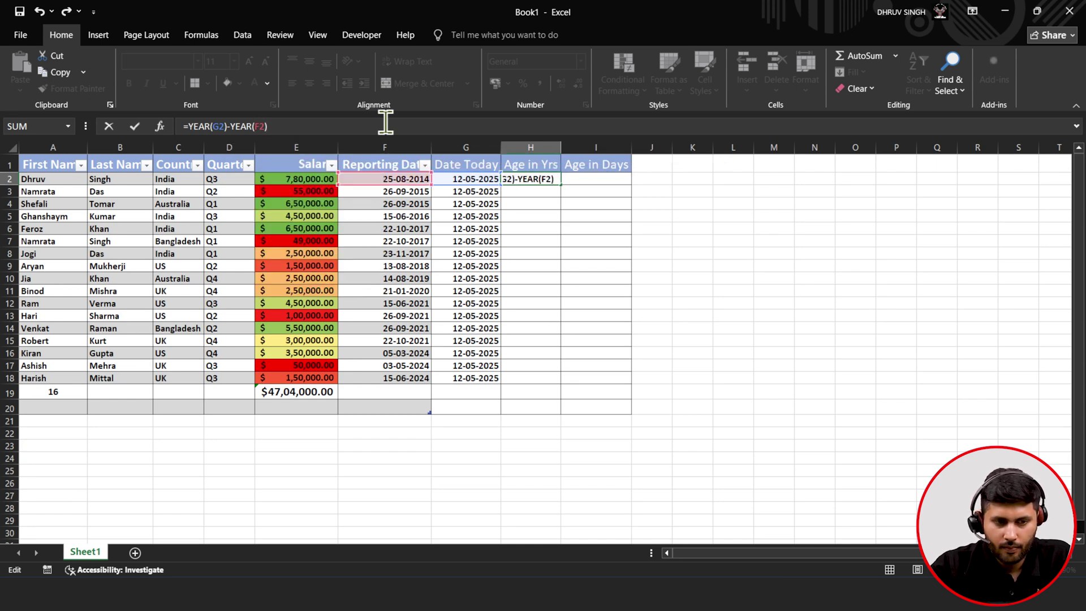
click(130, 125)
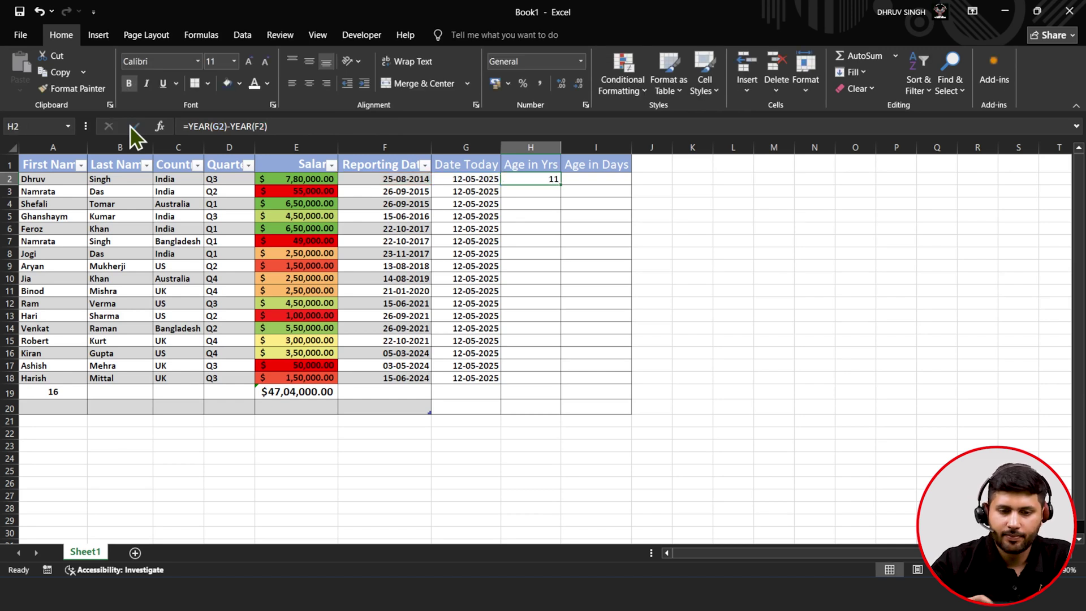
- Fill the Age in Yrs formula from H2 down to H18 and check each copied row
double_click(561, 184)
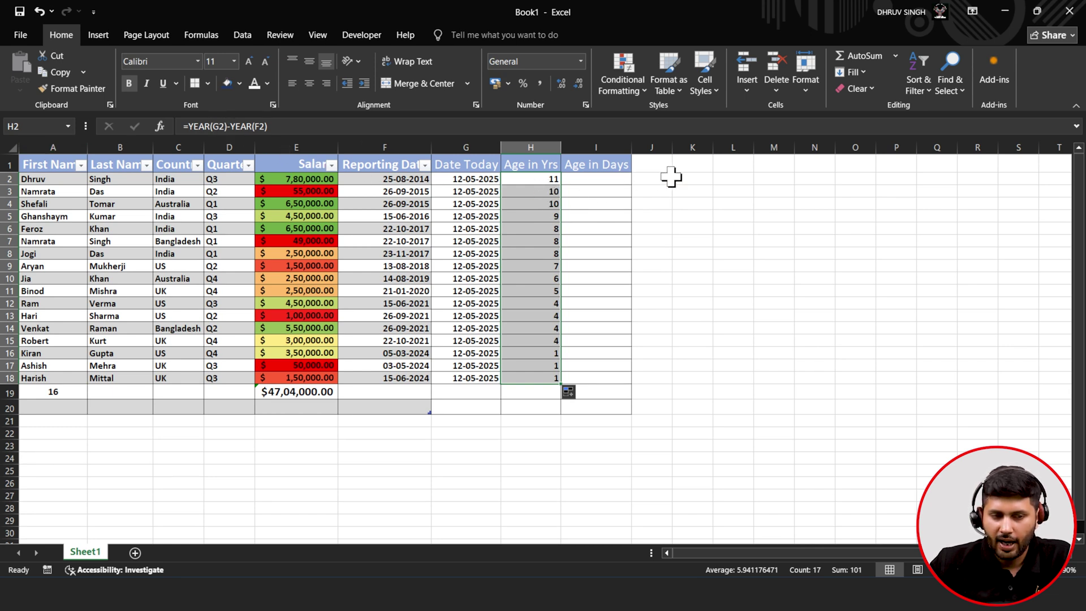
click(542, 191)
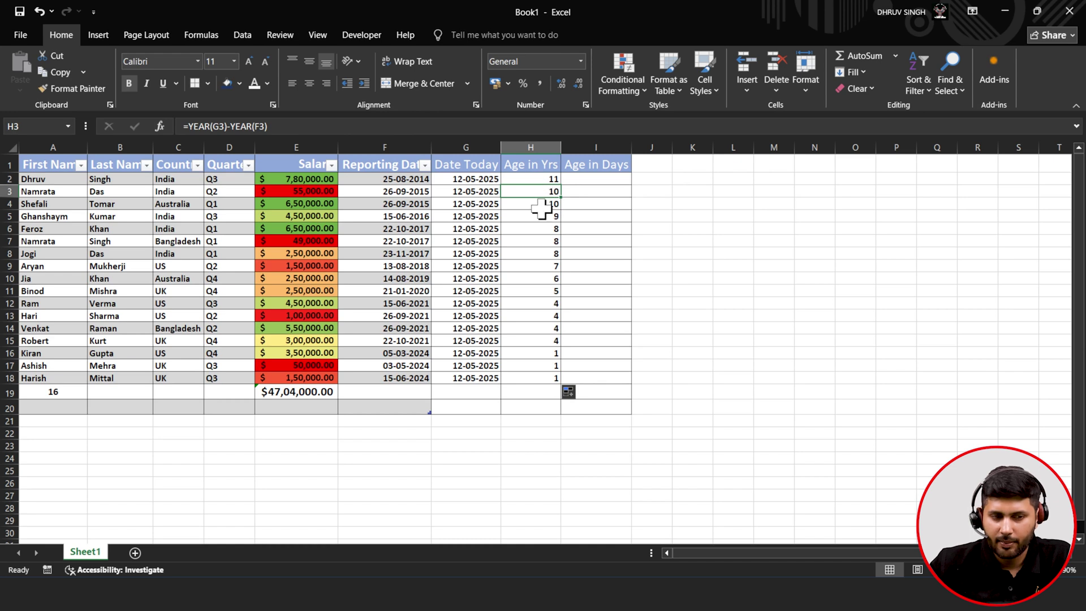
click(541, 204)
click(543, 218)
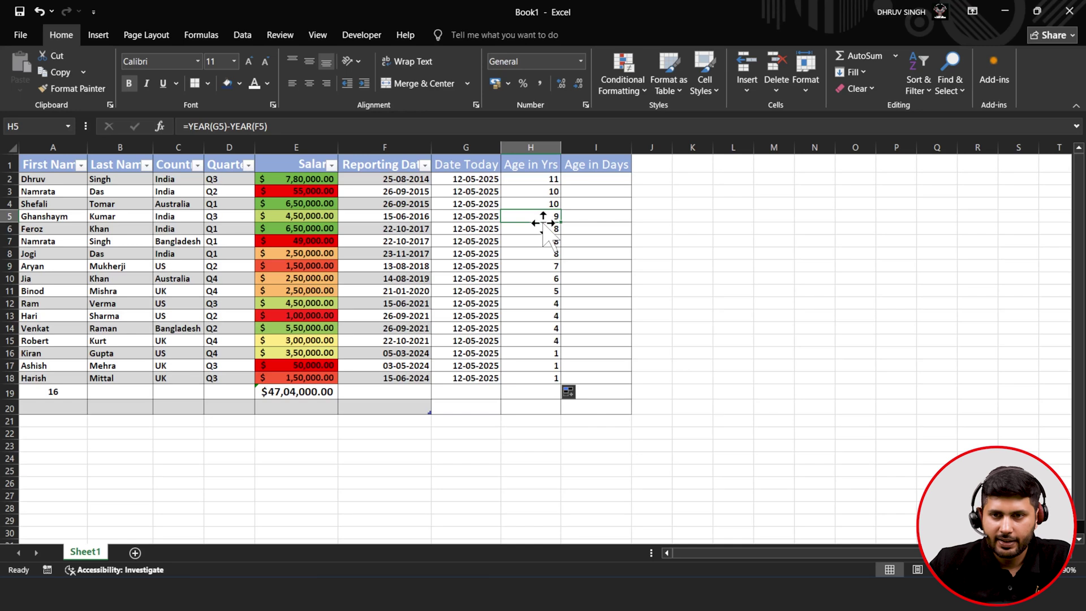
click(542, 229)
click(542, 253)
click(543, 278)
click(542, 291)
click(543, 315)
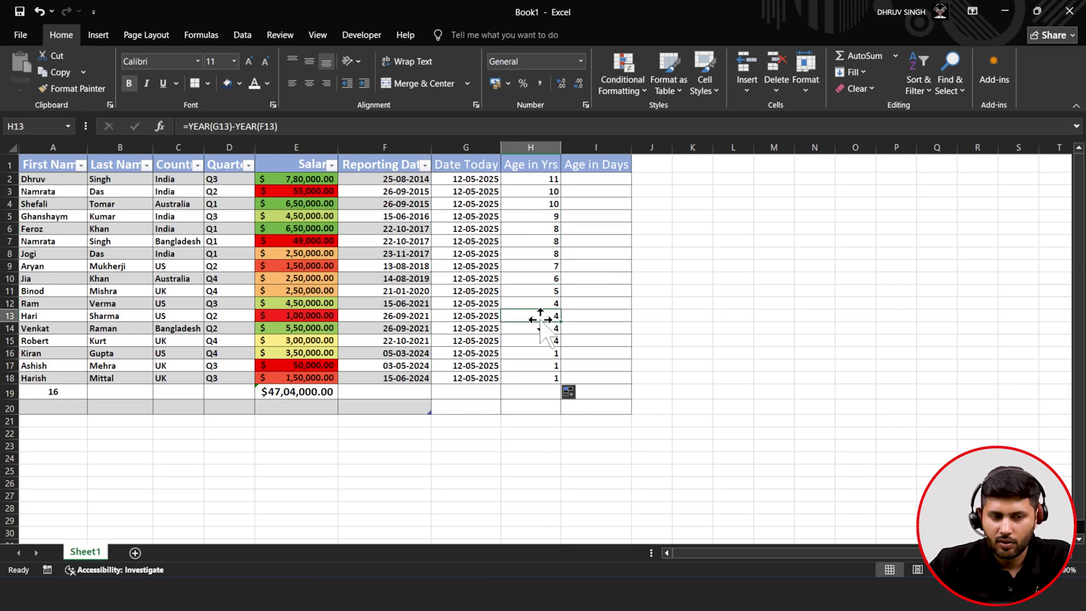
click(547, 329)
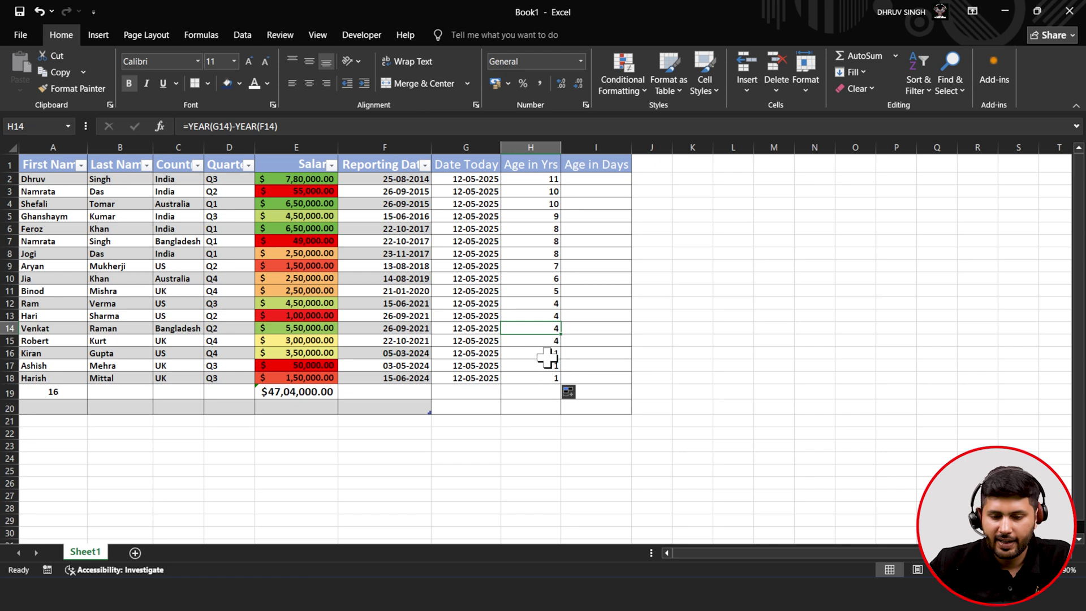
click(545, 341)
click(545, 354)
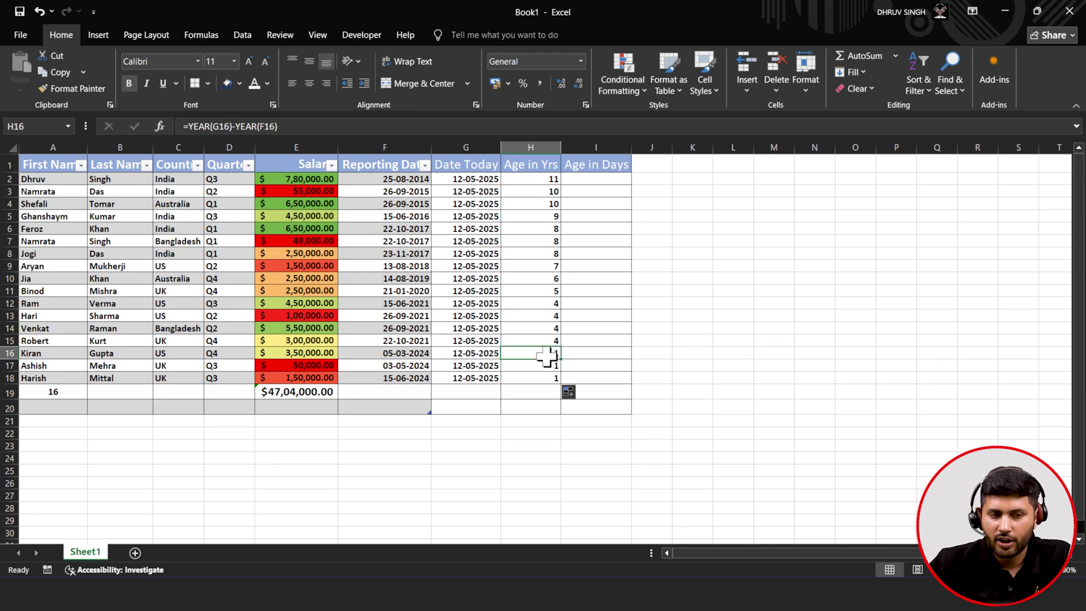
click(544, 365)
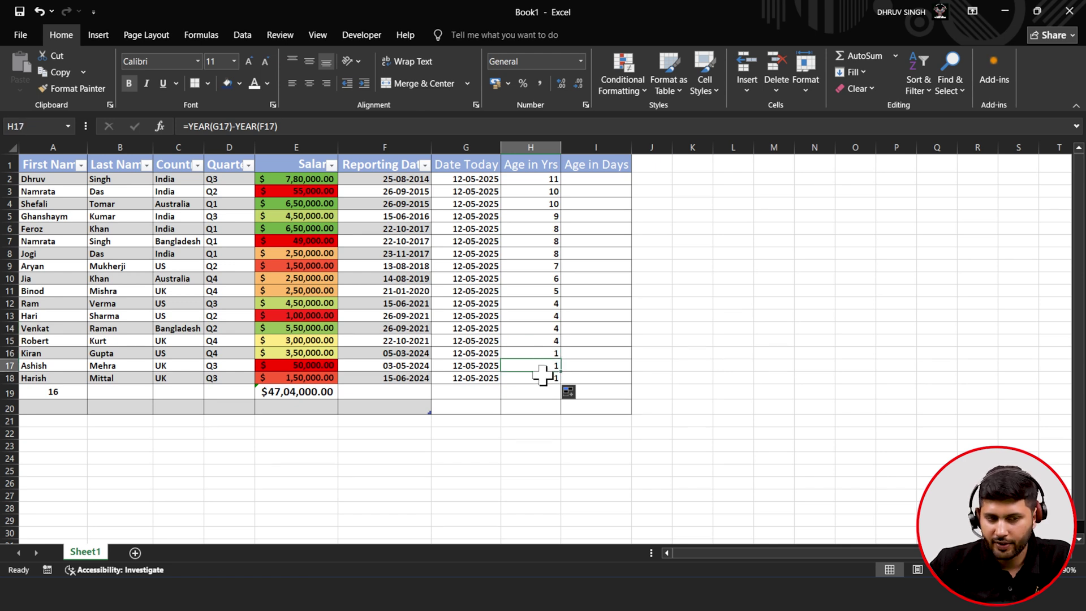
click(543, 376)
- Compare the relative references in H2 and H3, then widen column J
click(525, 305)
click(528, 252)
click(533, 215)
click(539, 193)
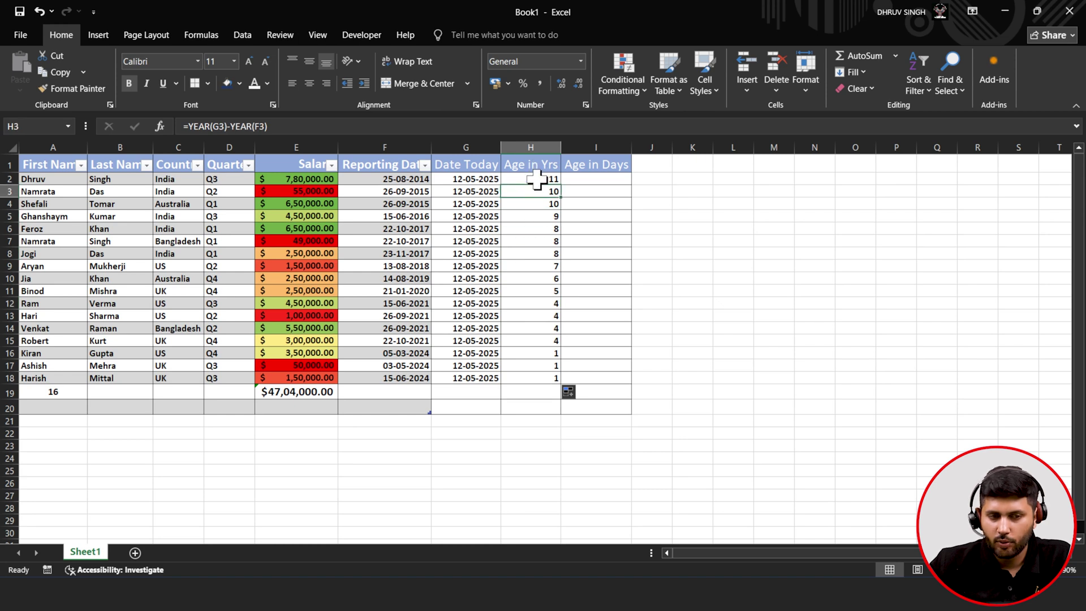
click(536, 179)
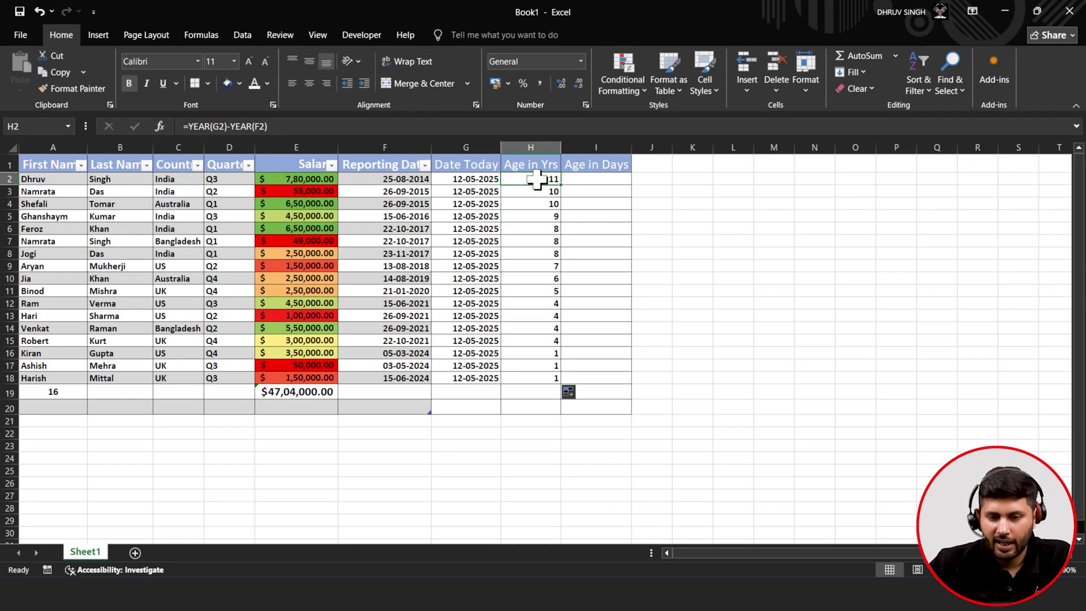
click(542, 192)
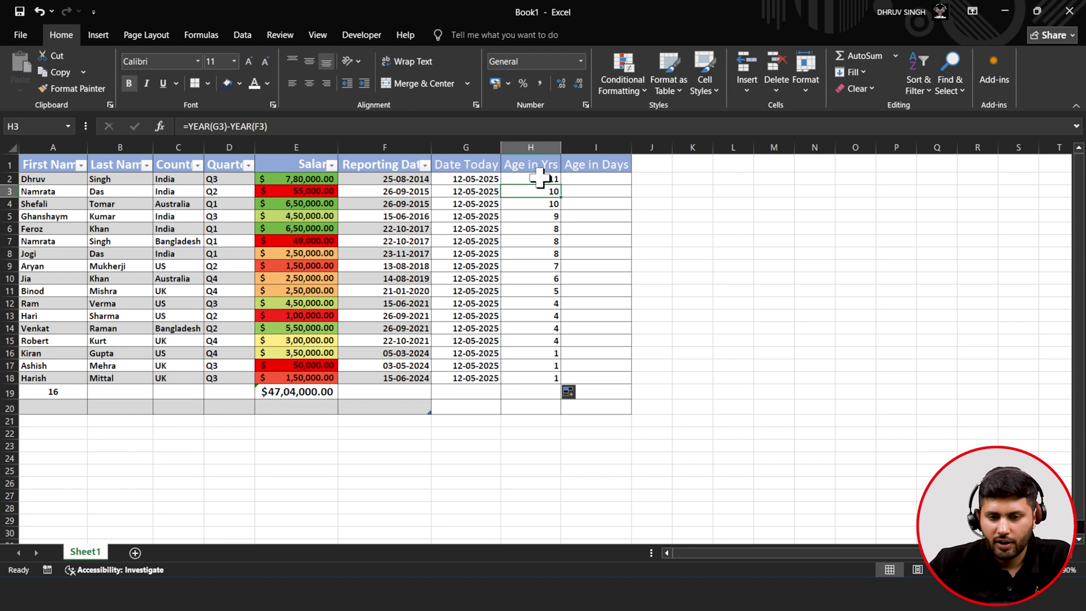
click(540, 179)
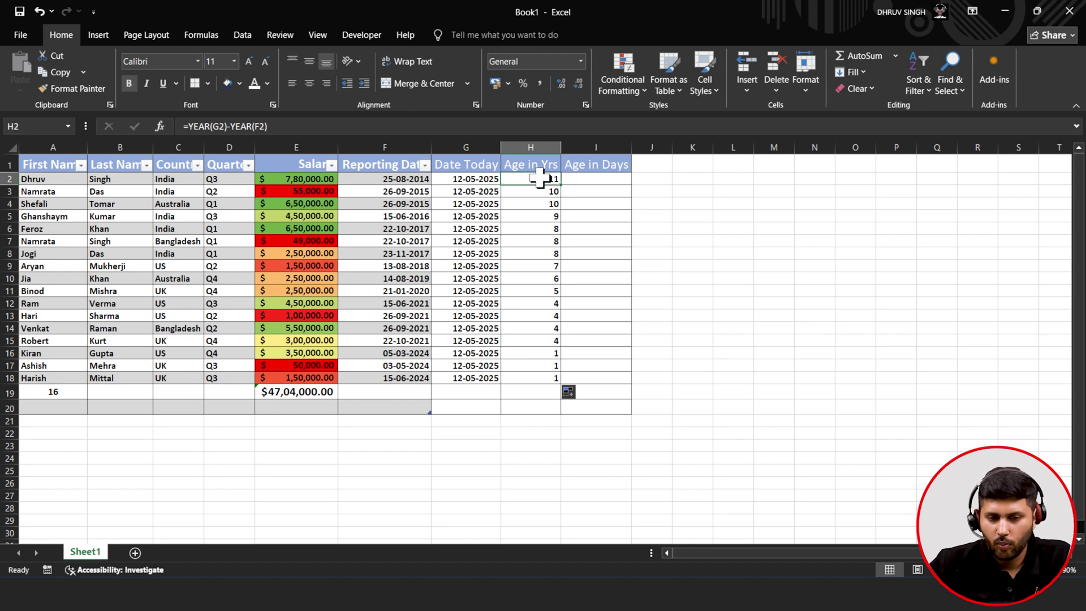
mouse_move(671, 148)
mouse_down()
mouse_move(691, 148)
mouse_move(683, 148)
mouse_up()
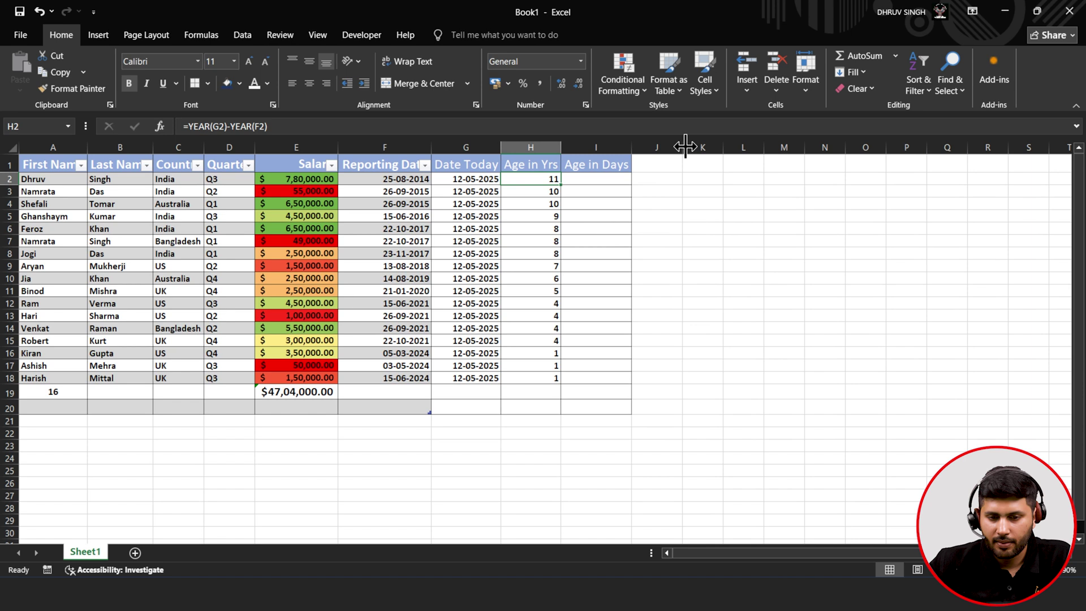
click(656, 167)
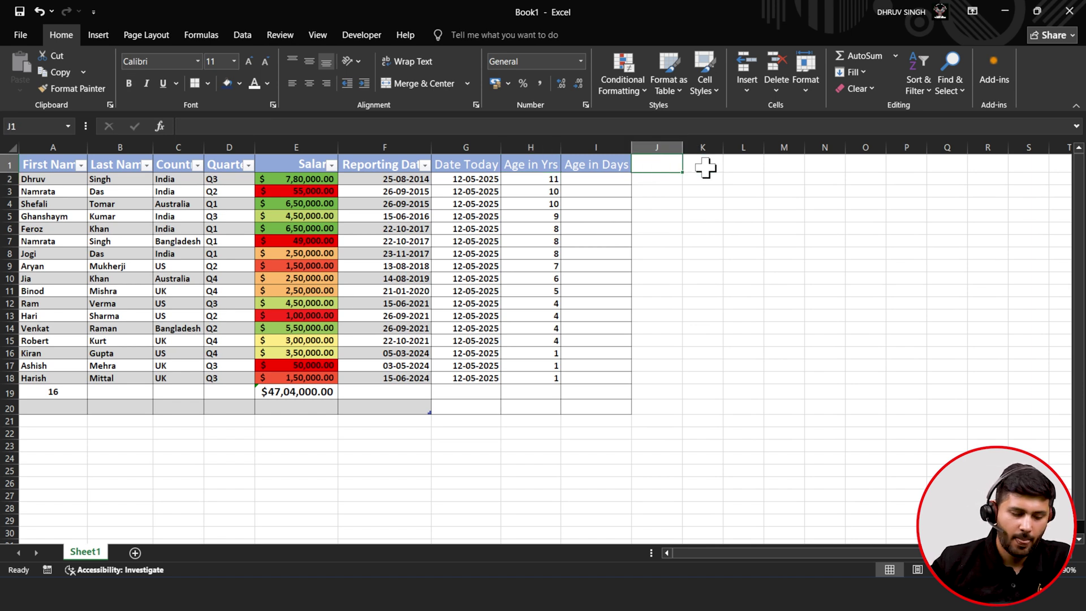
- Enter 'Increment' as the J1 header and widen column J to fit it
text(aGE)
key(BackSpace)
key(BackSpace)
key(BackSpace)
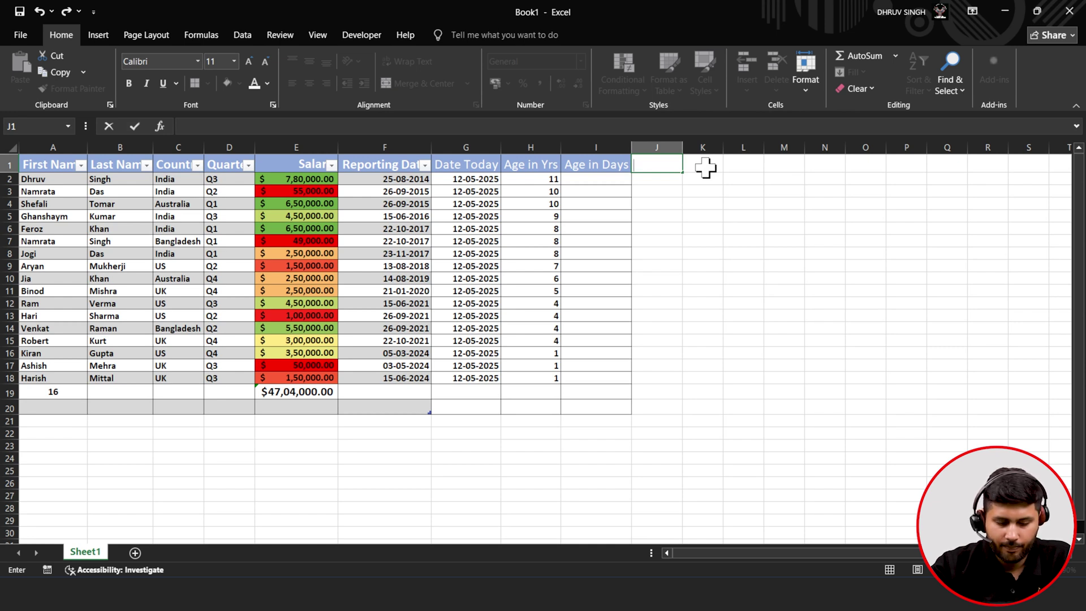
text(Increment)
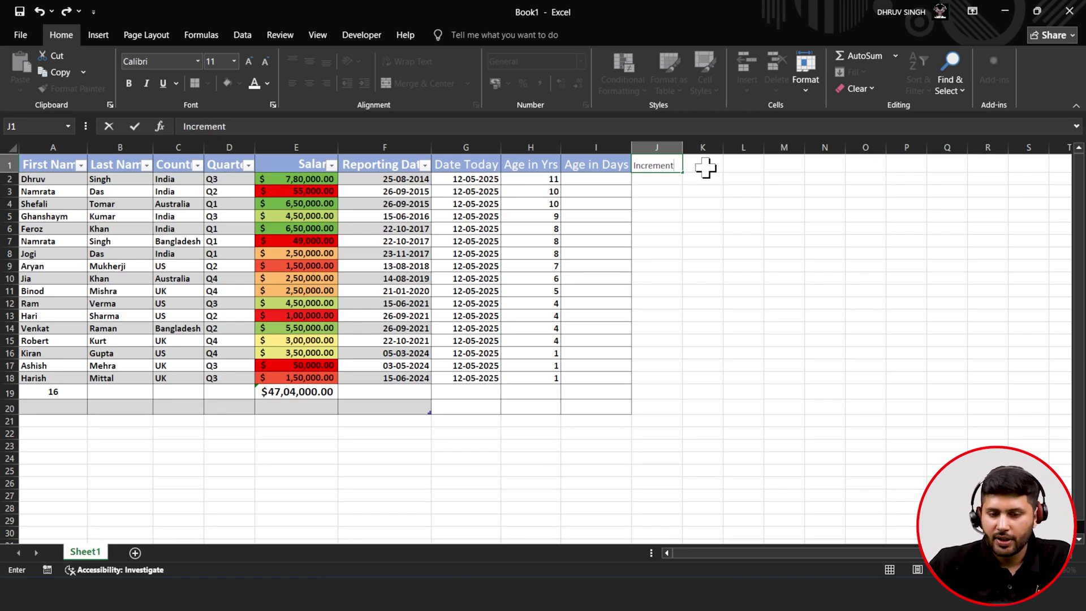
click(651, 202)
drag(681, 147, 707, 147)
click(693, 253)
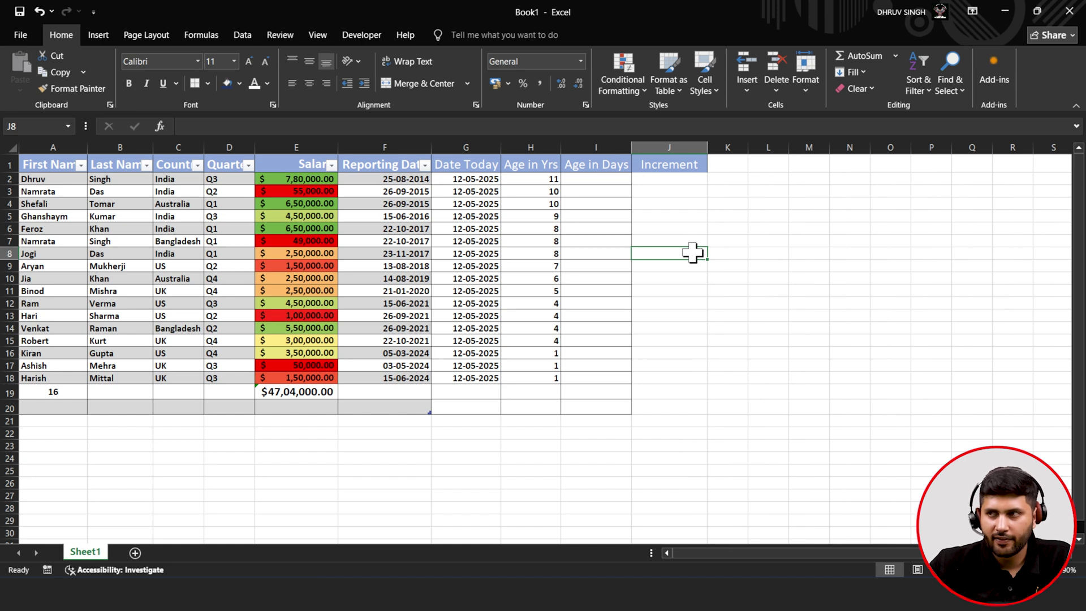
click(684, 179)
click(891, 340)
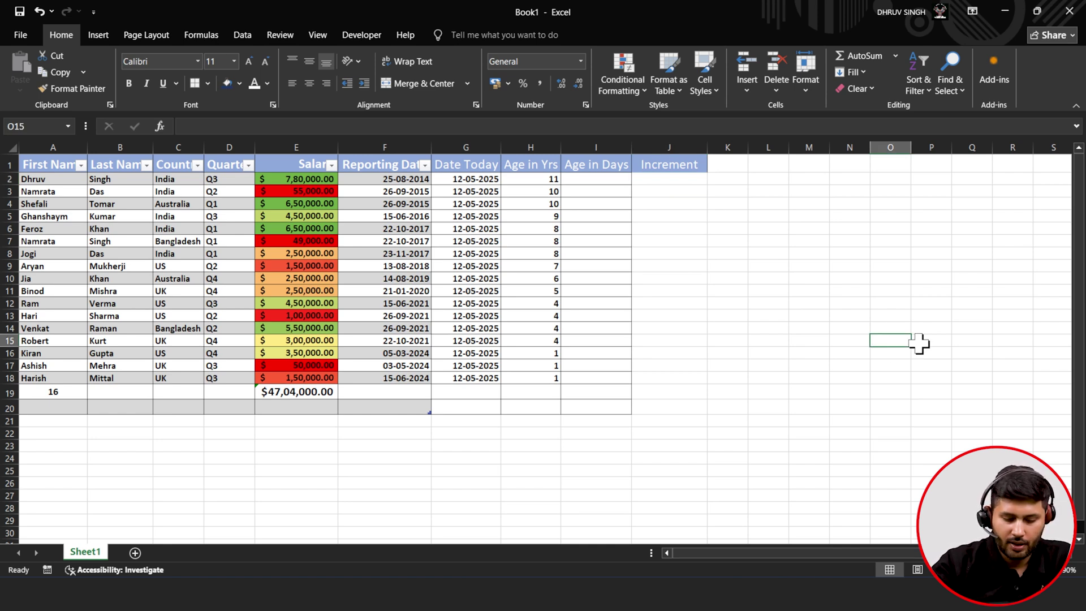
- Enter the label 'Inc%' in O15 and the rate 0.75 in P15
text(Inc)
text(_)
text(%)
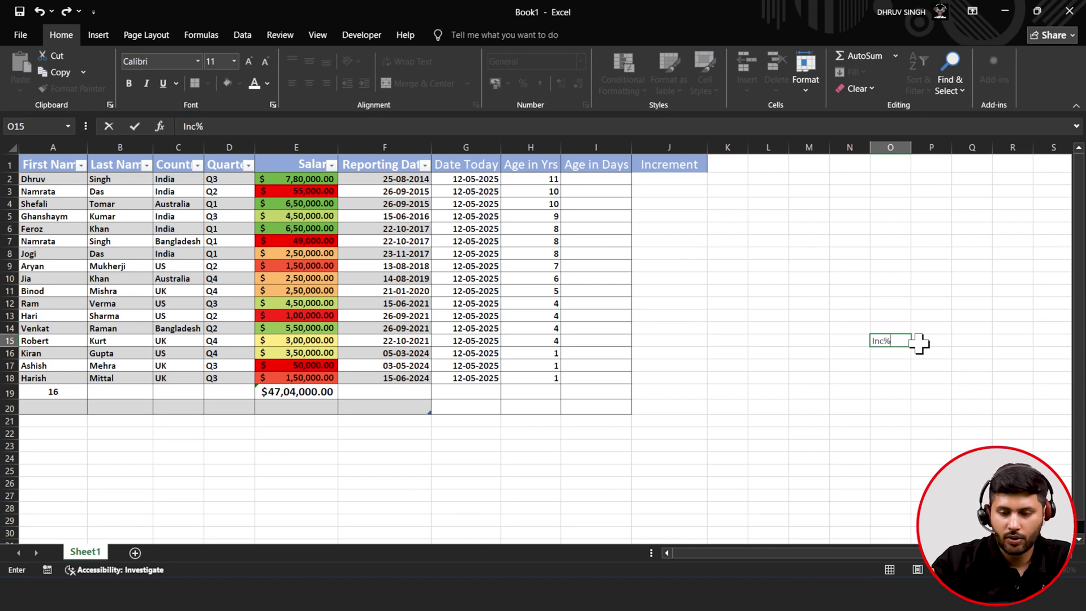
click(918, 342)
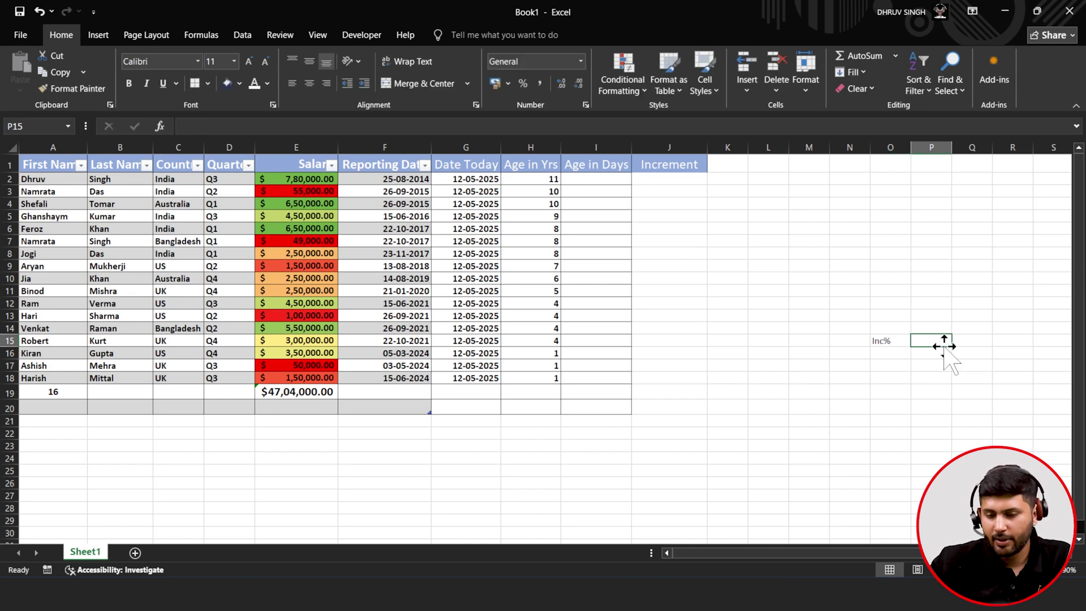
text(.75)
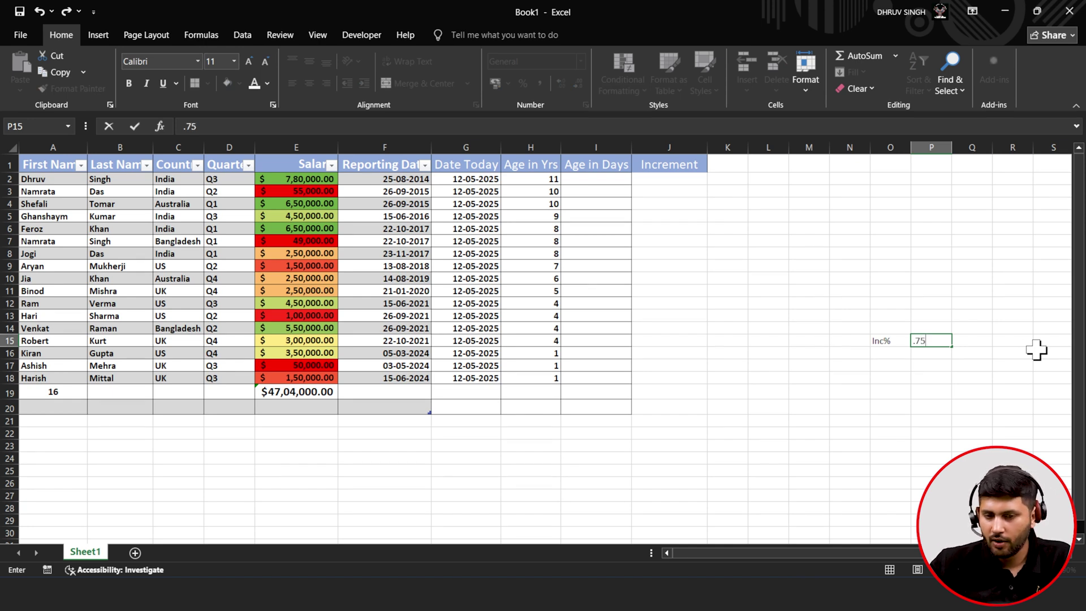
click(882, 291)
- Style O15:P15 with dark blue fill, white text and a larger font
drag(889, 347, 934, 340)
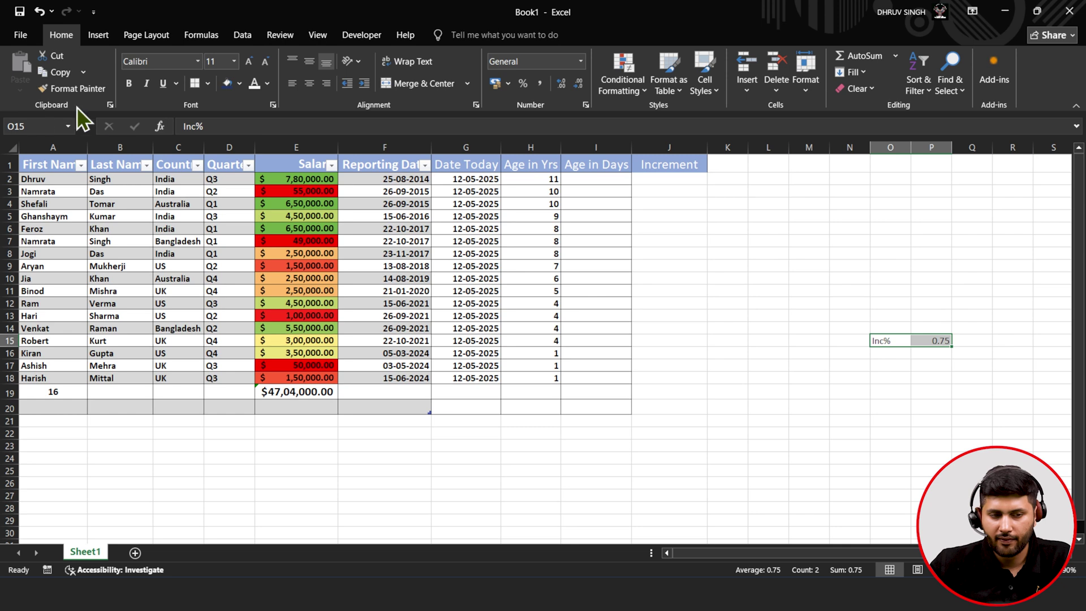
click(227, 85)
click(253, 85)
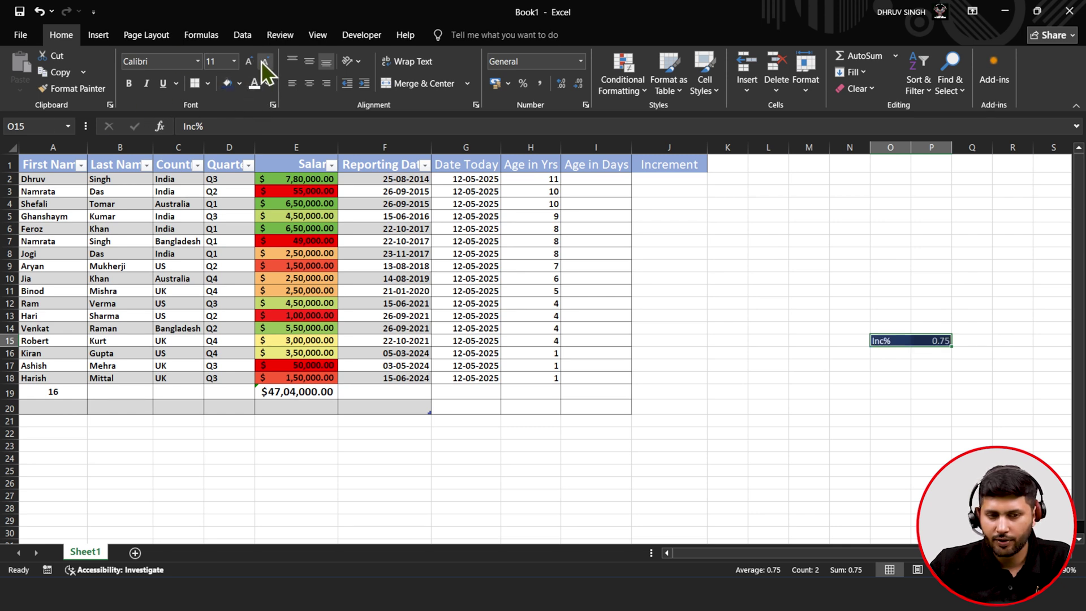
click(248, 62)
click(247, 61)
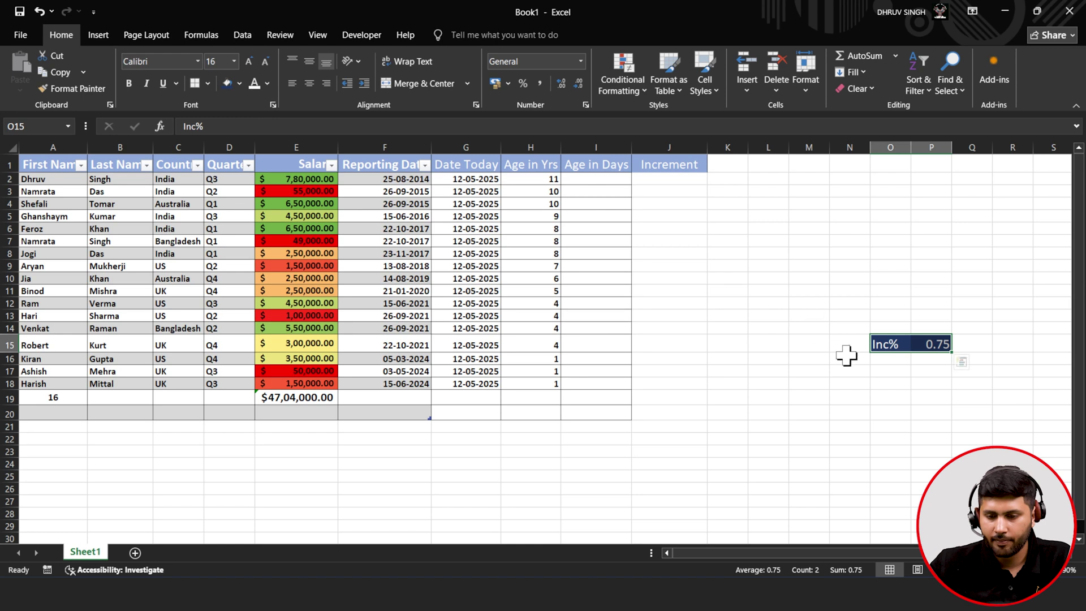
click(919, 383)
click(936, 343)
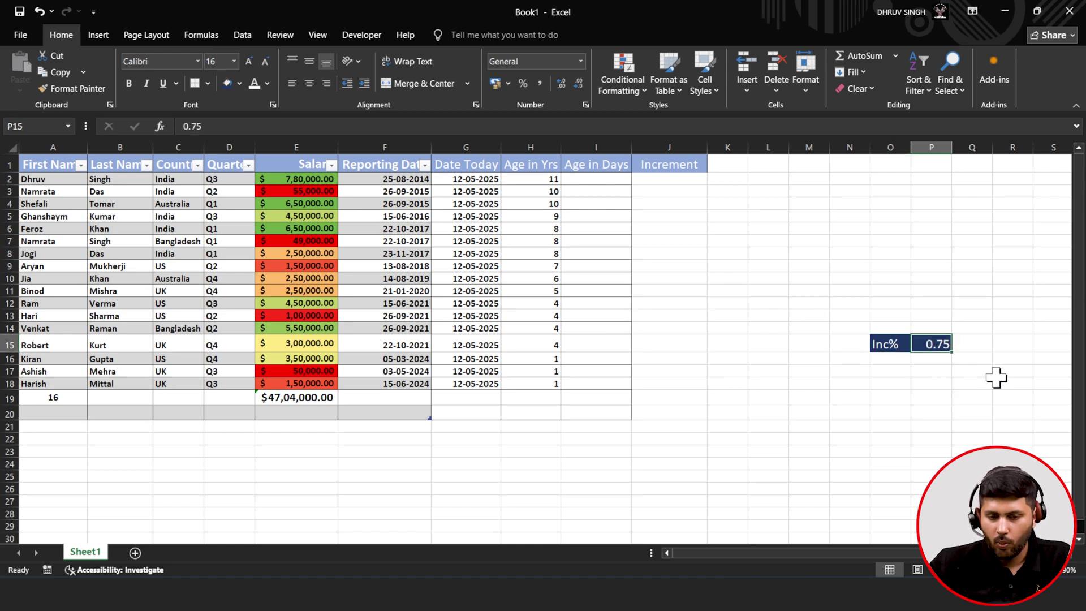
click(668, 179)
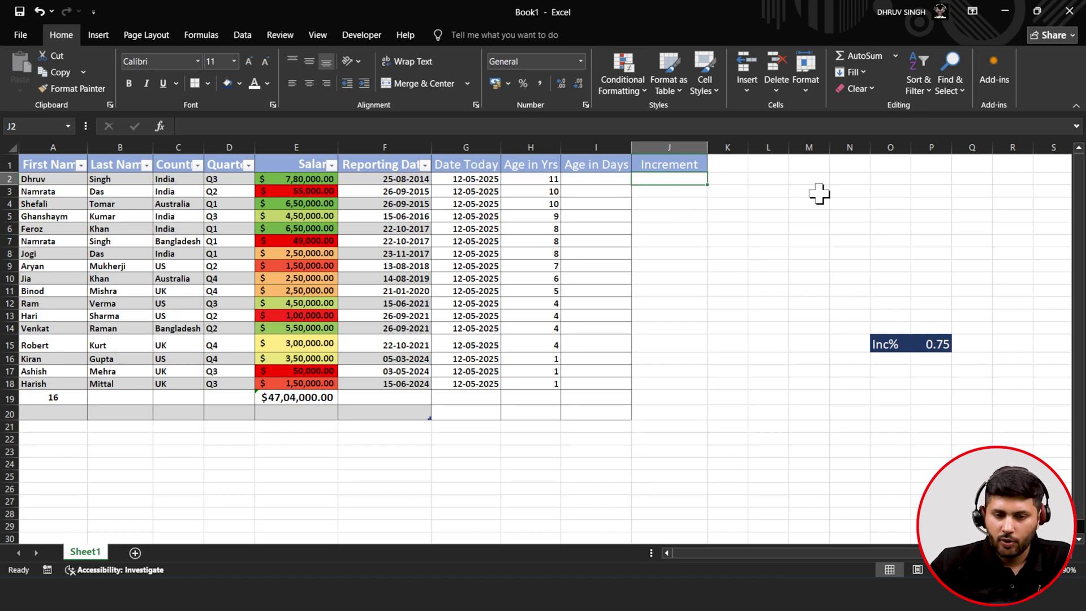
- Enter =H2*P15 in J2 (giving 8.25) and fill it down to J18
text(=)
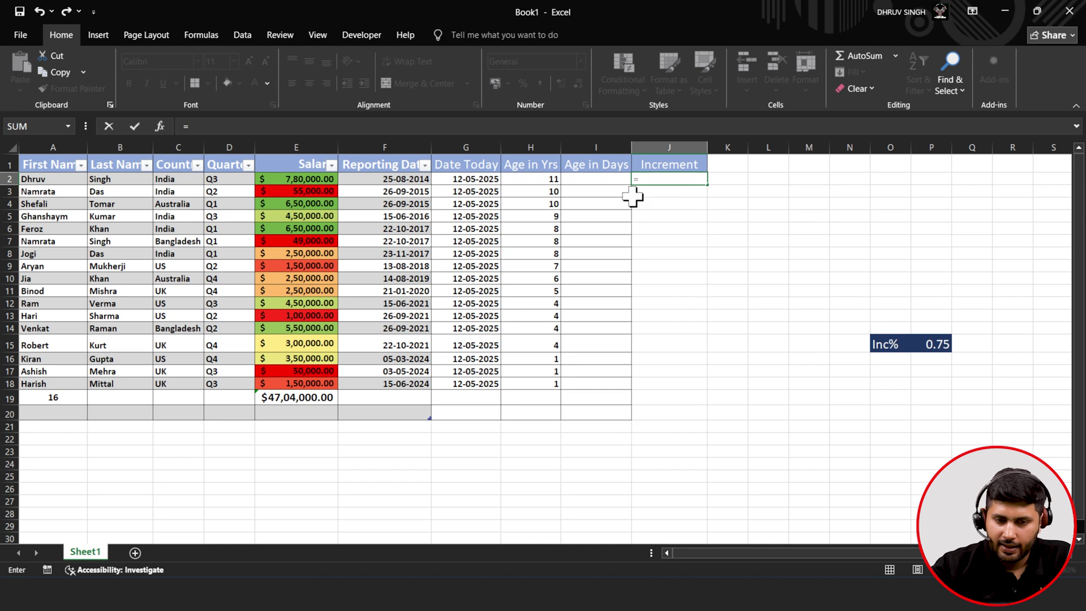
click(538, 179)
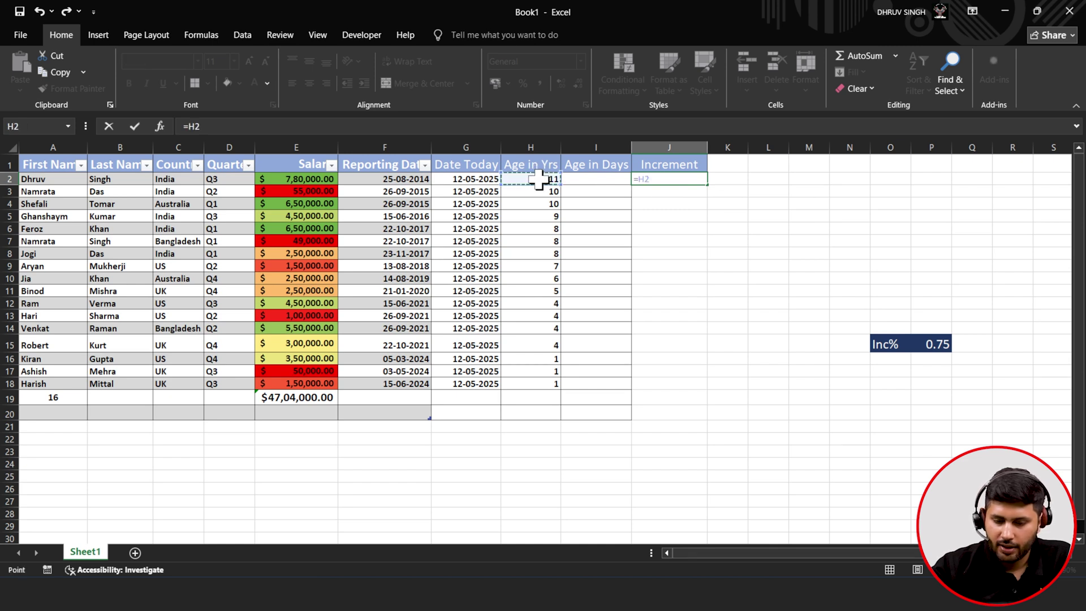
text(*)
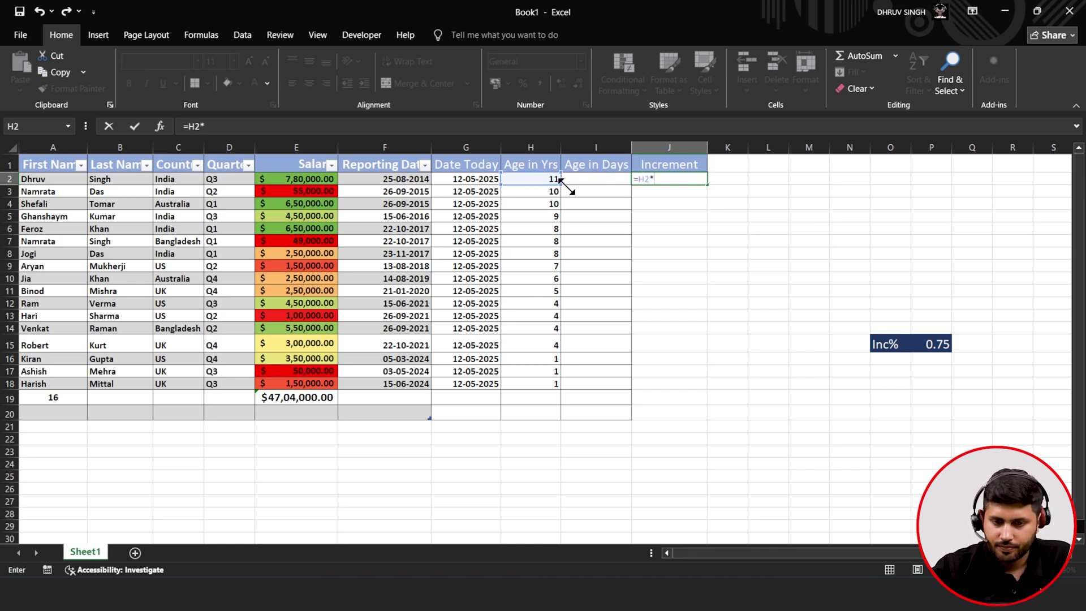
click(930, 344)
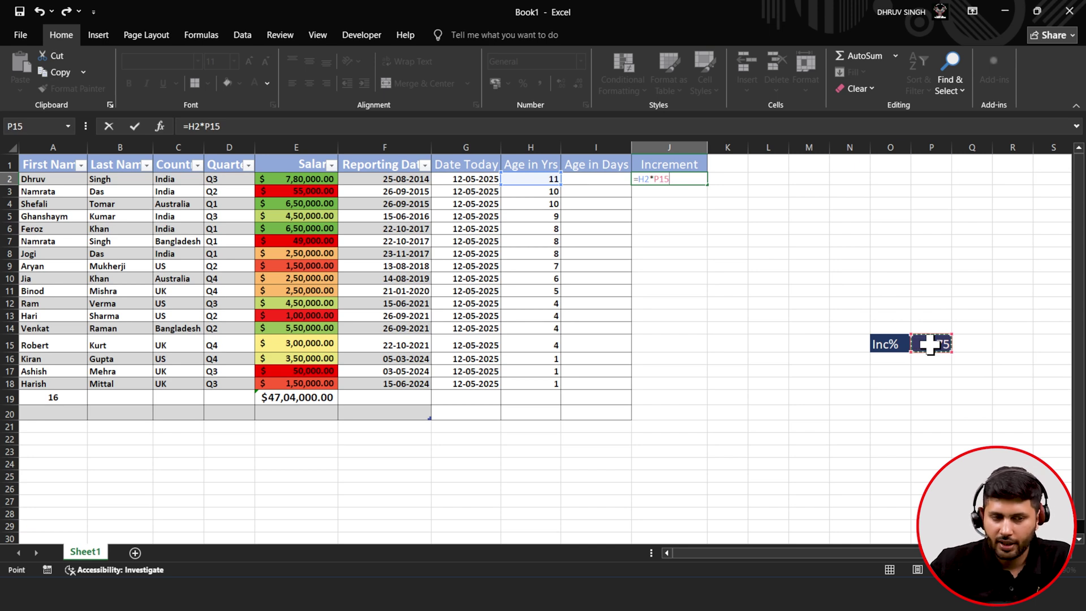
click(133, 126)
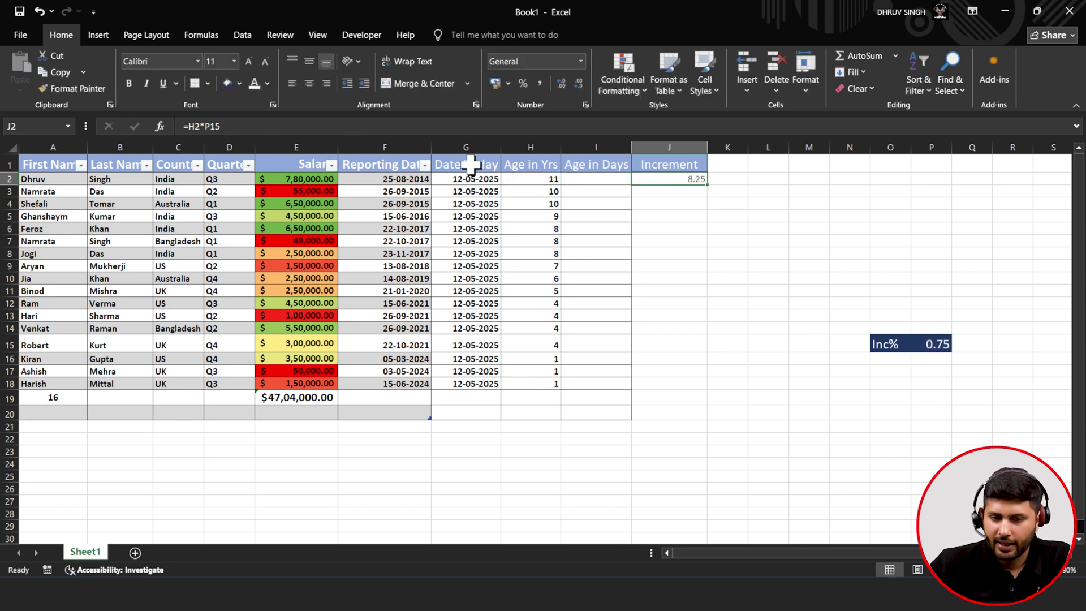
double_click(706, 184)
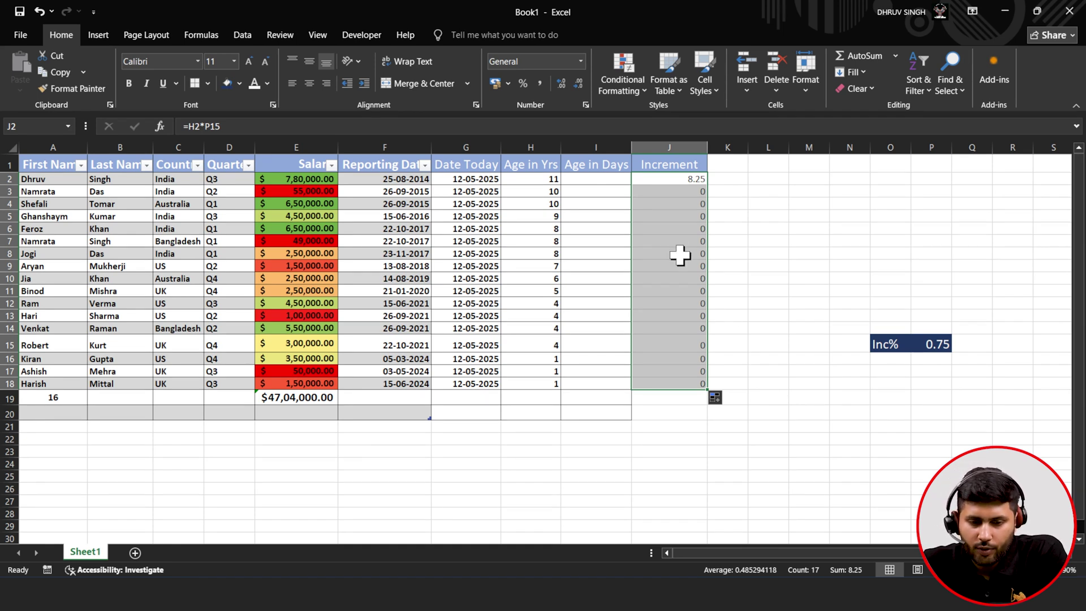
- Inspect the copied increment formulas, finding the shifted Inc% reference returns 0
click(670, 190)
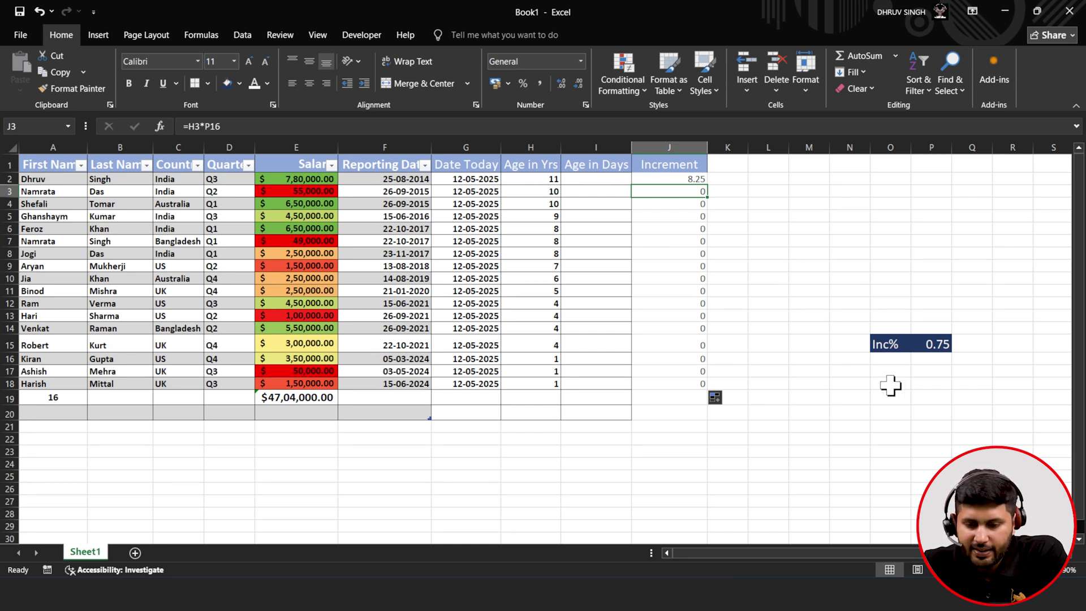
click(934, 368)
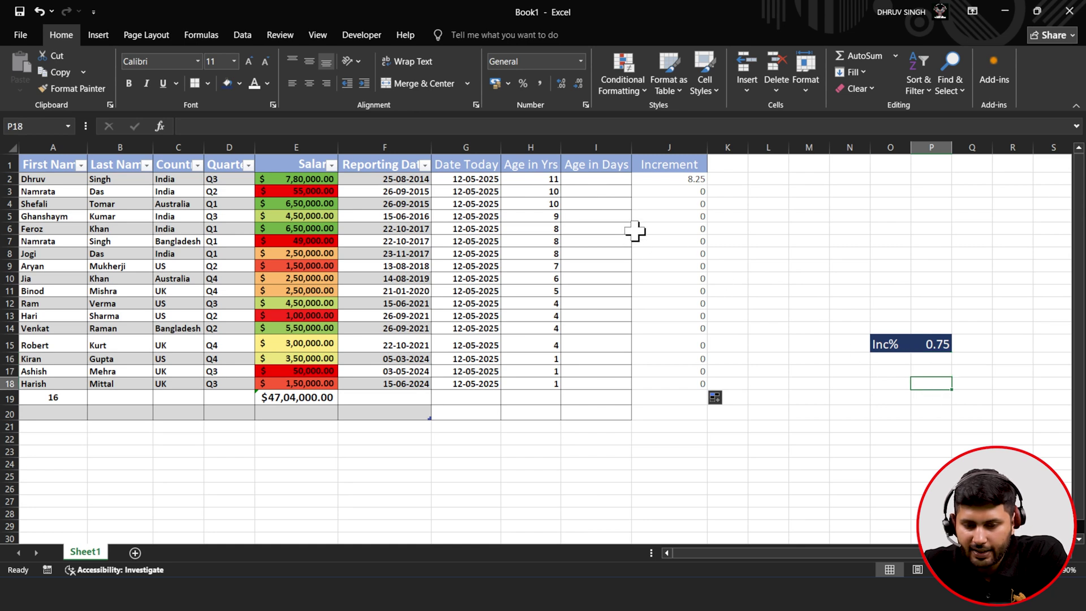
click(680, 207)
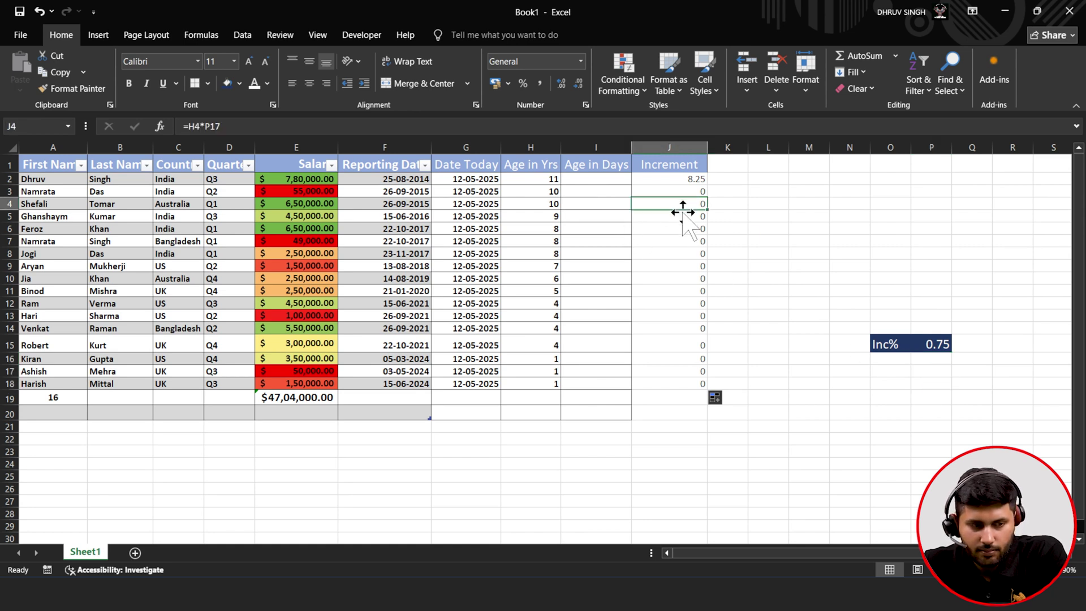
click(685, 217)
click(683, 229)
click(684, 253)
click(685, 276)
click(686, 293)
click(686, 306)
click(686, 318)
click(686, 357)
click(689, 397)
click(694, 383)
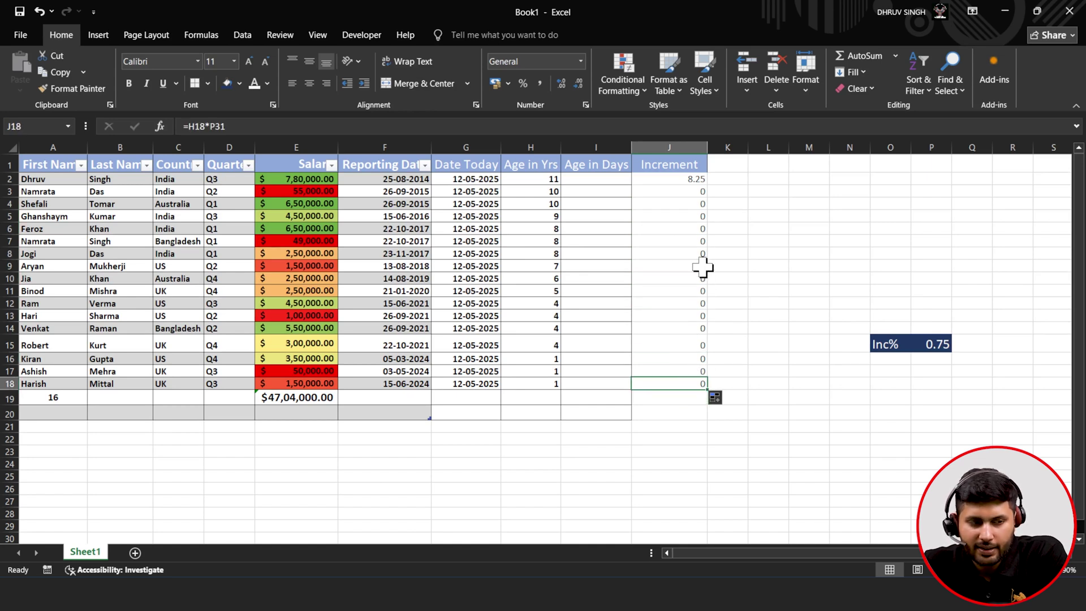
click(687, 179)
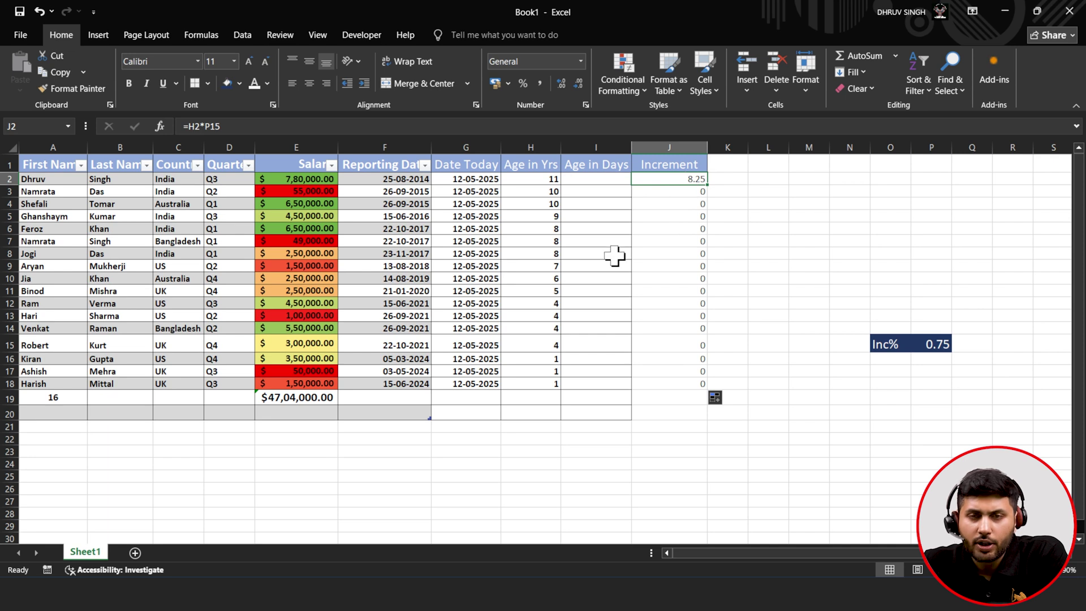
click(928, 345)
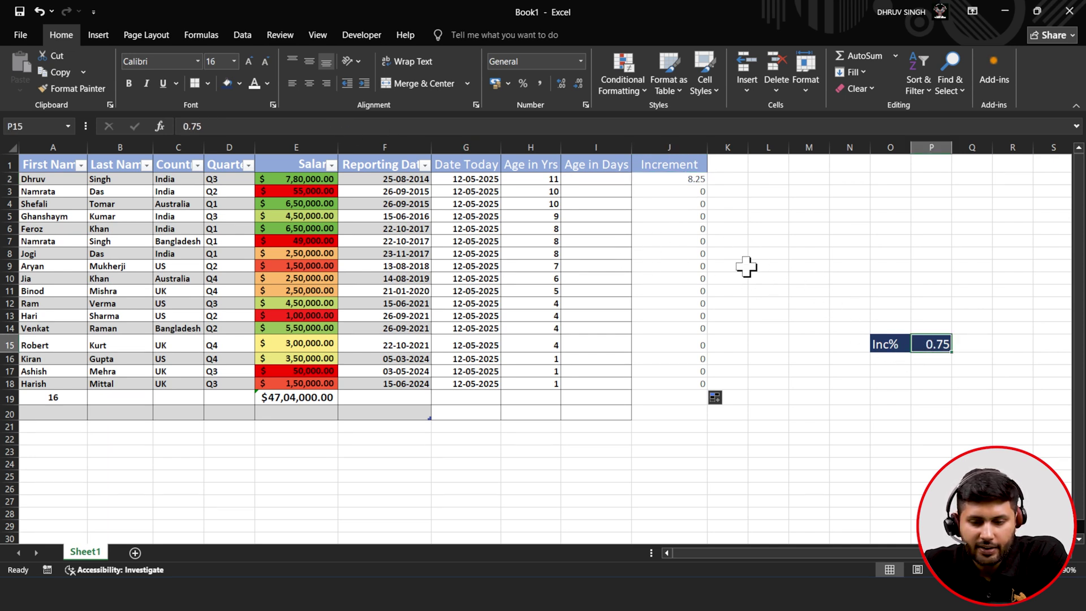
click(662, 178)
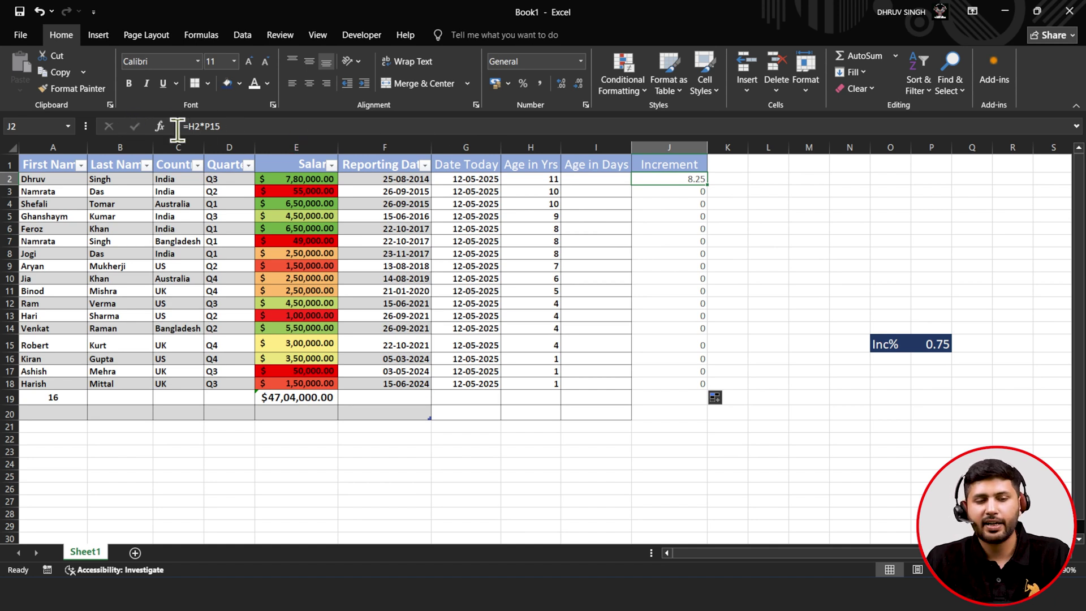
- Change J2 to =H2*P$15 and fill it down to J18
click(210, 126)
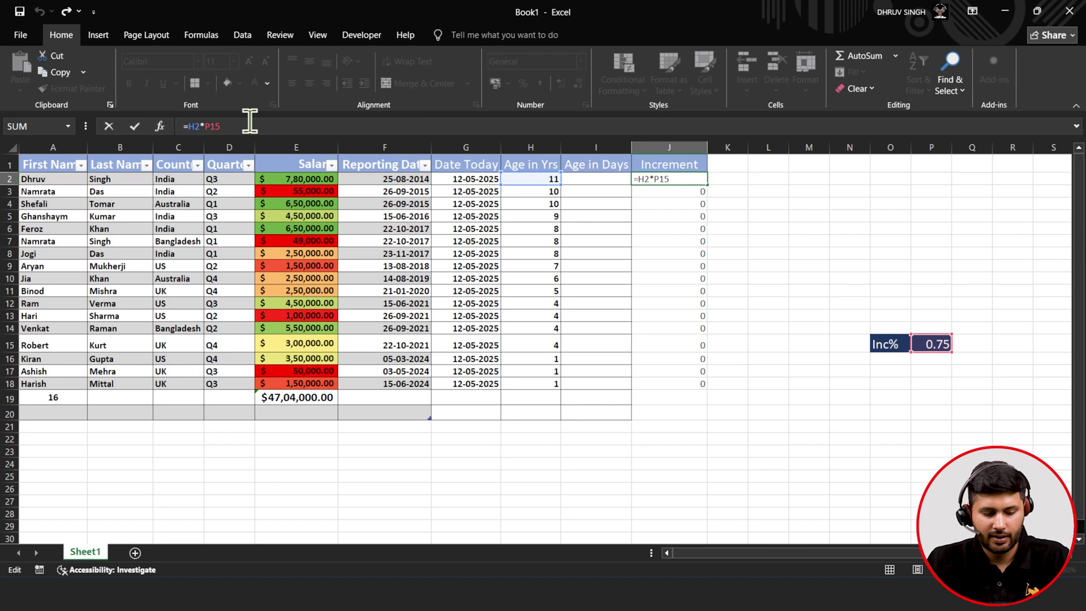
text($)
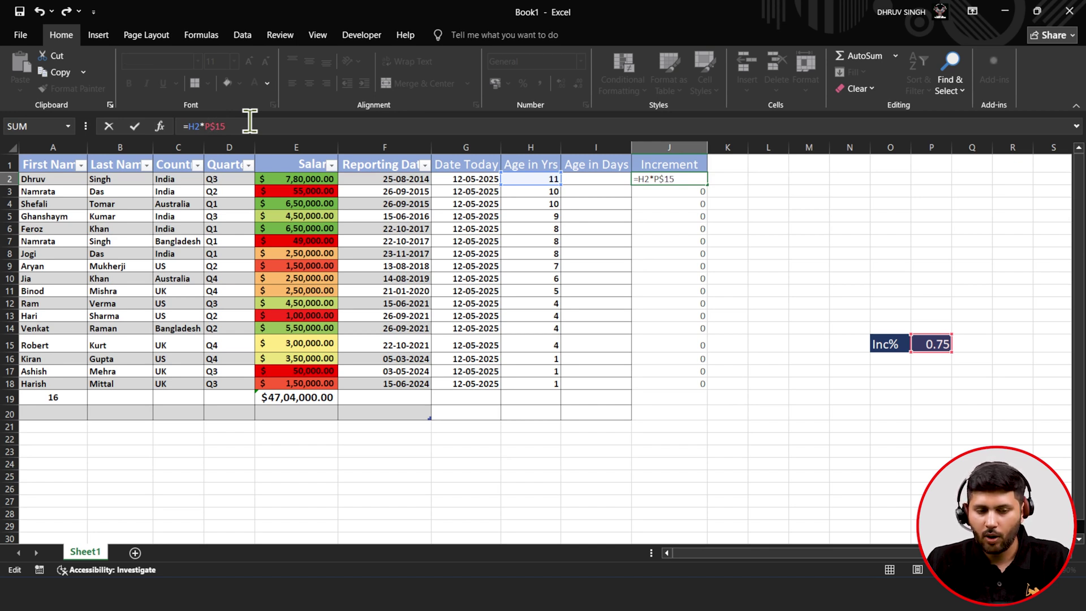
click(140, 130)
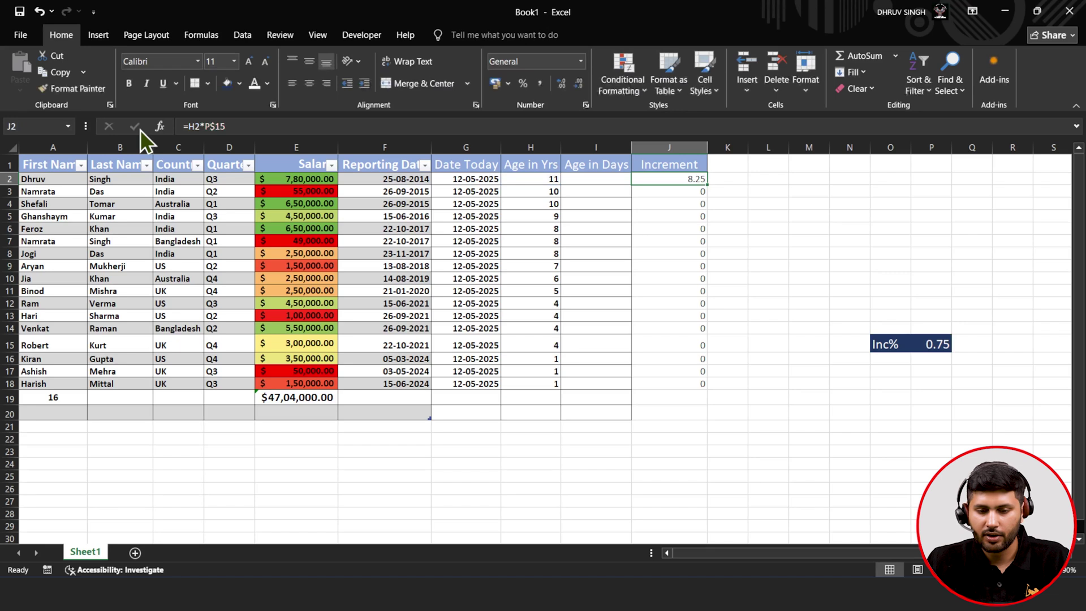
double_click(708, 184)
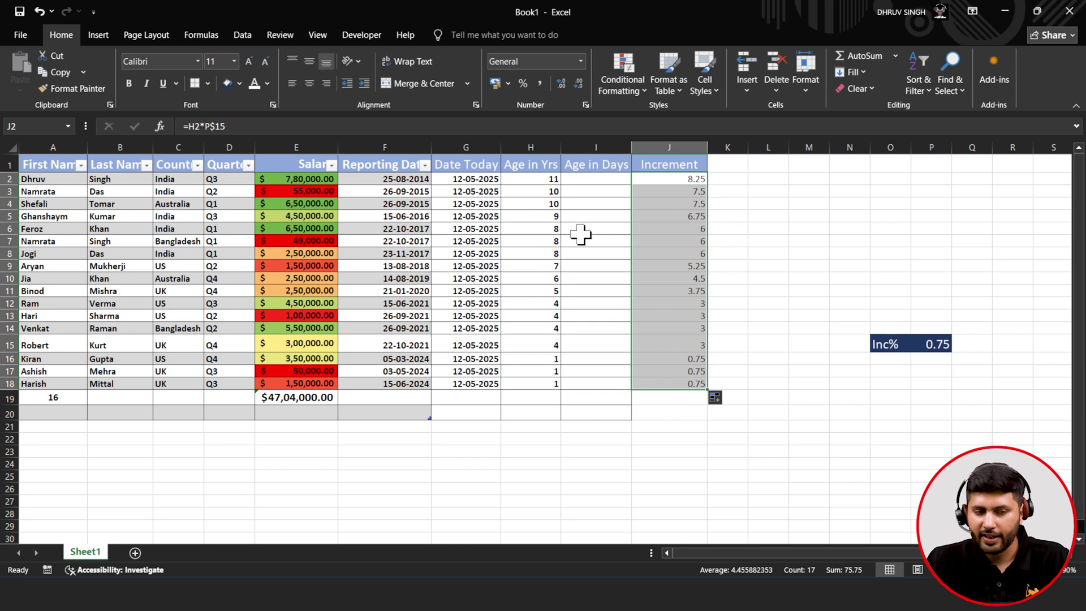
- Verify the corrected increment formulas from J3 through J18
click(684, 192)
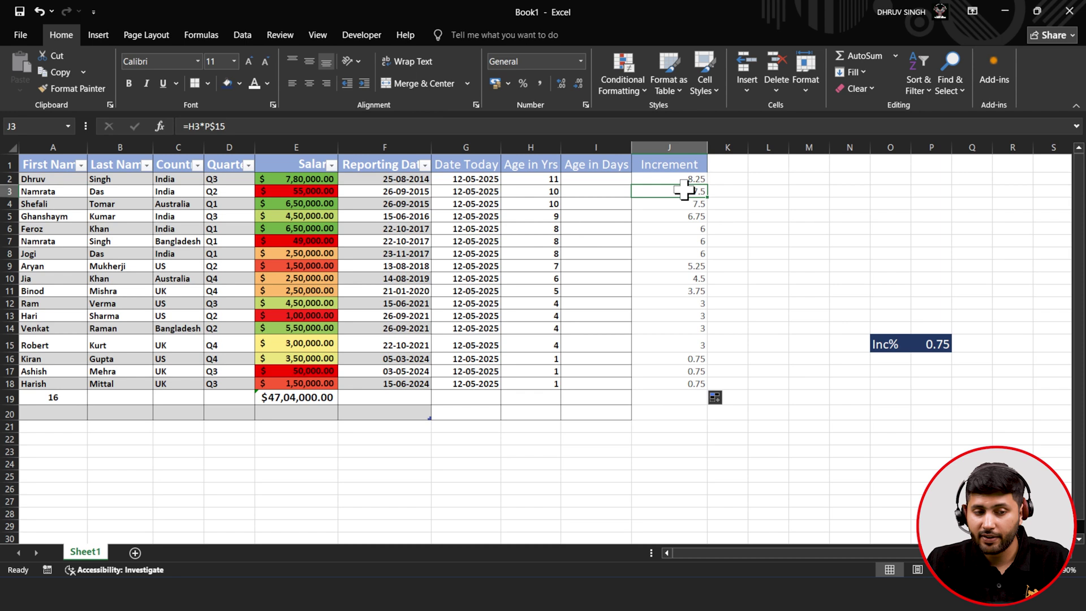
click(686, 217)
click(681, 241)
click(678, 279)
click(667, 316)
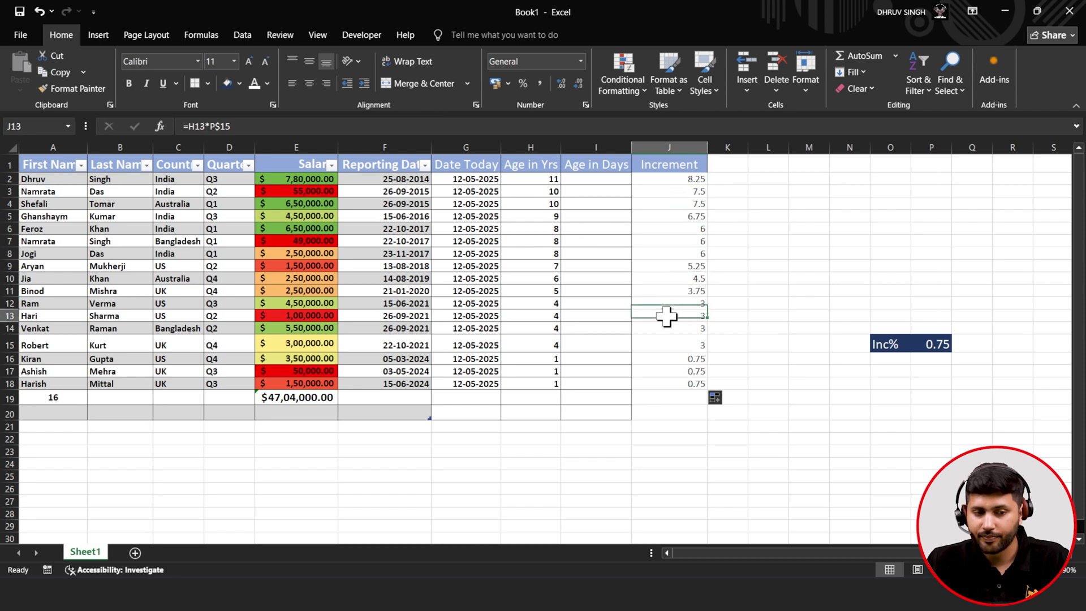
click(666, 349)
click(666, 371)
click(668, 383)
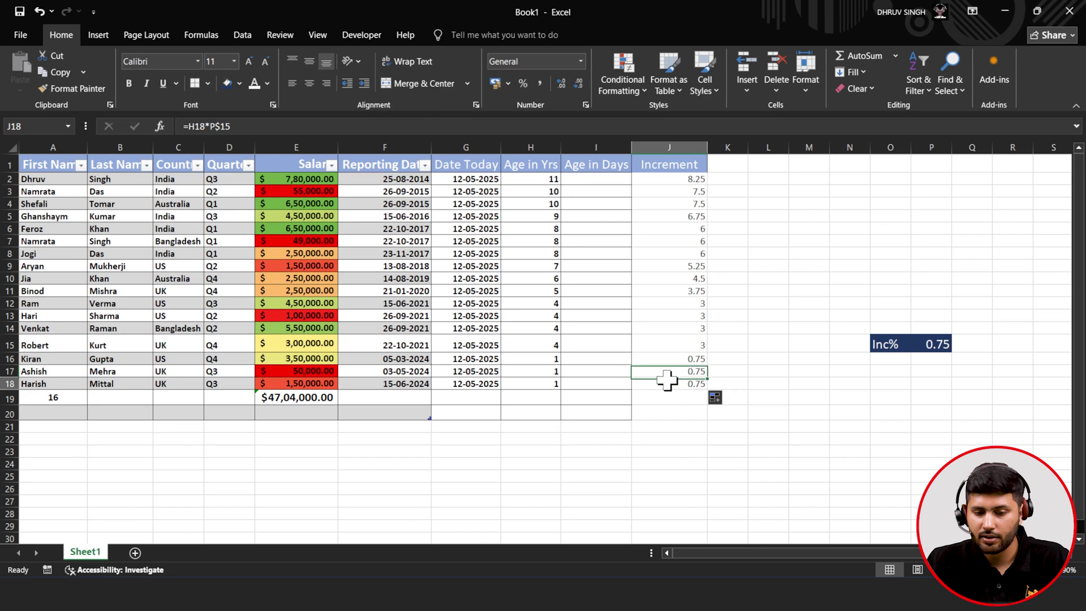
click(676, 180)
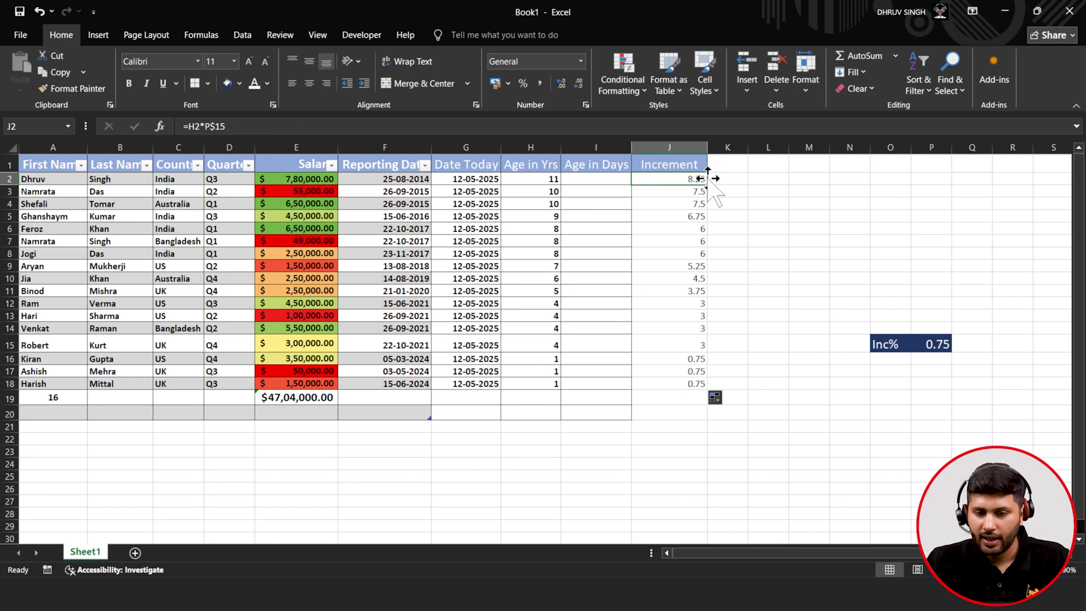
drag(711, 184, 746, 186)
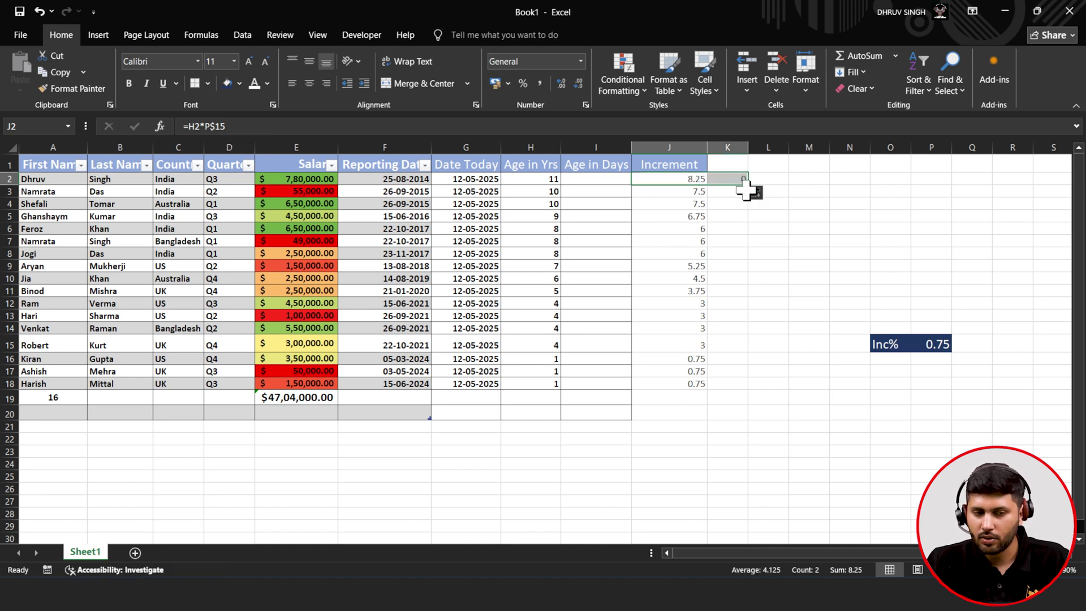
click(675, 180)
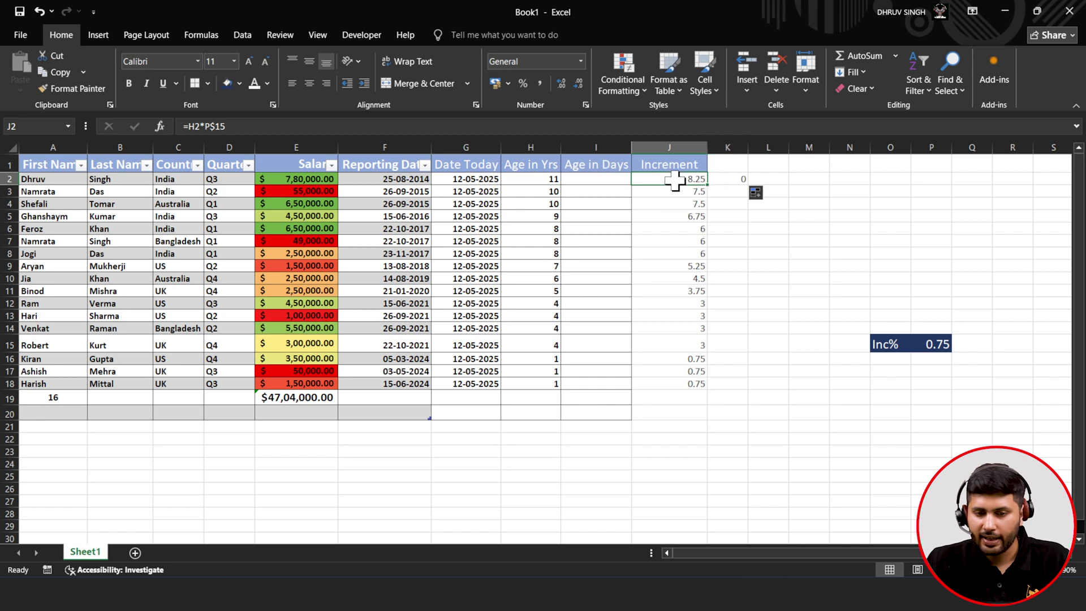
click(758, 179)
click(682, 179)
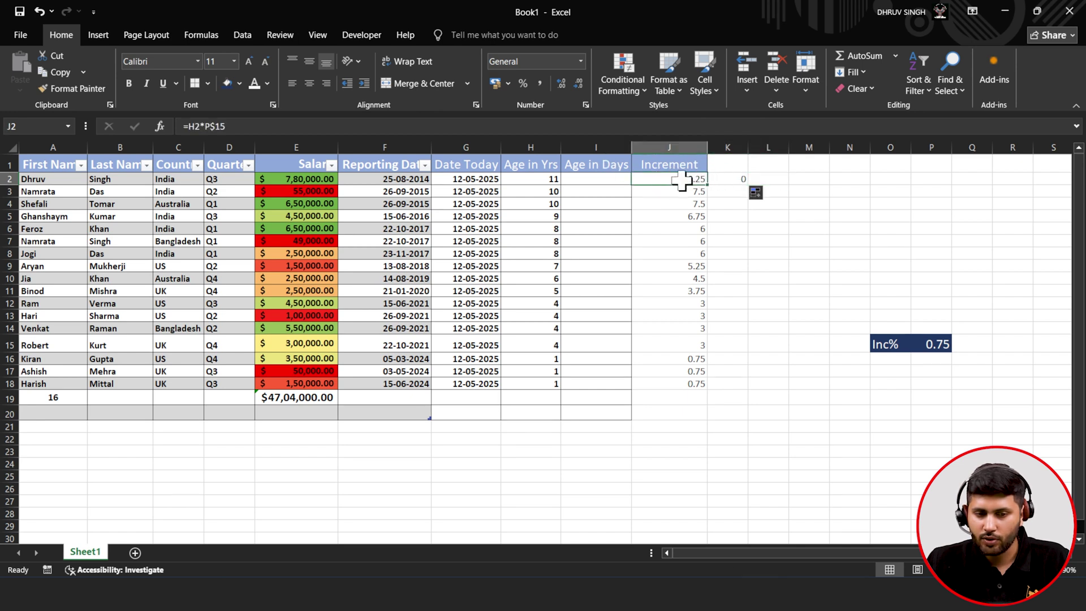
click(728, 180)
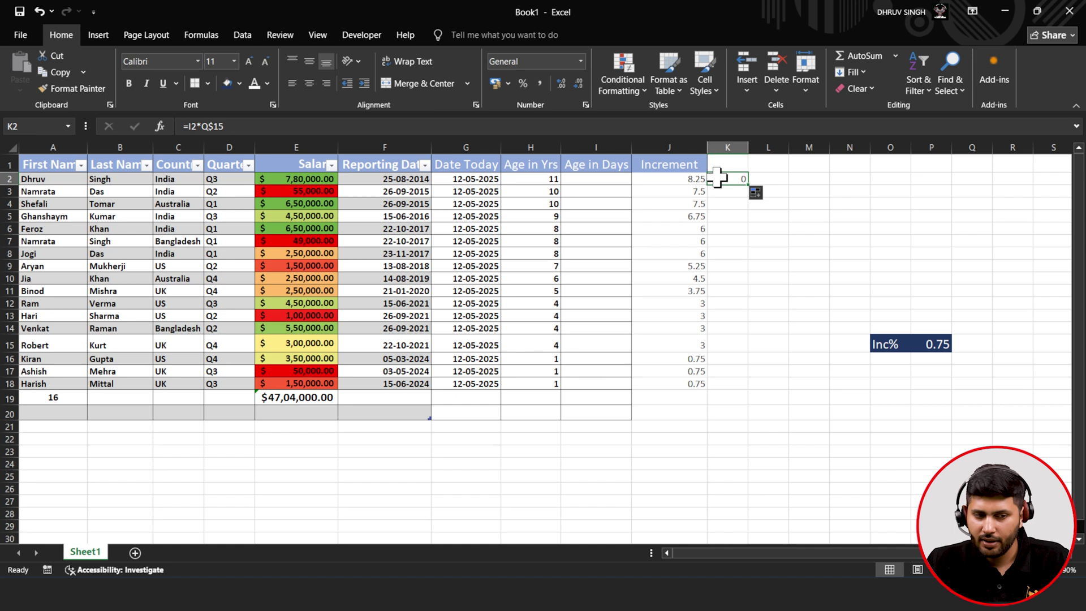
click(202, 126)
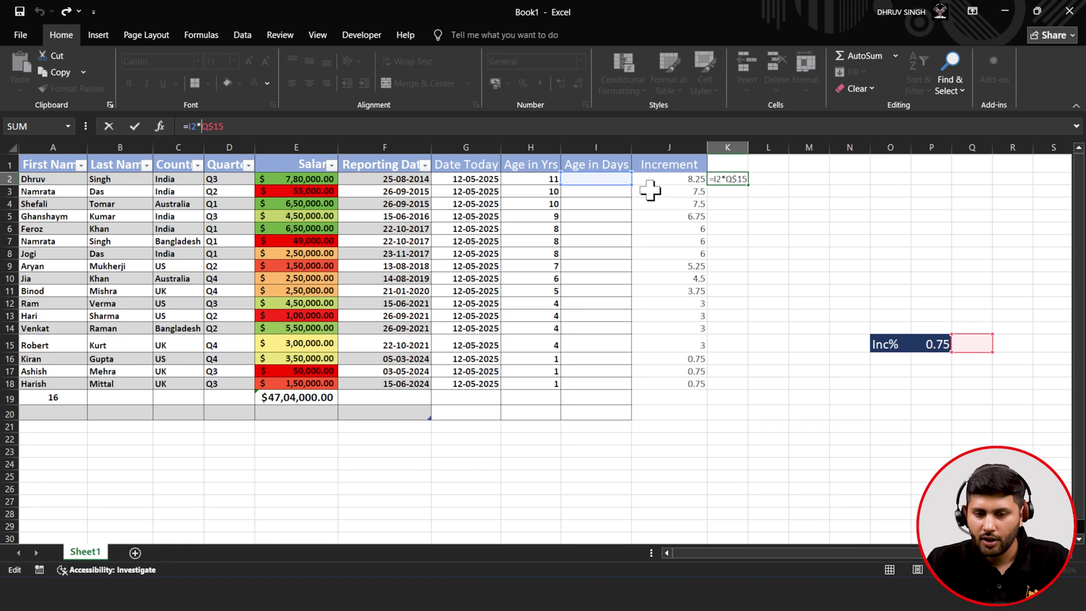
click(141, 127)
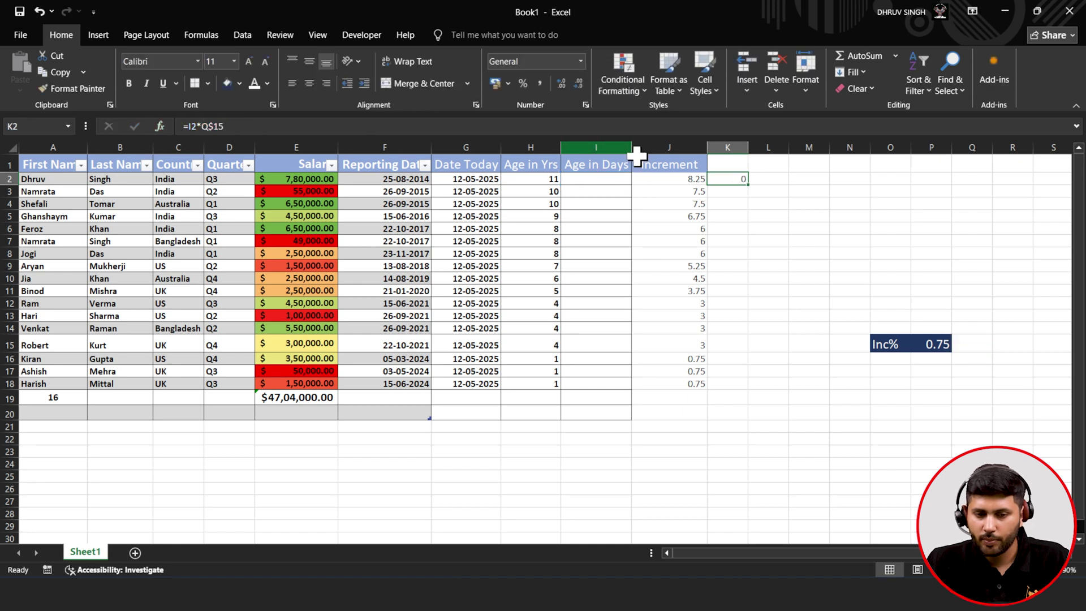
click(679, 180)
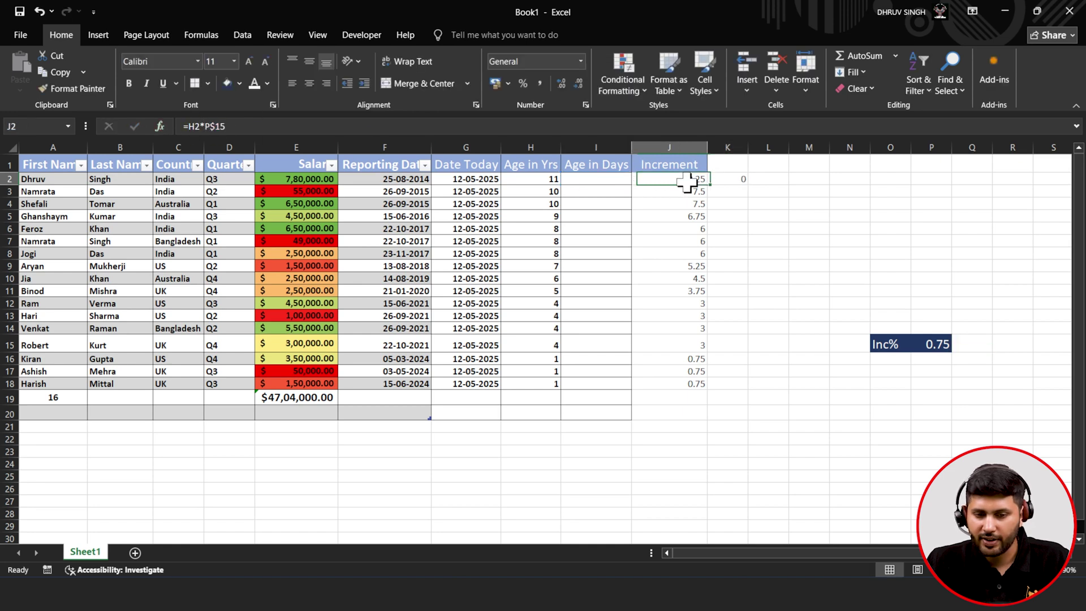
click(216, 126)
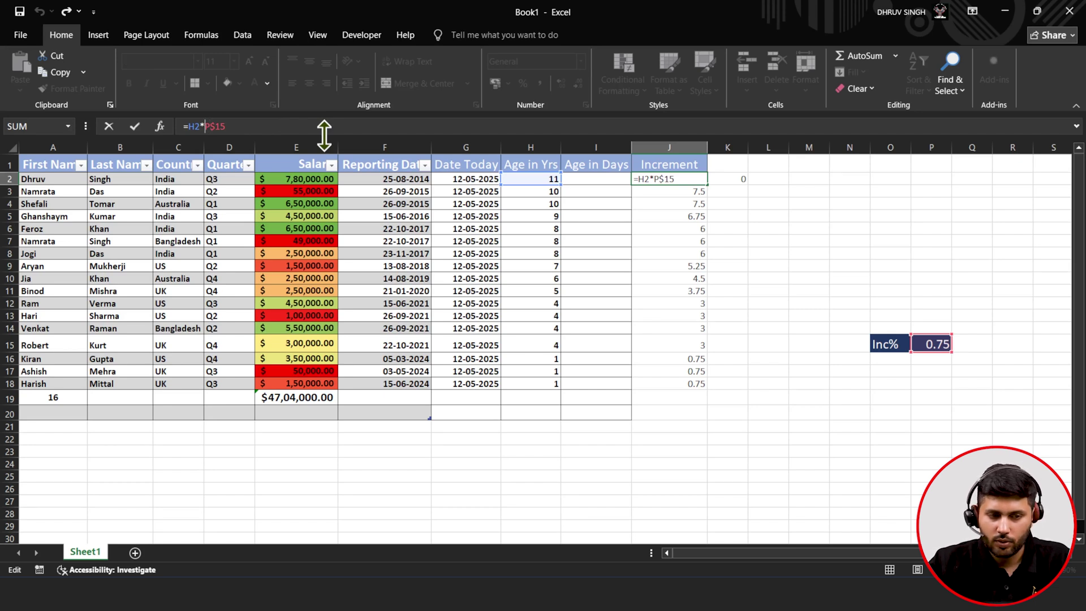
text($)
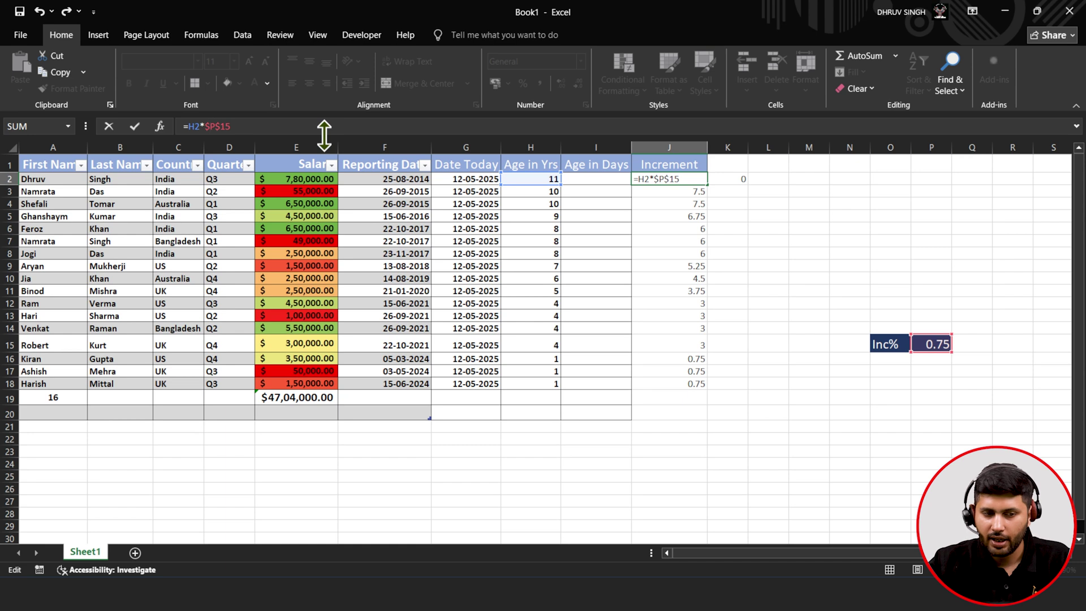
click(133, 126)
drag(708, 184, 740, 184)
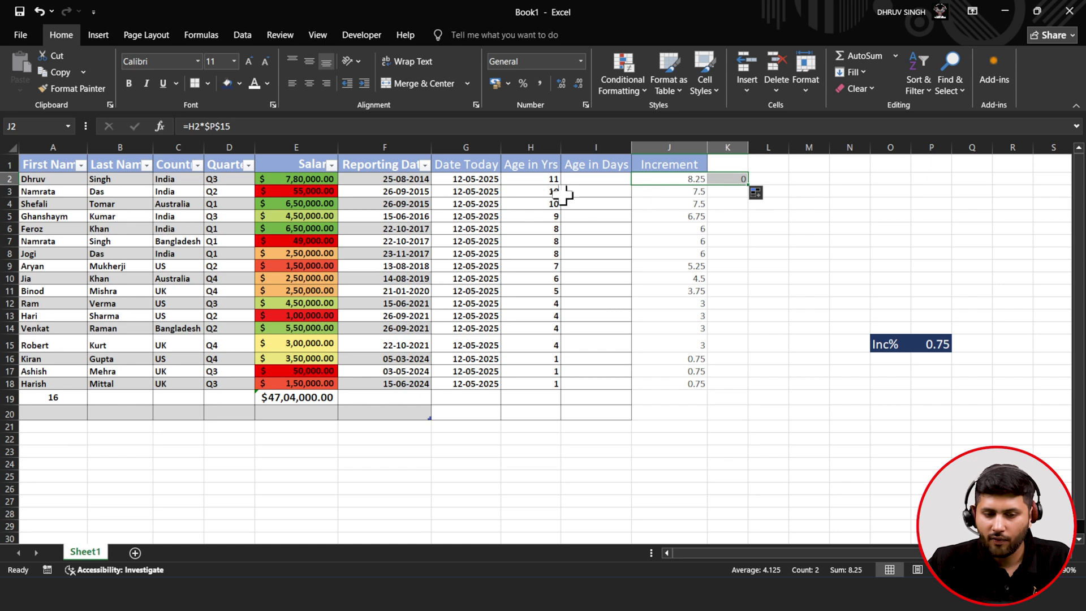
click(612, 182)
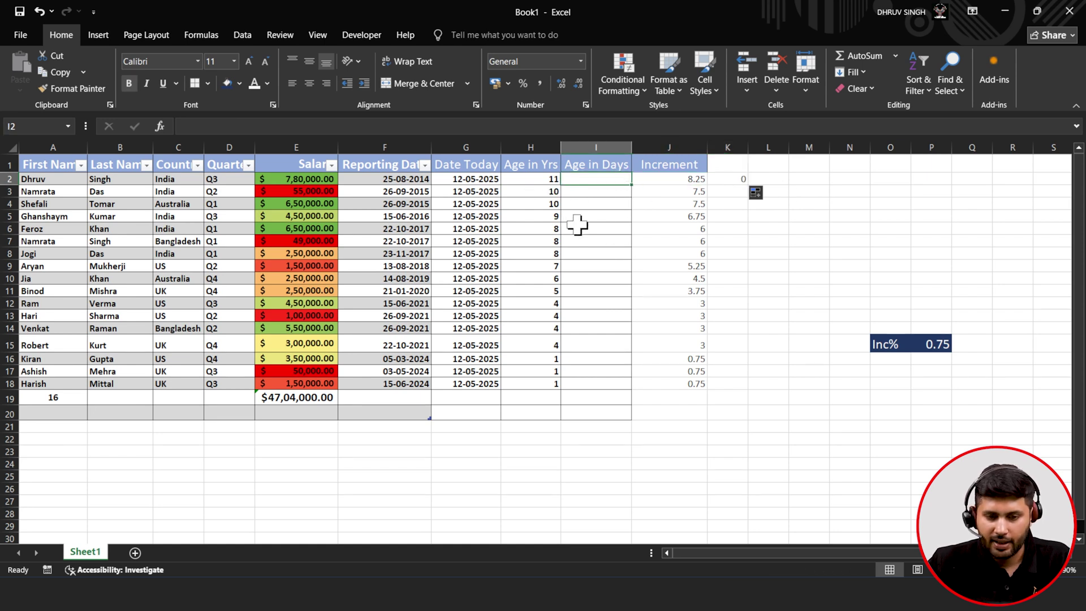
click(732, 181)
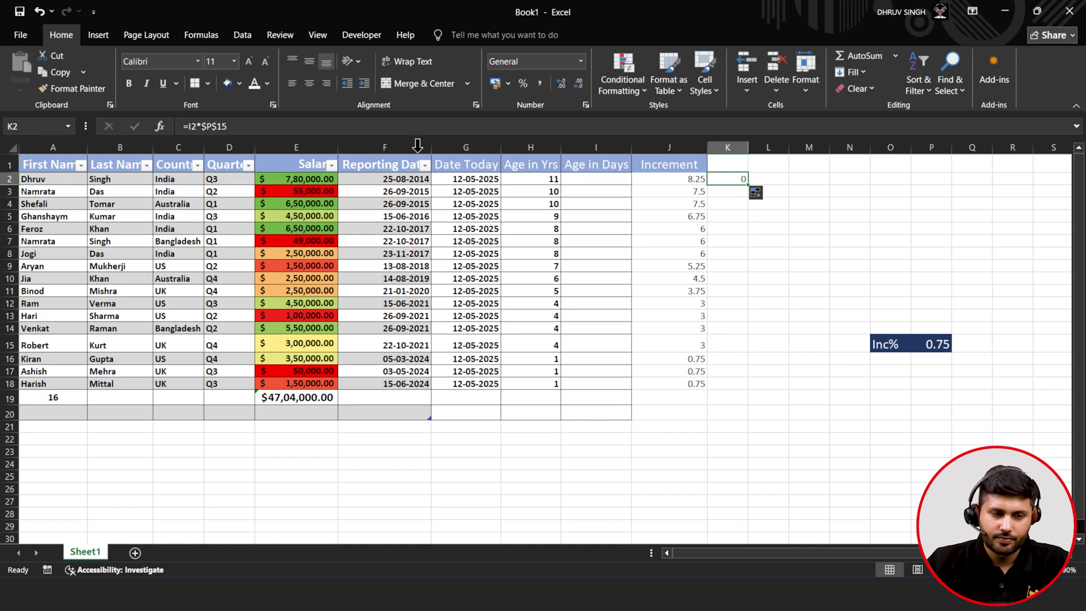
- Delete the stray =I2*$P$15 formula from K2, leaving the cell empty
drag(285, 121, 149, 121)
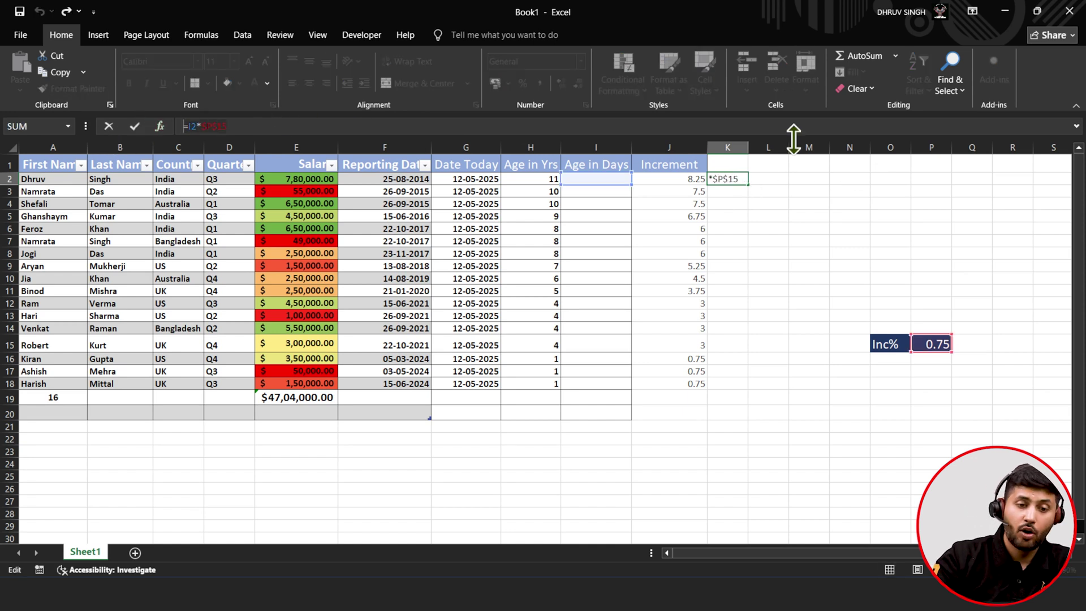
key(BackSpace)
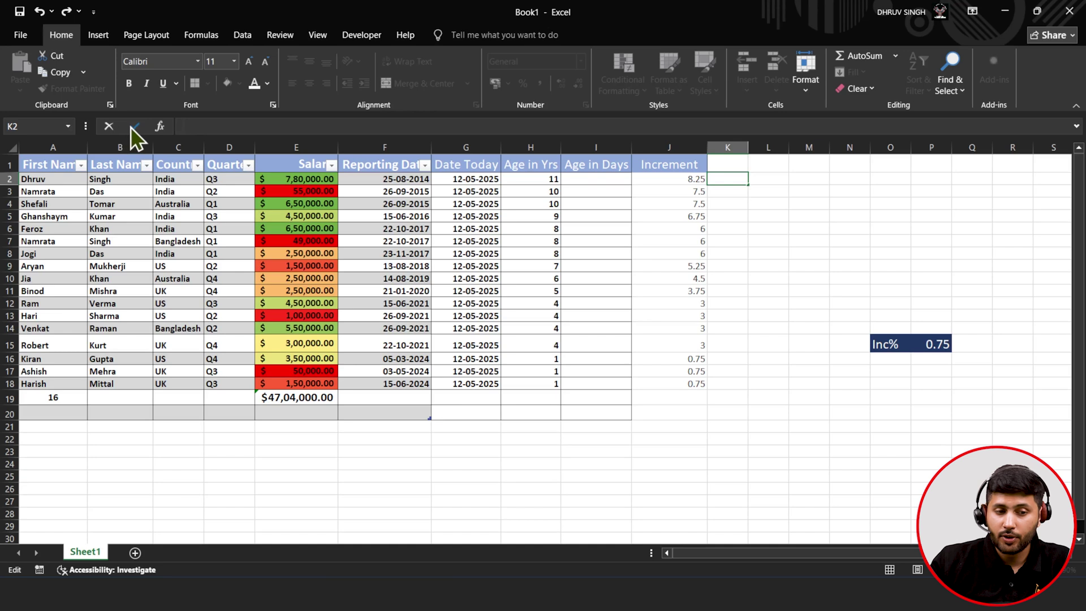
click(134, 126)
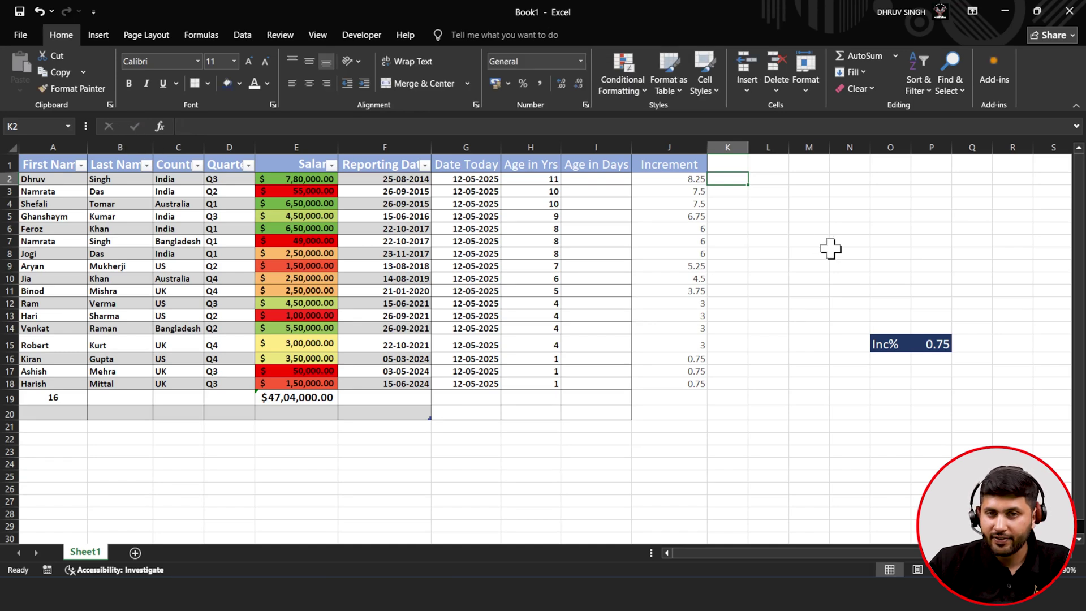
click(700, 215)
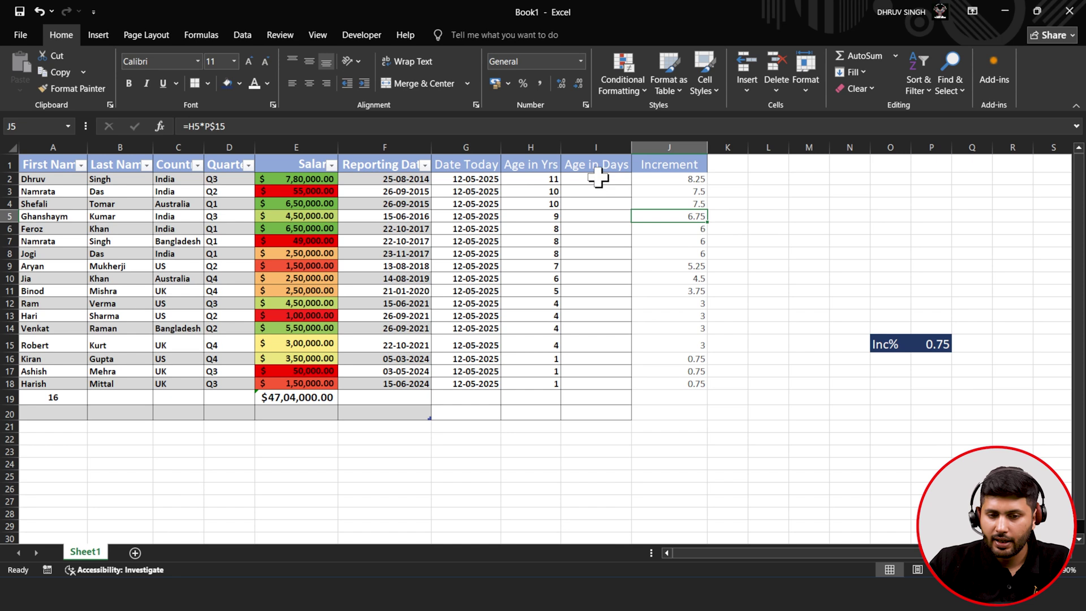
click(597, 178)
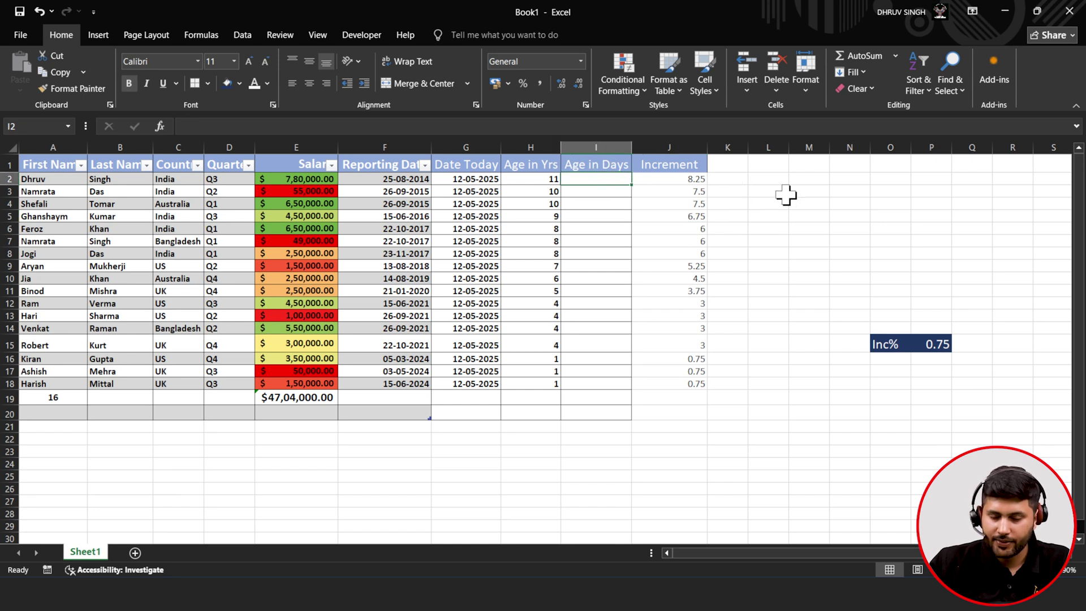
- Enter a DATEDIF formula in I2 from the Reporting Date to Date Today in G2
text(=)
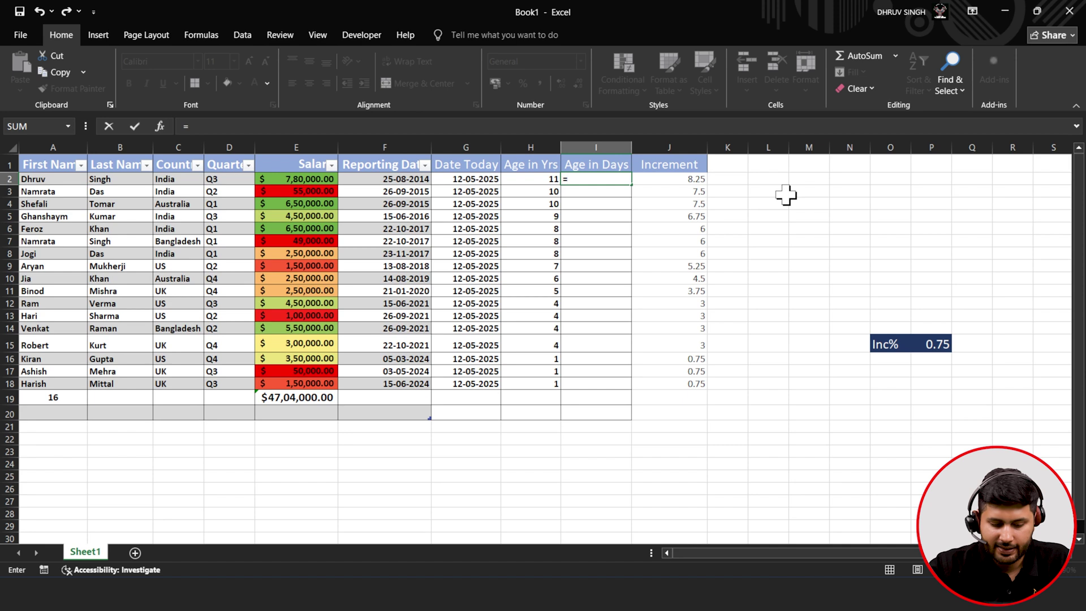
text(date)
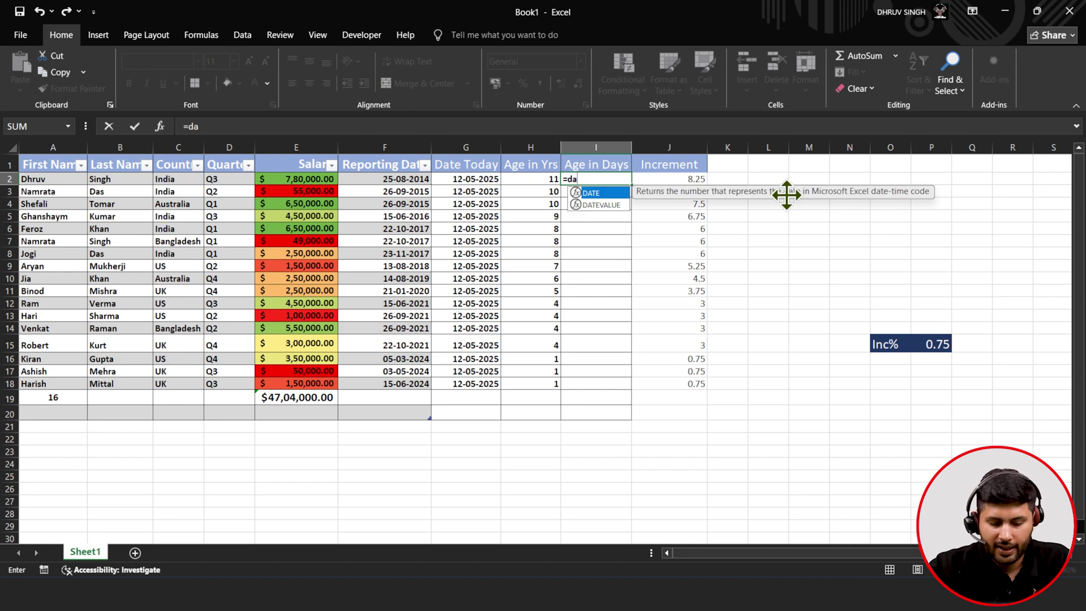
key(BackSpace)
key(BackSpace)
key(BackSpace)
key(BackSpace)
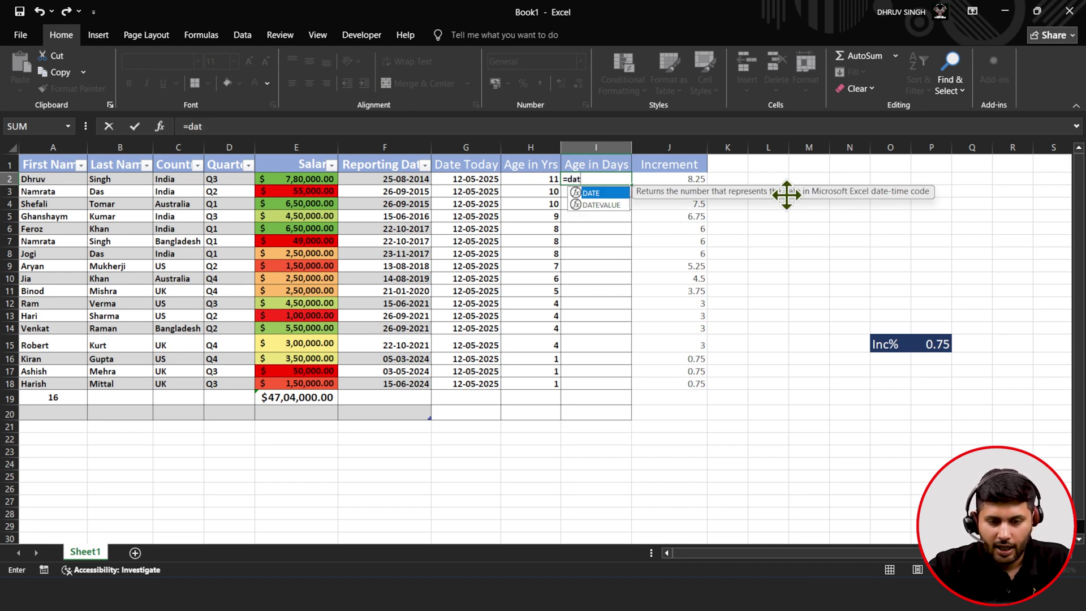
text(Da)
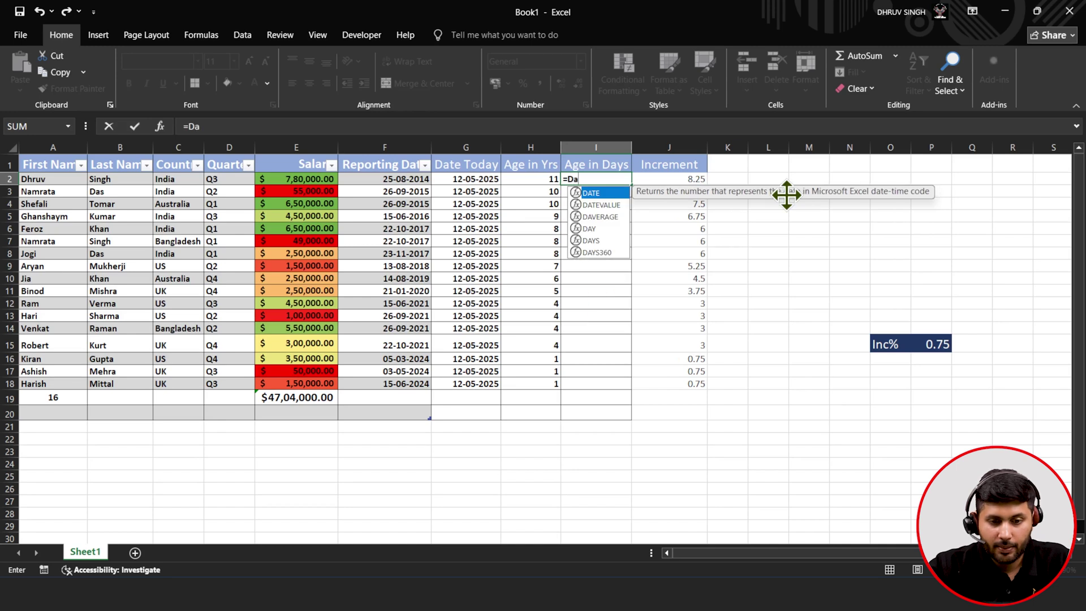
text(te)
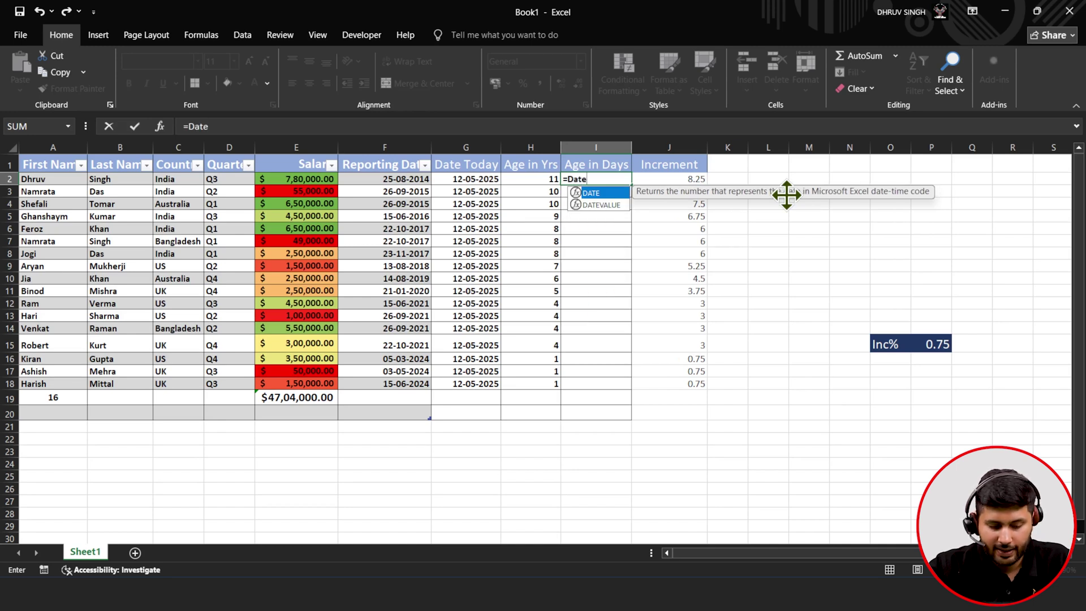
text(Dif)
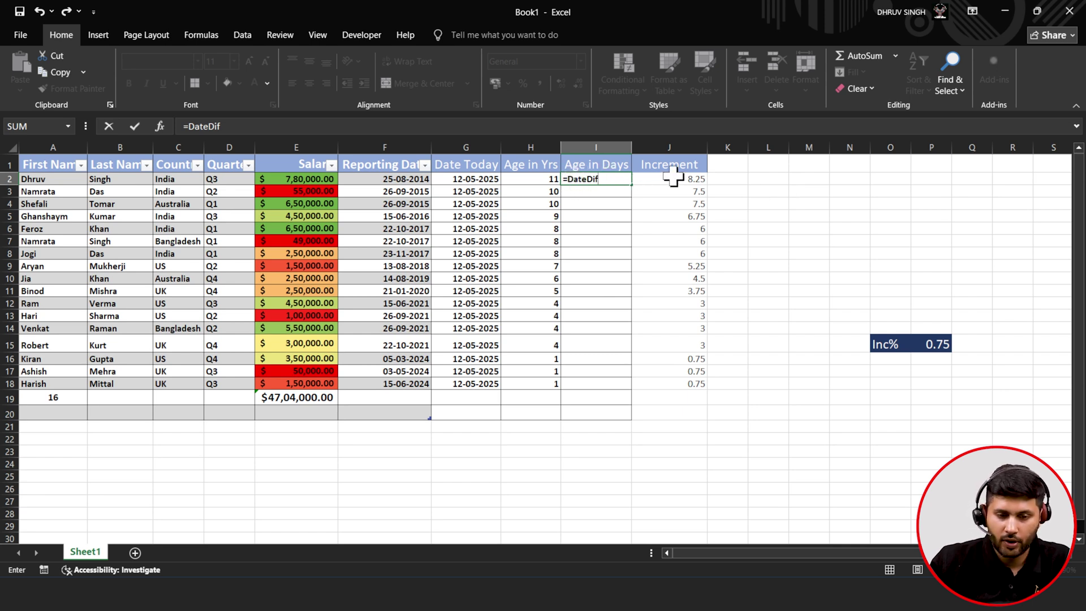
text(()
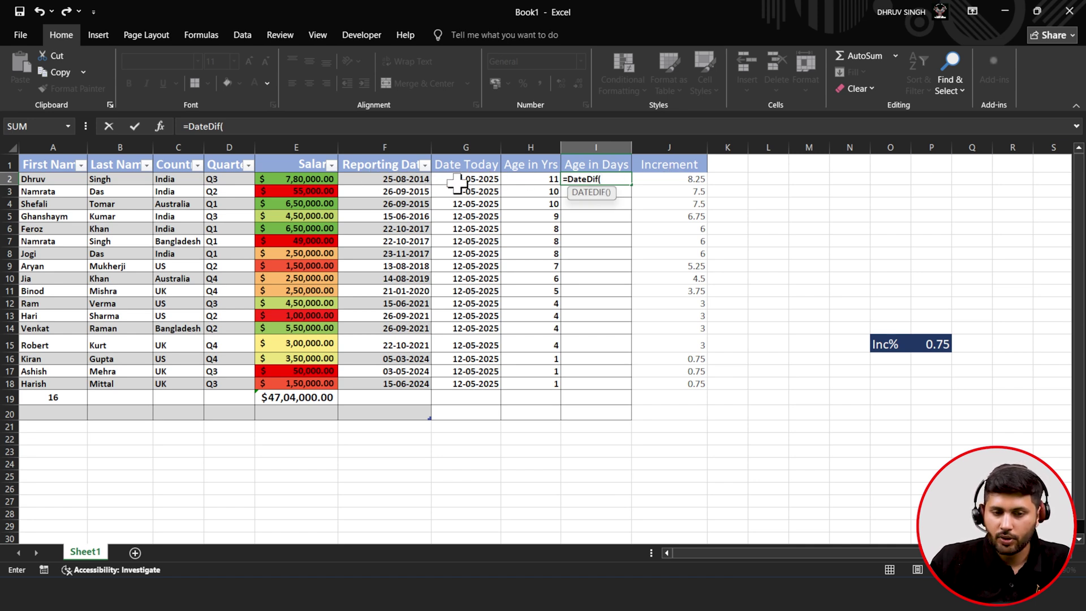
click(380, 179)
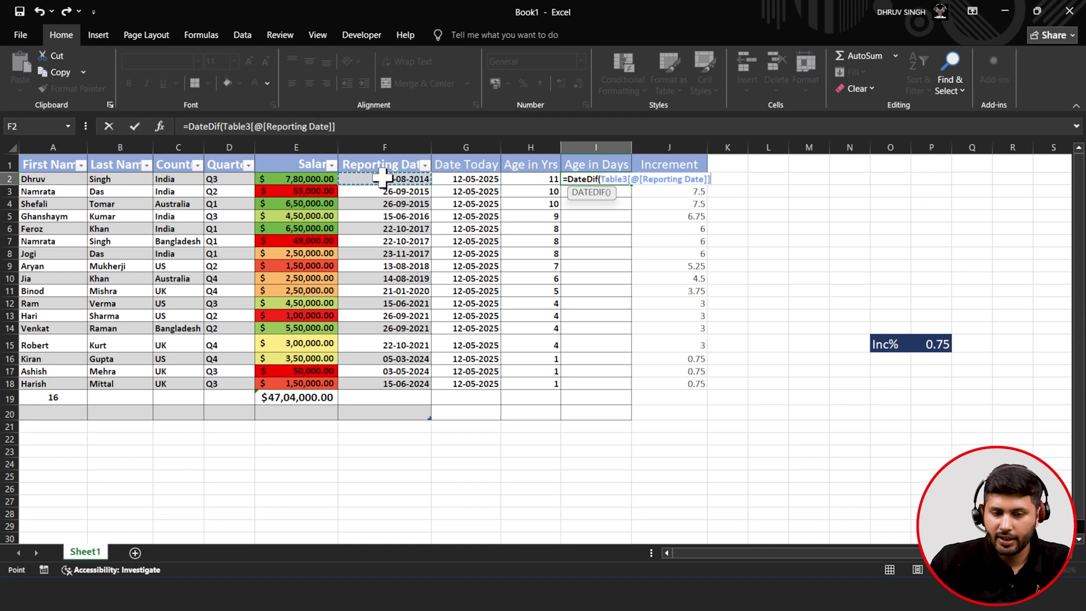
text(,)
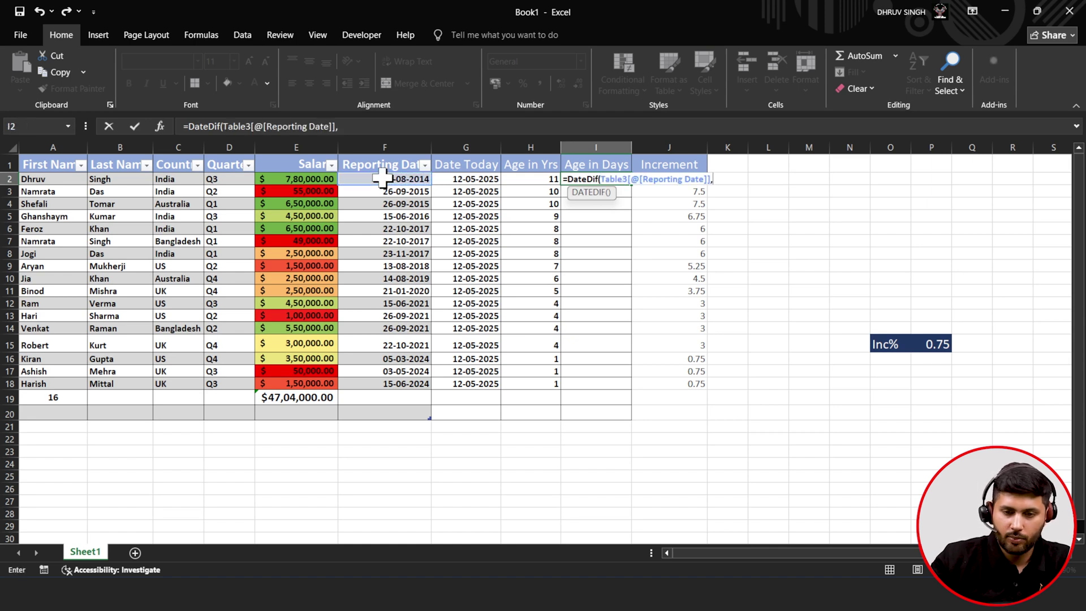
click(461, 180)
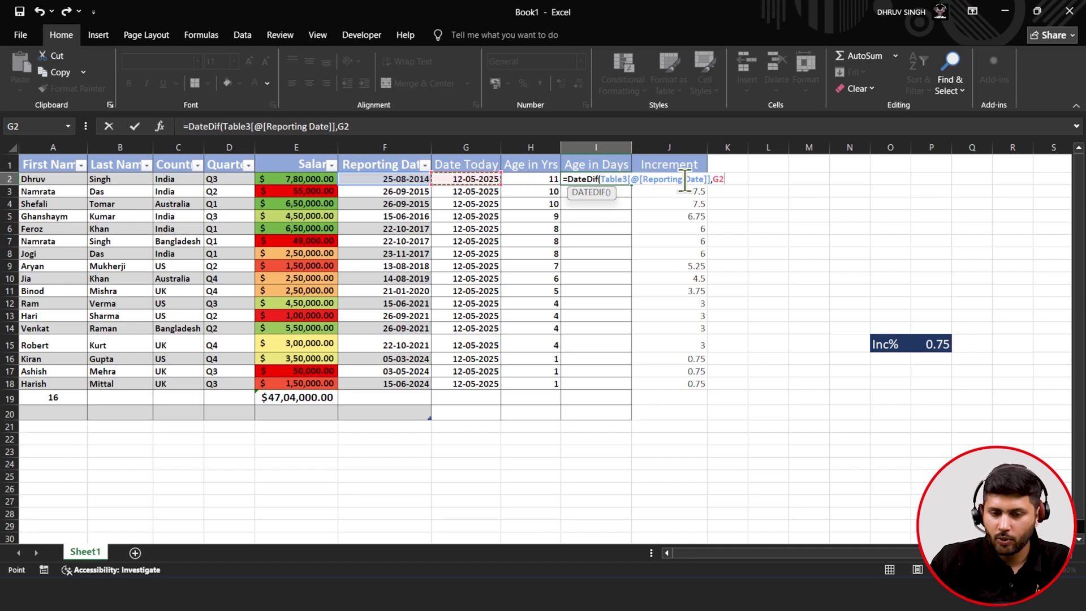
text(,)
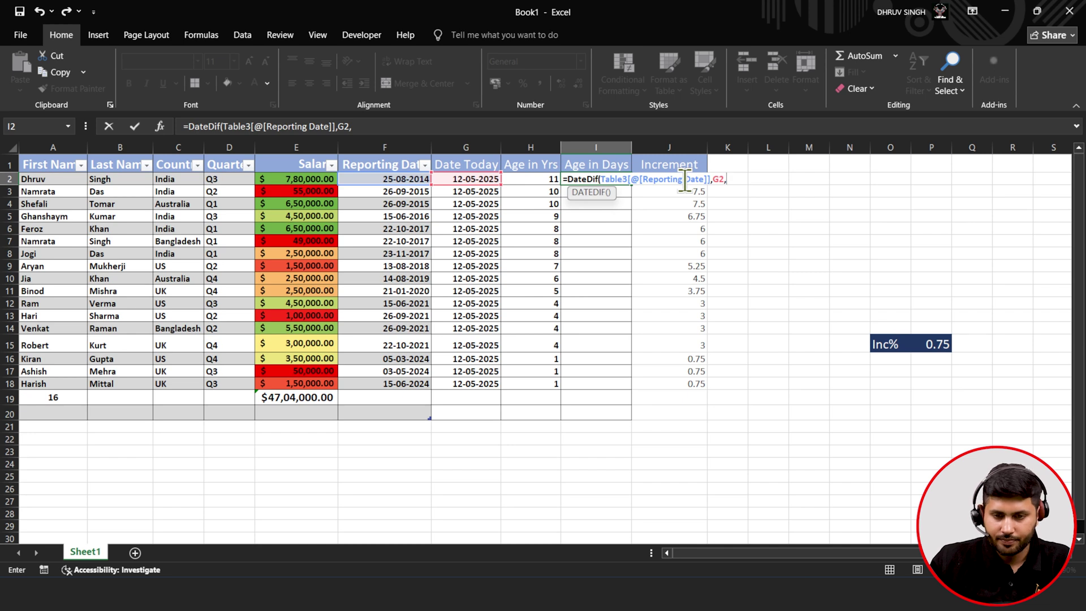
text('dd)
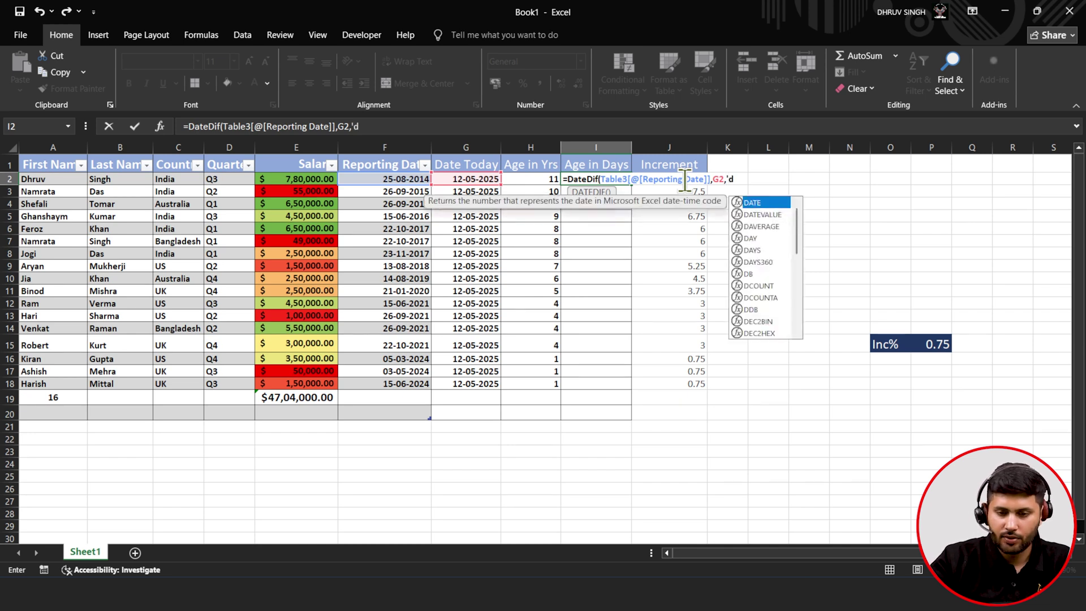
text(')
click(423, 120)
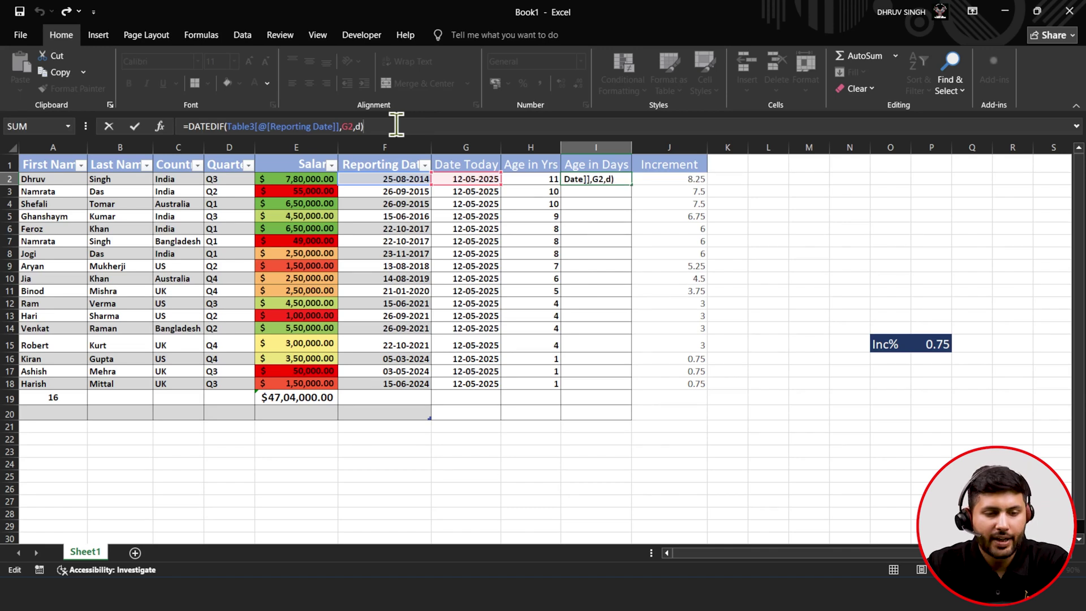
key(BackSpace)
key(BackSpace)
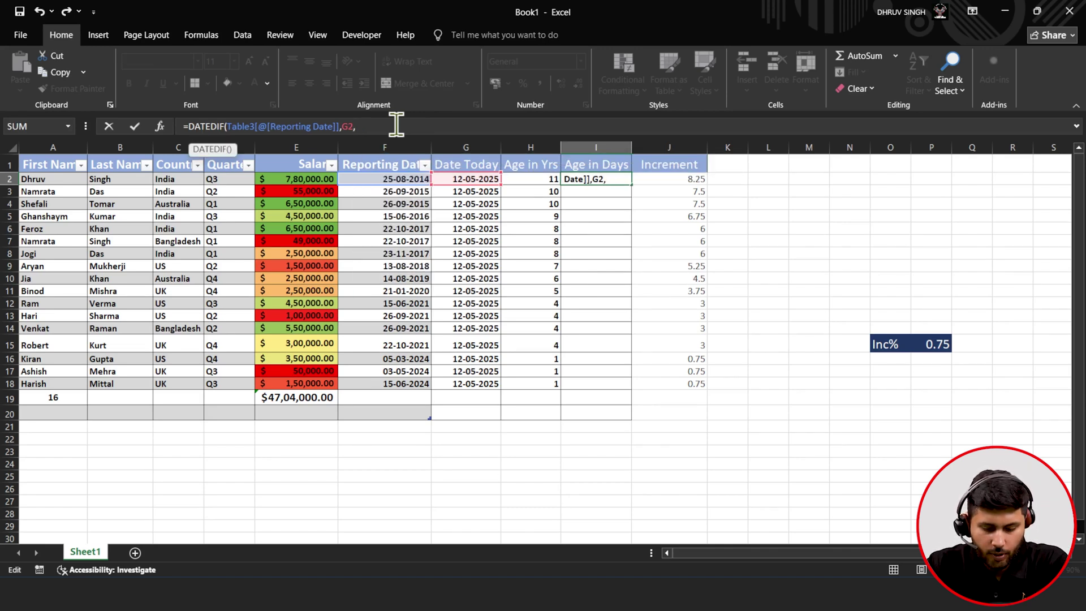
key(Return)
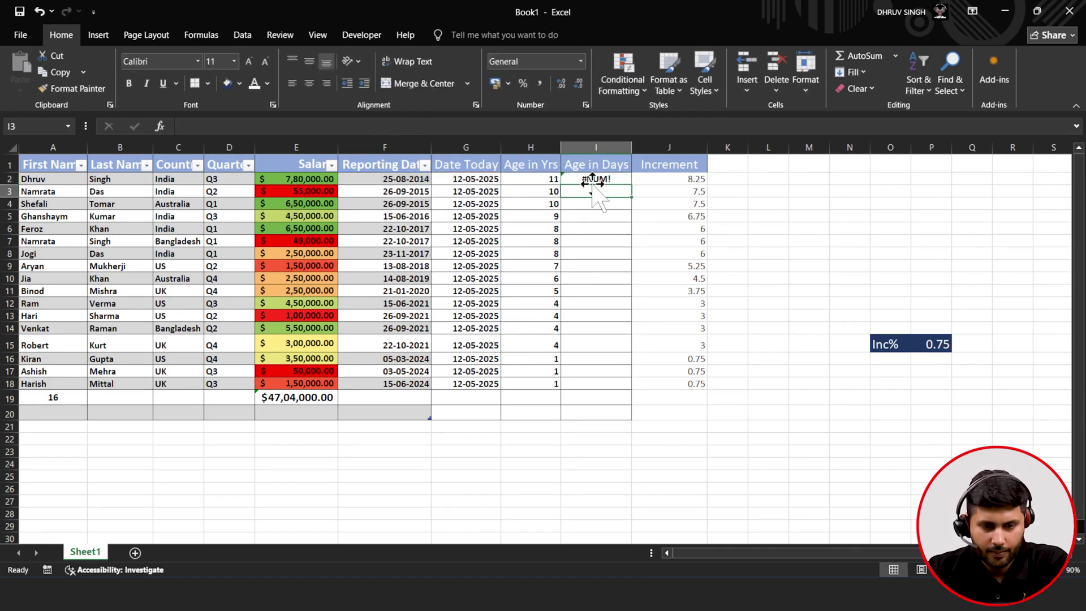
- Replace the #NUM! result with the corrected "D" DATEDIF formula and fill it to I18
click(596, 179)
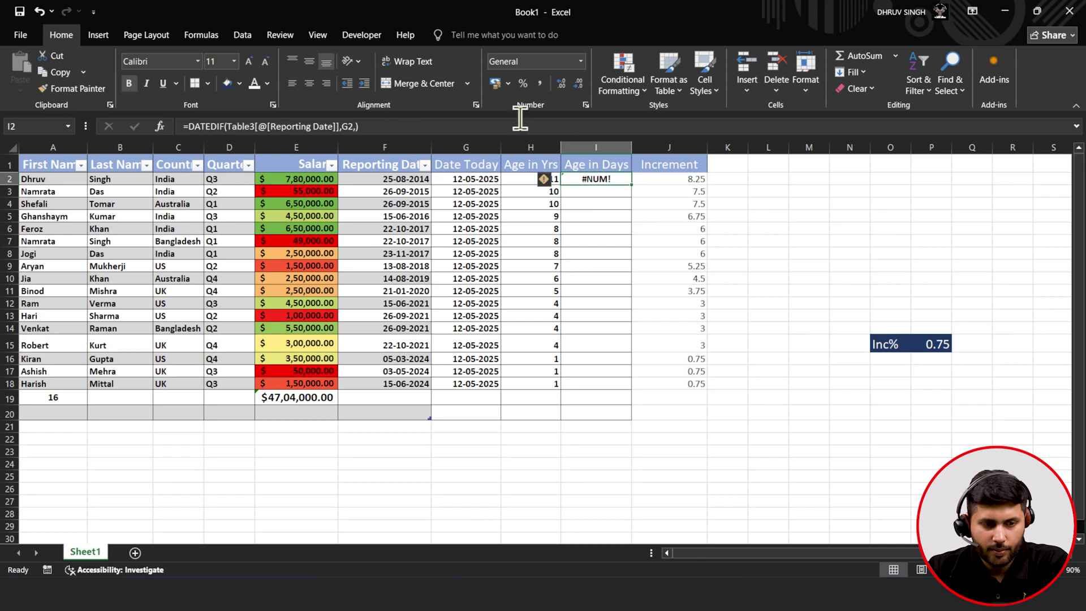
key(BackSpace)
text(=DATEDIF(Table3[@[Reporting Date]],G2,"D"))
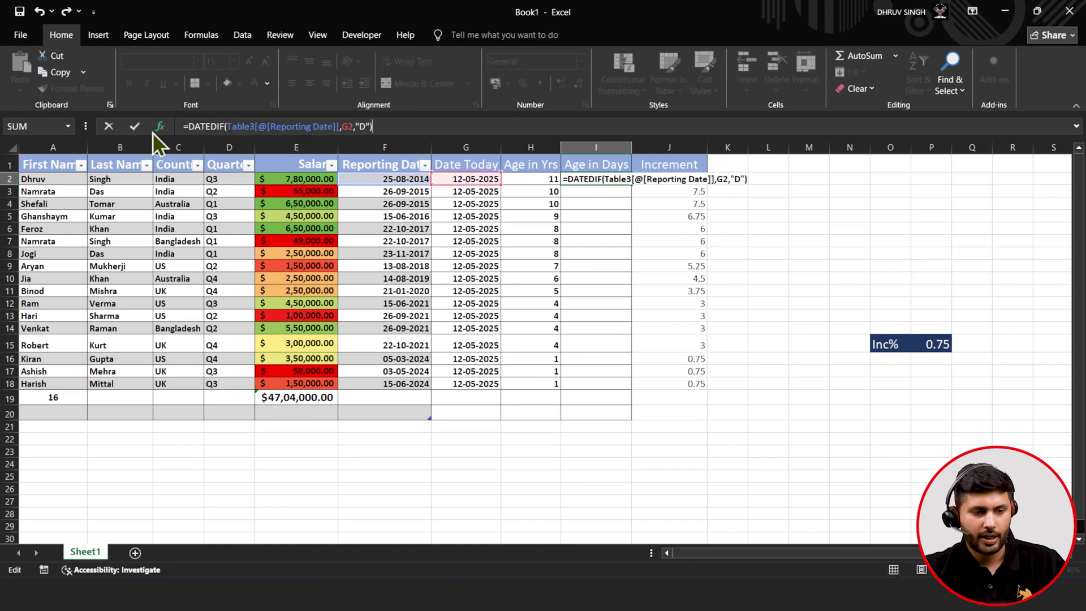
click(138, 128)
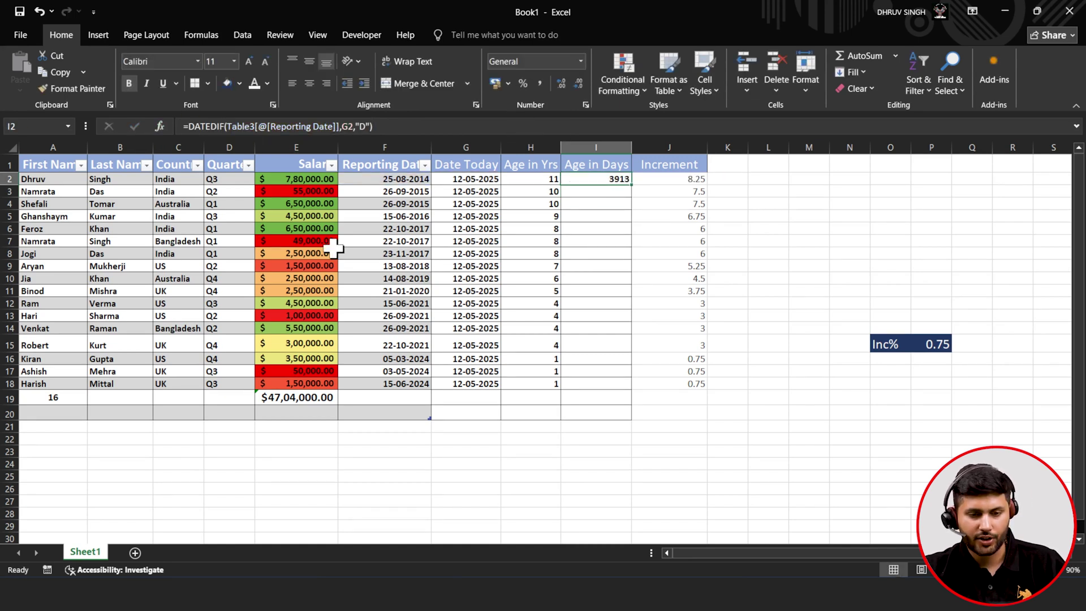
double_click(630, 186)
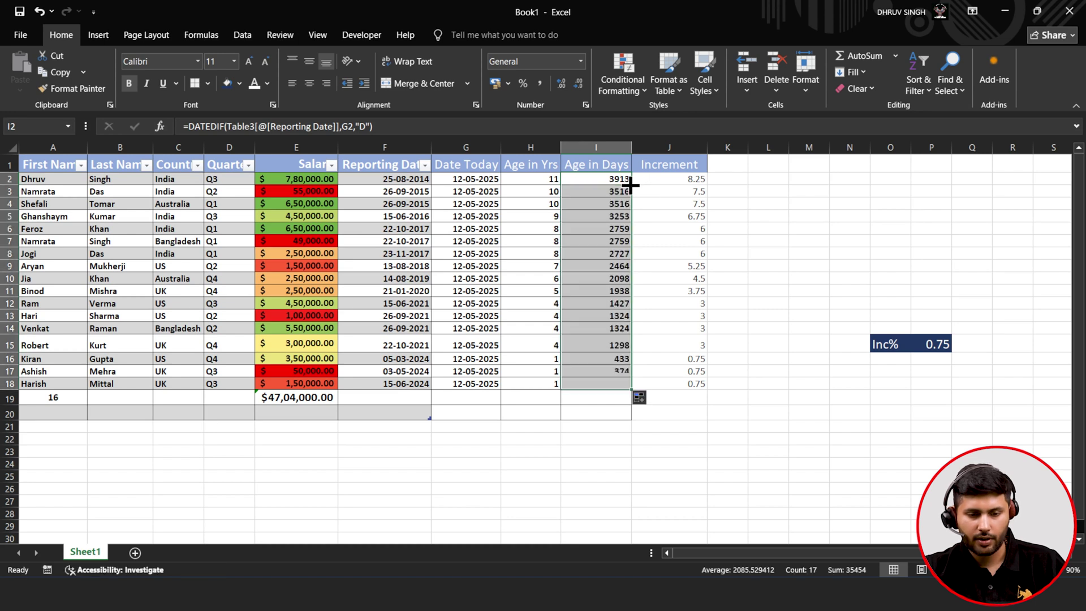
click(687, 325)
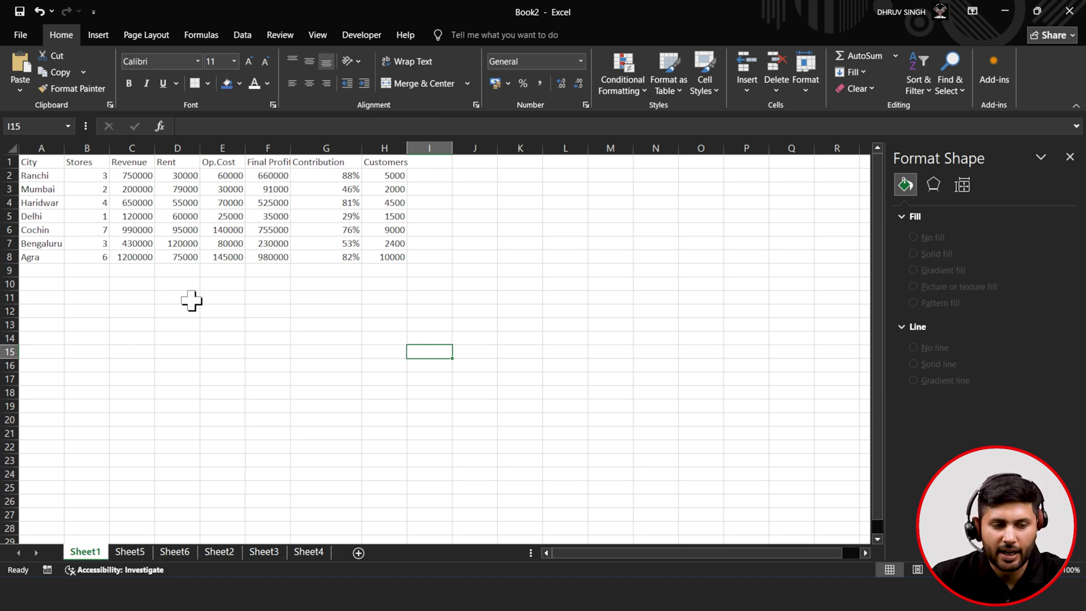
- Insert a 3-D pie chart from A1:H8 and move it right of the table
drag(34, 162, 384, 256)
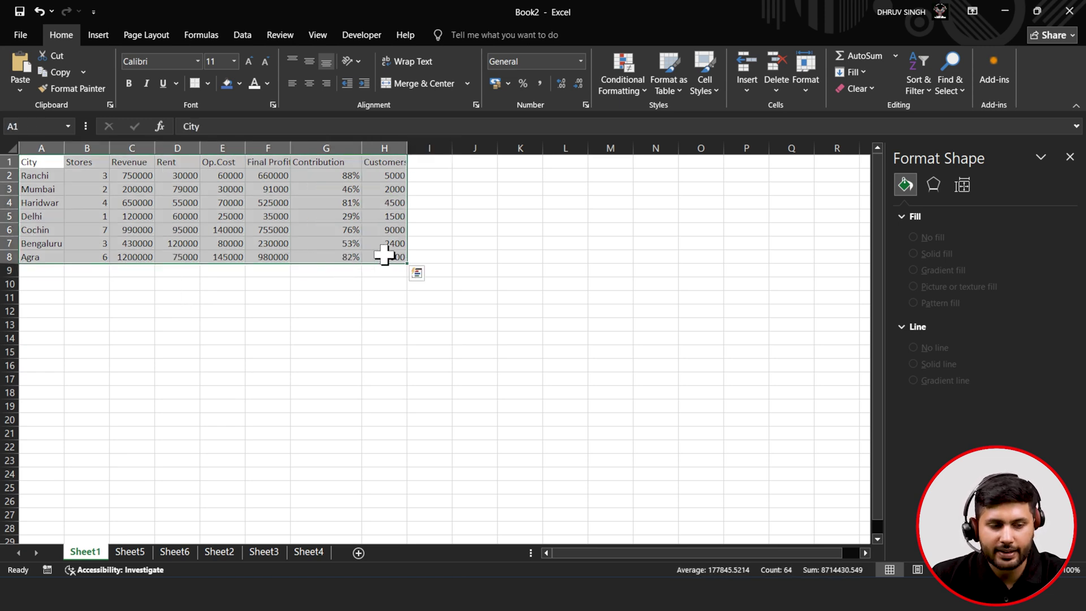
click(103, 40)
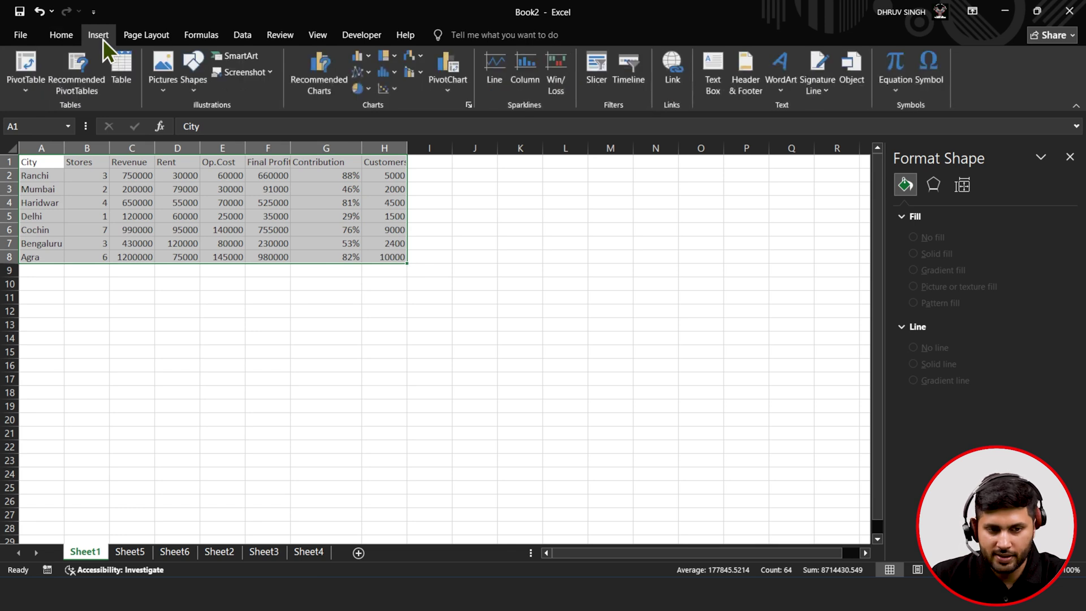
click(360, 89)
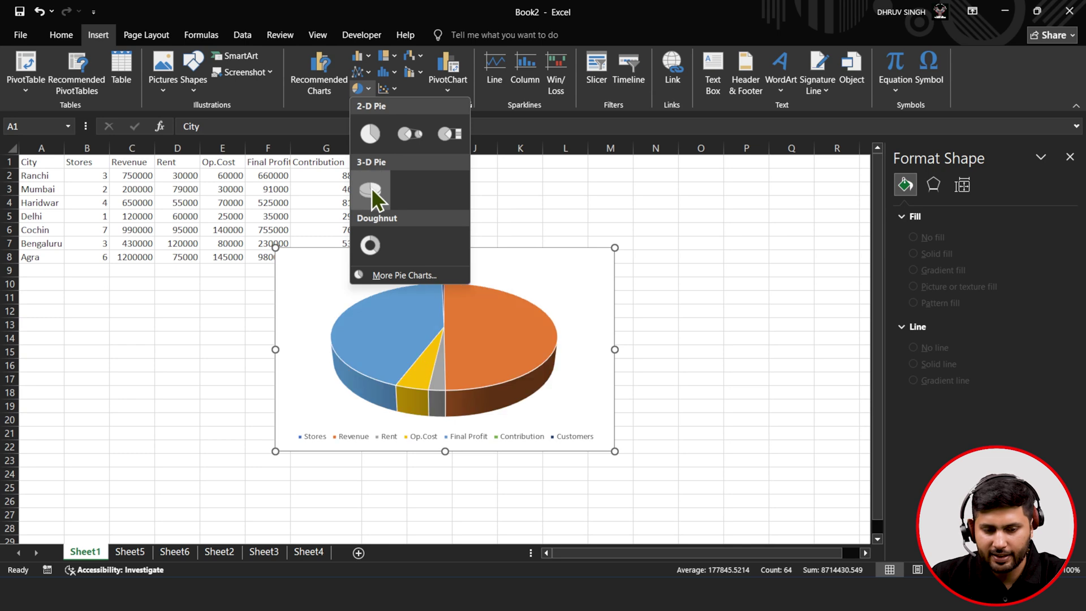
click(371, 189)
drag(509, 267, 659, 248)
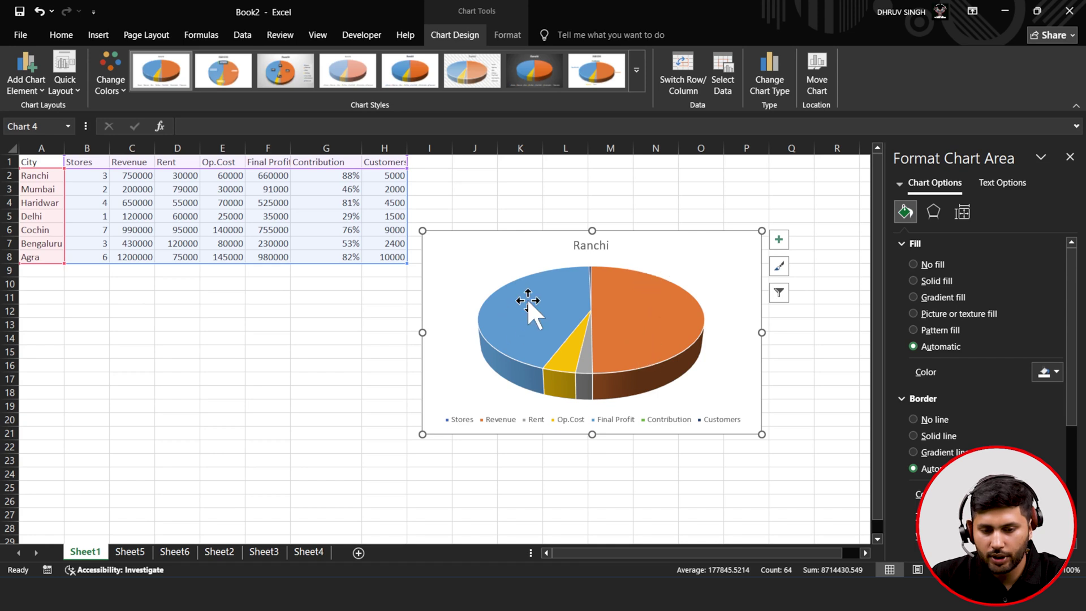
- Open the pie chart's Select Data Source dialog via Chart Filters
click(779, 293)
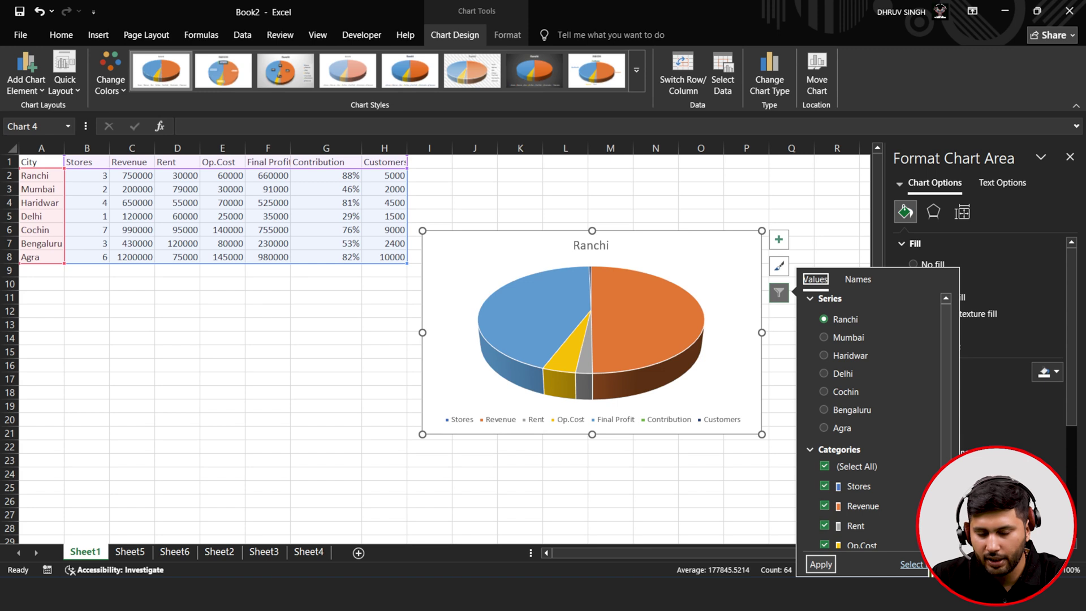
click(930, 566)
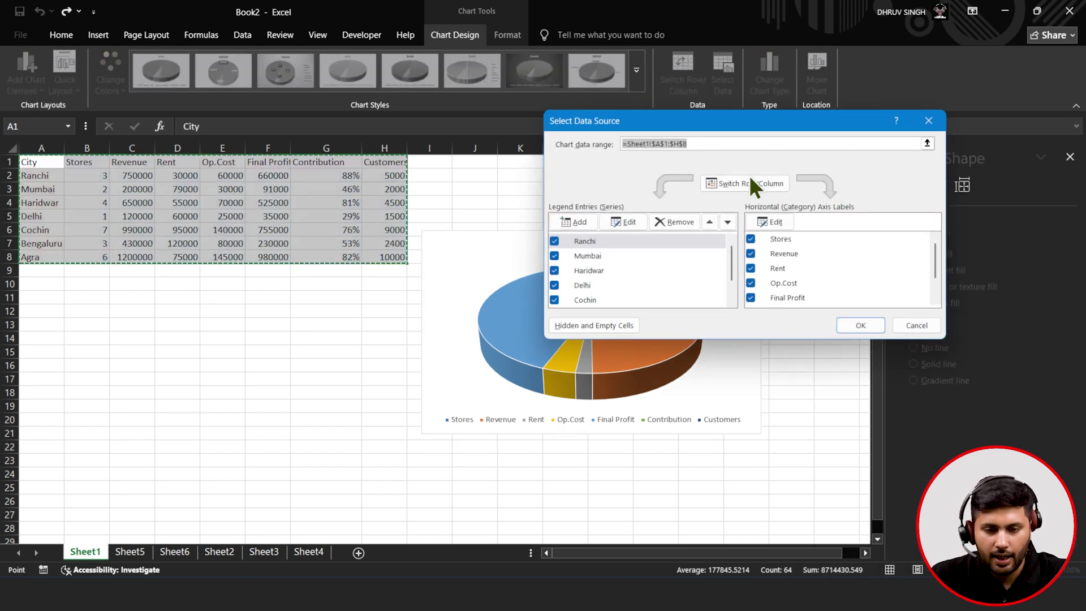
- Switch rows and columns, then remove the Stores, Rent and Op.Cost series
click(742, 192)
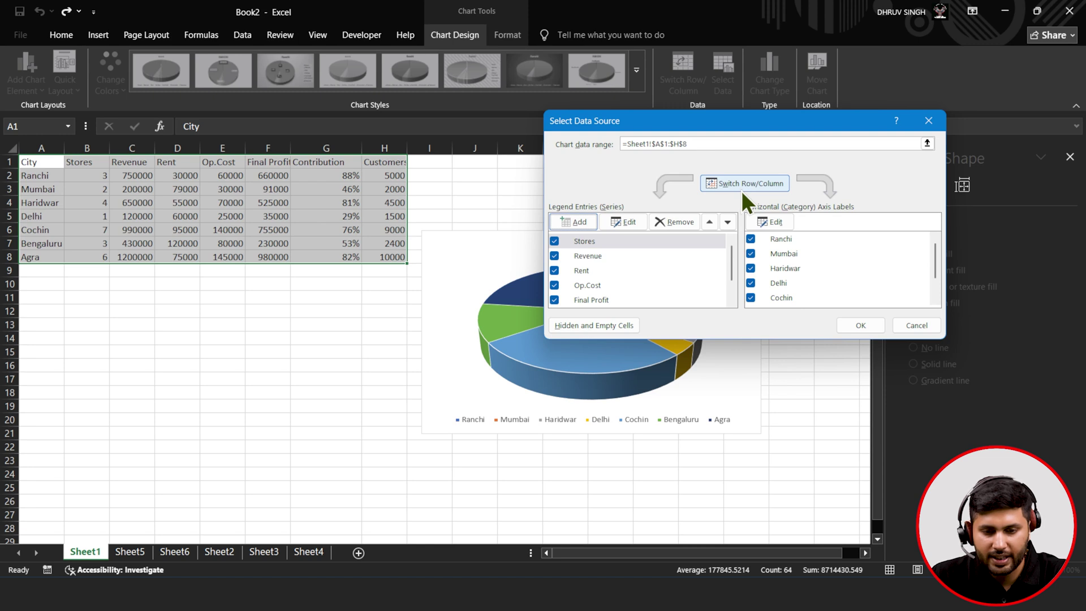
click(557, 241)
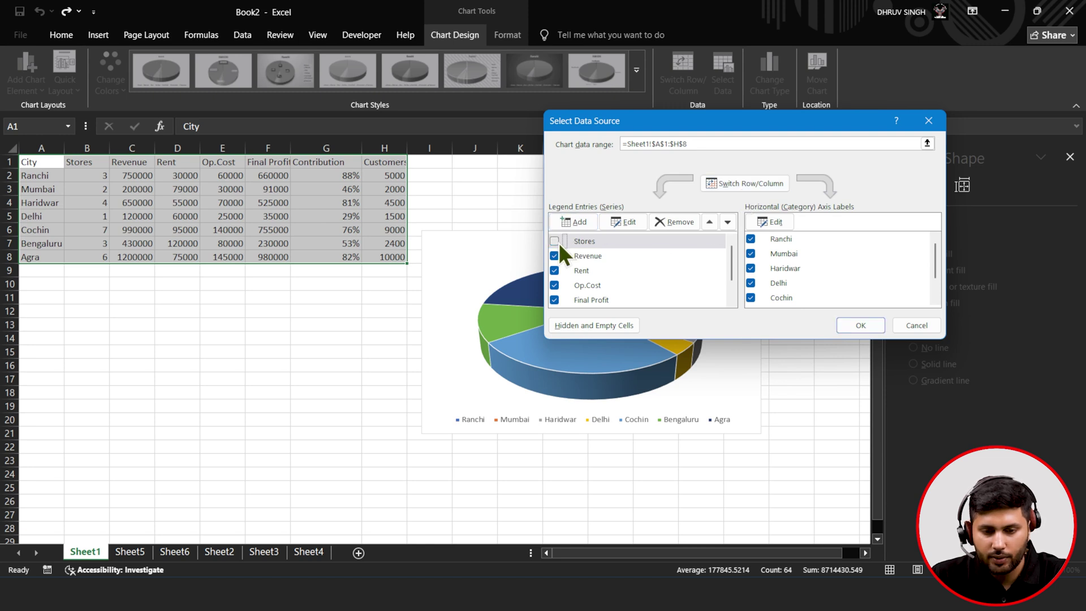
click(676, 225)
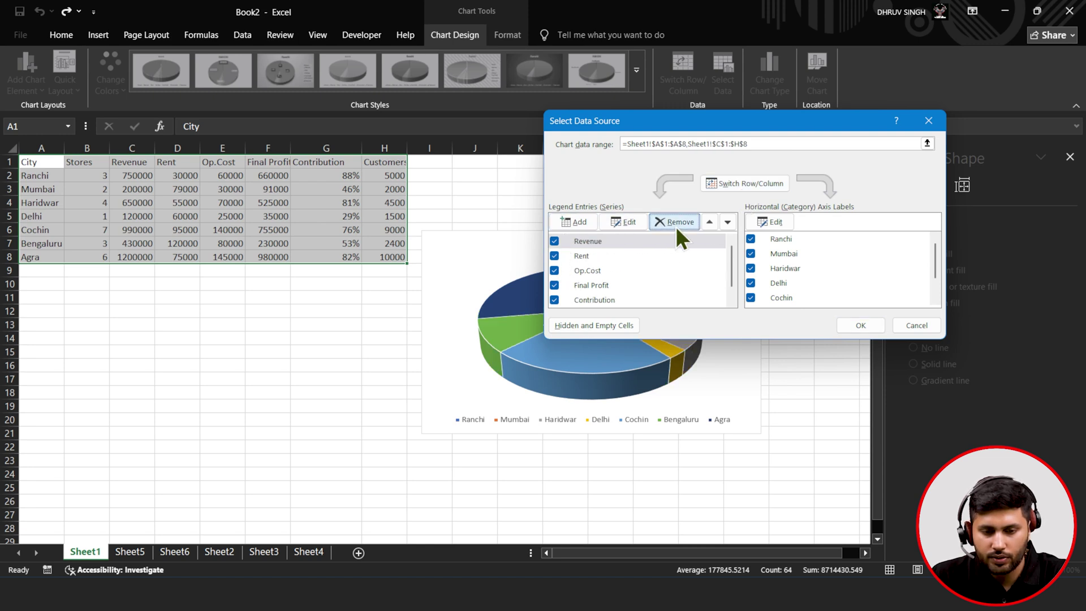
click(578, 255)
click(675, 221)
click(603, 256)
click(664, 220)
click(617, 255)
- Remove Final Profit, Contribution and Customers so only Revenue remains, and apply
click(662, 225)
click(601, 256)
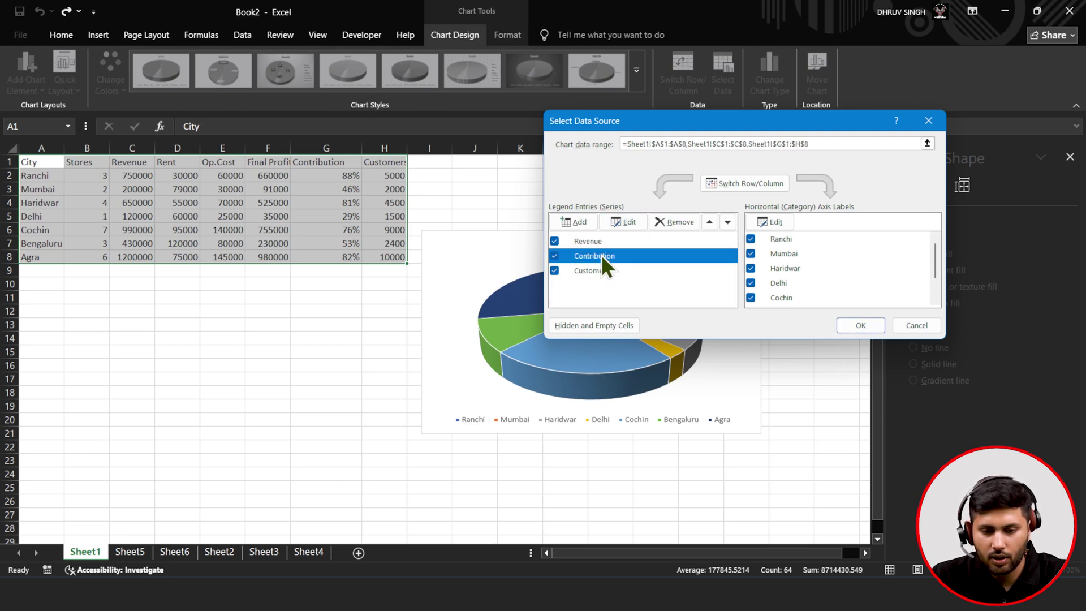
click(667, 224)
click(620, 256)
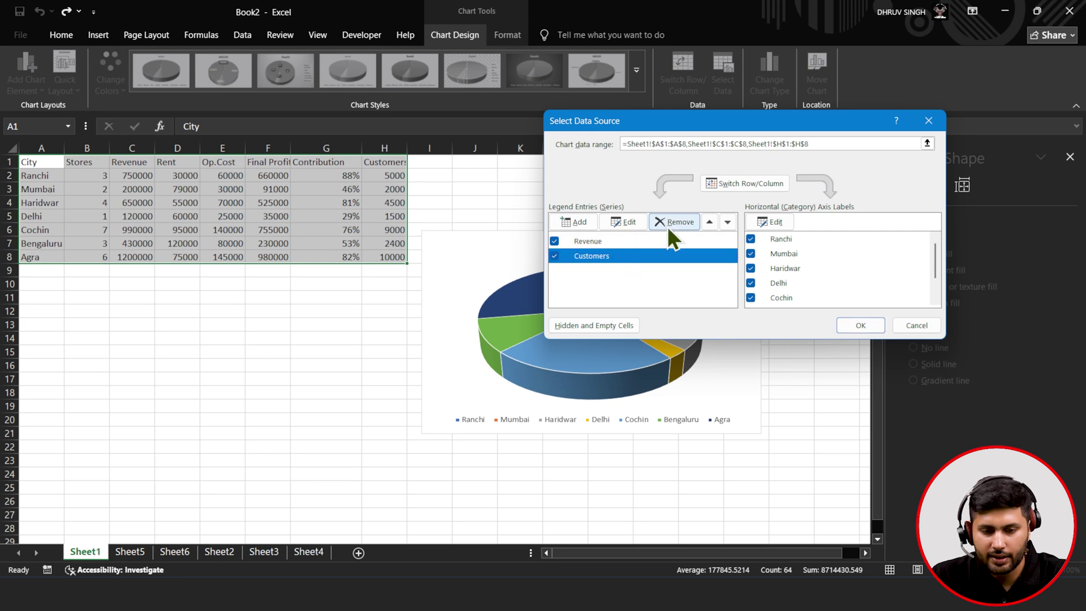
click(667, 226)
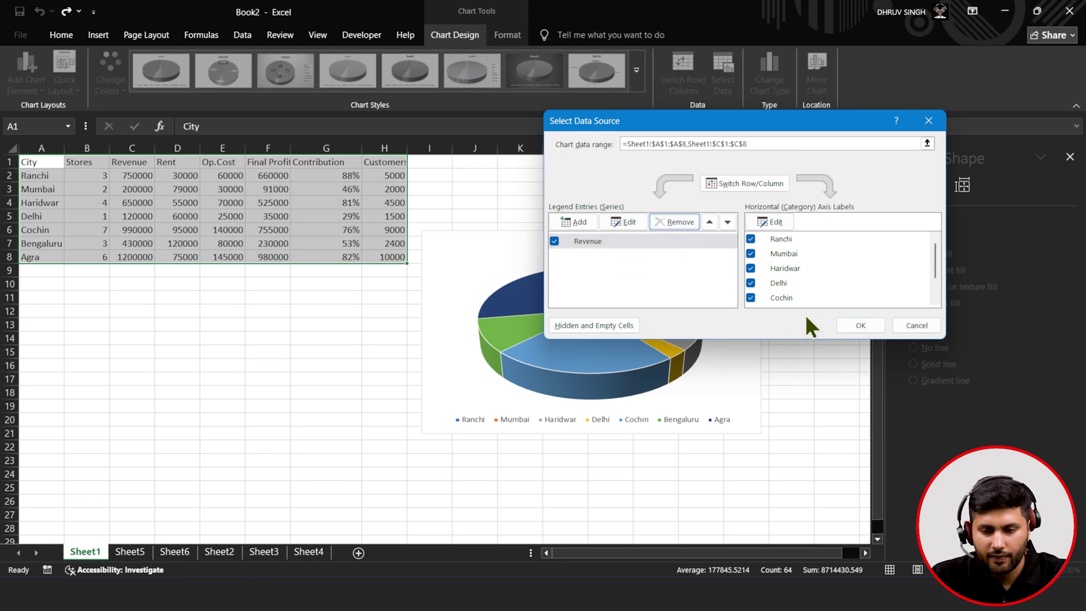
click(876, 324)
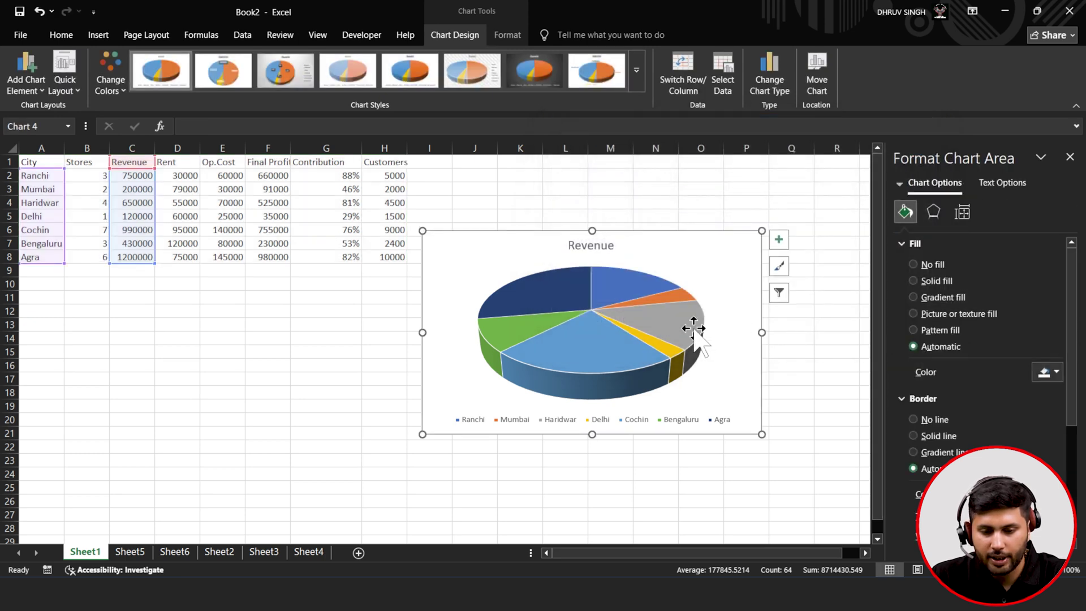
- Reopen Select Data Source to confirm the Revenue-only selection, then close it
mouse_move(694, 328)
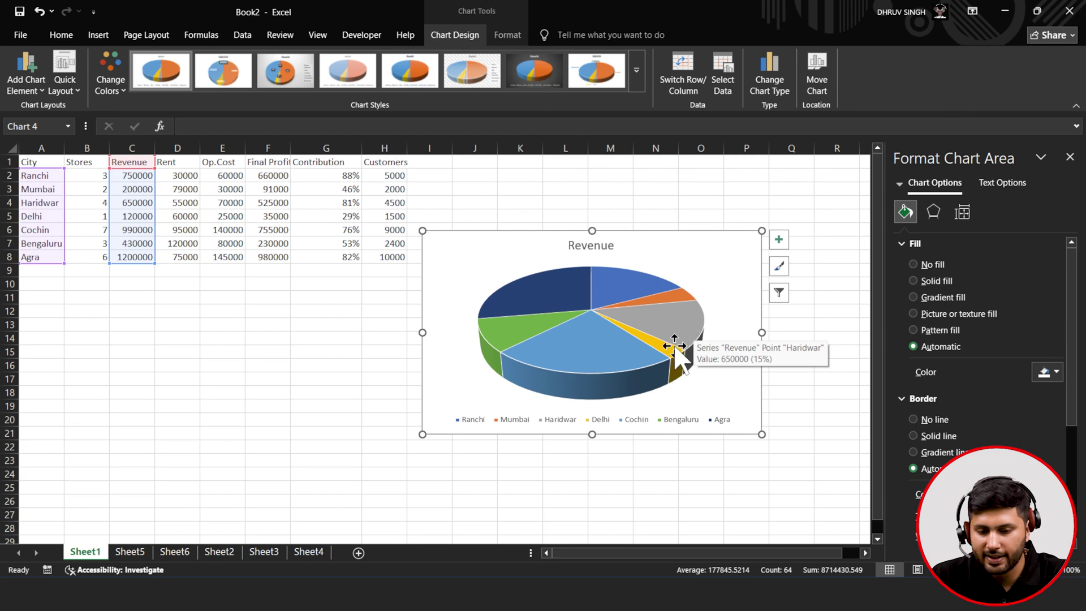
click(786, 295)
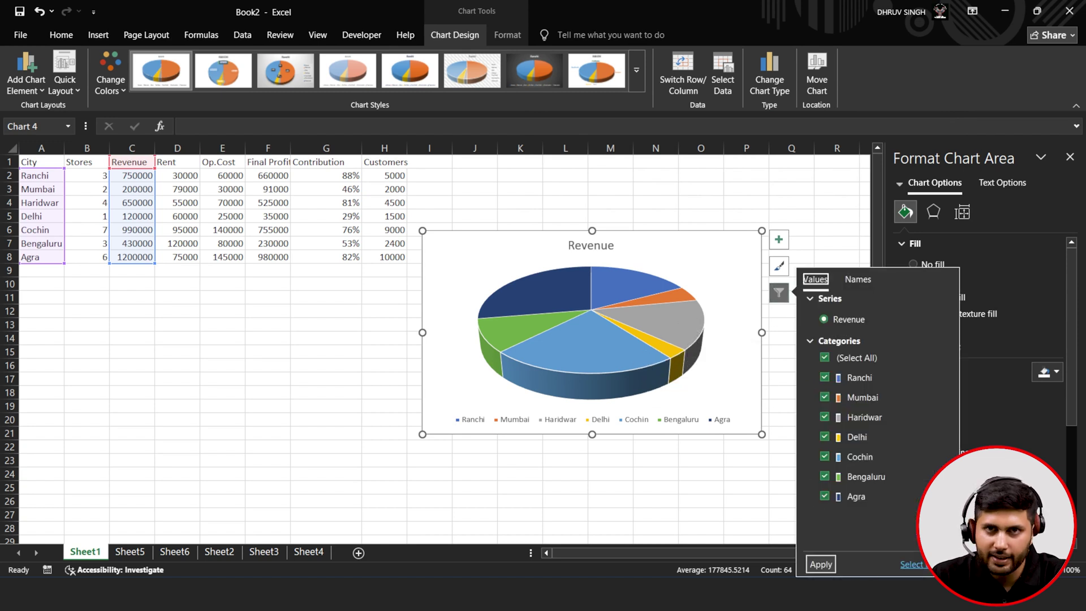
click(913, 565)
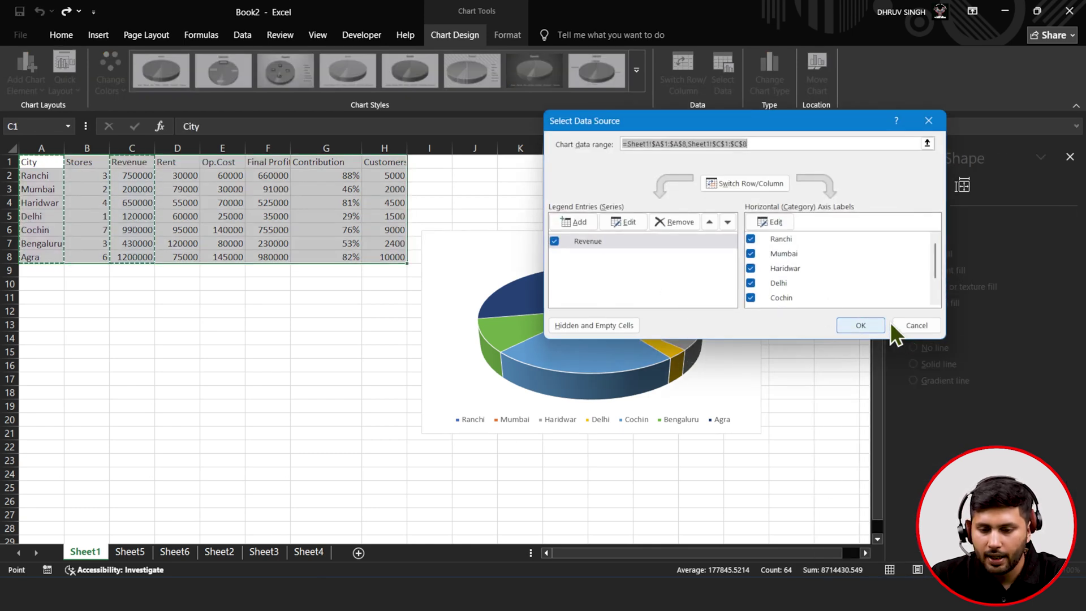
click(911, 324)
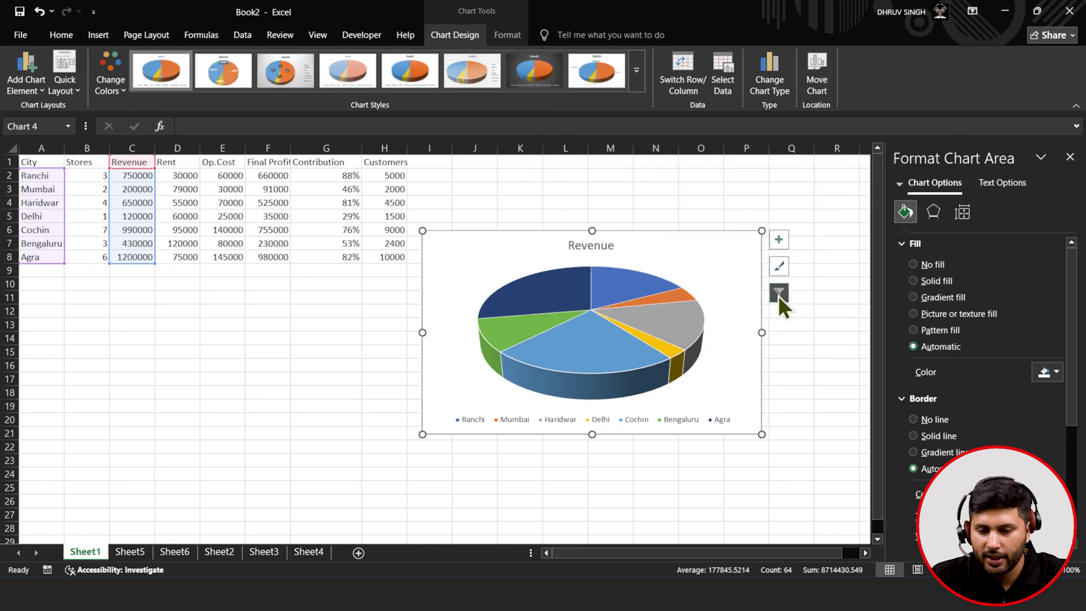
- Preview the preset chart styles without applying one, then bring up the Chart Title element options
click(780, 266)
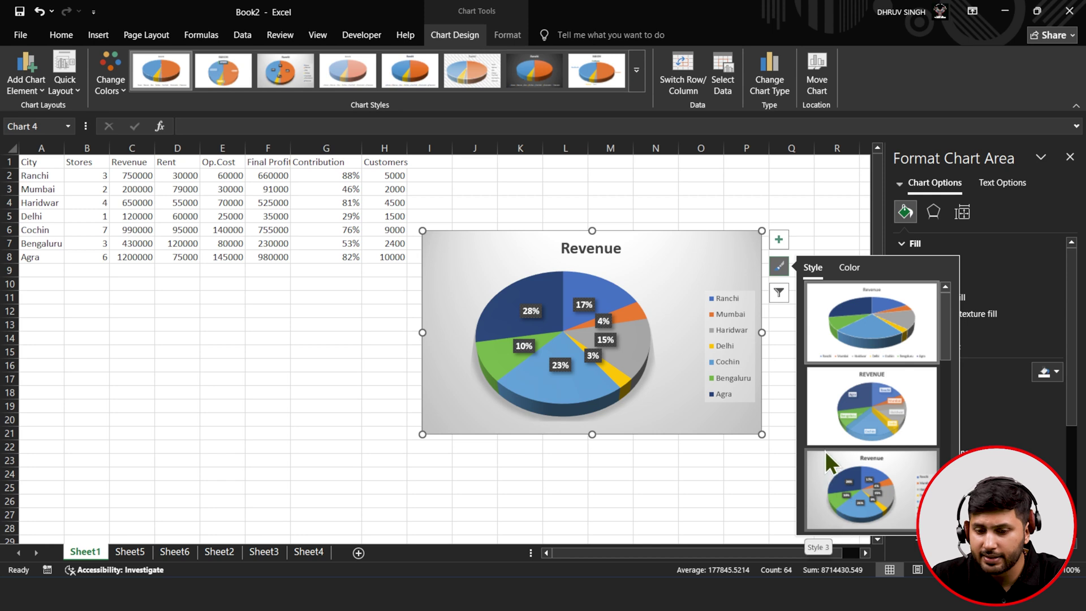
scroll(837, 441, down, 2)
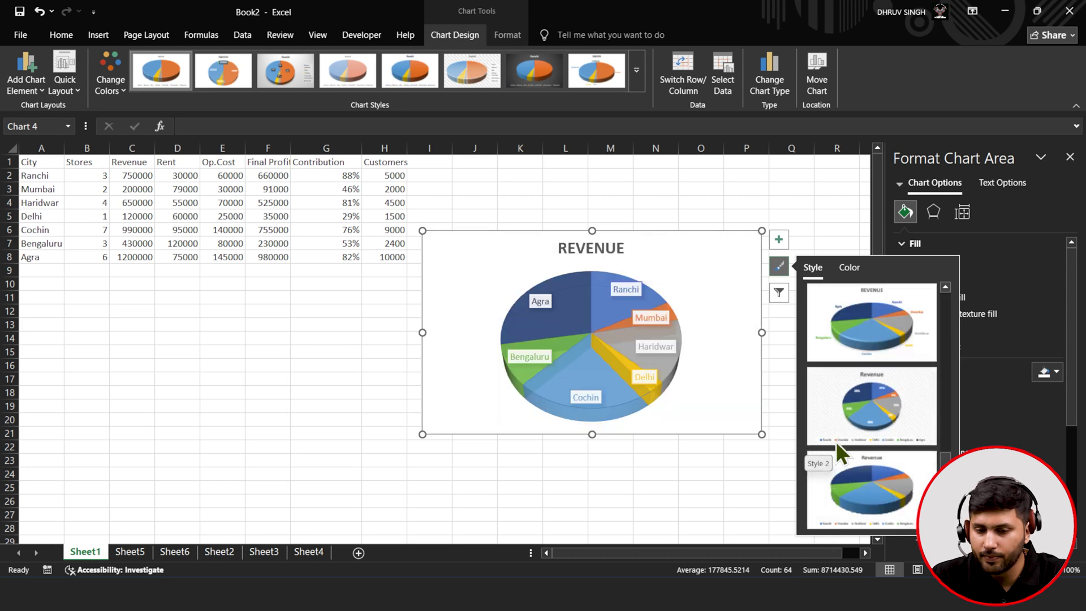
click(718, 287)
click(775, 245)
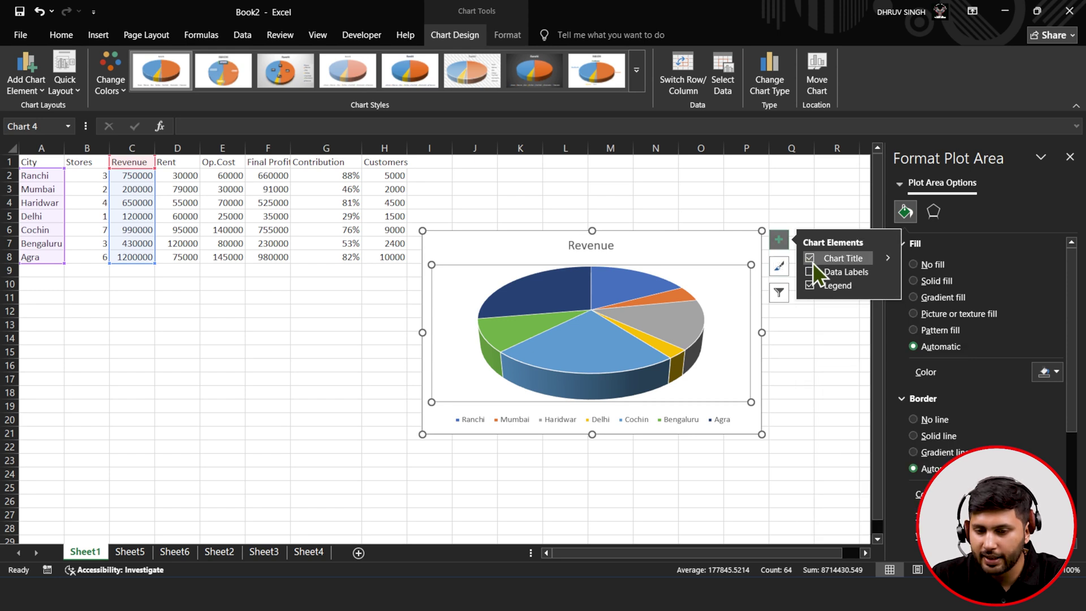
mouse_move(889, 259)
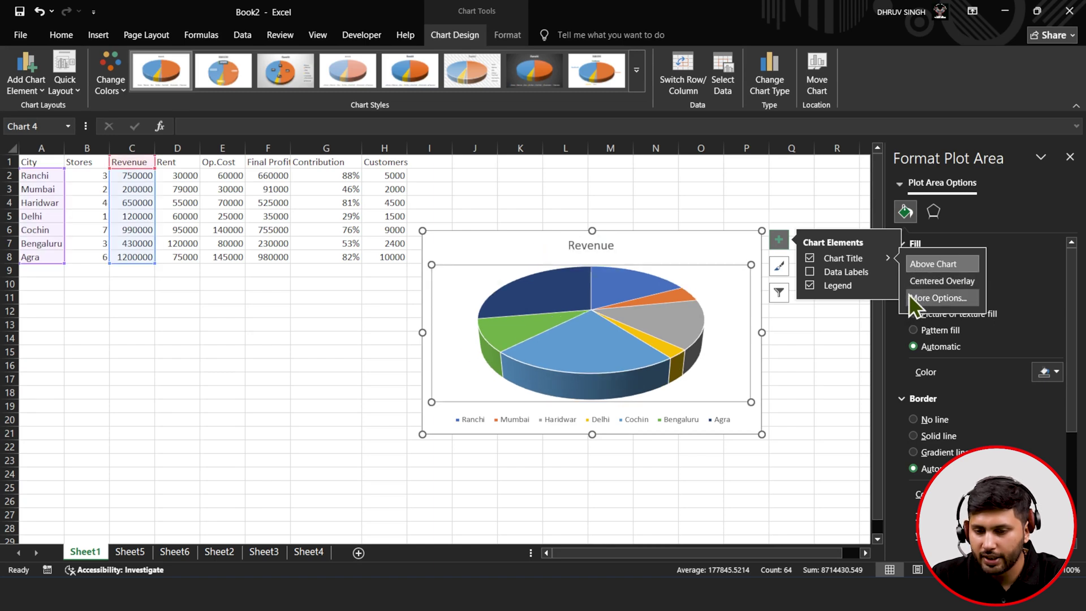
- Add 'by City' to the chart title so it reads 'Revenue by City'
click(581, 246)
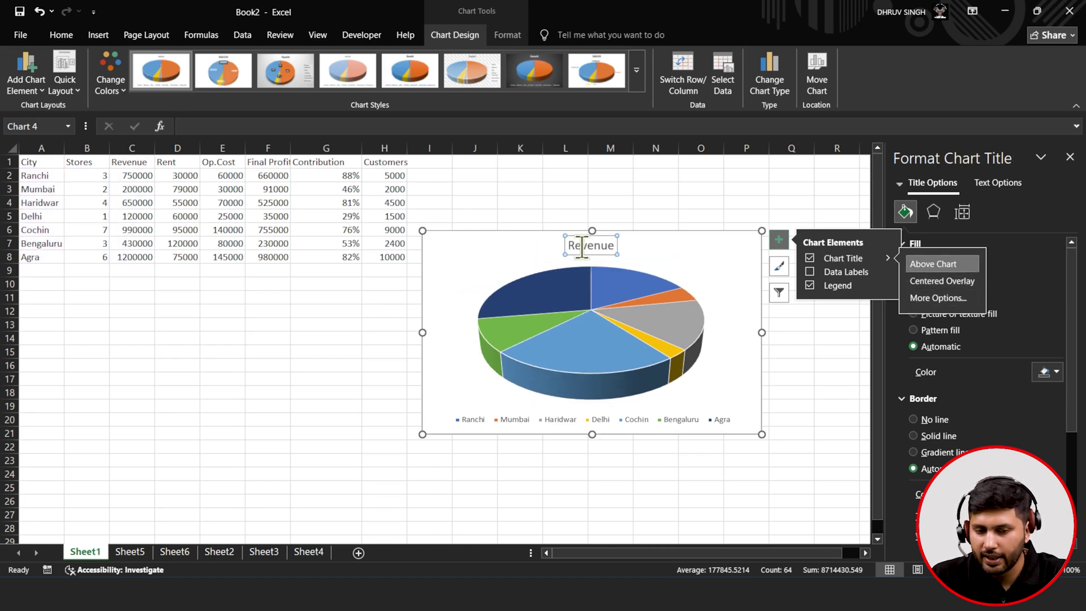
click(601, 246)
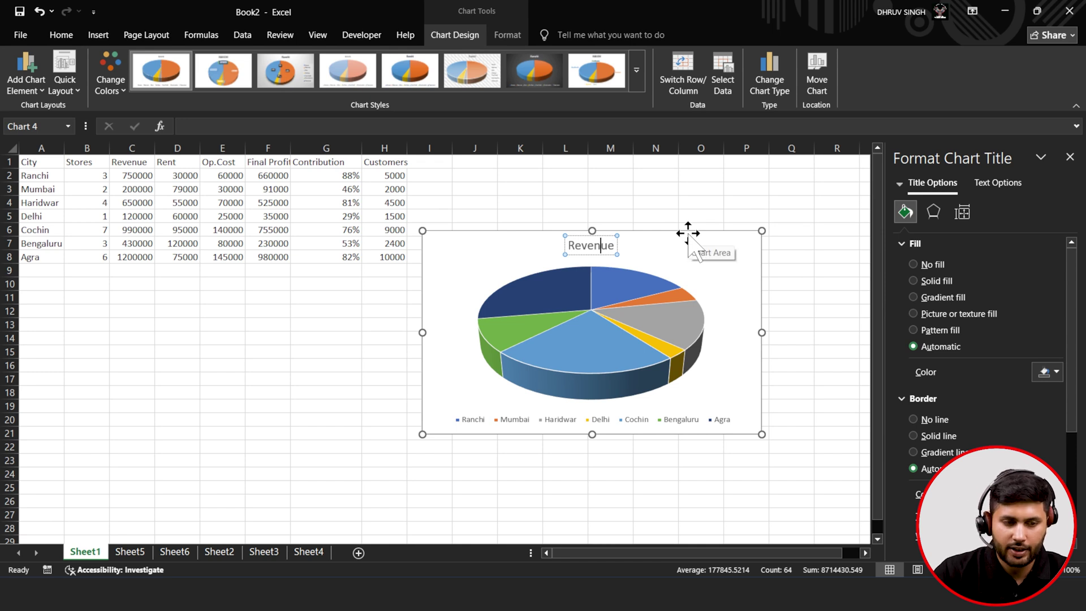
key(Right)
key(Right)
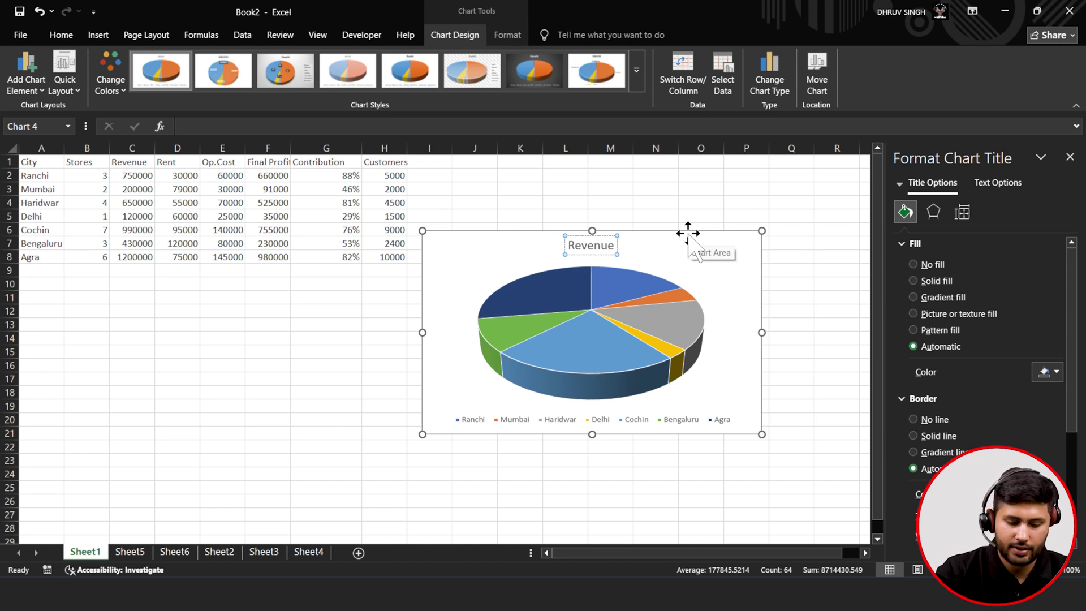
text(by City)
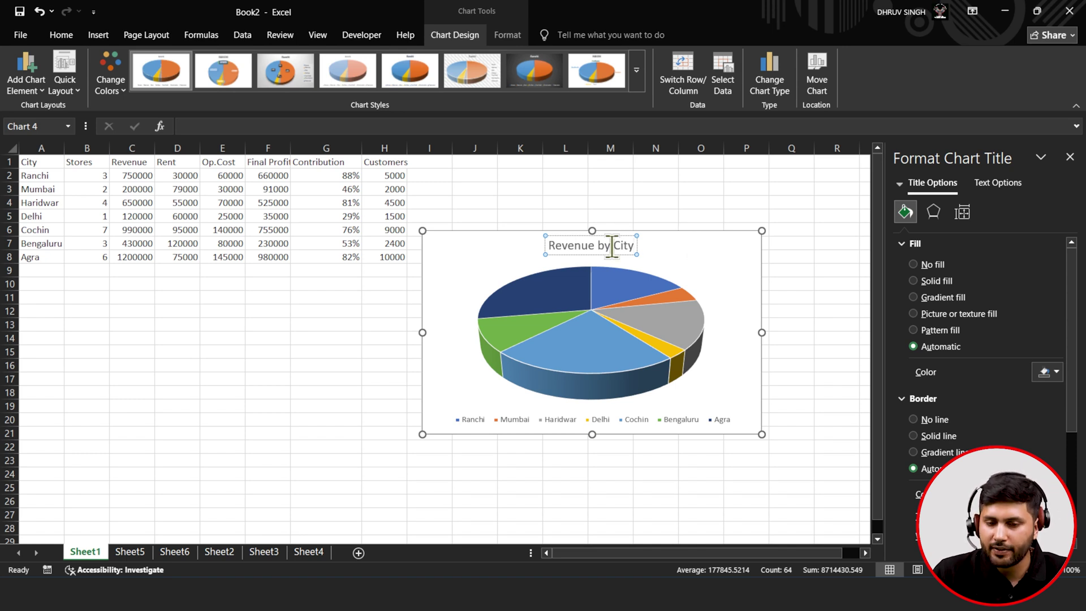
click(745, 245)
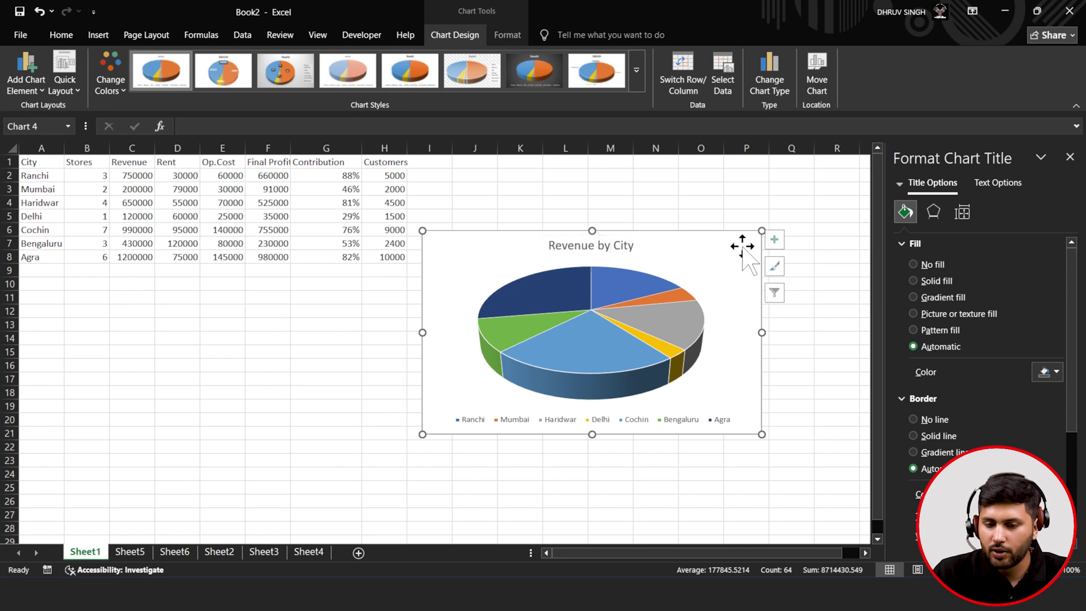
- Open the chart title's full formatting settings and set its text fill colour to black
click(771, 233)
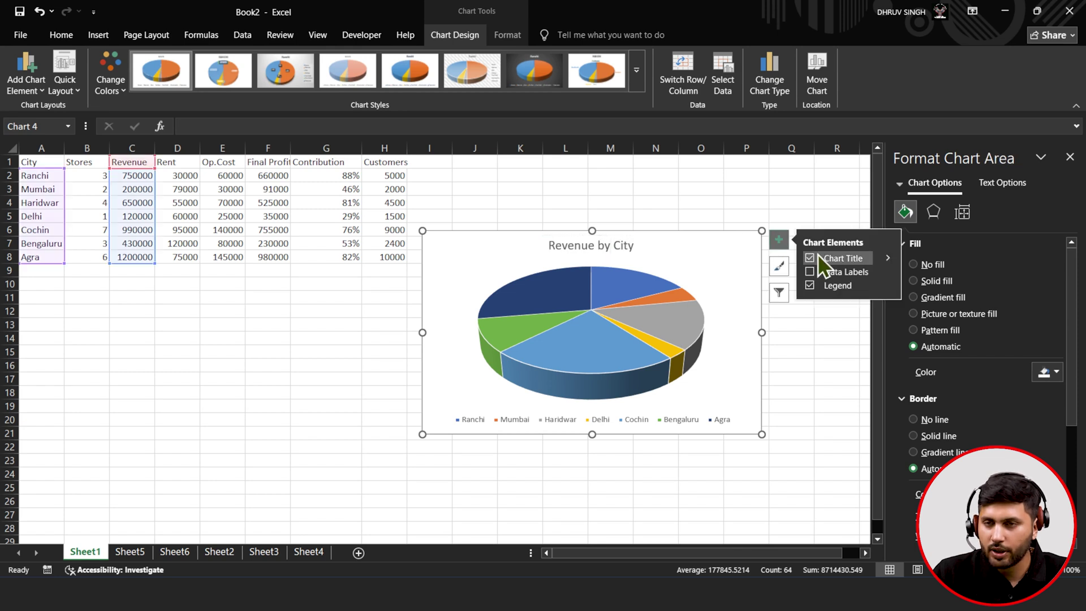
click(888, 259)
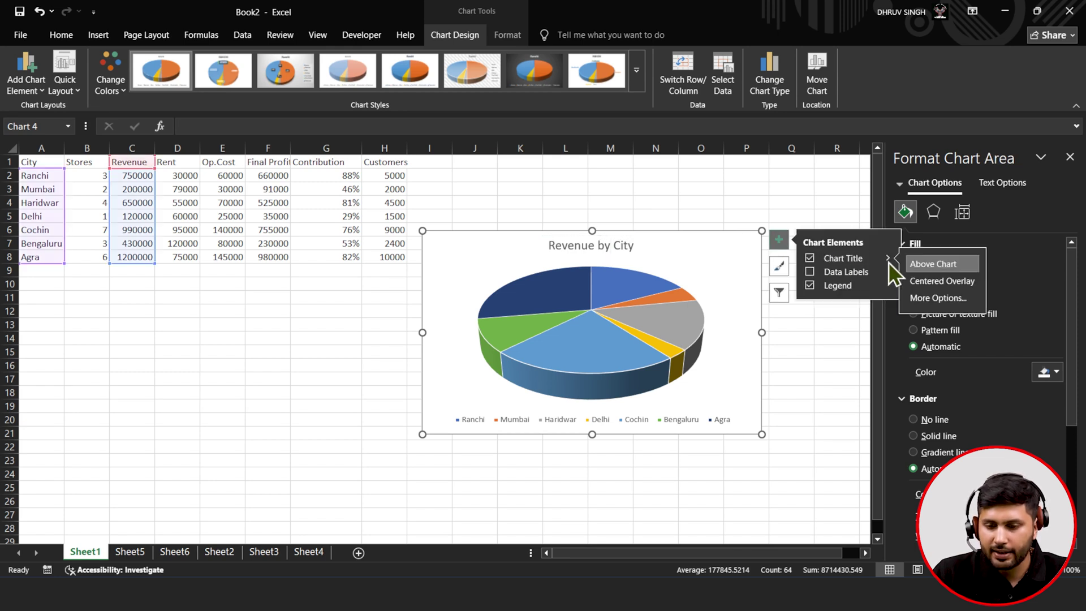
click(918, 295)
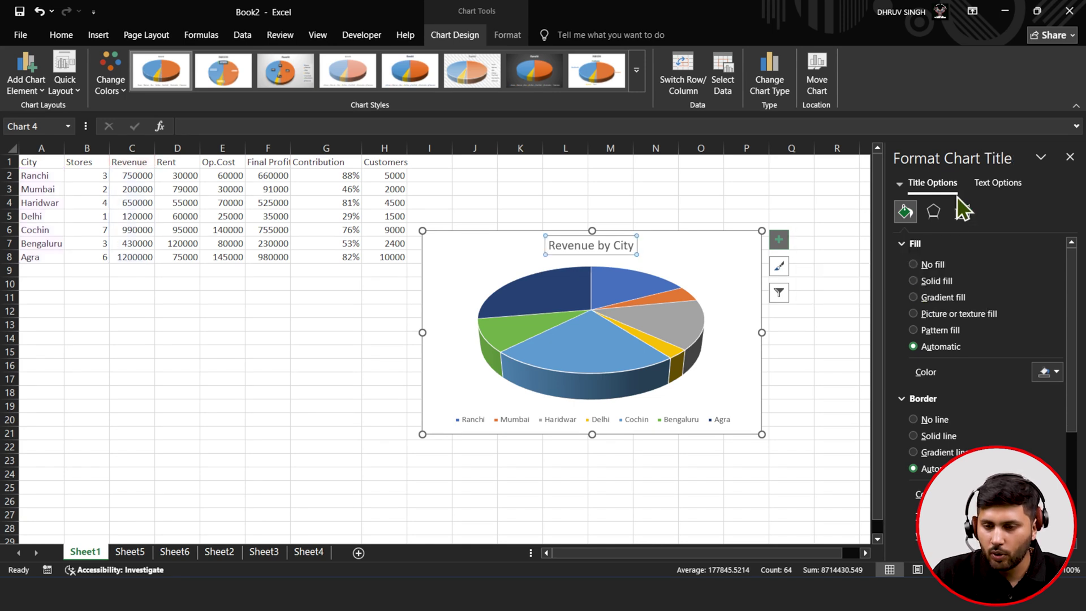
click(991, 188)
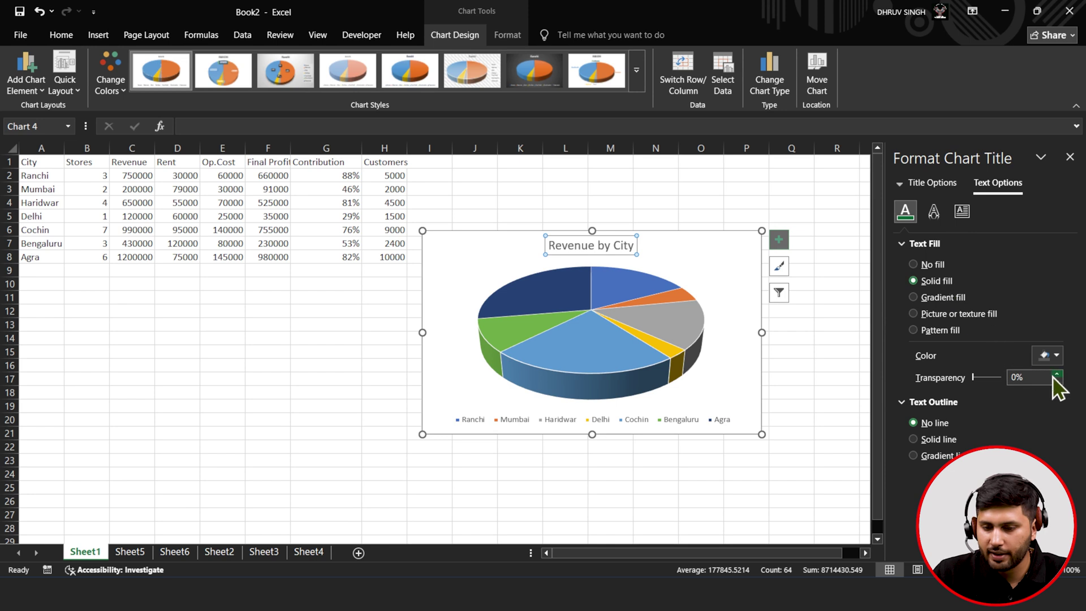
click(1055, 356)
click(925, 172)
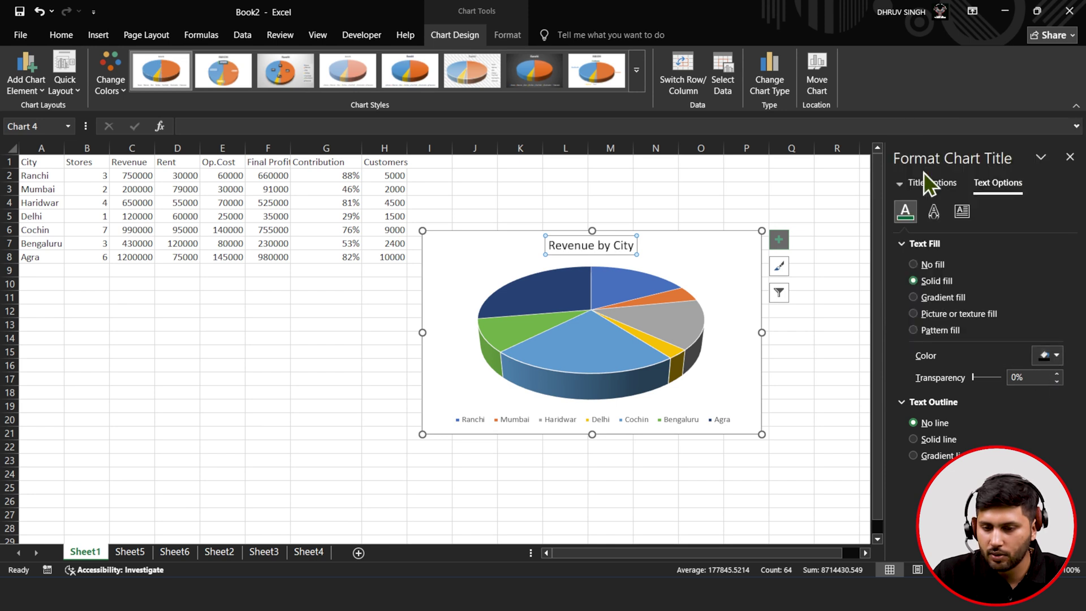
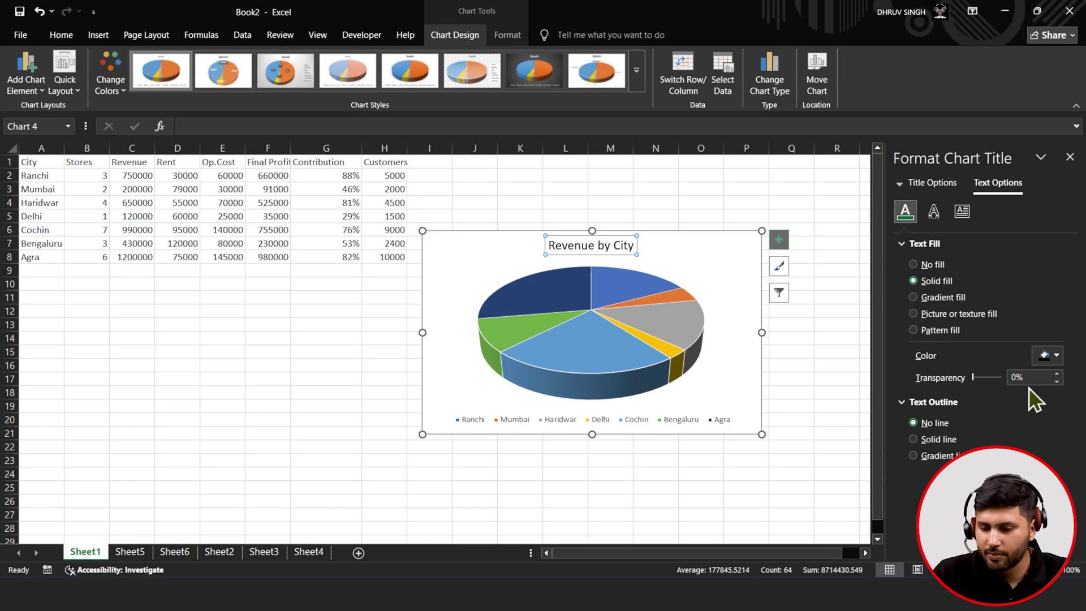
- Try a solid text outline and 3-D format on the chart title, leaving both unchanged
click(941, 439)
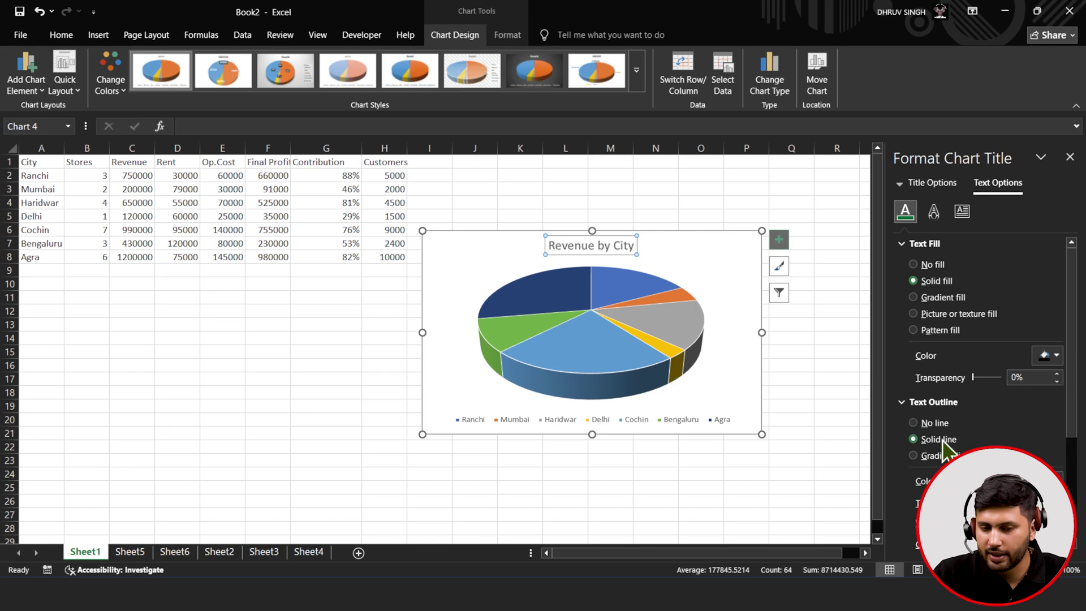
click(939, 423)
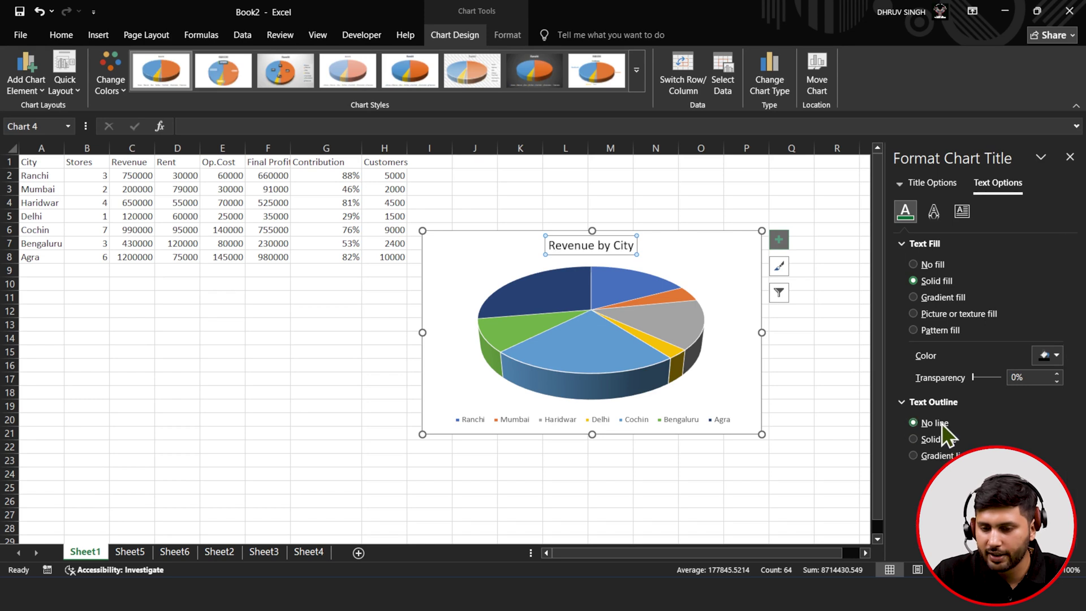
click(932, 218)
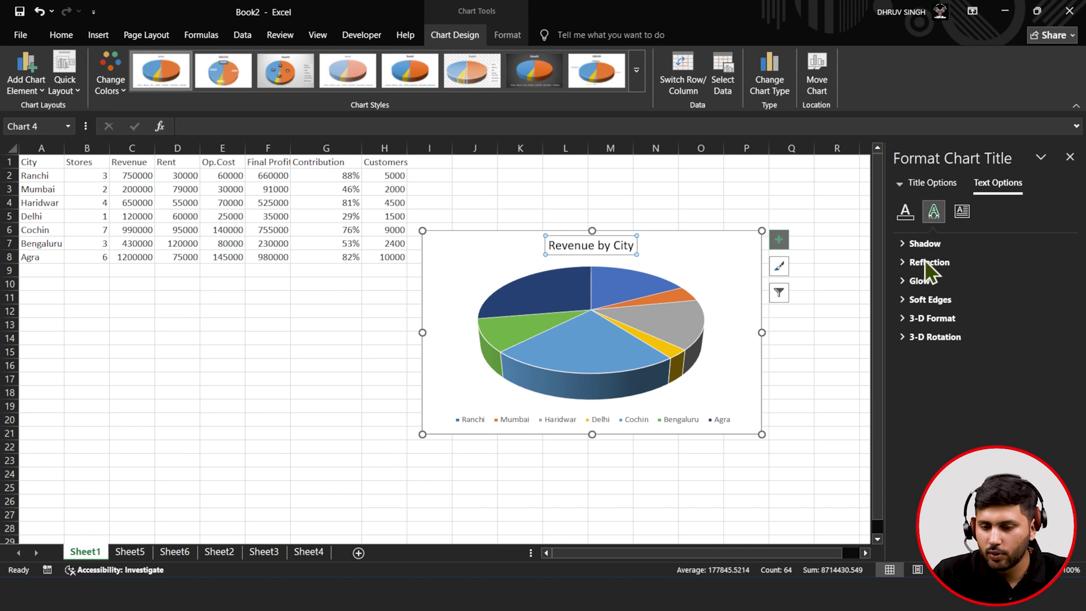
click(922, 318)
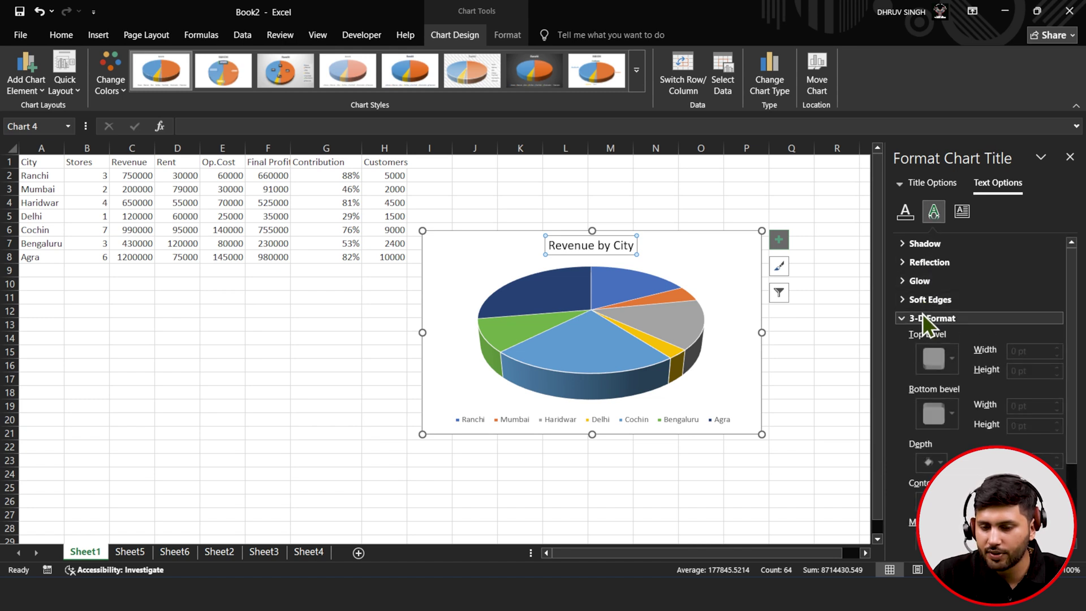
click(926, 320)
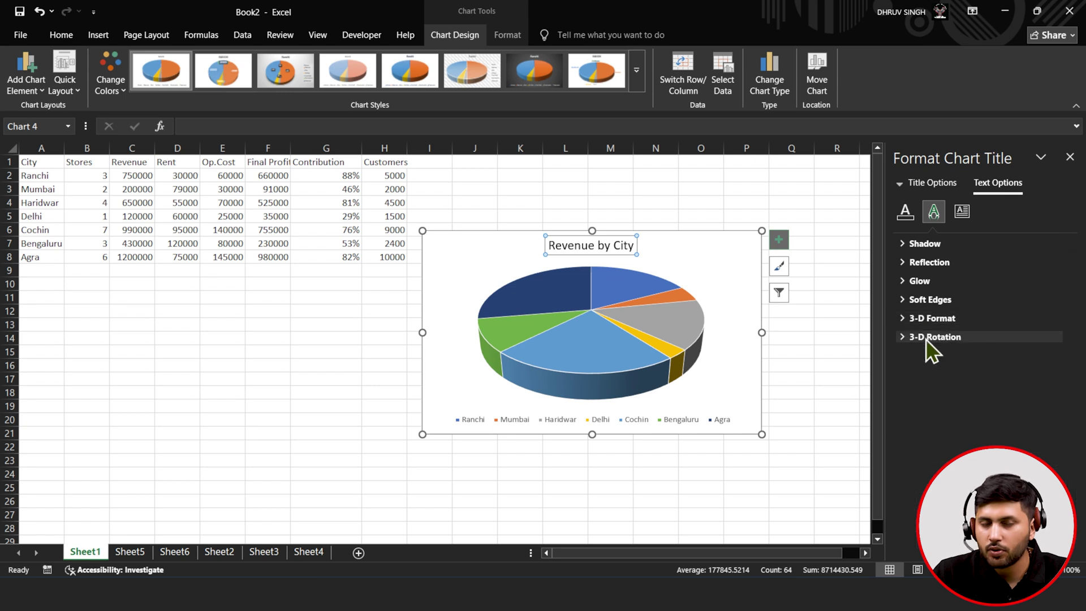
- Rotate the title text 90° and then set its direction back to horizontal
click(953, 218)
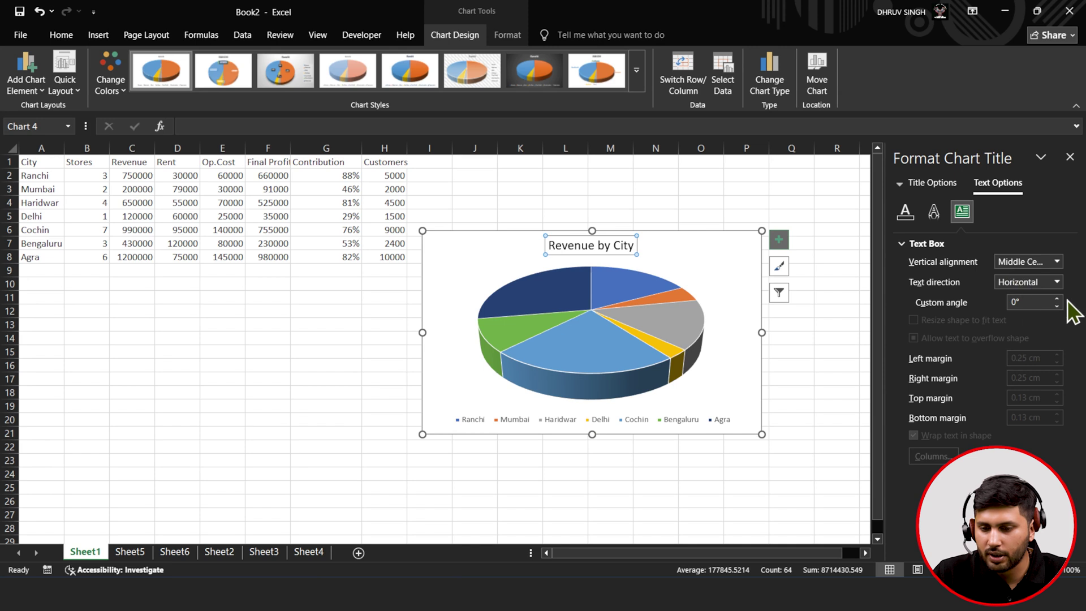
click(1050, 282)
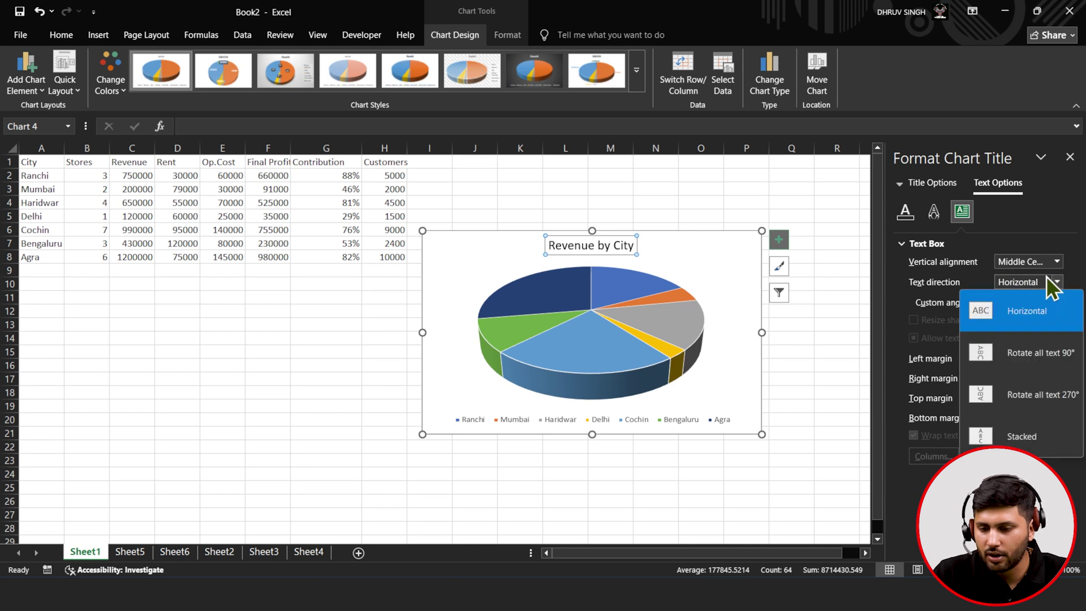
key(Escape)
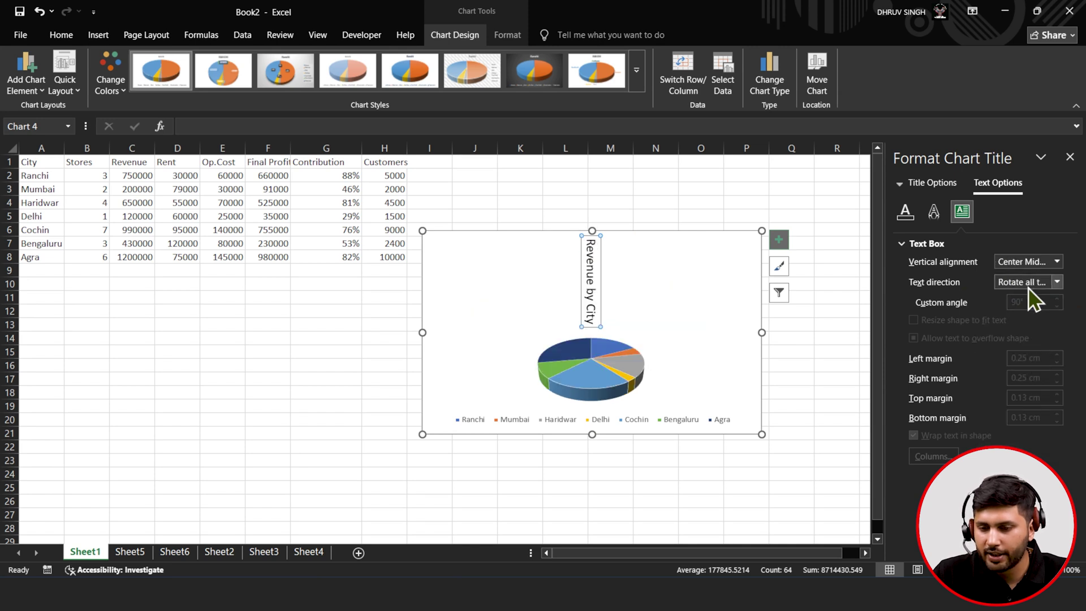
click(1028, 287)
click(1026, 311)
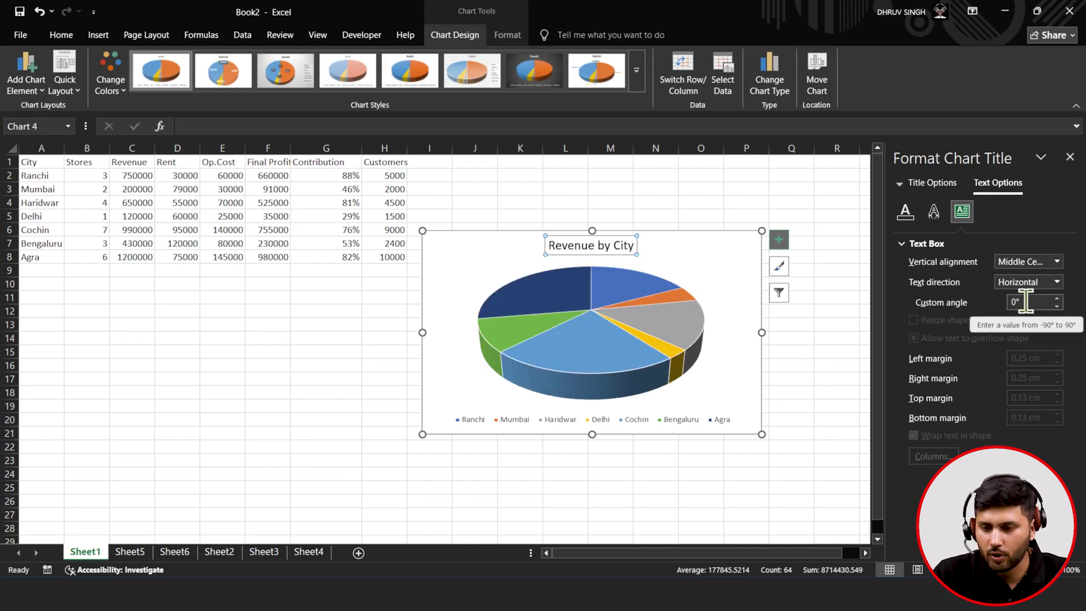
- Give the title box a solid border line and close the Format Chart Title pane
click(930, 184)
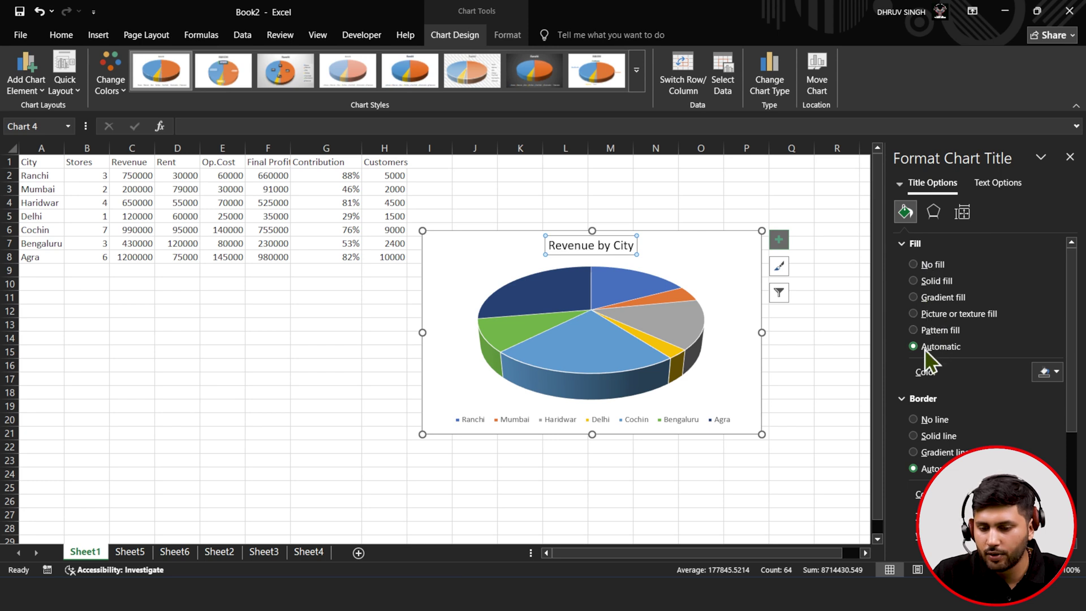
scroll(925, 349, down, 3)
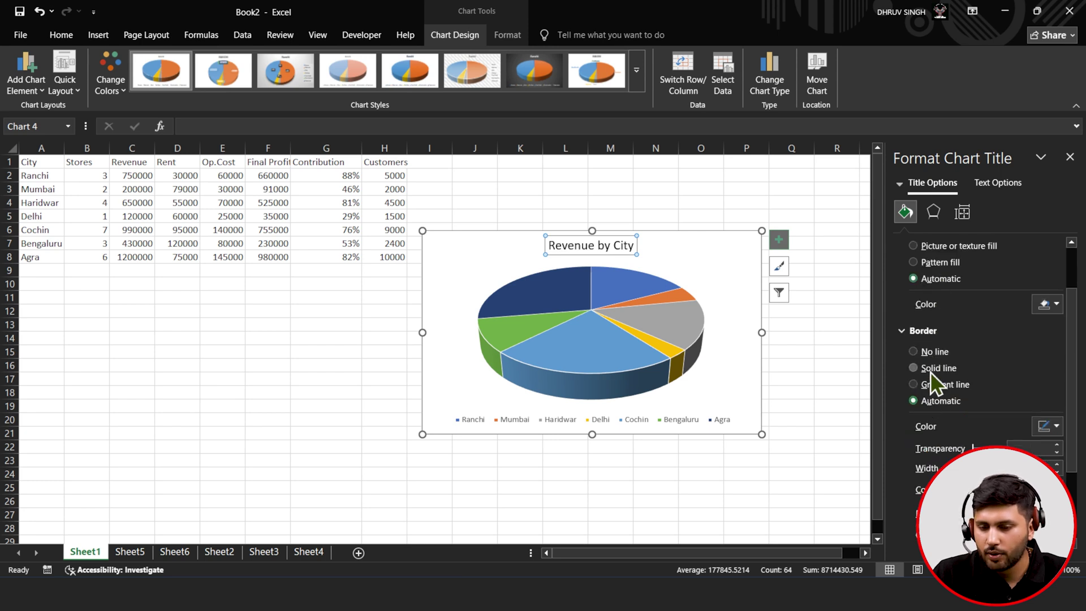
click(930, 366)
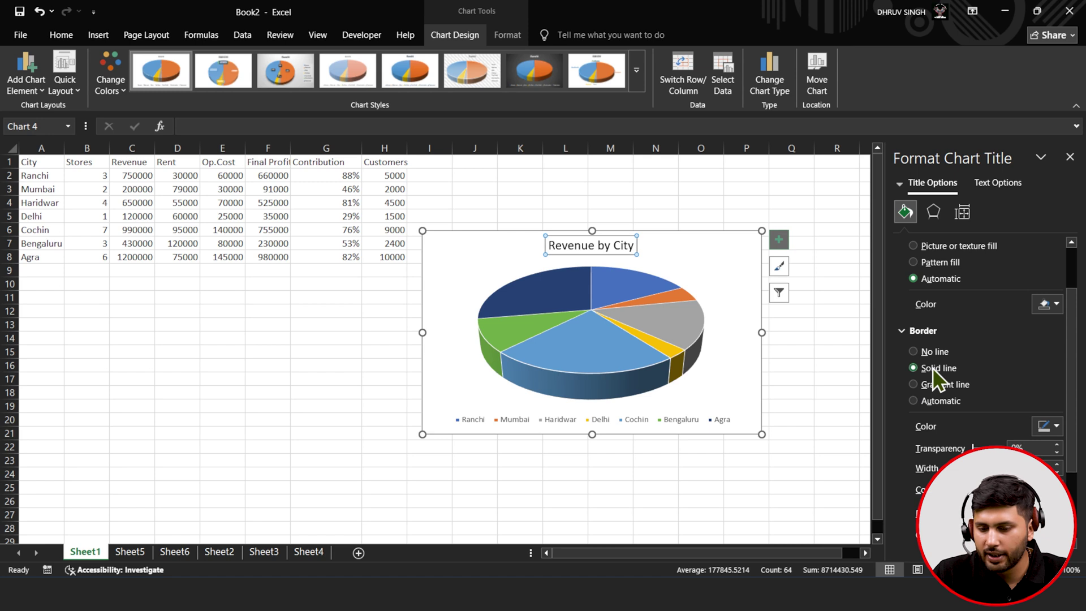
scroll(942, 421, down, 3)
scroll(943, 419, down, 2)
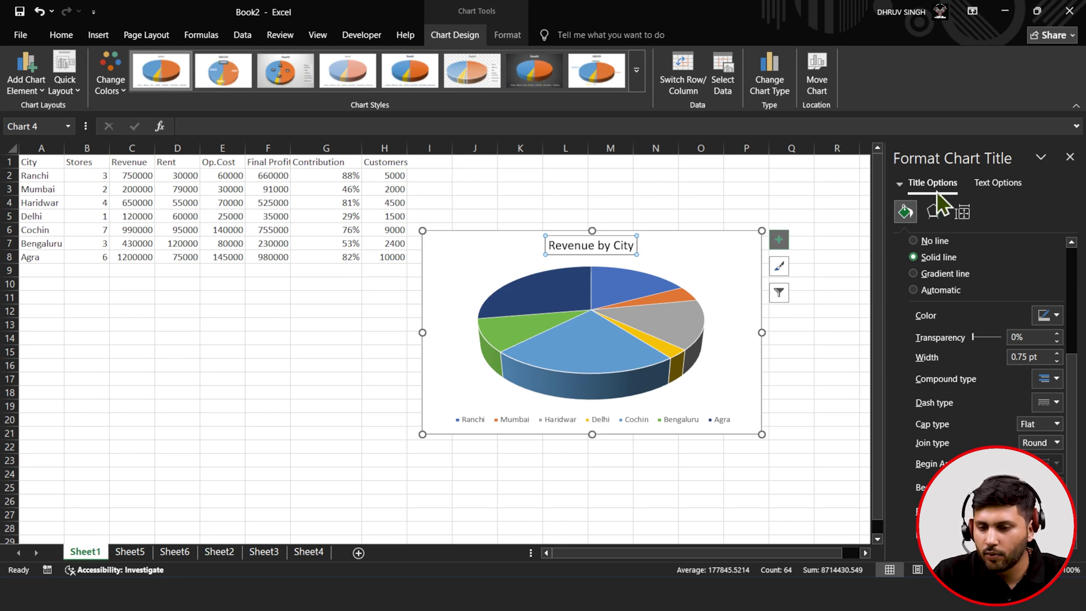
click(991, 187)
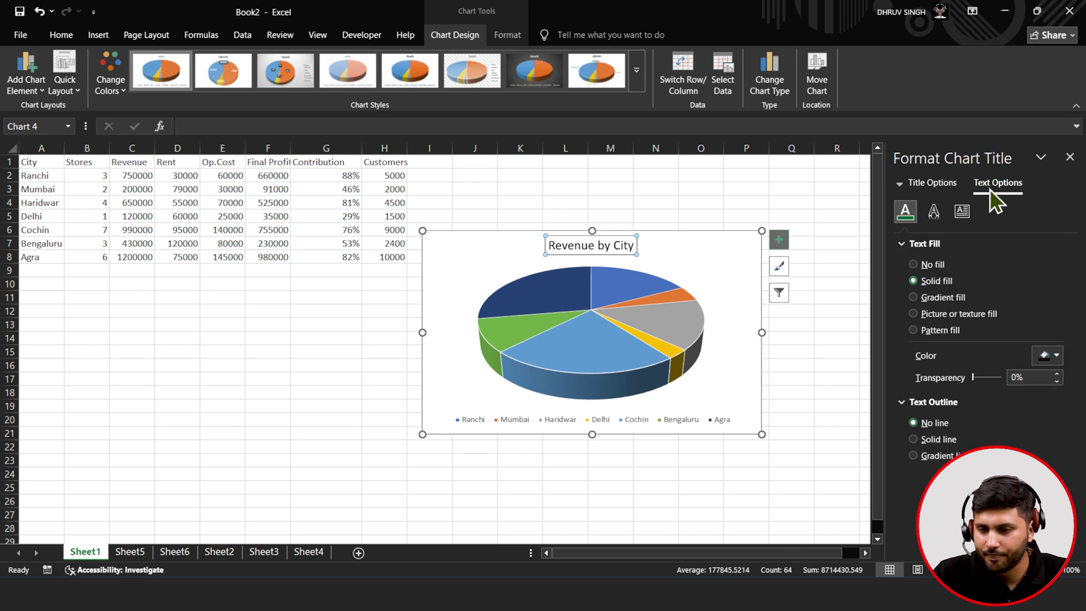
click(1069, 157)
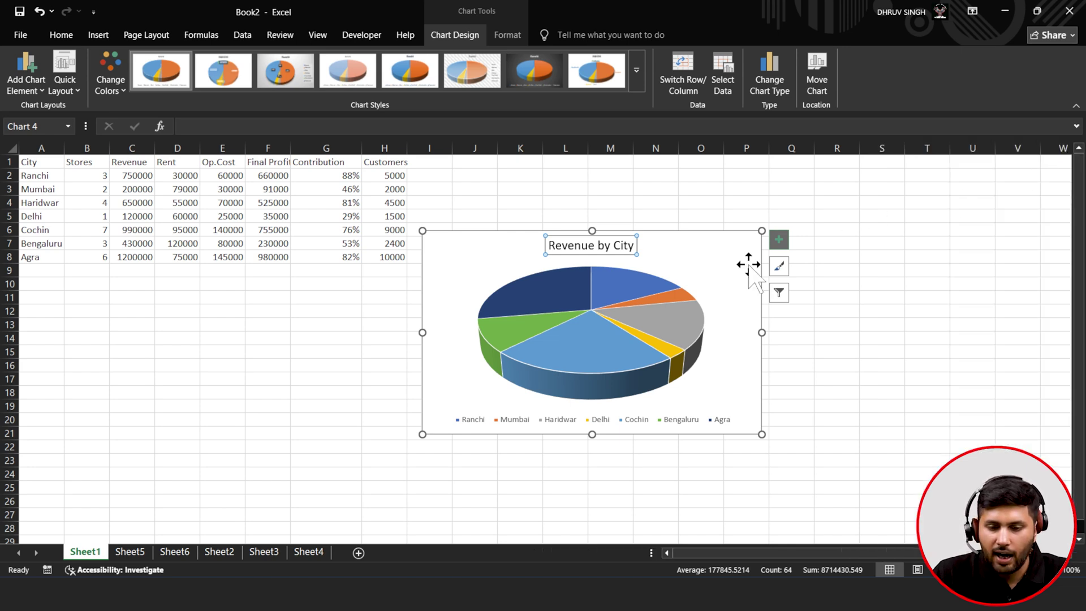
- Add data labels to the pie slices and review their placement and formatting options
click(779, 239)
click(809, 271)
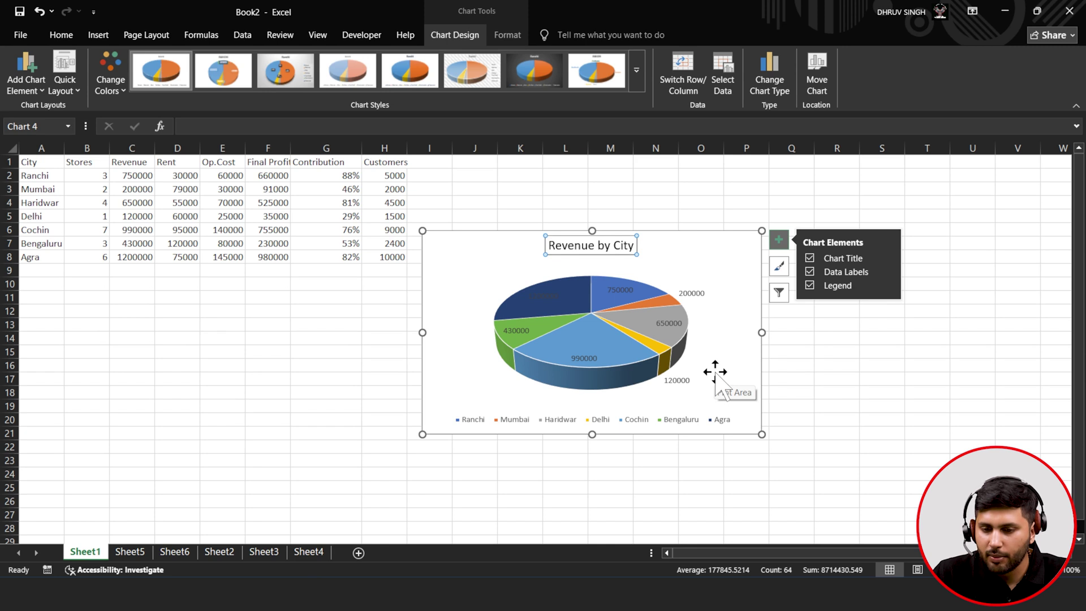
click(889, 272)
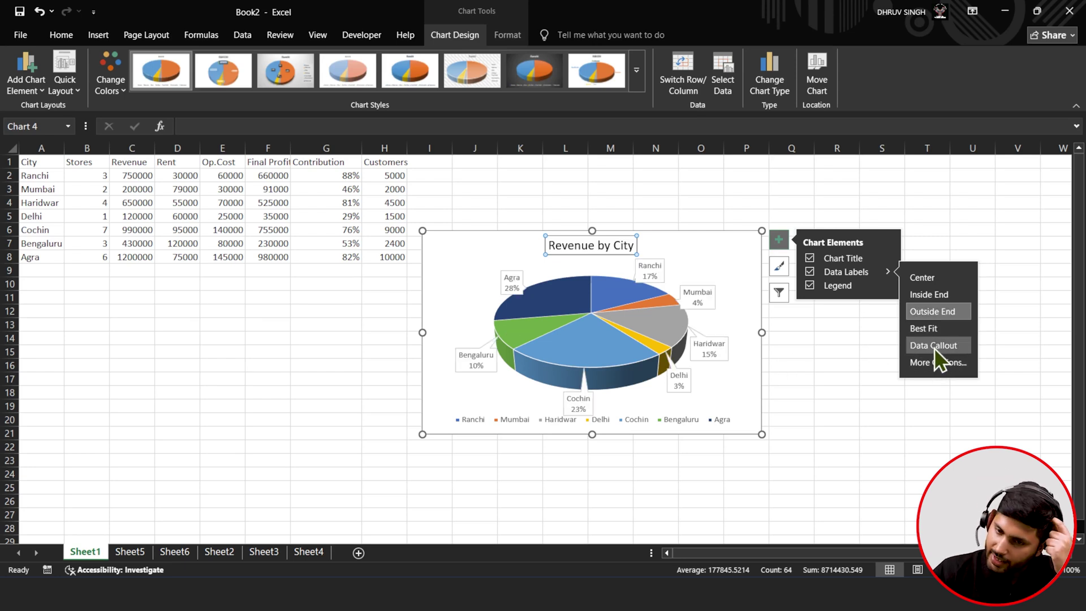
click(937, 362)
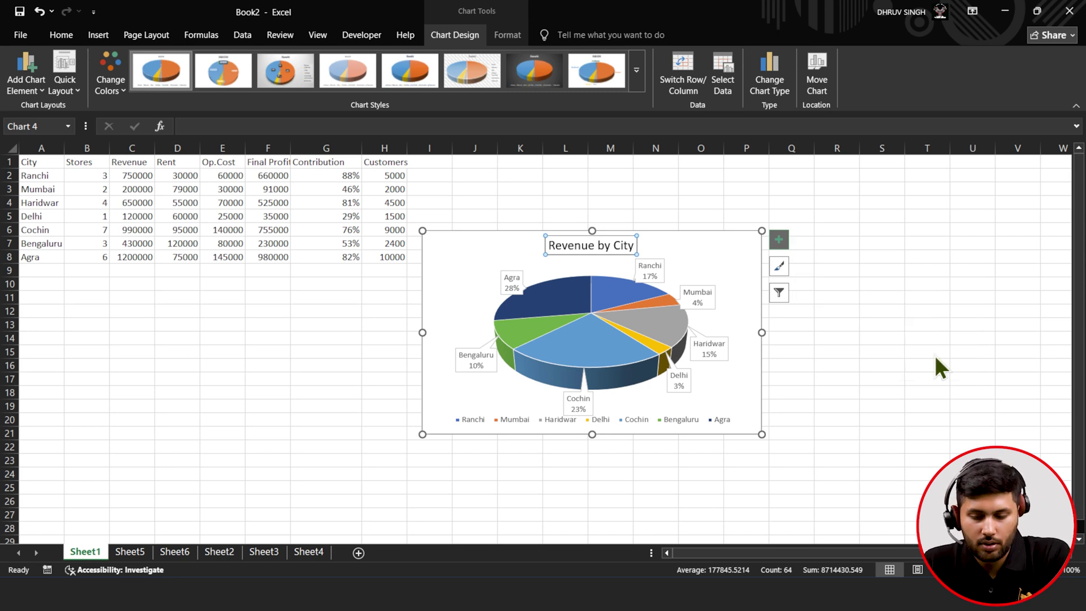
click(1070, 157)
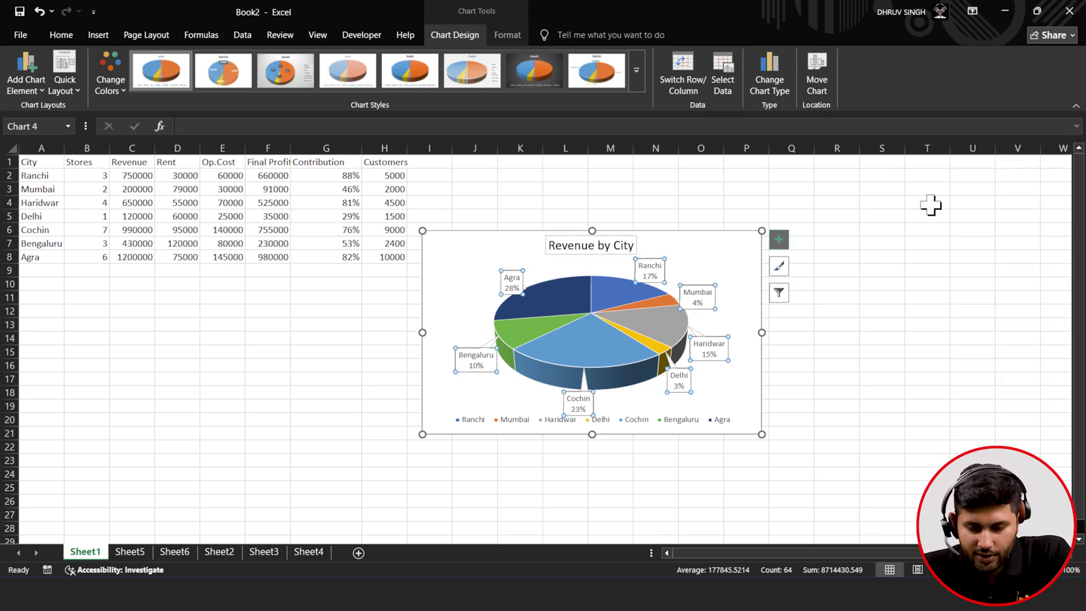
- Show the labels as callouts with city name and percentage, and place the legend at the bottom
click(781, 241)
click(887, 272)
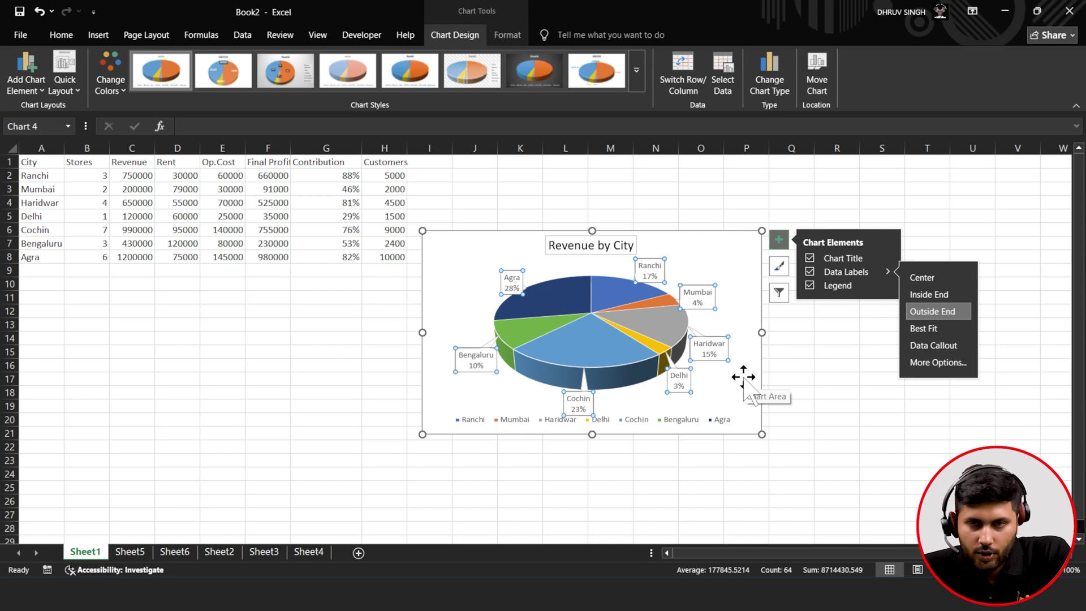
click(941, 364)
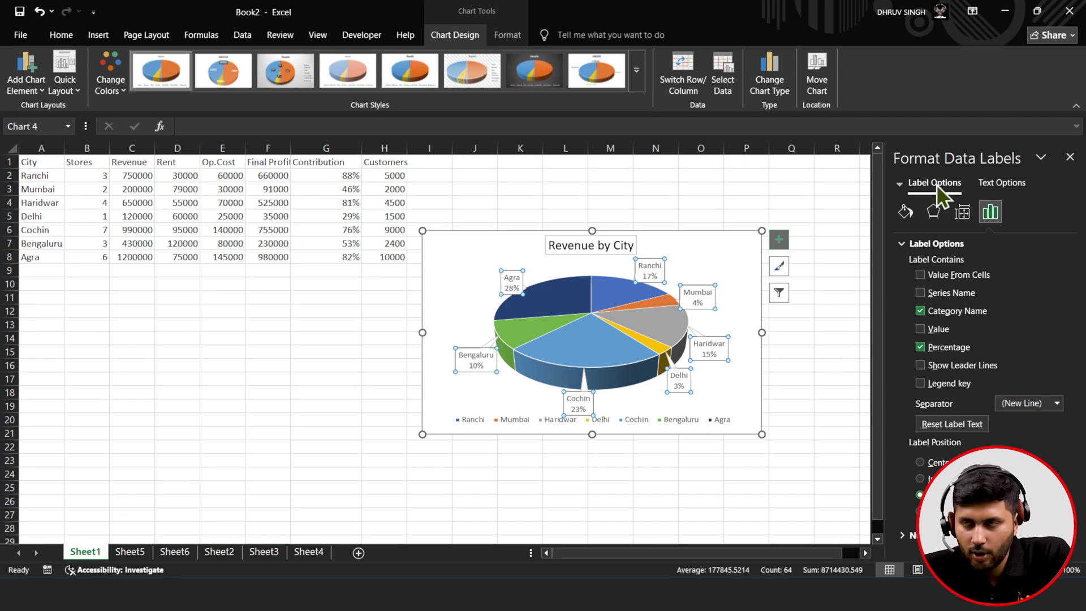
click(1069, 156)
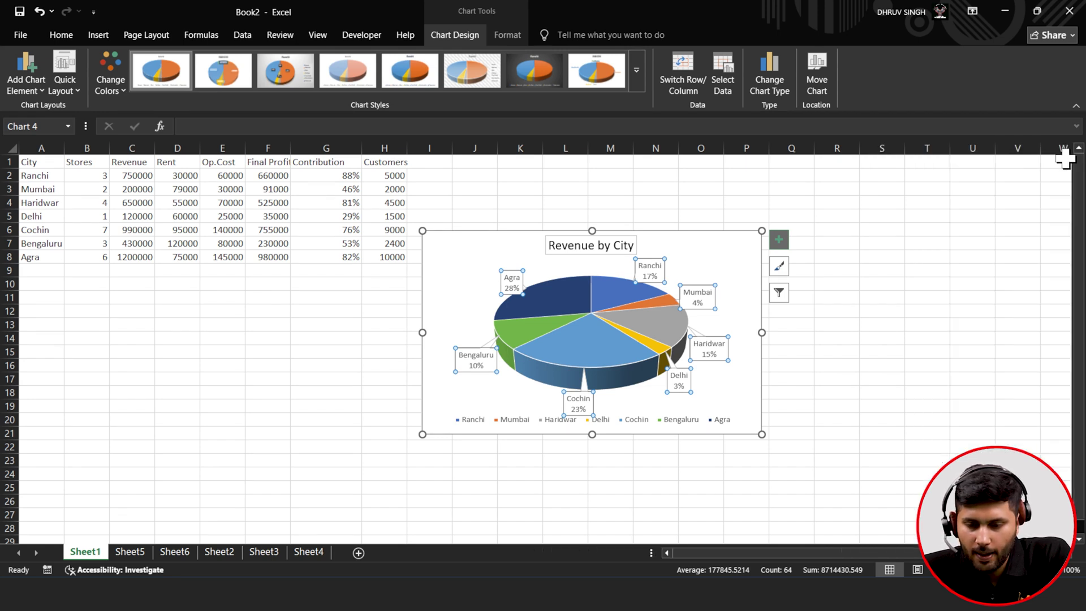
click(776, 242)
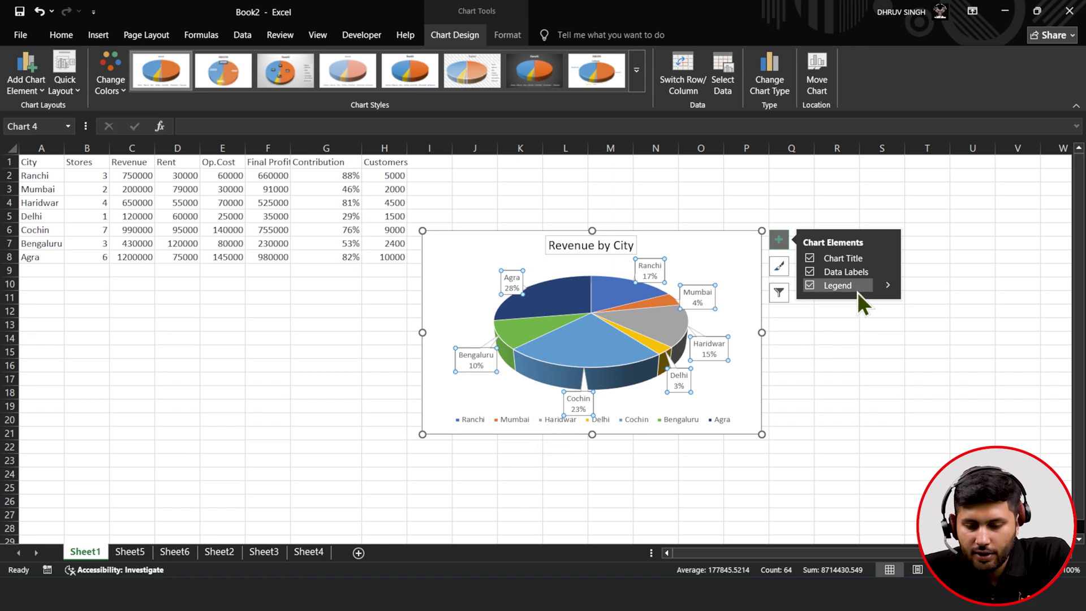
click(886, 286)
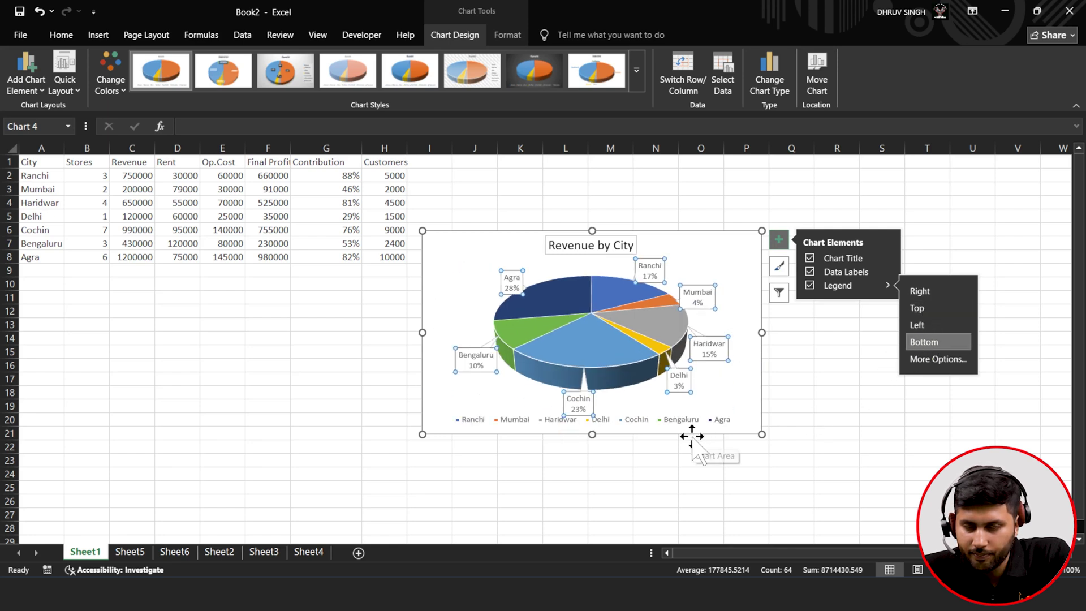
- Apply the dark chart style and Colorful Palette 4 to the pie, then review its data filters
click(783, 269)
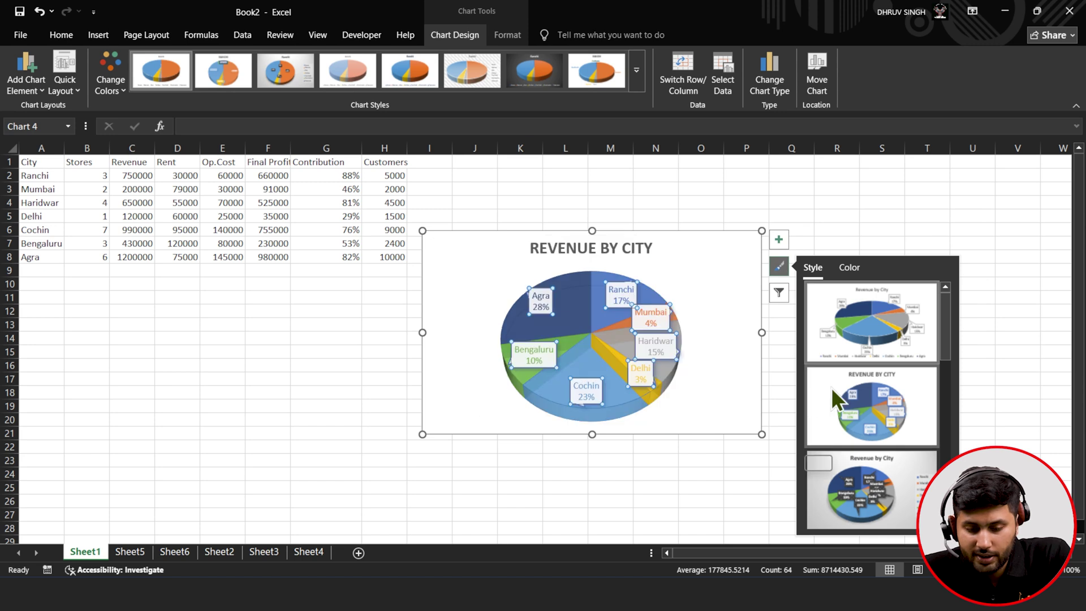
scroll(854, 326, down, 5)
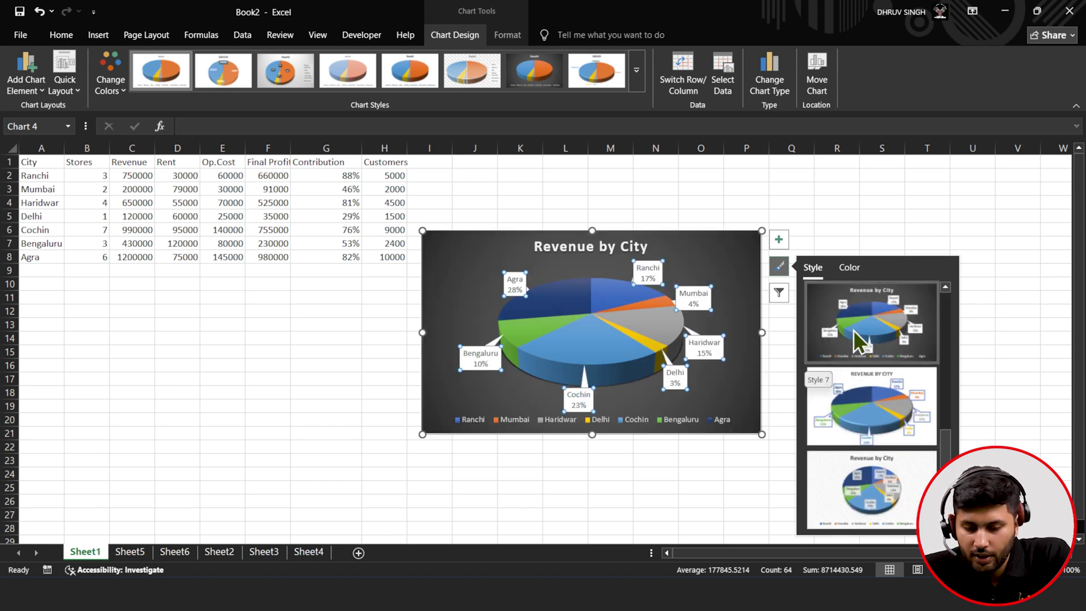
click(853, 330)
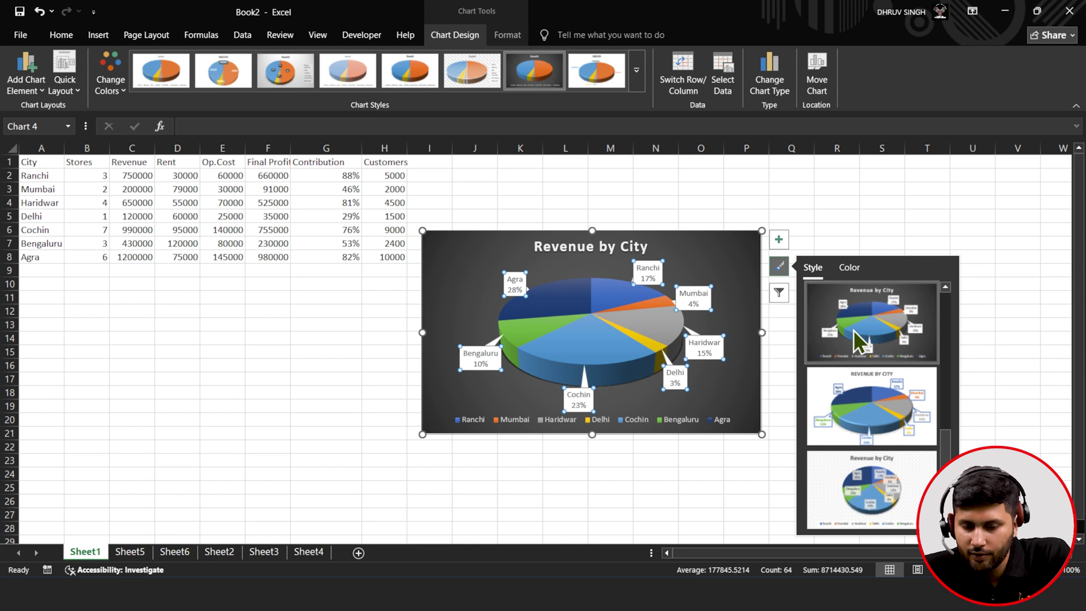
click(844, 269)
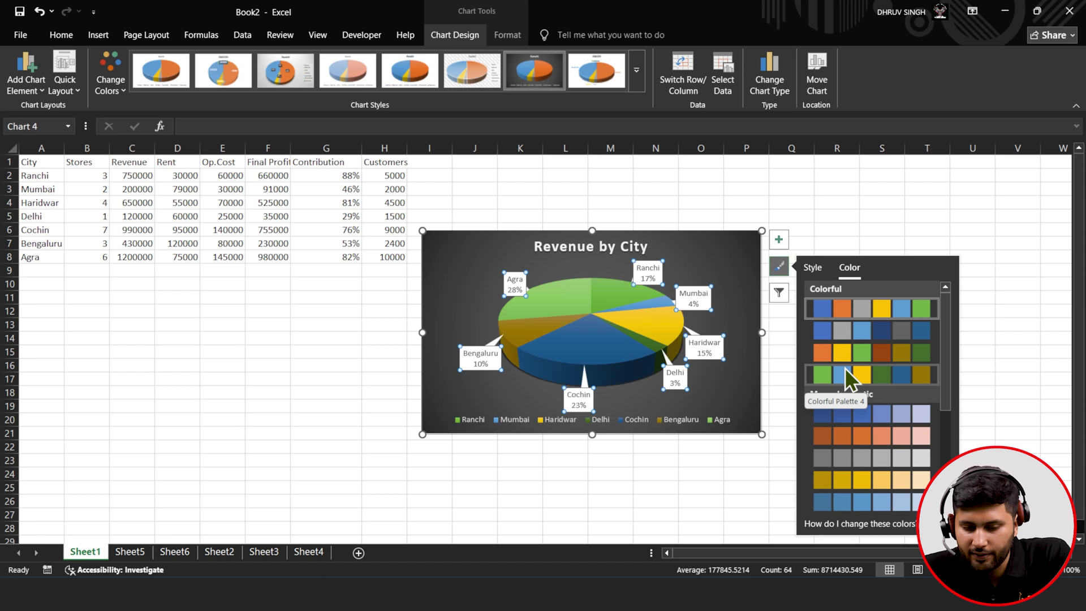
click(845, 370)
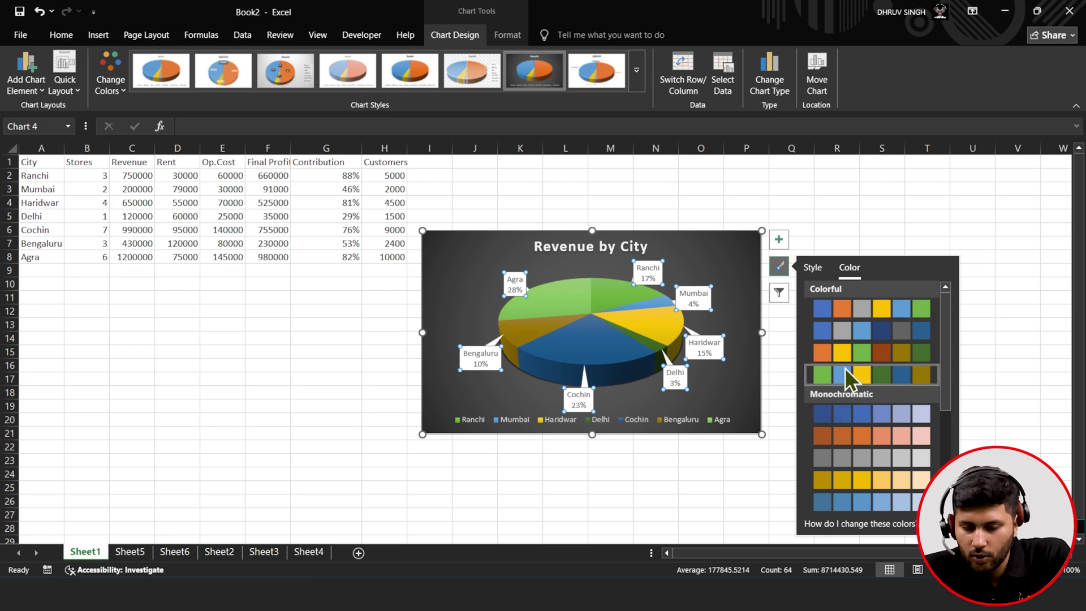
click(779, 293)
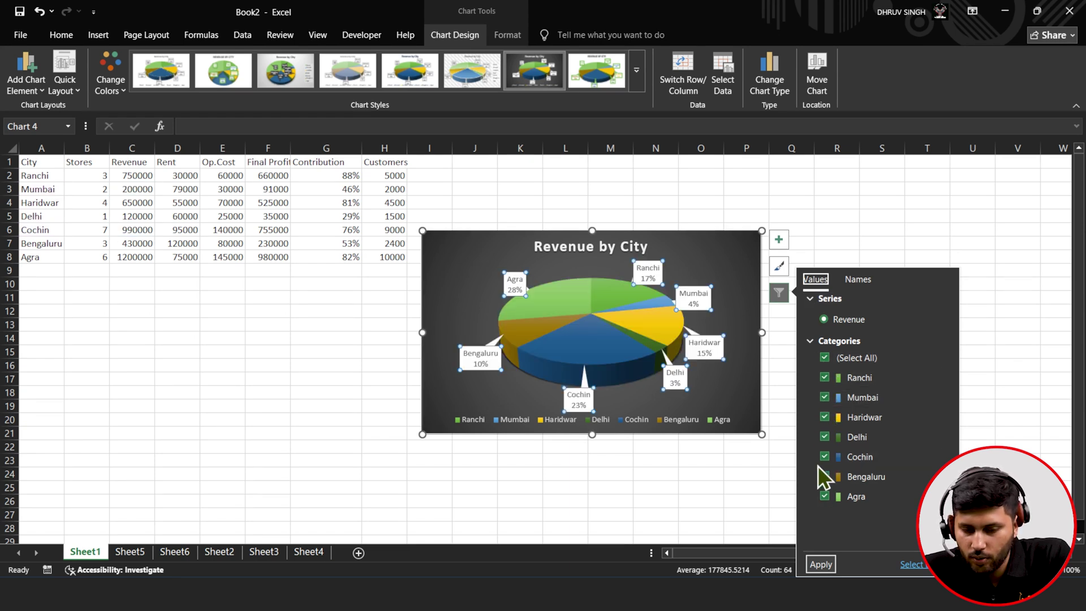
click(853, 280)
click(821, 281)
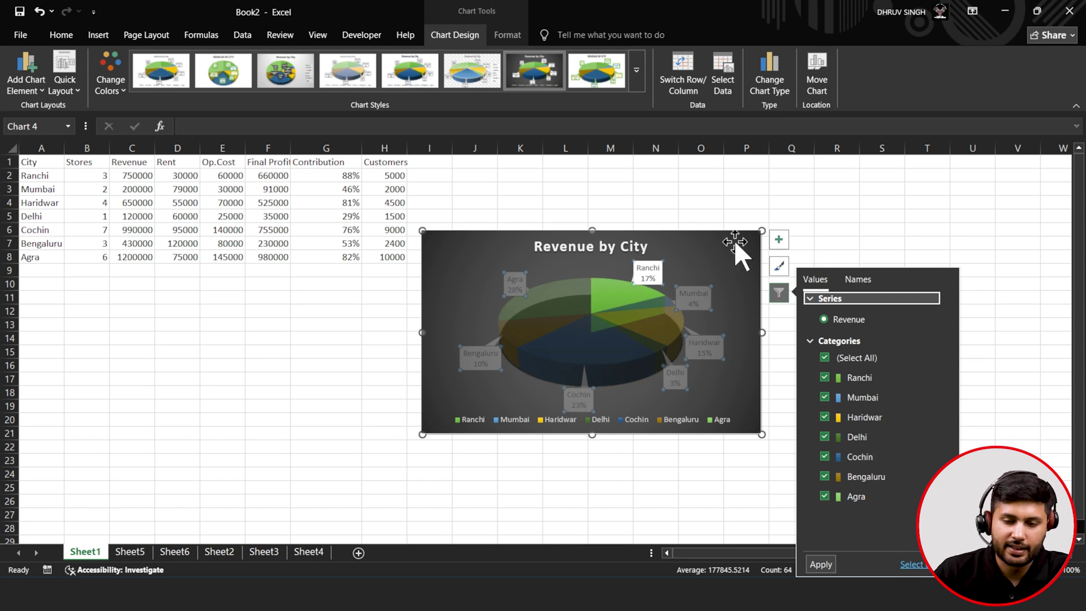
- Move the pie chart below the table around A12:H28, shrink it, and select A1:H8
click(806, 201)
drag(673, 235, 284, 318)
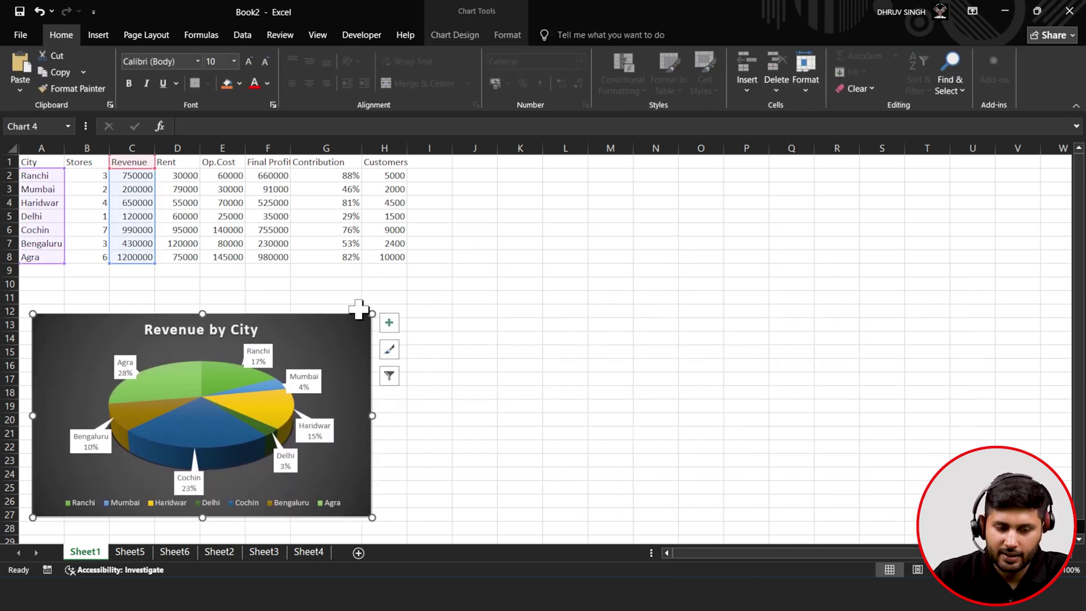
drag(371, 314, 314, 328)
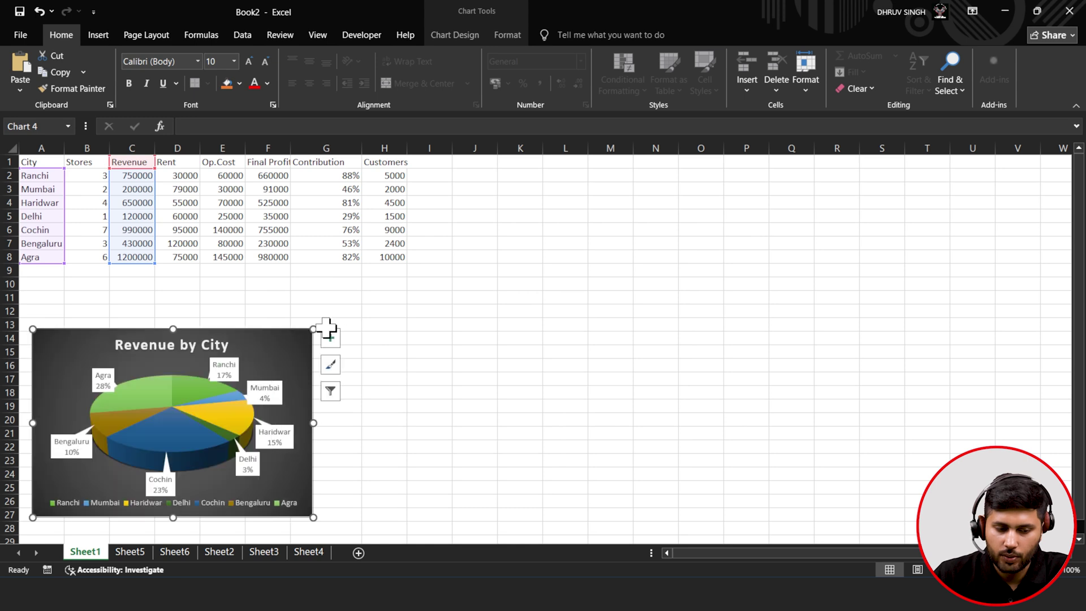
click(557, 328)
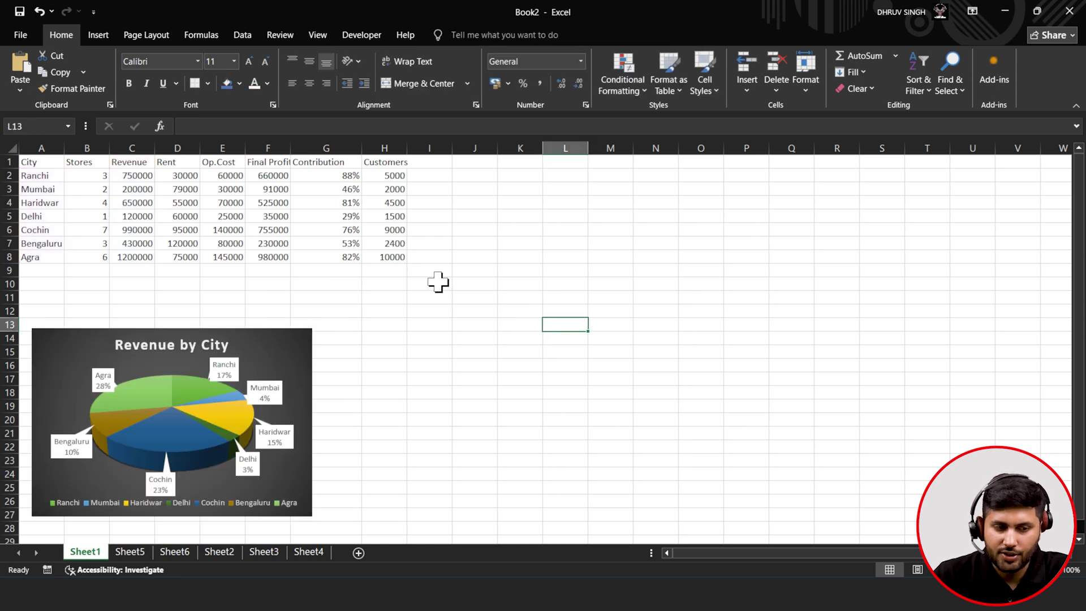
drag(30, 163, 390, 257)
- Insert a 3-D Clustered Column chart of A1:H8, move it right of the table, and open Select Data
click(97, 35)
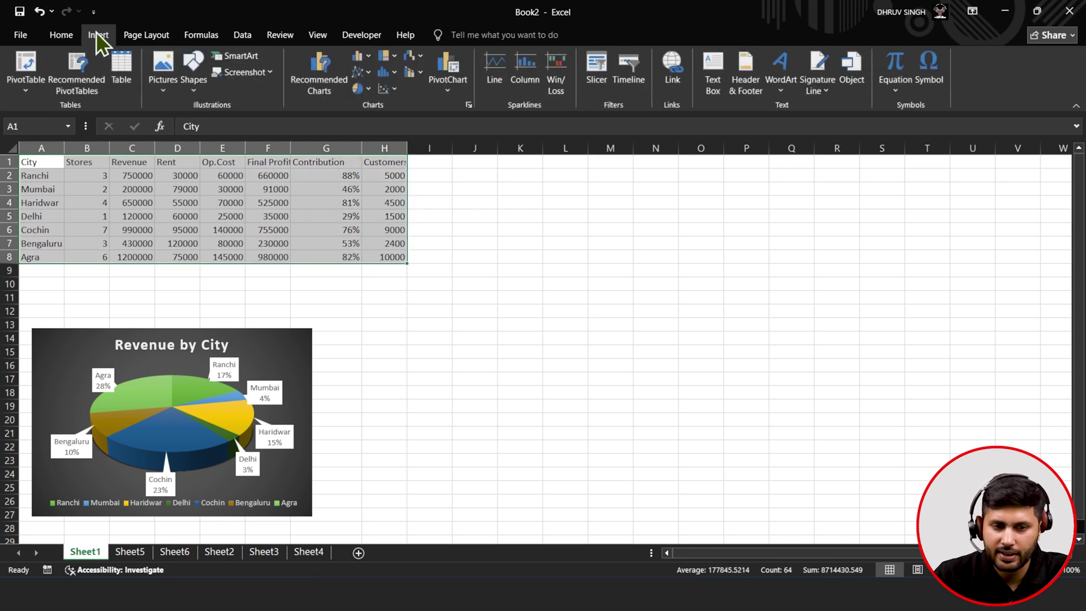
click(391, 71)
click(357, 57)
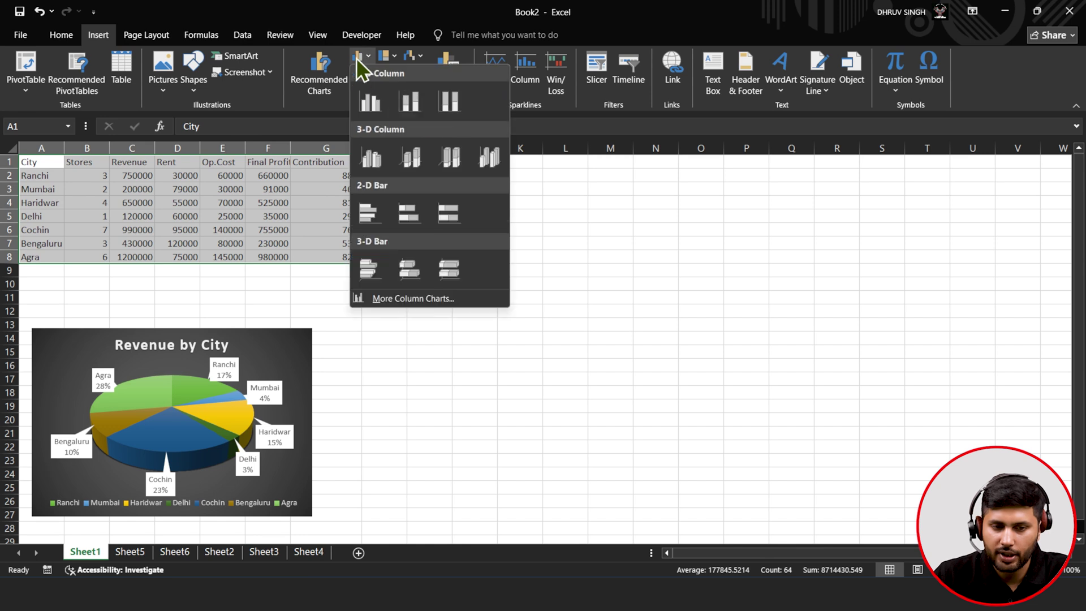
click(375, 160)
drag(592, 255, 760, 216)
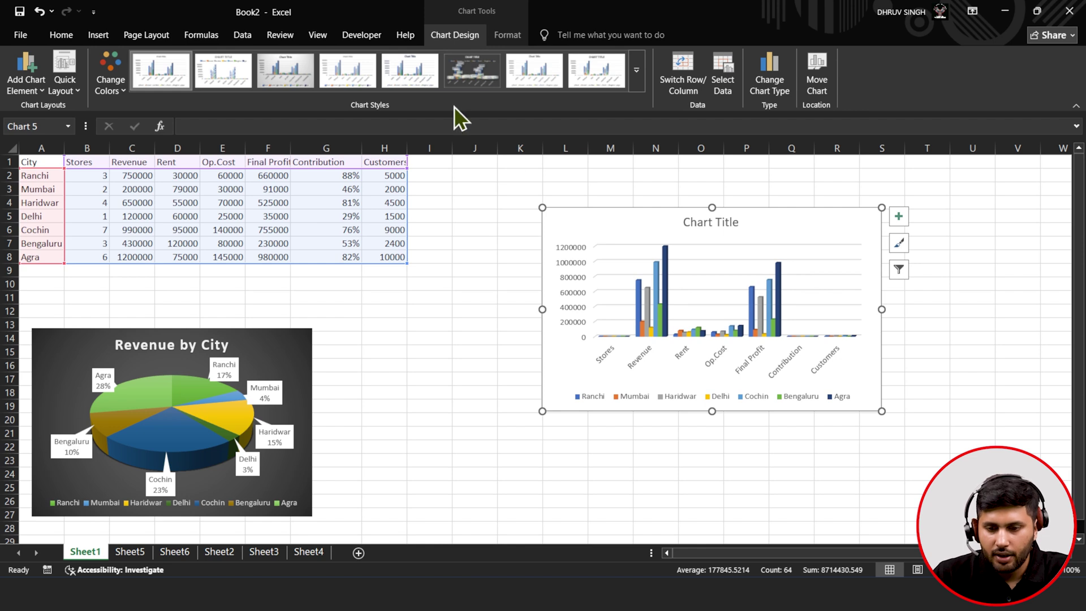
click(899, 267)
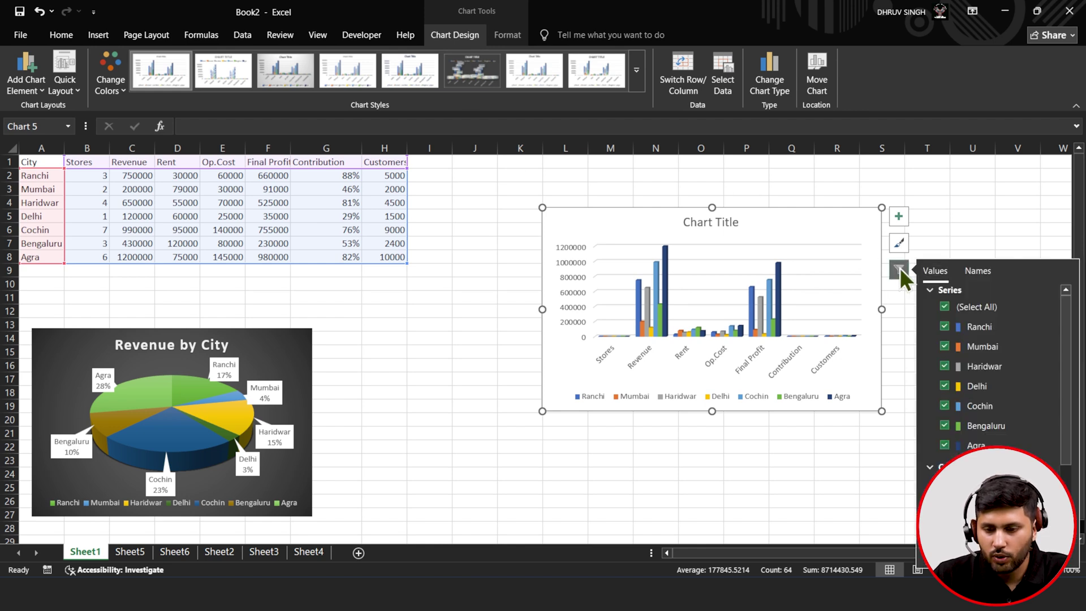
click(1048, 558)
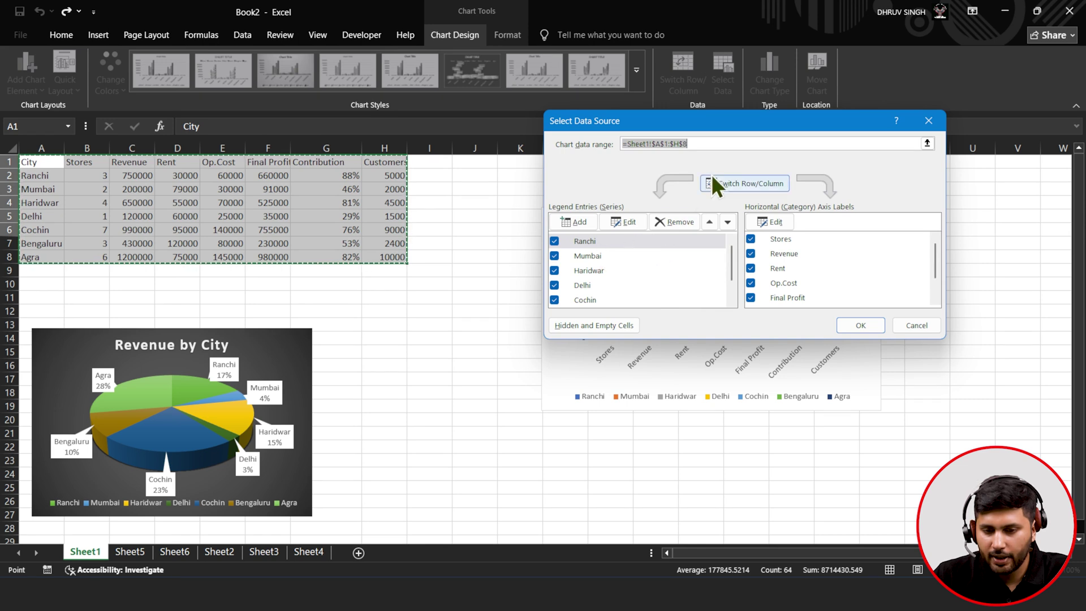
- Switch rows and columns so cities are categories, and remove the Stores and Rent series
click(757, 195)
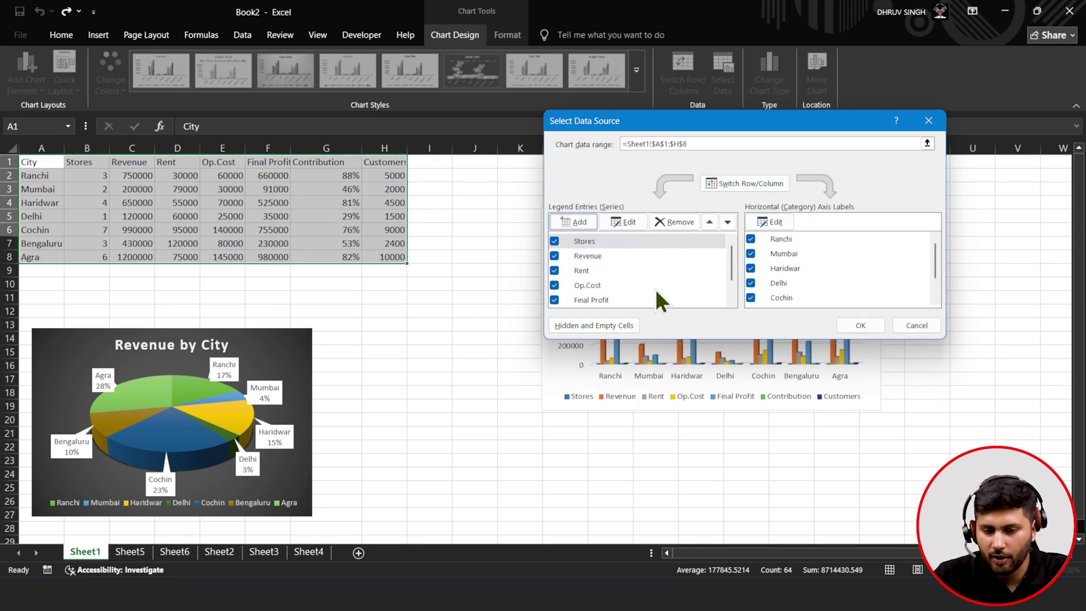
click(656, 222)
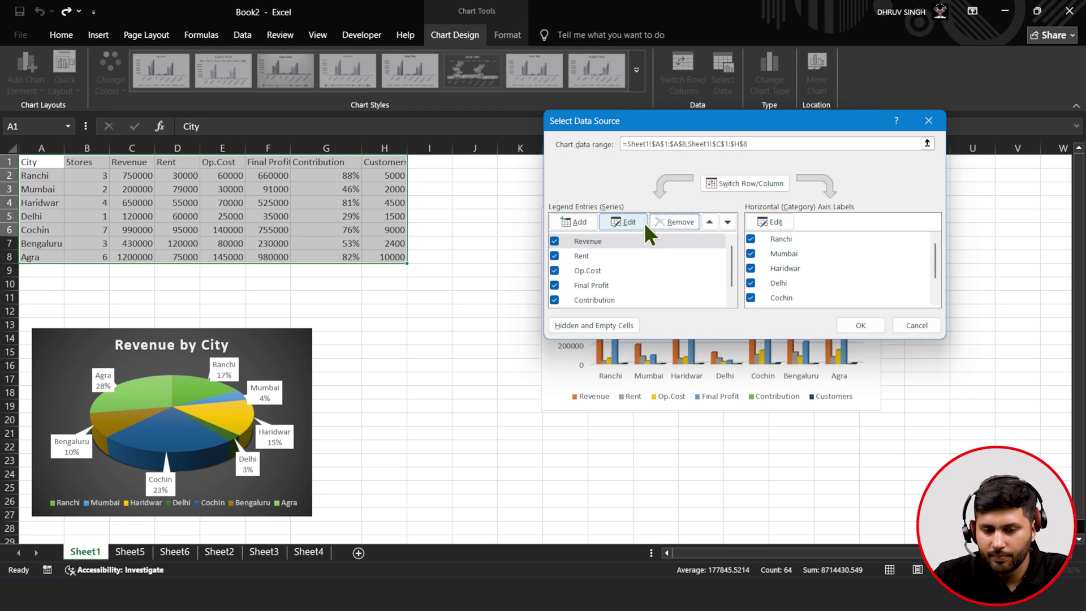
click(602, 260)
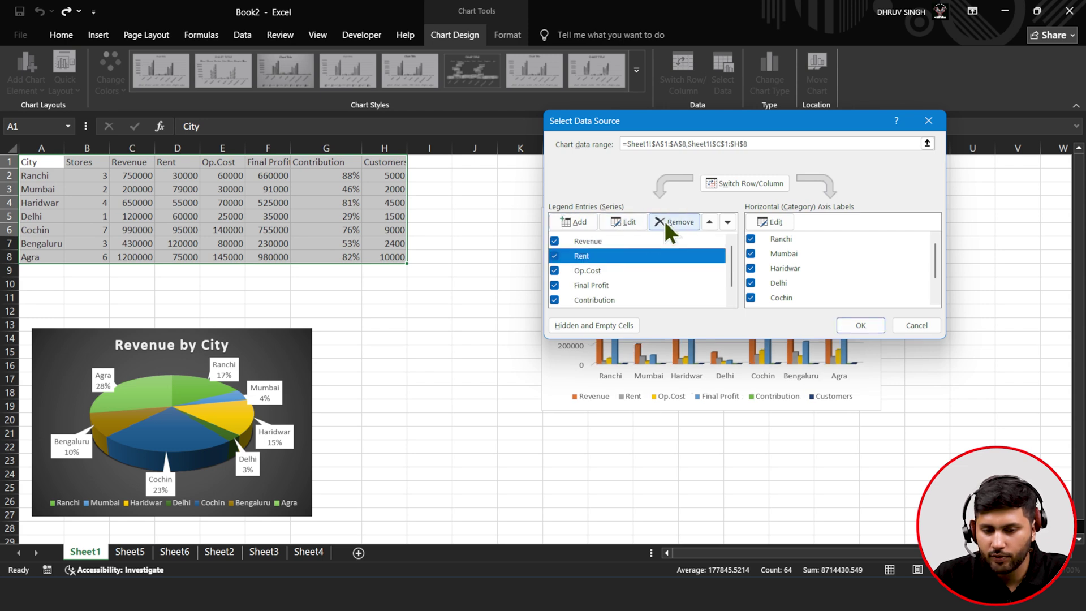
click(664, 220)
click(612, 257)
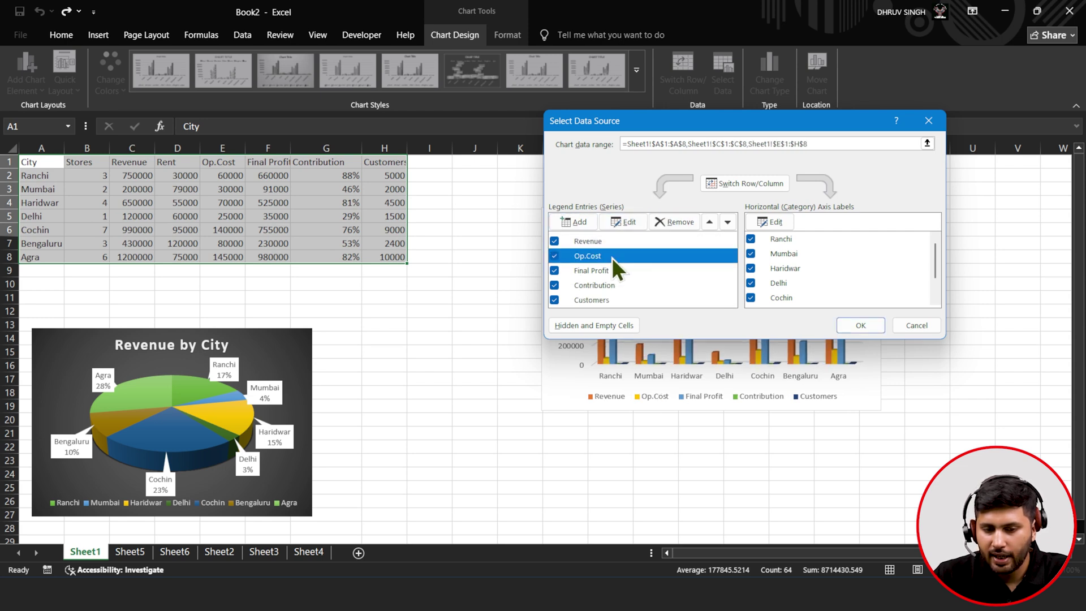
- Remove the Op.Cost, Contribution and Customers series, keeping only Revenue and Final Profit, and confirm
click(673, 221)
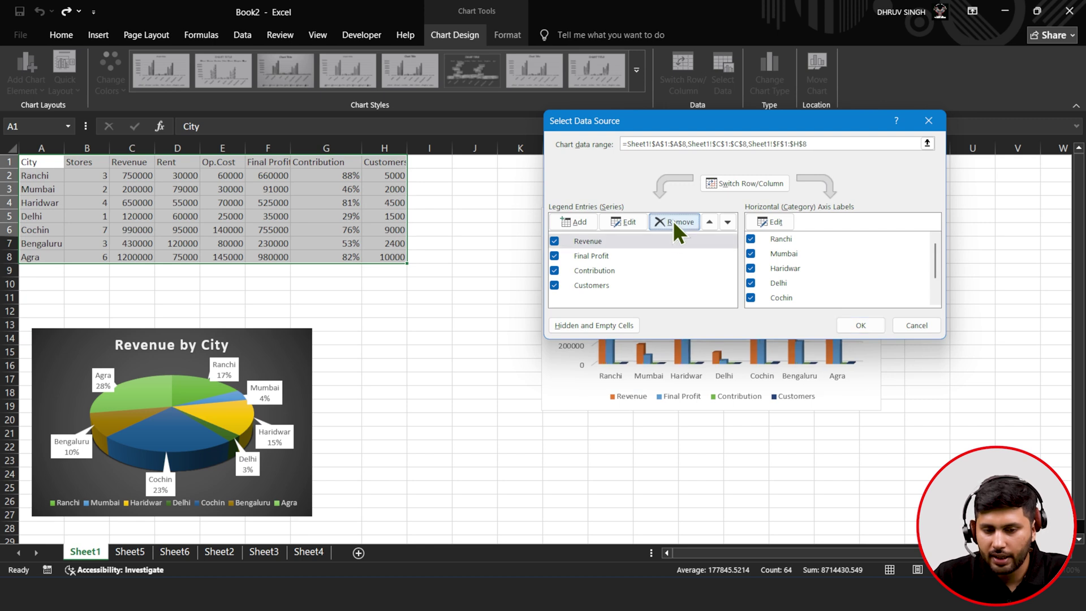
click(629, 270)
click(671, 226)
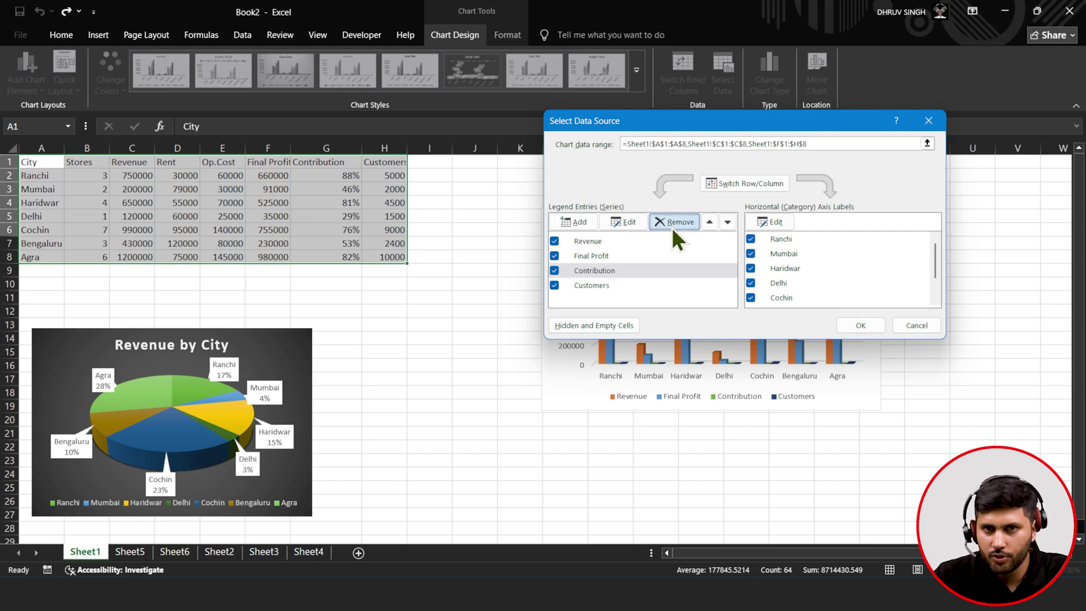
click(611, 270)
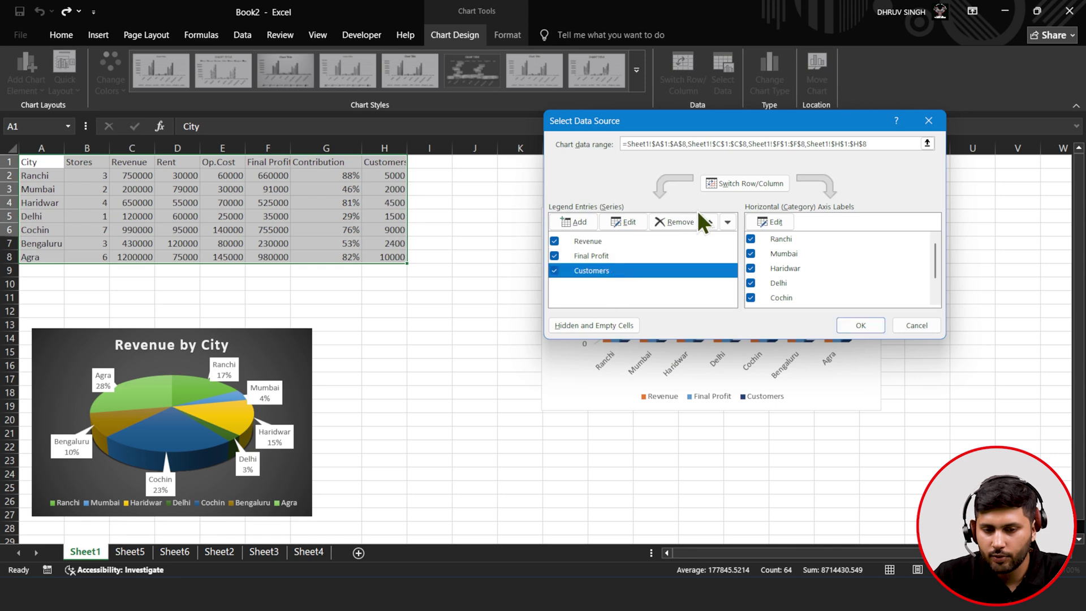
click(680, 224)
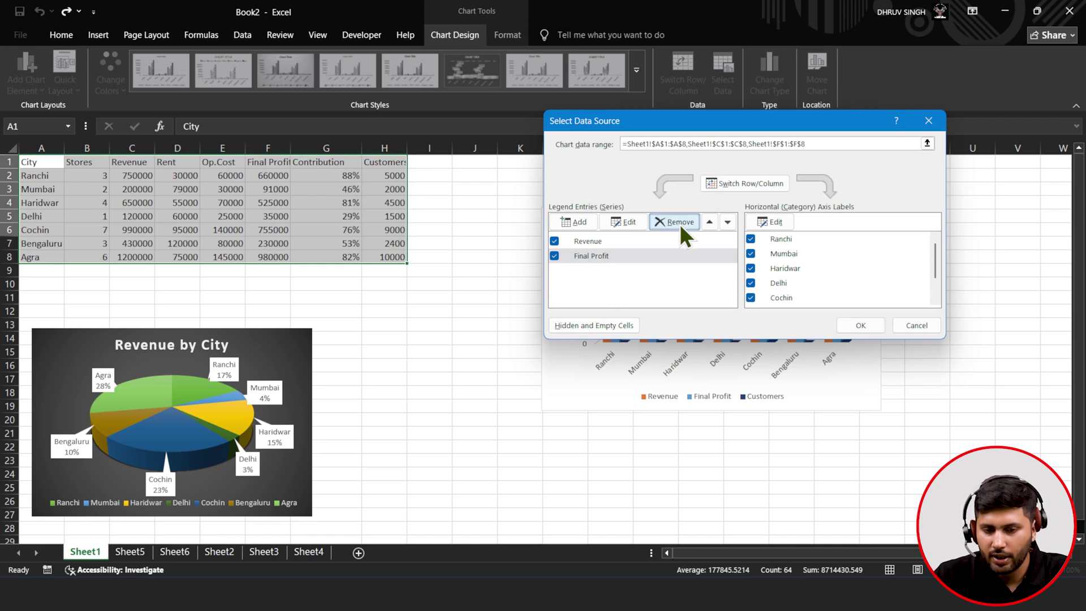
click(619, 241)
click(613, 256)
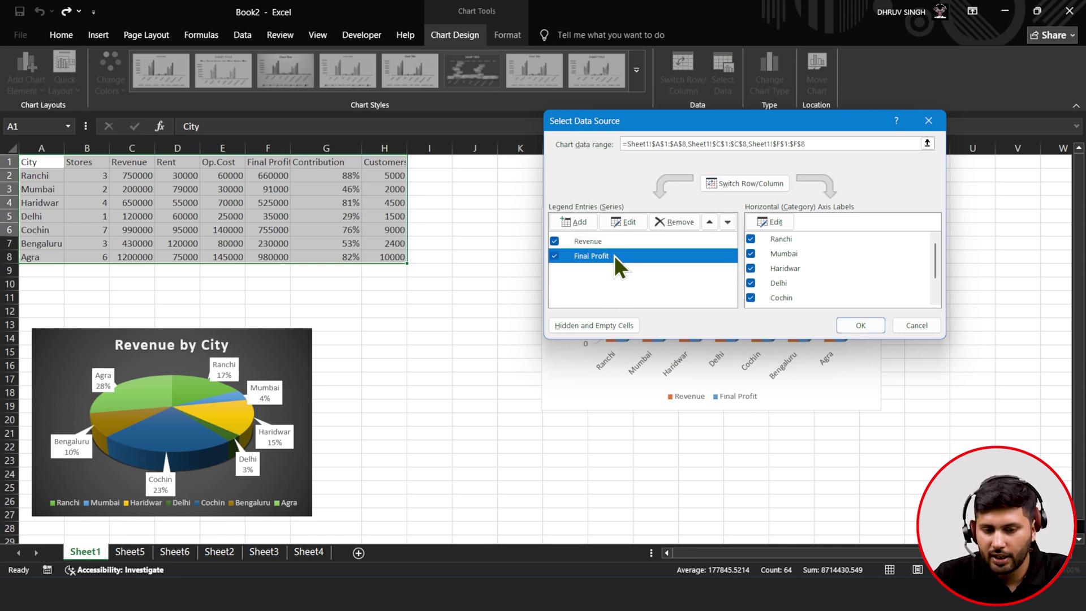
click(613, 241)
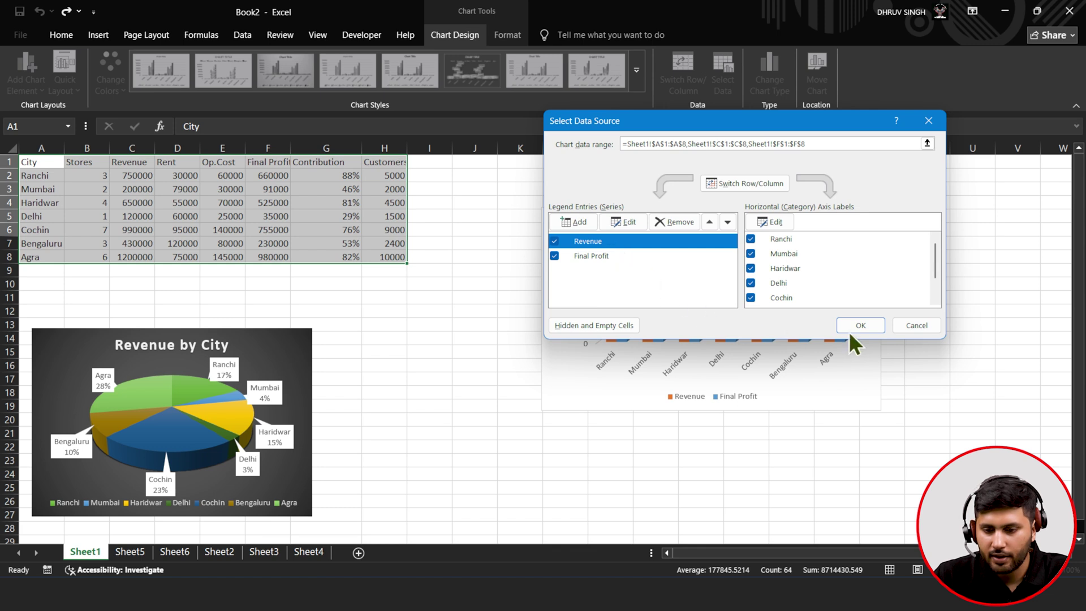
click(864, 330)
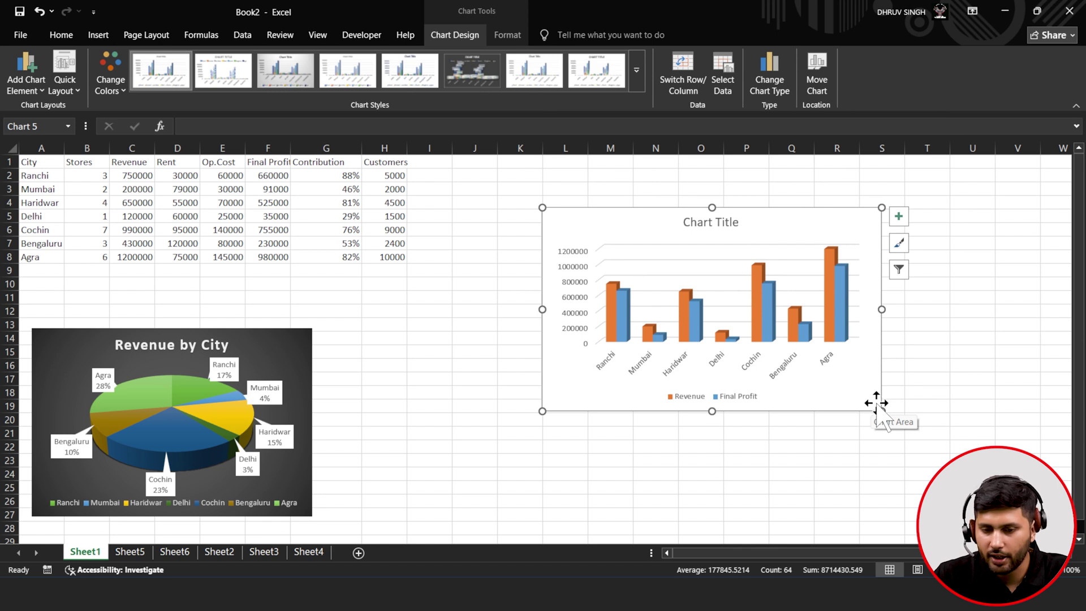
- Browse the column chart's filter and style options without changing anything
click(899, 270)
click(899, 244)
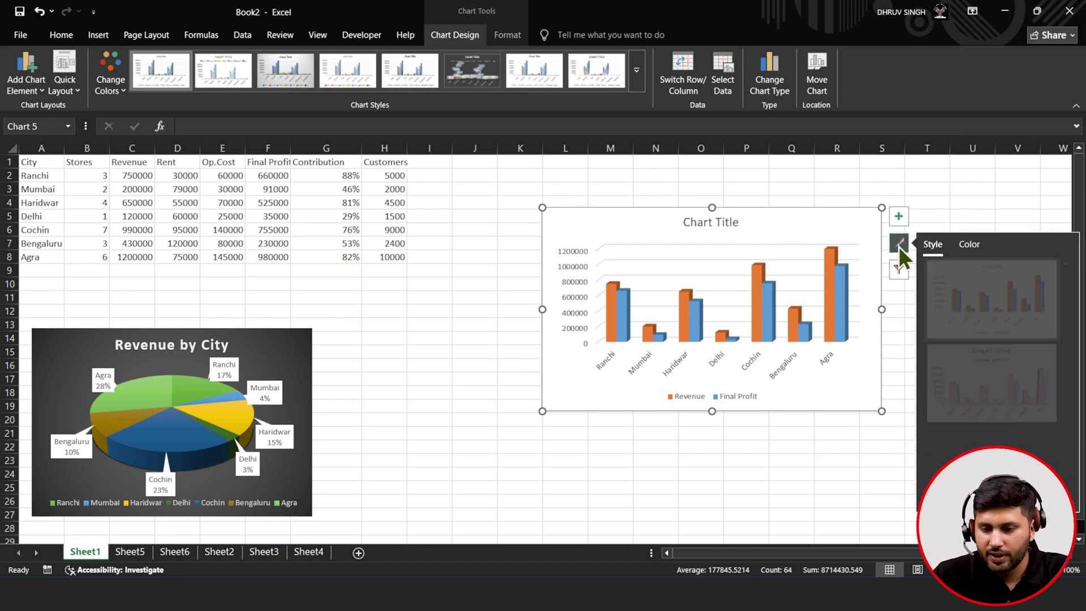
scroll(951, 375, down, 5)
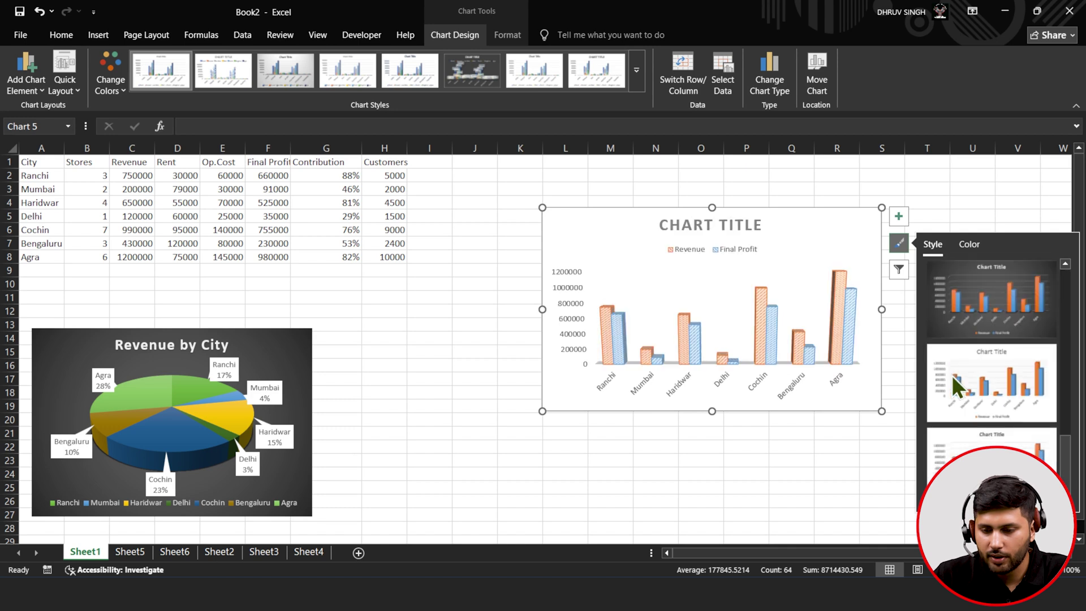
scroll(962, 317, up, 3)
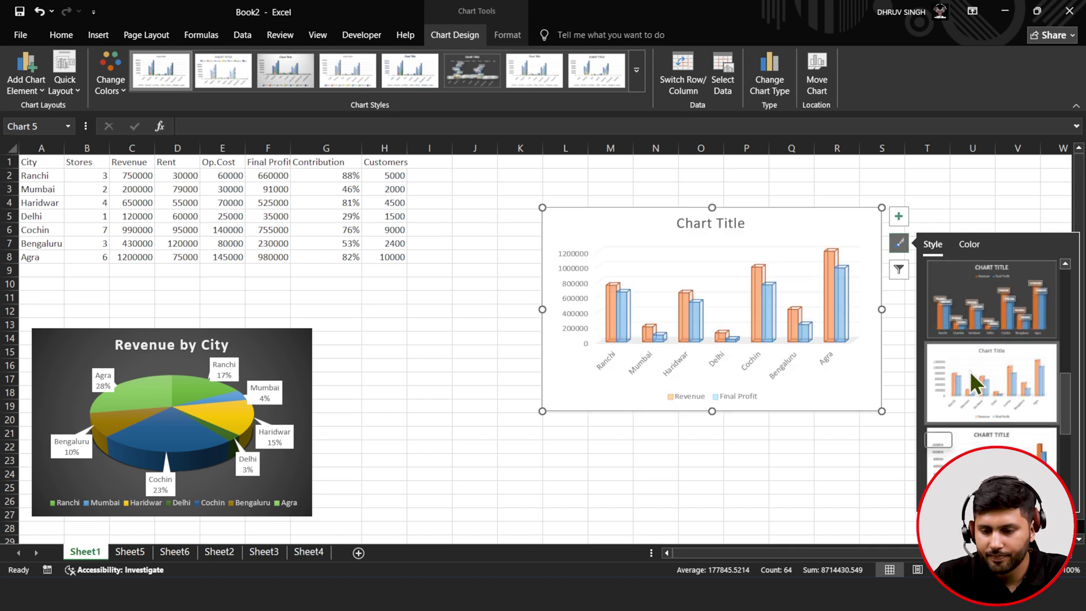
scroll(969, 371, down, 2)
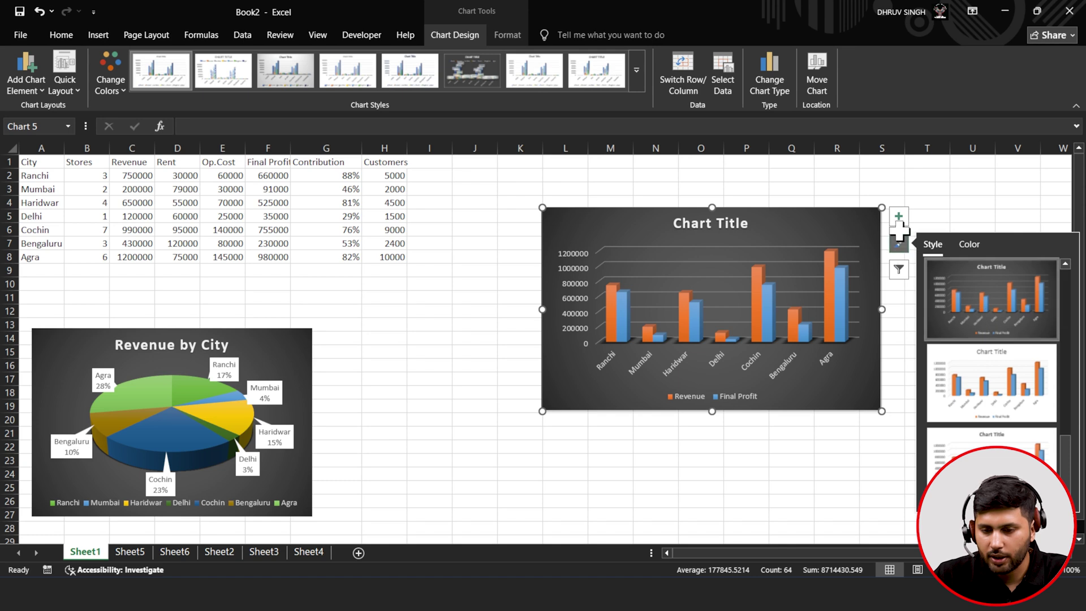
- Add axis titles to the column chart and name the horizontal axis 'CITY'
click(900, 224)
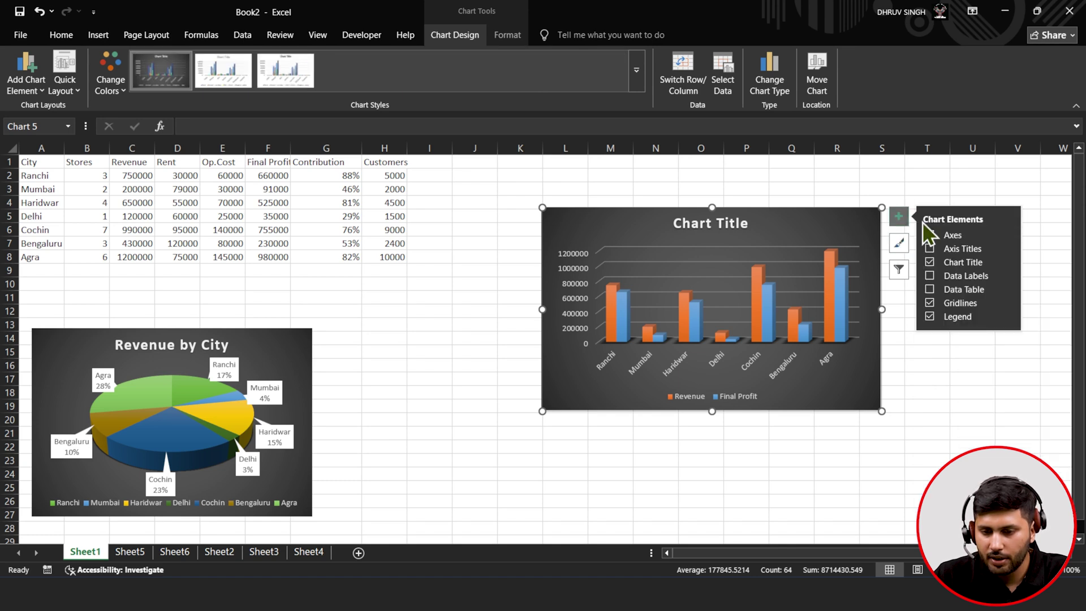
click(929, 249)
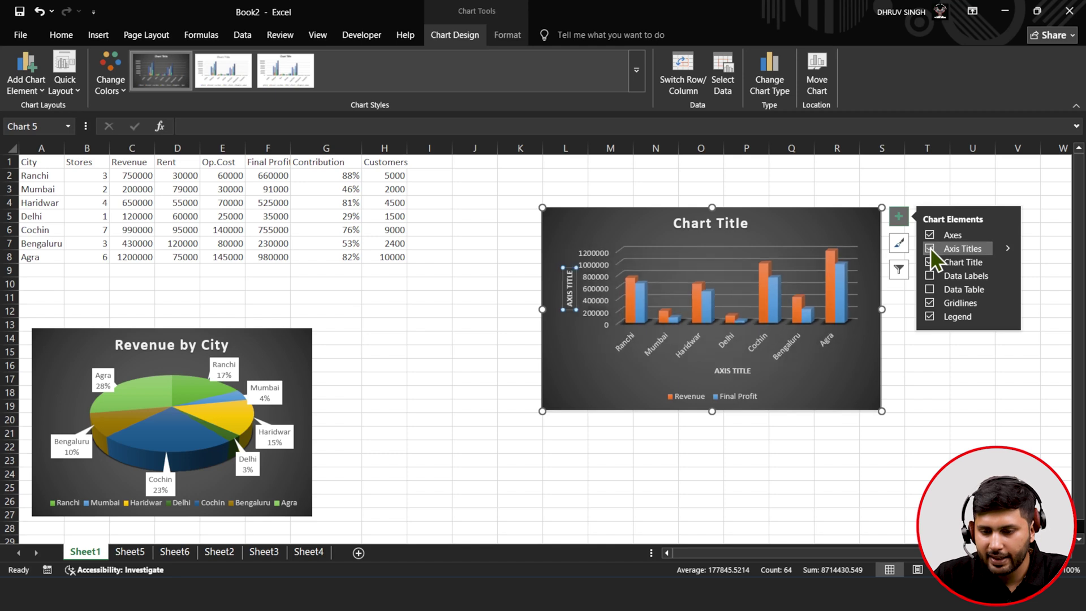
click(745, 370)
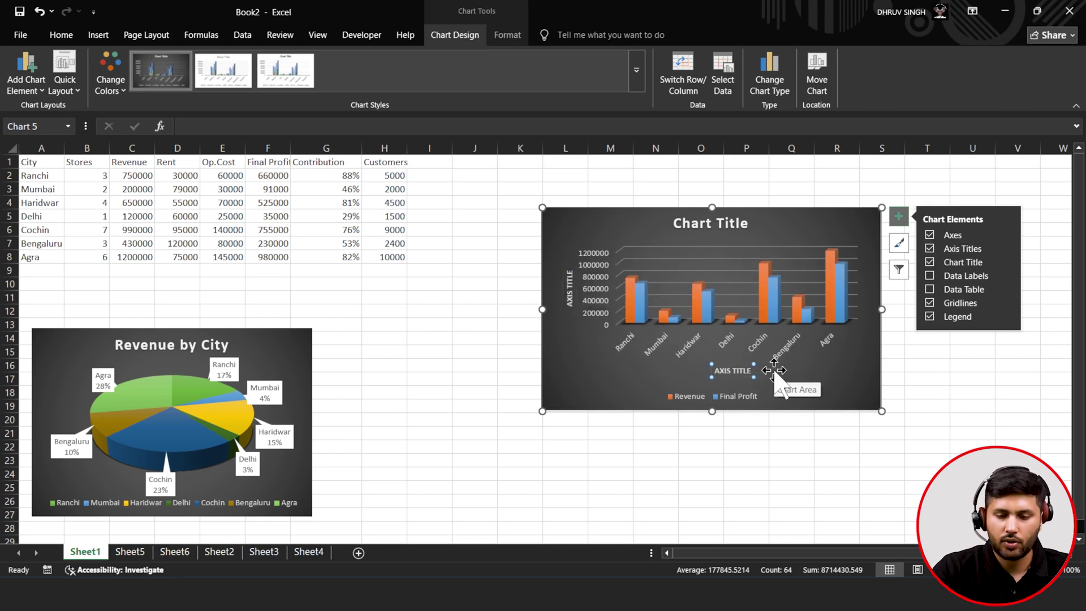
key(Delete)
key(ctrl+z)
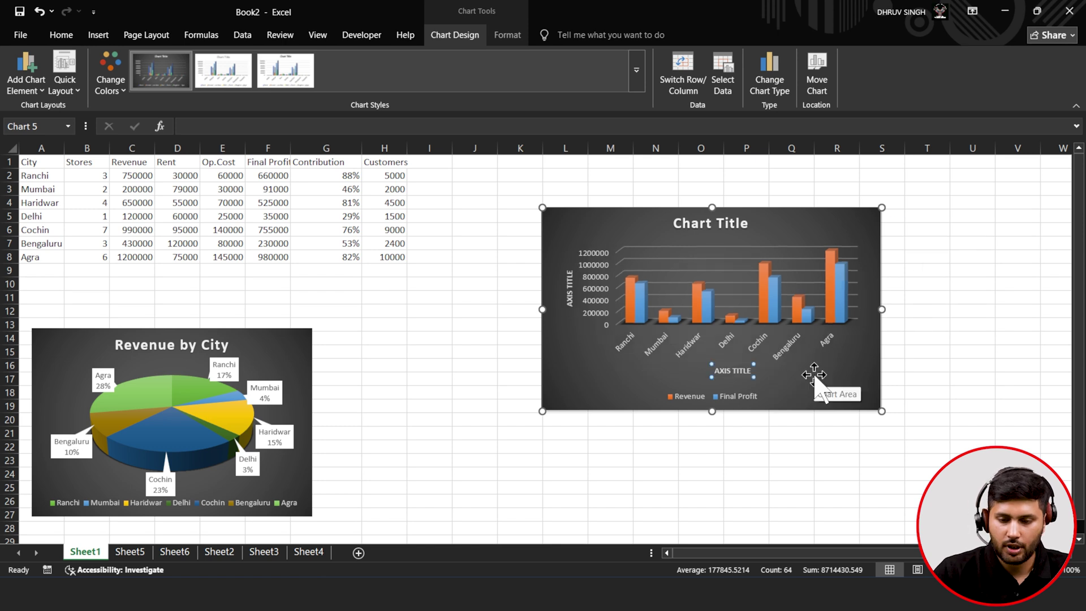
key(BackSpace)
key(BackSpace)
key(BackSpace)
key(BackSpace)
key(BackSpace)
key(BackSpace)
key(BackSpace)
key(BackSpace)
key(BackSpace)
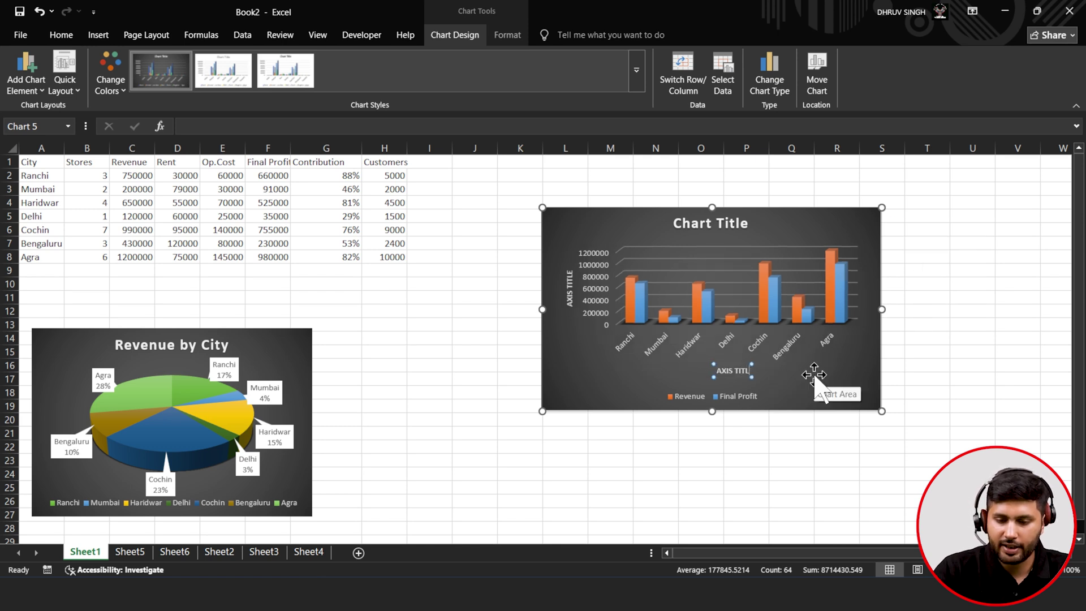
key(BackSpace)
text(CITY)
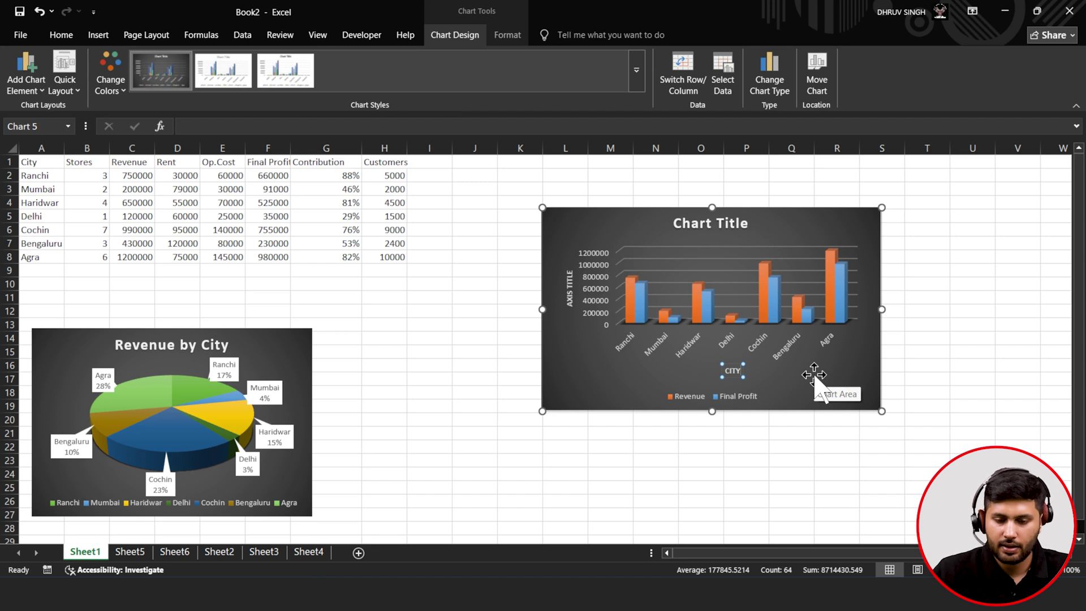
- Title the vertical axis 'REVENUE & FINAL PROFIT' and enlarge the column chart
click(567, 290)
key(BackSpace)
text(RE)
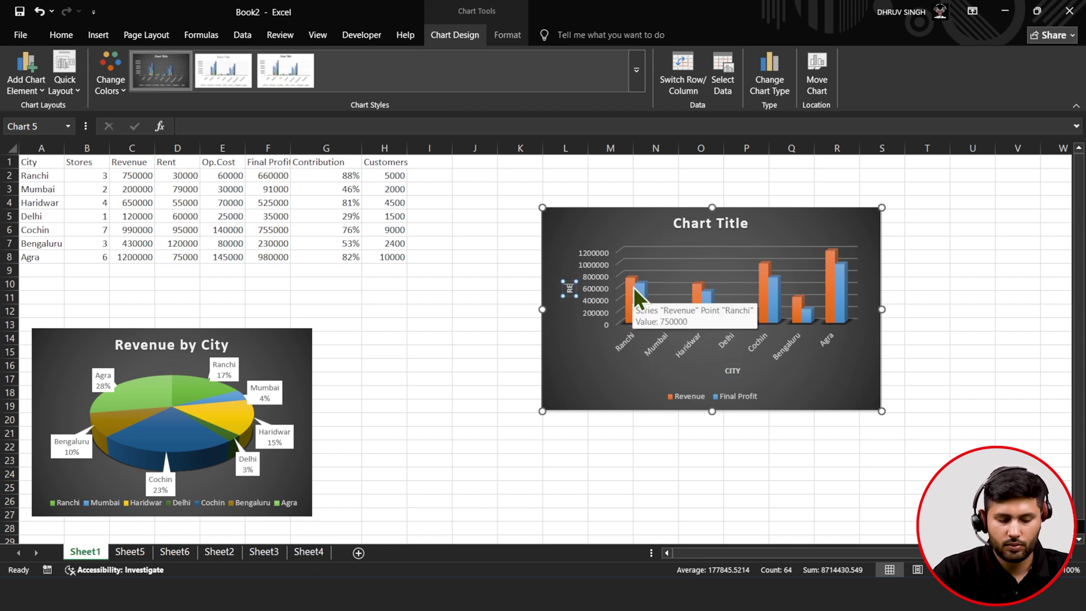
text(VENUE)
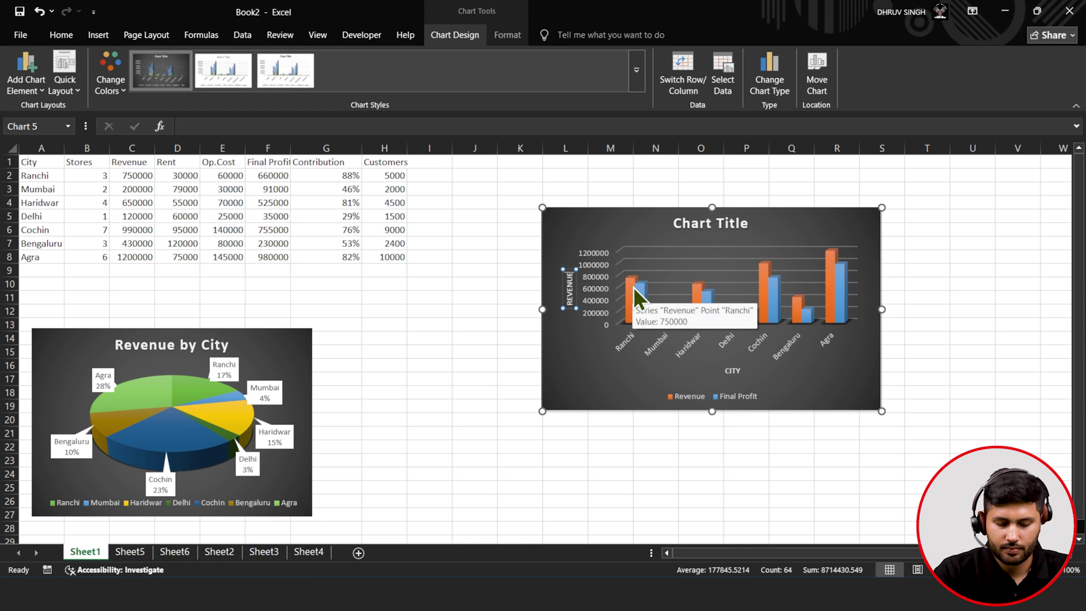
text( & D)
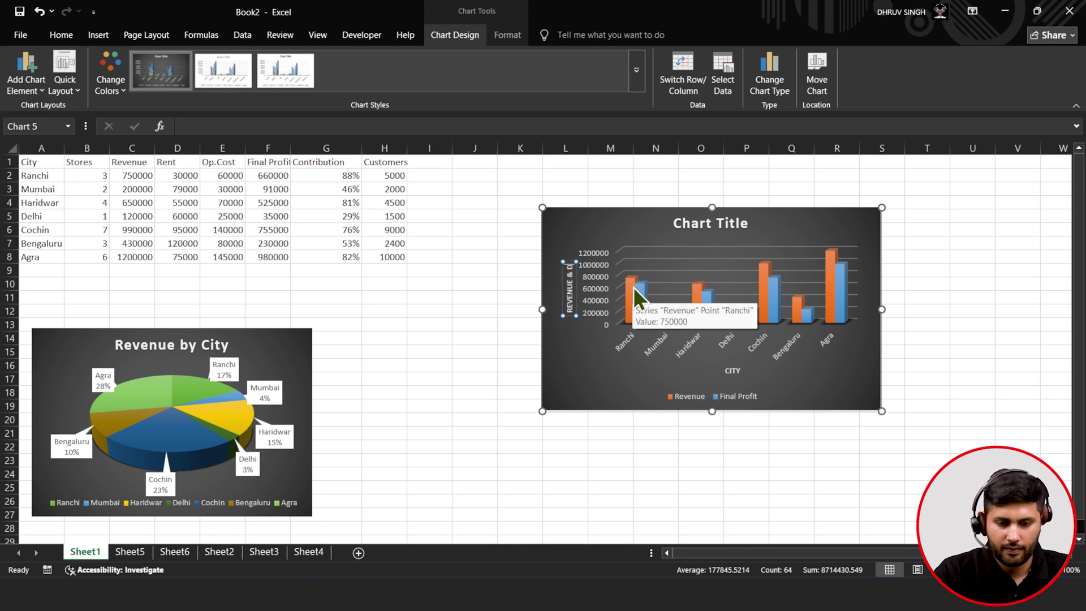
text(INAL PROFIT)
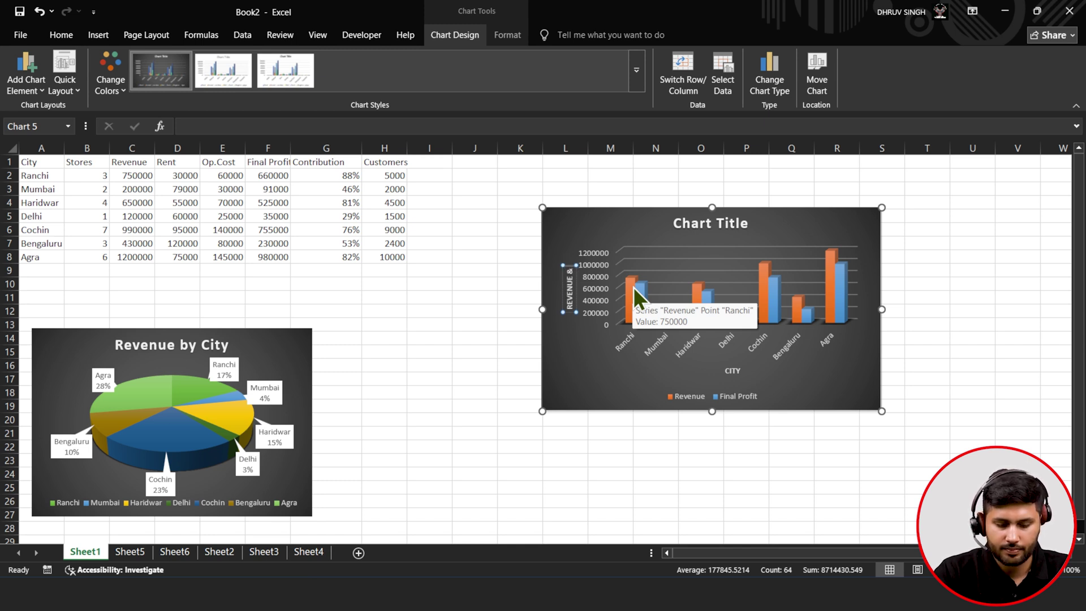
click(611, 396)
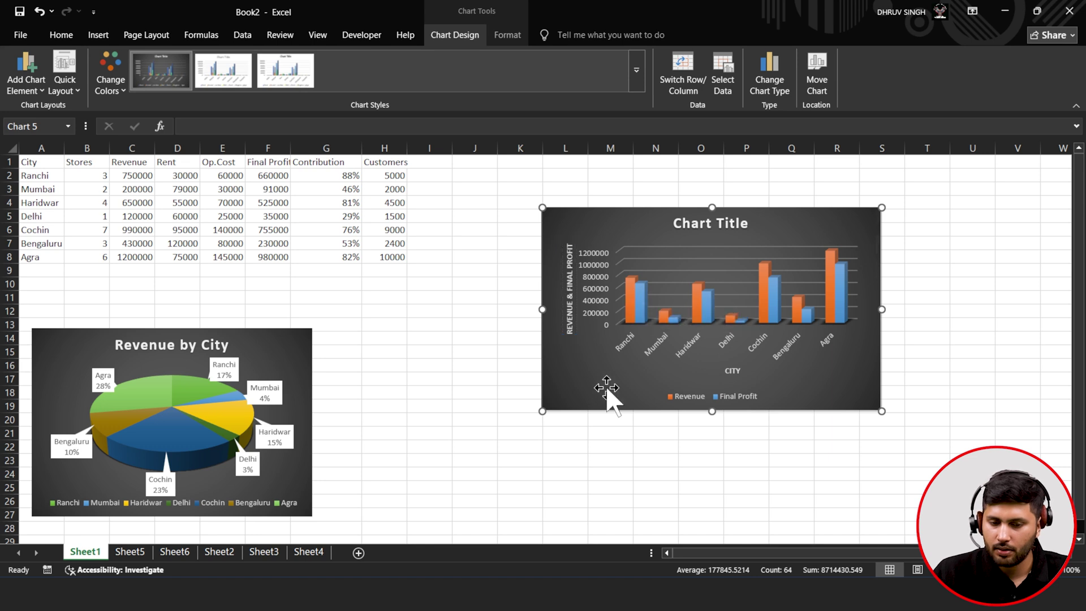
drag(881, 411, 1010, 457)
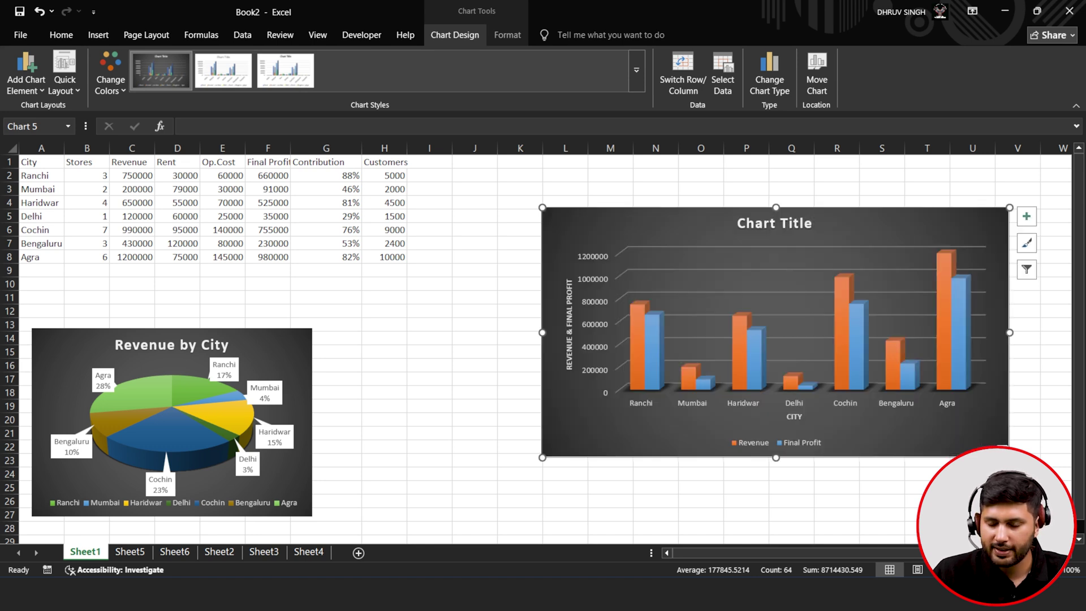
- Turn on data labels and a data table for the column chart, then view its chart filters
click(1035, 225)
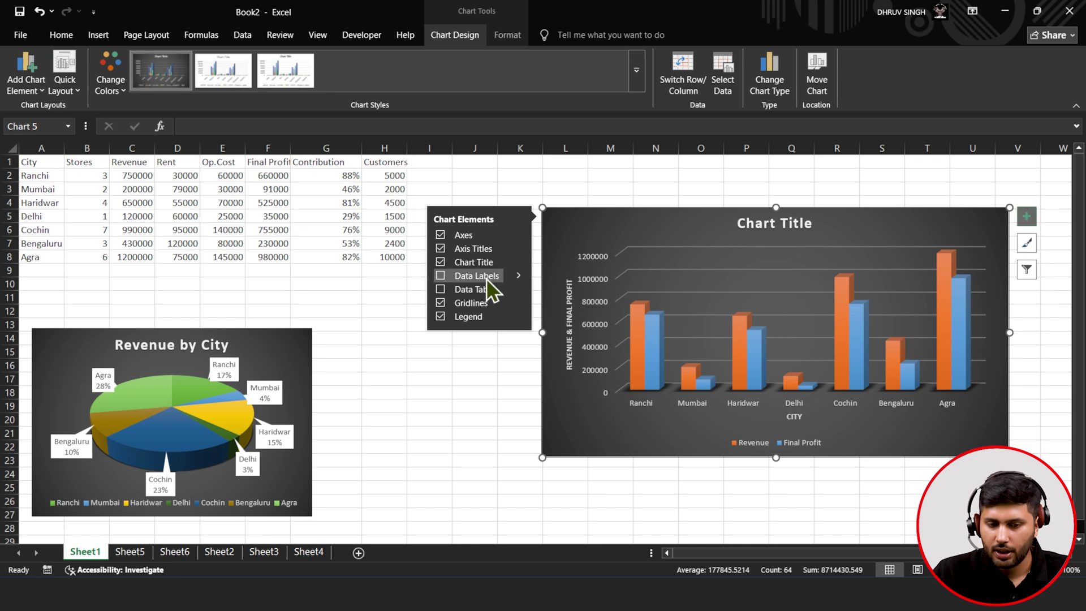
click(443, 276)
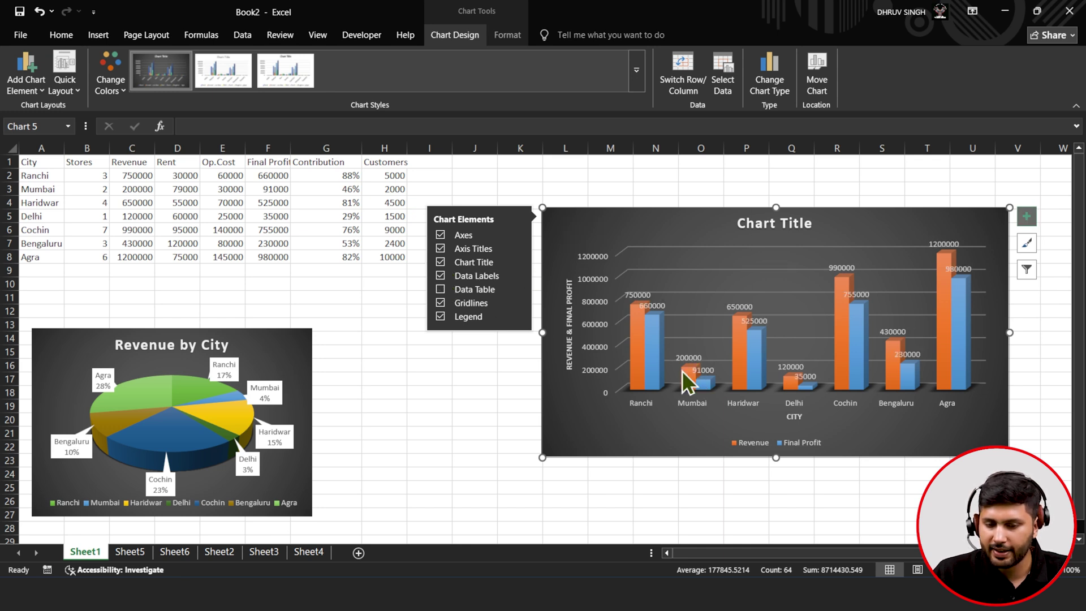
click(436, 289)
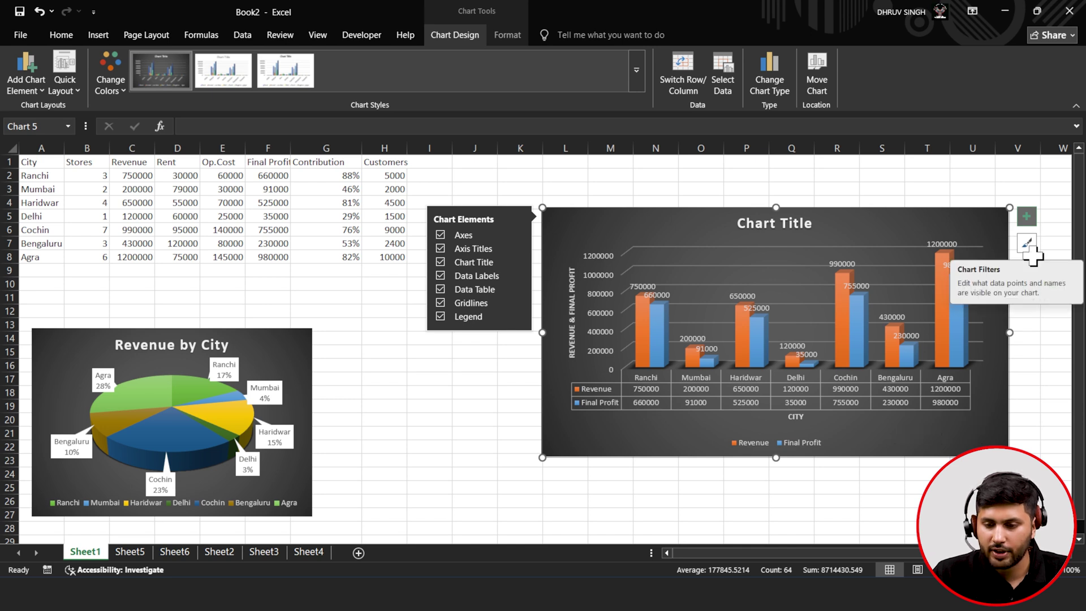
click(1035, 276)
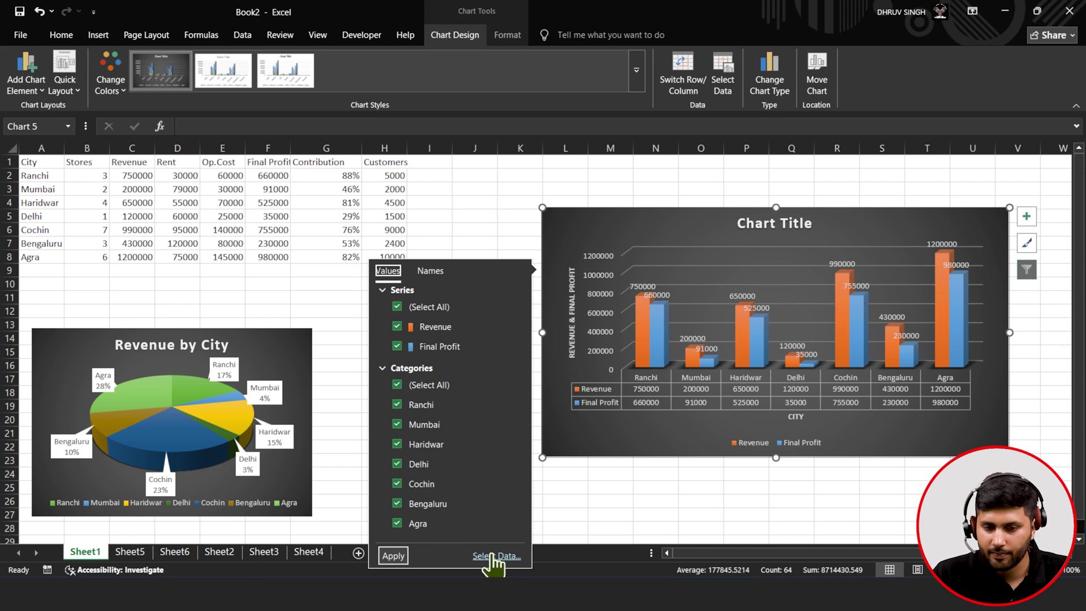
- Replace the chart title with 'Sales and Profit by City' and nudge the chart up and right
click(692, 211)
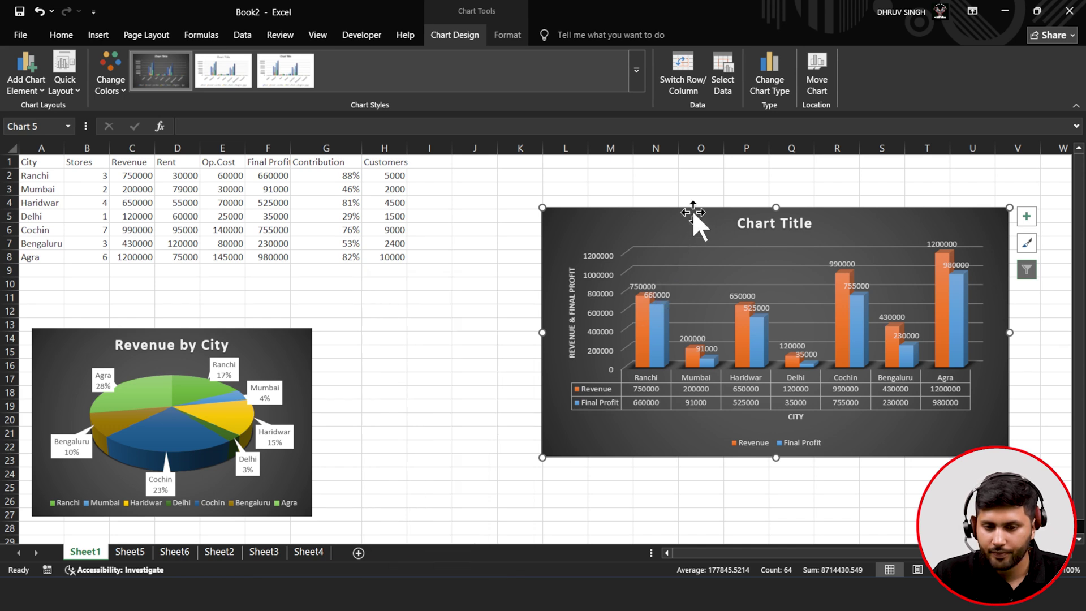
click(758, 221)
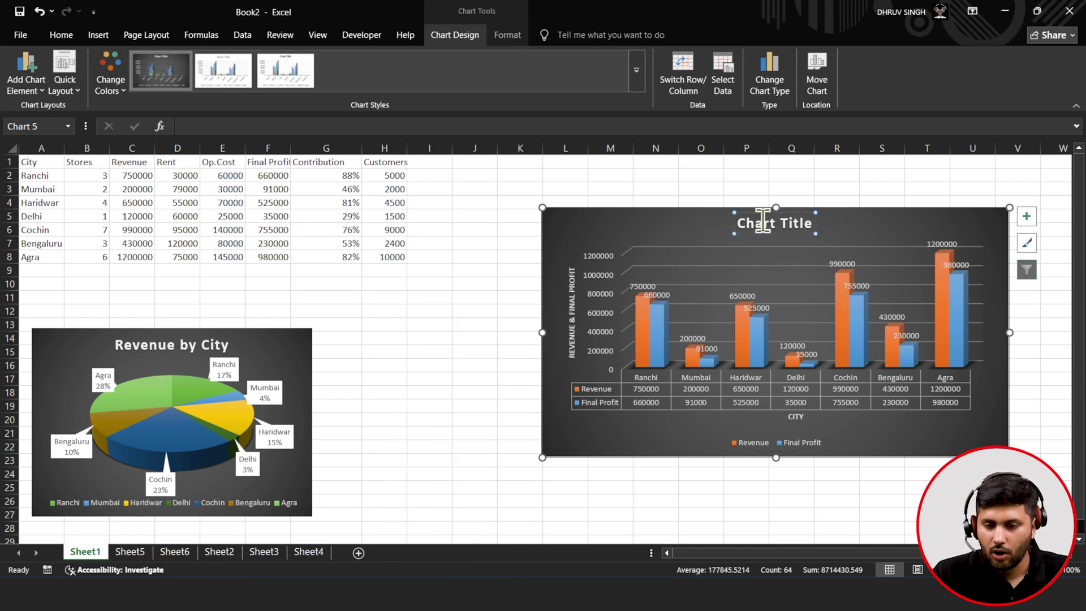
click(769, 223)
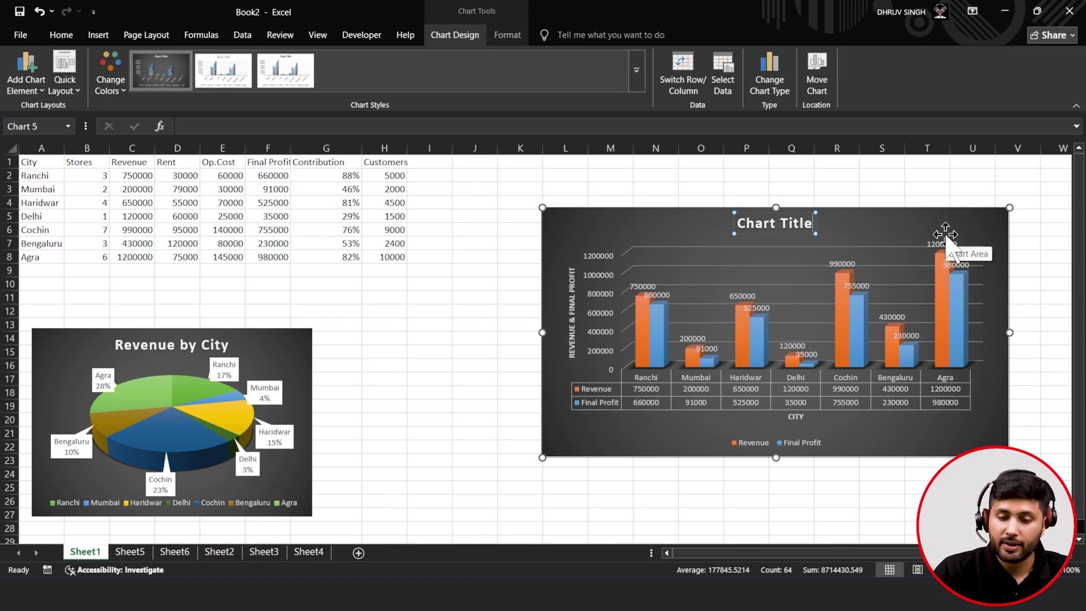
key(BackSpace)
key(BackSpace)
key(BackSpace)
key(BackSpace)
key(BackSpace)
key(BackSpace)
key(BackSpace)
key(BackSpace)
key(BackSpace)
key(BackSpace)
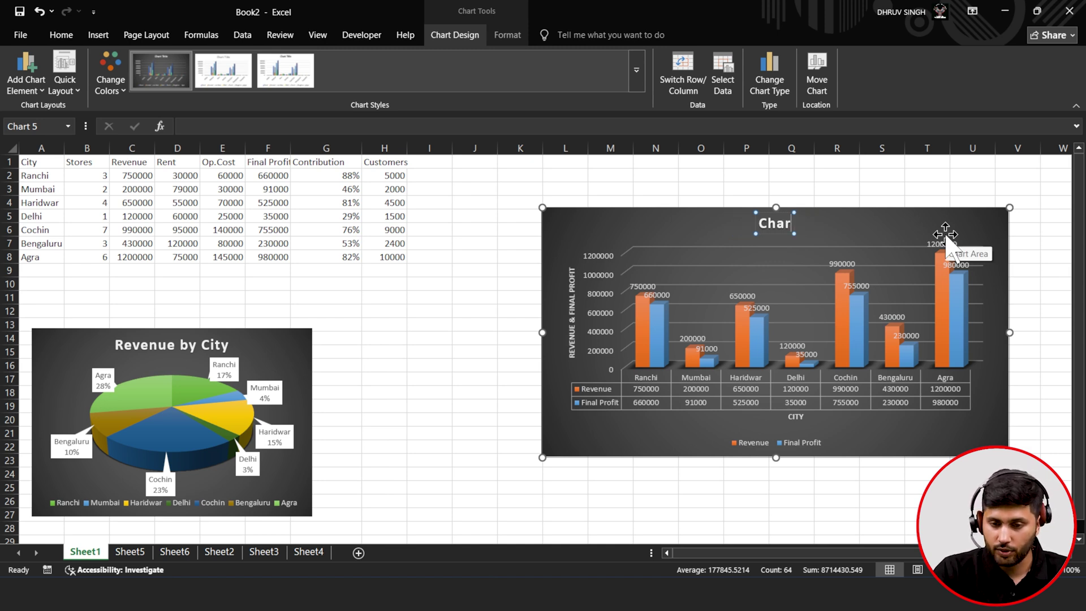
key(BackSpace)
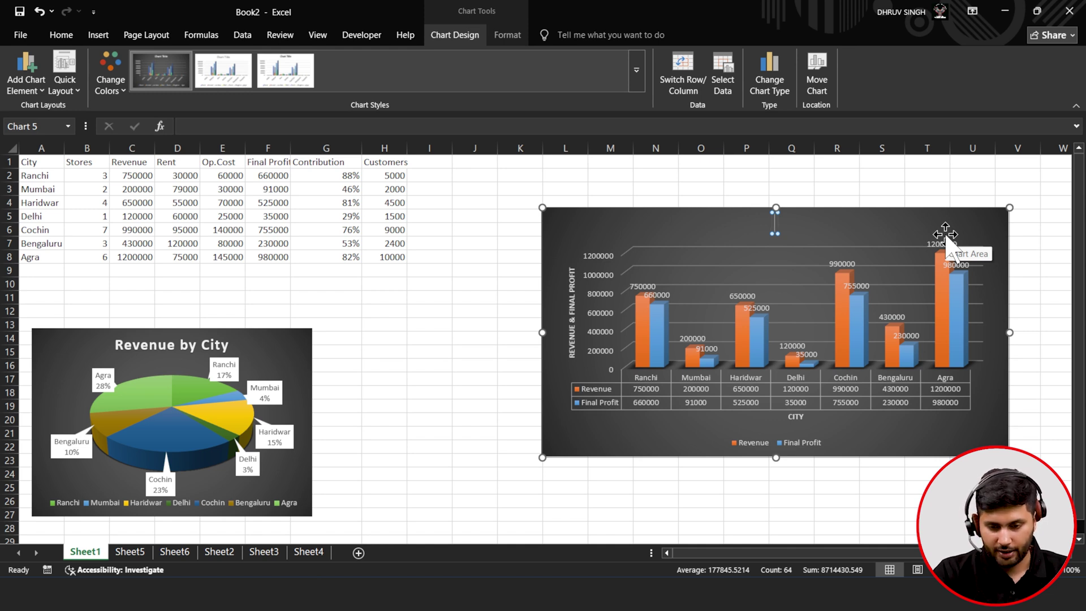
text(City)
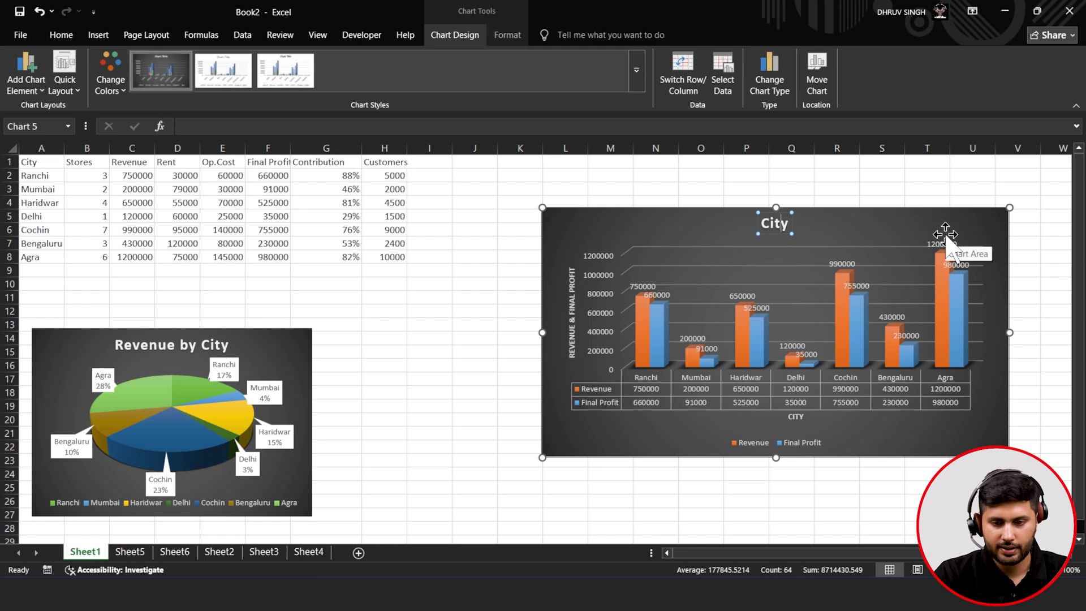
text(Sales and )
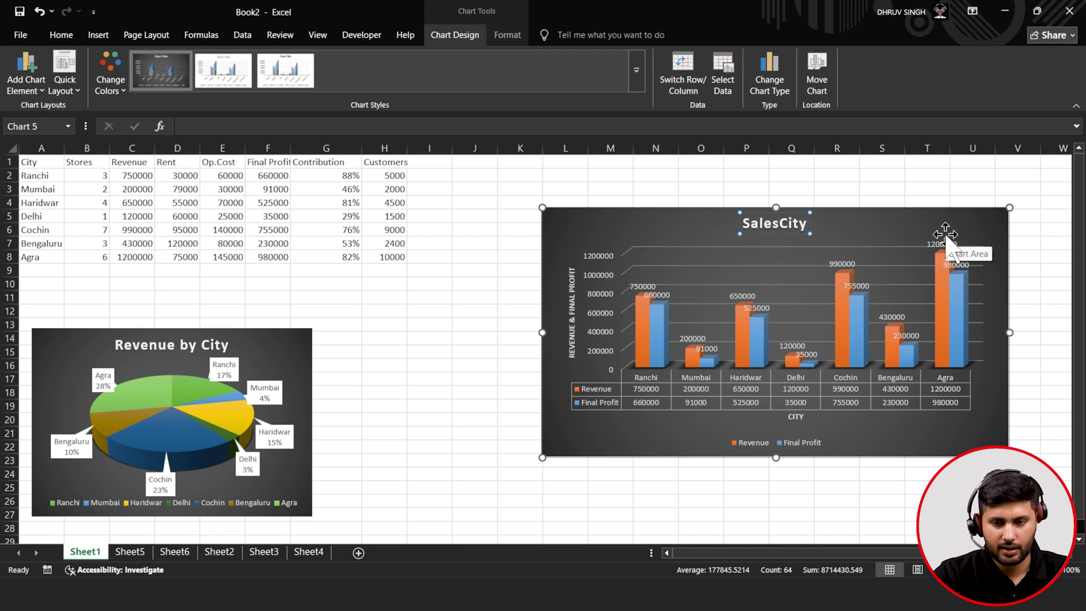
text(Prof)
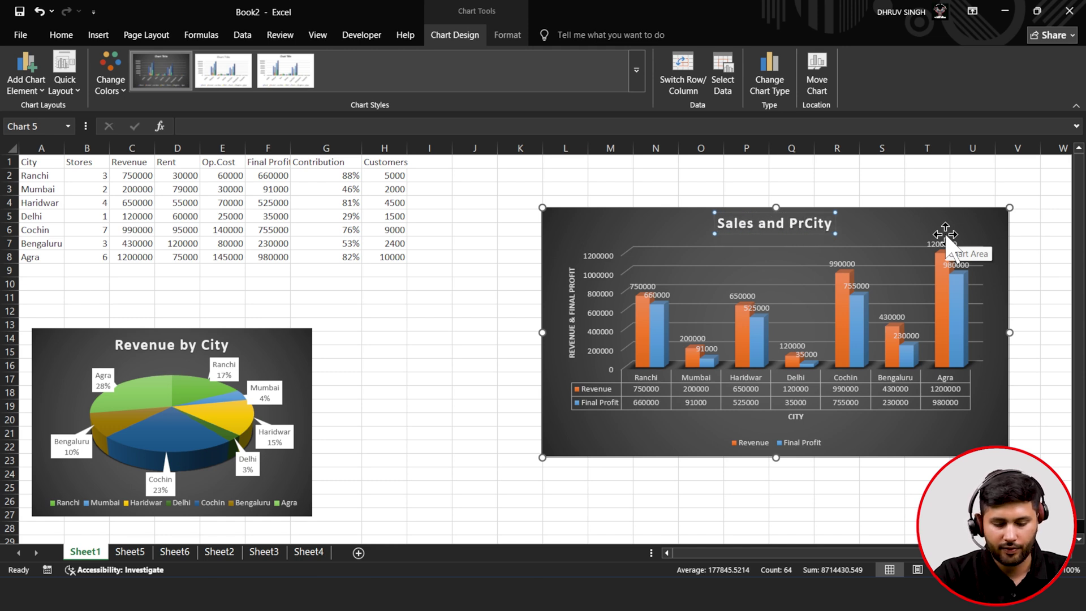
text(it by)
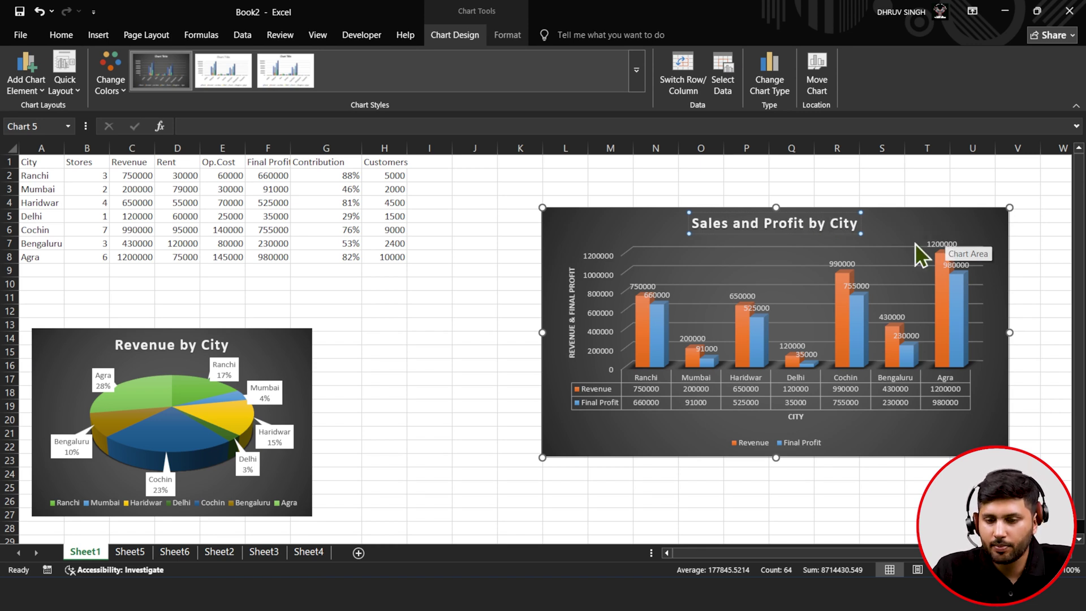
click(892, 232)
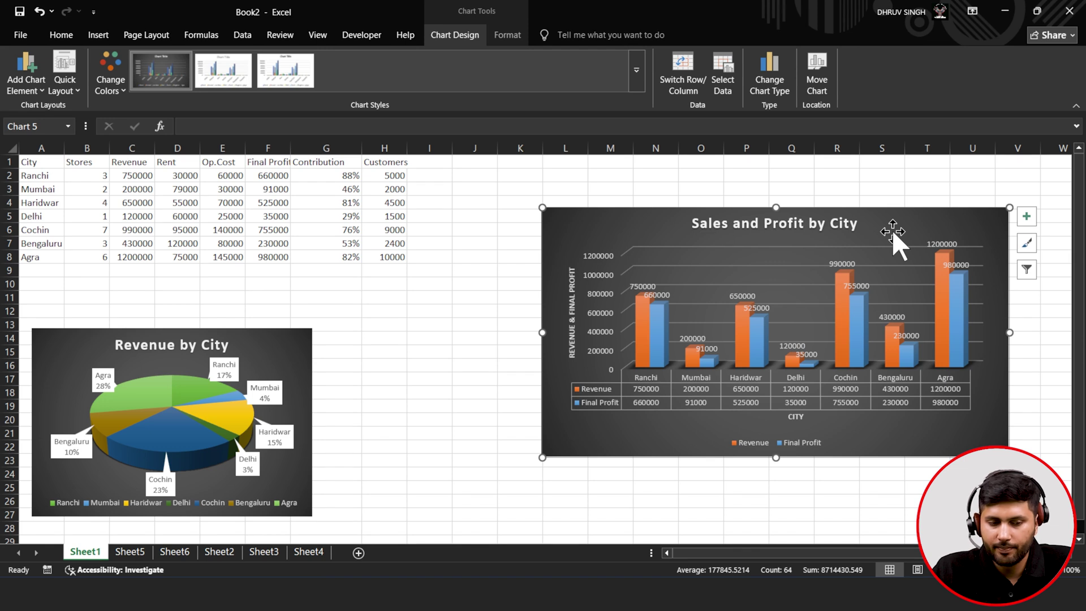
drag(664, 443, 702, 415)
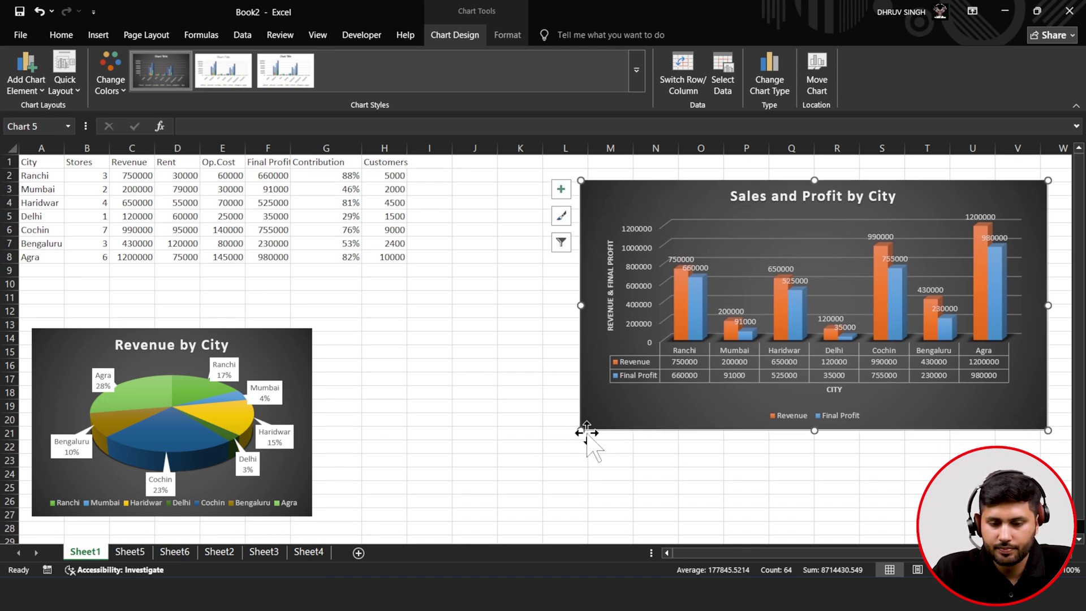
- Shrink the Sales and Profit by City chart and place it lower beside the pie, keeping its colours
drag(582, 431, 626, 399)
drag(651, 385, 651, 382)
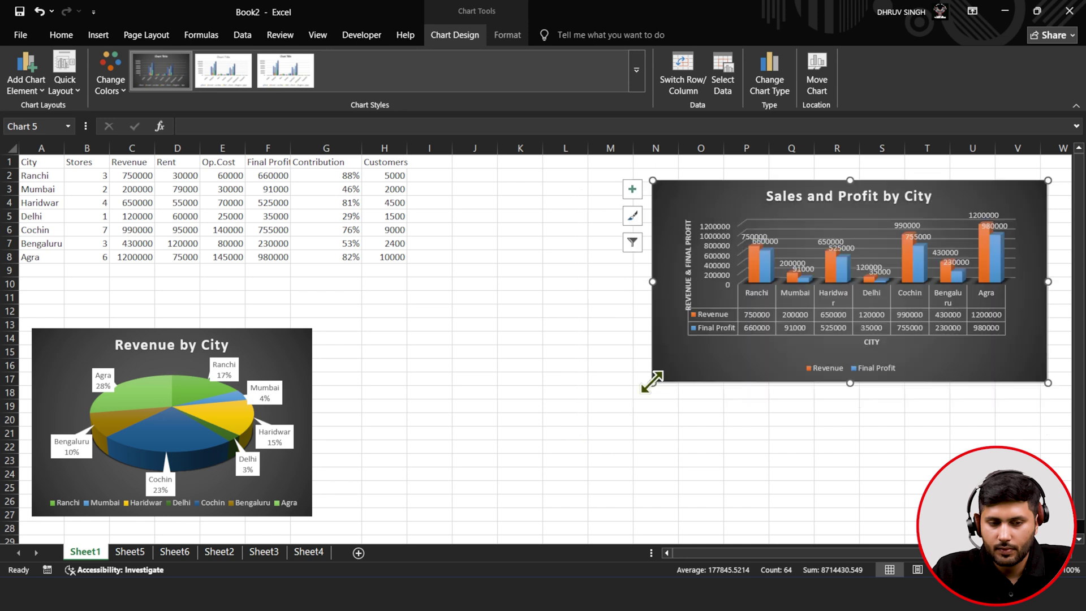
click(179, 346)
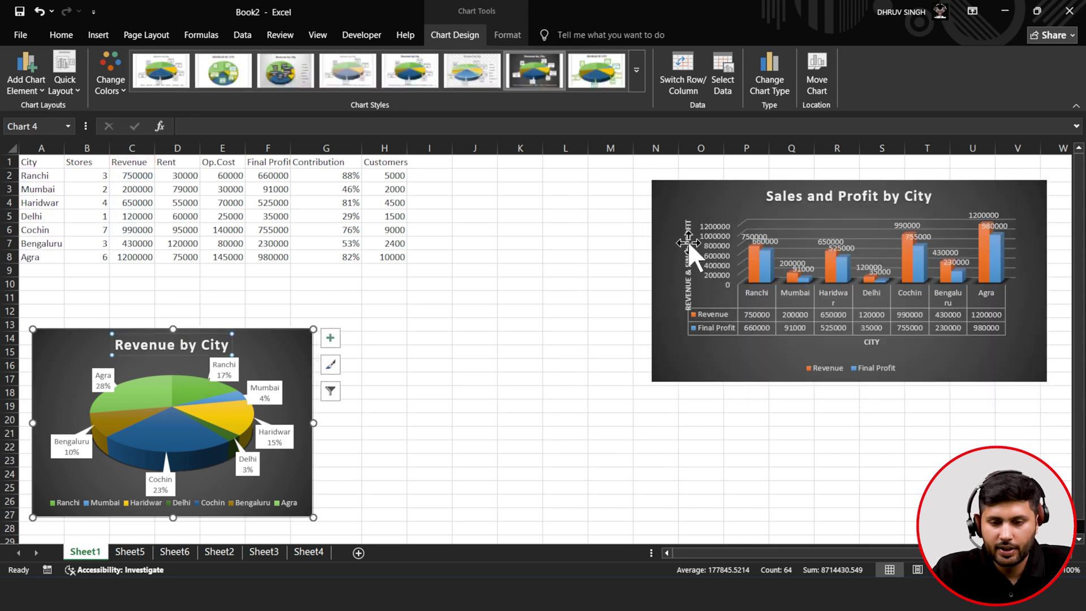
click(694, 192)
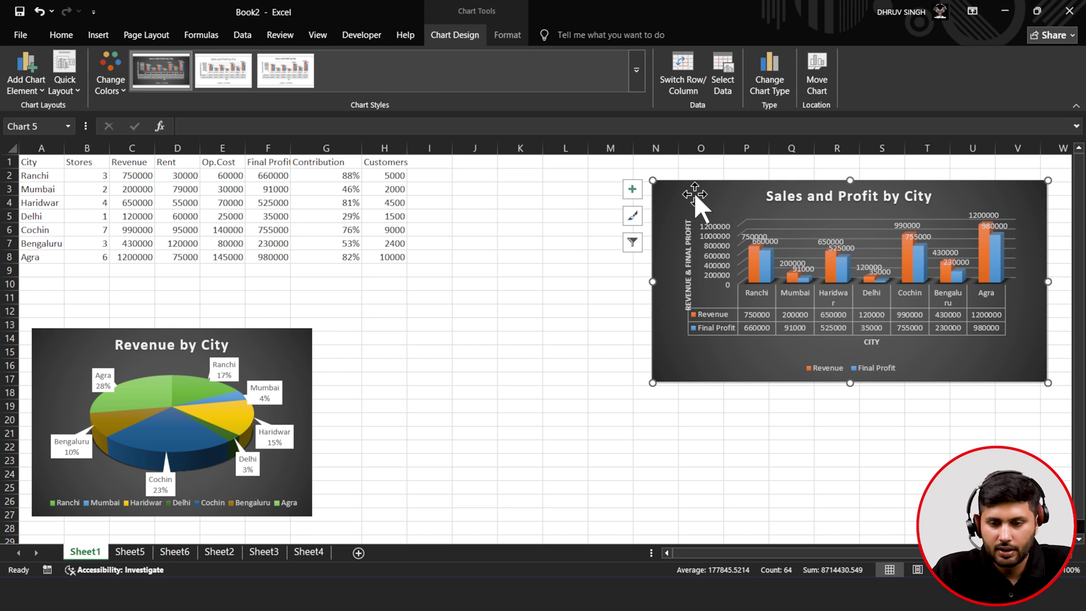
click(114, 83)
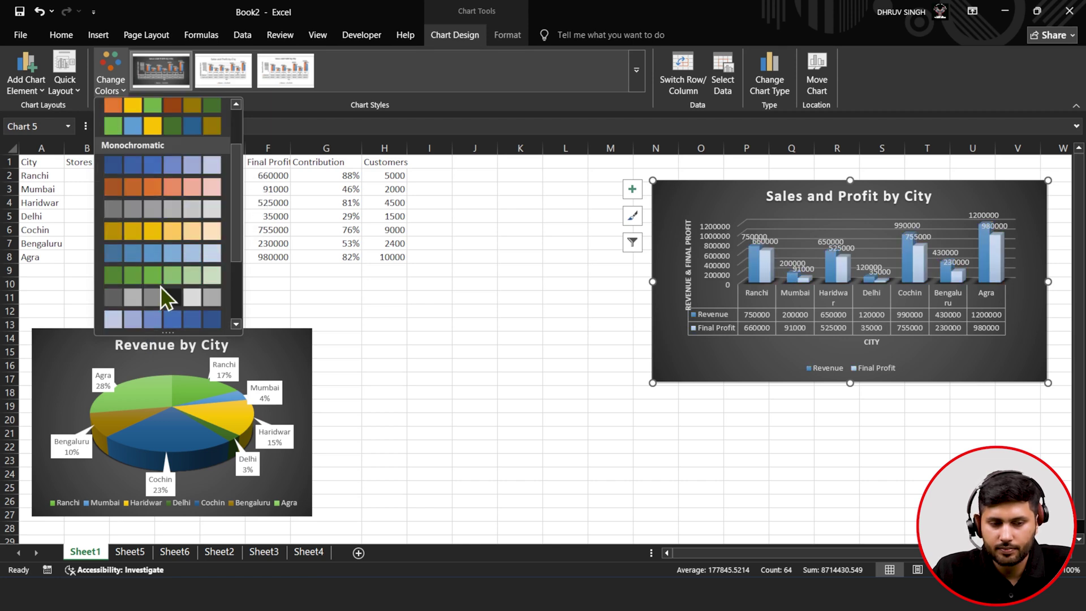
key(Escape)
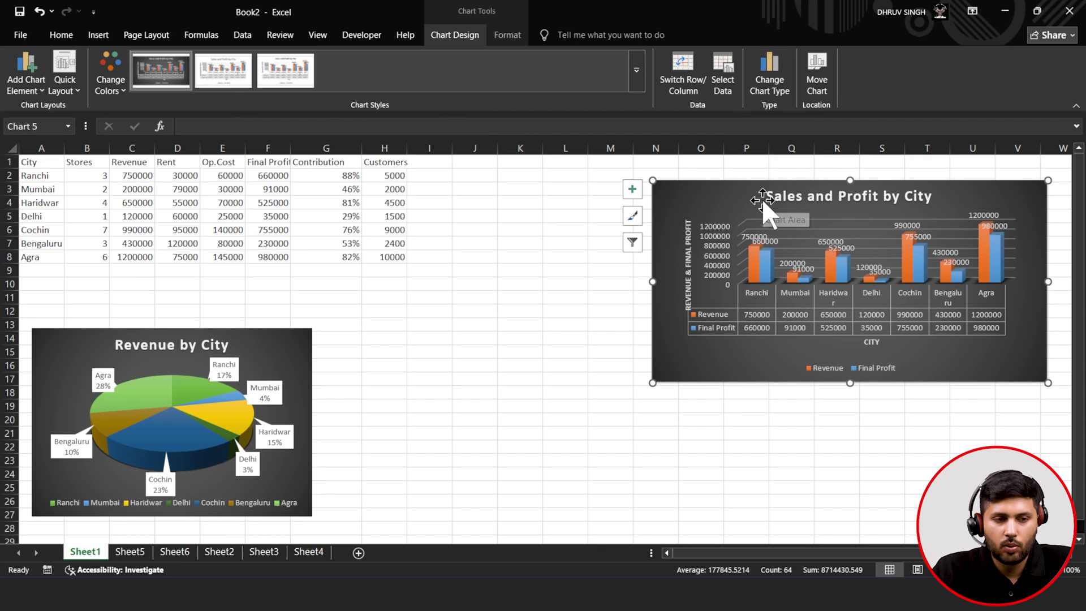
click(574, 358)
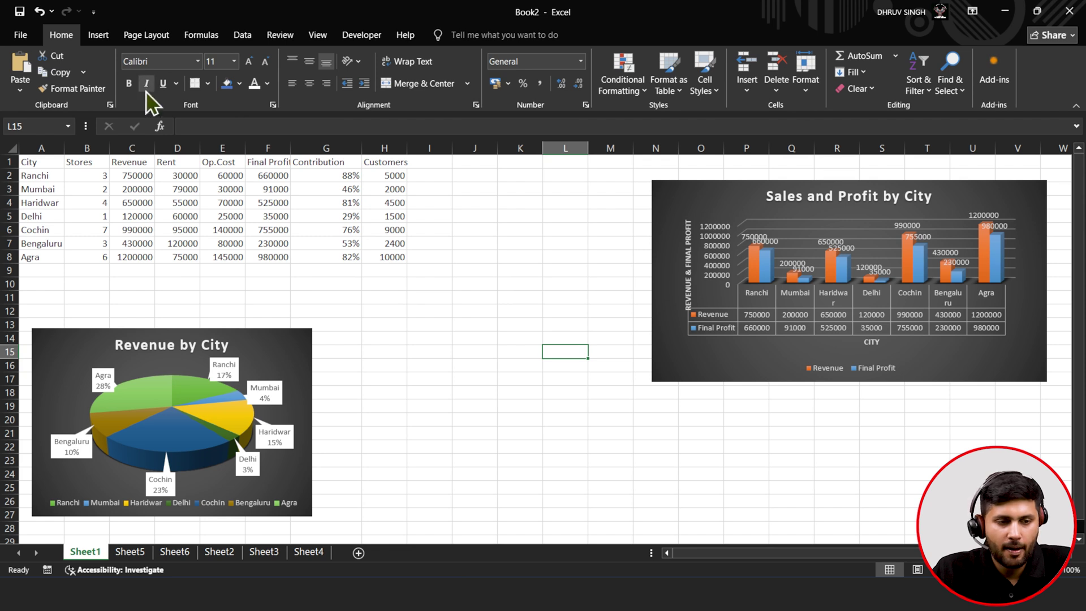
click(700, 204)
drag(654, 382, 752, 380)
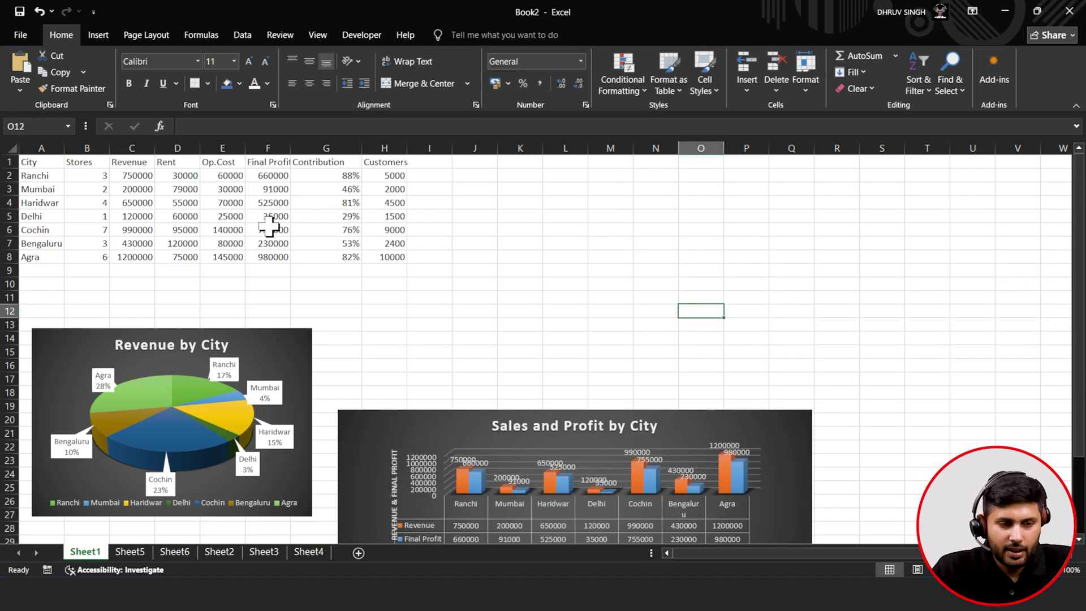
- Copy Sheet1's City-to-Rent range A1:D8 and paste it into a new Sheet7
click(307, 555)
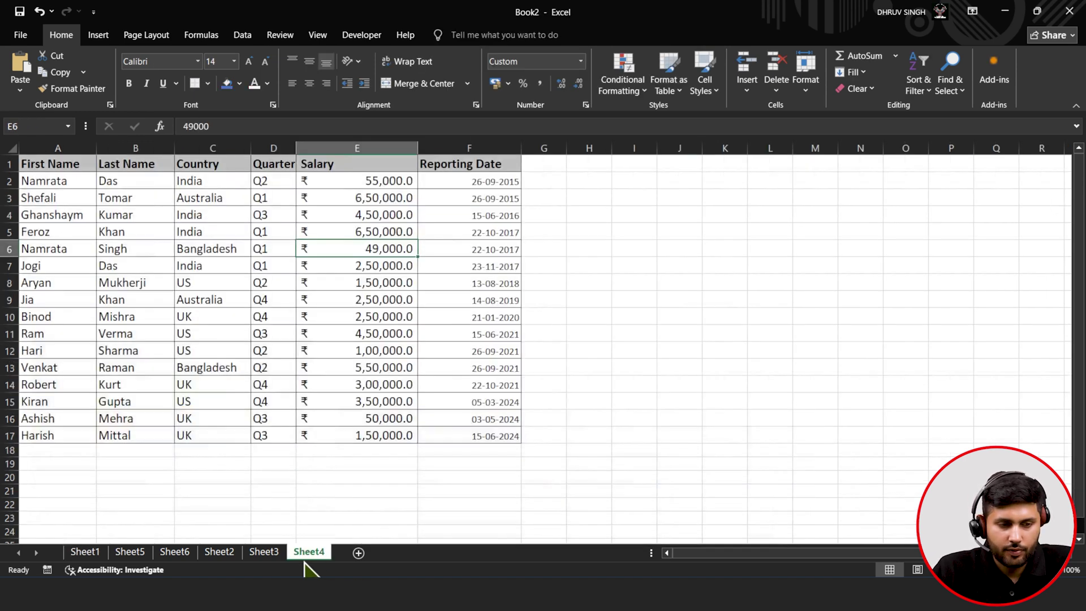
click(85, 554)
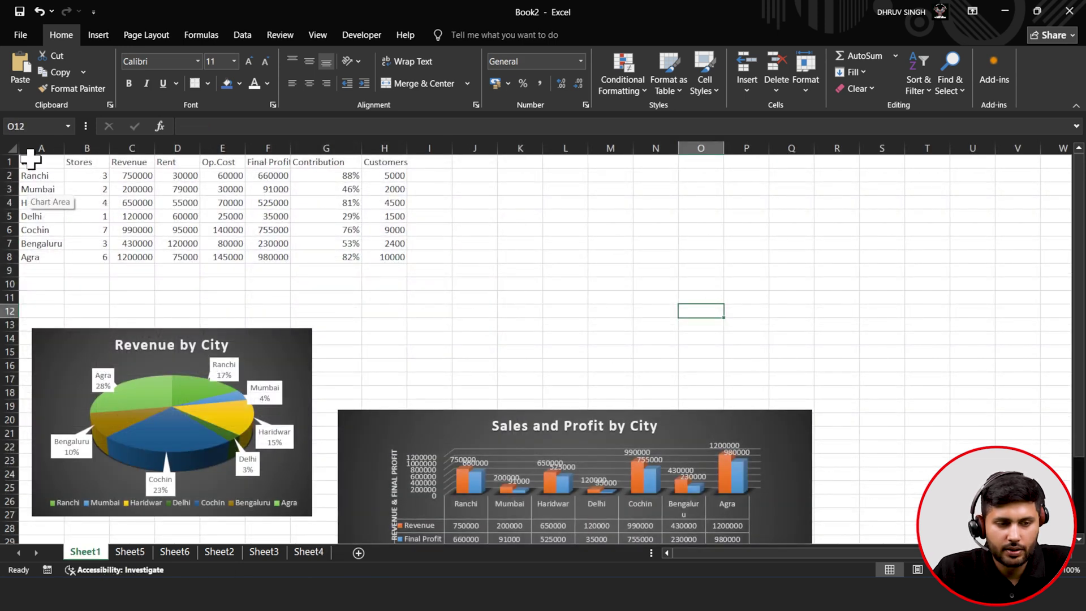
drag(31, 160, 195, 257)
right_click(187, 229)
click(214, 281)
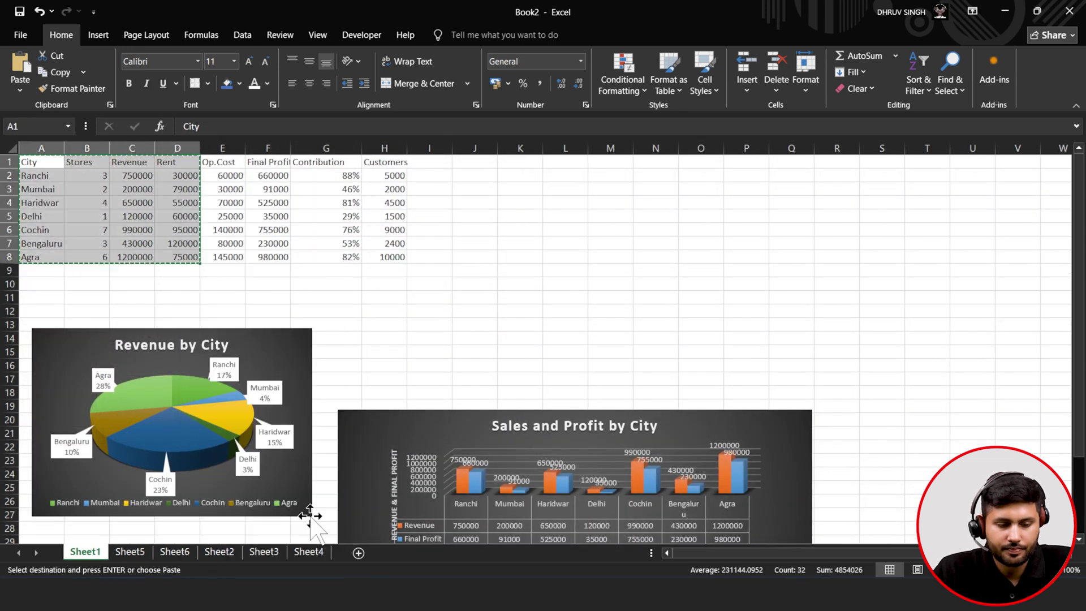
click(356, 556)
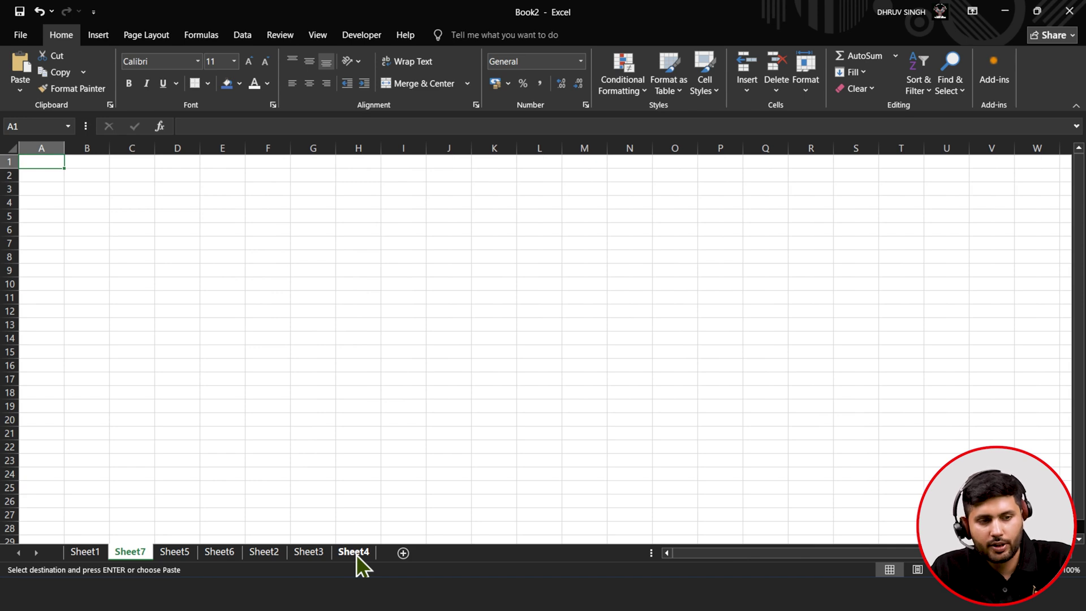
key(ctrl+v)
- Delete the Stores column from the pasted table and select the remaining A1:C8
click(237, 325)
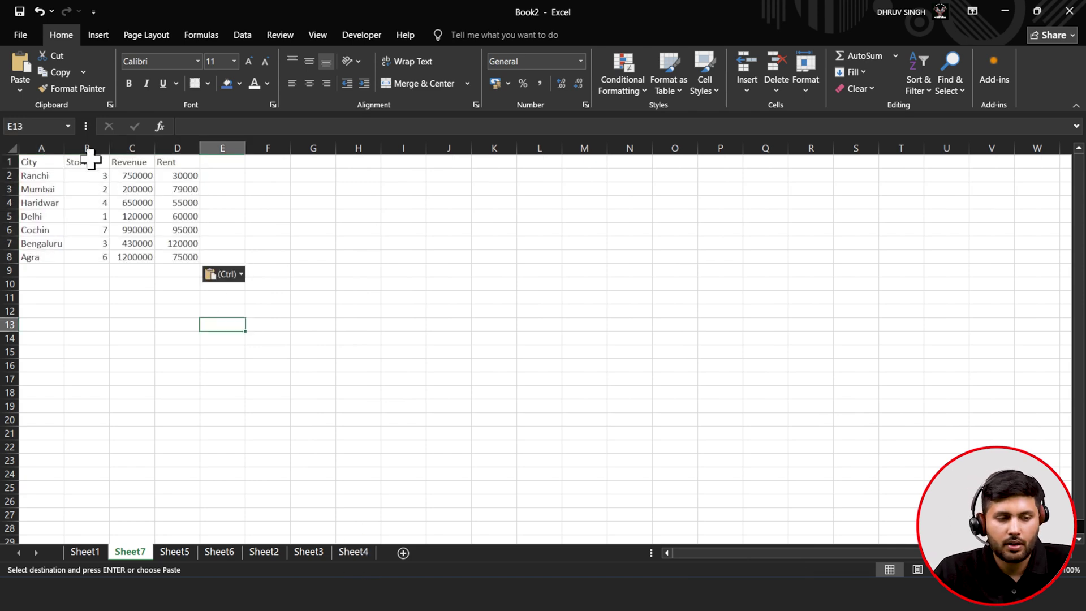
click(91, 153)
right_click(92, 155)
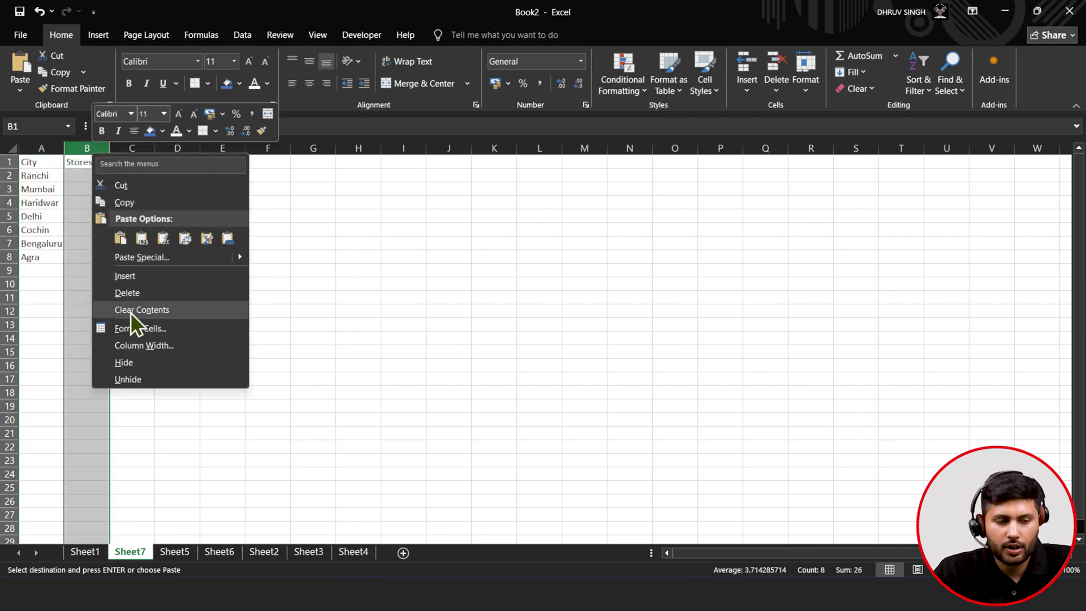
click(130, 293)
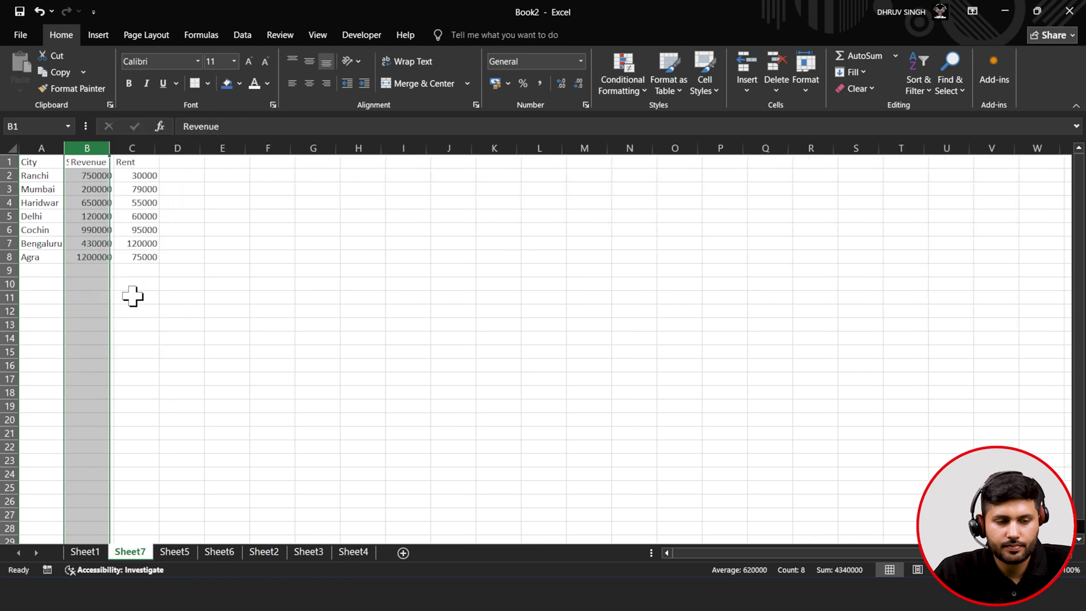
click(131, 297)
click(79, 176)
drag(31, 162, 120, 259)
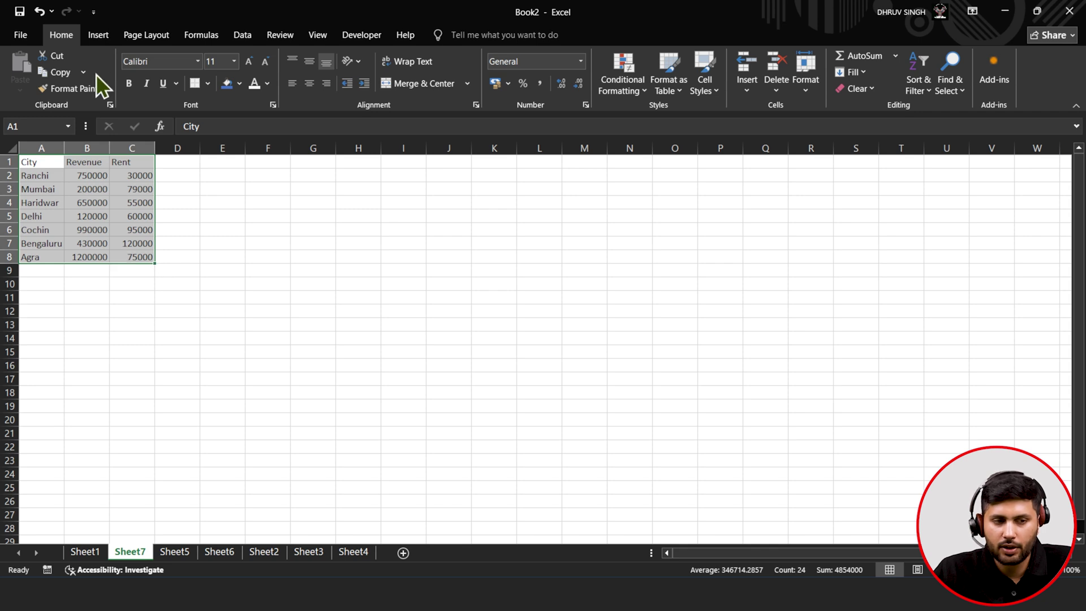
- Insert a Pareto chart of the city revenue data and enlarge it across columns I to T
click(97, 34)
click(384, 73)
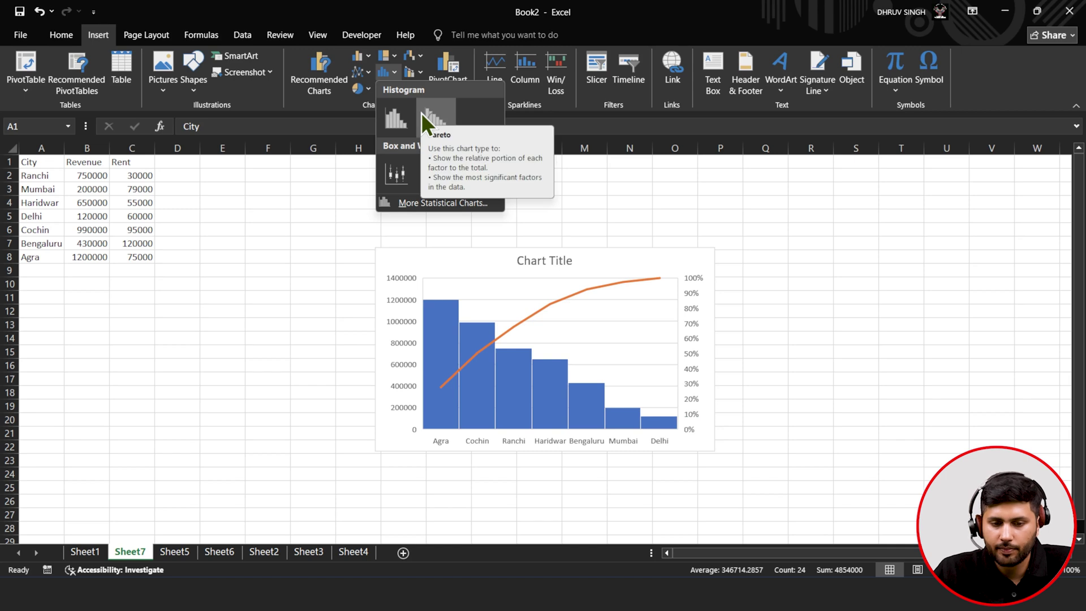
click(422, 113)
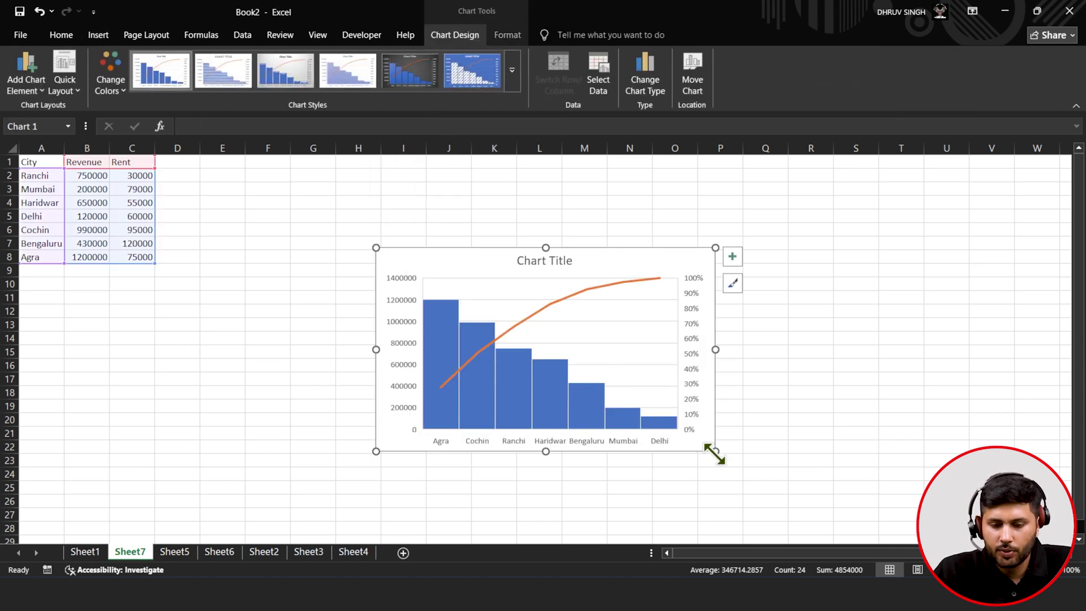
drag(716, 452, 940, 485)
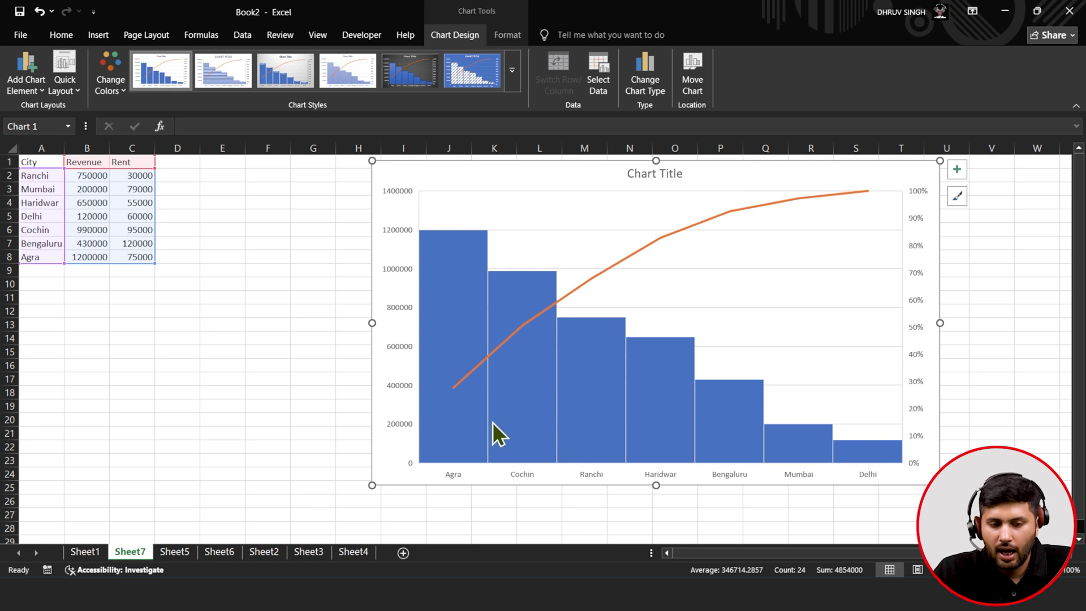
- Check the revenue and rent values for Agra (B8, C8) and Cochin (B6, C6)
mouse_move(453, 397)
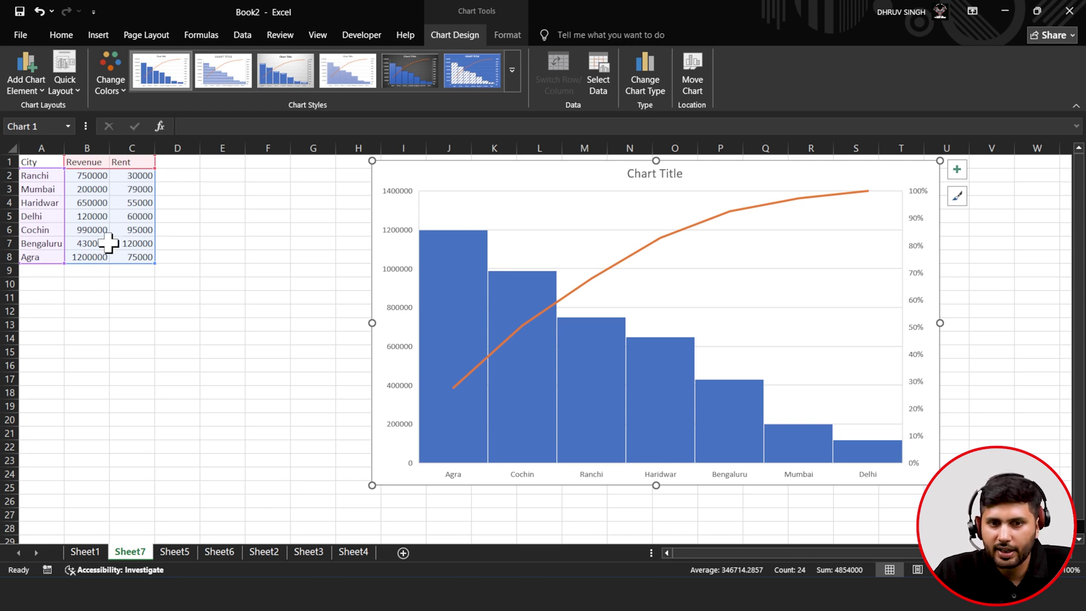
click(550, 234)
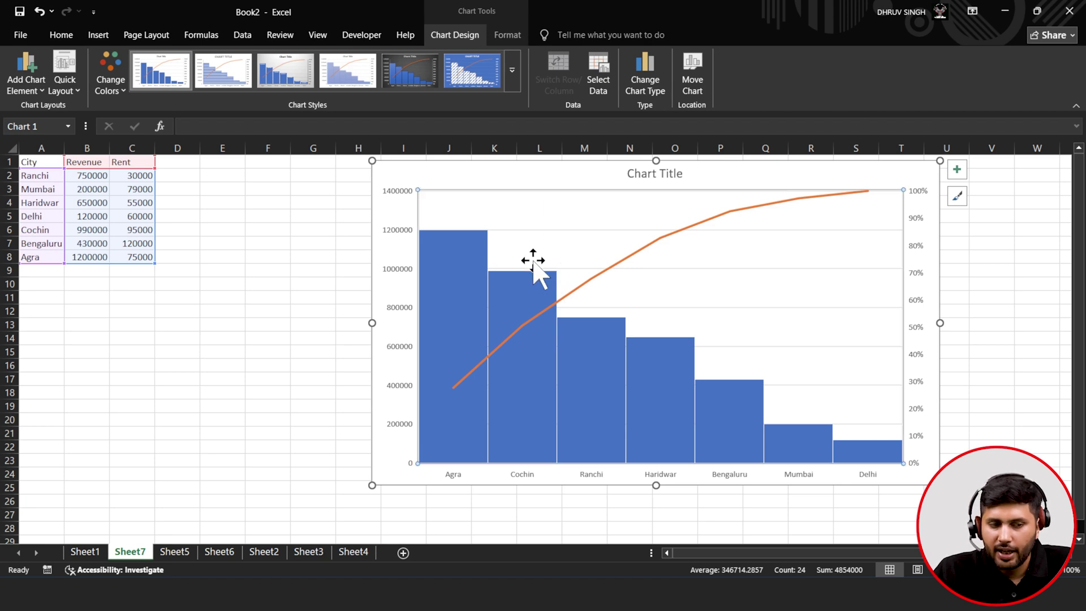
click(72, 254)
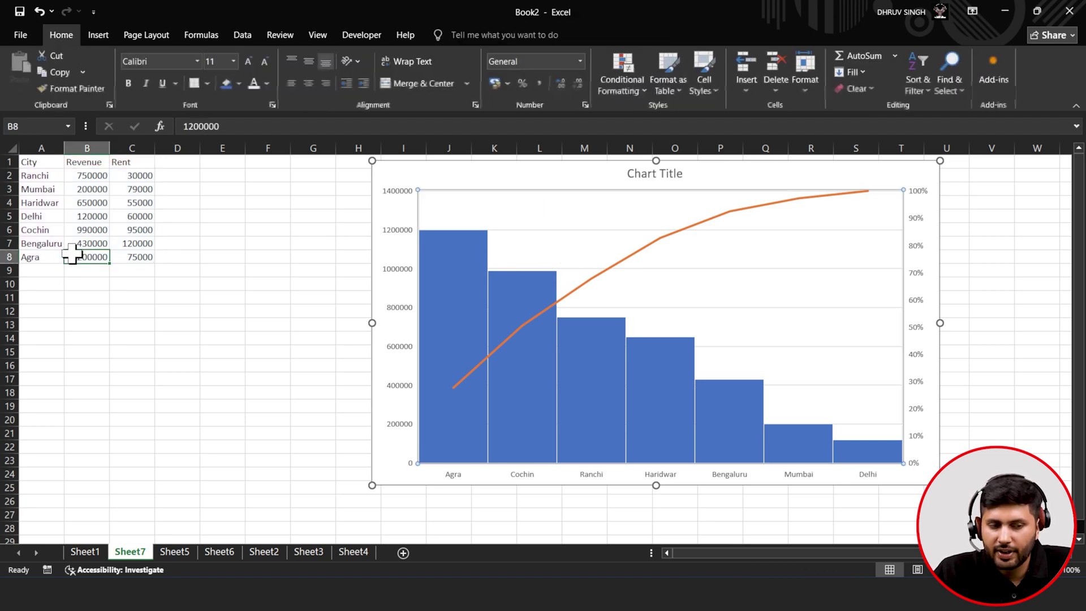
click(136, 260)
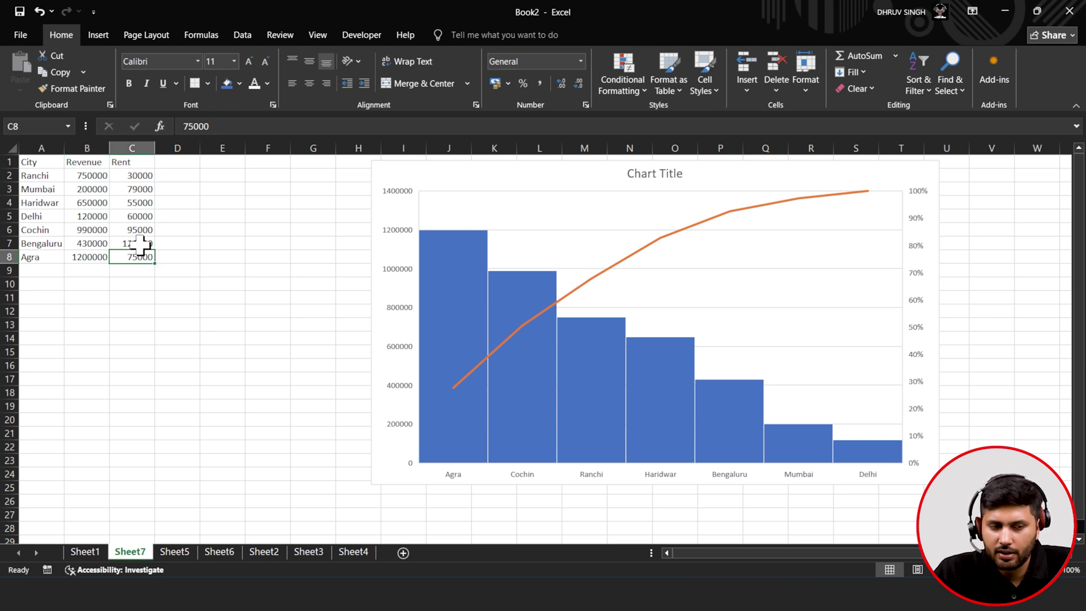
click(85, 228)
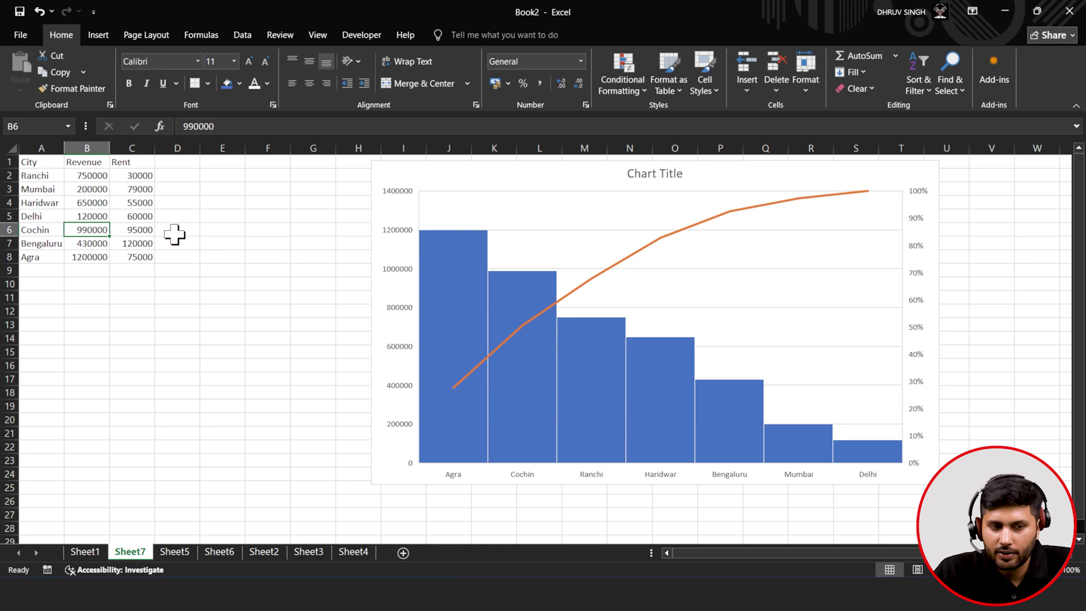
click(141, 230)
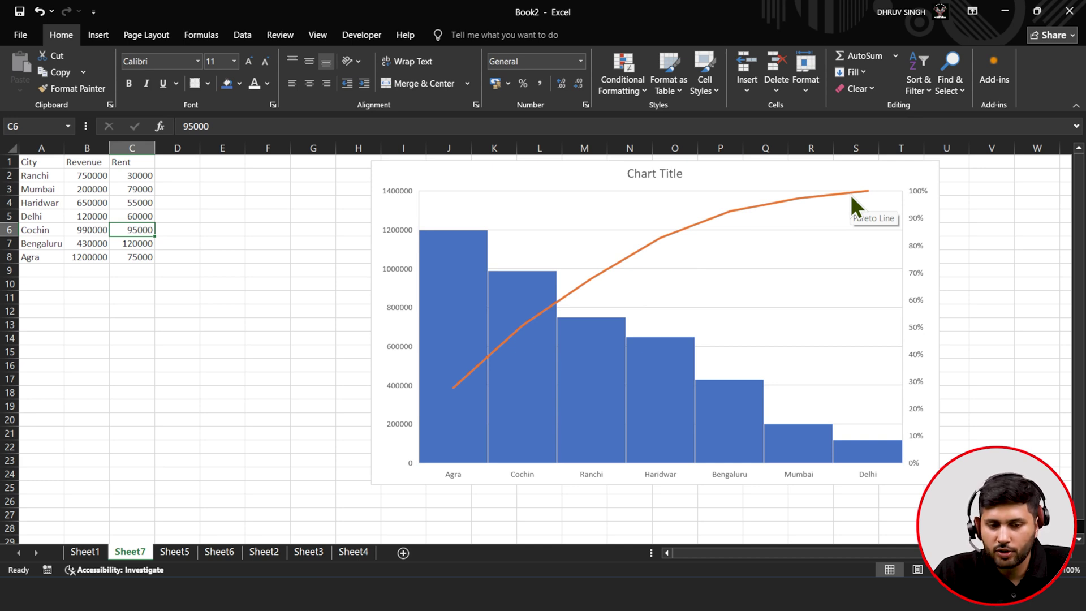
- Move from the Pareto chart past Sheet5 and Sheet6 to Sheet2's product table
click(594, 164)
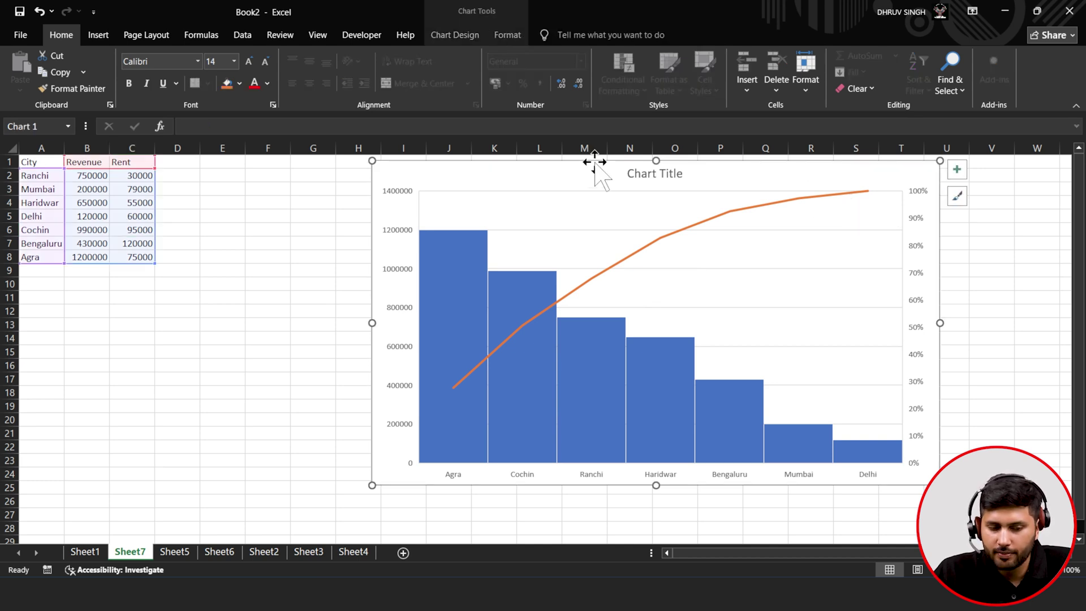
click(174, 552)
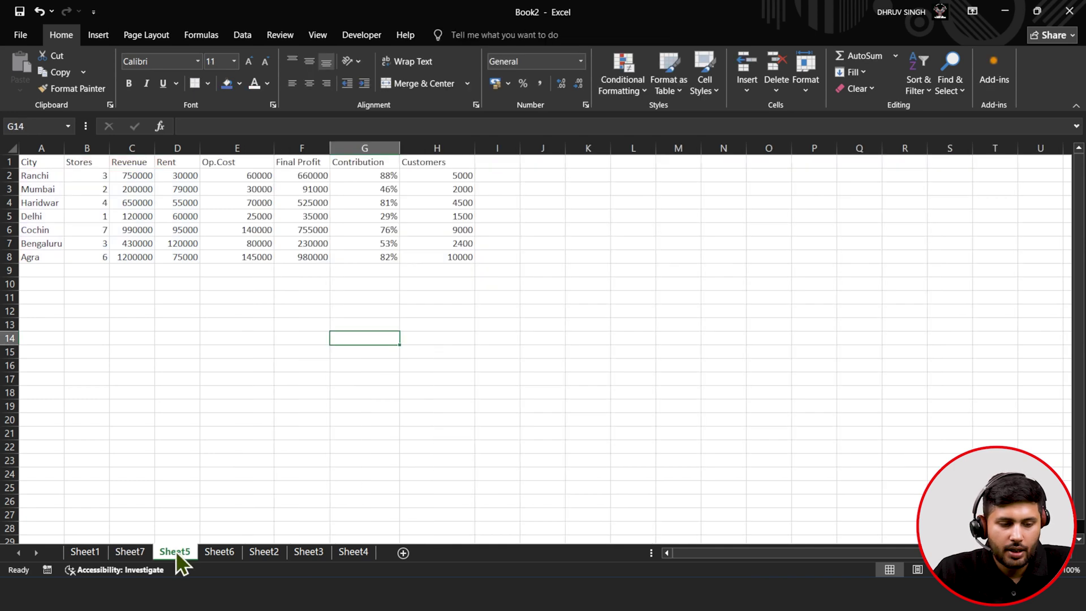
click(220, 552)
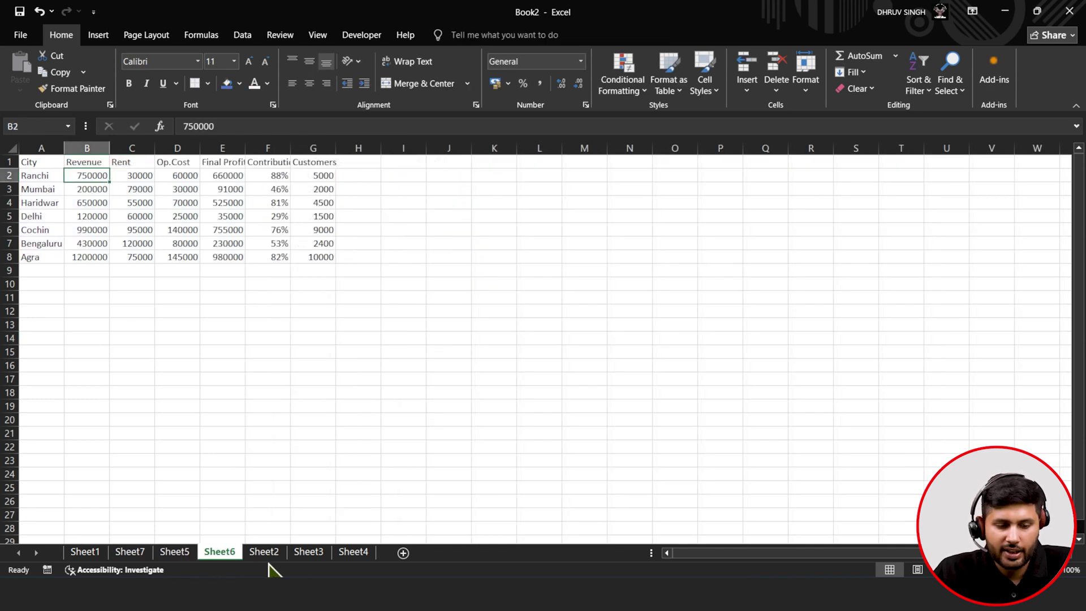
click(266, 554)
click(238, 389)
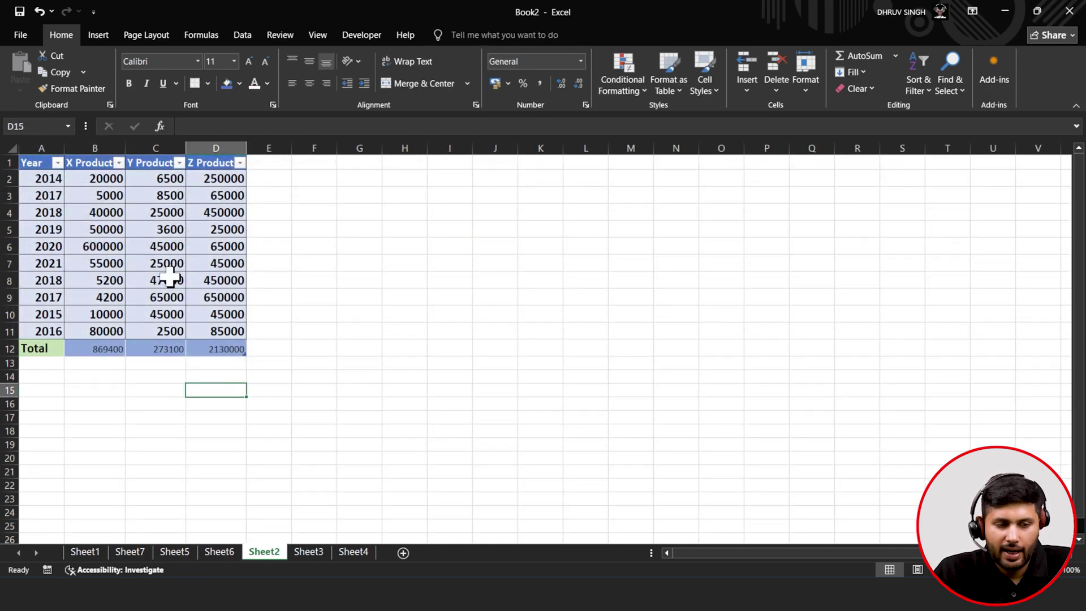
- Widen the X and Y Product columns and select the table A1:D11
drag(125, 149, 357, 148)
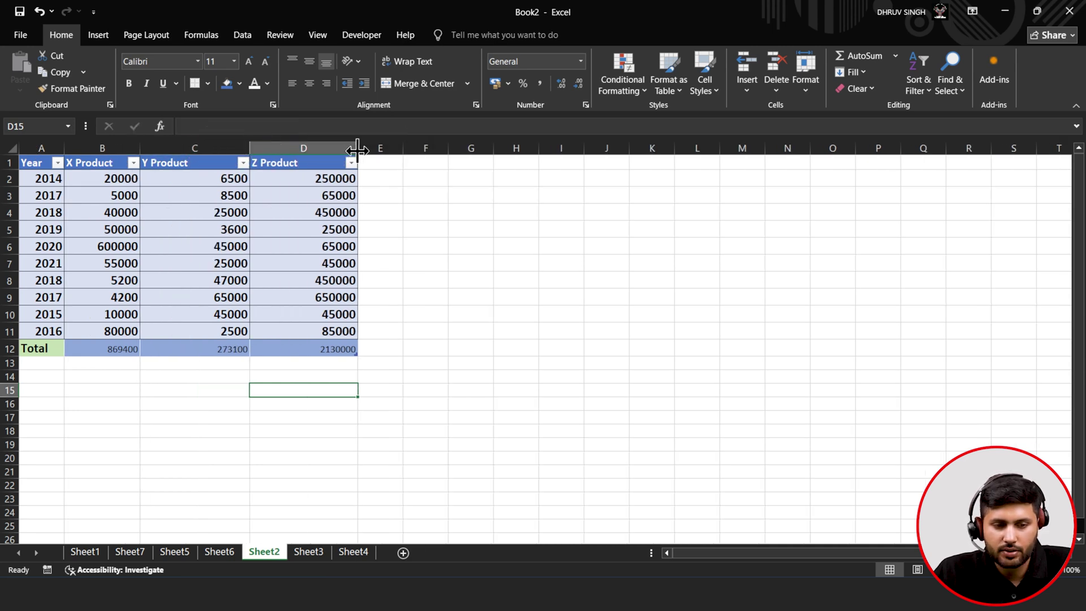
click(340, 263)
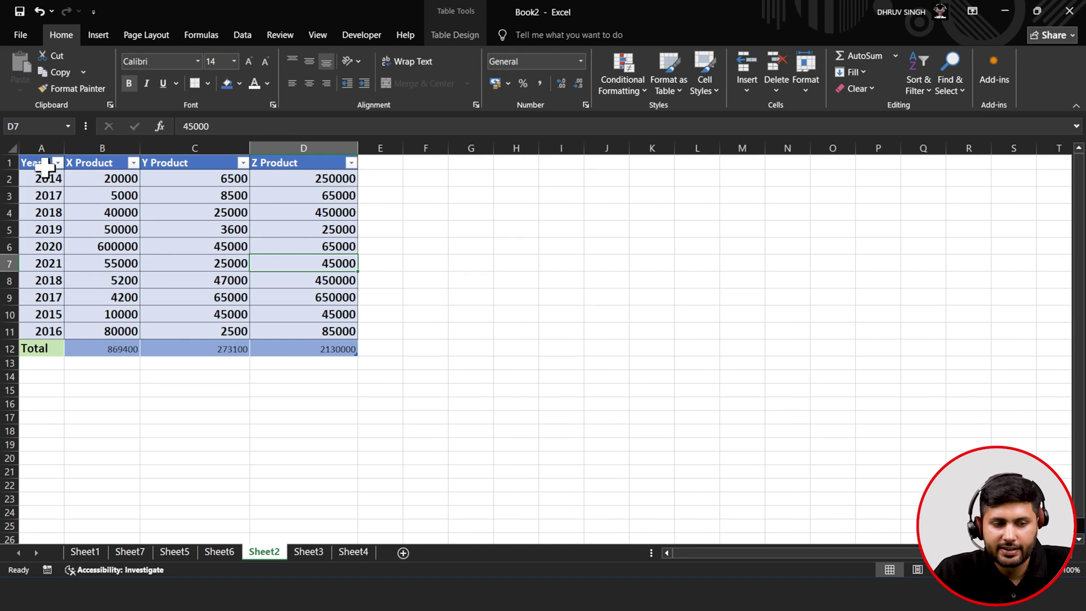
drag(45, 167, 298, 331)
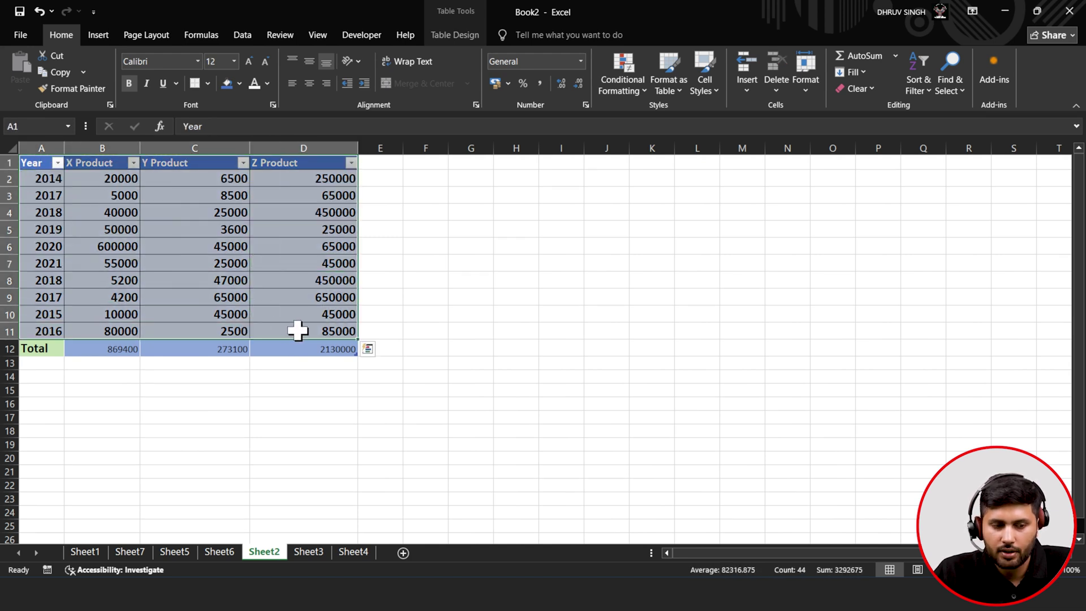
- Insert a 3-D line chart of A1:D11, place it right of the table, and open Select Data
click(95, 35)
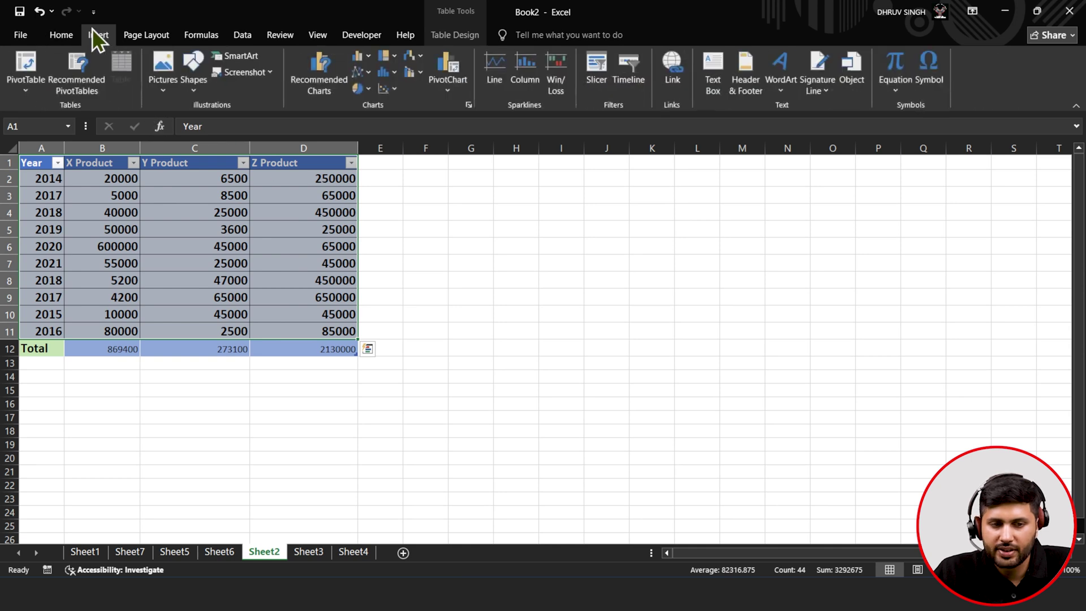
click(357, 78)
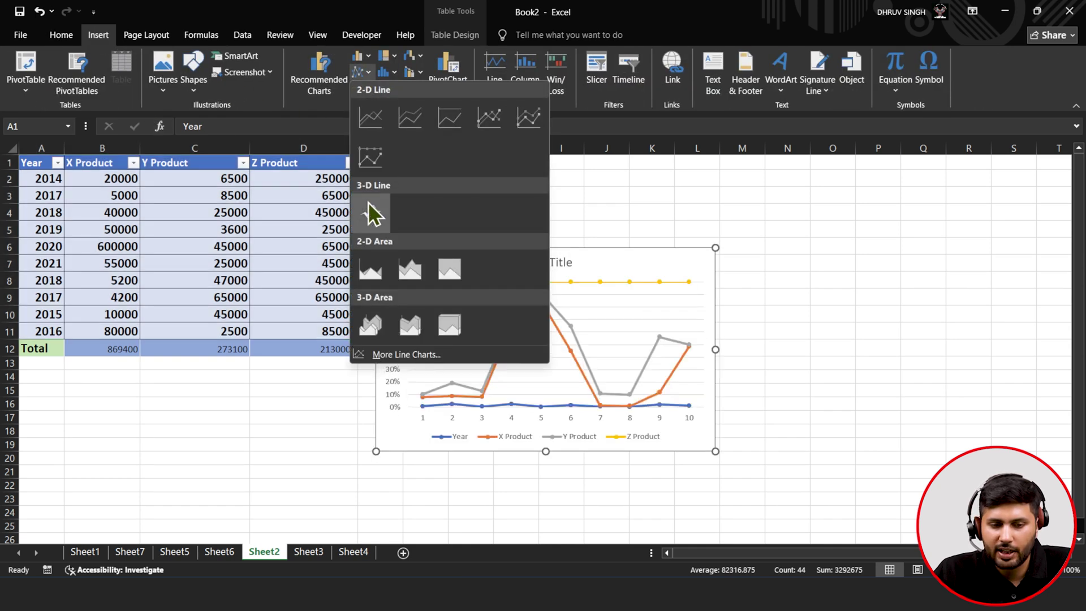
click(371, 214)
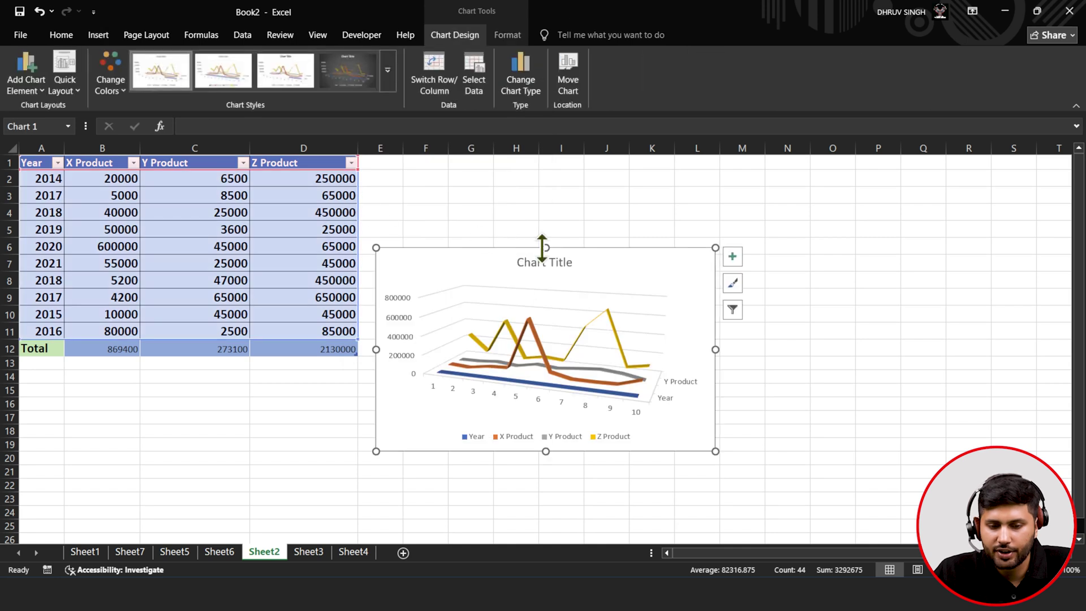
drag(660, 262, 769, 215)
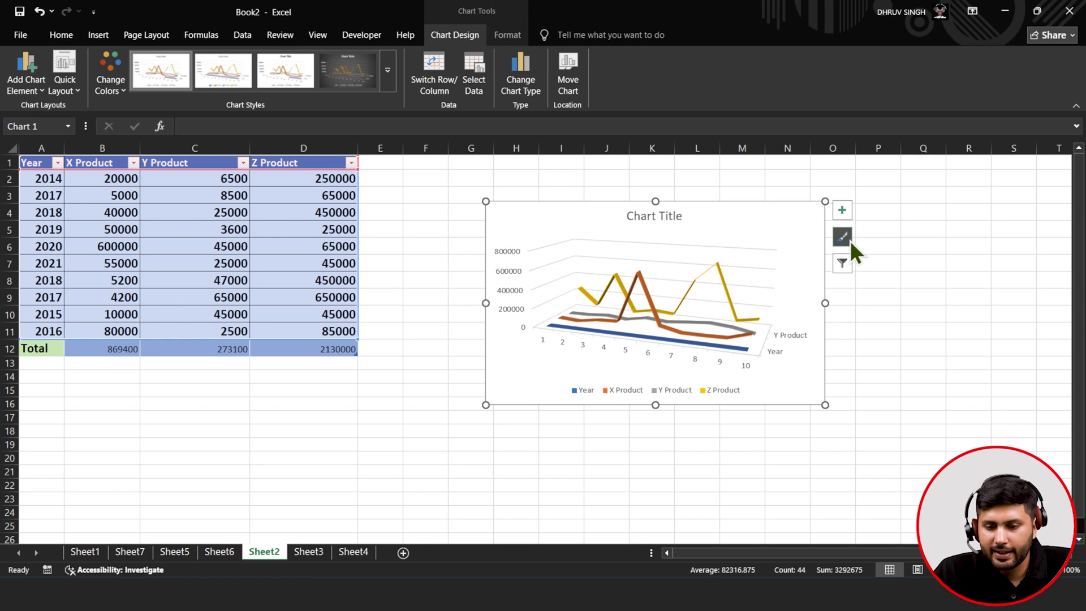
click(844, 271)
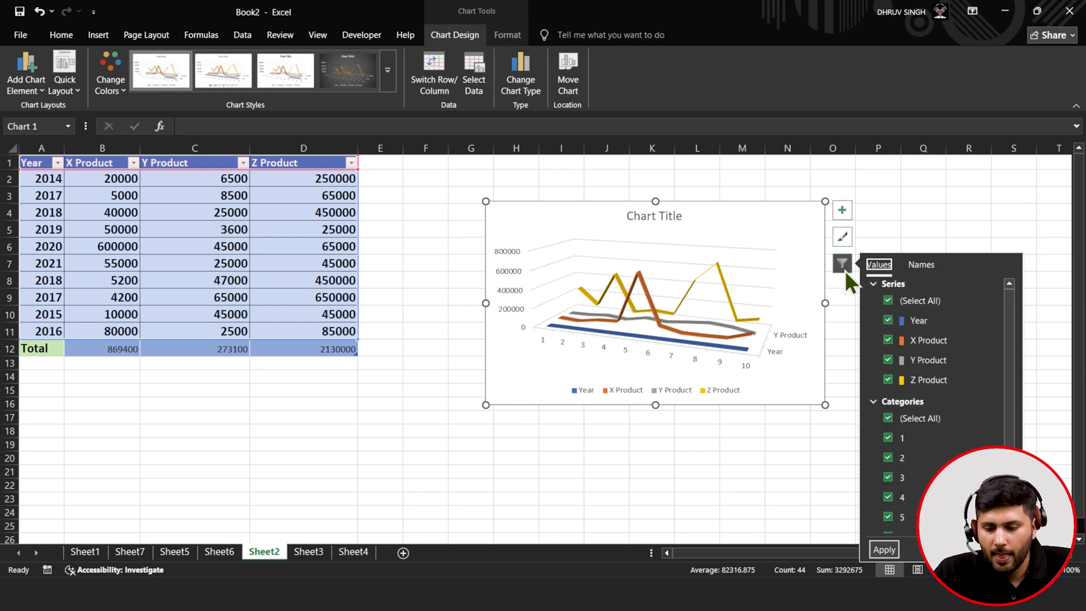
click(990, 550)
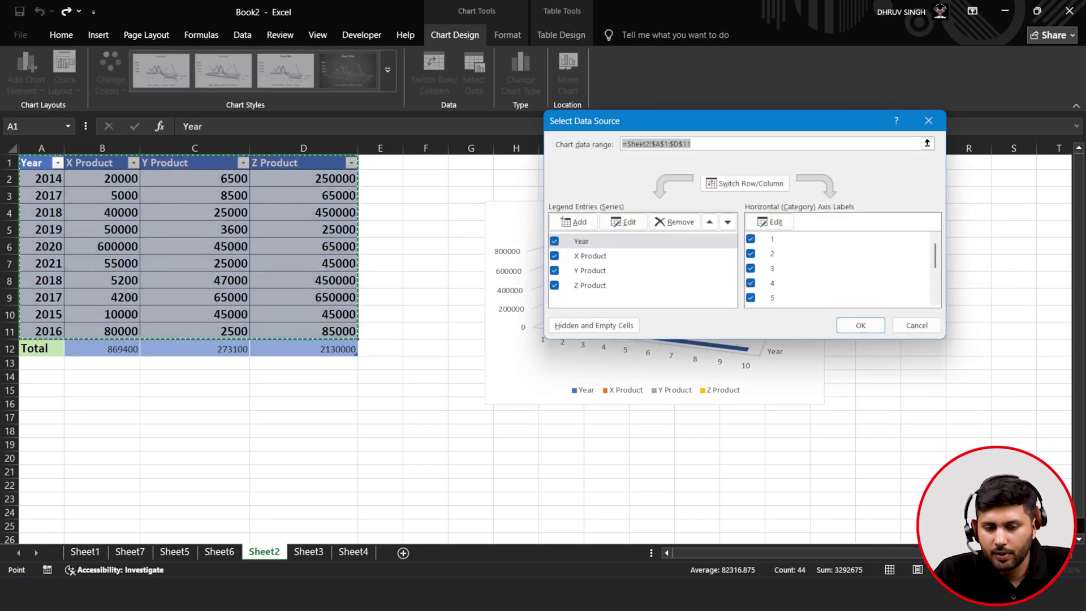
- Try switching rows and columns, switch back, and remove the Year series
click(613, 241)
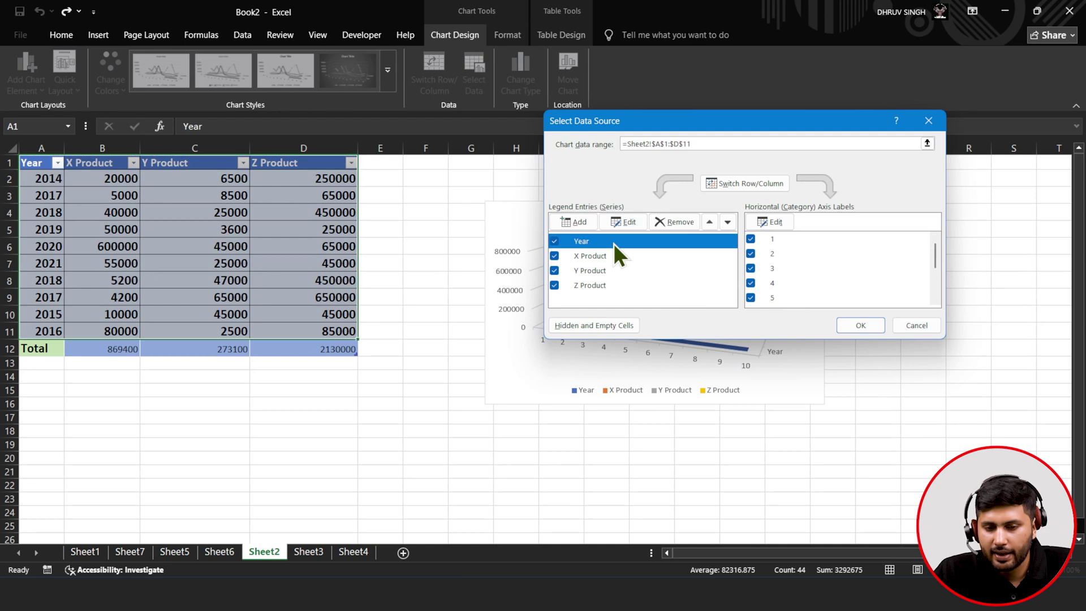
click(756, 189)
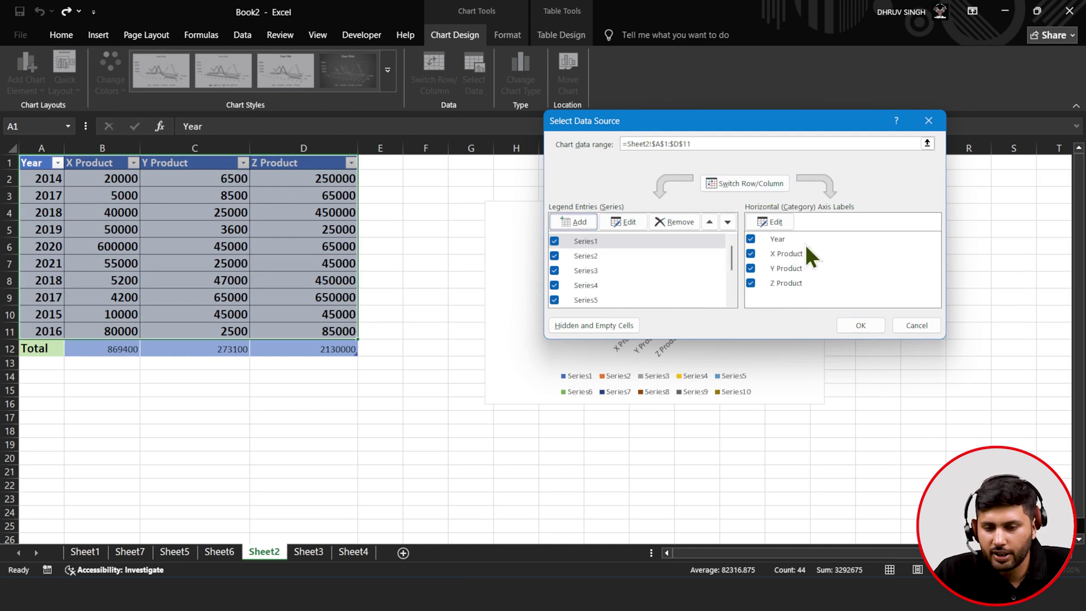
click(769, 237)
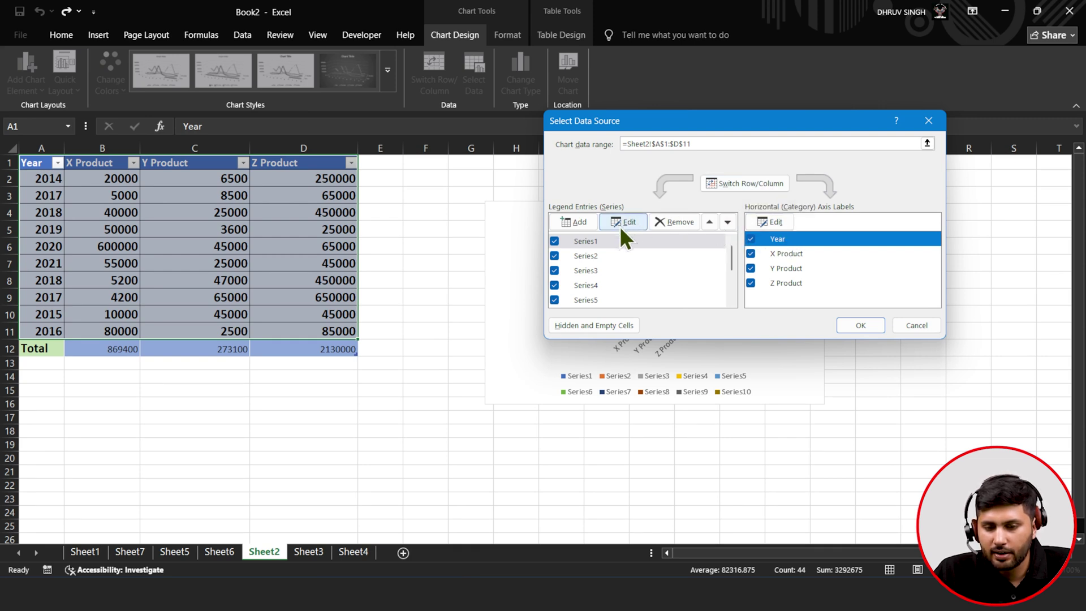
click(741, 188)
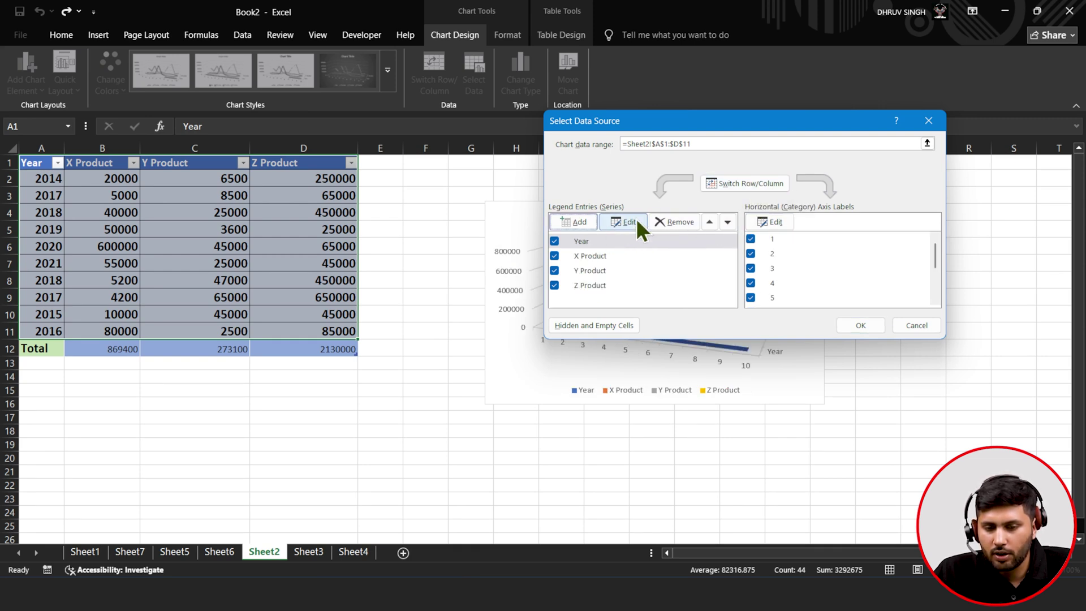
click(675, 220)
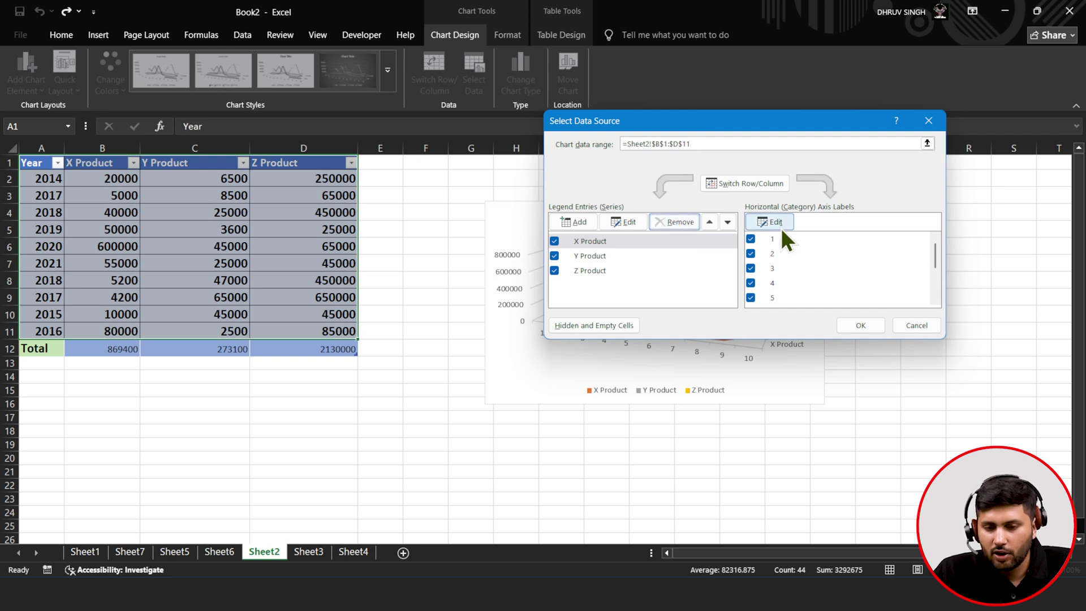
- Set the horizontal axis labels to the years in A1:A11
click(773, 241)
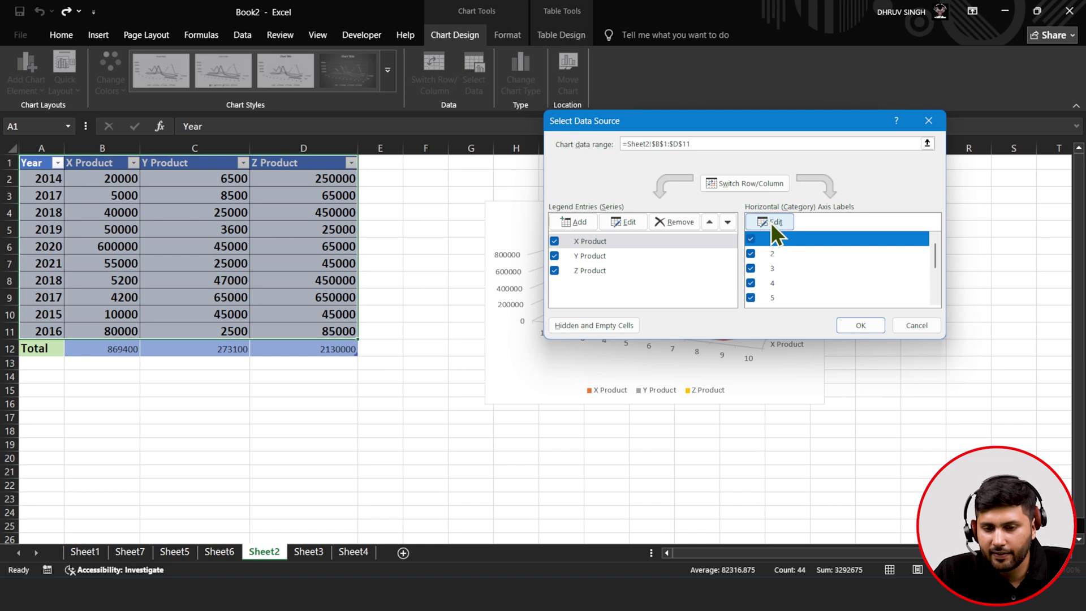
click(770, 222)
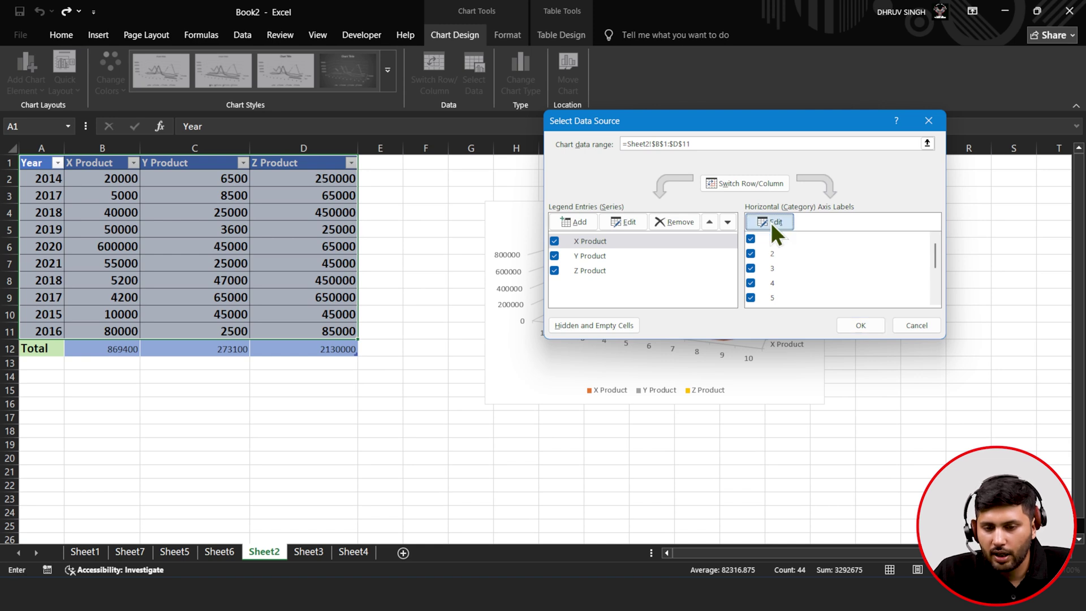
click(814, 246)
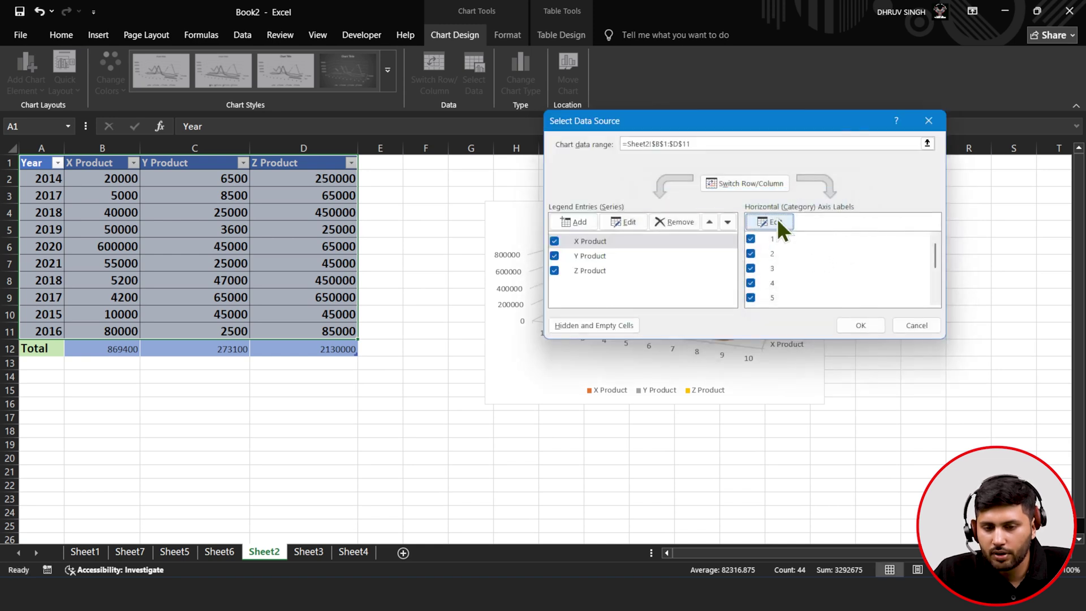
click(774, 222)
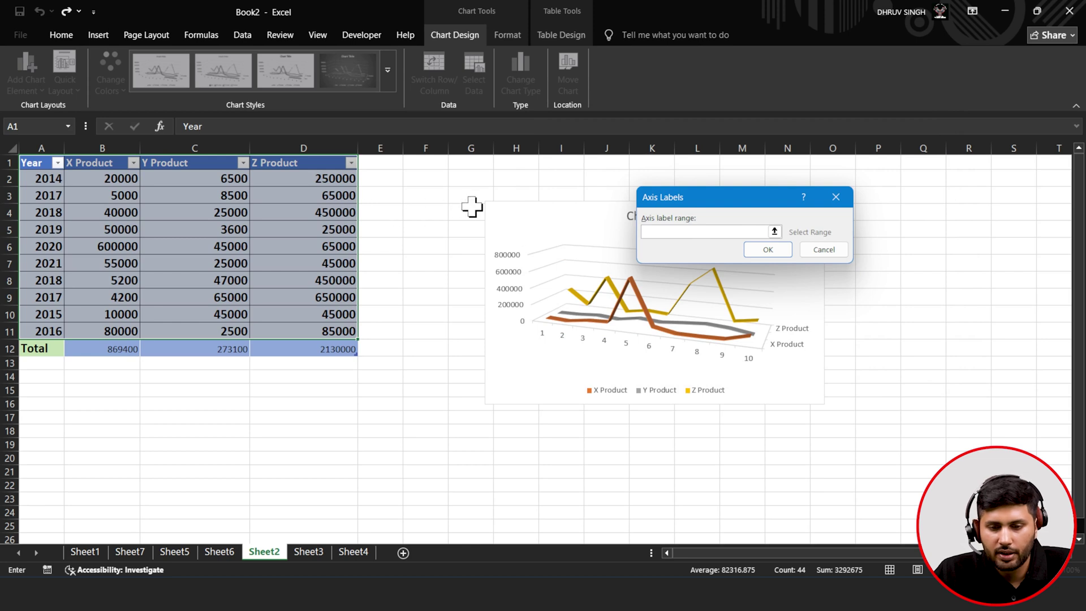
click(774, 231)
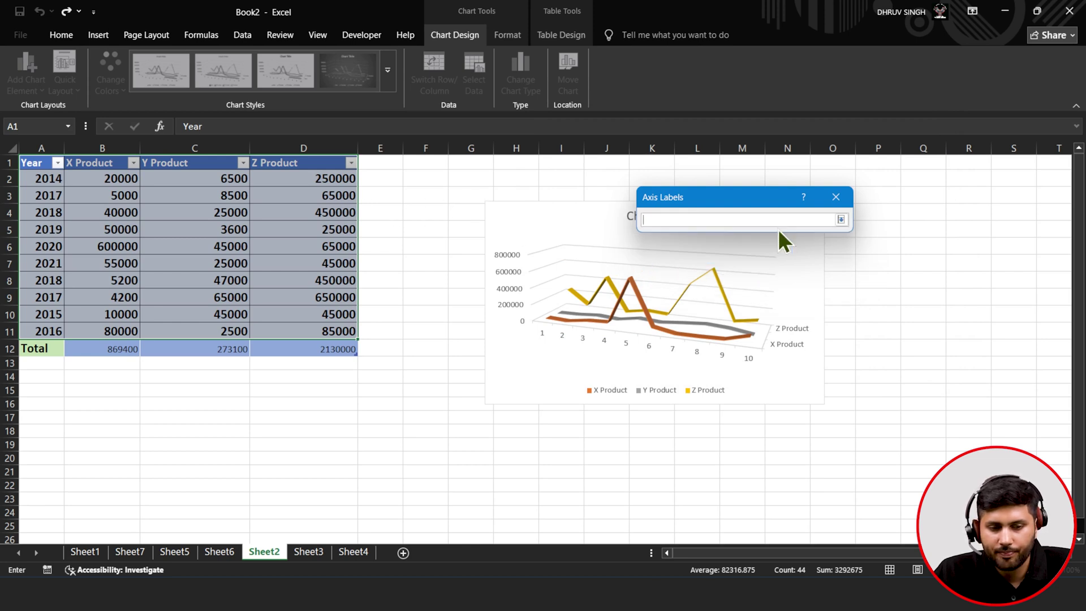
drag(48, 166, 53, 332)
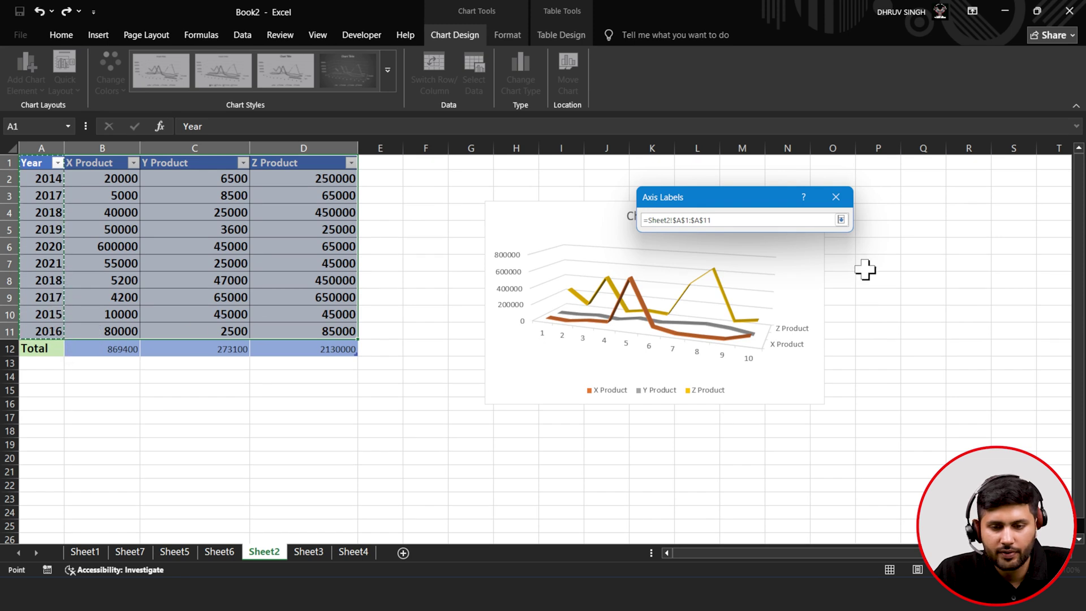
click(841, 220)
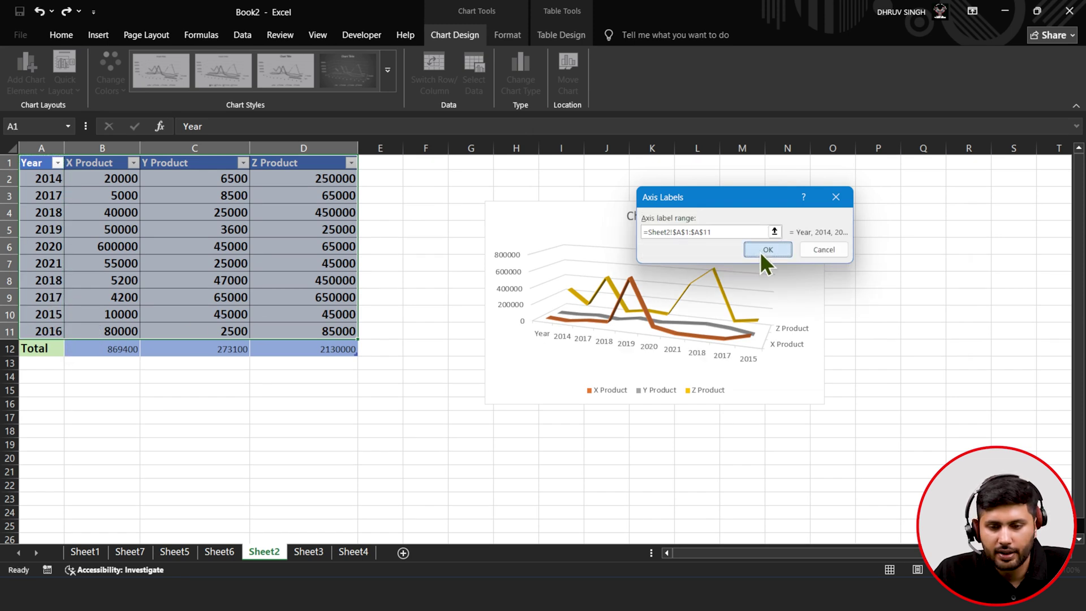
click(764, 252)
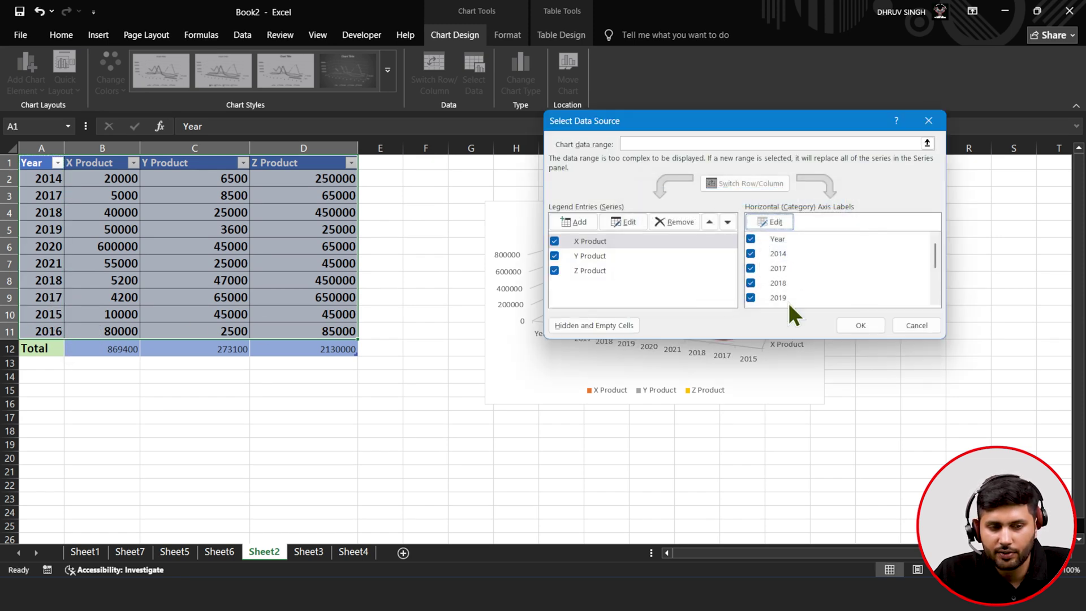
- Remove X Product, move Y Product below Z Product, add a Z Product series, and apply
click(758, 240)
click(673, 221)
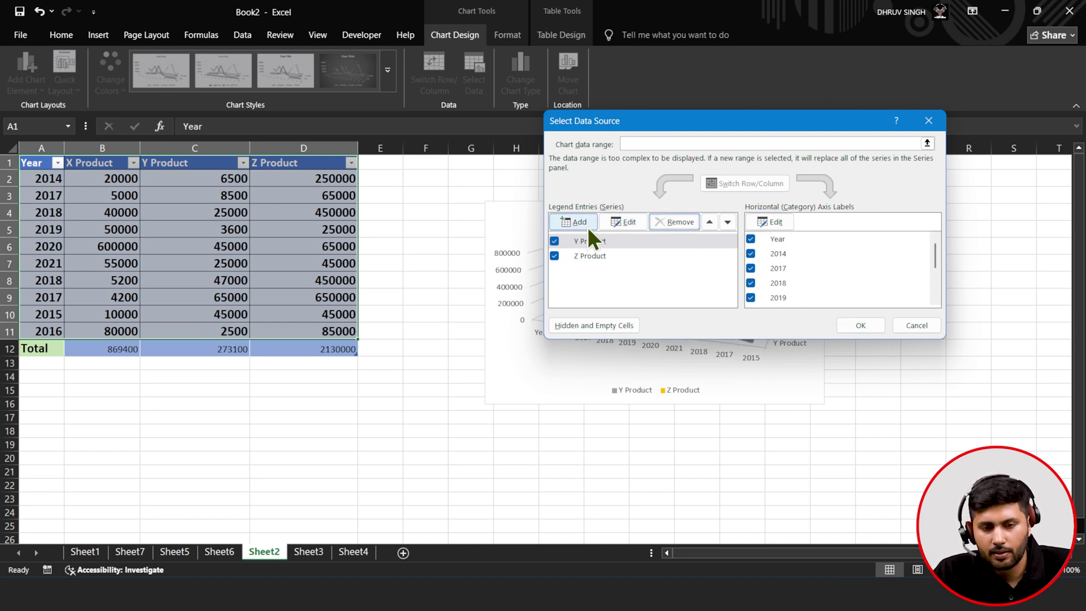
click(727, 221)
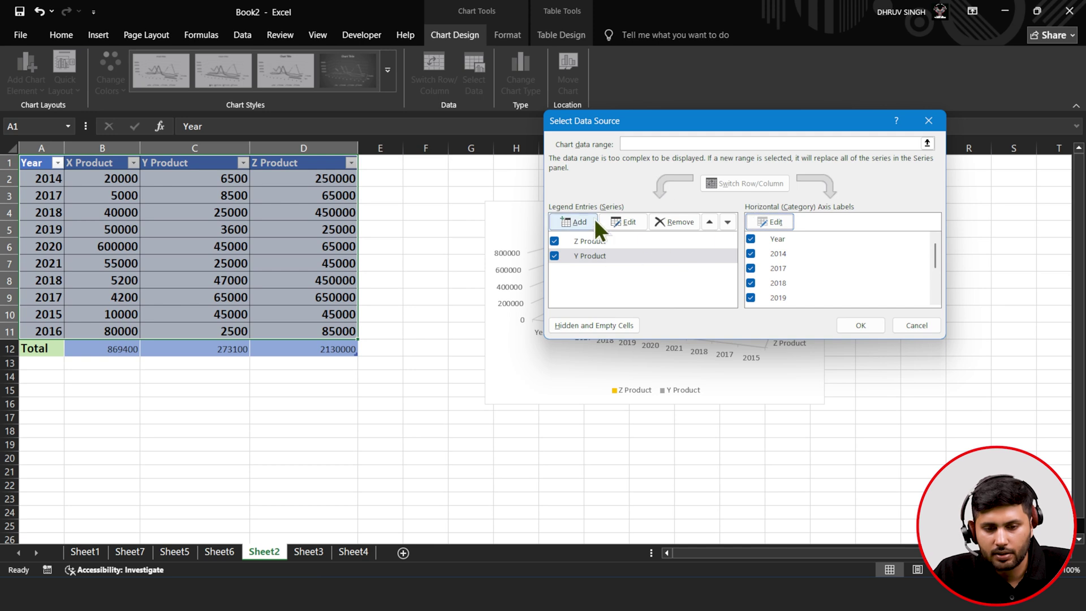
click(577, 221)
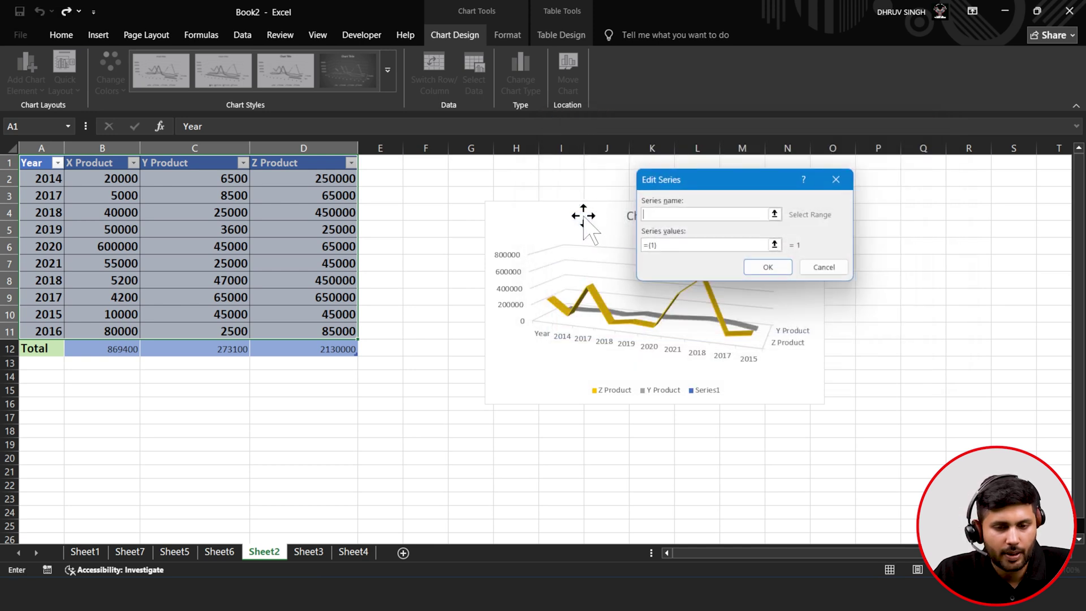
click(768, 267)
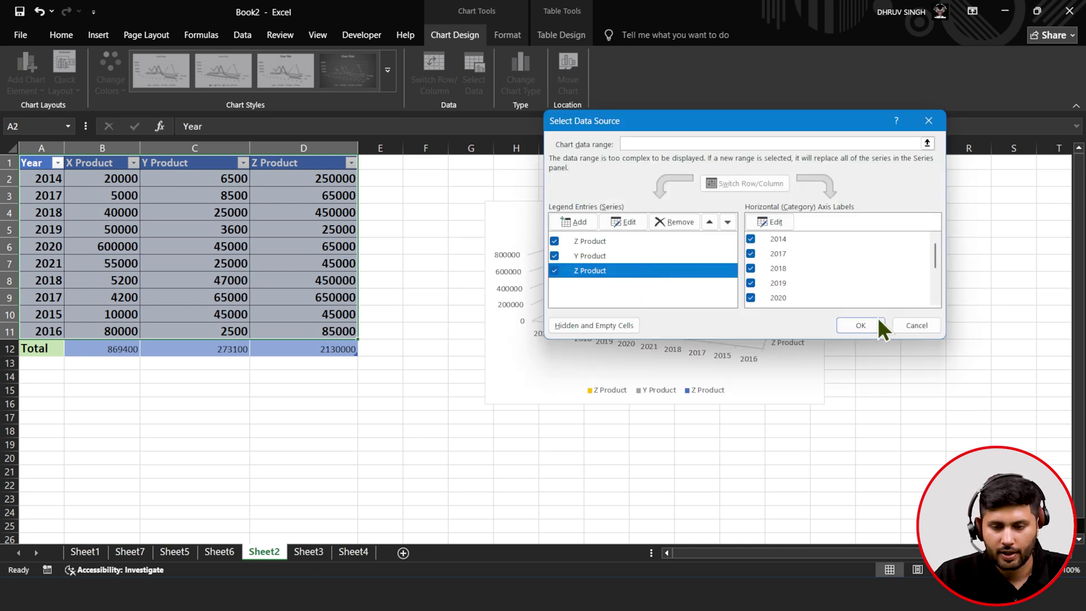
click(879, 322)
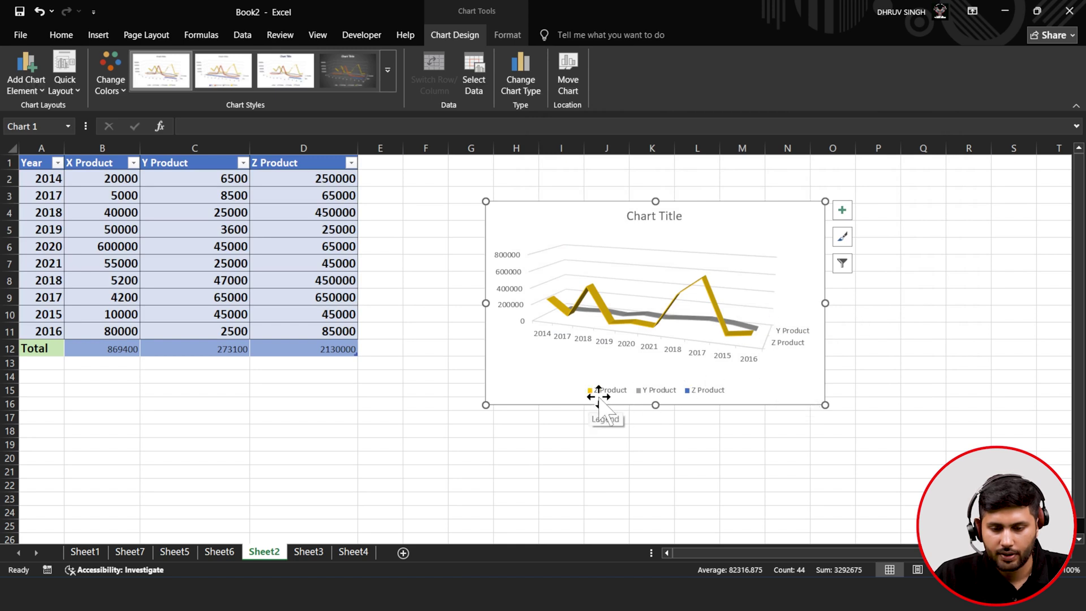
- Remove the old 3-D line chart from the sheet
click(848, 263)
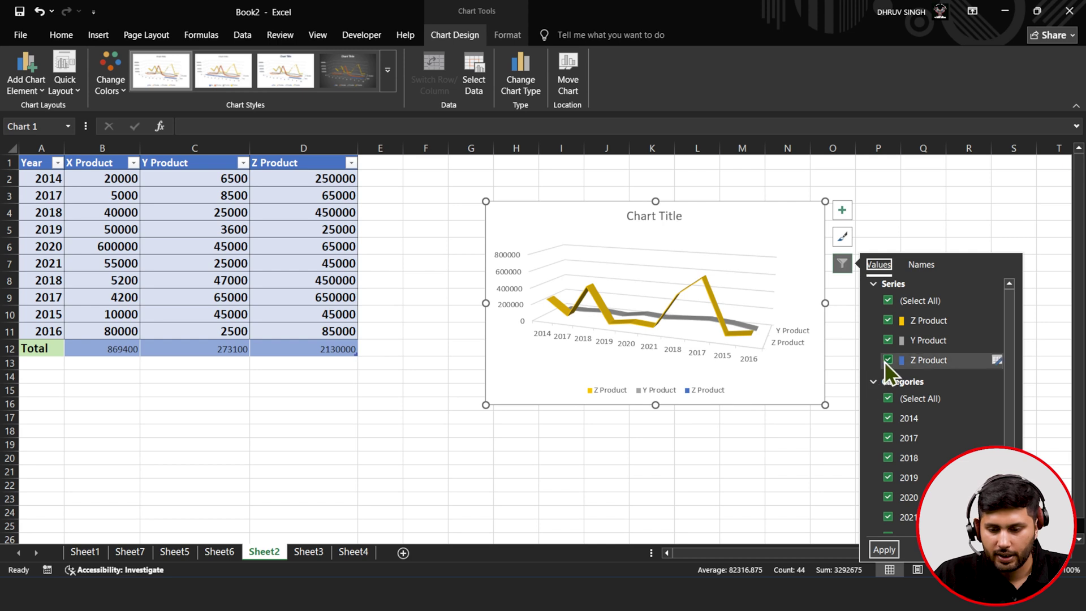
right_click(737, 214)
click(769, 242)
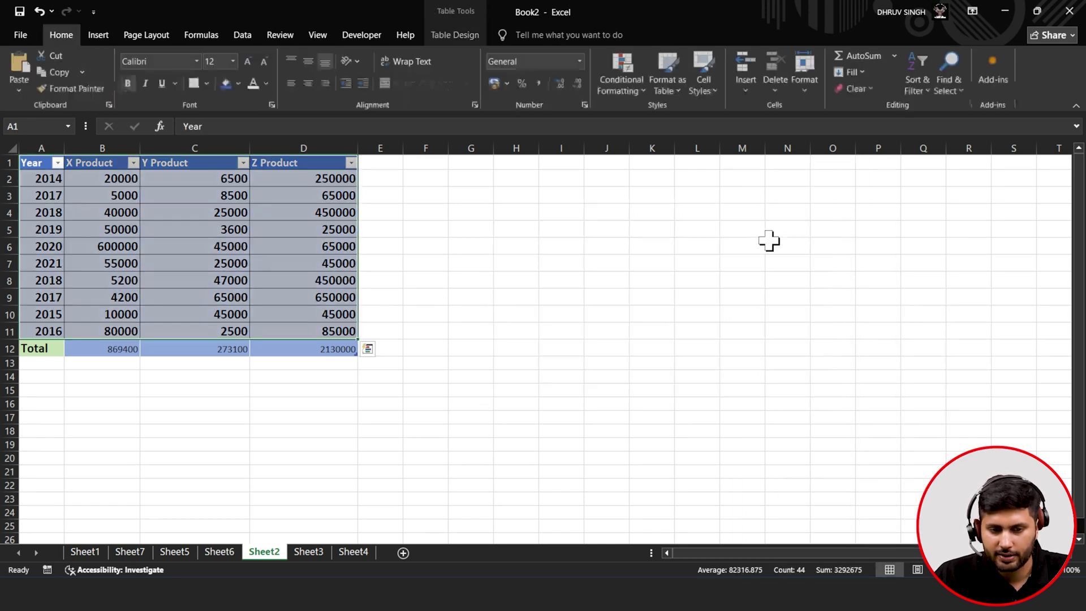
click(163, 244)
- Insert a new 3-D line chart of A1:D11 and place it beside the table
drag(47, 167, 324, 325)
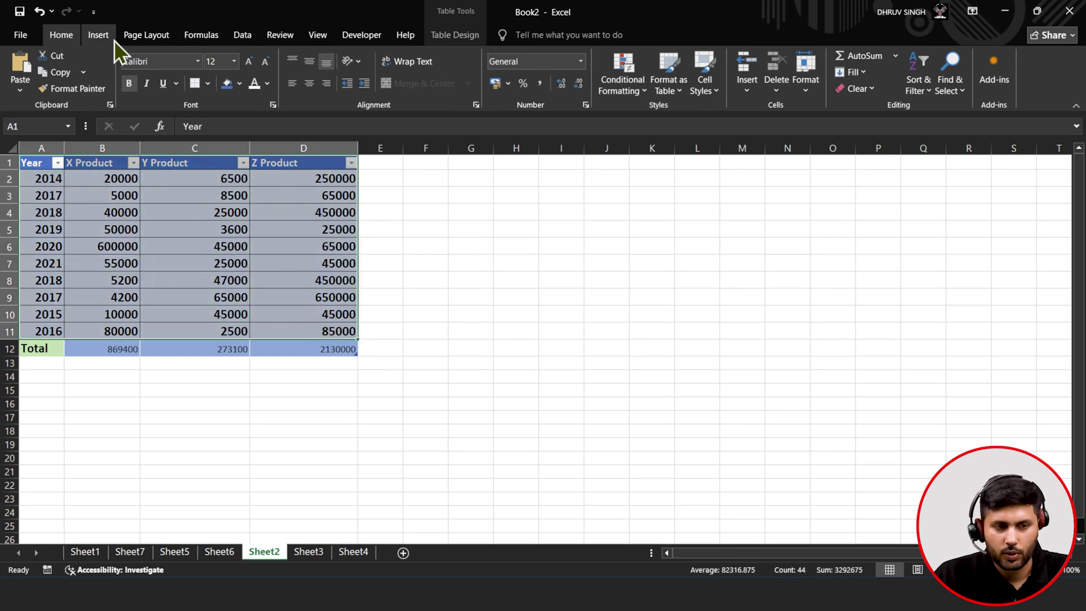
click(111, 36)
click(361, 71)
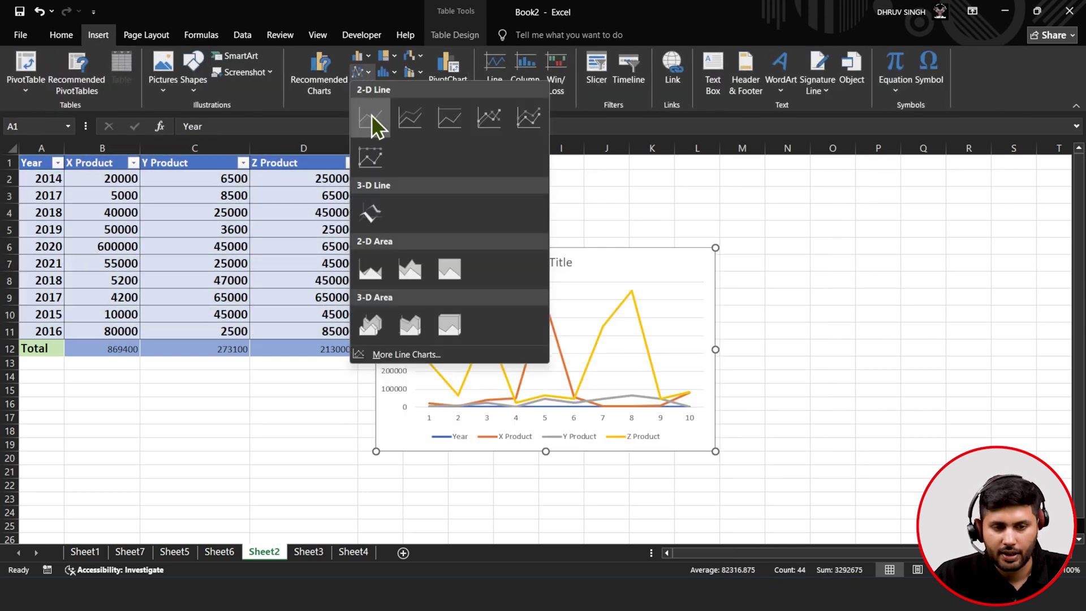
click(369, 215)
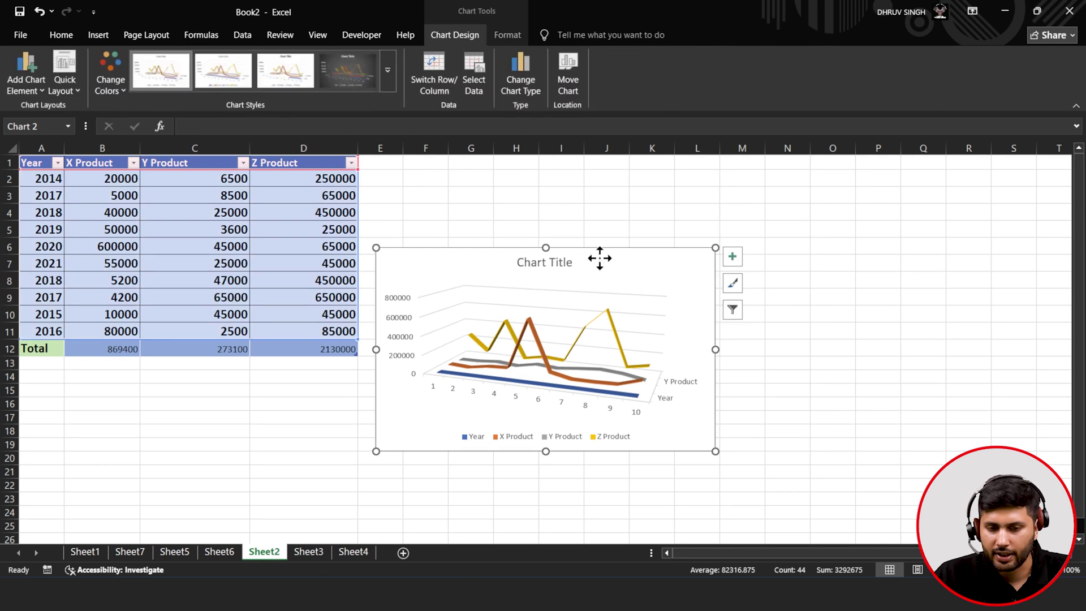
drag(605, 258, 754, 219)
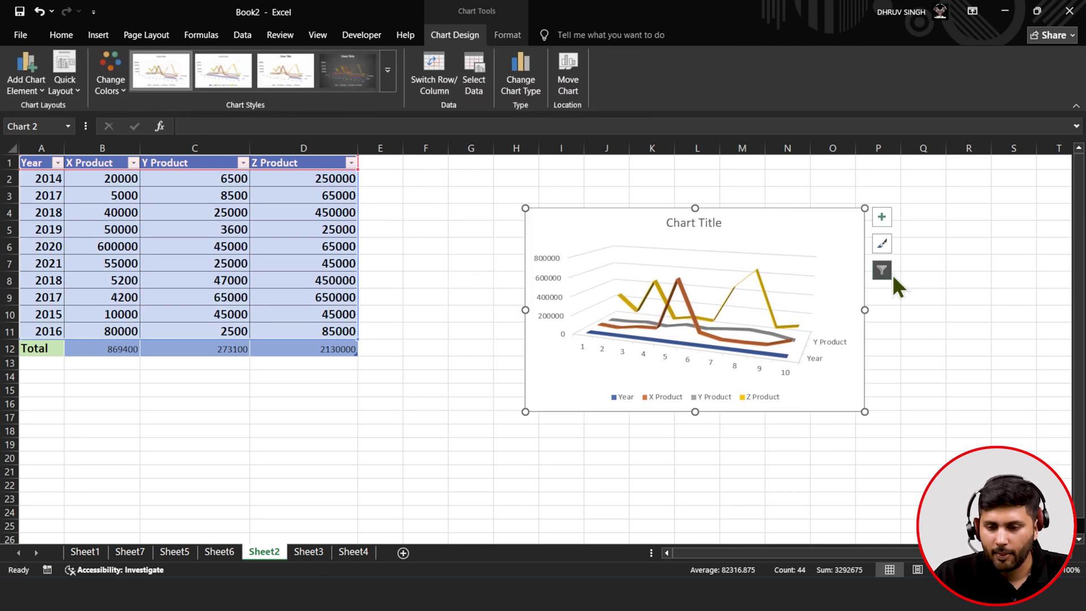
- In Select Data, remove the Year series and set the axis labels to A2:A11
click(886, 271)
click(1030, 556)
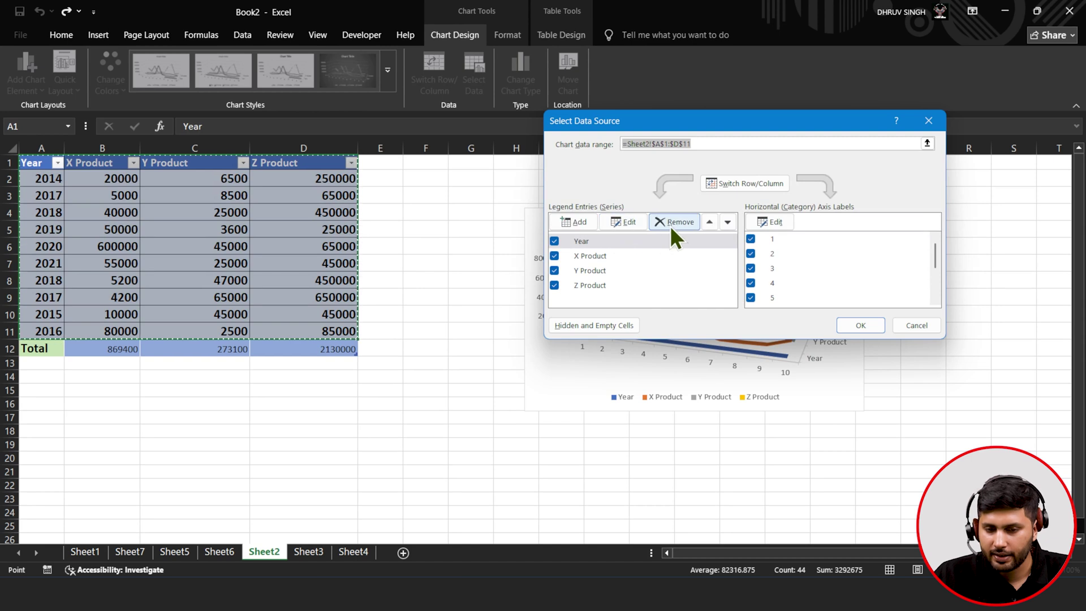
click(670, 222)
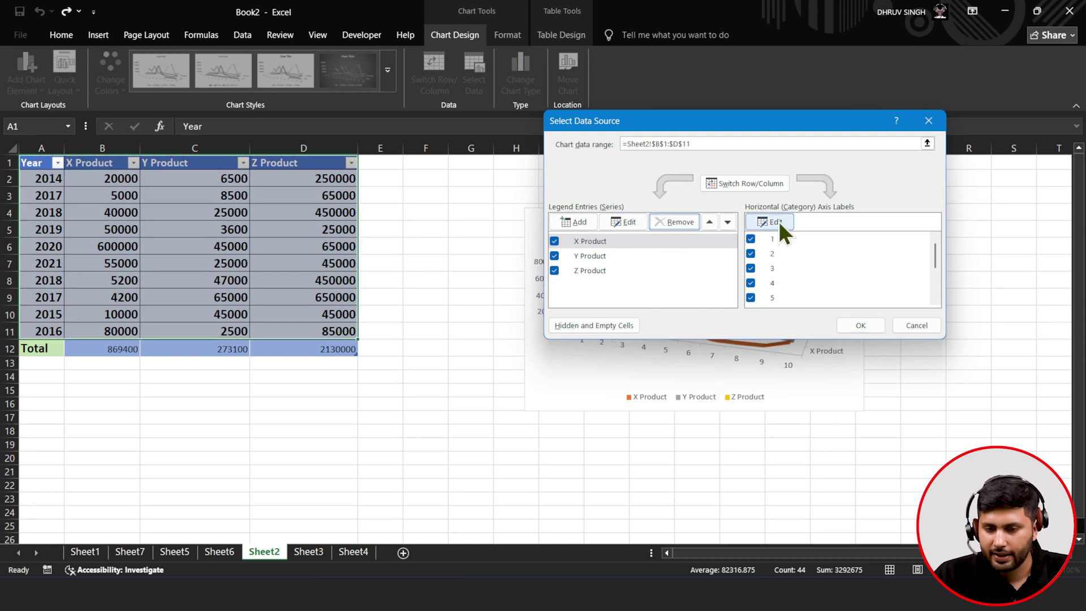
click(778, 222)
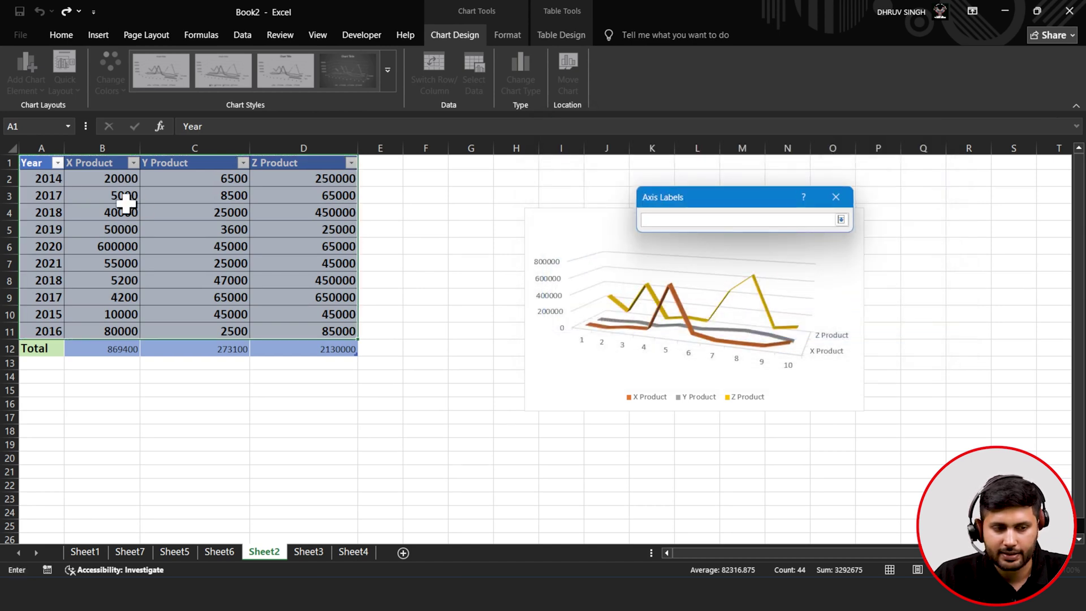
drag(53, 178, 55, 331)
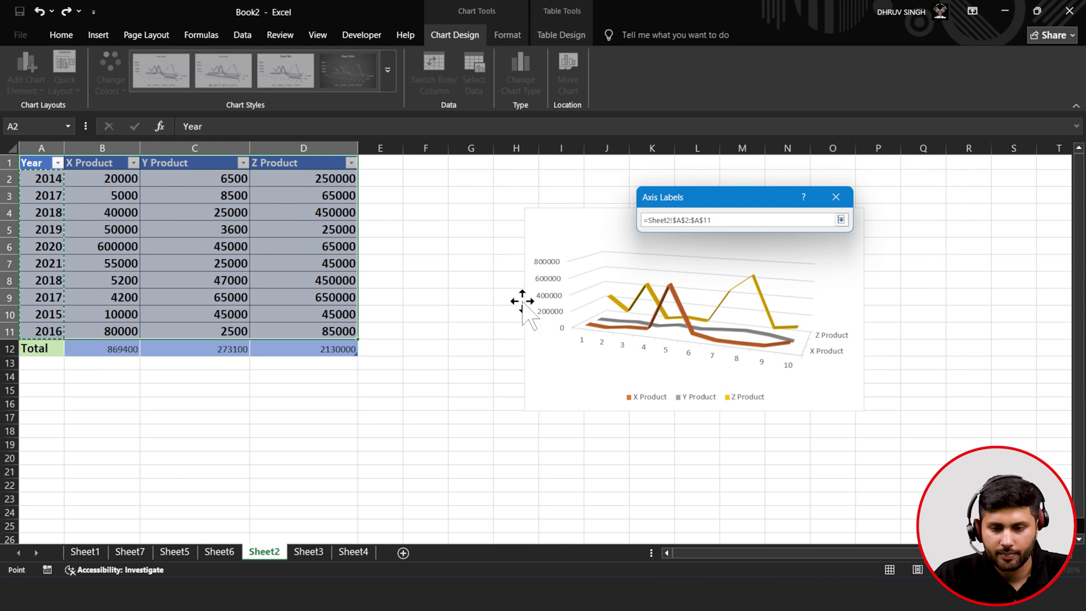
click(840, 220)
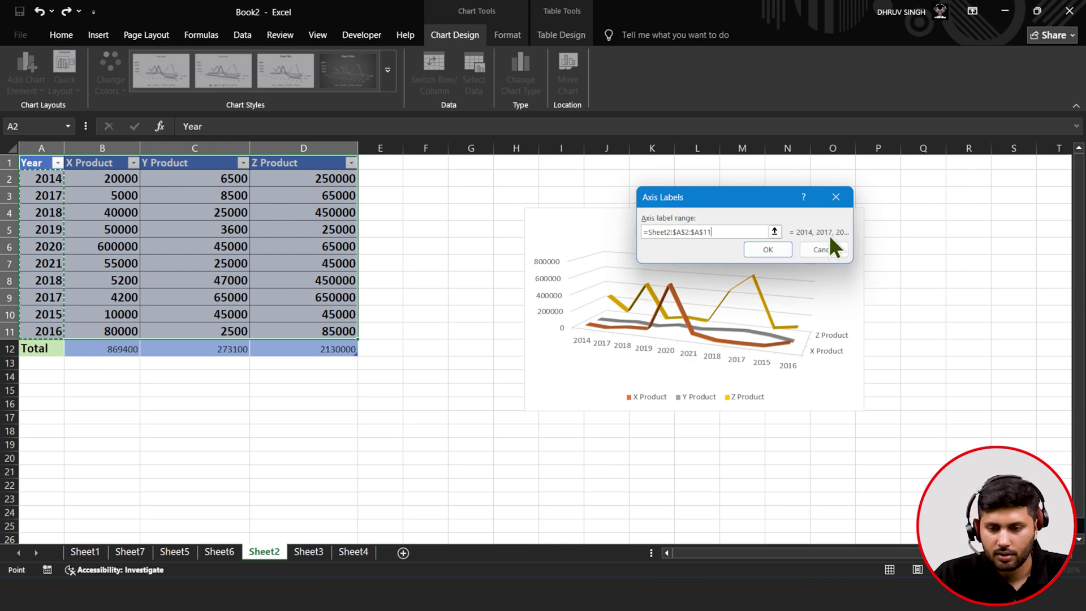
click(770, 250)
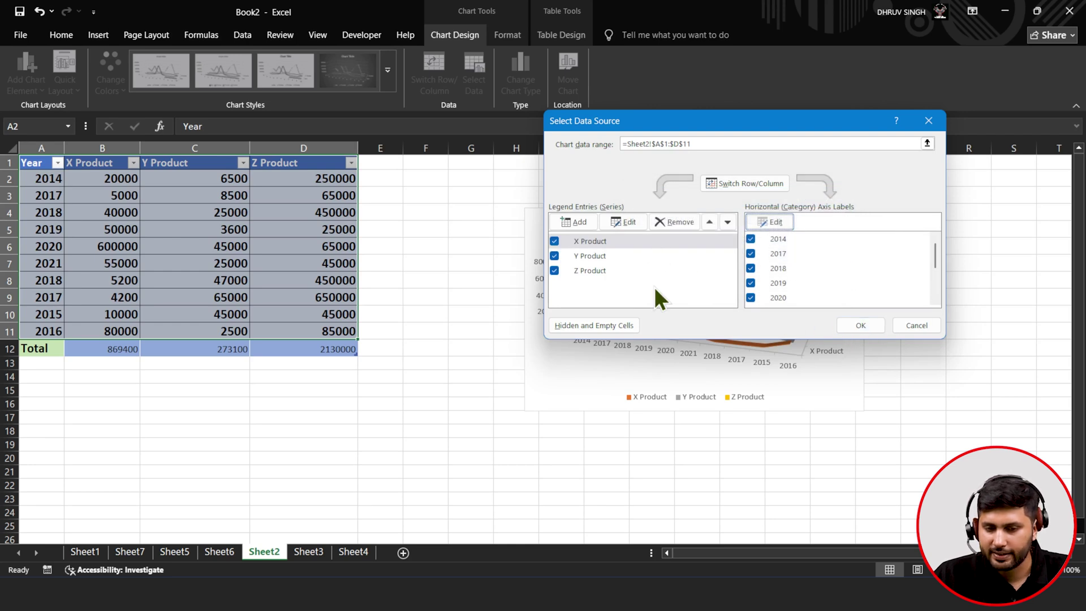
click(874, 322)
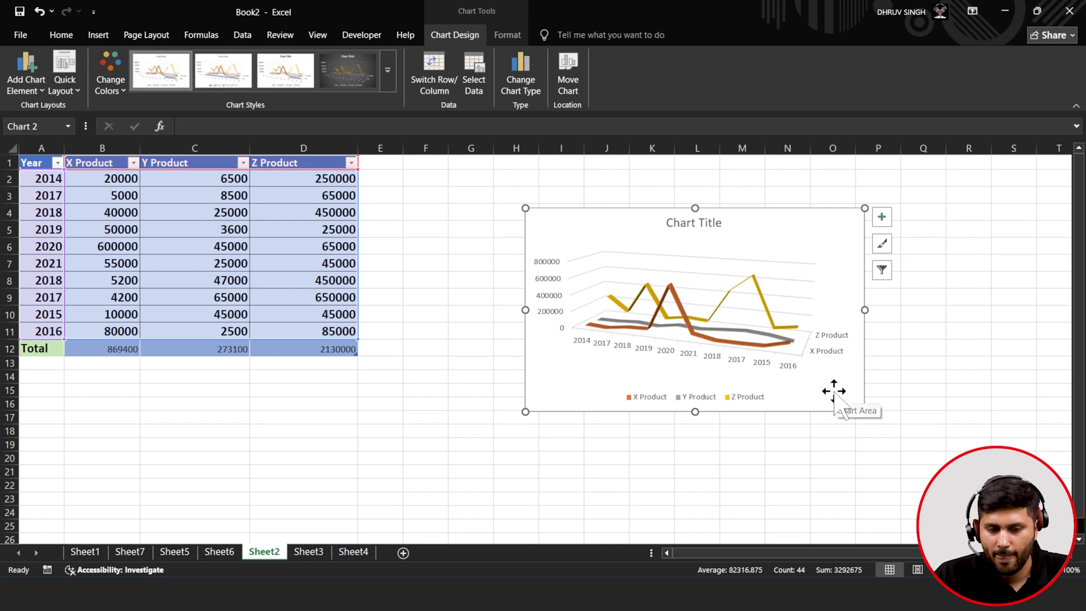
- Sort the Year column smallest to largest via its filter arrow, then select the chart
click(57, 163)
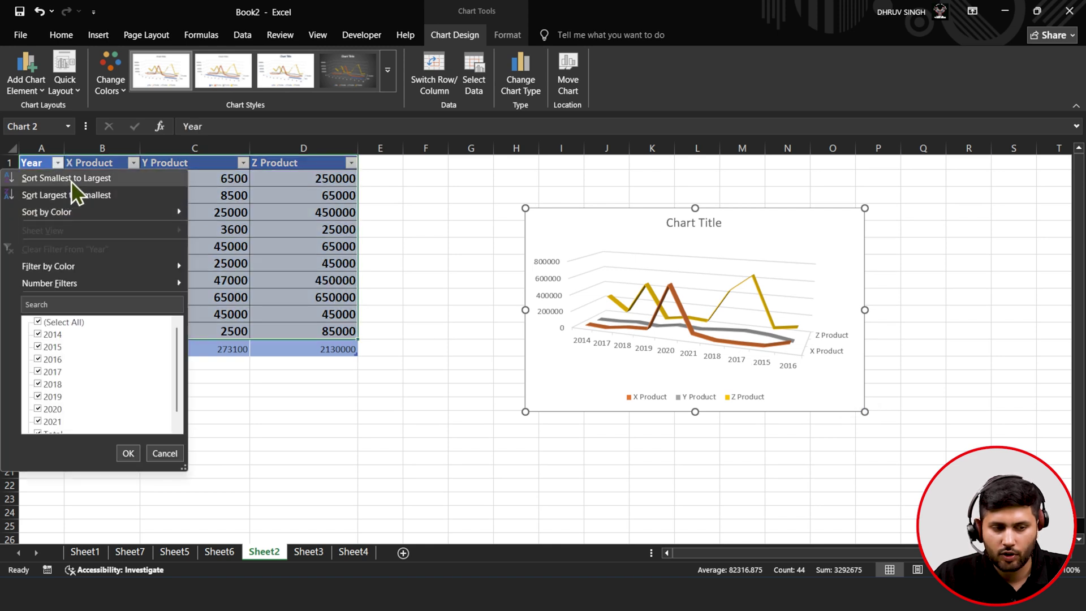
click(71, 180)
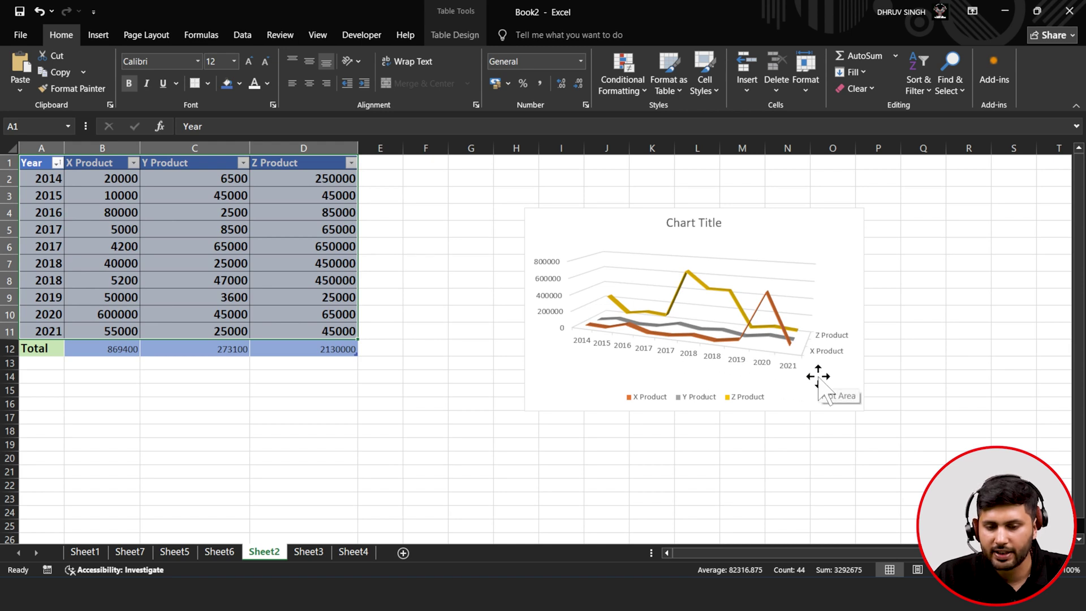
click(843, 246)
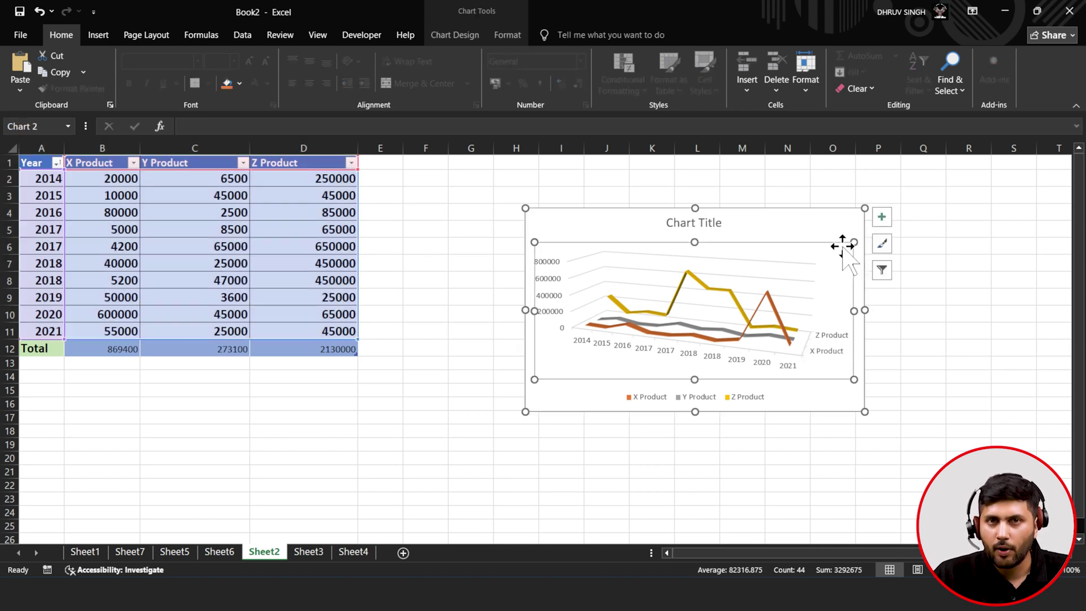
- Add a data table to the chart and enlarge it to the right and down
click(882, 216)
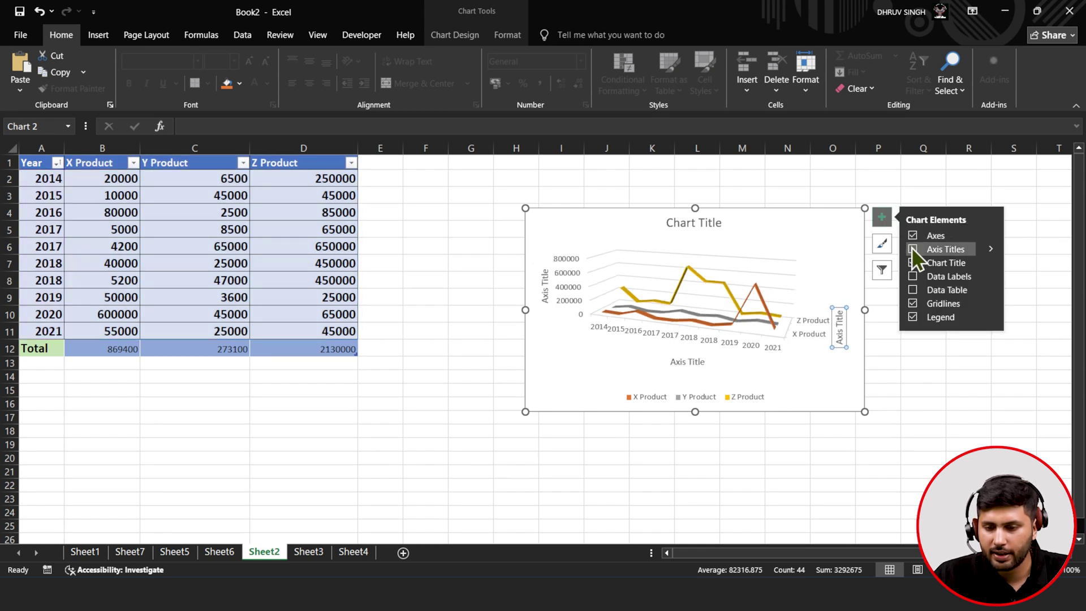
click(914, 289)
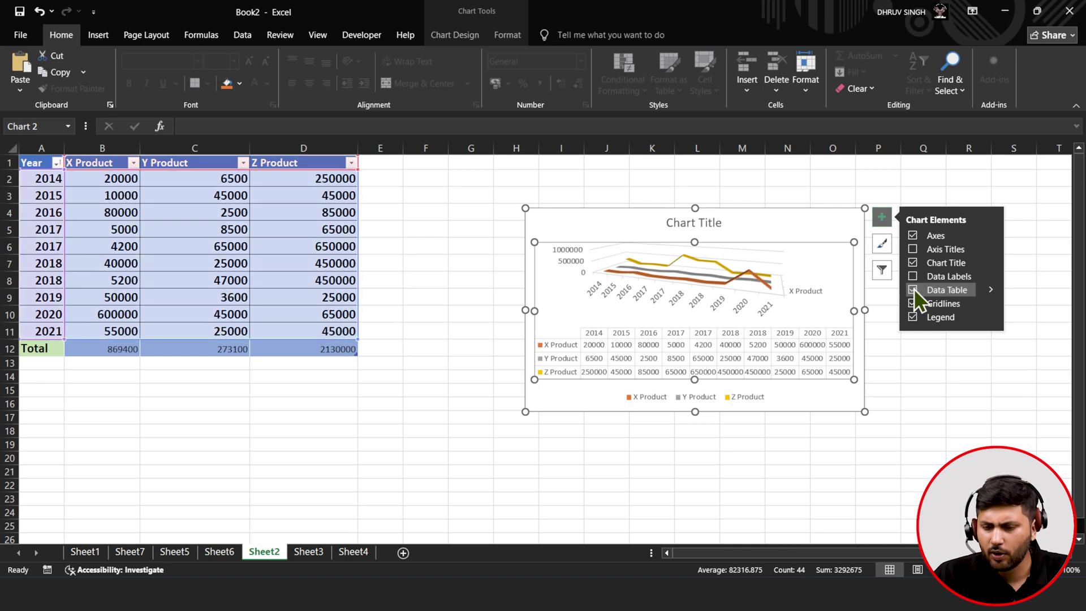
drag(864, 411, 1045, 490)
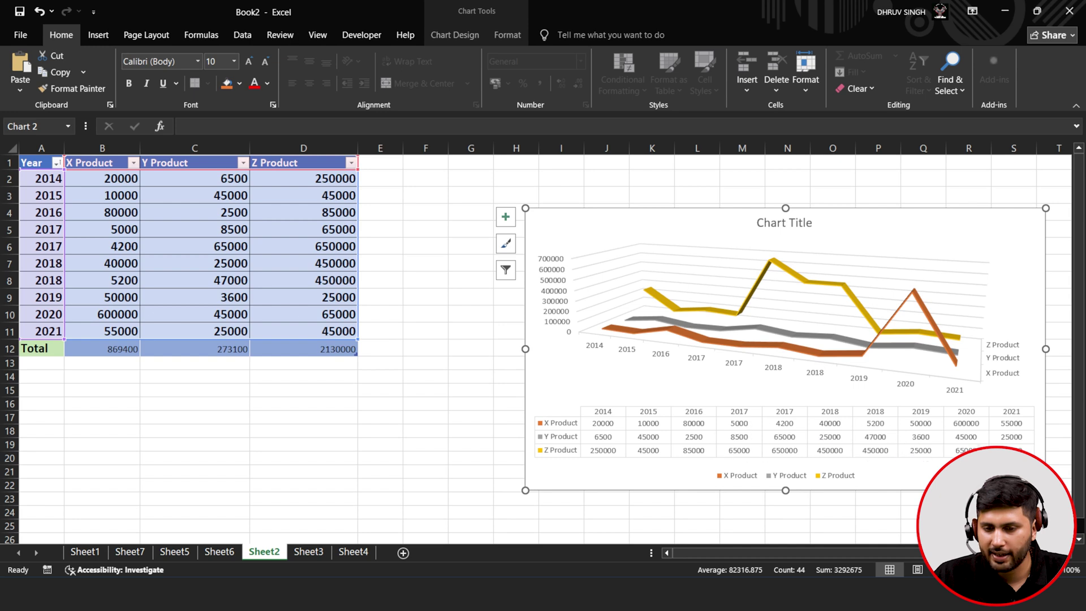
- Retitle the chart 'Time Series Analysis'
click(783, 223)
click(783, 222)
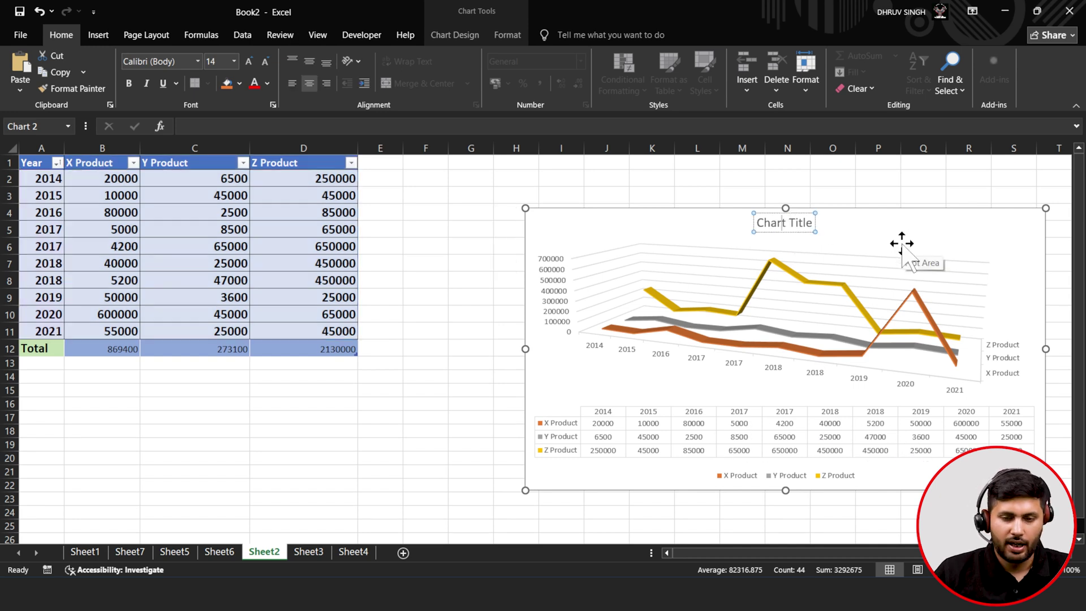
key(ctrl+a)
key(Delete)
text(Time Se)
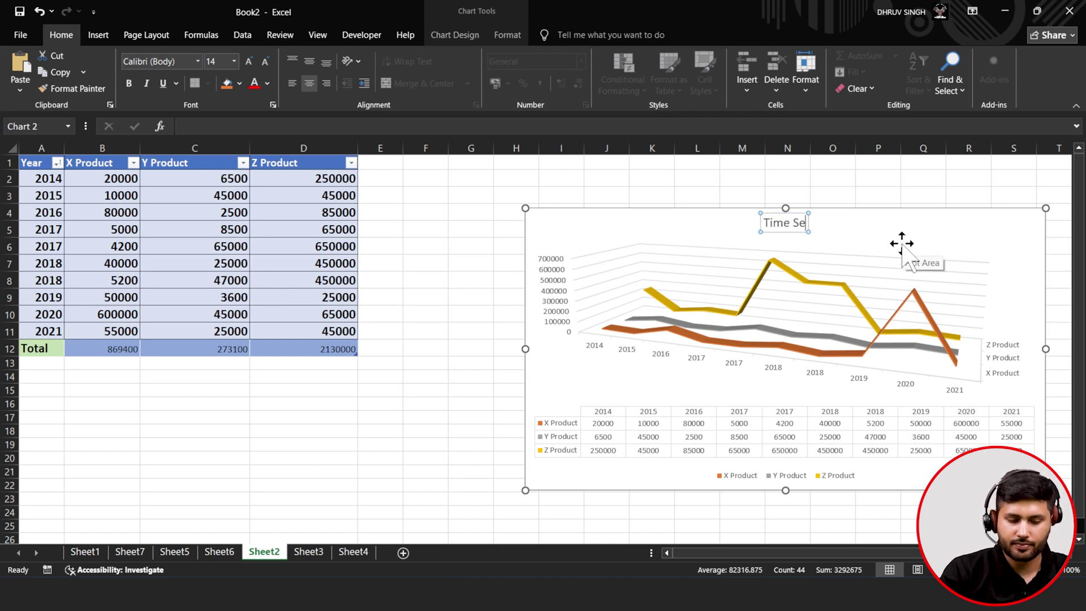
text(ries Analysis)
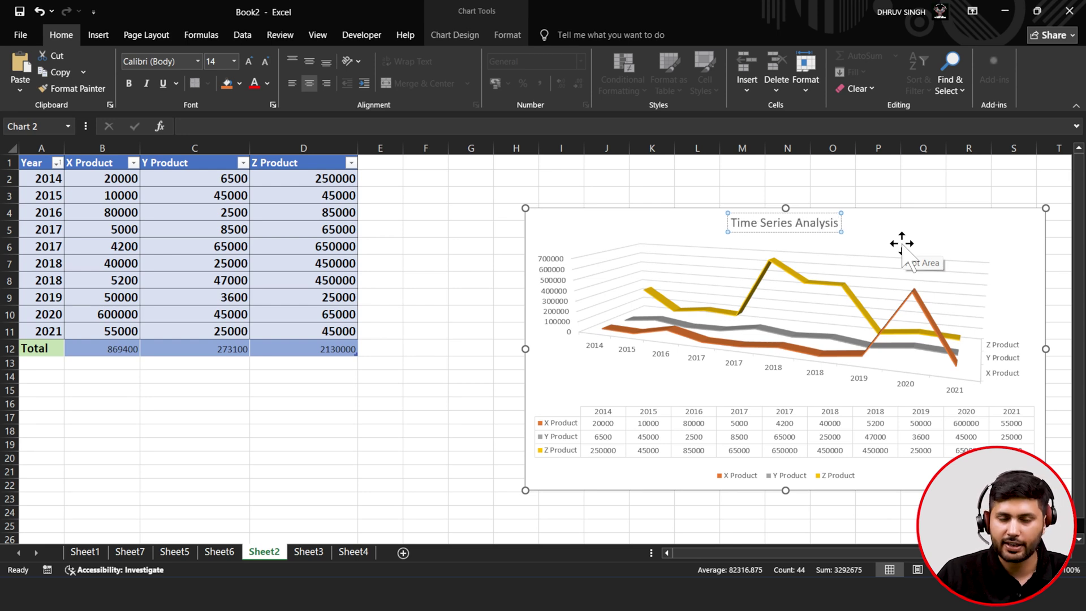
click(691, 180)
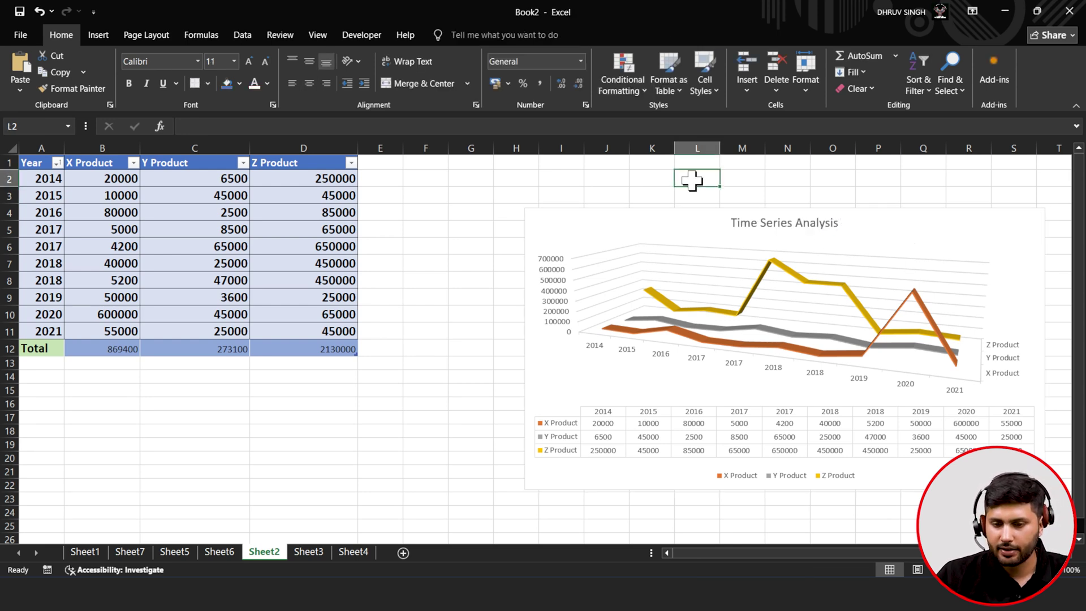
- Nudge the chart slightly left and apply the dark style from the Chart Styles gallery
click(817, 225)
click(981, 226)
right_click(1020, 218)
click(1030, 214)
drag(1024, 213, 996, 215)
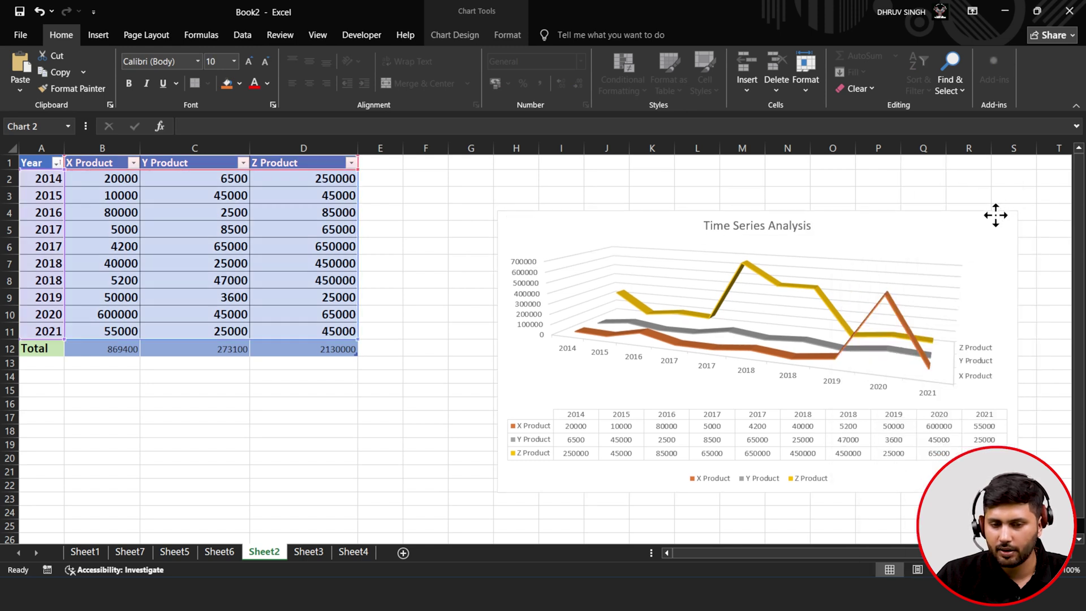
click(1036, 246)
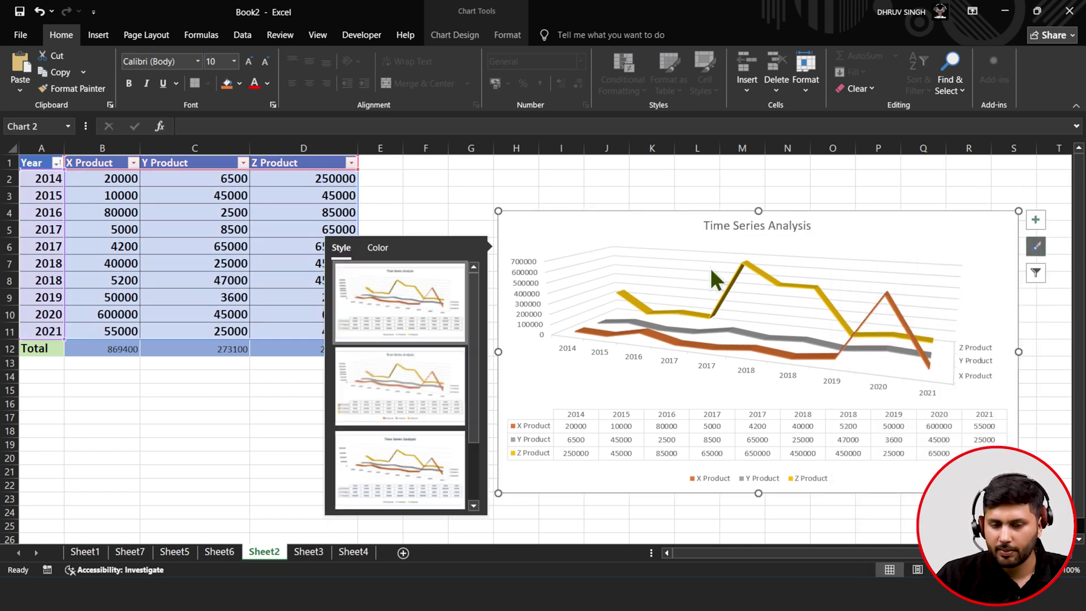
scroll(411, 395, down, 1)
click(413, 487)
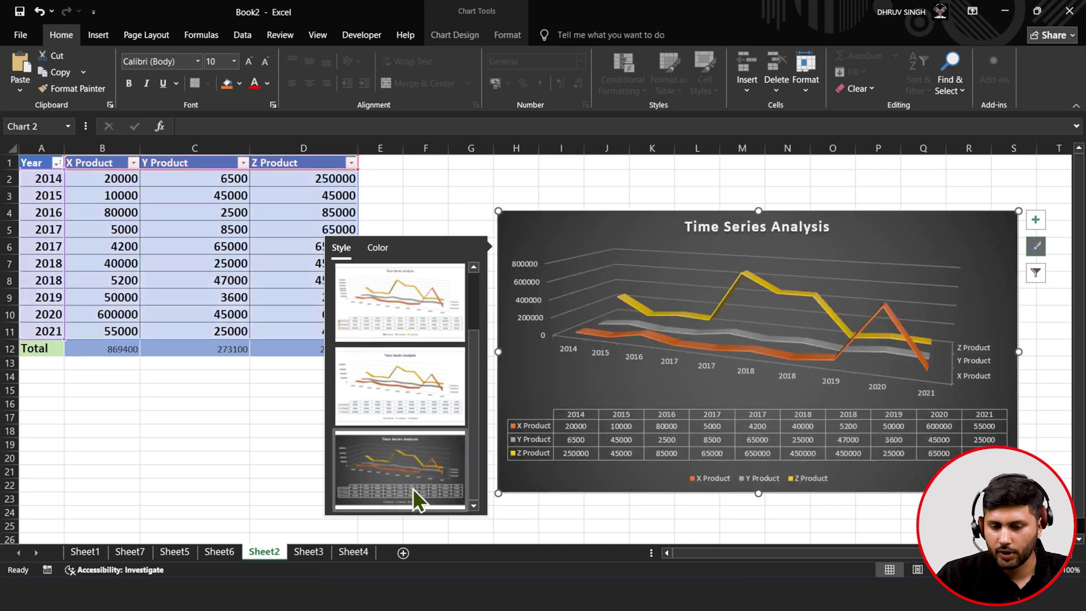
- Review the chart's filter, element and data label options, then deselect it and go to Sheet3
click(1041, 281)
click(1041, 281)
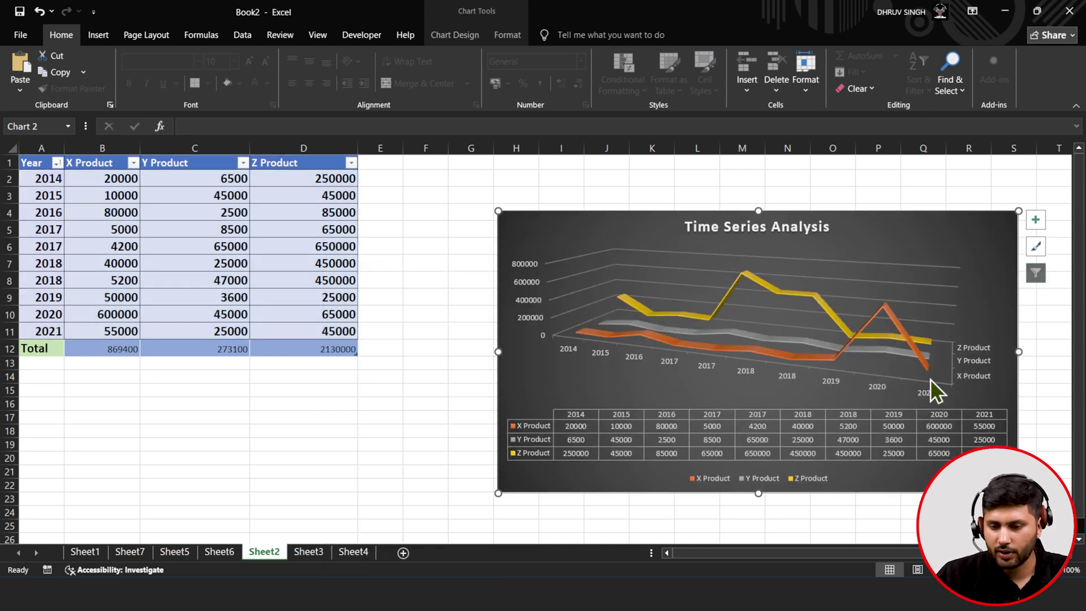
click(1033, 219)
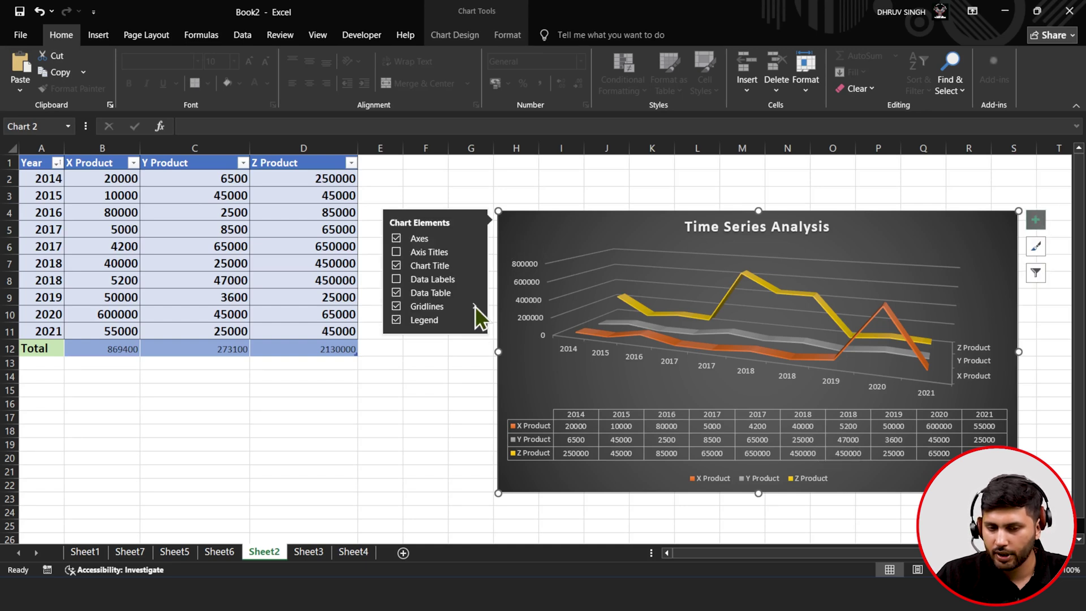
click(474, 280)
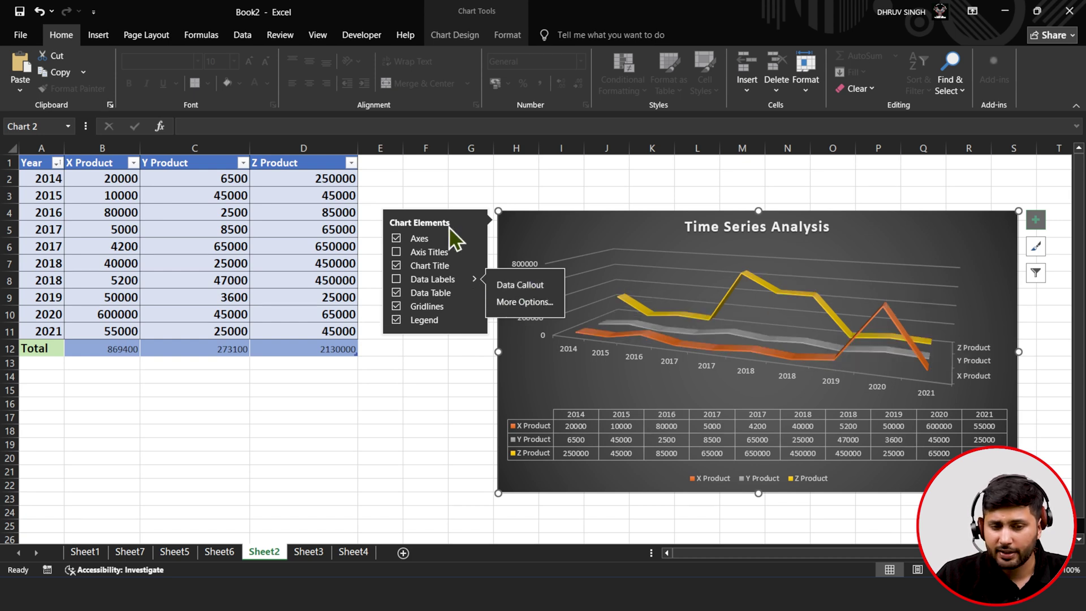
click(732, 241)
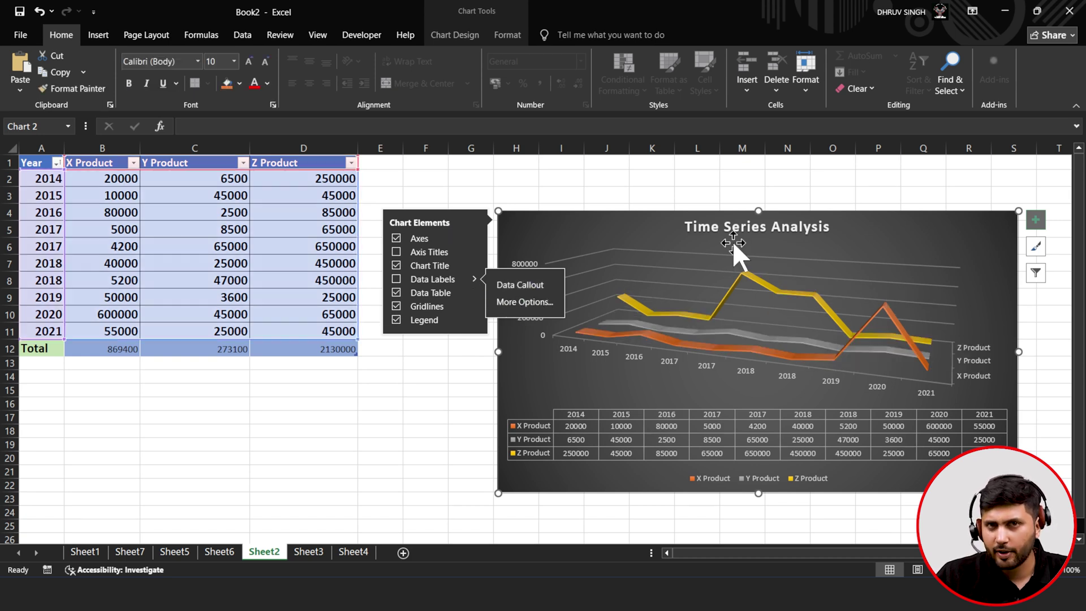
click(690, 227)
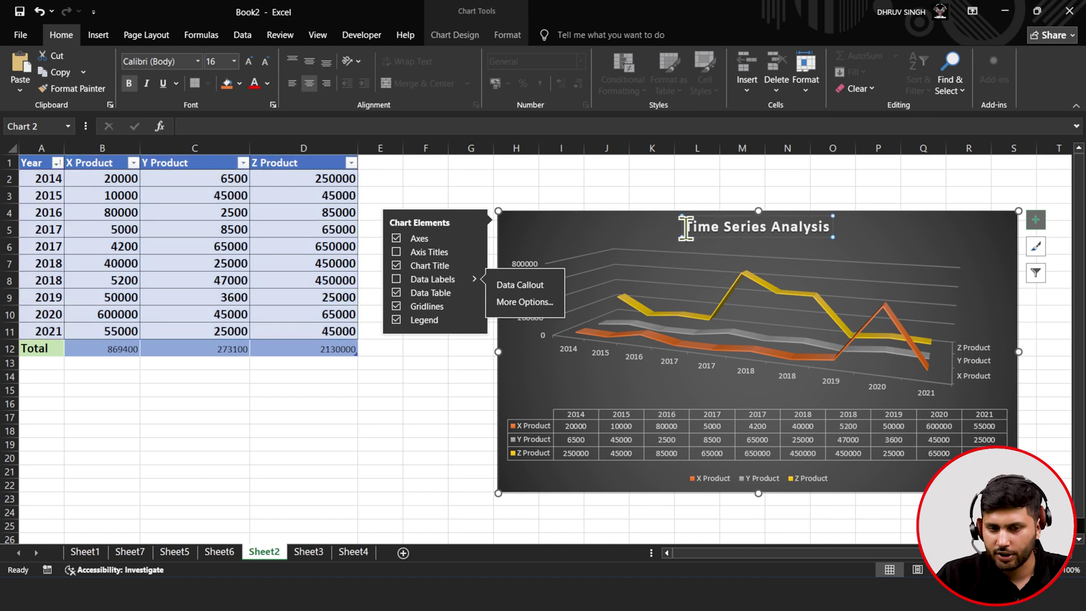
click(544, 193)
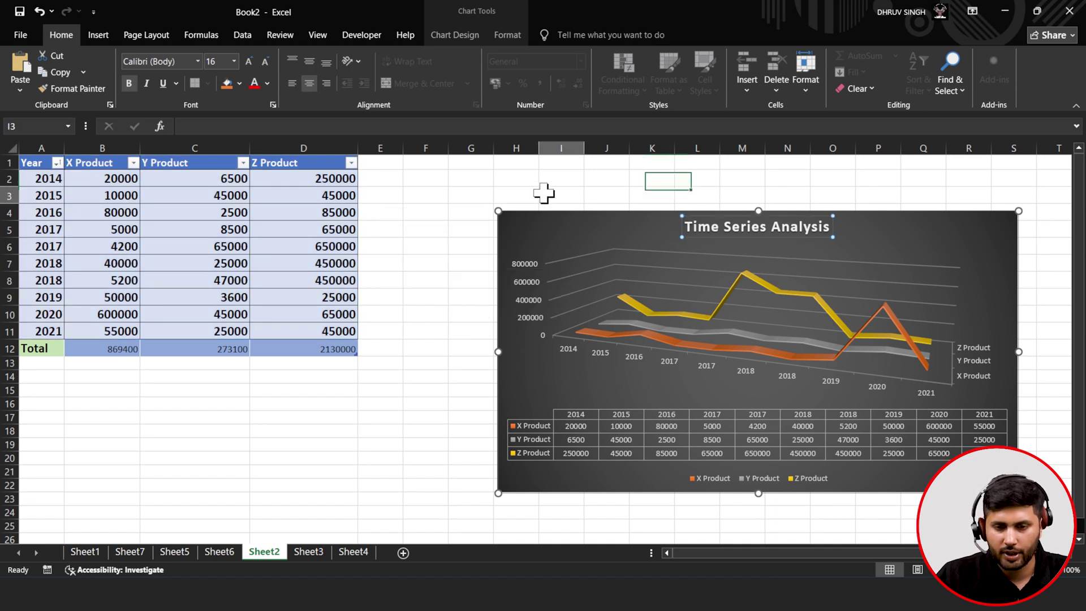
click(534, 229)
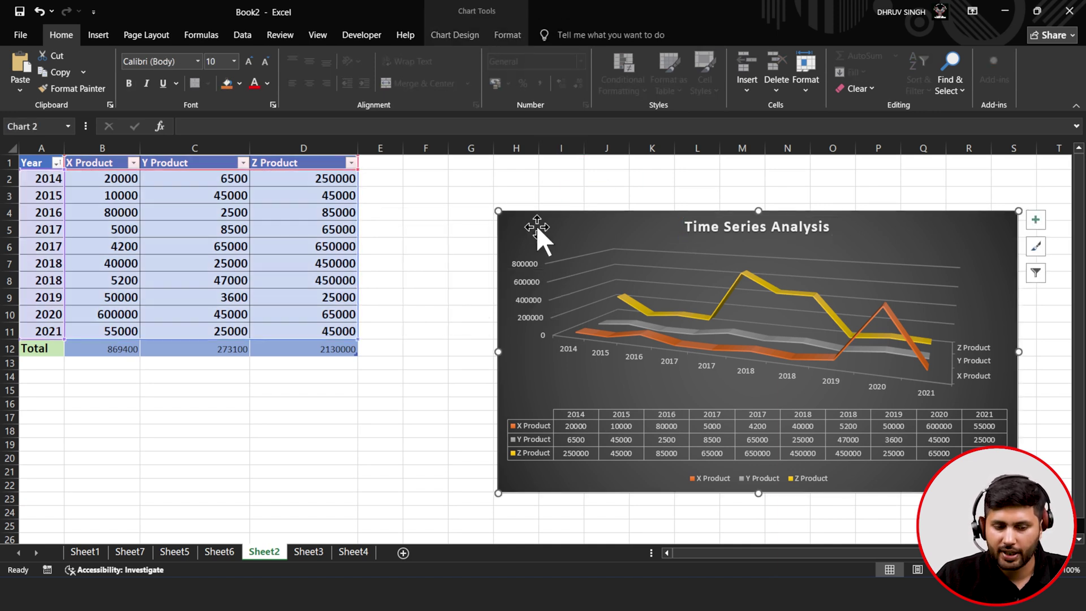
click(296, 557)
- On Sheet3, format the year and product data with headers as a blue banded table
click(266, 556)
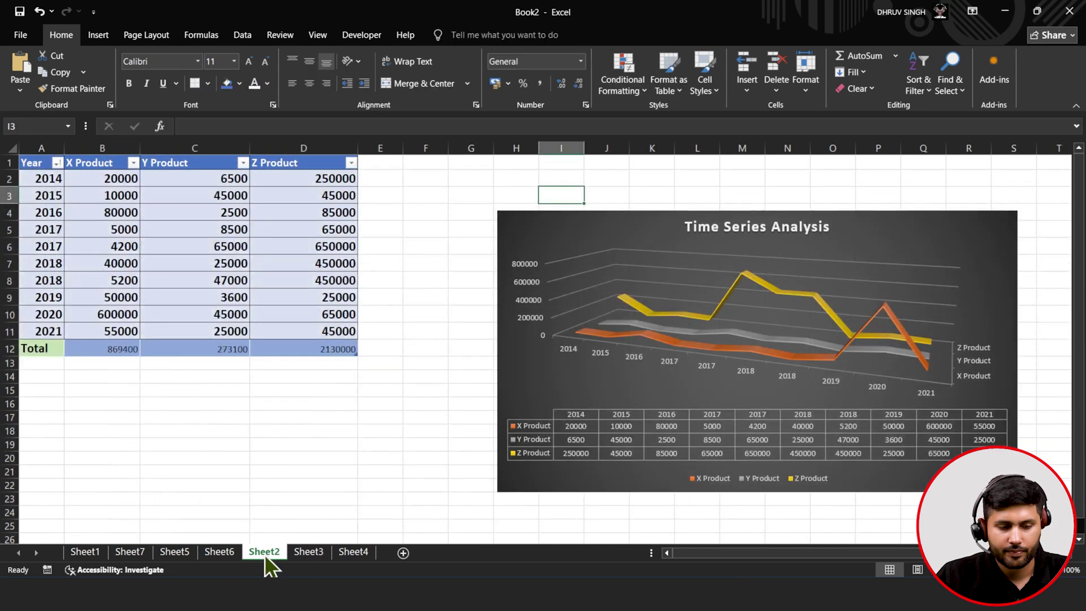
click(295, 551)
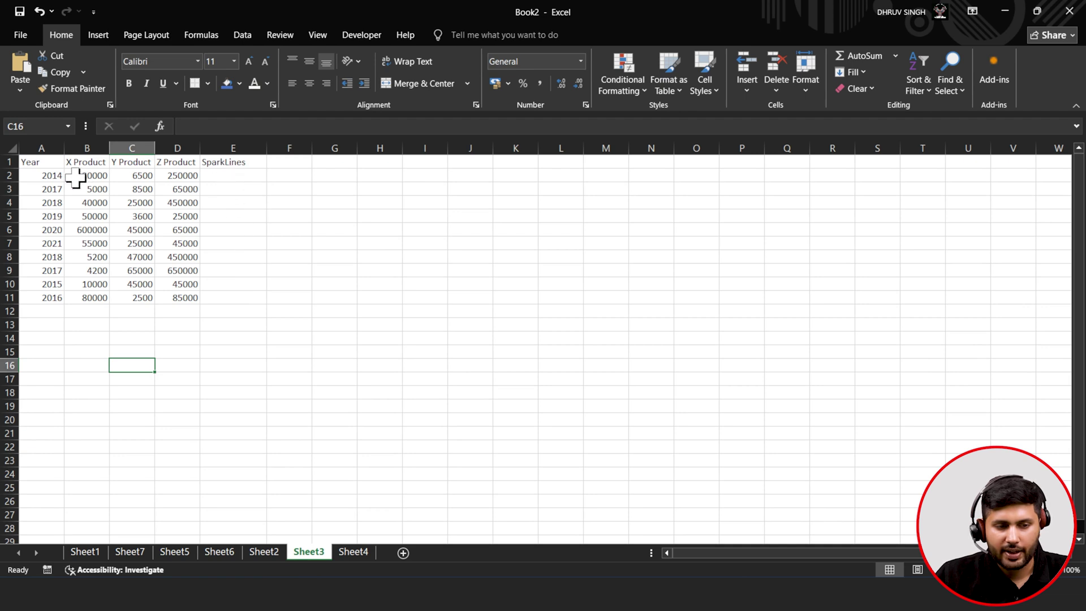
drag(53, 176, 168, 295)
drag(26, 161, 226, 297)
click(669, 91)
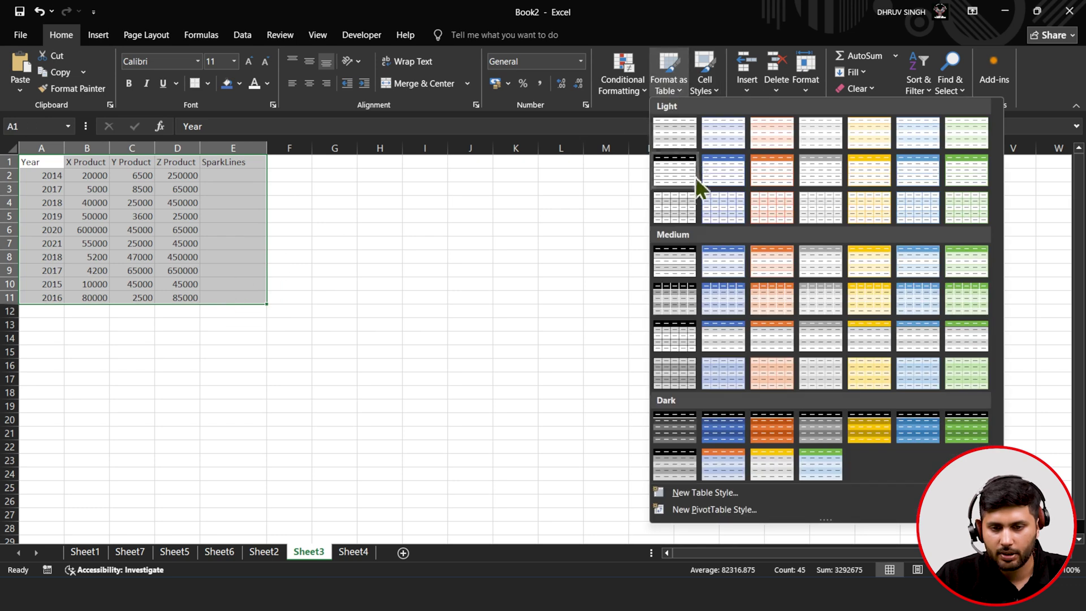
click(714, 175)
click(725, 253)
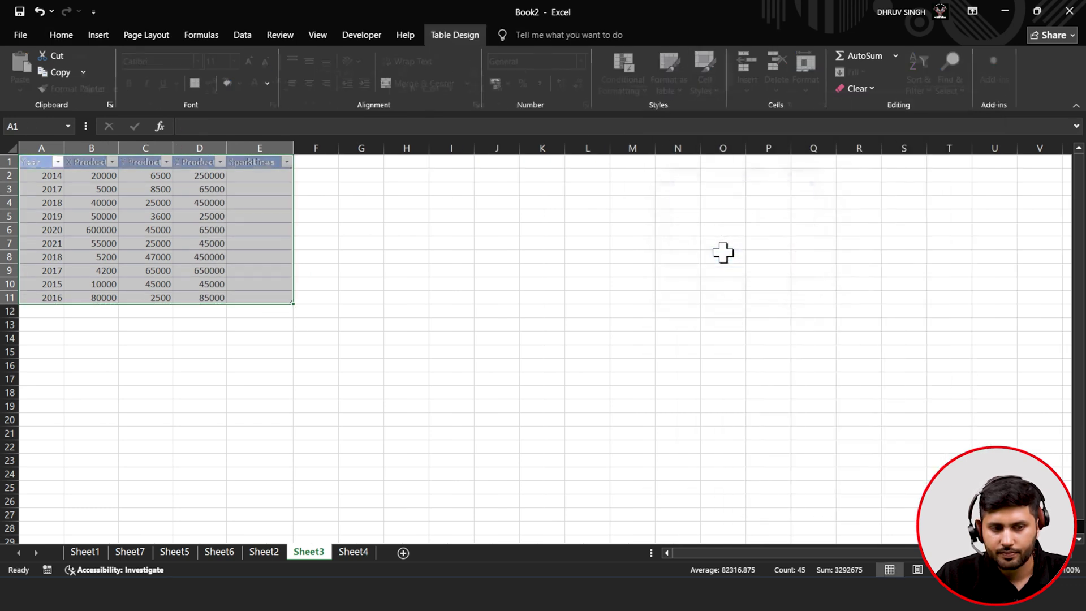
click(264, 284)
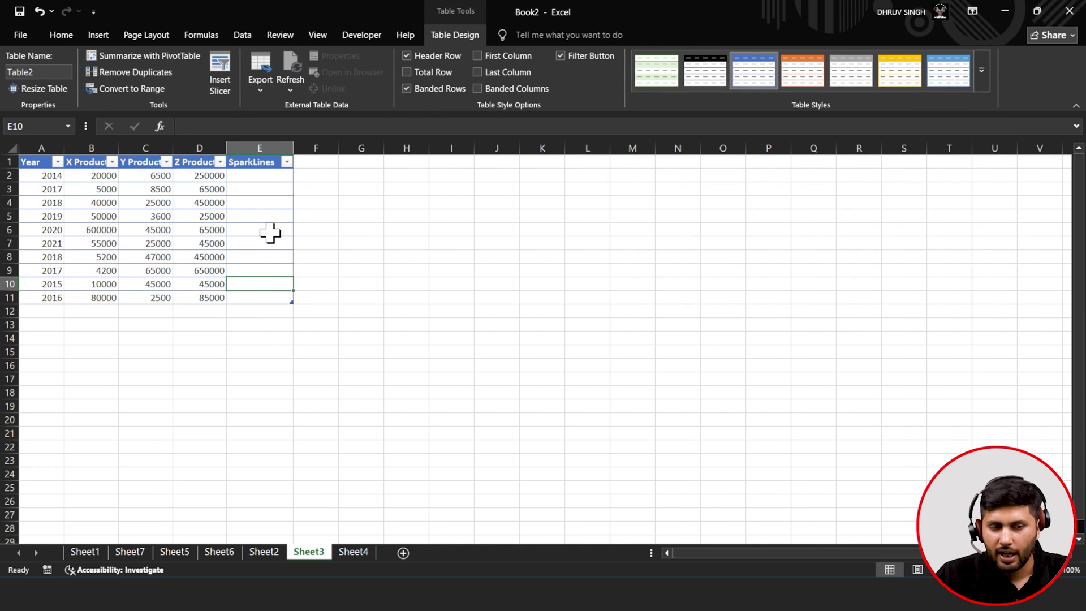
- Increase the table's font size to 18
drag(42, 164, 253, 301)
click(73, 37)
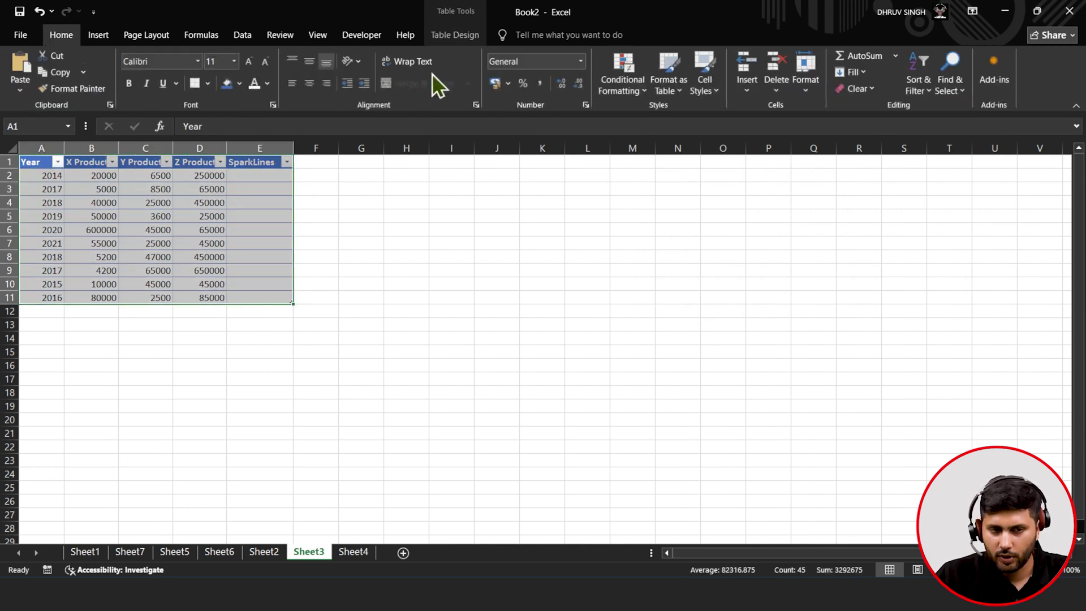
click(252, 66)
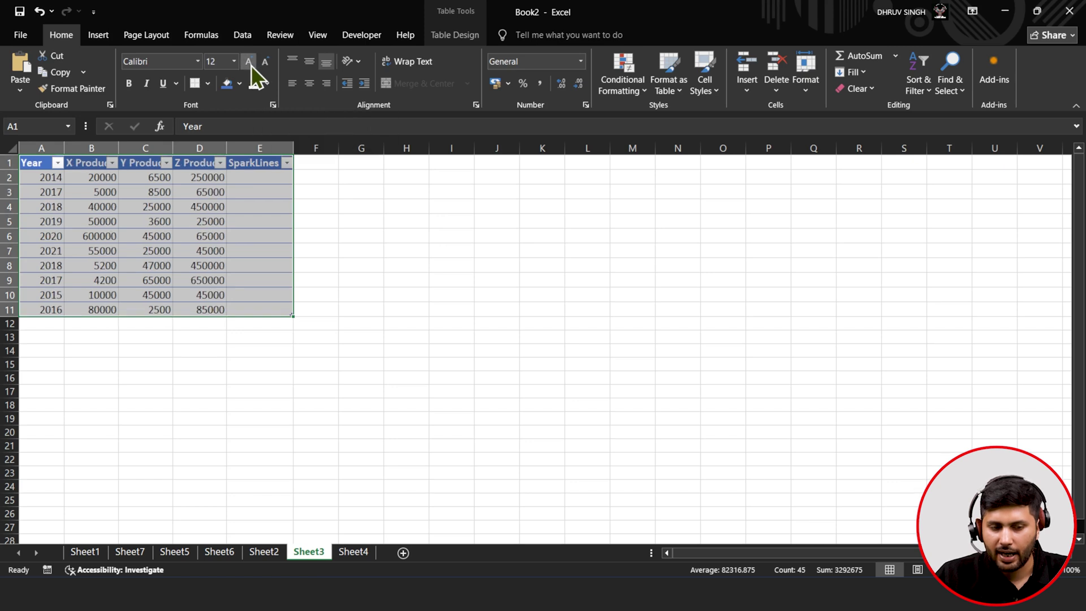
click(252, 66)
click(251, 66)
click(251, 66)
- Widen columns B, D and E so all values show, then select B2:D2
drag(293, 148, 389, 148)
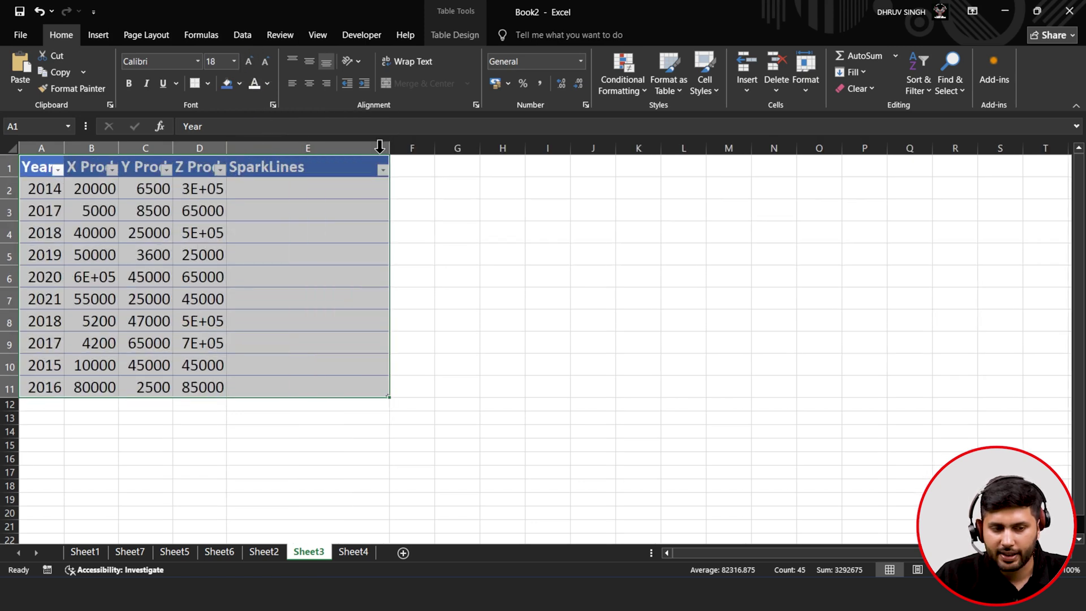
drag(121, 153, 291, 149)
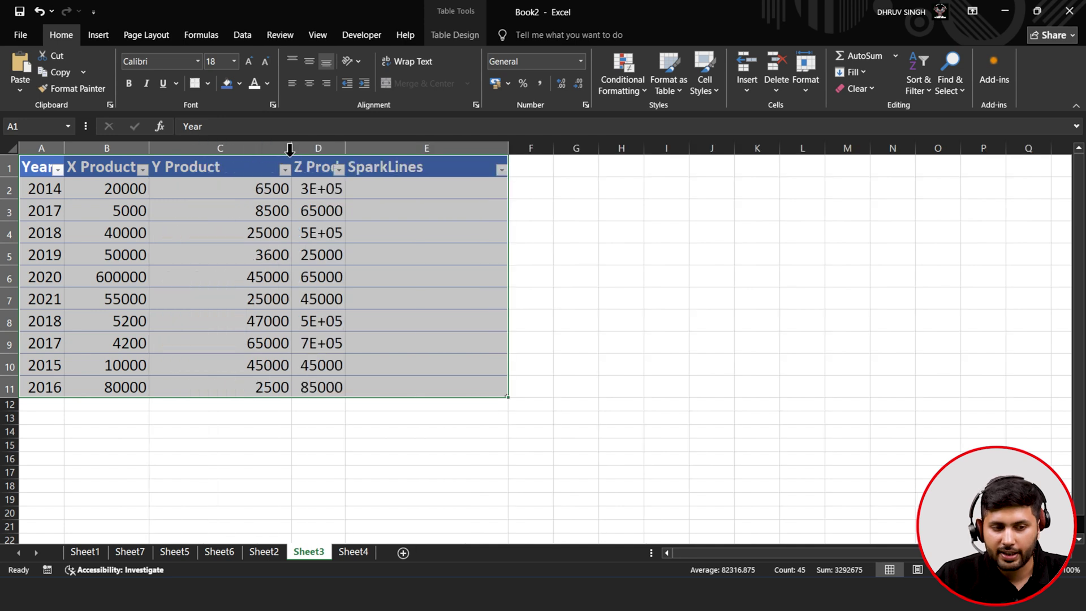
drag(148, 147, 201, 148)
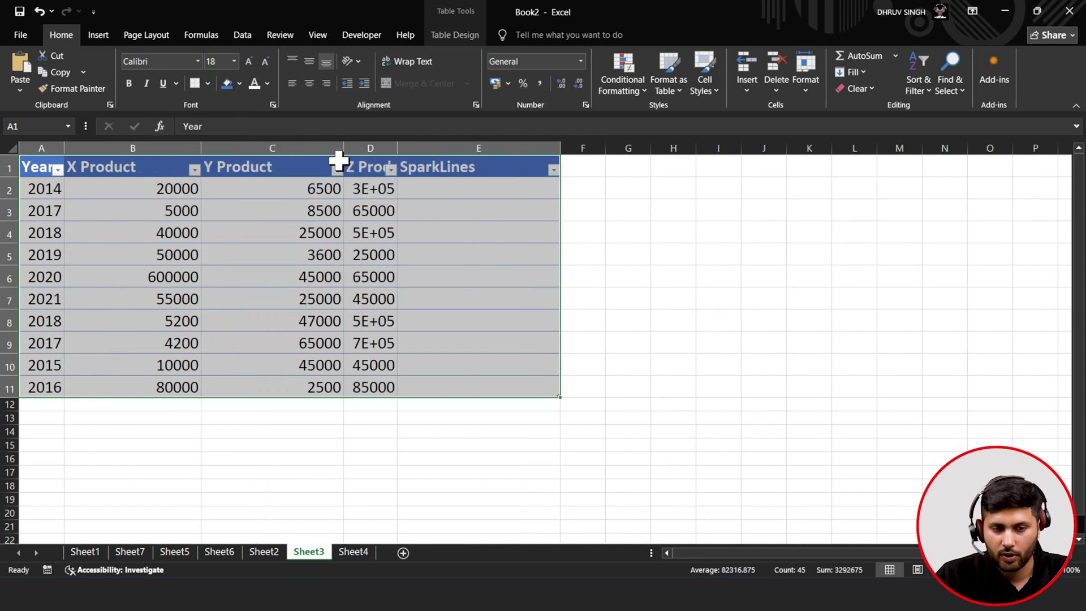
drag(395, 152, 456, 152)
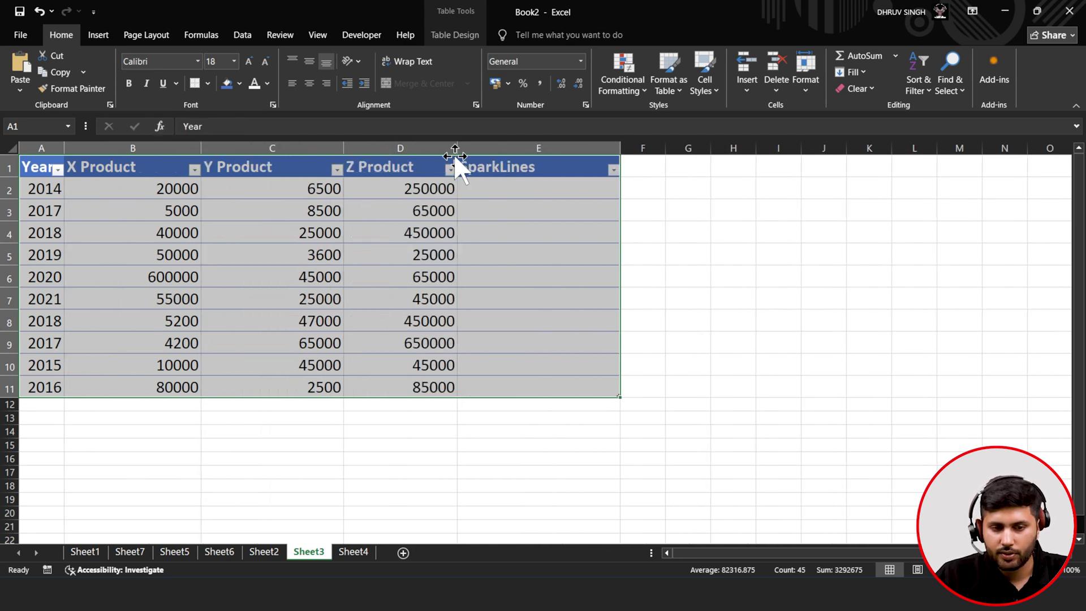
click(534, 187)
drag(164, 189, 388, 193)
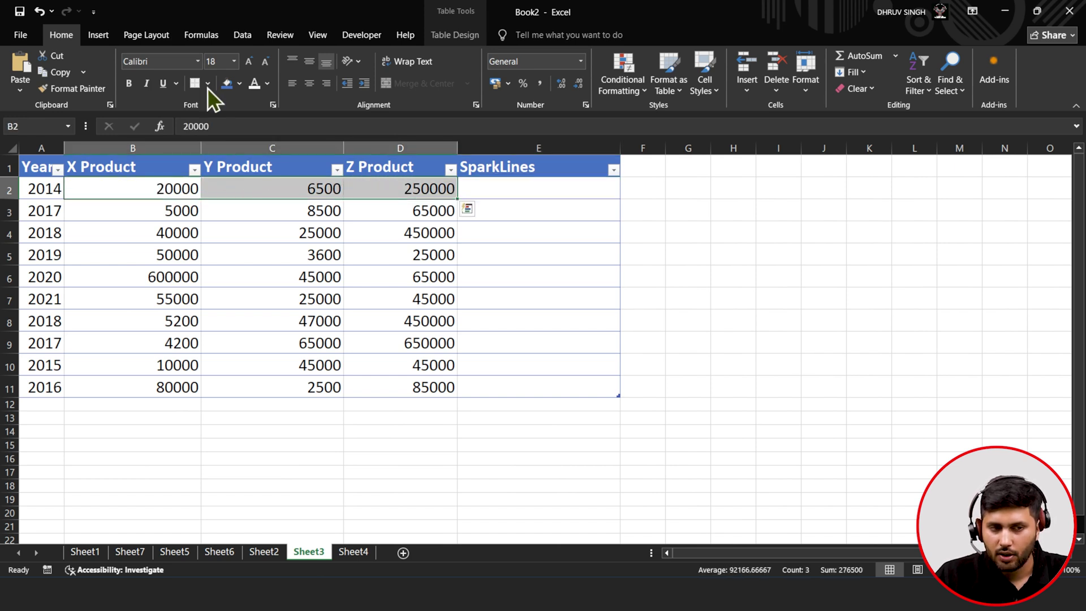
- Create a line sparkline of B2:D2 in E2 and fill it down to E11
click(84, 35)
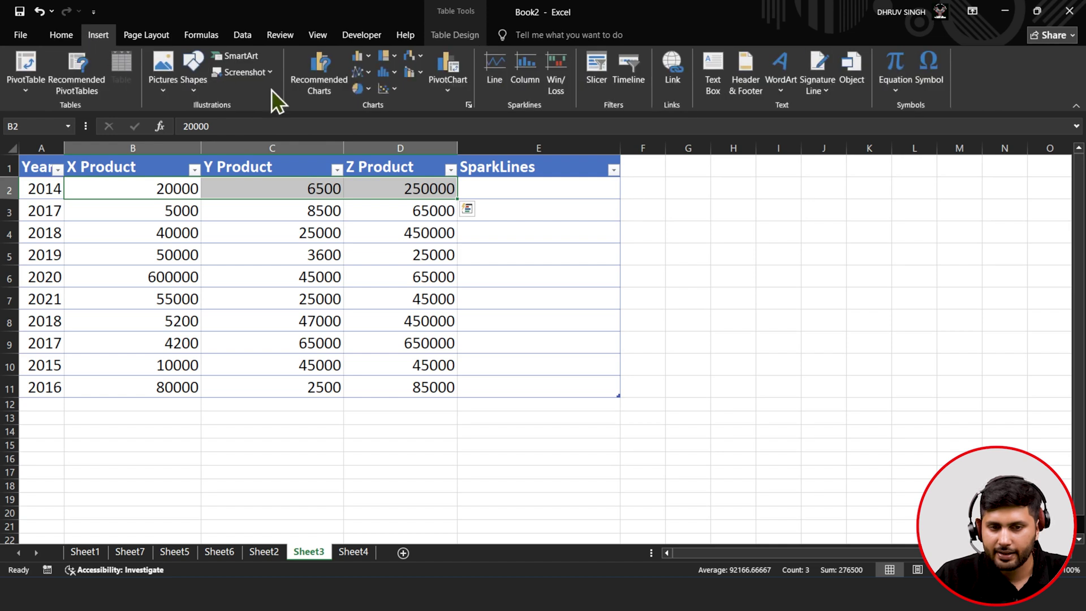
click(500, 86)
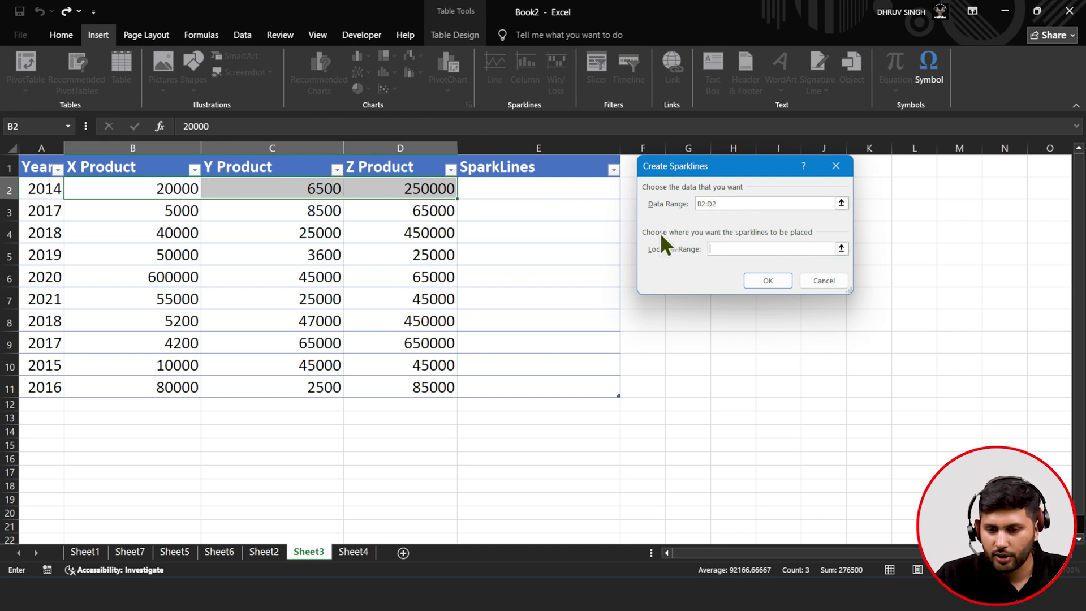
click(841, 249)
click(538, 184)
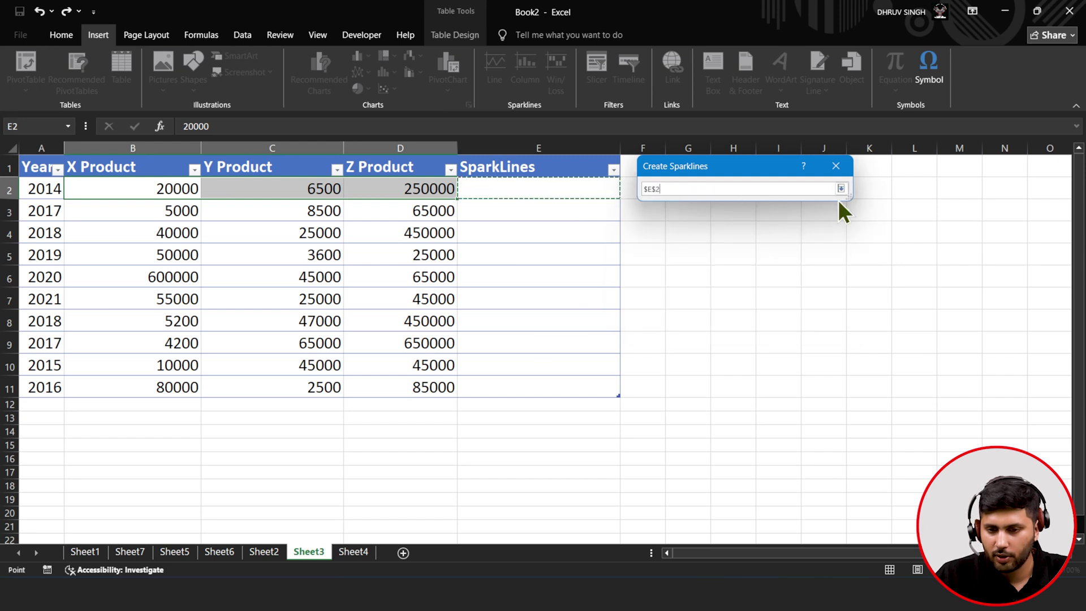
click(841, 189)
click(782, 282)
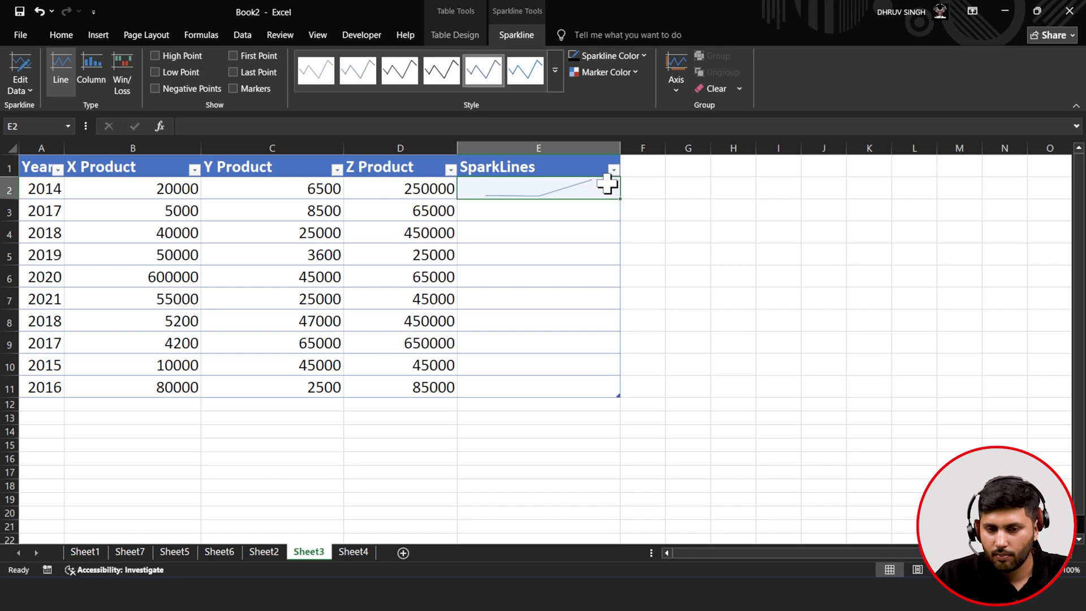
drag(620, 200, 624, 399)
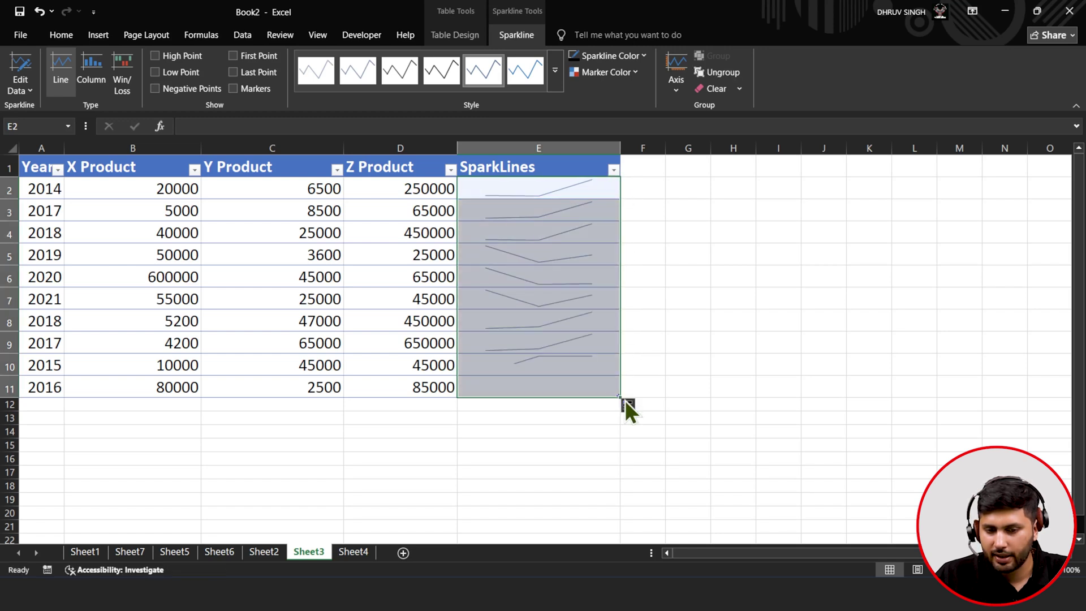
- Inspect the sparklines in column E, select them all, and mark each last point
click(601, 301)
click(566, 208)
click(565, 254)
click(561, 299)
click(558, 322)
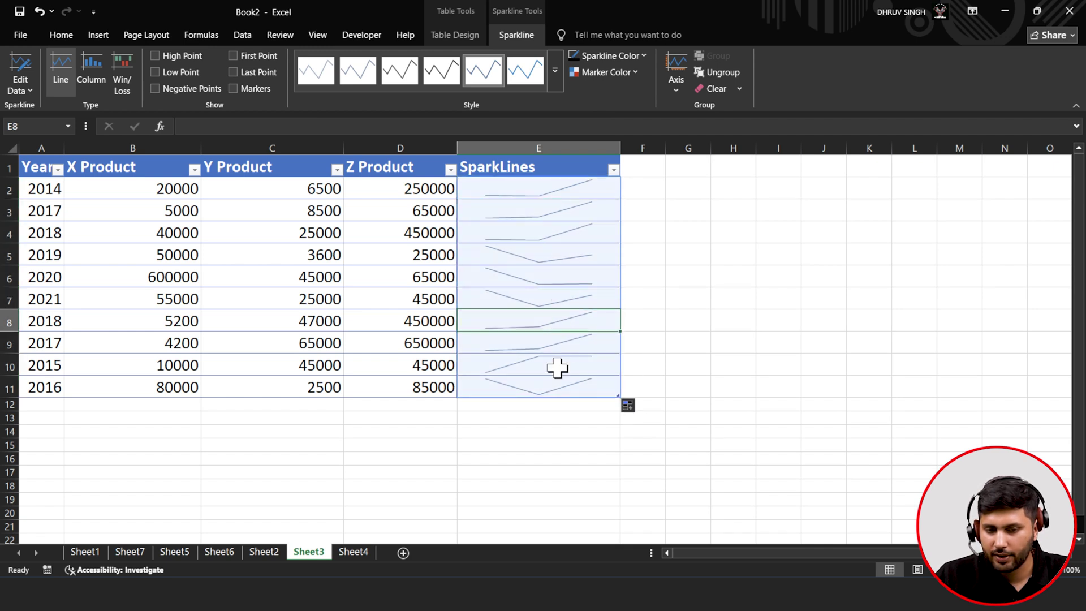
click(557, 389)
click(556, 192)
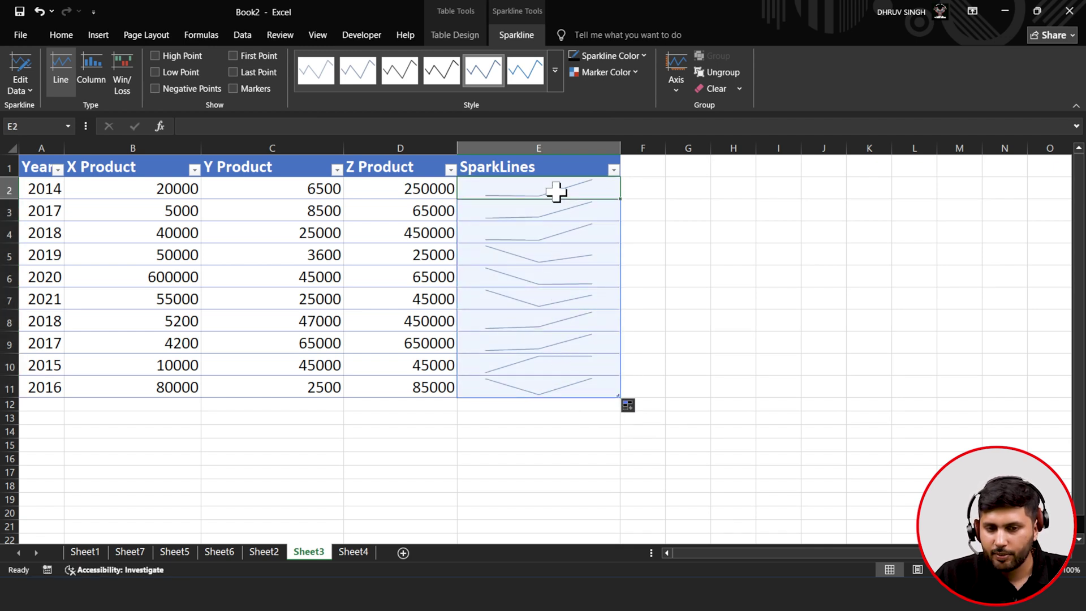
click(561, 151)
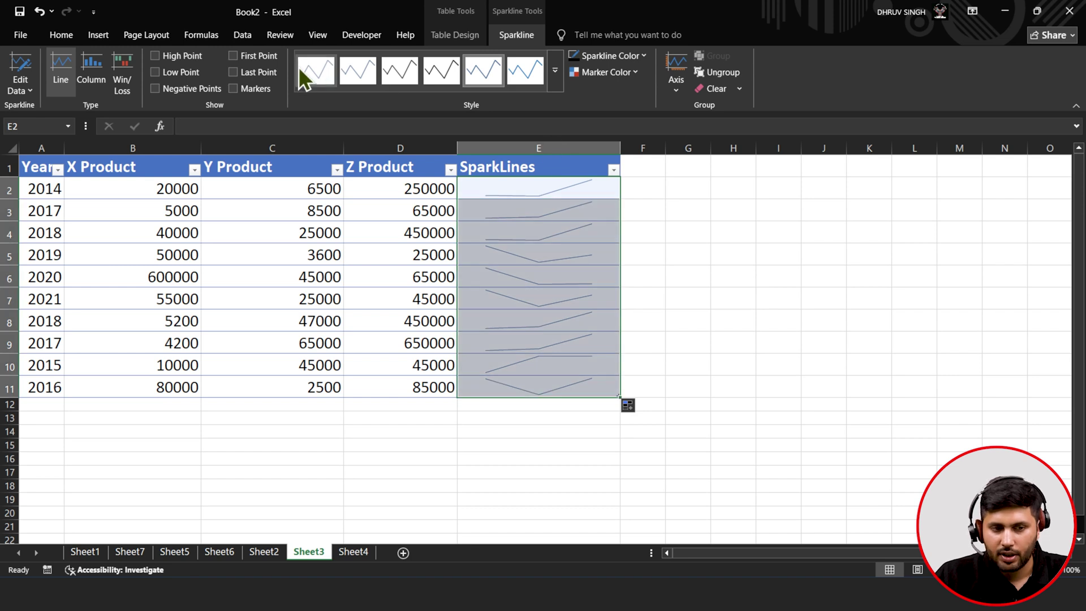
click(232, 72)
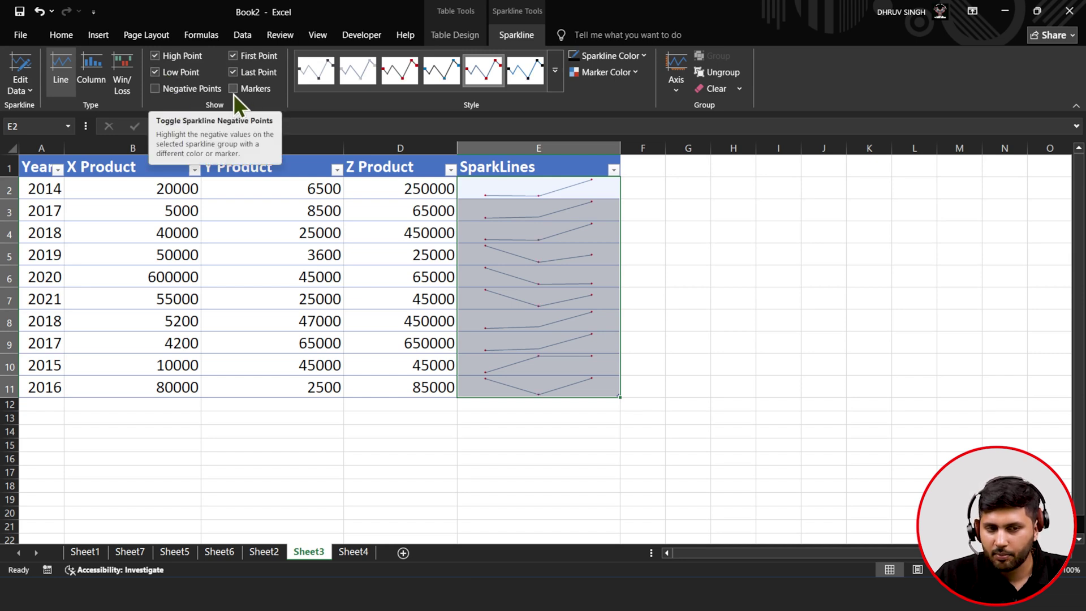
- Colour the high point markers green, first points a theme colour, and last points dark orange
click(604, 58)
click(603, 57)
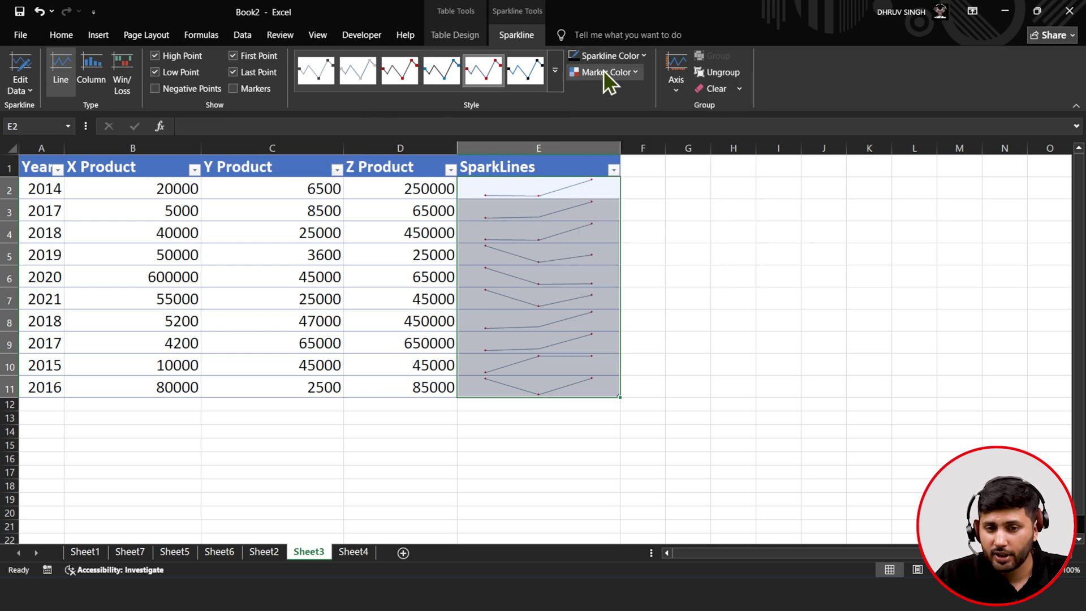
click(603, 71)
mouse_move(622, 111)
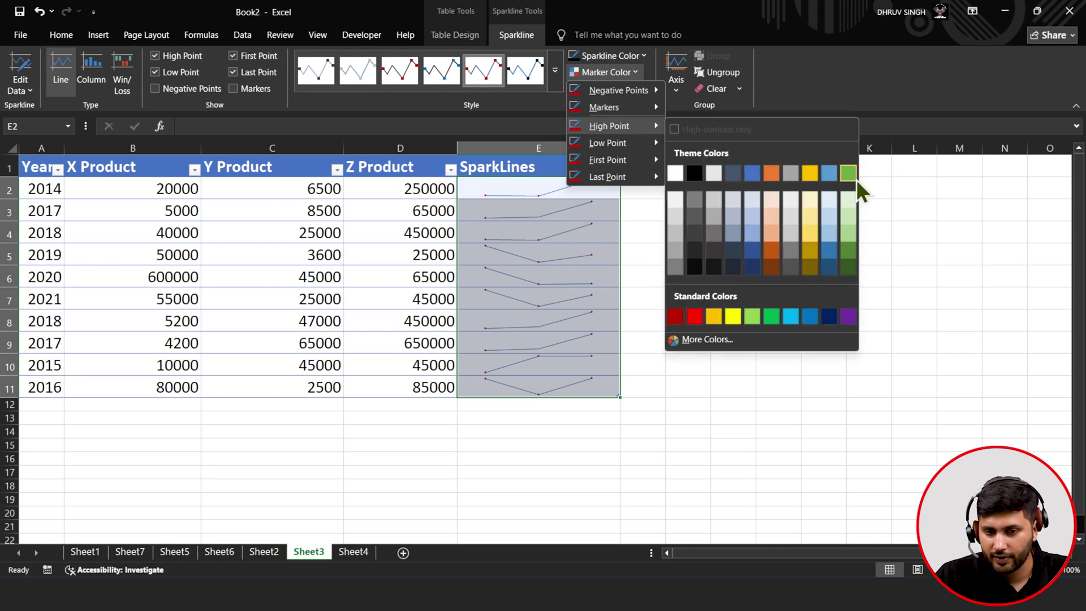
click(848, 173)
click(616, 74)
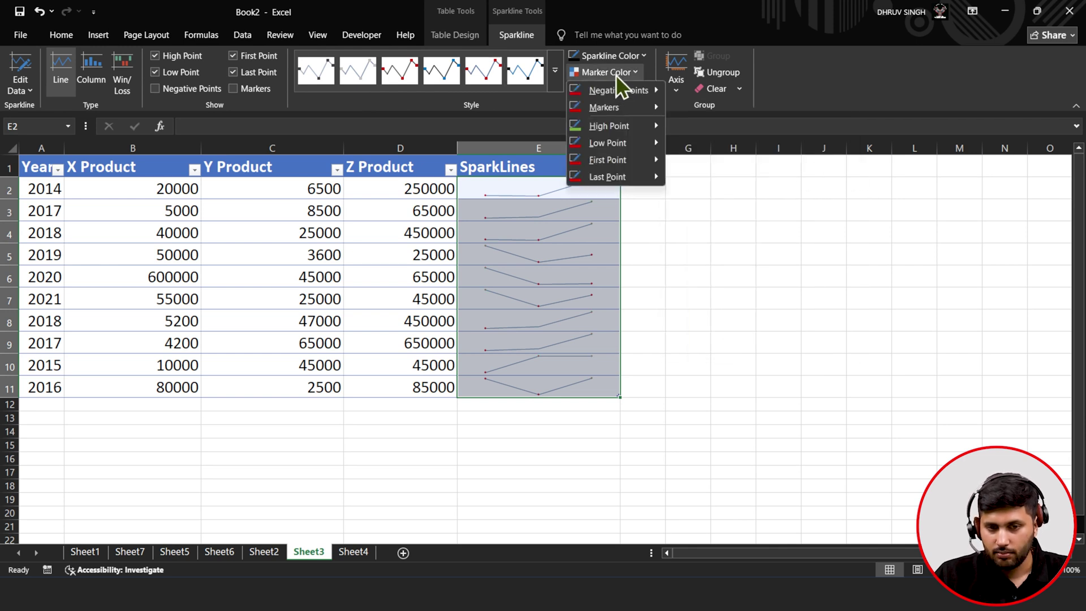
mouse_move(643, 166)
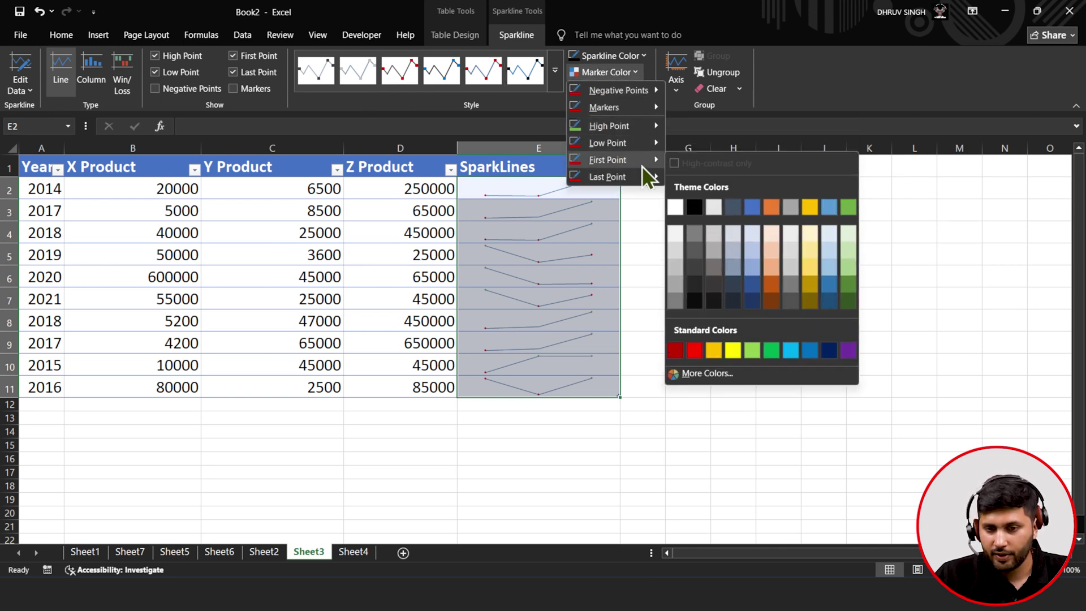
click(825, 206)
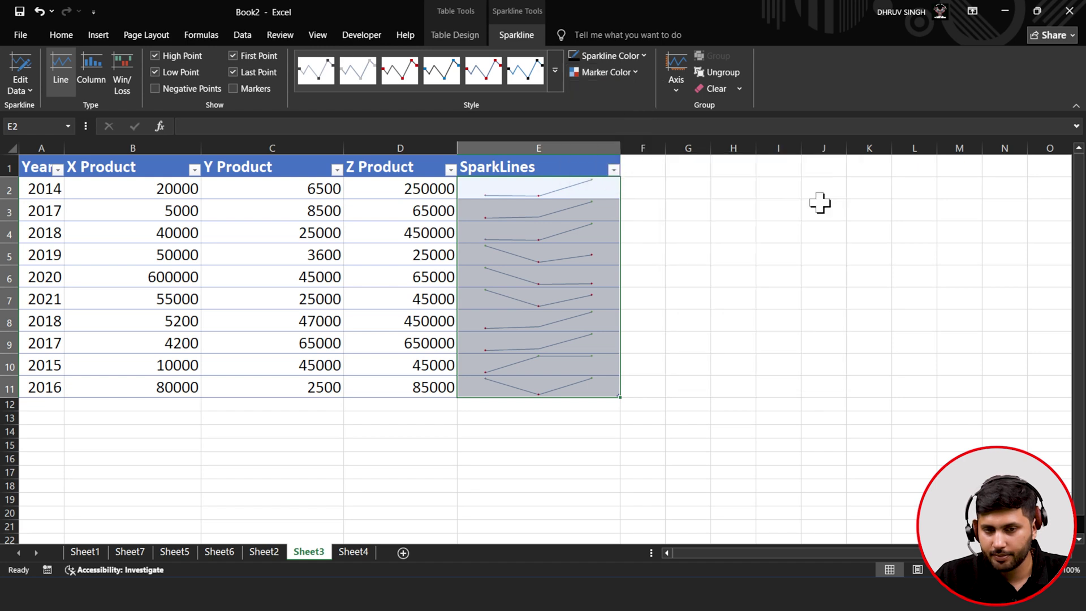
click(603, 77)
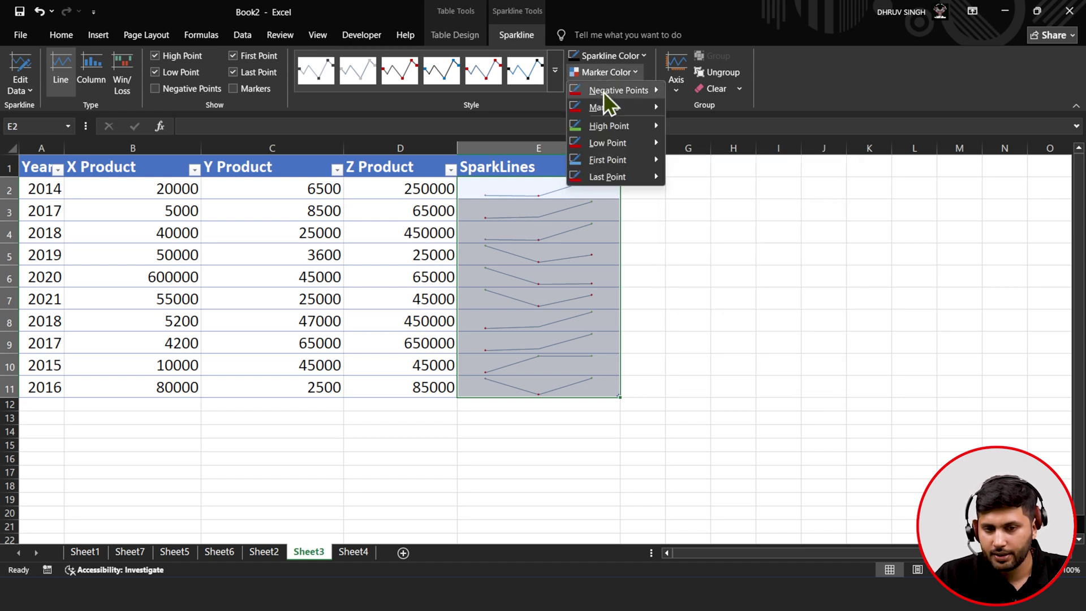
mouse_move(634, 182)
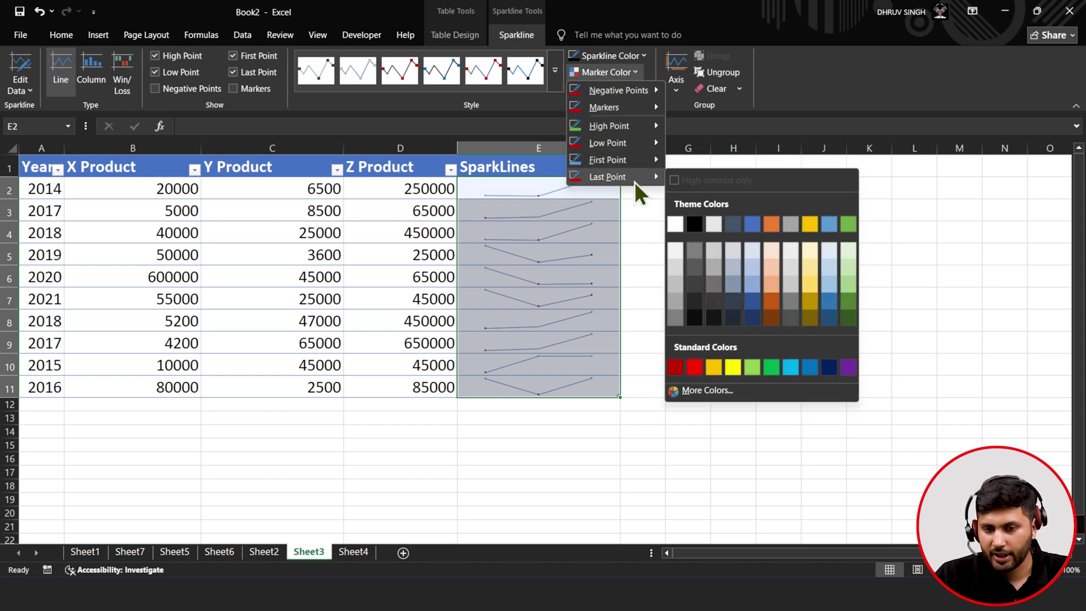
click(781, 300)
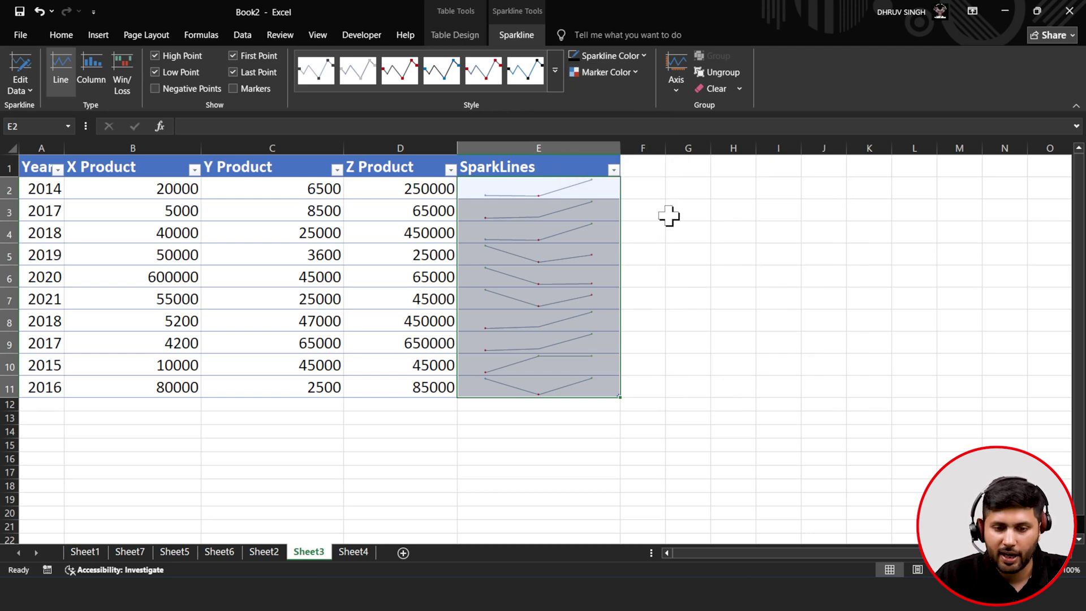
click(577, 271)
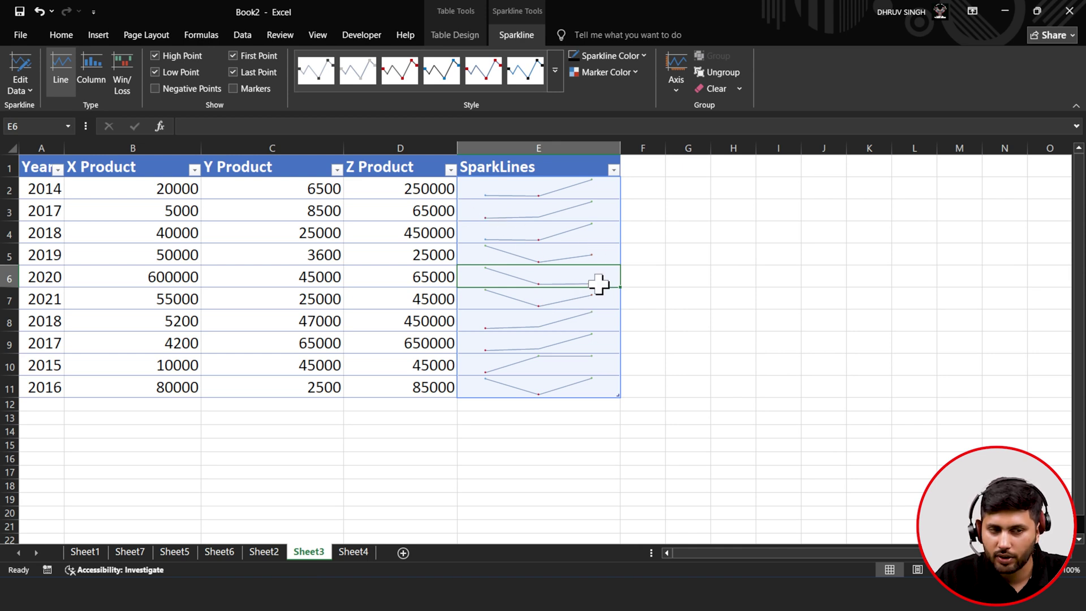
- Preview the sparklines as column and win/loss charts, then return them to line sparklines
click(101, 76)
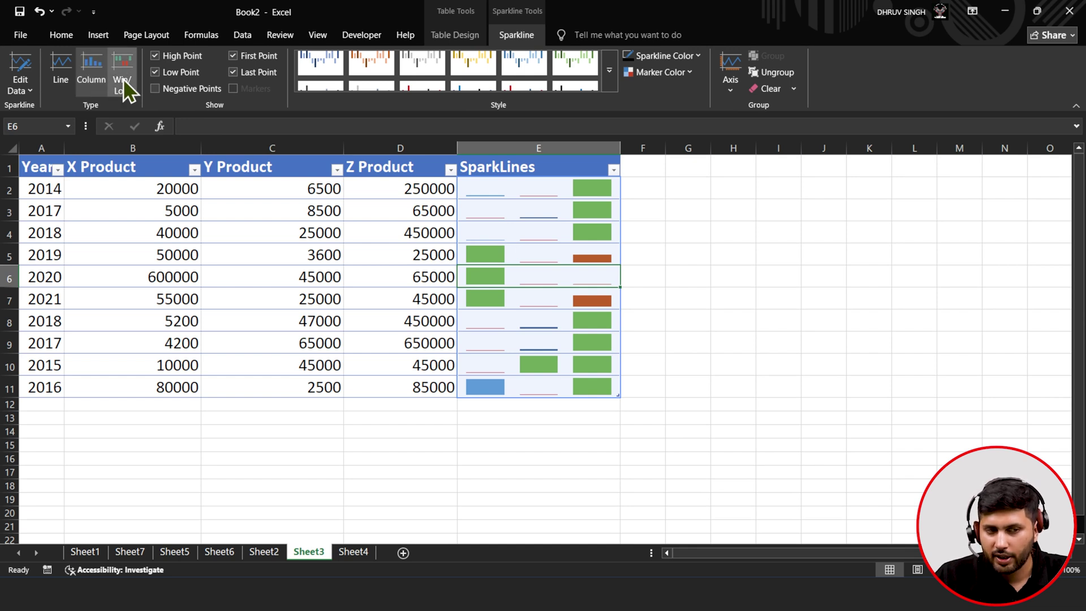
click(123, 79)
click(81, 84)
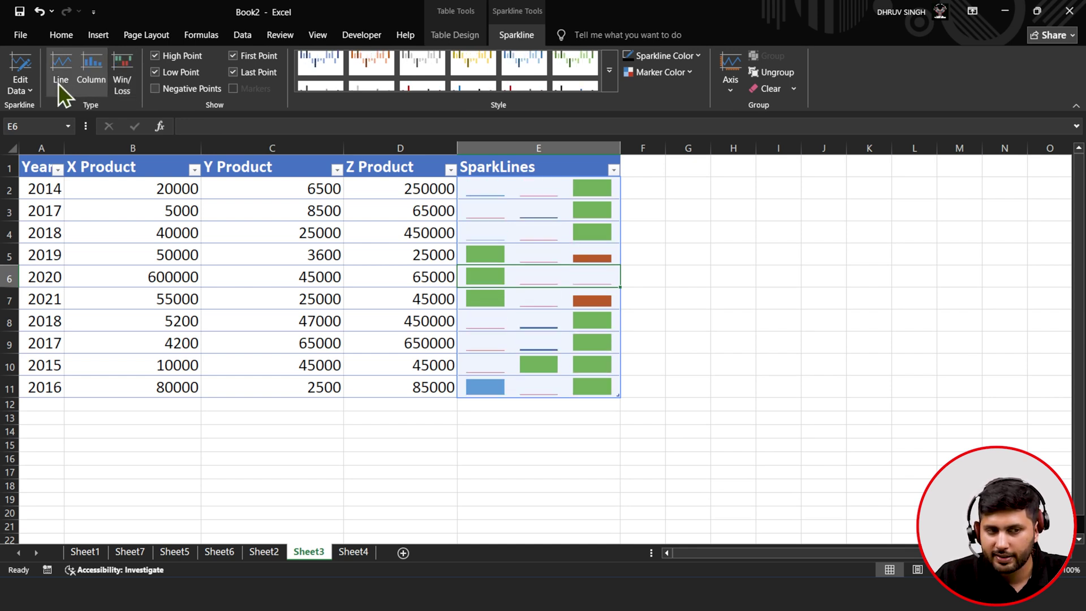
click(58, 83)
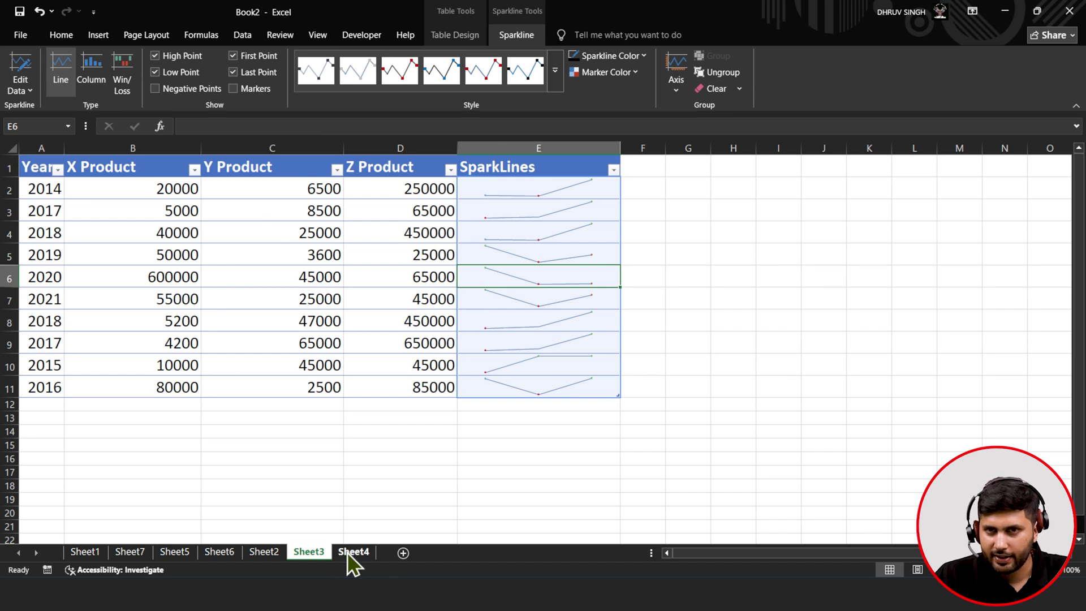
click(105, 36)
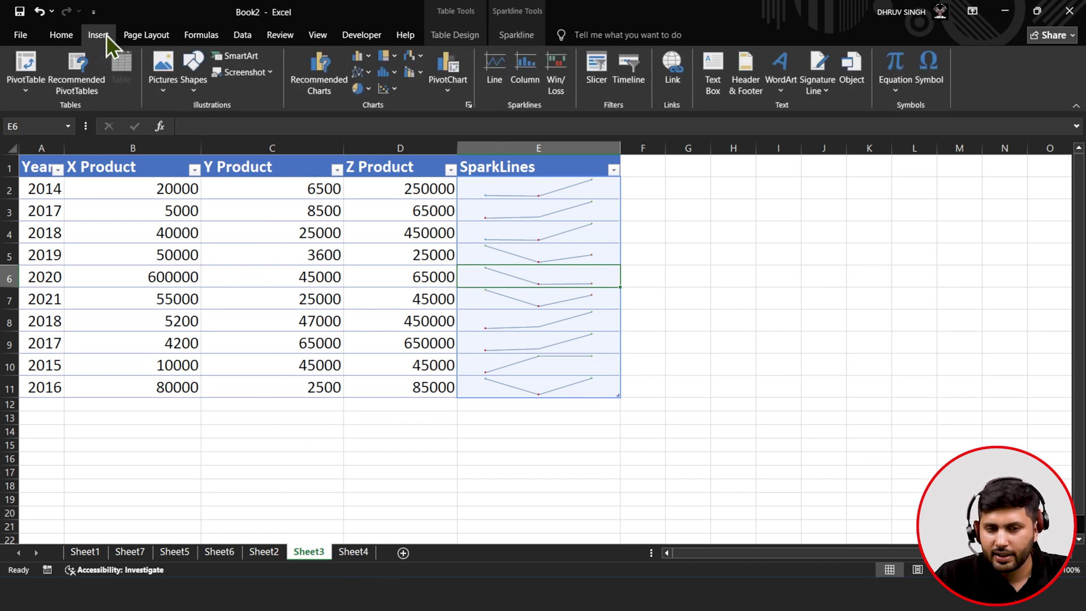
- Browse Sheet4, Sheet1, Sheet6, Sheet2 and Sheet3, ending on Sheet7 with the Pareto chart
click(362, 304)
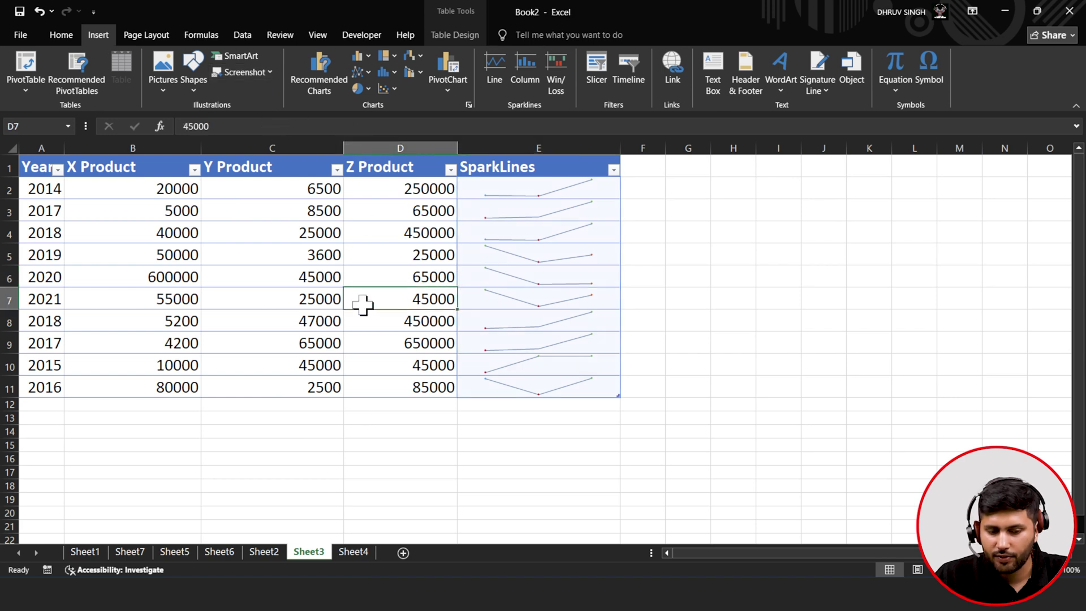
click(352, 552)
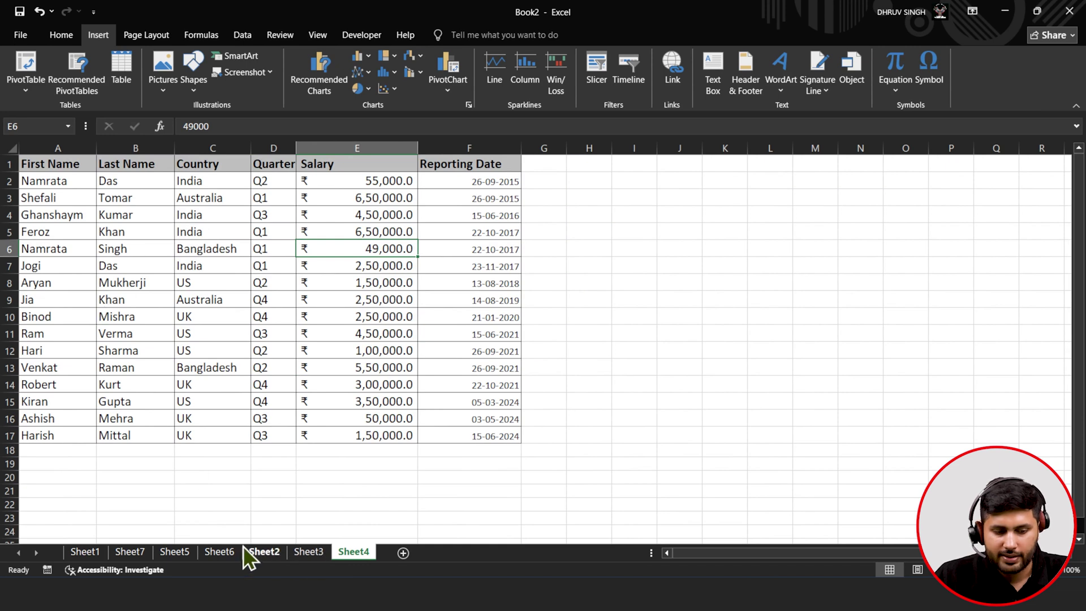
click(91, 553)
click(77, 336)
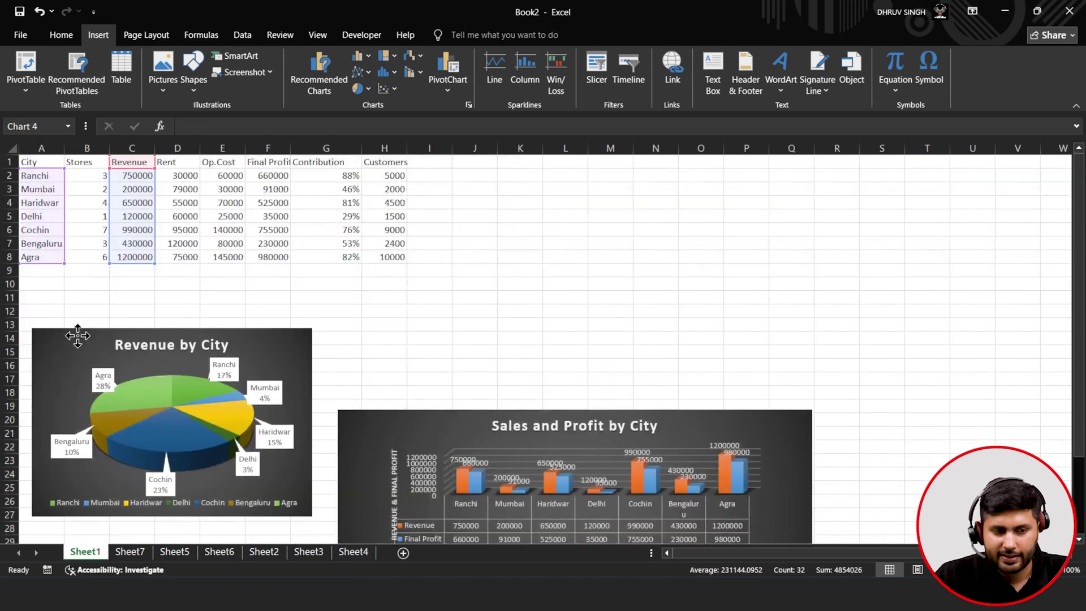
click(41, 164)
click(219, 552)
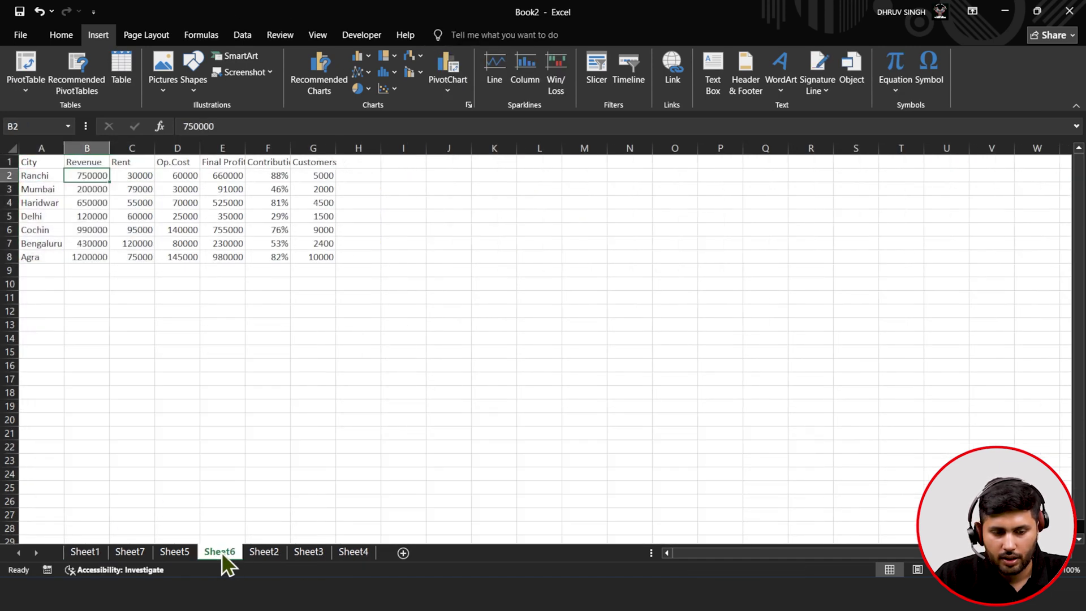
click(270, 556)
click(317, 555)
click(351, 556)
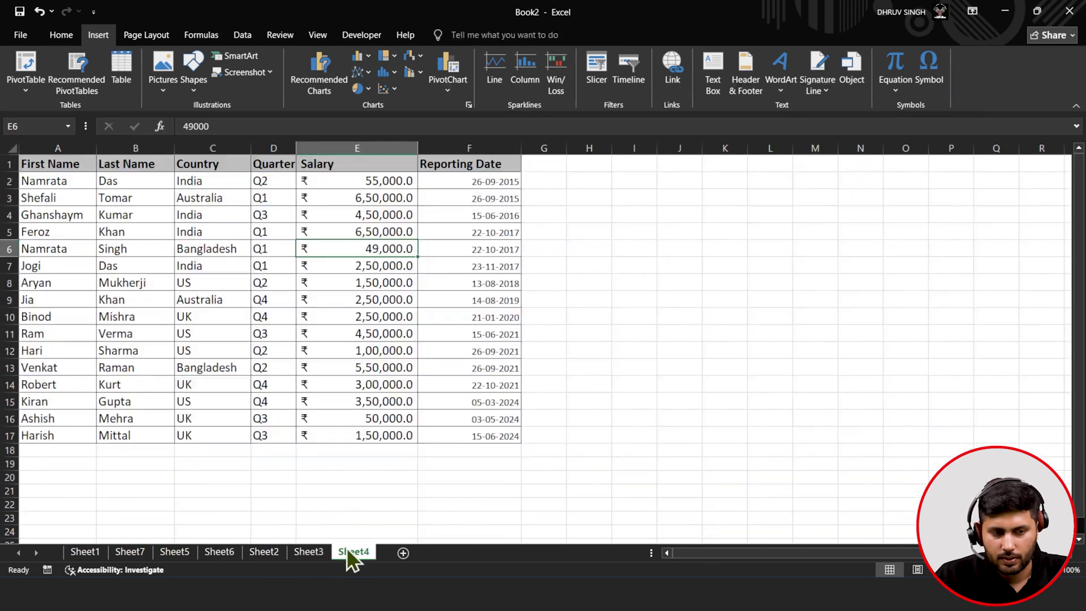
click(129, 553)
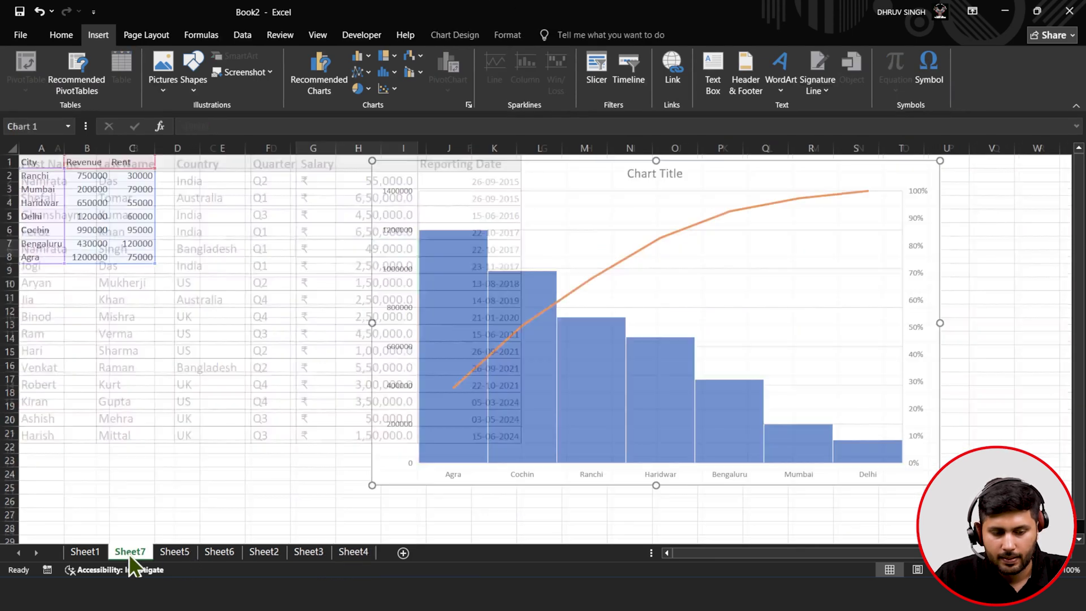
click(176, 378)
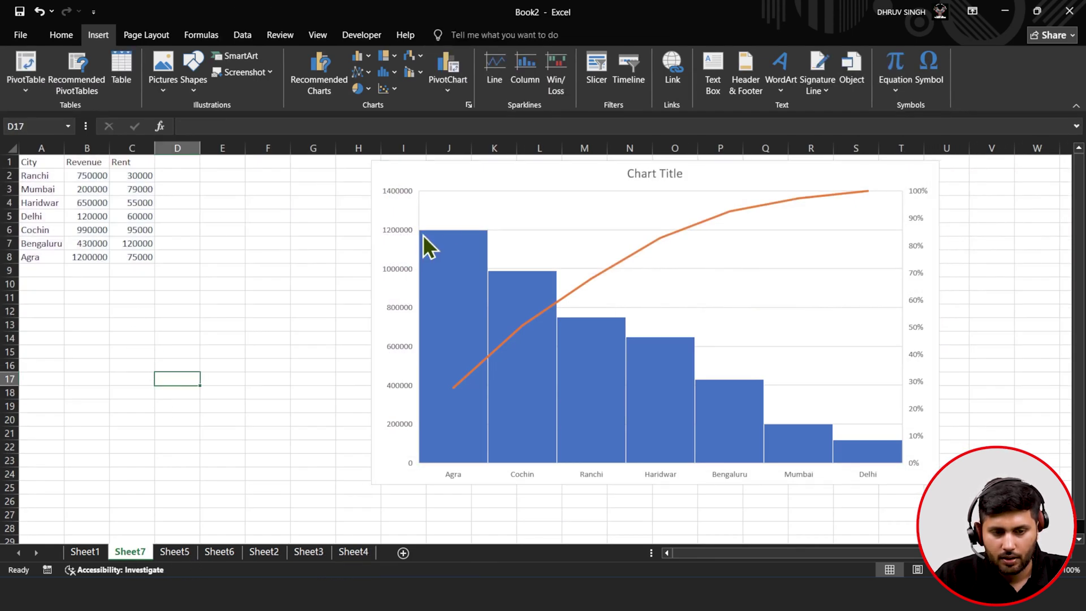
- Move the Pareto chart down below the city table
click(478, 207)
drag(682, 185, 234, 412)
click(131, 212)
- Insert a treemap of city revenue from A1:B8 and place it right of the table
click(30, 165)
drag(33, 181, 75, 260)
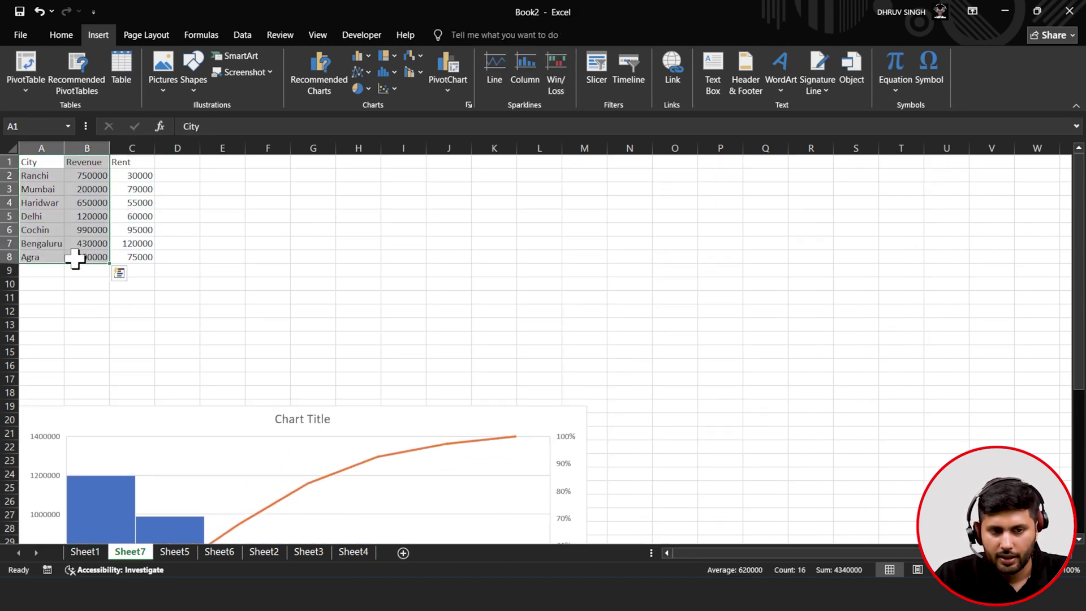
click(387, 58)
click(388, 101)
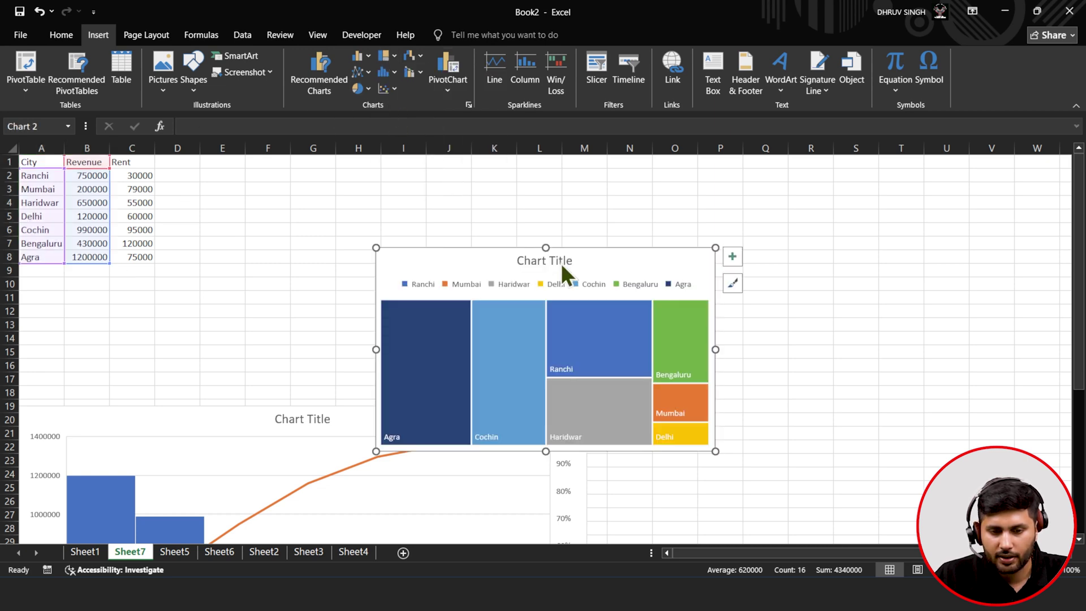
drag(596, 250, 844, 189)
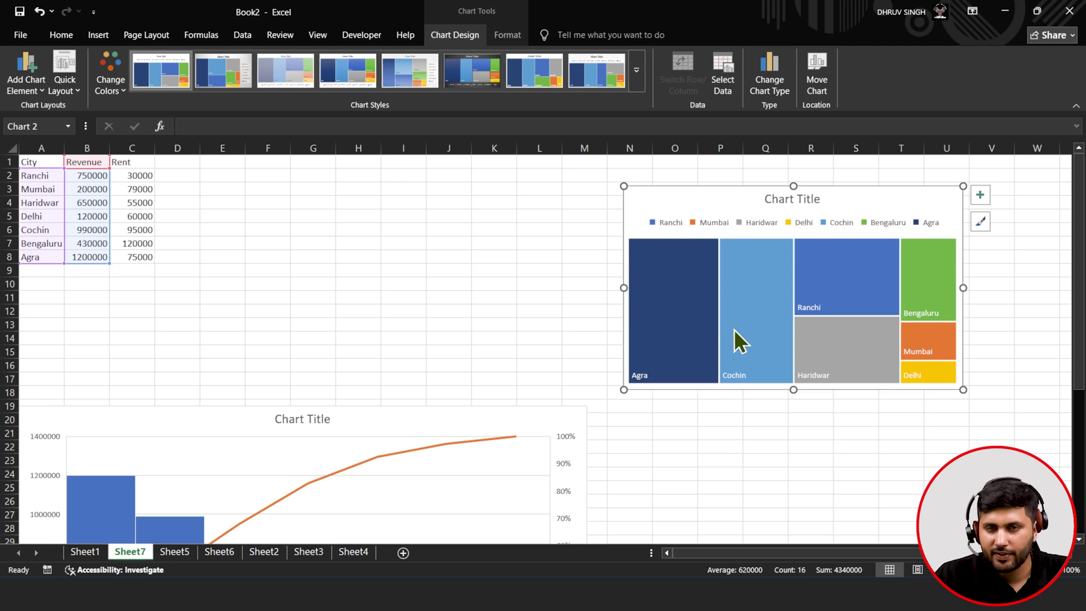
mouse_move(734, 329)
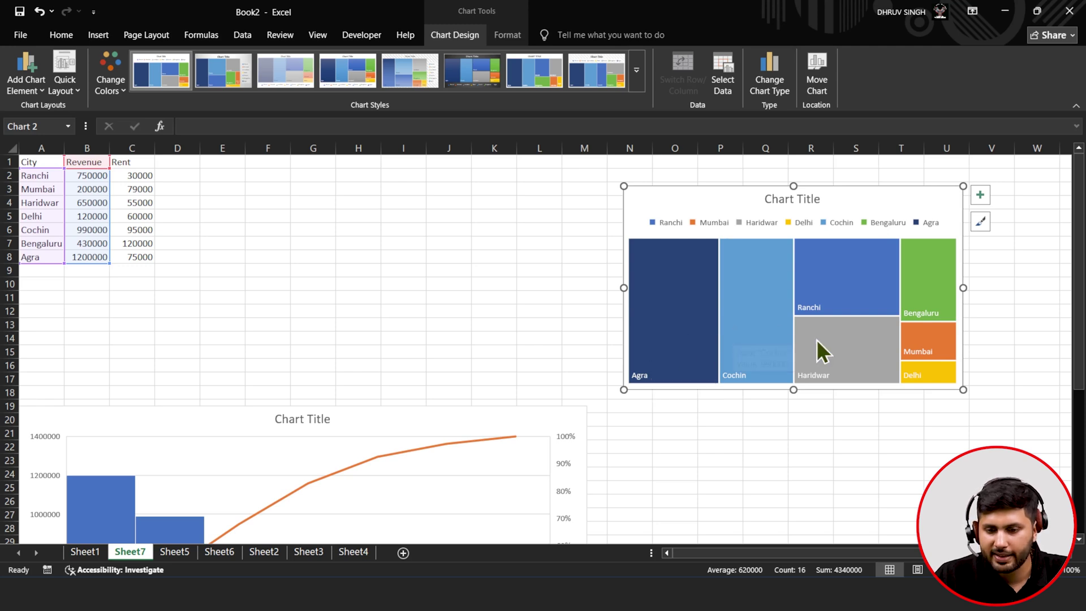
mouse_move(834, 292)
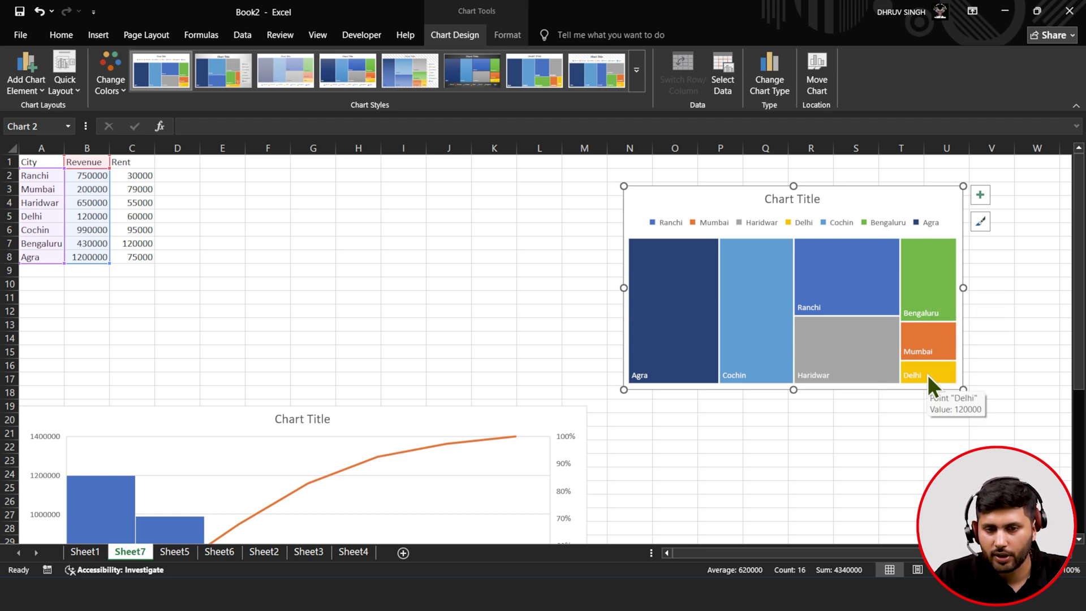
mouse_move(671, 329)
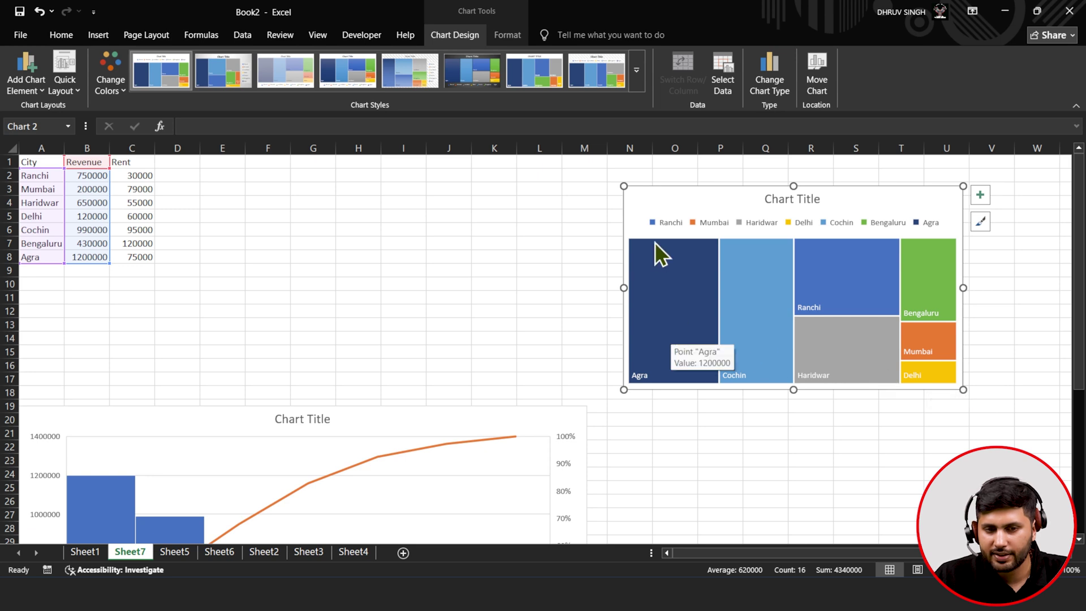
- Apply a dark treemap chart style with the legend at the bottom
click(489, 78)
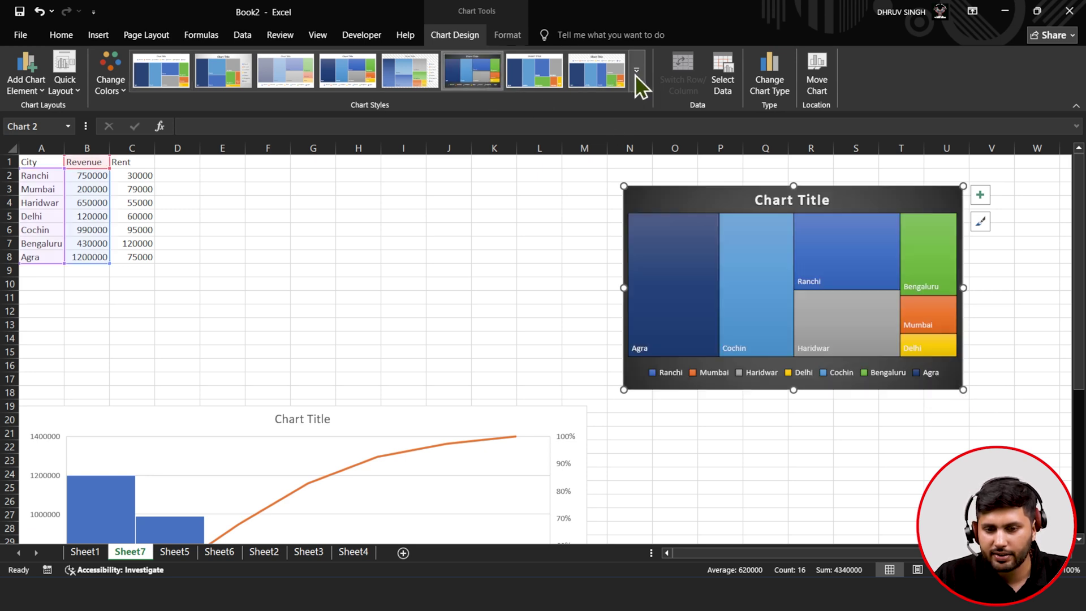
click(637, 85)
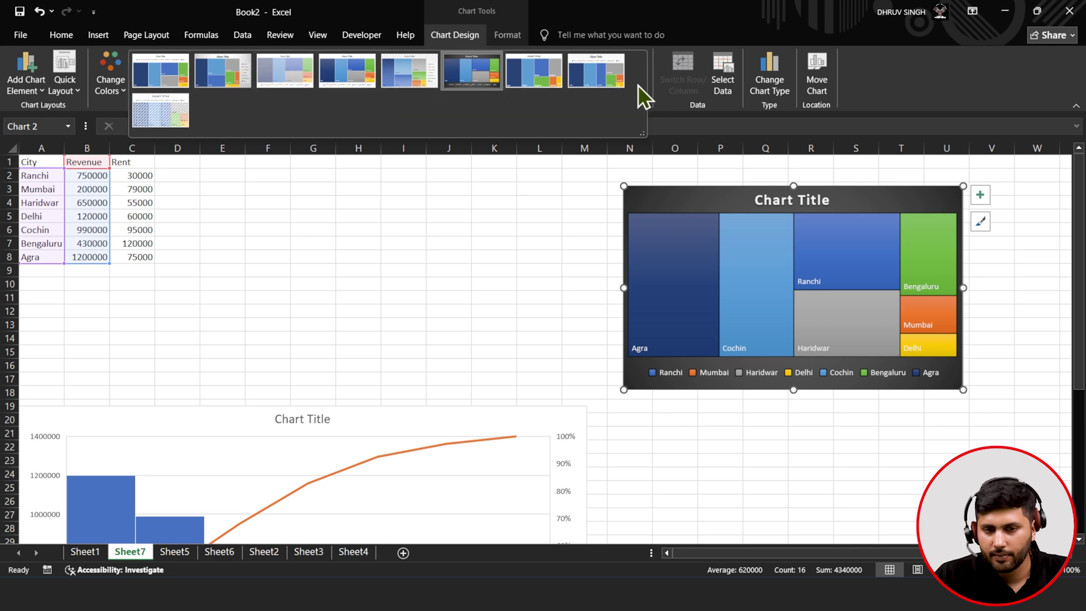
click(981, 223)
click(981, 222)
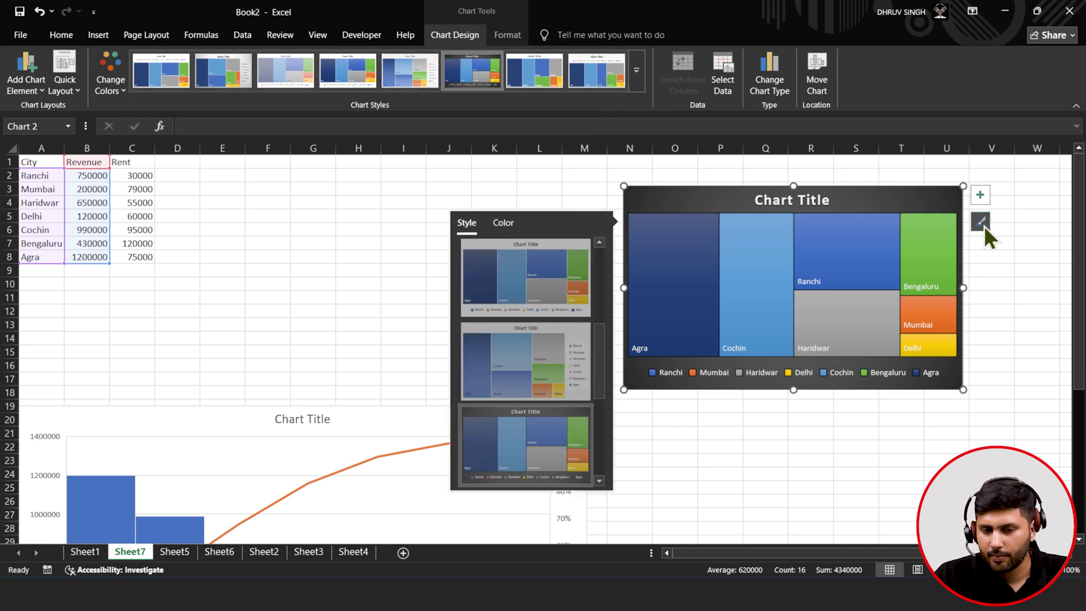
- Label tiles with series name, city and revenue value, and enlarge the treemap to fit
click(982, 195)
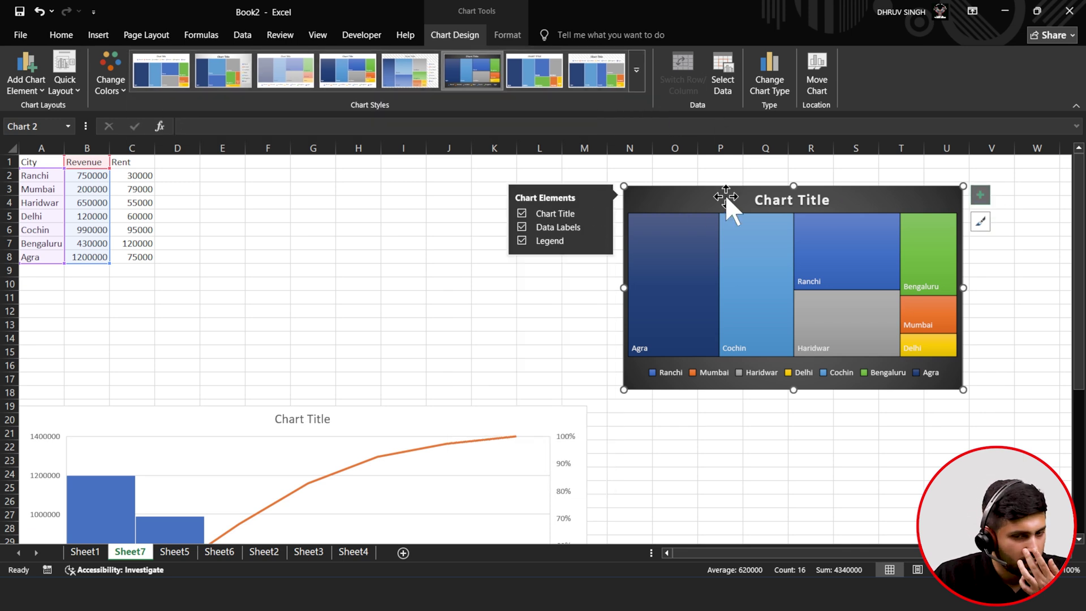
click(600, 227)
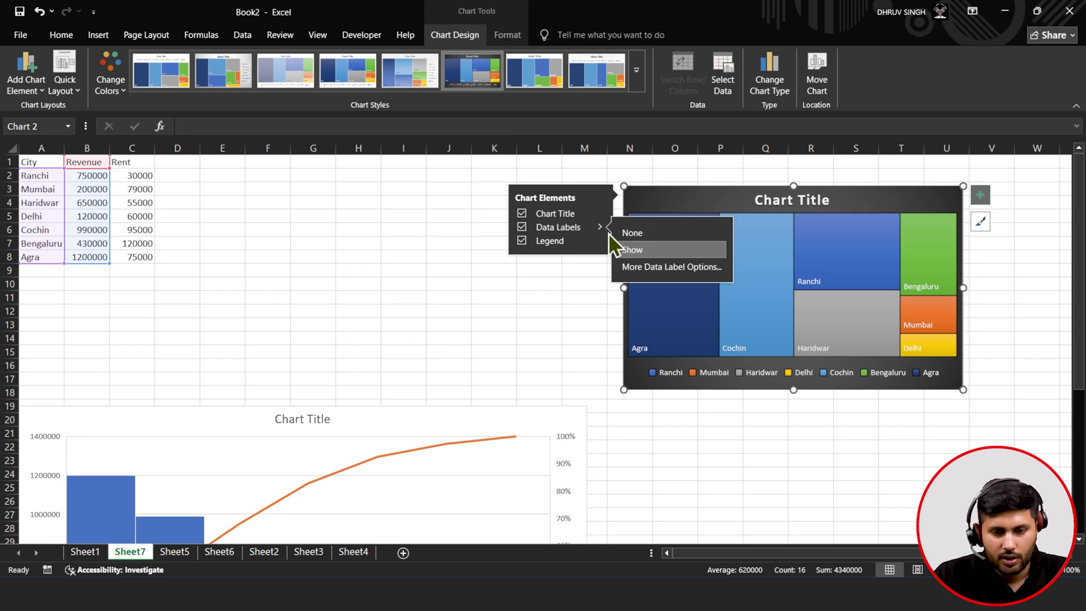
click(645, 267)
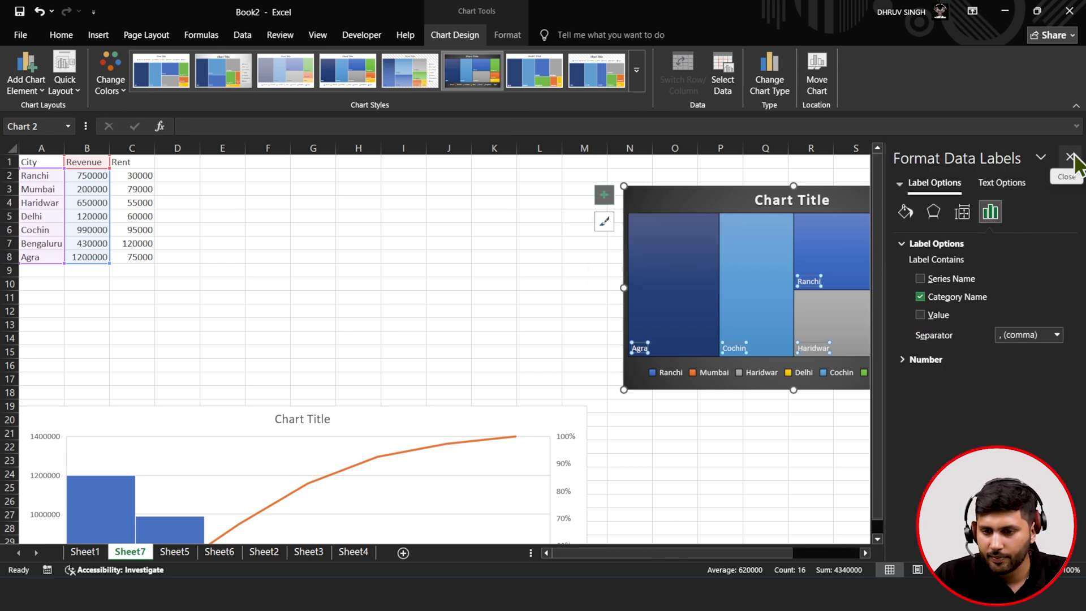
click(939, 316)
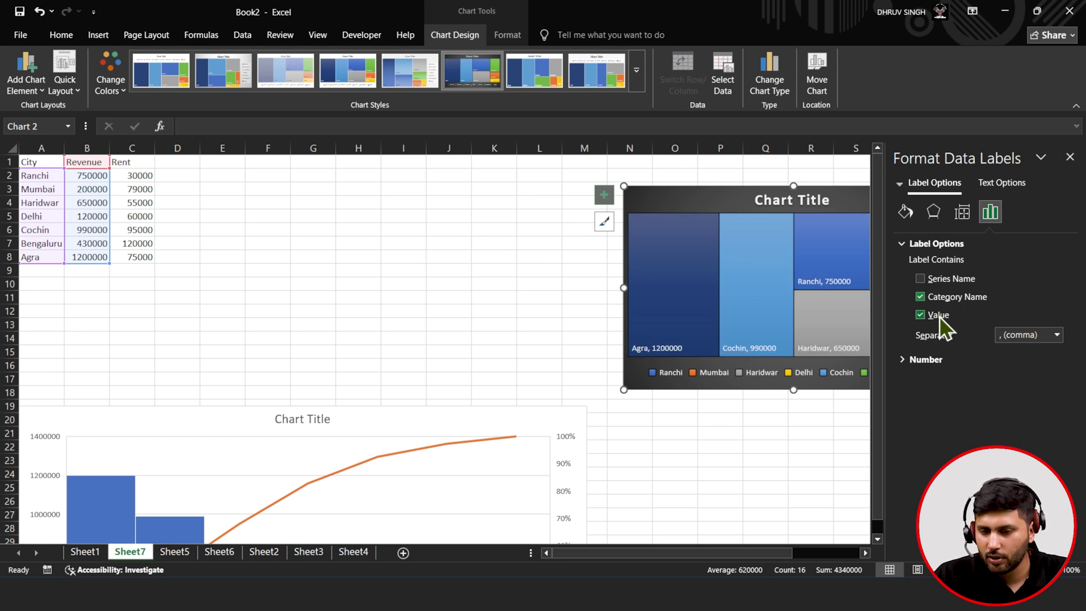
click(936, 280)
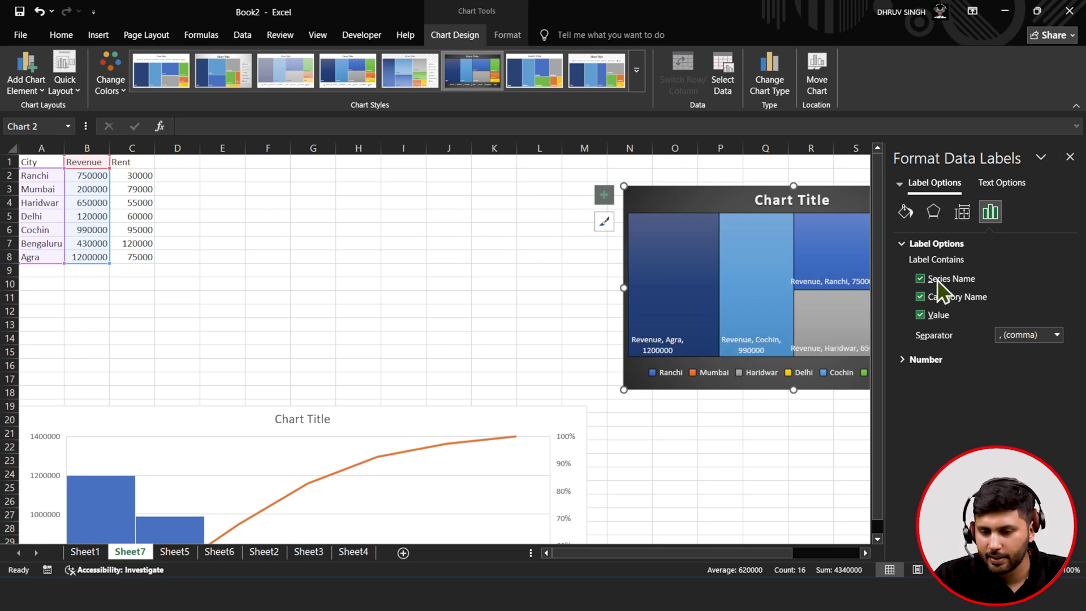
click(1069, 156)
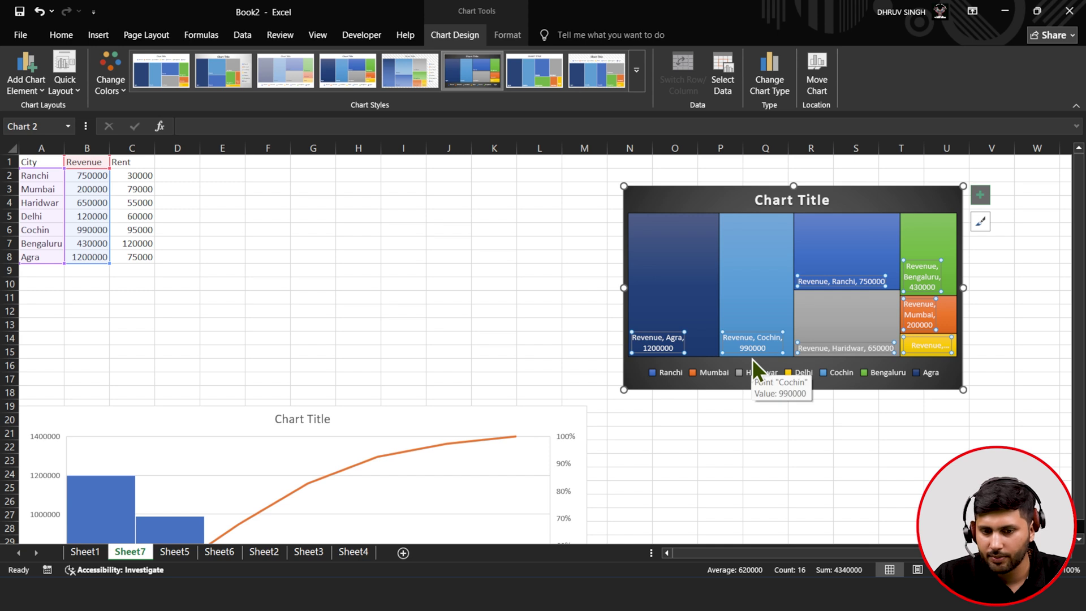
drag(963, 390, 1047, 438)
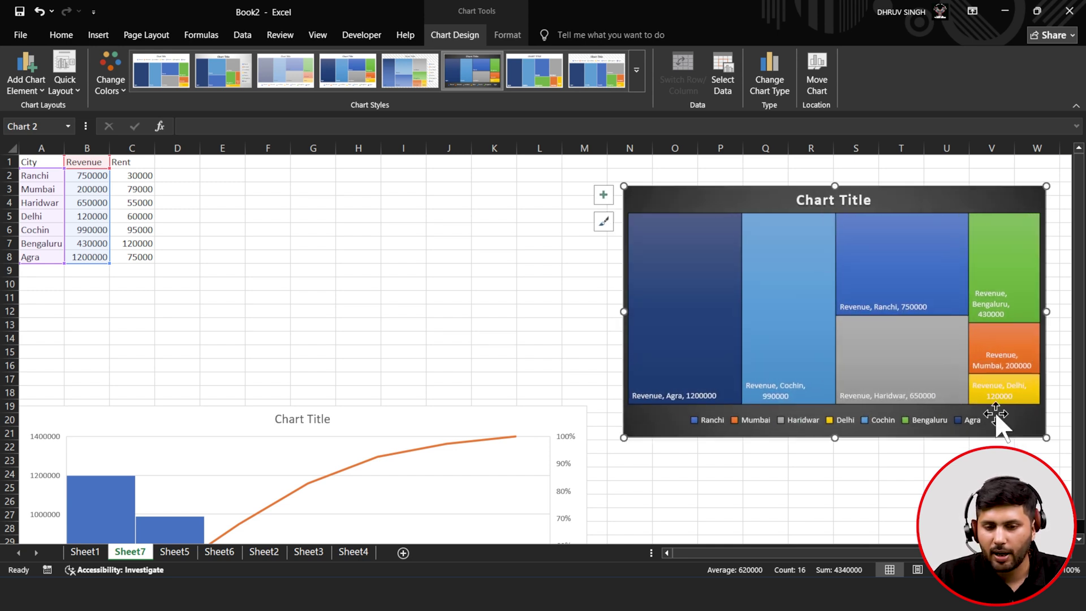
click(516, 335)
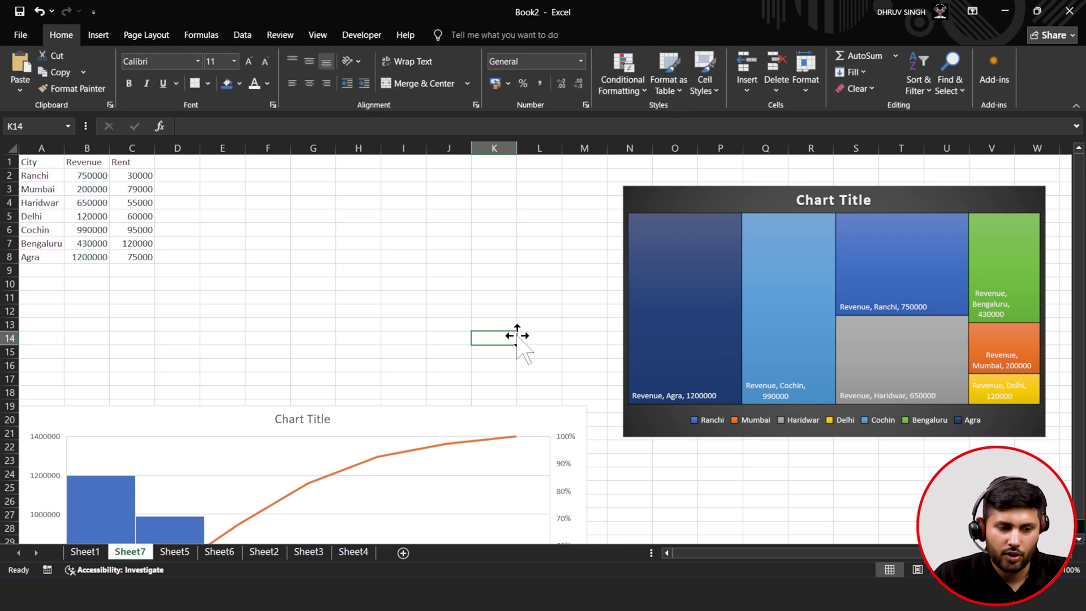
- On Sheet1, move the Sales and Profit by City chart up beside the table and enlarge it
click(84, 552)
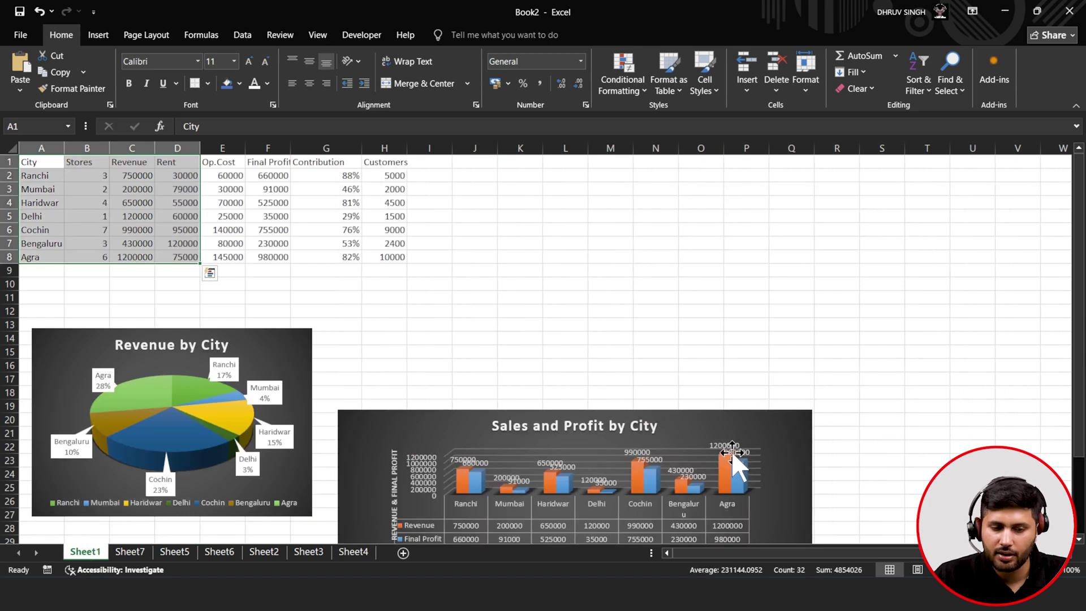
click(762, 446)
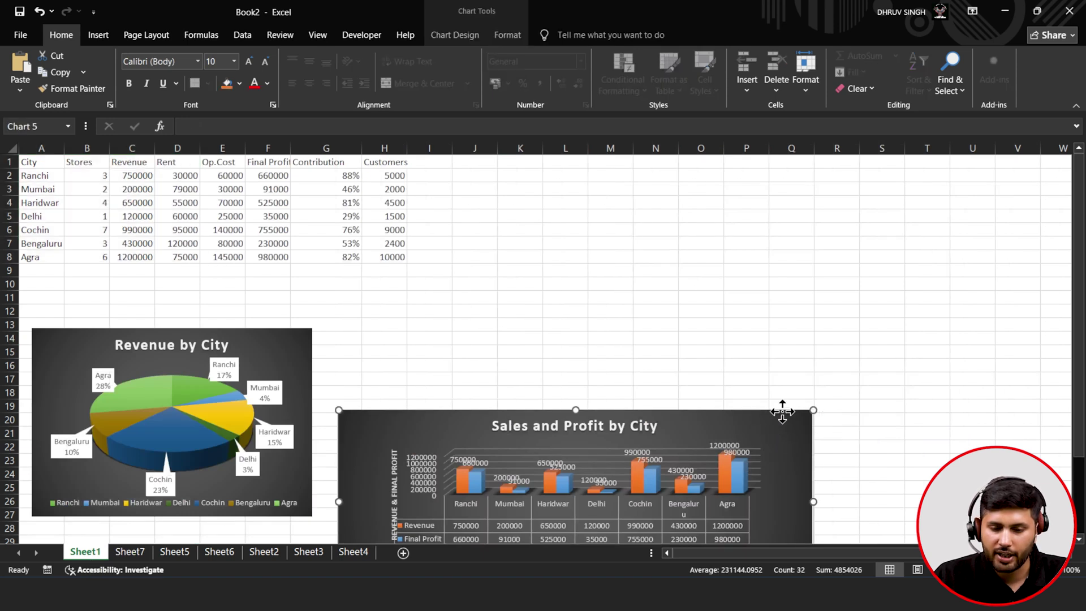
drag(779, 419, 887, 249)
drag(920, 424, 987, 505)
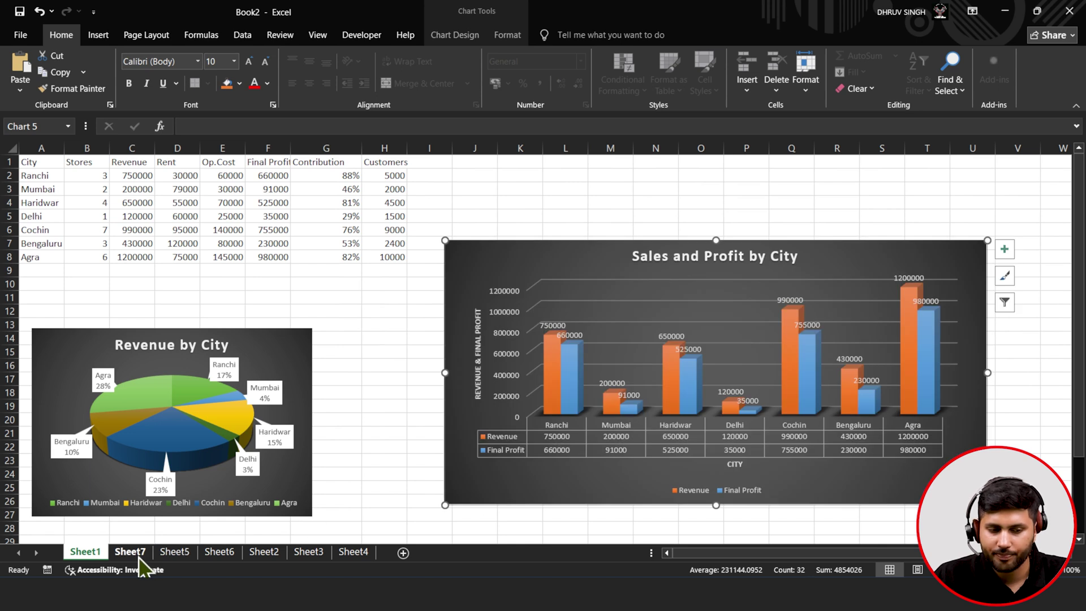
- Browse Sheet7, Sheet5, Sheet6, Sheet3, Sheet4 and Sheet2, landing on Book1's Home ribbon
click(136, 553)
click(176, 553)
click(222, 552)
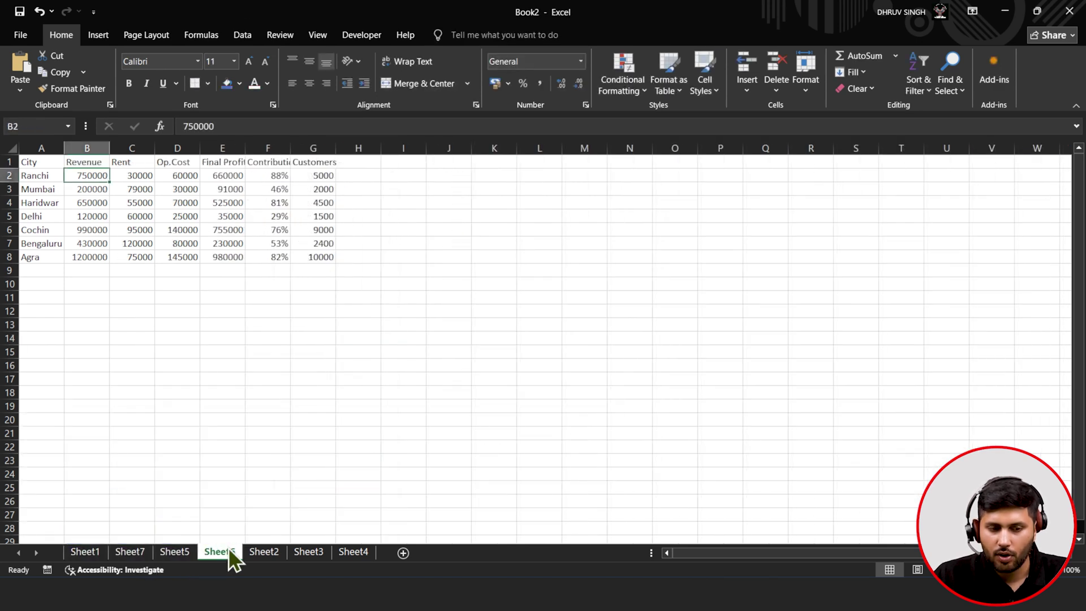
click(300, 552)
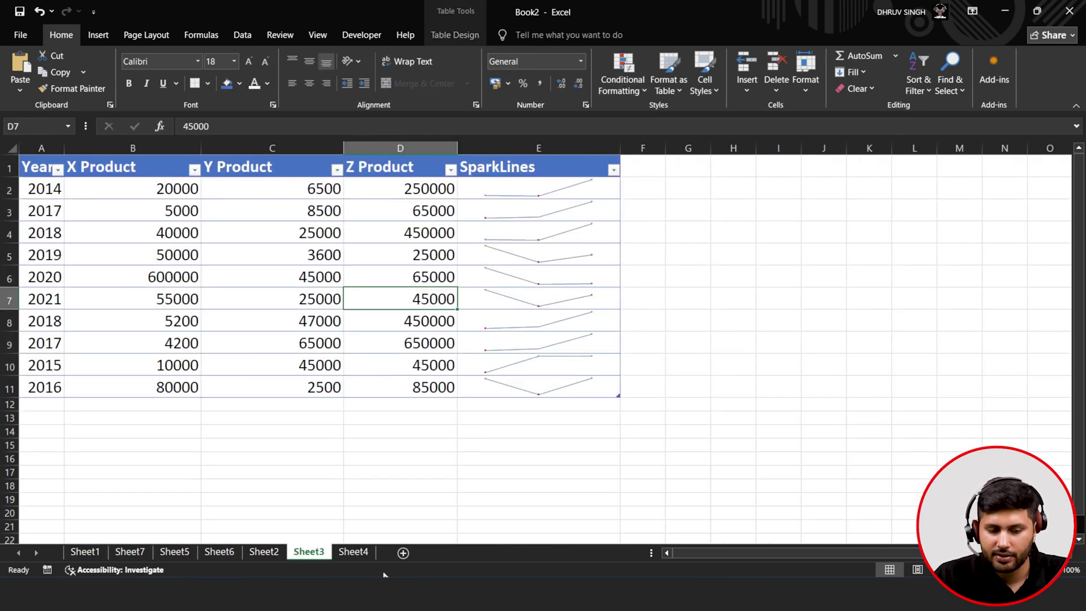
click(369, 553)
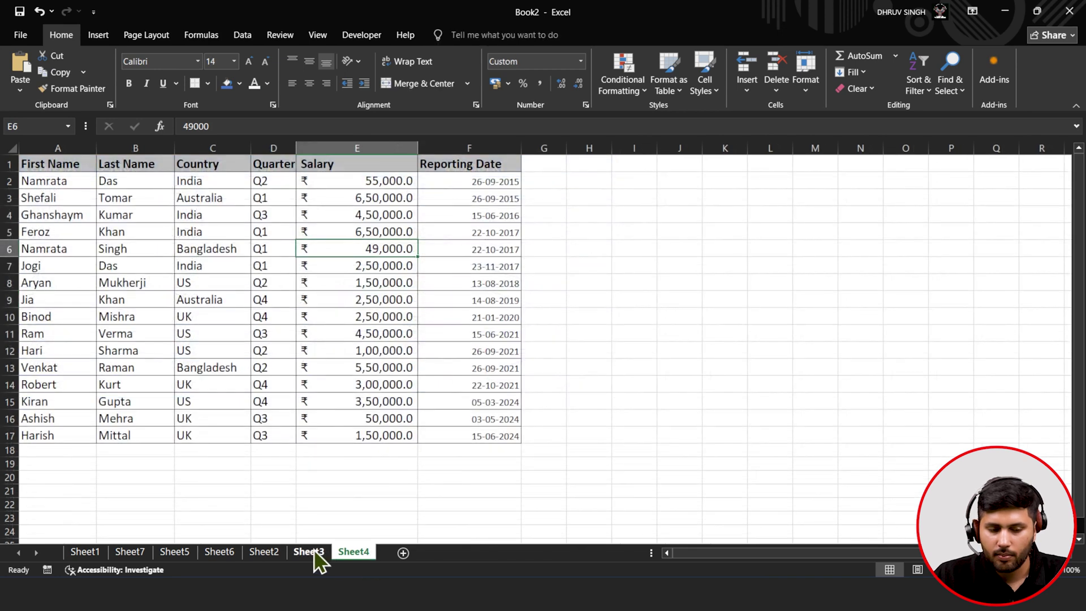
click(251, 552)
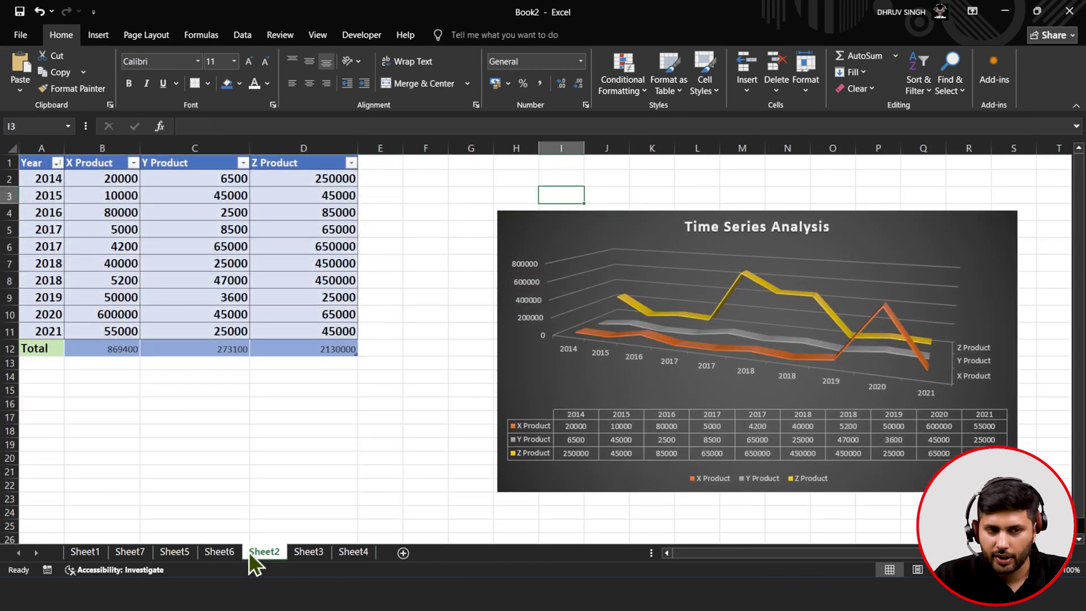
click(98, 34)
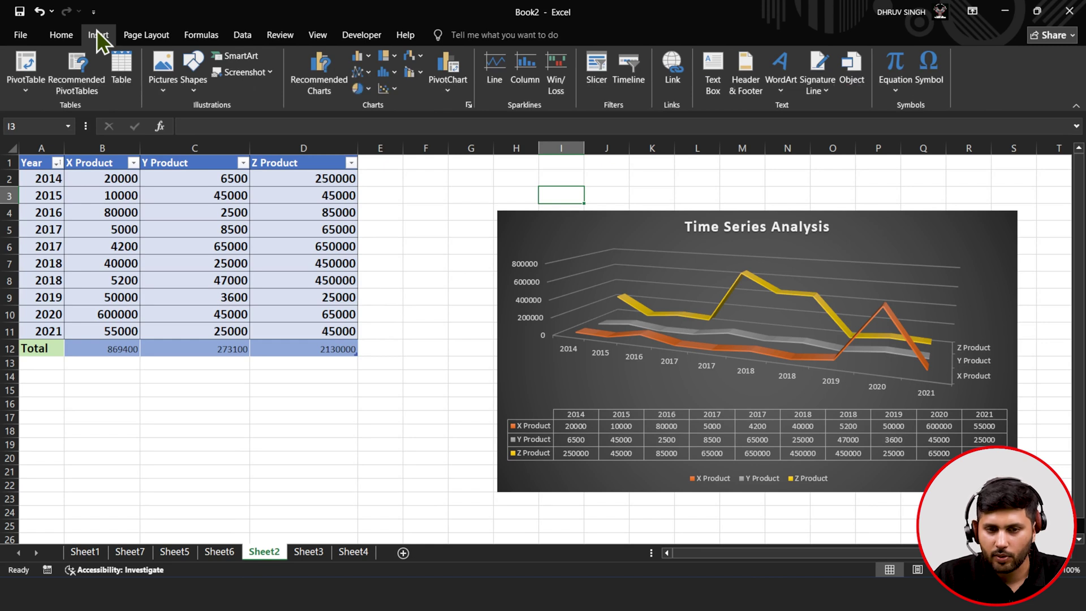
click(66, 35)
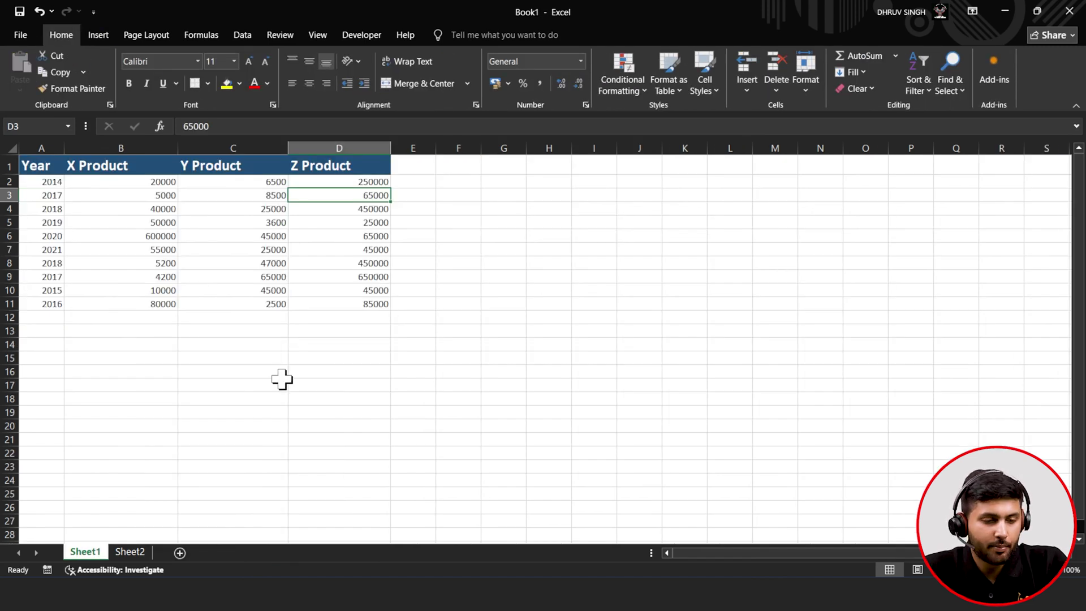
- Select cells B2 through B11 holding the yearly X Product figures
click(215, 454)
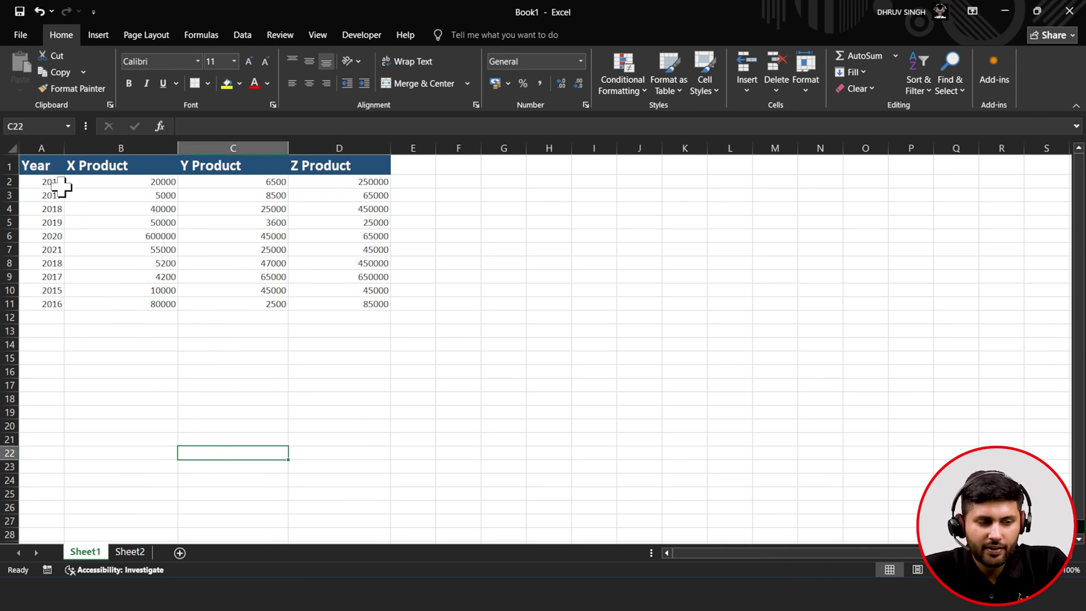
click(115, 182)
click(255, 194)
click(330, 195)
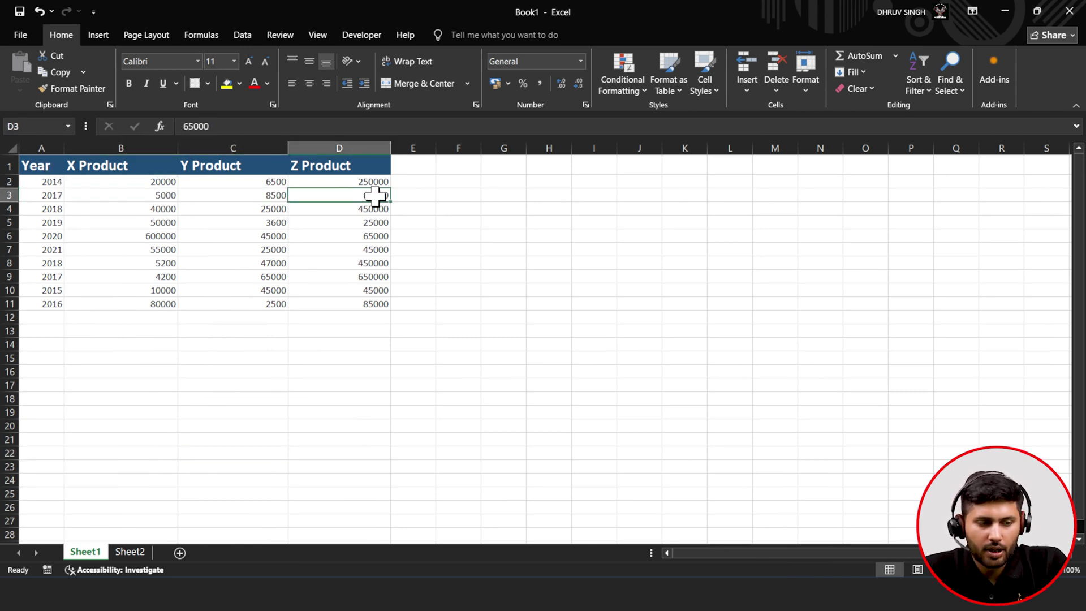
drag(165, 180, 155, 304)
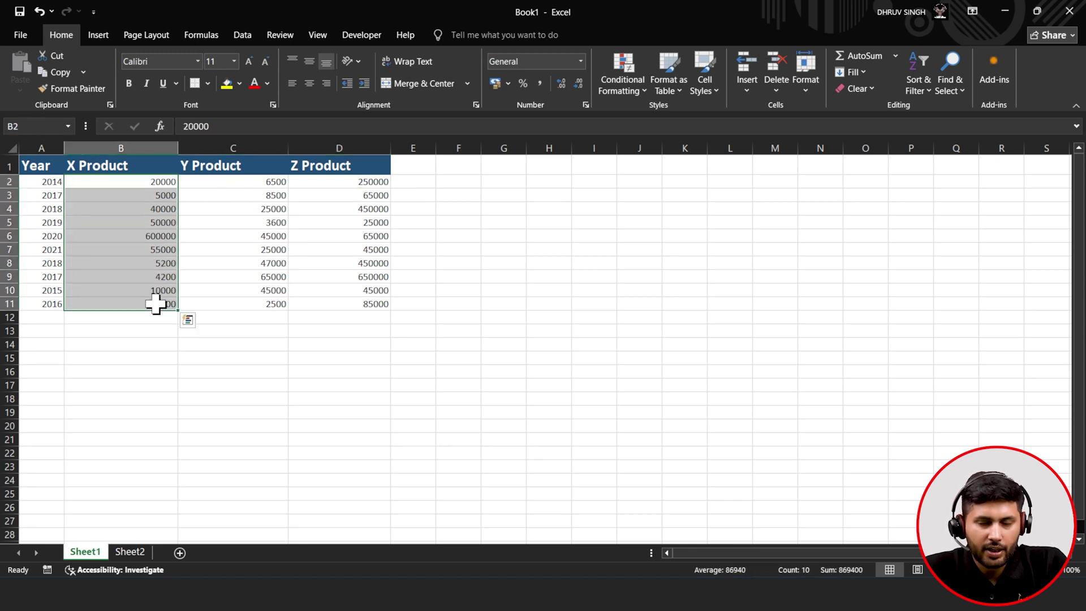
- Apply the Green-Yellow-Red colour scale to the X Product values
click(616, 85)
mouse_move(618, 172)
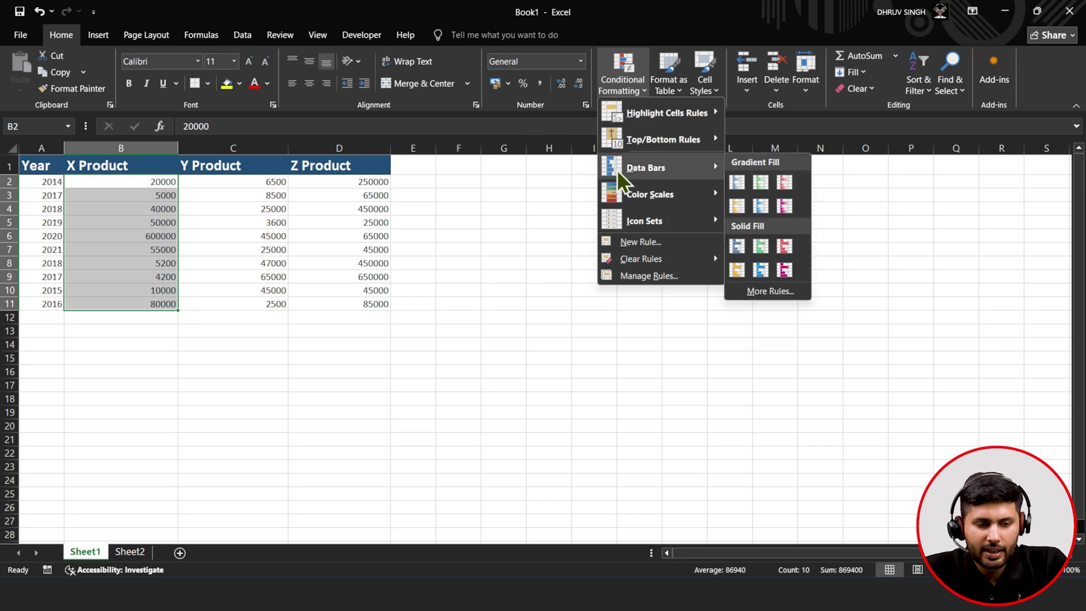
mouse_move(618, 195)
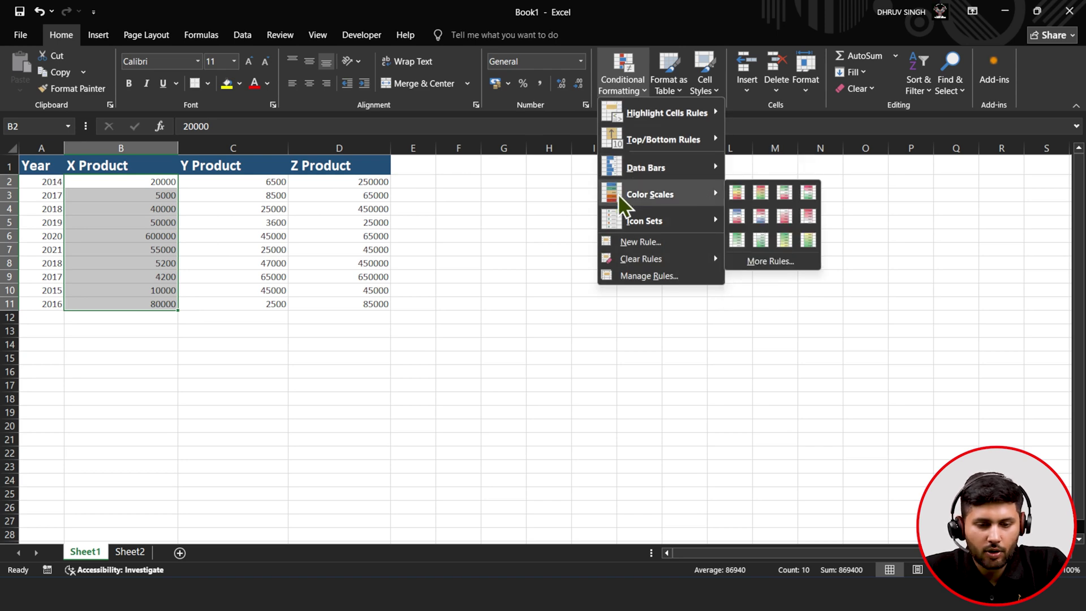
click(736, 194)
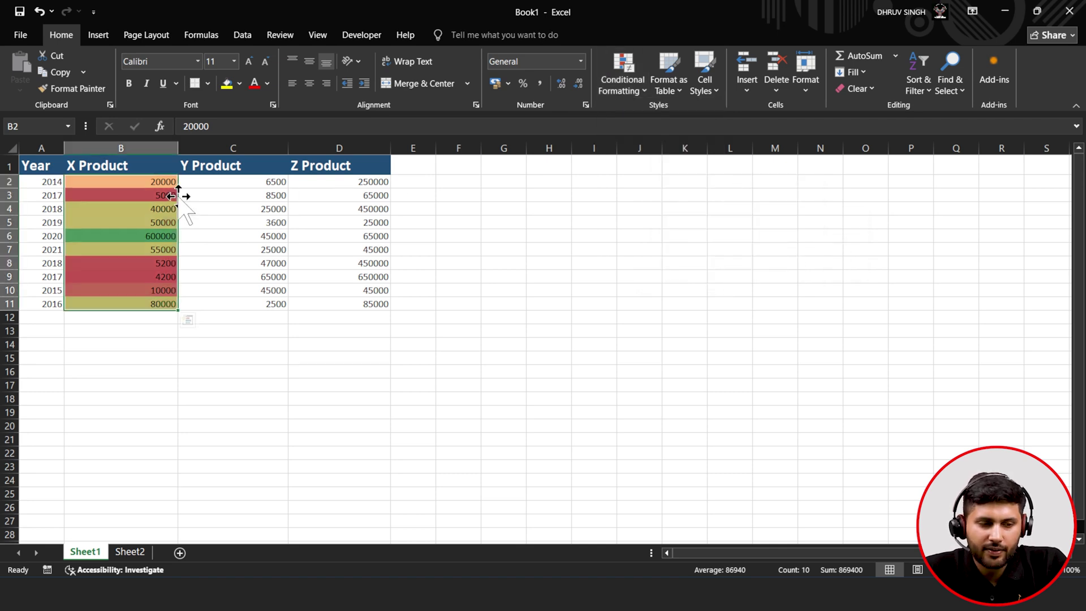
- Check the colour scale rule in Manage Rules unchanged, then select Y Product values C2:C11
click(138, 209)
drag(155, 179, 137, 303)
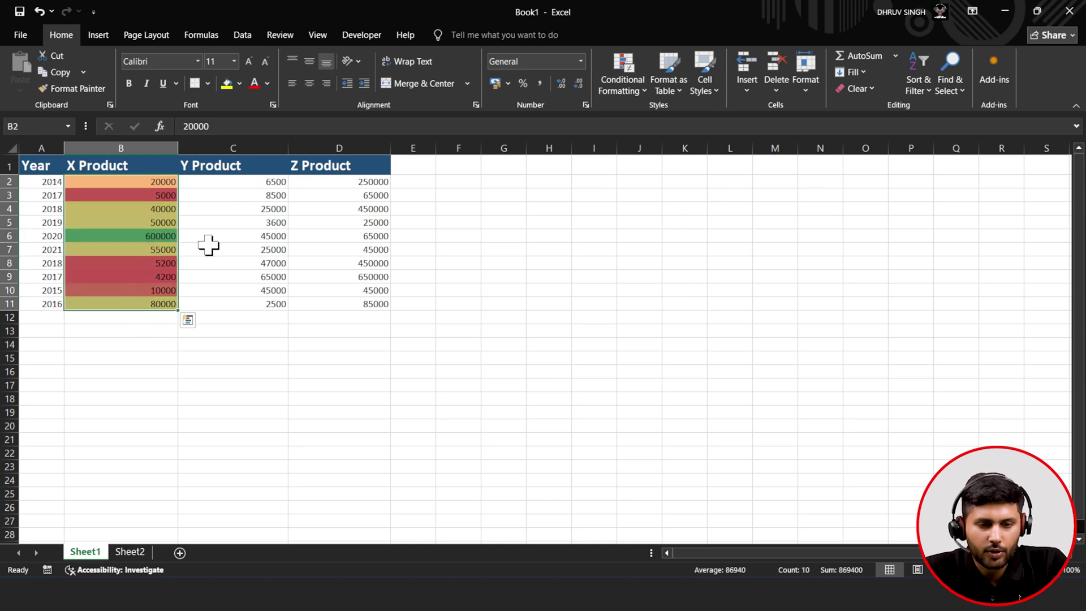
click(626, 94)
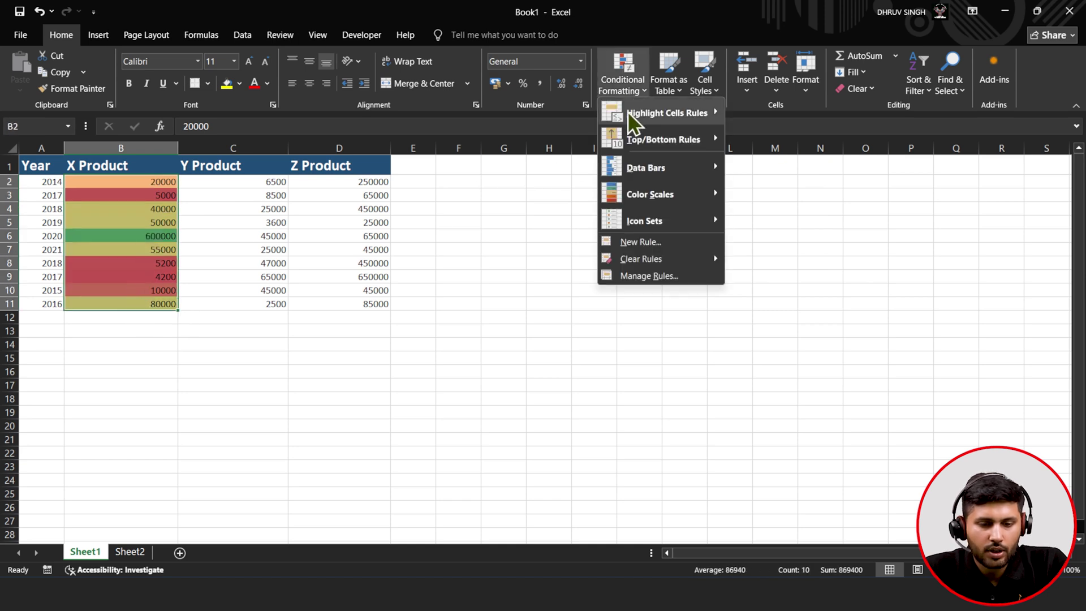
click(656, 280)
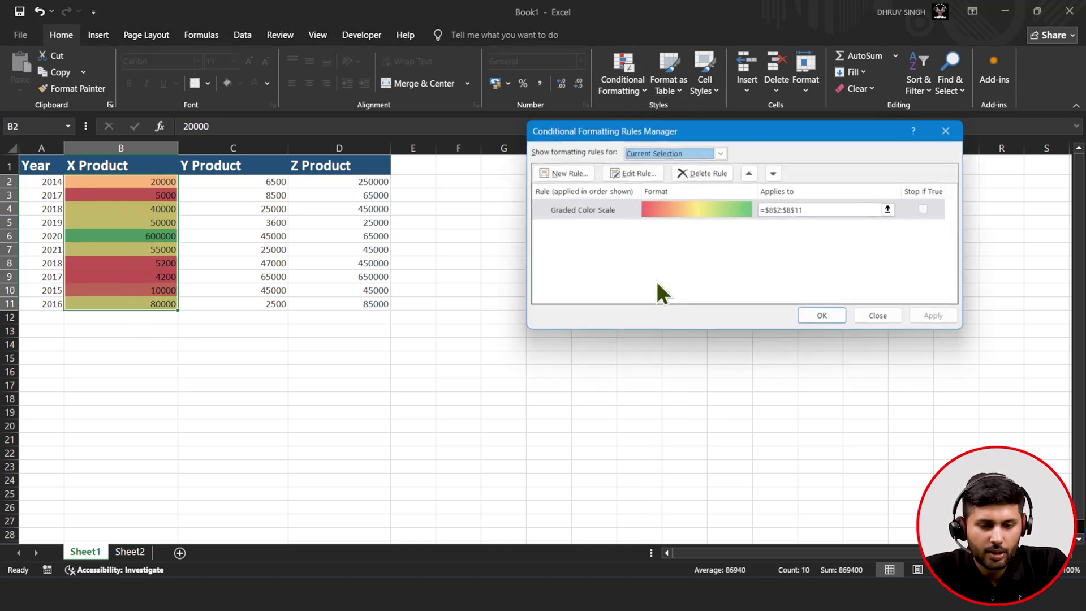
click(653, 178)
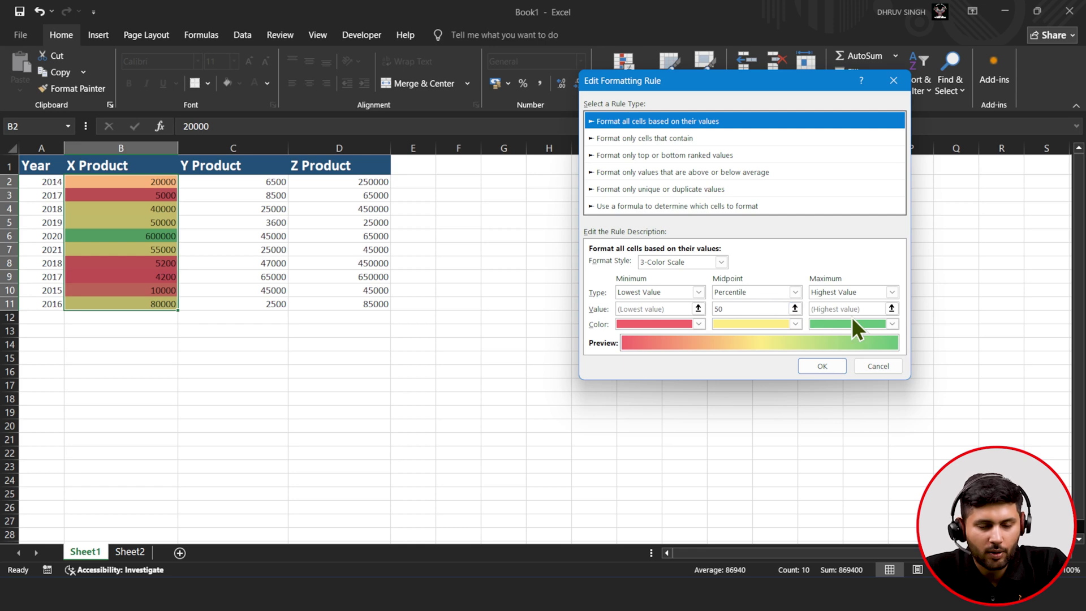
click(876, 368)
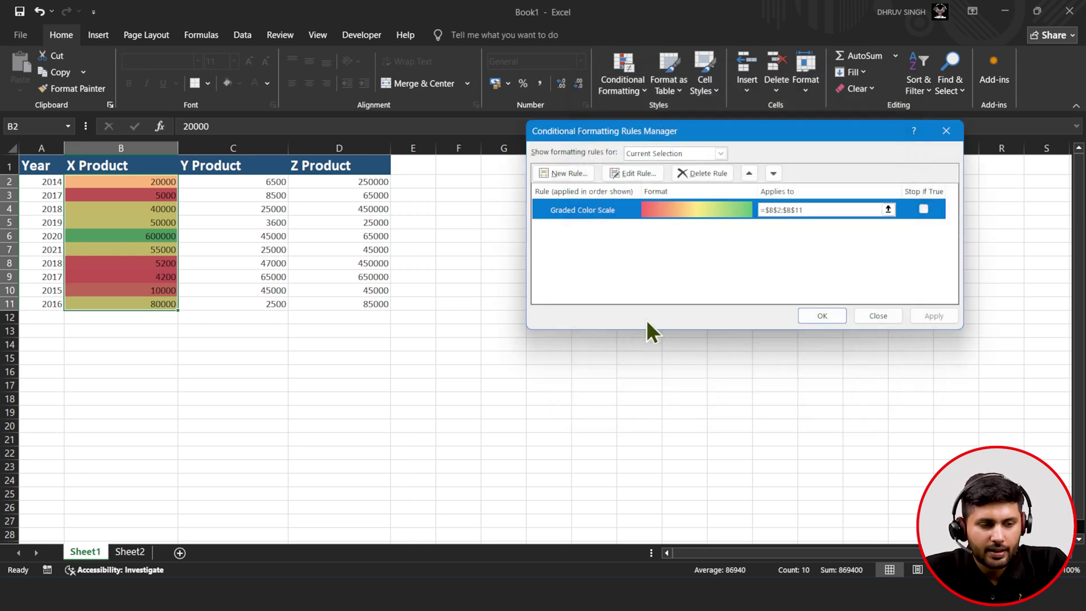
click(824, 316)
click(247, 185)
drag(248, 191, 238, 303)
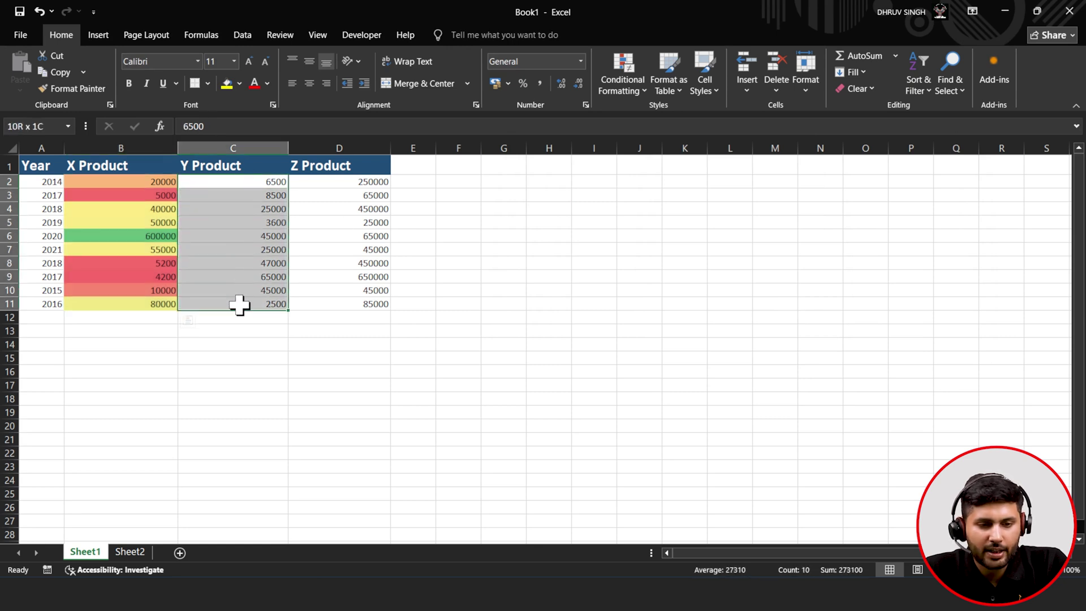
- Add light blue gradient data bars to the Y Product values
click(631, 89)
mouse_move(640, 182)
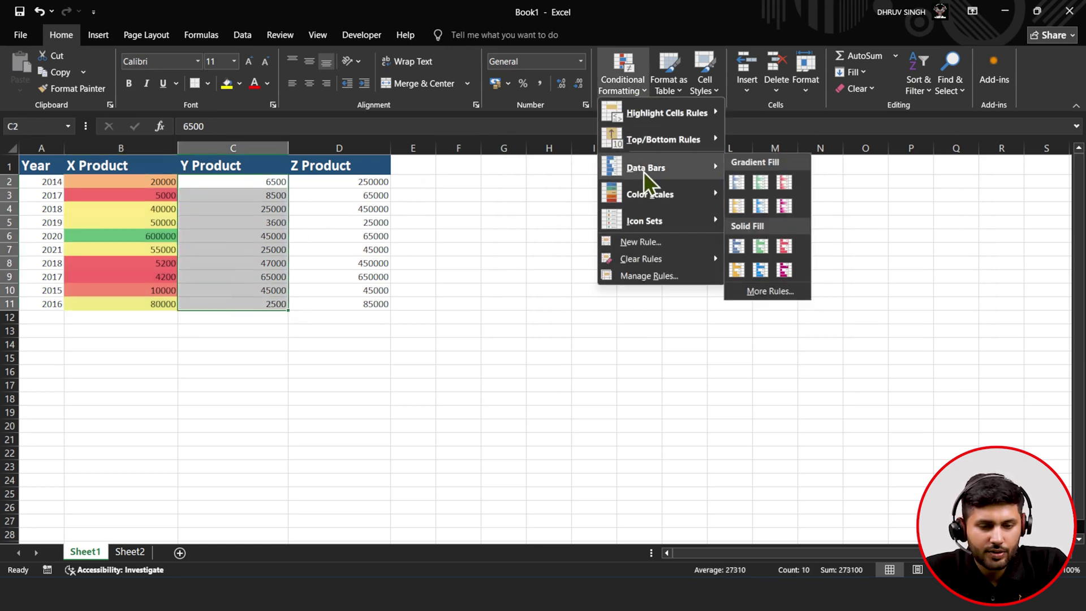
click(752, 208)
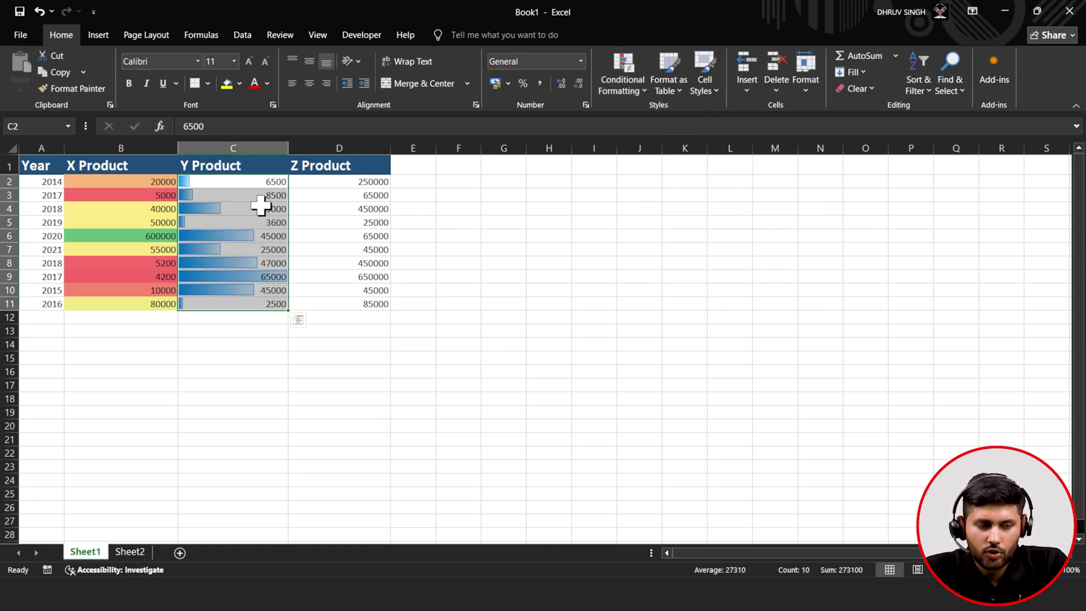
click(150, 208)
click(218, 210)
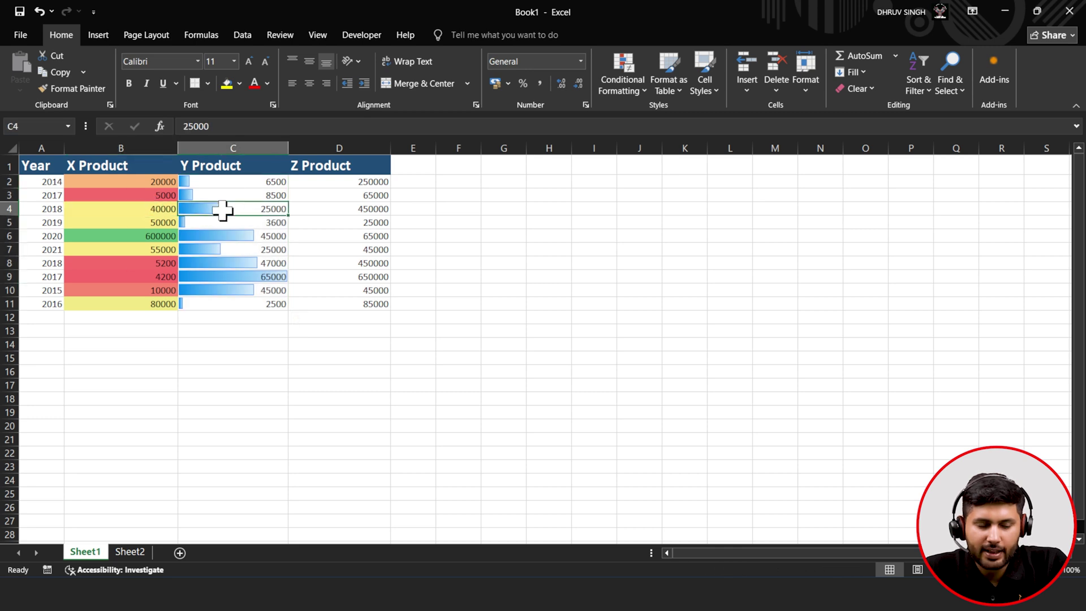
- Select Z Product values D2:D11 and give them the coloured three-arrows icon set
drag(362, 182, 351, 303)
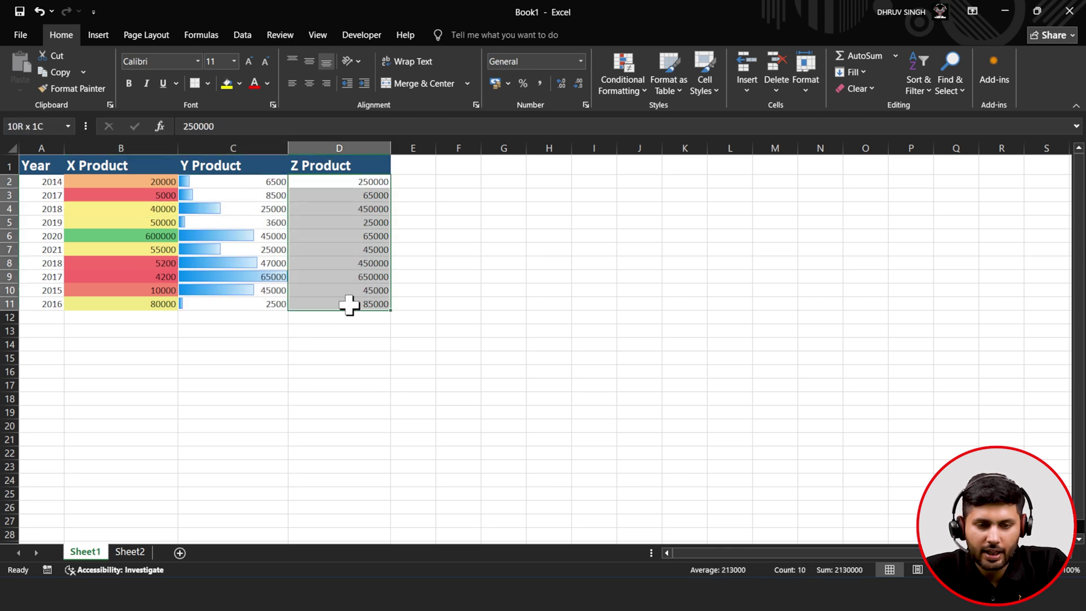
click(631, 93)
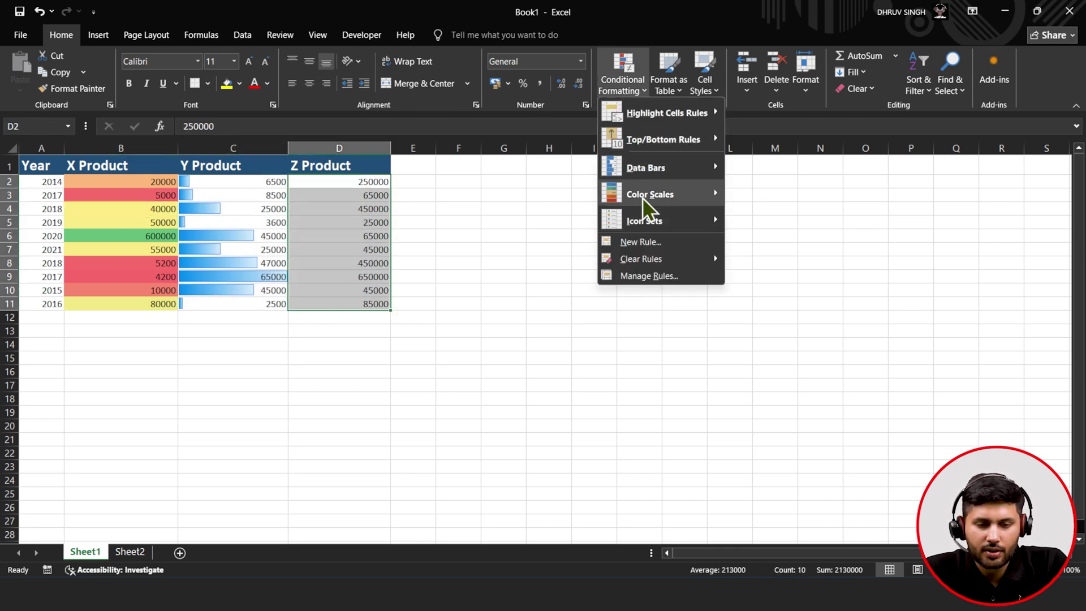
mouse_move(647, 219)
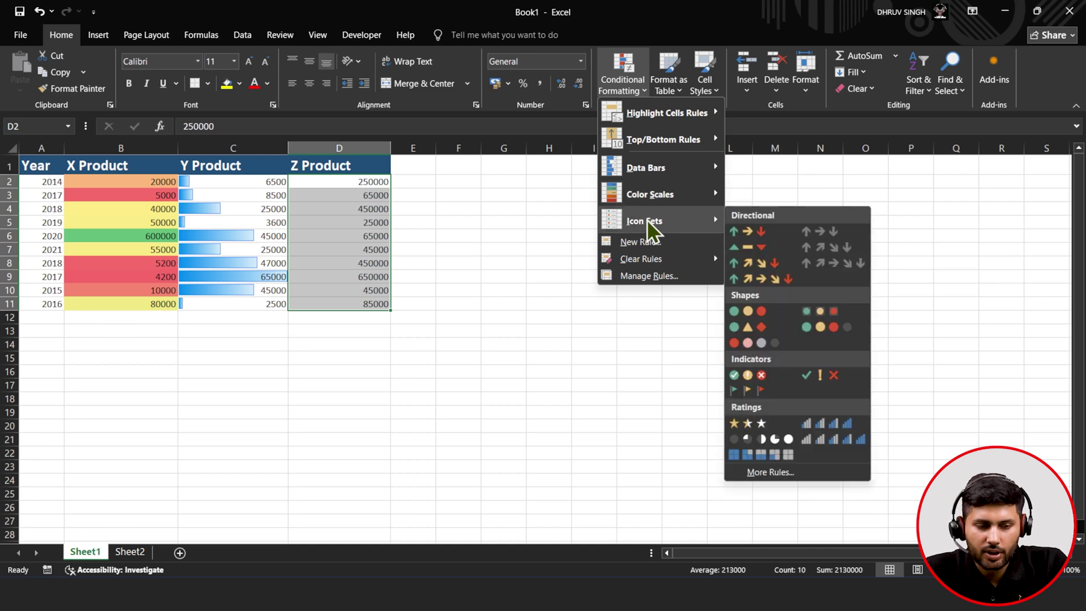
click(748, 238)
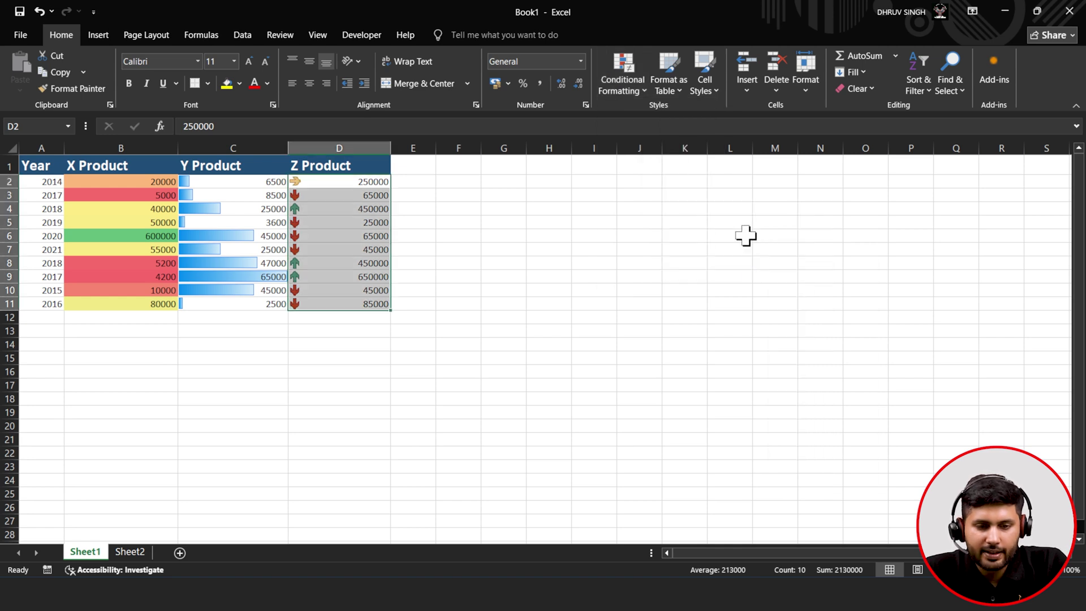
click(626, 89)
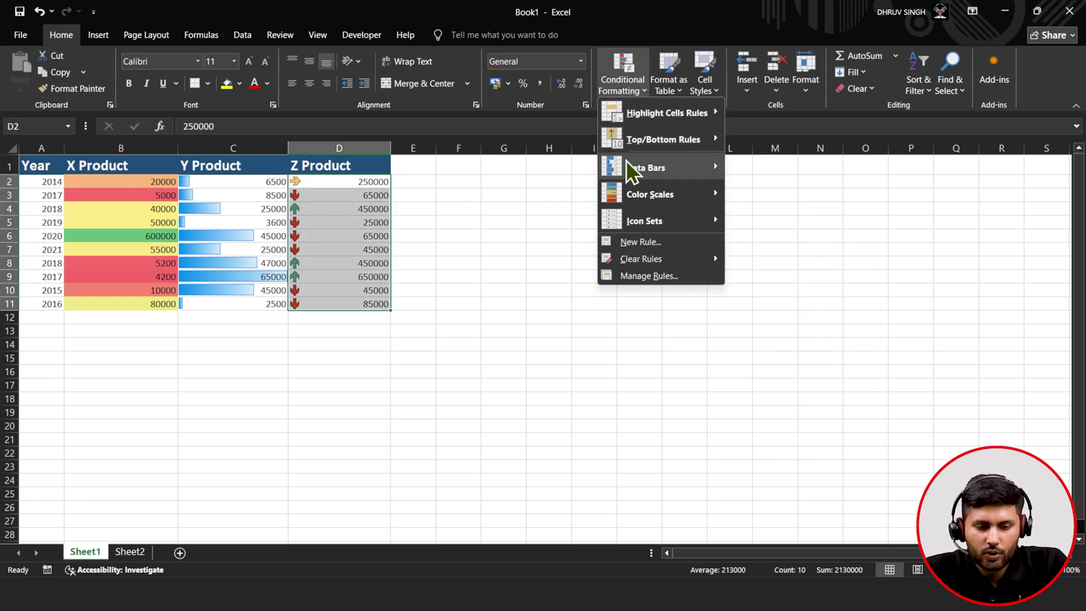
- Edit the Z Product icon set rule, raising the top threshold from 67% to 55%
click(632, 274)
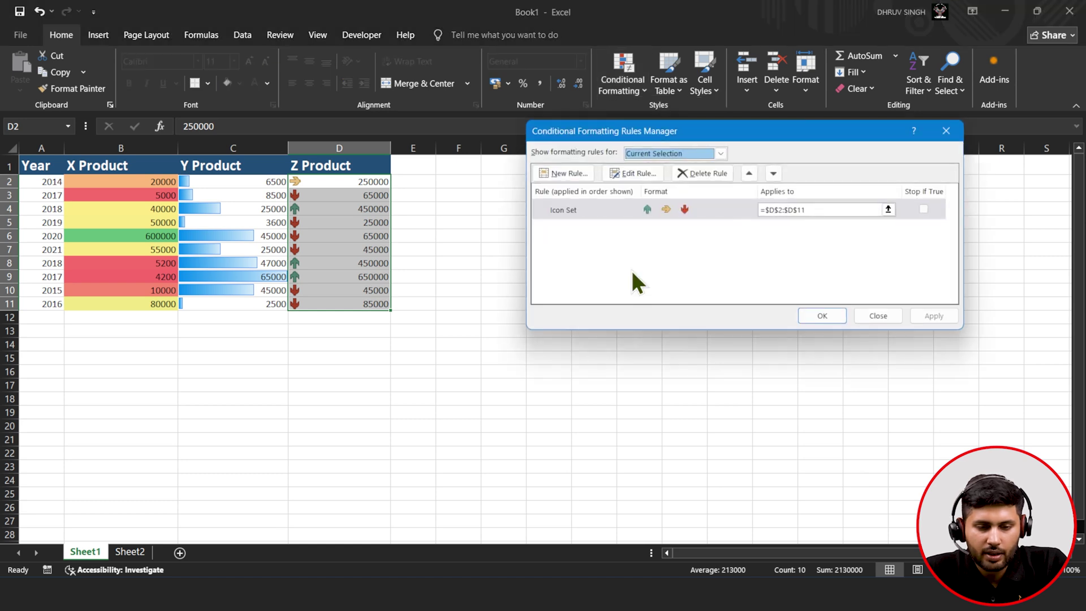
click(656, 176)
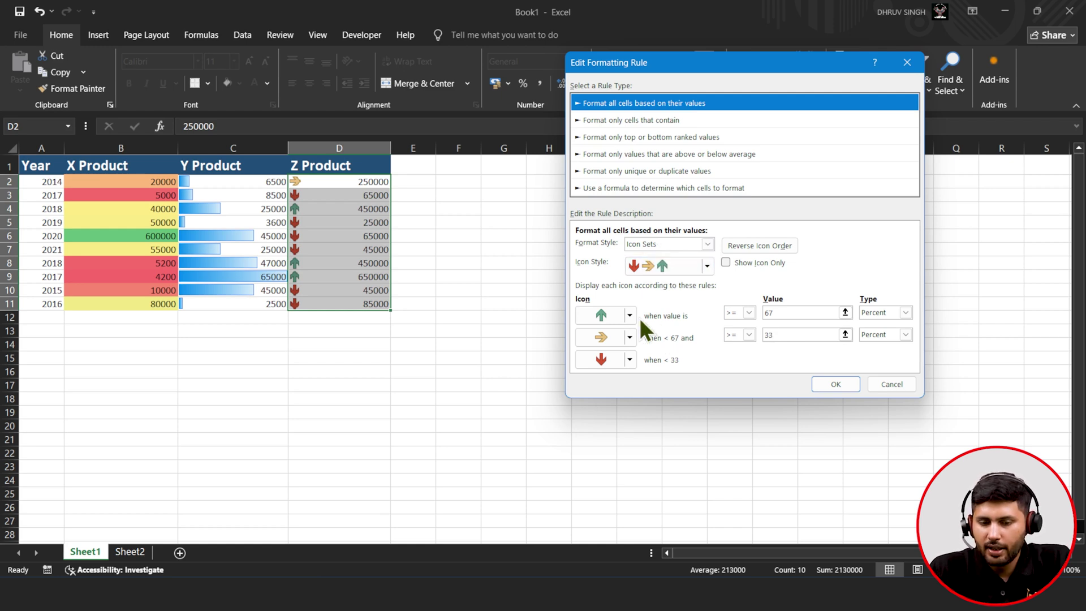
click(773, 313)
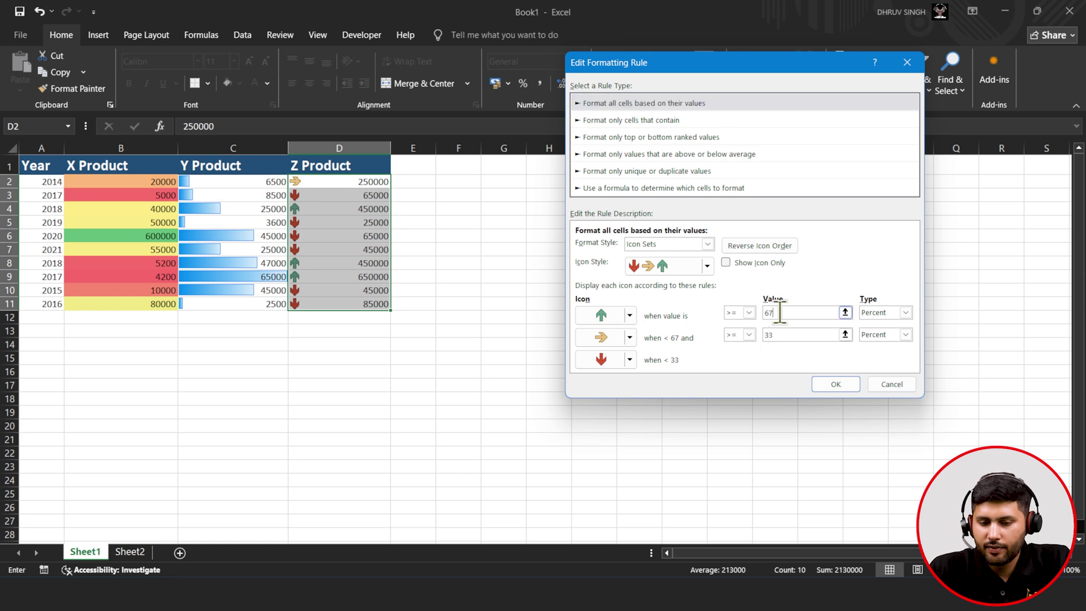
key(BackSpace)
key(BackSpace)
text(55)
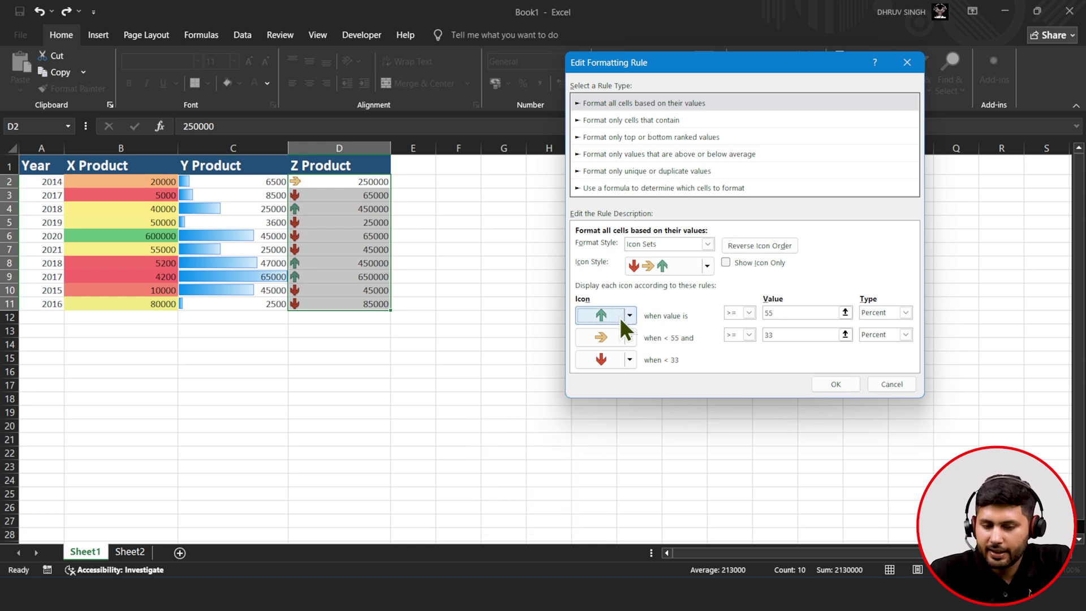
click(629, 315)
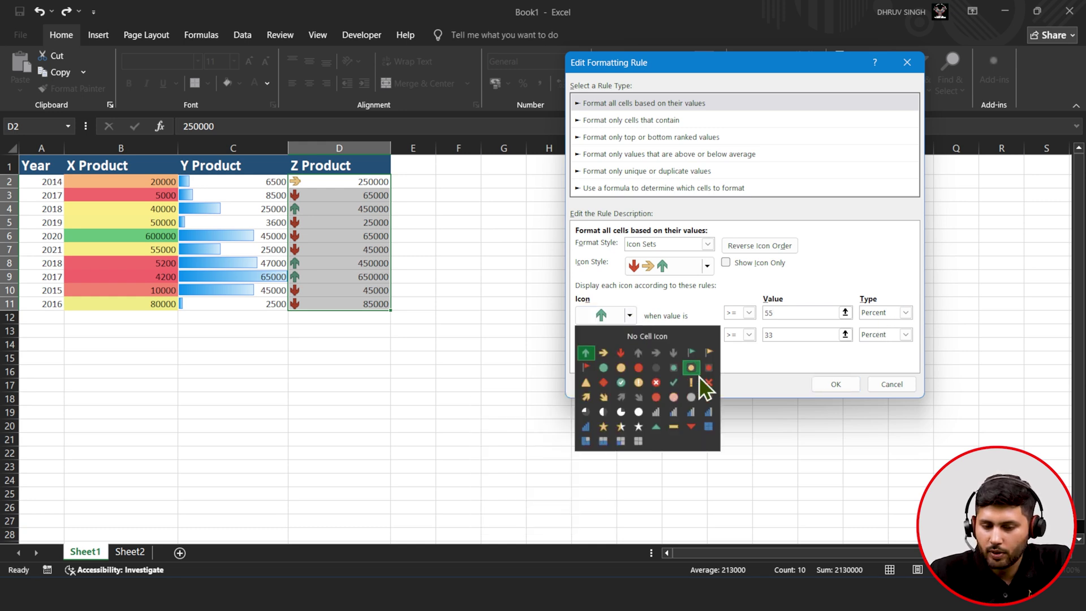
click(692, 353)
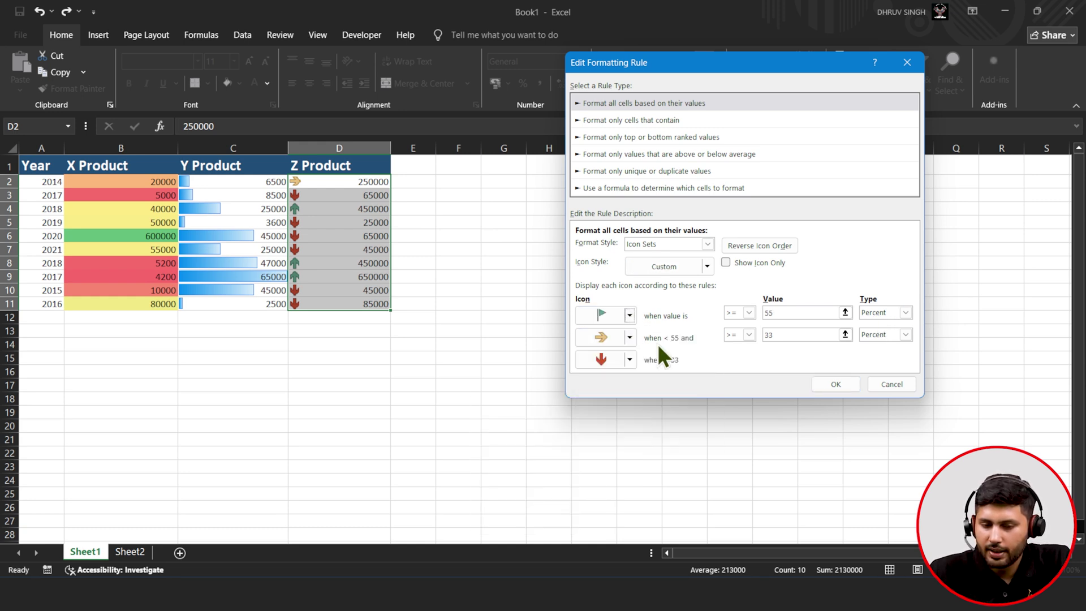
- Use a yellow exclamation mark for middle values, red flag for lowest, green check for top
click(799, 338)
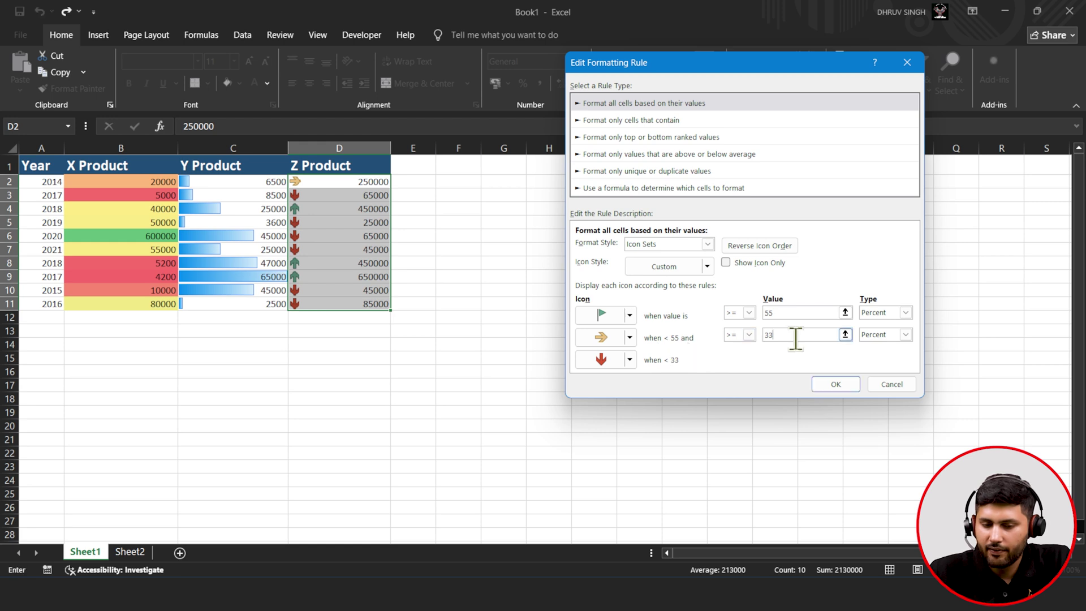
key(BackSpace)
key(BackSpace)
text(40)
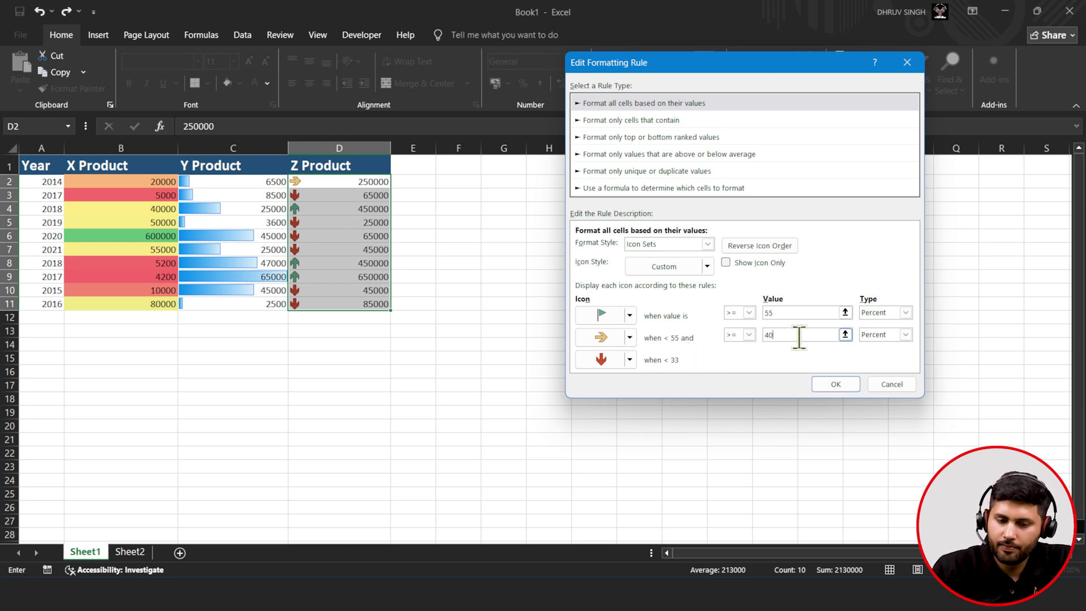
click(610, 337)
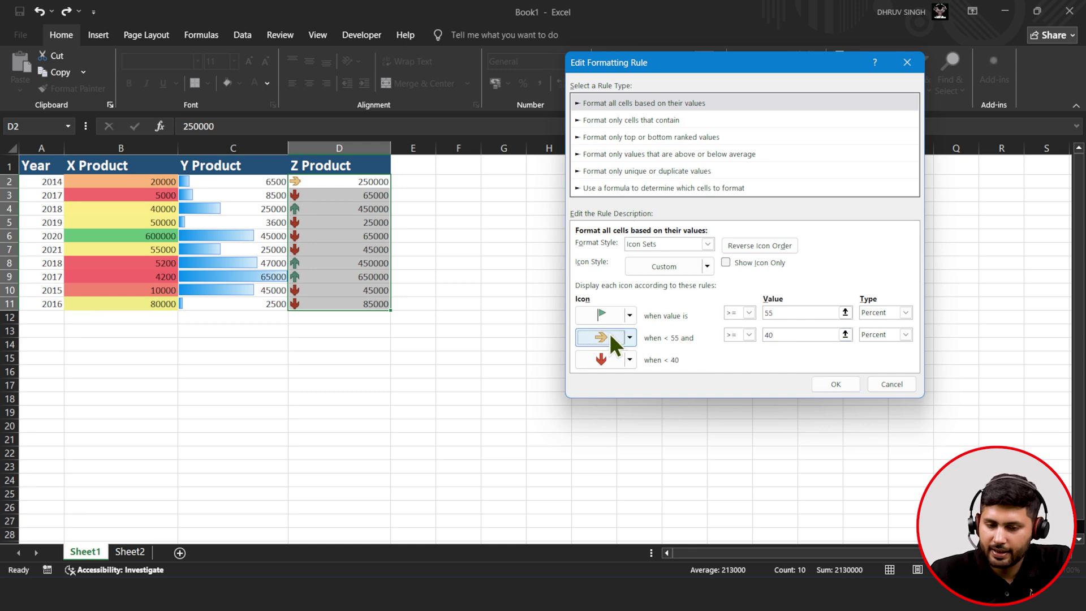
click(629, 338)
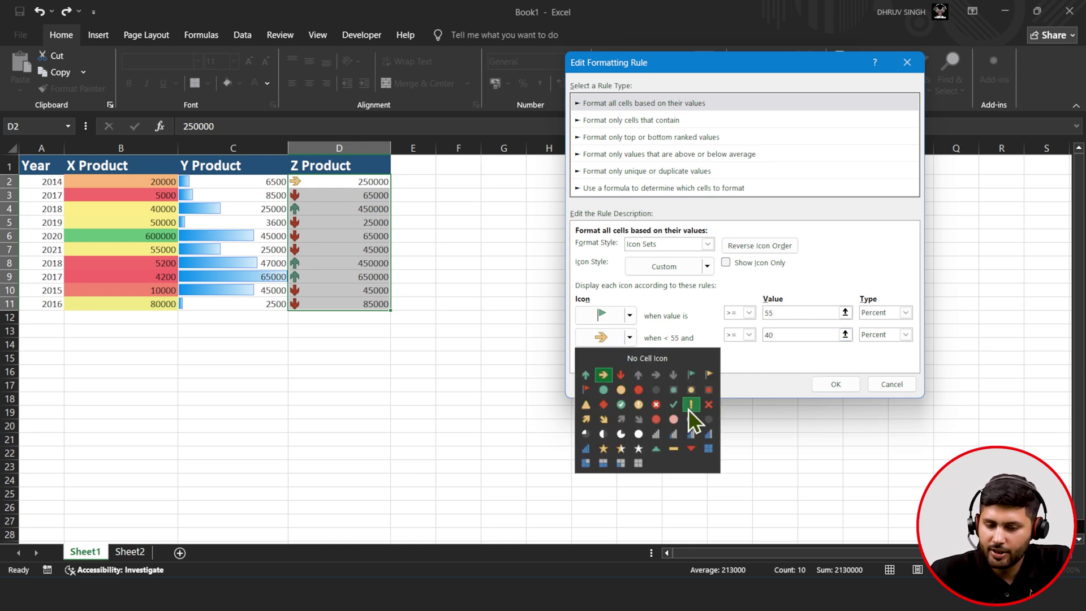
click(690, 405)
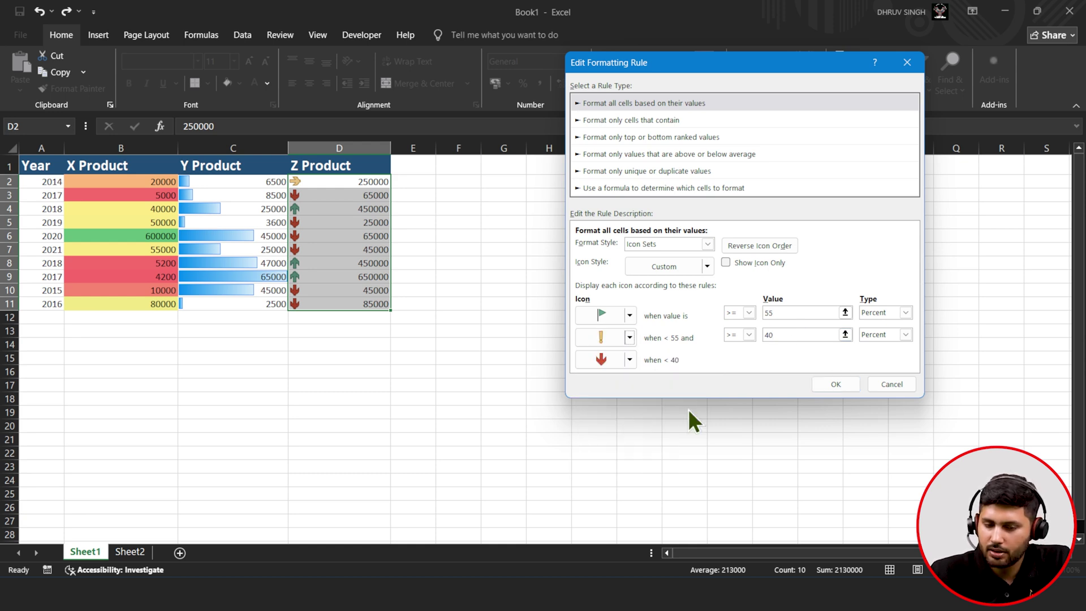
click(629, 358)
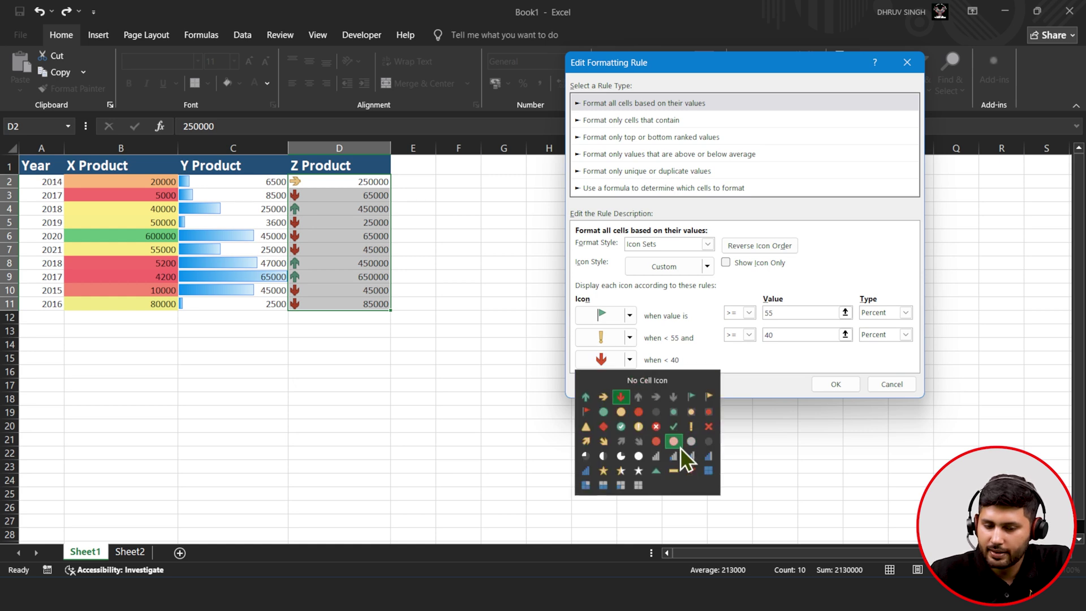
click(588, 412)
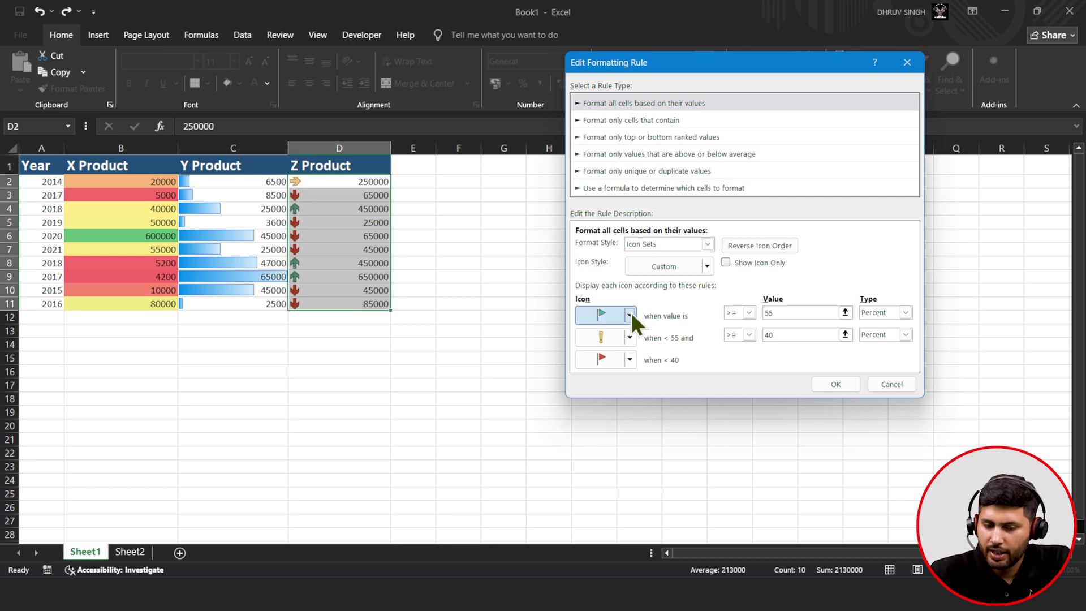
click(630, 315)
click(629, 390)
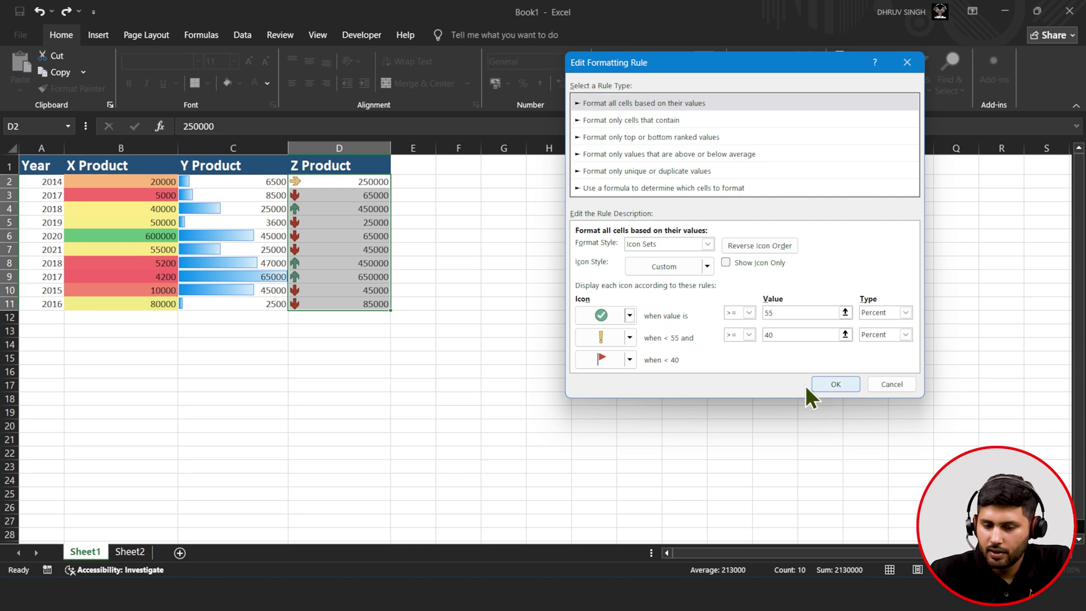
- Set the lower threshold to 25% and apply the custom icon rule to Z Product
click(785, 334)
key(BackSpace)
key(BackSpace)
text(25)
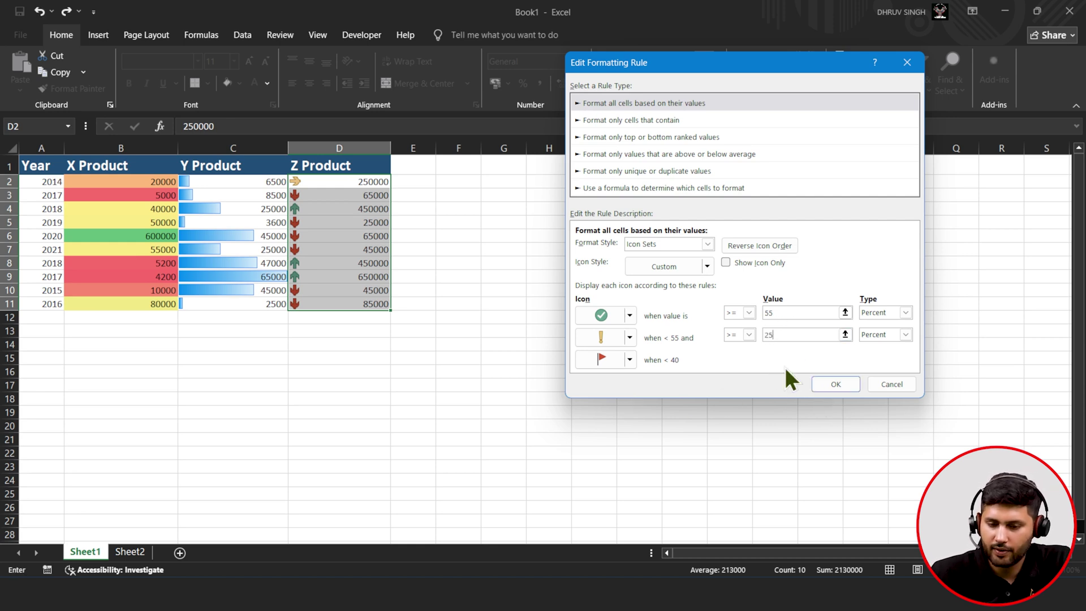
click(832, 386)
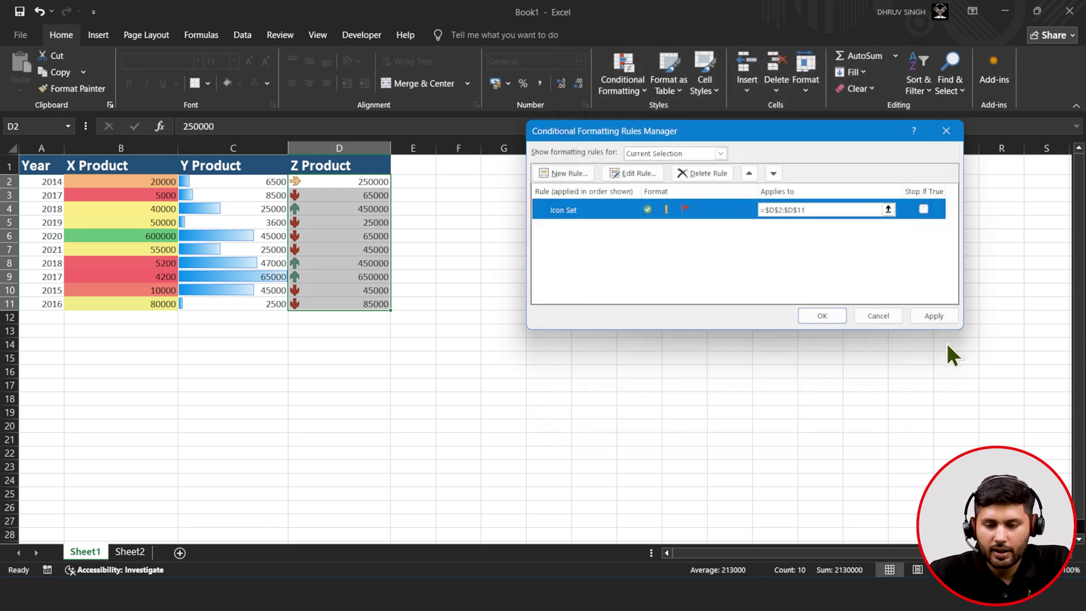
click(942, 316)
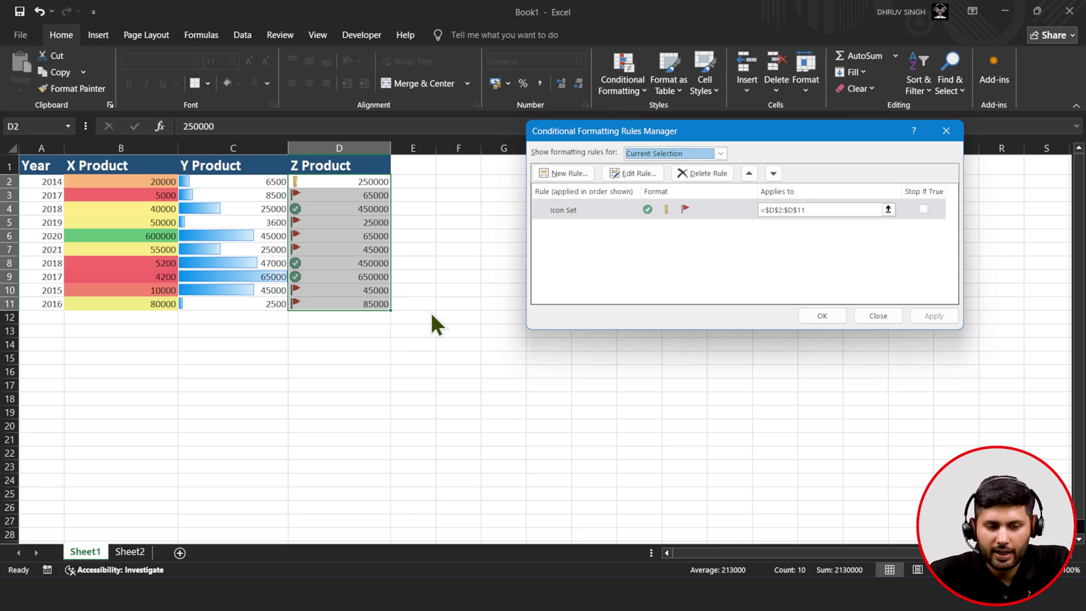
click(826, 315)
click(414, 286)
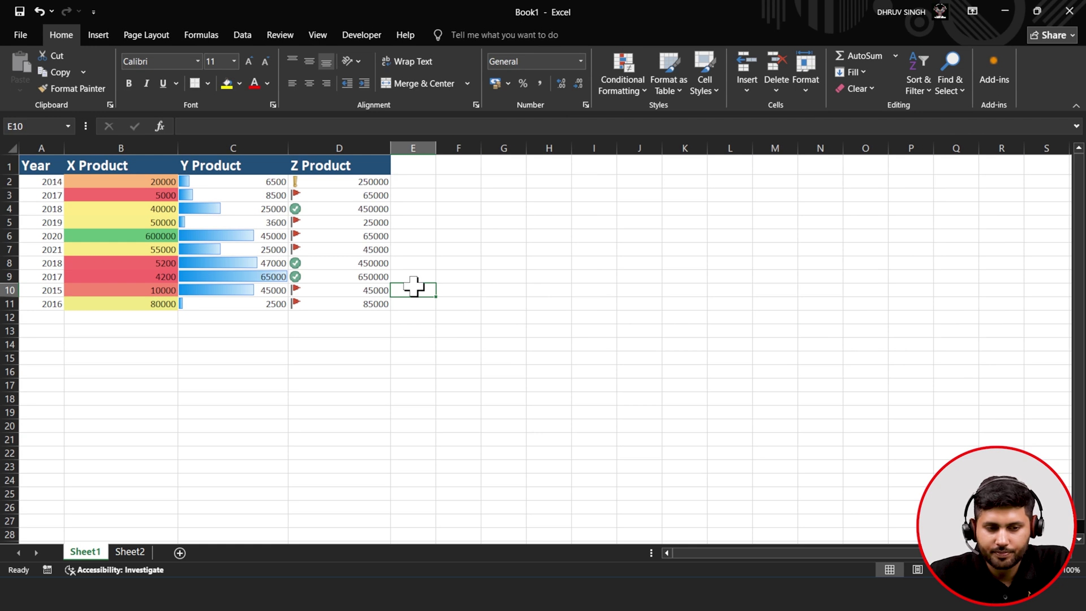
- Review the formats in B2, C2 and D3, then go to Sheet2's employee salary table
click(138, 181)
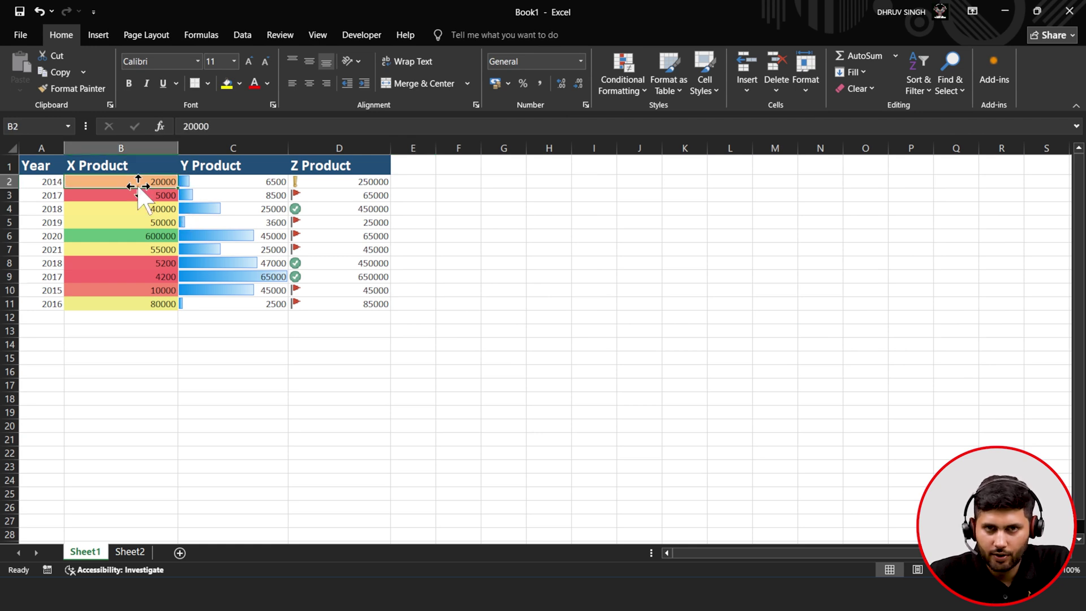
click(222, 183)
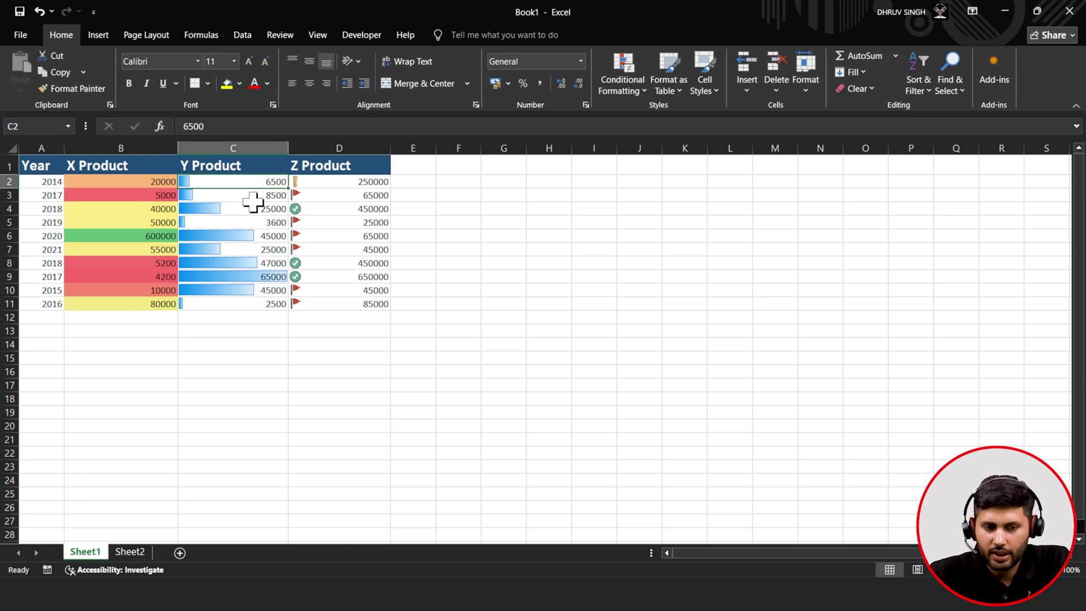
click(365, 195)
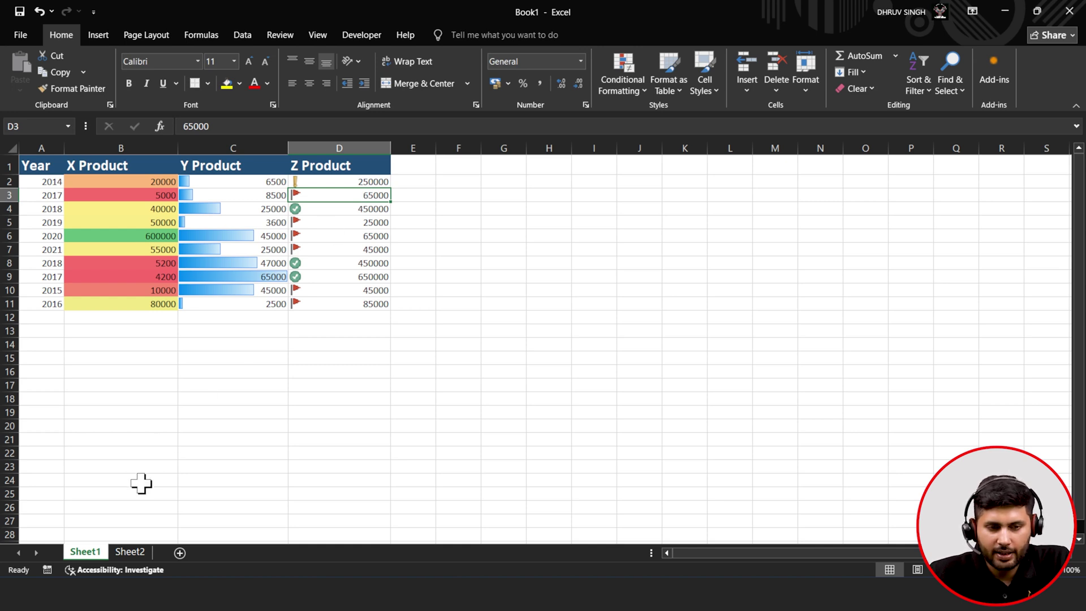
click(638, 95)
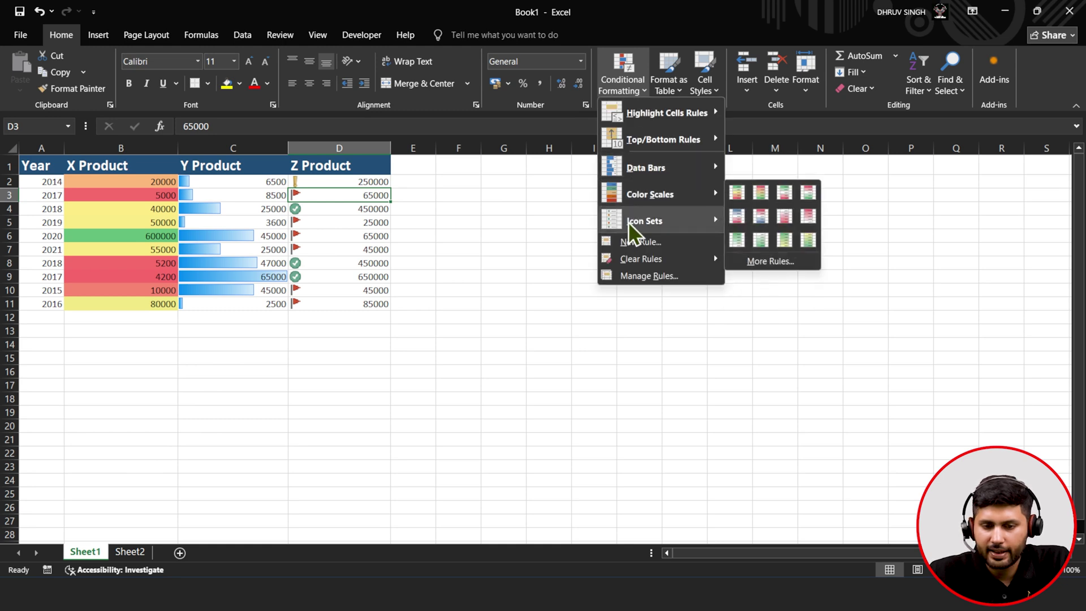
mouse_move(630, 222)
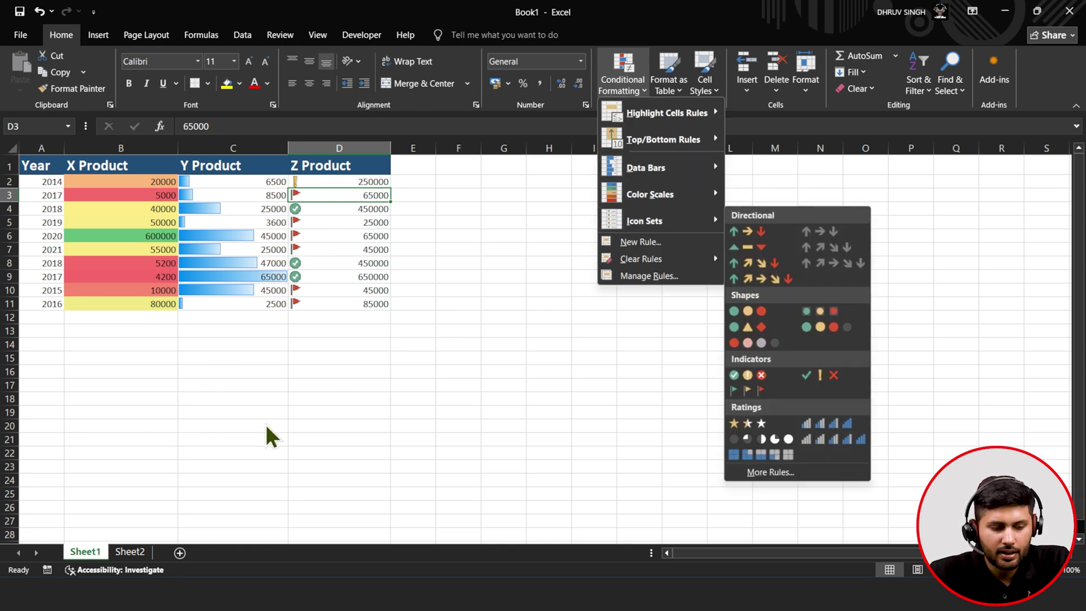
click(121, 548)
click(121, 548)
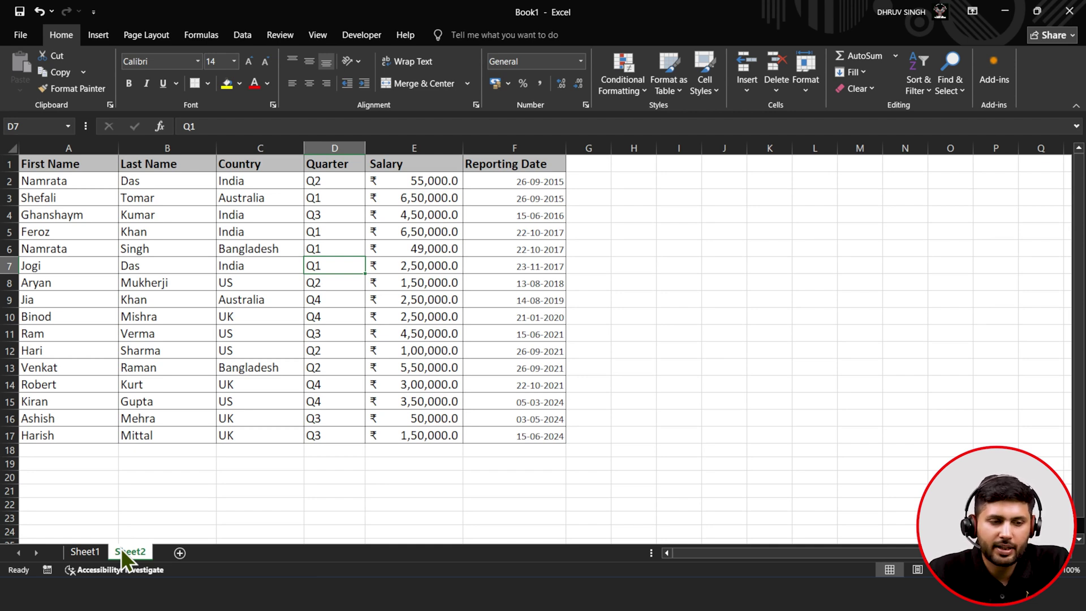
- Insert a PivotTable from employee range A1:F17 on a new worksheet, Sheet3
drag(70, 163, 521, 447)
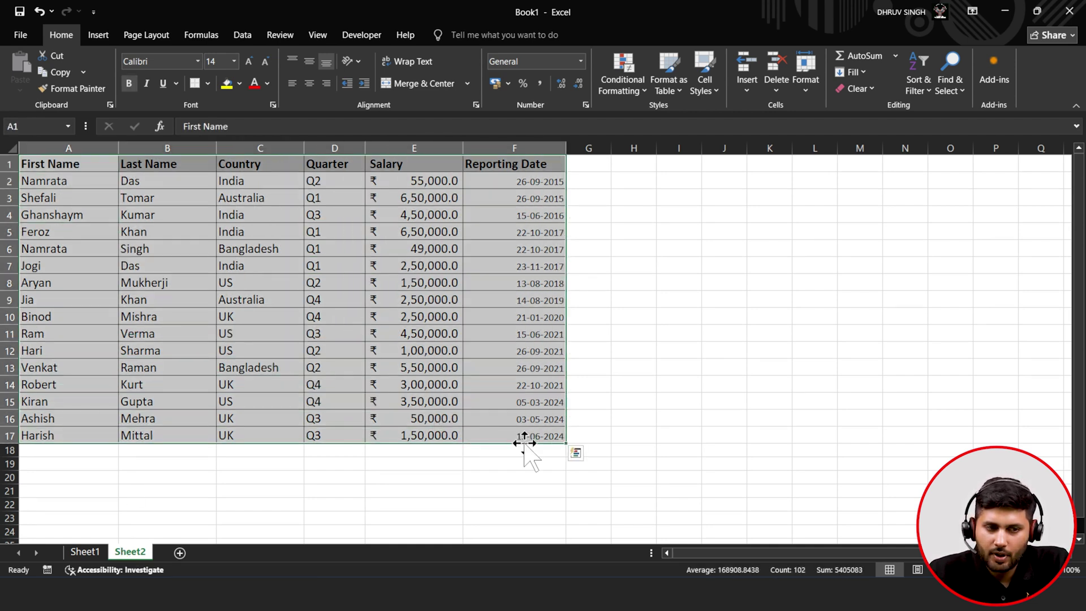
click(97, 36)
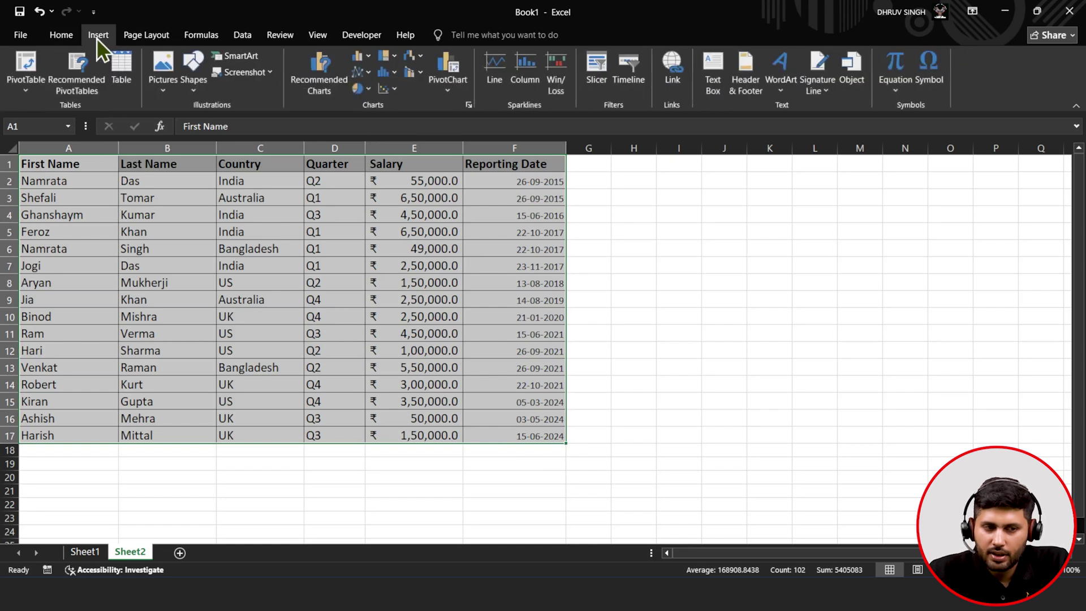
click(26, 63)
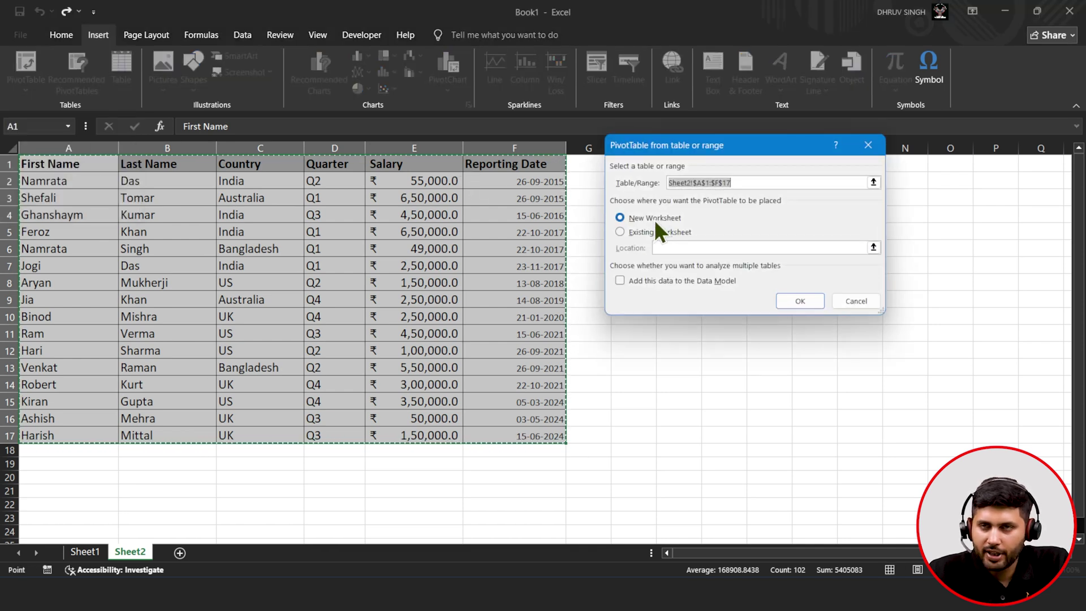
click(791, 300)
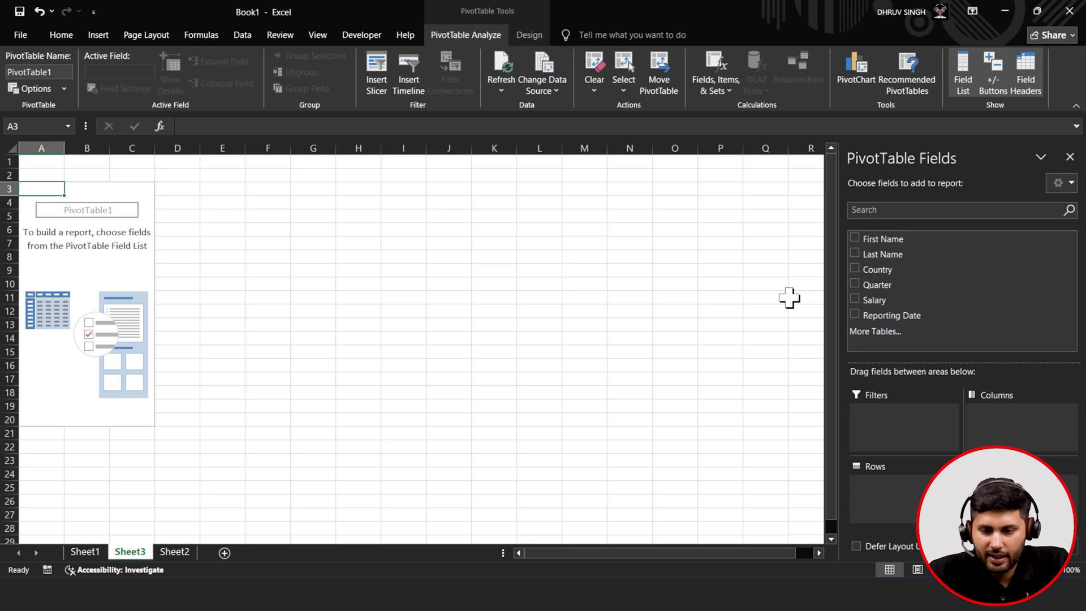
- Put First Name and Country in Rows, Salary in Values, and Quarter in Columns
drag(898, 237, 901, 486)
drag(901, 269, 901, 480)
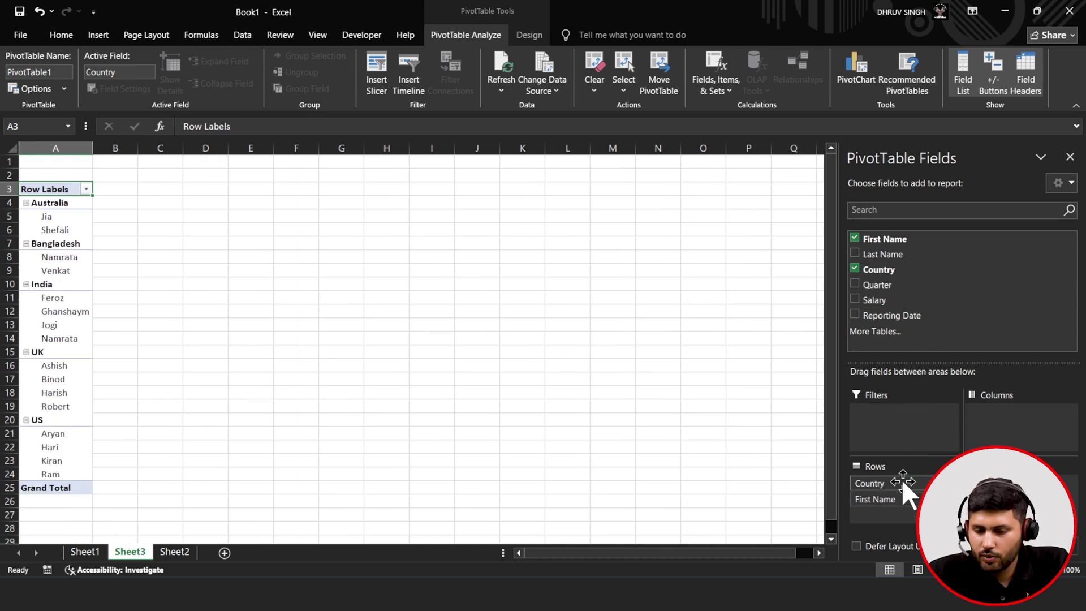
drag(879, 301, 964, 508)
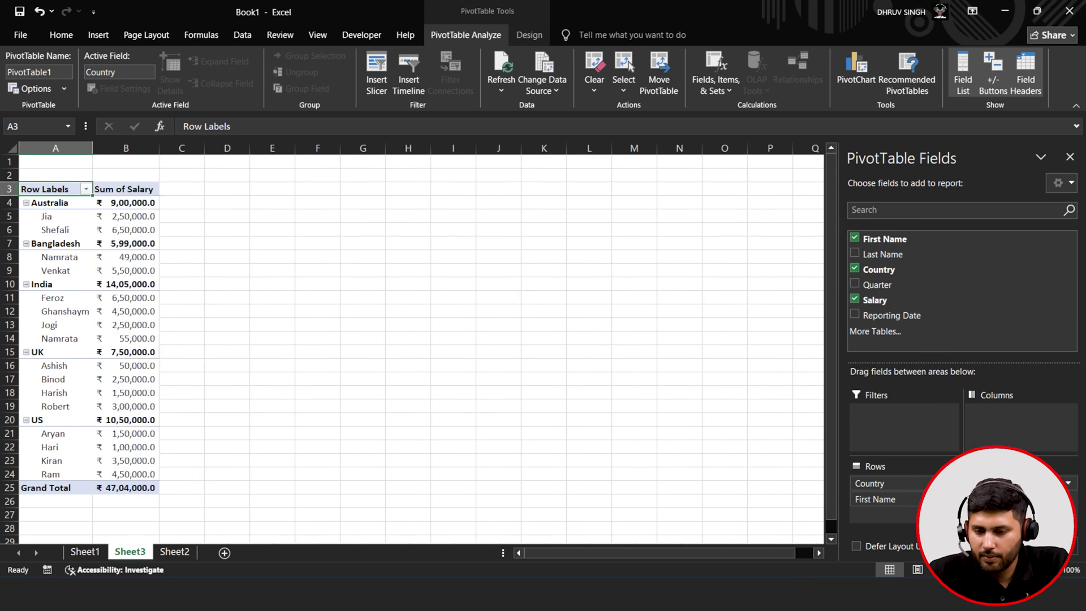
drag(881, 285, 1006, 430)
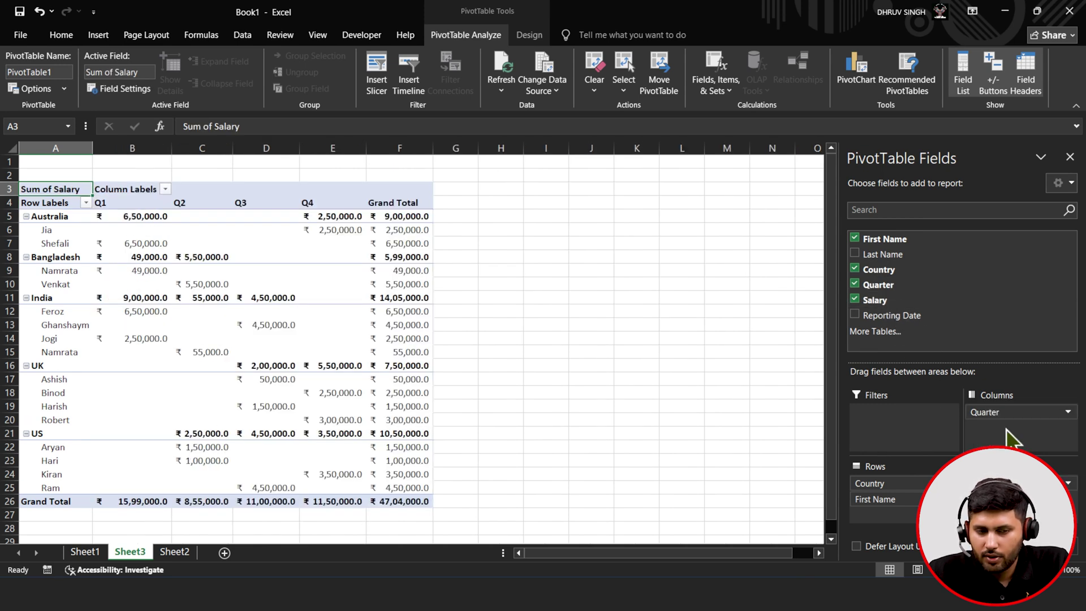
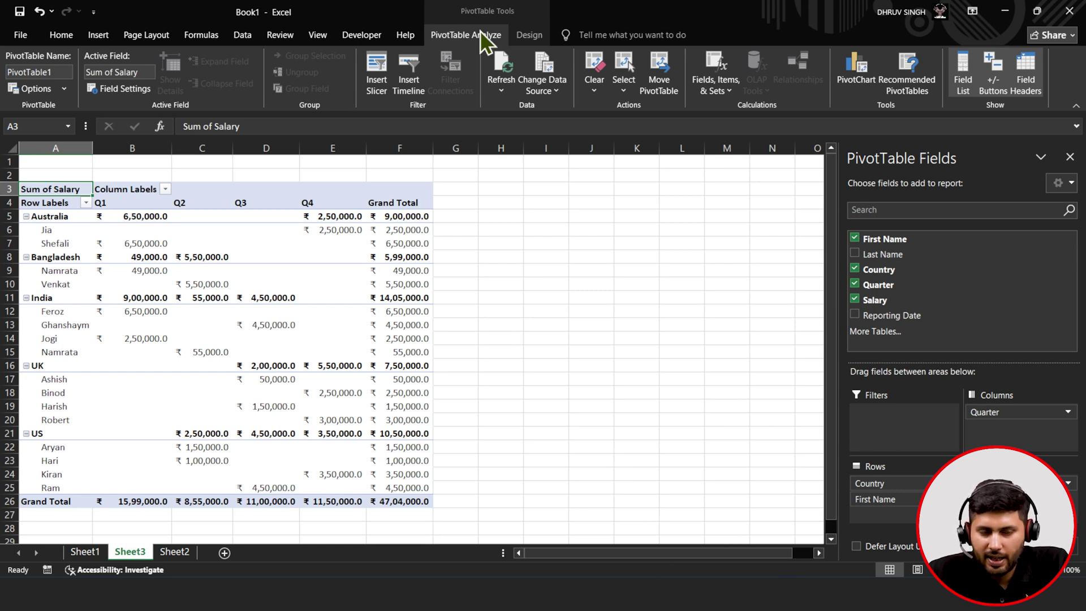
- Insert a Country slicer and place it to the right of the pivot table
click(385, 94)
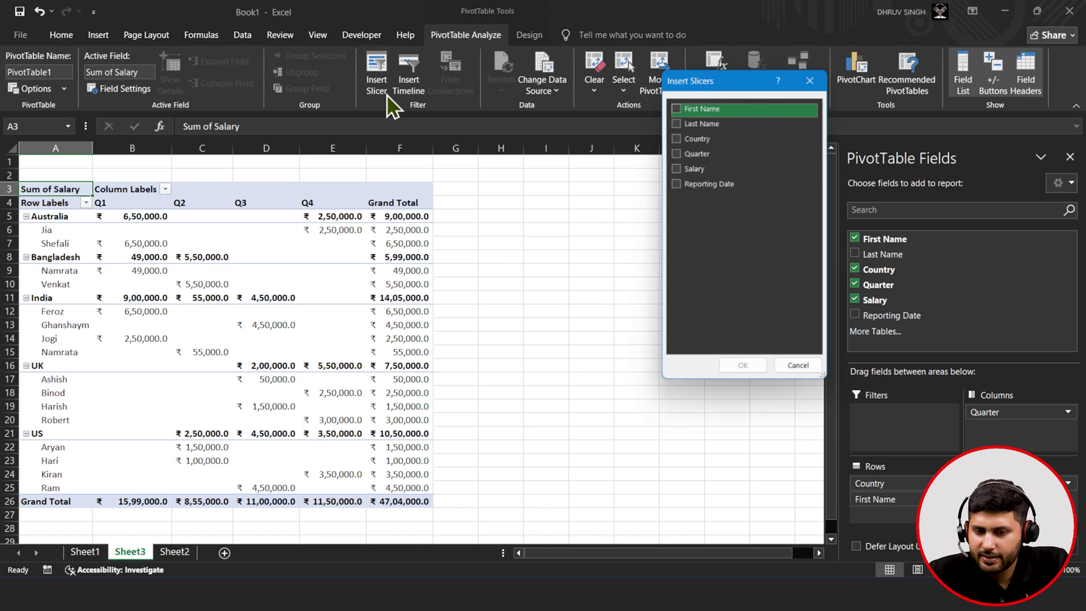
click(699, 135)
click(677, 138)
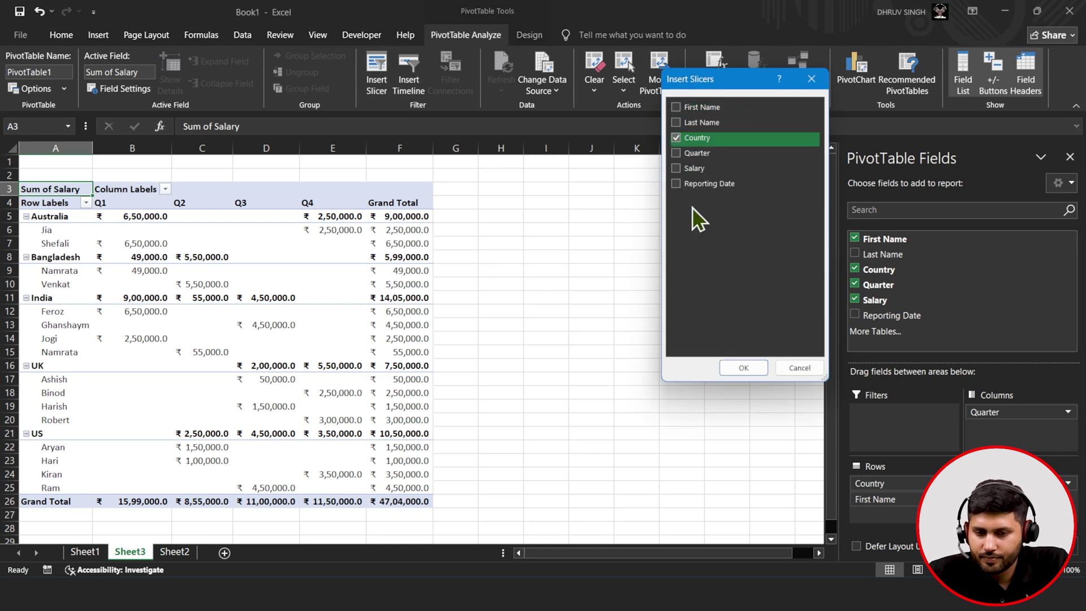
click(738, 368)
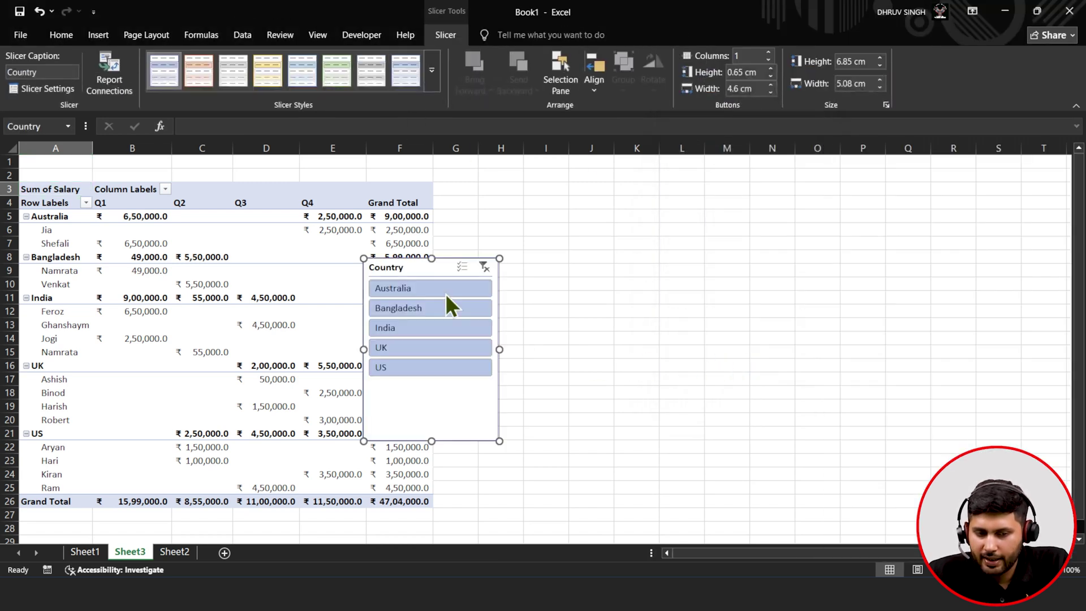
drag(422, 260, 610, 222)
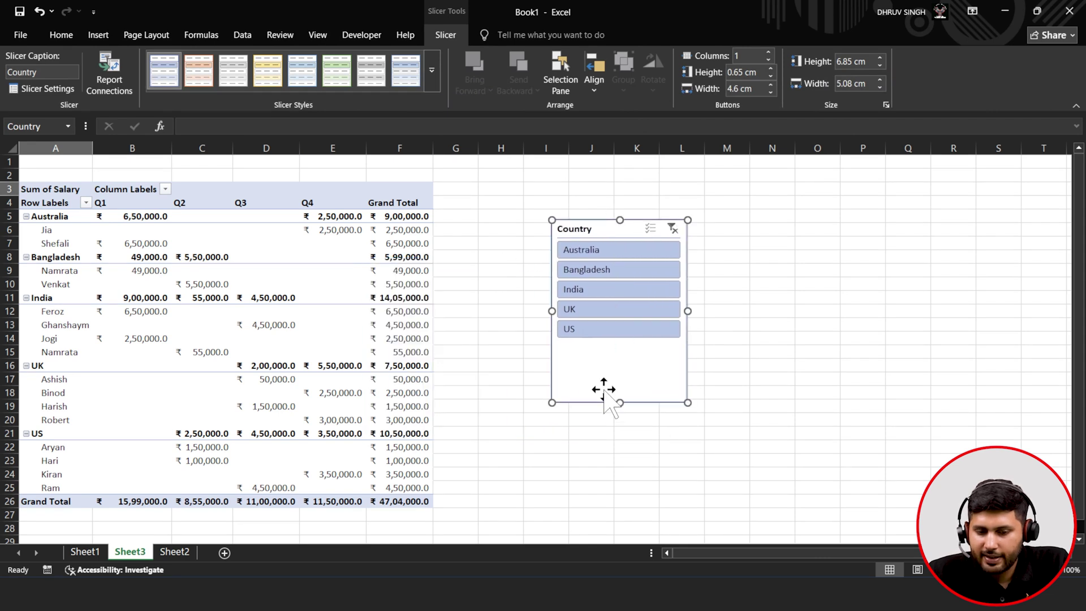
- Apply a green slicer style and shorten the slicer to fit its five countries
click(432, 71)
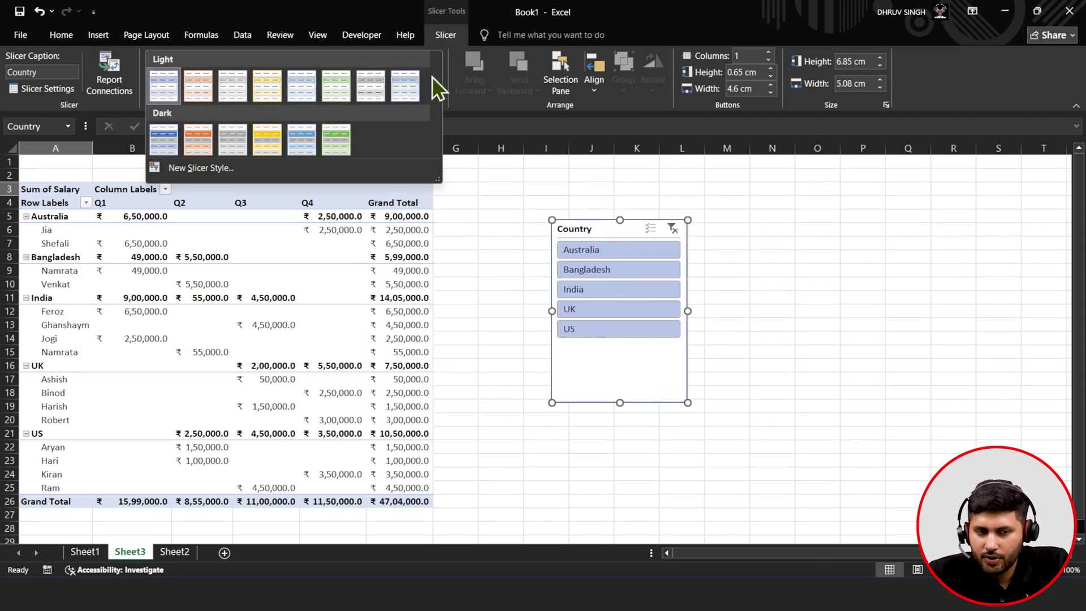
click(326, 143)
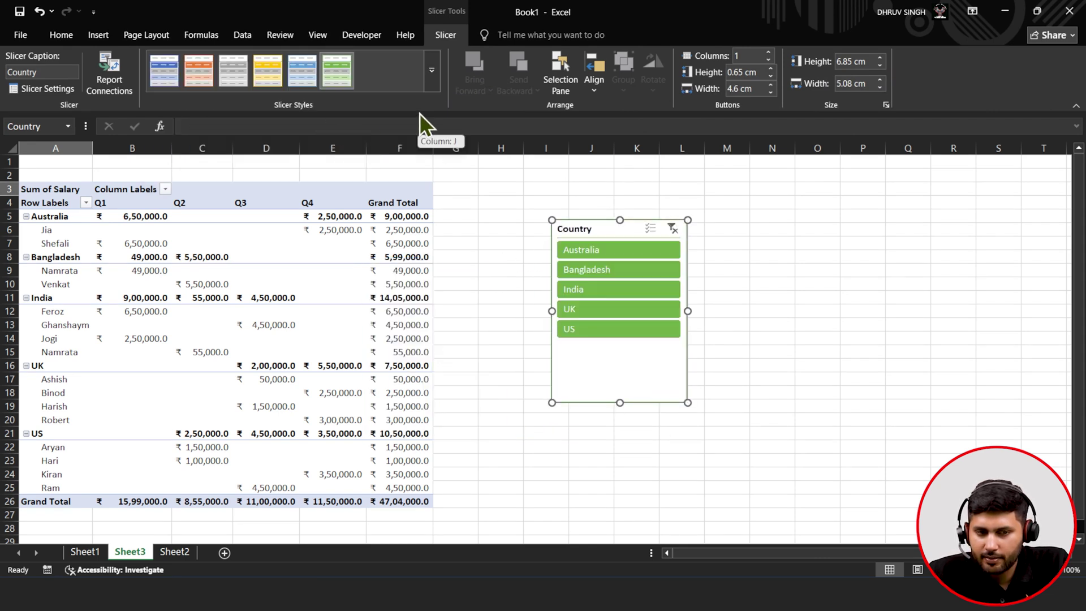
drag(619, 401, 626, 354)
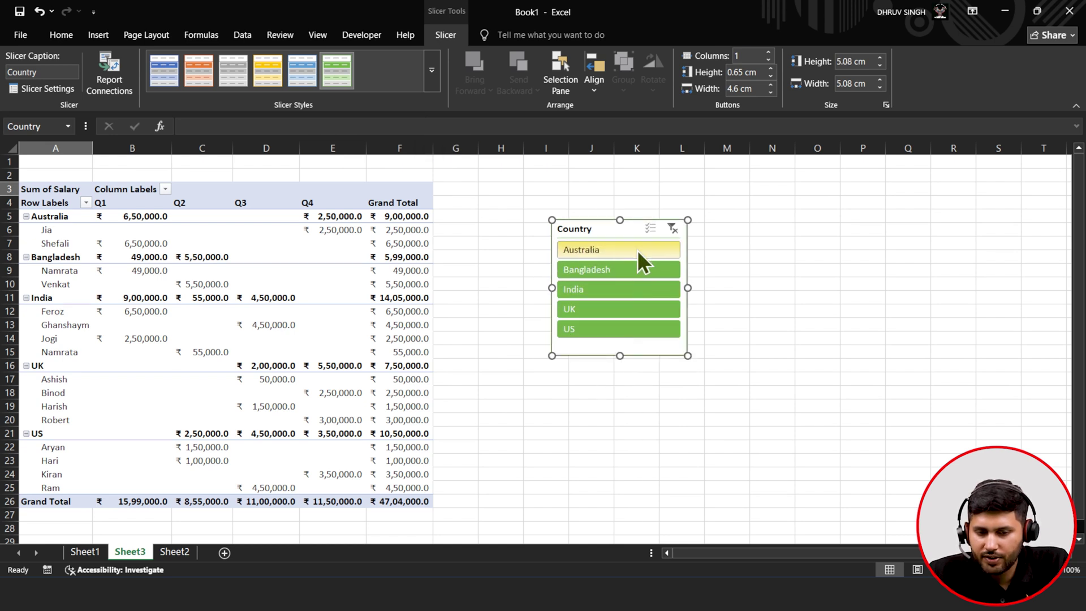
- Test the slicer on Australia, Bangladesh, India, UK and US, then clear the filter
click(637, 250)
click(636, 267)
click(633, 287)
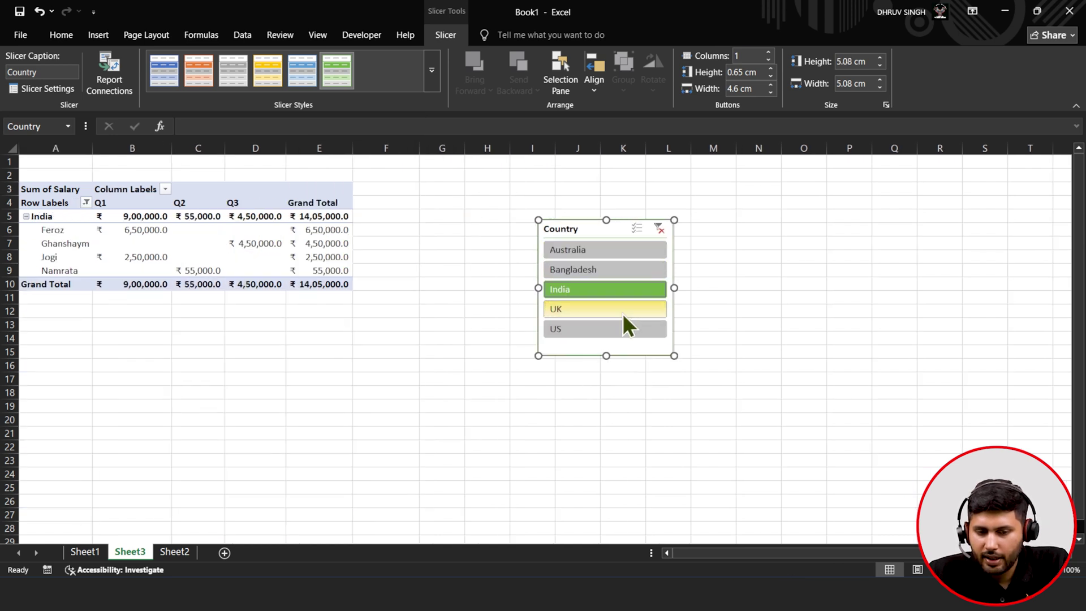
click(623, 311)
click(622, 329)
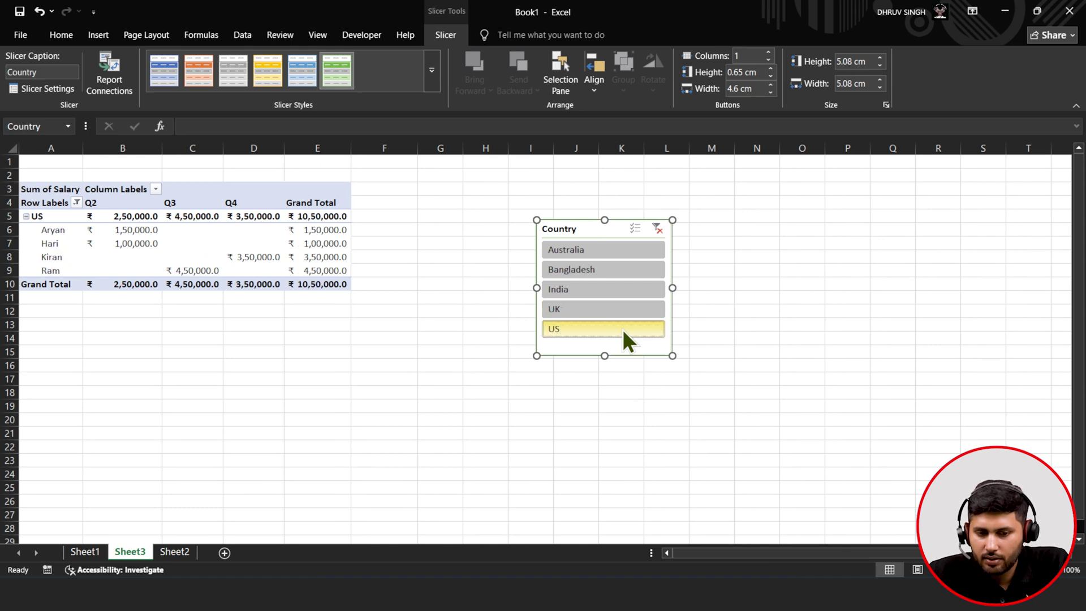
click(656, 227)
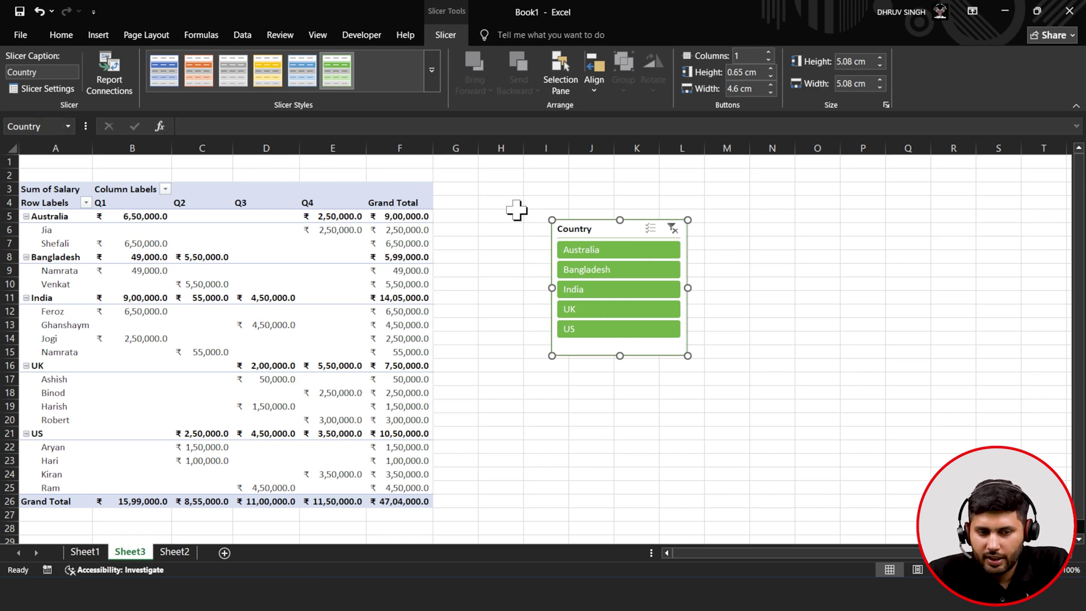
click(333, 205)
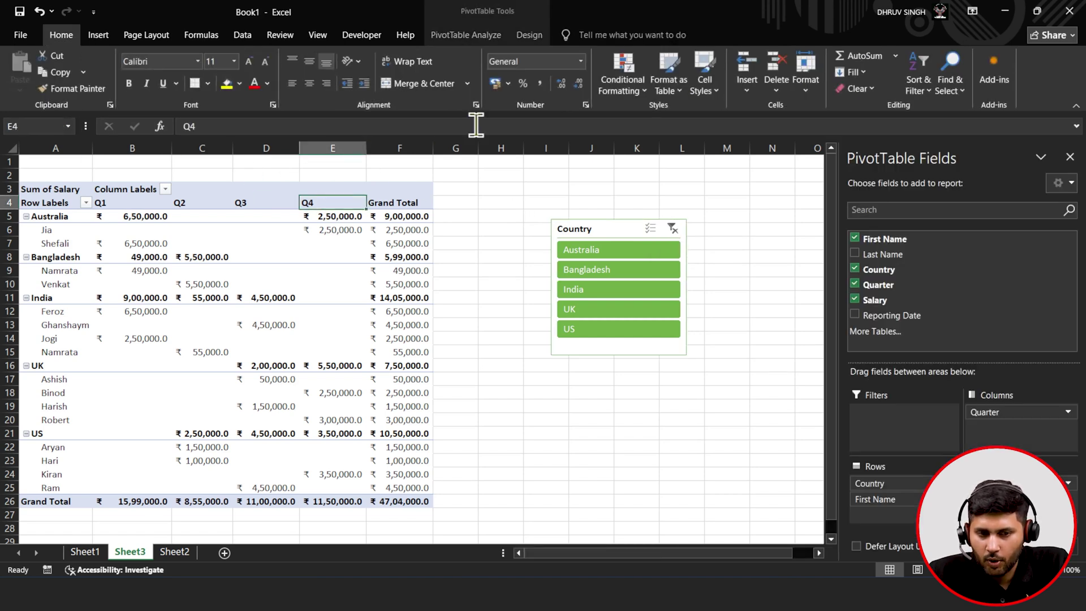
- Insert a Reporting Date timeline and move it right of the Country slicer
click(466, 34)
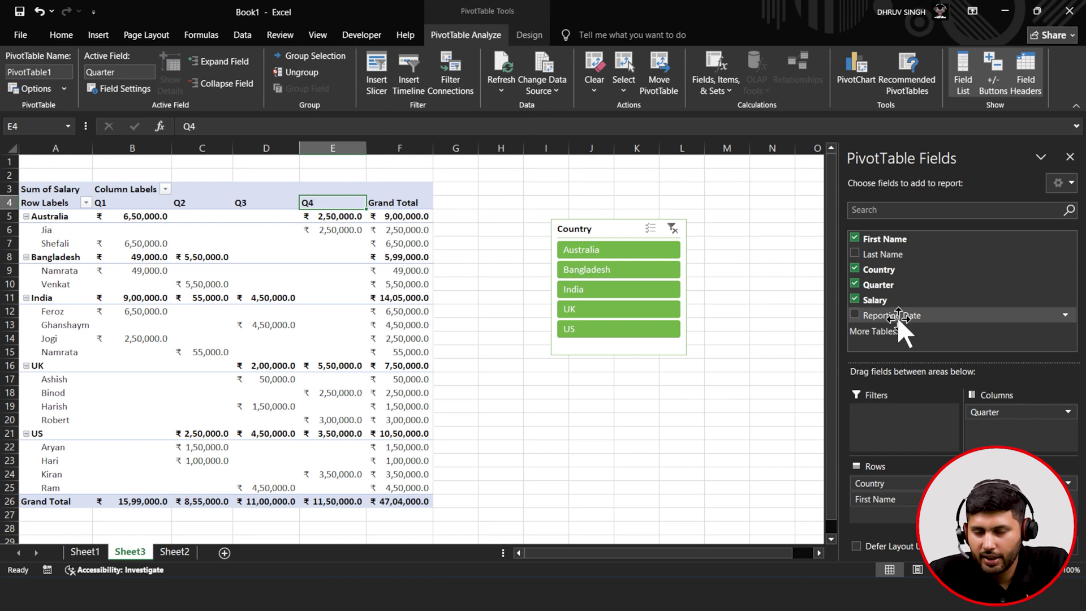
click(403, 79)
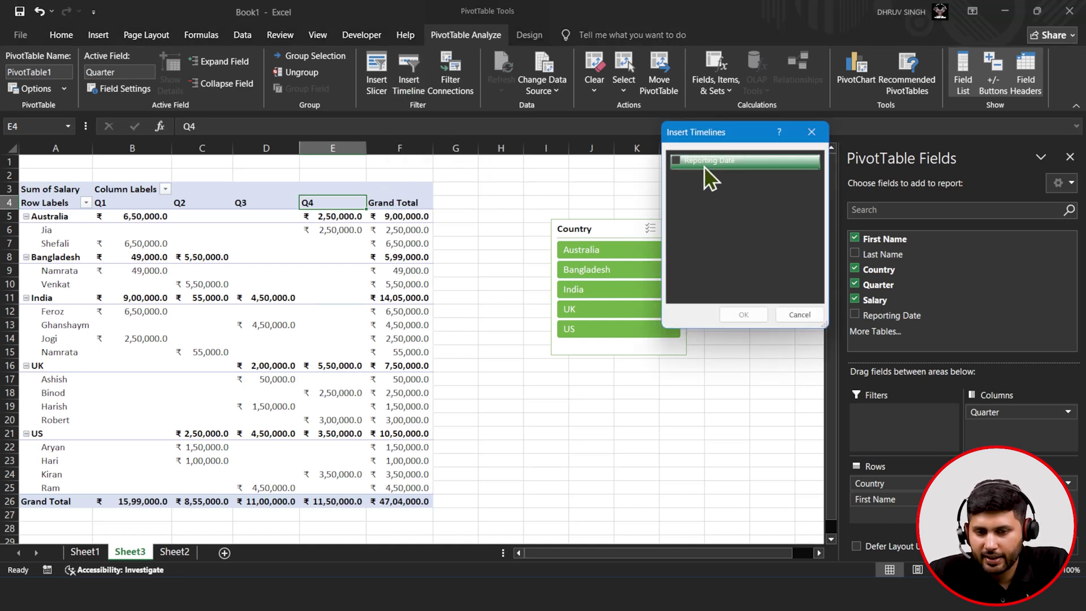
click(674, 161)
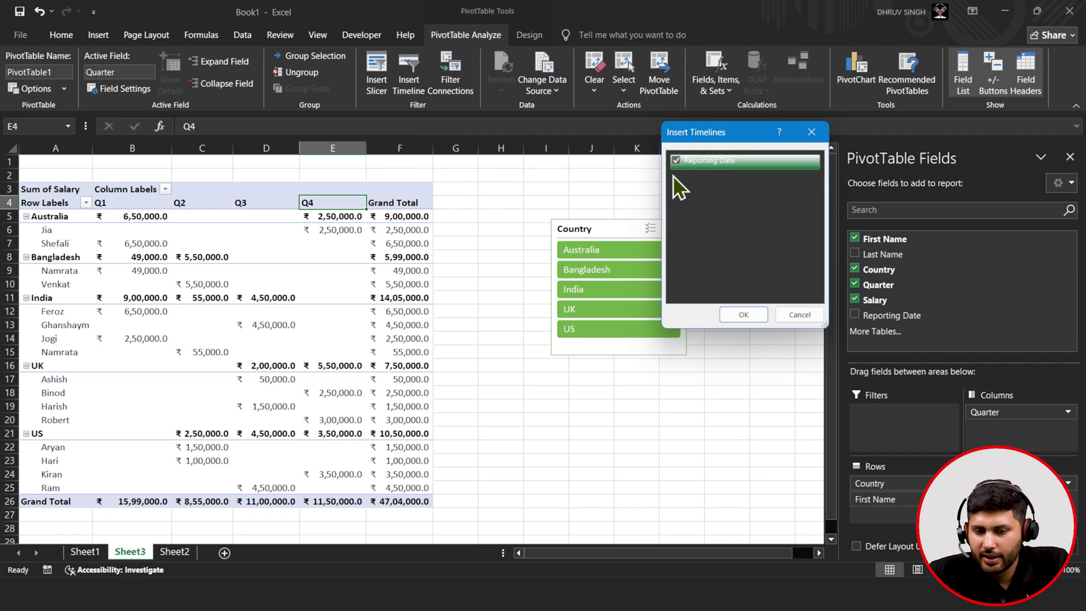
click(739, 313)
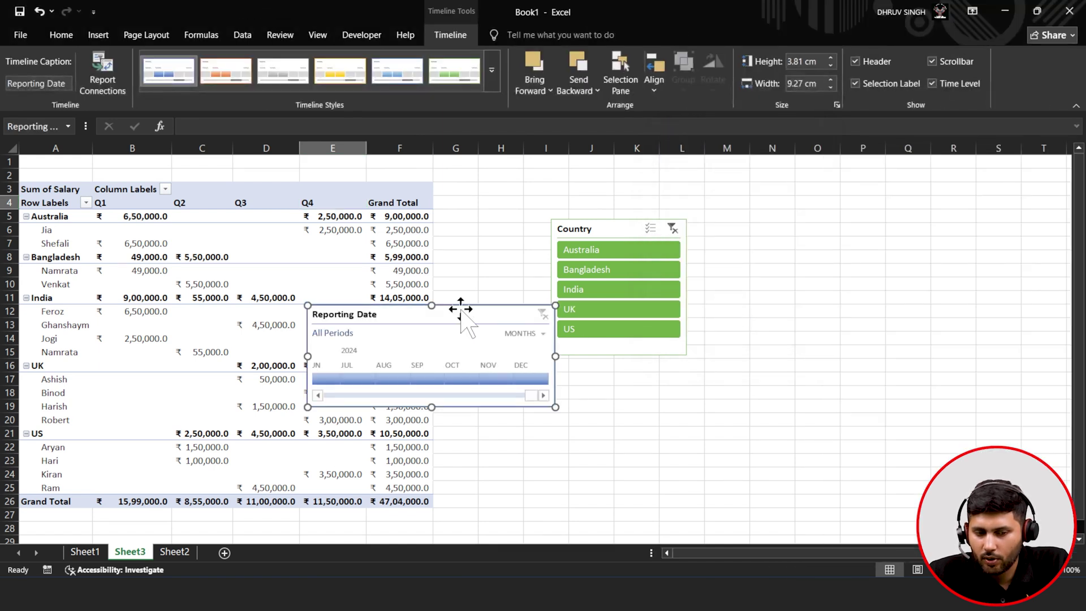
drag(426, 307, 857, 225)
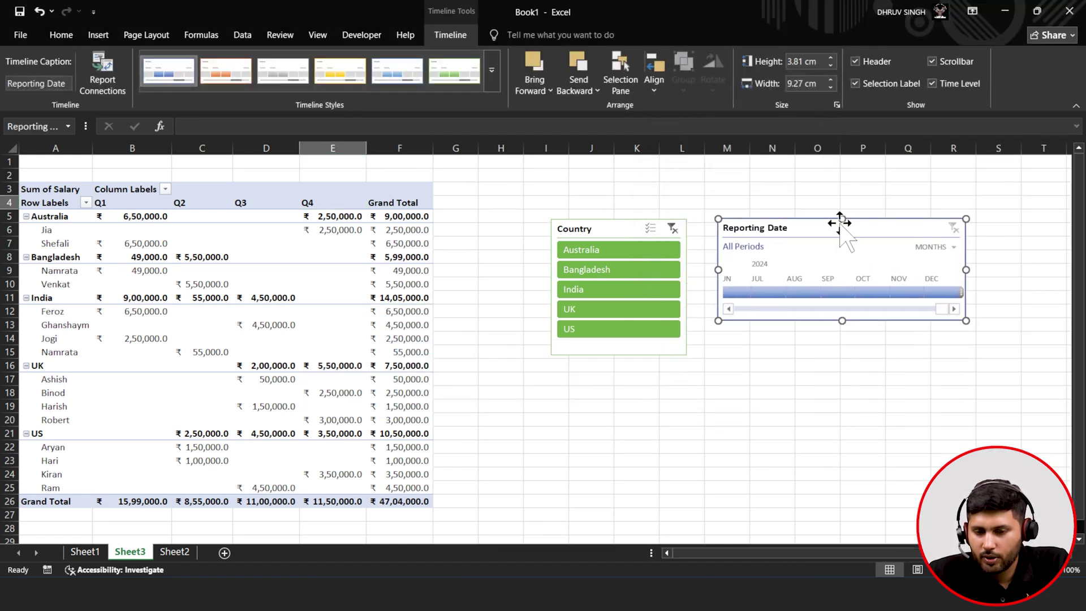
- Move the Country slicer to the lower right and widen the timeline leftward to column I
drag(589, 218, 956, 405)
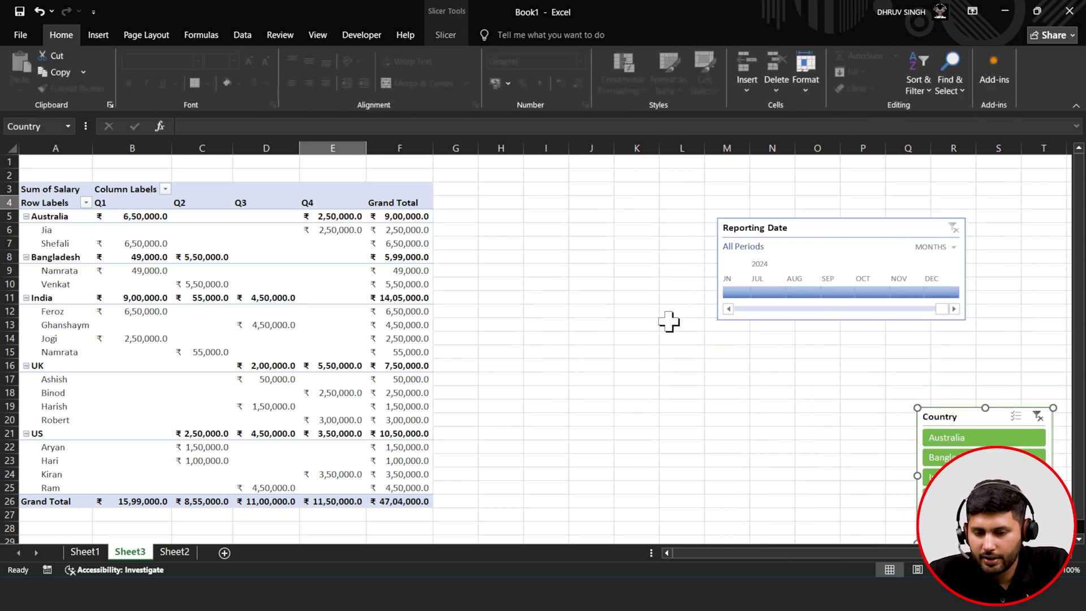
click(710, 311)
click(716, 309)
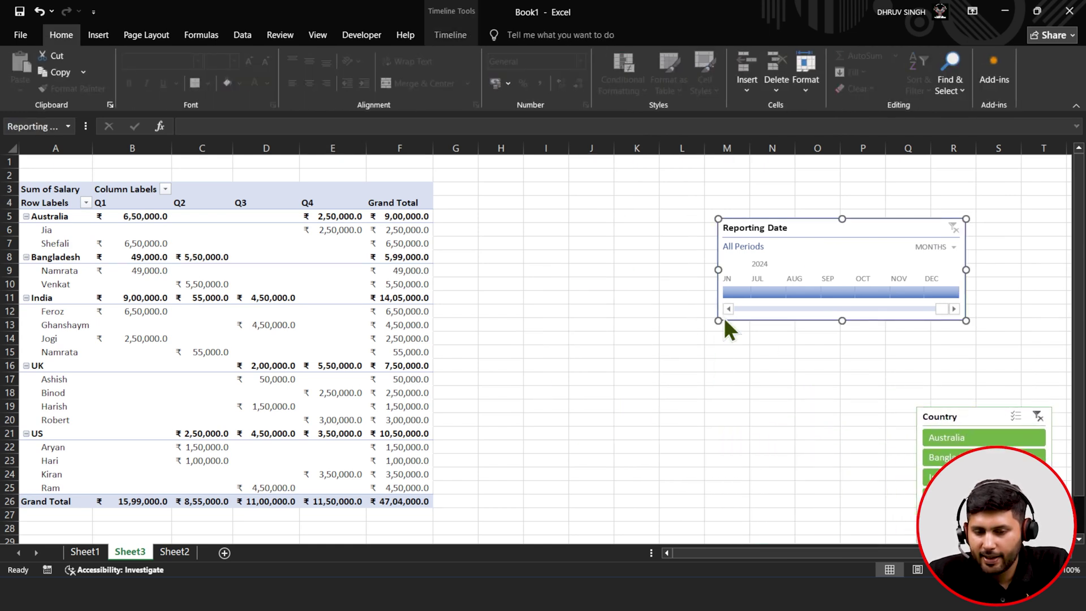
drag(717, 320, 519, 328)
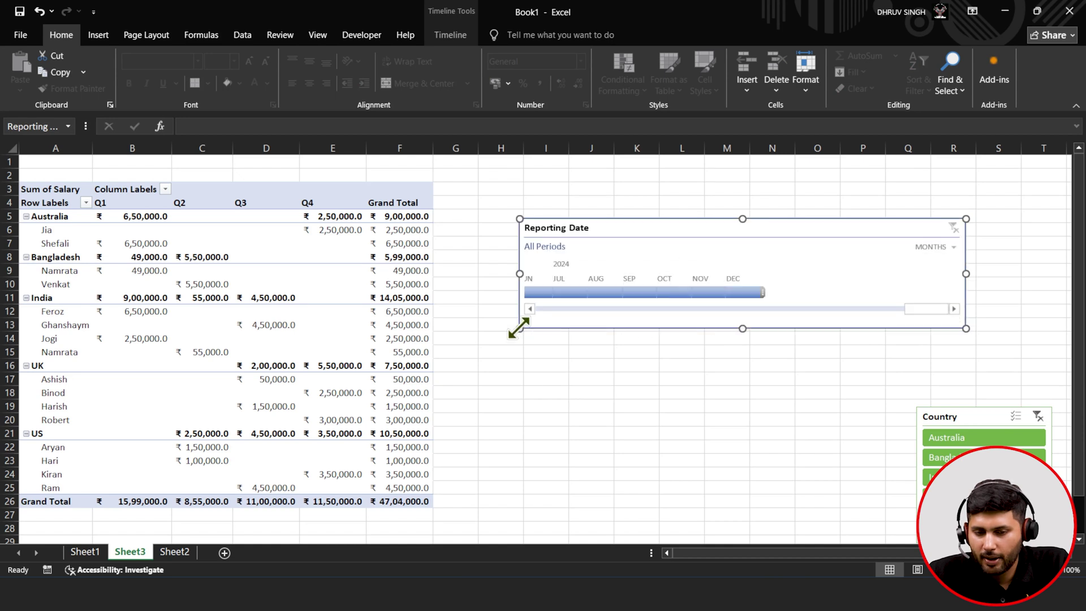
- Try the timeline at year, quarter, month and day levels, briefly filtering 2015–2018
click(928, 248)
click(927, 269)
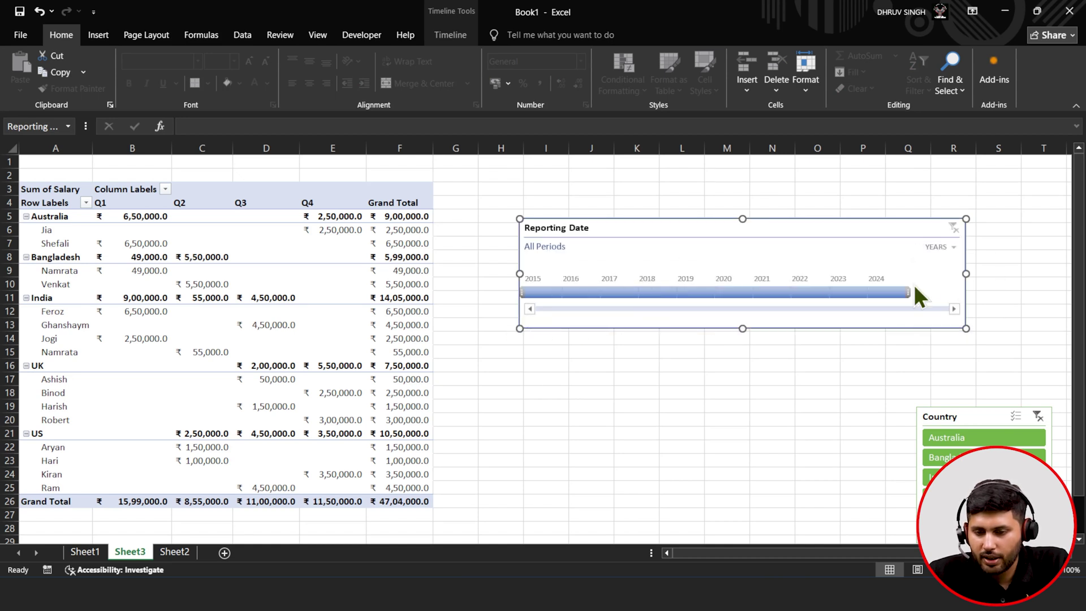
drag(907, 292, 673, 292)
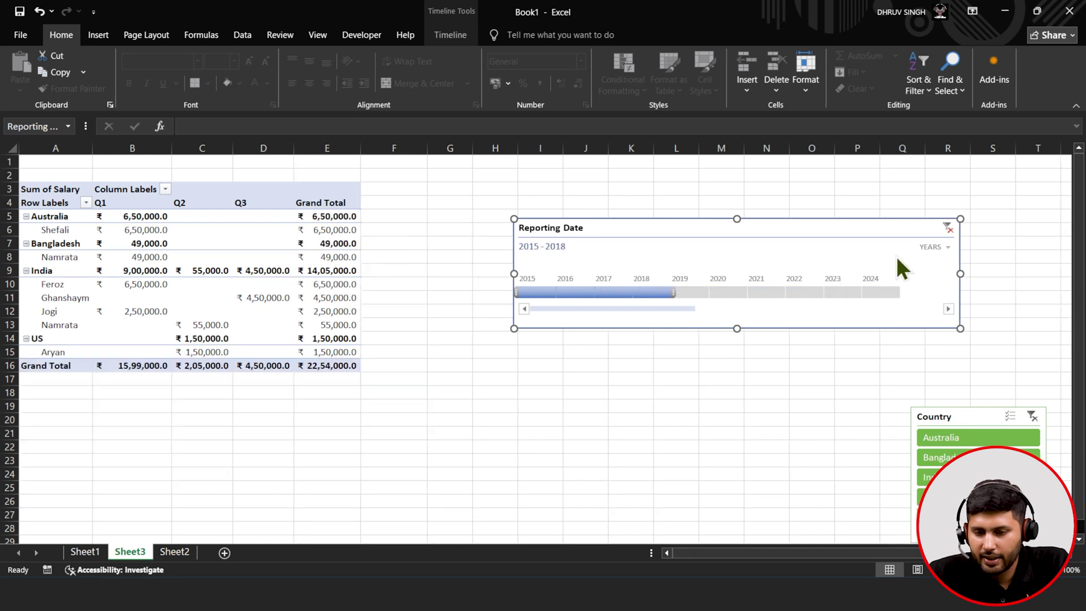
click(928, 246)
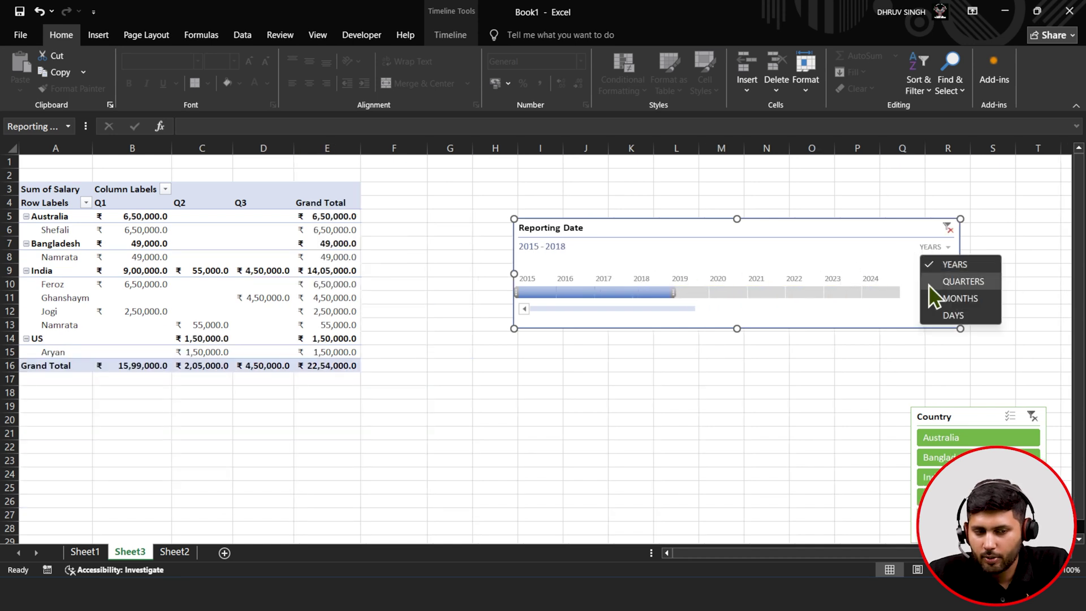
click(929, 284)
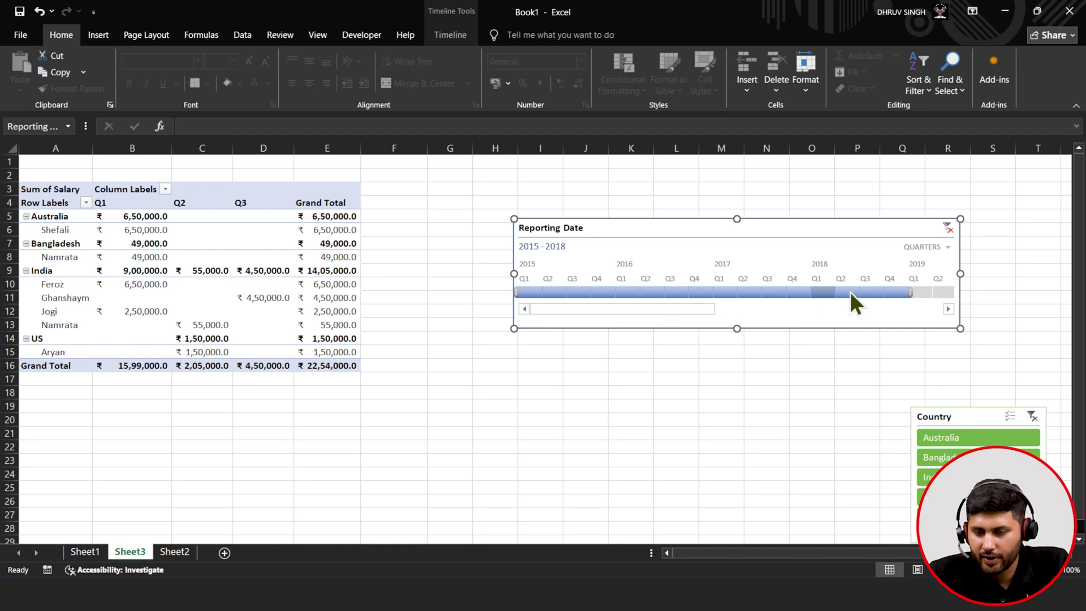
click(920, 247)
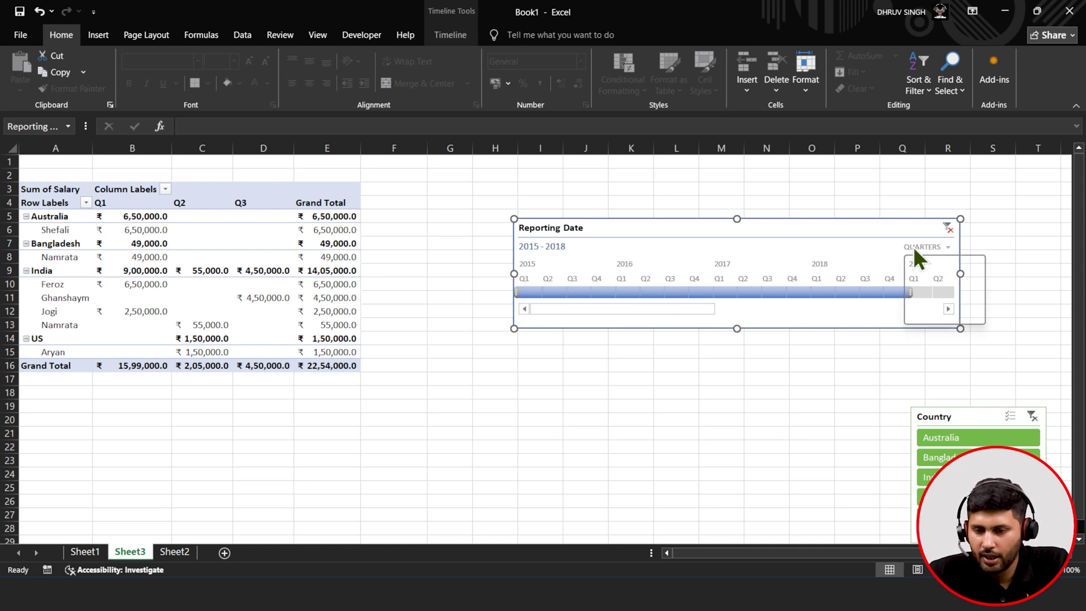
click(944, 298)
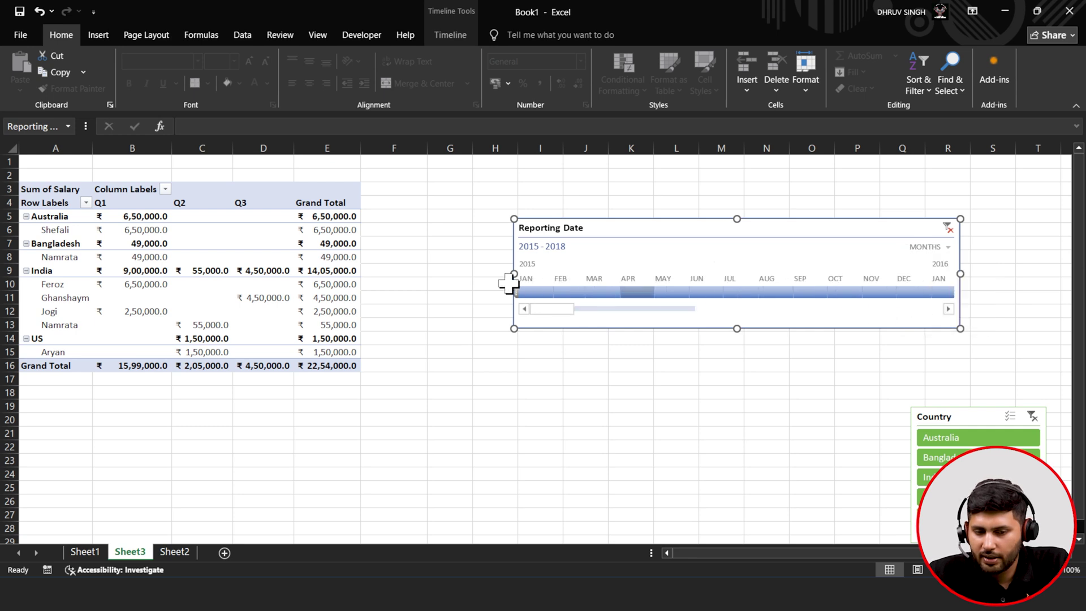
drag(568, 309, 828, 314)
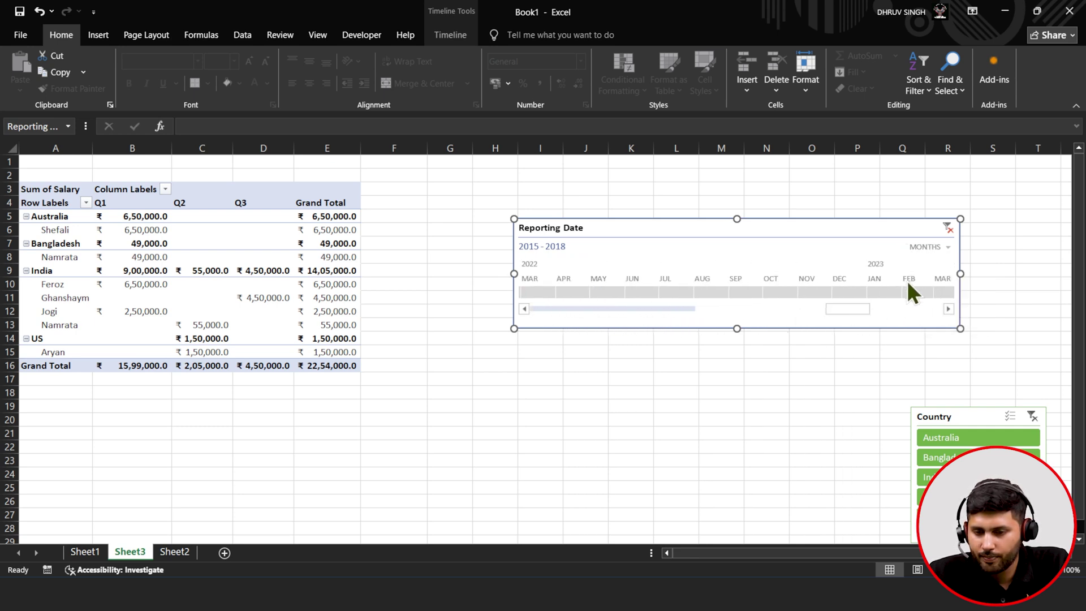
click(931, 247)
click(928, 315)
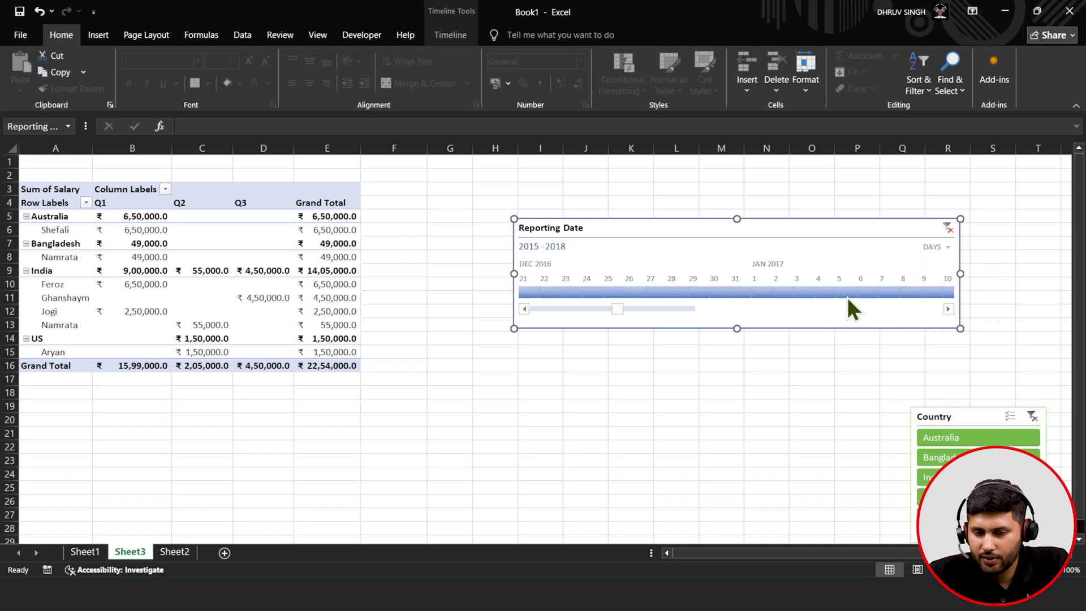
drag(621, 310, 515, 296)
click(932, 248)
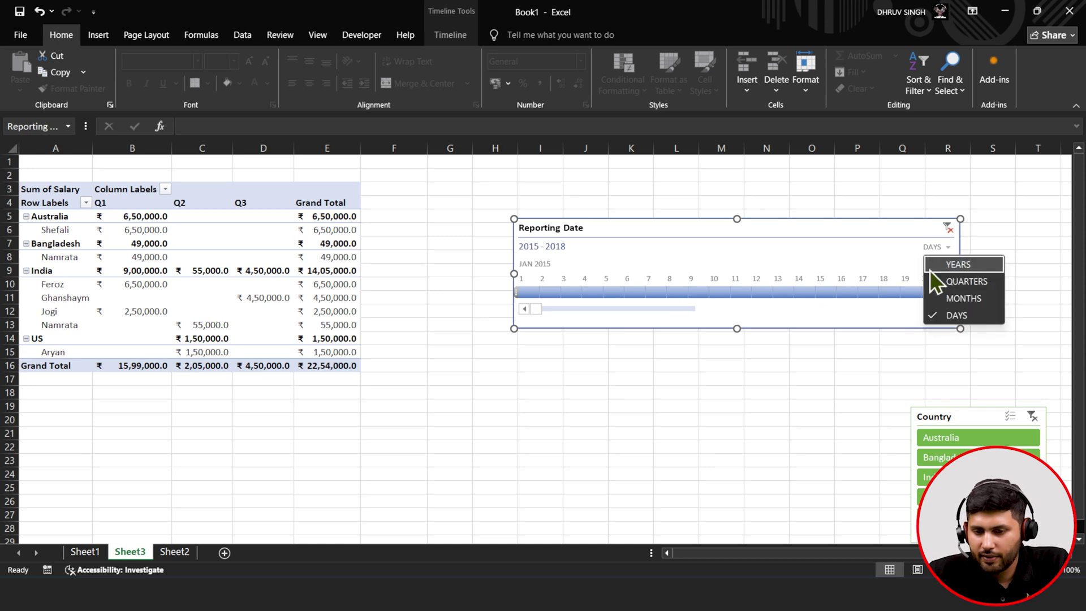
click(931, 270)
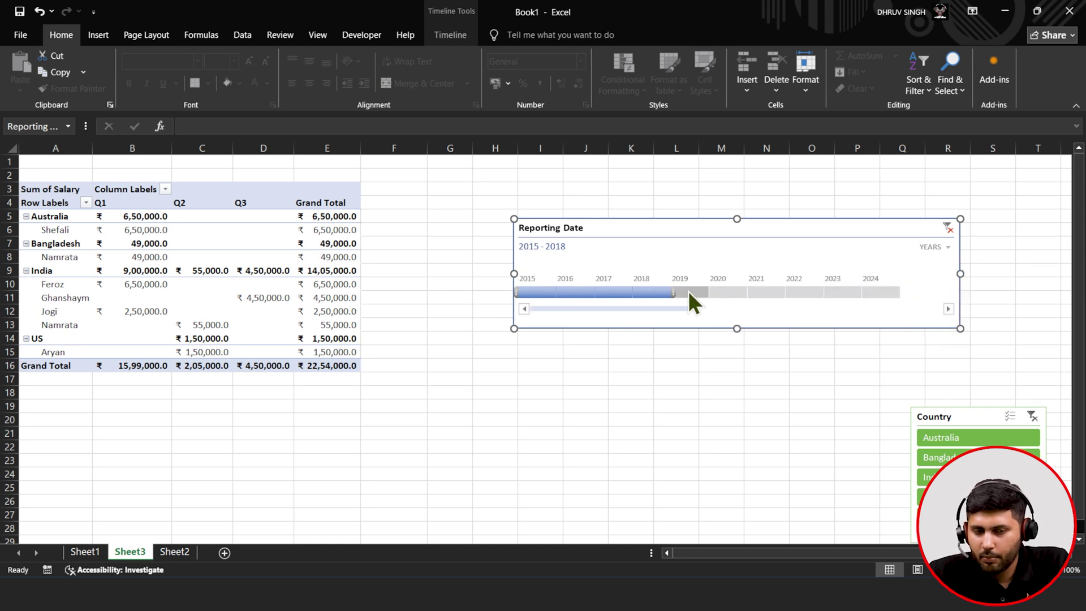
- Filter 2016–2019 by years, then switch to quarters and set Q4 2016 through Q1 2019
click(601, 292)
click(669, 291)
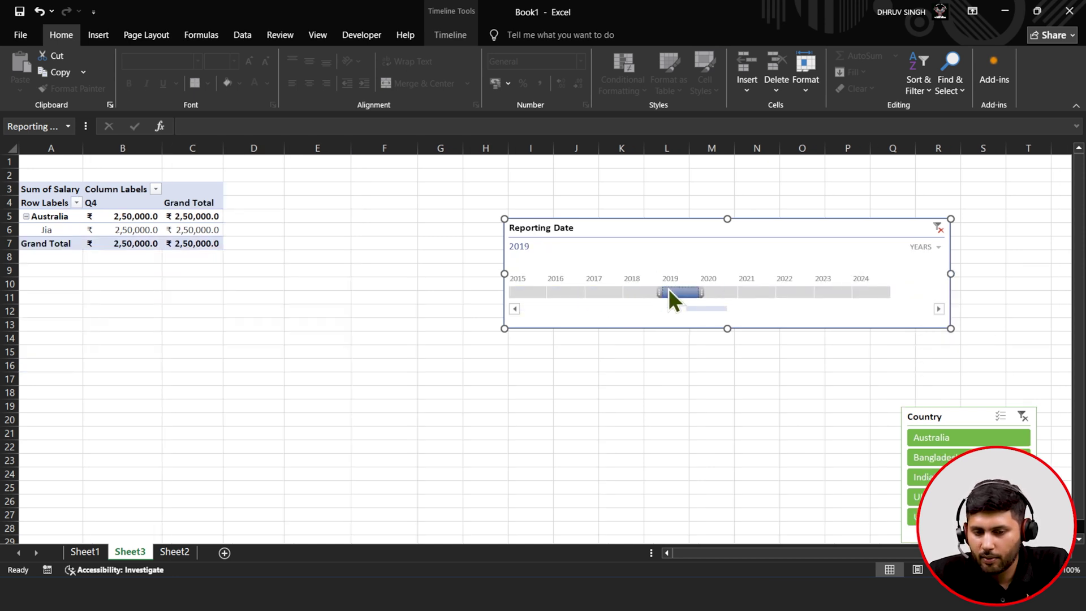
drag(662, 290, 552, 289)
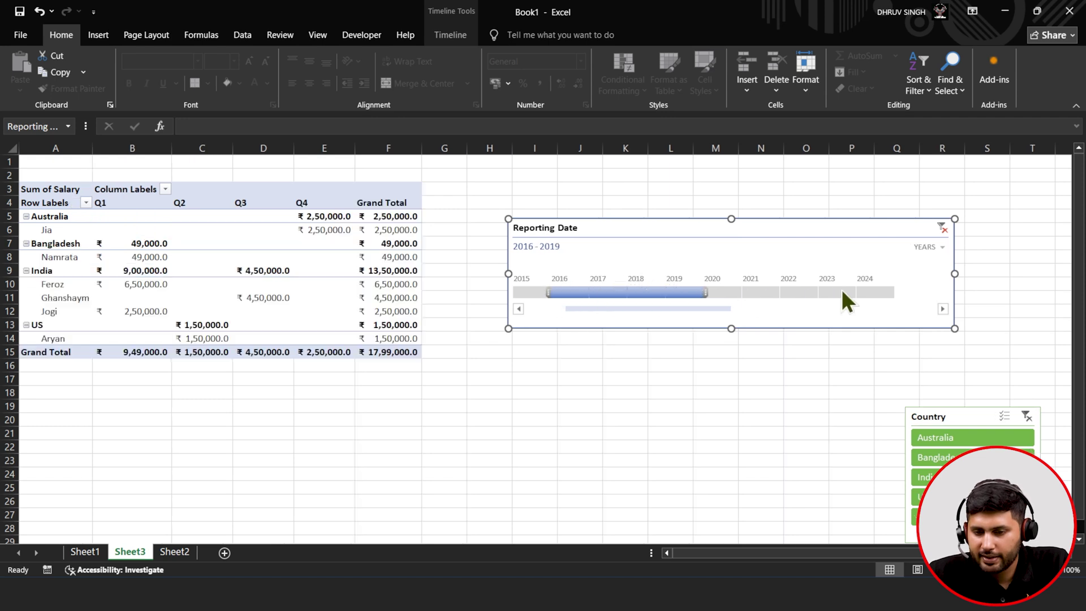
click(922, 247)
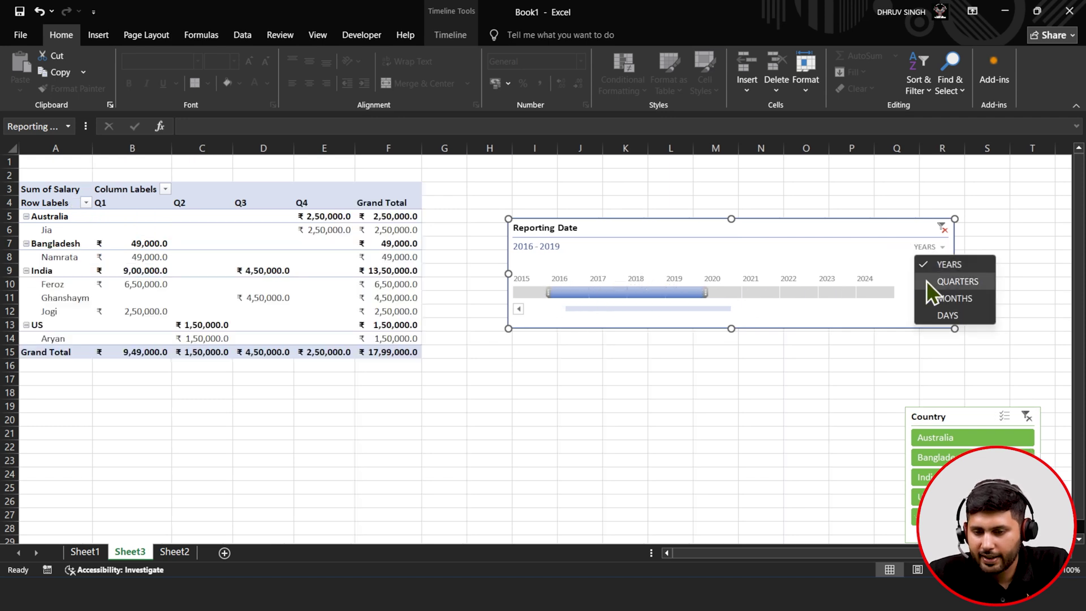
click(926, 282)
drag(608, 292, 899, 311)
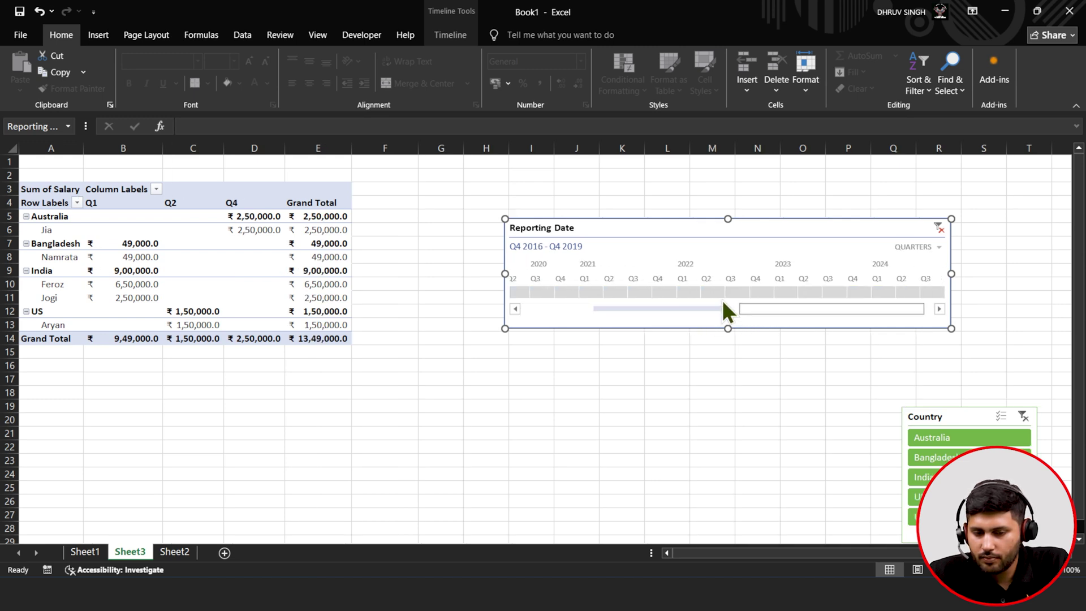
drag(786, 311, 672, 310)
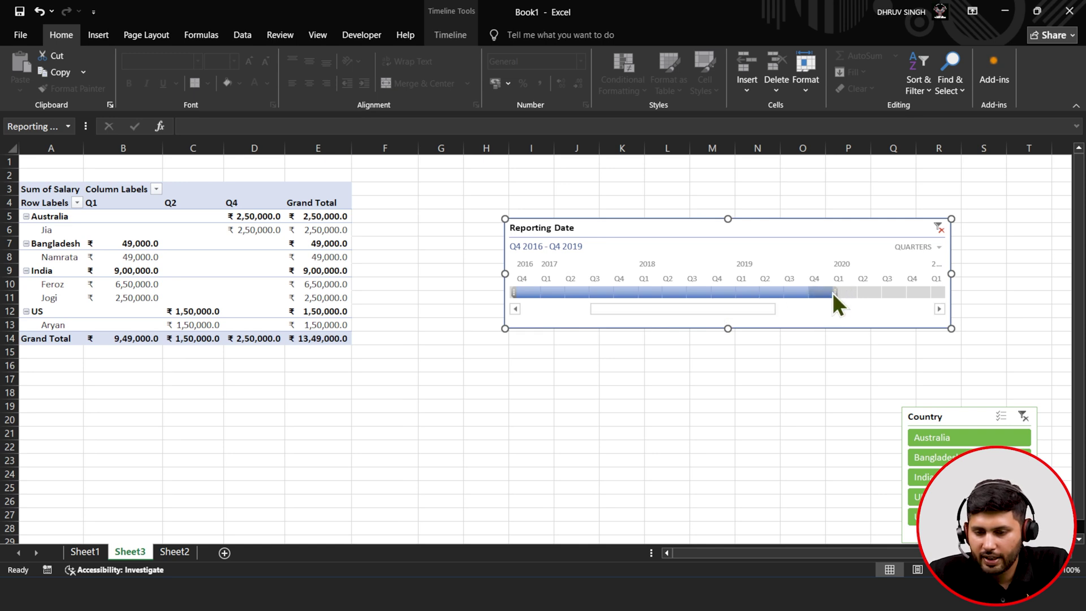
drag(838, 291, 764, 293)
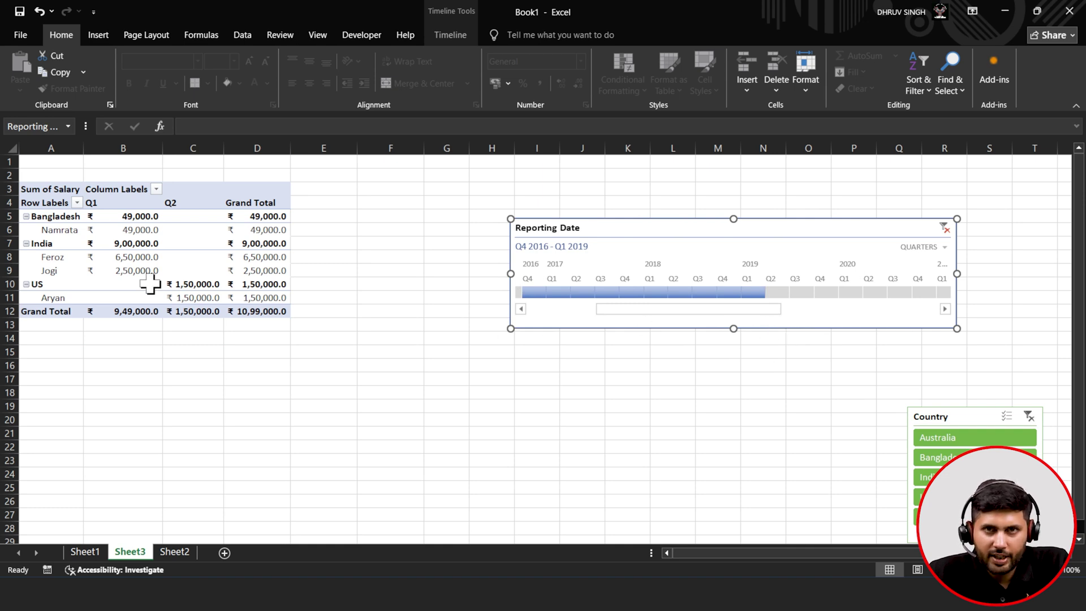
mouse_move(150, 284)
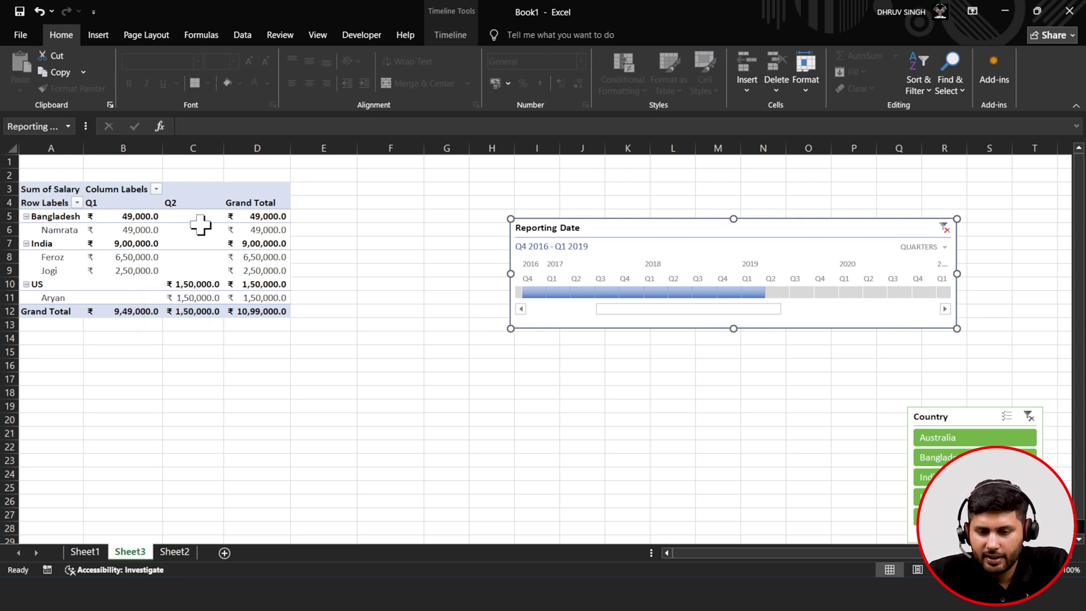
- Collapse and re-expand India in the pivot table before moving to the Excel Functions Finder sheet
click(444, 31)
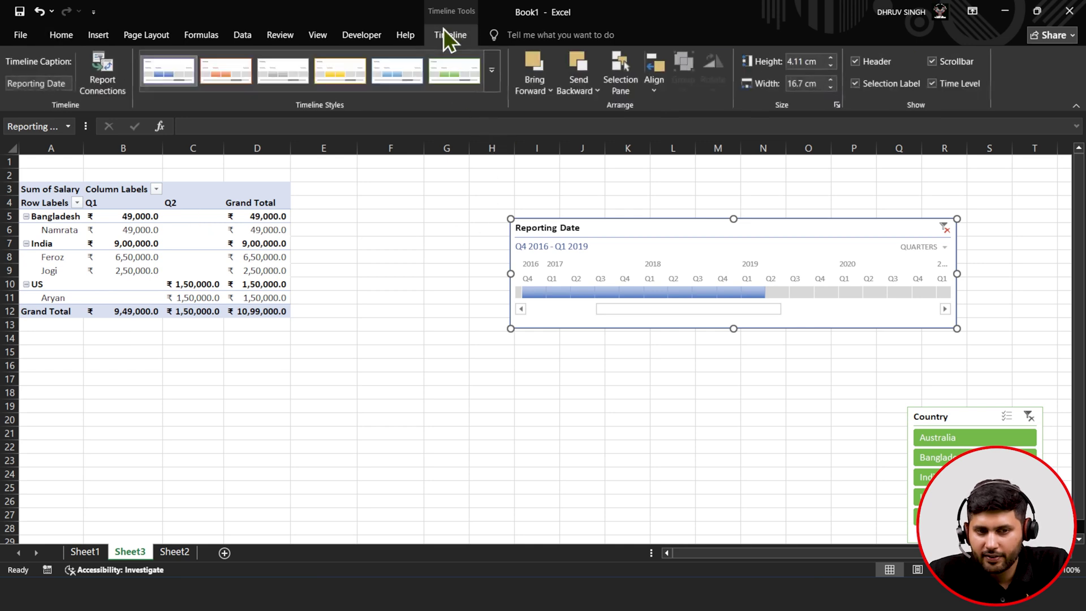
click(120, 216)
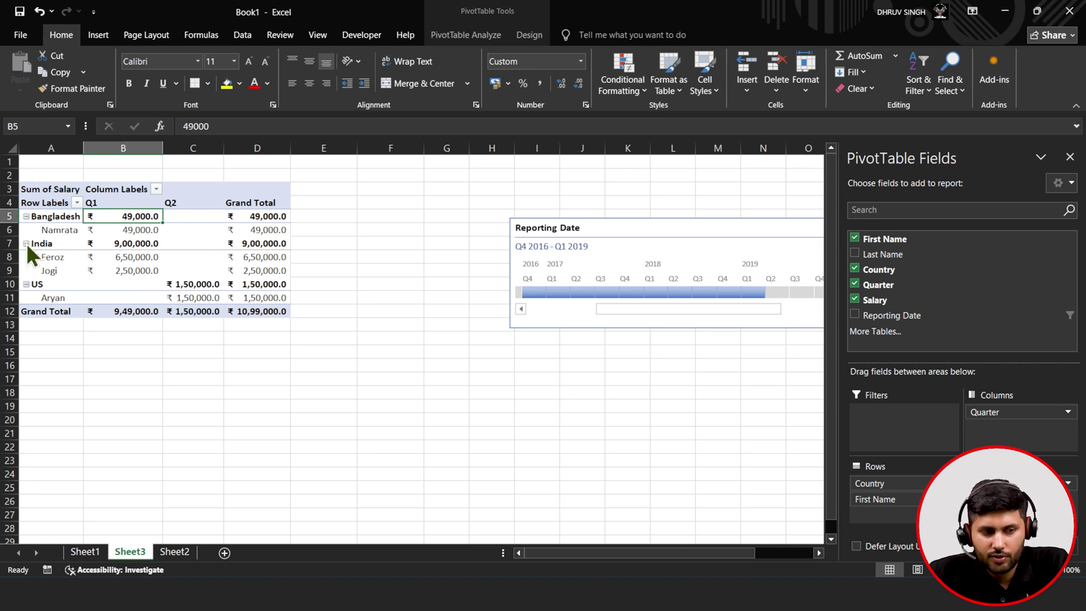
click(26, 244)
click(26, 244)
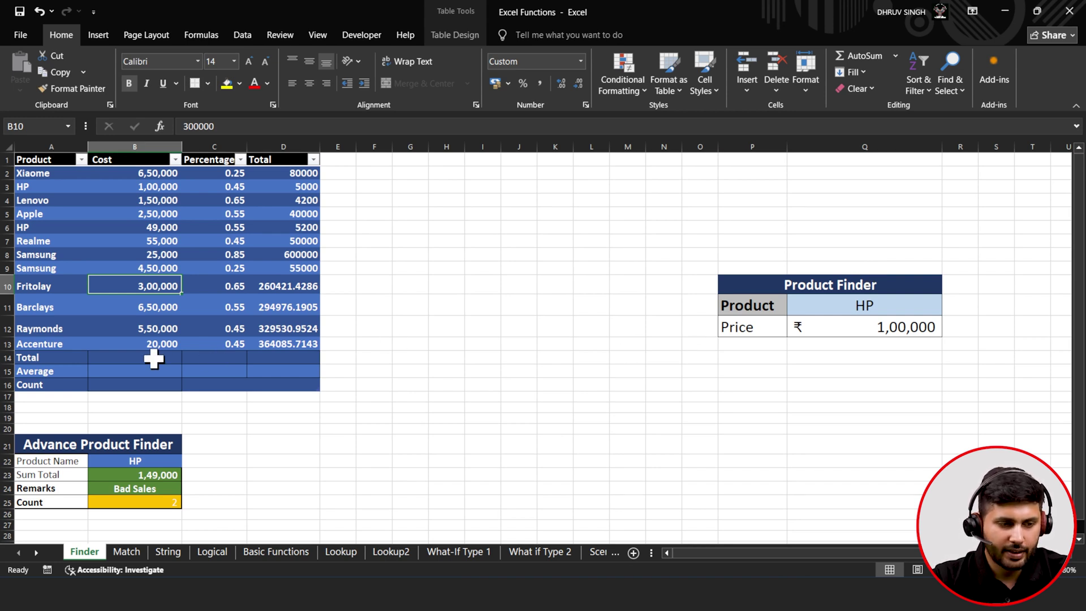
- Format the Percentage column (column C) as percentages
click(56, 203)
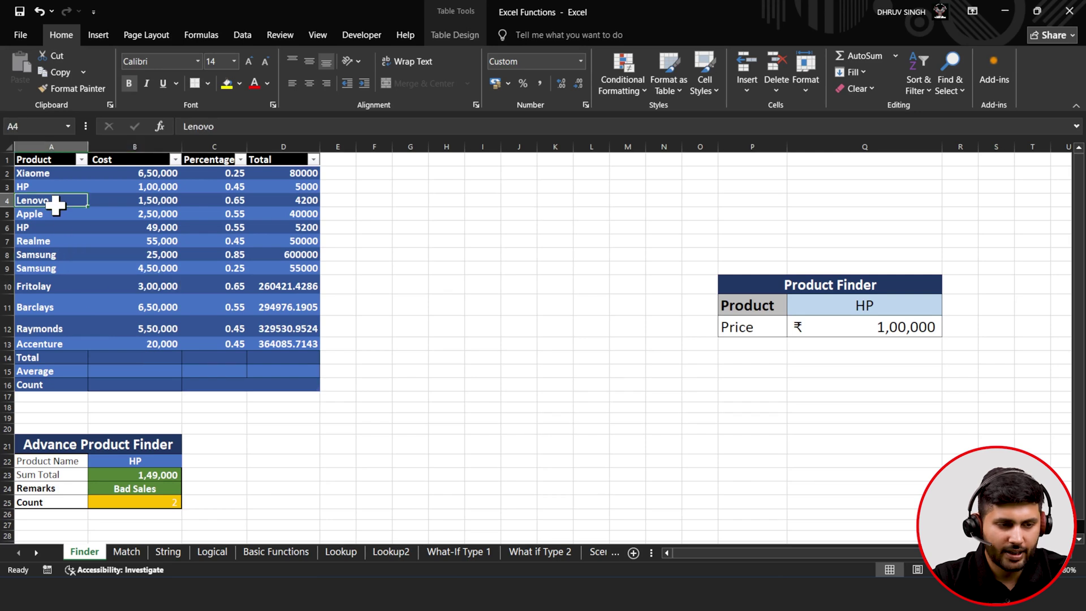
click(120, 184)
click(223, 186)
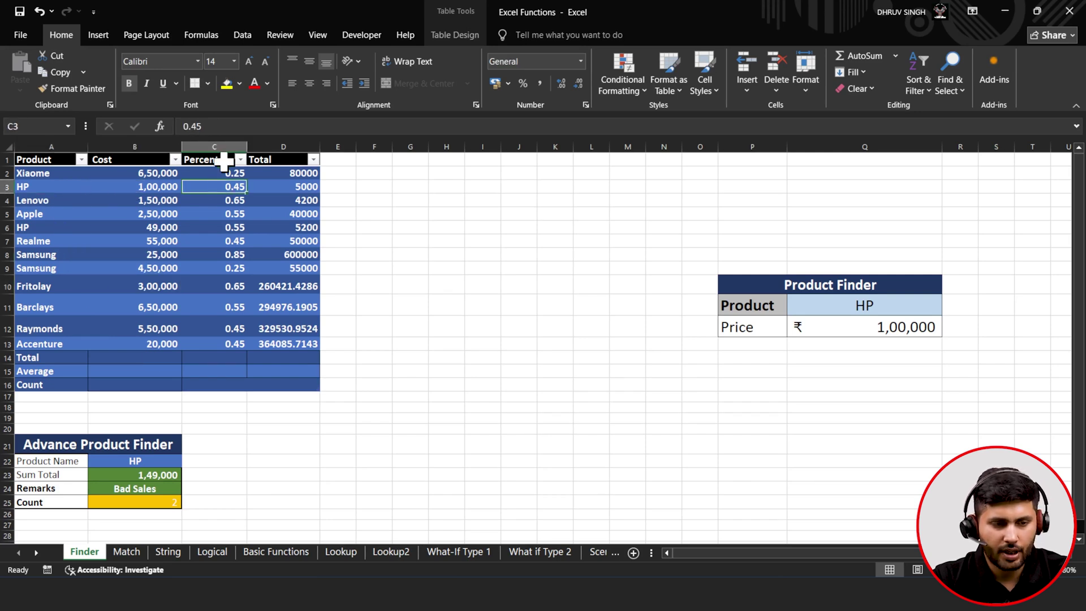
click(230, 143)
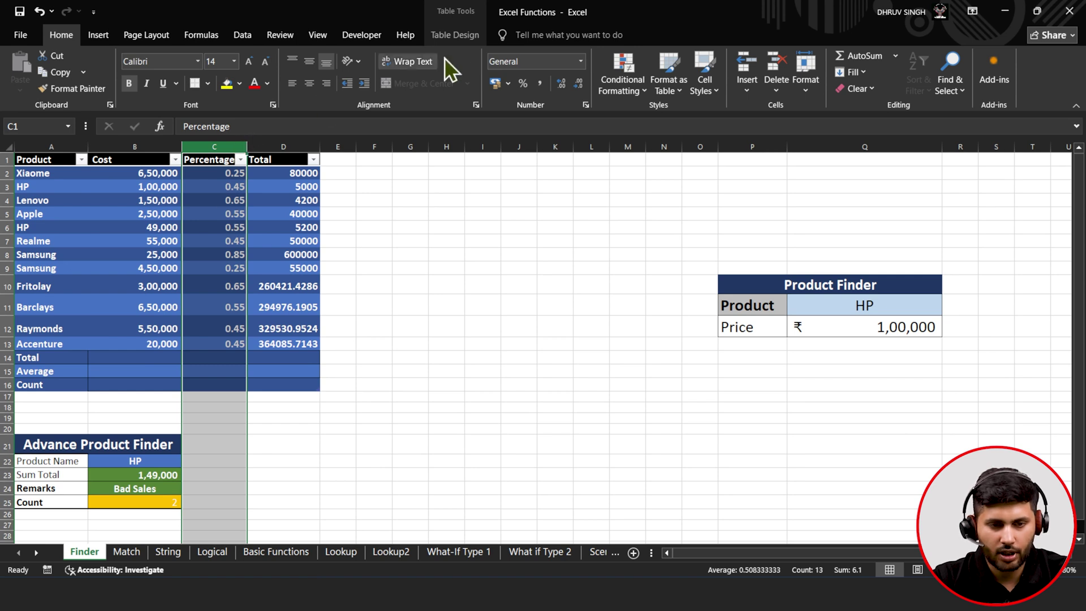
click(521, 82)
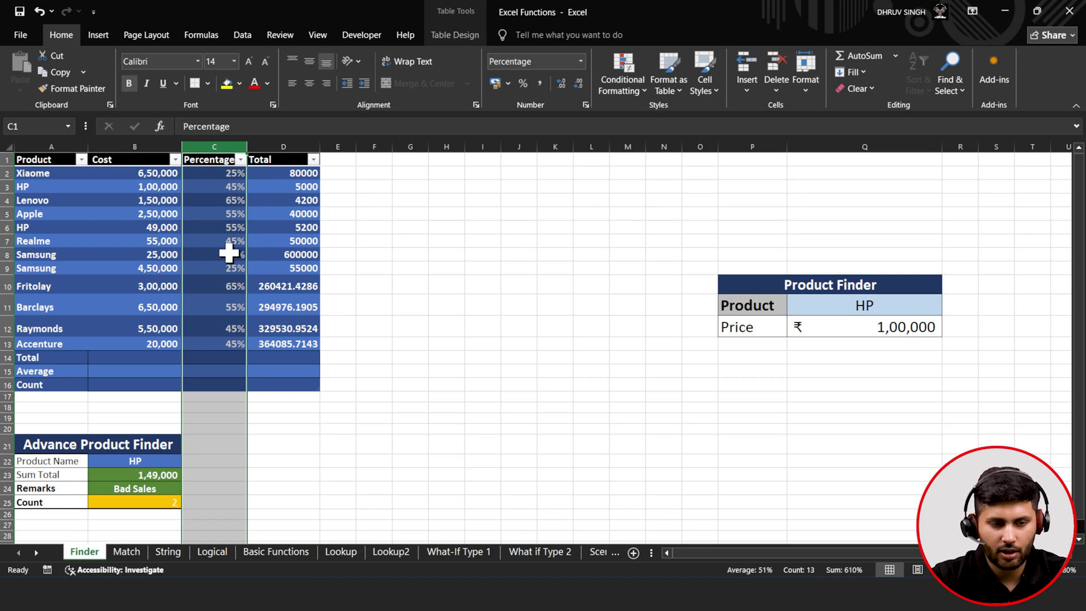
- Enter =SUM(B2:B13) in the Total row's cost cell B14, giving 32,49,000
click(302, 139)
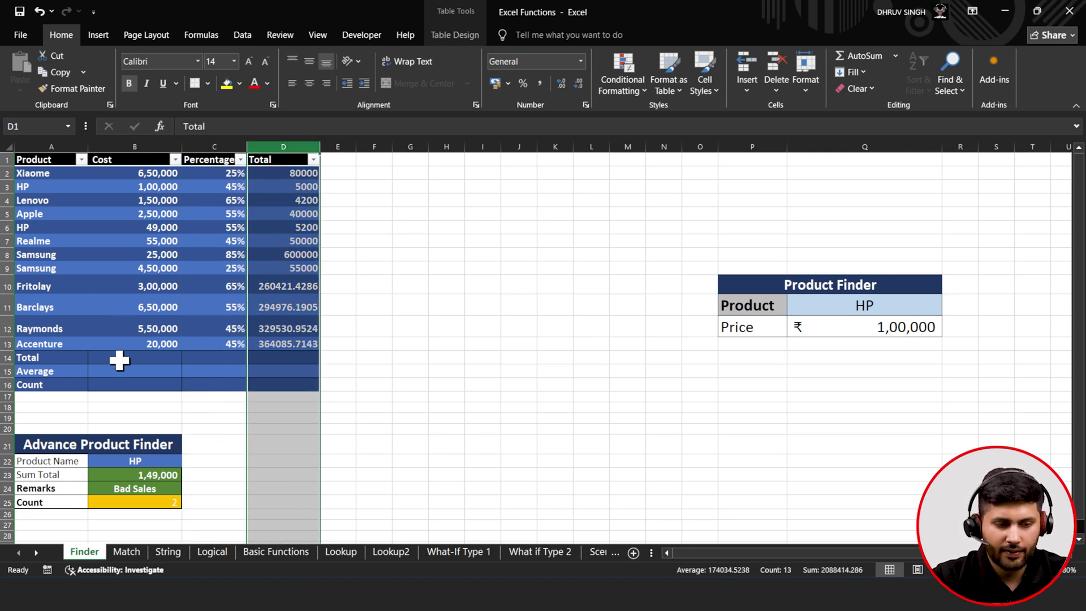
click(117, 358)
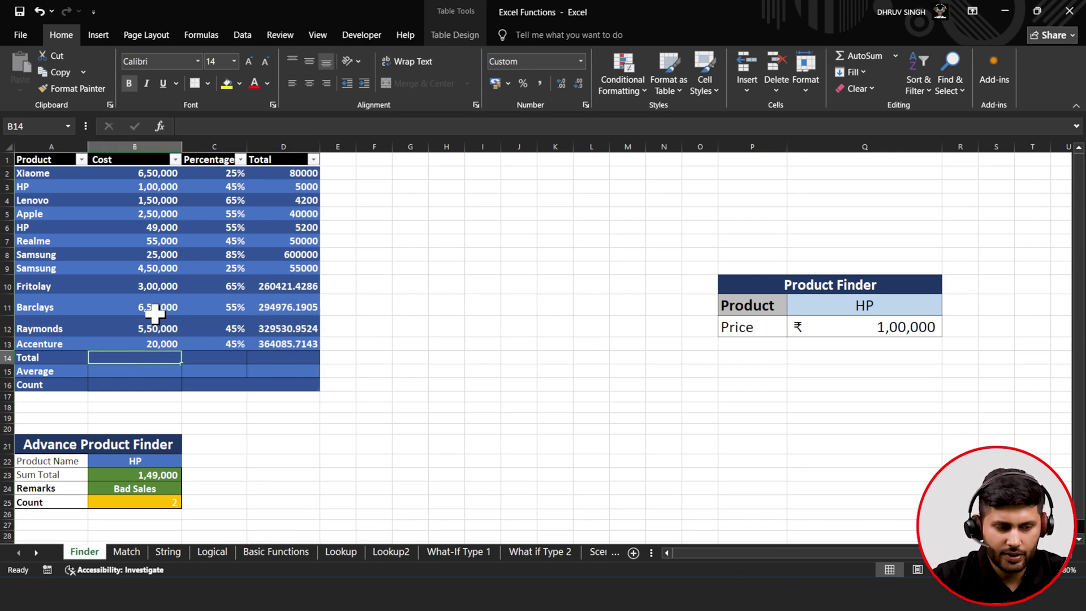
click(199, 127)
text(=)
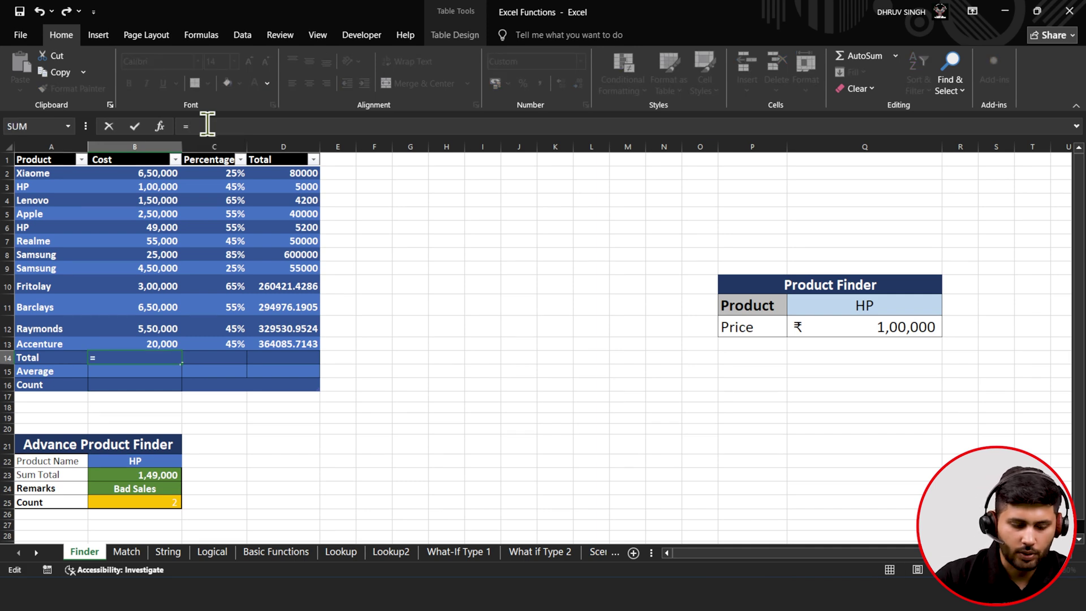
text(sum)
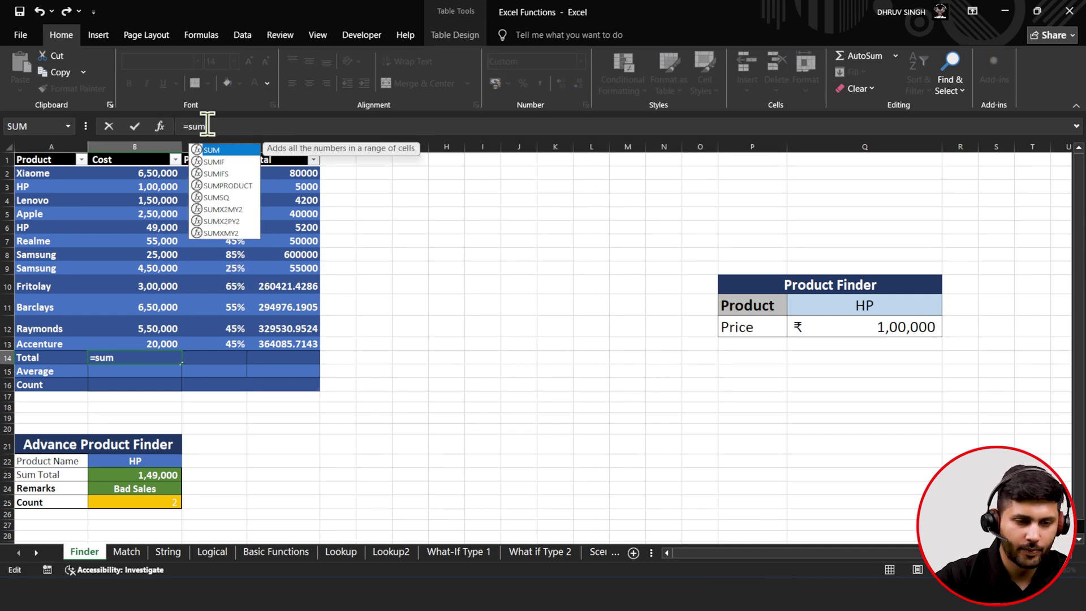
key(Tab)
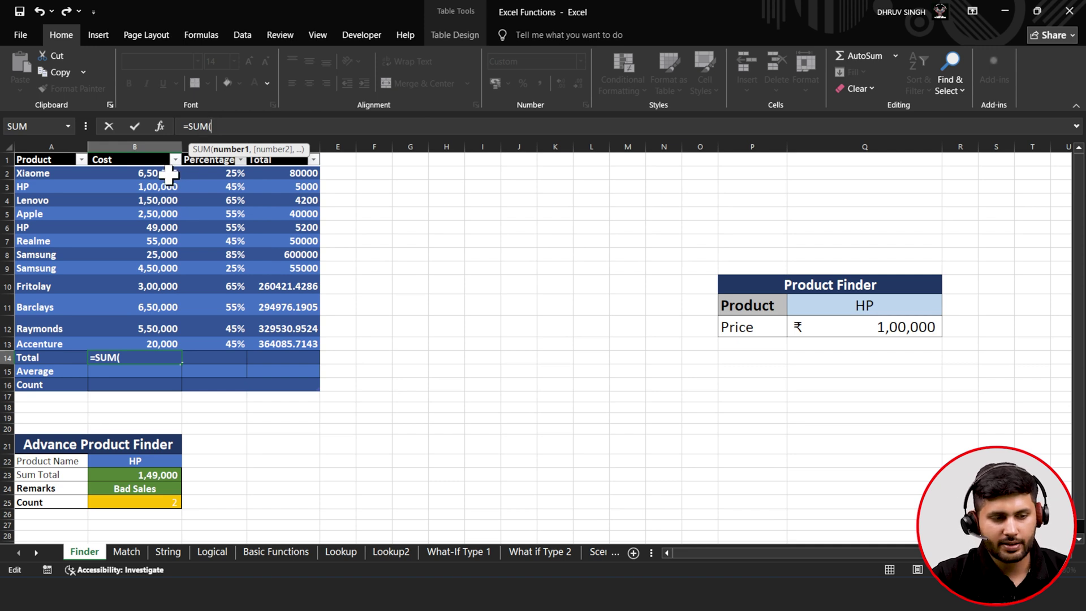
drag(168, 175, 165, 343)
text())
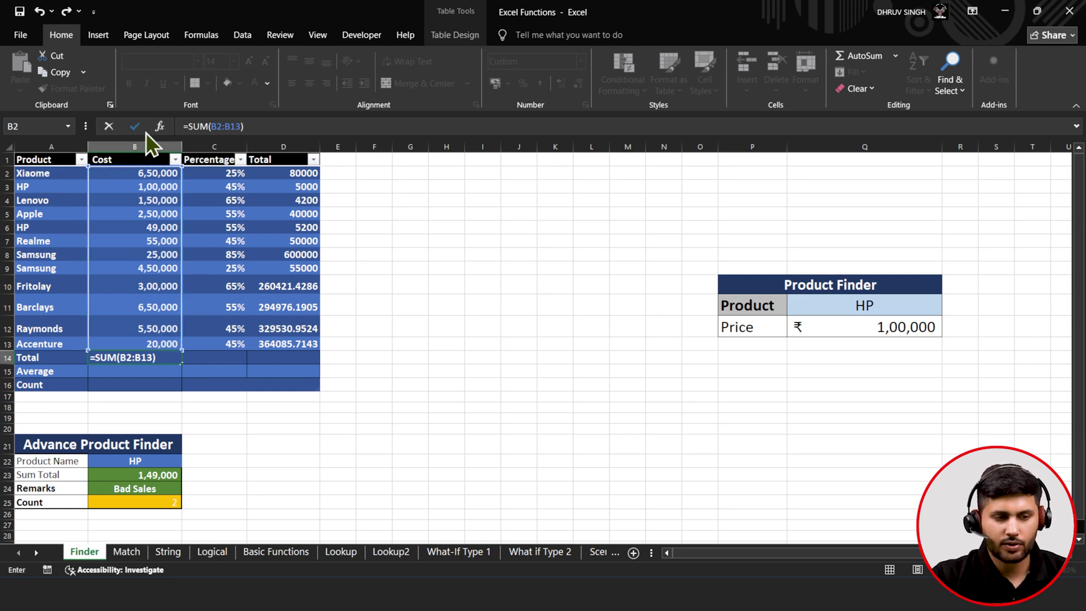
click(134, 128)
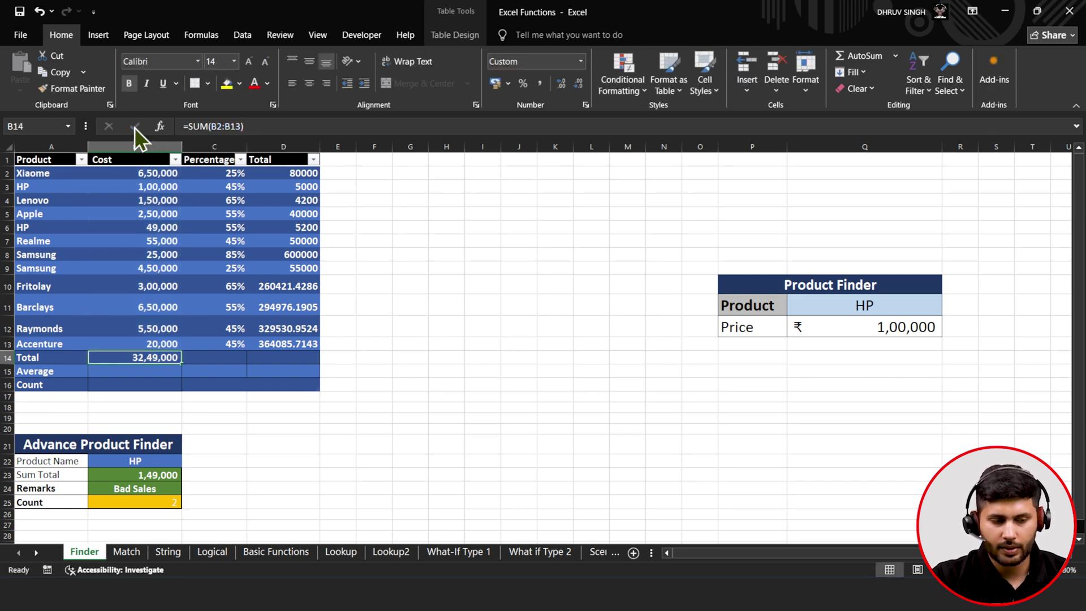
click(136, 374)
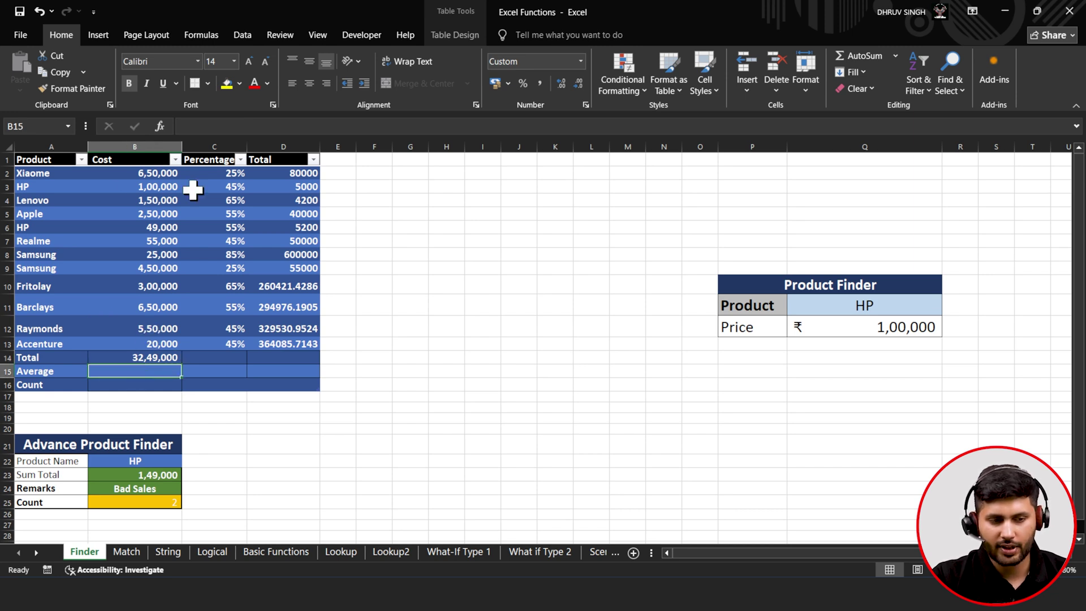
- Enter =AVERAGE(B2:B13) in B15 for an average cost of 2,70,750
click(212, 122)
text(=)
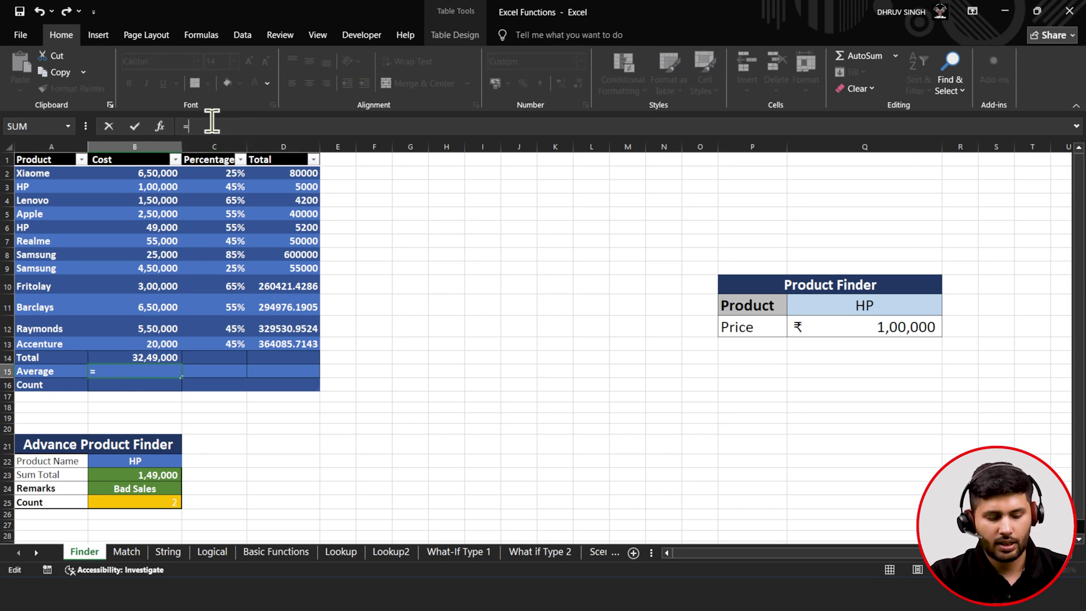
text(av)
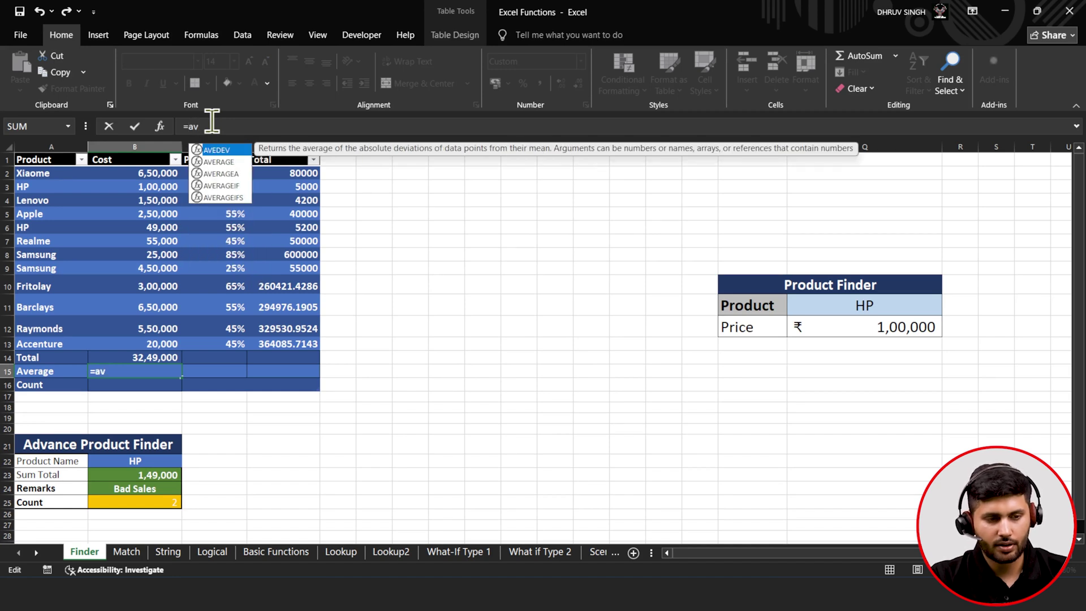
key(Down)
key(Tab)
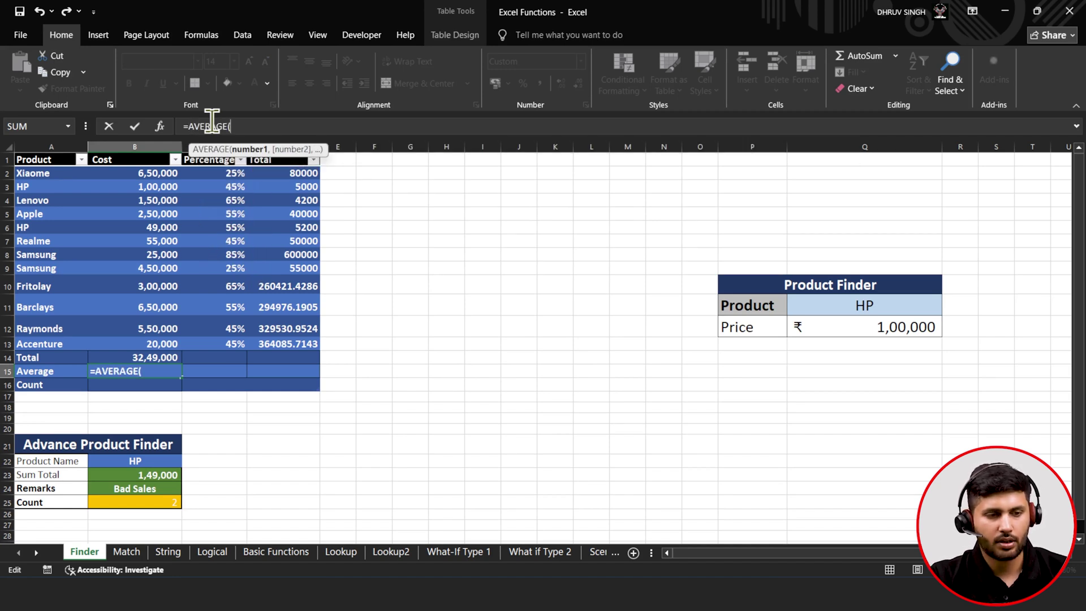
drag(151, 175, 150, 352)
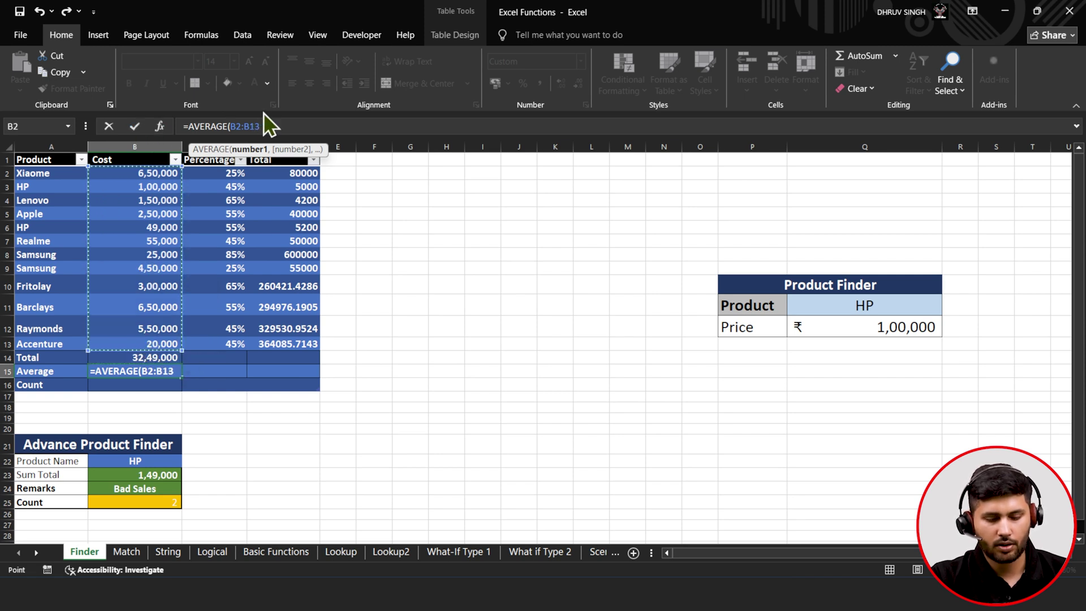
text())
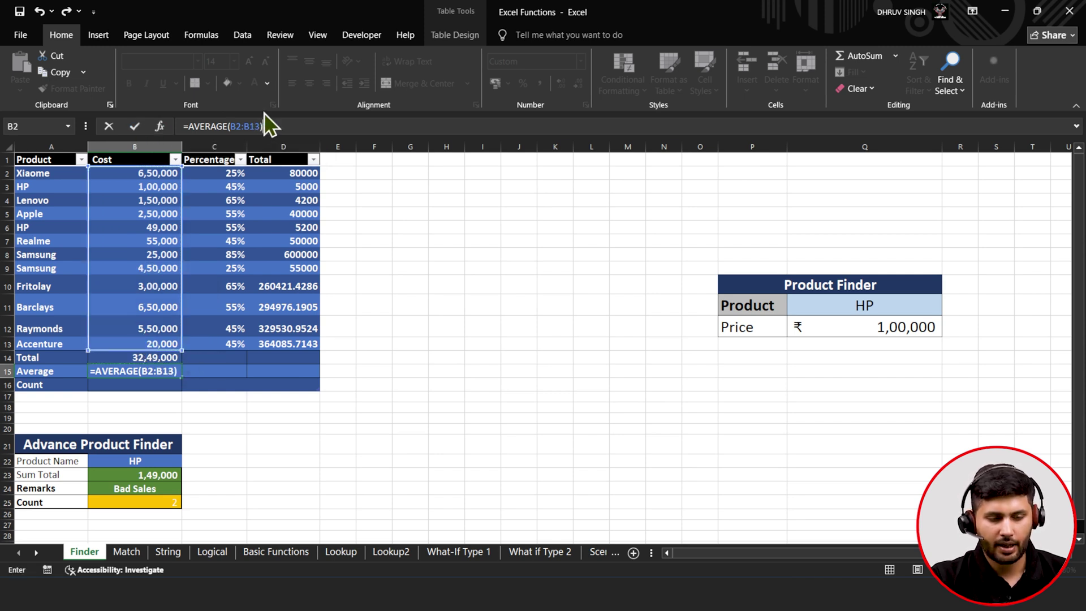
click(140, 130)
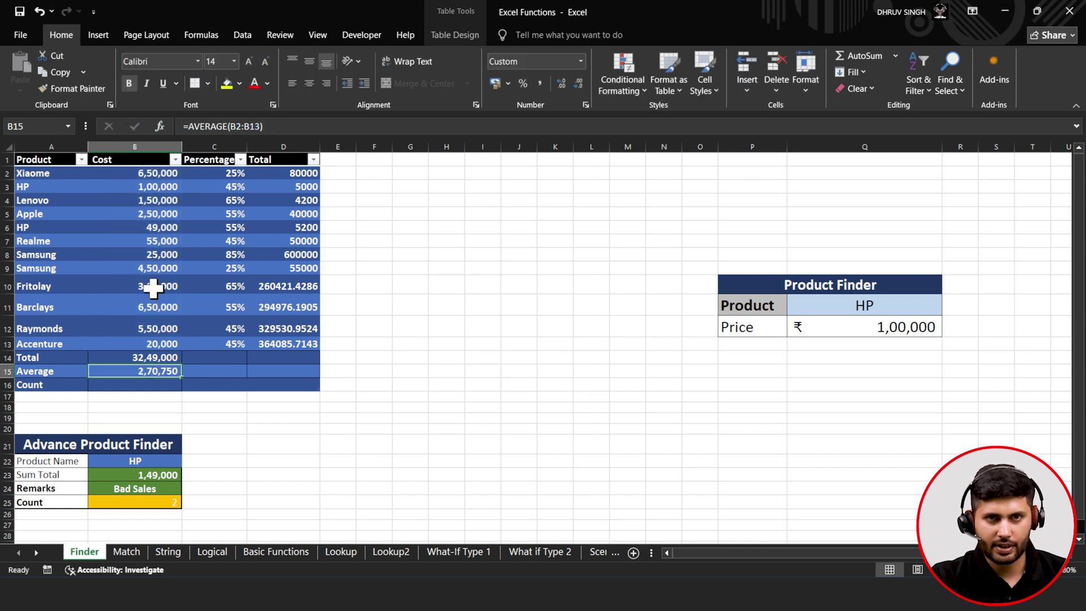
click(134, 356)
click(133, 372)
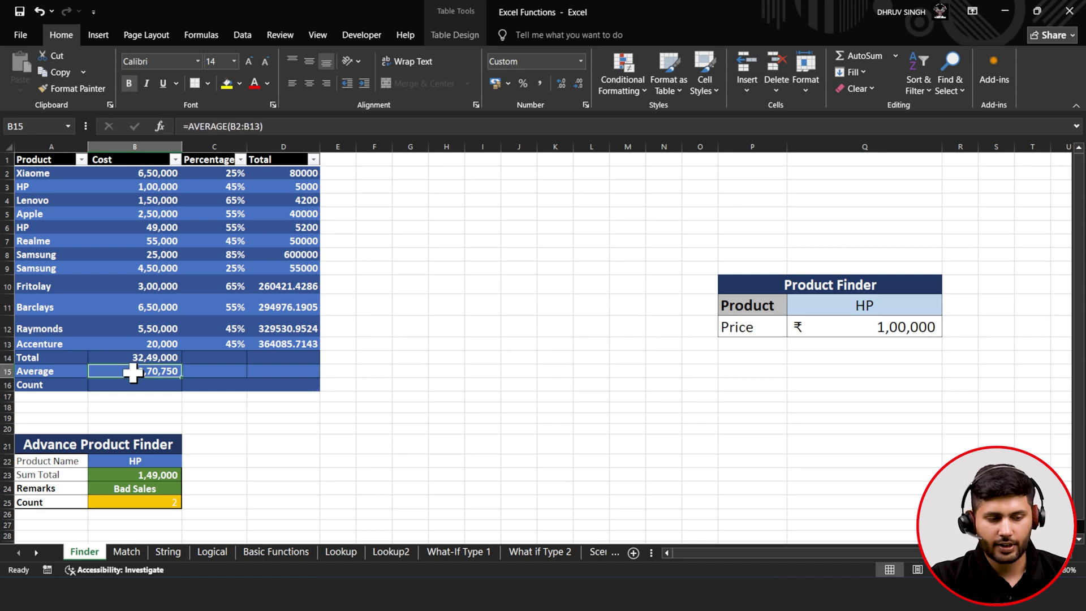
click(133, 386)
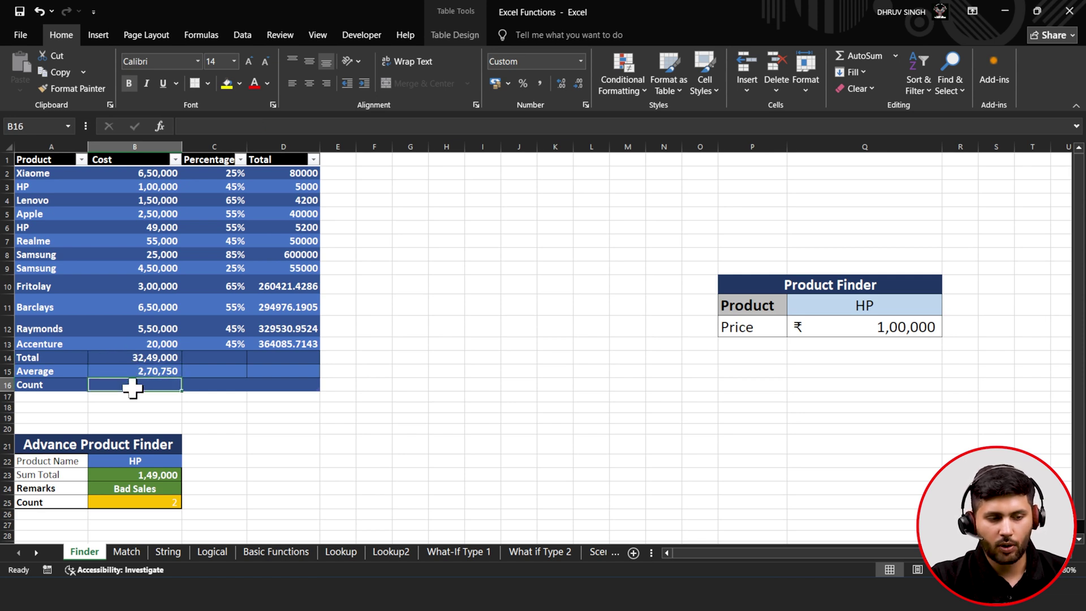
- Enter =COUNTA(A2:A13) in B16 so the Count row shows 12 products
text(=)
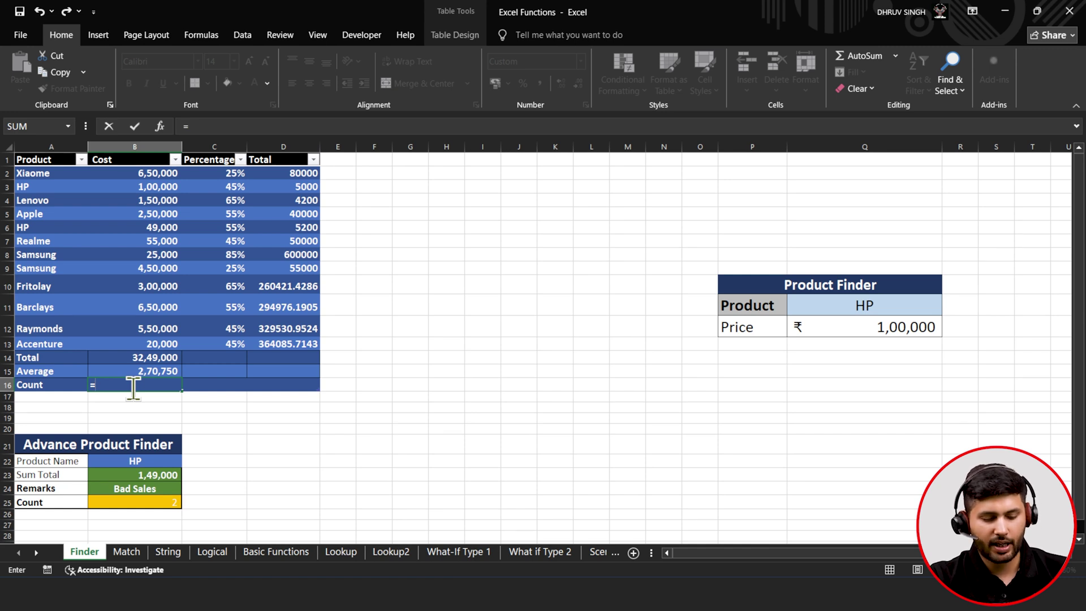
text(coun)
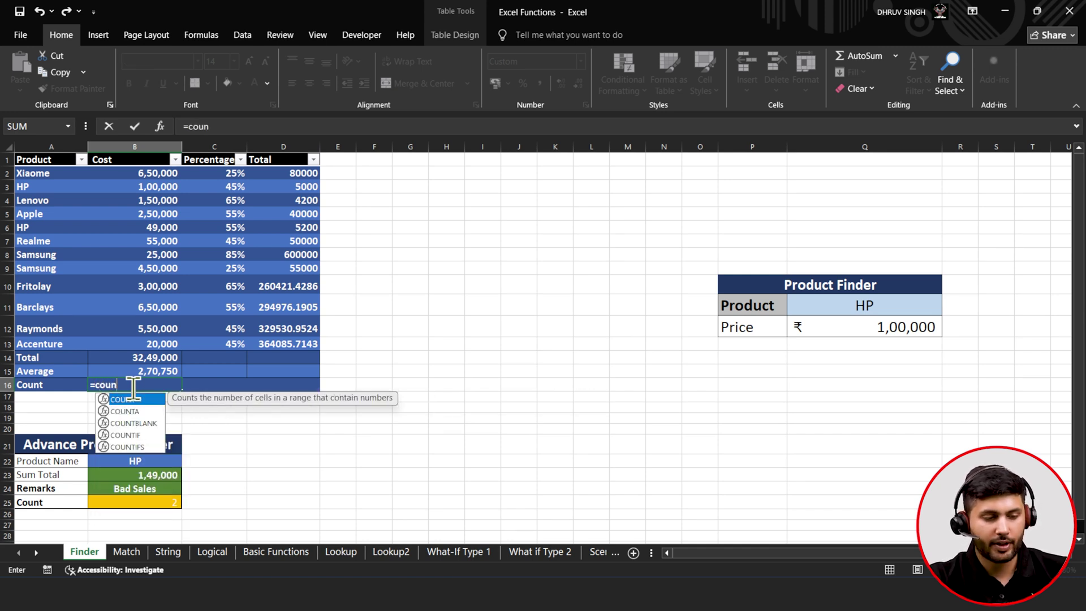
key(Down)
key(Tab)
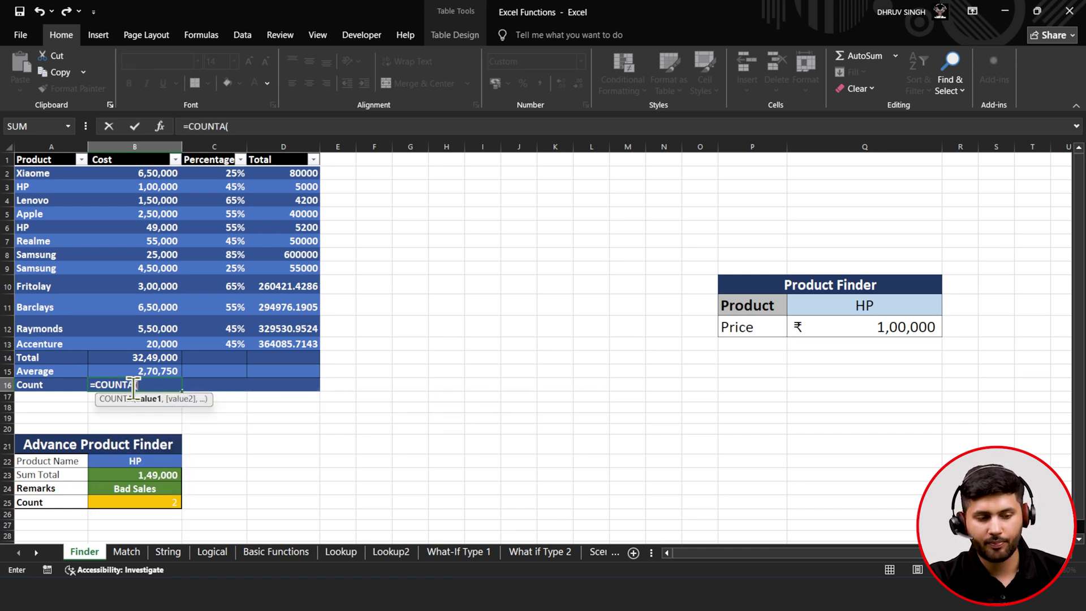
drag(53, 174, 68, 343)
text())
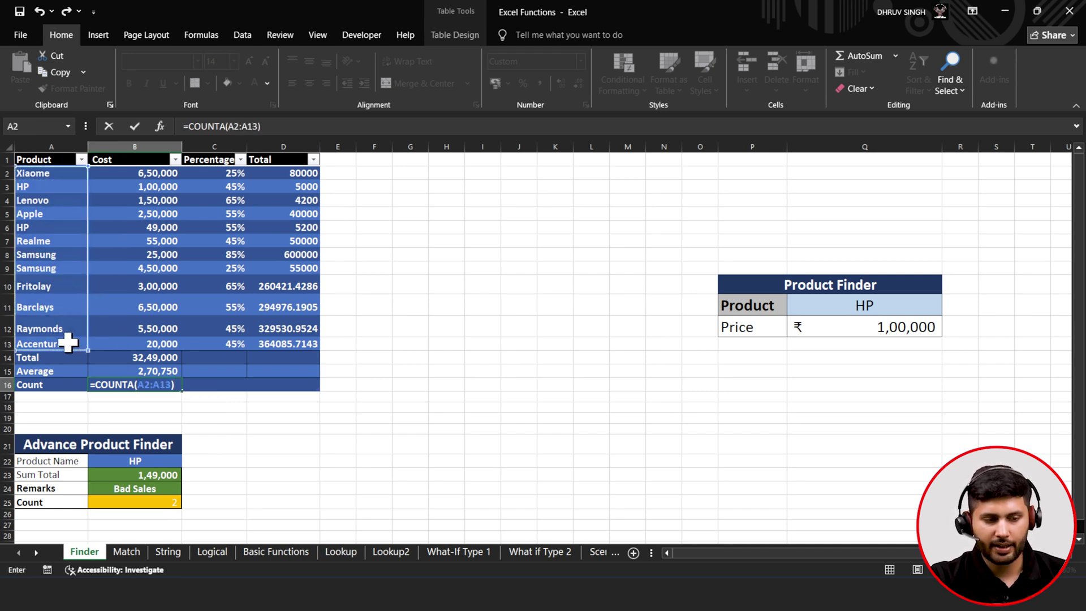
click(145, 127)
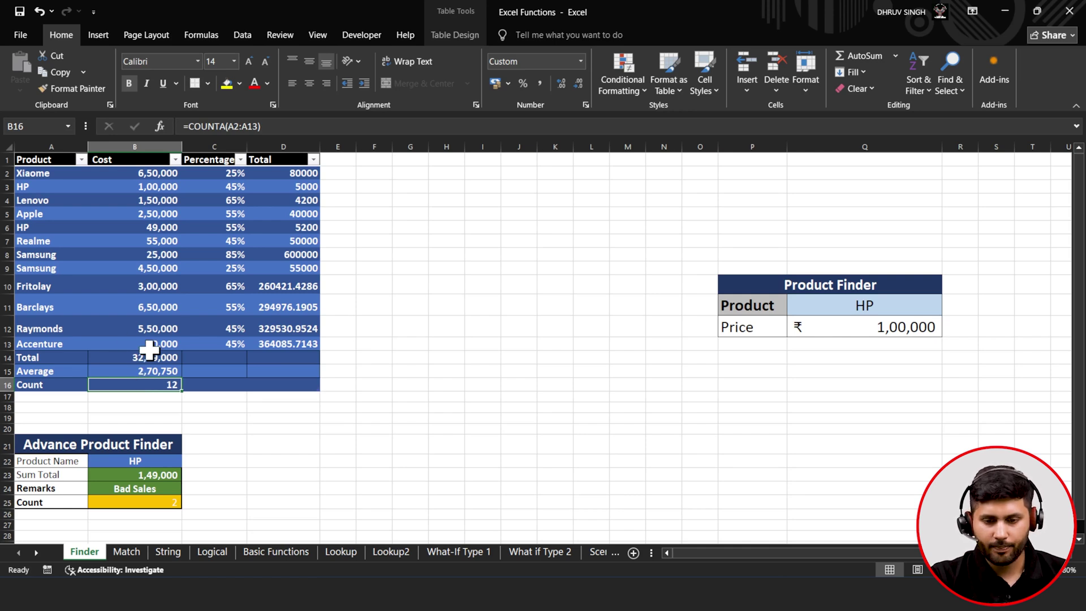
click(839, 308)
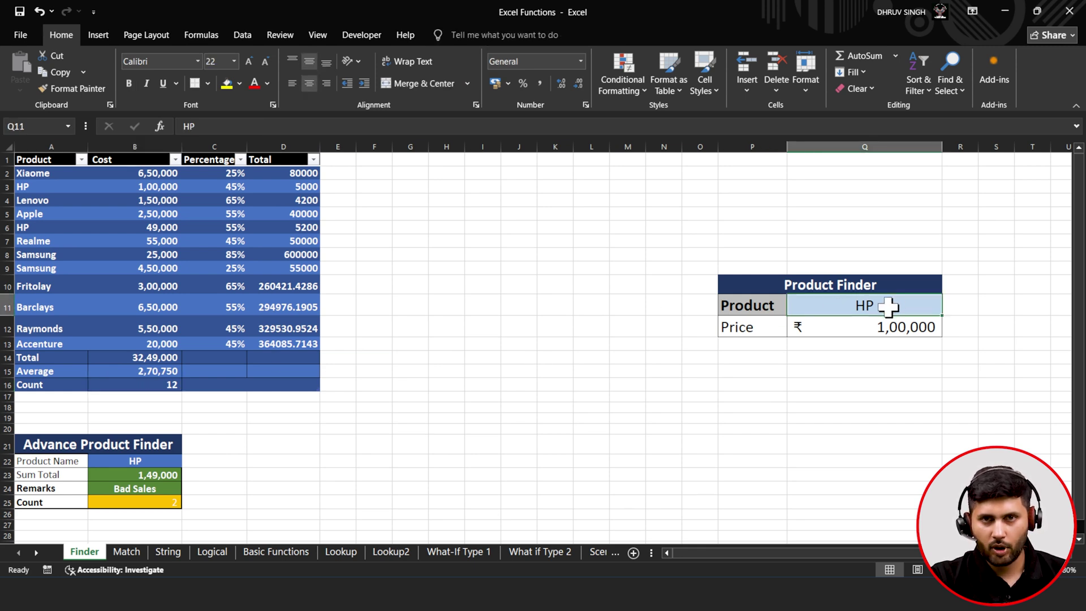
- Clear HP from the Product Finder's product cell Q11
click(884, 334)
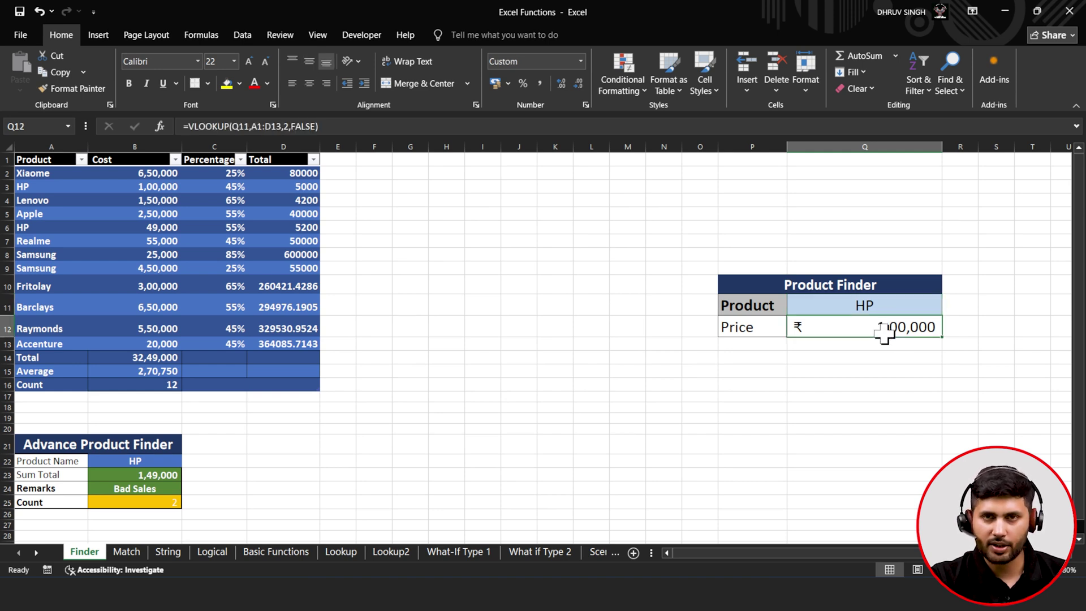
click(901, 290)
key(BackSpace)
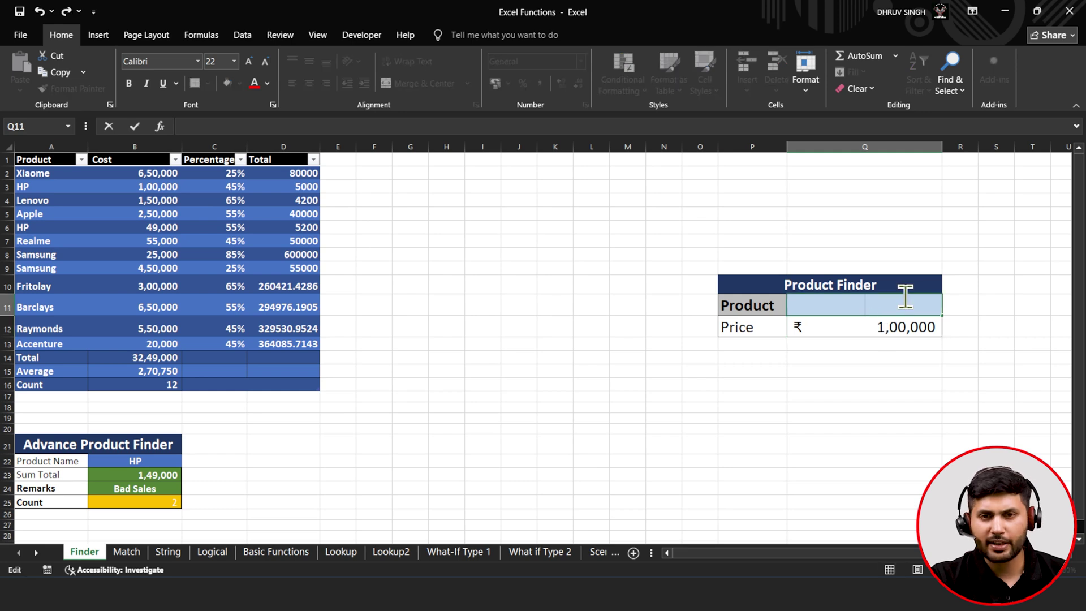
key(Return)
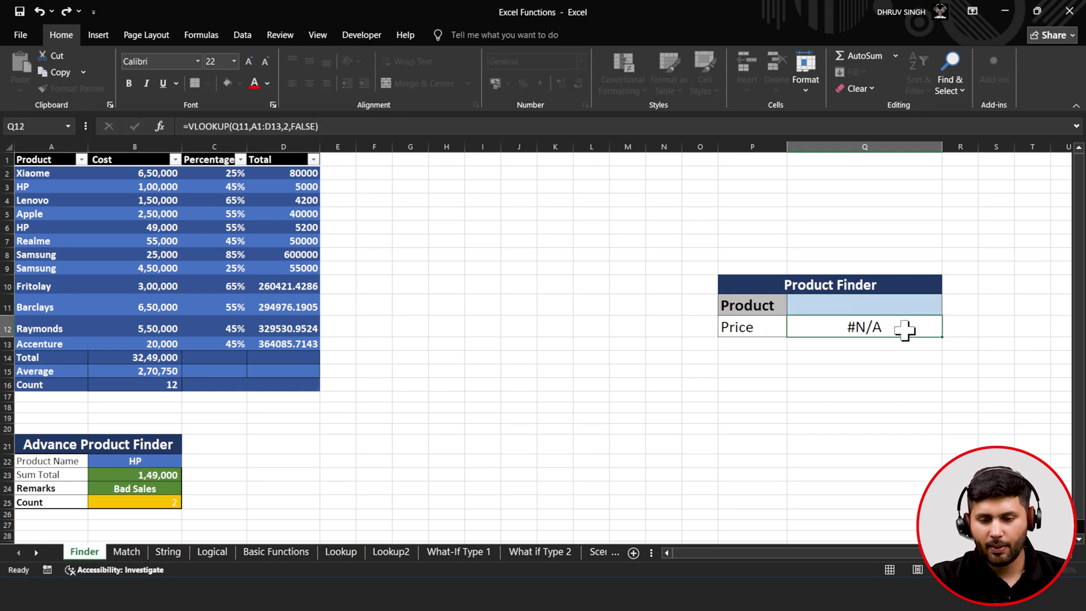
- Delete the VLOOKUP price formula from Q12, leaving it blank
click(663, 120)
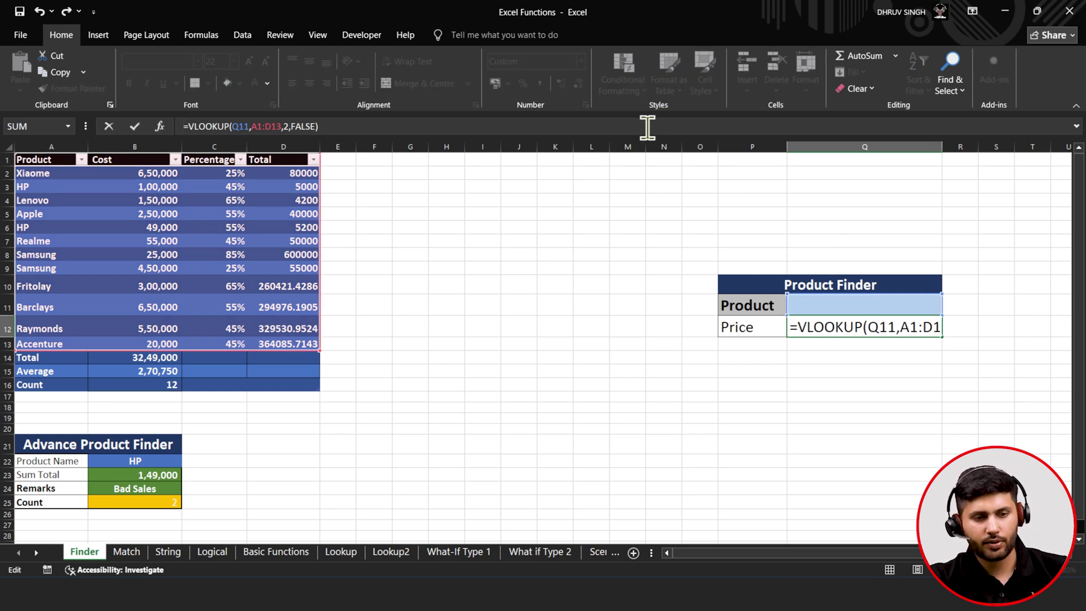
click(648, 126)
key(BackSpace)
click(108, 127)
click(135, 126)
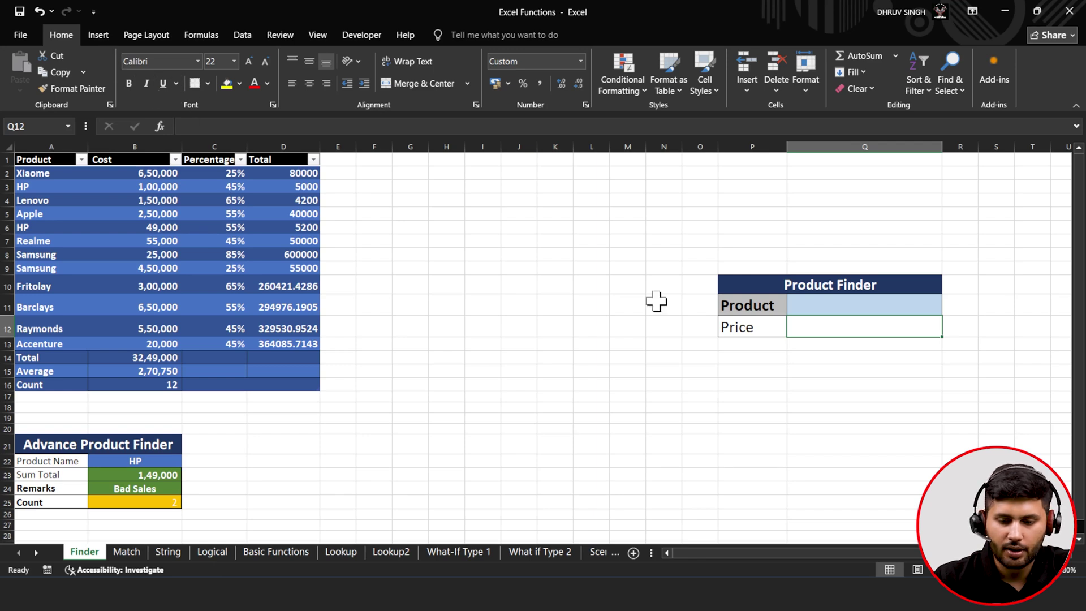
click(803, 302)
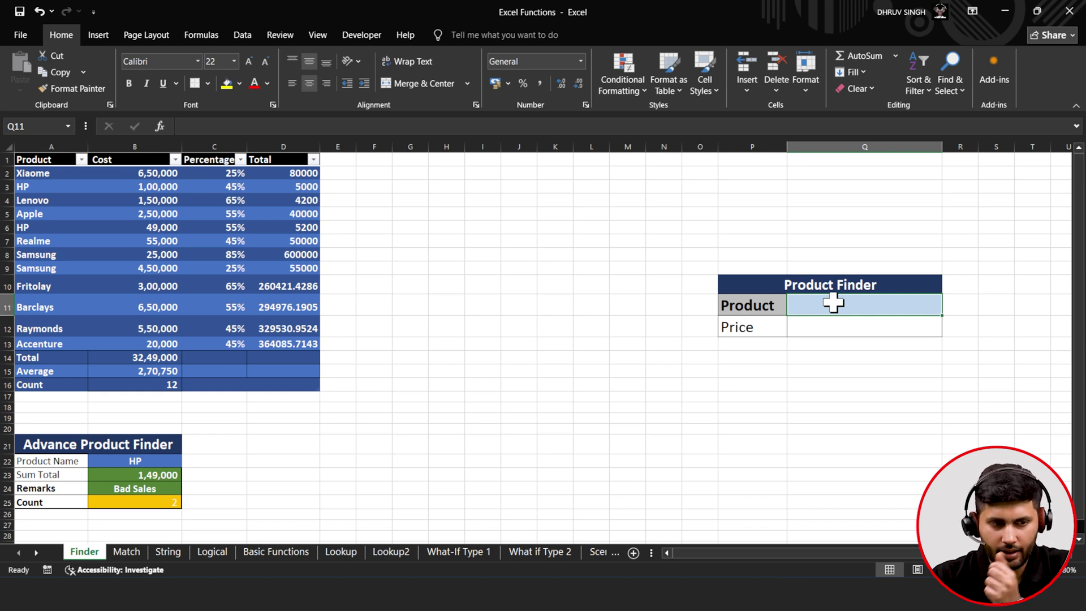
- Give Q11 a List data validation with source =$A$2:$A$13
click(243, 35)
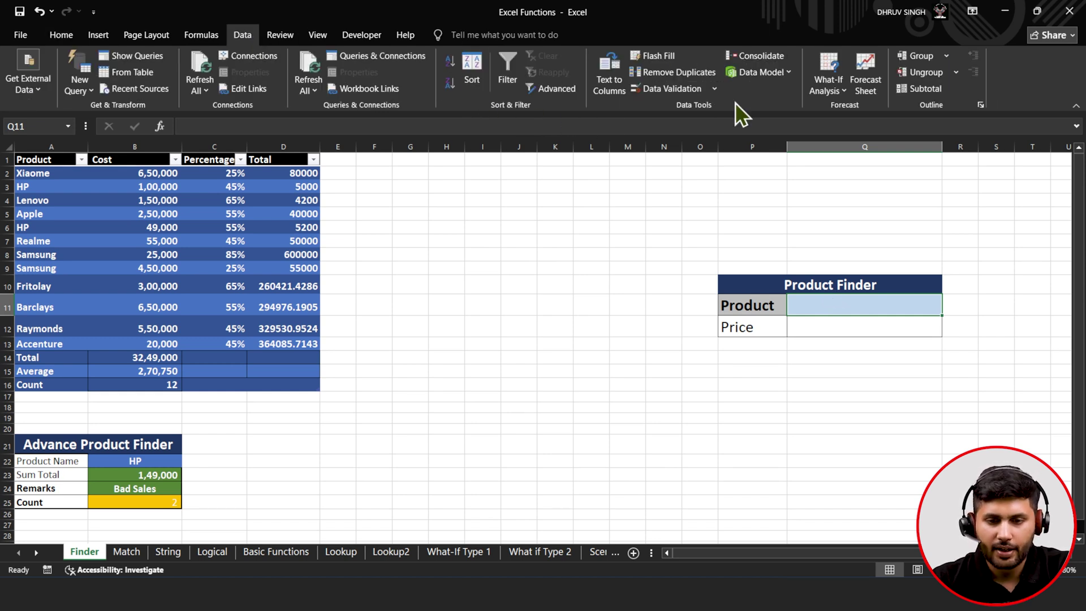
click(694, 91)
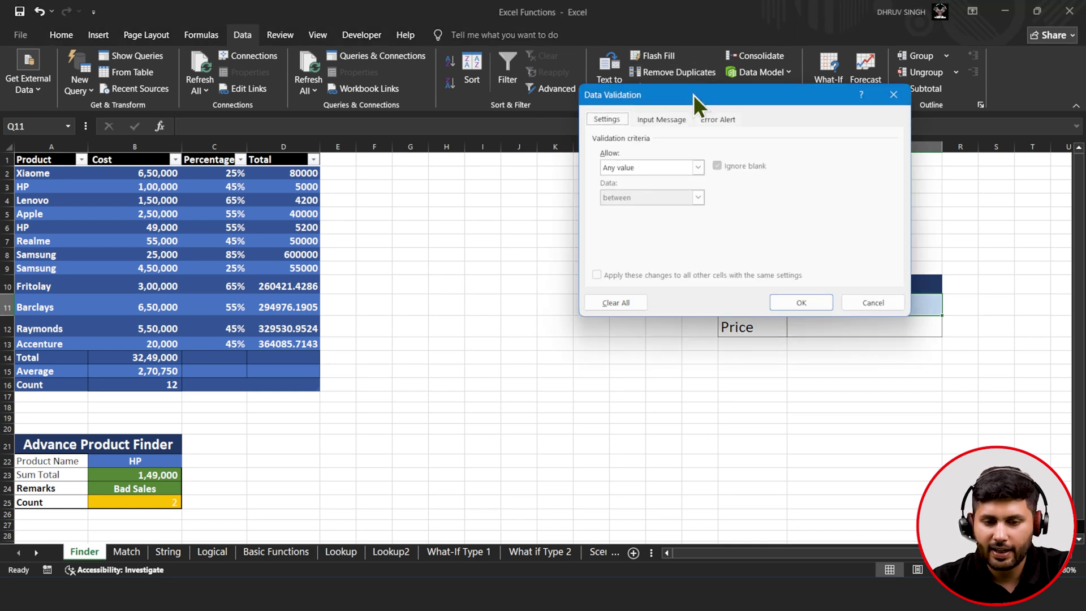
click(673, 168)
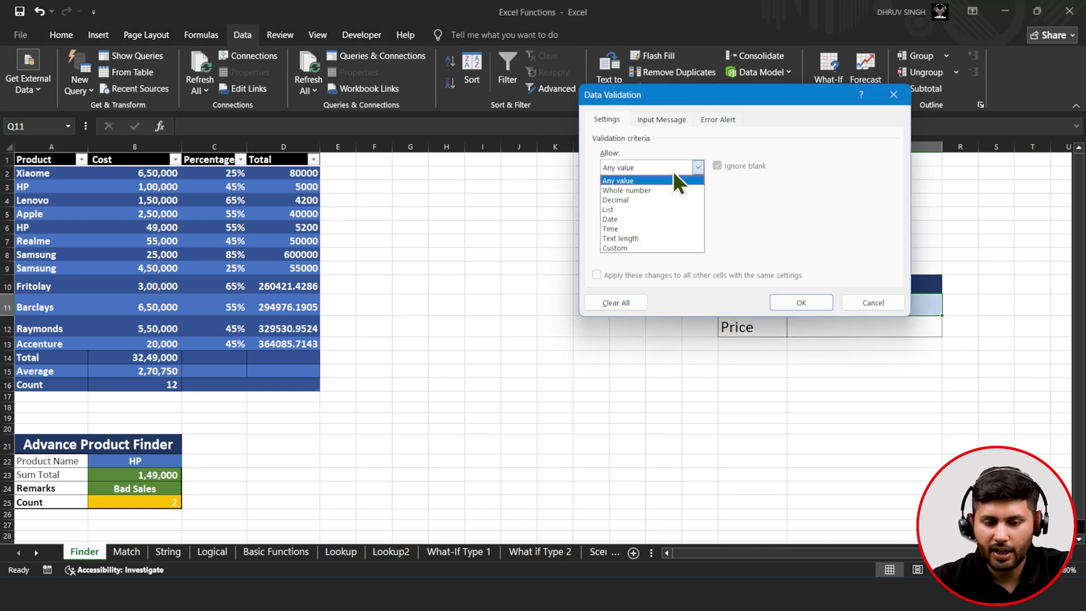
click(664, 210)
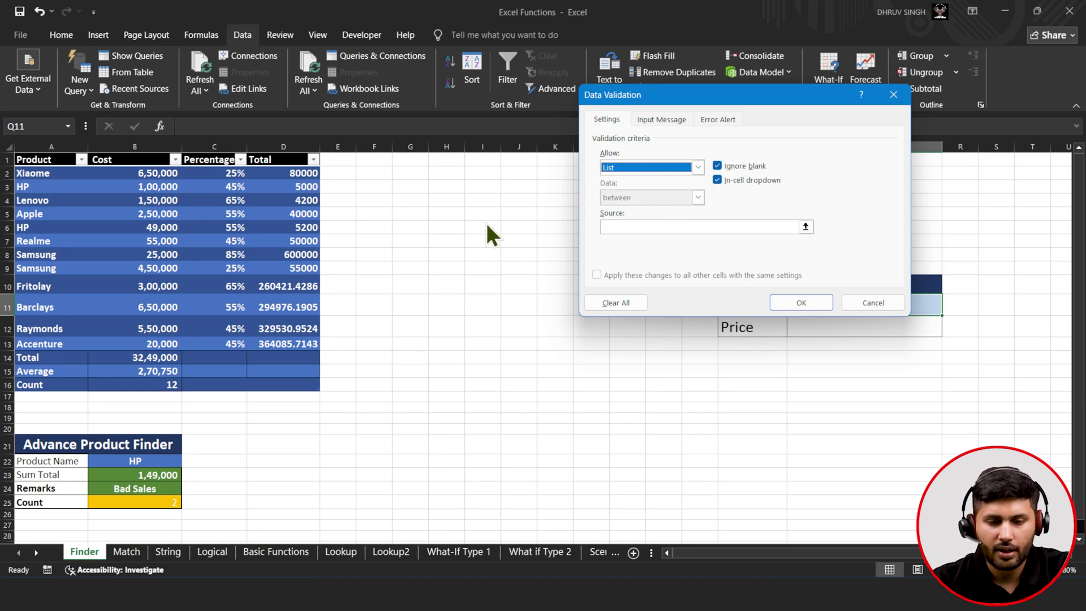
click(806, 227)
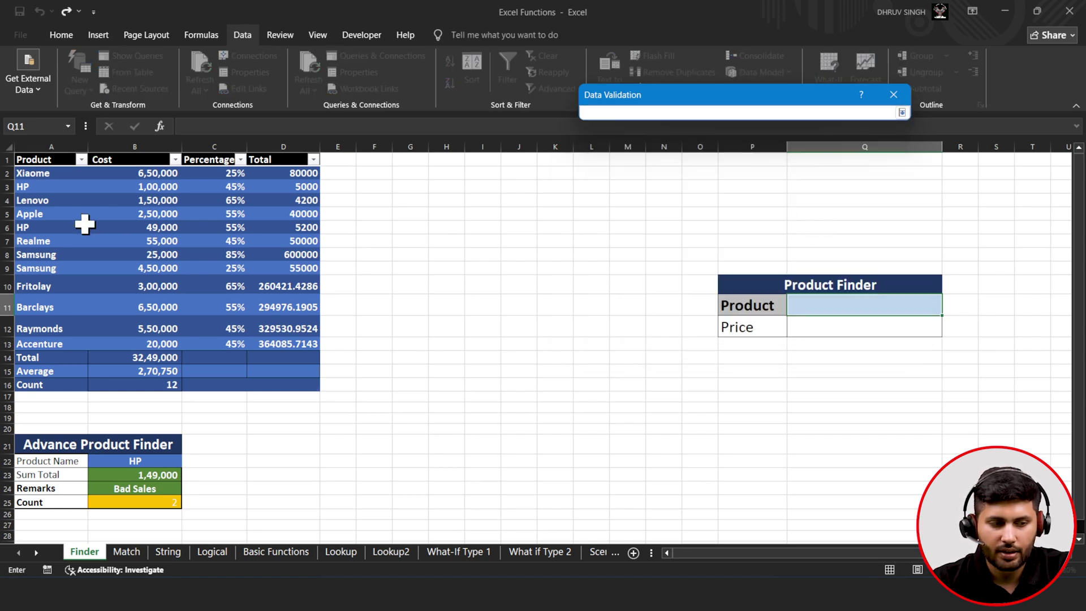
drag(38, 175, 44, 339)
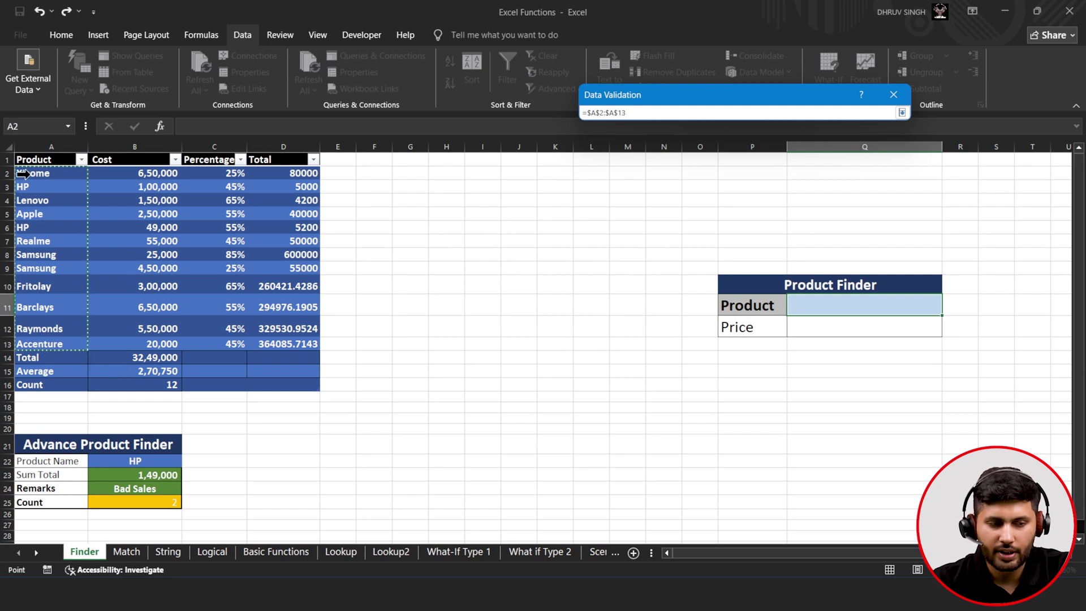
click(902, 113)
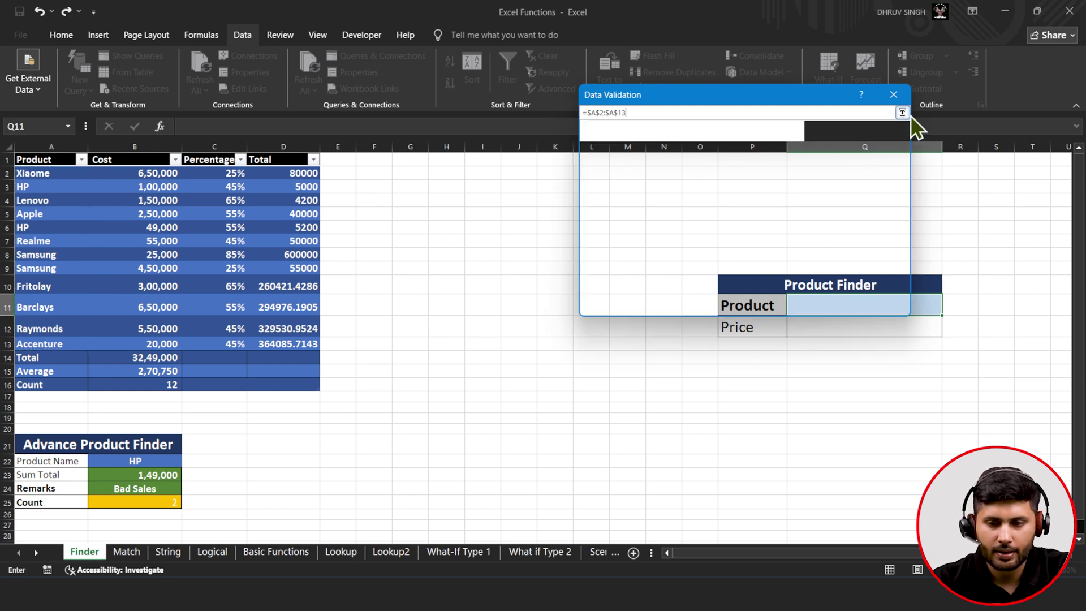
click(817, 308)
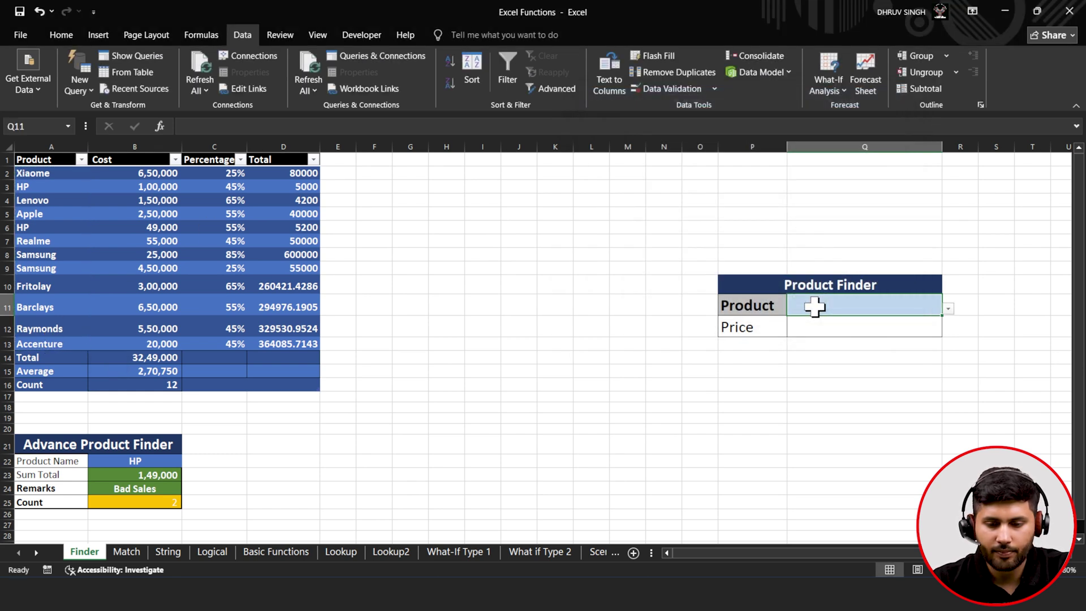
- Test the product dropdown with Realme, then set it to HP
click(949, 309)
click(936, 326)
click(948, 308)
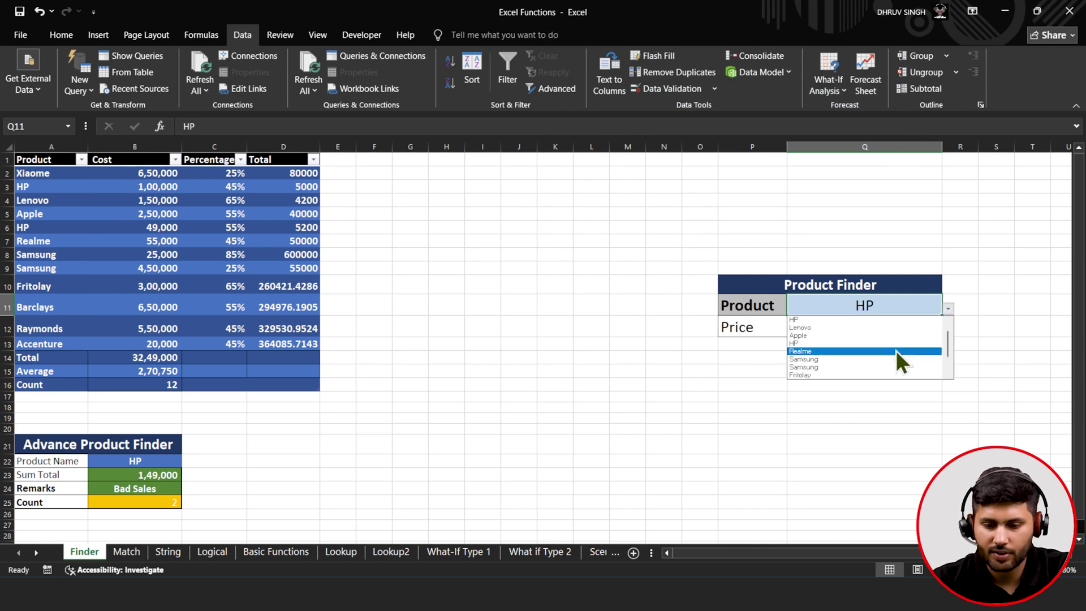
click(895, 358)
click(948, 310)
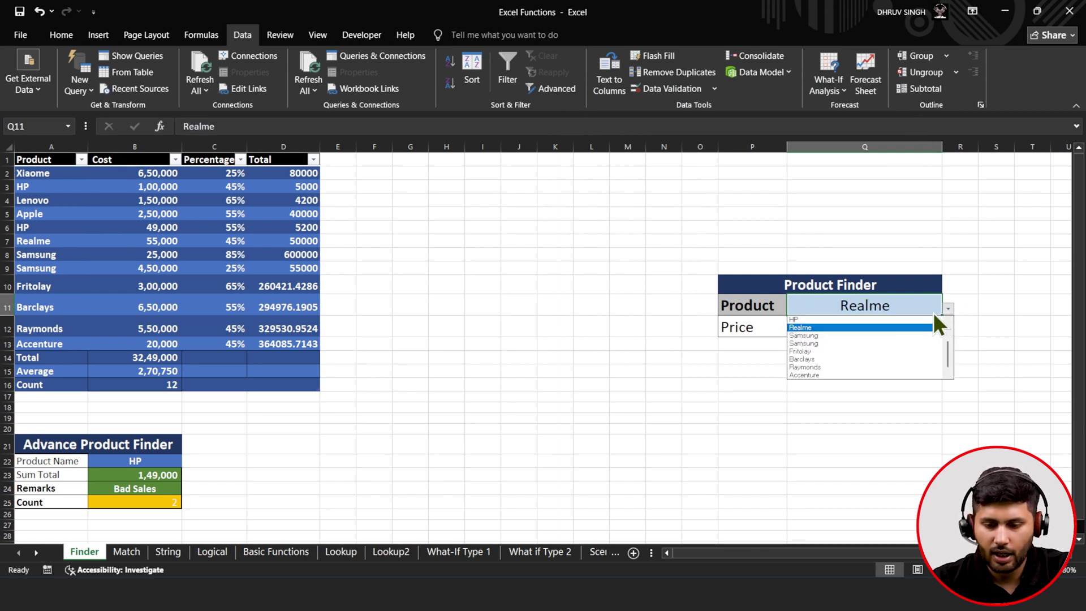
click(892, 324)
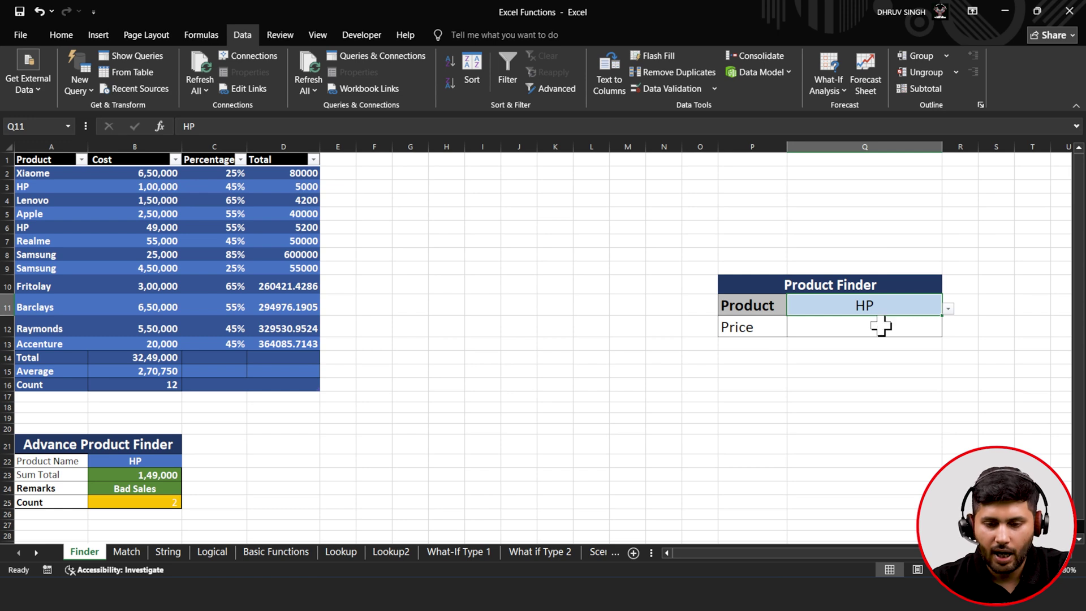
click(877, 327)
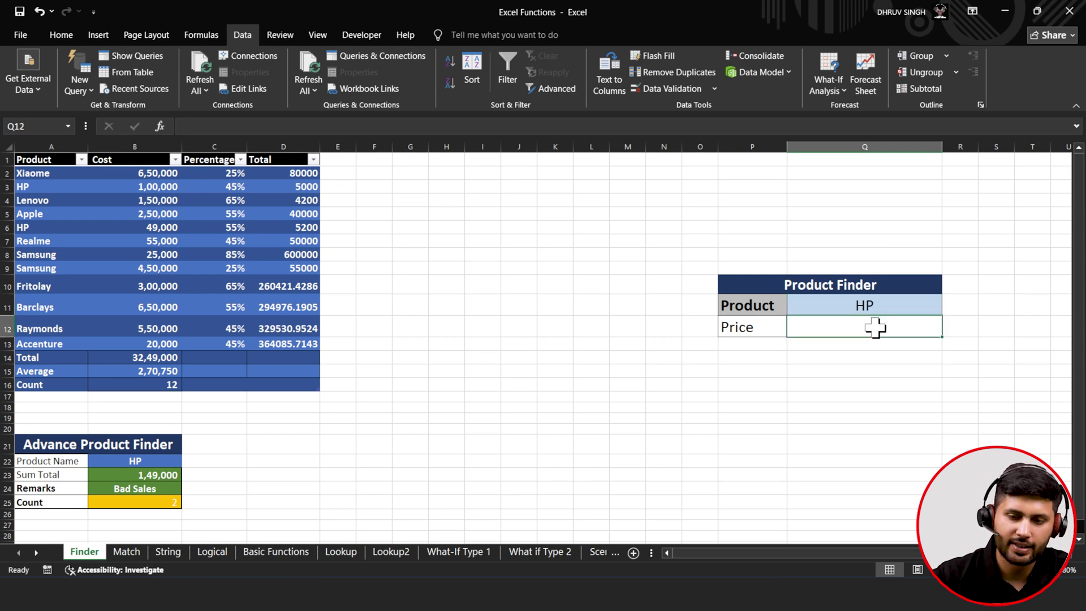
- Enter =VLOOKUP(Q11,A1:D13,2,FALSE) in Q12 so HP's price returns ₹1,00,000
text(=)
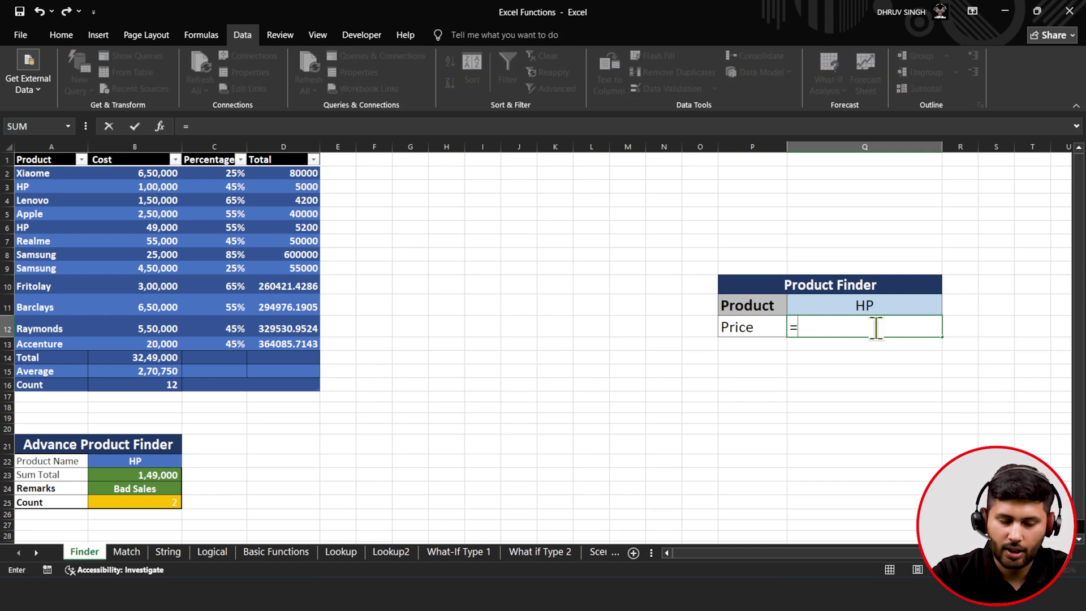
text(vlo)
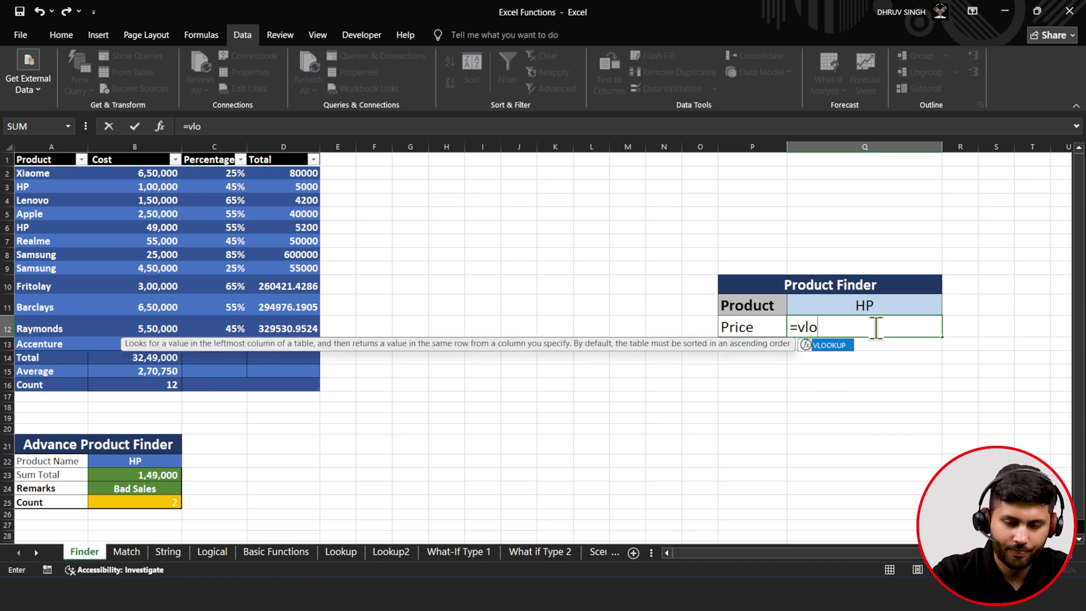
key(Tab)
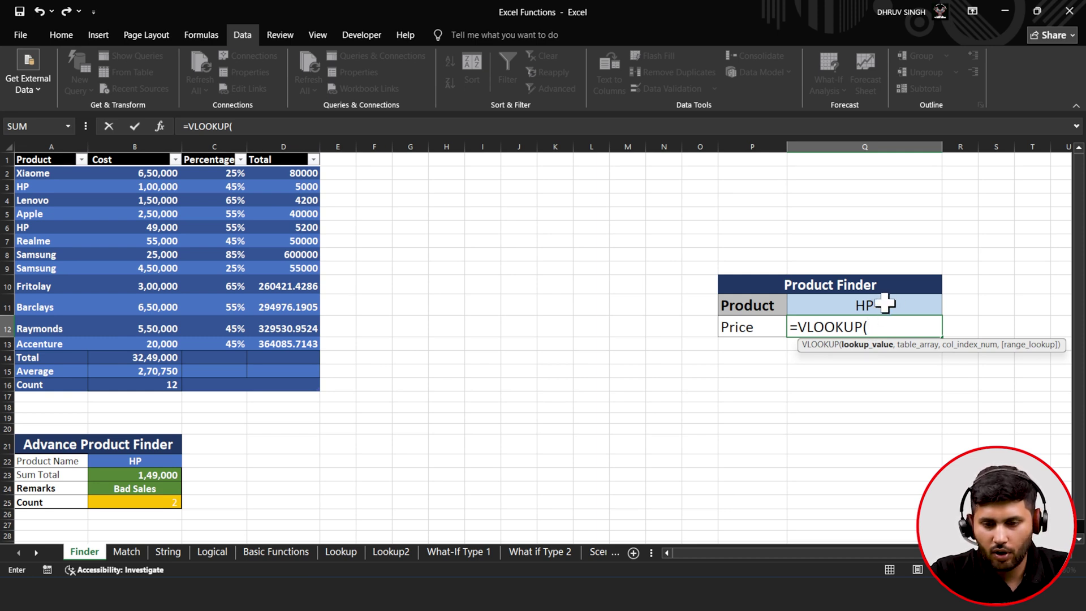
click(885, 304)
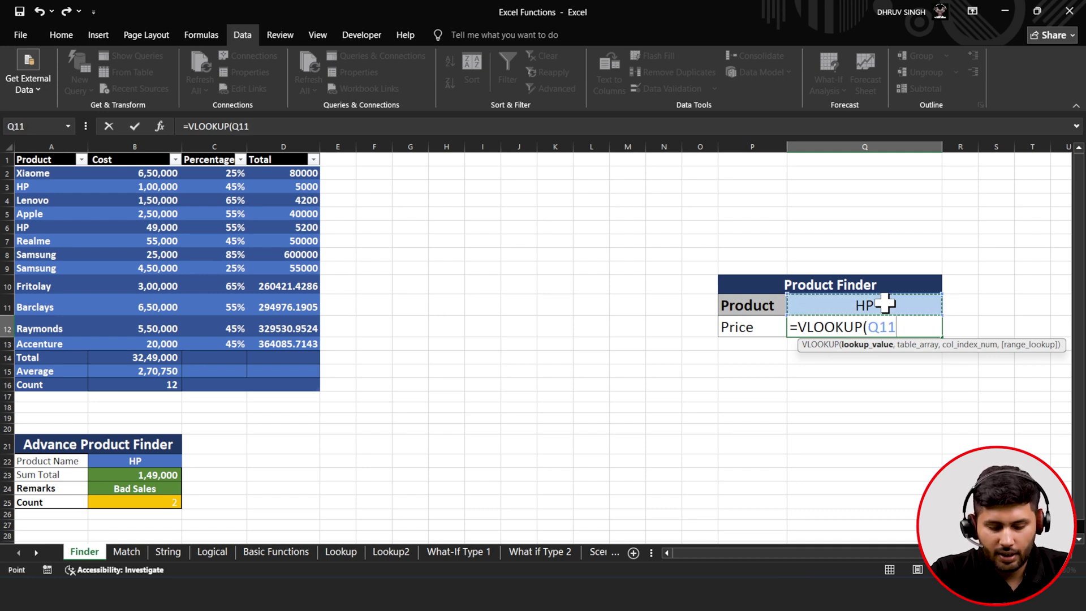
text(,)
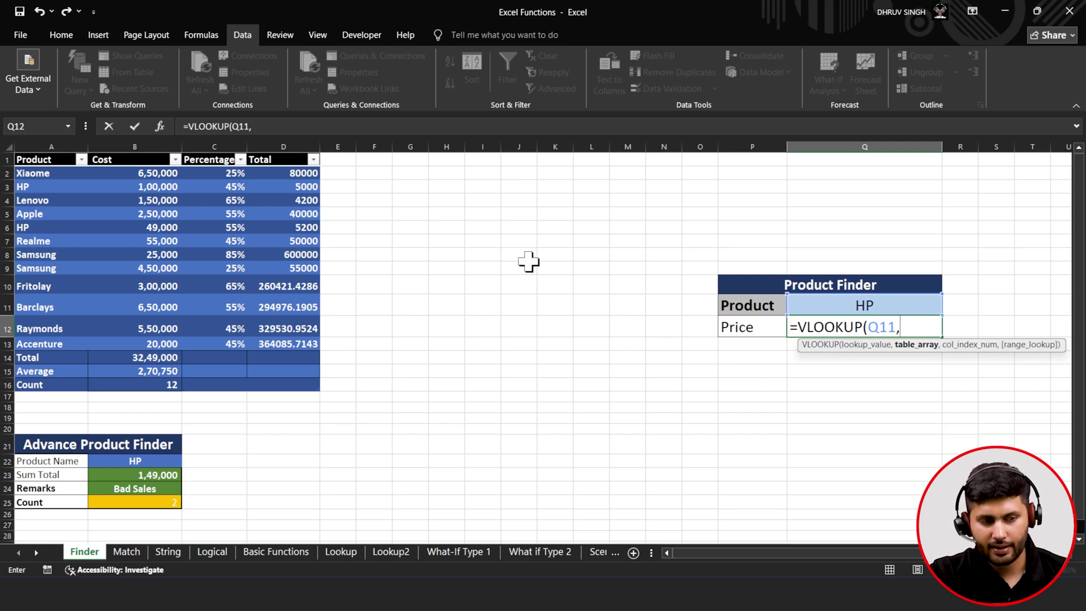
drag(49, 158, 283, 343)
text(,)
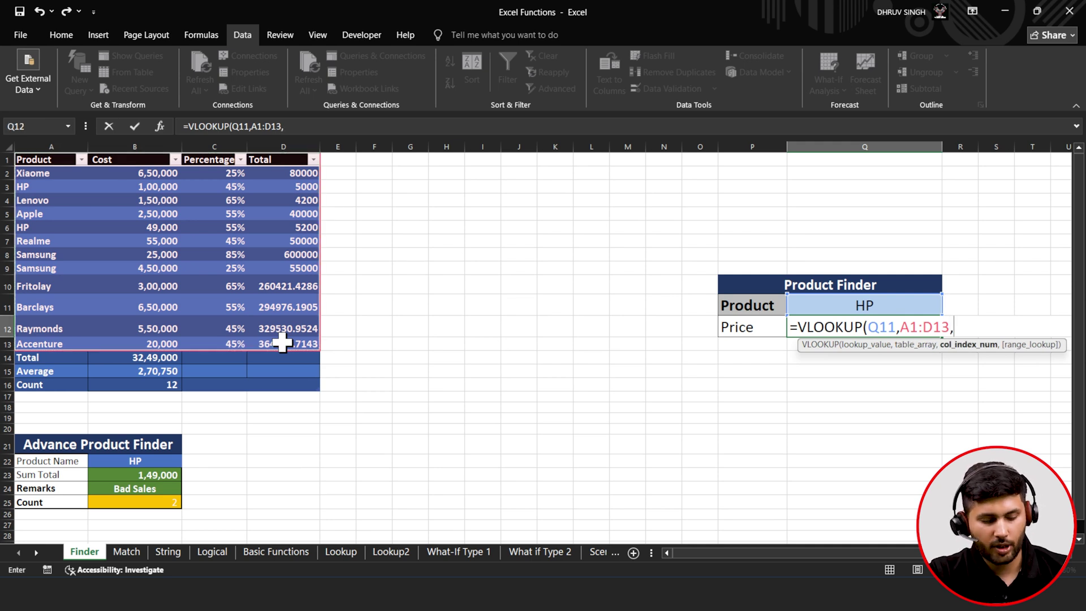
text(2)
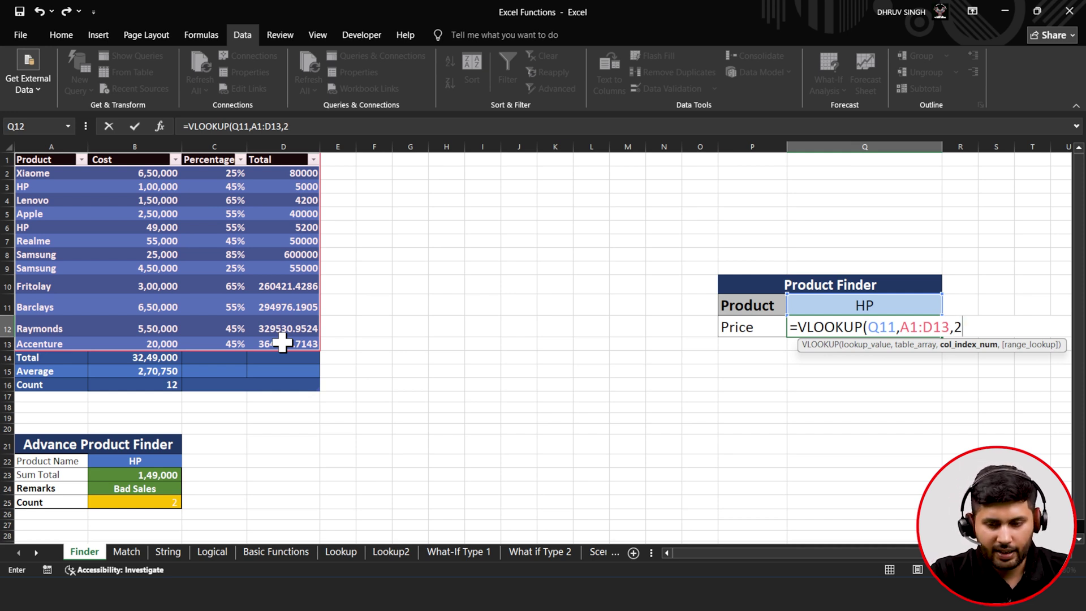
text(,)
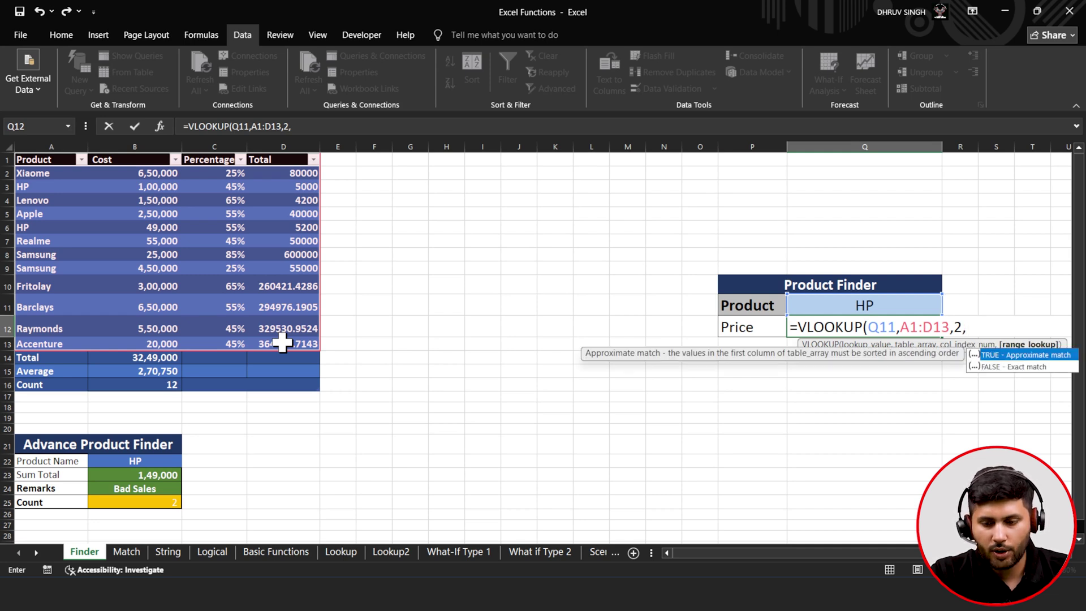
key(Down)
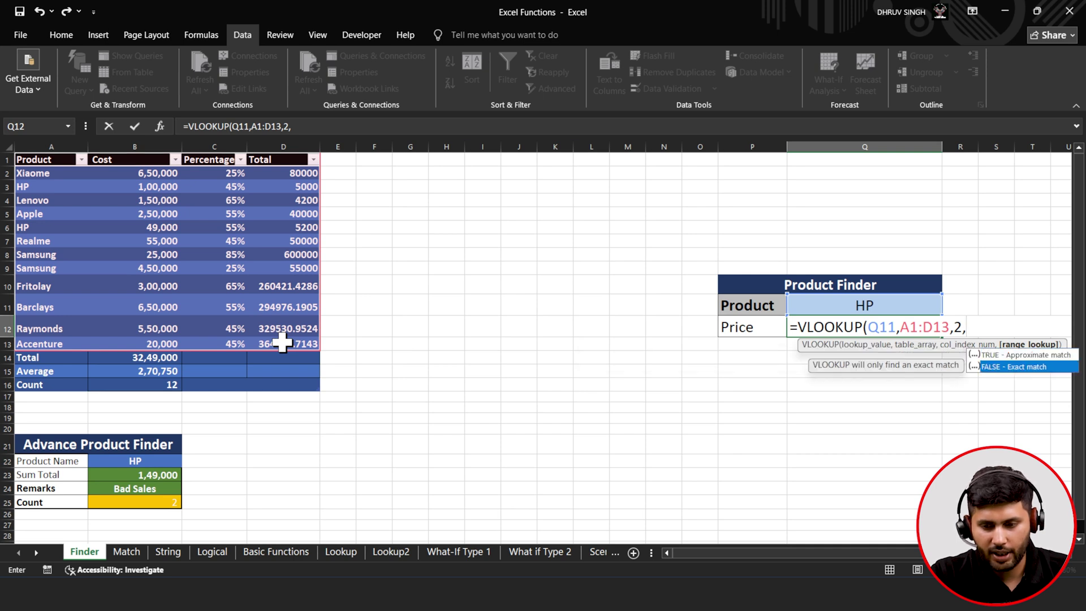
key(Tab)
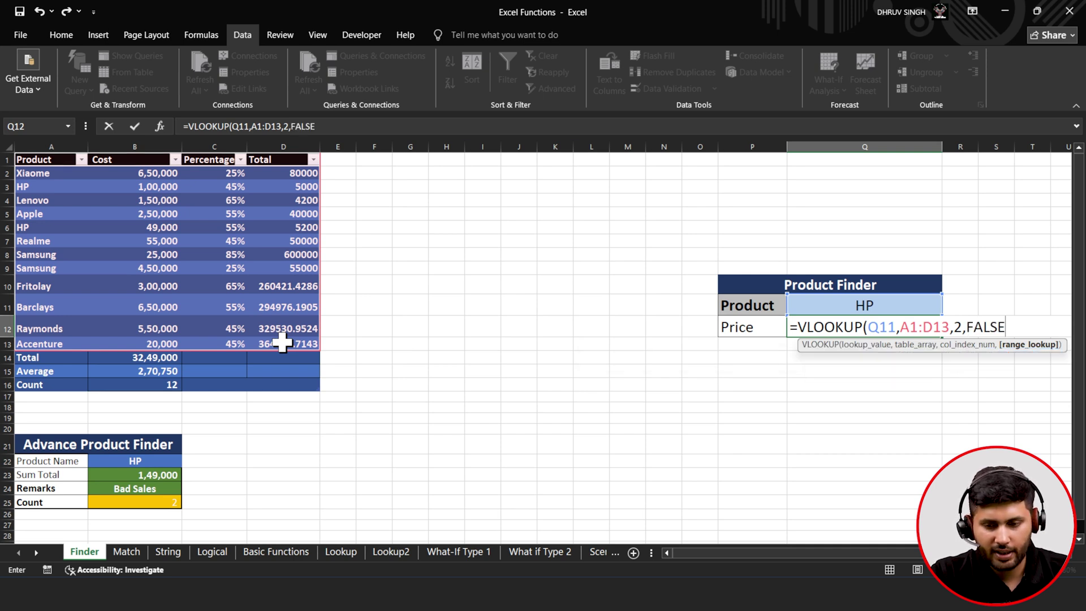
text())
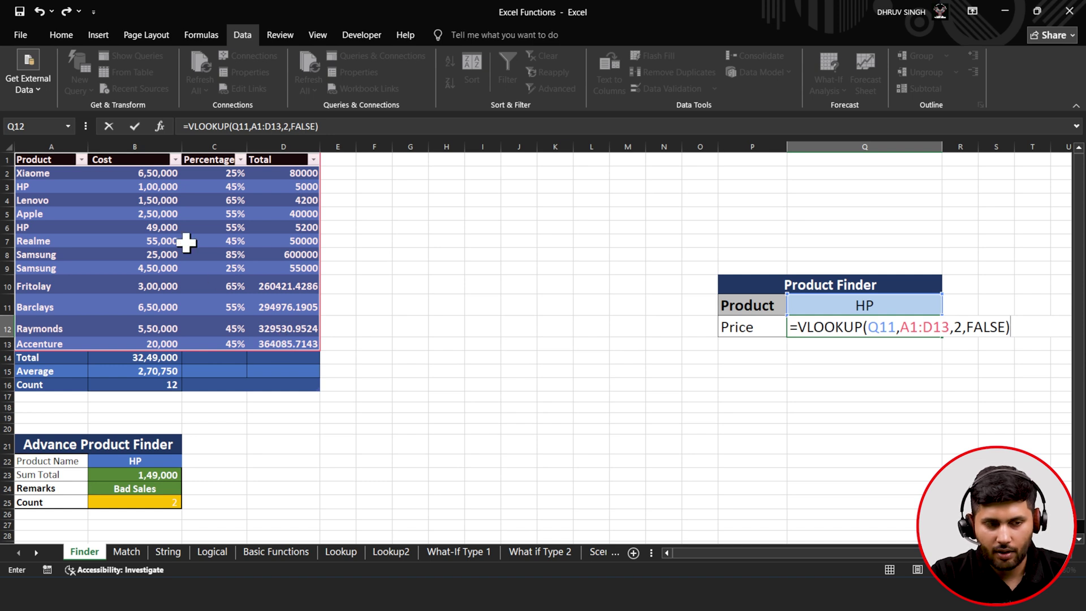
click(139, 125)
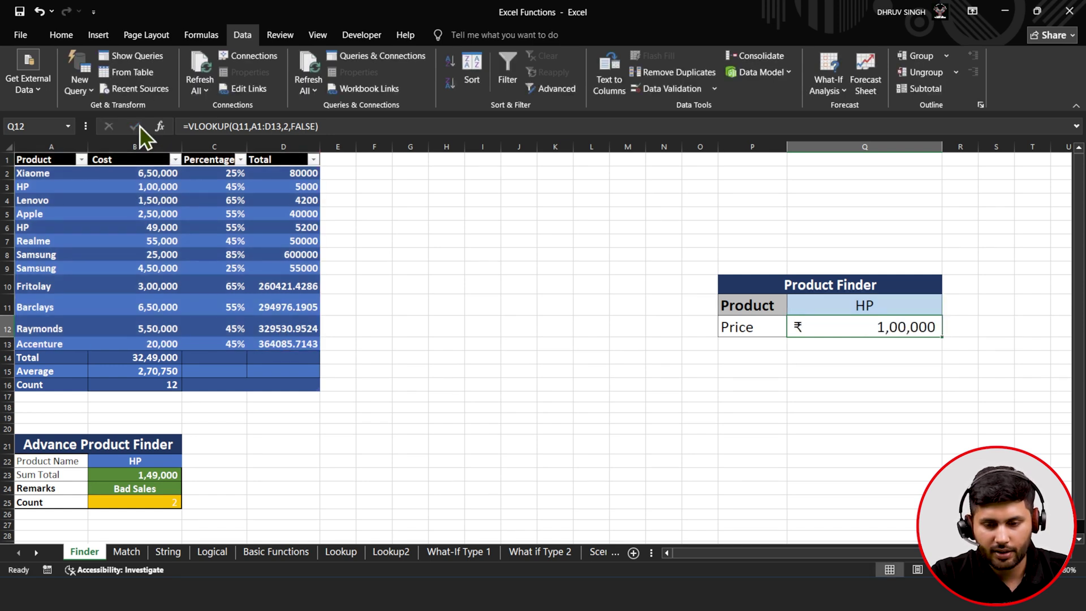
click(905, 304)
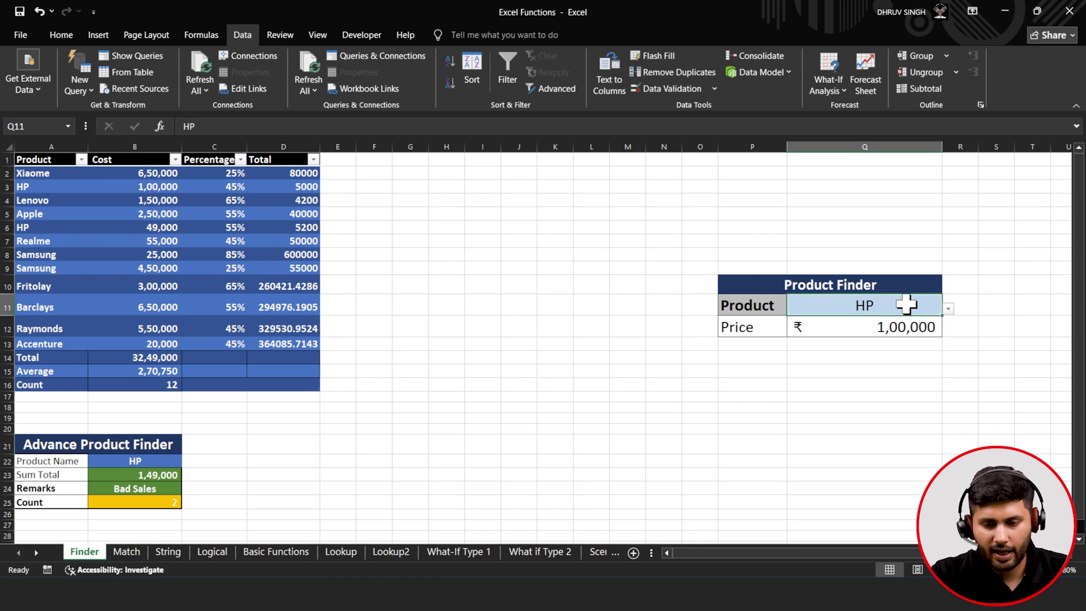
click(948, 308)
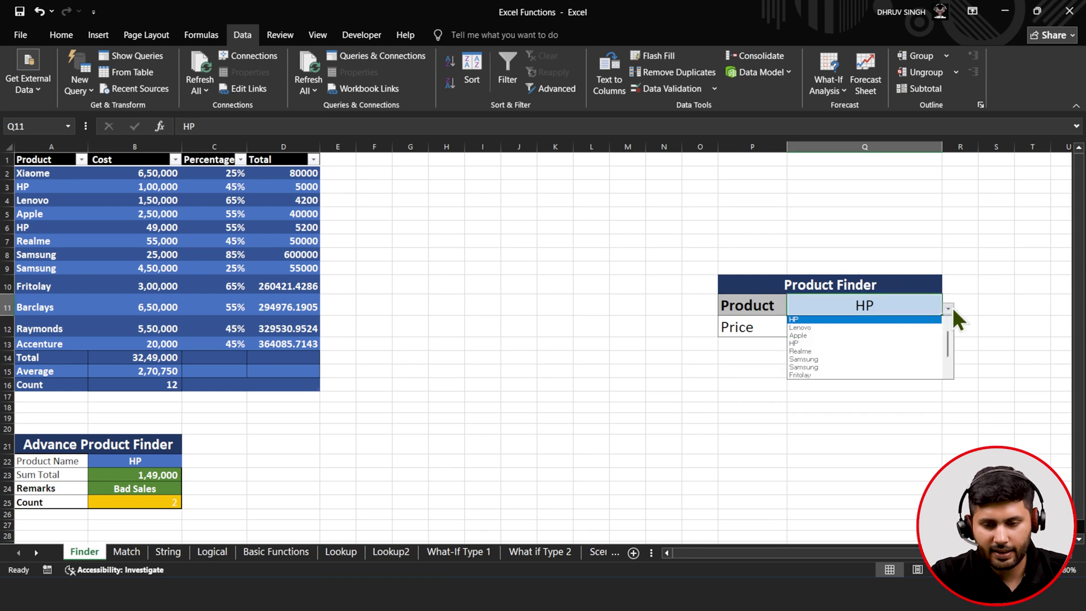
click(933, 328)
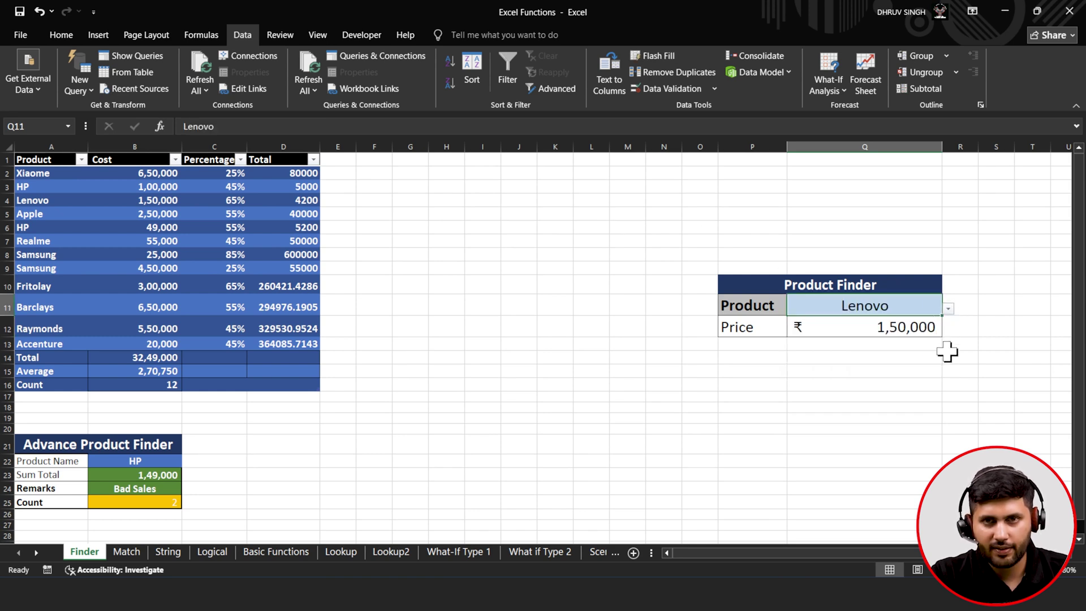
click(949, 308)
click(937, 353)
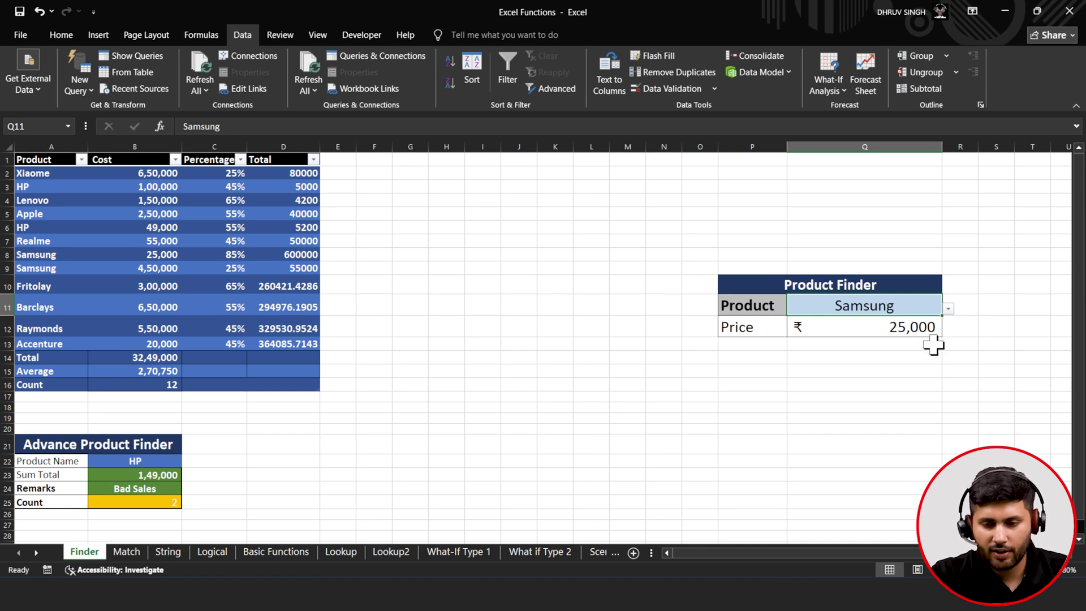
click(948, 309)
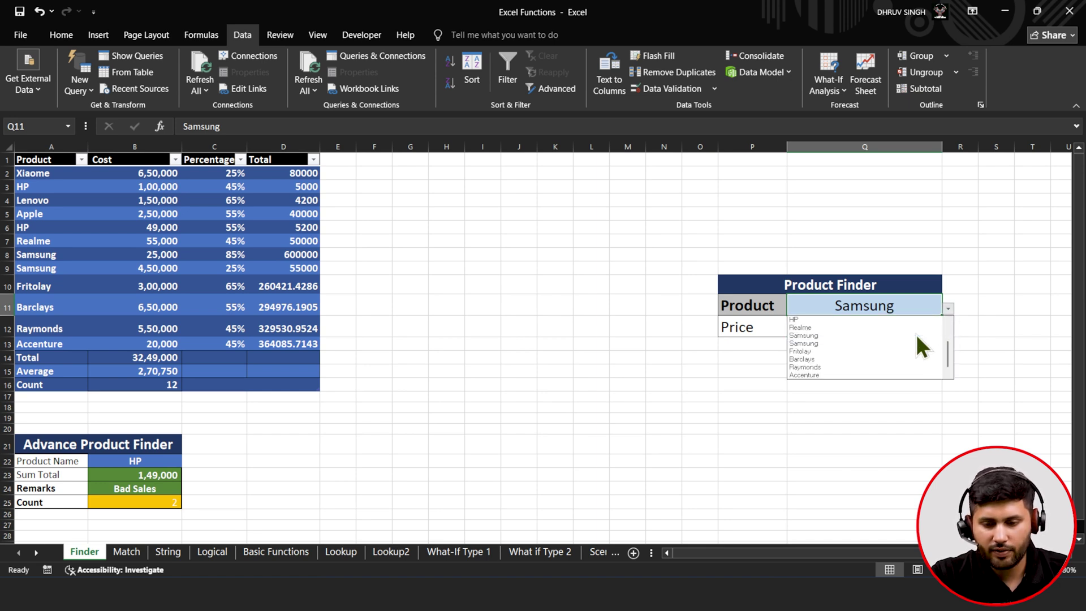
click(906, 353)
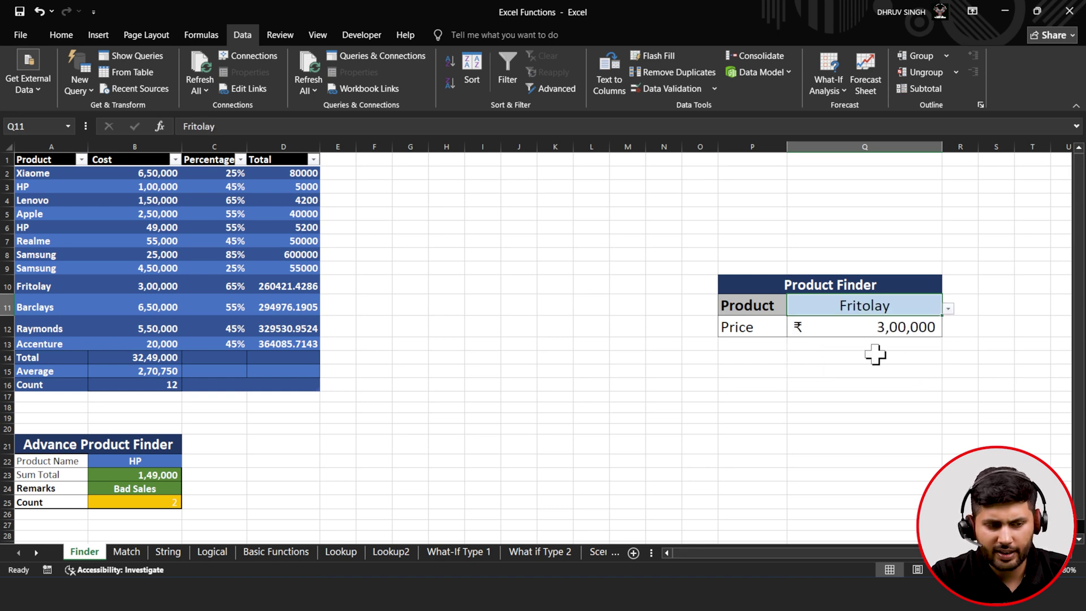
click(951, 311)
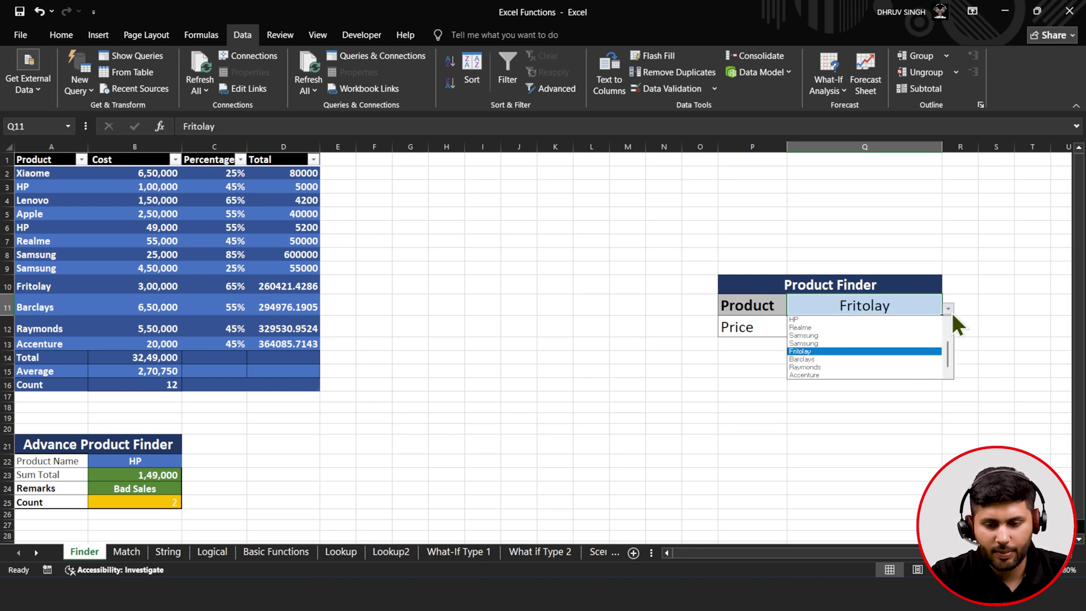
click(899, 318)
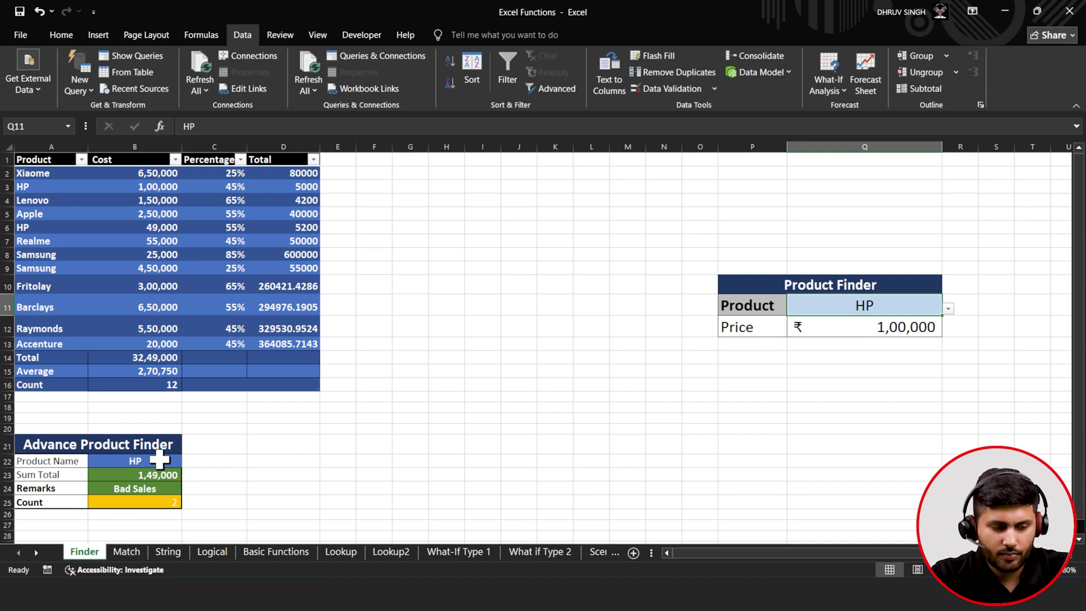
- Copy the Advance Product Finder table A21:B25 and paste it at P17
drag(54, 445, 59, 506)
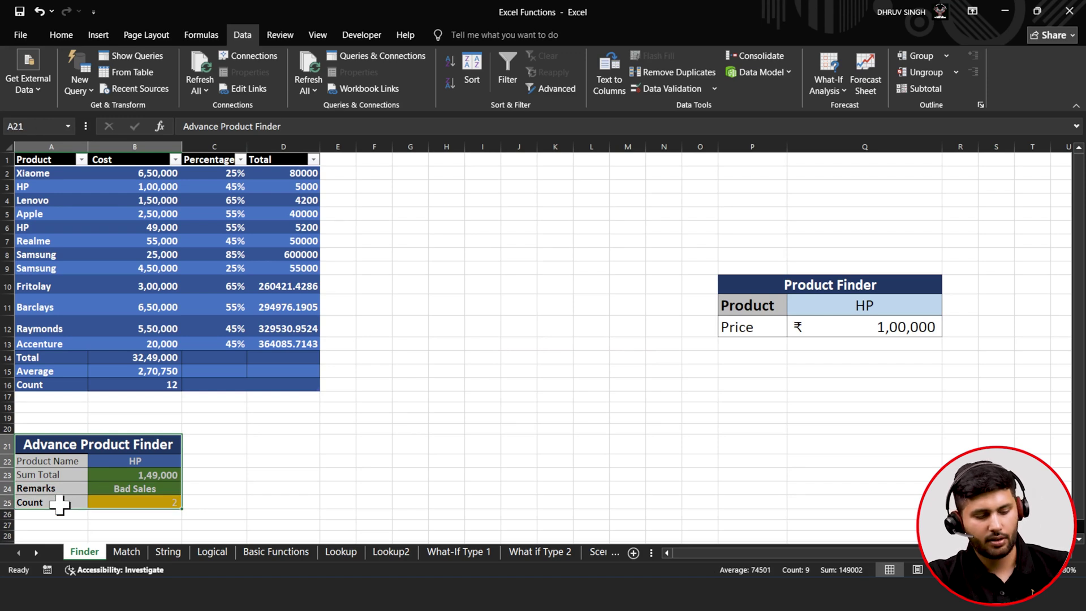
key(ctrl+c)
click(768, 395)
key(ctrl+v)
click(860, 424)
- Clear All on the copied table's #REF! value cells Q18:Q21
drag(859, 418, 860, 459)
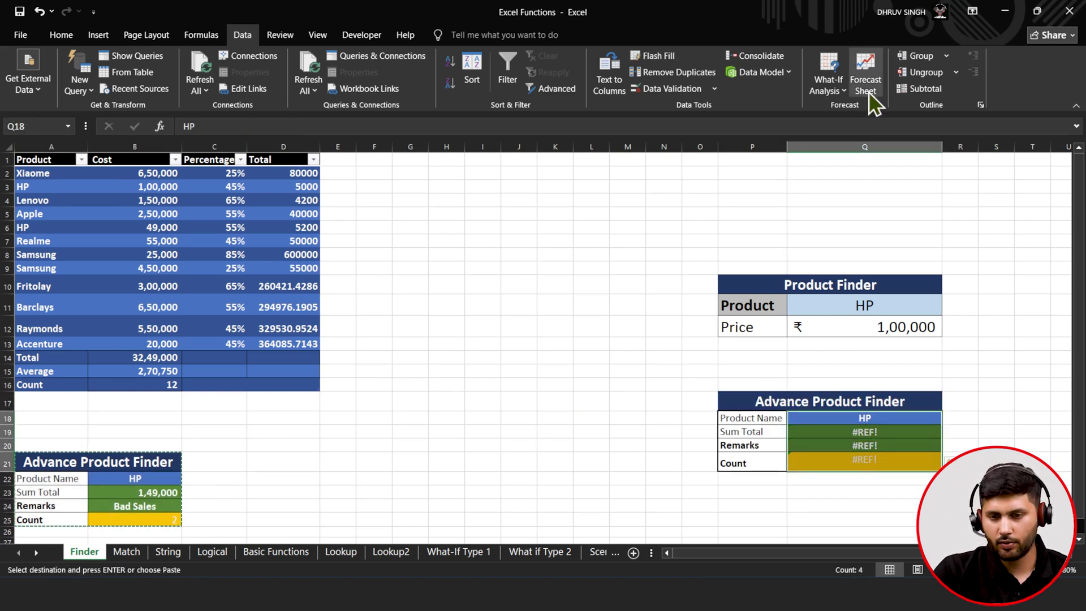
click(59, 36)
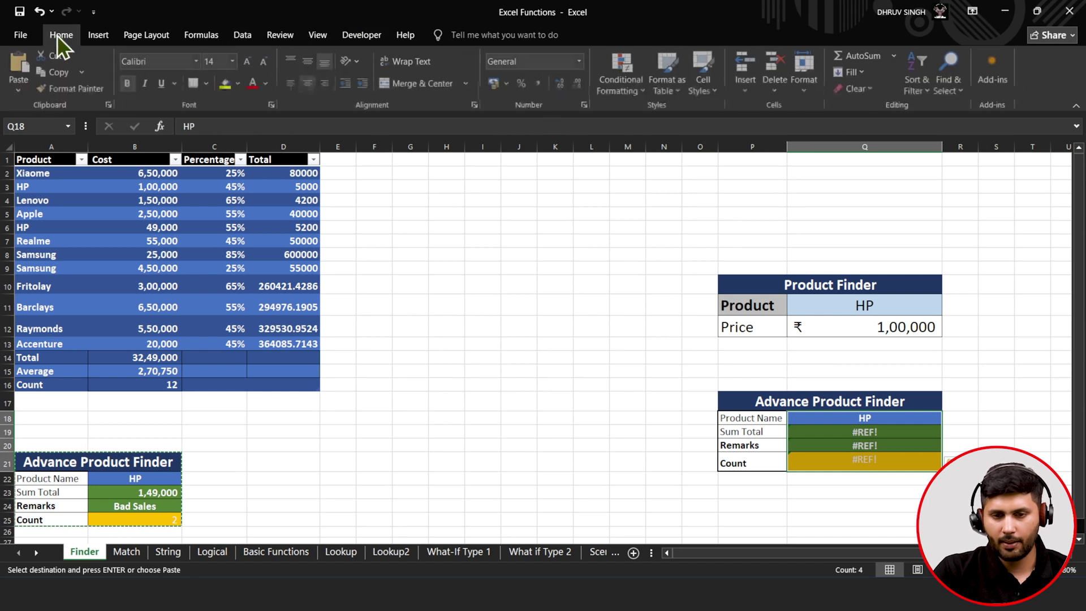
click(857, 89)
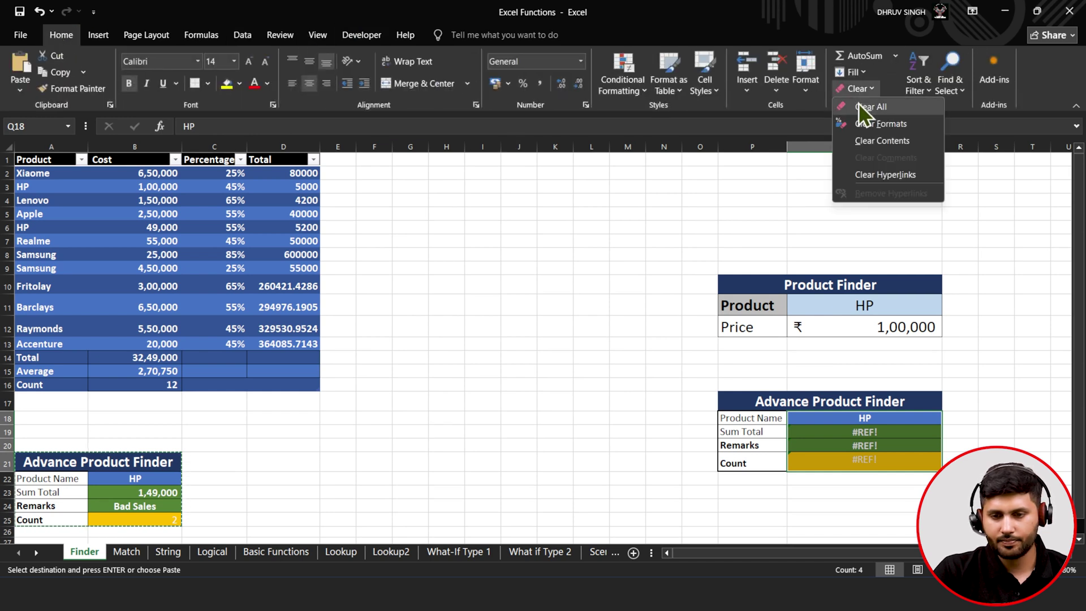
click(857, 106)
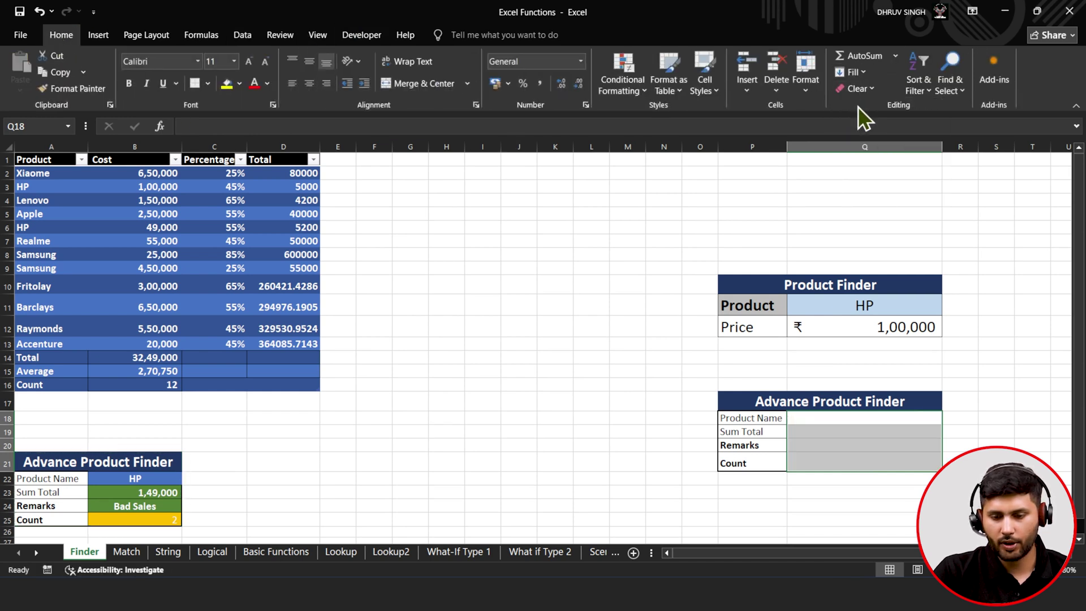
click(887, 418)
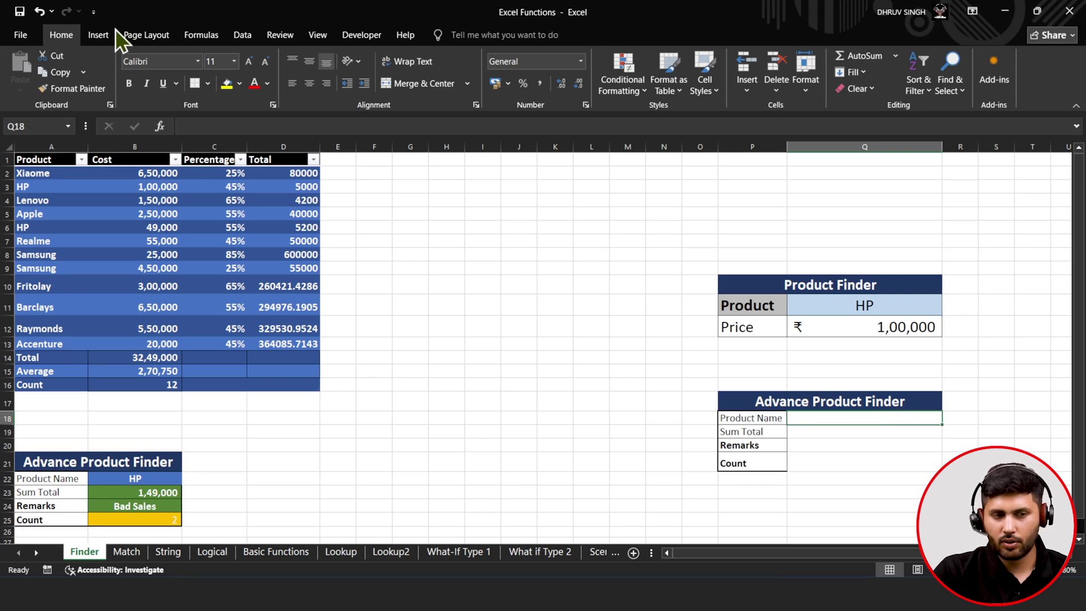
click(243, 36)
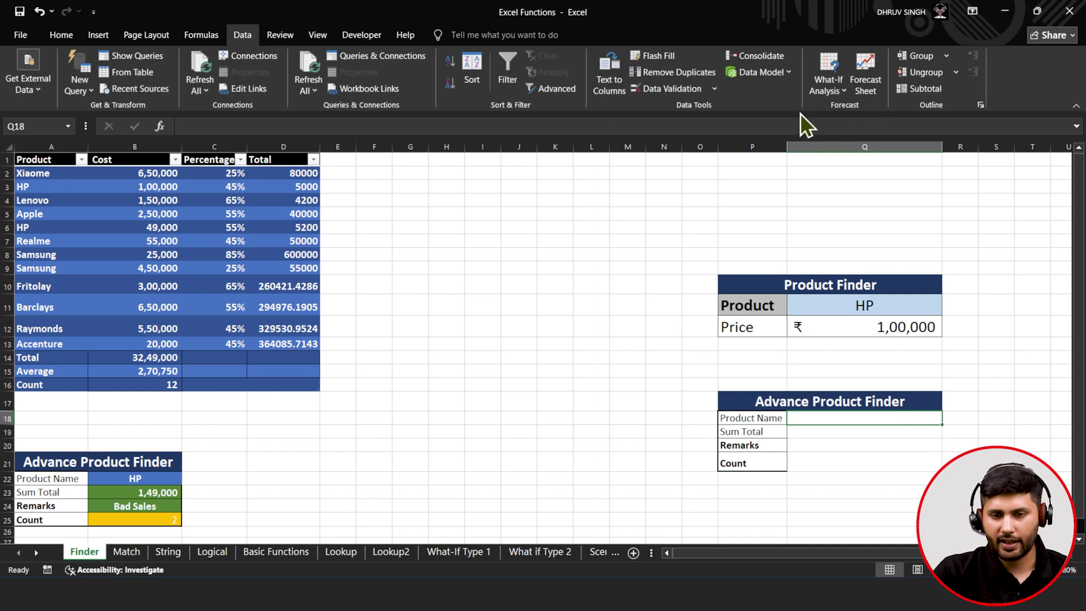
- Add List data validation to Q18 with source $A$2:$A$13
click(665, 83)
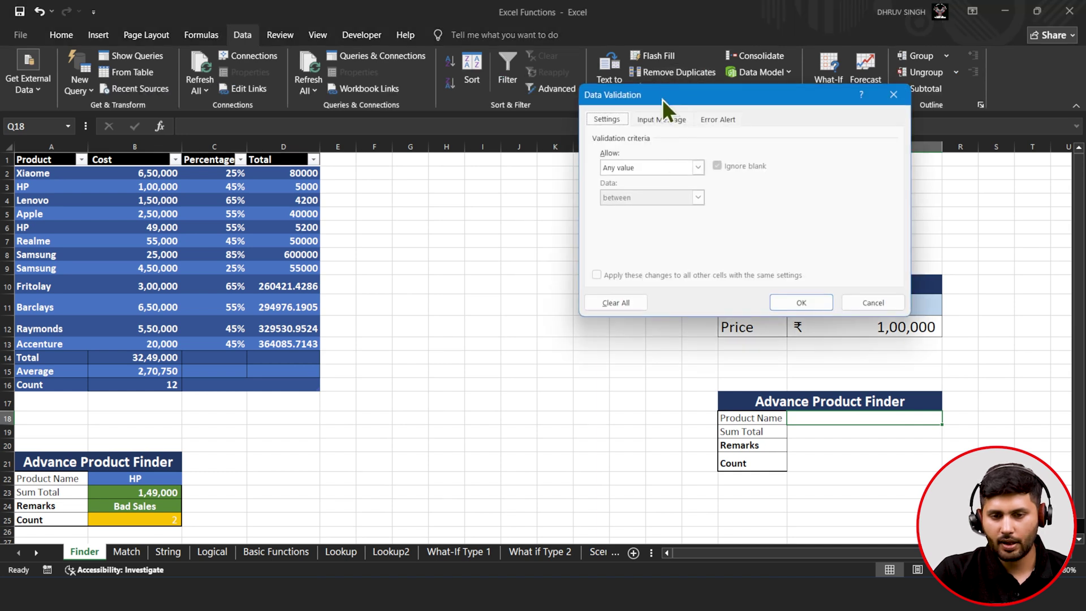
click(666, 166)
click(654, 213)
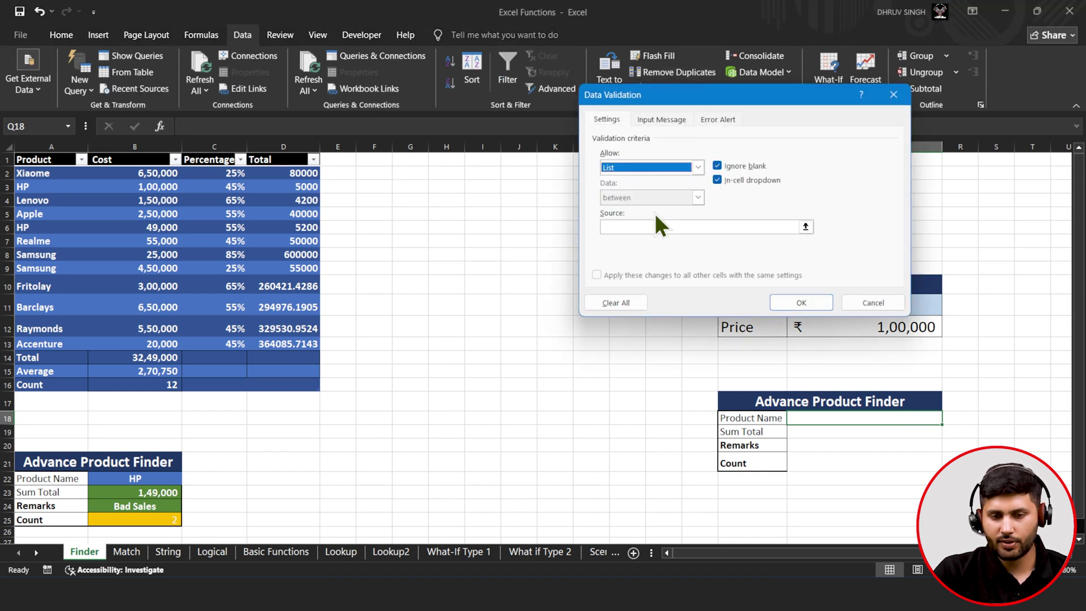
click(805, 226)
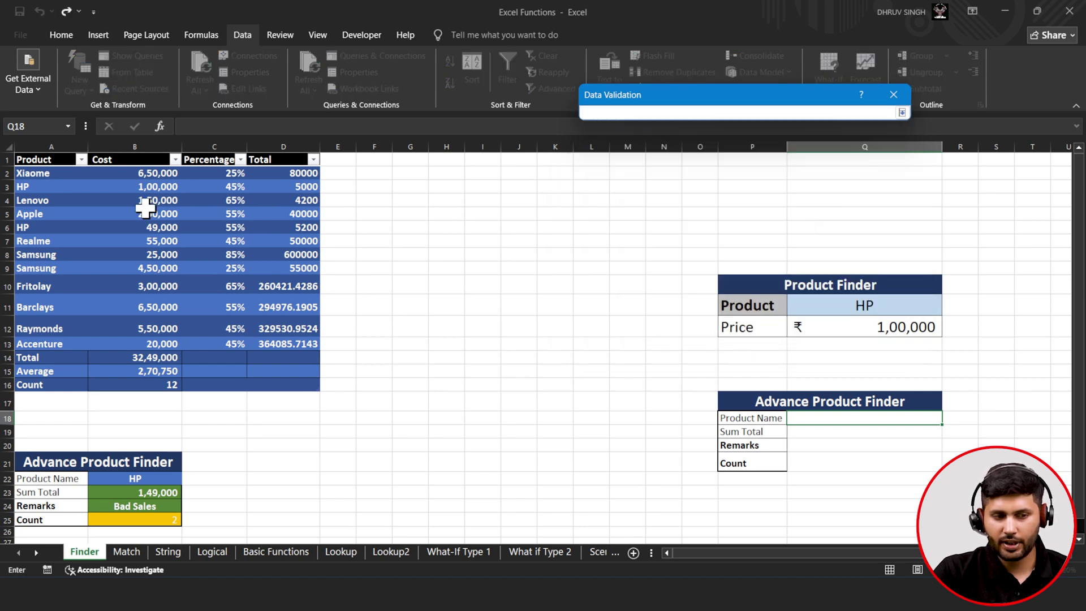
drag(63, 178, 53, 347)
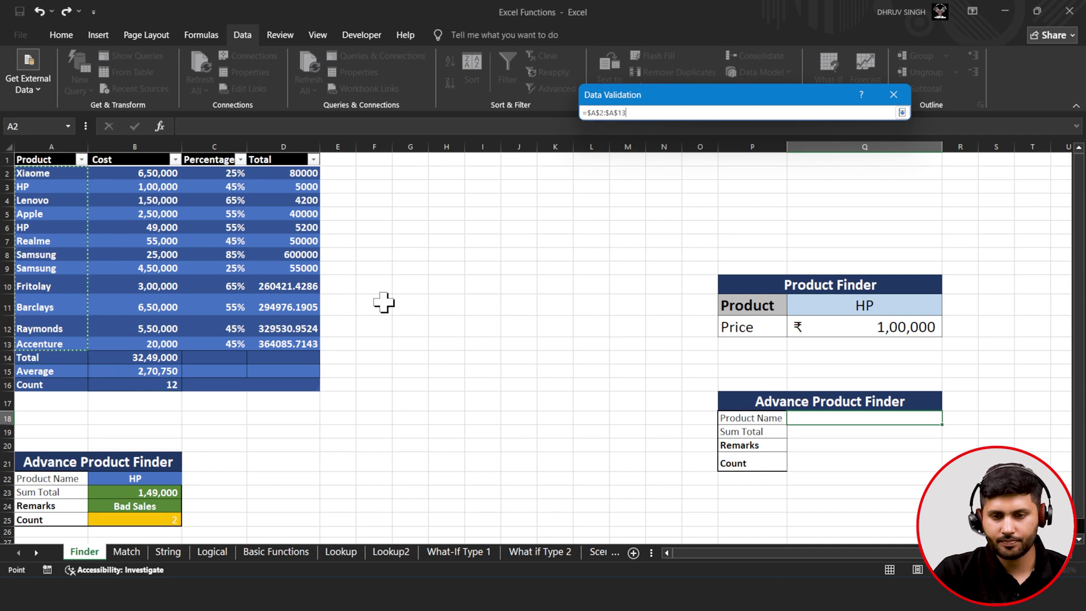
click(902, 113)
click(798, 303)
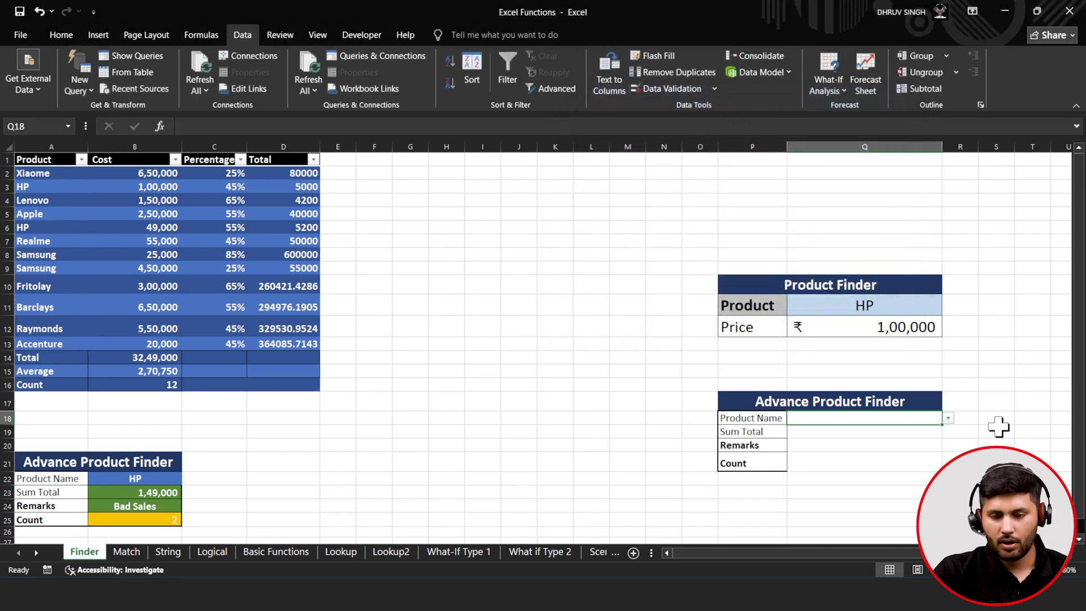
- Choose HP from Q18's new product name dropdown
click(951, 421)
click(951, 422)
click(953, 422)
click(953, 422)
click(953, 421)
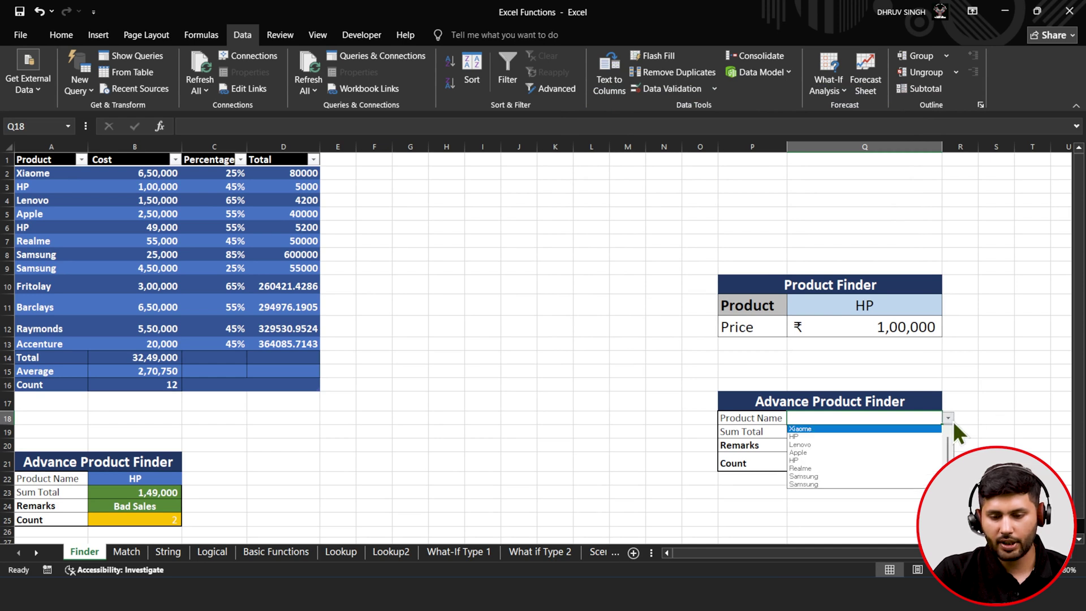
click(925, 438)
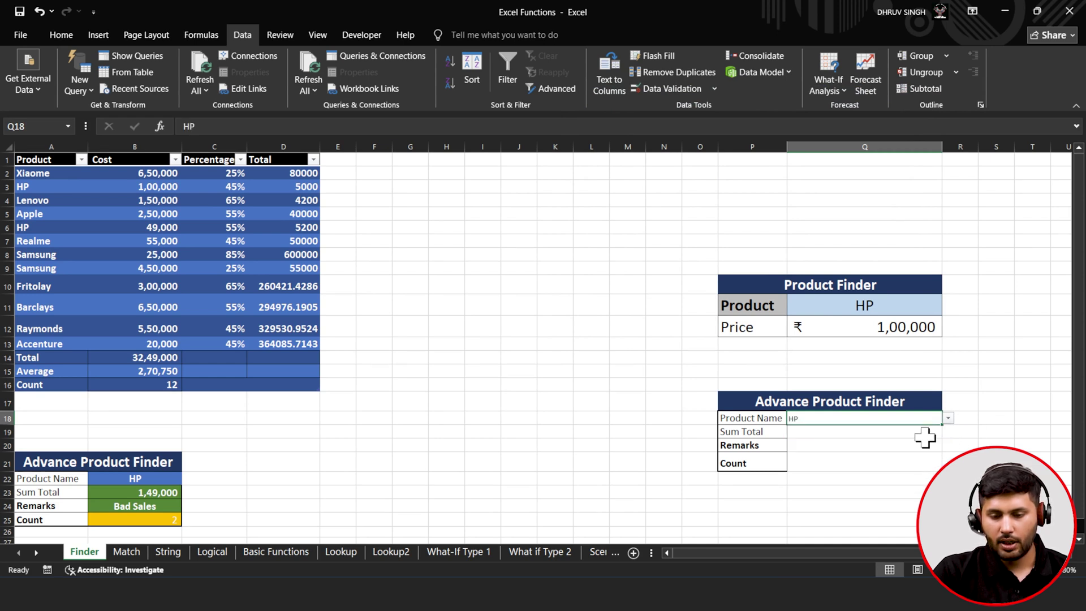
click(874, 430)
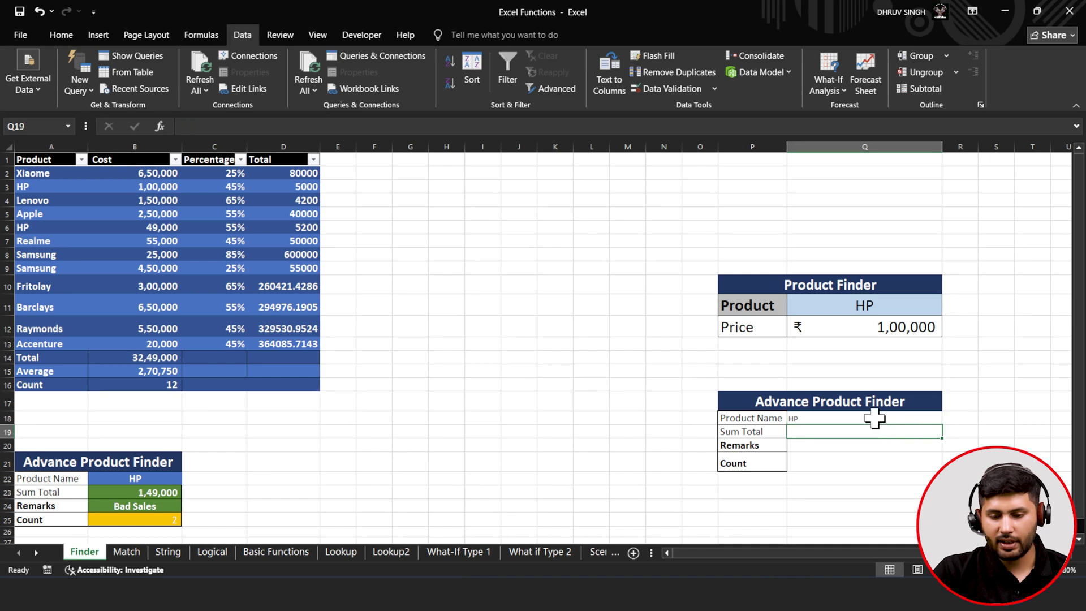
click(874, 419)
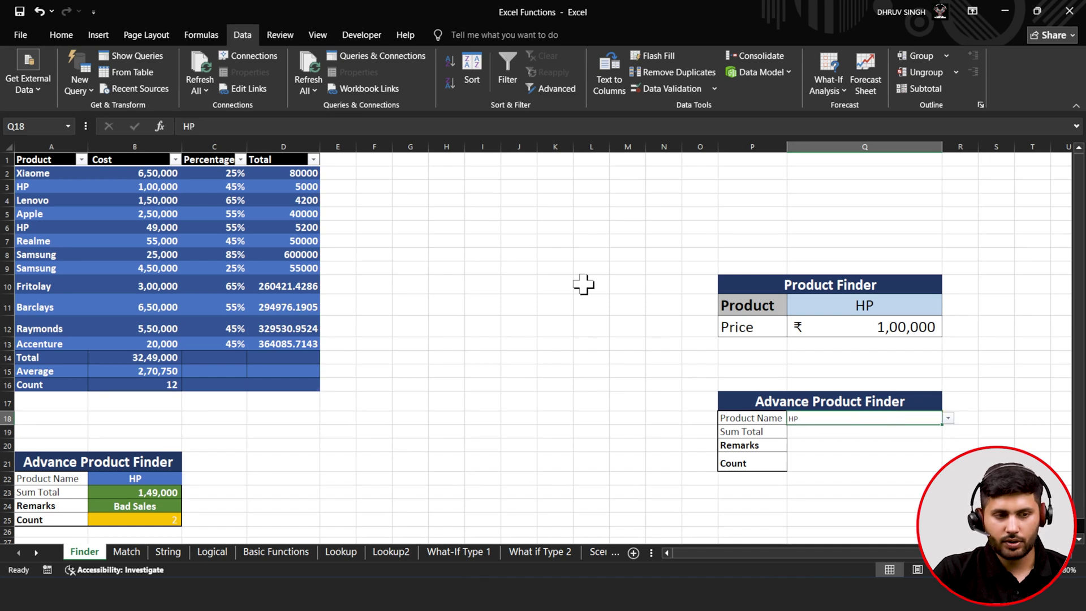
- Make labels P18:P21 bold at size 20 and widen column P to fit Product Name
click(67, 33)
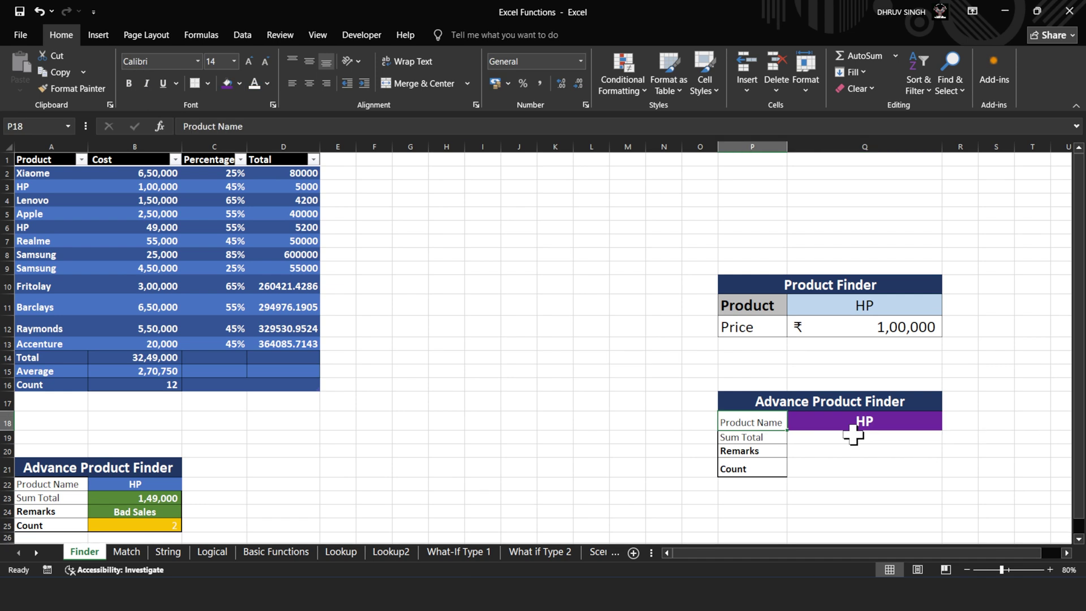
drag(771, 419, 772, 459)
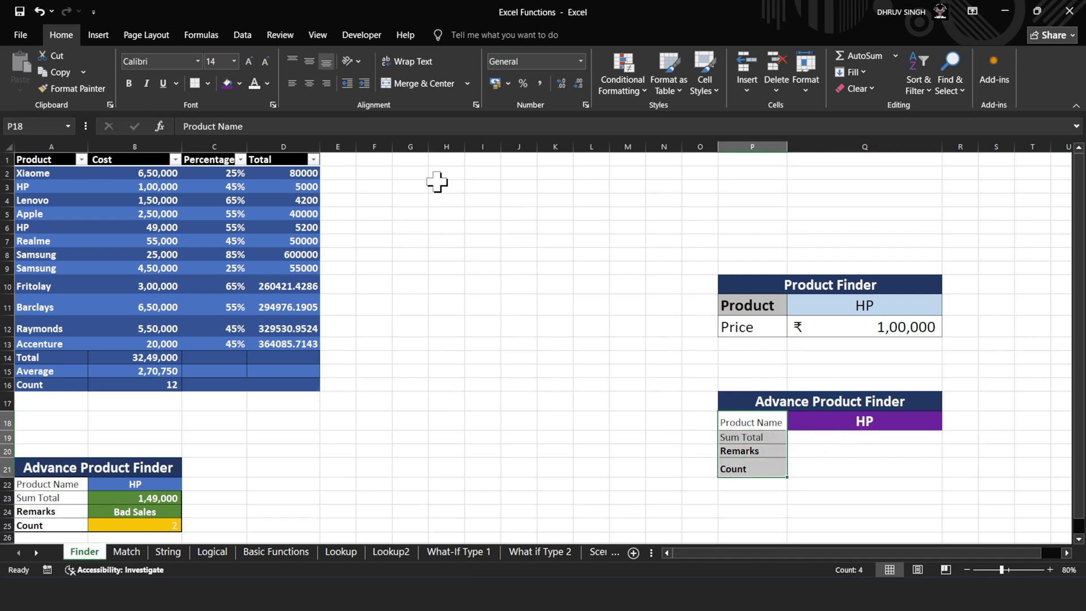
click(245, 59)
click(245, 58)
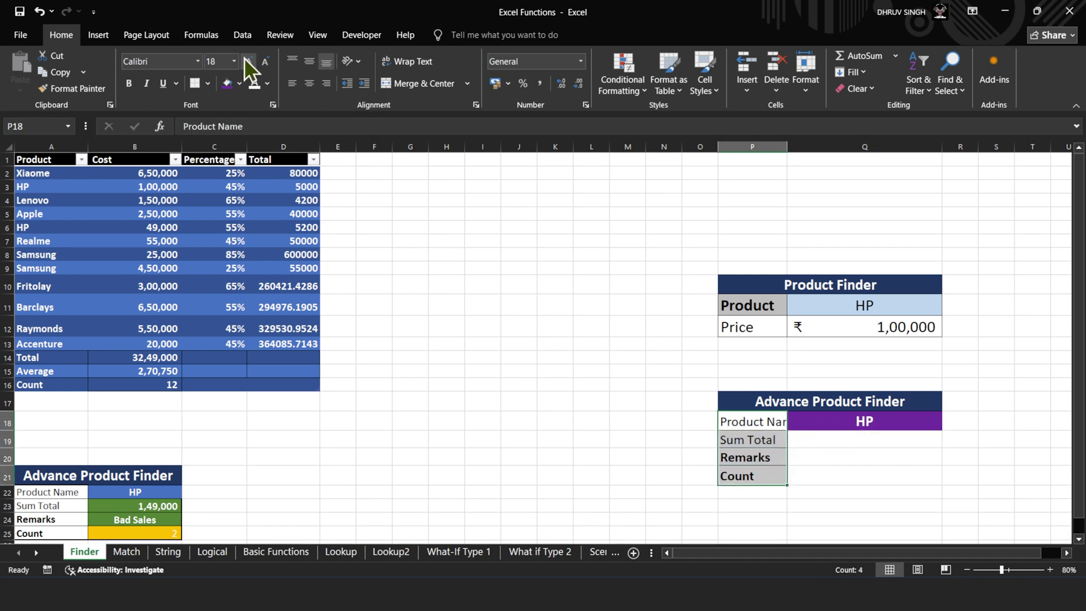
click(245, 59)
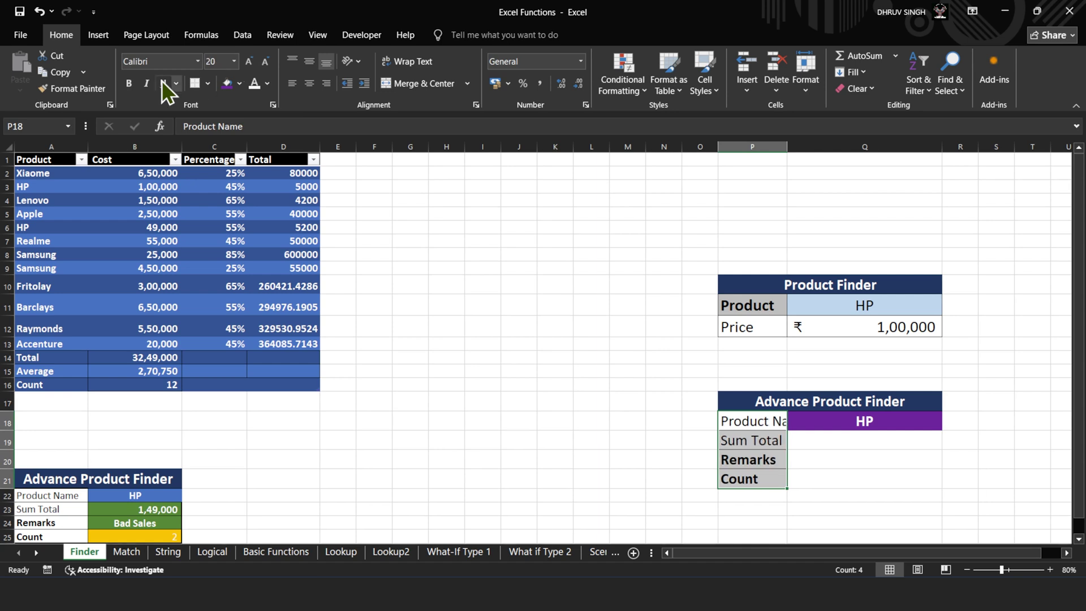
click(125, 83)
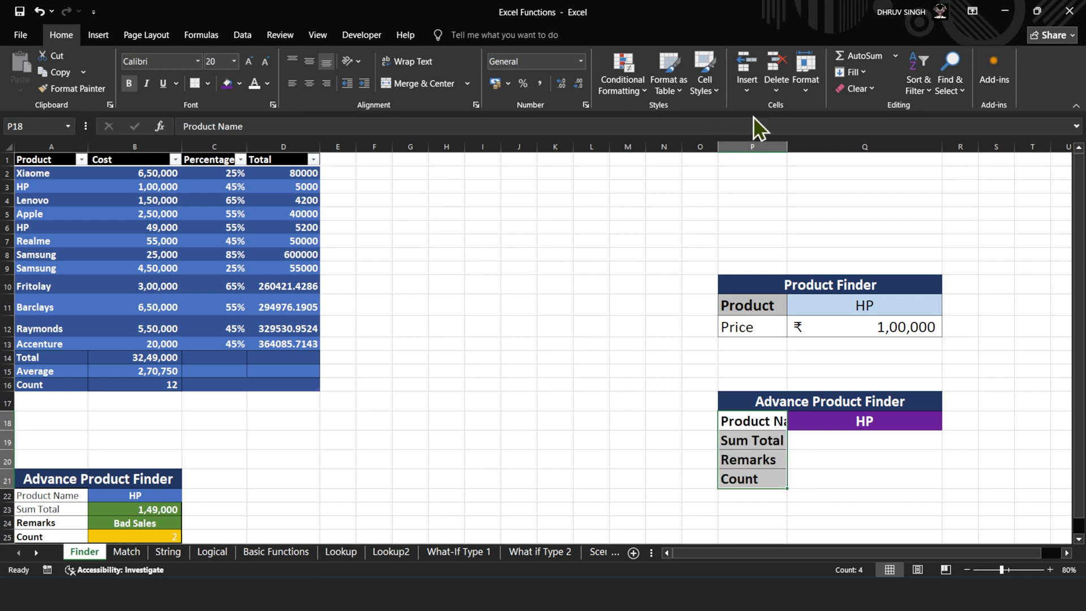
drag(781, 143, 869, 147)
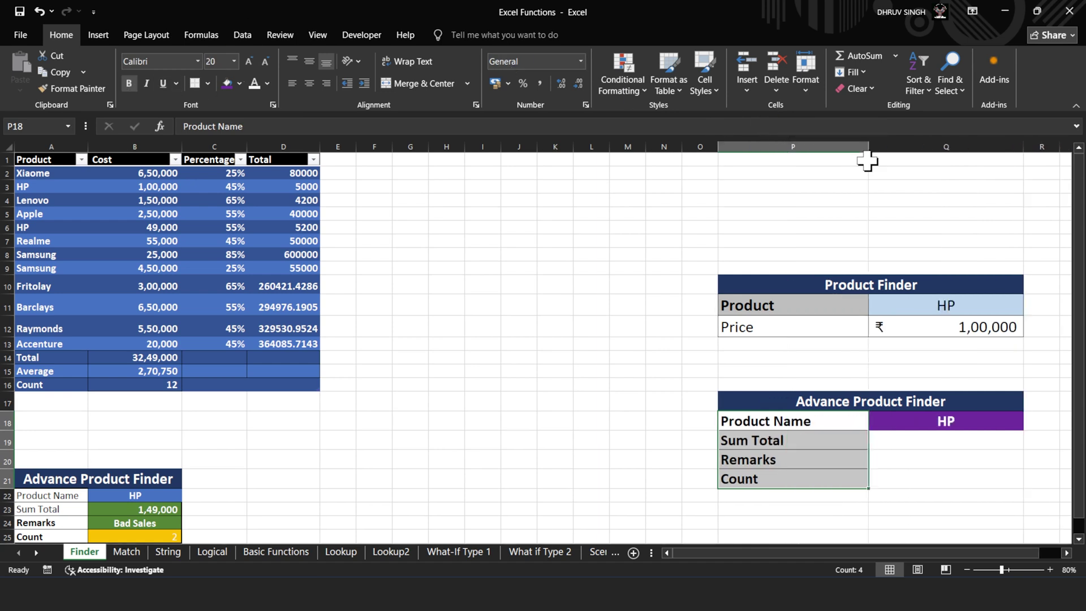
click(922, 443)
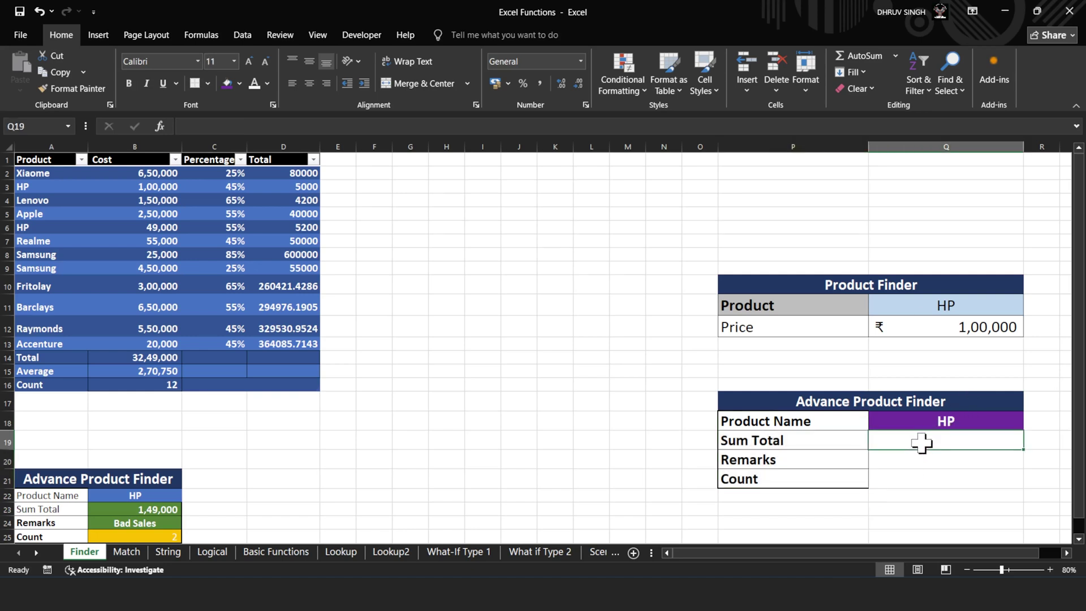
- Enter =SUMIF(A2:B13,Q18,B2:B13) in Q19, returning 149000 for HP
text(=sum)
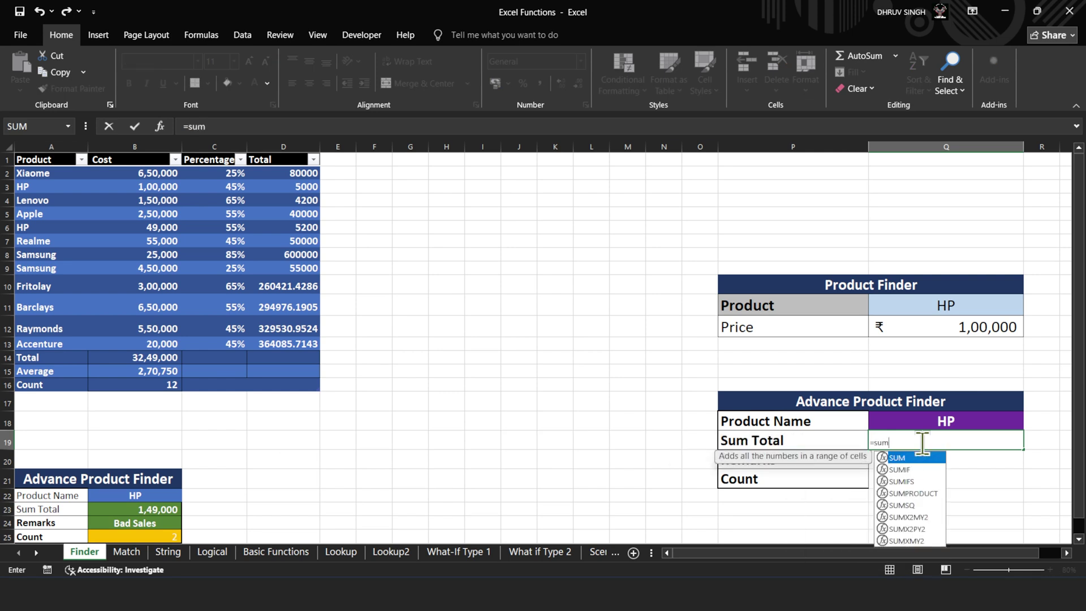
key(Down)
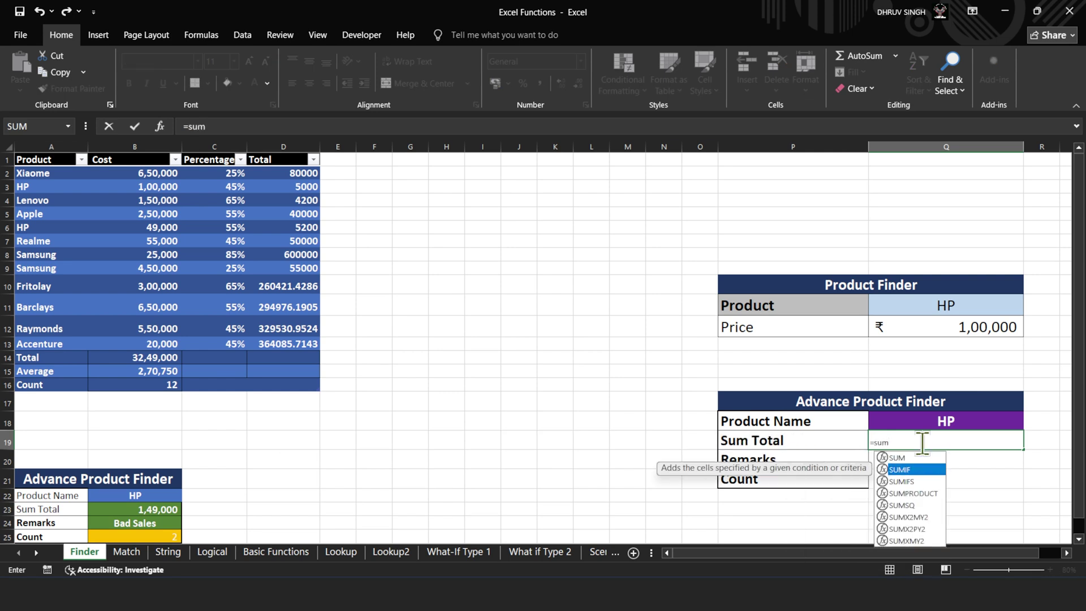
key(Tab)
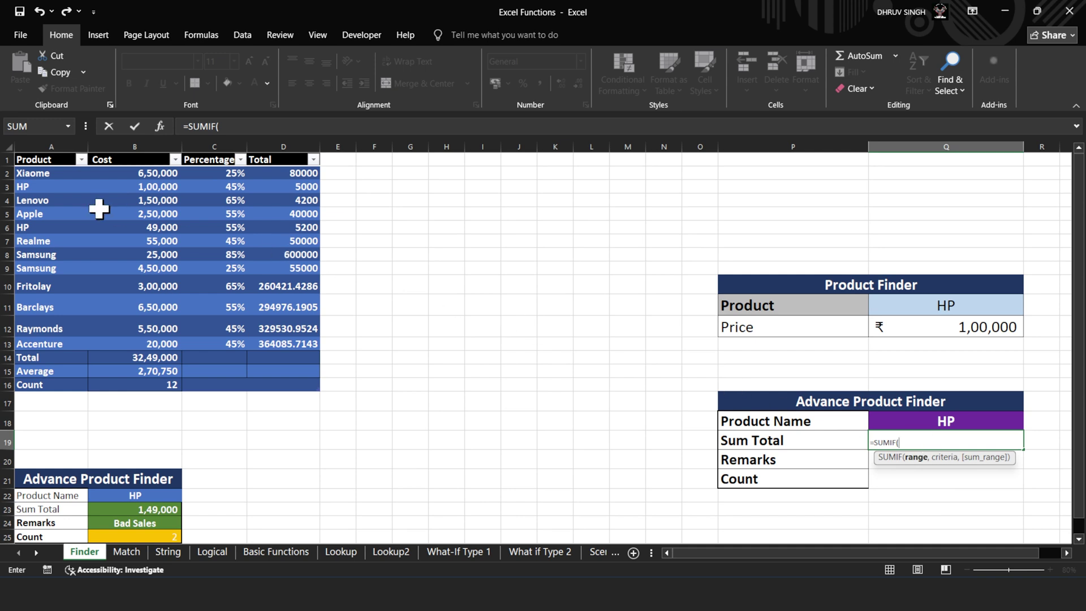
drag(34, 175, 154, 338)
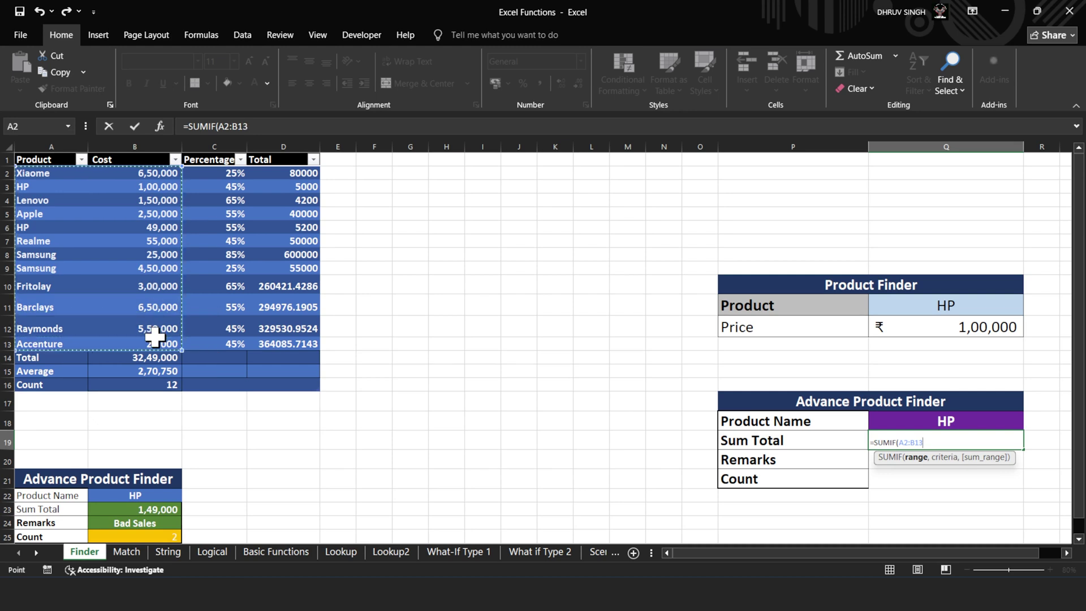
text(,)
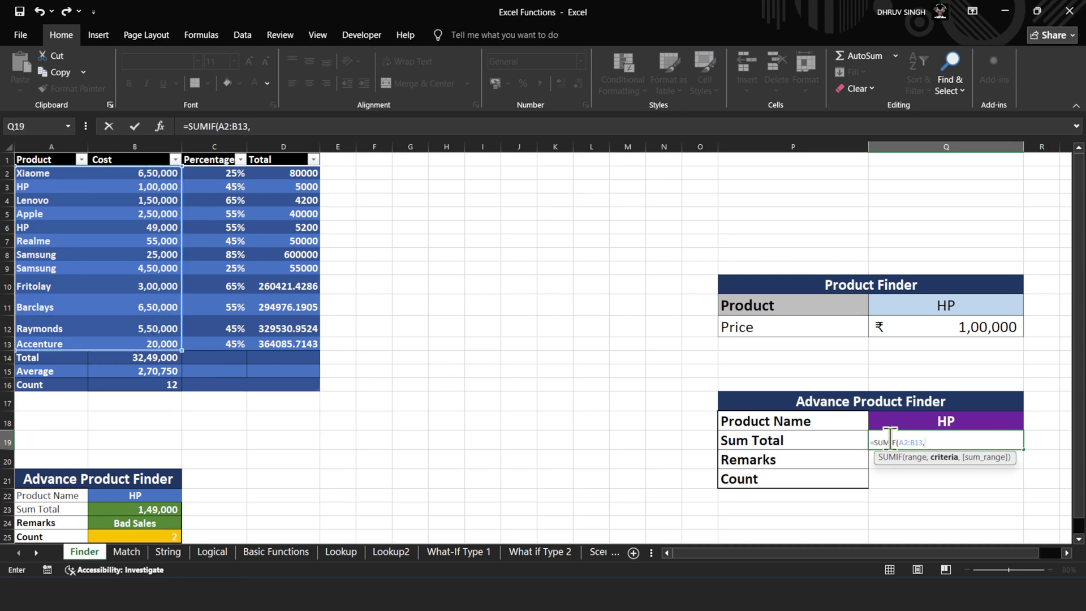
click(923, 422)
text(,)
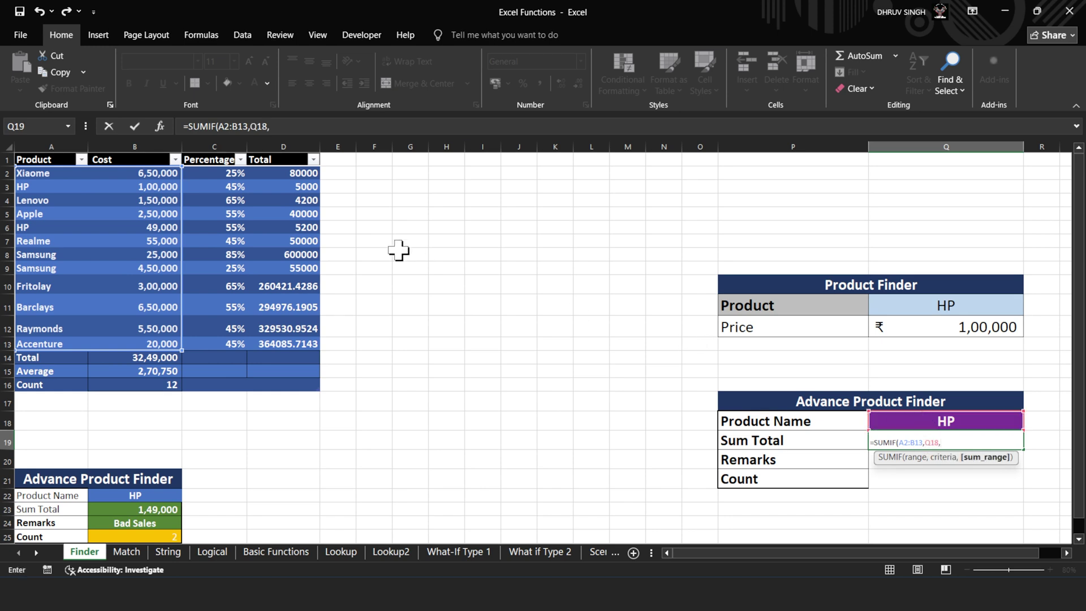
drag(154, 172, 157, 341)
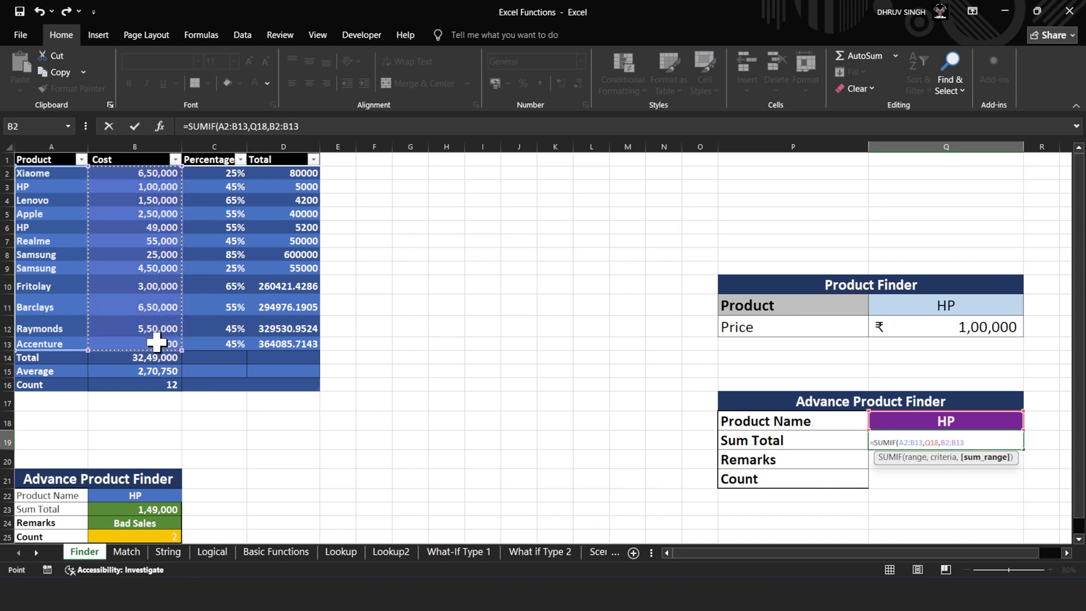
text())
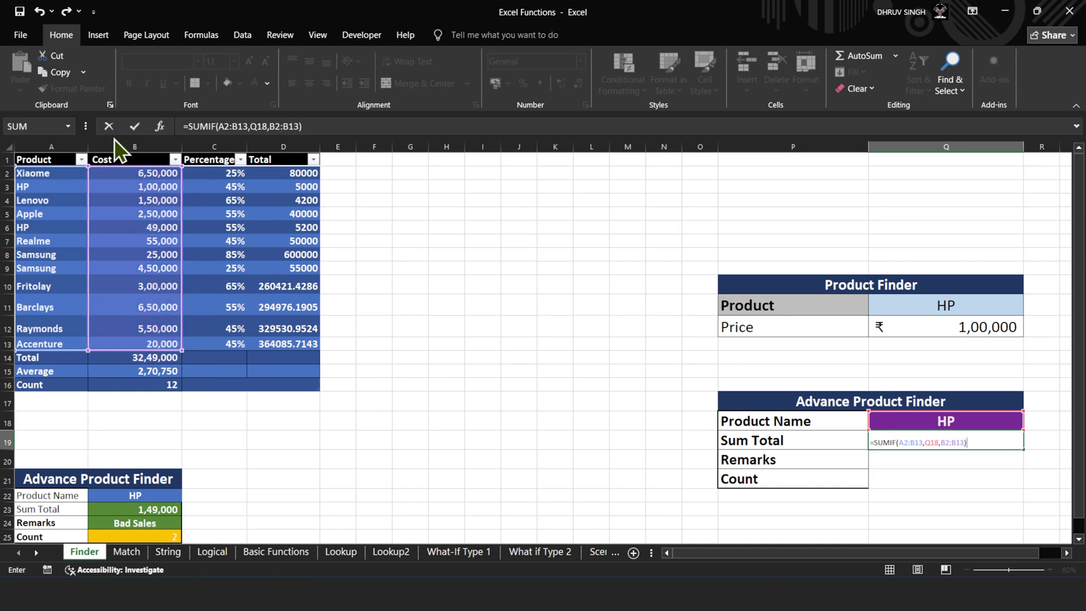
click(137, 125)
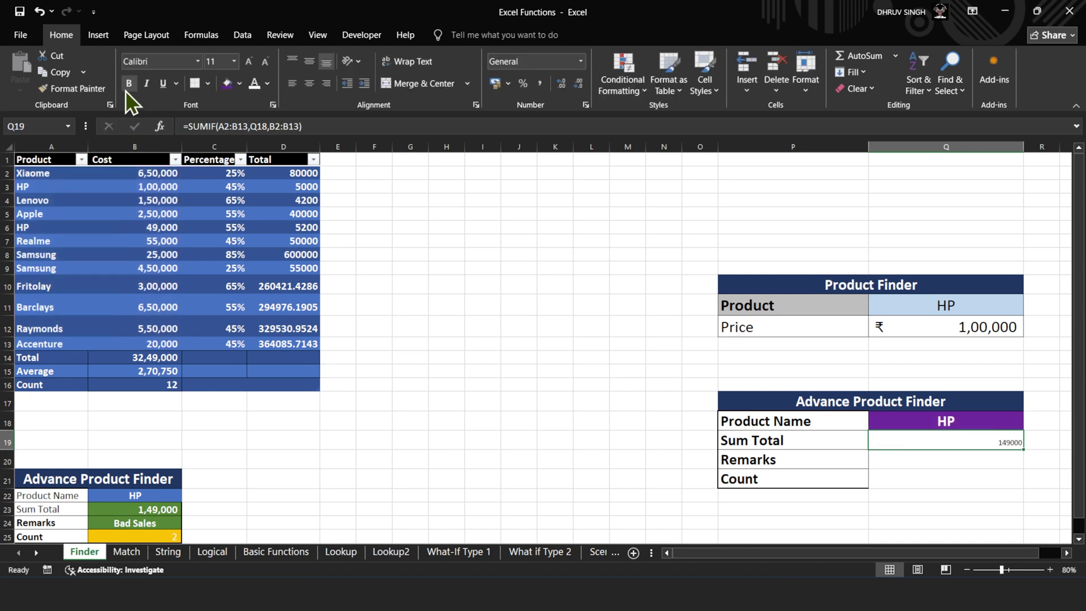
- Format Q19 bold, centred, size 22, as US-dollar accounting without decimals ($ 1,49,000)
click(127, 88)
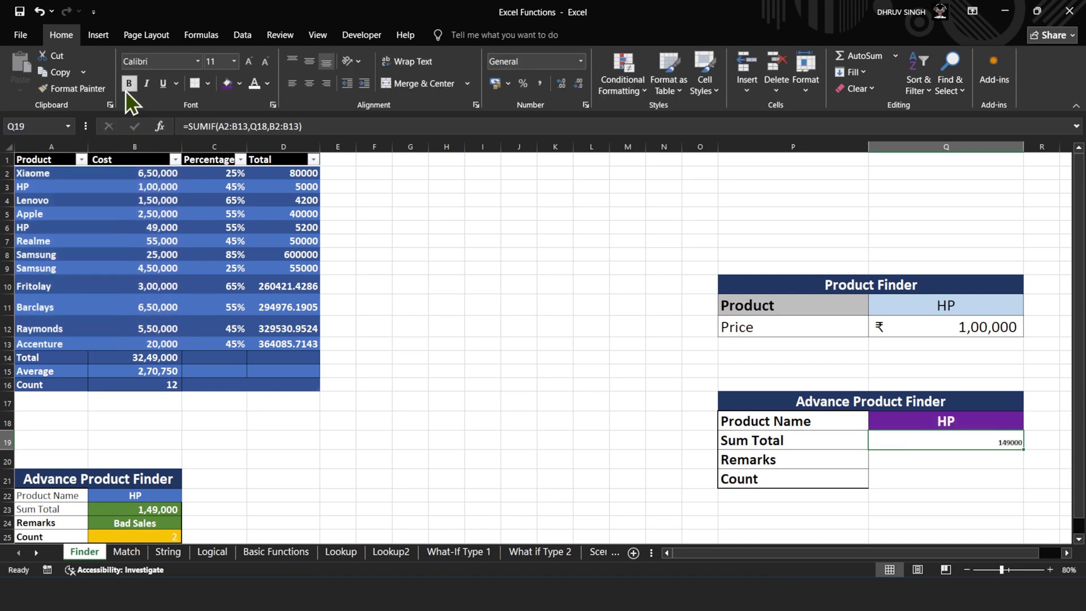
click(305, 83)
click(250, 61)
click(250, 61)
click(250, 61)
click(250, 61)
click(250, 61)
click(250, 61)
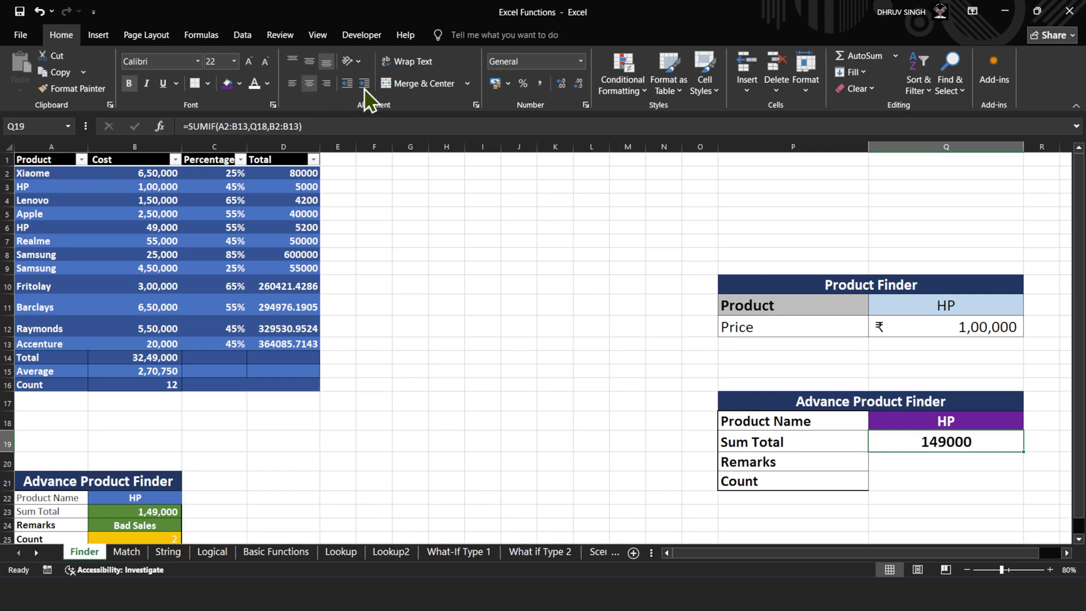
click(496, 83)
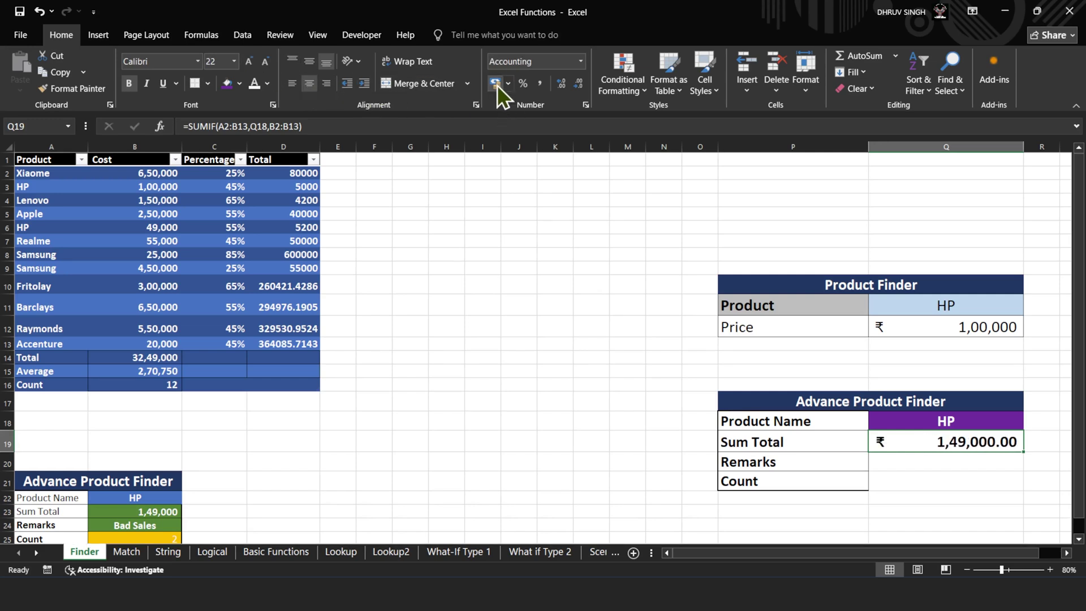
click(508, 84)
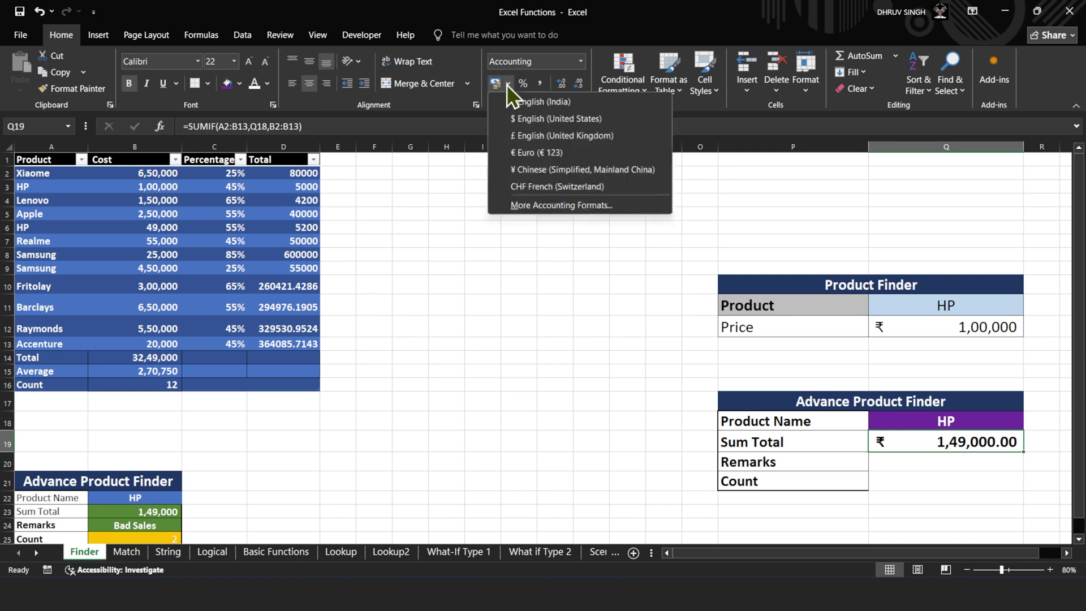
click(514, 116)
click(578, 84)
click(579, 84)
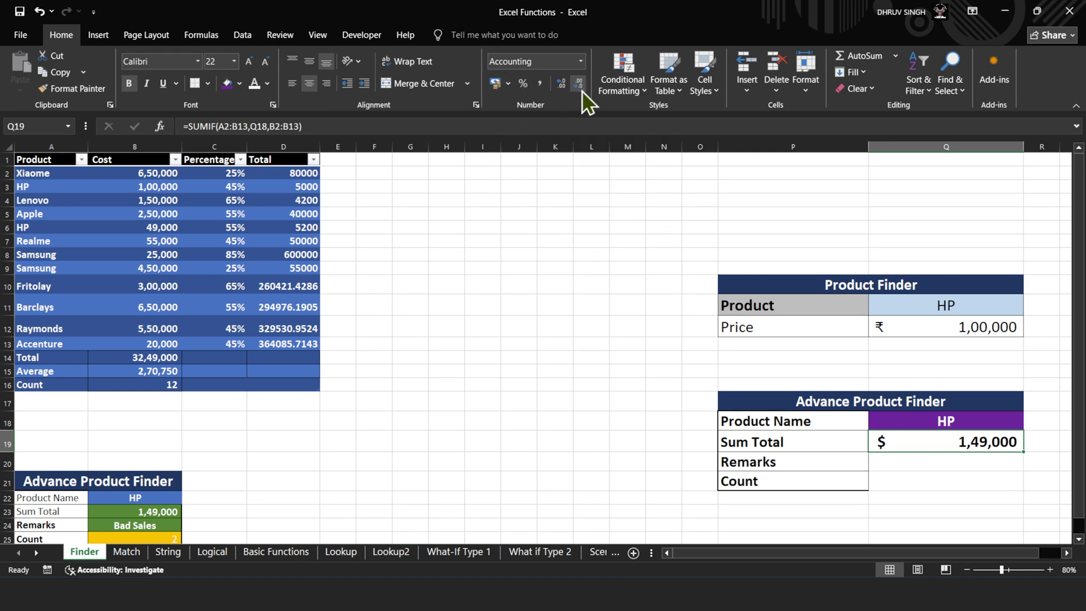
- Begin an IF formula in the Remarks cell Q20
click(926, 478)
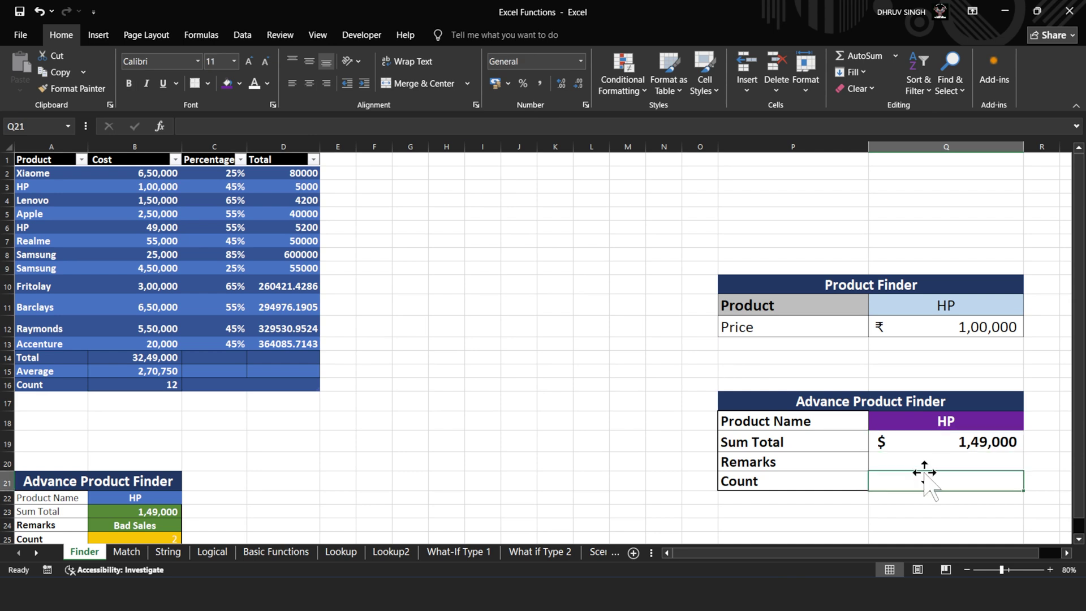
click(935, 461)
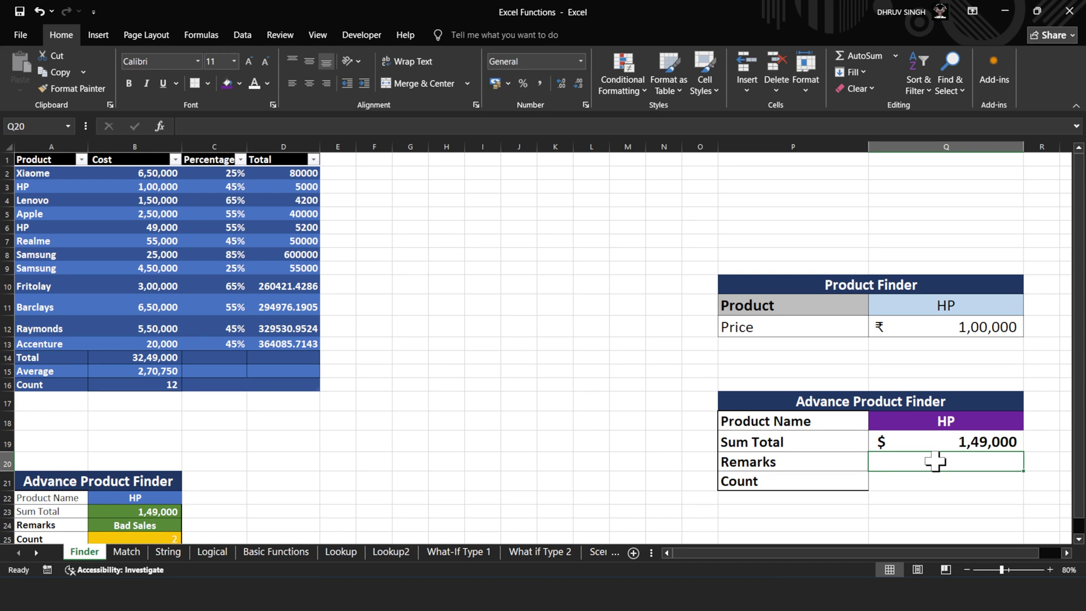
click(496, 123)
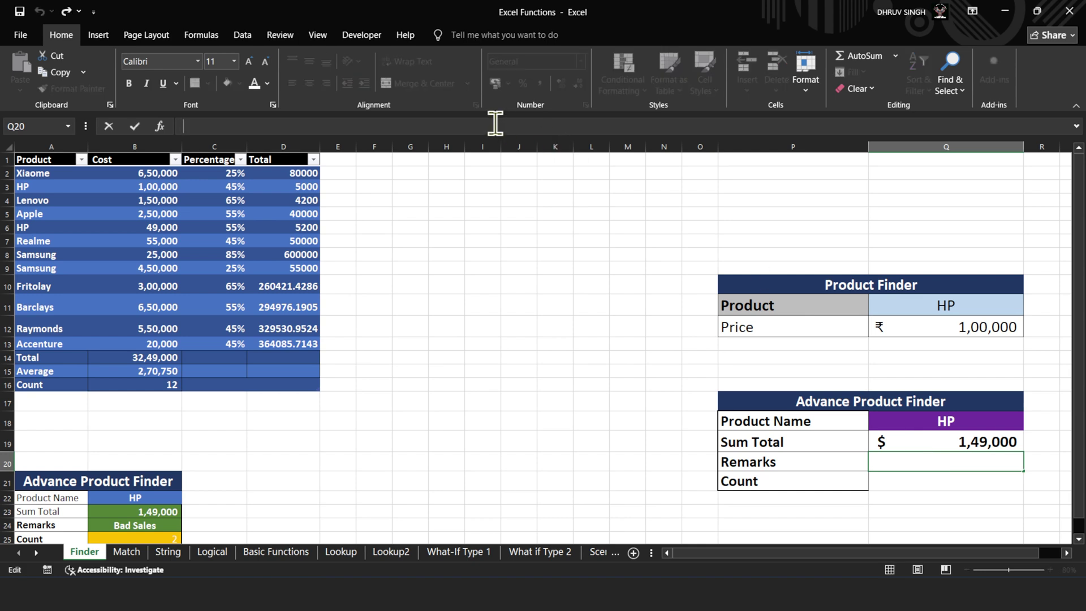
text(=)
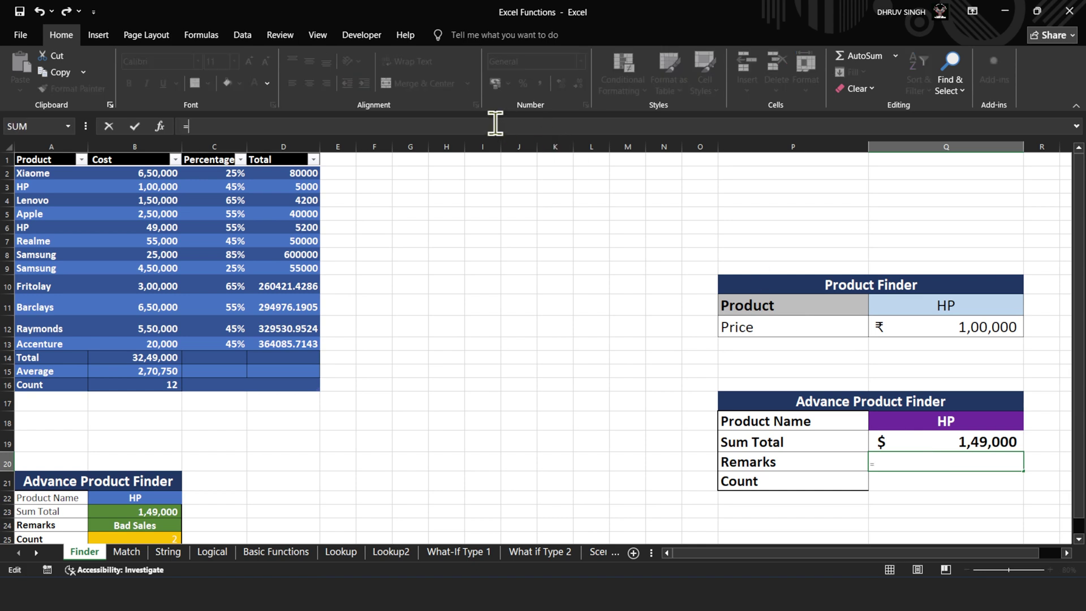
text(if)
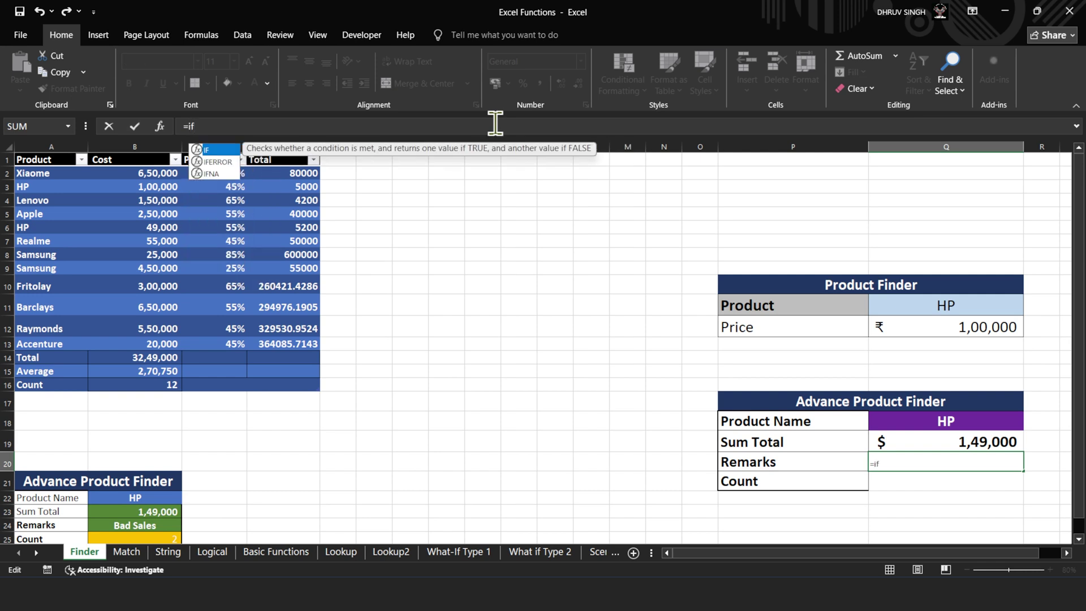
- Complete Q20's formula as =IF(Q19>300000,"Good","Bad"), showing Bad
key(Tab)
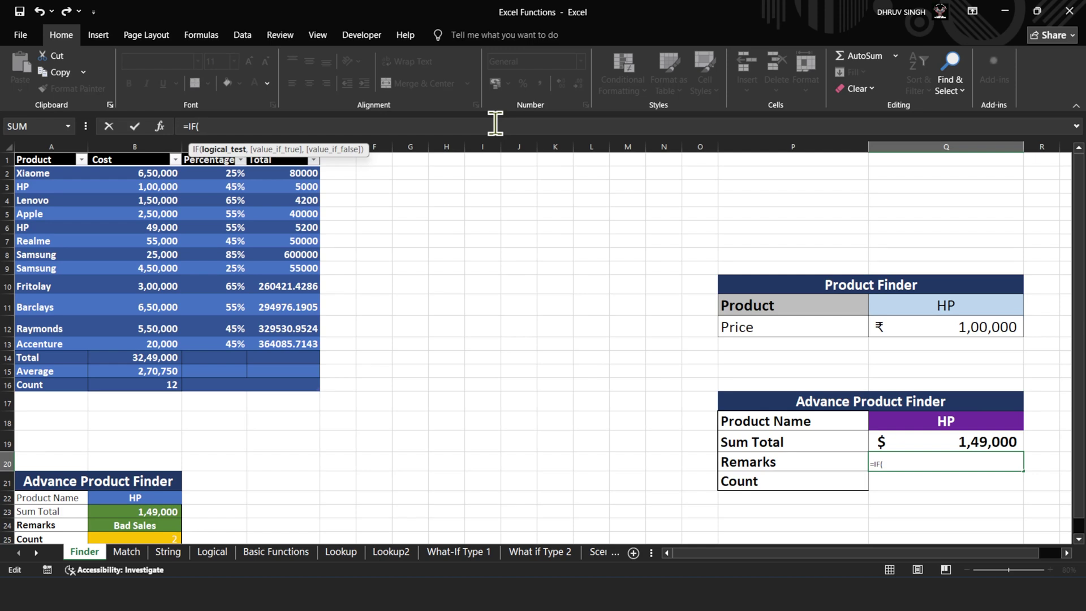
click(931, 441)
text(>300000)
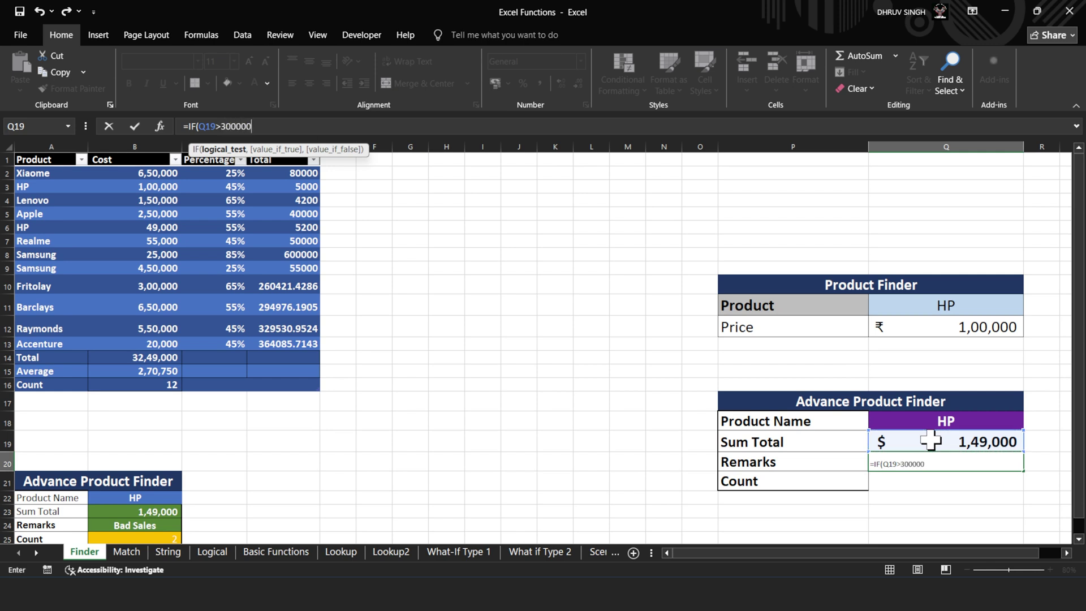
text(,)
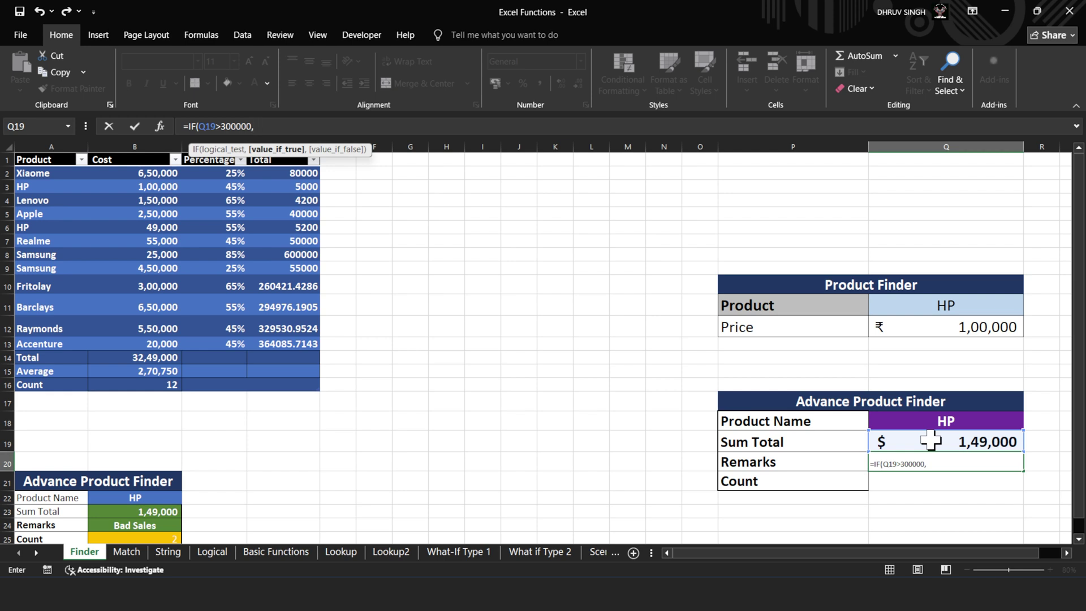
text("Good",")
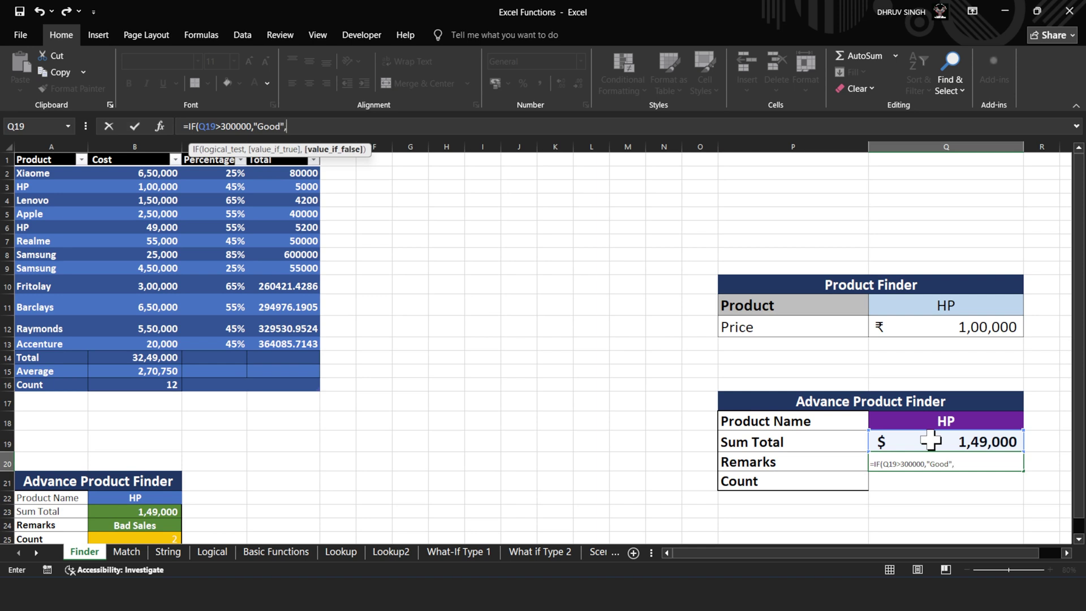
text(Bad"))
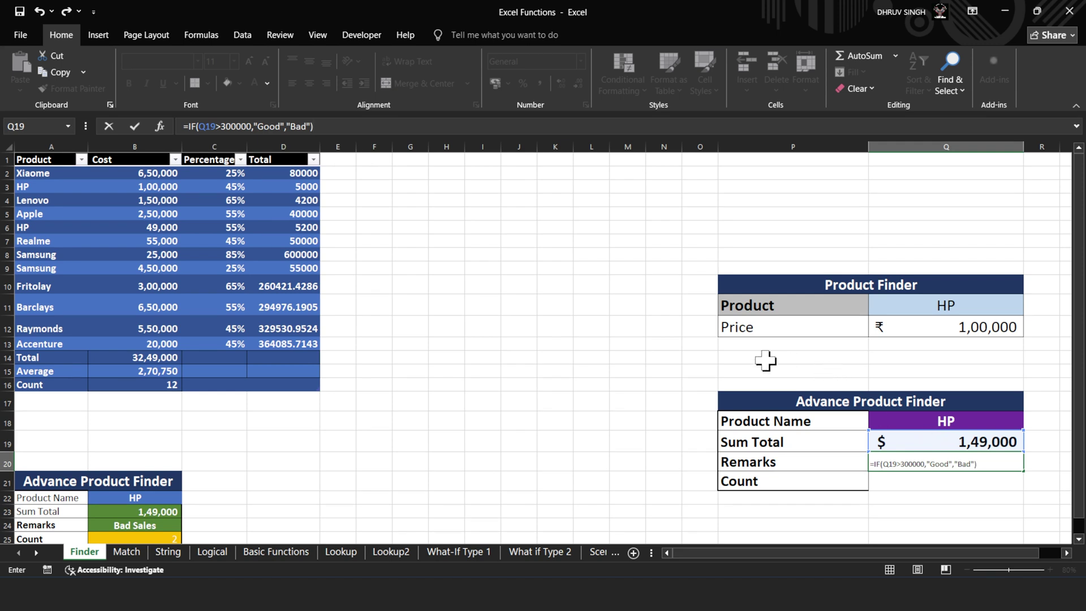
click(135, 127)
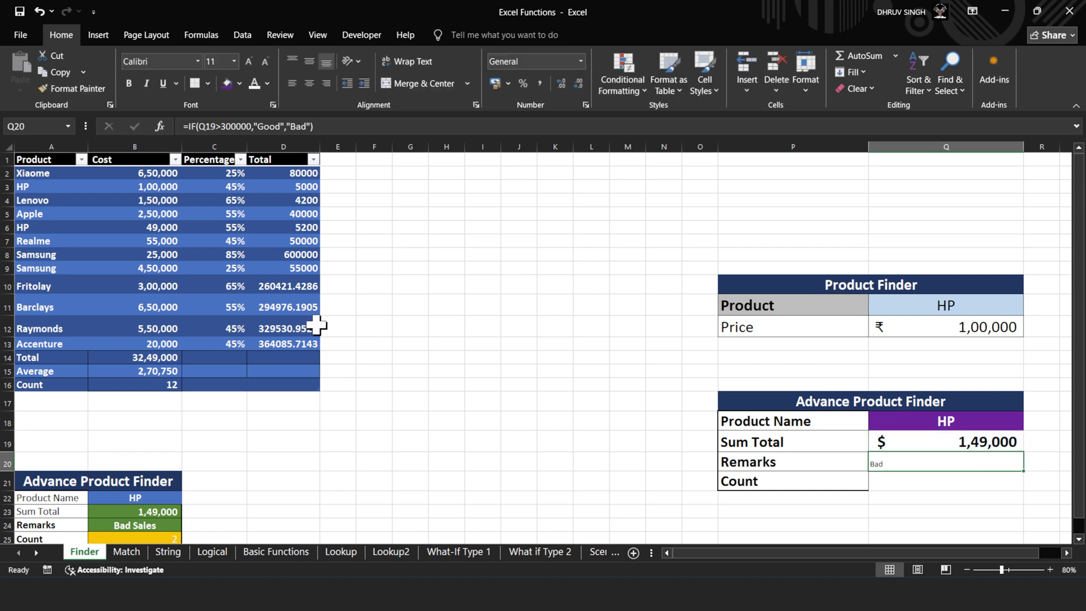
- Make the Bad remark in Q20 bold, centred and size 22
click(124, 84)
click(250, 58)
click(250, 59)
click(250, 59)
click(250, 59)
click(309, 83)
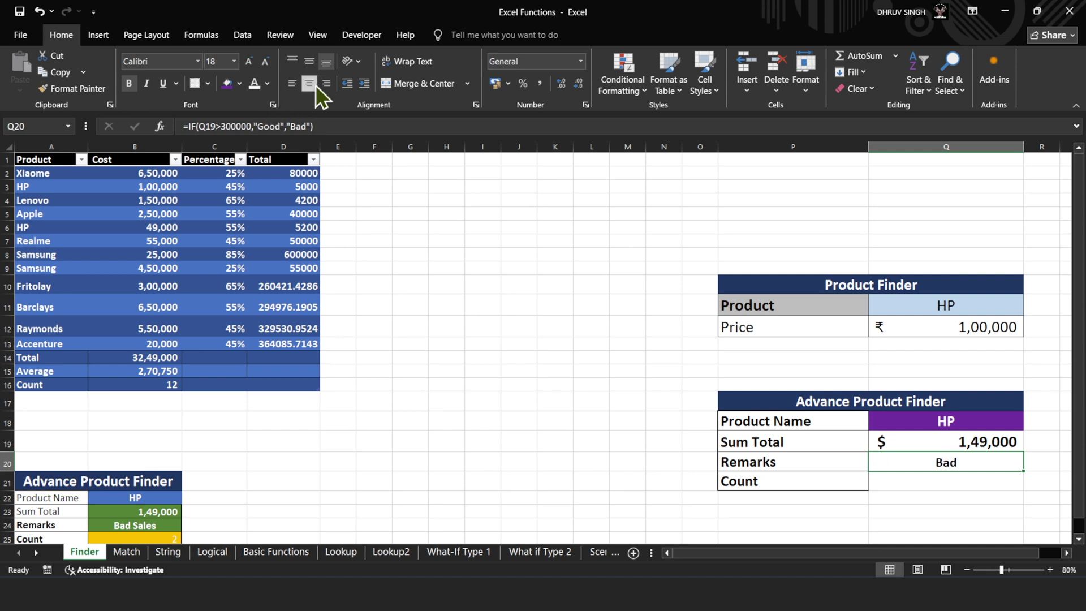
click(254, 64)
click(255, 64)
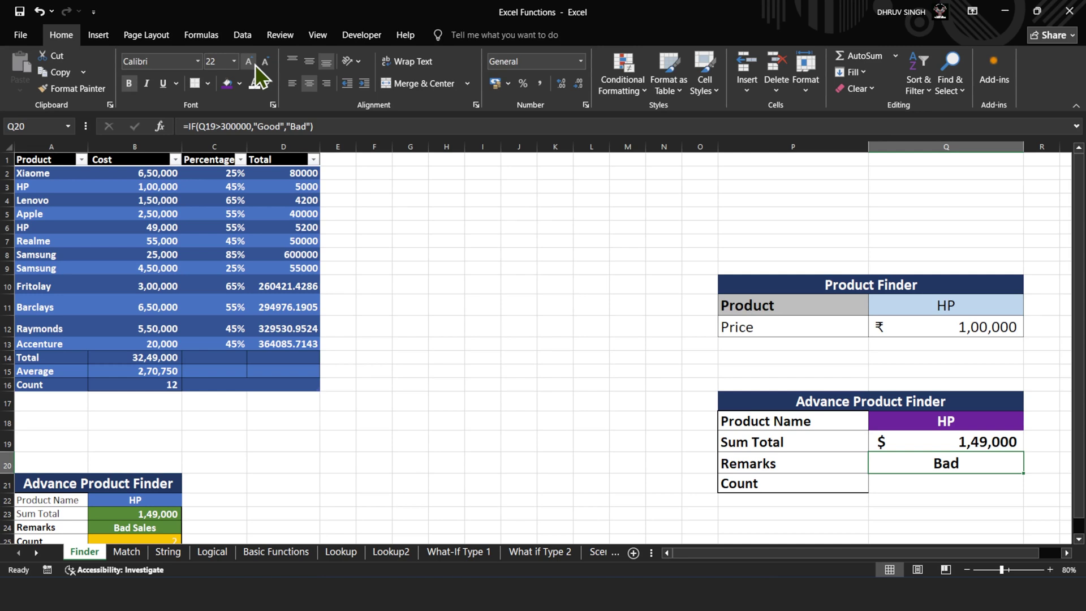
- Create a Cell Value 'equal to' conditional formatting rule referencing Q20
click(633, 93)
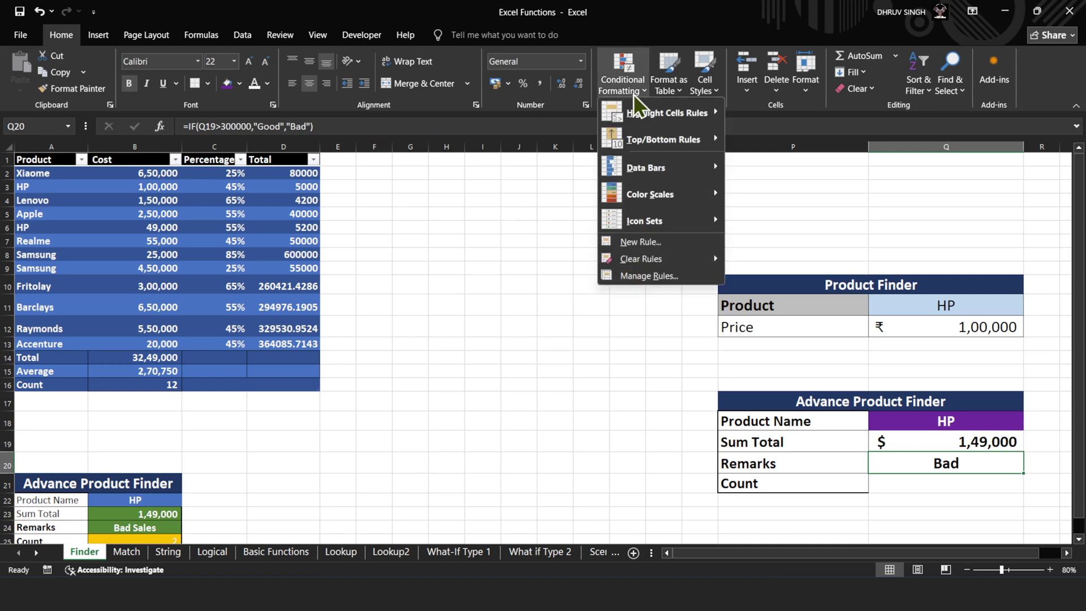
click(649, 248)
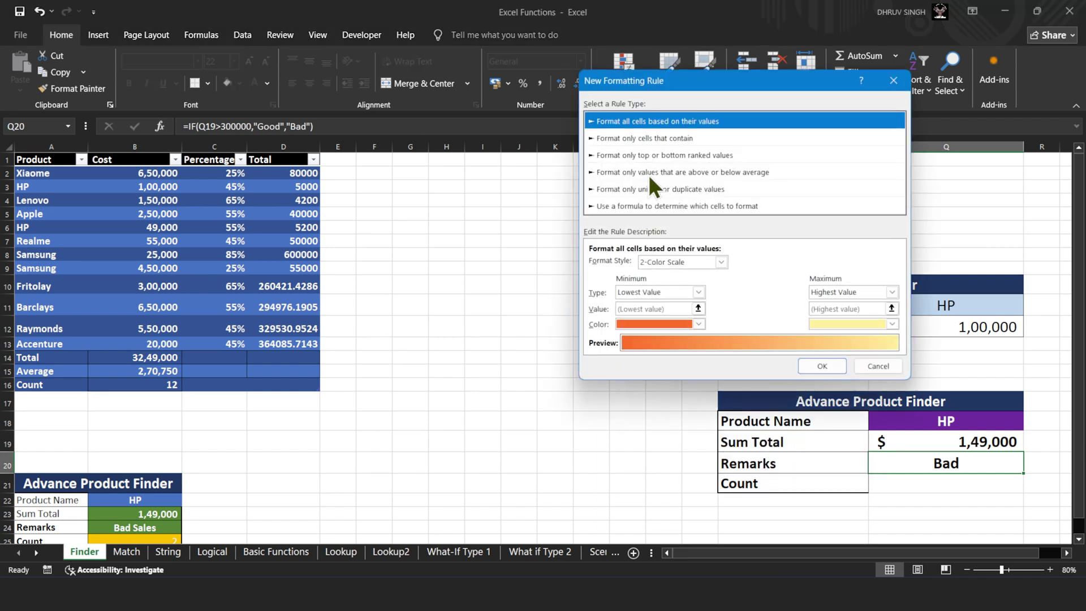
click(662, 141)
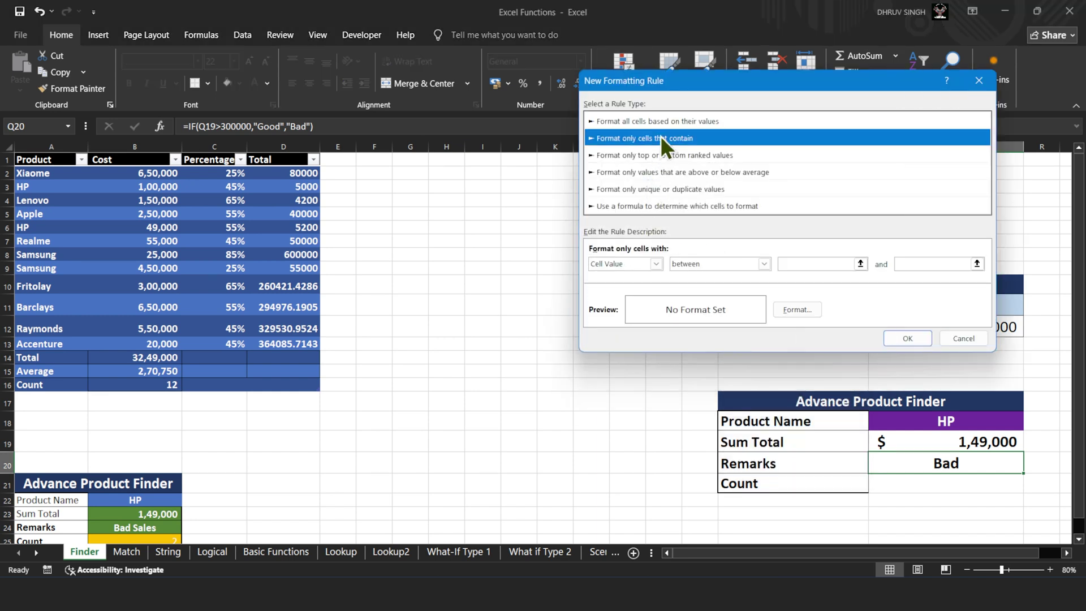
click(707, 262)
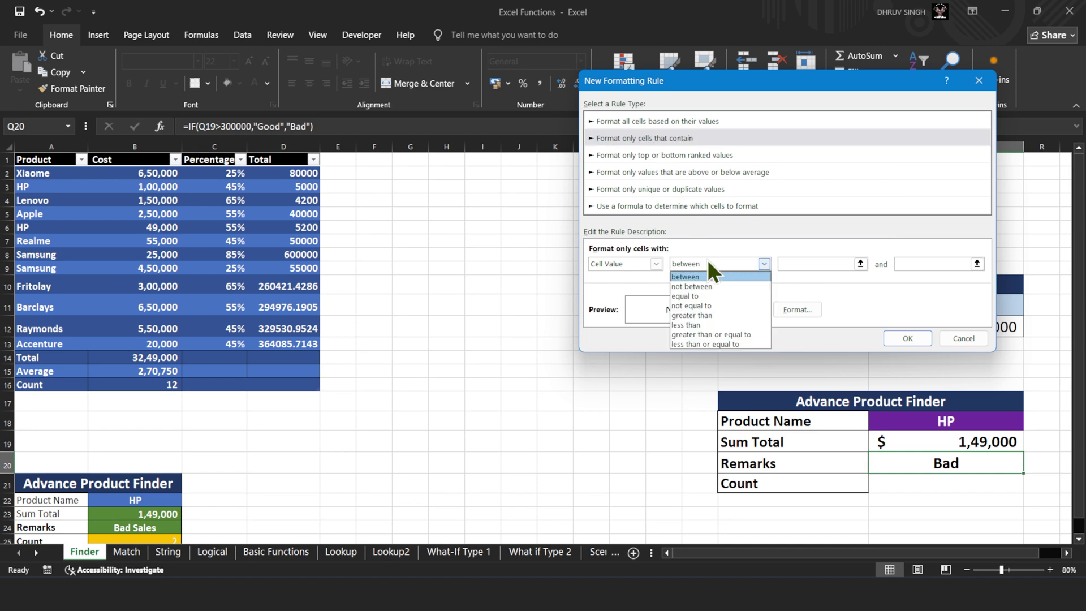
click(710, 297)
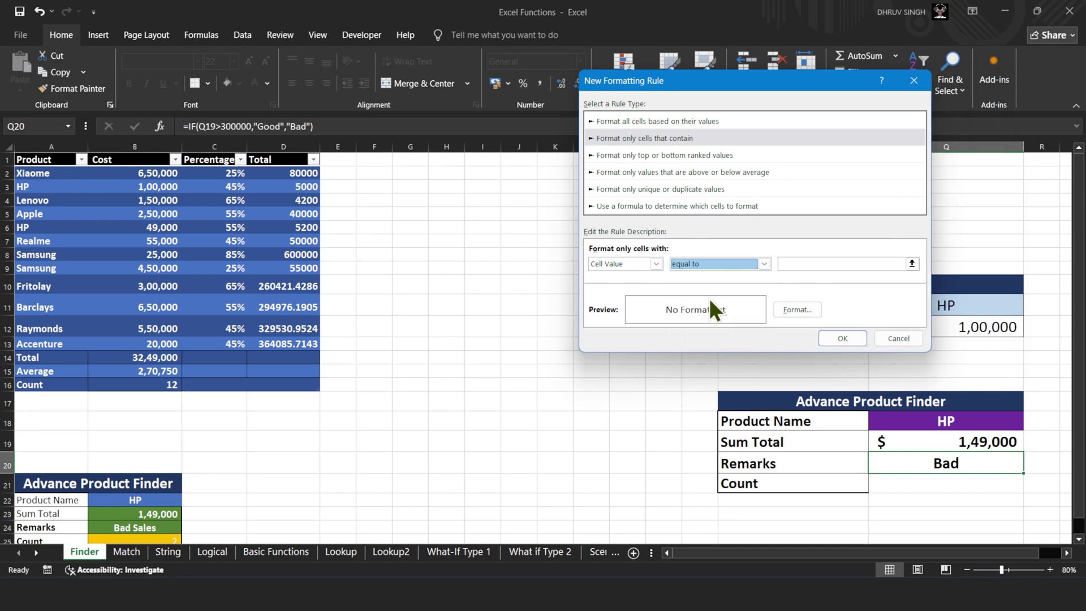
click(853, 263)
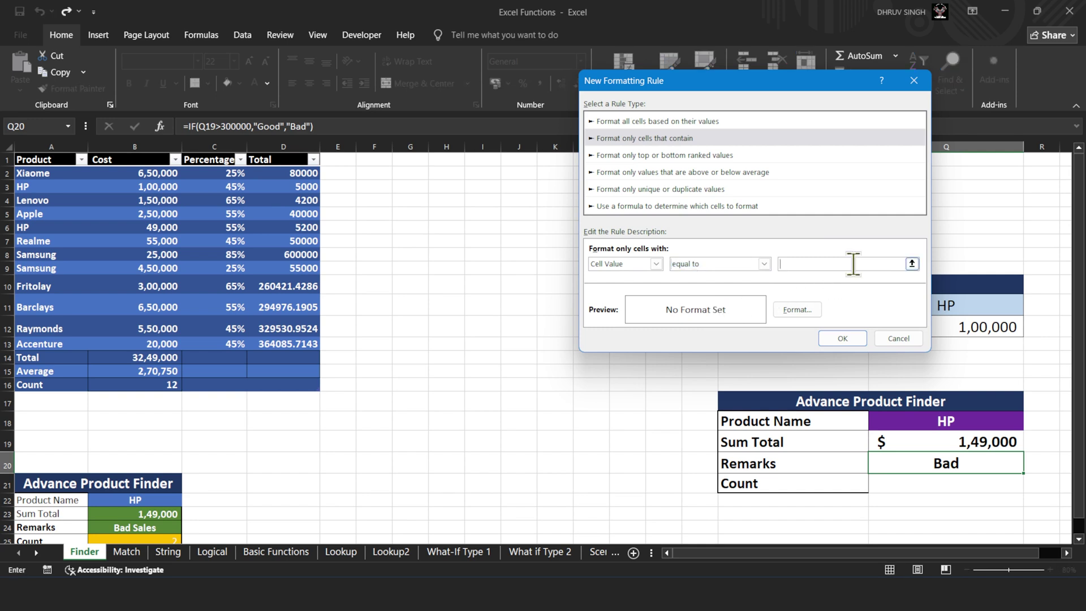
click(912, 264)
click(928, 465)
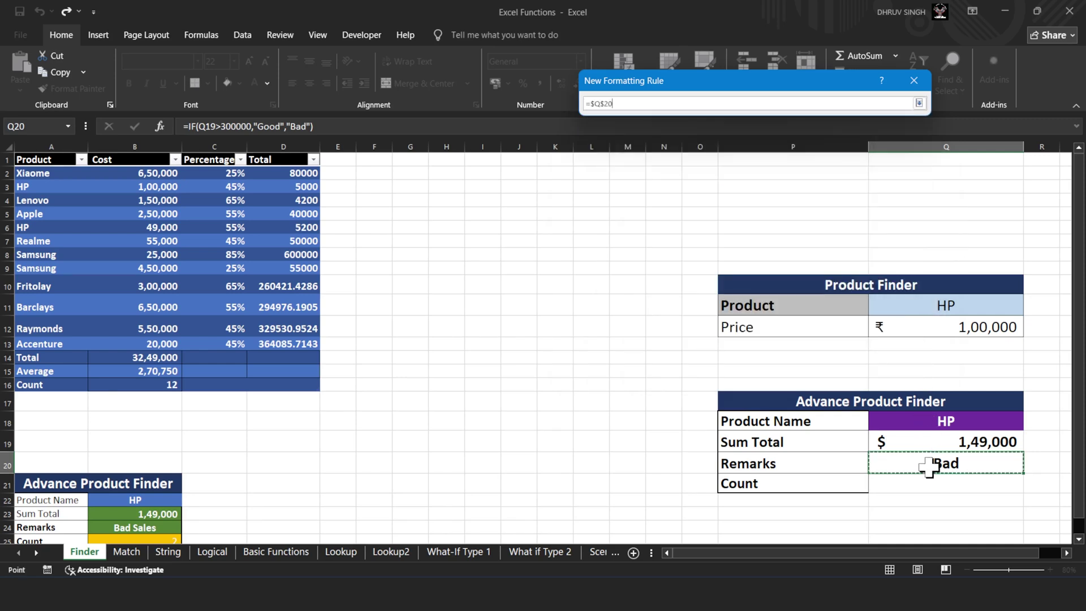
click(921, 107)
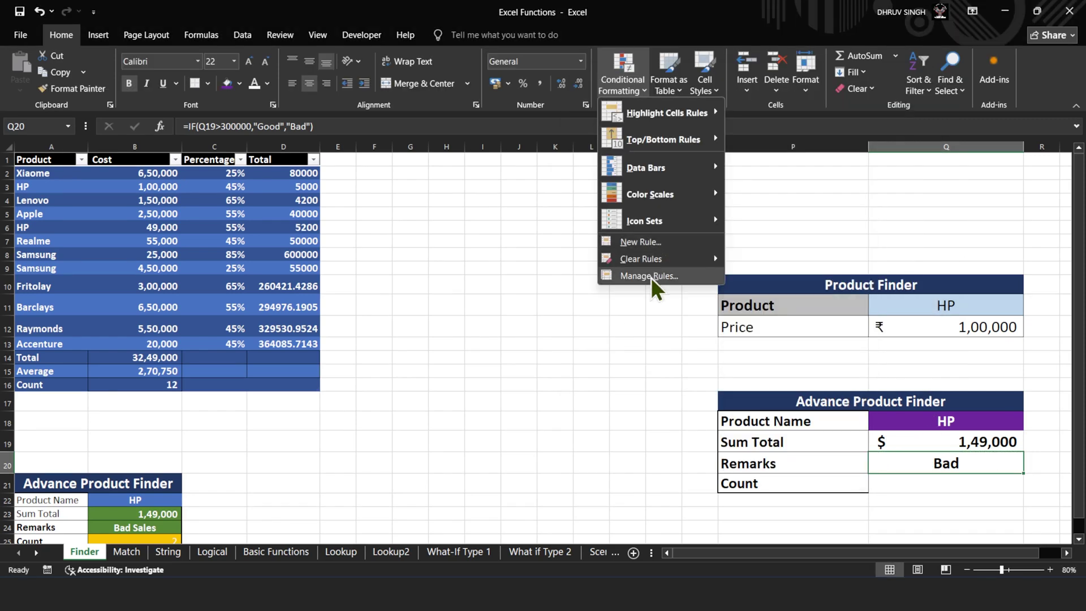
- Edit the Q20 rule so its comparison value is "Bad"
click(651, 277)
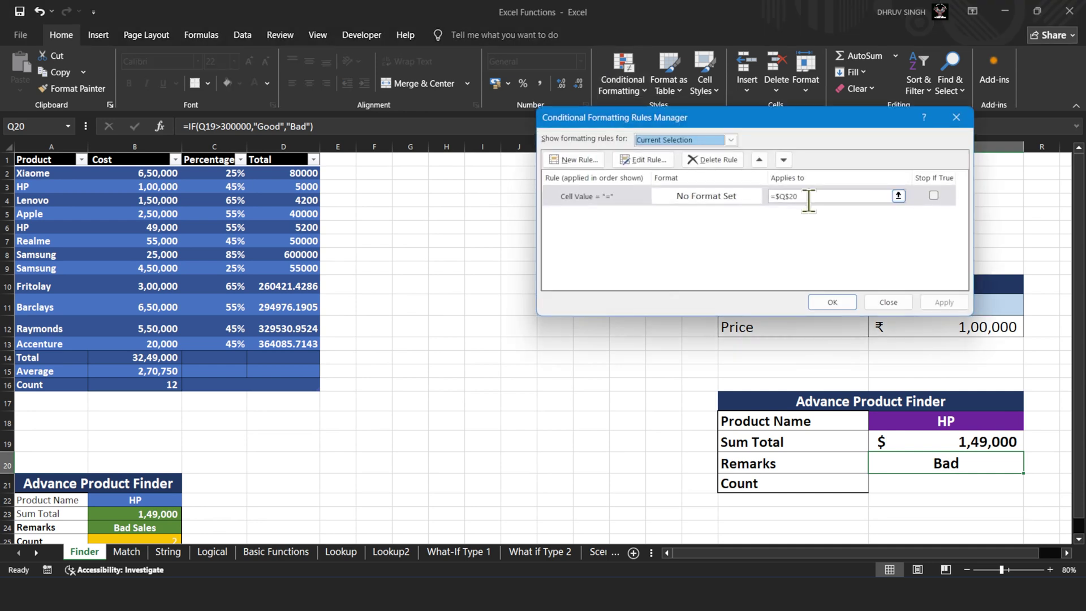
click(655, 161)
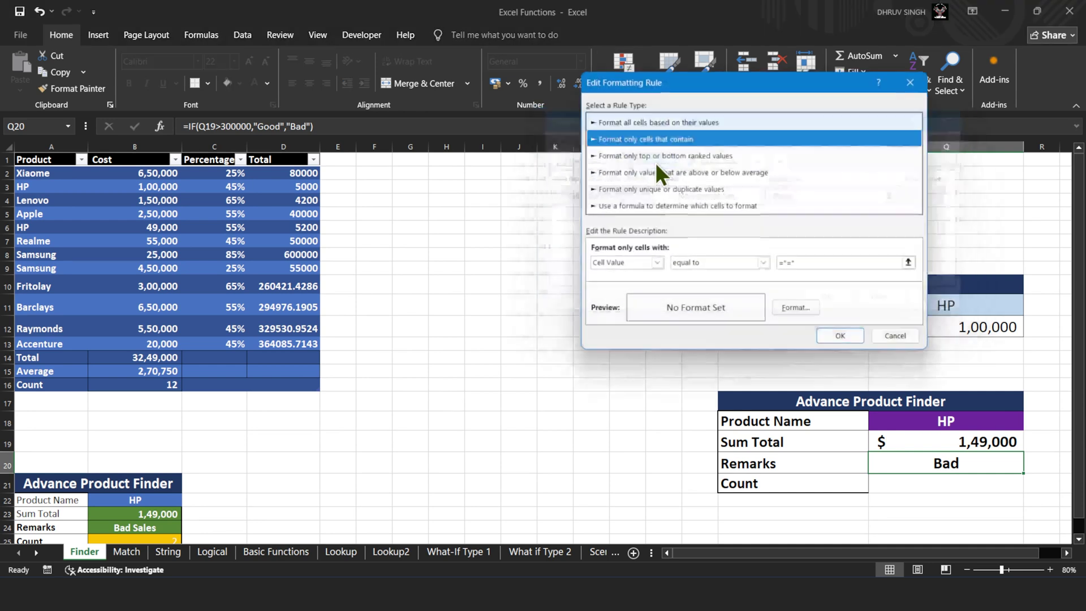
click(814, 264)
key(BackSpace)
key(BackSpace)
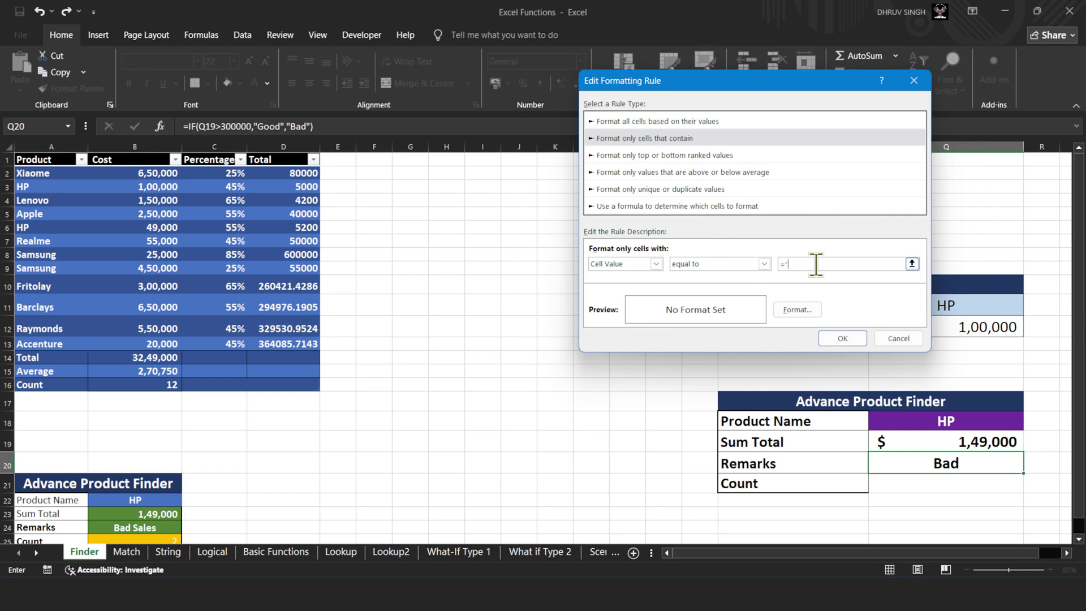
text(Bad")
- Give the Bad rule's format bold text and a red fill
click(797, 309)
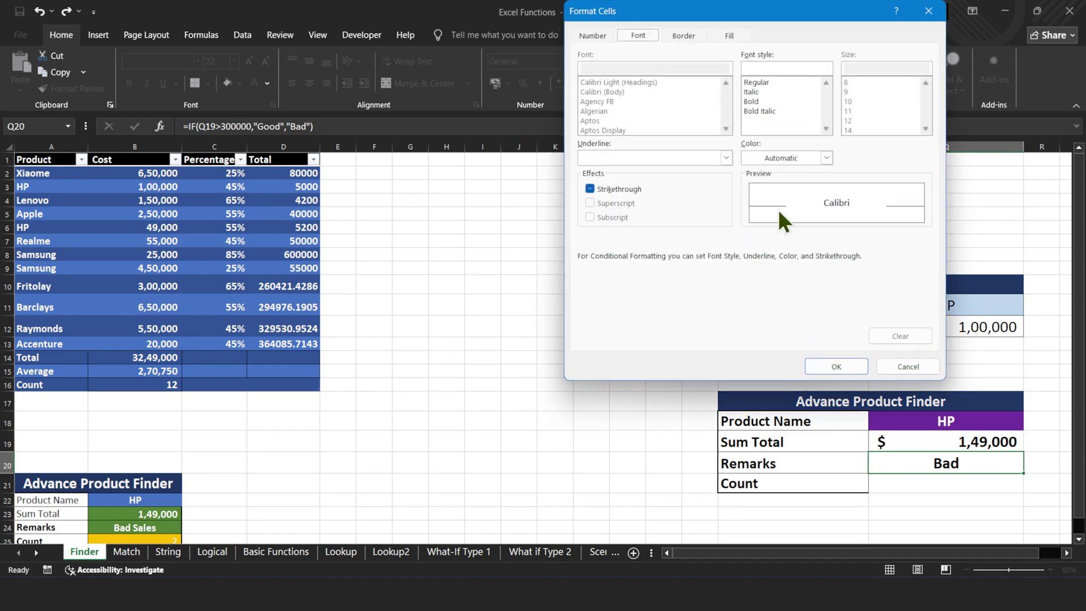
click(776, 103)
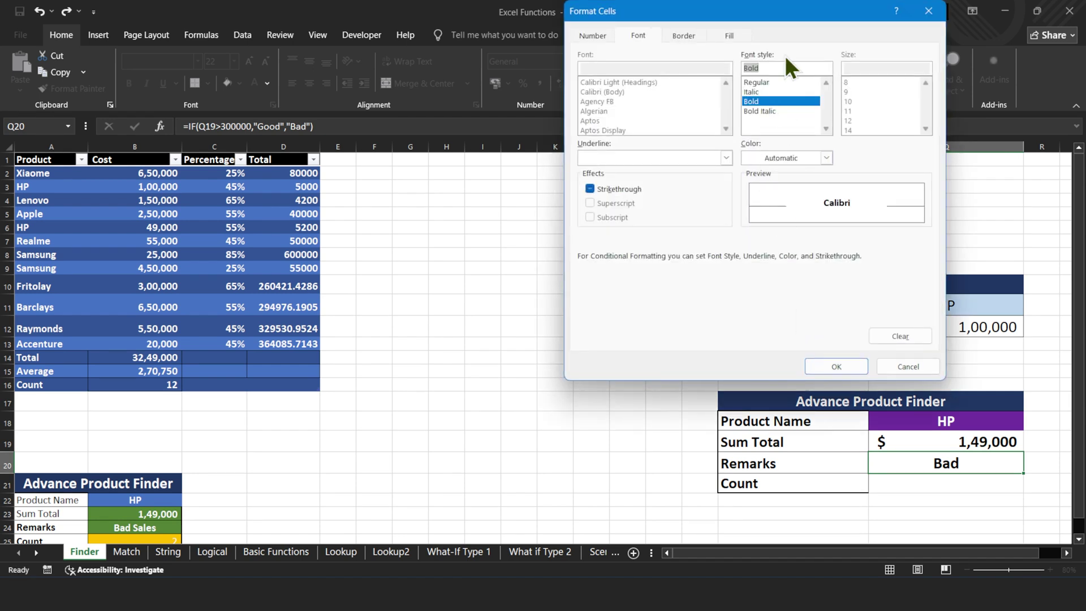
click(731, 36)
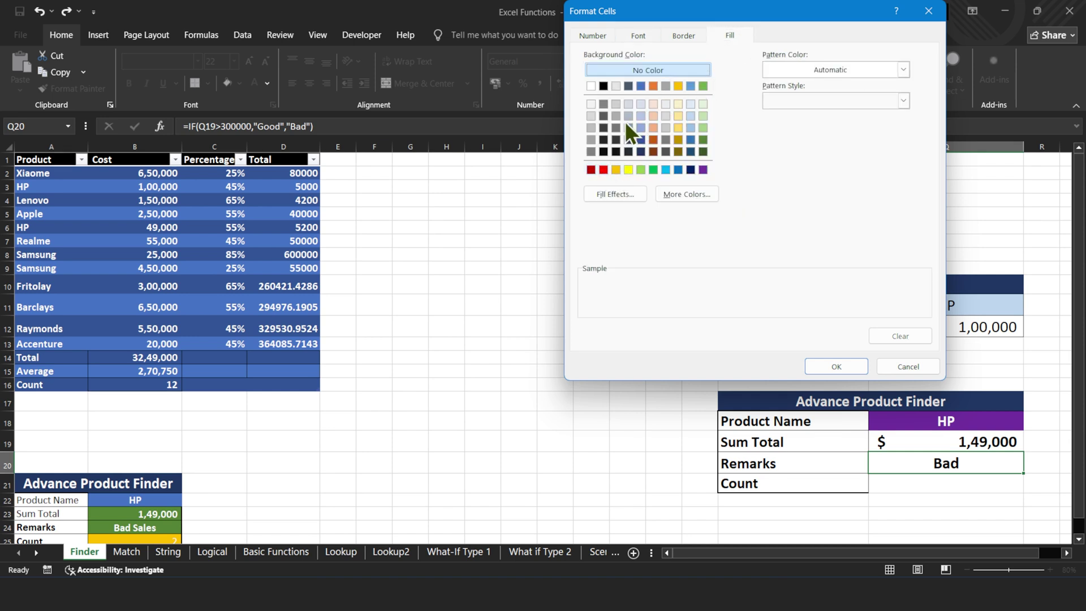
click(604, 169)
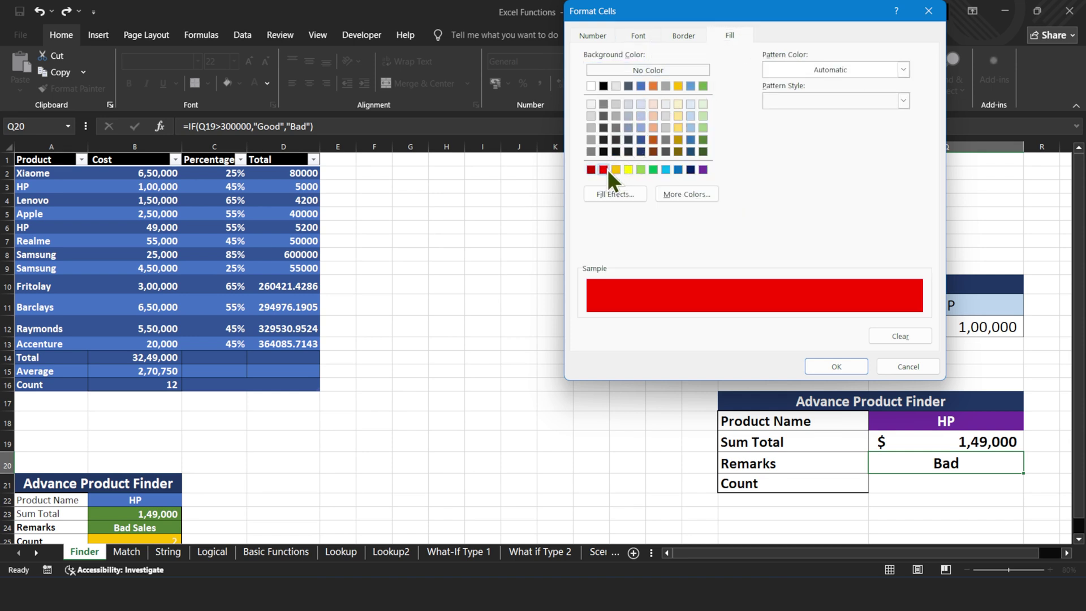
- Set the Bad rule's font colour to white, then save and apply the rule
click(680, 34)
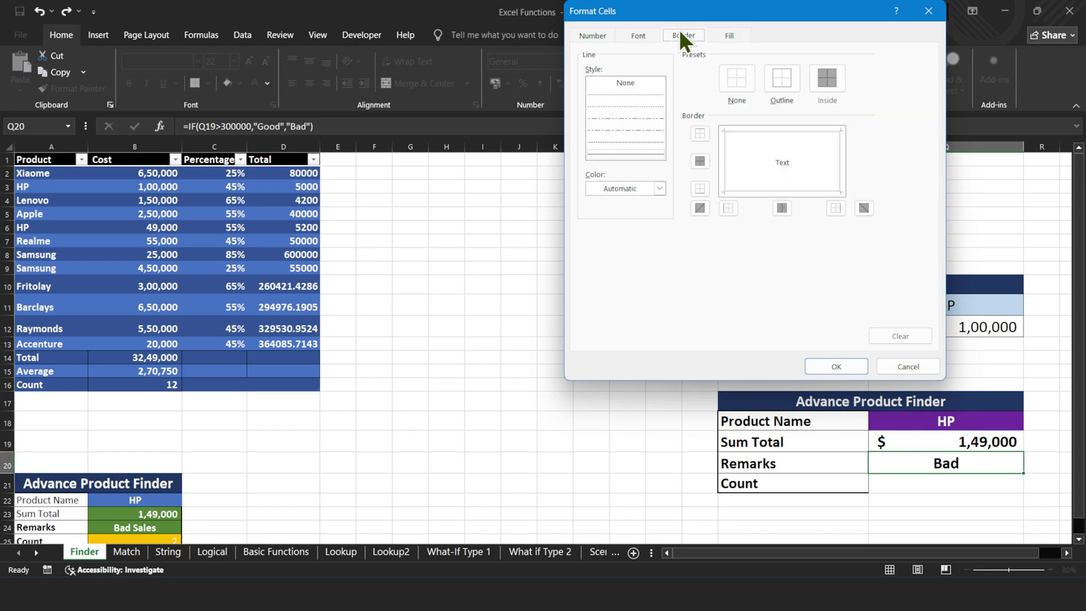
click(647, 35)
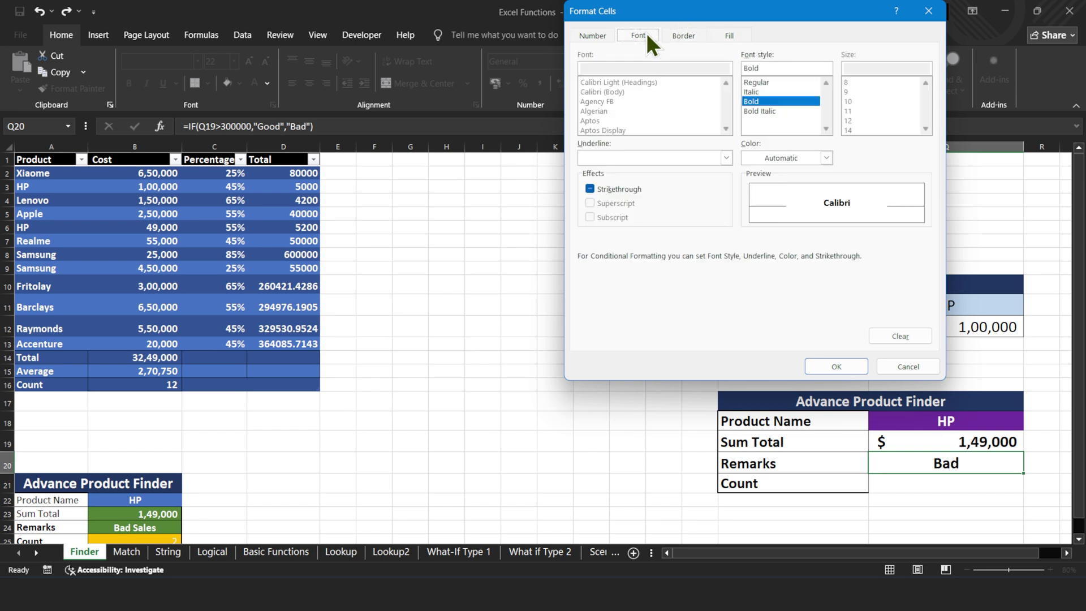
click(773, 161)
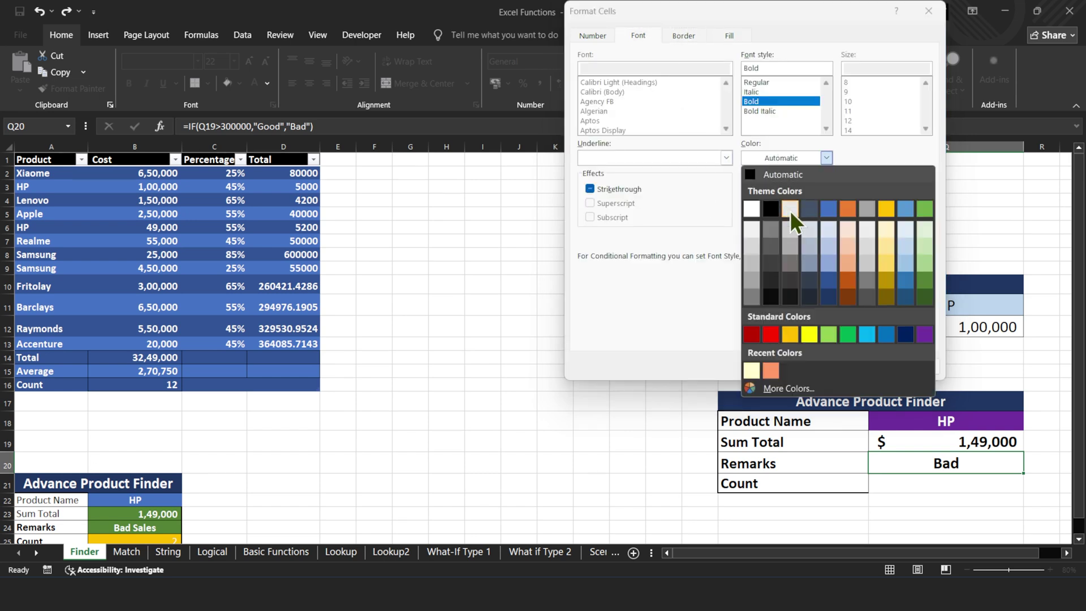
click(790, 211)
click(799, 155)
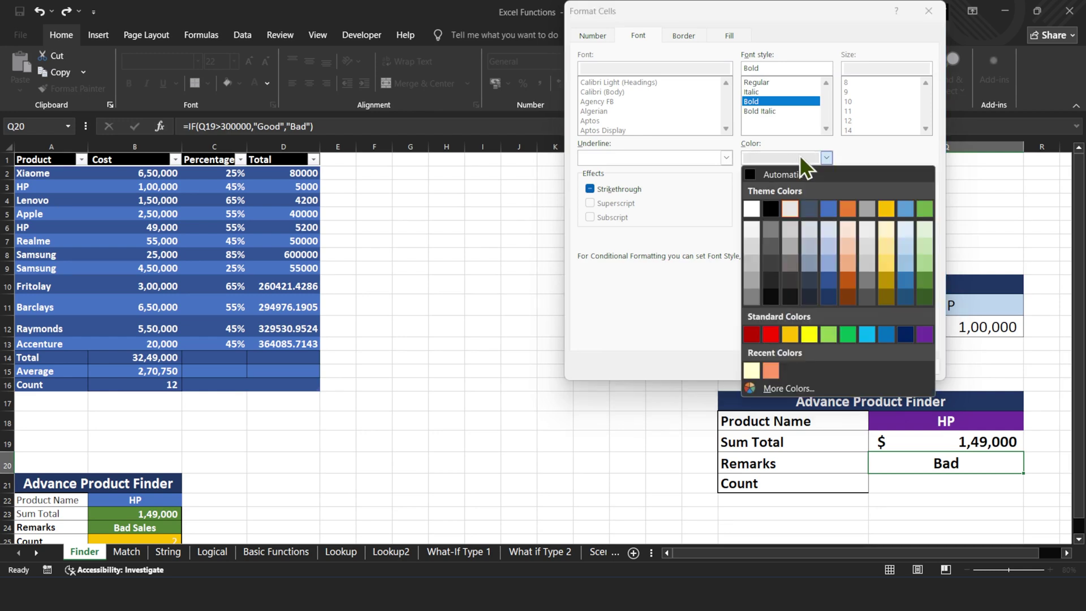
click(755, 210)
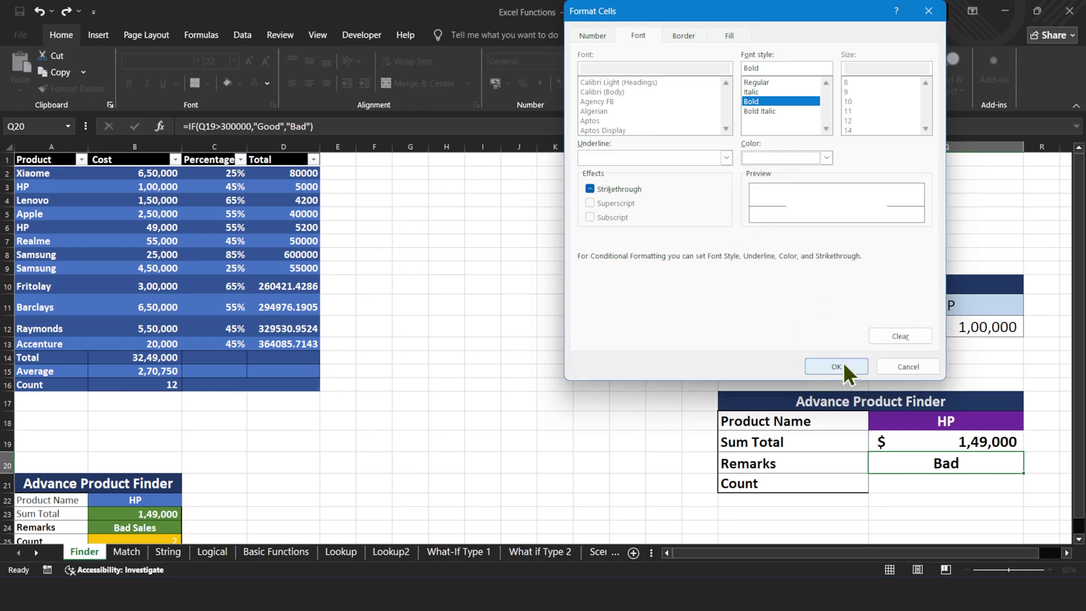
click(843, 362)
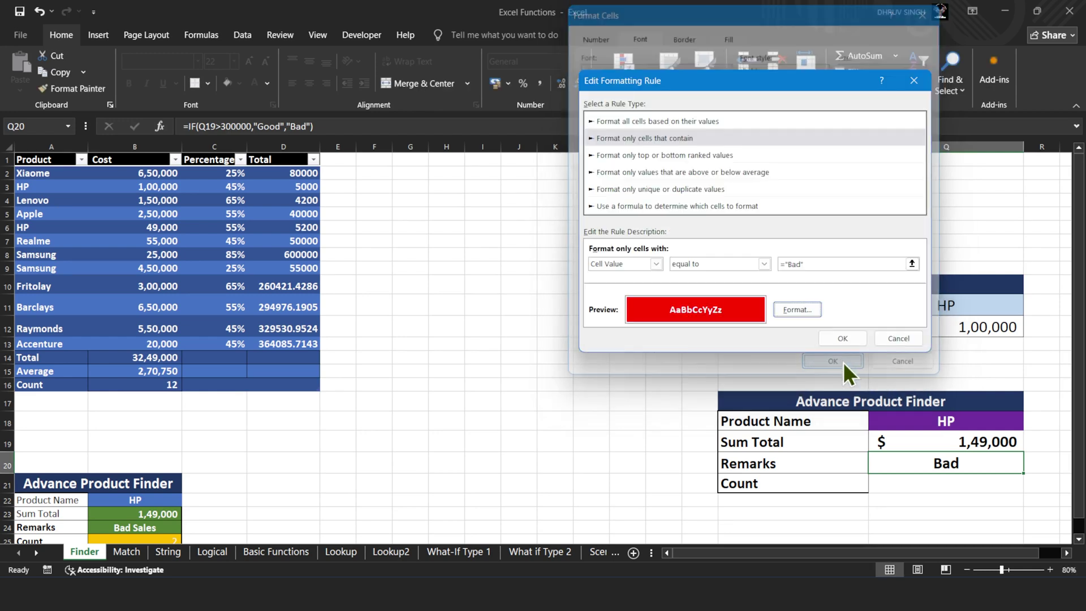
click(857, 337)
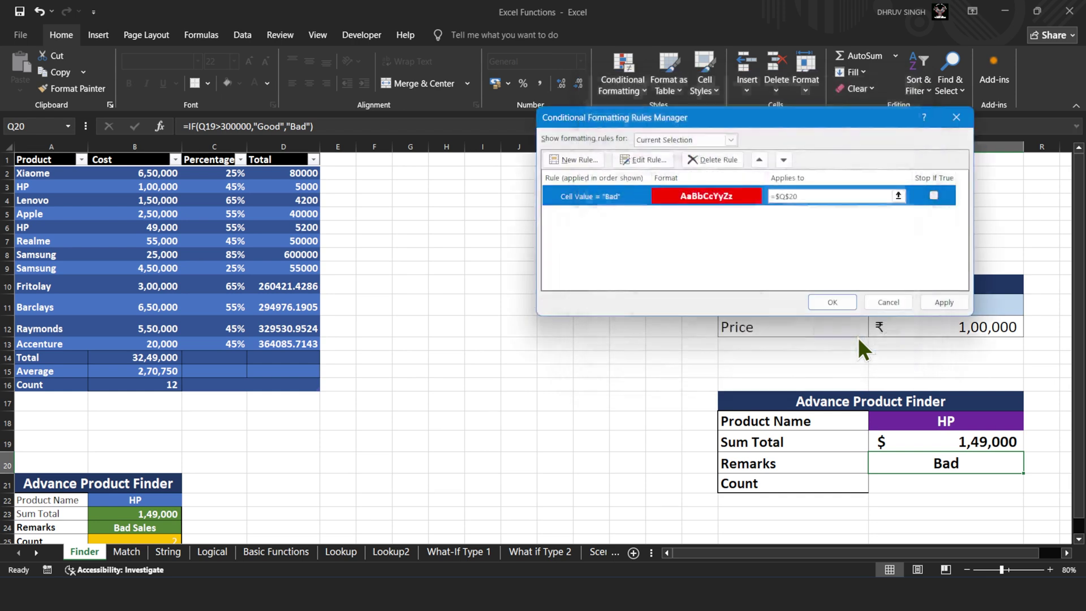
click(941, 301)
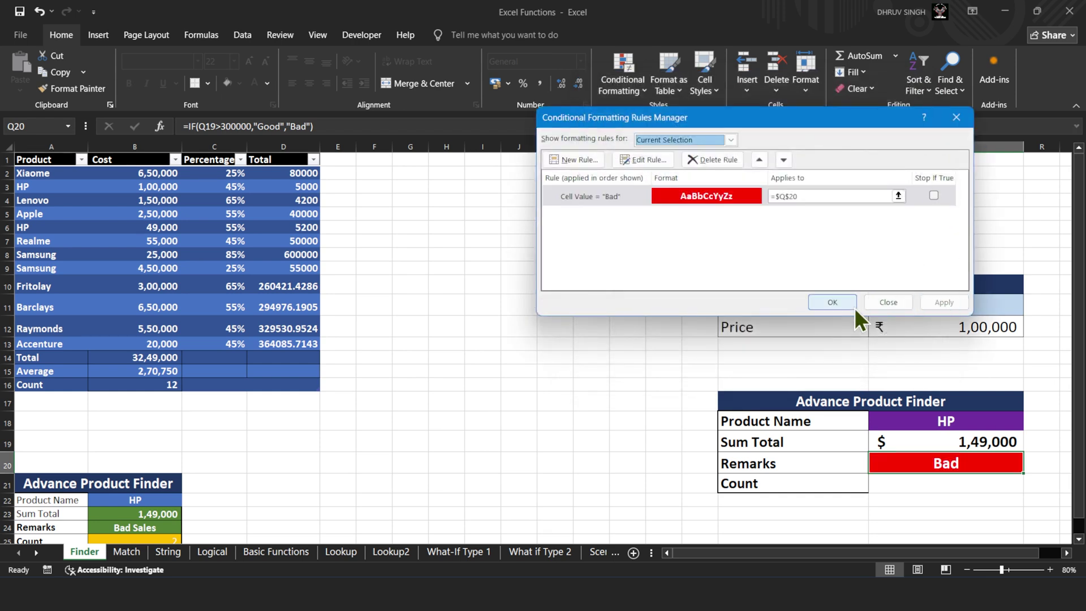
click(887, 303)
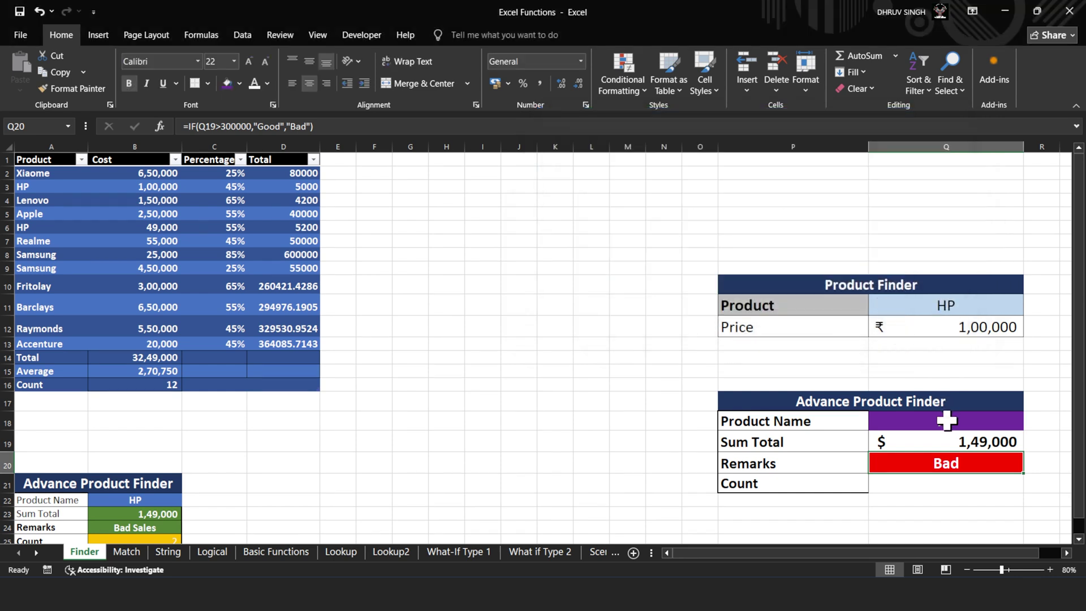
- Switch the Q18 product to Samsung and select the Remarks cell Q20
click(946, 416)
click(1030, 423)
click(1000, 474)
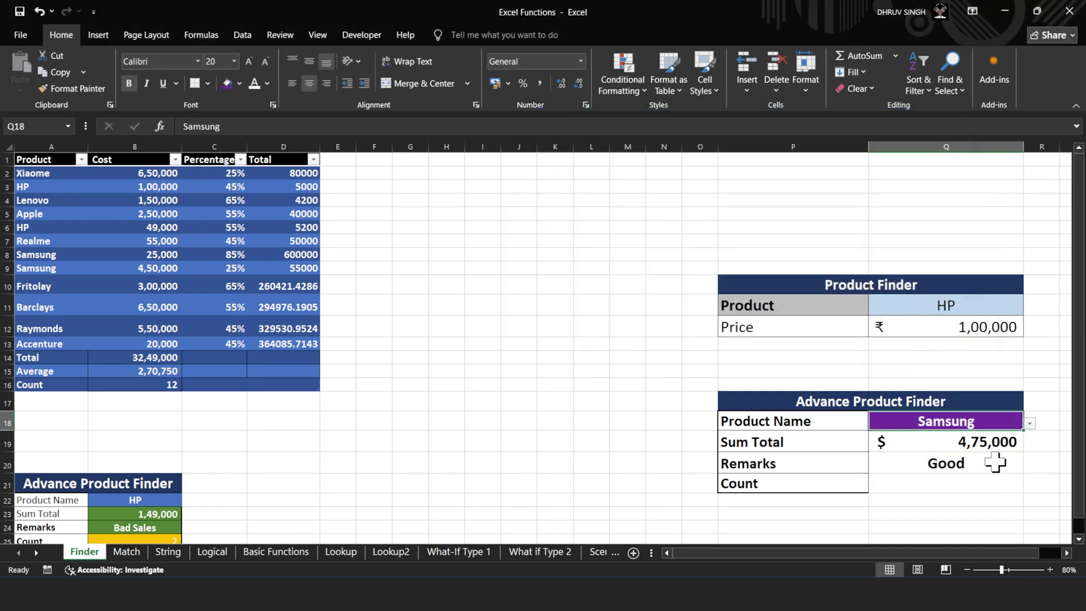
click(996, 463)
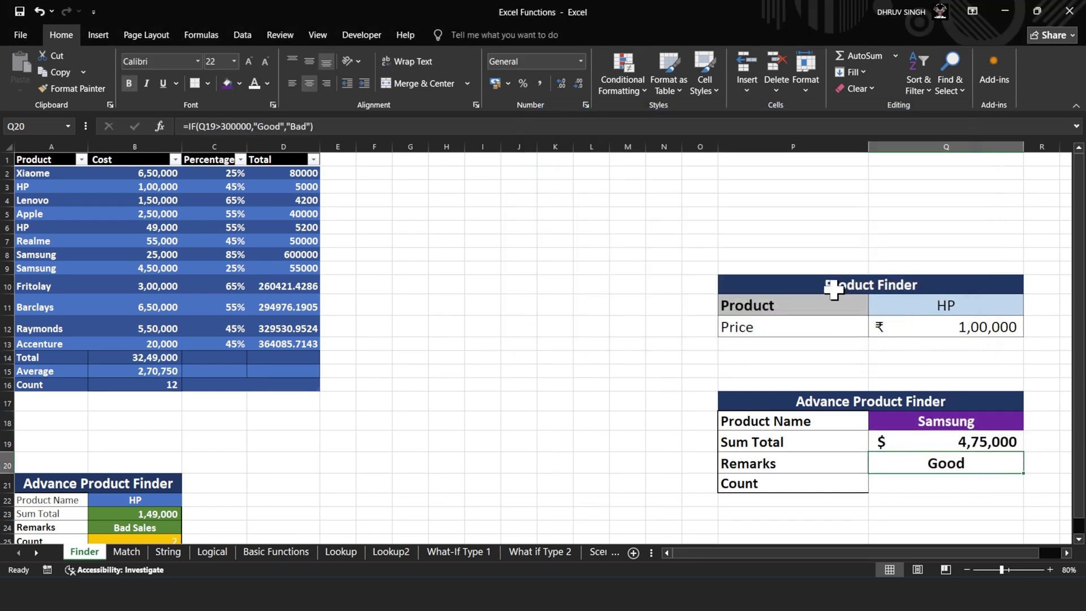
- Add a new Cell Value rule for Q20 equal to ="Good"
click(623, 95)
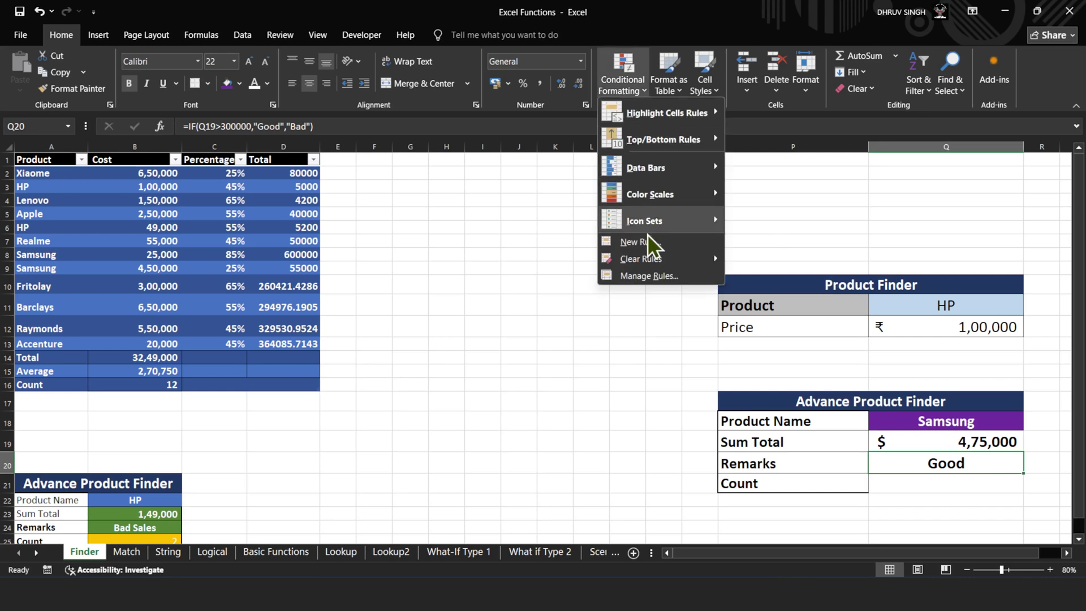
click(647, 275)
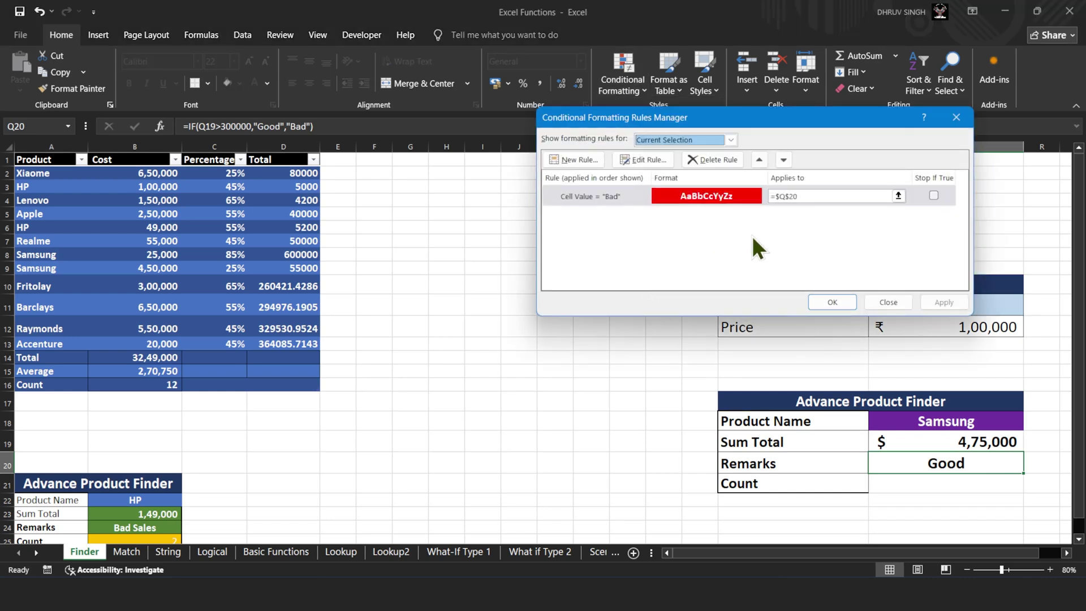
click(595, 160)
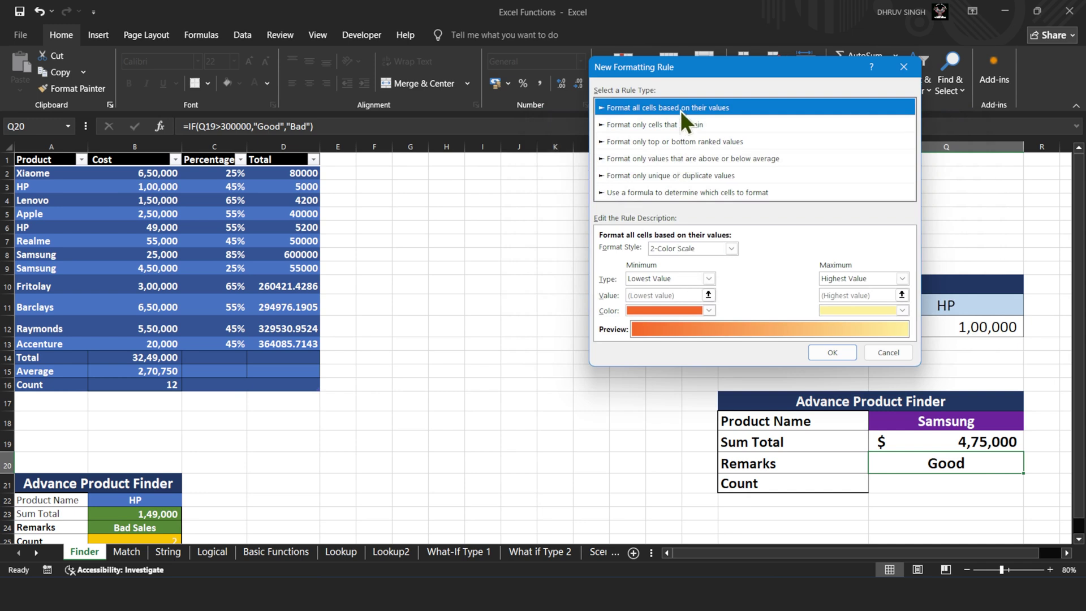
click(678, 125)
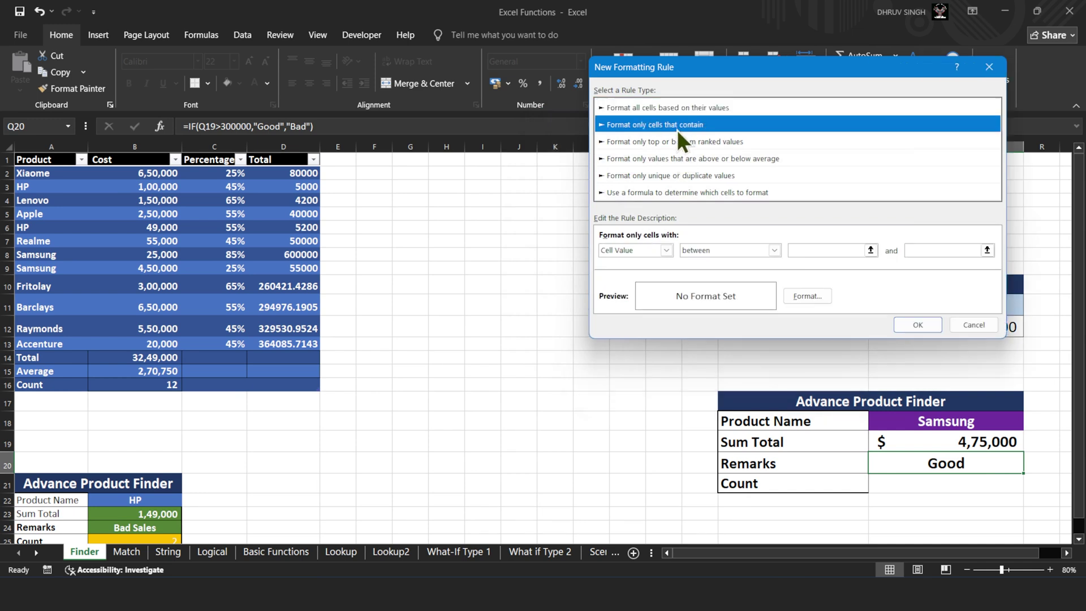
click(711, 252)
click(713, 281)
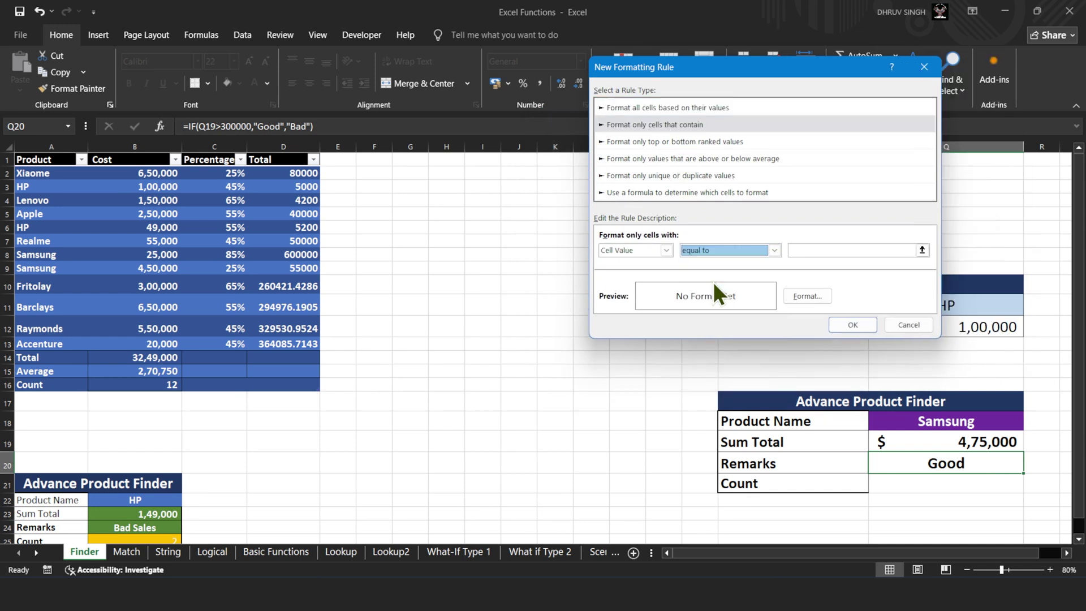
click(813, 249)
text(="Good)
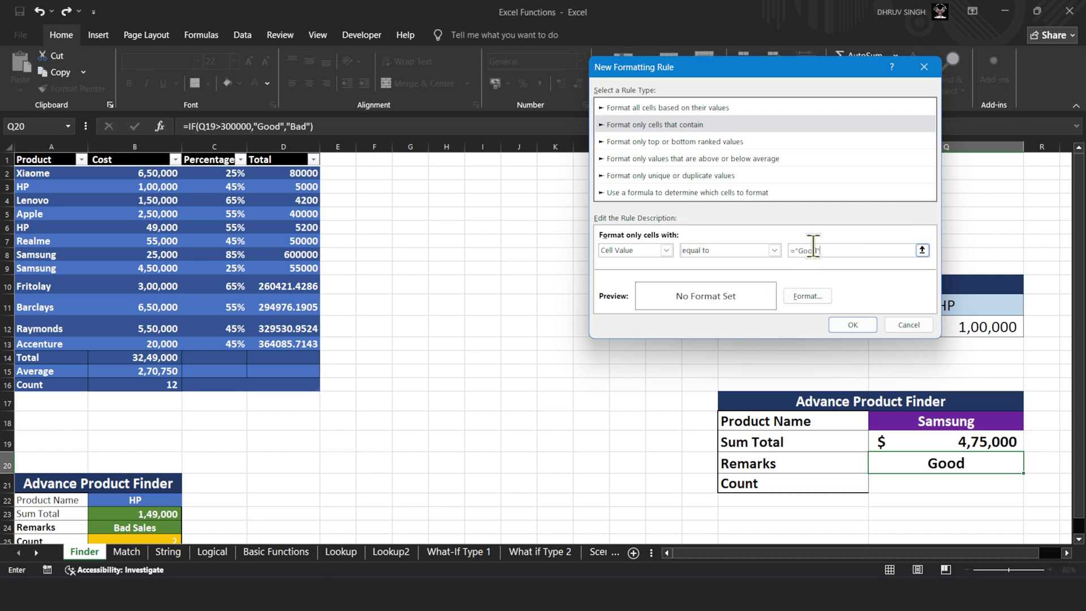
- Give the Good rule a green fill and apply it alongside the Bad rule
click(813, 303)
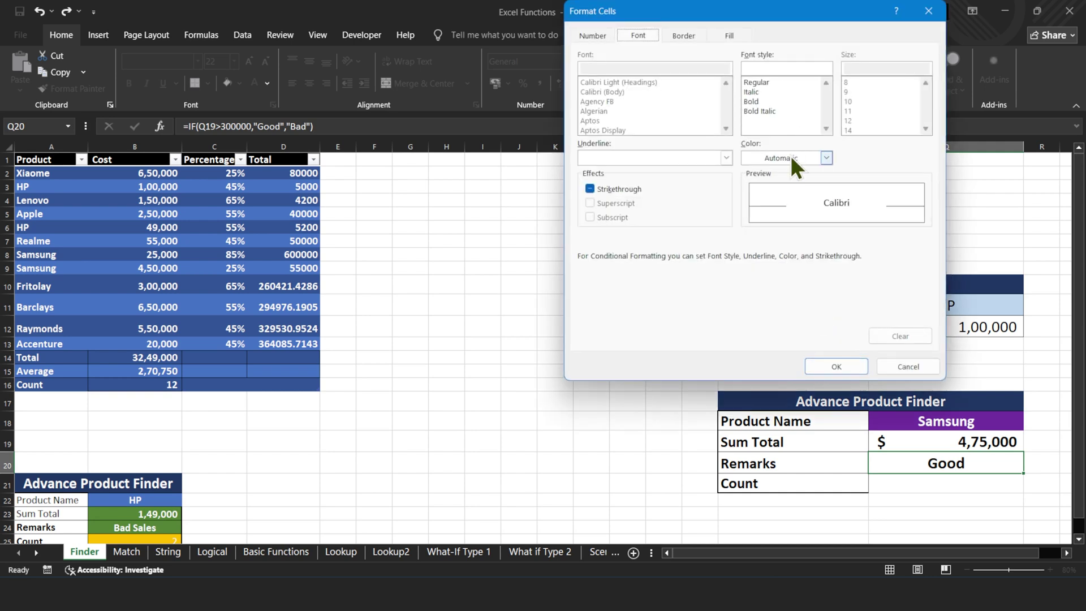
click(793, 160)
click(752, 214)
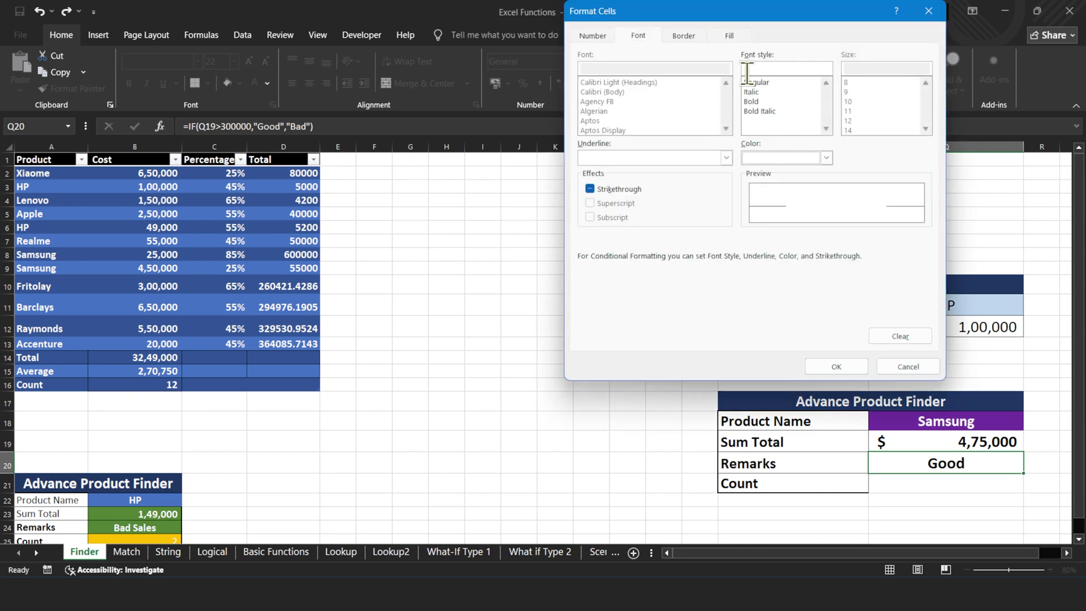
click(728, 38)
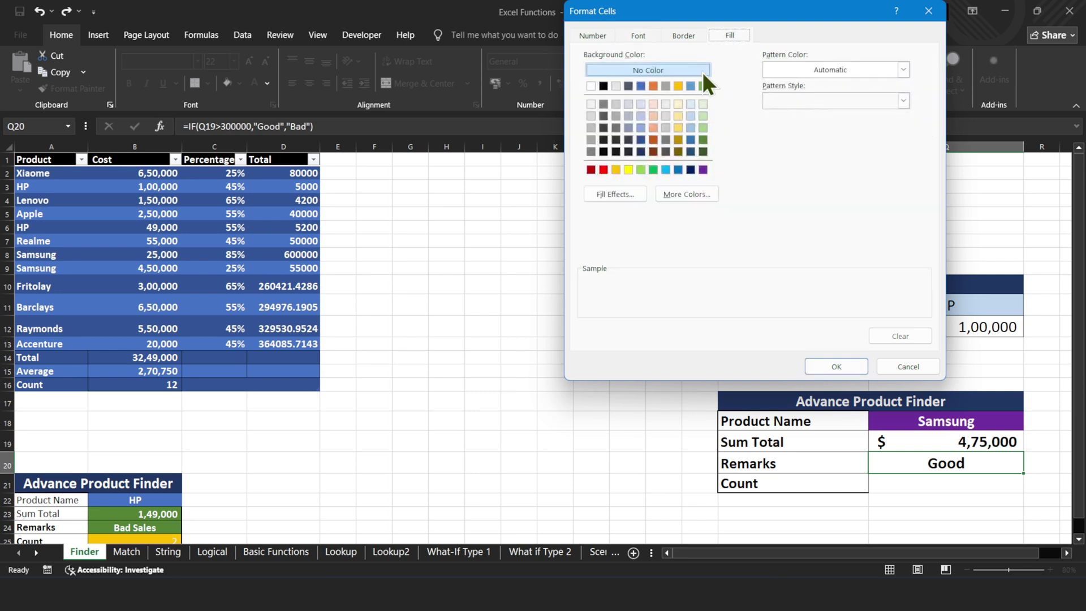
click(703, 87)
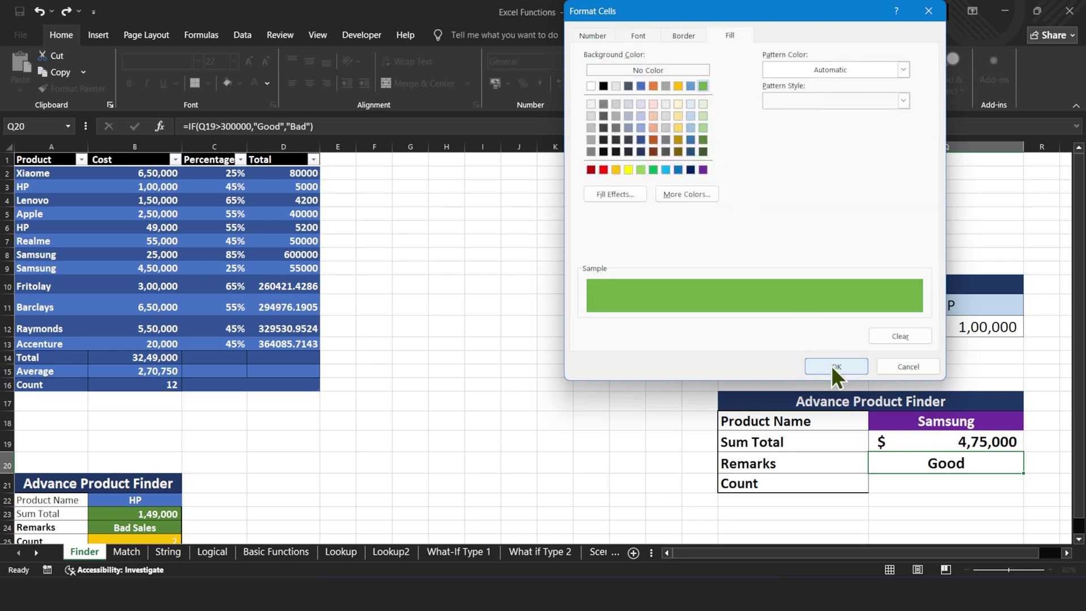
click(830, 364)
click(850, 330)
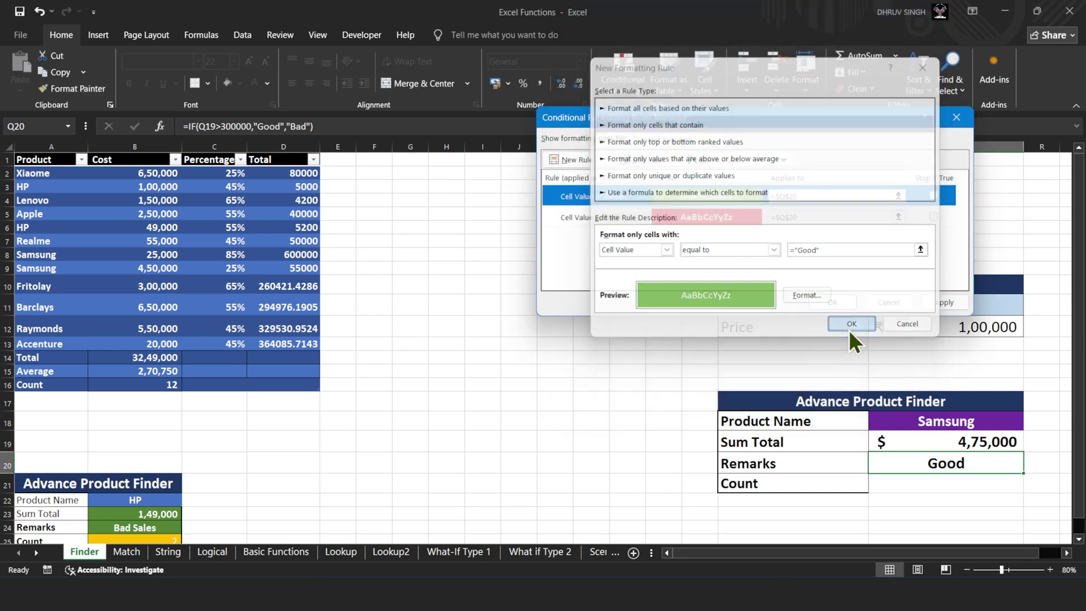
click(936, 301)
click(833, 302)
- Test the rules by switching Q18 to HP and back to Samsung
click(928, 423)
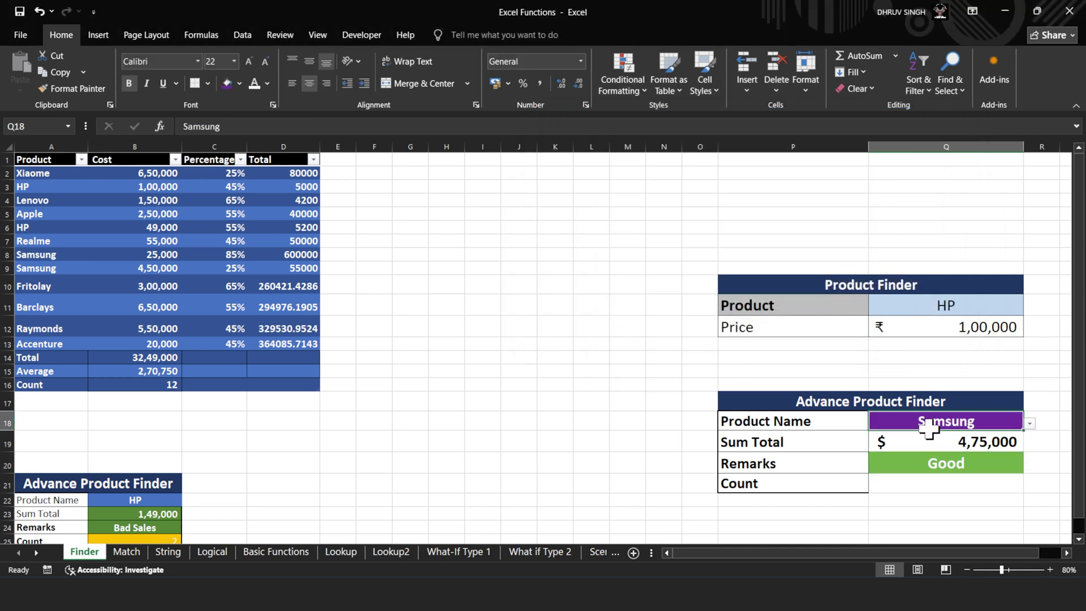
click(1031, 422)
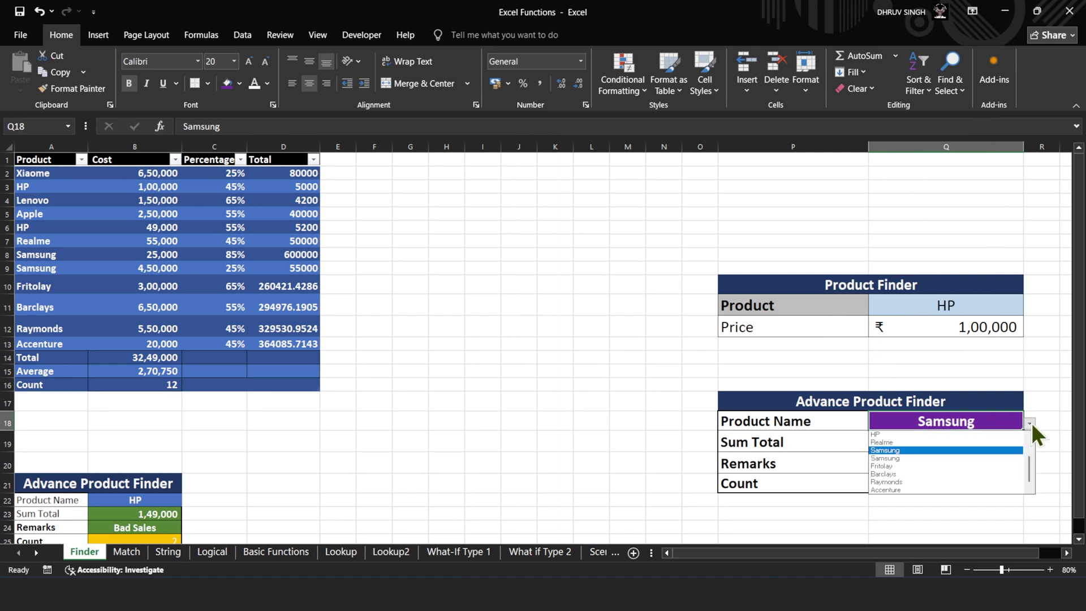
click(989, 439)
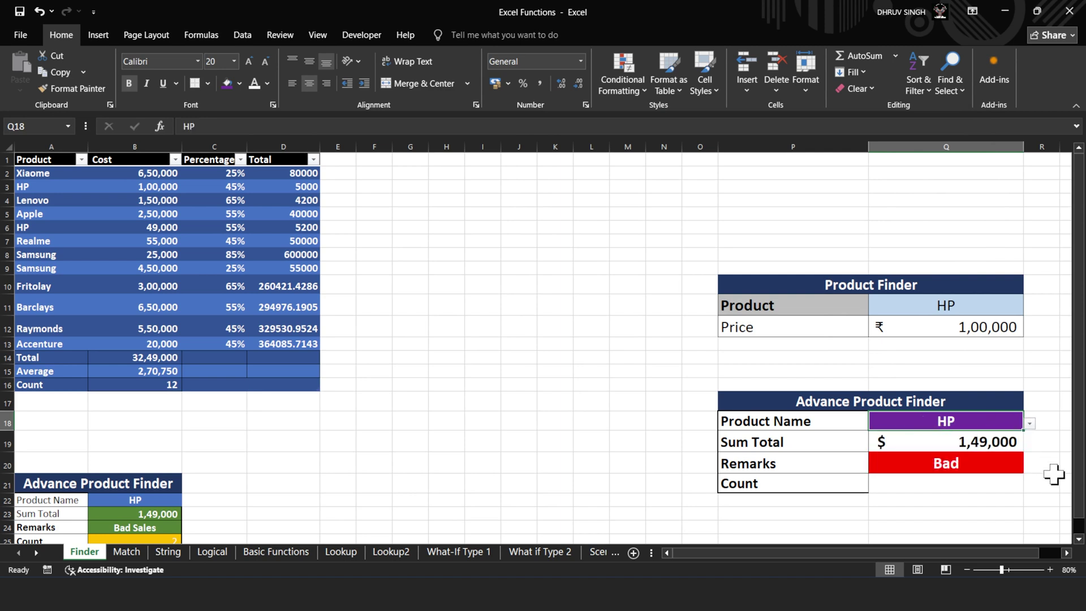
click(1029, 425)
click(1014, 474)
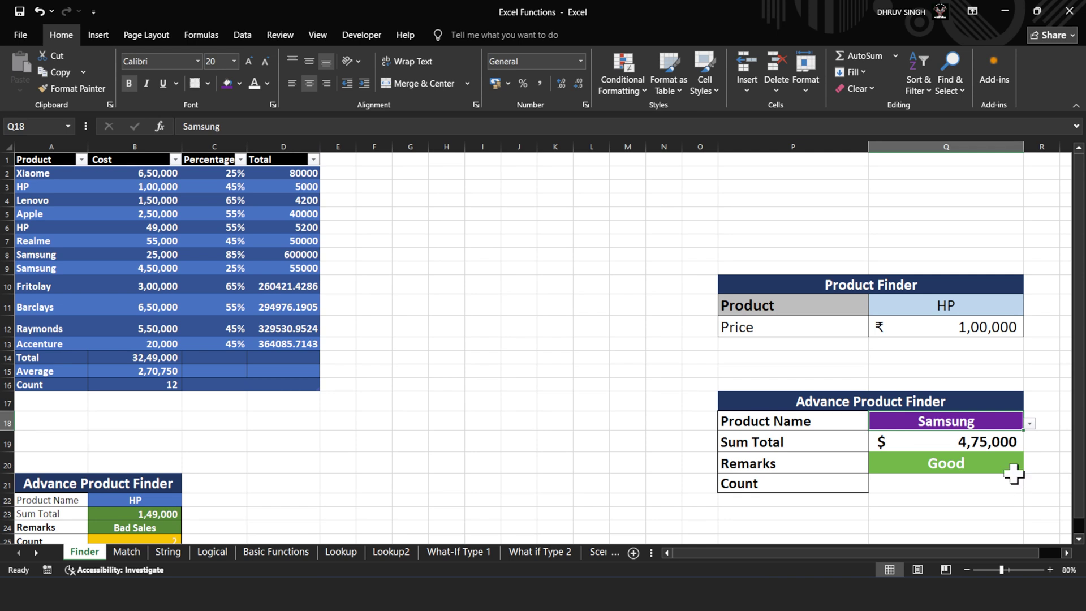
click(966, 483)
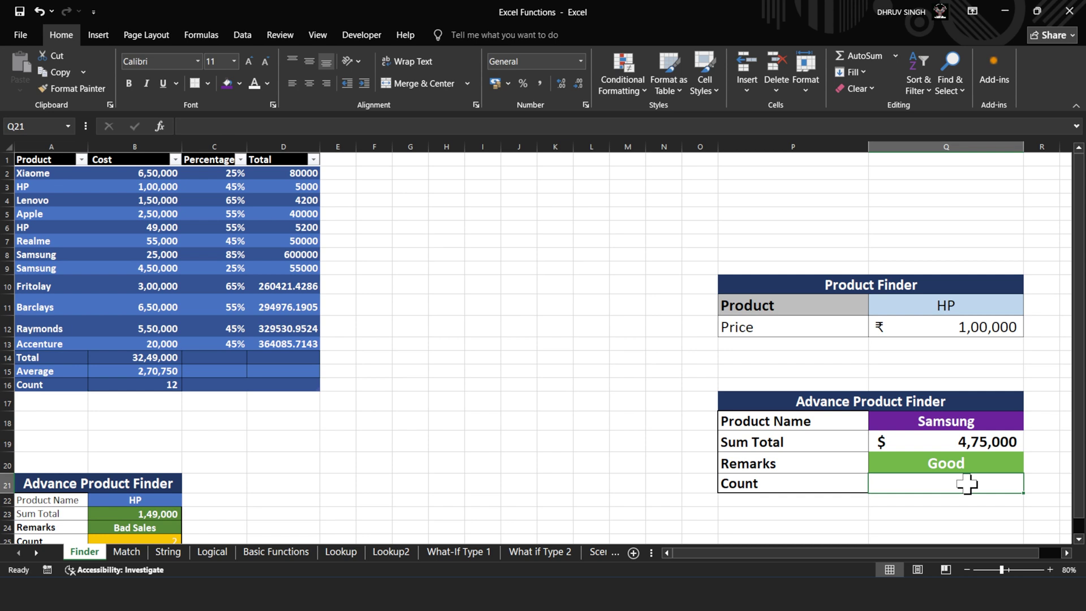
- Enter =COUNTIF(A2:A13,Q18) in Q21, returning 2 for Samsung
text(=)
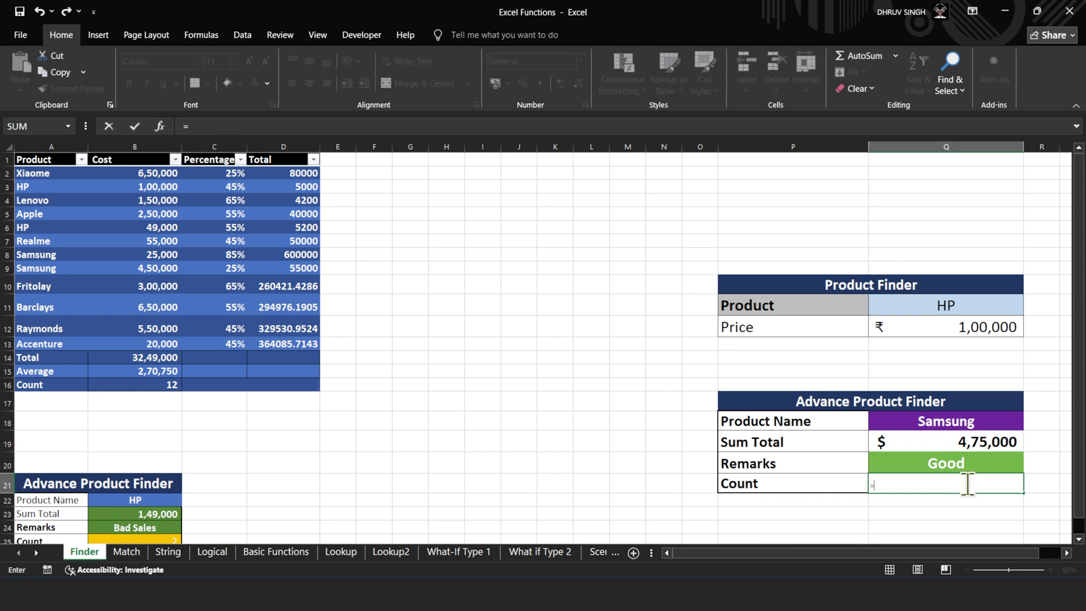
text(co)
text(nt)
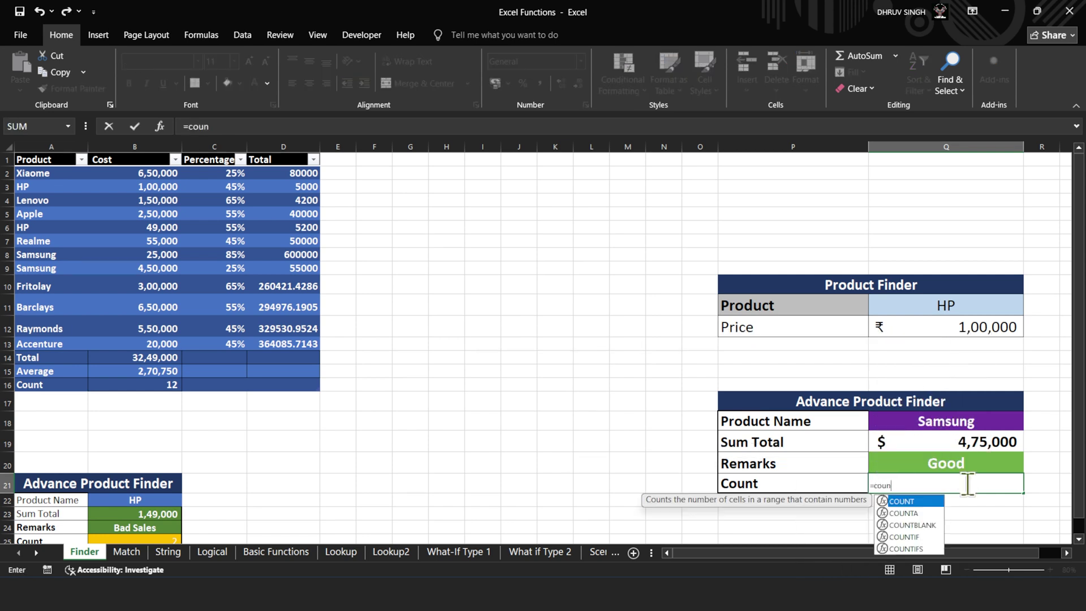
key(Down)
key(Down)
key(Down)
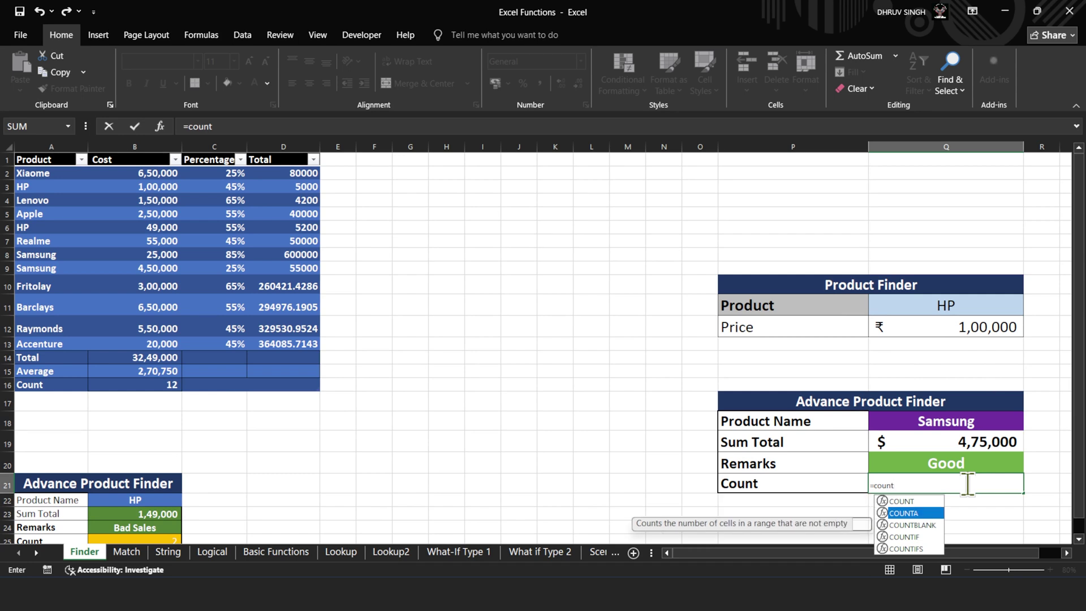
text(i)
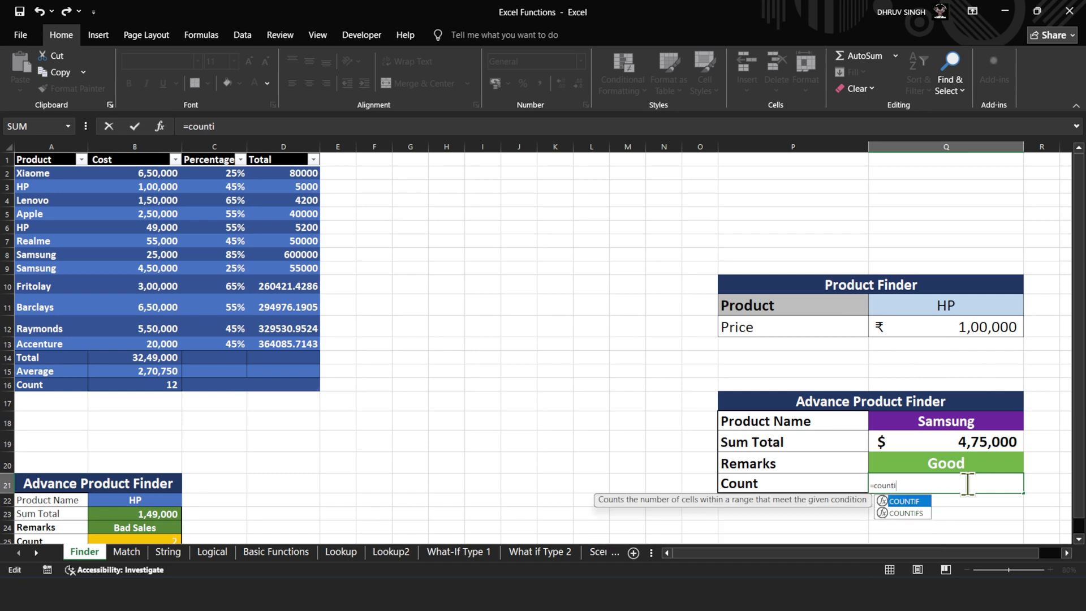
key(Escape)
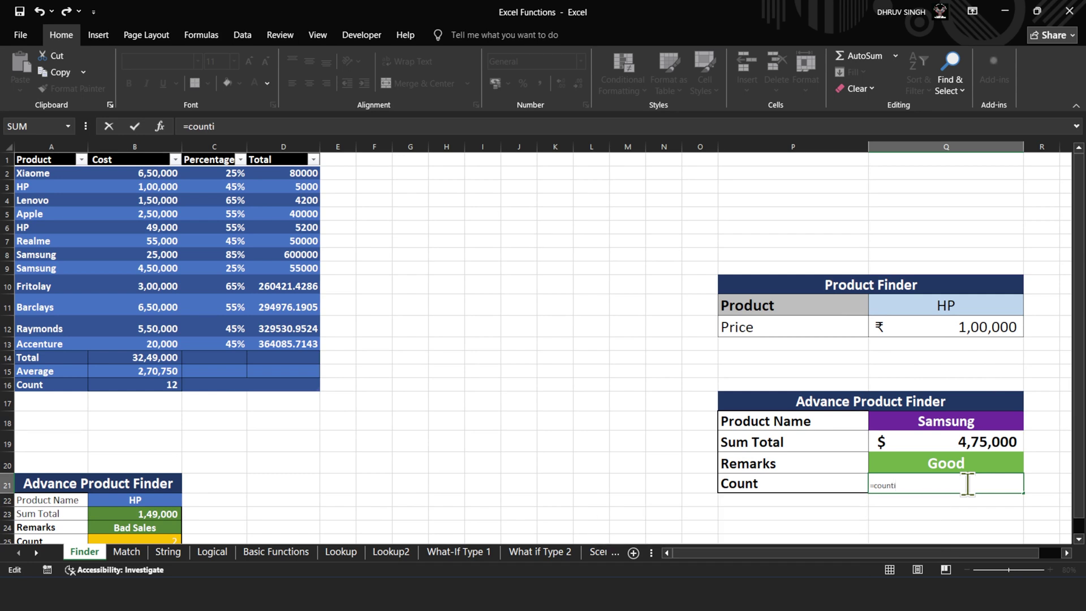
key(BackSpace)
key(Down)
key(Down)
key(Down)
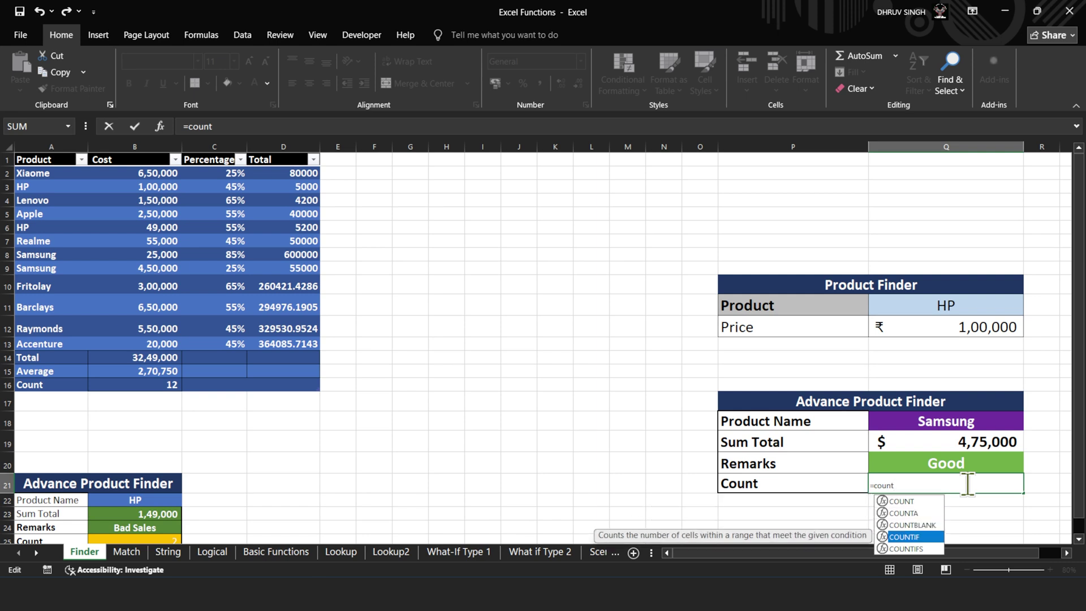
key(Tab)
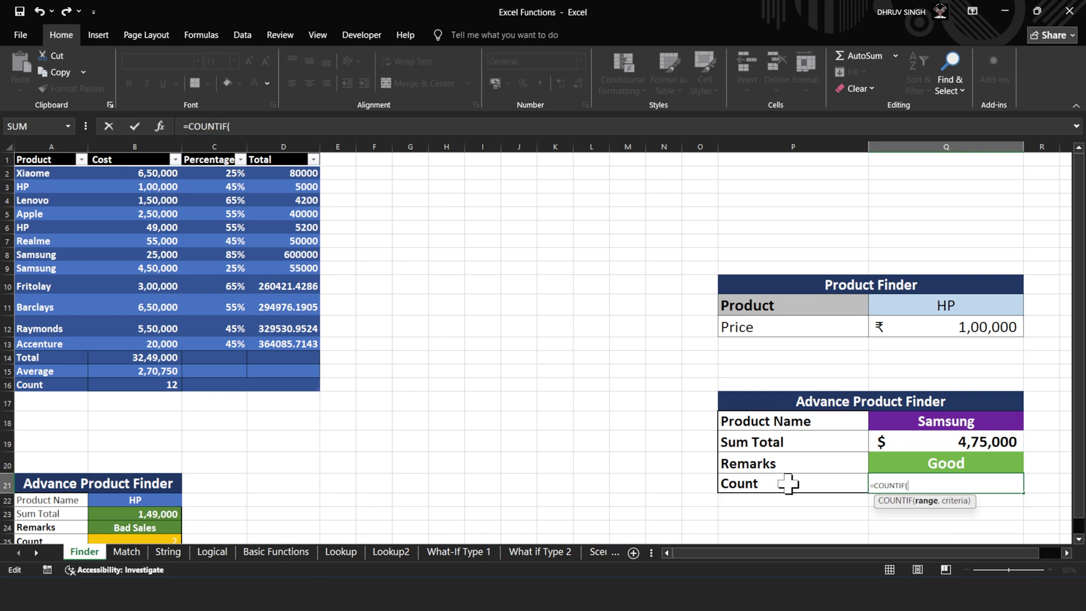
drag(49, 174, 58, 342)
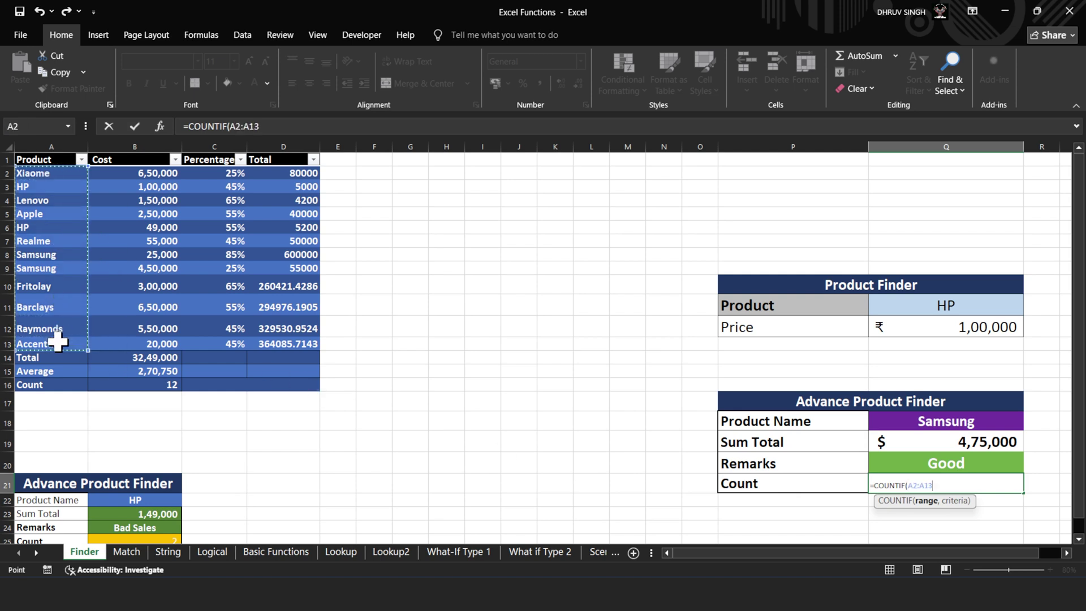
text(,)
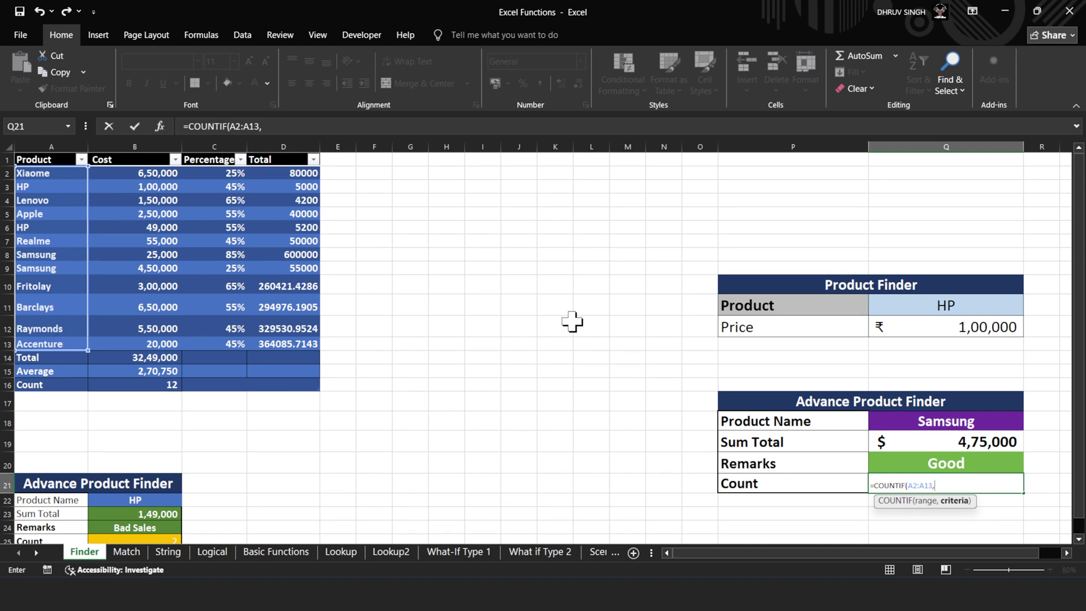
click(989, 416)
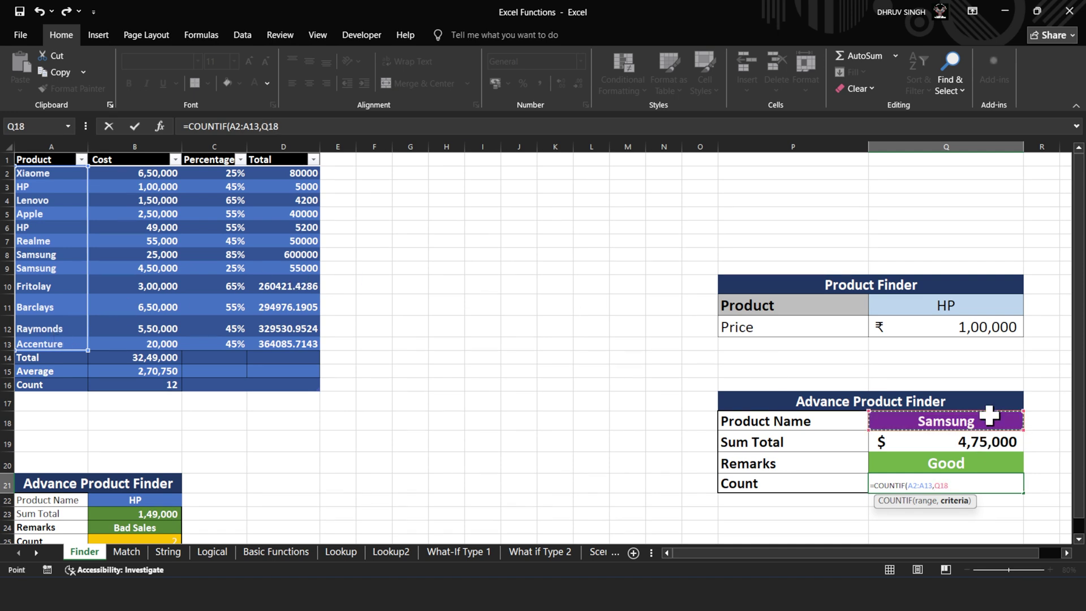
text())
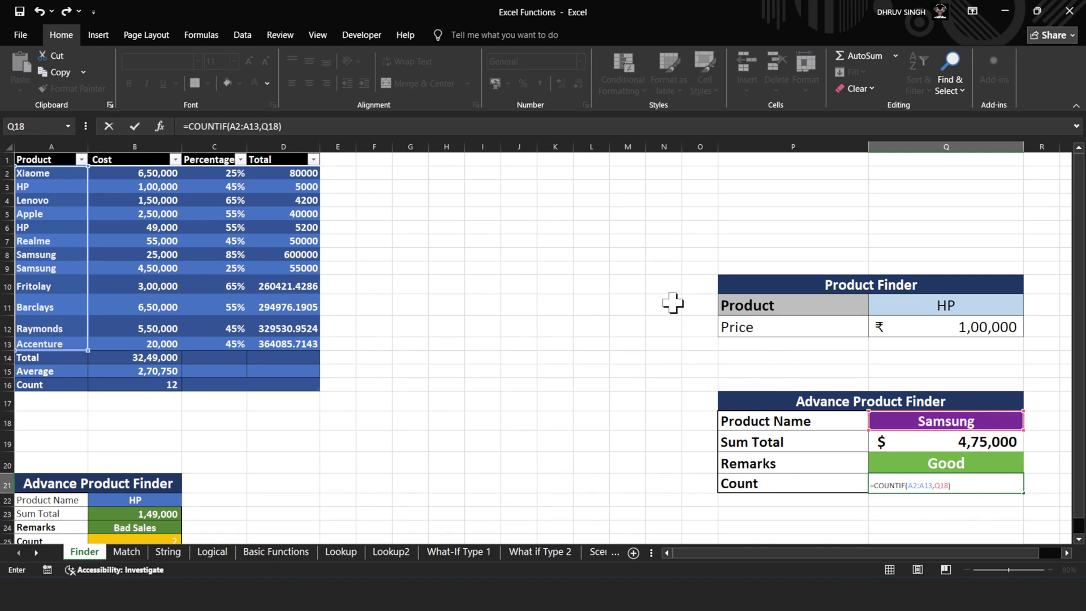
click(138, 130)
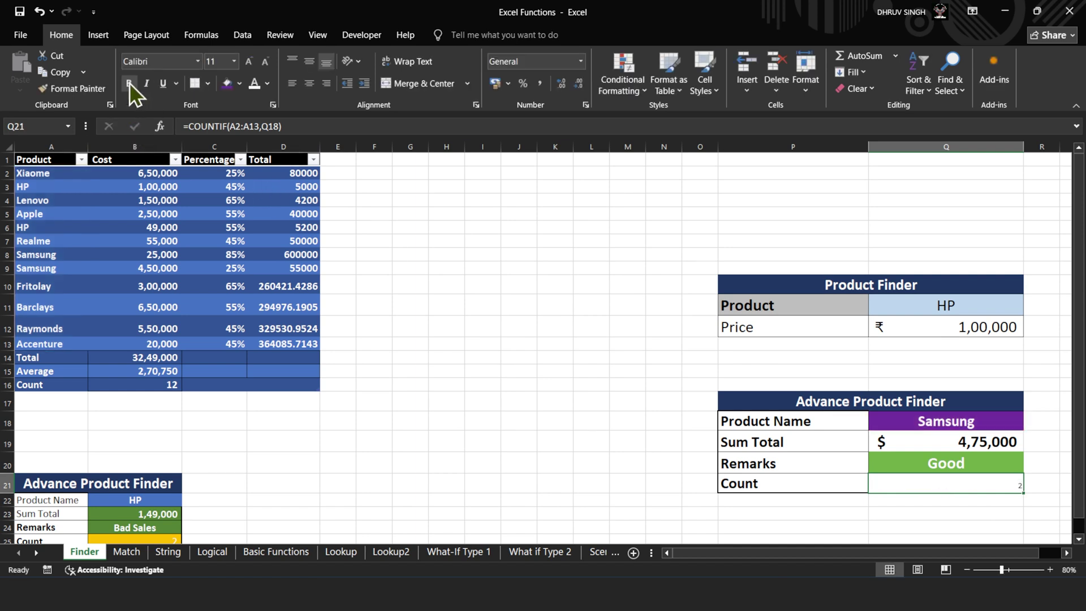
- Enlarge the Count result's font size three steps and centre it in its cell
click(254, 64)
click(254, 65)
click(254, 65)
click(254, 65)
click(254, 64)
click(254, 64)
click(309, 84)
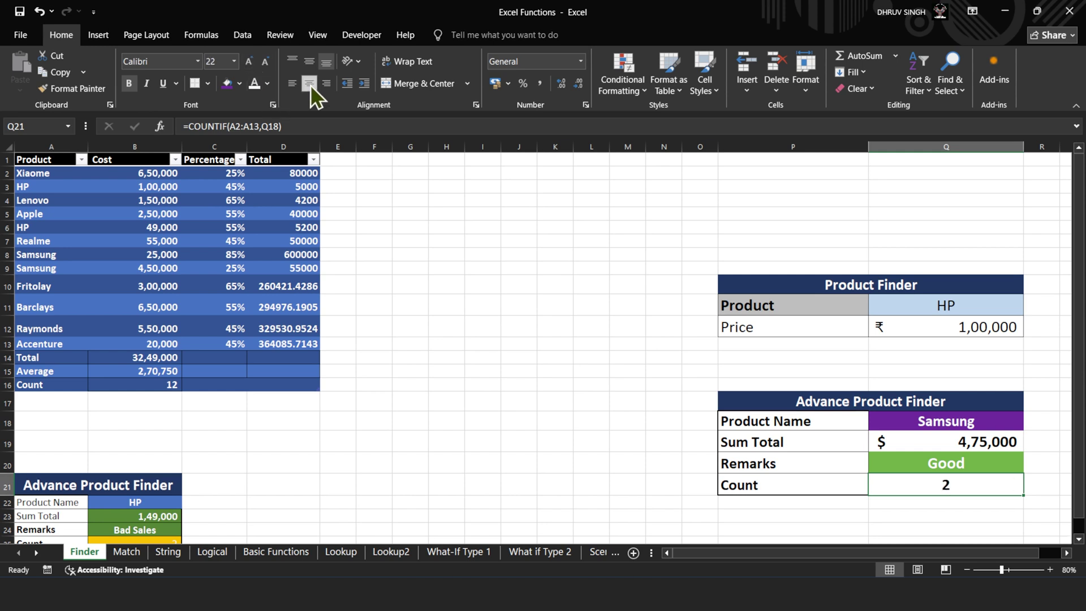
- Choose Fritolay in Q18 so Count shows 1, check its COUNTIF formula, then go to the Match sheet
click(980, 424)
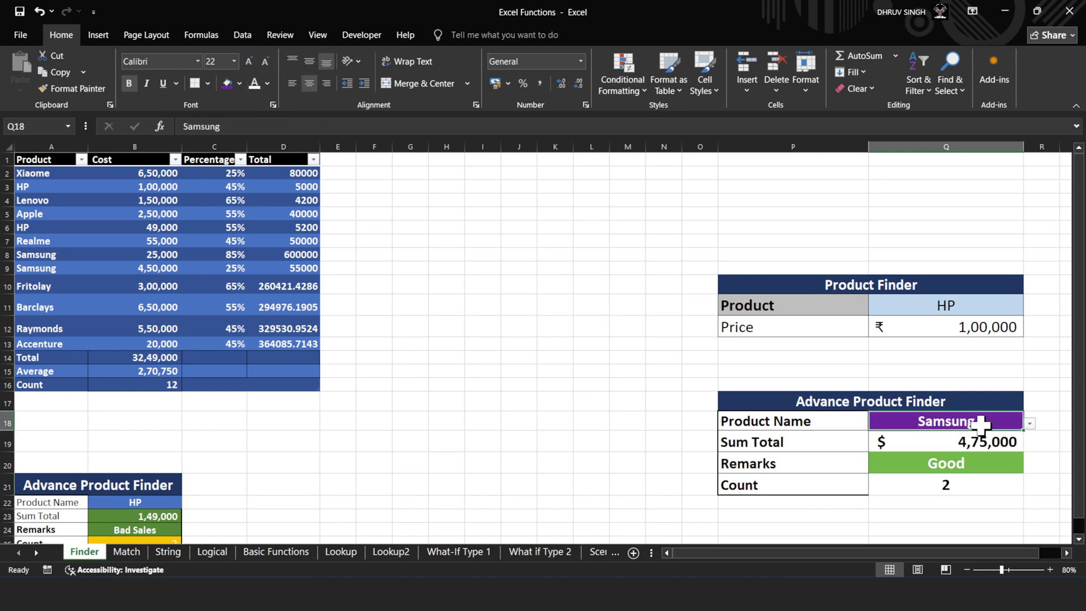
click(1030, 425)
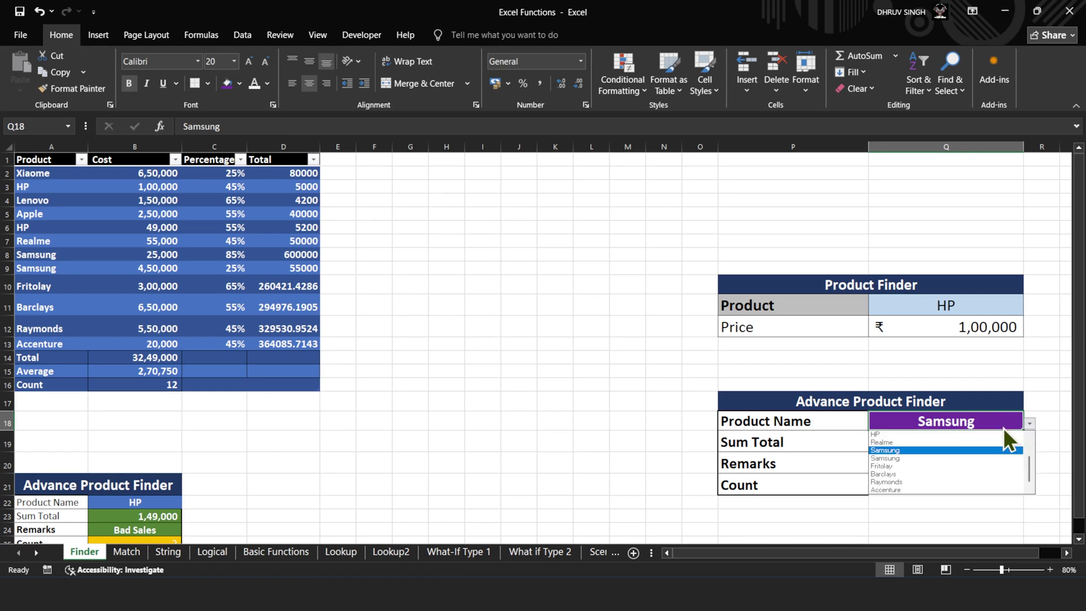
click(1003, 428)
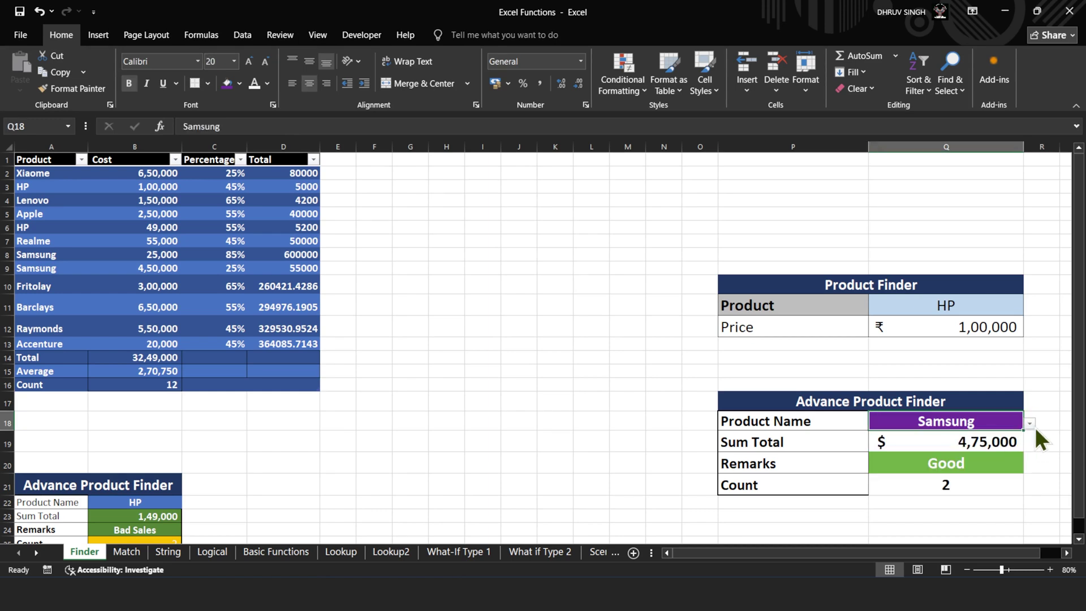
click(1030, 427)
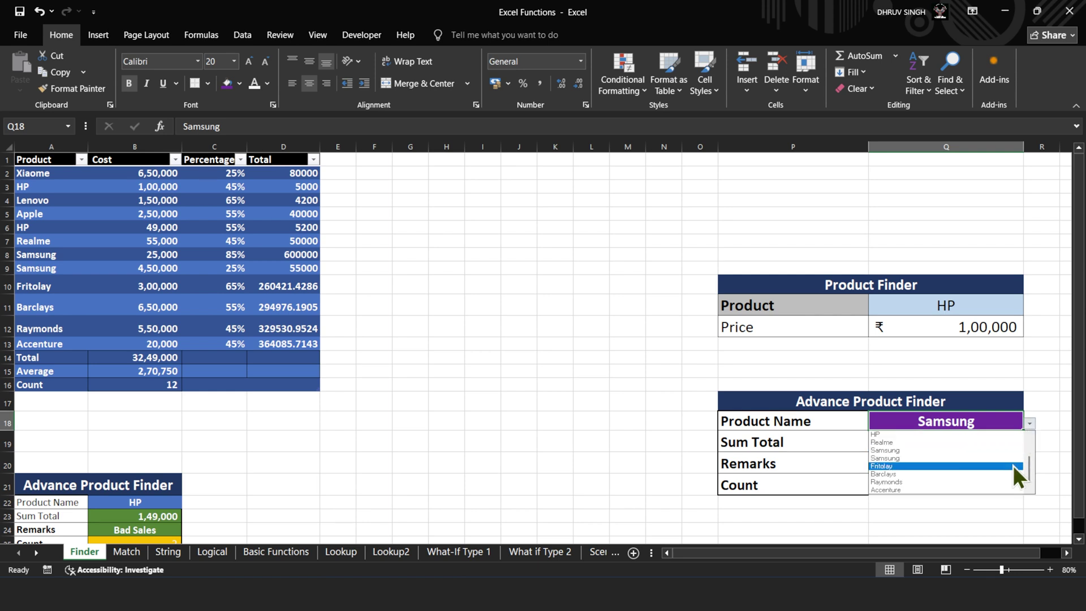
click(1010, 470)
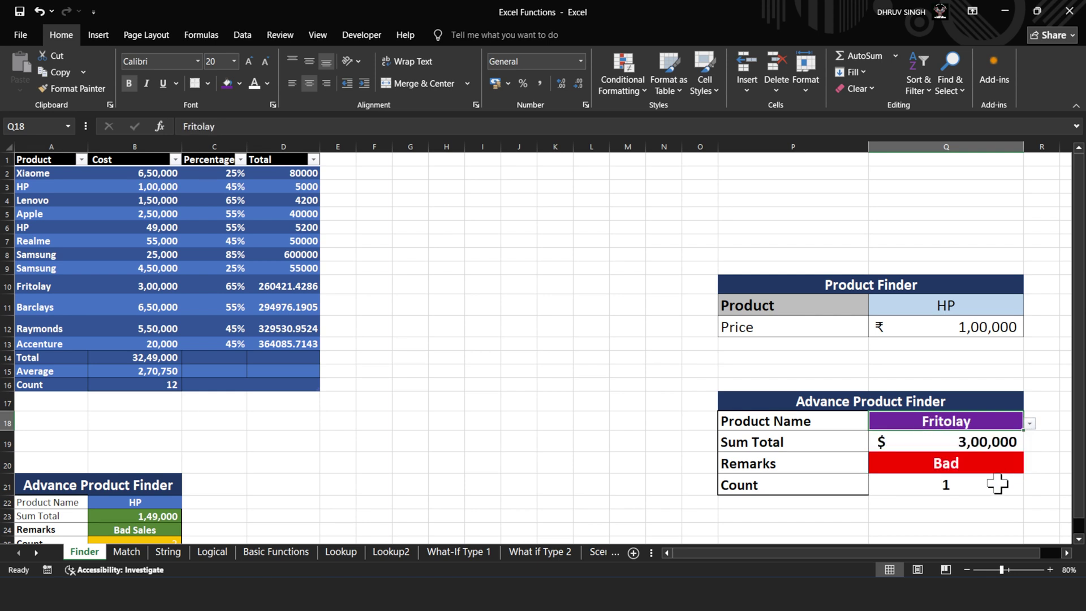
click(997, 483)
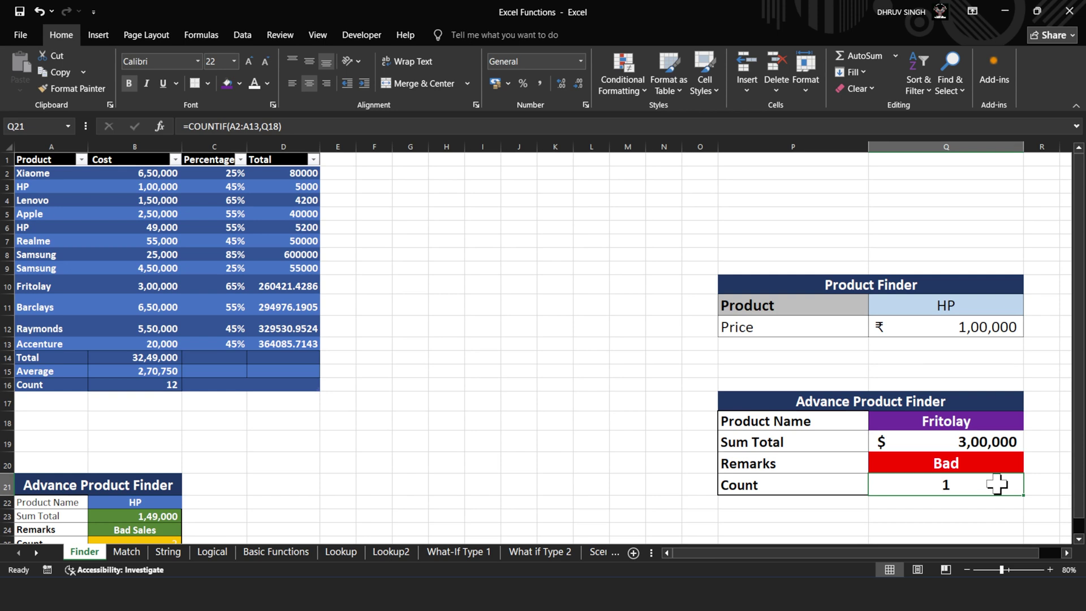
click(128, 552)
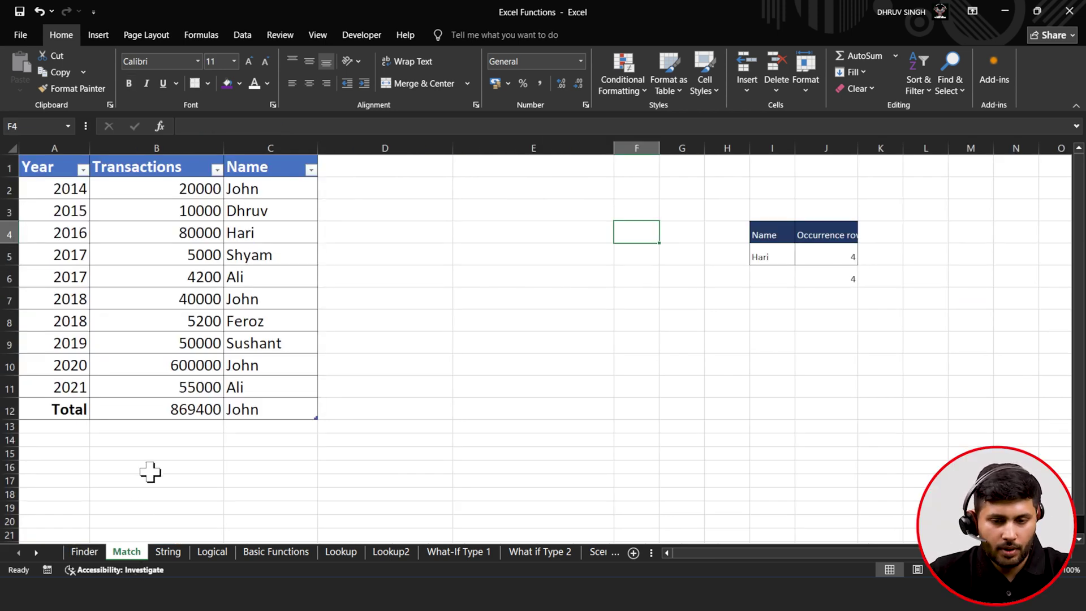
- Clear the old MATCH results in J5:J6 and widen column J to show its full header
click(840, 254)
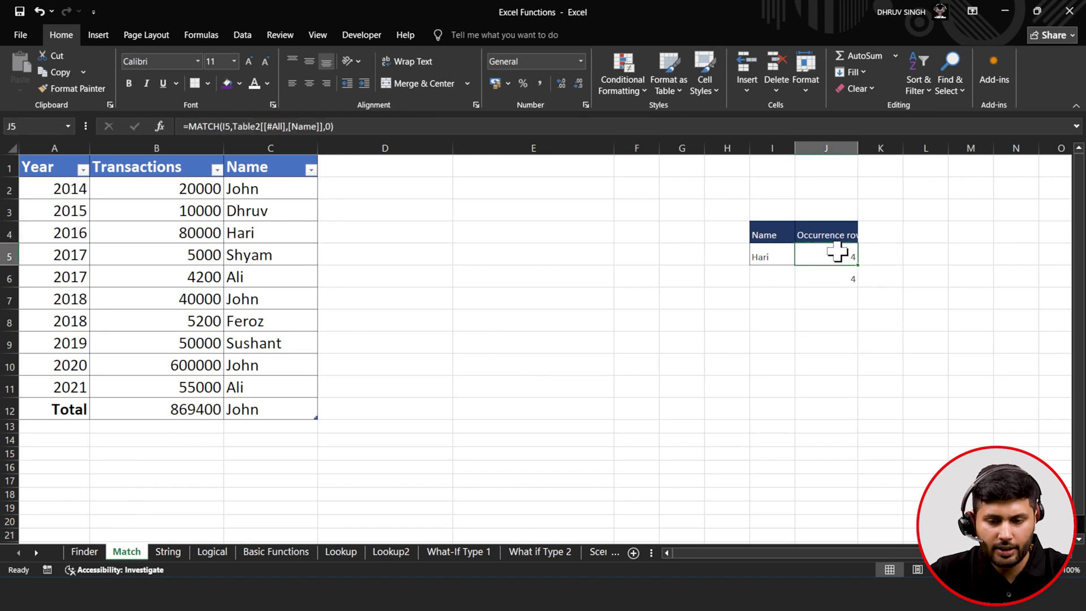
drag(837, 271, 839, 277)
key(Delete)
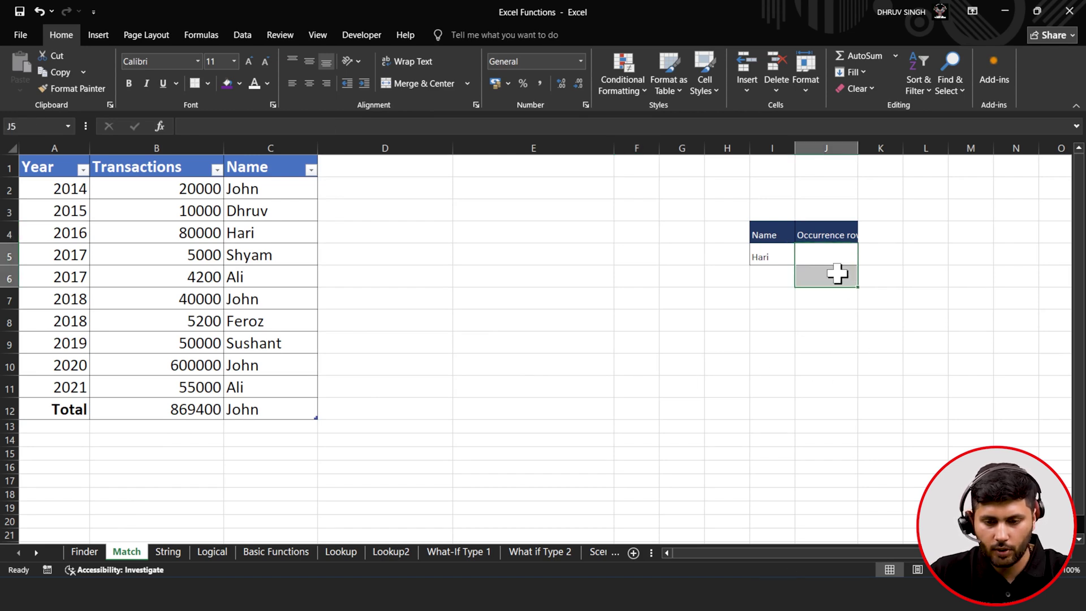
drag(858, 149, 883, 155)
click(761, 257)
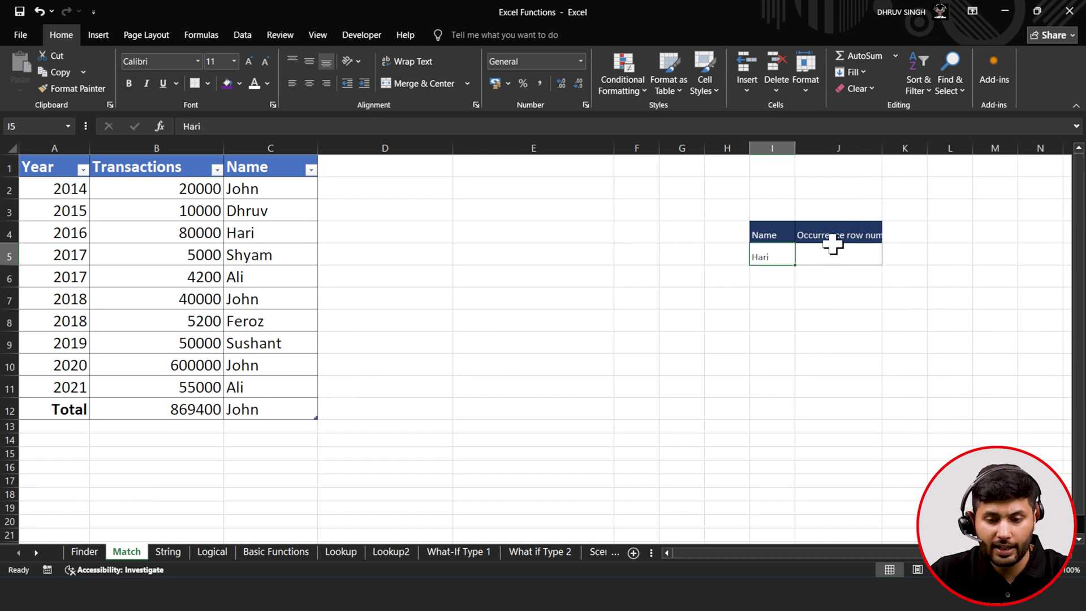
click(832, 255)
drag(882, 148, 917, 153)
- Delete the old name from cell I5, leaving it empty
click(784, 259)
double_click(781, 258)
click(759, 288)
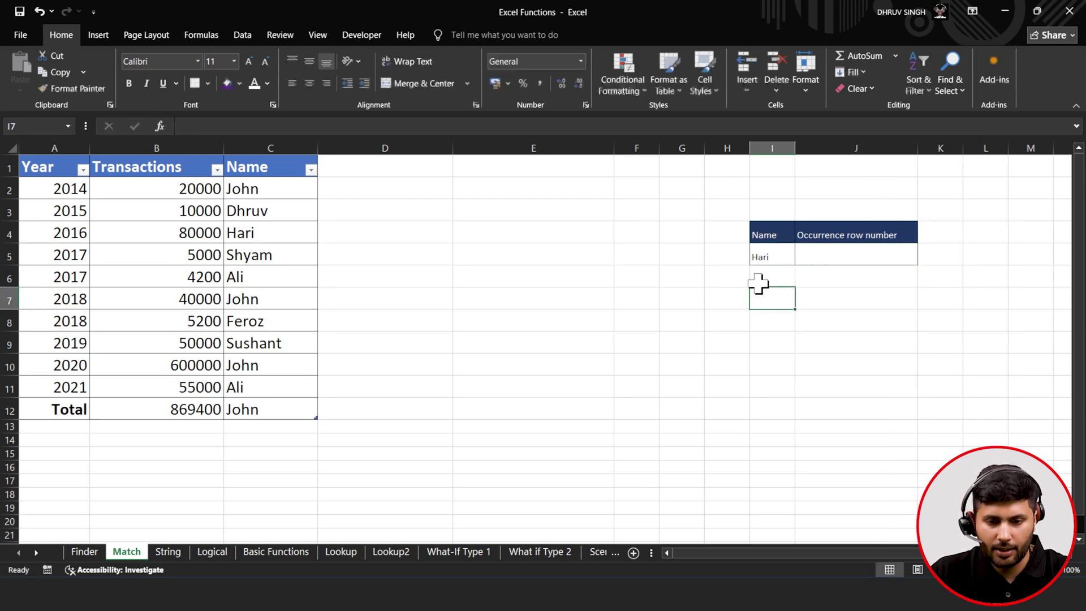
click(766, 252)
double_click(782, 257)
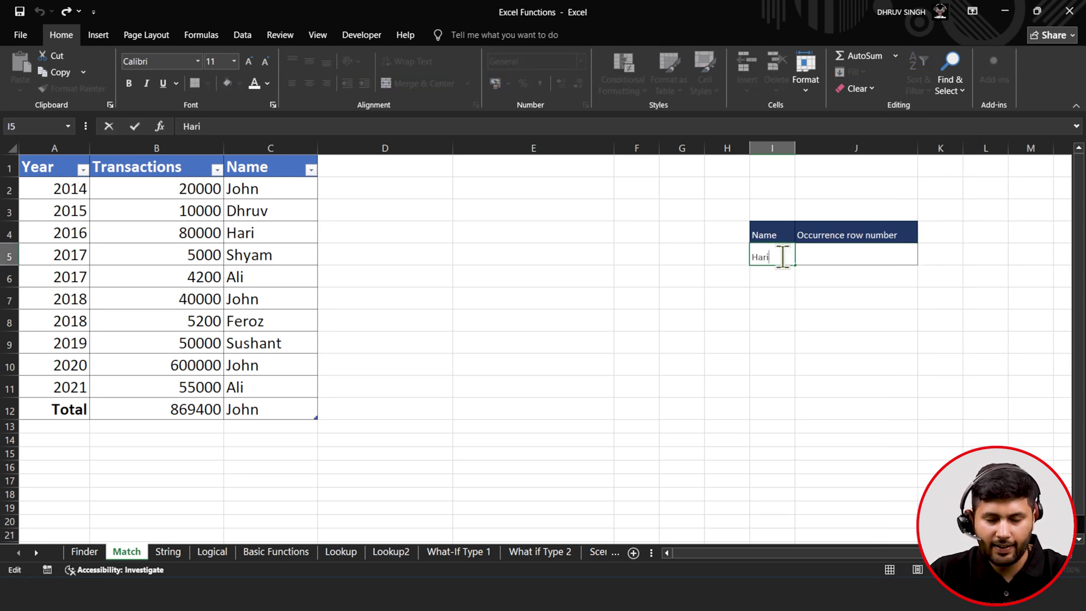
key(BackSpace)
key(BackSpace)
key(BackSpace)
key(BackSpace)
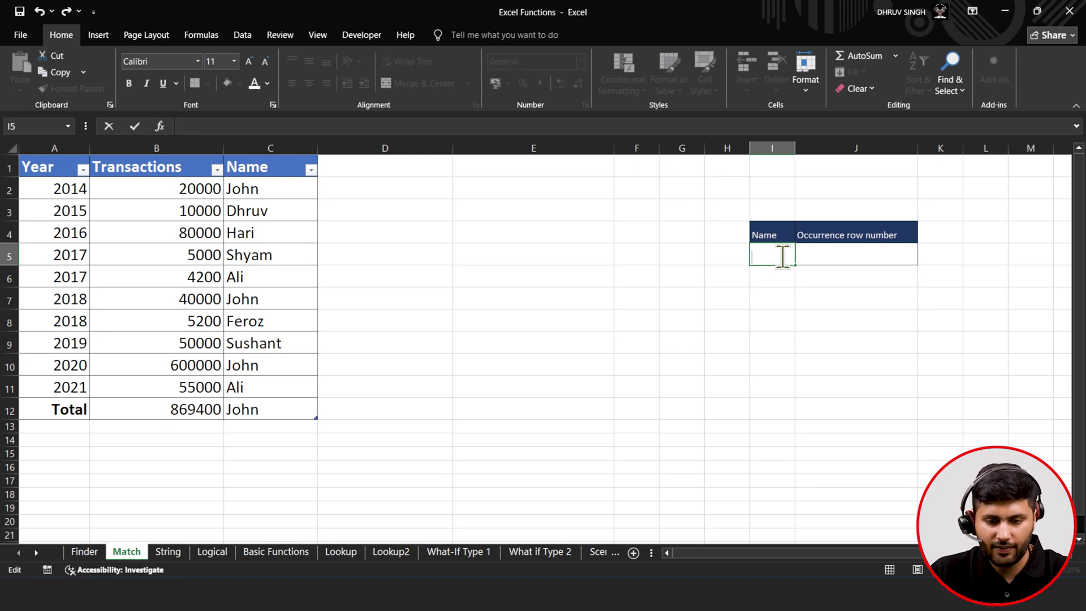
key(Return)
click(767, 260)
click(243, 35)
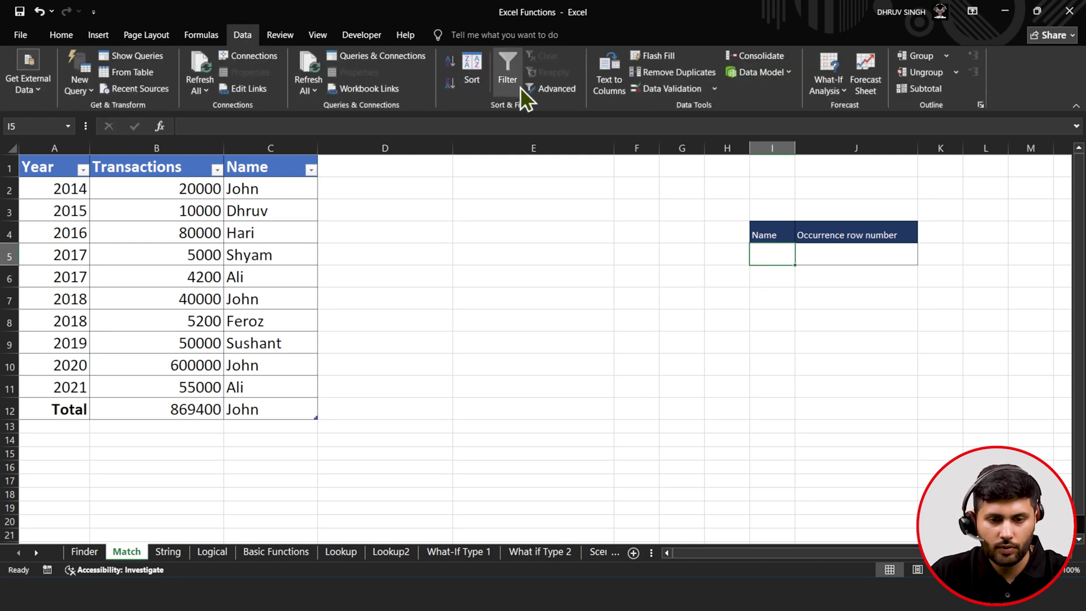
- Add List data validation to I5 with source =$C$2:$C$12
click(667, 92)
click(657, 158)
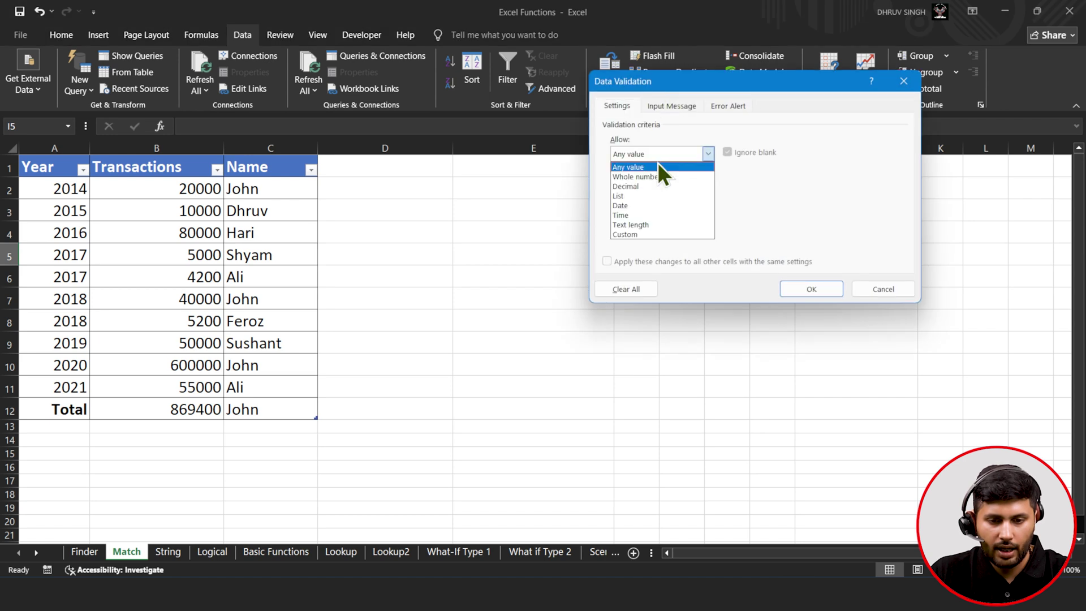
click(646, 195)
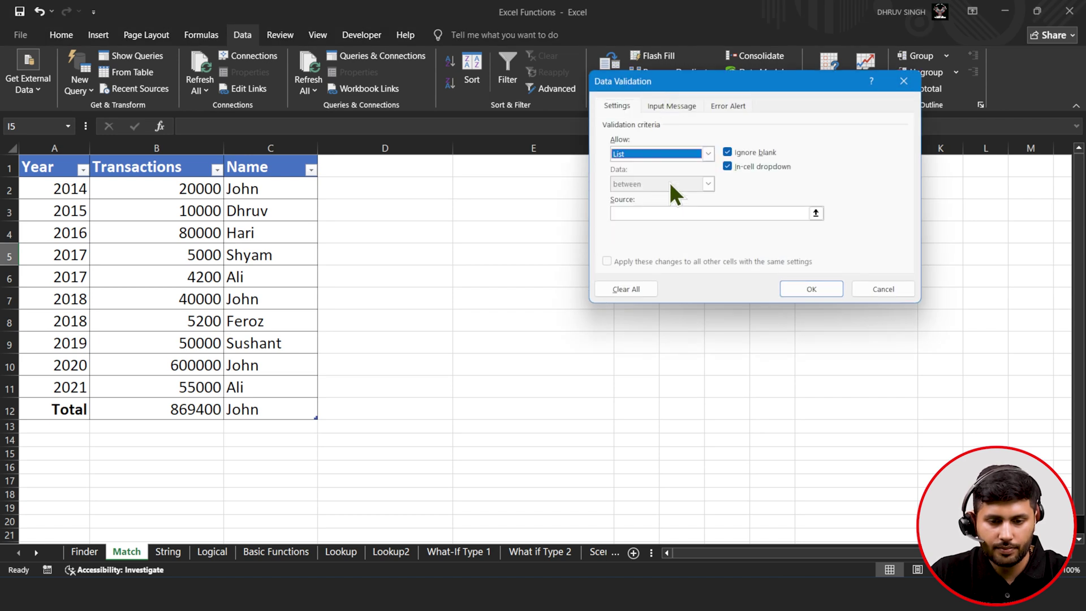
click(820, 213)
drag(255, 191, 238, 407)
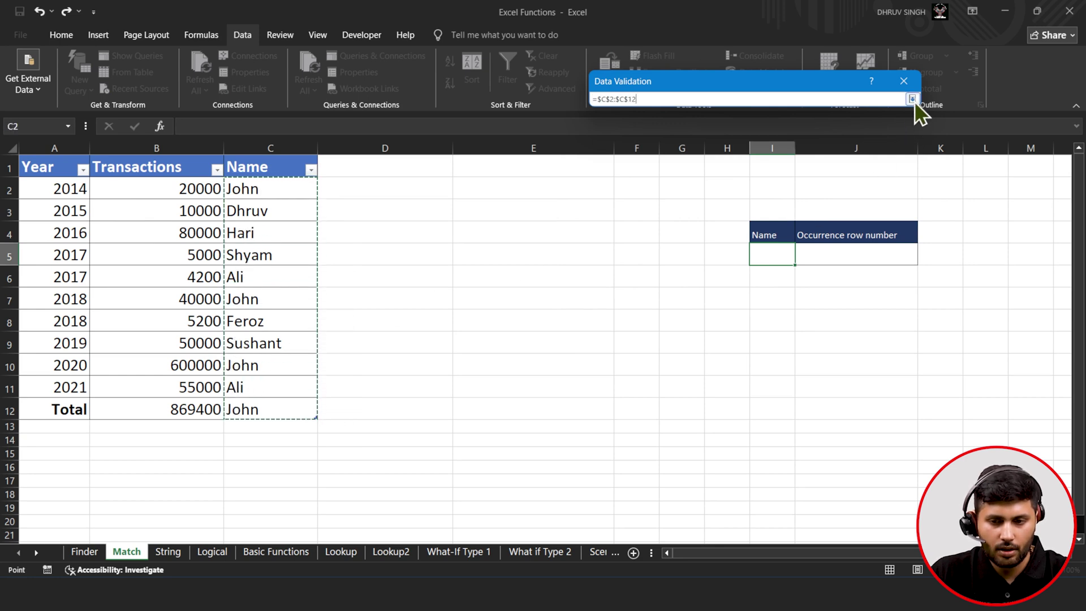
click(913, 99)
click(811, 289)
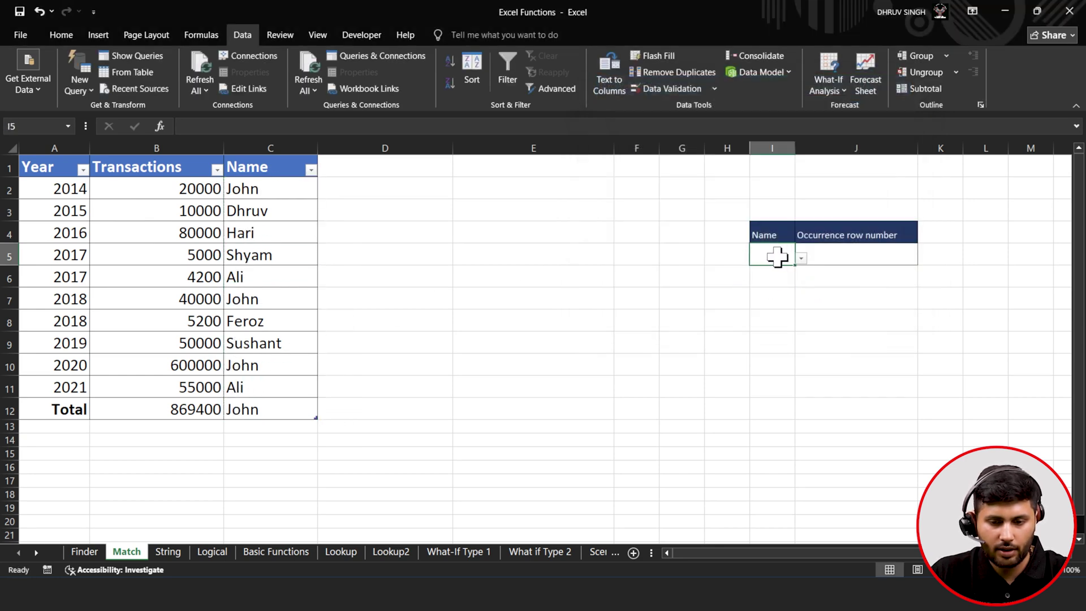
- Pick a name from I5's new dropdown to look up
click(801, 258)
click(772, 282)
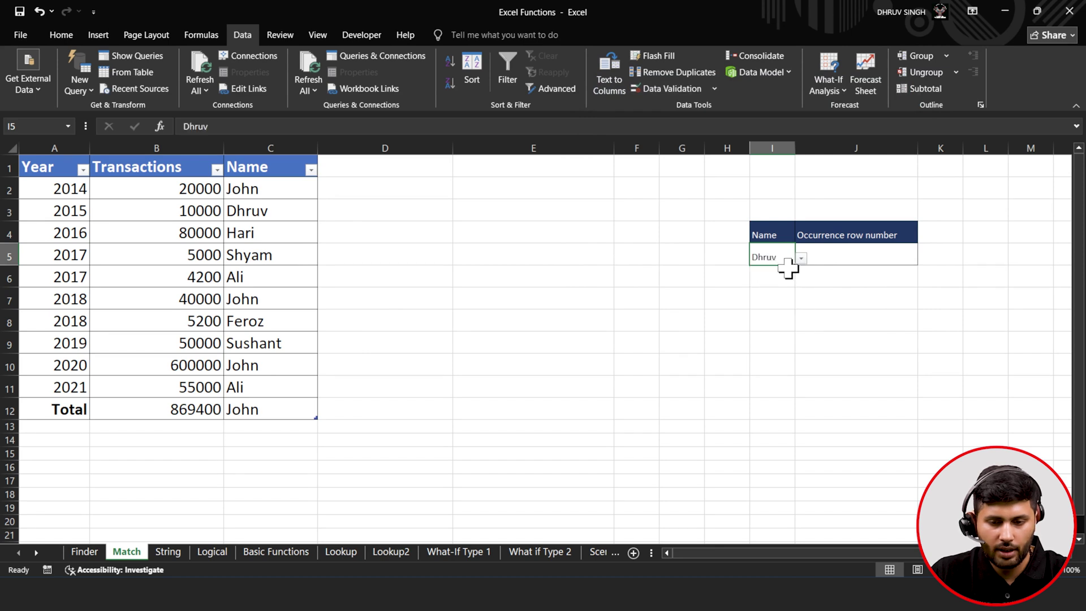
click(825, 254)
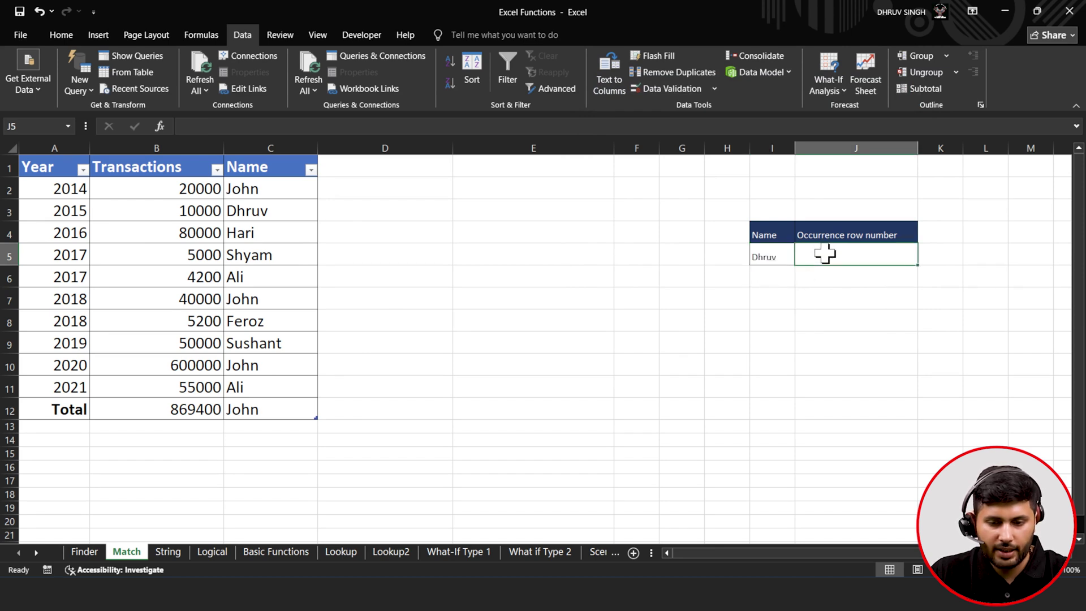
- Enter =MATCH(I5,Table2[Name],0) in J5 so it returns row 2 for the chosen name
text(=)
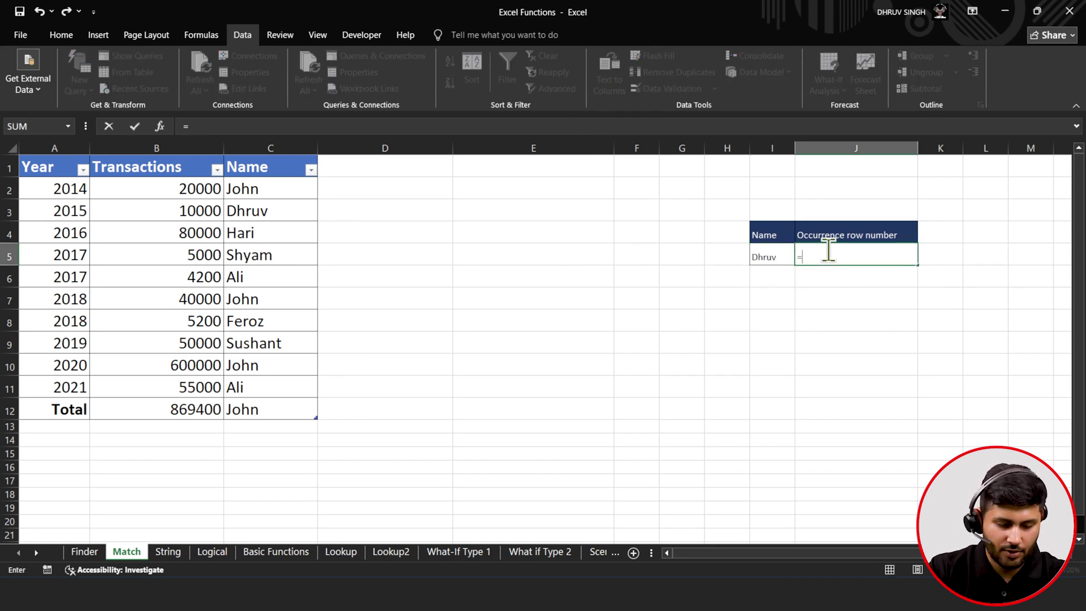
text(MA)
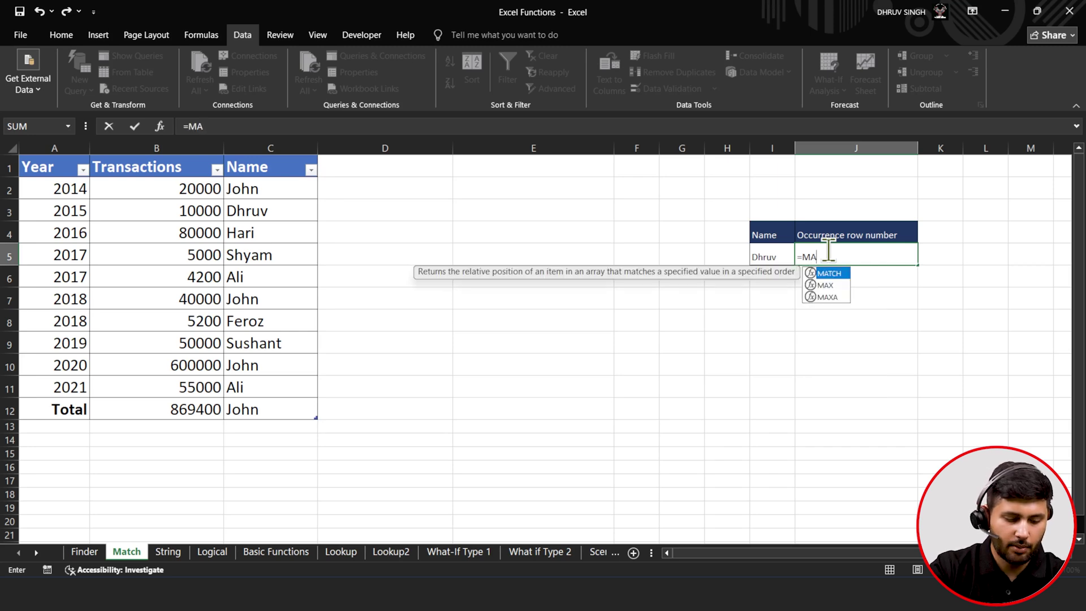
text(TCH()
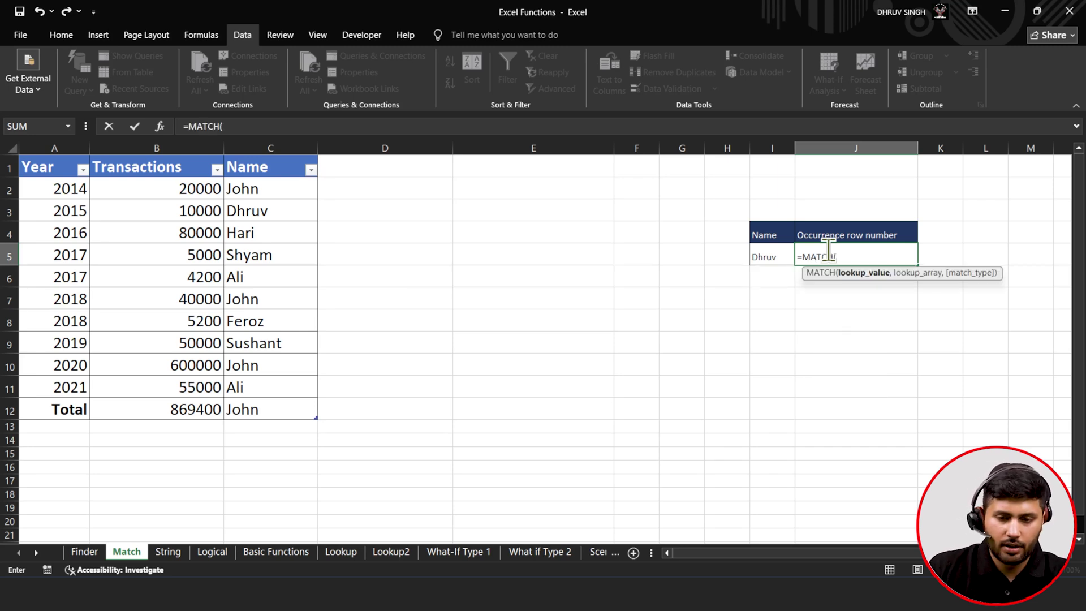
click(774, 255)
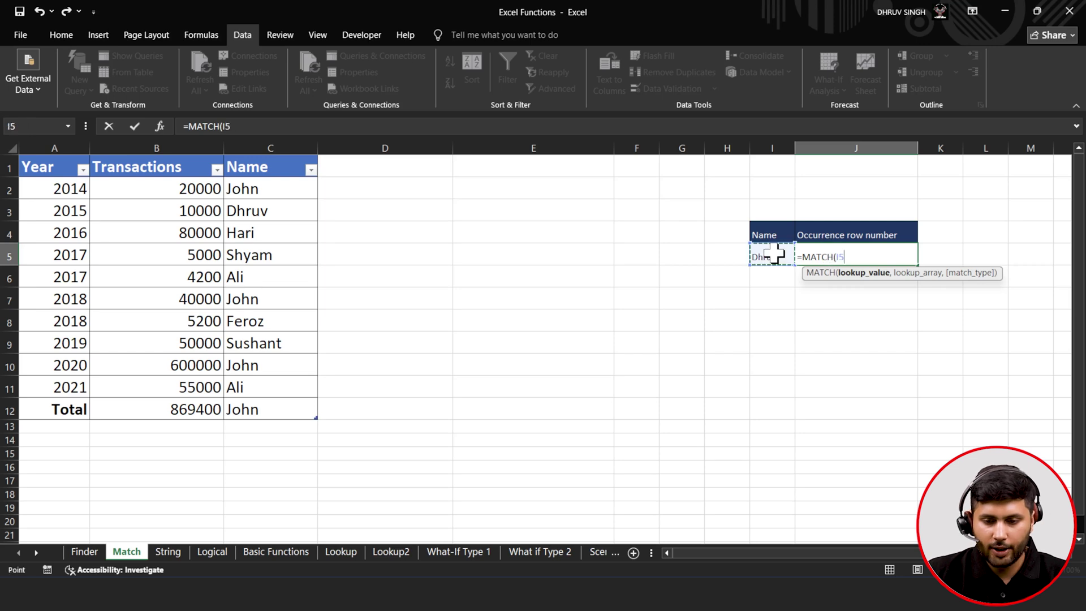
text(,)
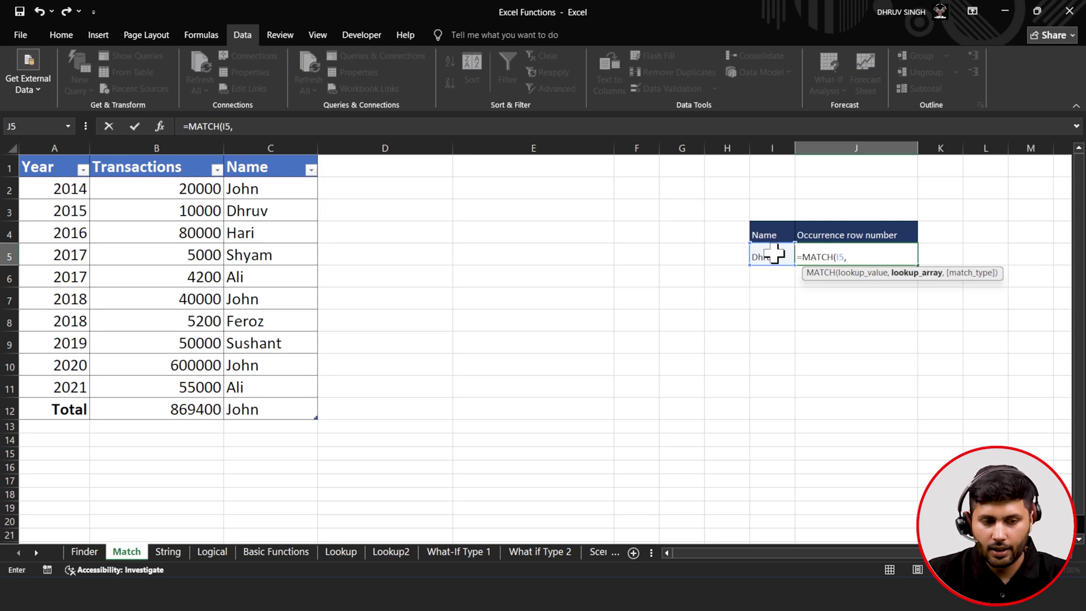
drag(284, 189, 297, 413)
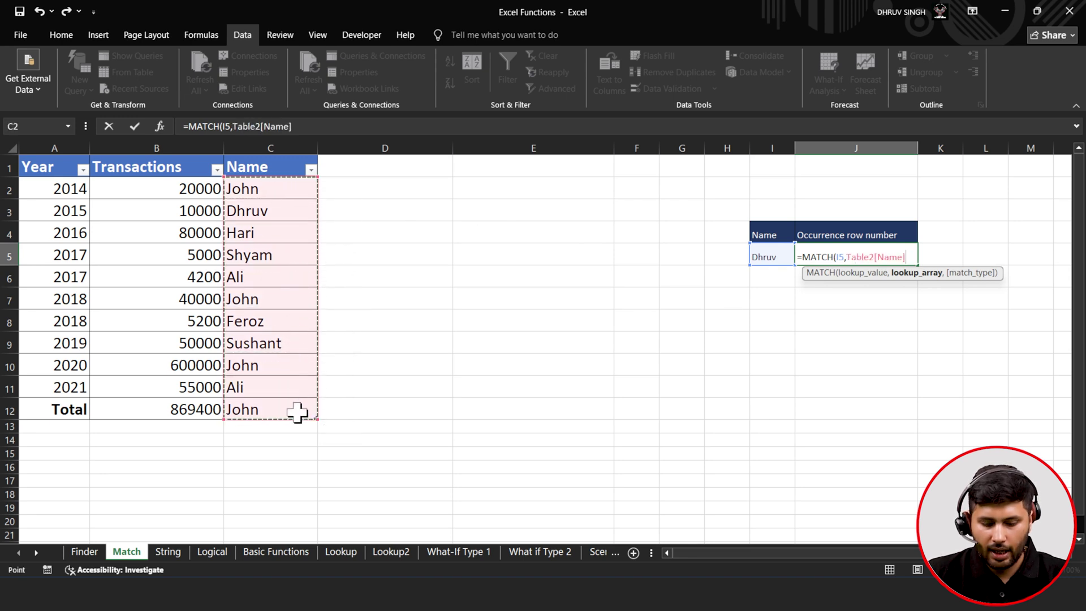
text(,)
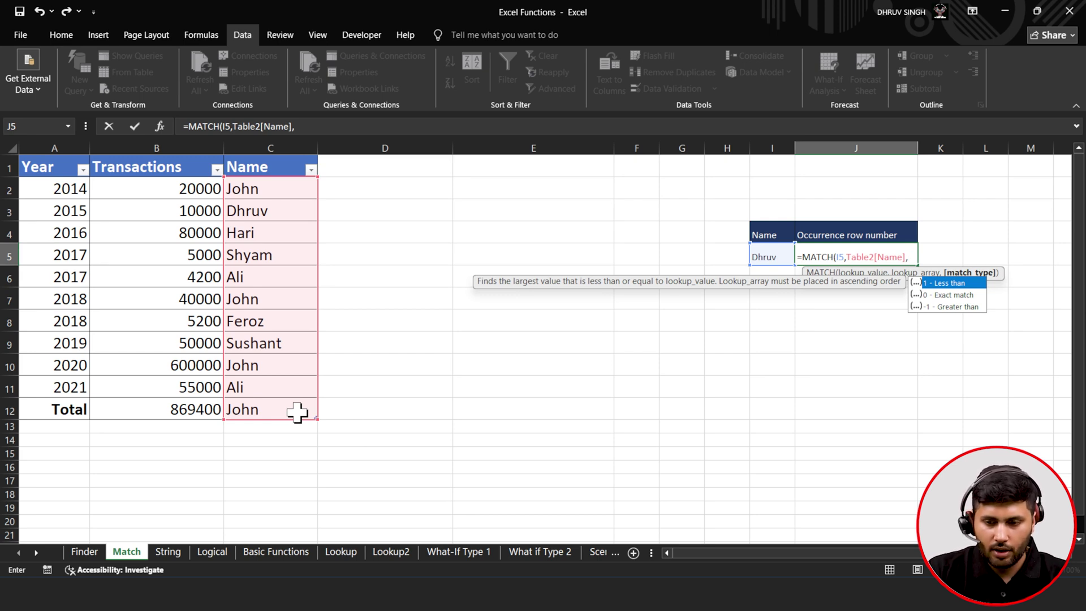
key(Down)
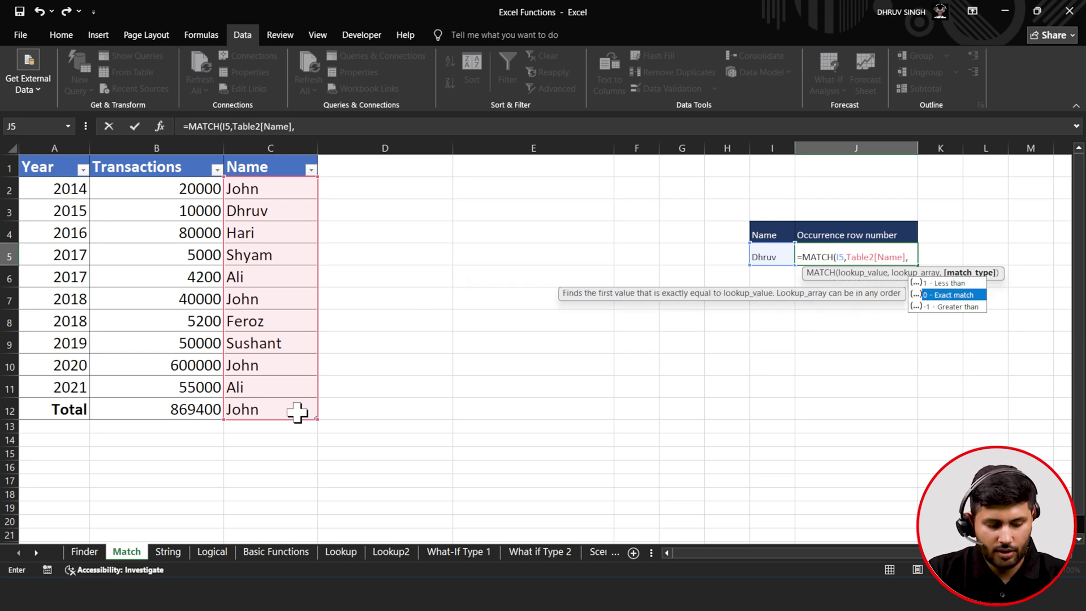
key(Tab)
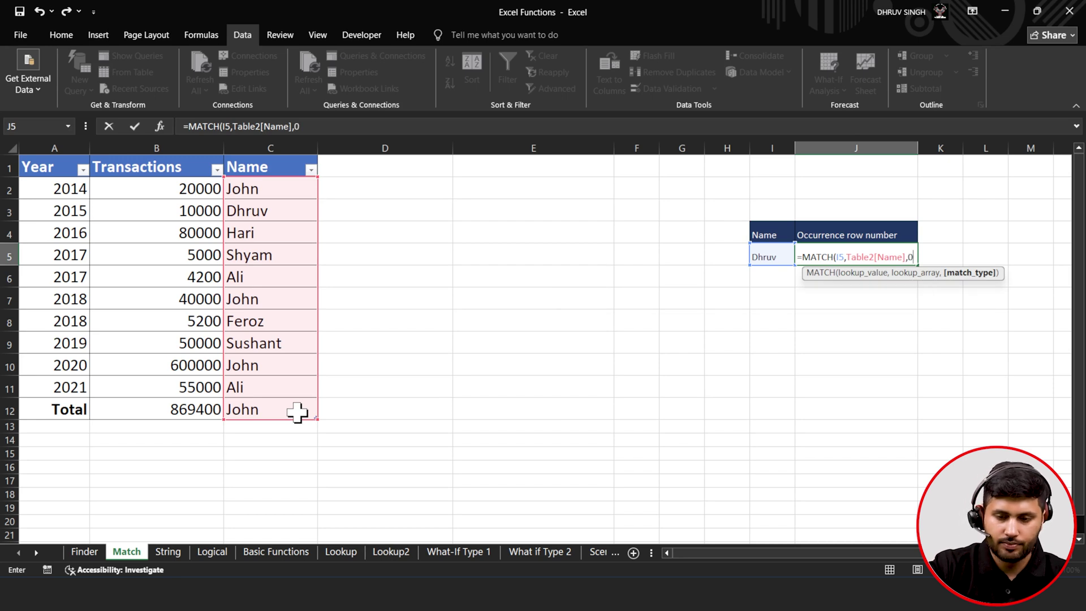
text())
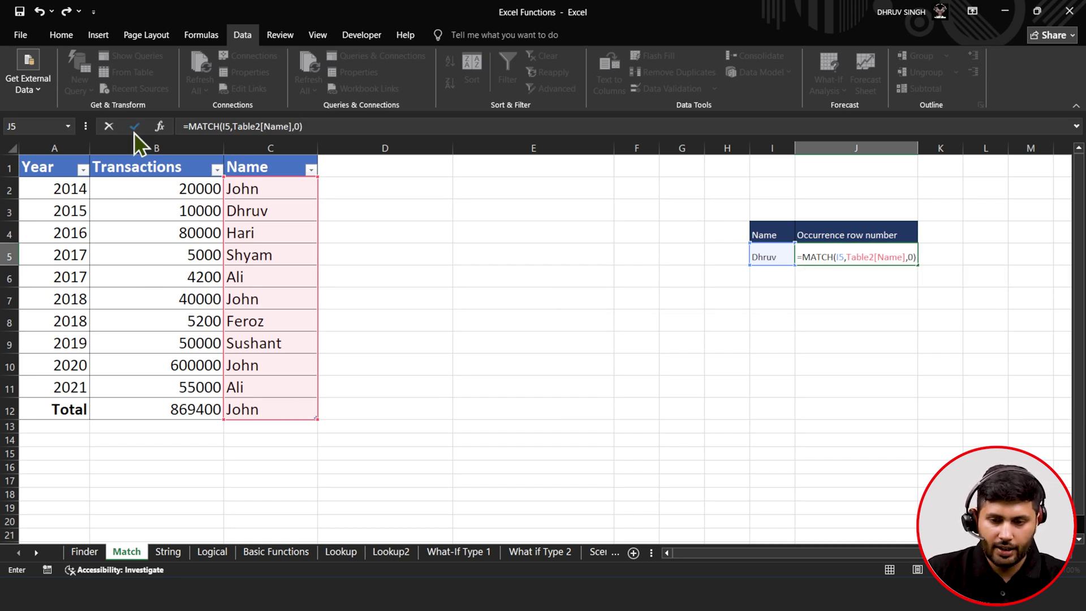
click(135, 126)
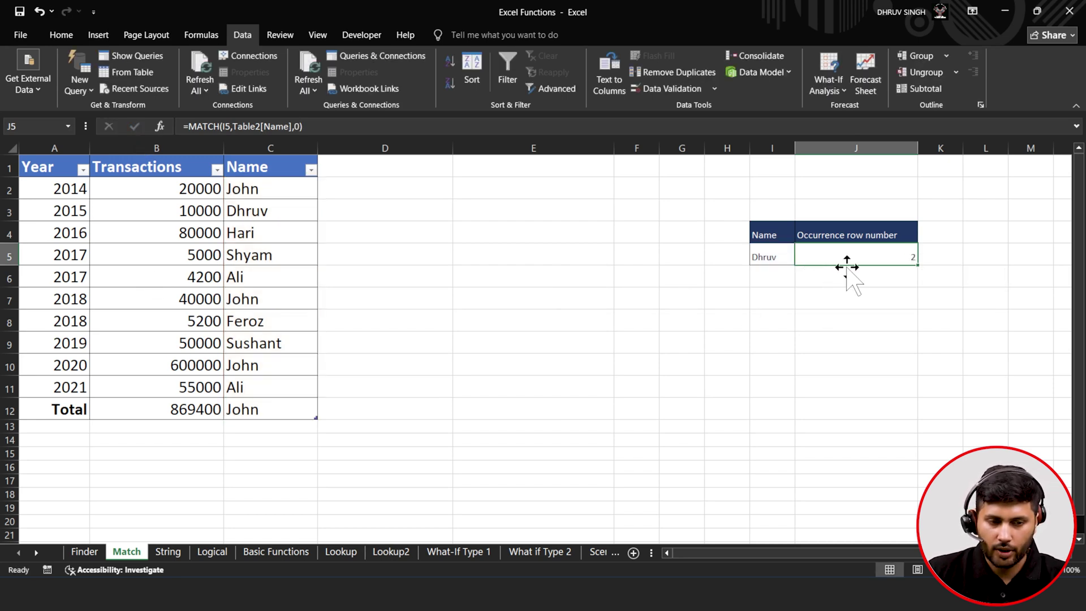
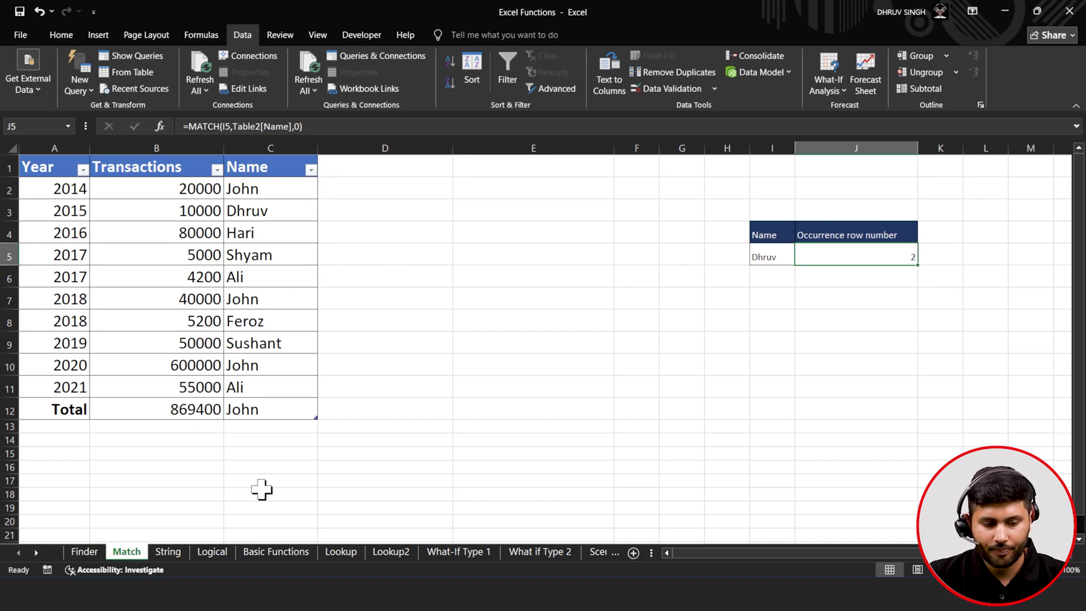
- Open the String sheet holding the First Name / Last Name table
click(168, 552)
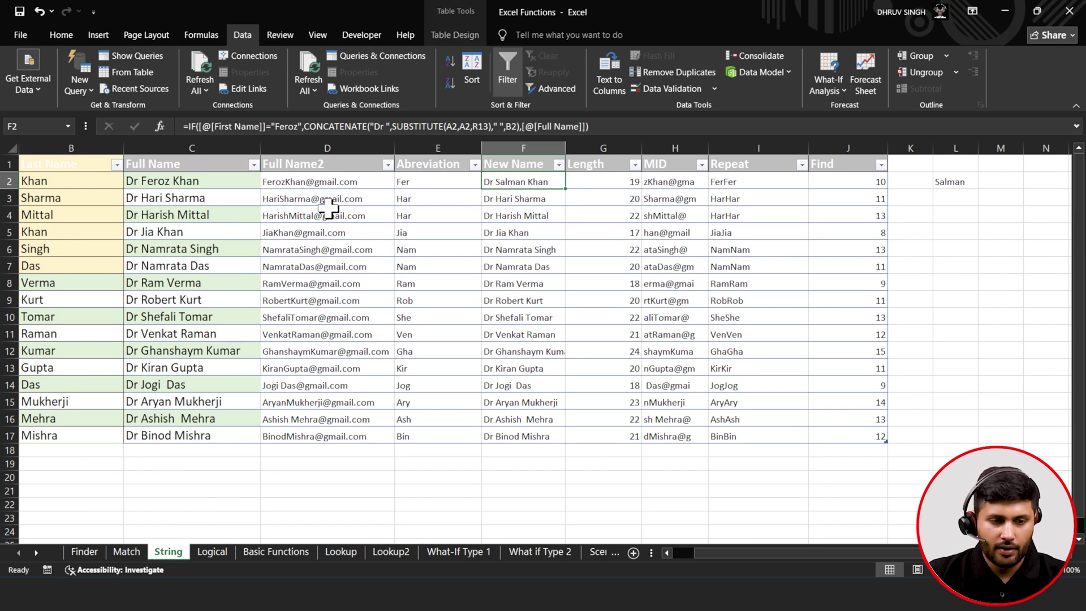
- Inspect row 2's first name, last name and existing Full Name formula
scroll(328, 208, left, 1)
click(53, 182)
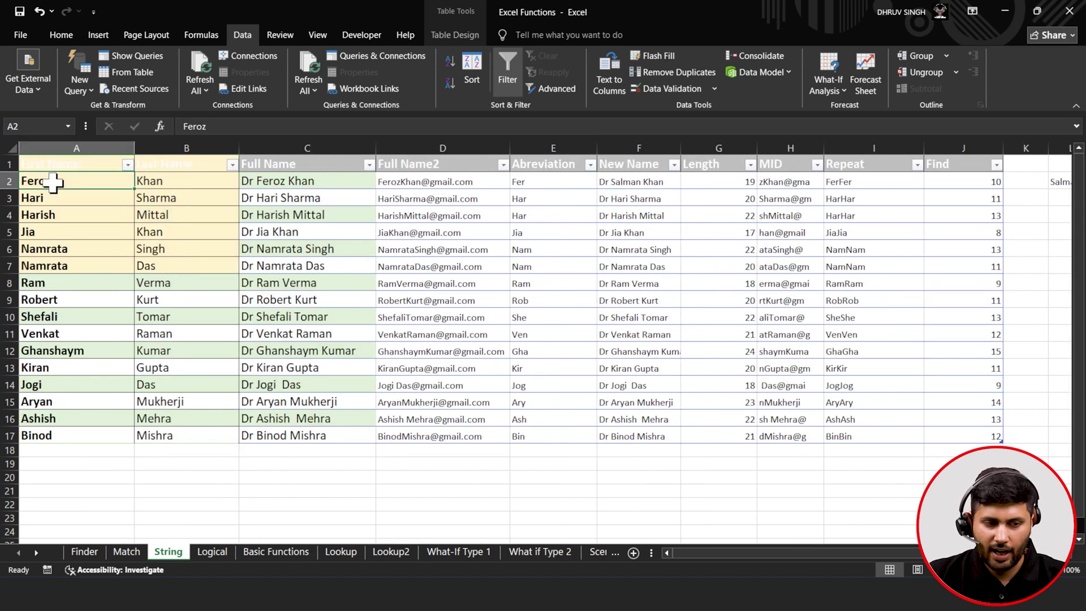
click(142, 182)
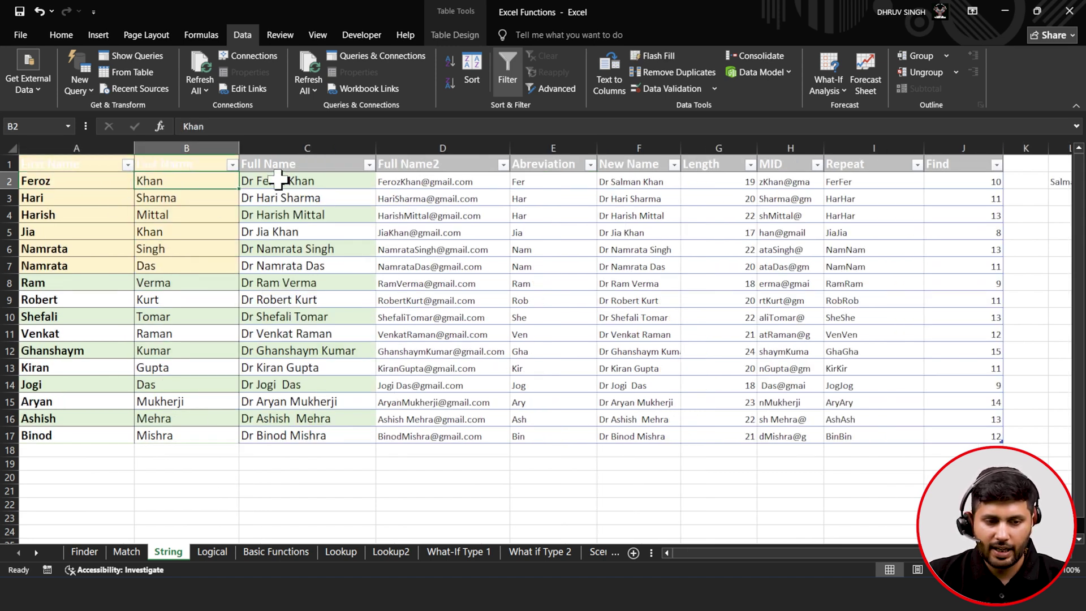
click(284, 181)
- Replace C2's formula with =CONCATENATE([@[First Name]],[@[Last Name]])
click(447, 125)
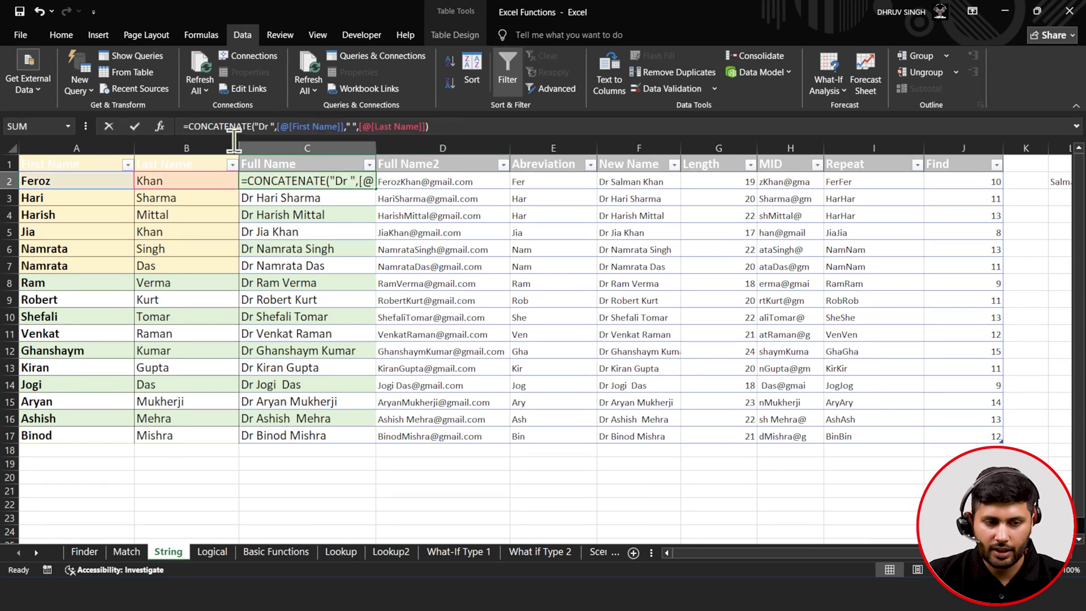
key(ctrl+a)
key(BackSpace)
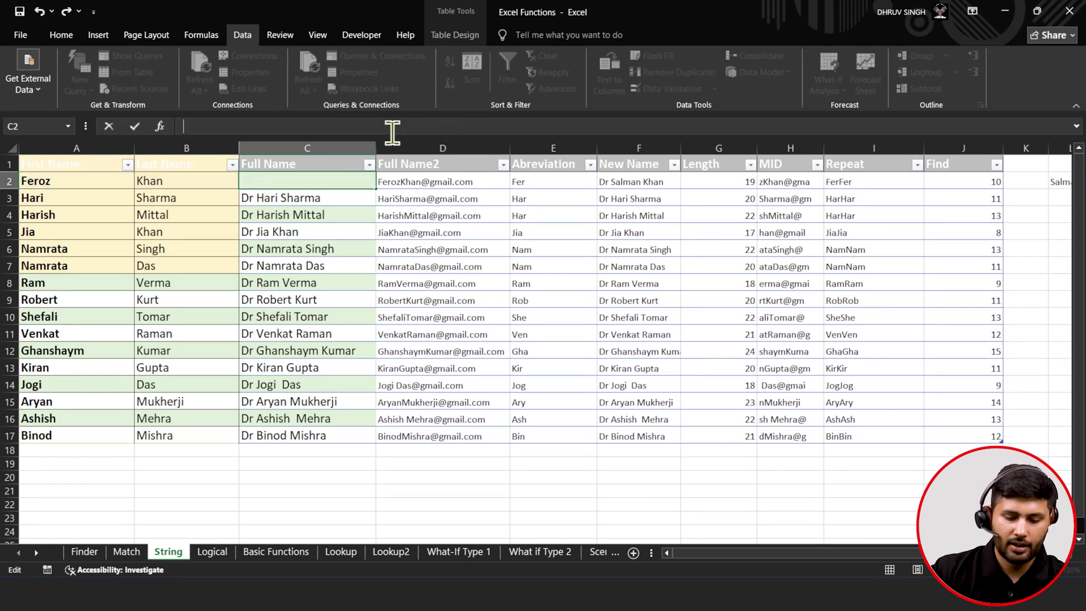
text(=)
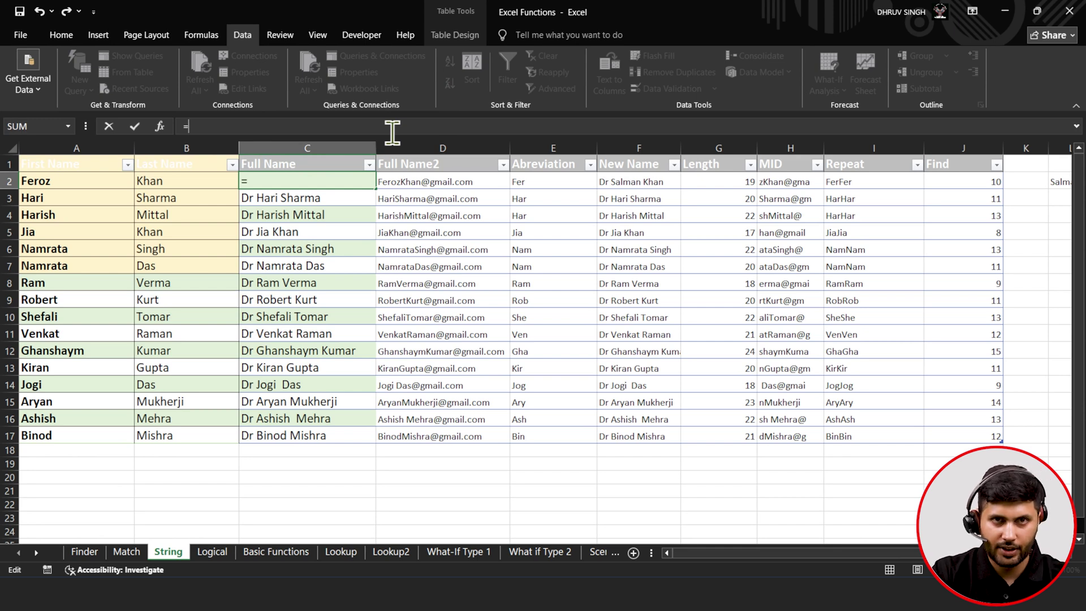
text(X)
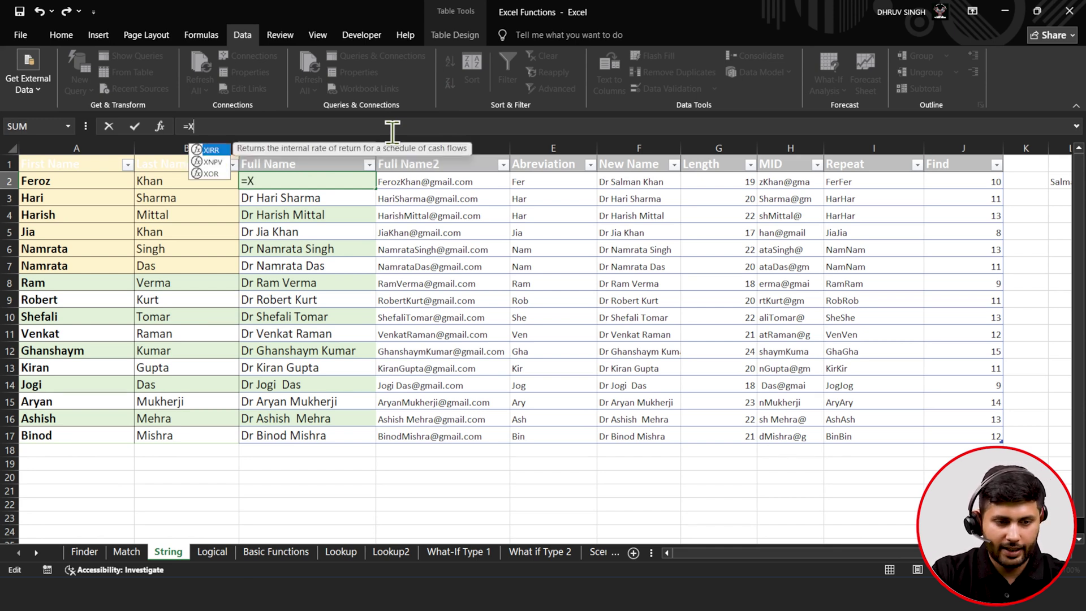
key(BackSpace)
text(CON)
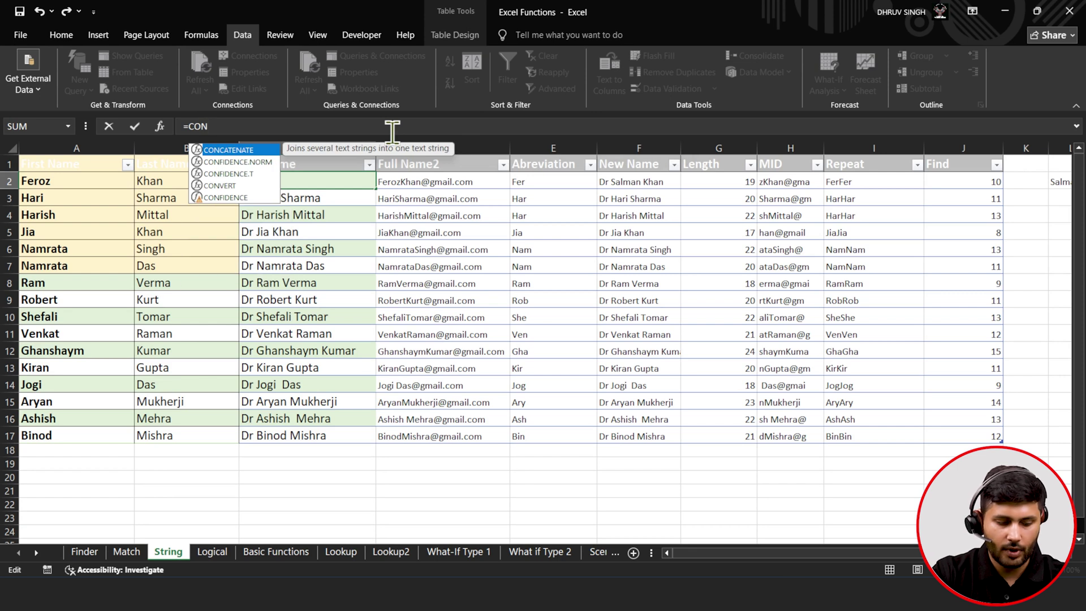
key(Tab)
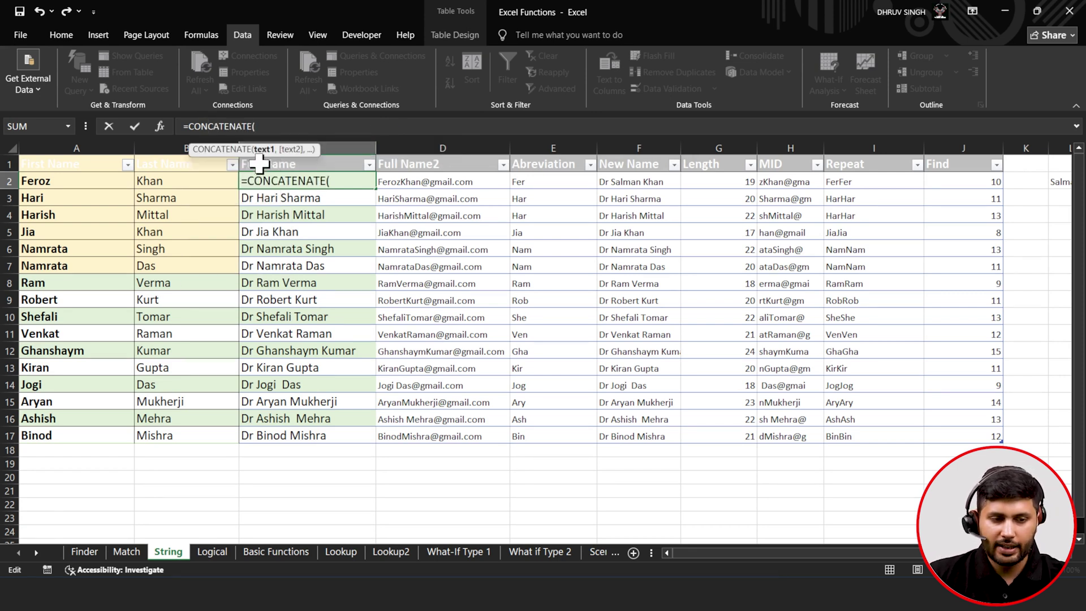
click(87, 179)
text(,)
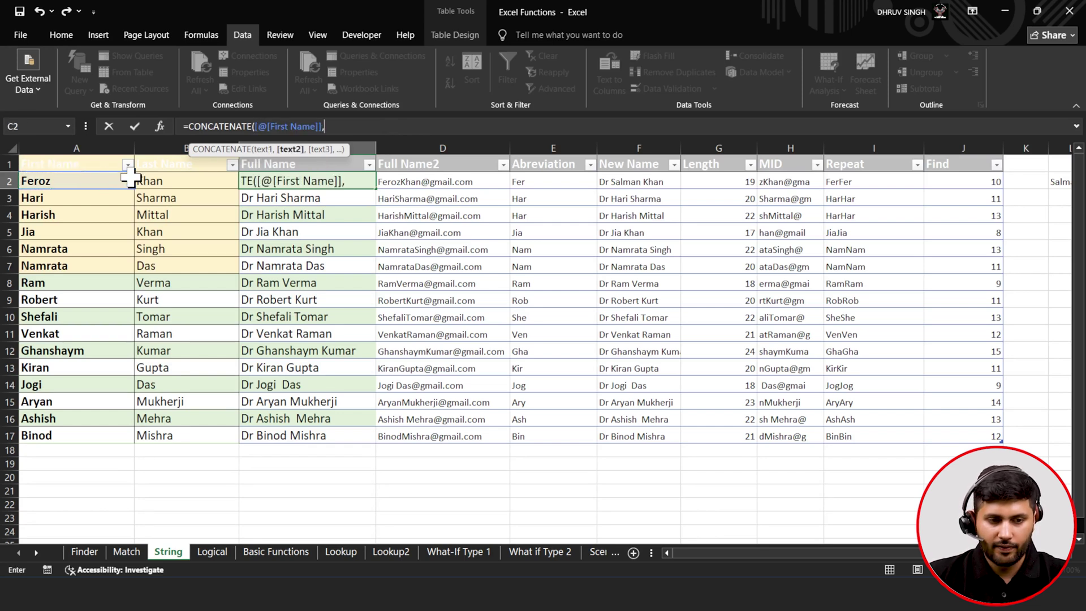
click(192, 181)
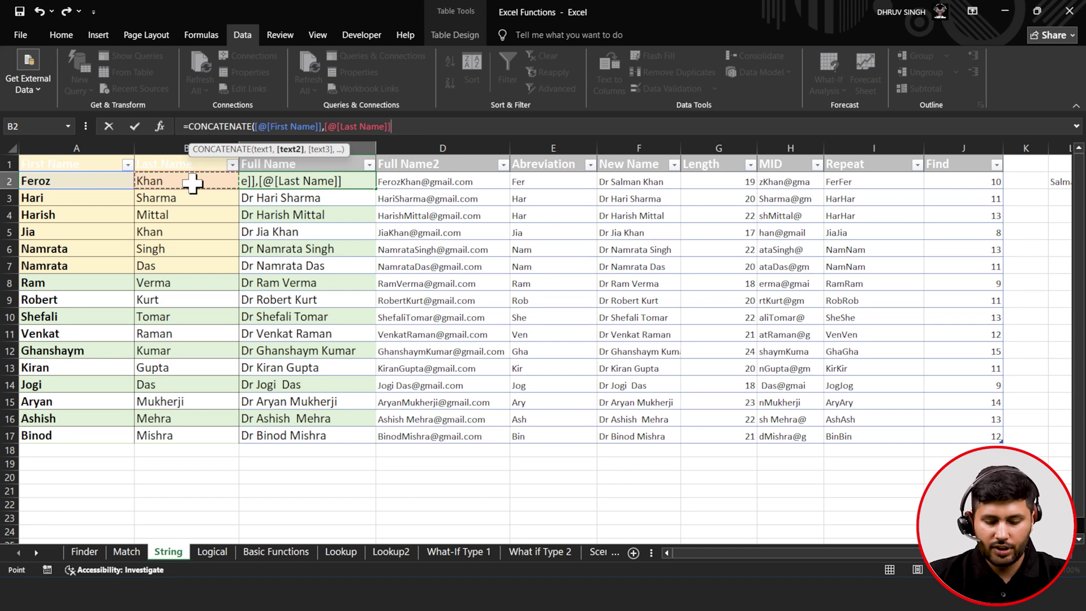
text())
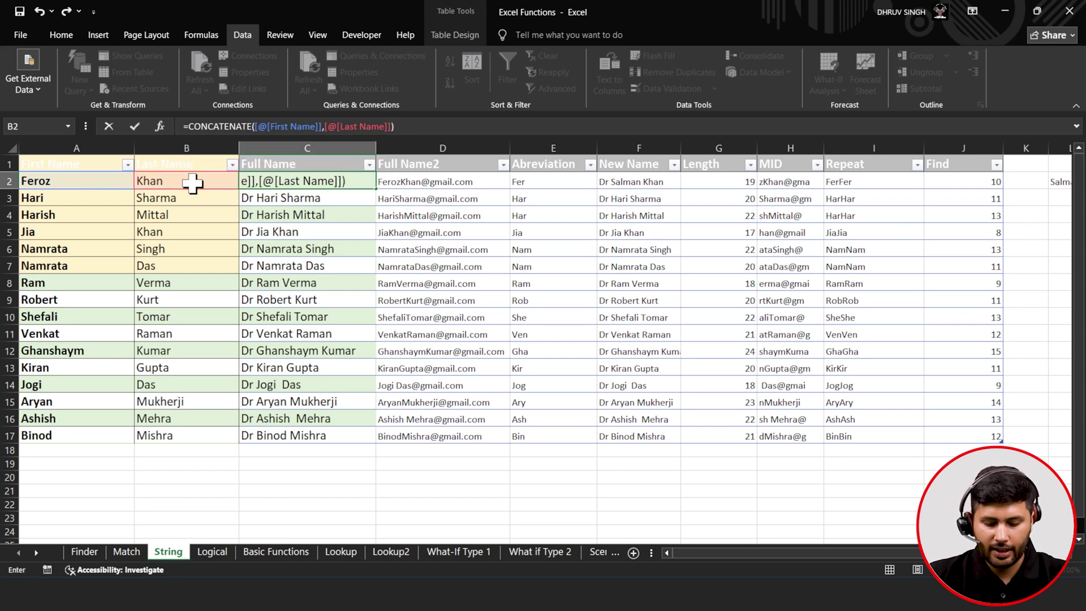
click(193, 182)
- Change C2 to =CONCATENATE("DR. ",[@[First Name]],[@[Last Name]]), fixing the missing comma
double_click(280, 178)
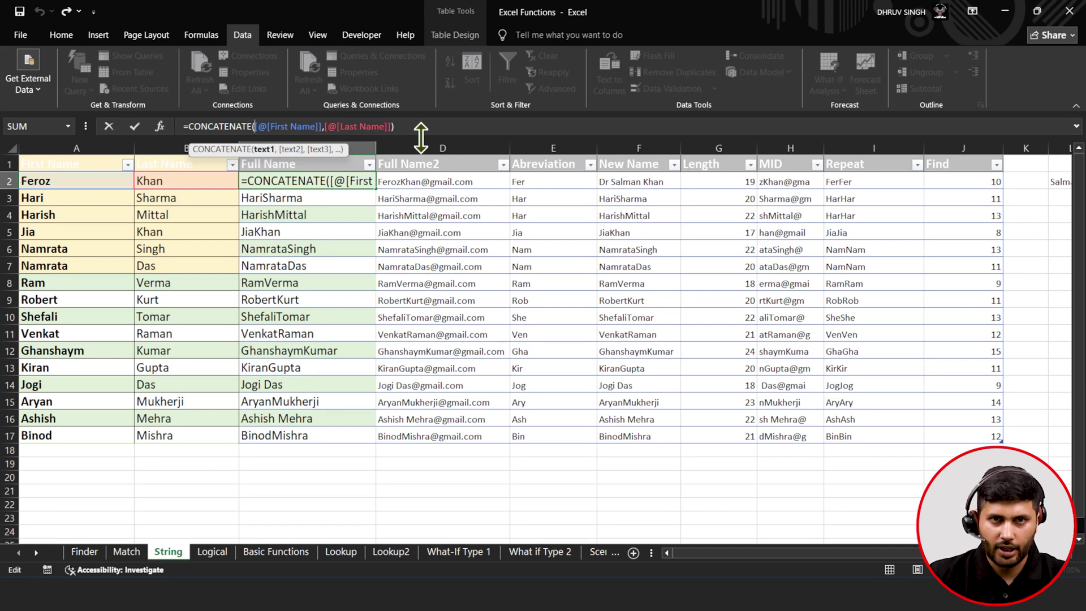
text(")
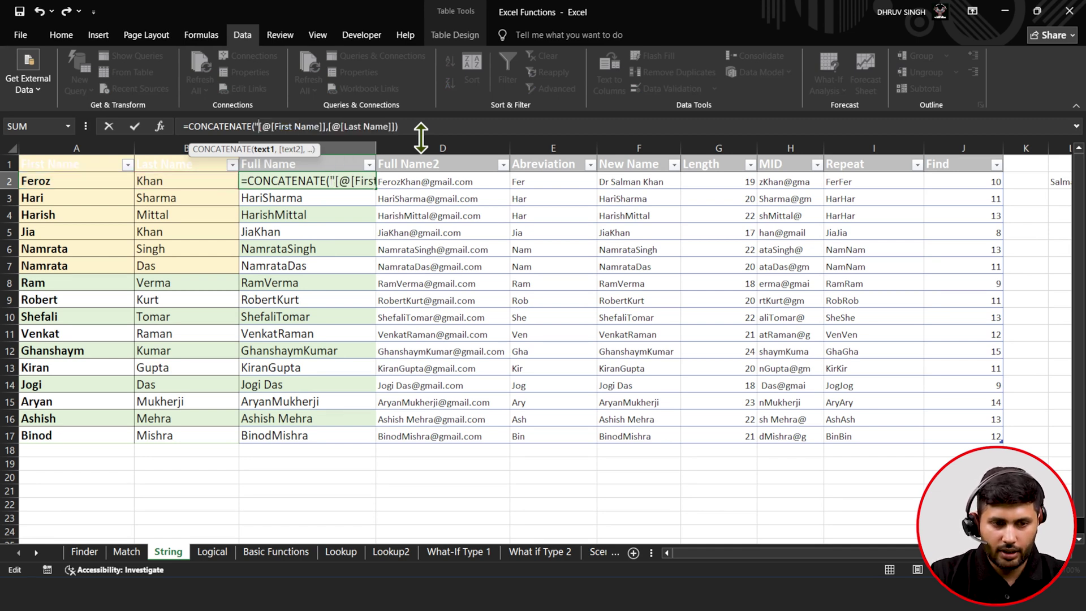
text(d)
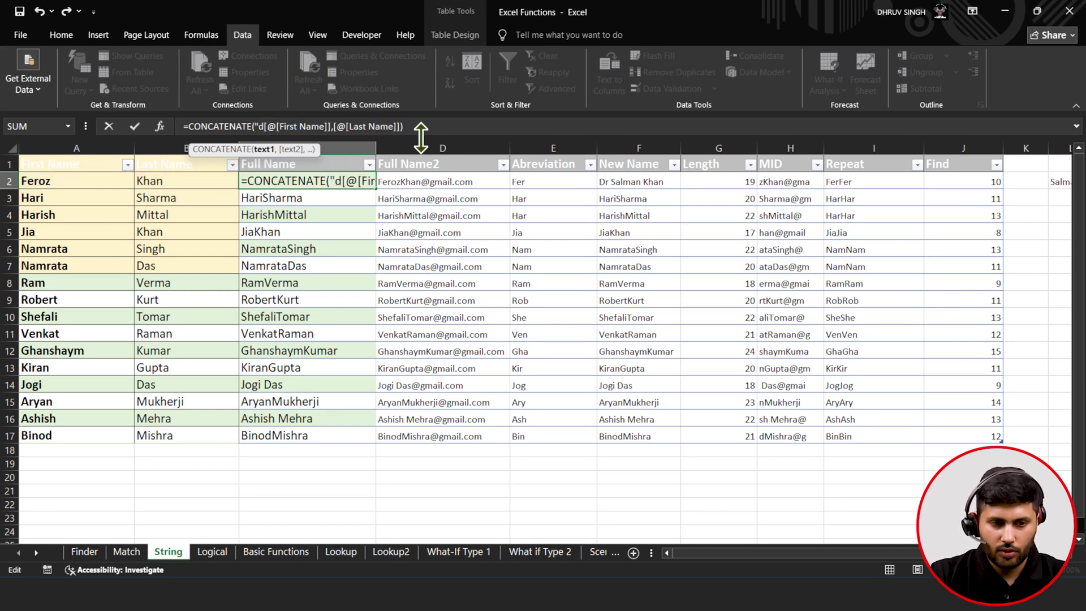
text(DR)
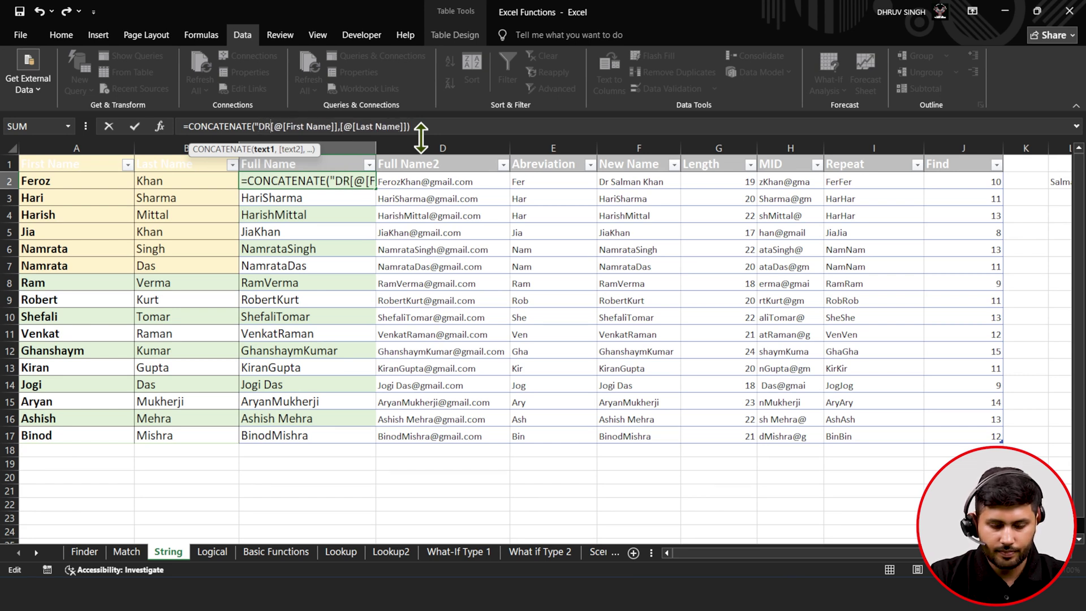
text(.)
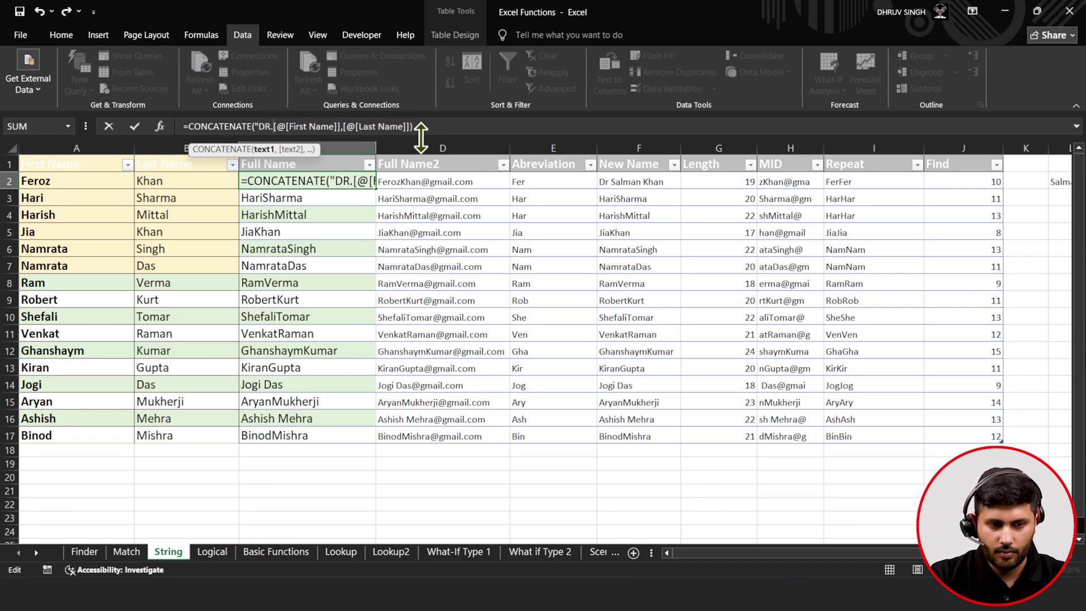
text(")
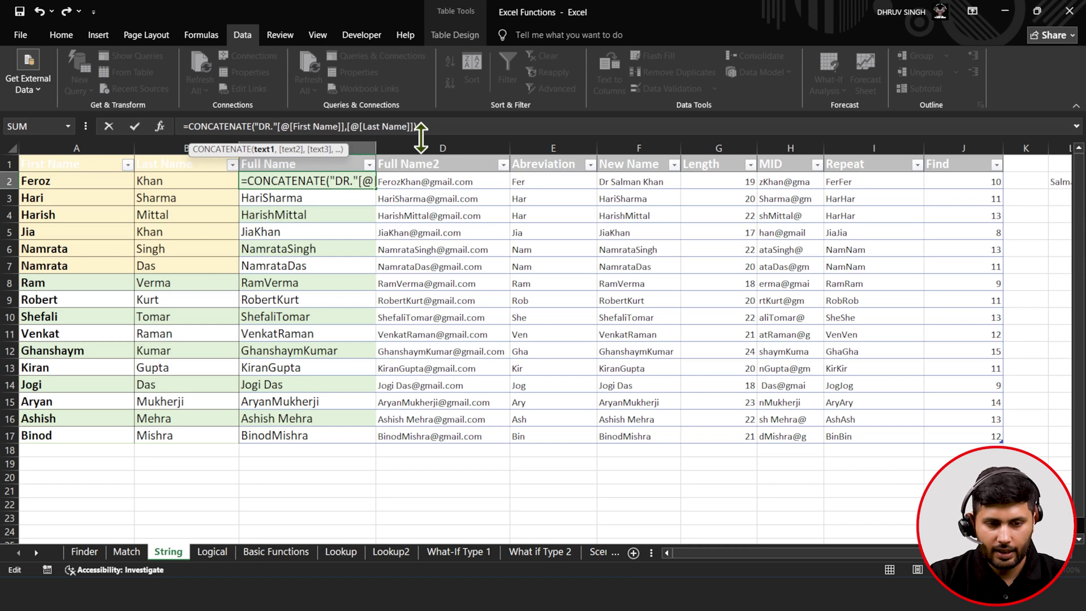
key(Left)
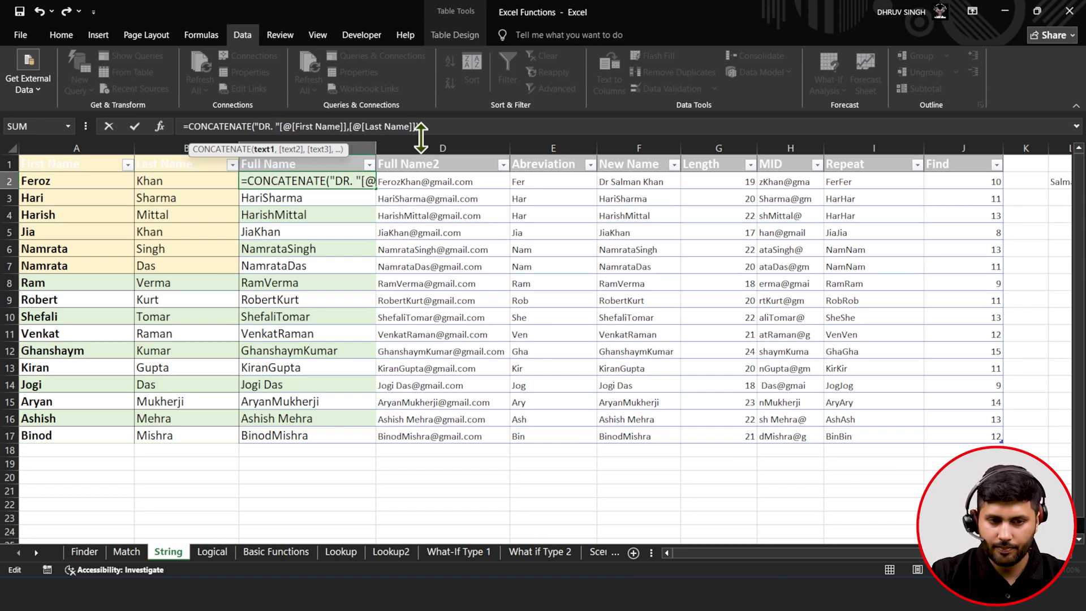
click(134, 126)
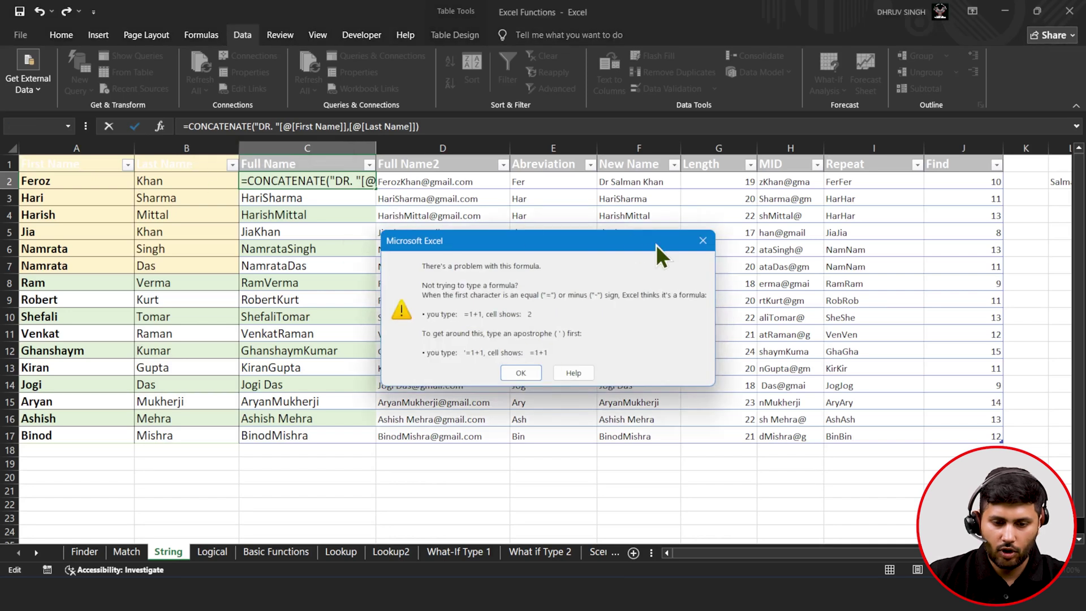
click(521, 372)
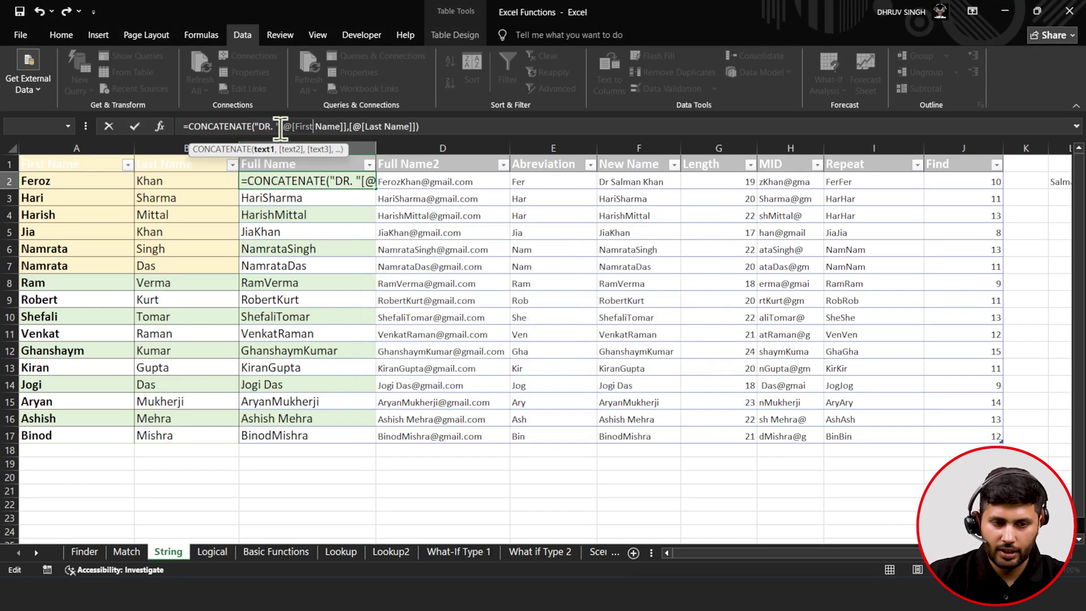
text(,)
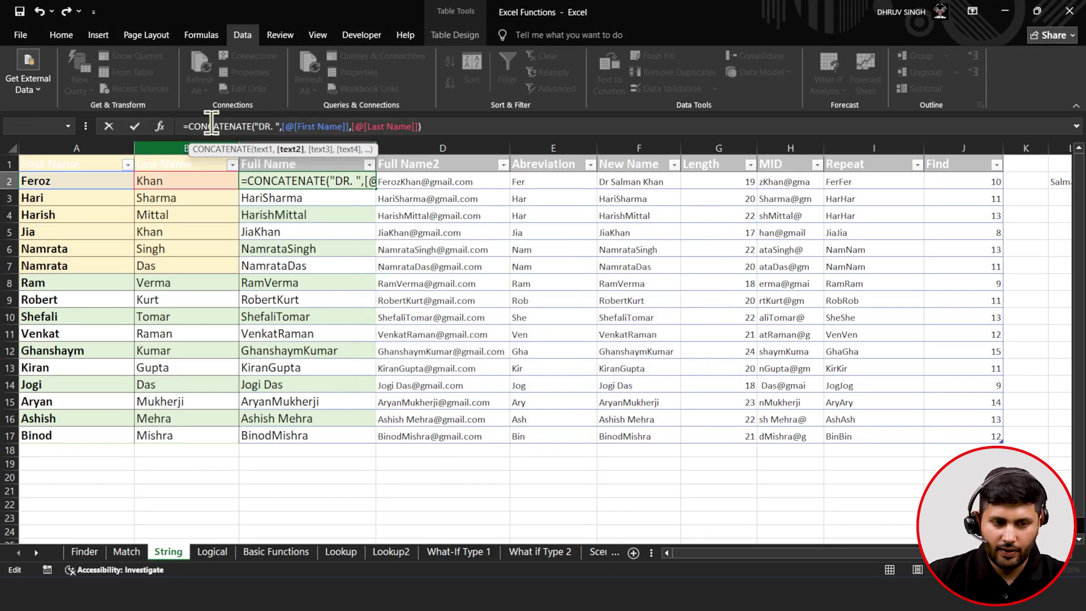
click(139, 129)
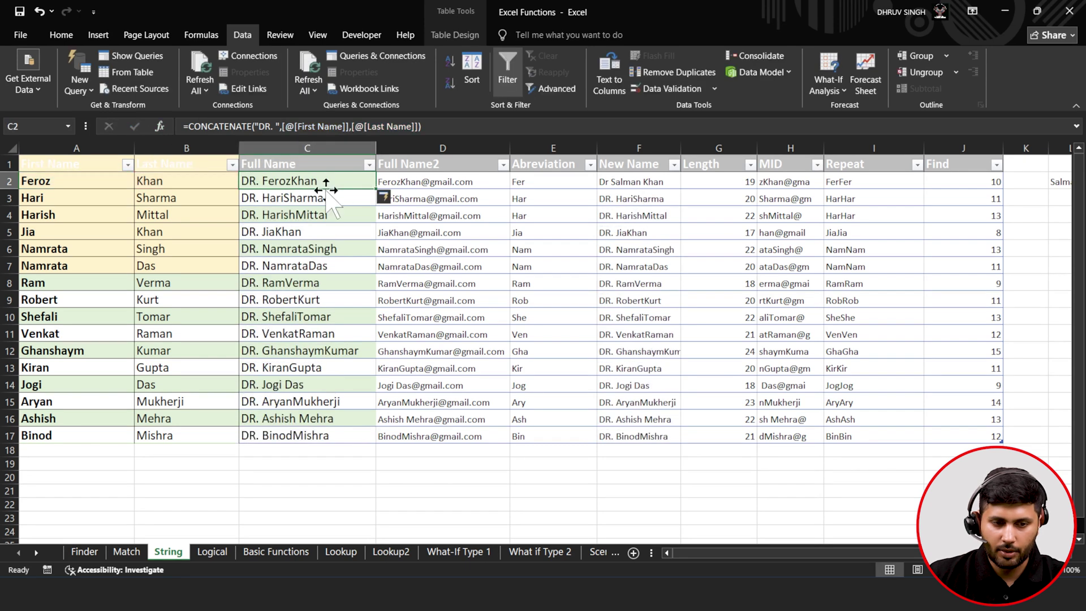
- Fill the DR. formula down and insert a " " argument between first and last name
double_click(376, 189)
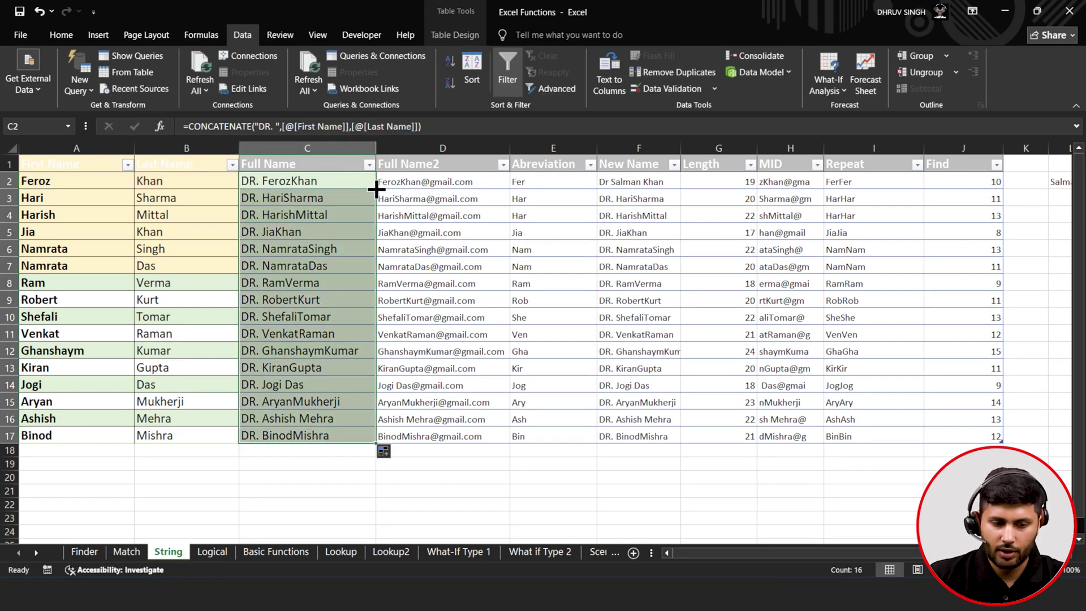
click(314, 338)
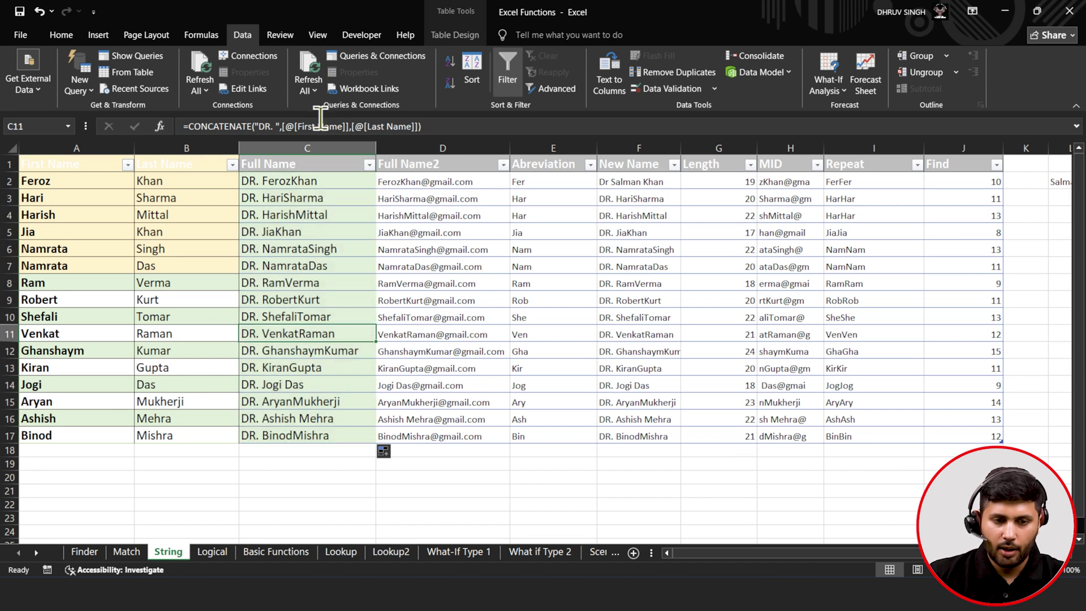
click(349, 126)
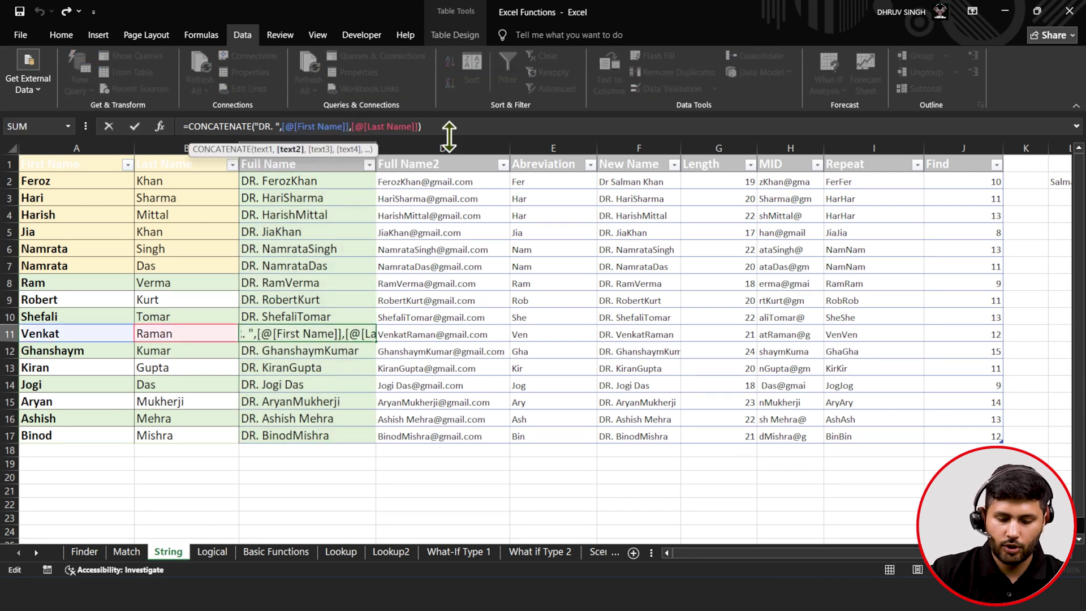
text(,)
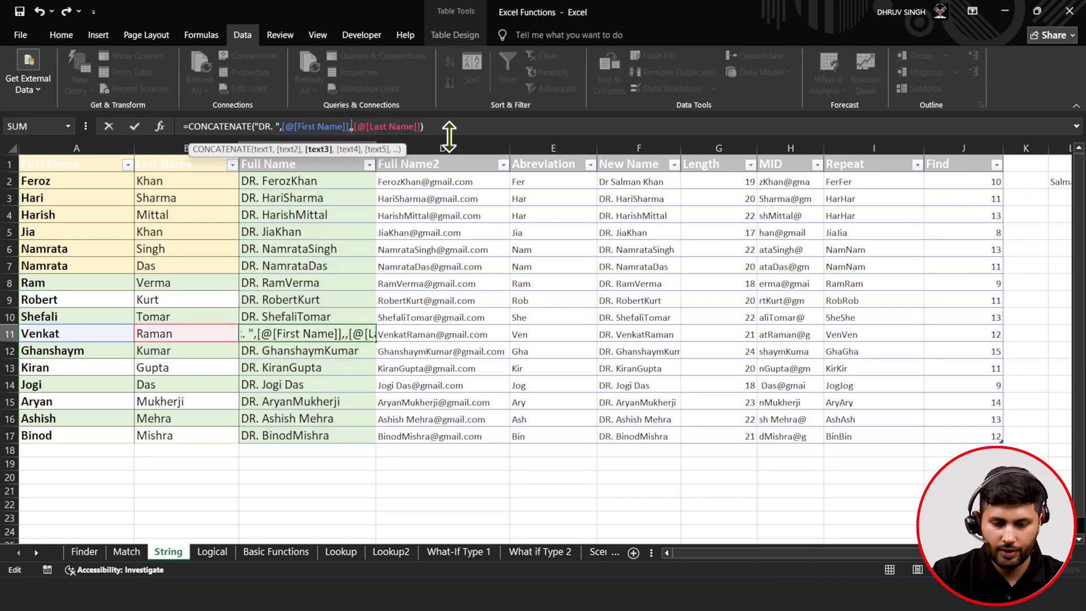
text(" ")
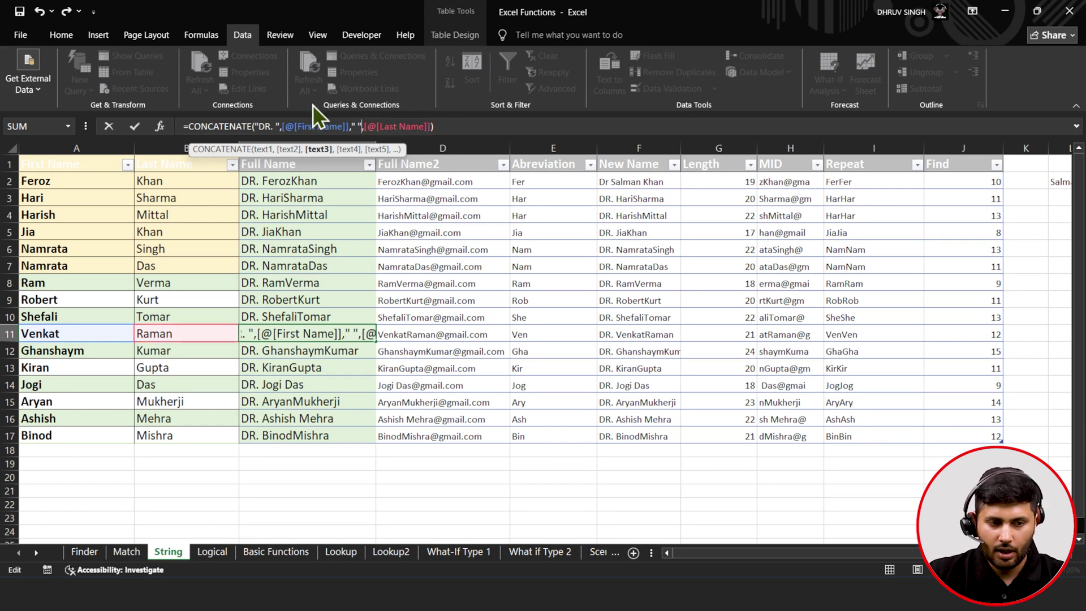
click(134, 127)
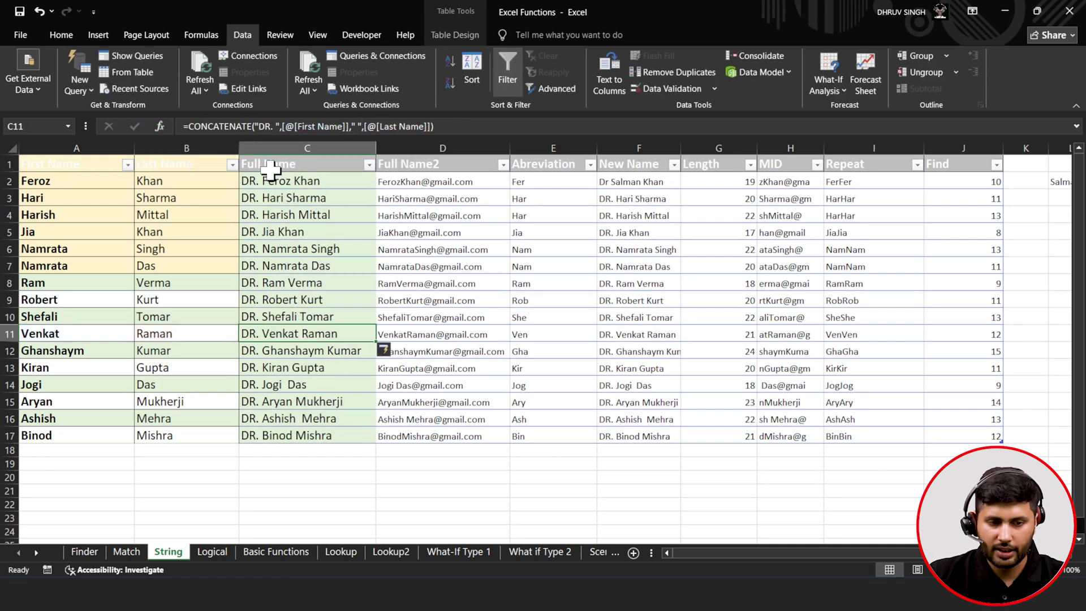
- Check that every Full Name row now shows DR. with spaced first and last names
click(313, 187)
click(315, 214)
click(314, 246)
click(314, 277)
click(310, 311)
click(307, 354)
click(308, 402)
click(312, 437)
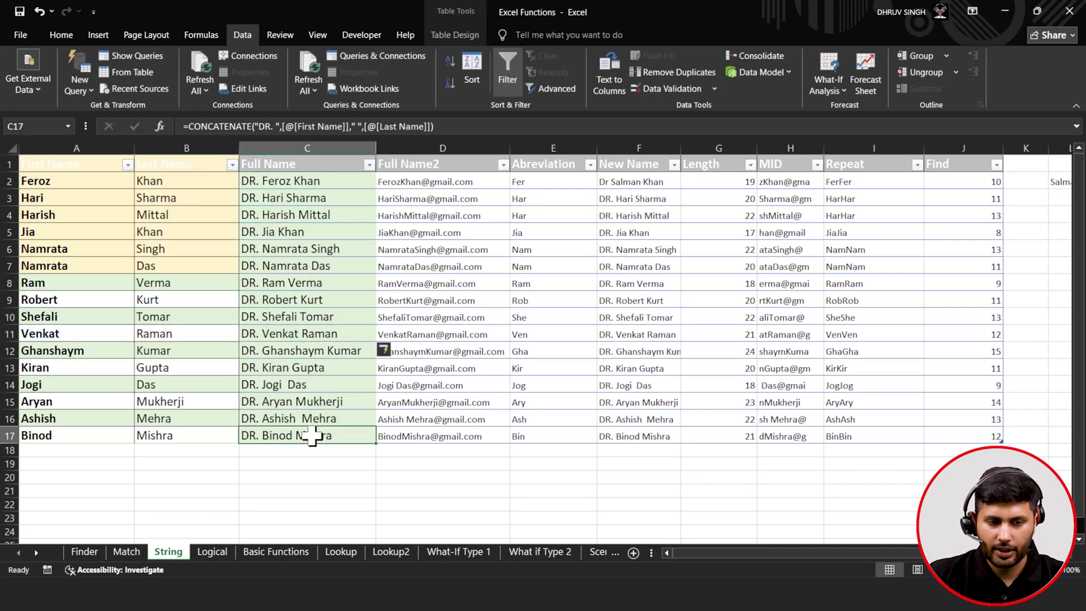
click(283, 183)
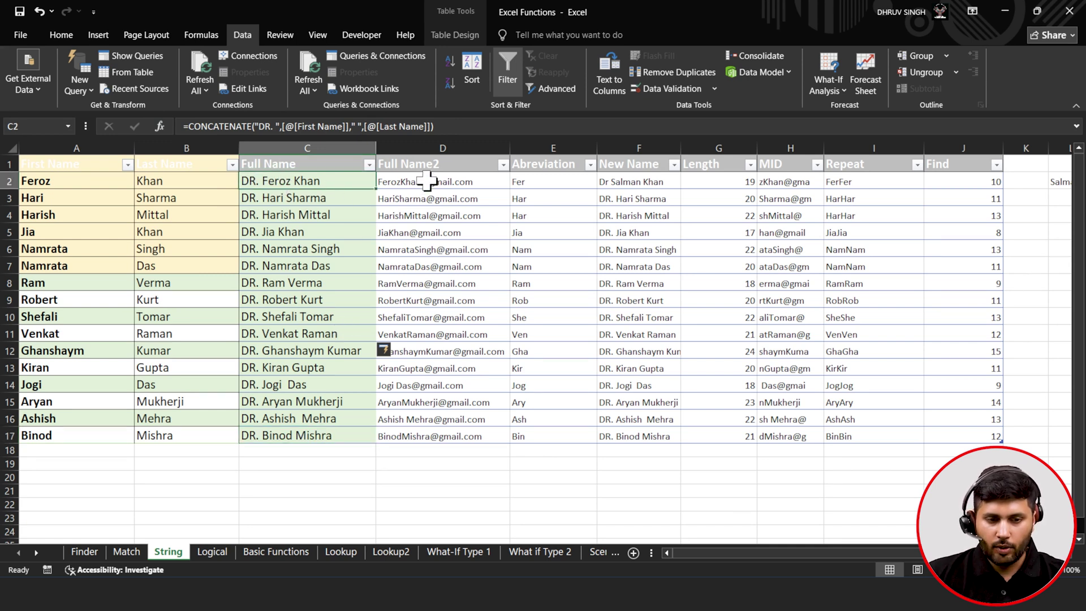
- Clear D2's old Full Name2 formula, leaving only the equals sign
click(427, 181)
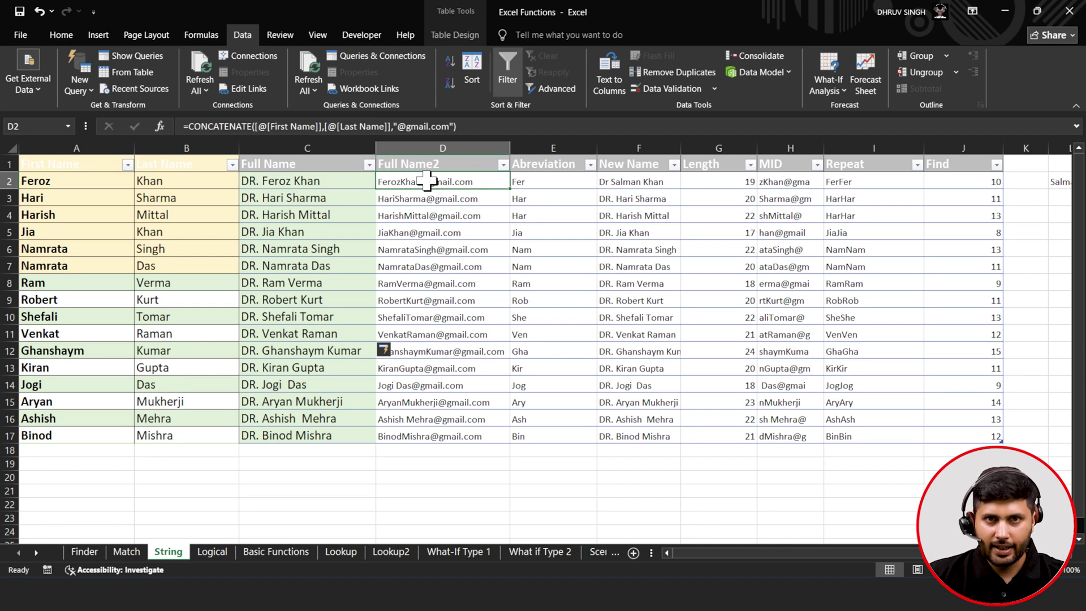
click(478, 126)
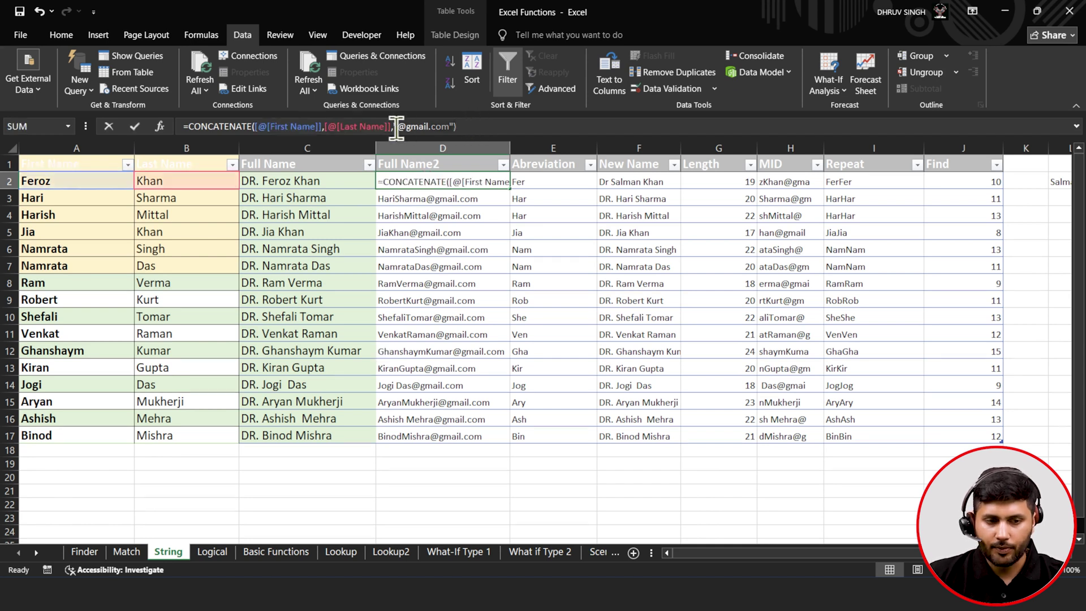
drag(189, 125, 471, 136)
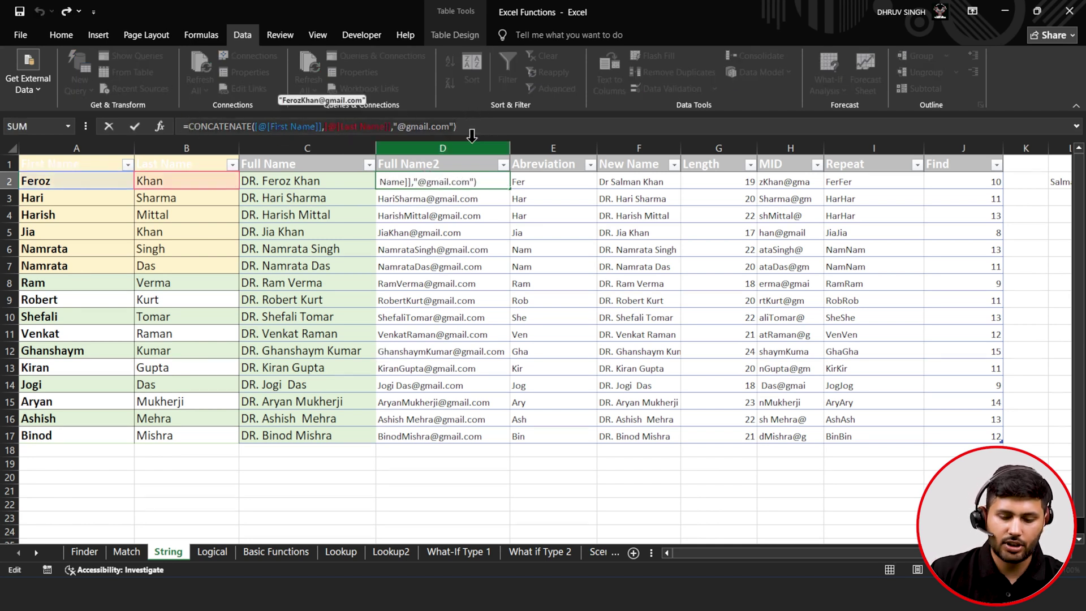
key(BackSpace)
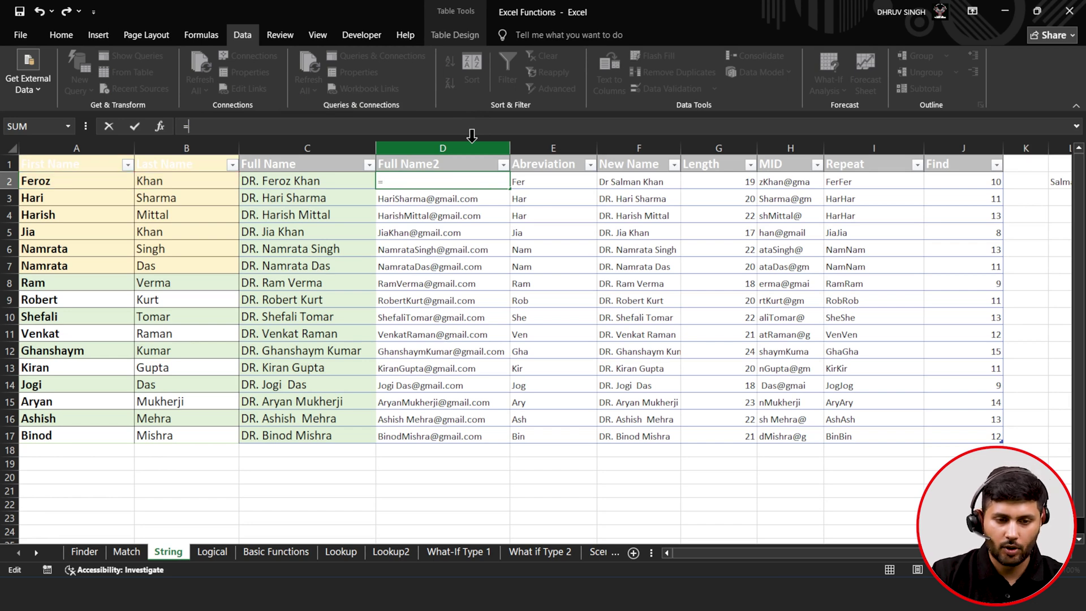
text(CO)
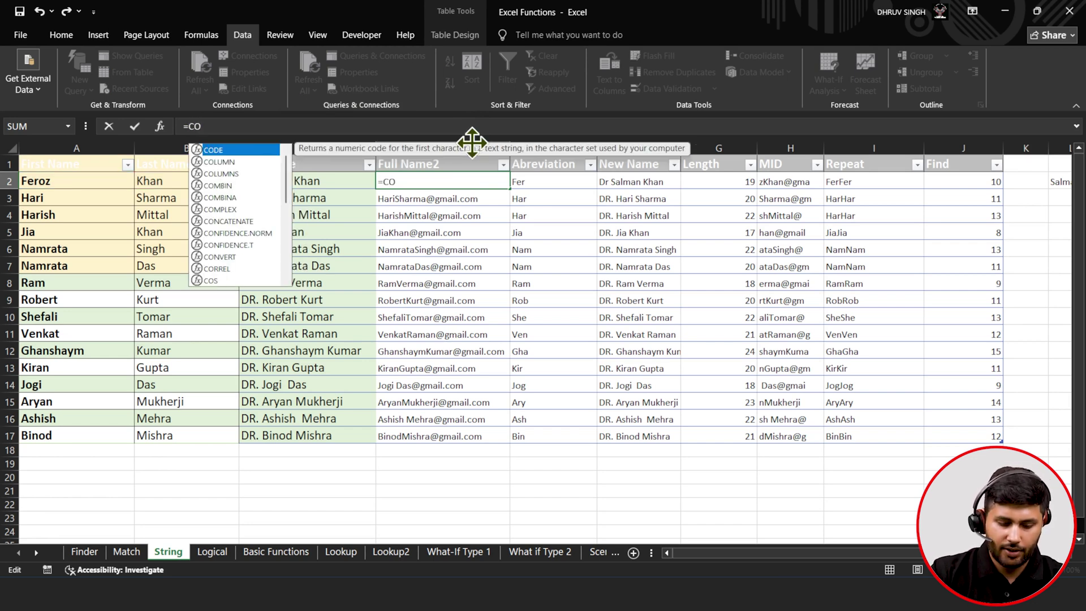
text(NC)
key(Tab)
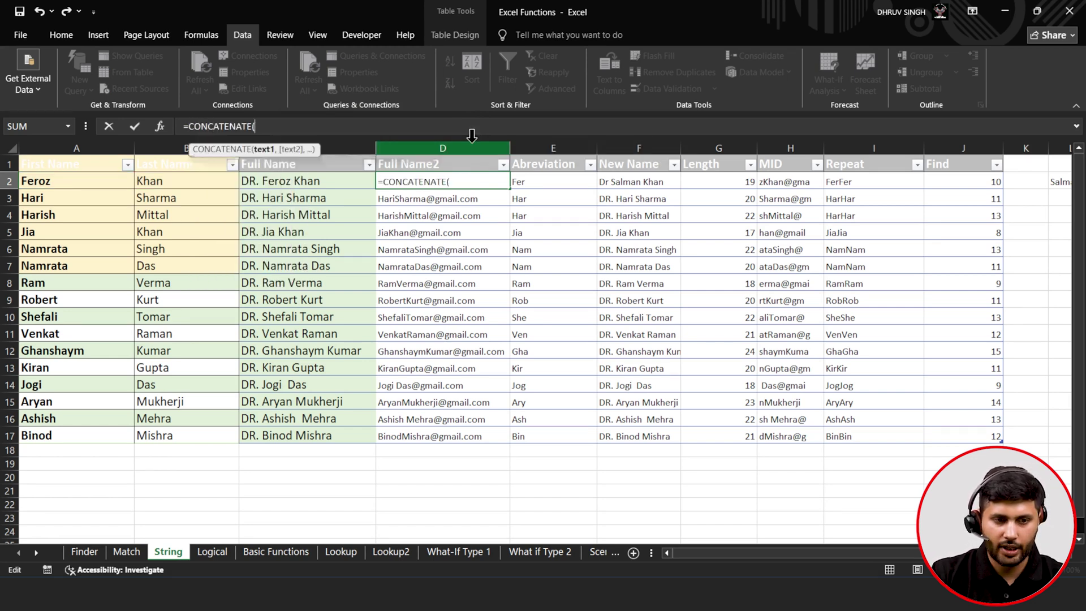
click(89, 181)
text(,)
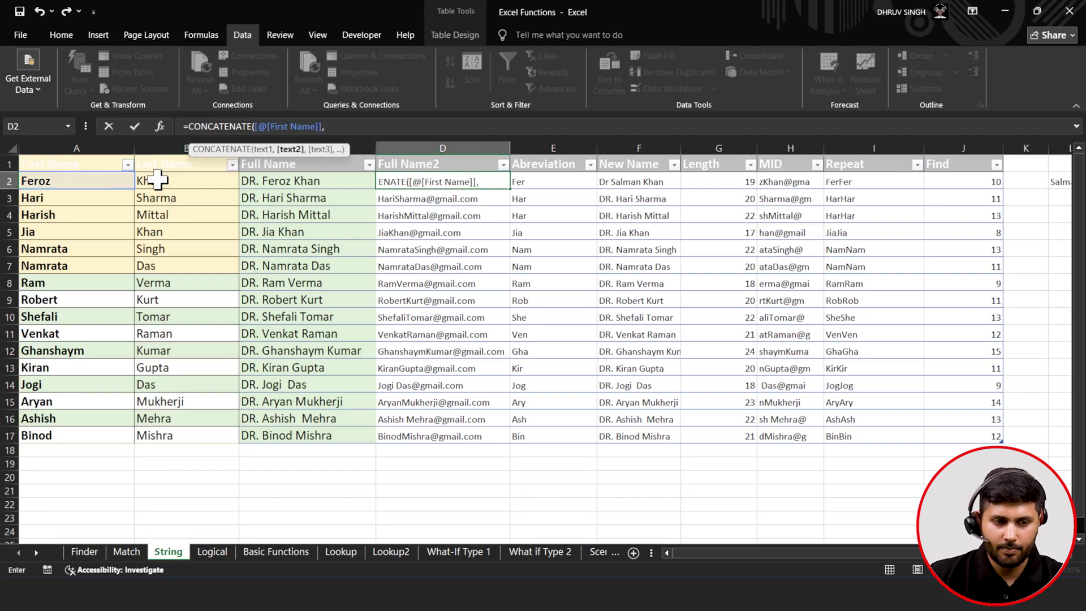
click(157, 180)
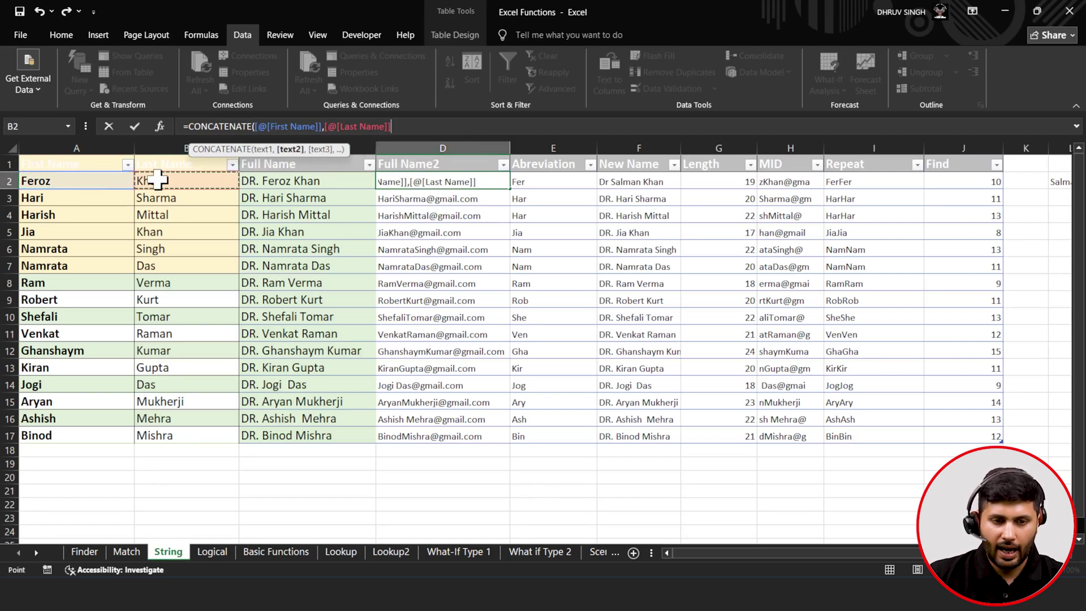
text(,"@GMA)
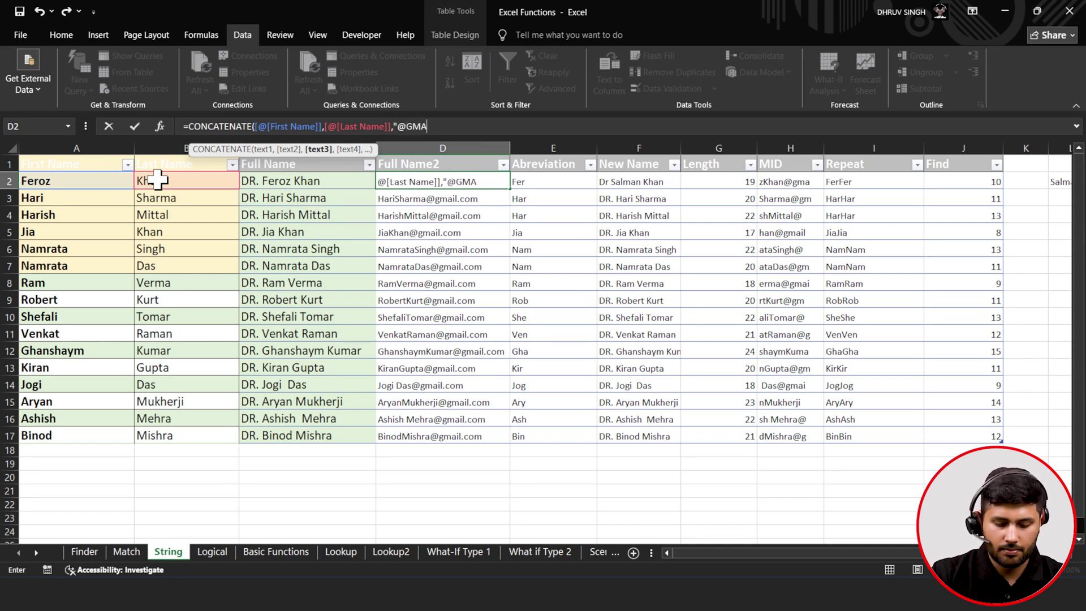
text(IL.COM)
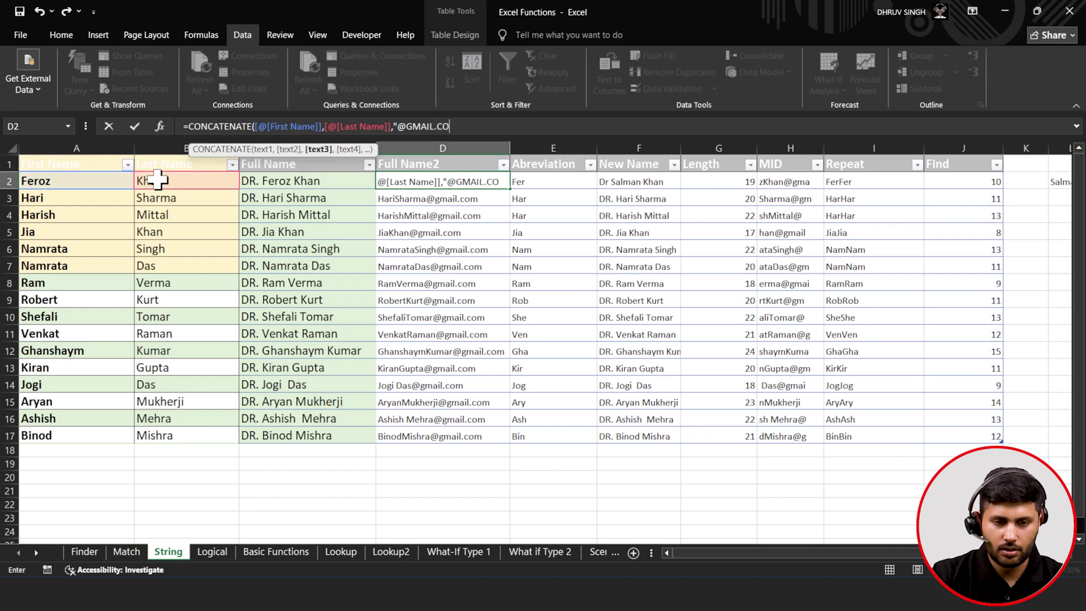
key(BackSpace)
key(BackSpace)
key(BackSpace)
key(BackSpace)
key(BackSpace)
key(BackSpace)
key(BackSpace)
key(BackSpace)
key(BackSpace)
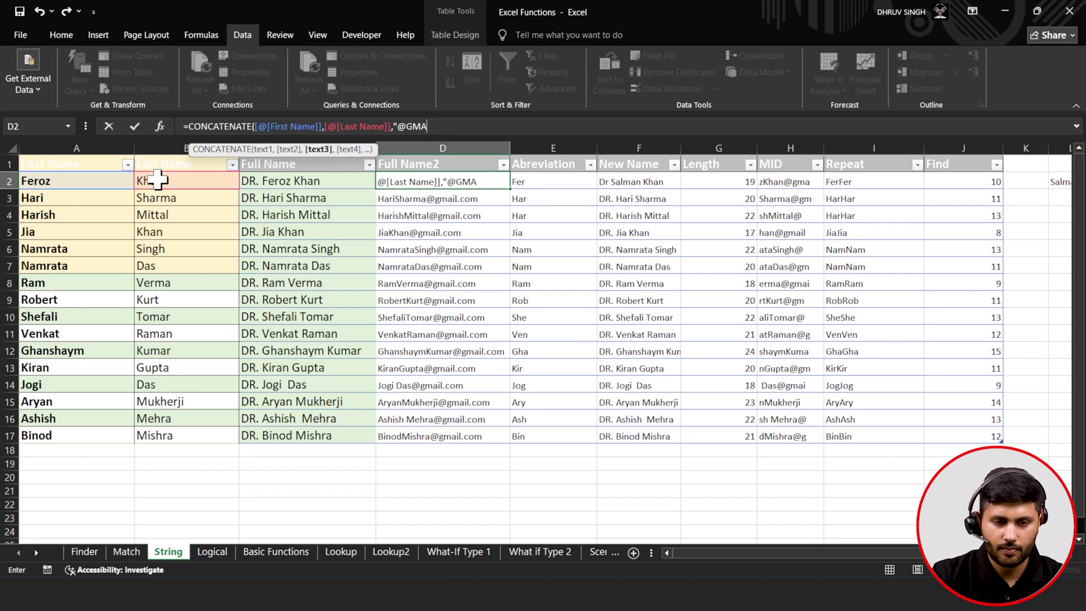
text(g)
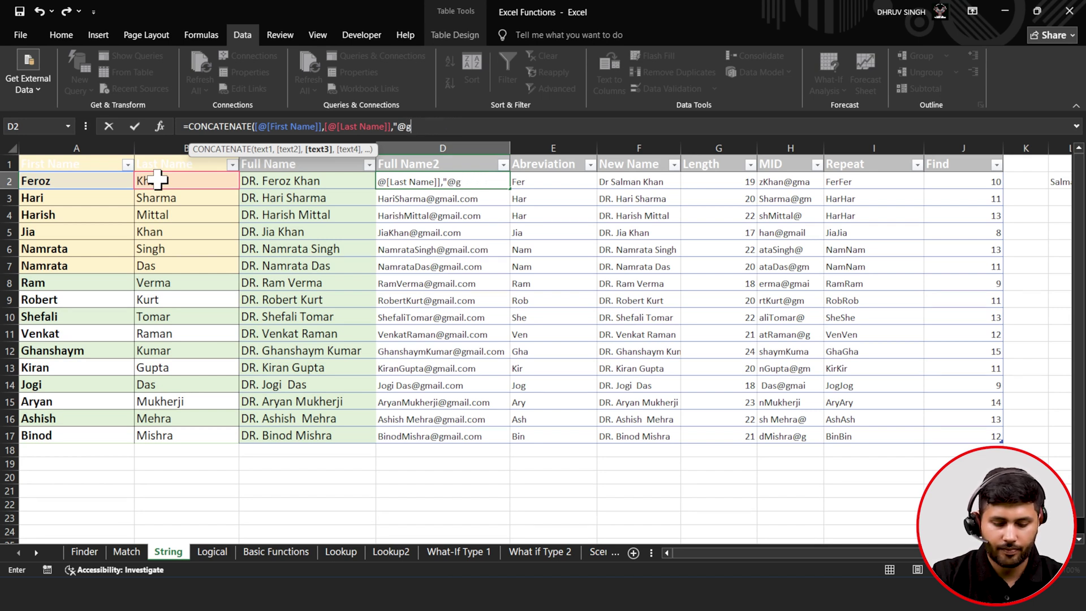
text(mail.co)
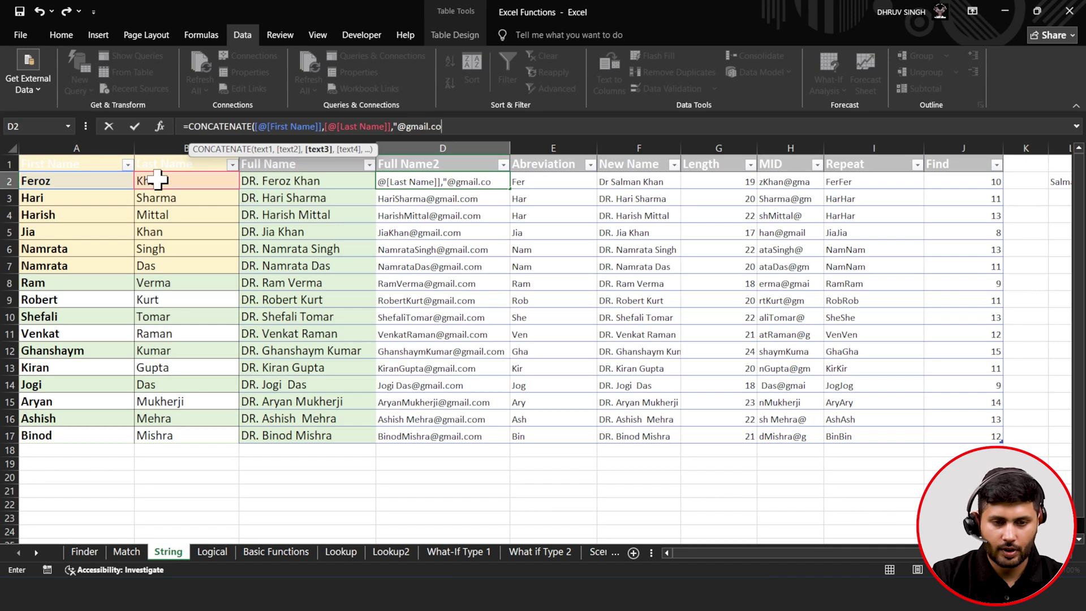
text(m")
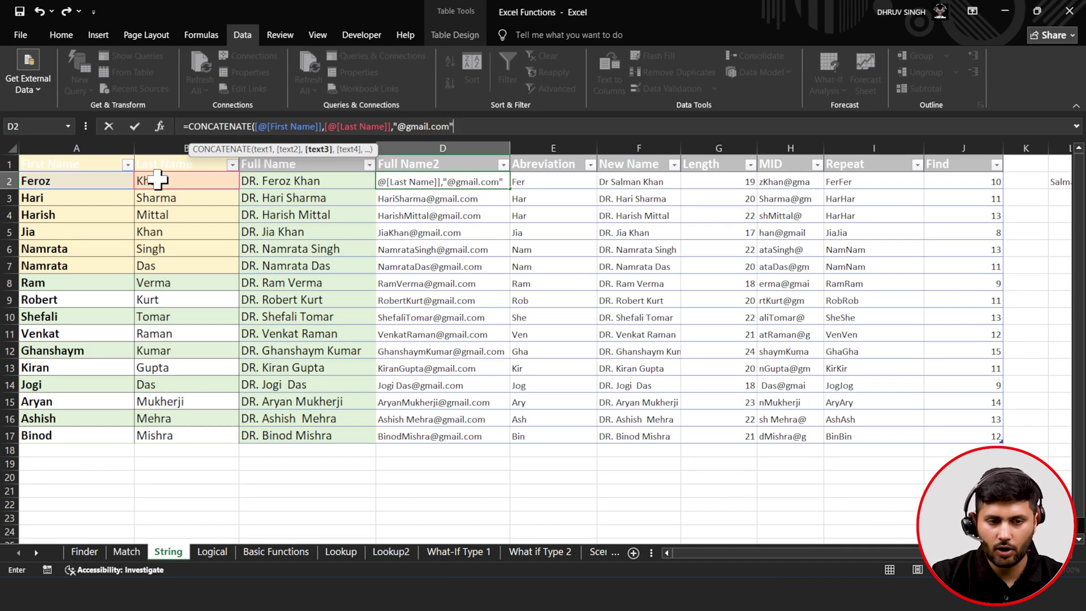
text())
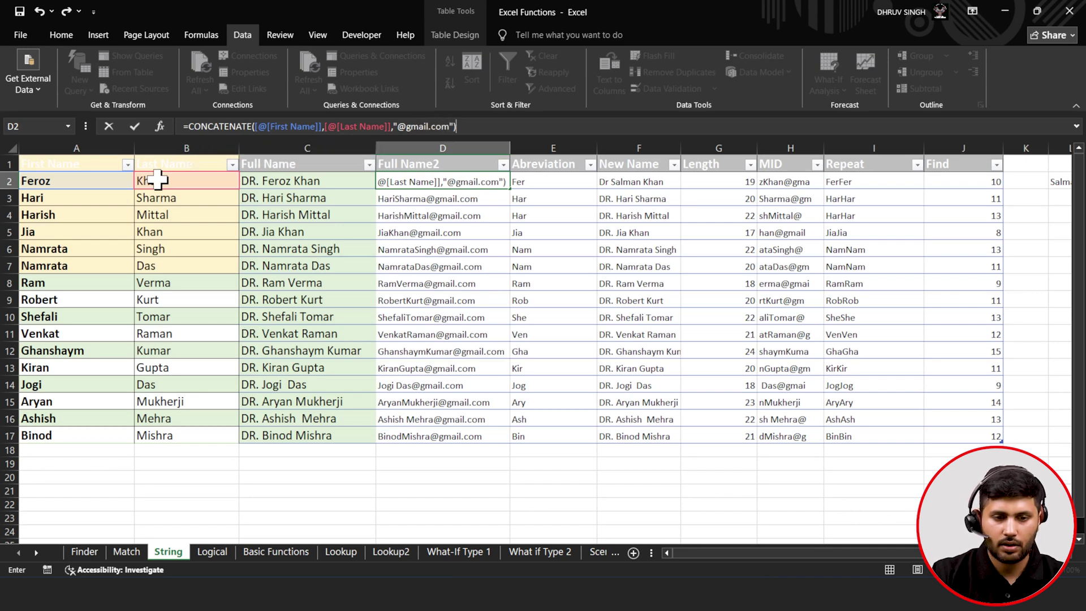
click(141, 126)
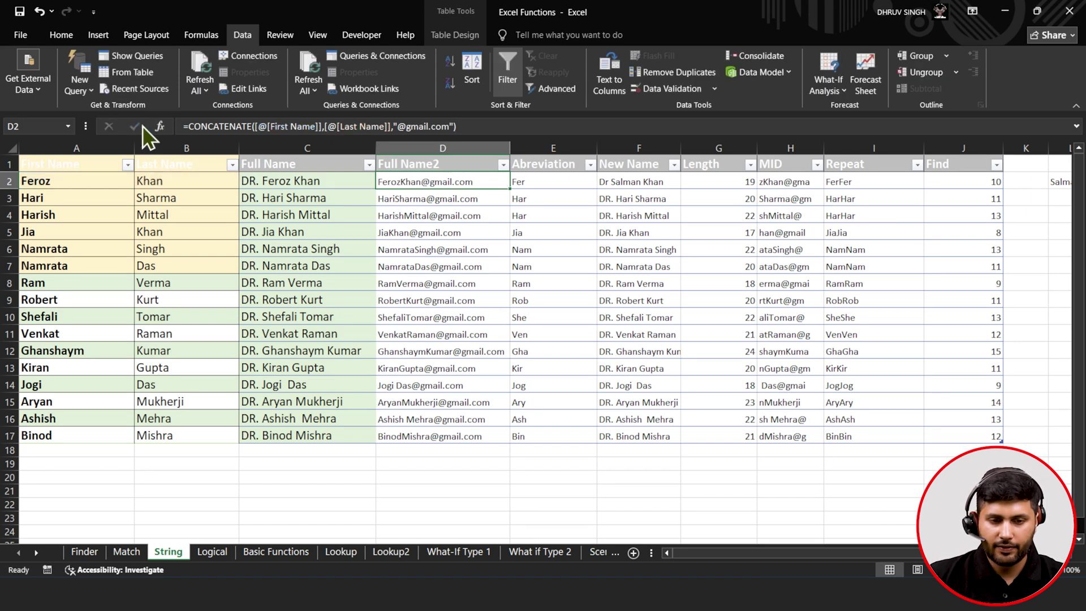
double_click(511, 188)
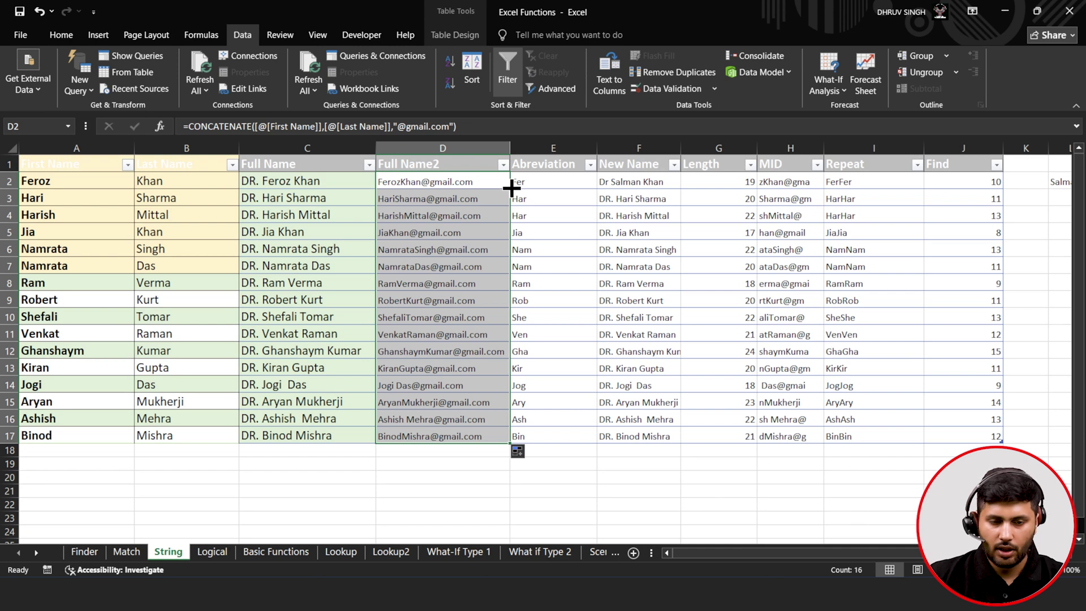
click(315, 183)
- Replace E2's Abreviation formula with =LEFT([@[Full Name2]],5)
click(69, 182)
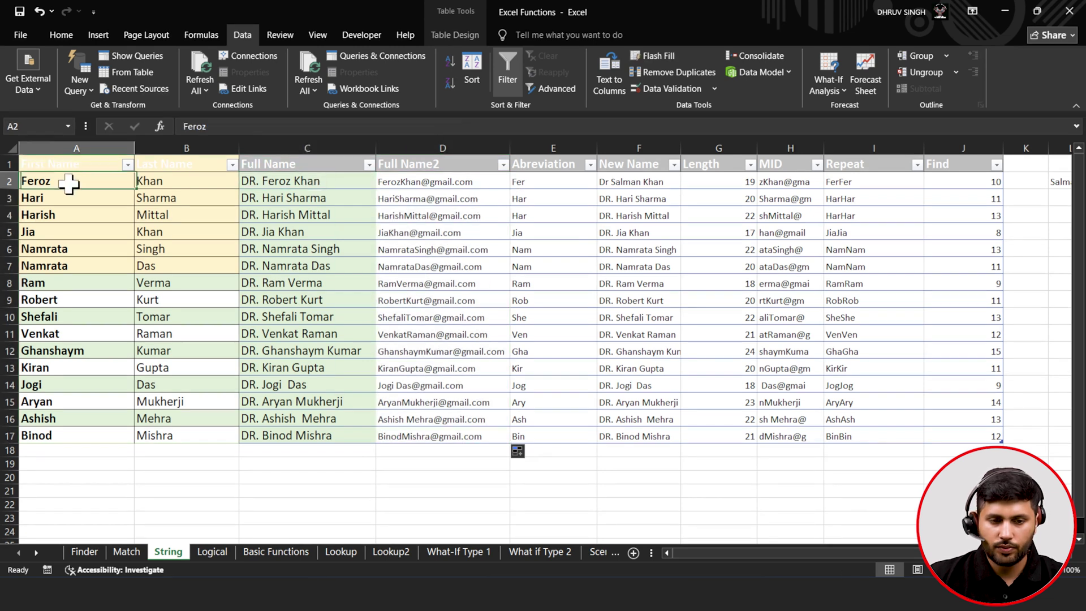
click(430, 182)
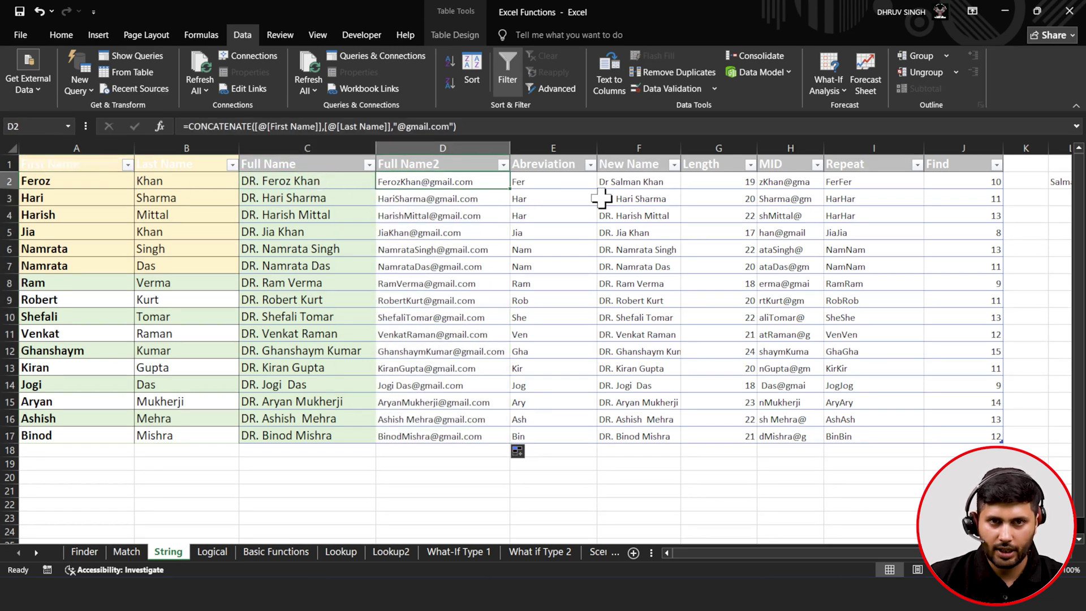
click(528, 185)
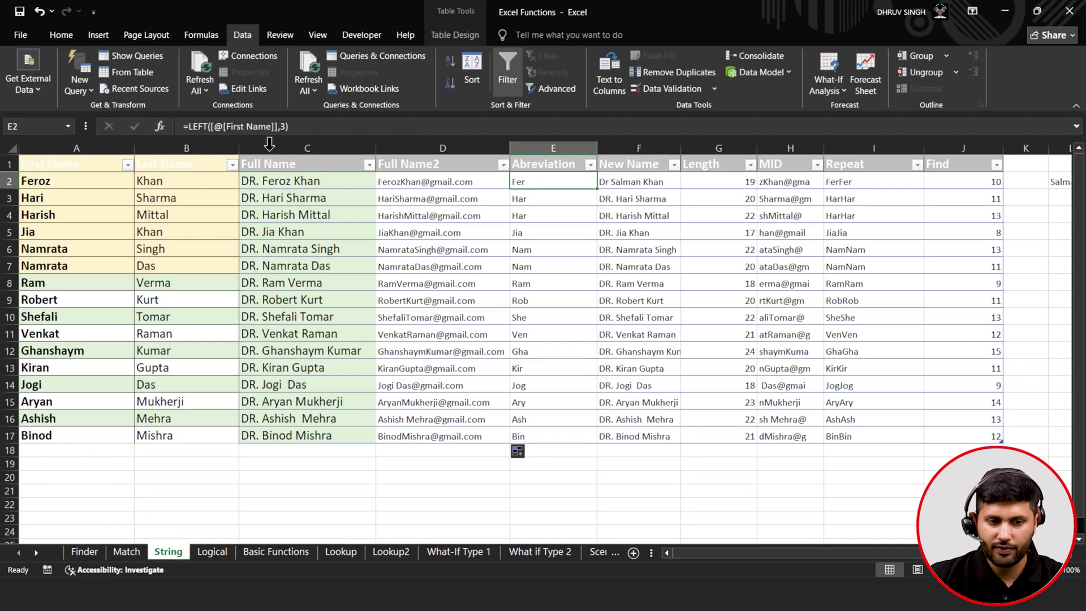
click(288, 126)
key(BackSpace)
key(BackSpace)
key(BackSpace)
key(BackSpace)
key(BackSpace)
key(BackSpace)
key(BackSpace)
key(BackSpace)
key(BackSpace)
key(BackSpace)
key(BackSpace)
key(BackSpace)
key(BackSpace)
key(BackSpace)
key(BackSpace)
key(BackSpace)
key(BackSpace)
key(BackSpace)
key(BackSpace)
key(BackSpace)
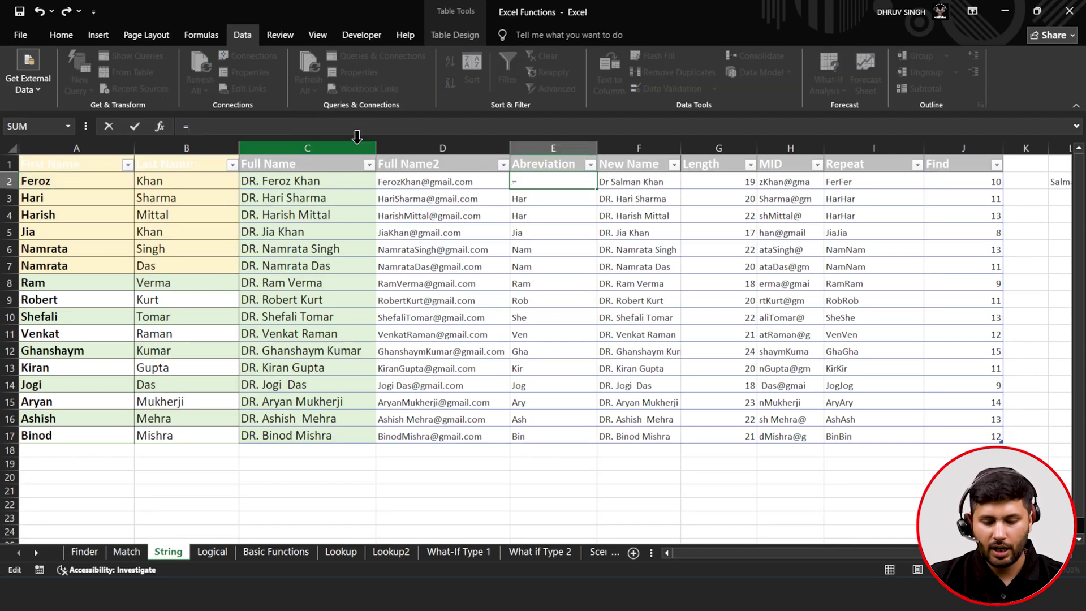
text(l)
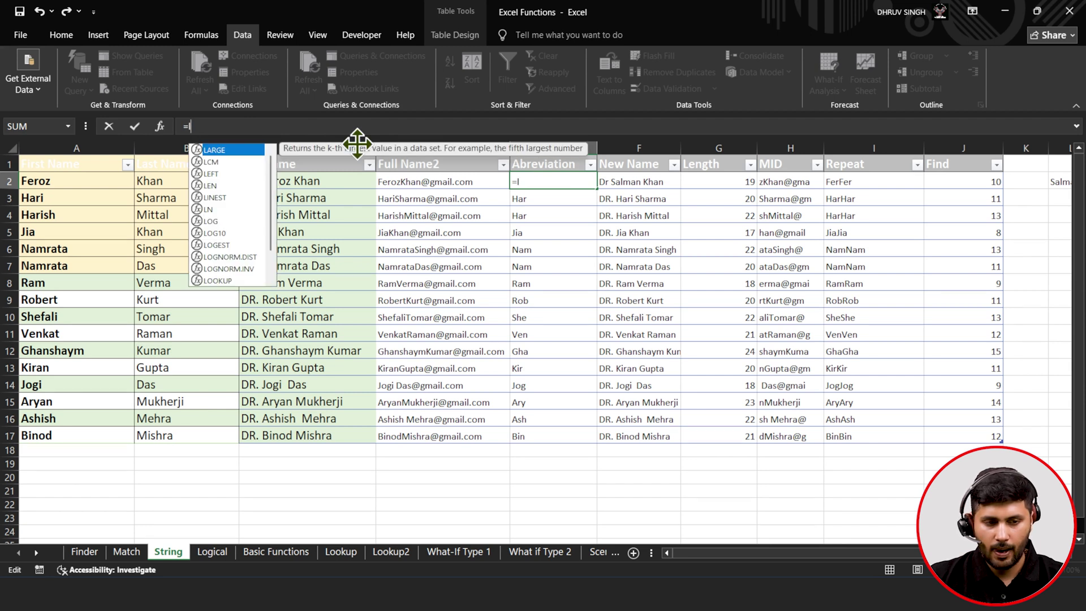
text(ef)
key(Tab)
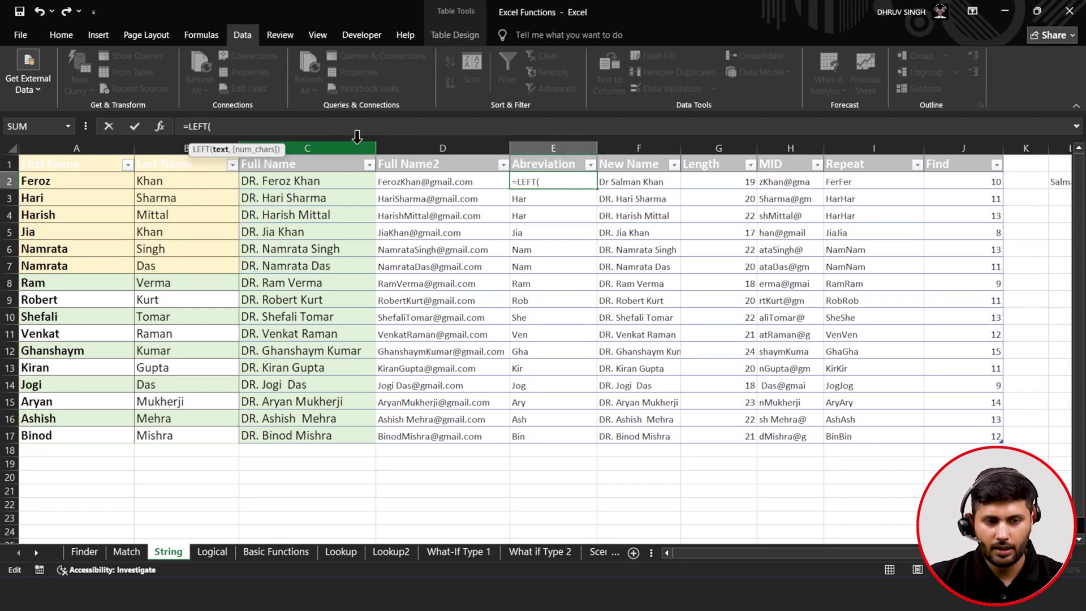
click(441, 181)
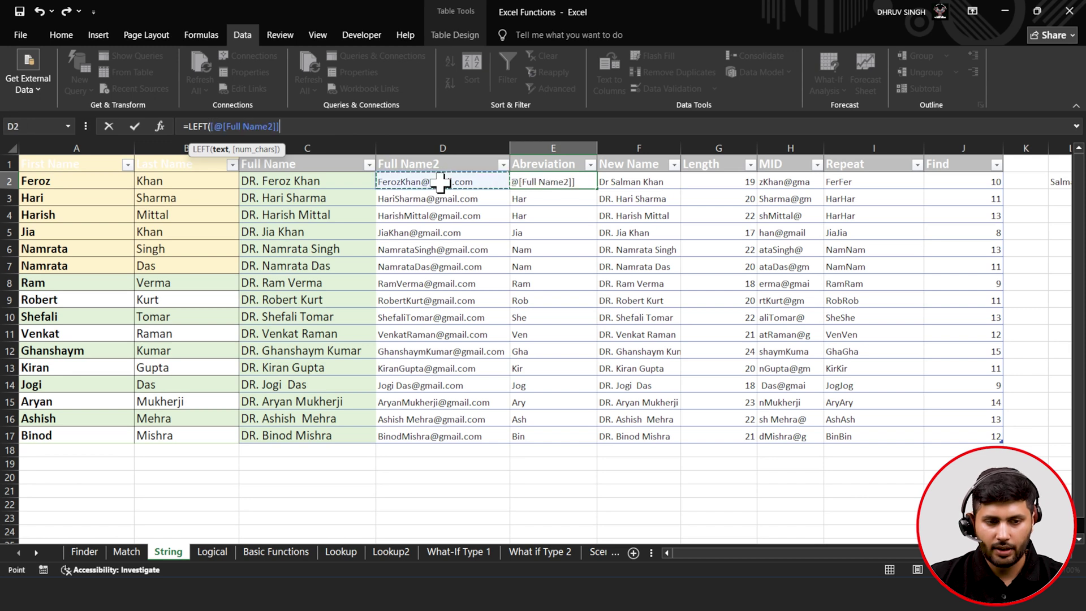
text(,)
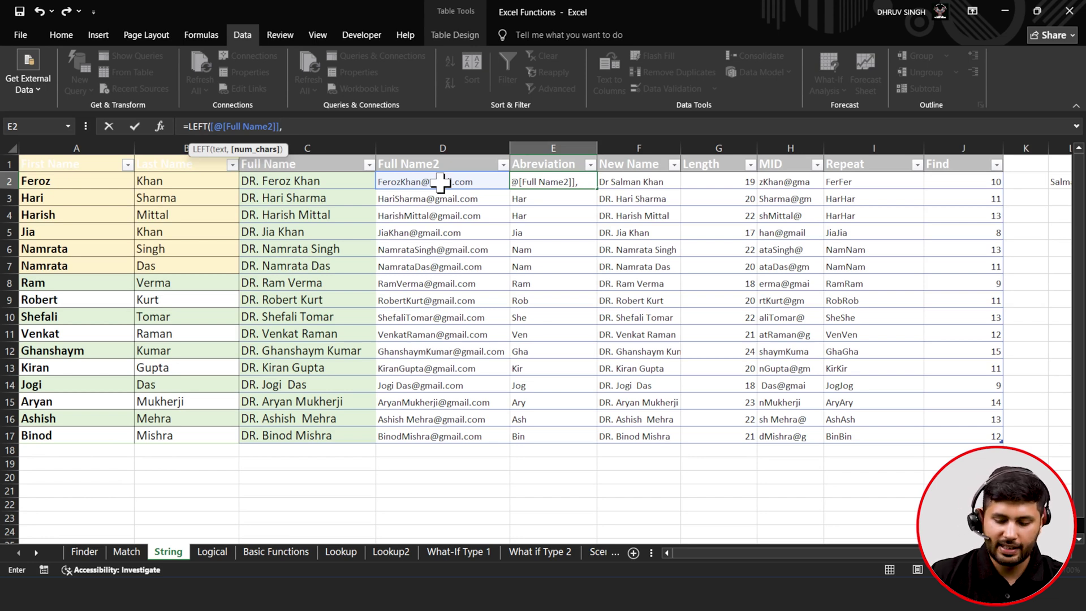
text(5)
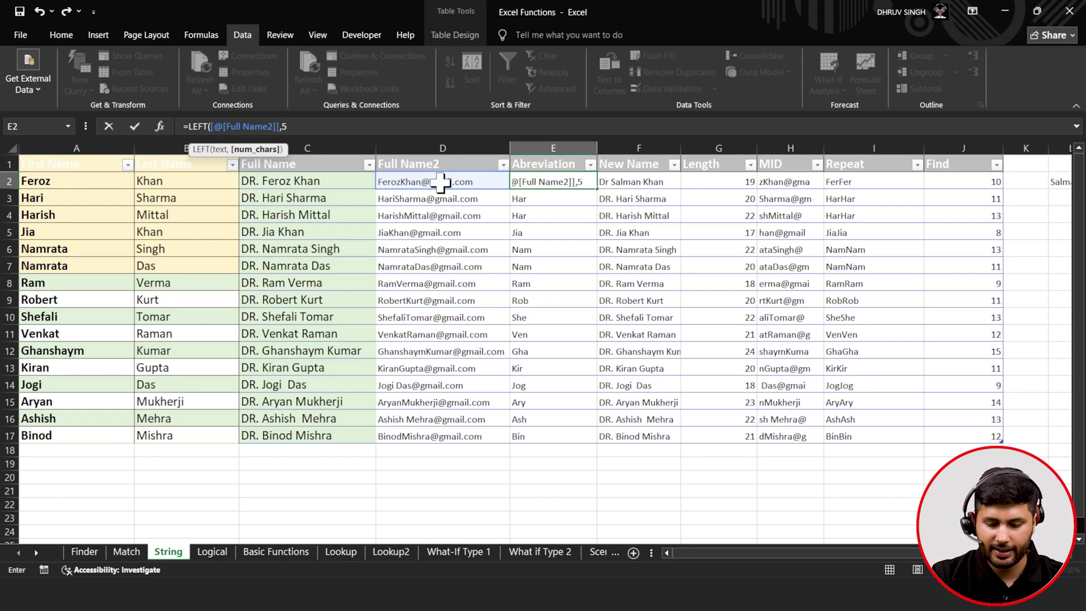
text())
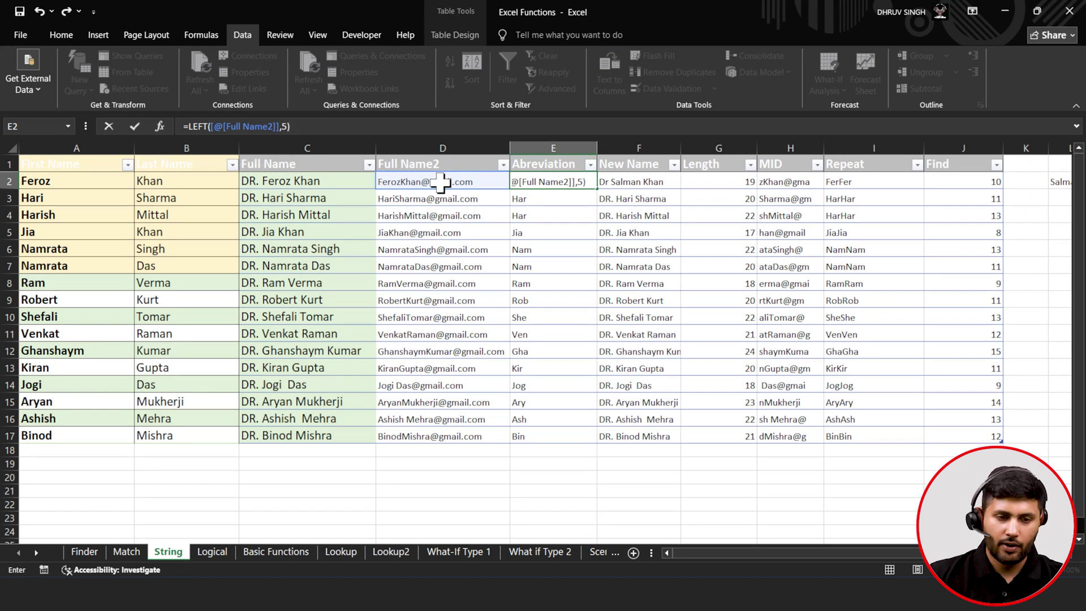
click(135, 127)
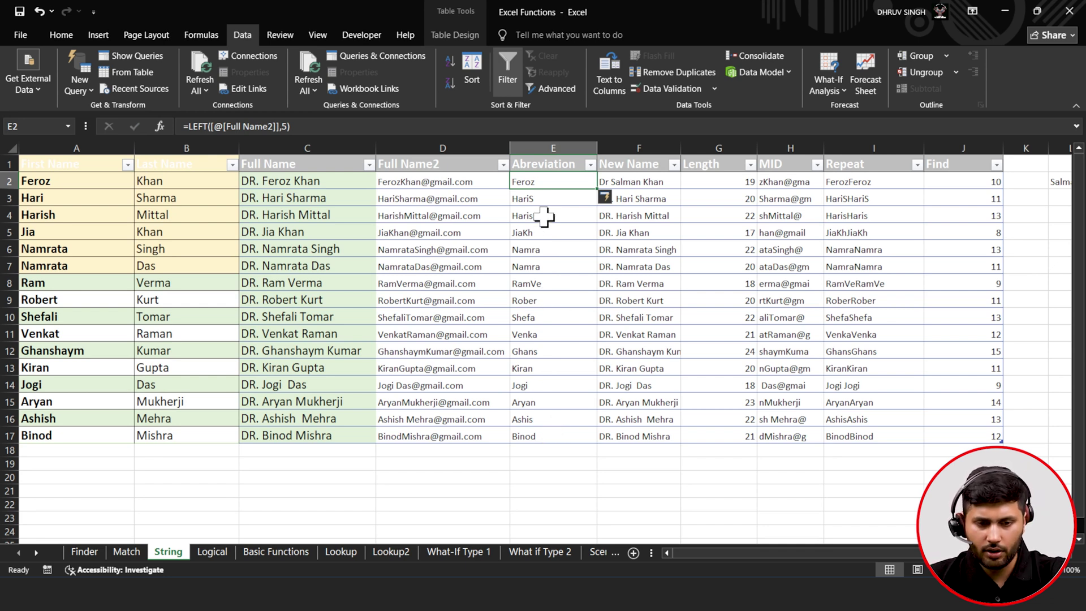
- Clear F2 and start =IF([@[First Name]]=<a specific first name>,CONCATENATE( in New Name
click(640, 181)
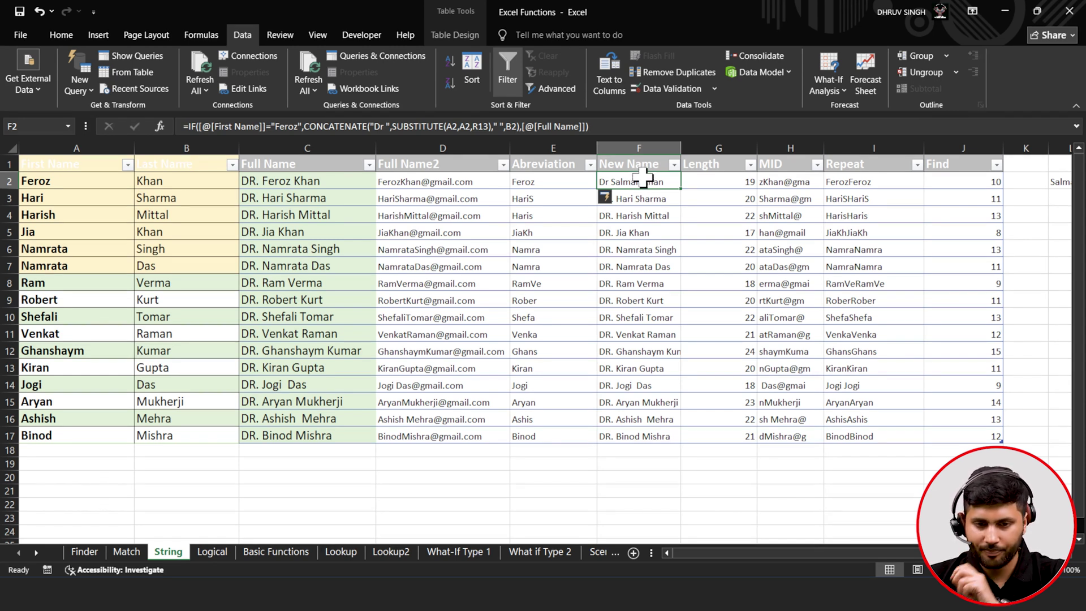
click(530, 126)
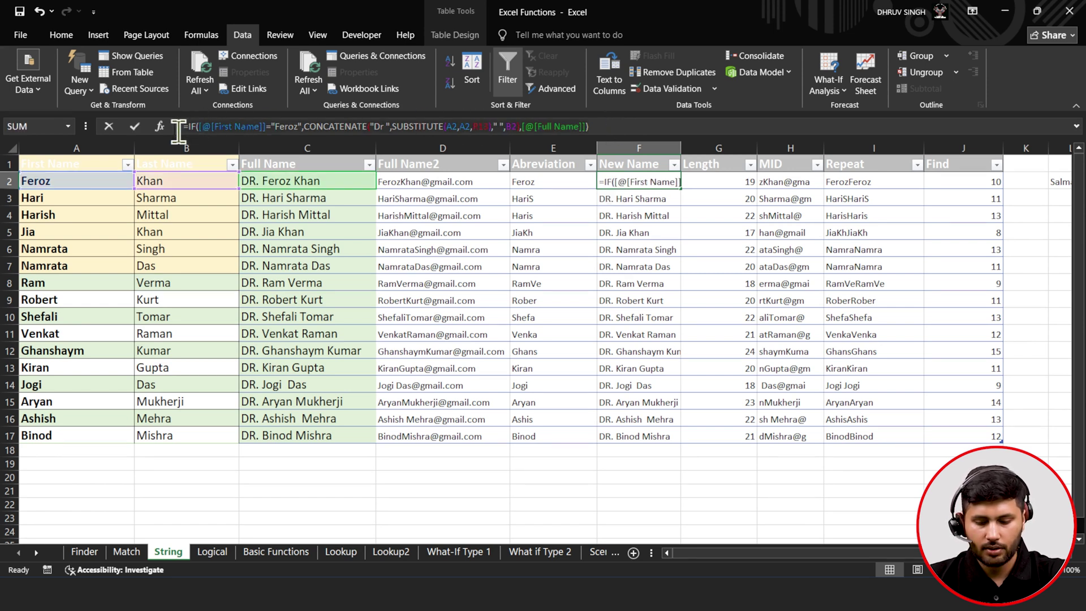
drag(179, 131, 179, 131)
key(BackSpace)
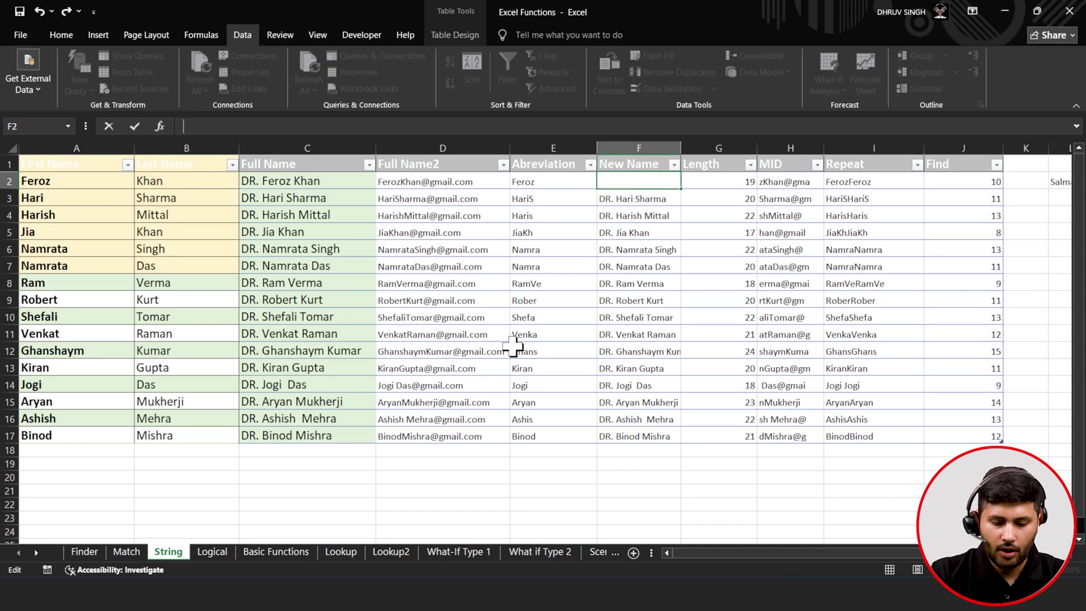
text(=if)
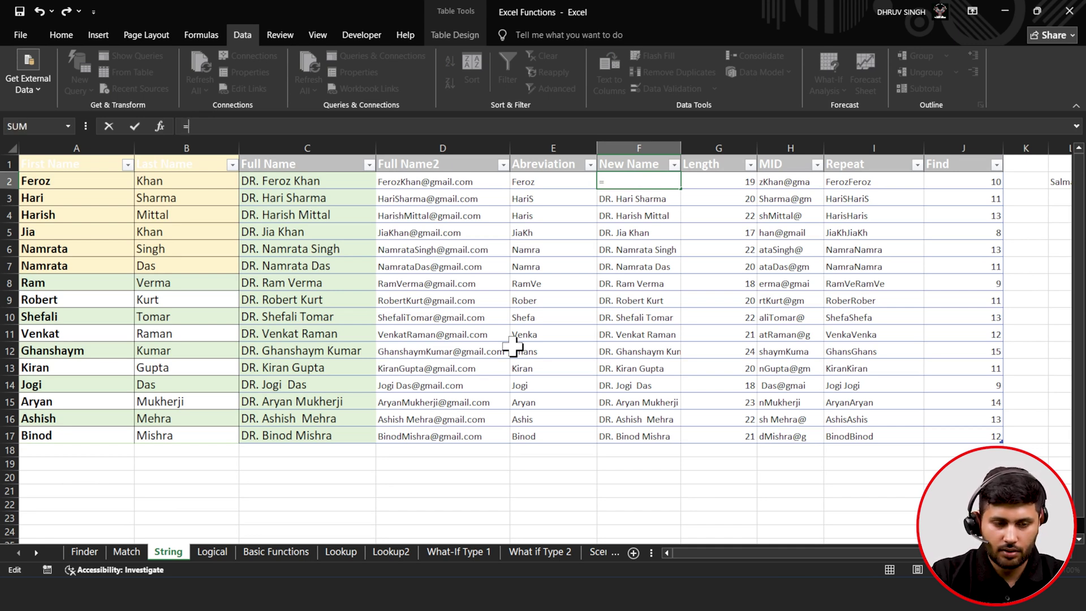
key(Tab)
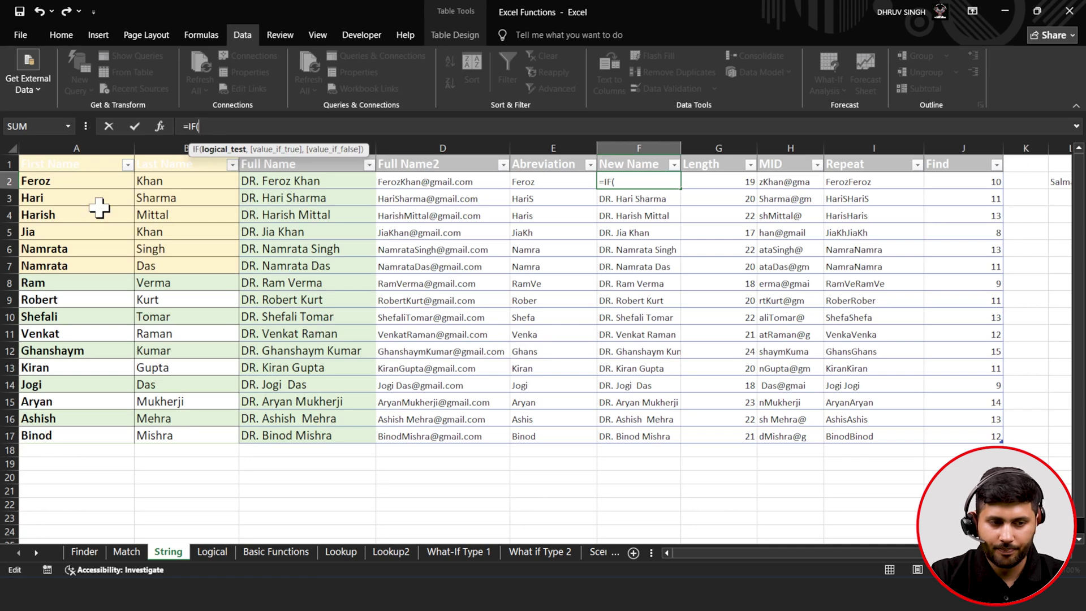
click(88, 182)
text(=)
text("F)
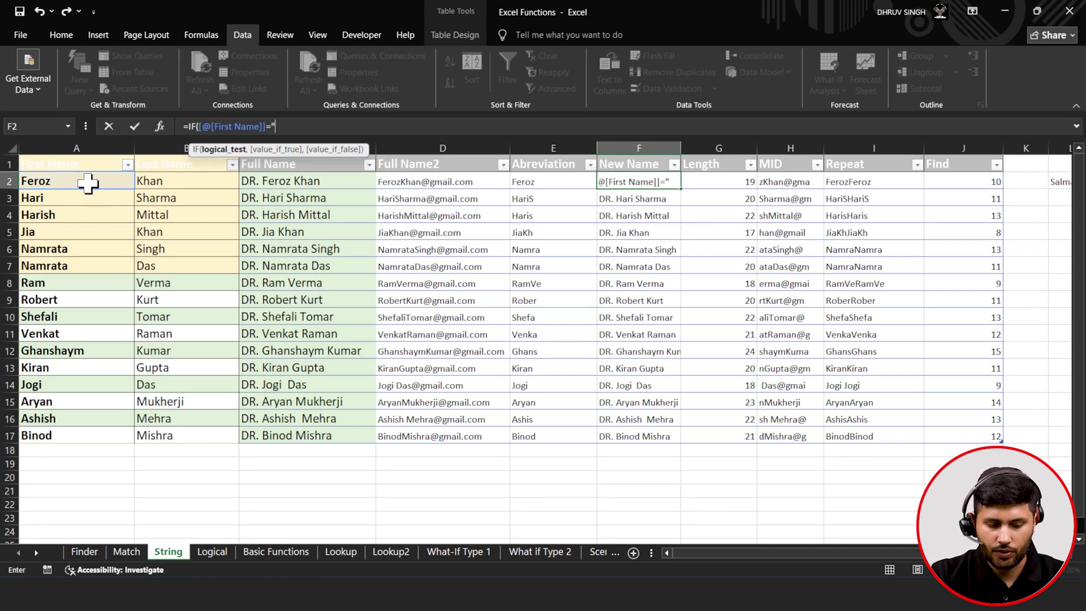
text(eroz")
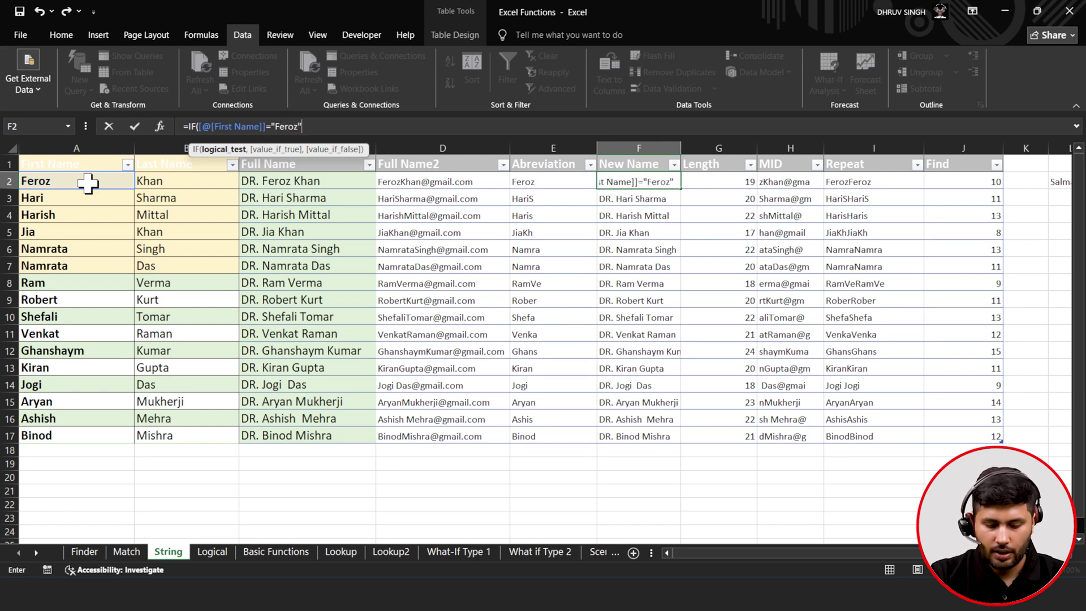
text(,)
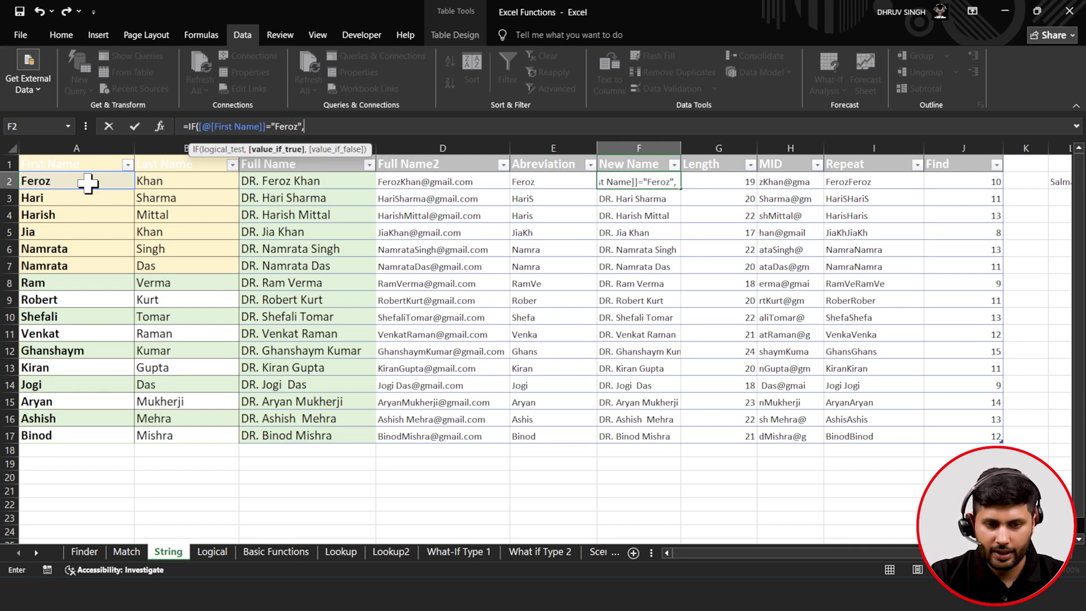
text(con)
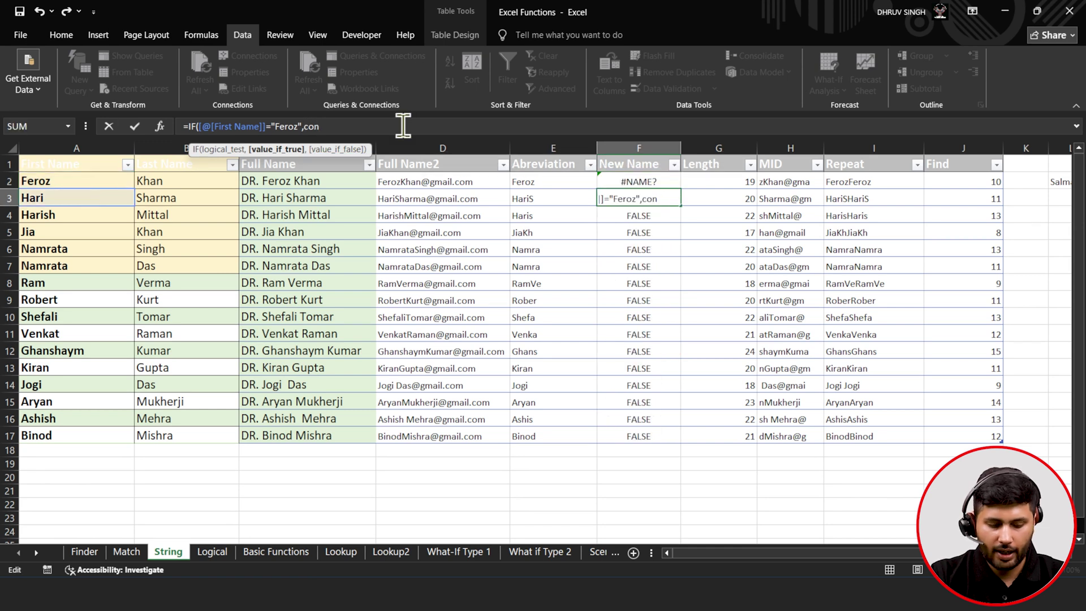
text(c)
key(Tab)
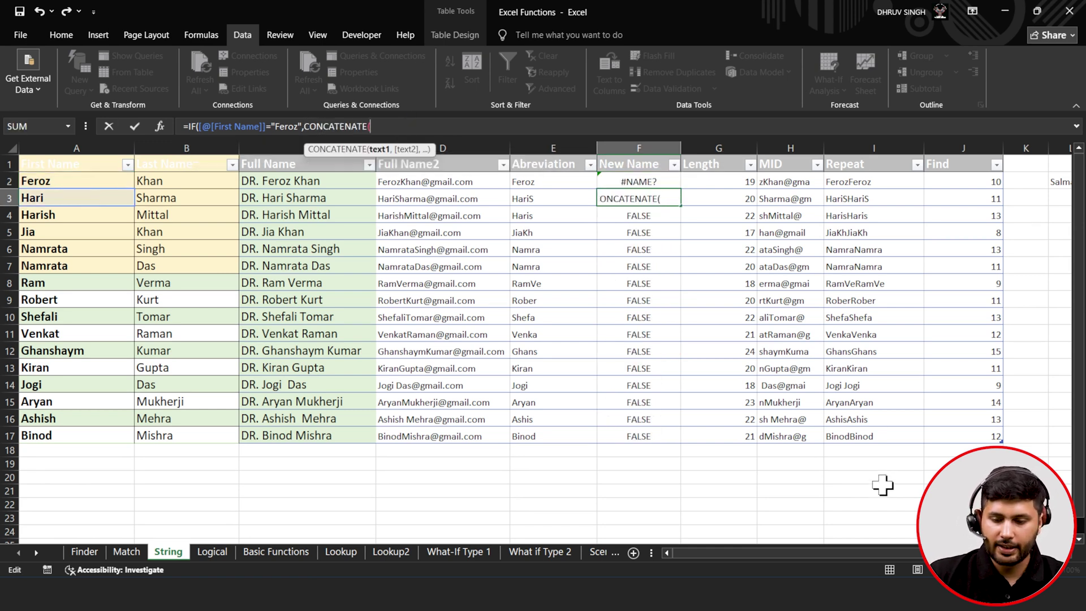
drag(870, 552, 802, 511)
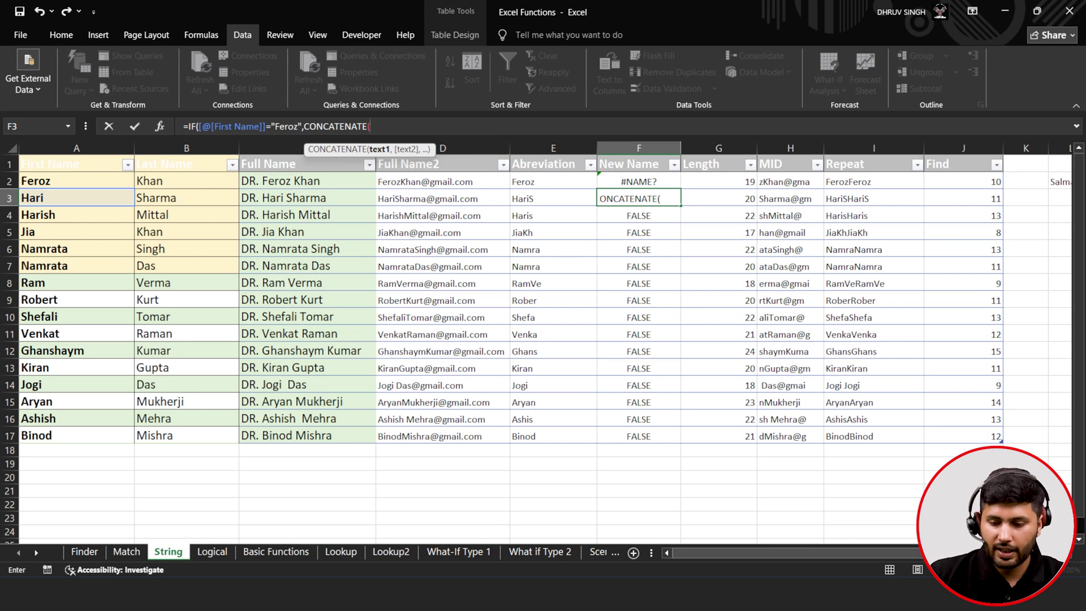
scroll(965, 356, right, 3)
- Complete the IF with CONCATENATE(L2,B2) as true result and C2 as fallback
click(860, 182)
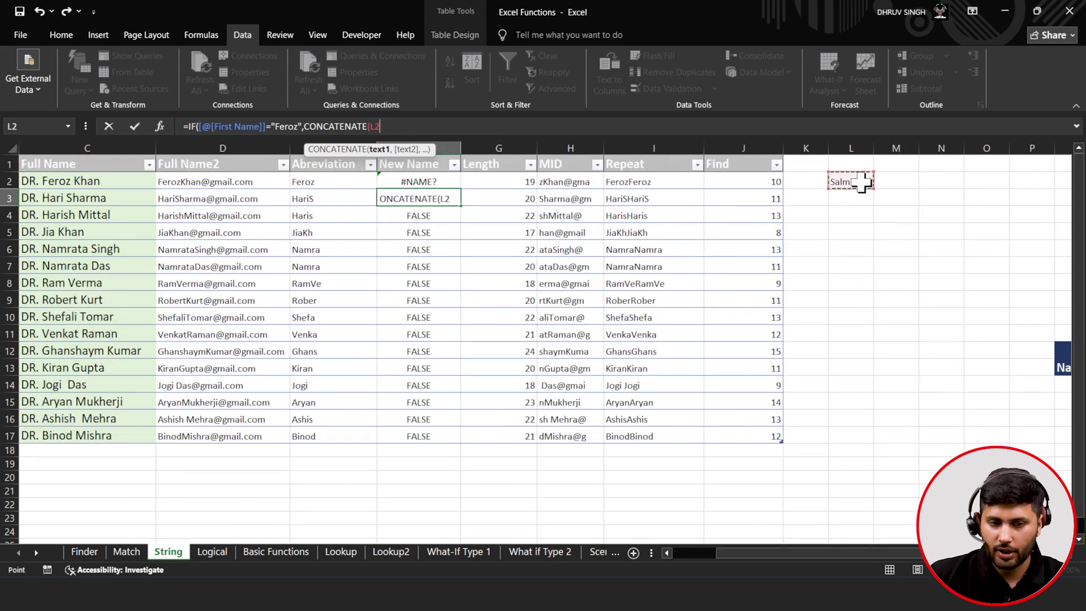
text(,)
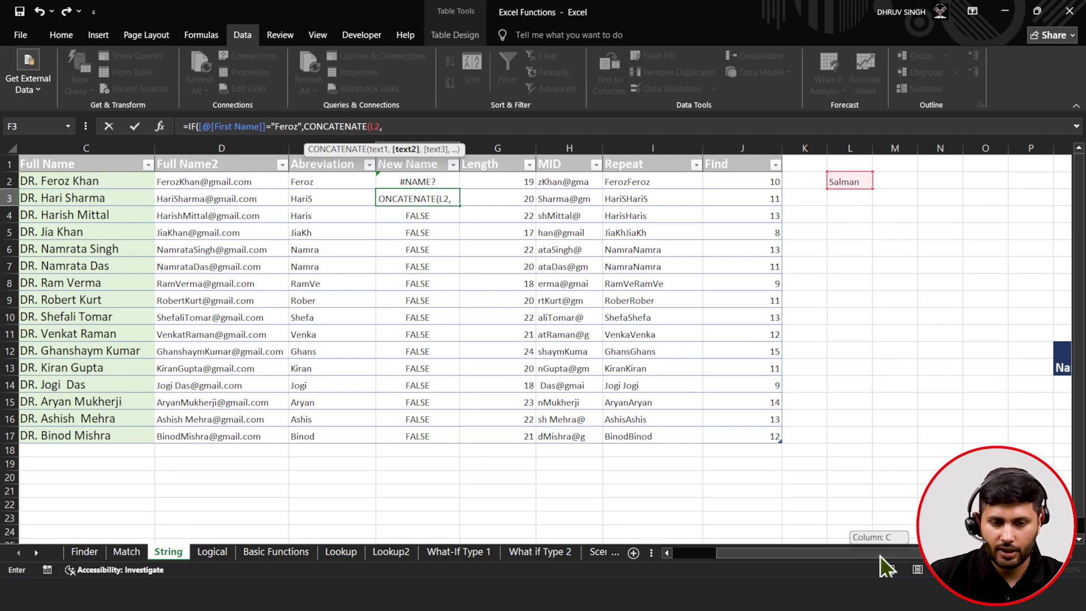
drag(880, 555, 698, 550)
click(175, 182)
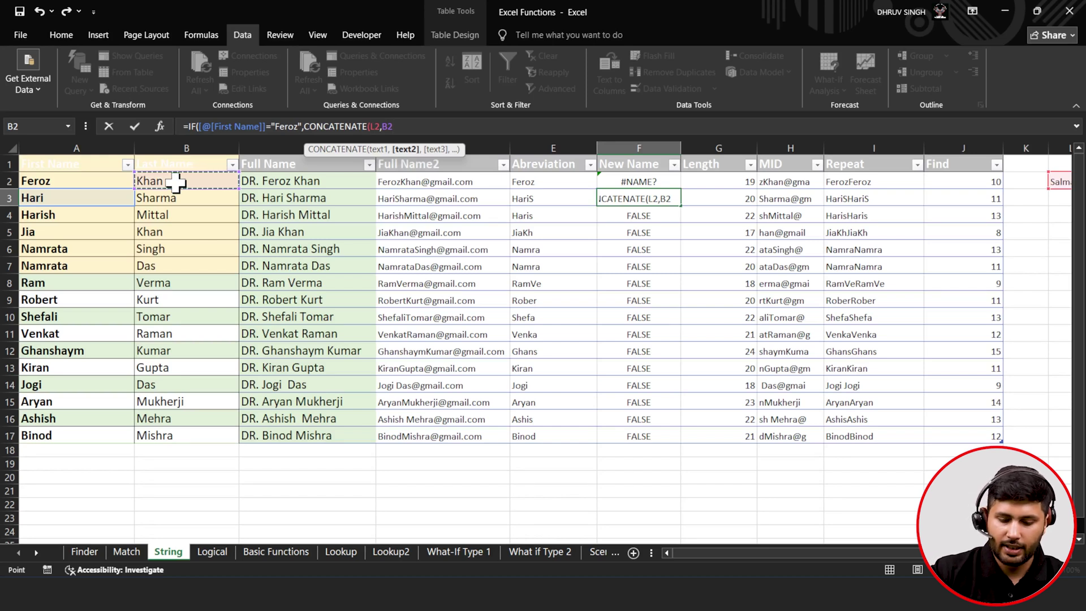
text())
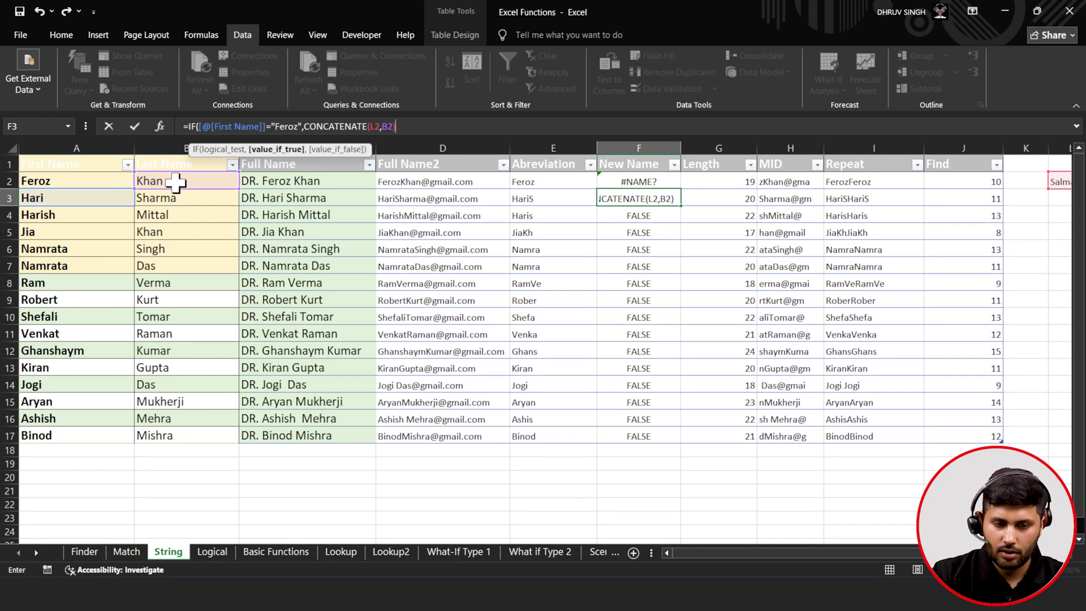
text())
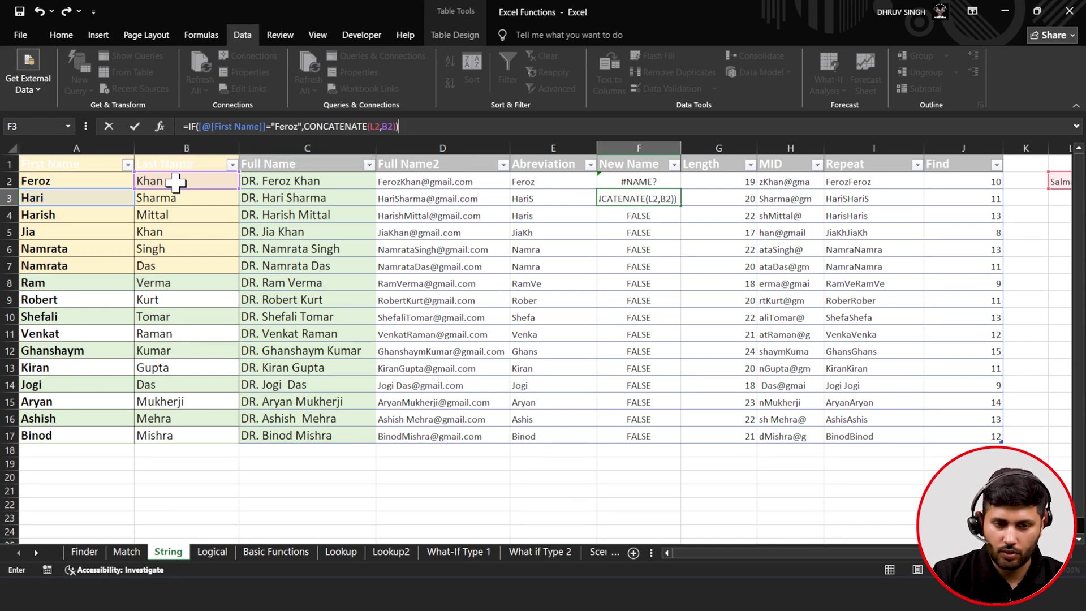
key(BackSpace)
text(,)
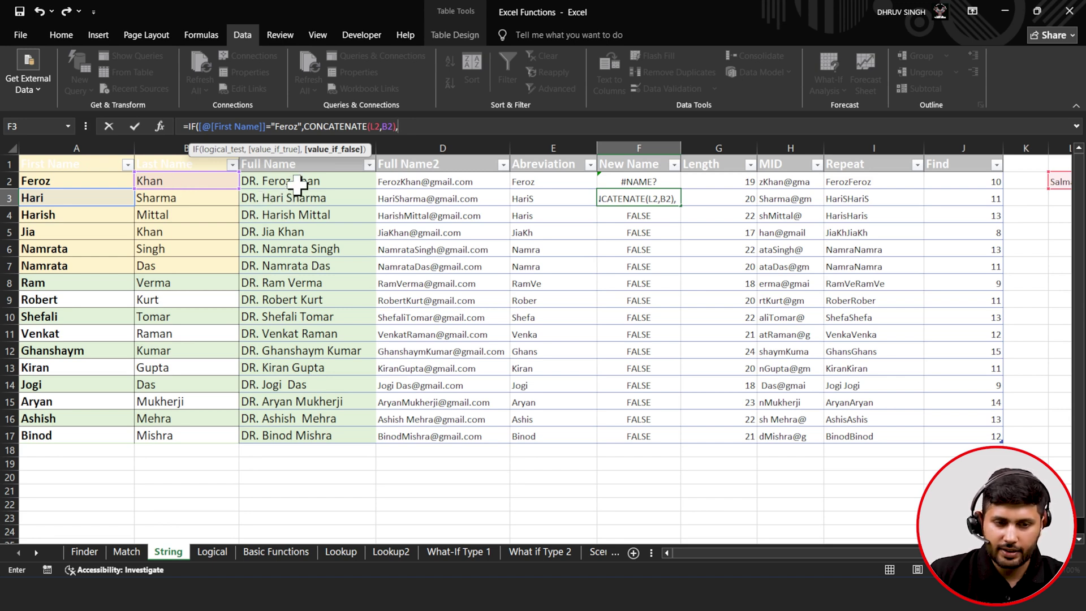
click(303, 180)
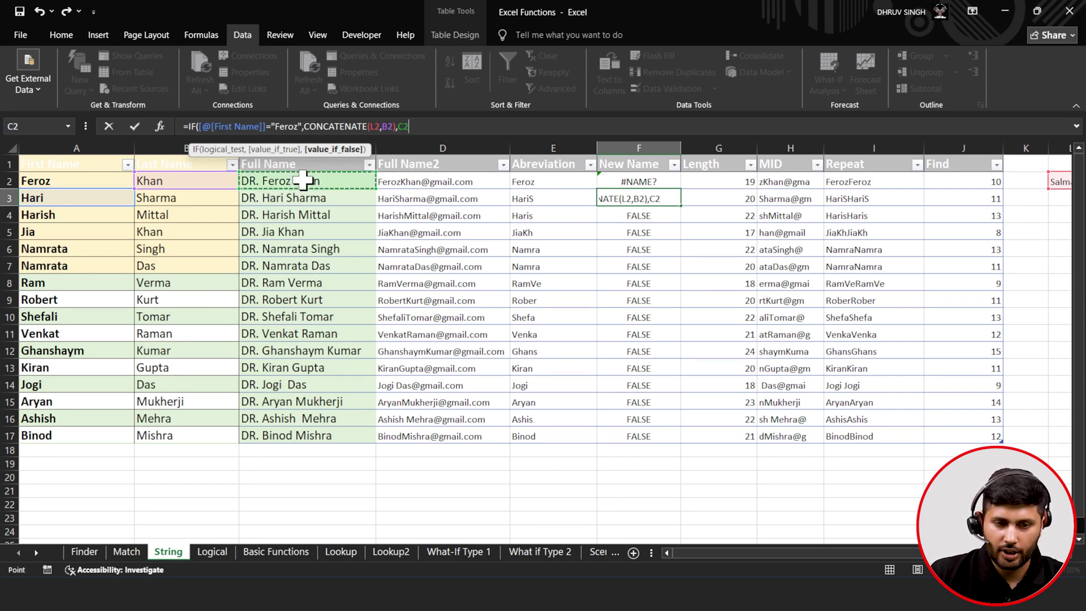
text())
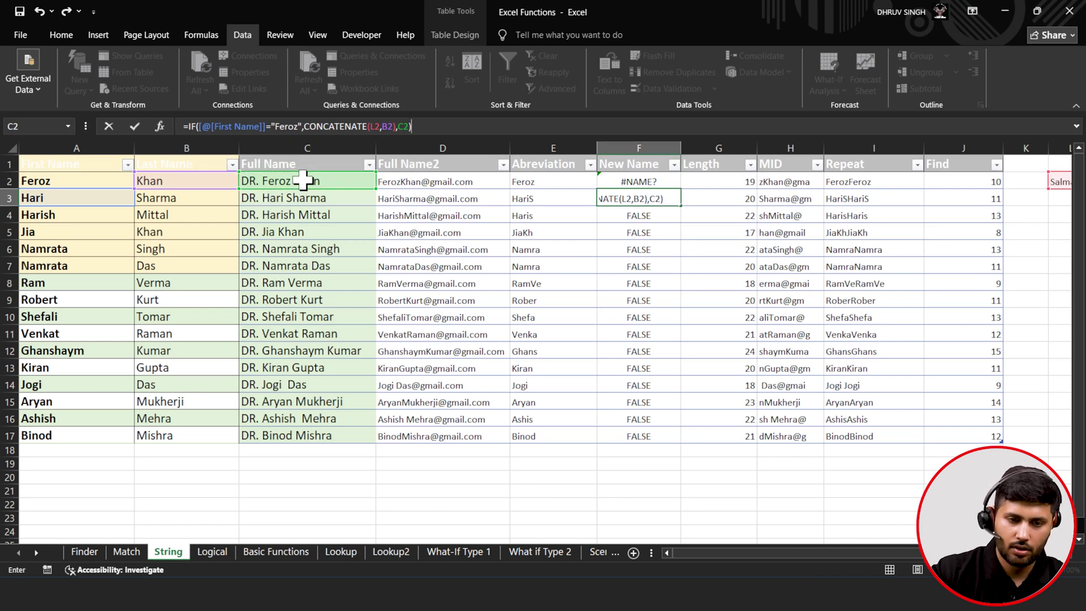
click(131, 124)
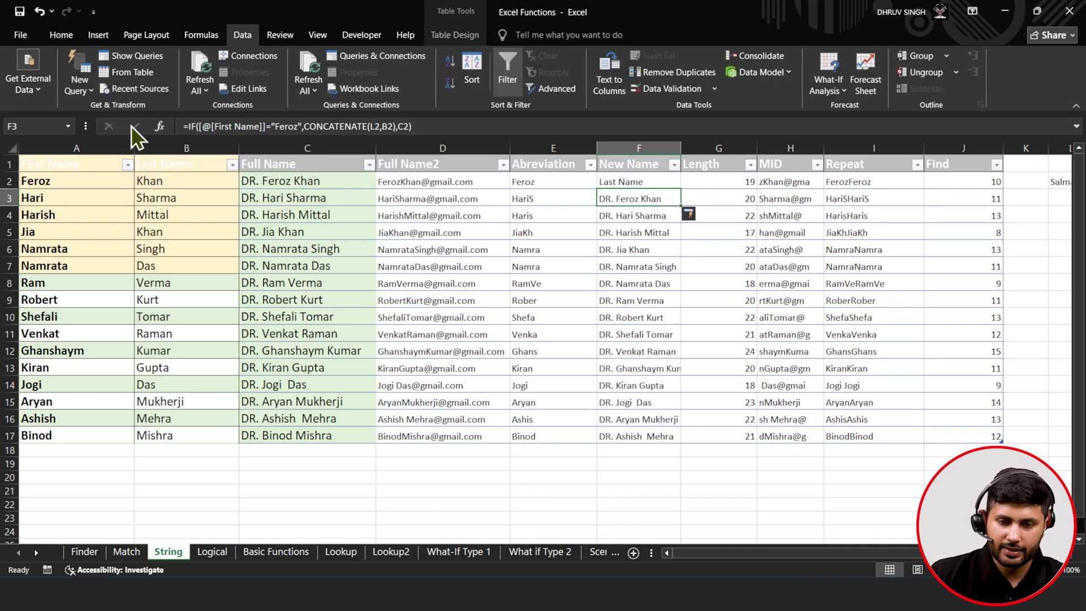
- Correct the L1 and B1 references in F2's formula to L2 and B2
click(655, 180)
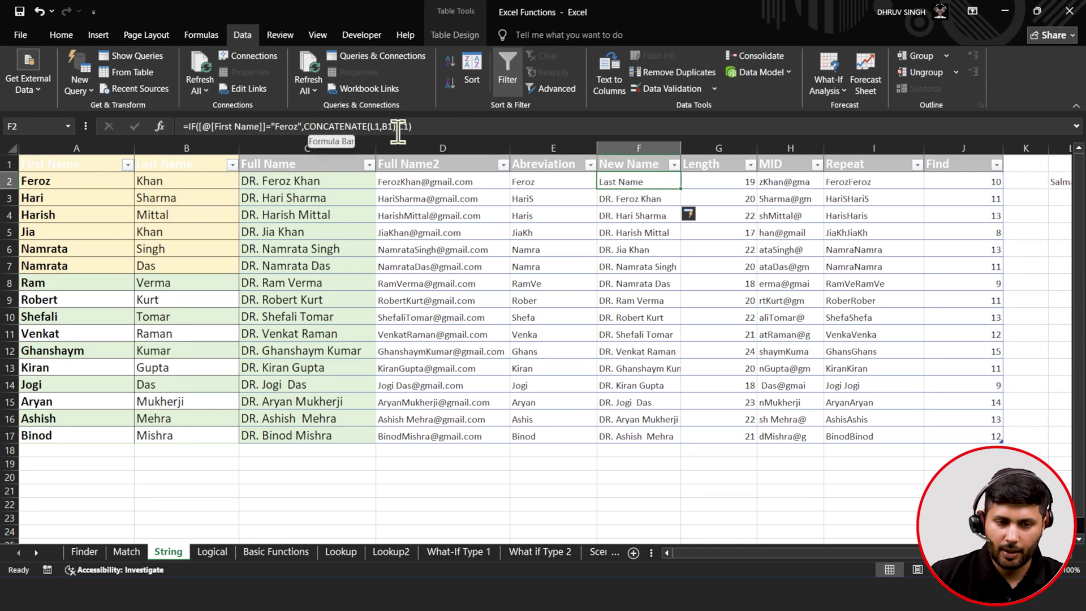
click(380, 126)
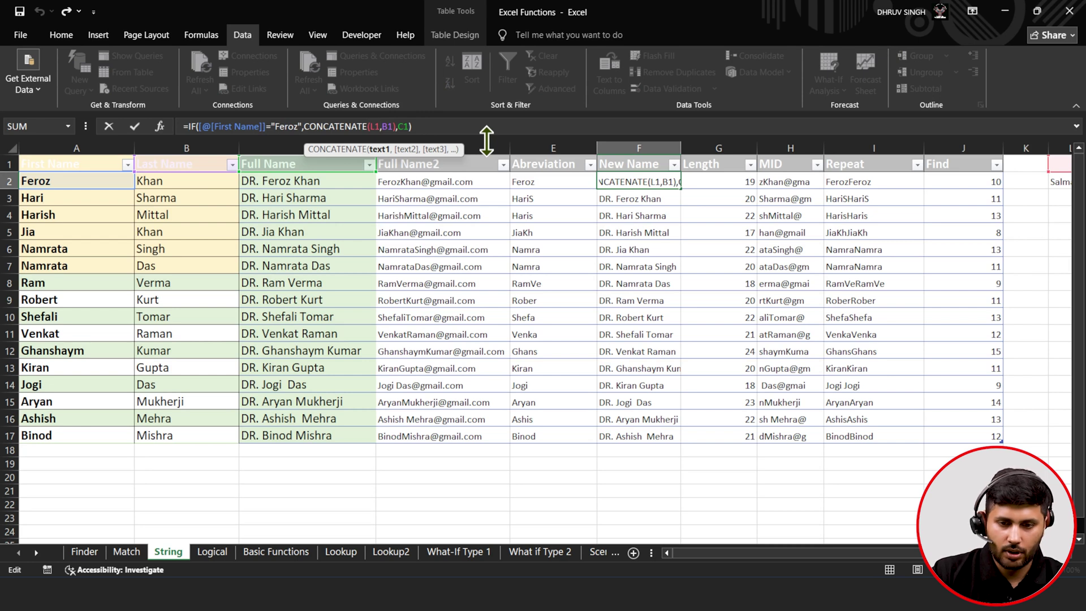
key(Right)
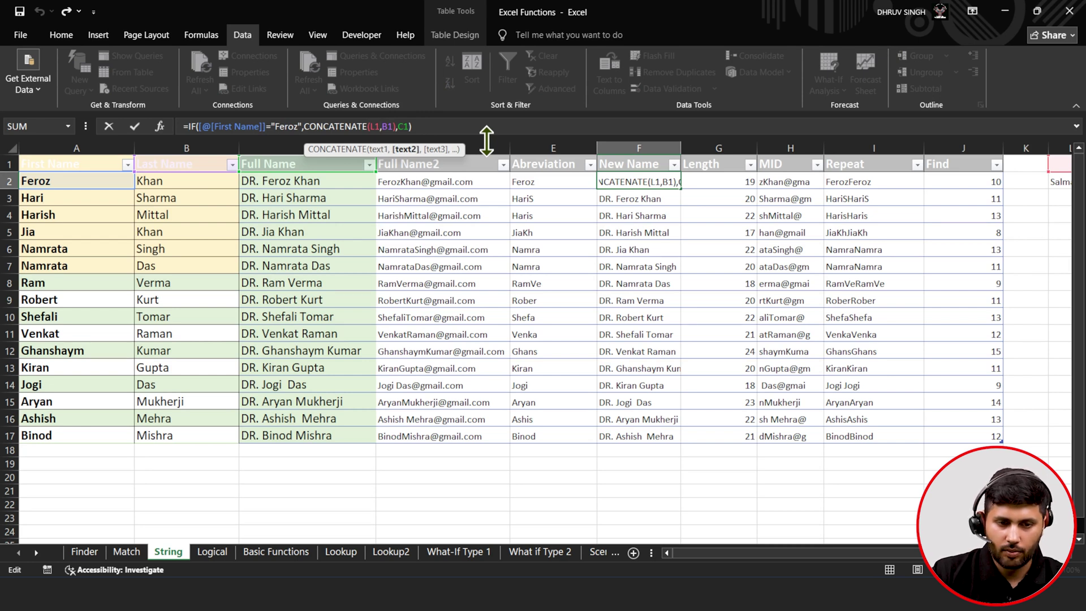
key(BackSpace)
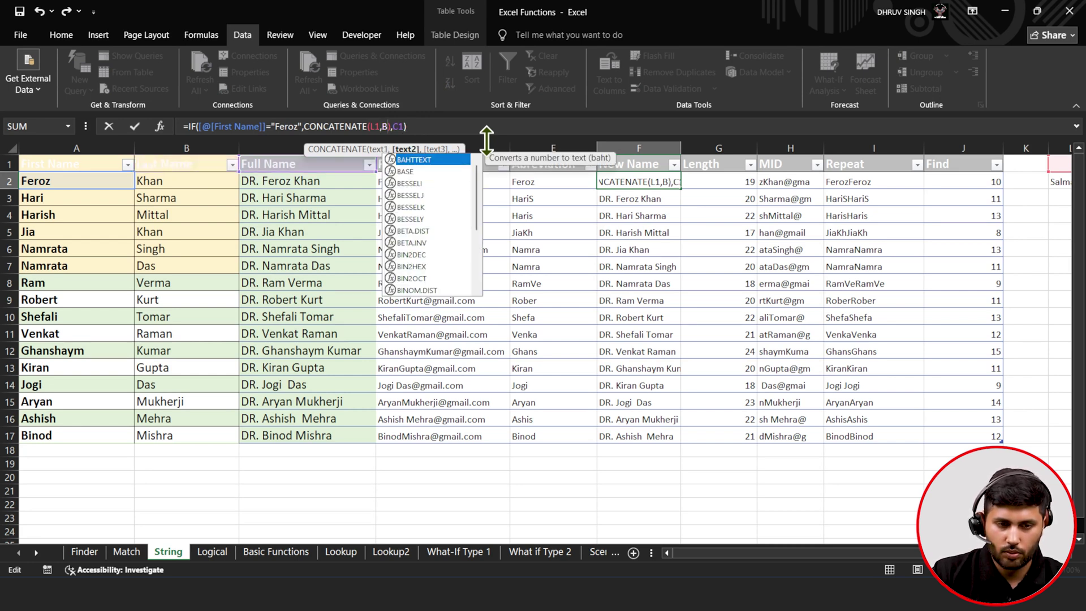
text(2)
key(Left)
key(BackSpace)
text(2)
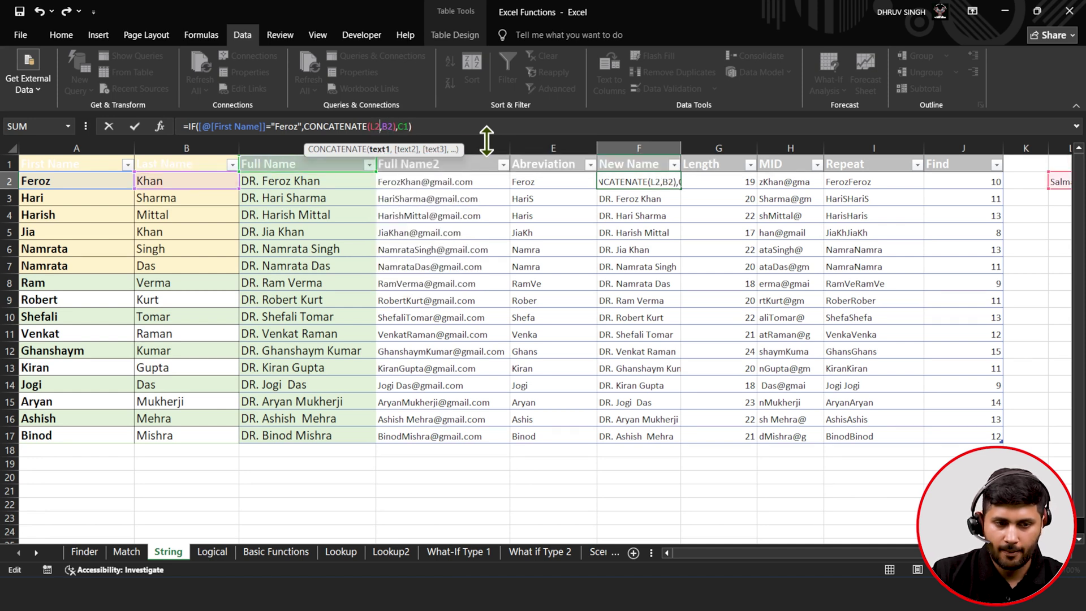
click(134, 127)
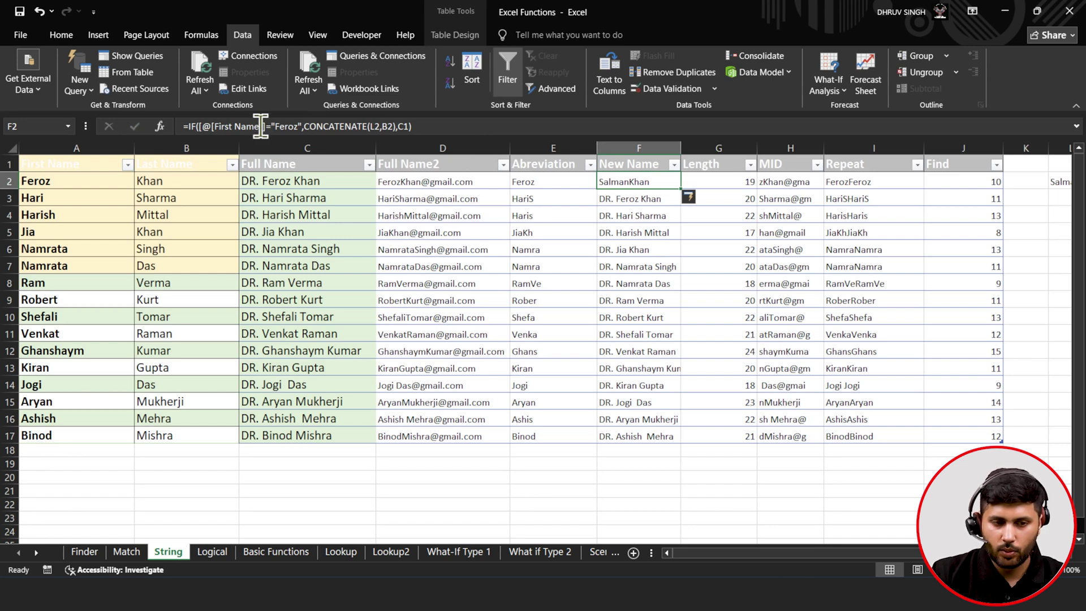
- Make the CONCATENATE join "DR. ", L2, a space and B2, fixing the missing comma
click(201, 127)
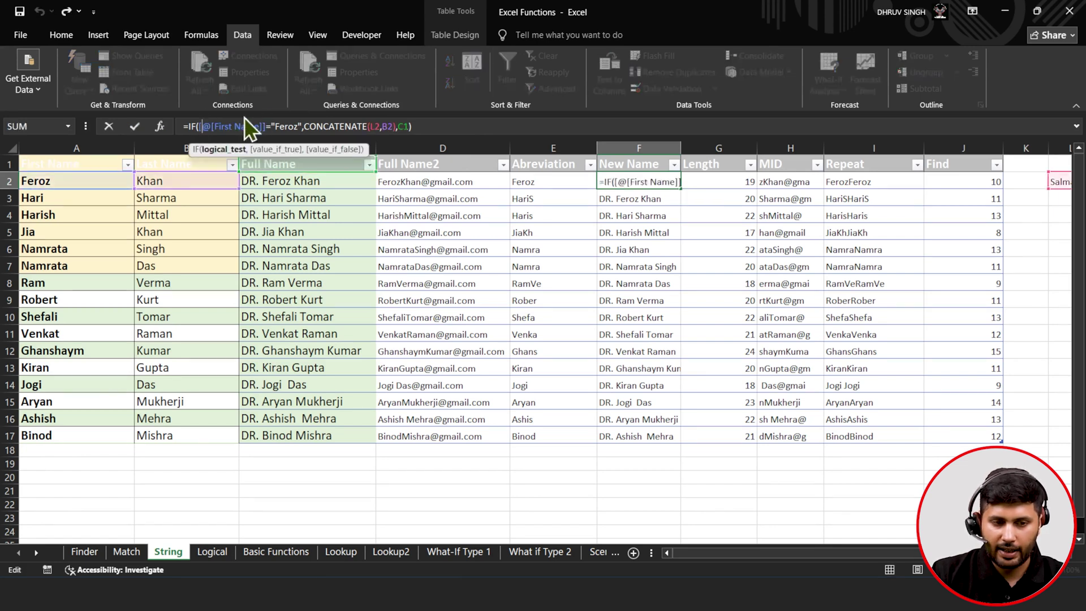
key(Right)
key(Right)
key(Right)
key(Right)
key(Right)
key(Right)
key(Right)
key(Right)
key(Right)
key(Right)
key(Right)
key(Right)
key(Right)
key(Right)
key(Right)
key(Right)
key(Right)
key(Right)
key(Right)
key(Right)
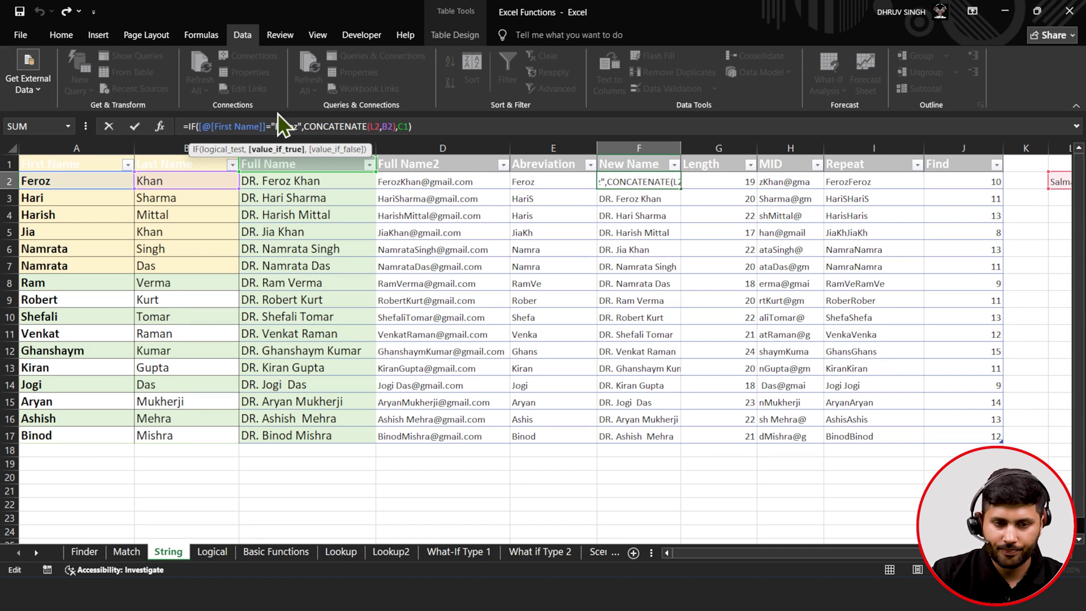
text(A2,)
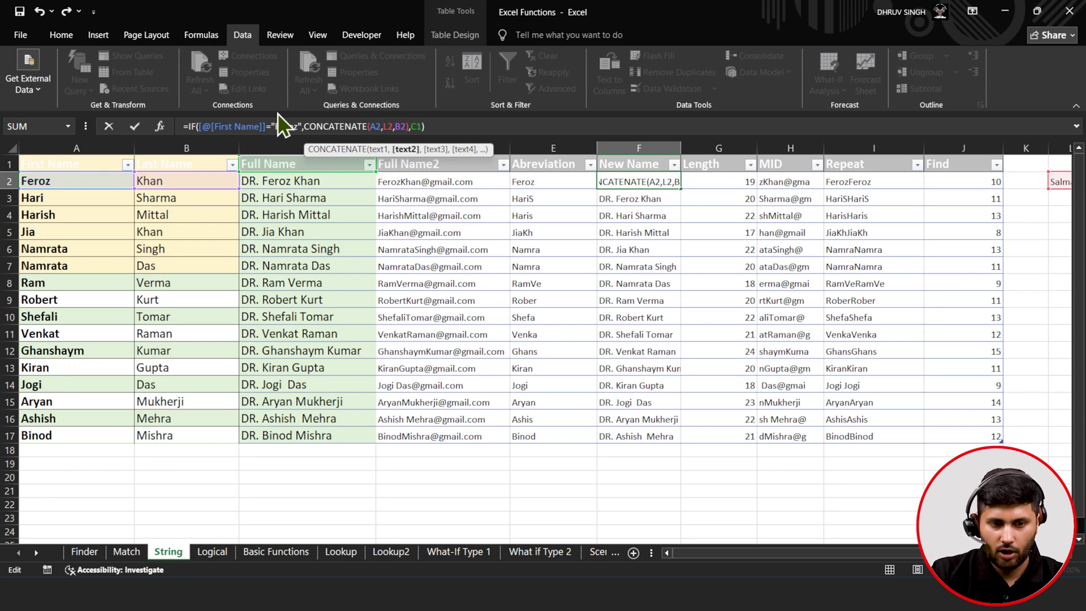
key(BackSpace)
key(BackSpace)
key(BackSpace)
text(")
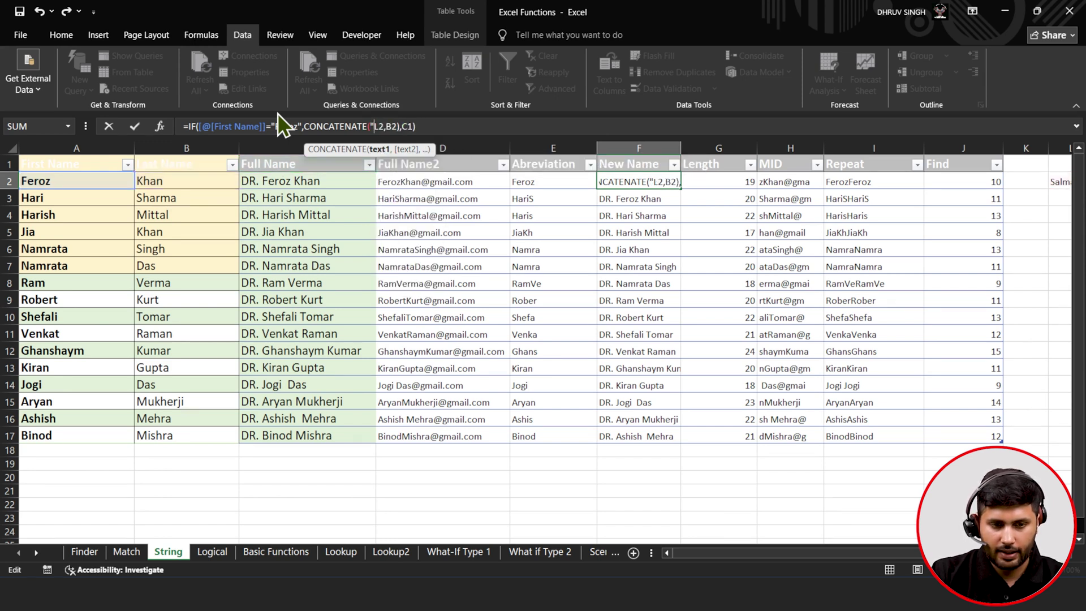
text(DR)
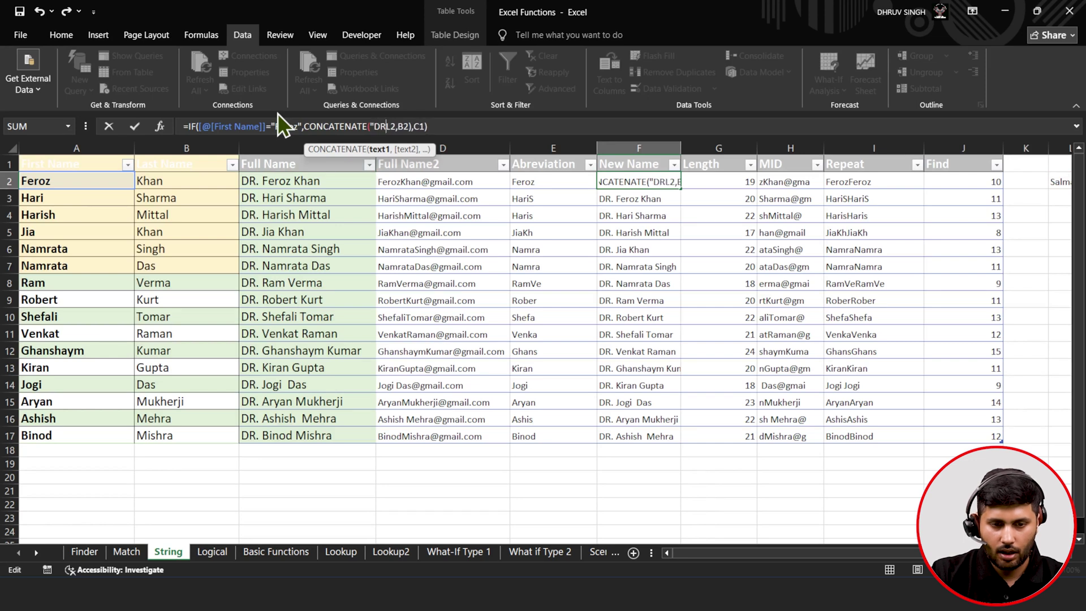
text(.")
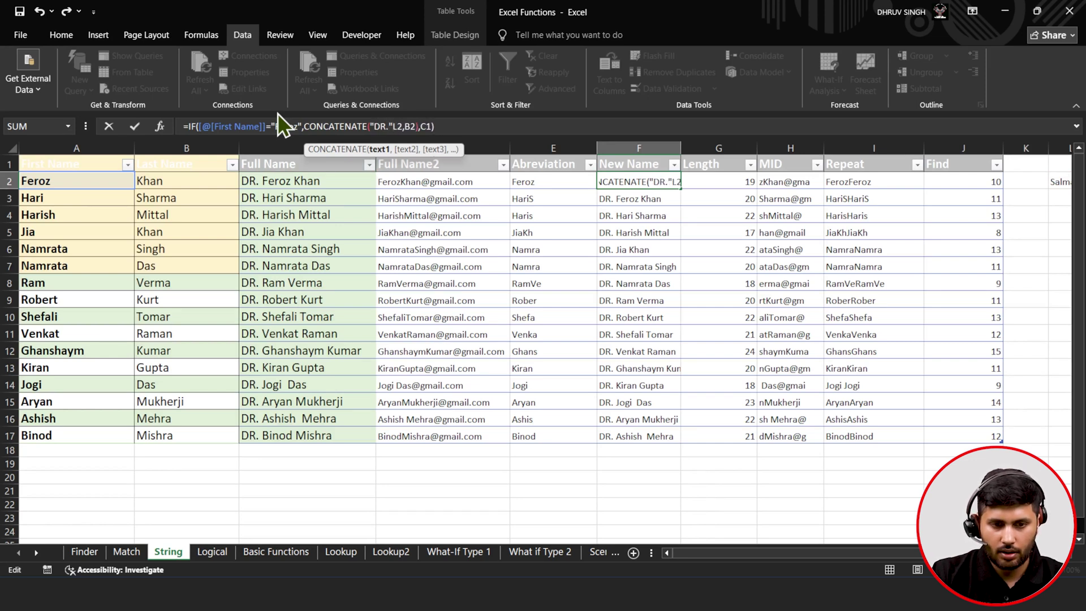
key(BackSpace)
text("L2)
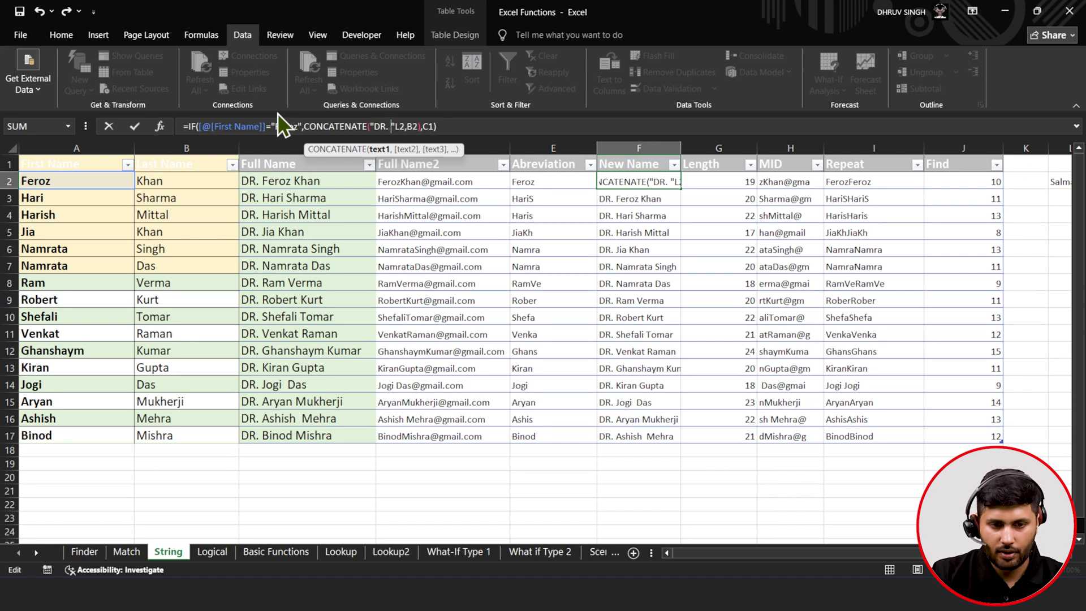
text(,)
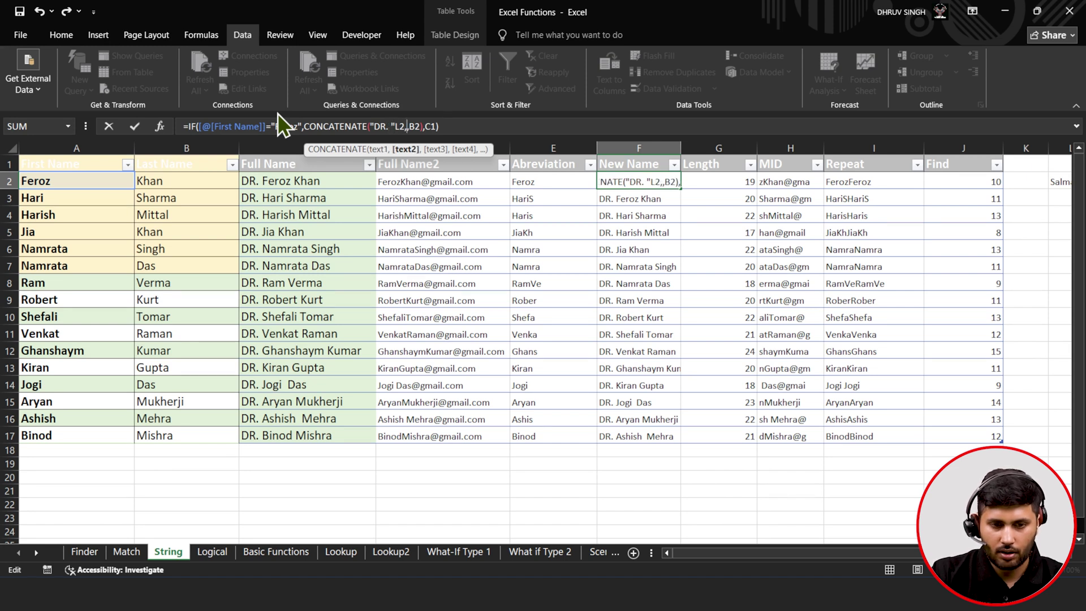
text(" ")
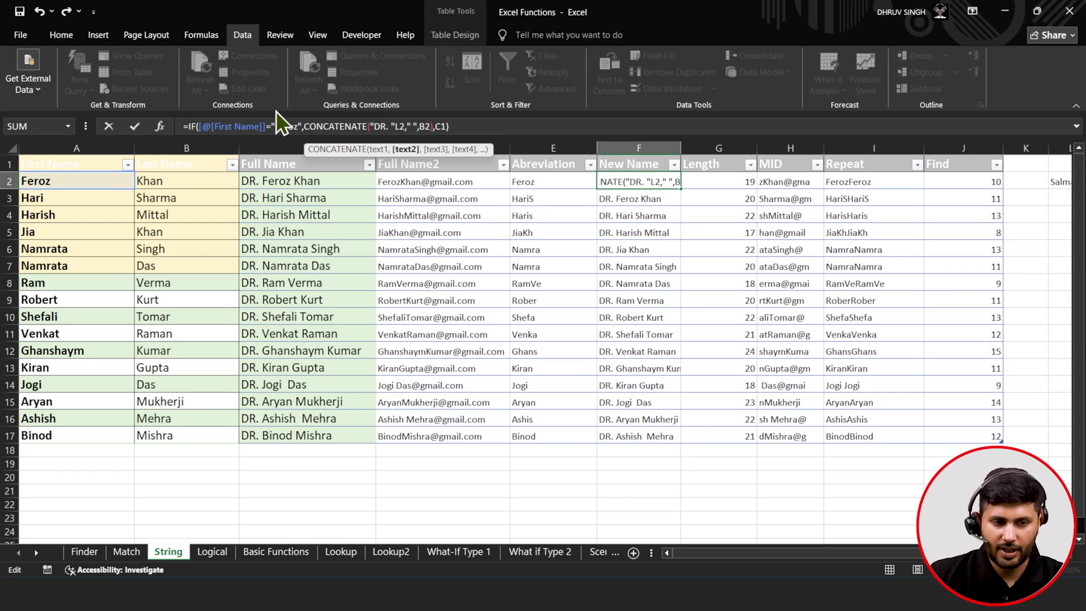
click(131, 126)
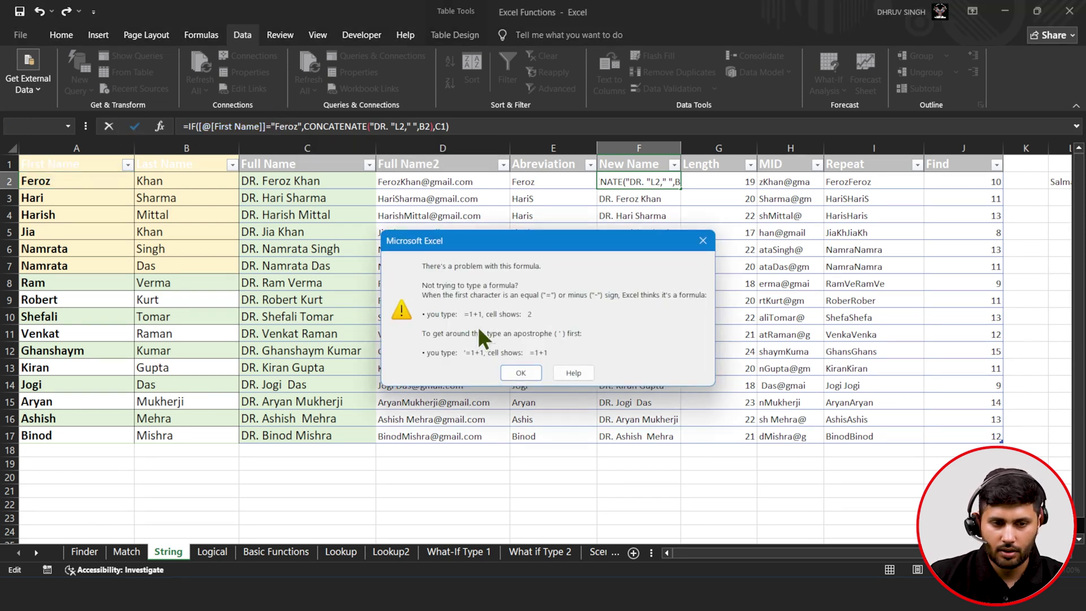
click(701, 240)
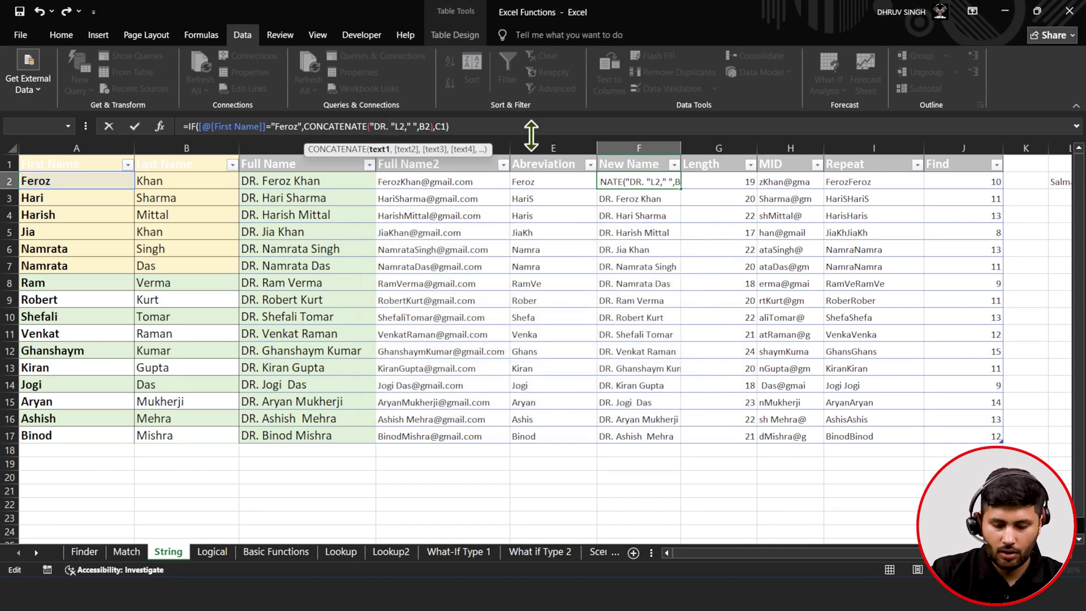
text(,)
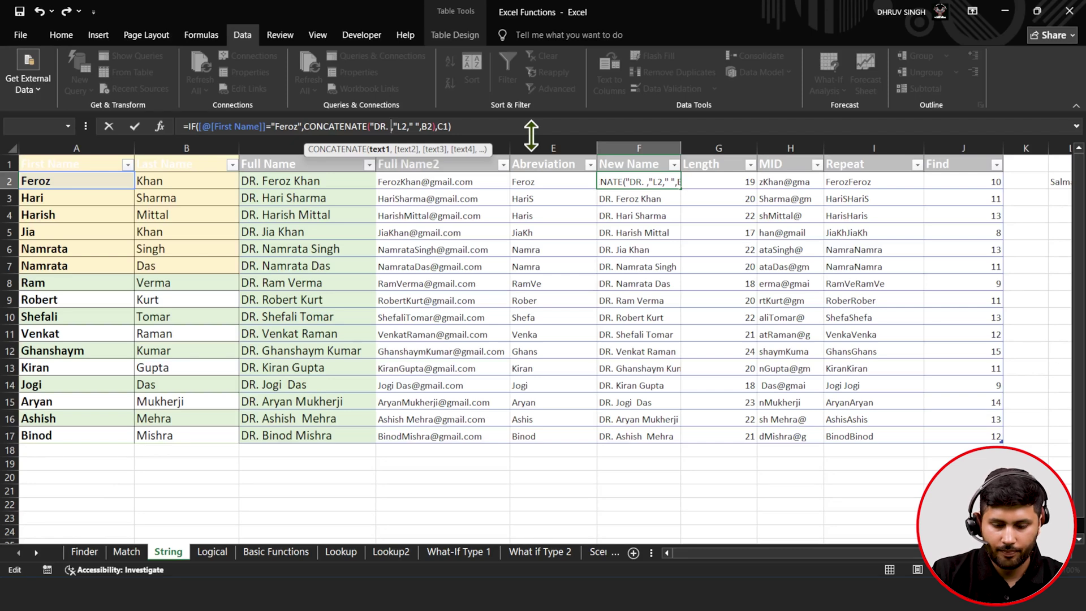
click(134, 125)
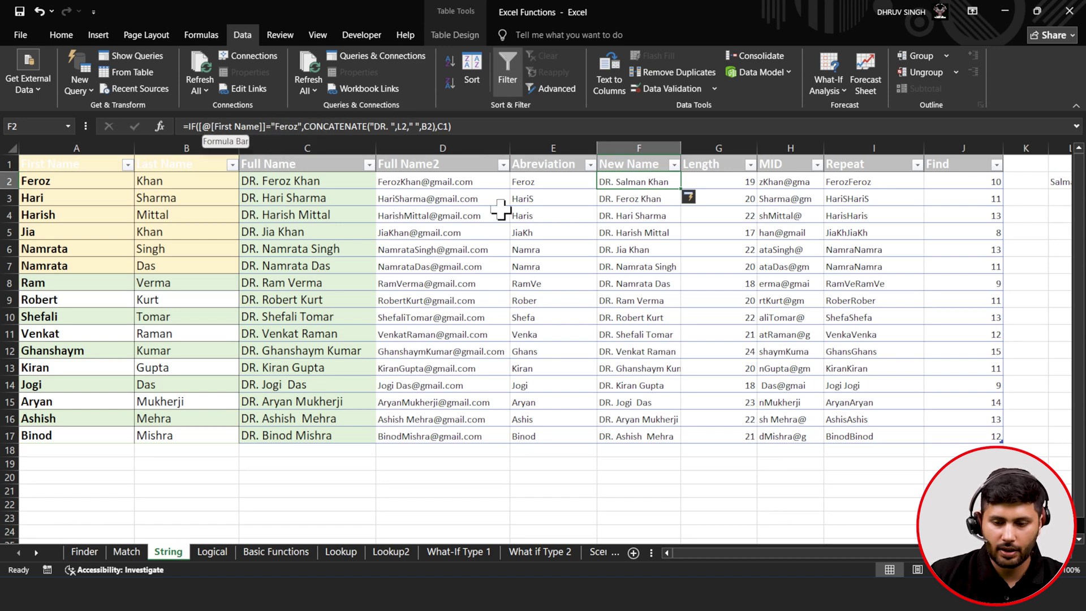
- Change the New Name fallback reference from C1 to C2
drag(843, 552, 778, 545)
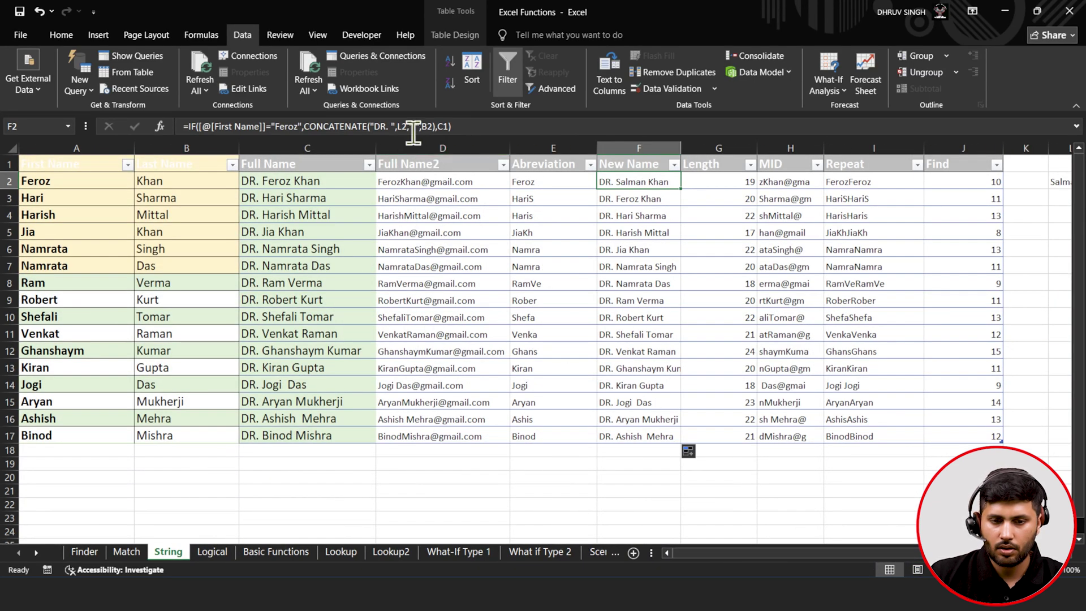
click(451, 126)
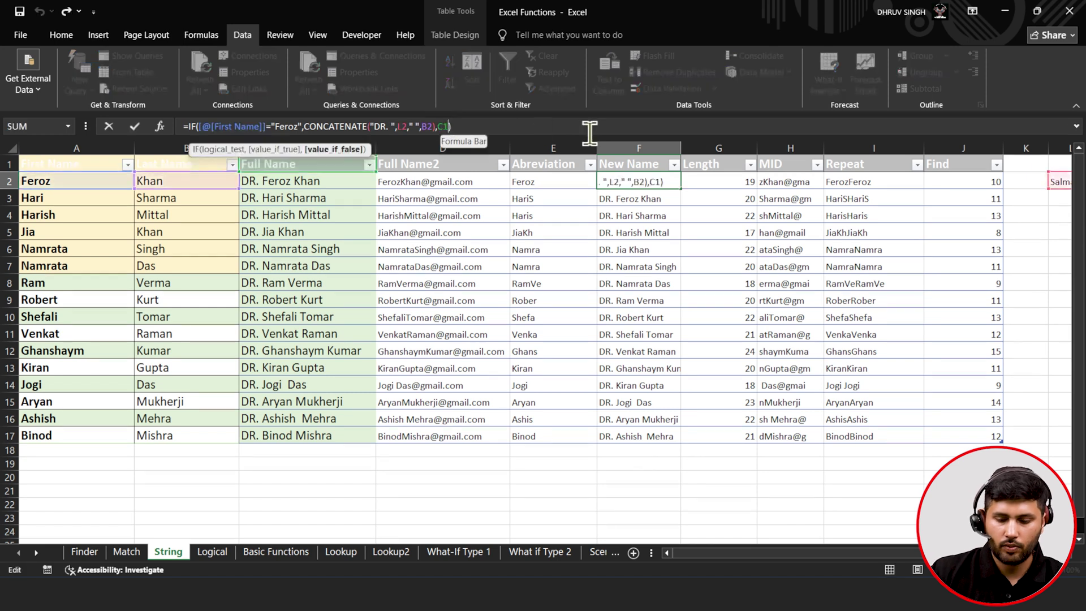
key(BackSpace)
text(2)
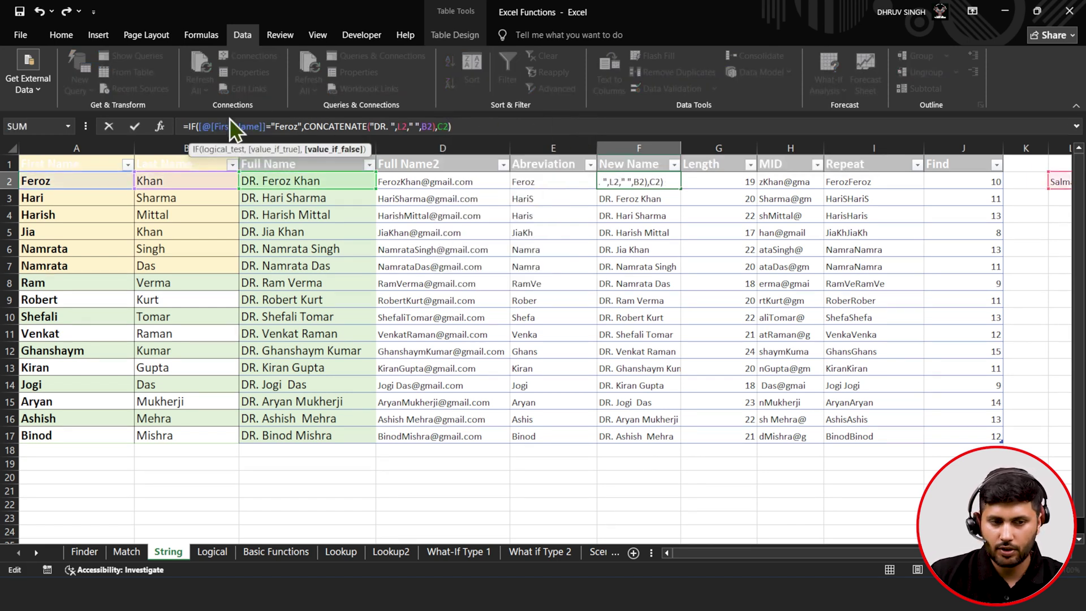
click(136, 130)
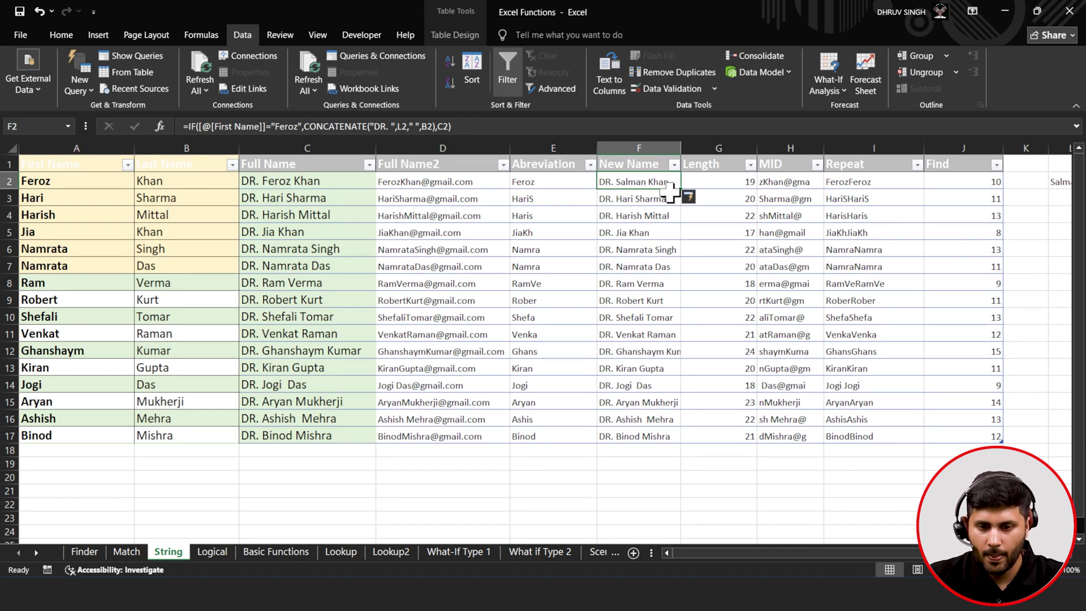
click(711, 181)
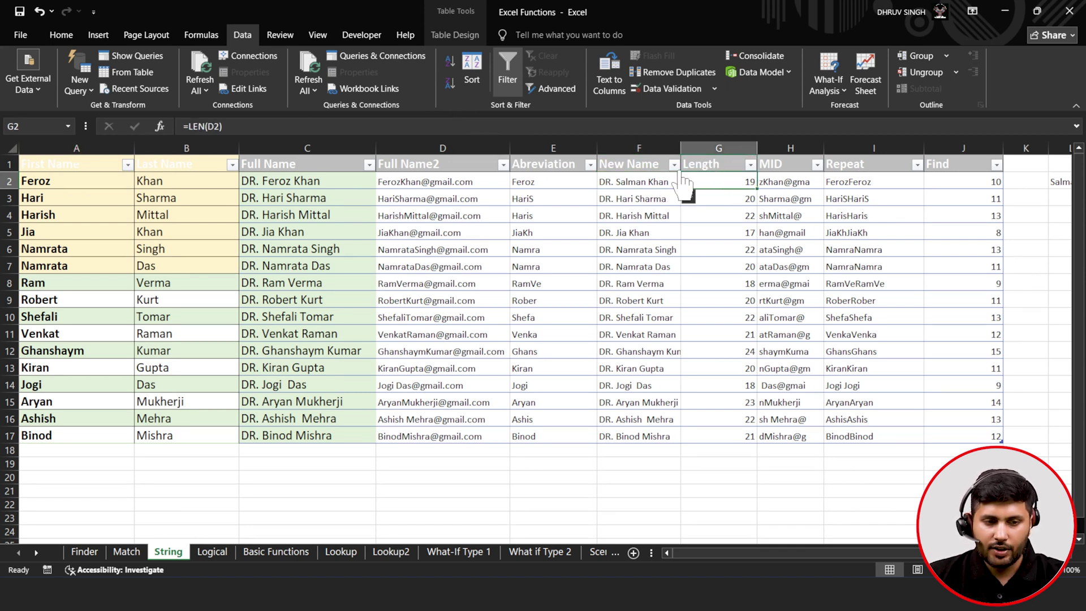
- Replace G2 with =LEN([@[Full Name2]]) so the first email shows 19 characters
click(278, 127)
key(BackSpace)
key(BackSpace)
key(BackSpace)
key(BackSpace)
key(BackSpace)
key(BackSpace)
key(BackSpace)
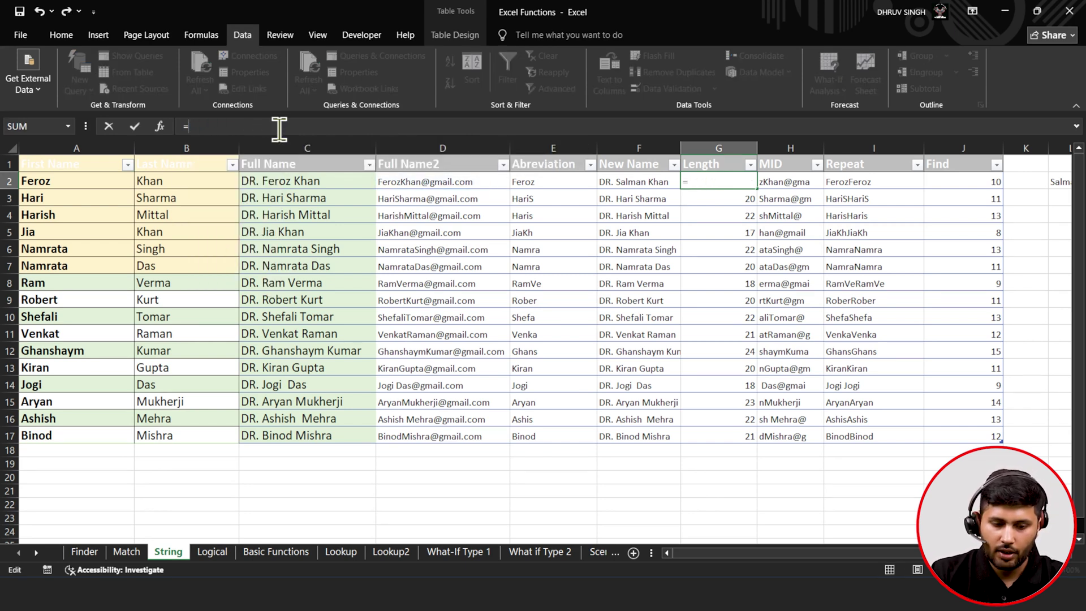
text(L)
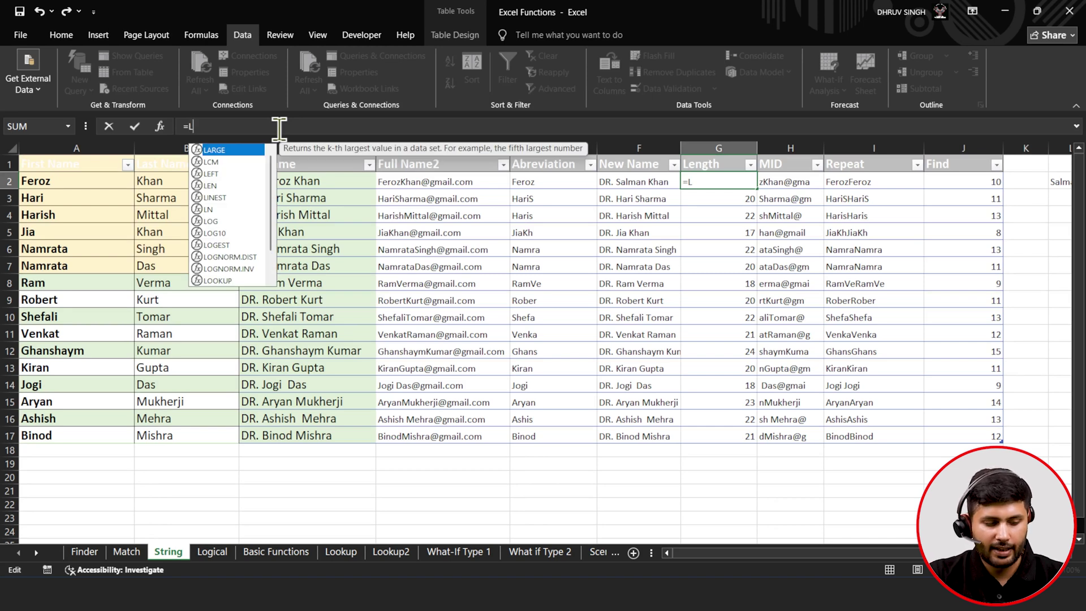
text(E)
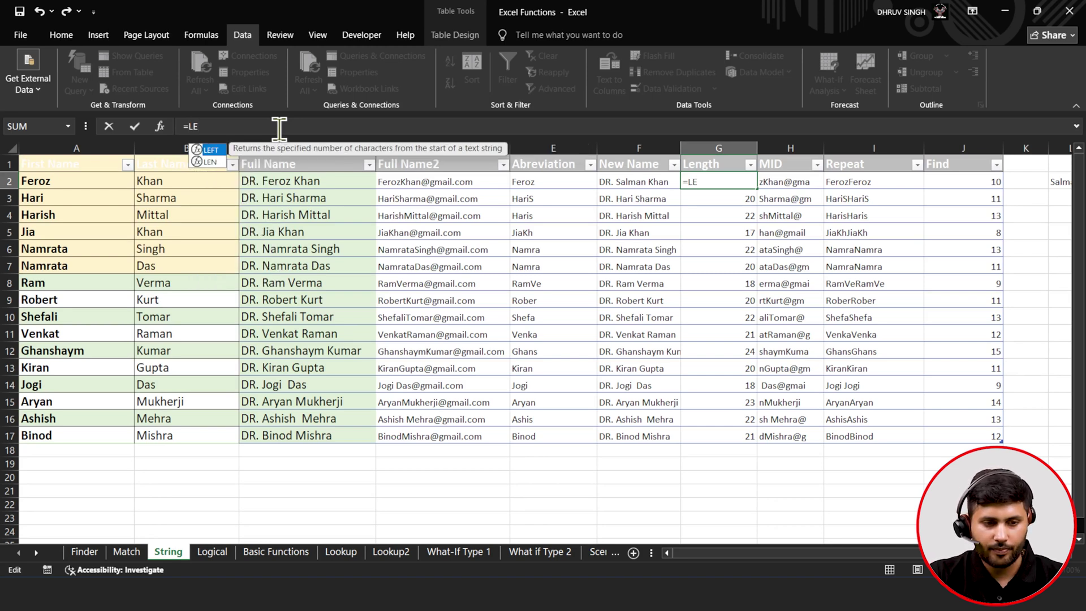
text(N()
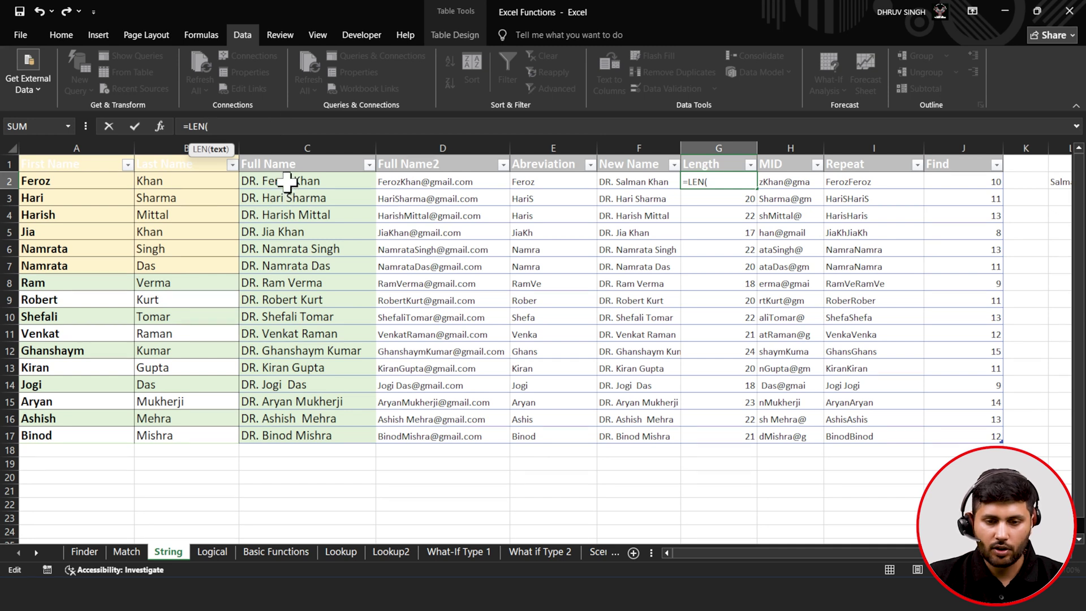
click(412, 180)
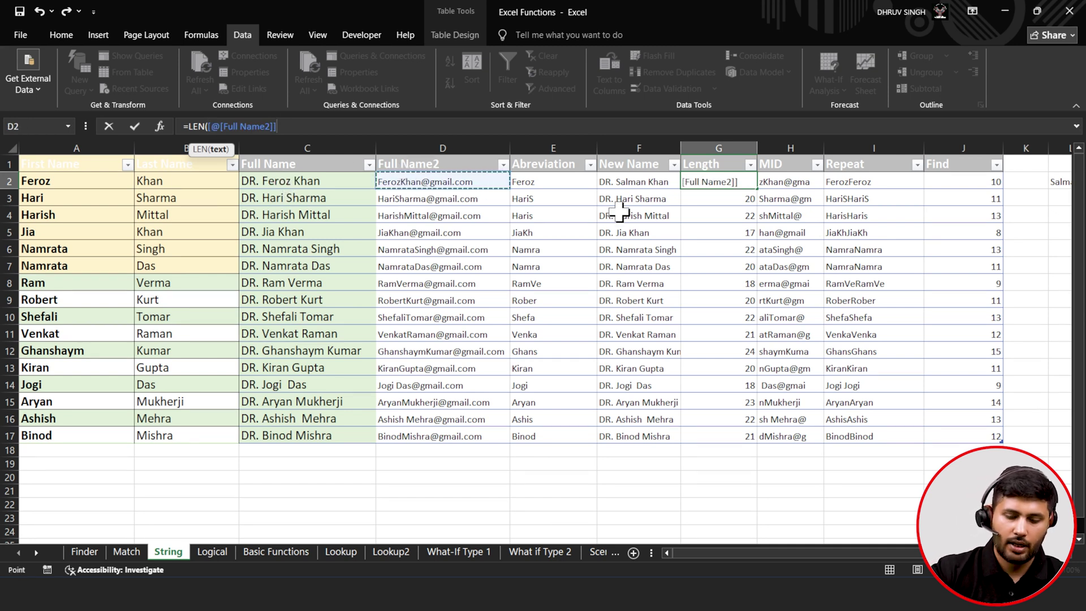
text())
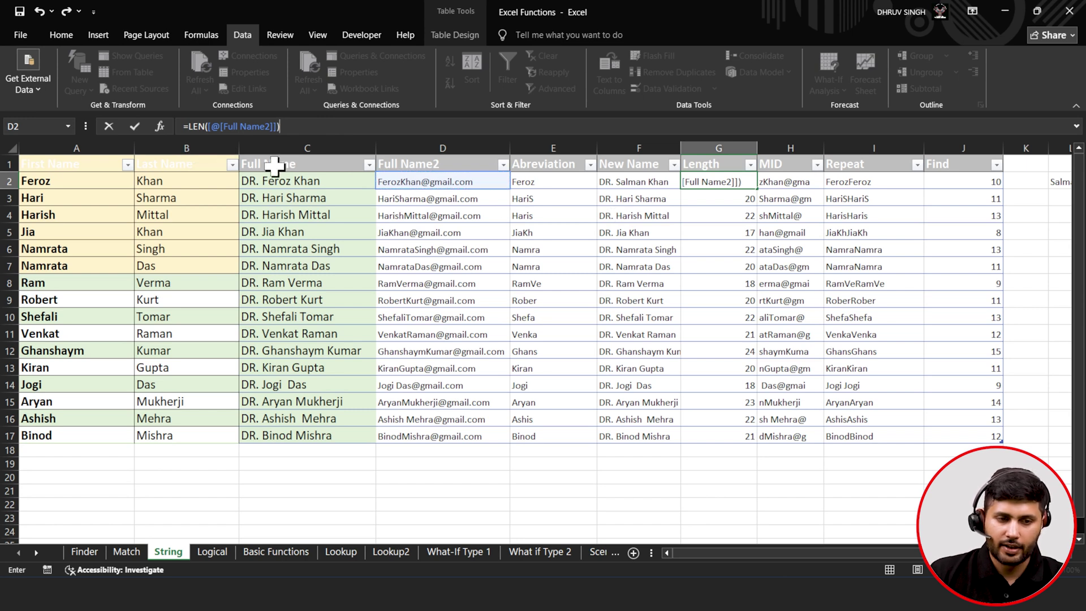
click(136, 128)
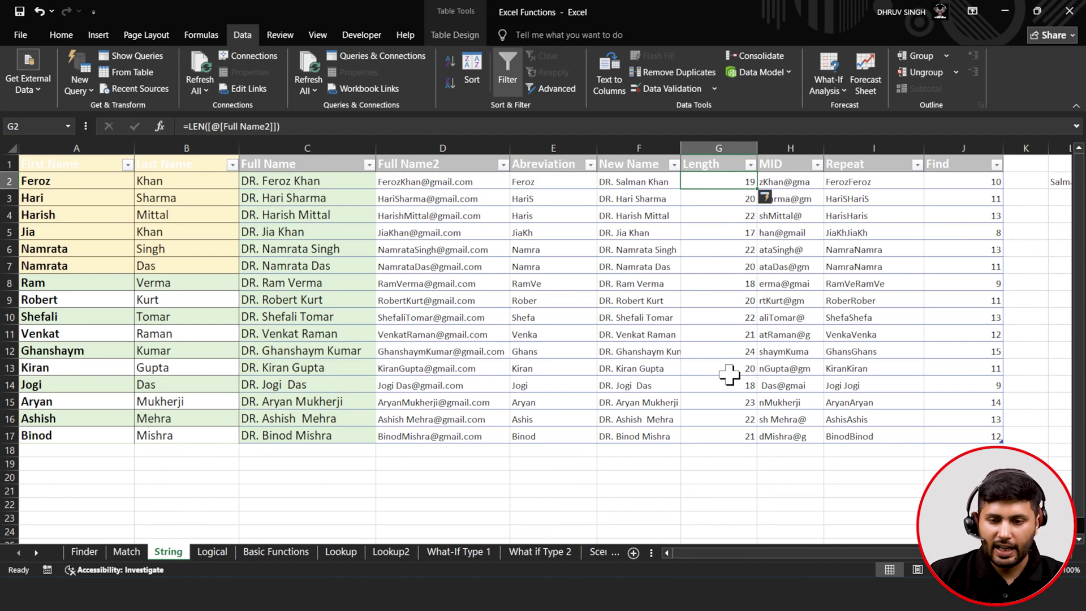
- Rewrite H2 as =MID([@[Full Name2]],2,3) to take three characters from position 2
click(809, 176)
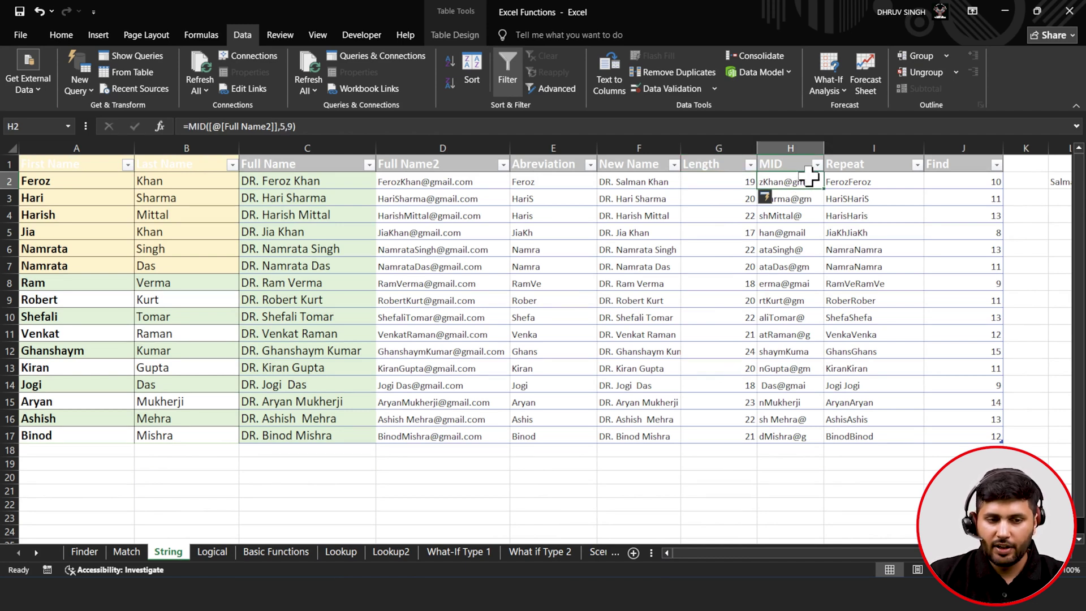
click(299, 126)
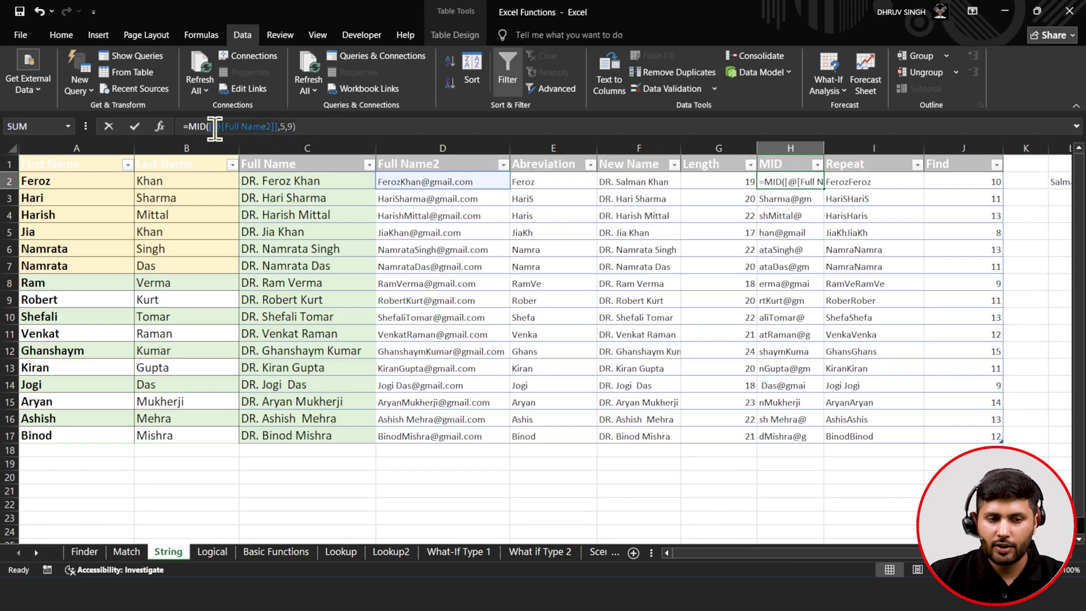
click(209, 129)
key(shift+End)
key(Delete)
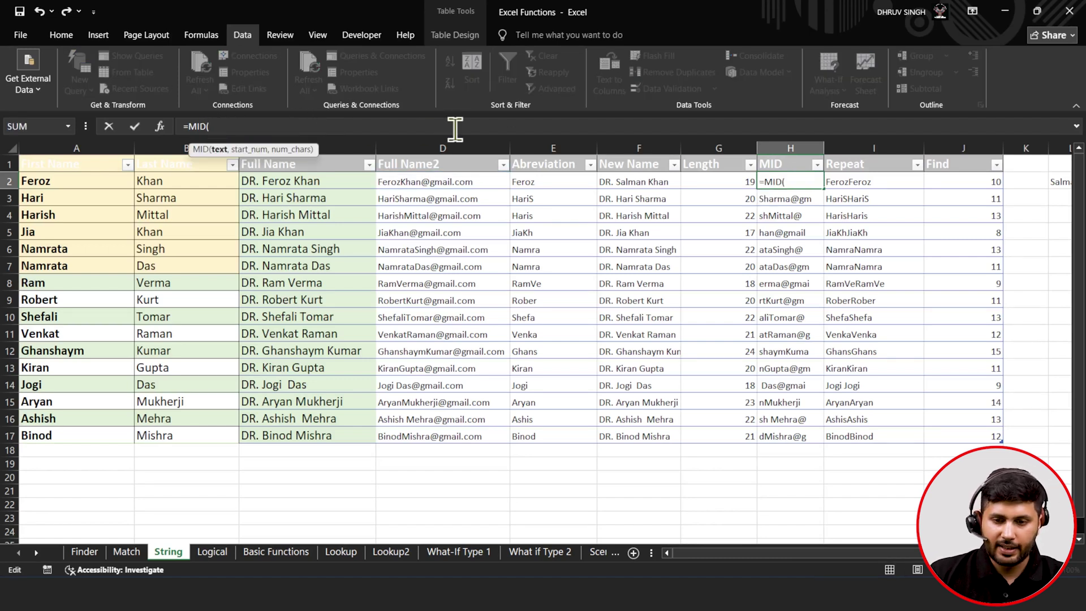
click(426, 181)
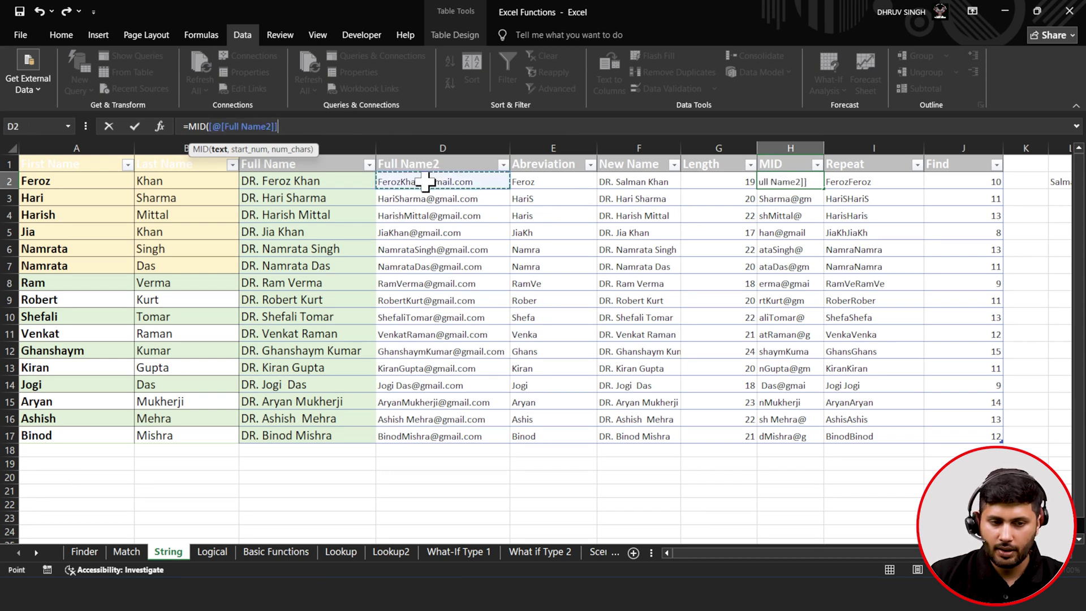
text(,)
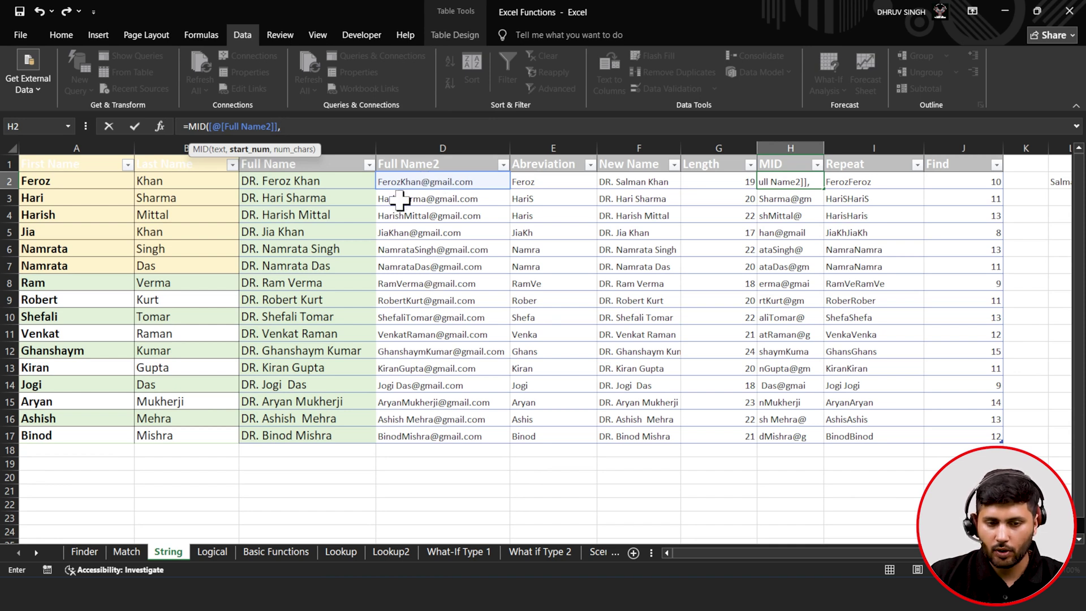
text(6,3)
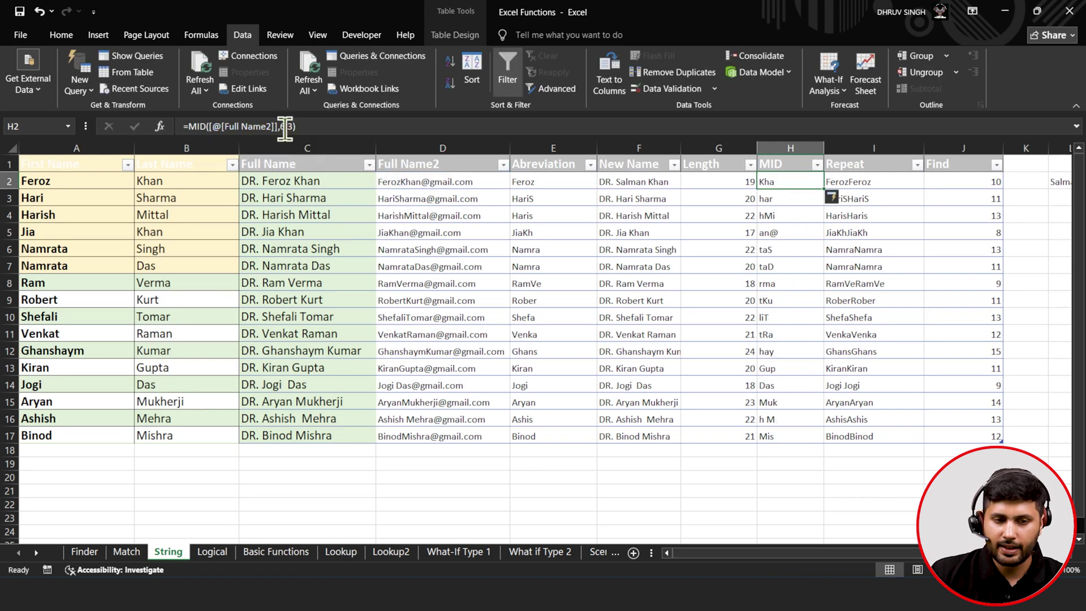
click(285, 128)
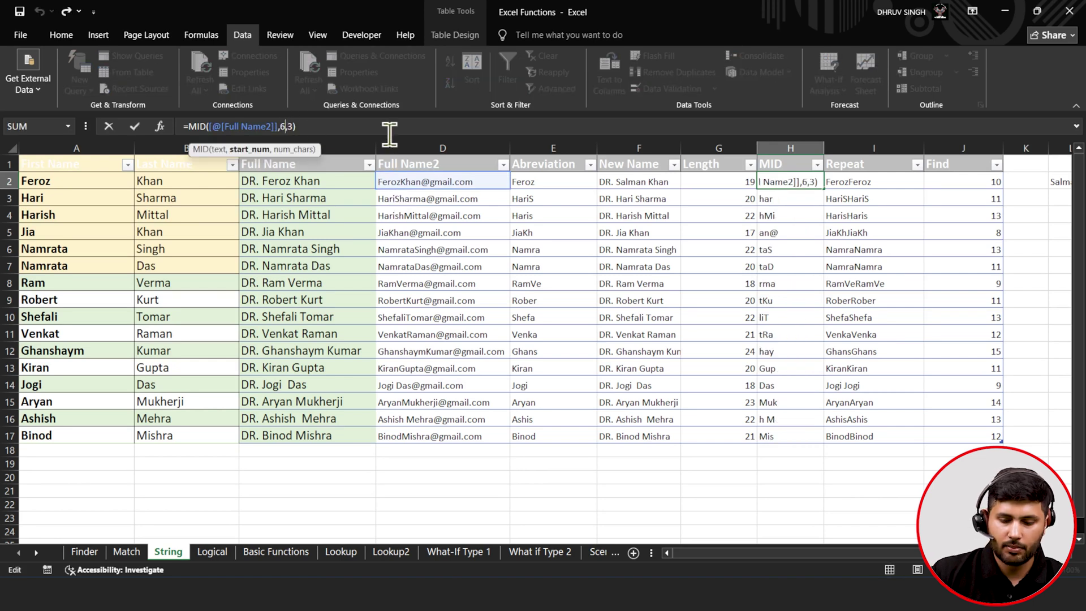
key(BackSpace)
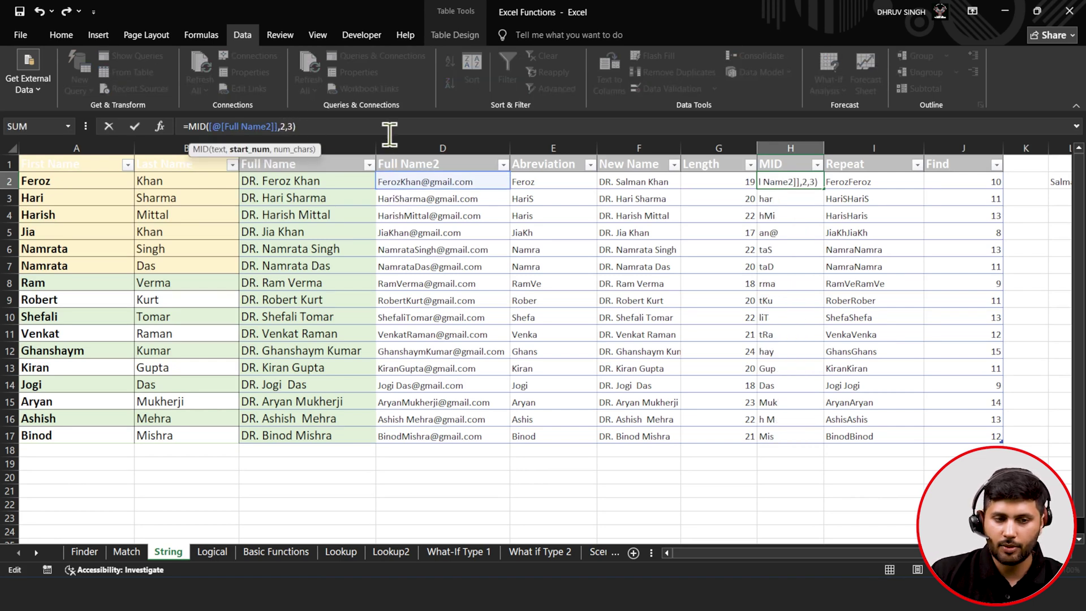
click(138, 129)
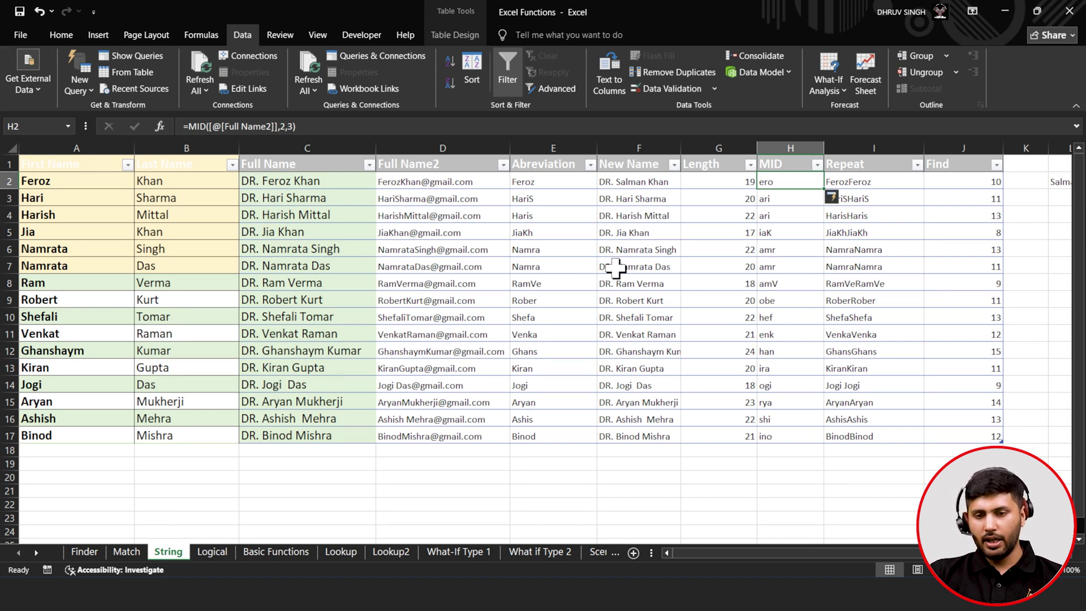
click(849, 178)
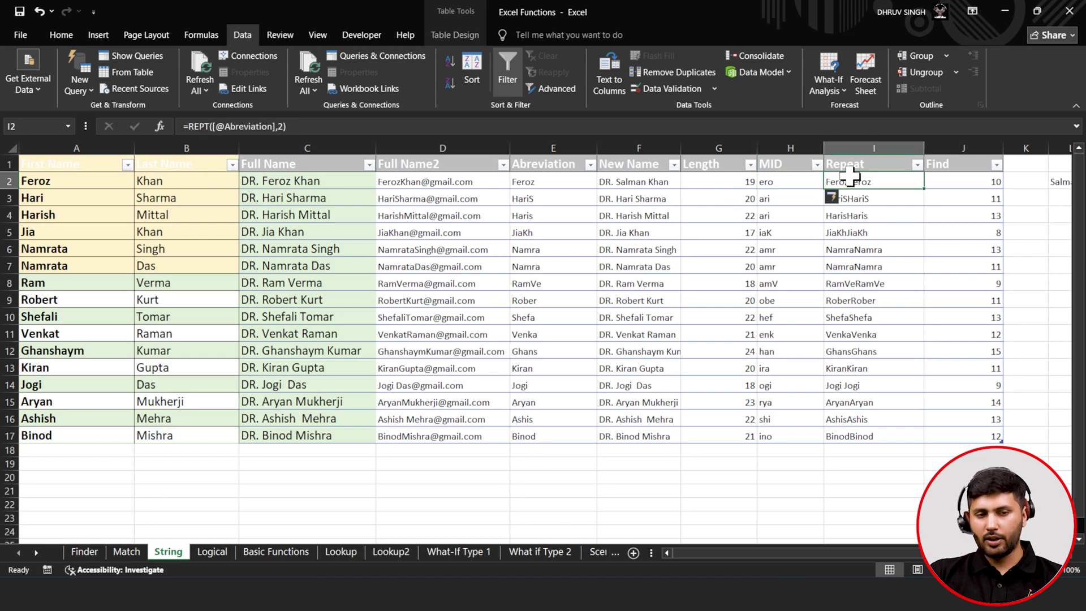
click(312, 126)
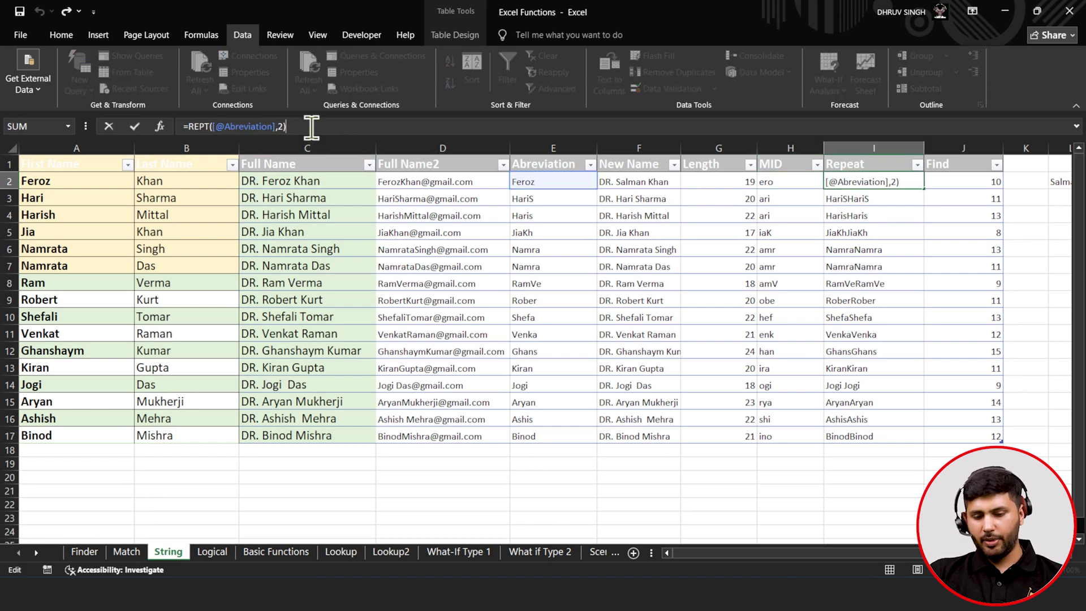
key(BackSpace)
key(BackSpace)
key(BackSpace)
key(BackSpace)
key(BackSpace)
key(BackSpace)
key(BackSpace)
key(BackSpace)
key(BackSpace)
key(BackSpace)
key(BackSpace)
key(BackSpace)
key(BackSpace)
key(BackSpace)
key(BackSpace)
key(BackSpace)
key(BackSpace)
key(BackSpace)
key(BackSpace)
key(BackSpace)
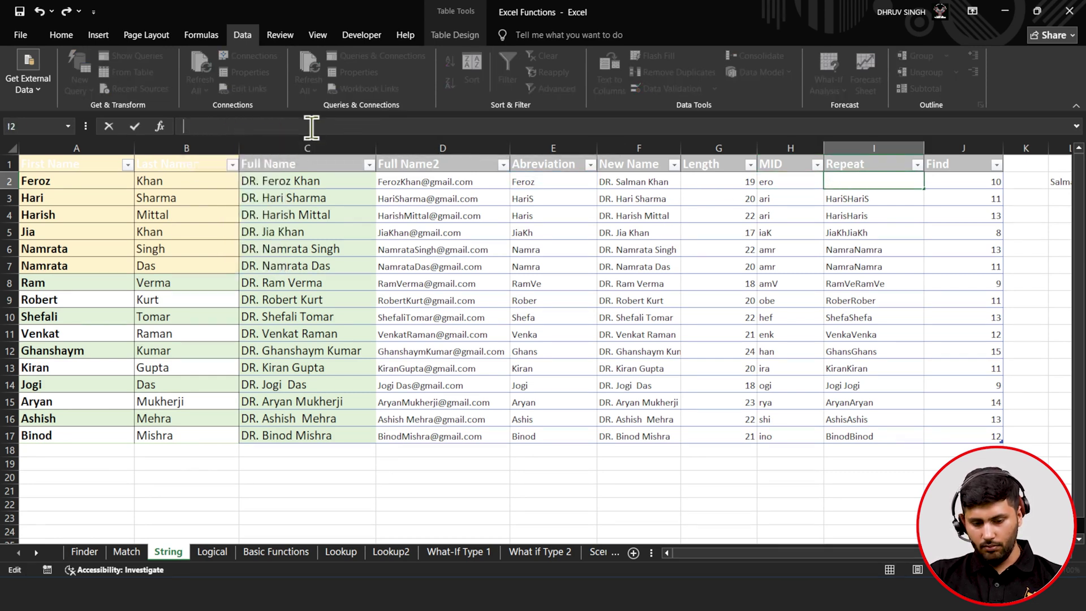
text(=)
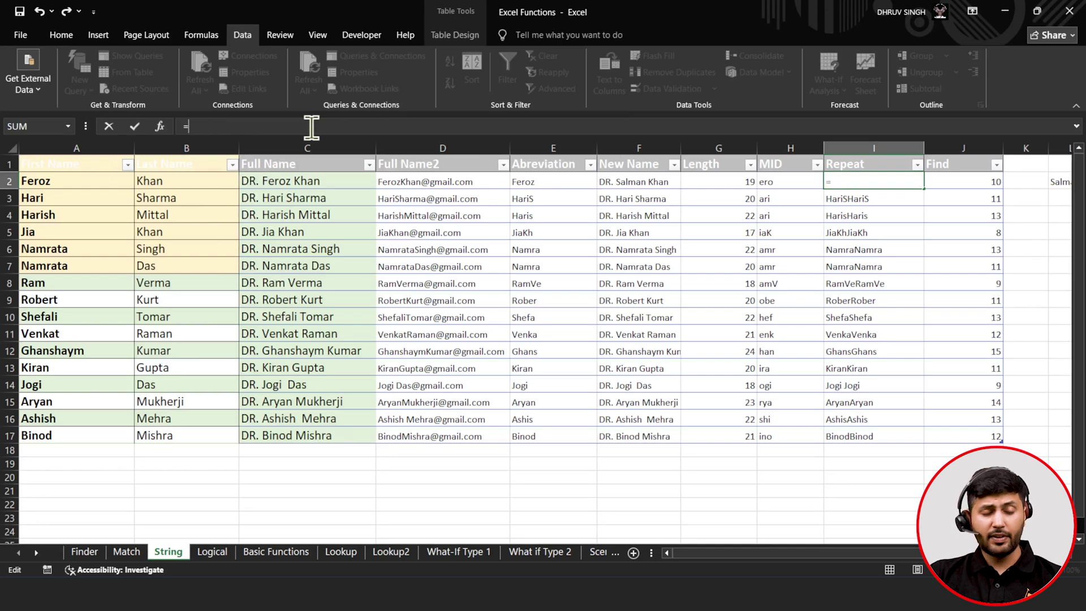
text(RE)
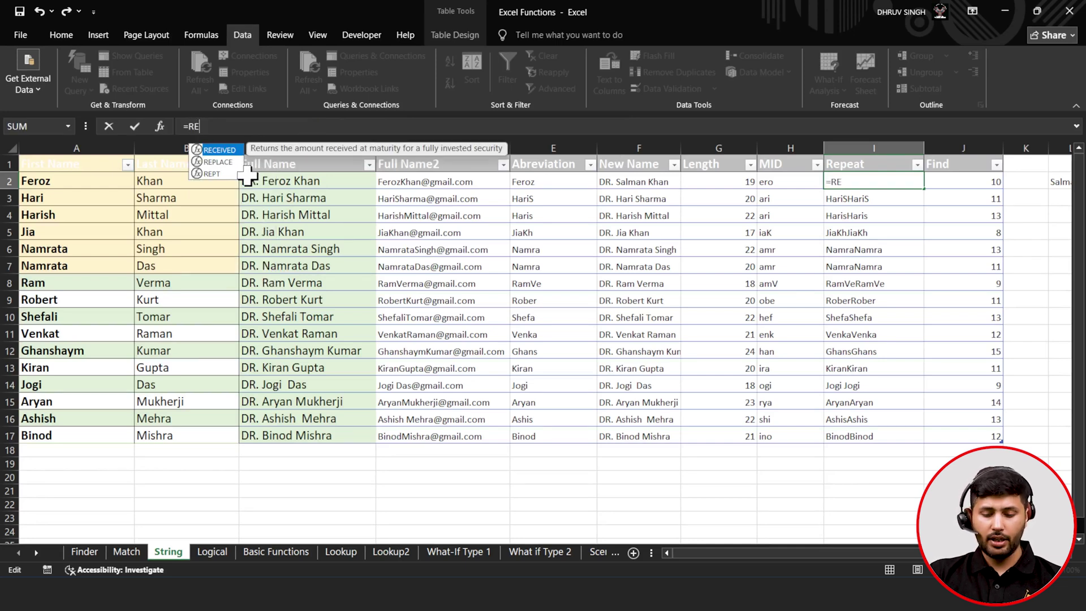
key(Down)
key(Down)
key(Tab)
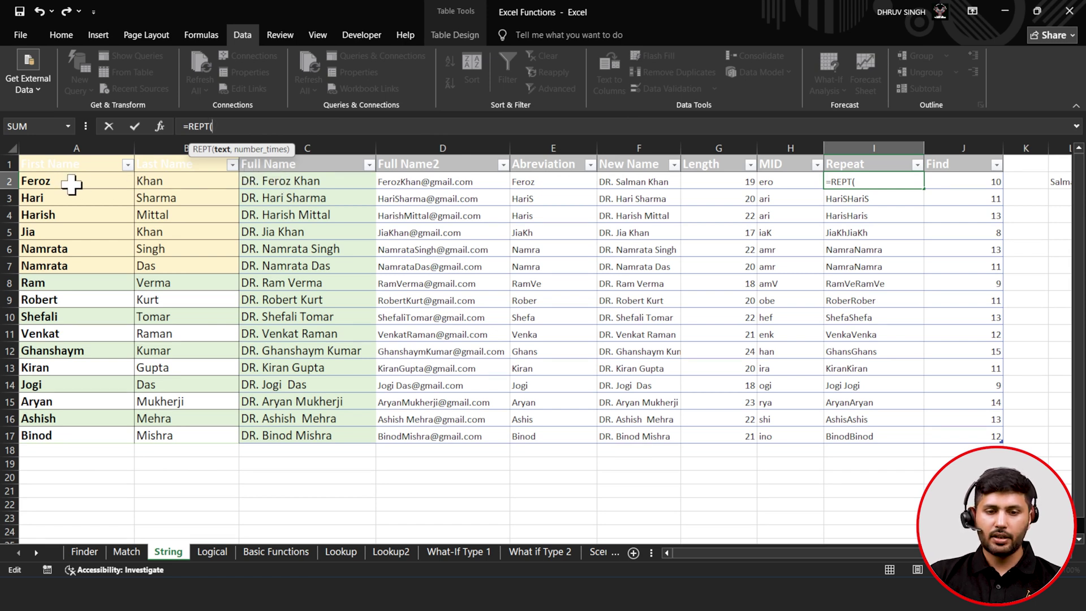
click(540, 178)
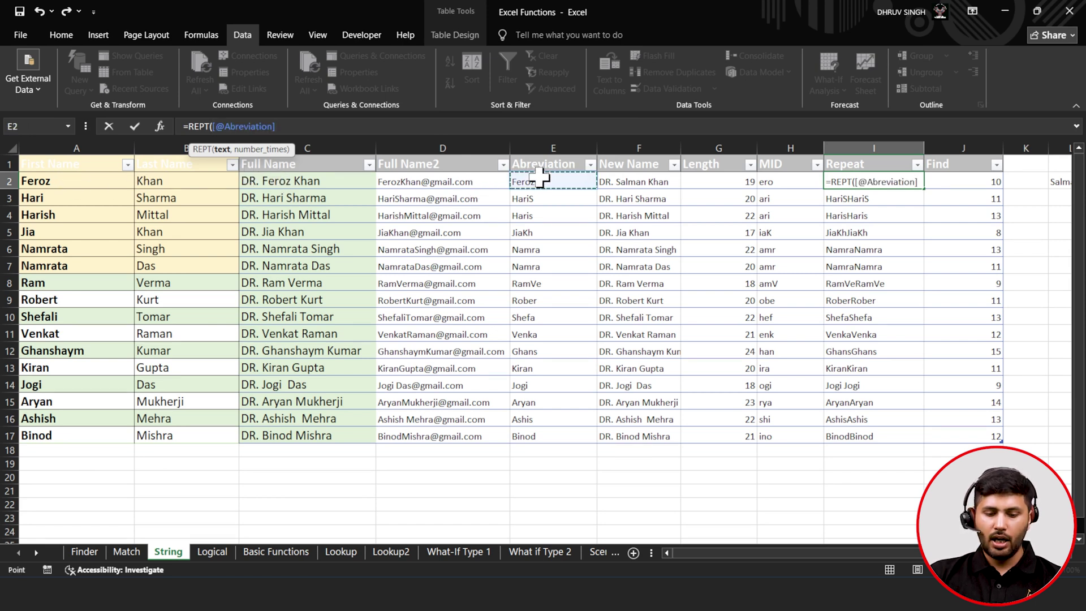
text(,)
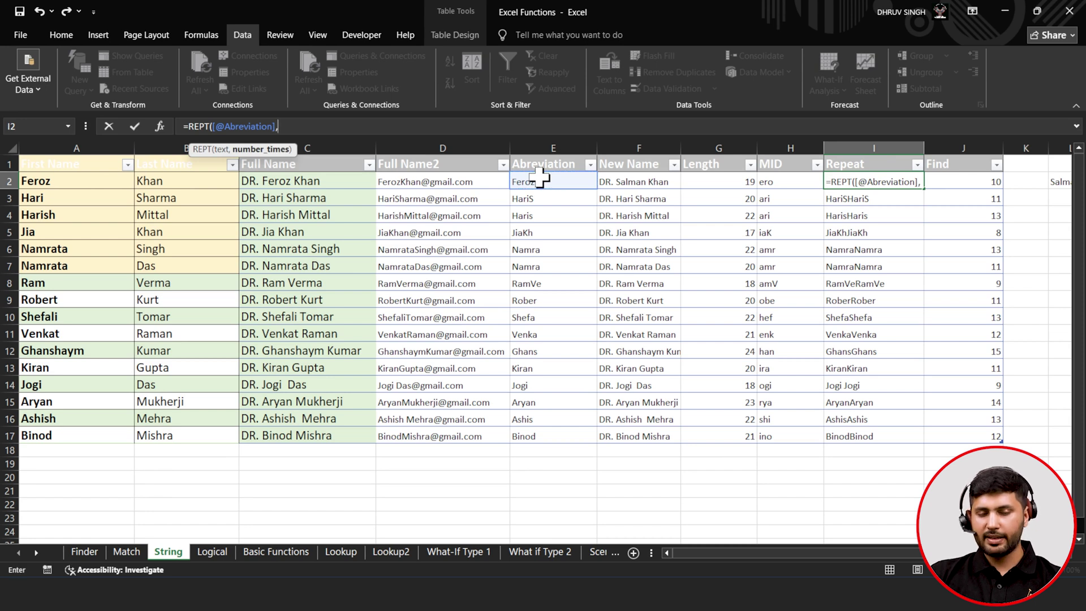
text(2))
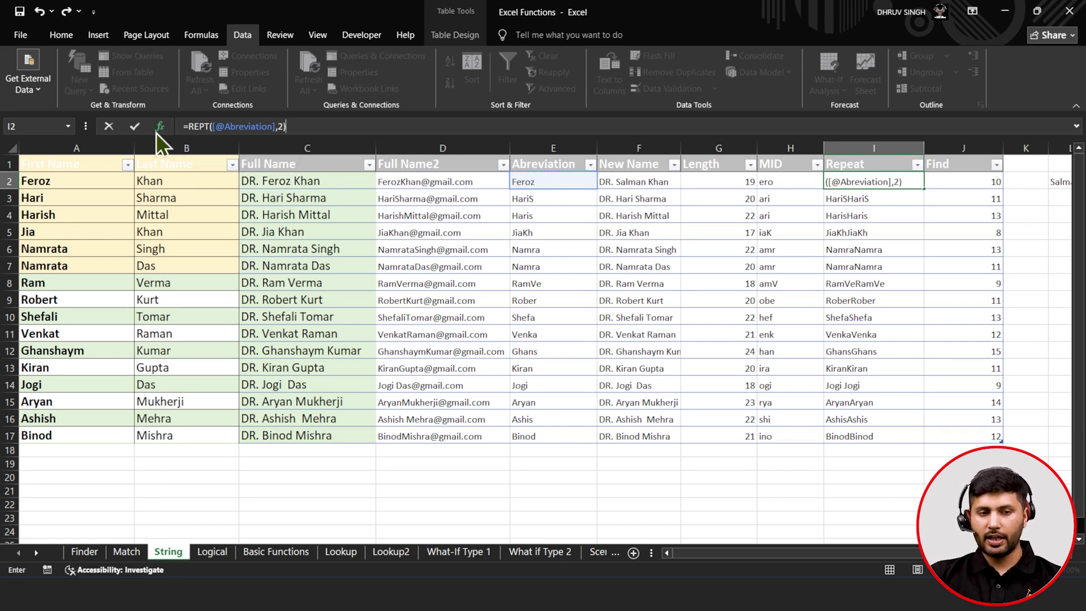
click(134, 127)
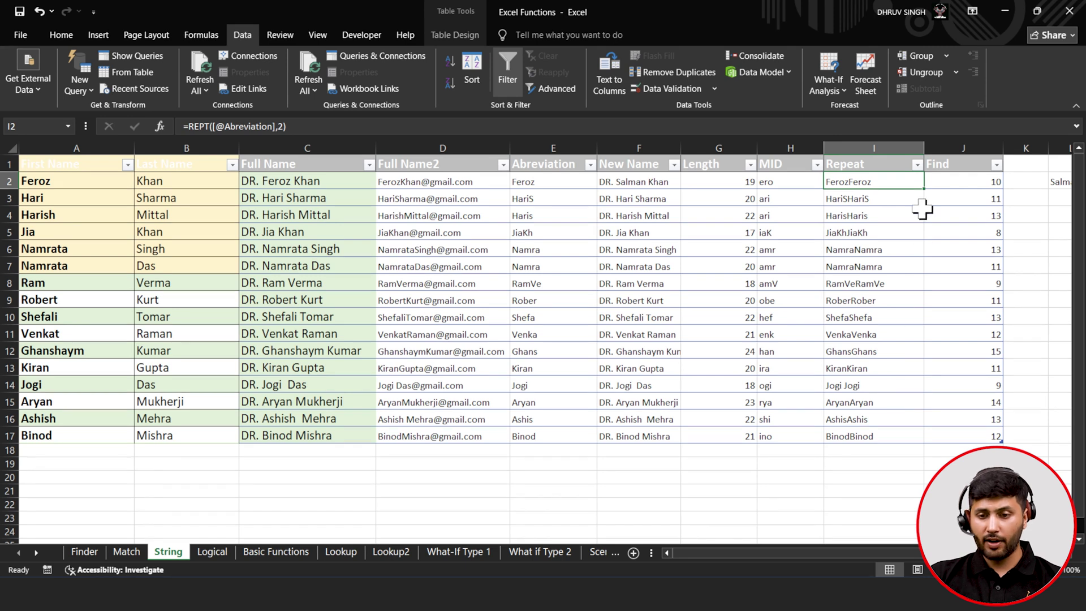
click(949, 188)
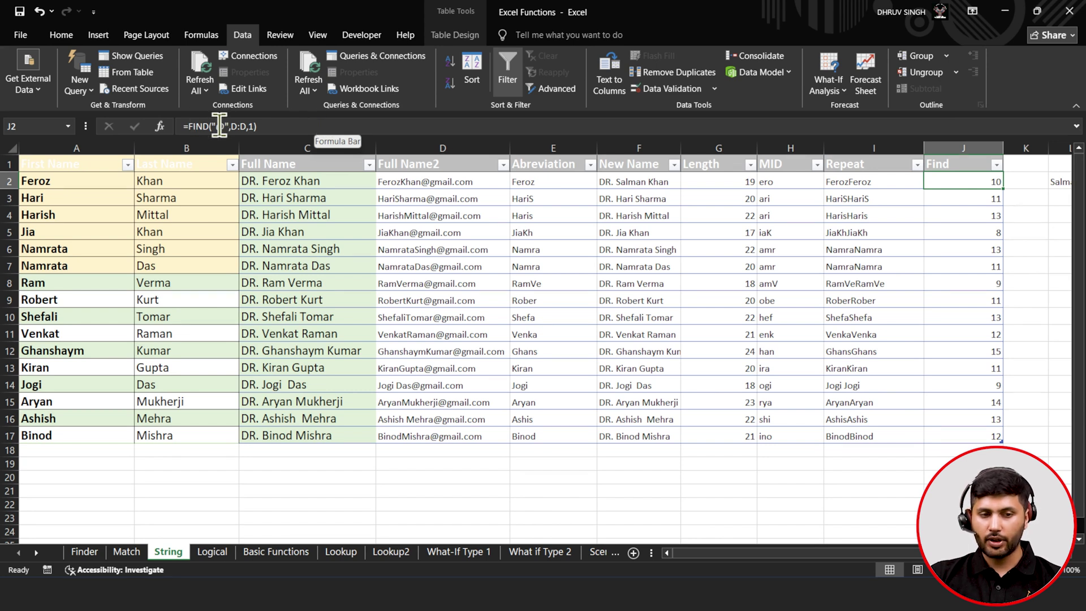
- Replace J2 with =FIND("@",[@[Full Name2]]) to locate the @, then go to the Logical sheet
click(289, 124)
key(BackSpace)
key(BackSpace)
key(BackSpace)
key(BackSpace)
key(BackSpace)
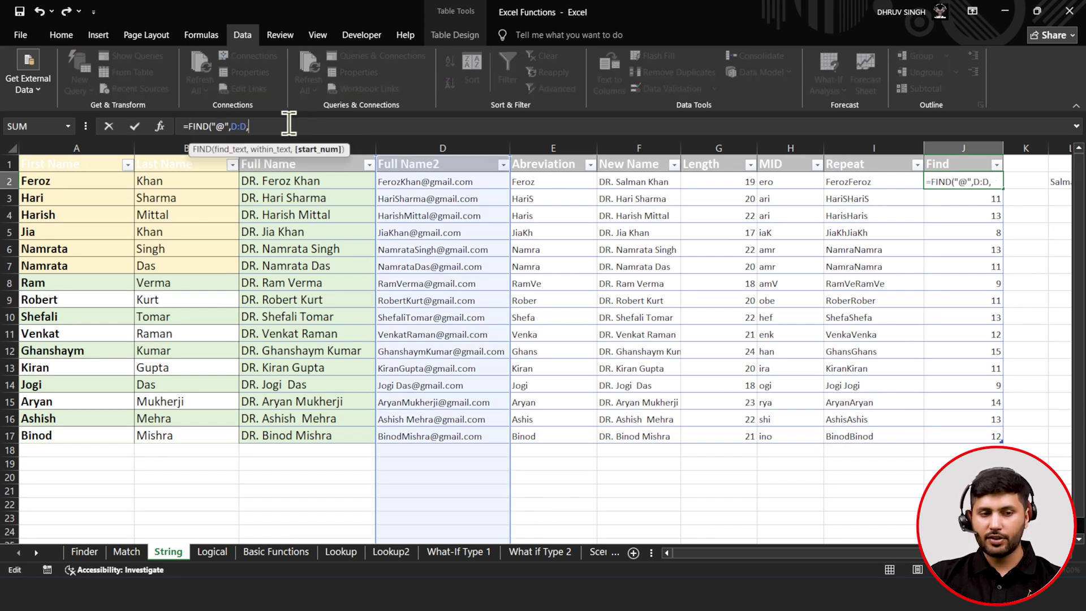
key(BackSpace)
key(BackSpace)
key(BackSpace)
key(BackSpace)
key(BackSpace)
key(BackSpace)
key(BackSpace)
key(BackSpace)
key(BackSpace)
key(BackSpace)
key(BackSpace)
text(=FI)
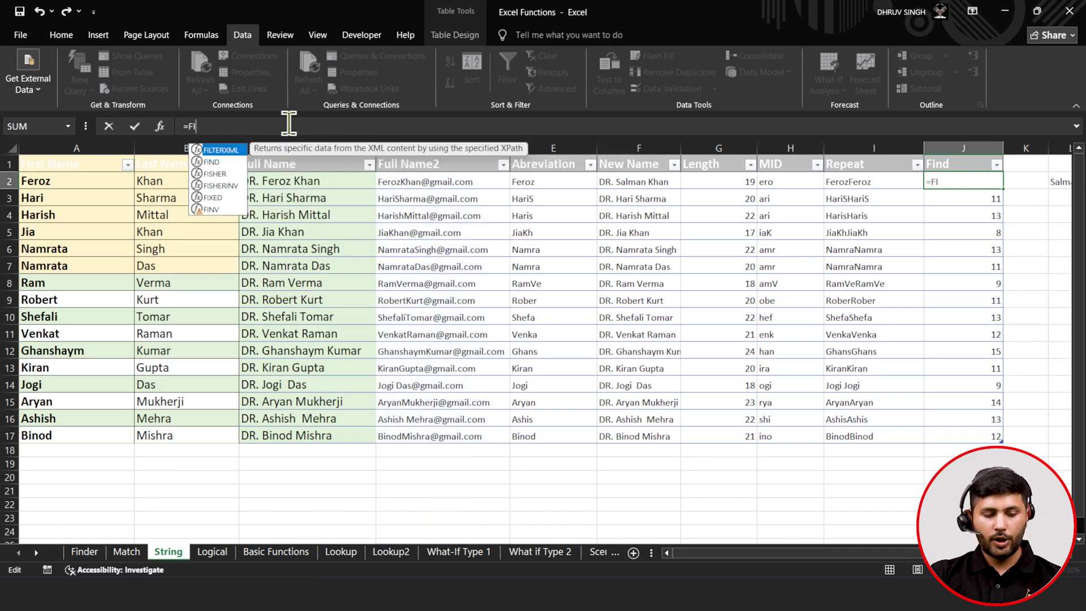
key(Down)
key(Tab)
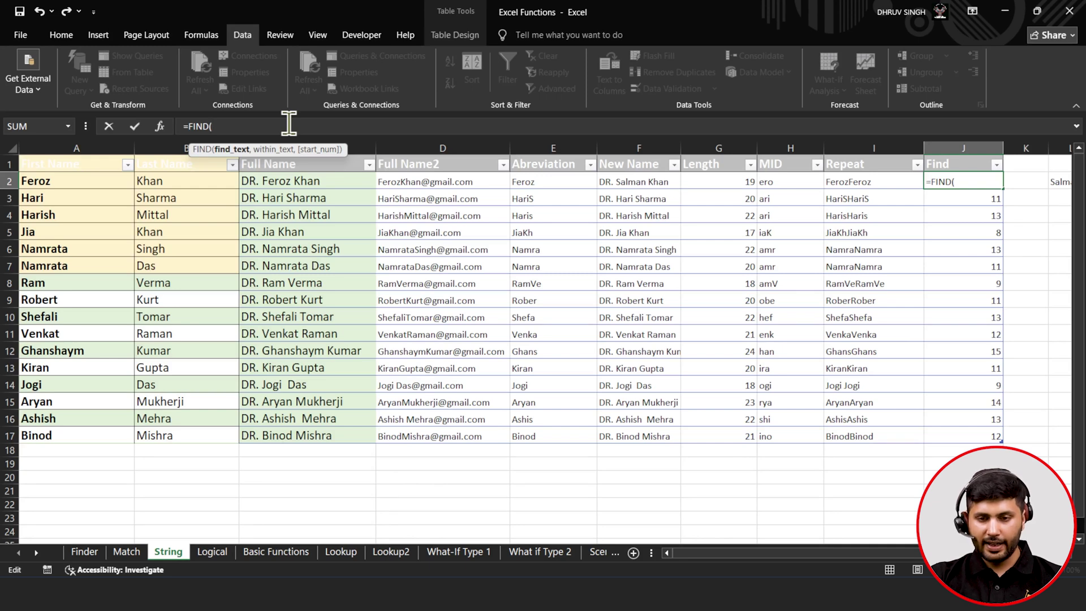
text(")
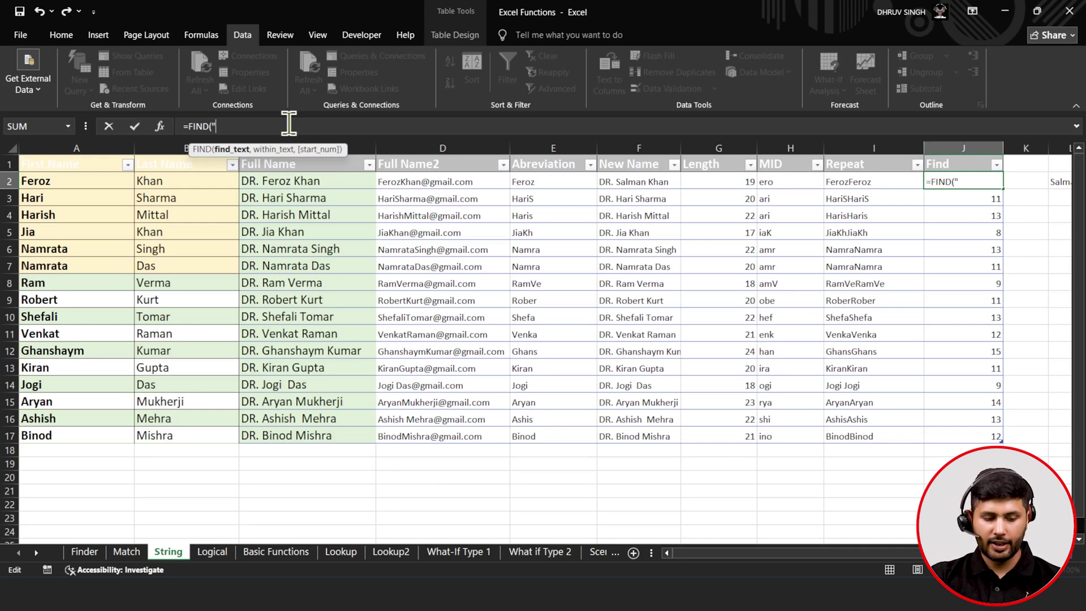
text(@")
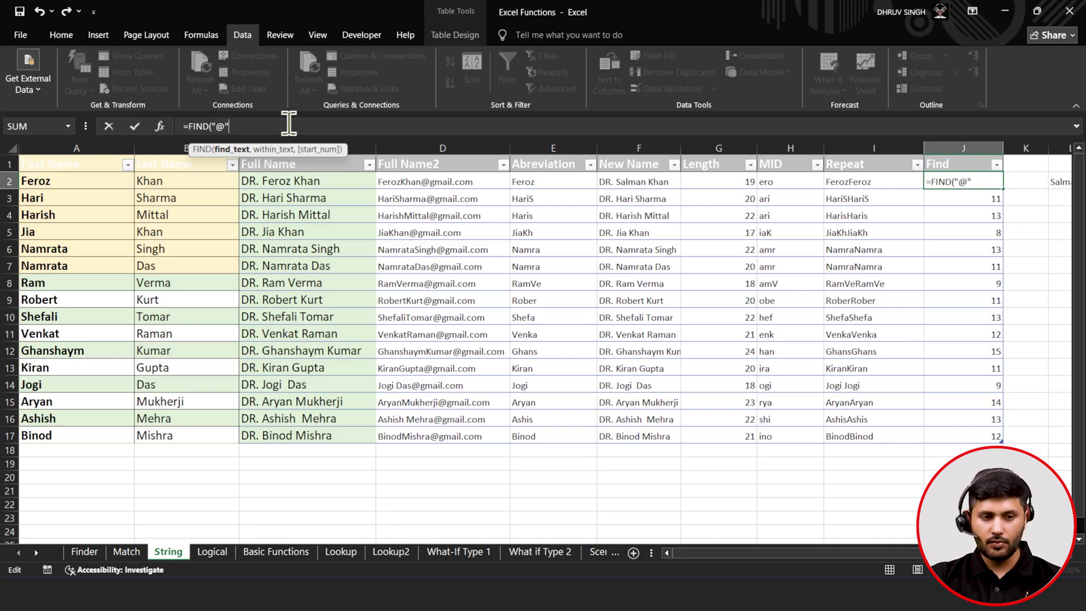
text(,)
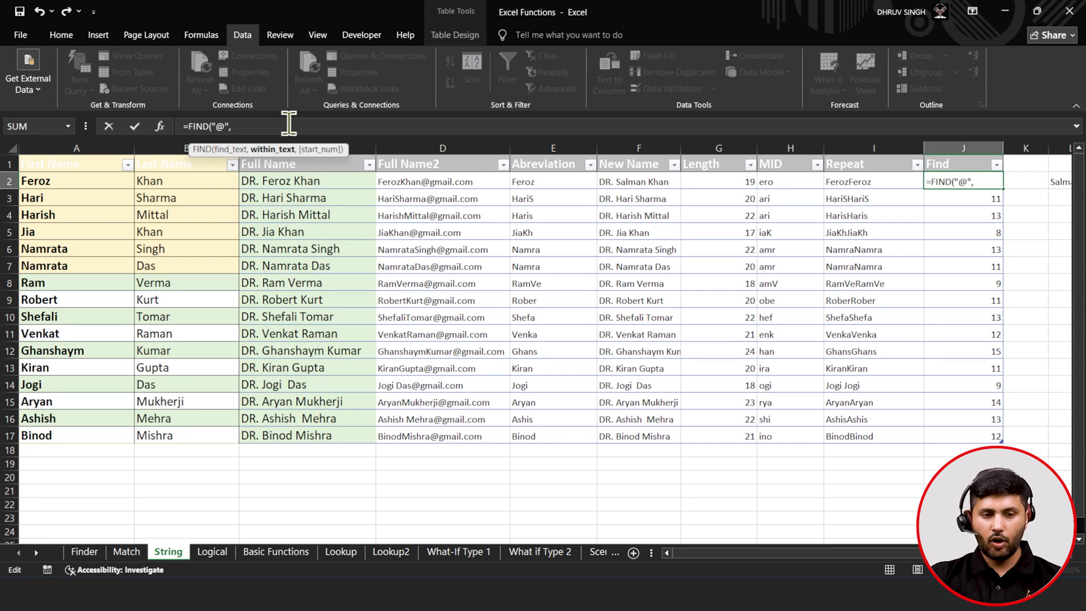
click(405, 182)
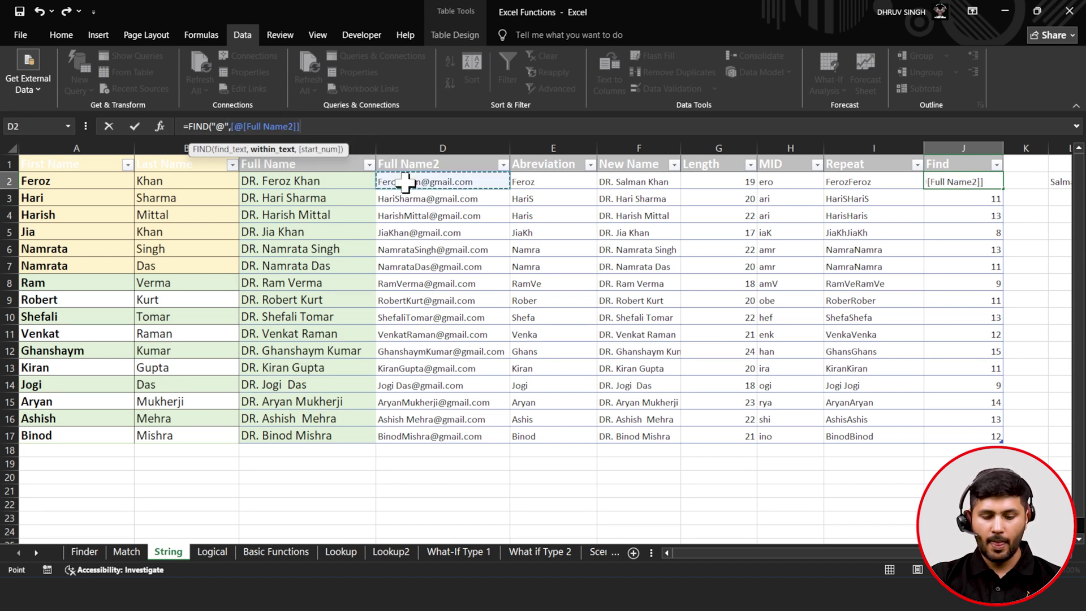
text(,)
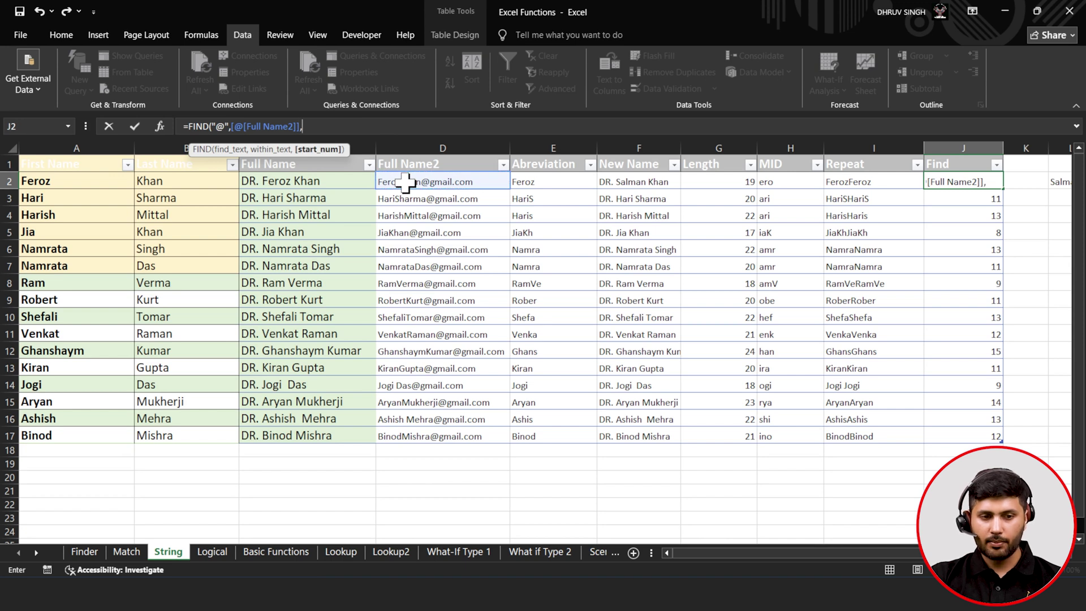
key(BackSpace)
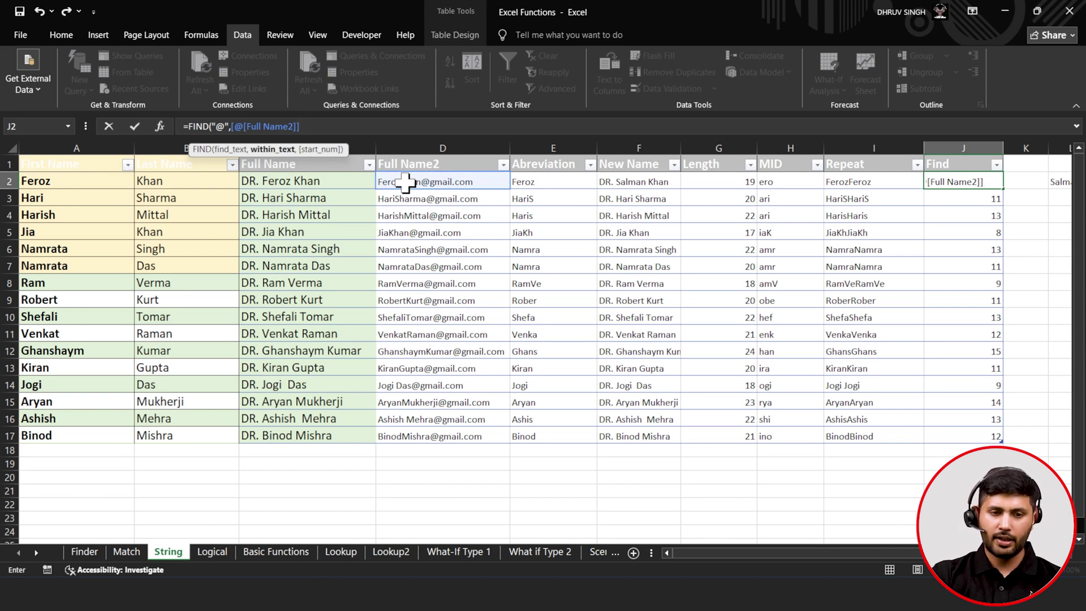
text())
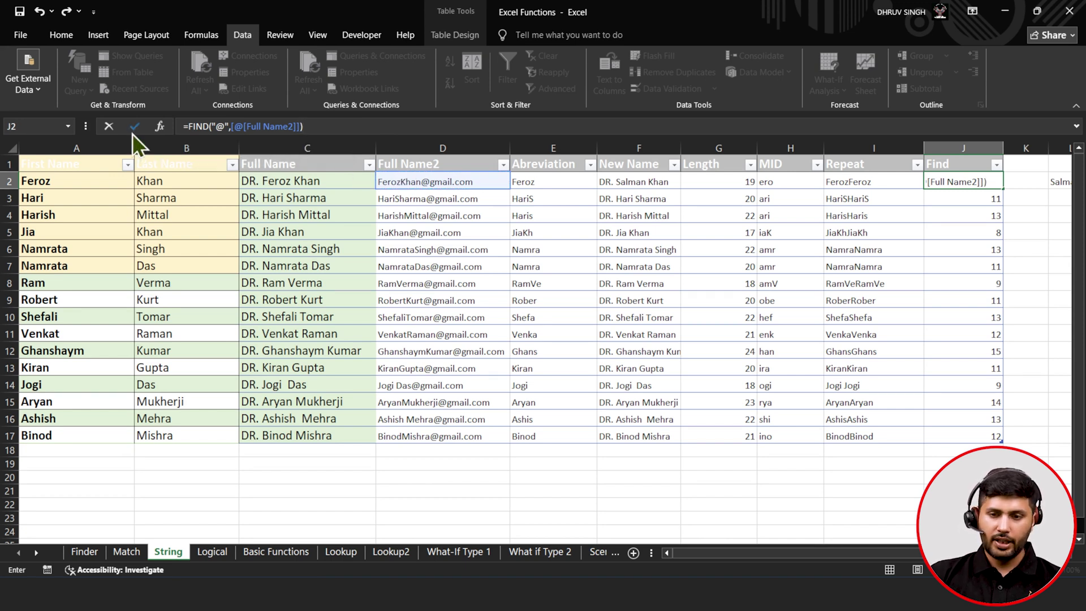
click(133, 132)
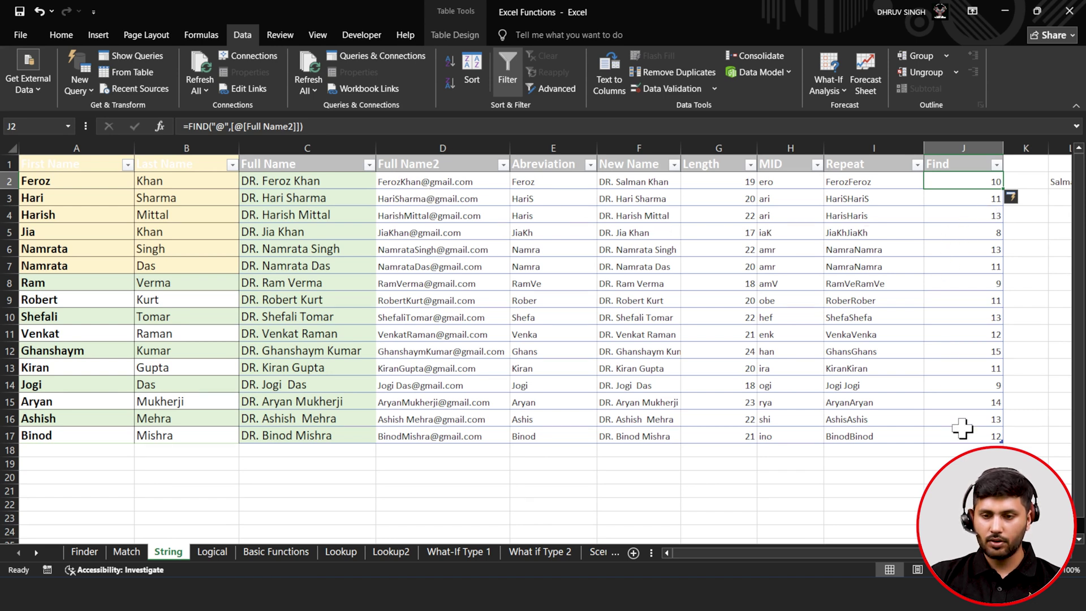
click(707, 331)
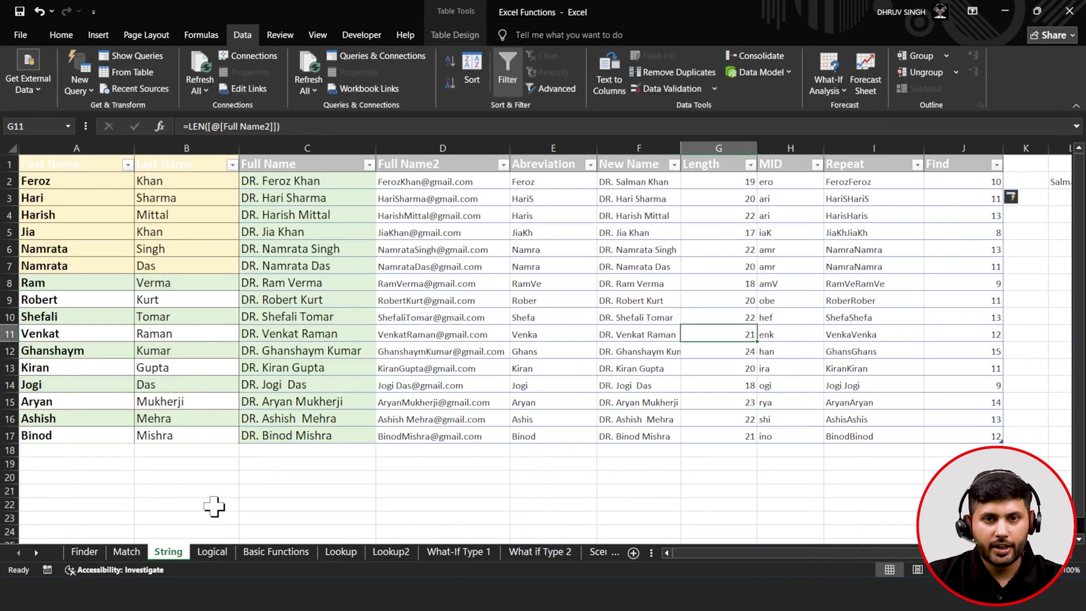
click(220, 552)
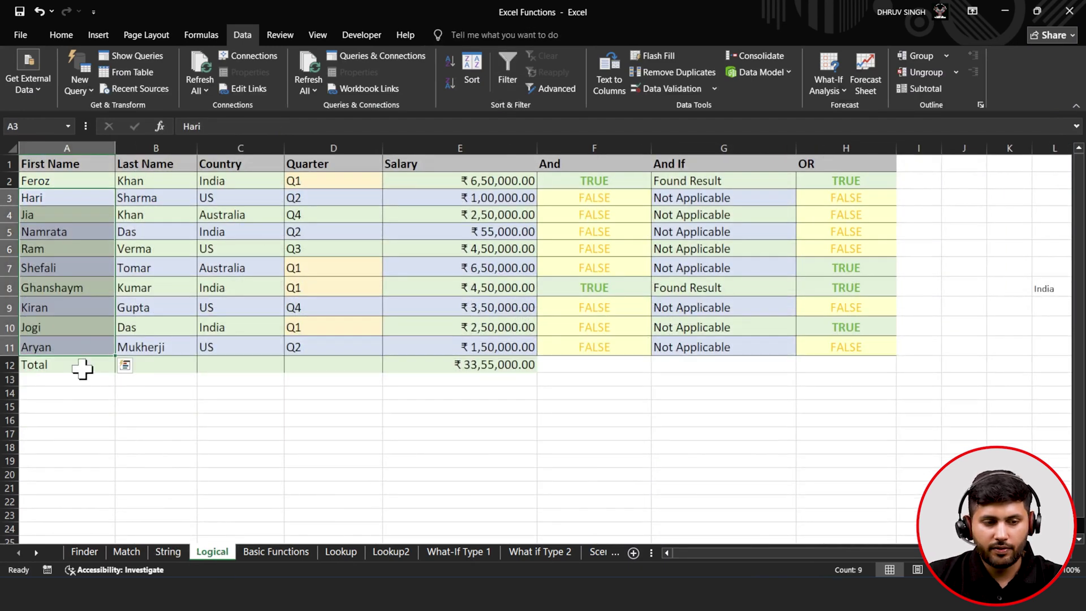
- Inspect the Logical sheet's country, salary and And cells, ending on F2
click(85, 221)
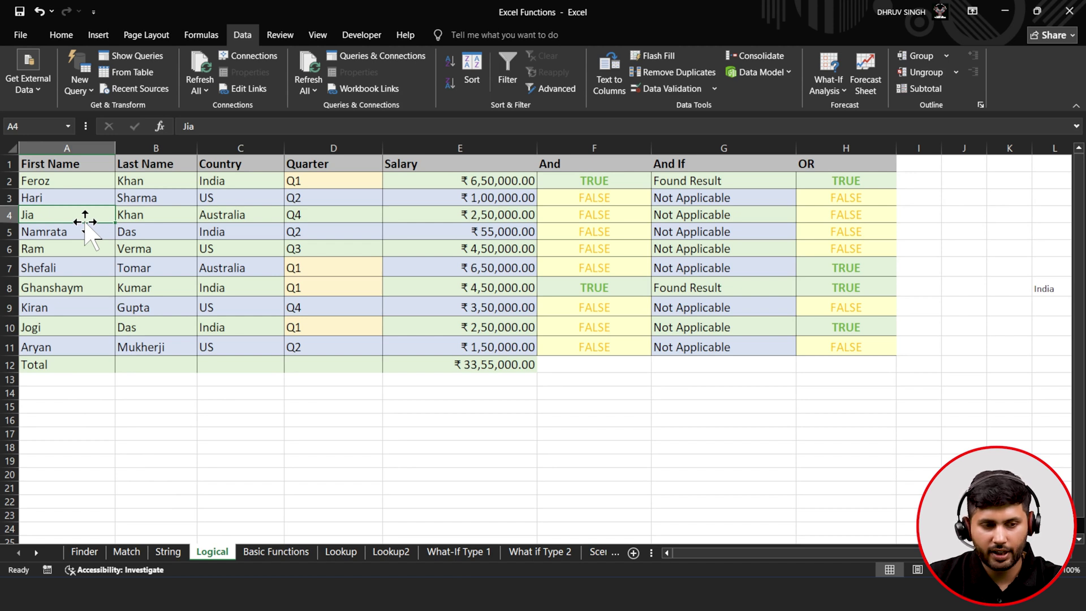
click(177, 184)
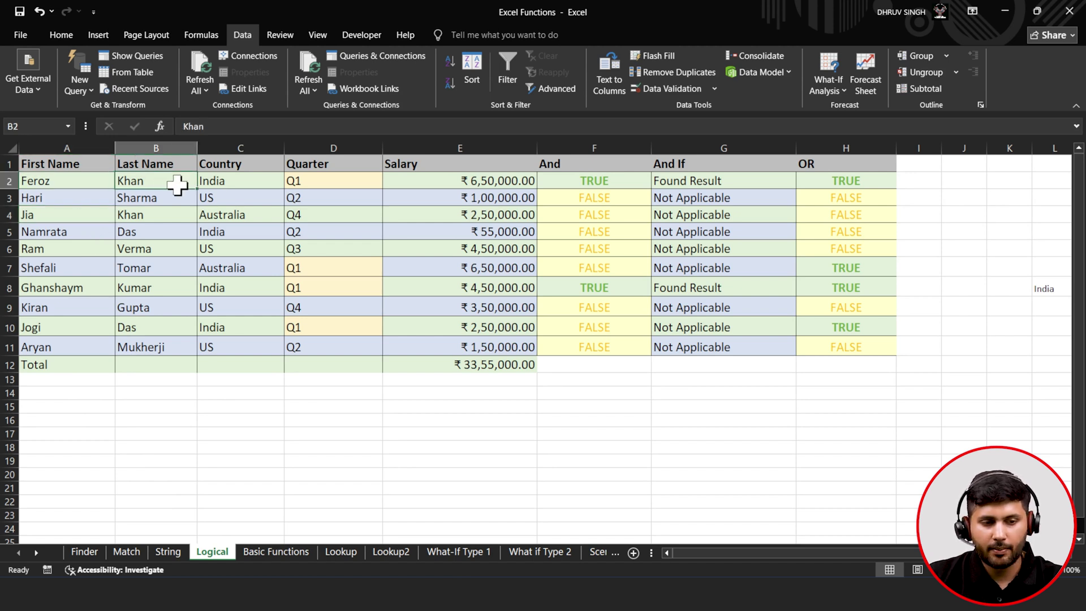
click(253, 192)
click(423, 196)
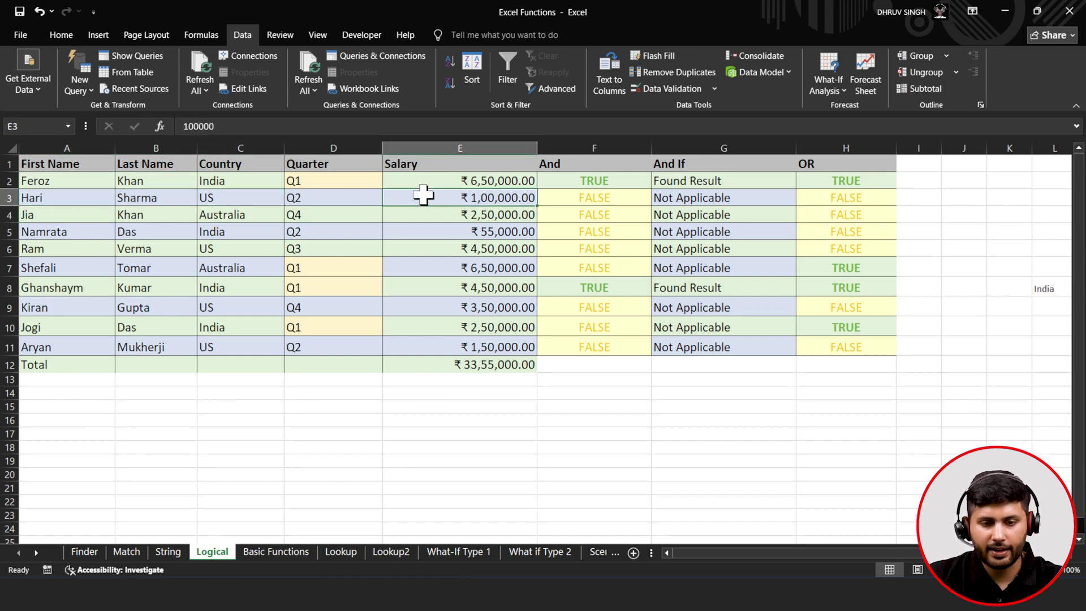
click(558, 182)
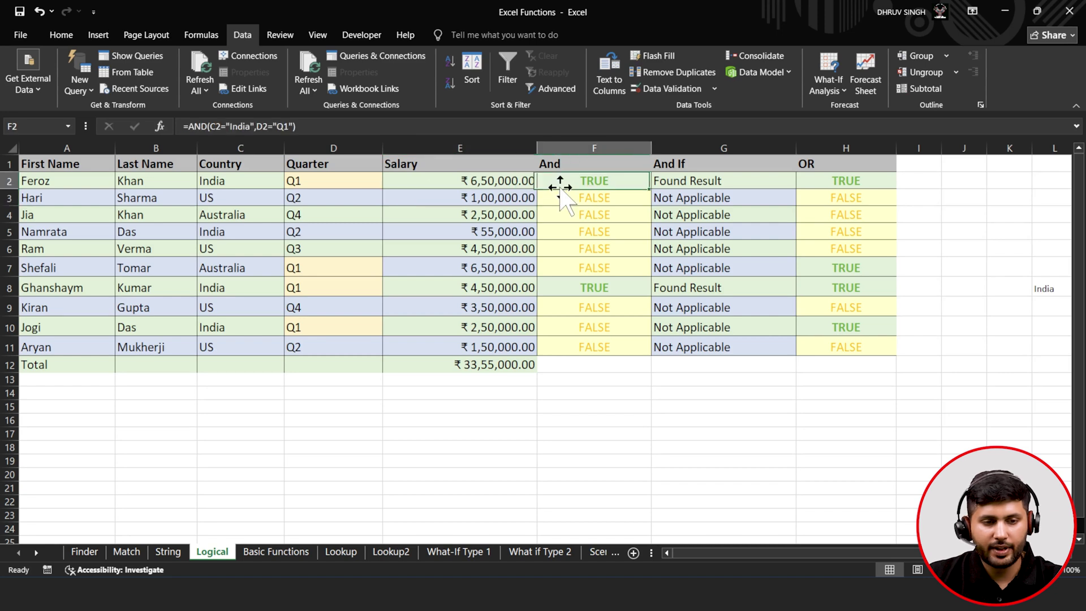
- Rewrite F2 as =AND(C2="India",D2="Q1") to test for India in Q1
click(303, 128)
key(BackSpace)
key(BackSpace)
key(BackSpace)
key(BackSpace)
key(BackSpace)
key(BackSpace)
key(BackSpace)
key(BackSpace)
key(BackSpace)
key(BackSpace)
key(BackSpace)
key(BackSpace)
key(BackSpace)
key(BackSpace)
key(BackSpace)
key(BackSpace)
key(BackSpace)
key(BackSpace)
key(BackSpace)
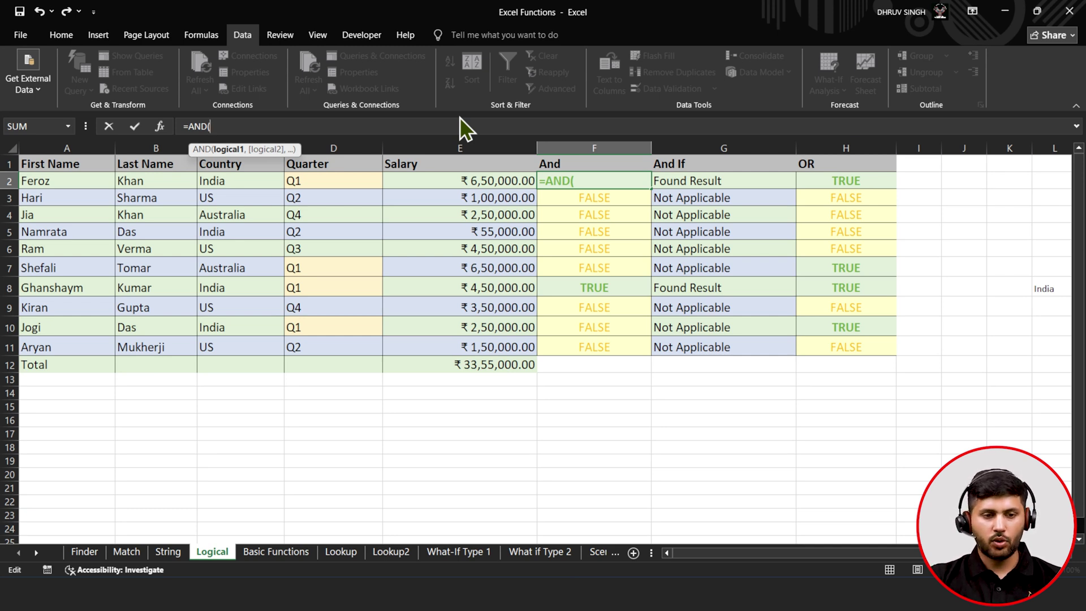
click(233, 181)
text(=")
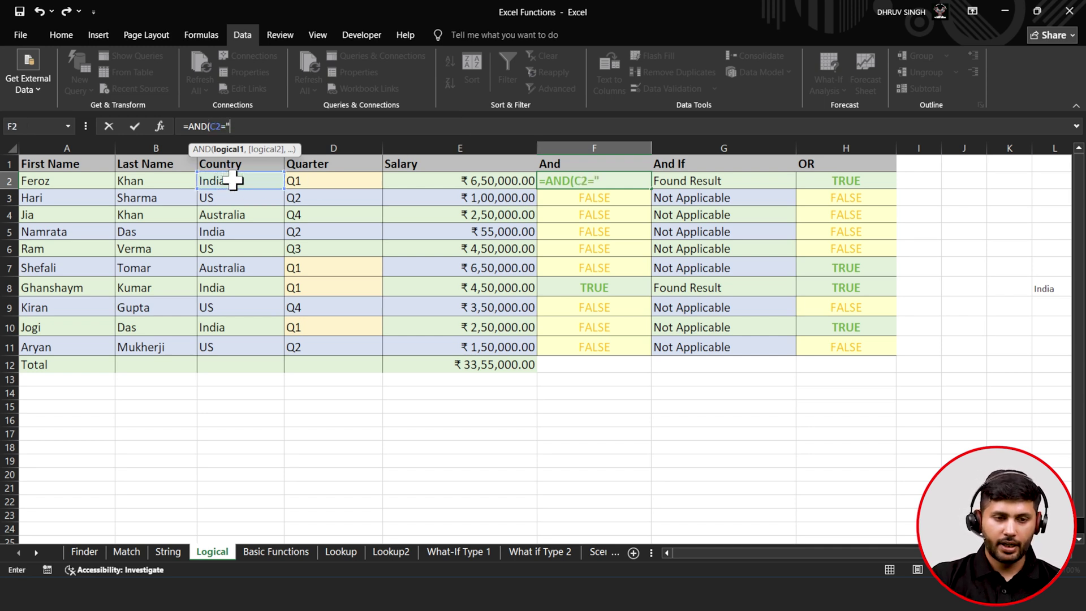
text(India)
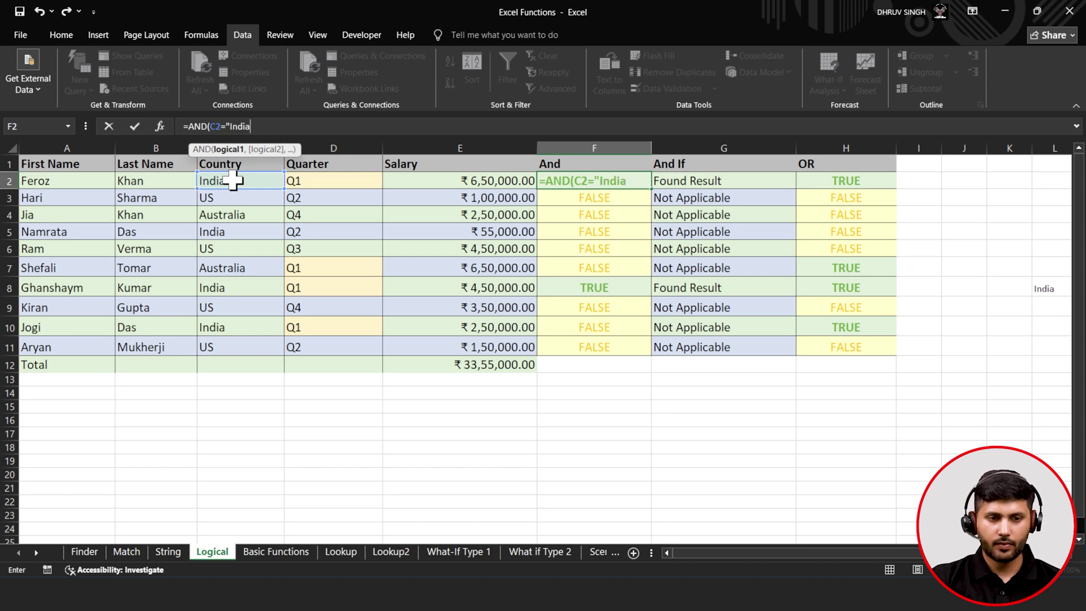
text(",)
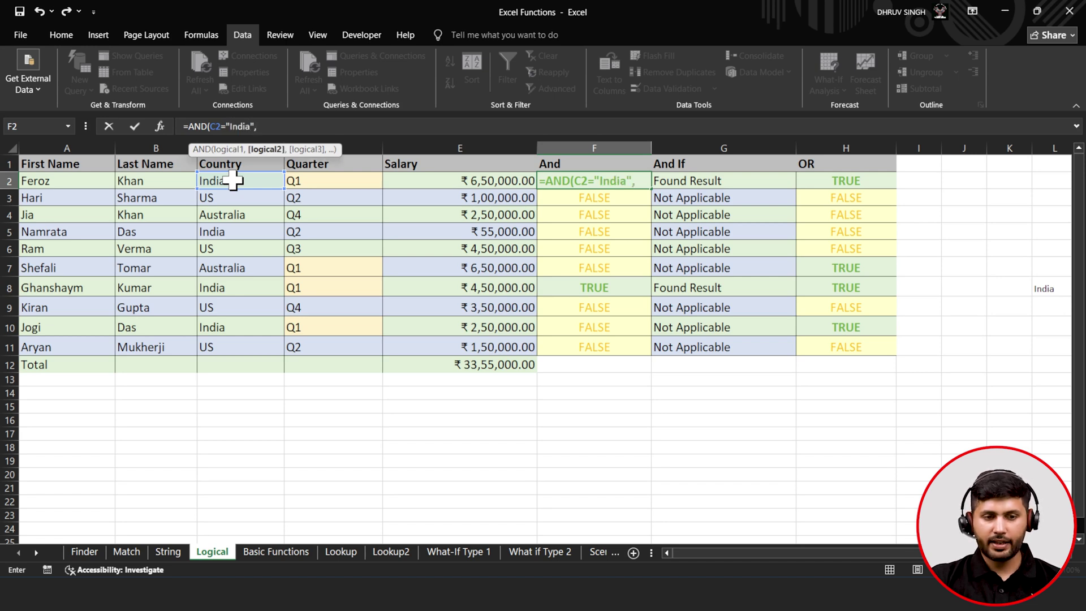
click(312, 182)
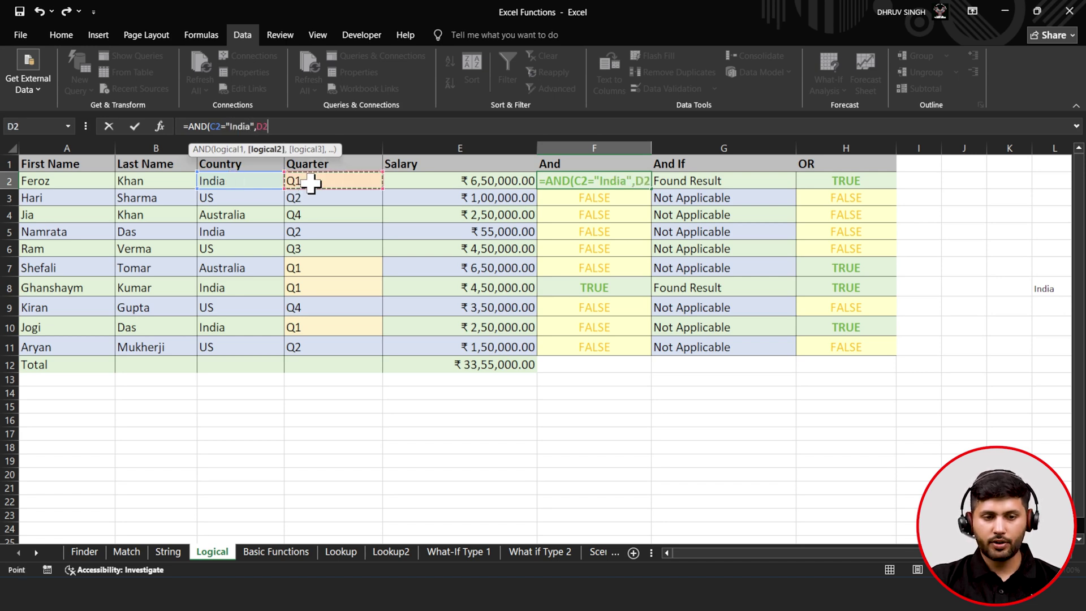
text(=Q)
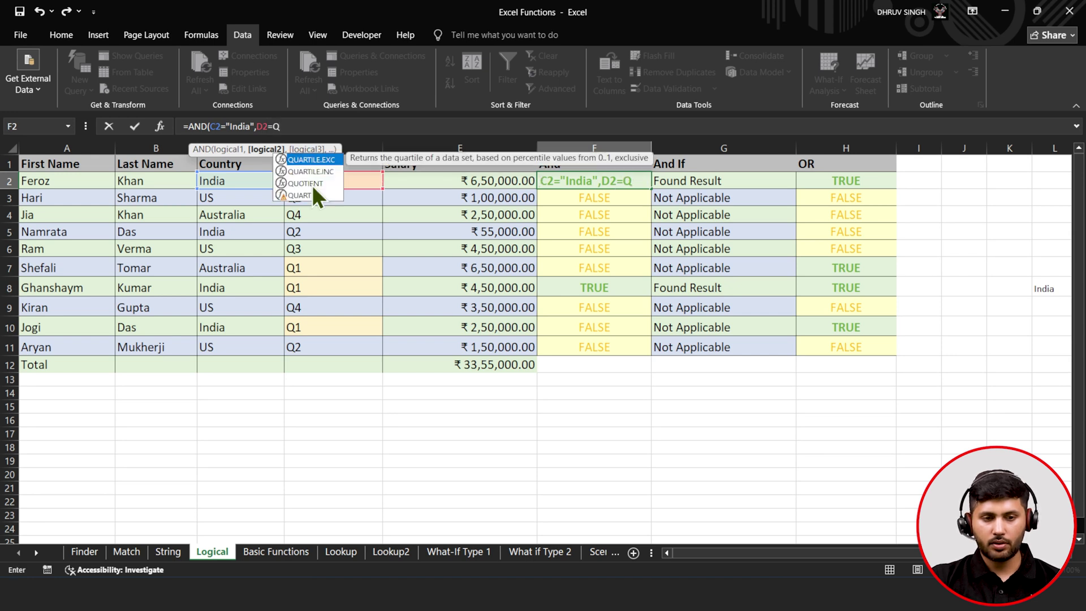
key(BackSpace)
text(")
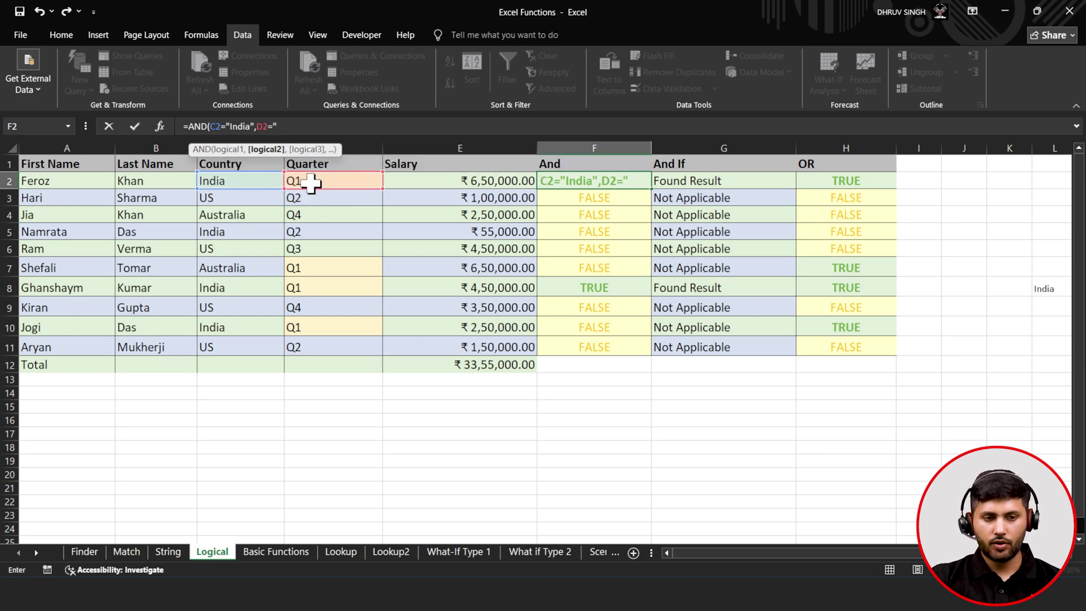
text(Q1)
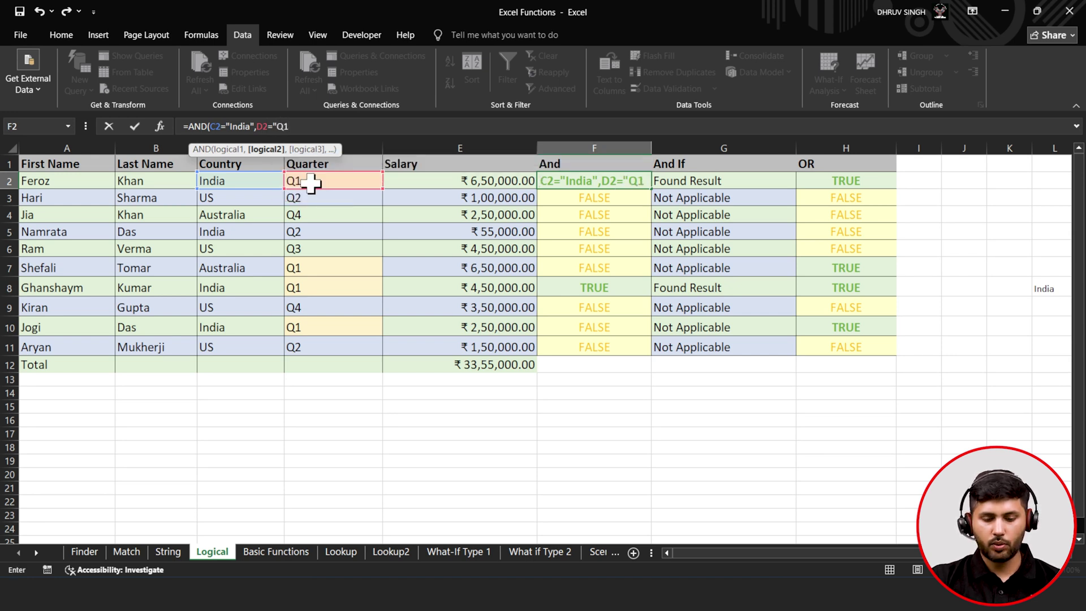
text("))
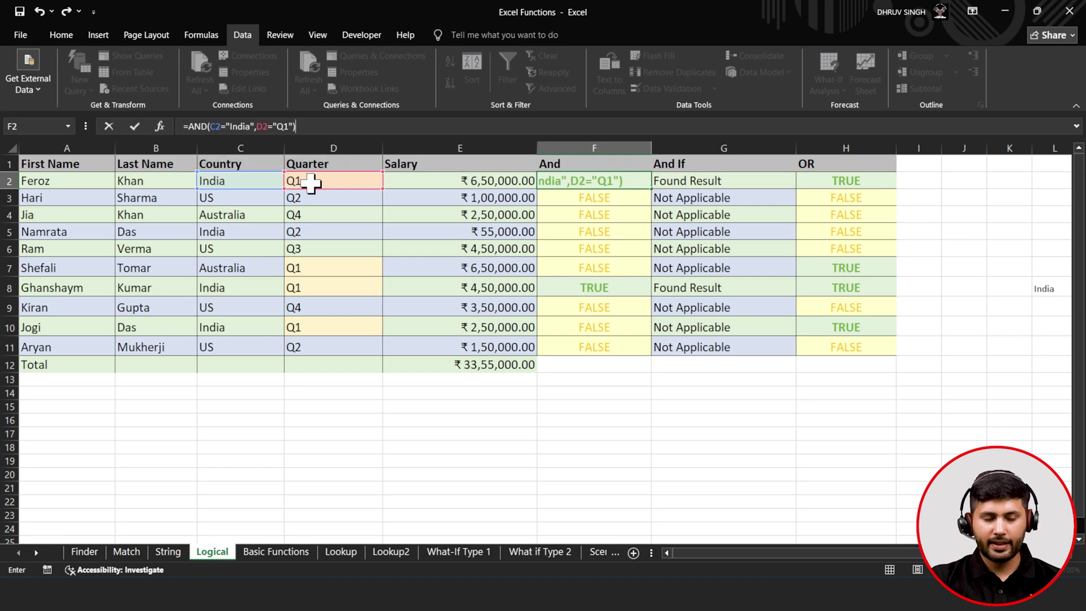
click(134, 127)
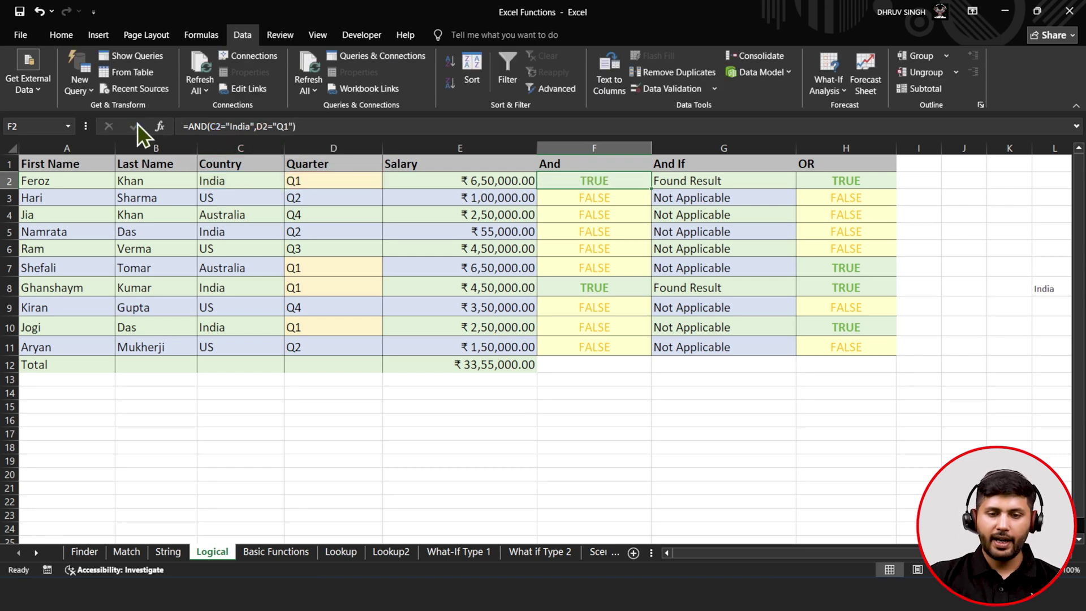
double_click(654, 188)
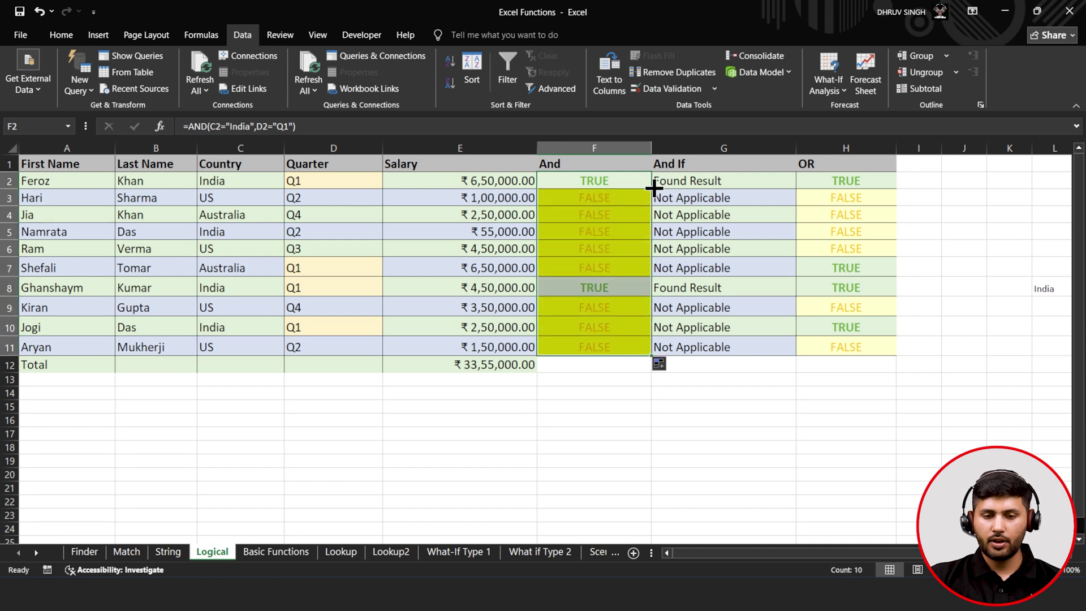
click(619, 245)
click(607, 183)
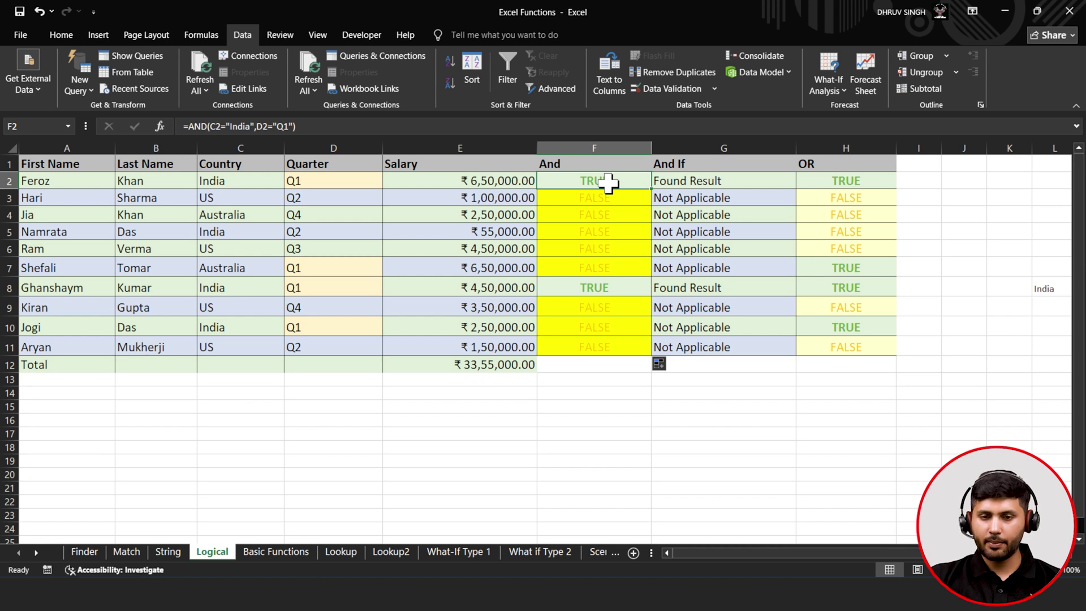
click(63, 36)
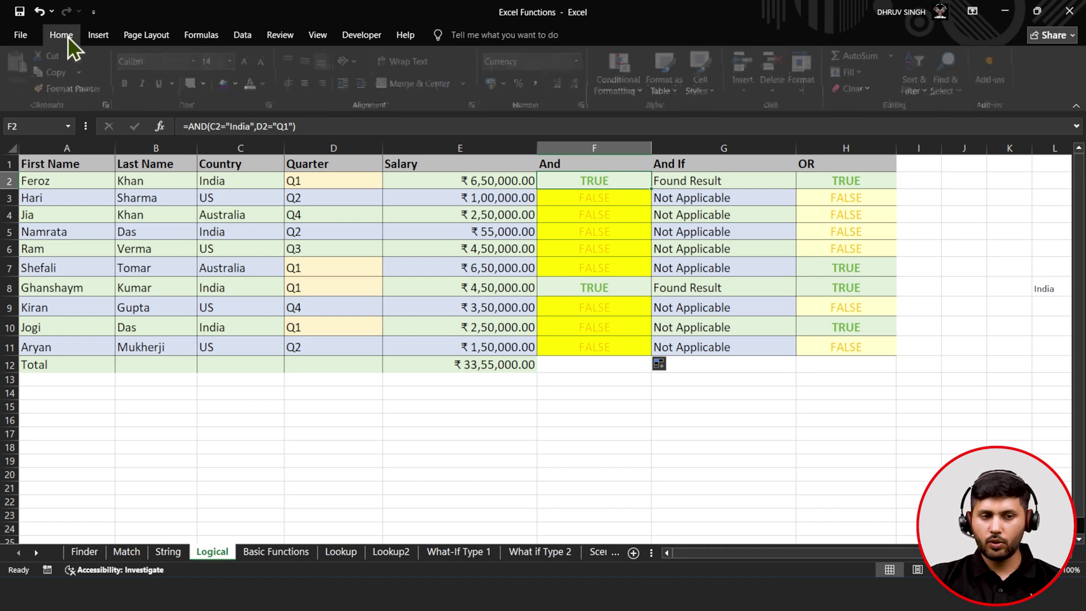
click(641, 88)
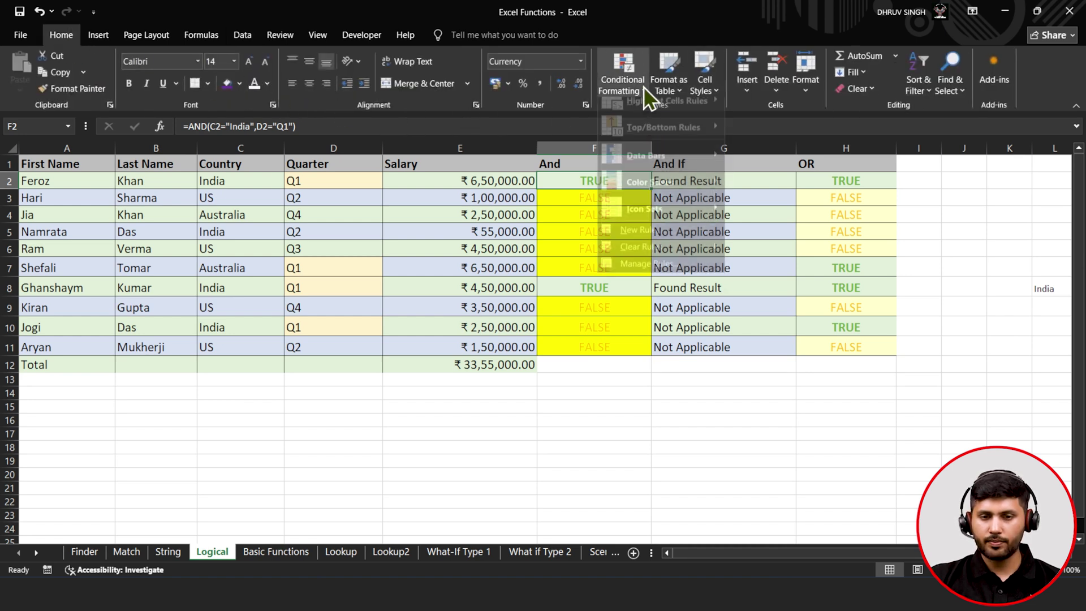
click(636, 277)
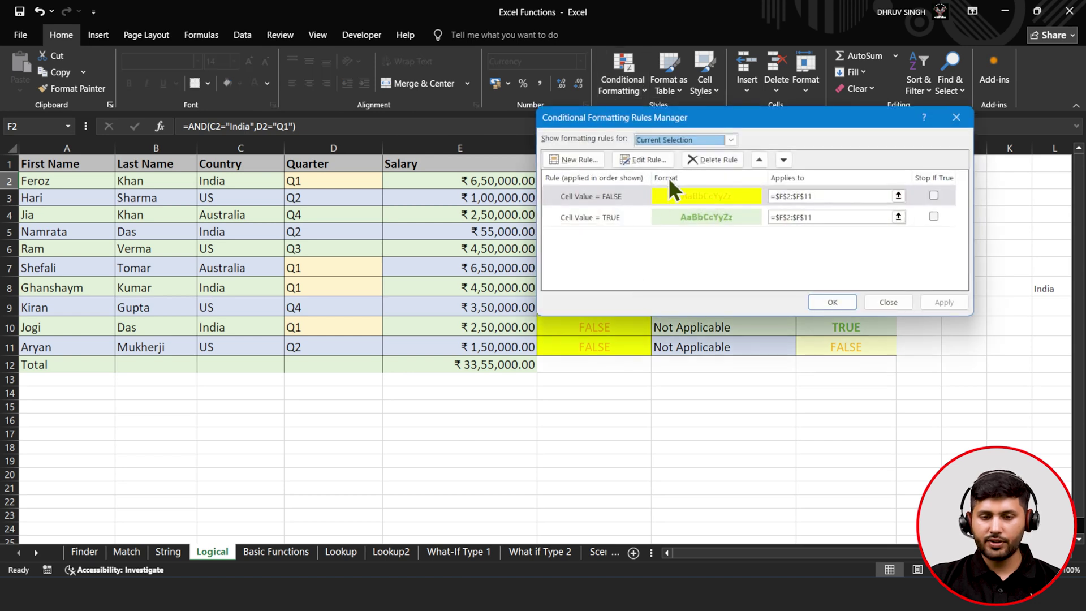
click(629, 159)
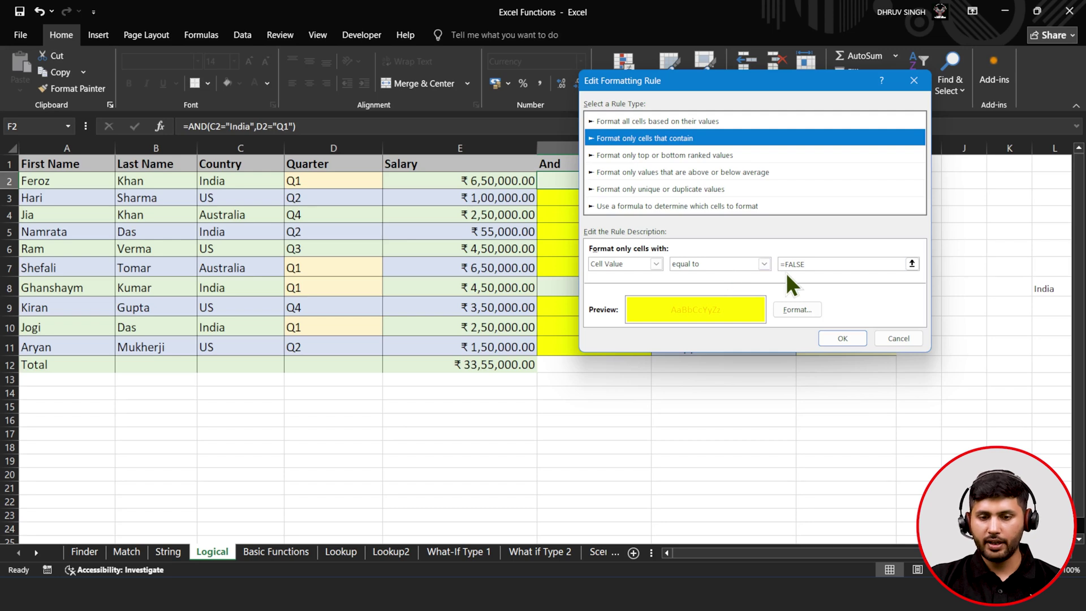
drag(709, 89, 812, 223)
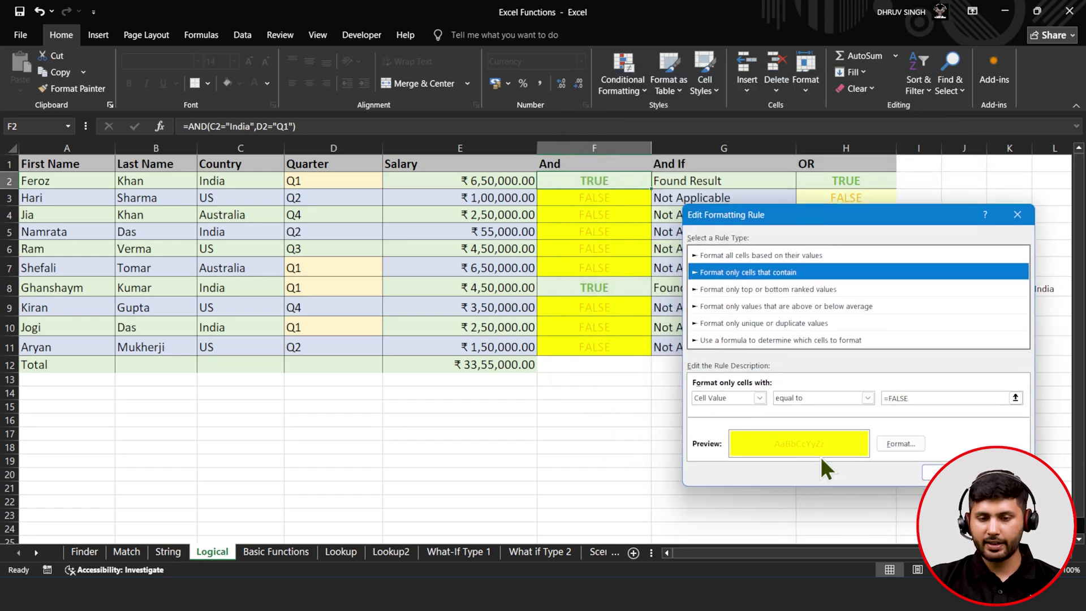
click(946, 473)
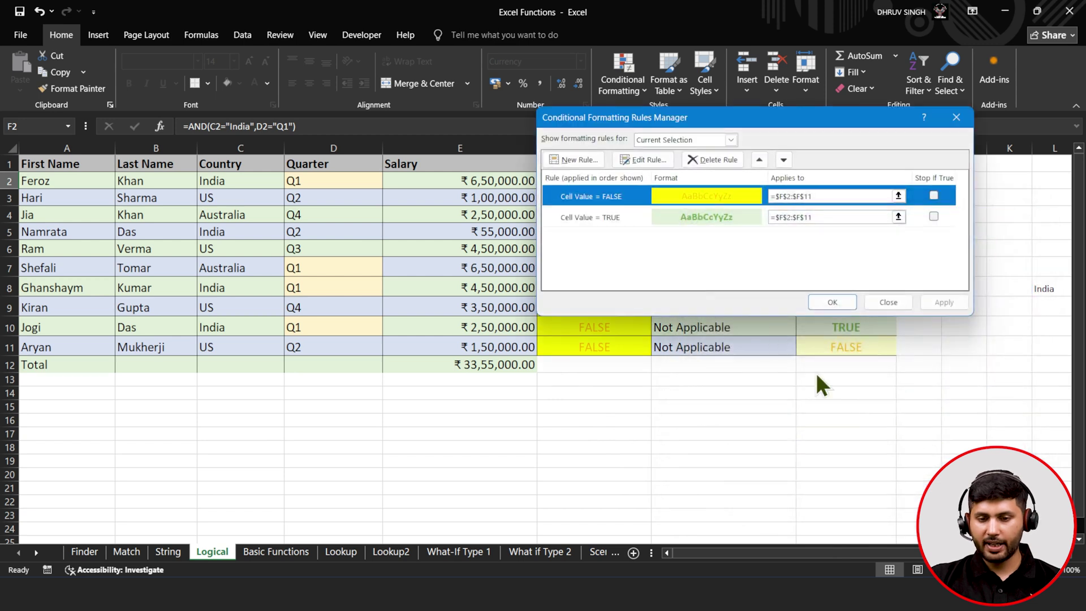
click(626, 215)
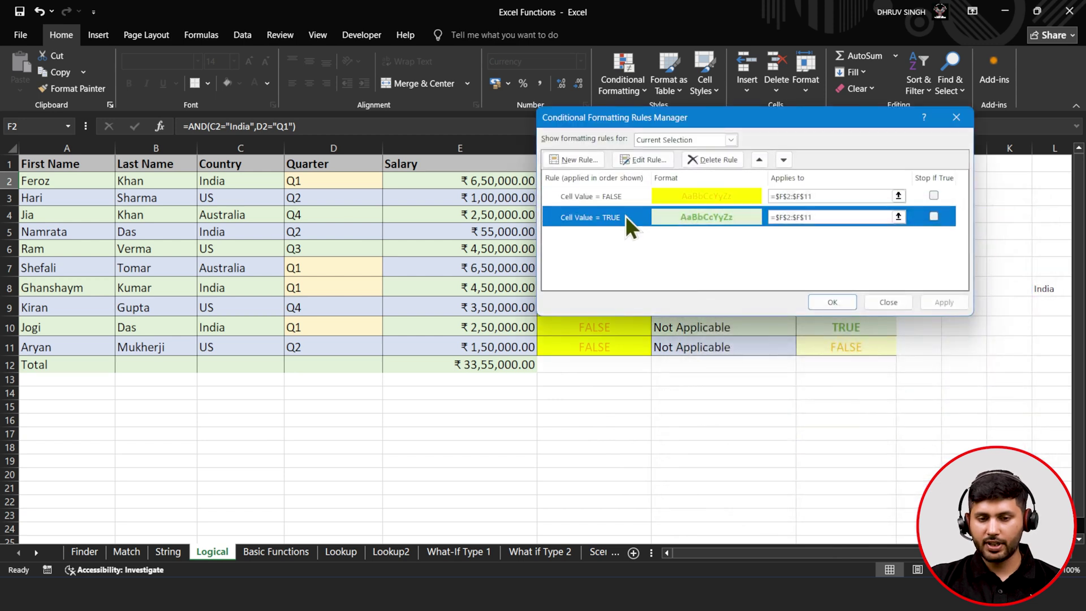
click(636, 163)
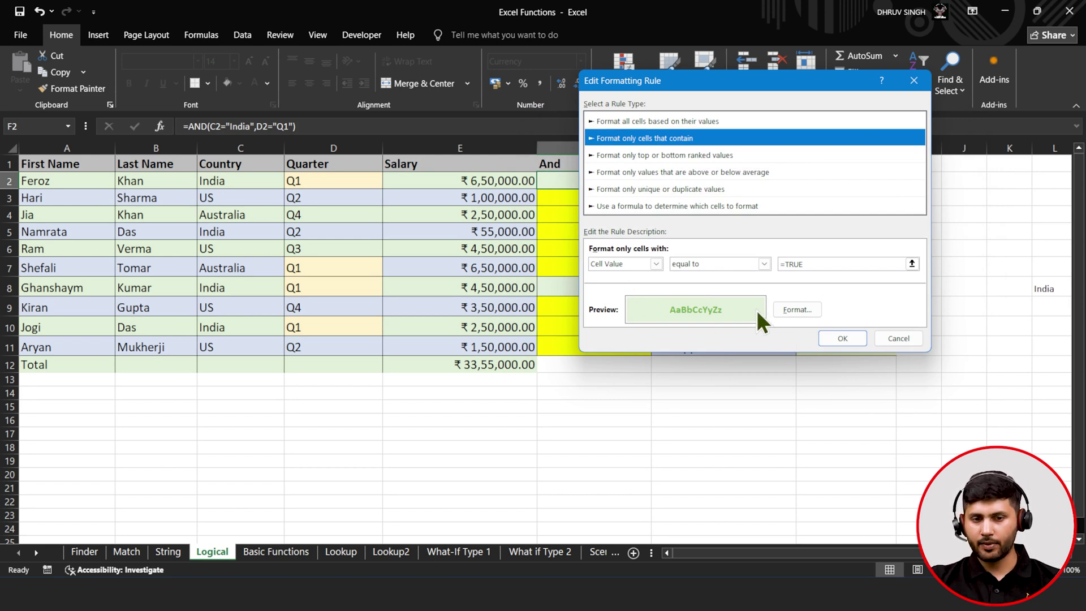
click(845, 340)
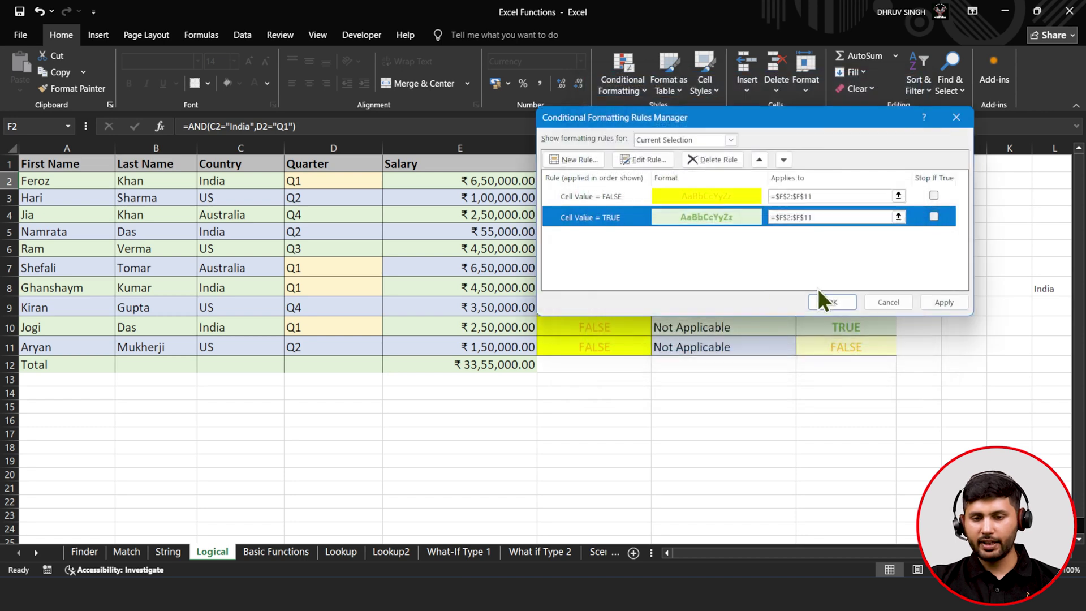
click(942, 302)
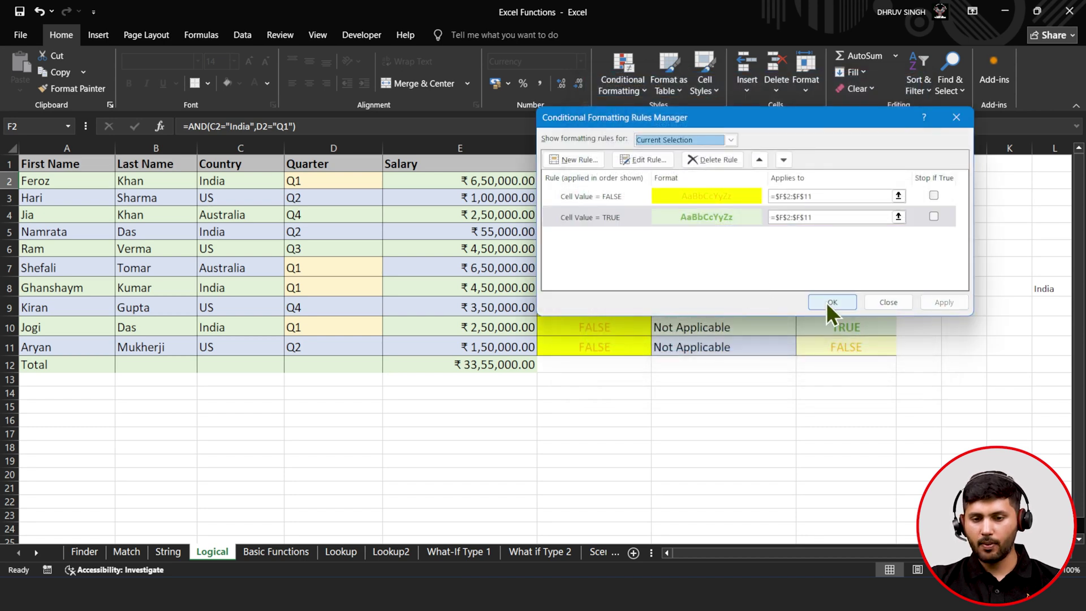
click(832, 302)
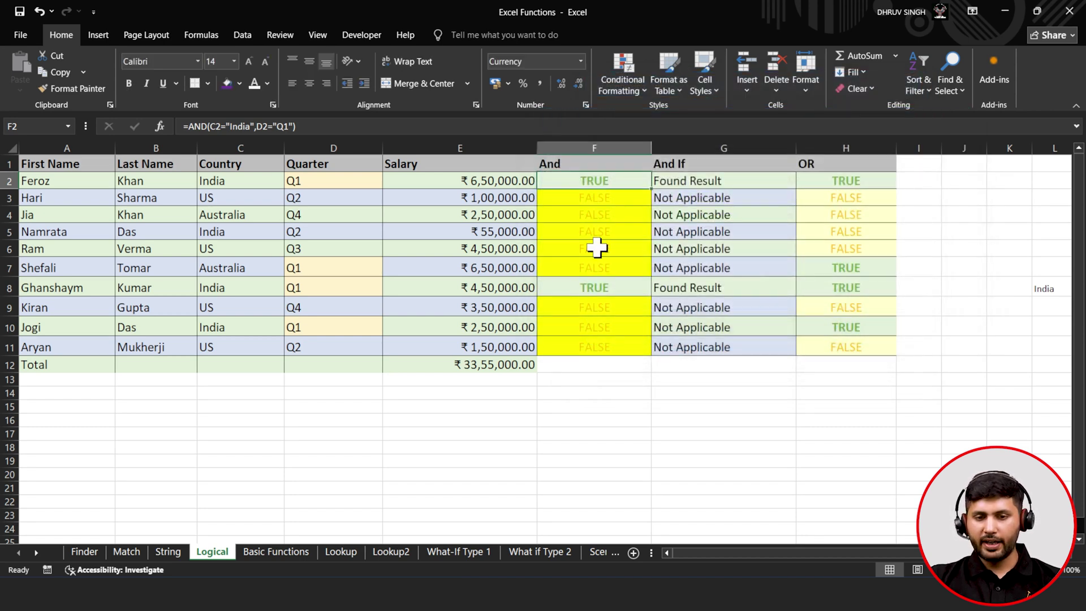
click(656, 181)
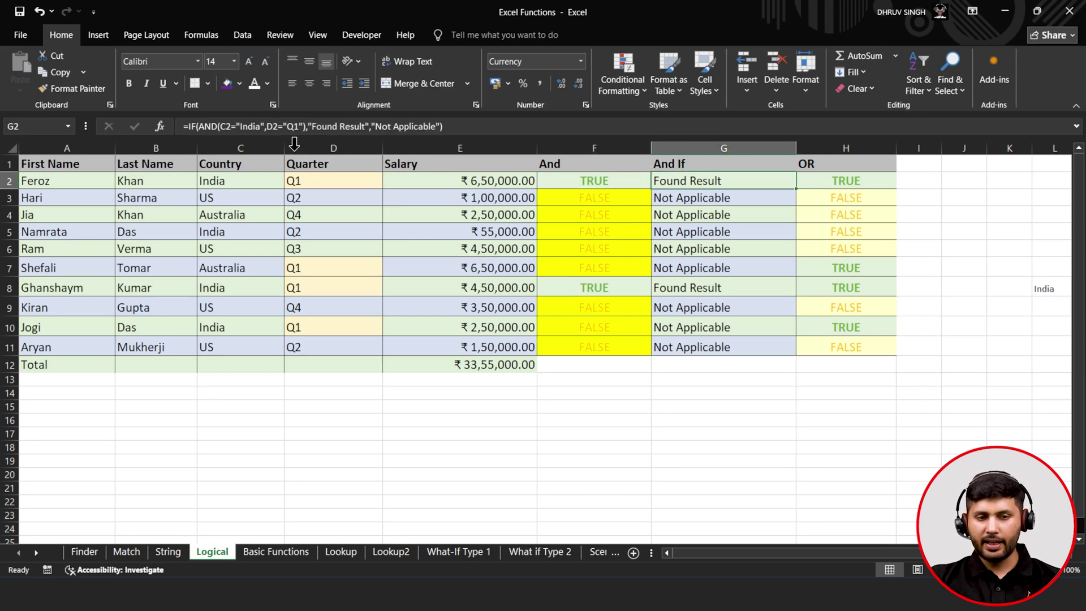
- Clear G2 and begin a nested IF(AND( formula
click(255, 119)
drag(255, 119, 158, 124)
key(BackSpace)
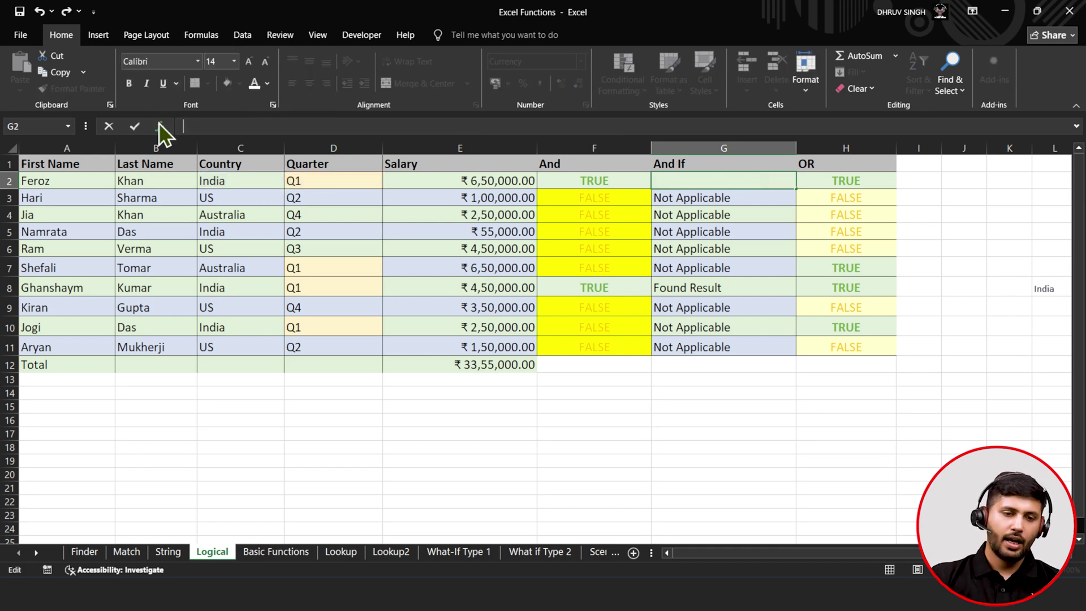
text(if(and)
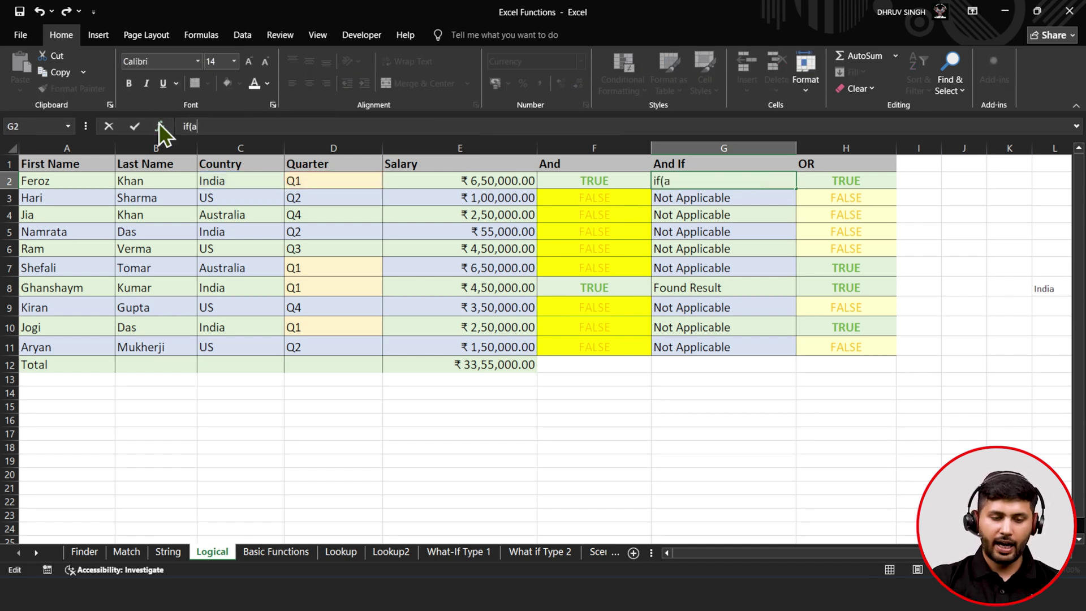
key(BackSpace)
key(BackSpace)
key(BackSpace)
key(BackSpace)
key(BackSpace)
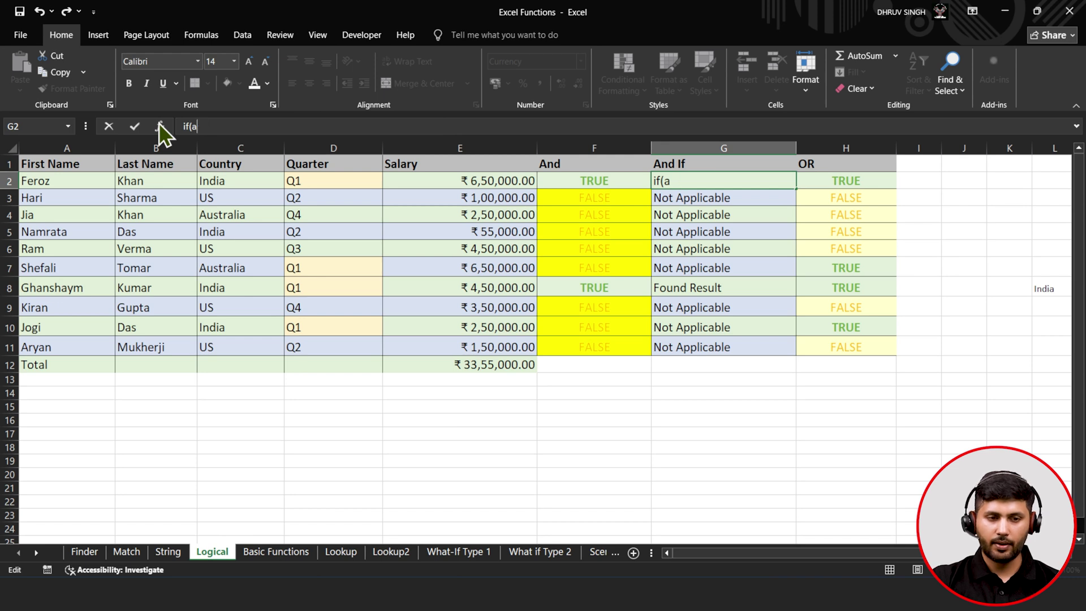
text(=if)
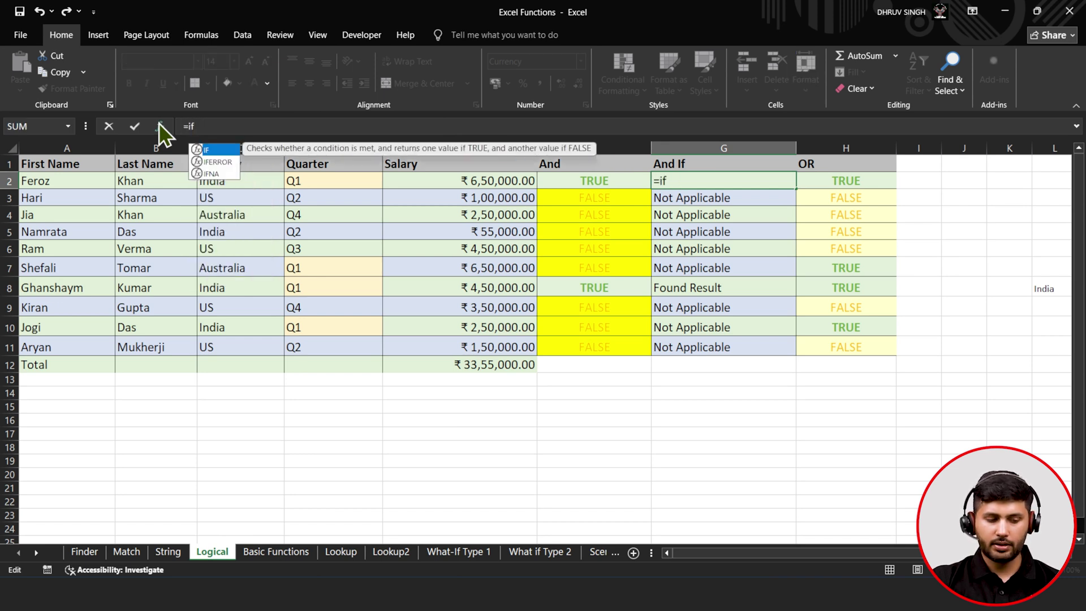
key(Tab)
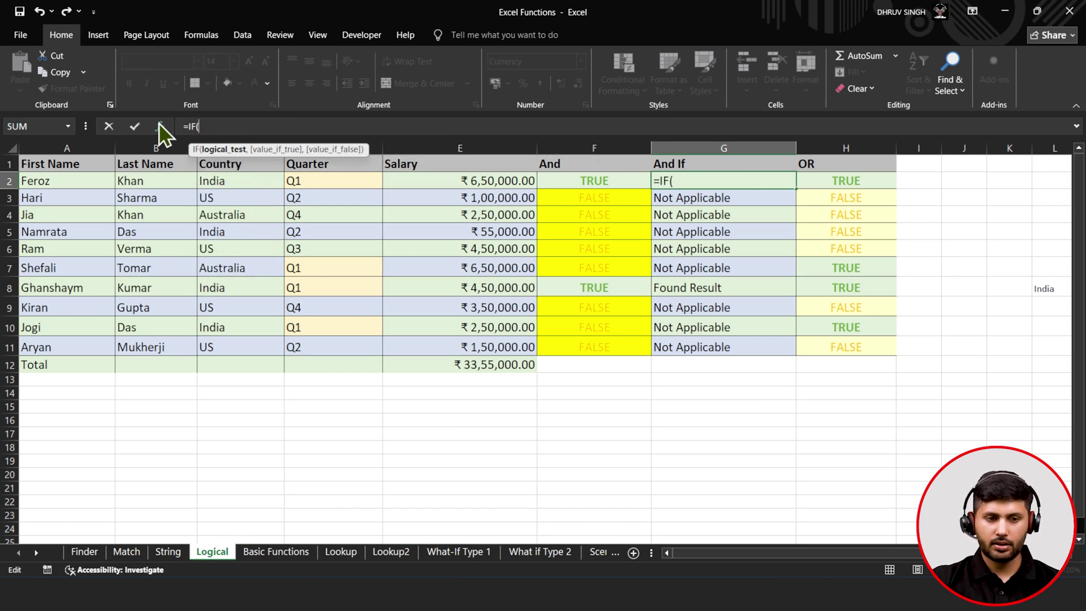
text(an)
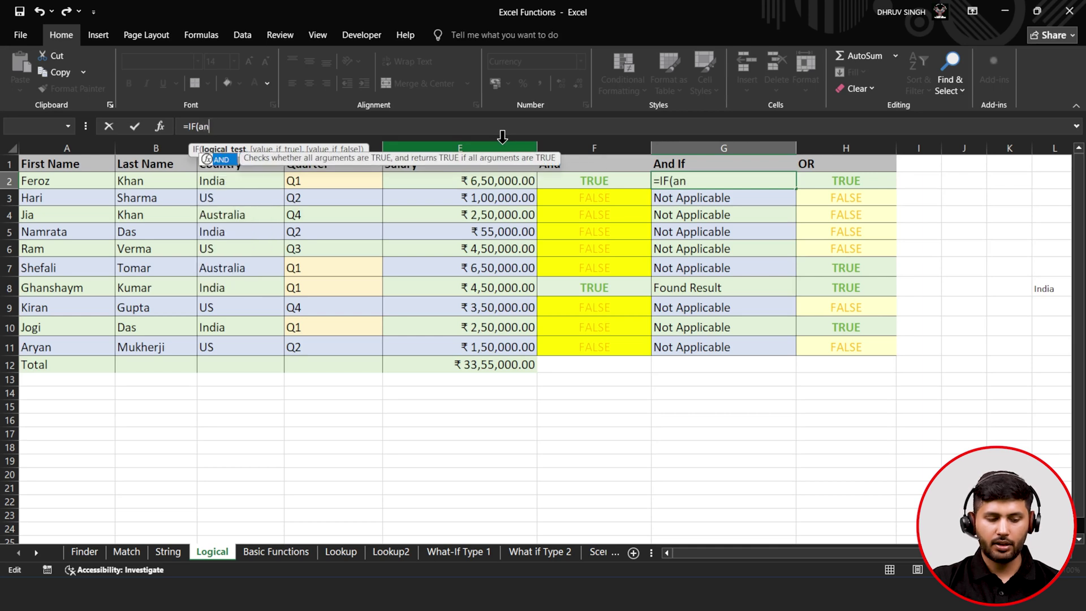
key(Tab)
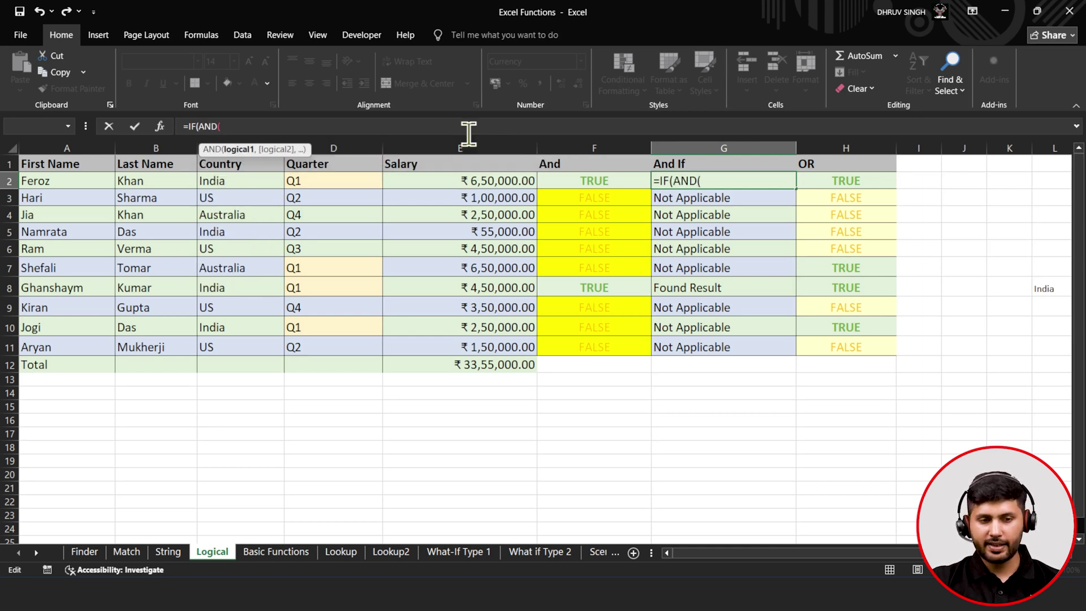
- Complete G2 as =IF(AND(C2="India",D2="Q1"),"Result Found","Not Applicable")
click(251, 176)
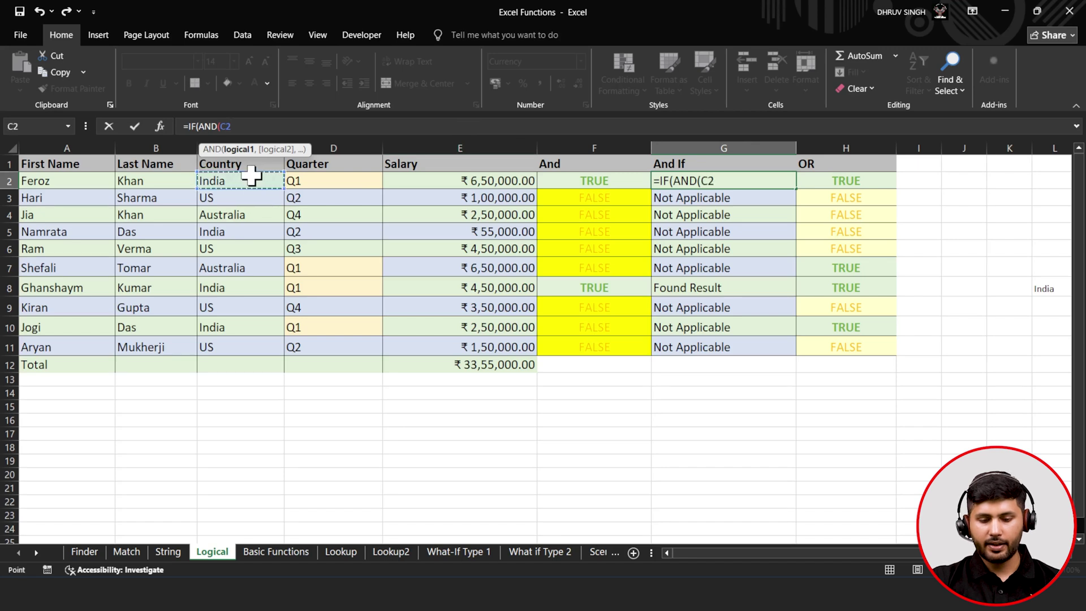
text(=)
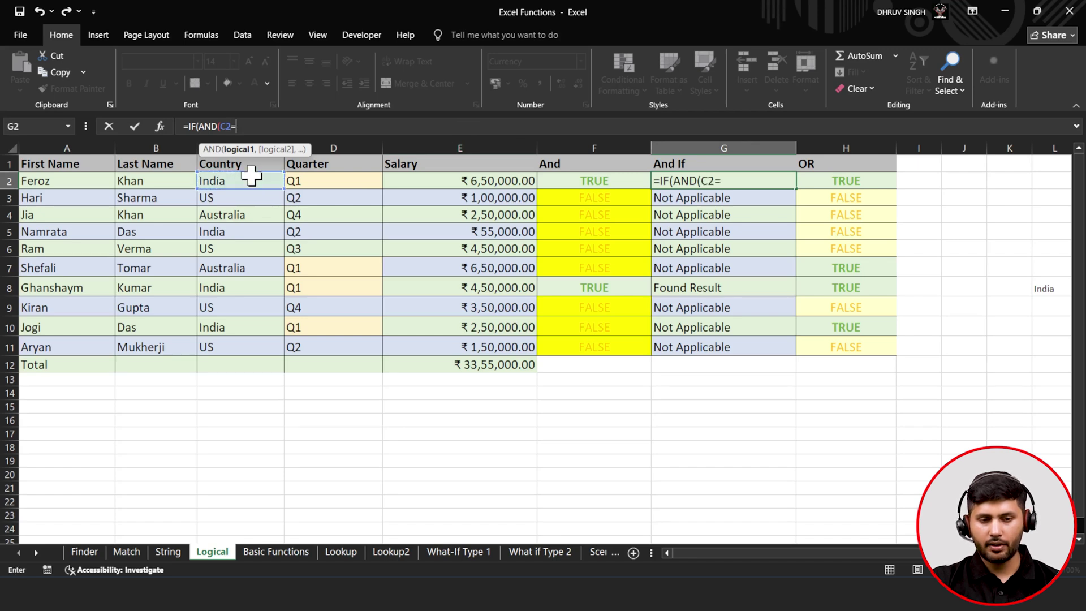
text(")
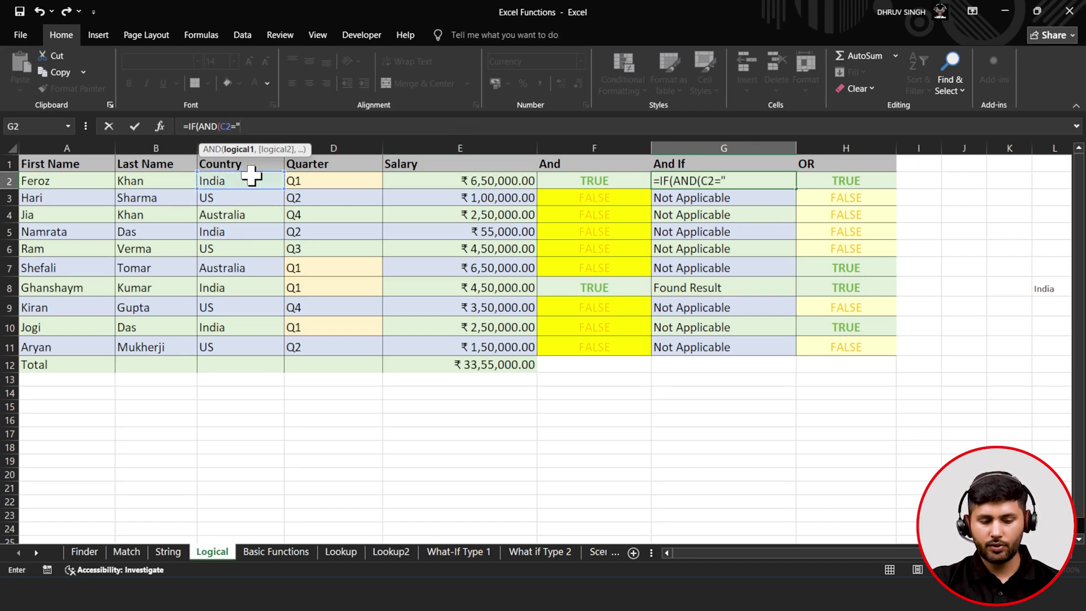
text(Ind)
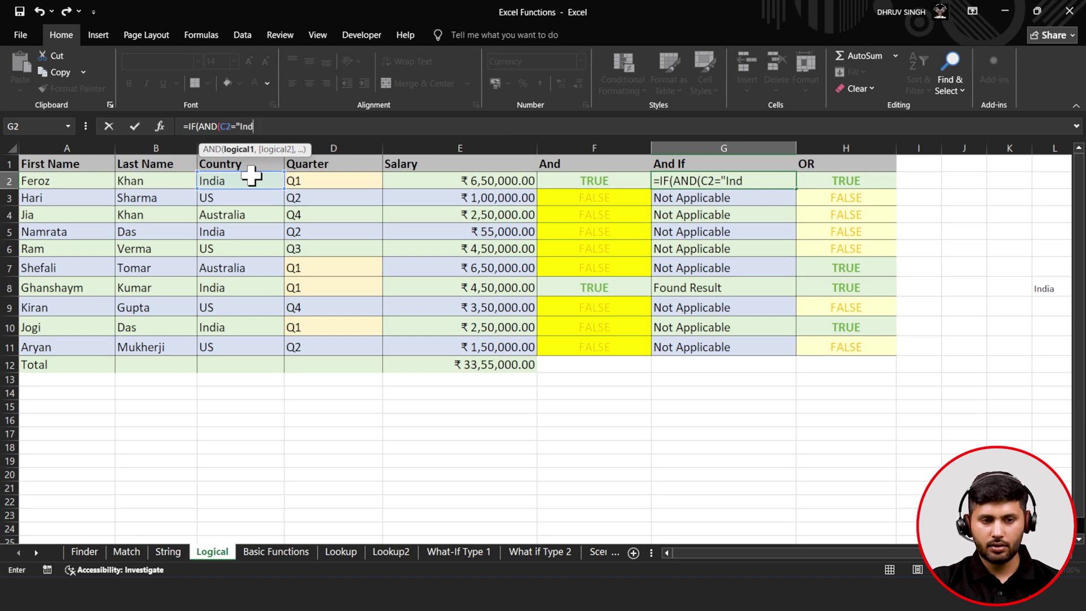
text(ia",)
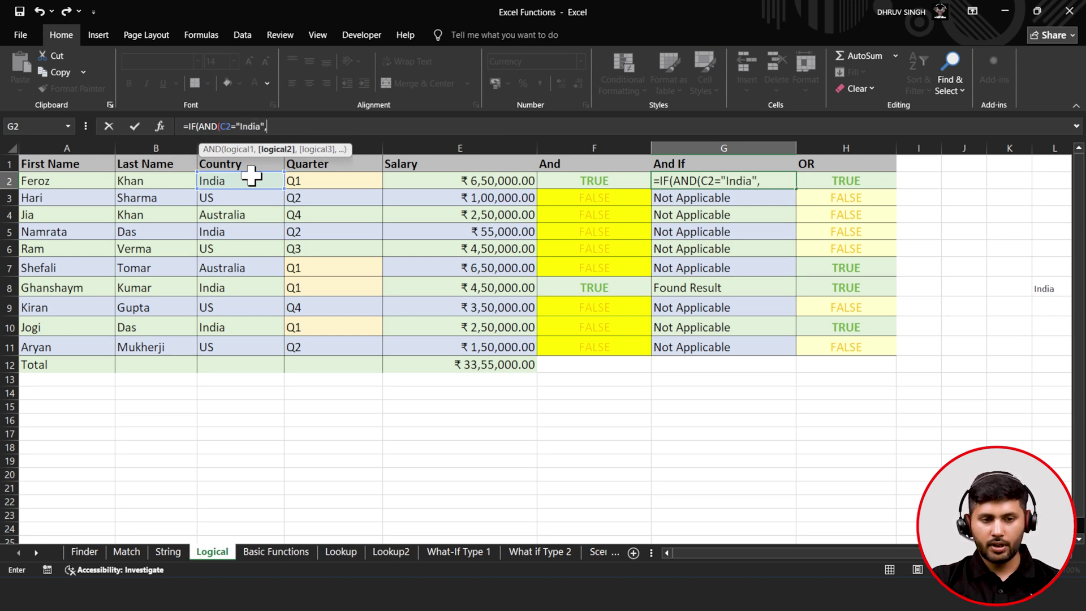
click(315, 178)
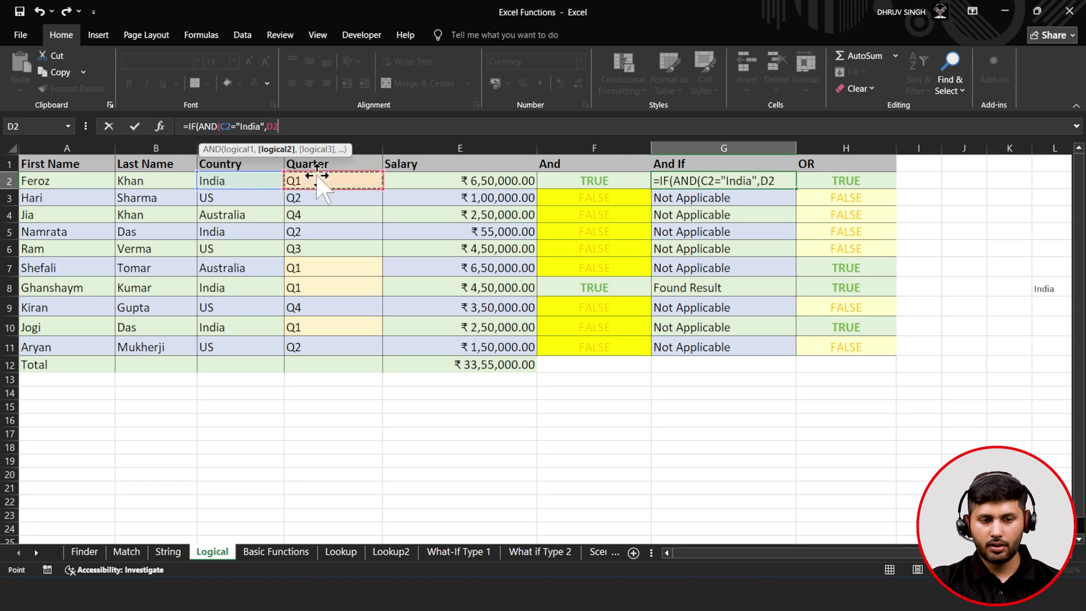
text(=)
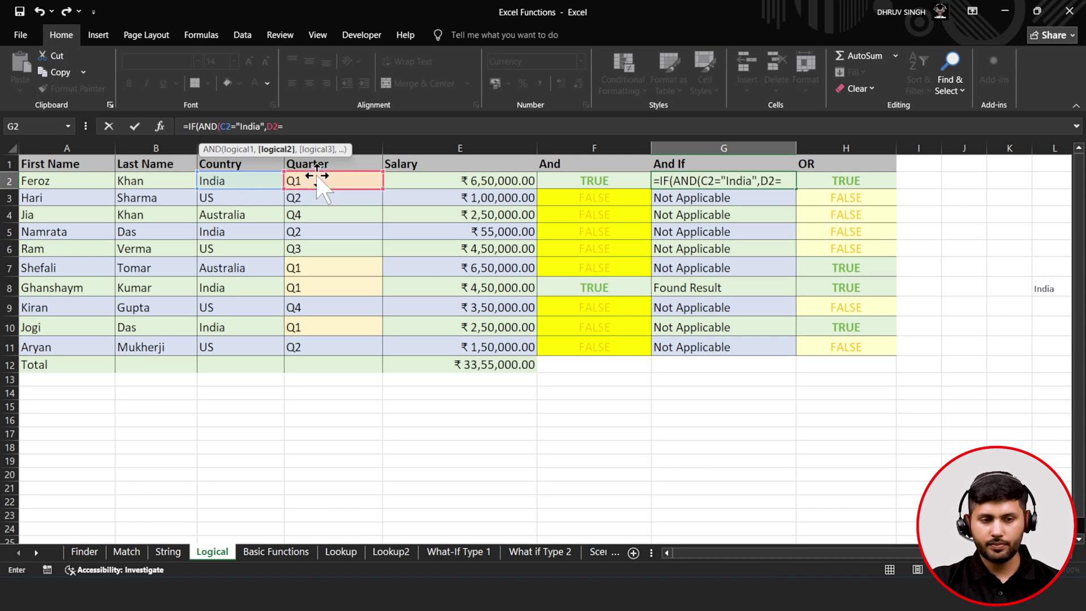
text(")
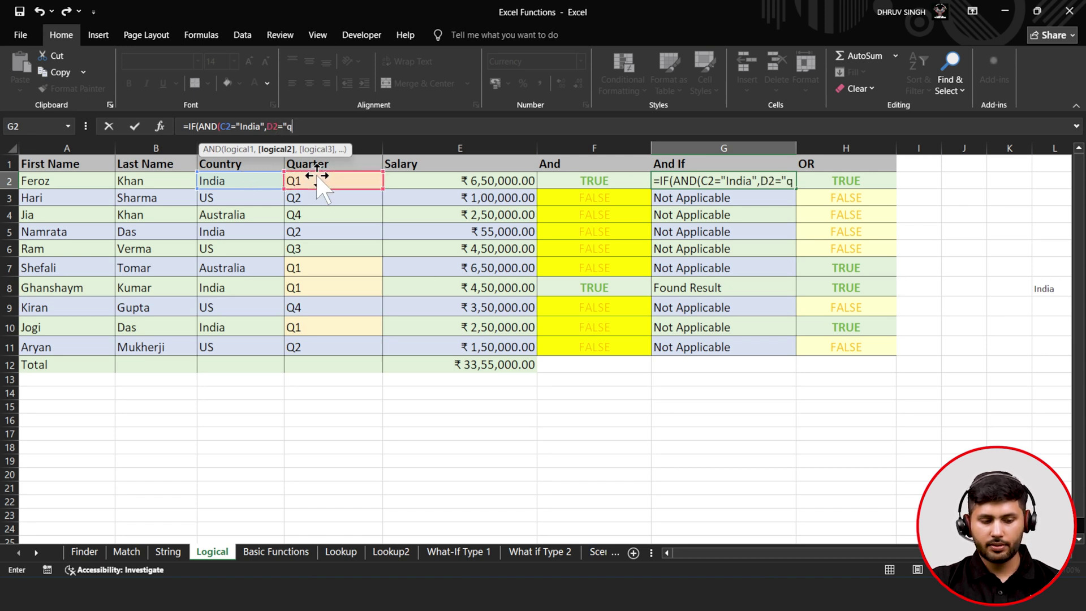
text(Q1")
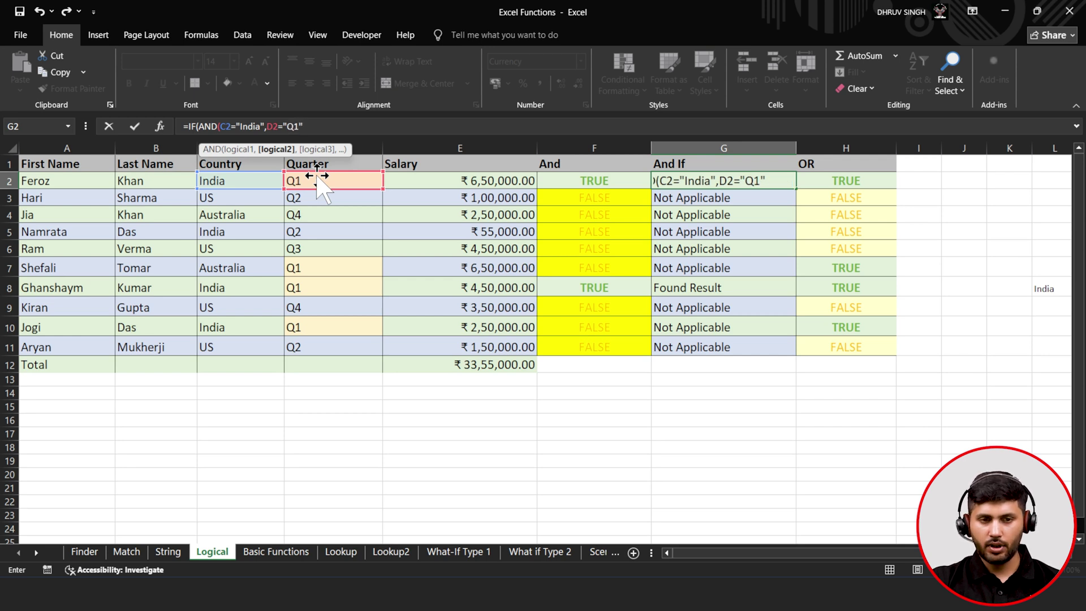
text(,)
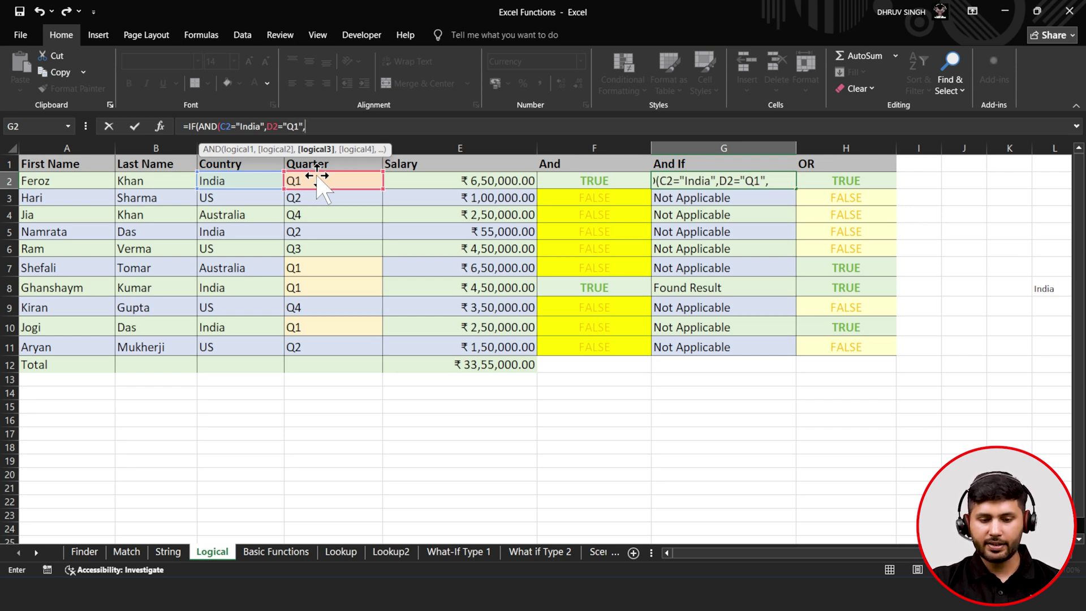
key(BackSpace)
text())
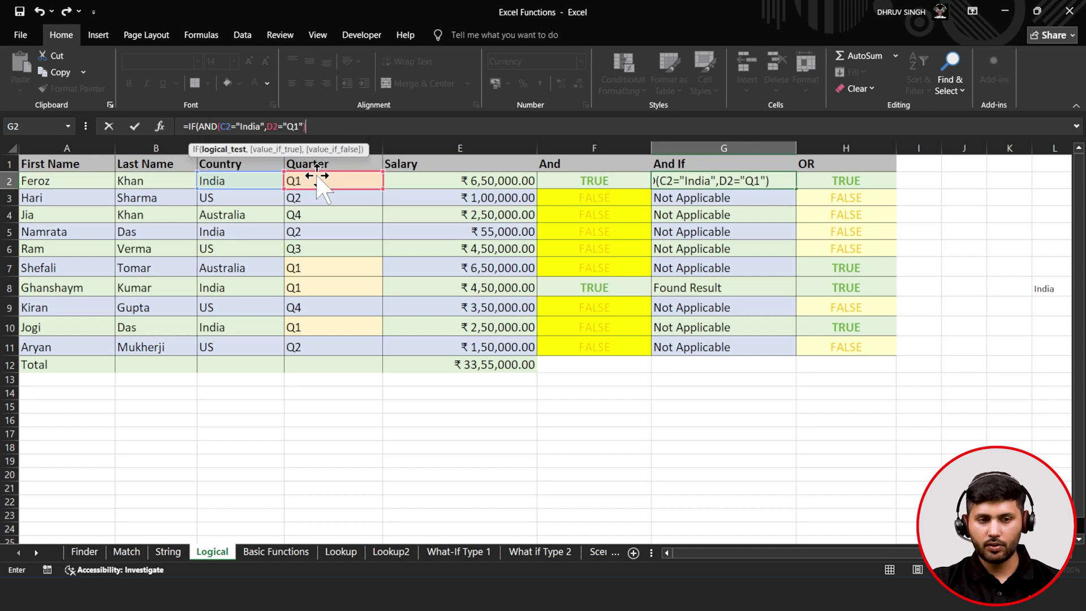
text(,)
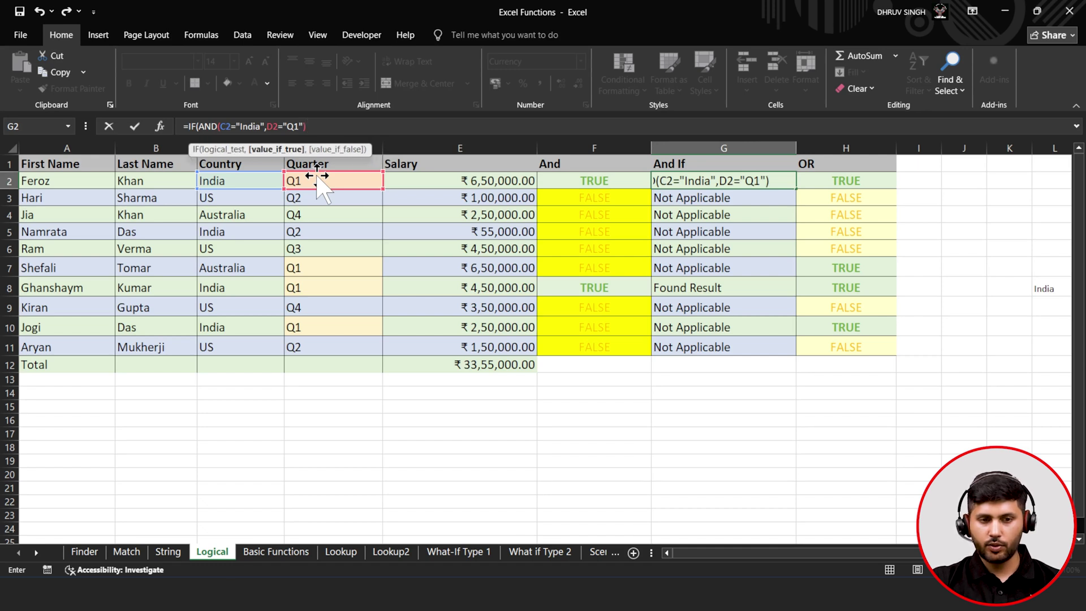
text(")
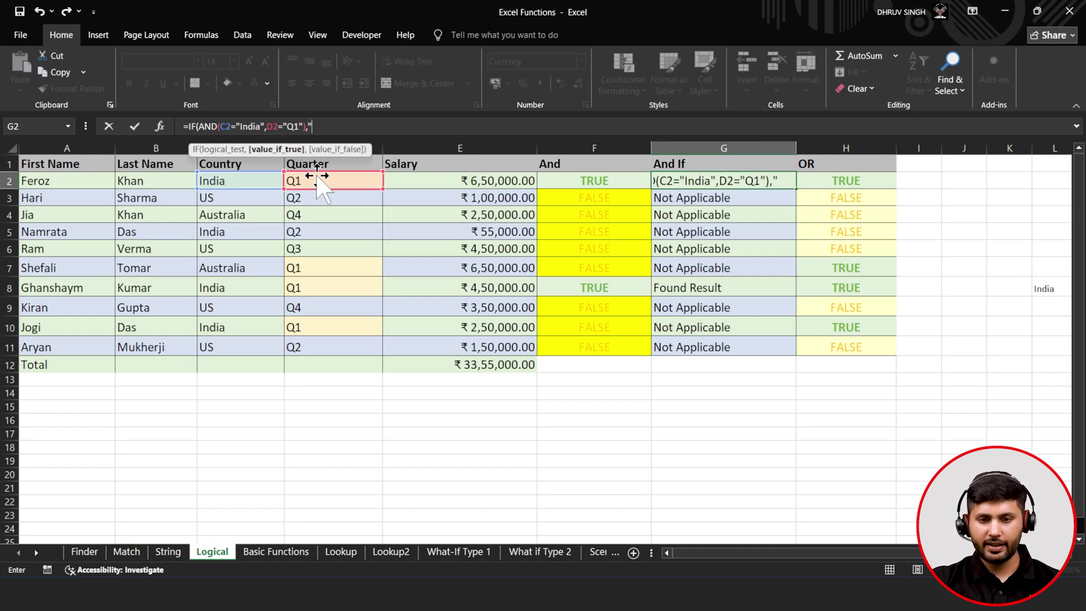
text(Result Found")
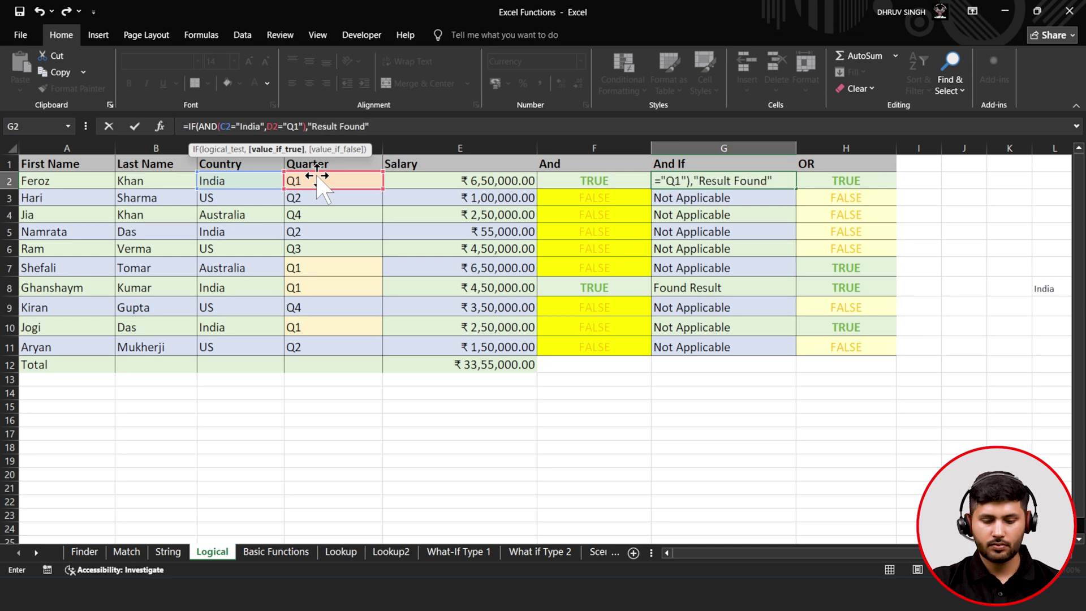
text(,")
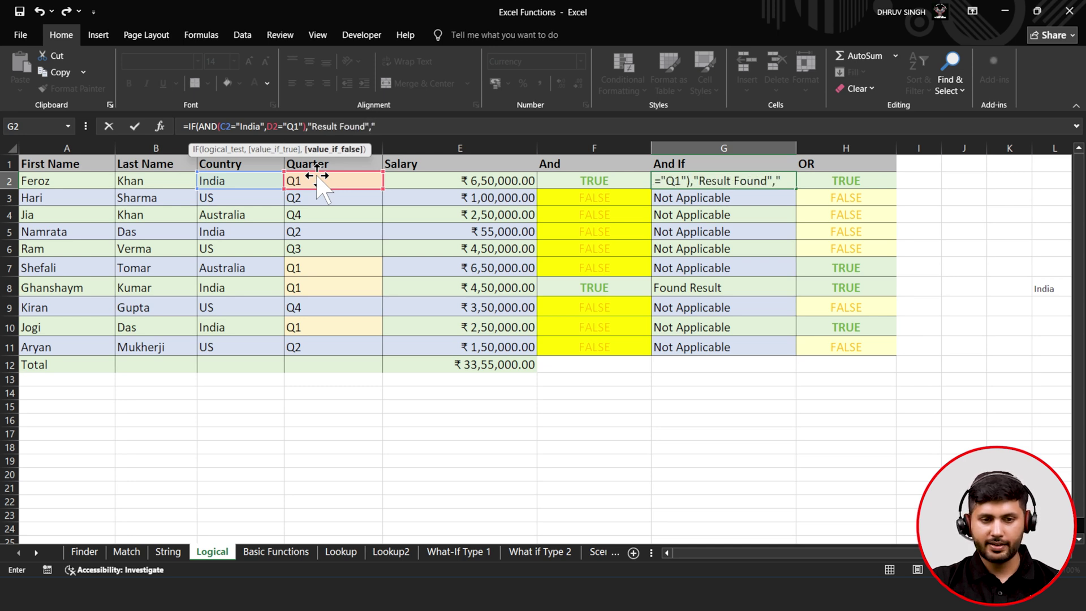
text(Not )
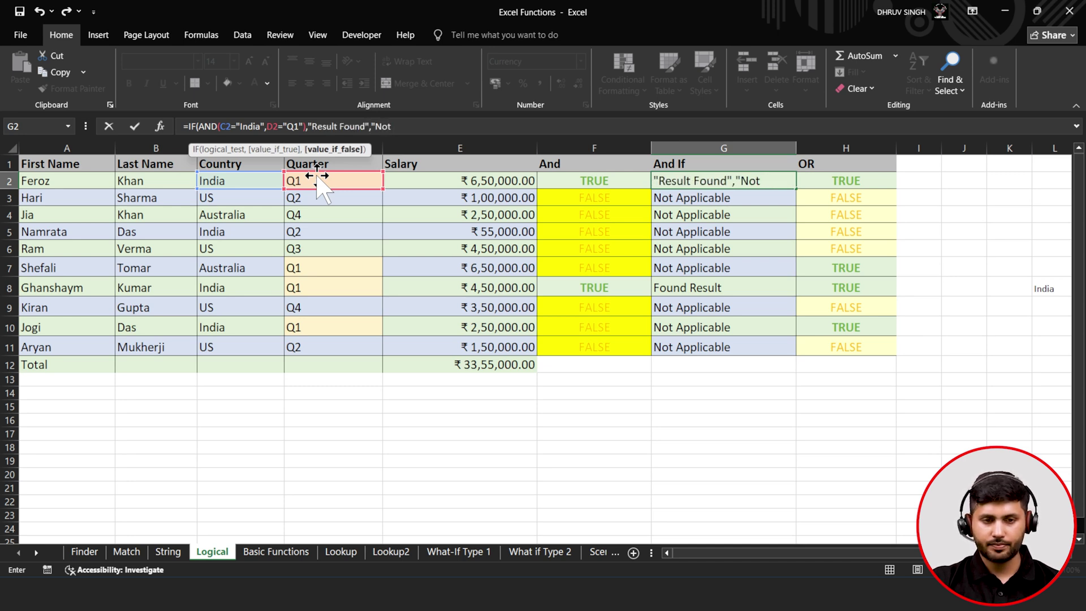
text(Applicable"))
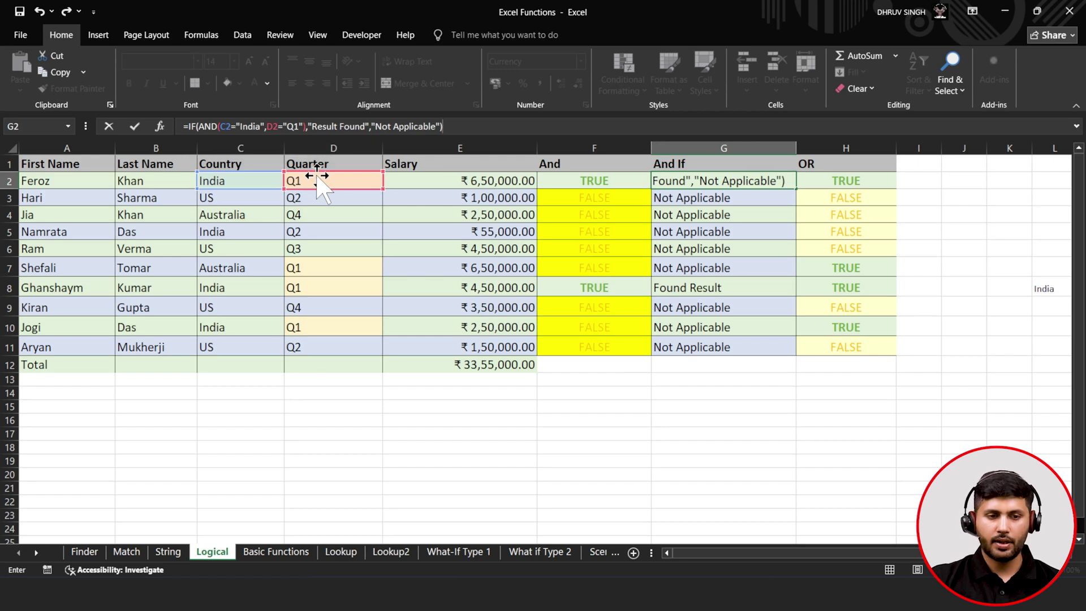
click(140, 131)
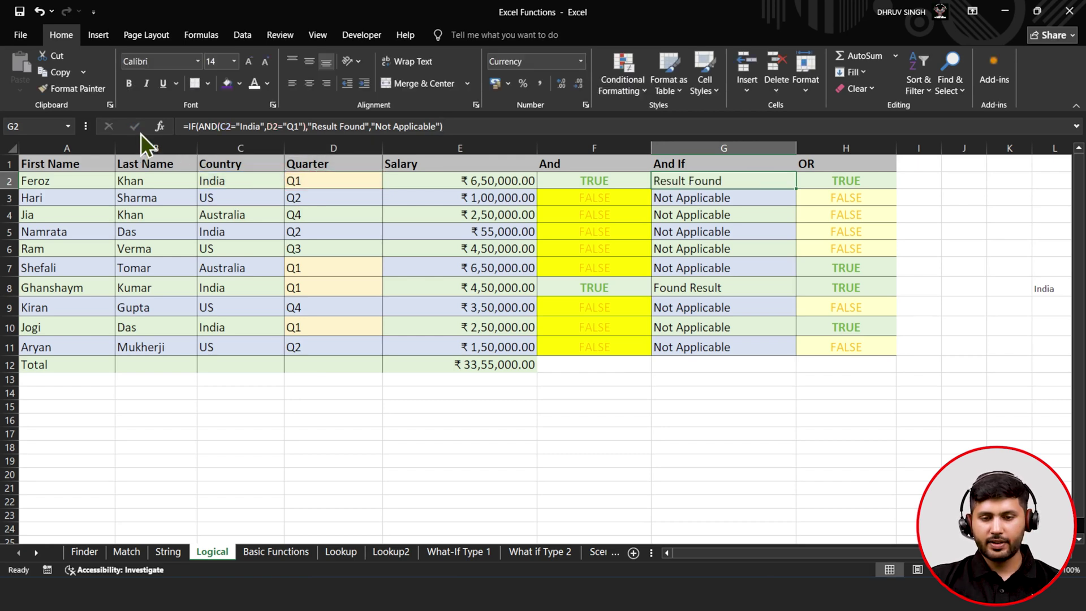
- Autofill the India-and-Q1 IF formula from G2 down to G11, checking G4 and H2
double_click(797, 189)
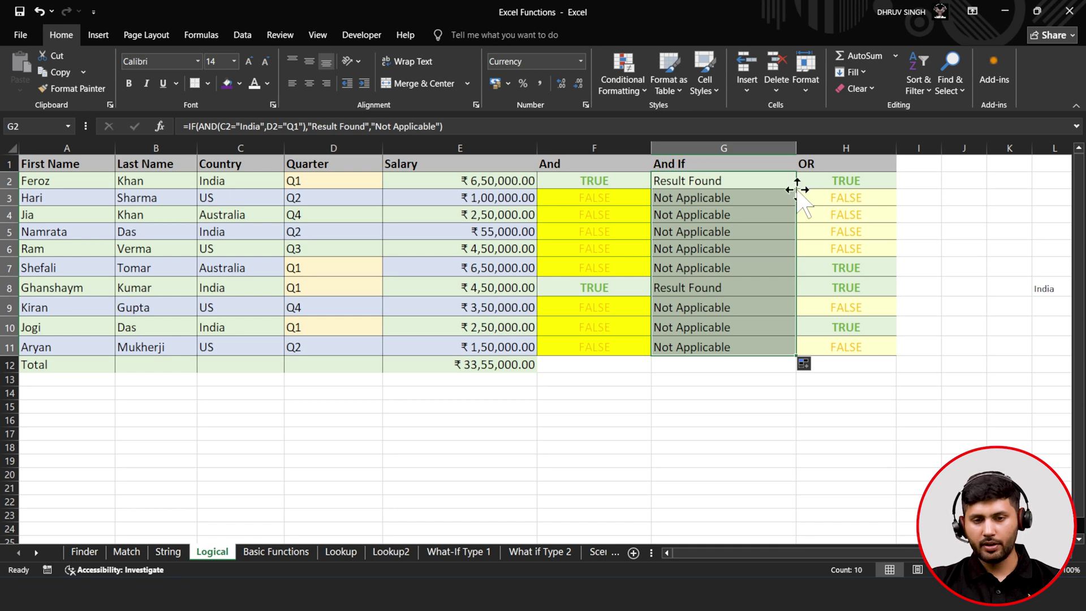
click(719, 216)
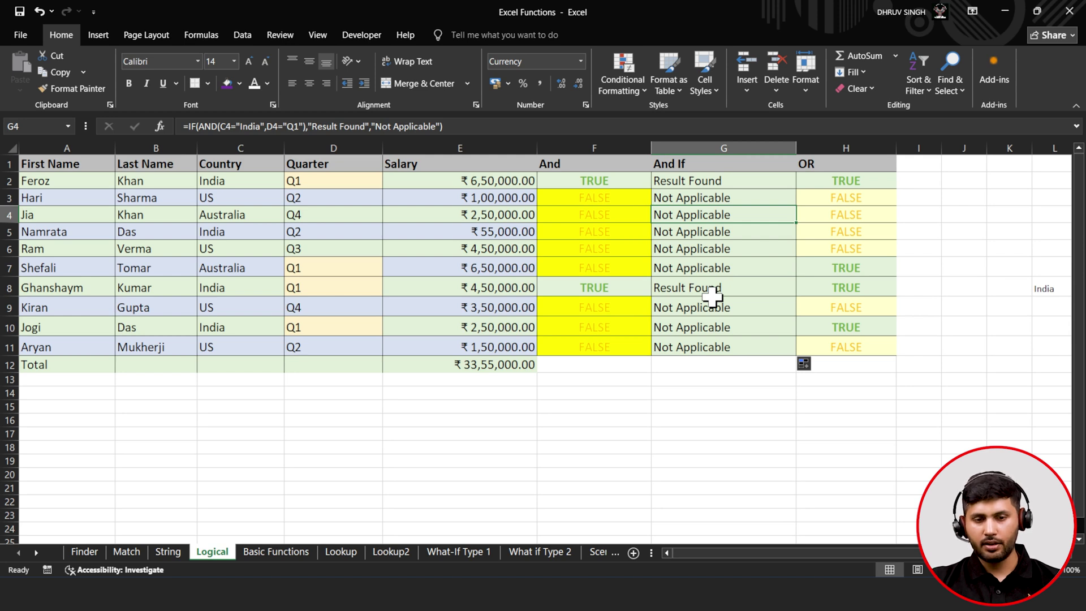
click(821, 183)
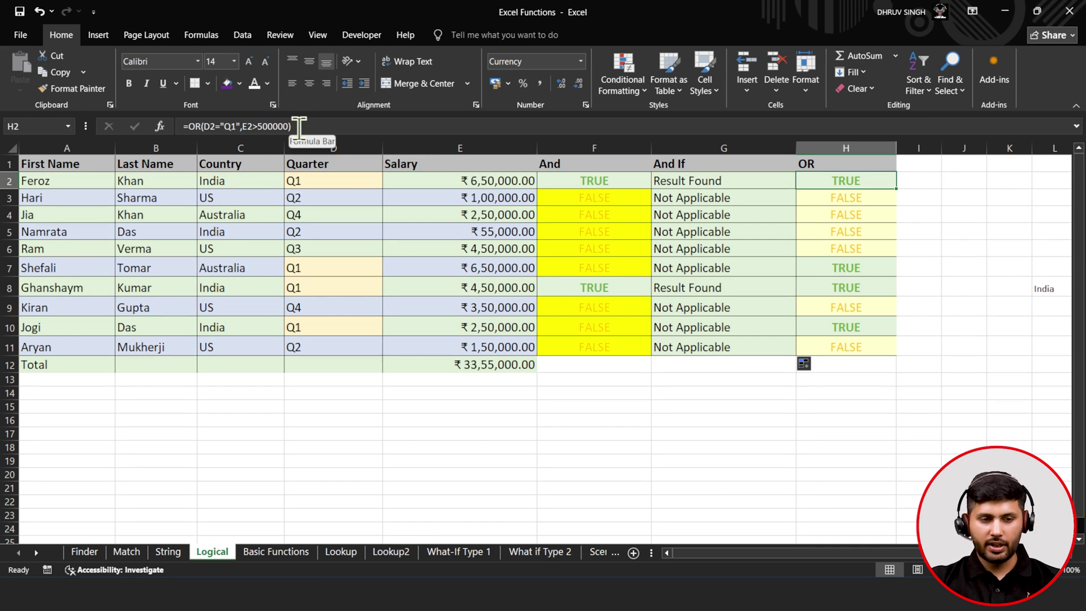
- Enter =OR(D2="Q1",E2>450000) in H2
key(BackSpace)
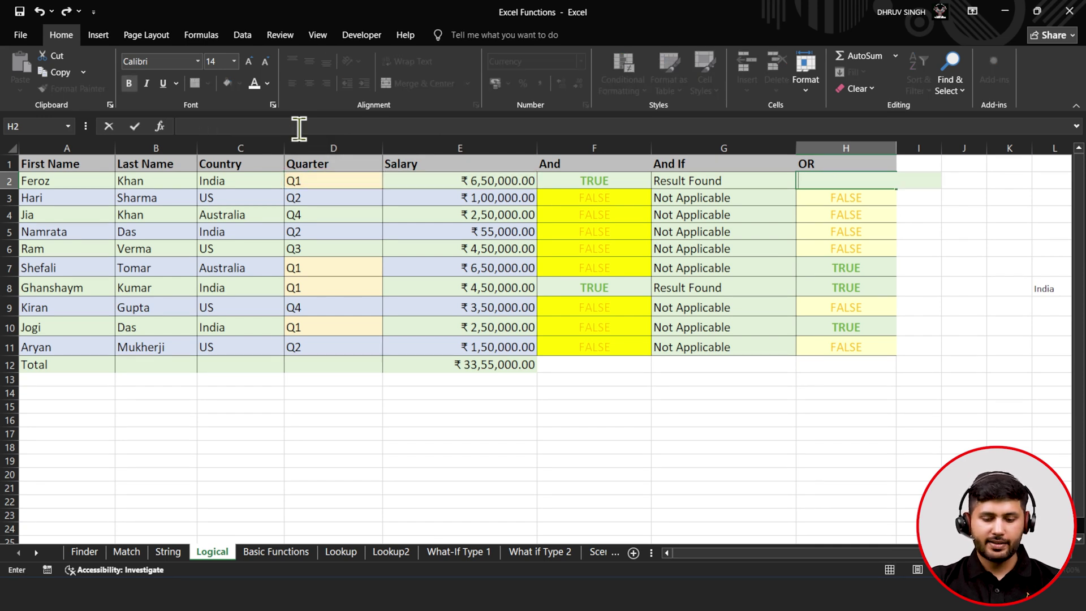
text(=)
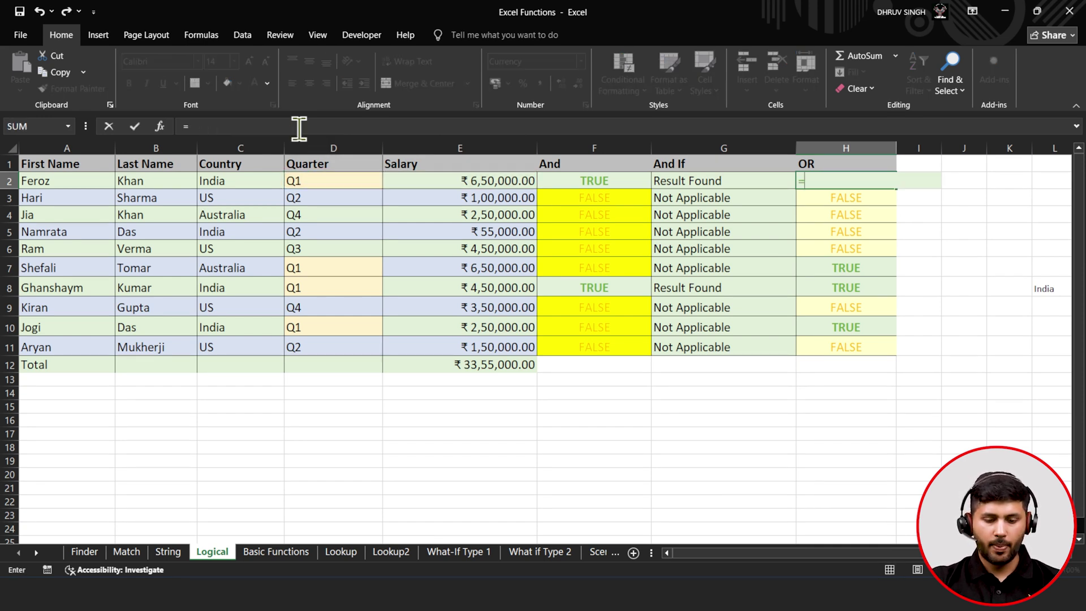
text(OR()
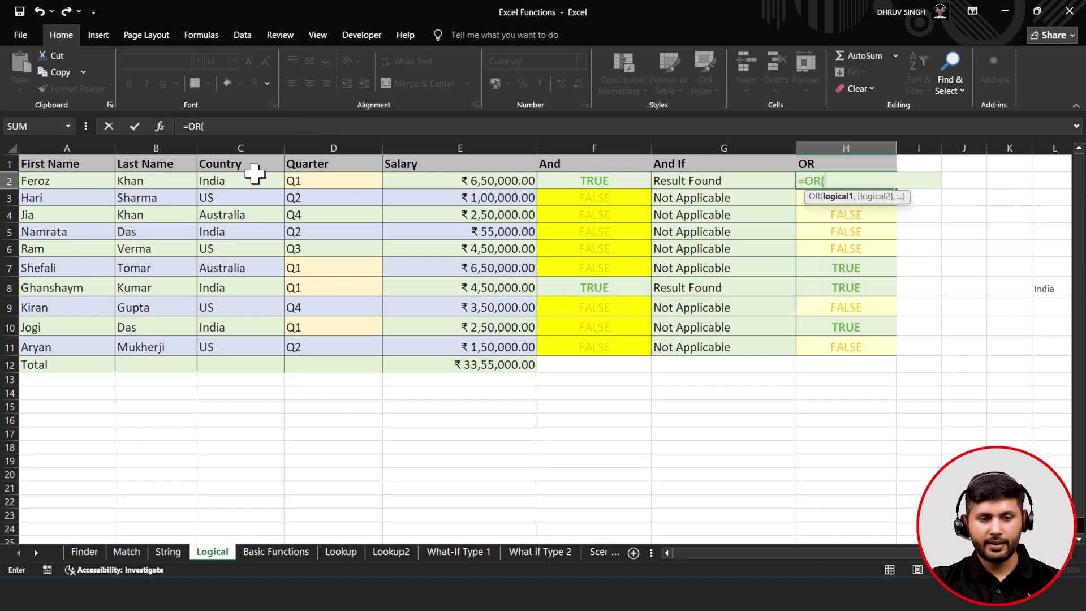
click(323, 182)
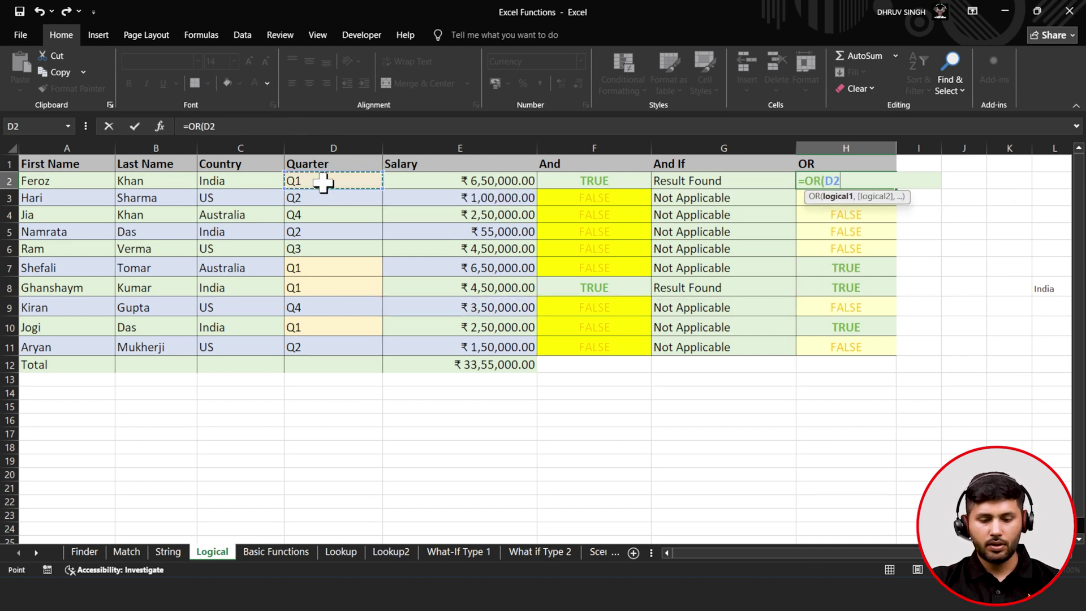
text(=")
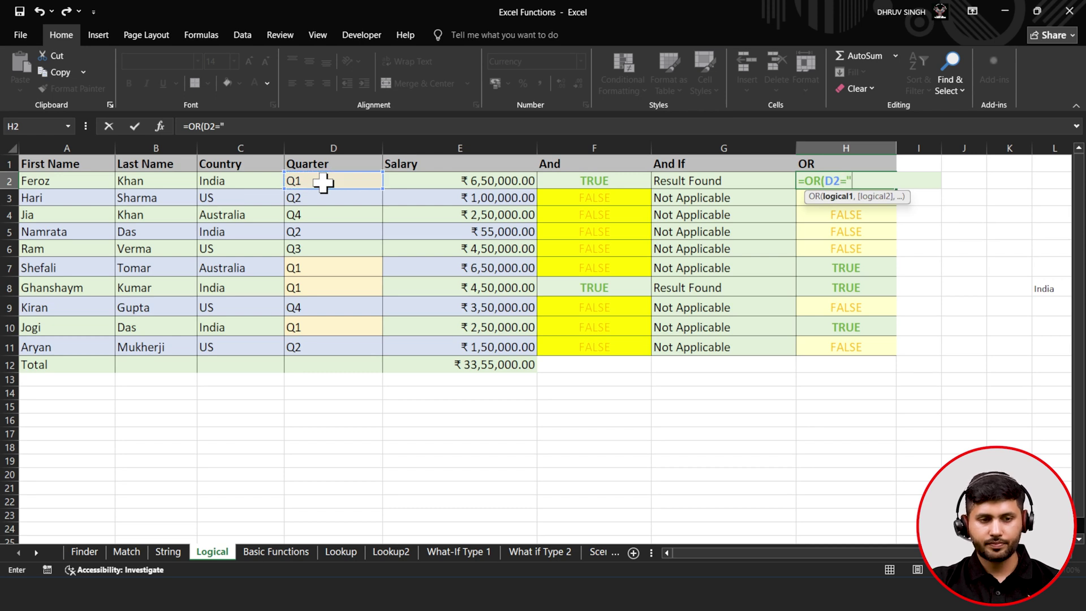
text(Q1)
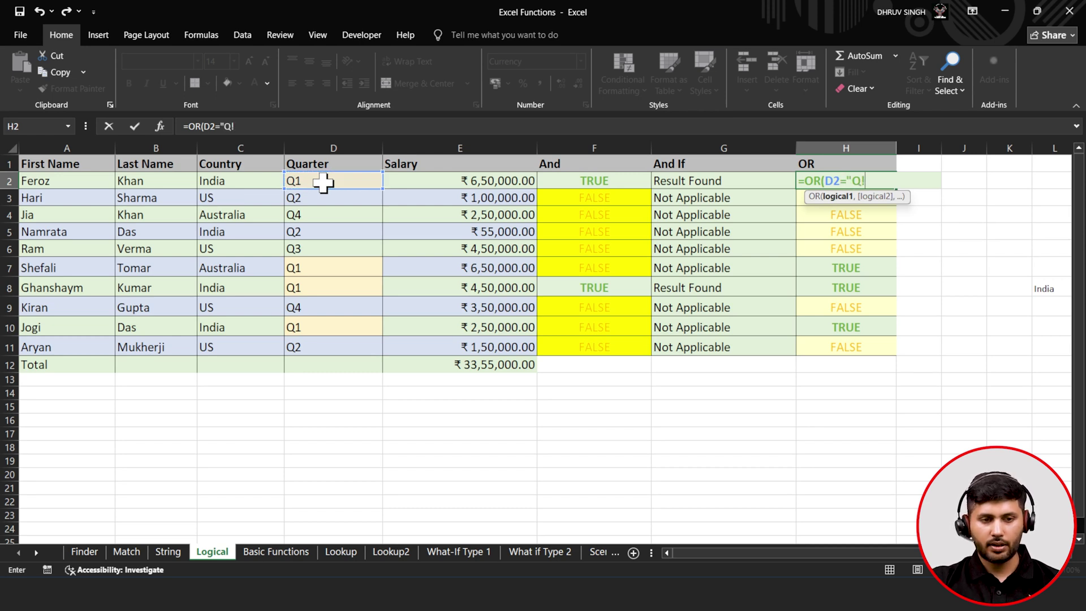
text(",)
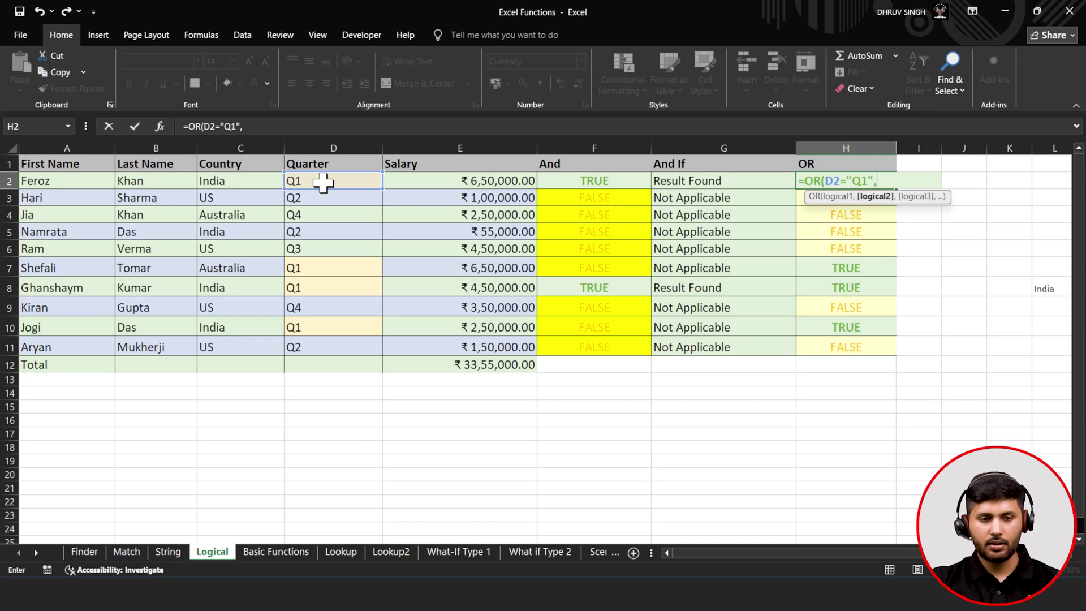
click(423, 183)
text(>)
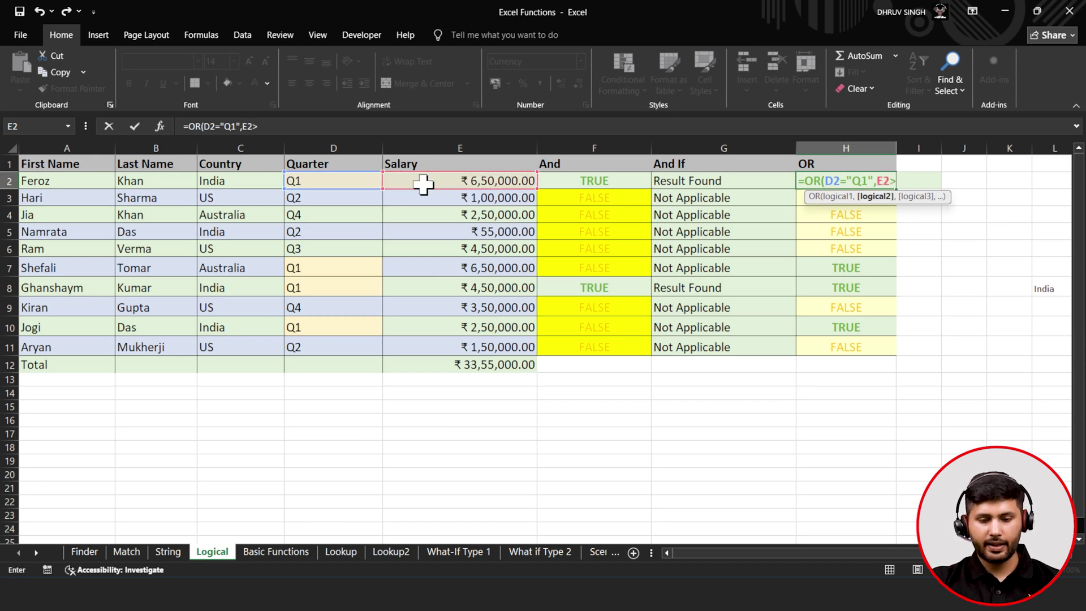
text(450000)
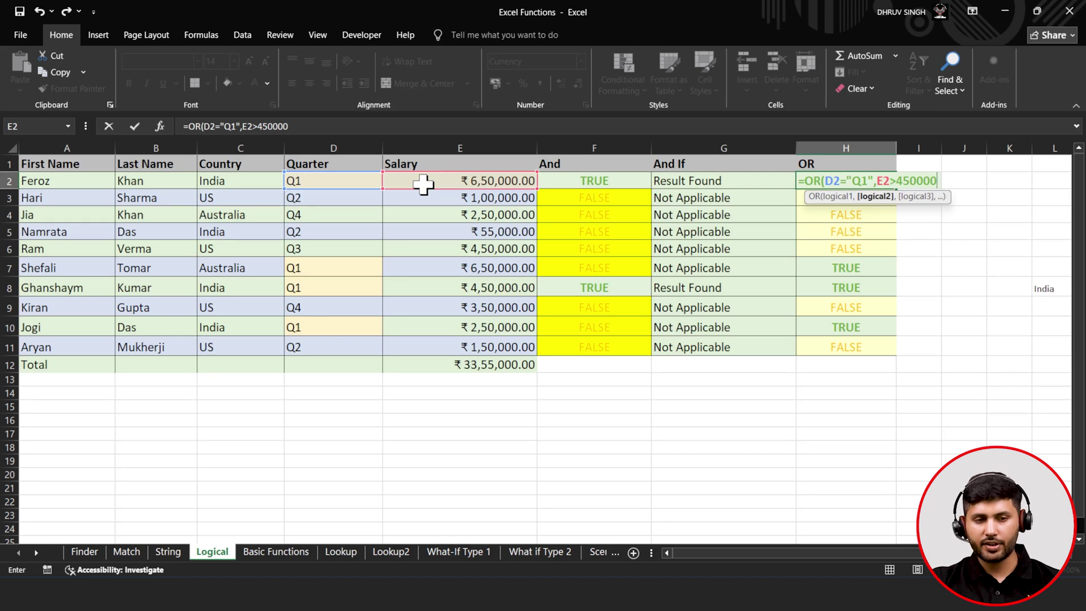
text(,)
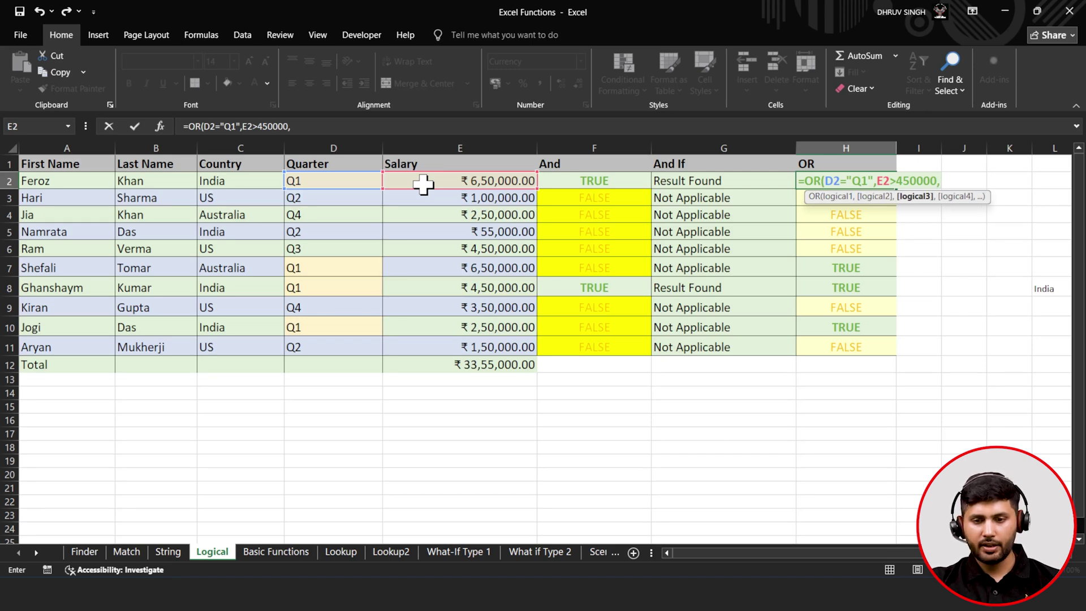
key(BackSpace)
text())
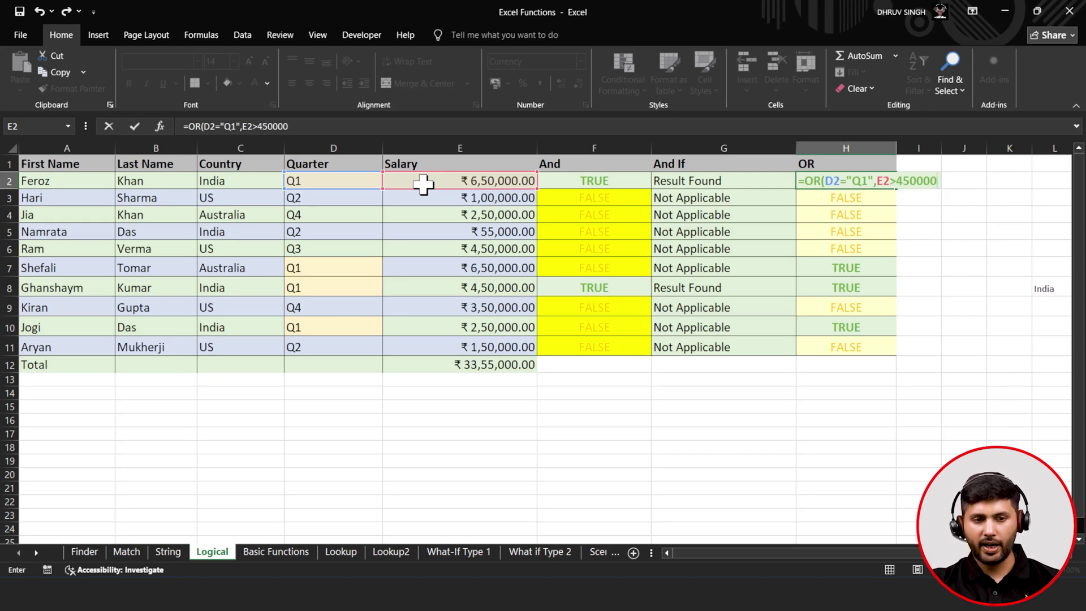
click(131, 127)
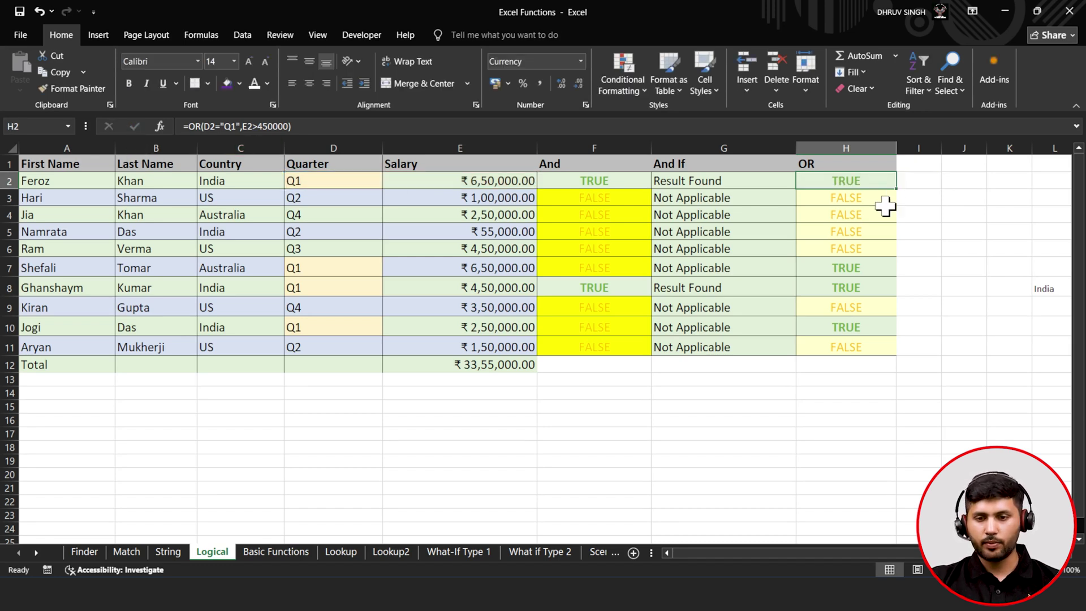
- Copy the OR formula down to H11 and verify results against the quarters in D2, D7, D8, D10
double_click(898, 189)
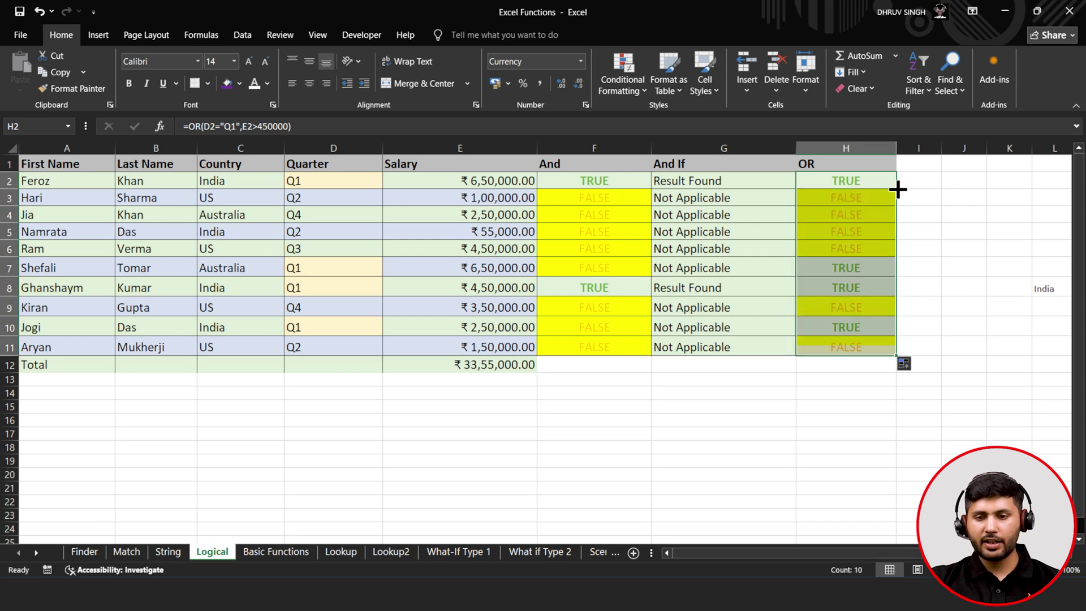
click(868, 222)
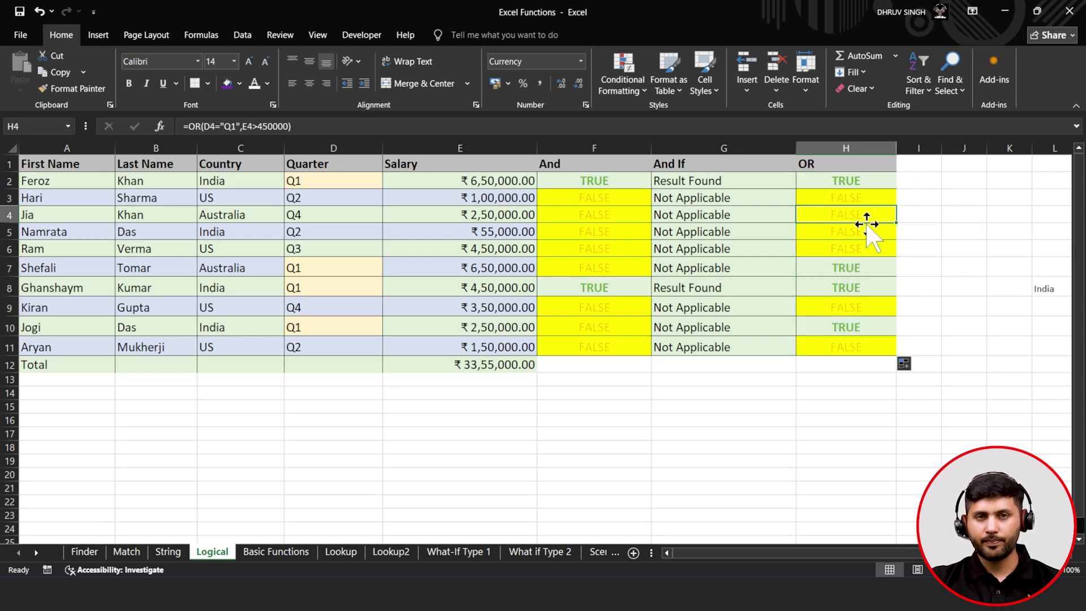
click(865, 199)
click(866, 232)
click(860, 266)
click(858, 283)
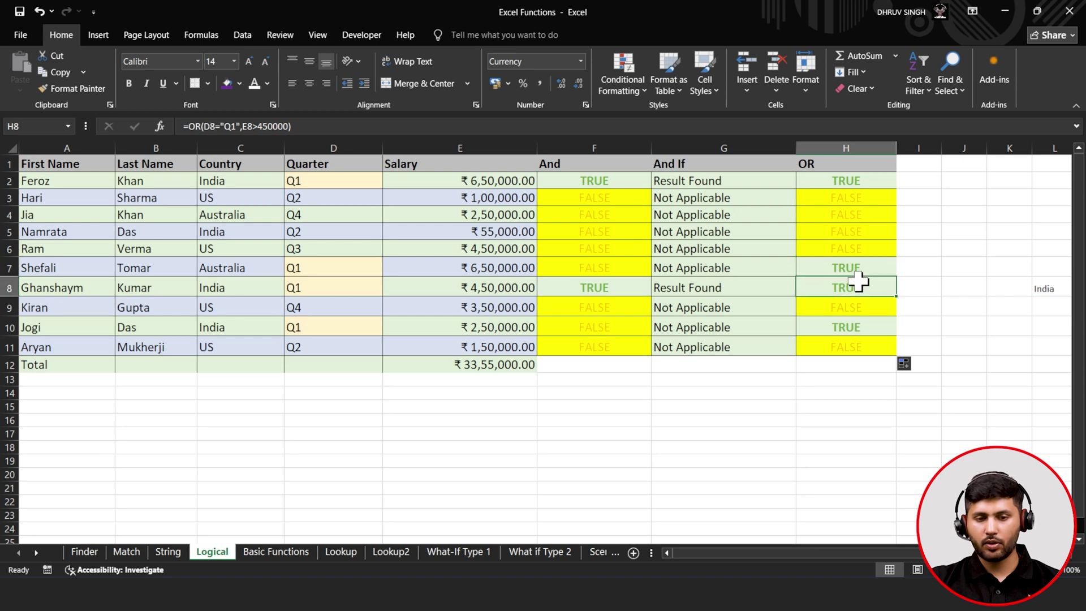
click(341, 327)
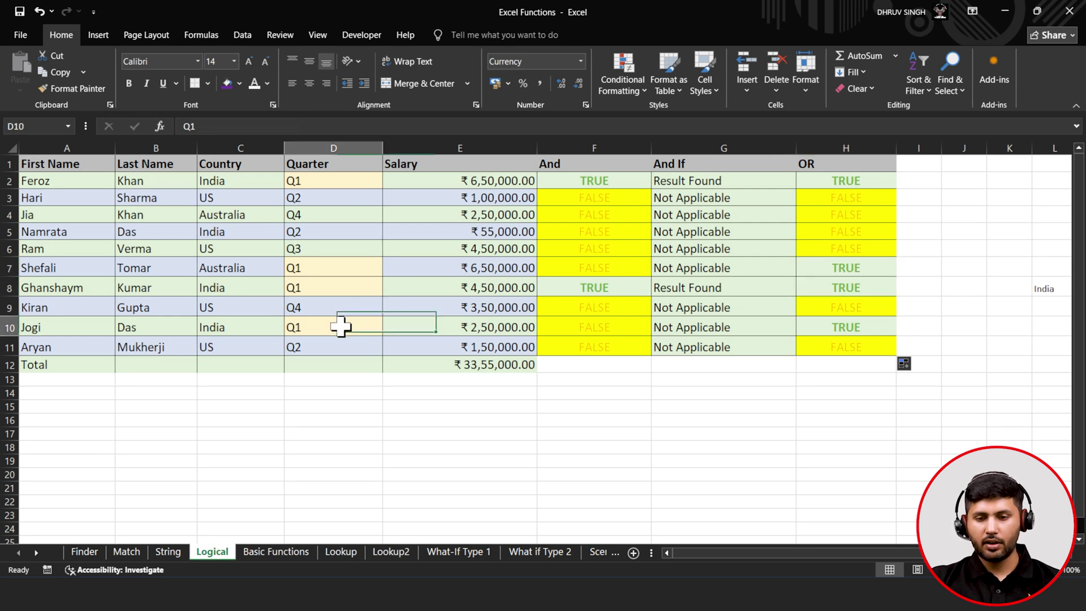
click(347, 290)
click(351, 265)
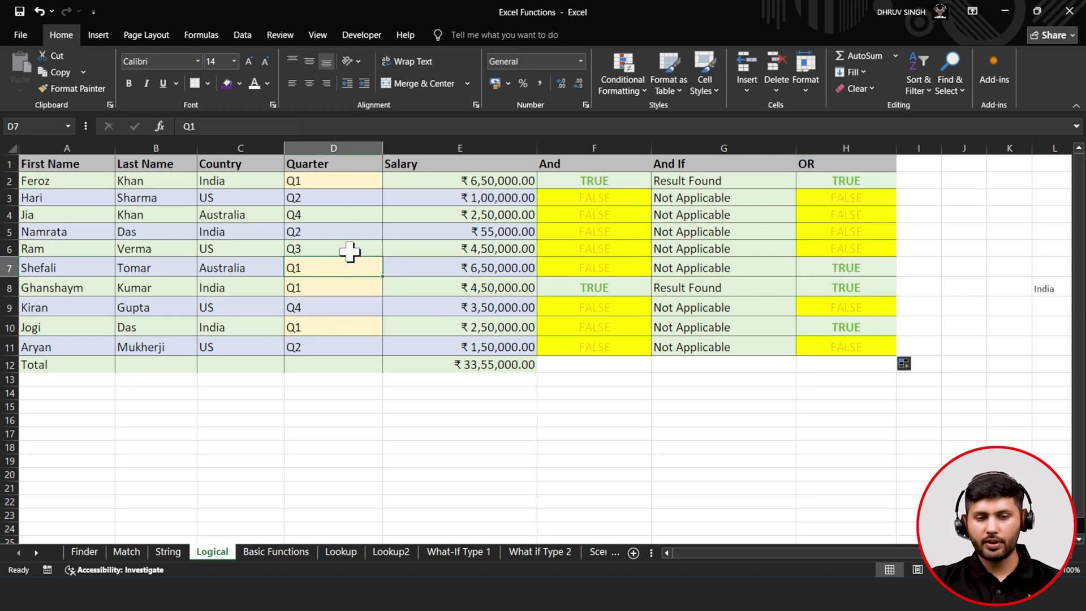
click(352, 180)
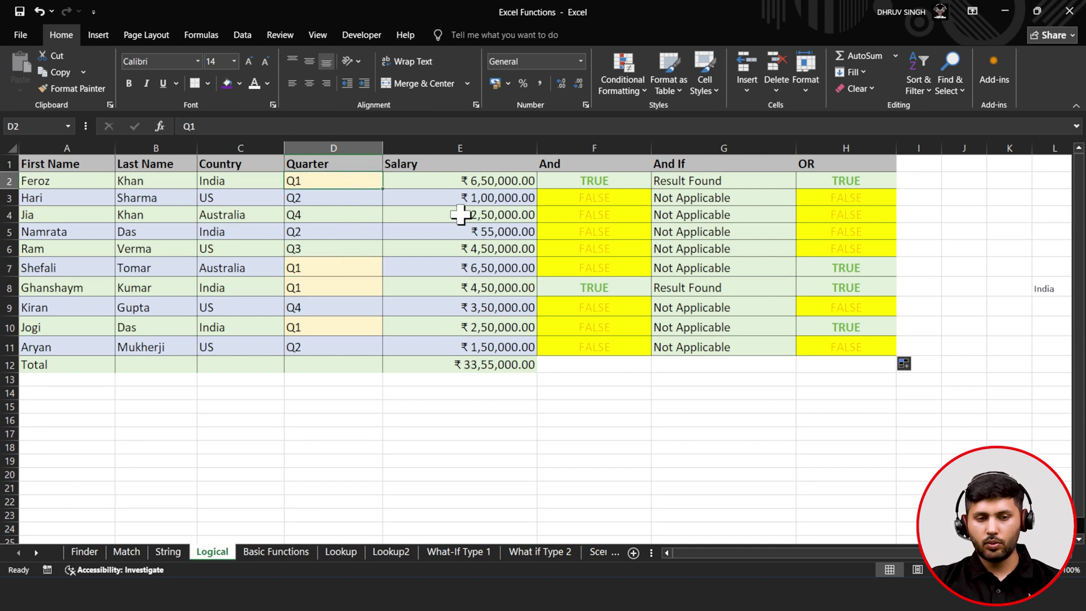
click(832, 179)
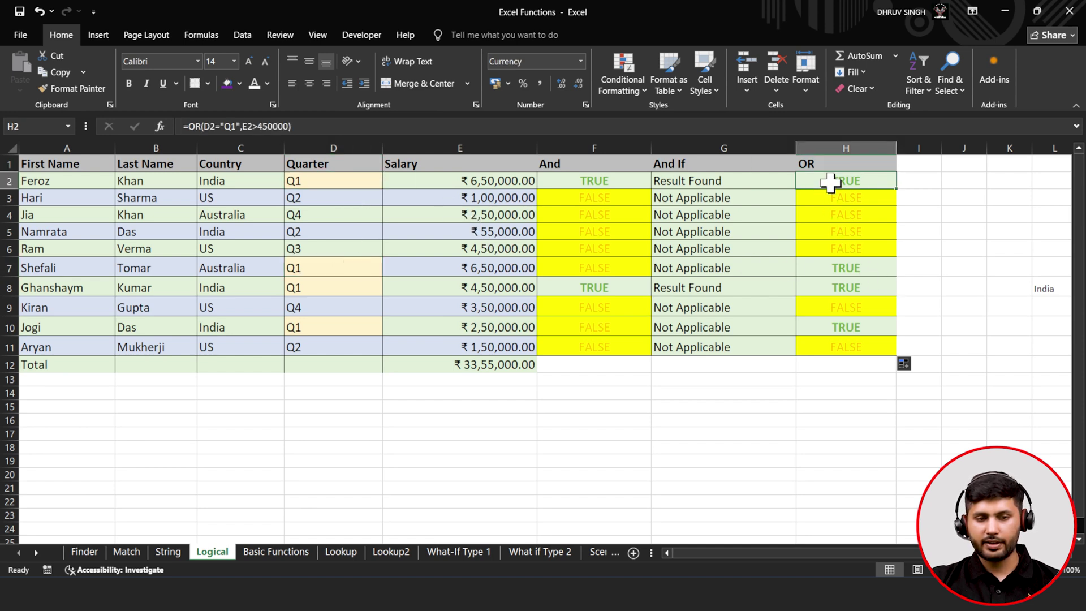
- Lower the OR salary threshold to 200000 and refill column H
click(269, 125)
key(BackSpace)
key(BackSpace)
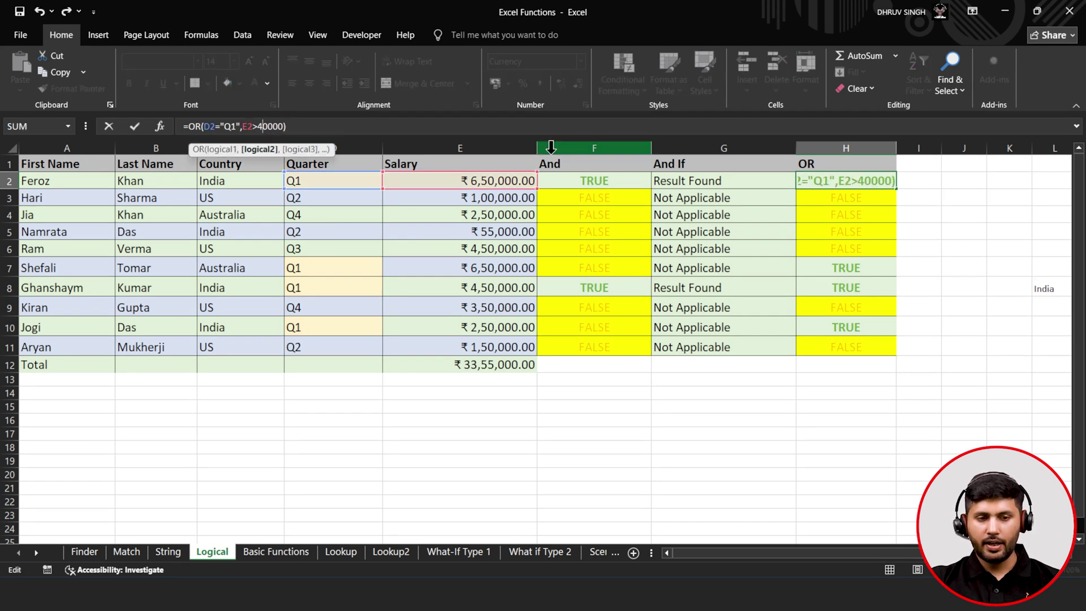
text(20)
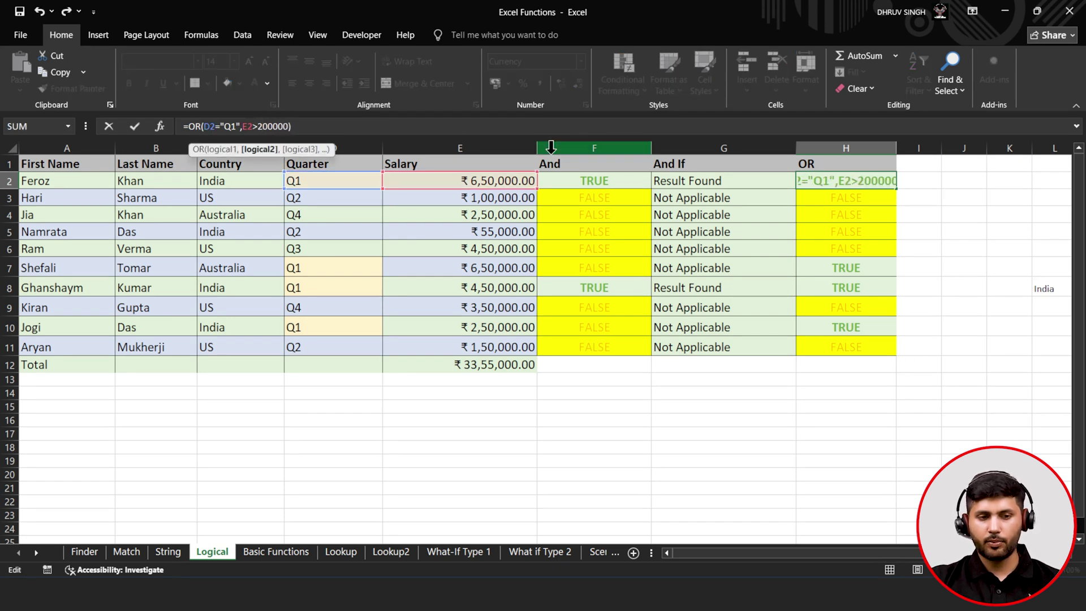
click(140, 132)
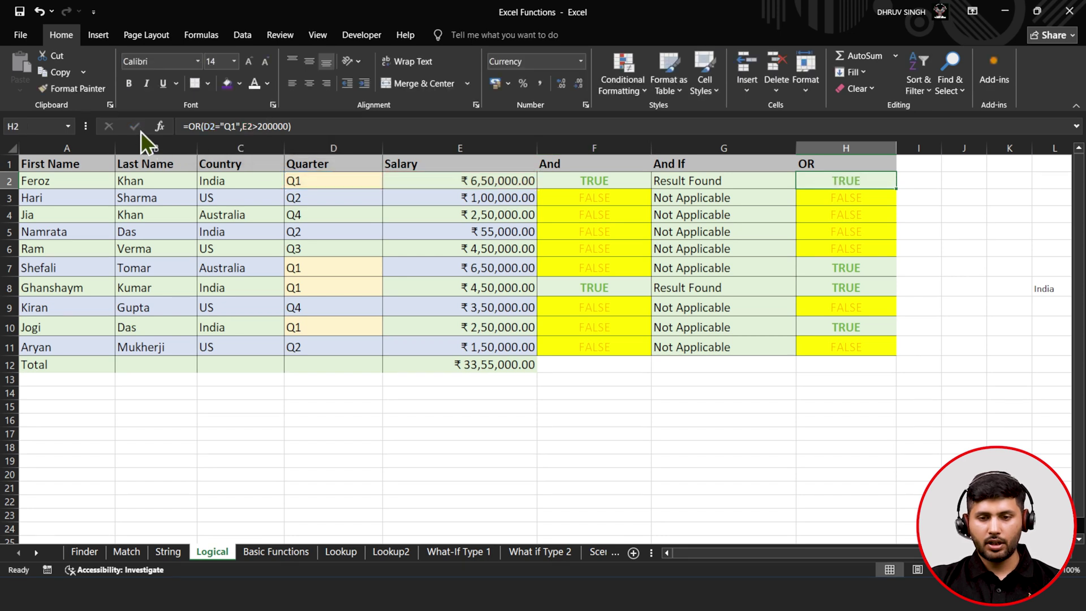
double_click(899, 189)
click(871, 212)
- Compare rows 4, 6–7 and 8 across the quarter, salary, And and OR columns
drag(868, 211, 322, 210)
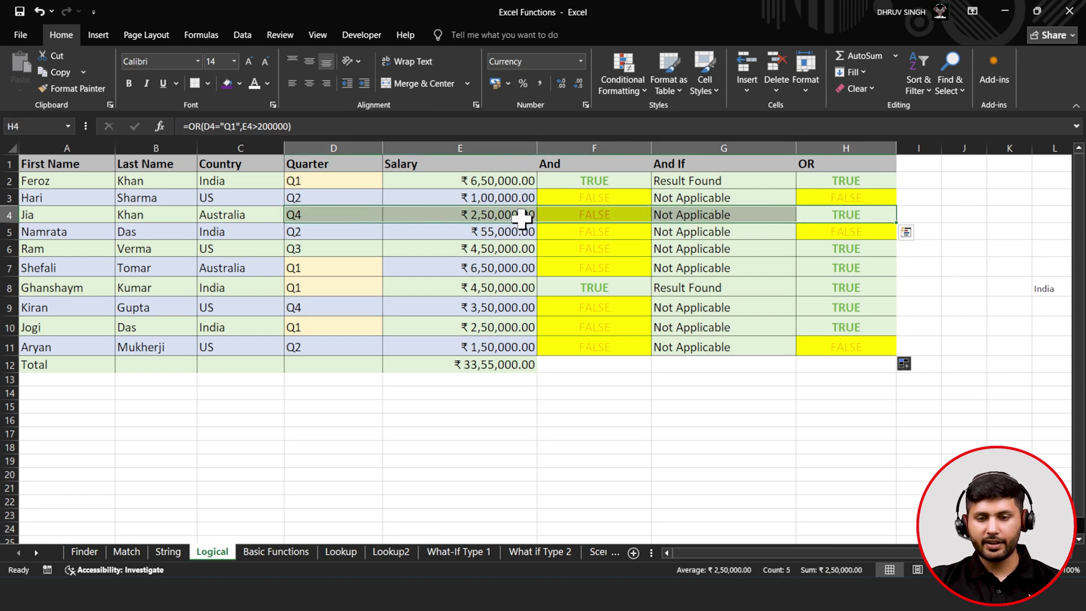
drag(327, 249, 842, 248)
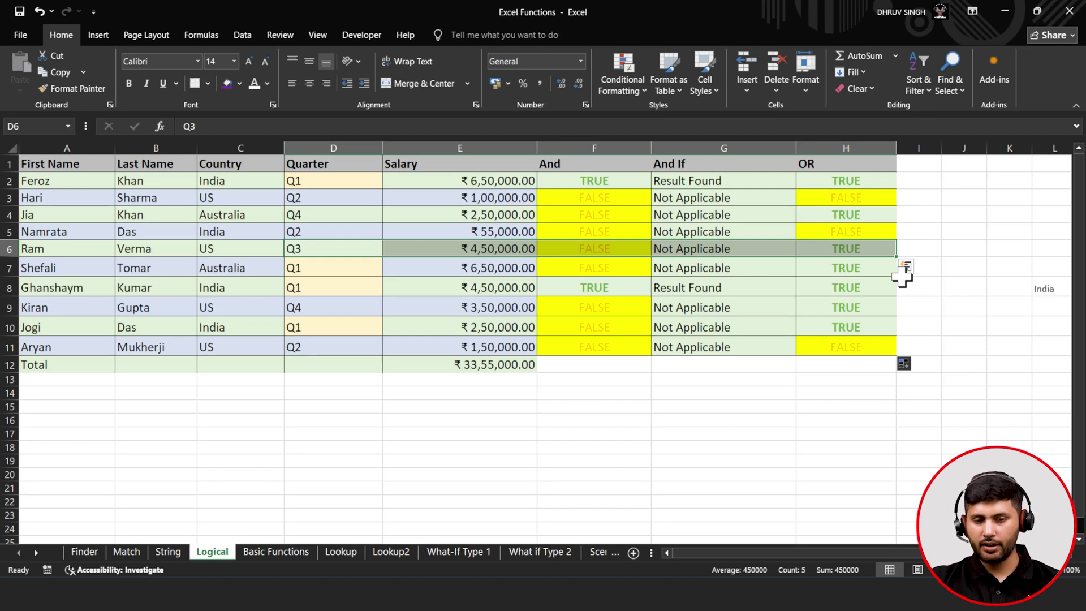
click(426, 285)
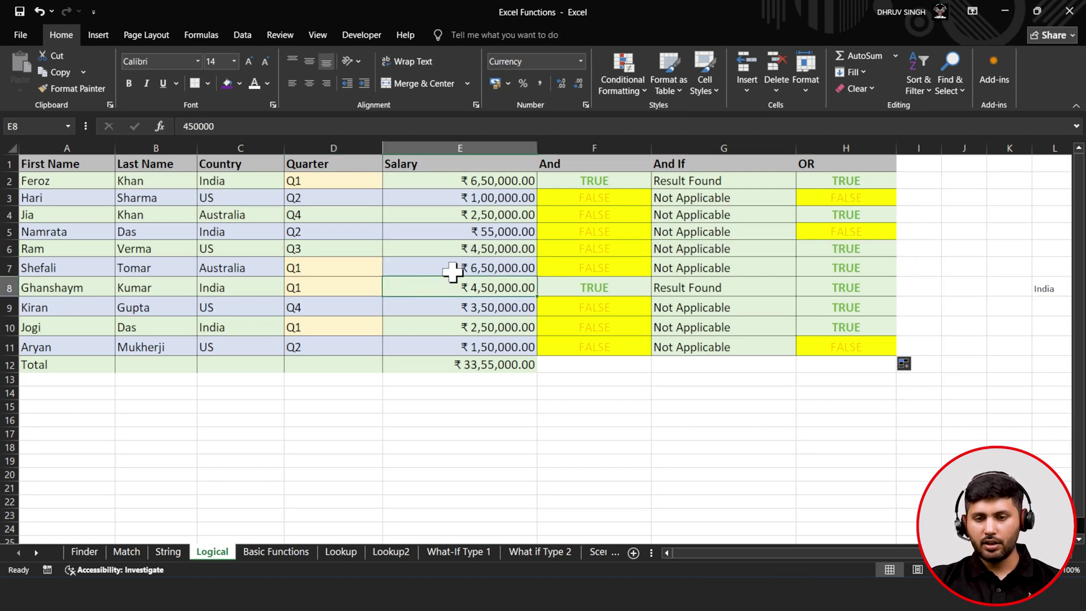
click(593, 280)
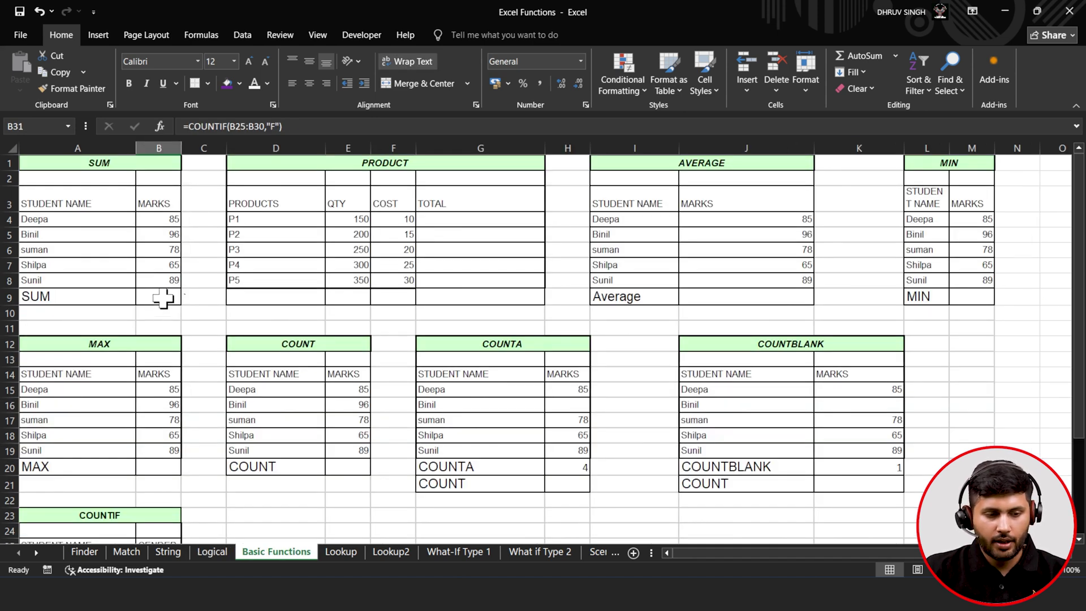
- Enter =SUM(B4:B8) in B9 to total the five marks to 413
click(163, 299)
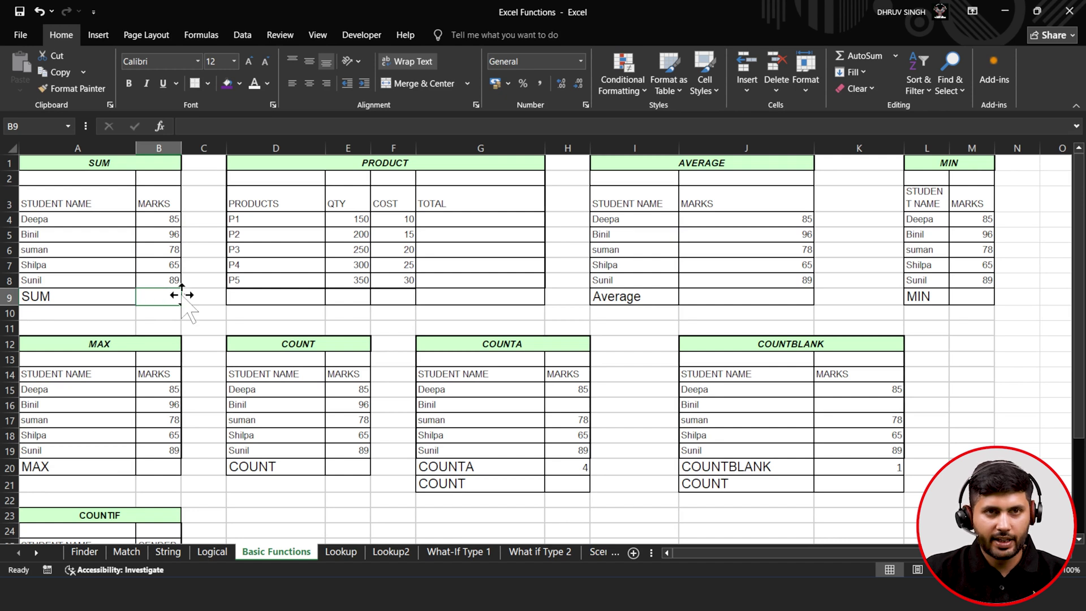
text(=)
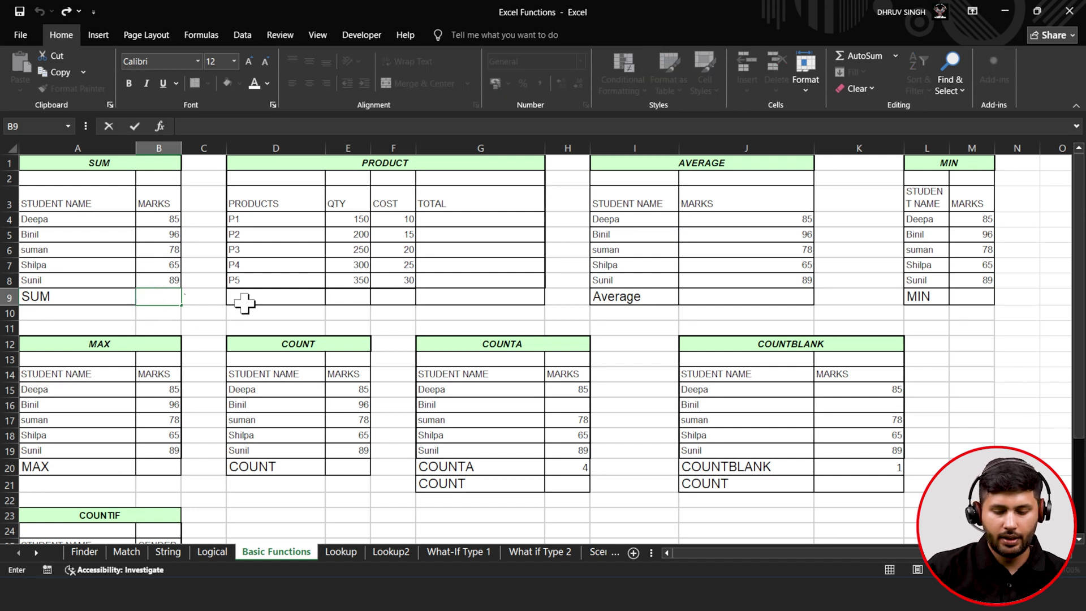
text(sum)
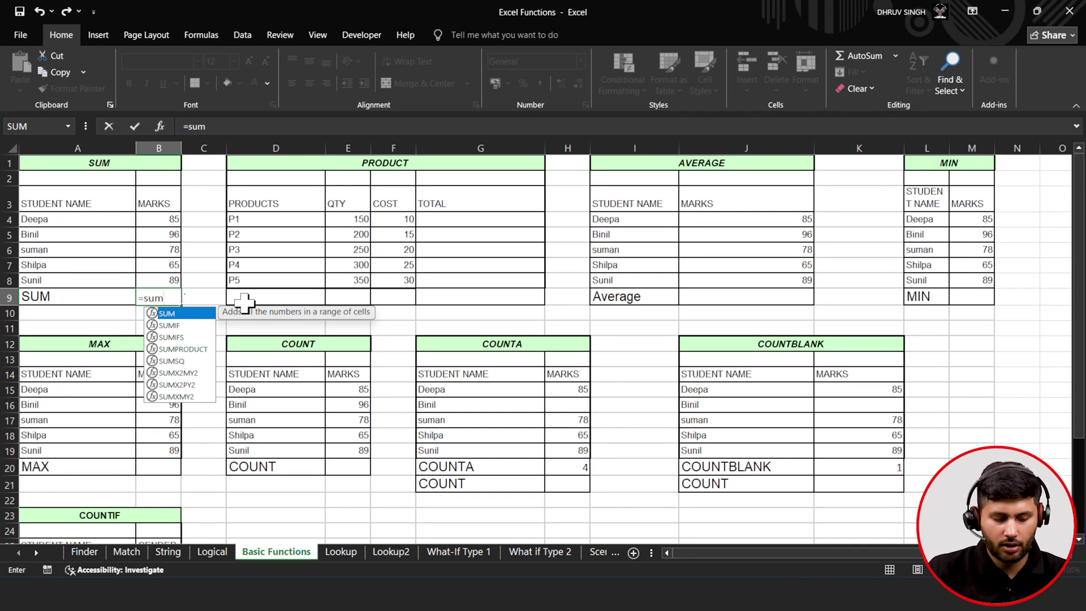
key(Tab)
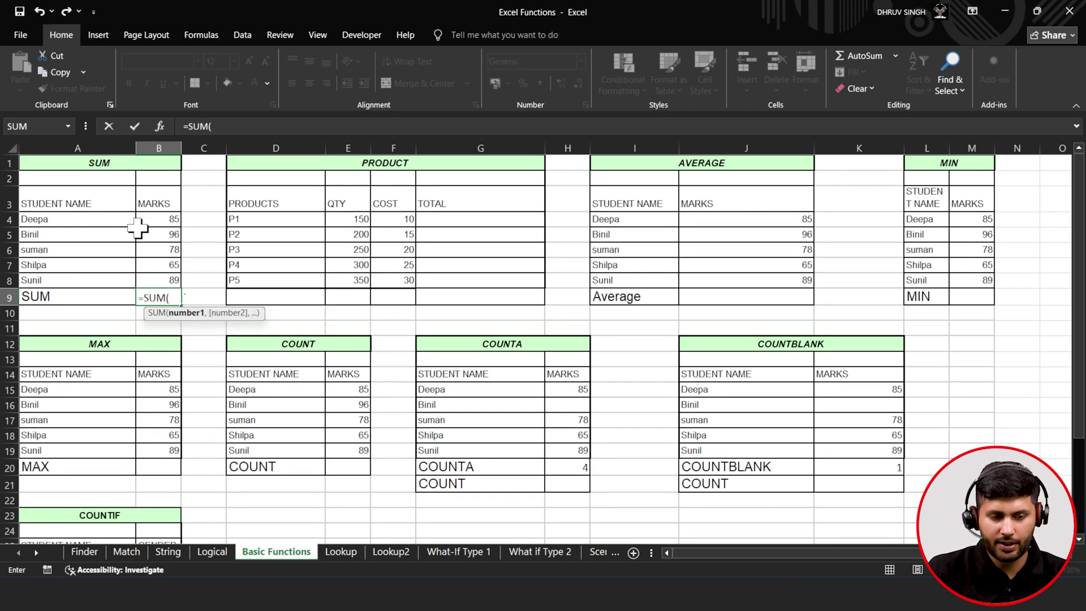
drag(154, 218, 165, 281)
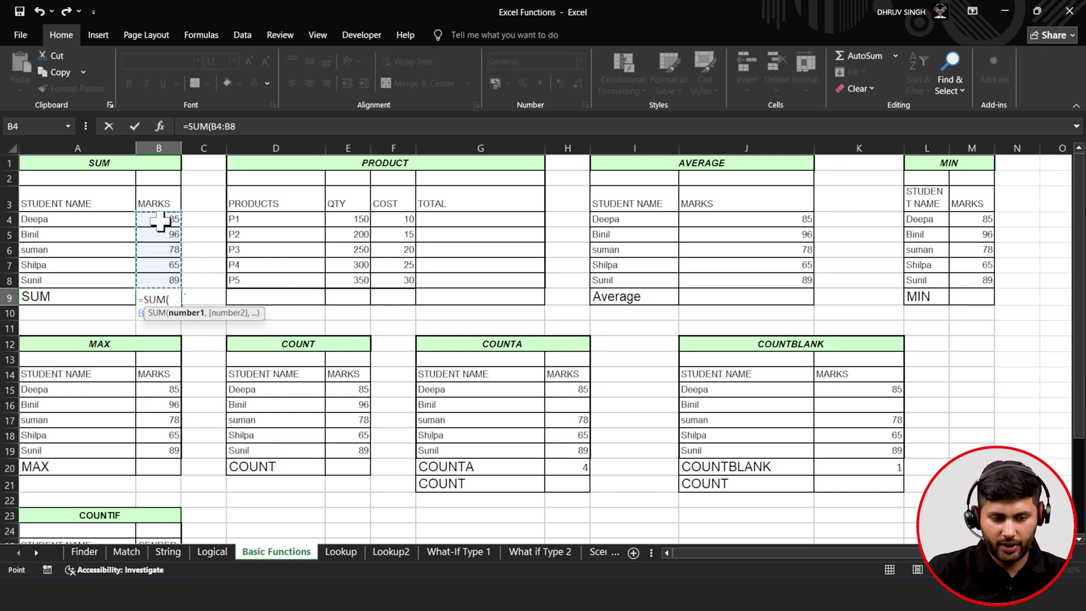
click(272, 127)
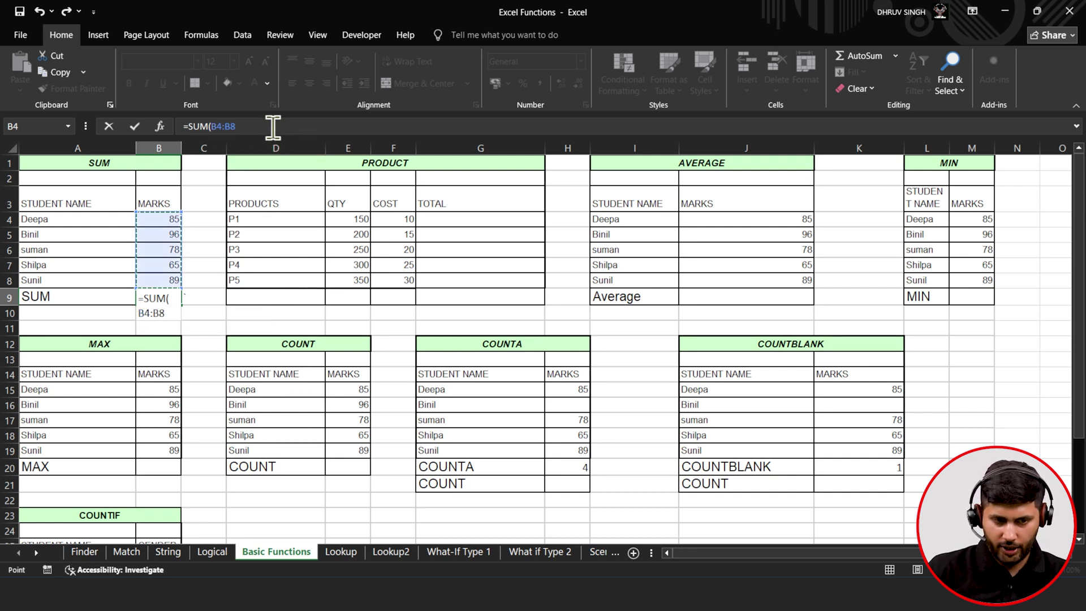
text())
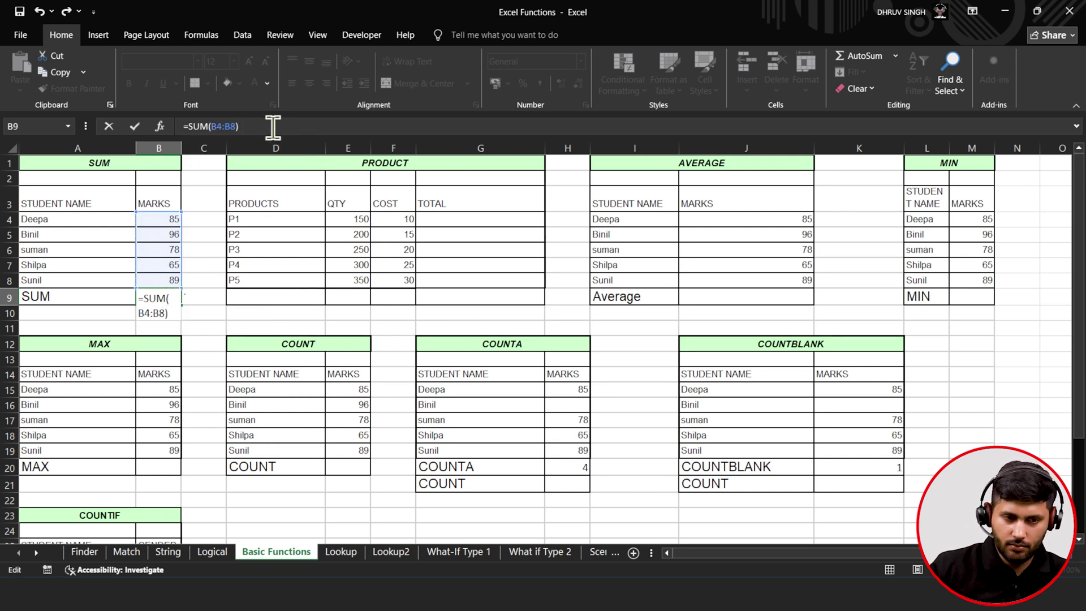
click(140, 136)
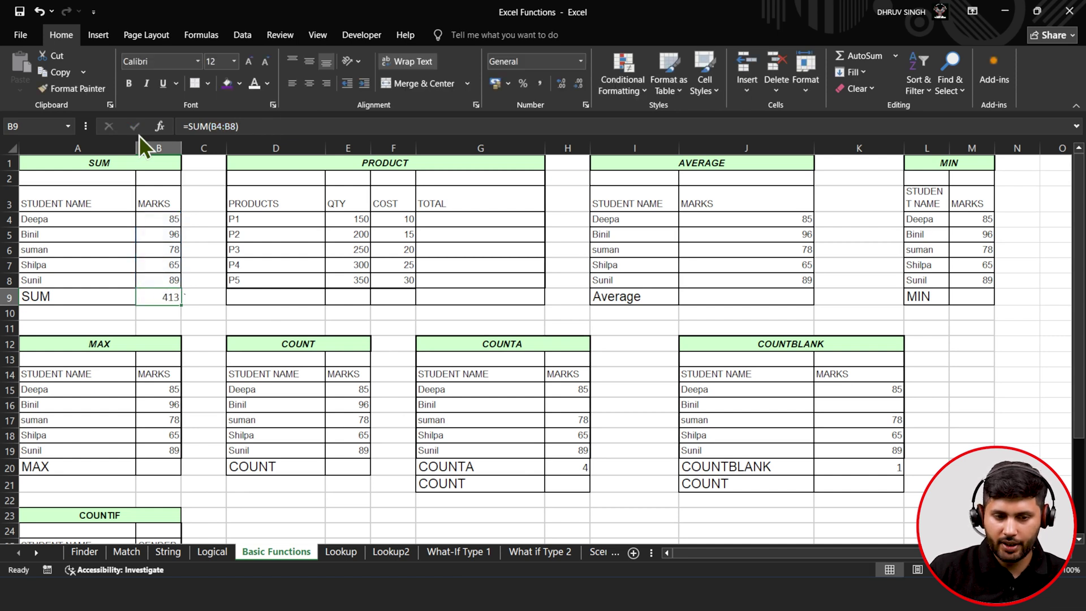
click(471, 220)
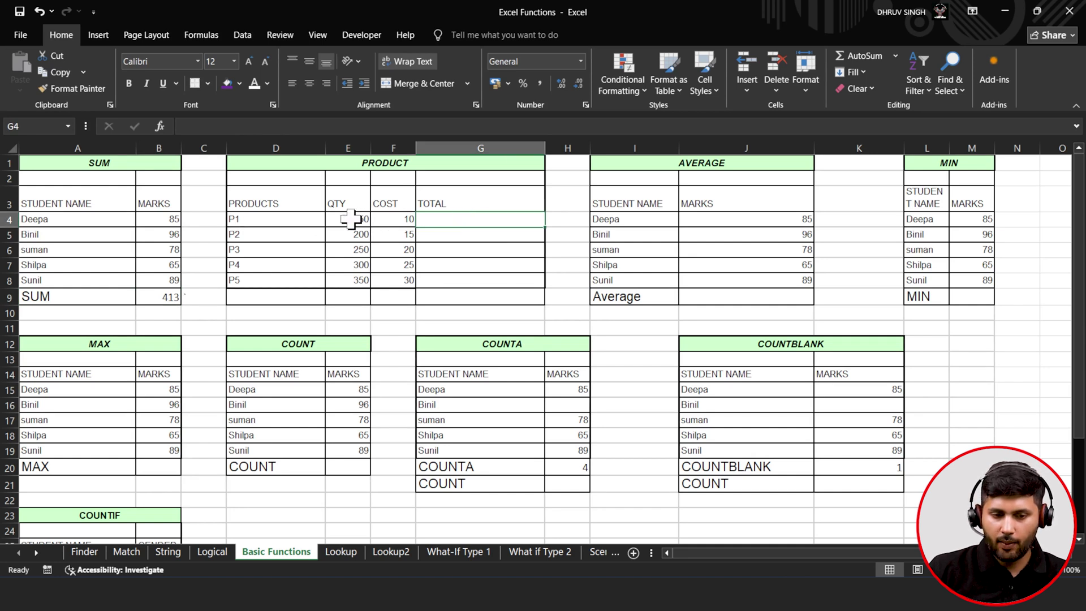
- Enter =E4*F4 in G4 to get P1's total of quantity times cost
click(352, 219)
click(403, 218)
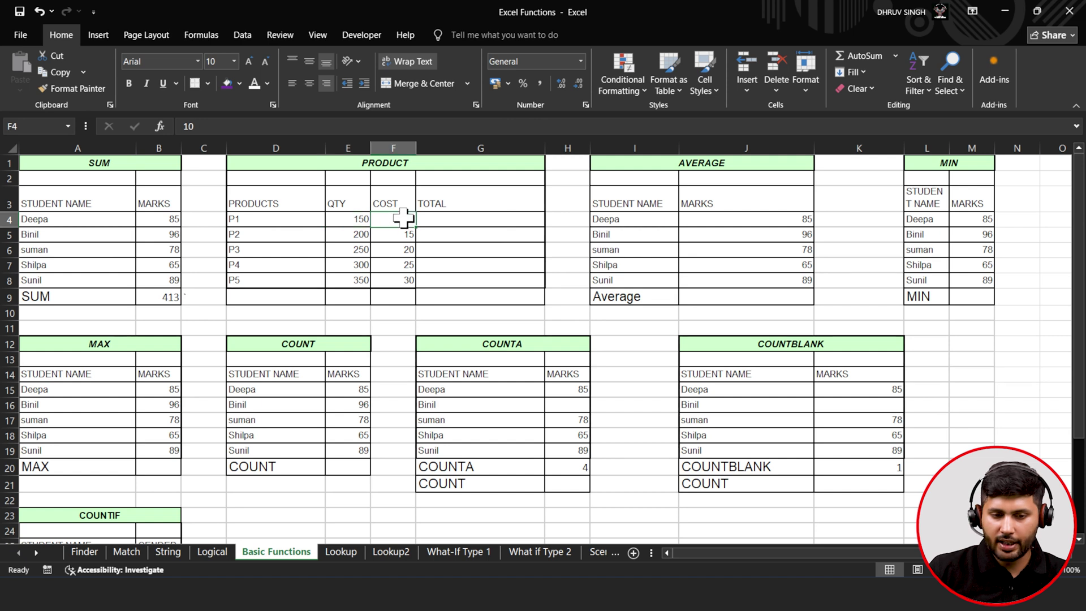
click(465, 219)
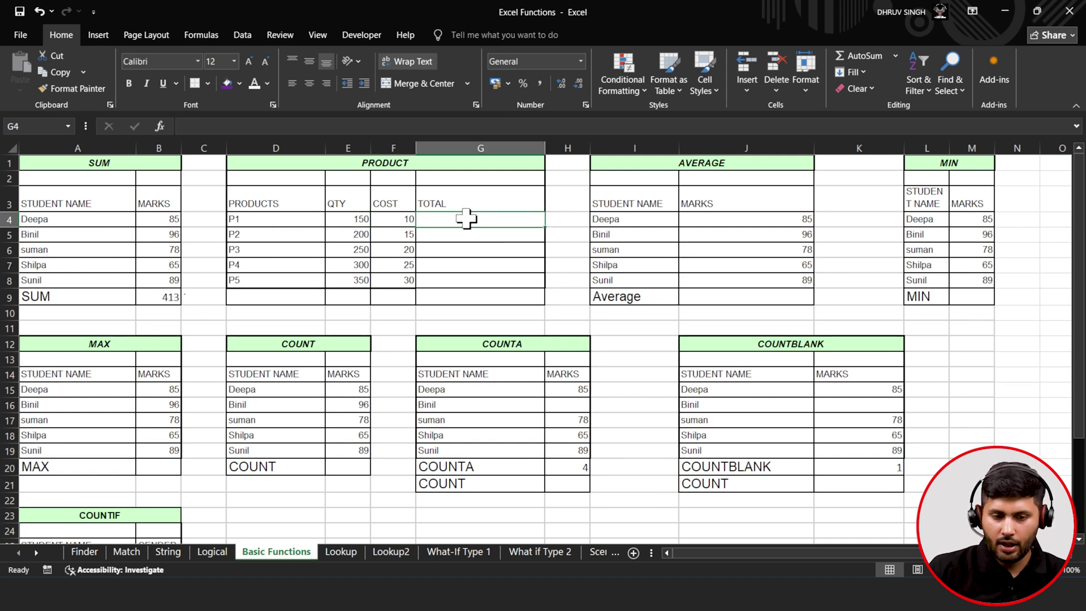
double_click(467, 219)
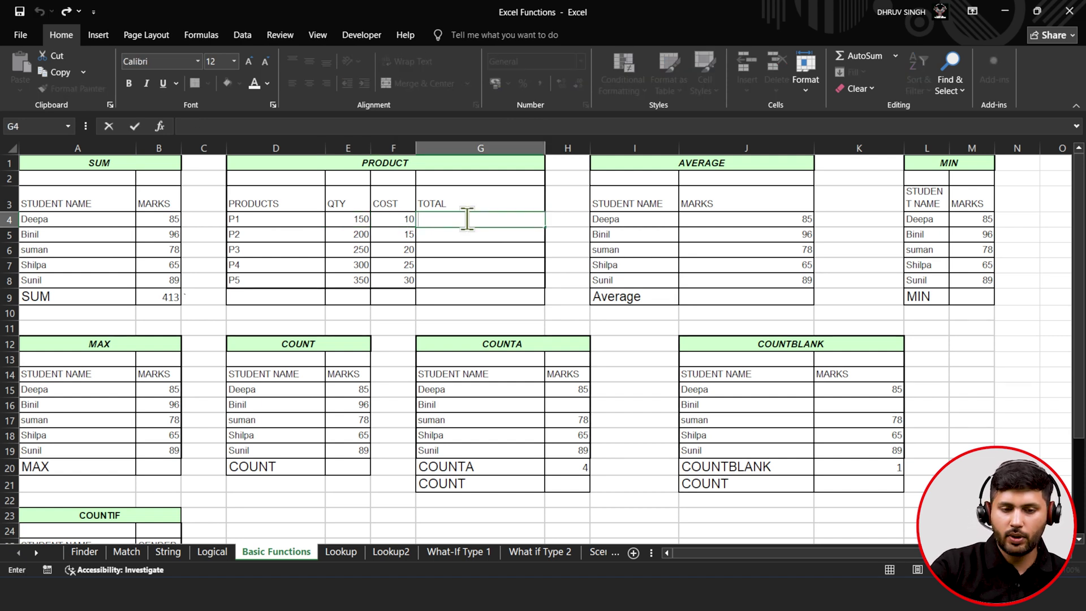
text(=)
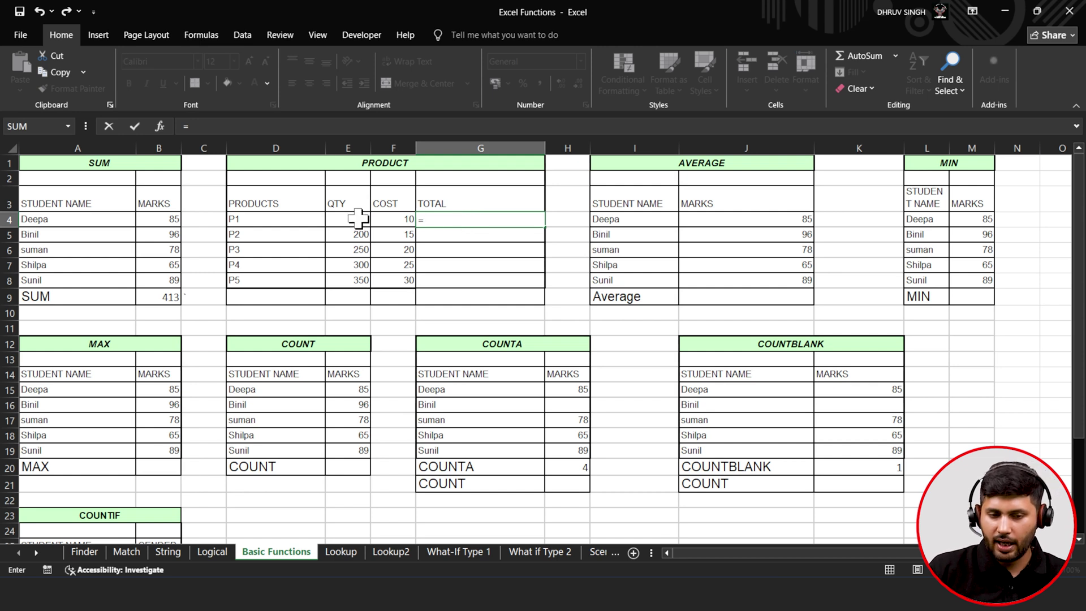
click(357, 218)
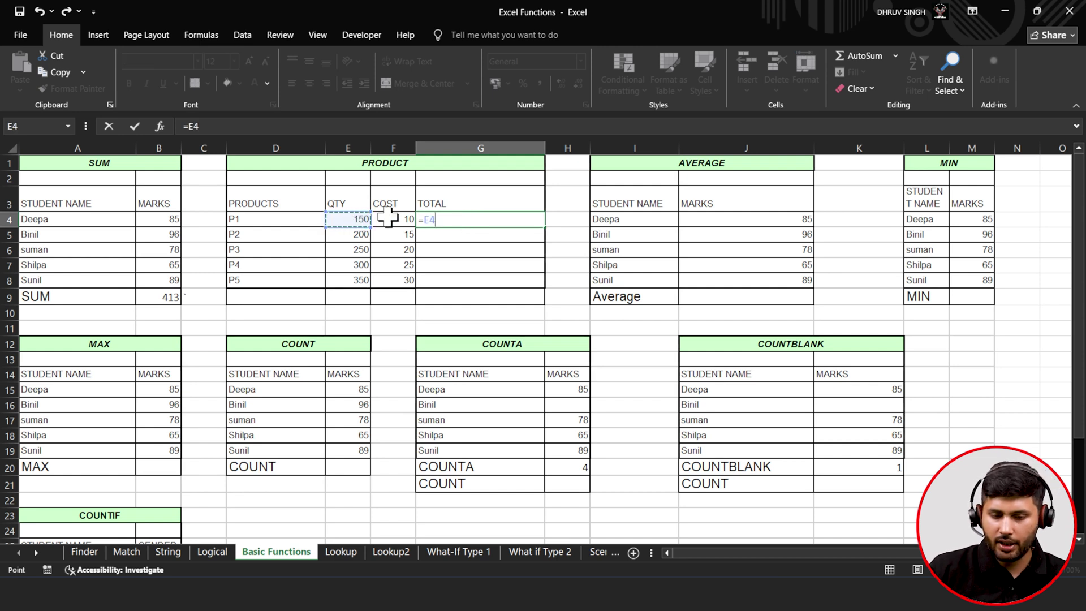
text(*)
click(387, 218)
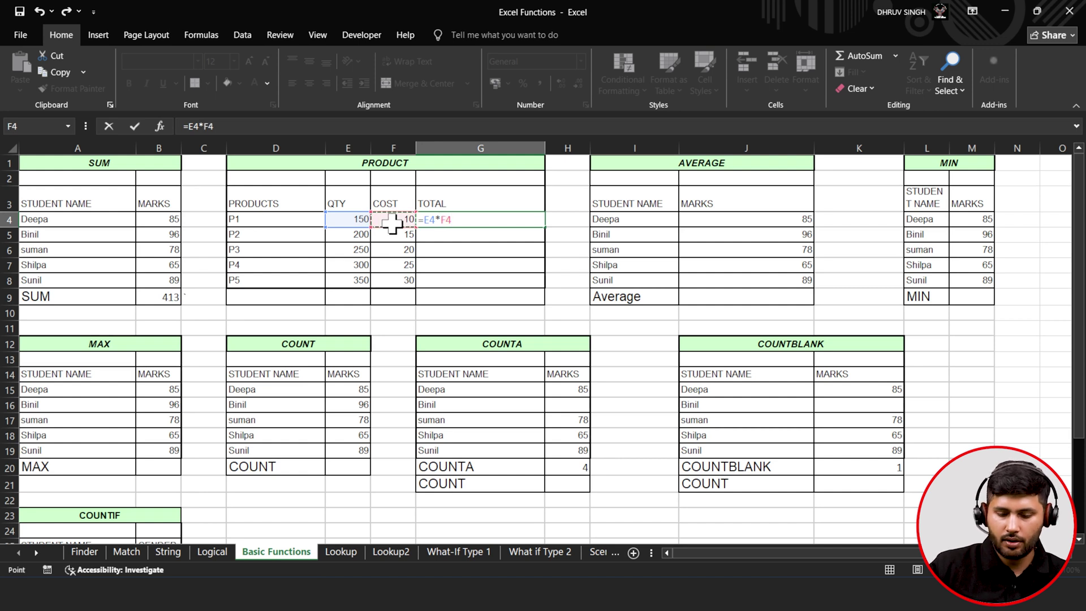
click(134, 133)
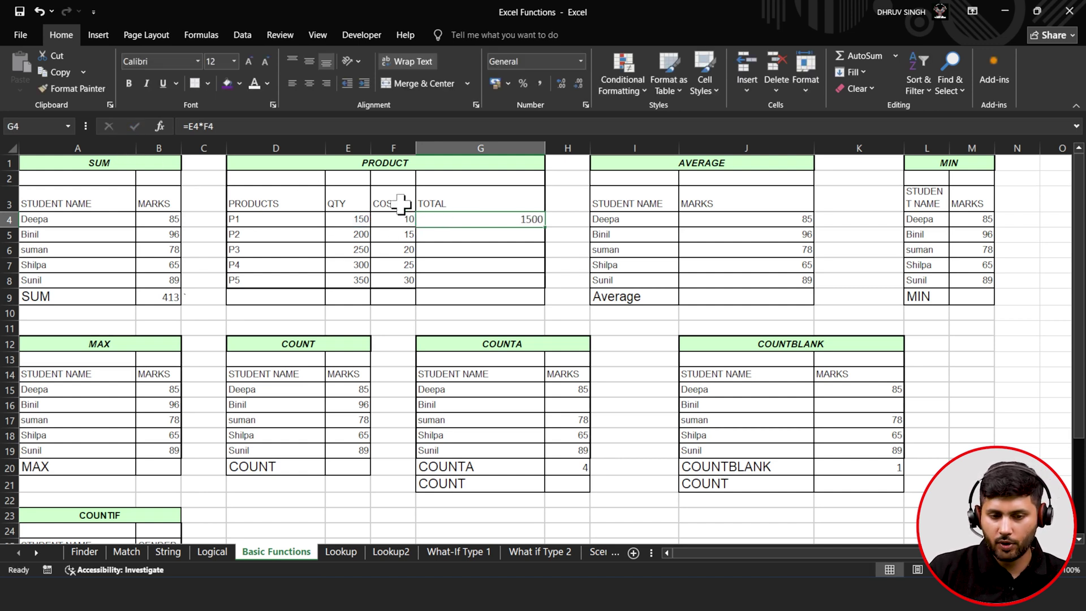
- Fill the total formula down to G8 for P2–P5 and check the copies
double_click(546, 227)
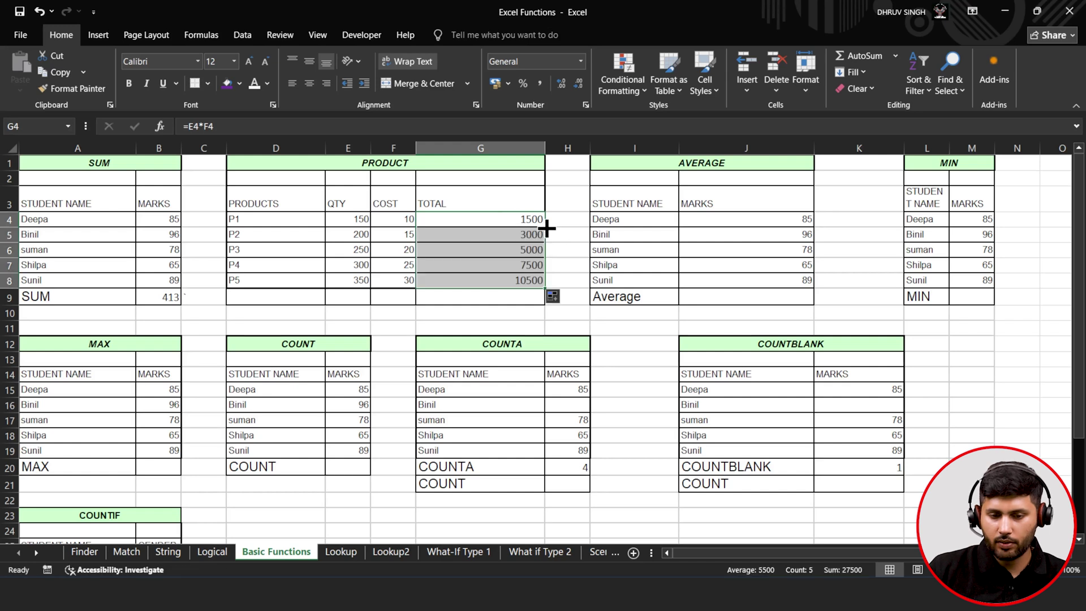
click(459, 249)
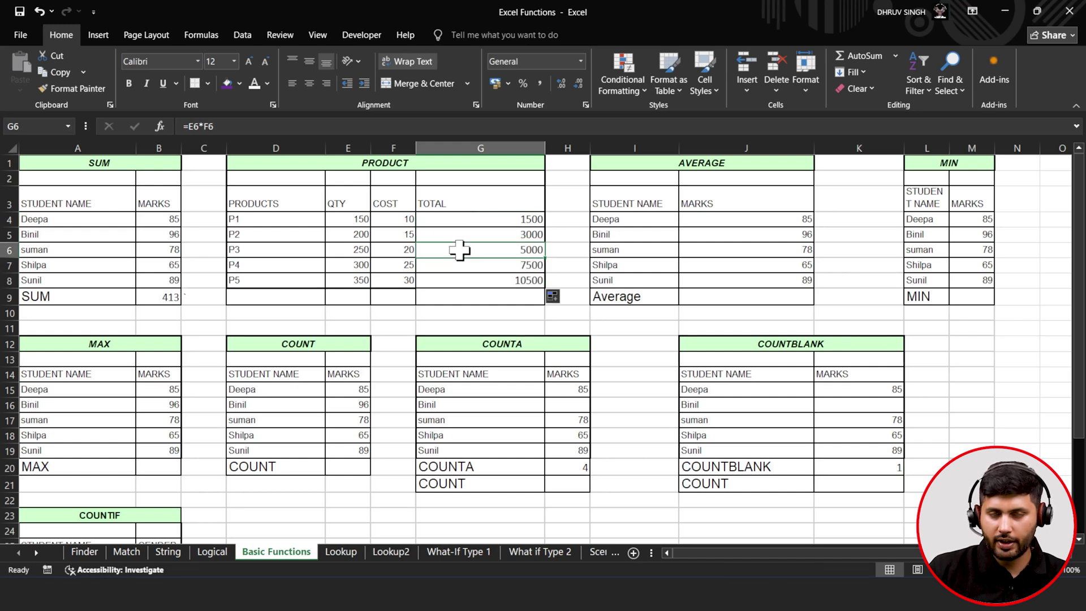
click(462, 218)
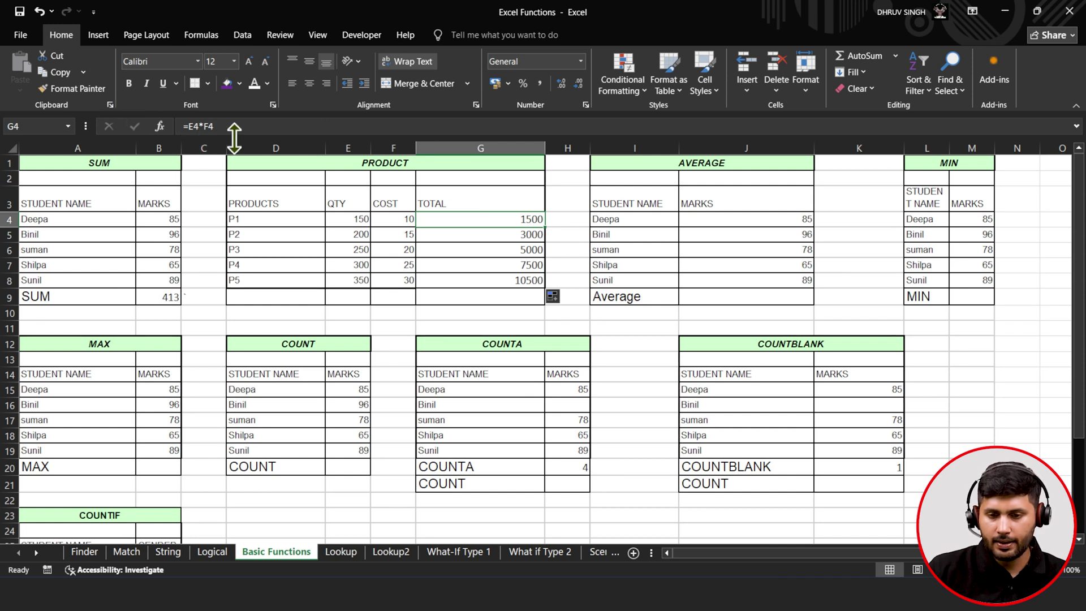
- Enter =AVERAGE(J4:J8) in J9 to show the mean mark of 82.6
click(705, 299)
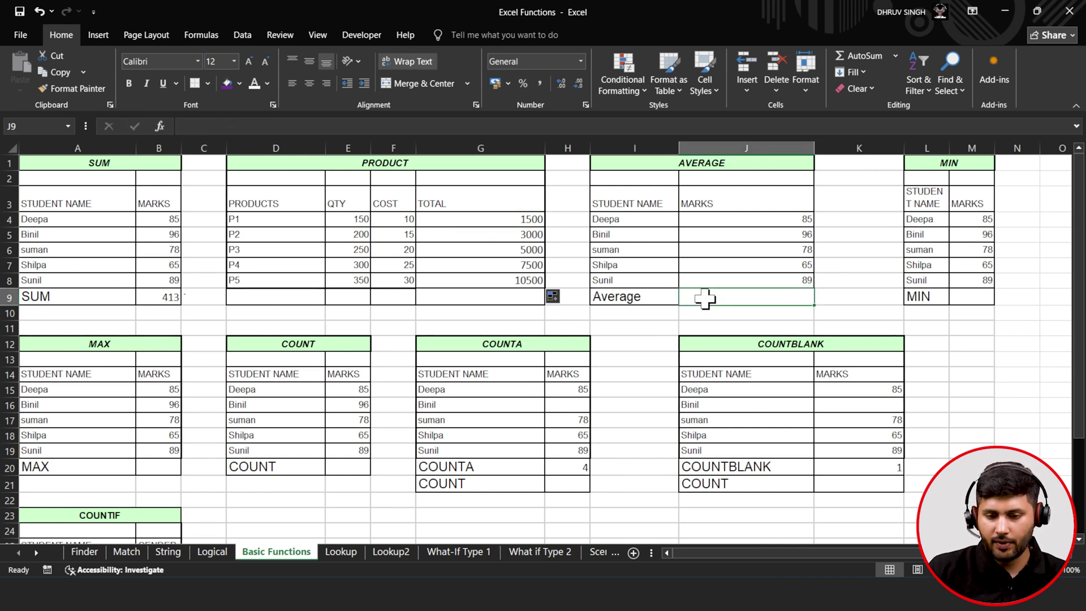
double_click(723, 298)
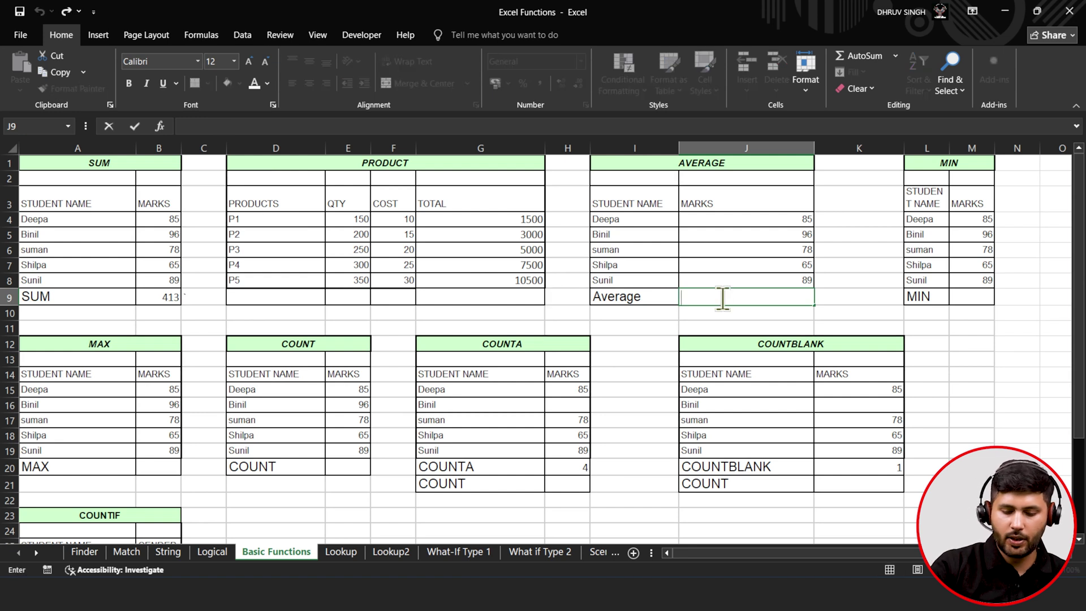
text(=av)
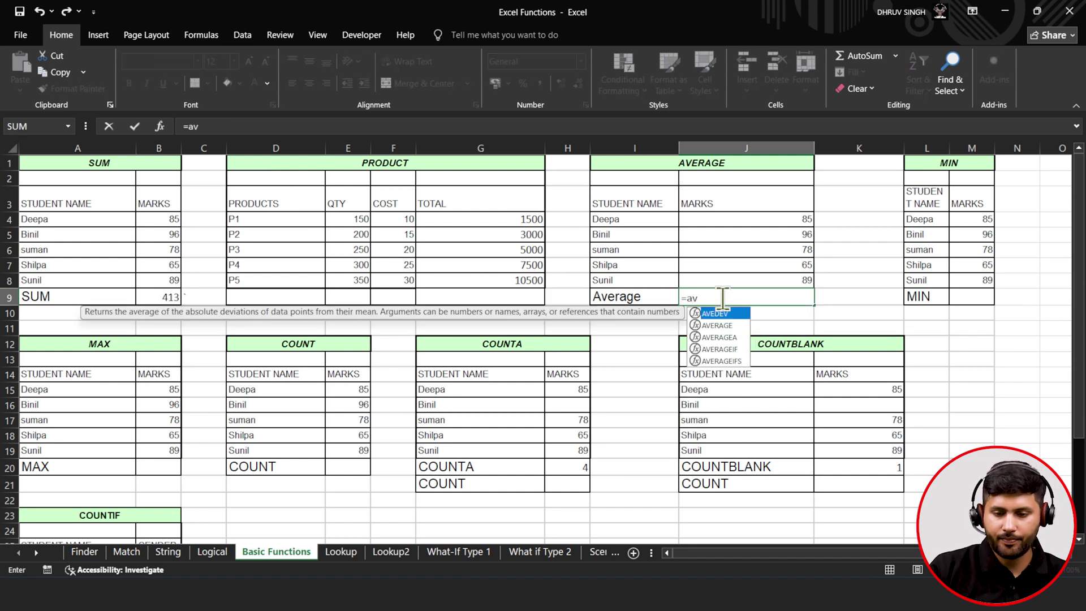
key(Down)
key(Tab)
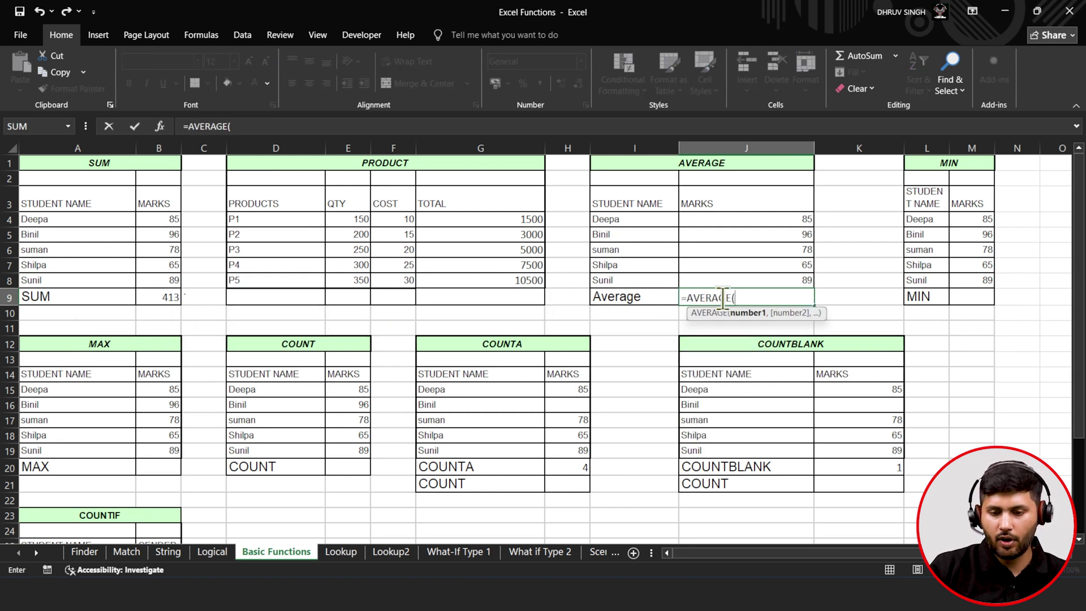
drag(766, 219, 770, 279)
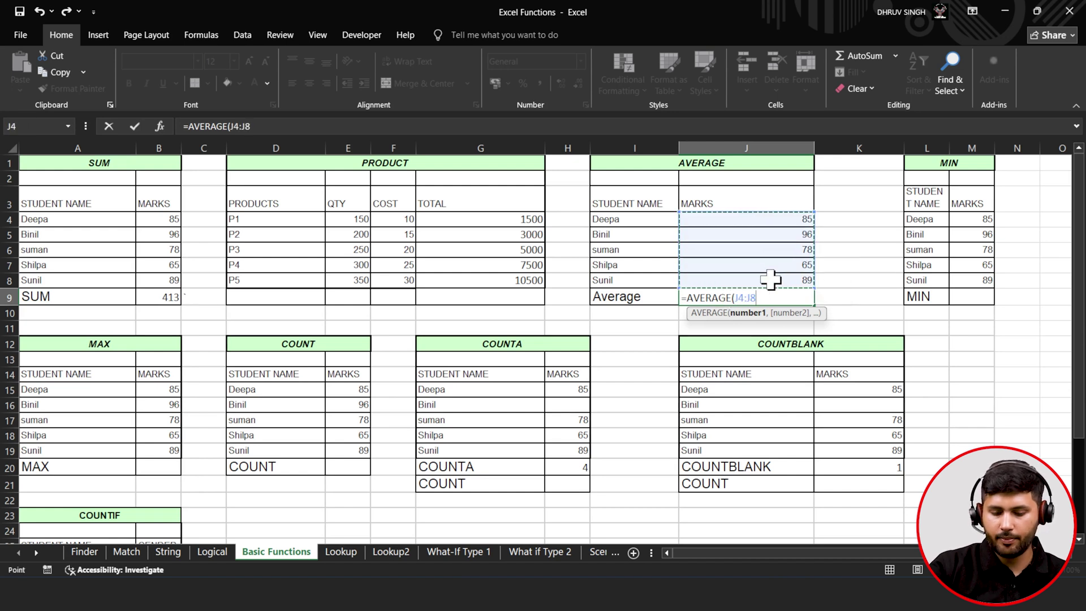
text())
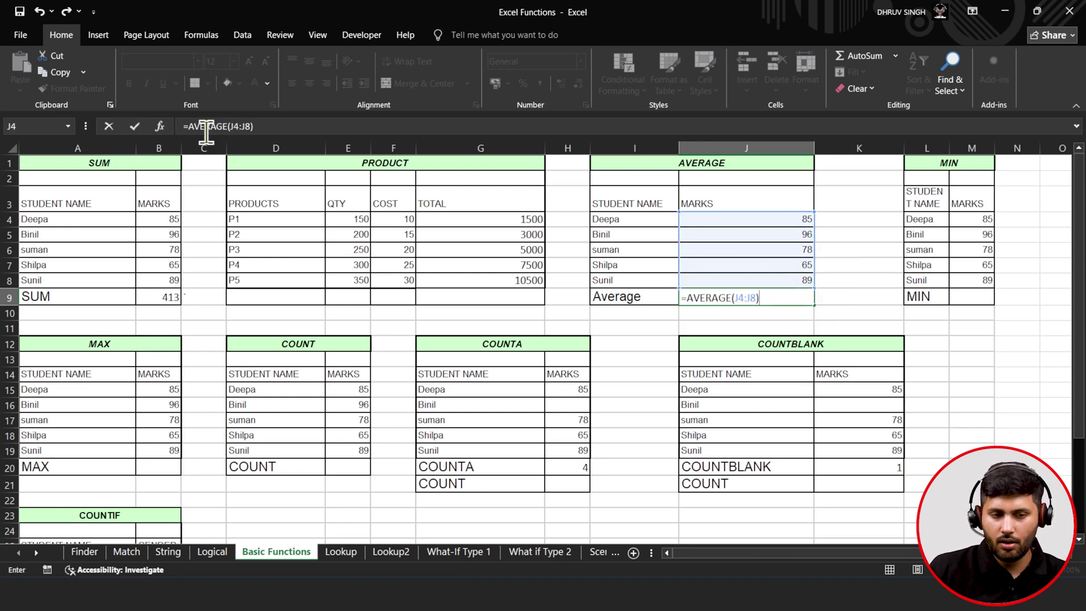
click(142, 129)
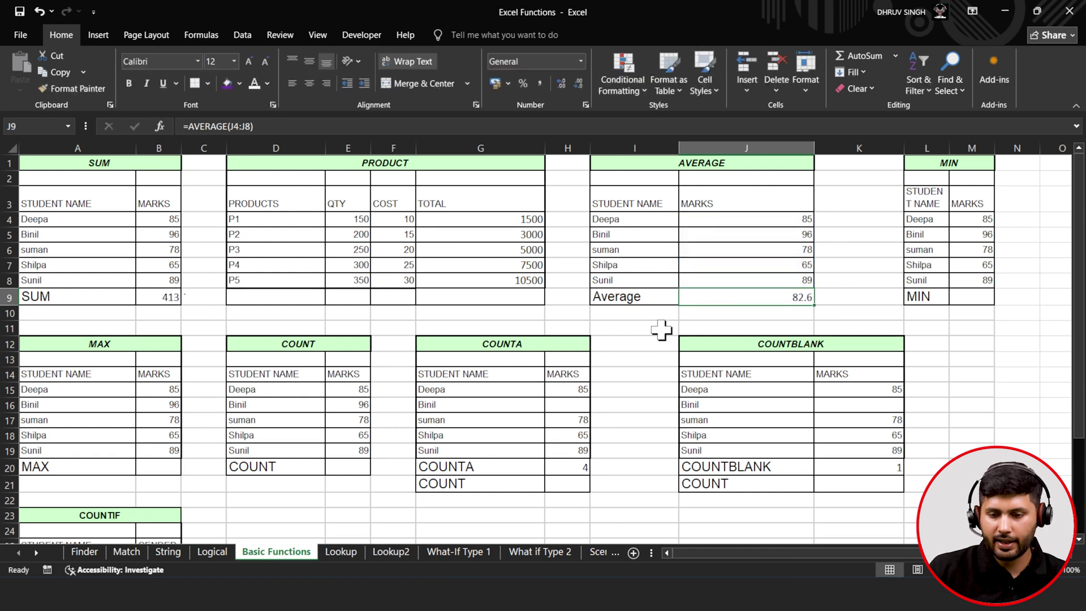
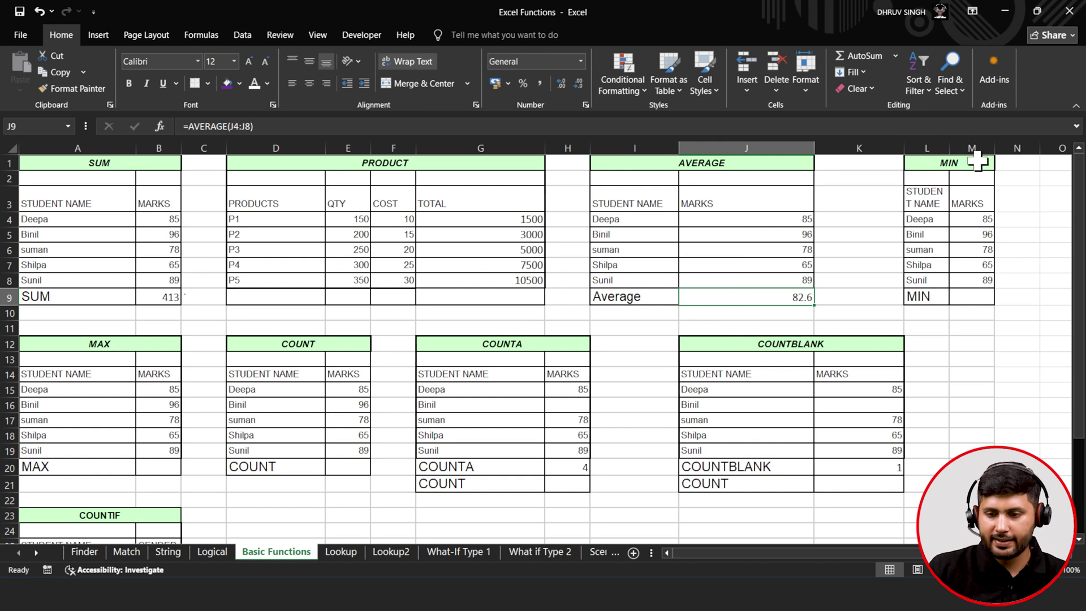
- Resize columns K, L and M so the MIN table's names and marks fit
drag(995, 152, 1010, 151)
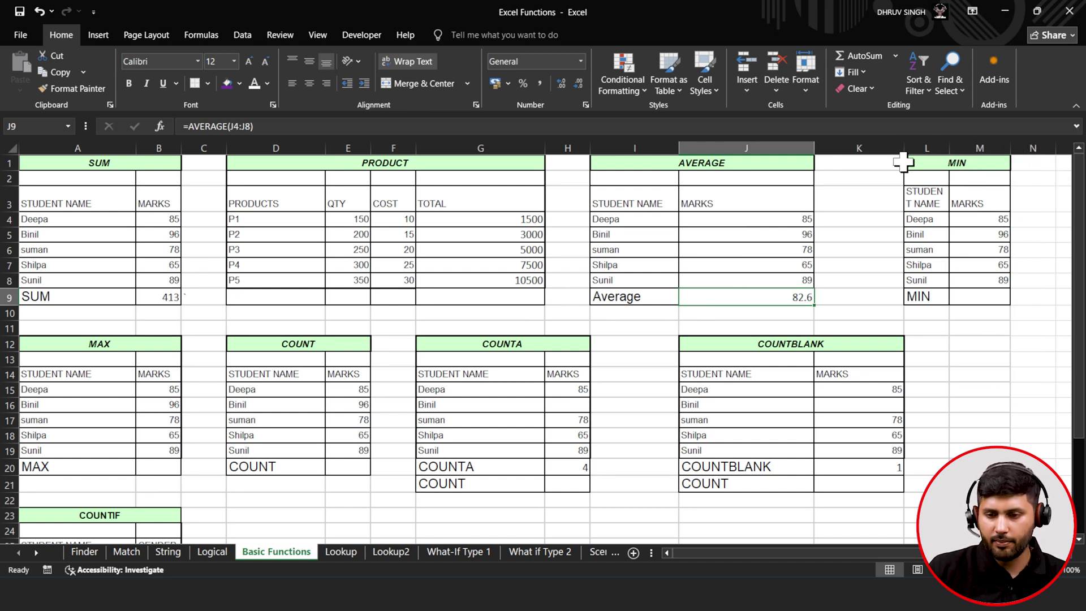
drag(906, 152, 871, 151)
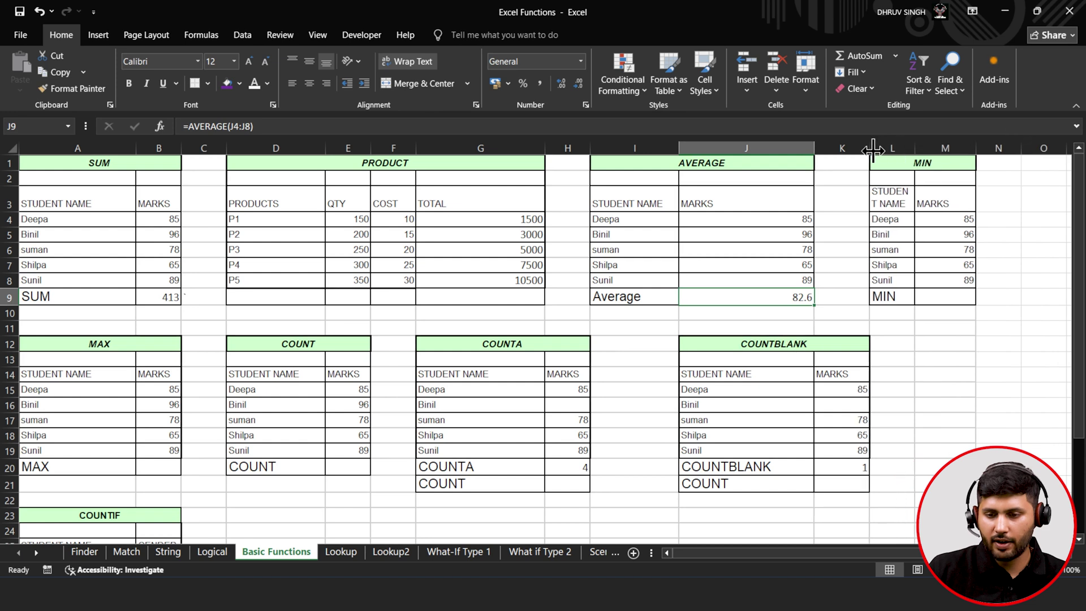
click(913, 179)
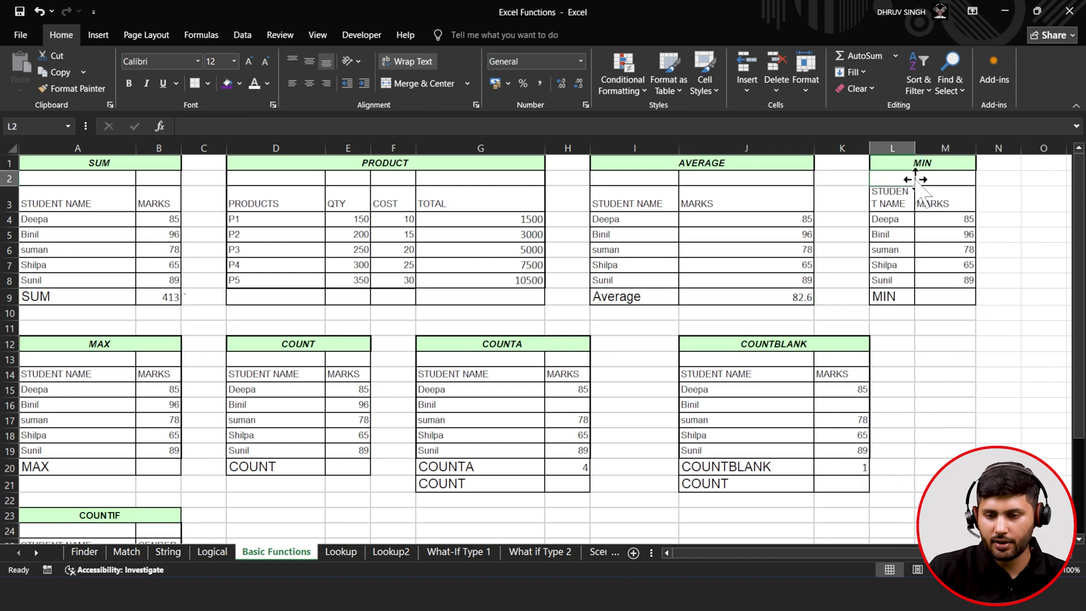
drag(915, 184, 934, 148)
click(952, 250)
- Enter =MIN(M4:M8) in M9 to show the lowest mark, 65
click(956, 298)
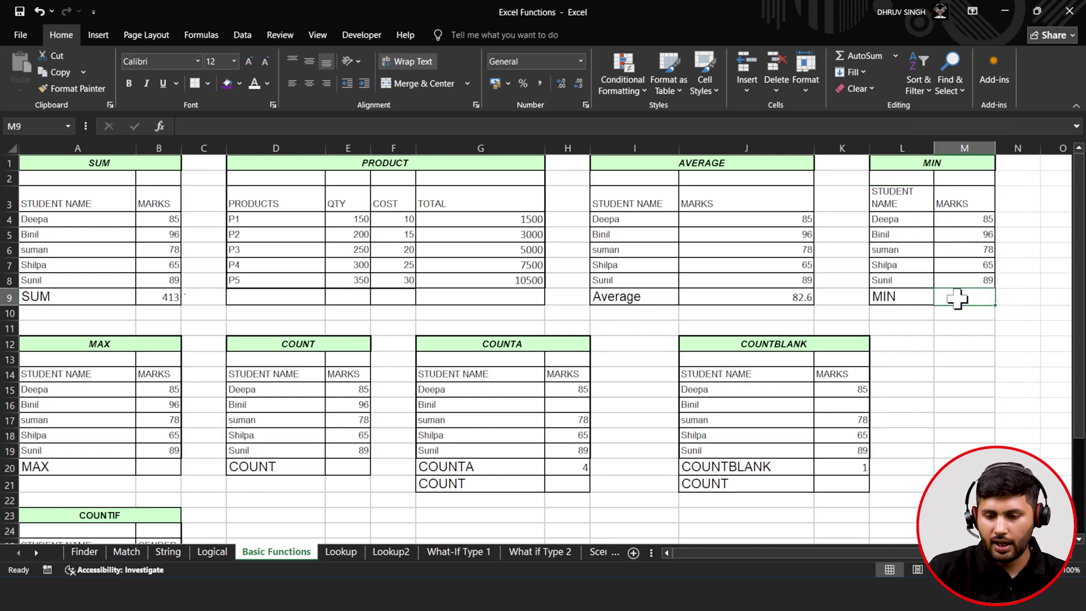
text(=min)
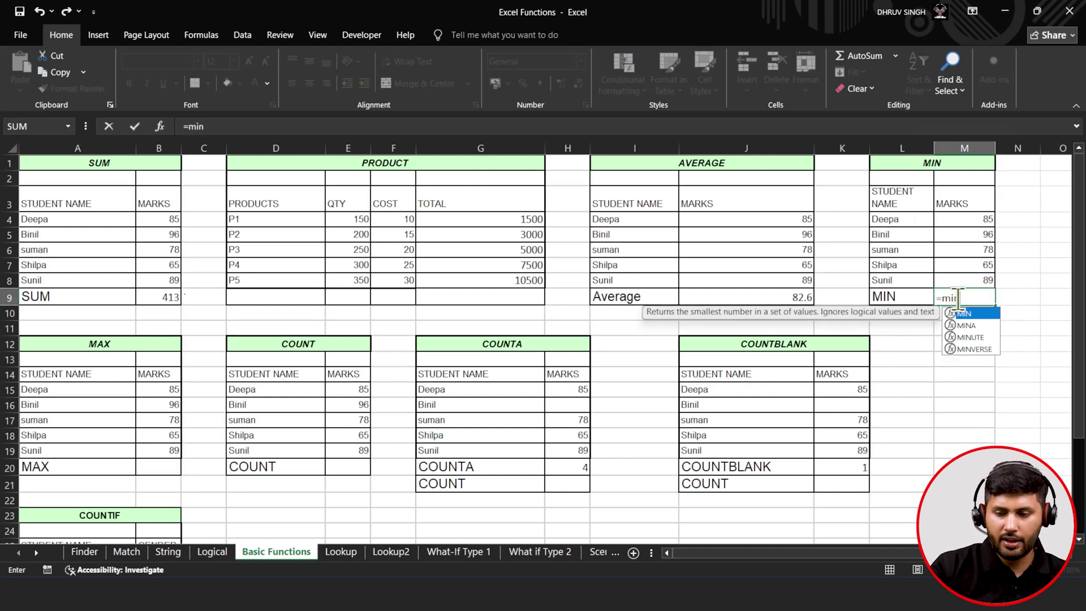
key(Tab)
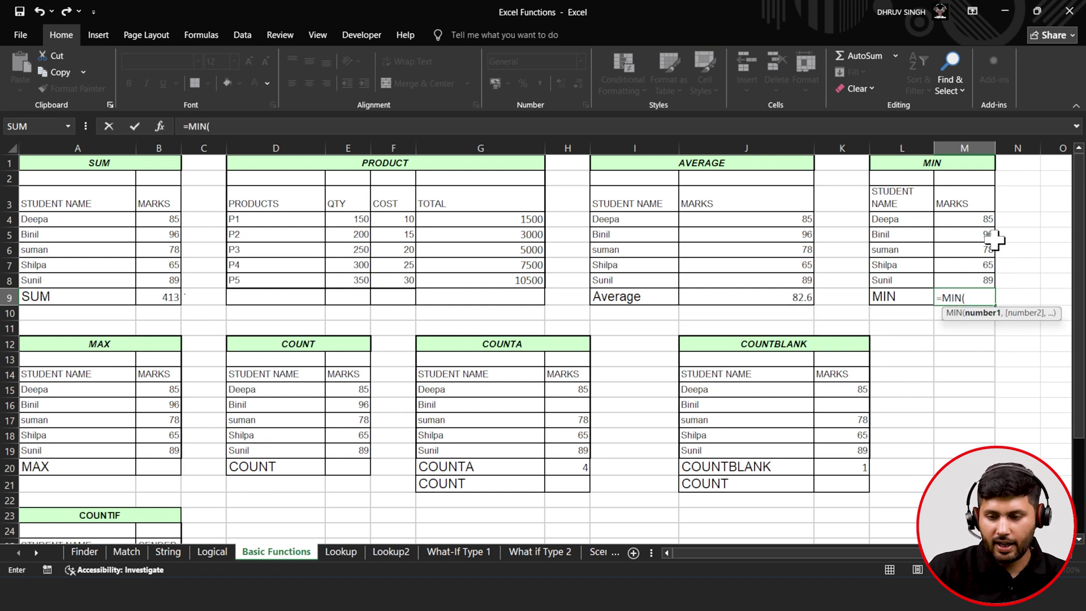
drag(978, 218, 983, 277)
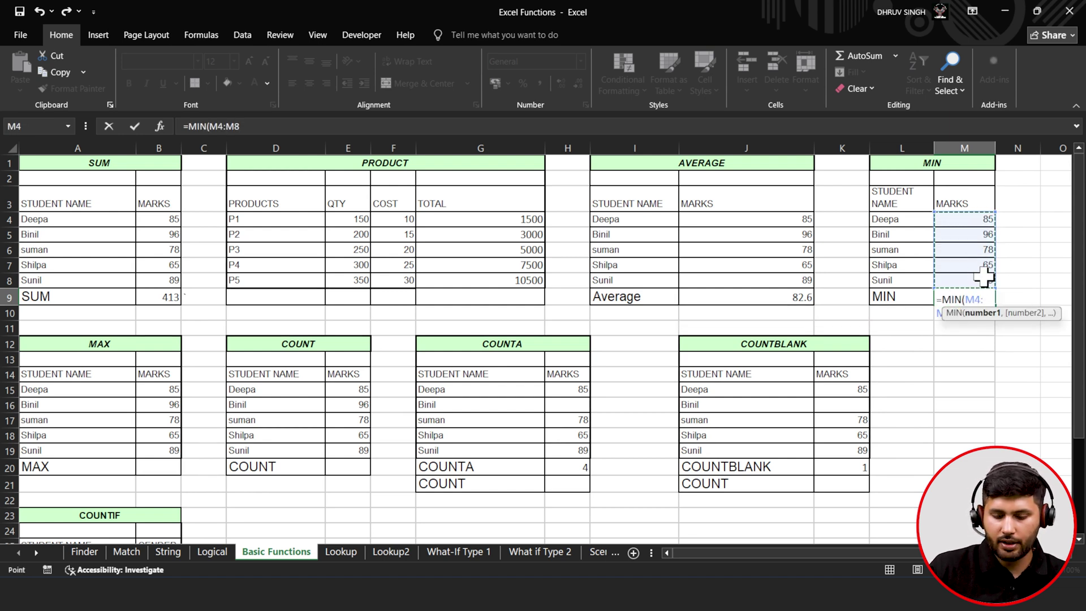
text())
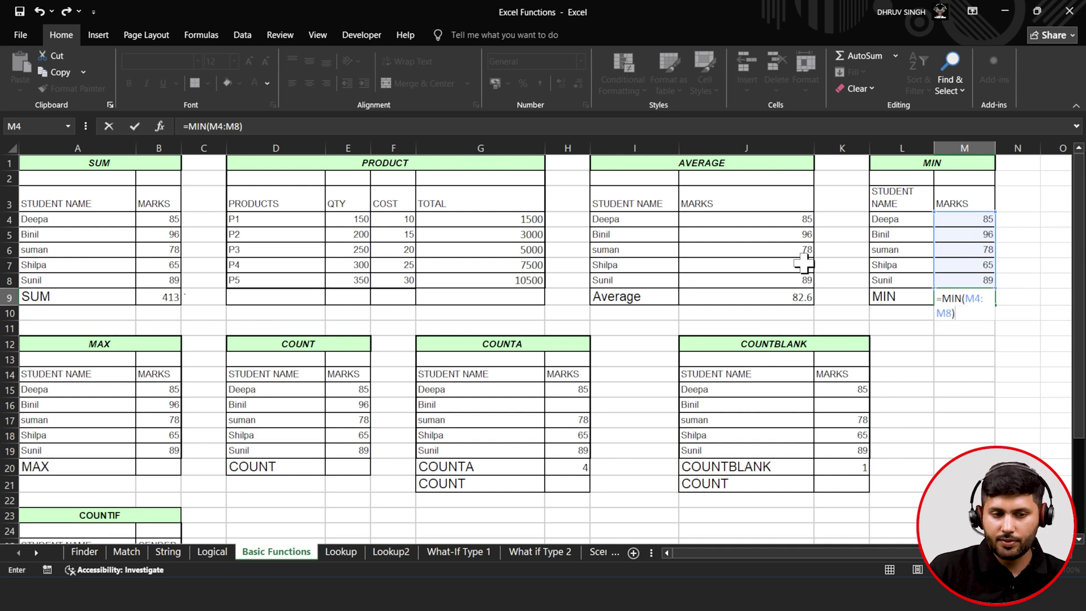
click(138, 129)
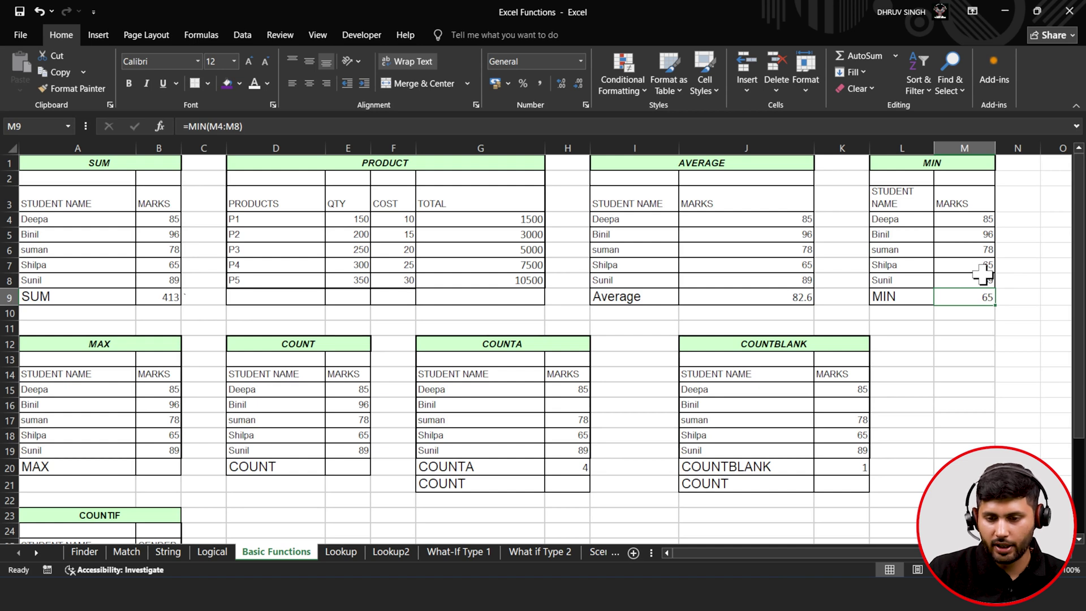
- Review the marks in M8 and M7 and the formulas in J9 and G8
click(981, 275)
click(984, 267)
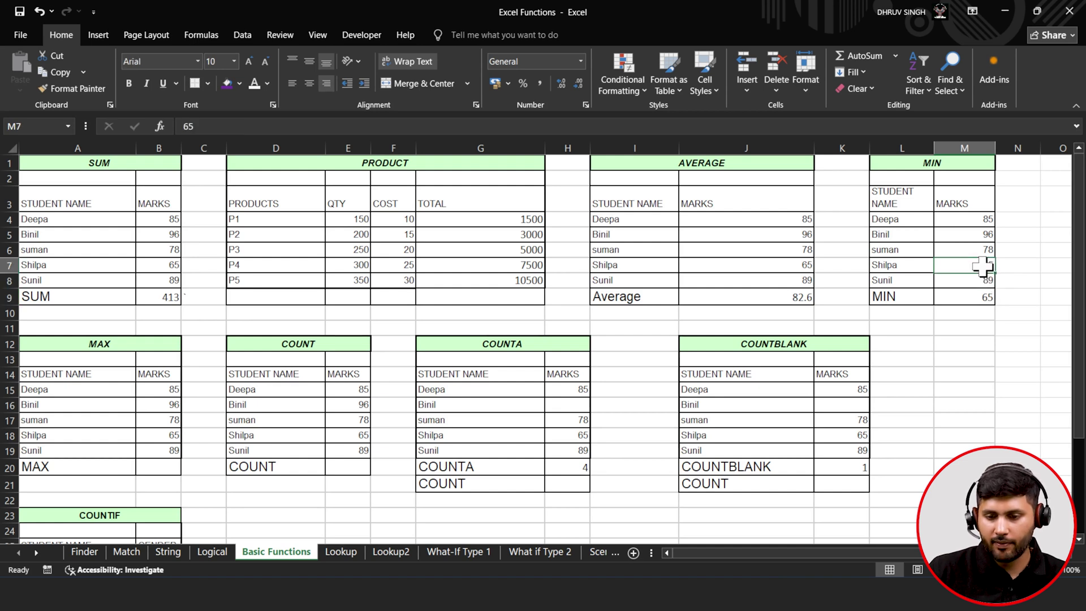
click(773, 291)
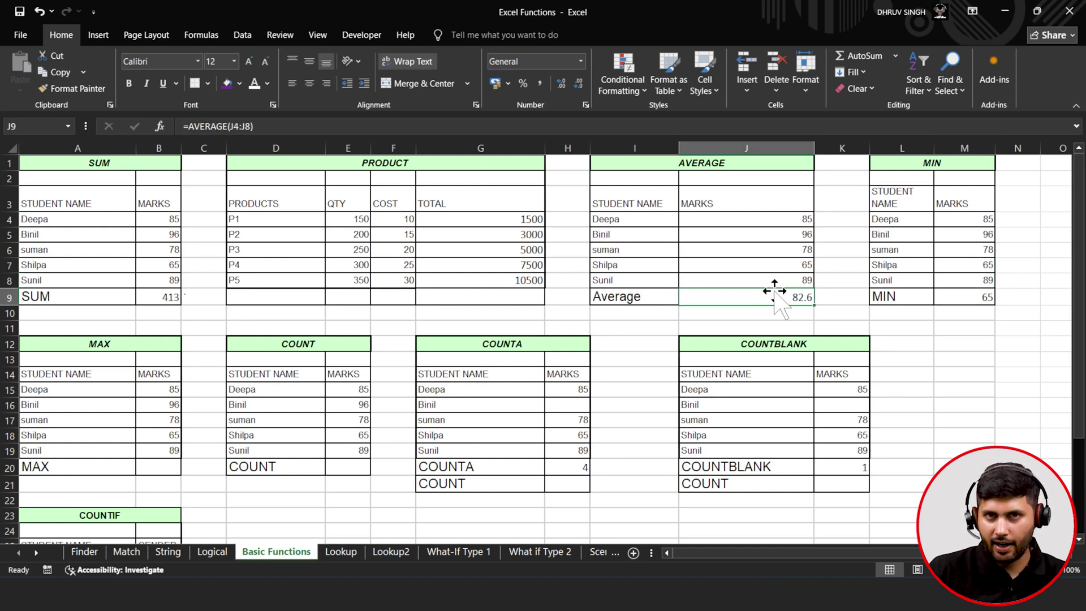
click(510, 282)
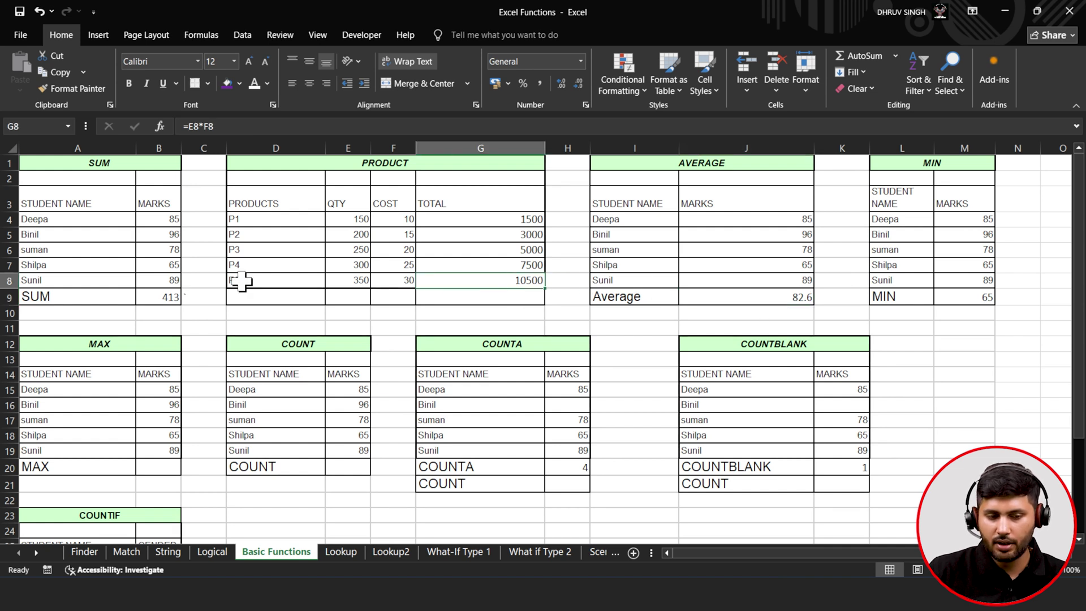
click(142, 278)
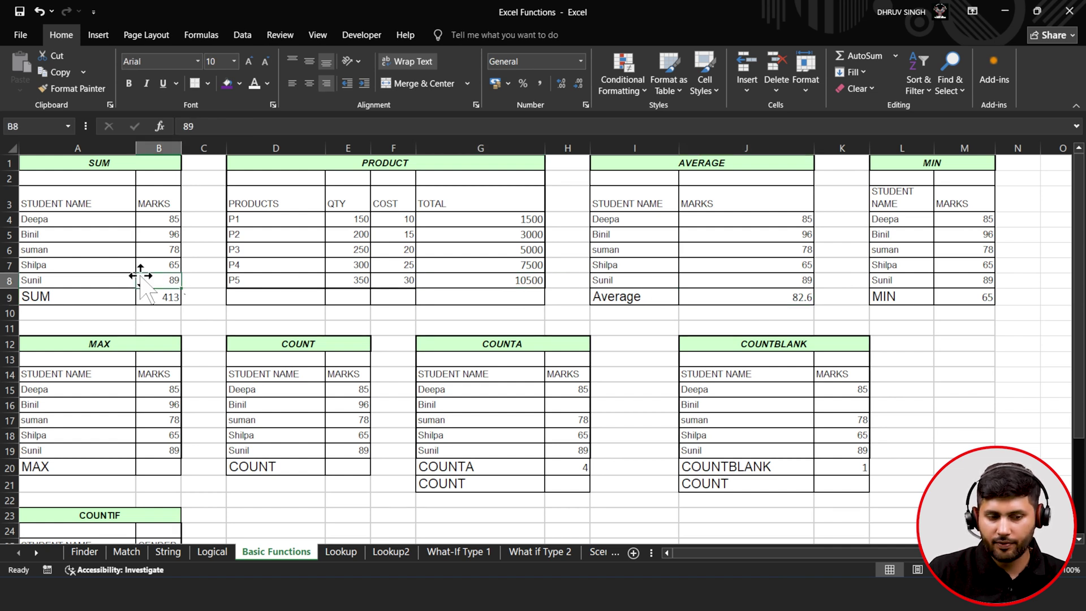
- Enter =MAX(B15:B19) in B20 to show the highest mark, 96
scroll(140, 277, down, 1)
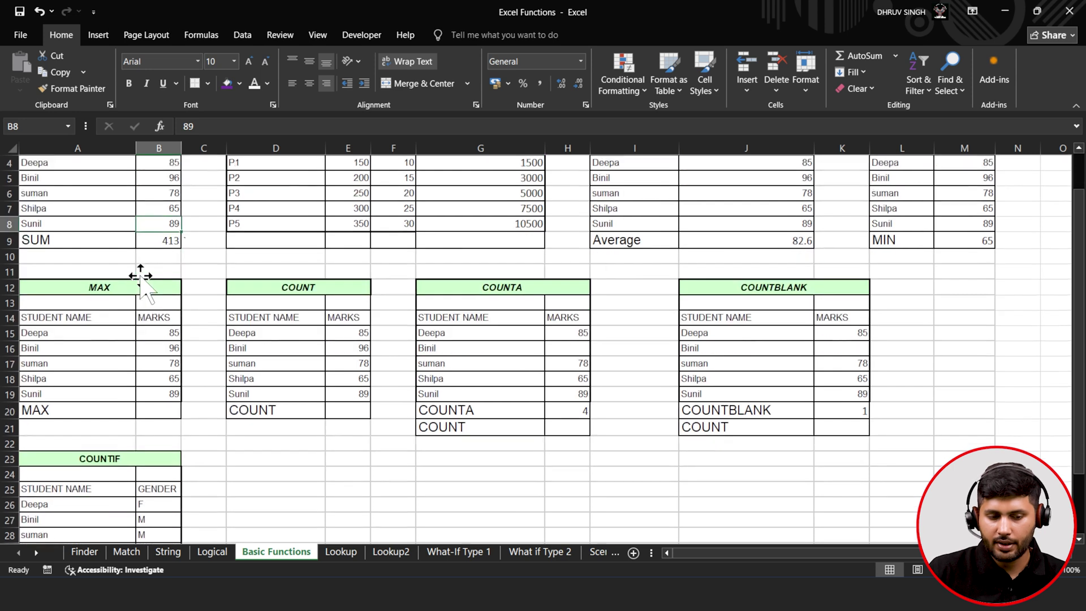
click(151, 411)
double_click(151, 411)
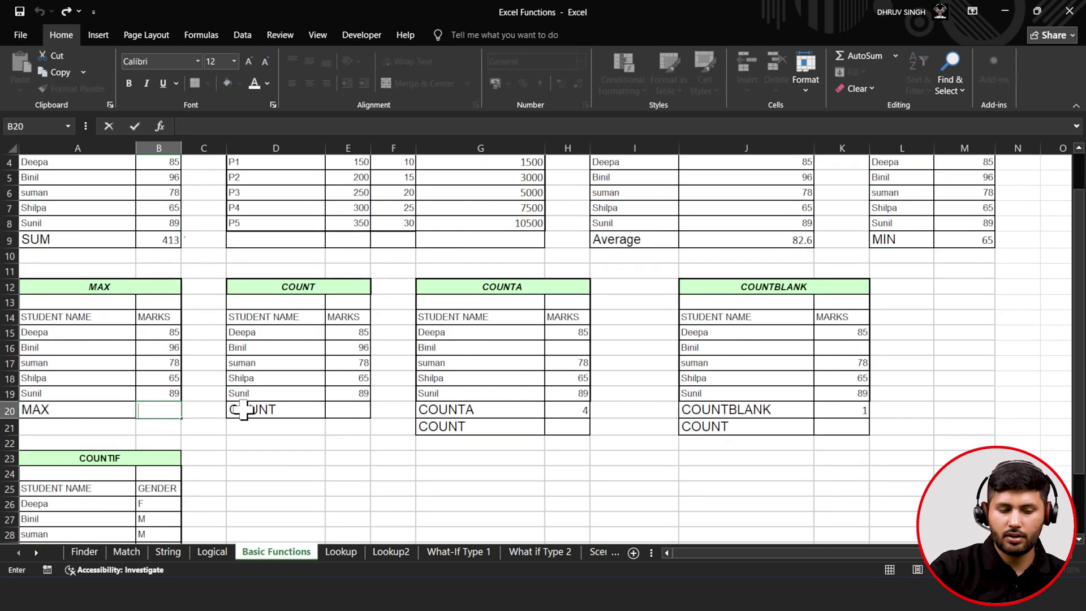
text(=max)
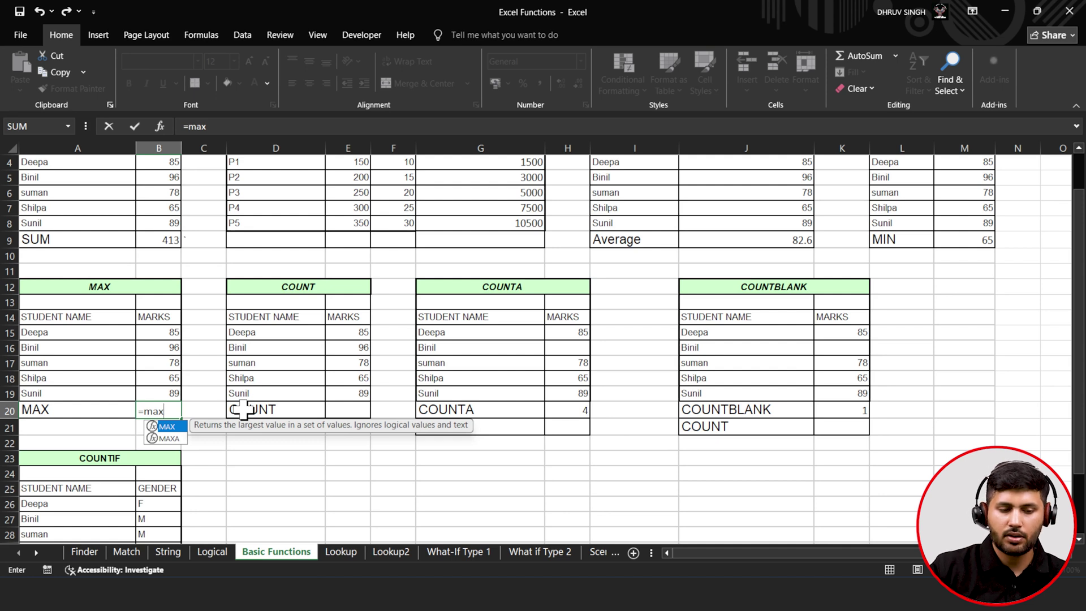
key(Tab)
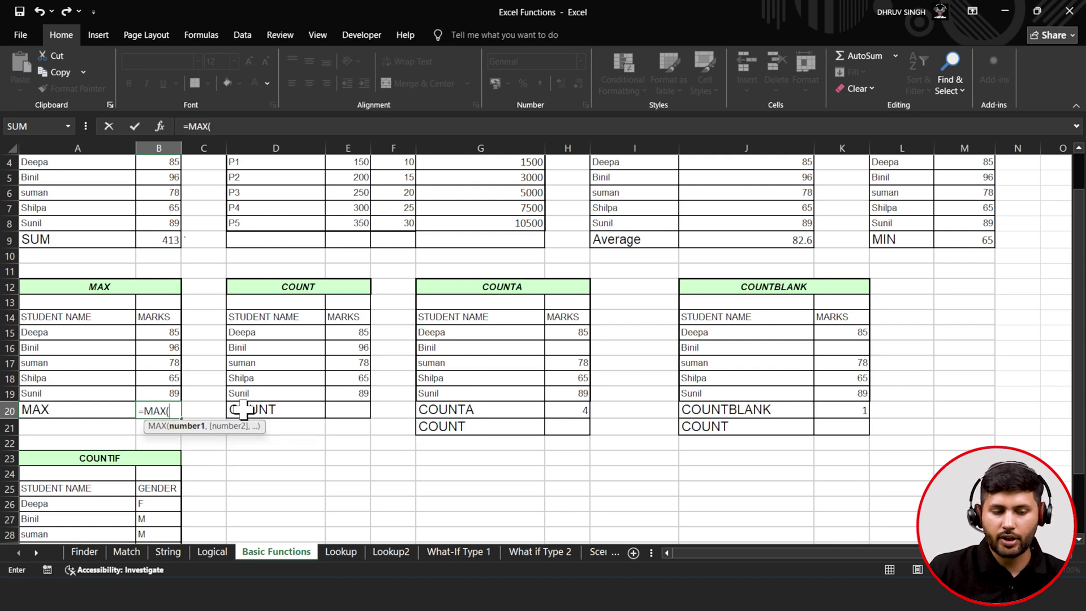
drag(162, 331, 165, 393)
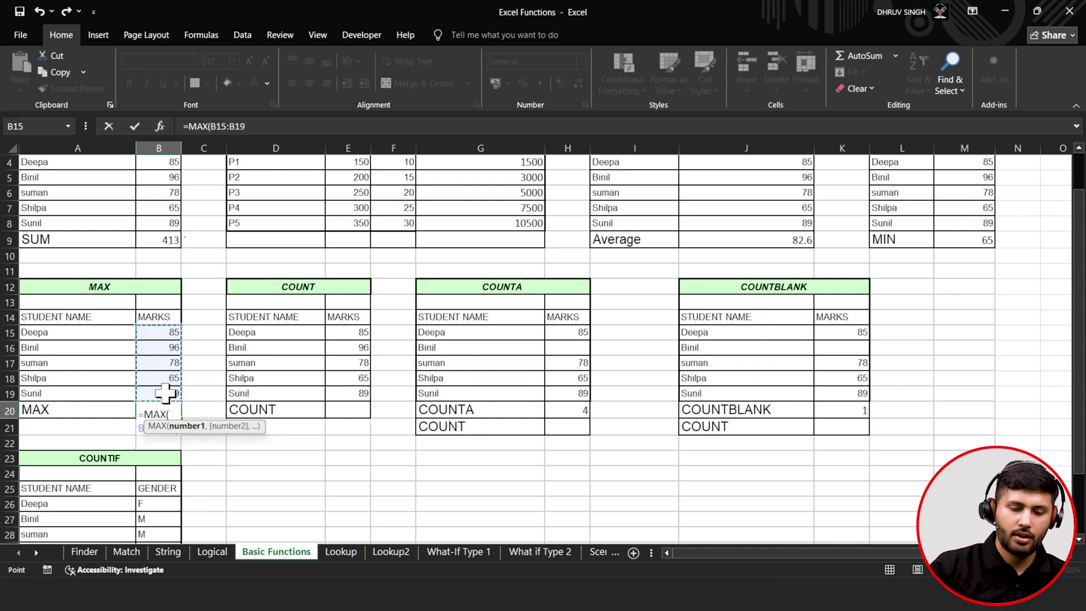
click(288, 122)
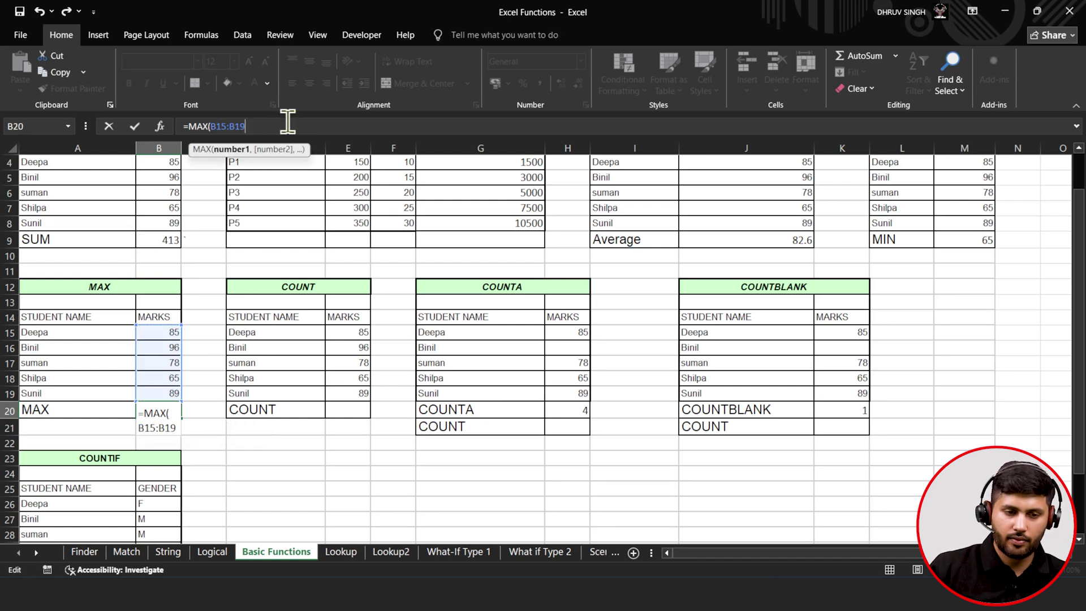
text())
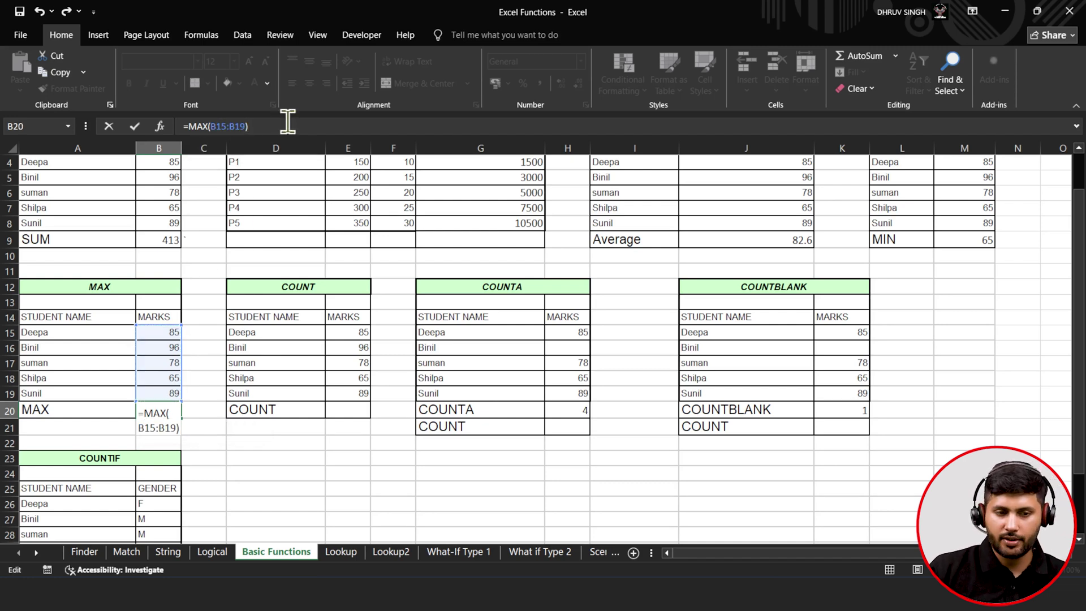
click(143, 130)
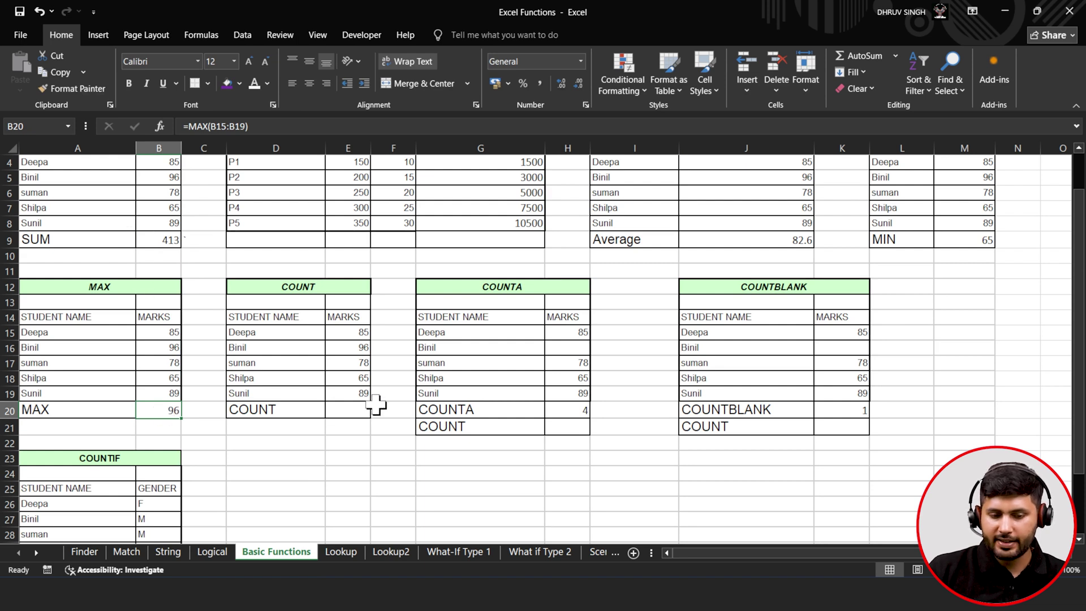
- Enter =COUNT(E15:E19) in E20 to count the five marks
click(355, 406)
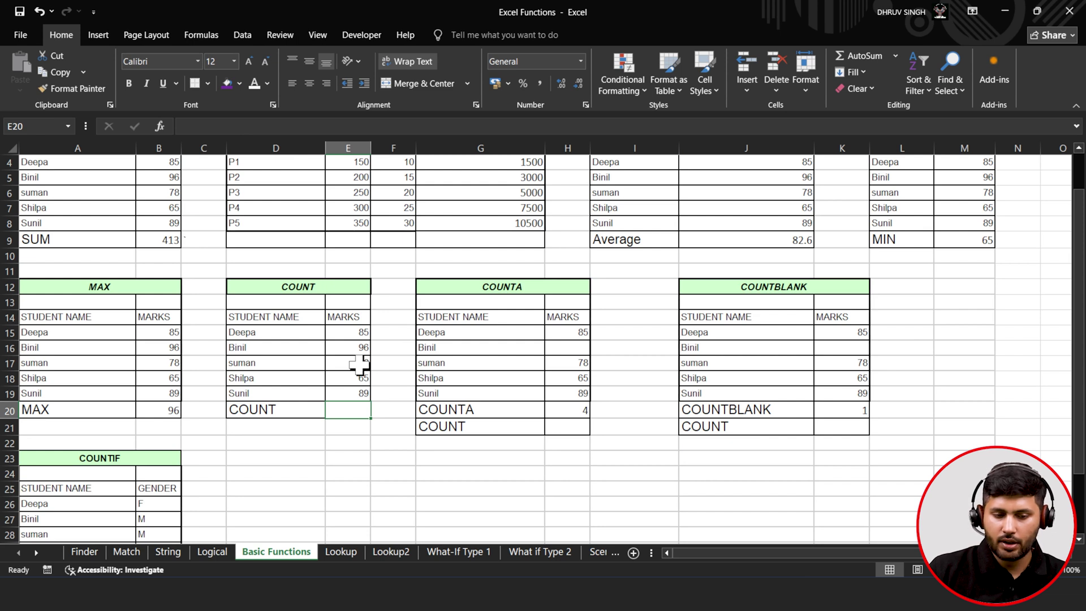
text(=)
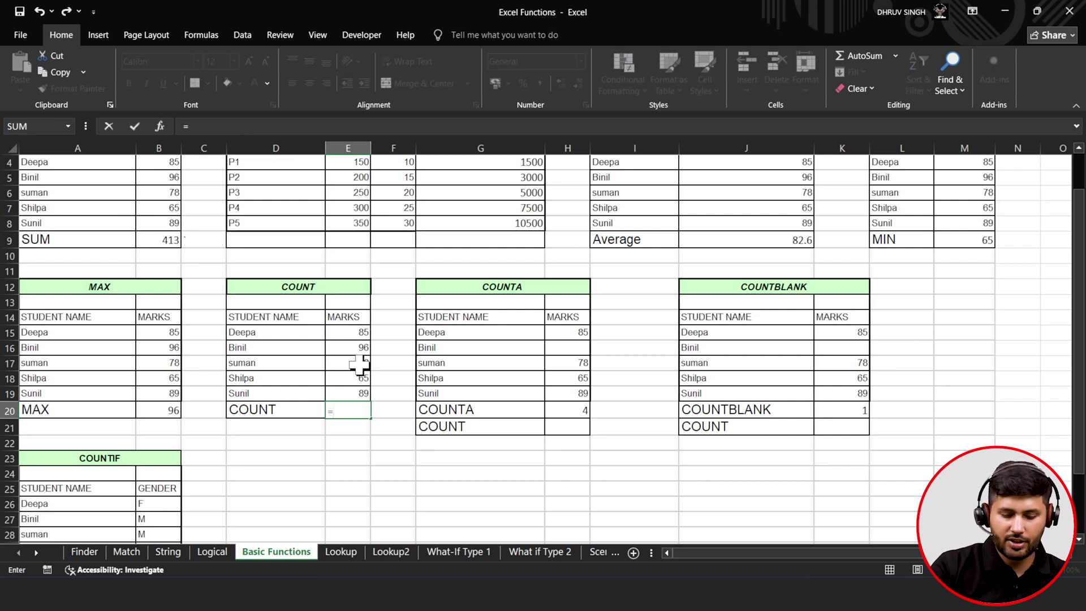
text(cou)
key(Tab)
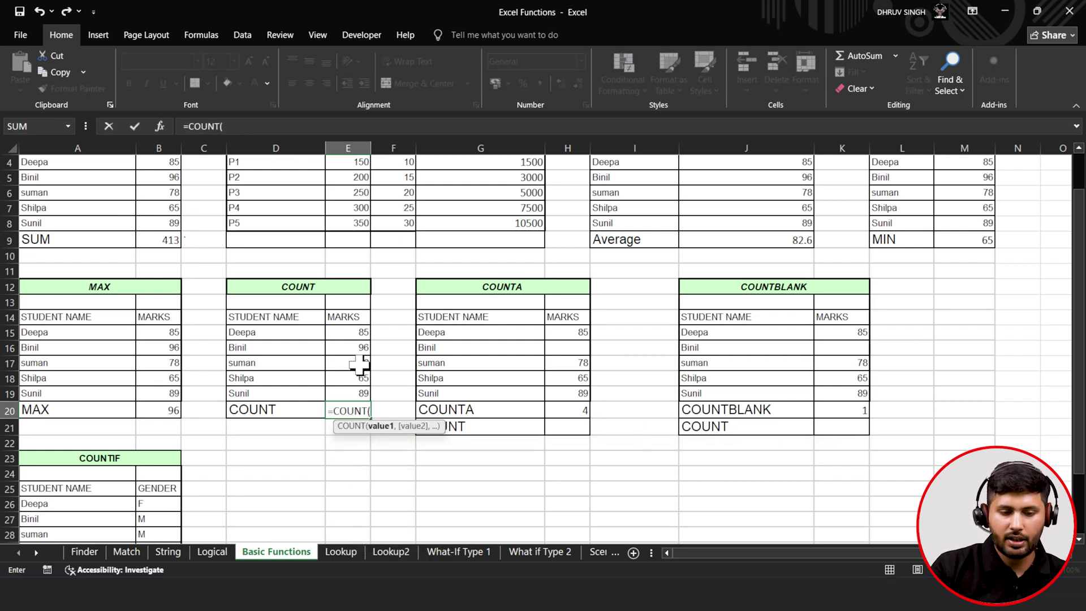
drag(359, 334, 362, 389)
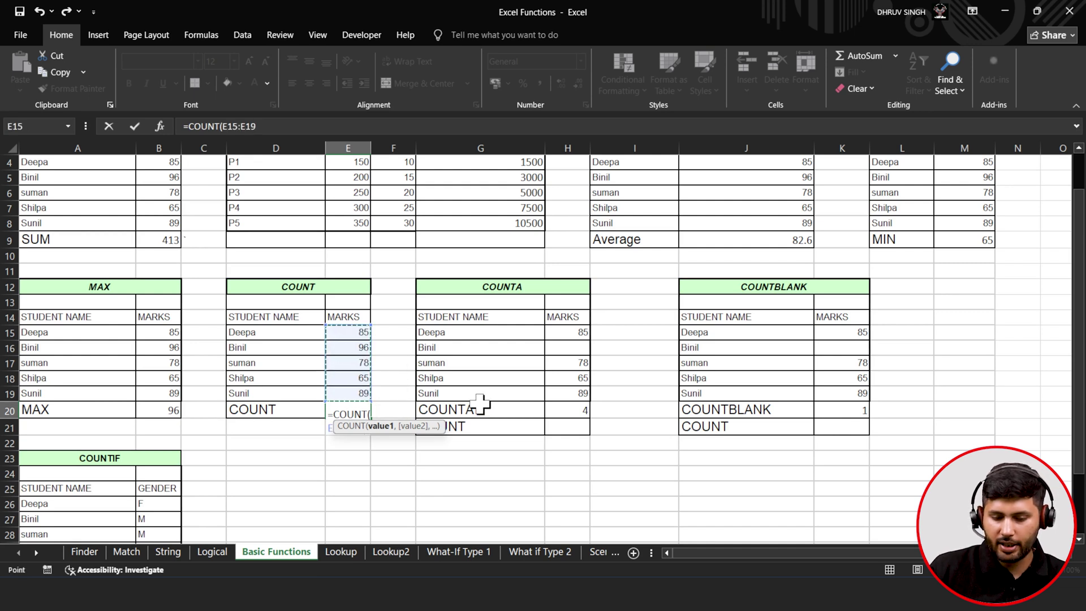
text())
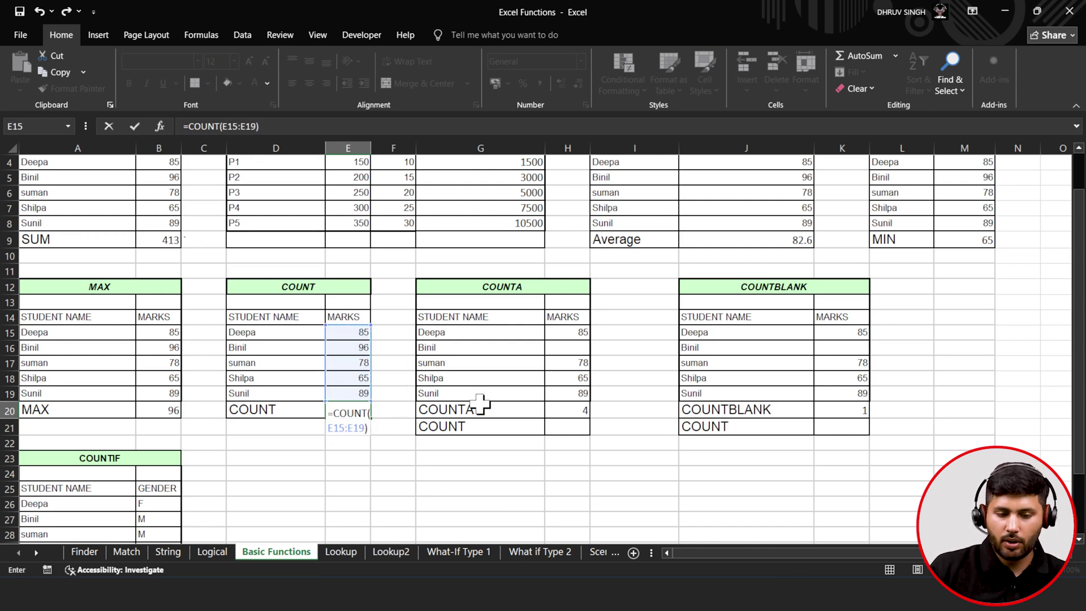
click(134, 127)
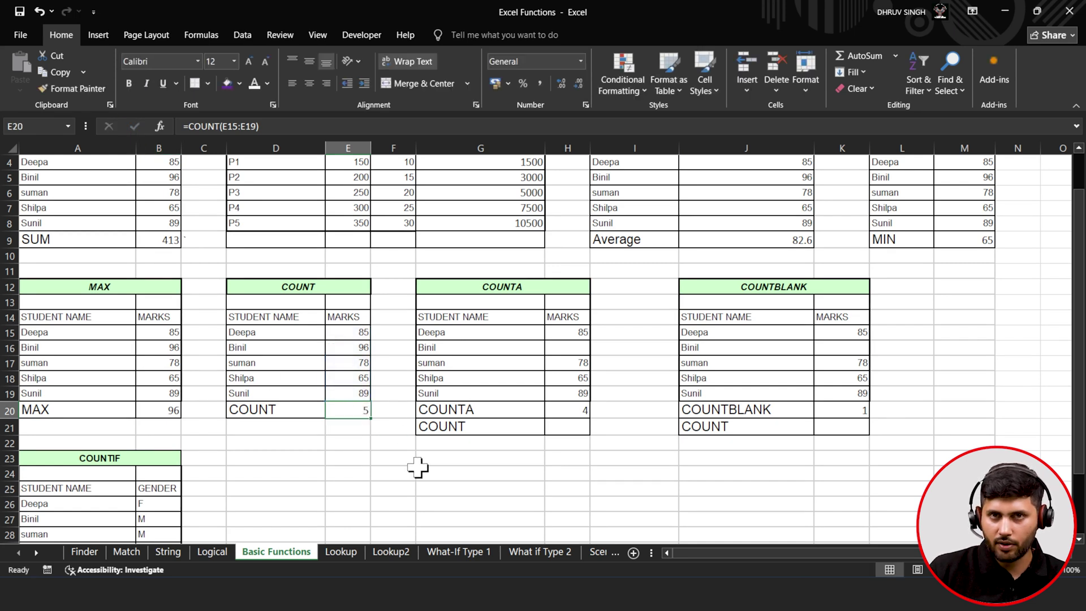
double_click(572, 407)
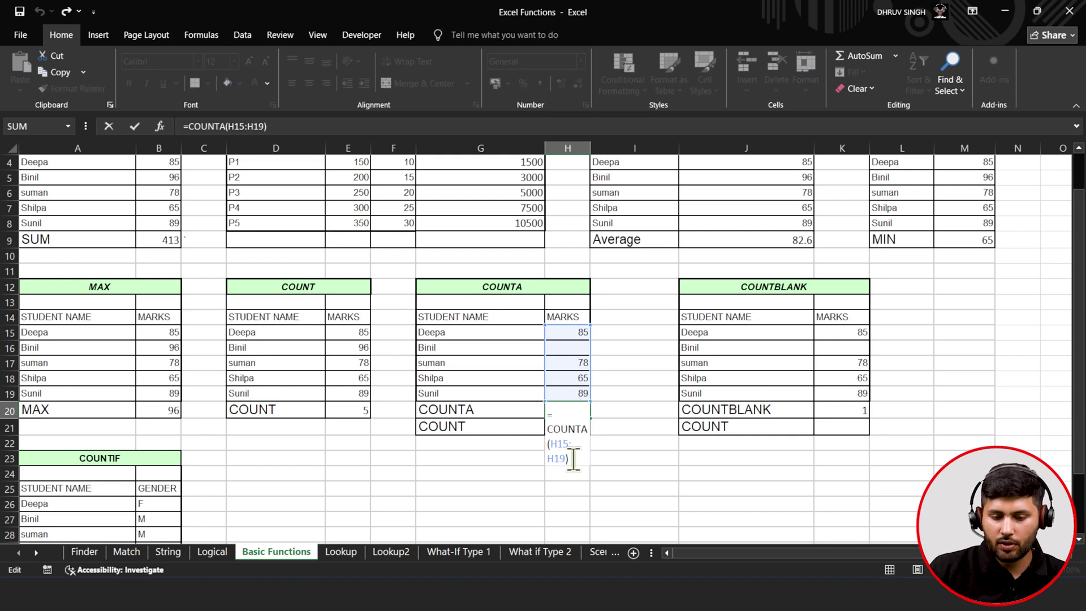
- Rewrite H20 as =COUNTA(G15:G19) to count the five student names
drag(570, 458, 549, 423)
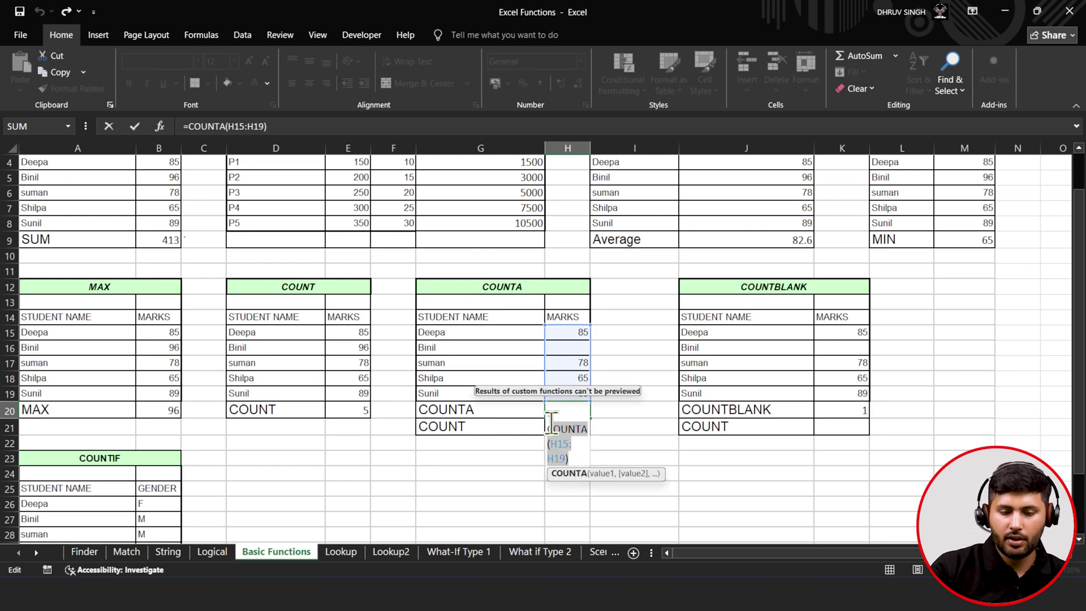
text(c)
key(BackSpace)
text(cou)
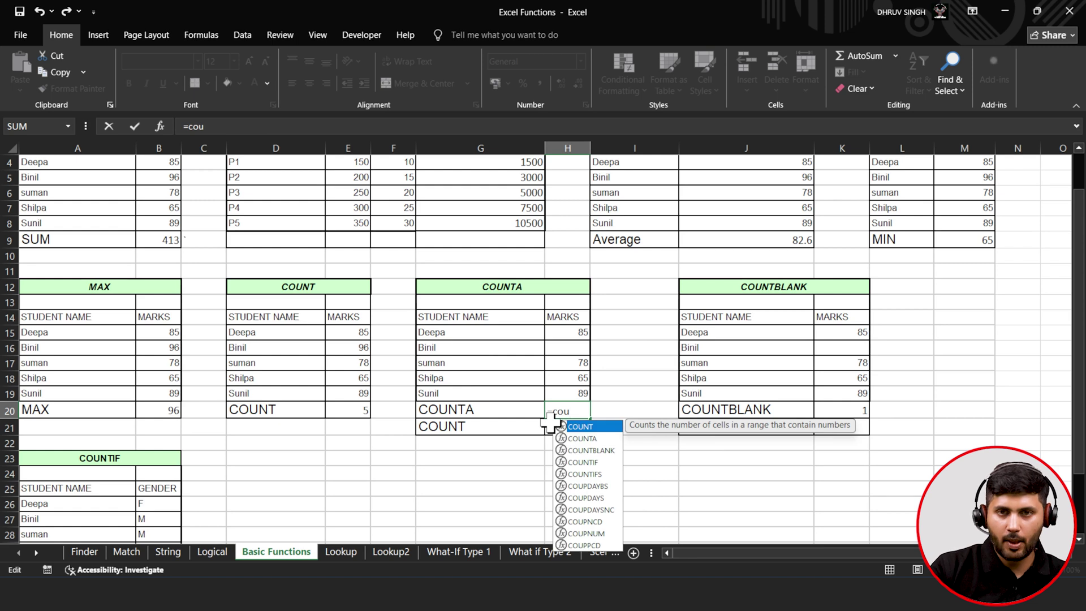
key(Down)
key(Tab)
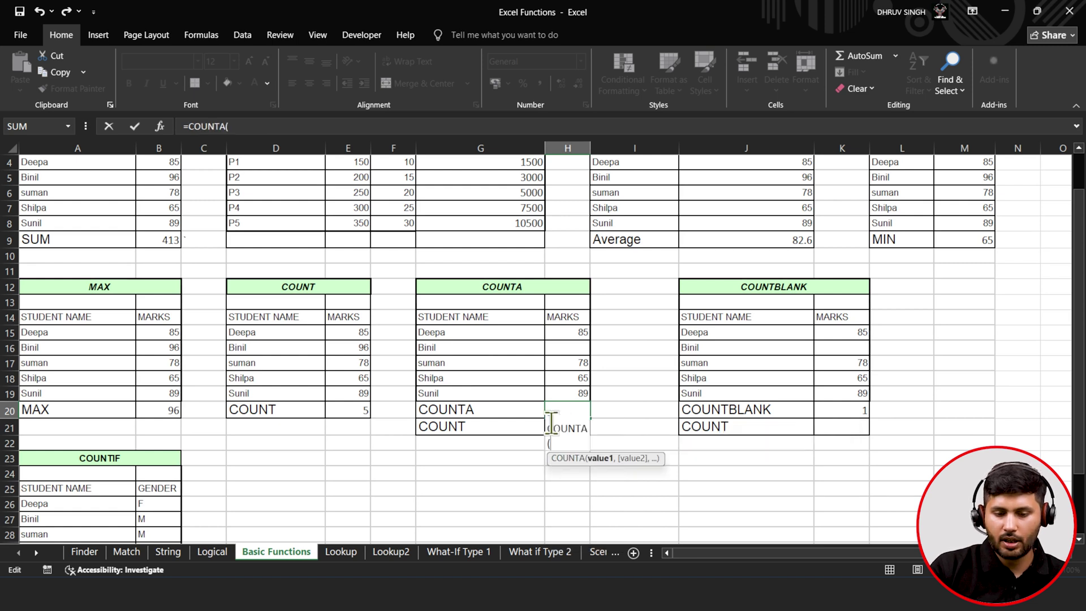
click(474, 318)
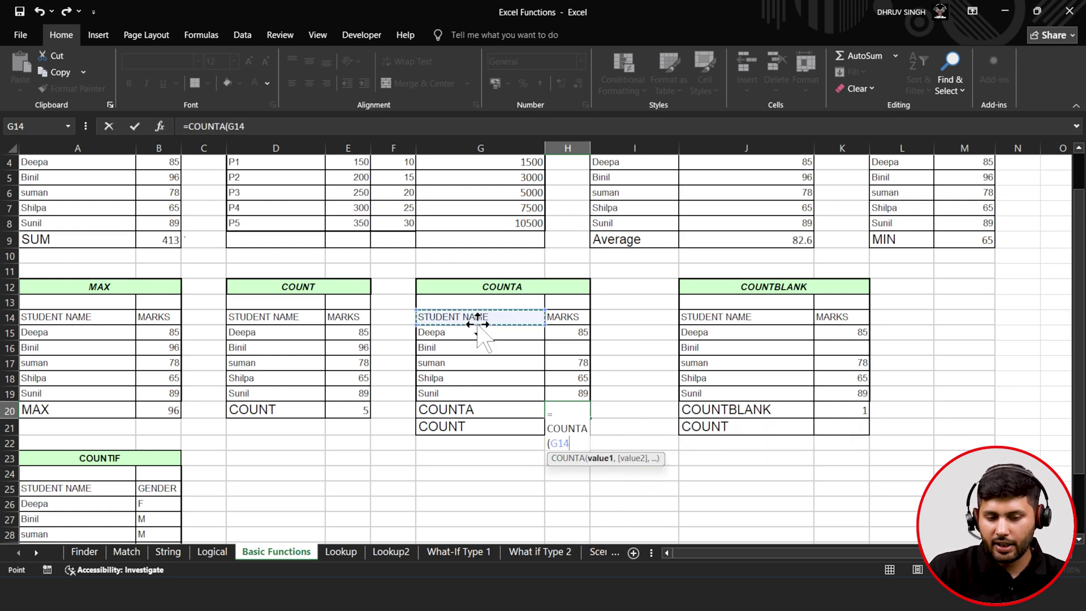
click(468, 334)
drag(468, 334, 497, 394)
text())
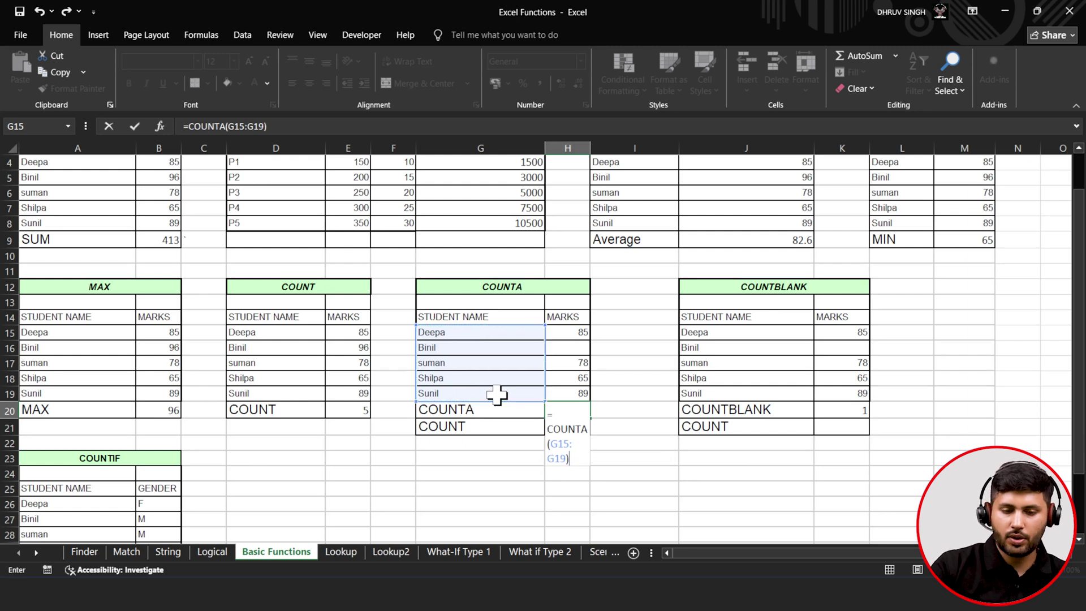
click(132, 132)
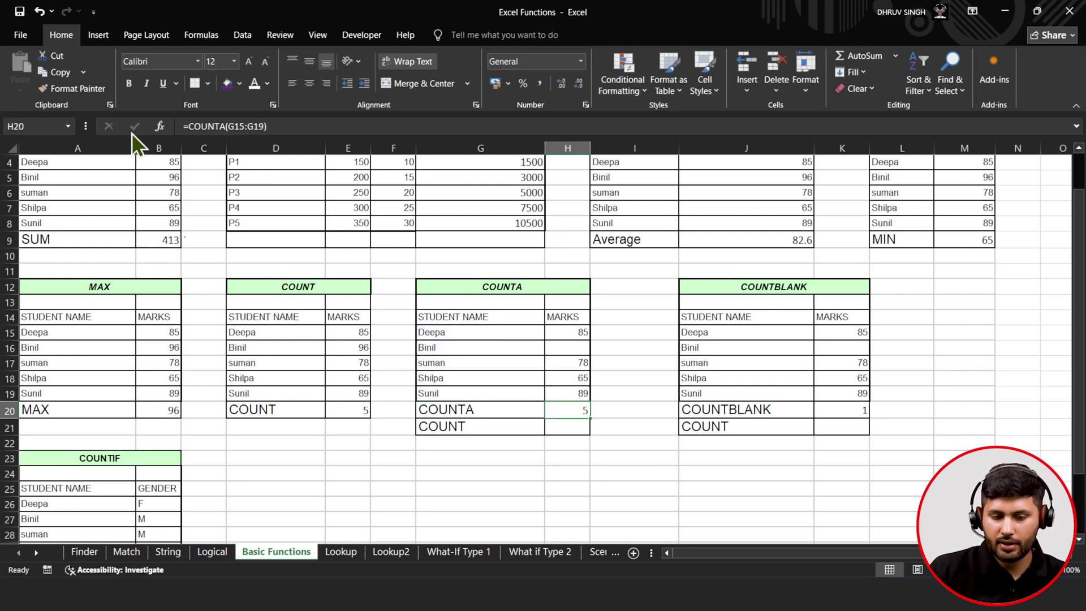
- Enter =COUNT(H15:H19) in H21 to count the four numeric marks
click(558, 430)
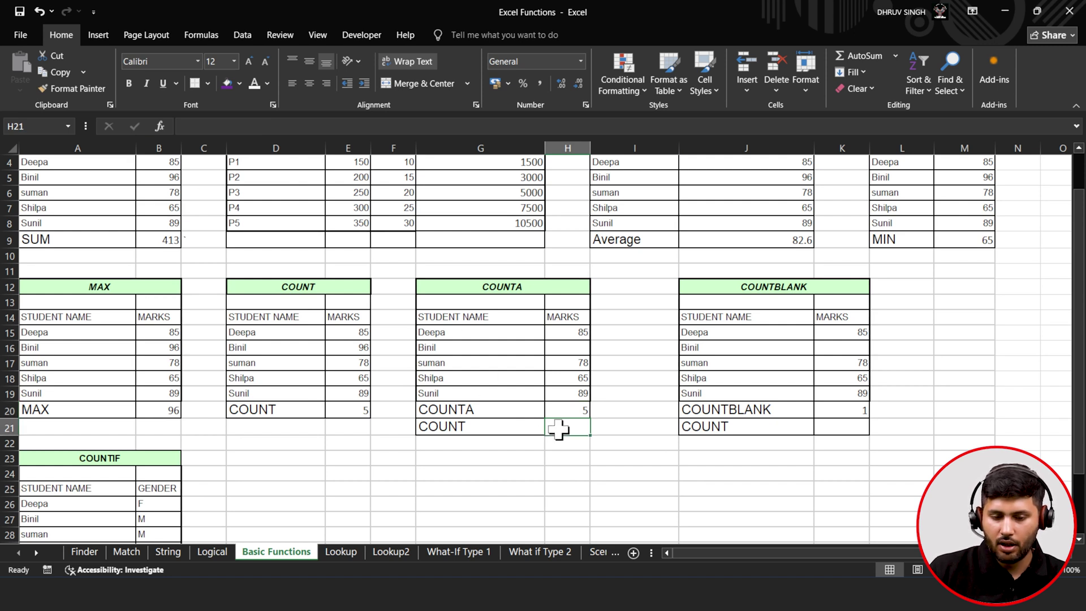
text(=cou)
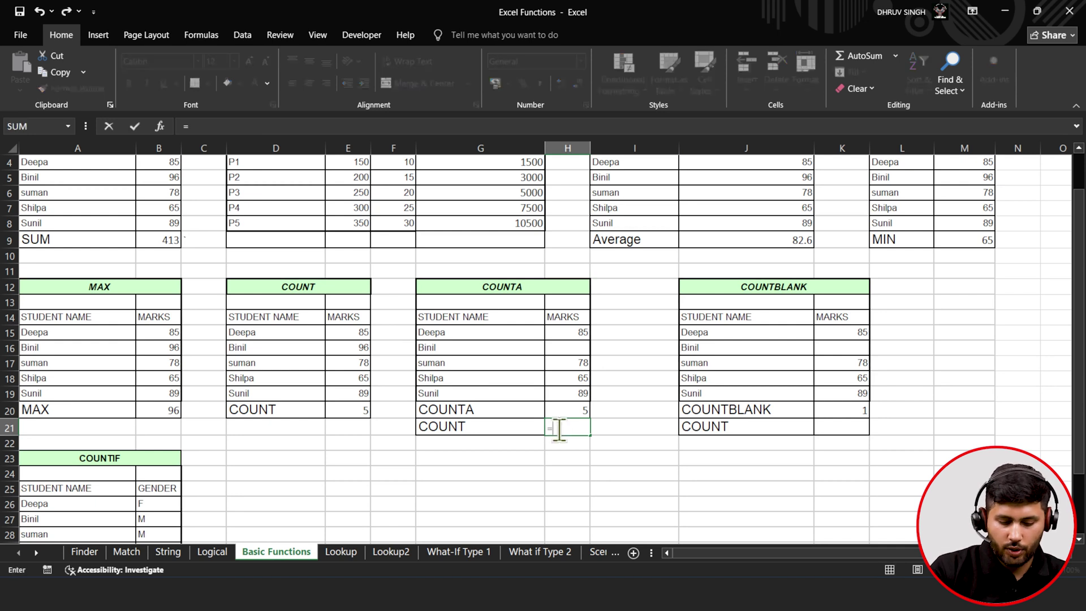
key(Tab)
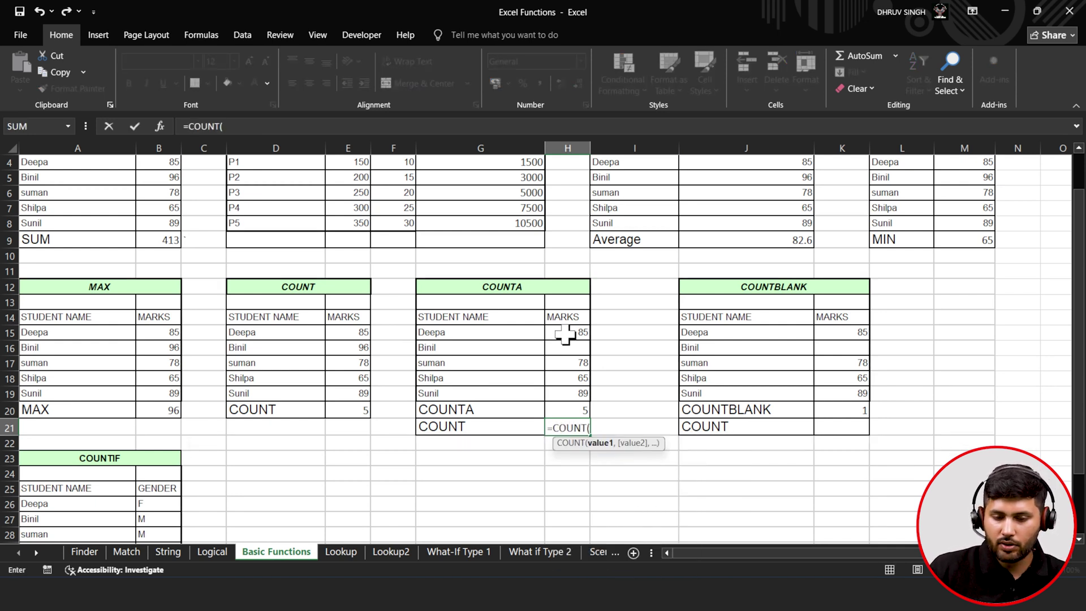
drag(565, 335, 563, 394)
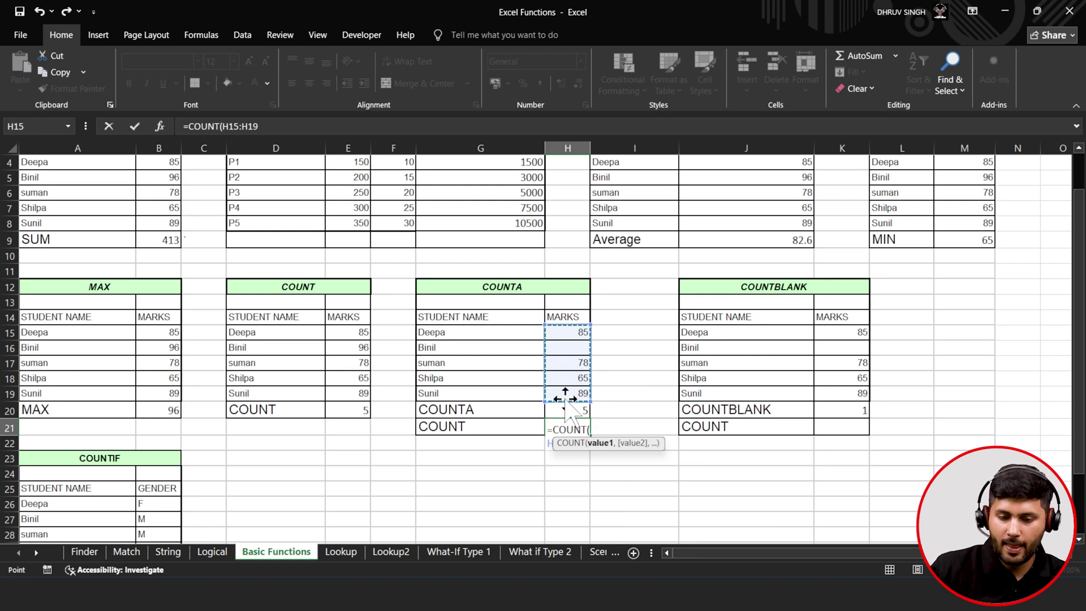
text())
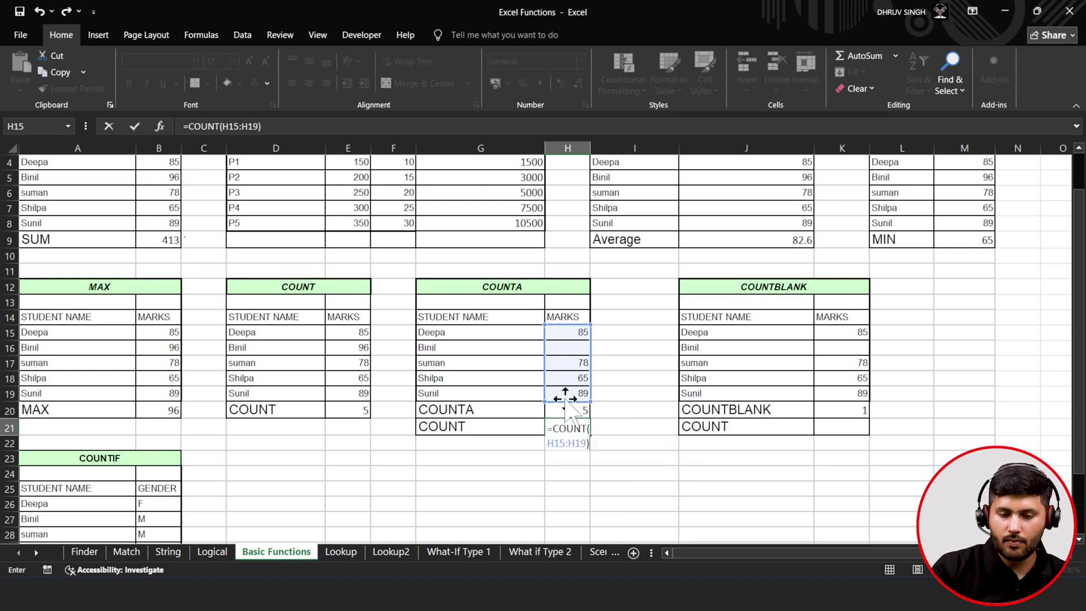
click(133, 128)
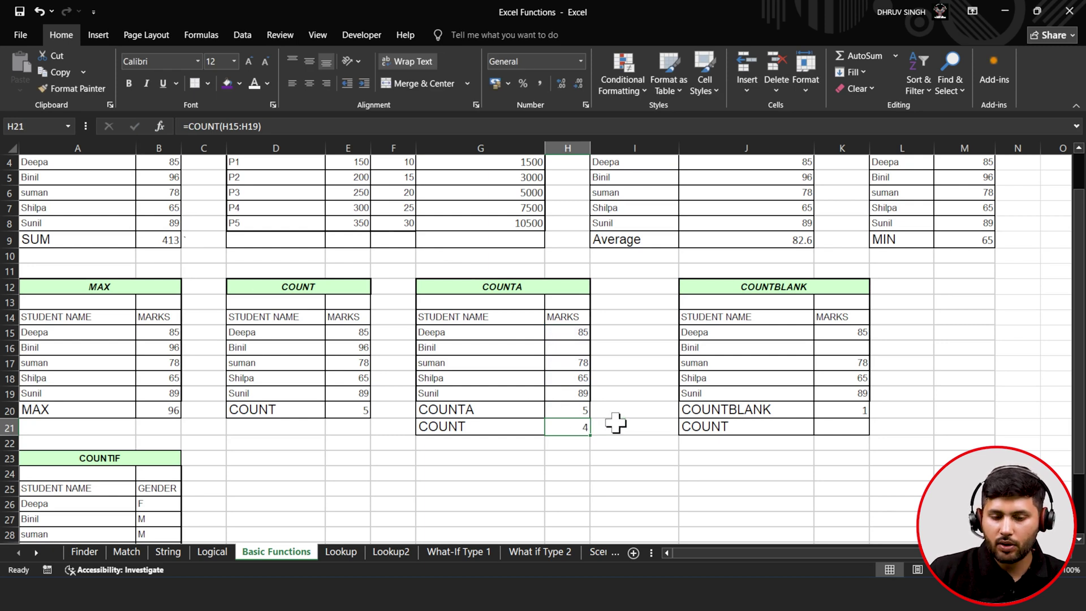
- Check each mark in H15:H19, noting the blank H16
click(570, 347)
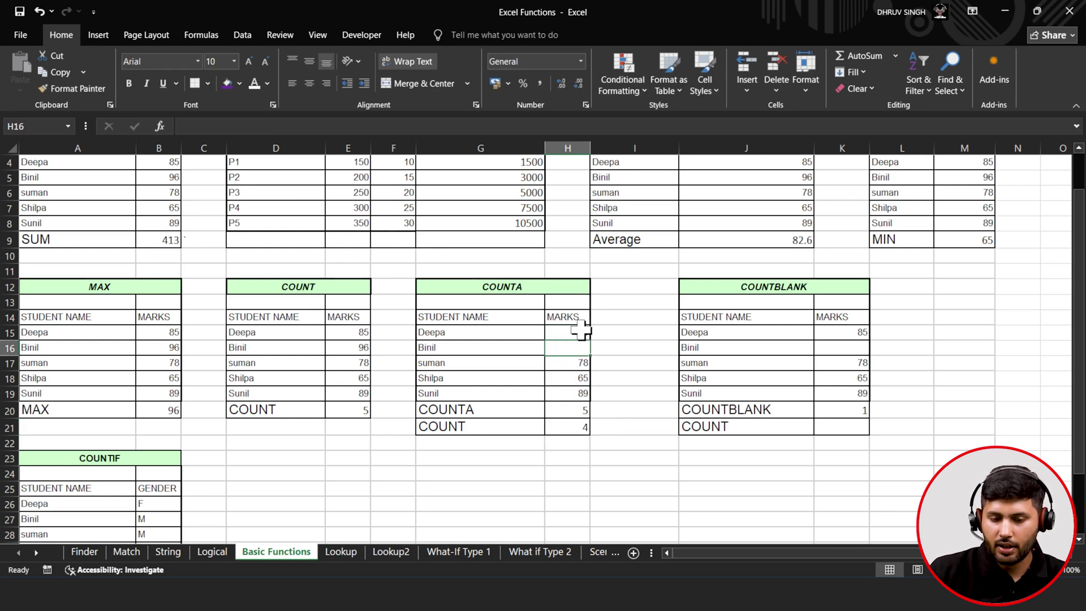
click(579, 332)
click(576, 362)
click(574, 381)
click(573, 390)
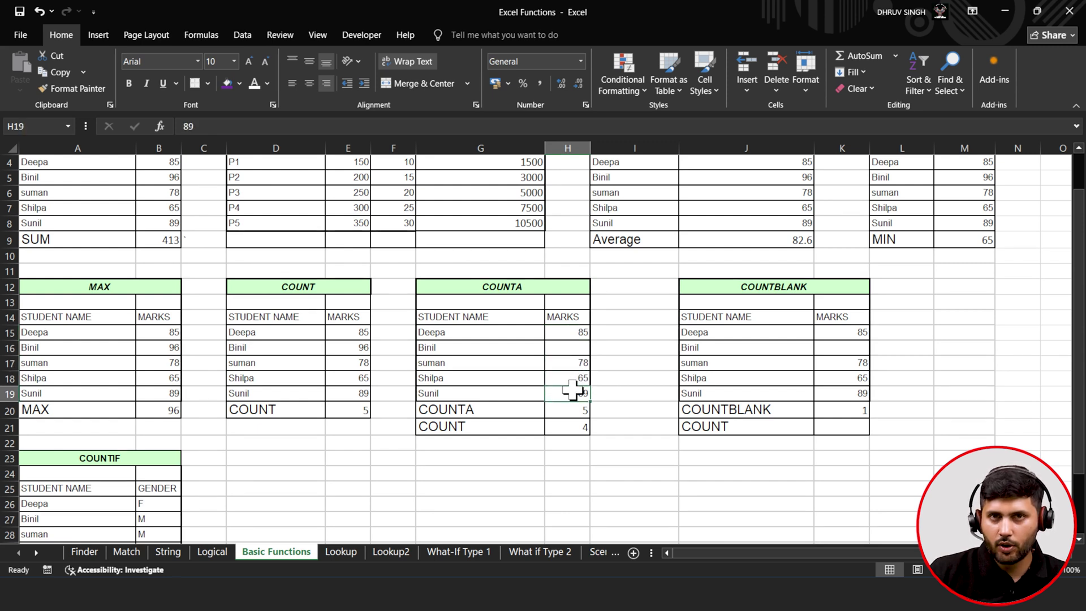
- Replace K20 with =COUNTBLANK(K15:K19) so it returns 1 for the empty mark
click(852, 411)
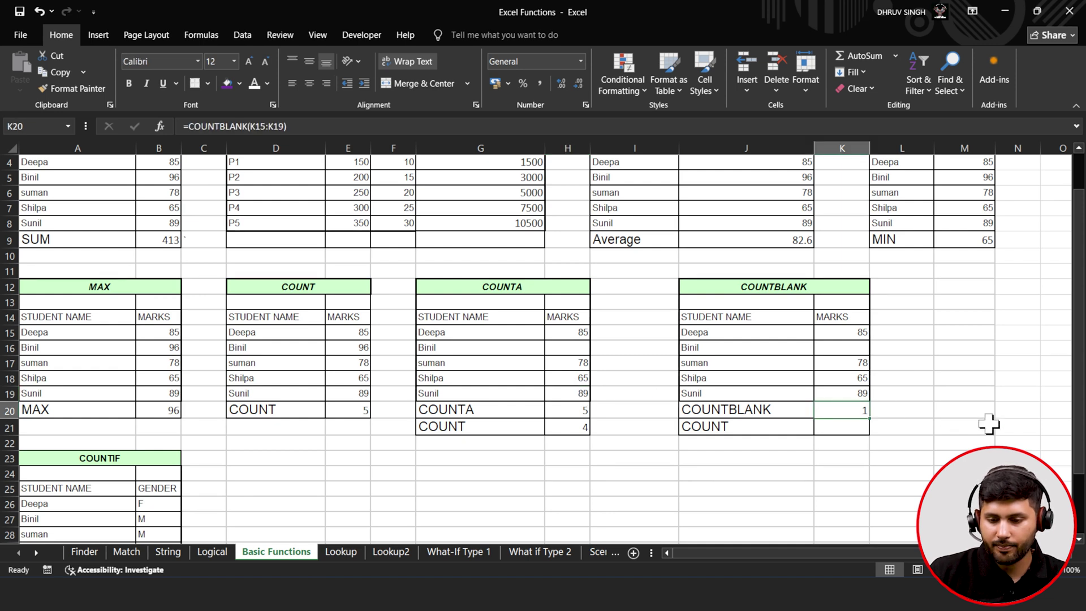
key(BackSpace)
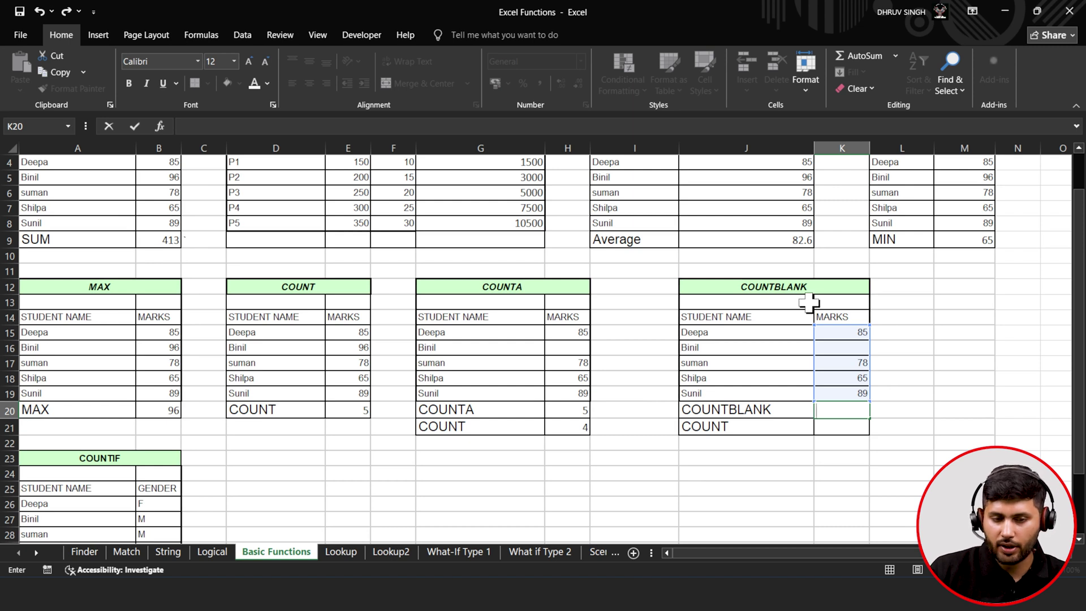
click(379, 125)
text(=co)
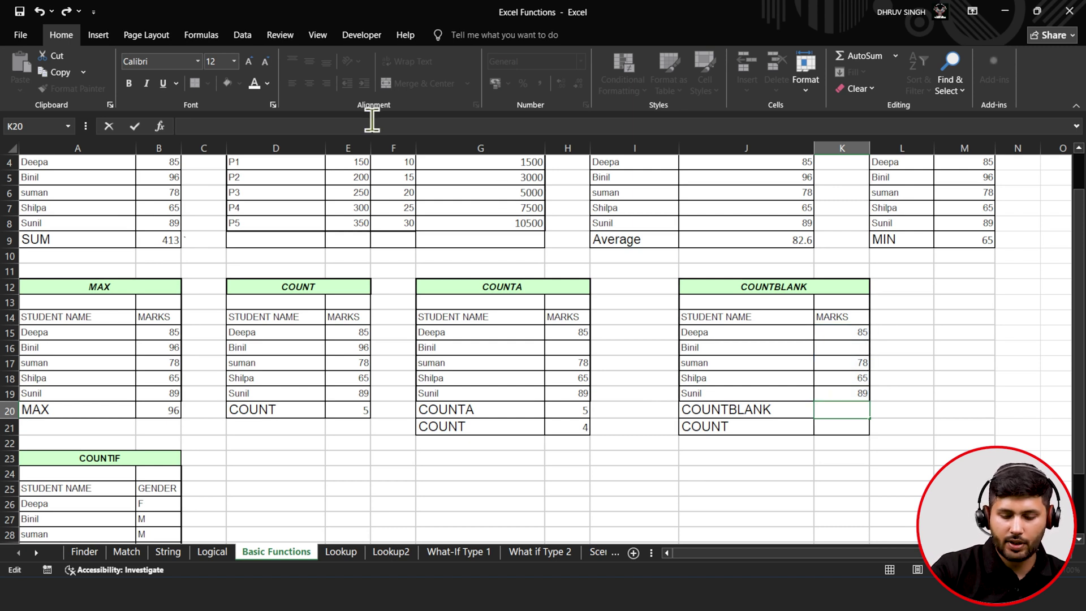
text(un)
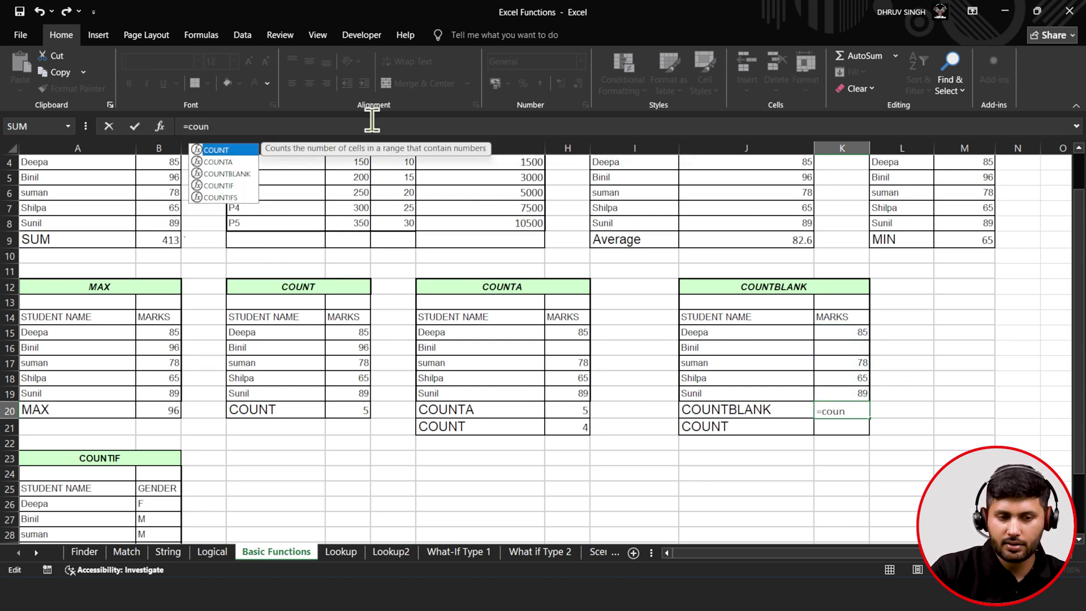
key(Down)
key(Down)
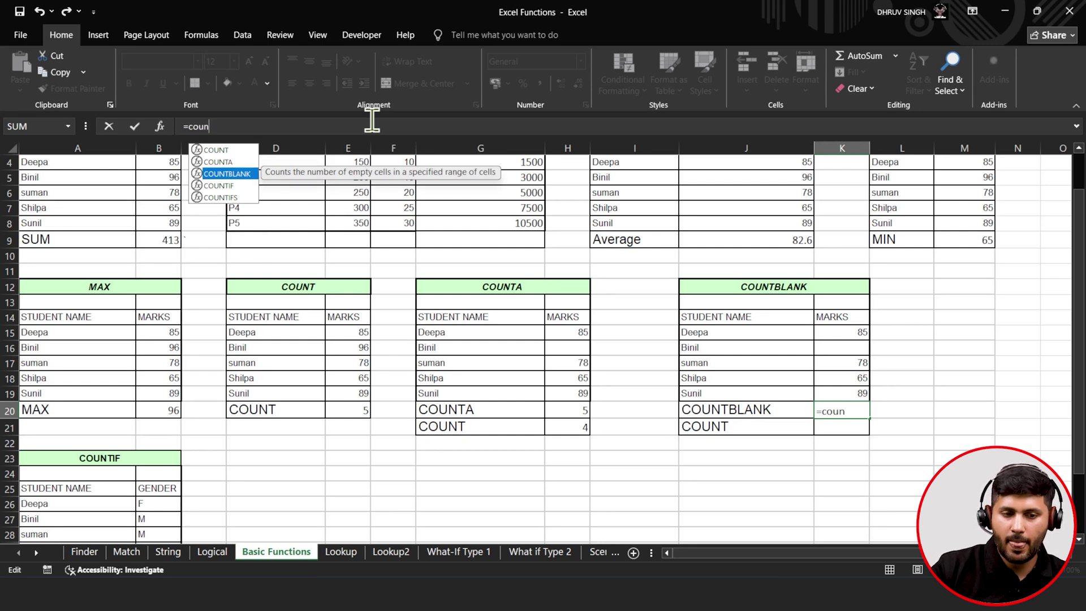
key(Tab)
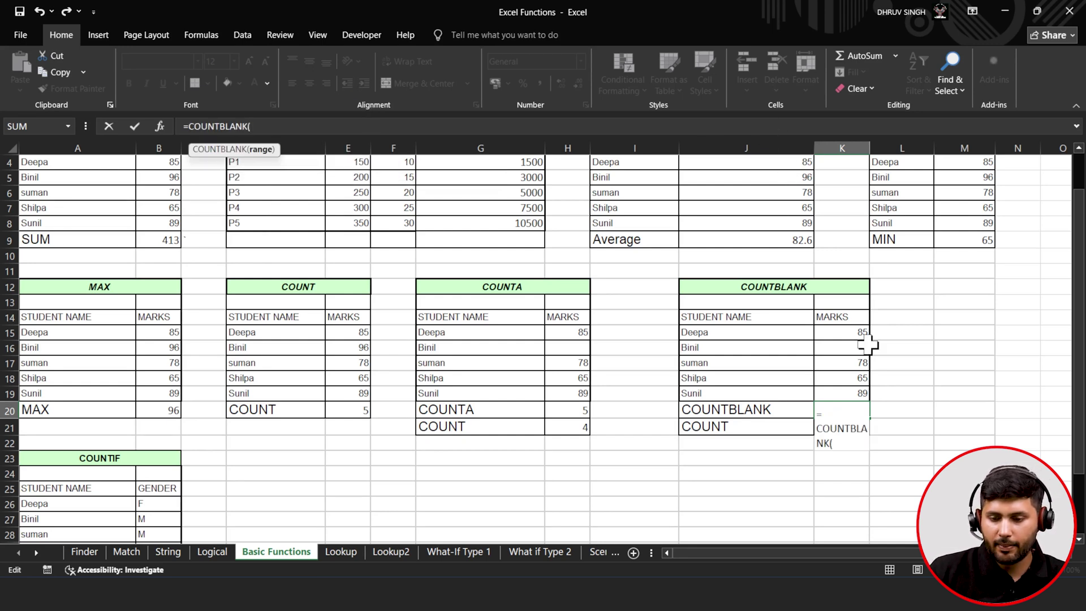
drag(848, 333, 857, 395)
click(303, 125)
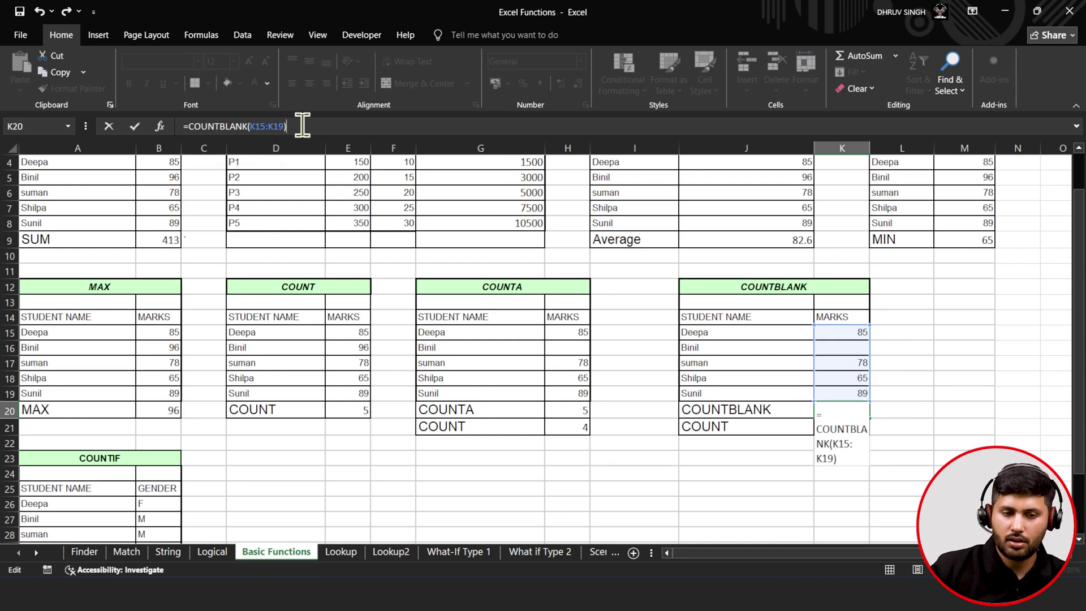
click(134, 127)
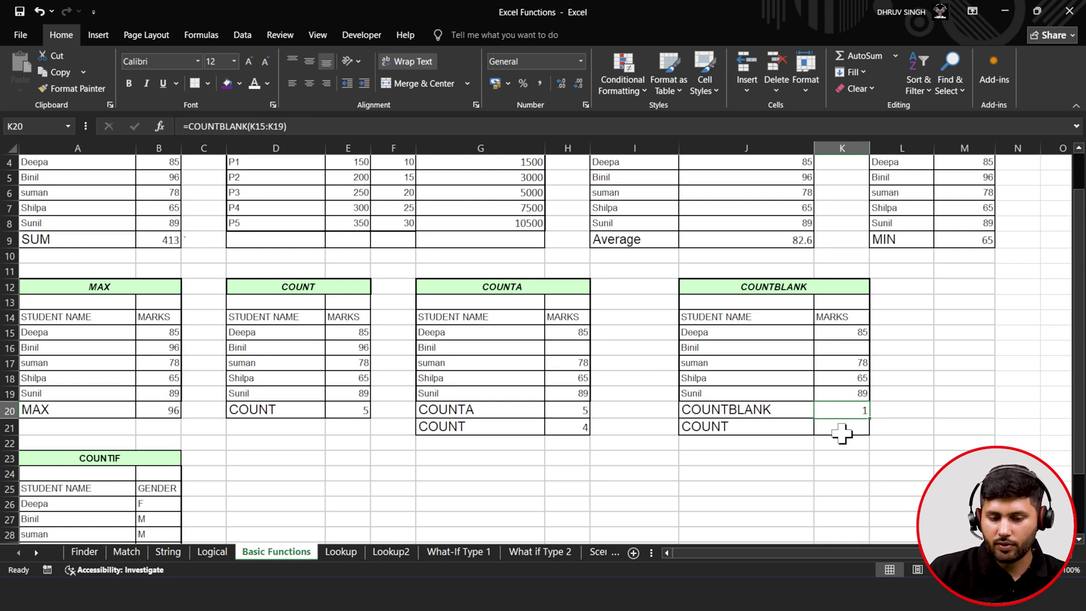
- Change H20's formula to =COUNTA(H15:H19) so it counts the marks, giving 4
double_click(555, 408)
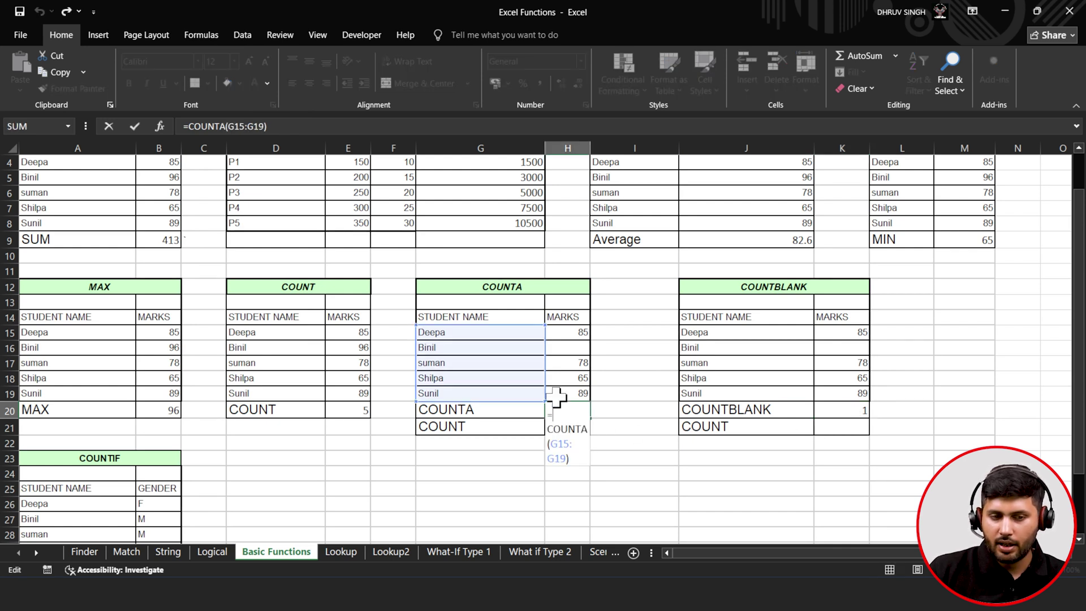
click(300, 126)
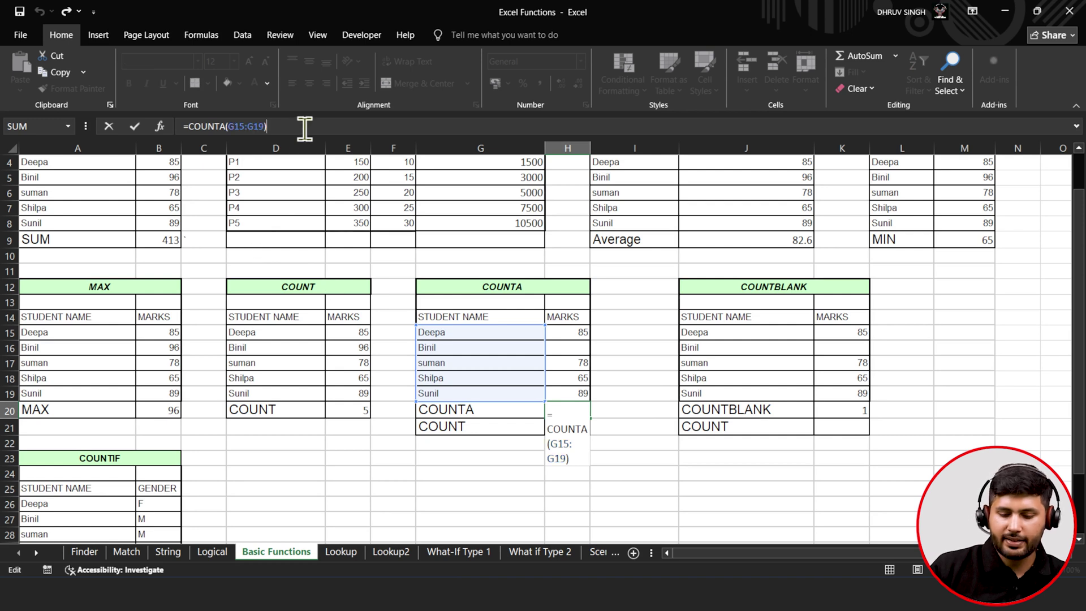
key(BackSpace)
key(BackSpace)
key(BackSpace)
key(BackSpace)
key(BackSpace)
key(BackSpace)
key(BackSpace)
key(BackSpace)
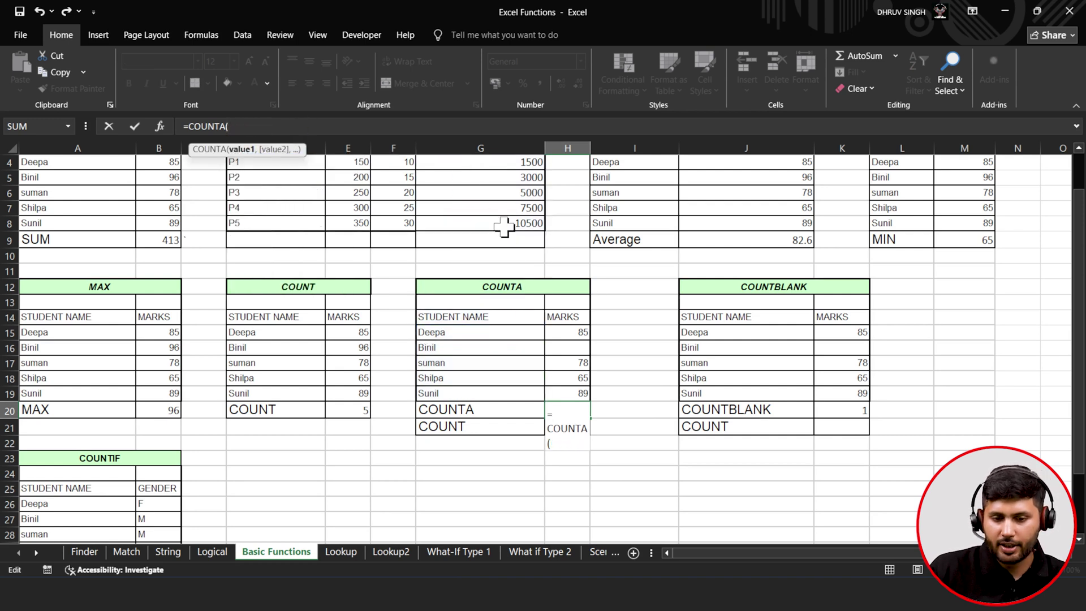
drag(563, 333, 568, 392)
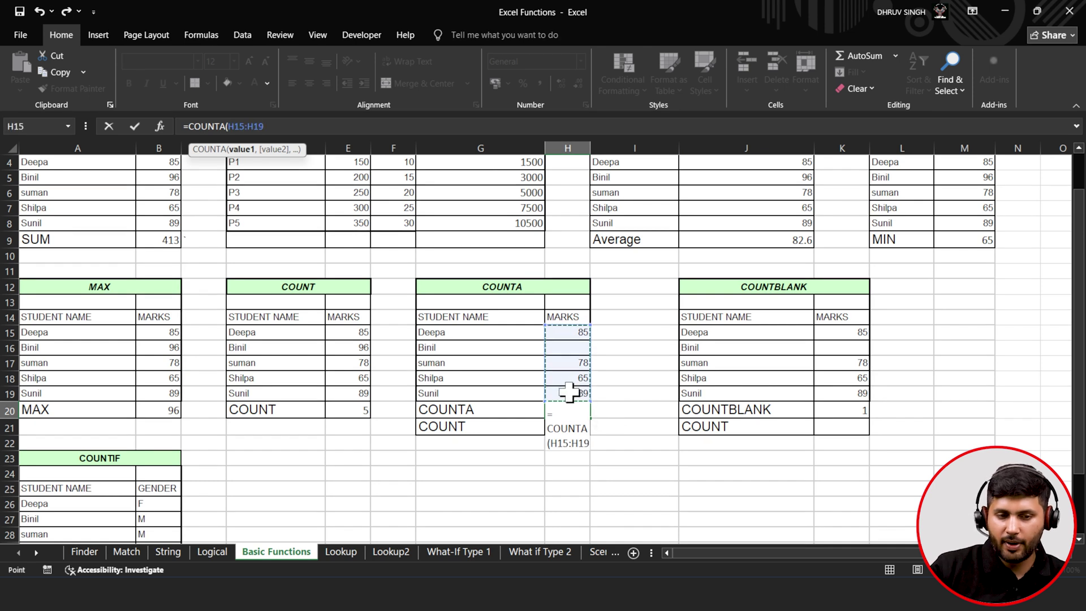
text())
scroll(568, 391, down, 1)
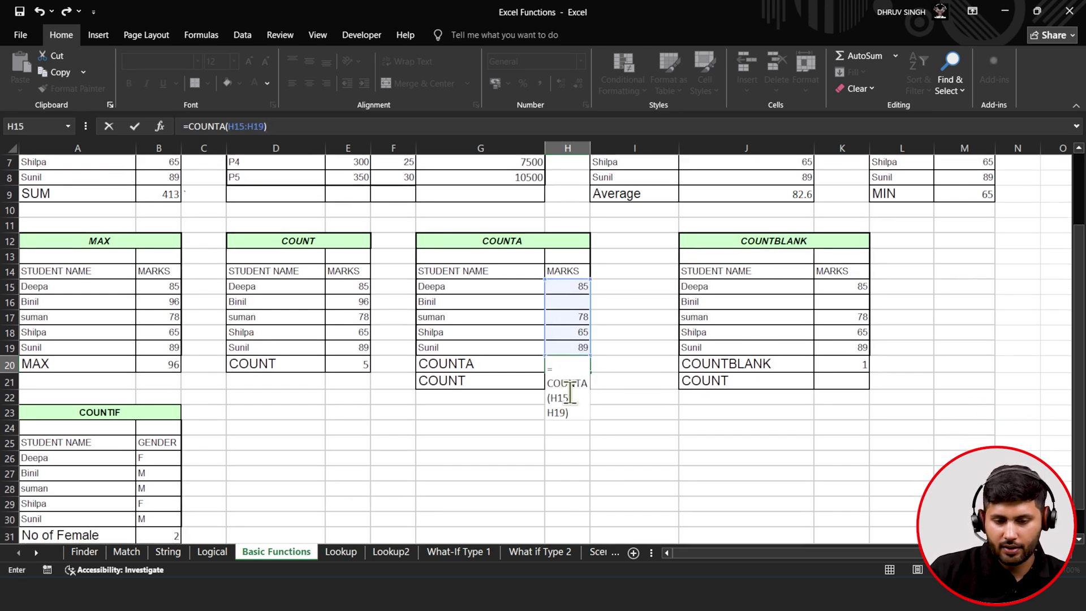
click(137, 129)
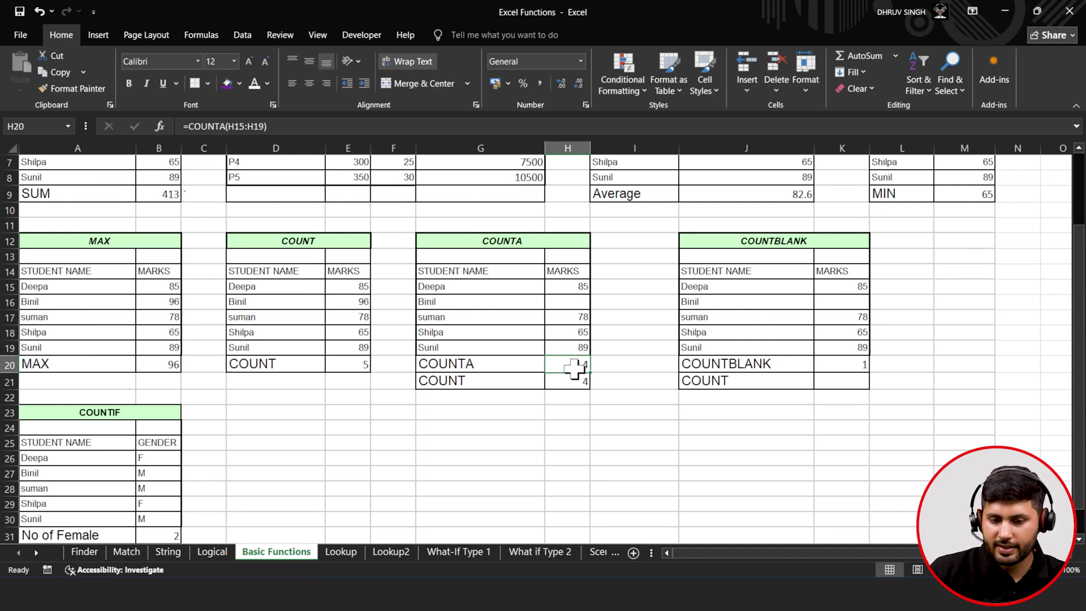
- Select the names and marks ranges and check H21's COUNT to compare results
drag(461, 288, 466, 347)
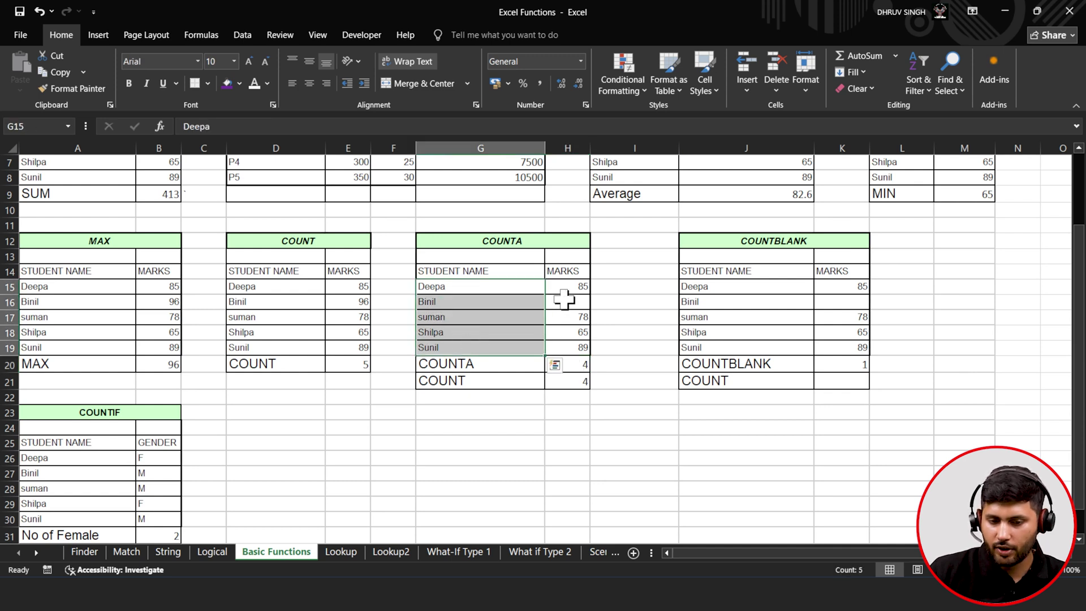
drag(562, 300, 565, 363)
click(566, 390)
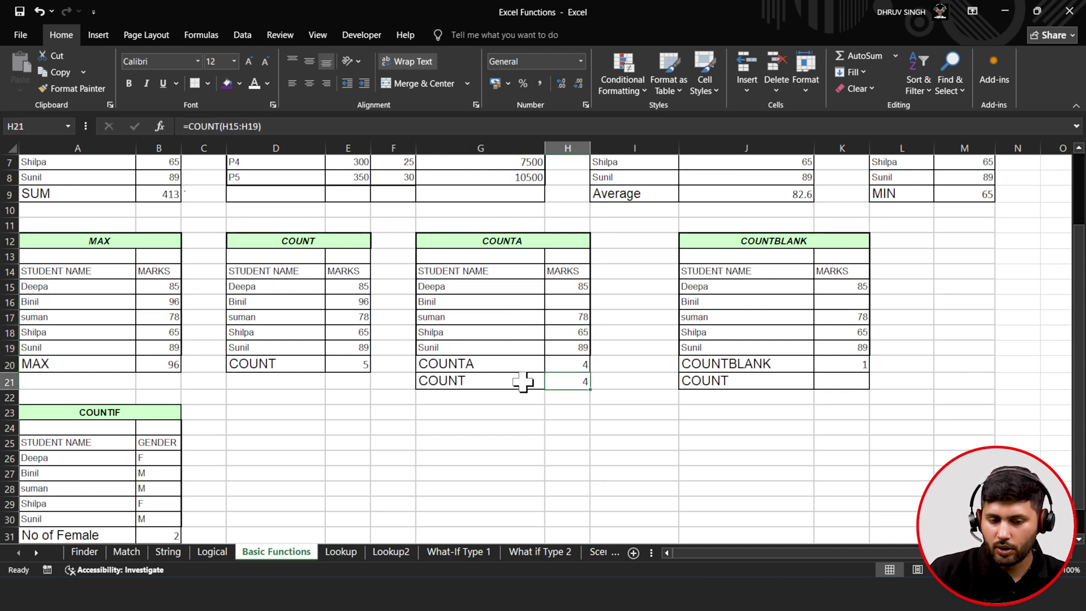
scroll(483, 365, down, 1)
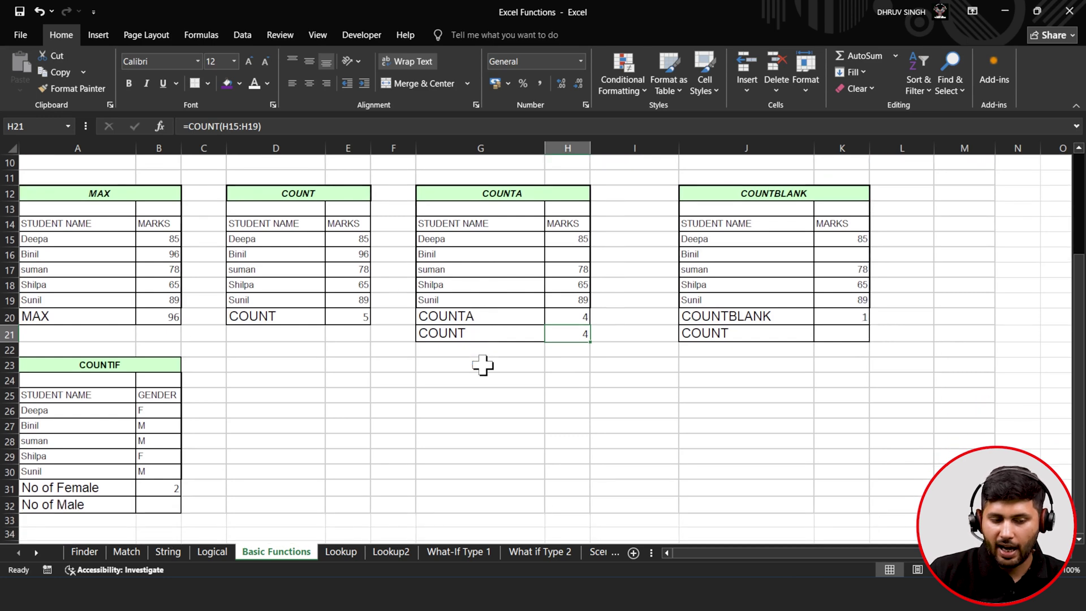
- Retype B31 as =COUNTIF(B26:B30,"F") to count the two female students
click(165, 487)
double_click(164, 487)
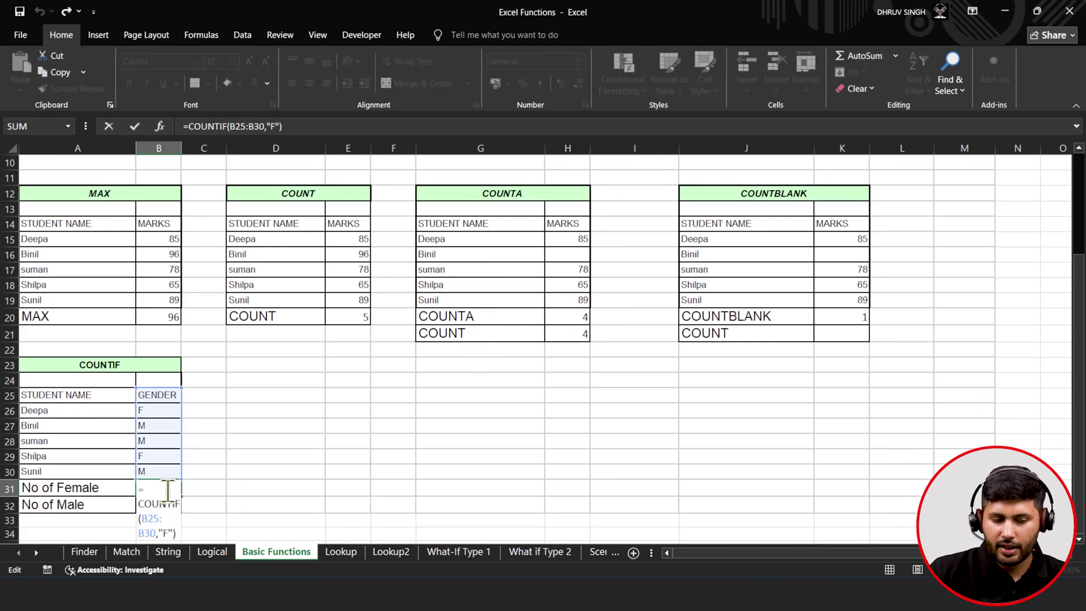
key(Escape)
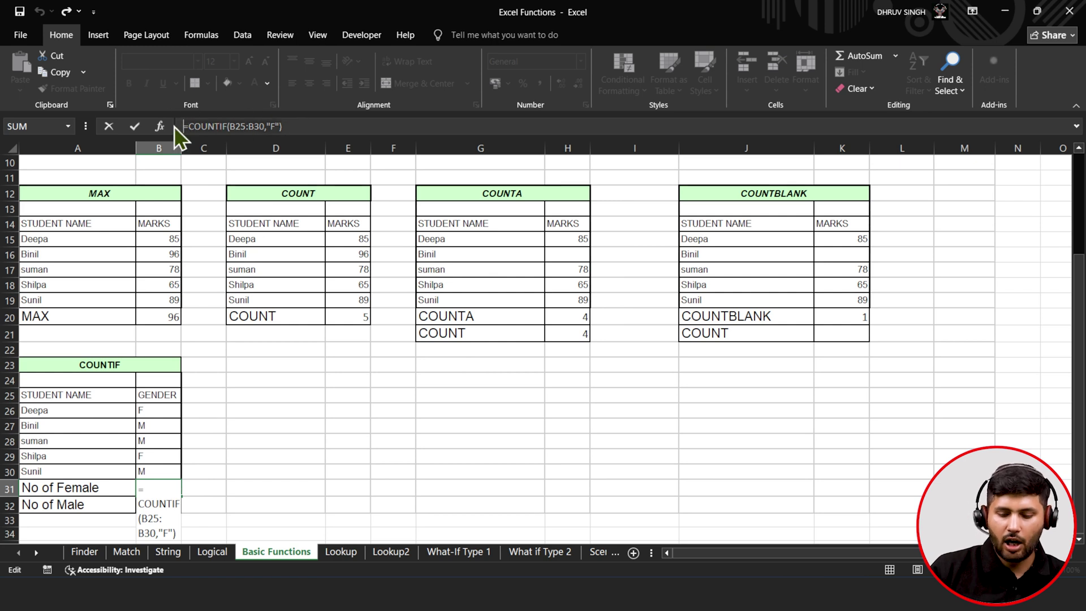
key(BackSpace)
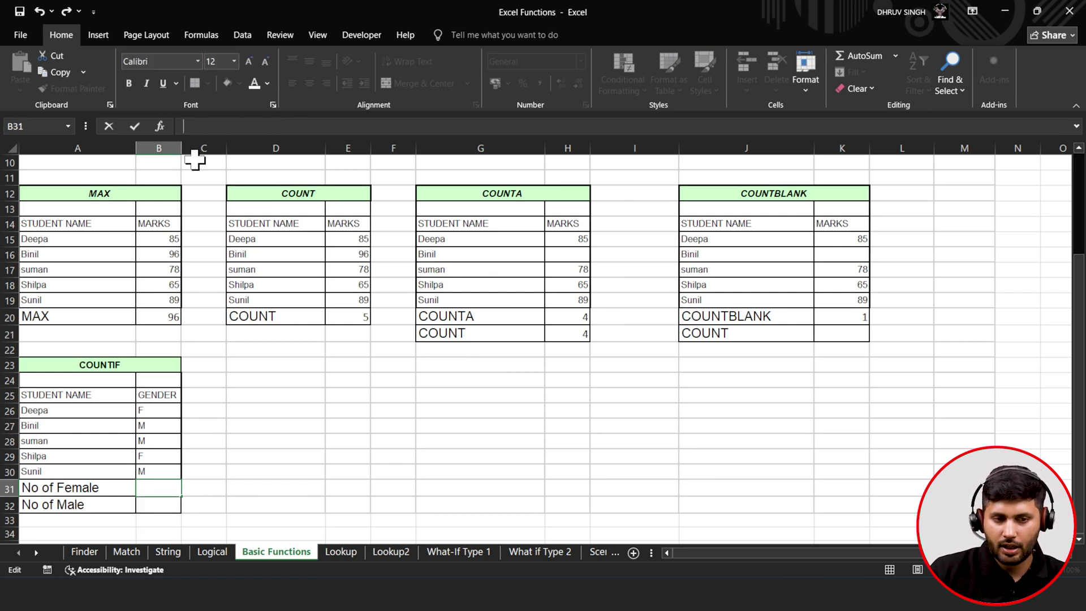
text(=cou)
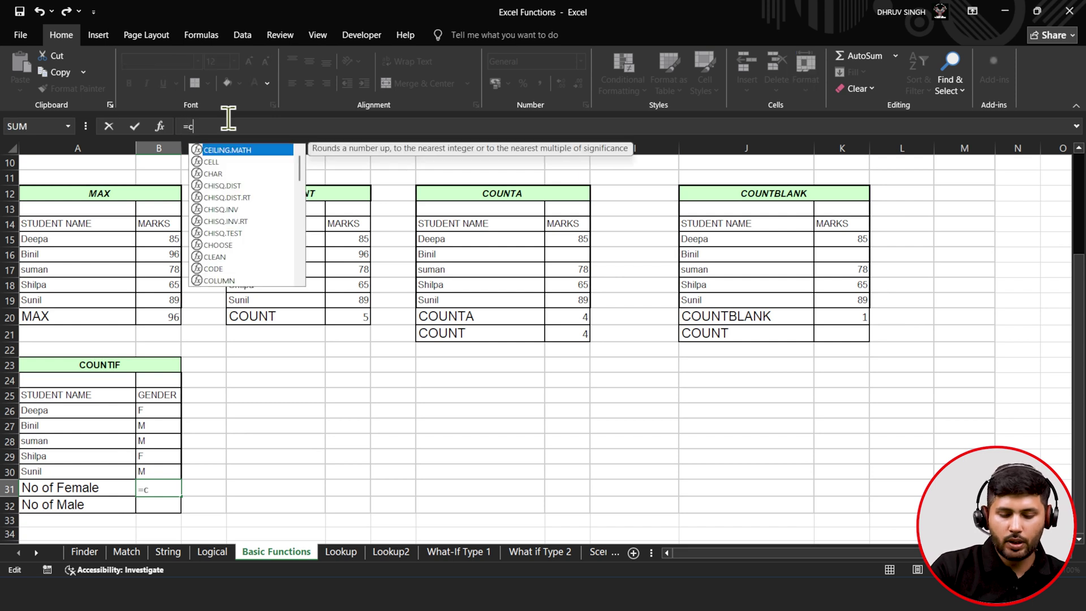
key(Down)
key(Down)
key(Down)
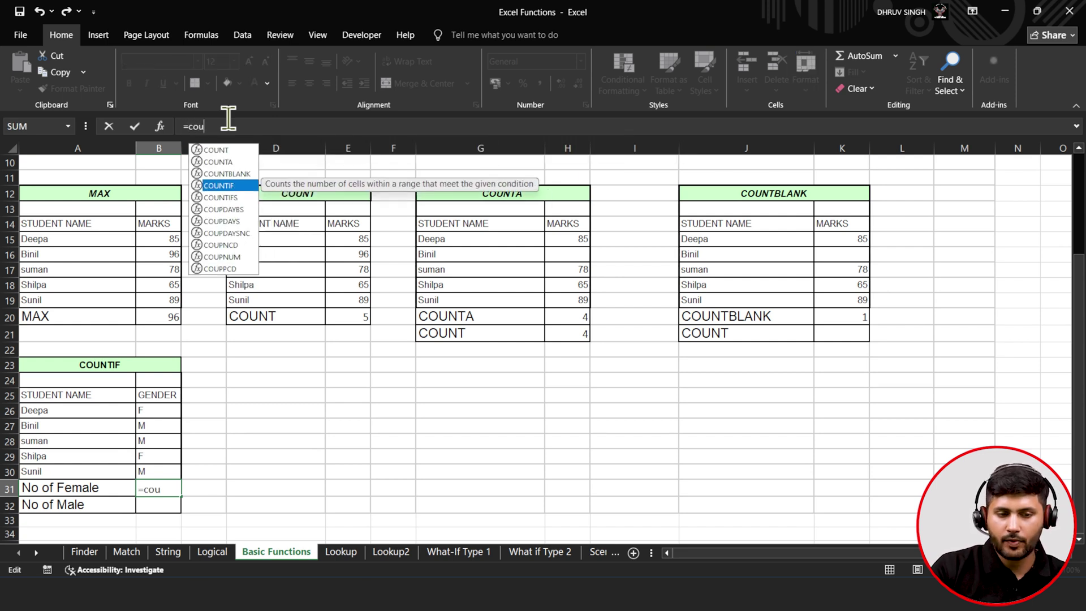
key(Tab)
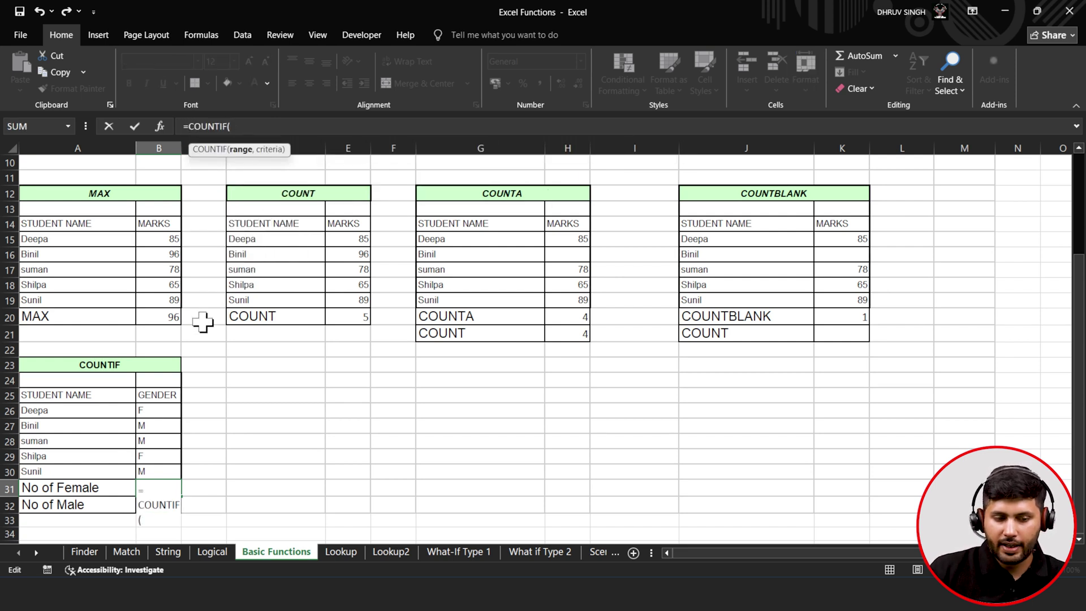
drag(152, 411, 155, 473)
text(,)
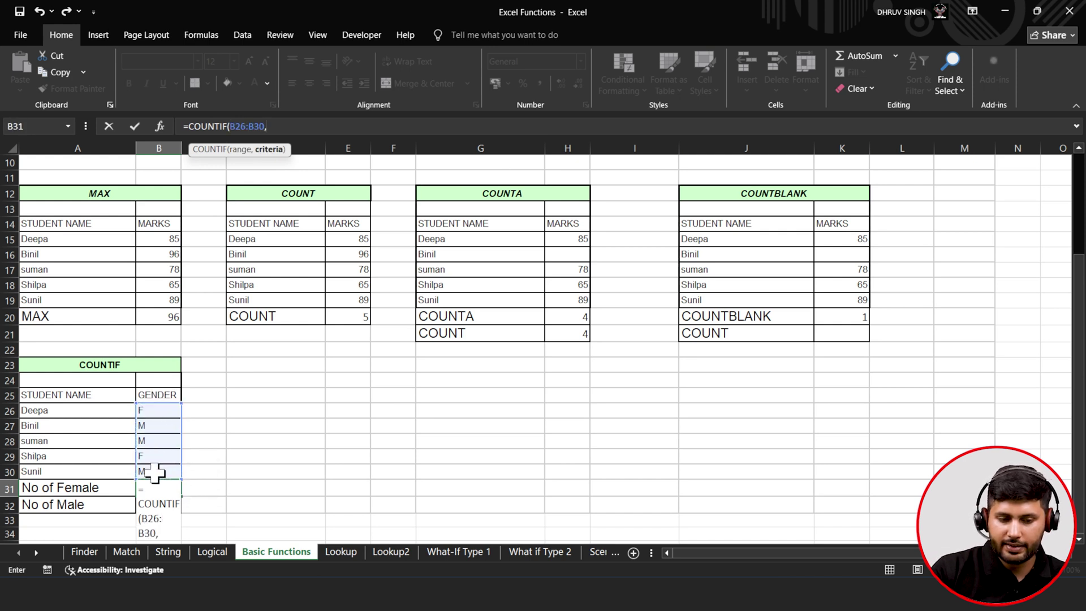
text("F)
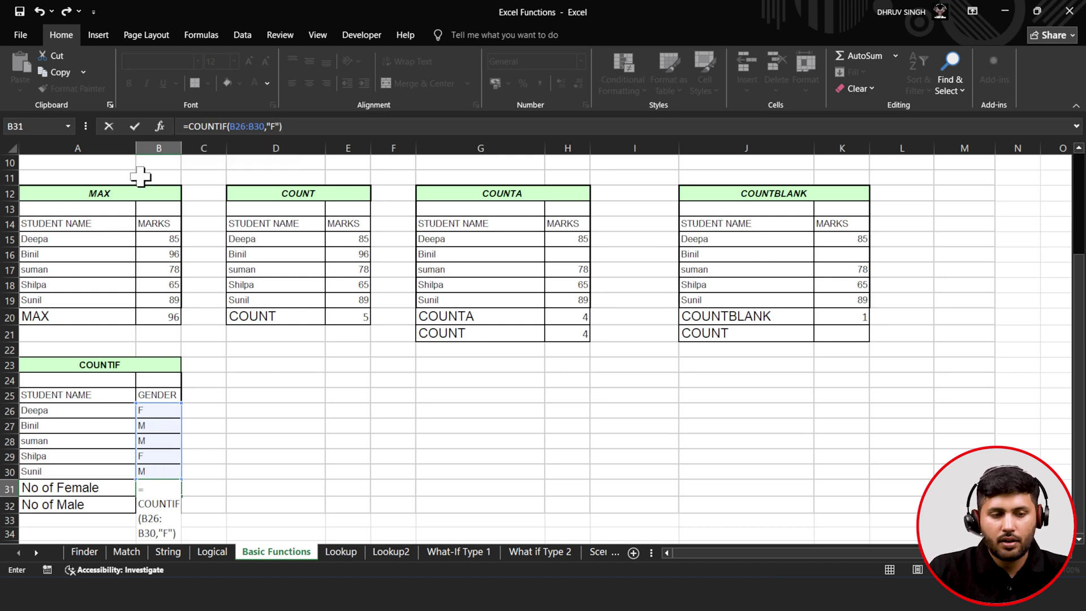
click(137, 129)
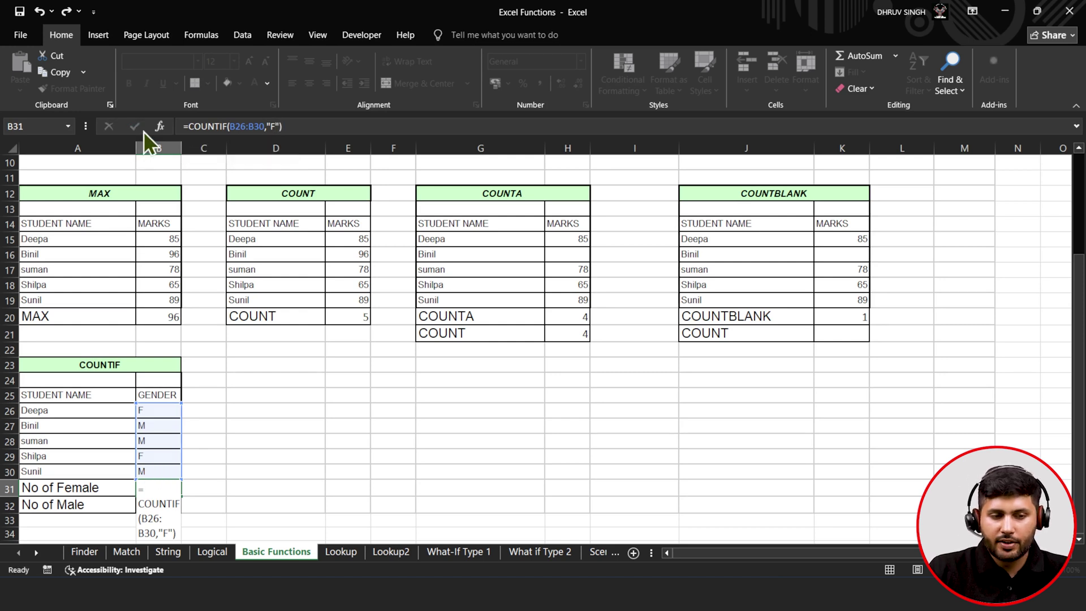
- Copy the female count formula from B31 down into B32
double_click(180, 495)
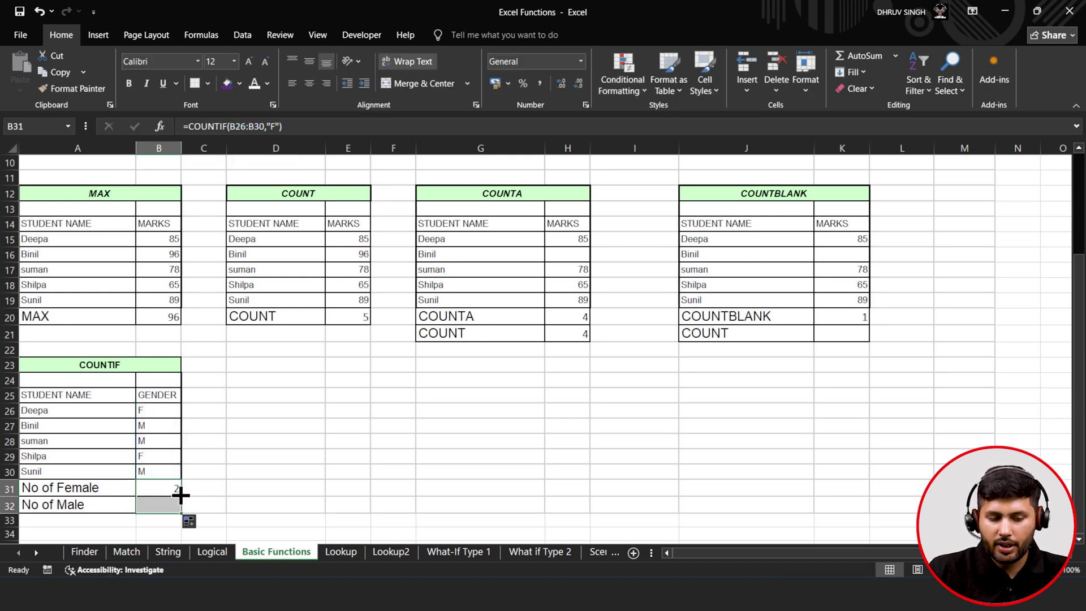
click(160, 503)
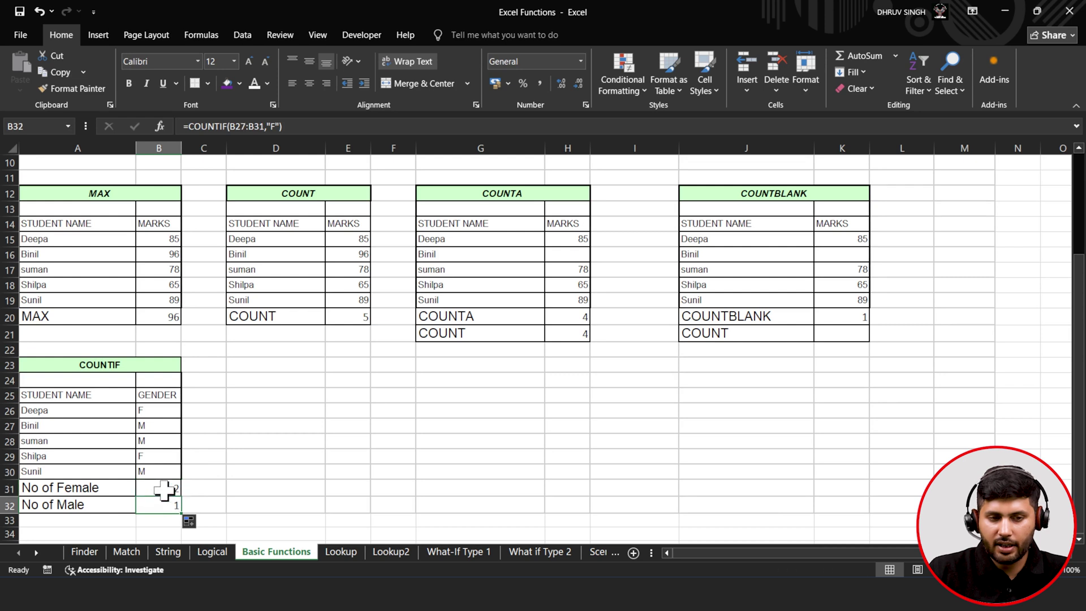
click(164, 488)
click(157, 504)
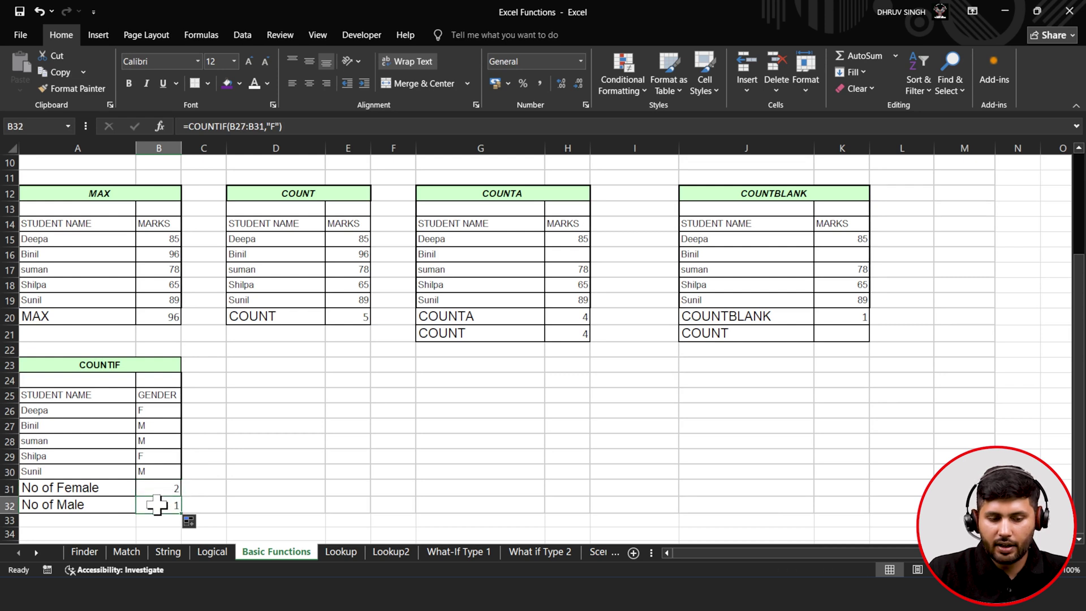
- Rewrite B32 as =COUNTIF(B26:B30,"M") to count the three male students
click(237, 126)
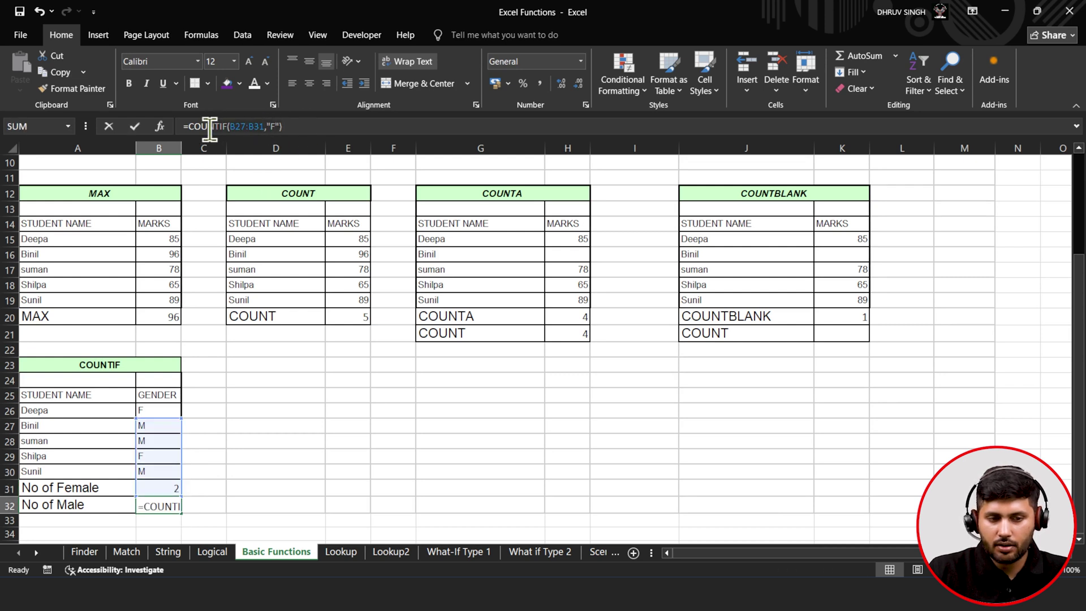
drag(189, 128, 315, 134)
key(BackSpace)
text(coun)
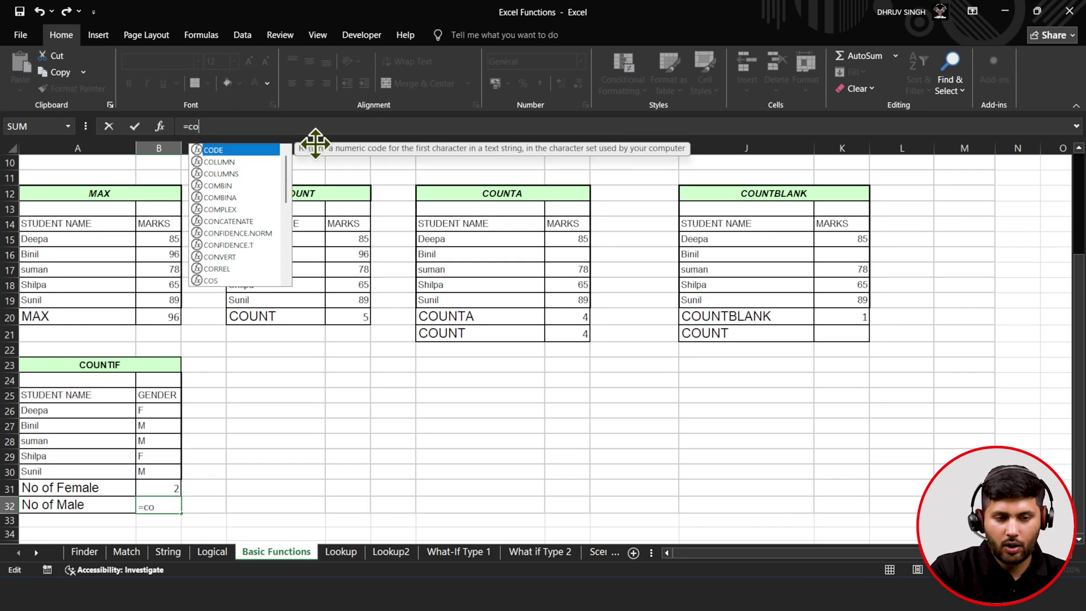
key(Down)
key(Down)
key(Down)
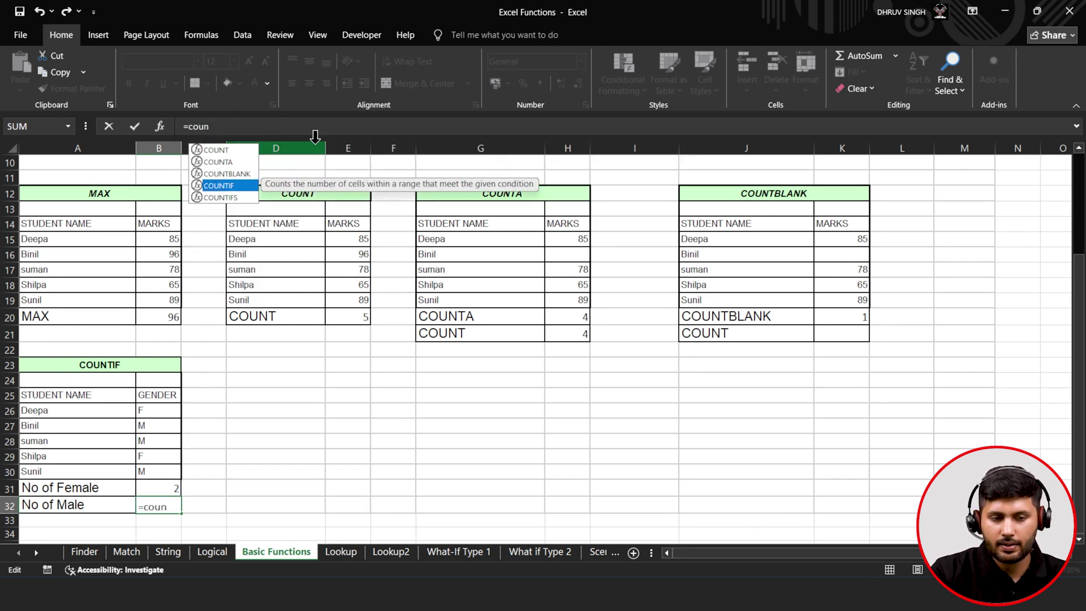
key(Return)
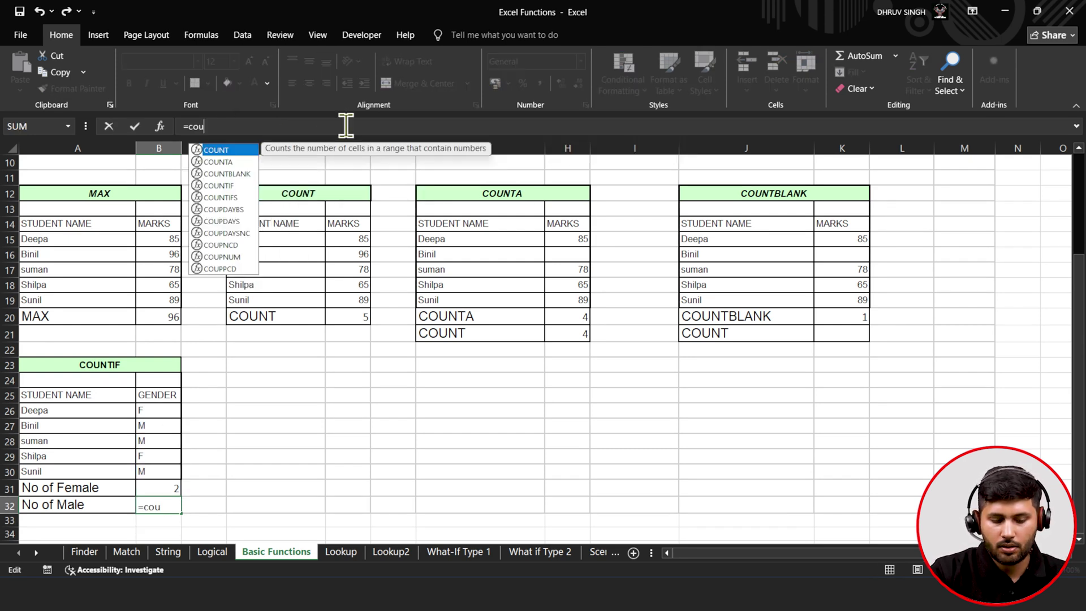
text(n)
key(Down)
key(Down)
key(Down)
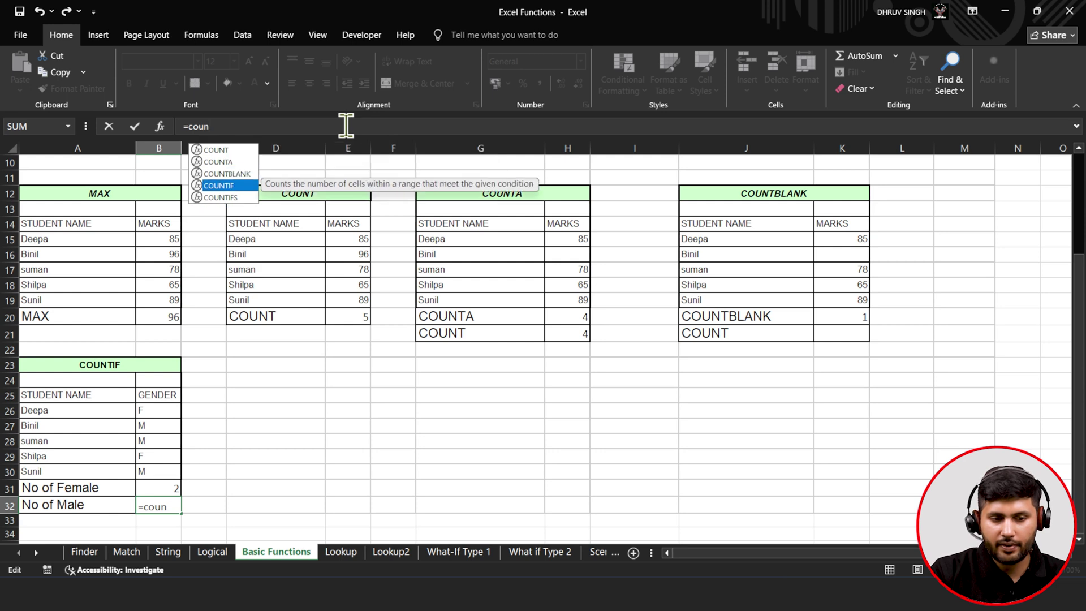
key(Tab)
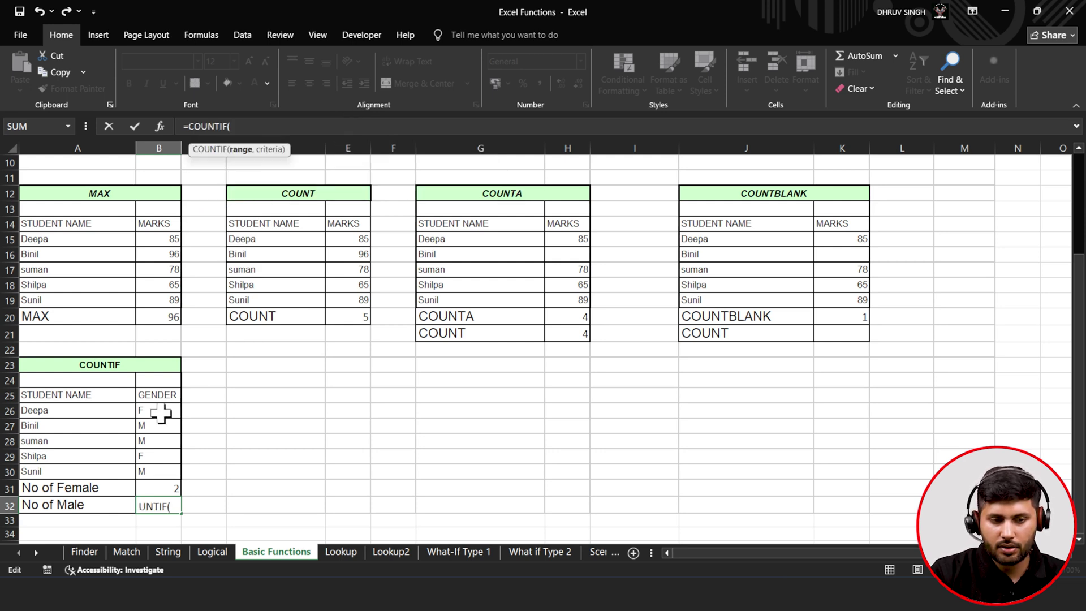
drag(162, 414, 162, 469)
text(,)
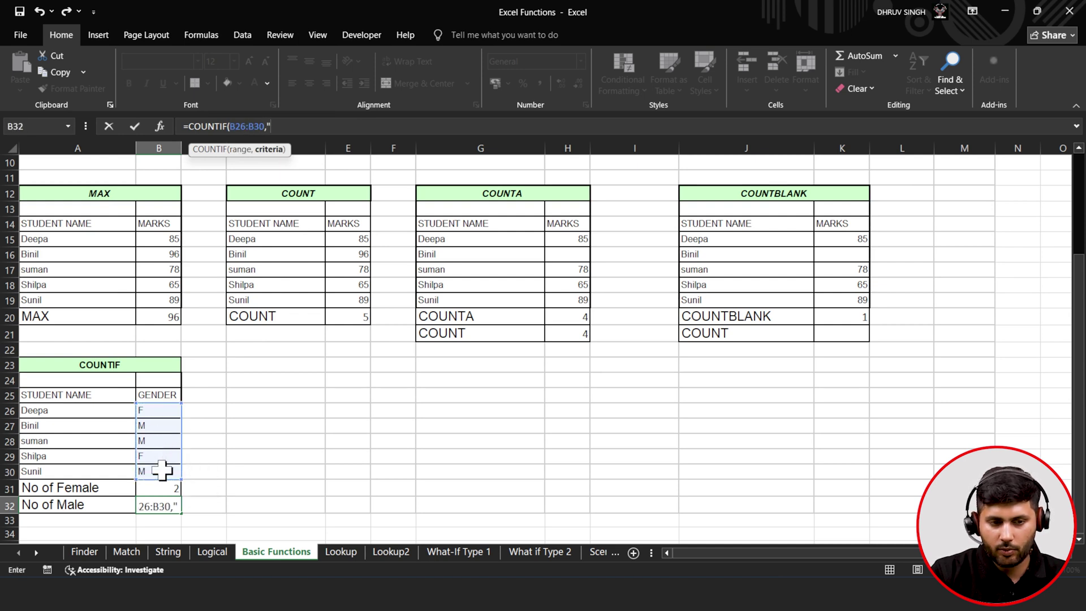
text(")
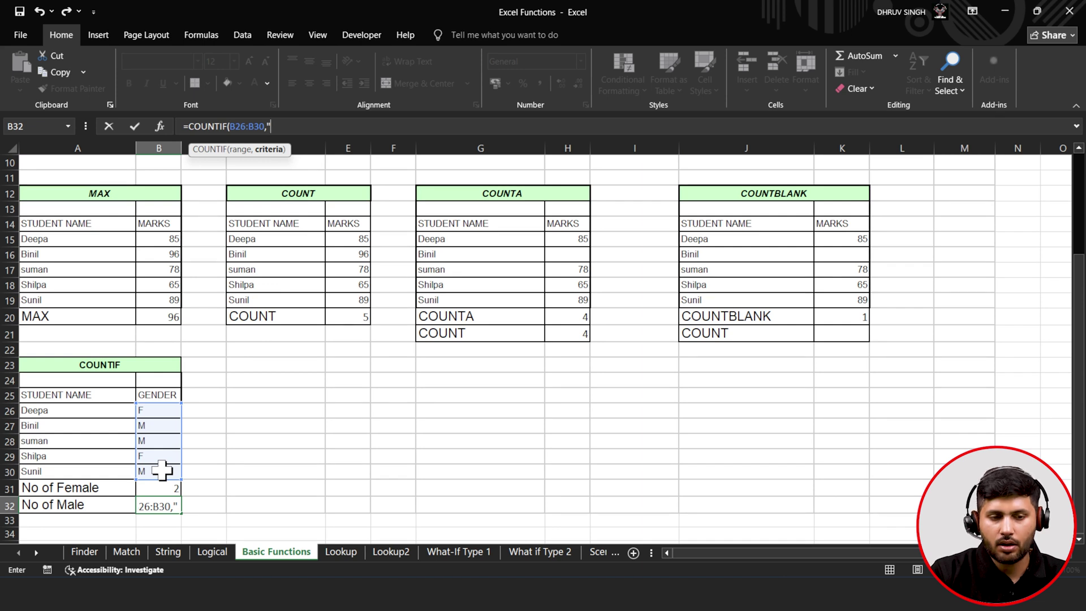
text(M"))
click(135, 126)
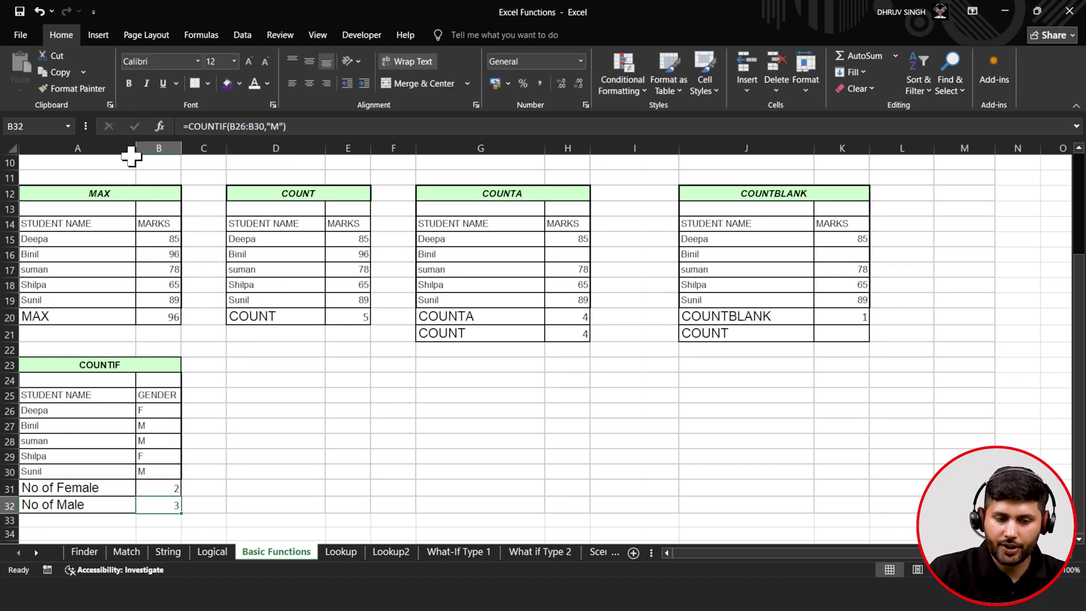
- Clear the ten salary values in B3:B12 on the Lookup sheet
scroll(215, 468, up, 3)
scroll(215, 468, down, 2)
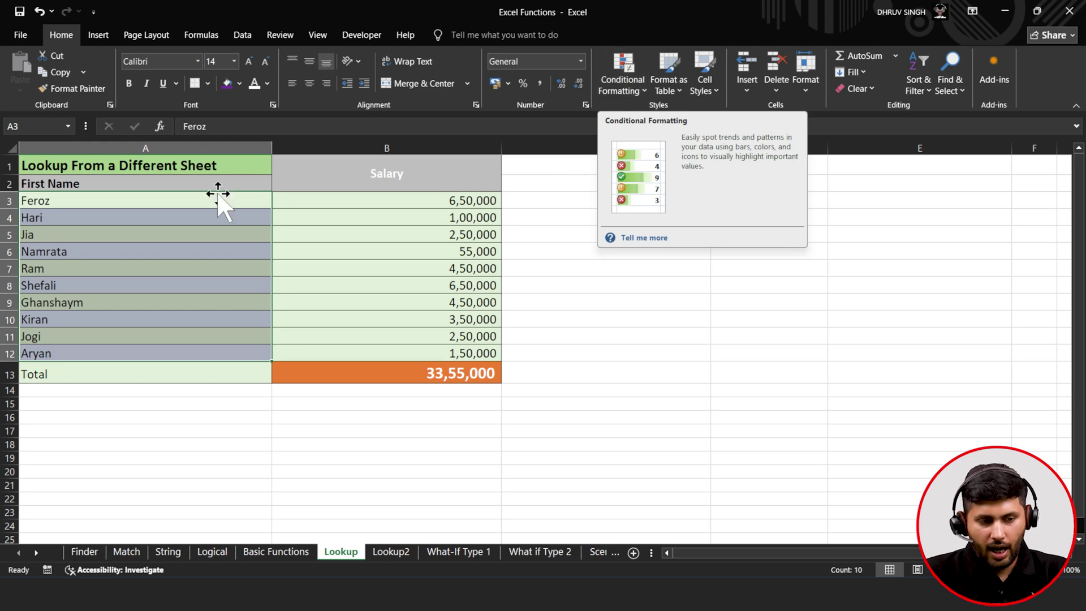
click(195, 219)
drag(353, 203, 361, 346)
key(Delete)
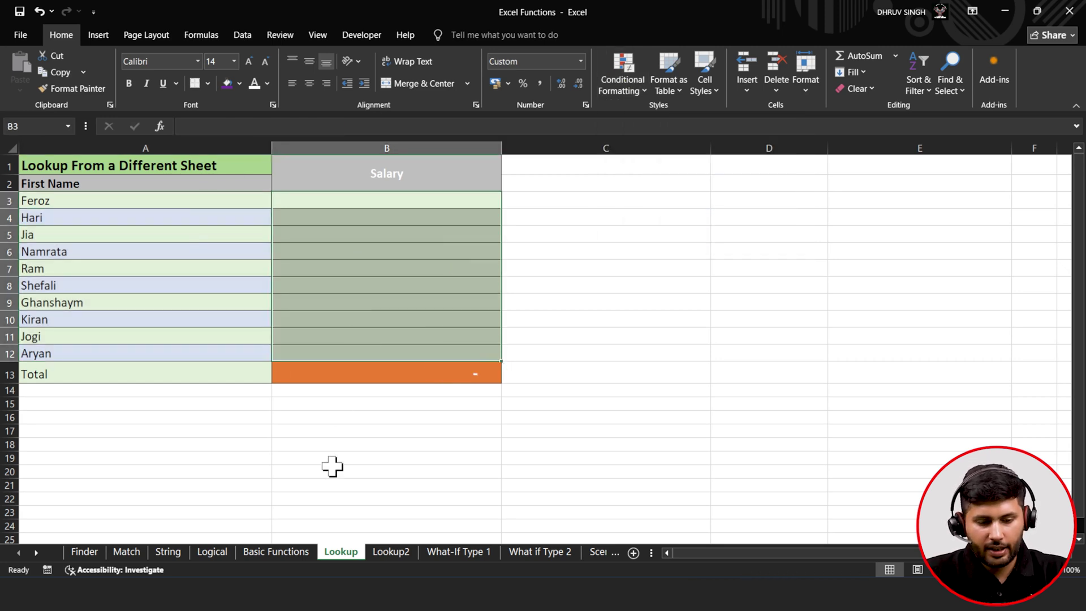
- Browse the Basic Functions, Logical, Match, Finder and String sheets, then return to Lookup
click(297, 555)
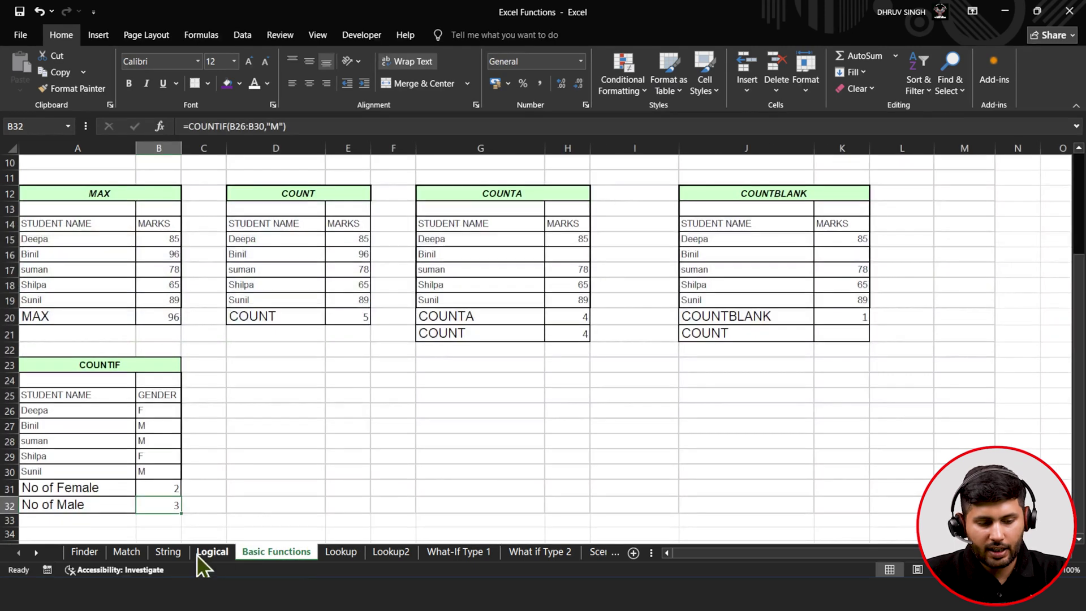
click(199, 556)
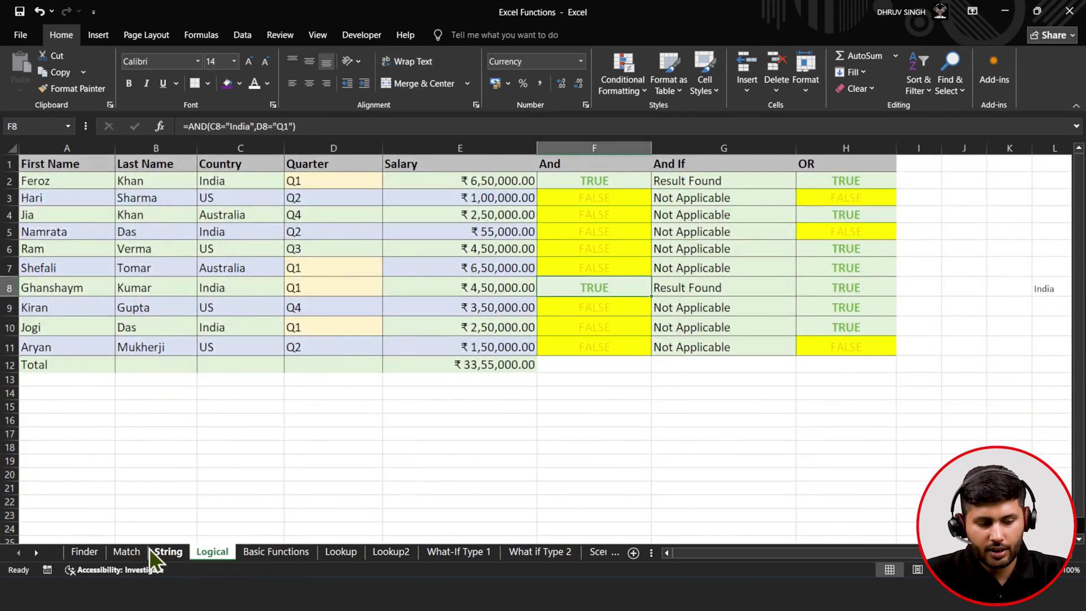
click(130, 552)
click(84, 552)
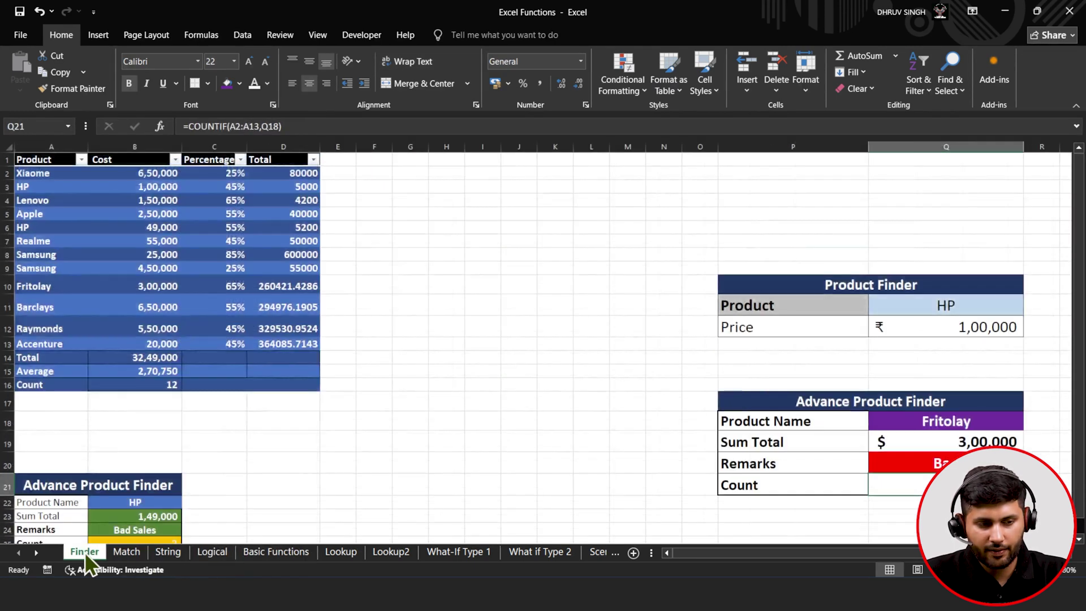
click(123, 557)
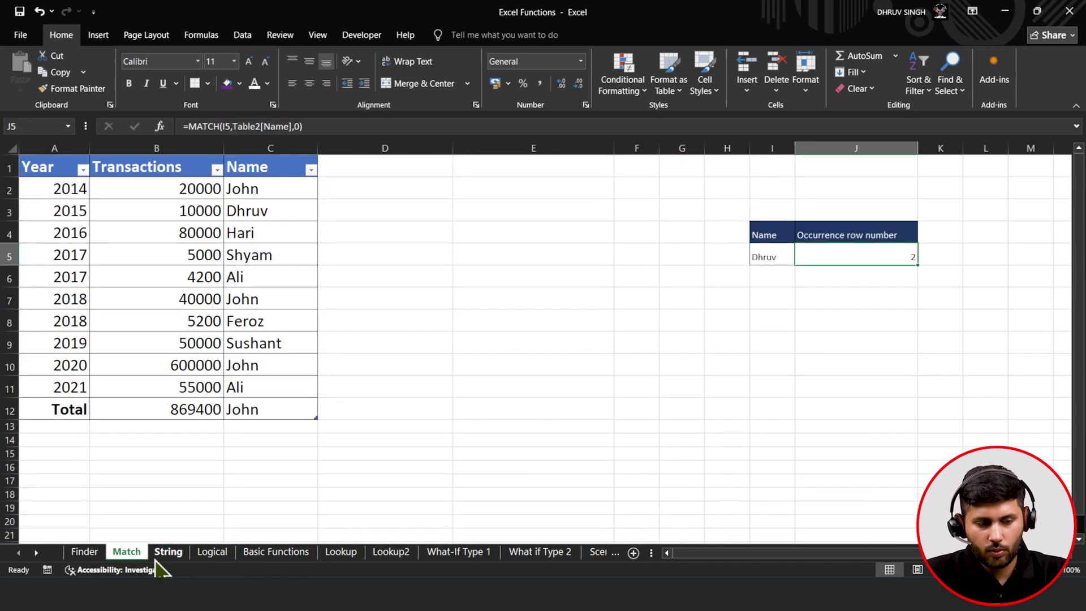
click(152, 557)
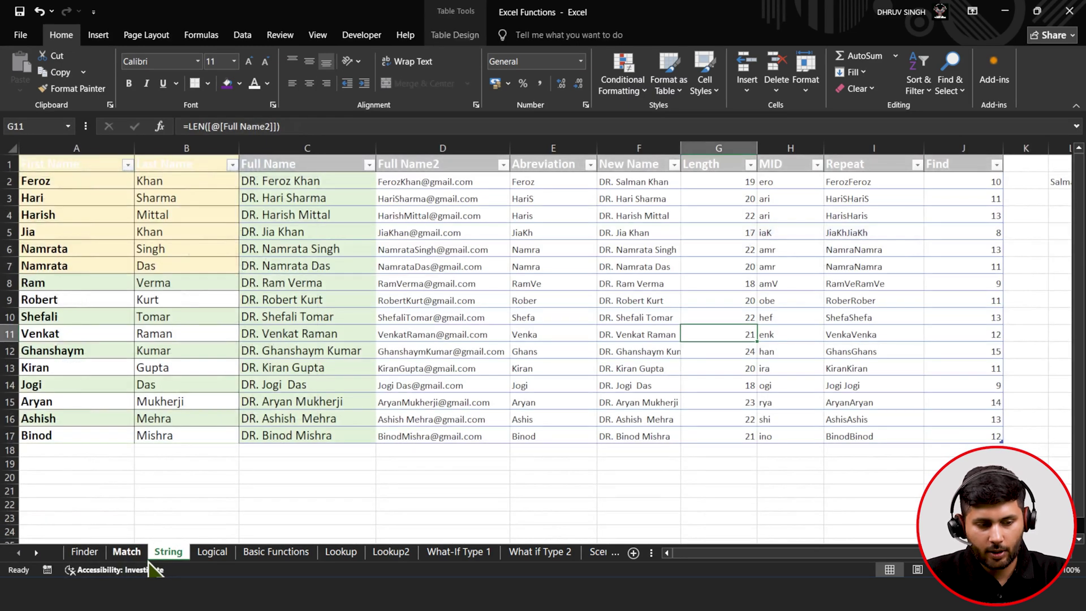
click(135, 558)
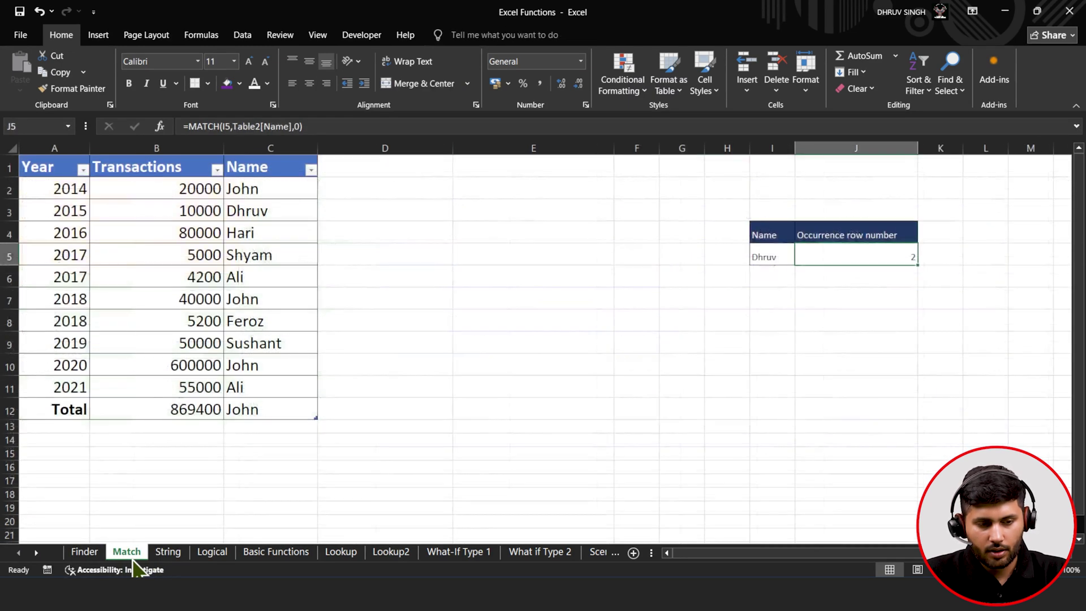
click(162, 559)
click(211, 557)
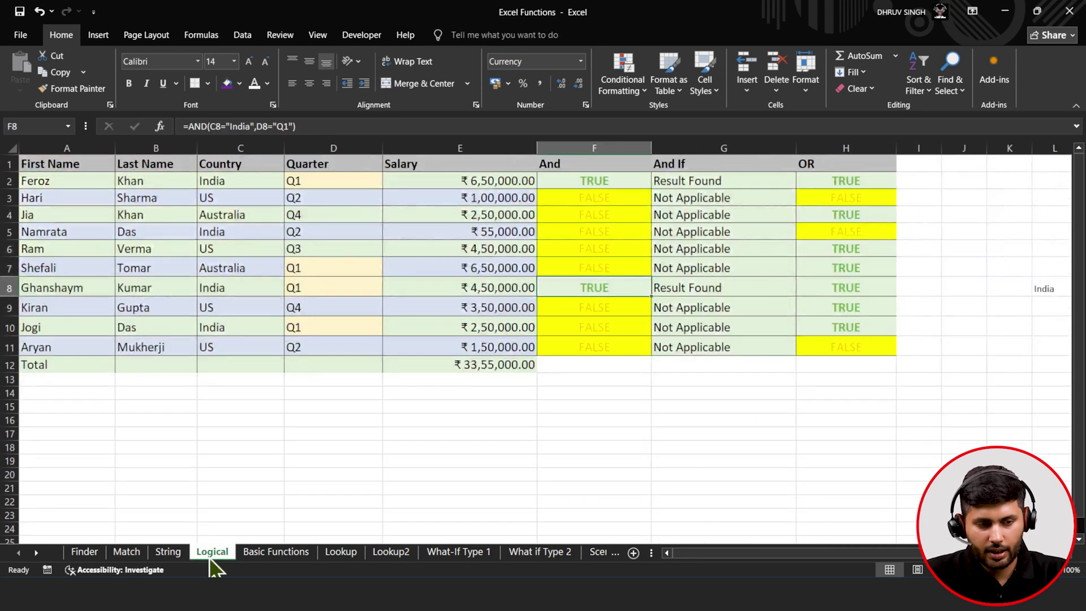
drag(35, 164, 388, 347)
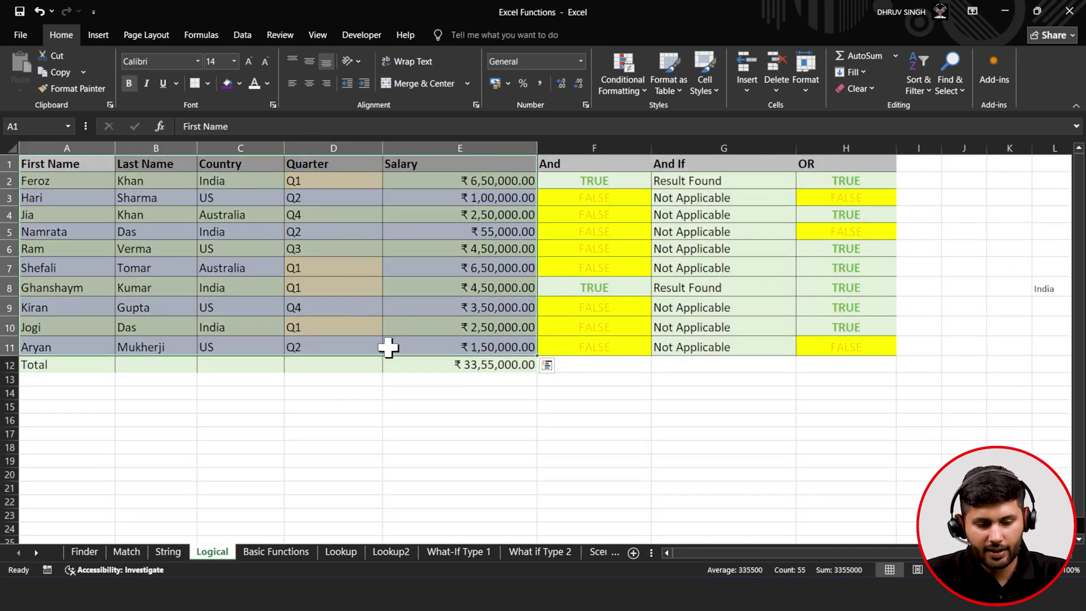
click(341, 557)
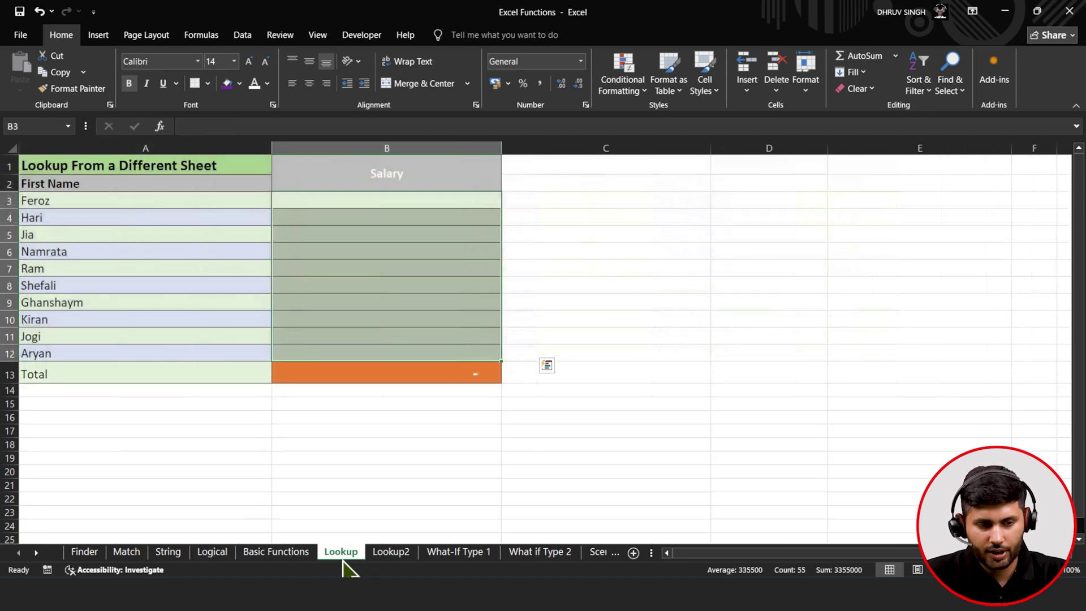
- Build =VLOOKUP(A3,Logical!A1:E11,5,FALSE) in B3 to fetch Feroz's salary by exact match
click(360, 199)
text(=)
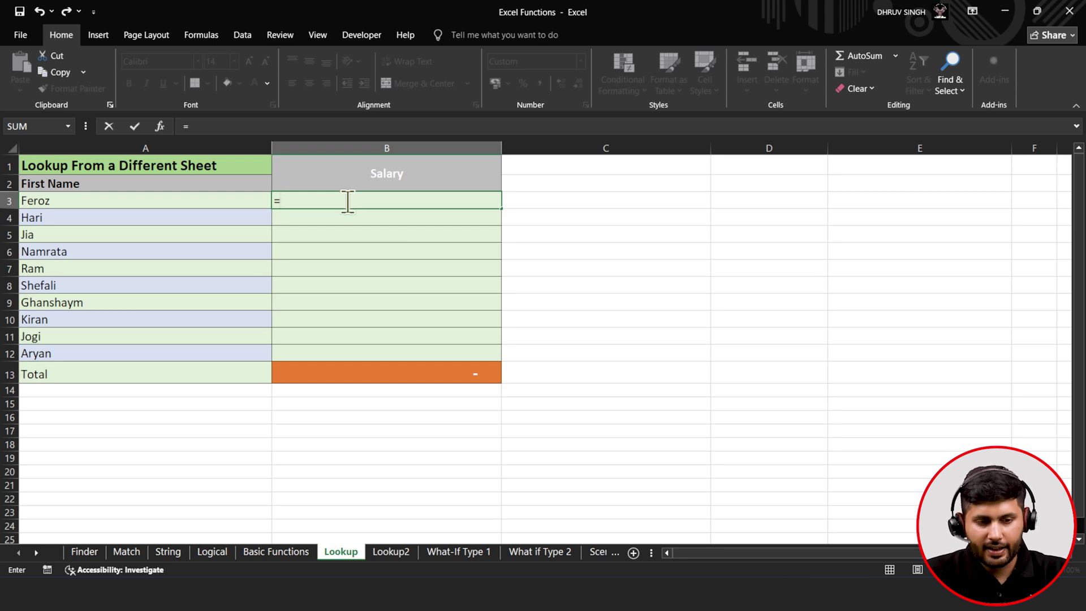
text(vl)
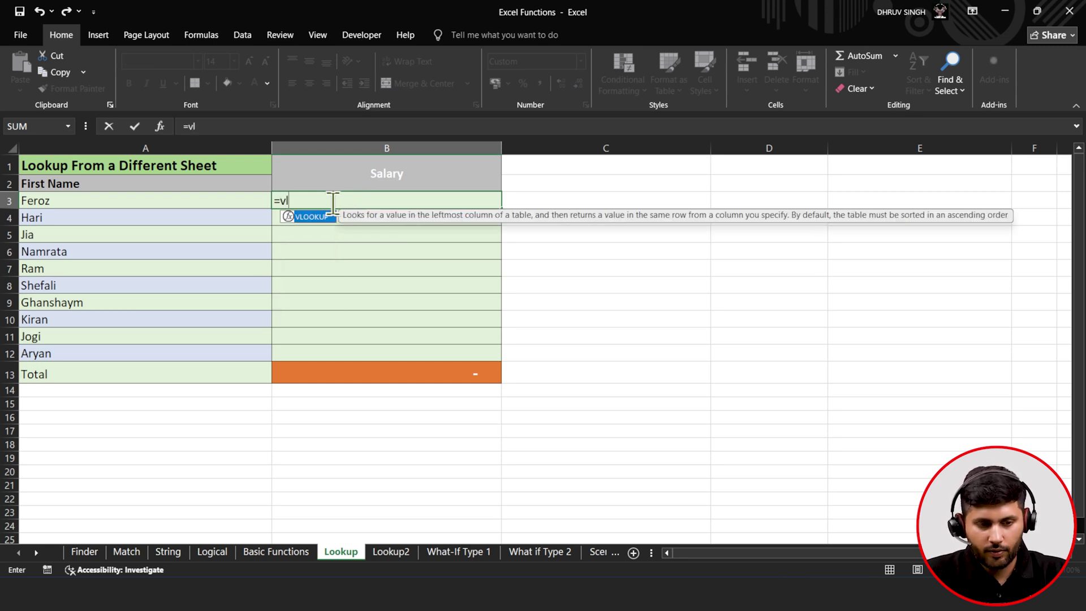
text(o)
key(Tab)
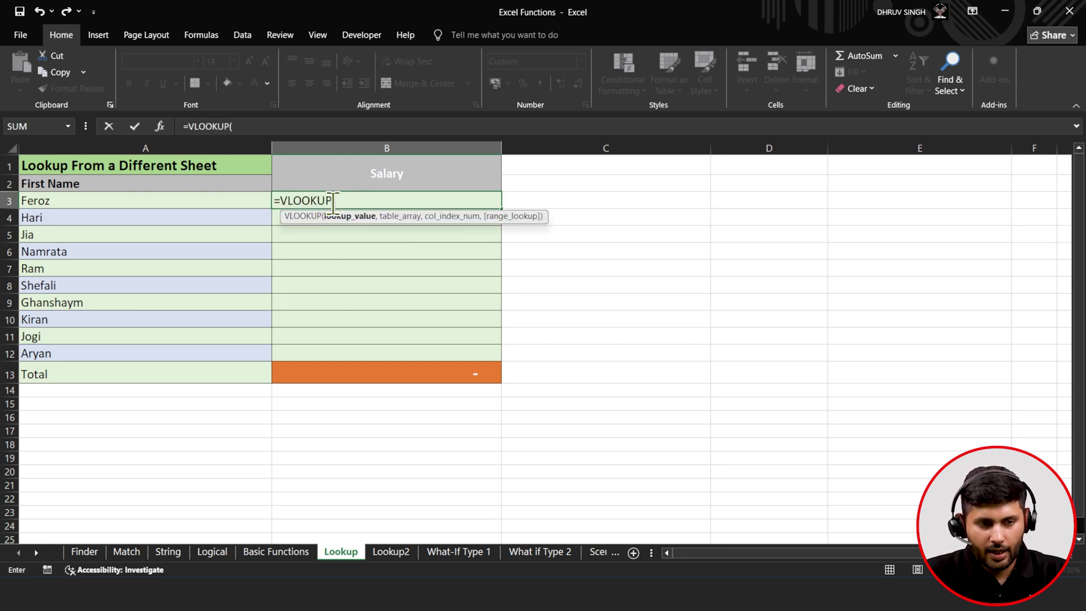
click(169, 198)
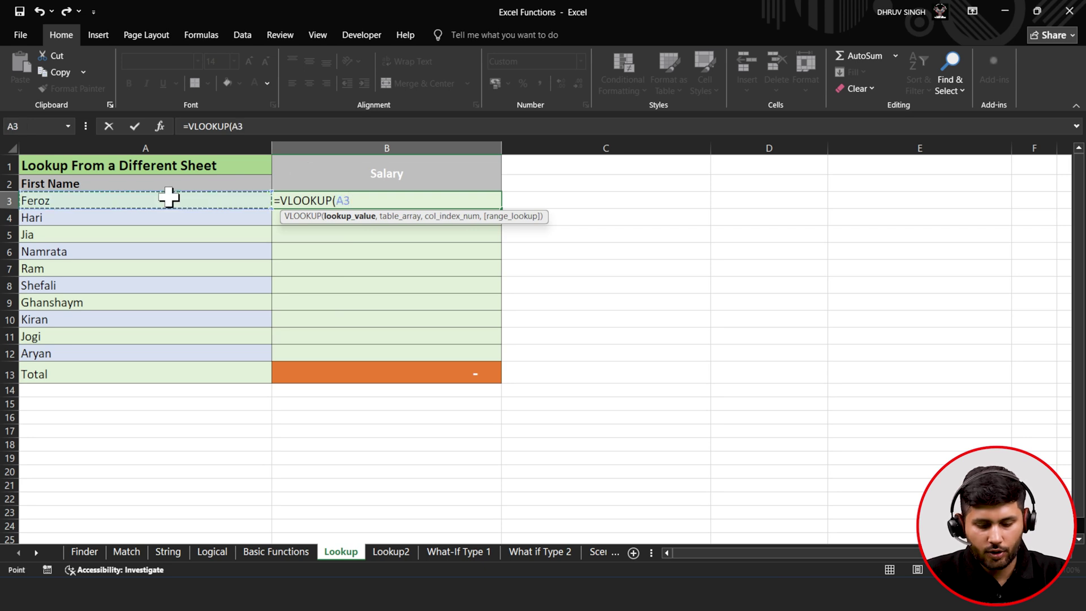
text(,)
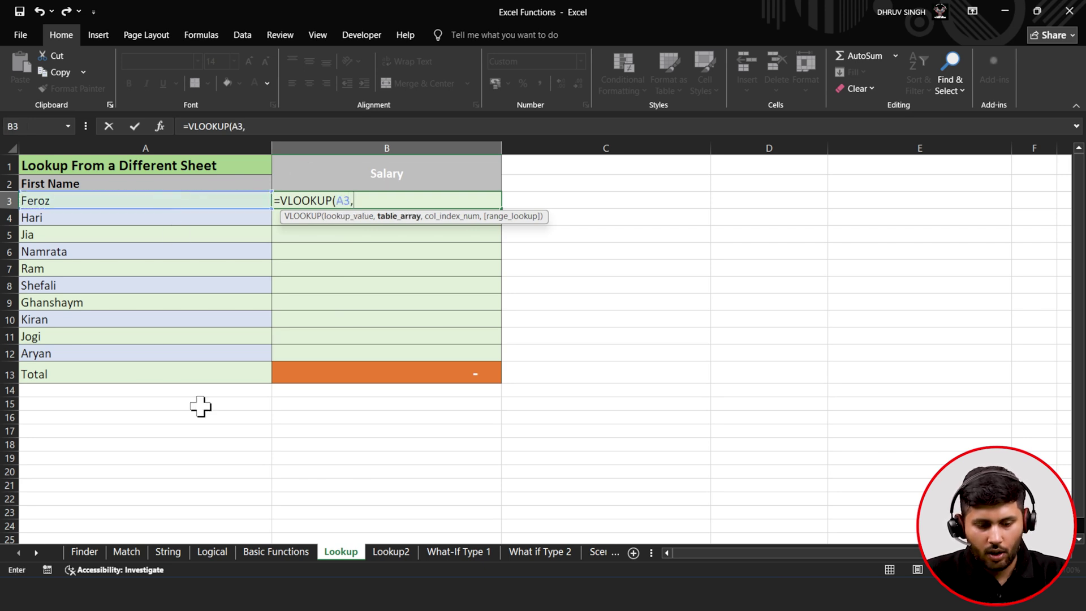
click(213, 555)
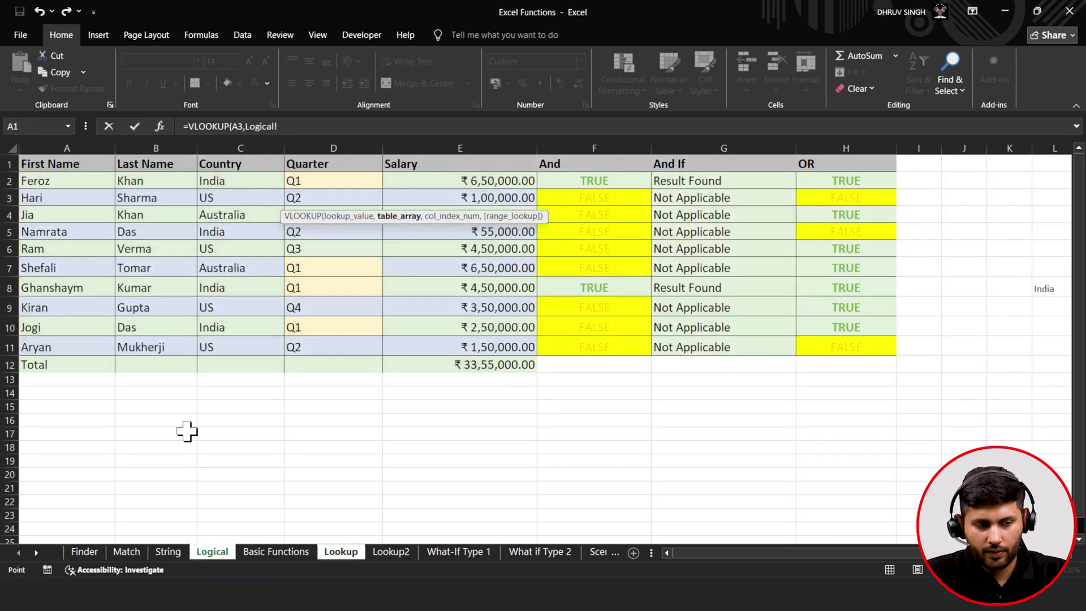
drag(42, 161, 482, 354)
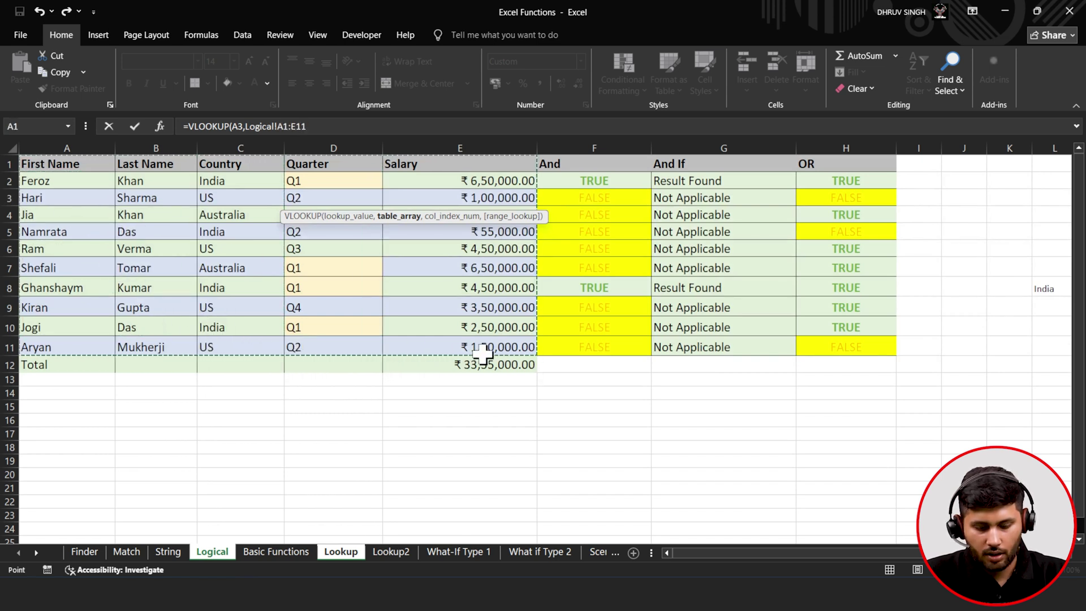
text(,)
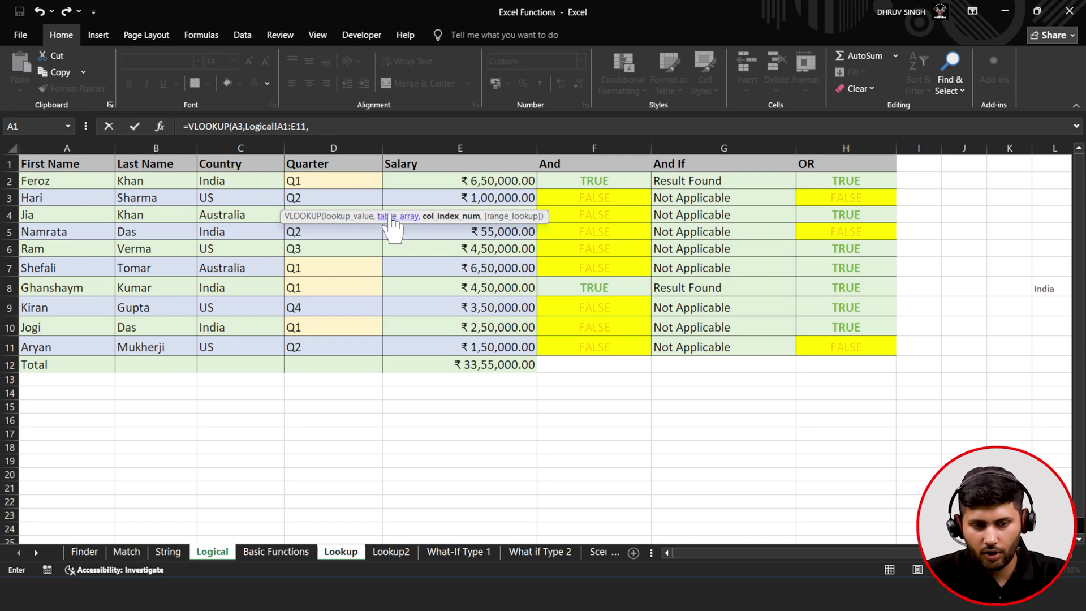
text(5,)
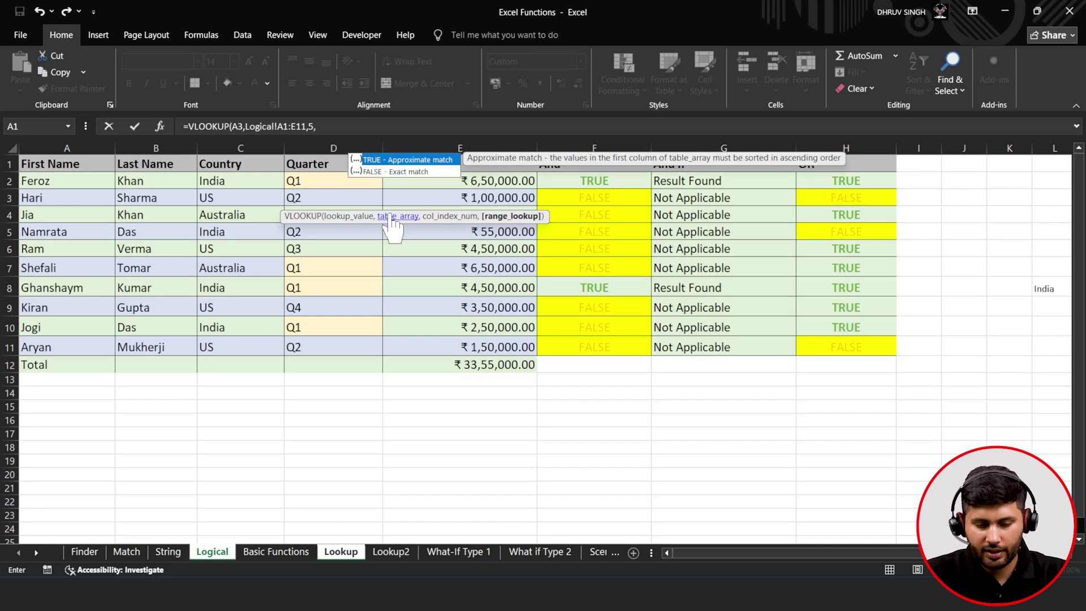
key(Down)
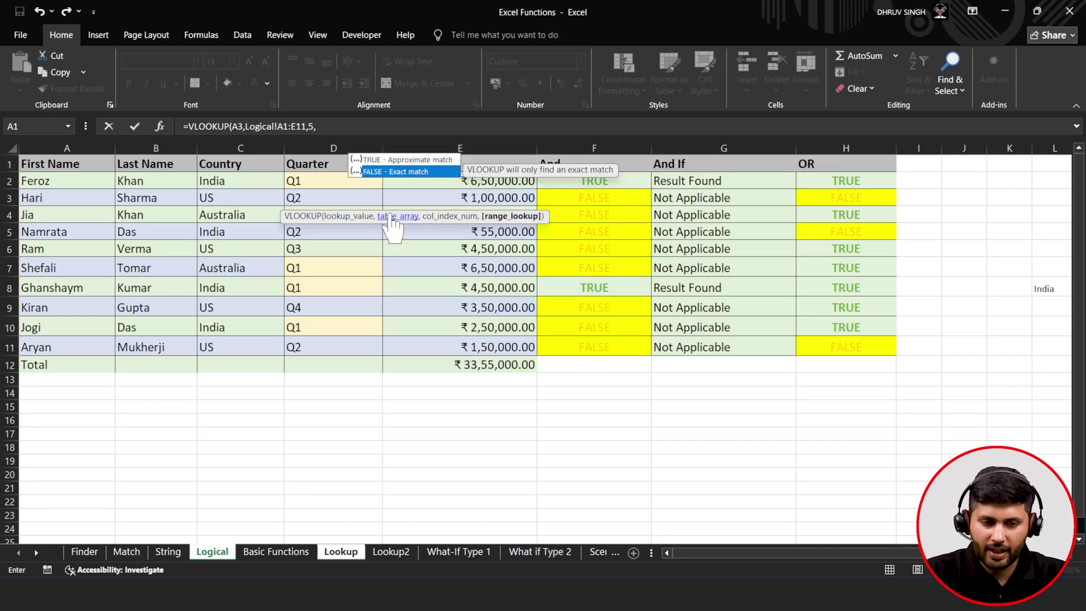
key(Tab)
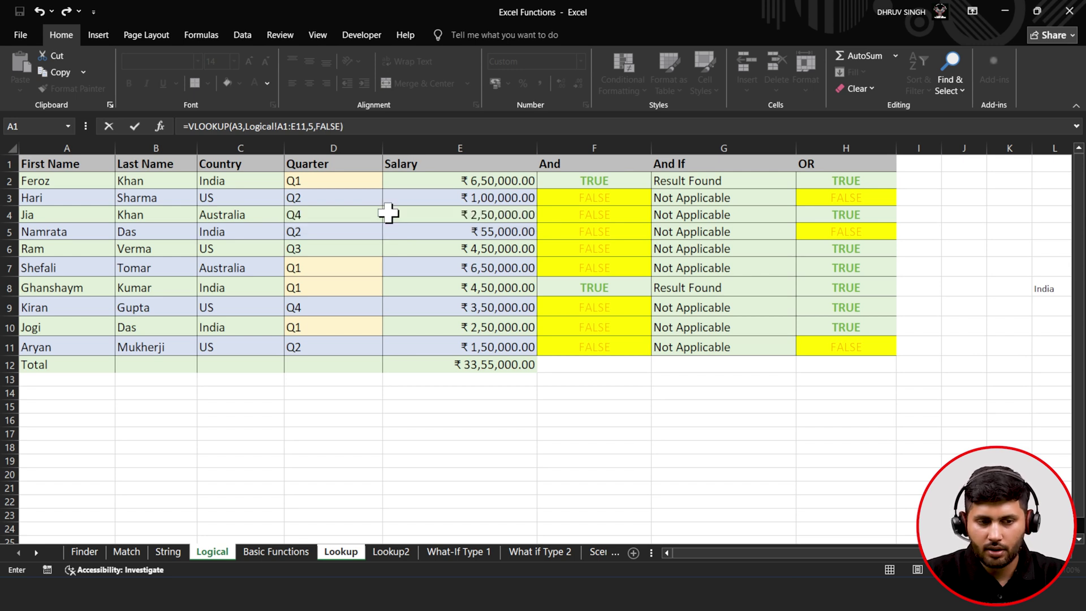
- Commit the lookup and fill it down to B12, bringing the Total to 33,55,000
click(143, 130)
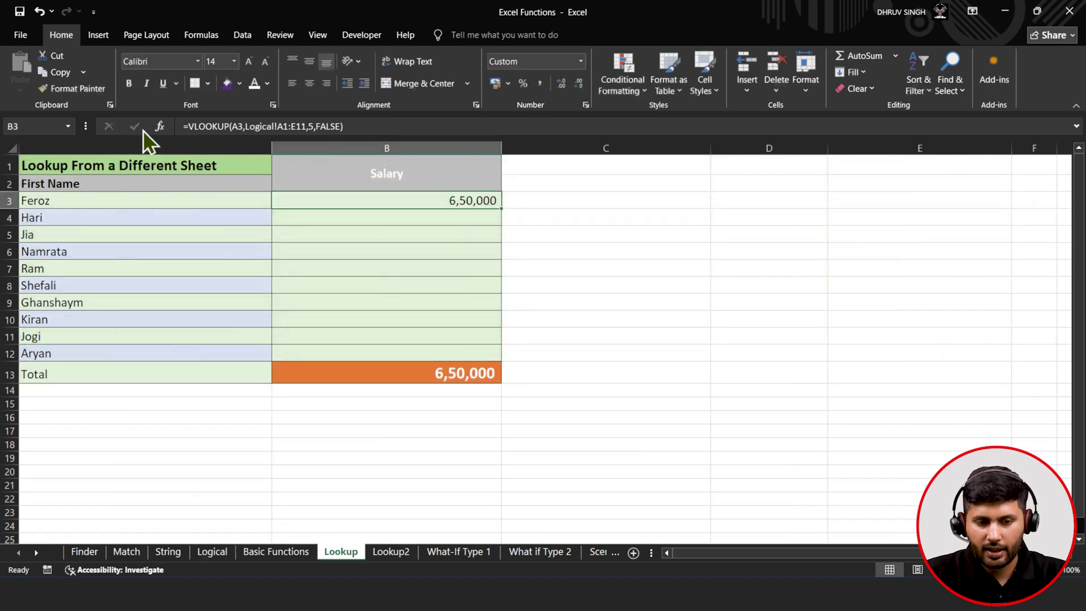
double_click(502, 209)
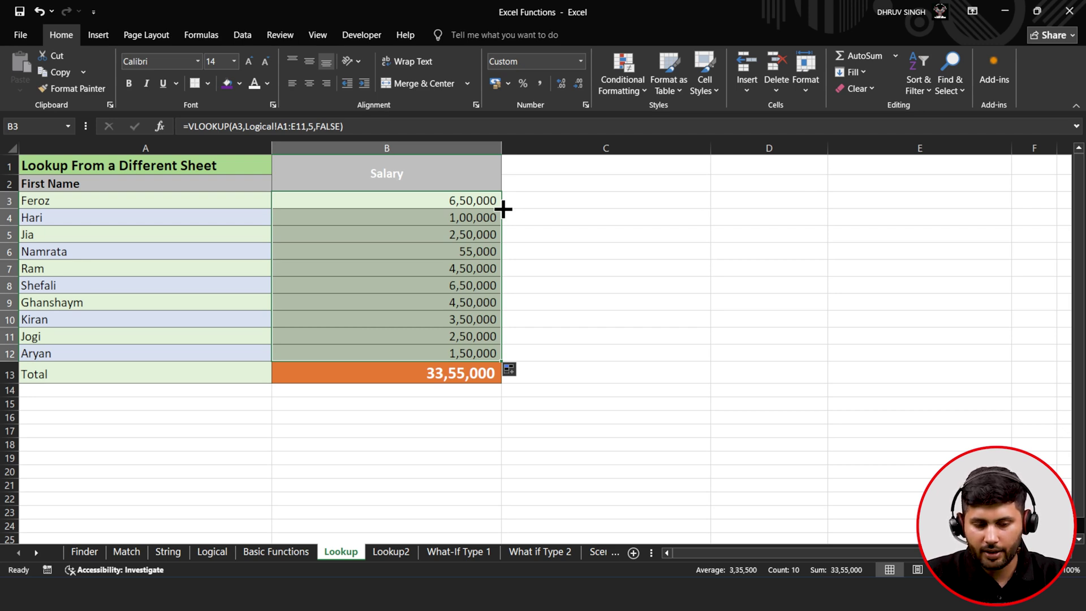
click(389, 553)
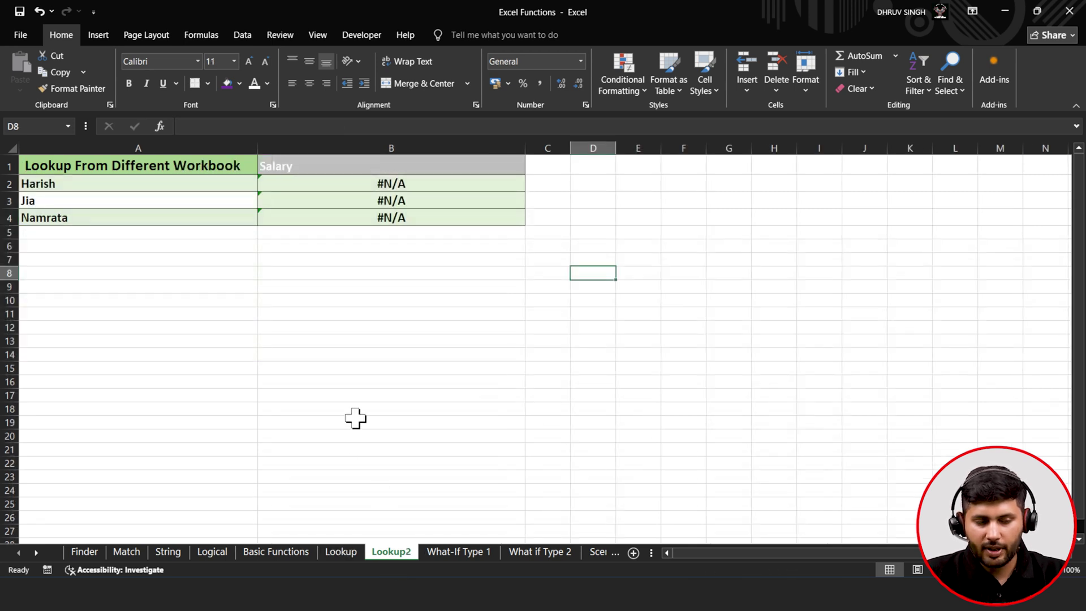
click(343, 556)
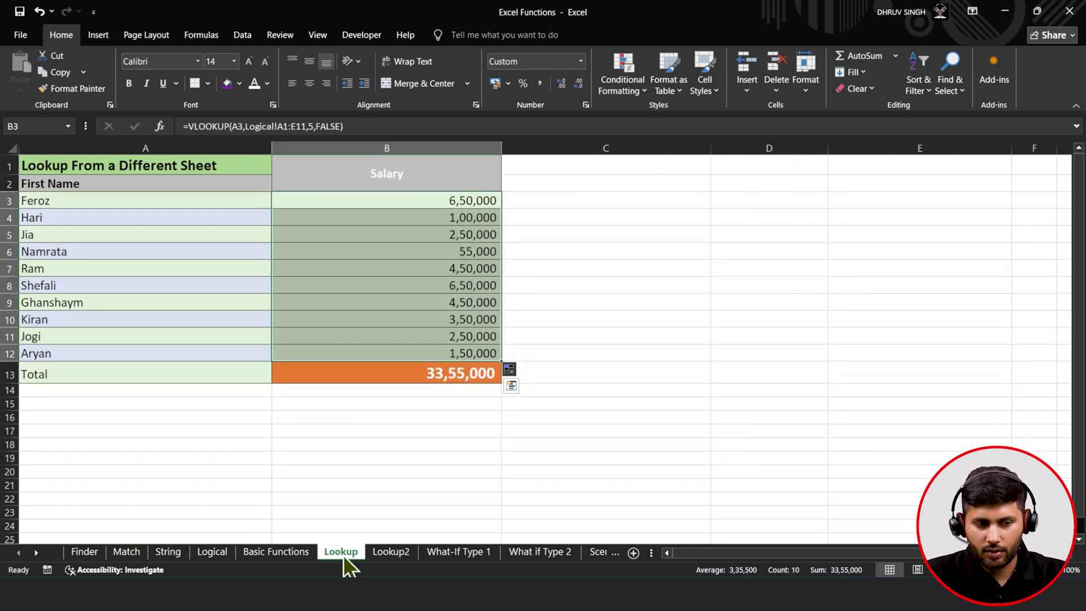
- Copy A1:E4 (the headers and first three employees) from the Logical sheet
click(218, 551)
drag(29, 165, 498, 216)
key(ctrl+c)
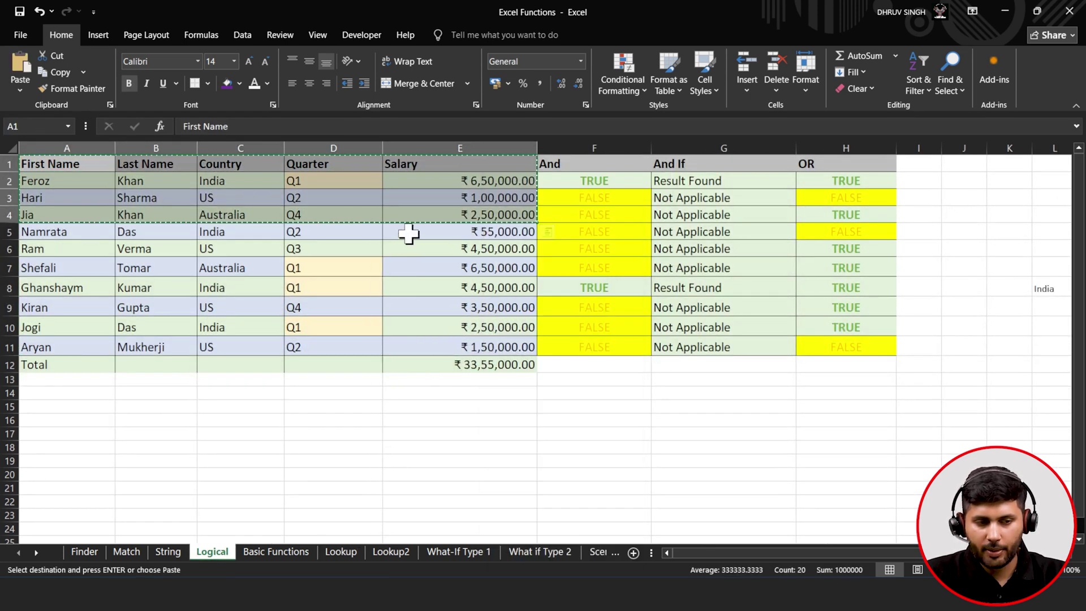
- Paste the rows into a new blank workbook and widen columns A, D and E to fit
click(21, 38)
click(195, 162)
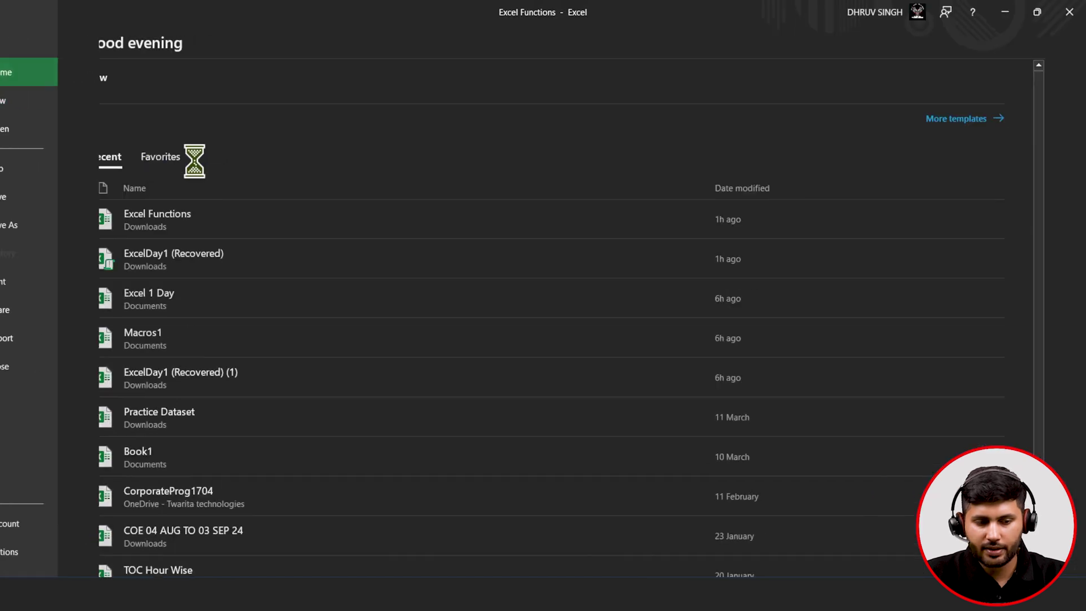
key(ctrl+v)
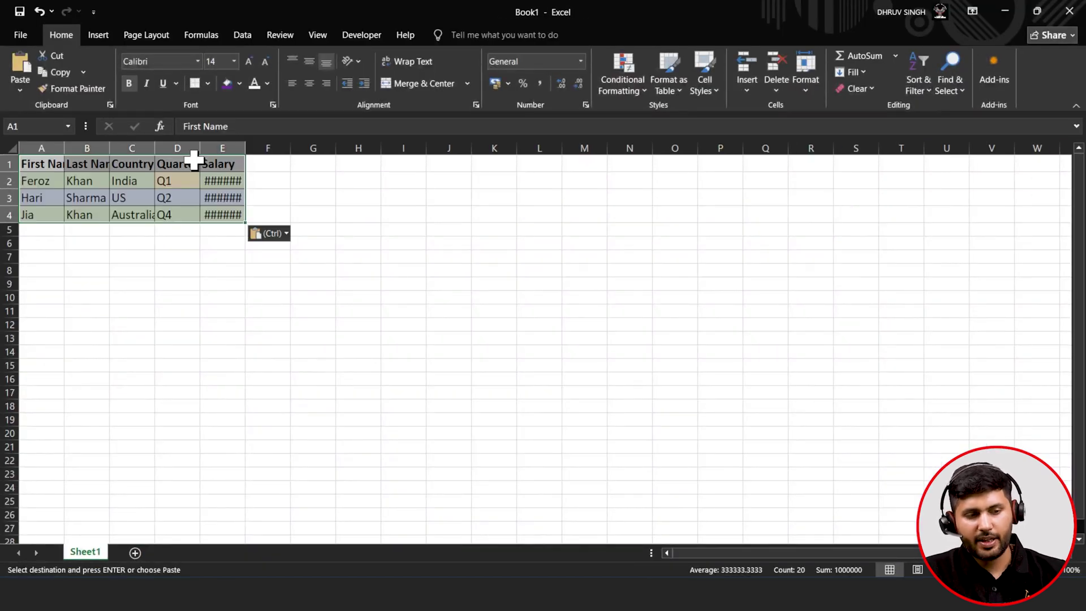
double_click(200, 149)
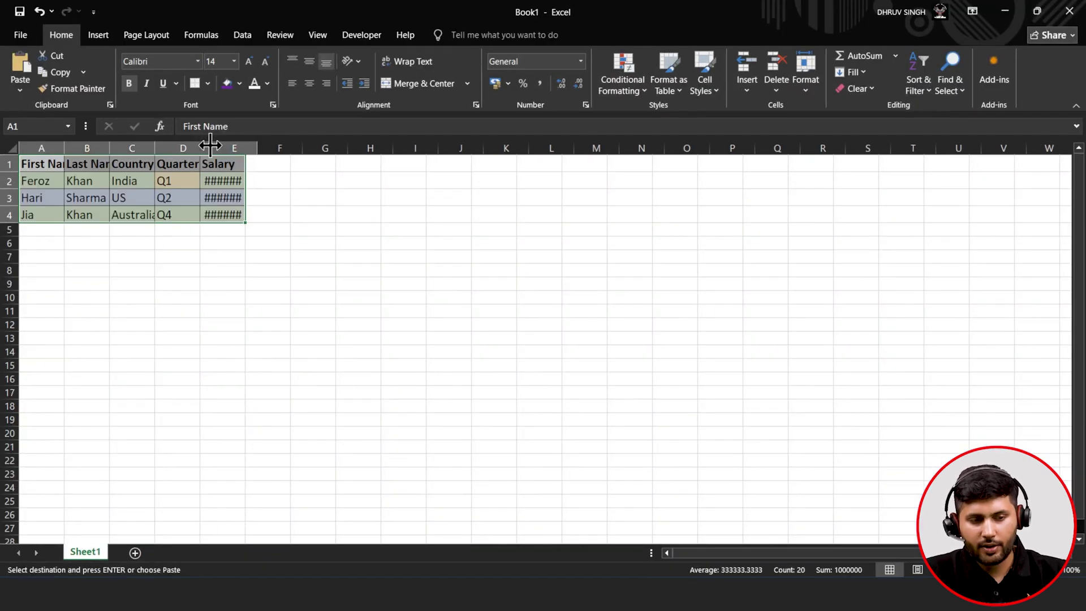
double_click(261, 149)
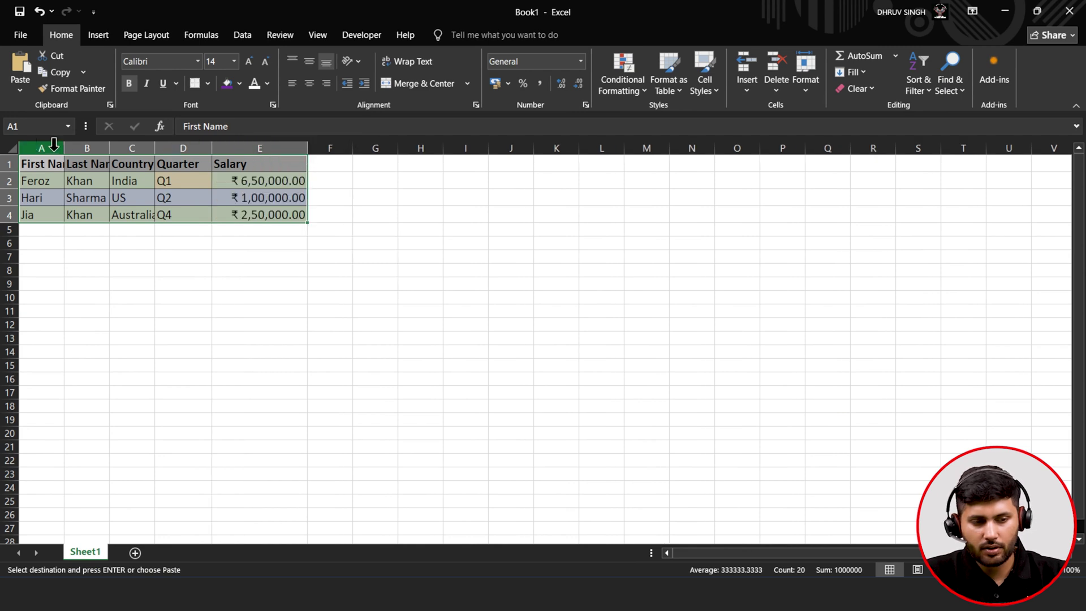
drag(64, 148, 215, 149)
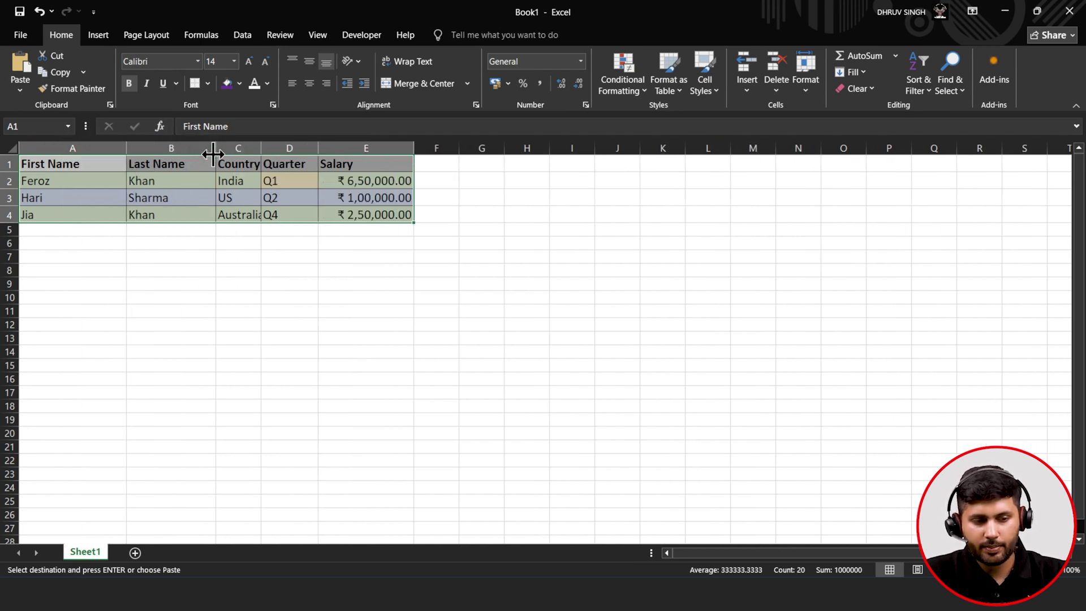
click(232, 246)
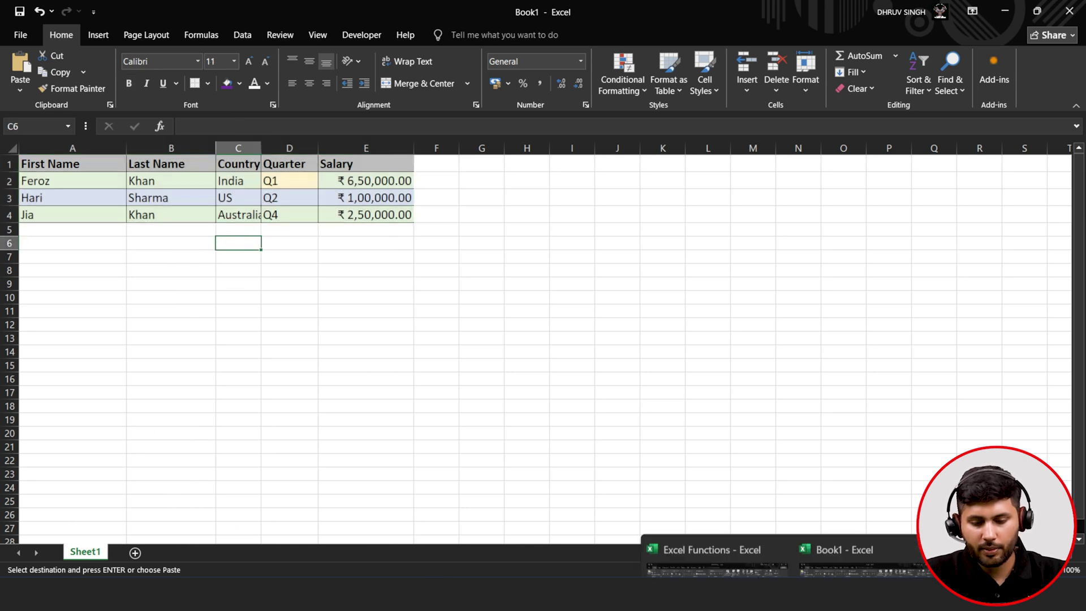
- On Excel Functions' Lookup2 sheet, clear the #N/A formulas from B2:B4
click(735, 523)
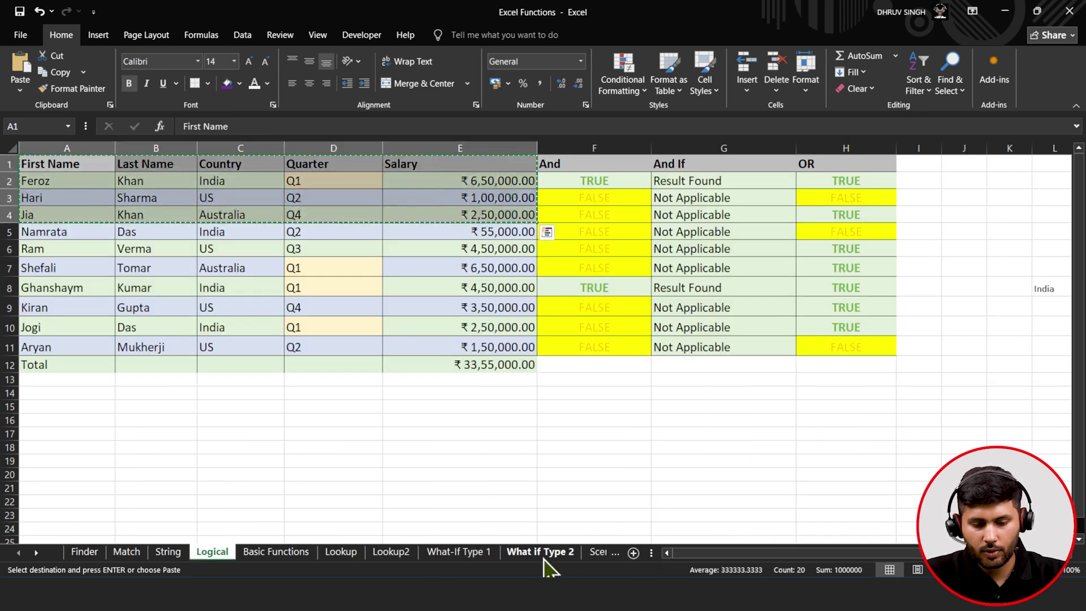
click(363, 552)
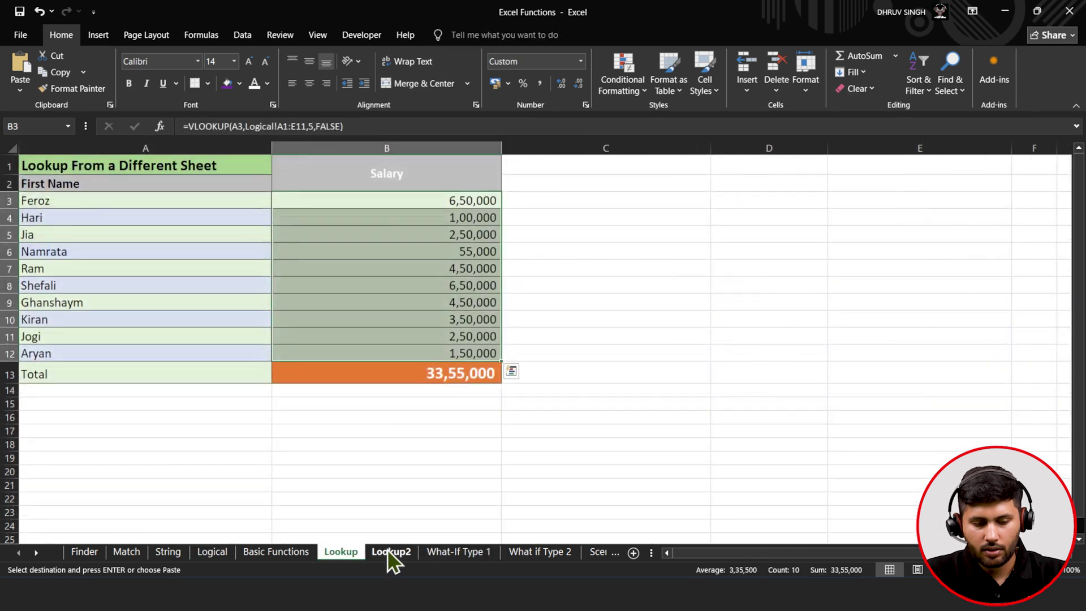
click(387, 550)
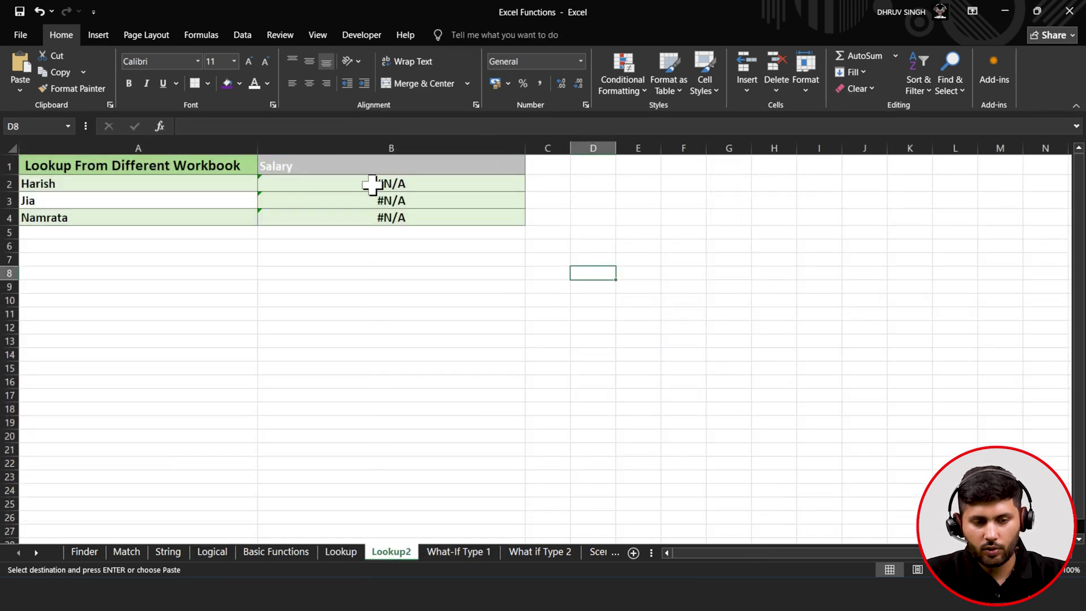
drag(369, 187, 375, 224)
key(Delete)
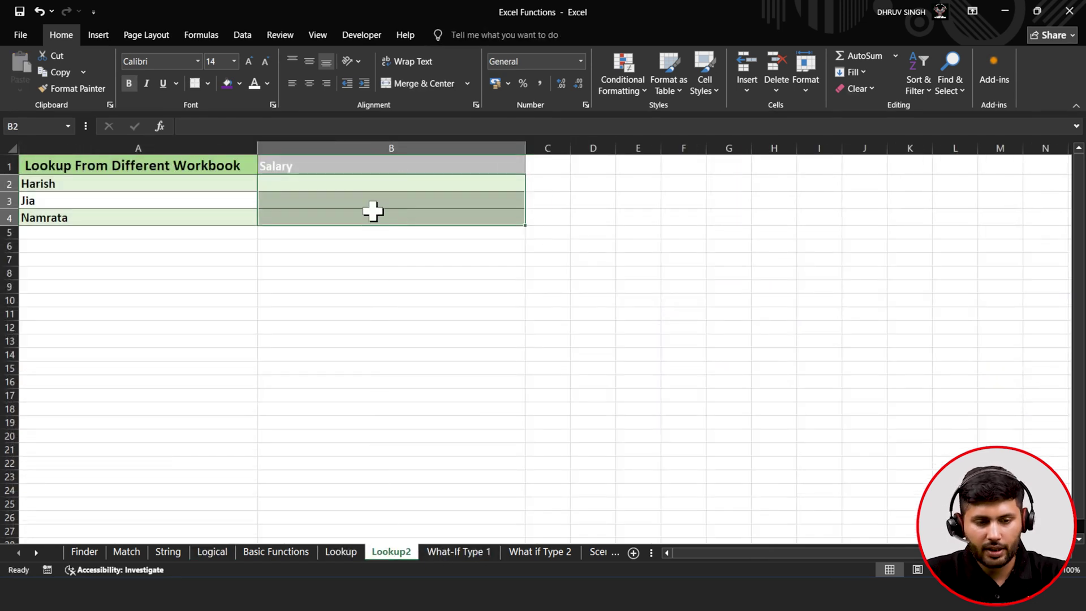
- Start the formula =VLOOKUP(A2, in B2 for Harish's salary
double_click(374, 181)
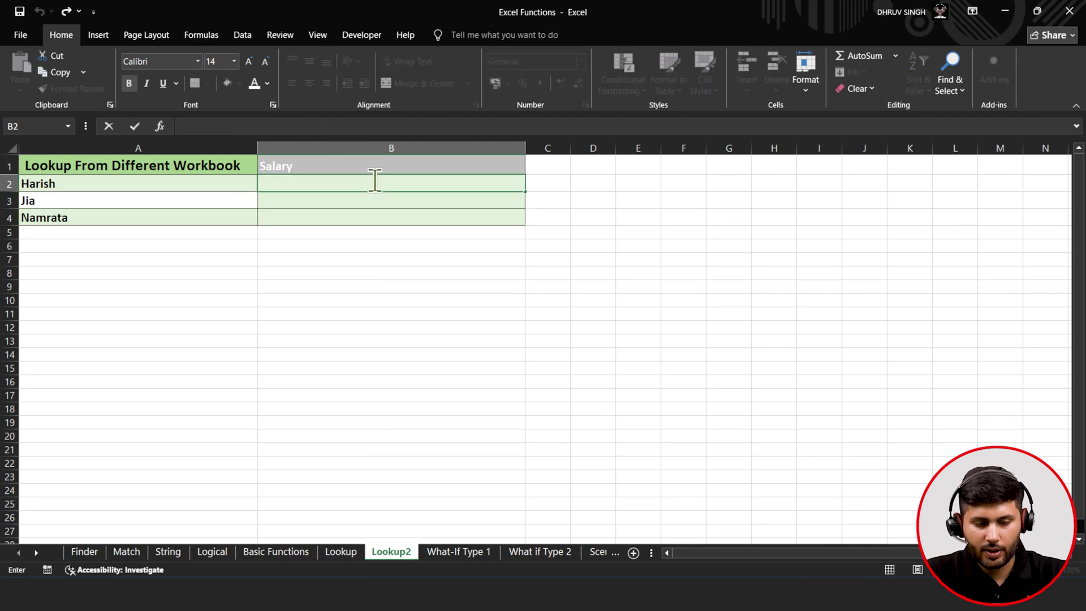
text(=v)
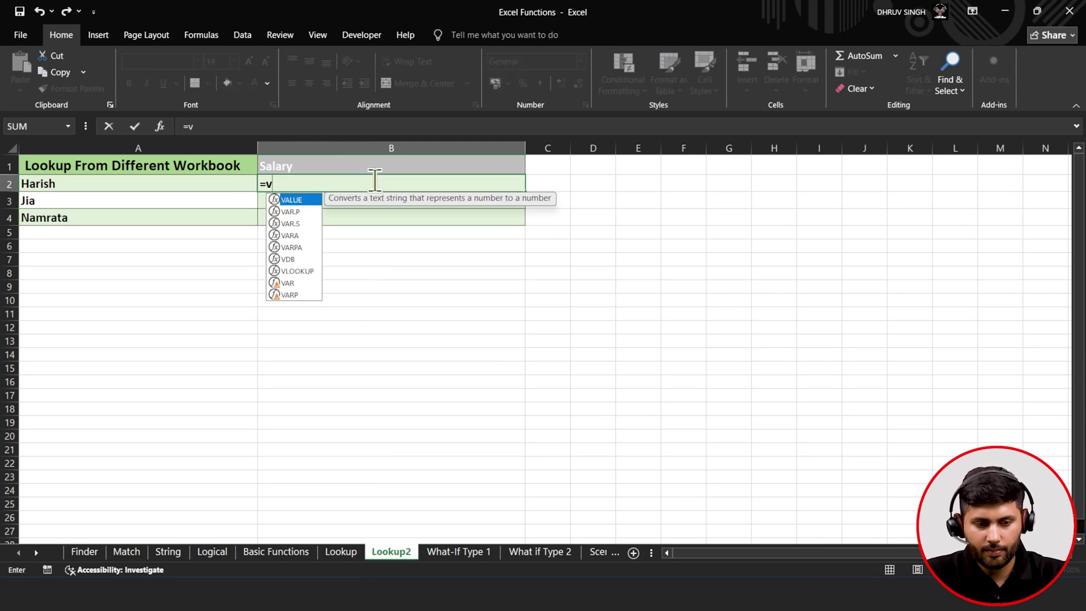
text(loo)
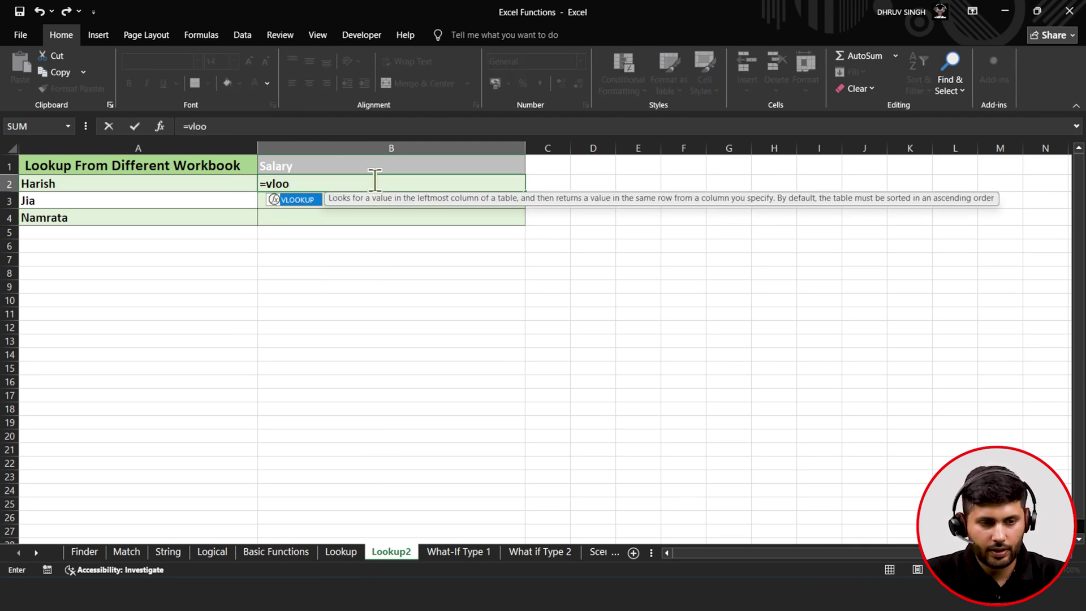
key(Tab)
click(154, 181)
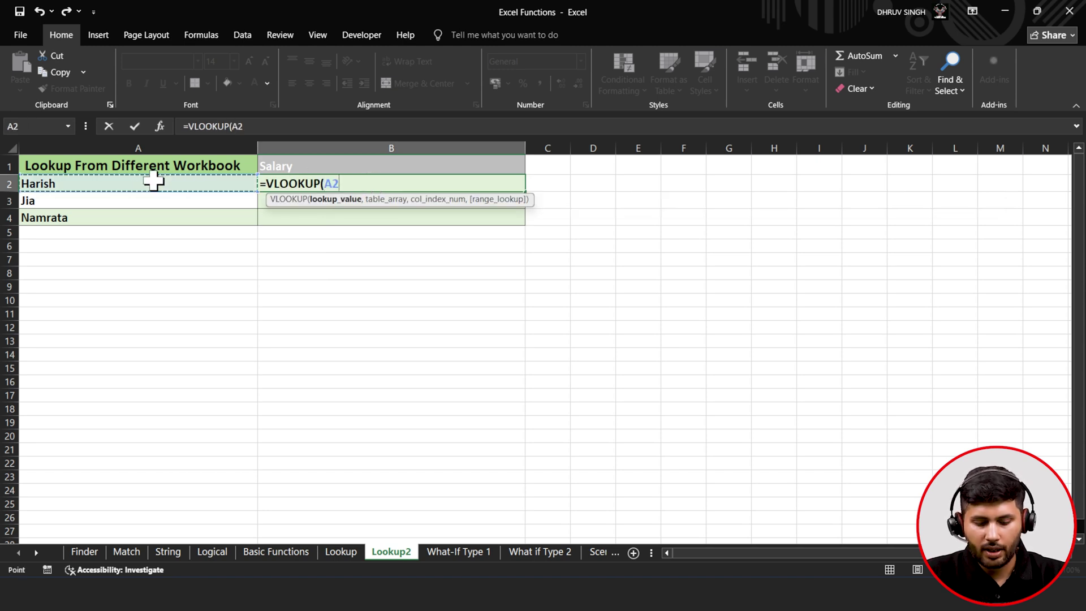
text(,)
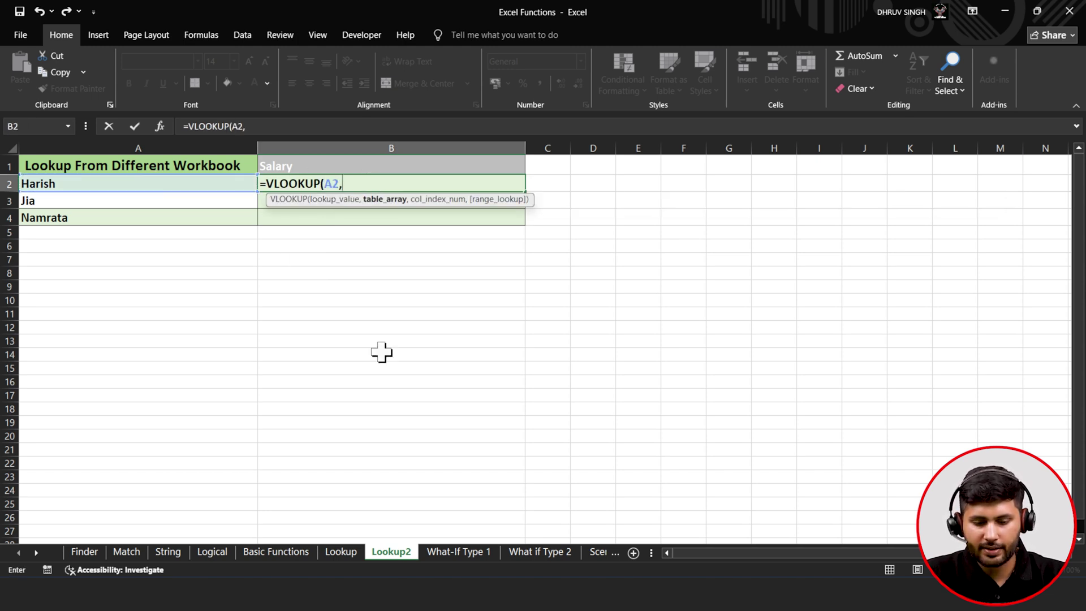
click(793, 594)
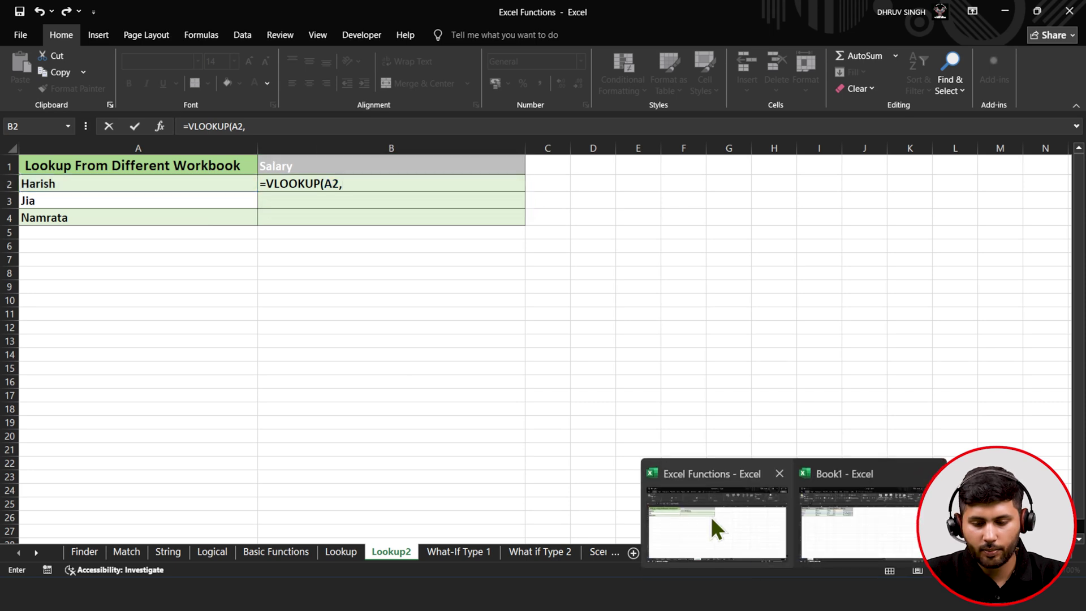
- Complete B2's VLOOKUP with Book1's Sheet1 A1:E4 range, column 5 and FALSE for exact match
click(857, 513)
drag(47, 168, 401, 214)
text(,)
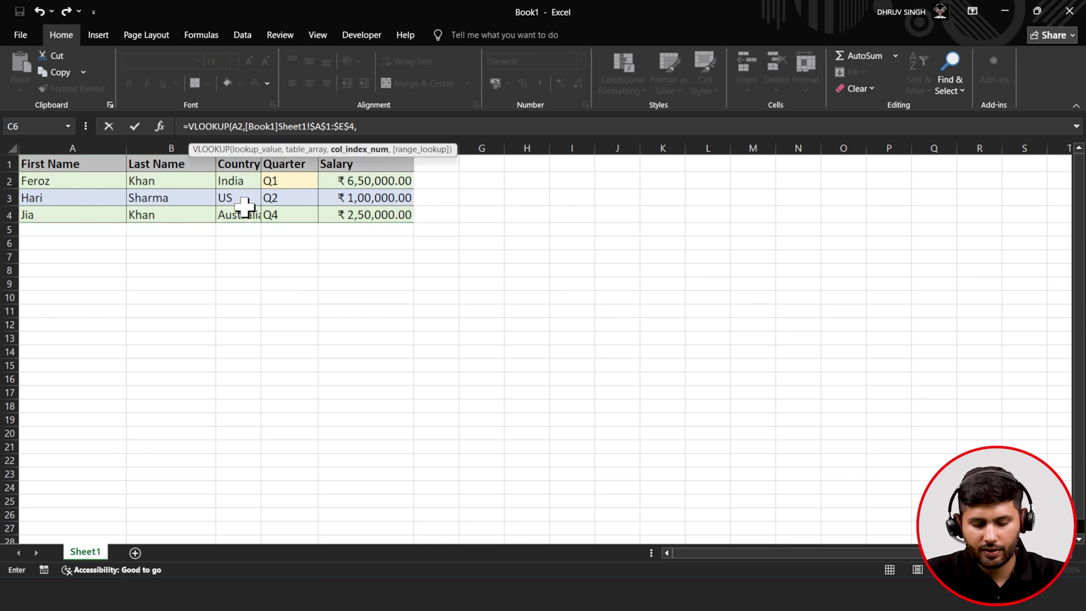
text(5,)
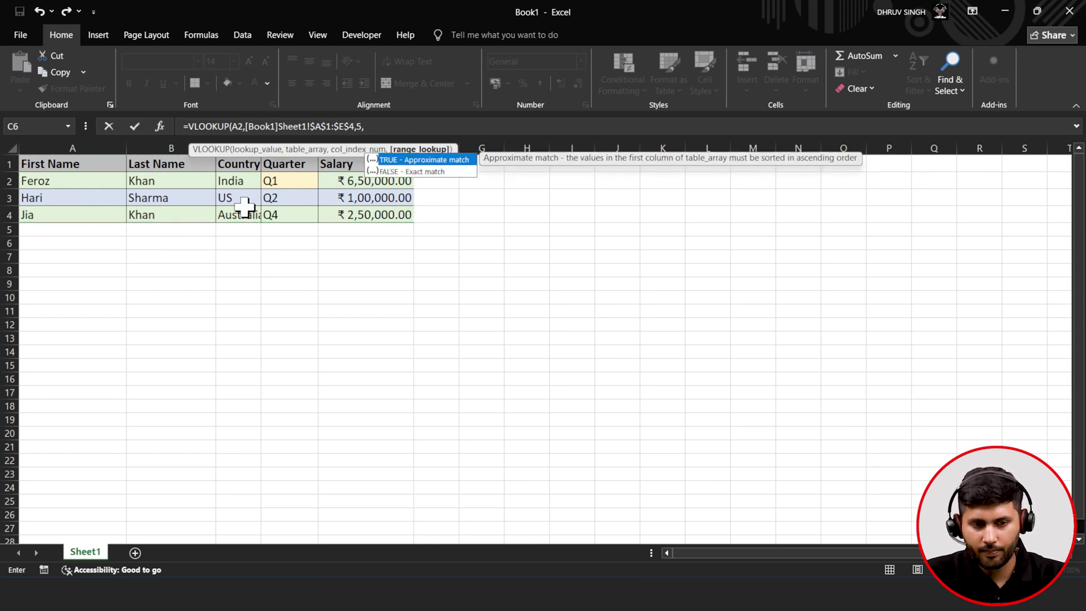
key(Down)
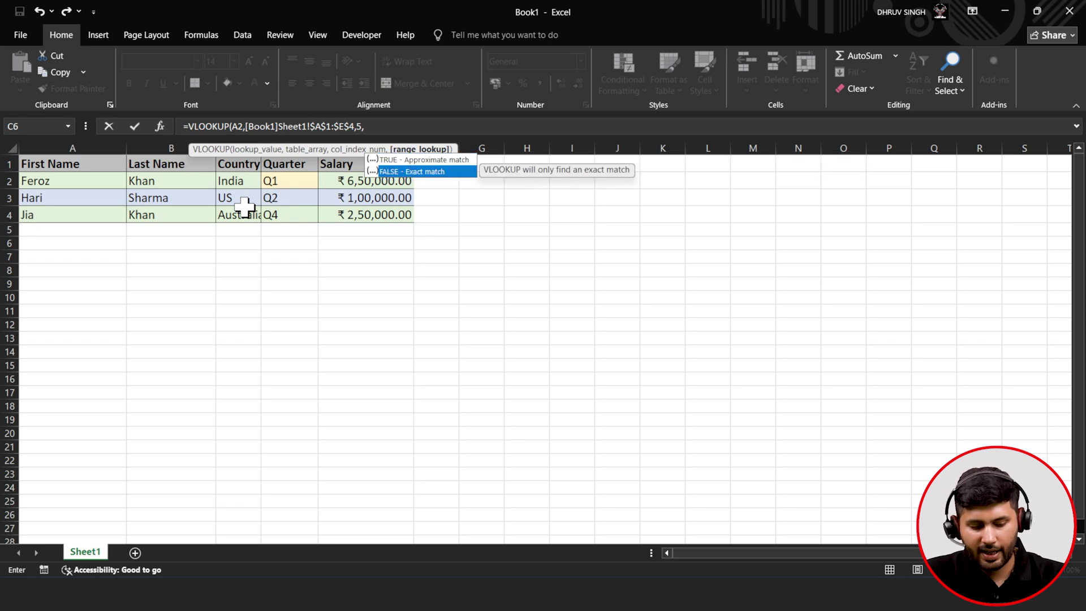
key(Tab)
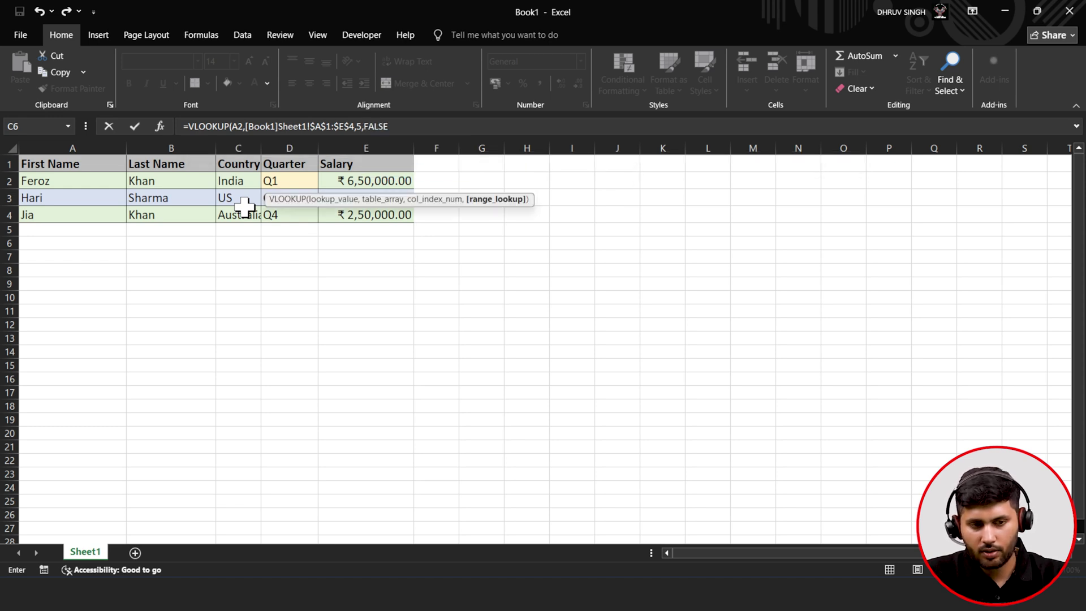
text())
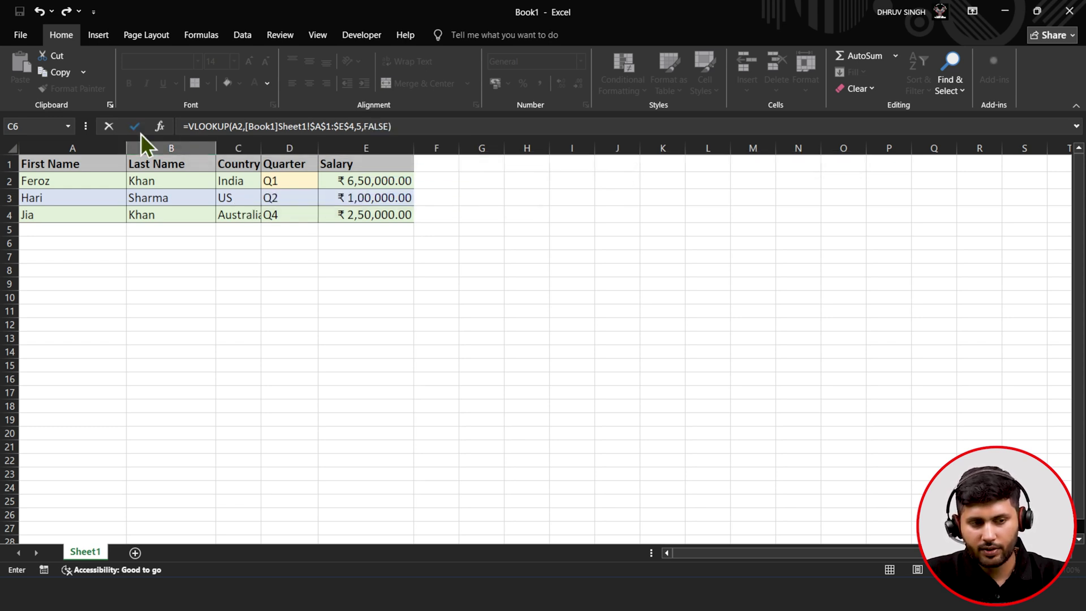
click(140, 132)
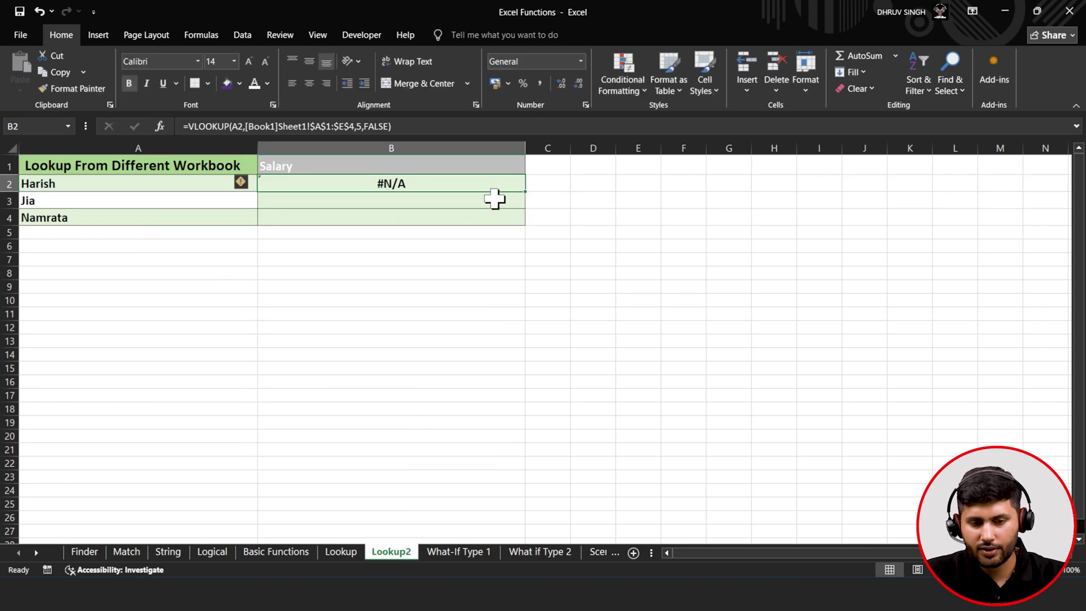
- Fill the VLOOKUP down to B4 and check the formulas in B2:B4
double_click(525, 192)
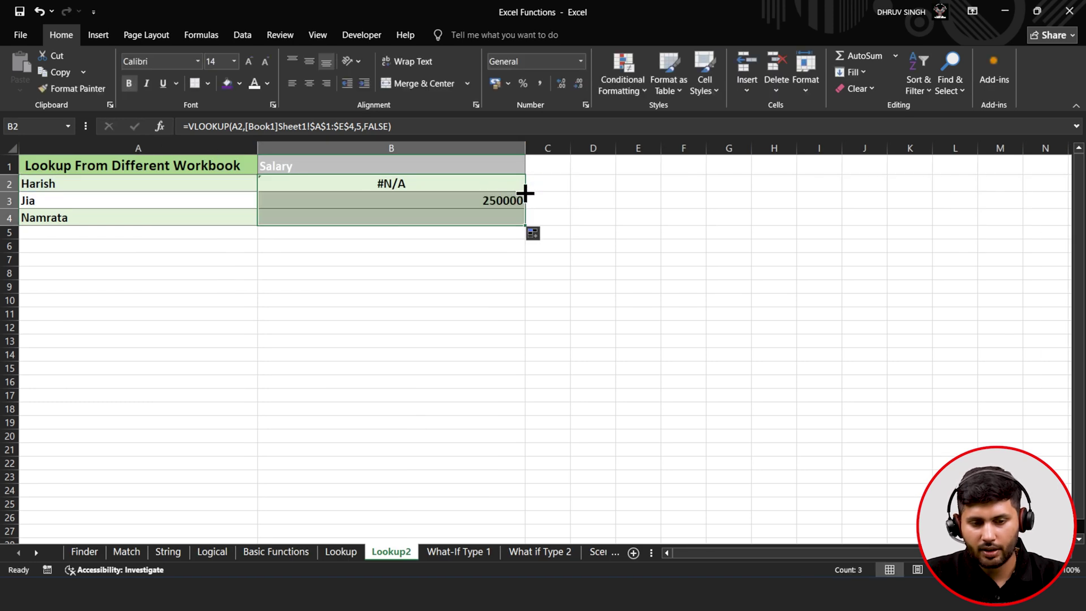
click(401, 197)
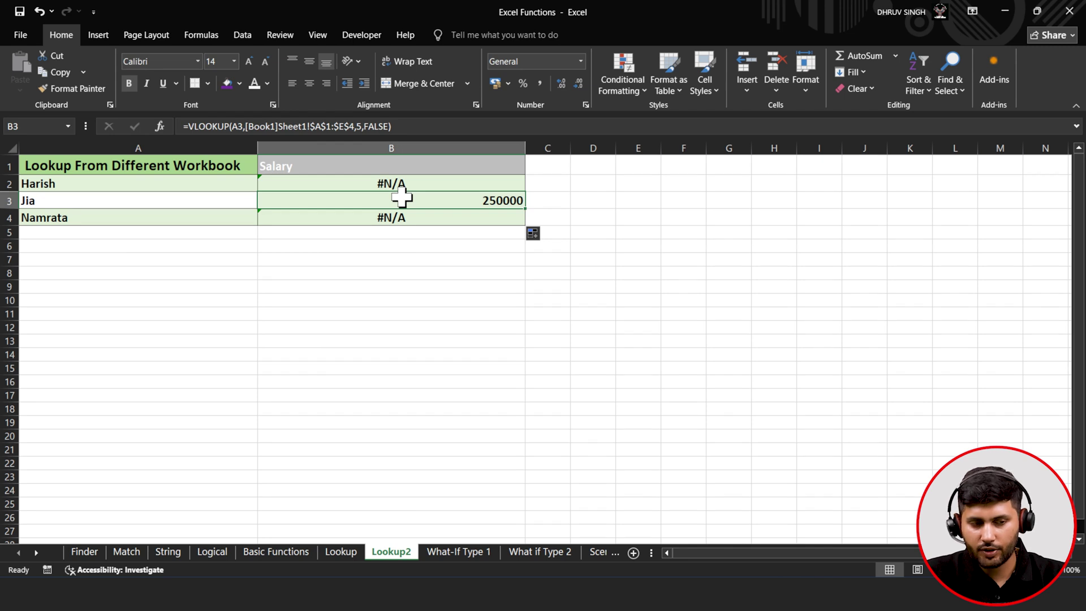
click(350, 224)
click(366, 184)
click(367, 203)
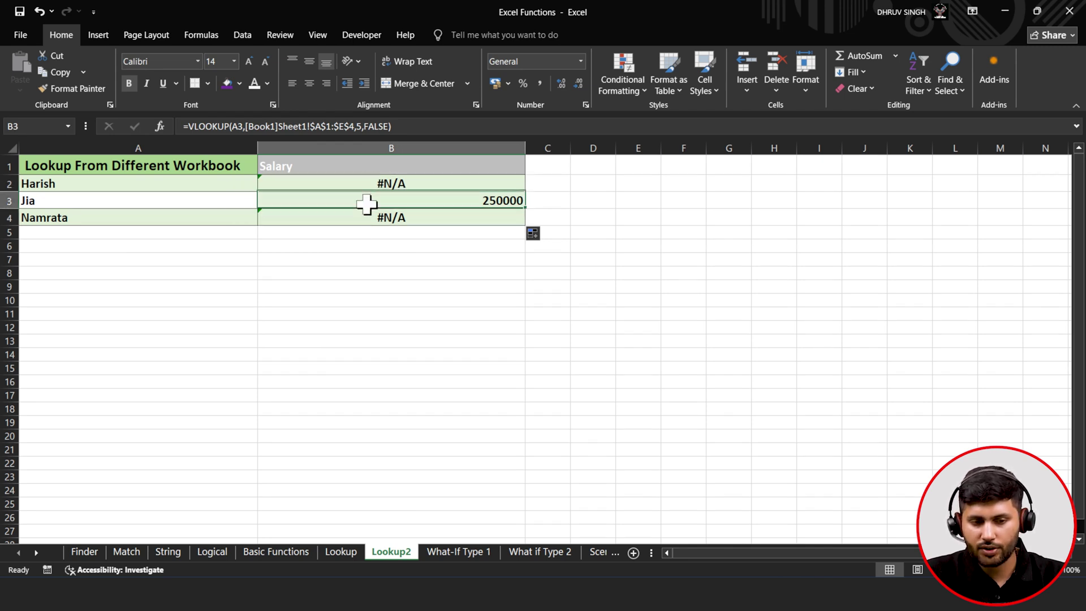
- Compare the first names in Book1 with Lookup2's names, then return to Excel Functions
click(1006, 11)
click(67, 182)
click(59, 198)
click(55, 217)
click(794, 594)
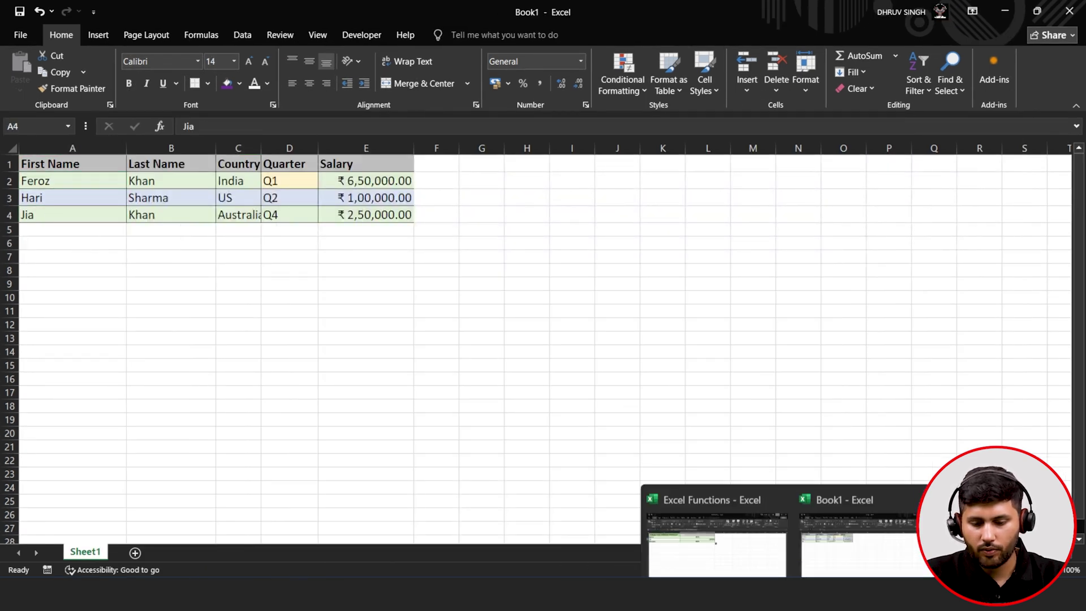
click(724, 518)
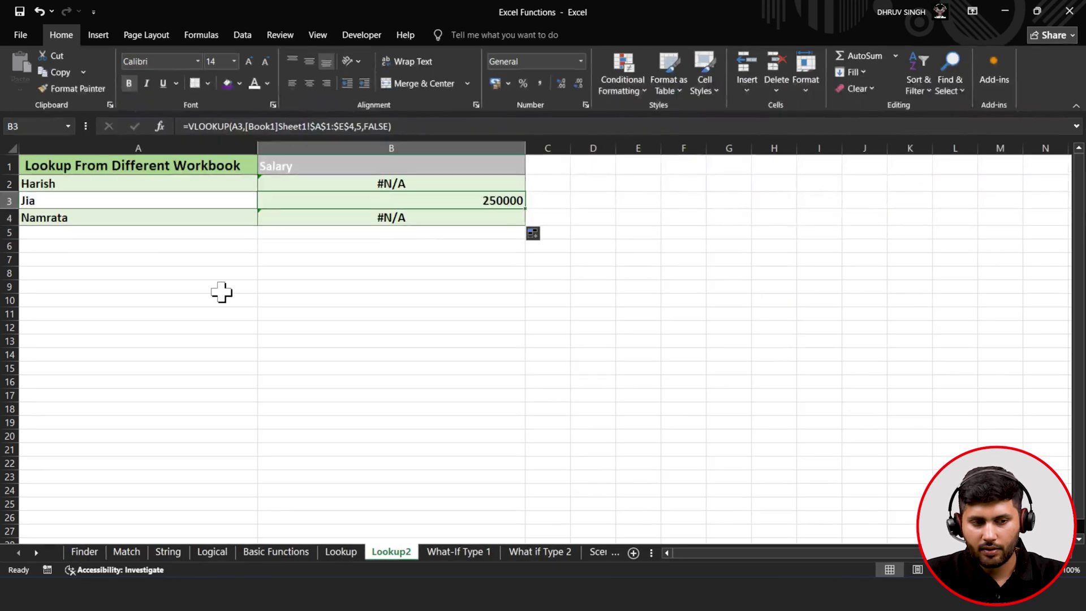
- Rename Harish in A2 to Hari and Namrata in A4 to Feroz
double_click(74, 185)
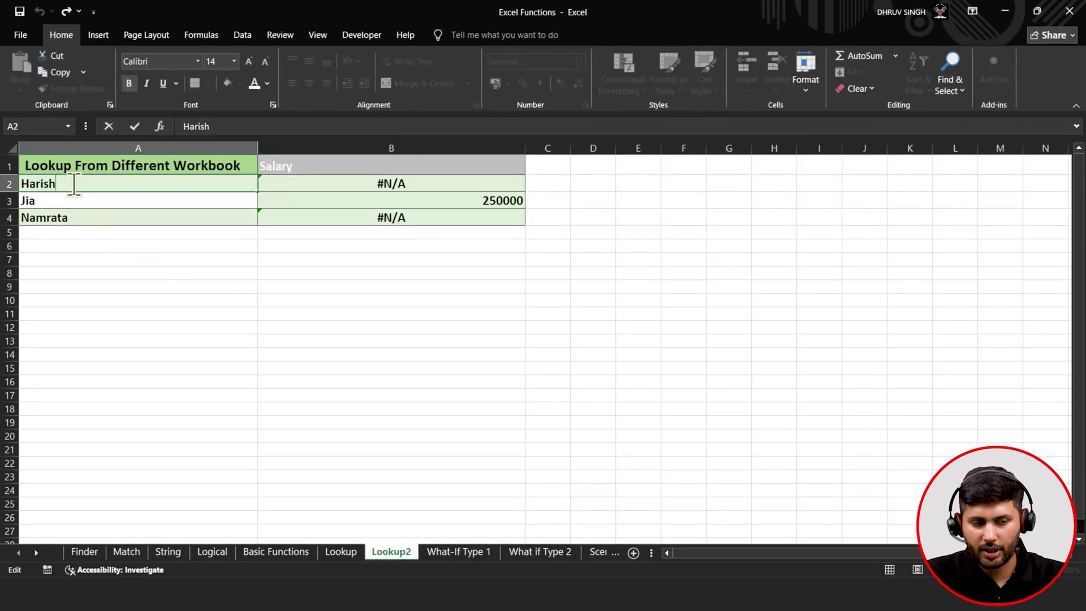
key(BackSpace)
key(BackSpace)
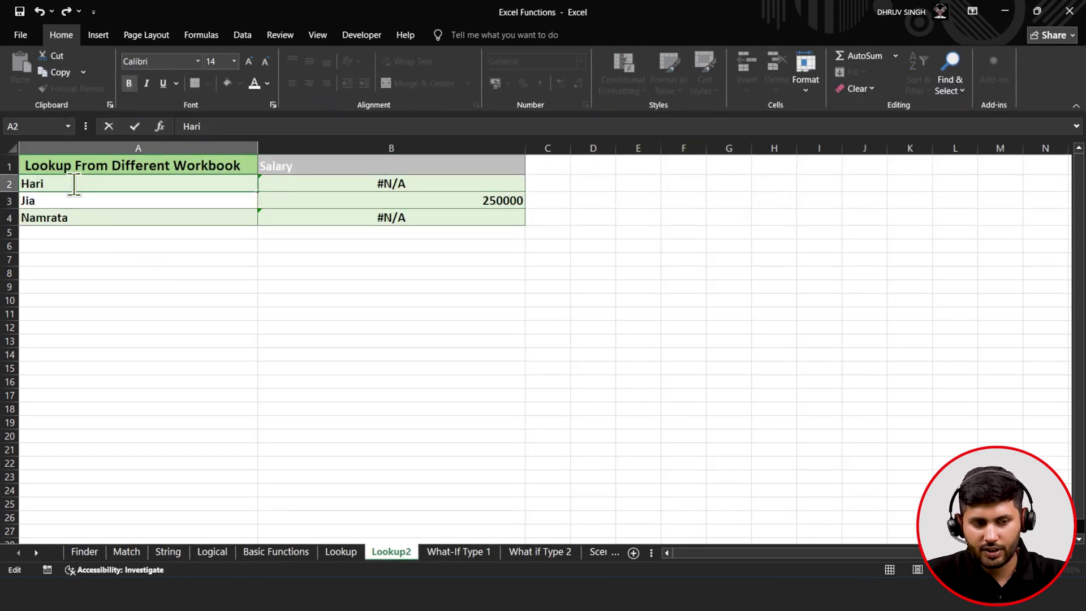
click(96, 325)
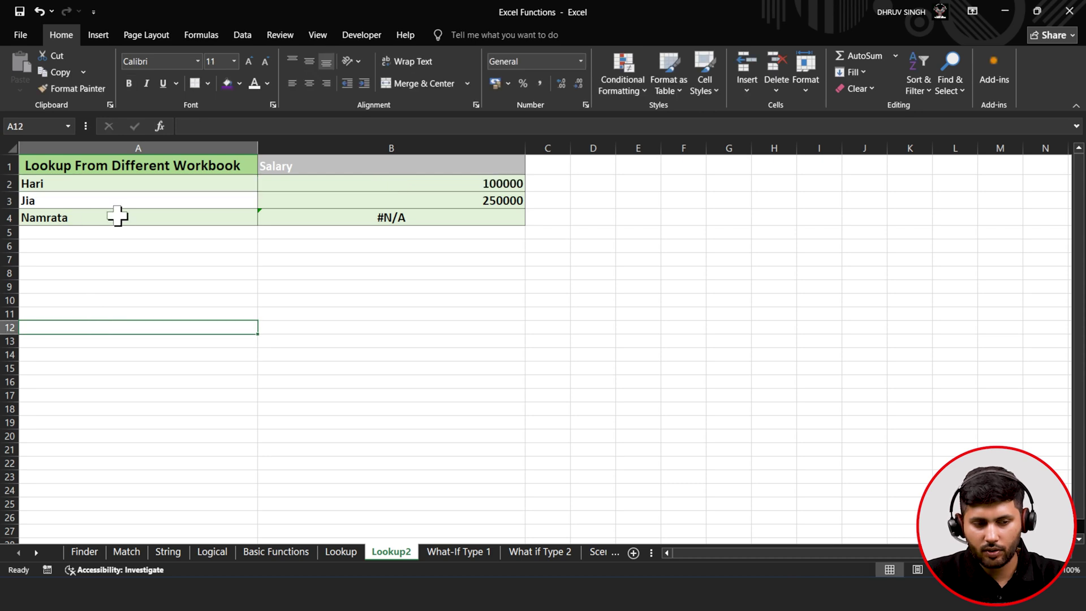
double_click(117, 216)
key(BackSpace)
key(BackSpace)
key(BackSpace)
key(BackSpace)
key(BackSpace)
key(BackSpace)
key(BackSpace)
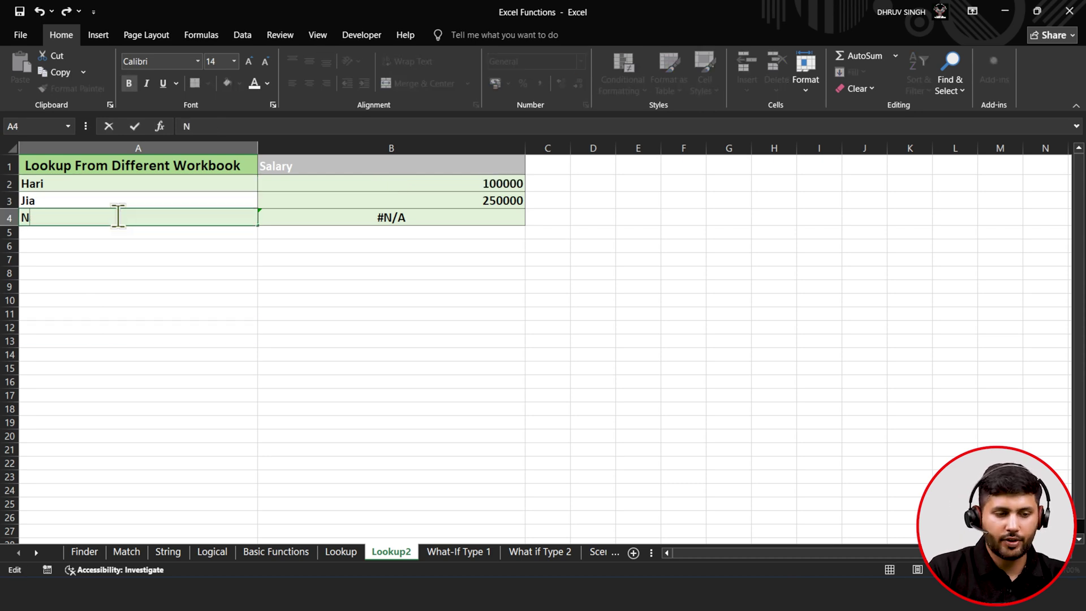
text(Feroz)
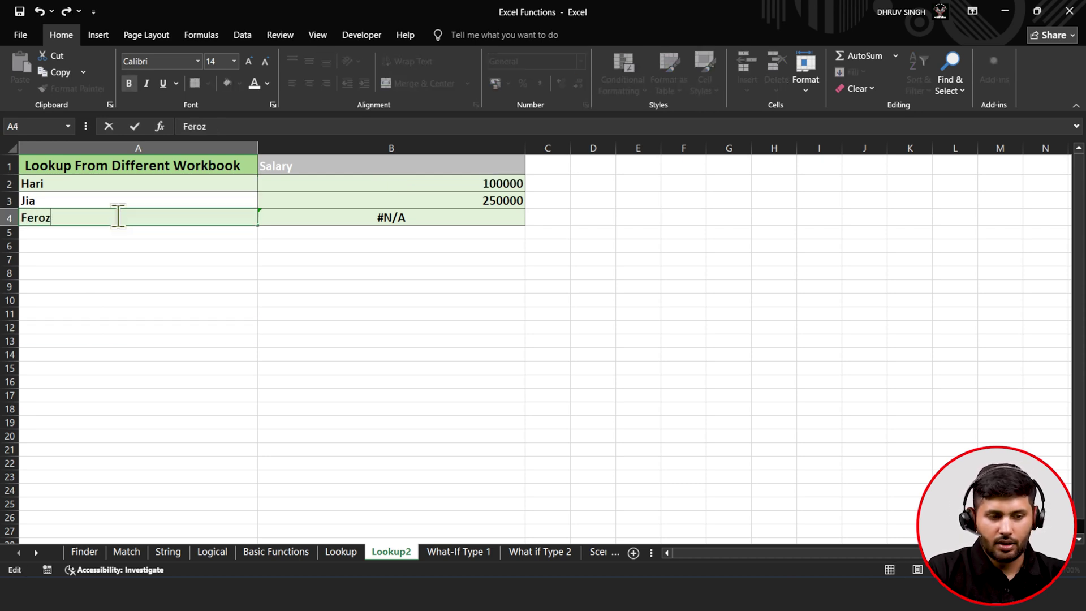
click(118, 233)
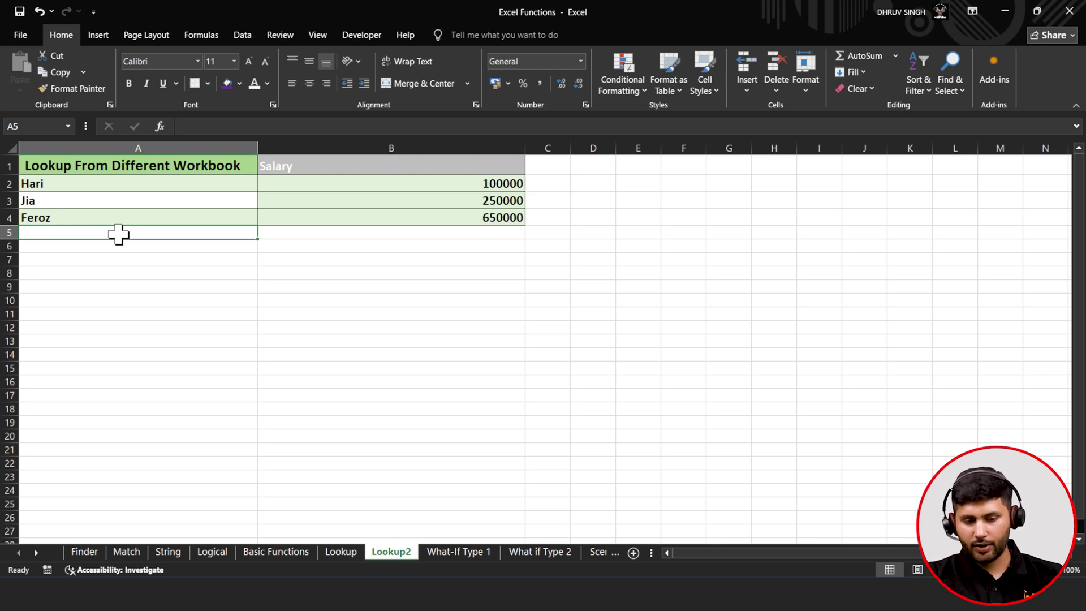
- Leave Lookup2 for the What-If Type 1 sheet showing Final Result 61.67, status Fail
click(342, 555)
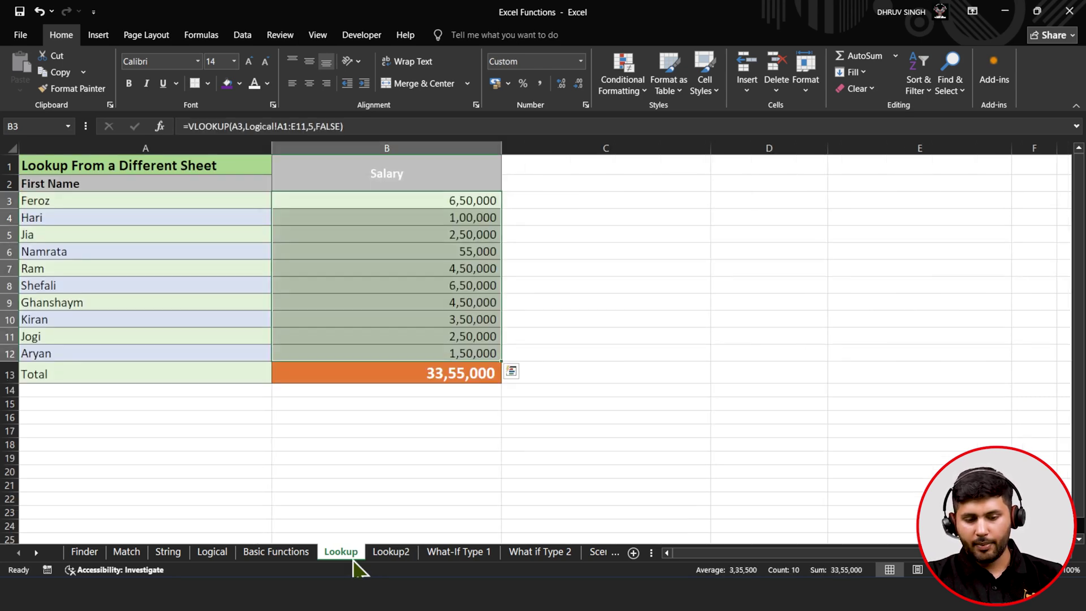
click(390, 555)
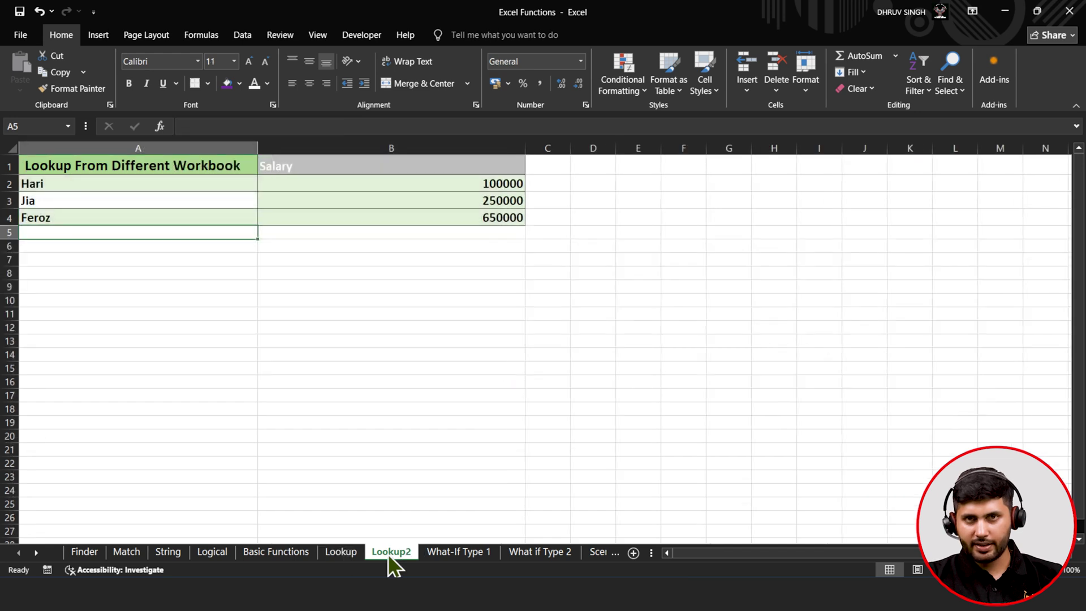
click(342, 553)
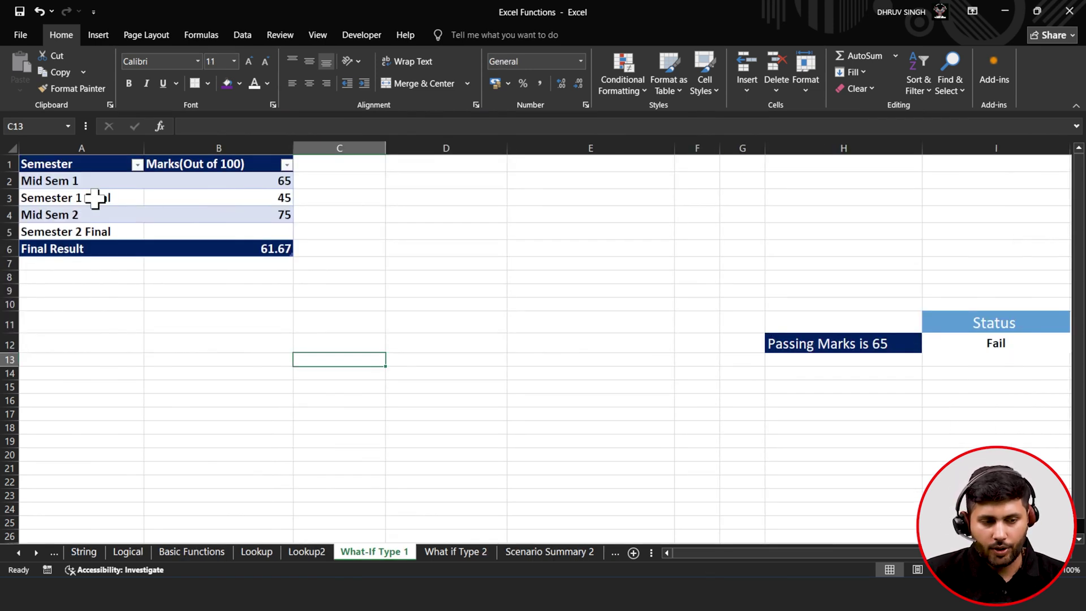
- Walk through the marks (65, 45, 75, empty Semester 2 Final) and B6's =AVERAGE(B2:B5) result
click(76, 179)
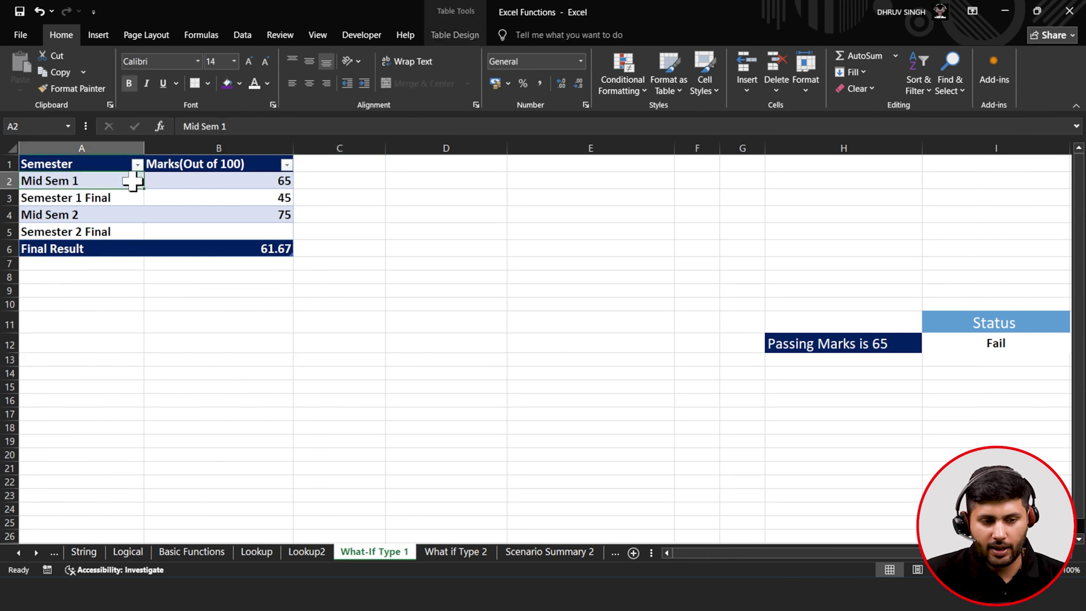
click(169, 182)
click(114, 198)
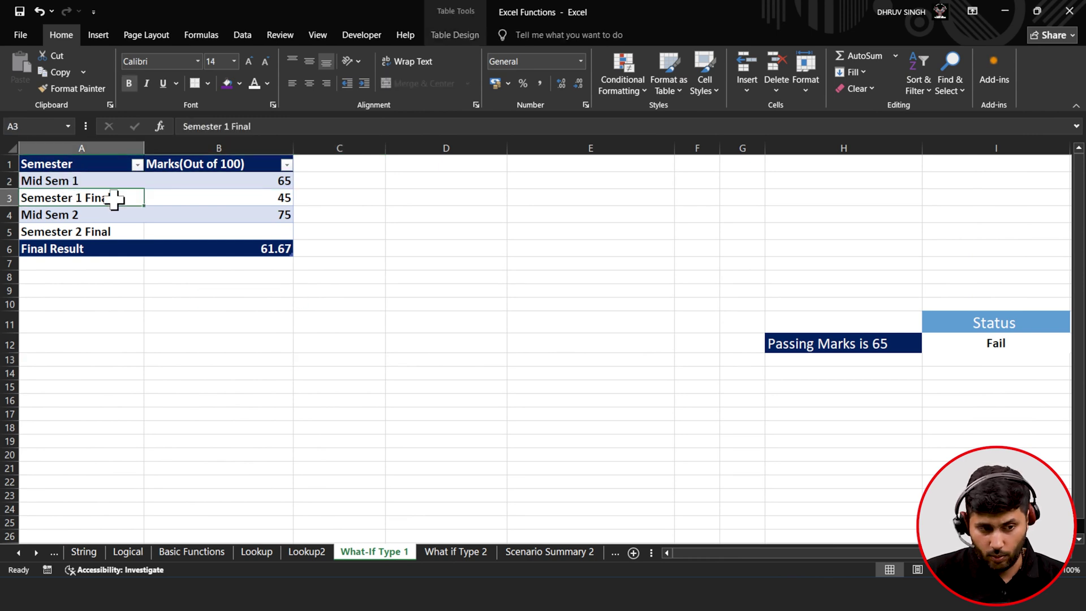
click(170, 198)
click(161, 216)
click(80, 214)
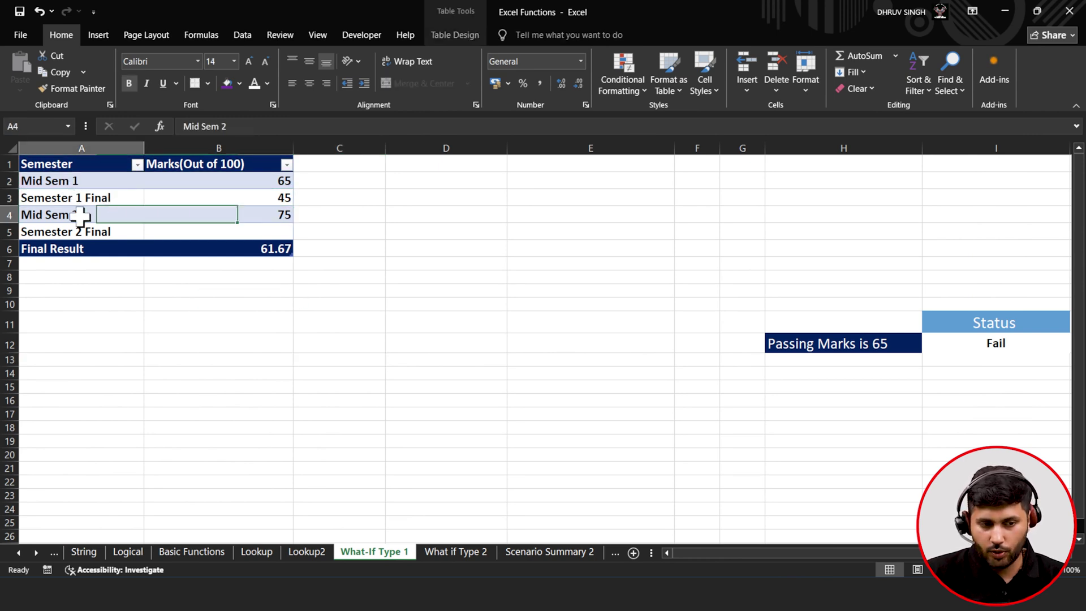
click(76, 231)
click(170, 233)
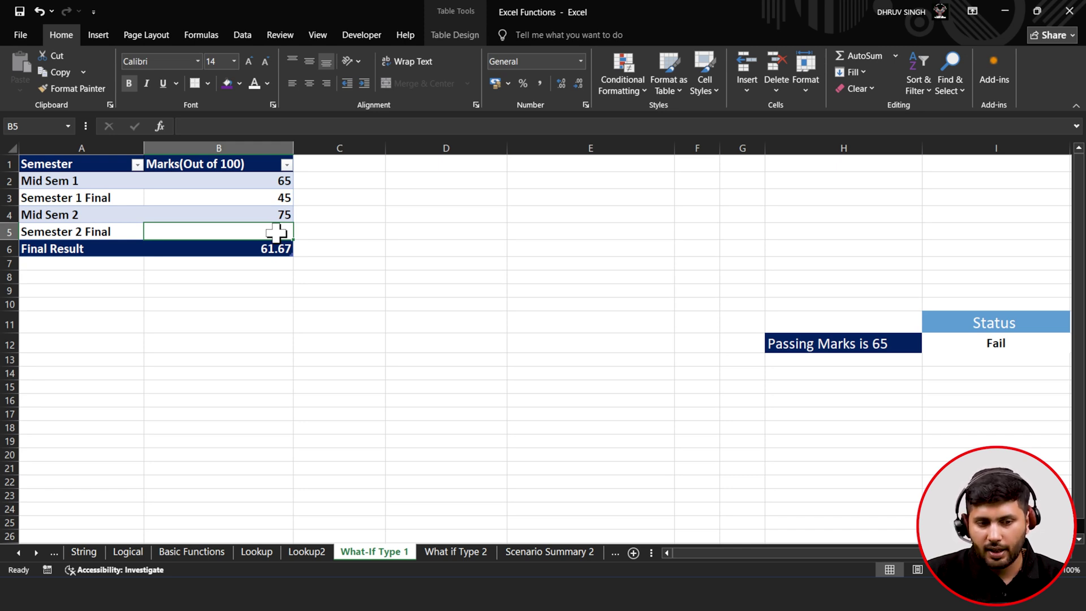
click(276, 249)
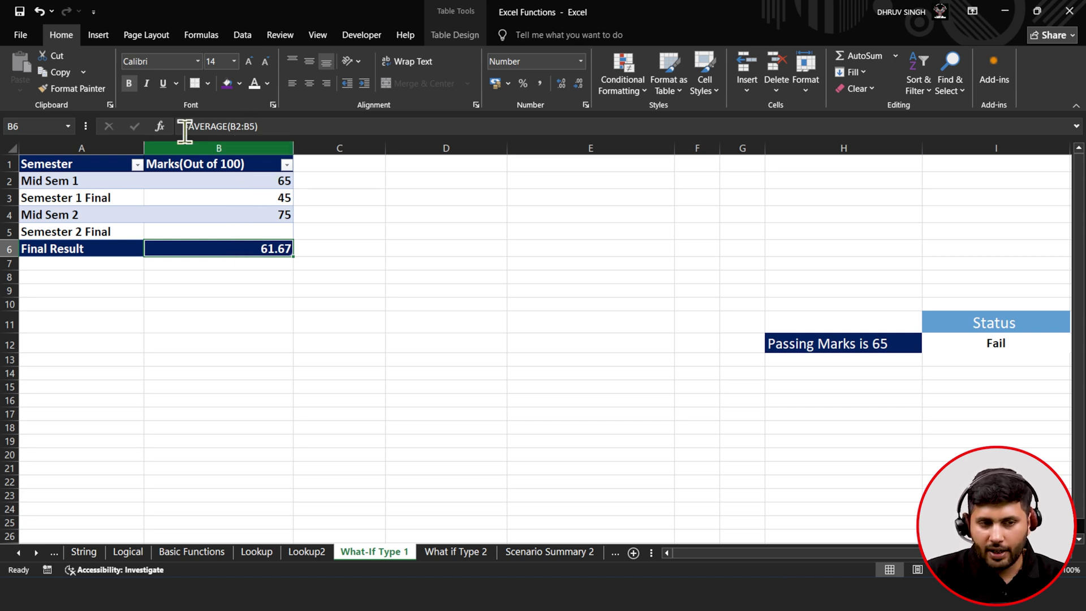
click(250, 40)
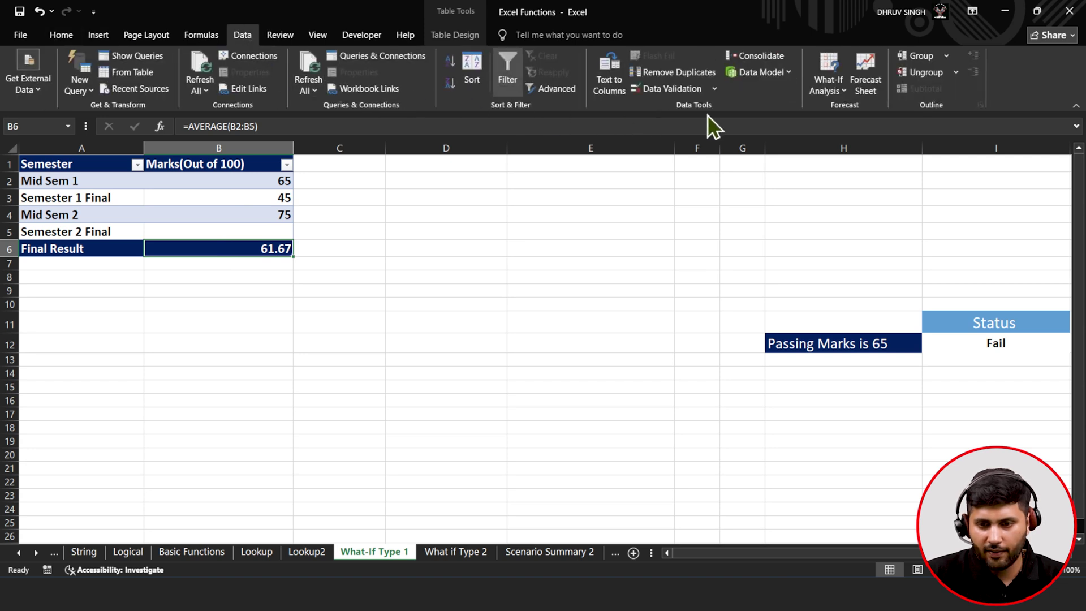
- Goal Seek B6 to 70 by changing B5, which fills Semester 2 Final with 95
click(840, 86)
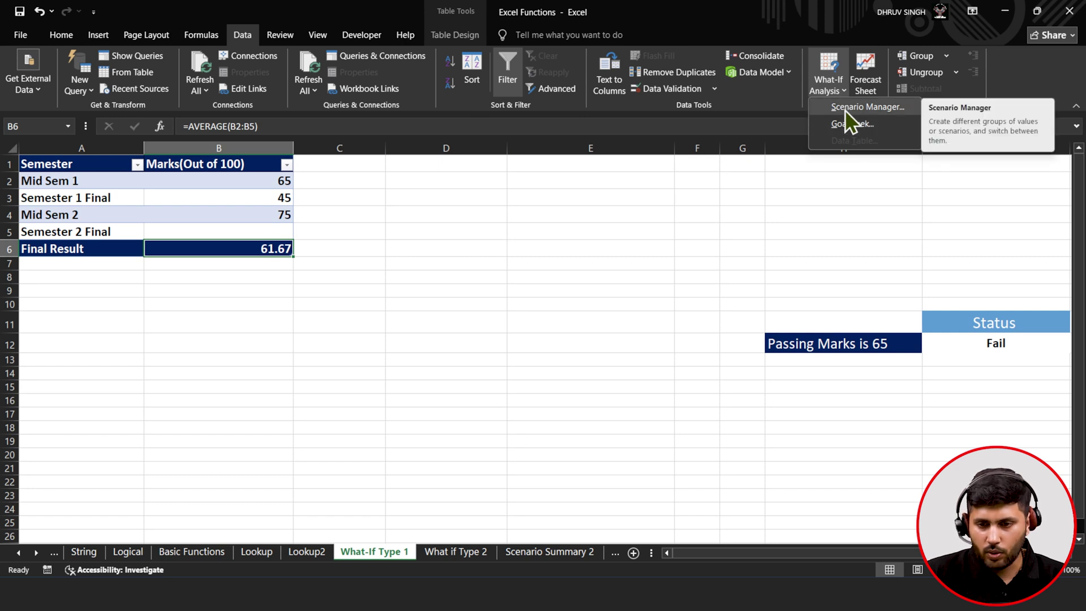
click(844, 123)
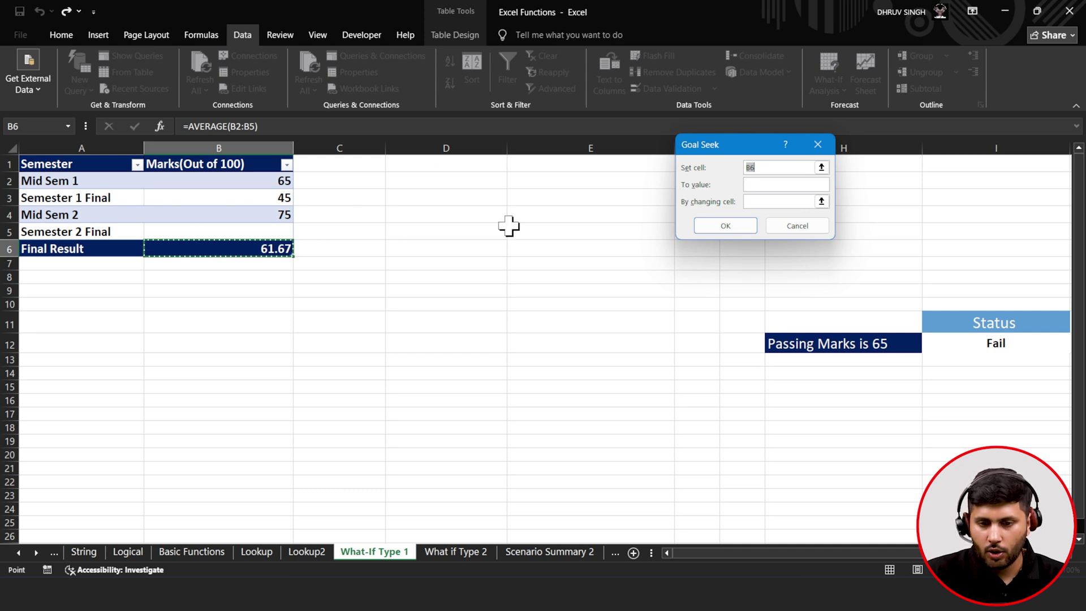
click(763, 184)
text(70)
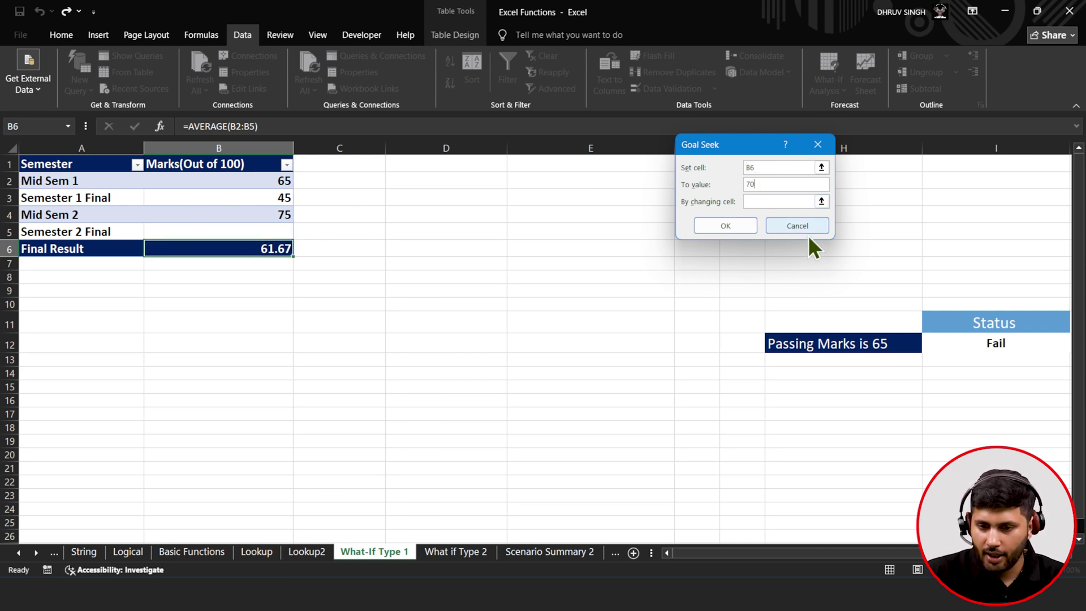
click(821, 201)
click(281, 232)
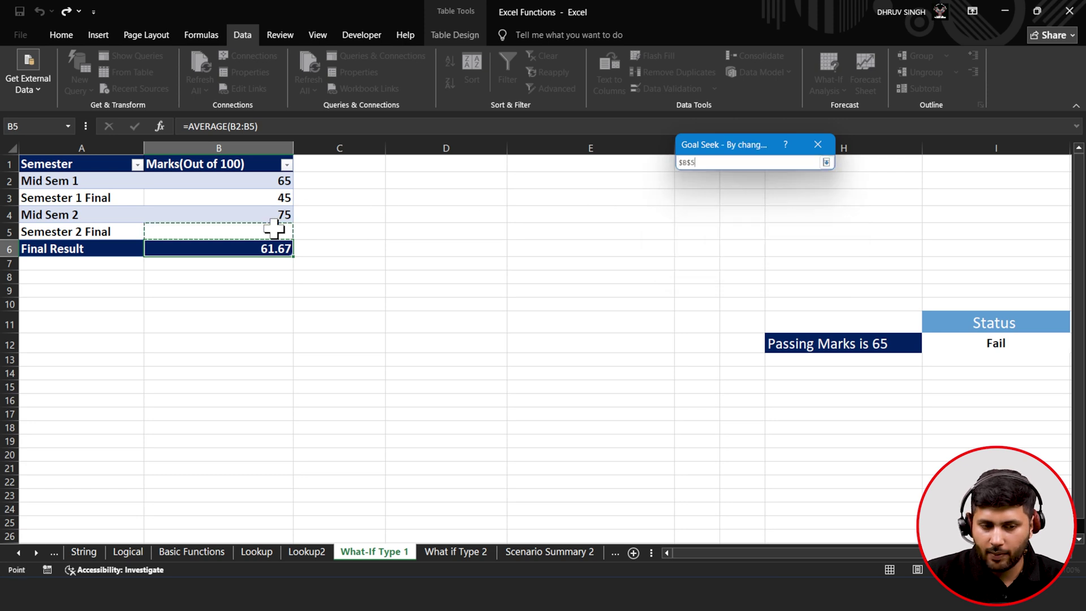
click(827, 163)
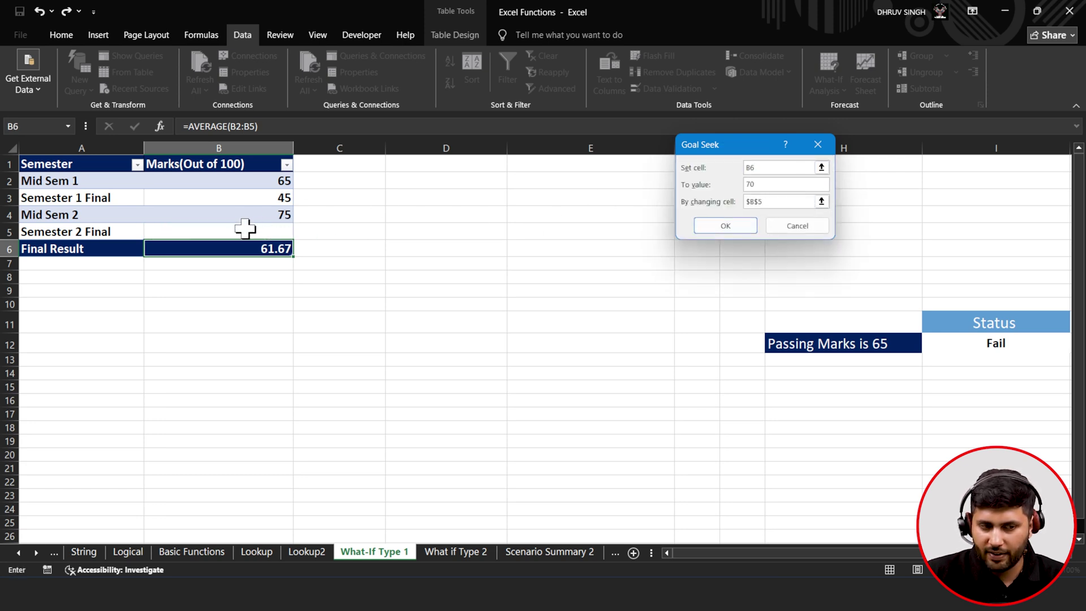
click(726, 224)
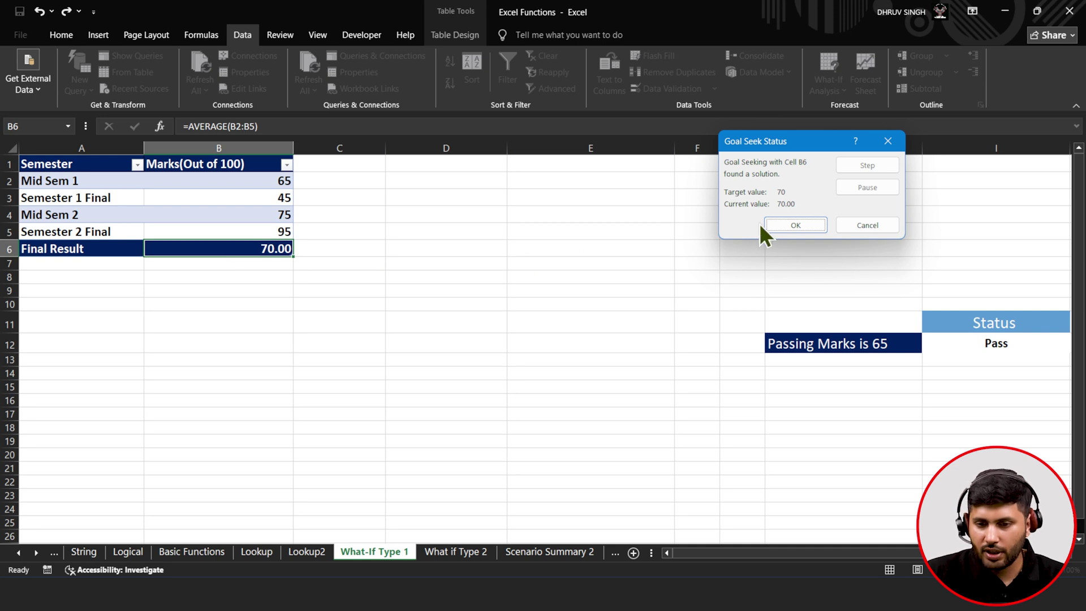
click(773, 224)
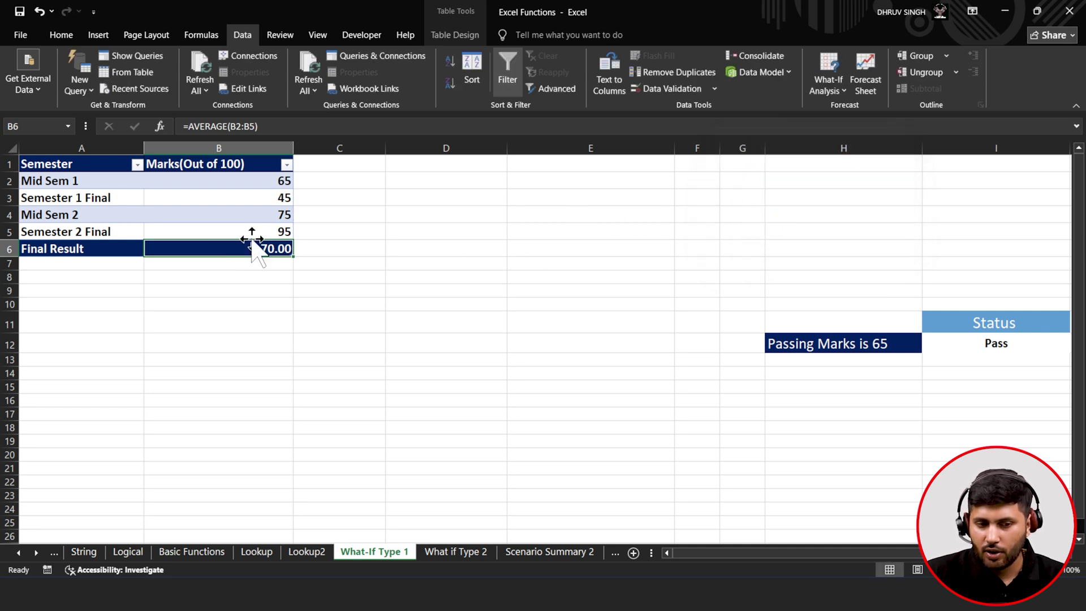
- Check B6's AVERAGE formula, then delete 95 from B5 so the Final Result returns to 61.67
double_click(277, 246)
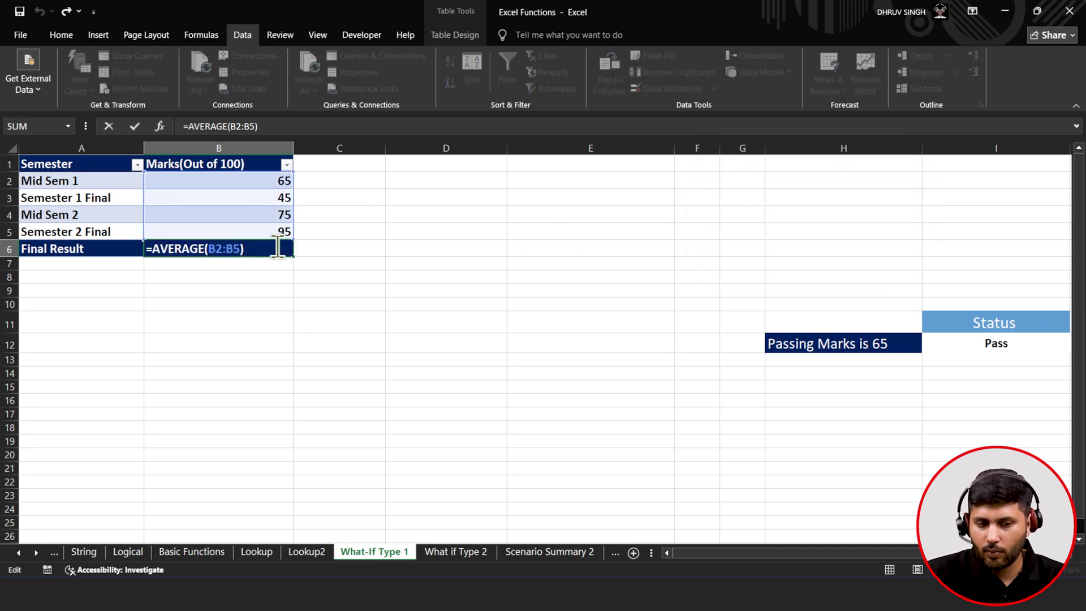
click(286, 215)
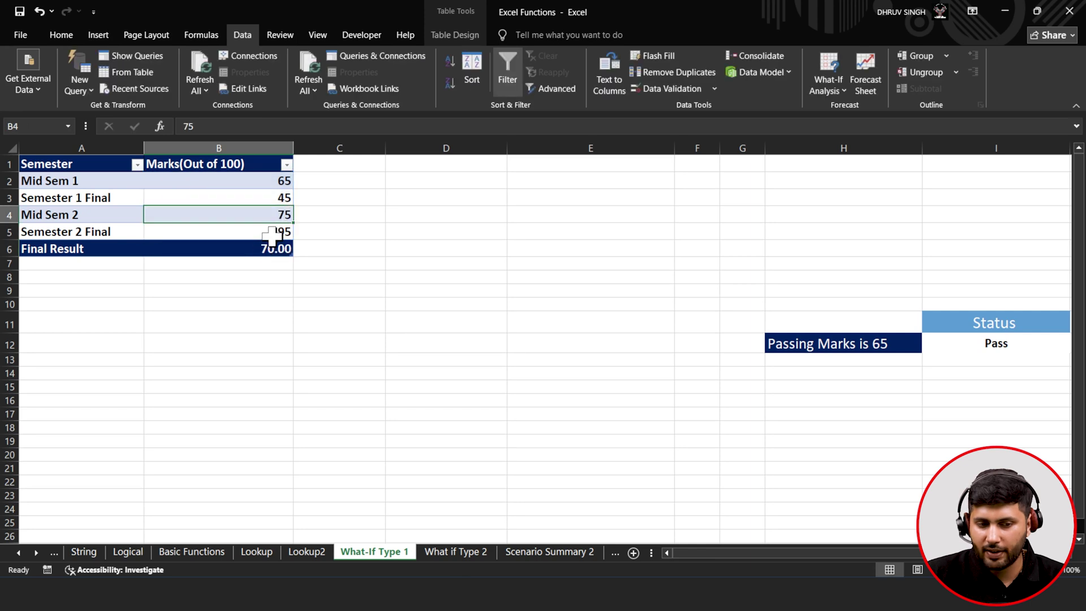
click(272, 236)
drag(199, 127, 172, 125)
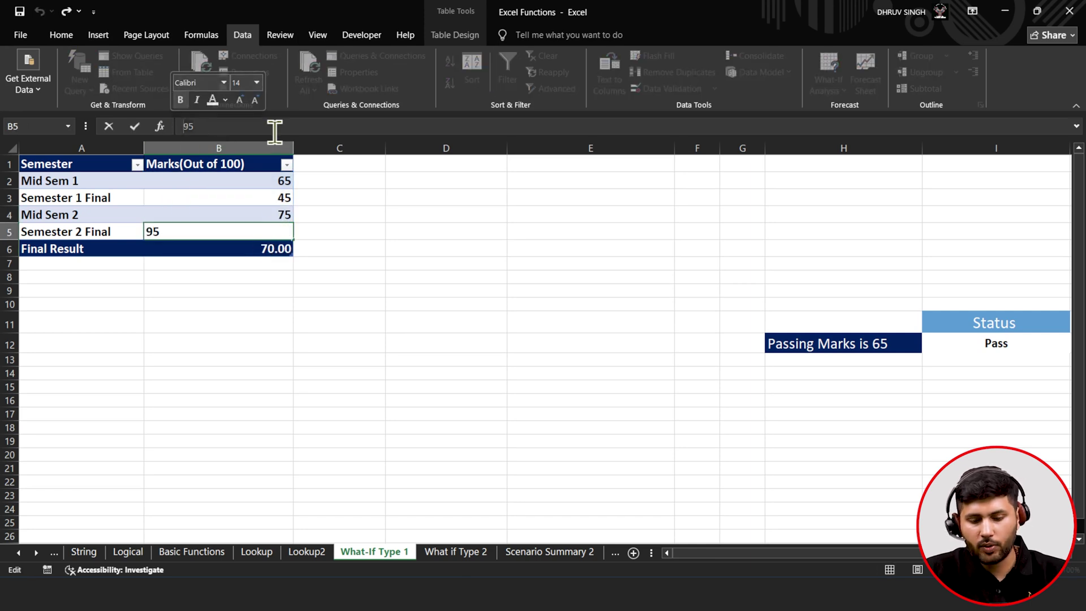
key(BackSpace)
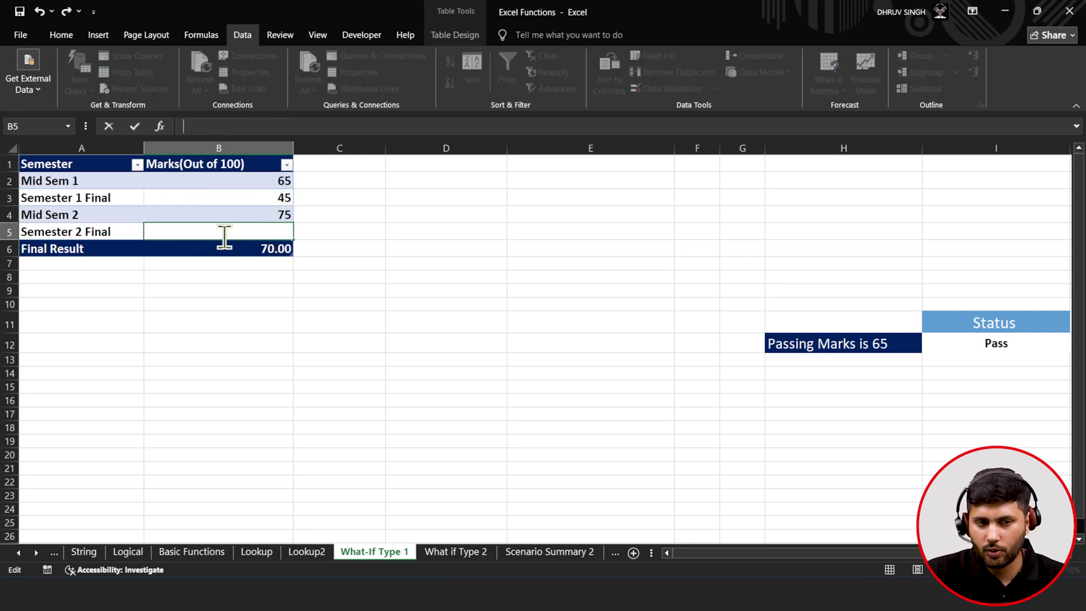
click(233, 215)
click(233, 229)
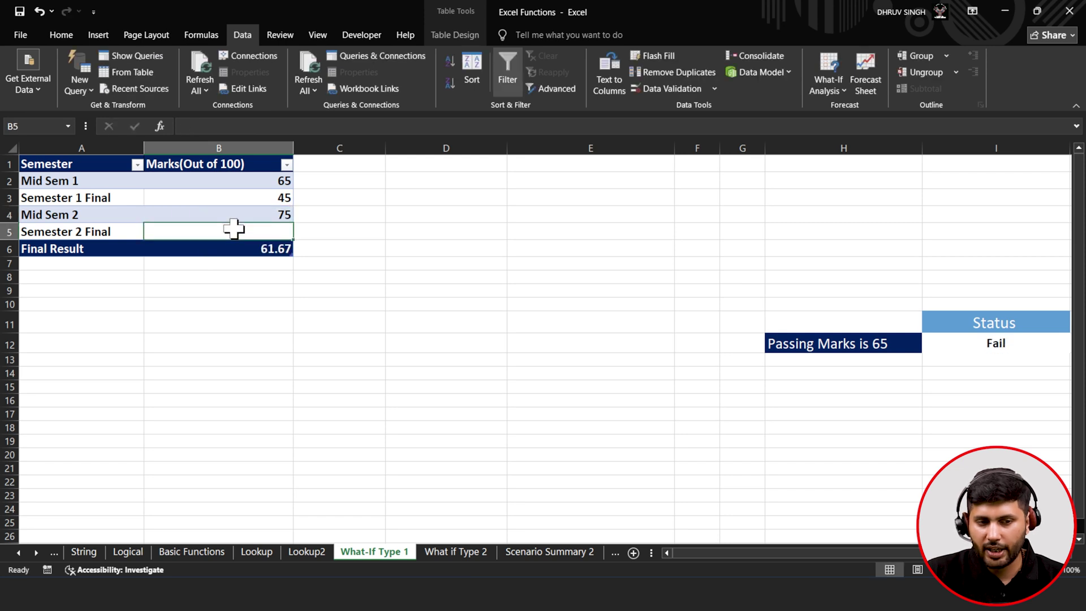
click(847, 90)
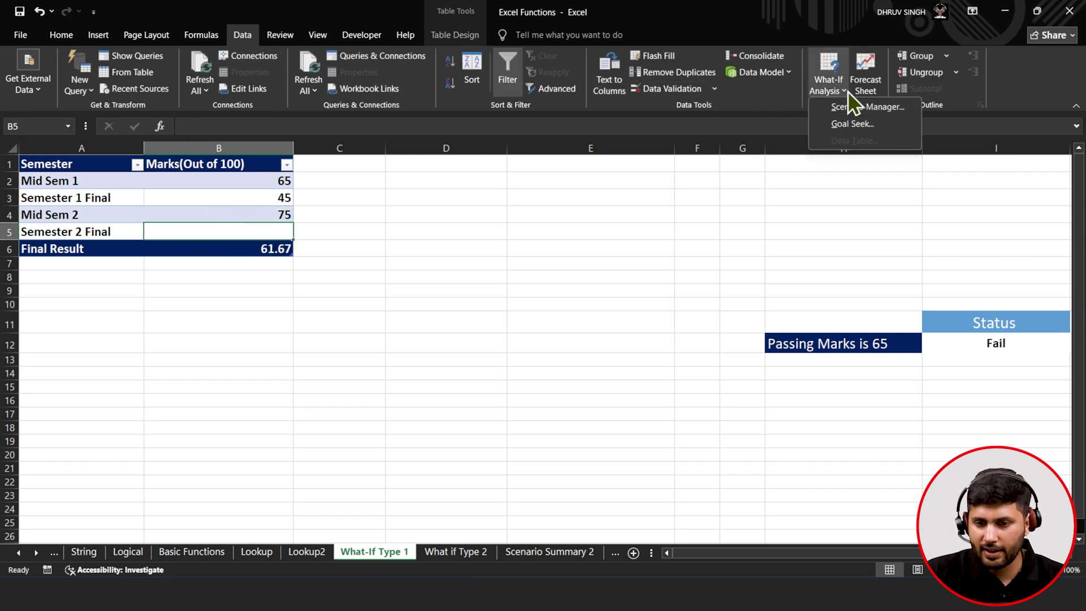
click(846, 125)
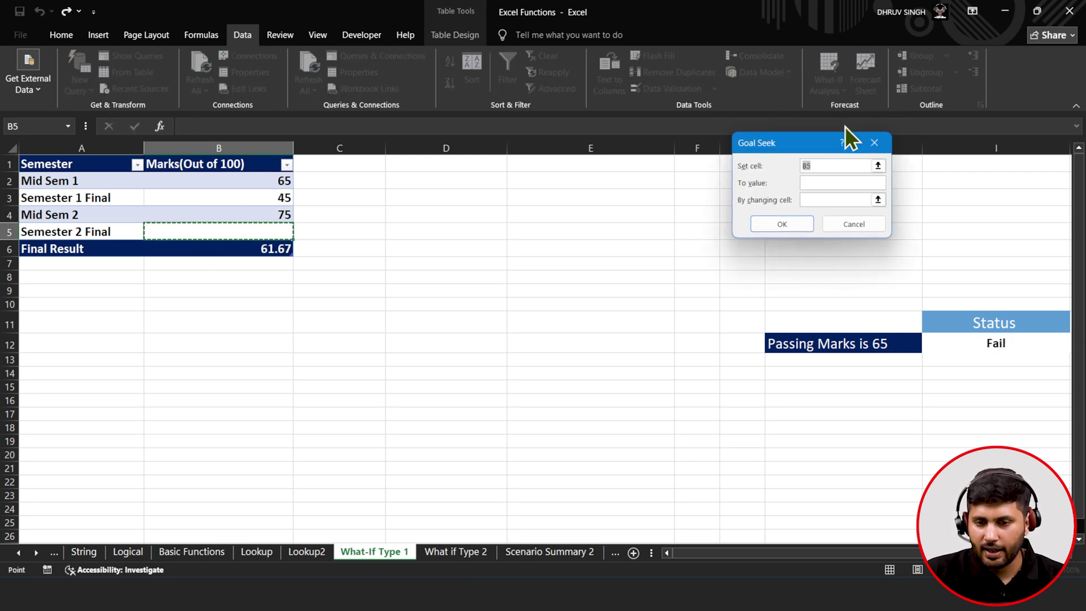
key(Down)
click(842, 182)
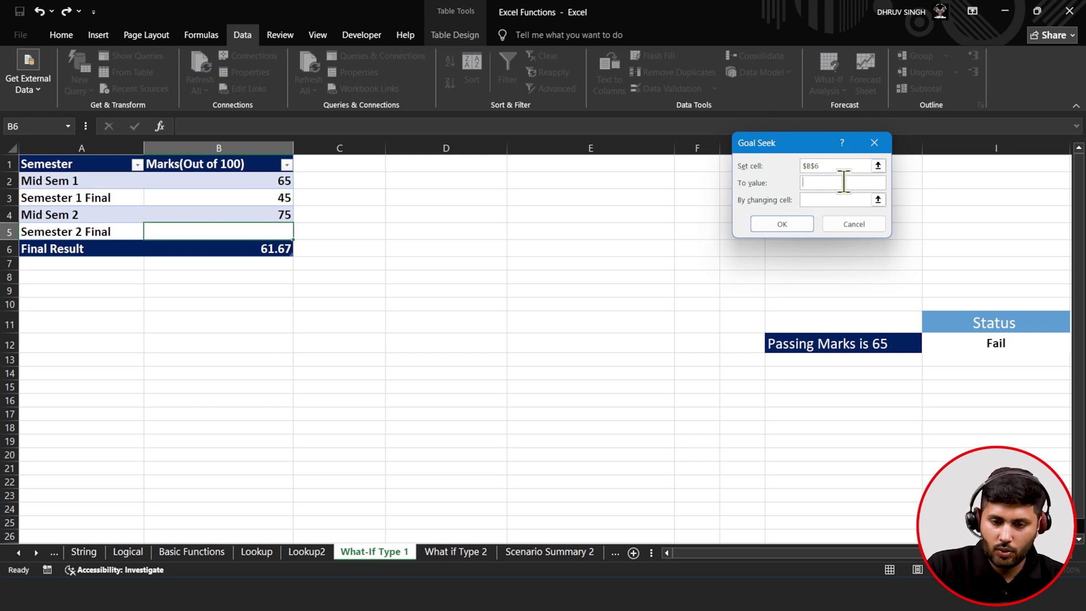
text(75)
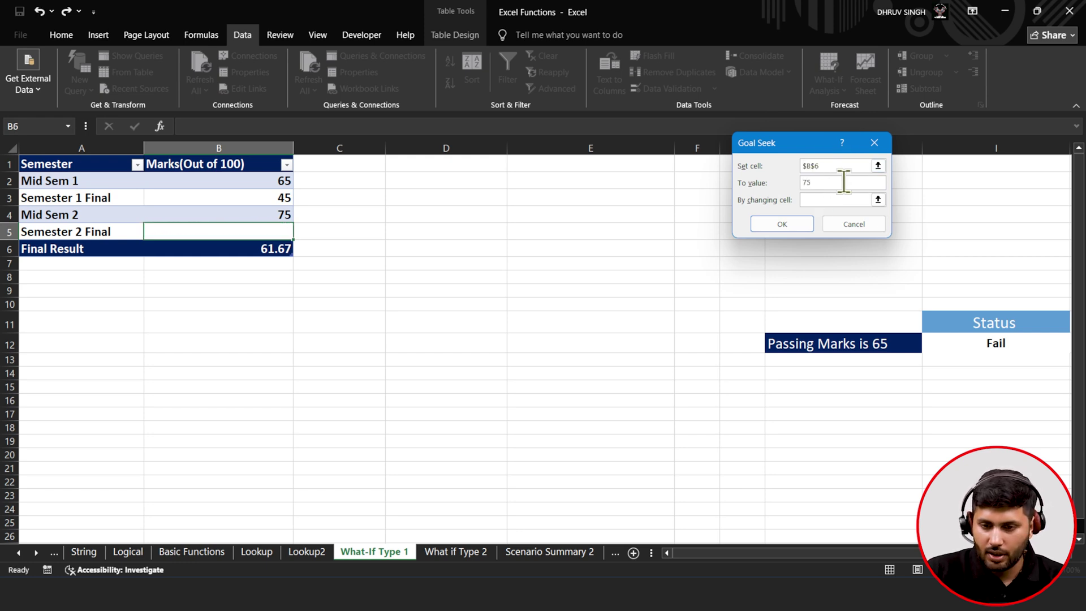
click(877, 198)
click(276, 232)
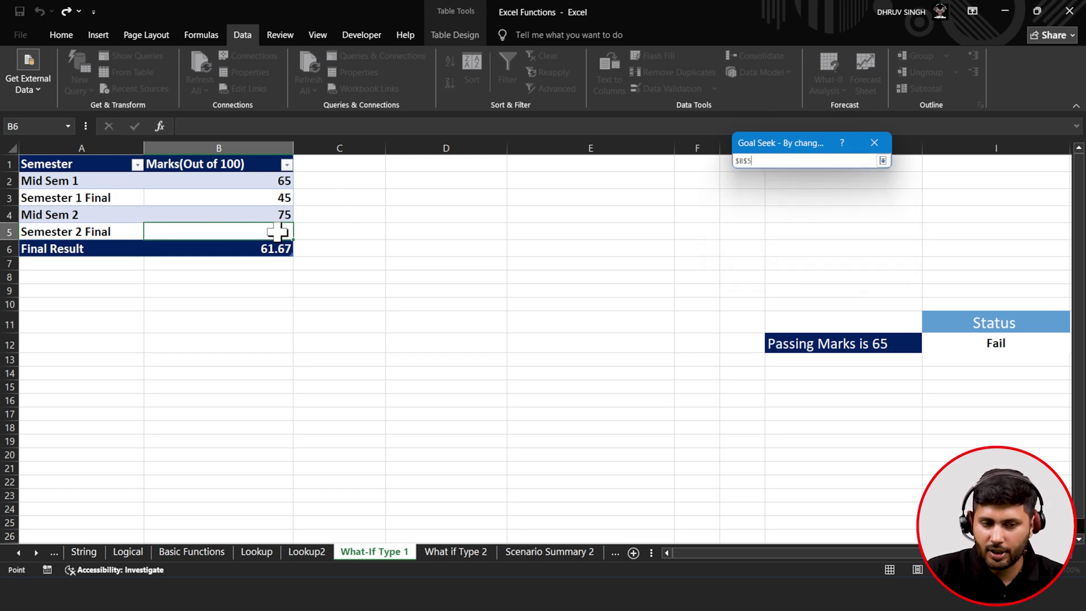
click(883, 160)
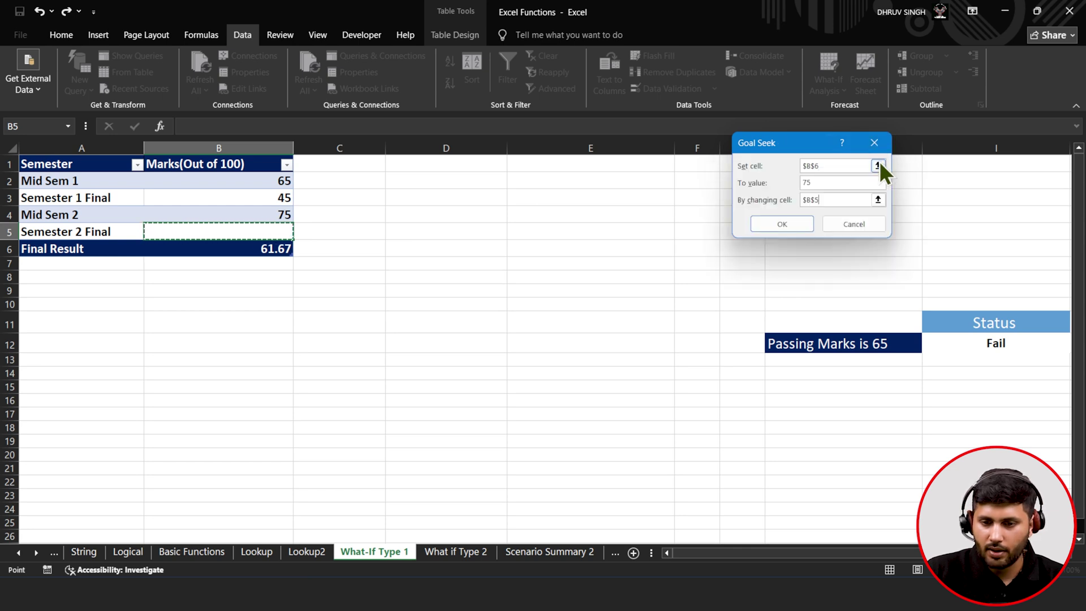
click(797, 226)
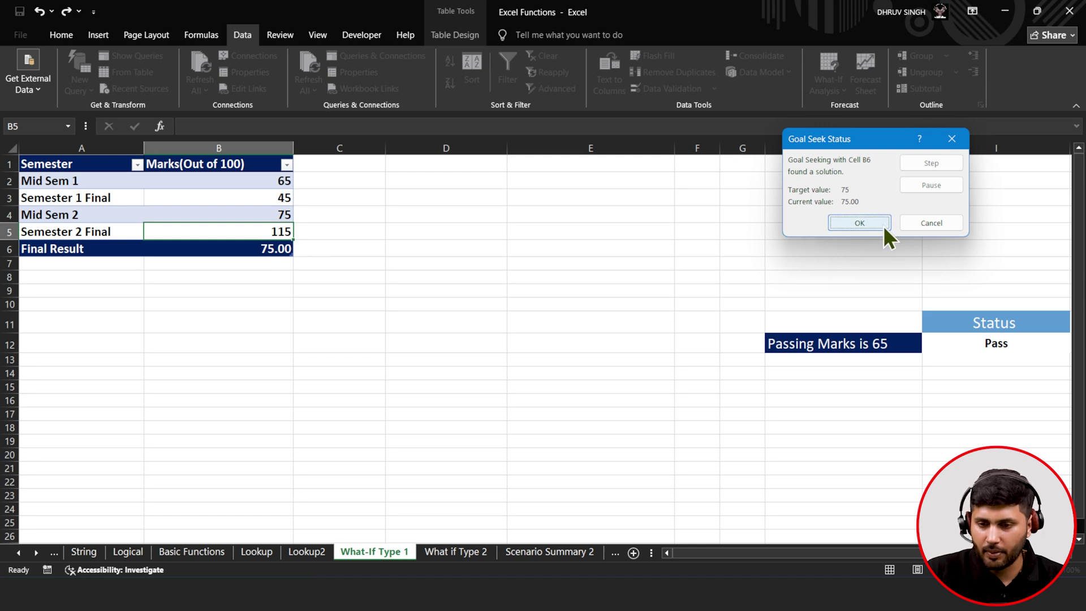
click(915, 222)
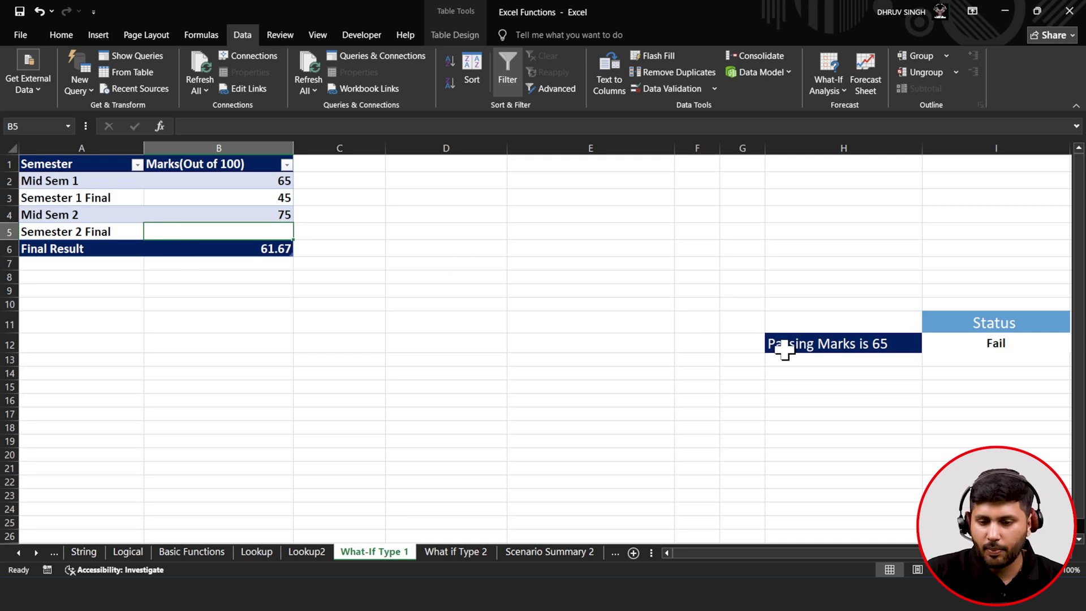
click(826, 343)
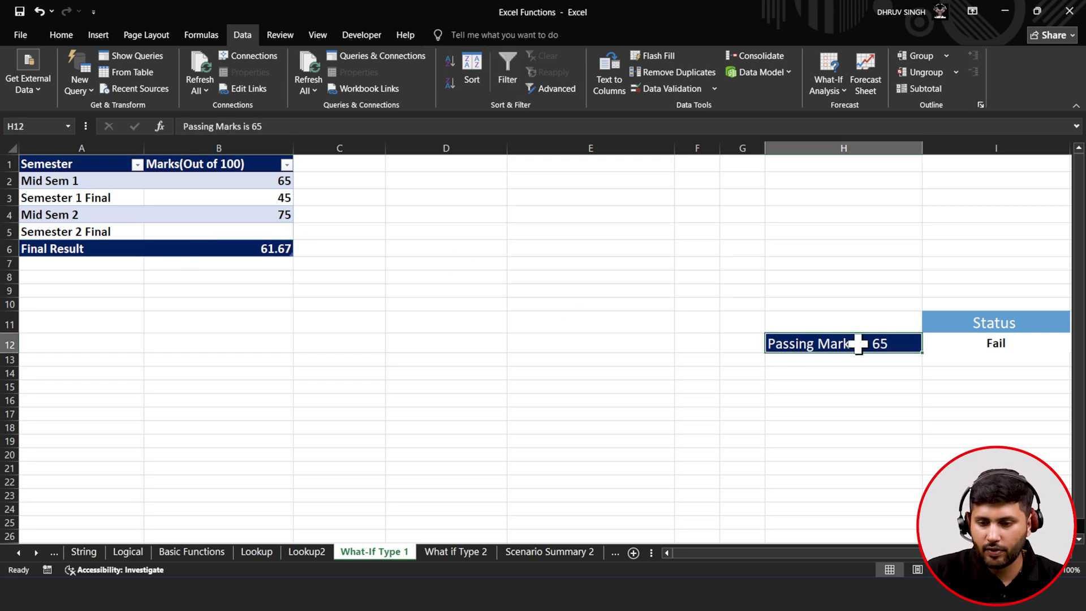
click(1013, 347)
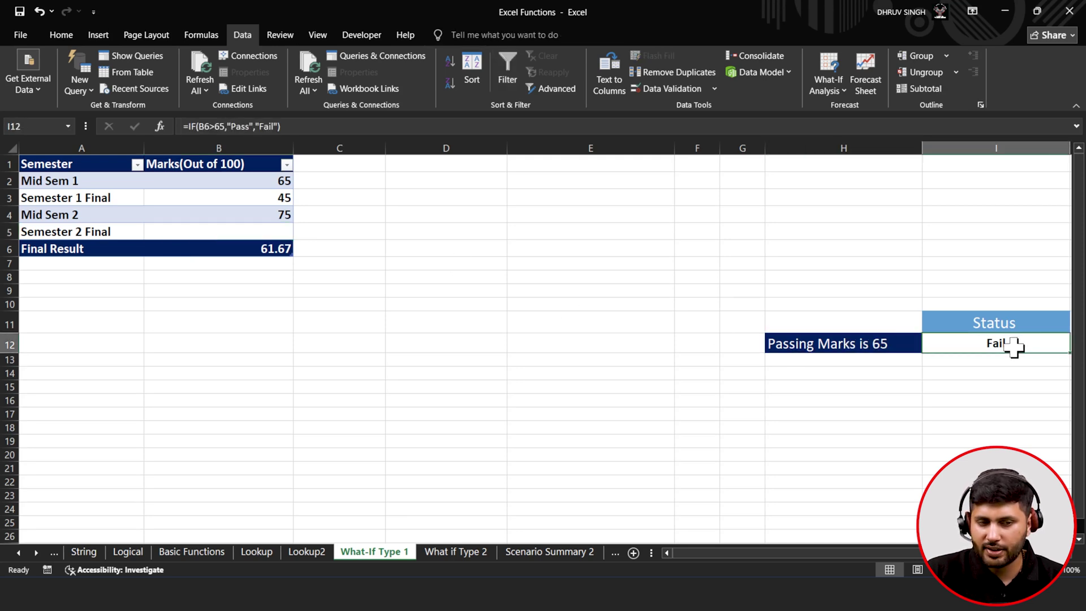
click(308, 127)
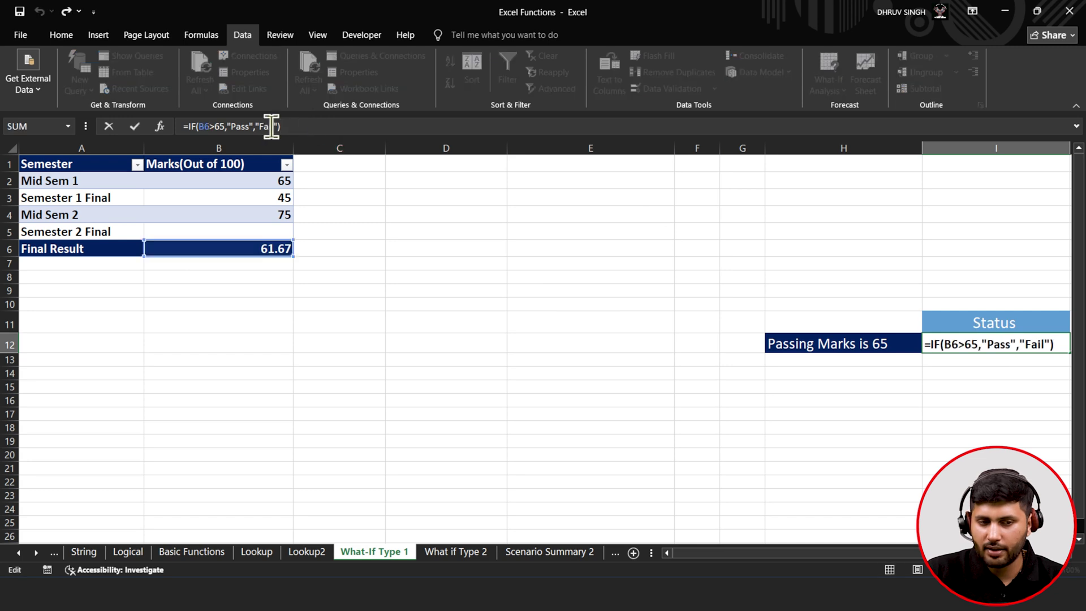
key(BackSpace)
key(BackSpace)
key(BackSpace)
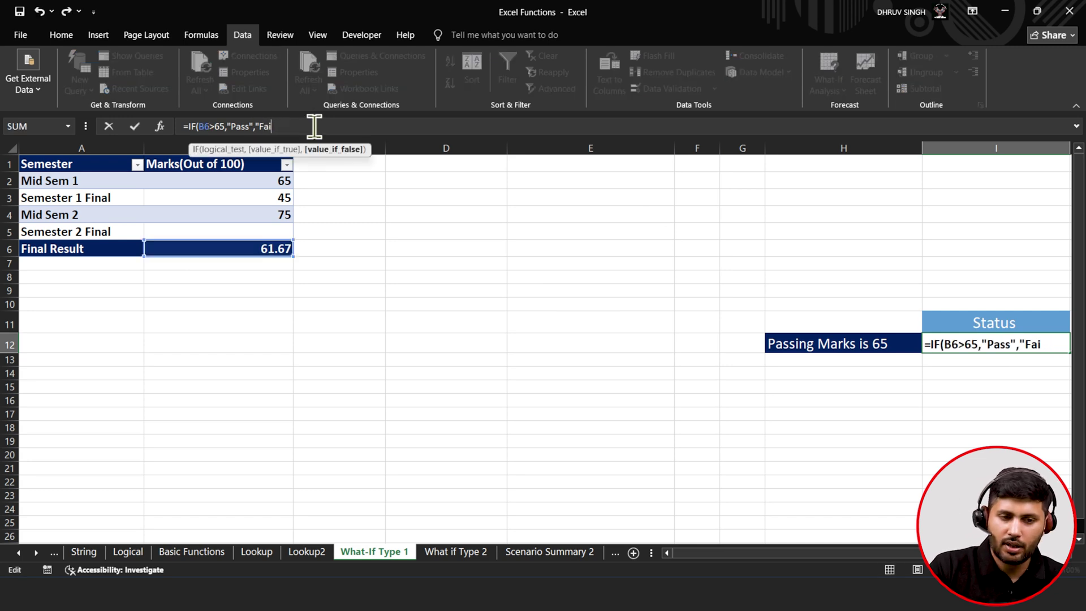
key(BackSpace)
key(BackSpace)
key(BackSpace)
key(BackSpace)
key(BackSpace)
key(BackSpace)
key(BackSpace)
key(BackSpace)
key(BackSpace)
key(BackSpace)
key(BackSpace)
key(BackSpace)
key(BackSpace)
key(BackSpace)
key(BackSpace)
key(BackSpace)
key(BackSpace)
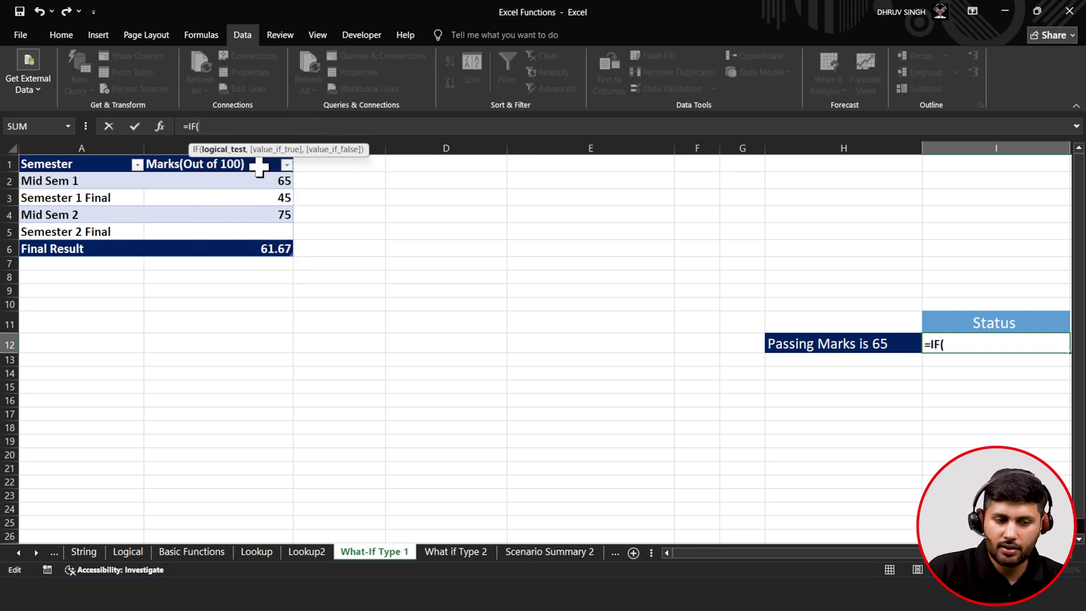
click(224, 249)
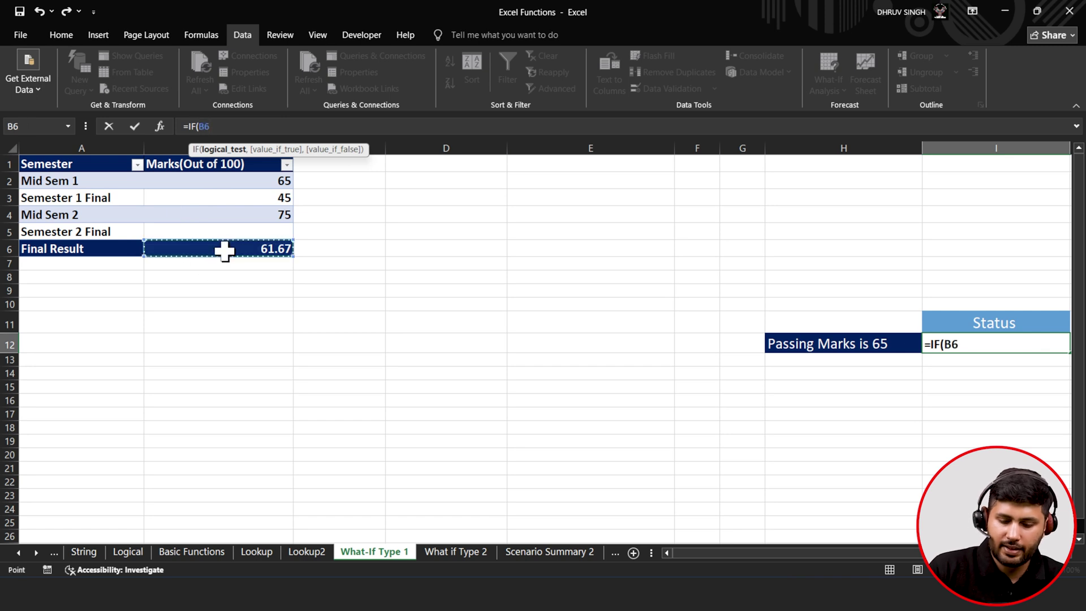
text(>65,)
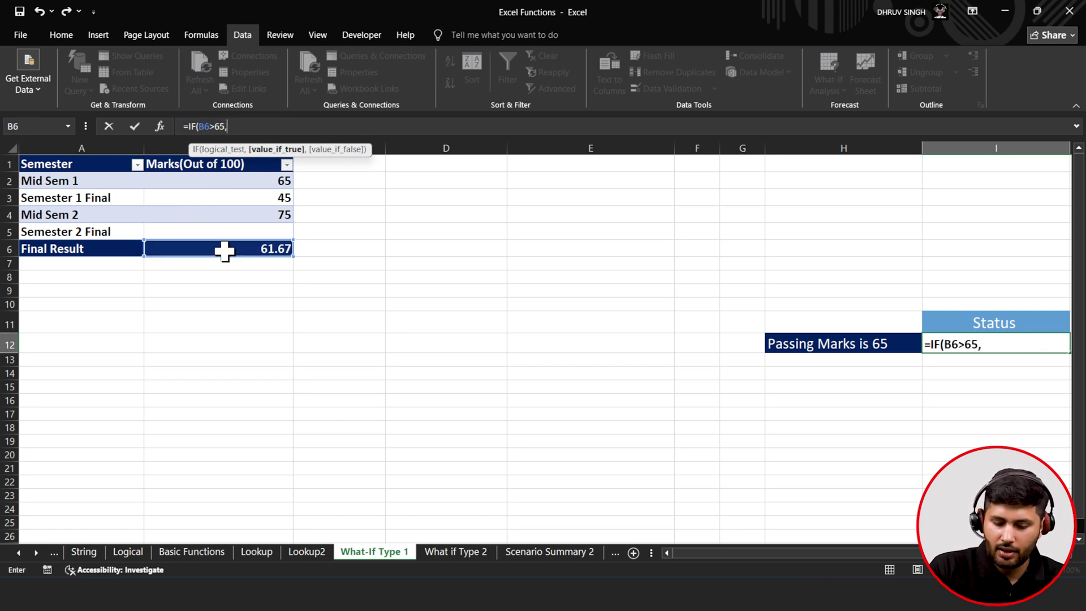
text("Pa)
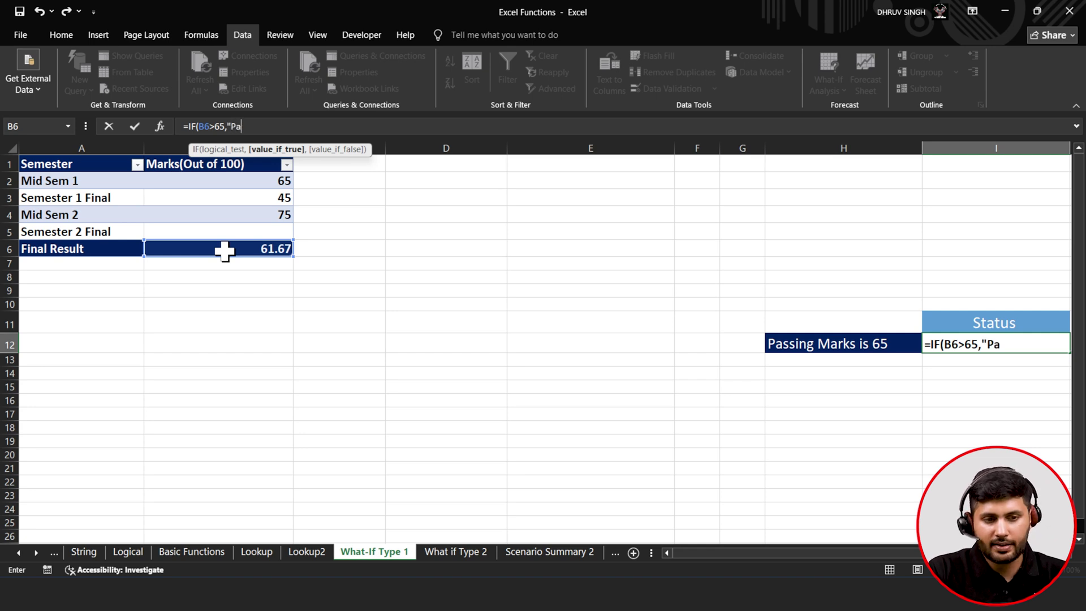
text(ss",")
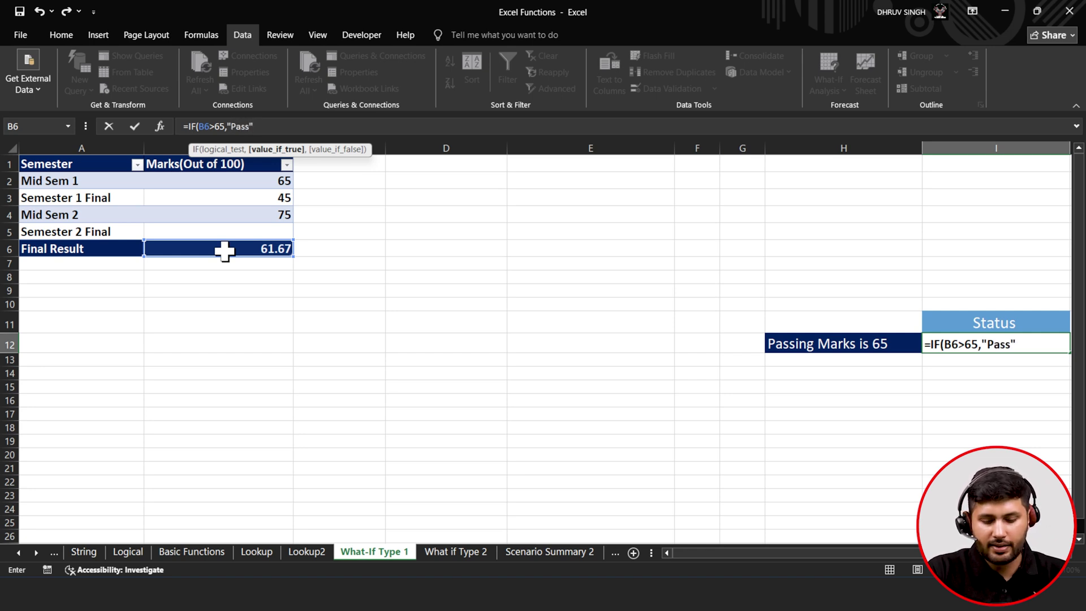
text(Fail")
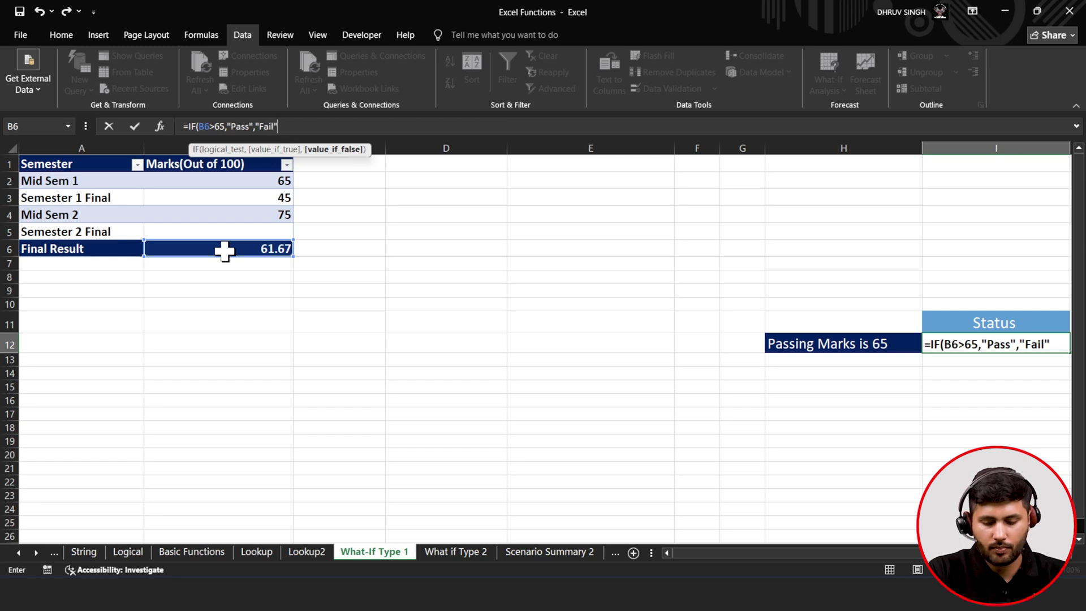
text())
click(135, 127)
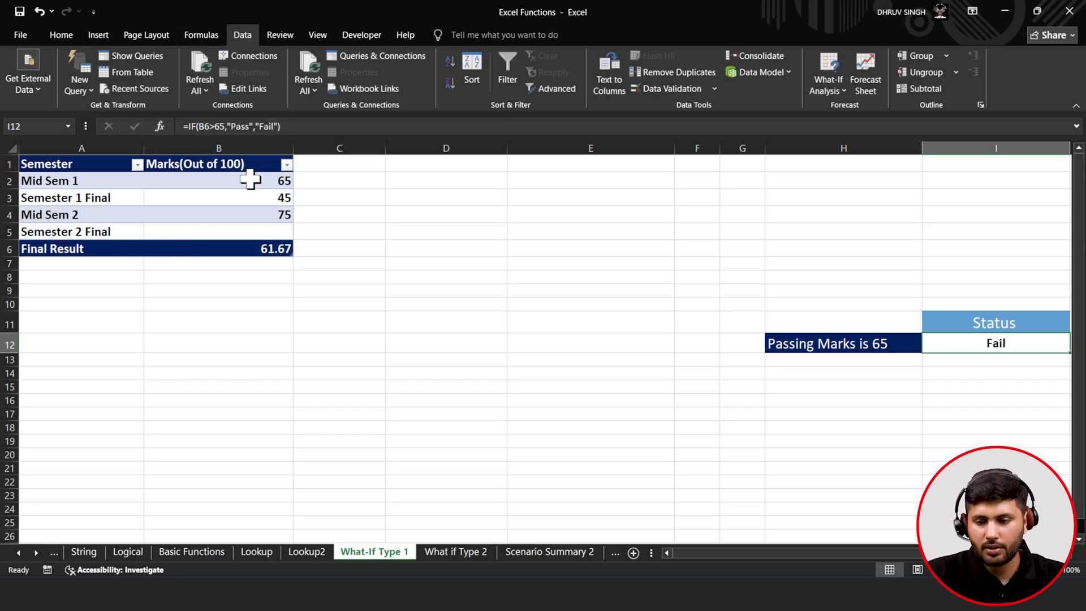
click(261, 229)
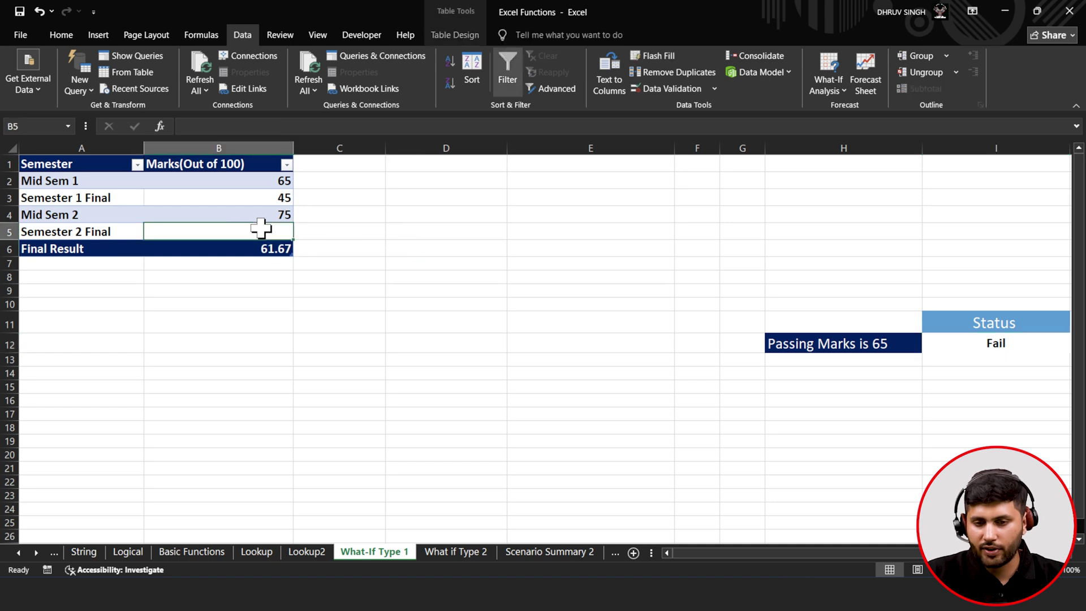
- Goal Seek $B$6 to 70 by changing $B$5 (giving 95 and Pass), check Status, then open What if Type 2
click(833, 87)
click(843, 124)
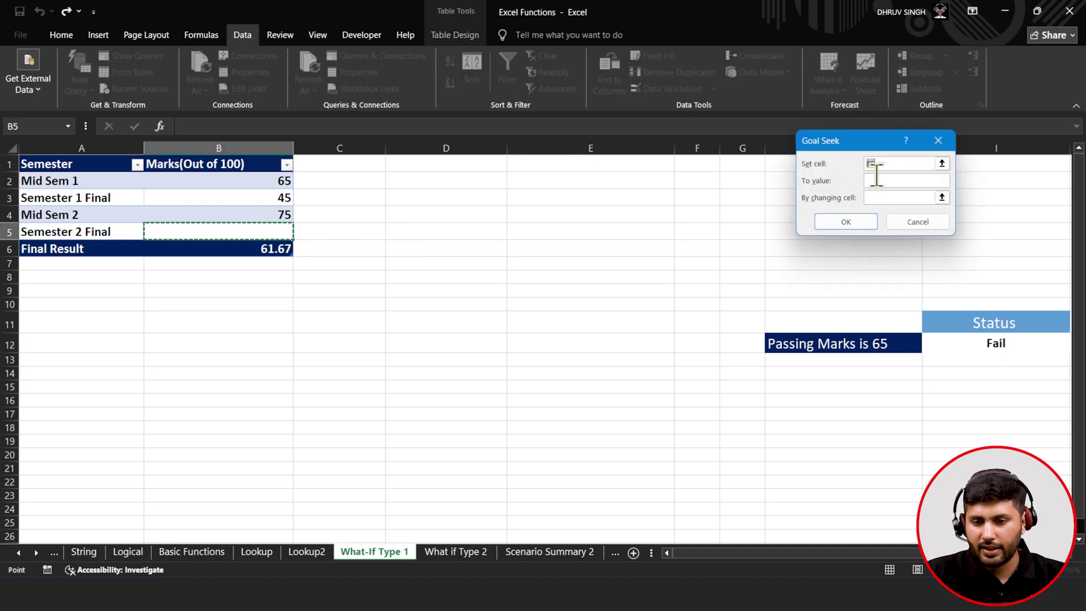
click(269, 249)
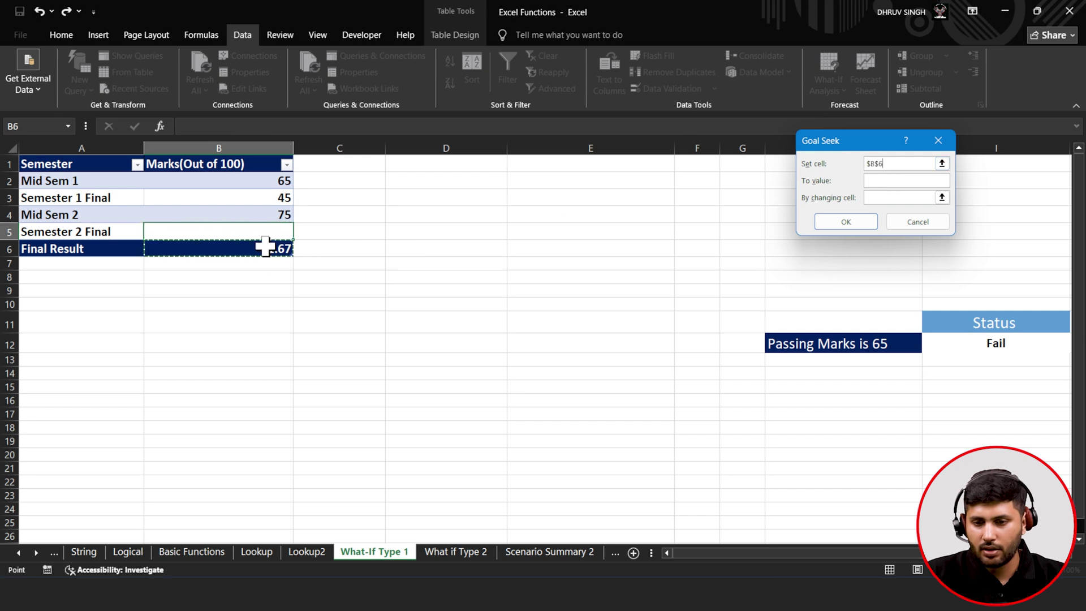
click(892, 181)
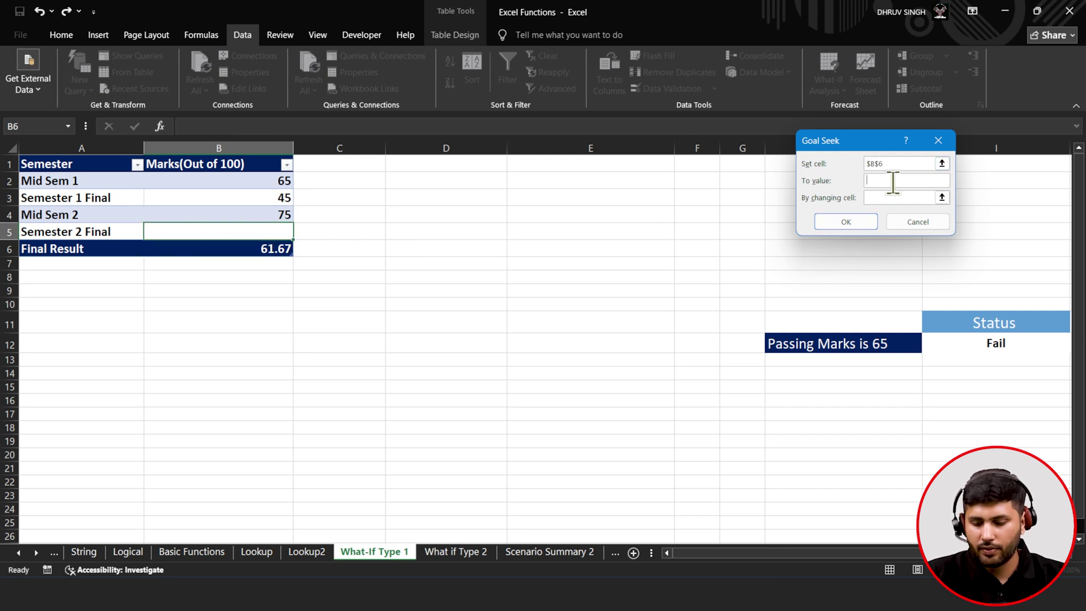
text(70)
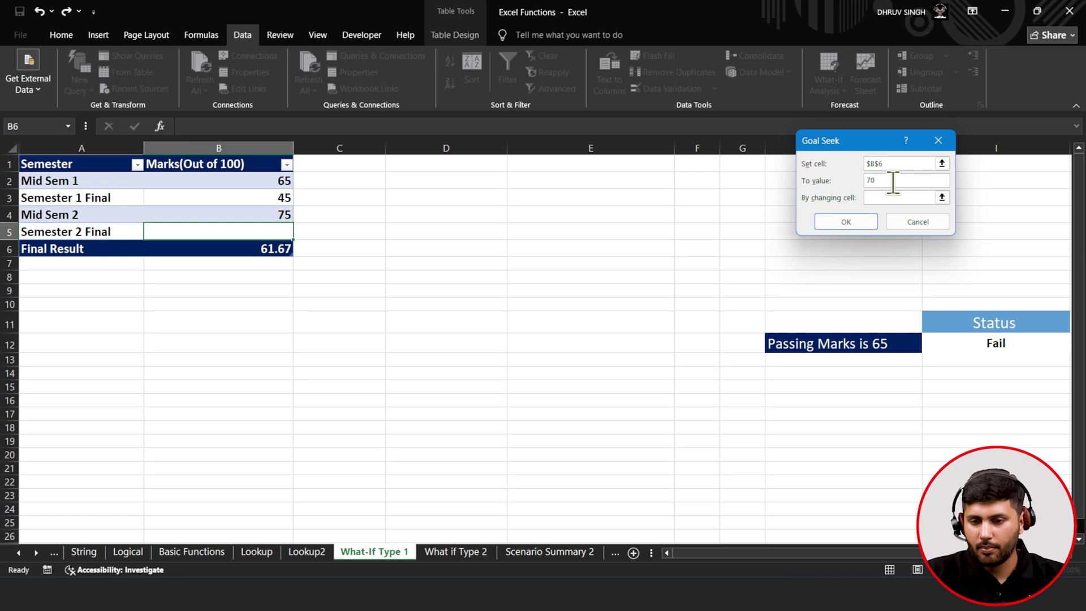
click(942, 198)
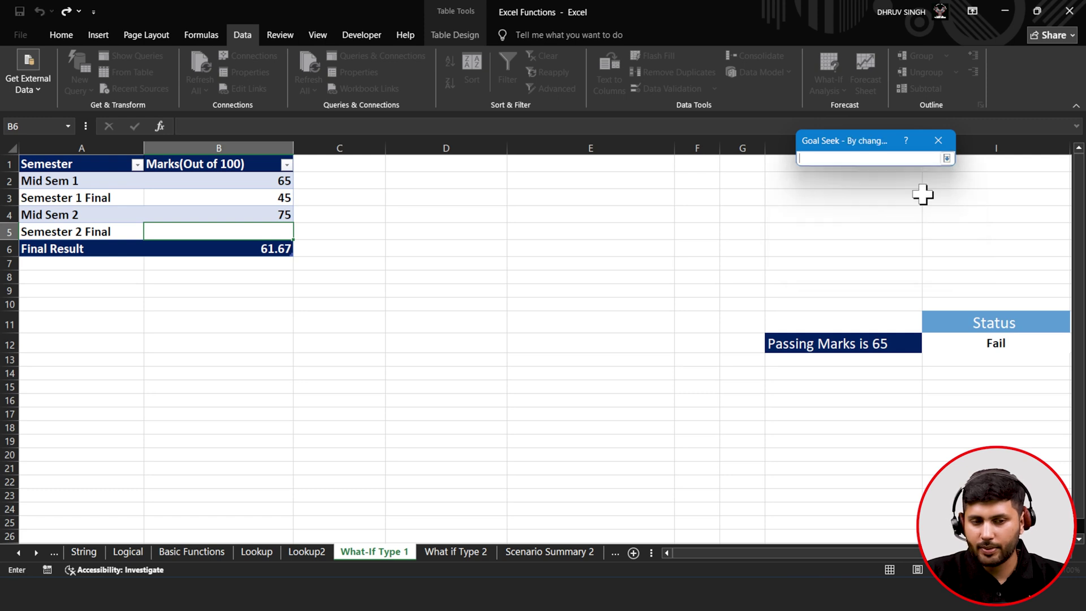
click(274, 232)
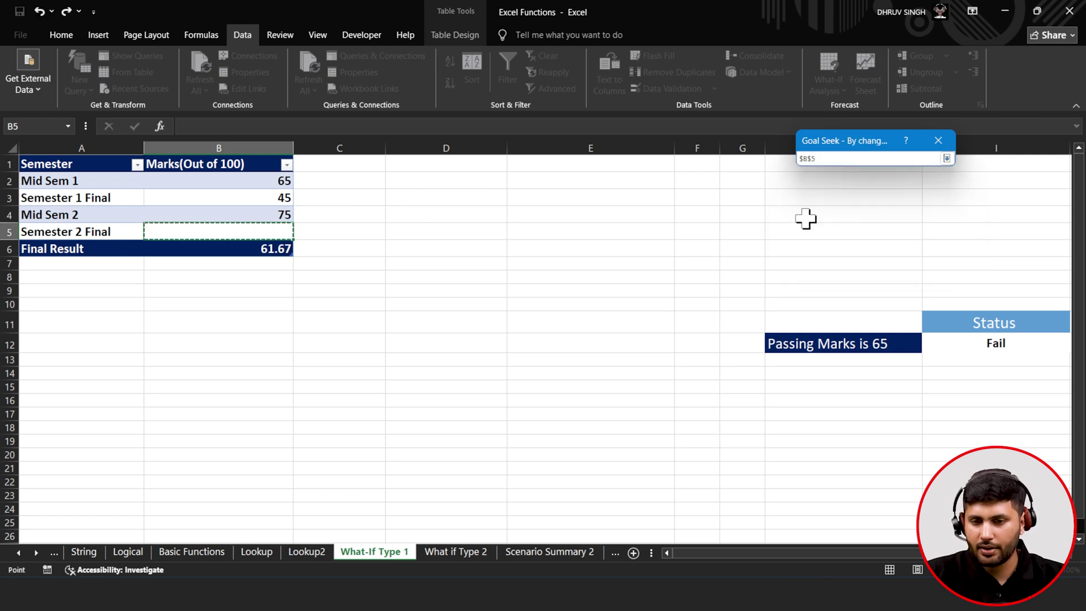
click(947, 158)
click(848, 222)
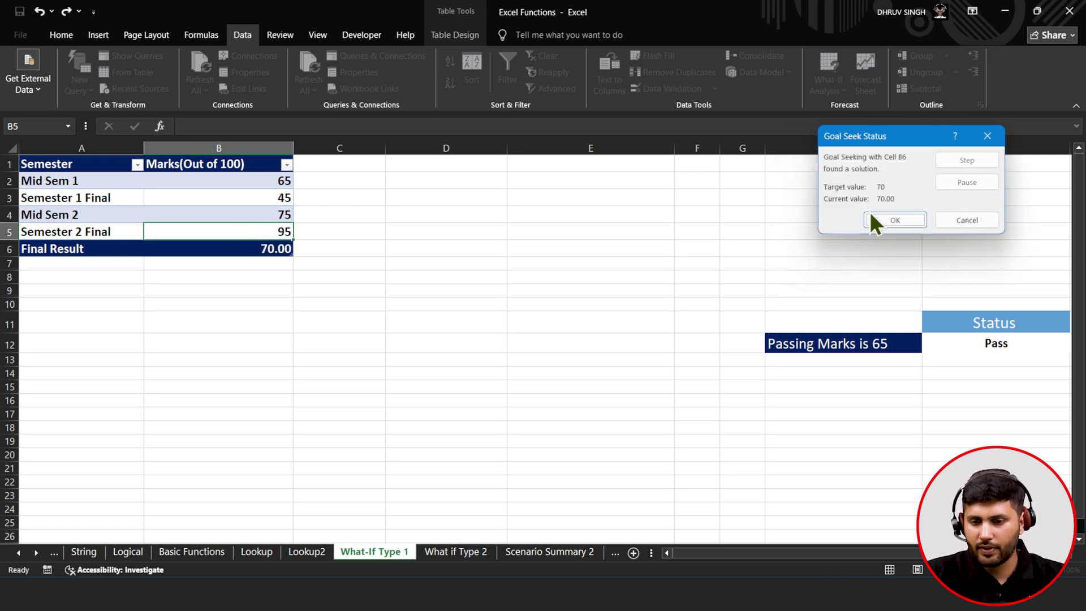
click(896, 220)
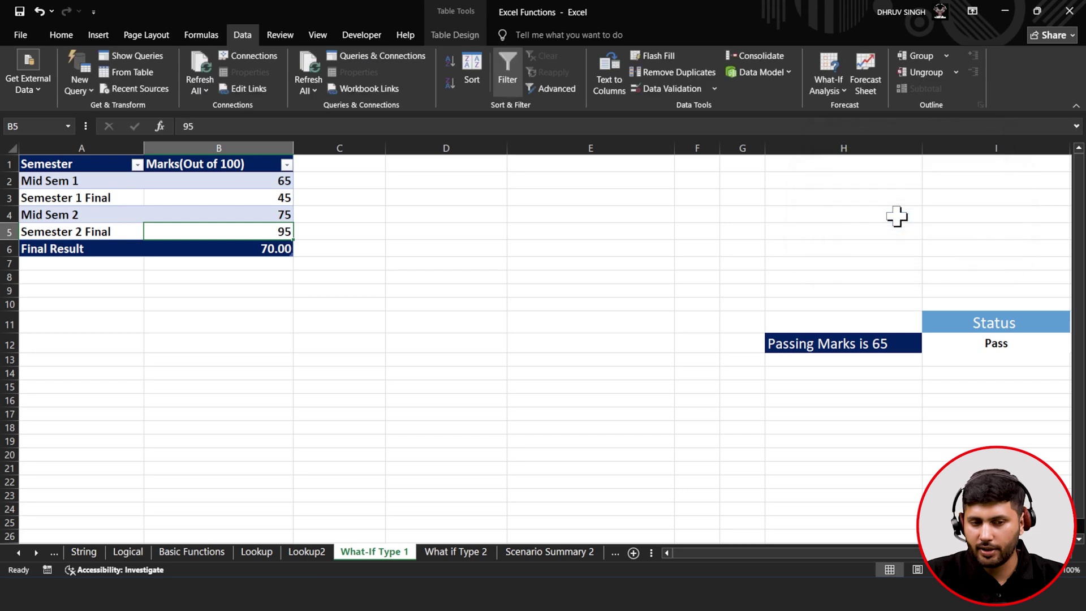
click(996, 343)
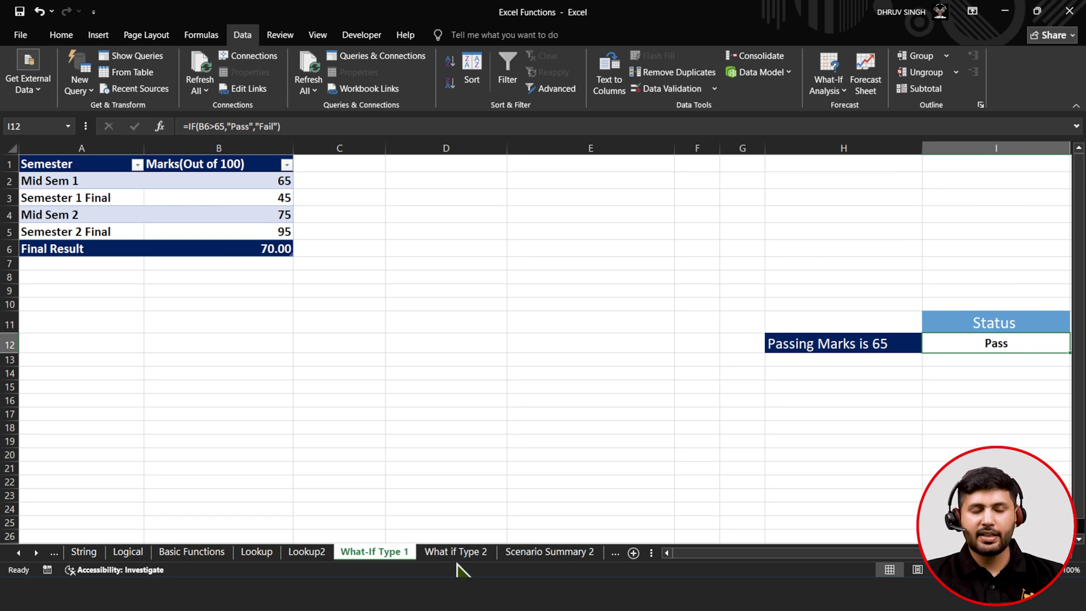
click(472, 554)
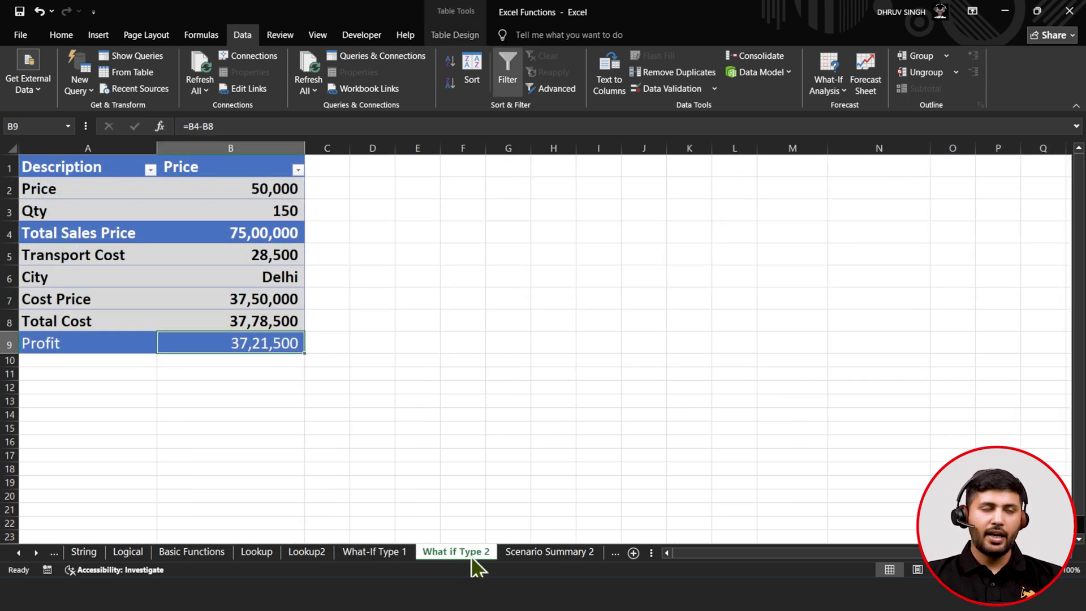
click(46, 189)
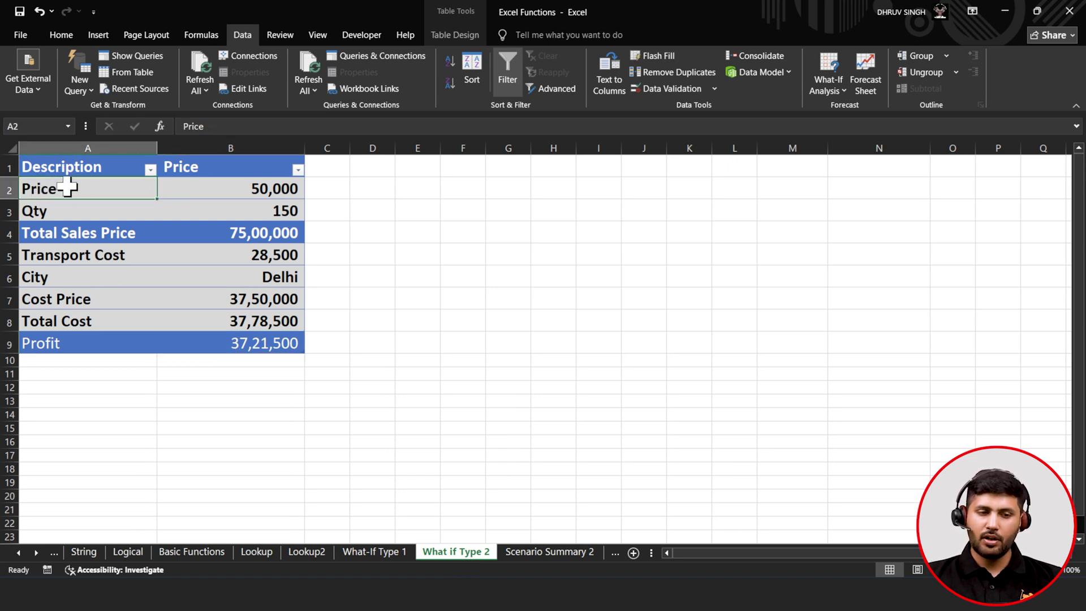
click(67, 212)
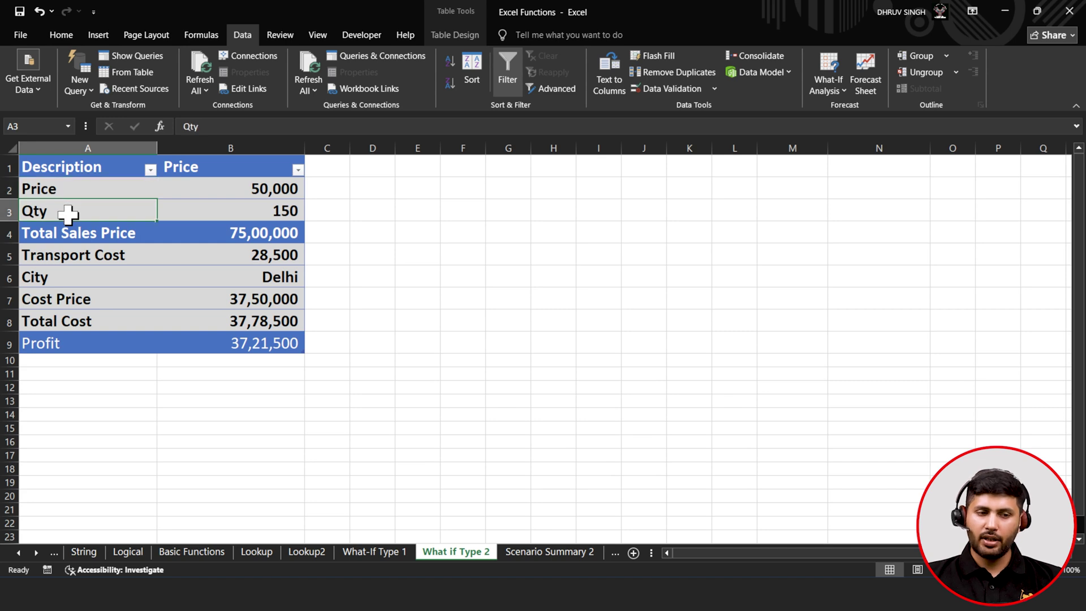
click(64, 233)
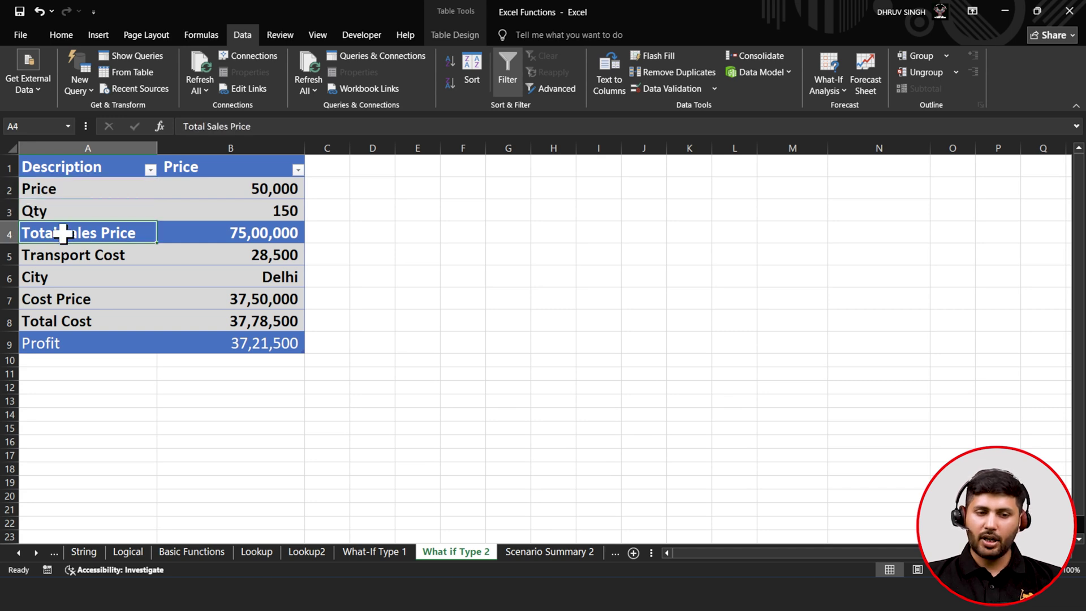
click(61, 254)
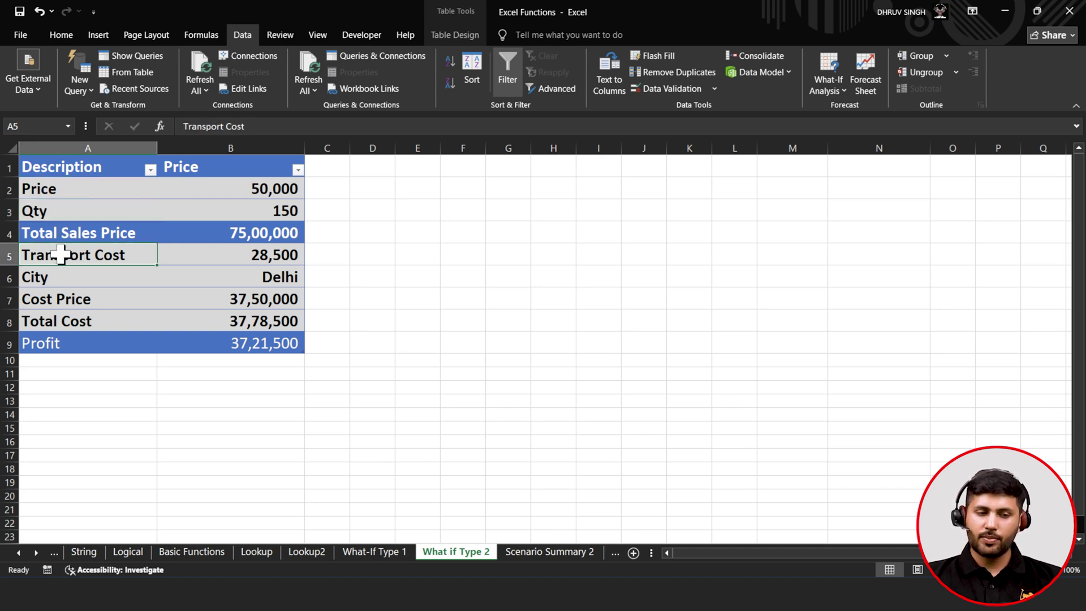
click(53, 278)
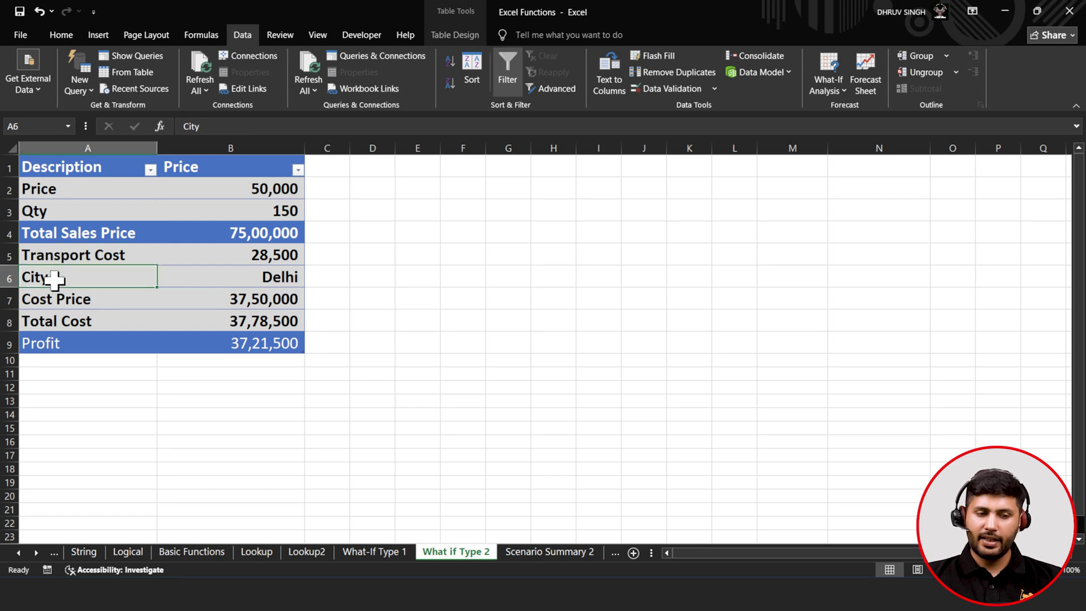
click(55, 316)
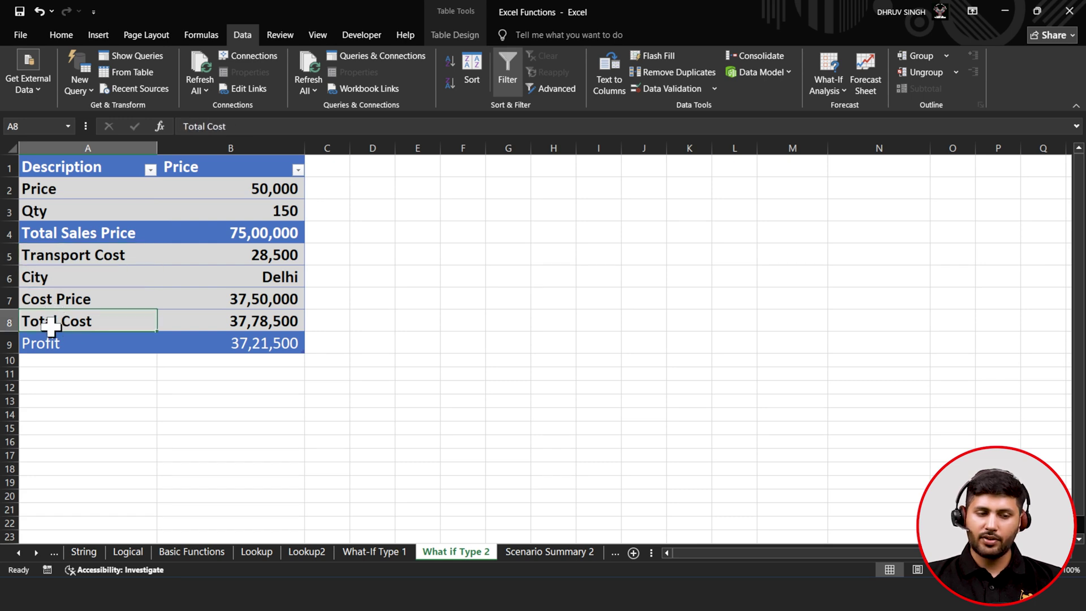
click(45, 347)
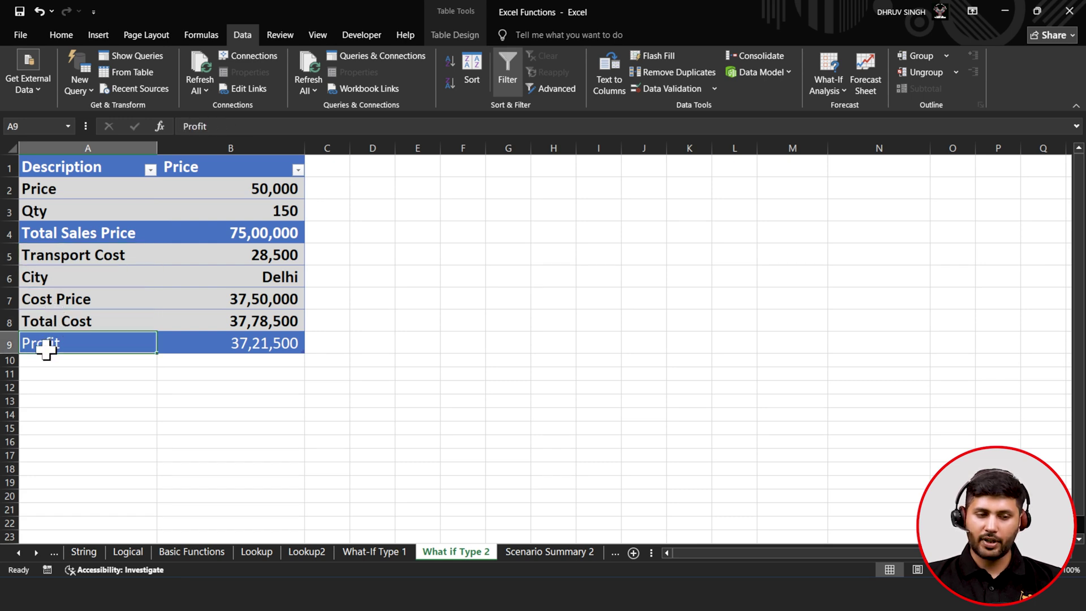
click(65, 204)
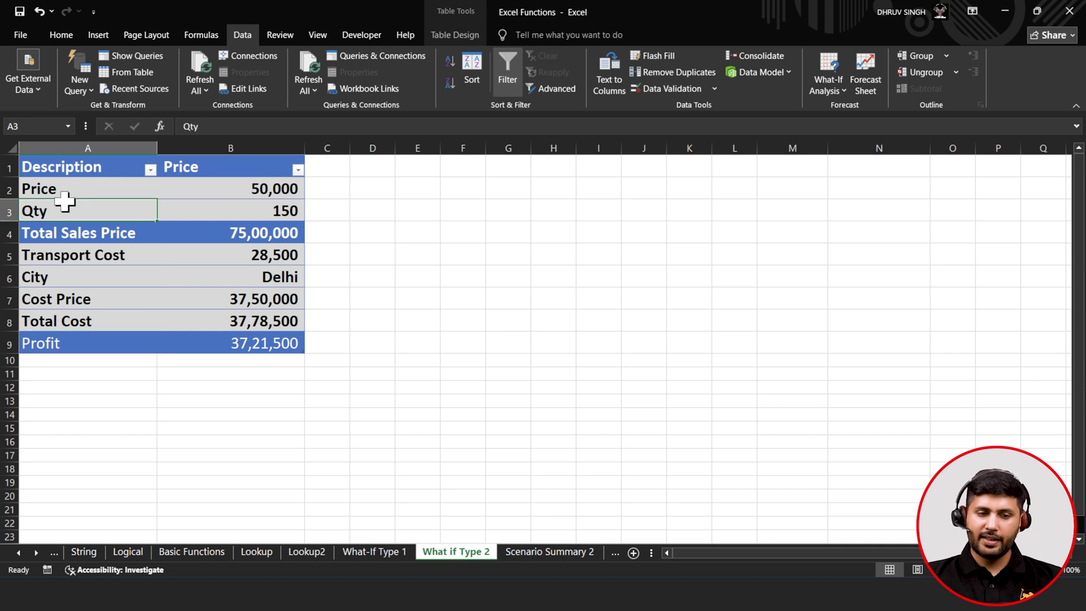
click(245, 193)
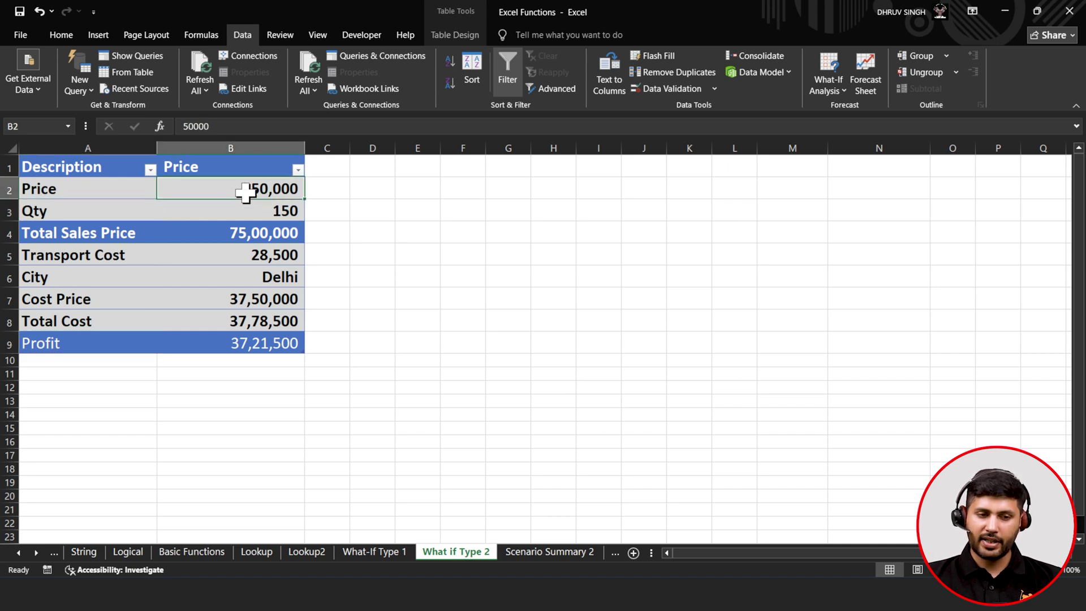
click(244, 210)
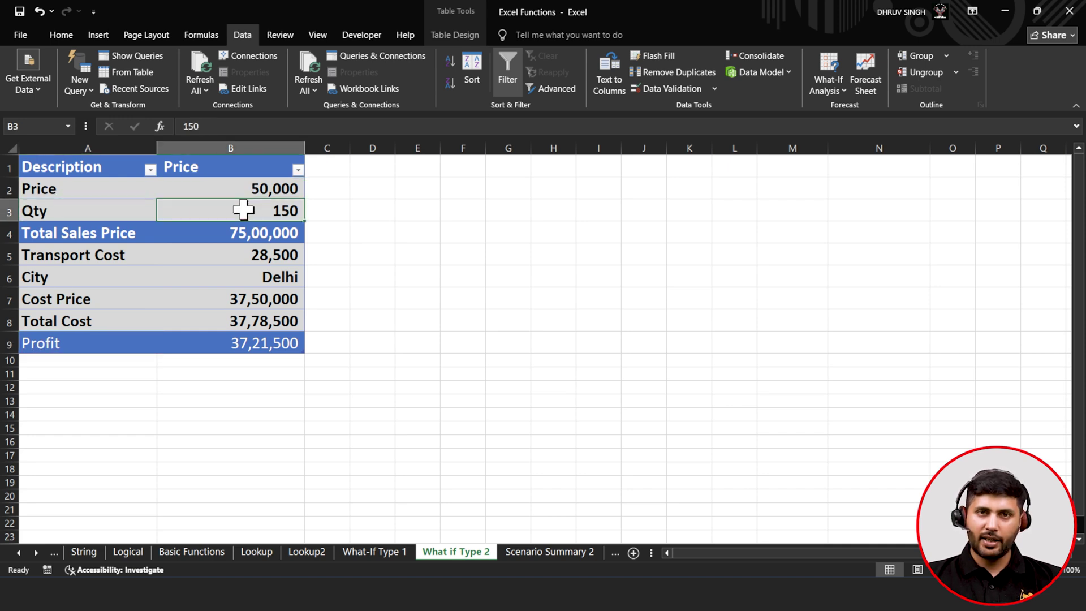
click(228, 232)
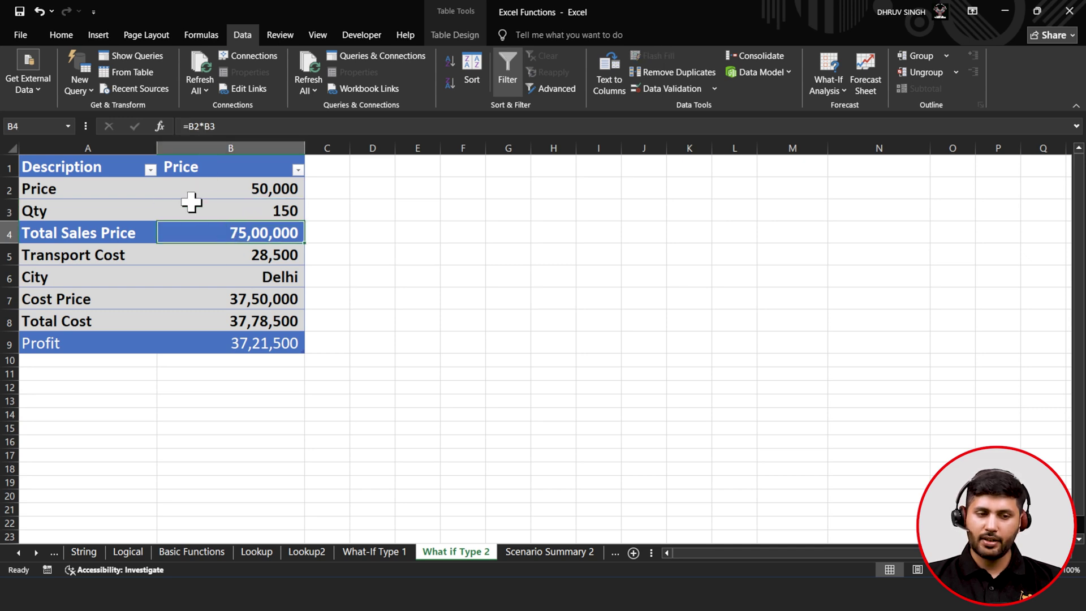
- Review the Transport Cost formula against the Qty, City Delhi and Cost Price cells
click(199, 260)
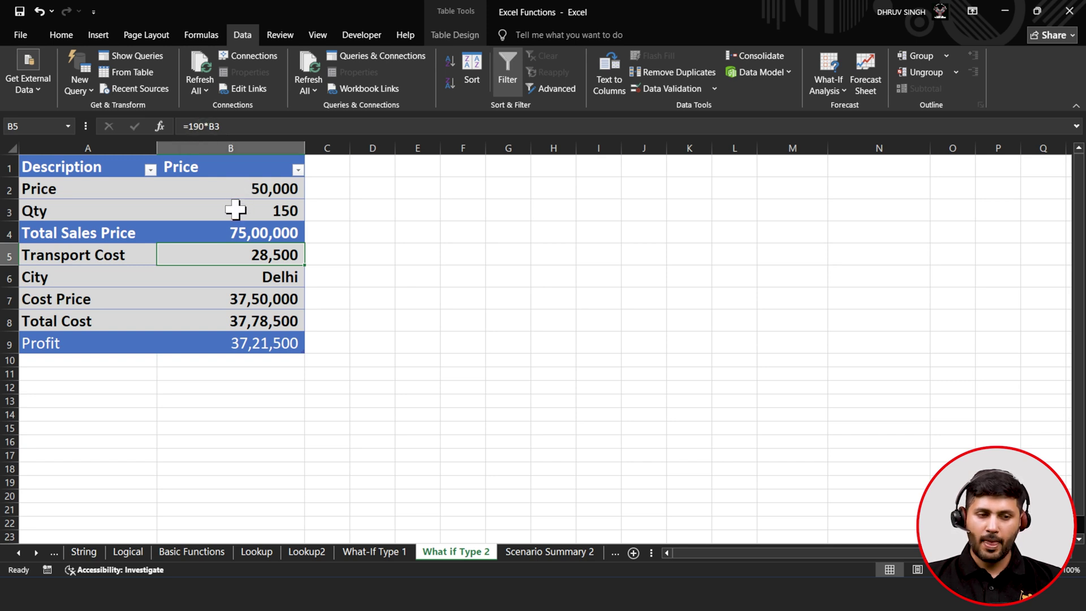
click(235, 210)
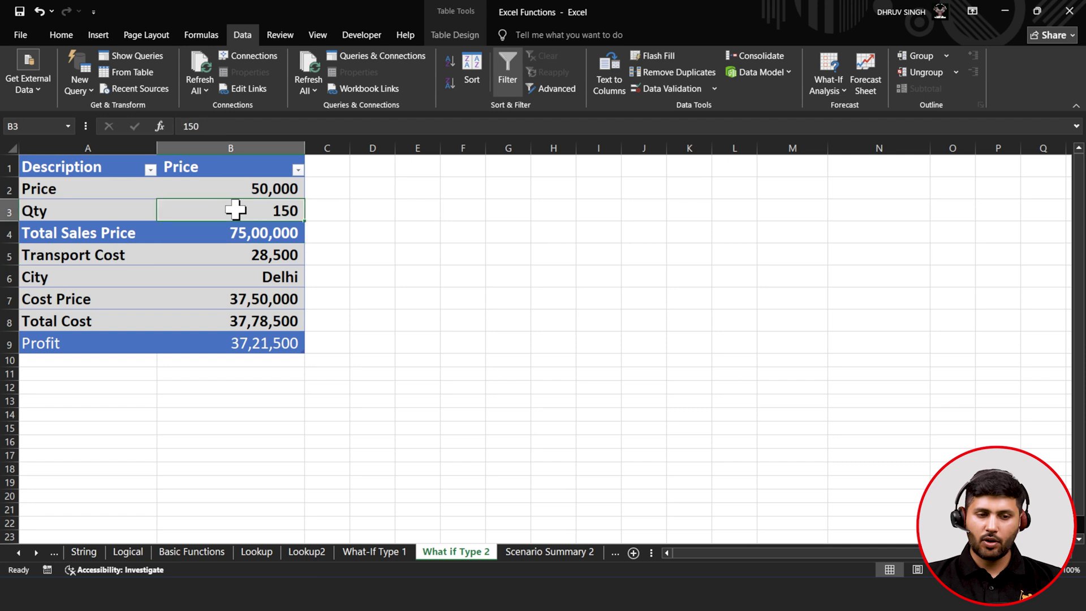
click(226, 258)
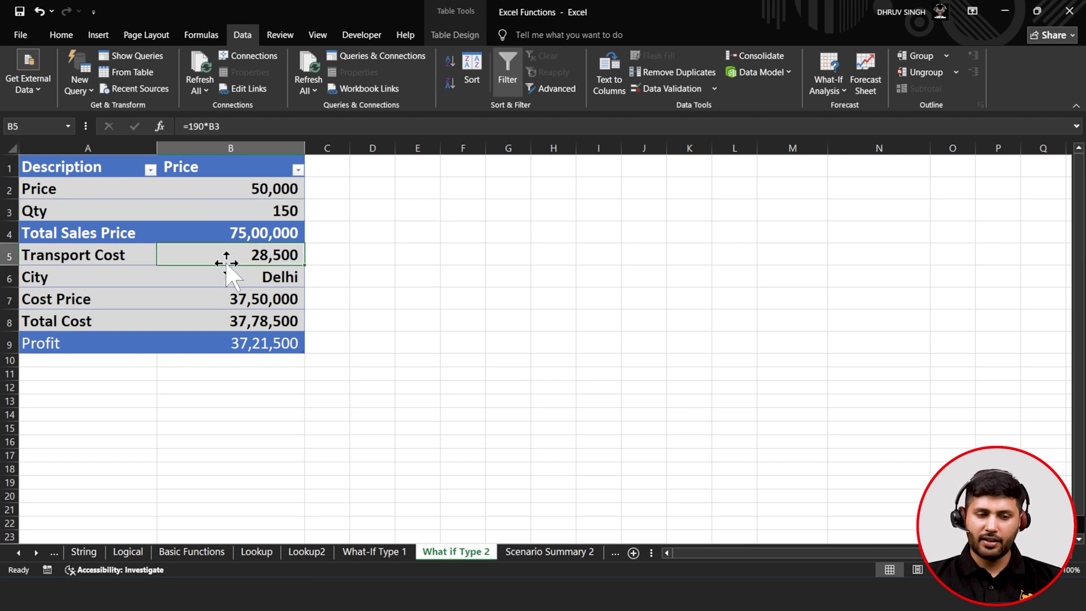
click(221, 211)
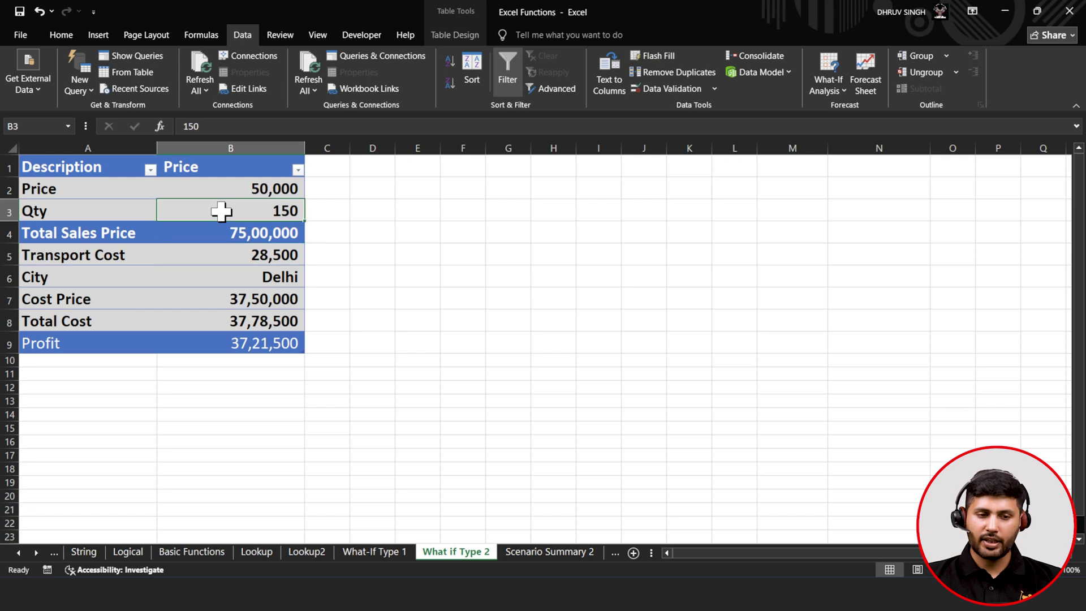
click(226, 256)
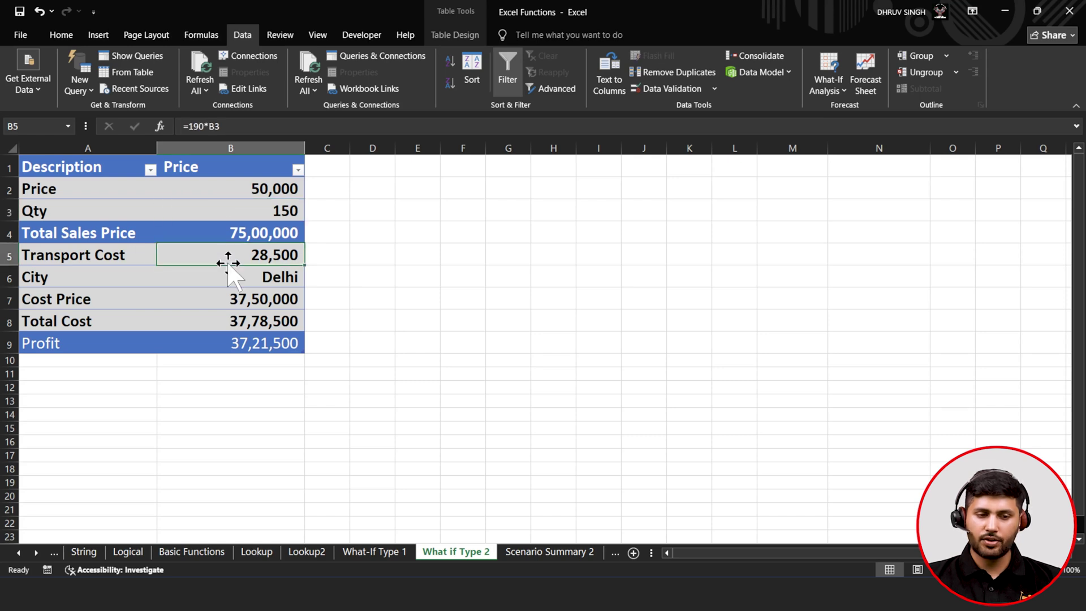
click(229, 281)
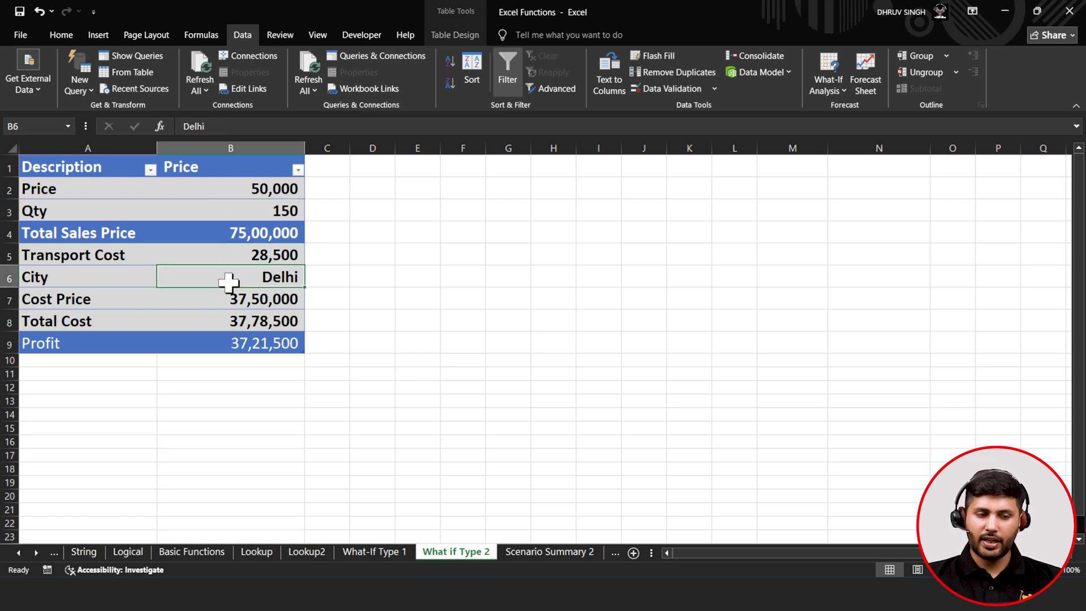
click(232, 294)
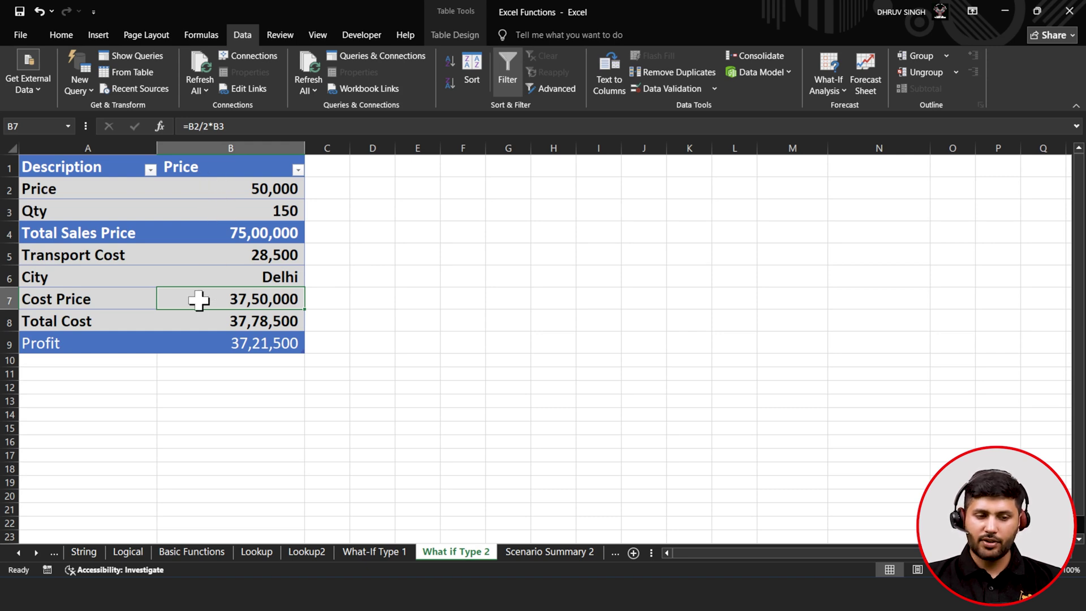
click(226, 320)
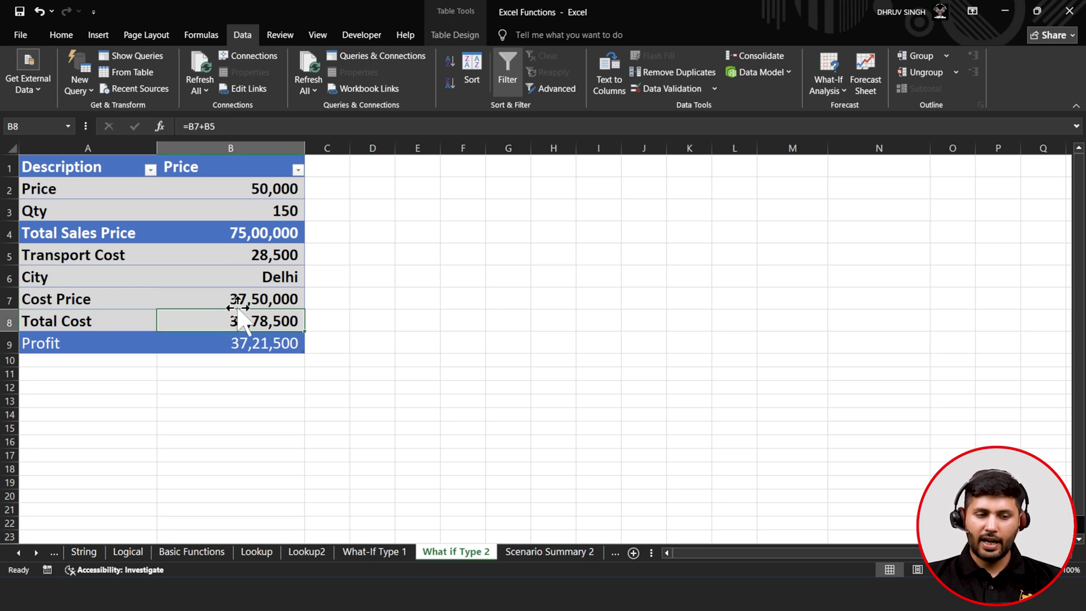
click(236, 297)
click(247, 256)
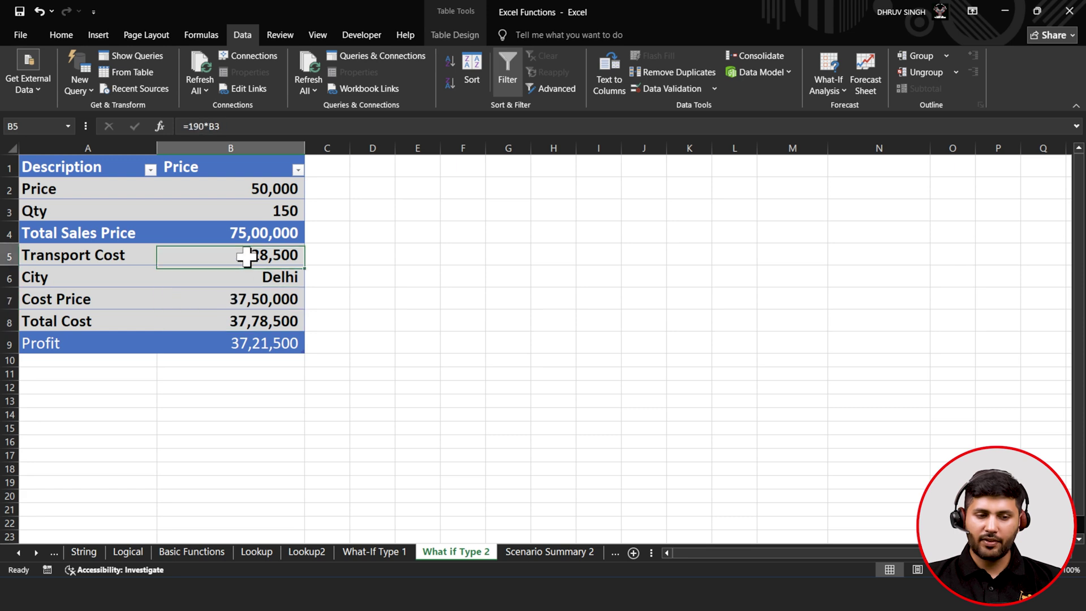
- Inspect the Total Cost formula in B8, Total Sales Price in B4 and Profit in B9
double_click(240, 321)
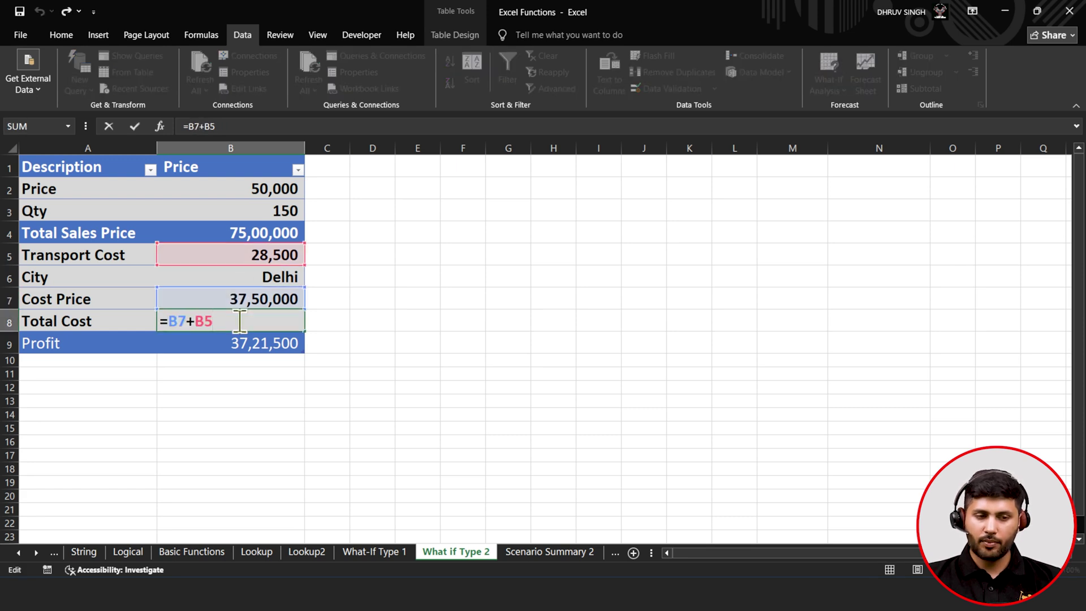
click(138, 128)
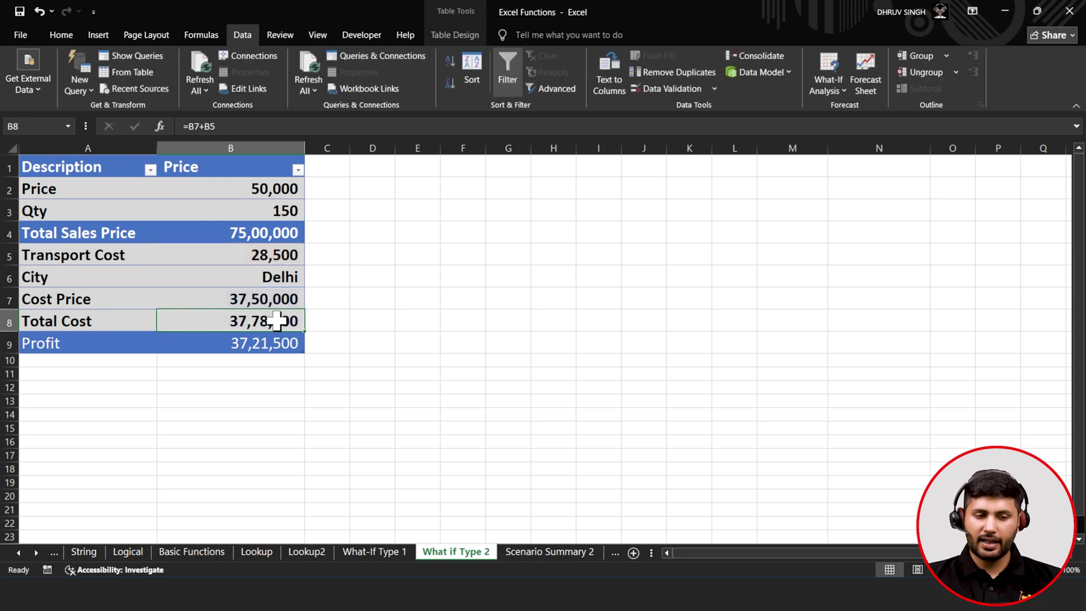
click(234, 237)
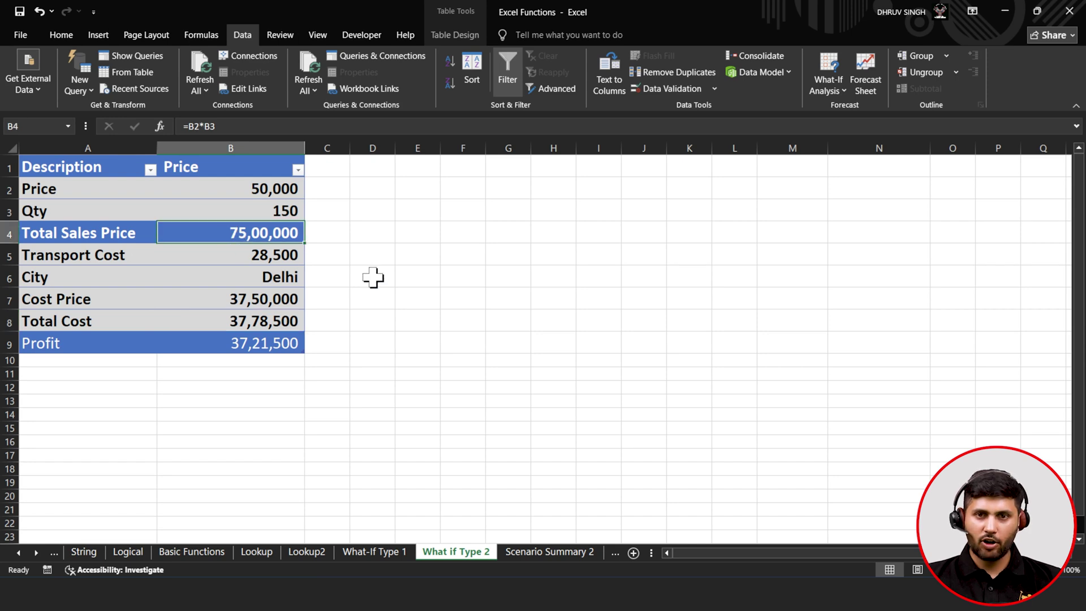
click(303, 352)
click(287, 345)
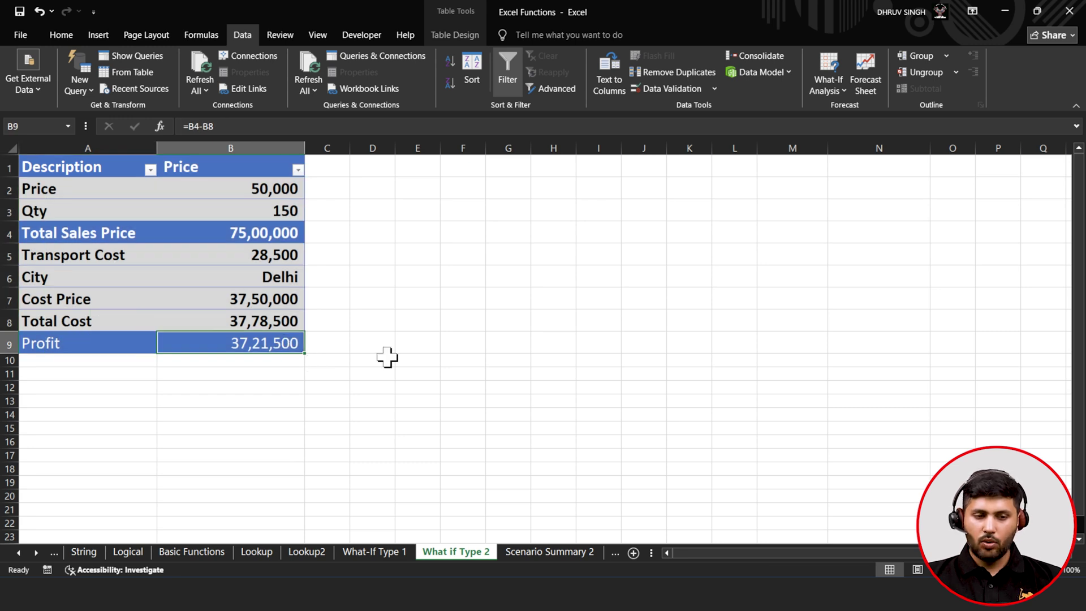
click(839, 84)
- Show the Quantity 25 scenario from Scenario Manager
click(839, 102)
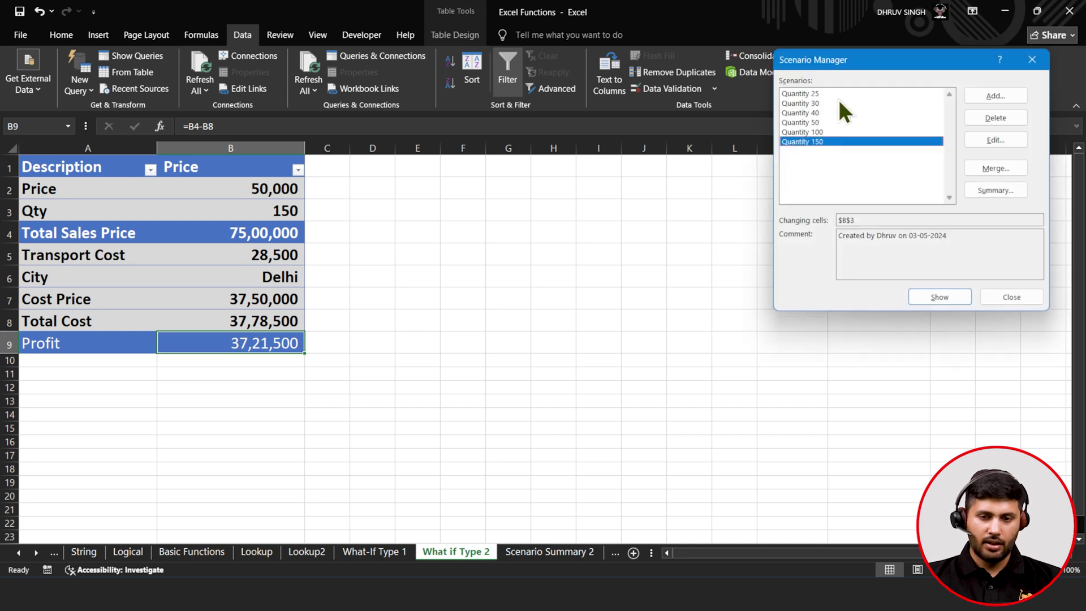
drag(843, 61, 622, 184)
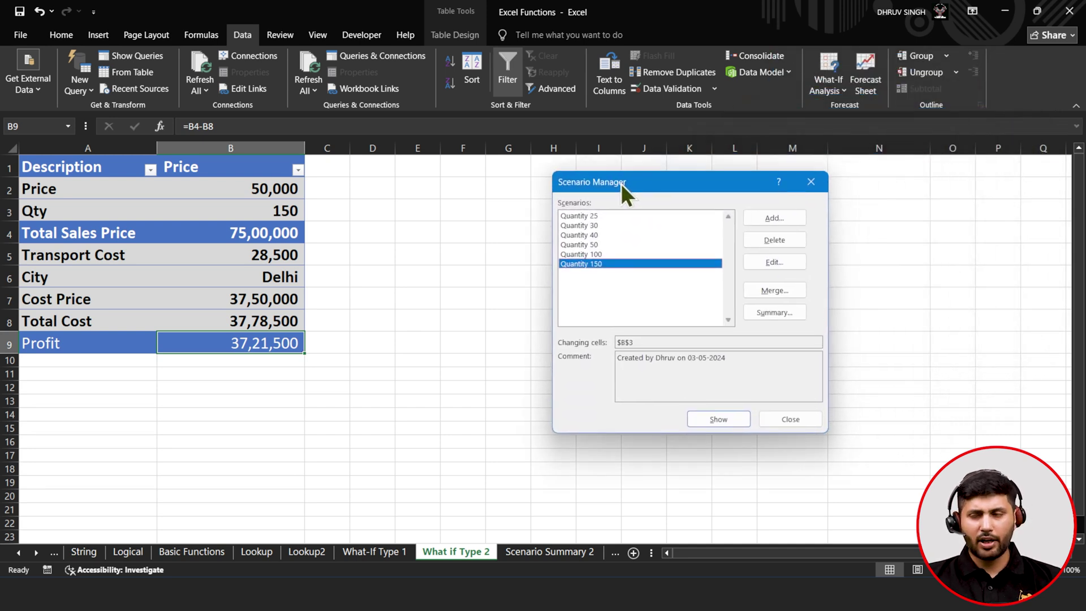
click(606, 215)
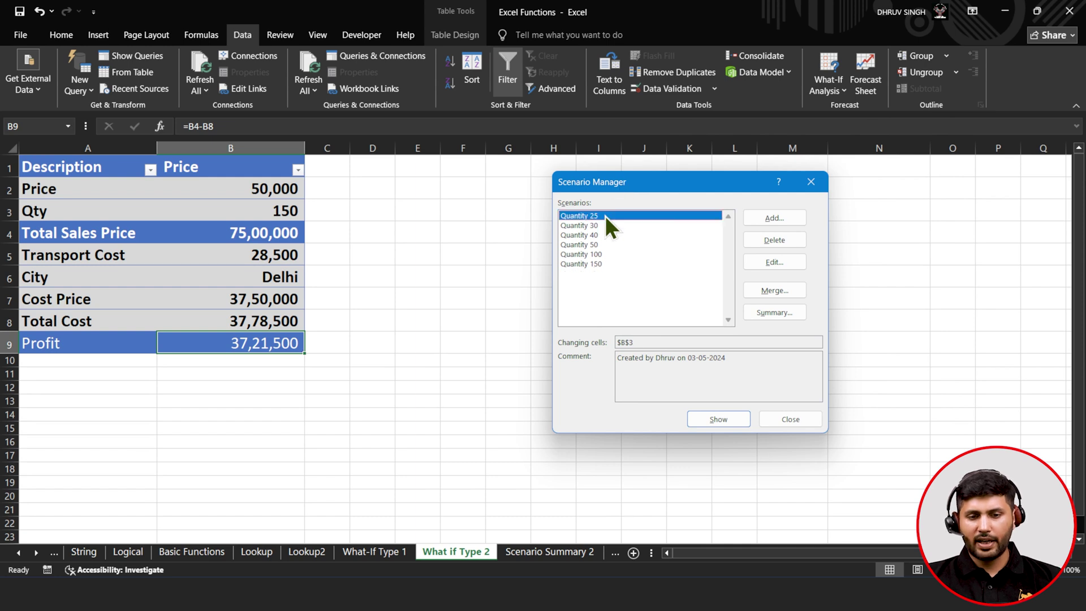
click(711, 419)
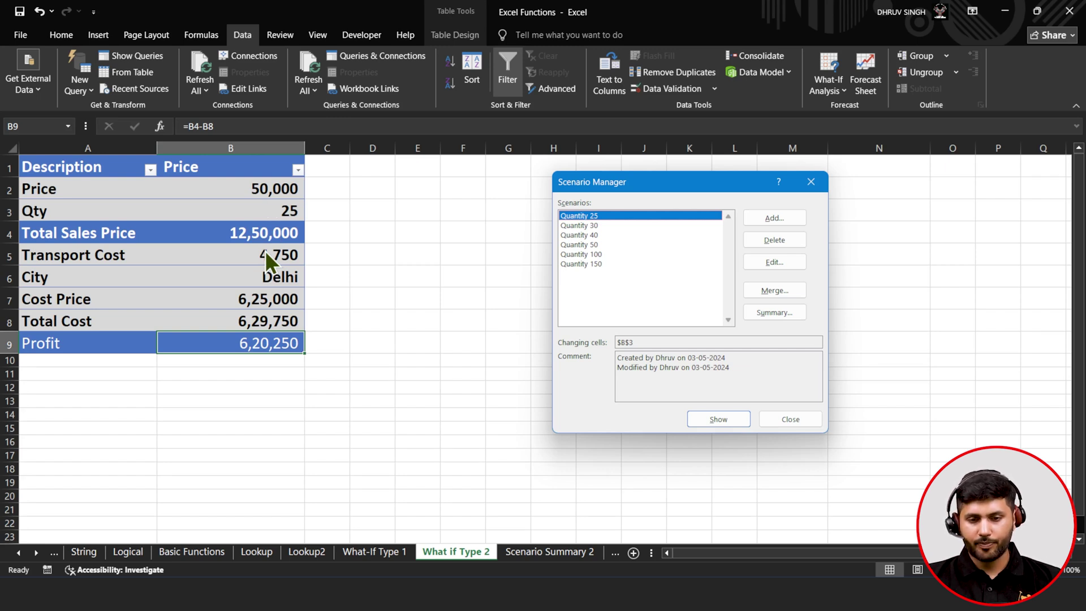
- Add a 'Quantity 10' scenario setting $B$3 to 10 and show it, giving Profit 2,48,100
click(776, 222)
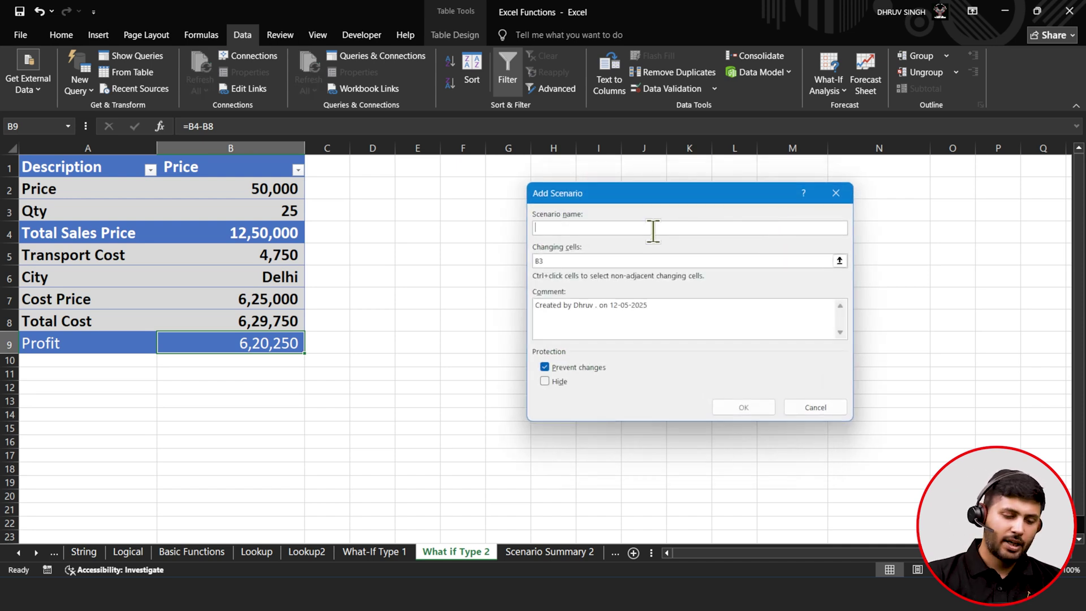
text(Quantitu)
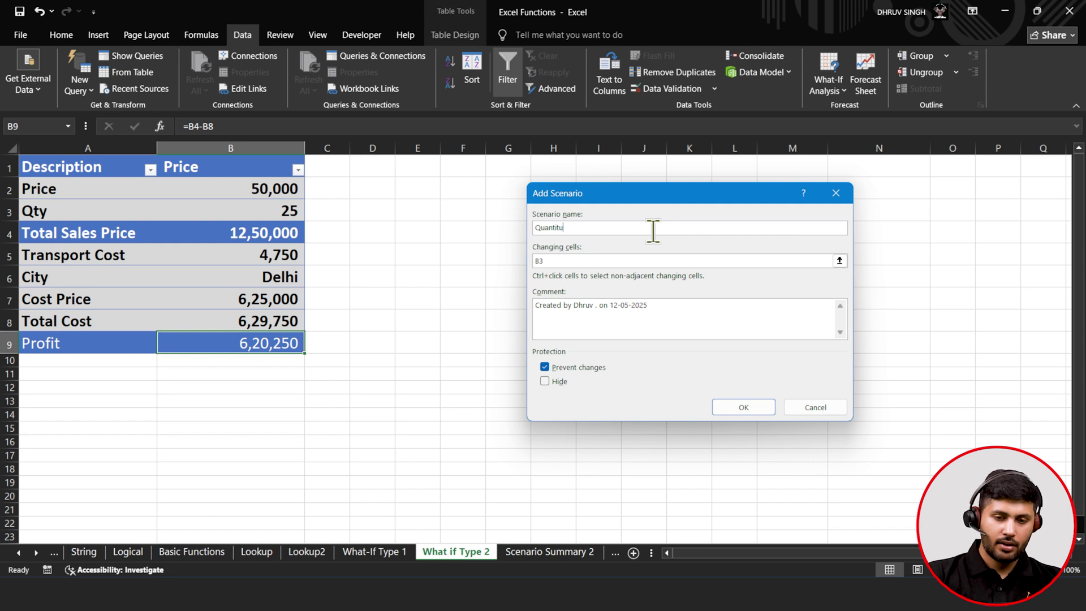
key(BackSpace)
text(y)
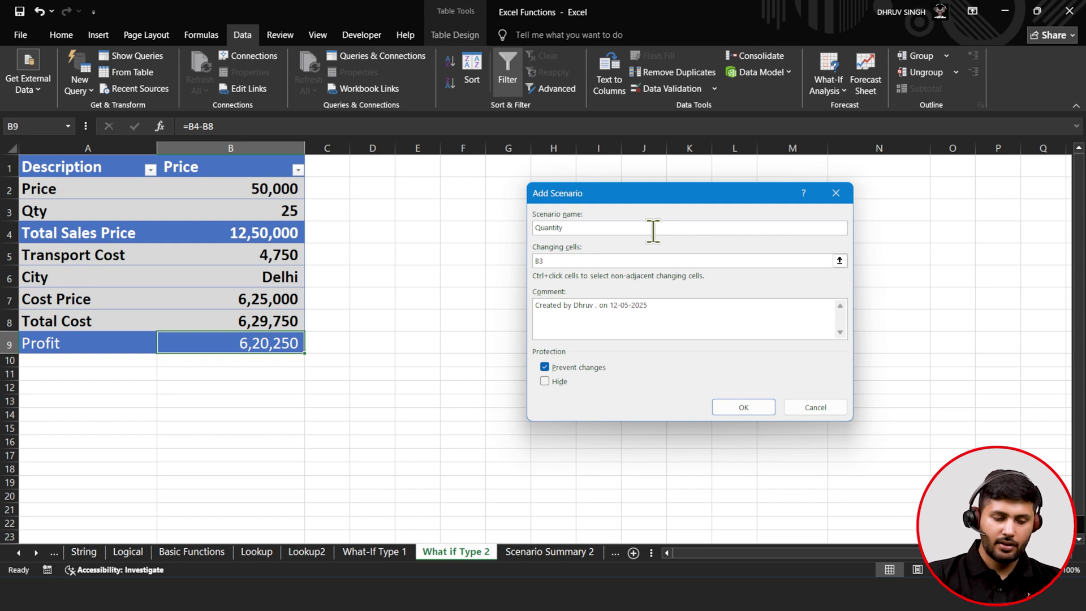
text( 10)
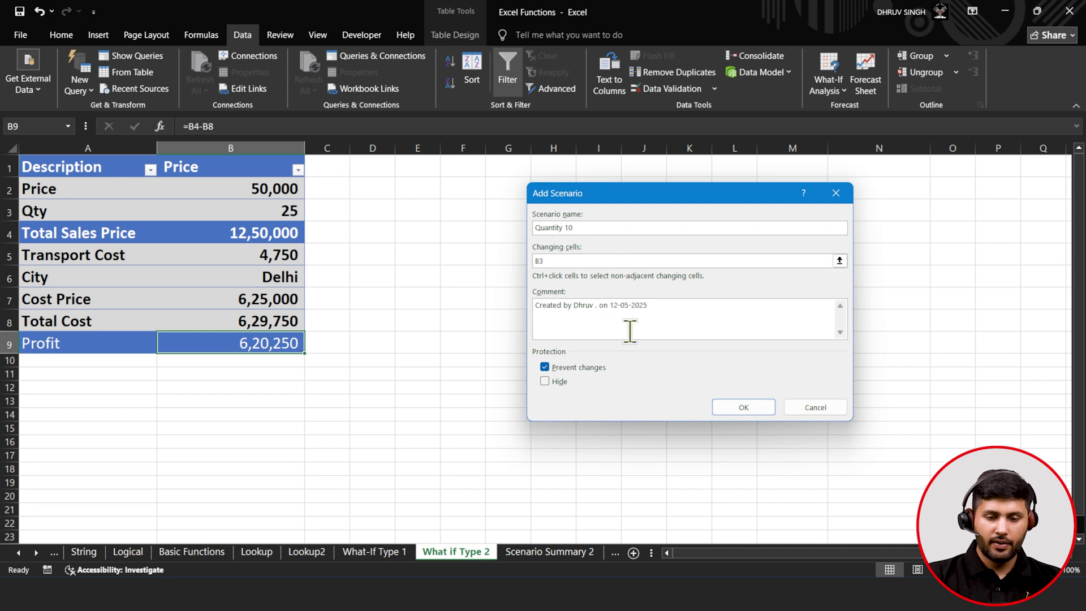
click(729, 408)
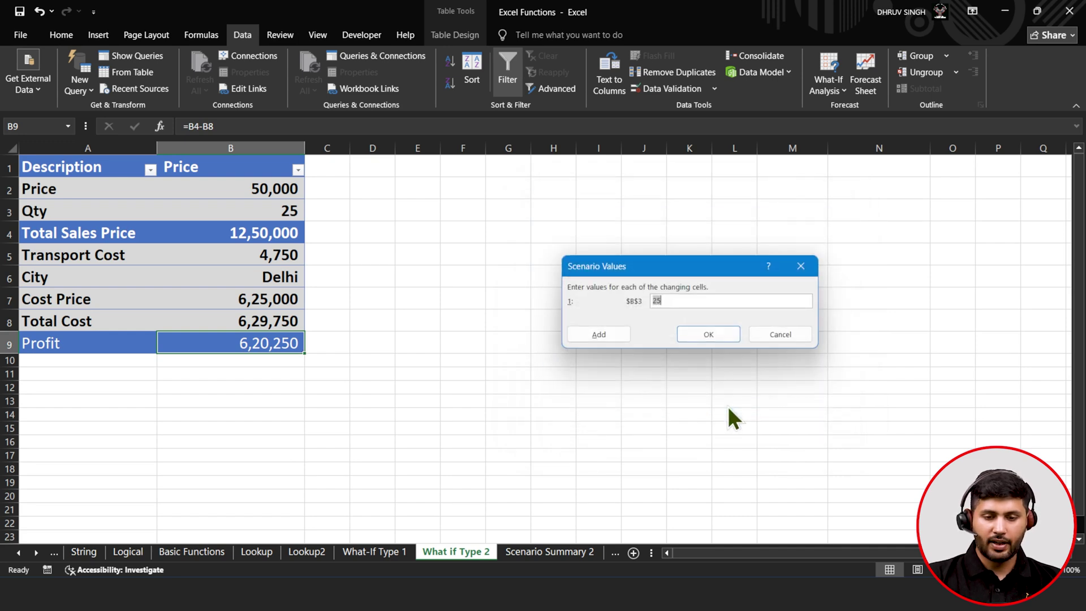
text(1)
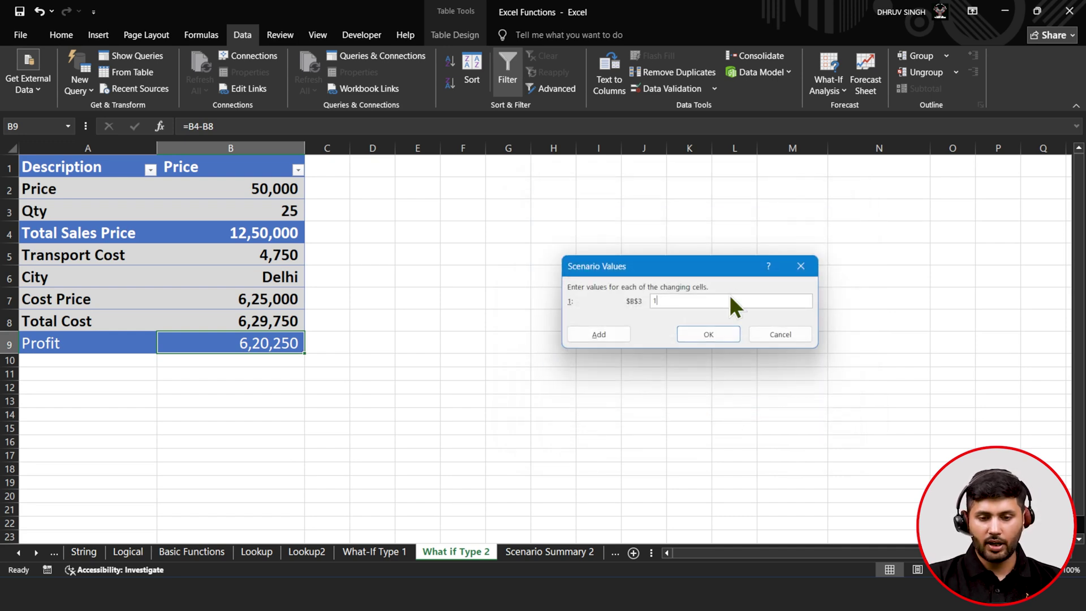
text(0)
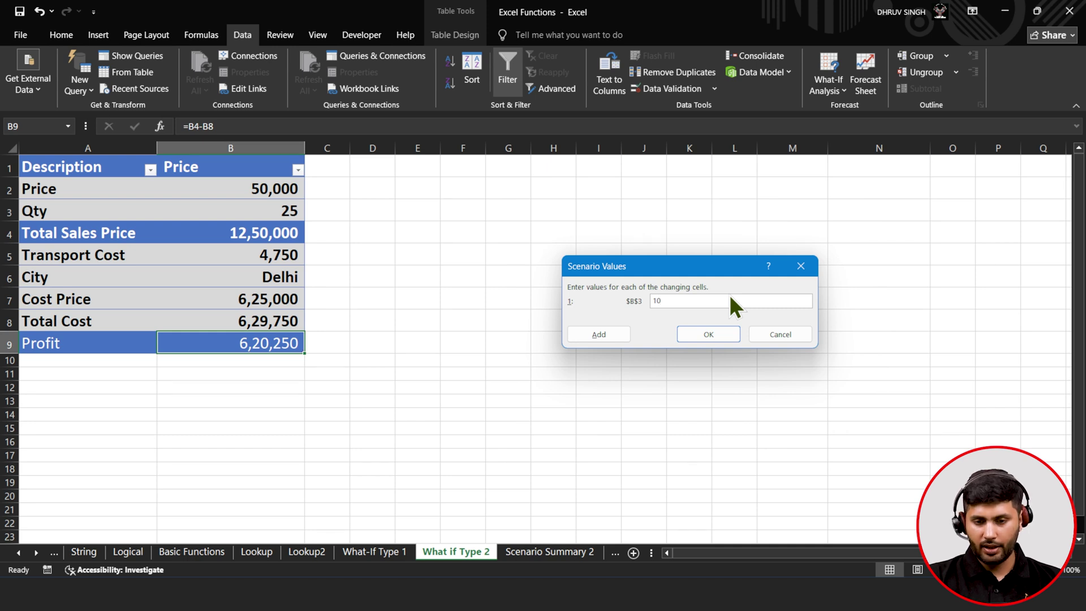
key(Return)
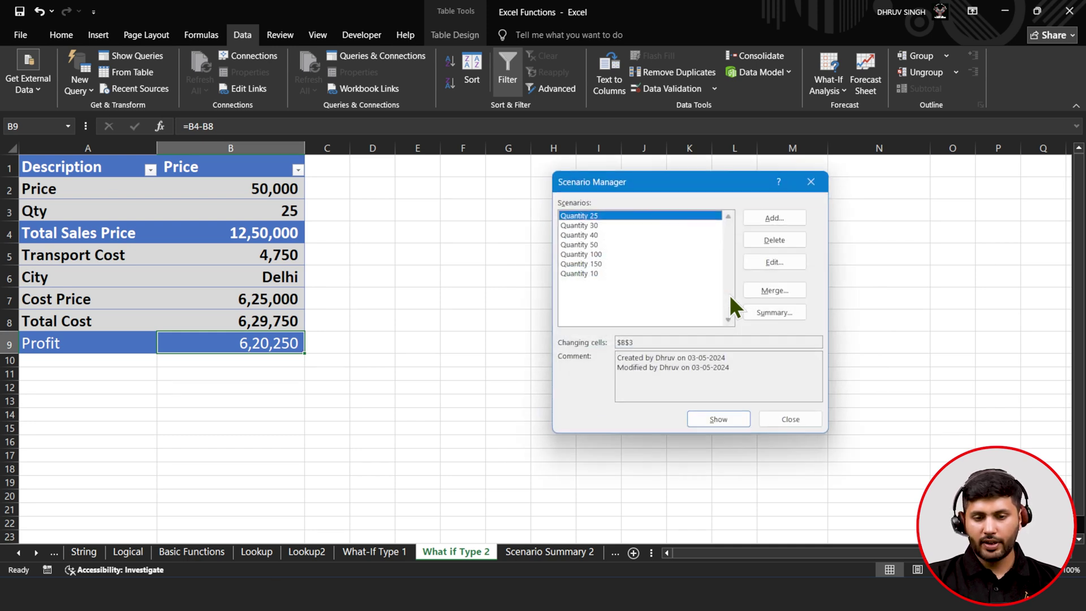
click(659, 274)
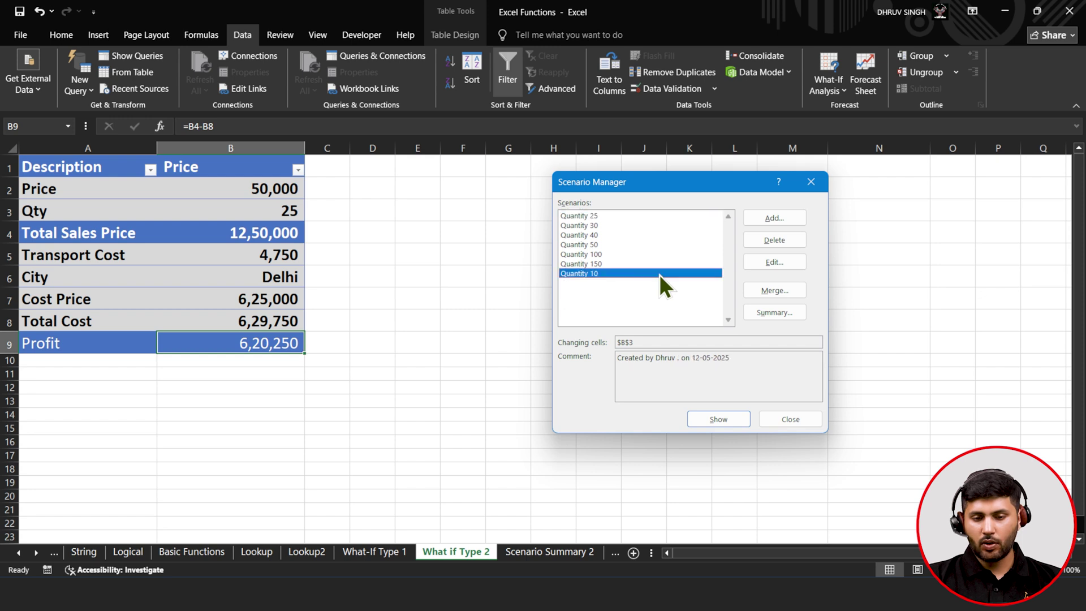
click(713, 419)
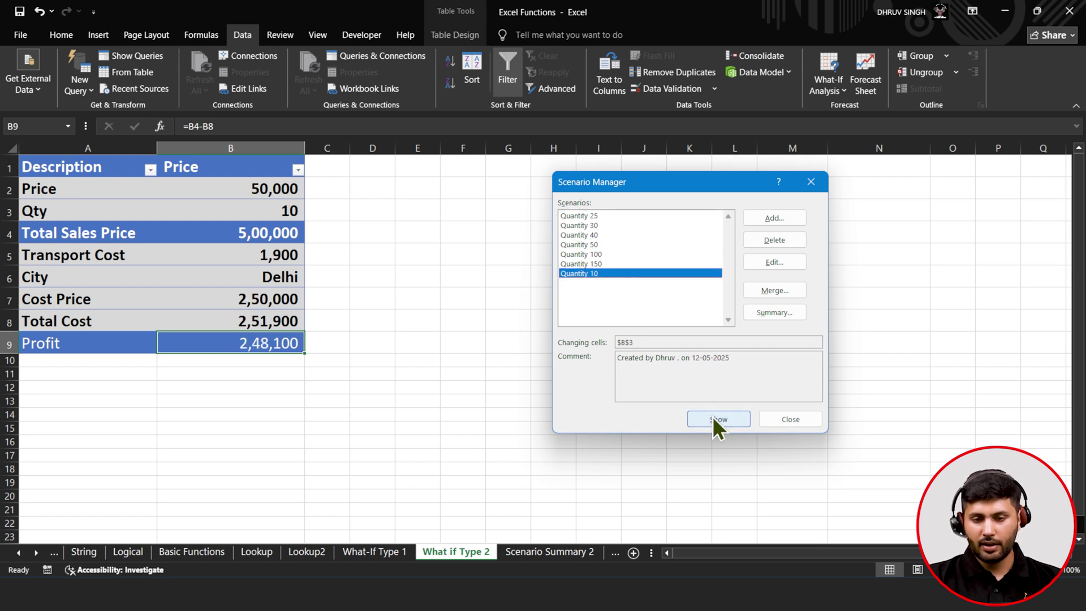
- Create the 'Quantity 15' scenario with $B$3 at 15 and show it, making Profit 3,72,150
click(775, 215)
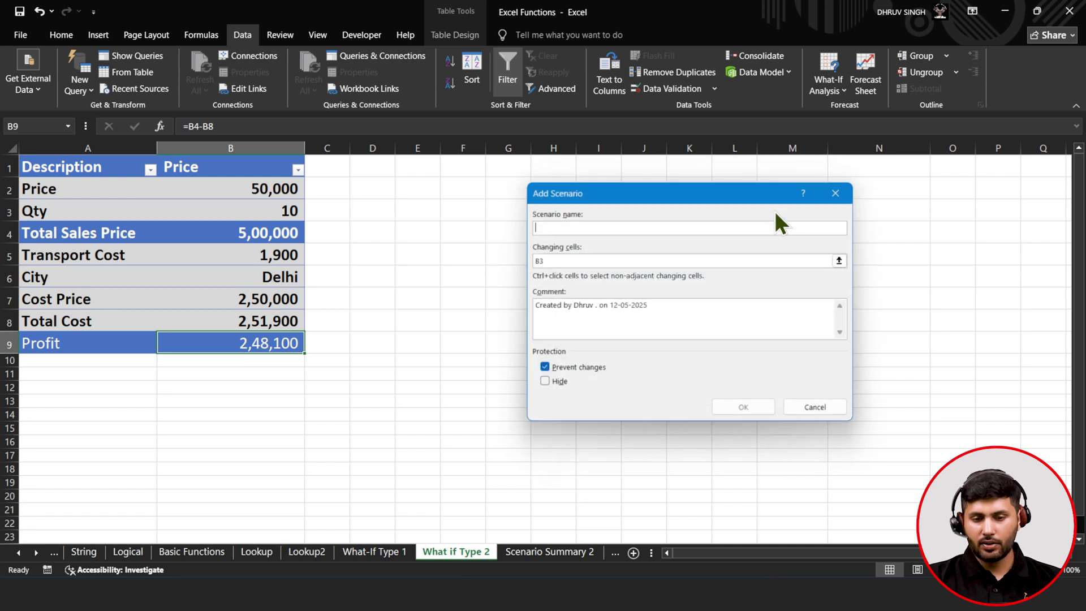
text(Q)
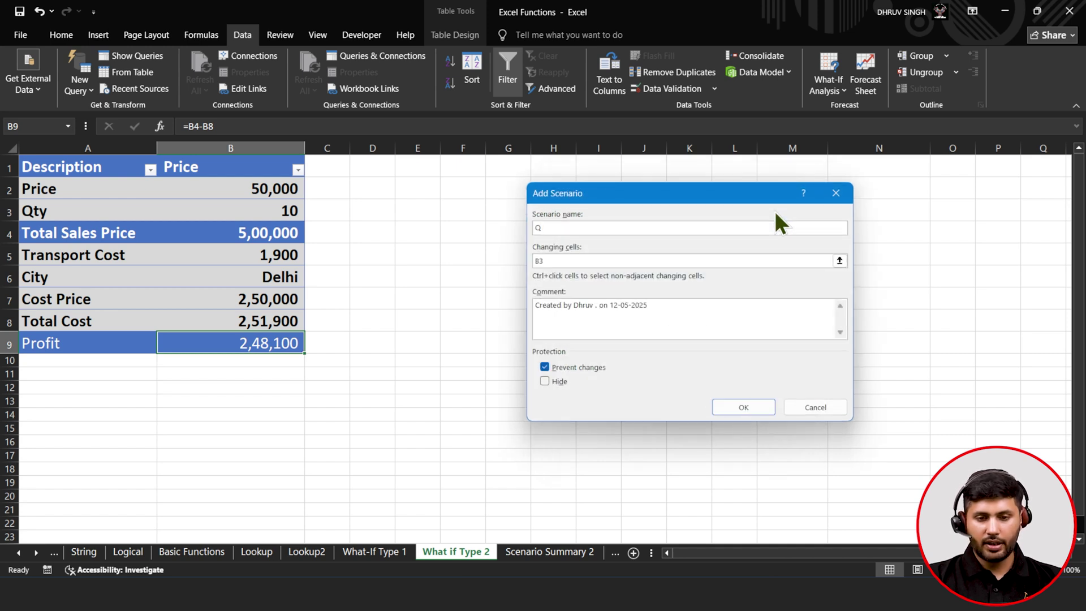
text(tuantity 15)
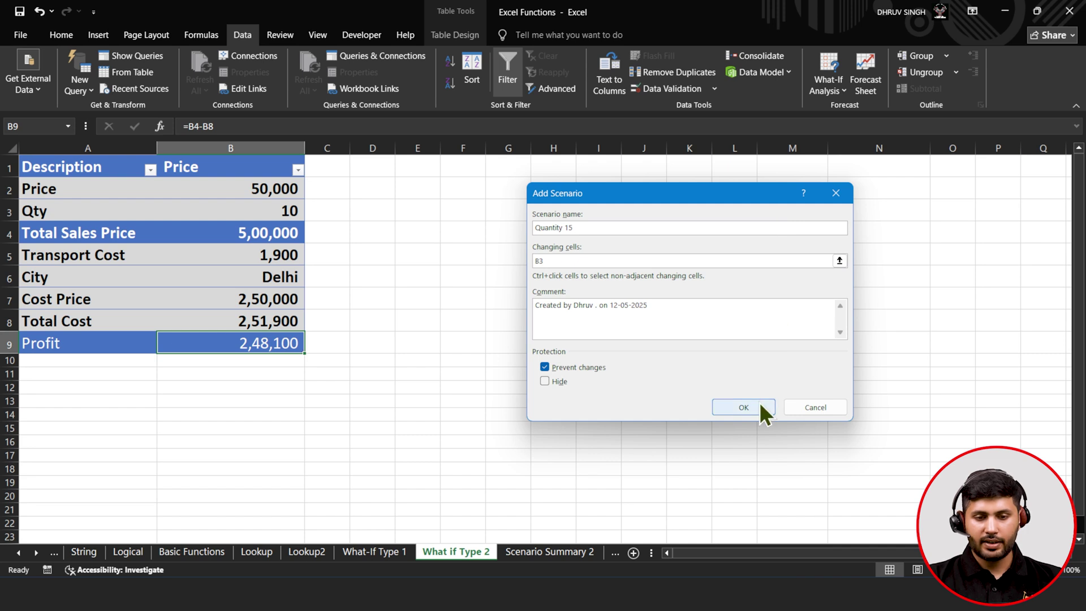
click(744, 407)
text(15)
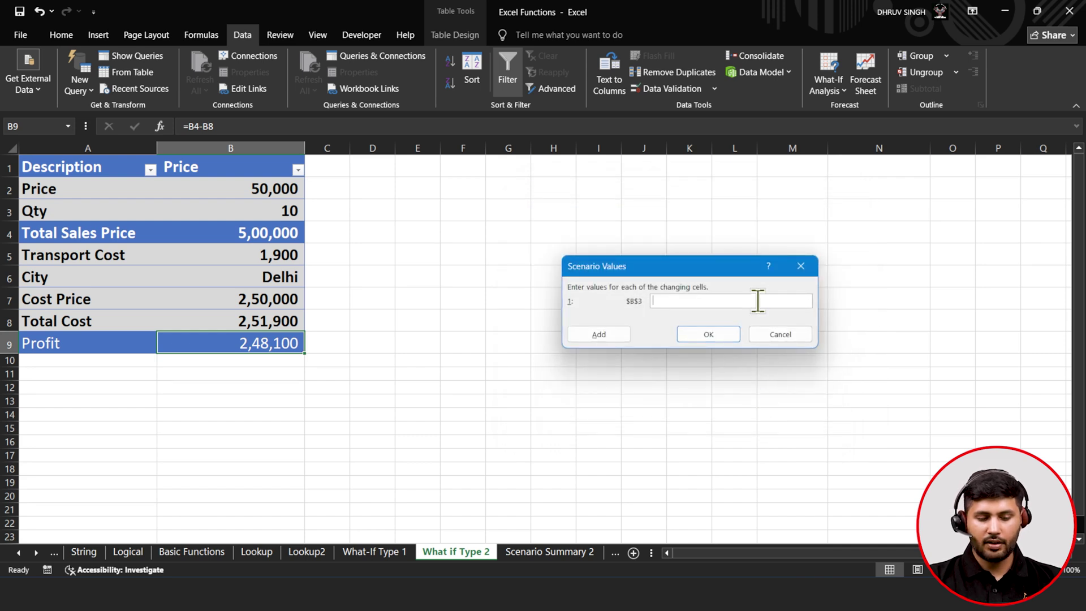
click(722, 337)
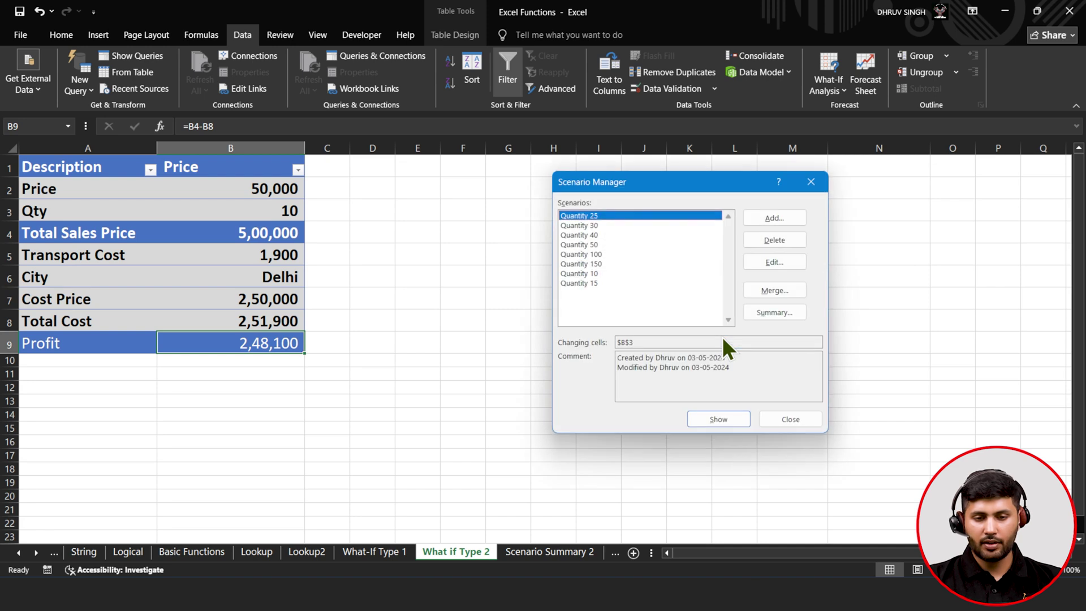
click(672, 276)
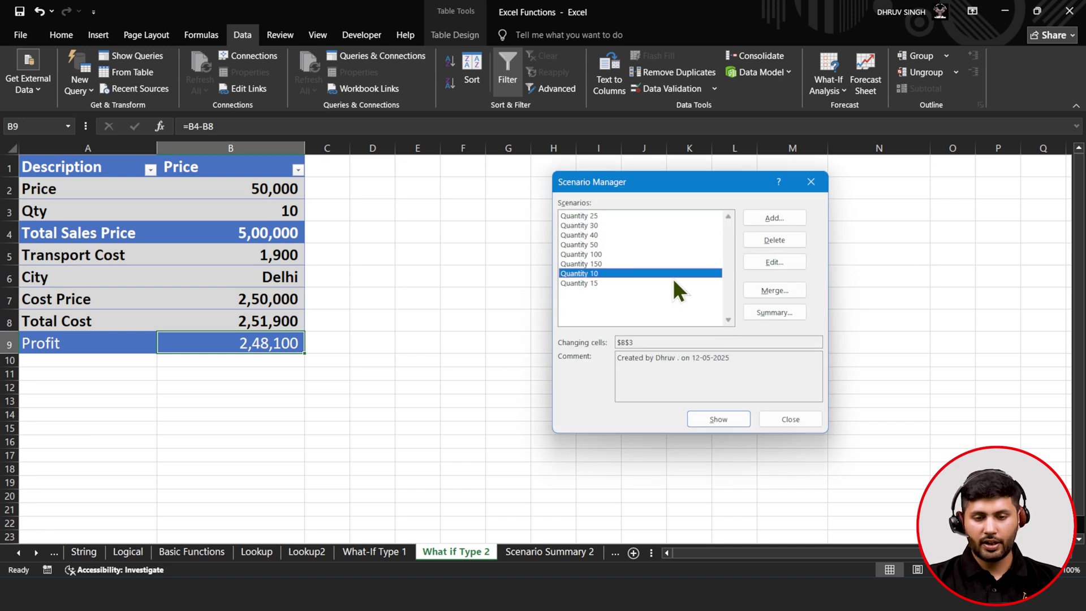
click(673, 285)
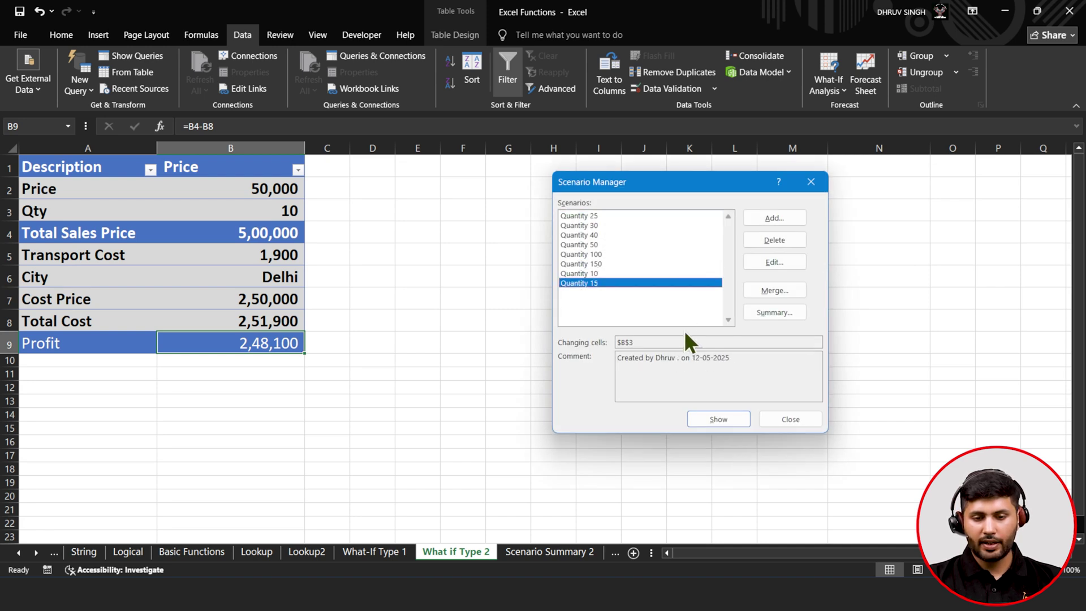
click(709, 422)
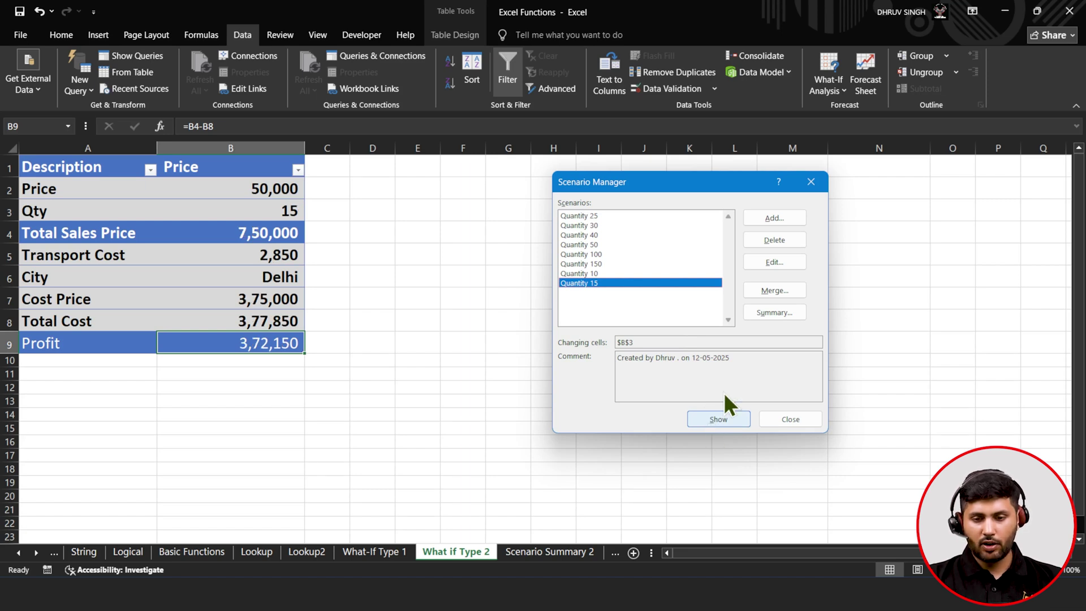
- Generate a scenario summary with Profit B9 as result, then inspect its Qty and Profit values
click(783, 308)
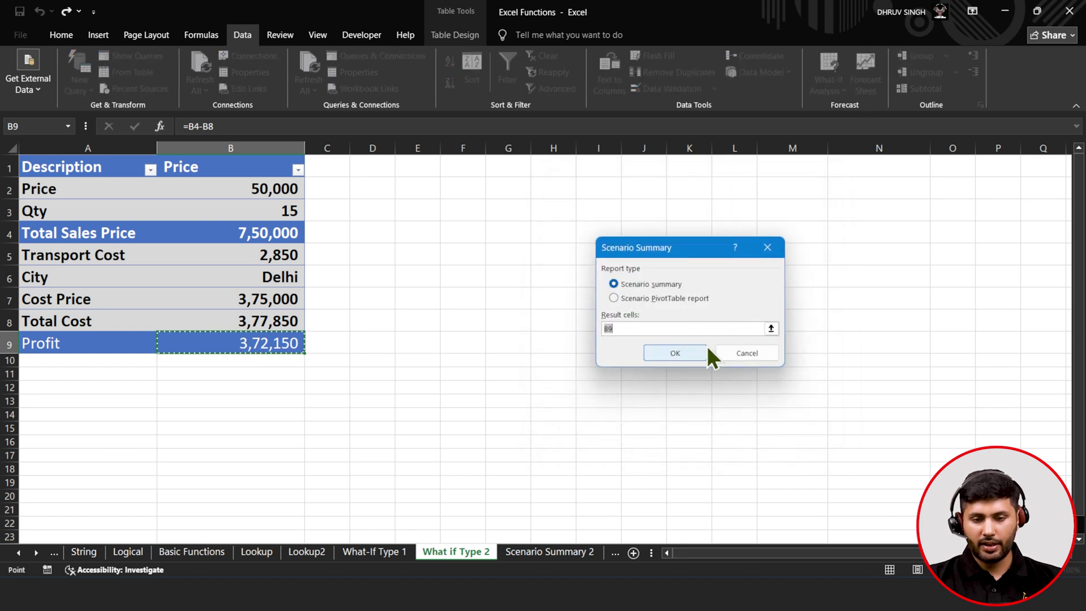
click(672, 352)
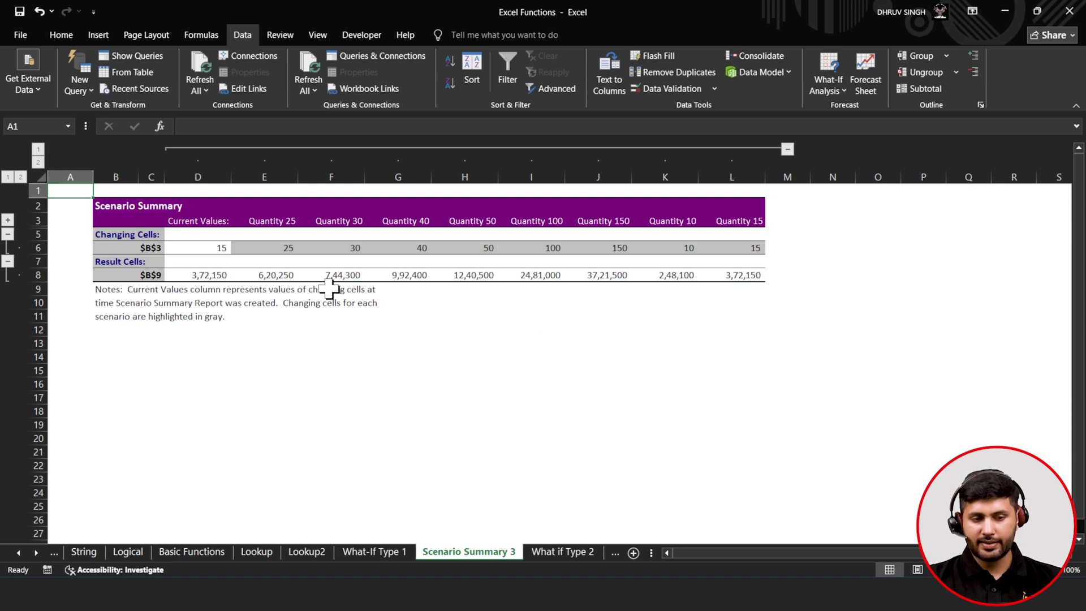
click(150, 247)
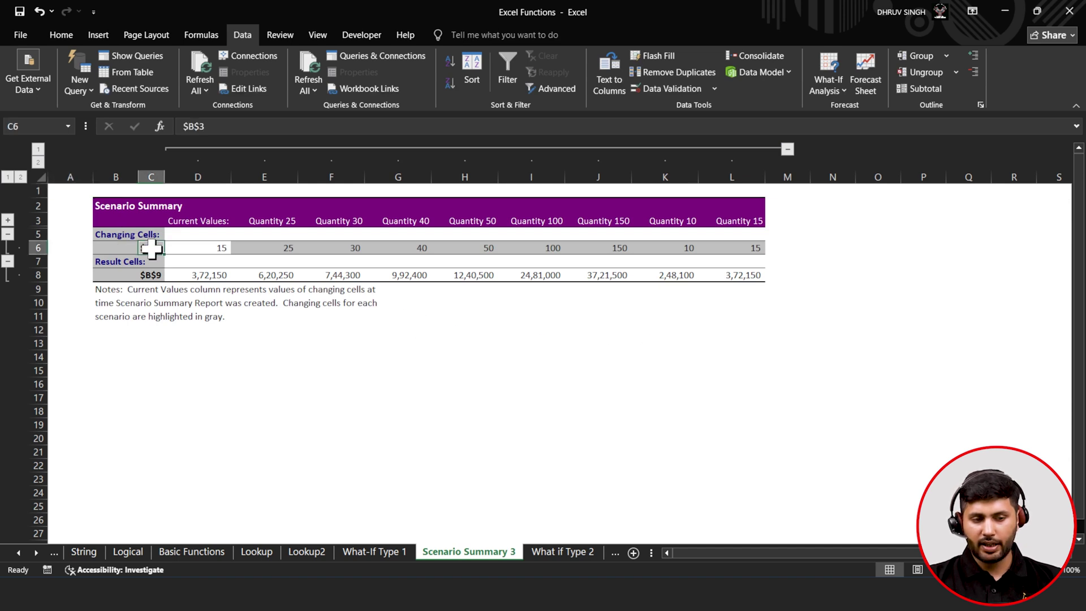
click(190, 248)
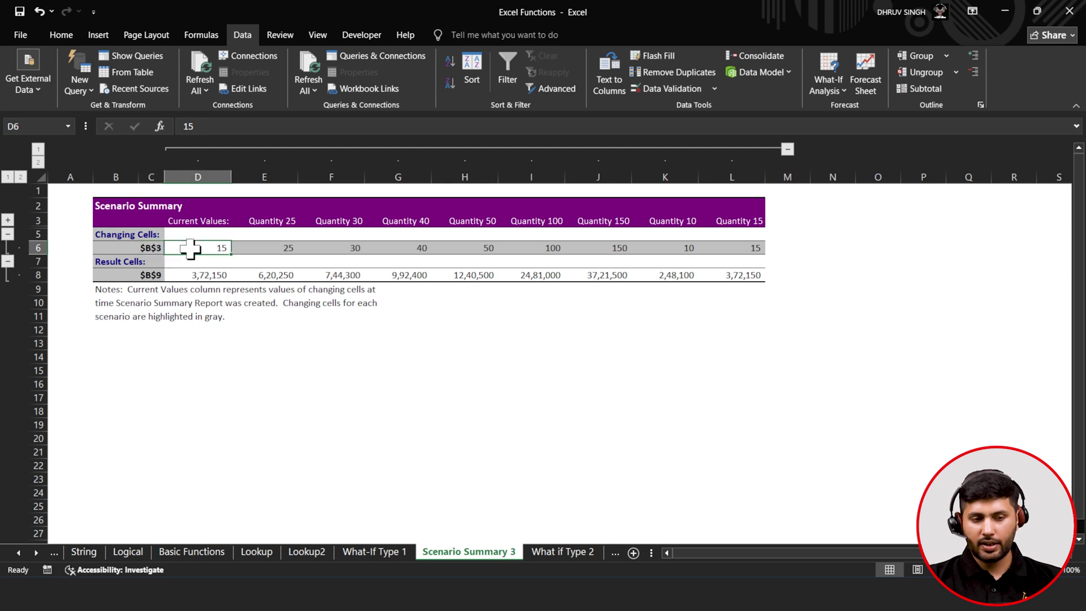
click(200, 276)
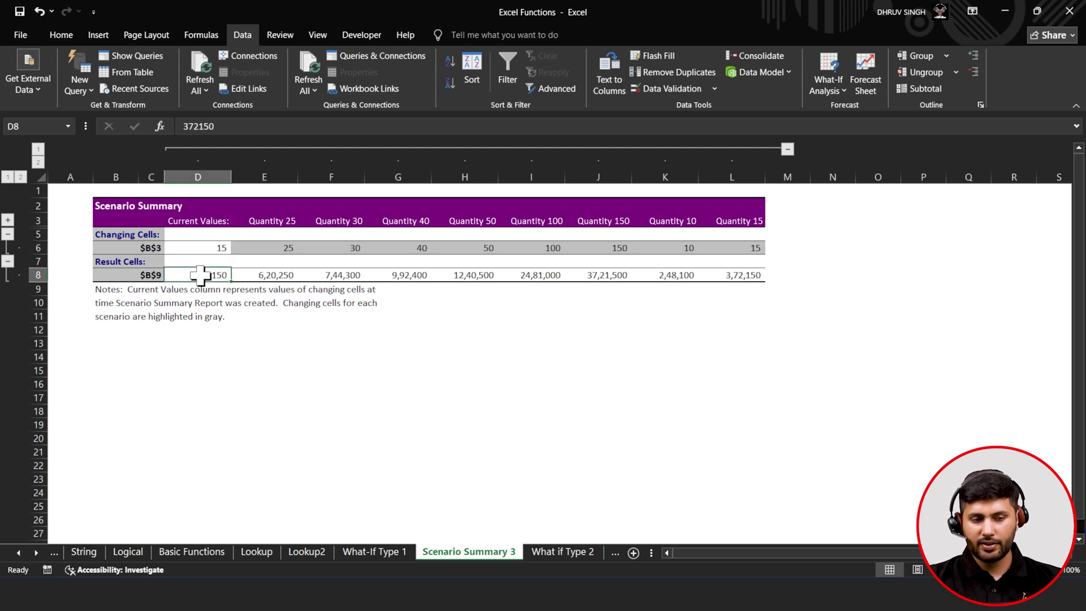
click(264, 250)
click(274, 277)
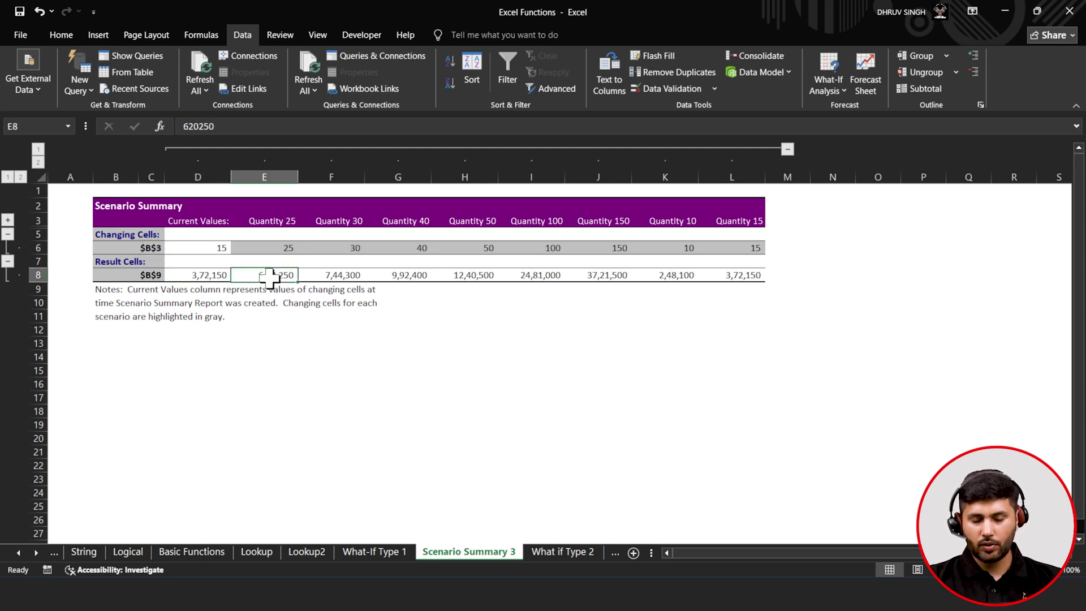
click(325, 250)
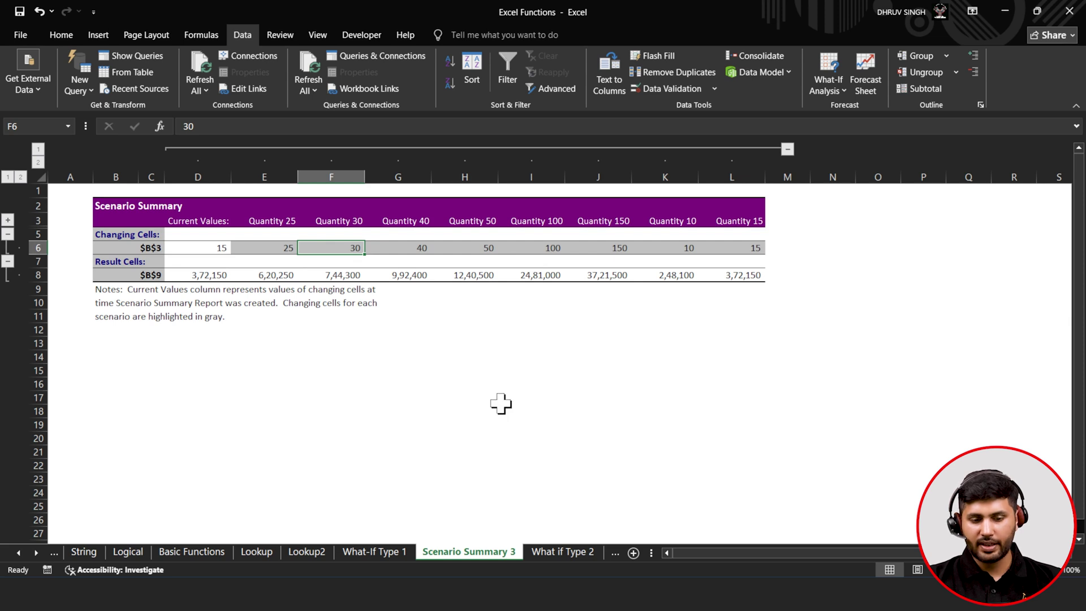
- Flip through What if Type 2, Scenario Summary 2, Scenario Summary and What if Type 3 to Data Validation
click(562, 552)
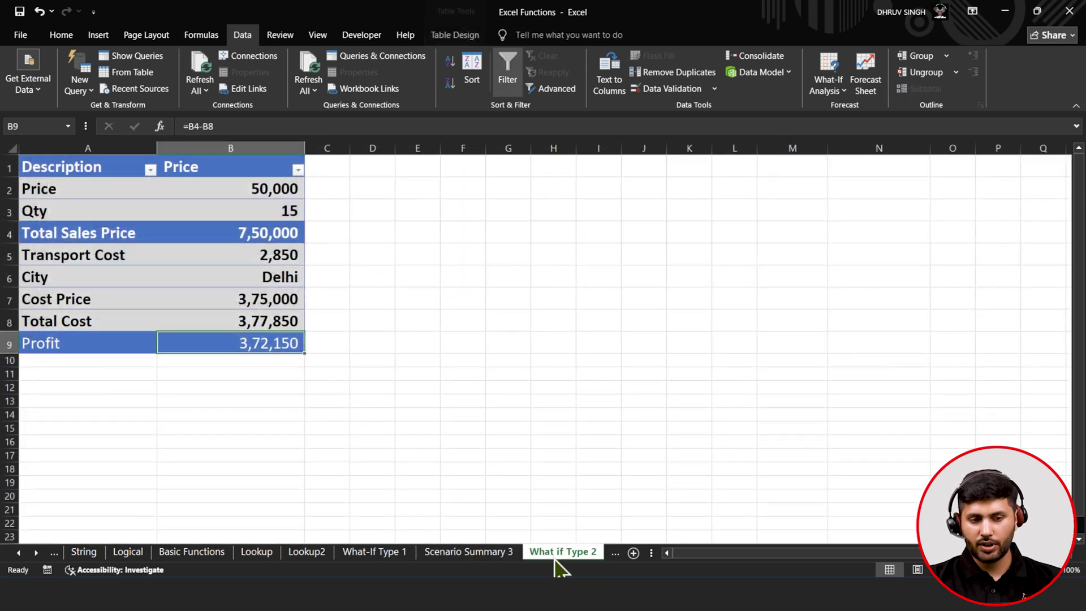
click(616, 555)
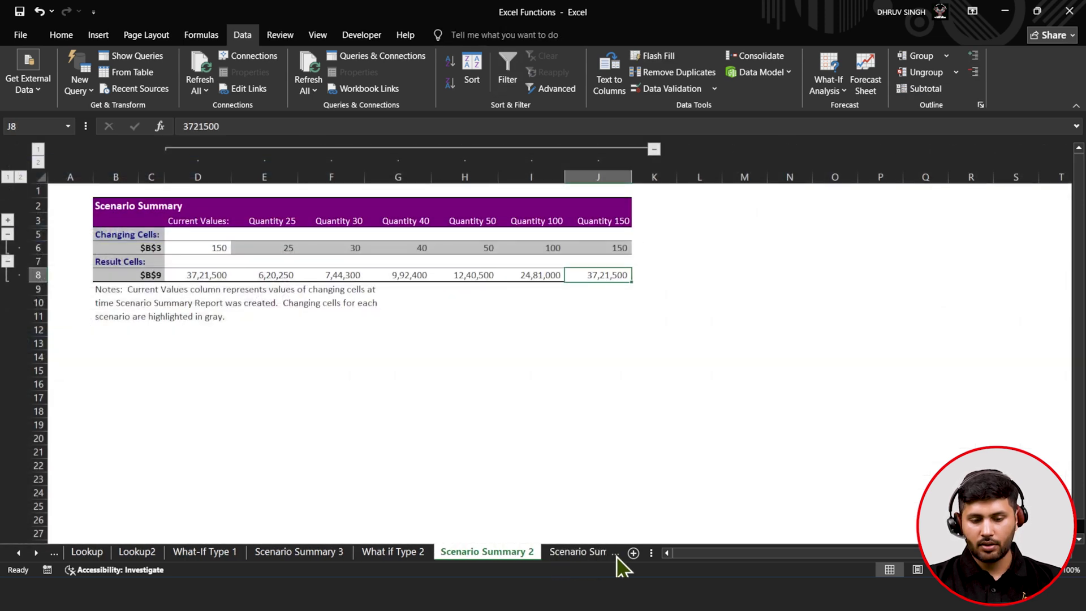
click(586, 555)
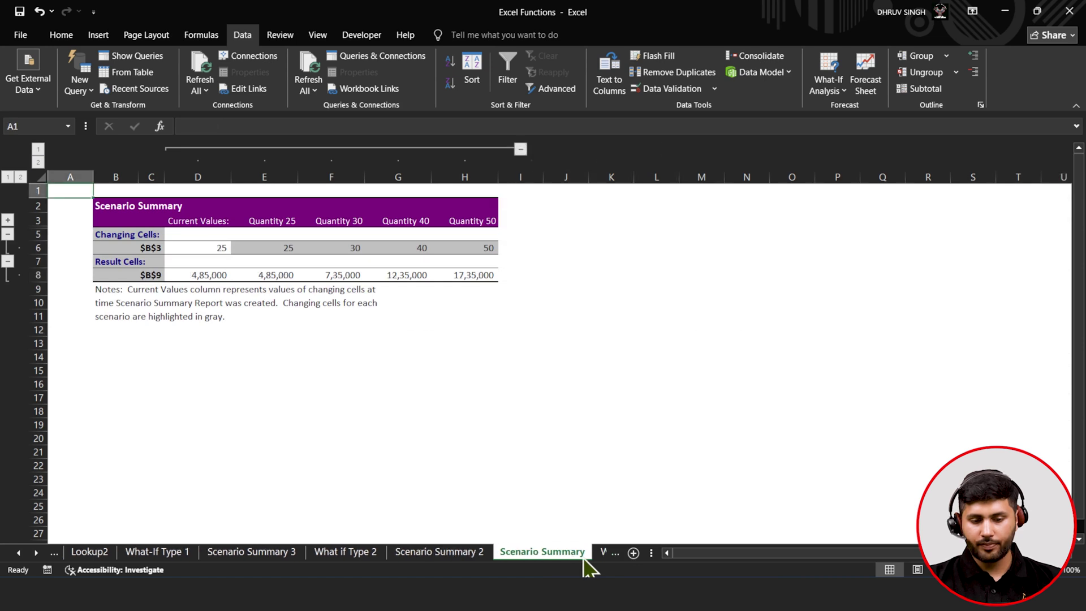
click(604, 555)
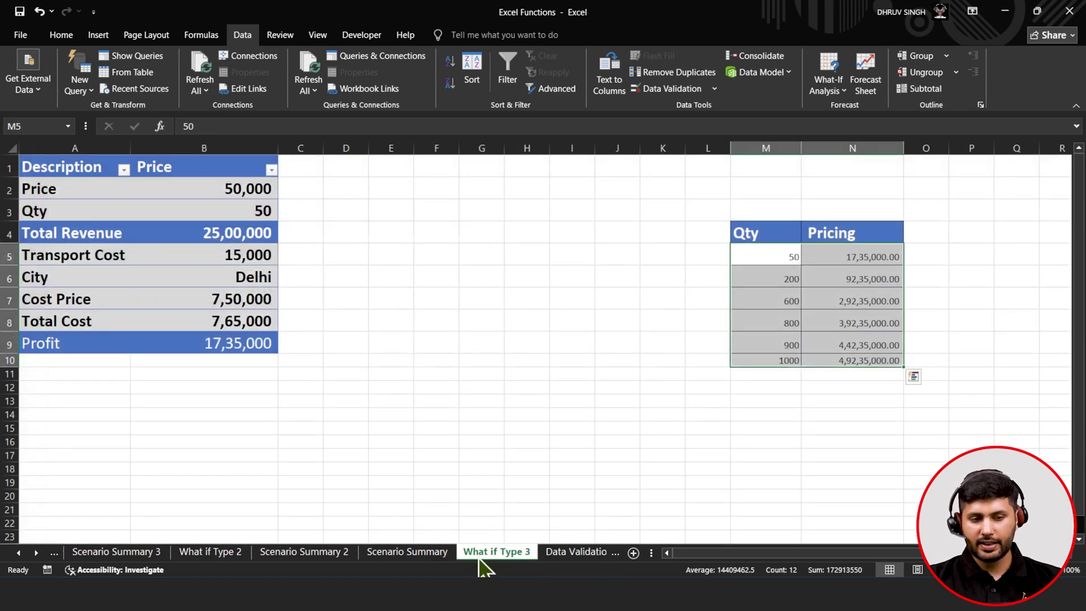
click(443, 557)
- Inspect A11's Custom =ISTEXT validation rule on the First Name cells and close it unchanged
click(577, 552)
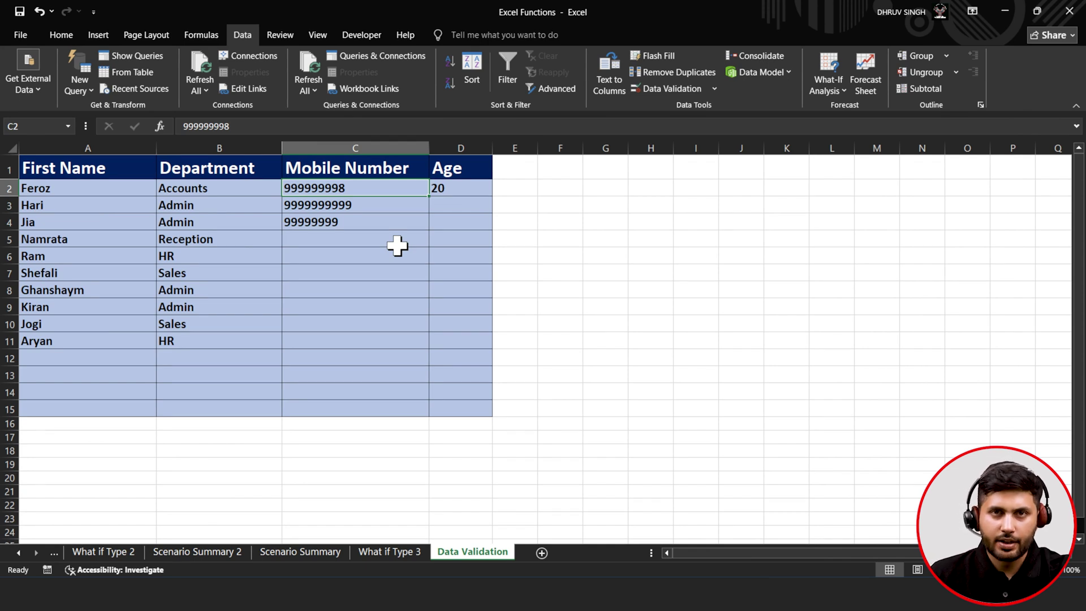
click(94, 188)
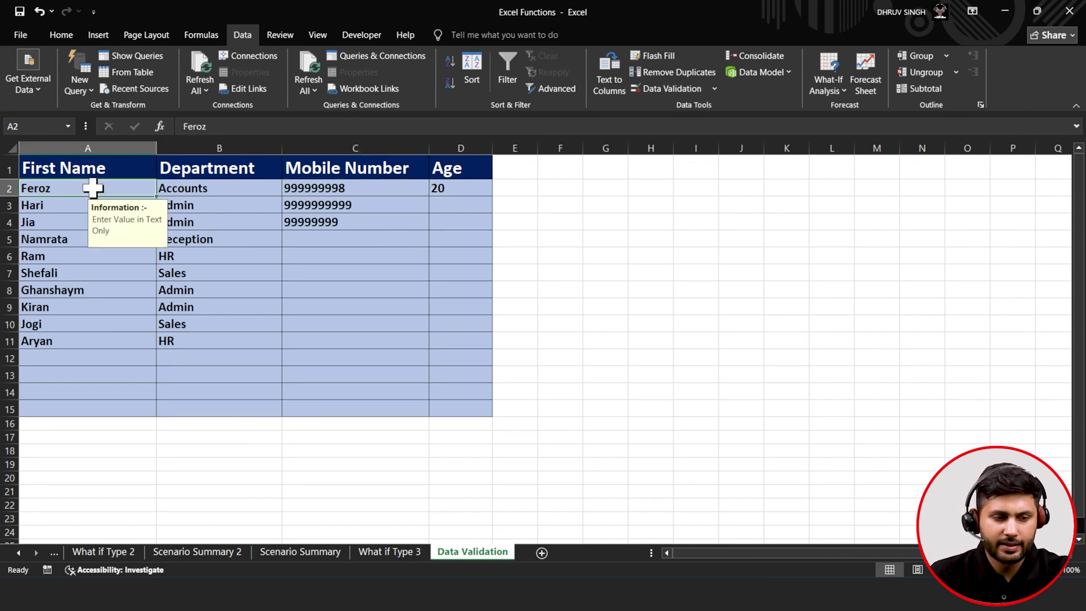
click(47, 337)
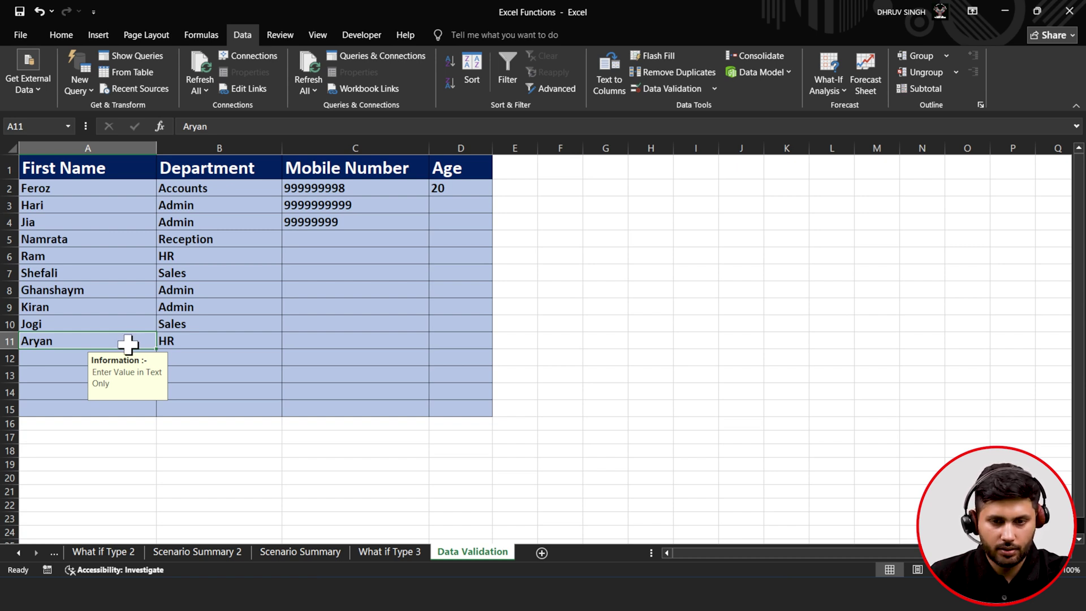
click(678, 94)
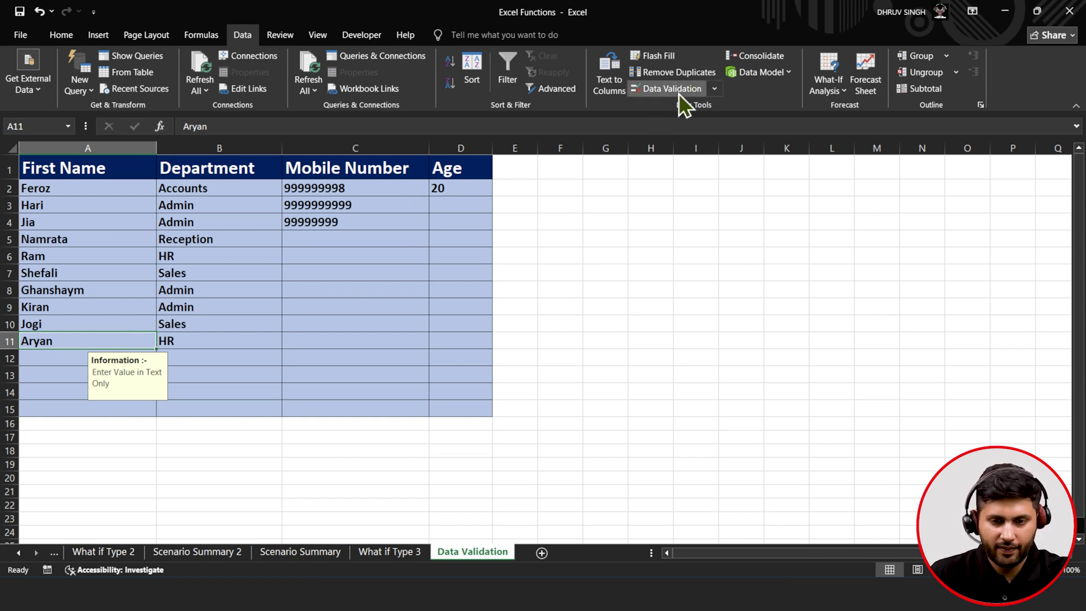
drag(613, 199, 750, 128)
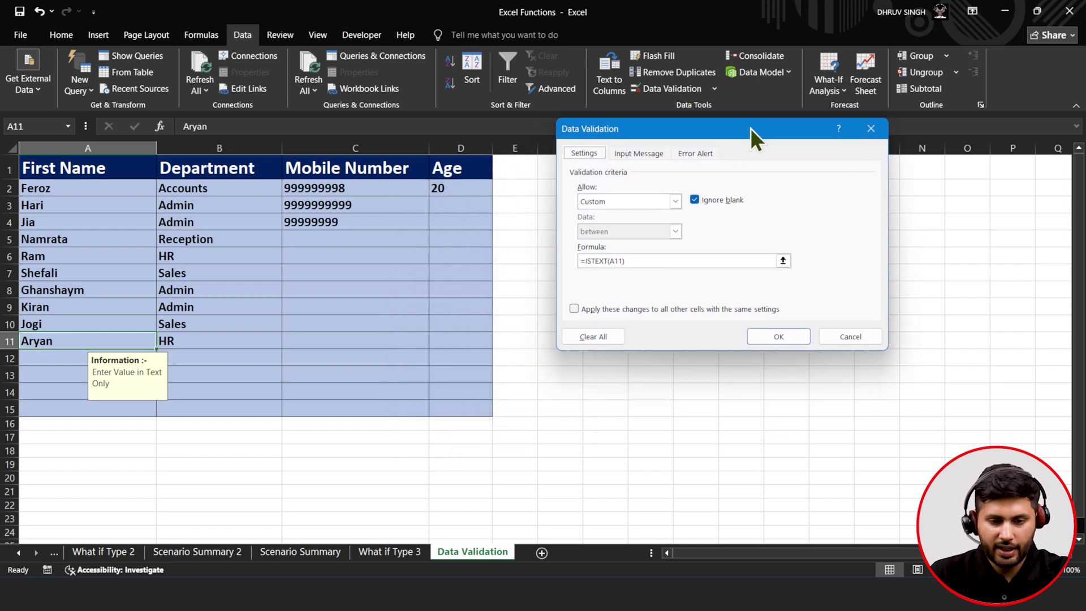
click(627, 203)
click(627, 205)
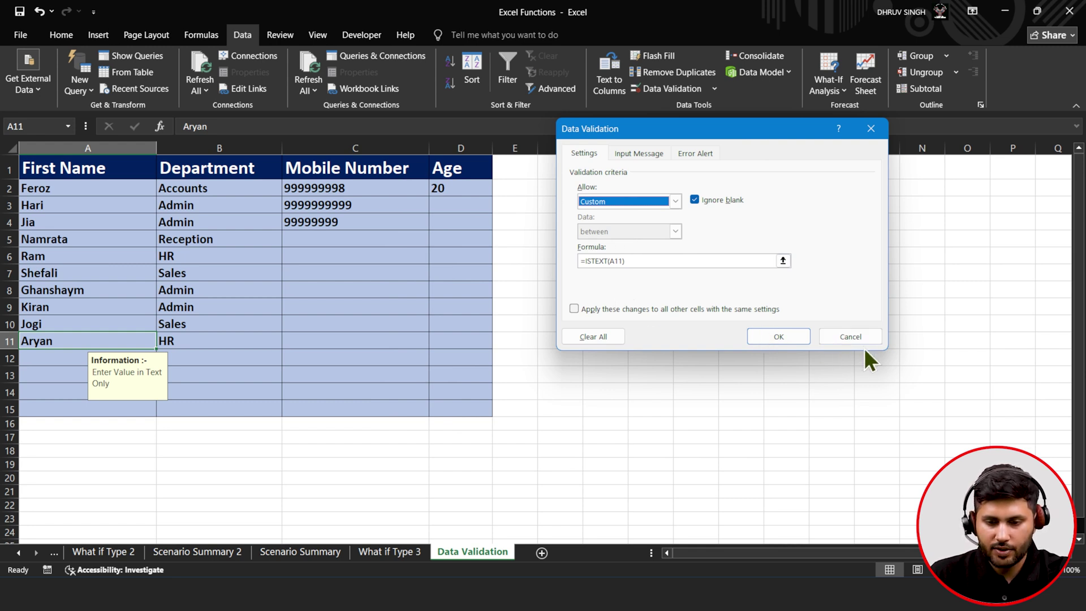
click(850, 337)
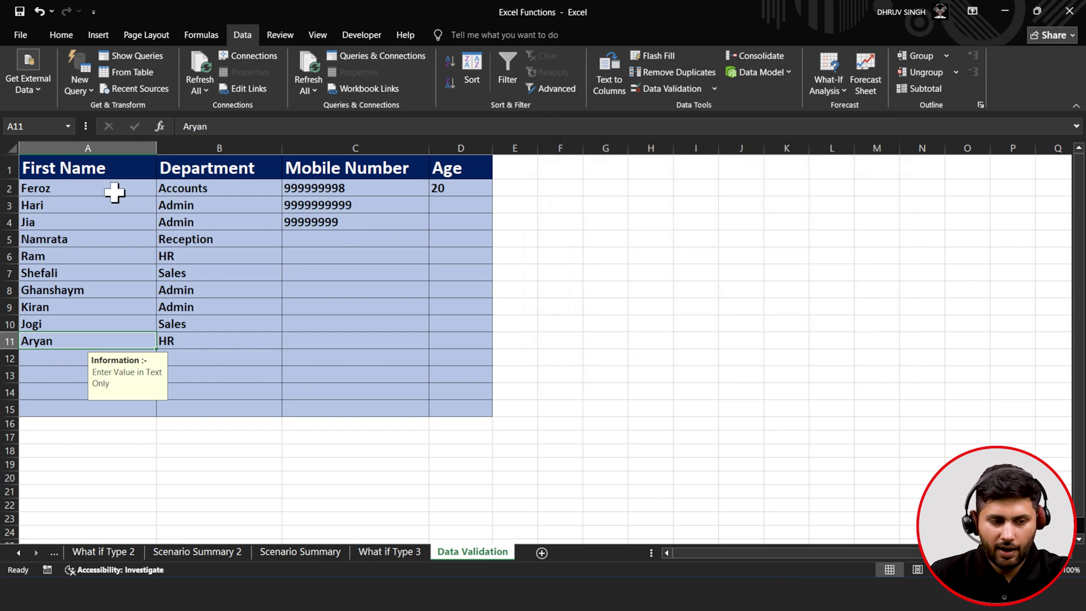
click(88, 189)
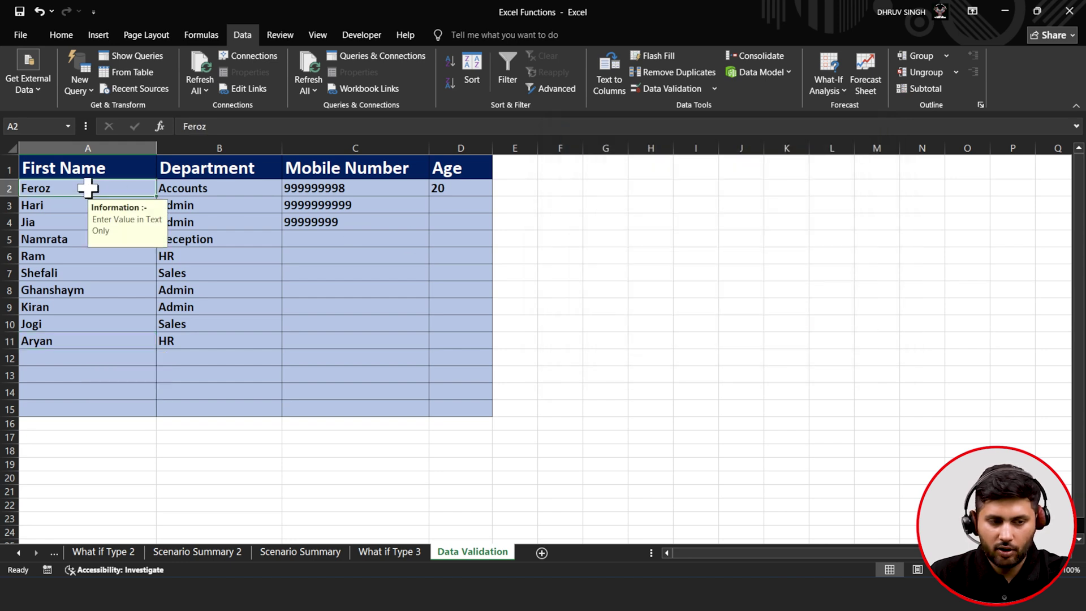
- For A2's rule, enter error alert title 'Type Mismatch' and message 'The Value is not Text'
click(690, 90)
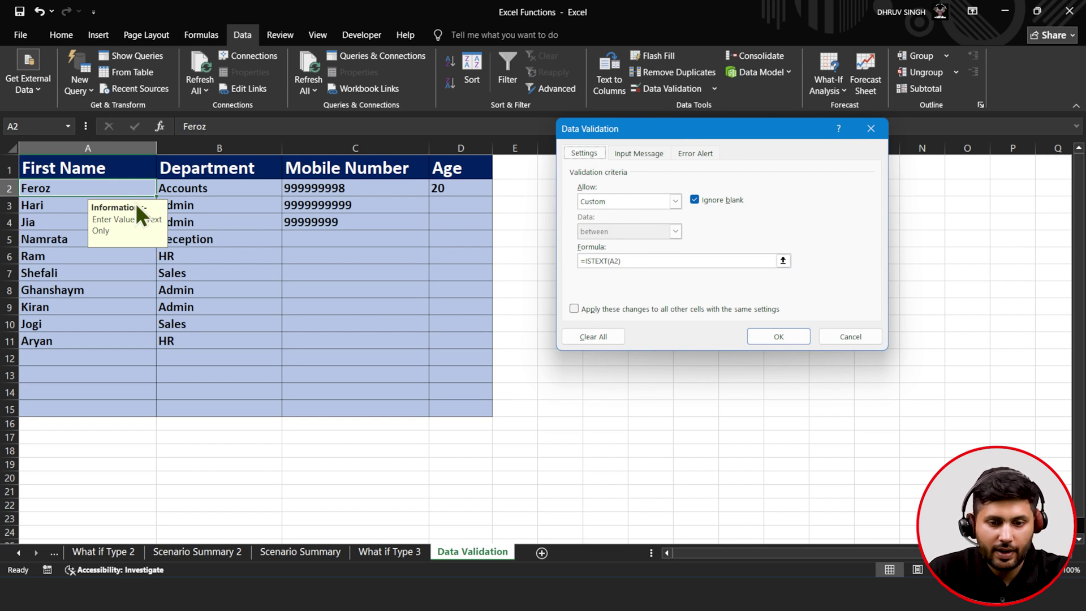
click(637, 154)
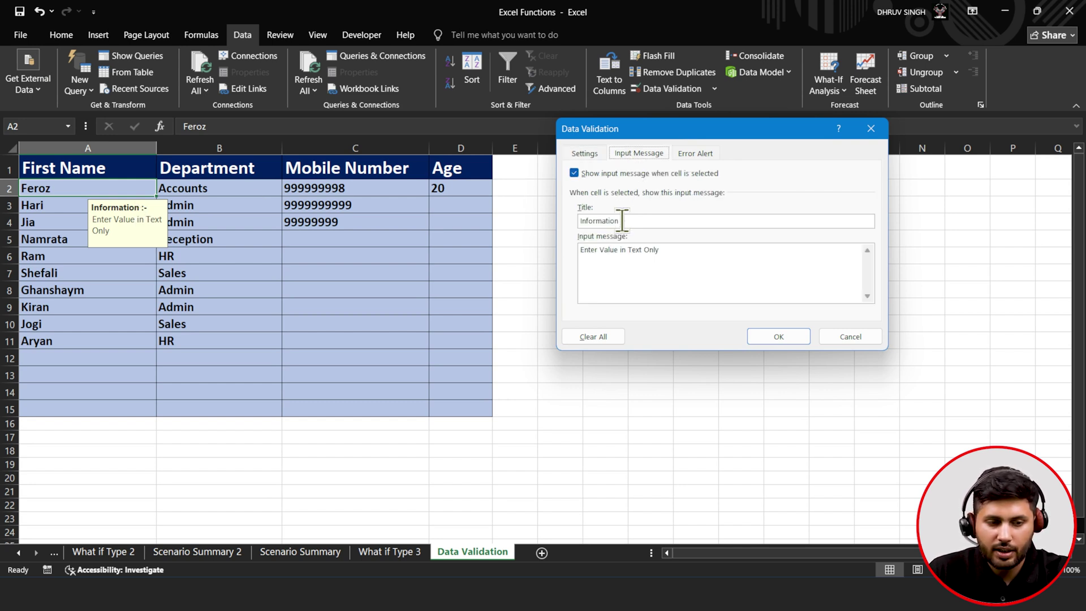
text(:-)
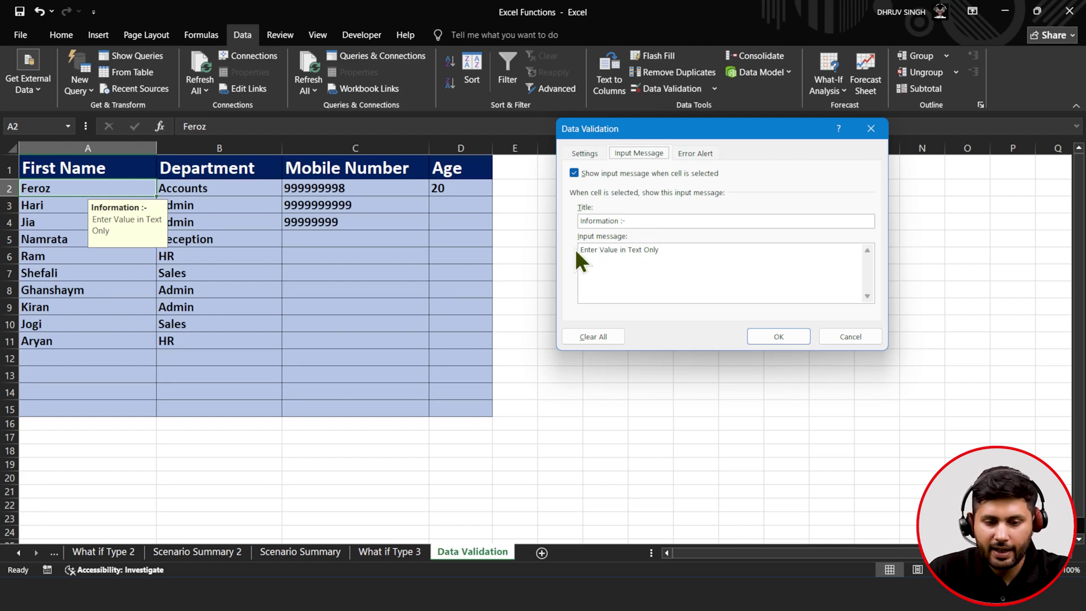
drag(661, 253, 579, 250)
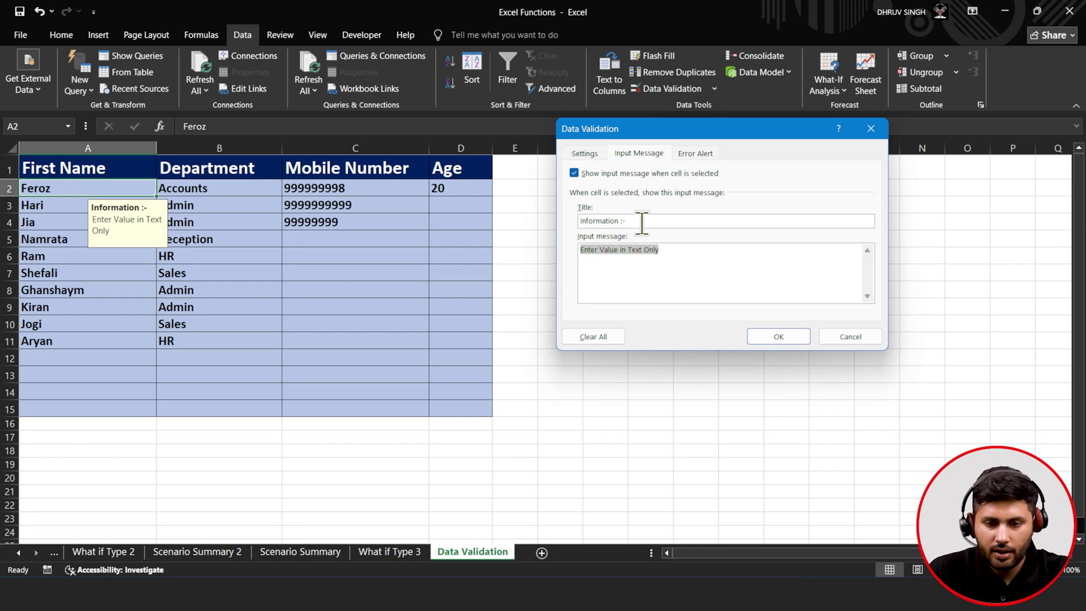
click(690, 157)
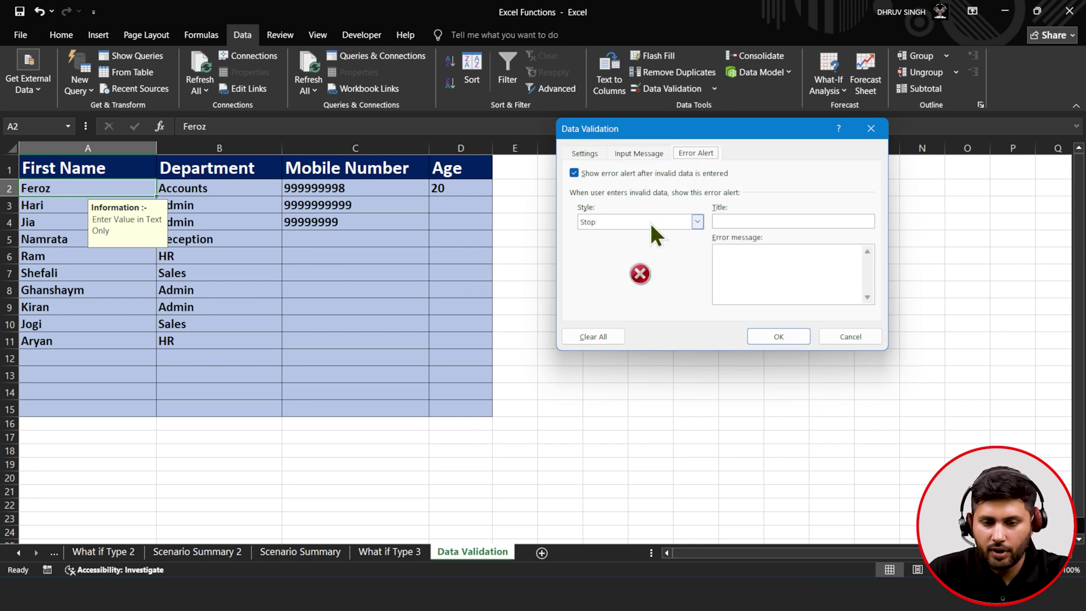
click(736, 221)
text(T)
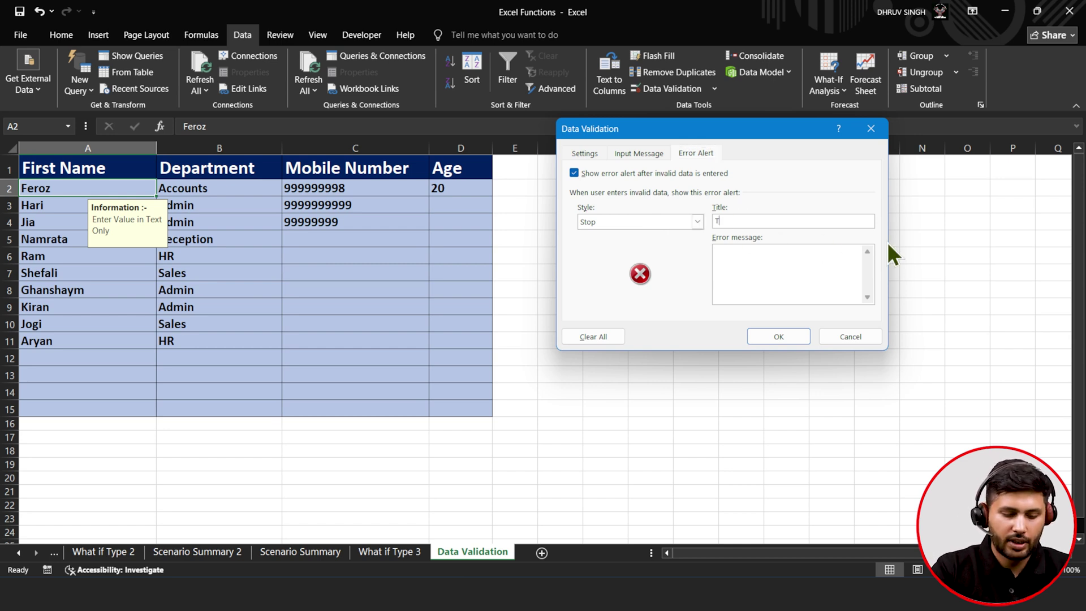
text(ype Mismatch)
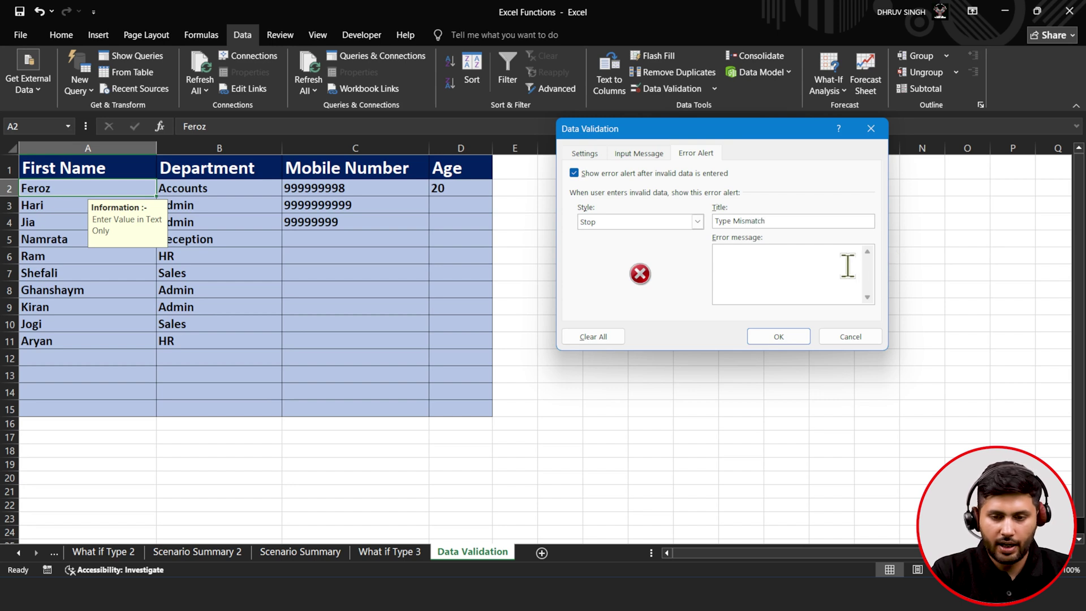
text(e )
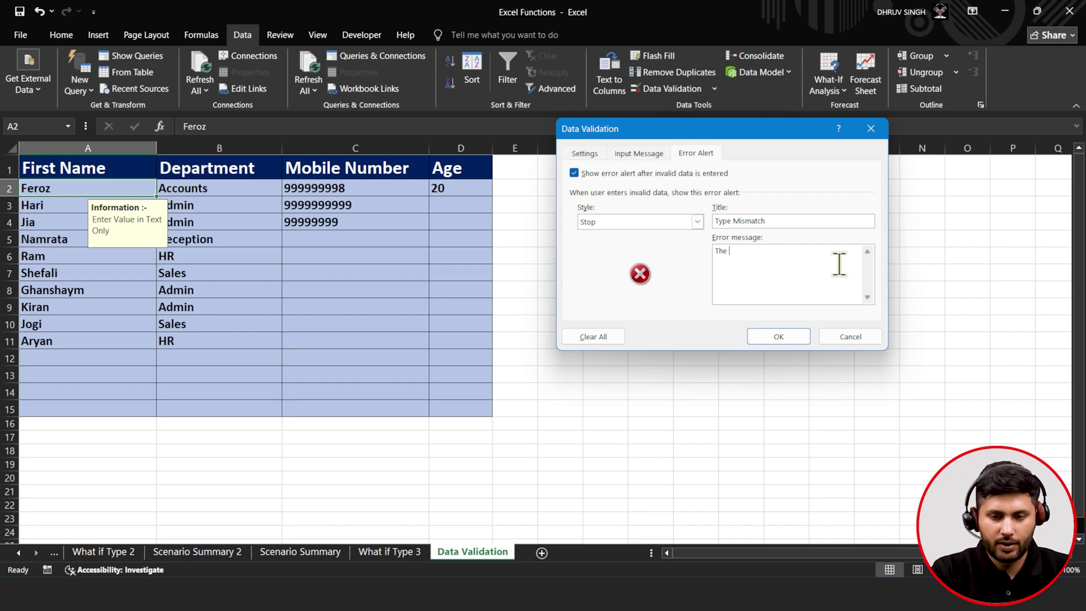
text(Value is not Text)
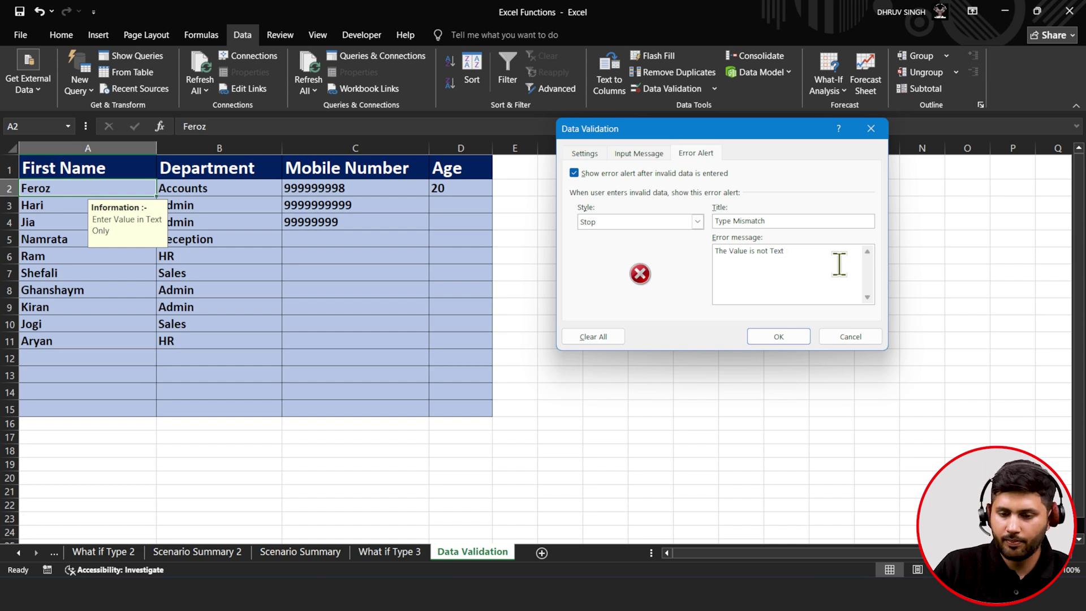
- Keep Custom as the allowed type and apply the updated validation rule
click(579, 158)
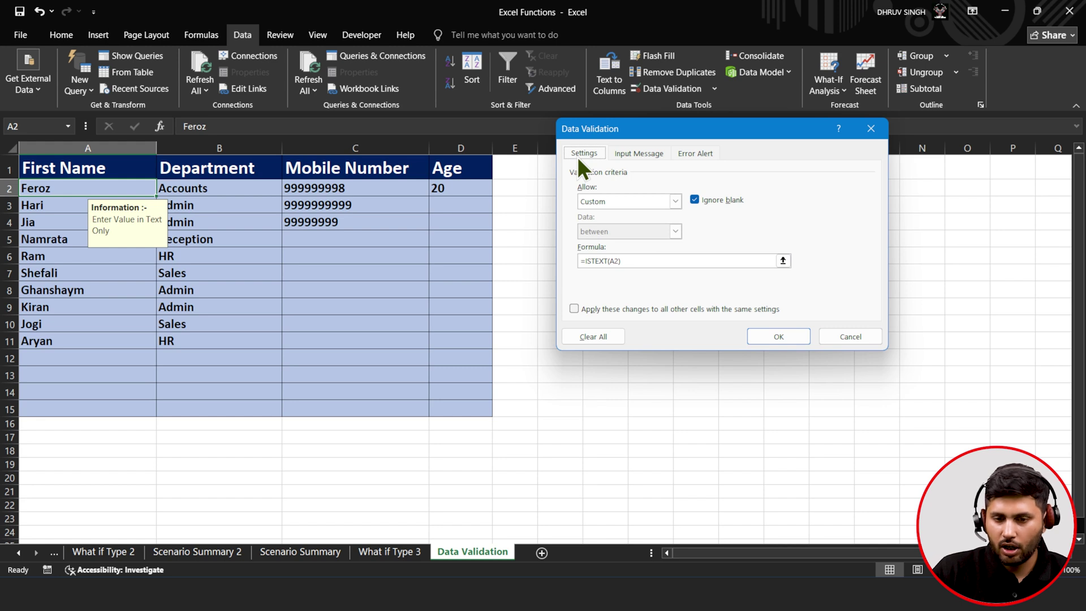
click(604, 209)
click(605, 209)
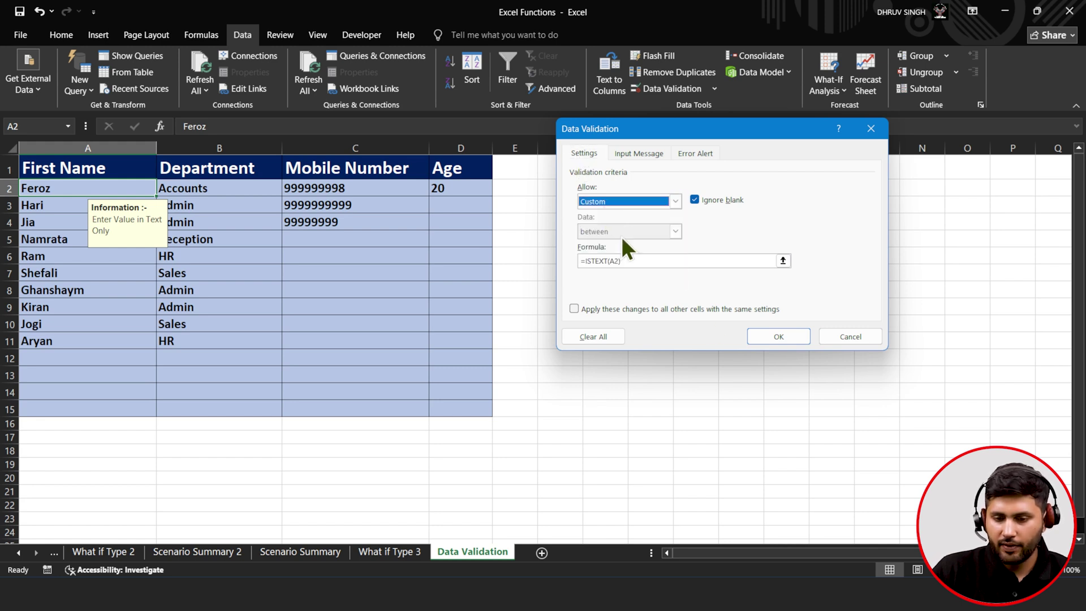
click(792, 342)
- Try entering 111 in A12 and discard it when validation rejects it
click(84, 354)
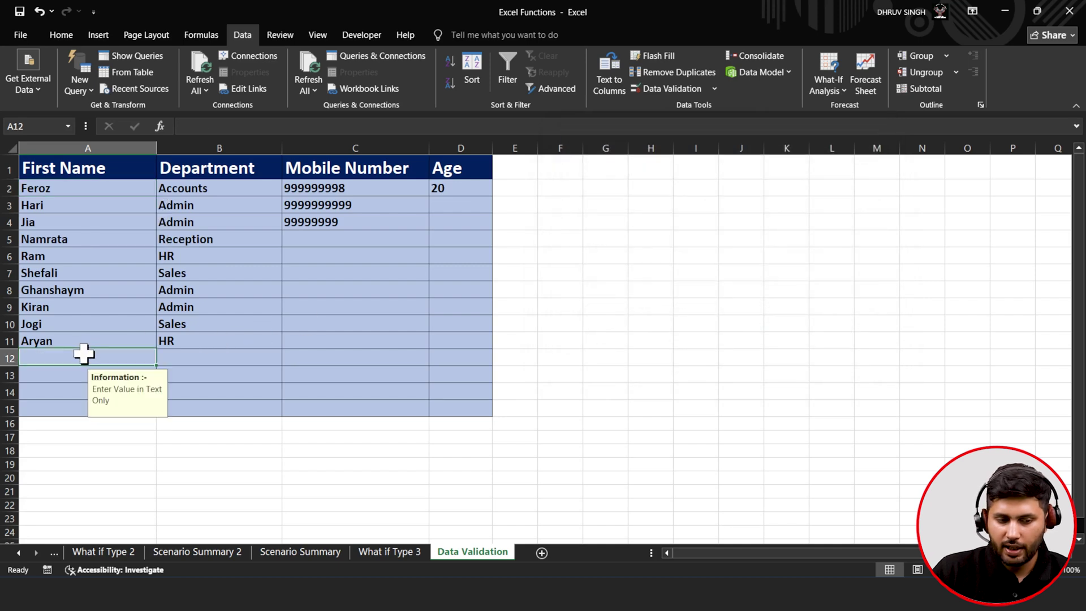
text(111)
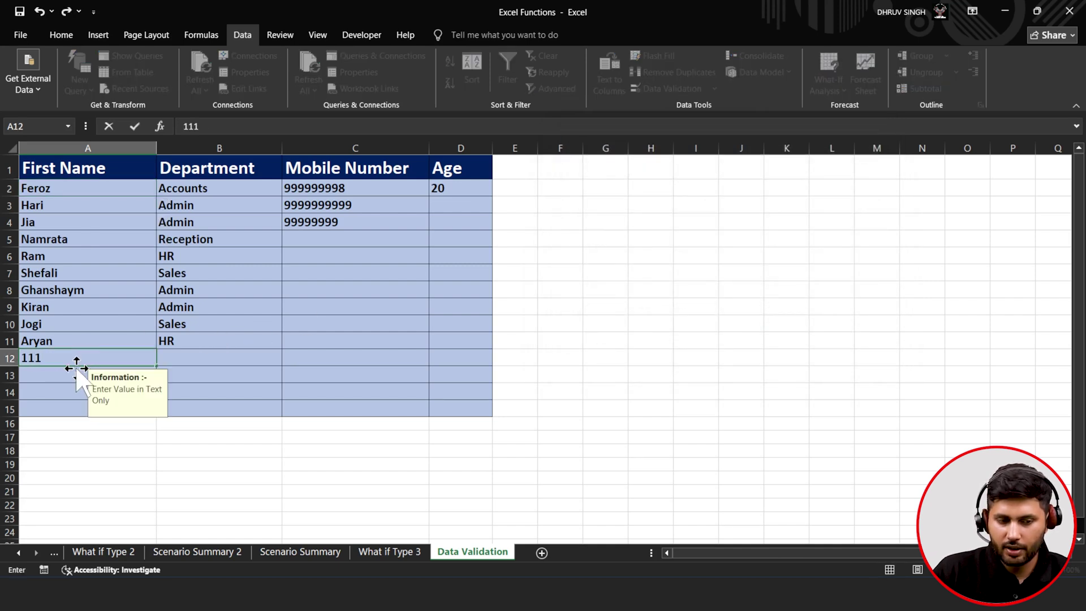
key(Return)
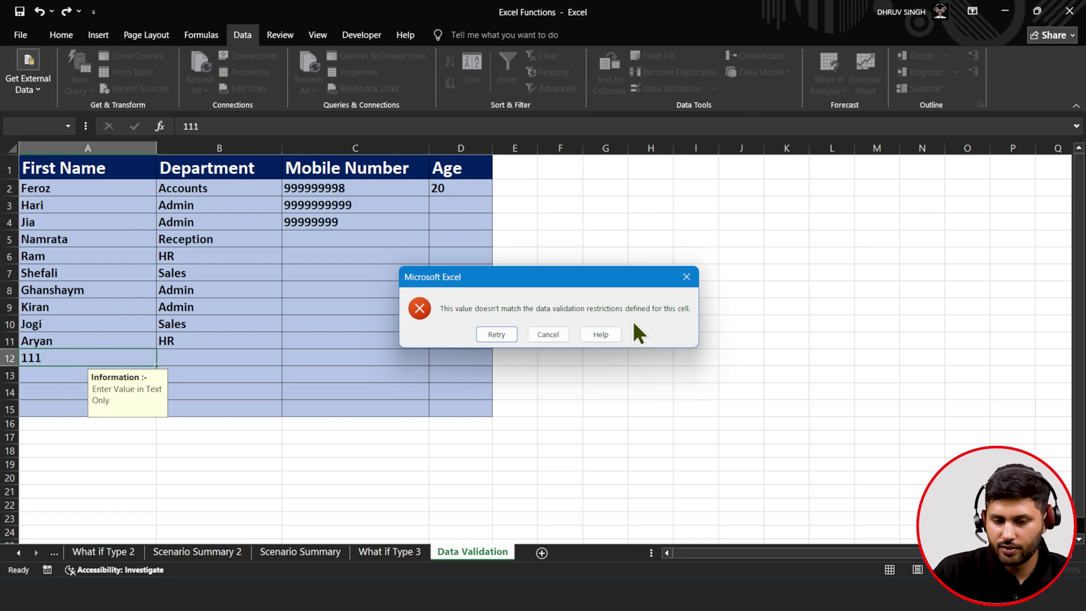
click(546, 334)
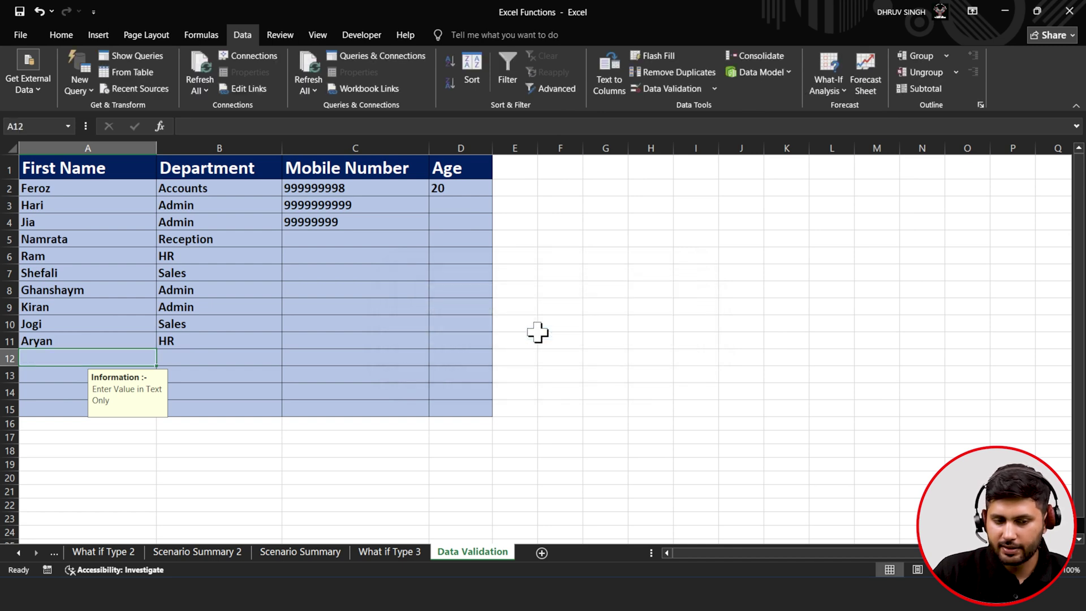
- Try replacing Aryan in A11 with 1111, cancel the rejection, then select A2
click(44, 342)
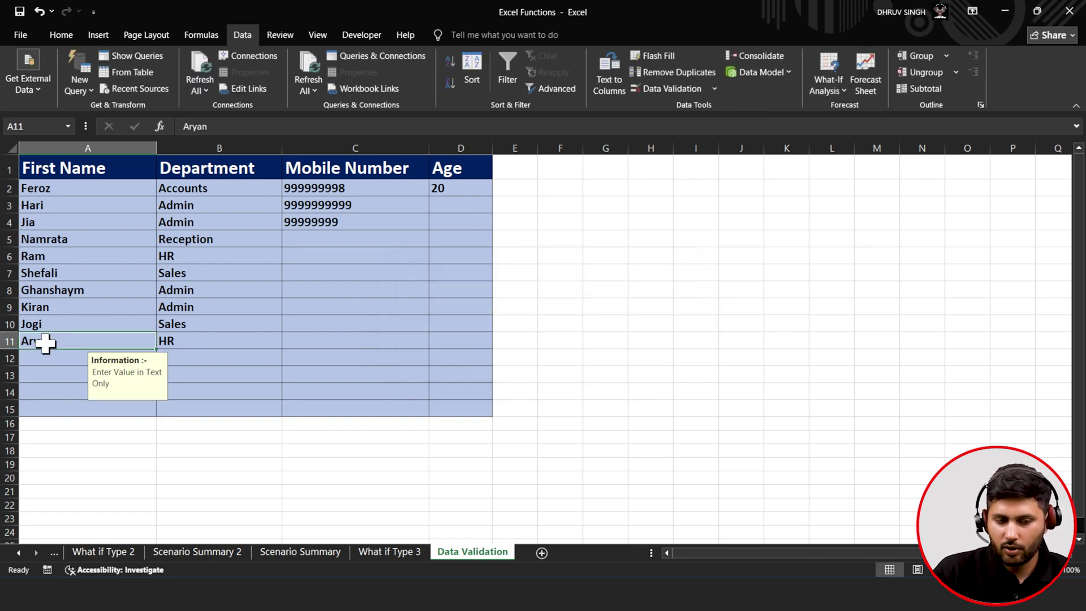
key(BackSpace)
text(1111)
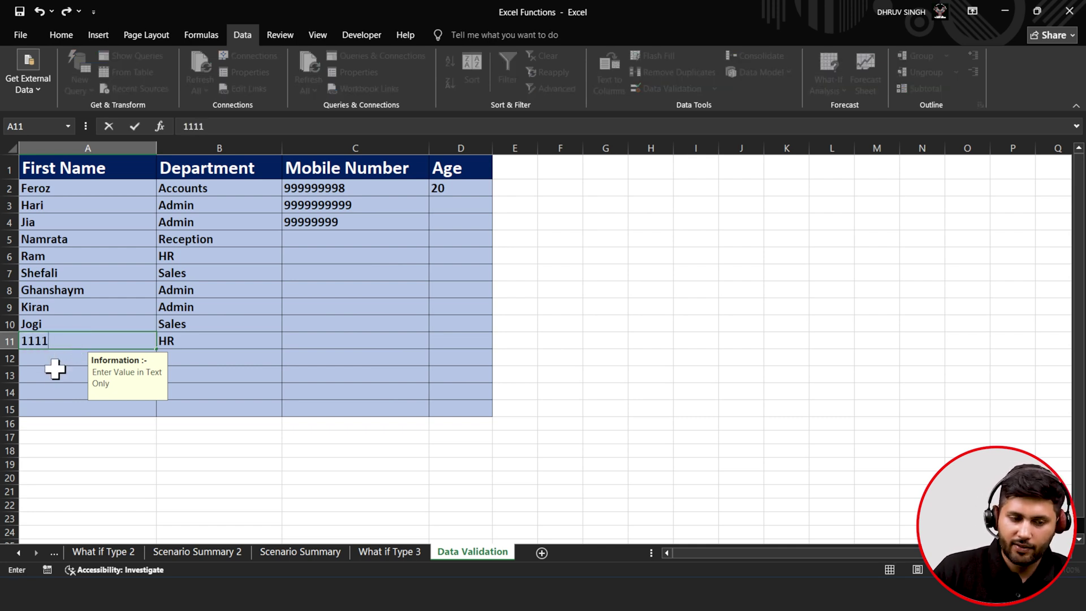
key(Return)
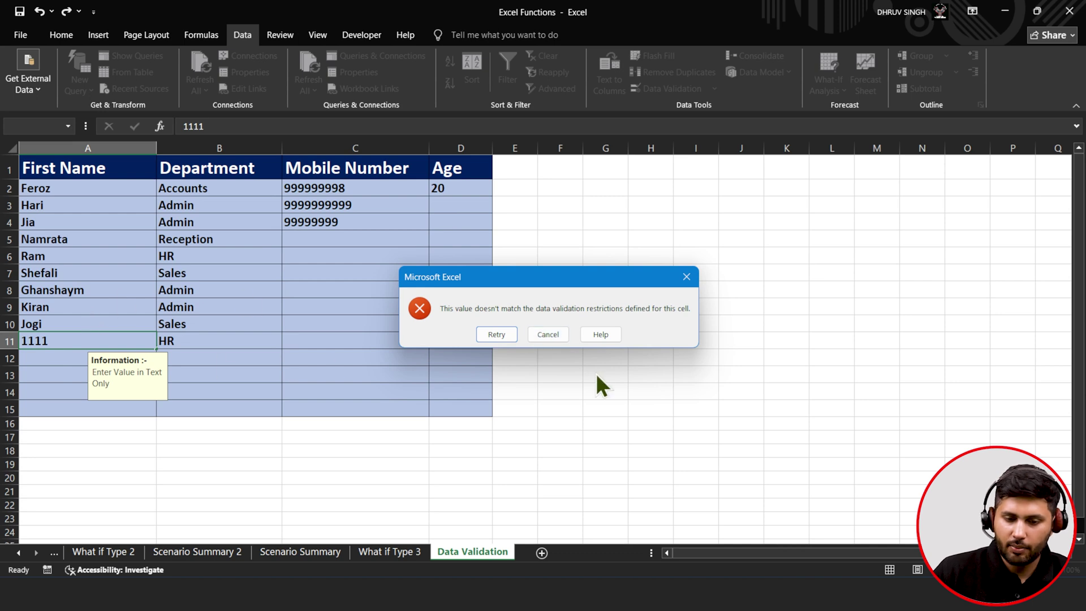
click(544, 336)
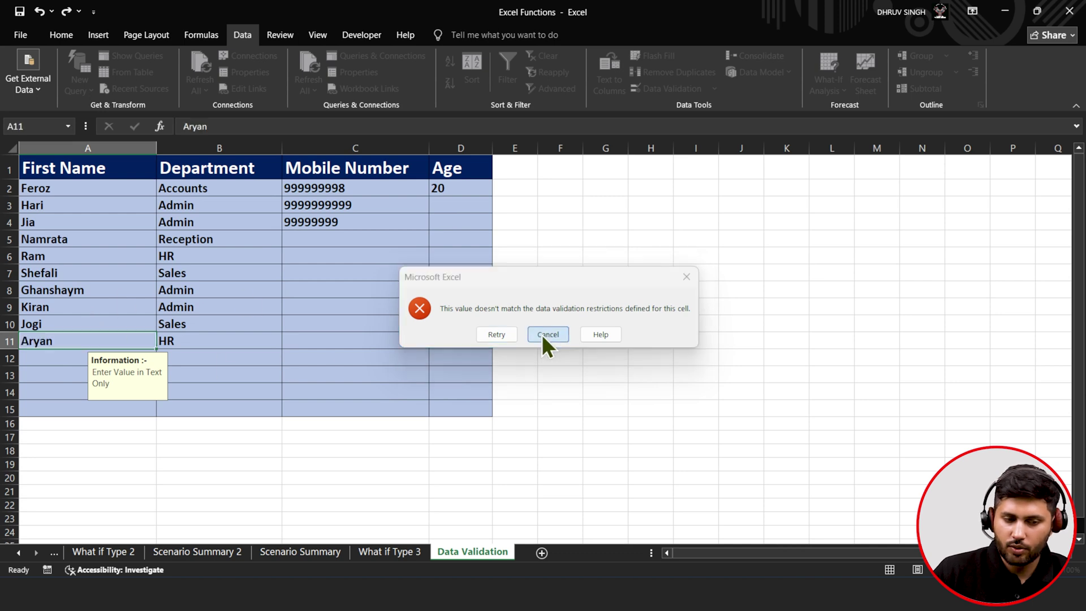
click(63, 353)
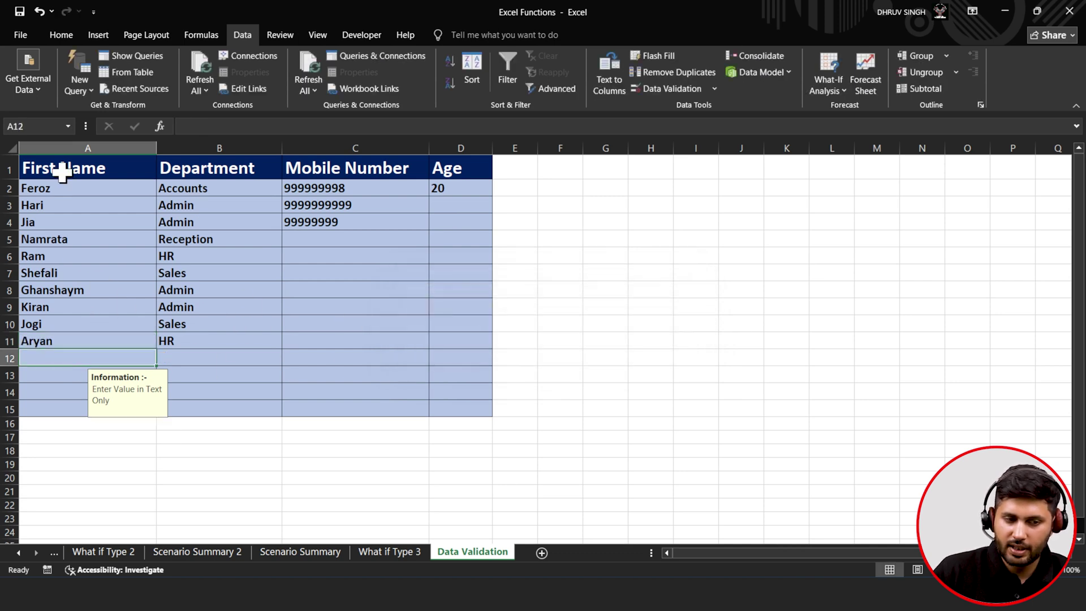
click(56, 198)
click(80, 187)
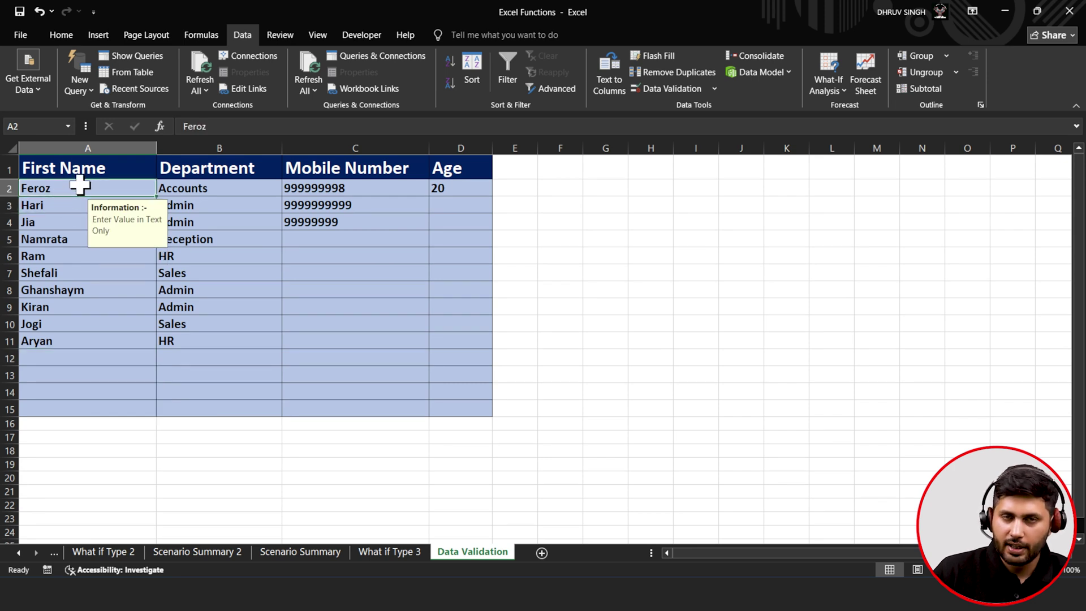
- Check B10's department dropdown, keeping Sales, then select empty cell B12
click(190, 323)
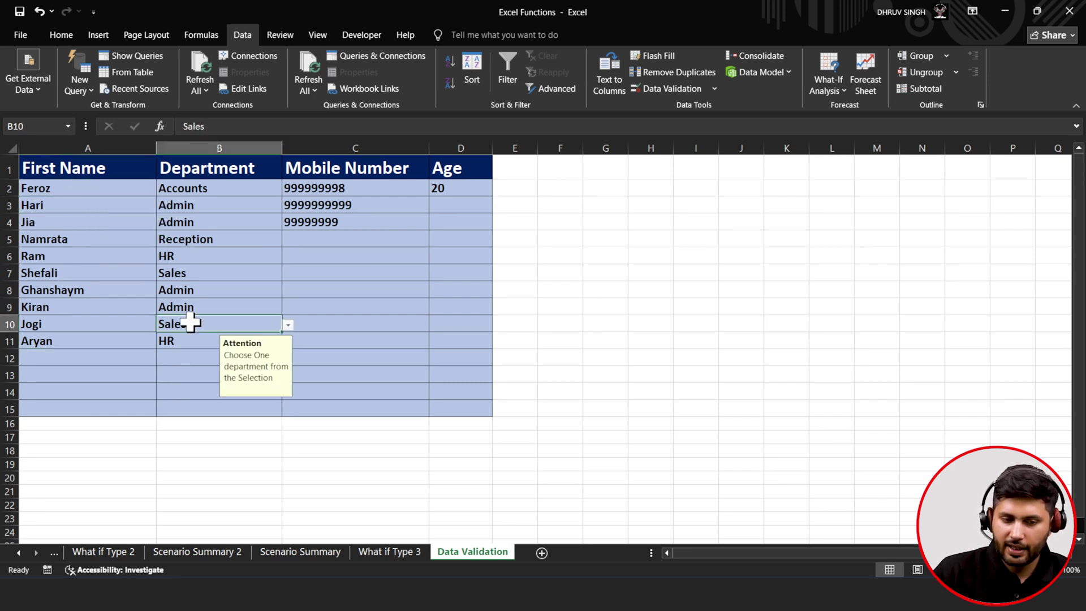
click(286, 324)
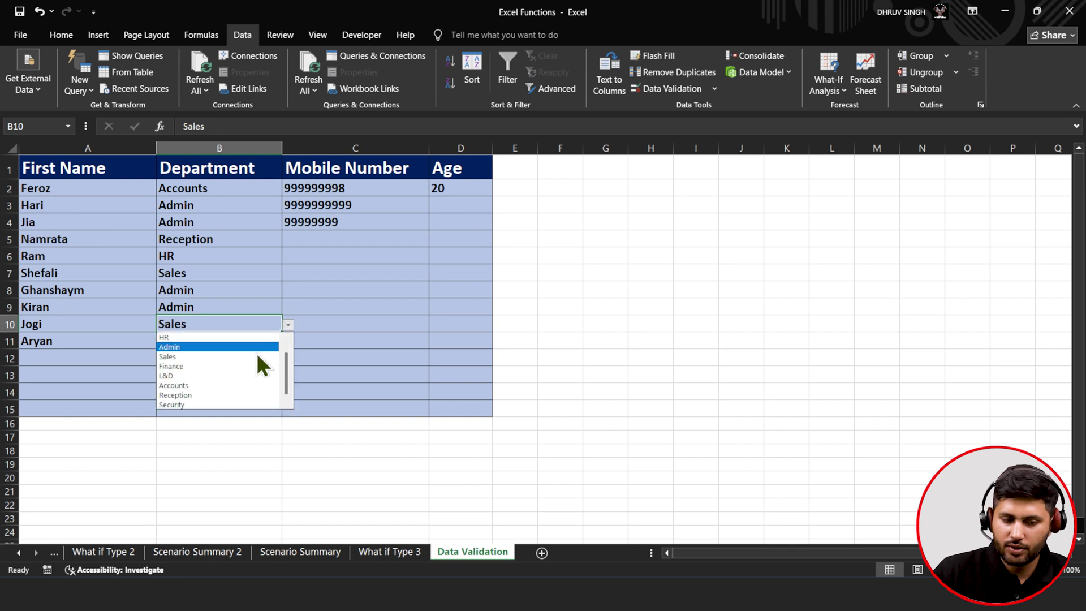
click(214, 294)
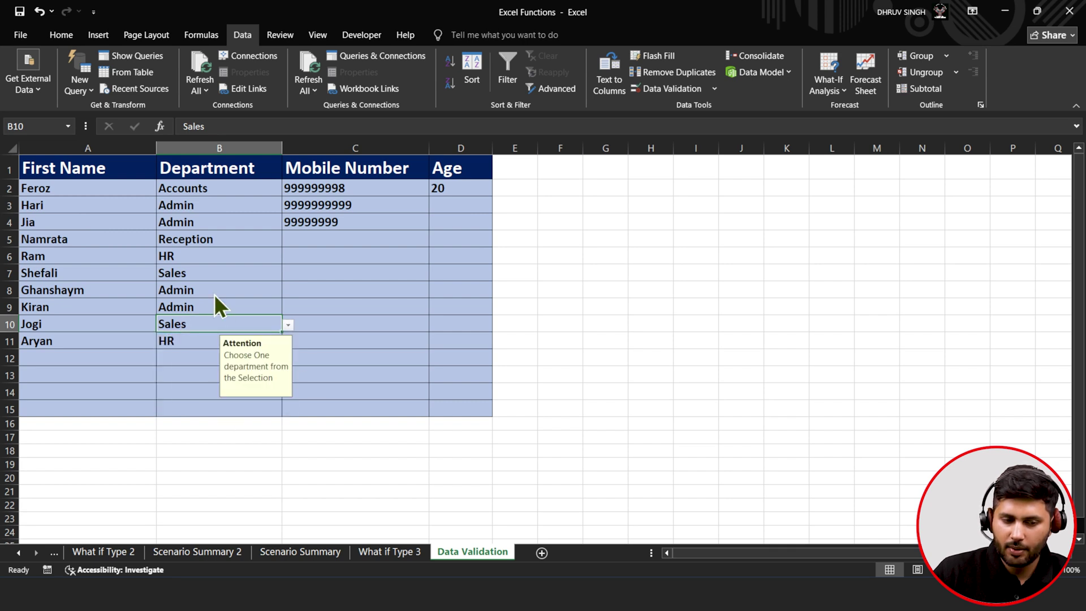
click(179, 358)
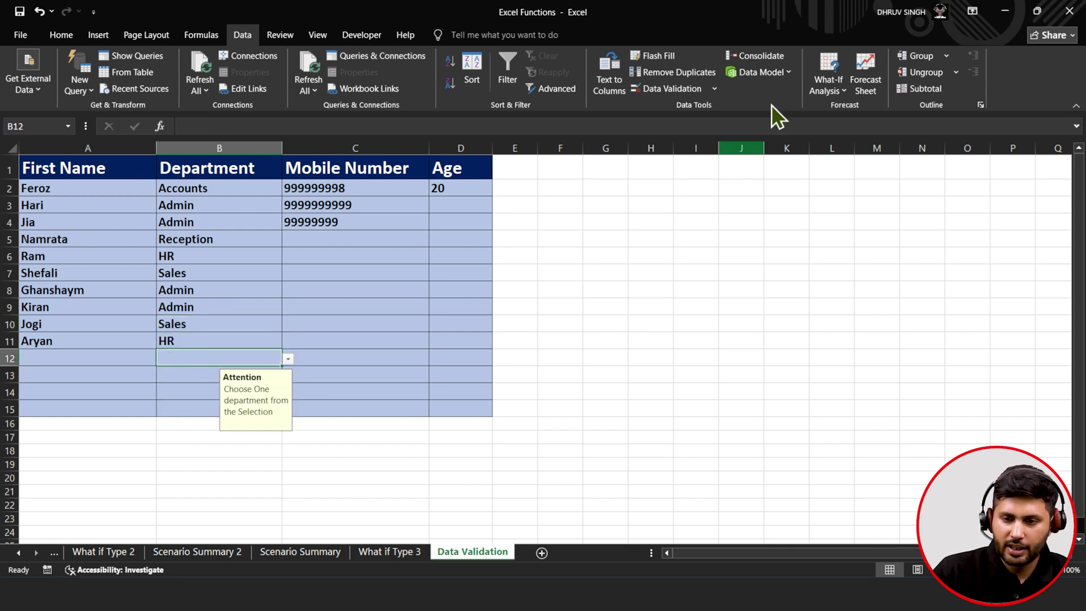
- Insert 'Admin Head,' before Security in the Department list source and confirm
click(663, 93)
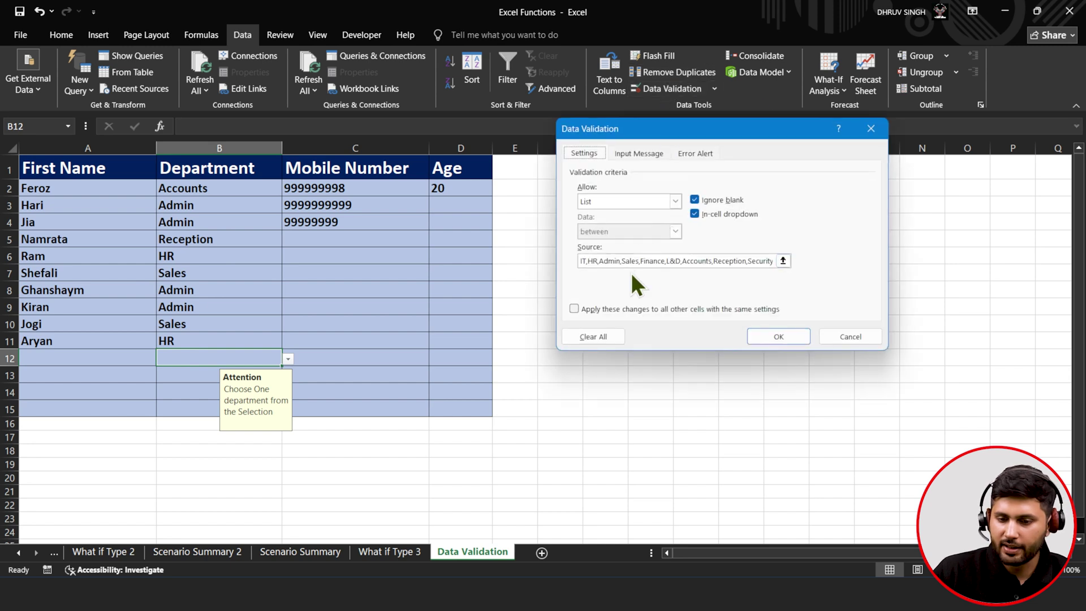
click(702, 260)
key(shift+Home)
text(=)
key(Up)
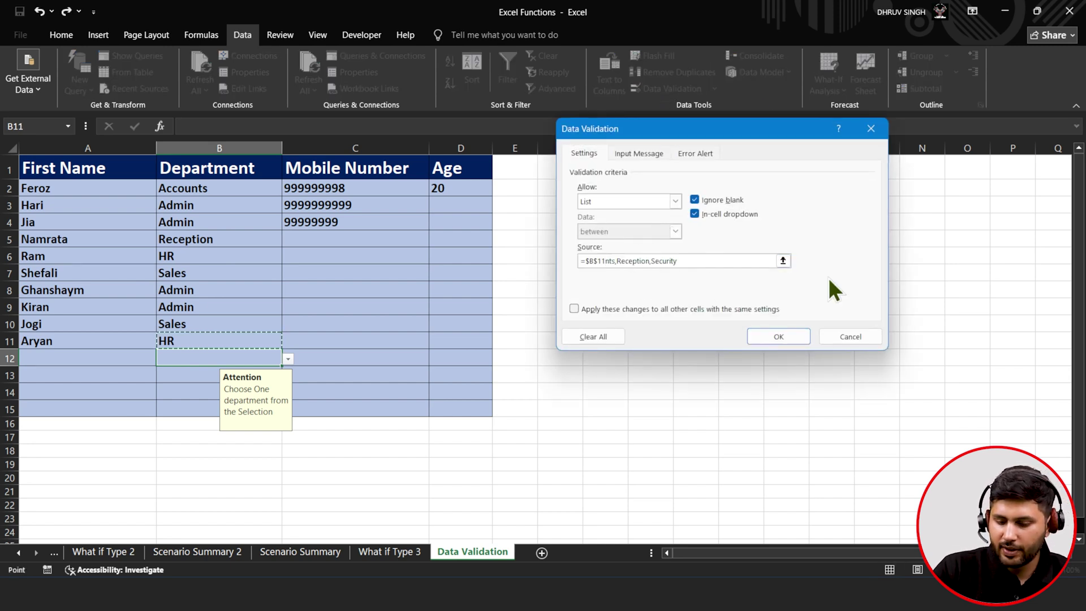
key(ctrl+z)
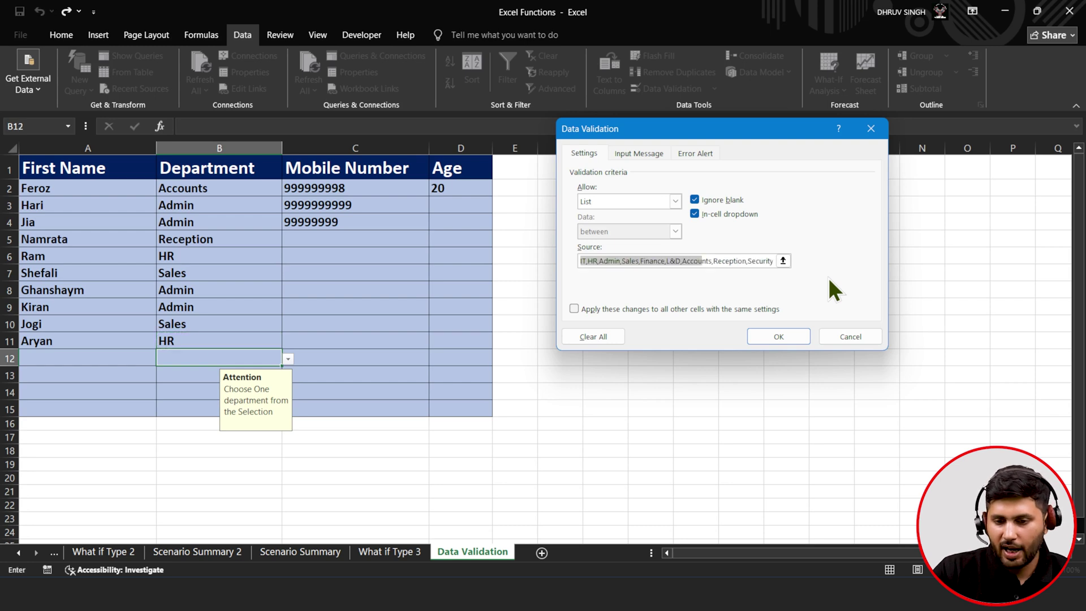
click(717, 261)
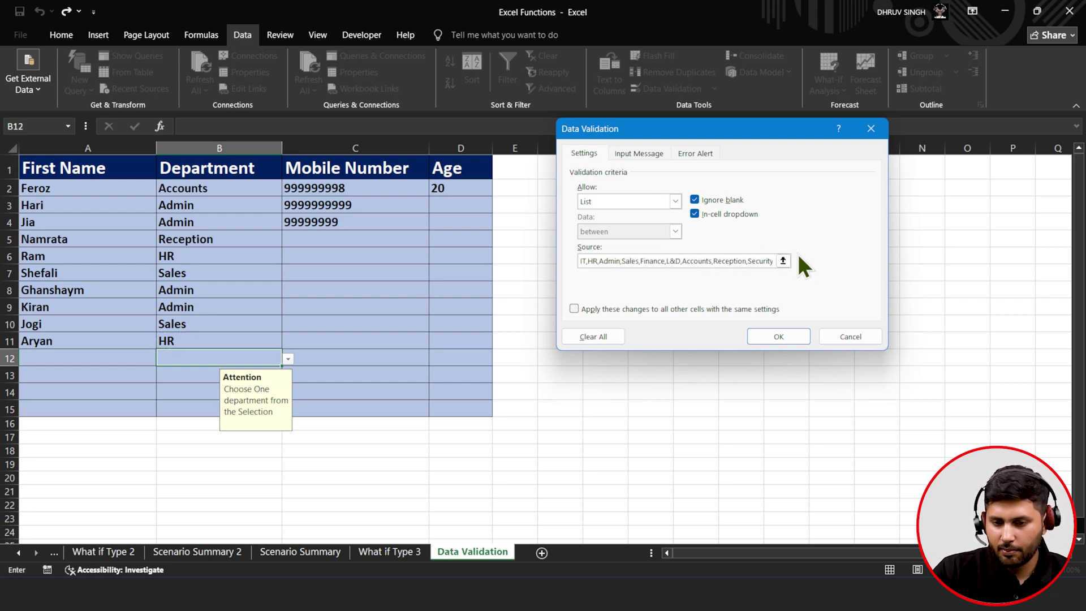
click(748, 262)
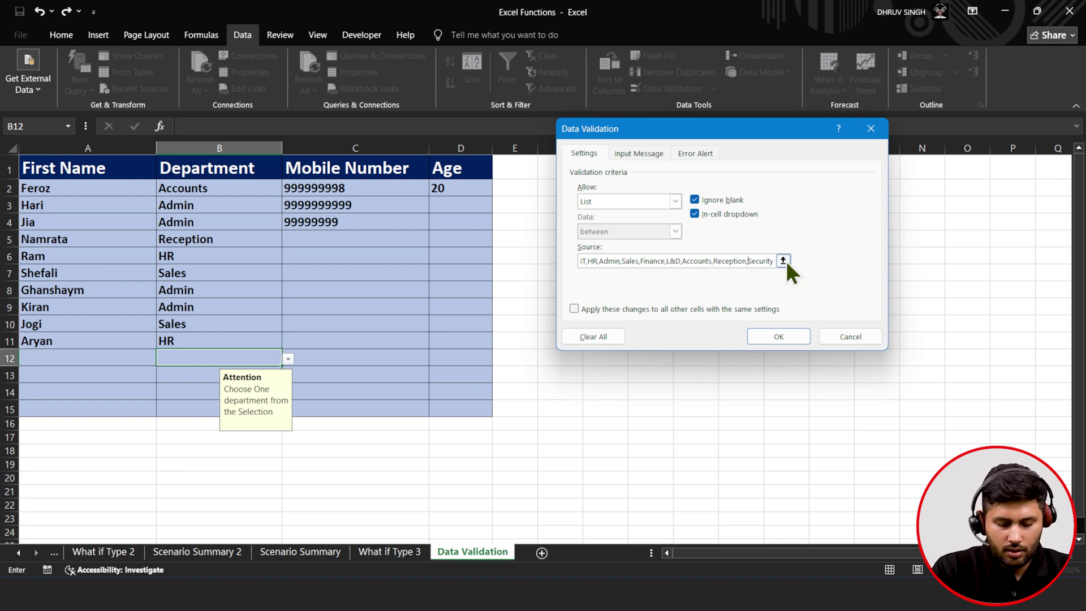
text(A)
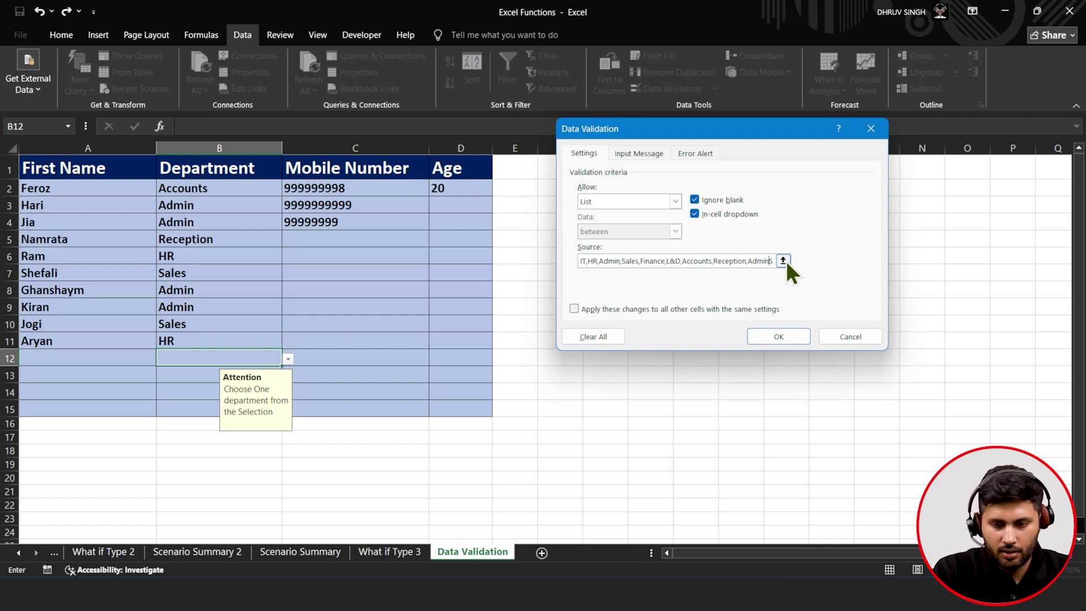
text(dmin)
text( Head)
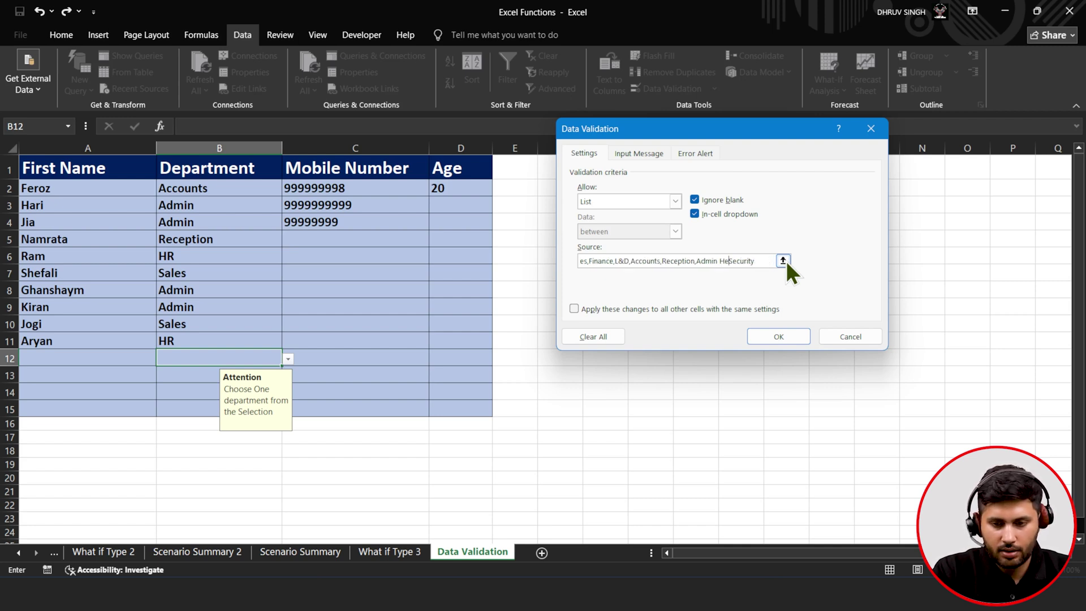
text(,)
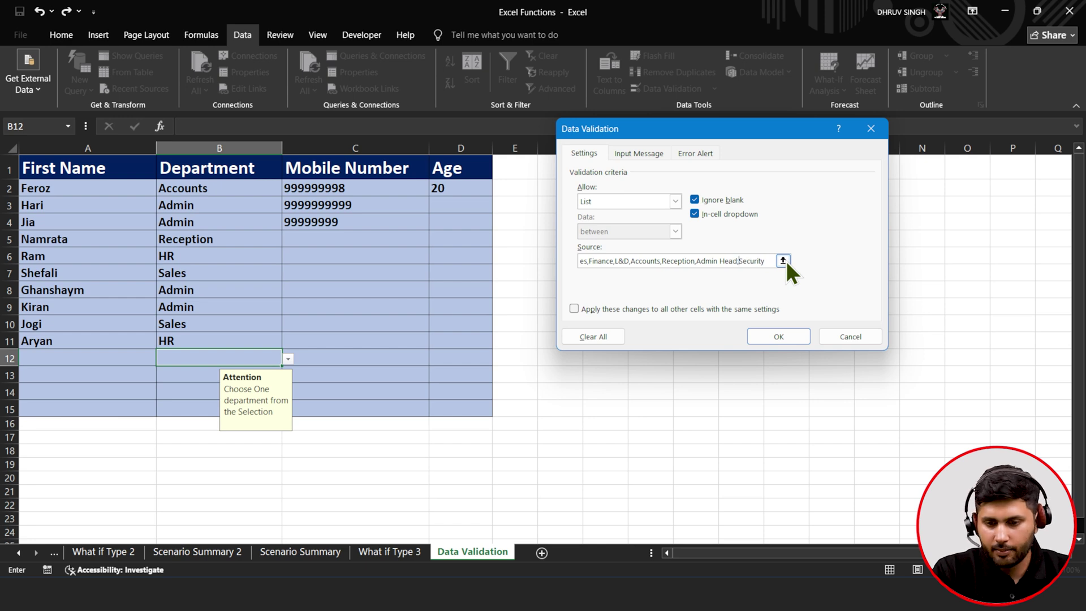
click(775, 338)
- Verify B12's dropdown now lists Admin Head and reopen its validation settings
click(288, 361)
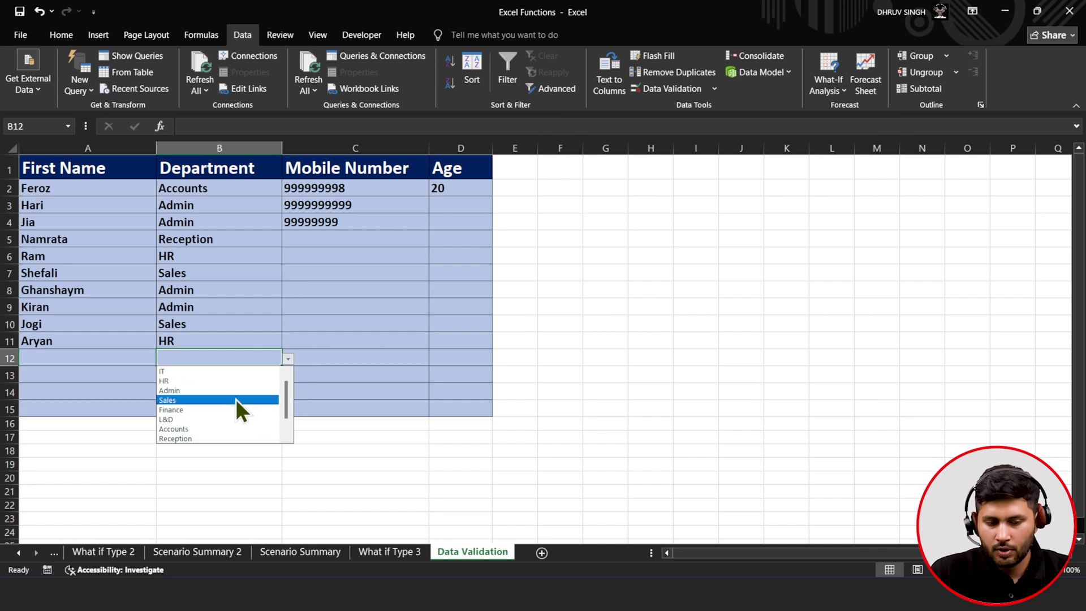
drag(286, 400, 288, 435)
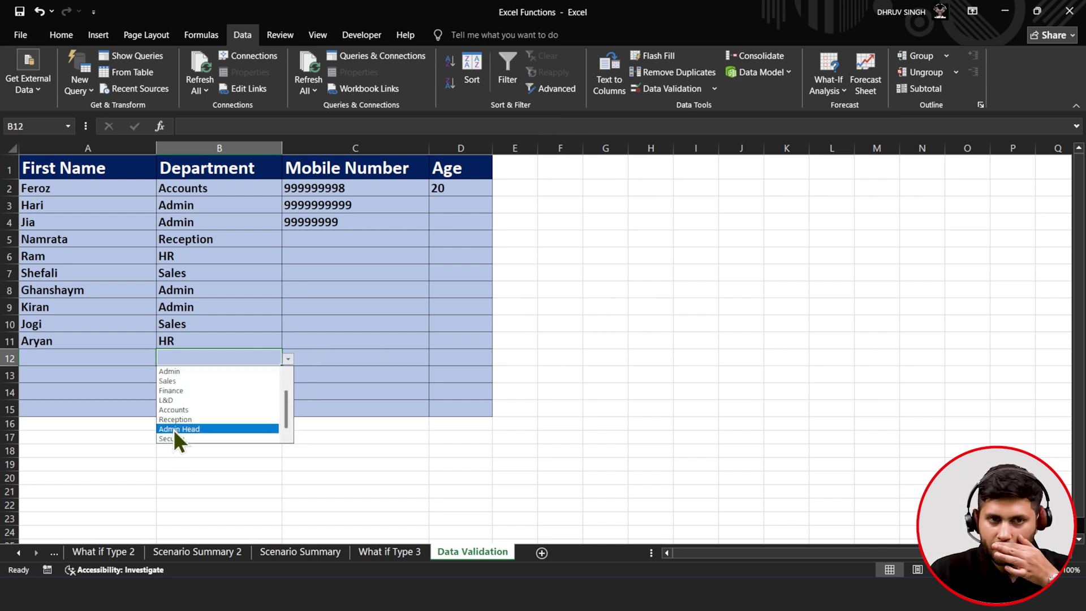
click(644, 84)
click(644, 88)
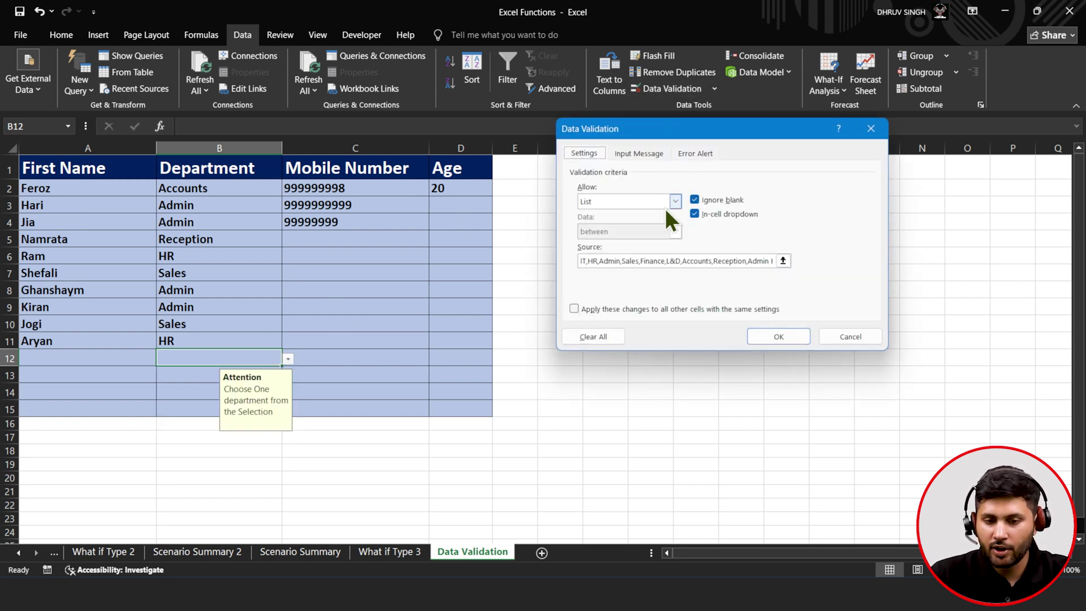
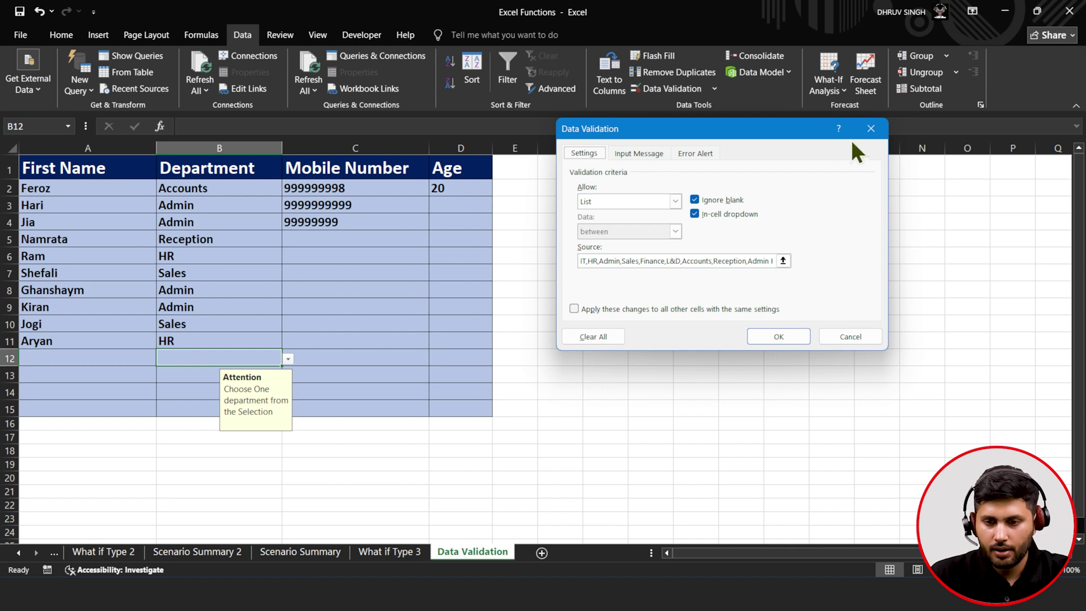
- Dismiss the department list's Data Validation settings, leaving them unchanged
click(870, 129)
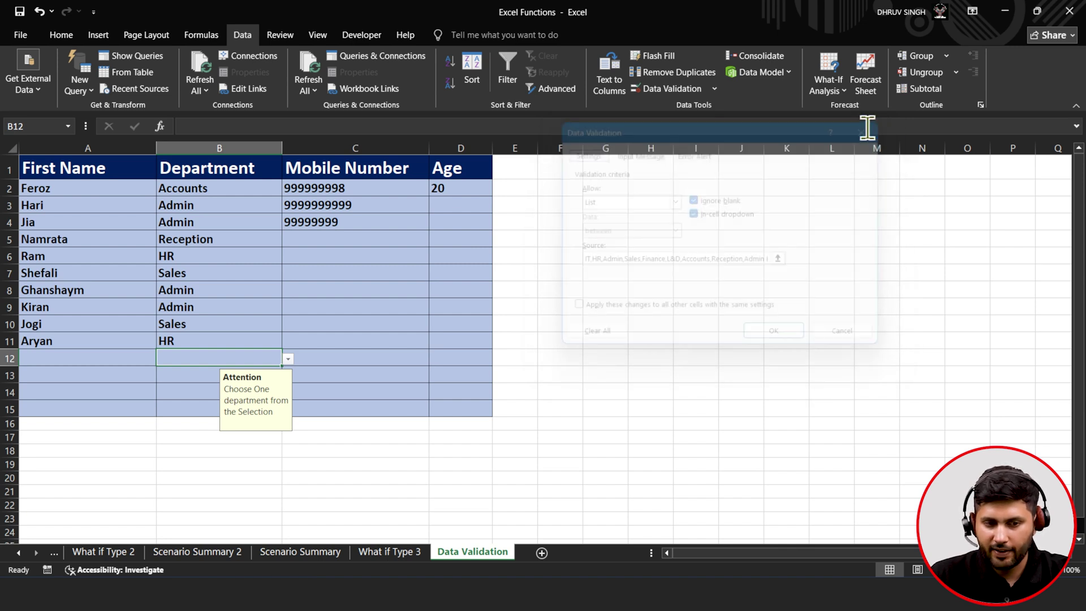
click(335, 243)
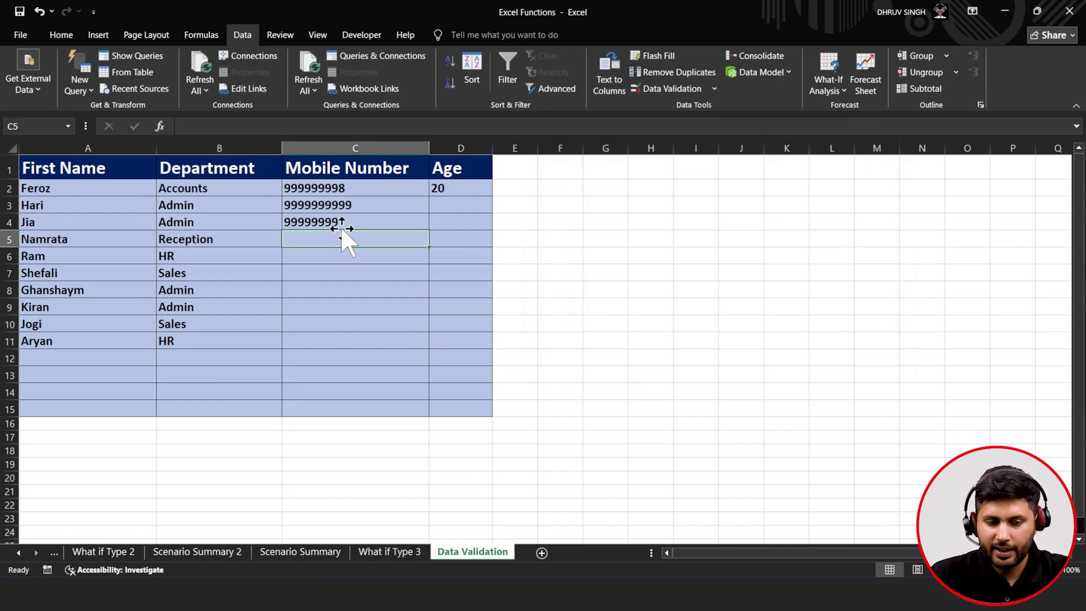
text(9999)
key(Return)
text(99999999999)
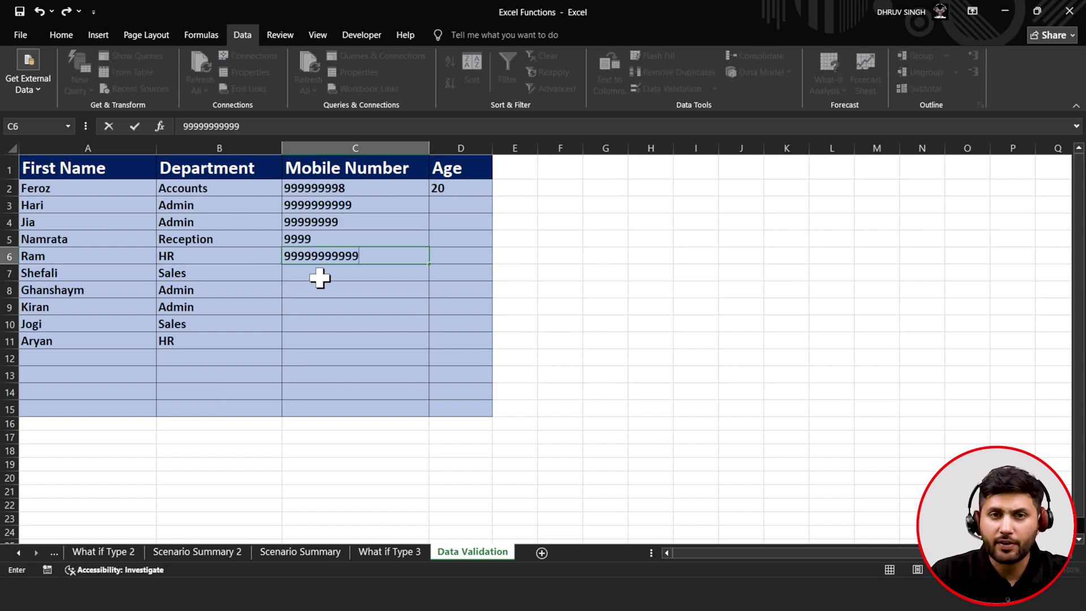
key(Return)
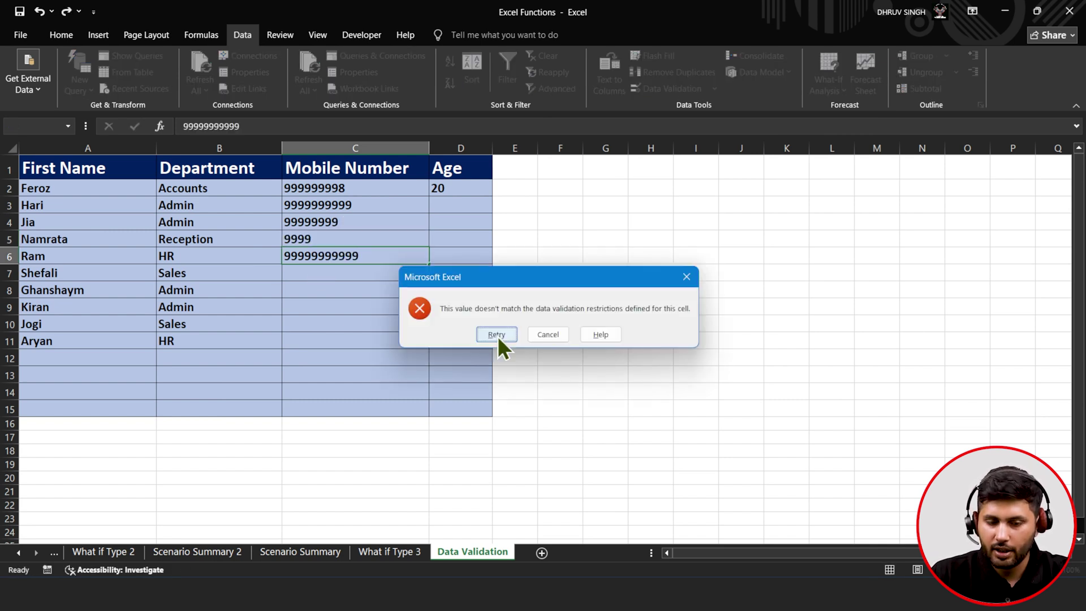
click(532, 336)
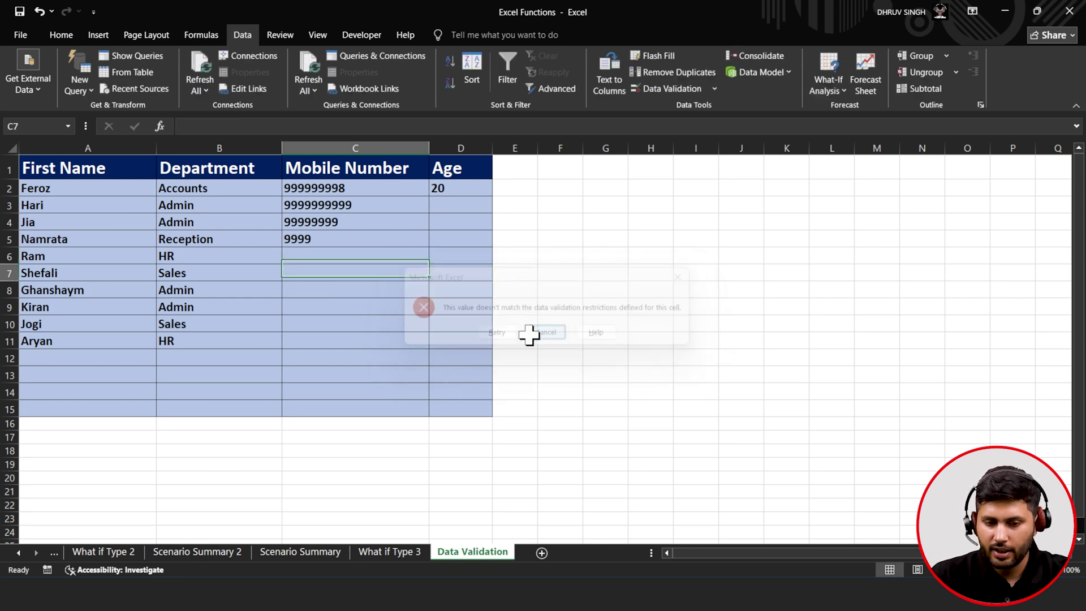
click(336, 223)
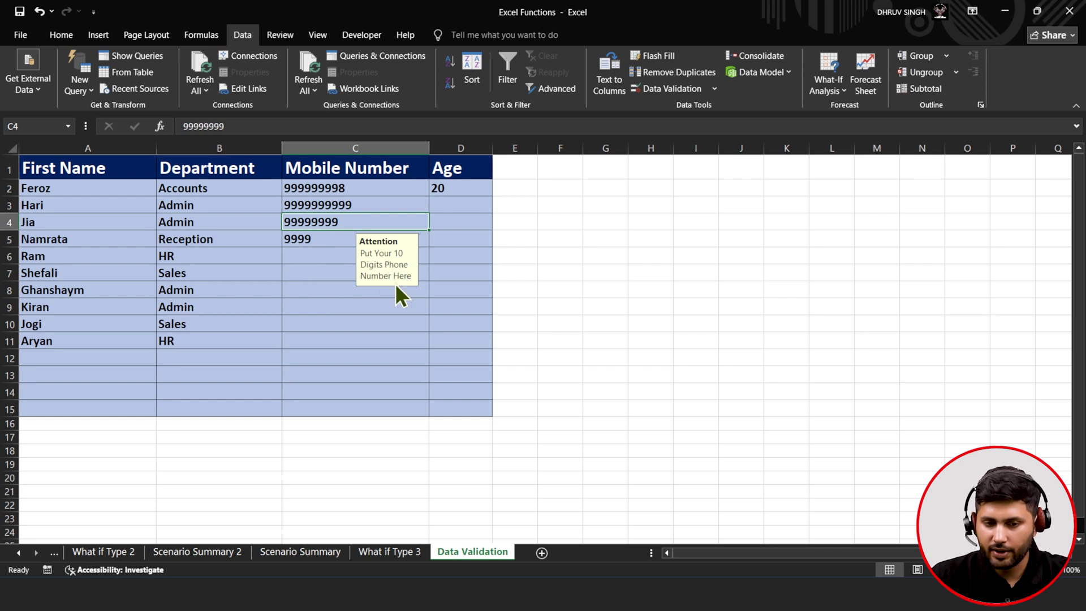
- Switch the mobile number rule's text length comparison to 'equal to' 10
click(666, 89)
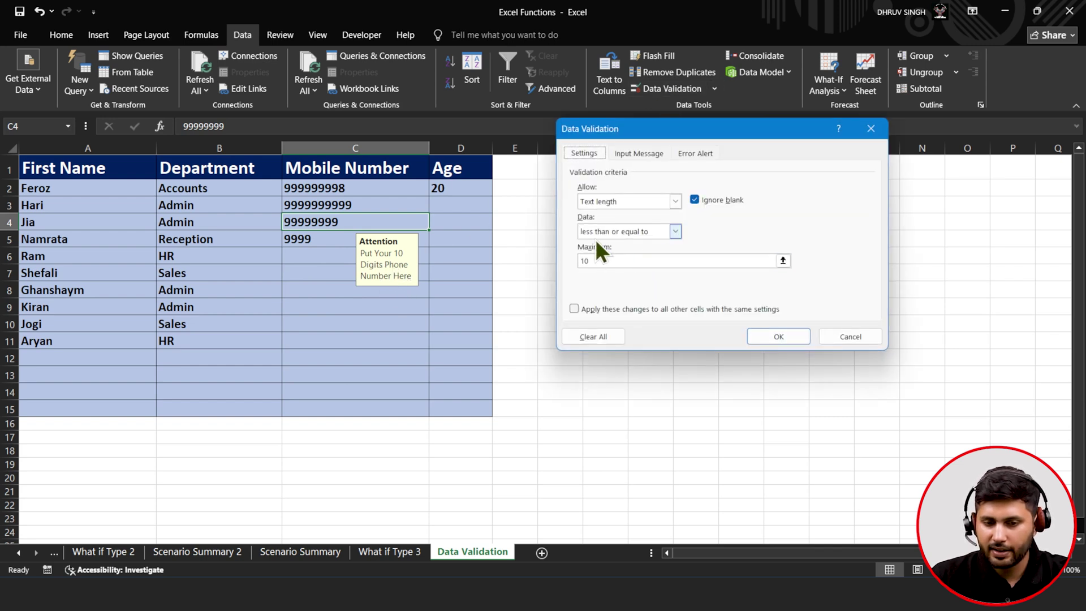
click(673, 234)
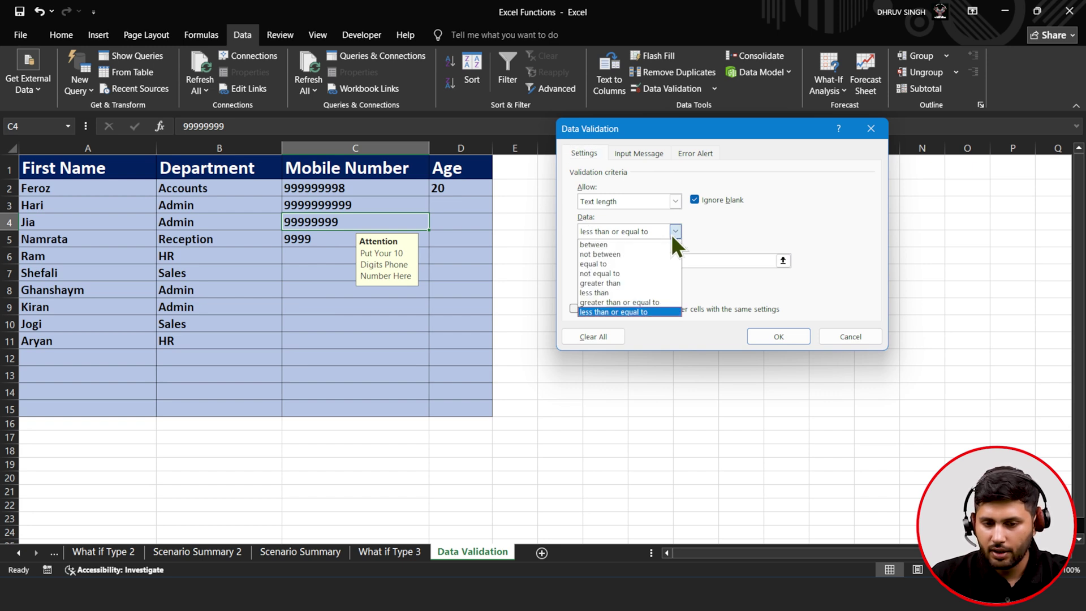
click(651, 263)
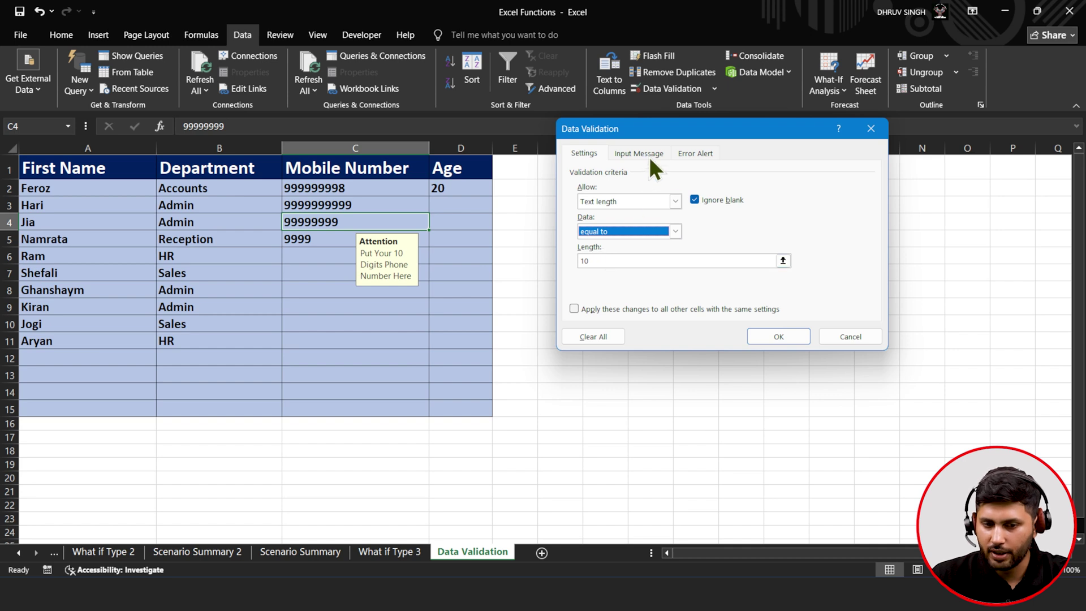
click(774, 333)
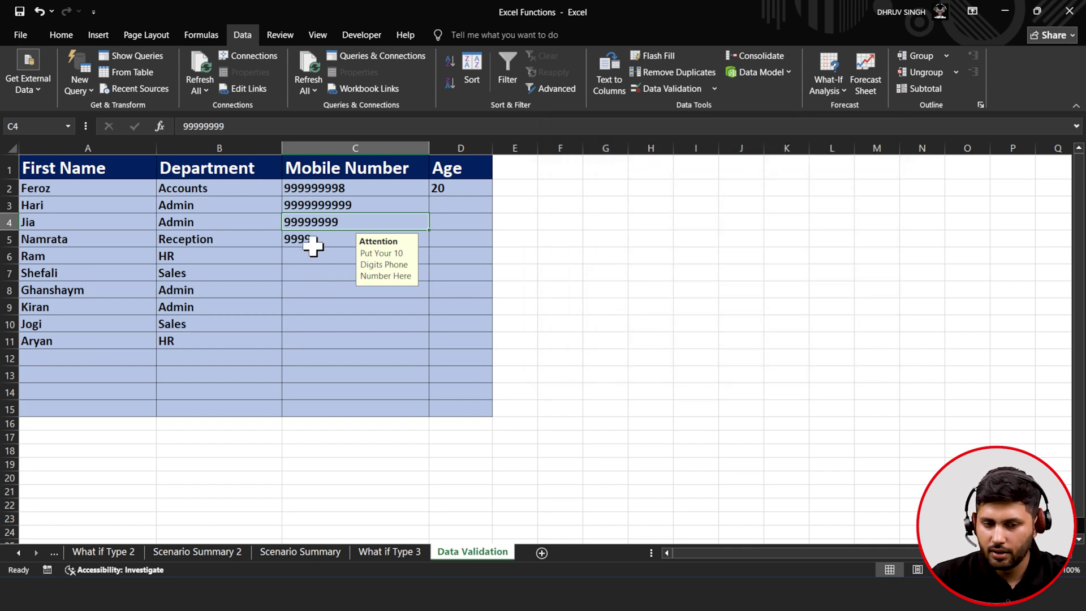
click(338, 239)
text(8888888)
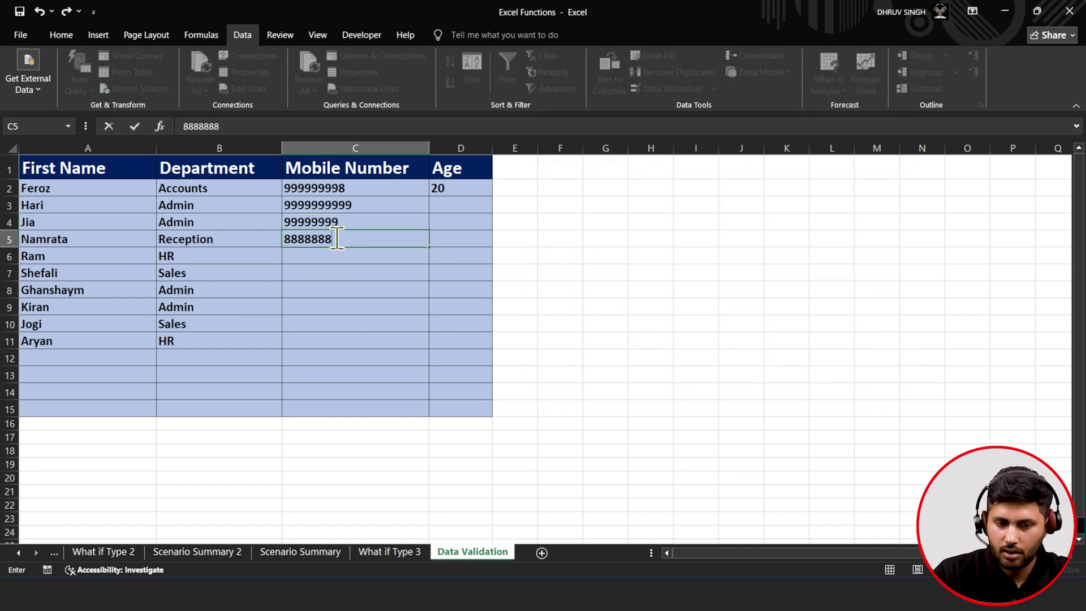
text(8888)
key(Return)
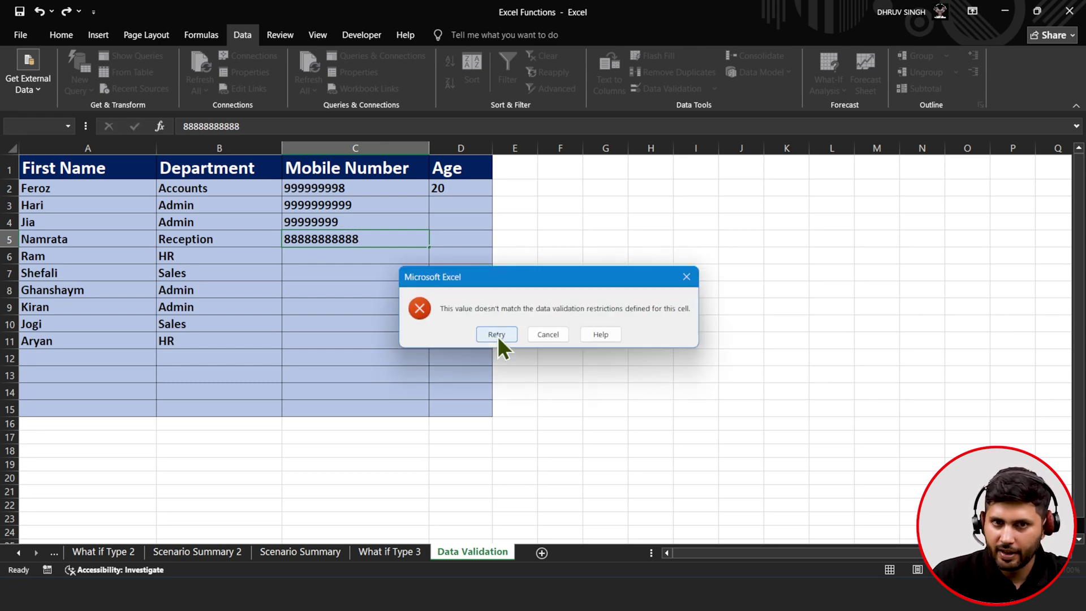
click(548, 334)
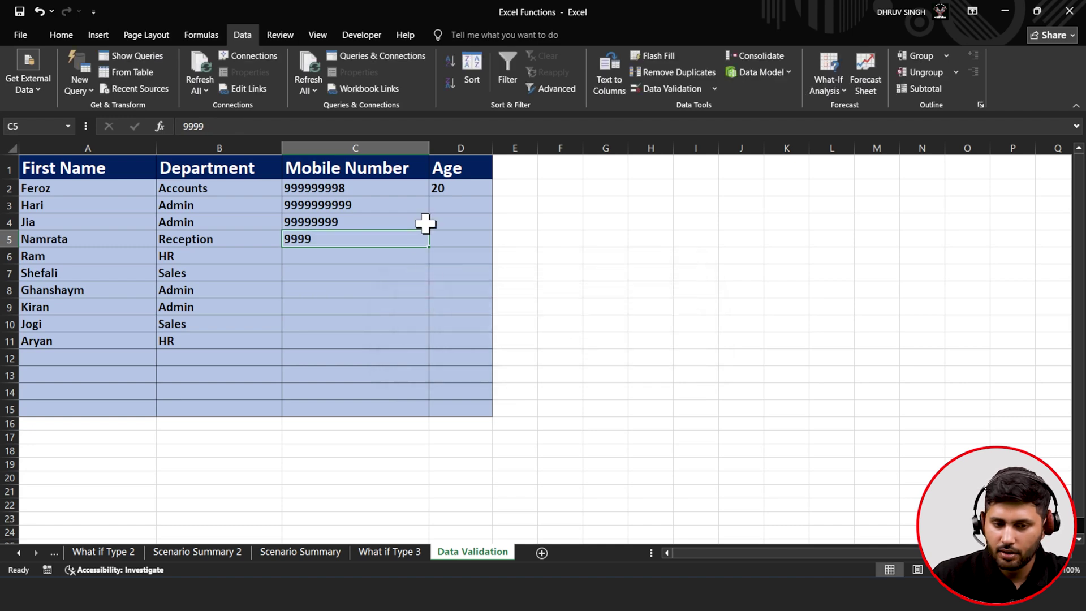
- Extend C5's value to 99999999, then select the age 20 in D2
double_click(391, 243)
text(9999999)
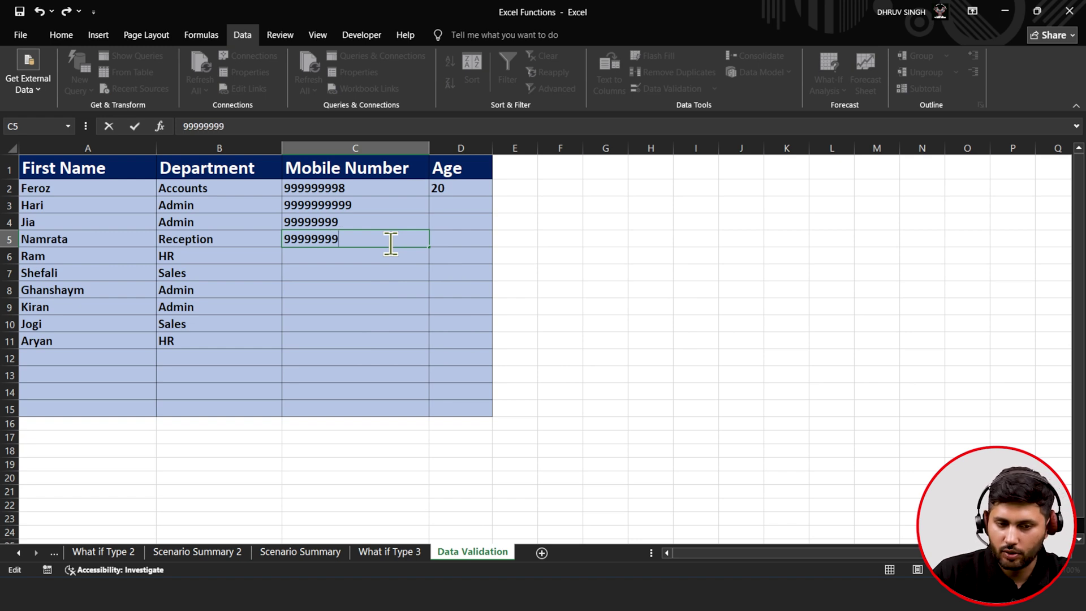
click(351, 306)
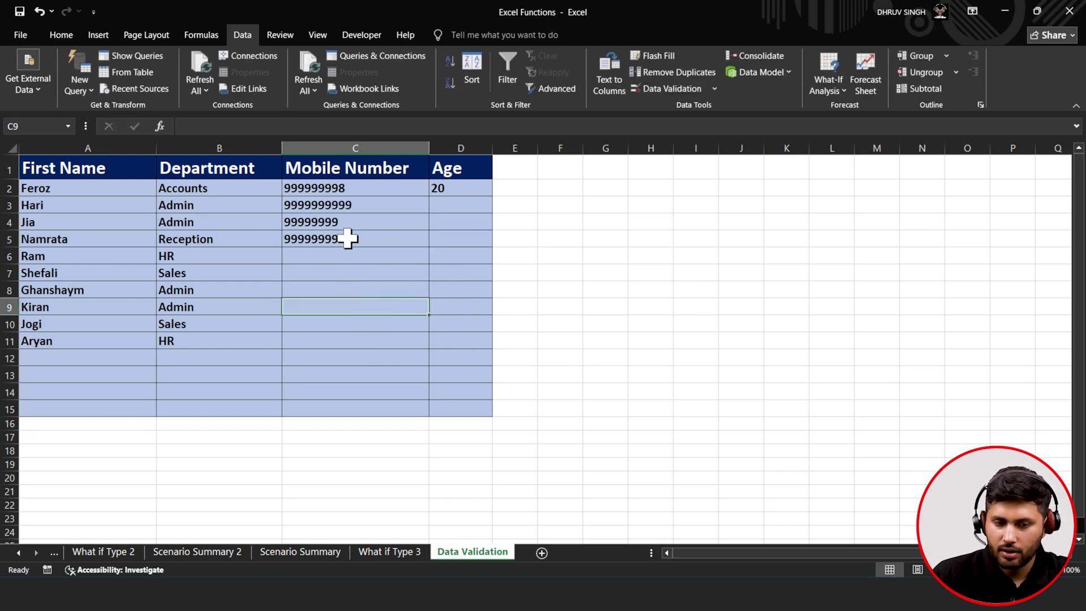
click(445, 188)
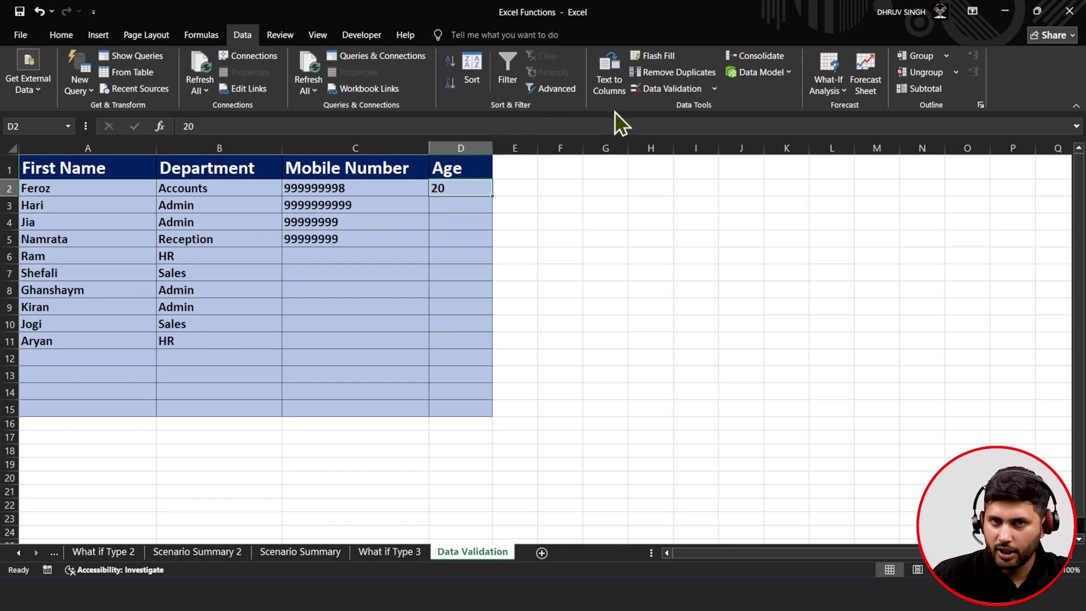
click(654, 94)
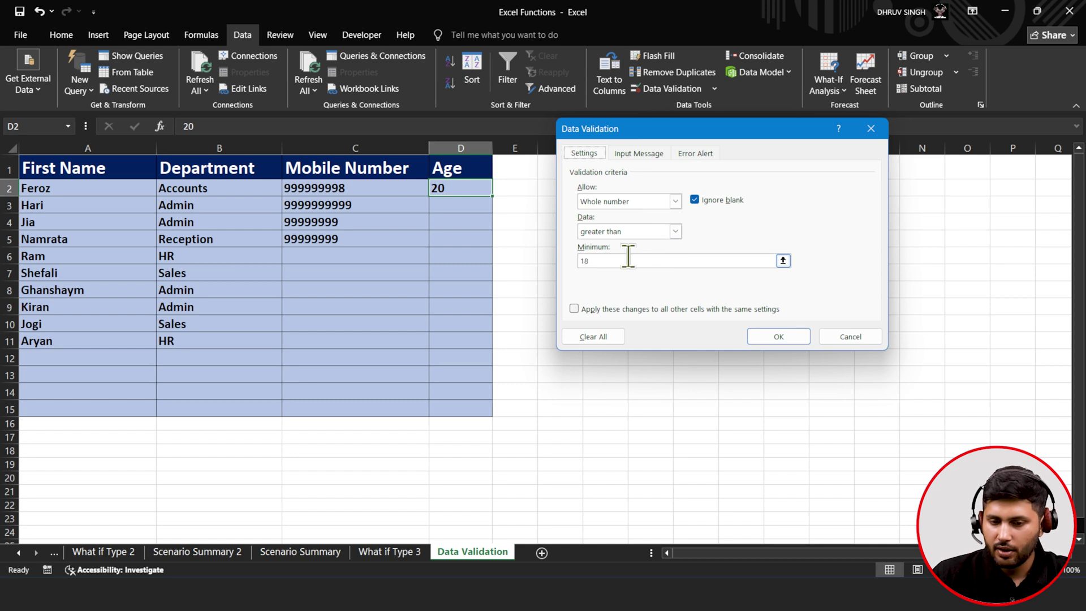
click(754, 338)
click(456, 207)
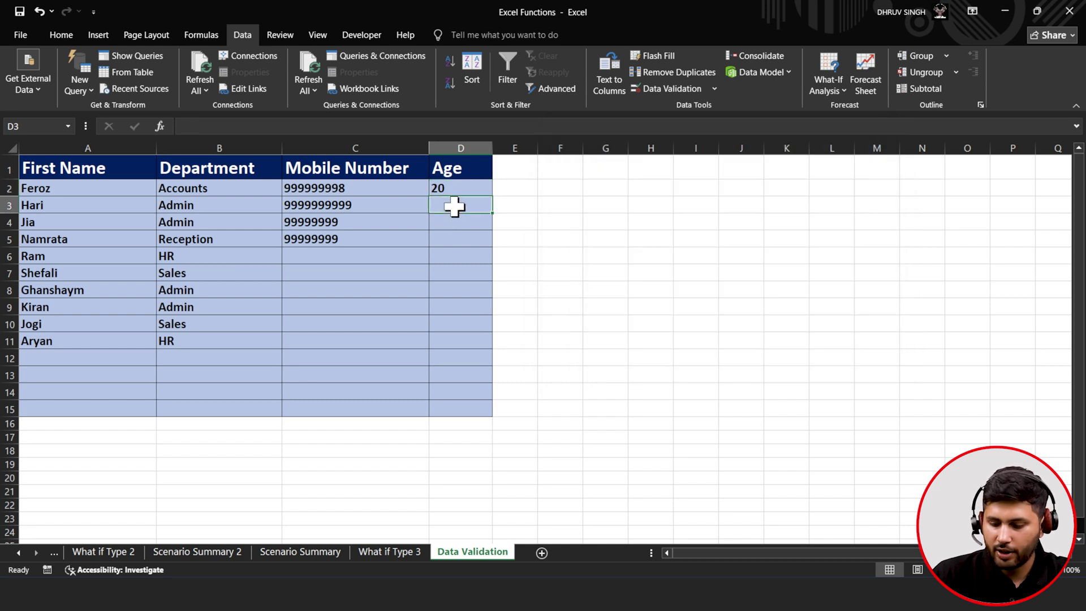
text(15)
key(Return)
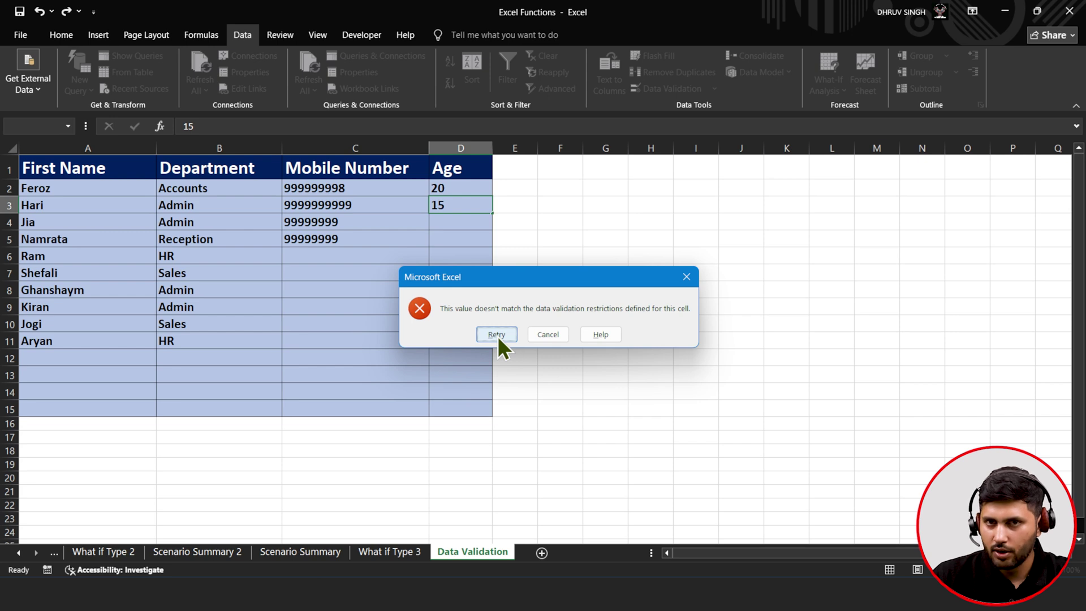
click(551, 338)
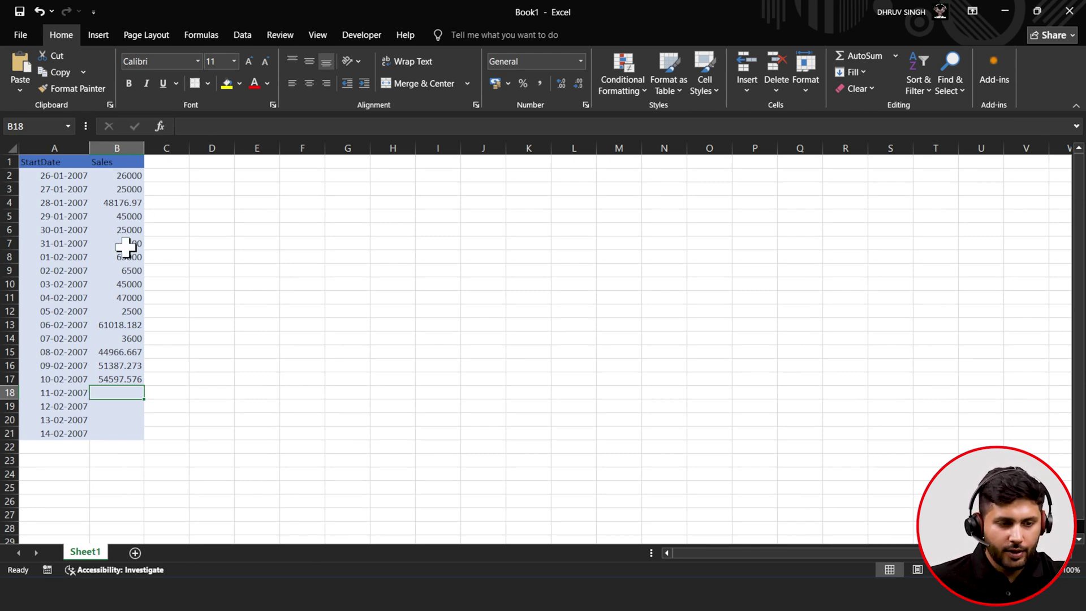
- In Book1, select the Sales values, then the sales-less dates through 14-02-2007, with the Data tab showing
drag(114, 177, 110, 374)
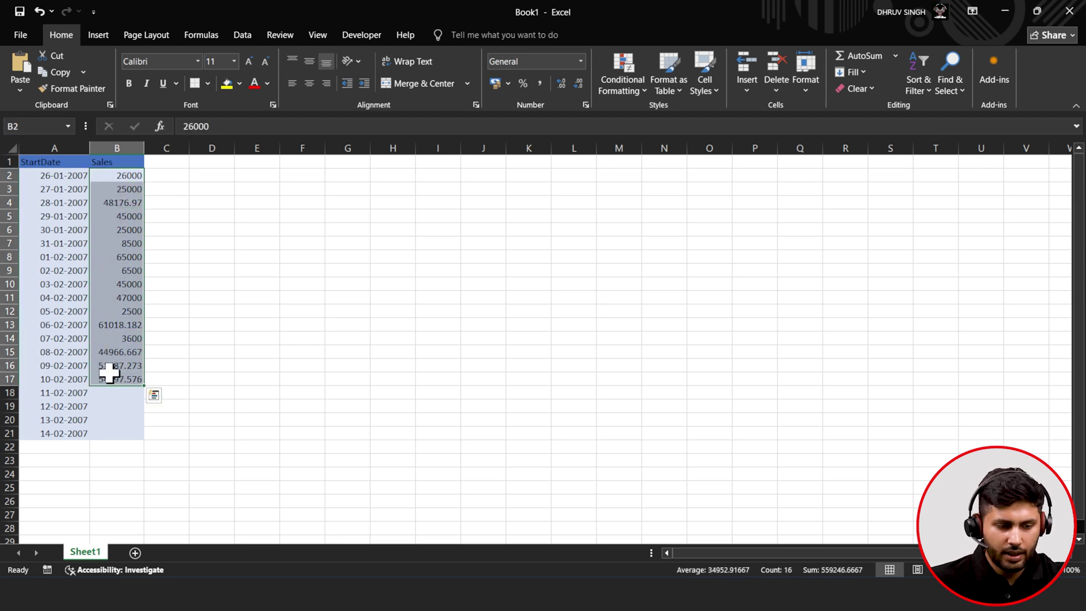
click(66, 404)
click(63, 394)
click(69, 406)
click(67, 420)
click(63, 433)
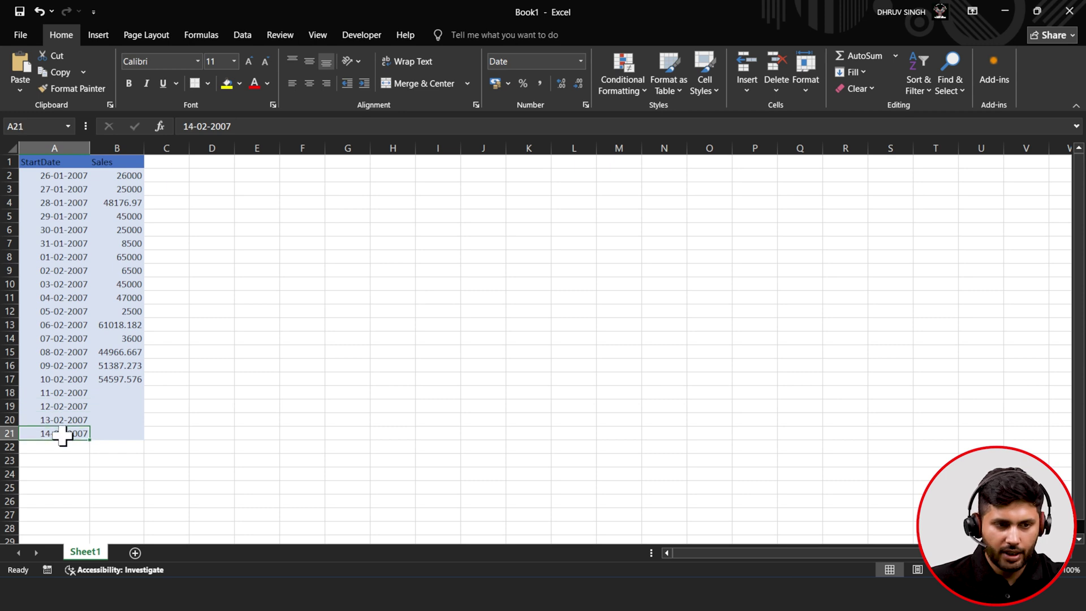
click(246, 44)
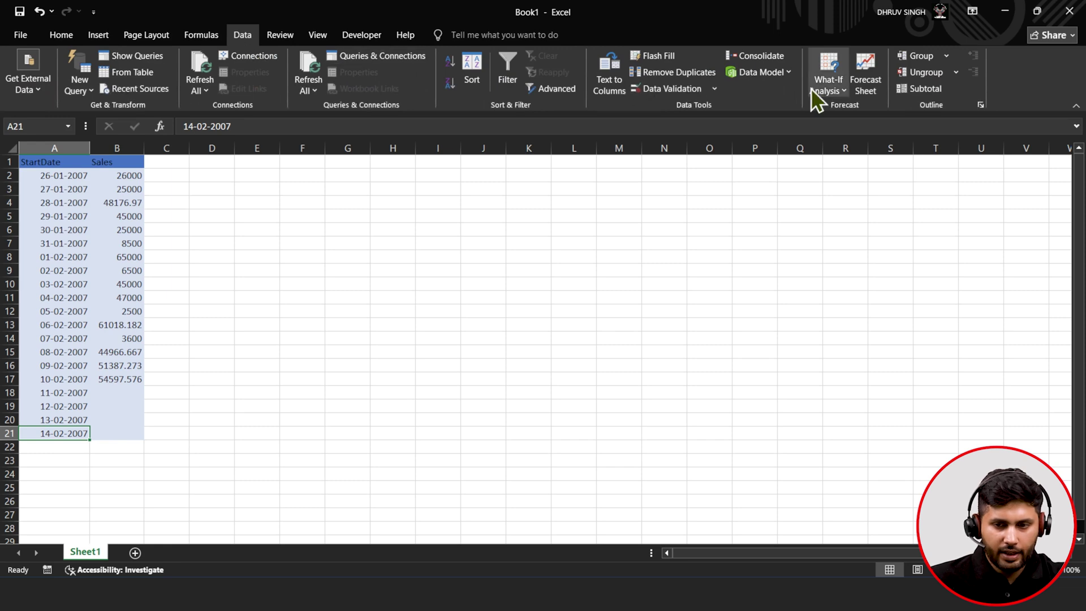
- Open the Forecast Sheet preview for Sales, move it left, and compare column and line charts
click(863, 79)
drag(710, 76, 565, 69)
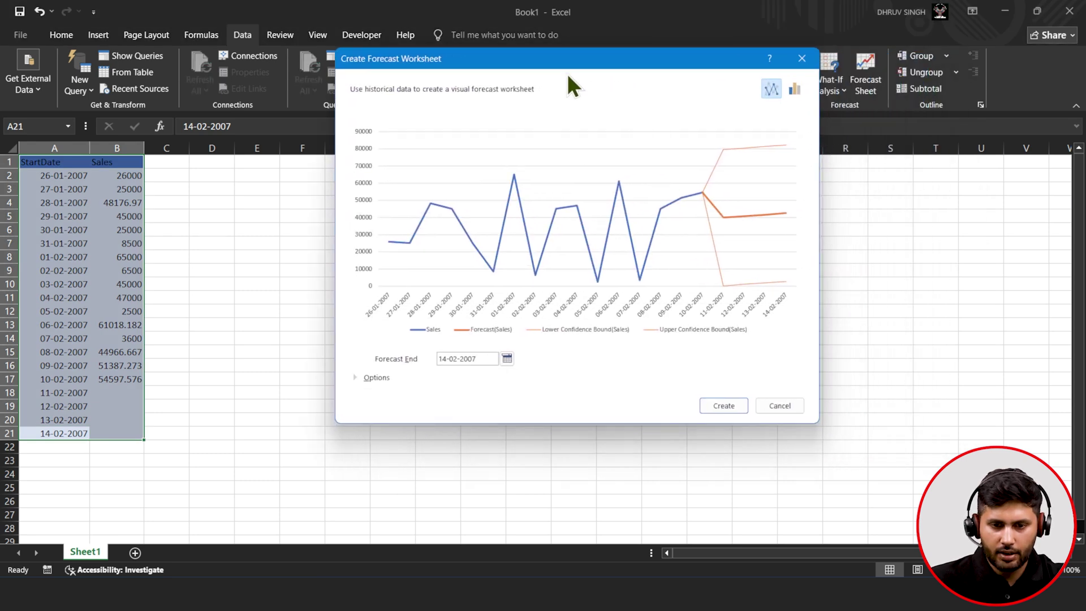
click(794, 89)
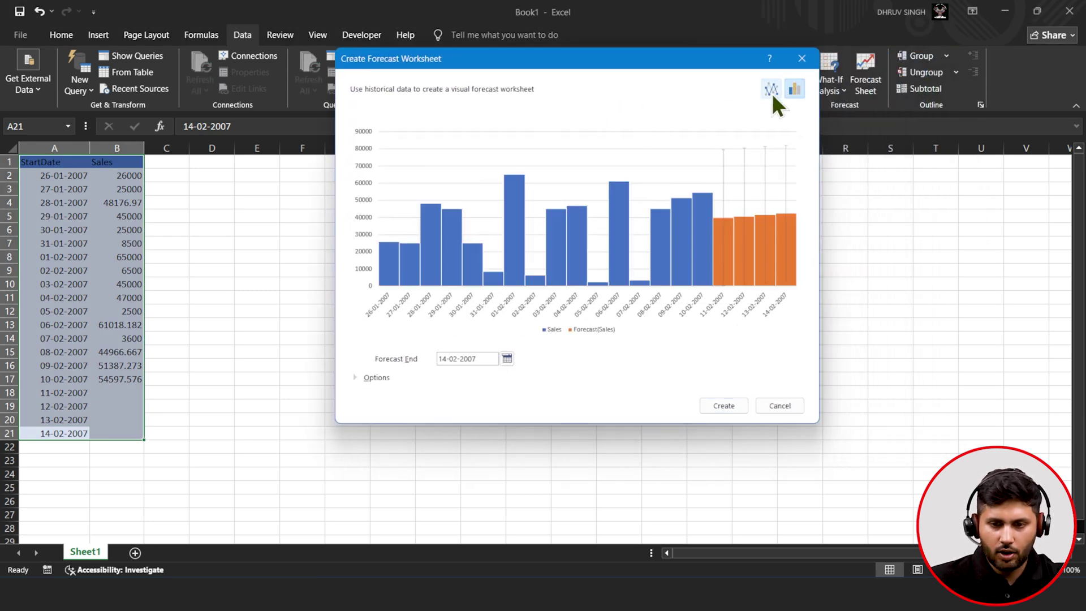
click(772, 90)
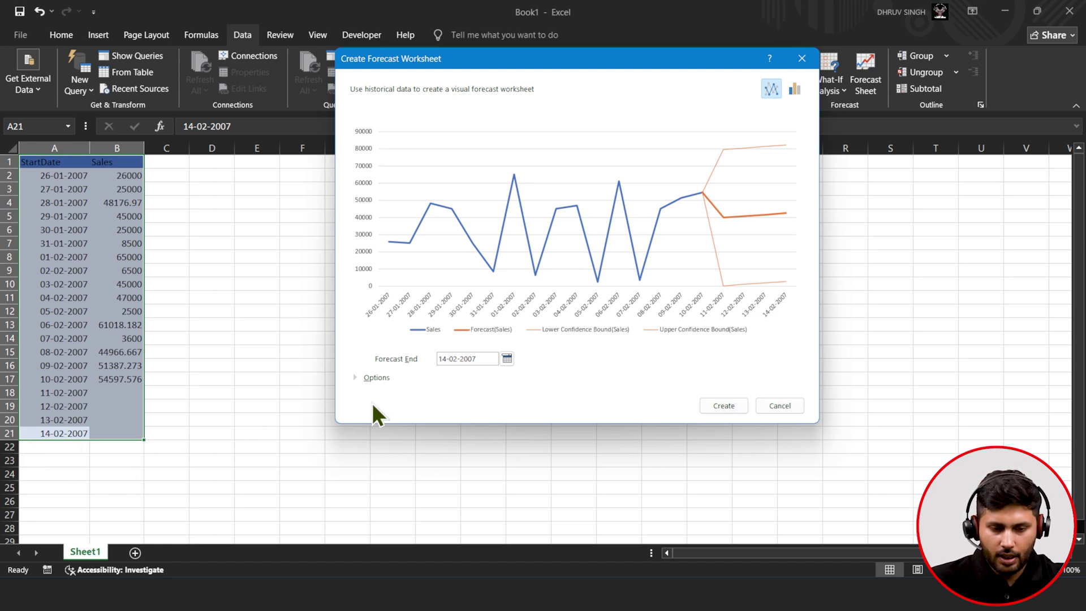
- Expand the forecast Options to show forecast start, 95% confidence interval and seasonality settings
click(354, 379)
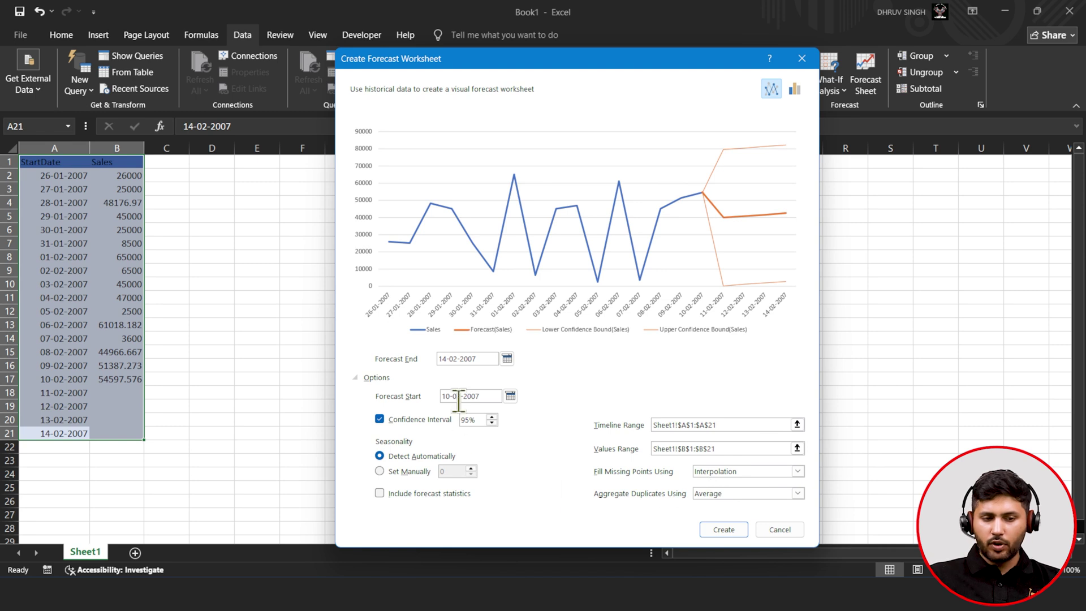
- Lower the confidence interval from 95% to 50% and create the forecast worksheet
click(492, 422)
click(491, 422)
click(492, 422)
click(491, 422)
click(491, 422)
click(491, 422)
click(491, 422)
click(492, 422)
click(492, 422)
click(491, 422)
click(491, 422)
click(492, 422)
click(492, 422)
click(491, 422)
click(492, 422)
click(491, 422)
click(492, 422)
click(492, 422)
click(492, 422)
click(491, 422)
click(492, 422)
click(492, 422)
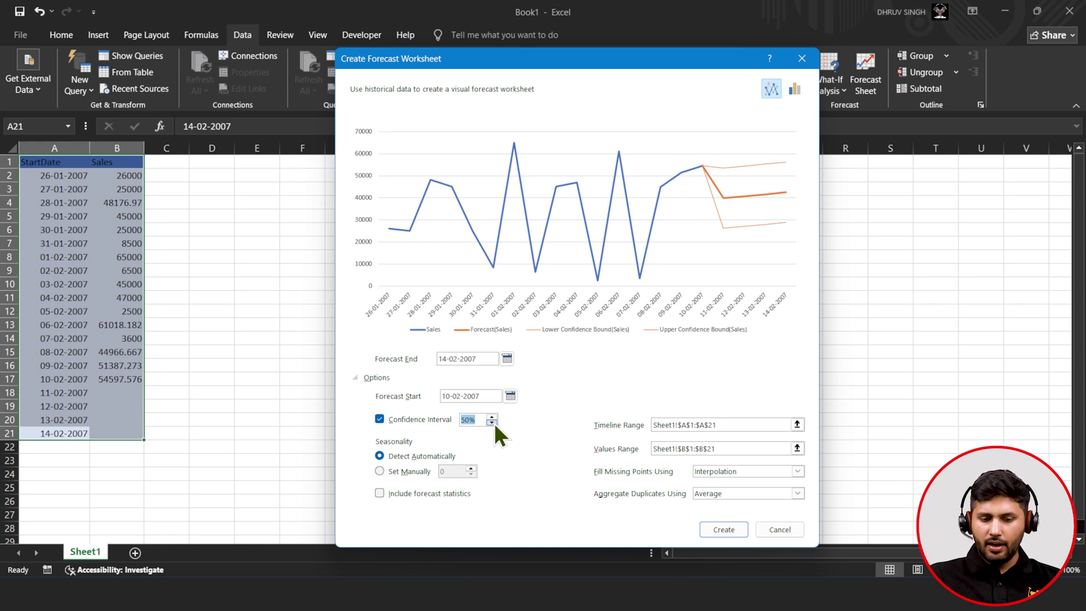
click(703, 529)
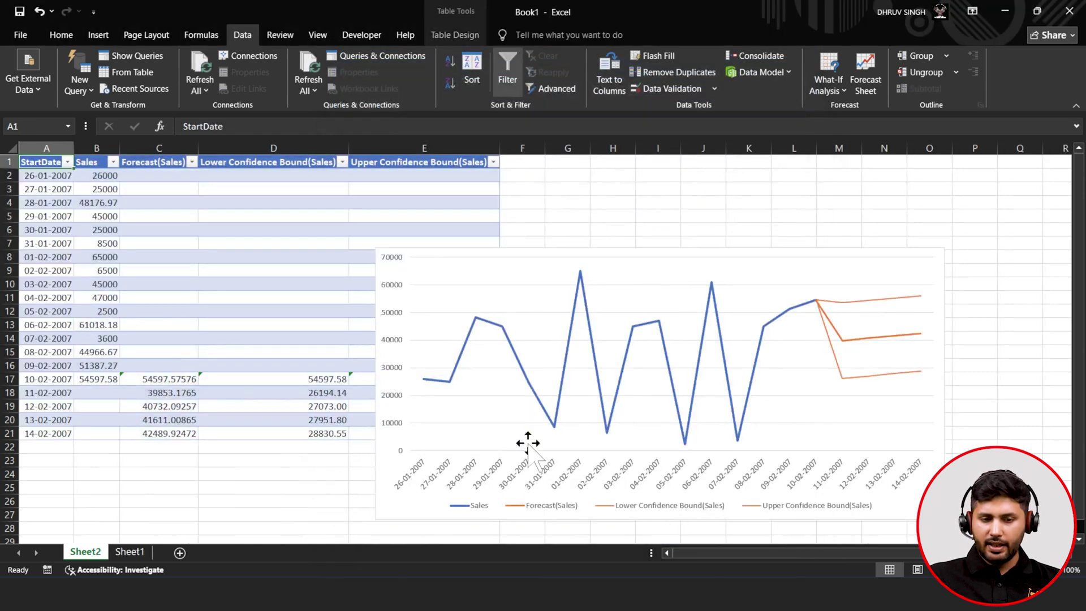
click(636, 253)
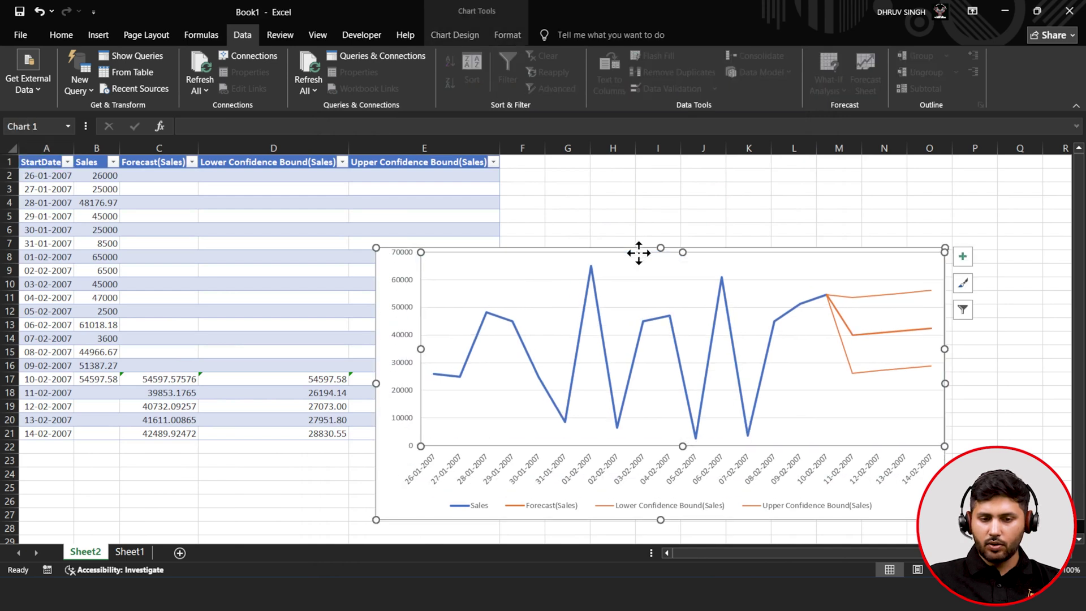
drag(647, 245, 817, 194)
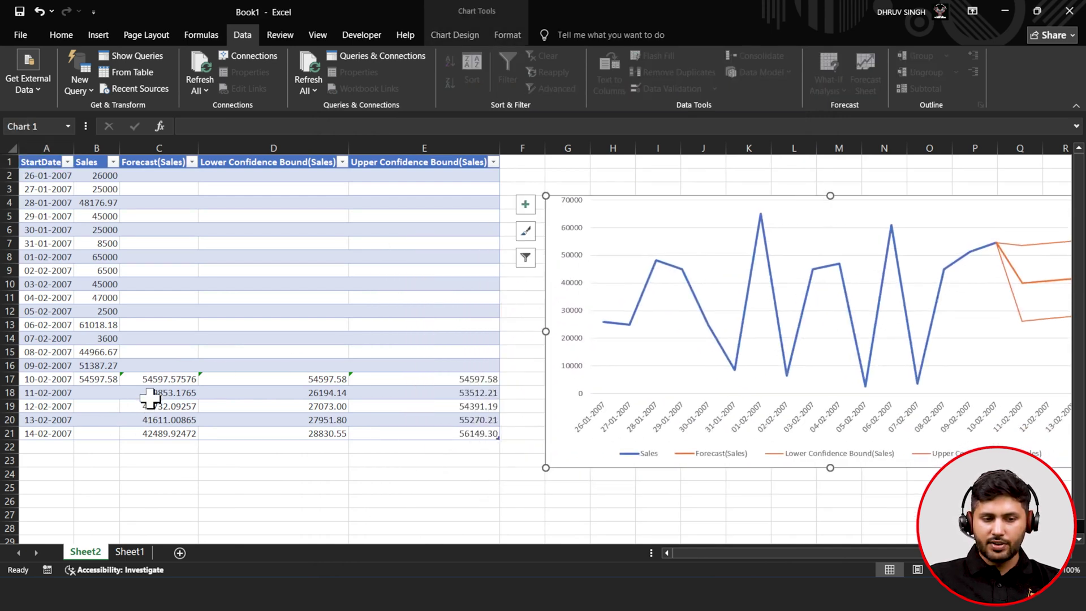
click(154, 381)
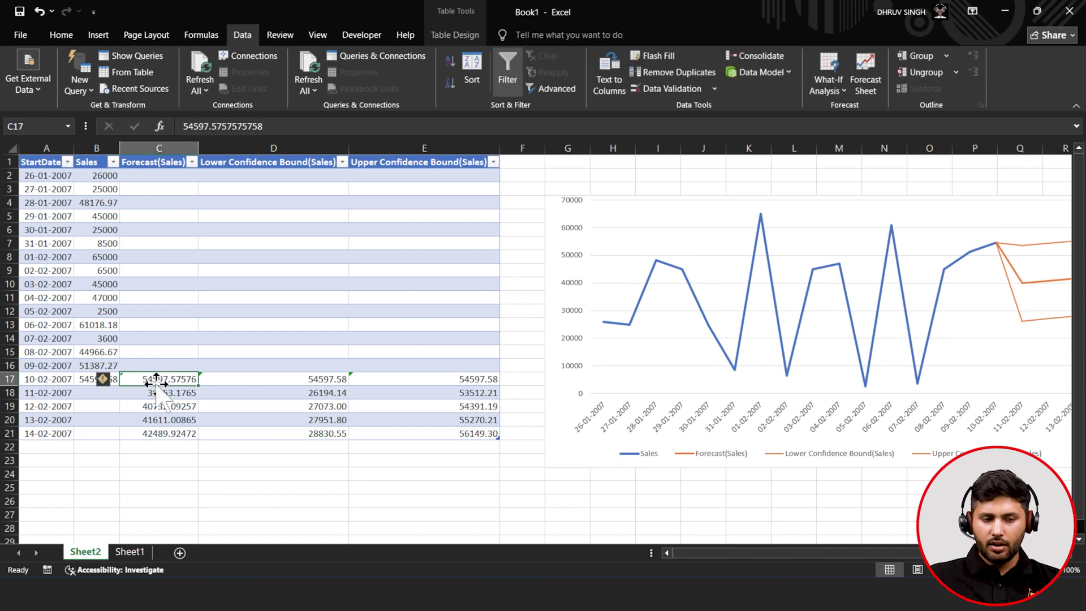
click(306, 390)
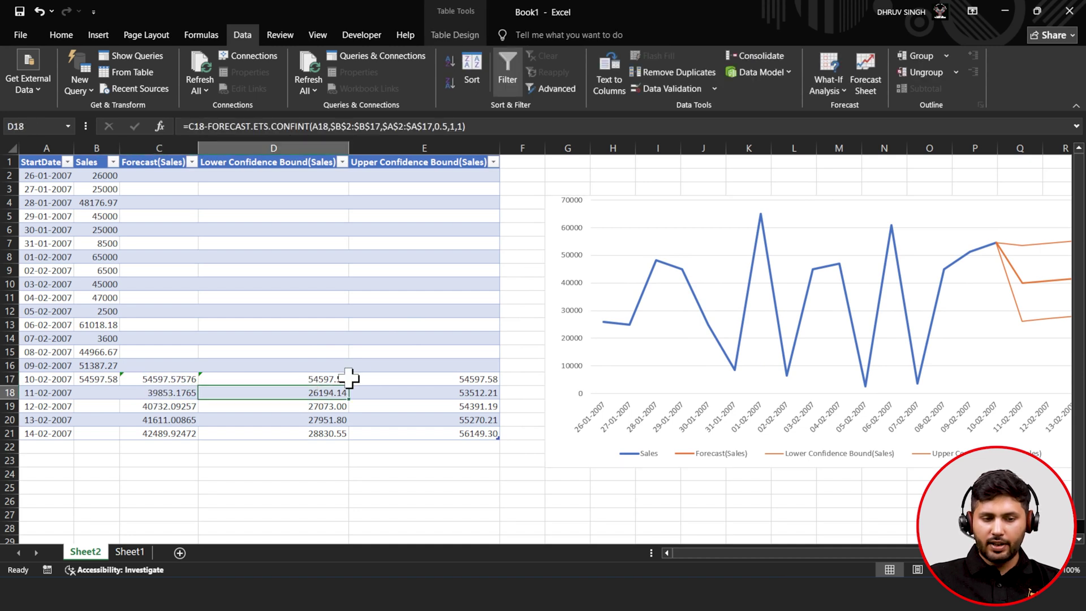
click(333, 378)
click(417, 377)
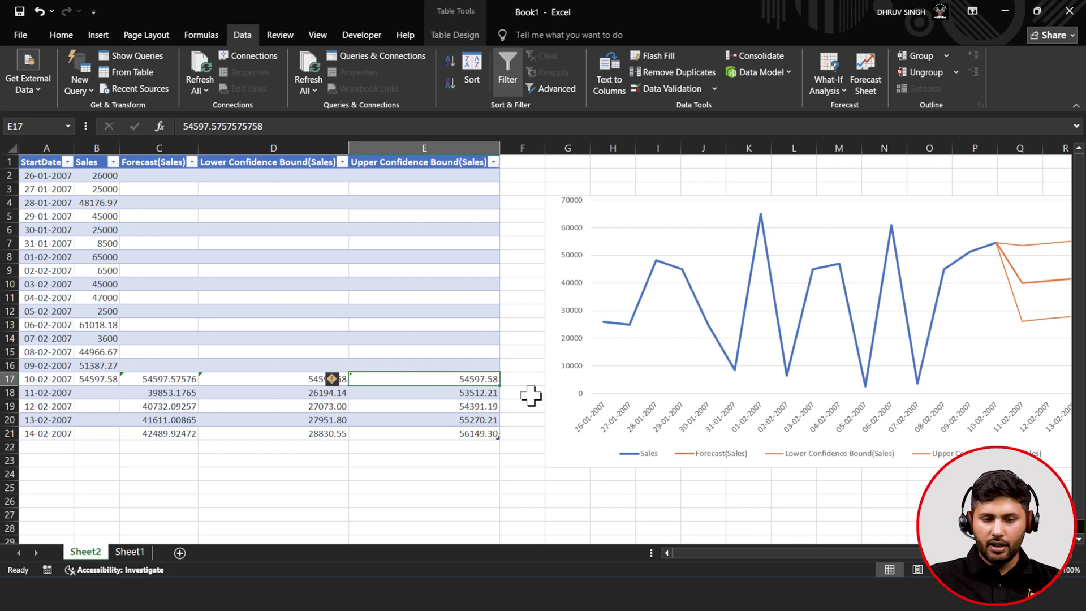
click(386, 410)
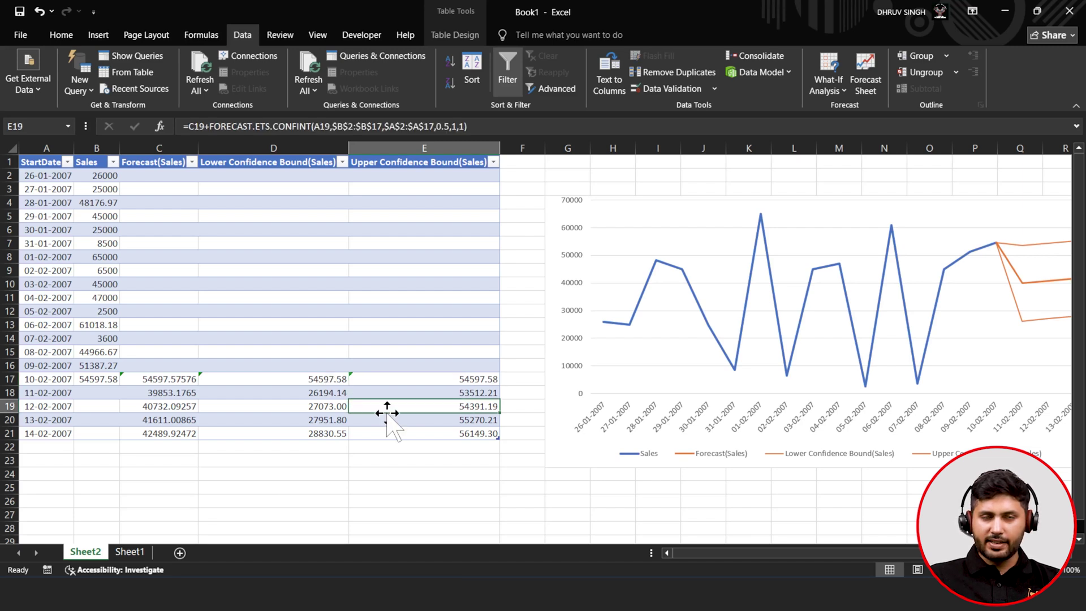
click(323, 397)
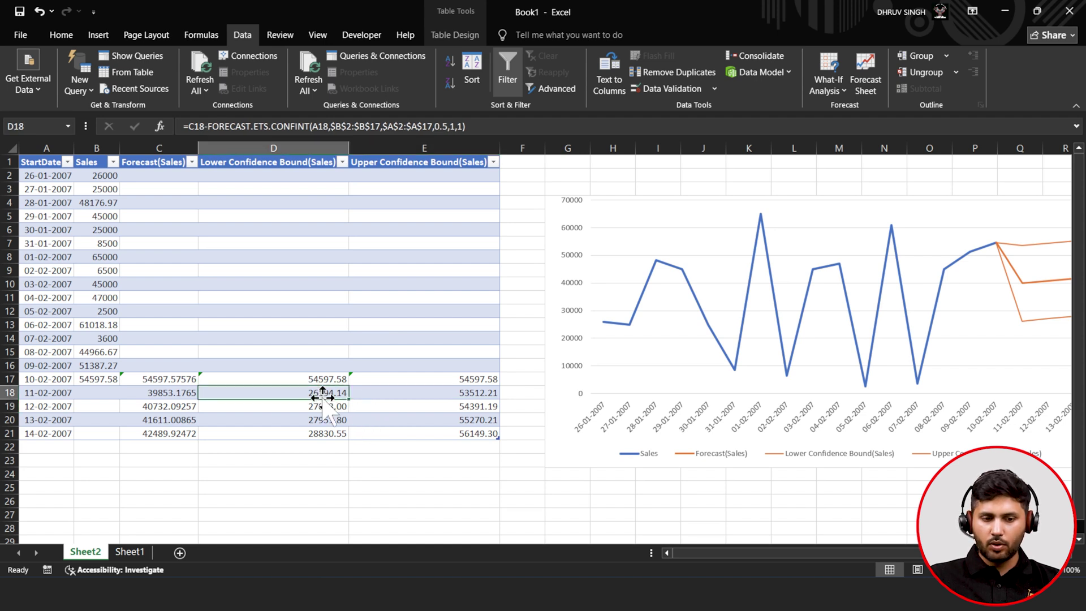
click(396, 395)
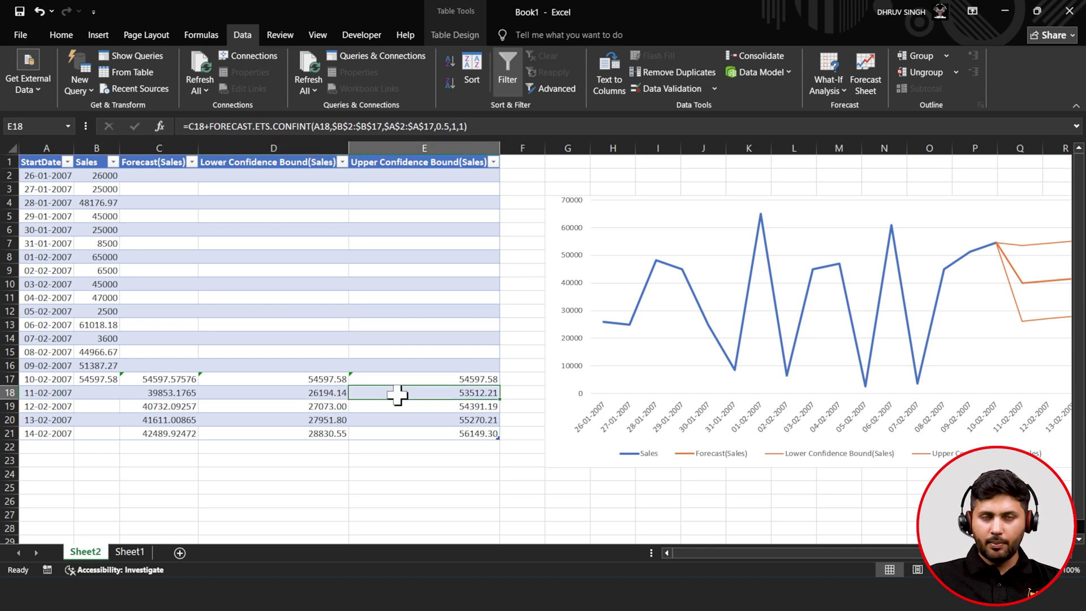
click(297, 405)
click(376, 411)
click(339, 434)
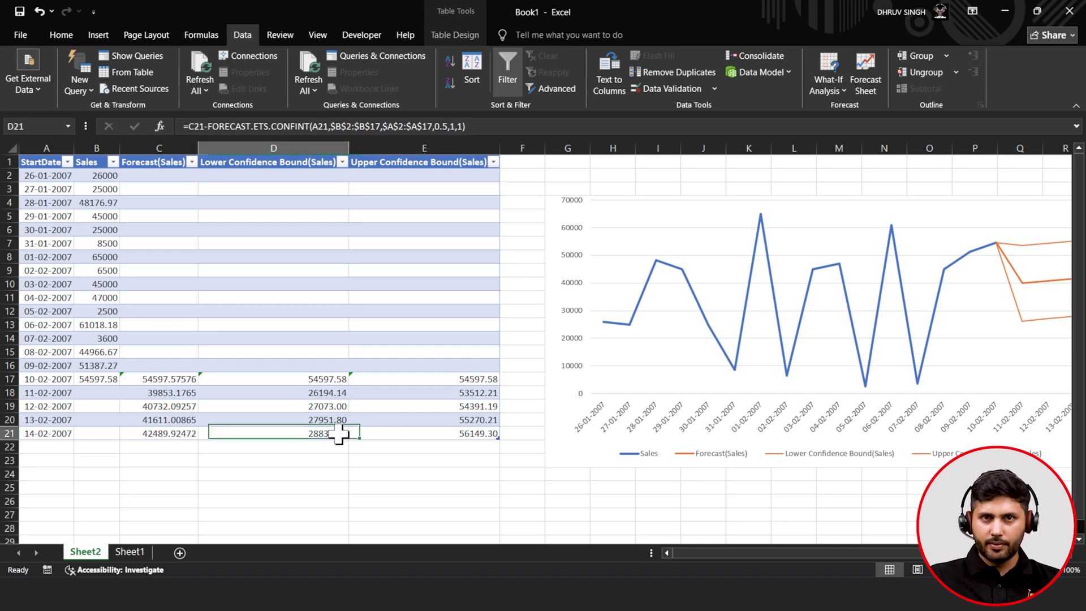
click(380, 433)
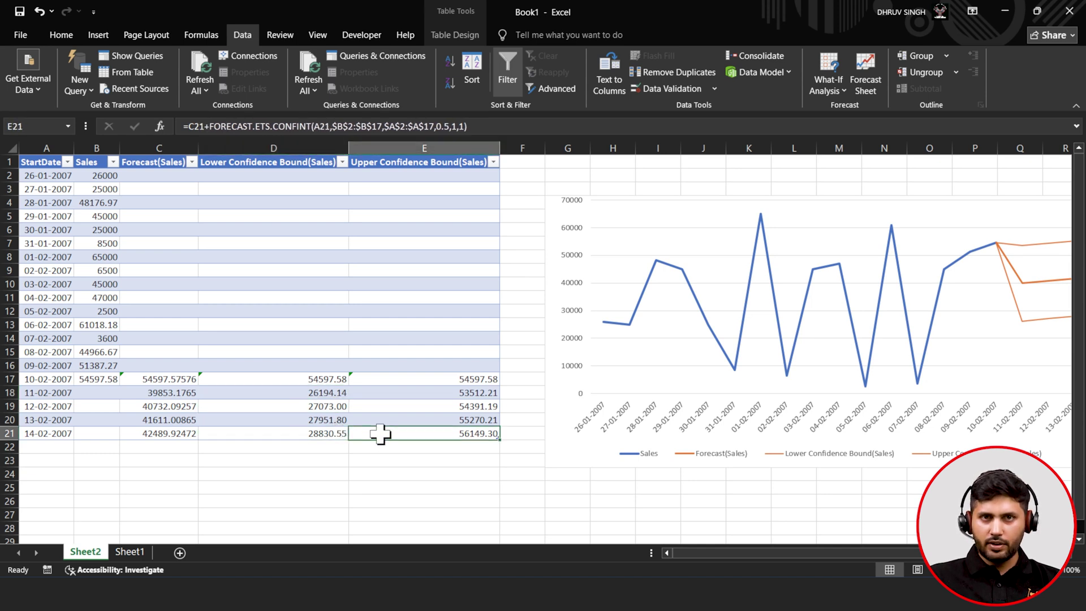
click(713, 410)
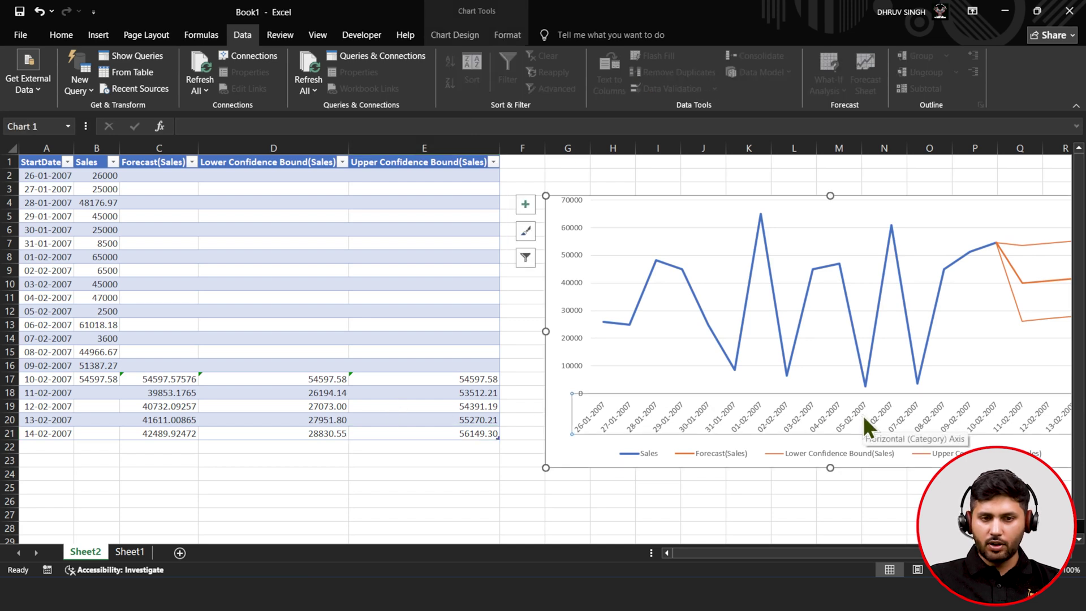
- Apply the sixth, dark Chart Style to the forecast chart, then select cell A21
click(469, 36)
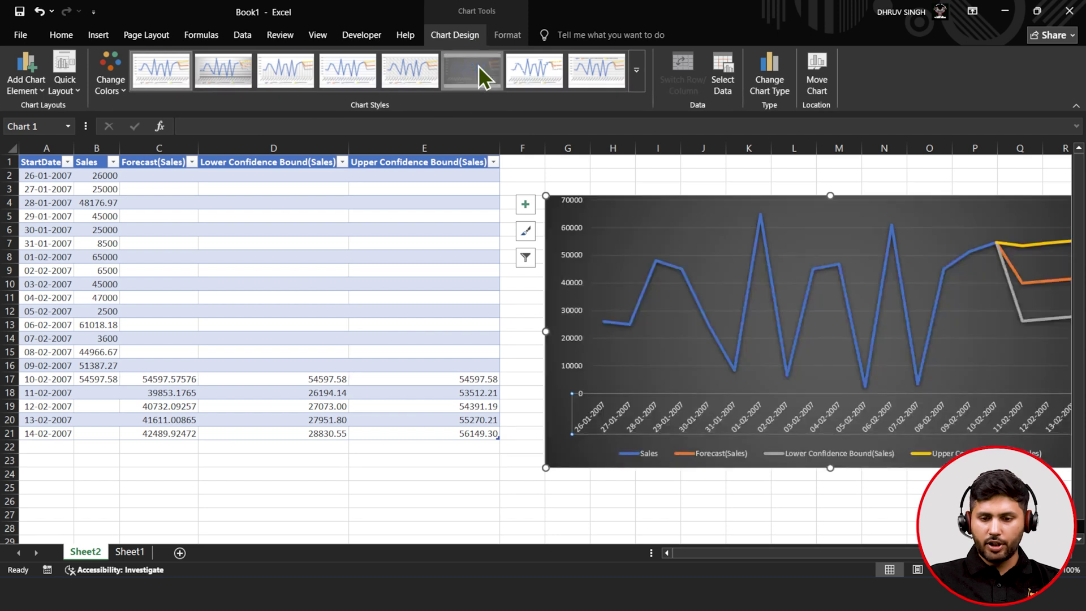
click(477, 73)
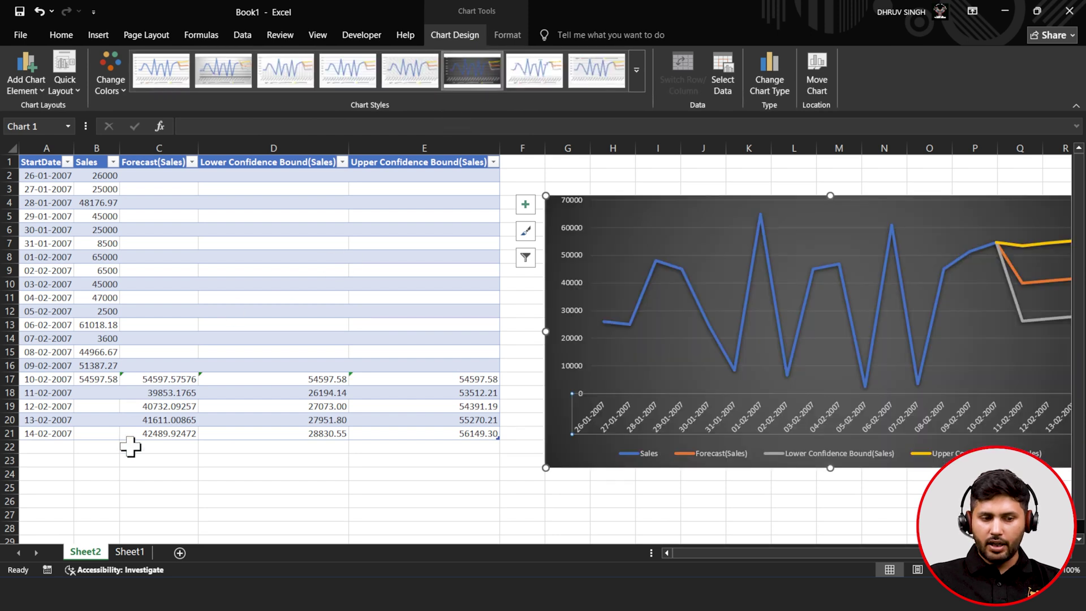
click(65, 432)
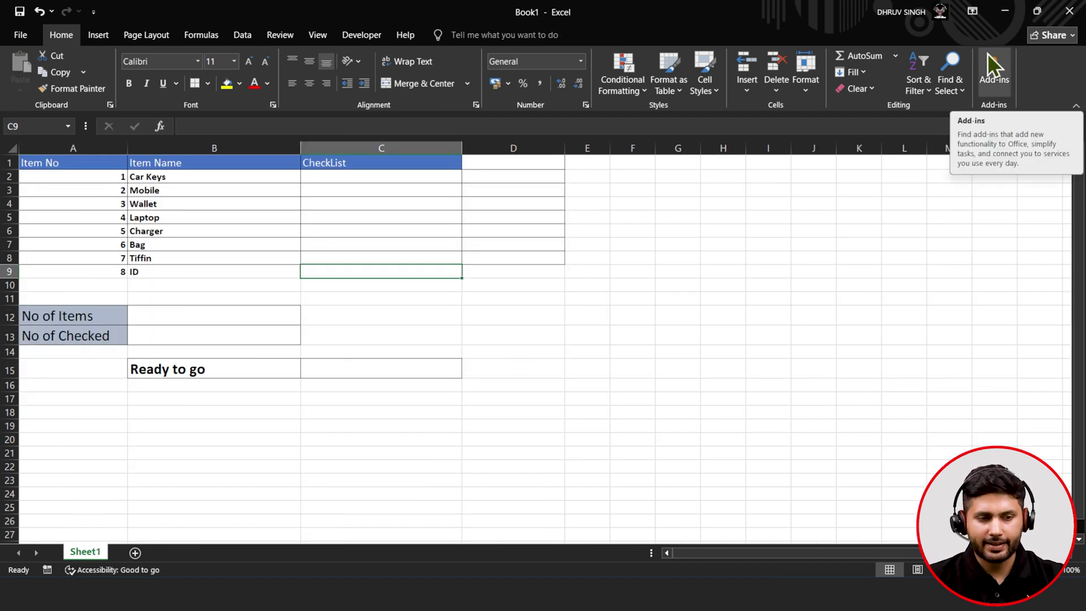
- Go down the items from Car Keys to Tiffin, then give A9:D9 All Borders
click(209, 177)
click(199, 192)
click(189, 220)
click(186, 244)
click(184, 259)
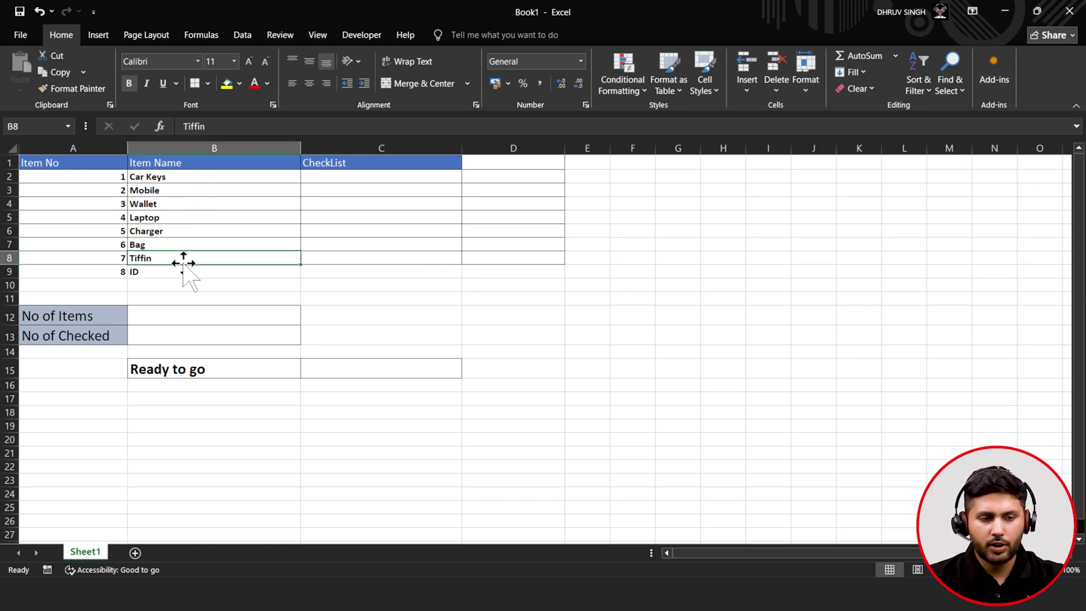
drag(80, 270, 494, 269)
click(195, 83)
- Move back through Bag and Car Keys to C2, then the cell beside Ready to go
click(194, 243)
click(221, 177)
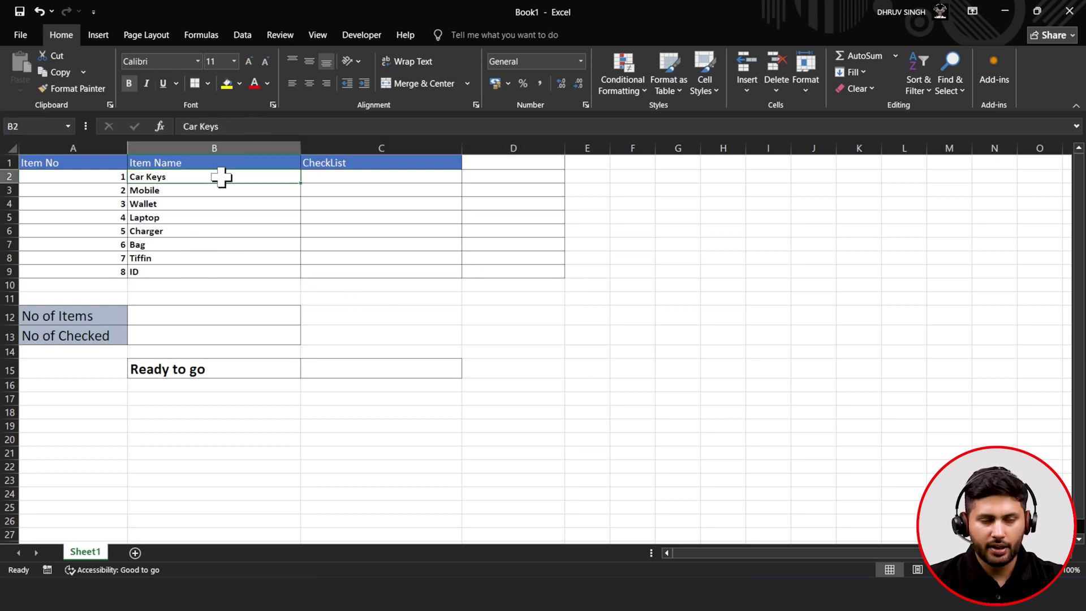
click(364, 180)
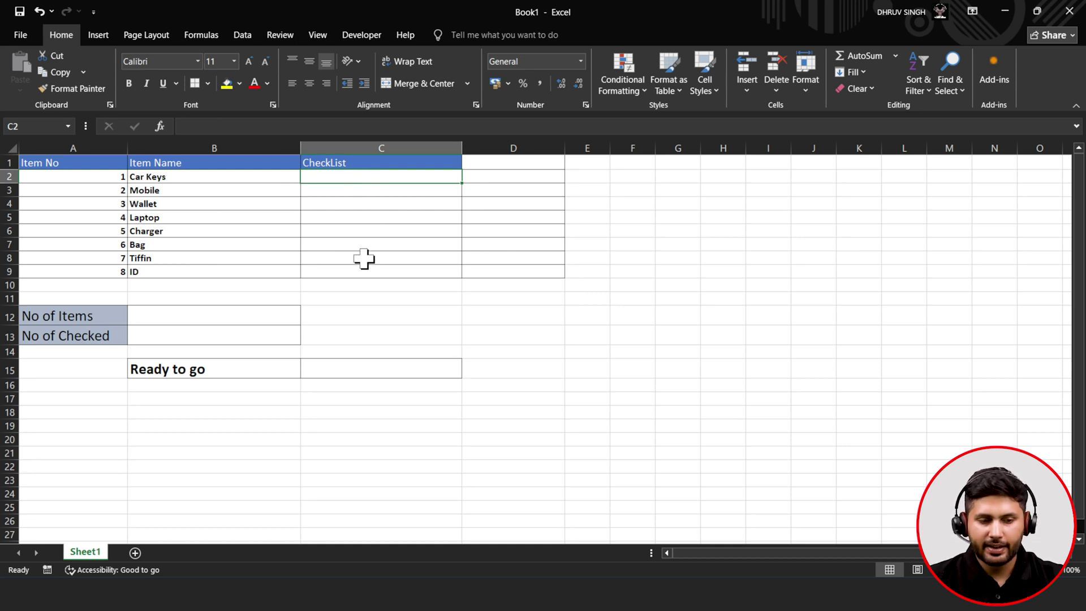
click(351, 373)
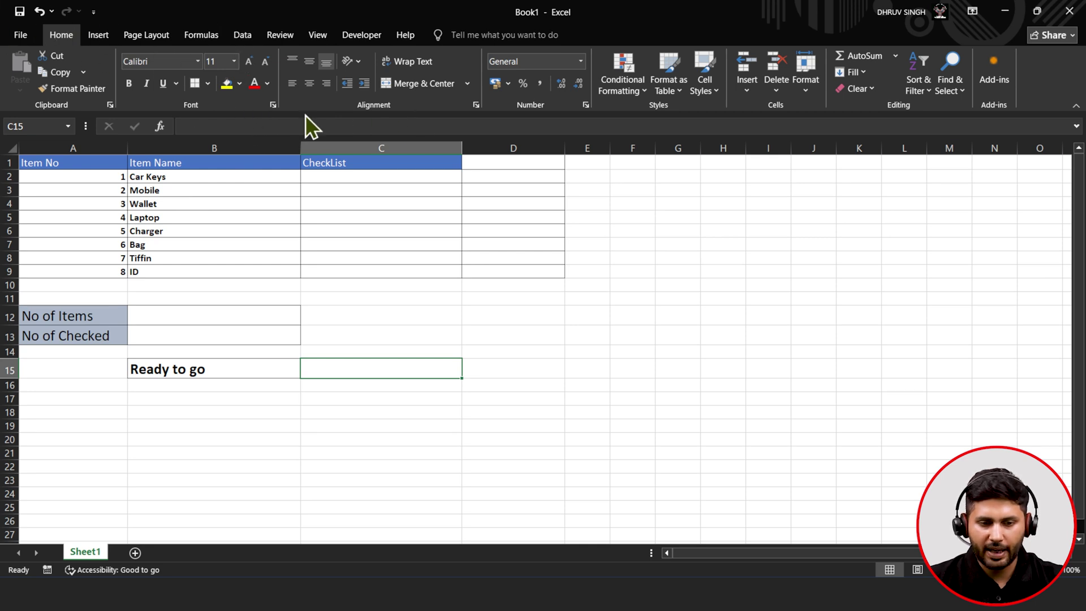
right_click(244, 107)
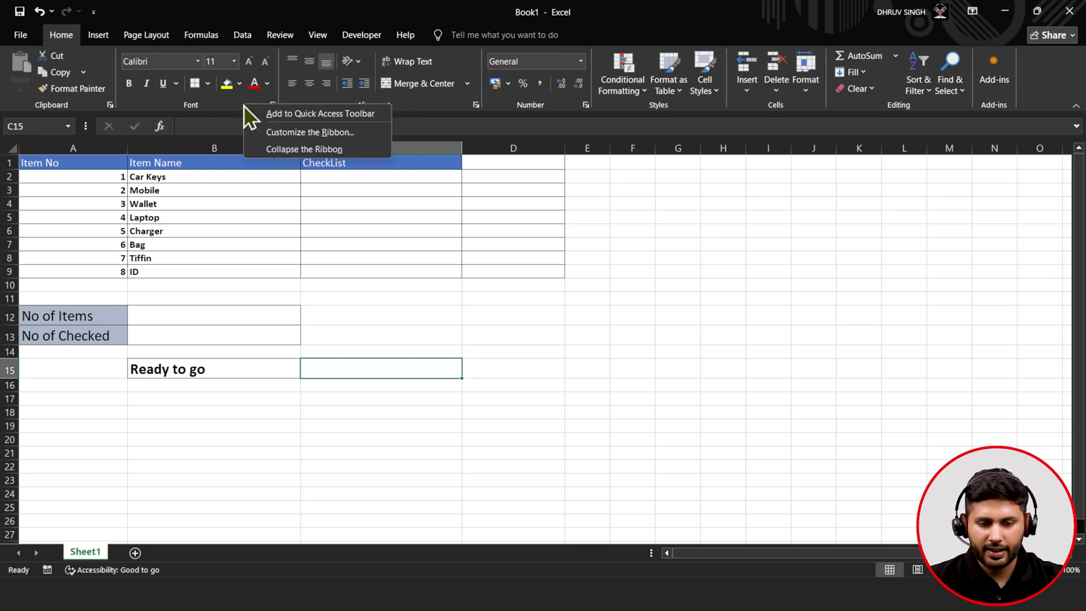
click(263, 133)
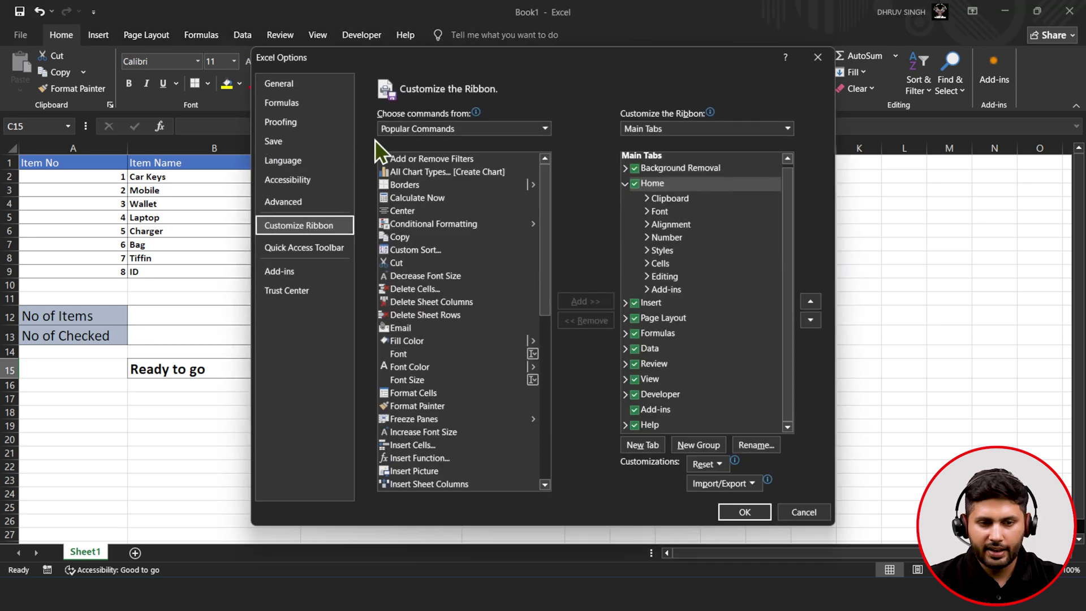
click(529, 133)
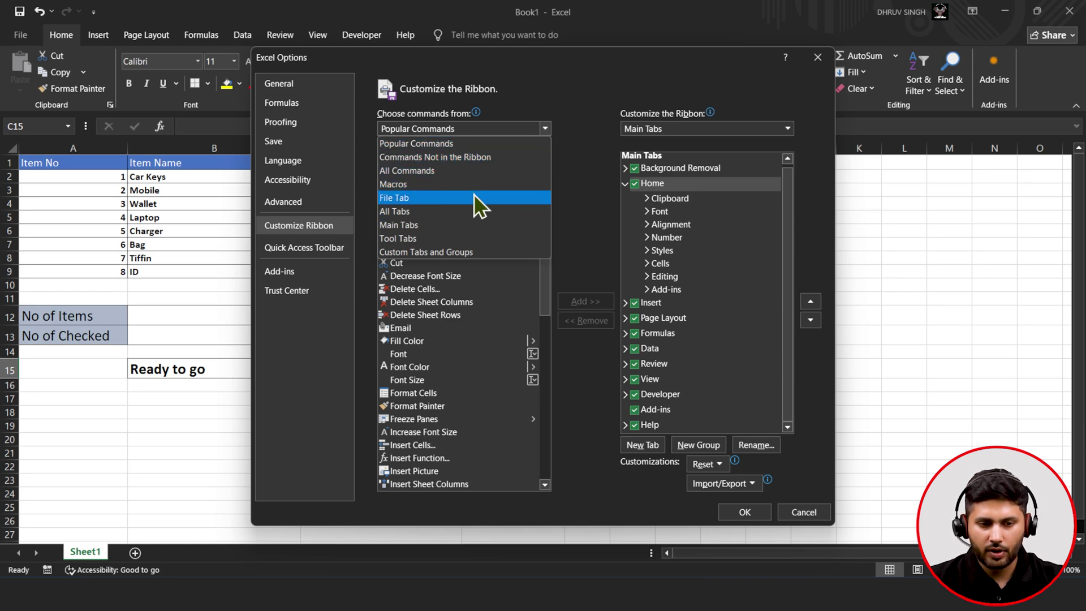
click(467, 210)
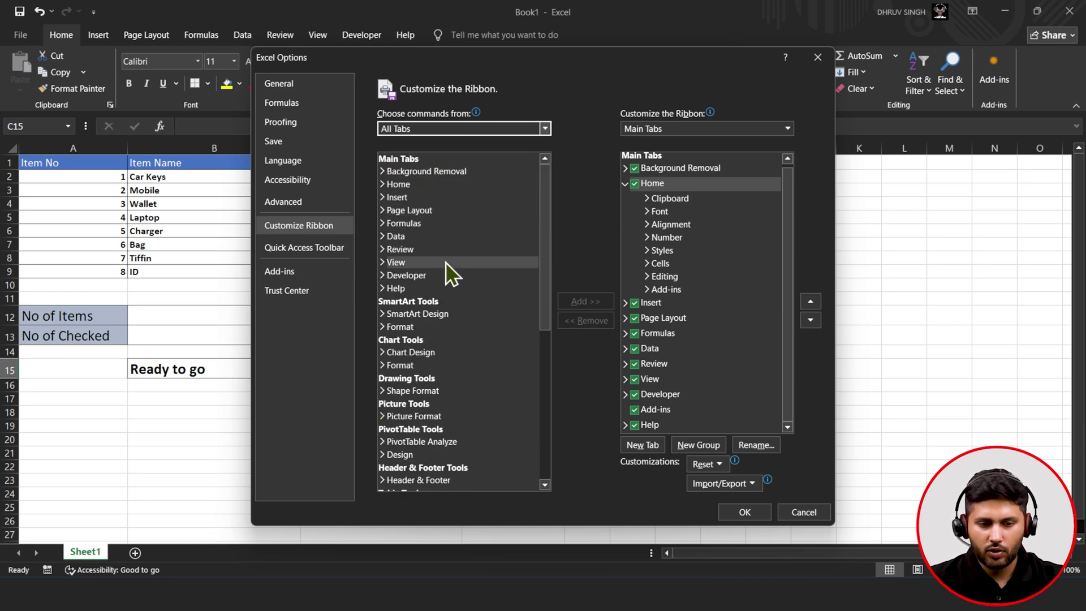
click(419, 277)
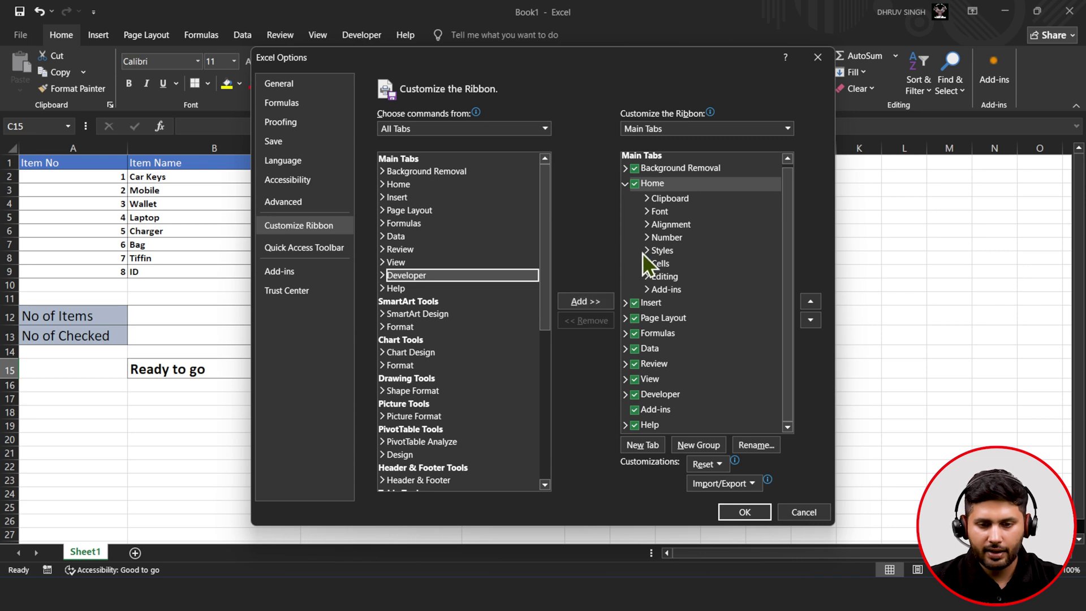
click(624, 188)
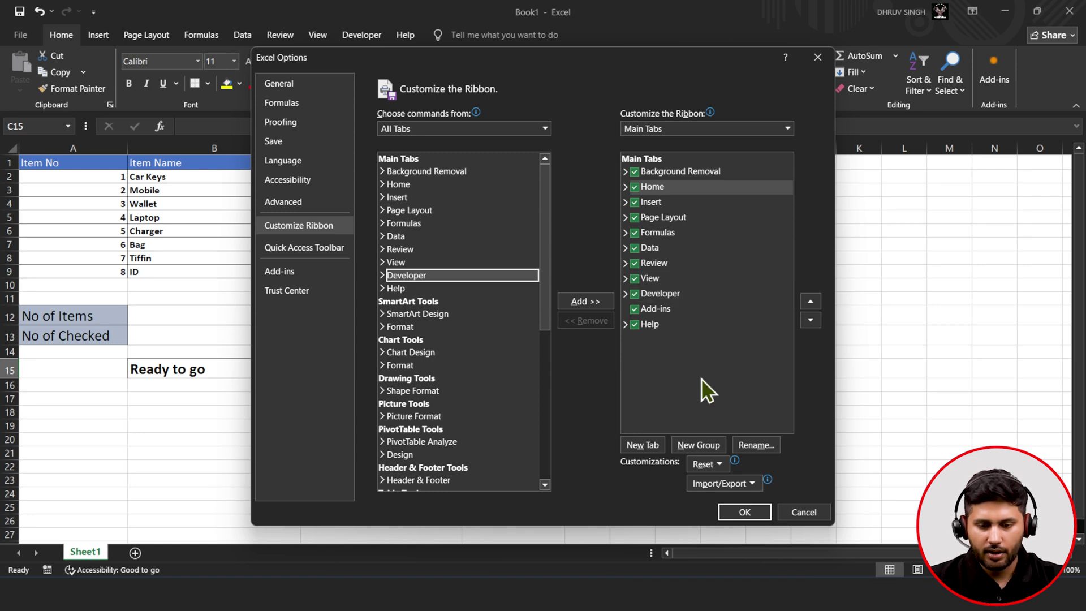
click(742, 511)
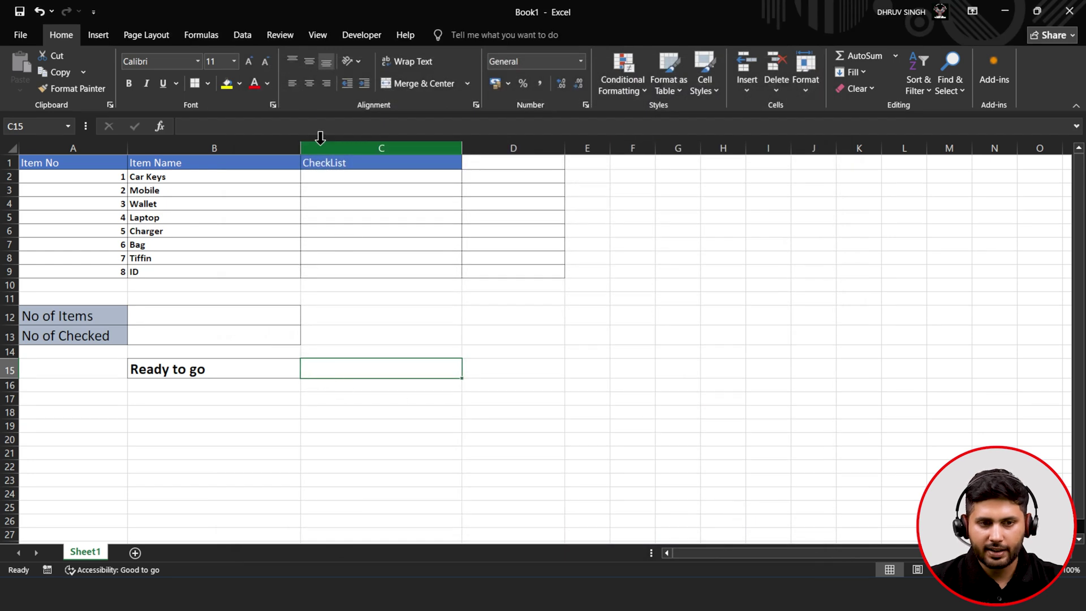
- Insert a form-control check box in C2 beside Car Keys, fit it to the cell, and erase its caption
click(368, 40)
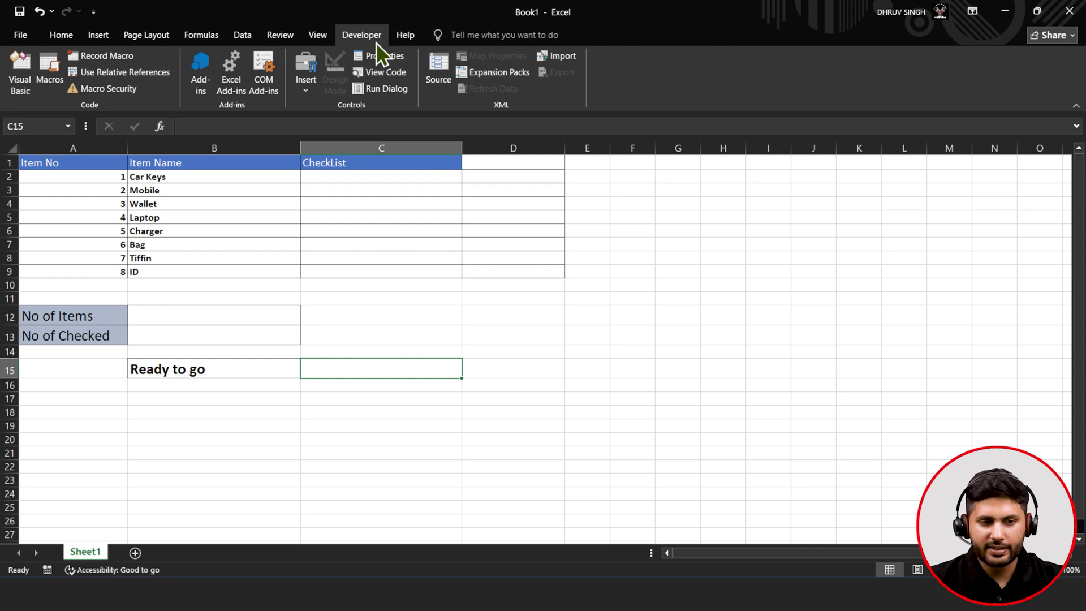
click(309, 85)
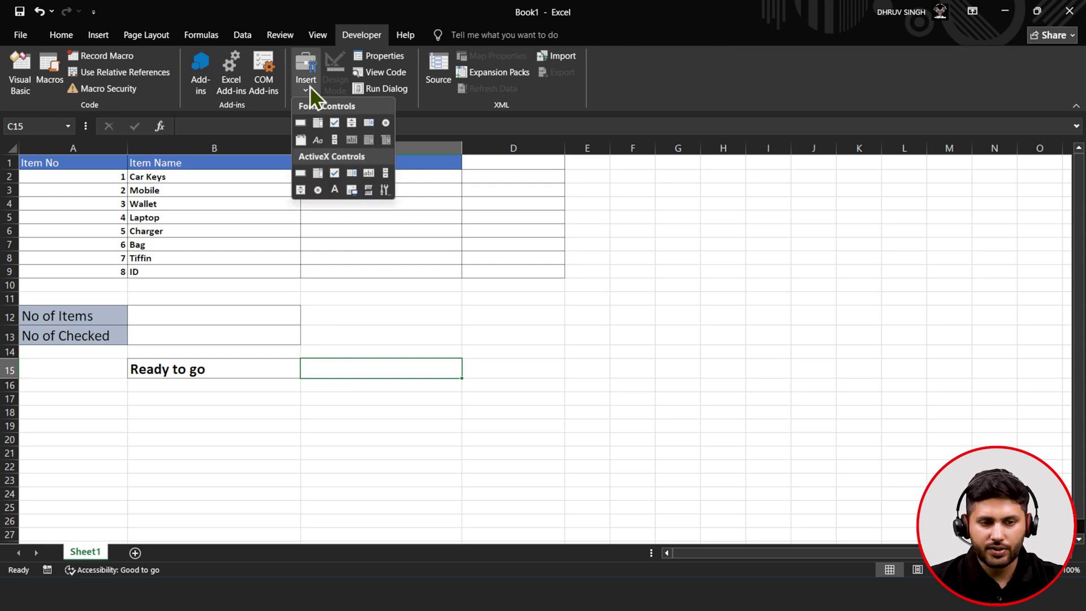
click(335, 123)
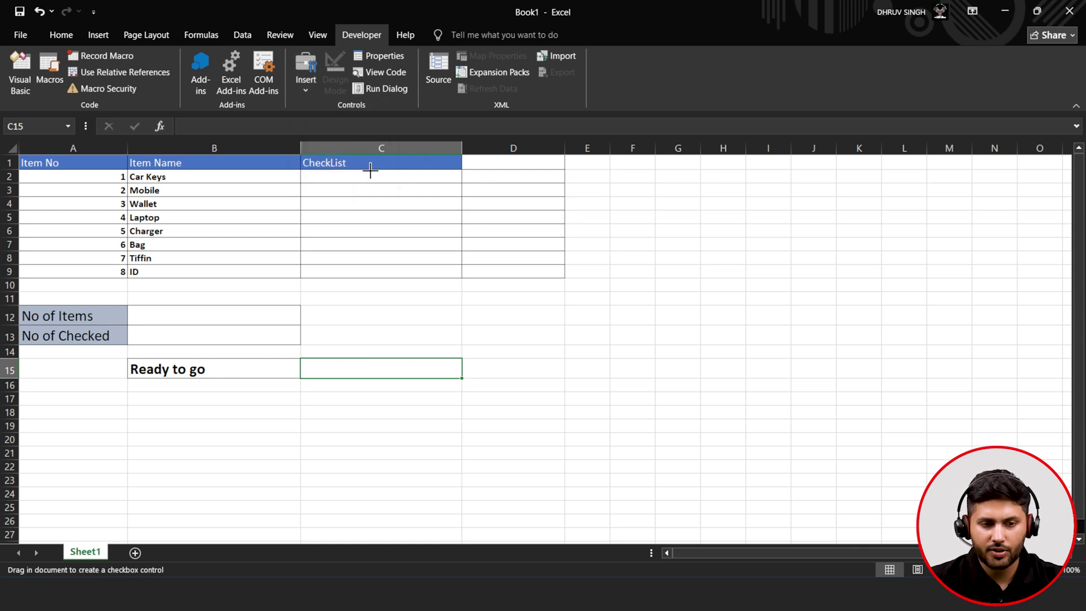
drag(370, 170, 389, 187)
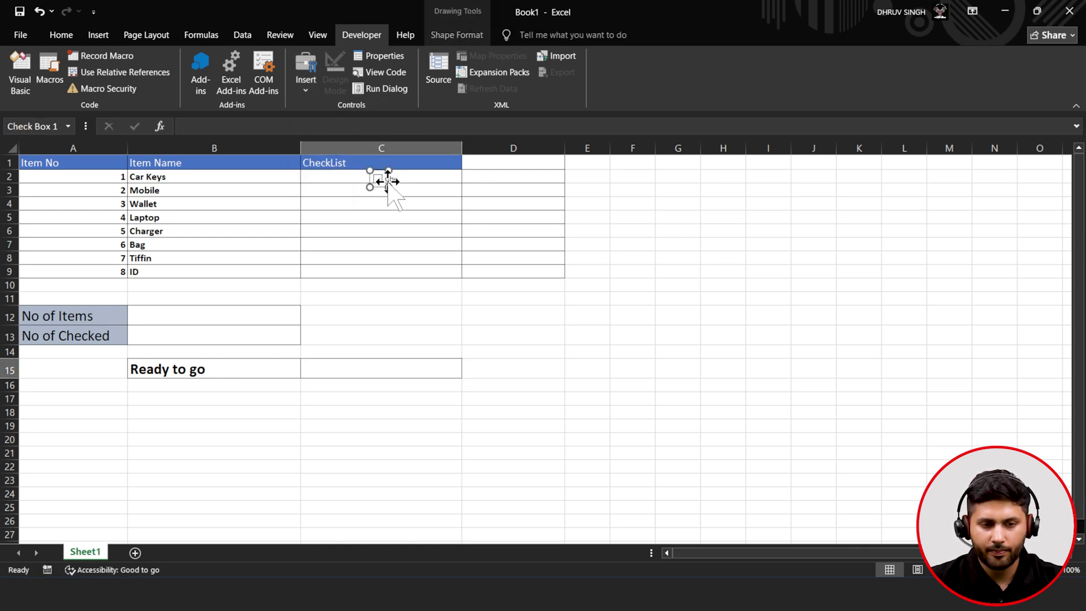
drag(376, 178, 374, 176)
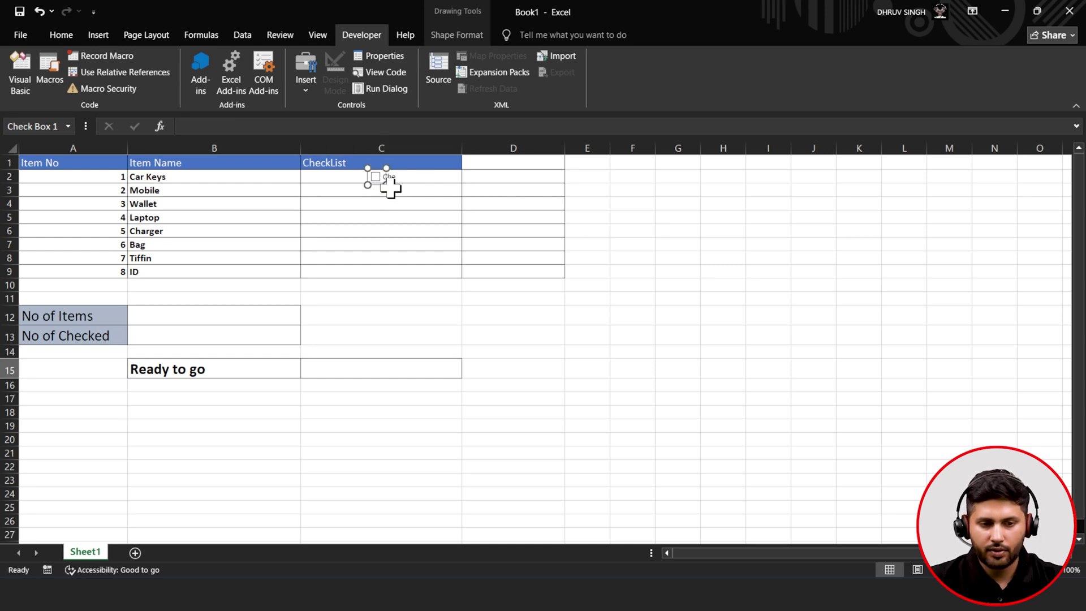
drag(386, 184, 439, 185)
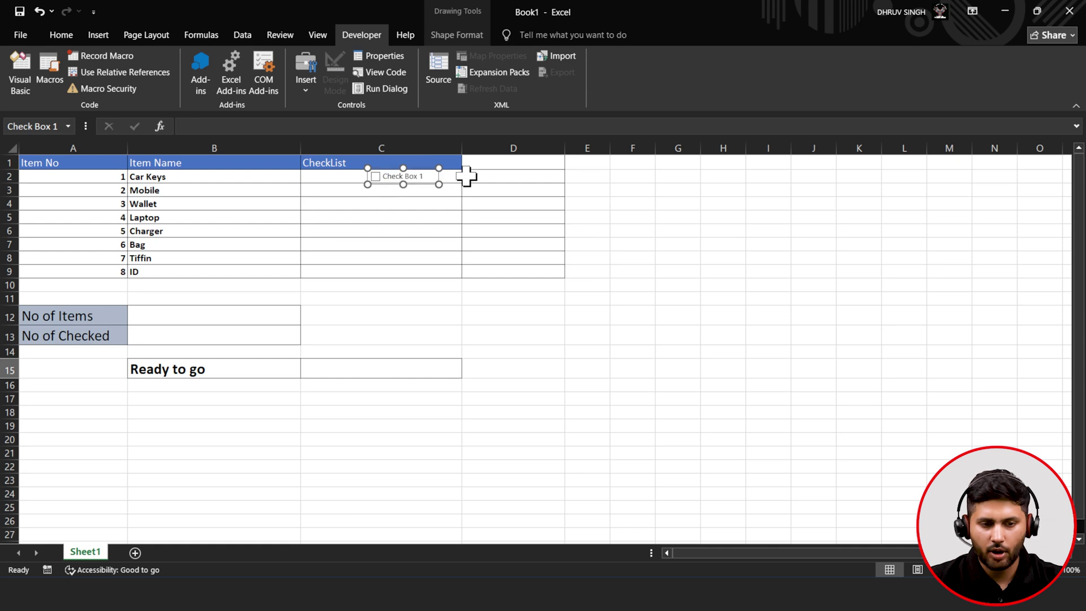
mouse_move(424, 176)
mouse_down()
mouse_move(412, 176)
mouse_move(431, 176)
mouse_up()
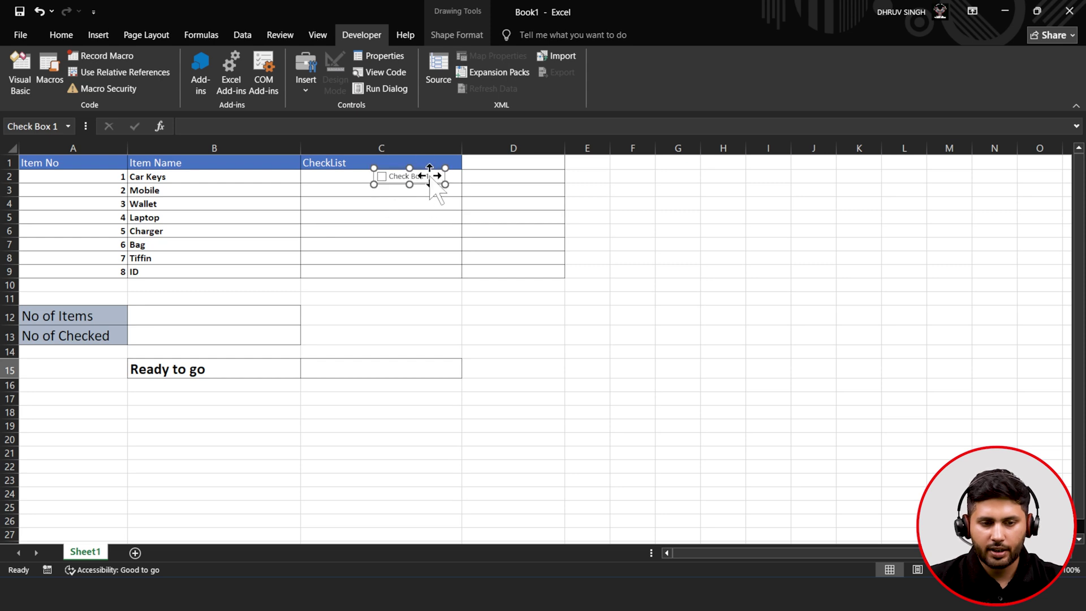
click(428, 175)
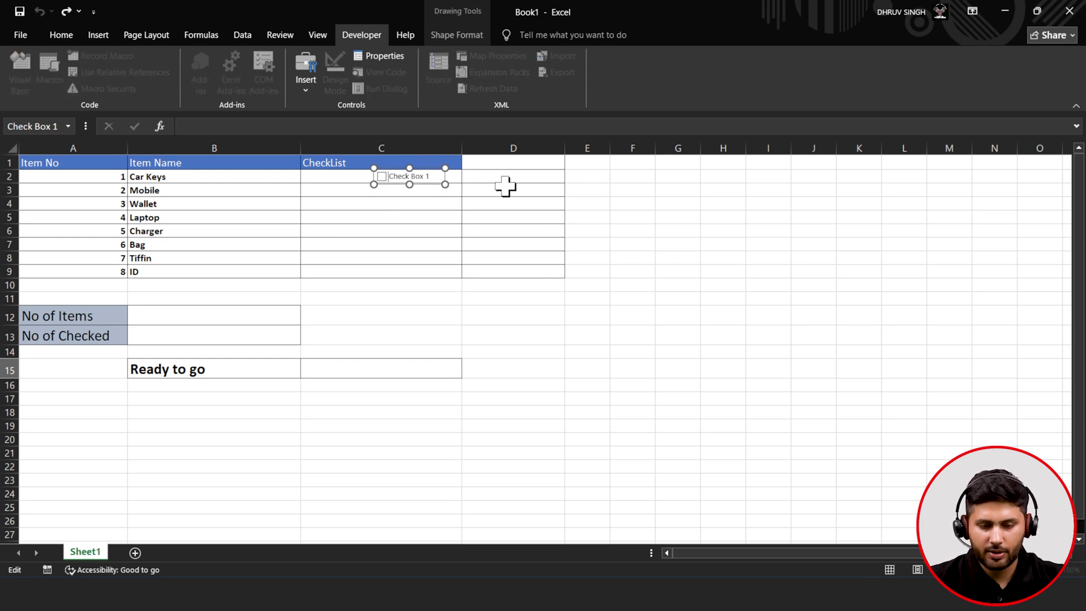
key(BackSpace)
key(BackSpace)
key(BackSpace)
key(BackSpace)
key(BackSpace)
key(BackSpace)
key(BackSpace)
key(BackSpace)
key(BackSpace)
key(BackSpace)
key(BackSpace)
- Set the Car Keys checkbox's value to Checked and its cell link to $D$2
click(465, 178)
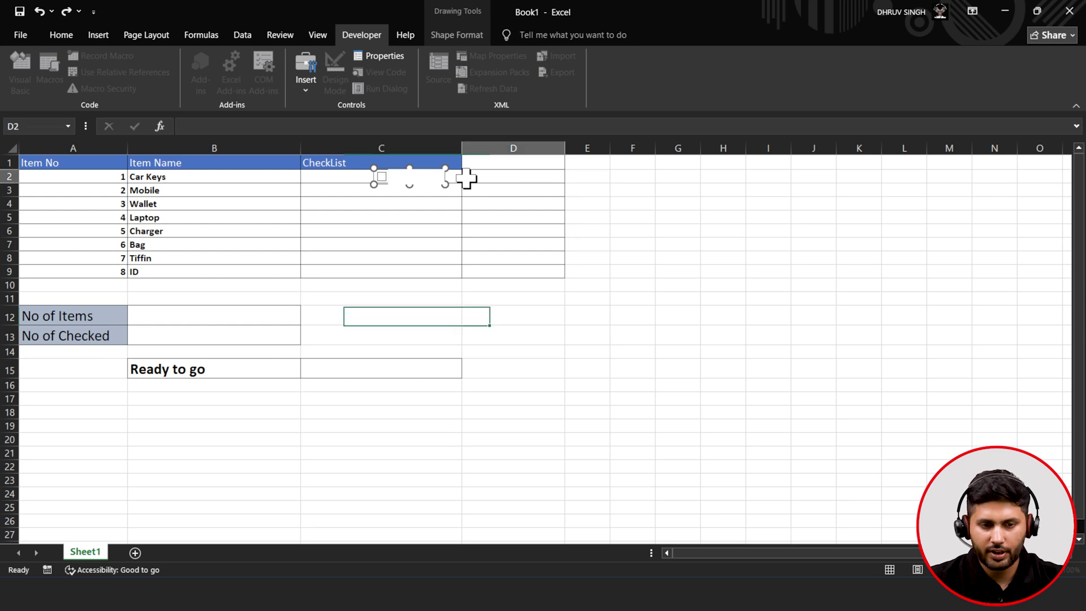
right_click(384, 180)
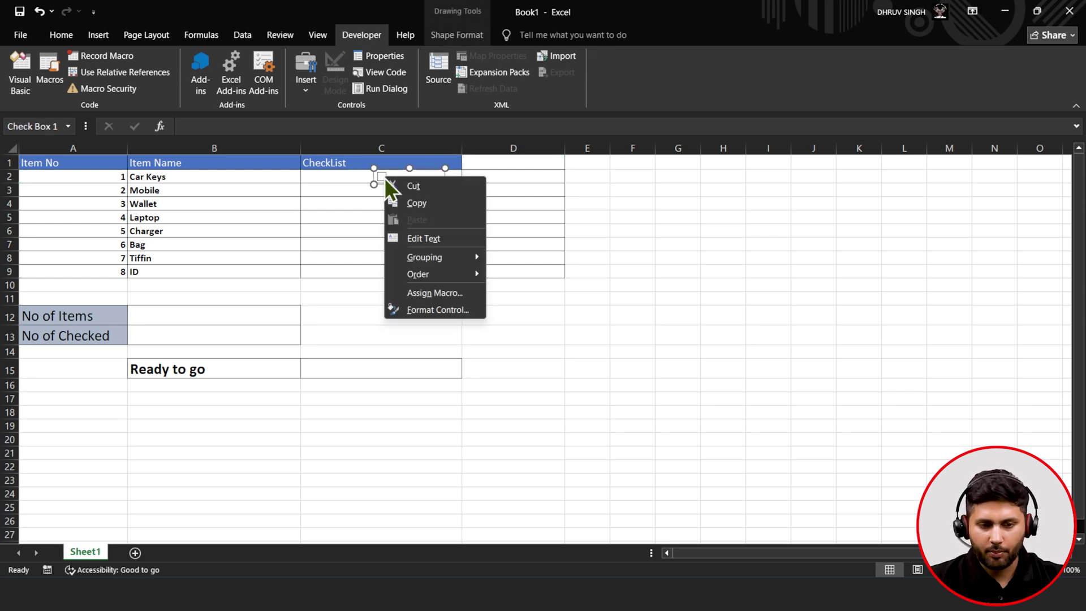
click(416, 310)
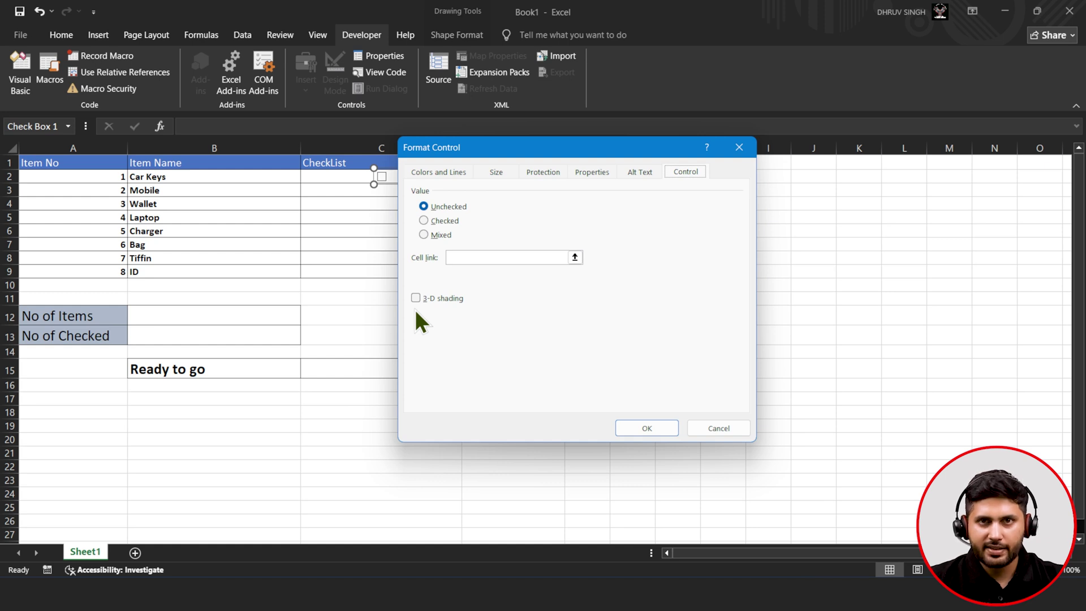
click(445, 221)
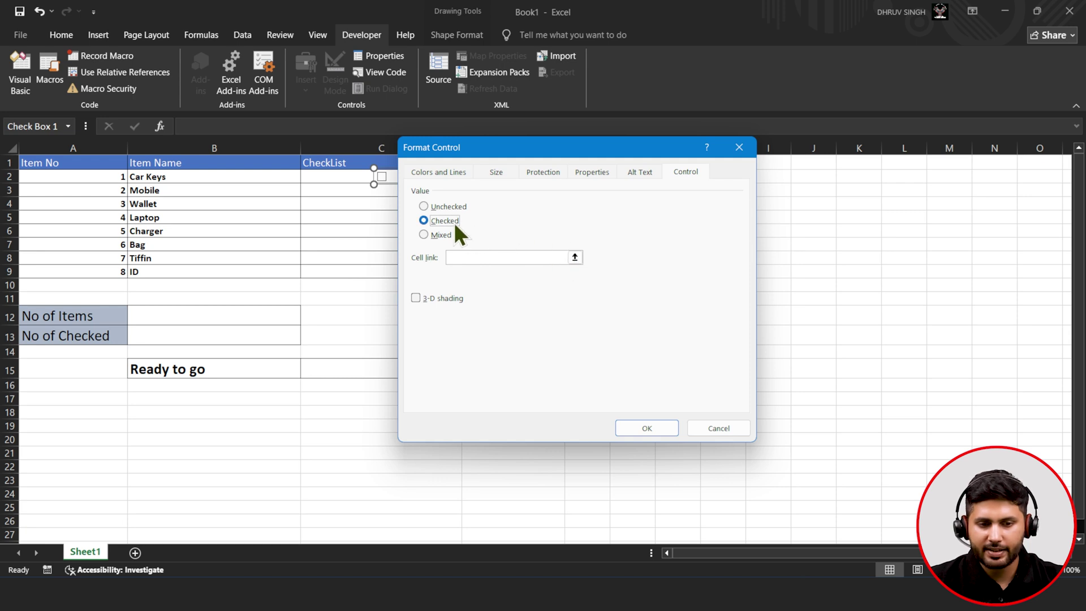
click(576, 257)
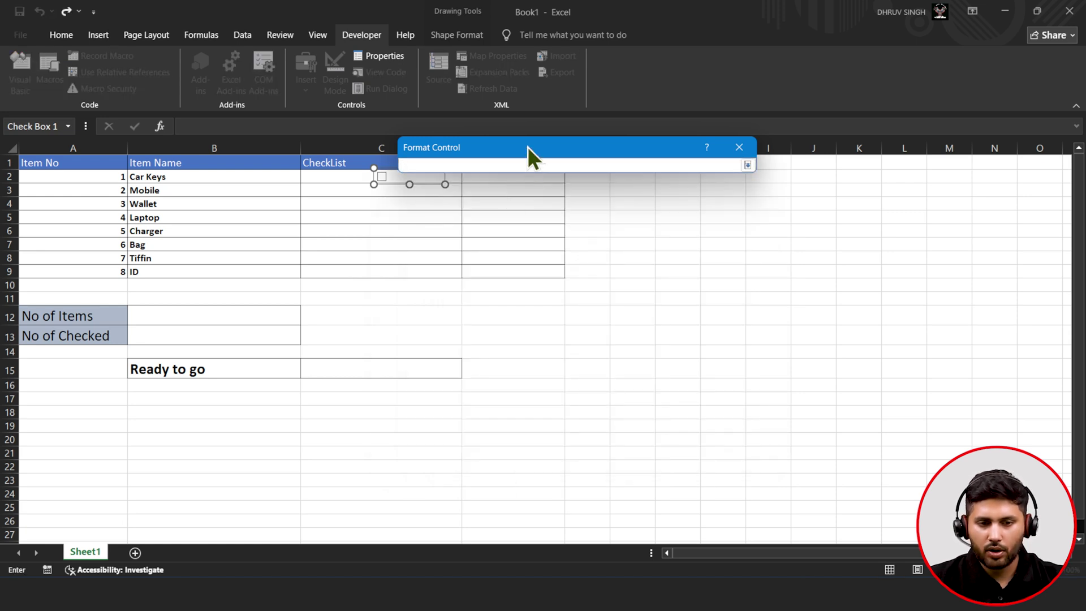
drag(527, 147, 544, 113)
click(512, 178)
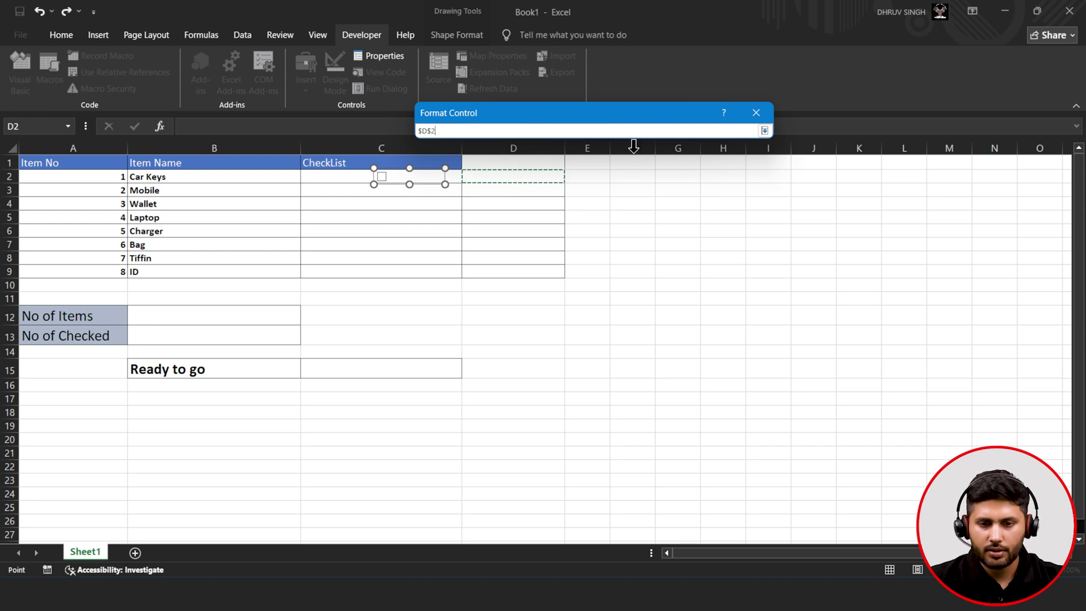
click(763, 135)
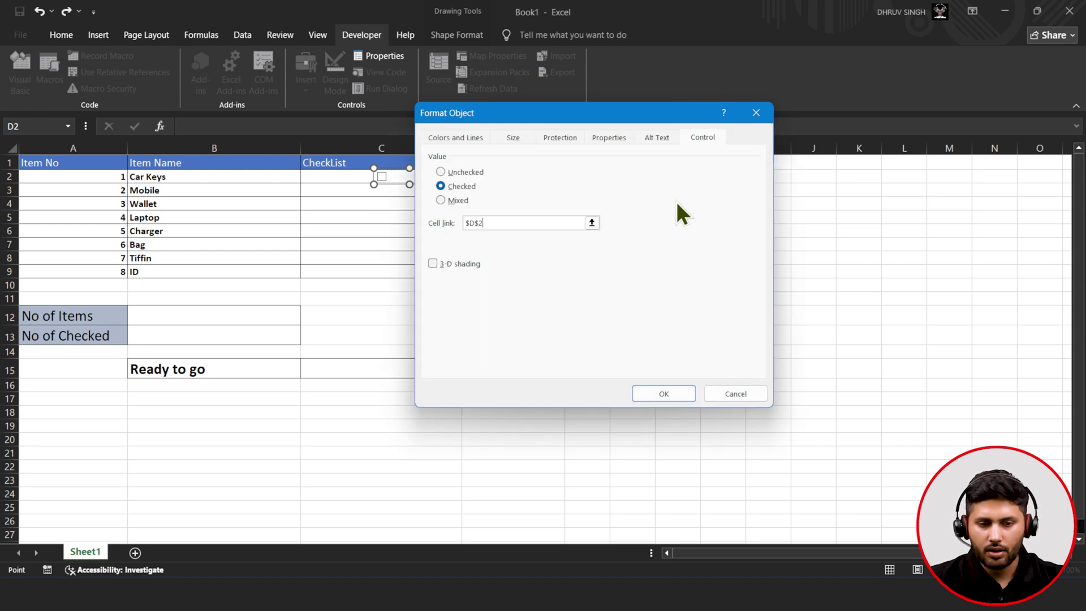
click(643, 393)
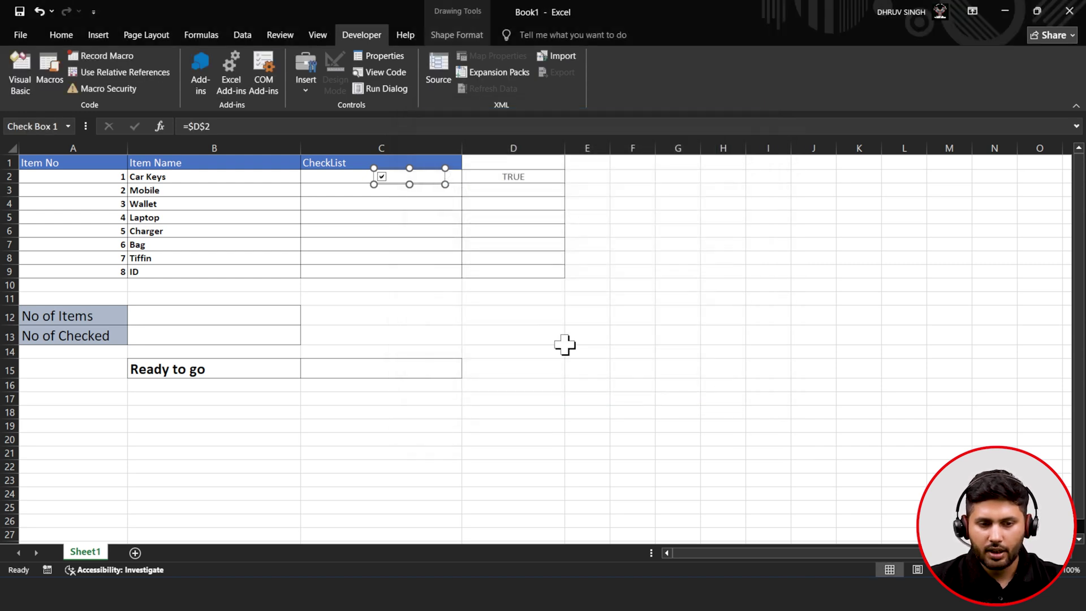
- Toggle the Car Keys checkbox to test the link, leaving it unticked so D2 reads FALSE
click(416, 210)
click(383, 179)
click(383, 179)
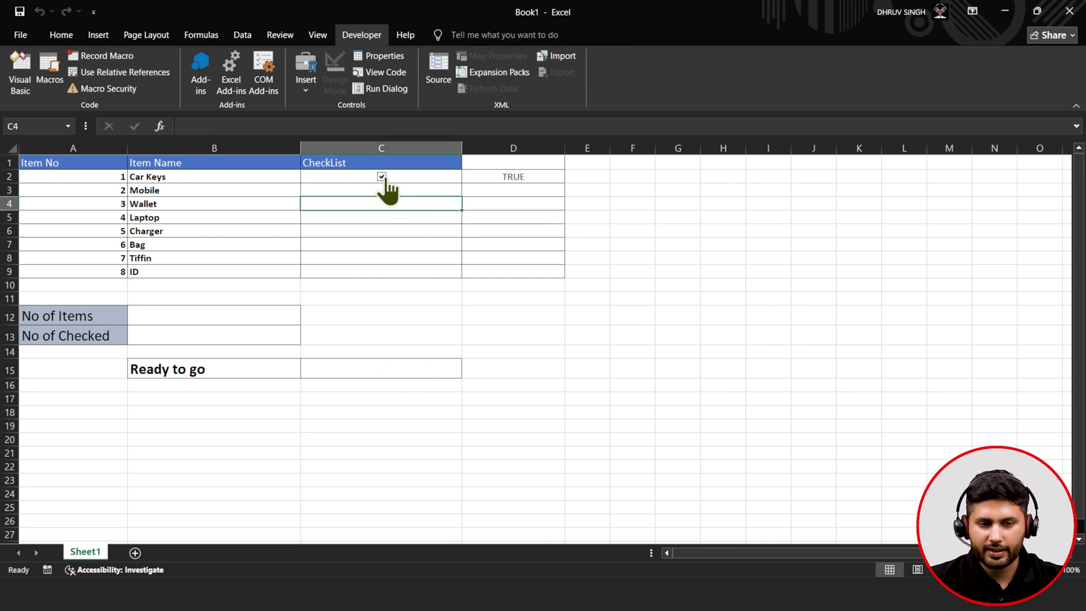
click(382, 178)
click(383, 177)
click(383, 177)
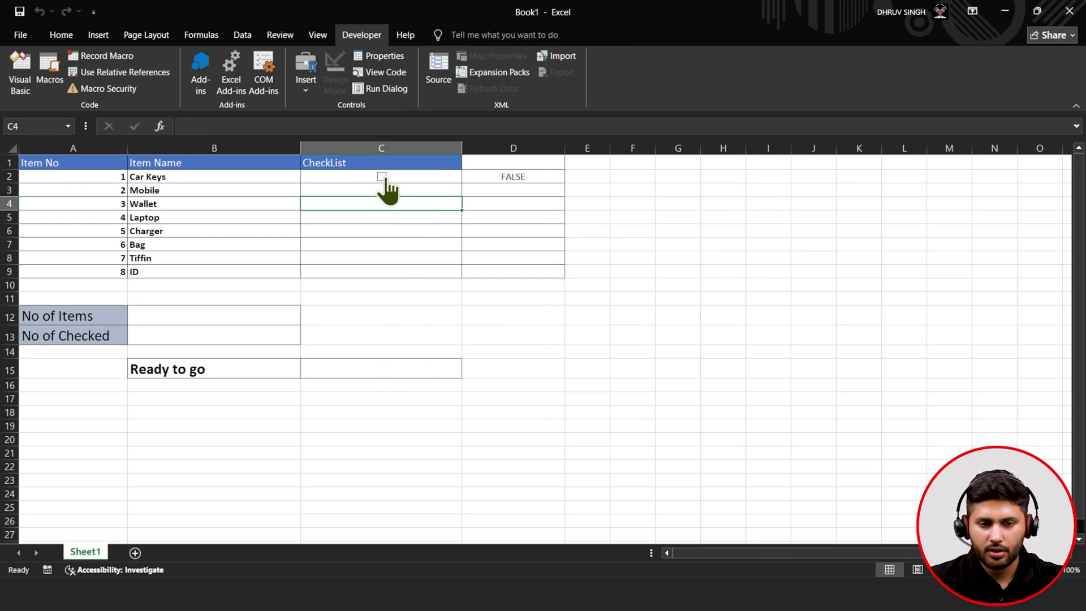
- Insert a new check box below the first one and move it into C3 beside Mobile
click(307, 78)
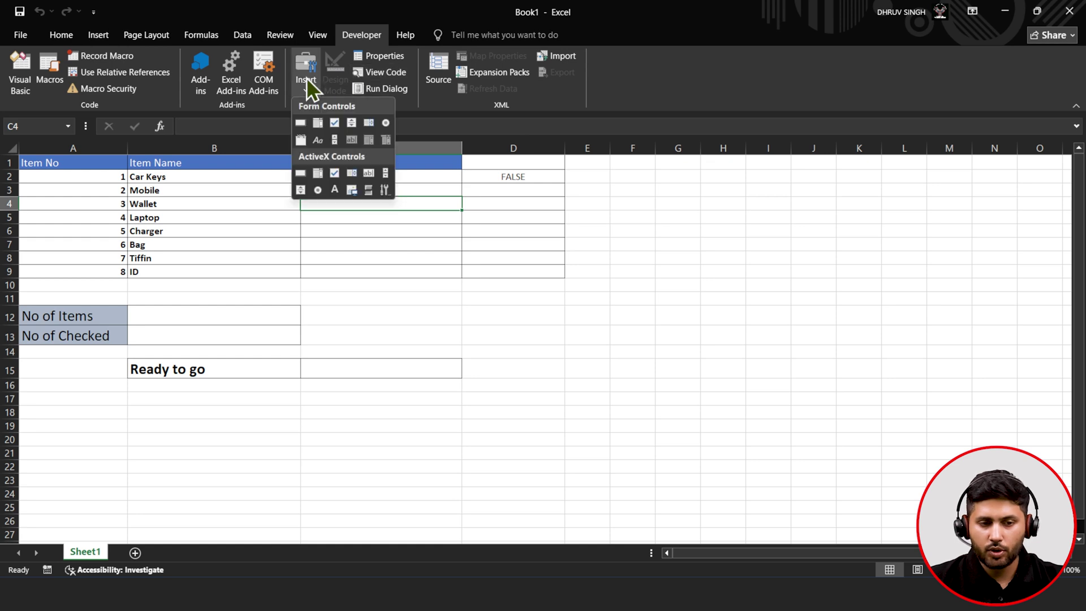
click(336, 125)
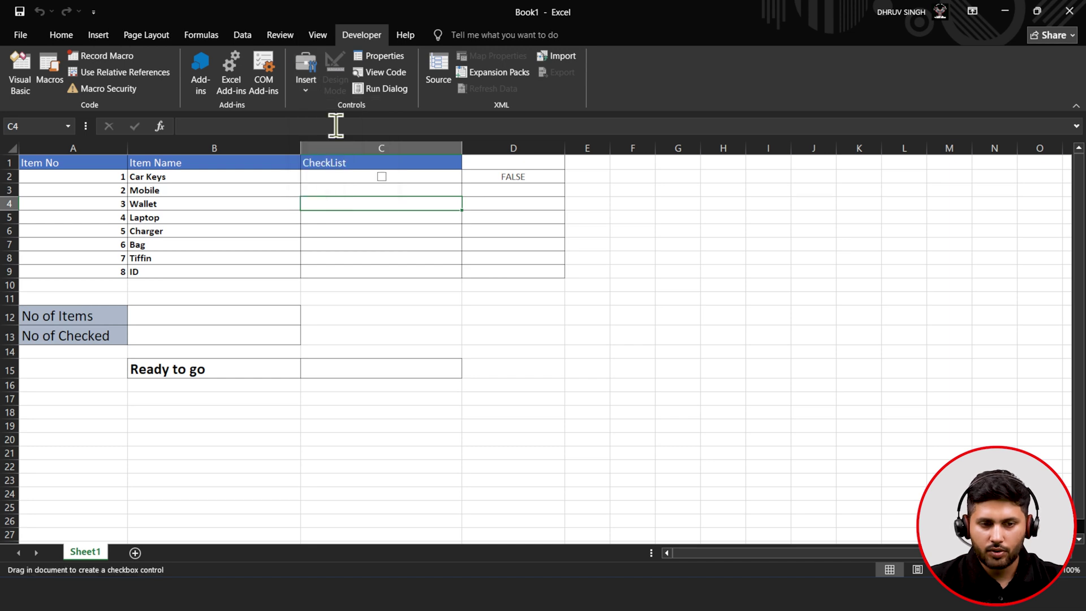
click(379, 183)
drag(379, 191, 375, 193)
click(426, 192)
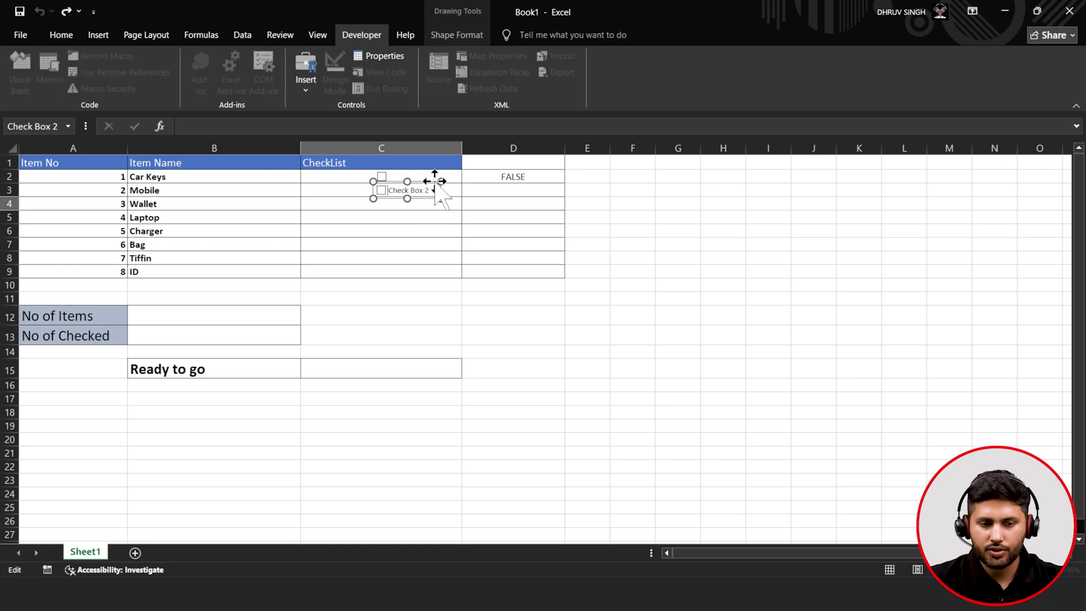
- Set the Mobile checkbox to Checked, link it to $D$3, then untick it so D3 reads FALSE
right_click(383, 191)
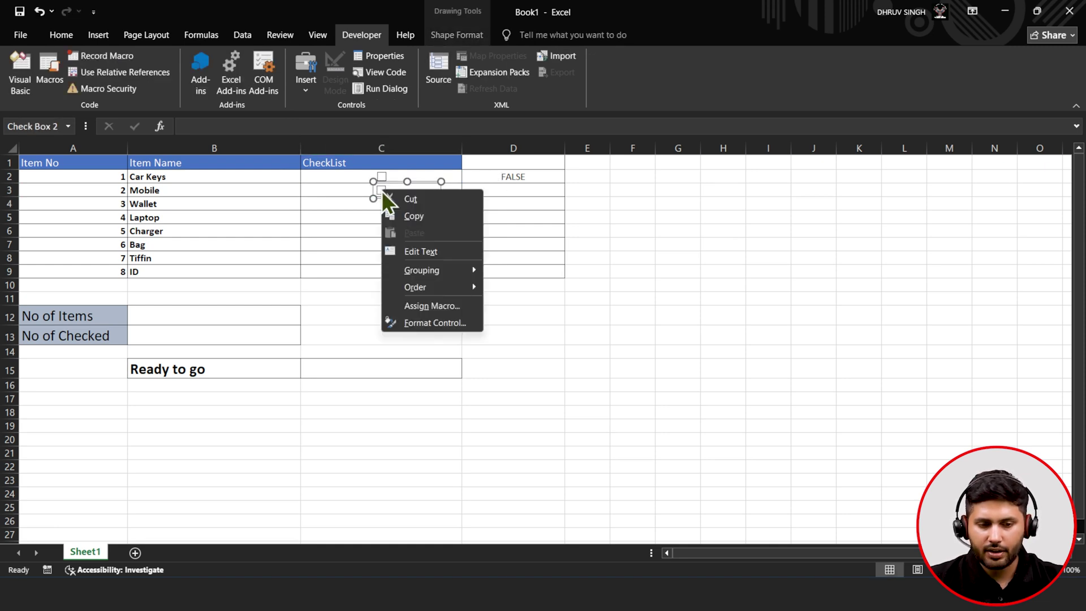
click(436, 318)
click(456, 186)
click(553, 223)
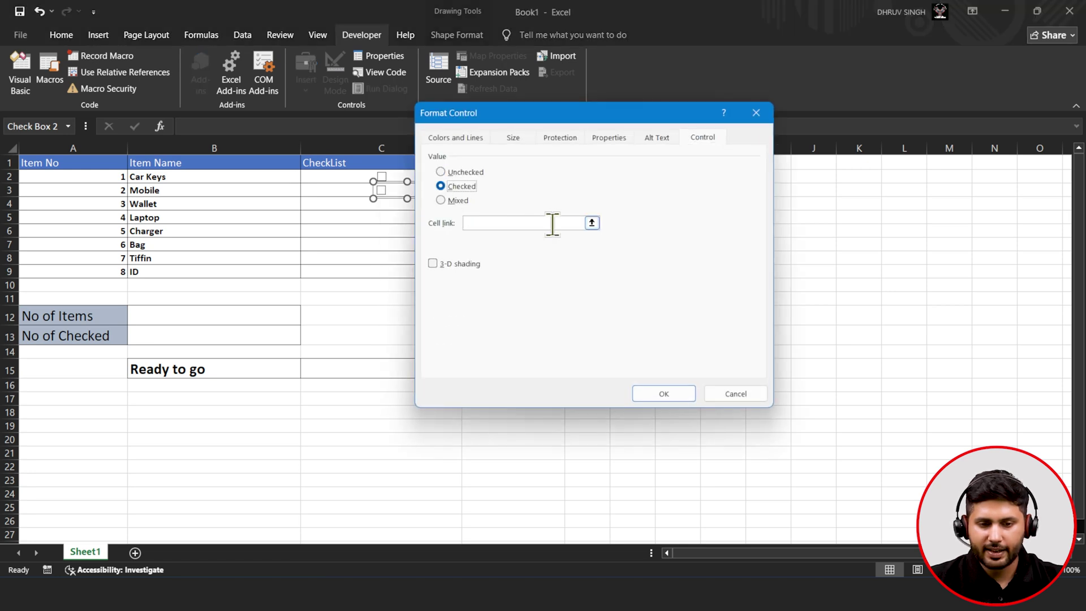
click(592, 222)
click(491, 189)
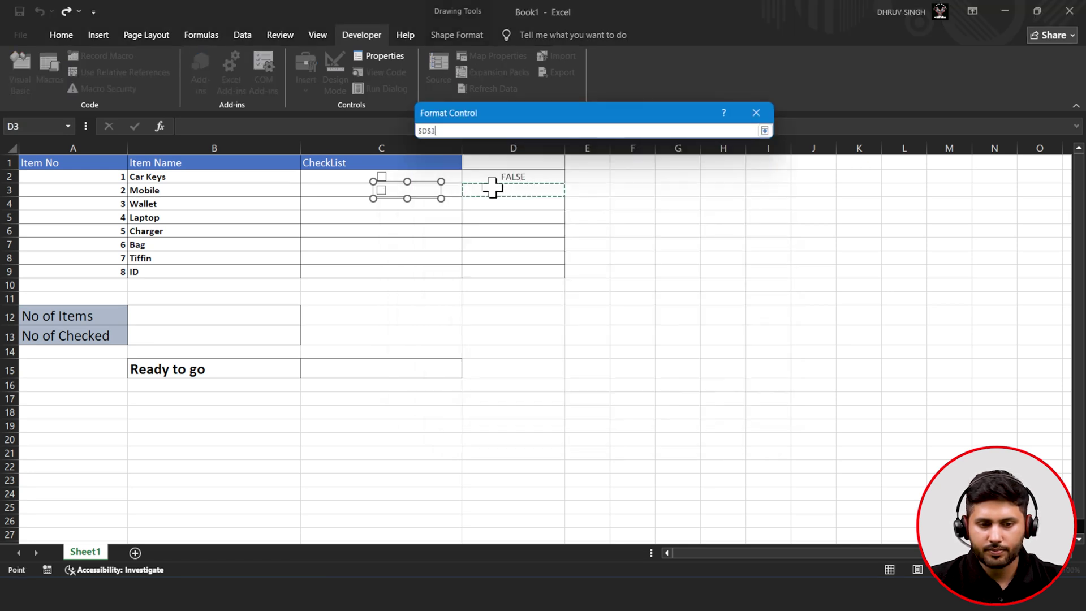
click(766, 134)
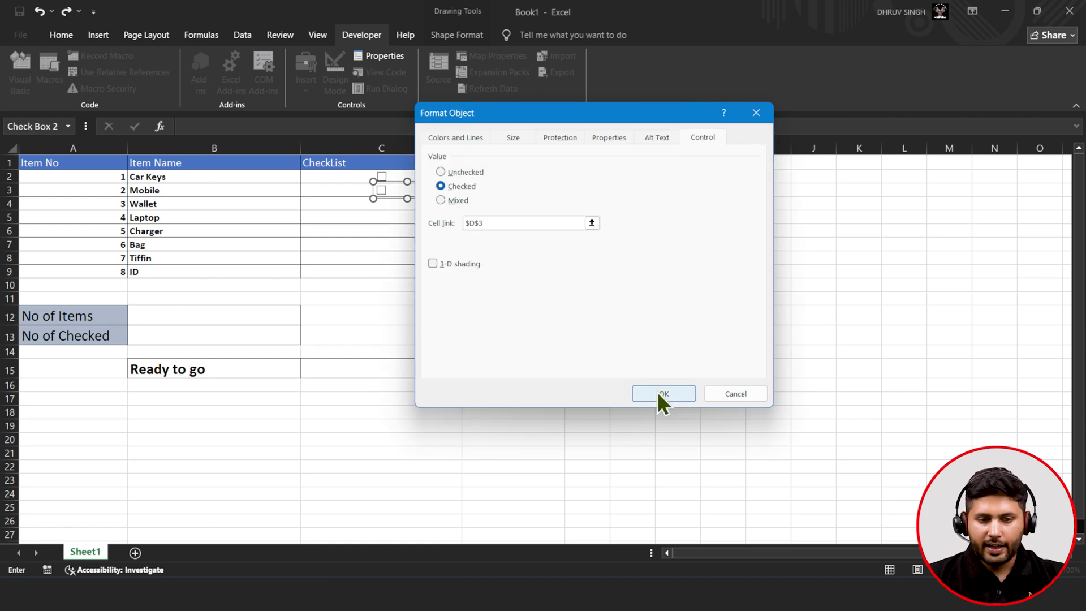
click(659, 394)
click(387, 215)
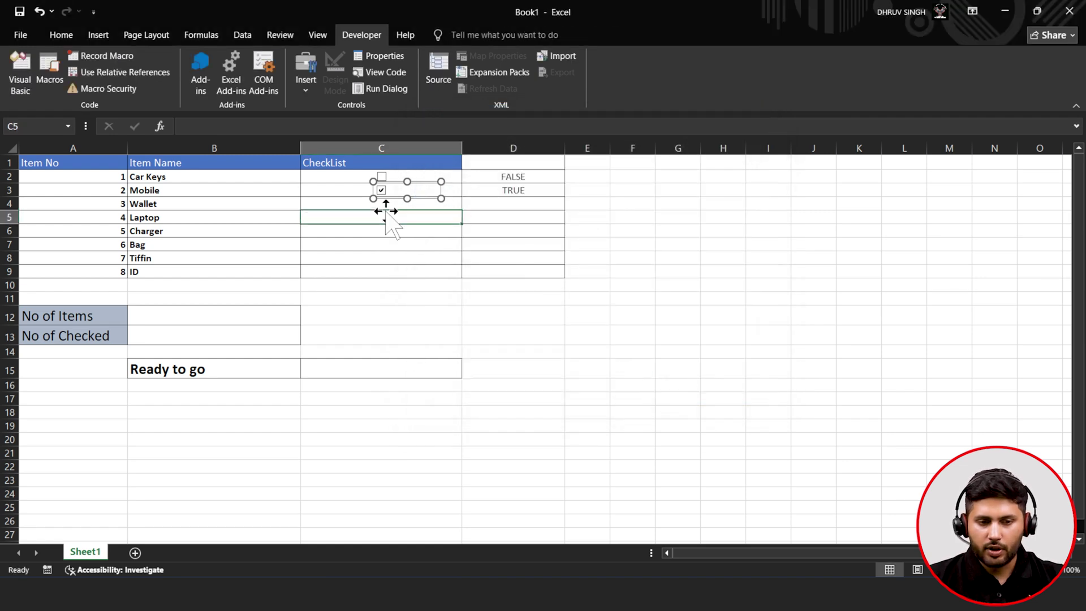
click(381, 190)
- Draw a new check box in cell C4 beside Wallet
click(395, 203)
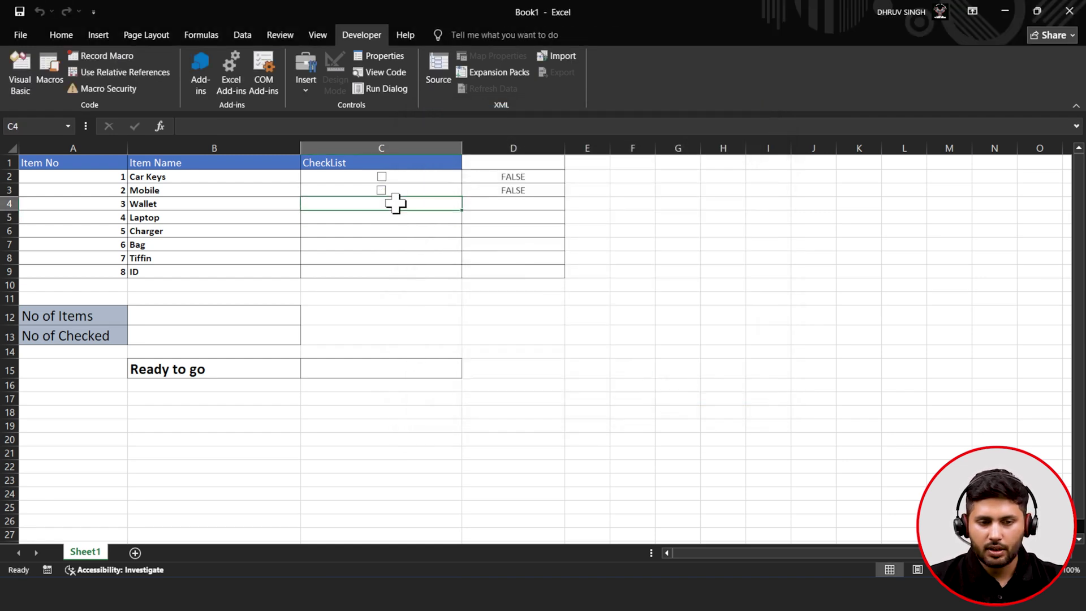
click(304, 84)
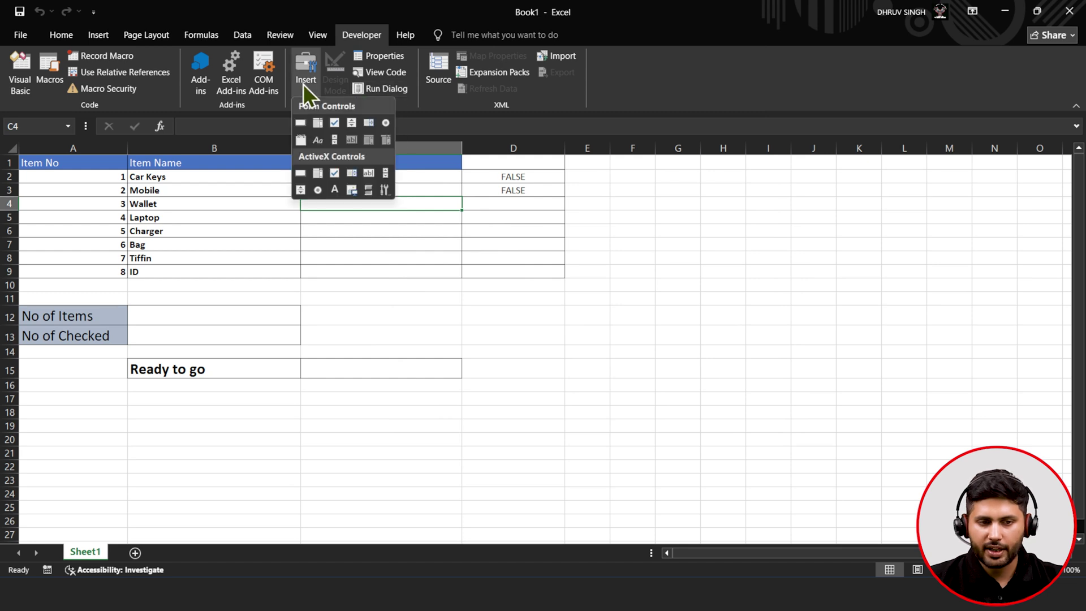
click(336, 126)
mouse_move(376, 199)
mouse_down()
mouse_move(419, 207)
mouse_move(409, 196)
mouse_up()
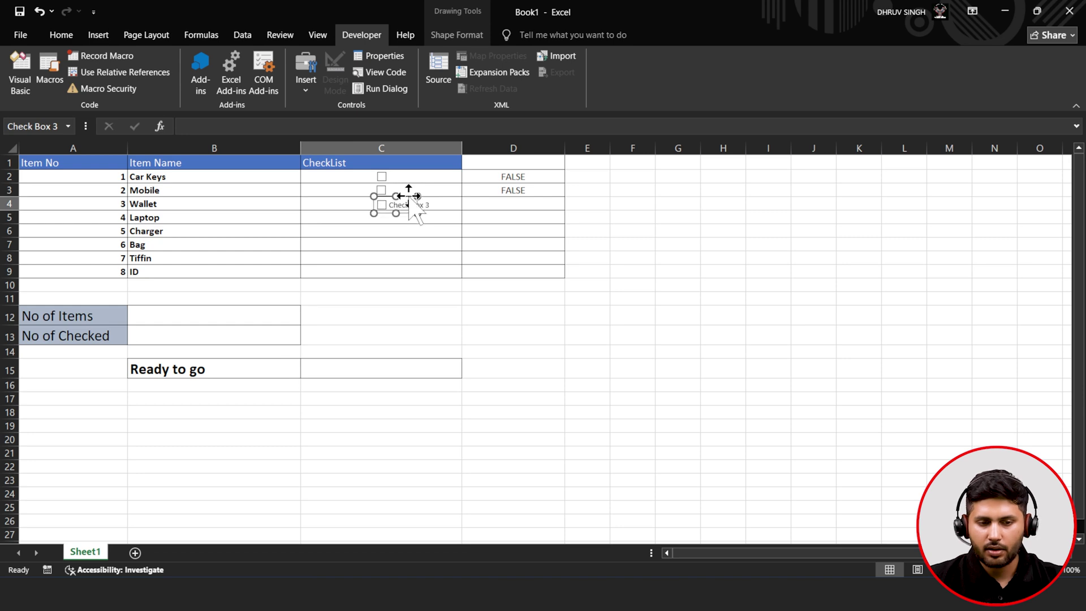
click(412, 203)
key(End)
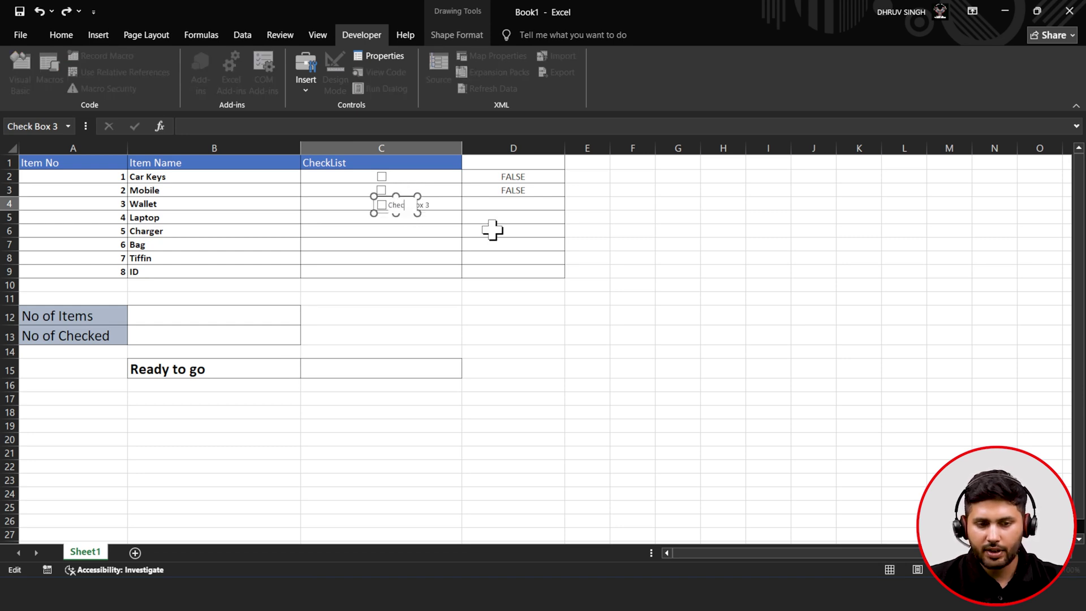
click(452, 203)
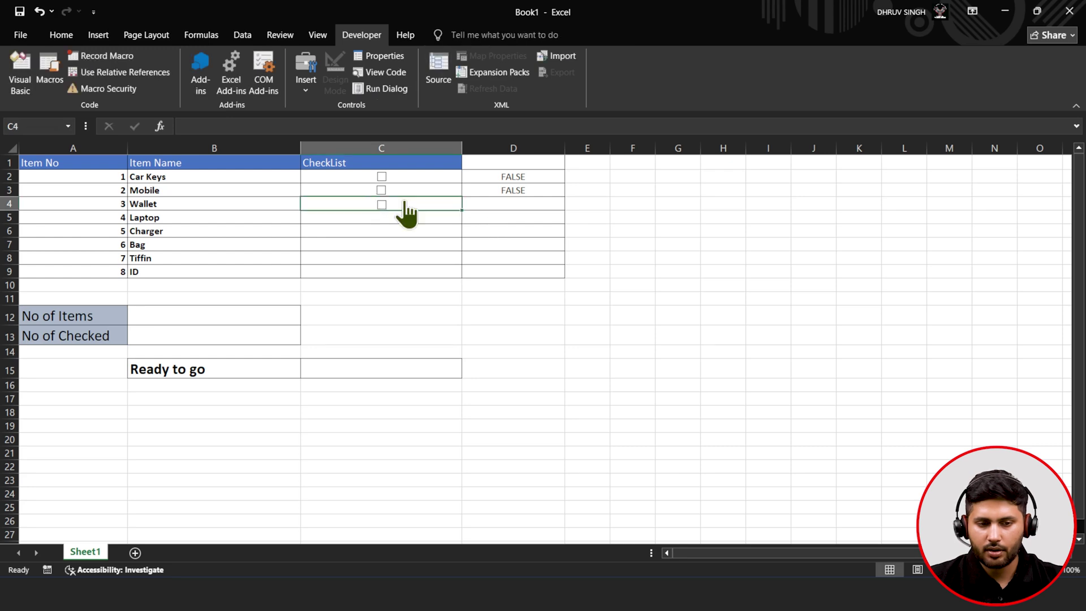
- Set the Wallet checkbox's value to Checked and its cell link to $D$4
right_click(406, 209)
click(480, 343)
right_click(391, 205)
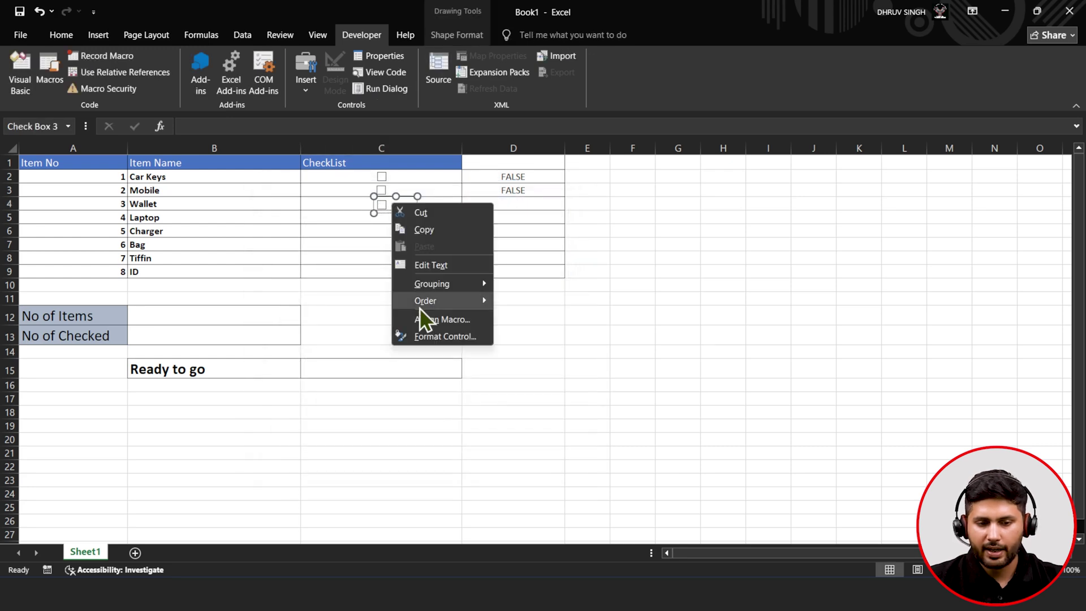
click(425, 336)
click(460, 187)
click(591, 223)
click(527, 205)
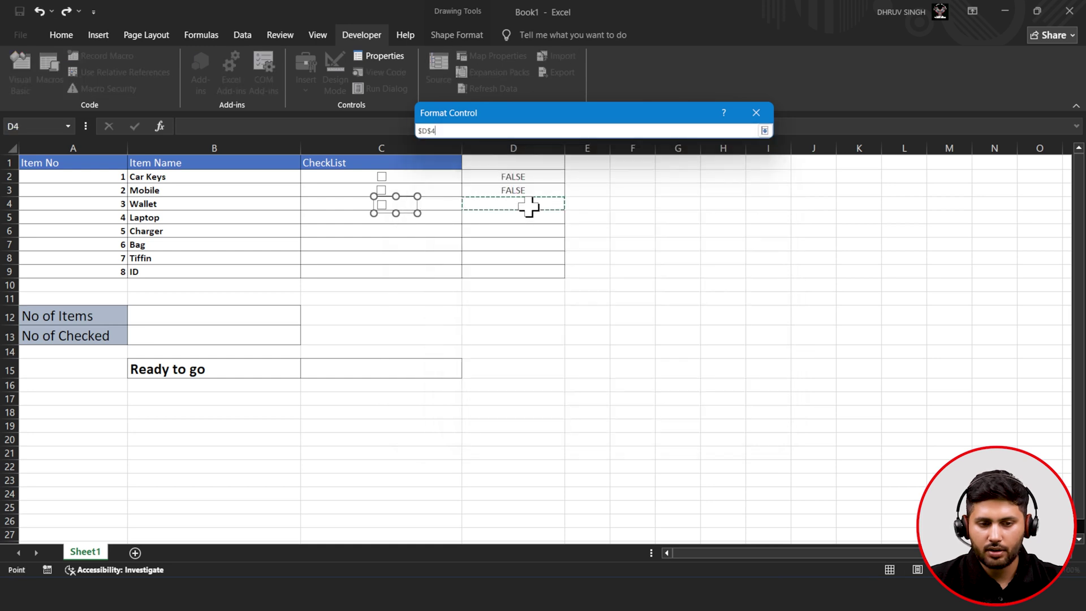
click(764, 130)
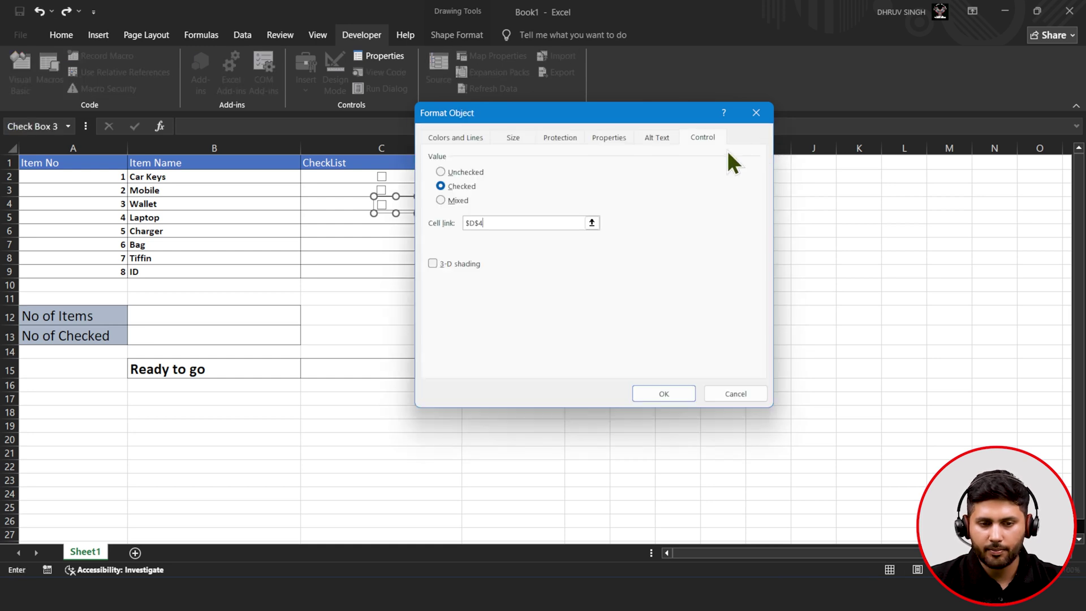
click(659, 394)
- Draw a new check box in cell C5 beside Laptop
click(382, 231)
click(306, 70)
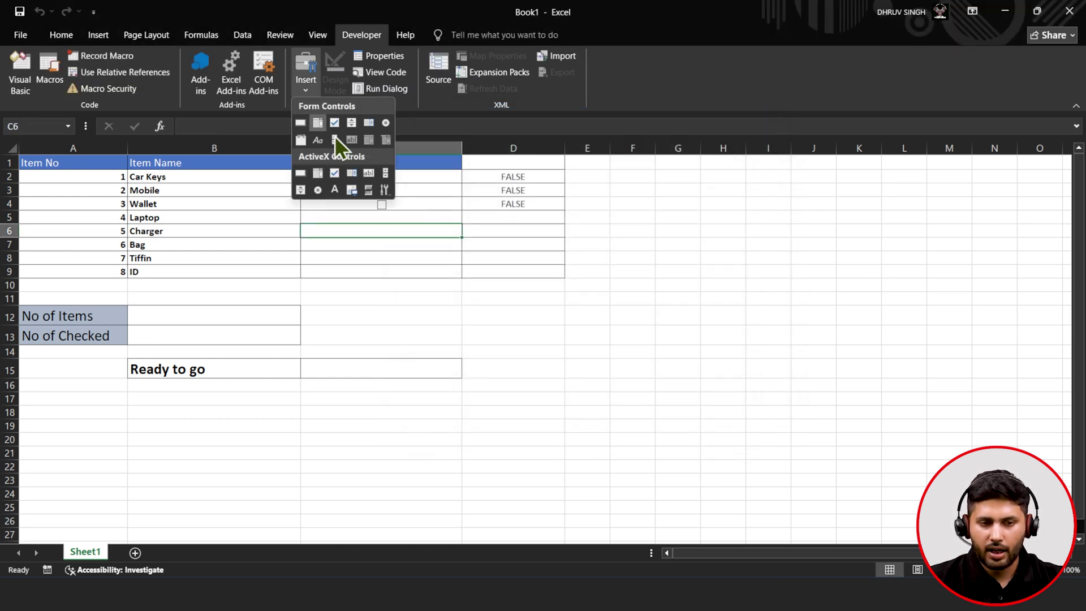
click(332, 122)
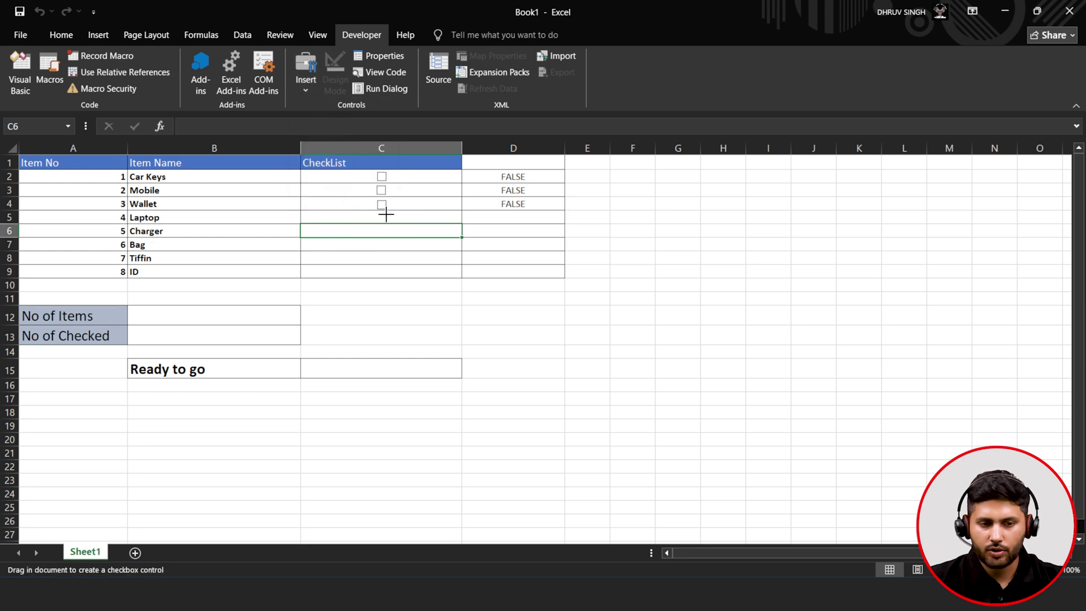
drag(374, 214, 400, 221)
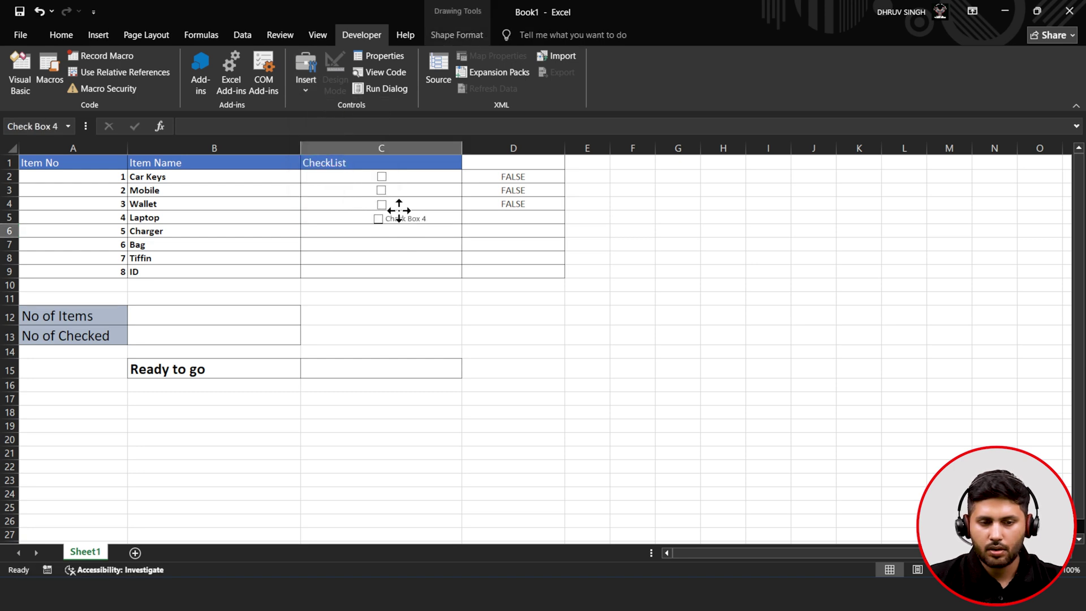
click(408, 217)
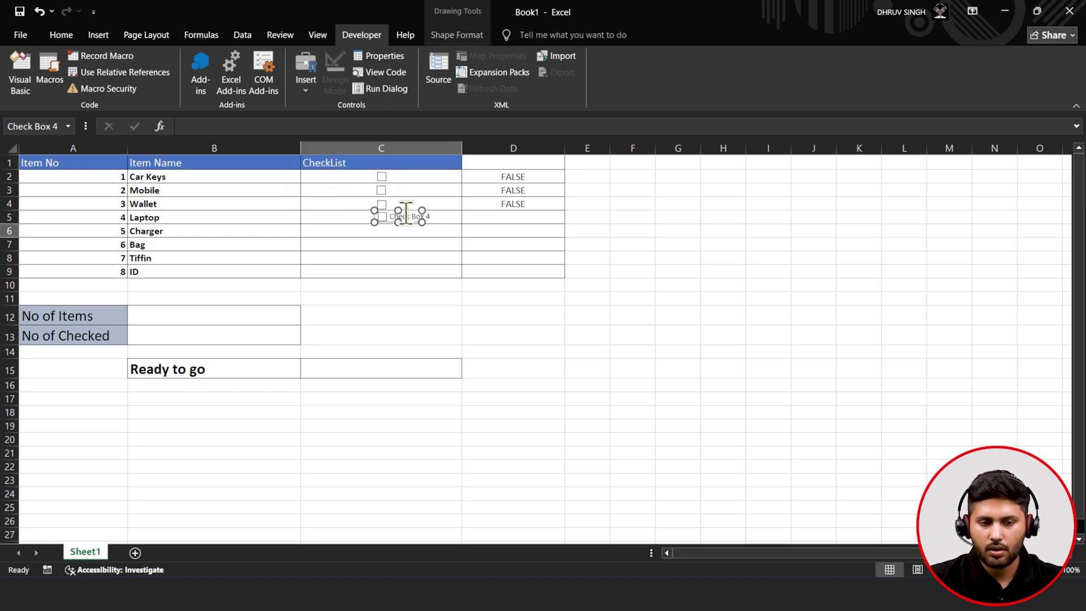
key(End)
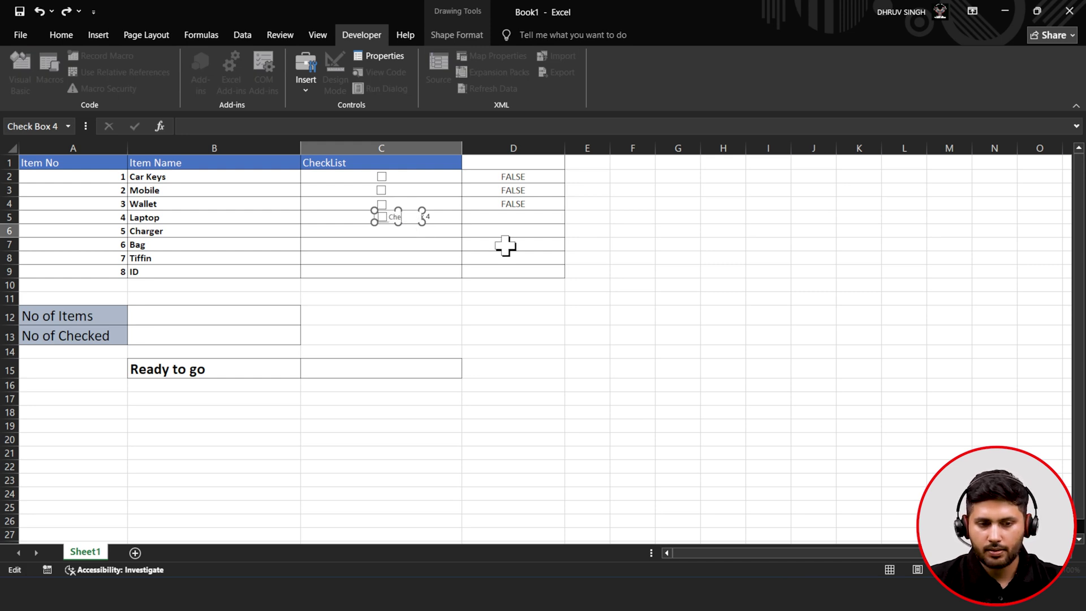
click(505, 245)
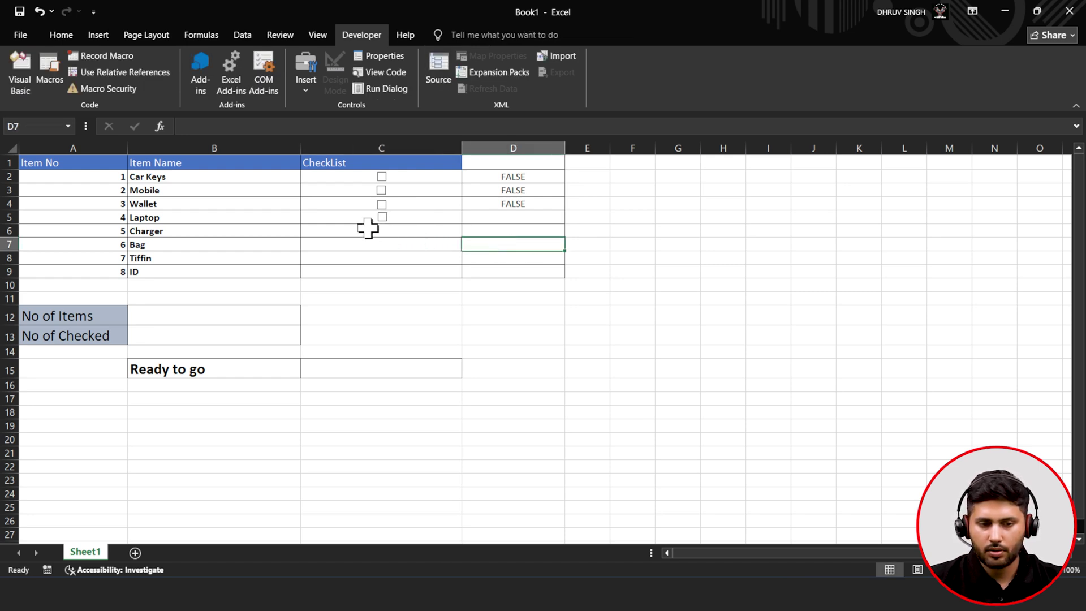
- Link the Laptop checkbox to $D$5 with Checked as default, then untick it so D5 reads FALSE
right_click(390, 222)
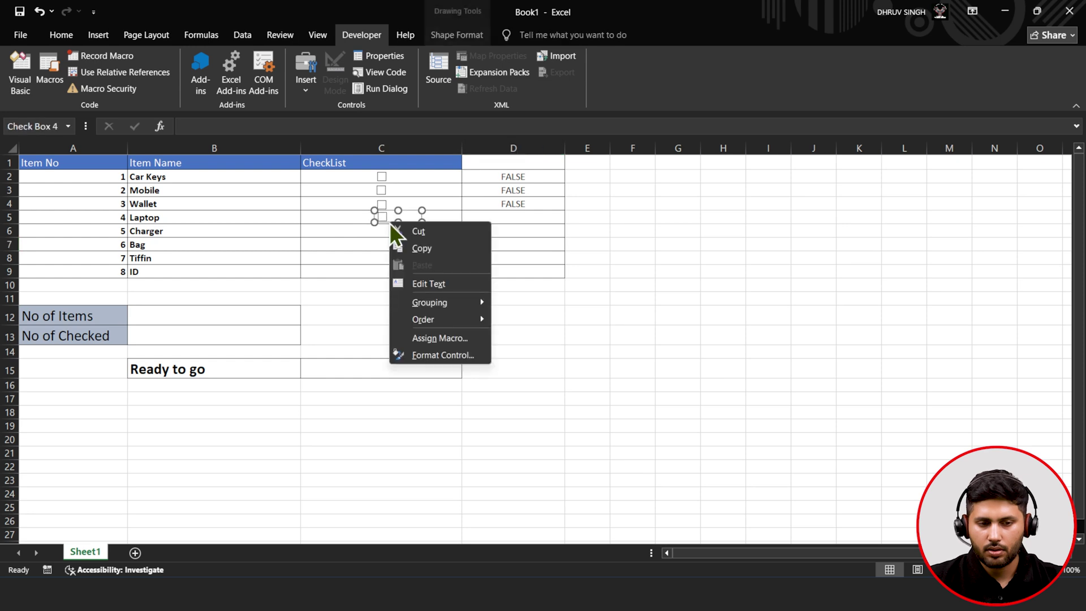
click(425, 348)
click(474, 189)
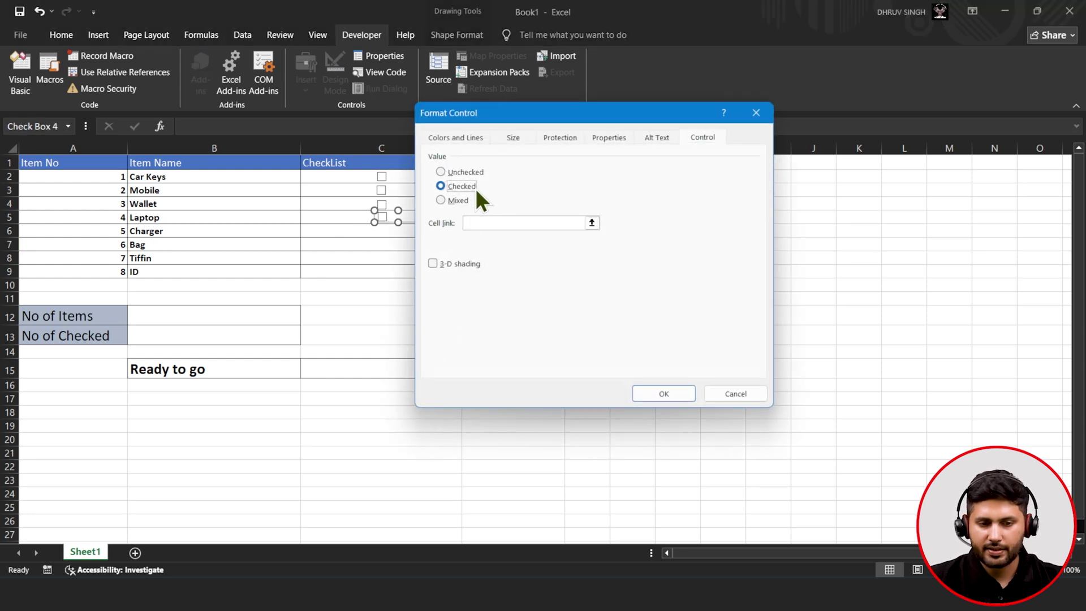
click(592, 223)
click(518, 219)
click(767, 134)
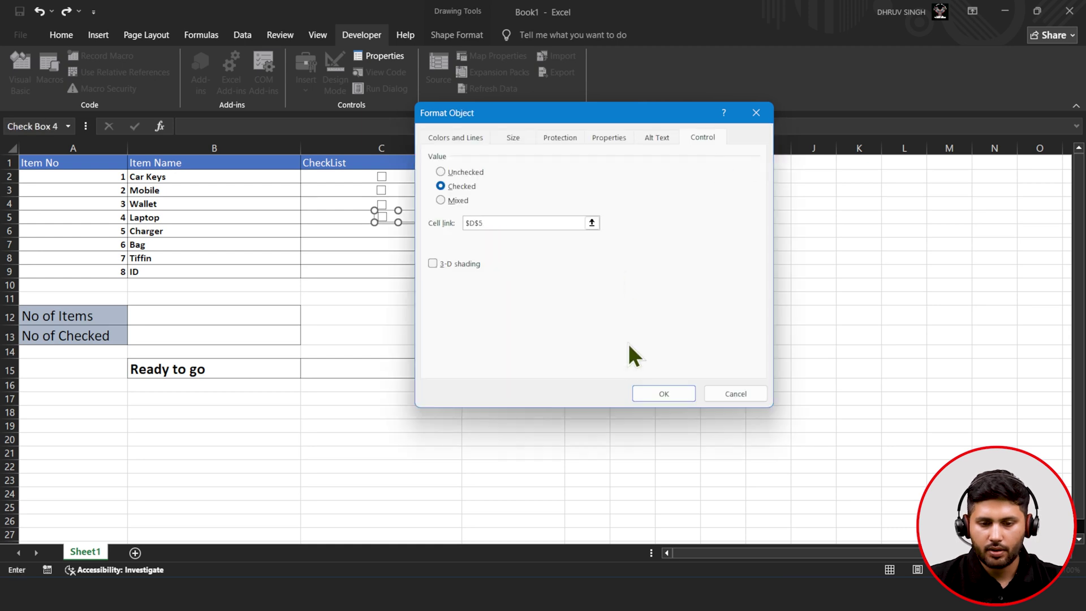
click(644, 393)
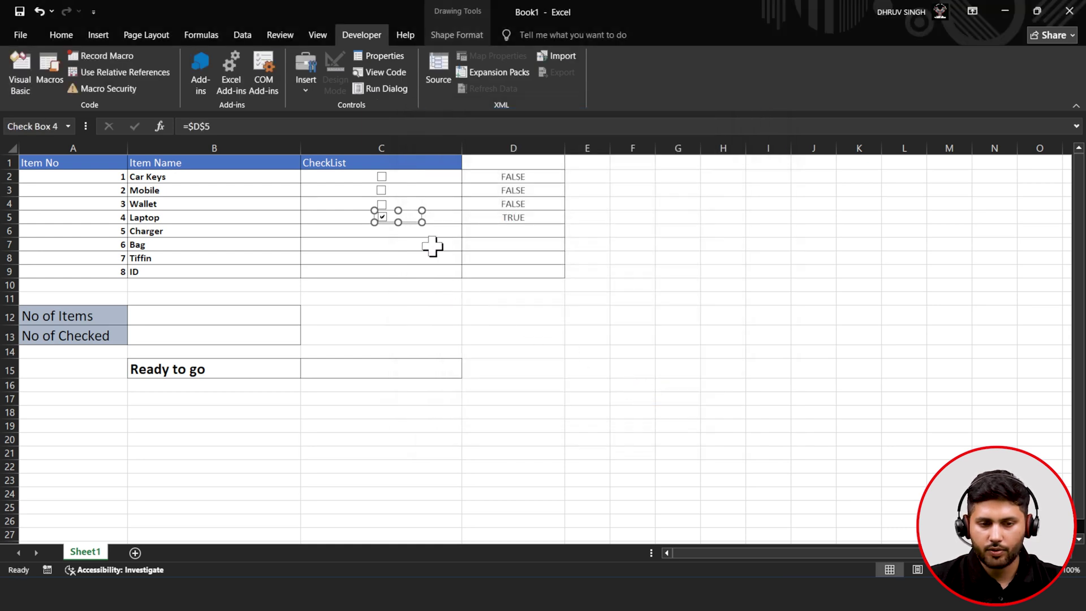
click(358, 249)
click(379, 215)
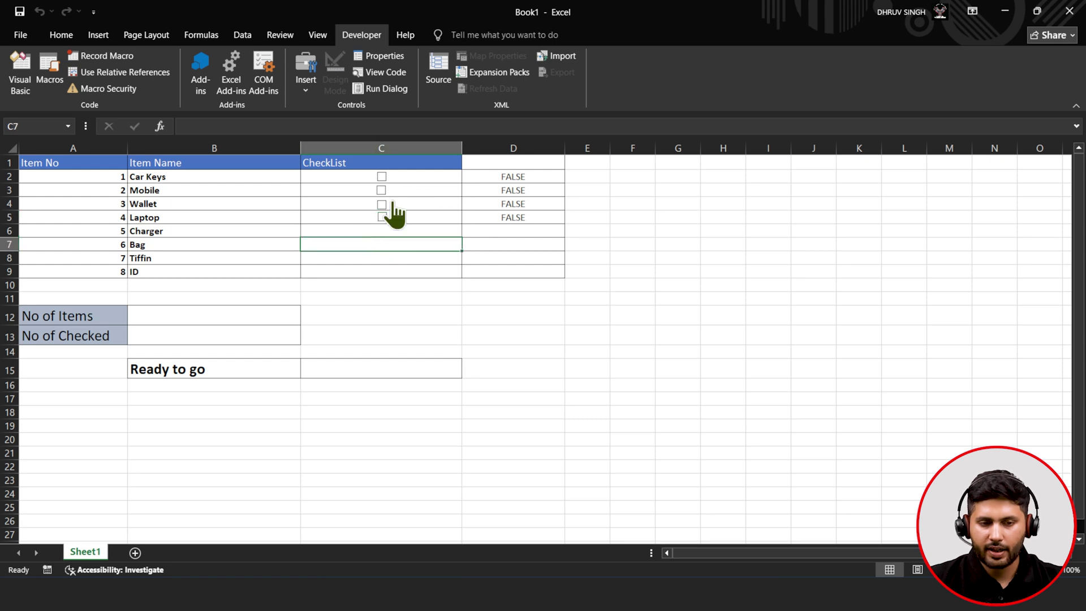
click(393, 227)
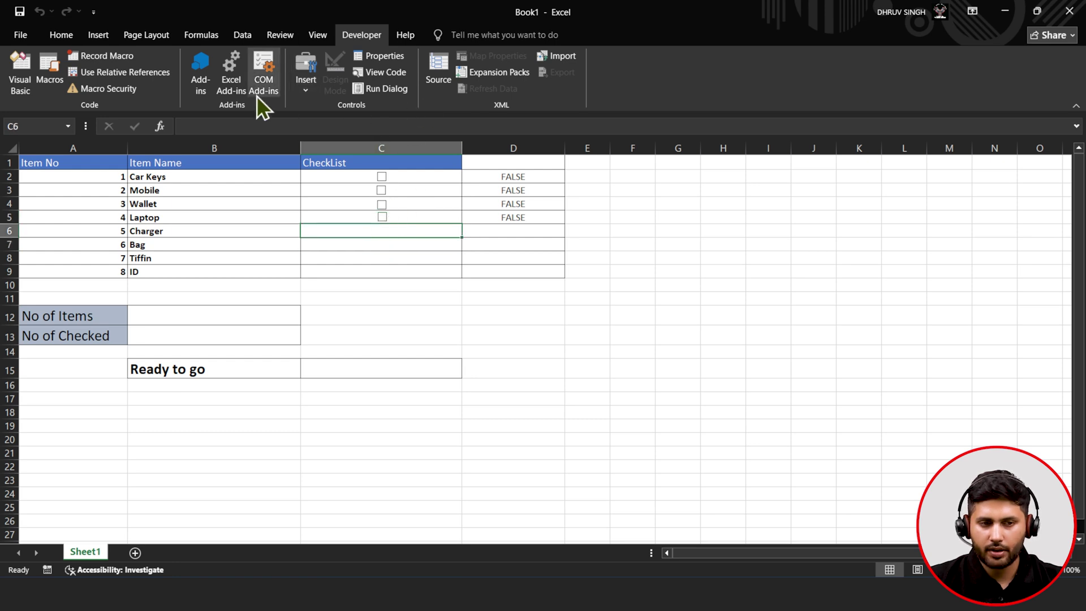
- Place a new check box in cell C6 beside Charger and widen it
click(306, 86)
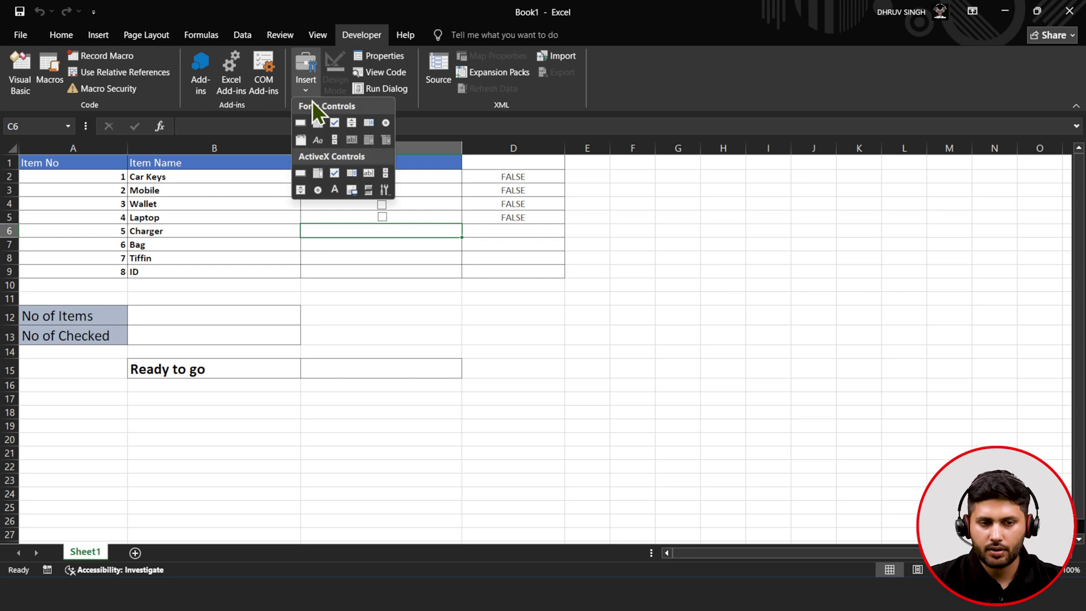
click(337, 123)
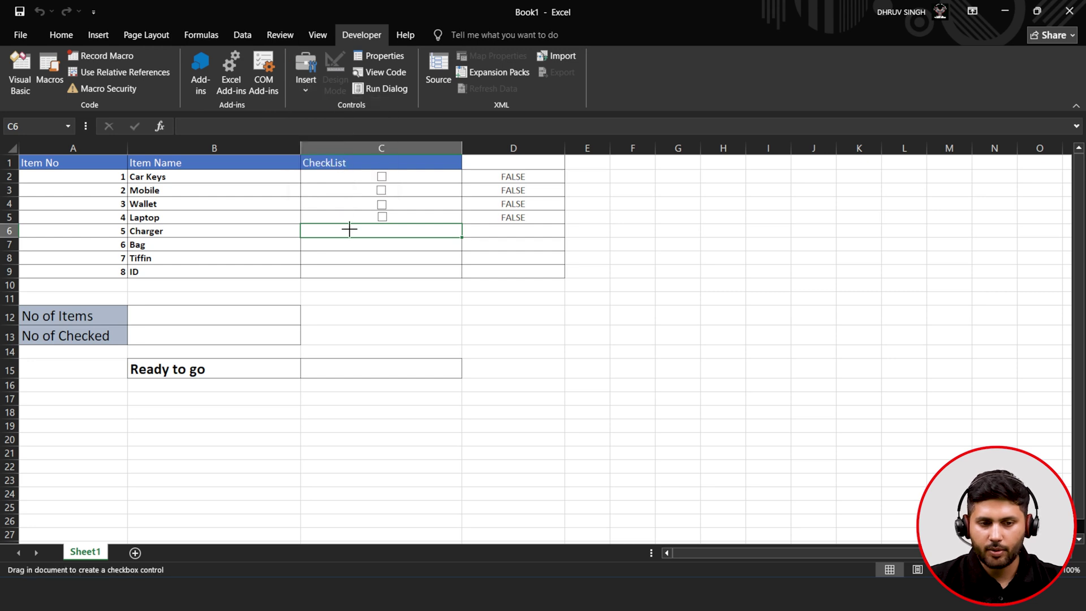
click(379, 225)
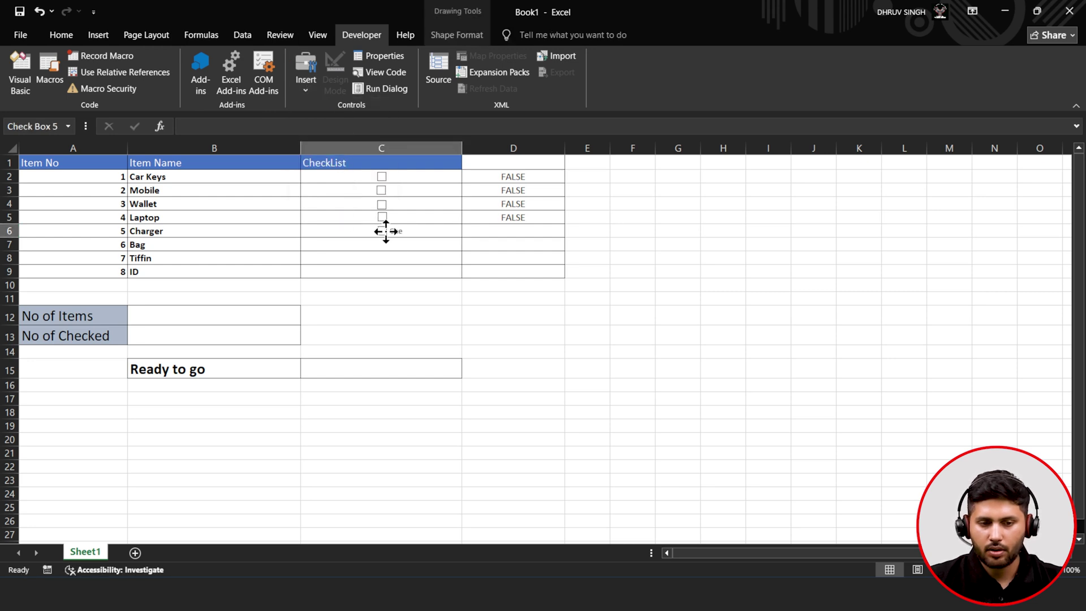
right_click(385, 234)
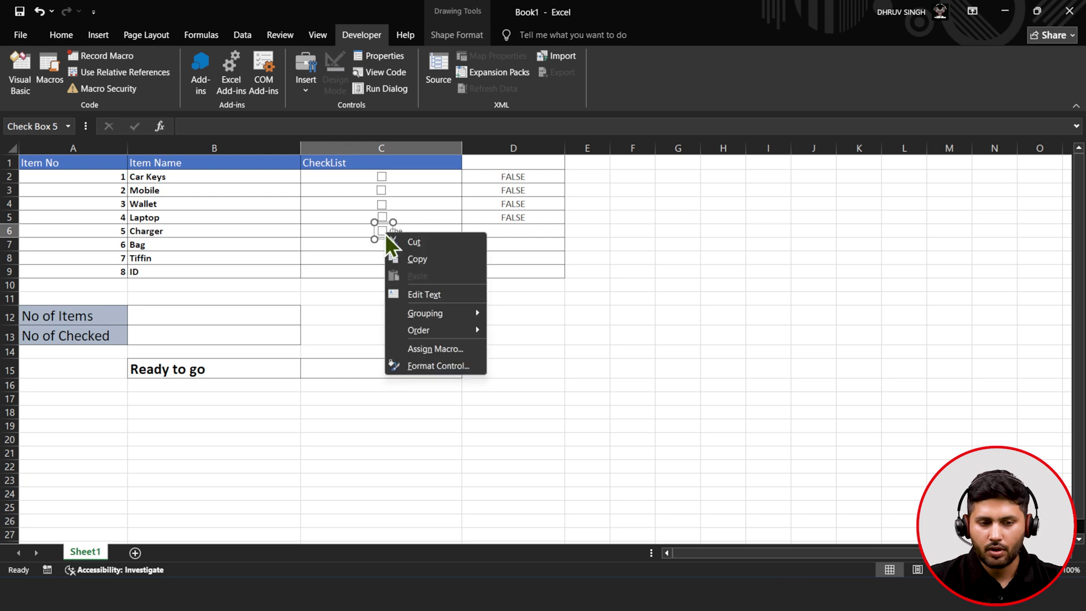
click(387, 229)
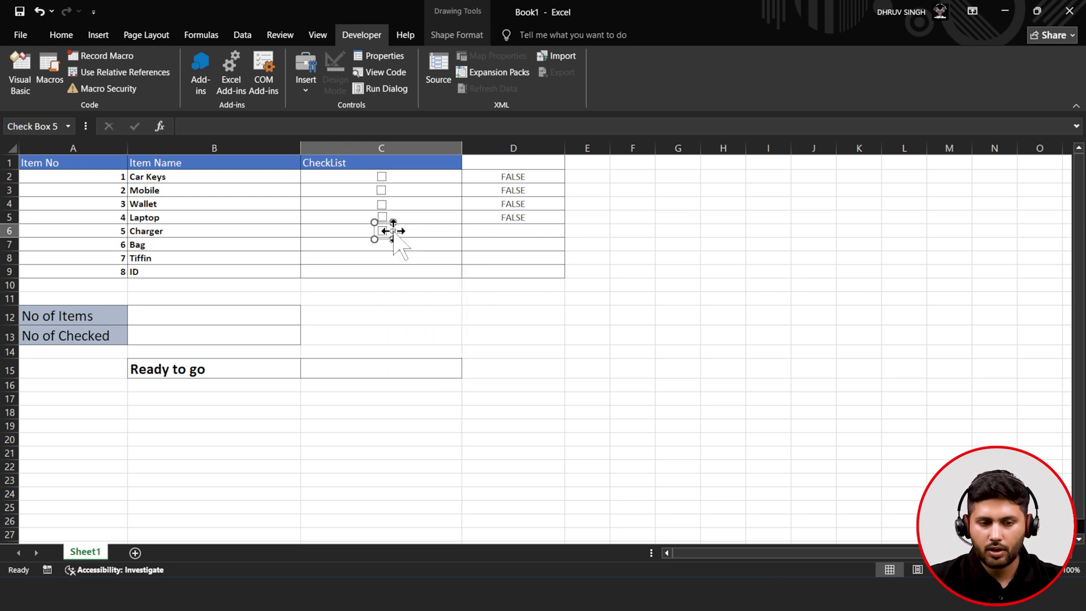
drag(392, 238, 403, 238)
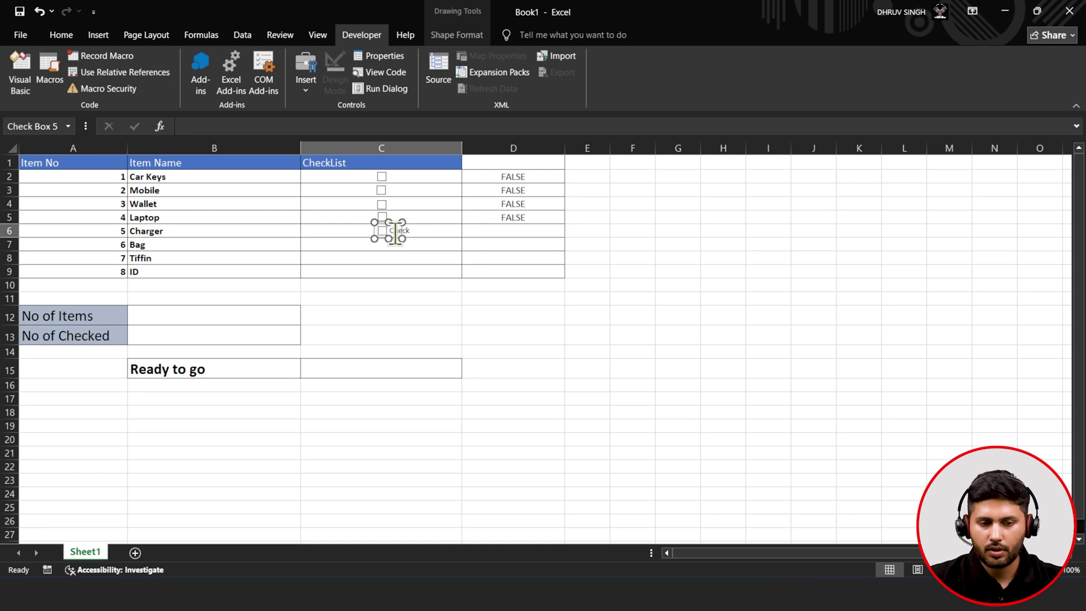
click(395, 231)
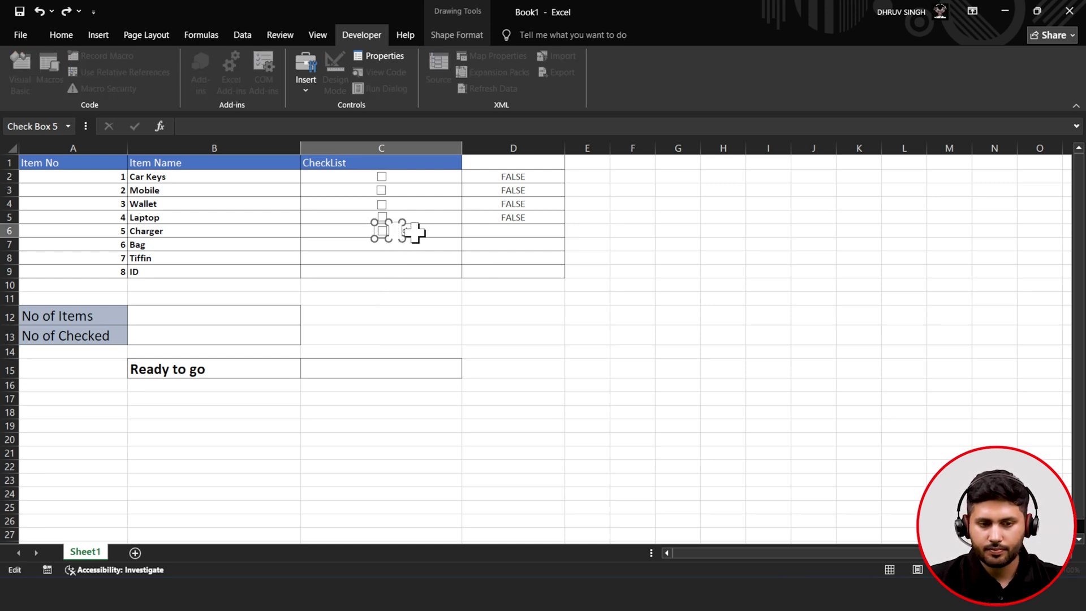
click(417, 232)
- Set the Charger checkbox's value to Checked and its cell link to $D$6
right_click(382, 232)
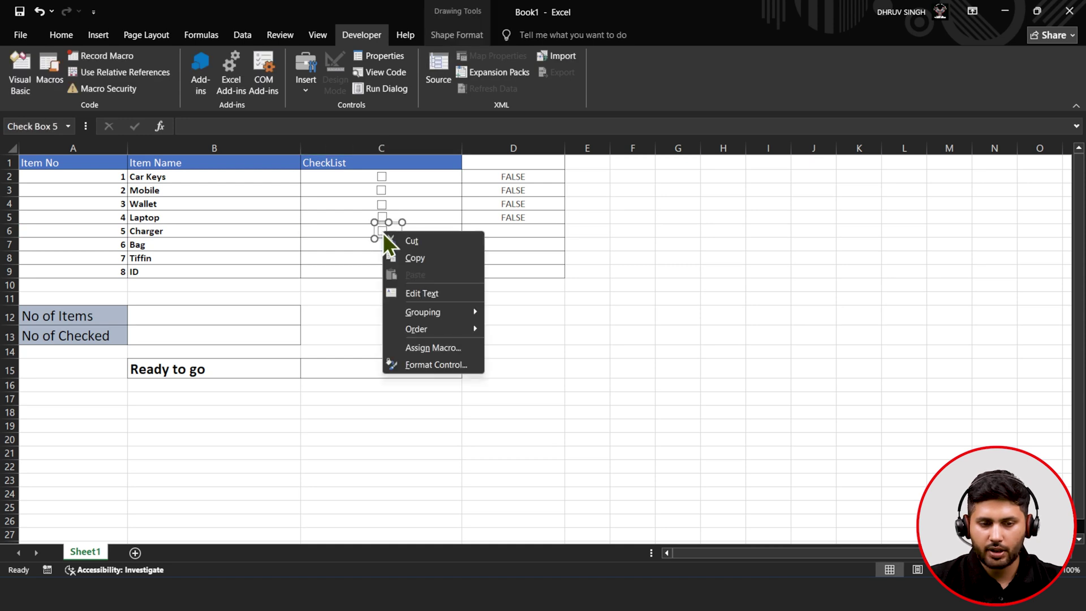
click(422, 363)
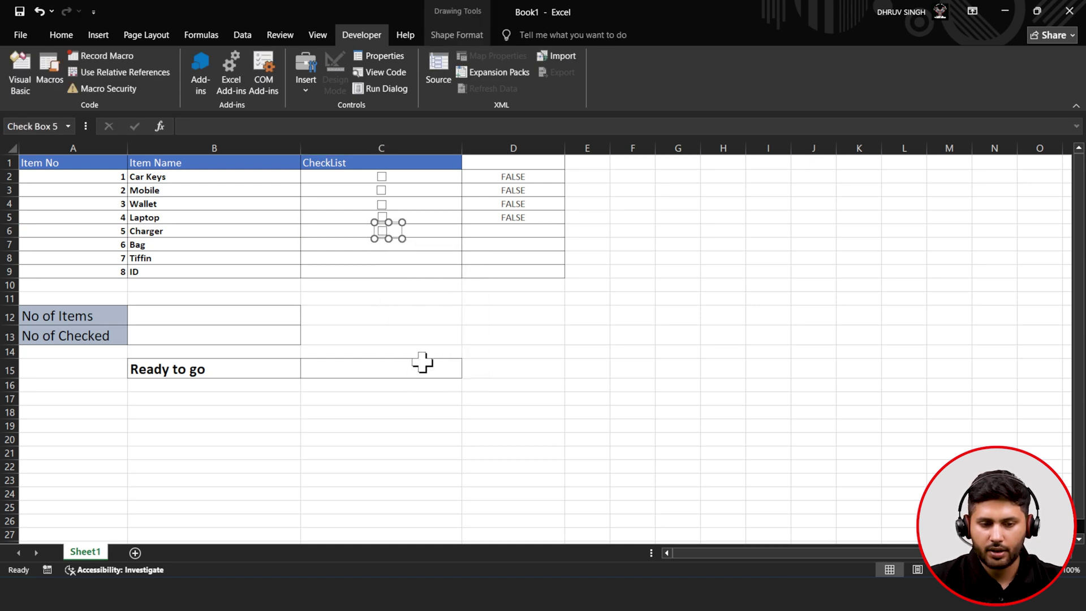
click(477, 188)
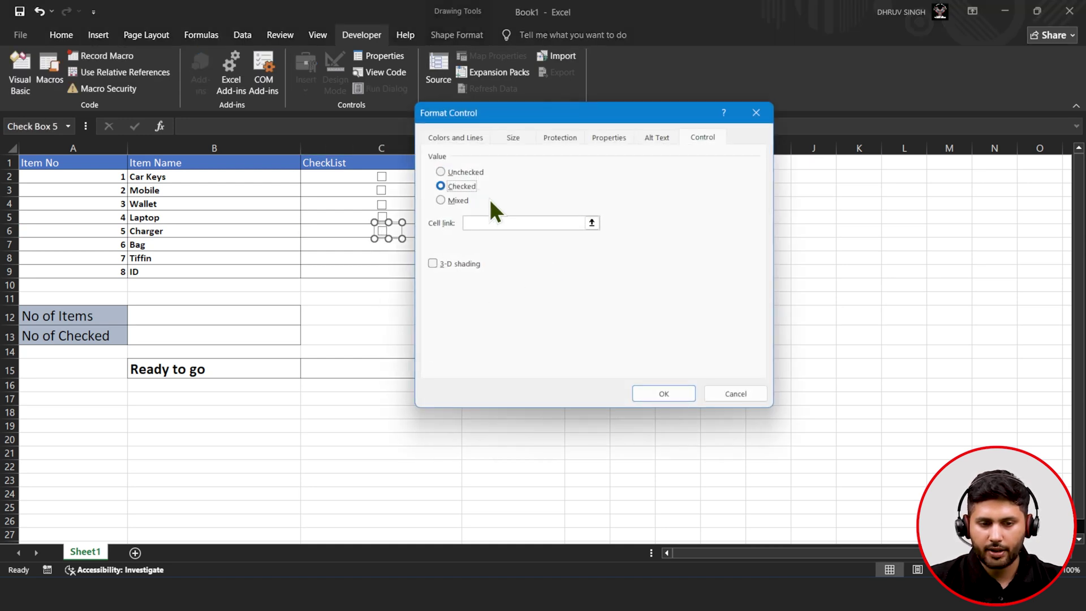
click(591, 222)
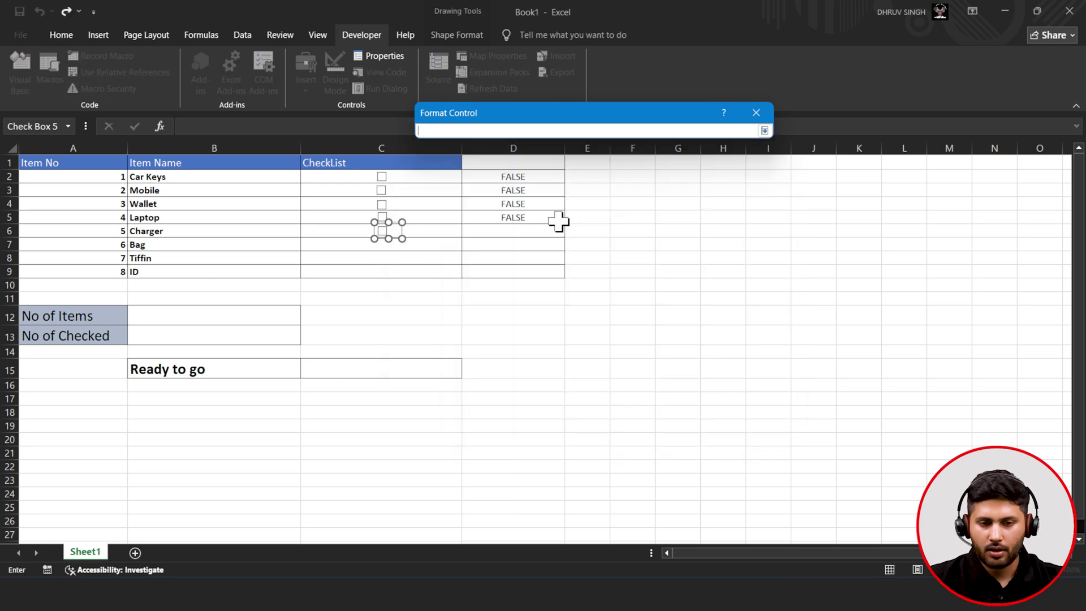
click(511, 230)
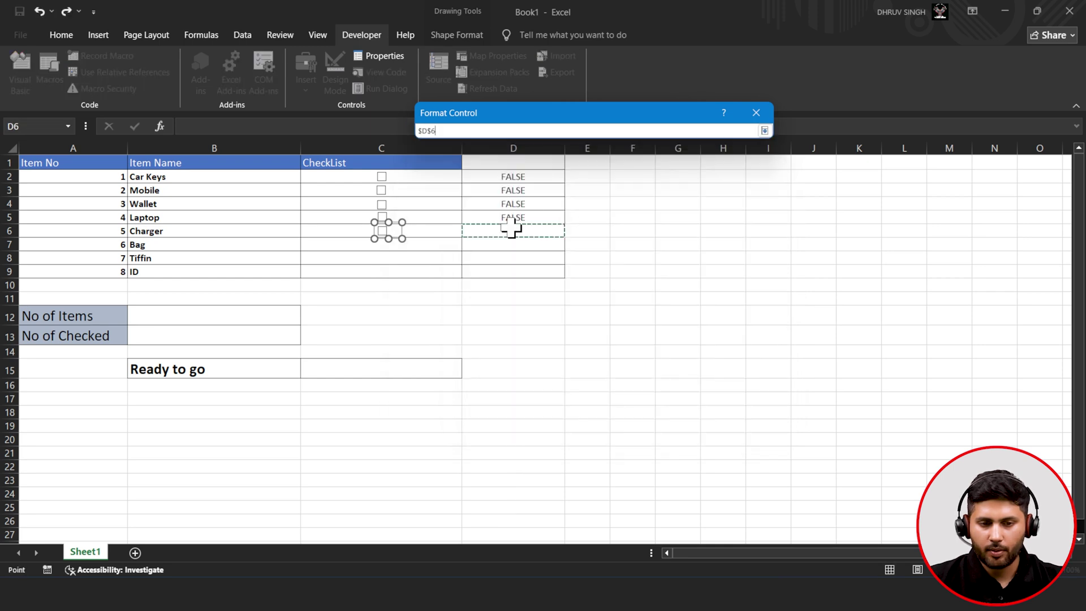
click(764, 131)
click(633, 393)
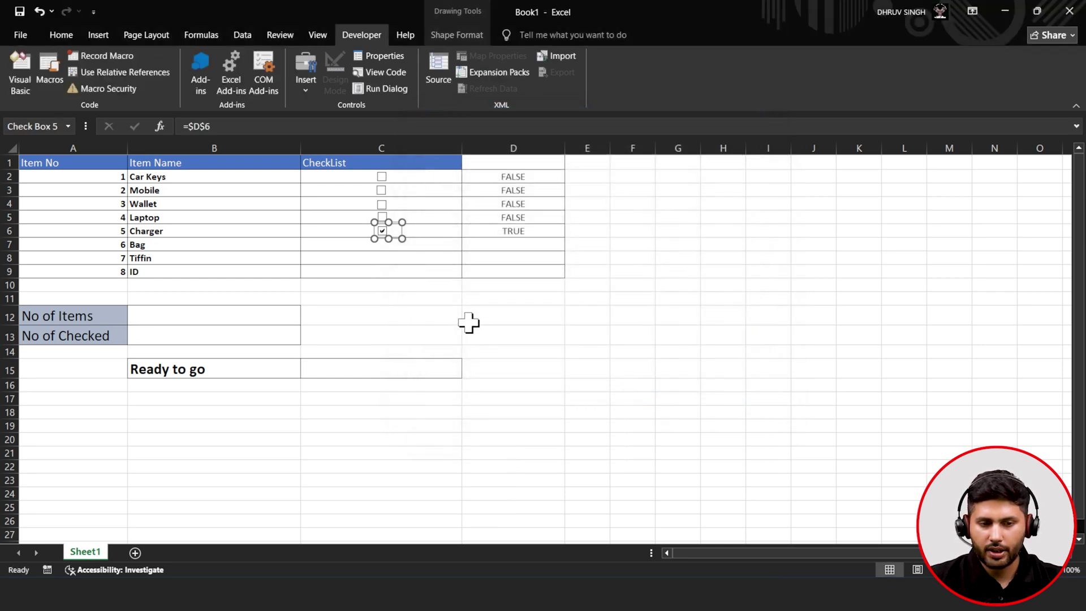
click(305, 73)
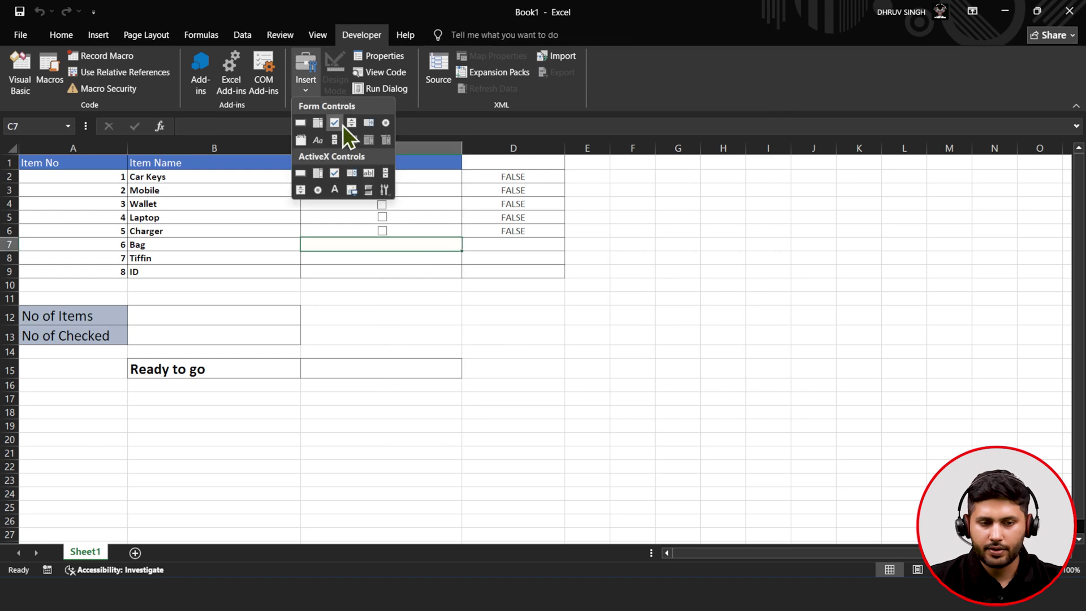
- Add a check box in C7 for Bag and link it to cell $D$7
click(342, 124)
drag(374, 235, 394, 252)
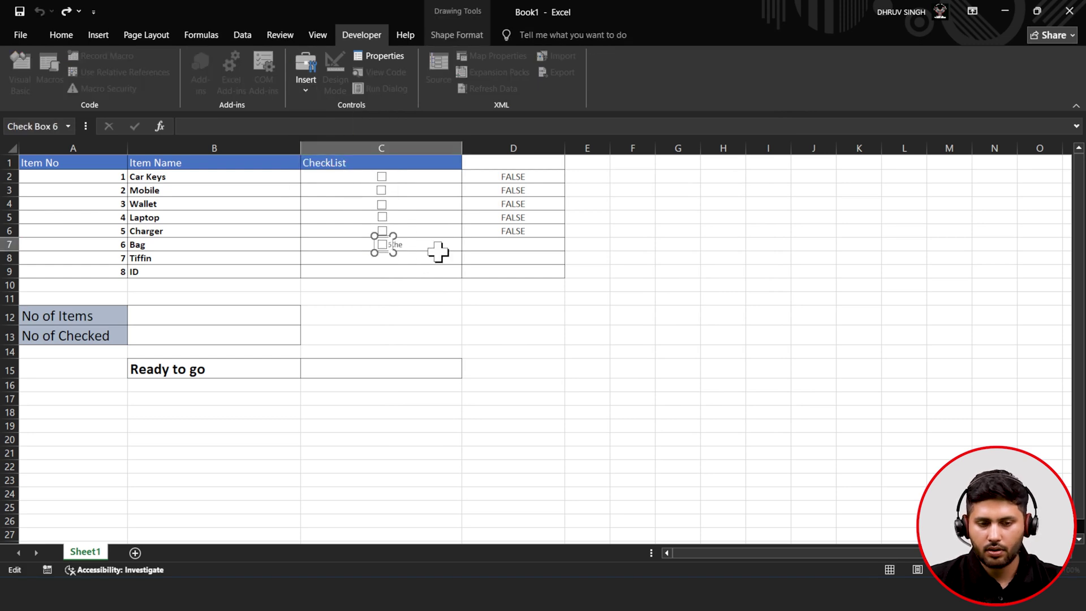
click(437, 247)
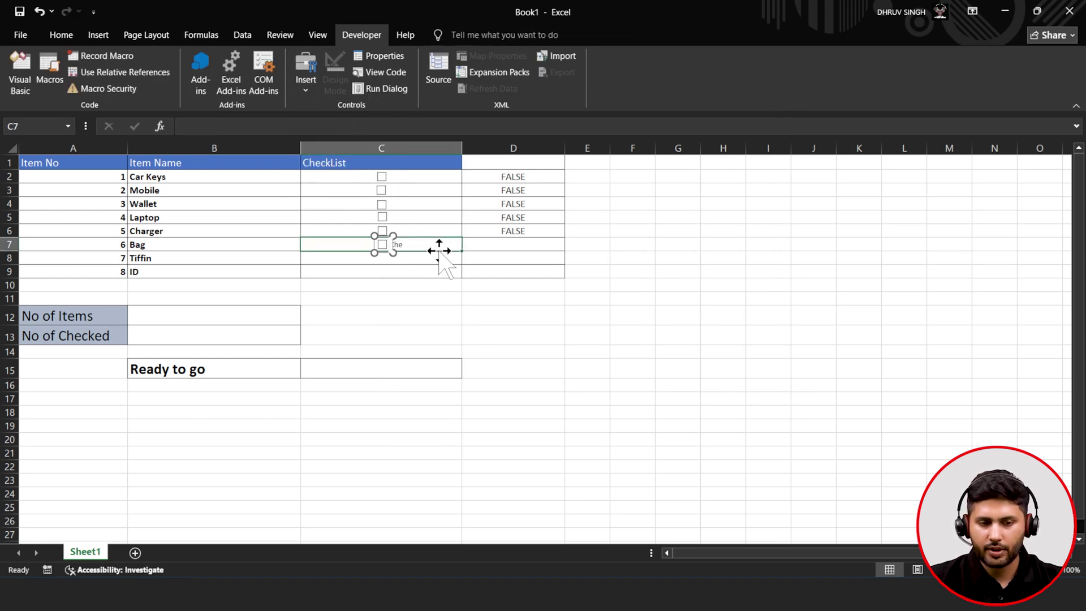
right_click(378, 247)
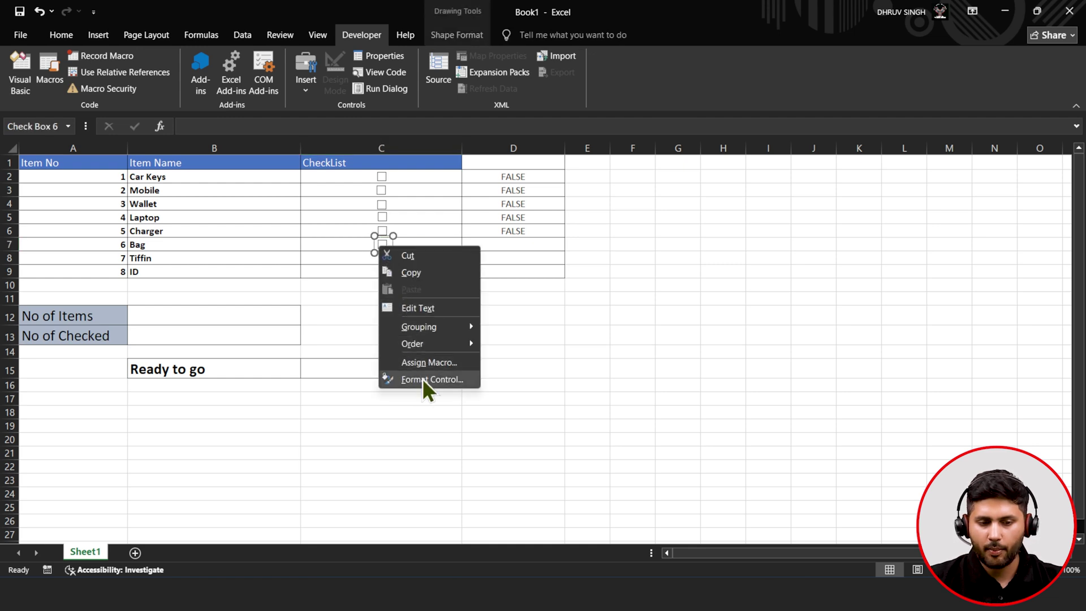
click(422, 379)
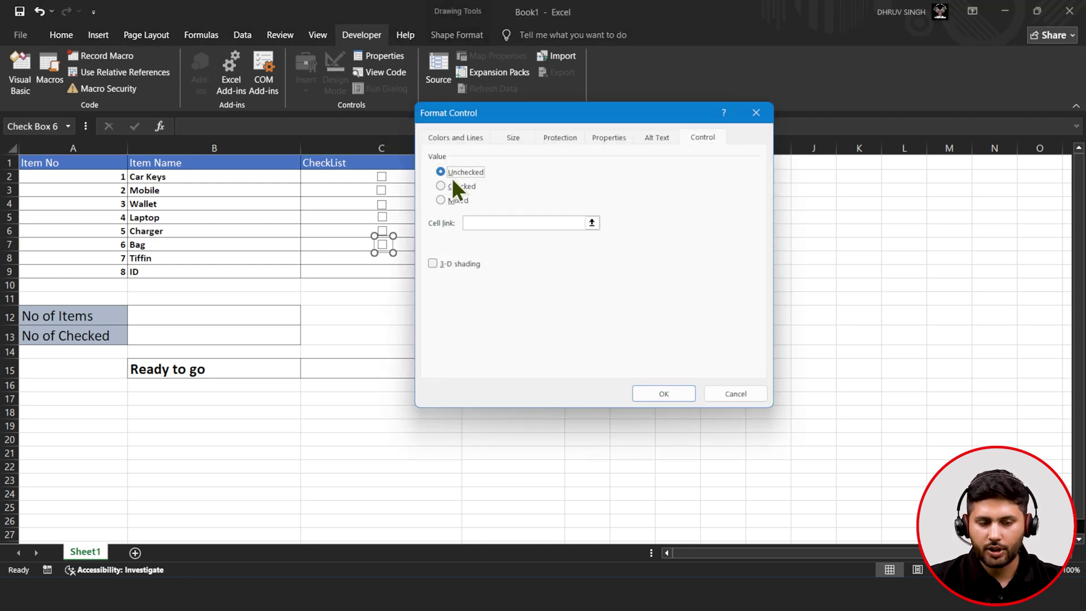
click(592, 222)
click(536, 244)
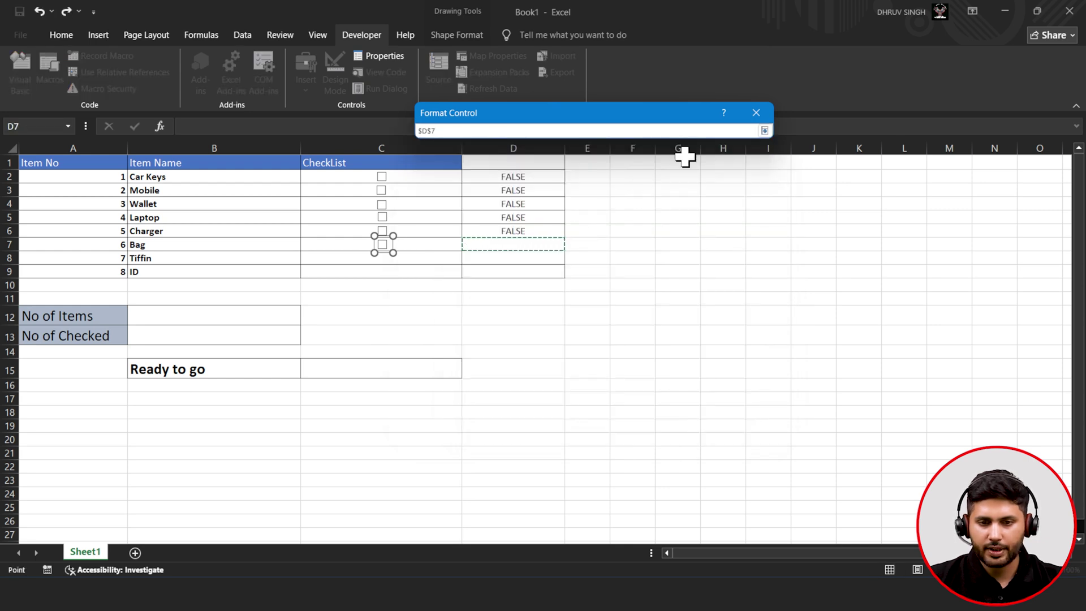
click(764, 131)
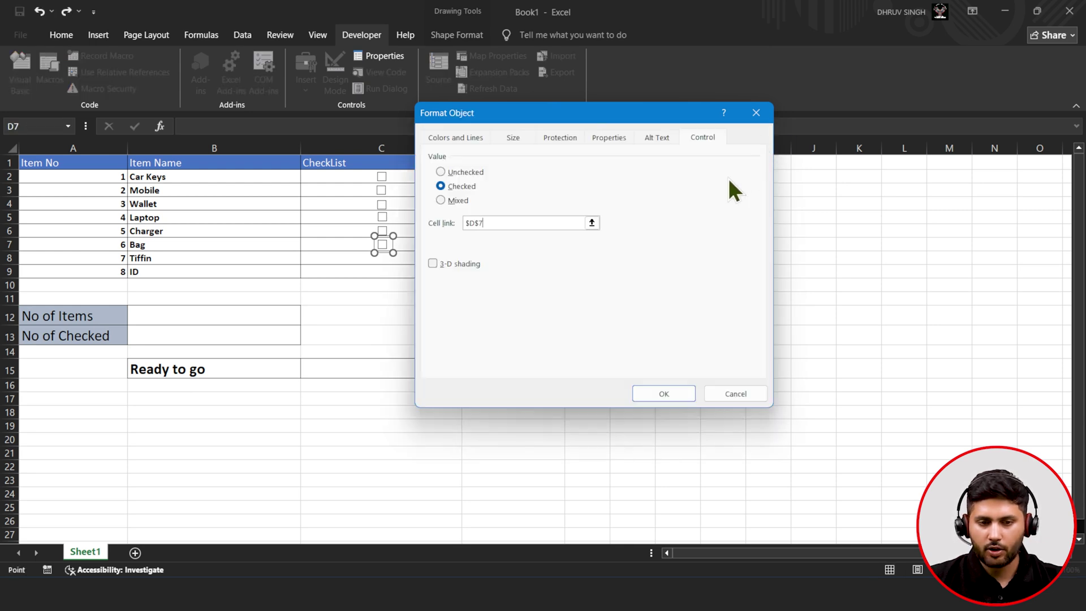
click(656, 386)
click(384, 283)
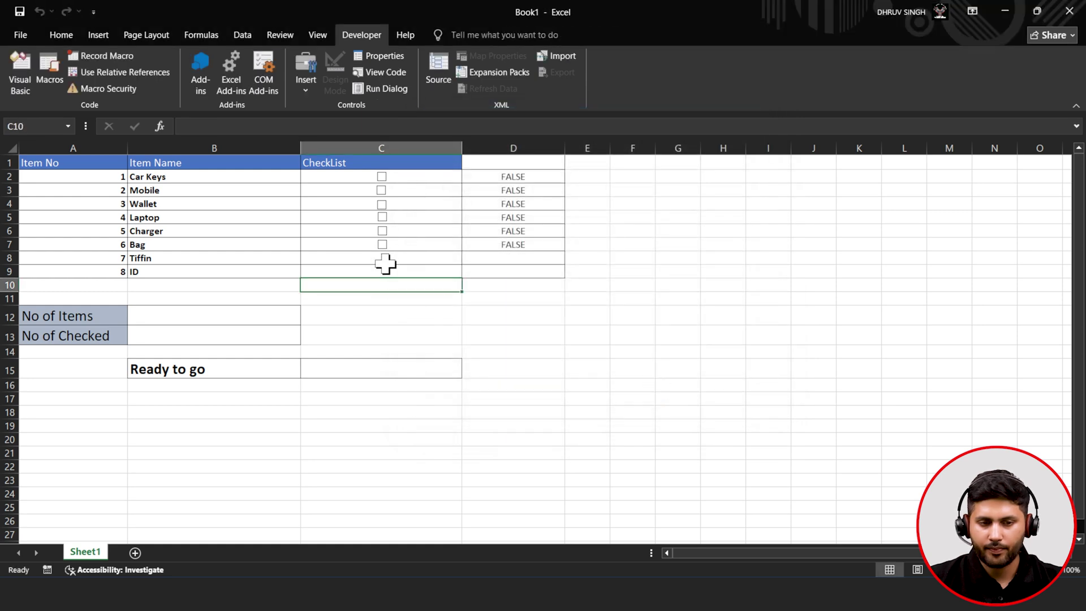
- Place a new check box in C8 for Tiffin and delete its label text
click(305, 90)
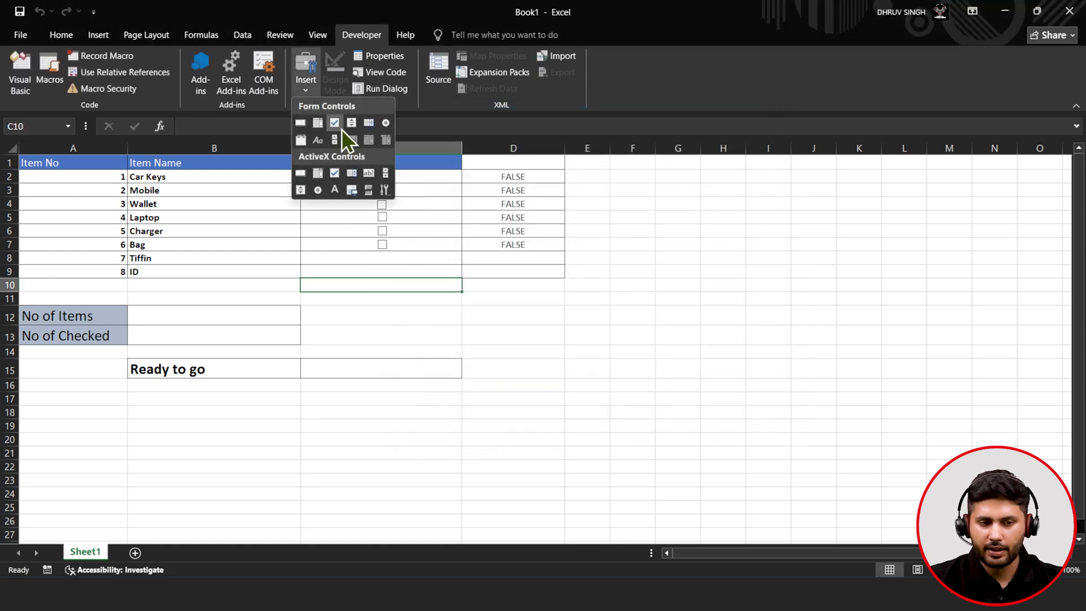
click(341, 128)
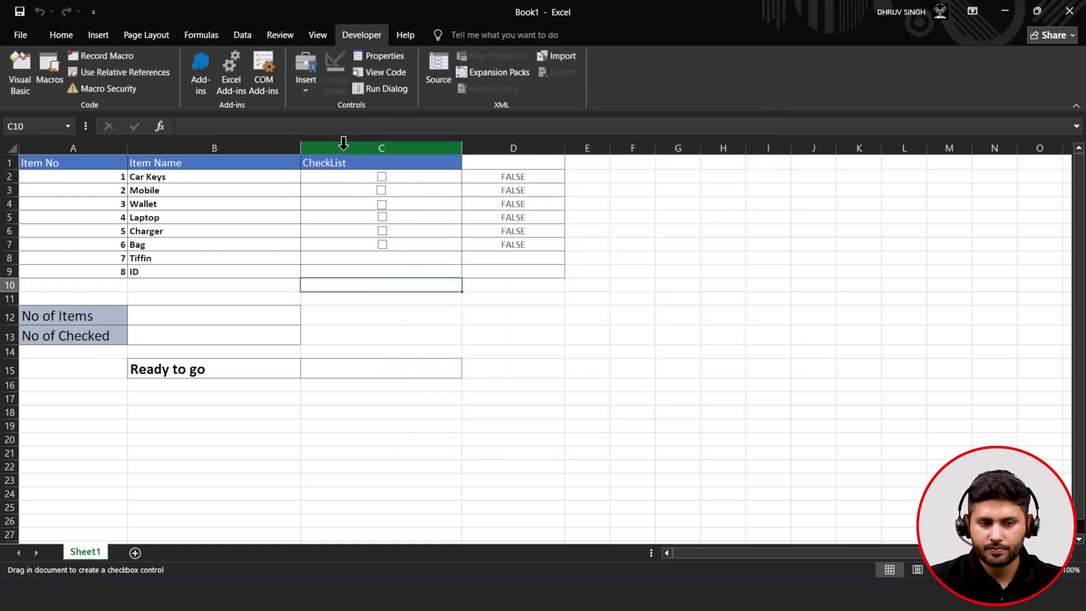
click(378, 252)
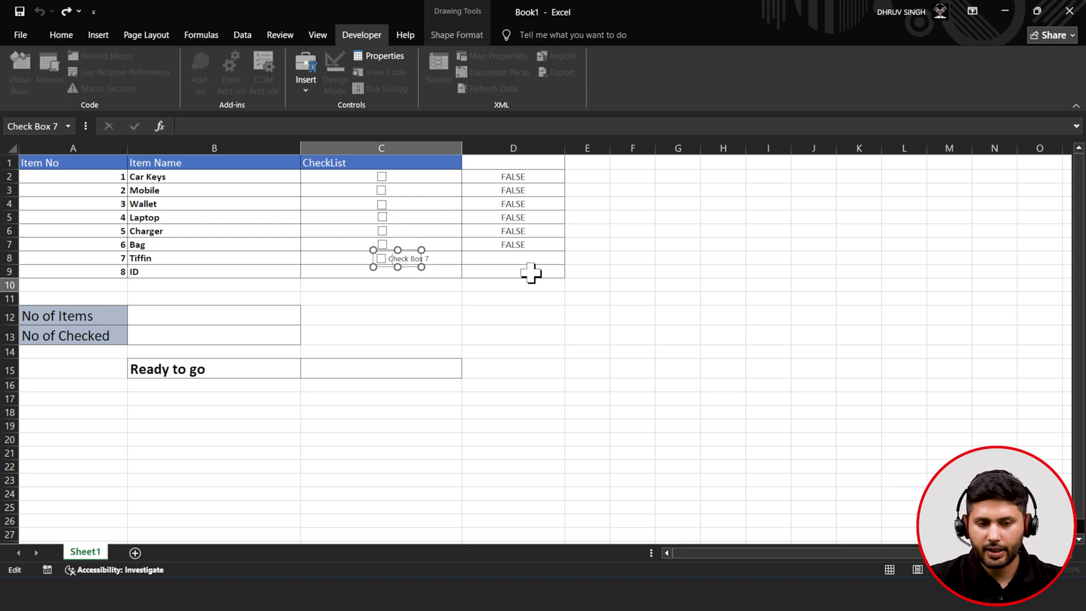
key(BackSpace)
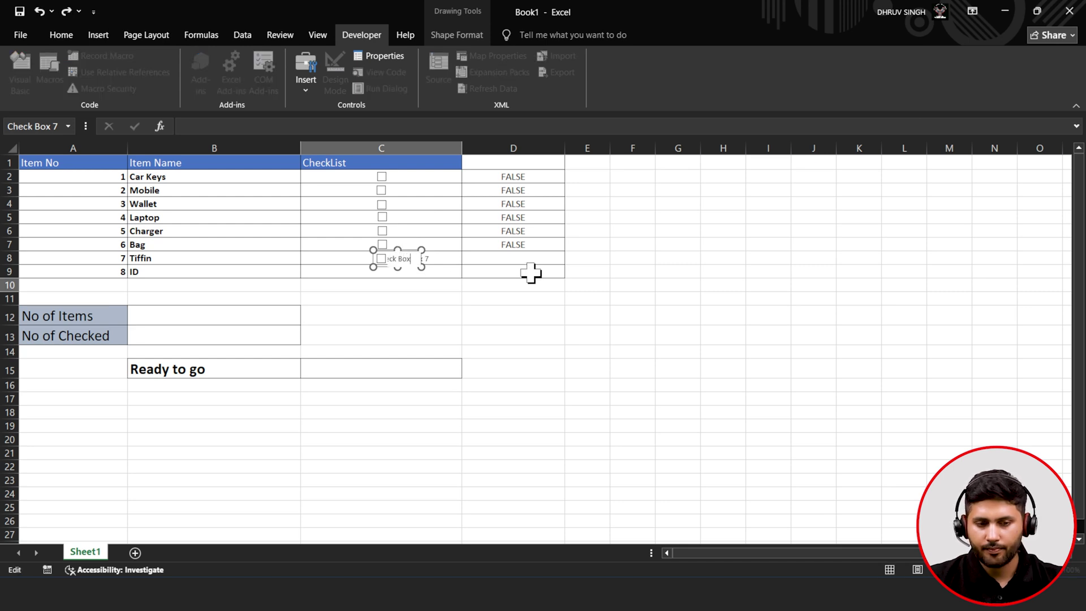
click(451, 271)
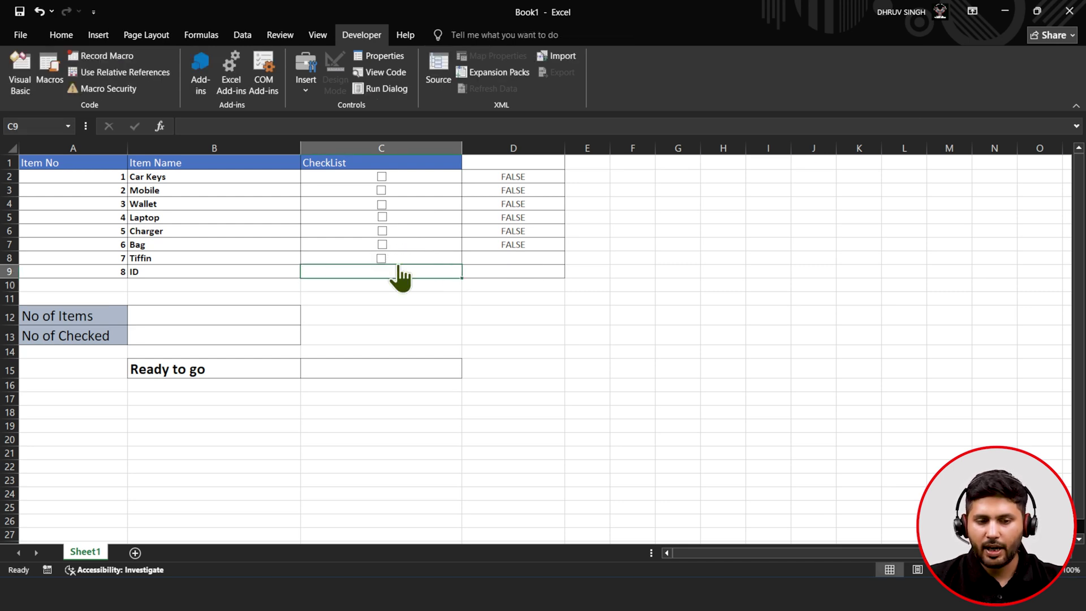
- Link the Tiffin checkbox to $D$8, then untick it so D8 reads FALSE
right_click(389, 251)
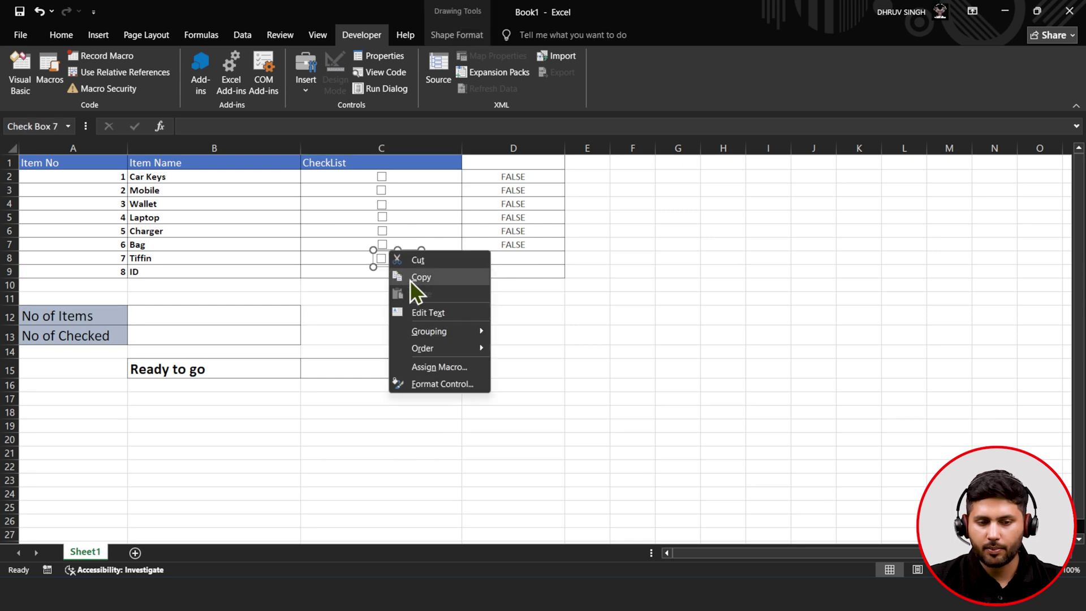
click(442, 384)
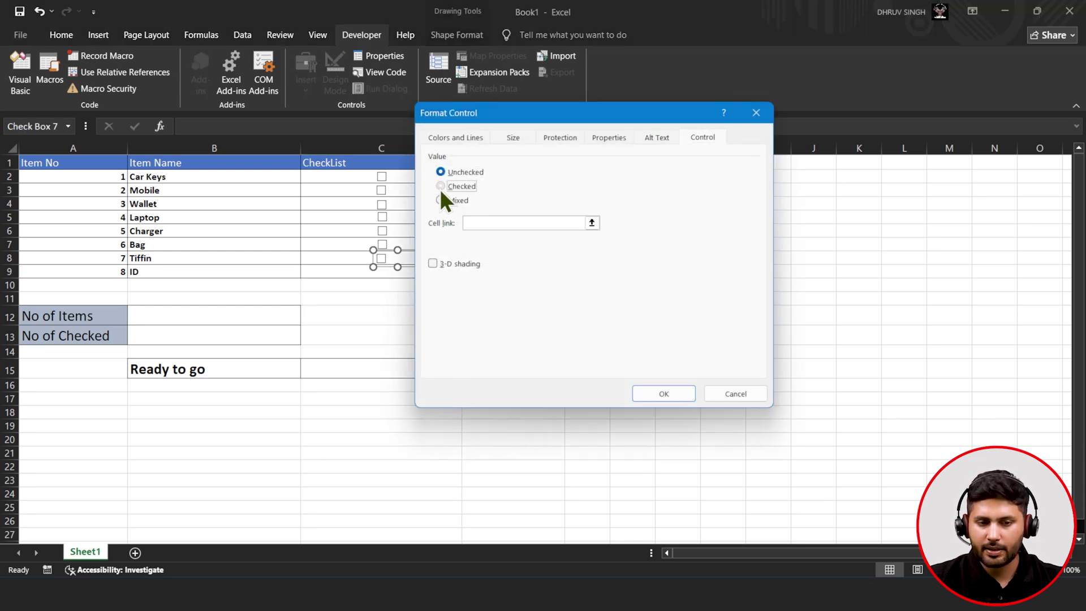
click(592, 223)
click(502, 259)
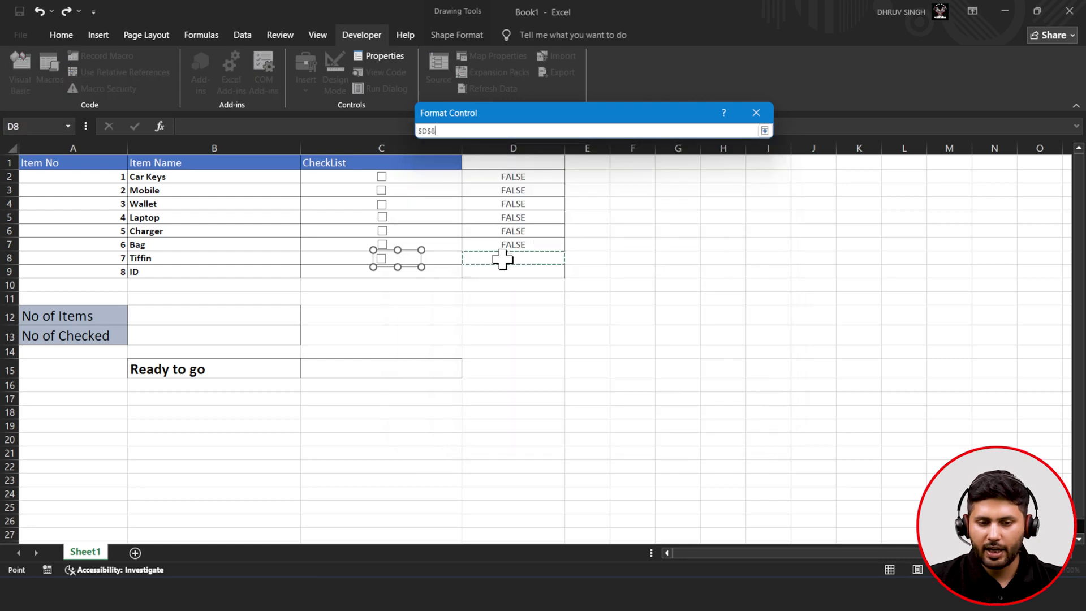
click(766, 131)
click(662, 394)
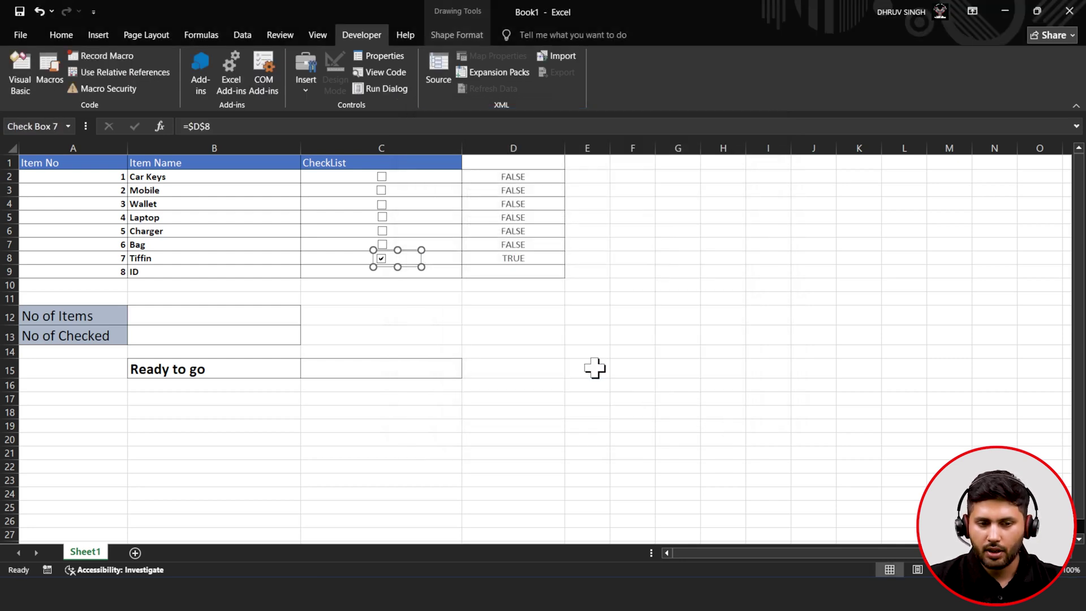
click(467, 317)
click(381, 259)
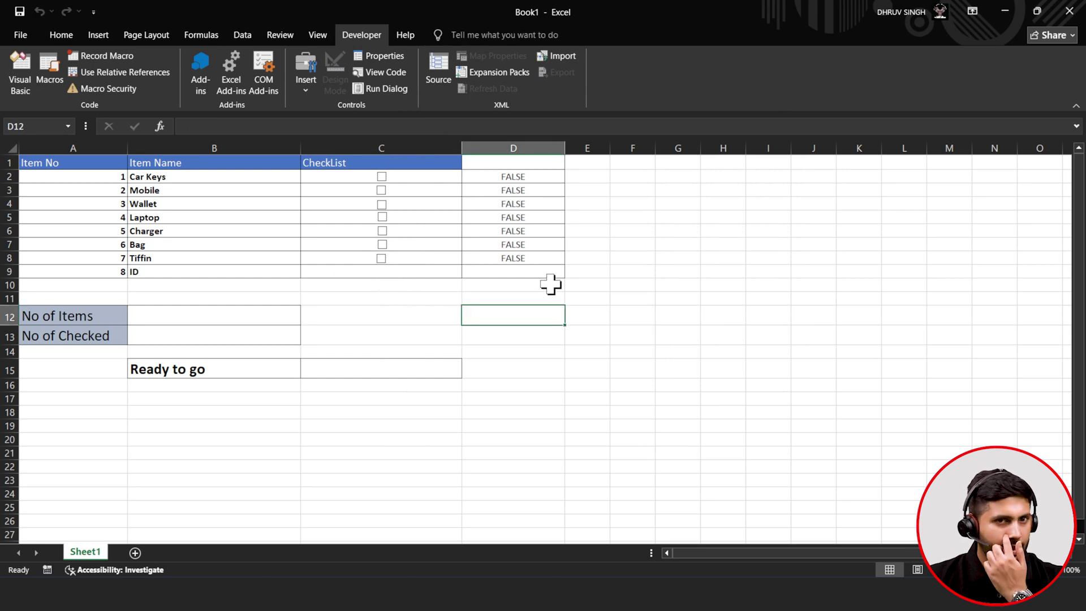
- Enter =COUNT(A2:A9) in B12 so it shows 8 items, and centre the result
click(184, 320)
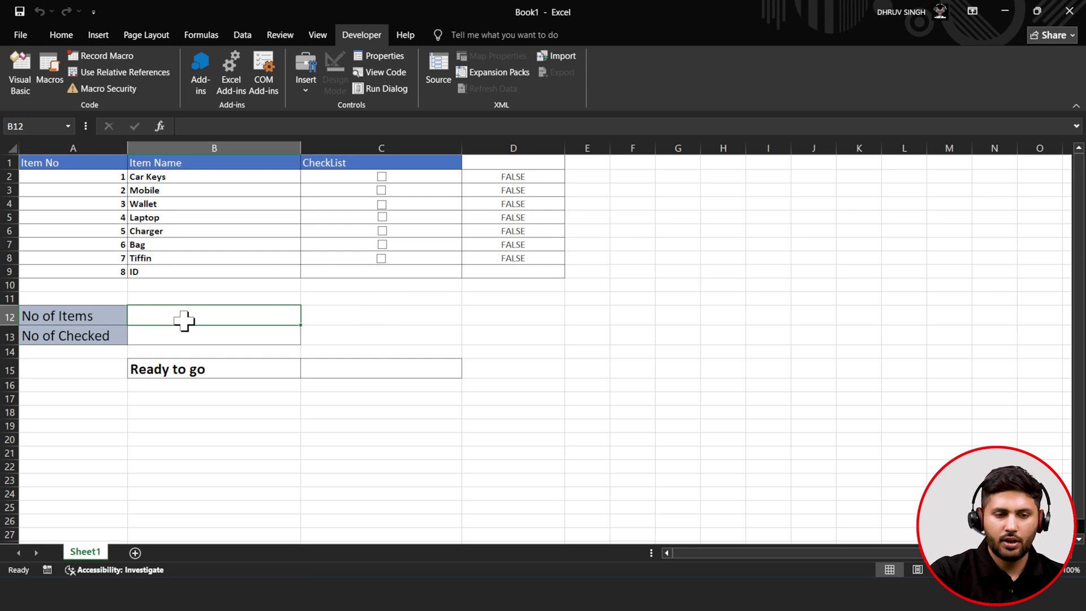
text(=c)
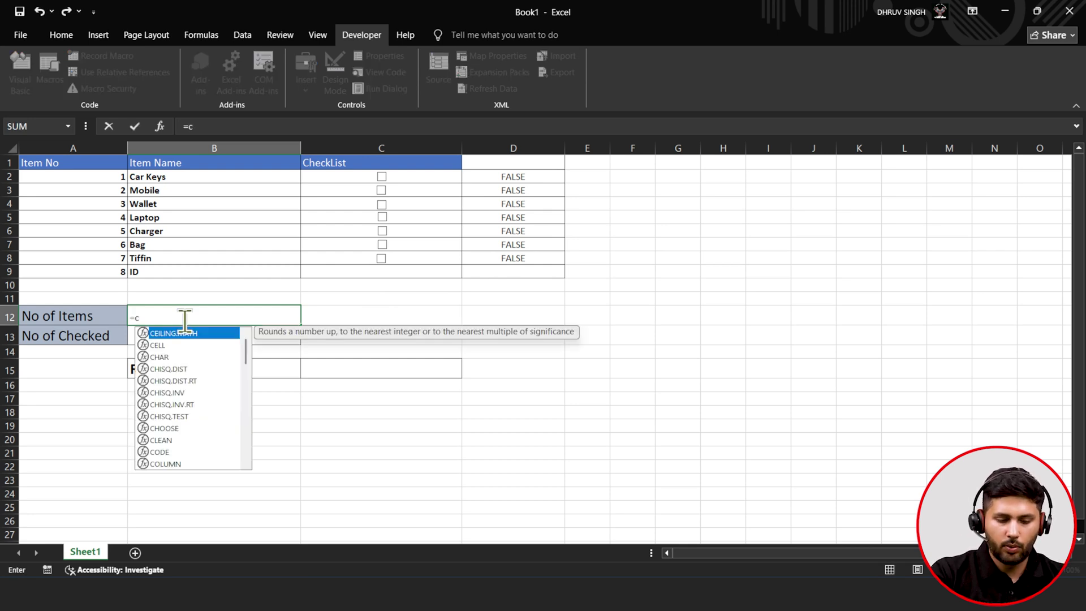
text(ou)
key(Tab)
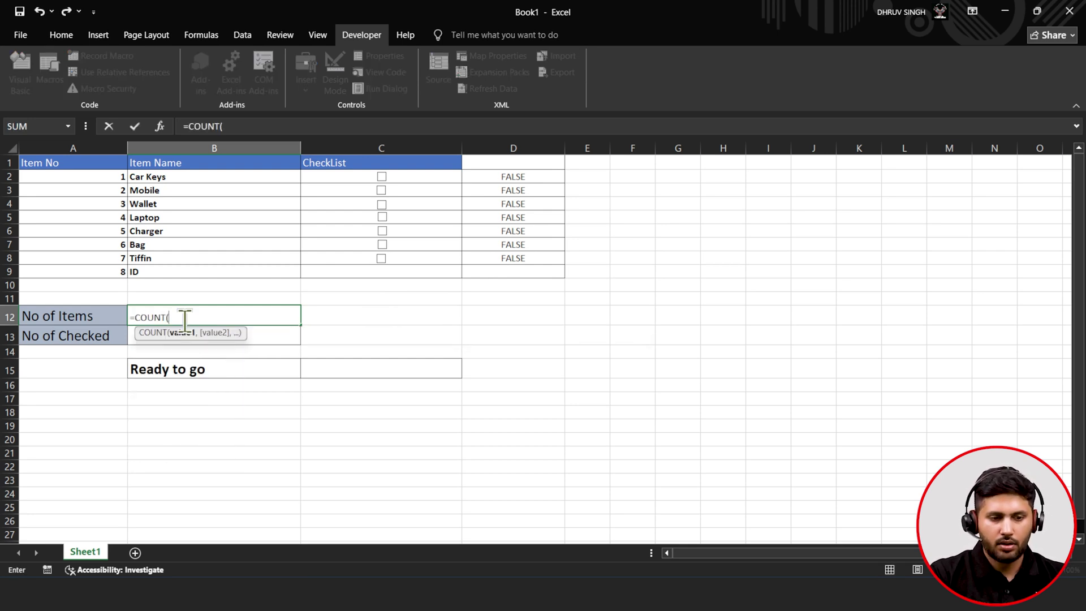
drag(110, 177, 109, 272)
text())
click(134, 131)
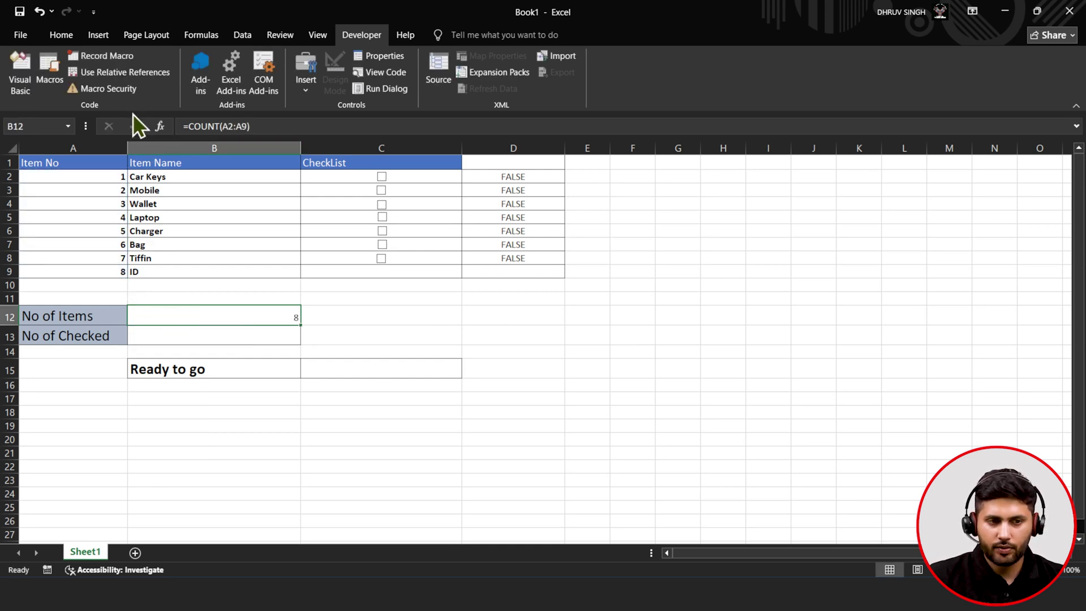
click(61, 34)
click(310, 84)
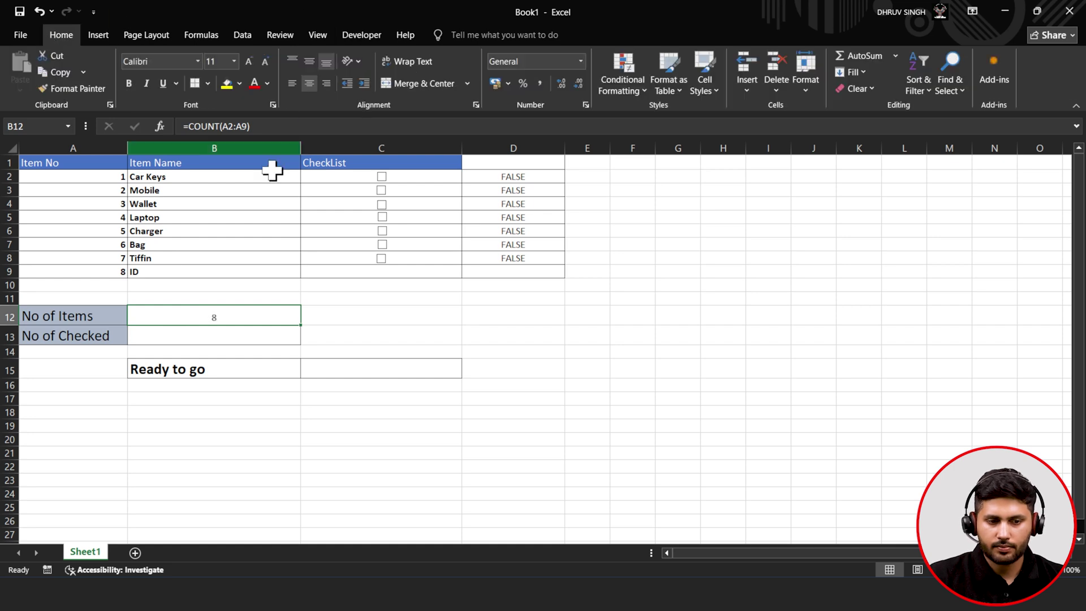
click(211, 339)
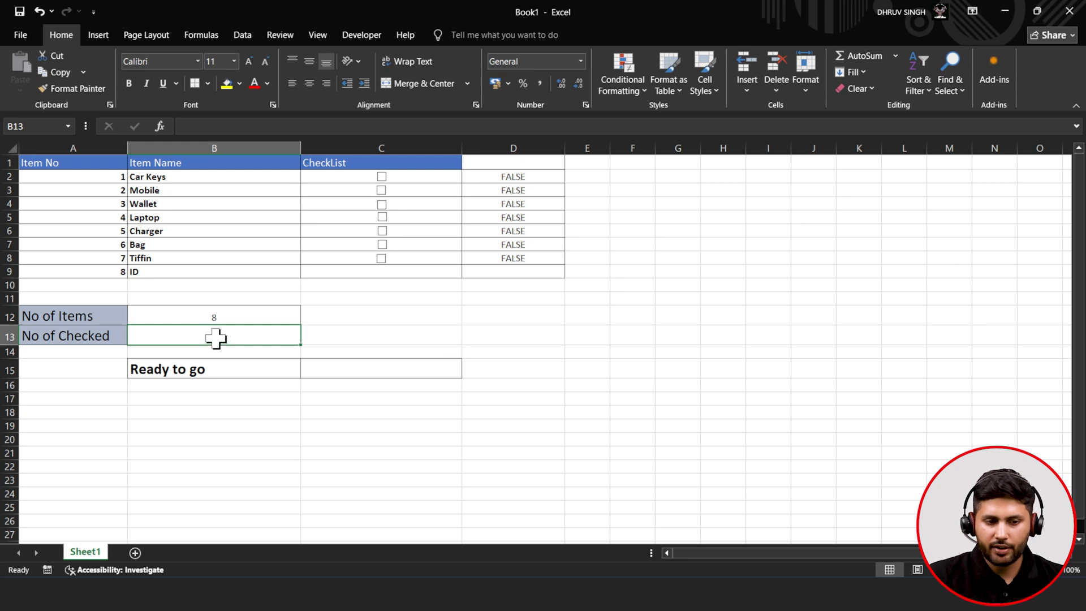
- Enter =COUNTIF(D2:D8,"TRUE") in B13 to count the checked items
text(=co)
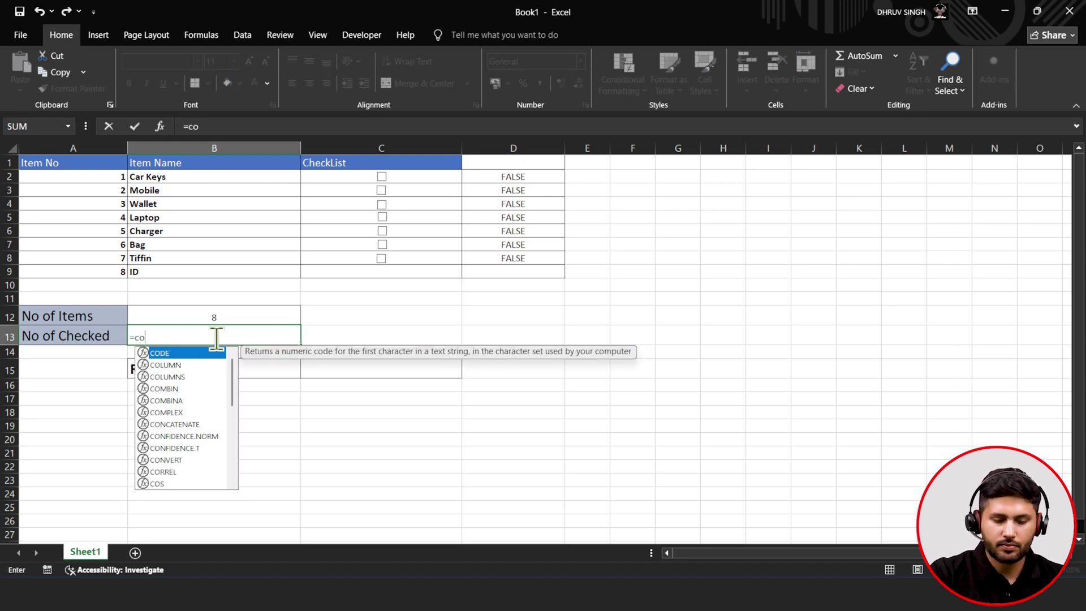
text(un)
key(Down)
key(Down)
key(Down)
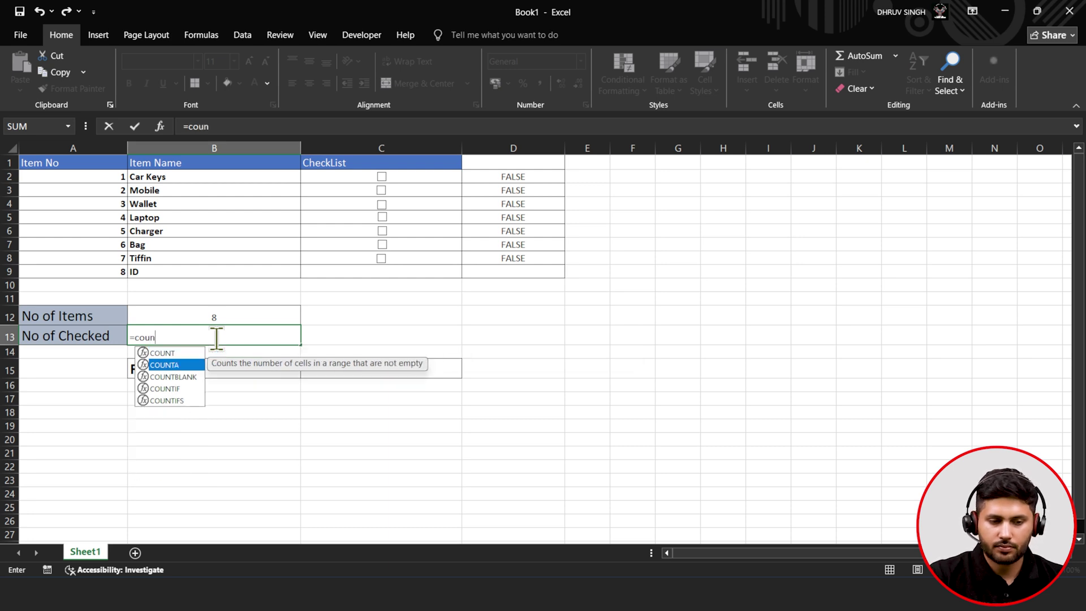
key(Tab)
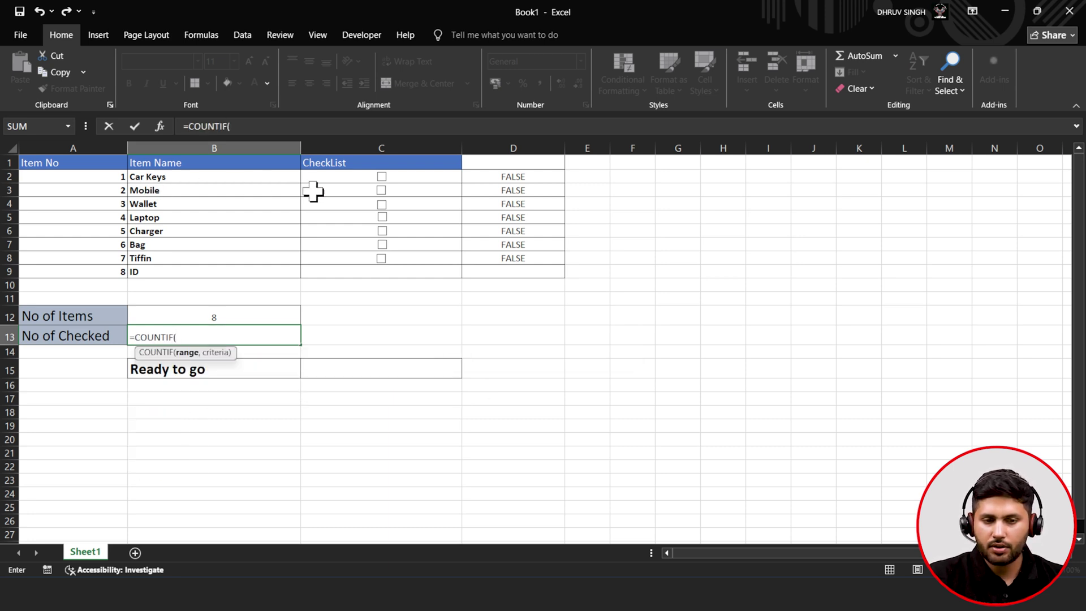
drag(502, 177, 496, 258)
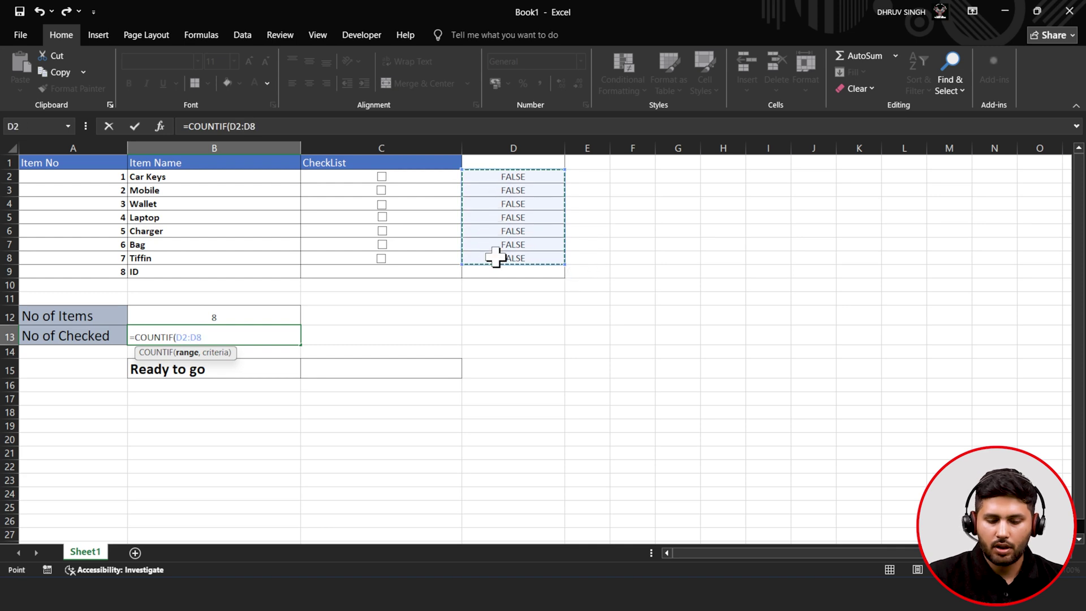
text(,)
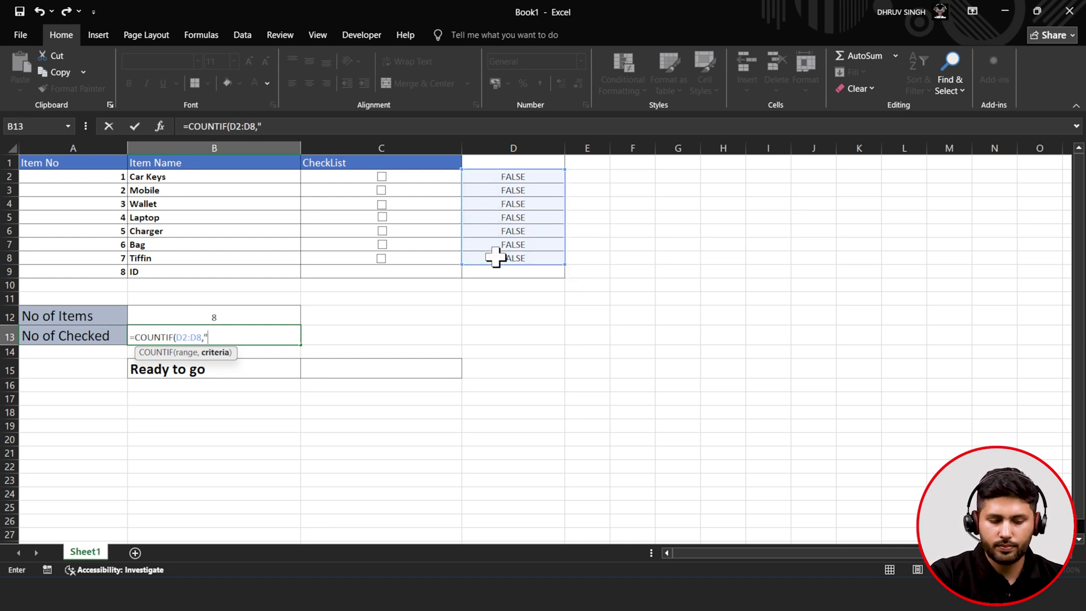
text("TRUE"))
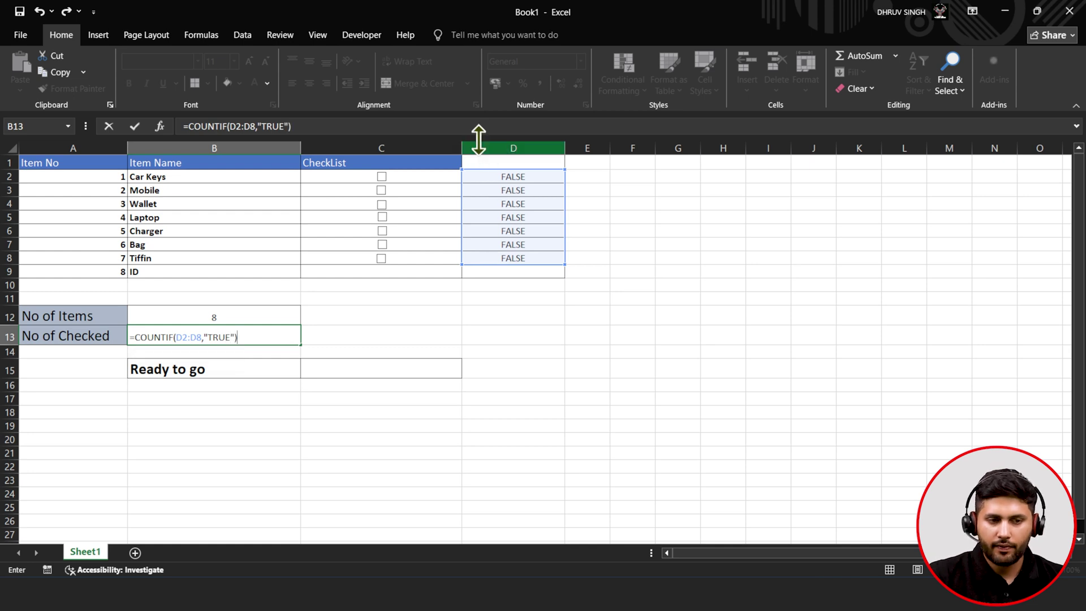
click(134, 127)
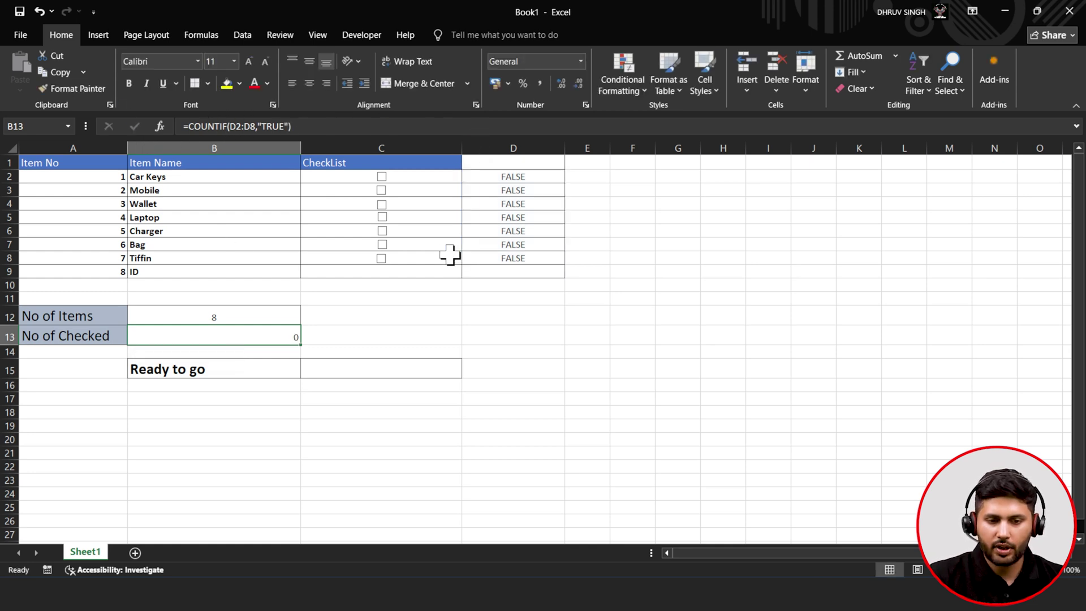
- Tick all seven checkboxes from Car Keys to Tiffin so B13 shows 7
click(382, 244)
click(381, 260)
click(383, 246)
click(383, 260)
click(381, 244)
click(382, 231)
click(382, 217)
click(382, 204)
click(382, 190)
click(382, 177)
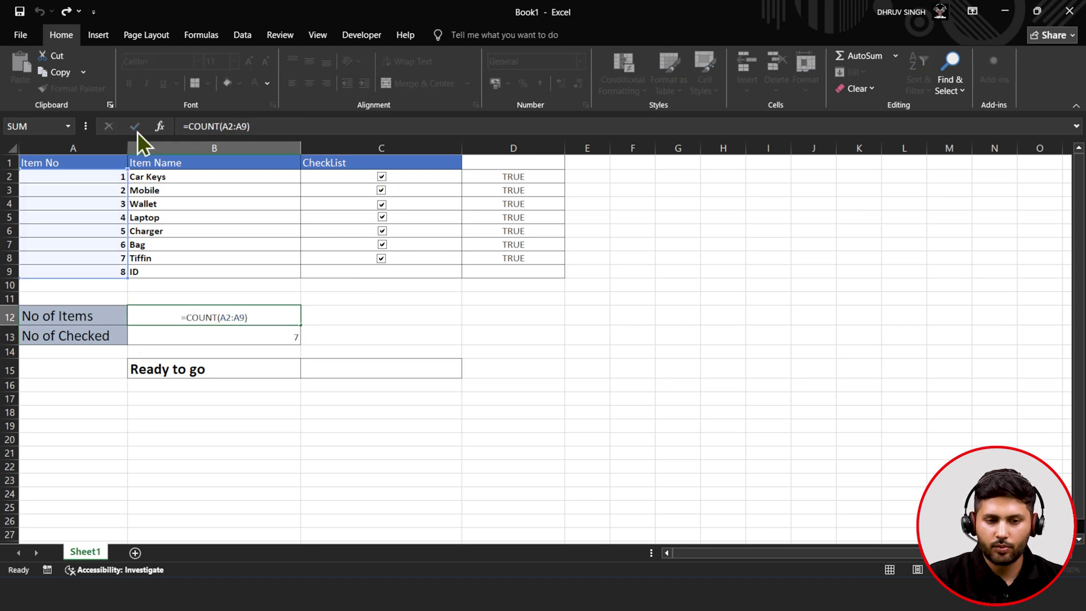
click(135, 127)
click(368, 302)
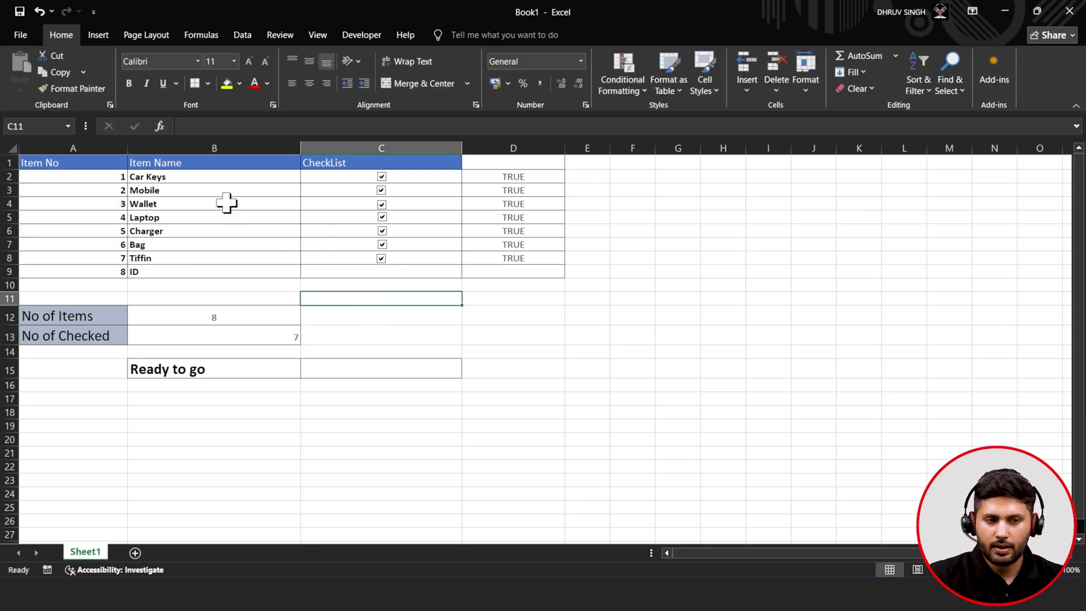
click(98, 34)
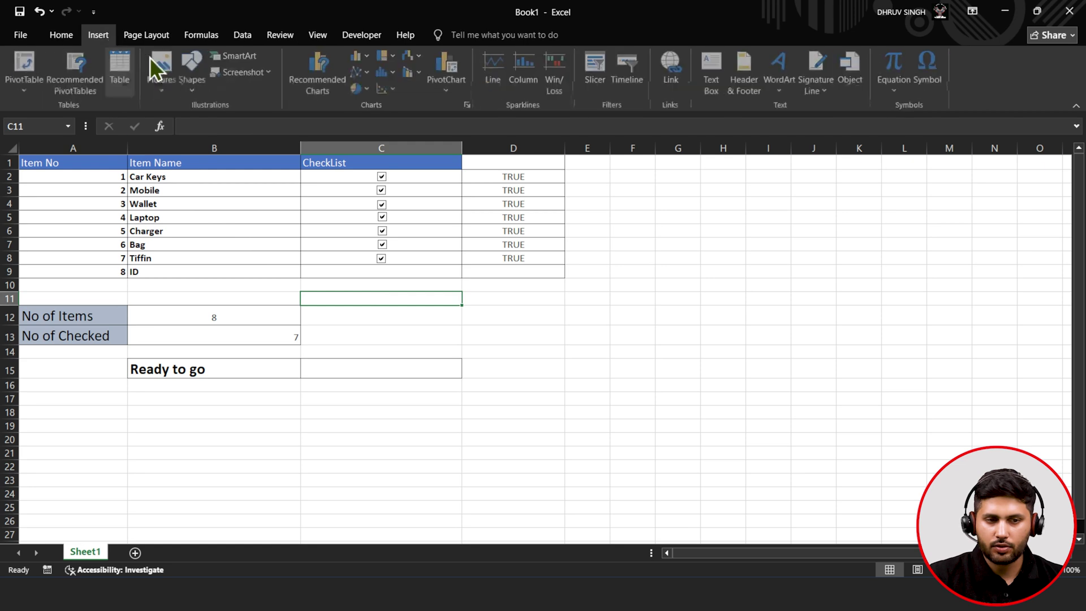
- Add an eighth form-control checkbox for the ID item, linked to cell D9
click(346, 36)
click(308, 75)
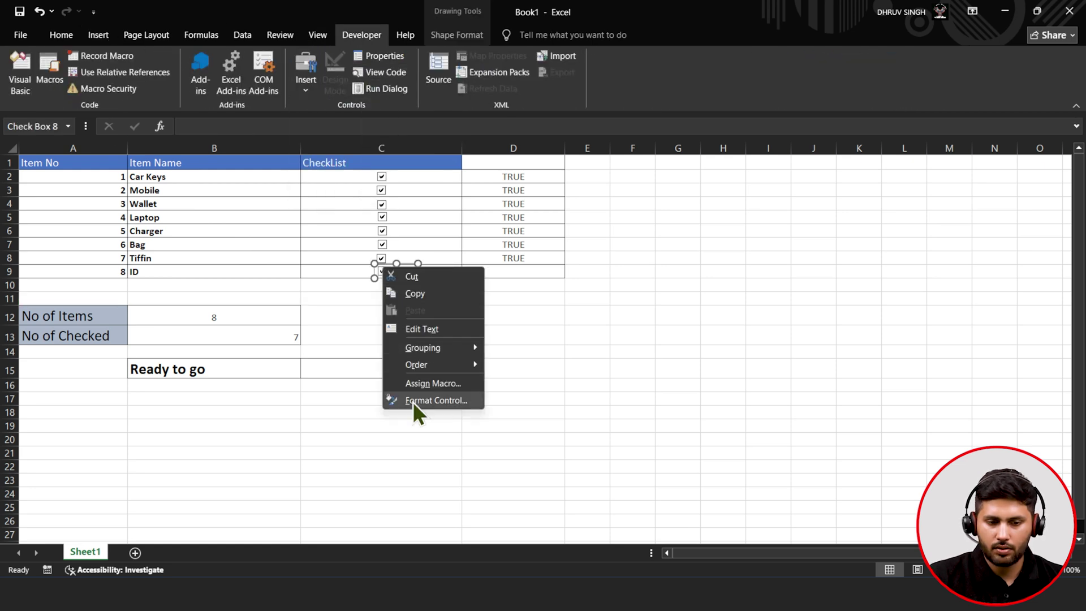
click(413, 400)
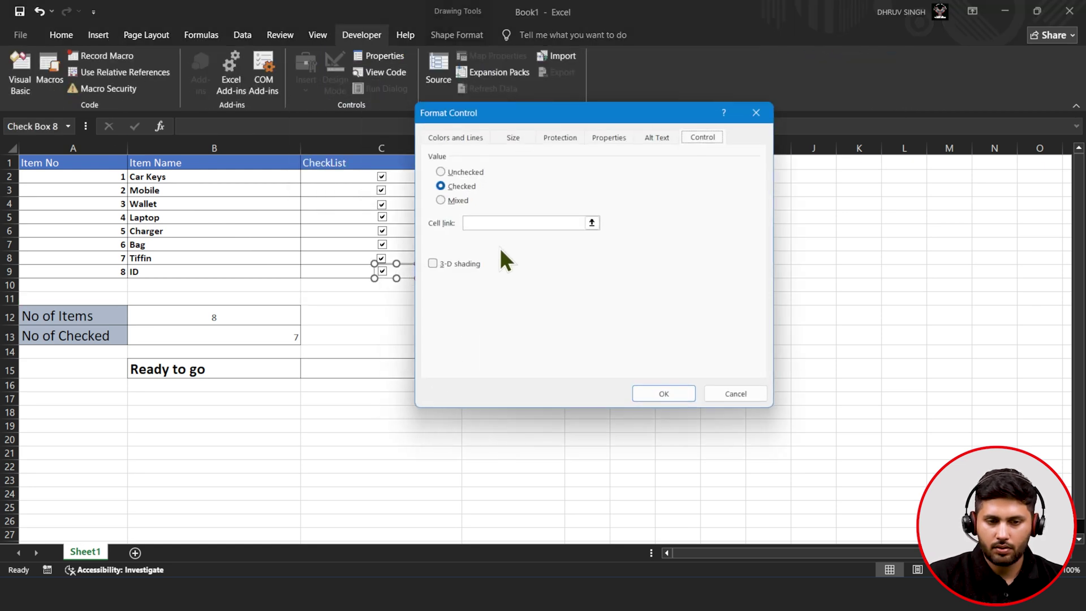
click(592, 223)
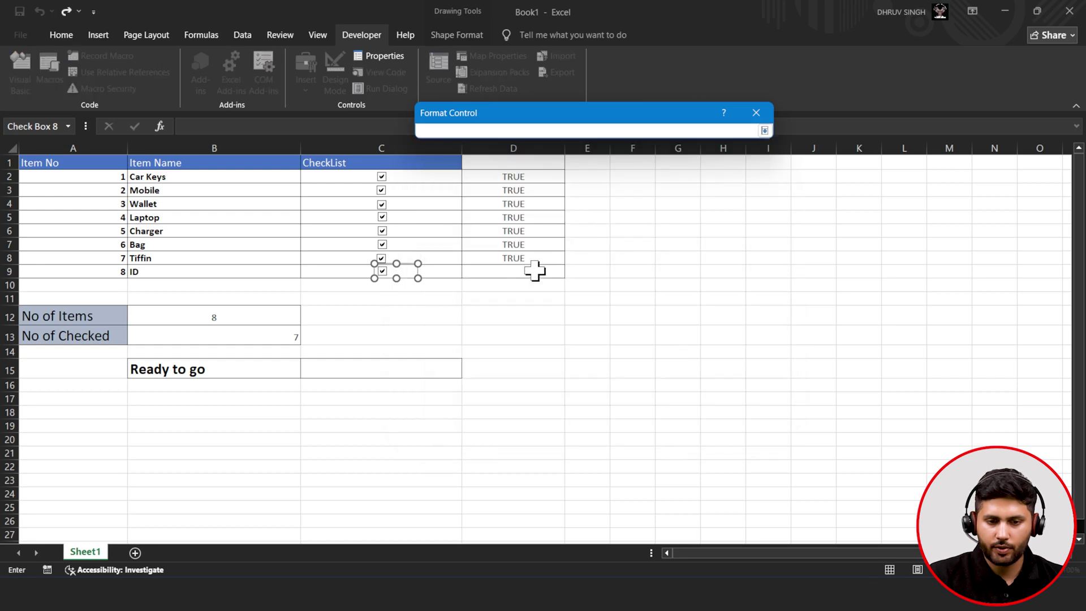
click(533, 272)
click(764, 130)
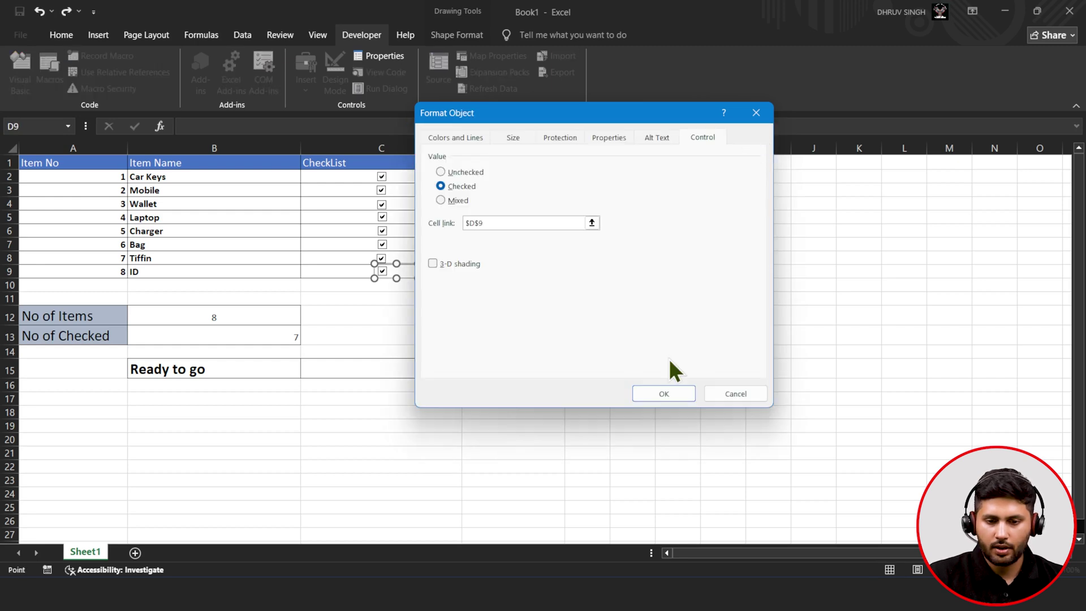
click(662, 395)
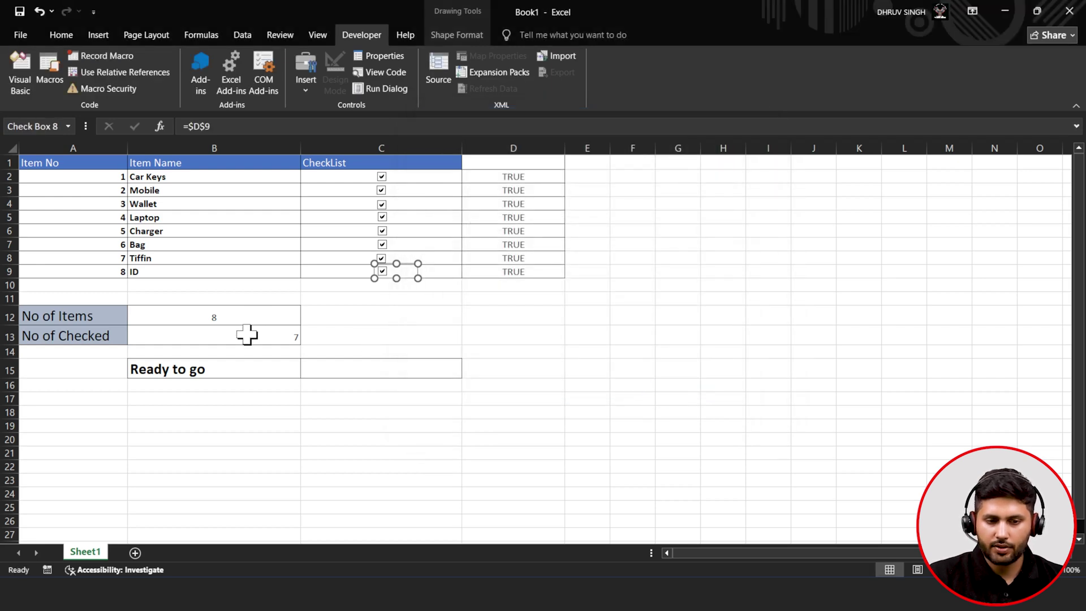
- Change B13 to =COUNTIF(D2:D9,"TRUE") and centre the checked count
click(288, 332)
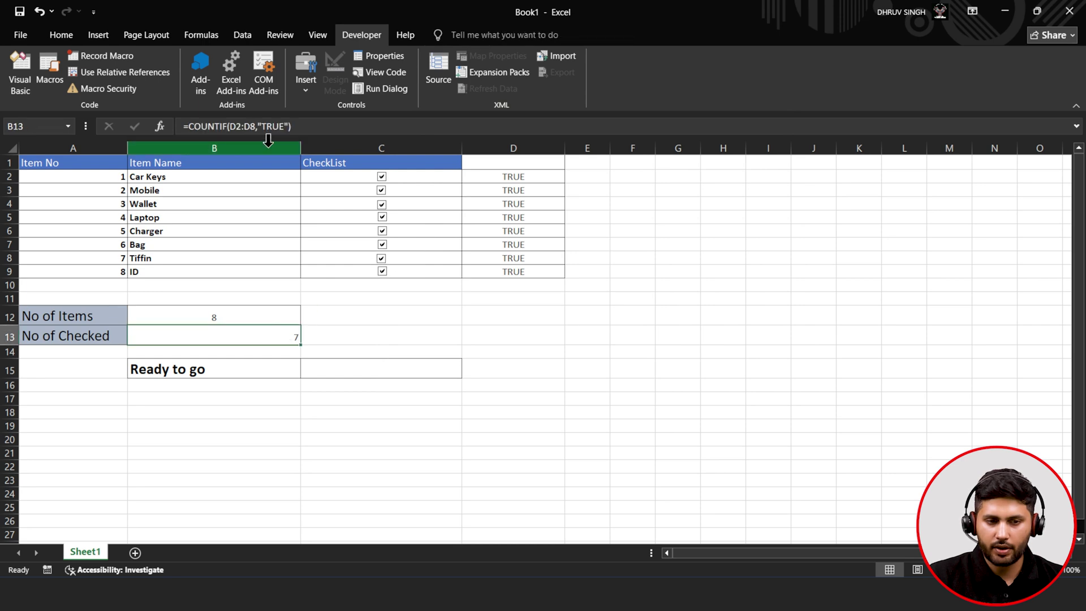
click(256, 127)
key(BackSpace)
text(9)
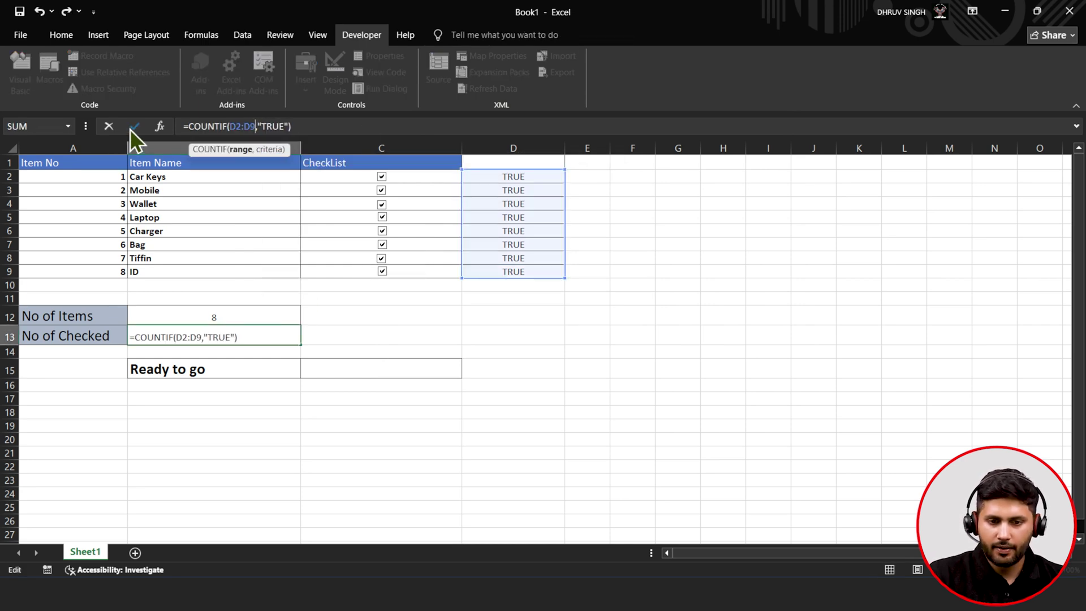
click(131, 128)
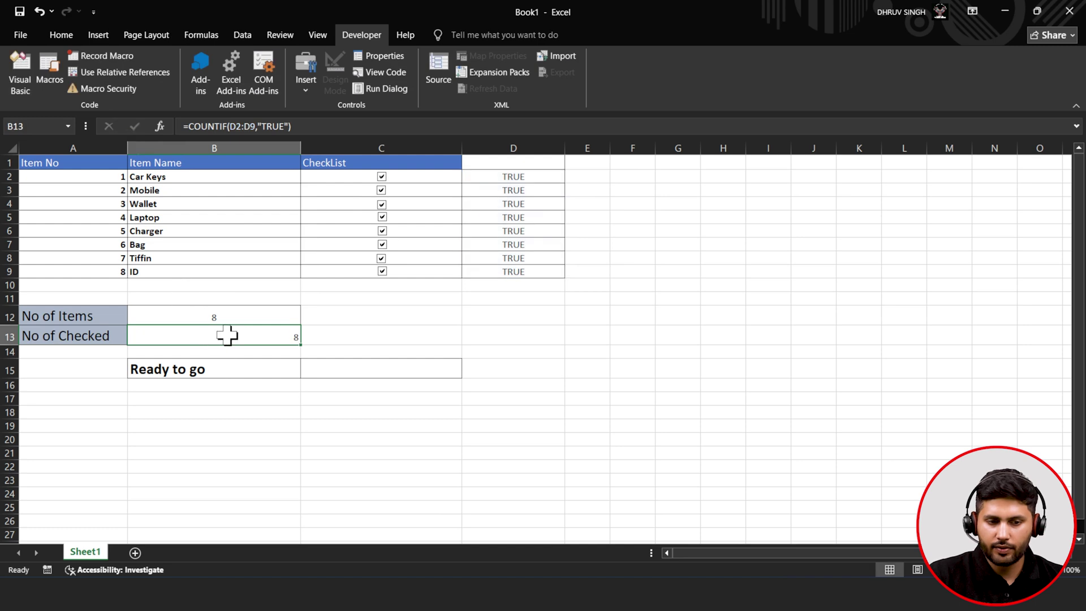
click(63, 35)
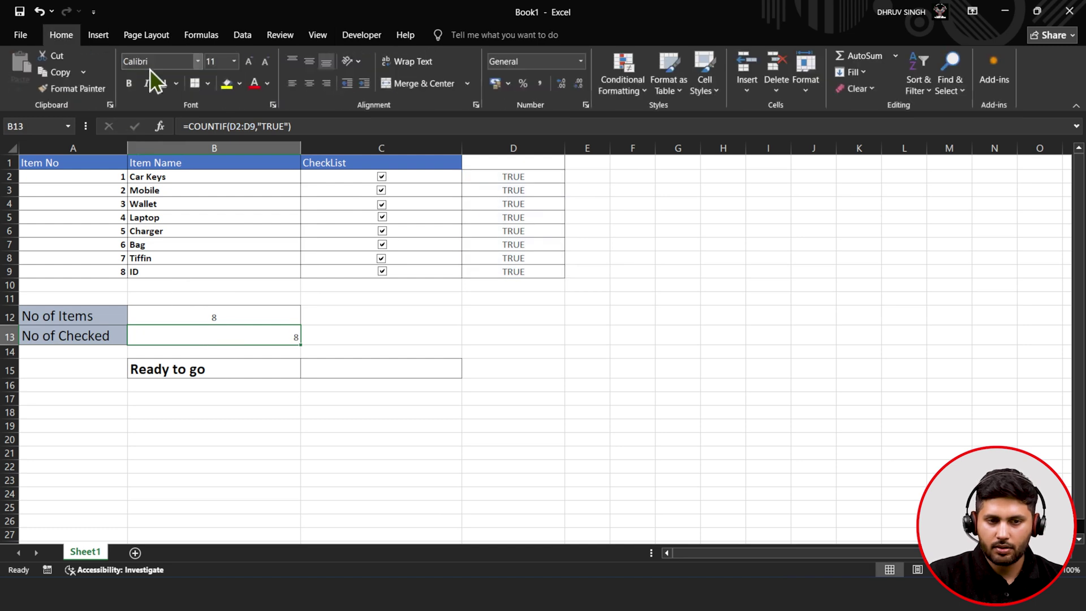
click(316, 81)
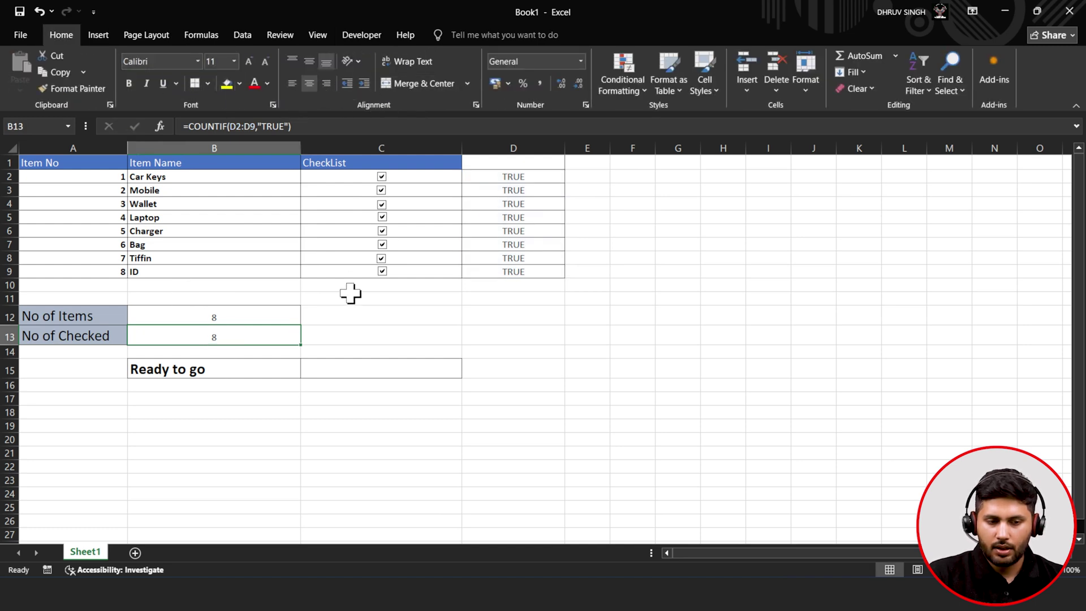
click(345, 371)
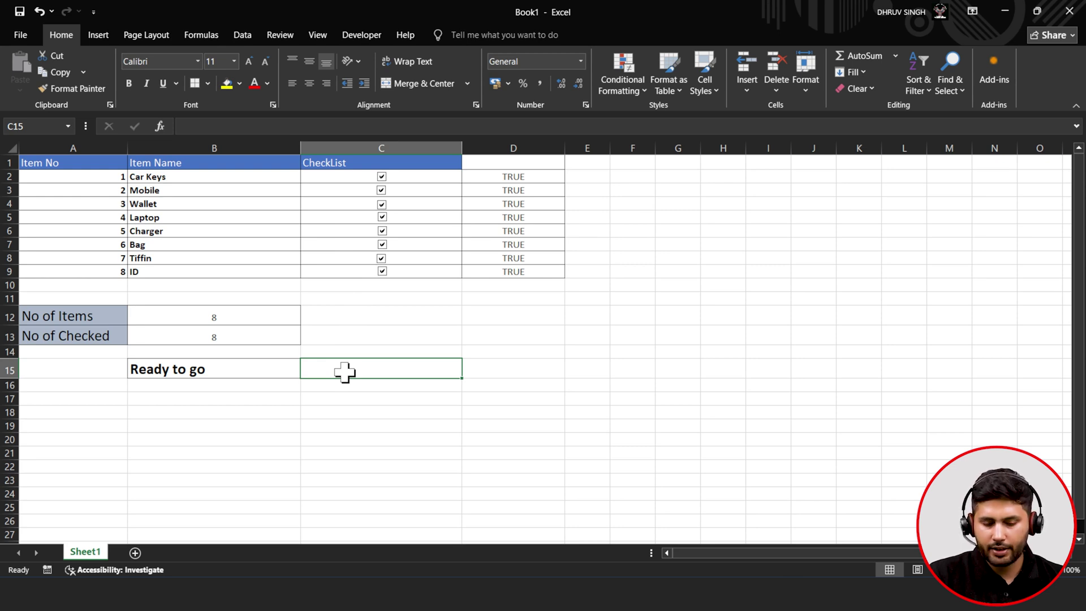
- Enter =IF(B12=B13,"Good to Go","Item Missed") in C15
text(=)
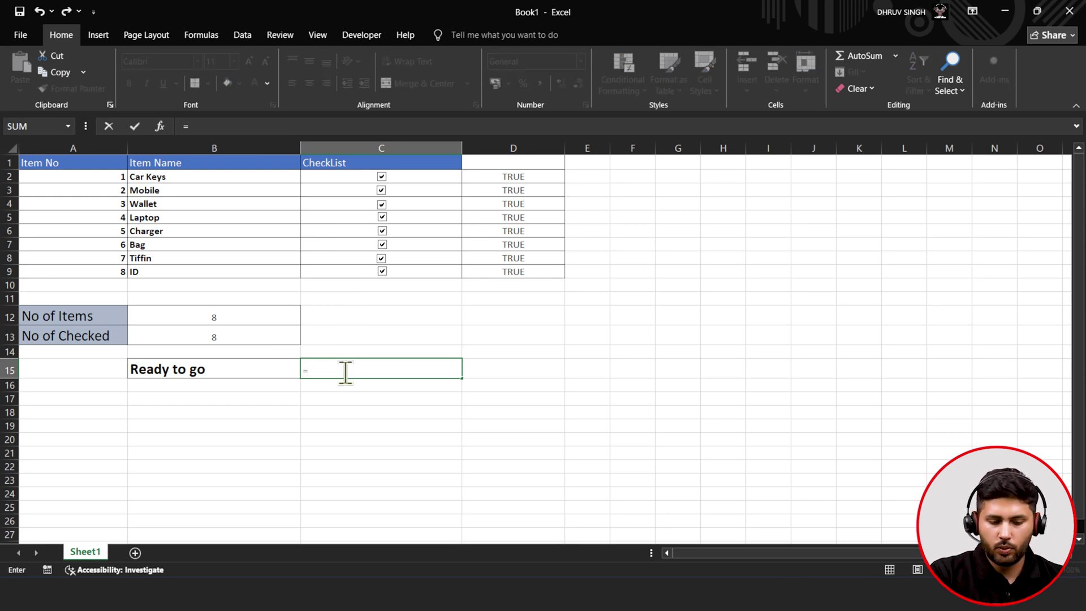
text(if)
key(Tab)
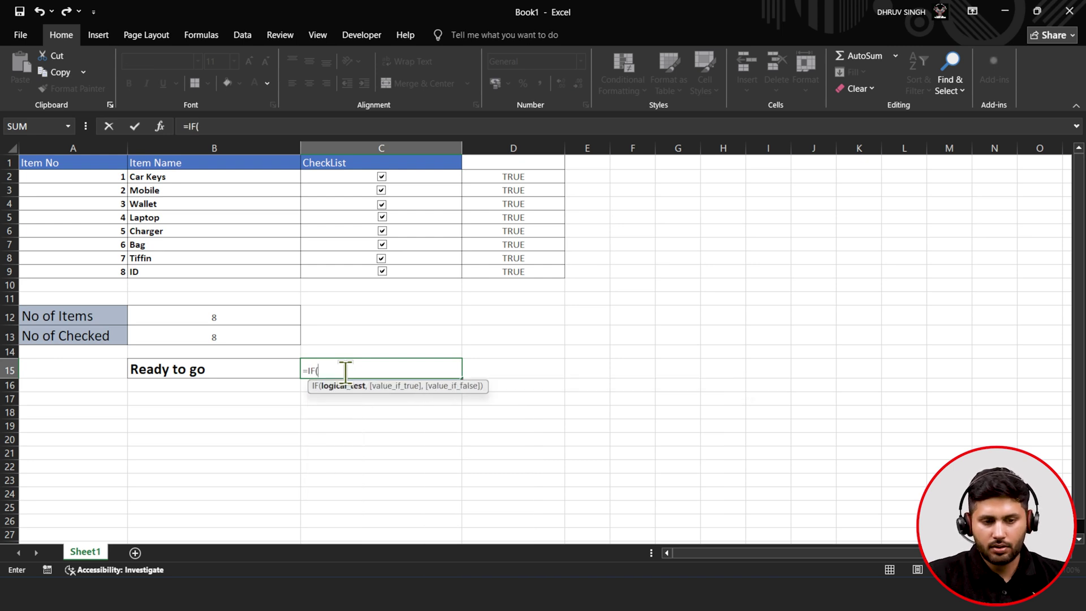
click(229, 318)
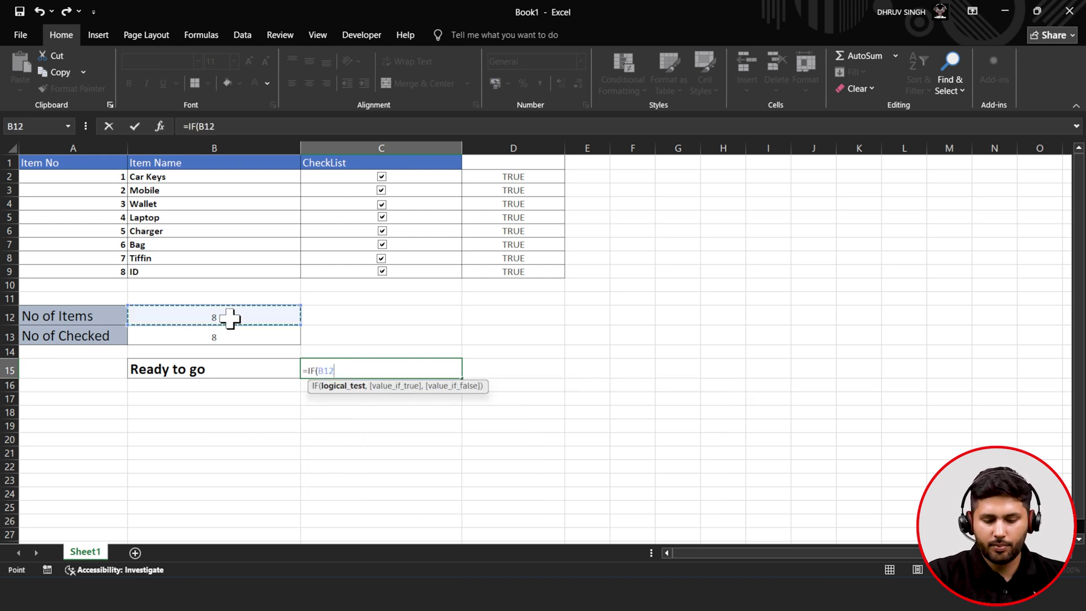
text(,)
key(BackSpace)
text(=)
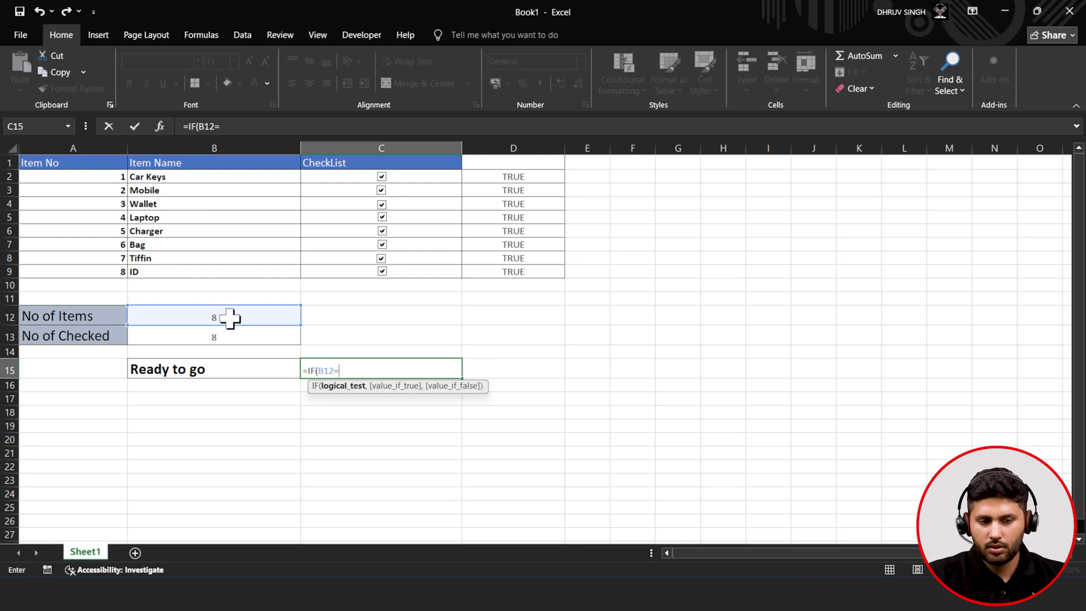
click(229, 337)
text(,"G)
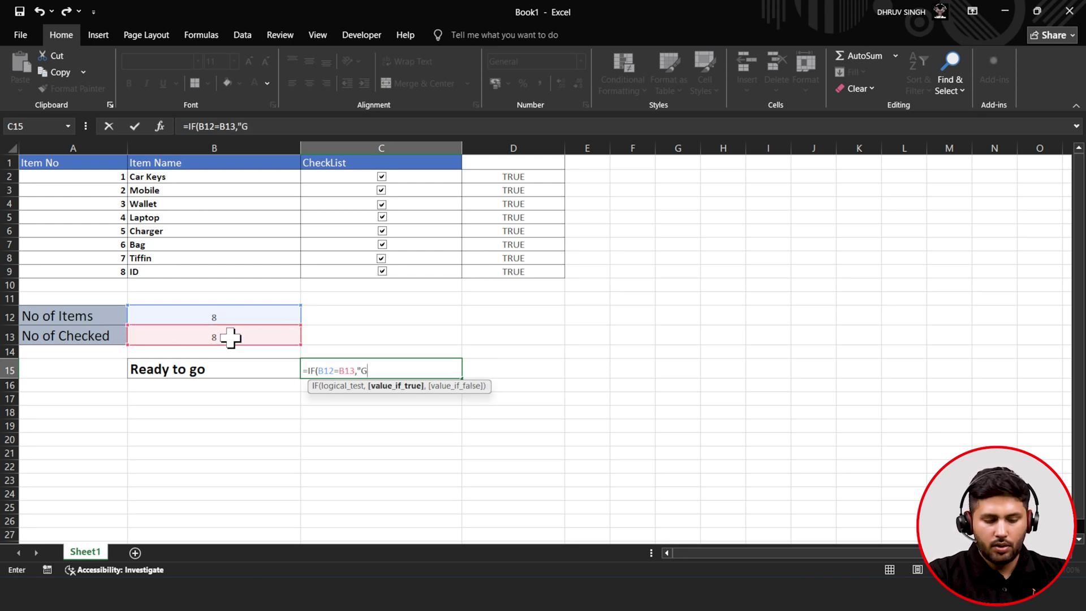
text(ood to )
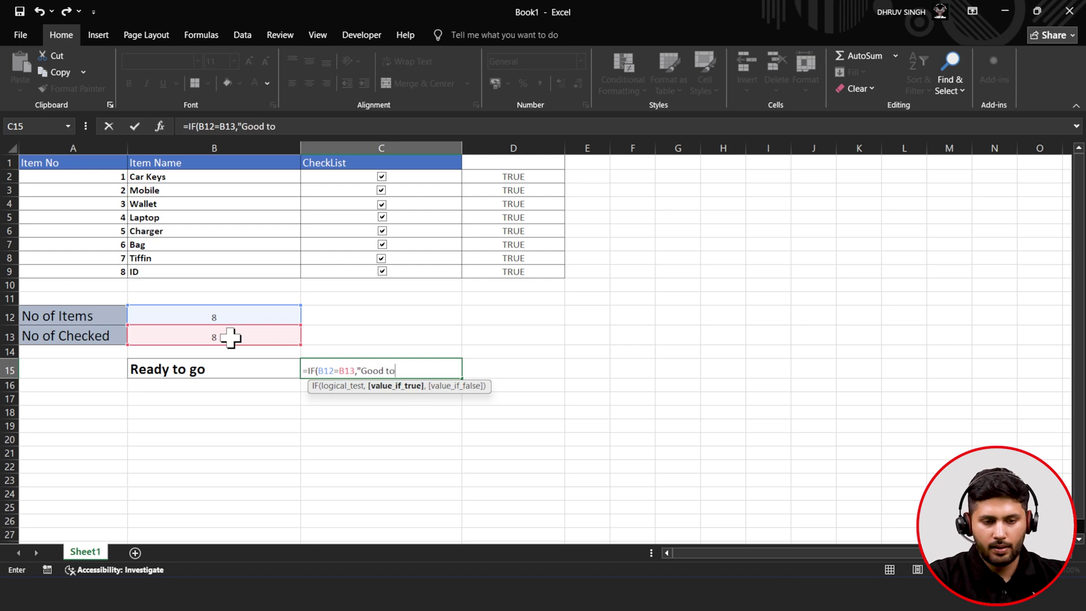
text(Go)
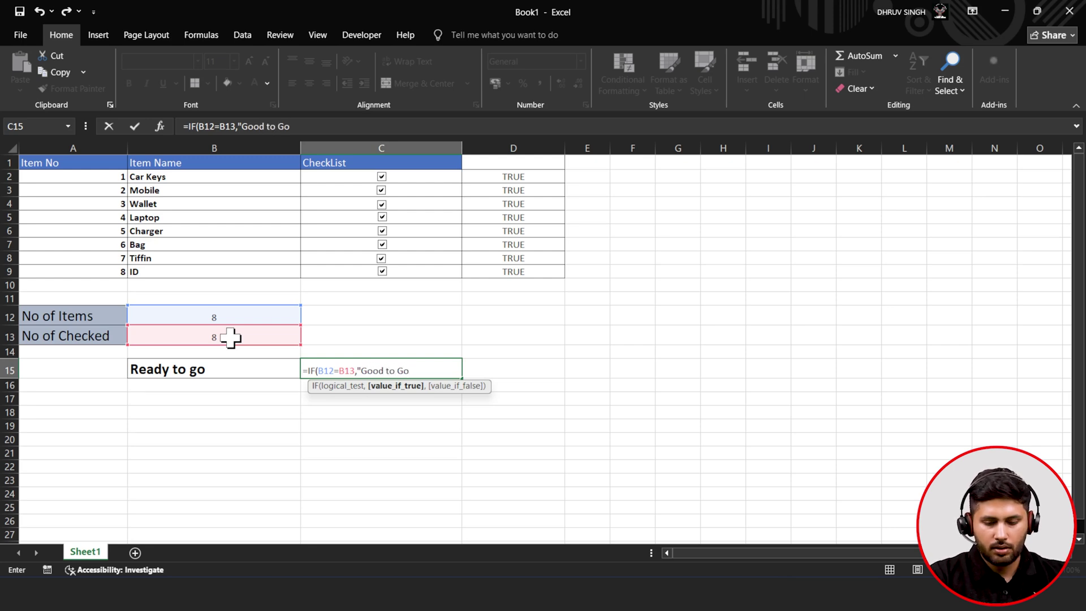
text(","Item)
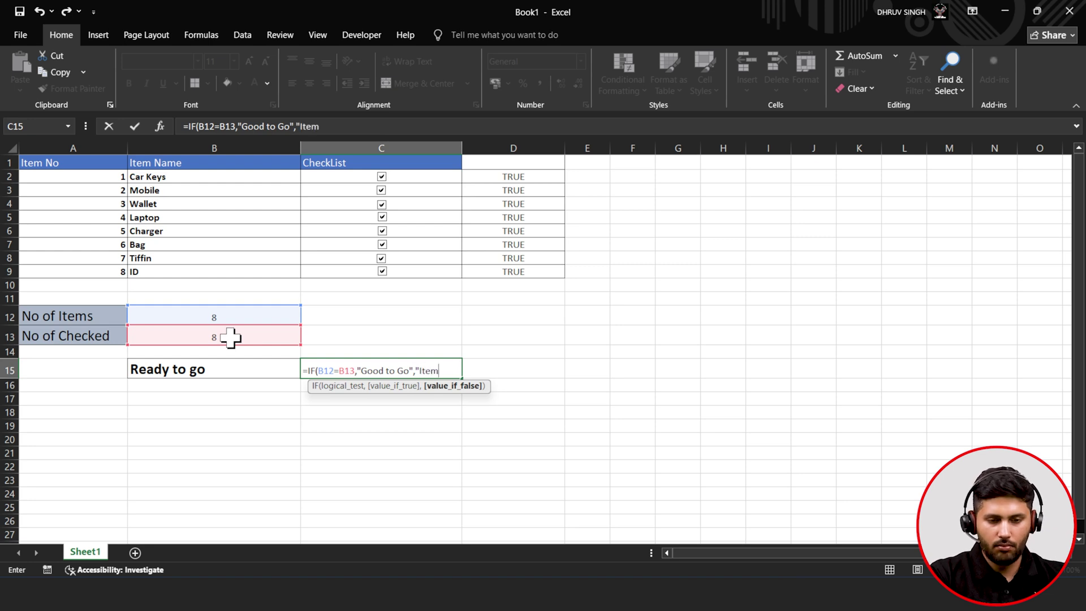
text( Missed)
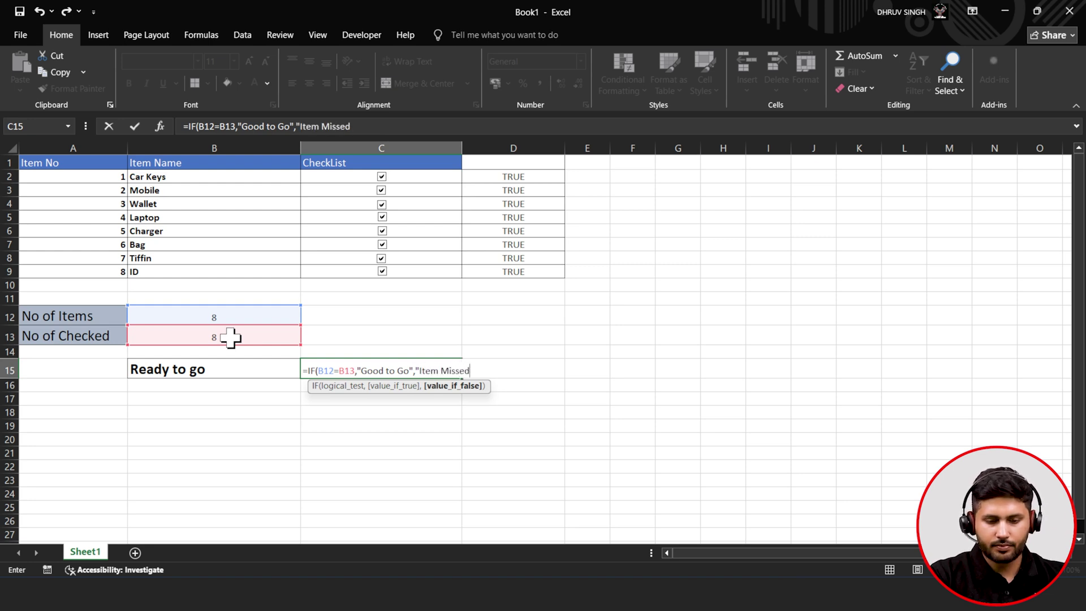
text("))
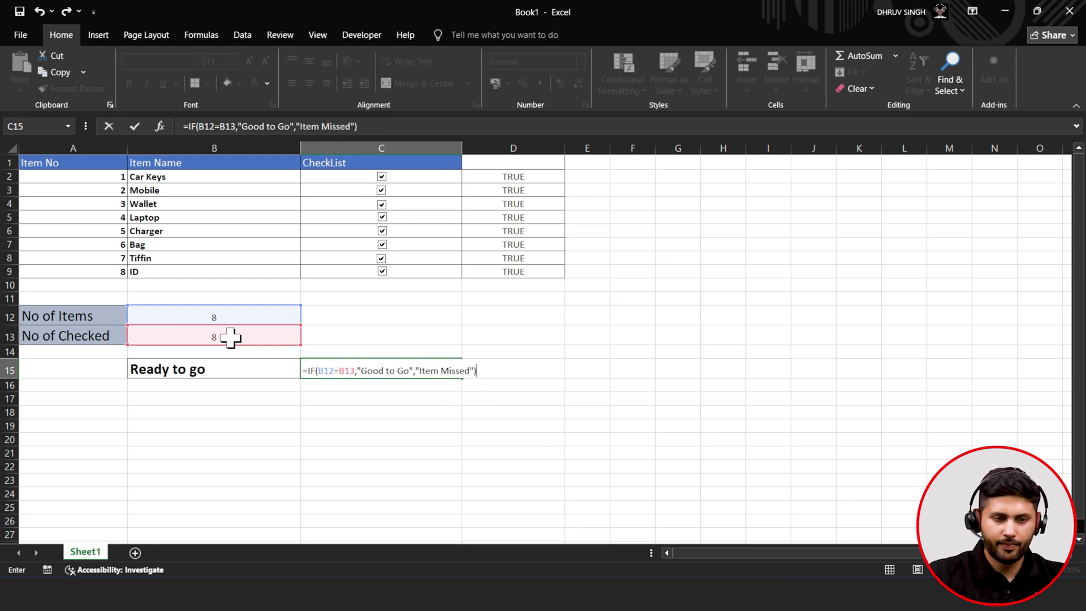
click(134, 126)
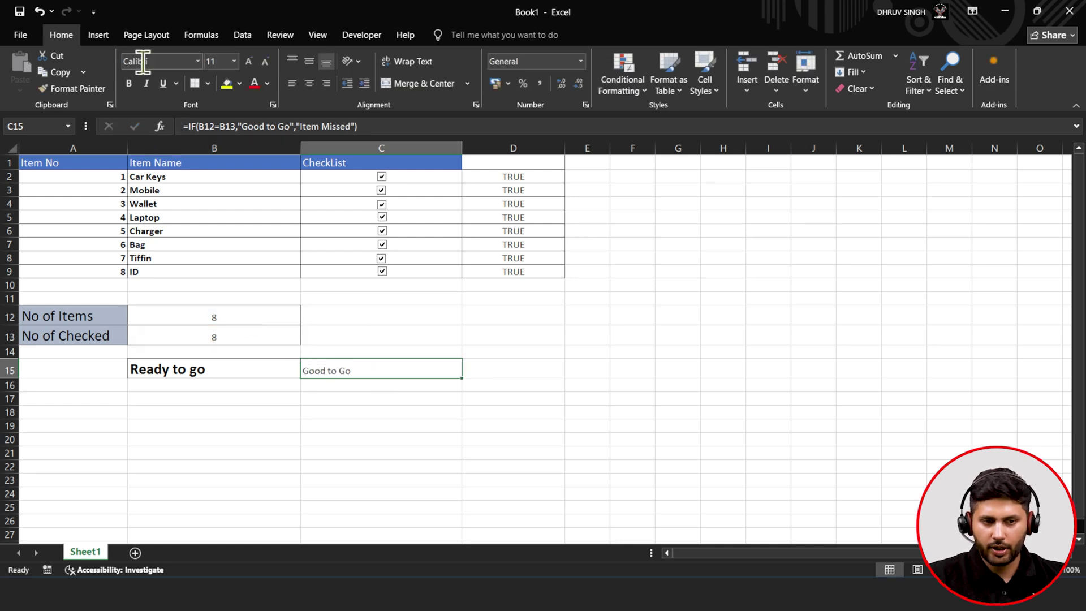
- Make the C15 result bold, centred and 14-pt
click(134, 85)
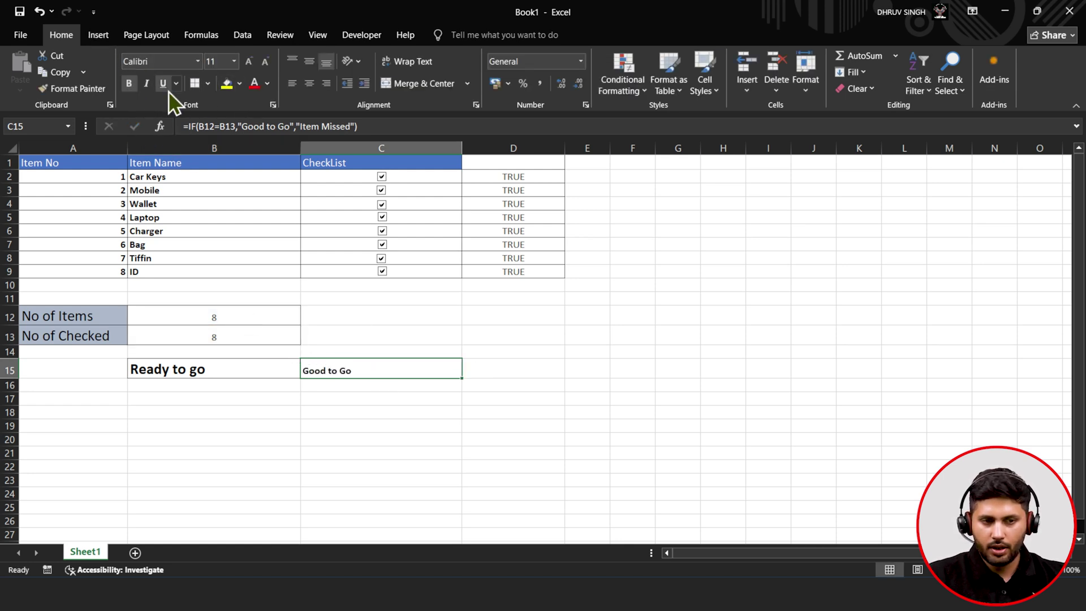
click(308, 84)
click(250, 61)
click(252, 64)
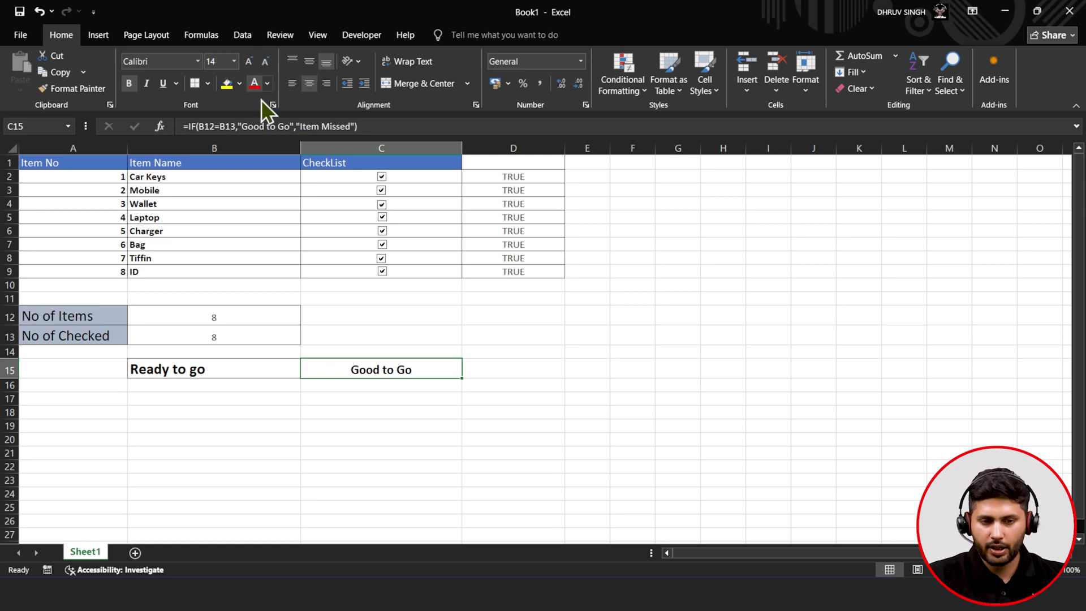
- Test the readiness check by toggling the Car Keys and Mobile checkboxes, ending with all checked
click(382, 177)
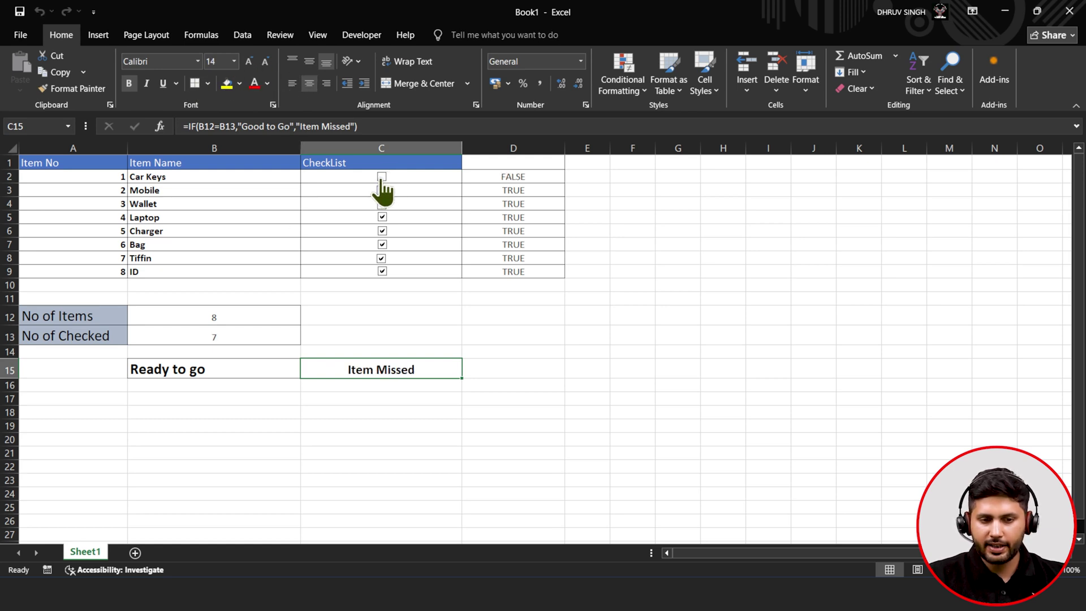
click(382, 190)
click(382, 191)
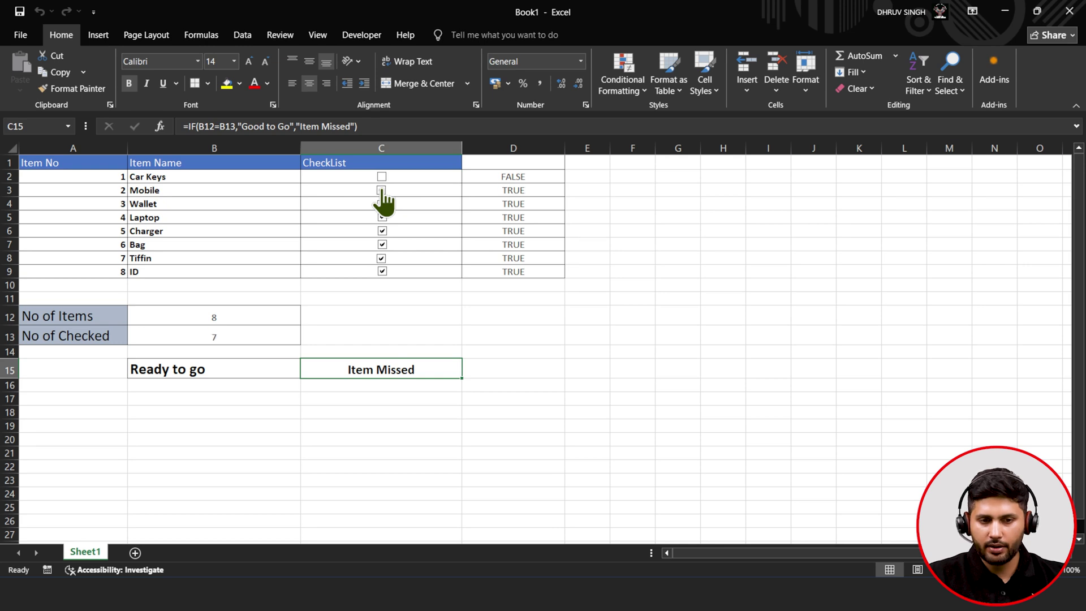
click(381, 177)
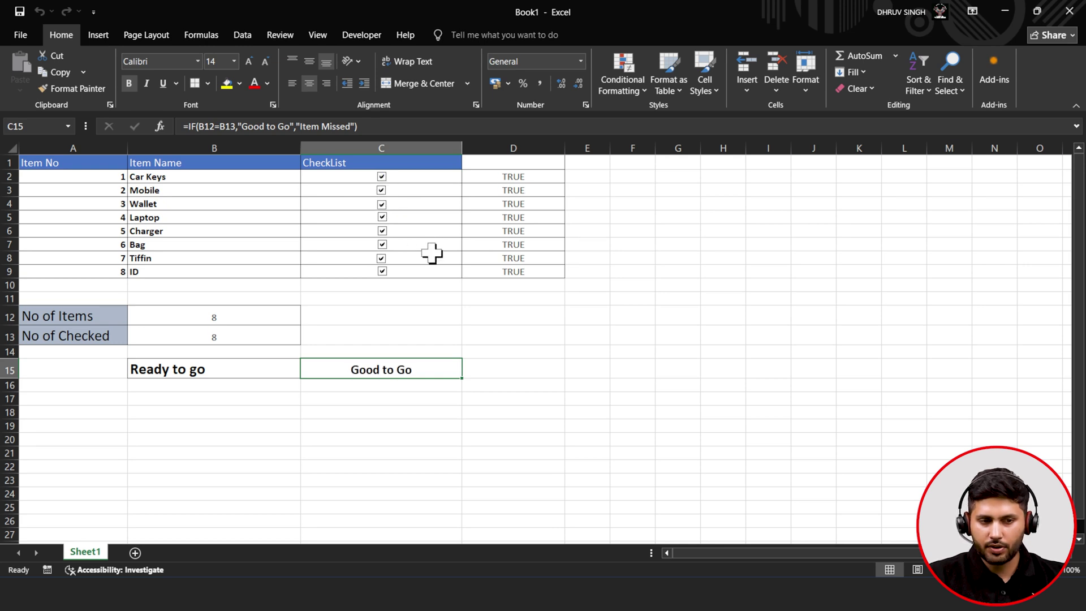
click(381, 190)
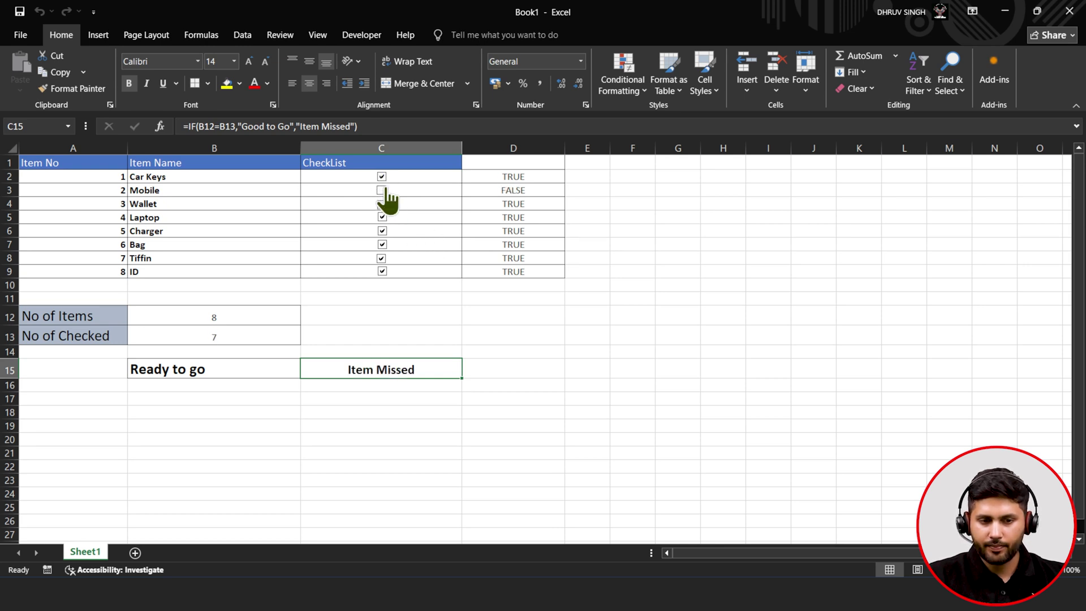
click(381, 177)
click(382, 191)
click(382, 177)
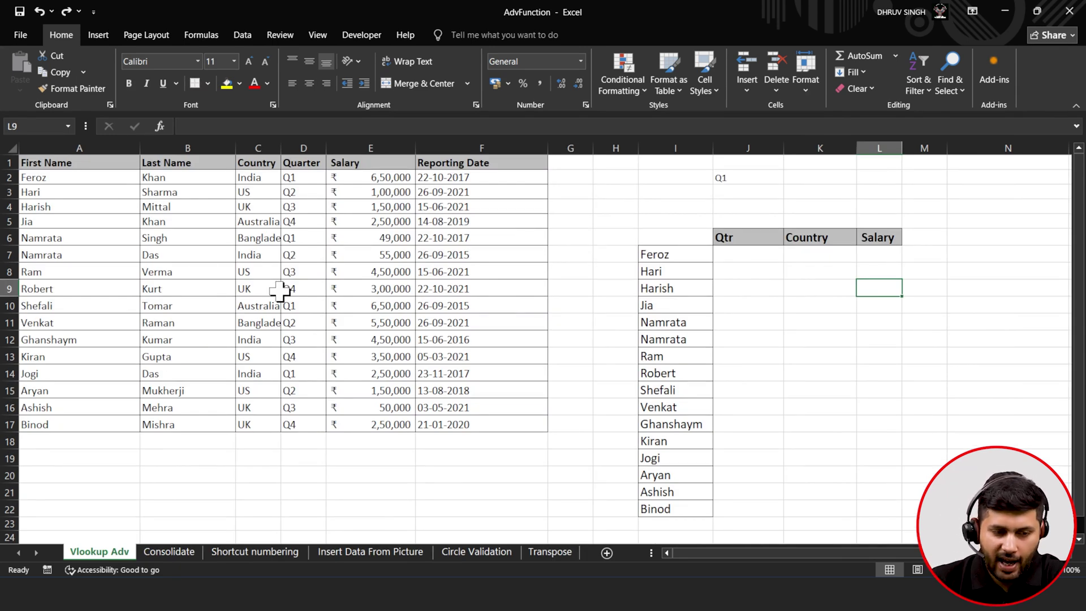
- Look over the employee table, the names list from Feroz, and the Qtr, Country, Salary cells
click(161, 191)
click(259, 206)
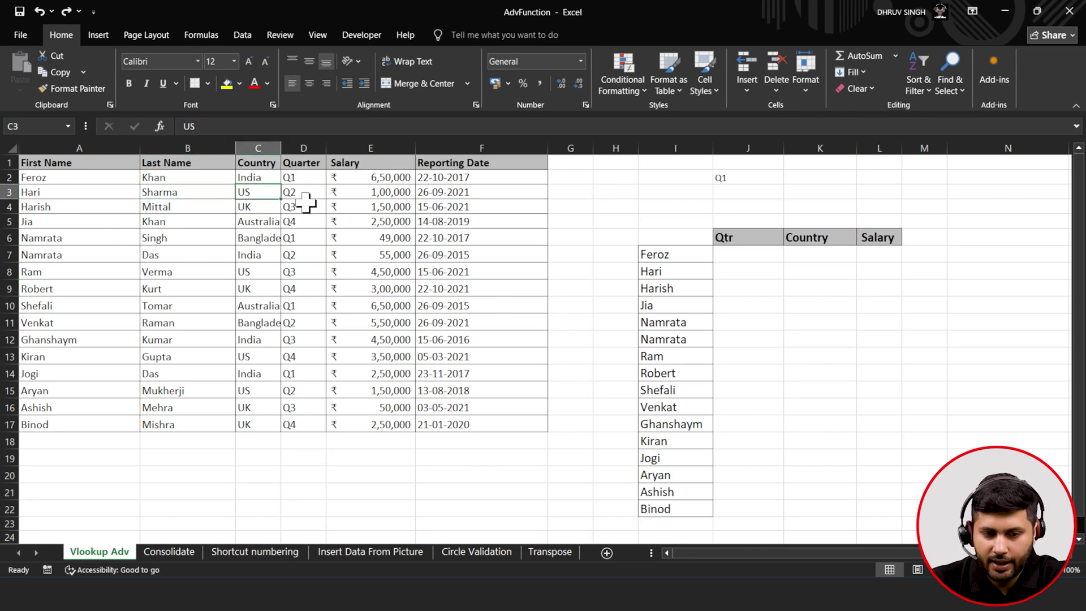
click(307, 207)
click(364, 206)
click(486, 209)
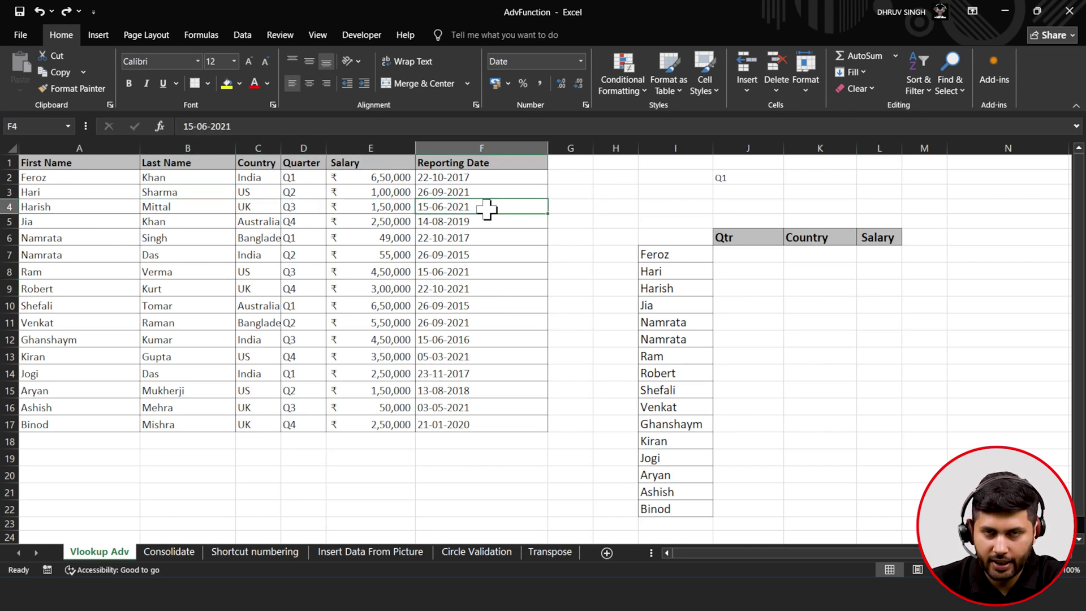
drag(656, 254, 657, 507)
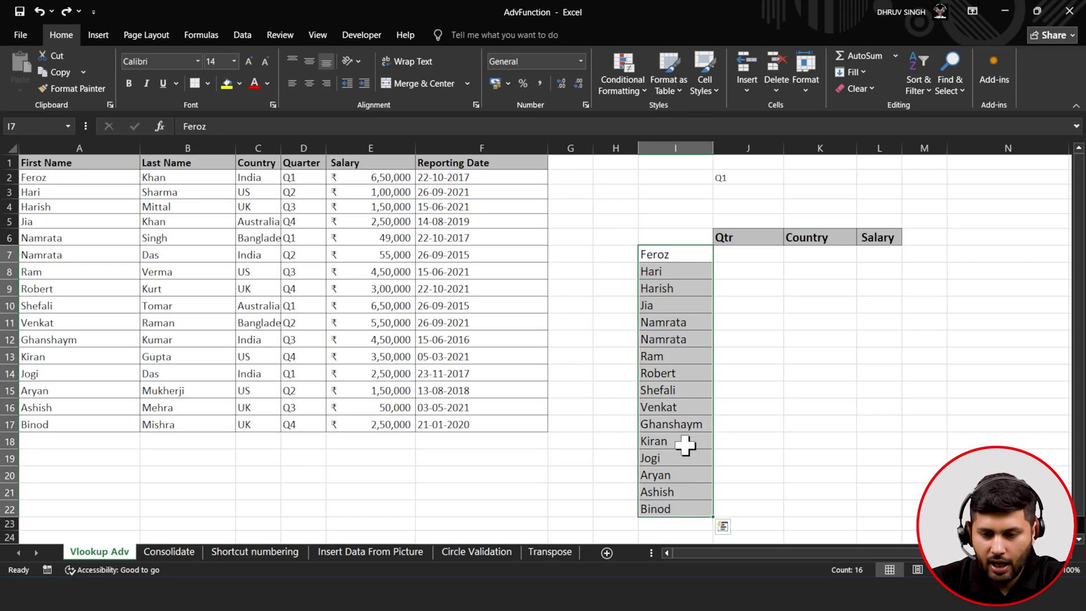
click(745, 264)
click(806, 259)
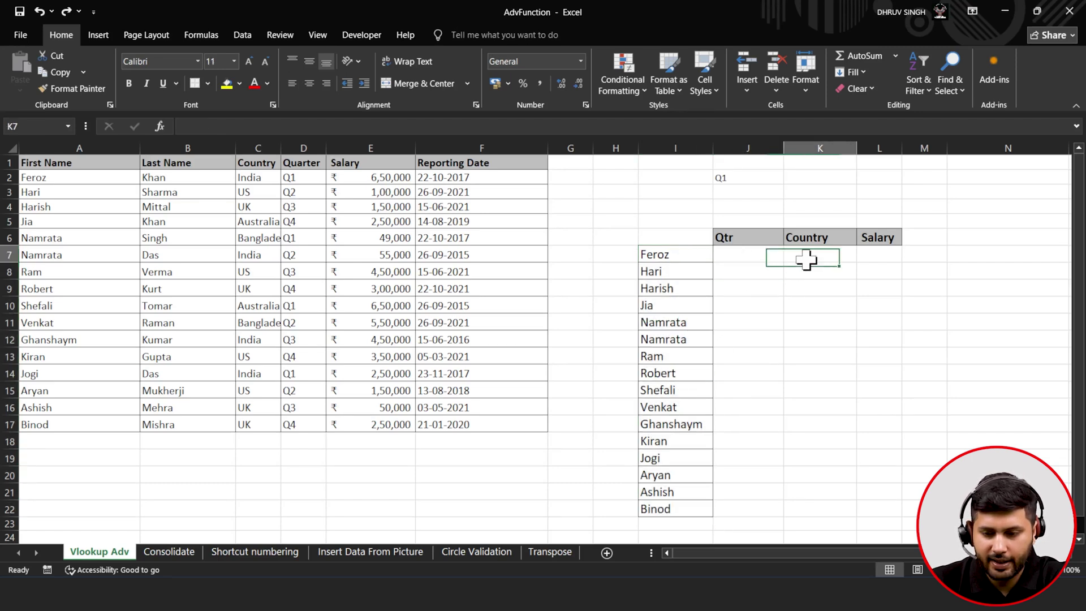
click(878, 252)
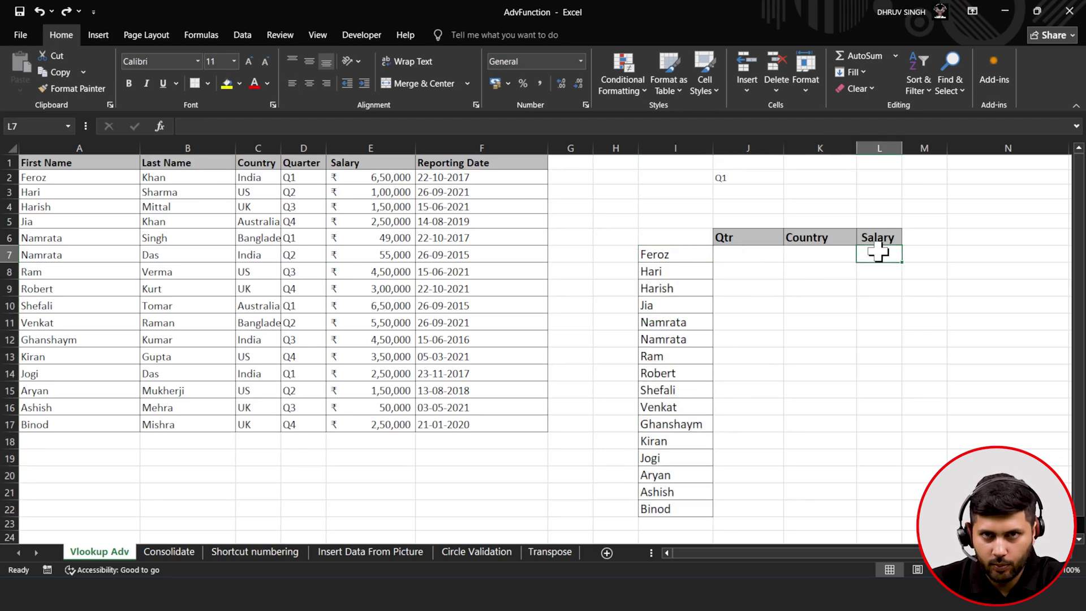
- In J7, start a =VLOOKUP(I7, formula using Feroz as the lookup value
click(757, 254)
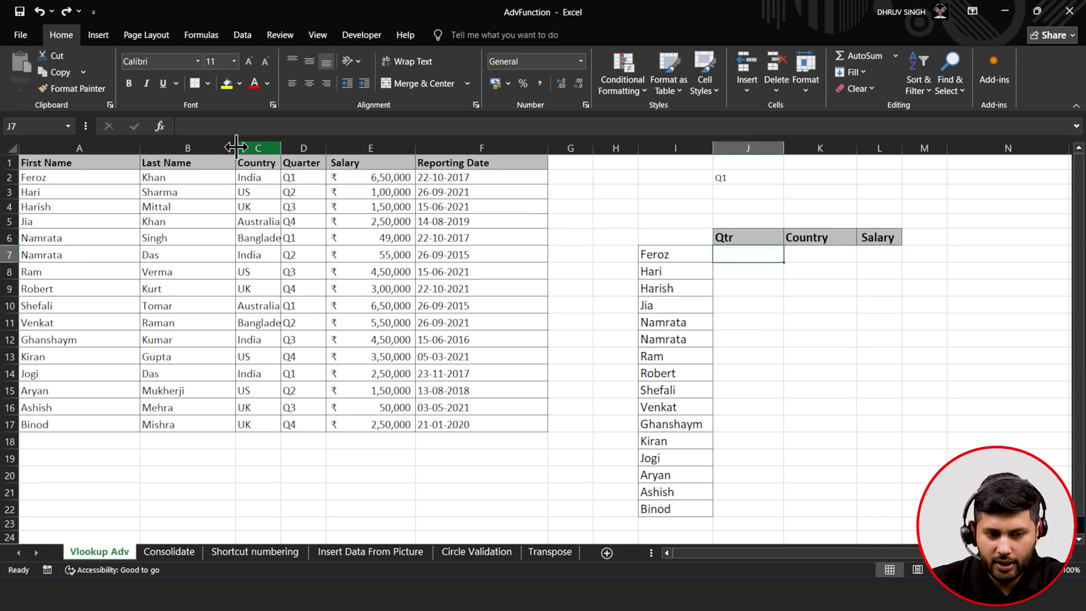
click(215, 126)
text(=)
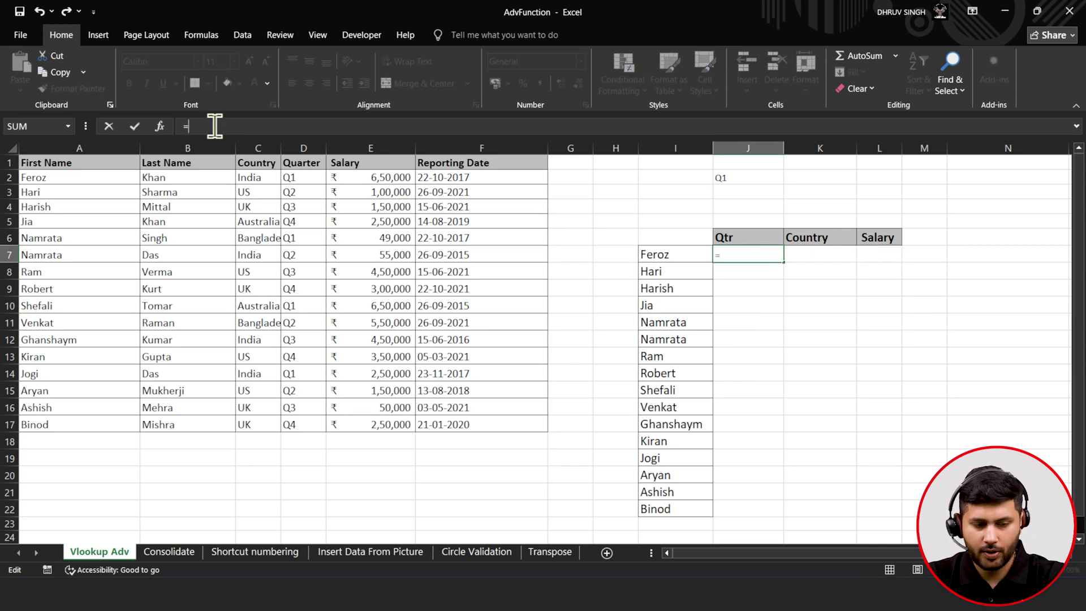
text(vlo)
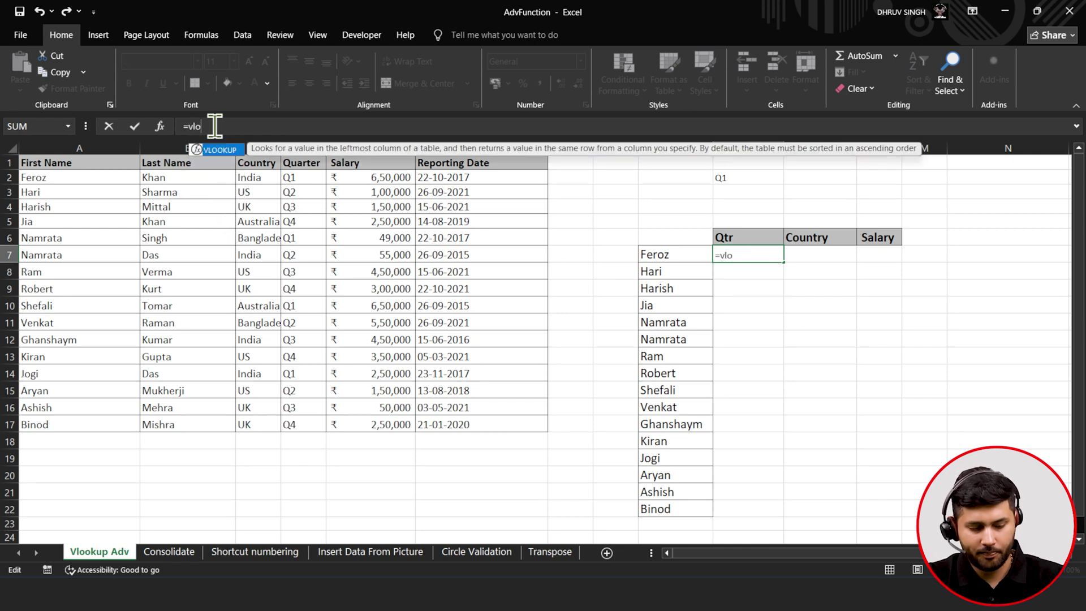
key(Tab)
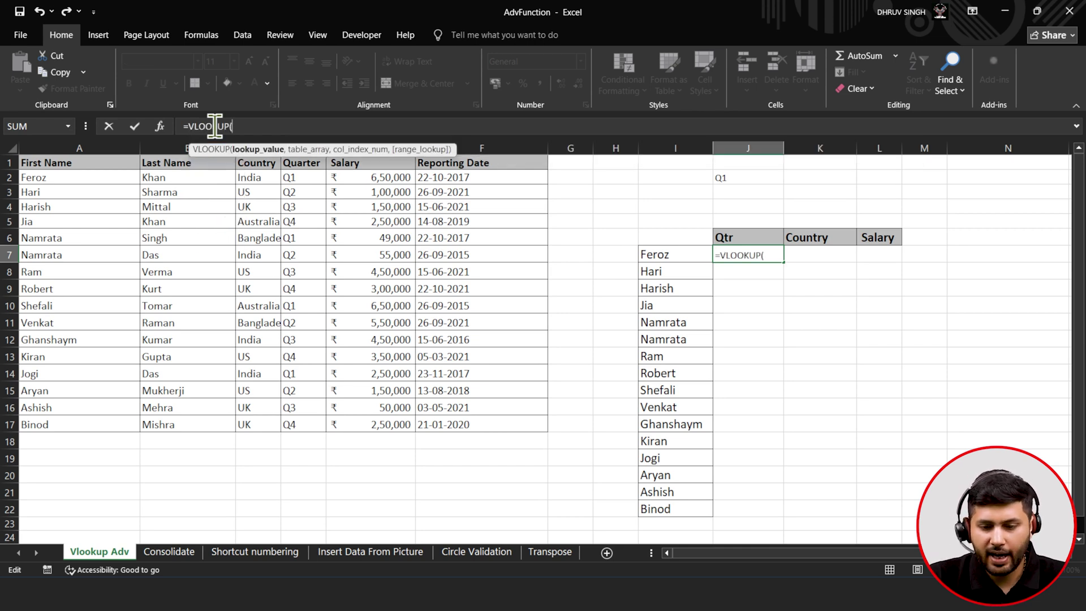
click(662, 255)
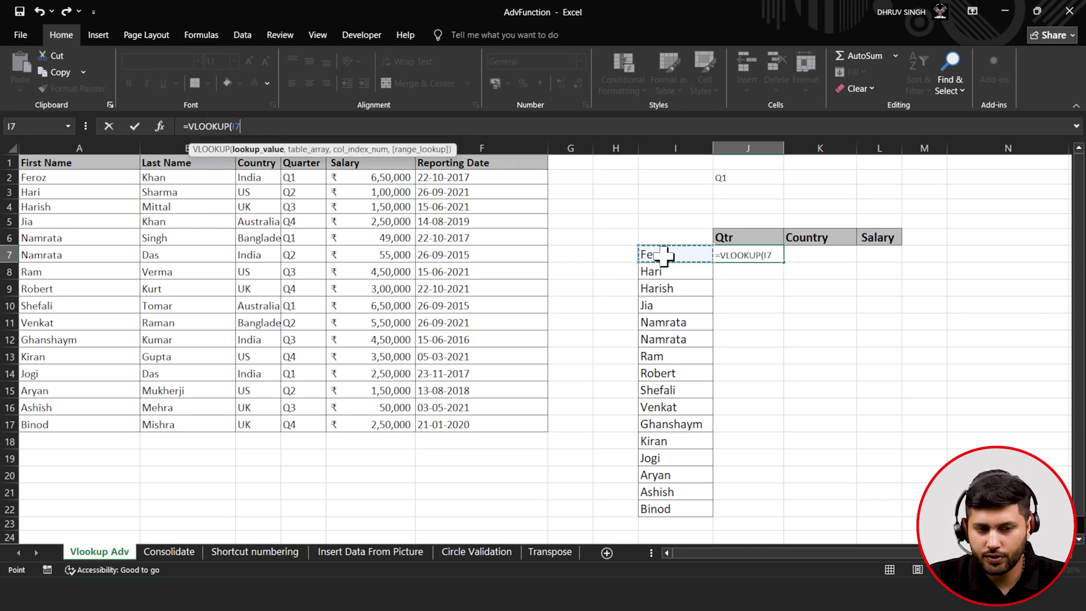
text(,)
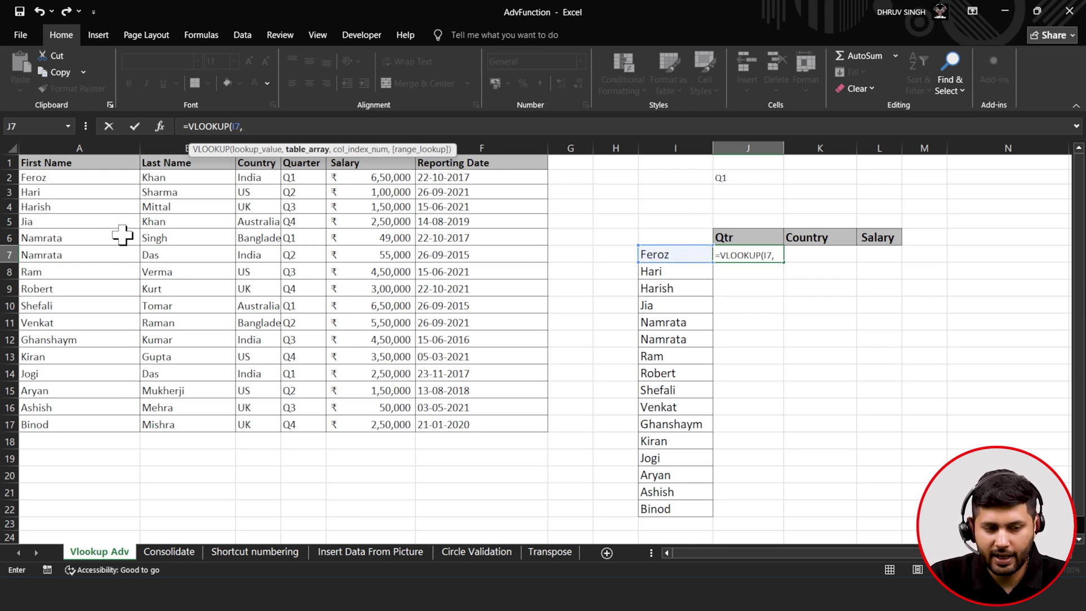
- Finish J7 as =VLOOKUP(I7,A2:F17,{4,3,5},FALSE) for exact-match columns 4, 3 and 5
drag(89, 180, 460, 428)
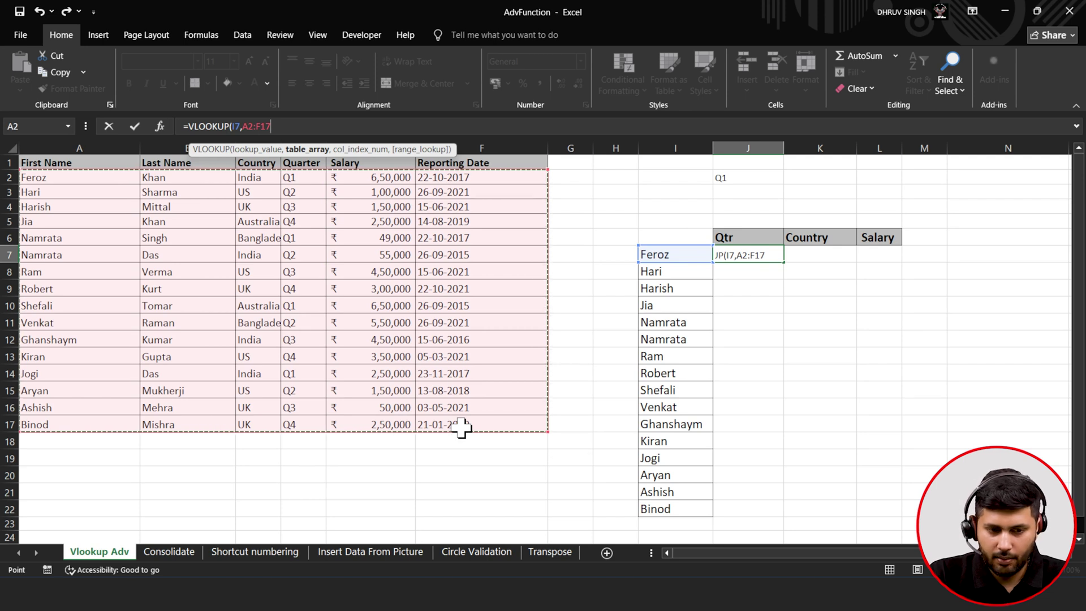
text(,)
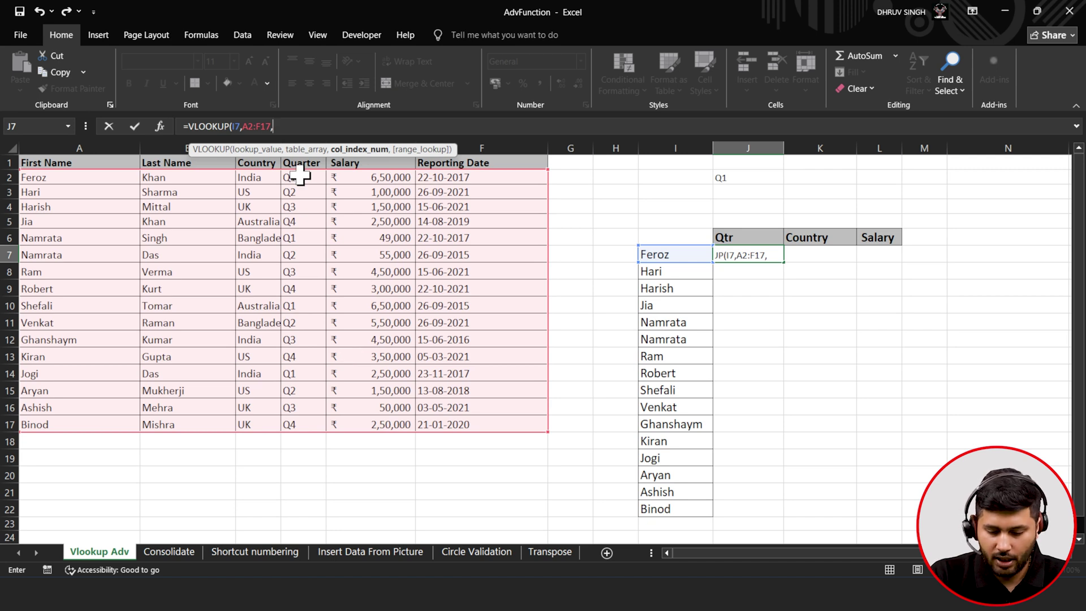
text({)
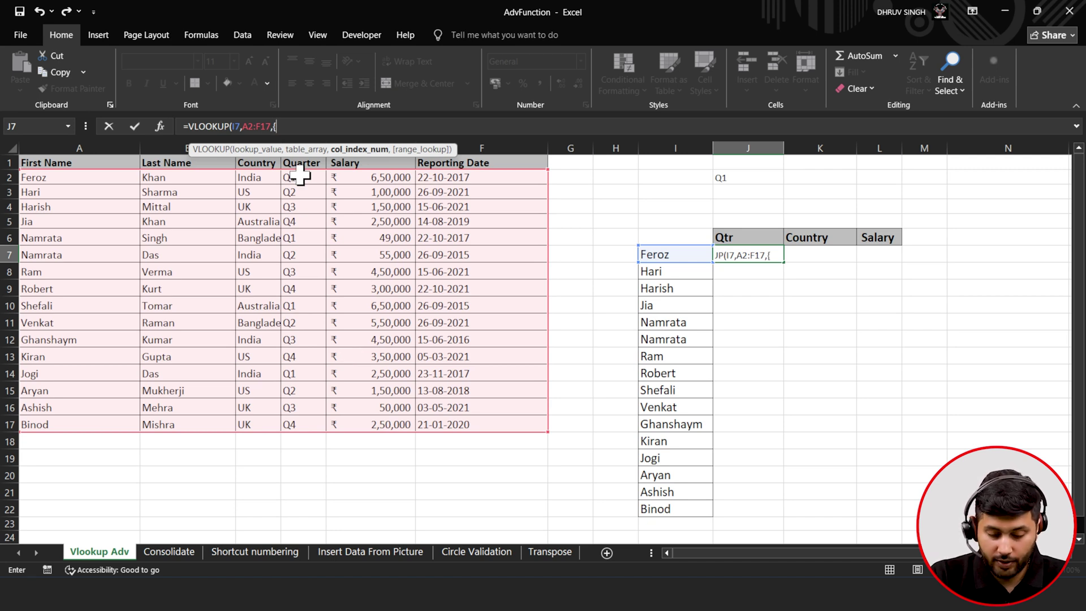
text(4)
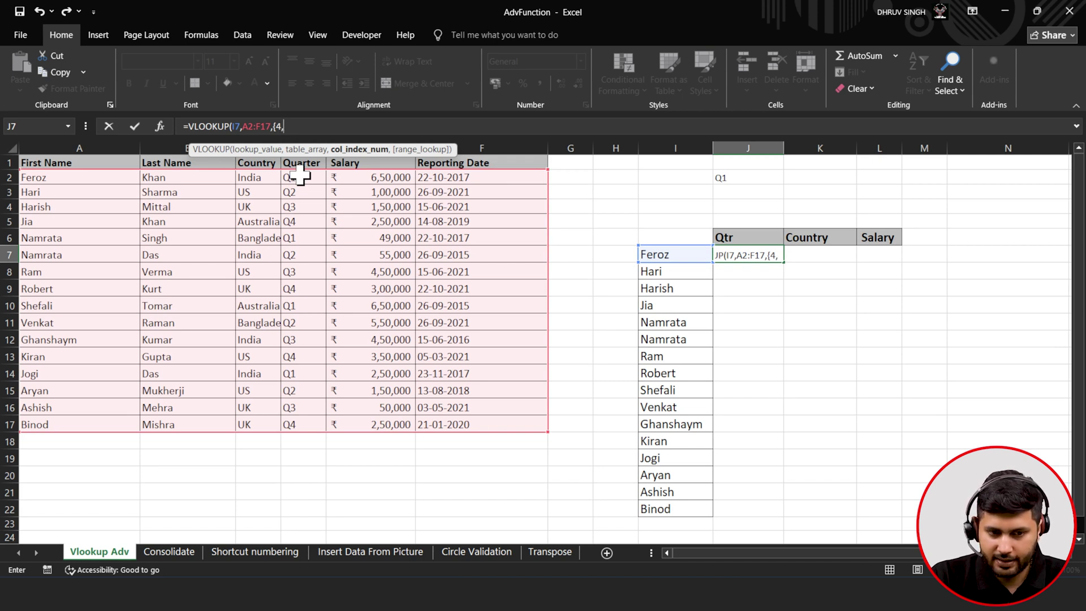
text(,3)
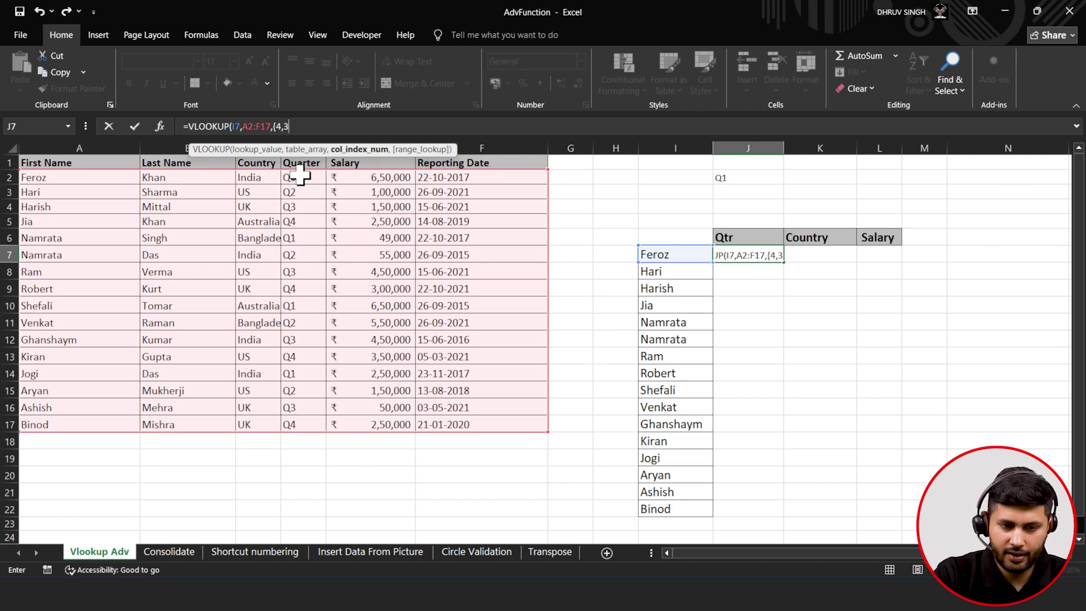
text(,)
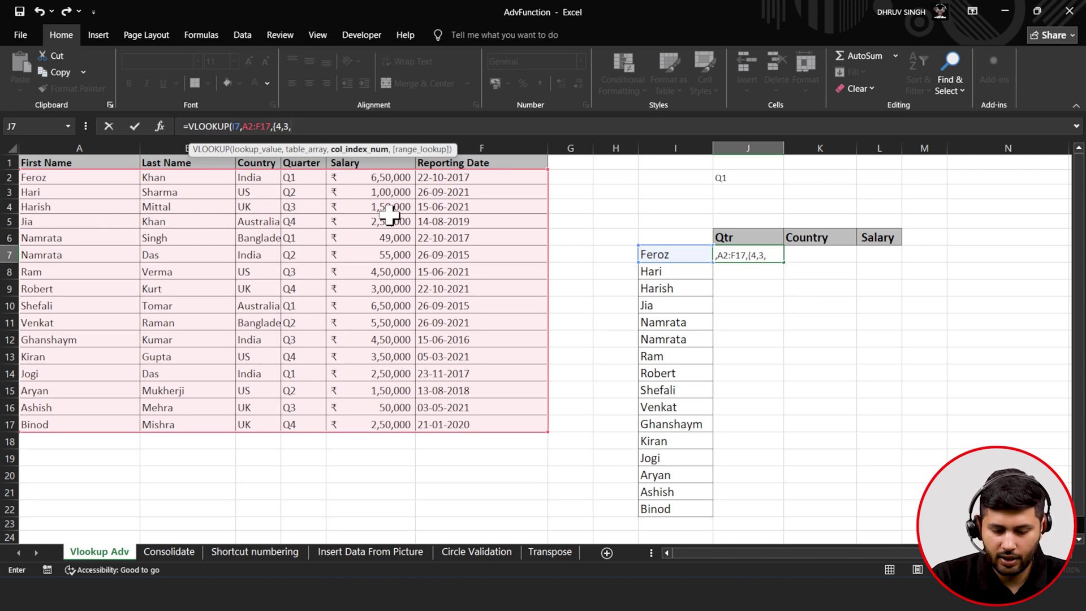
text(5)
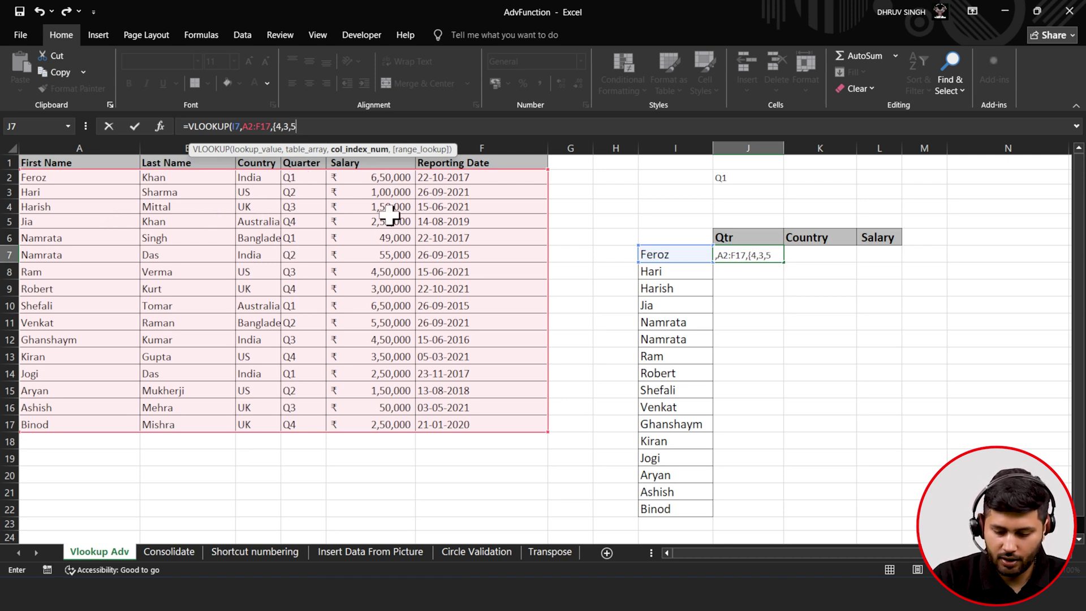
text(})
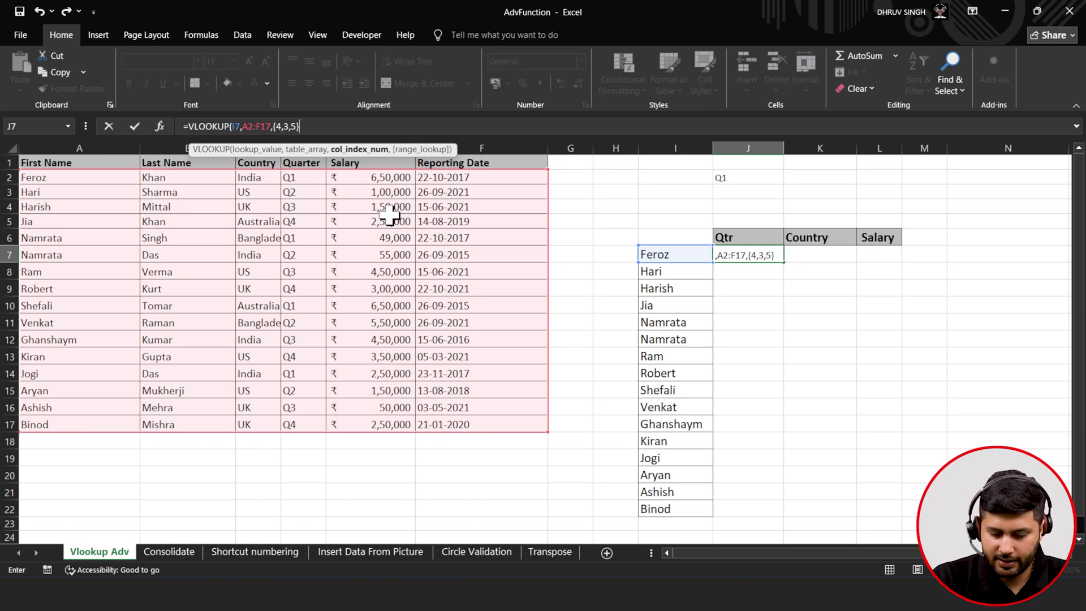
text(,)
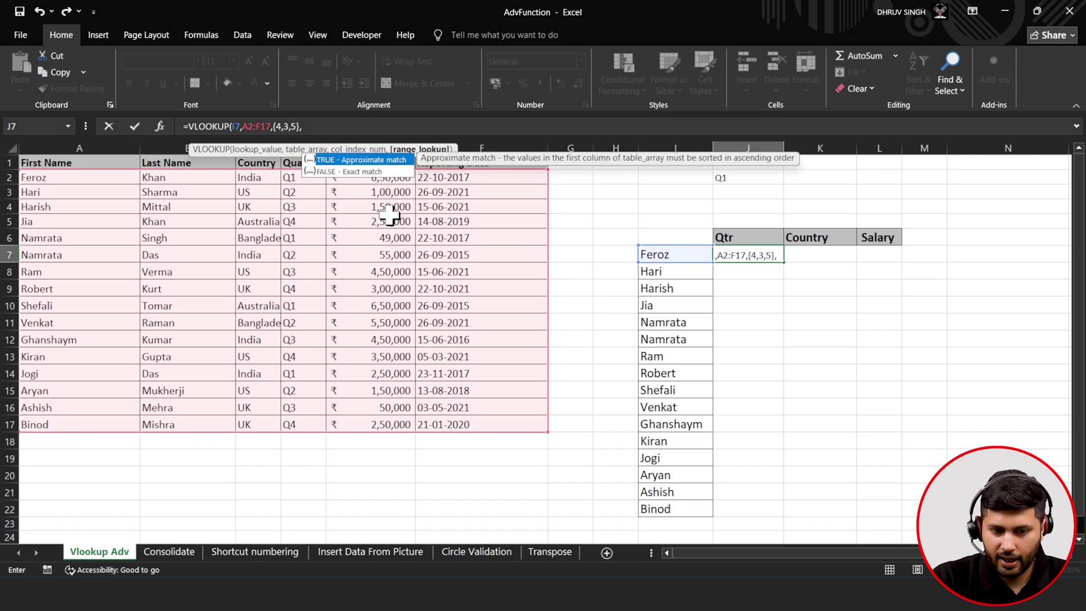
key(Down)
key(Tab)
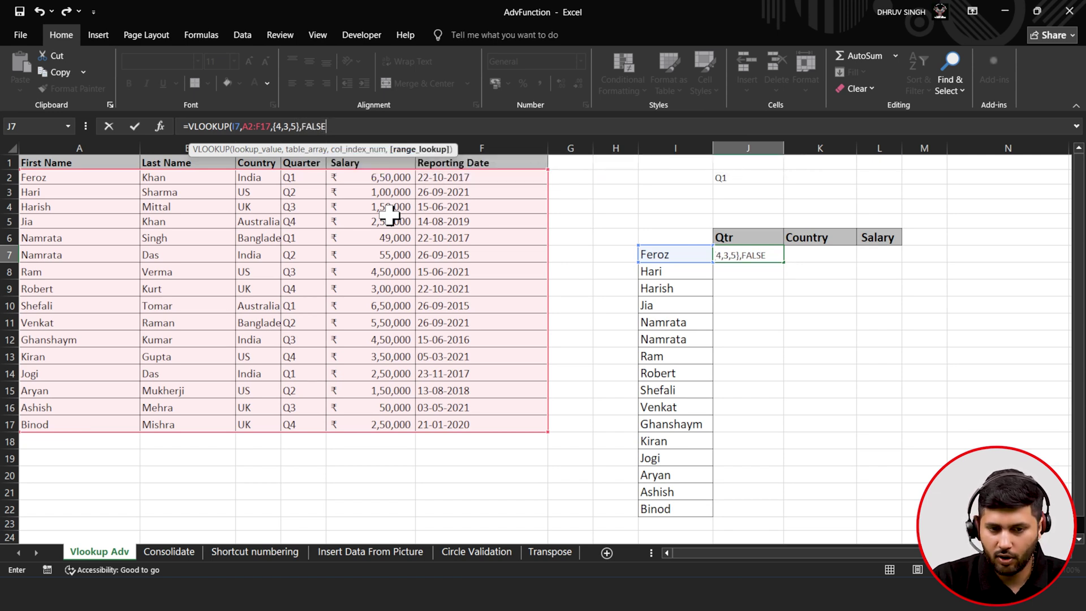
text())
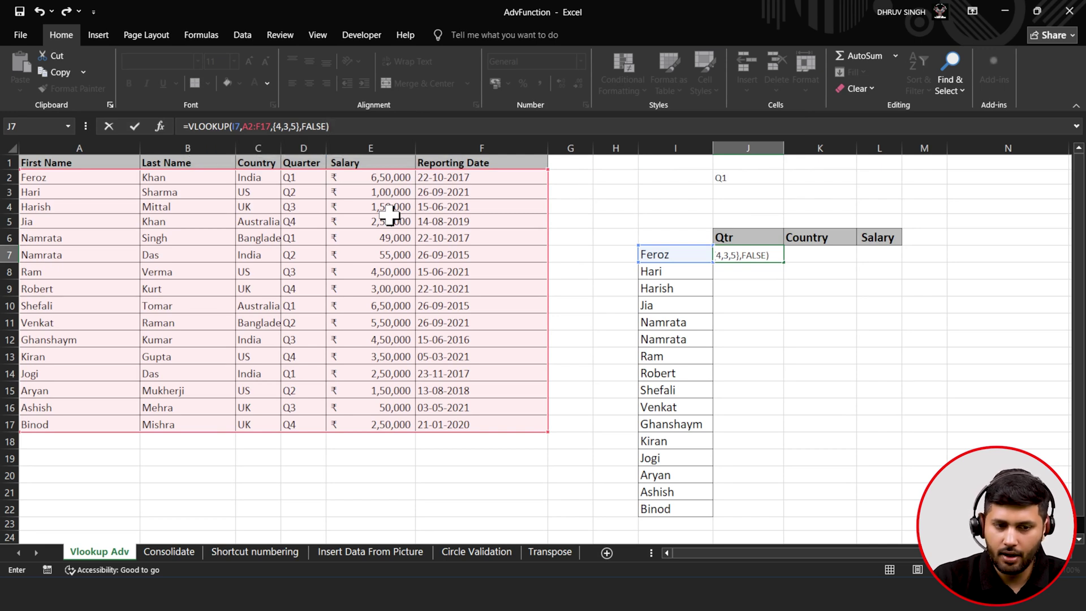
- Enter the J7 lookup as an array formula across J7:L7 and fill it down to row 22
click(134, 129)
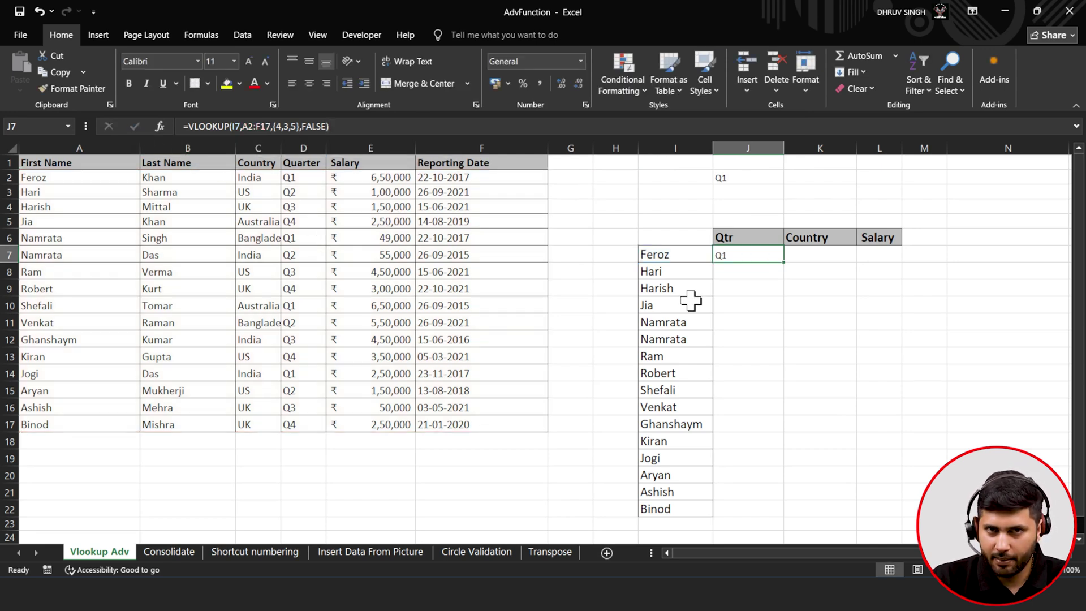
drag(762, 256, 874, 258)
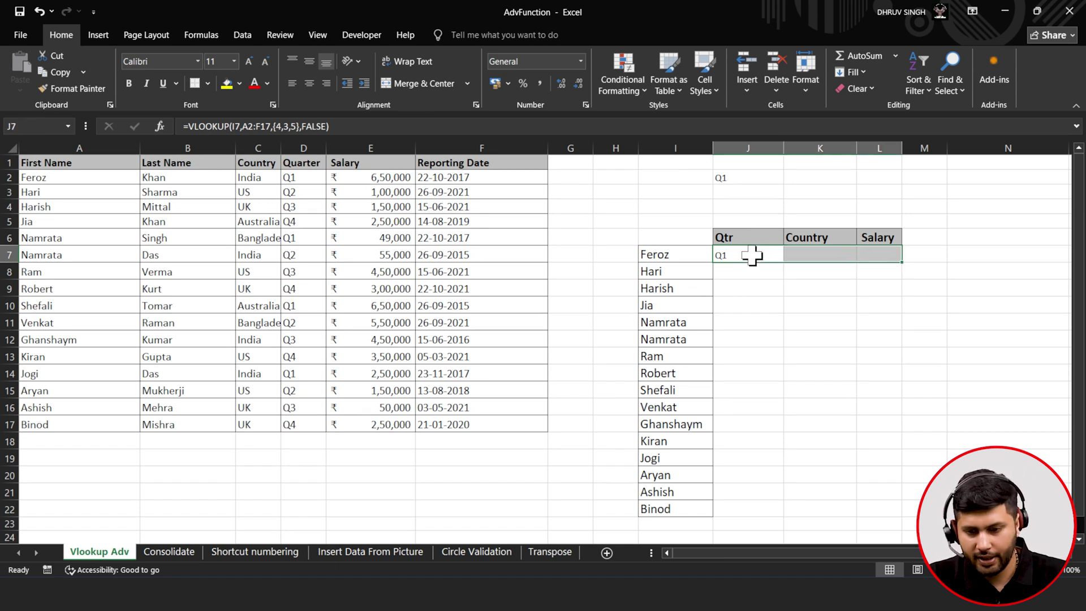
double_click(752, 256)
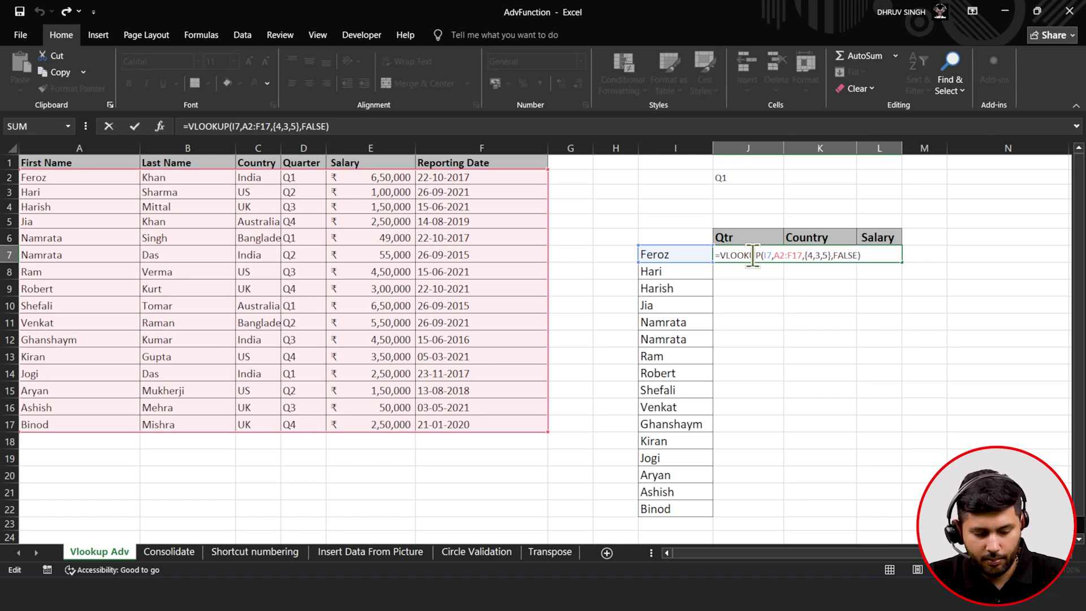
key(ctrl+shift+Return)
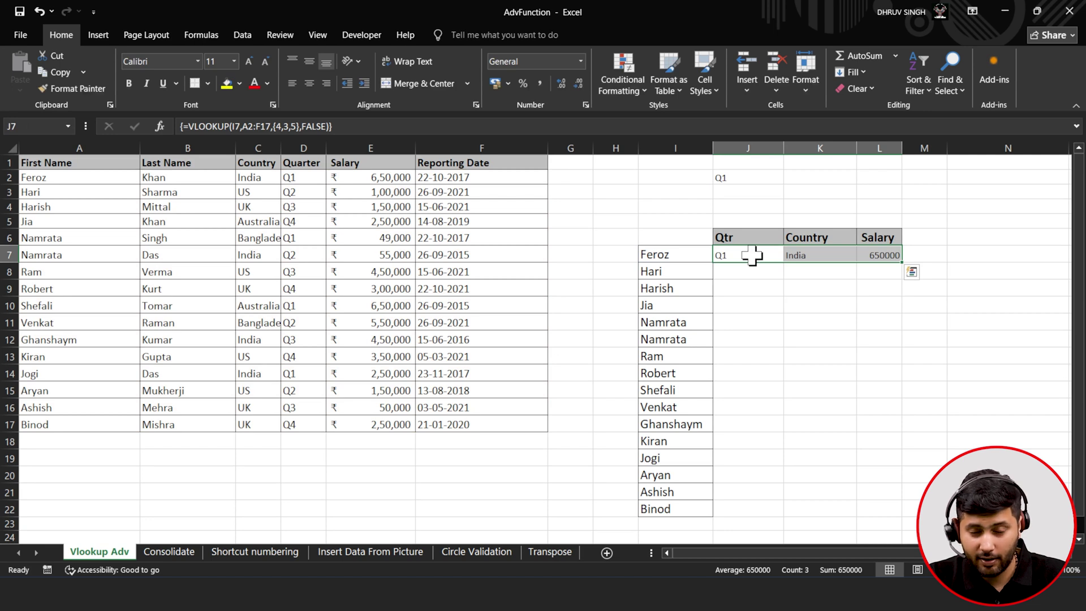
drag(902, 262, 904, 516)
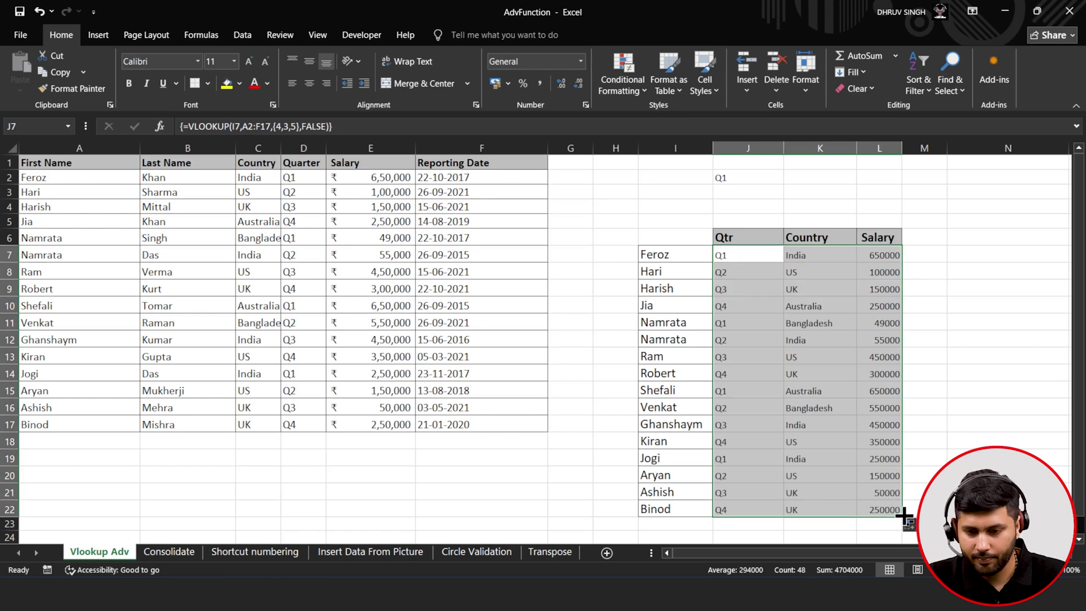
click(735, 407)
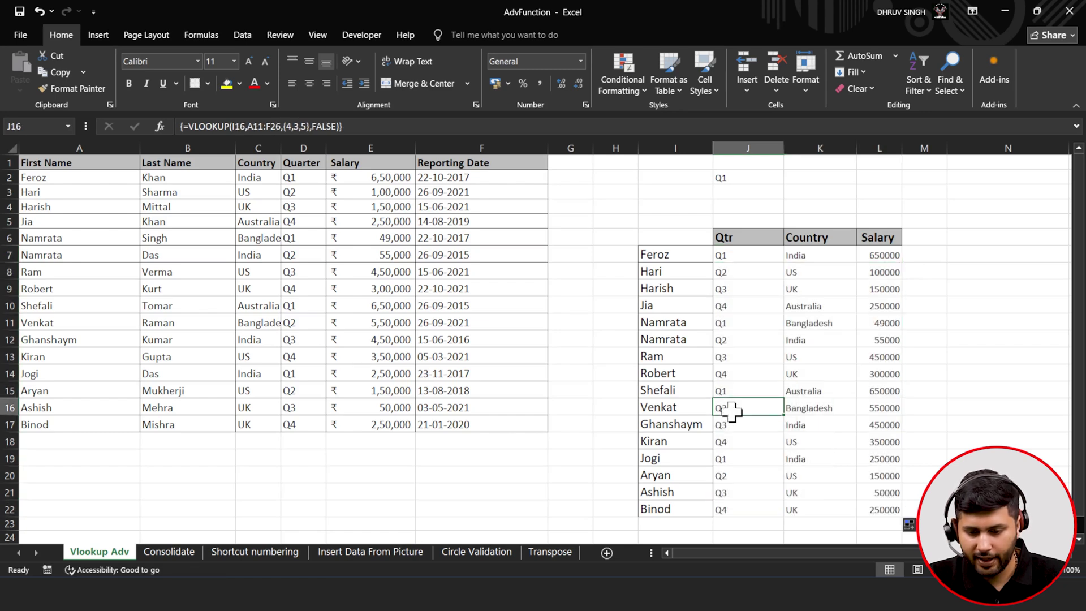
click(72, 322)
click(304, 327)
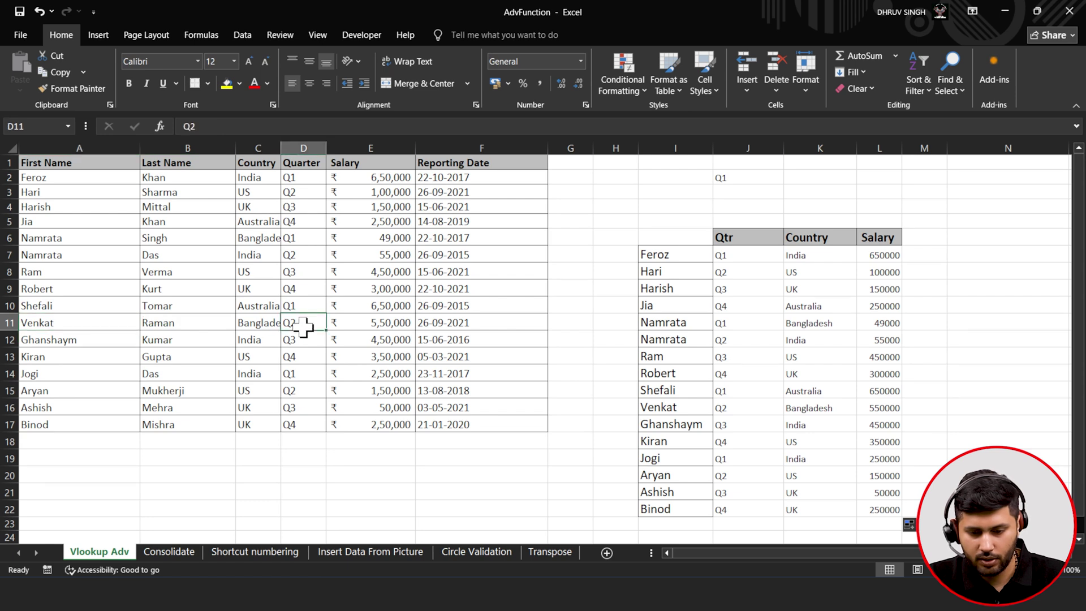
click(733, 408)
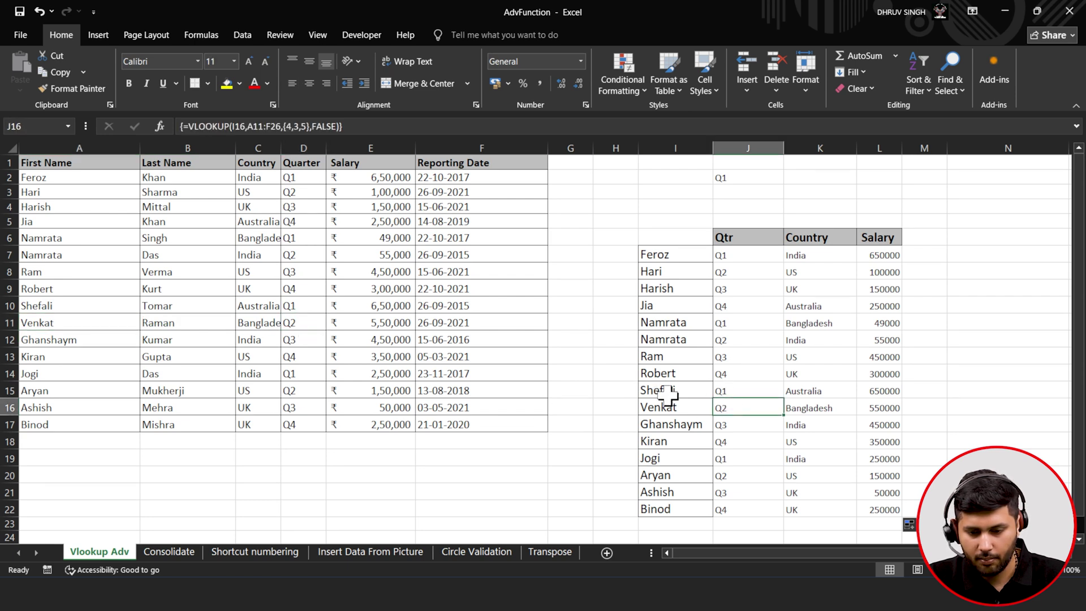
click(804, 408)
click(225, 319)
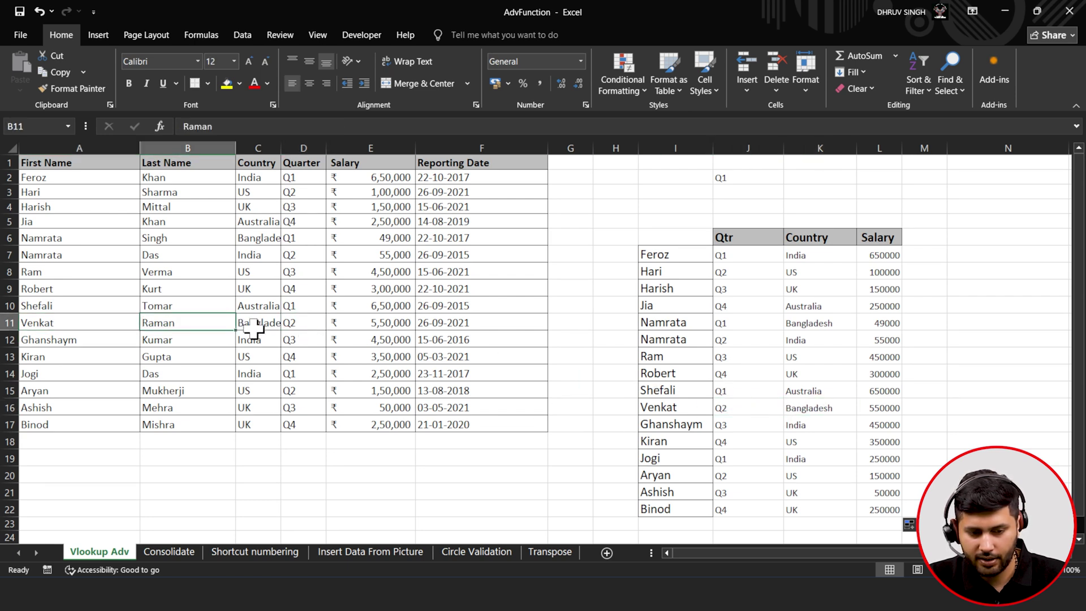
click(252, 327)
click(881, 421)
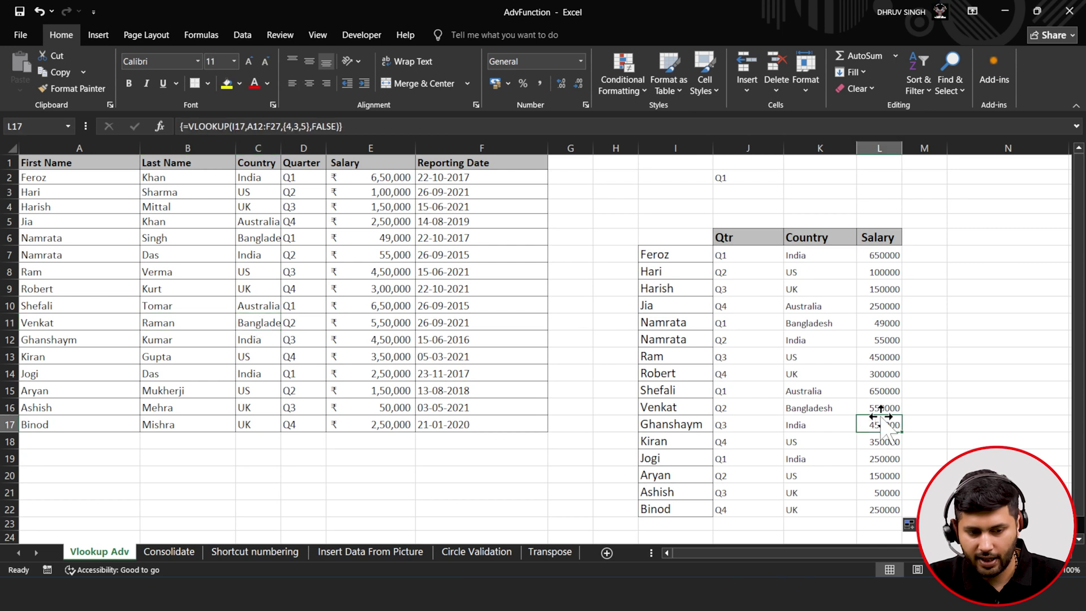
click(390, 319)
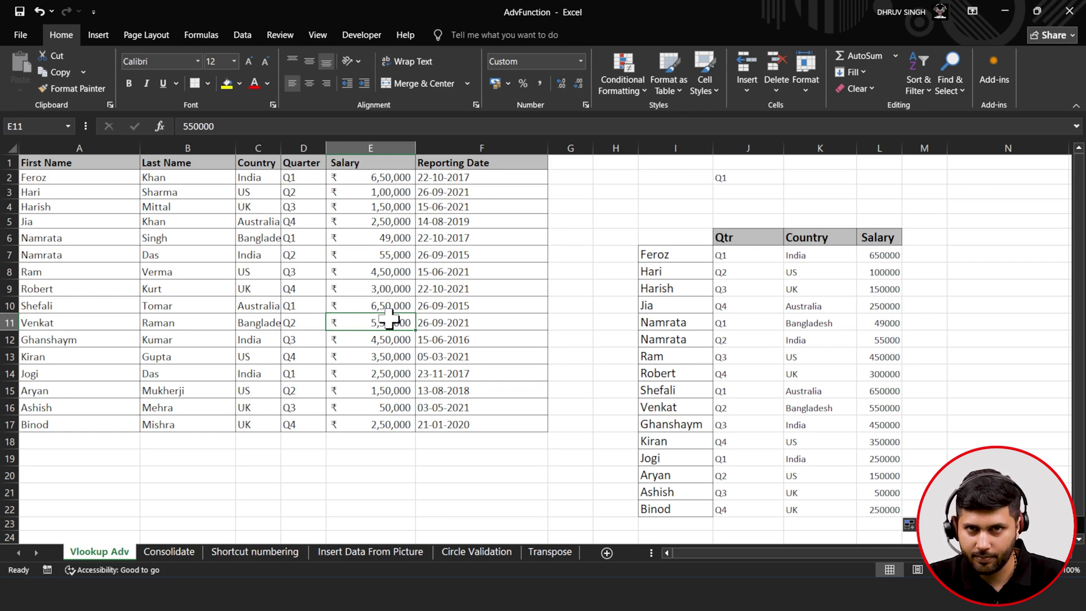
click(765, 258)
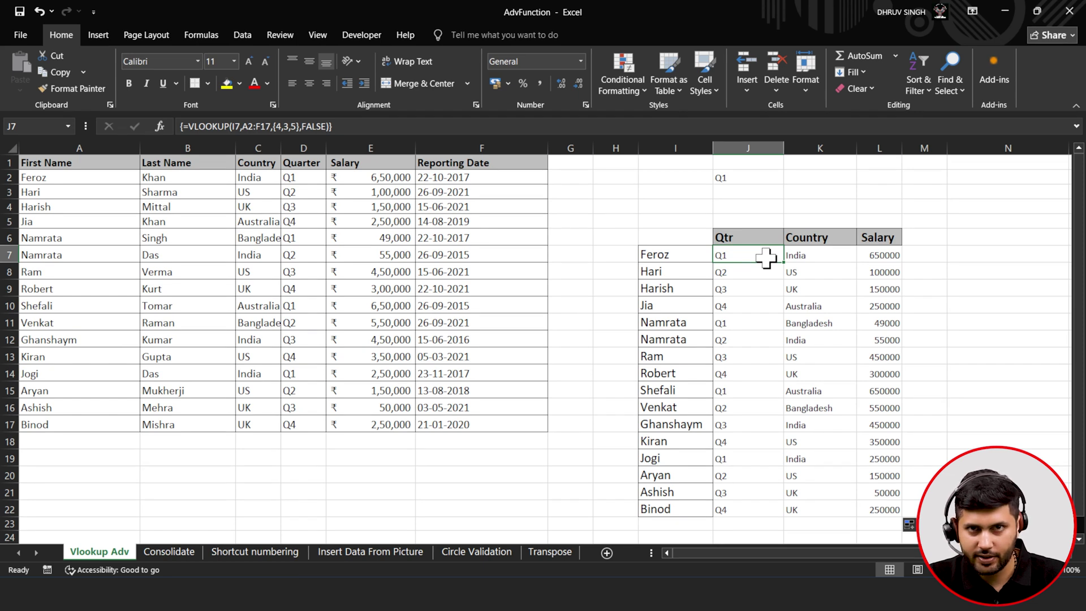
drag(778, 261, 876, 263)
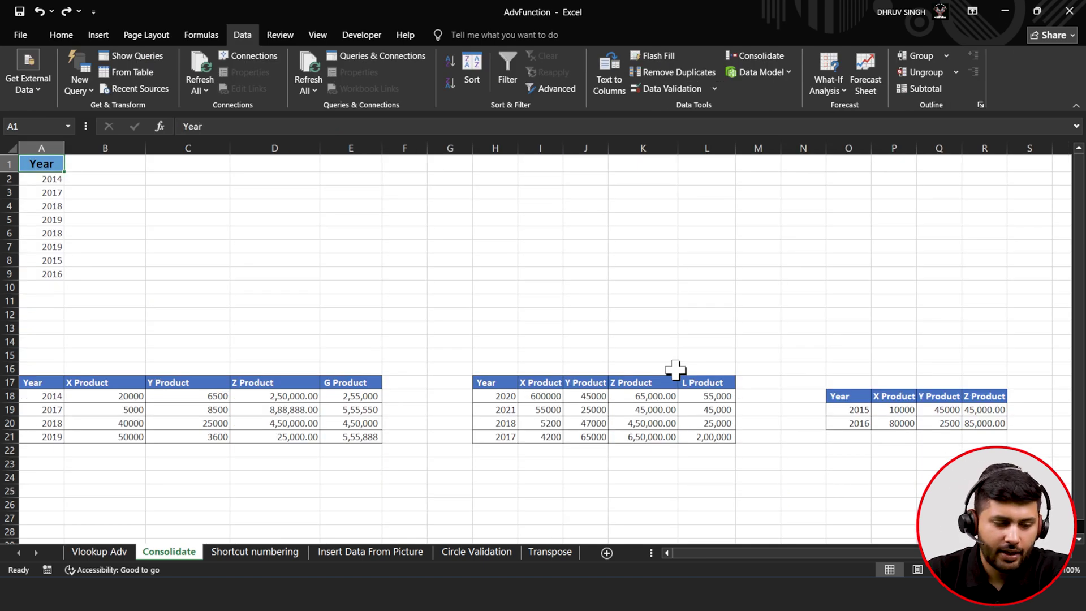
click(33, 384)
click(87, 384)
click(170, 384)
click(271, 384)
click(347, 395)
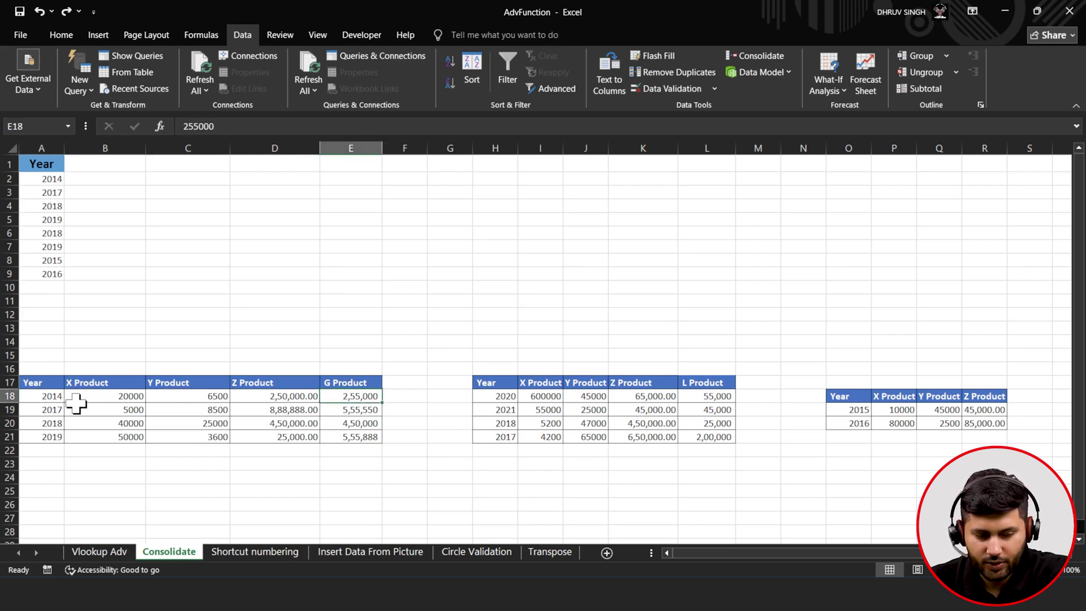
click(42, 396)
click(45, 410)
click(48, 423)
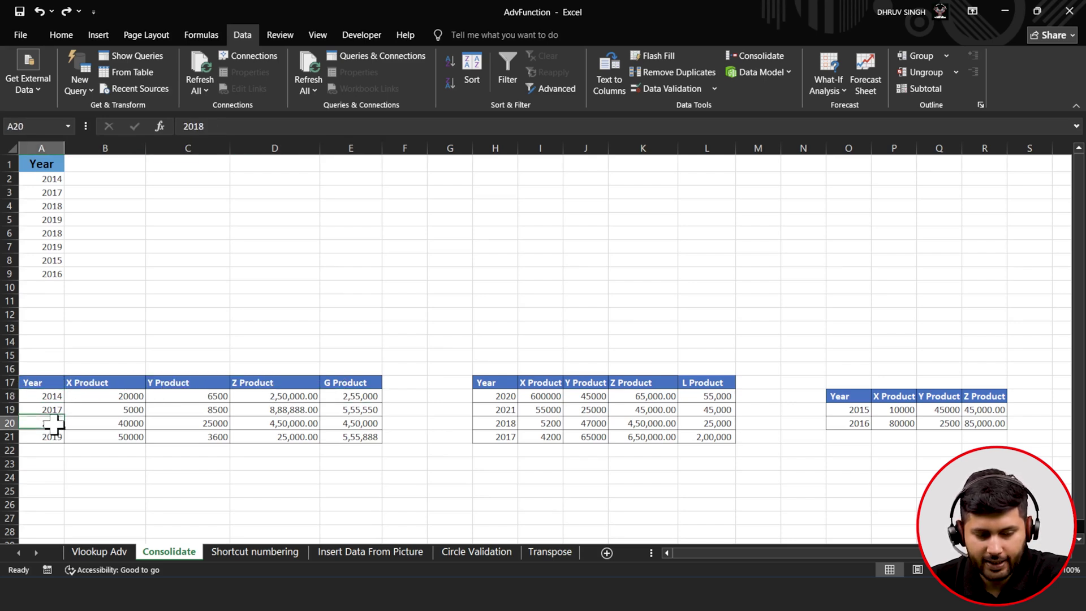
click(51, 436)
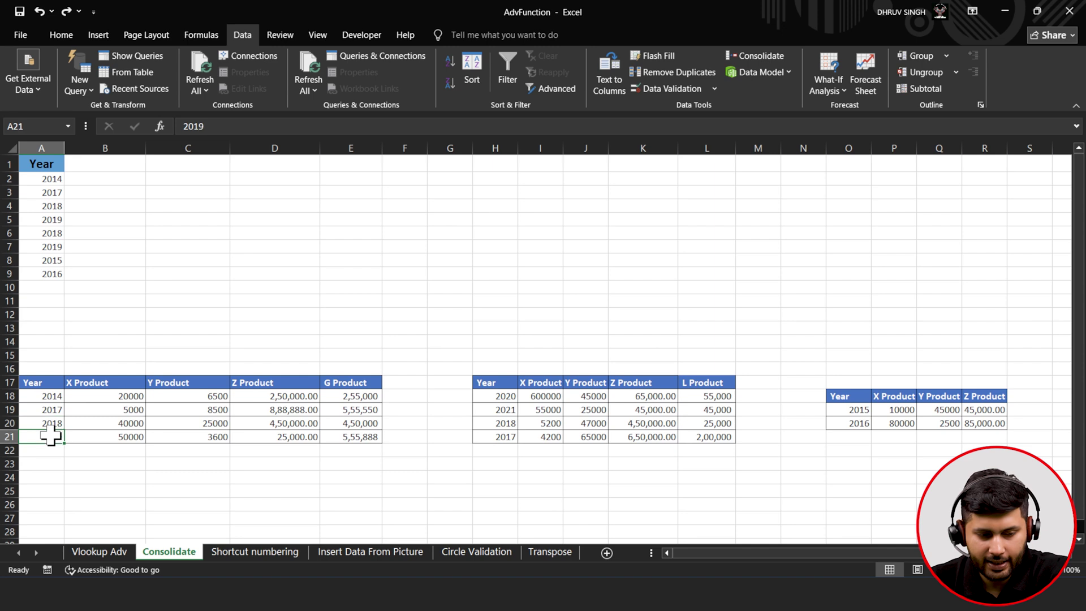
click(485, 396)
click(490, 409)
click(493, 423)
click(492, 438)
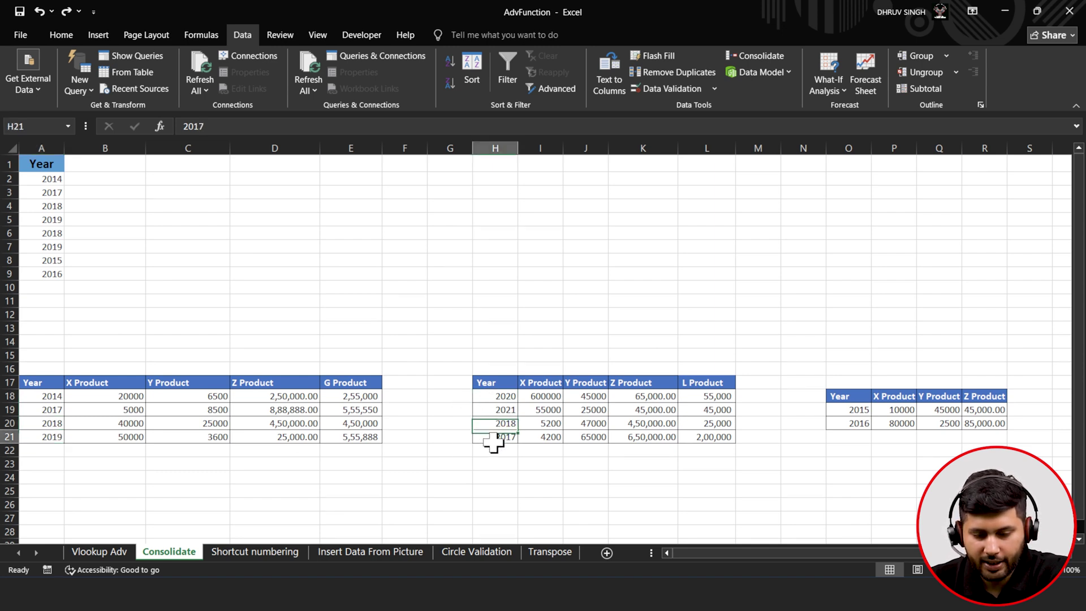
click(550, 394)
click(581, 386)
click(645, 383)
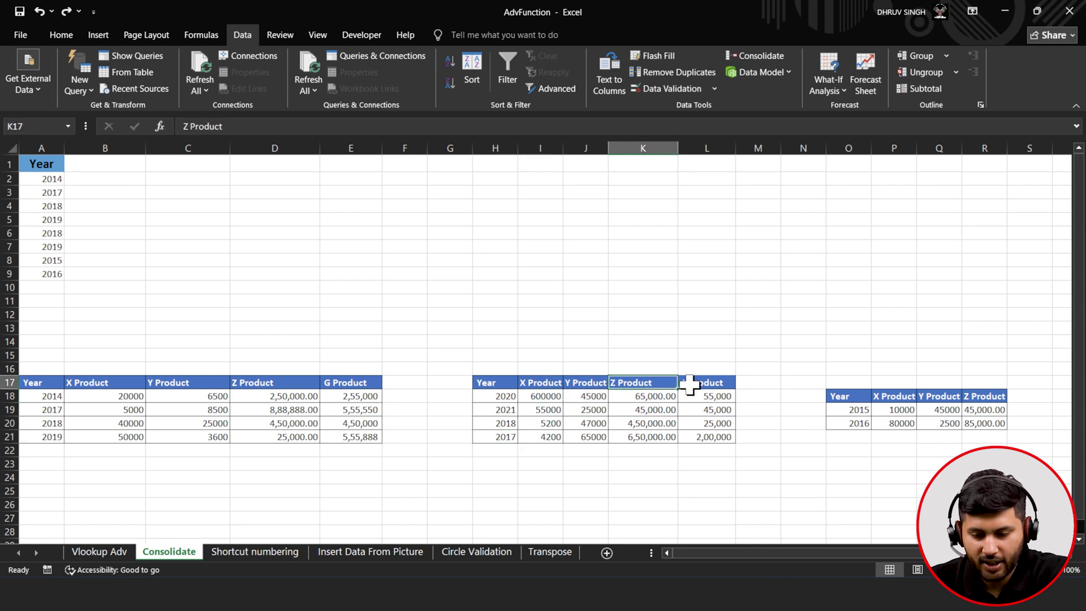
click(689, 386)
click(849, 410)
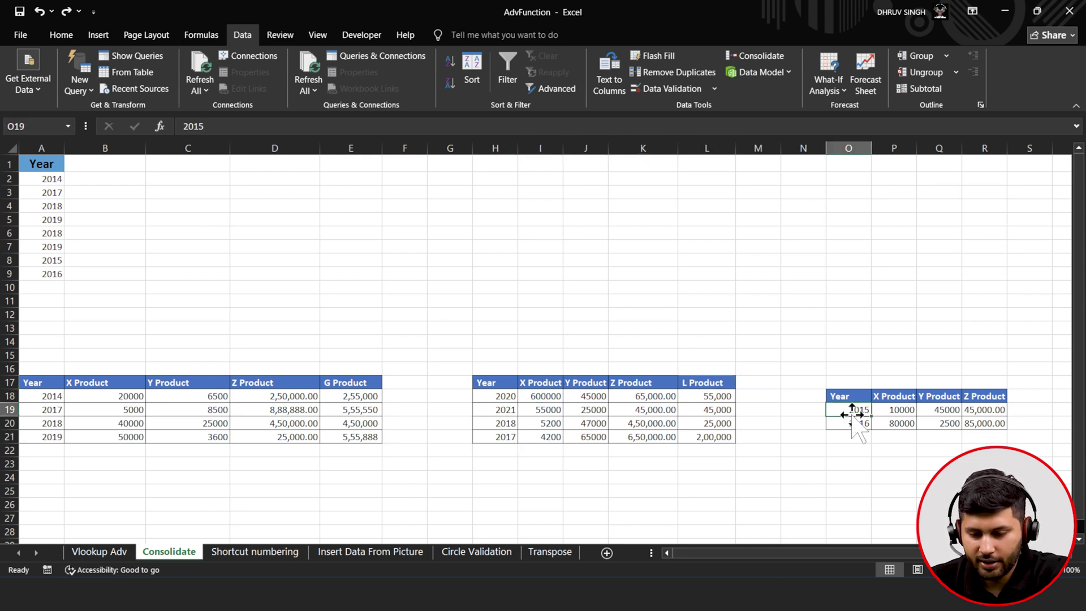
click(884, 415)
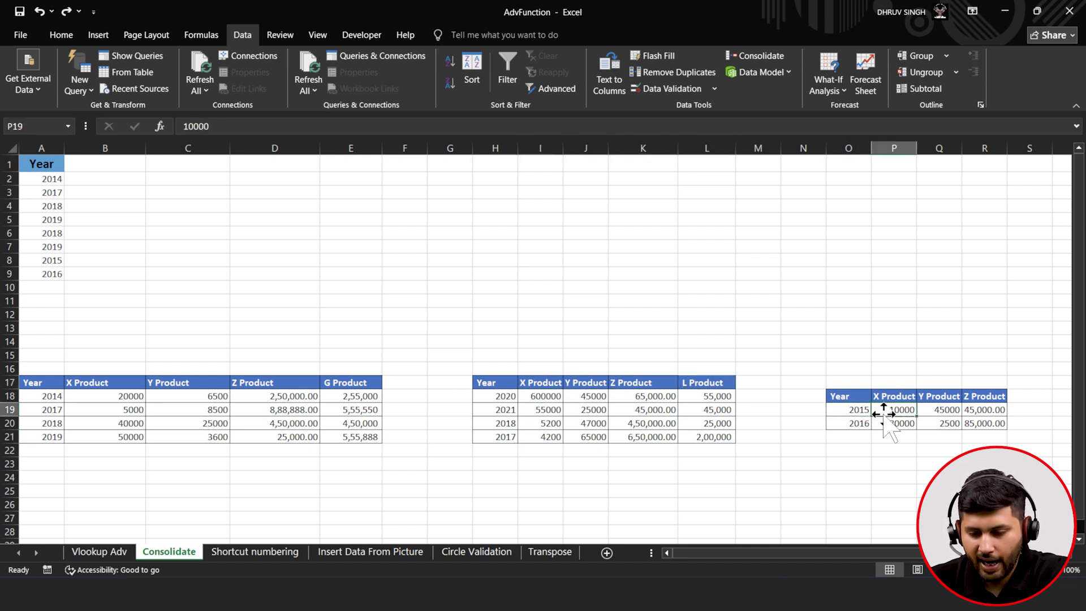
click(945, 409)
click(969, 409)
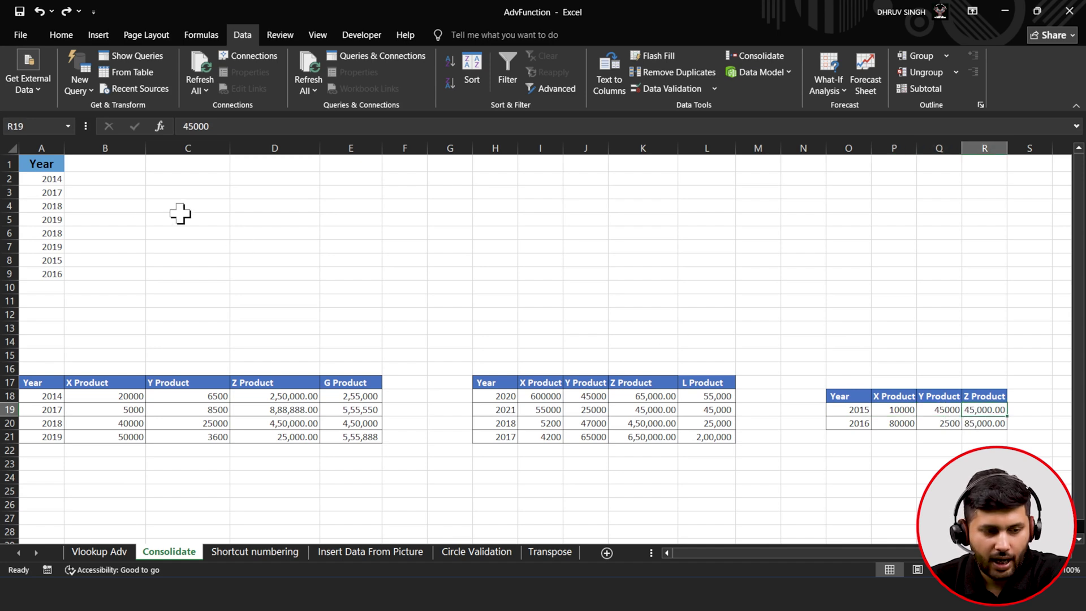
click(48, 166)
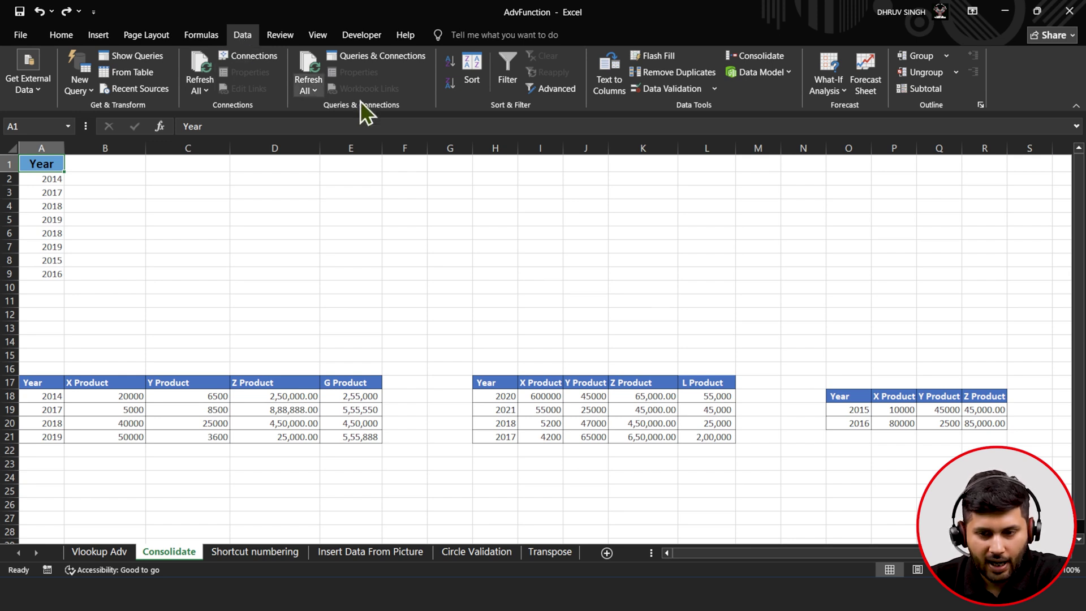
- Add the product tables A17:E21 and H17:L21 as Consolidate source ranges
click(741, 55)
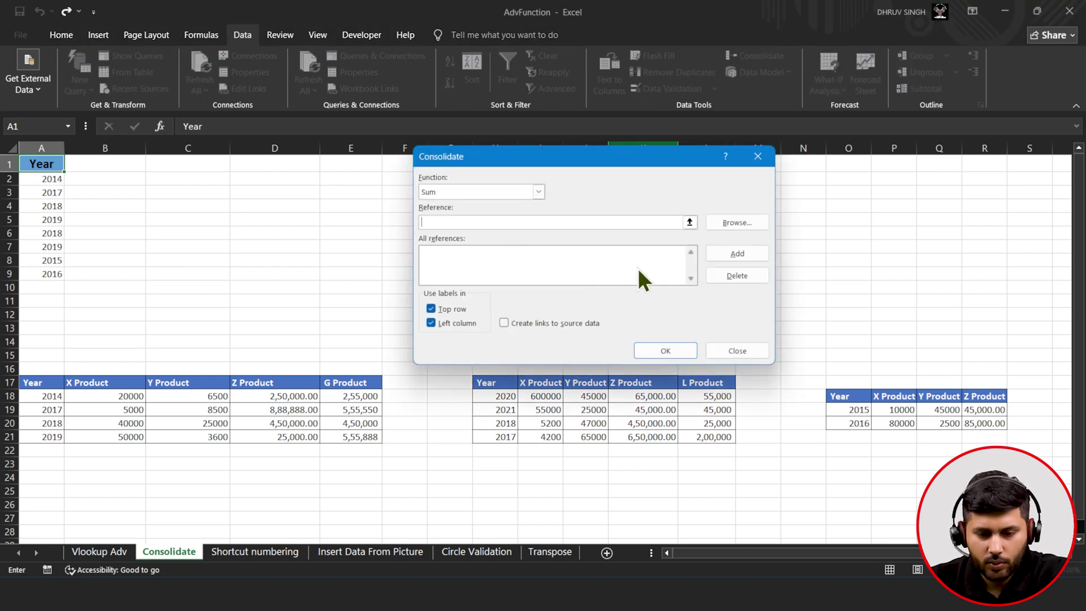
click(690, 225)
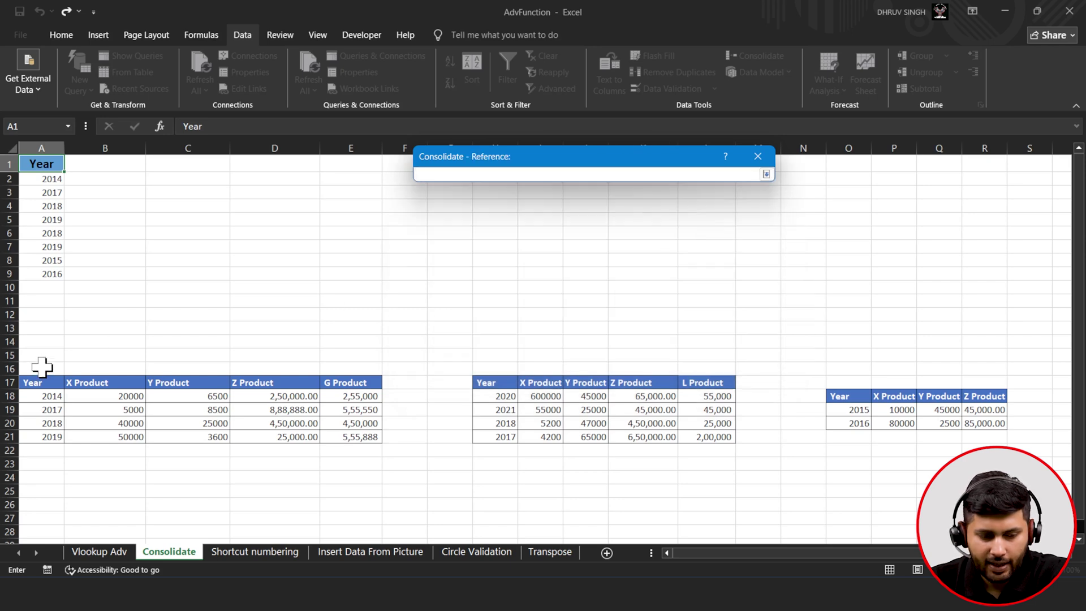
drag(34, 381, 353, 439)
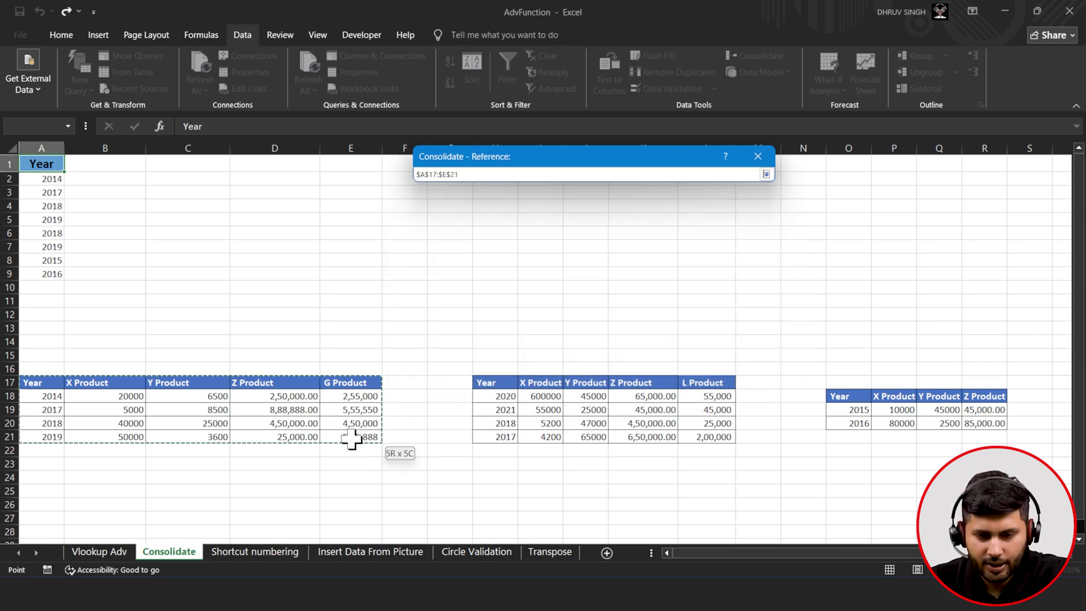
click(767, 174)
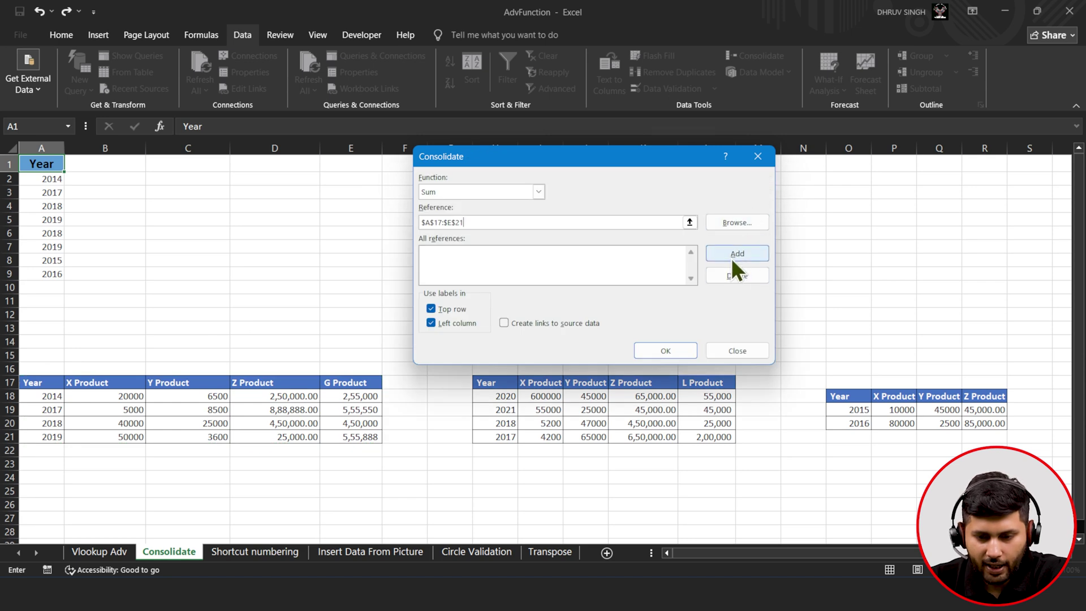
click(731, 258)
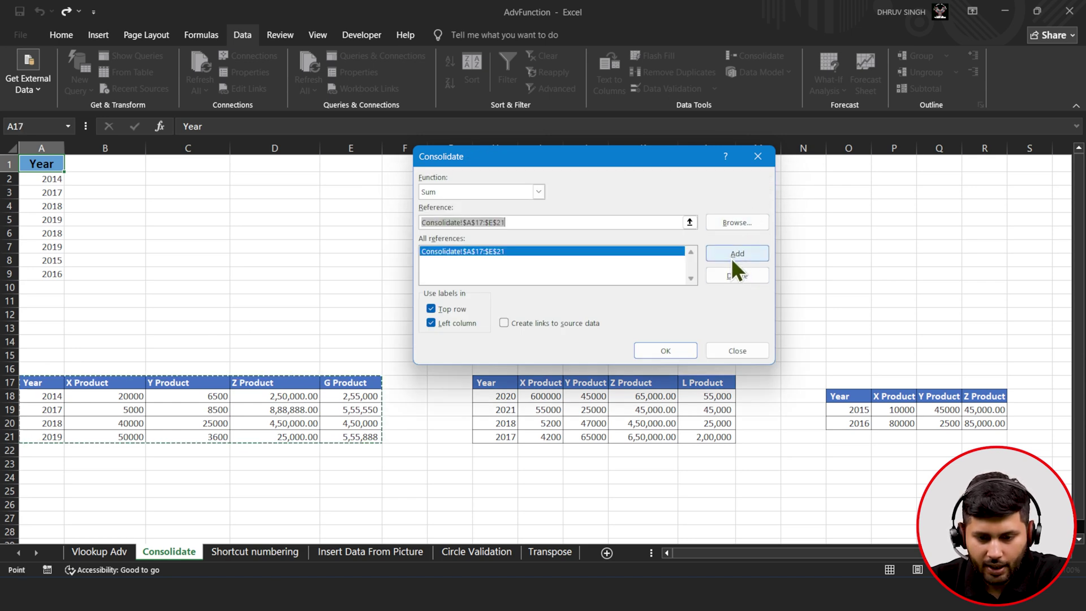
click(689, 223)
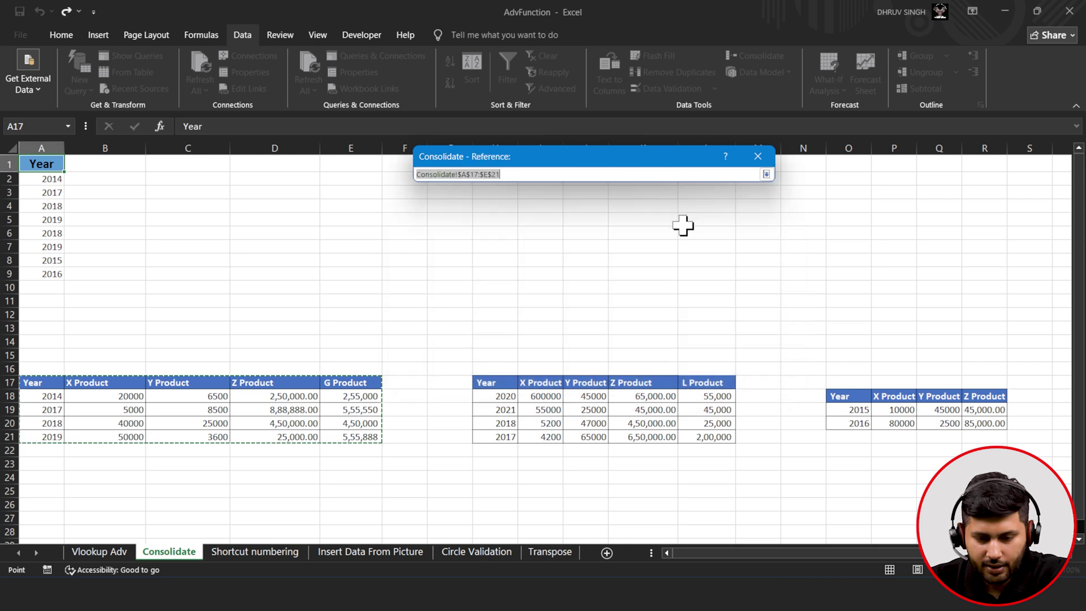
click(497, 387)
drag(497, 386, 727, 437)
click(768, 175)
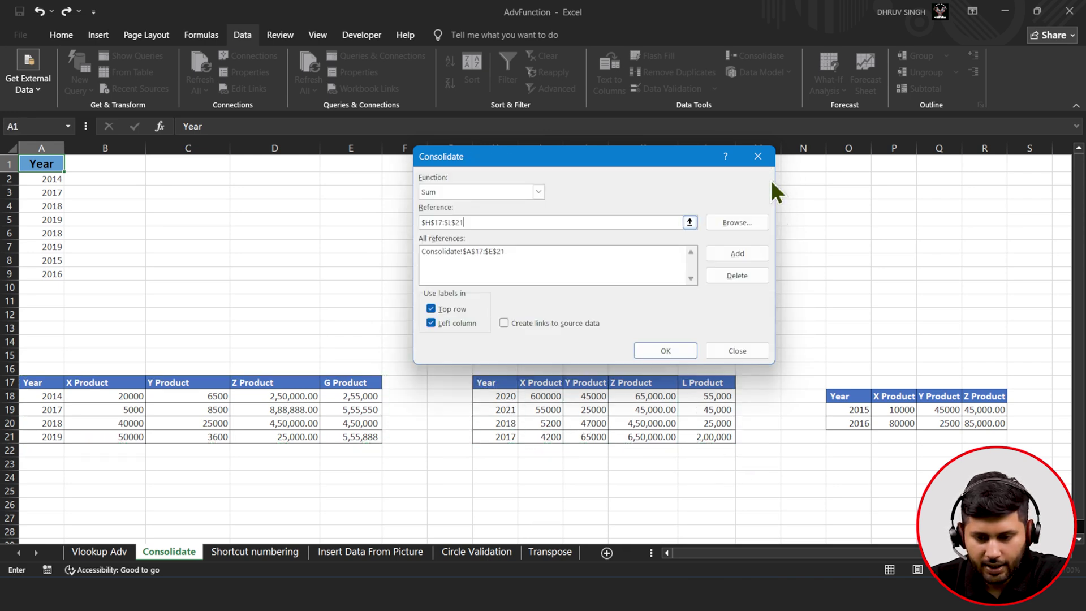
click(729, 254)
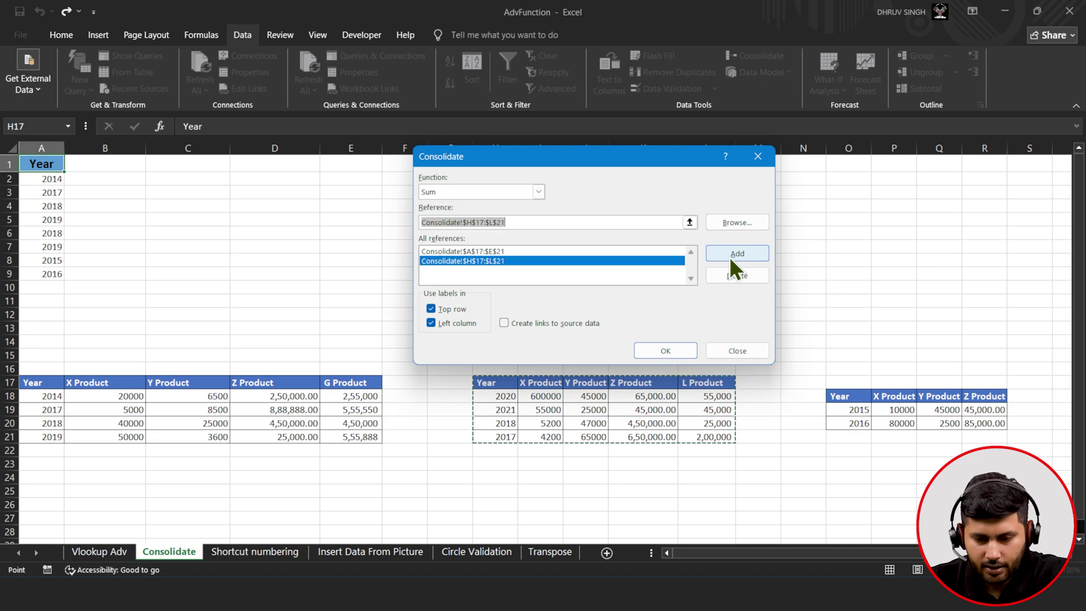
- Add O18:R20 as the third source and consolidate the summed totals at A1
click(690, 223)
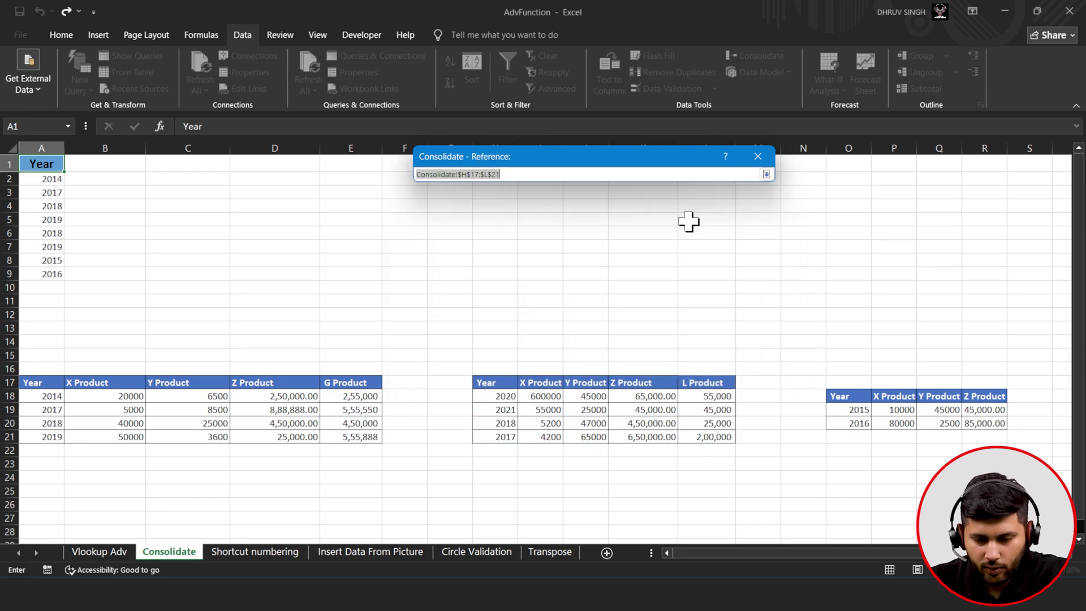
drag(835, 399, 987, 424)
click(767, 174)
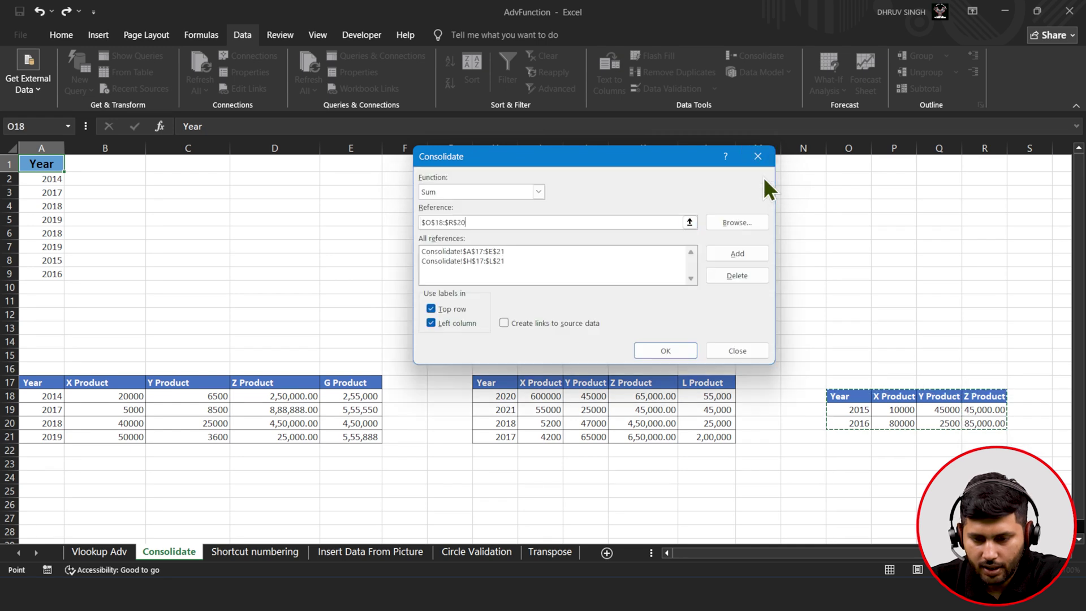
click(732, 259)
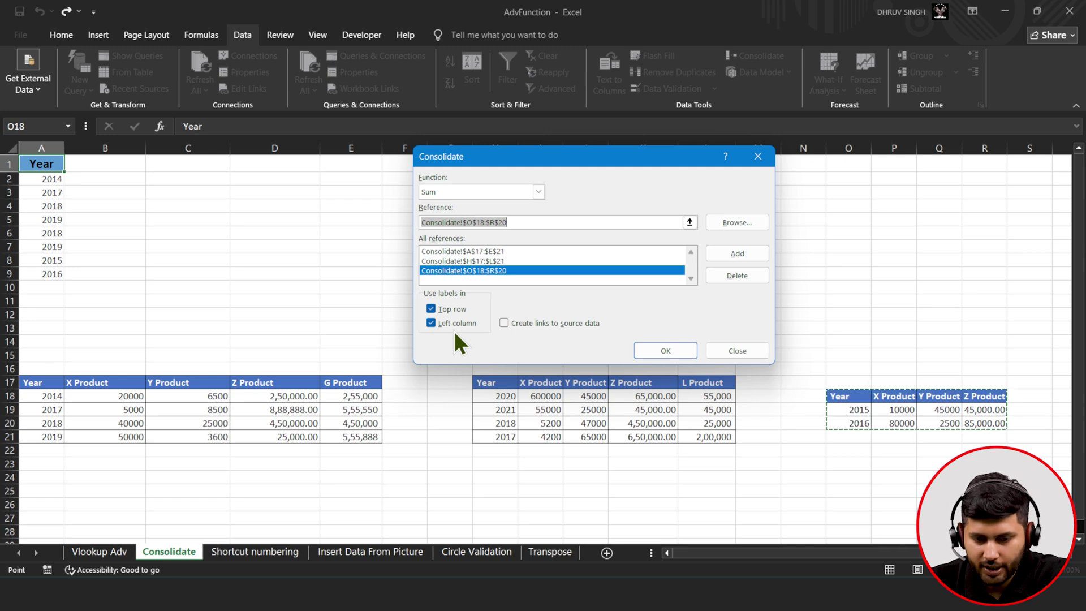
click(662, 349)
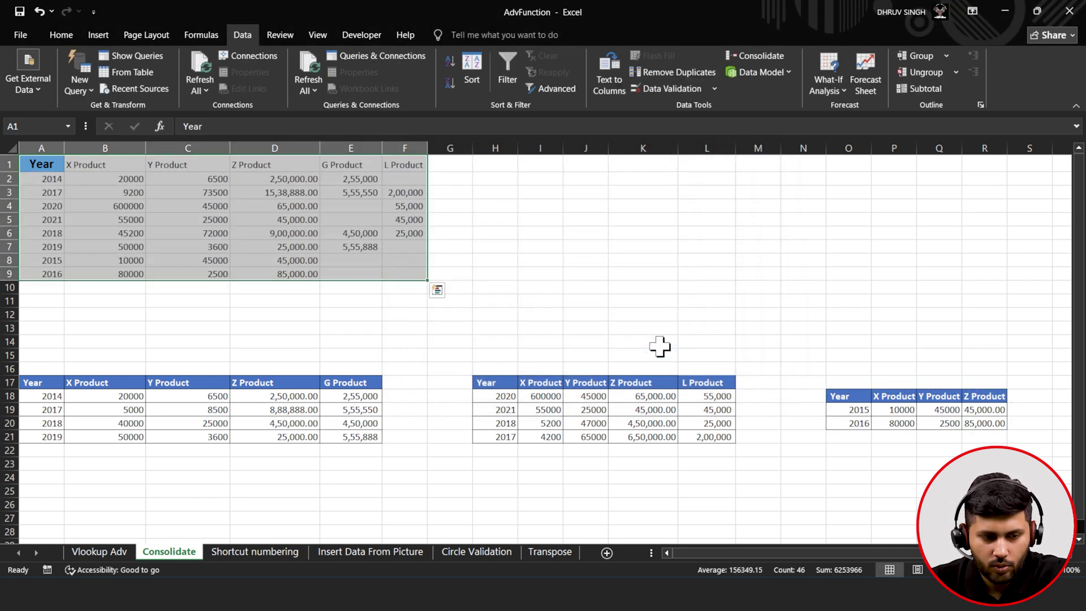
- Check the consolidated X Product totals for 2015 and 2020
click(144, 262)
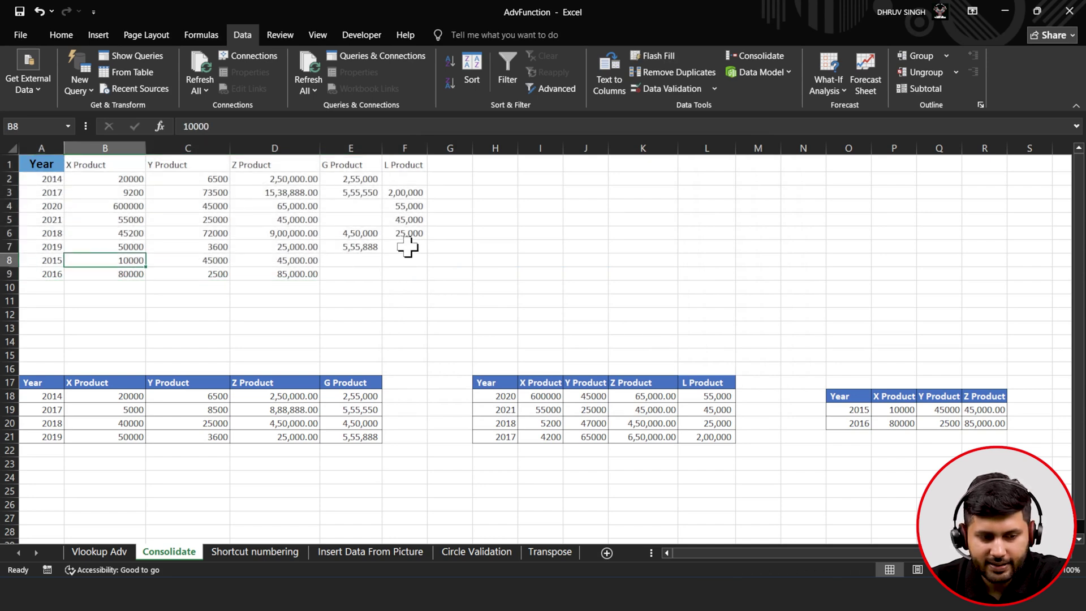
click(110, 209)
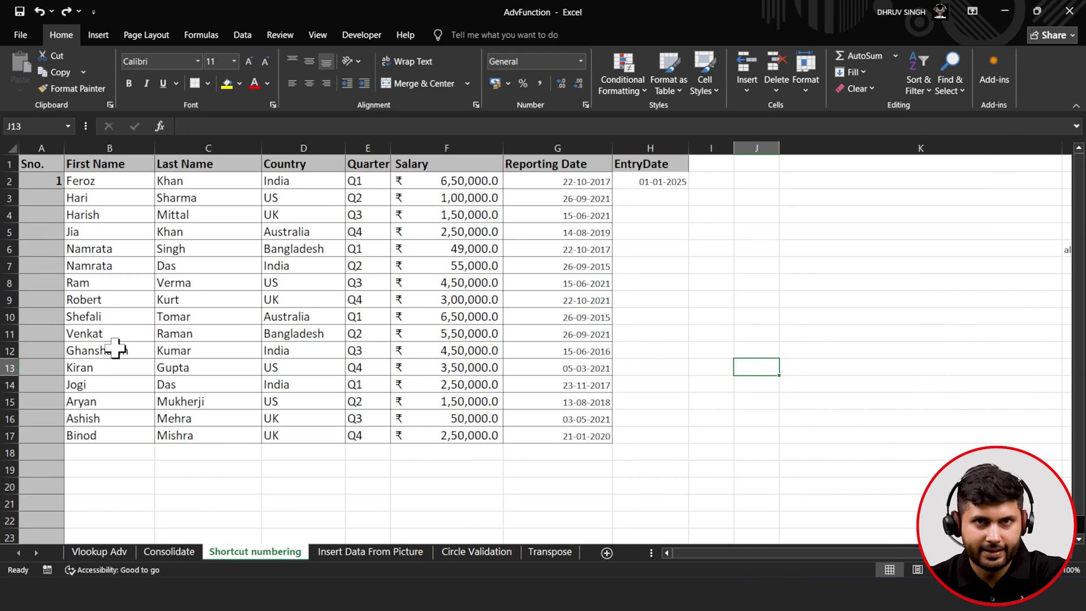
- From A2, fill a linear Sno. series down the column with step 1, stopping at 1000
click(52, 181)
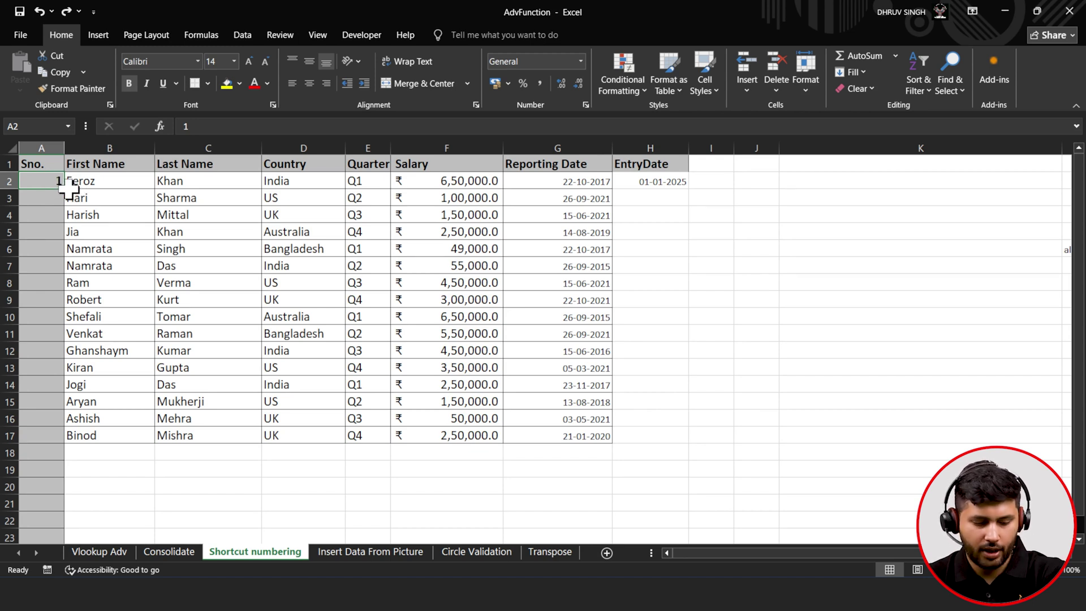
key(alt)
key(h)
key(f)
key(i)
key(s)
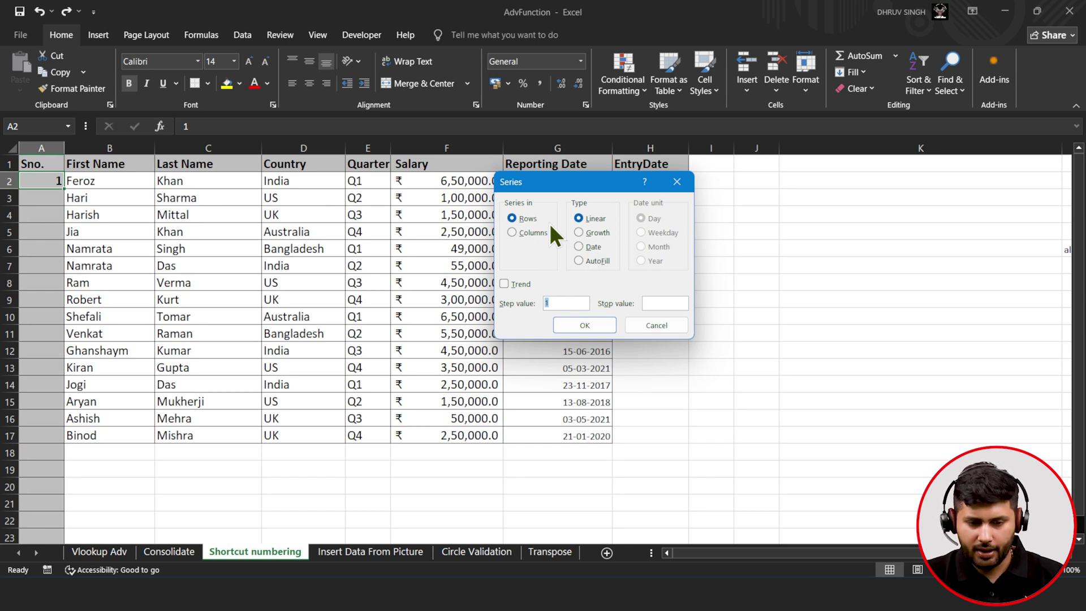
click(530, 232)
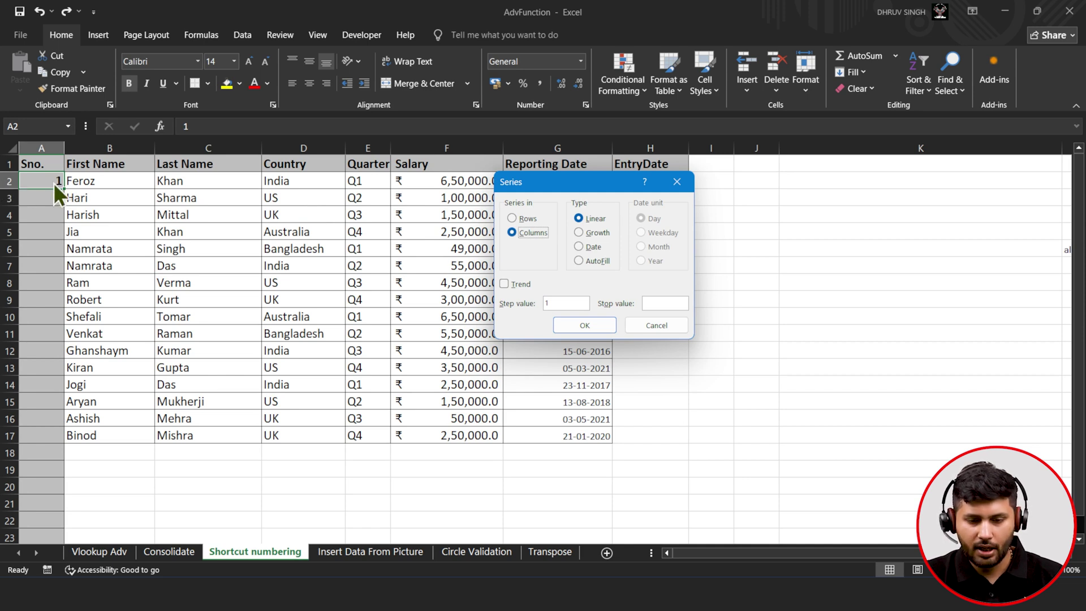
click(645, 300)
text(1000)
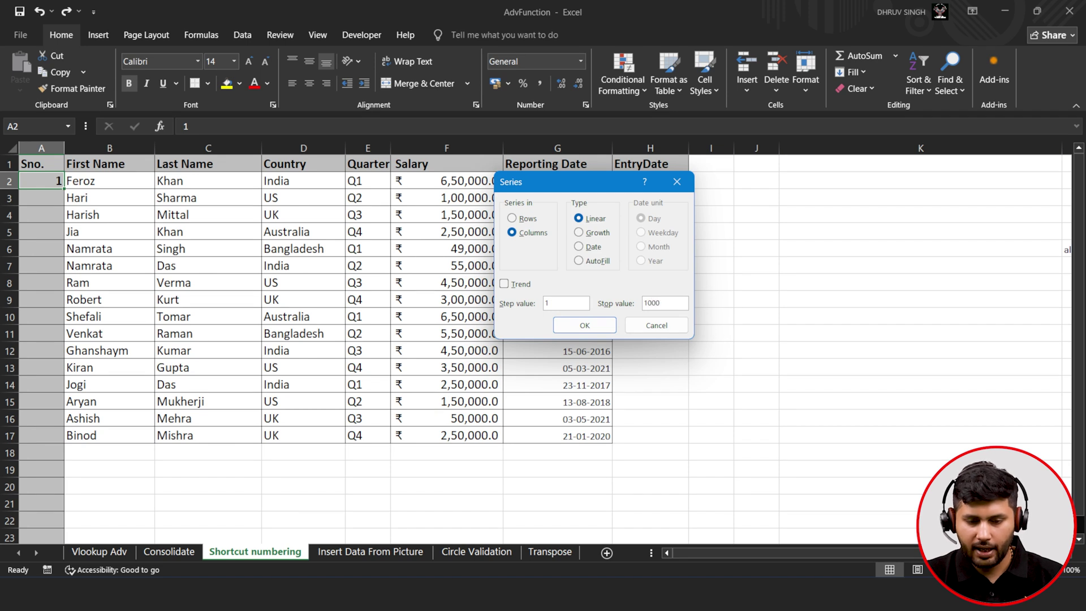
click(585, 326)
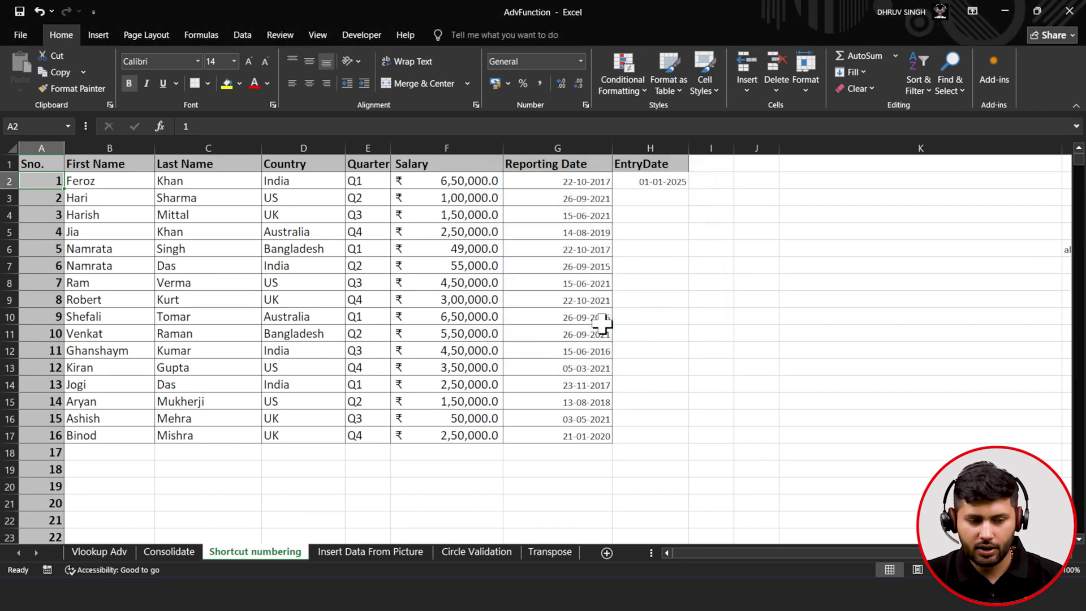
scroll(48, 258, down, 20)
scroll(49, 262, down, 20)
scroll(49, 261, up, 20)
scroll(48, 261, up, 20)
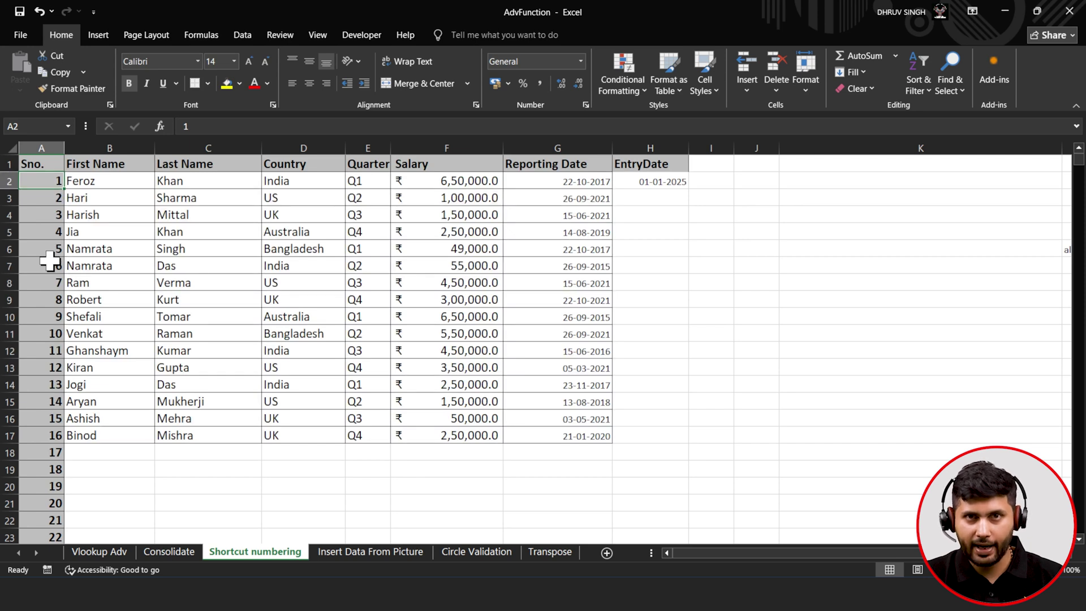
- From H2, fill EntryDate down the column with a daily date series ending 5-5-2025
click(629, 182)
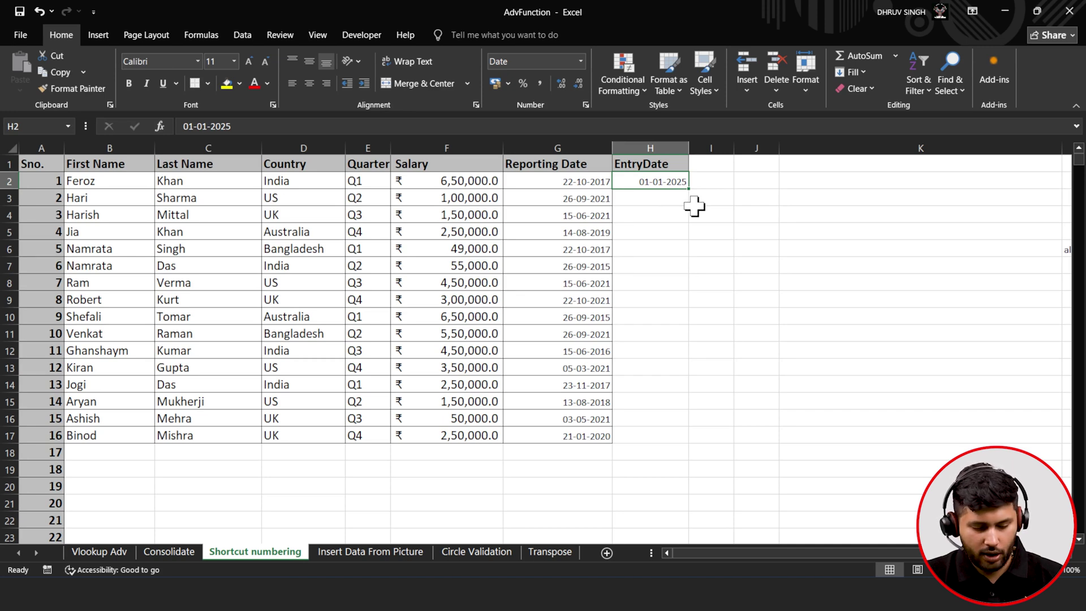
key(alt)
key(h)
key(f)
key(i)
key(s)
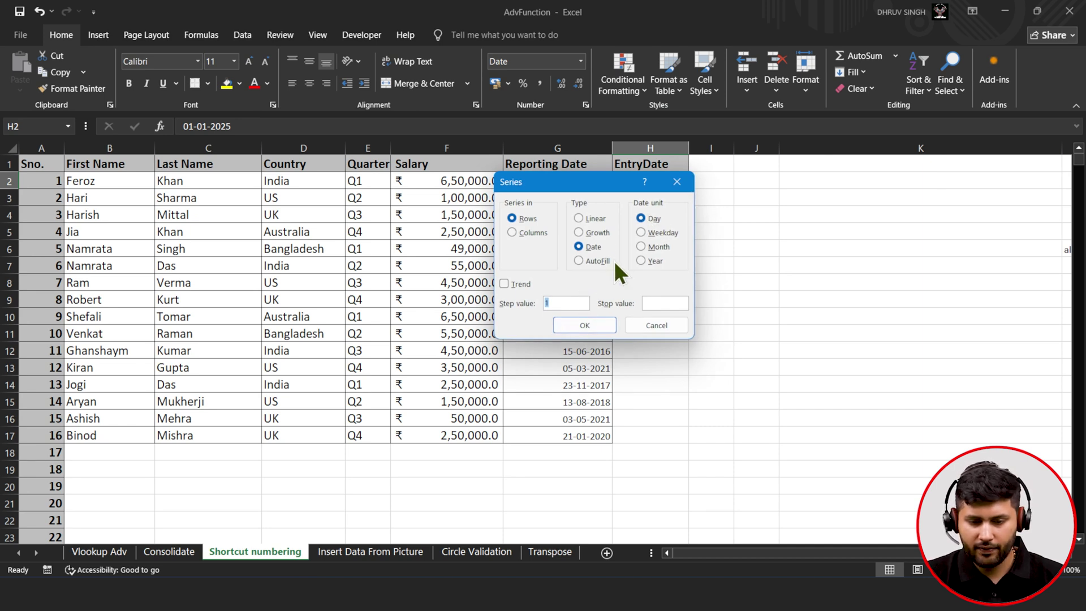
click(536, 232)
click(676, 301)
text(5-5-2025)
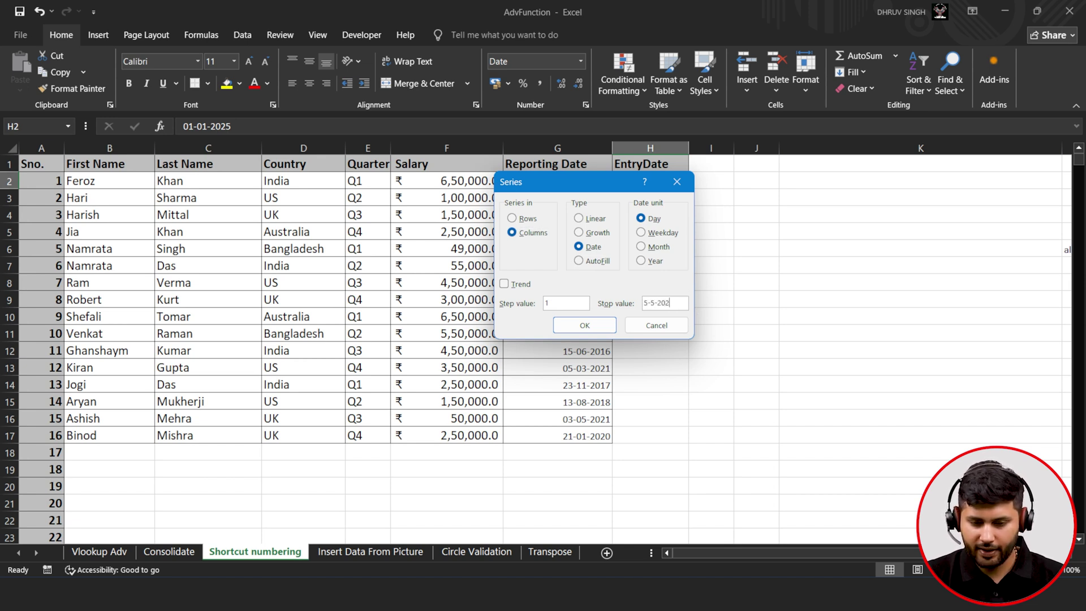
click(599, 321)
scroll(659, 261, down, 9)
scroll(659, 262, down, 20)
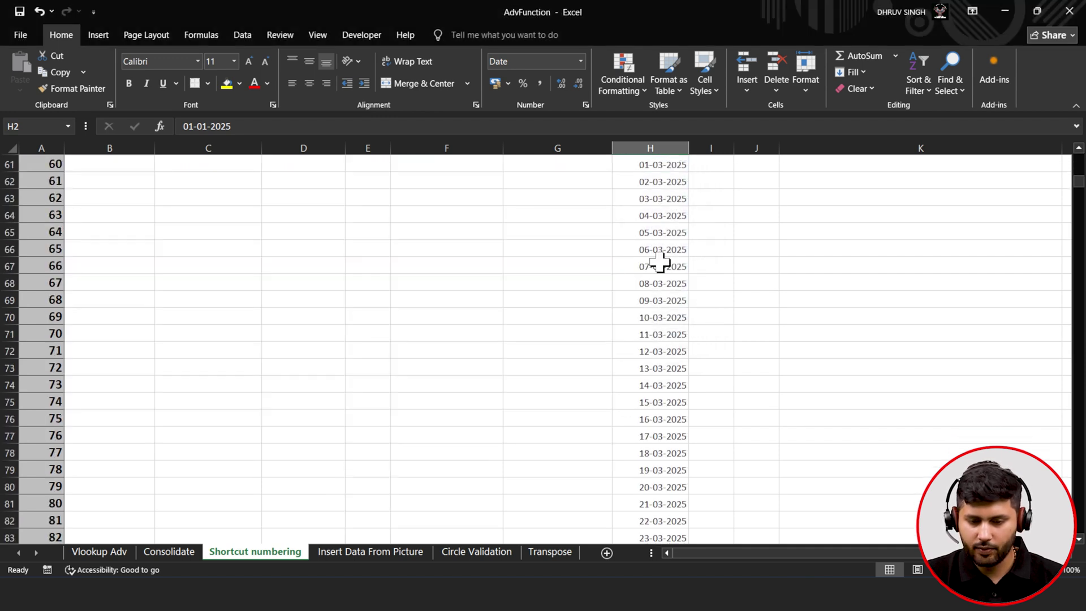
scroll(659, 262, up, 5)
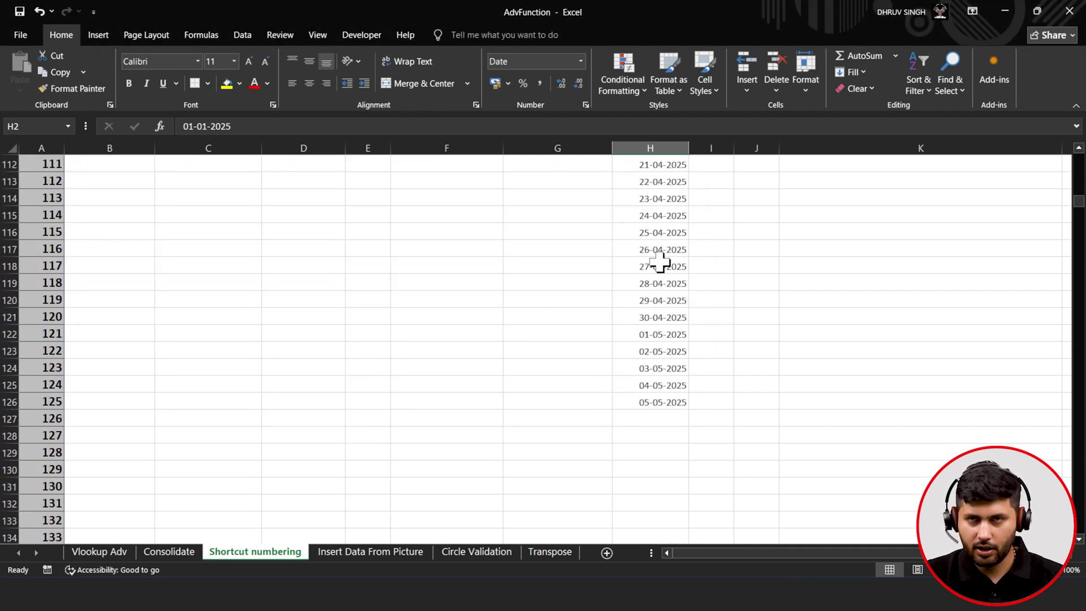
scroll(659, 262, up, 20)
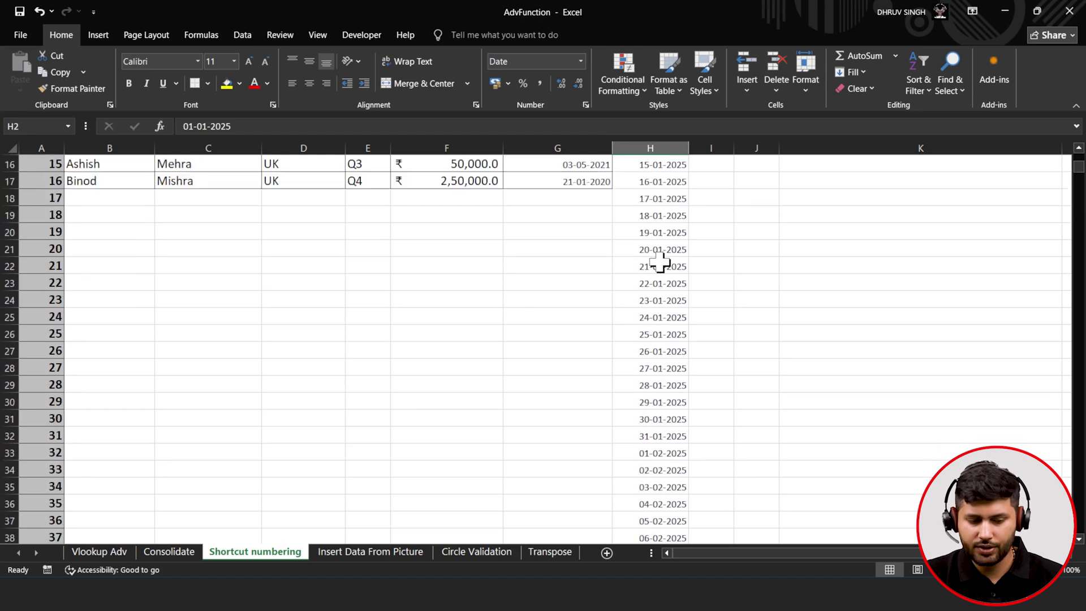
scroll(659, 262, up, 5)
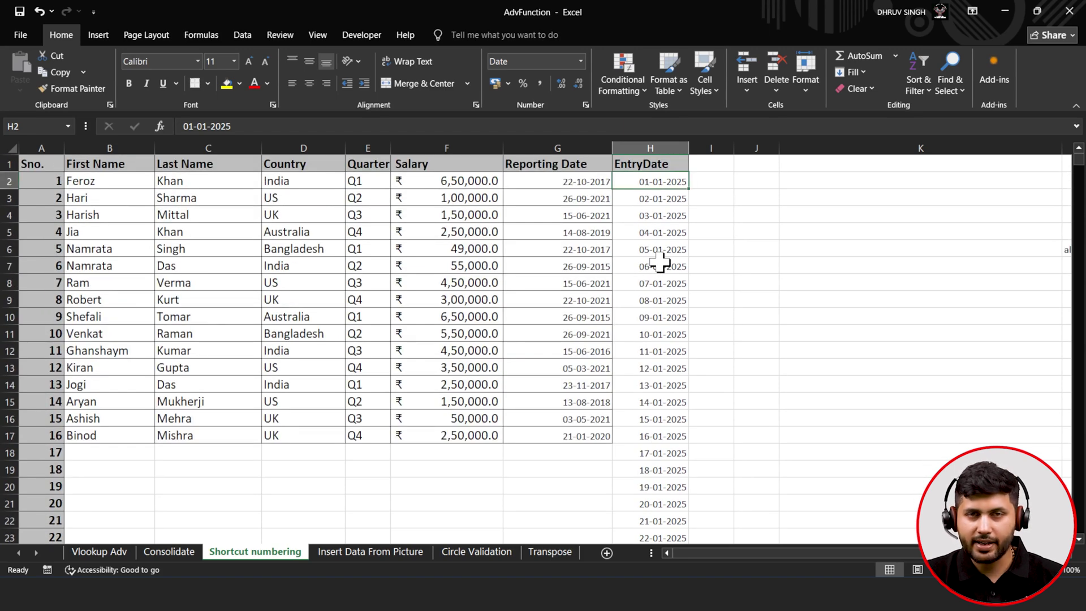
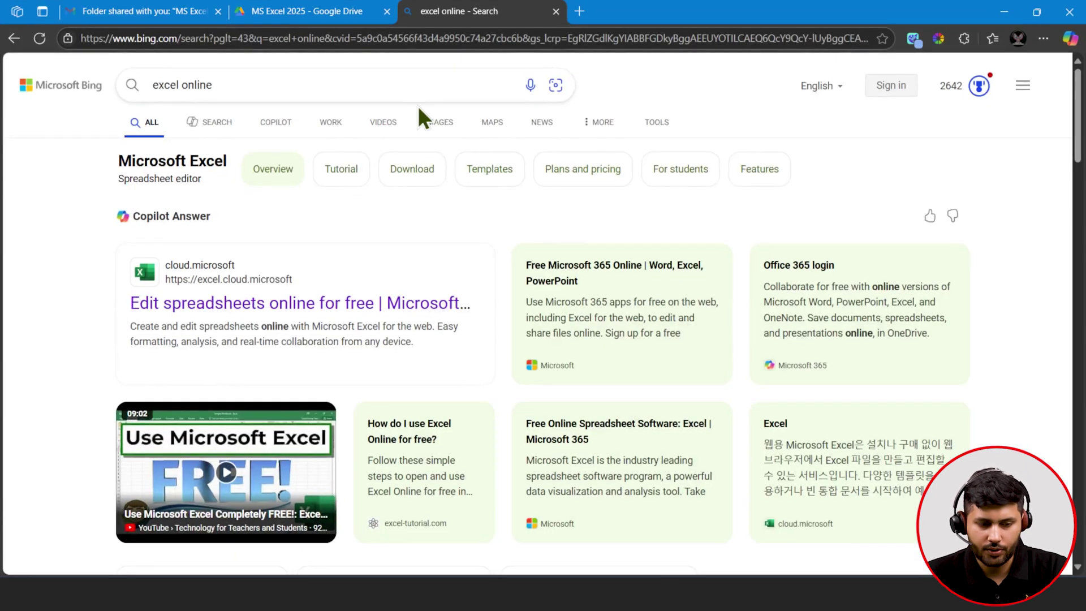
- Open Excel for the web from the Bing results and create a blank workbook, Book 2
click(294, 303)
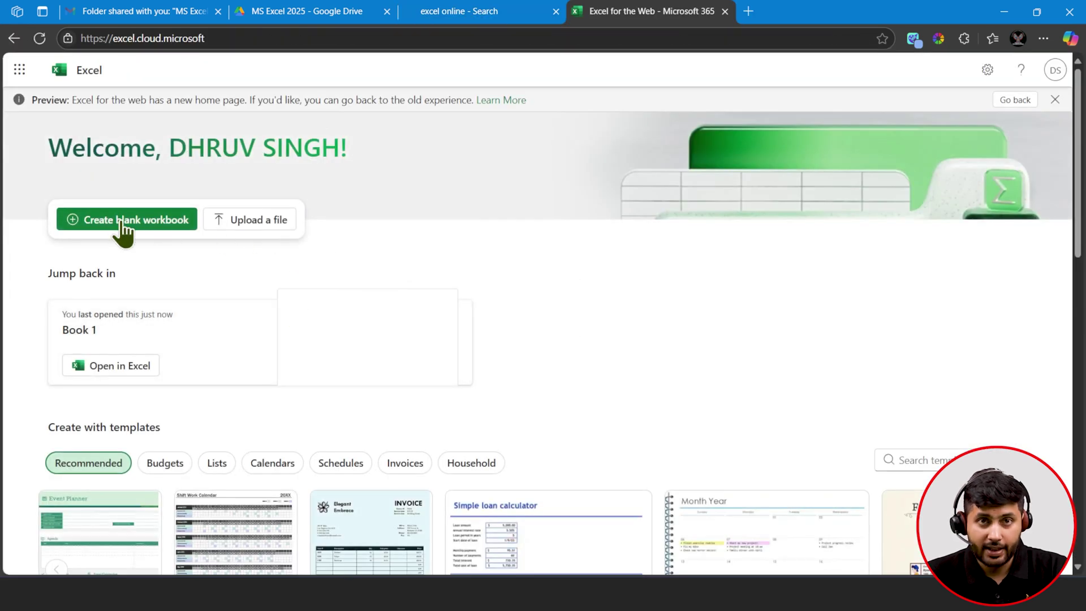
click(121, 221)
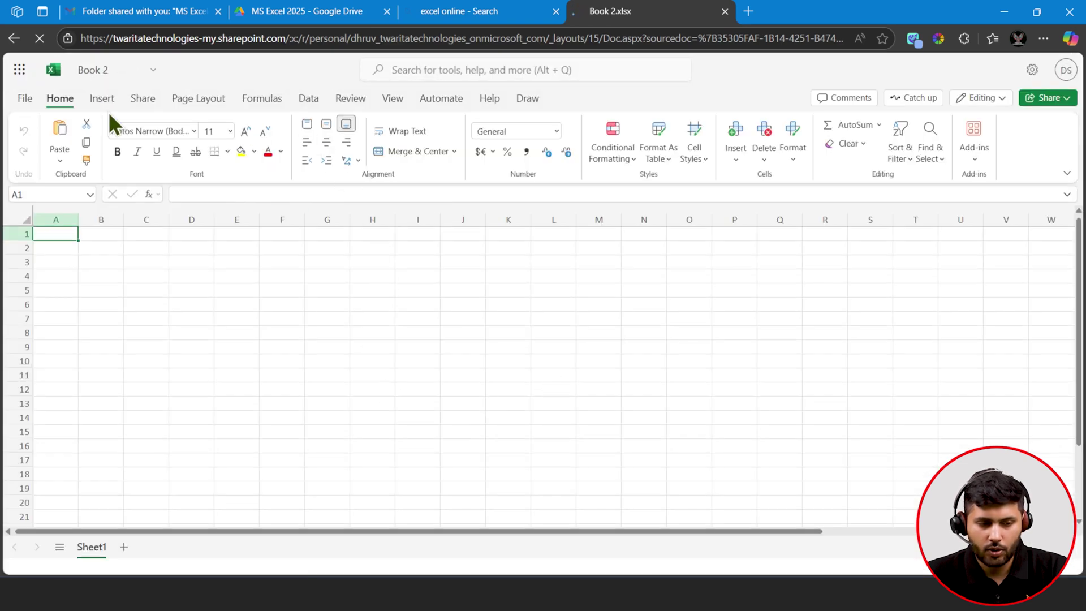
click(96, 102)
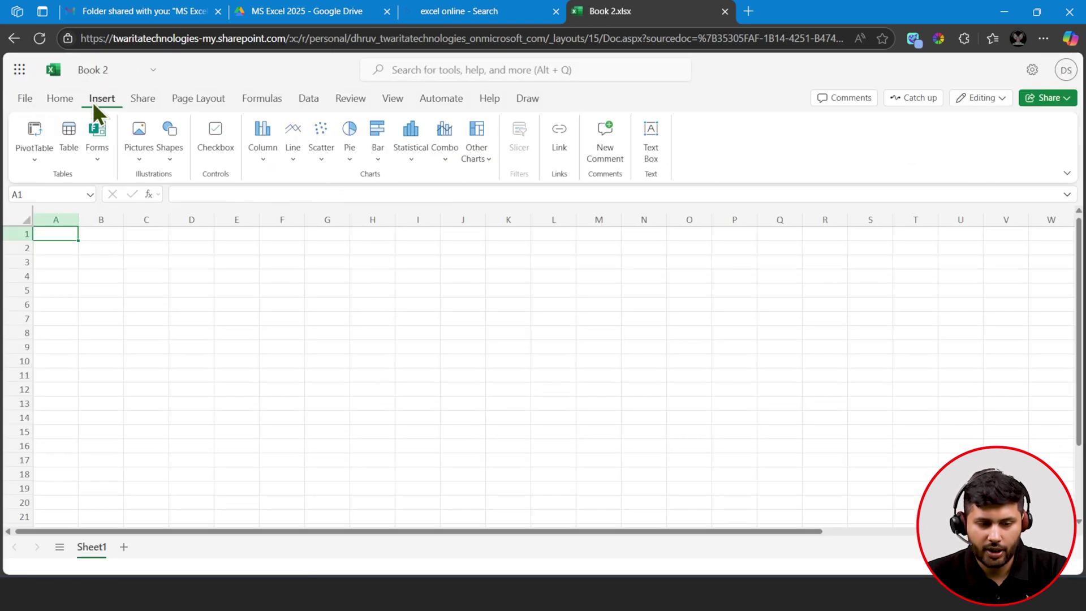
click(301, 102)
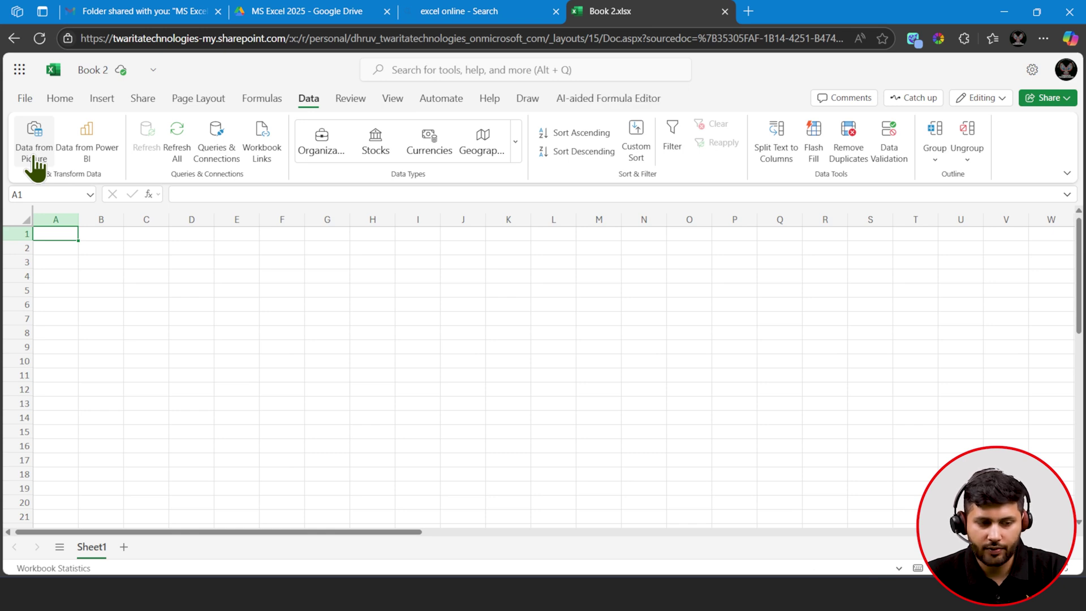
- Convert the picture print doc.png with Data from Picture and start reviewing the results
click(36, 163)
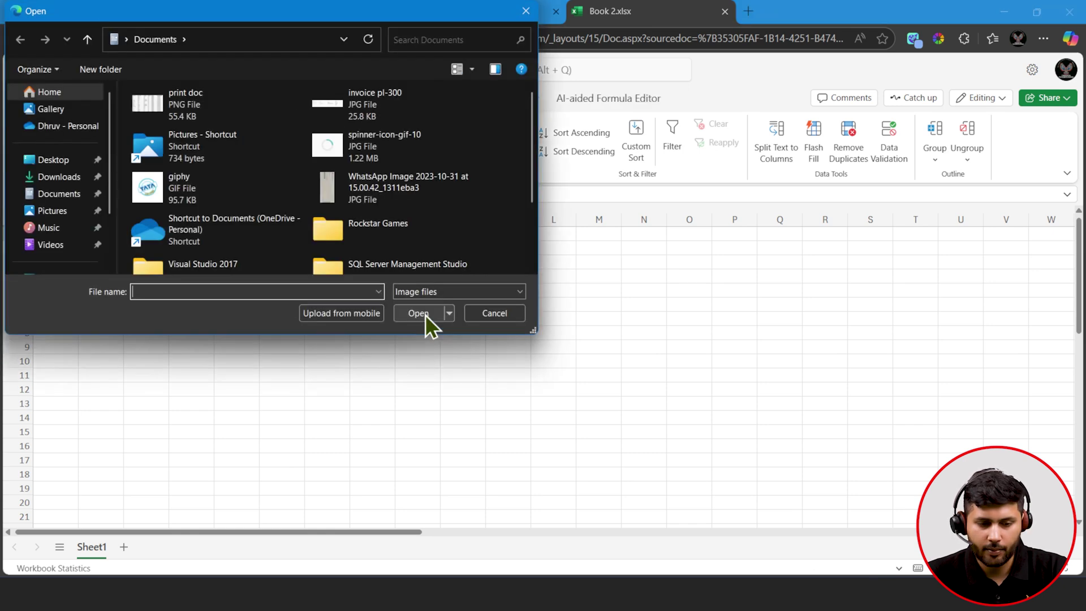
click(191, 98)
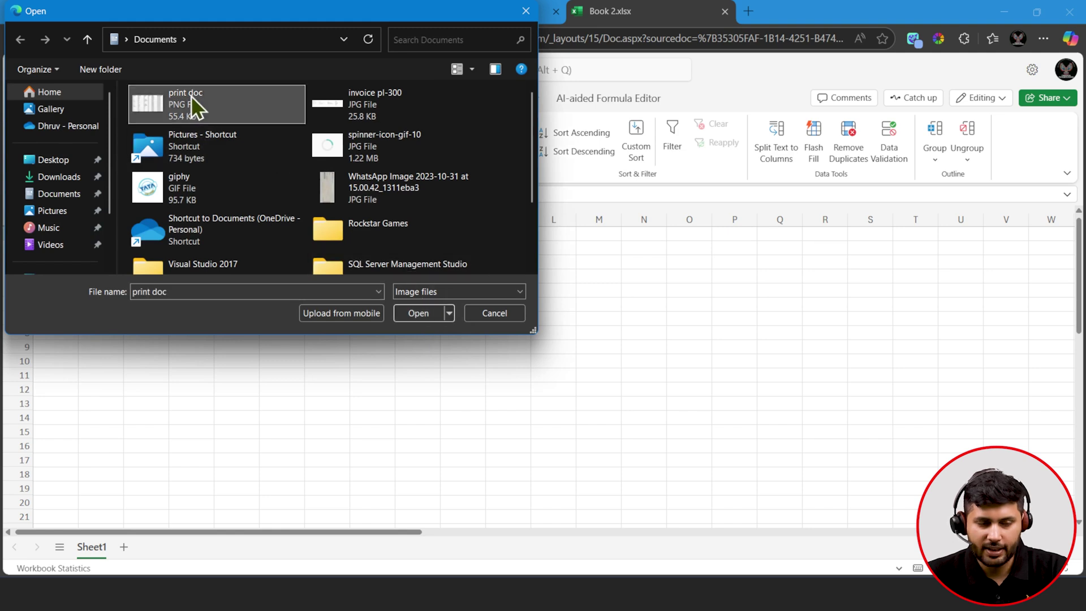
click(419, 314)
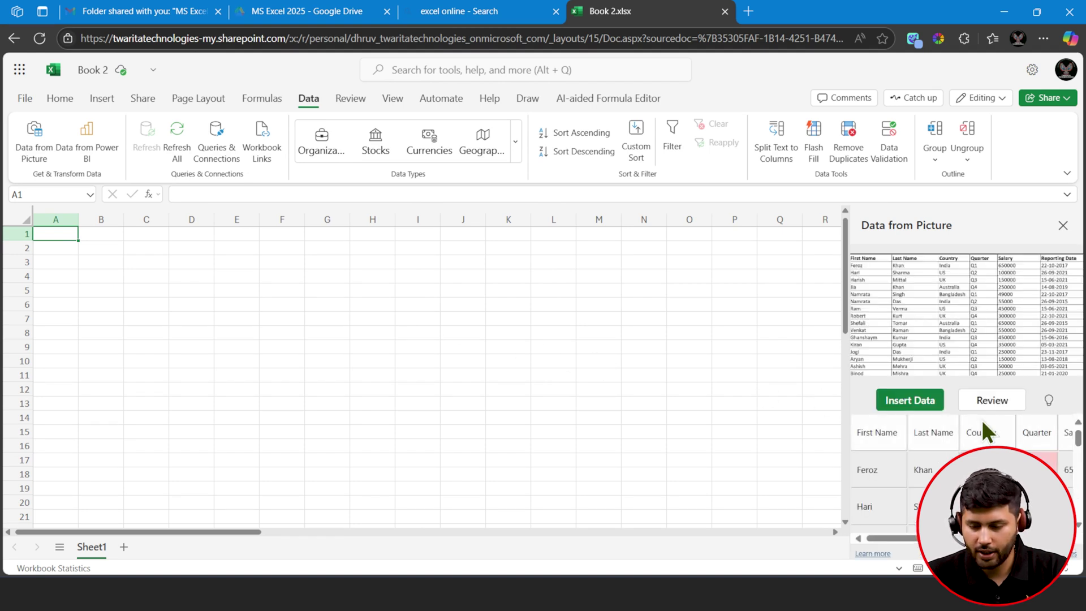
click(994, 401)
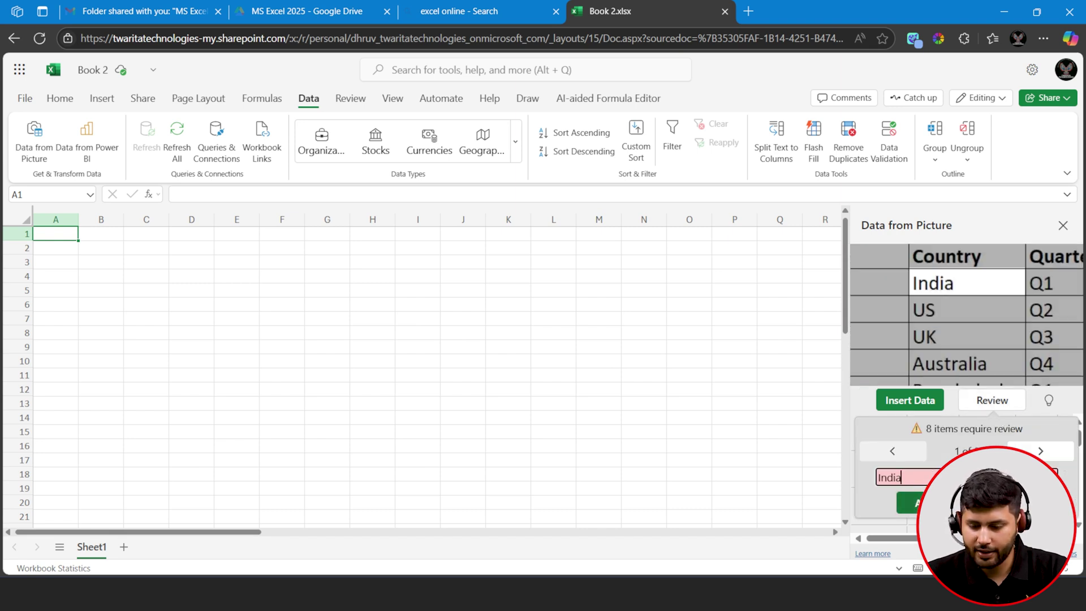
- Accept the India entries and correct each misread QI quarter to Q1
click(936, 502)
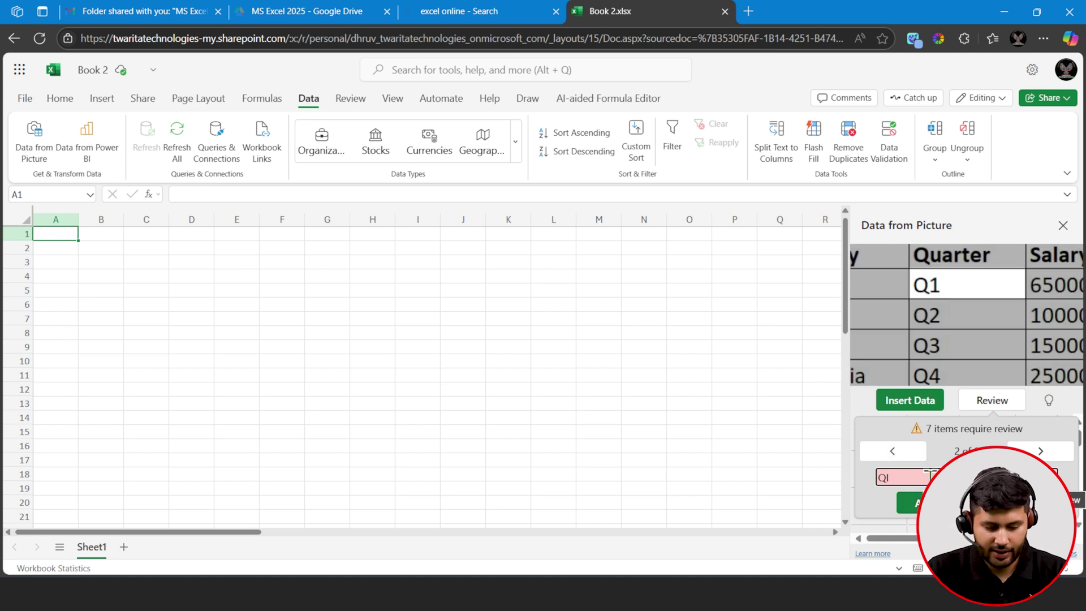
key(BackSpace)
text(1)
click(935, 503)
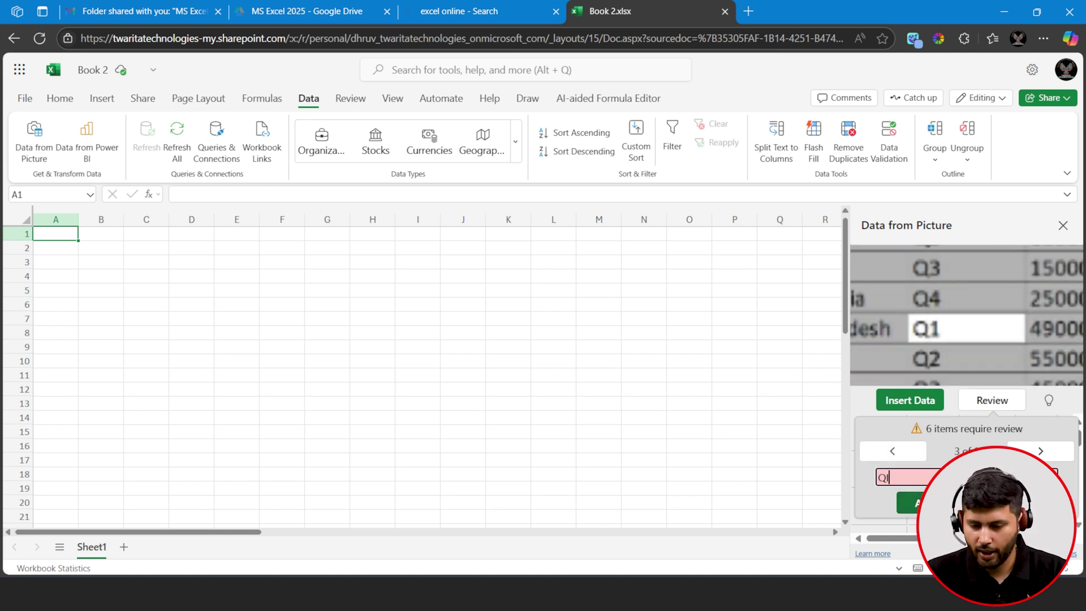
text(1)
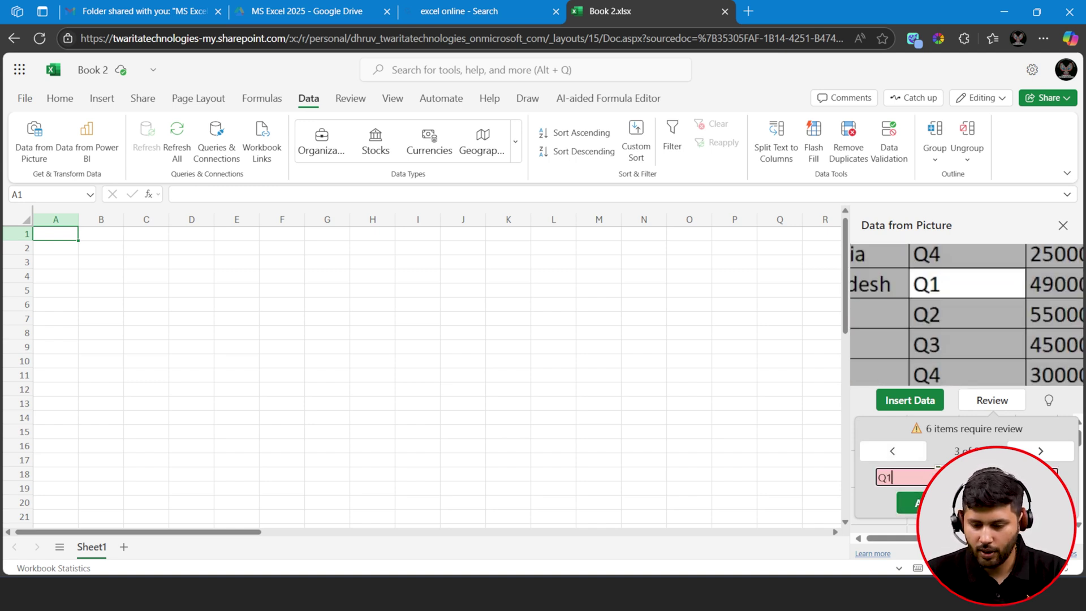
click(936, 503)
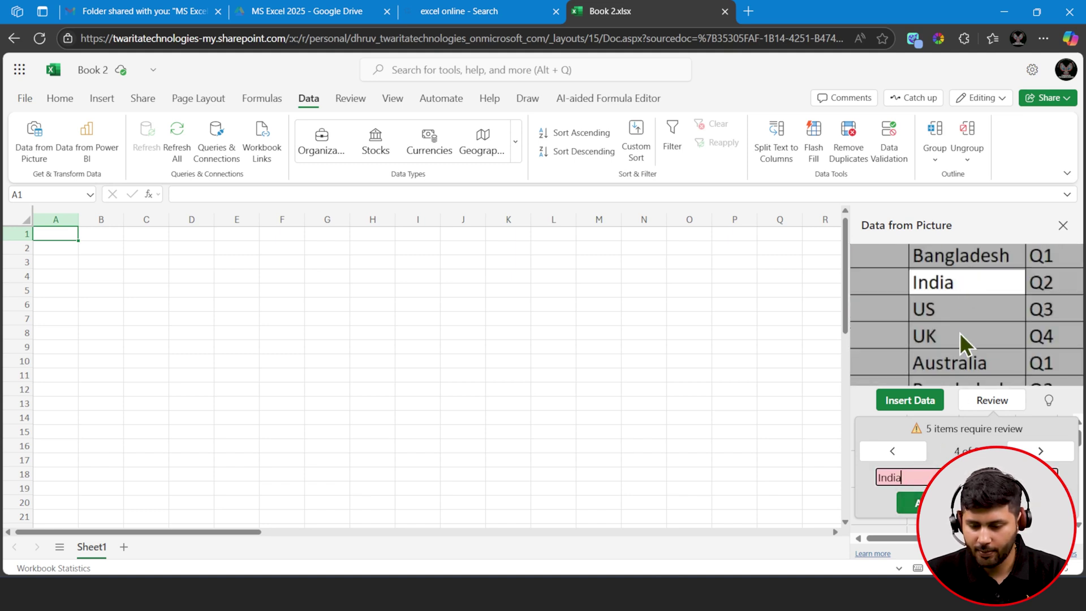
click(911, 503)
key(BackSpace)
text(1)
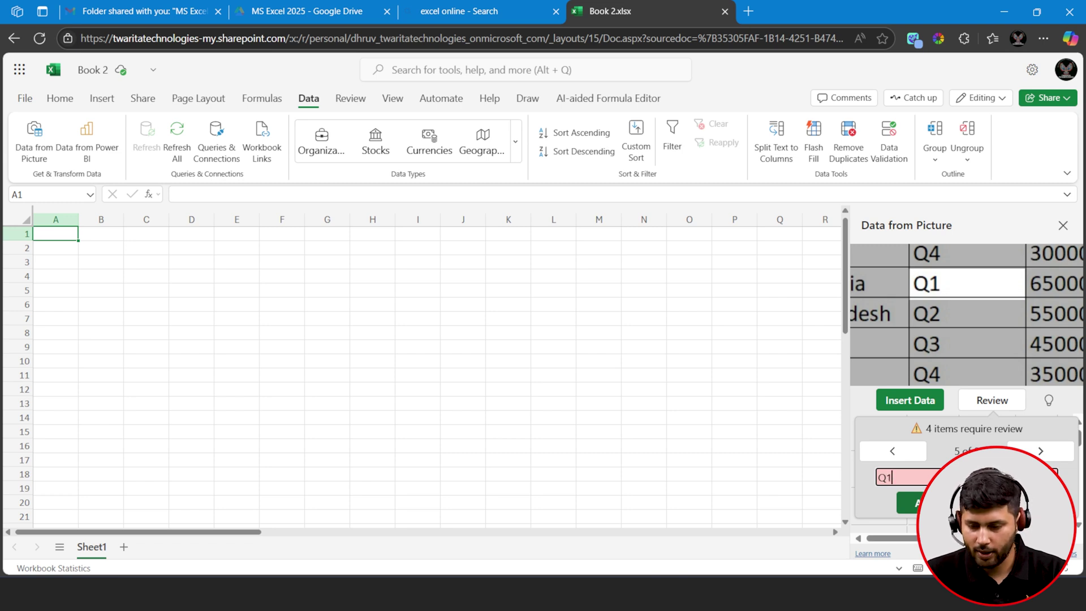
click(911, 503)
click(910, 503)
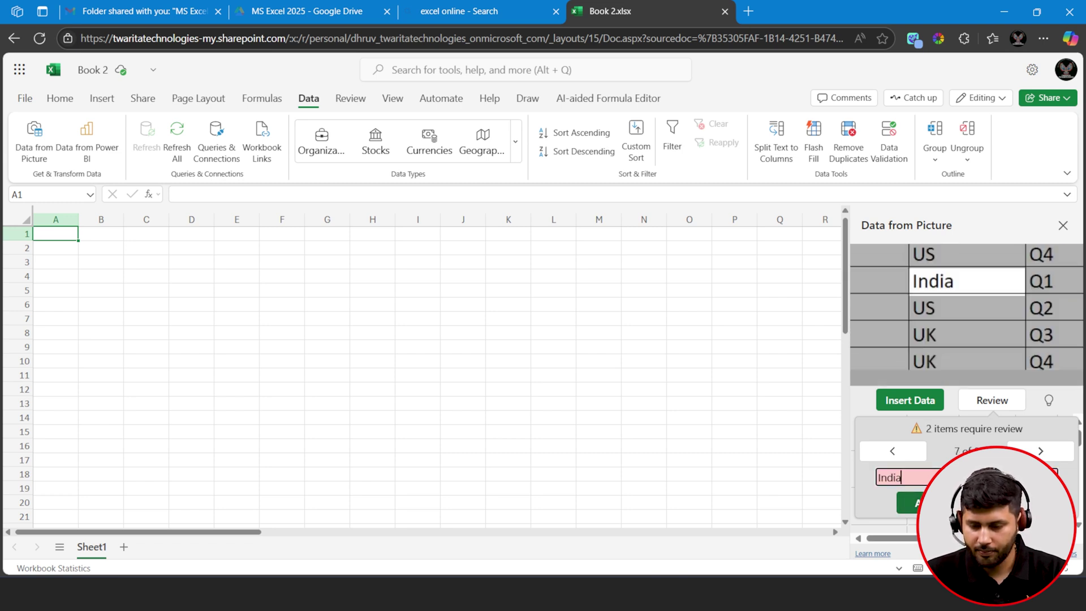
click(911, 502)
key(BackSpace)
text(1)
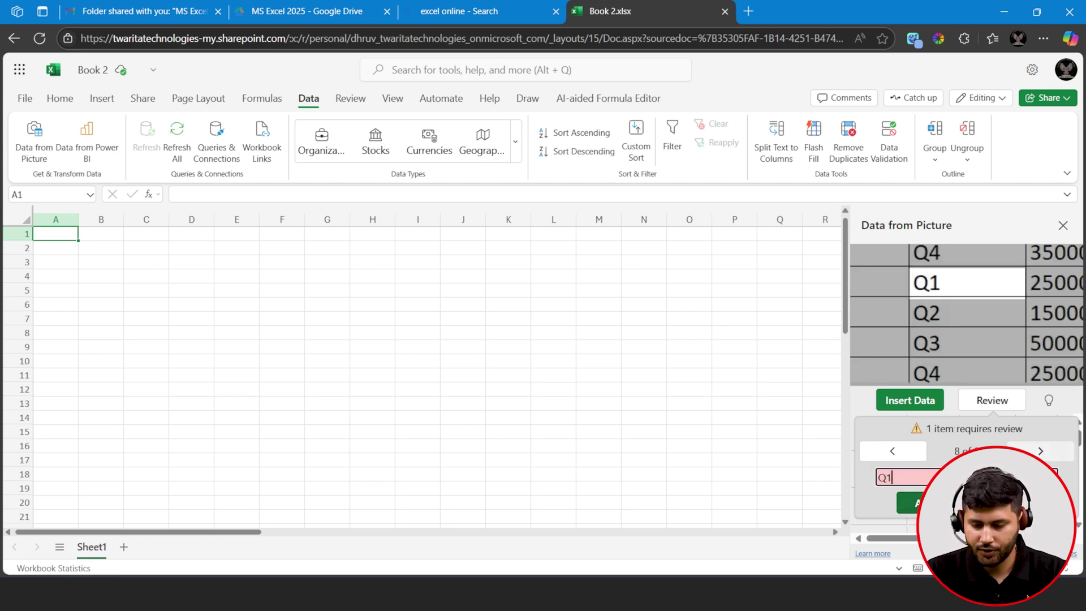
key(Return)
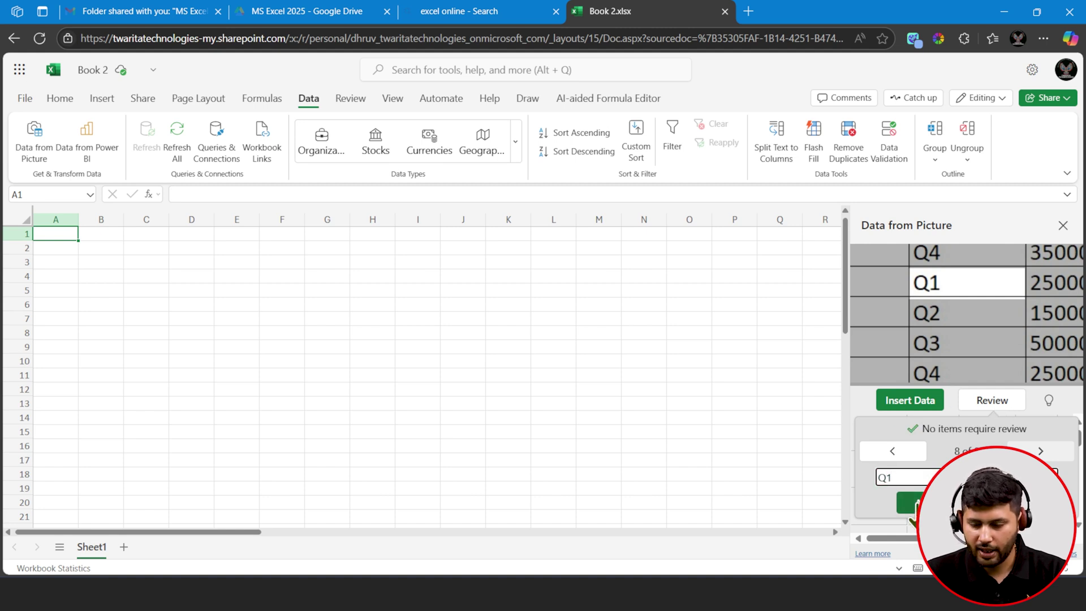
- Insert the corrected table into Sheet1, view print doc.png, then switch to AdvFunction
click(909, 401)
click(924, 402)
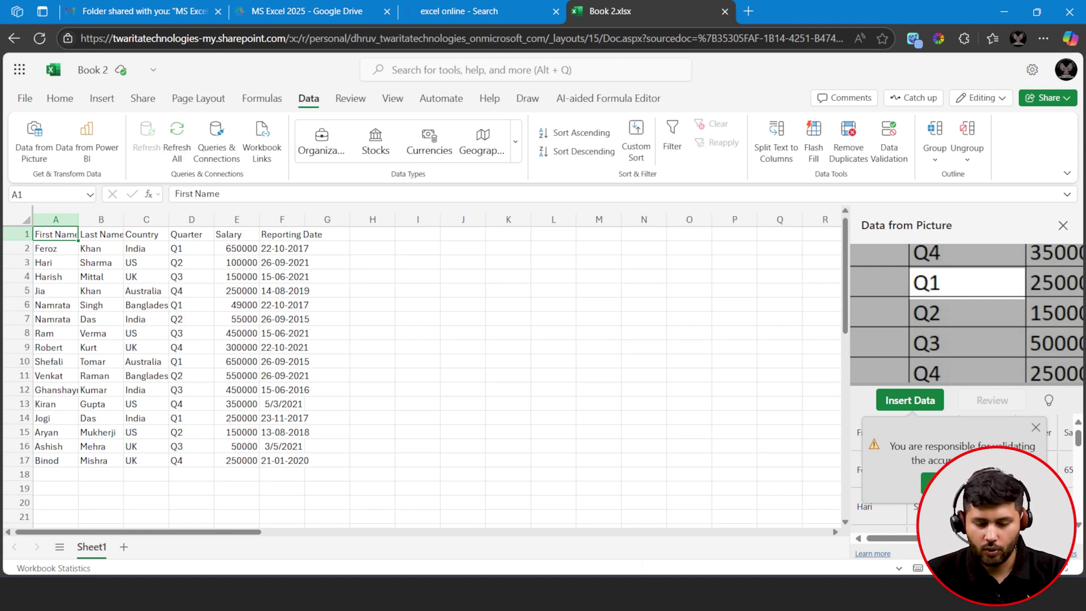
click(763, 594)
click(800, 594)
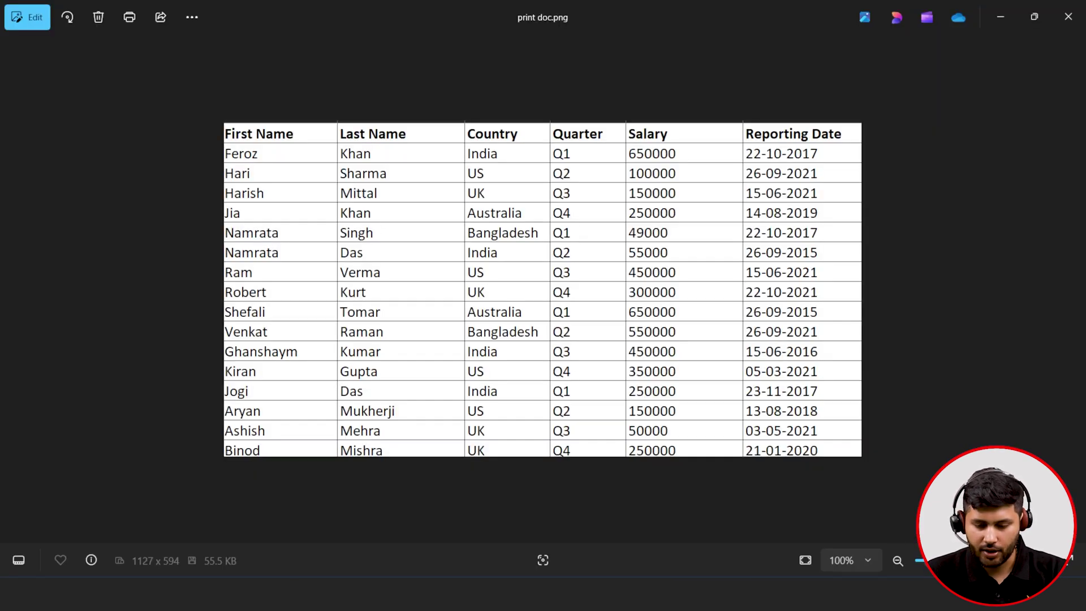
mouse_move(762, 594)
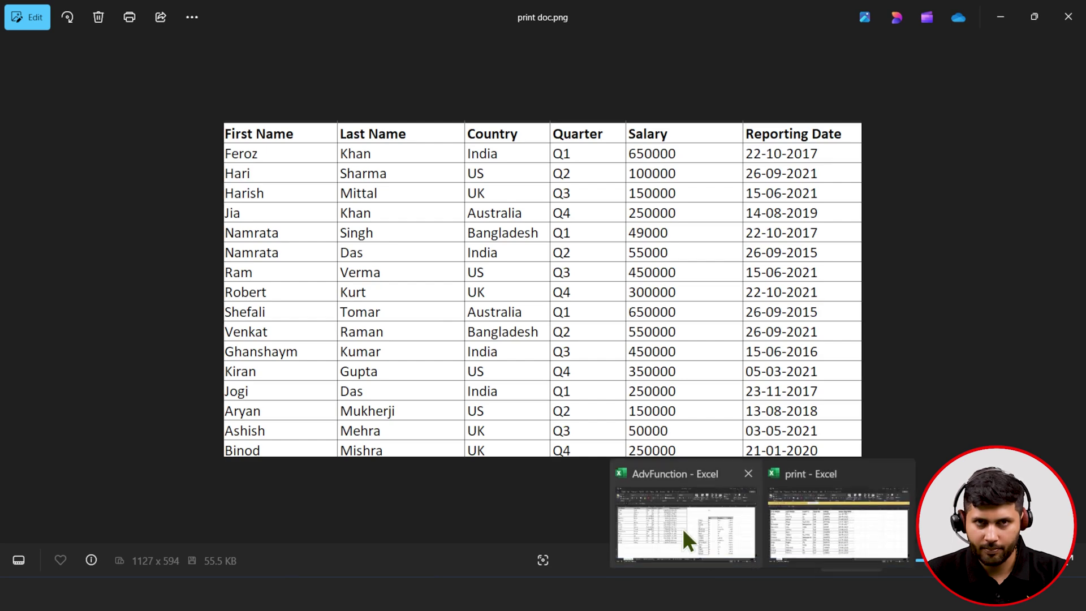
click(683, 528)
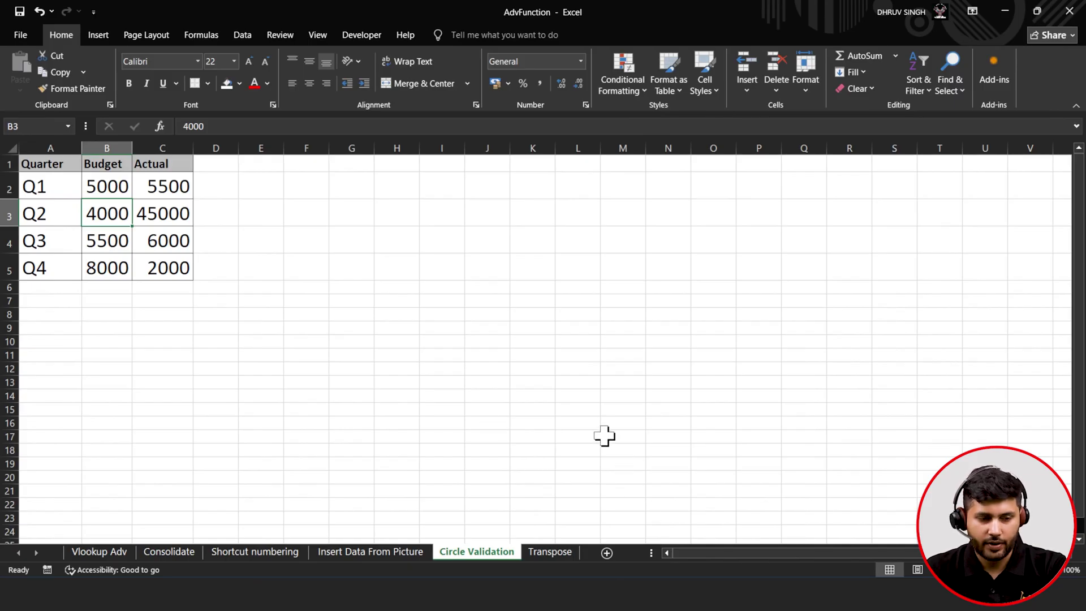
- Review the Q1–Q4 Budget and Actual values in B2:C5
click(101, 276)
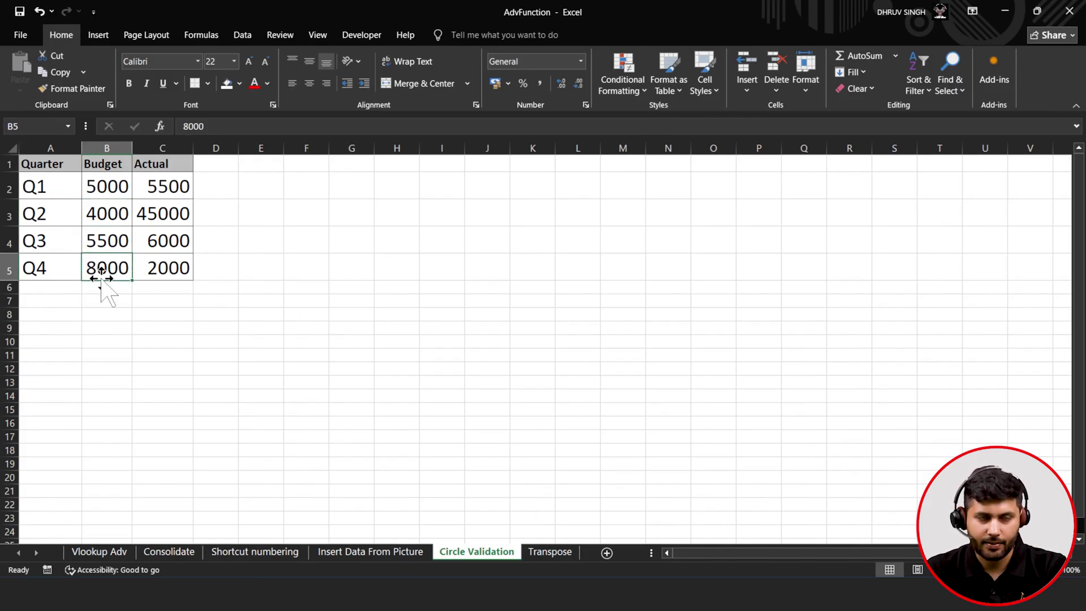
click(54, 188)
click(122, 187)
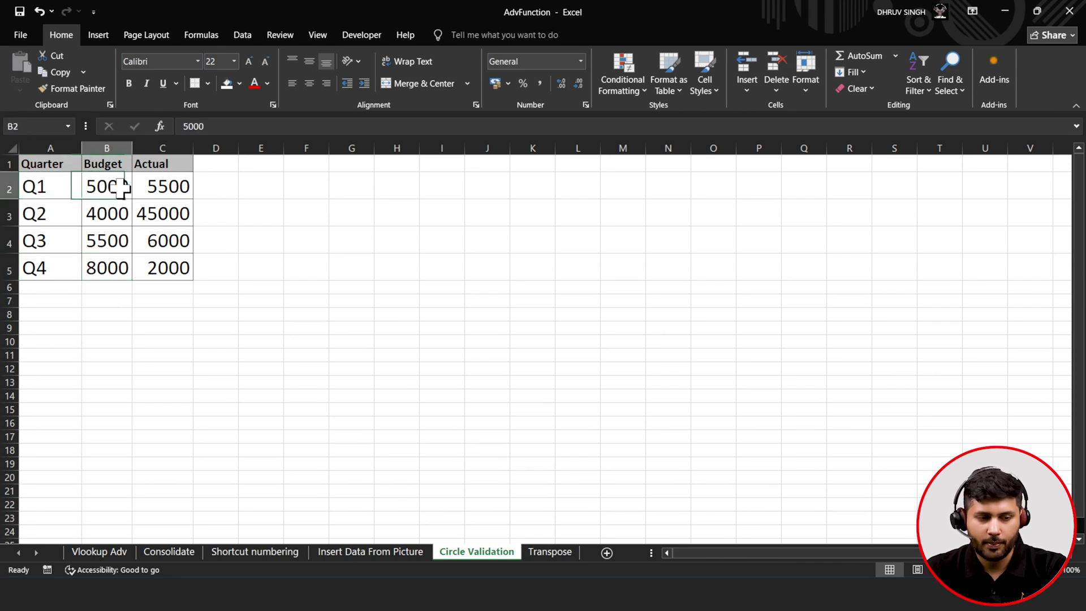
click(184, 188)
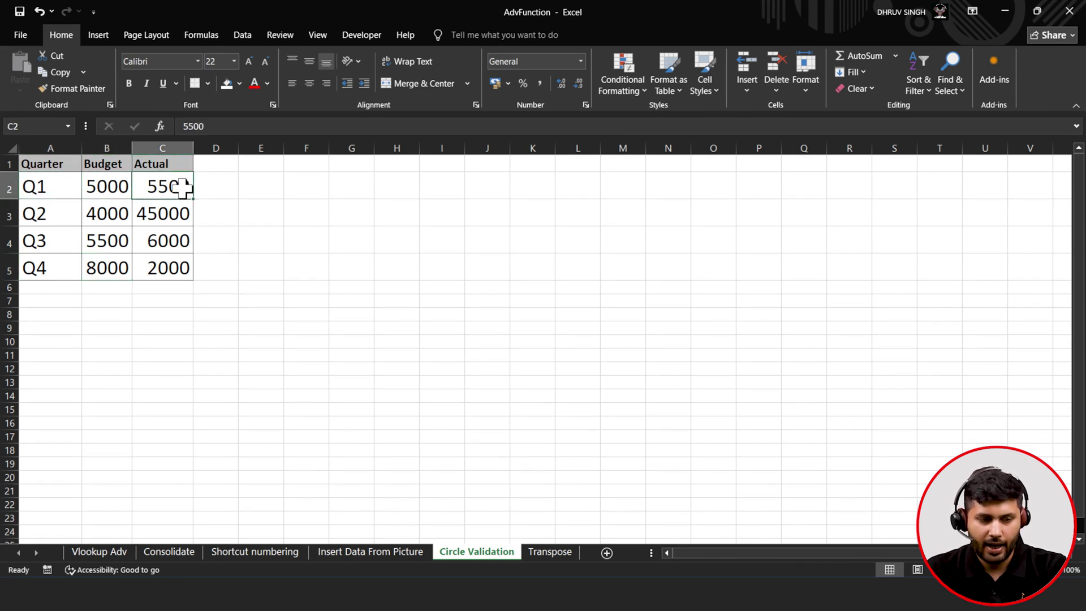
click(86, 218)
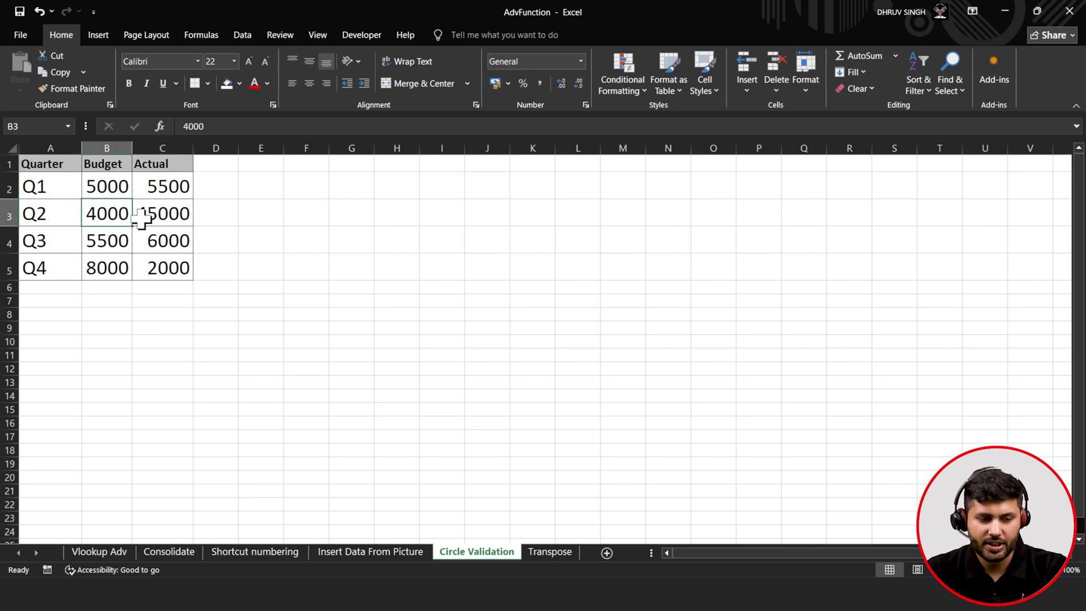
click(200, 219)
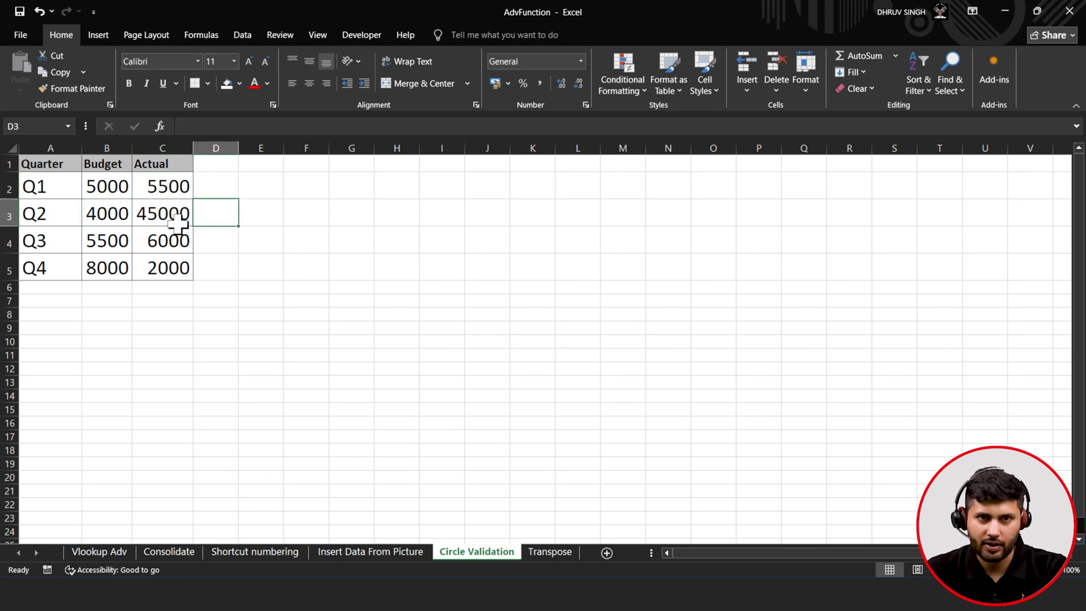
click(178, 224)
click(117, 245)
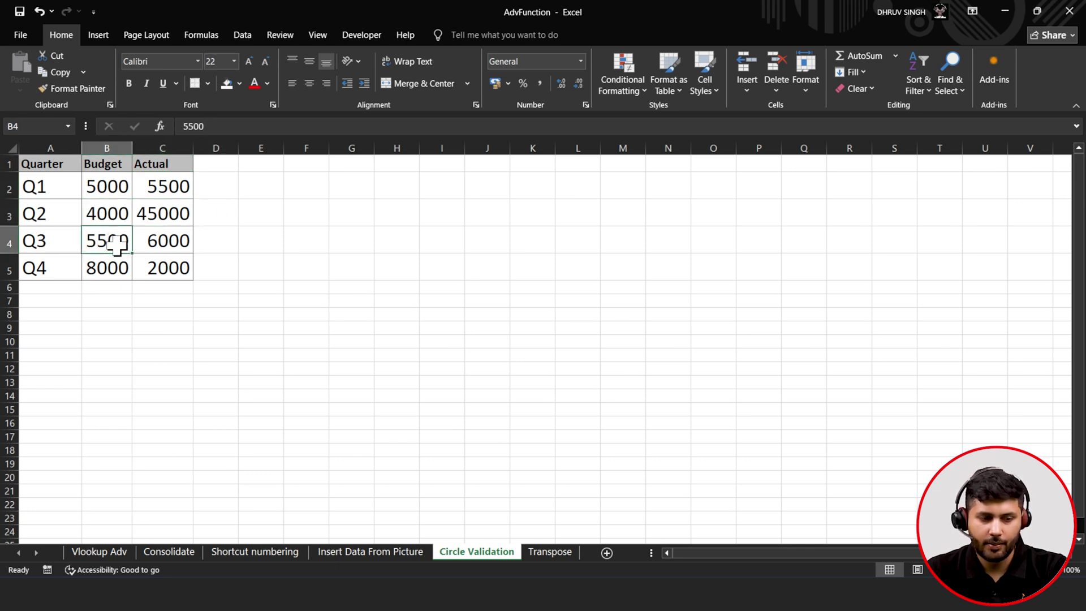
click(164, 246)
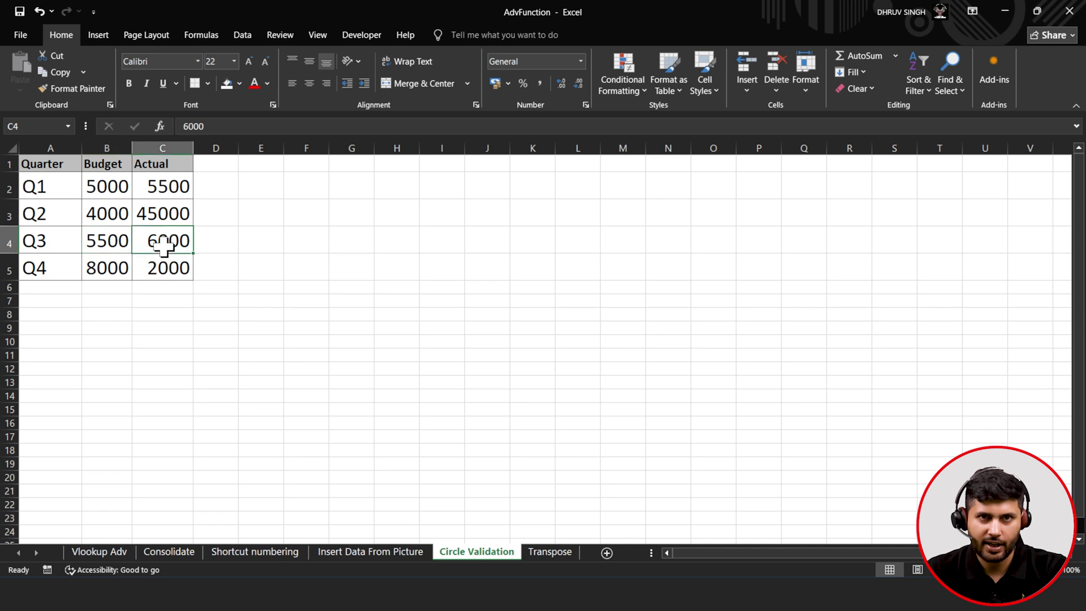
click(110, 261)
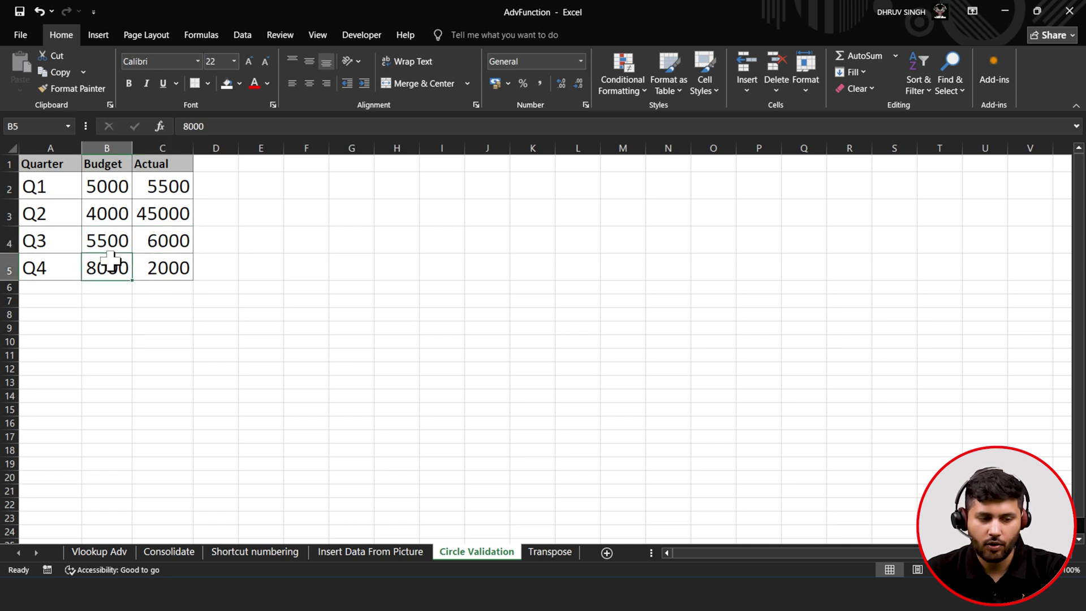
click(154, 266)
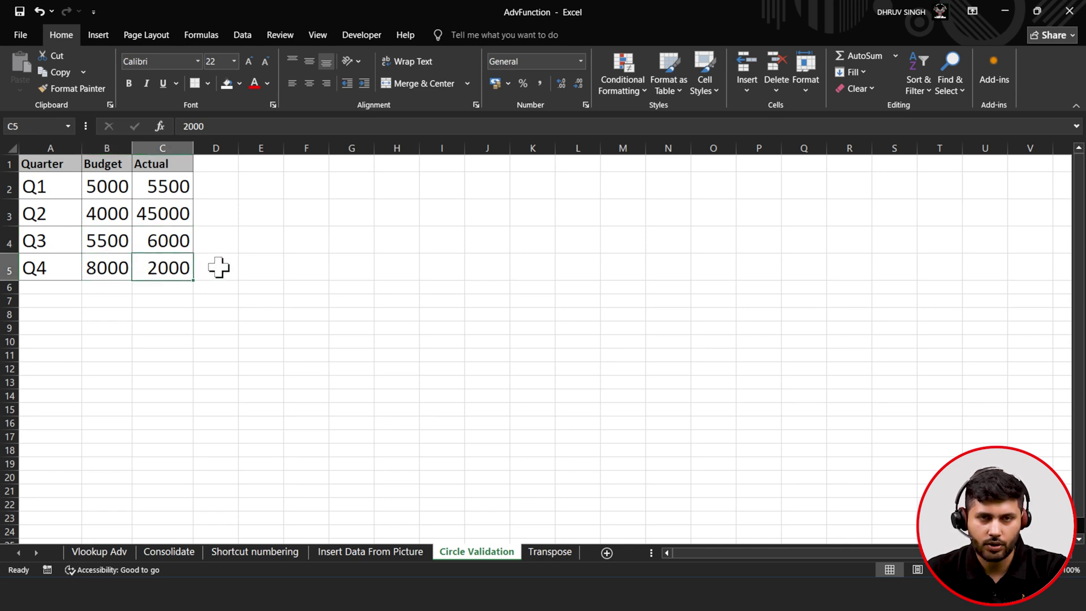
- Set Q2's Budget in B3 to 40000
double_click(97, 213)
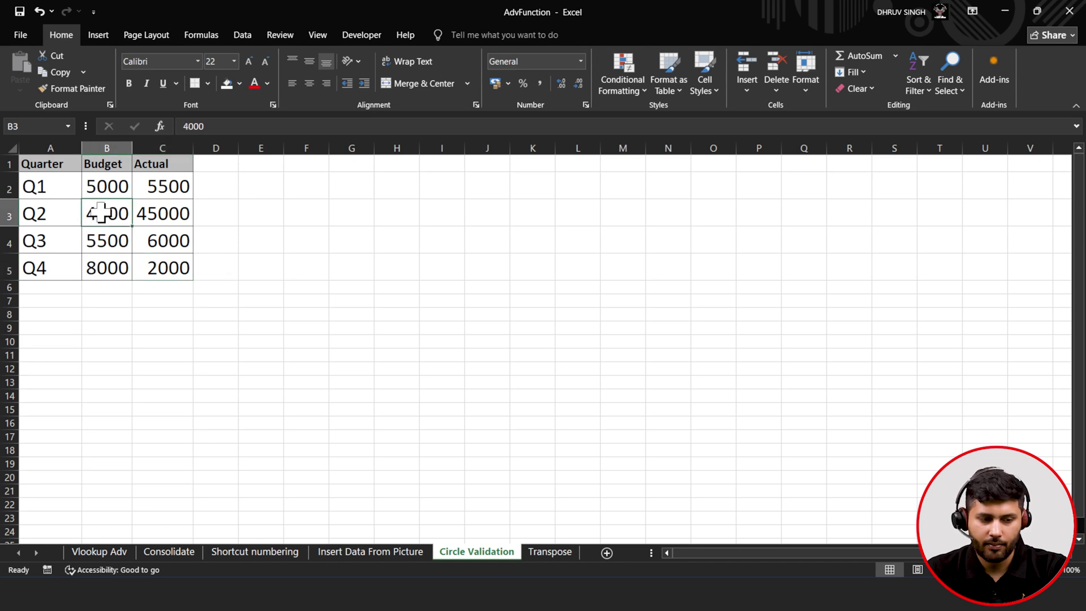
text(0)
click(157, 277)
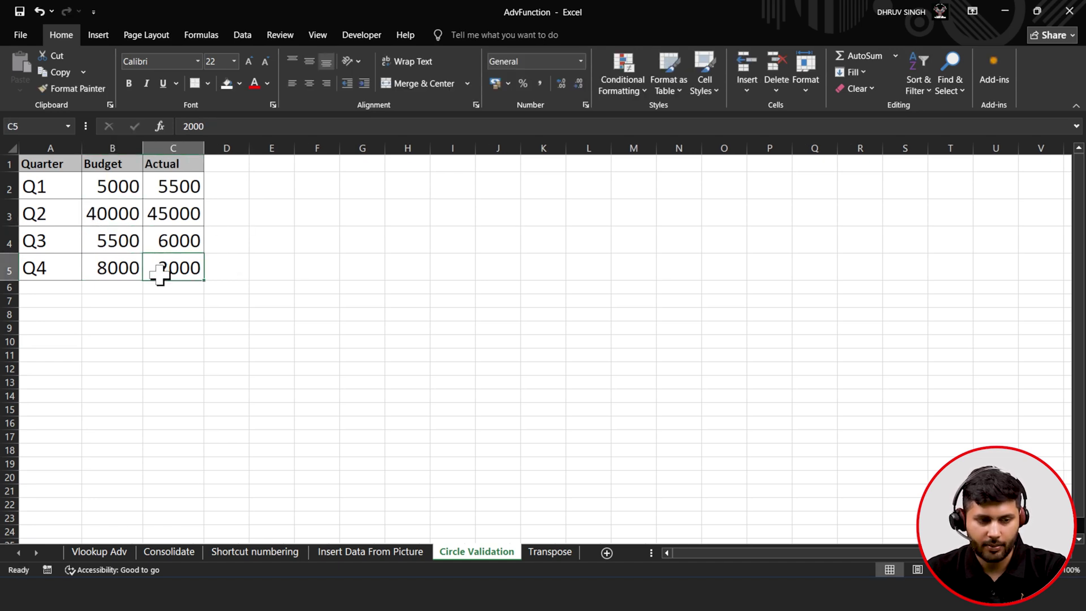
click(161, 188)
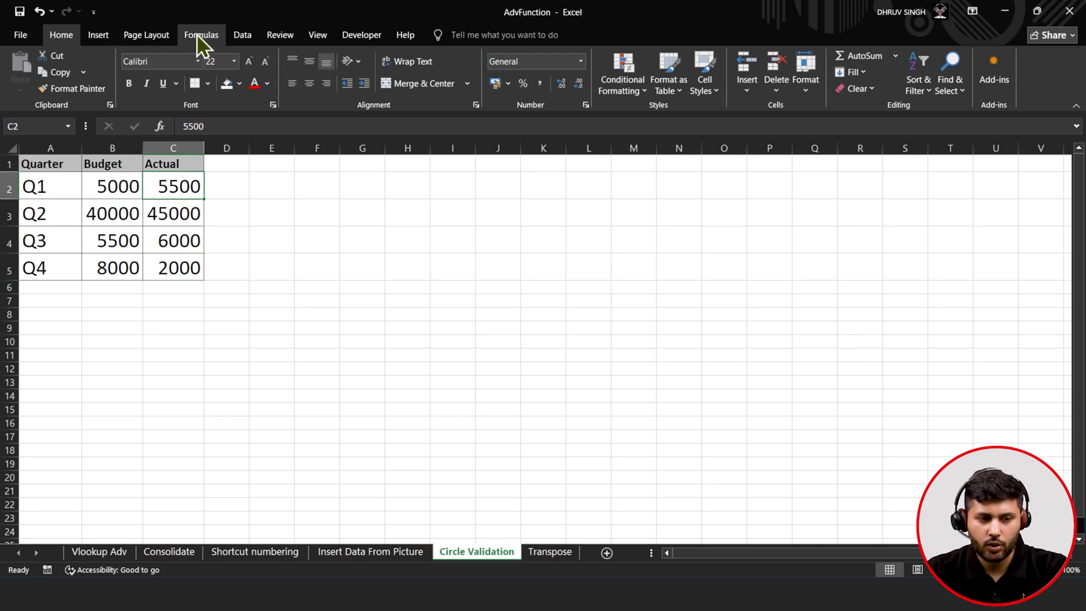
- Add a Custom validation rule =B2>C2 to the Actual values C2:C5
click(241, 35)
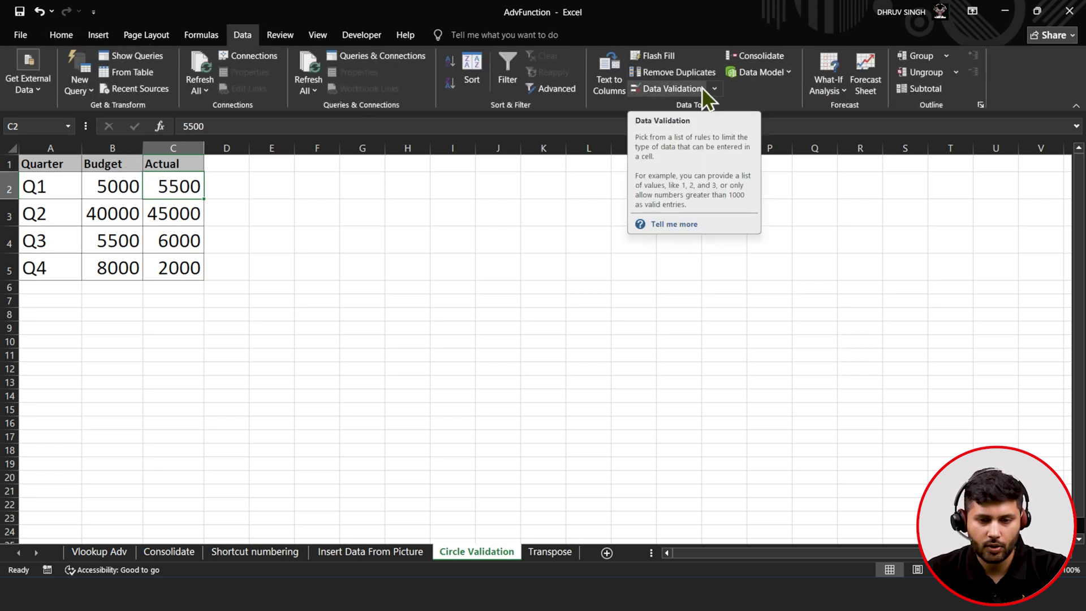
click(701, 87)
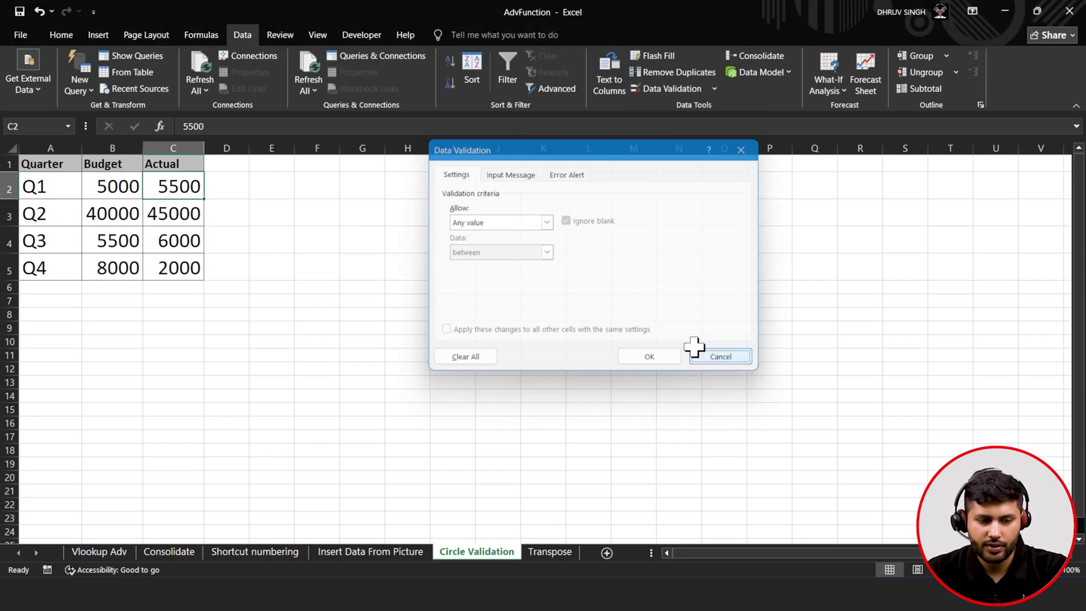
click(716, 357)
drag(186, 185, 182, 274)
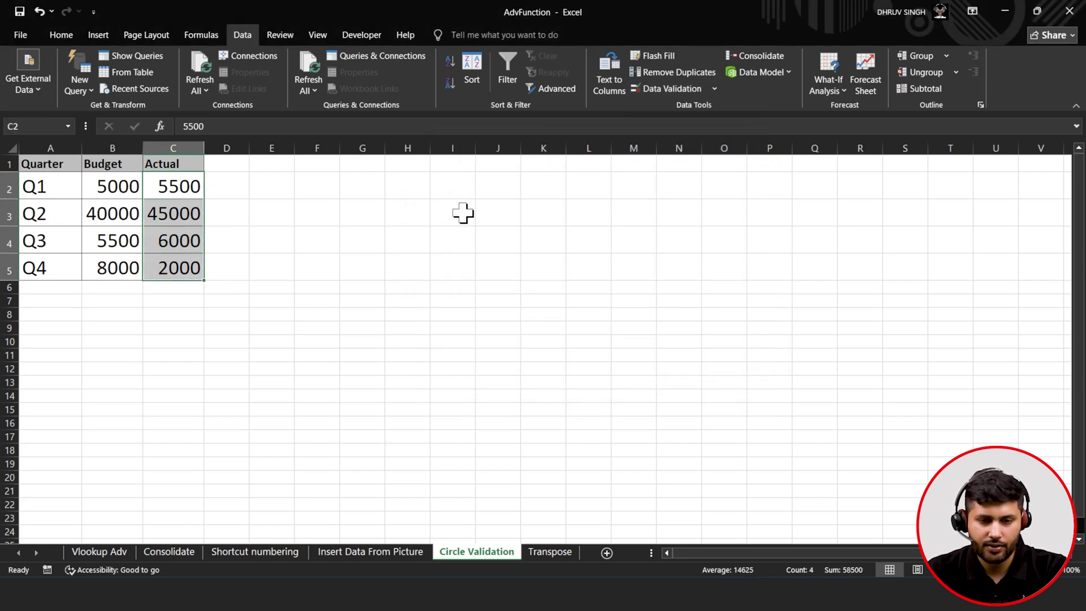
click(650, 90)
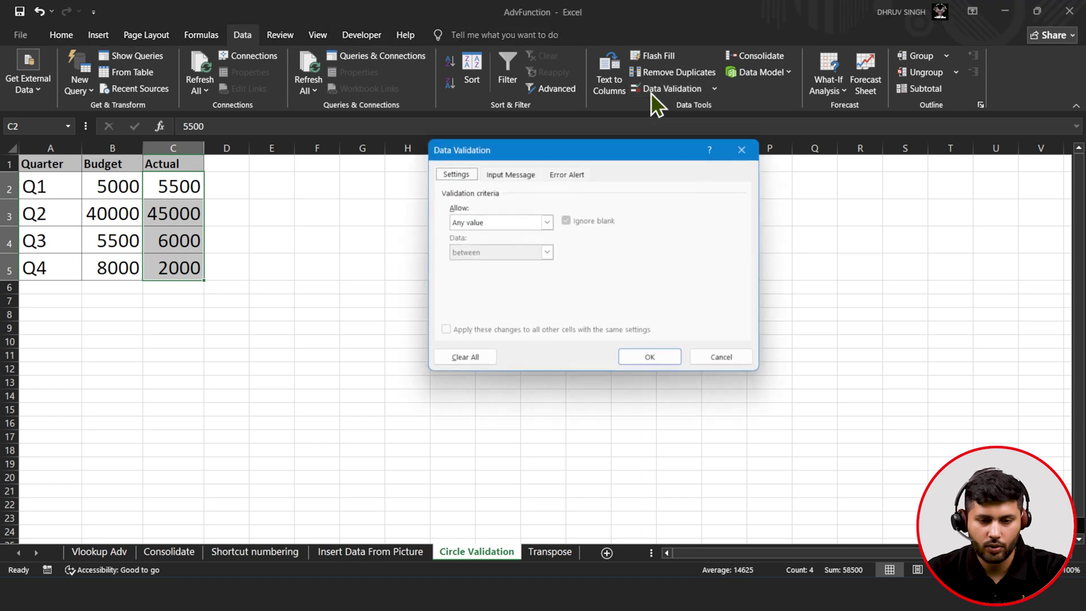
click(553, 225)
click(535, 245)
click(508, 303)
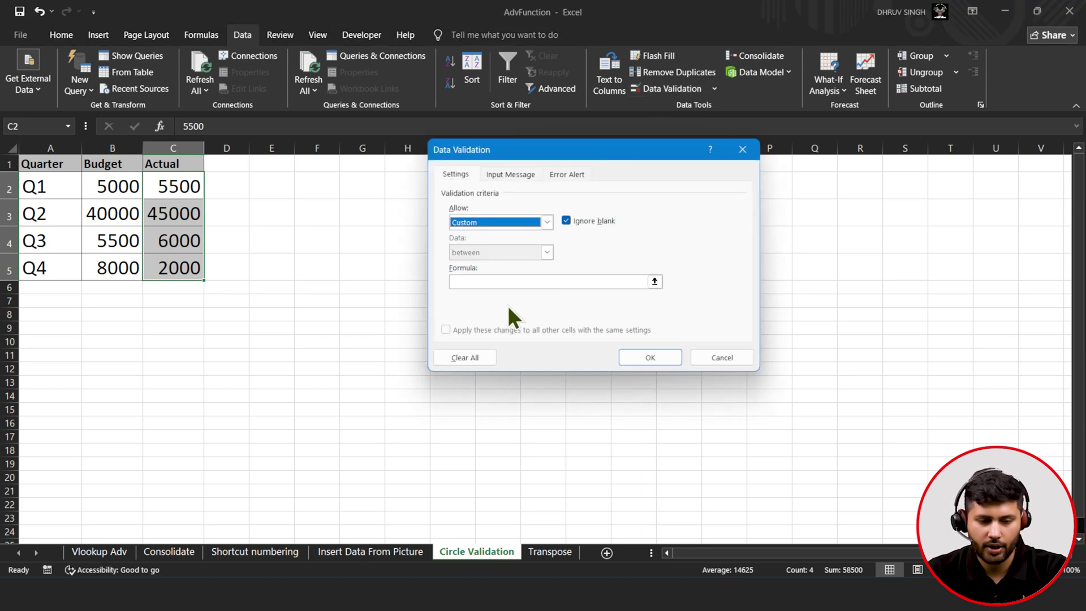
click(509, 281)
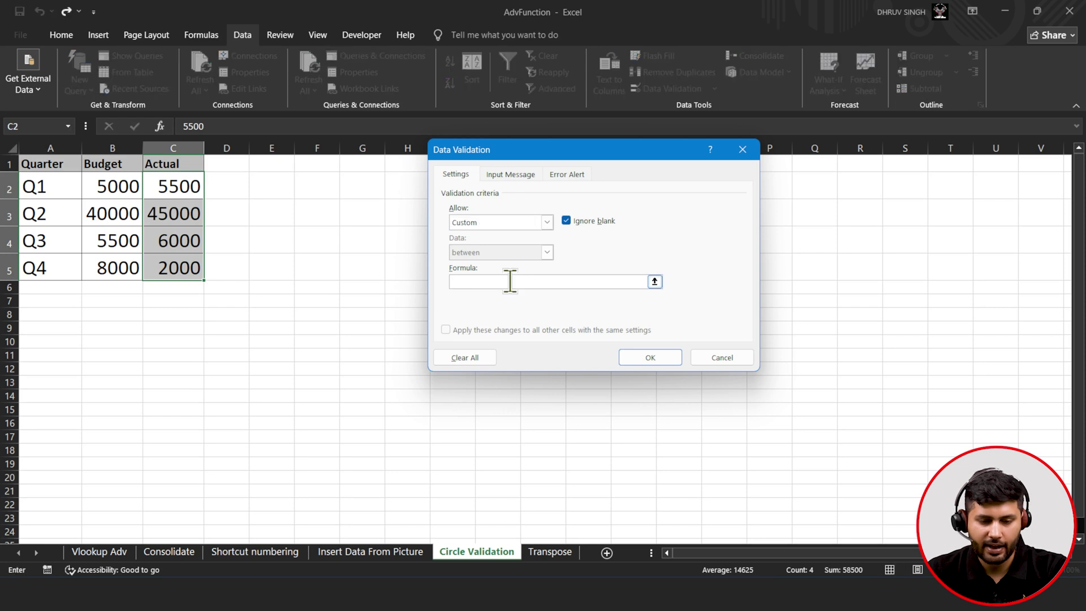
text(=)
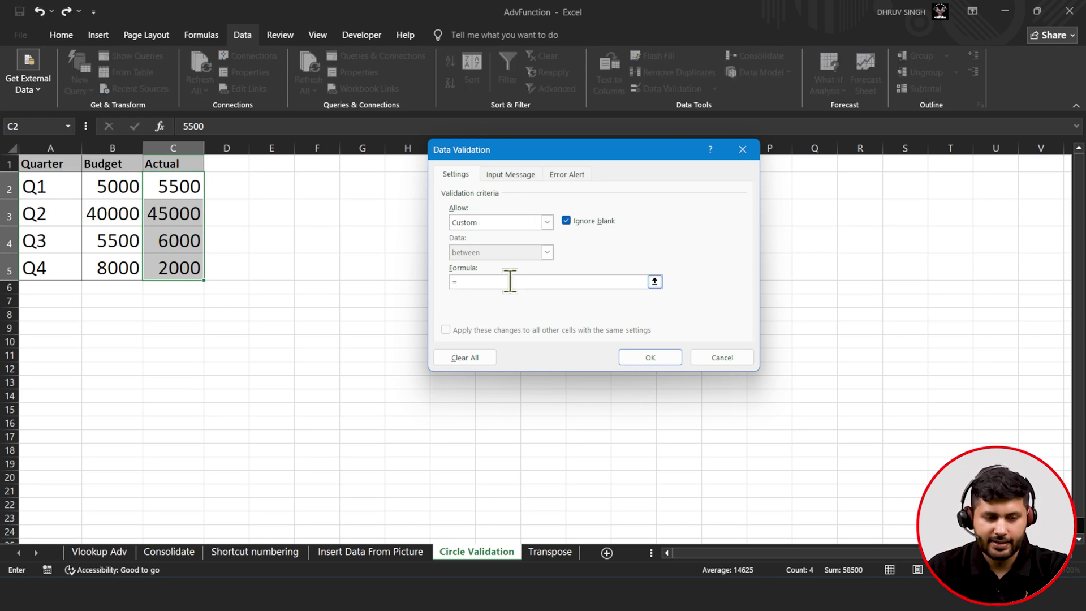
click(131, 192)
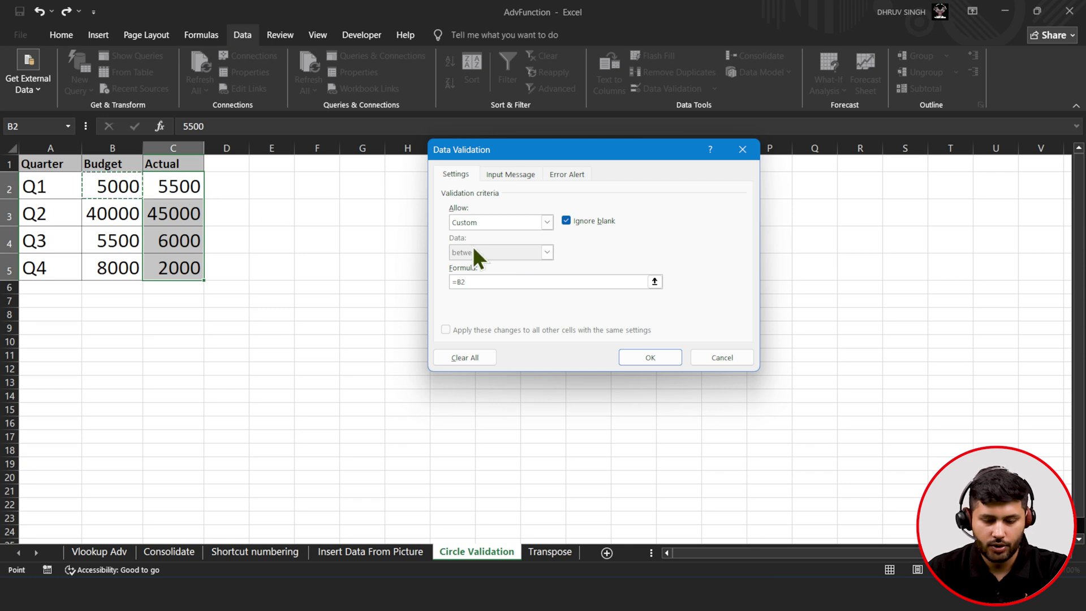
text(>)
click(194, 183)
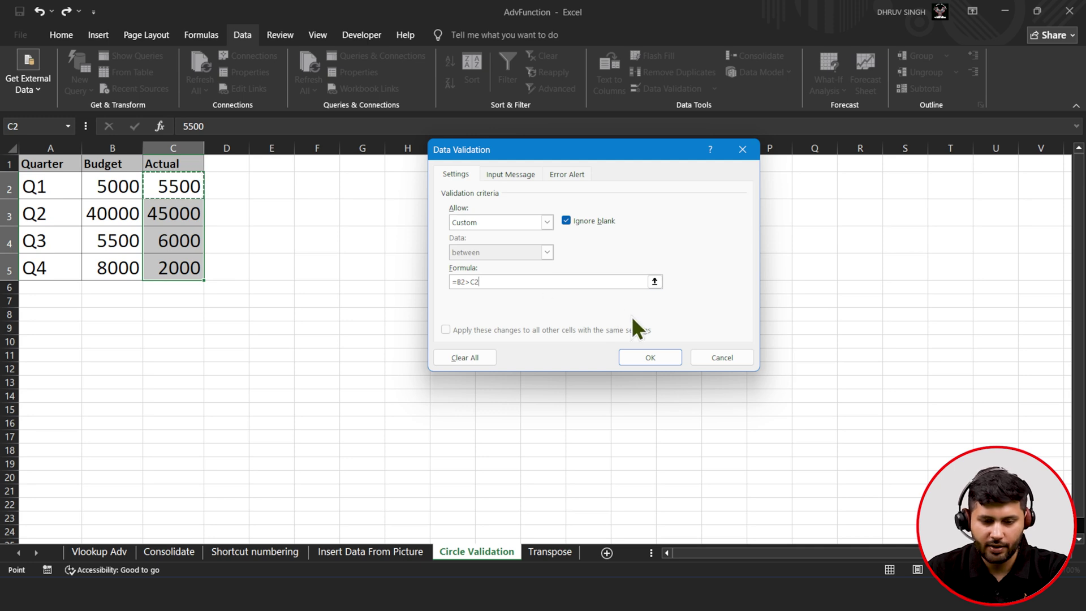
click(642, 356)
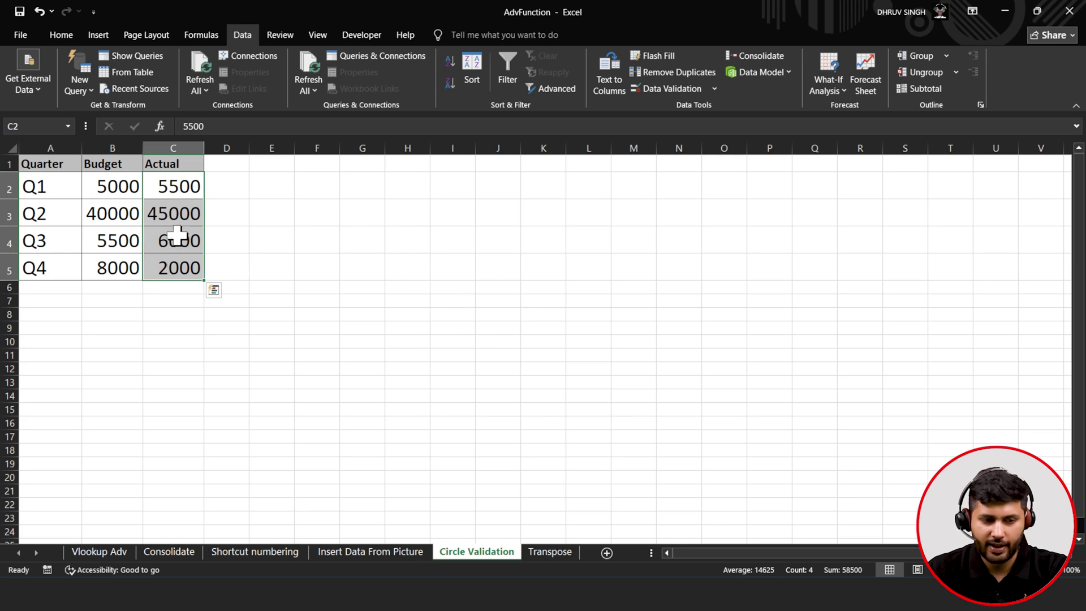
- Confirm the rule on C3, C4 and C5, then circle the invalid Actual values
click(175, 214)
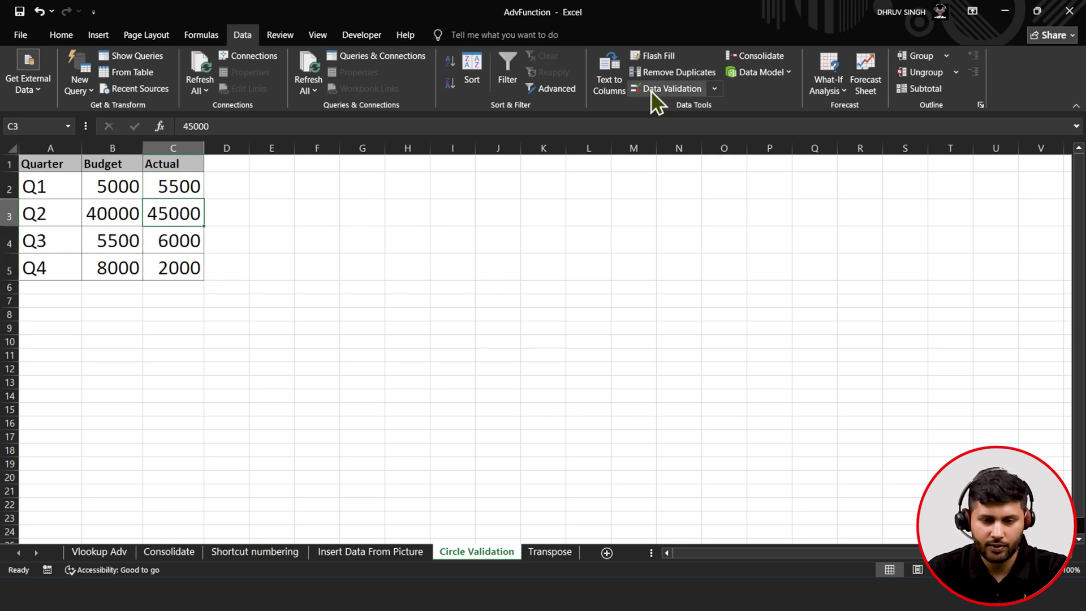
click(651, 90)
click(744, 150)
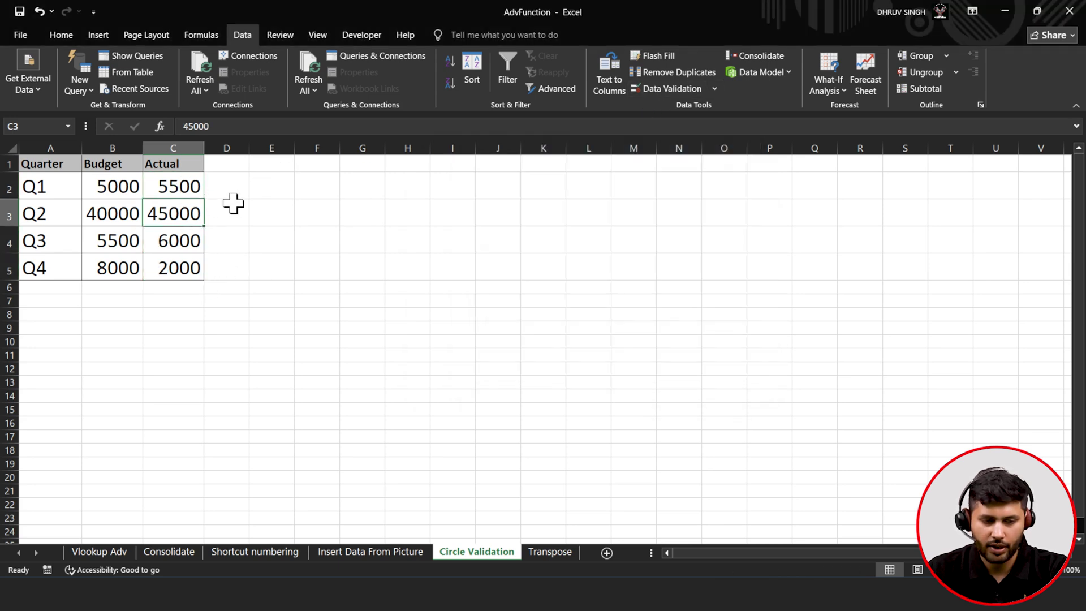
click(166, 242)
click(649, 92)
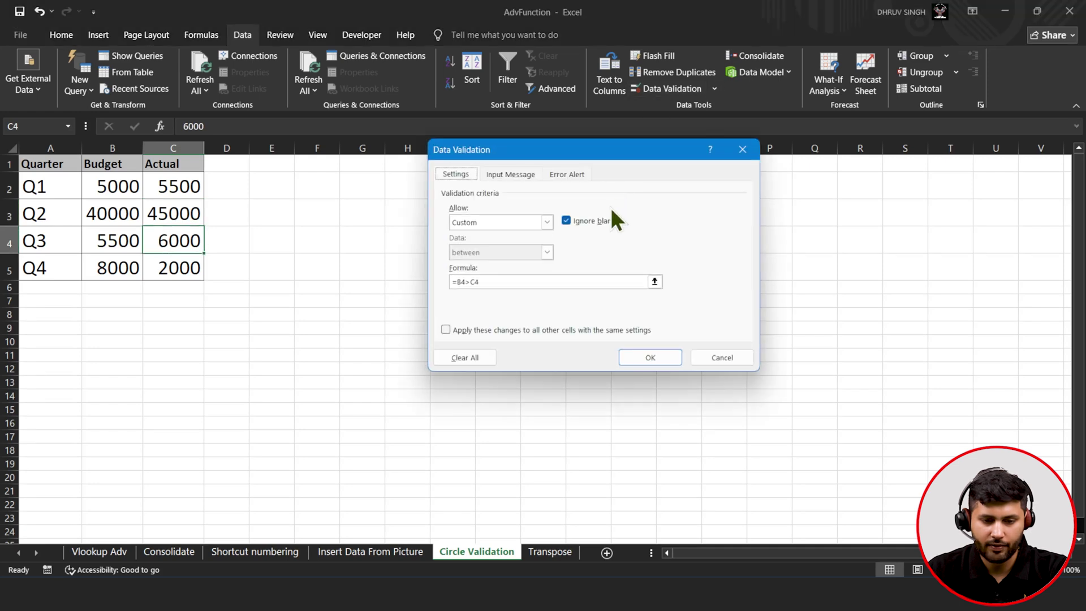
click(742, 150)
click(175, 272)
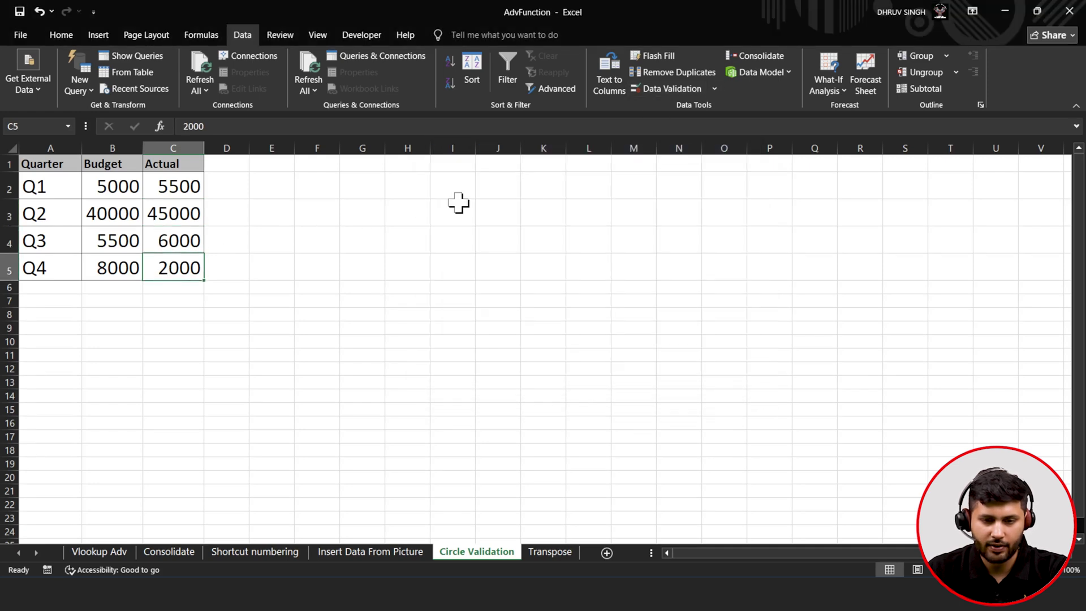
click(673, 94)
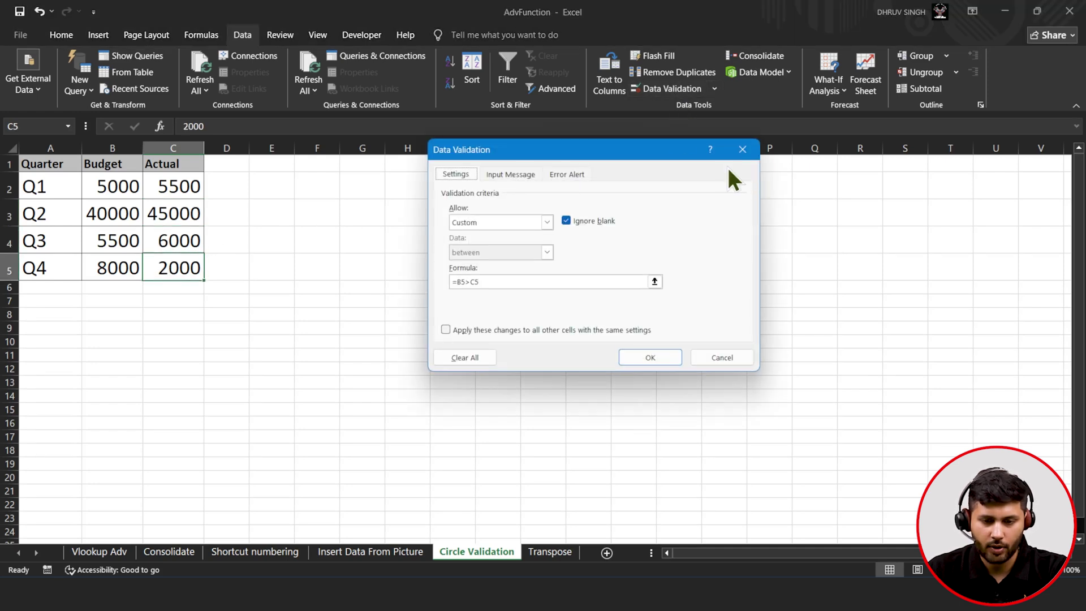
click(742, 150)
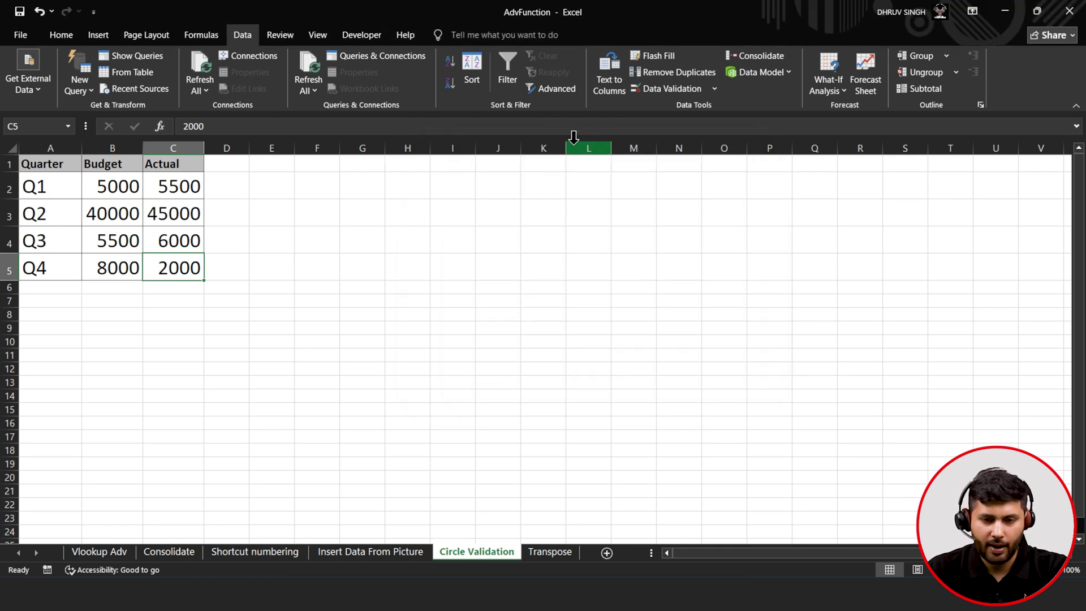
click(714, 91)
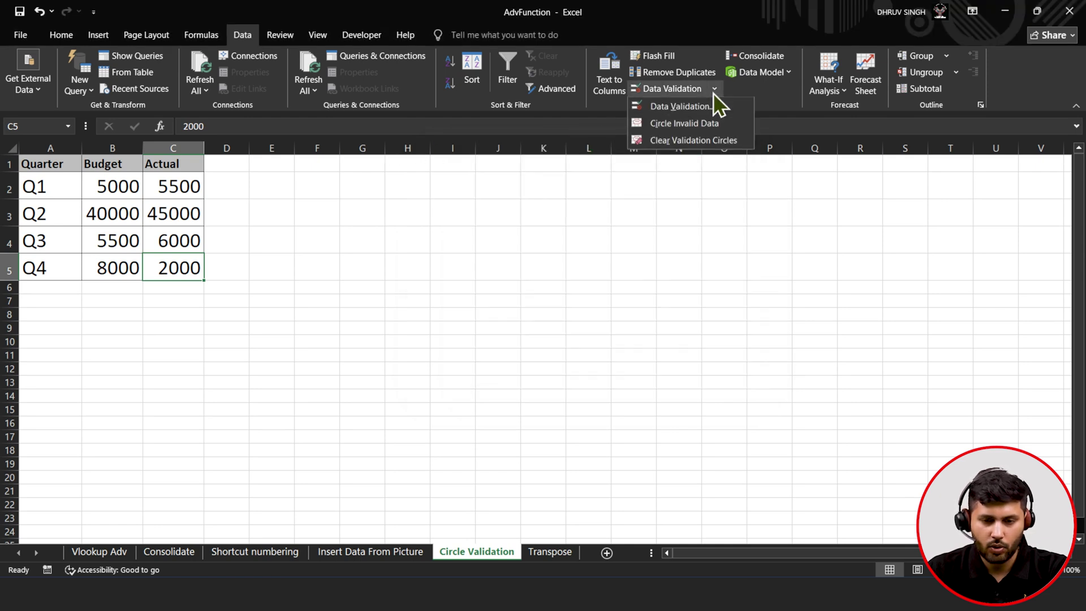
click(711, 125)
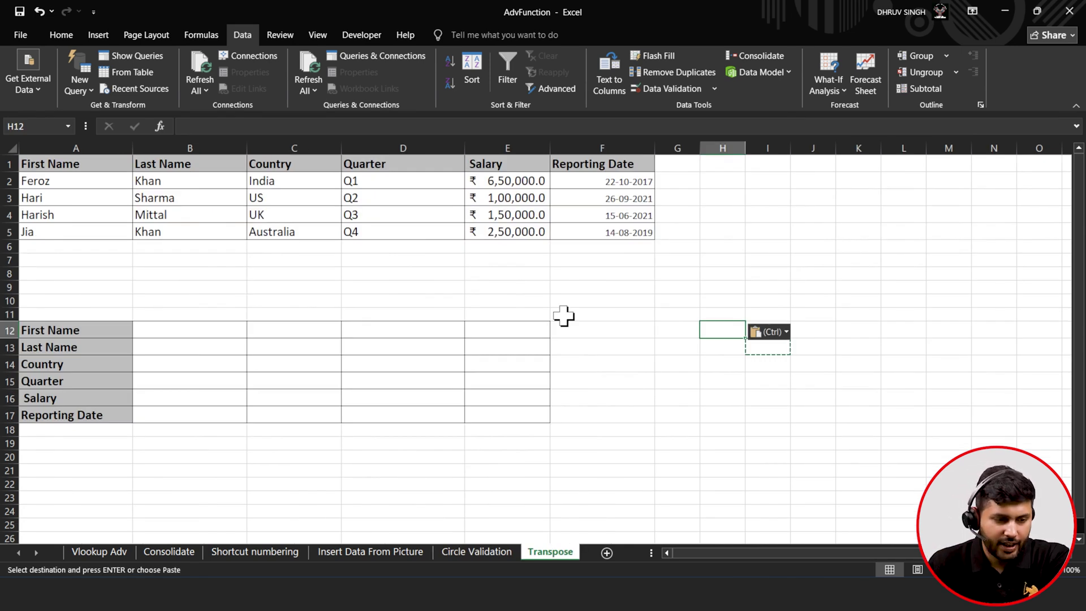
- Review the table headers from First Name through Reporting Date
click(116, 164)
click(201, 167)
click(260, 169)
click(432, 168)
click(517, 168)
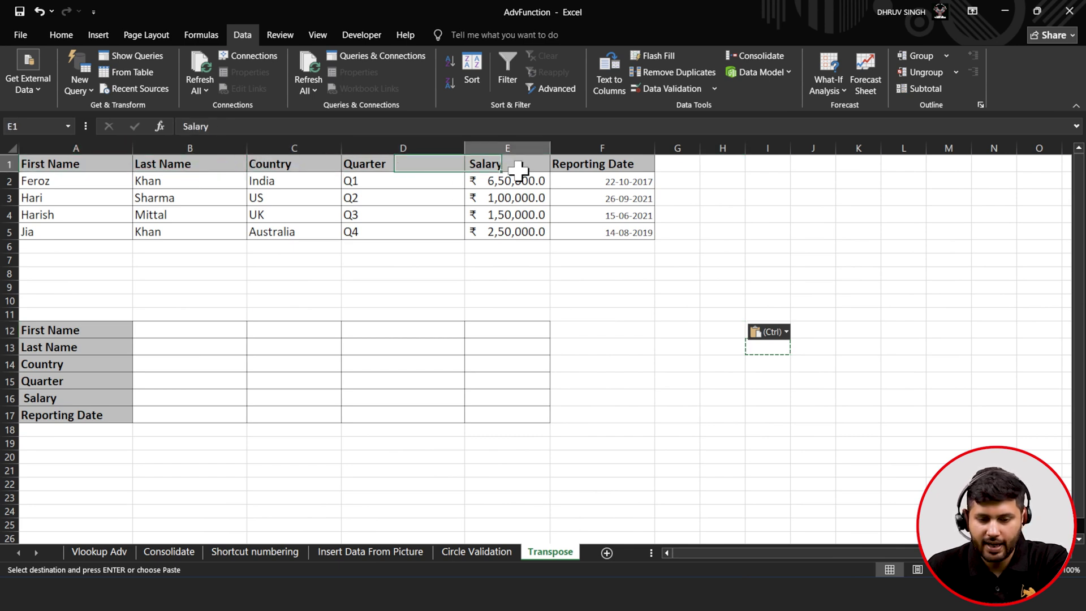
click(602, 167)
- Copy the employee records A2:F5 and bring up Paste Special at B12
drag(93, 183, 596, 229)
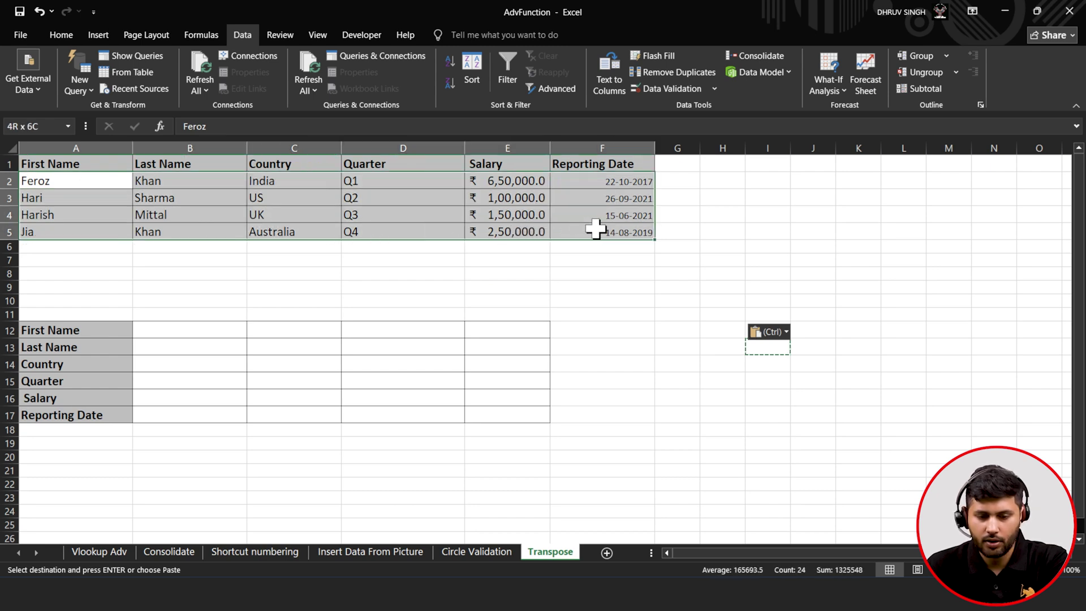
key(ctrl+c)
click(180, 332)
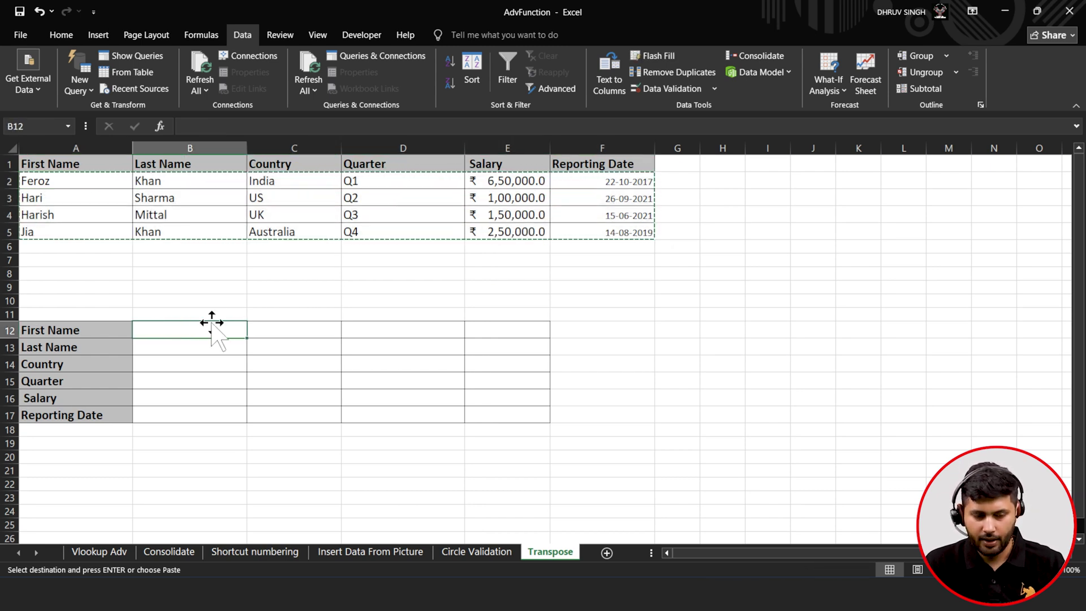
right_click(202, 330)
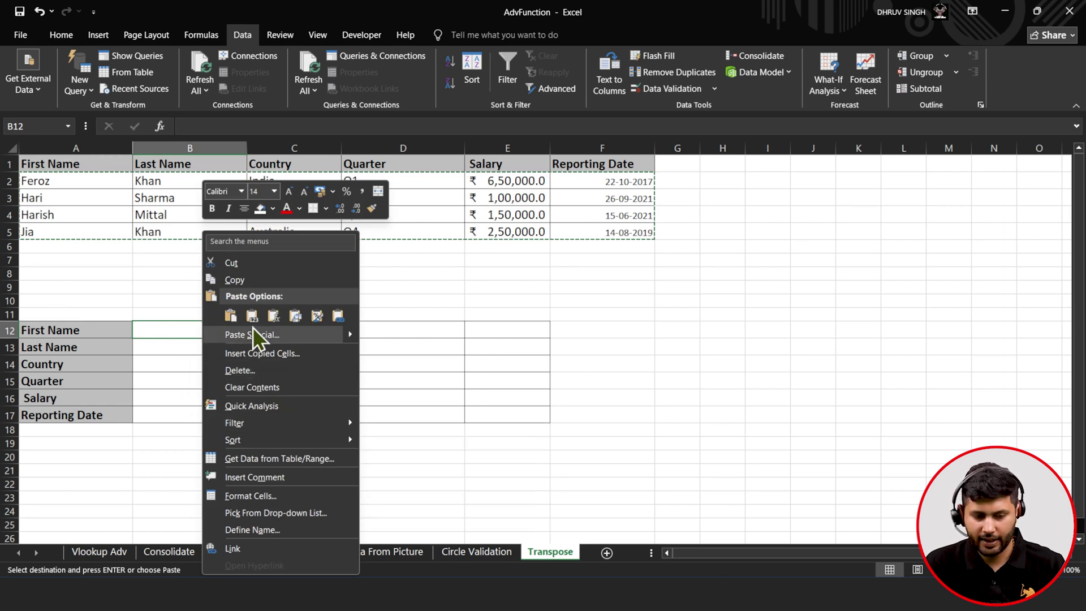
click(273, 316)
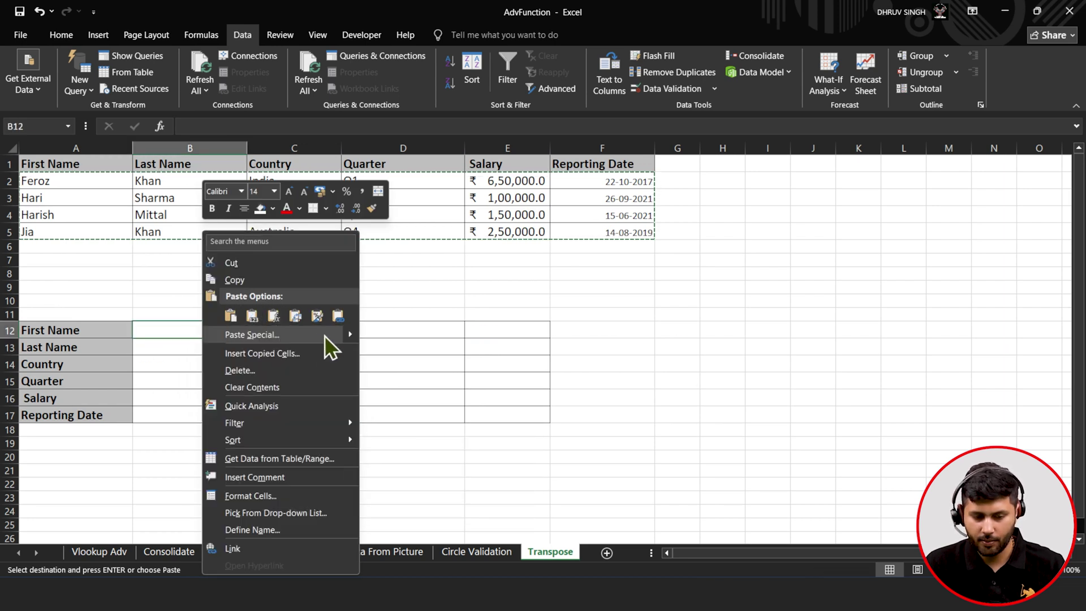
mouse_move(354, 335)
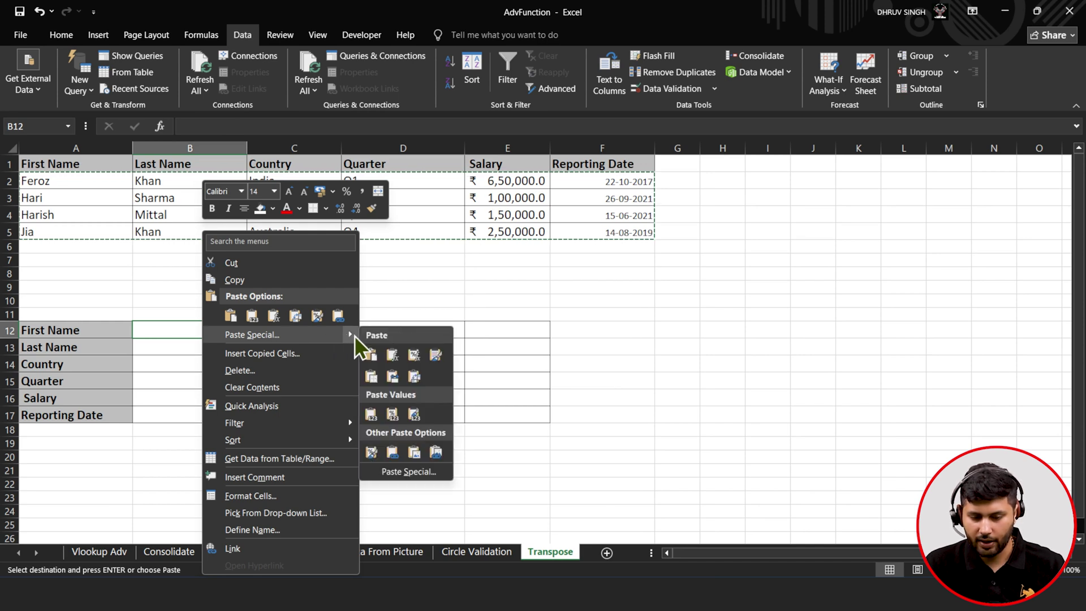
- Paste the copied records transposed into B12:E17
click(426, 473)
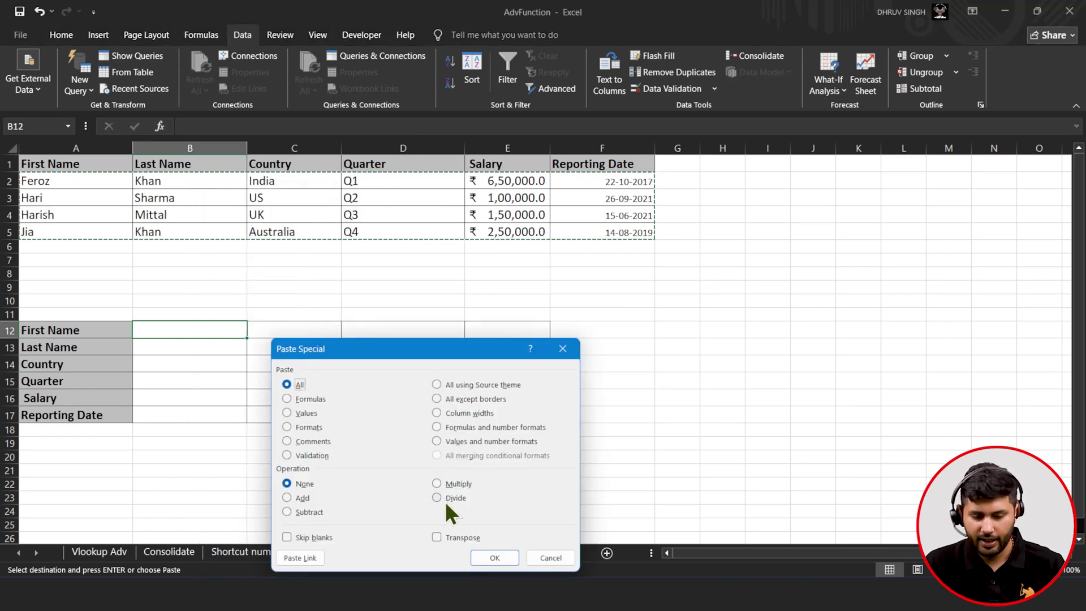
click(437, 537)
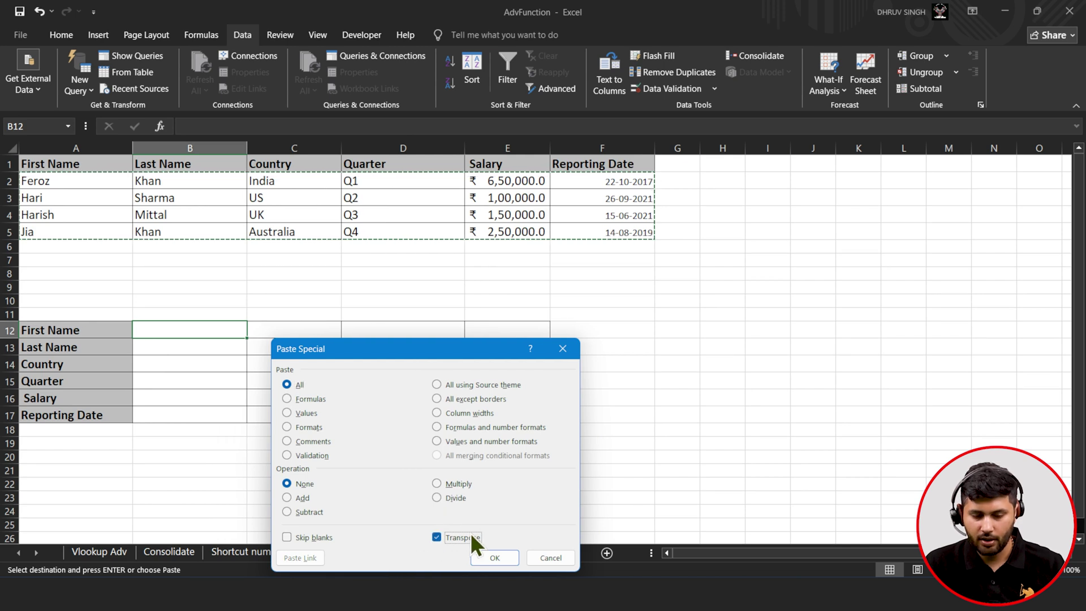
click(486, 558)
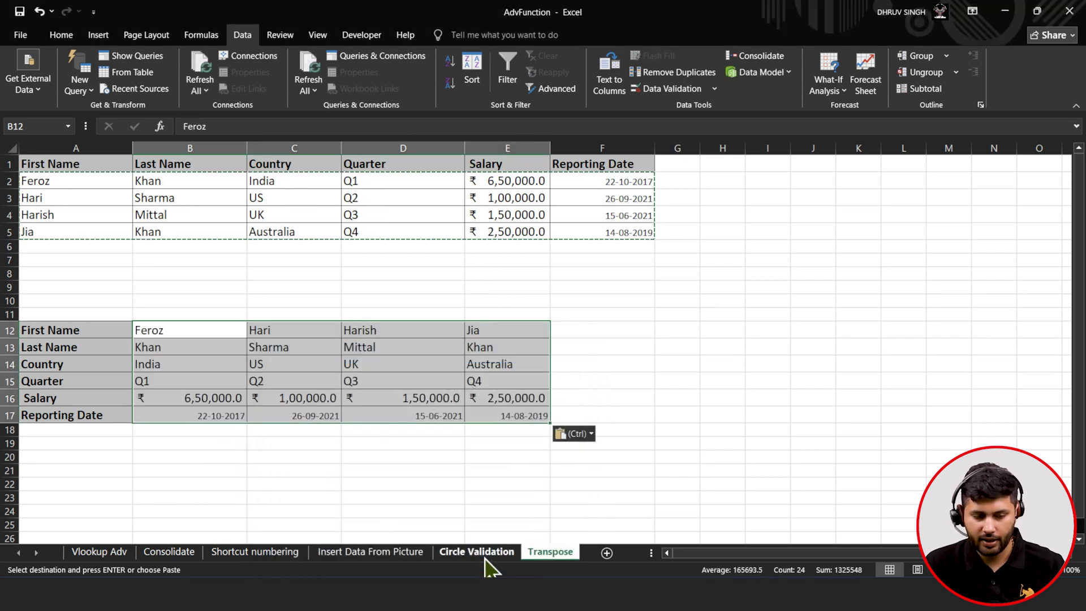
- Check the transposed names, countries, quarter, salary and dates in rows 12–17
click(181, 381)
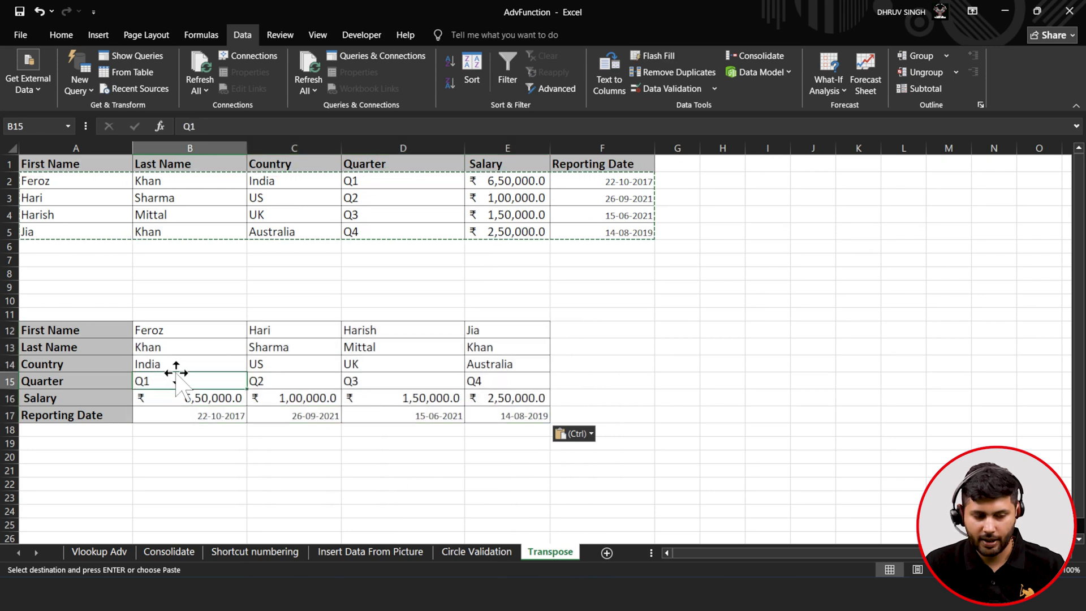
click(82, 329)
click(150, 332)
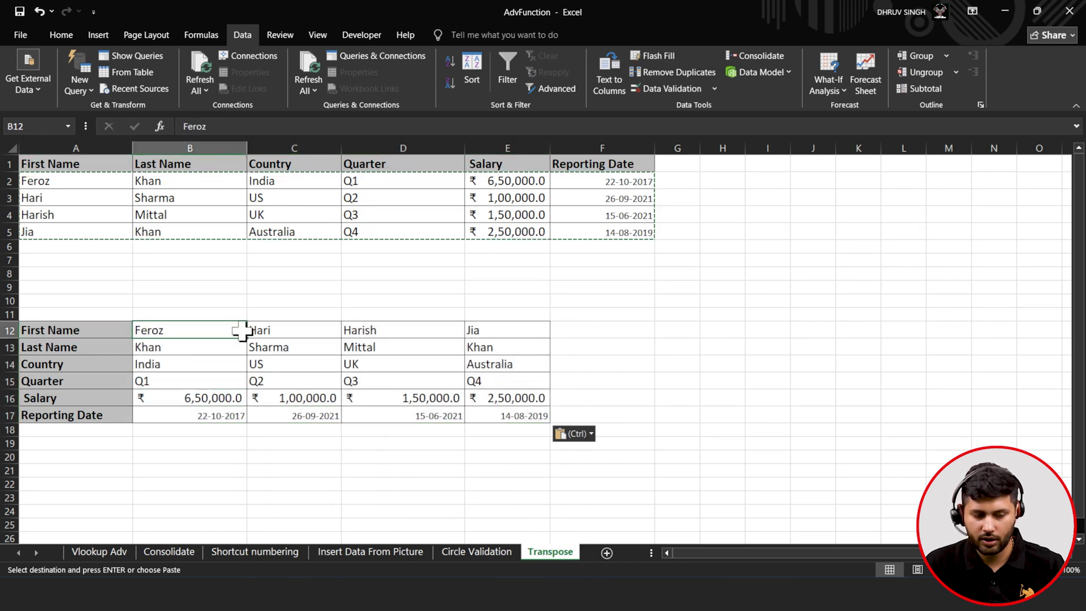
click(266, 331)
click(489, 332)
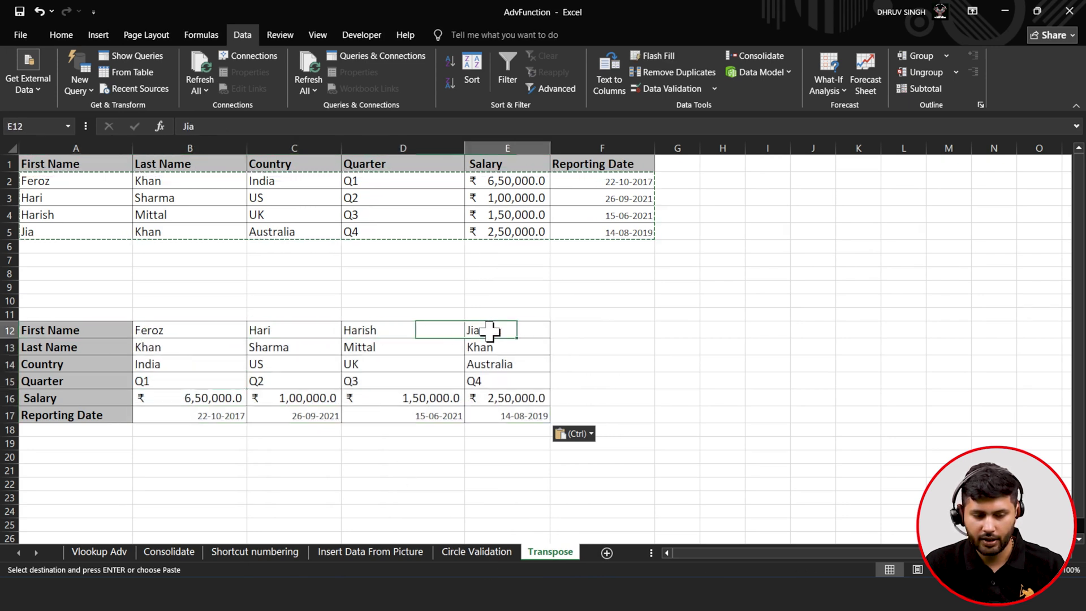
click(128, 347)
click(189, 348)
click(274, 351)
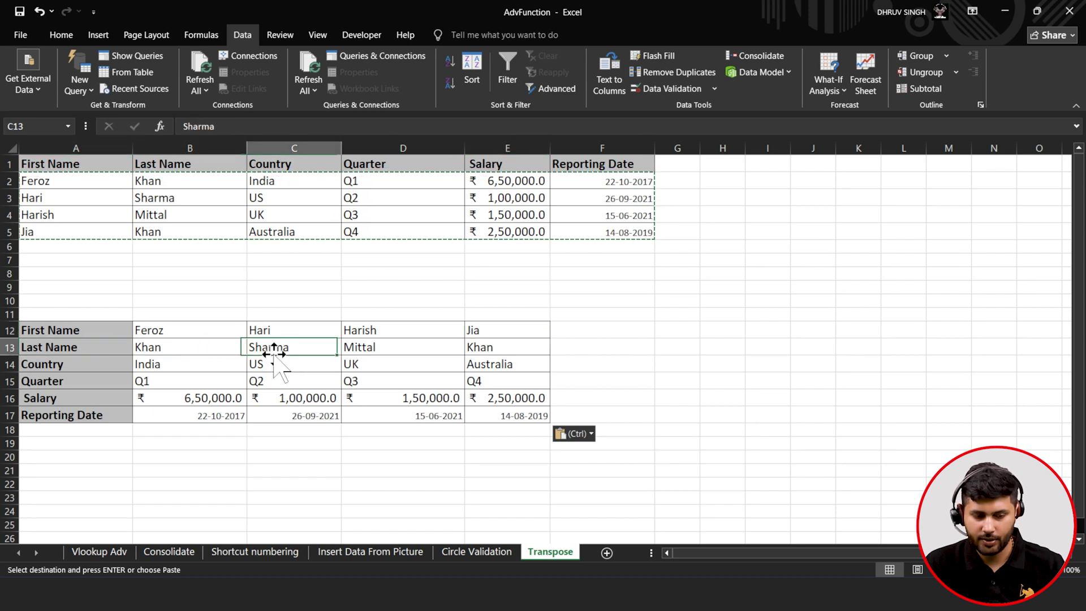
click(146, 362)
click(261, 363)
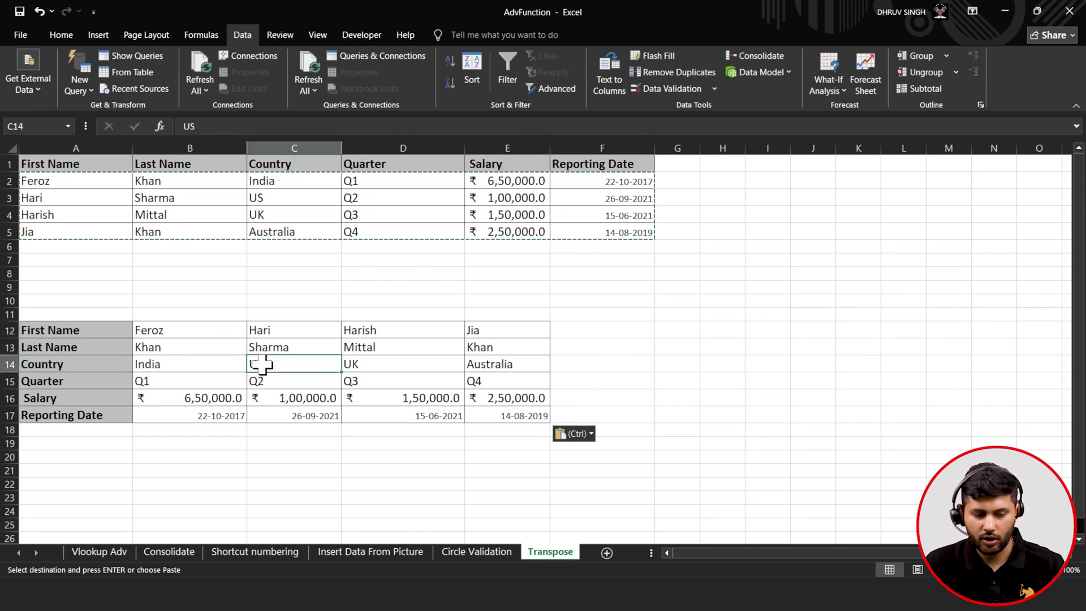
click(362, 365)
click(148, 397)
click(177, 382)
click(296, 417)
click(396, 420)
click(472, 422)
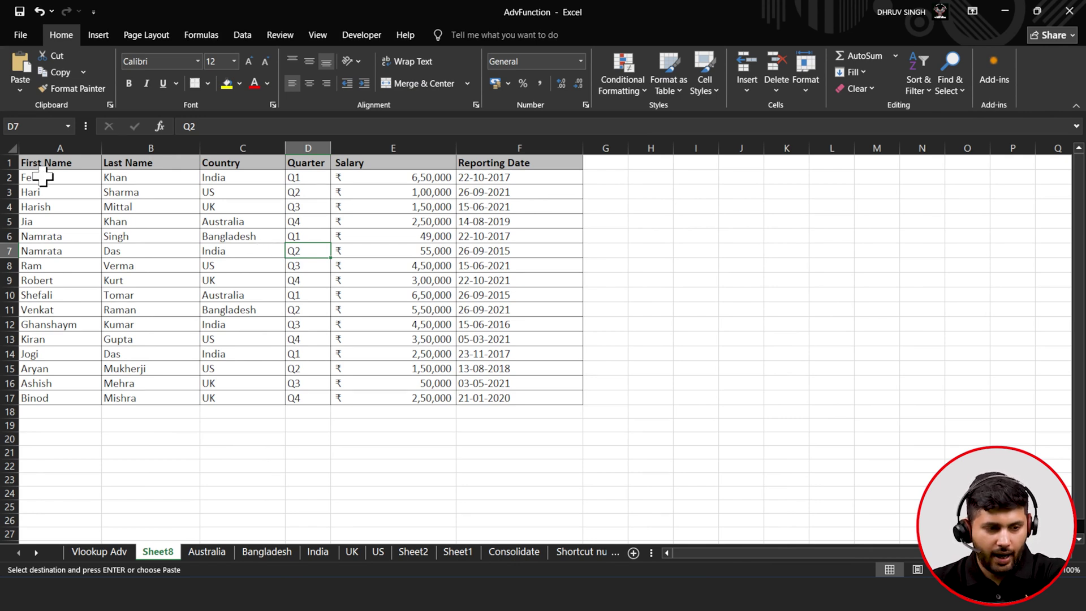
- Insert a PivotTable from Sheet8's A1:F17 onto a new worksheet
drag(43, 163, 506, 396)
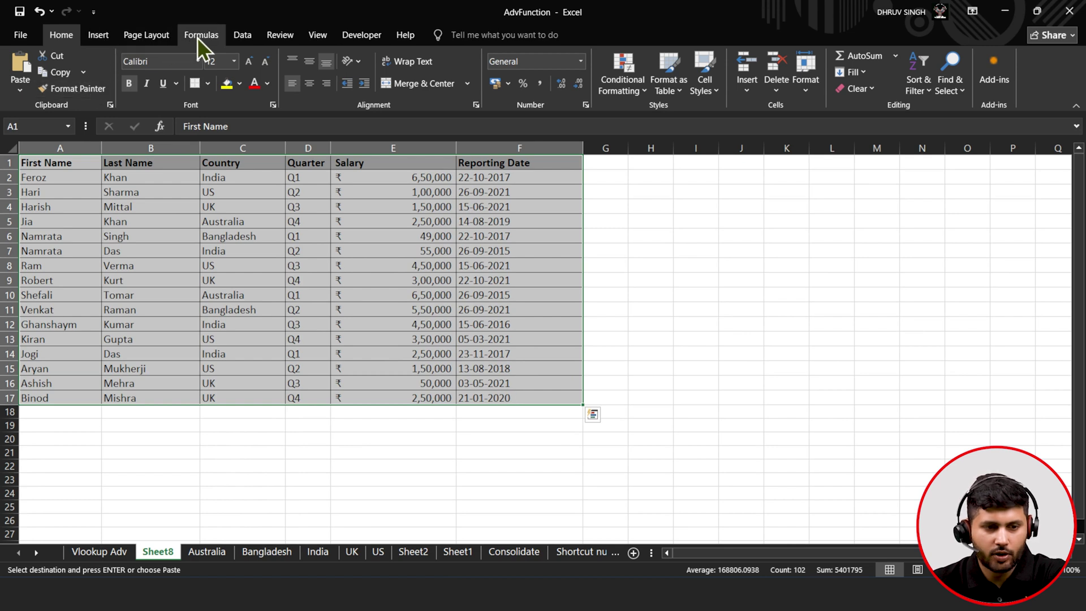
click(247, 34)
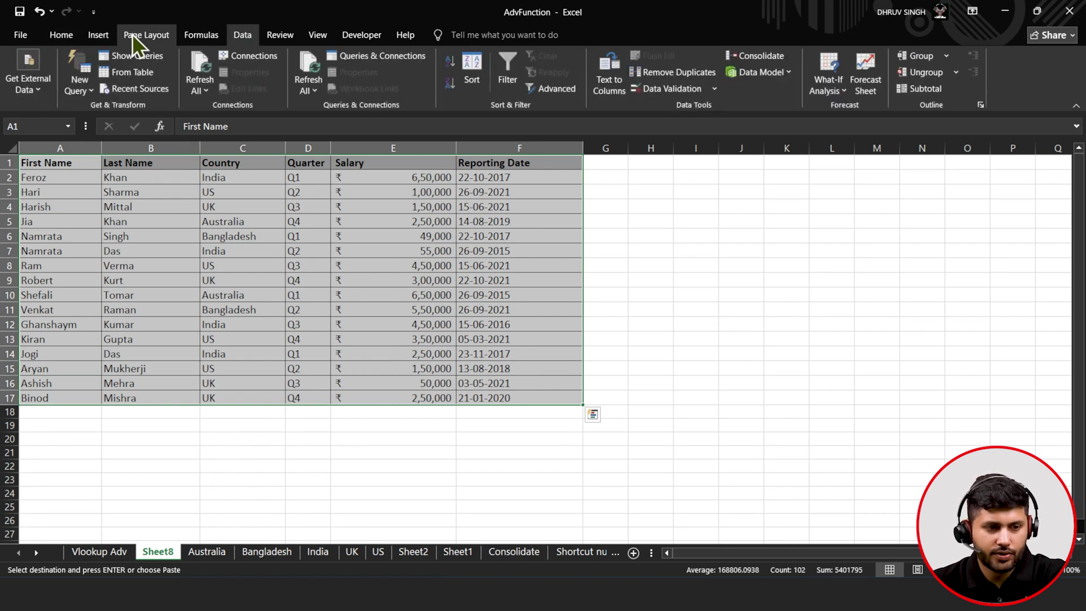
click(95, 34)
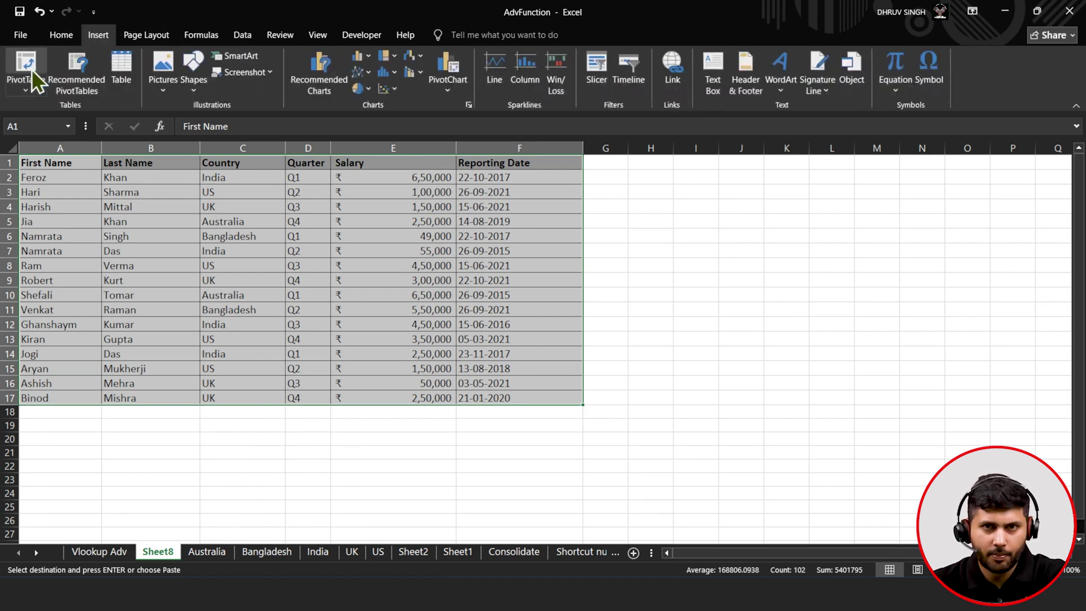
click(28, 66)
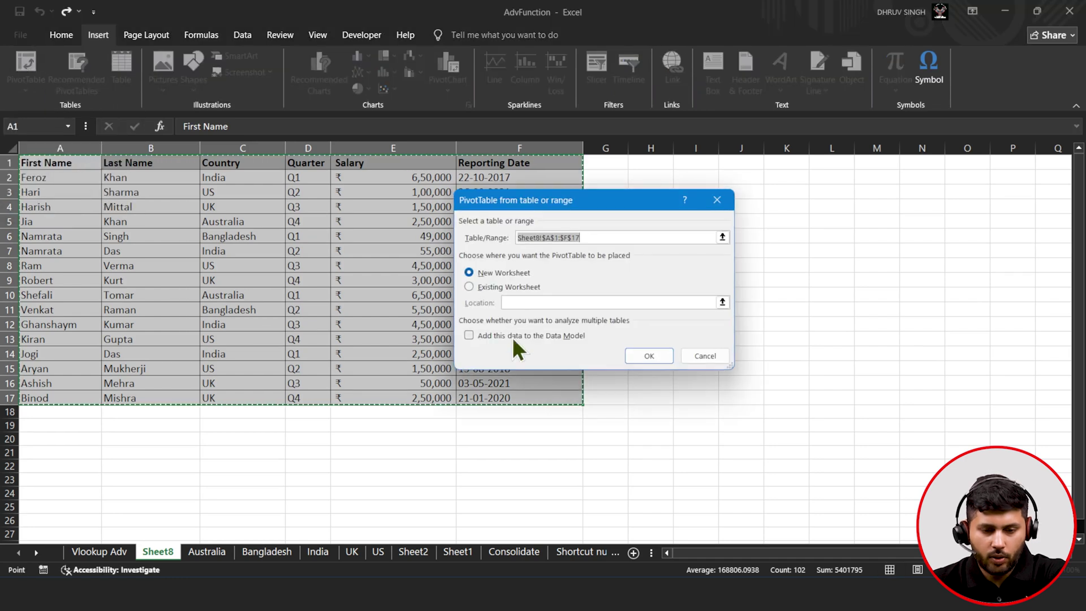
click(649, 356)
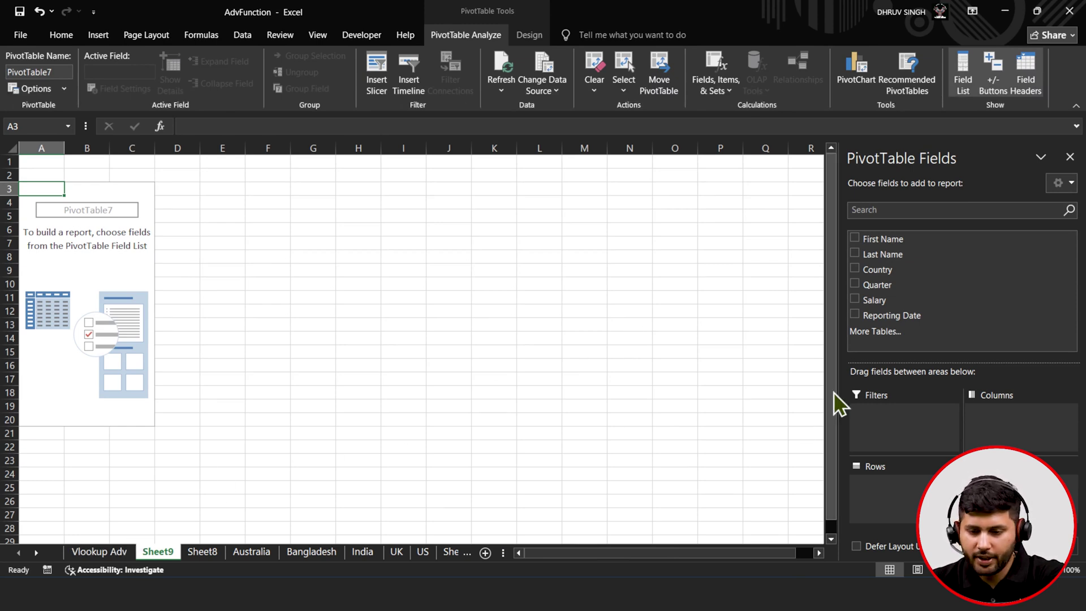
- Put First Name in Rows, Salary in Values, Country in Filters and Quarter in Columns
drag(903, 238, 905, 486)
drag(902, 303, 1019, 498)
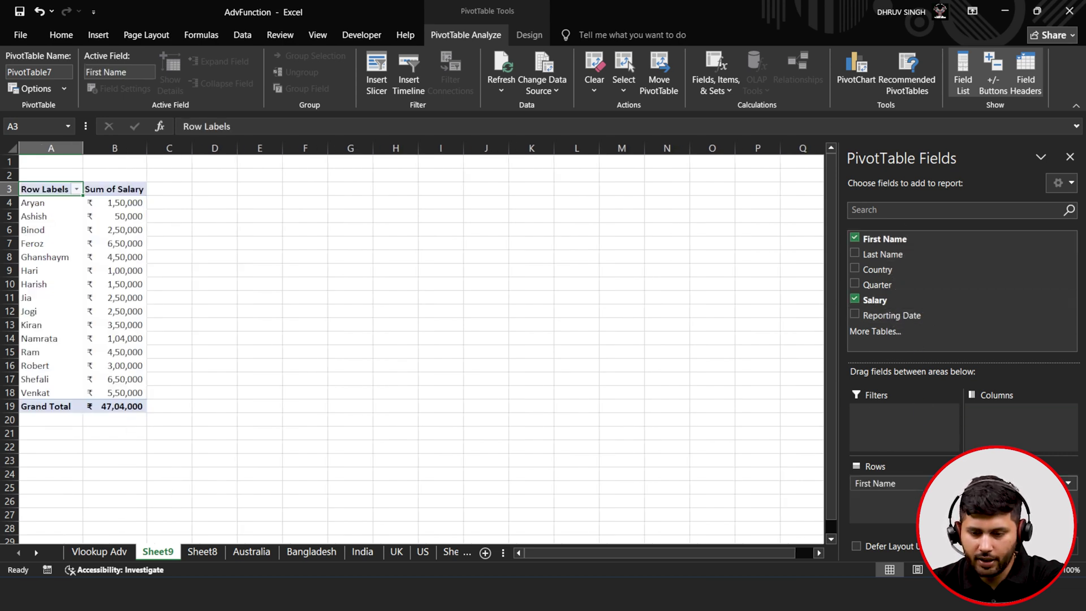
drag(887, 272, 906, 414)
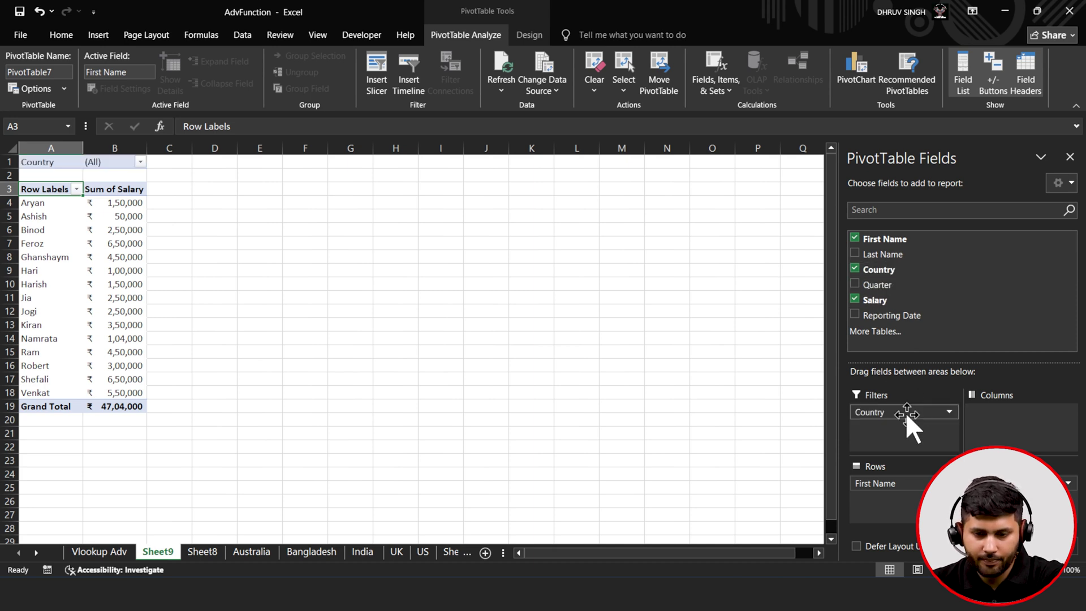
drag(914, 287, 1024, 439)
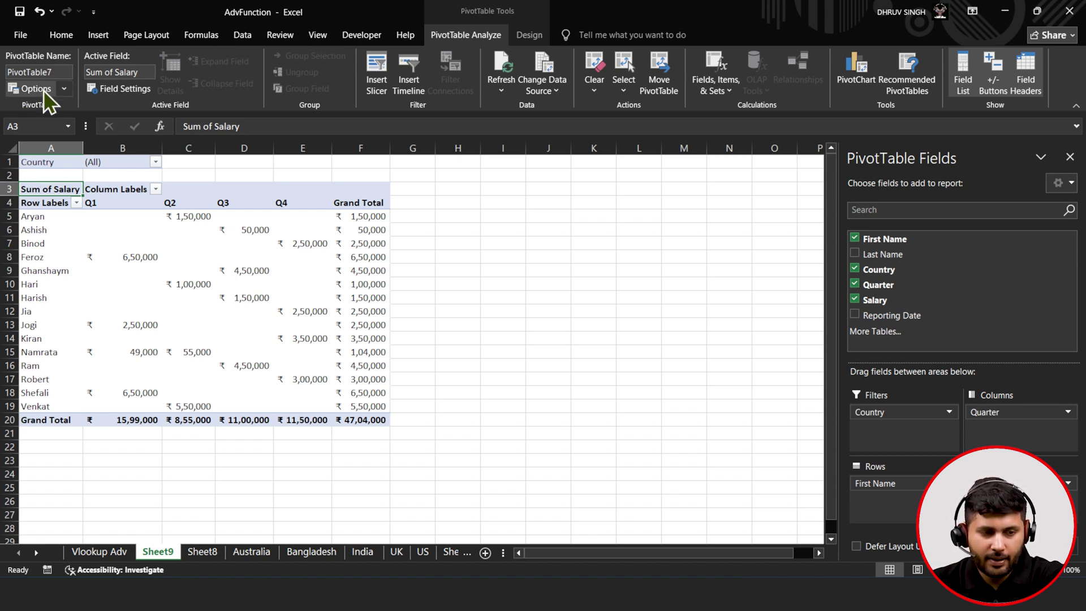
click(63, 90)
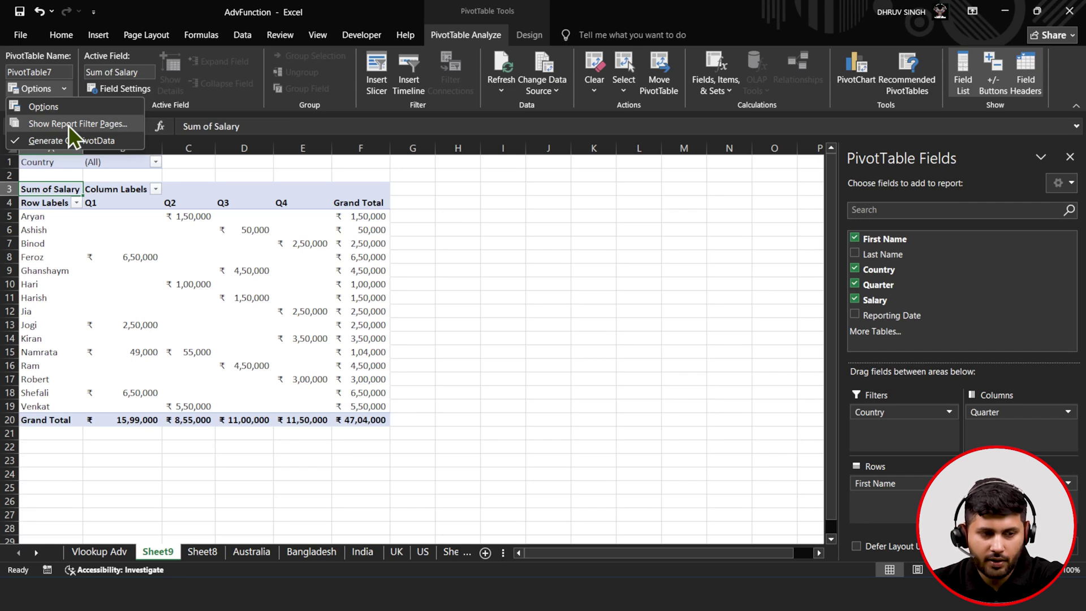
- Show Report Filter Pages by Country and browse the Bangladesh, India, UK, US and Australia sheets
click(68, 125)
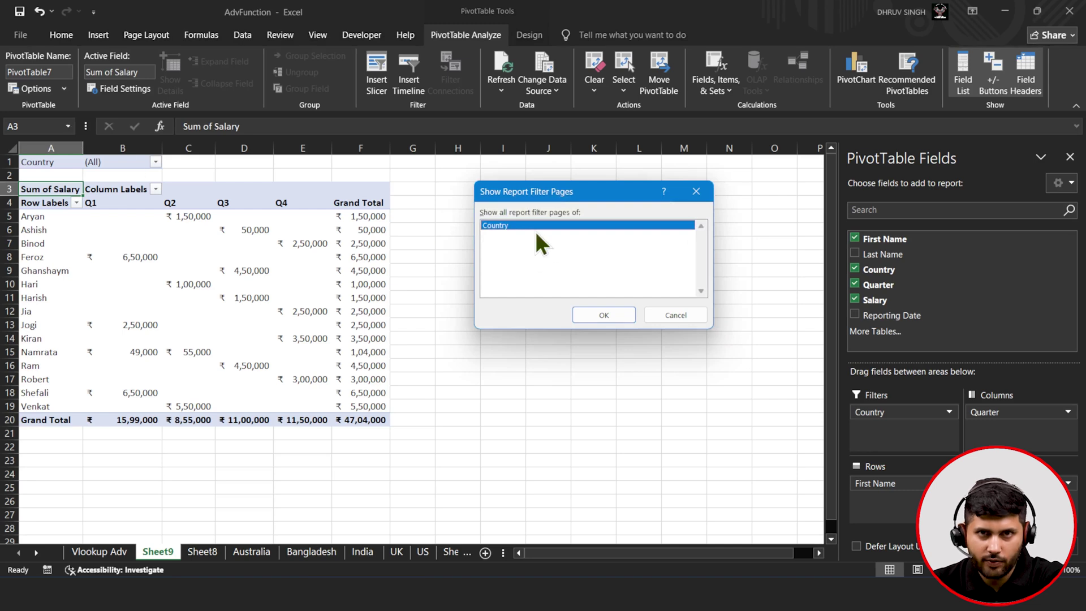
click(577, 315)
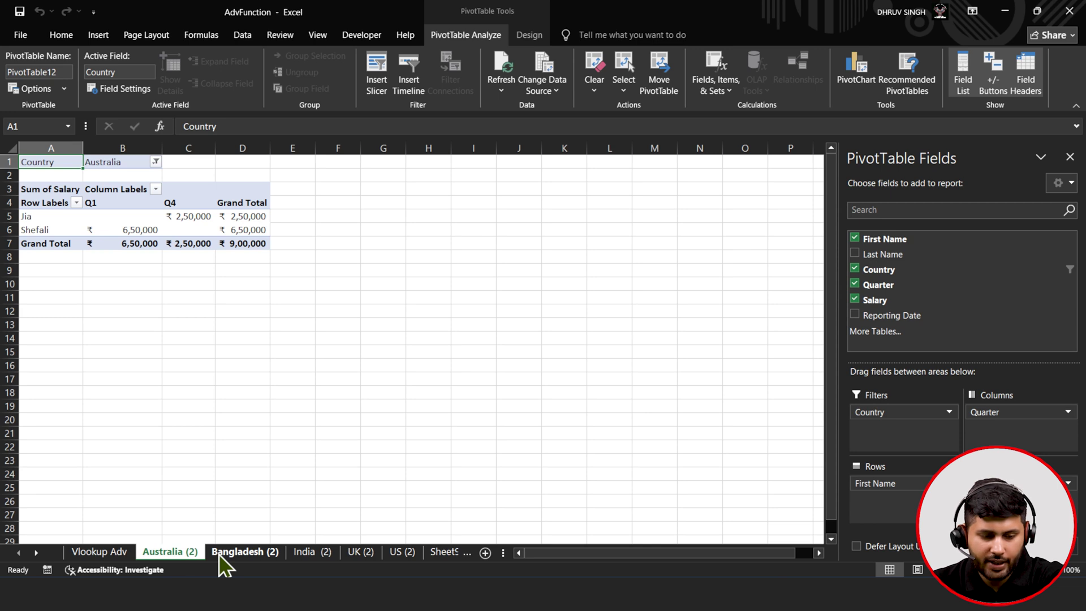
click(238, 552)
click(308, 551)
click(354, 553)
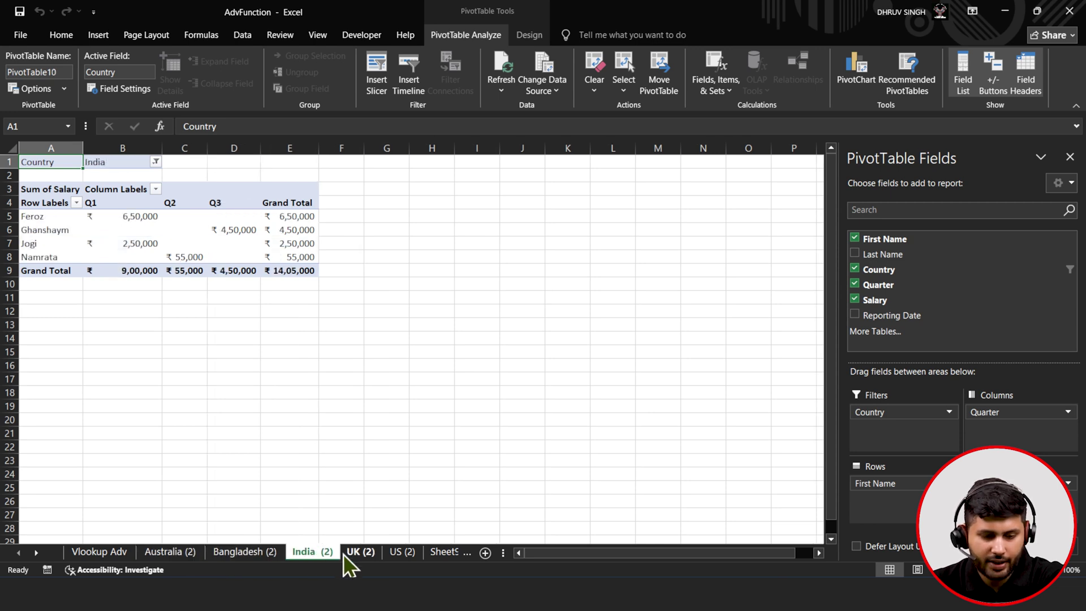
click(406, 555)
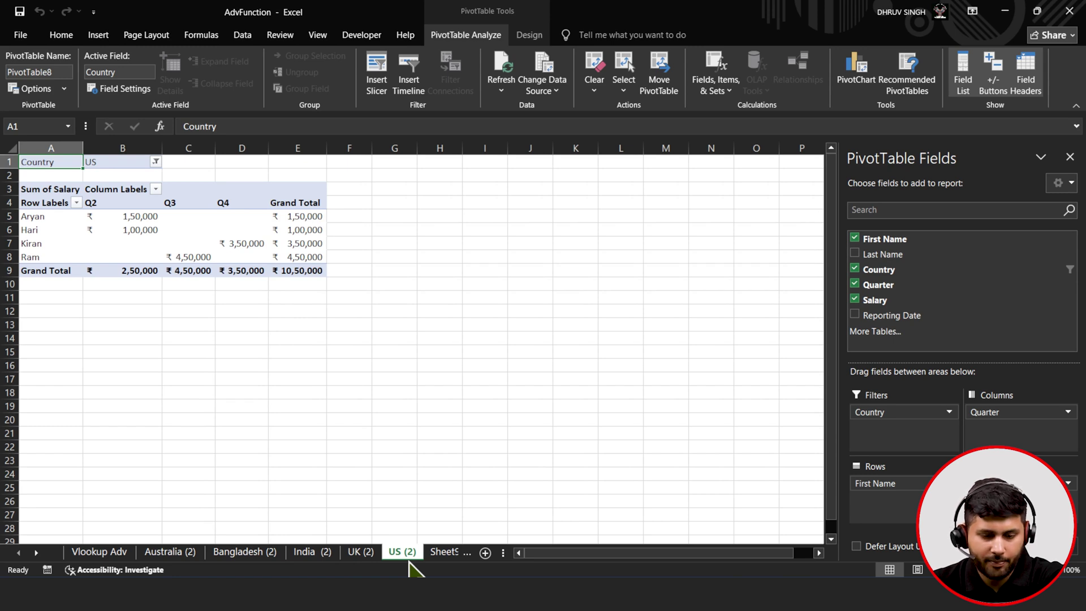
click(173, 555)
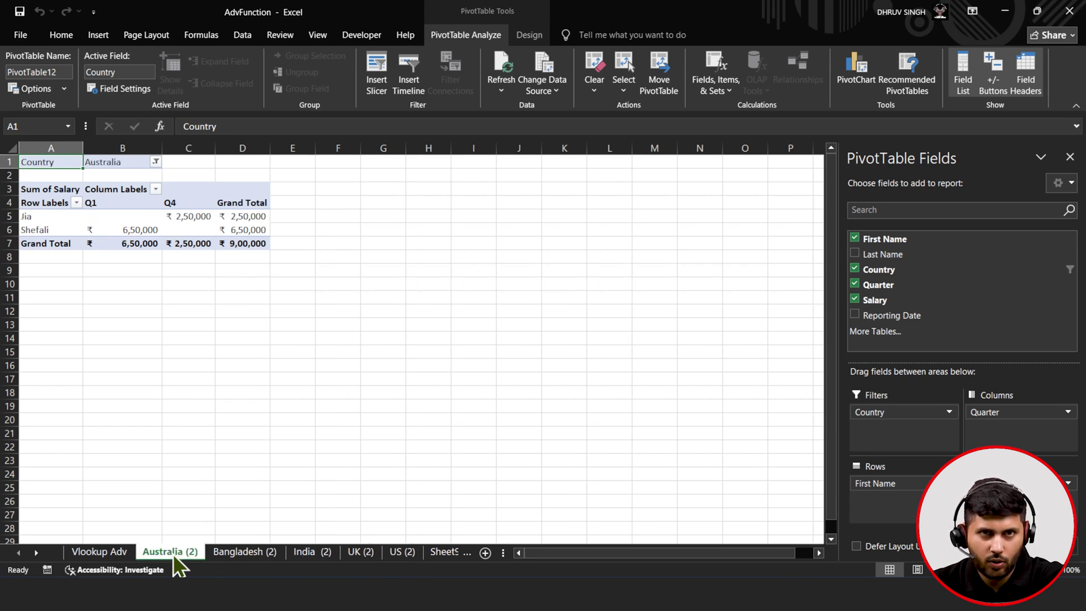
click(108, 551)
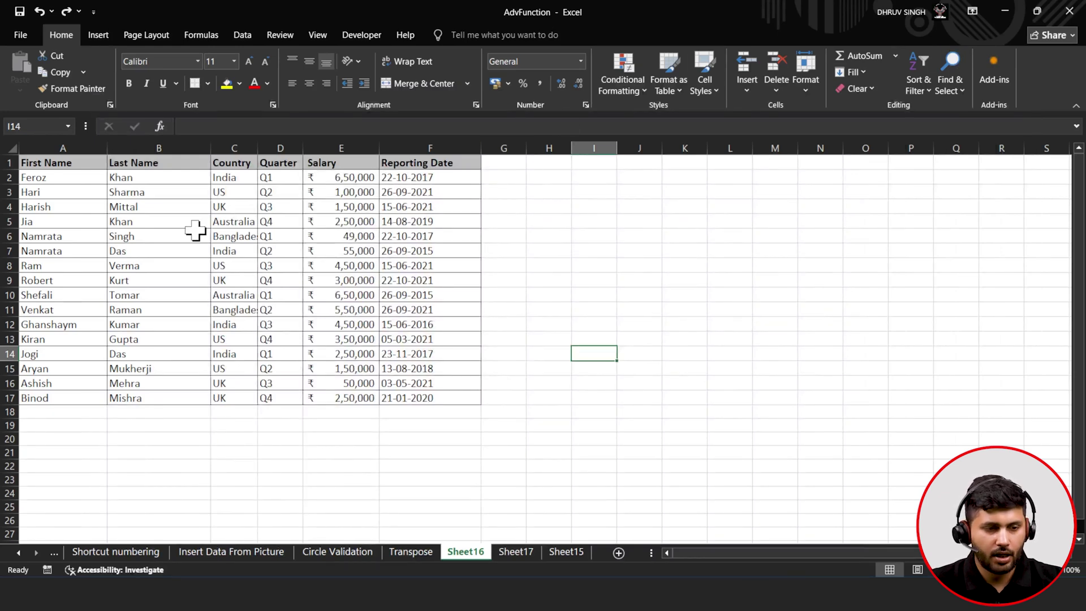
- Insert a PivotTable from Sheet16's A1:F17 on a new sheet
drag(66, 164, 436, 396)
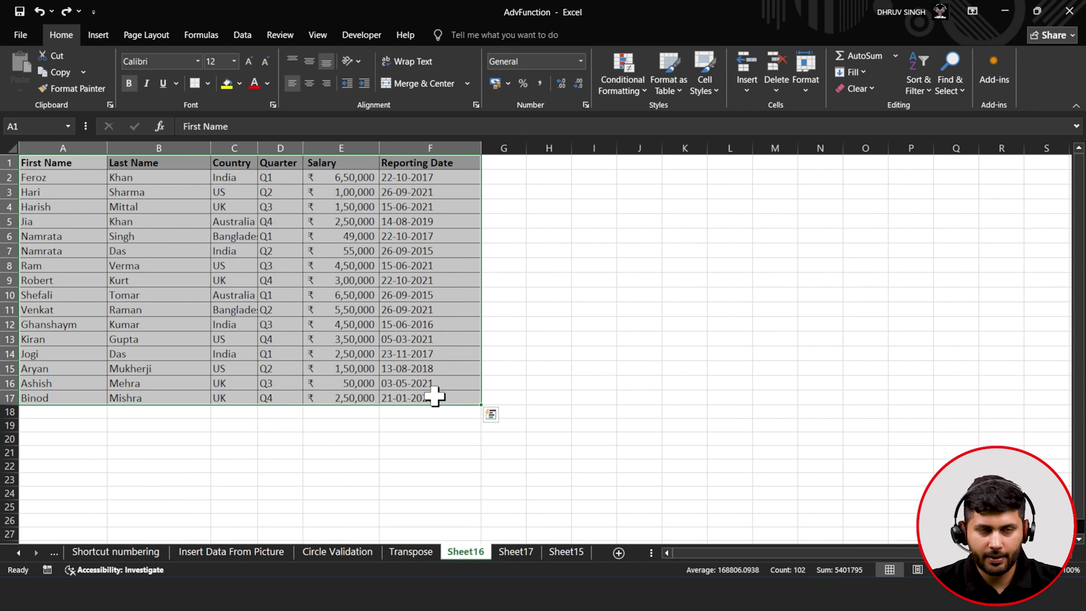
click(99, 42)
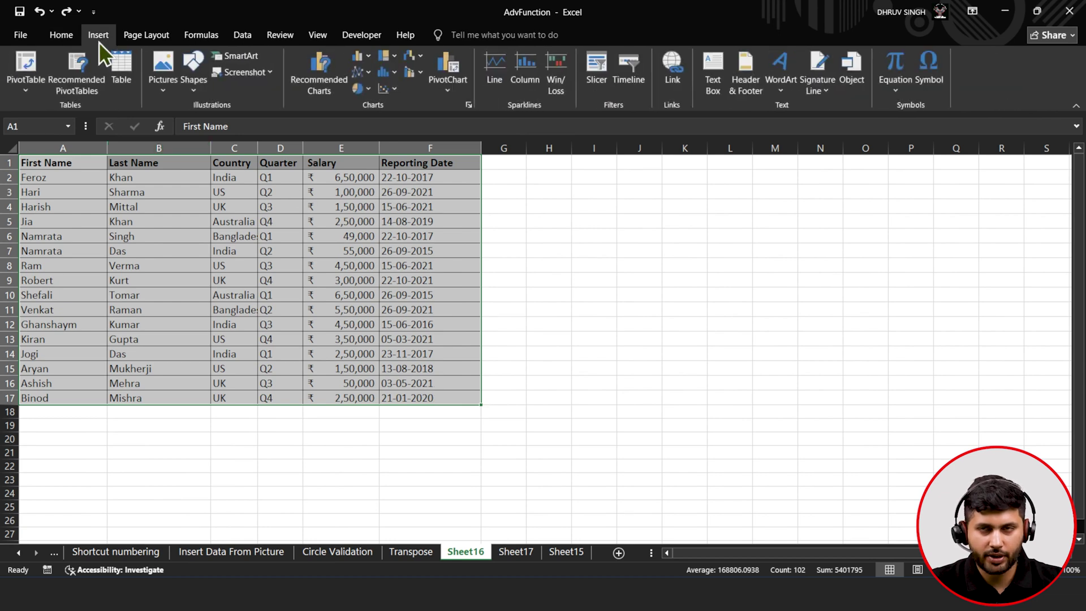
click(13, 68)
click(630, 354)
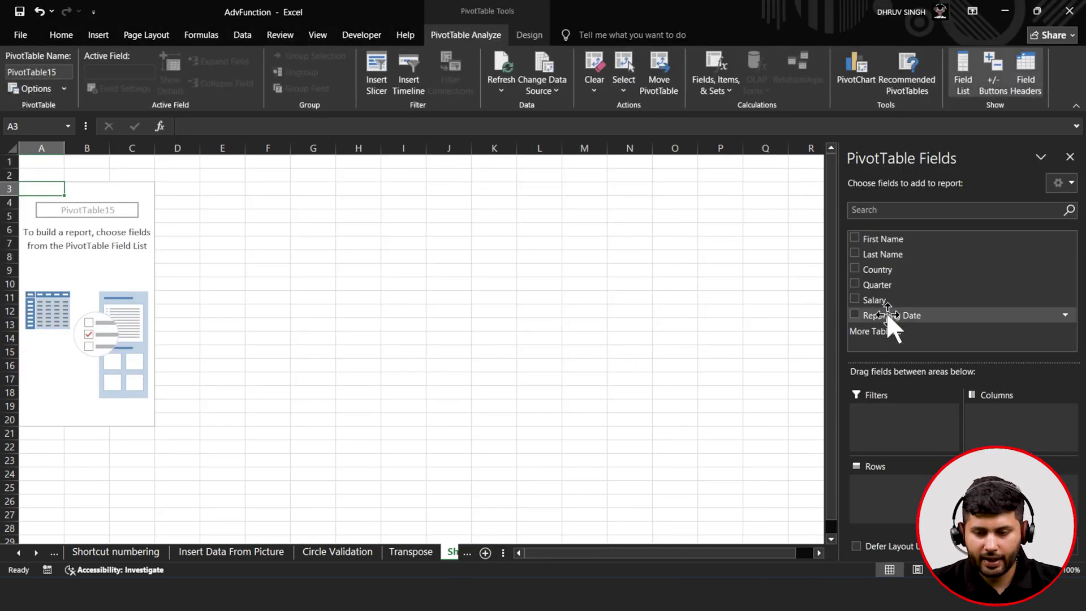
- Nest First Name under Country in Rows, add Sum of Salary, and select A3:B25
drag(895, 270, 900, 466)
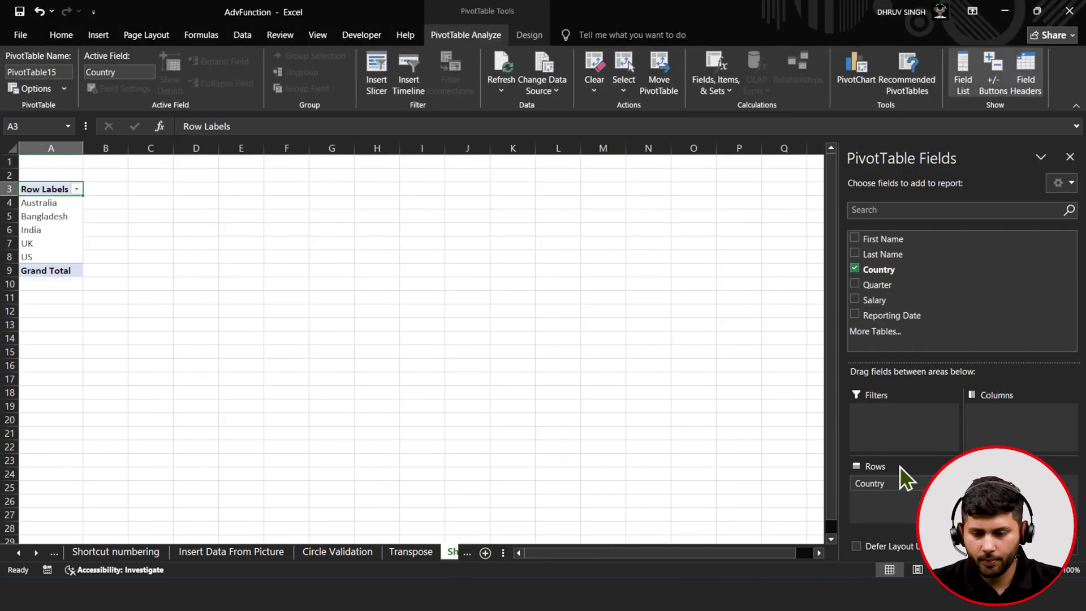
drag(902, 237, 909, 501)
drag(887, 303, 968, 499)
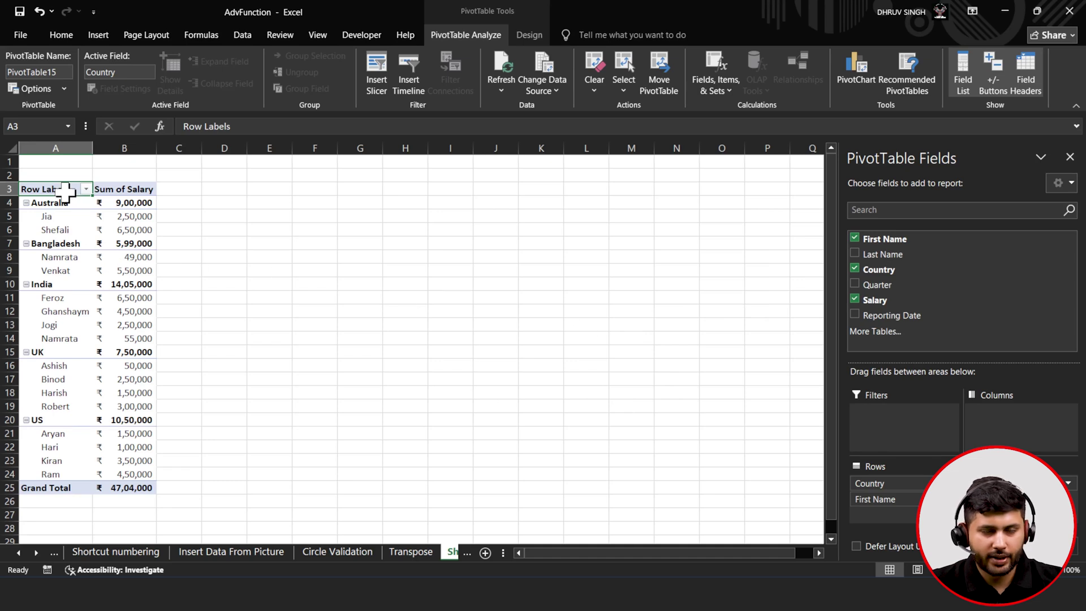
drag(74, 187, 143, 490)
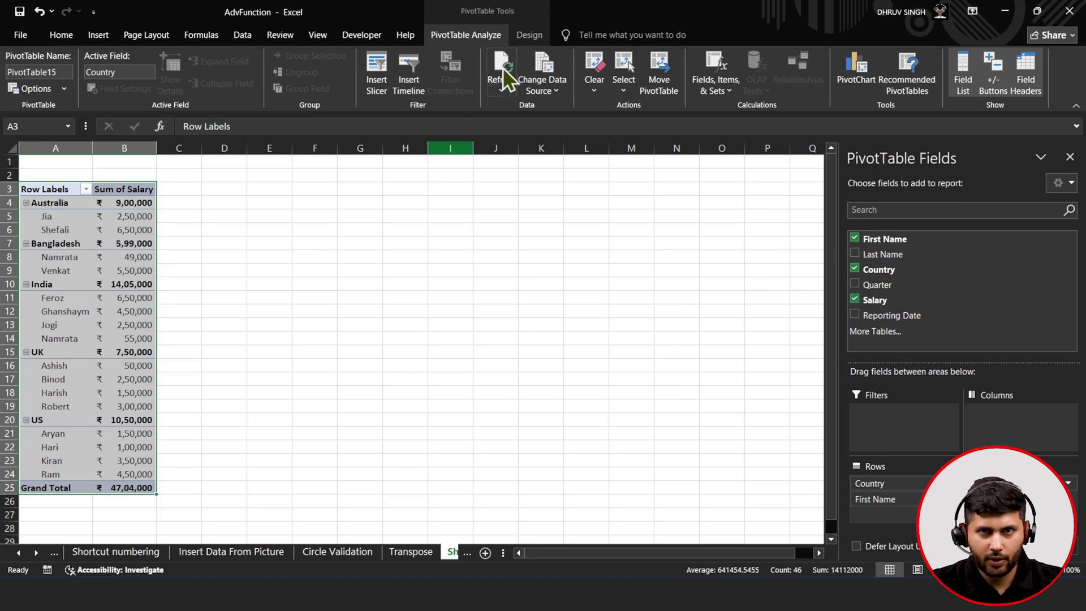
- Switch the salary pivot table to Tabular Form and select the whole table A3:C25
click(525, 39)
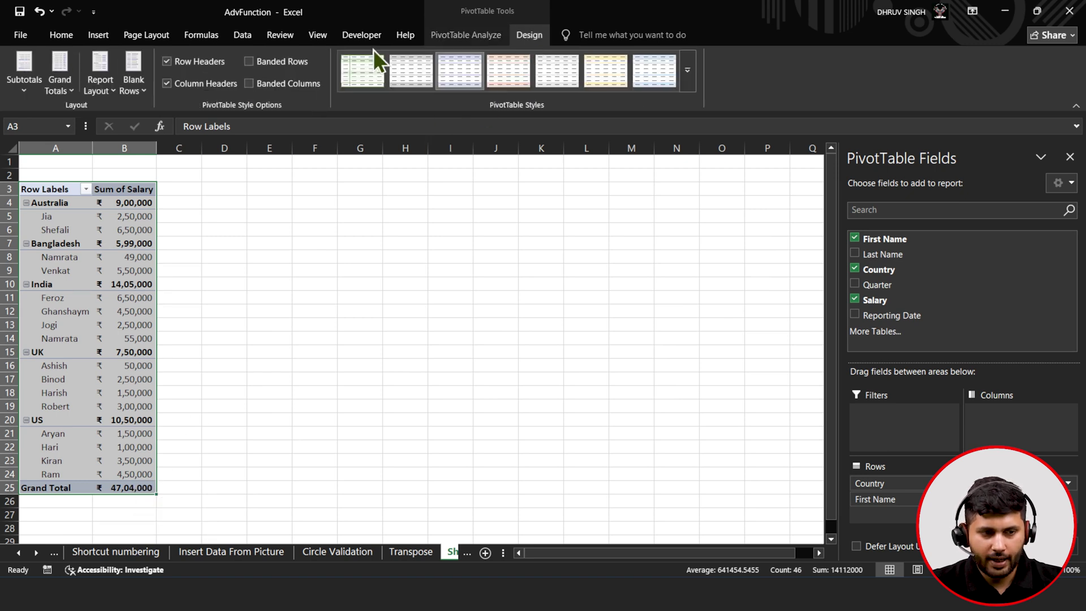
click(110, 91)
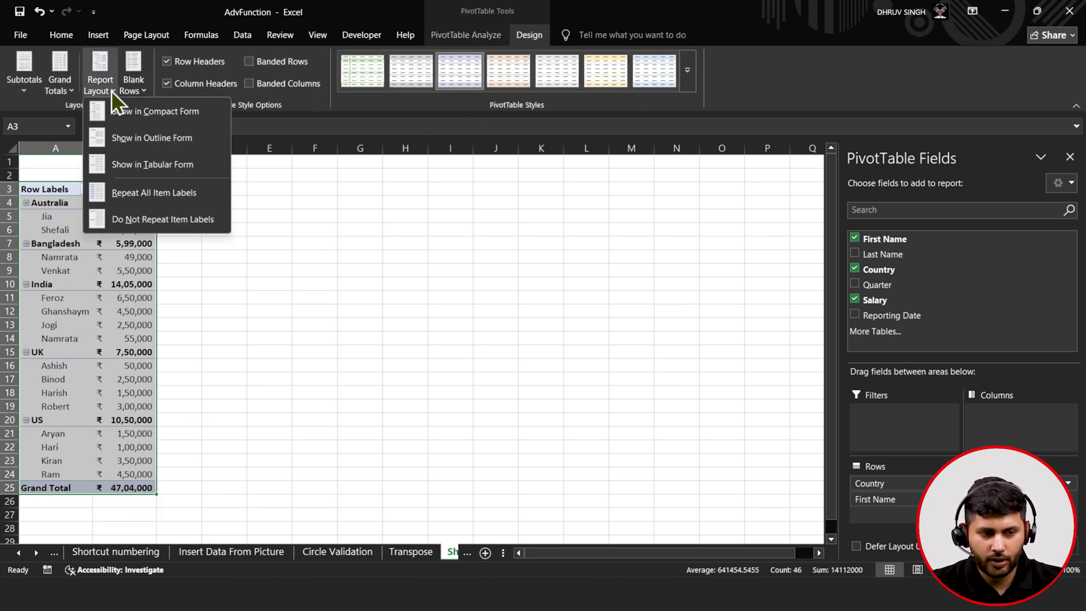
click(138, 165)
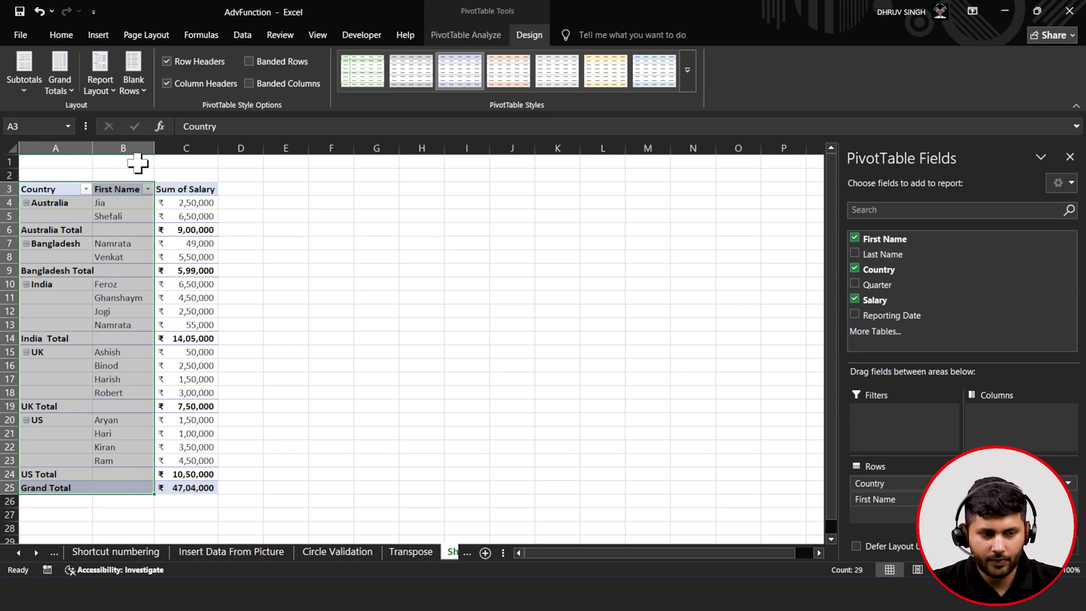
click(22, 284)
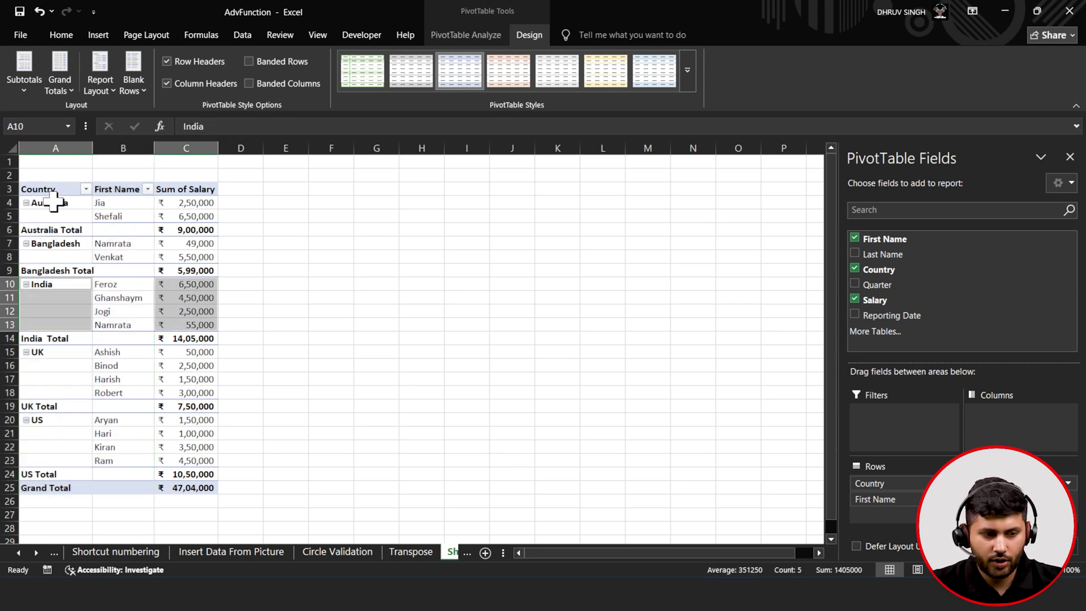
drag(54, 188, 198, 481)
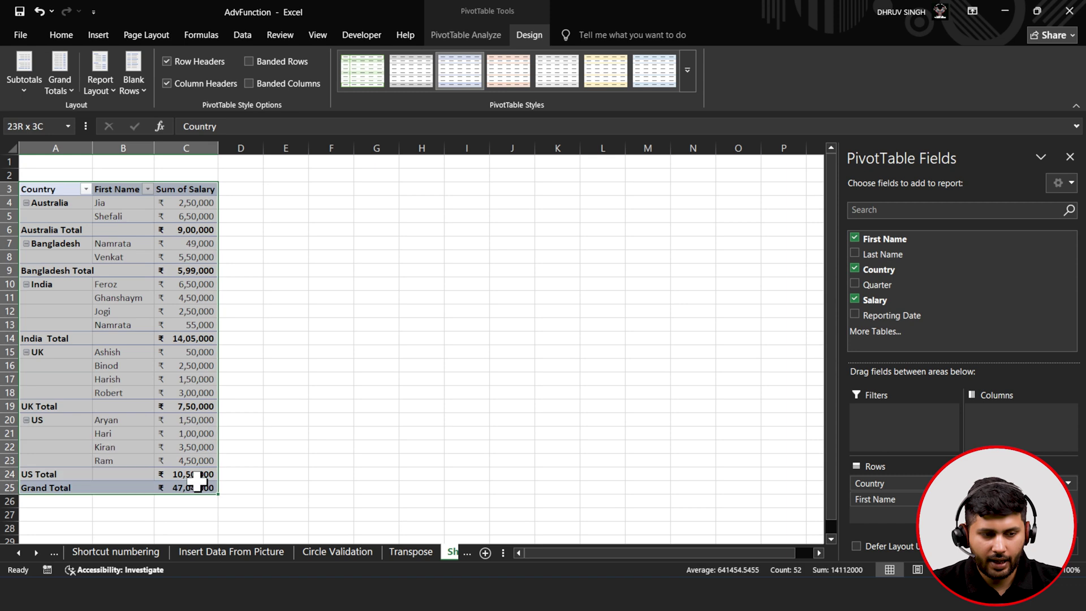
- Set Grand Totals to Off for Rows and Columns and choose Do Not Show Subtotals
click(65, 94)
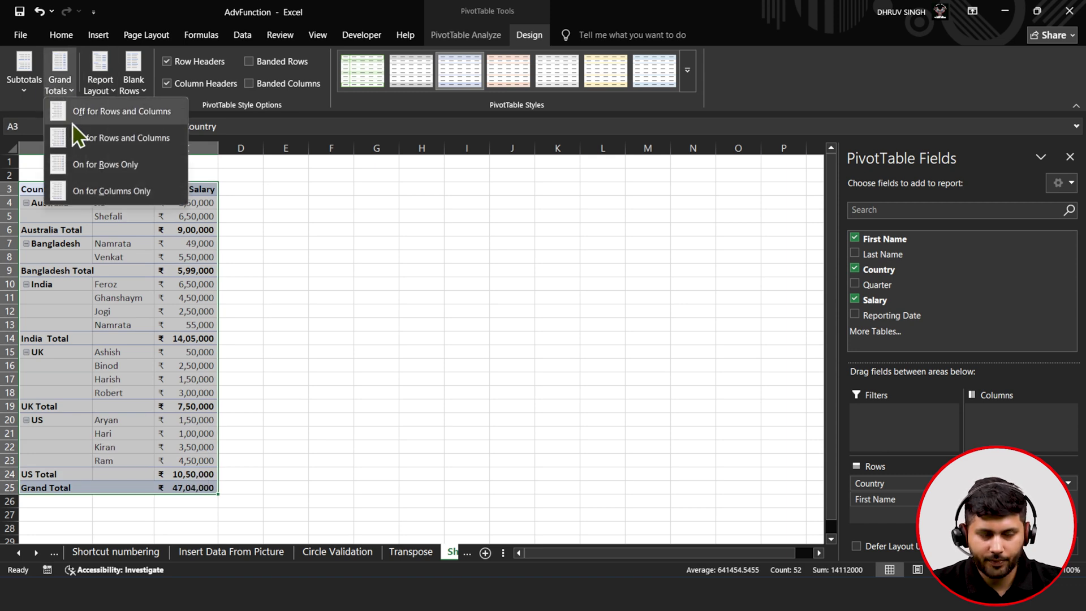
click(72, 121)
click(25, 92)
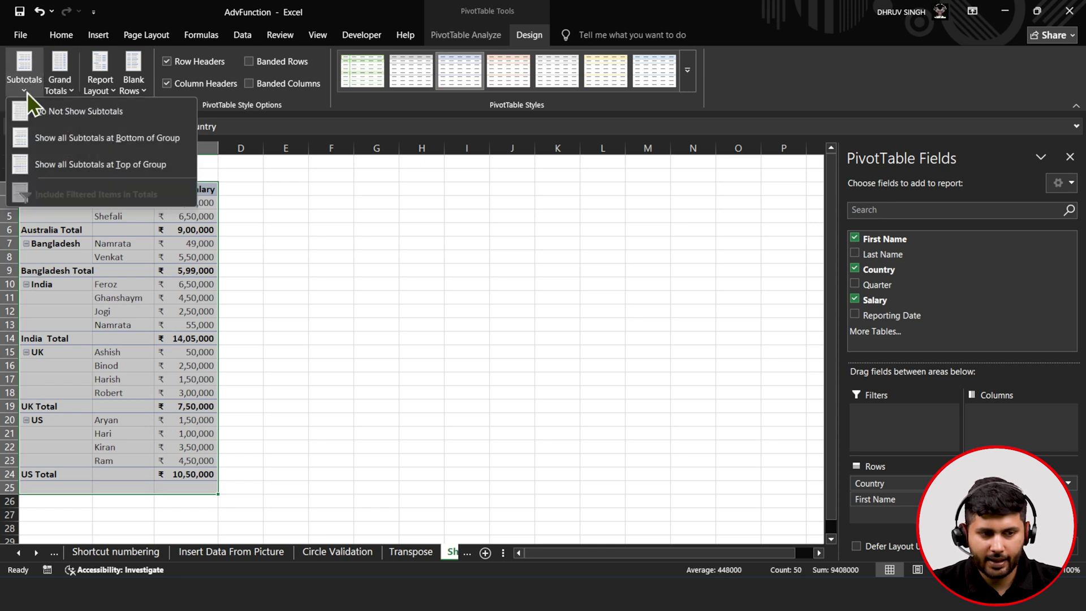
click(57, 117)
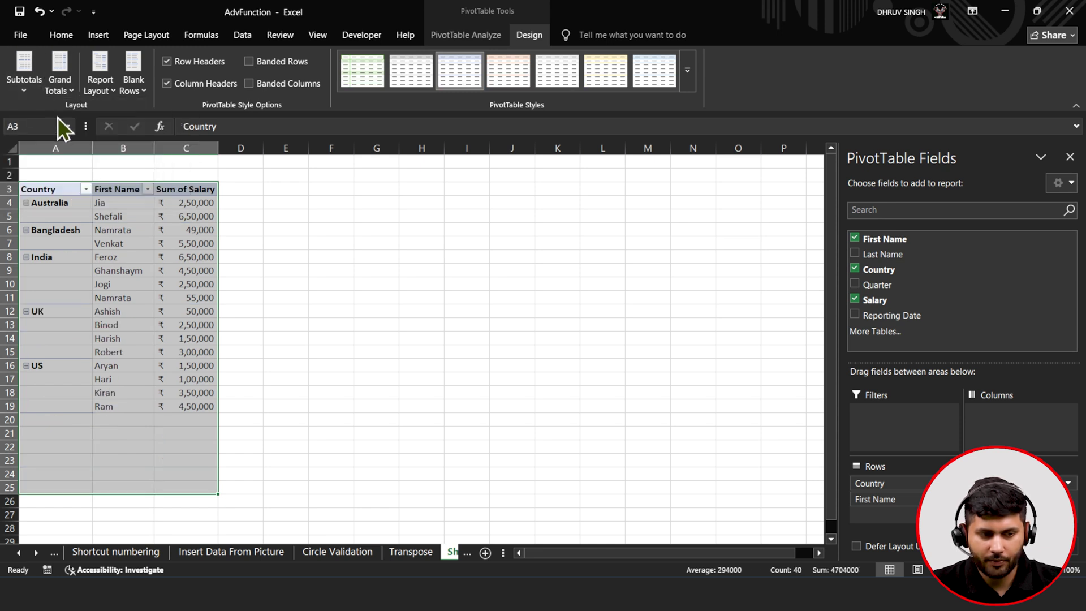
- Select the country labels from Australia down to US
click(45, 204)
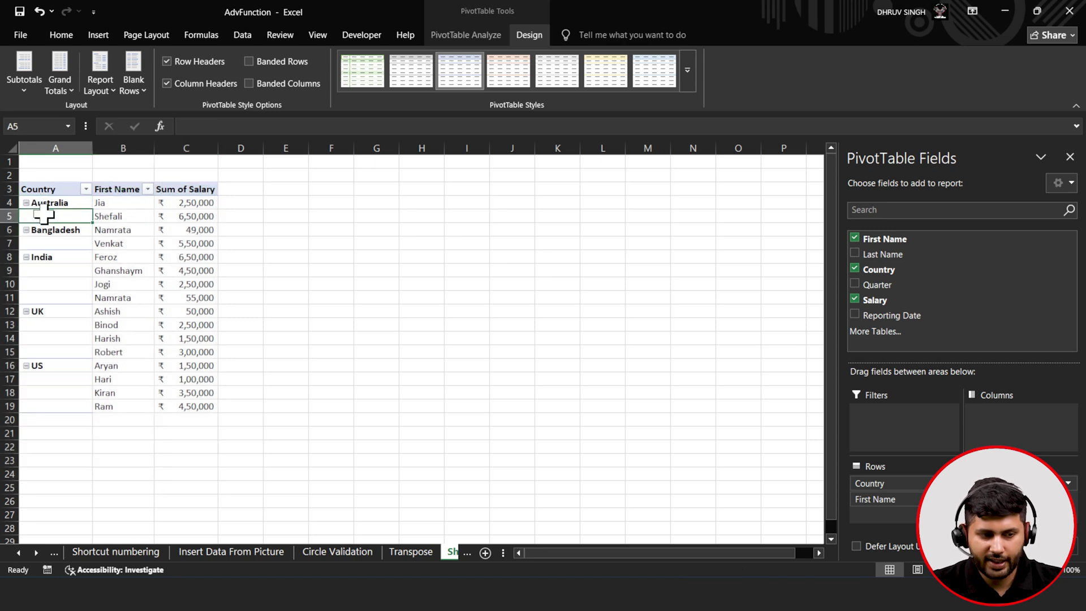
click(34, 244)
click(34, 276)
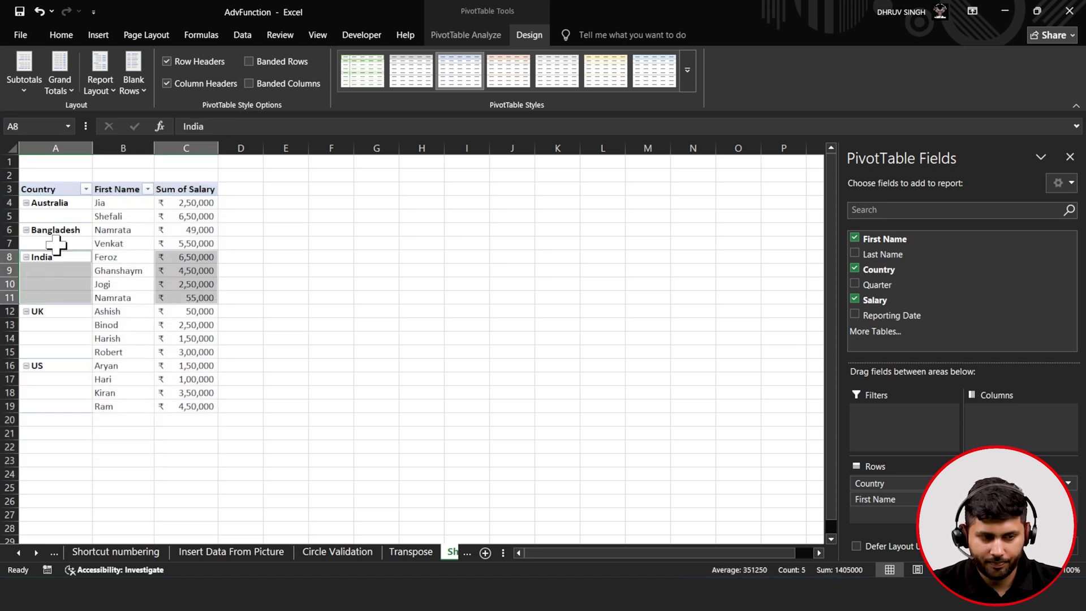
drag(62, 204, 61, 403)
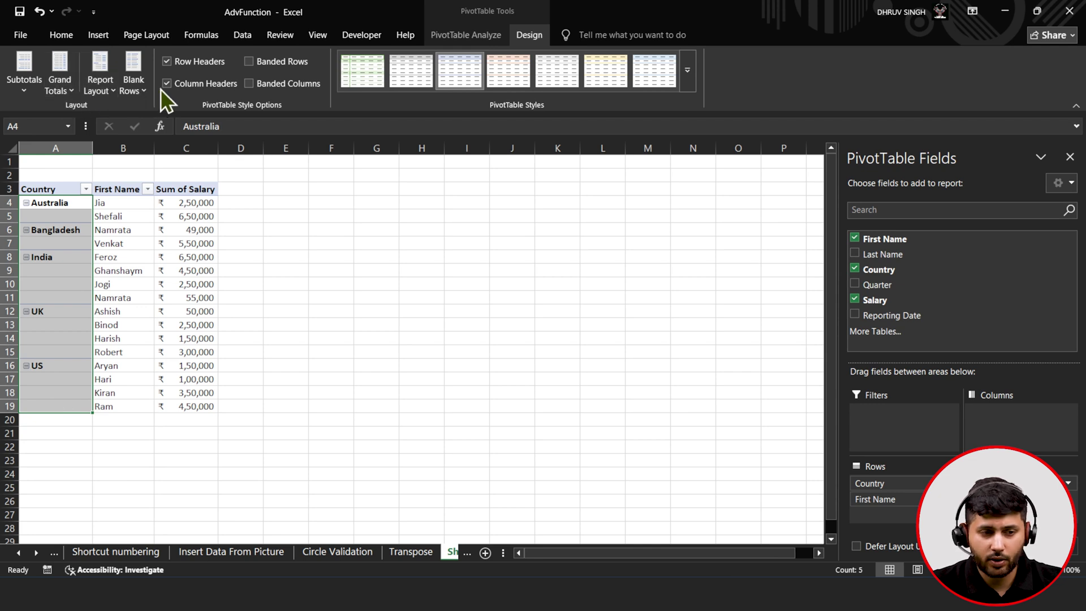
- Set the report layout to Repeat All Item Labels so each row shows its country
click(89, 90)
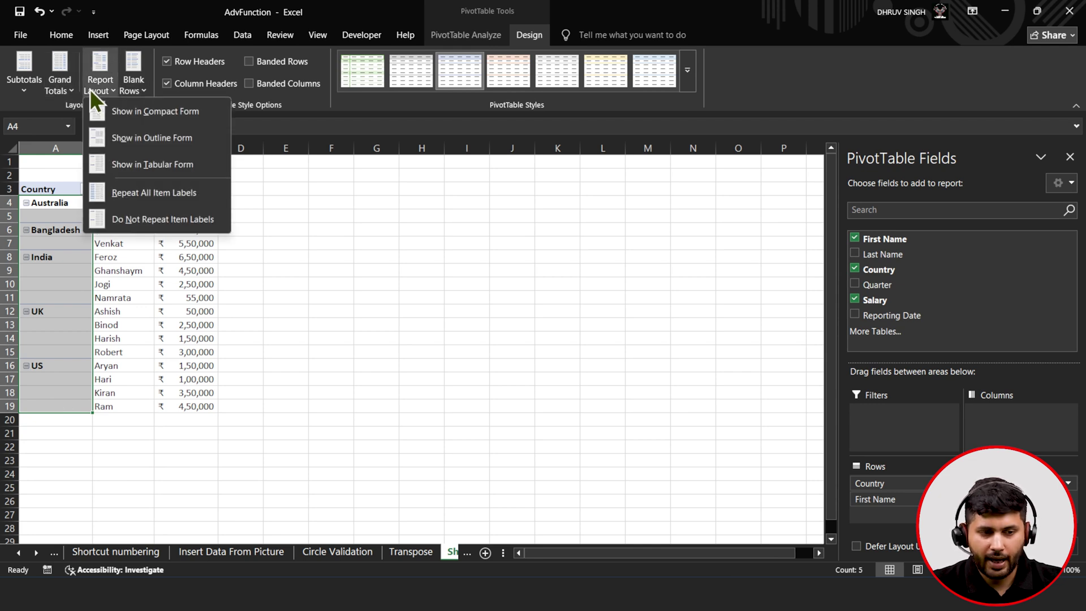
click(125, 194)
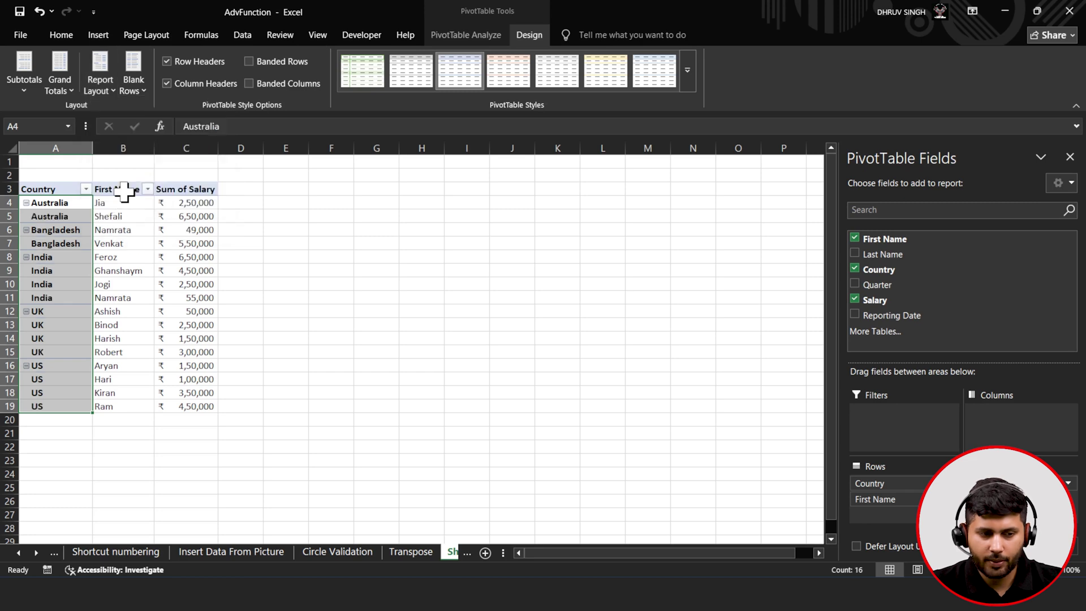
click(68, 271)
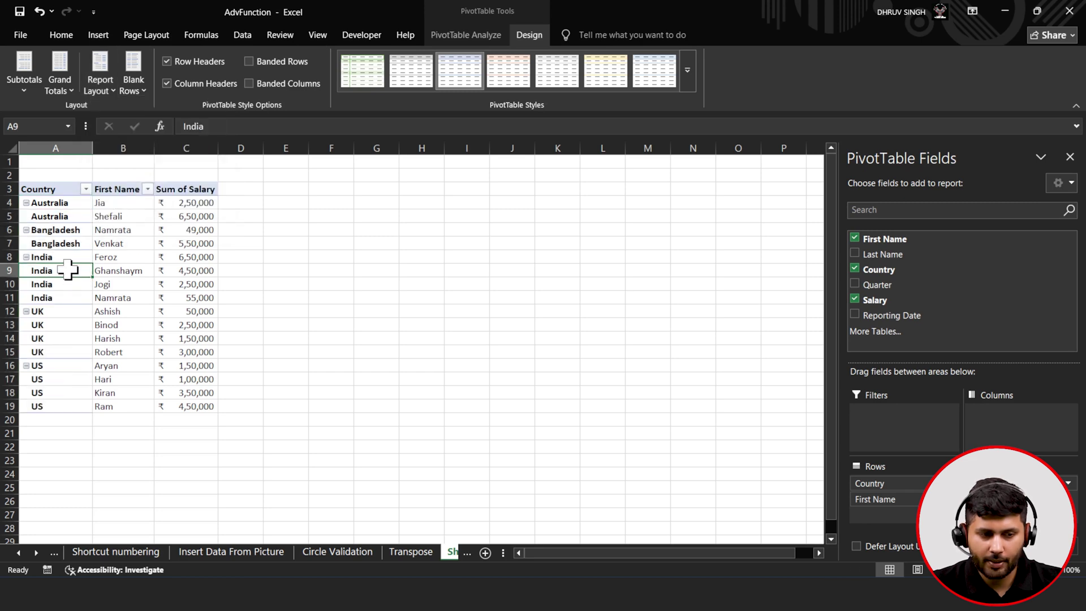
- Insert a blank line after each country group in the pivot table A3:C19
click(137, 87)
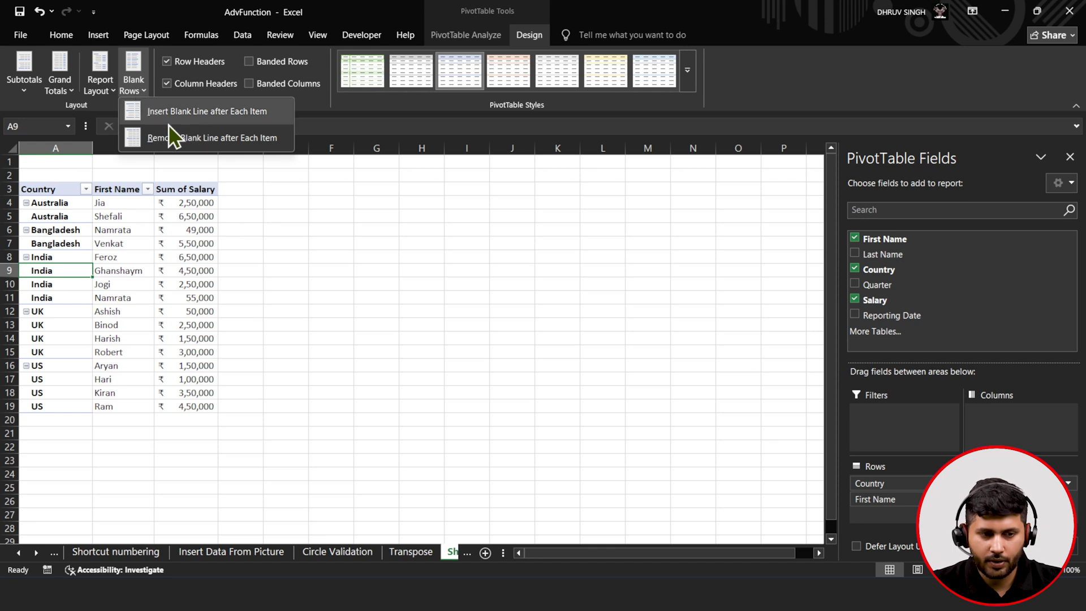
click(55, 192)
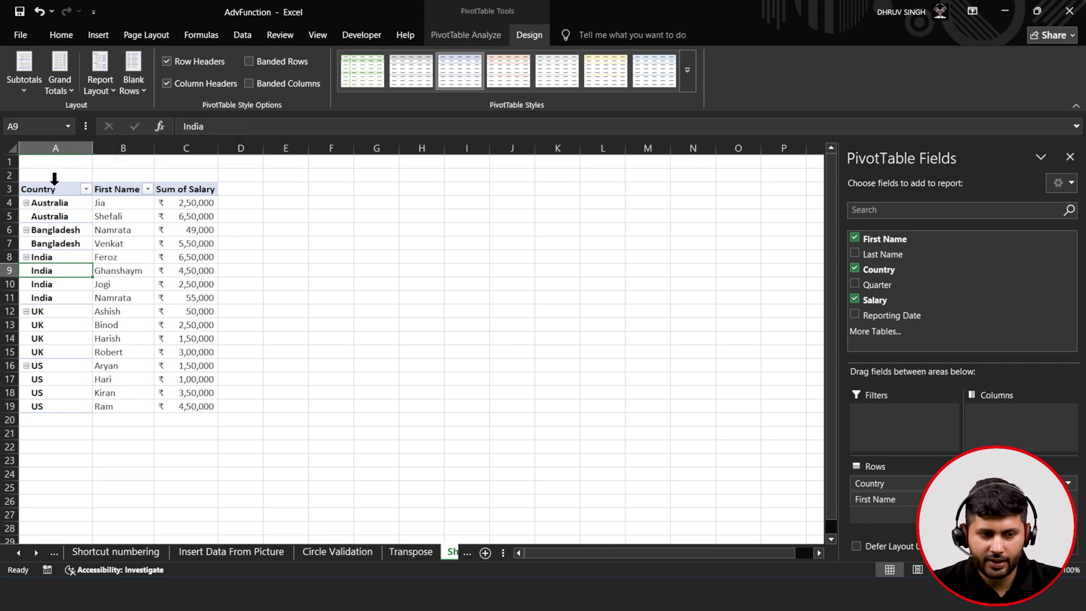
click(56, 189)
drag(56, 191, 186, 406)
click(140, 92)
click(154, 122)
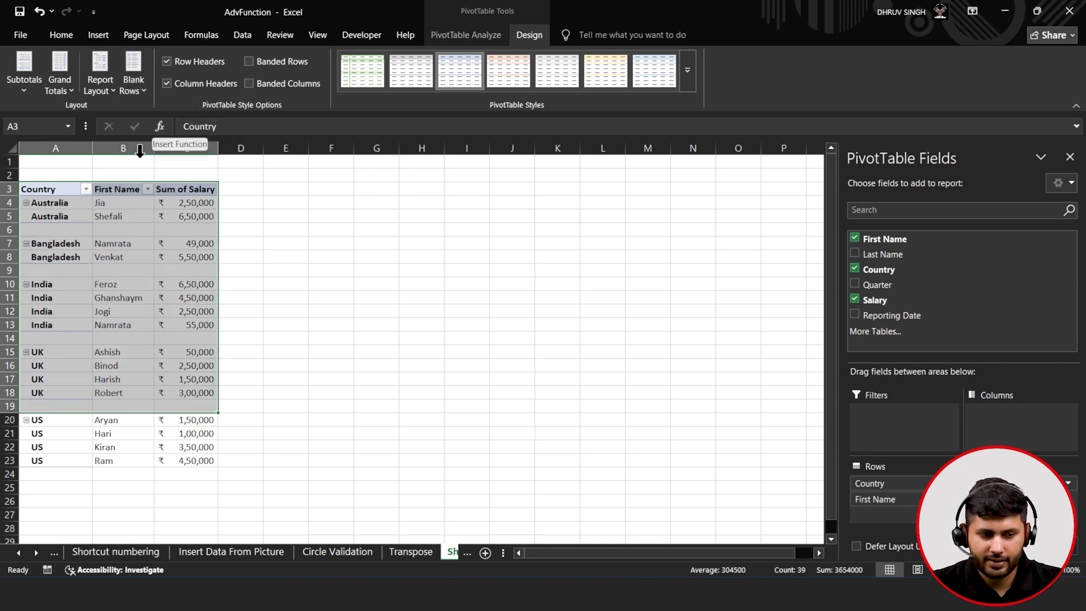
click(83, 354)
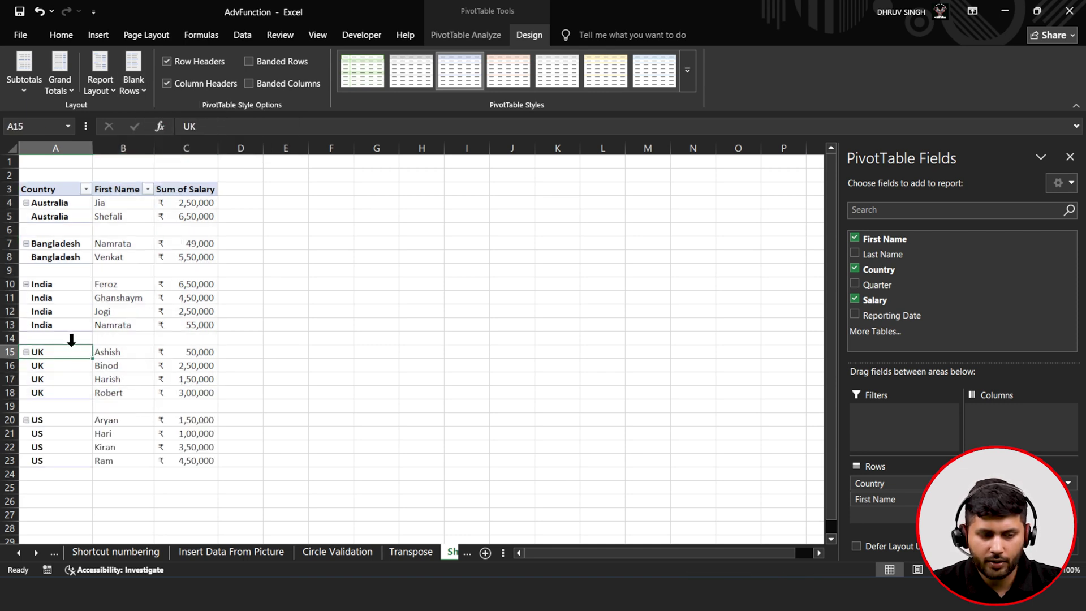
click(86, 339)
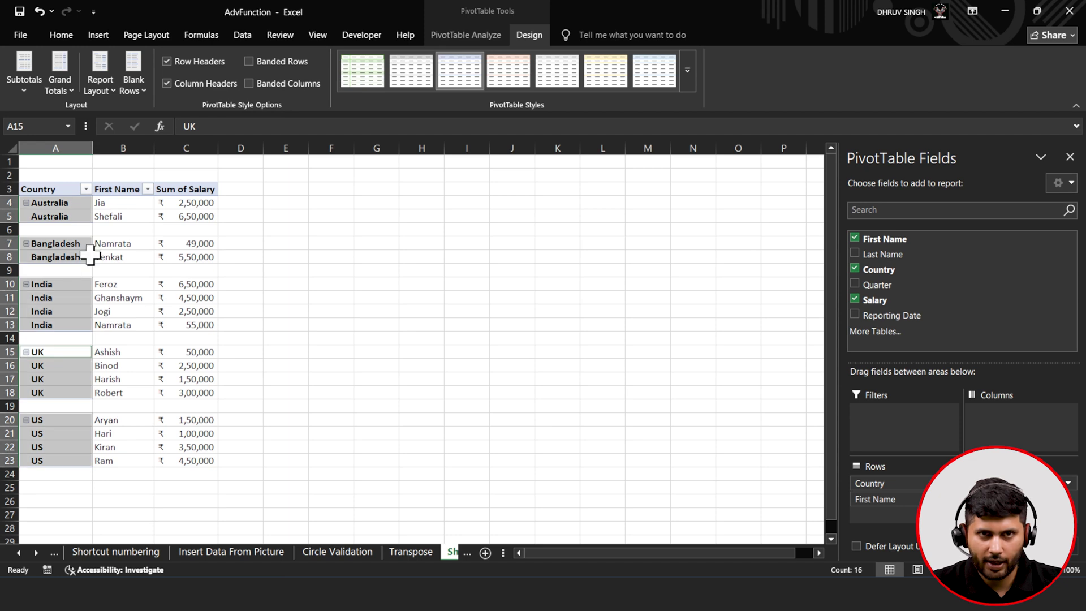
click(123, 91)
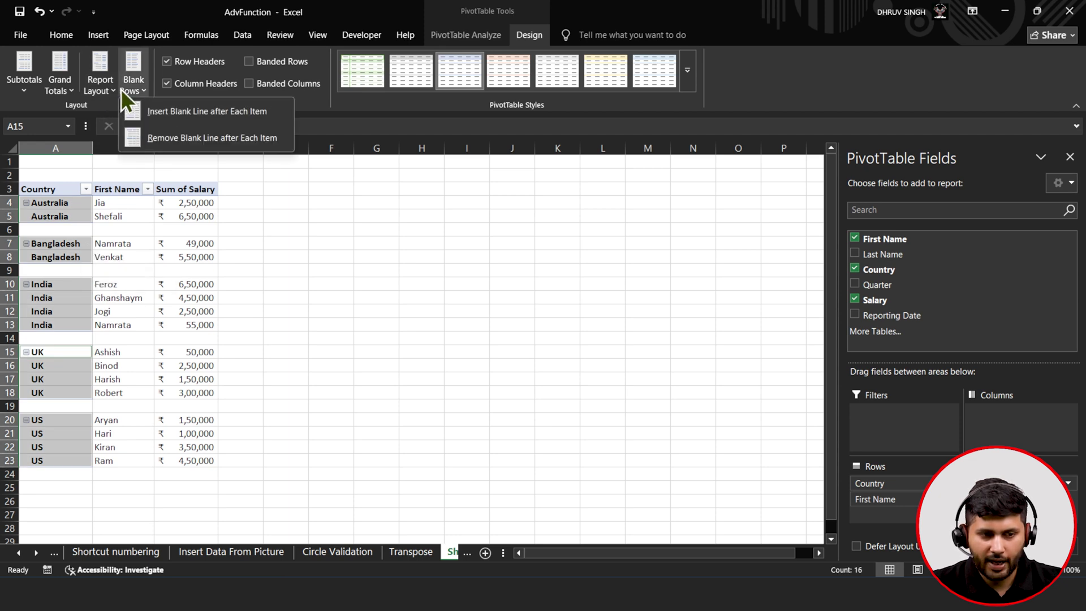
click(101, 84)
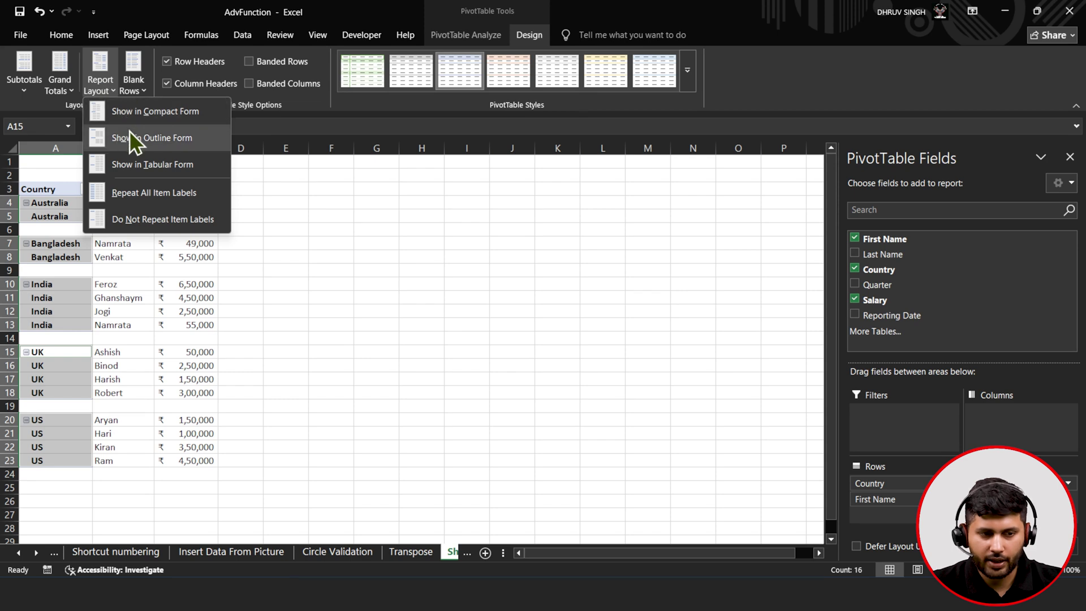
click(144, 117)
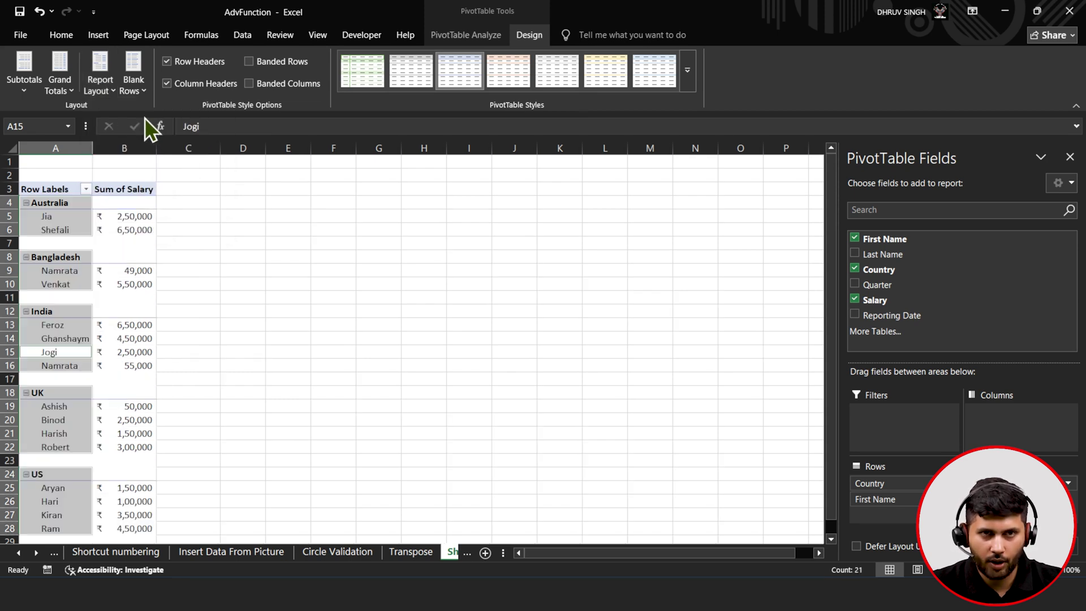
click(95, 91)
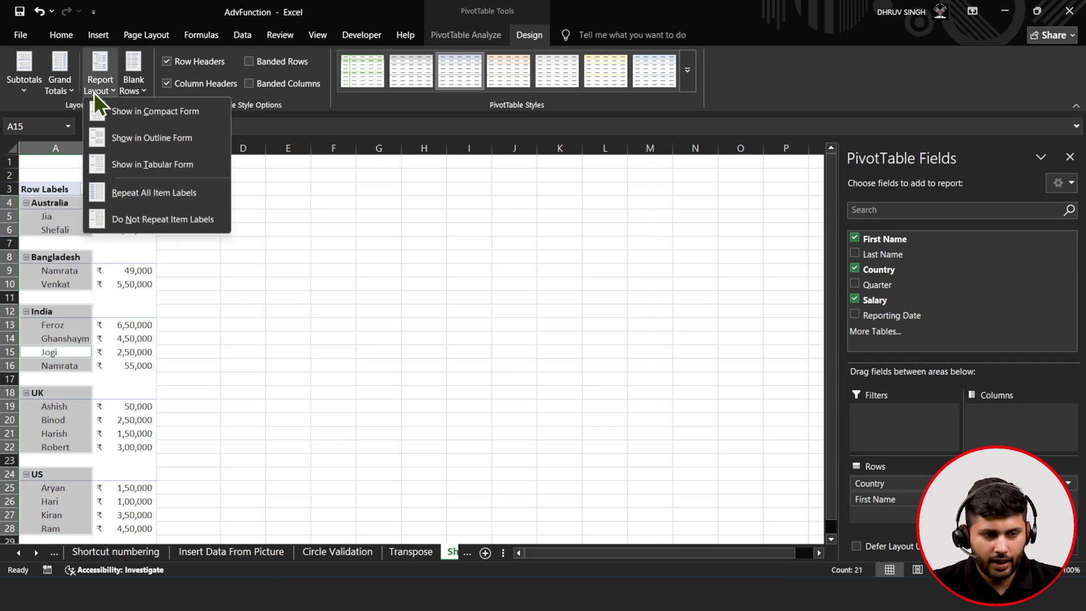
click(121, 160)
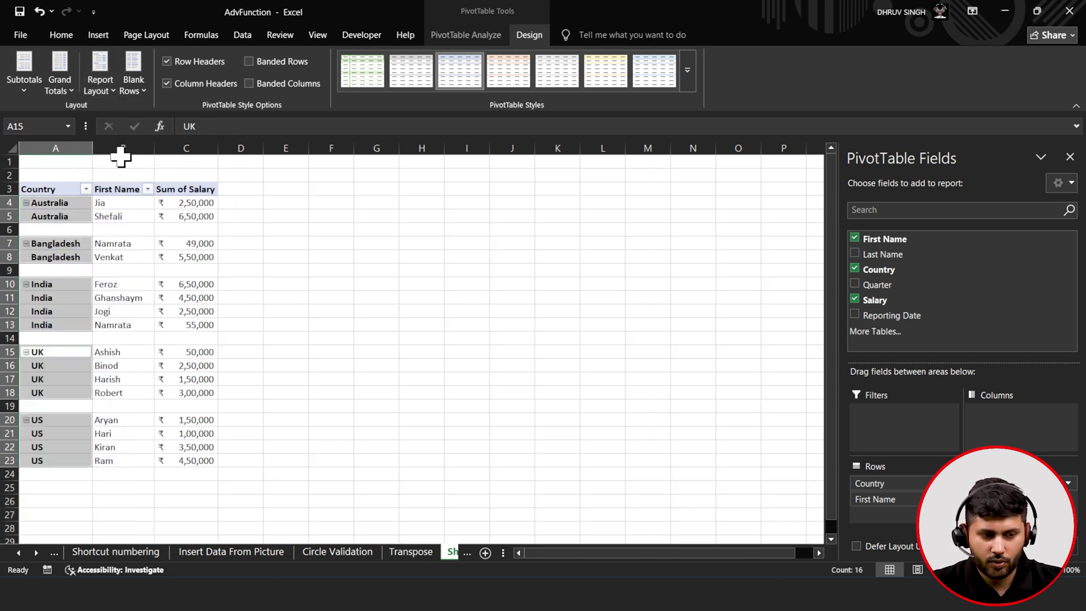
click(106, 87)
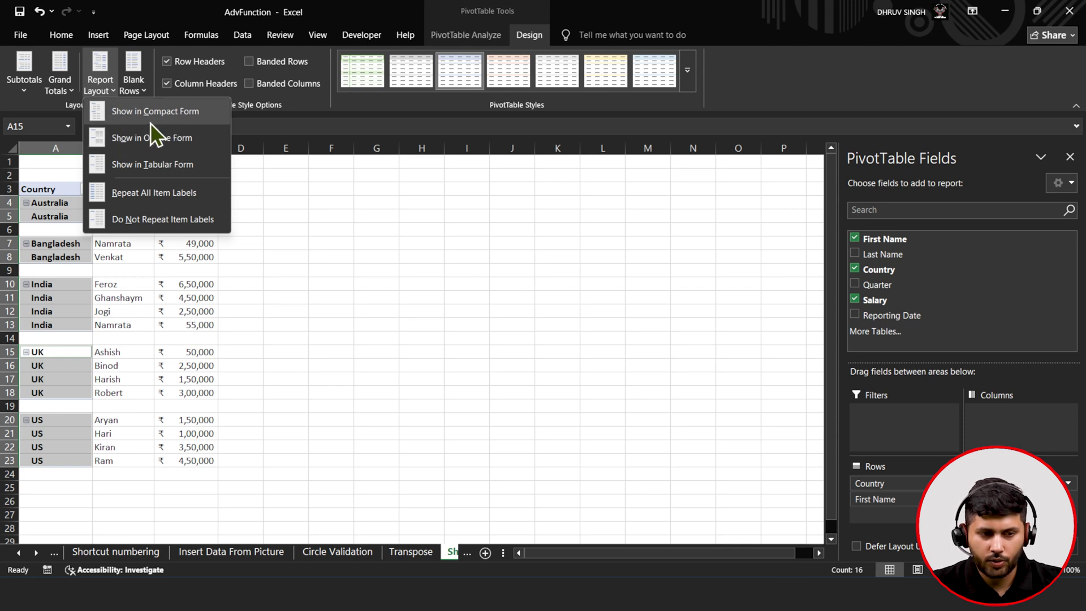
click(141, 138)
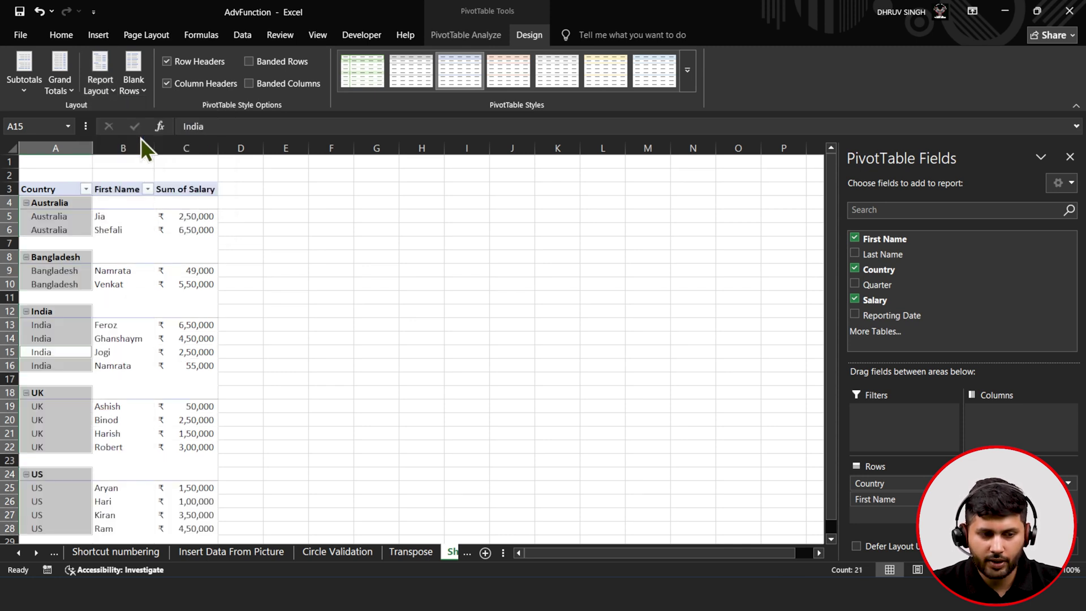
click(104, 91)
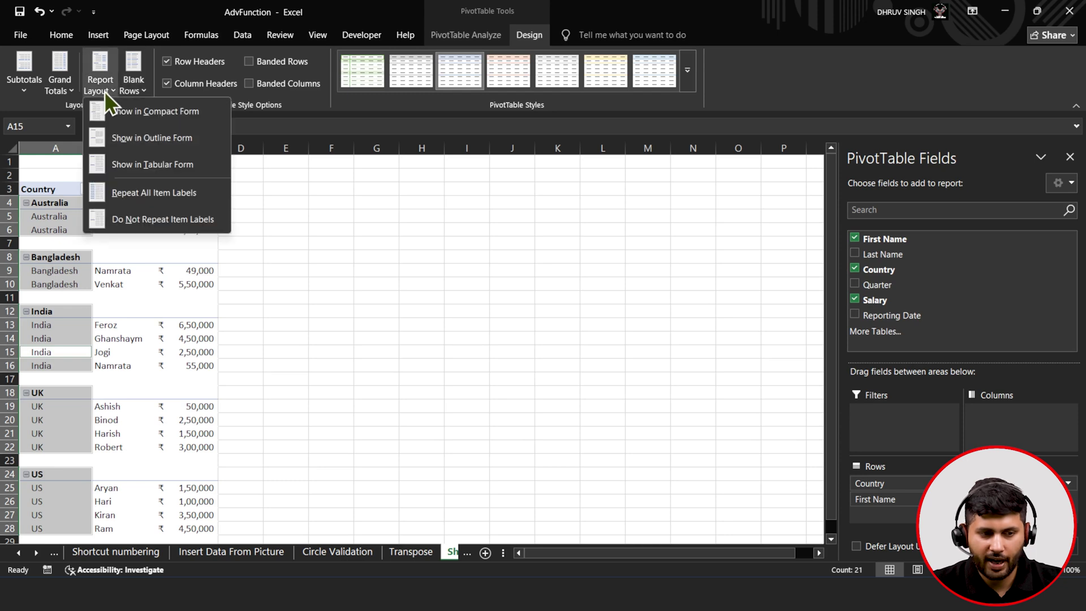
click(129, 158)
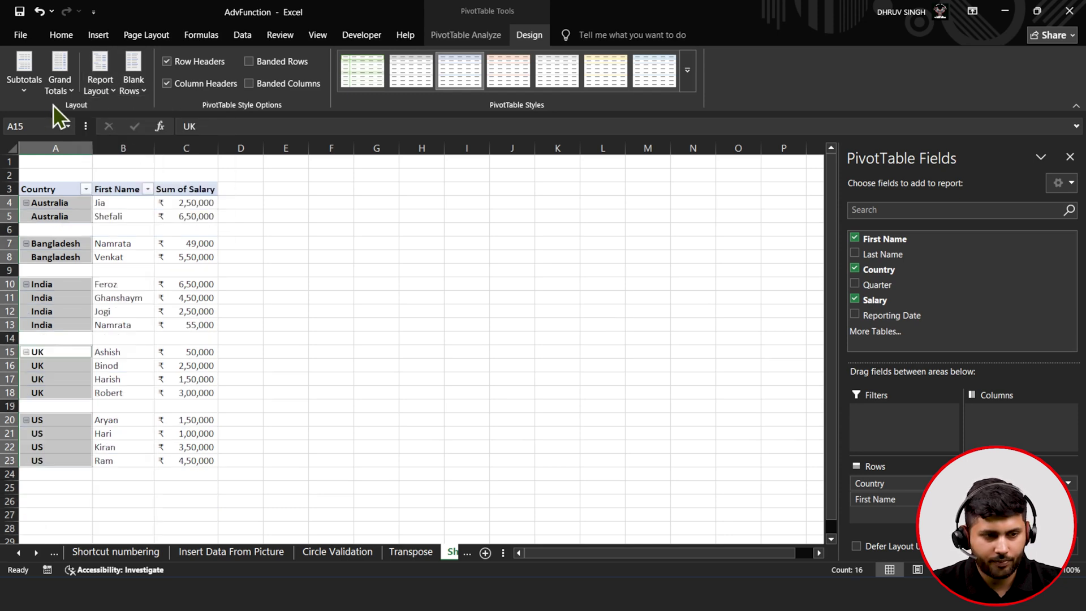
- Try Grand Totals On for Rows Only, then settle on On for Columns Only
click(62, 90)
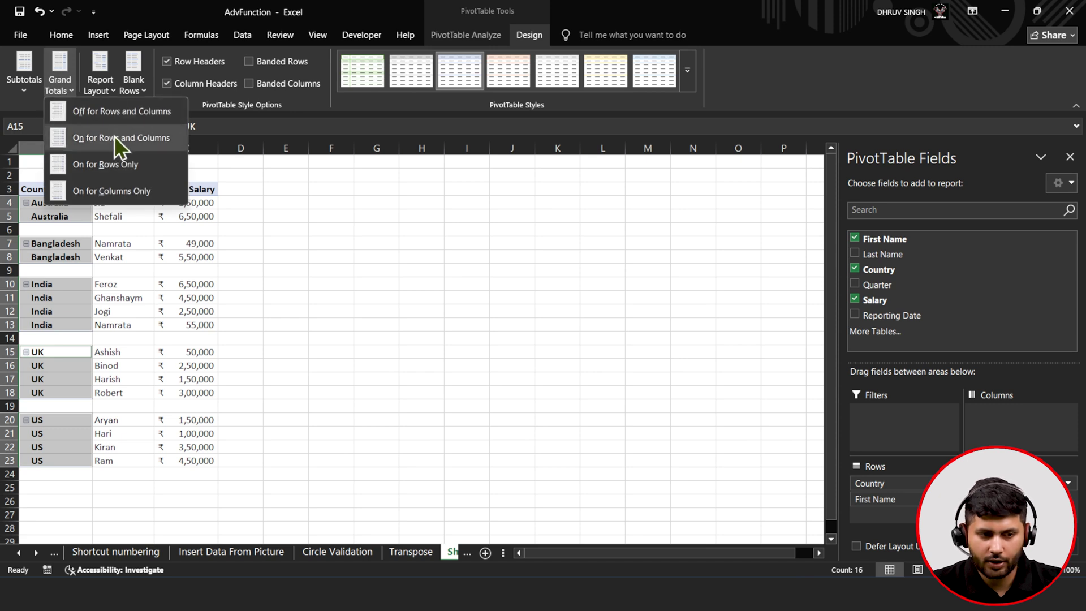
click(114, 191)
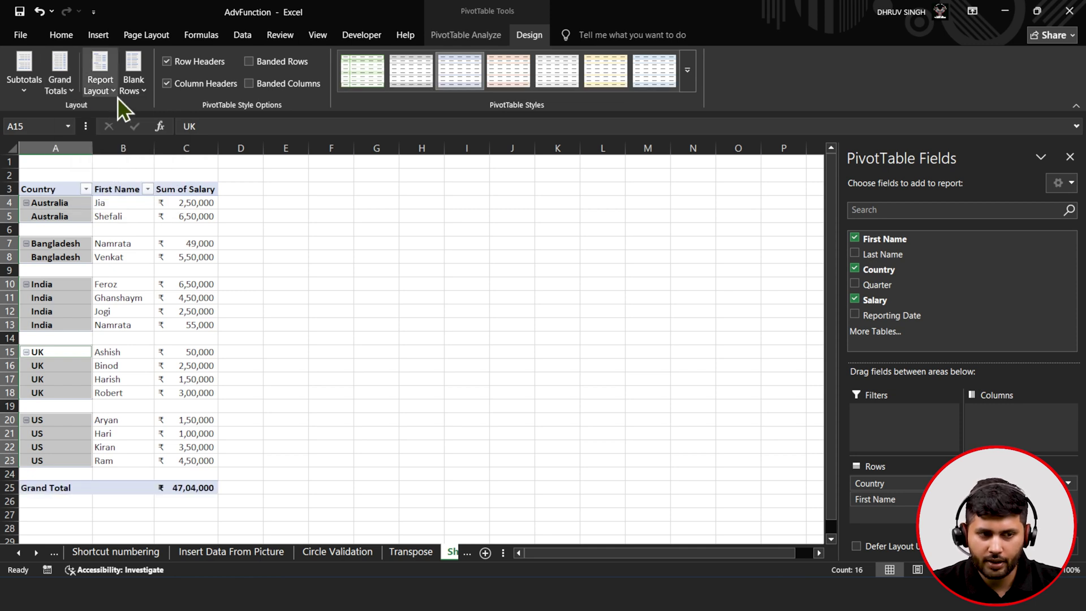
click(75, 93)
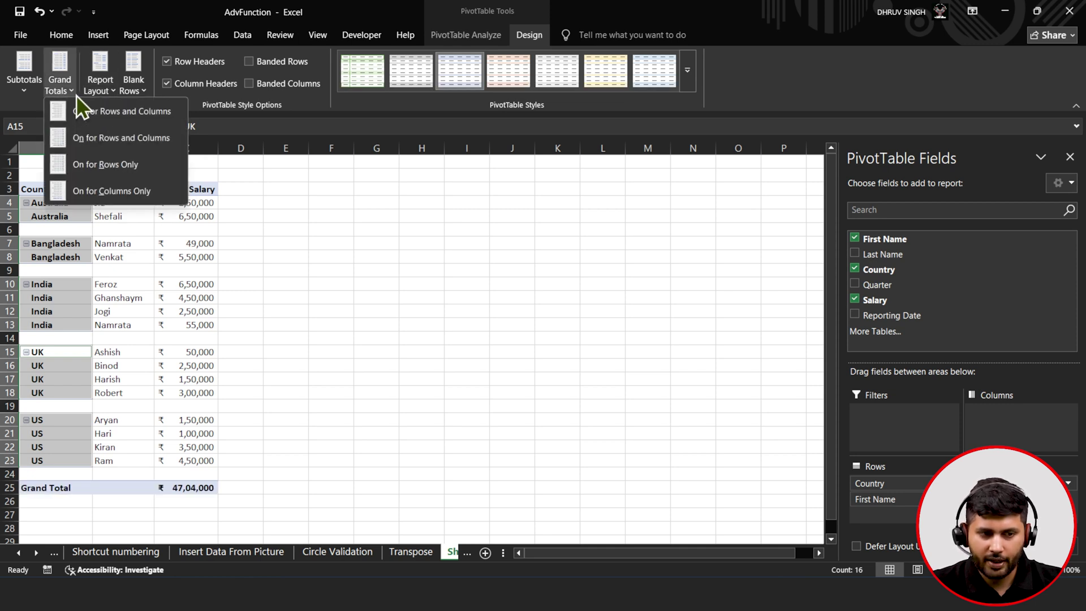
click(99, 162)
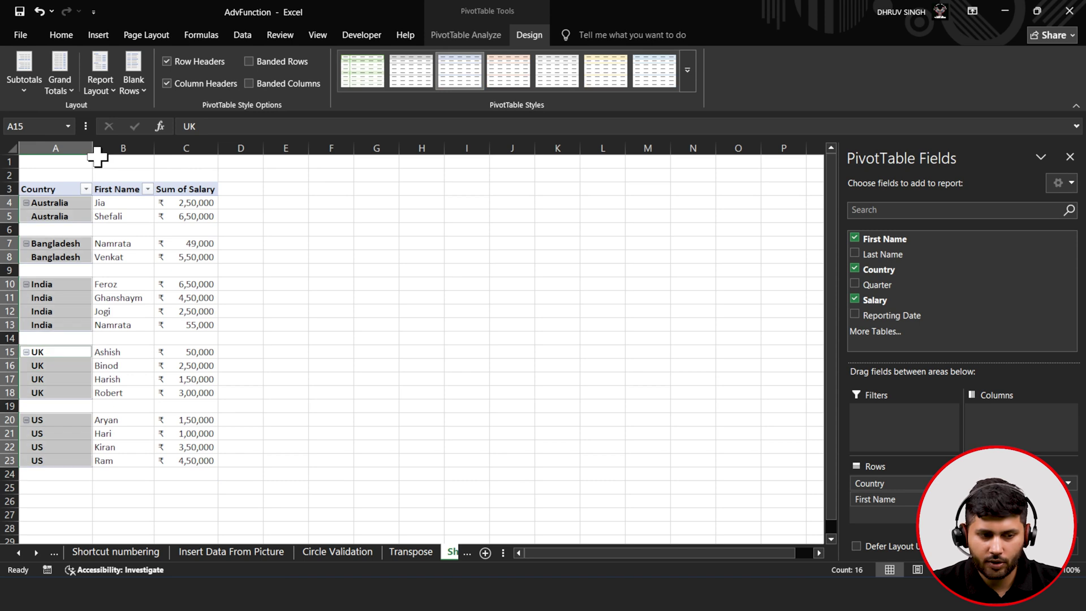
click(67, 84)
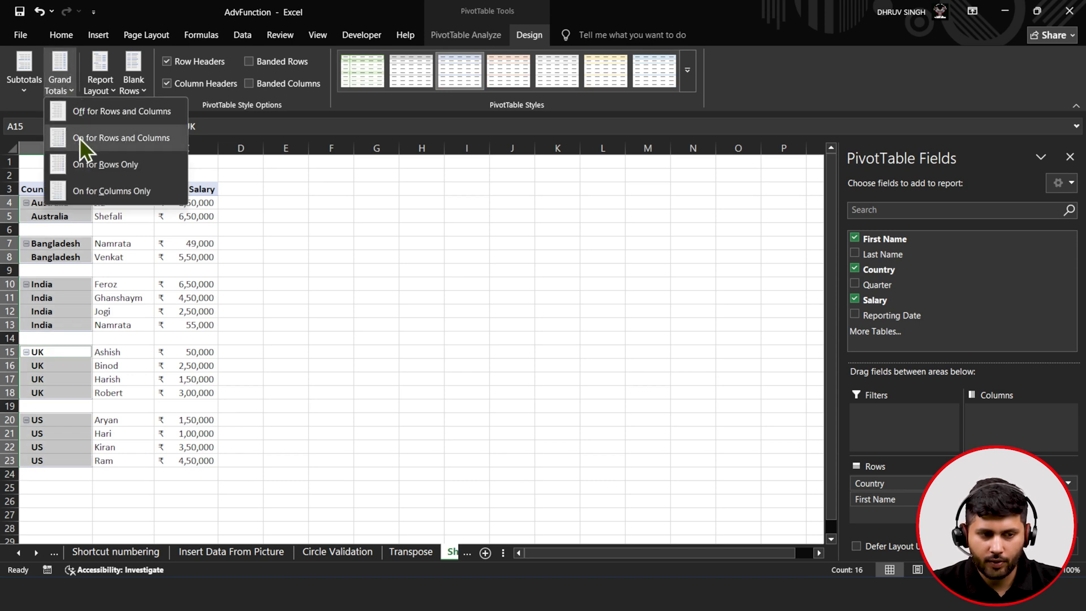
click(92, 169)
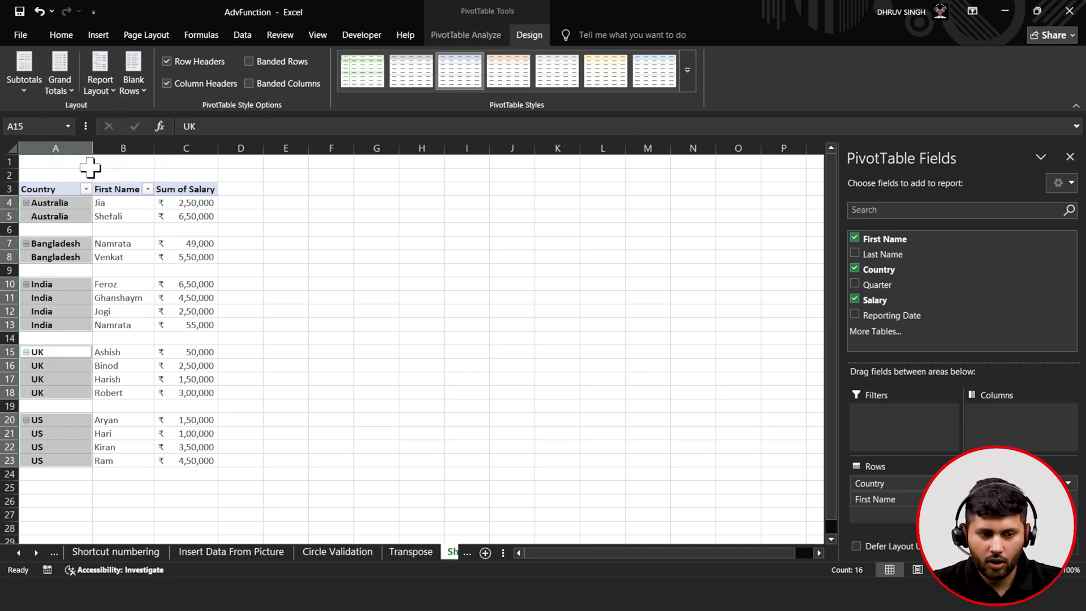
click(71, 93)
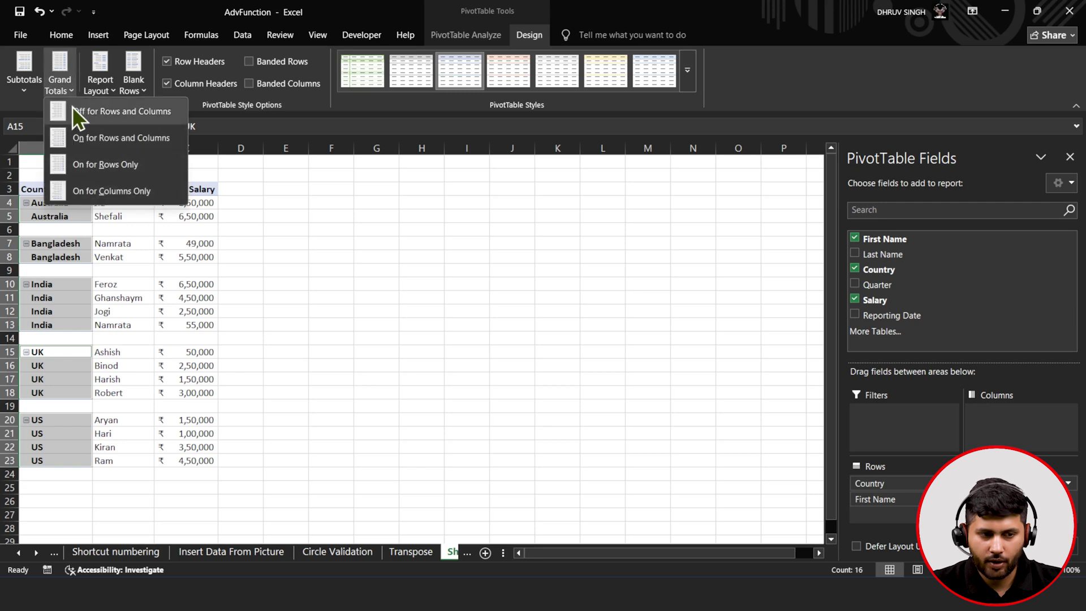
click(92, 194)
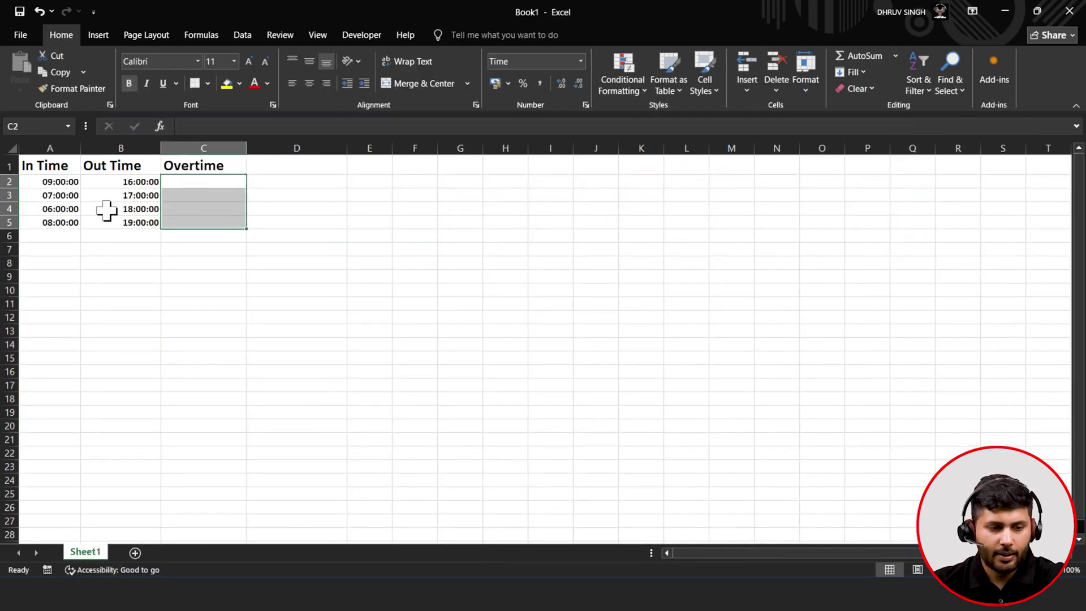
- Check the in and out times in rows 2 and 3, then select Overtime cell C2
click(70, 183)
click(101, 184)
click(121, 195)
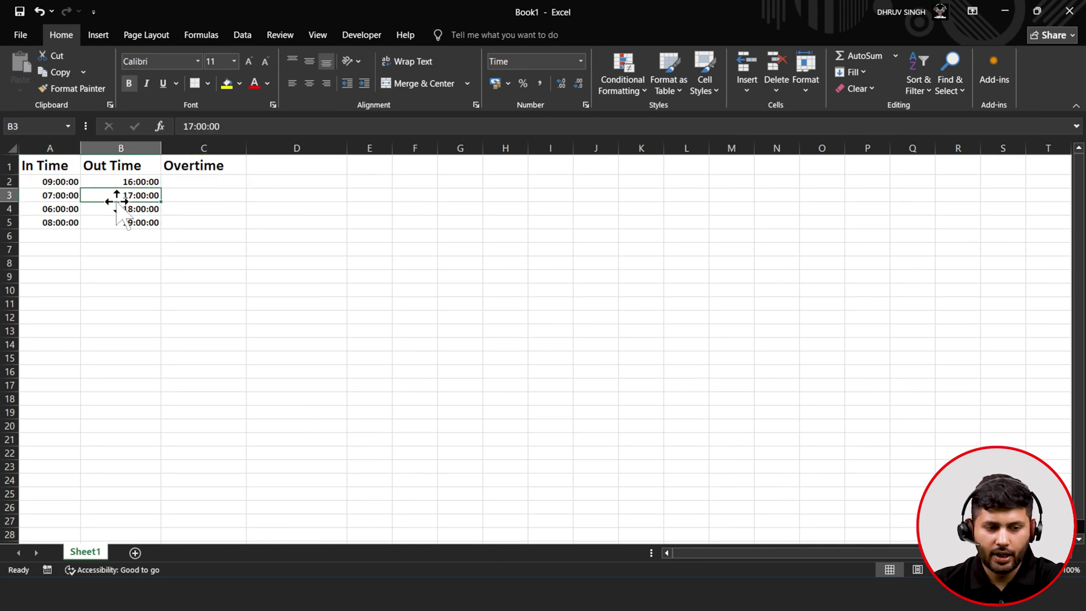
click(191, 181)
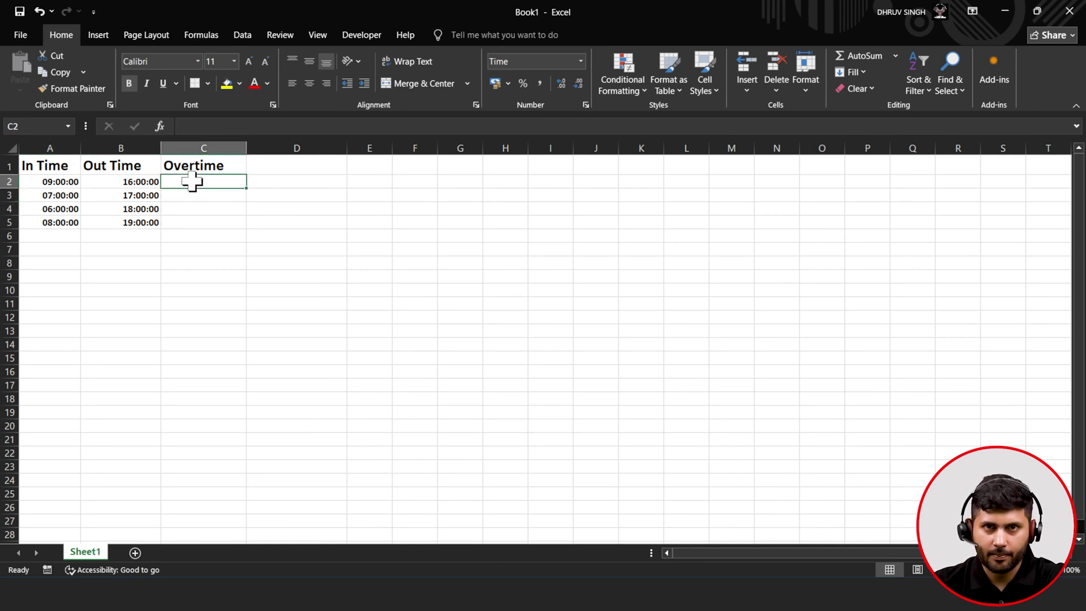
click(72, 183)
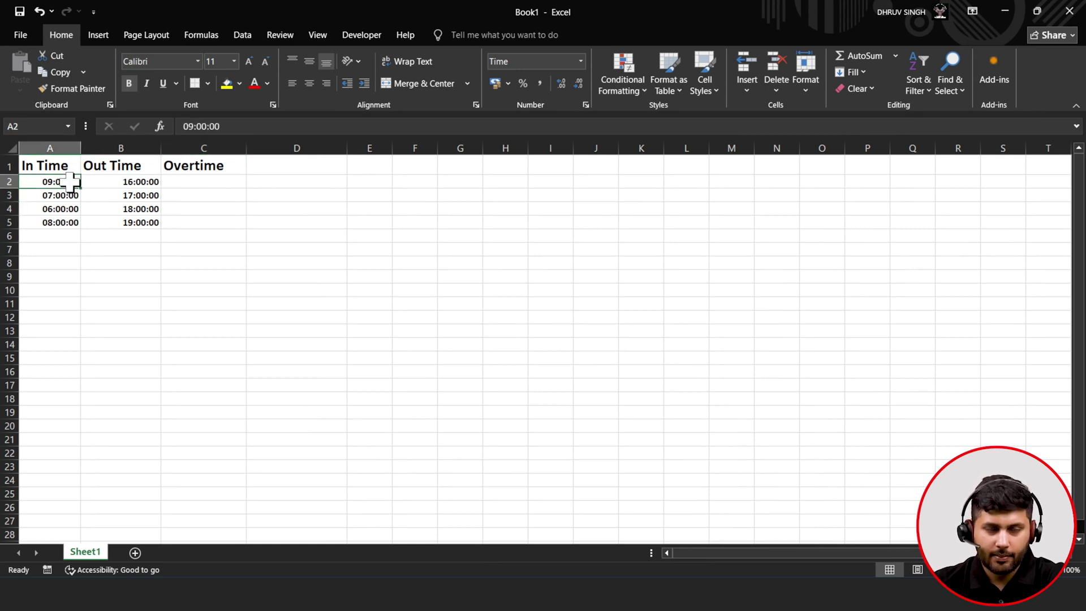
click(129, 185)
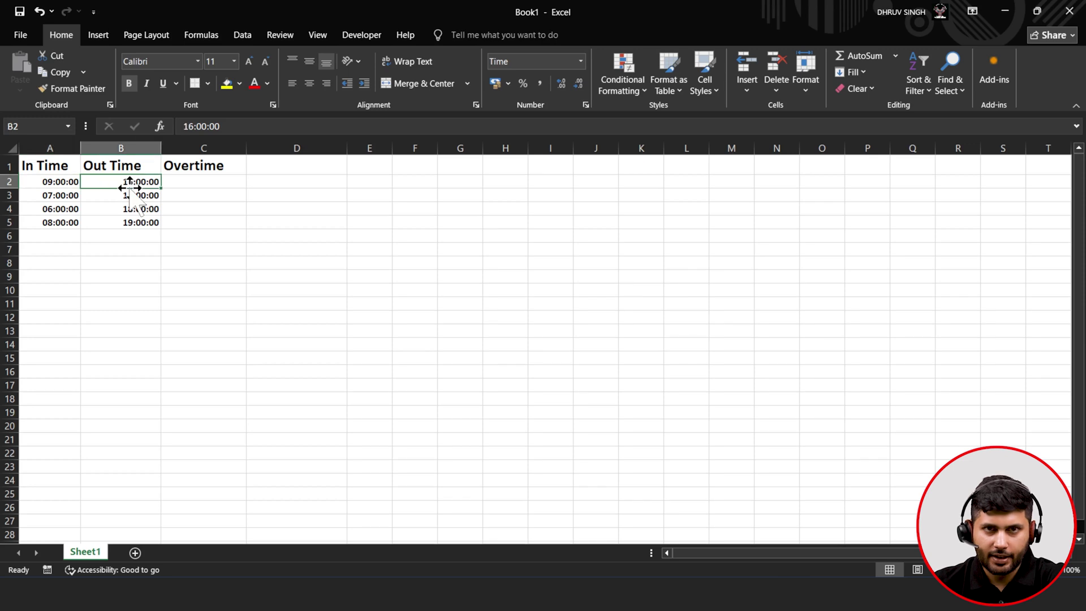
click(201, 182)
- Begin the C2 formula as =IF(B2-A2, referencing B2 and A2
click(230, 124)
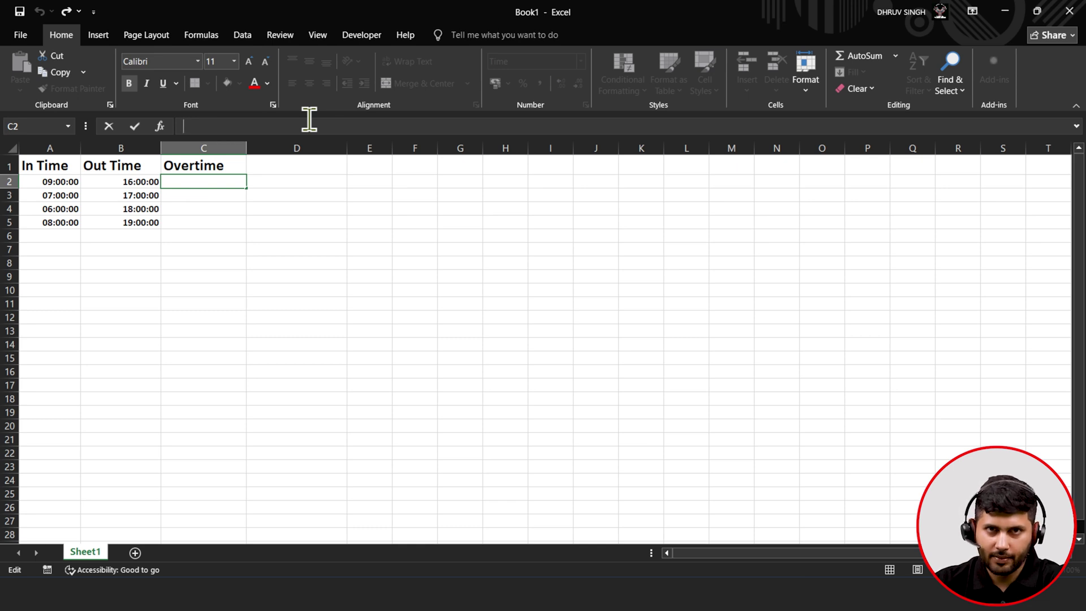
text(=)
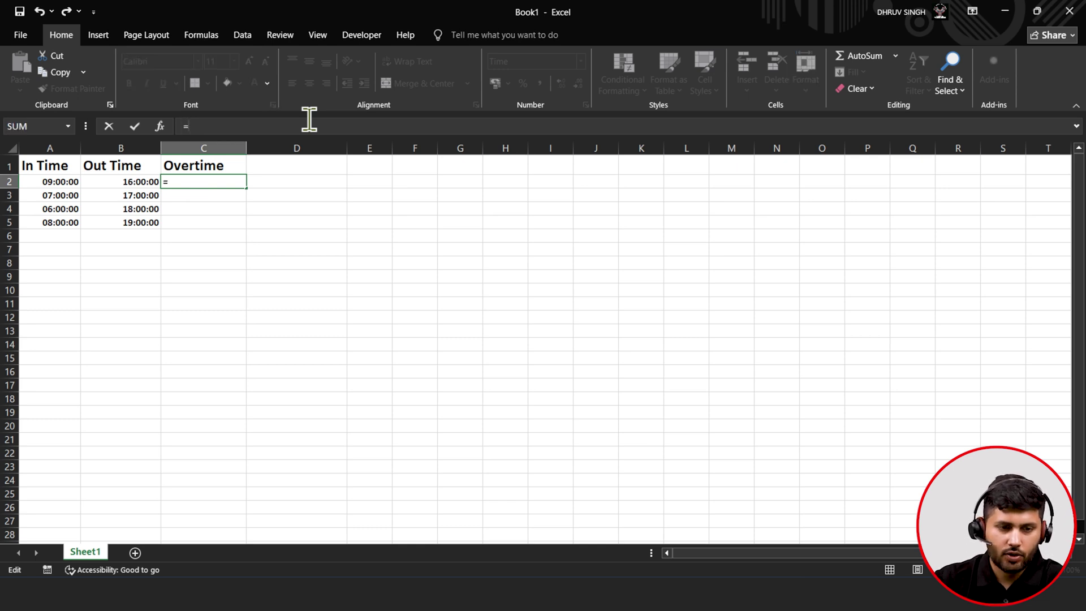
click(144, 180)
key(BackSpace)
key(BackSpace)
text(if)
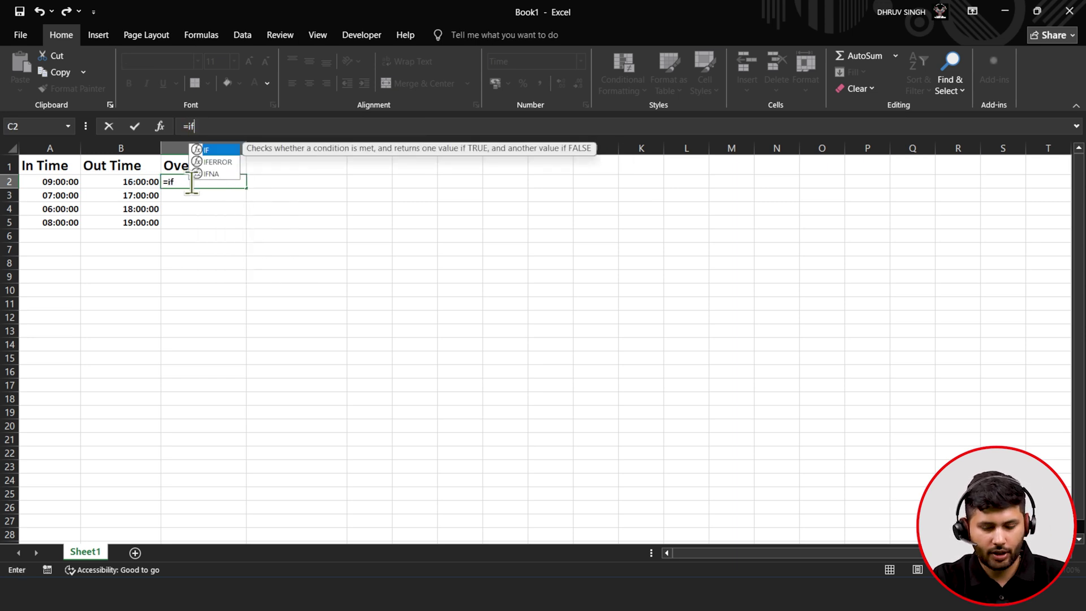
text(()
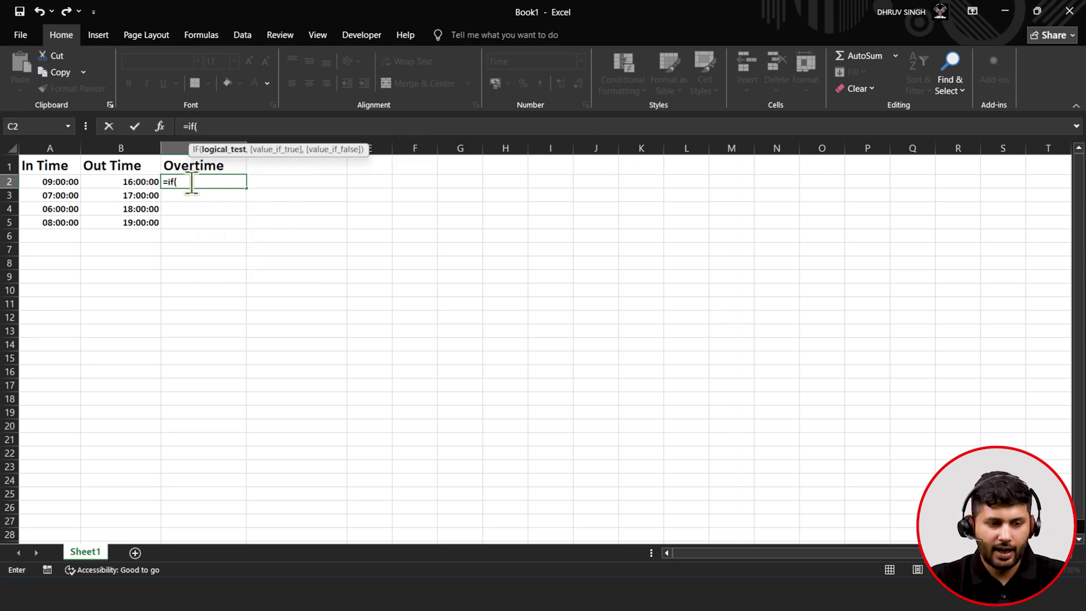
click(125, 182)
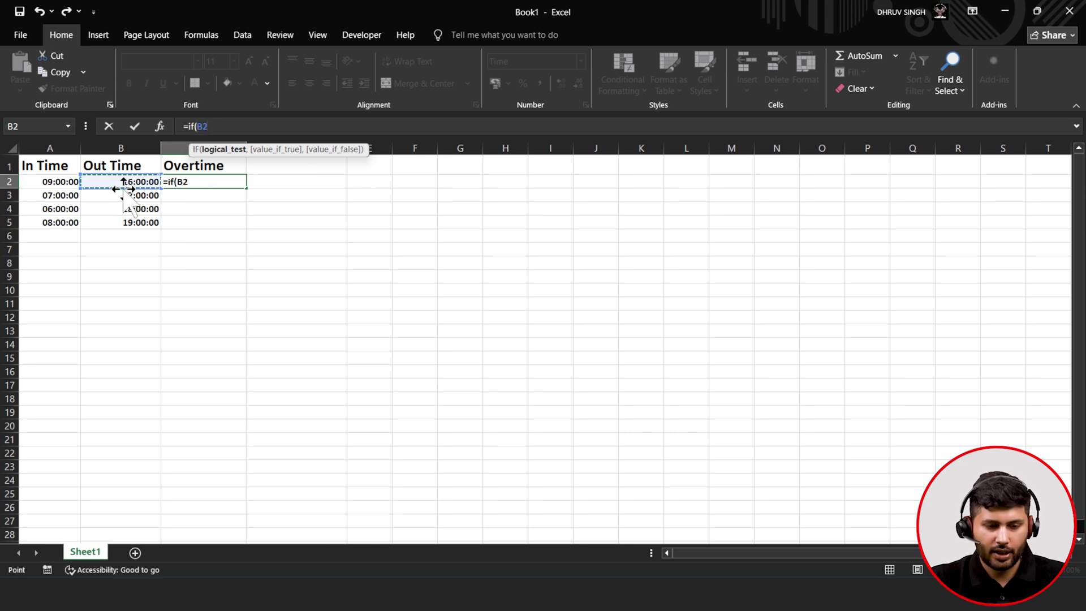
text(-)
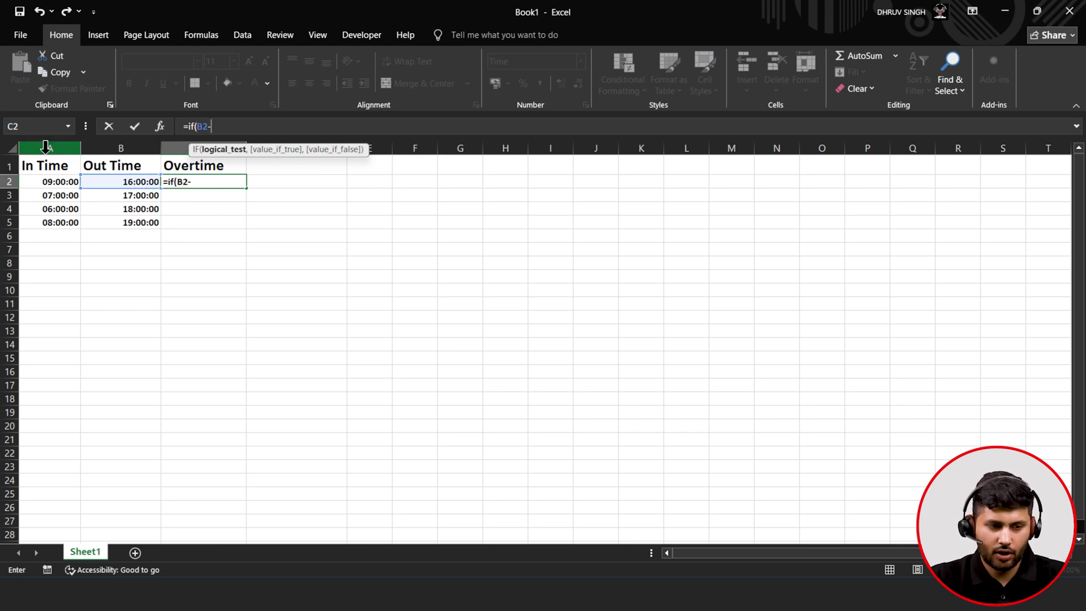
click(49, 182)
- Complete it as =IF(B2-A2>TIME(8,0,0),B2-A2-TIME(8,0,0),"--")
text(>)
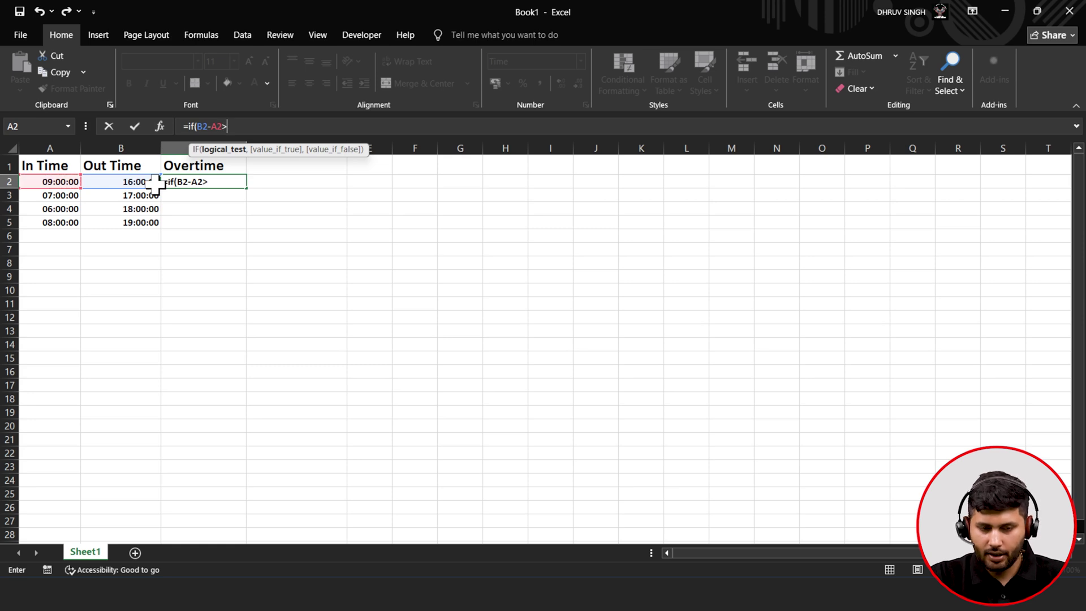
text(tim)
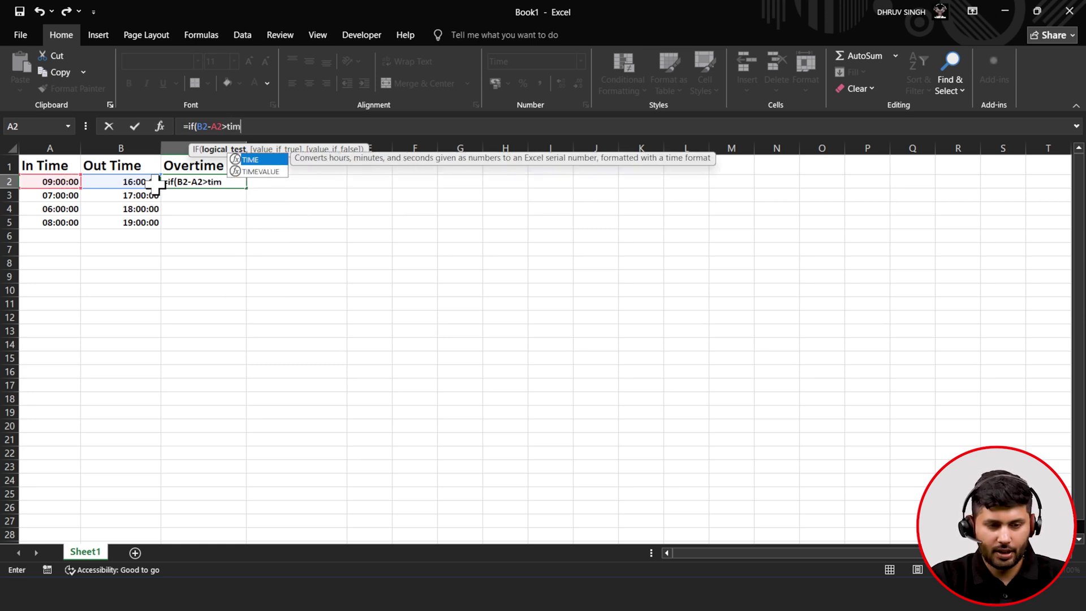
key(Tab)
text(8,0,0)
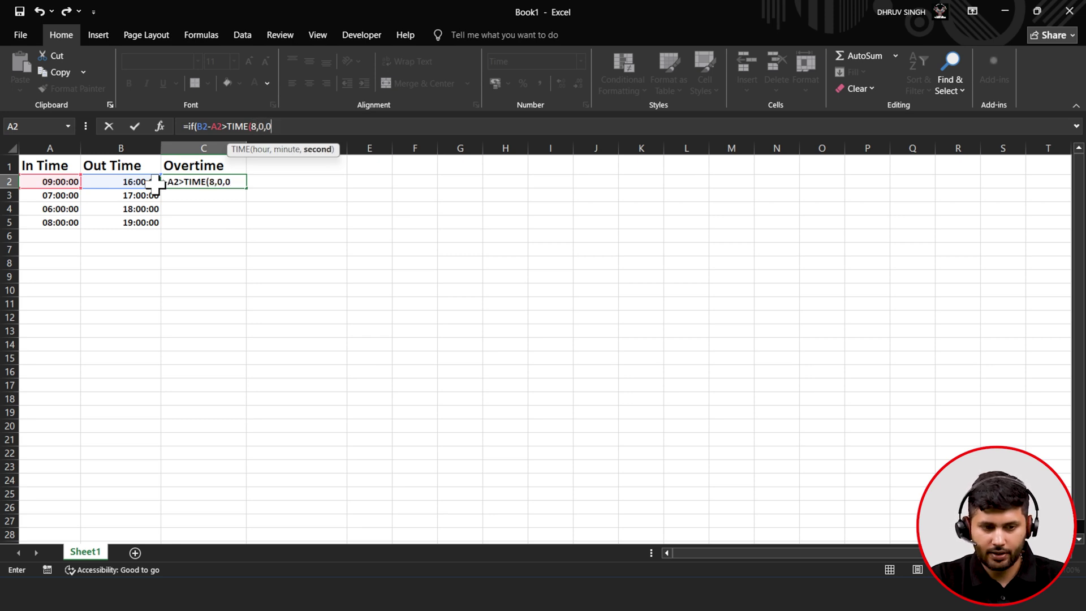
text())
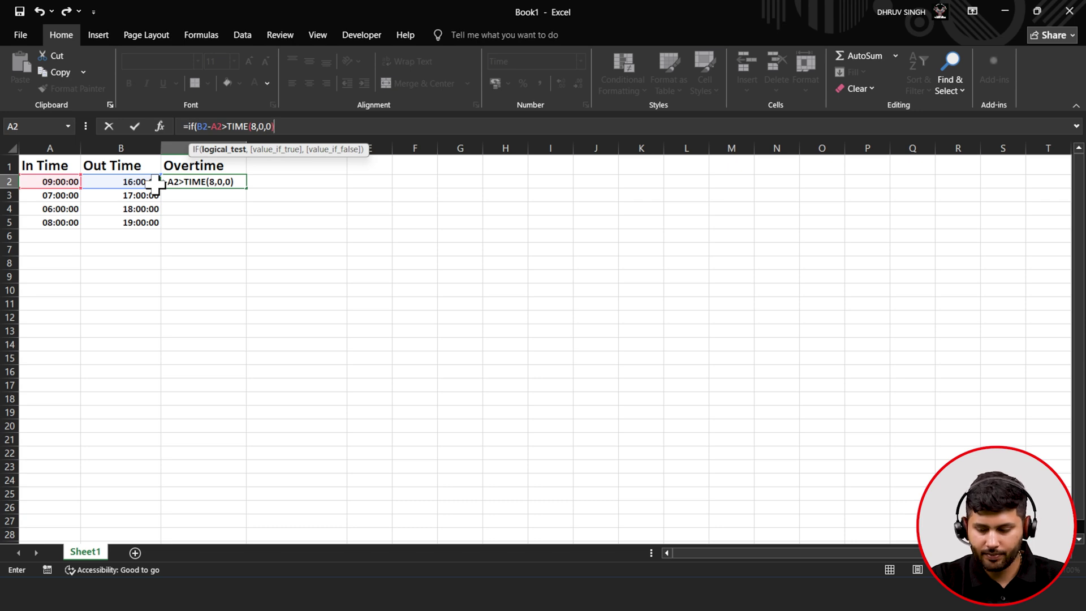
text(,)
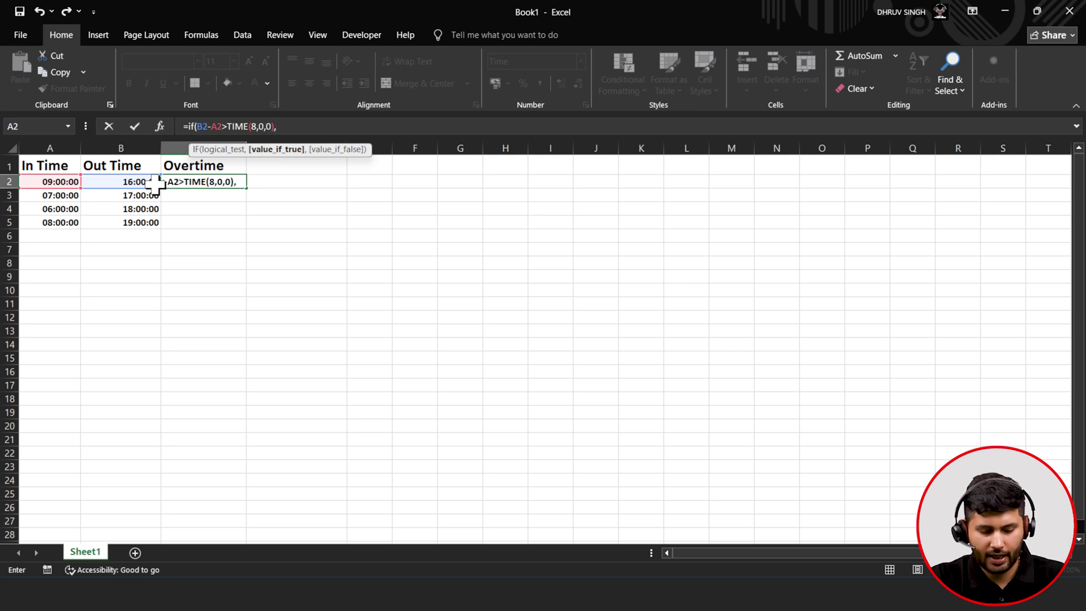
text(b)
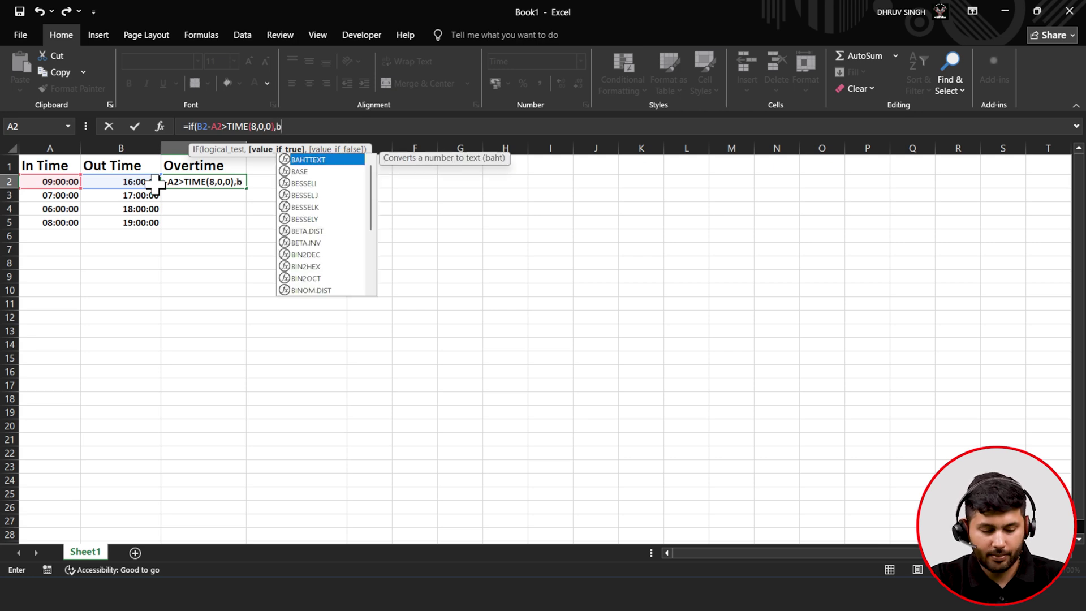
text(2-)
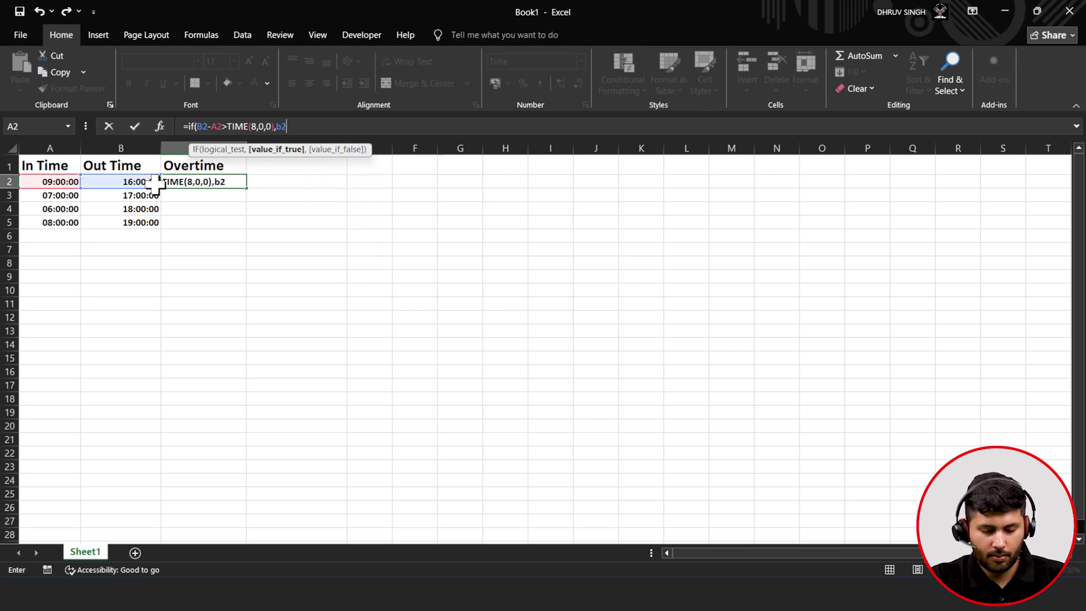
text(a)
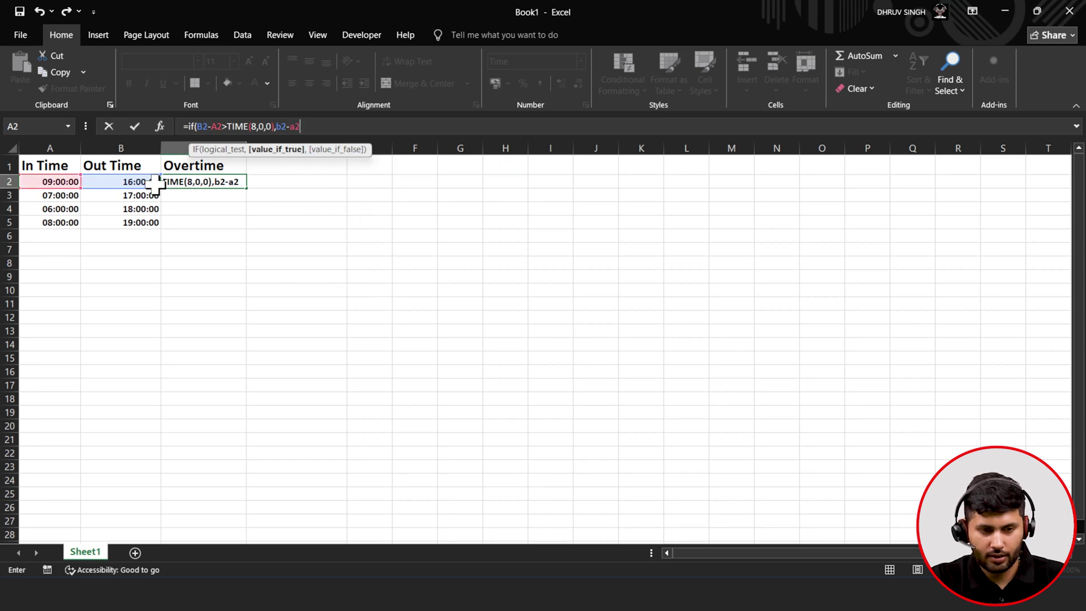
text(2-tim)
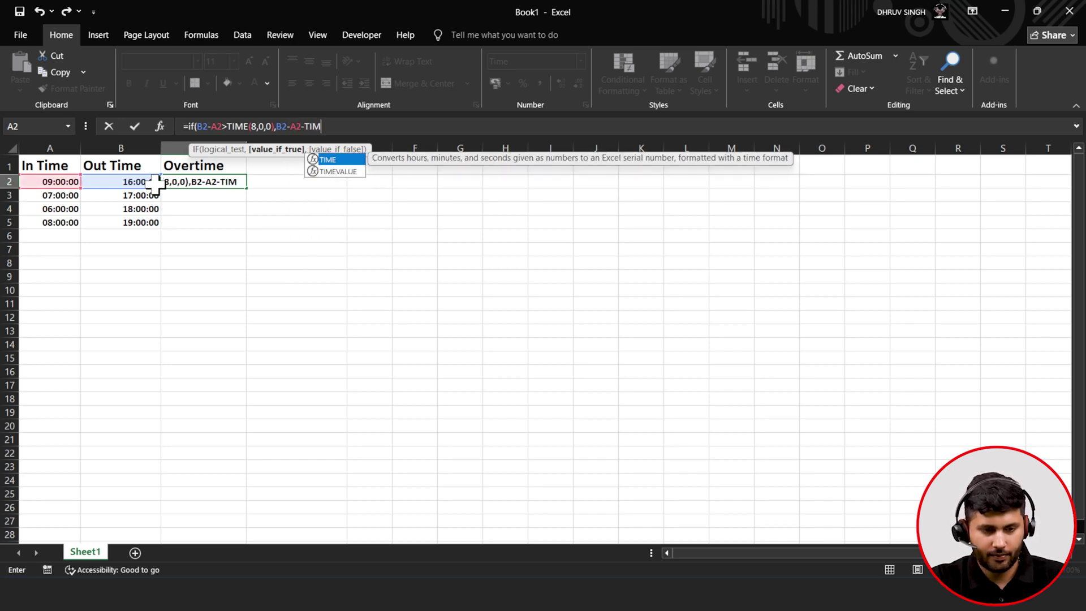
key(Tab)
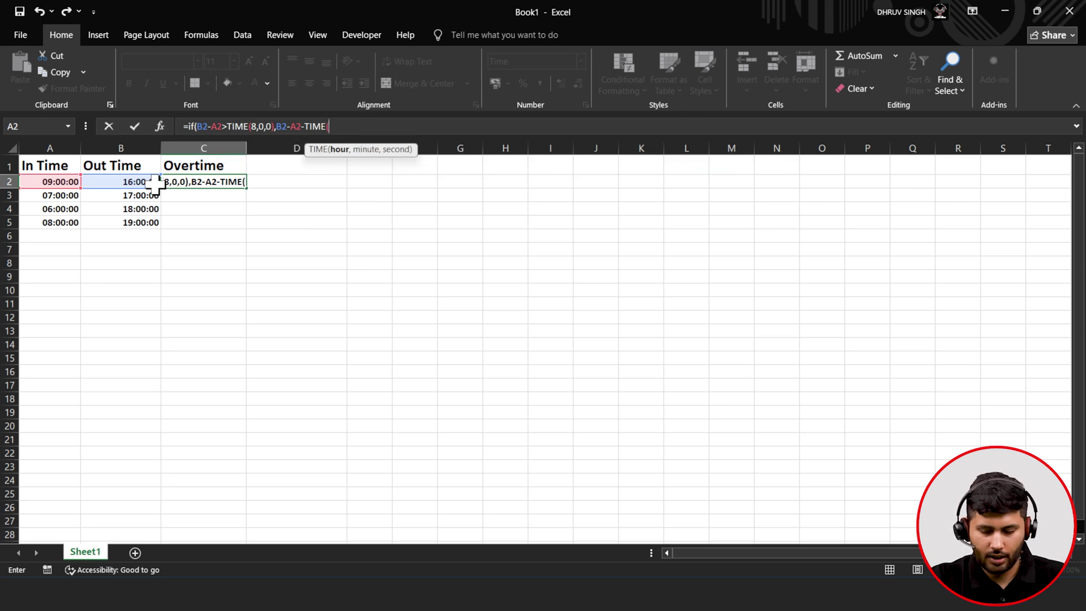
text(8,0)
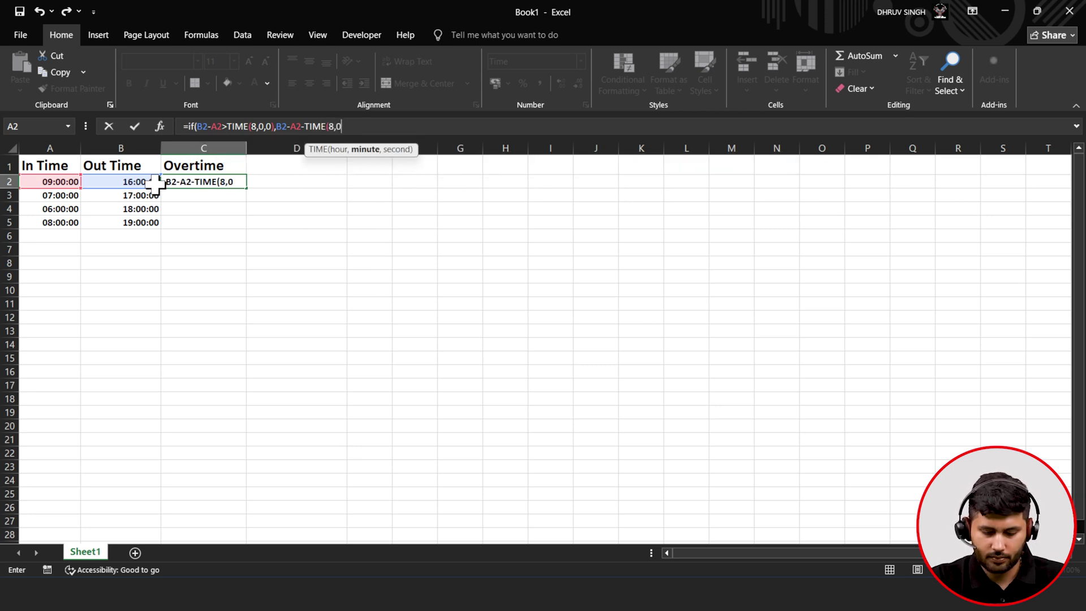
text(,0)
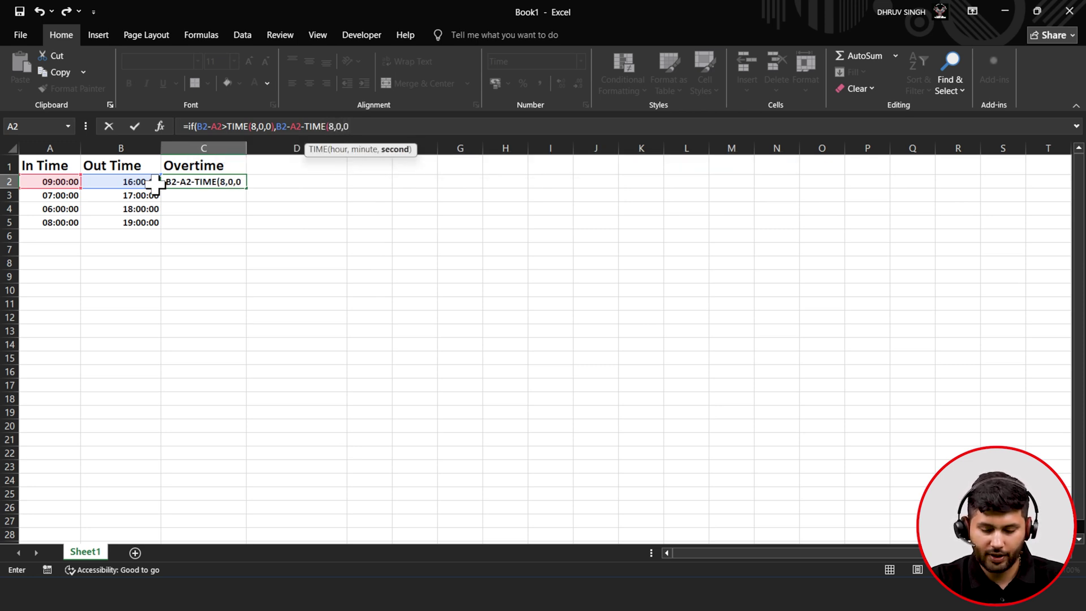
text())
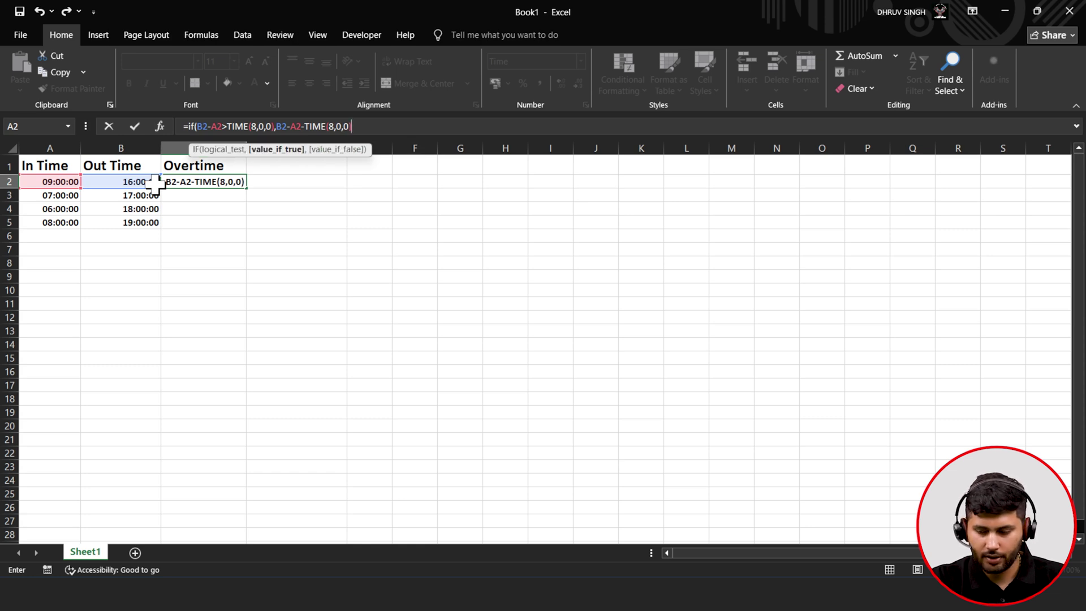
text(,)
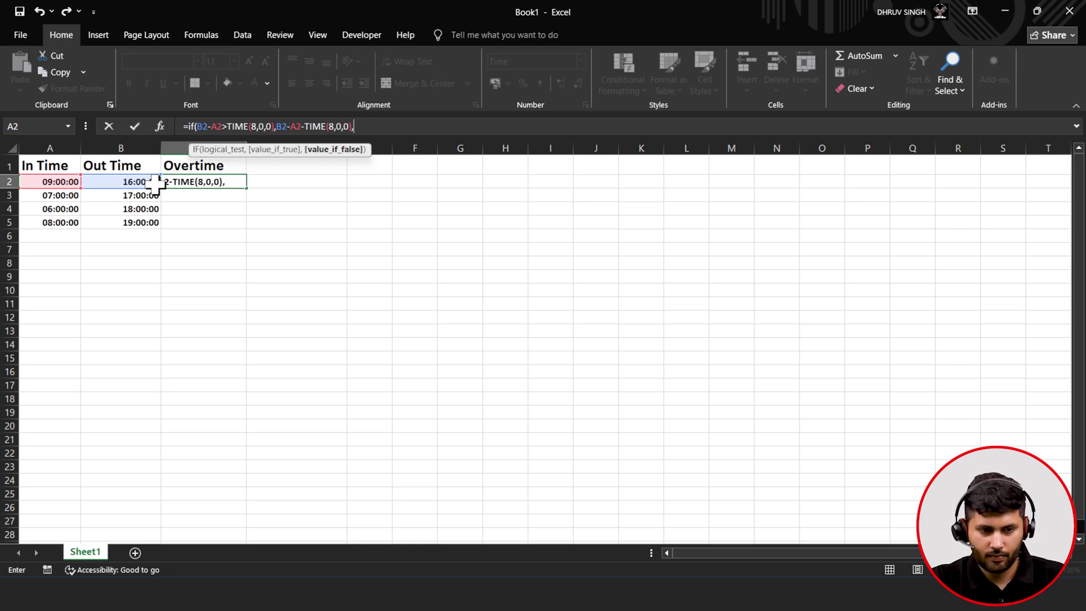
text("--"))
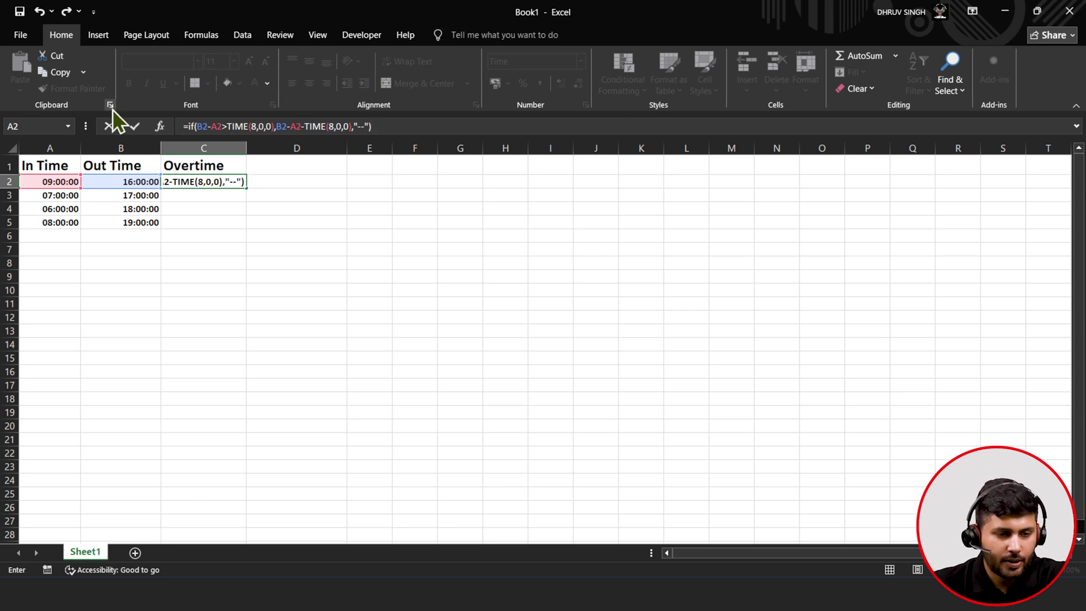
- Commit C2's overtime formula, fill it down to C5, and verify the results in C3:C5
click(134, 126)
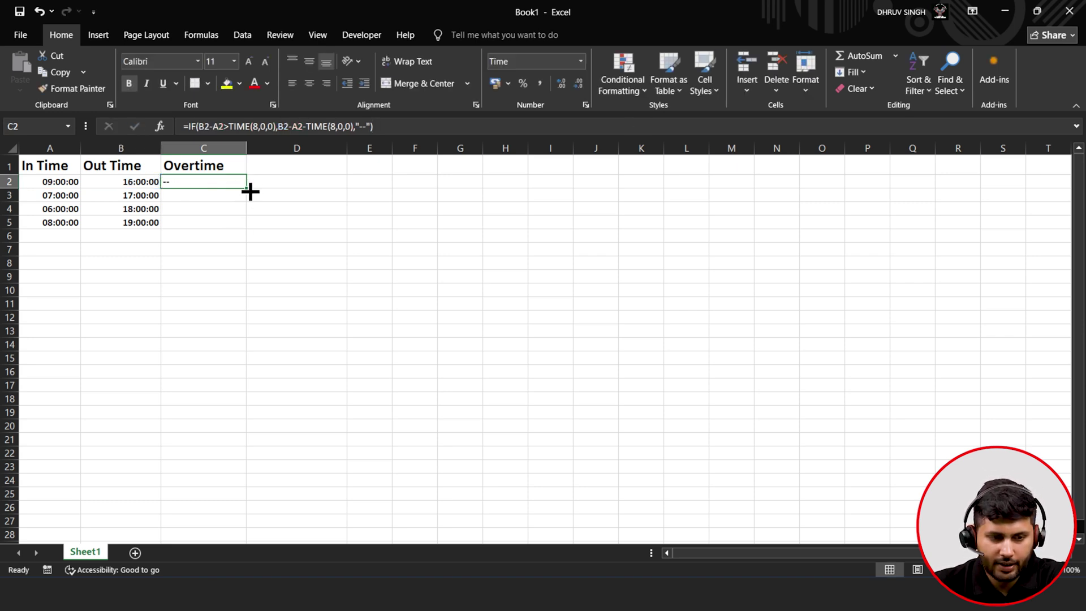
drag(246, 189, 245, 226)
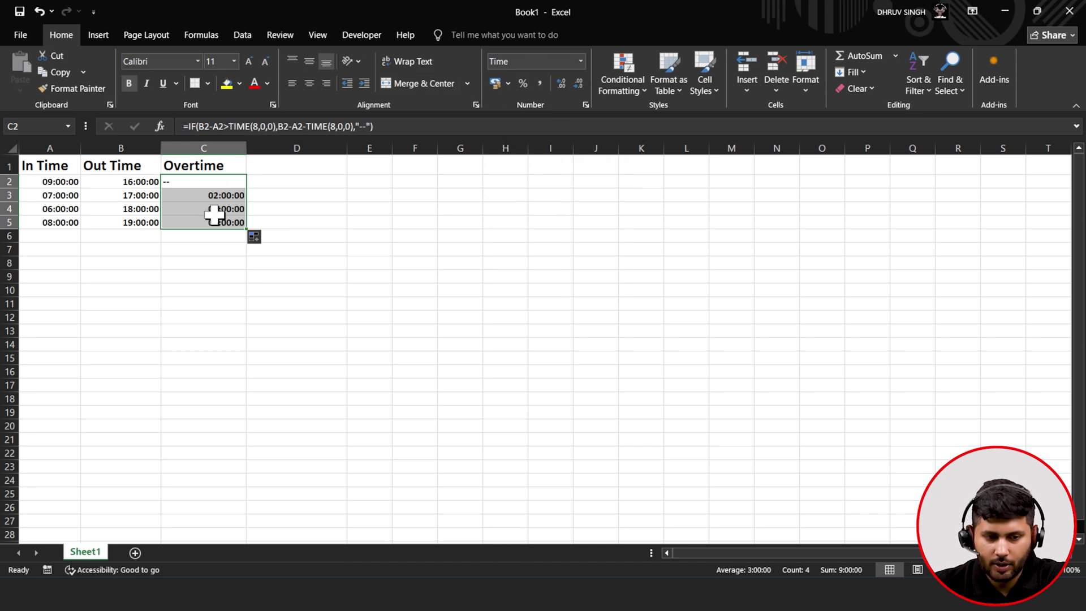
click(212, 198)
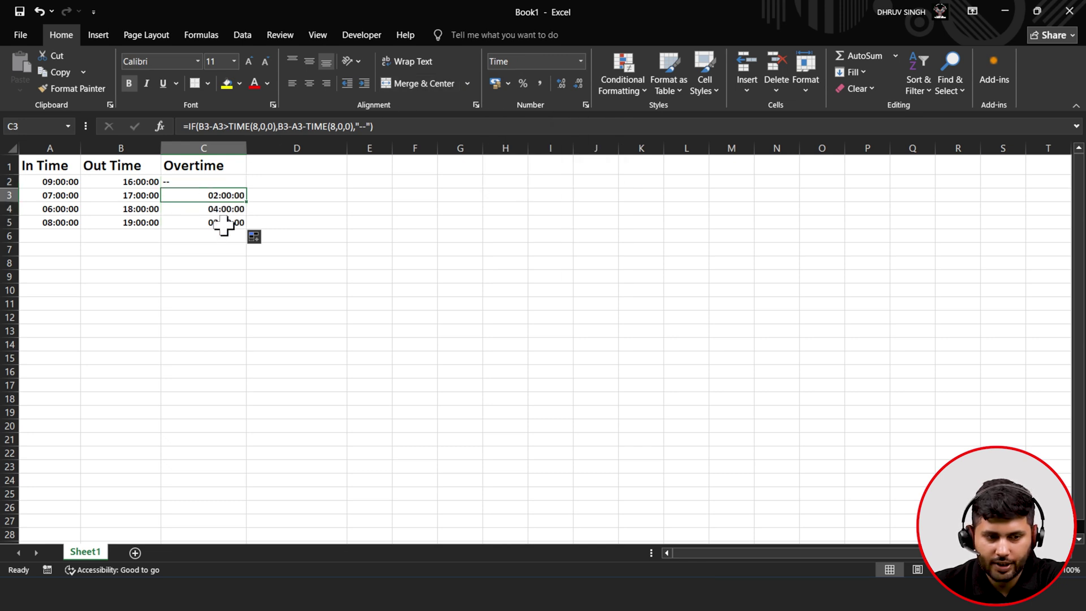
click(213, 224)
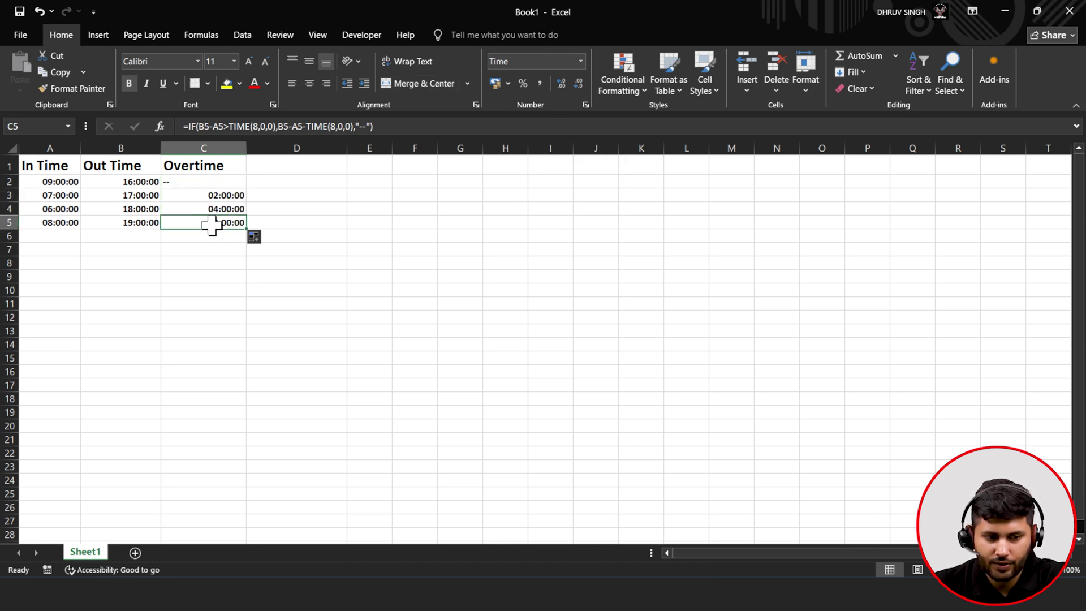
click(228, 196)
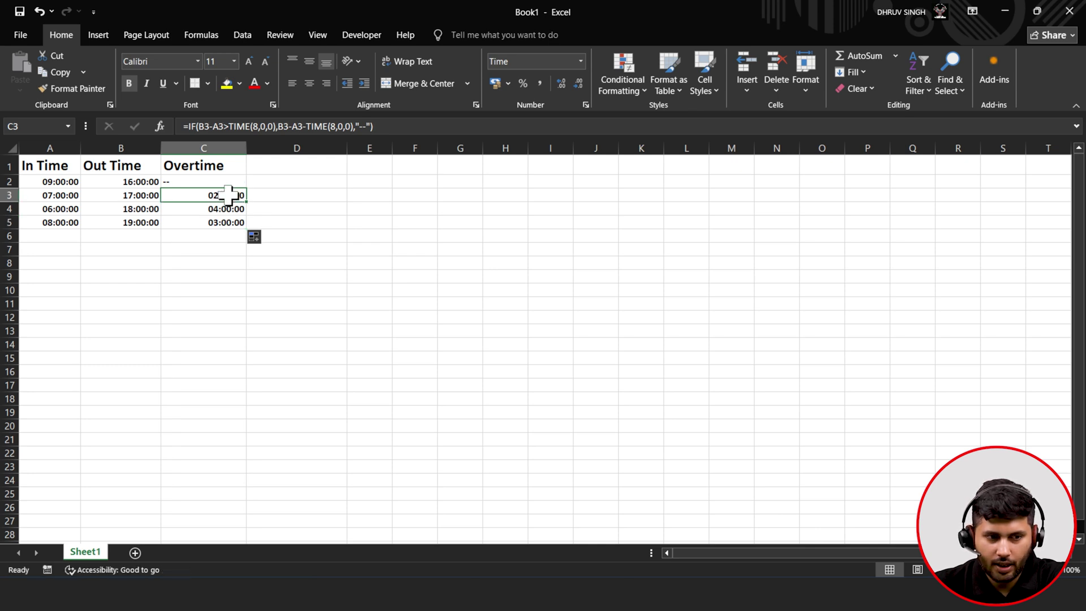
click(62, 197)
click(108, 198)
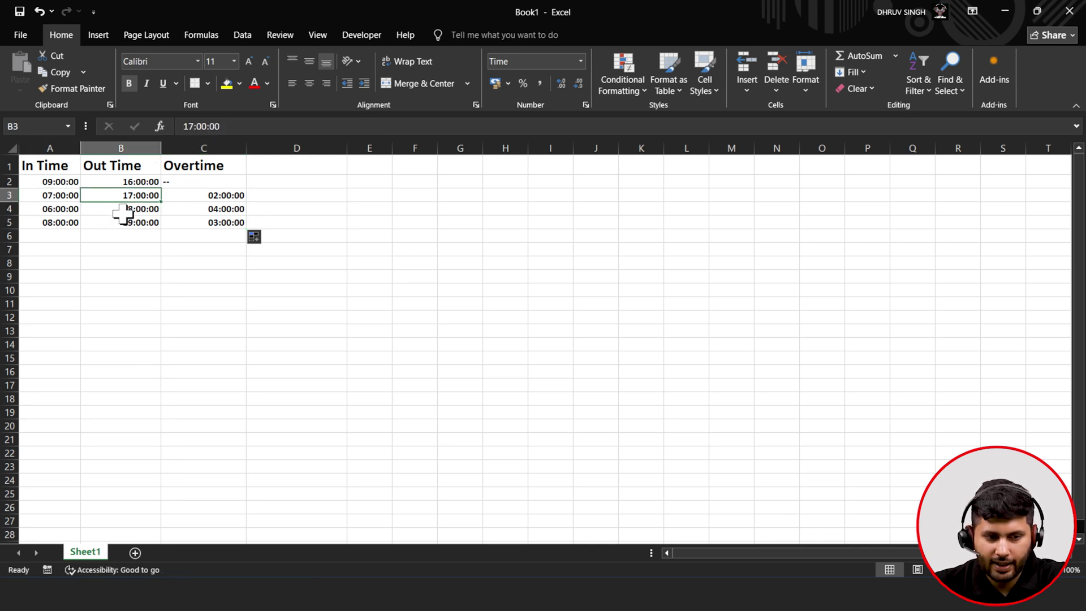
click(187, 210)
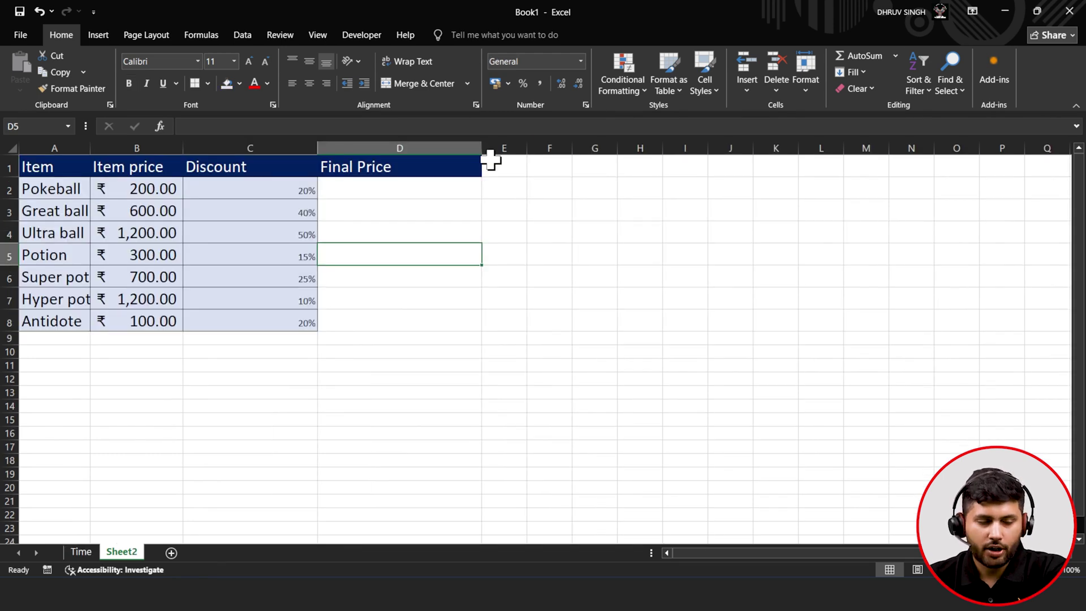
- Check Pokeball's name, item price and discount, then select its Final Price cell D2
click(117, 192)
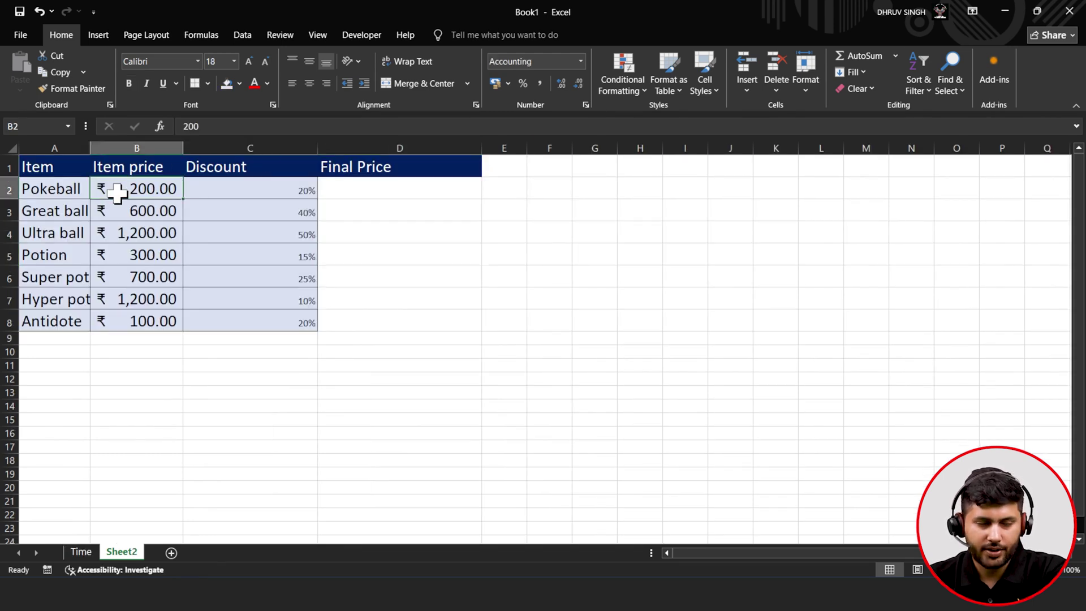
click(42, 188)
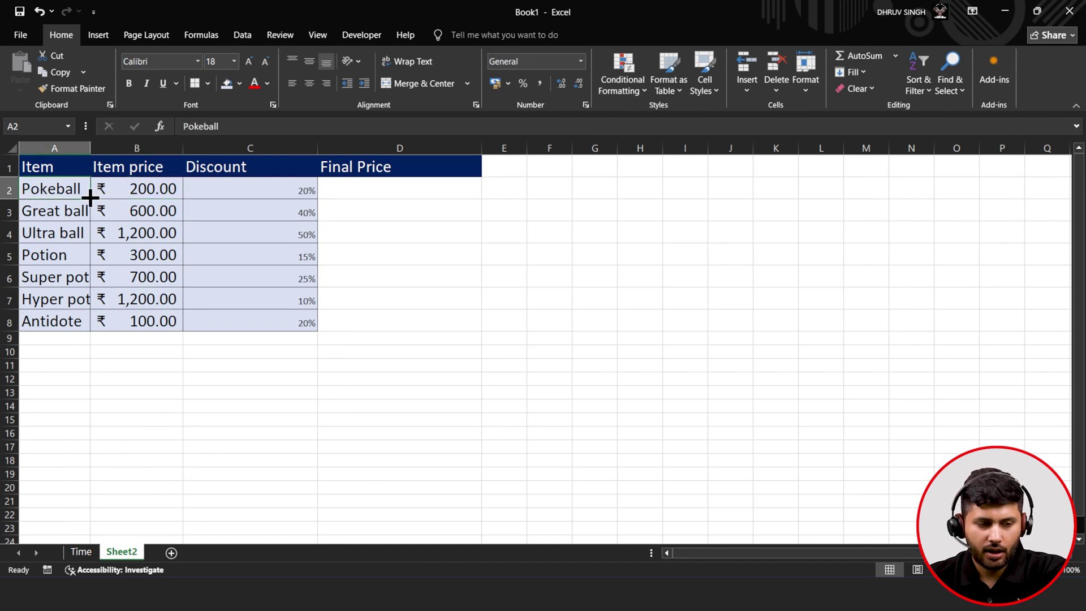
click(134, 195)
click(210, 190)
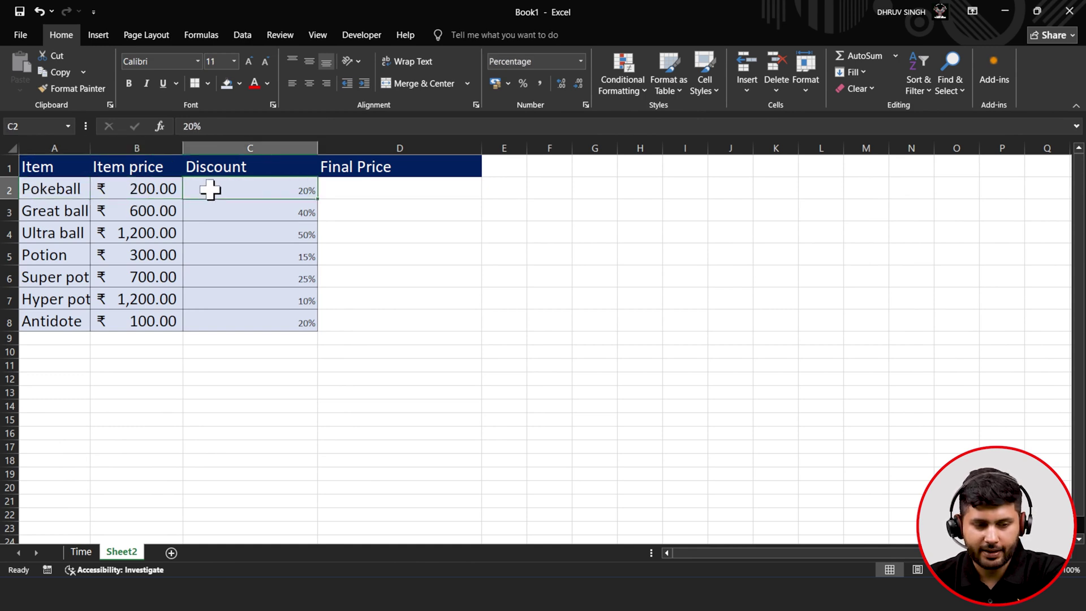
click(353, 186)
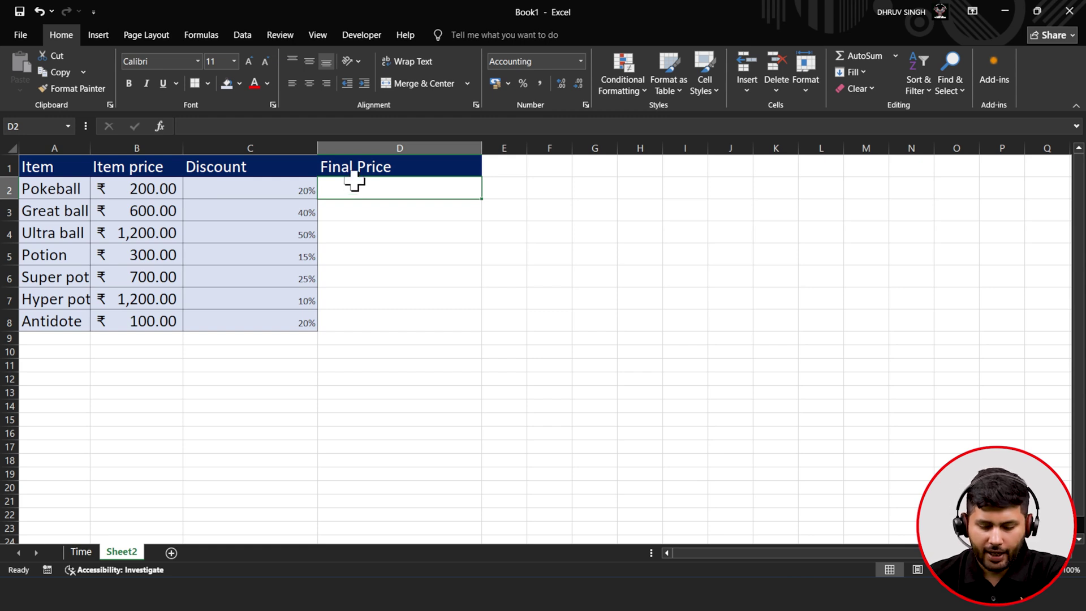
- Enter =B2*(1-C2) in D2 to get ₹ 160.00
text(=)
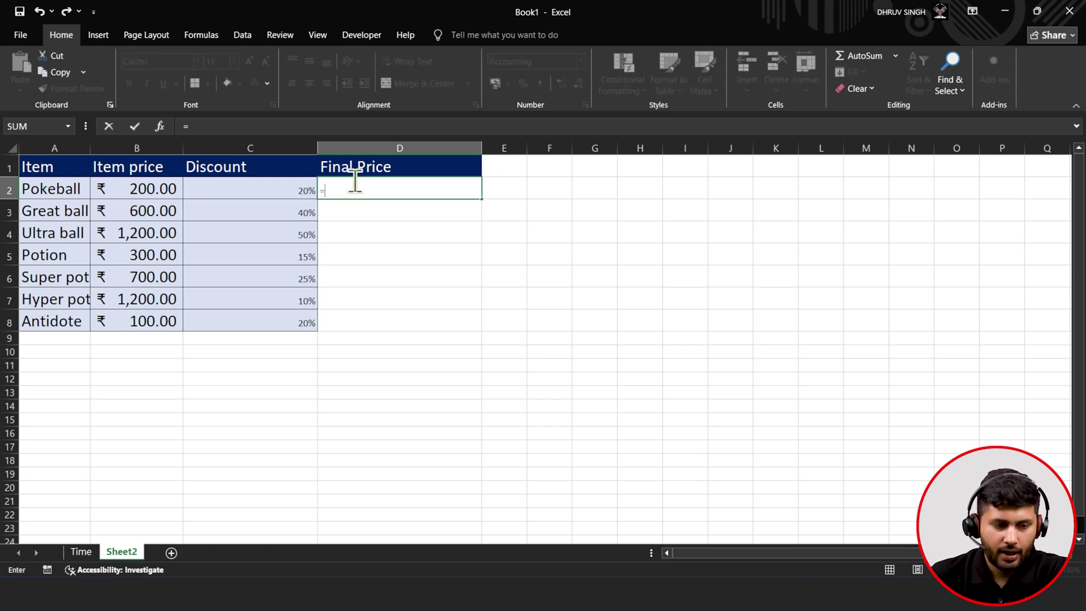
click(145, 187)
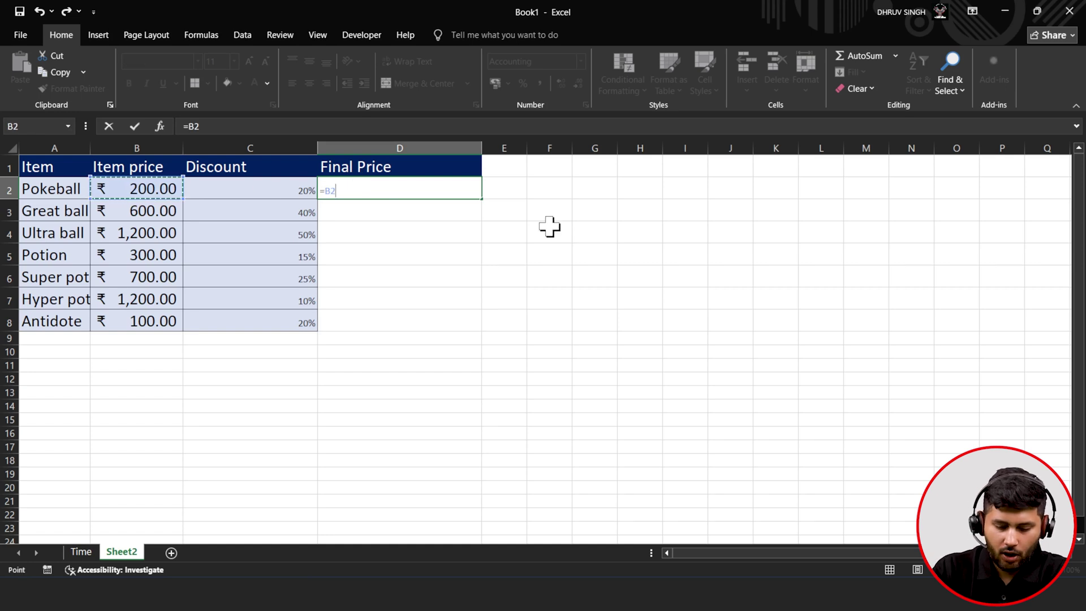
text(*)
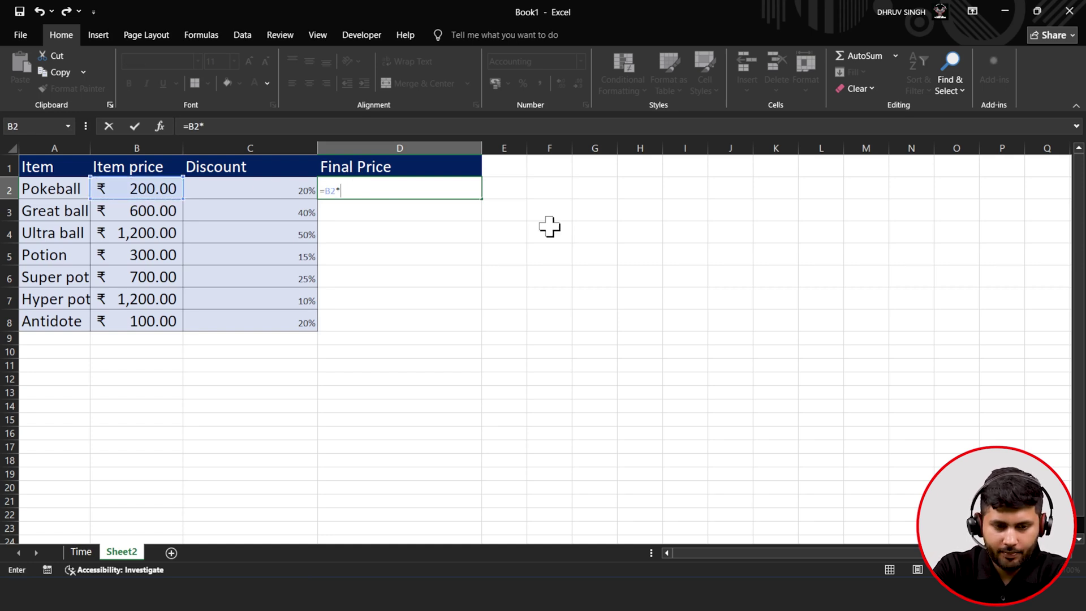
text(()
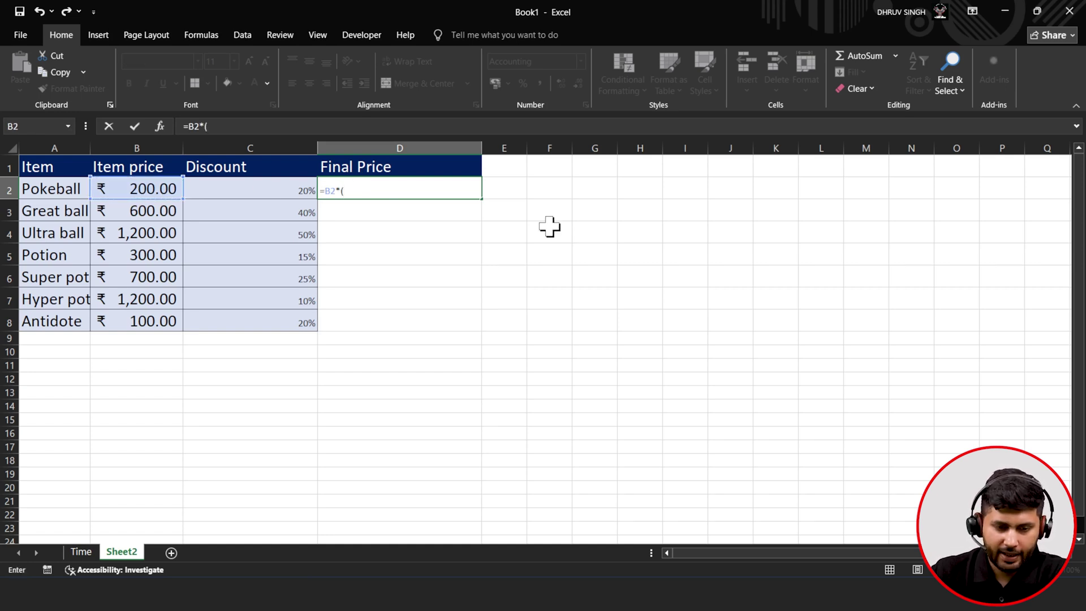
text(1-)
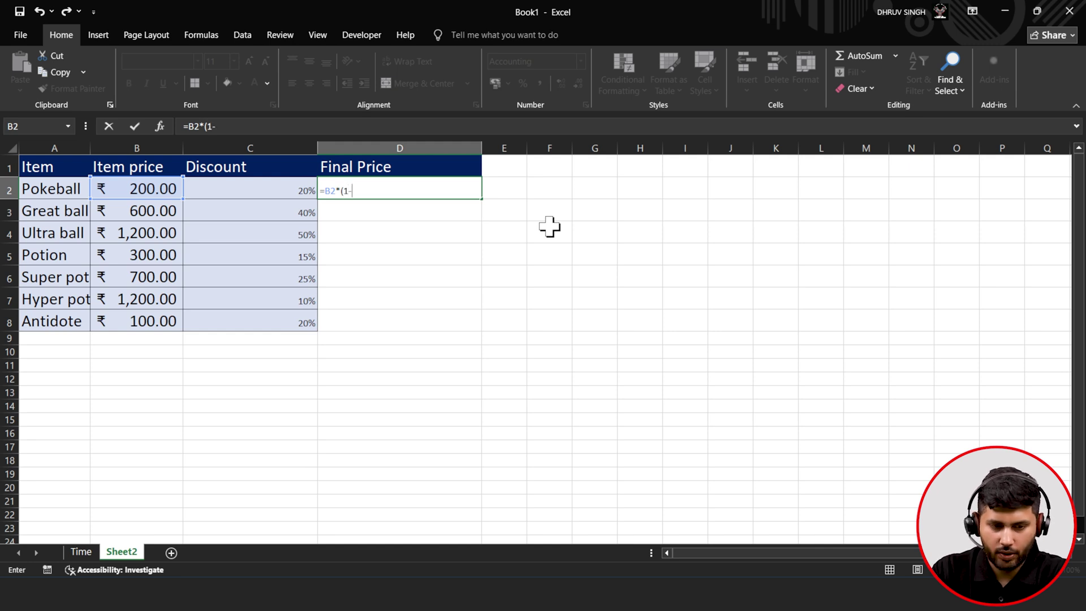
click(275, 191)
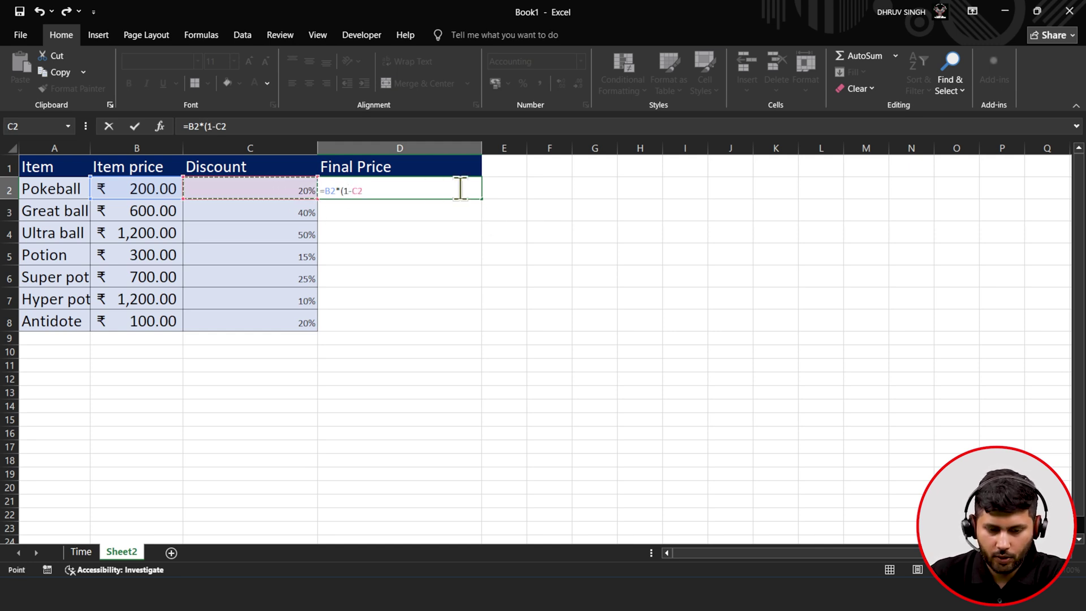
text())
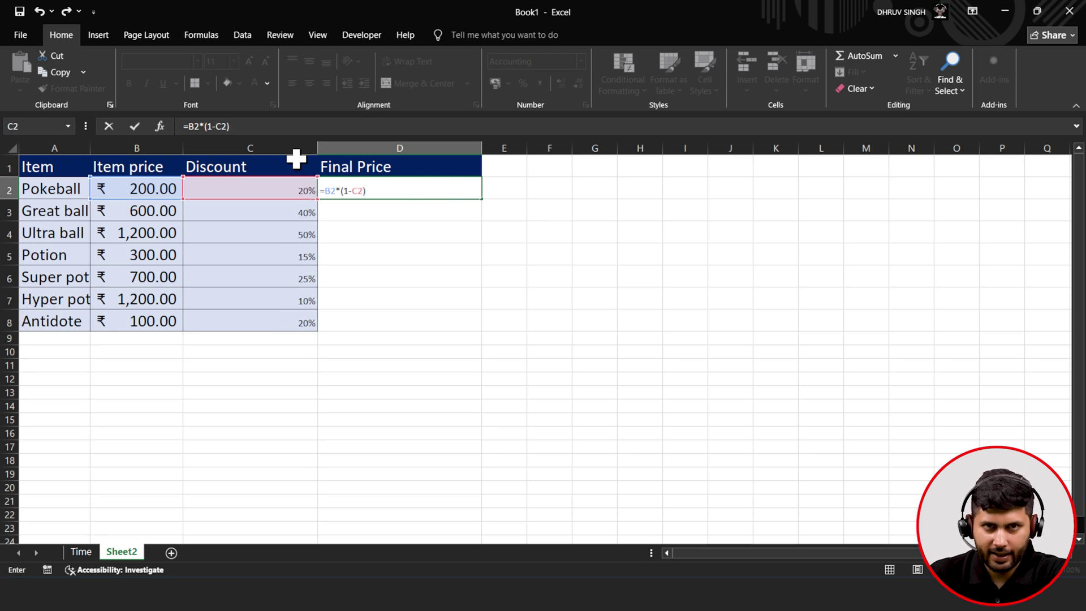
click(139, 128)
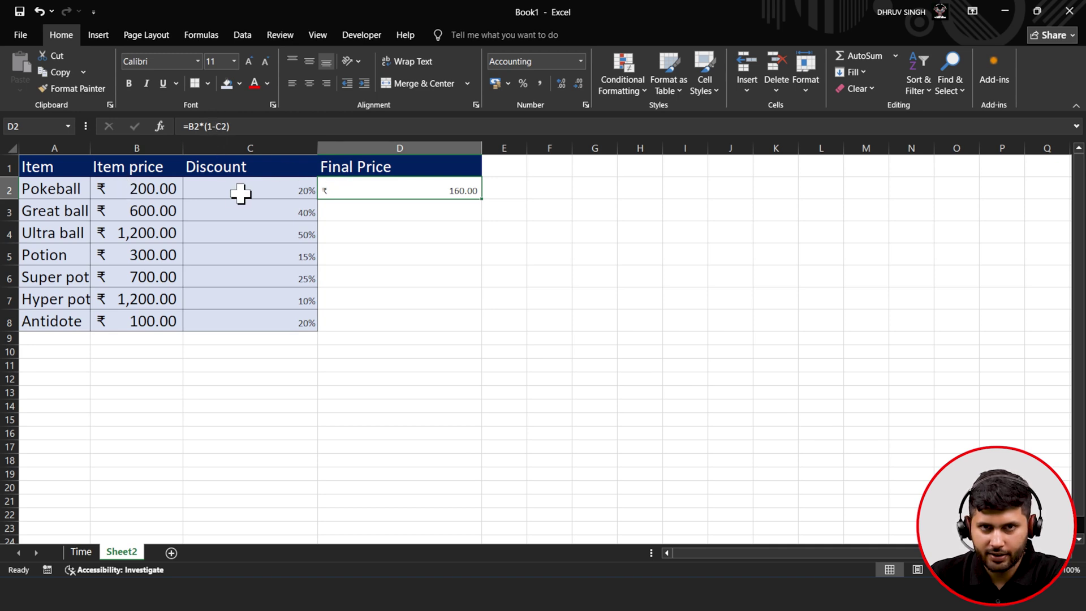
- Fill the Final Price formula from D2 to D8 and check the copies in D6 and D3
drag(482, 199, 468, 326)
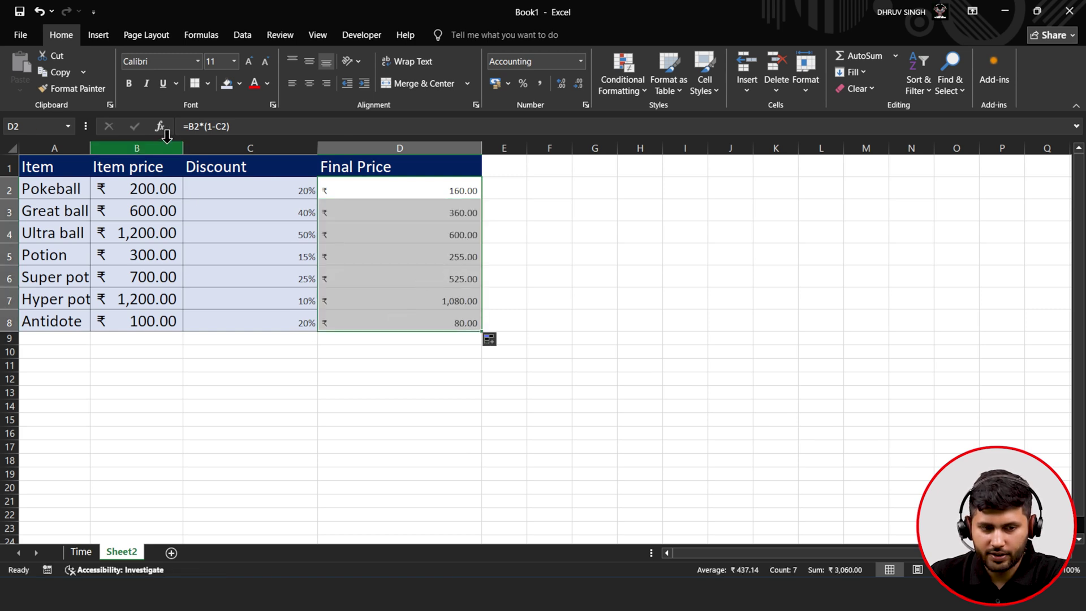
click(407, 342)
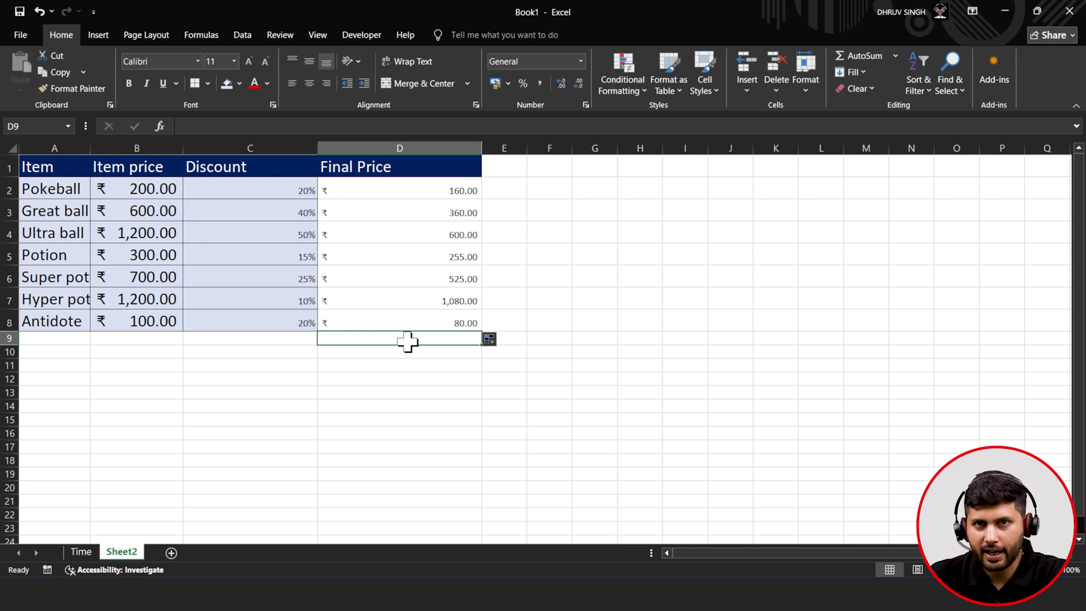
click(409, 277)
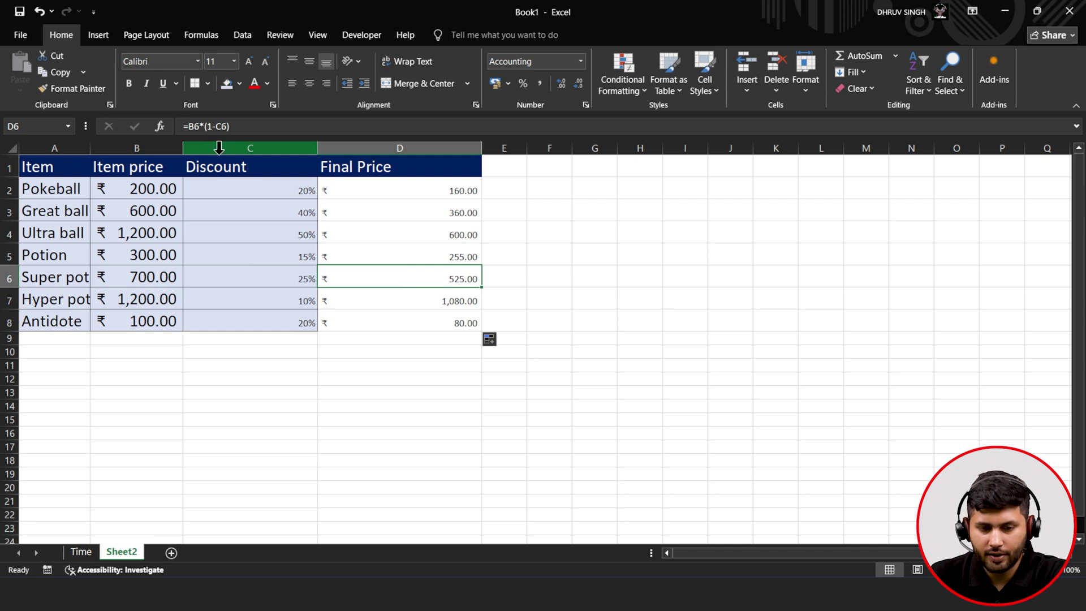
click(350, 216)
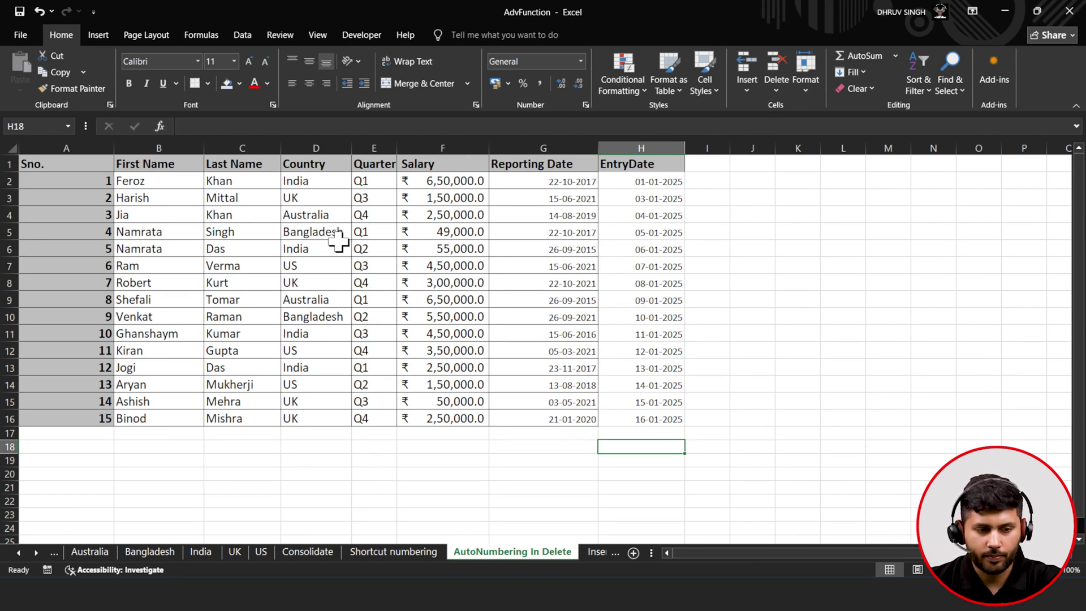
drag(78, 180, 69, 412)
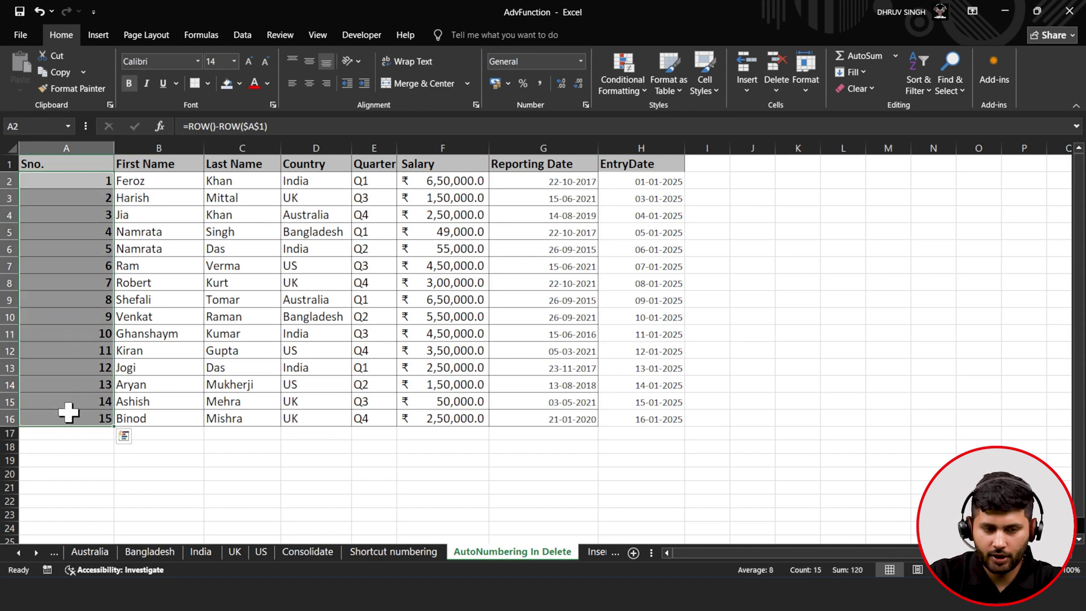
key(Delete)
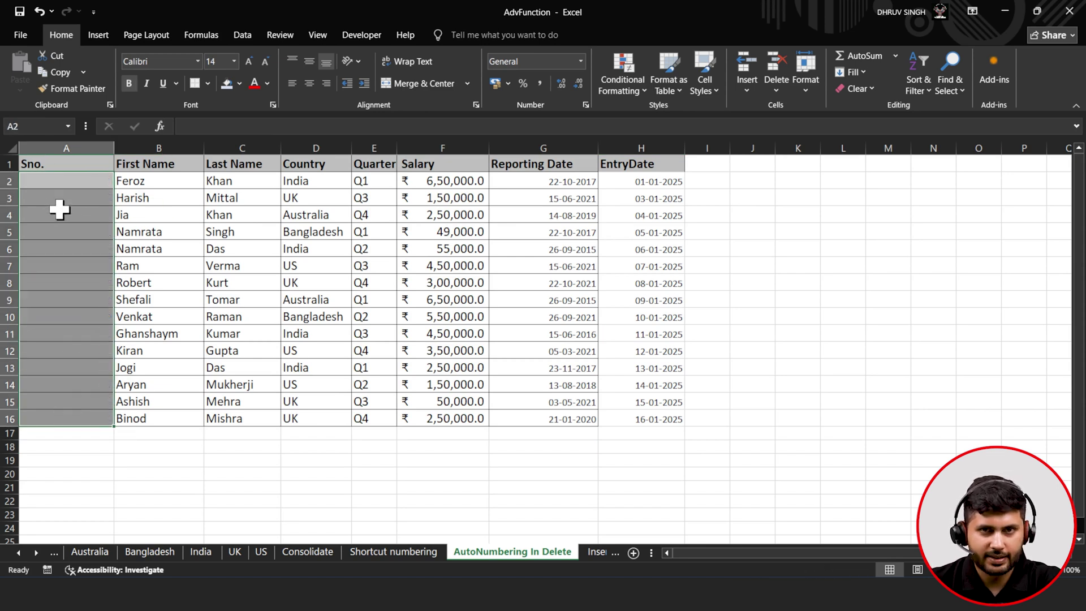
click(81, 182)
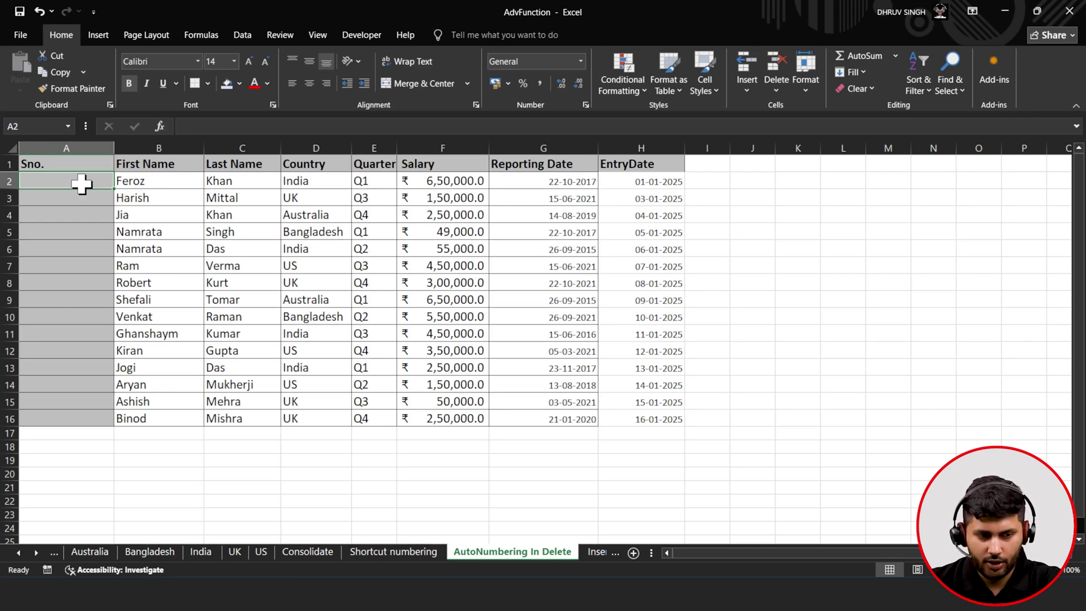
text(1)
key(Return)
click(89, 180)
drag(112, 187, 99, 226)
click(99, 227)
drag(104, 179, 104, 426)
click(7, 246)
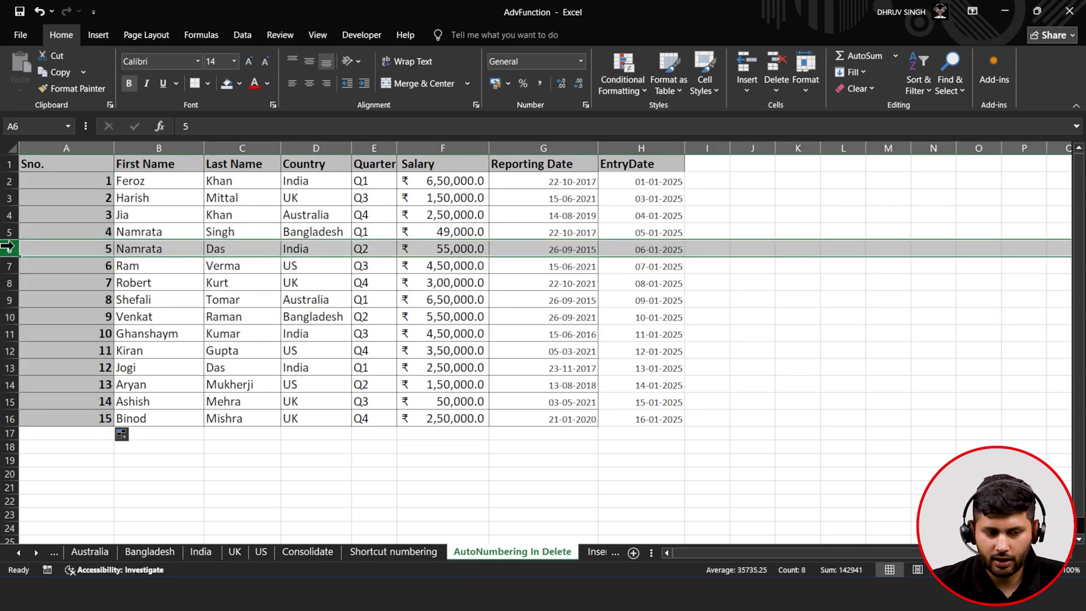
right_click(6, 246)
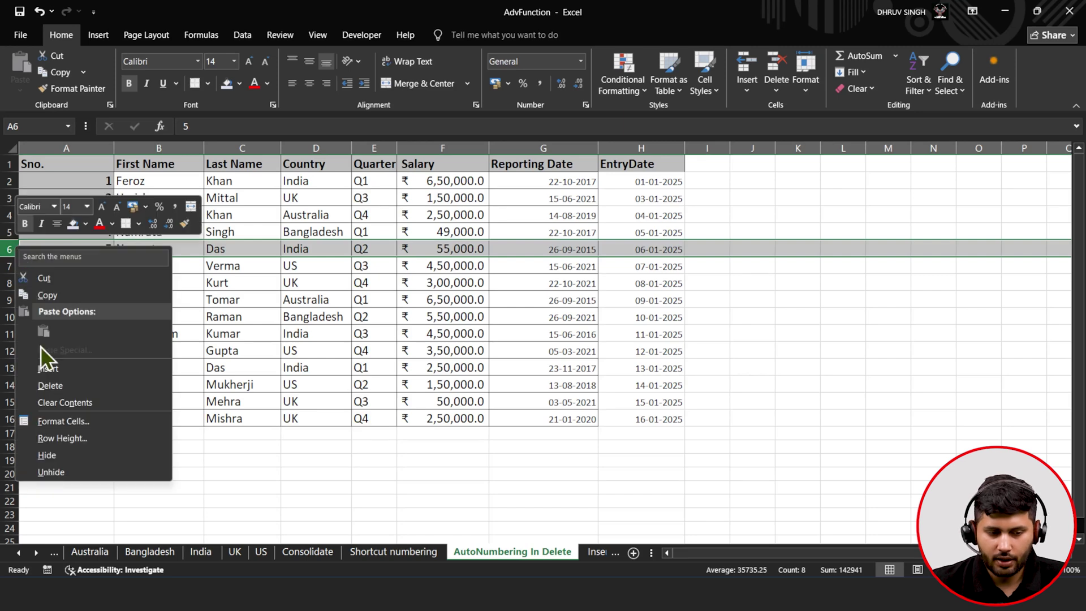
click(51, 386)
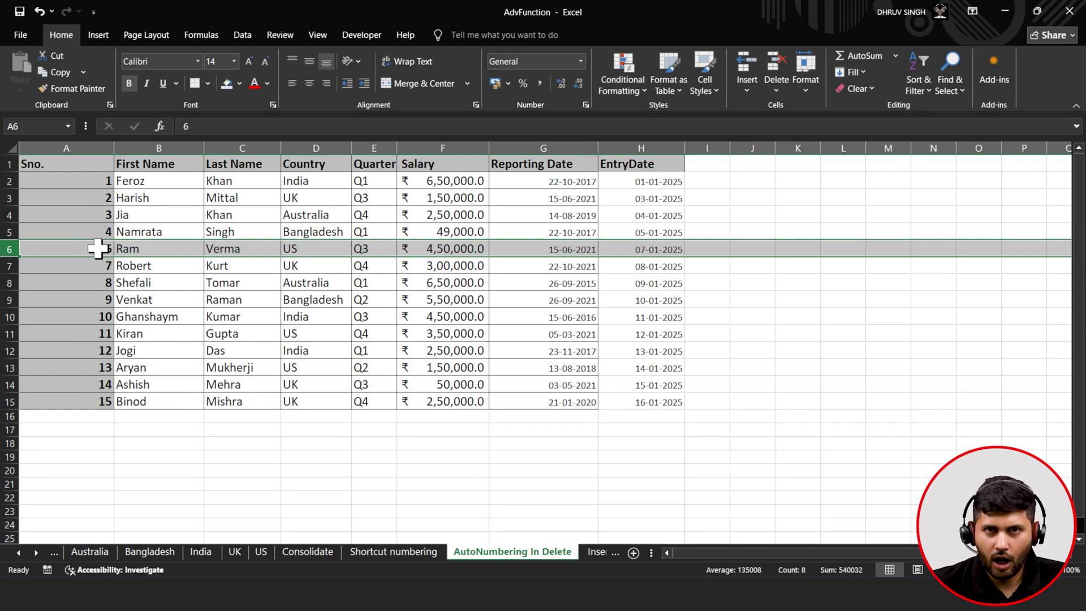
key(ctrl+z)
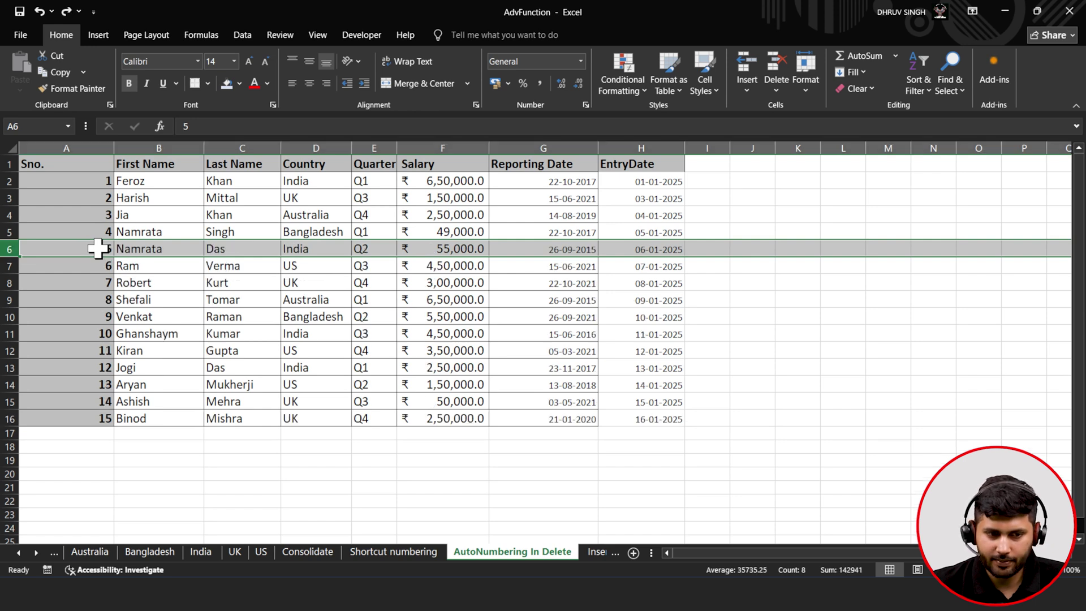
- Undo the typed numbers 1–3 in A2:A4 and clear A2
key(ctrl+z)
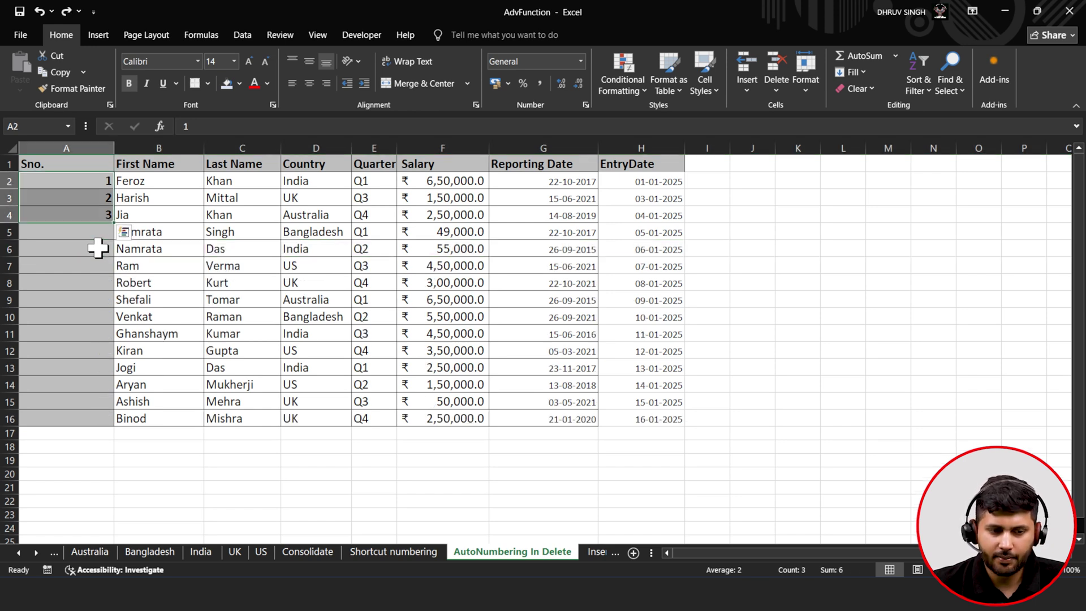
key(ctrl+z)
click(87, 183)
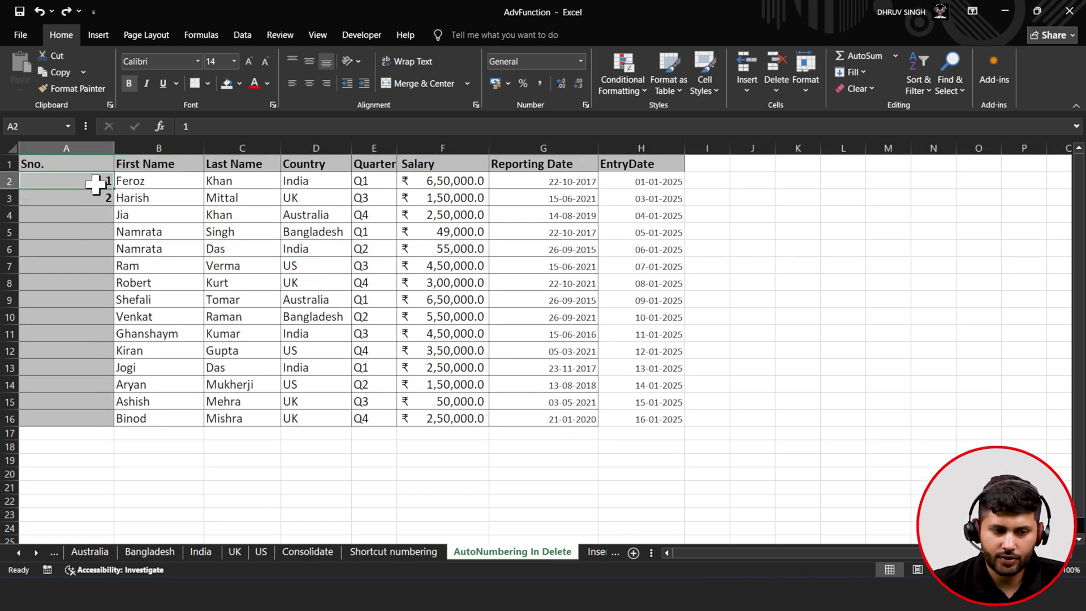
key(ctrl+z)
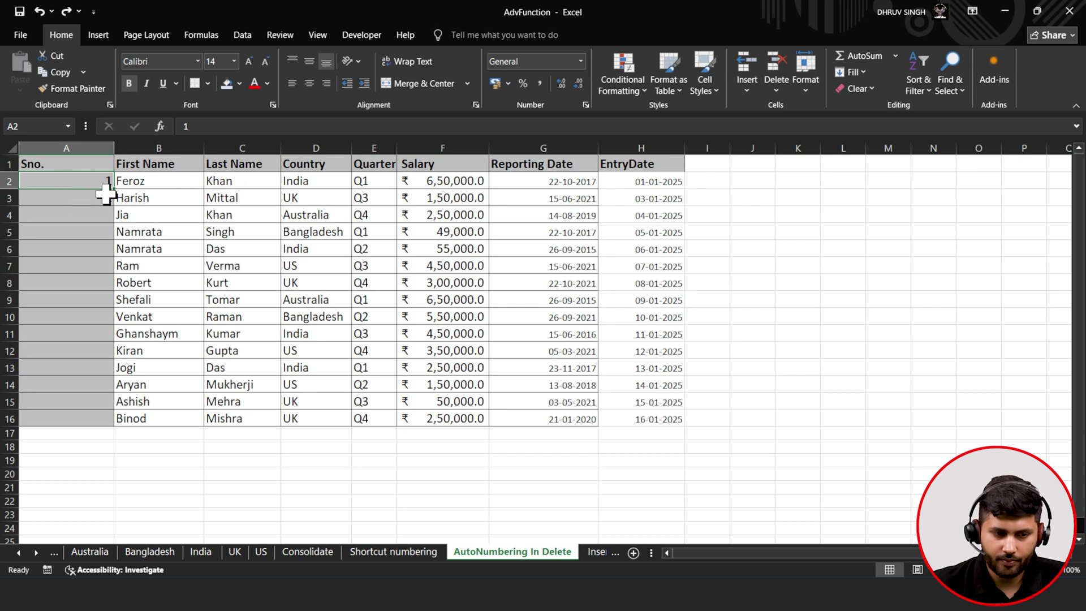
click(218, 127)
key(BackSpace)
- Enter =ROW()-ROW($A$1) in A2 and fill it down to A16
text(=)
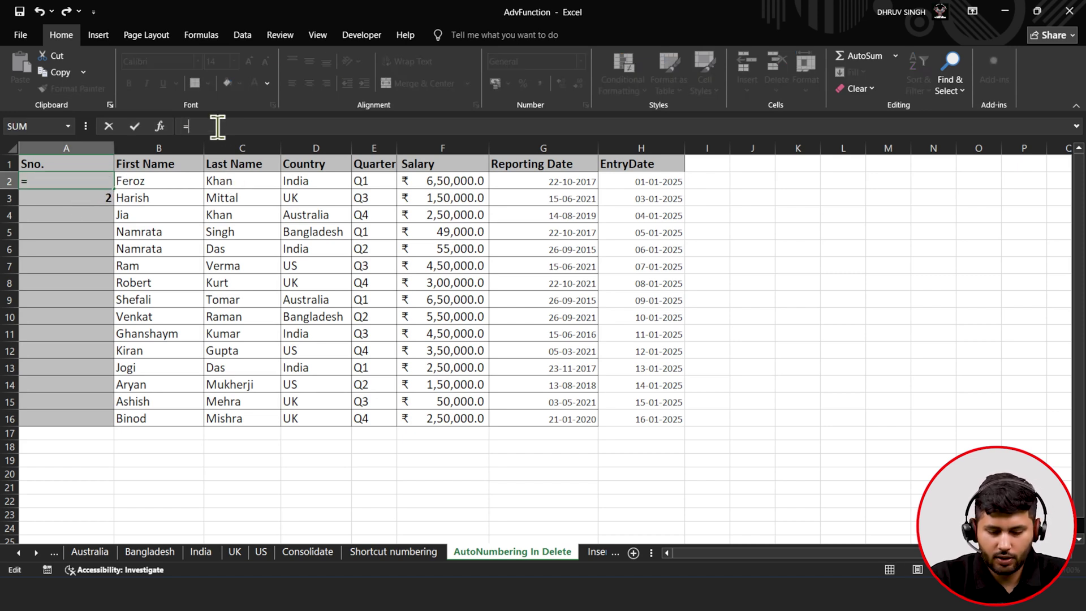
text(row)
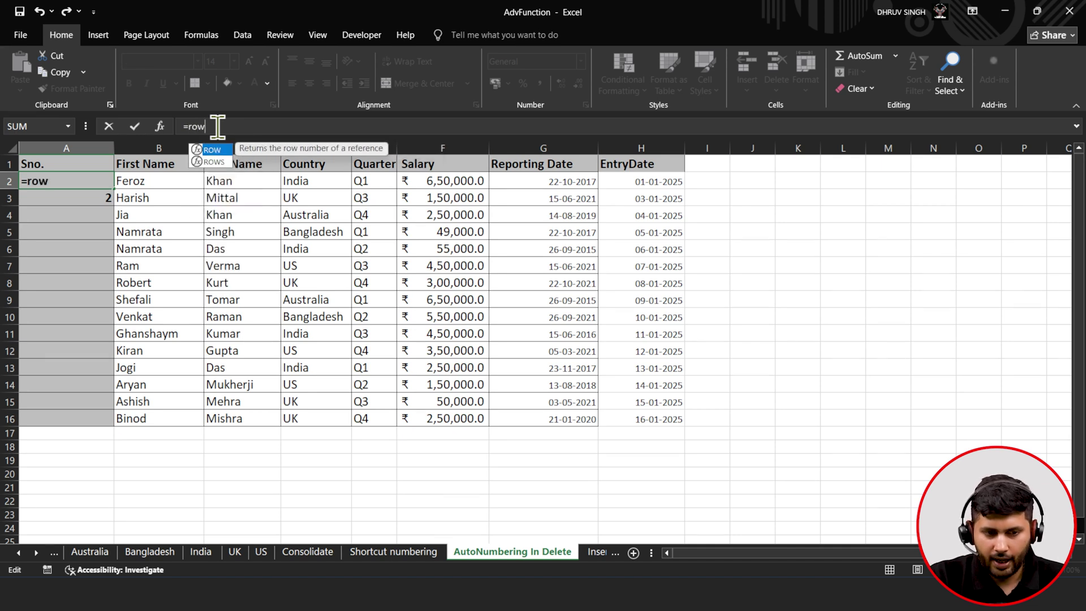
key(Tab)
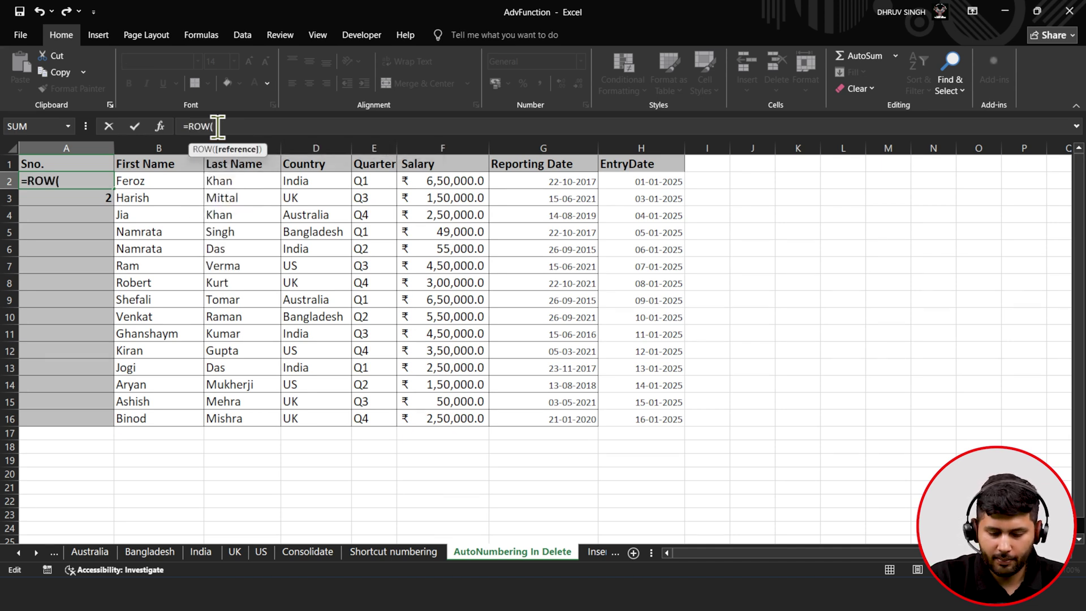
text()-)
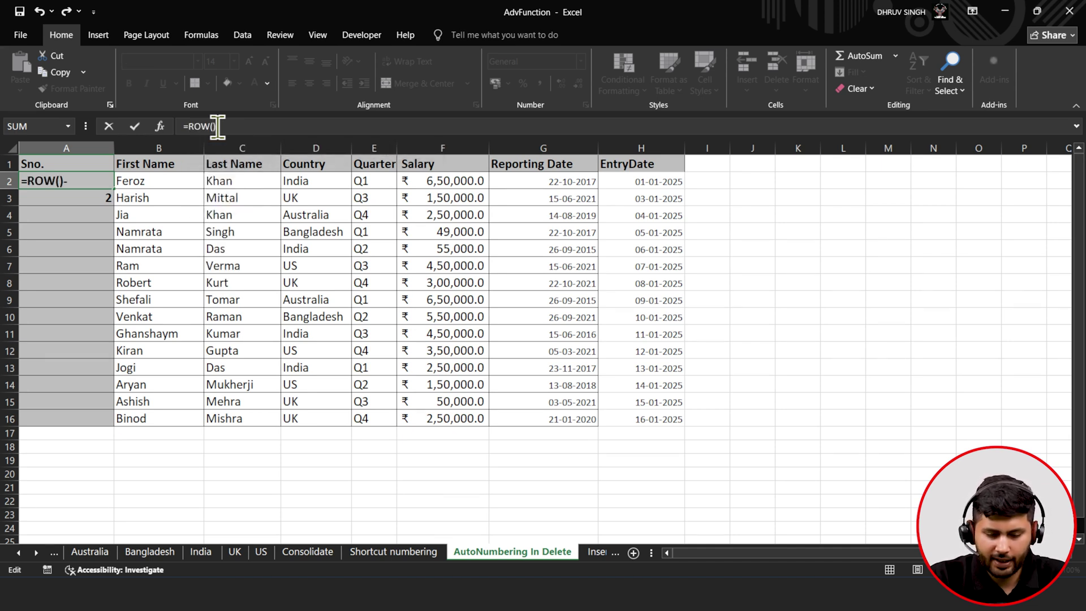
text(row)
key(Tab)
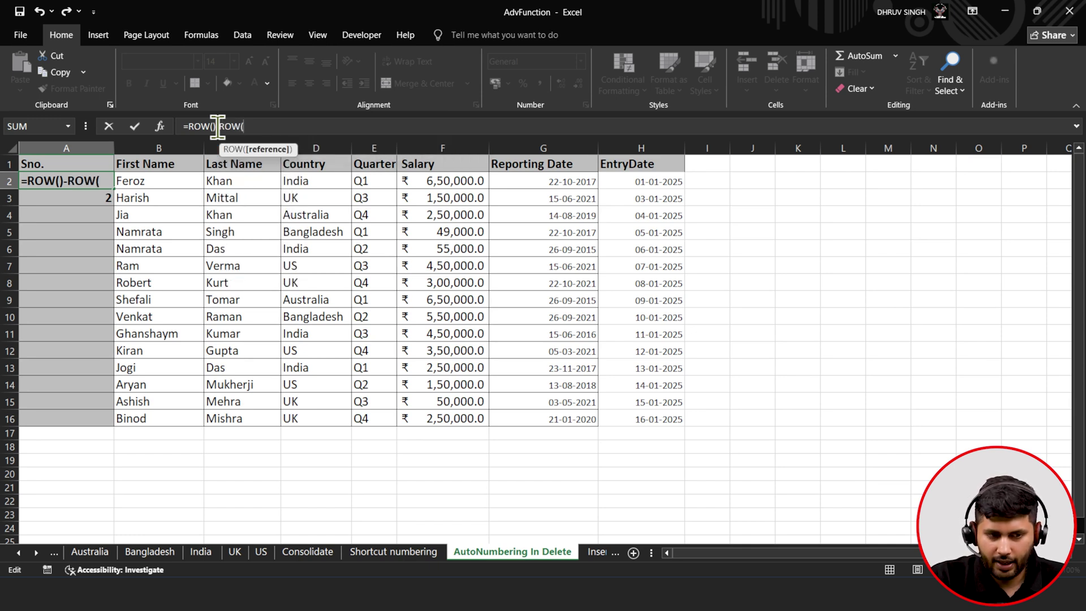
click(62, 164)
key(F4)
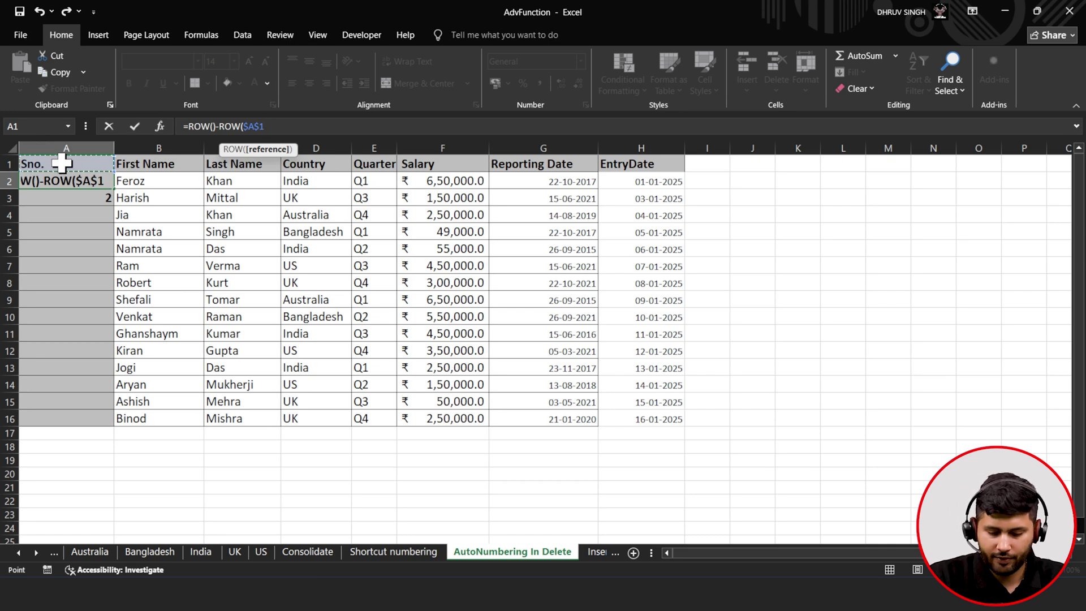
text())
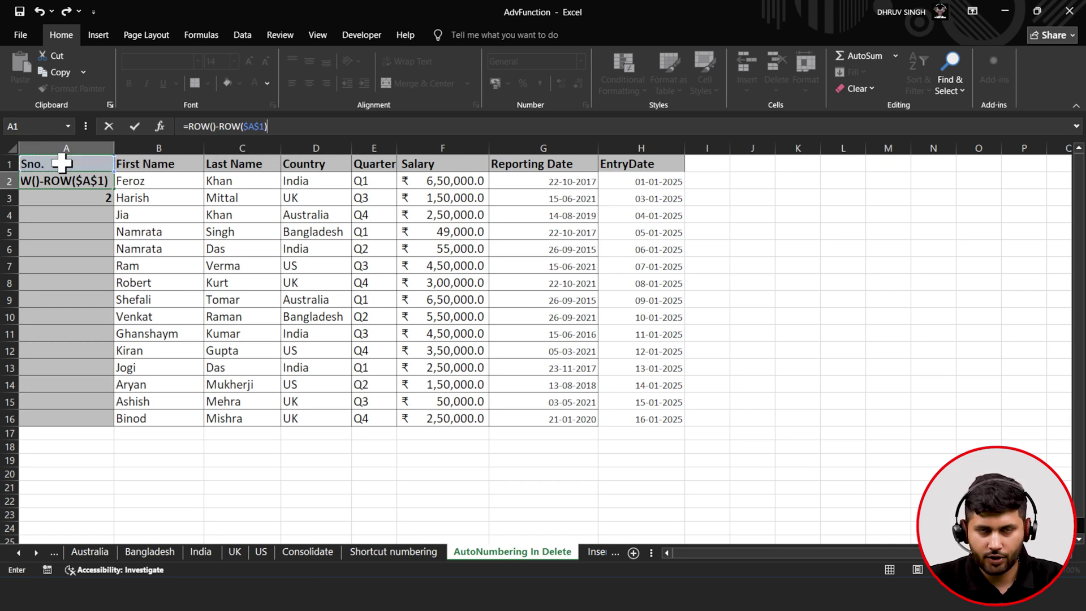
click(136, 128)
drag(114, 189, 122, 427)
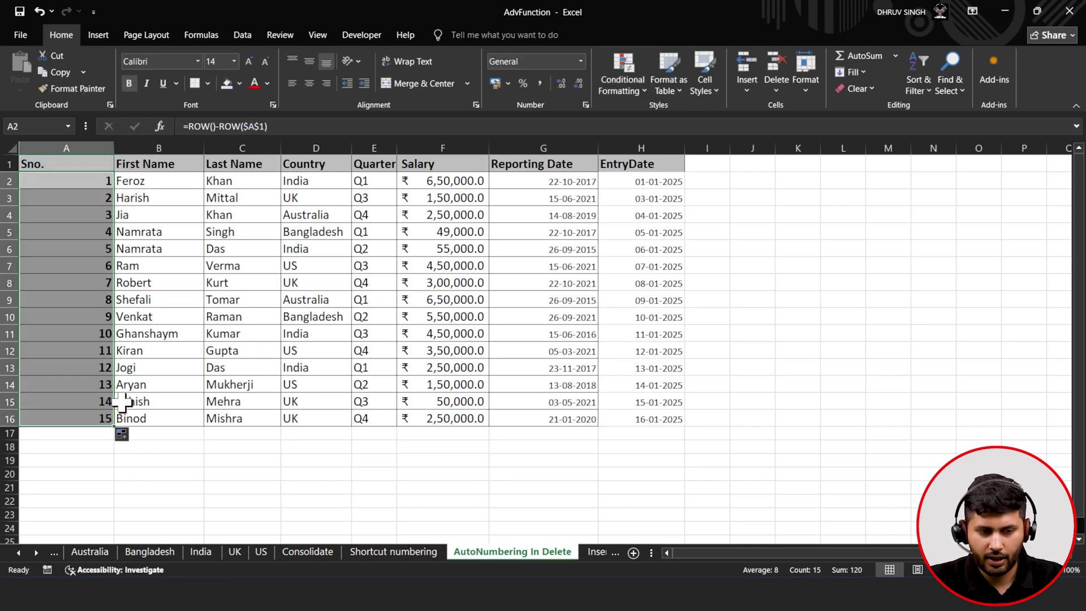
click(88, 250)
right_click(11, 249)
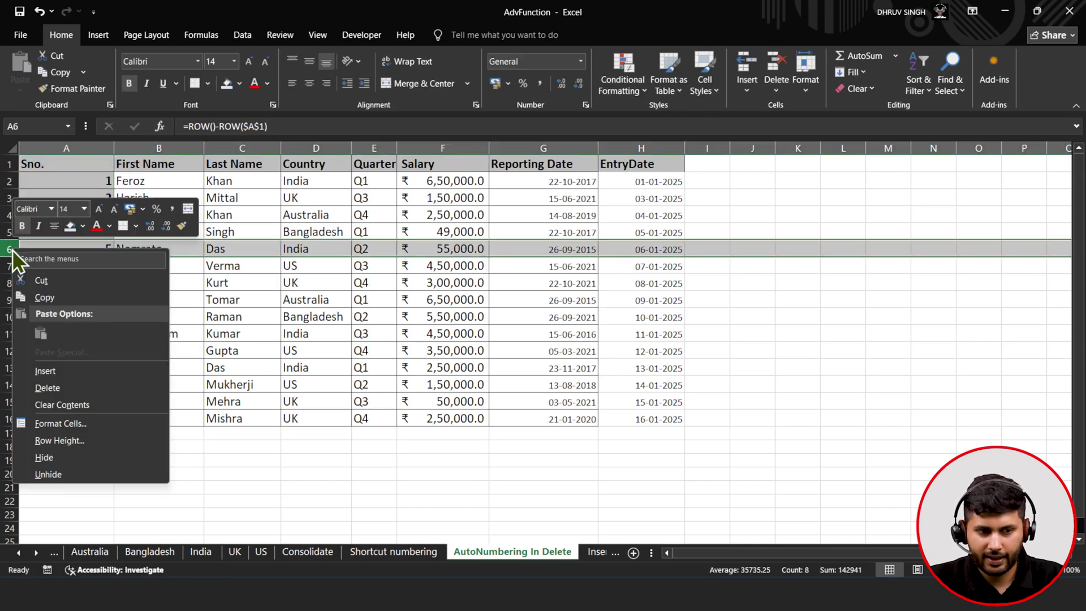
click(73, 388)
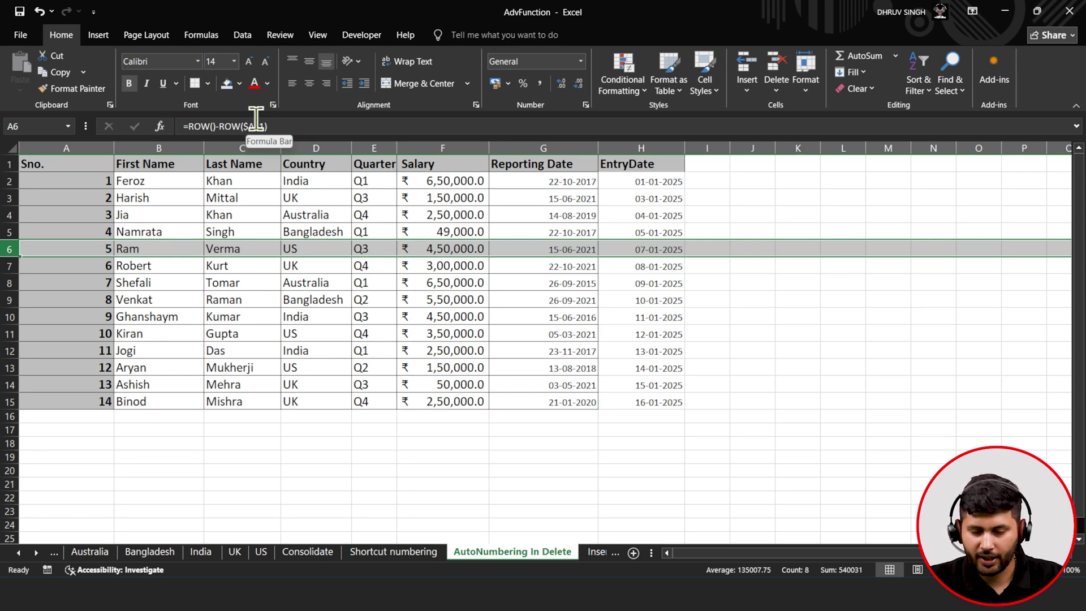
click(1010, 11)
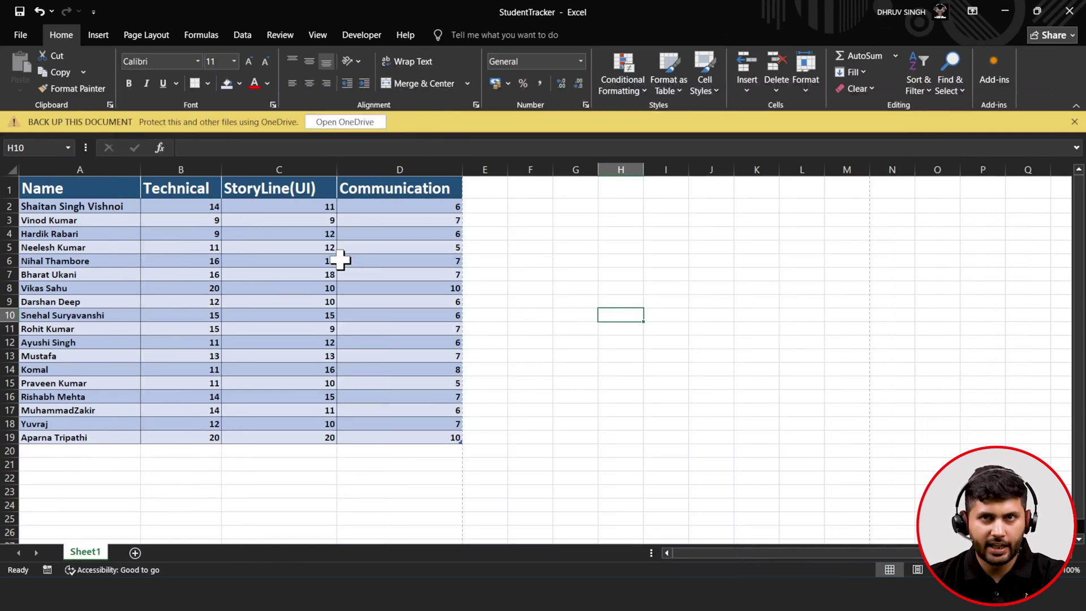
- Select the student table A1:D19 and start a Save As into Documents
drag(78, 194, 368, 436)
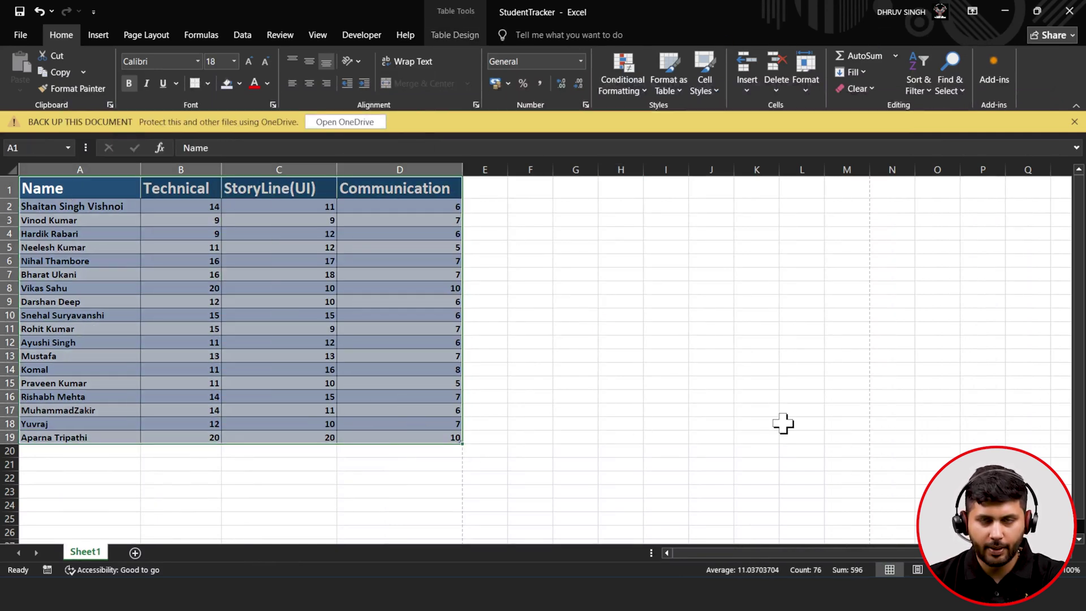
click(23, 37)
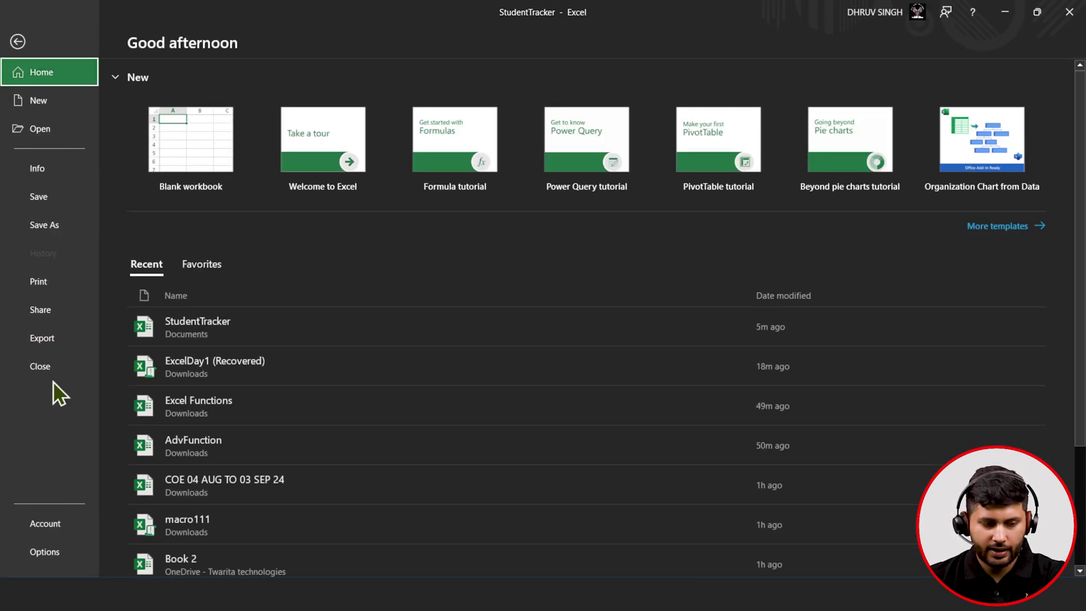
click(49, 229)
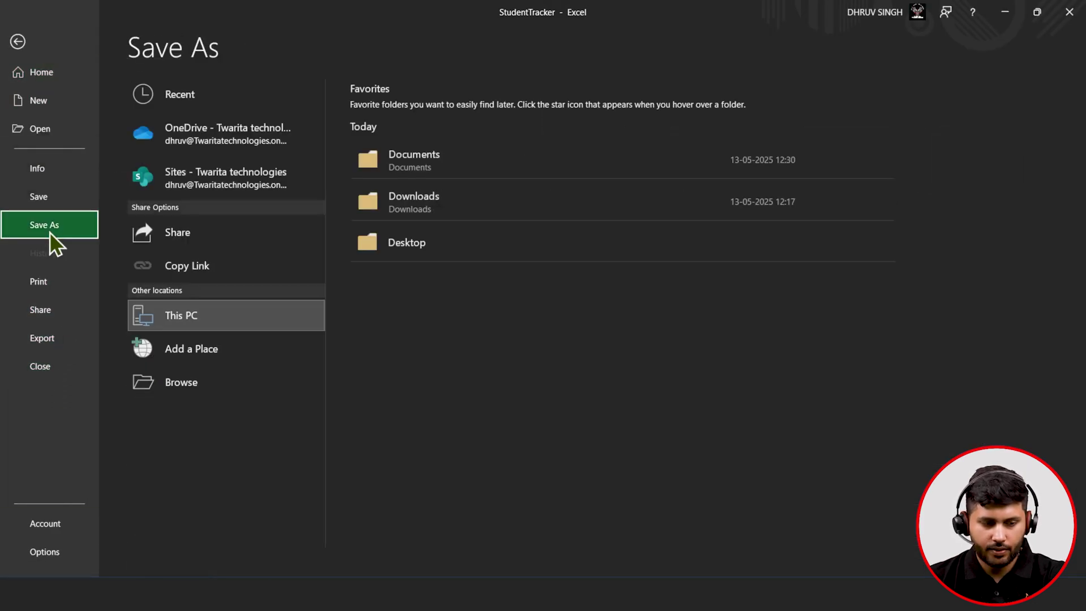
click(43, 330)
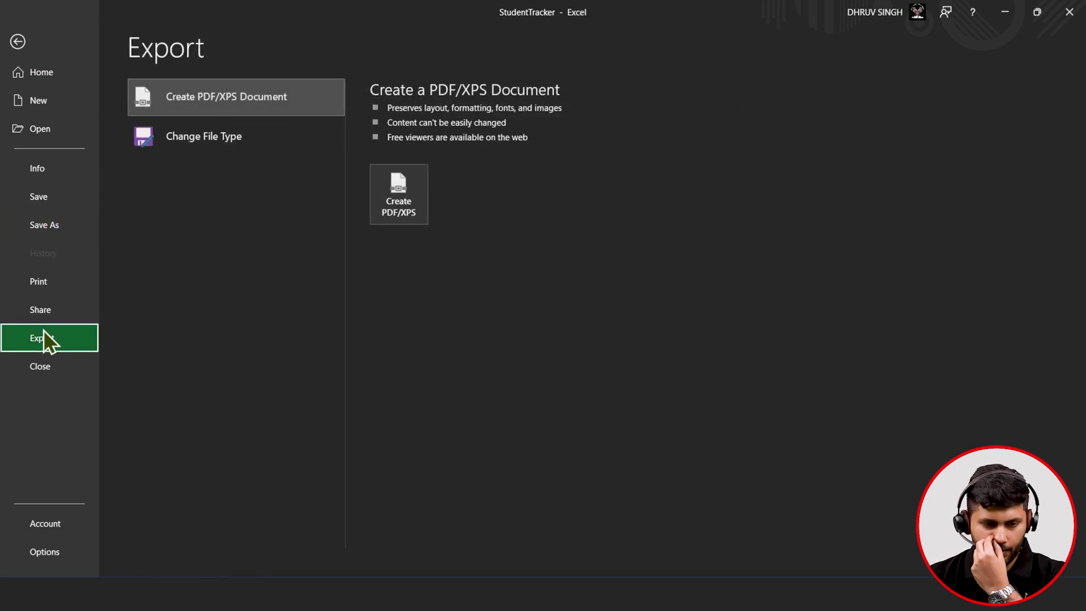
click(62, 239)
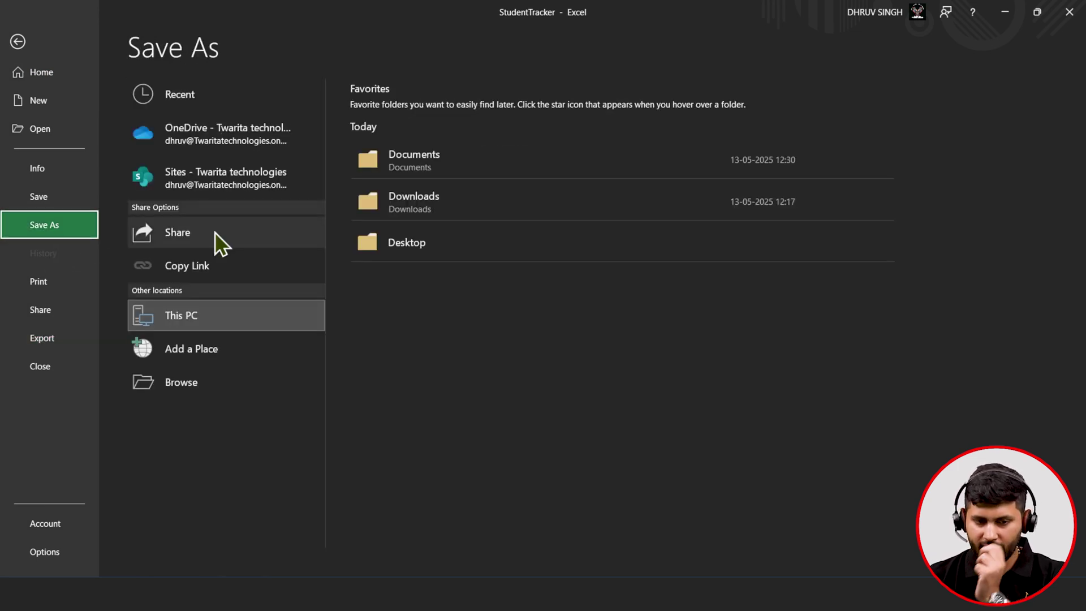
click(473, 155)
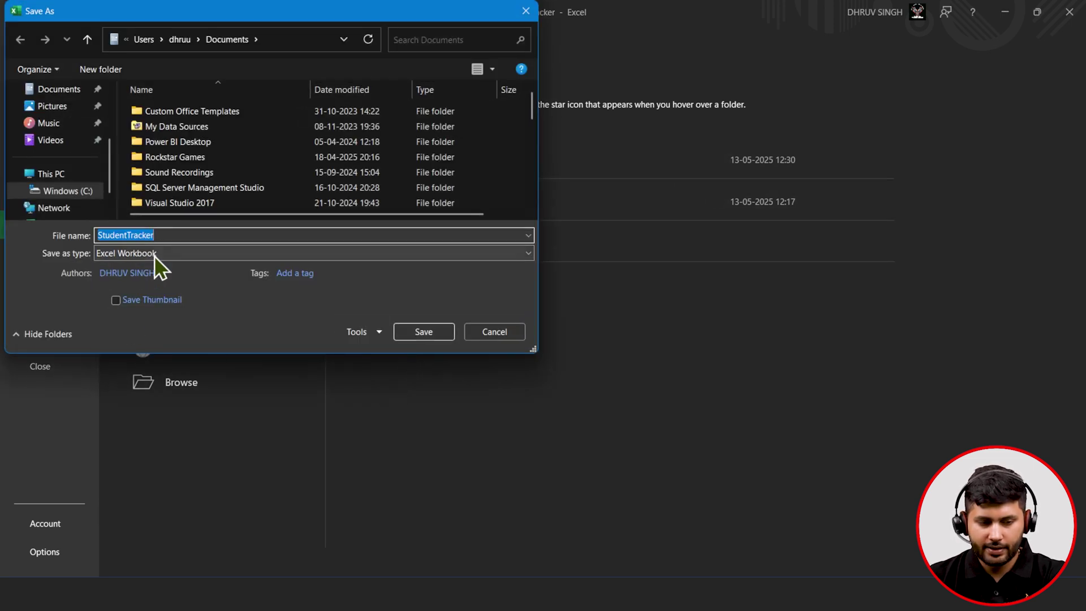
- Save it as a PDF named StudentTracker101
click(154, 256)
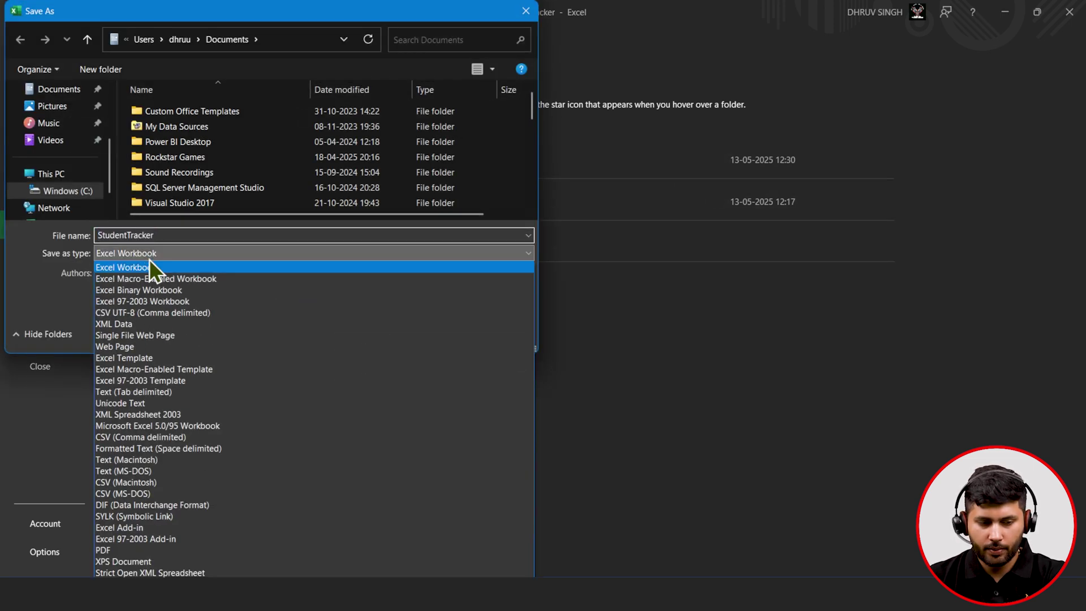
click(121, 551)
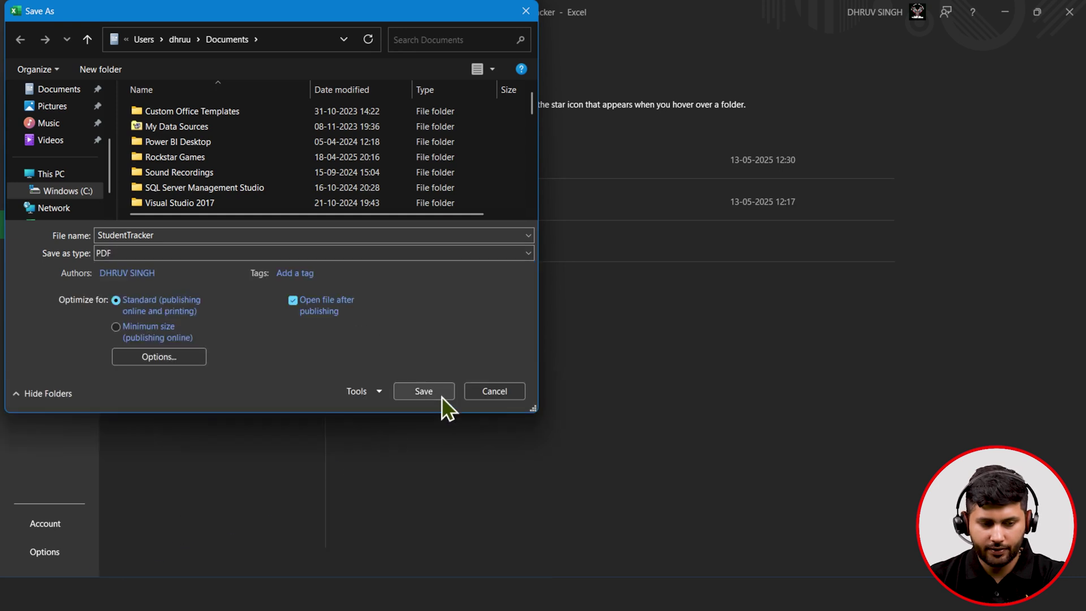
click(248, 236)
text(101)
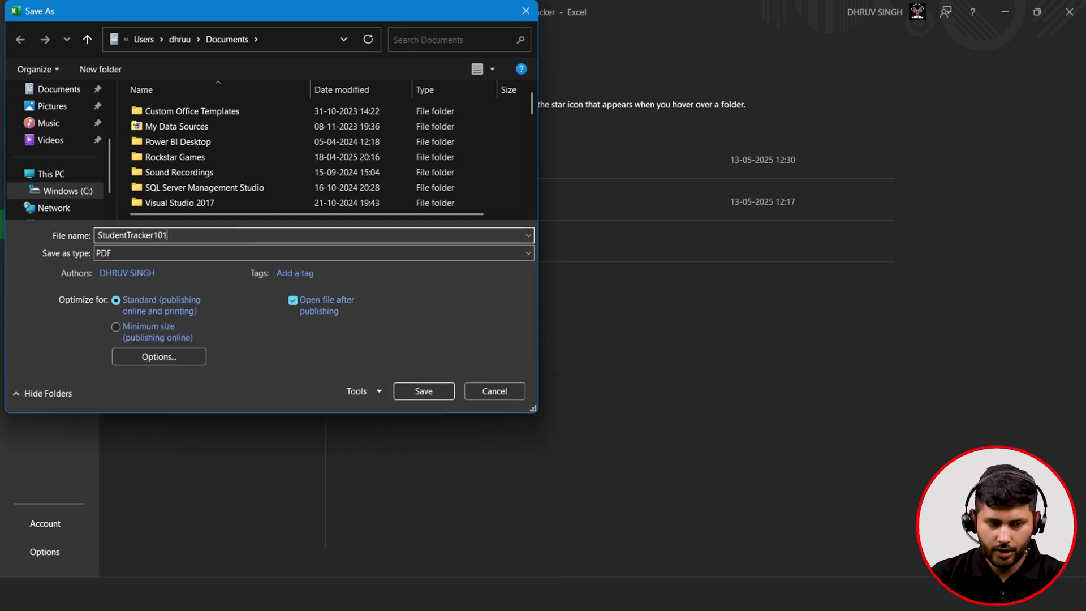
click(56, 89)
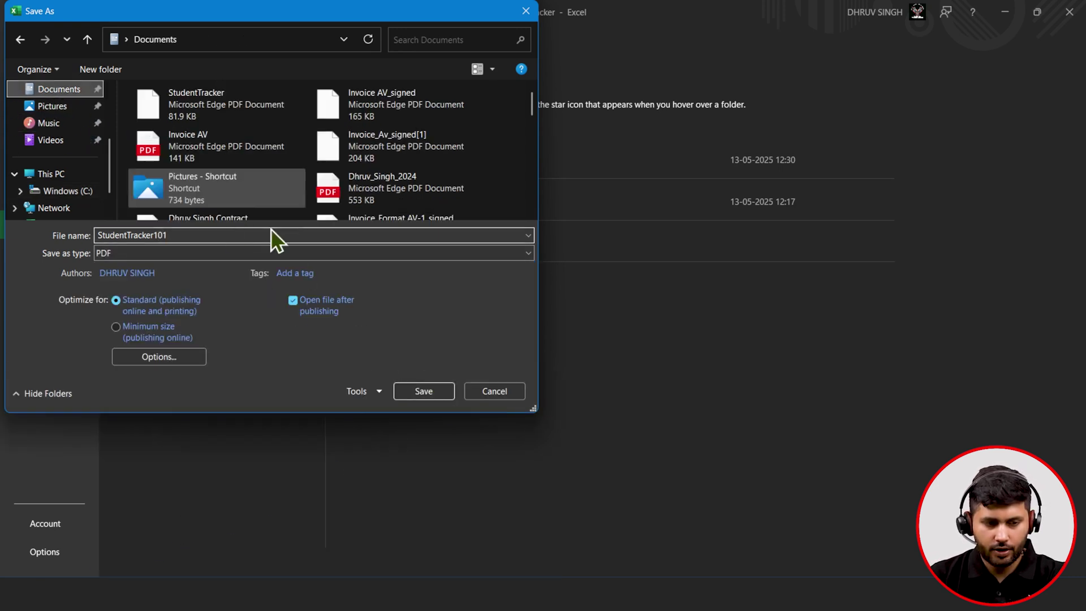
click(419, 388)
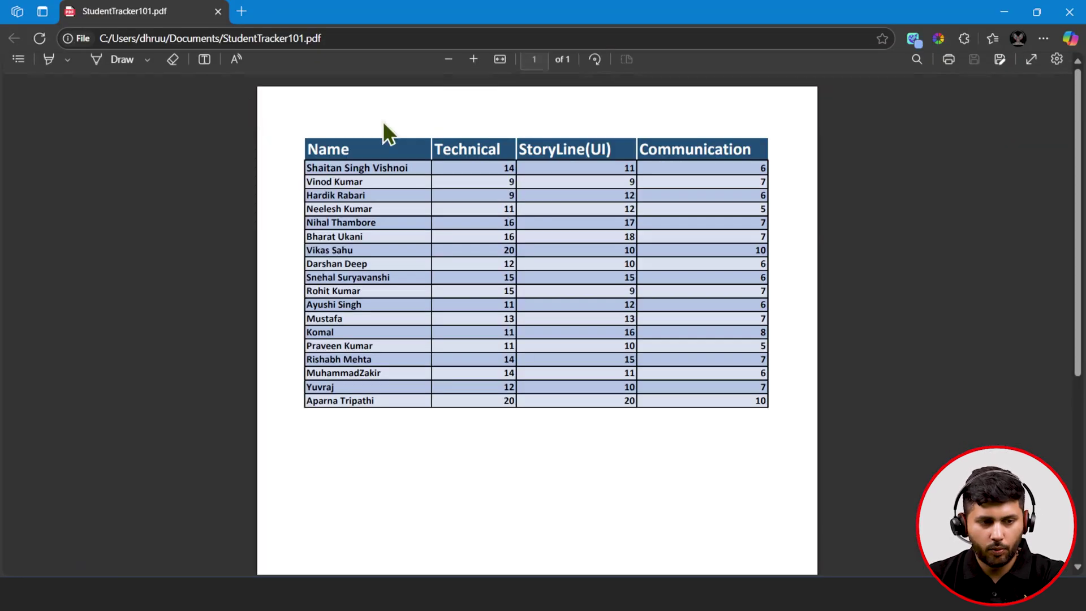
- Check the StudentTracker101 PDF's file path in Edge, then minimize Edge to return to Excel
click(340, 38)
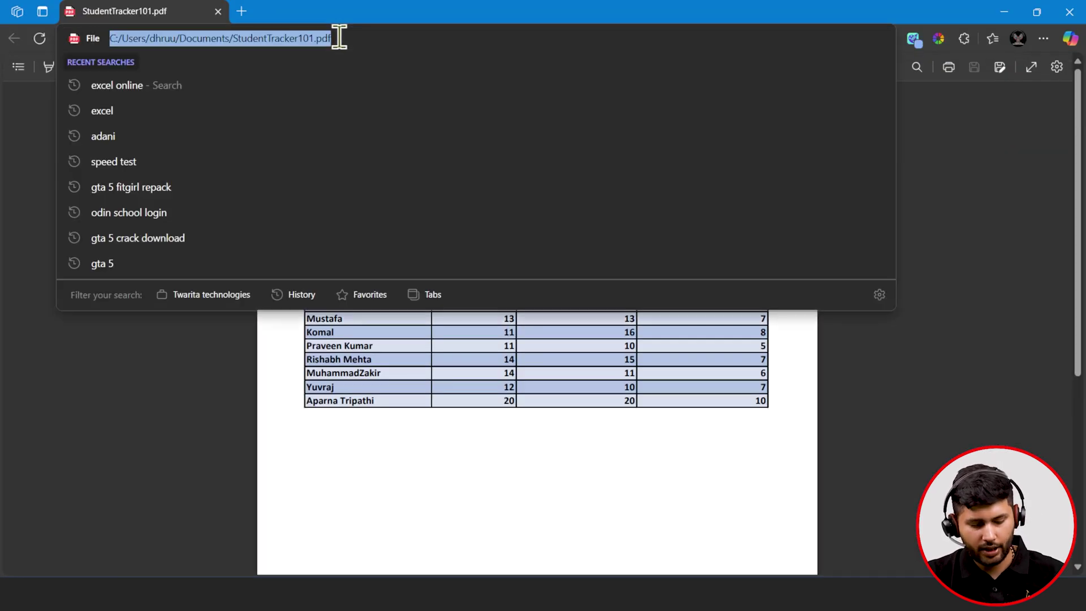
click(138, 349)
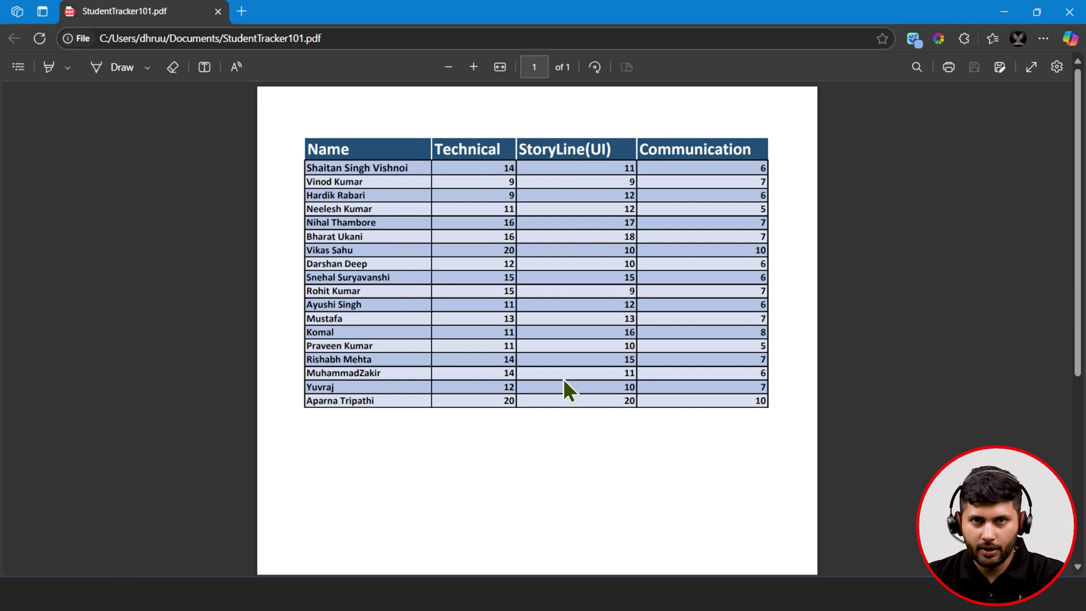
click(997, 12)
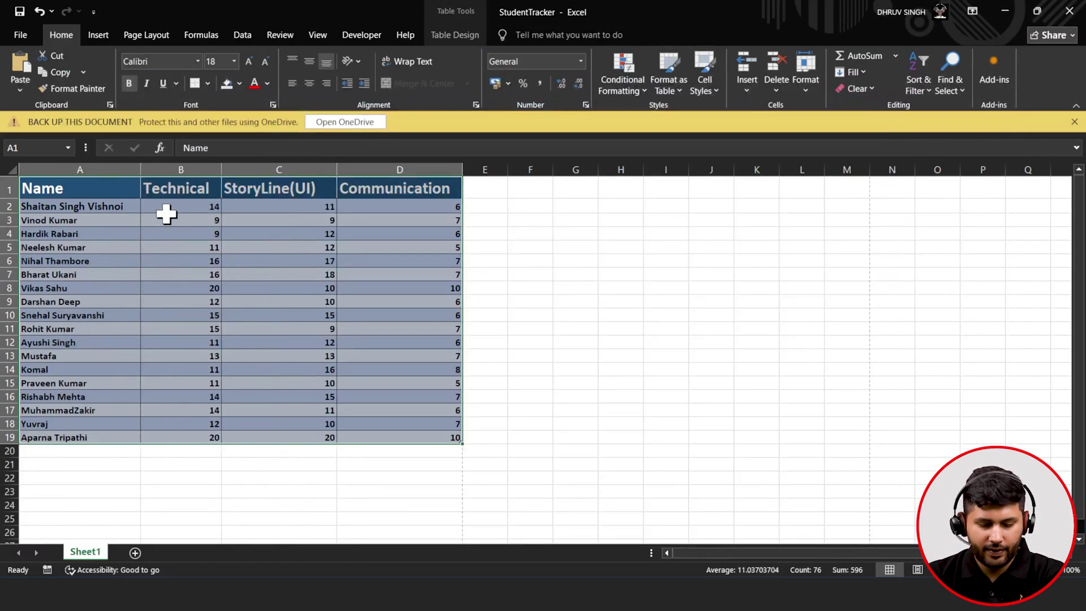
- Clear the student table's contents and start a new blank workbook
key(Delete)
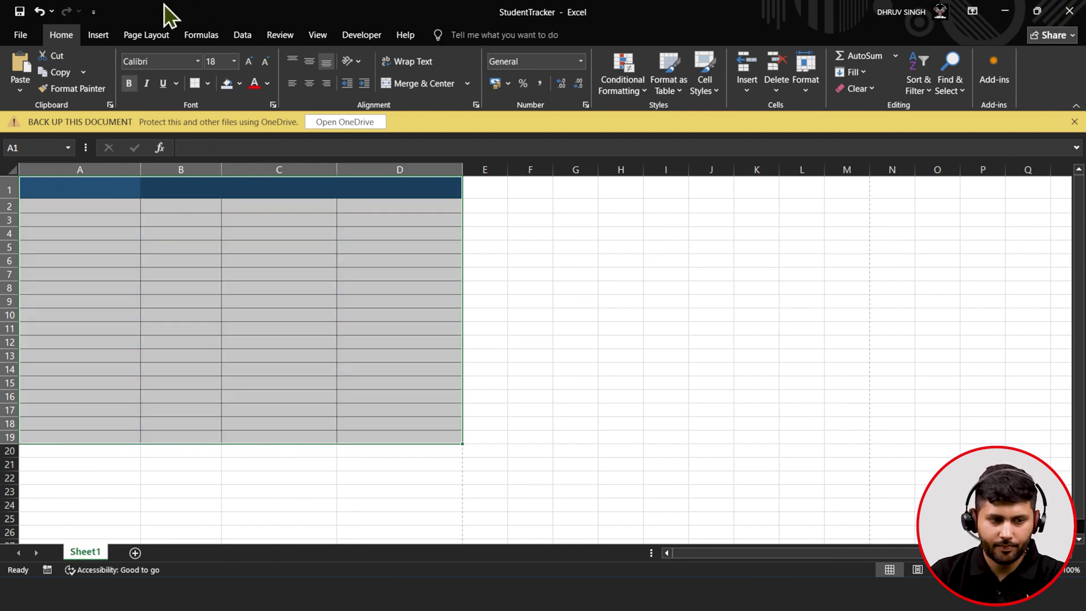
click(21, 35)
click(155, 136)
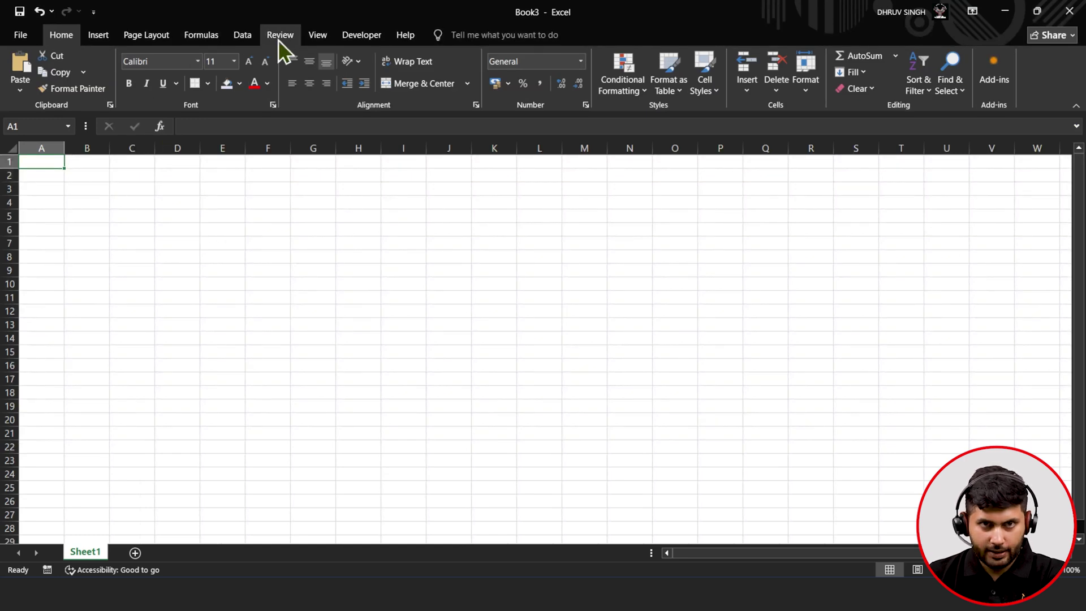
- Create a From Web query using the StudentTracker101.pdf file path copied from Edge
click(254, 37)
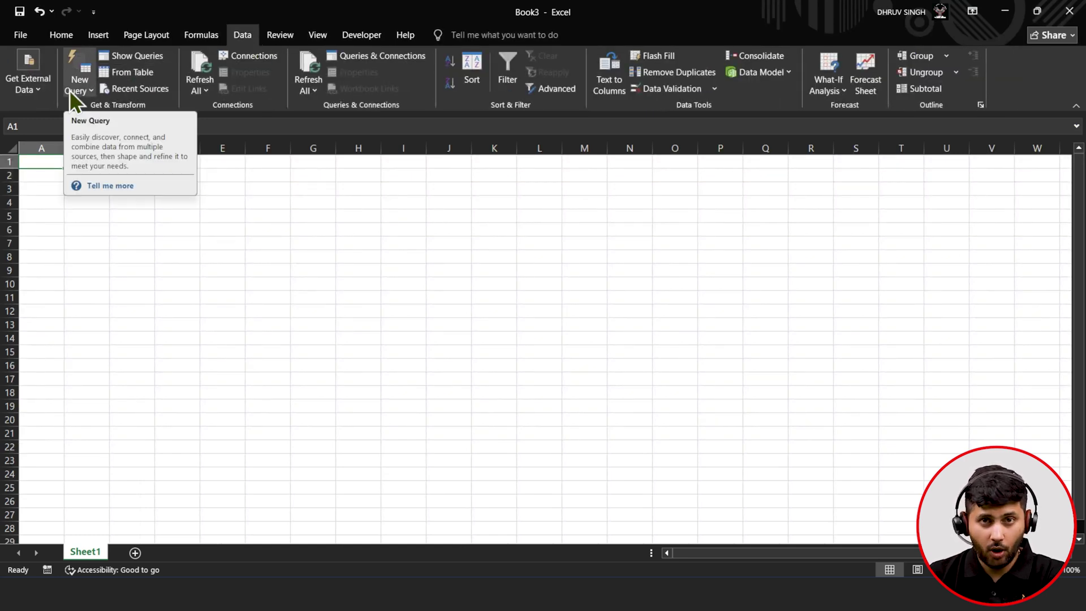
click(69, 90)
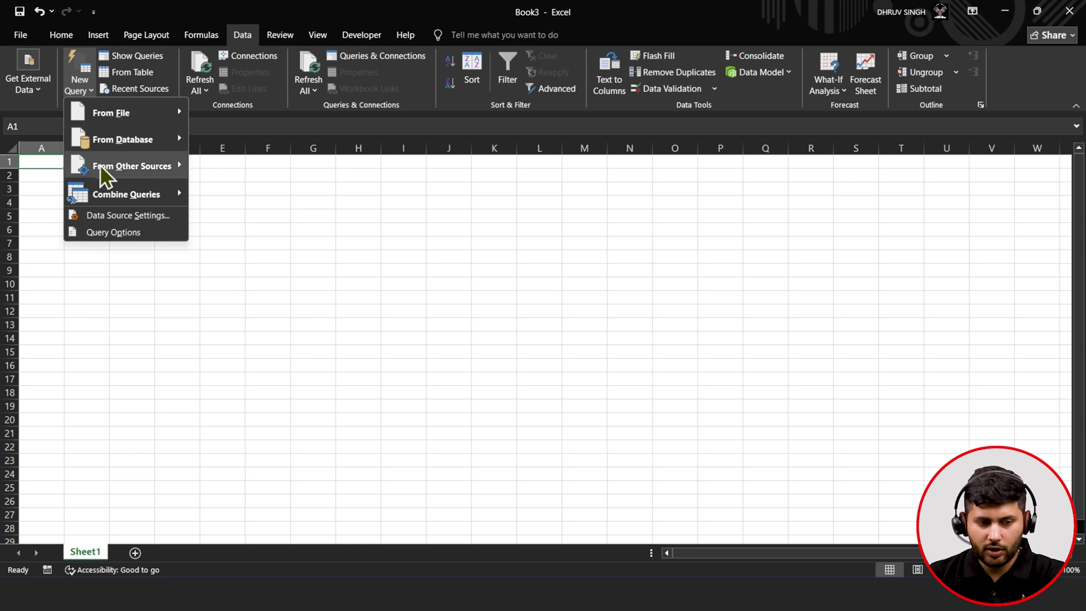
mouse_move(101, 166)
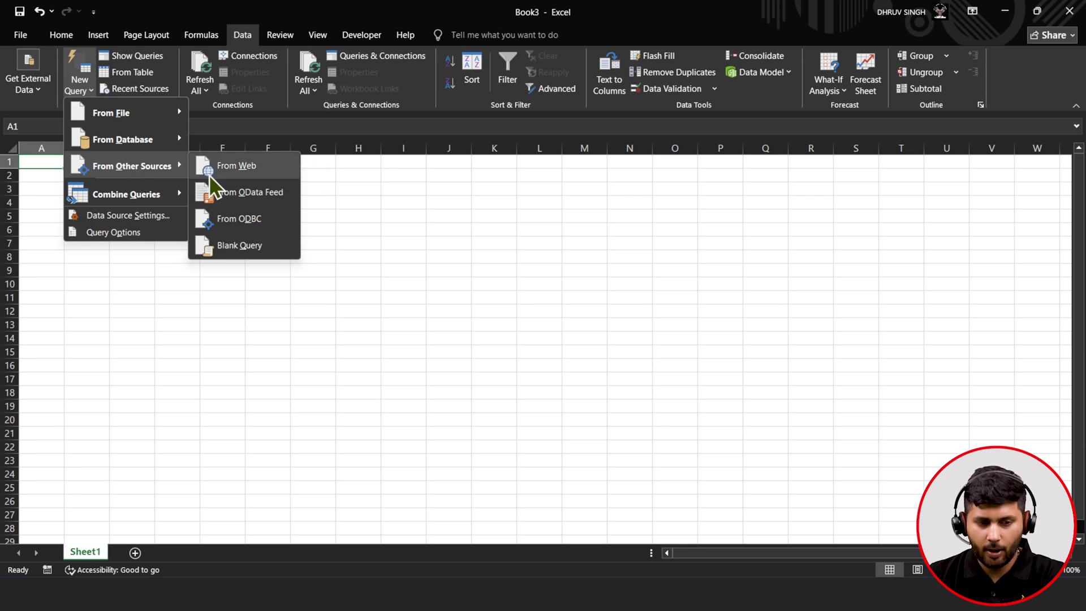
click(209, 170)
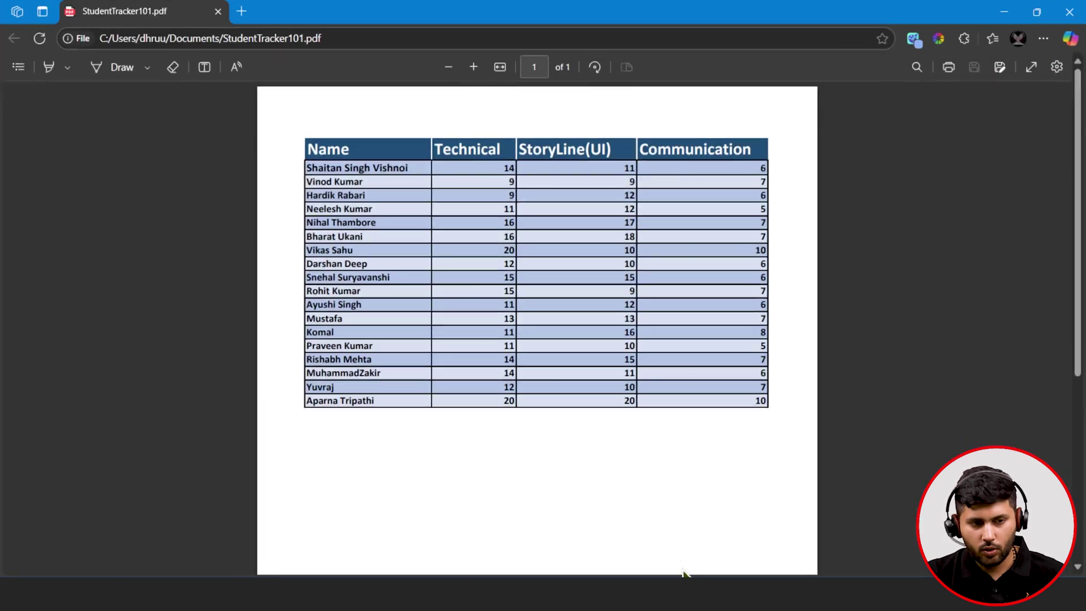
click(686, 594)
click(315, 43)
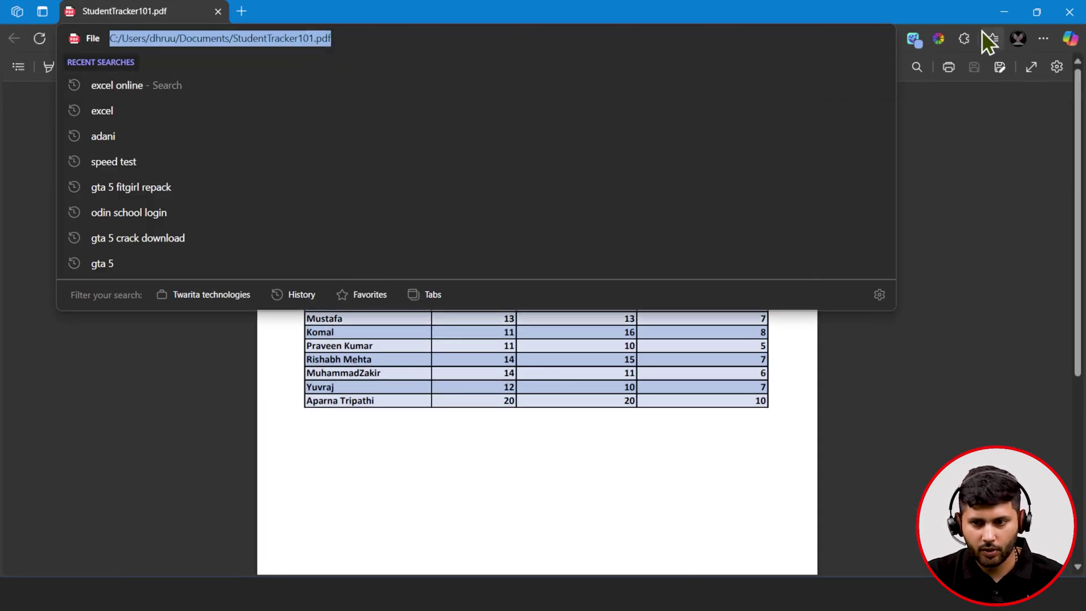
click(994, 12)
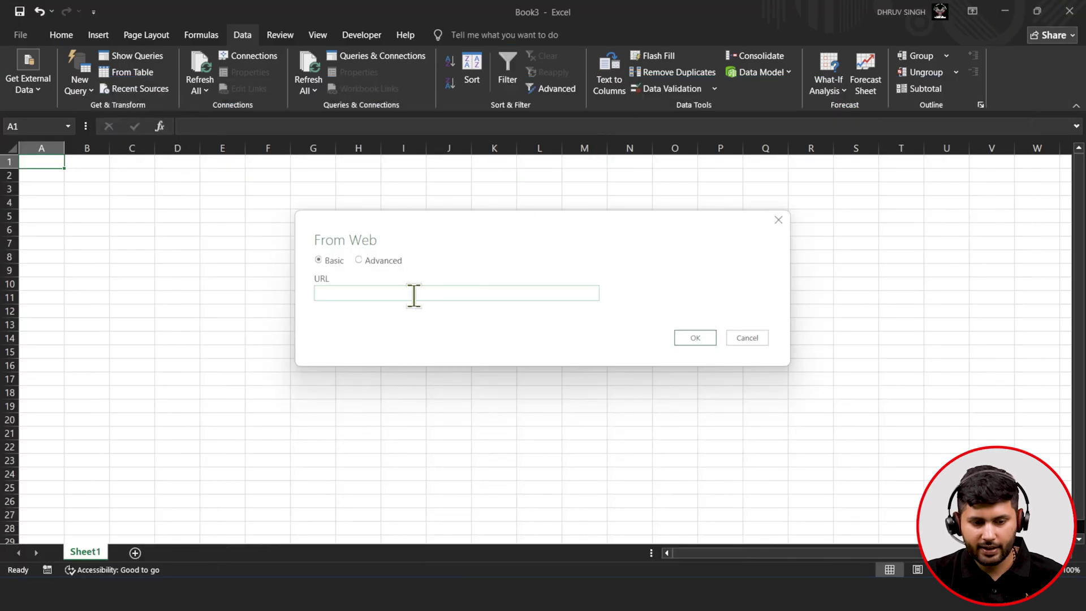
text(file:///C:/Users/dhruu/Documents/StudentTracker101.pdf)
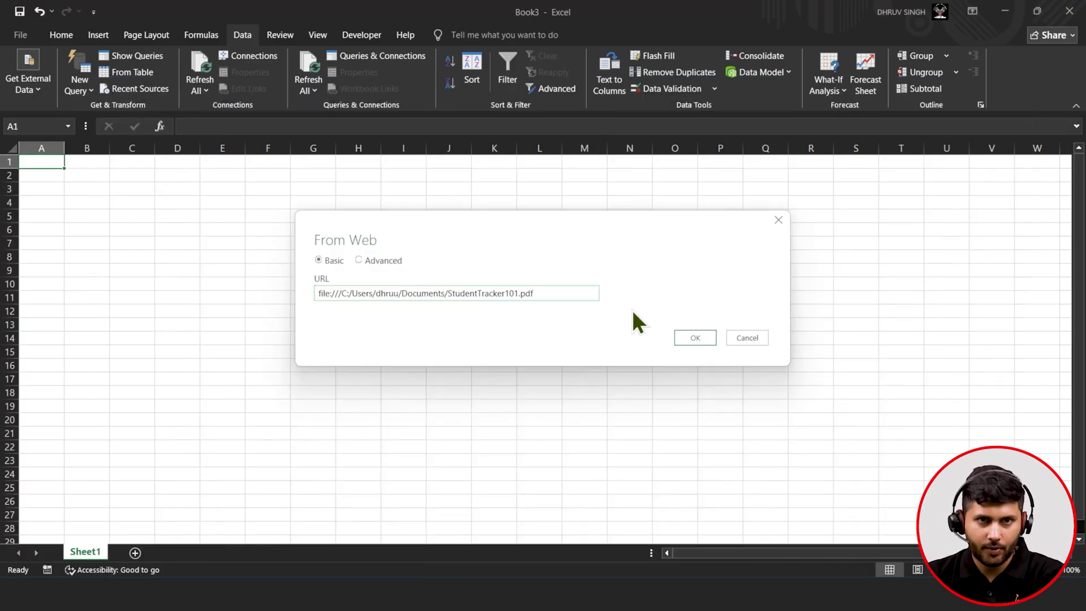
click(691, 335)
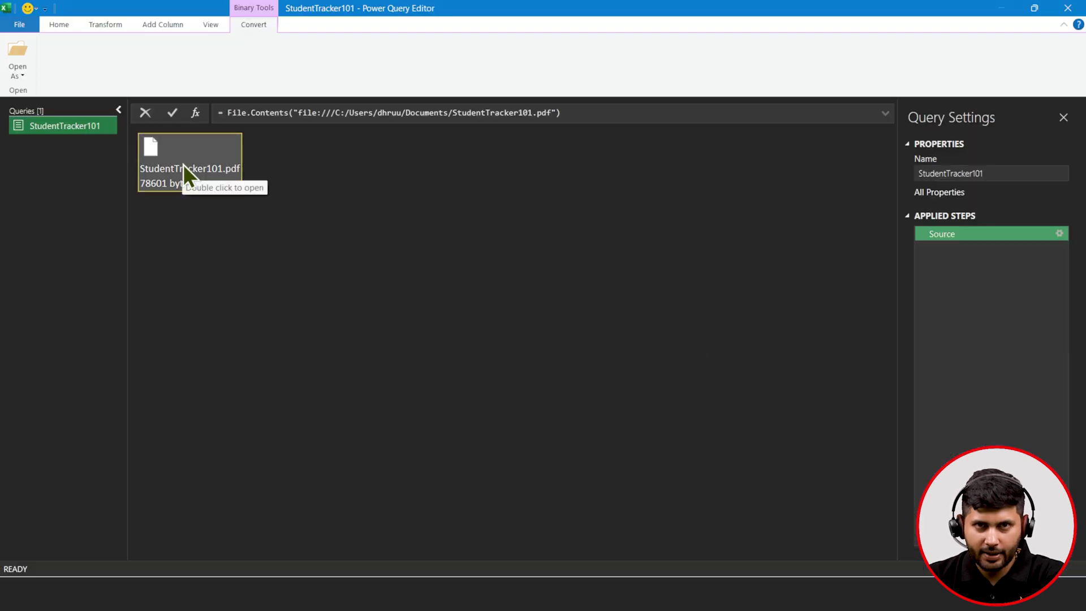
- Try expanding the Data column and filtering Id to Page001, then delete the Expanded Data step
double_click(183, 164)
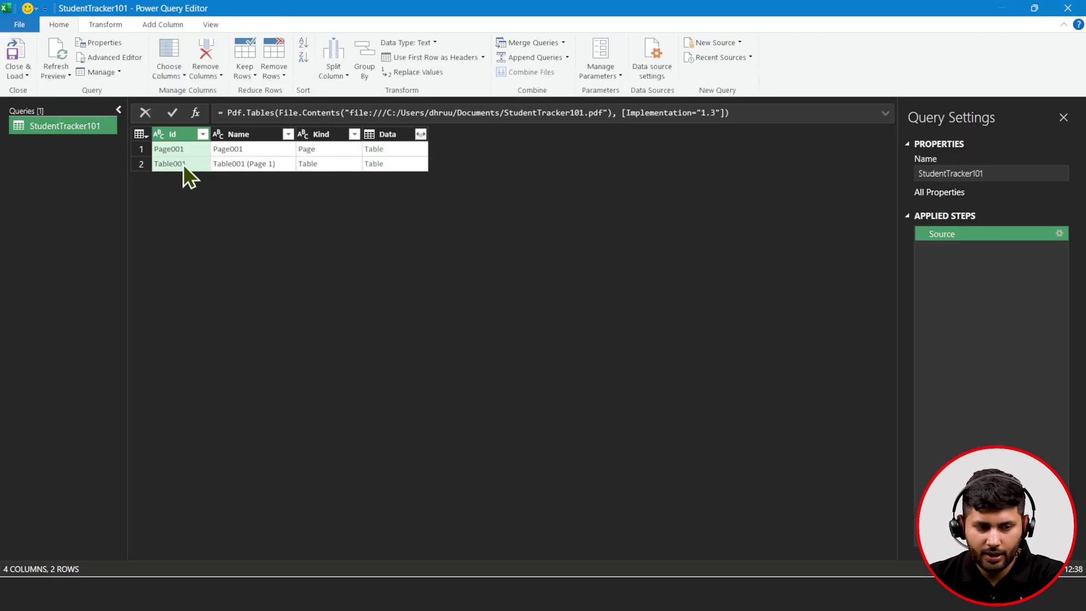
click(418, 135)
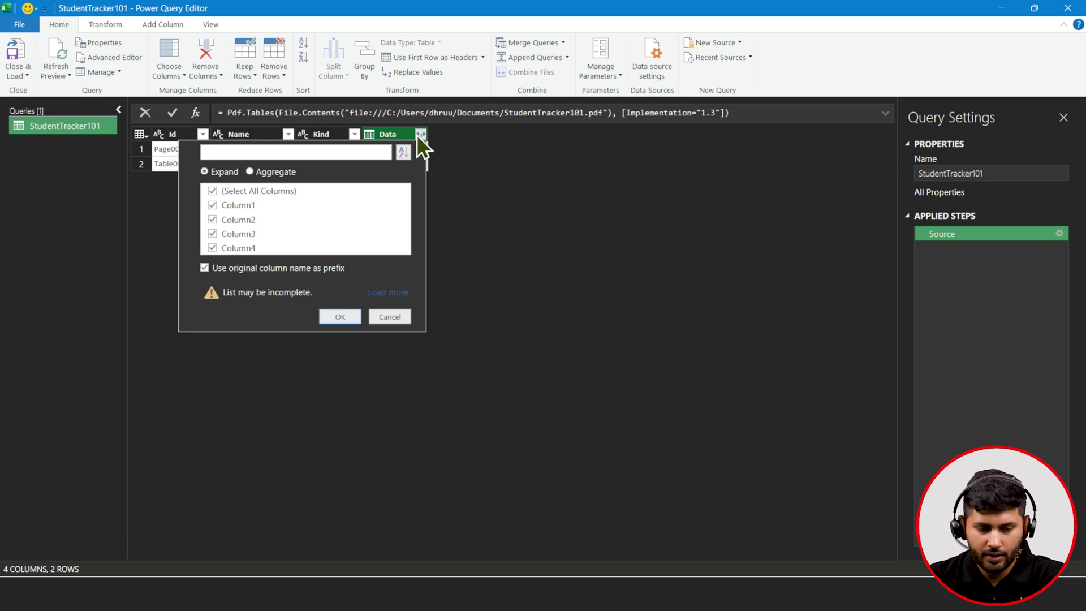
click(338, 316)
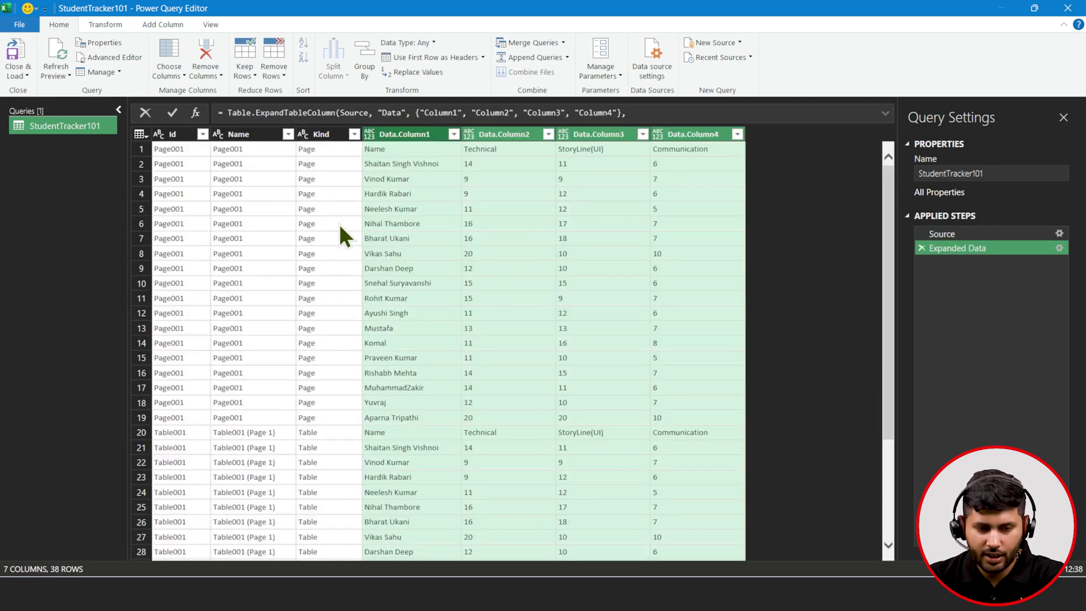
click(174, 134)
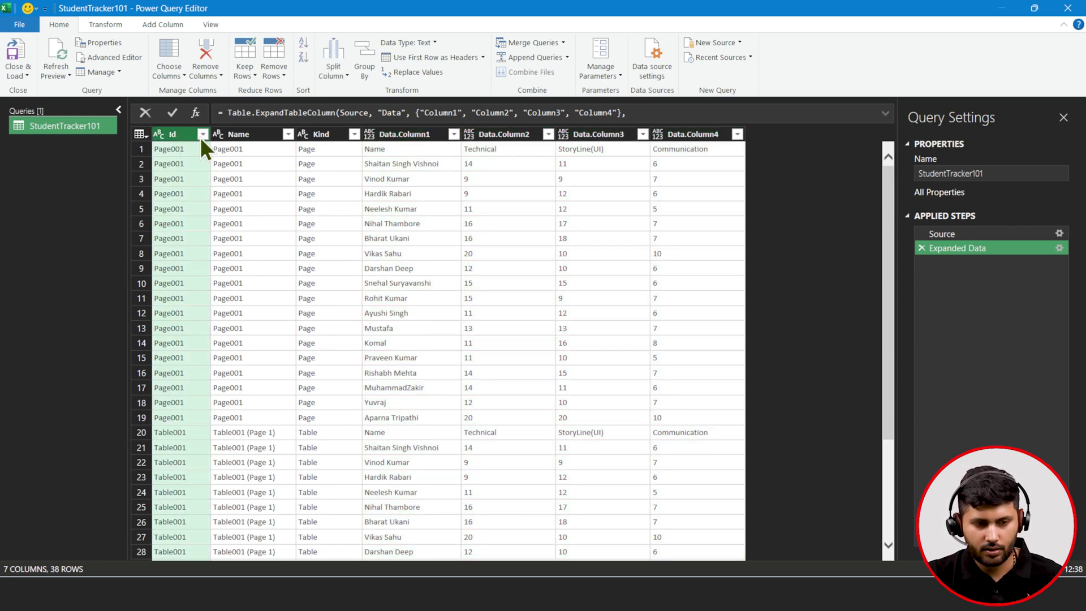
click(201, 136)
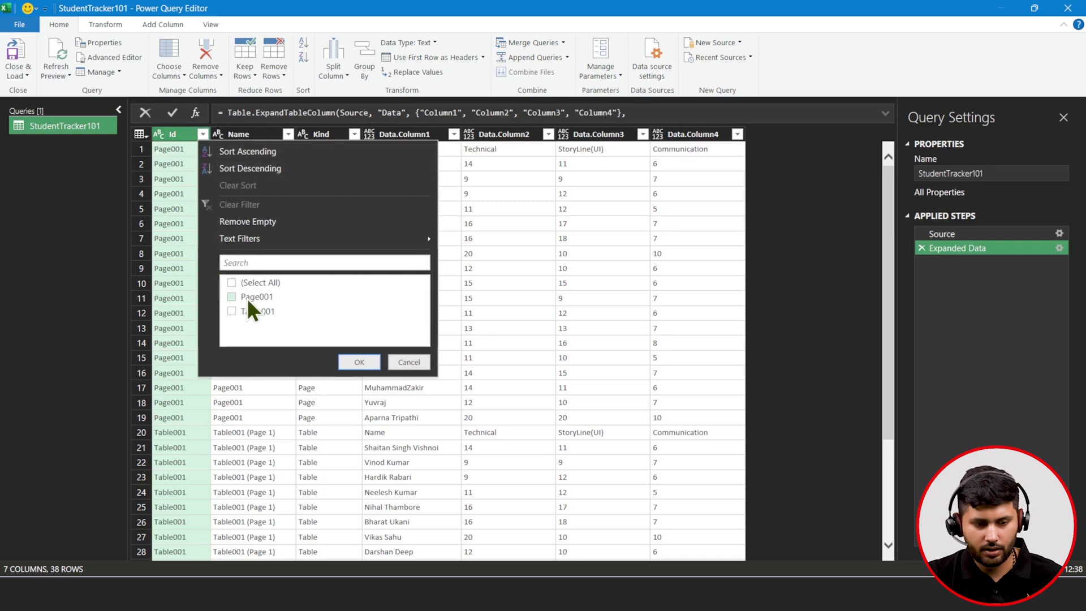
click(344, 366)
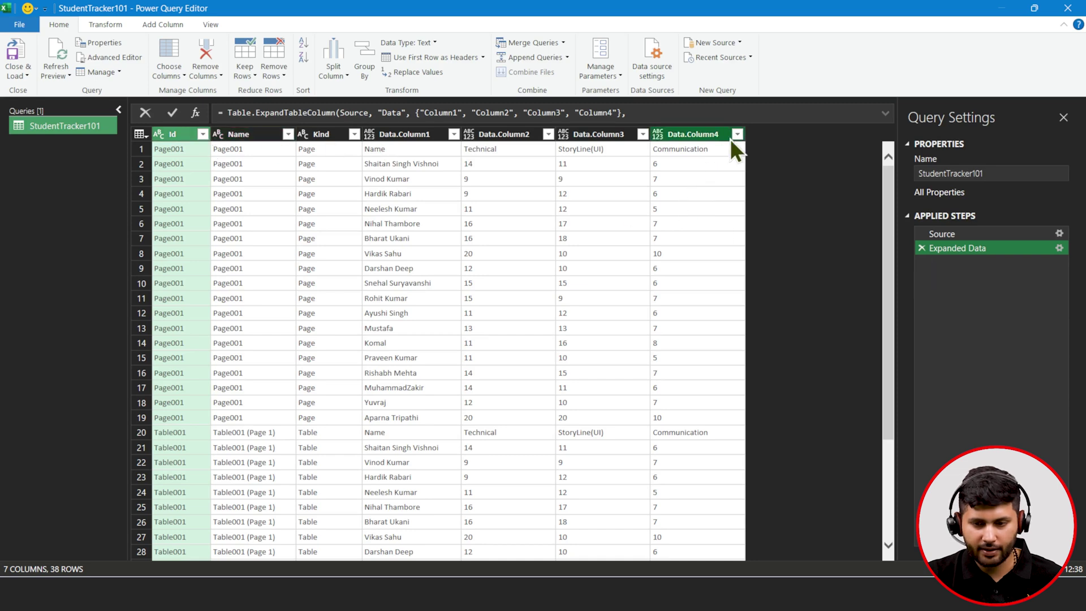
click(921, 249)
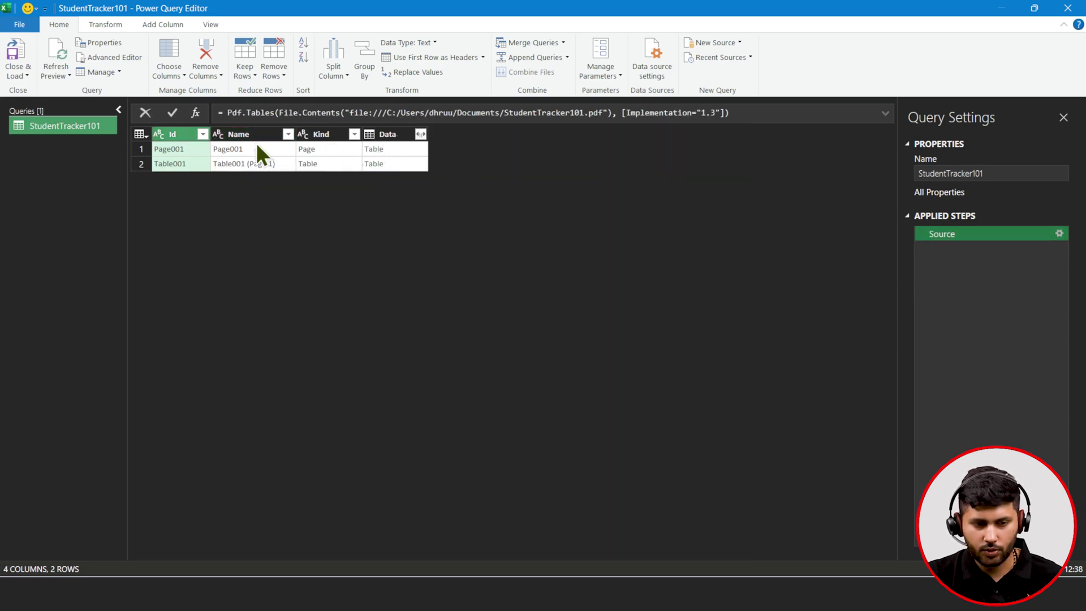
- Filter Id to Page001 and expand the Data column into four columns
click(202, 134)
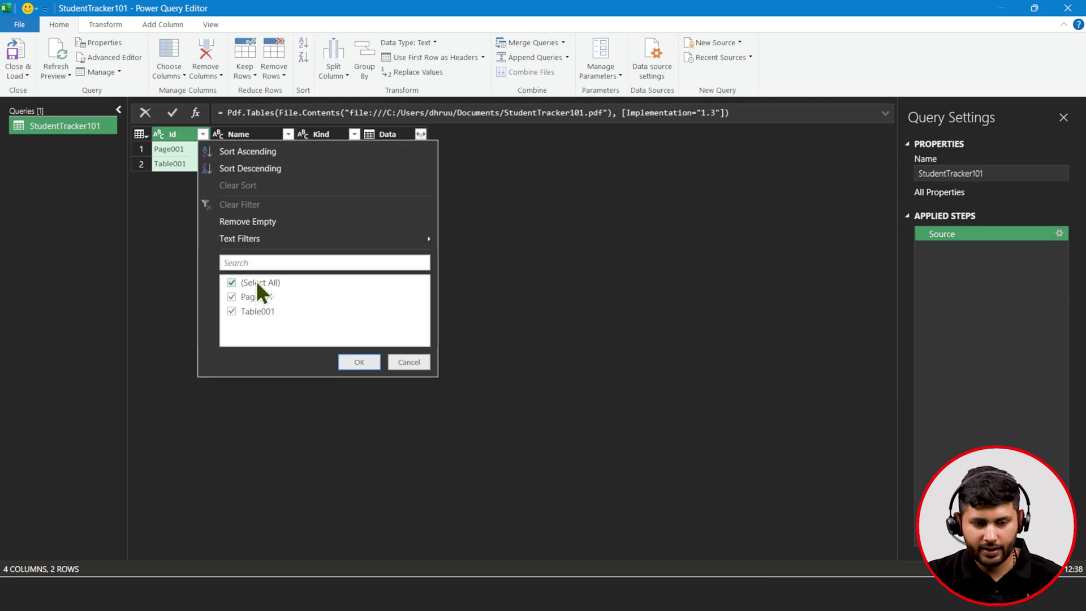
click(377, 365)
click(422, 135)
click(423, 134)
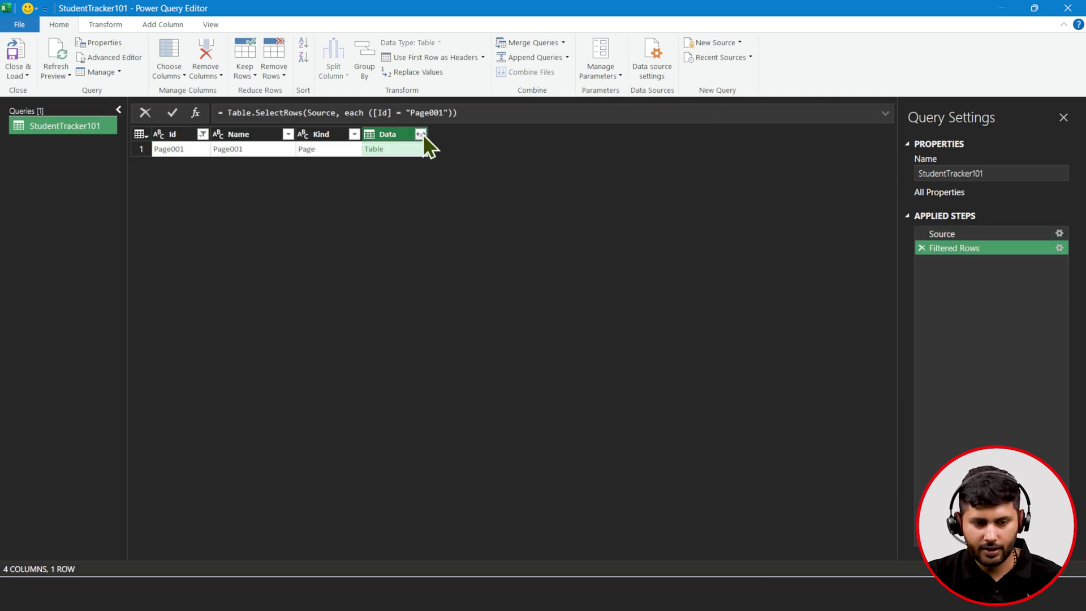
click(422, 134)
click(339, 295)
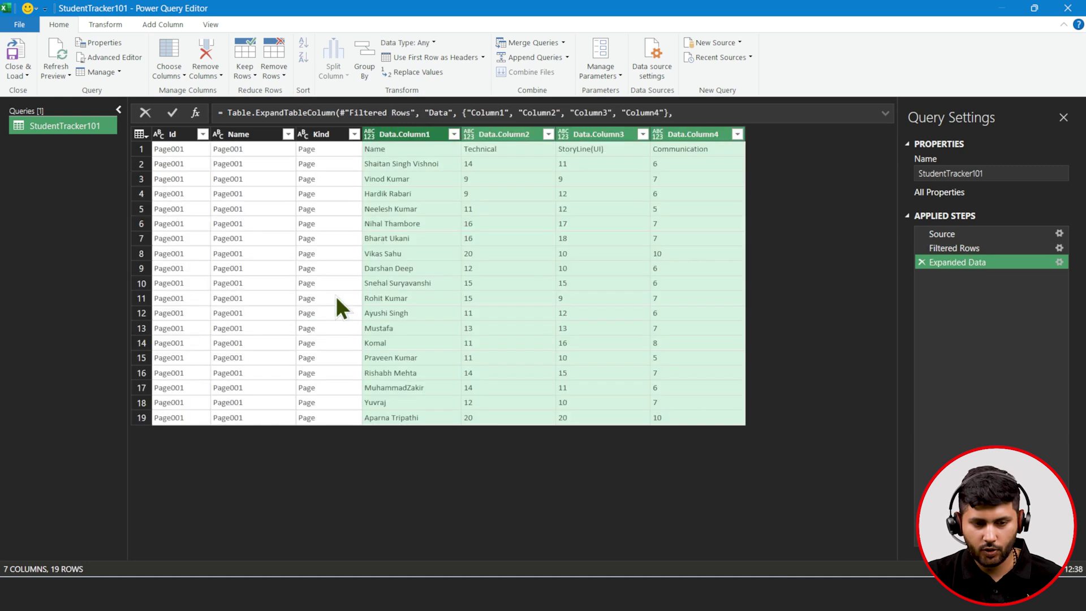
- Remove the Id, Name and Kind columns, use the first row as headers, and Close & Load
click(158, 134)
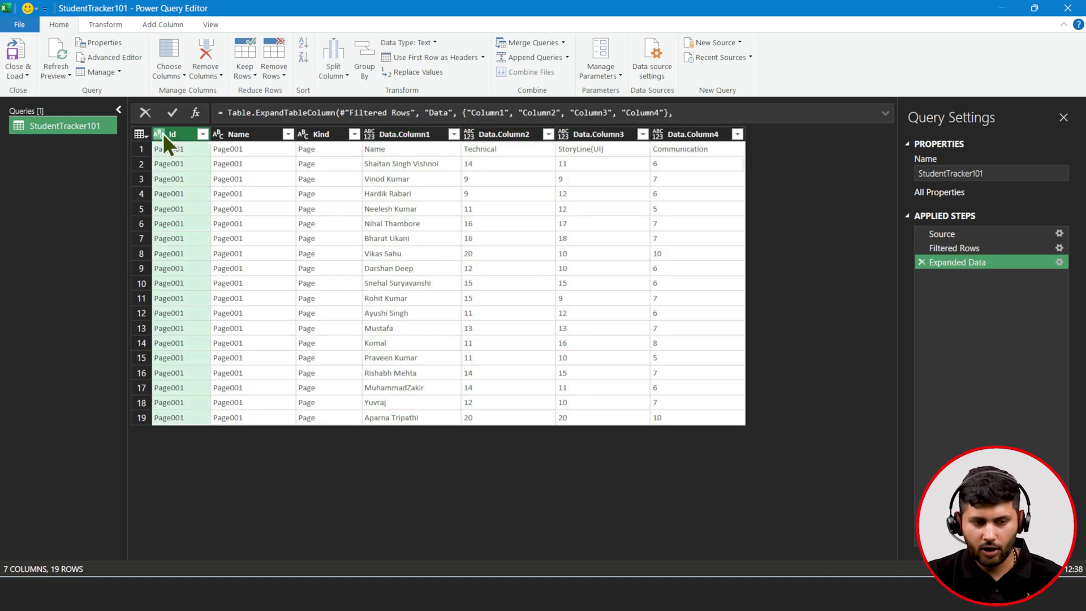
ctrl+click(250, 140)
ctrl+click(314, 136)
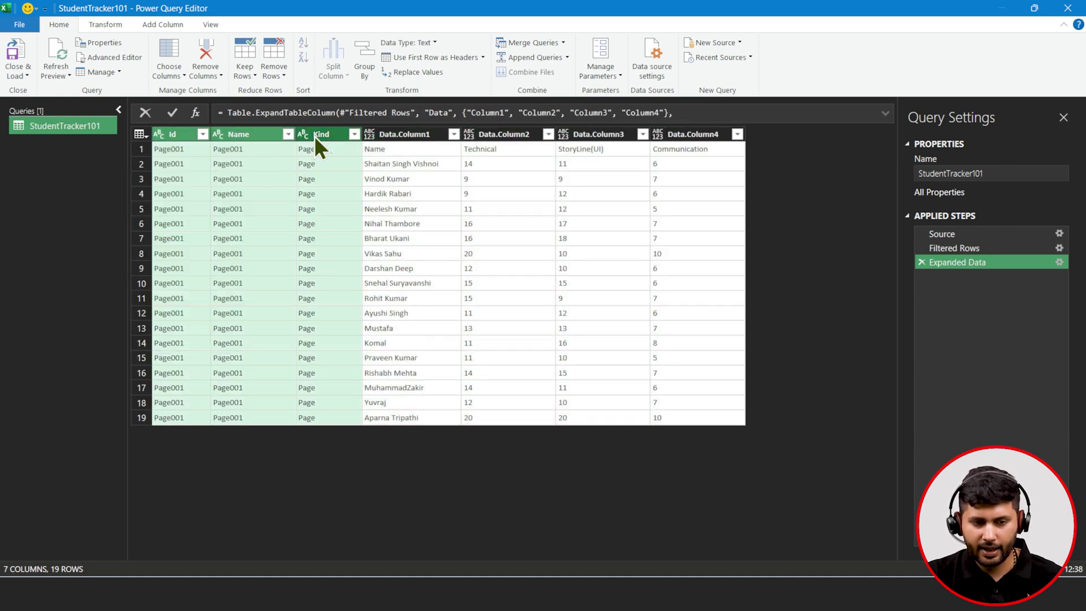
right_click(314, 136)
click(321, 161)
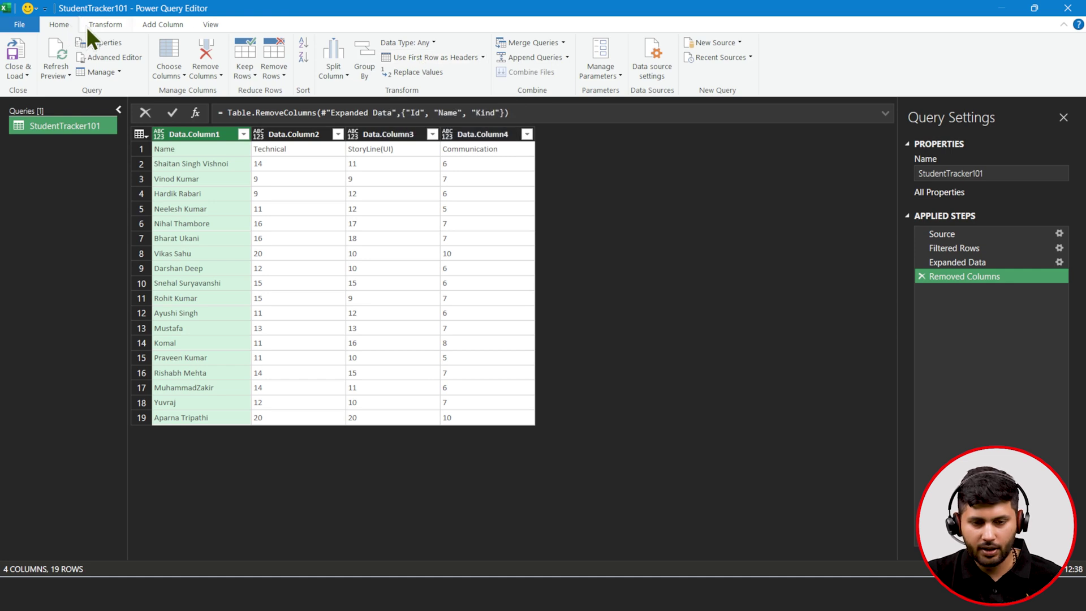
click(436, 59)
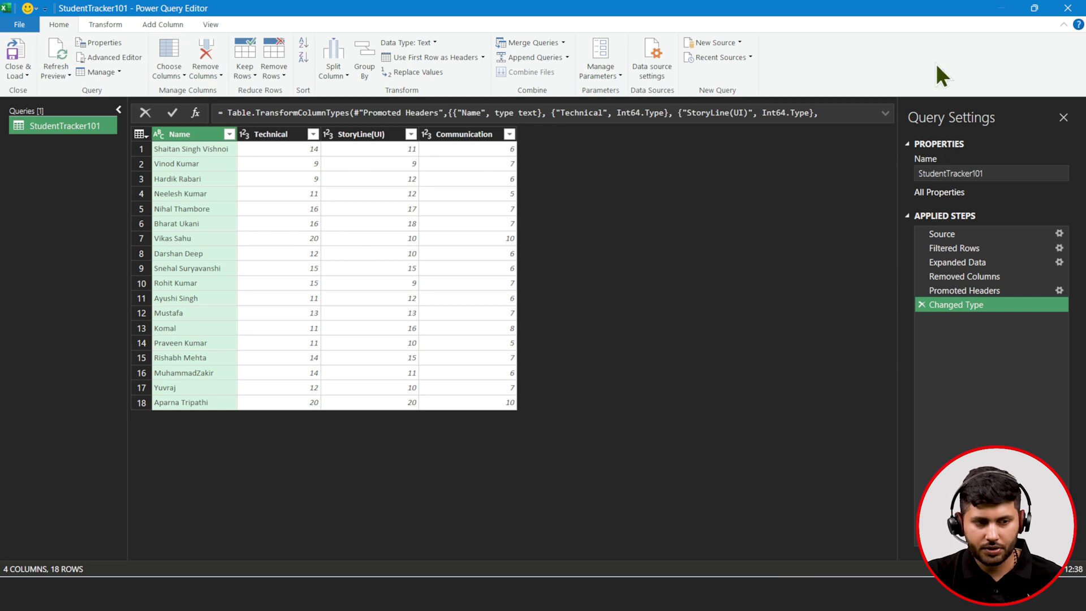
click(22, 49)
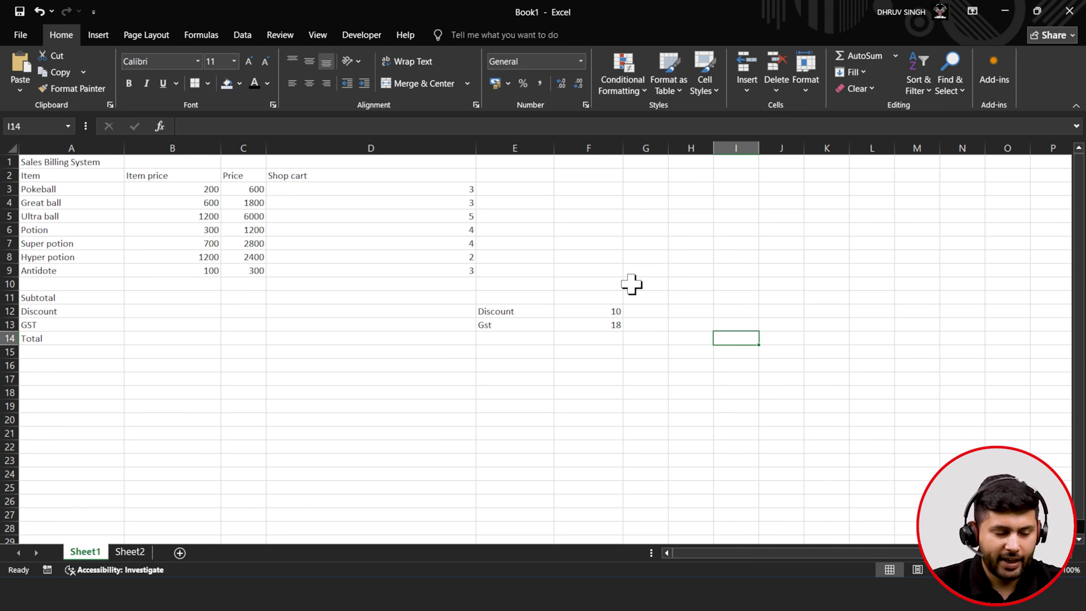
drag(73, 162, 341, 269)
click(307, 257)
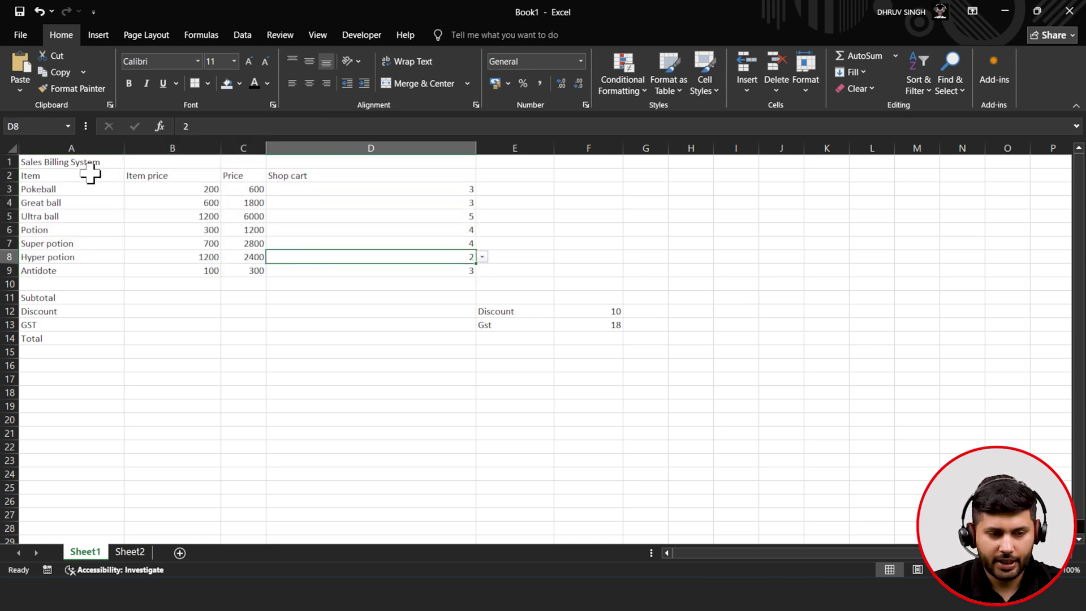
drag(92, 163, 332, 274)
click(230, 242)
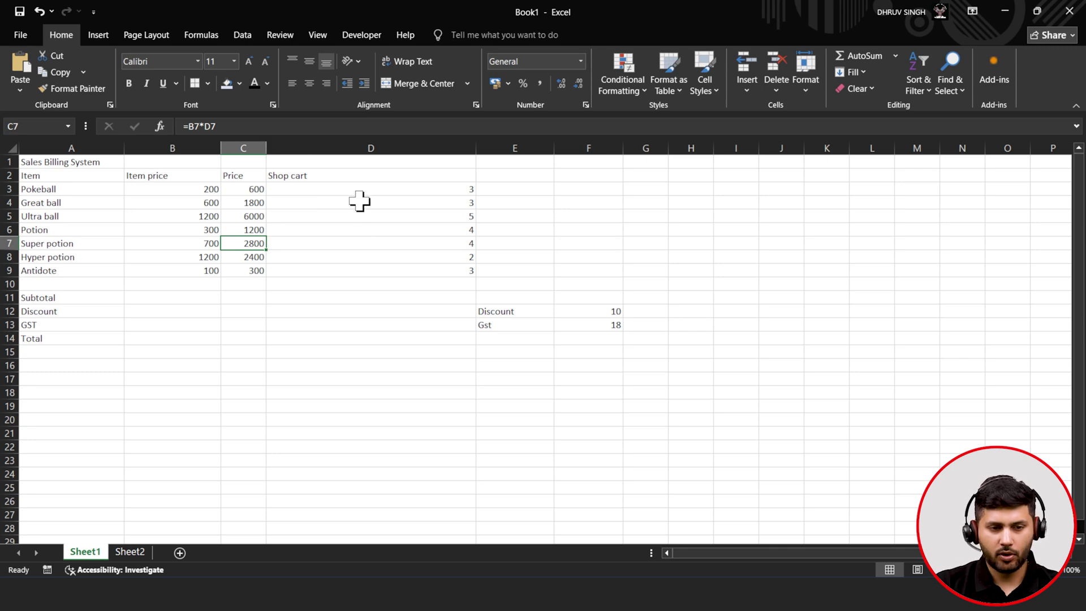
click(175, 188)
click(255, 191)
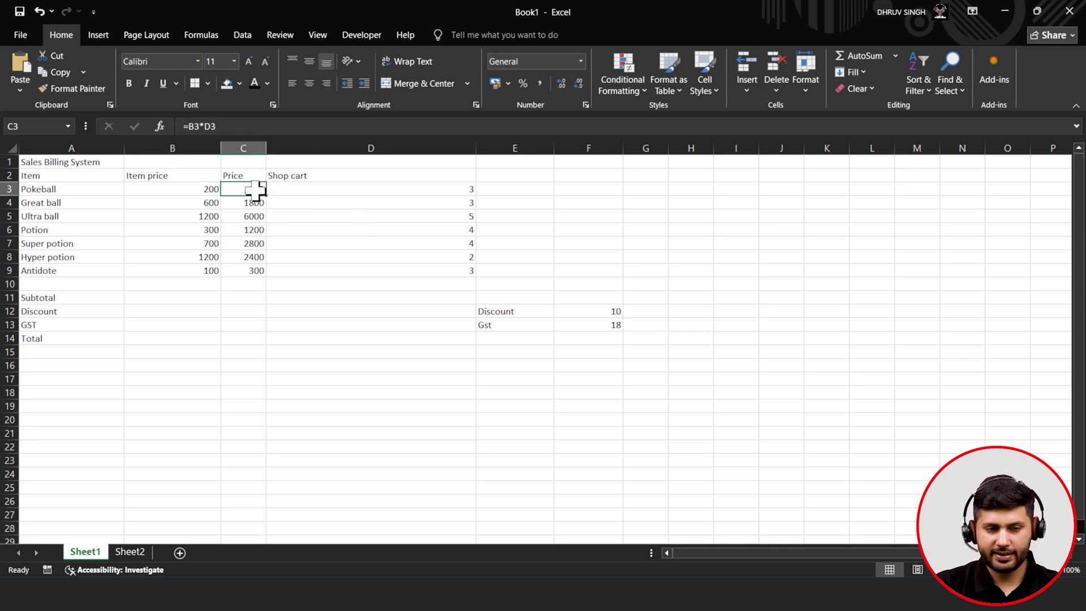
click(410, 189)
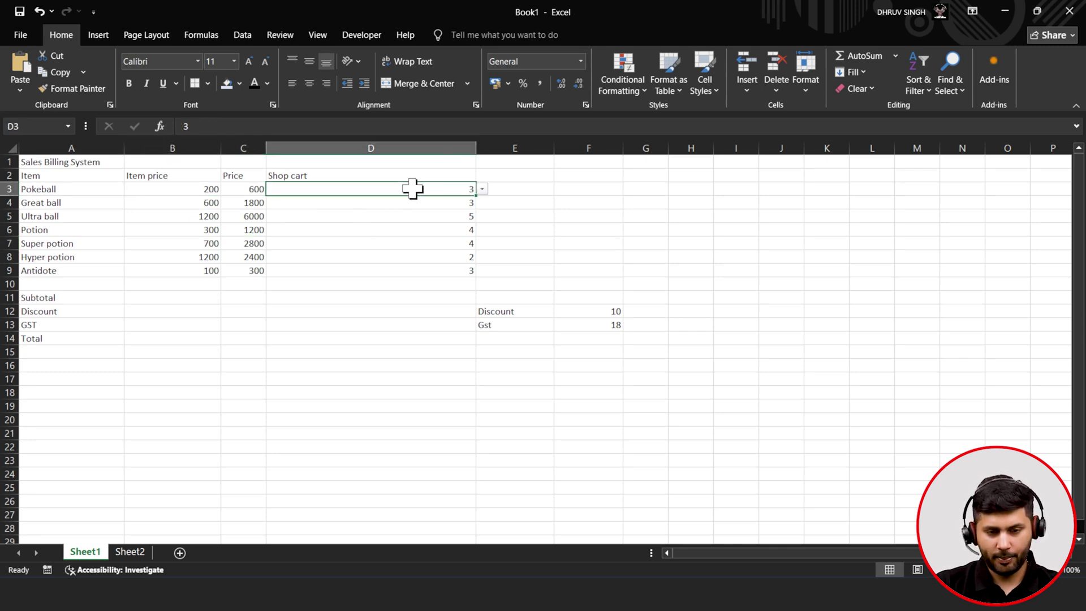
click(482, 190)
click(480, 192)
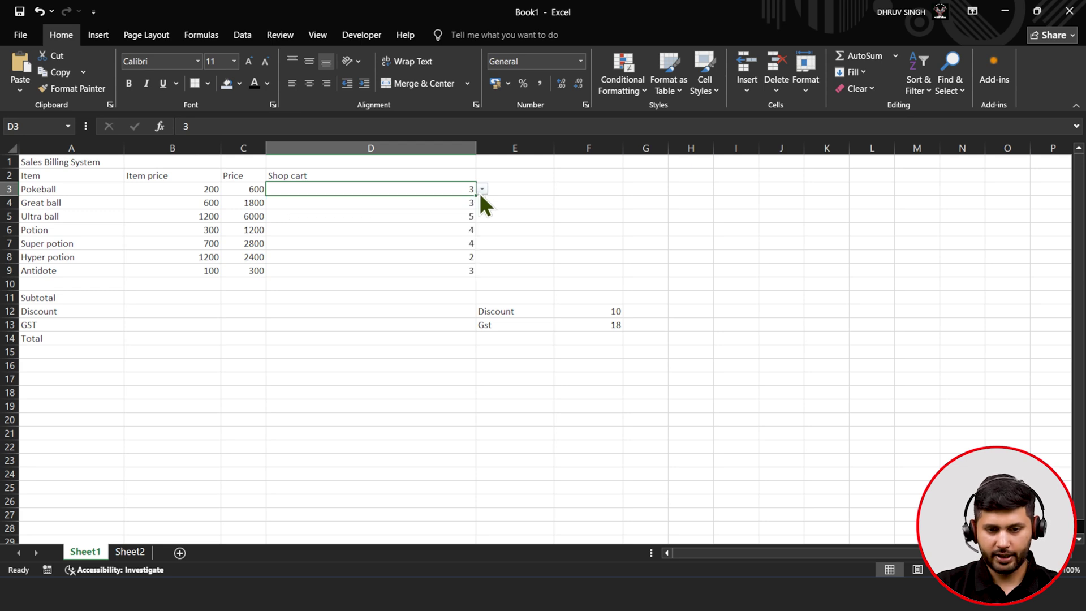
click(243, 35)
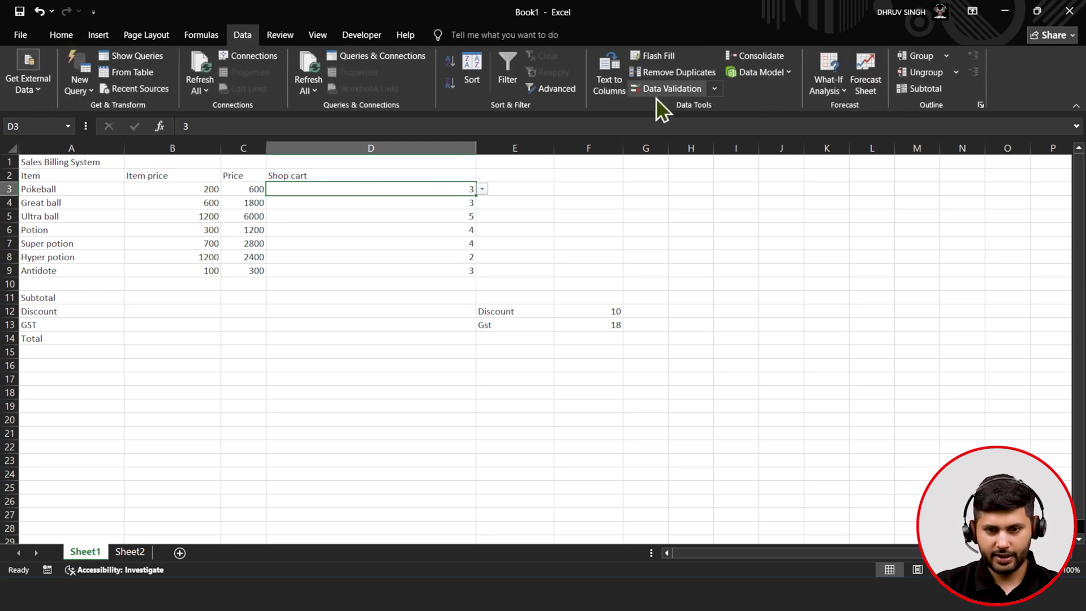
click(657, 93)
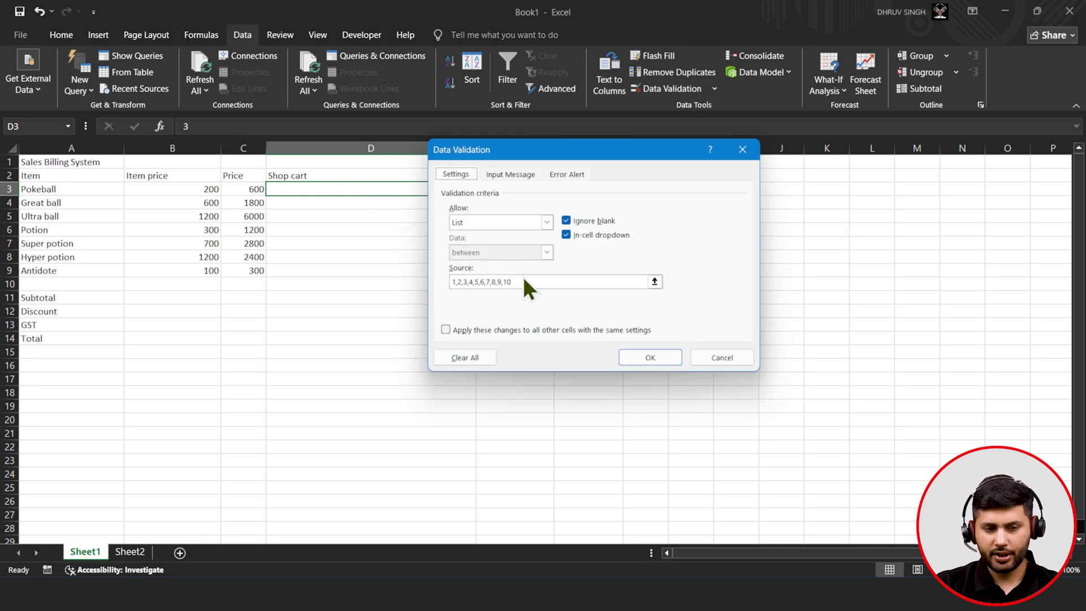
click(650, 358)
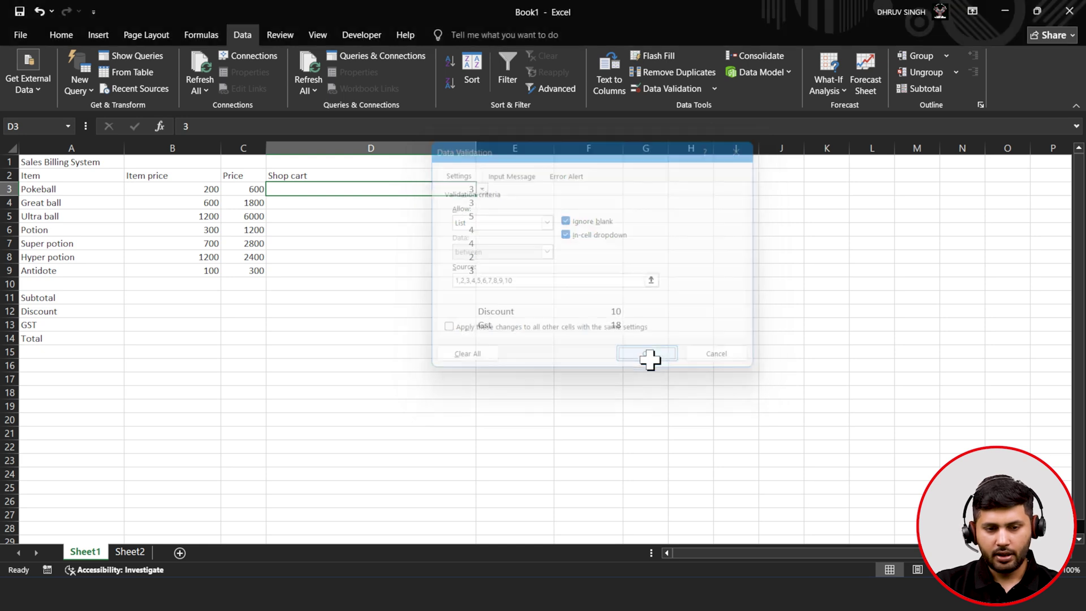
click(400, 271)
click(400, 243)
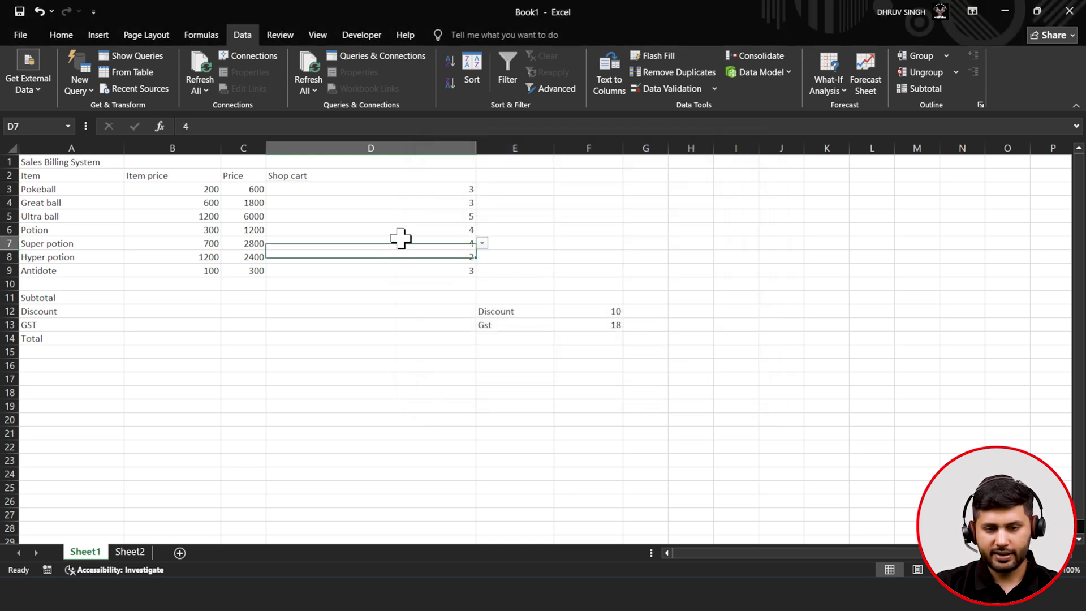
click(394, 203)
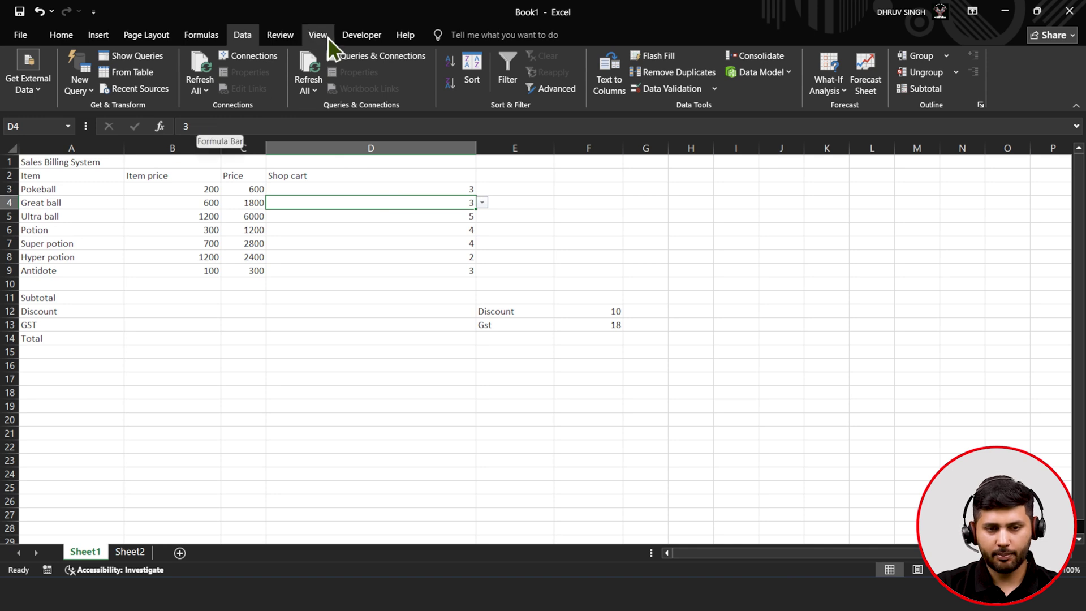
- Open Customize the Ribbon from the ribbon's right-click menu
click(362, 35)
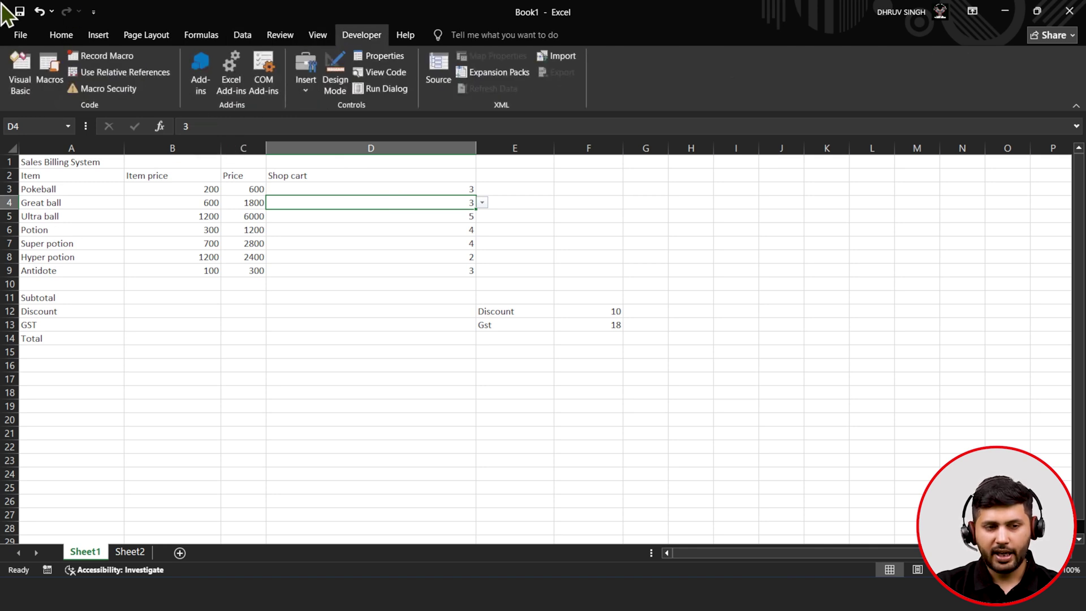
click(46, 37)
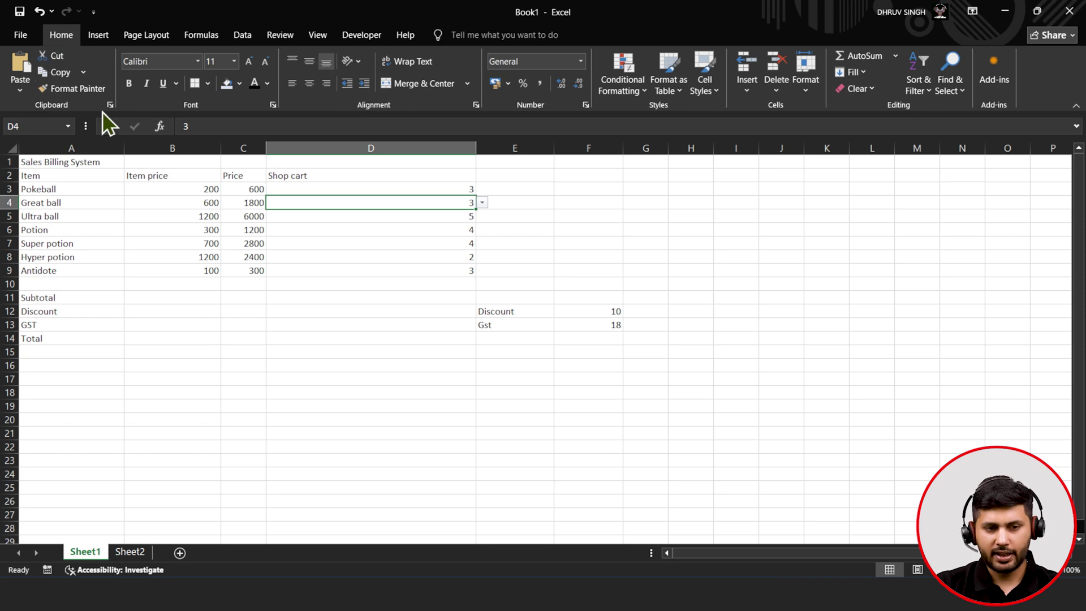
right_click(235, 104)
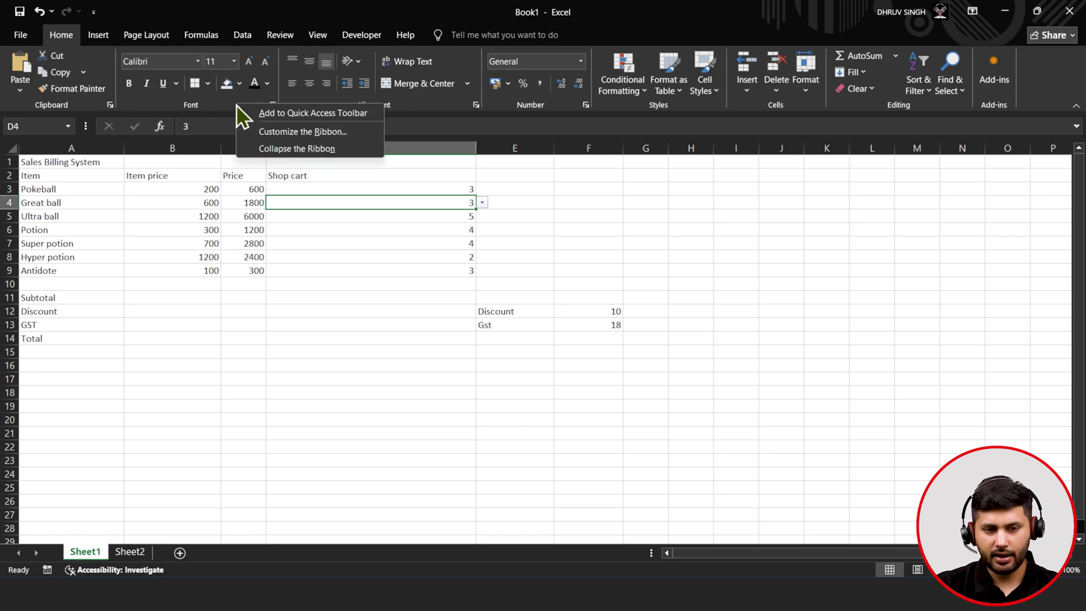
click(274, 134)
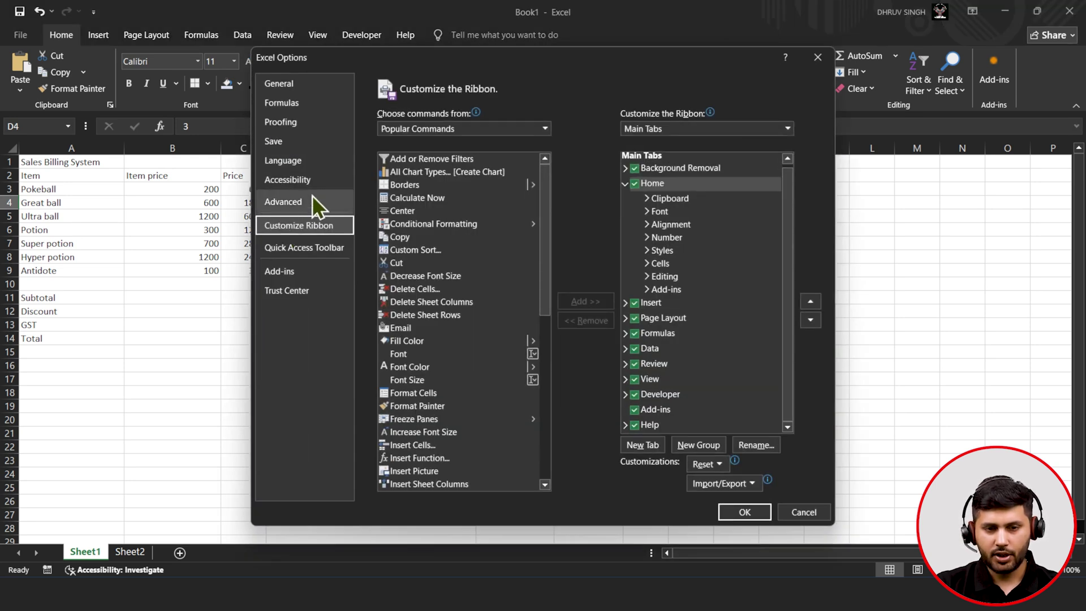
- Set Choose commands from to Main Tabs and select the Developer tab
click(422, 129)
click(425, 171)
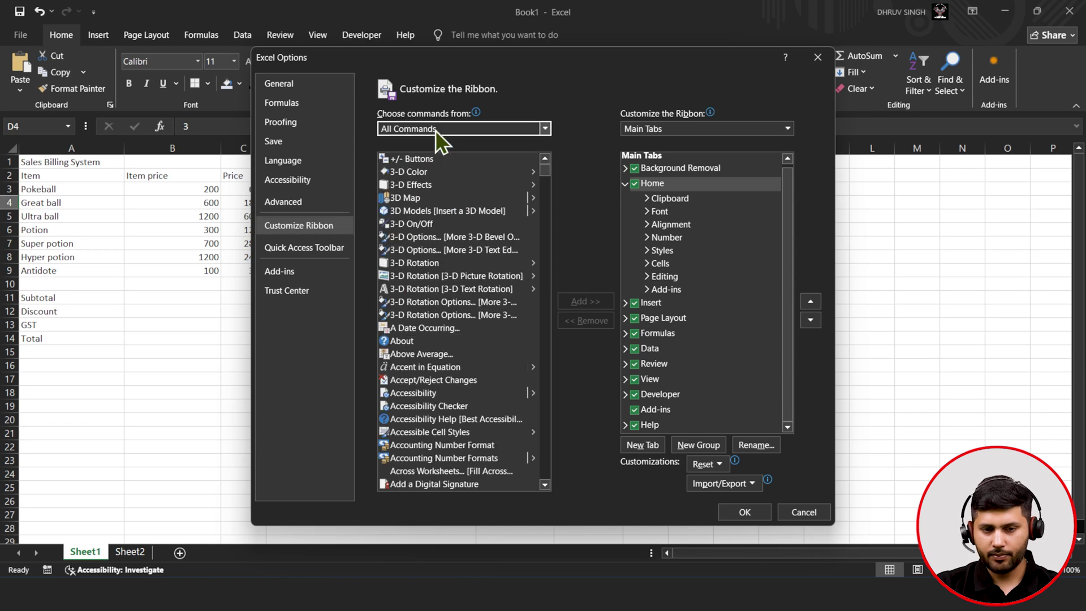
click(436, 130)
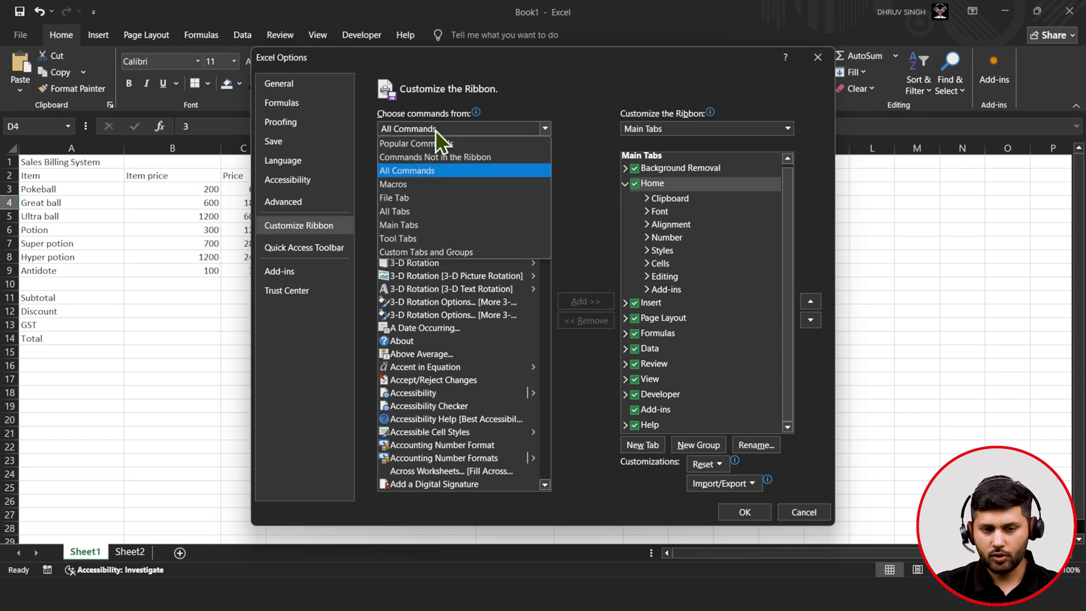
click(402, 224)
click(397, 280)
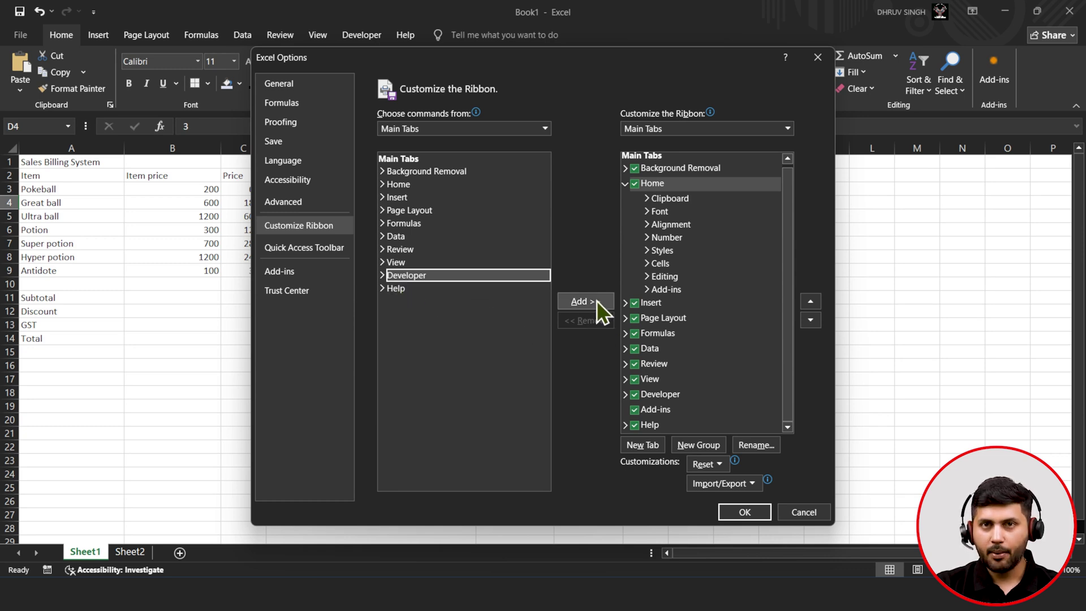
click(626, 184)
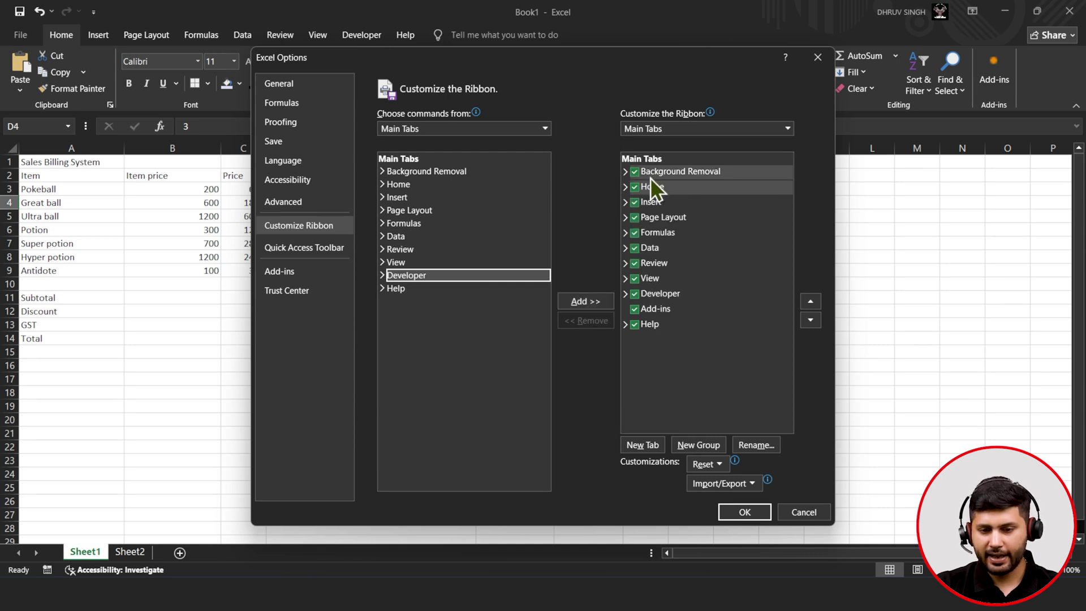
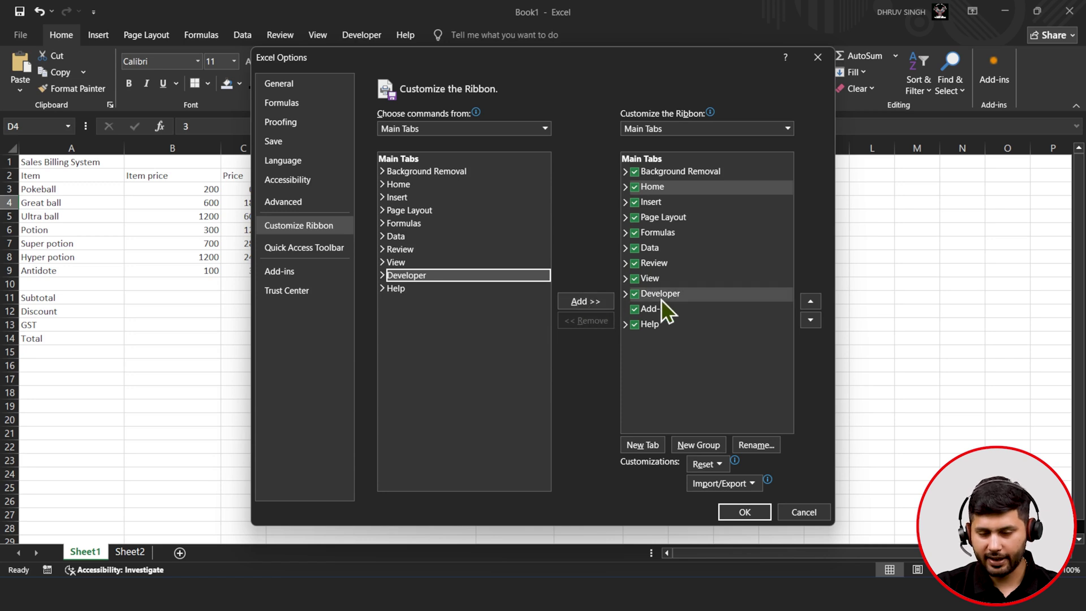
- Confirm Excel Options with OK and show the Developer ribbon commands
click(731, 515)
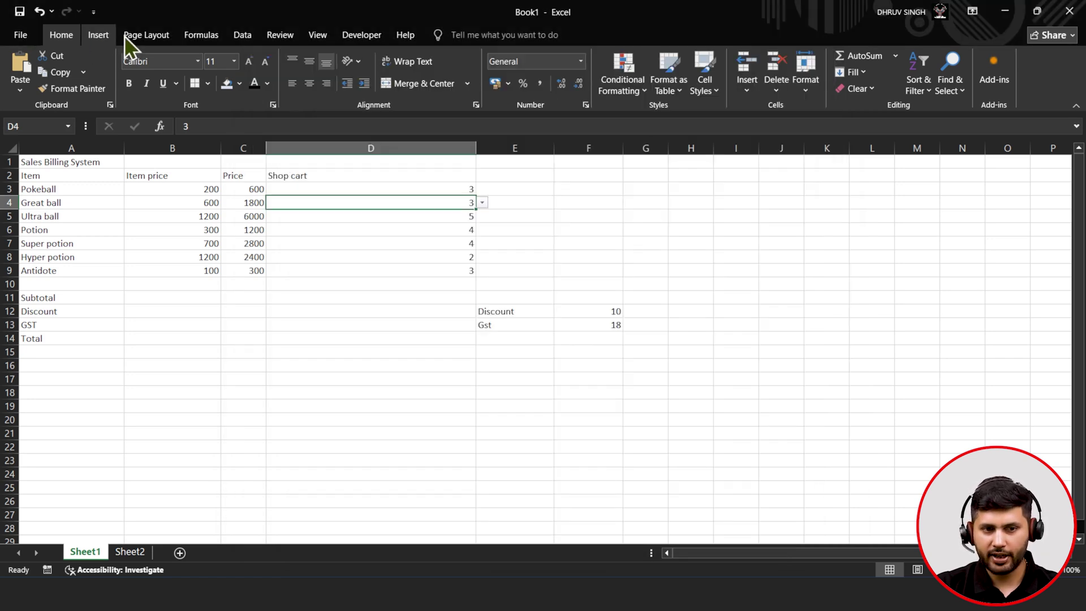
click(356, 34)
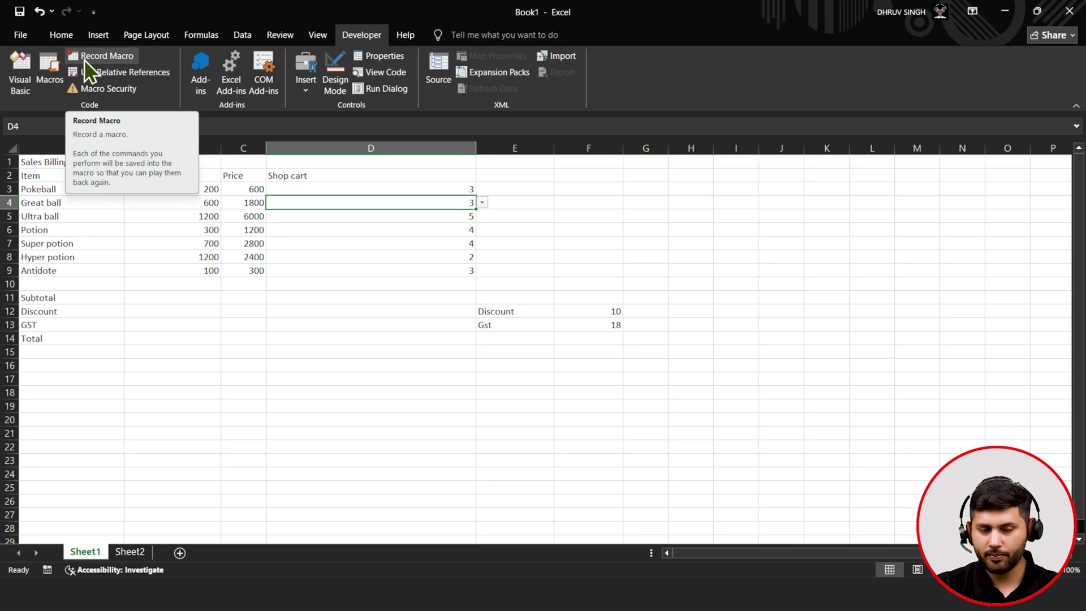
- Start recording a new macro named Format1
click(85, 60)
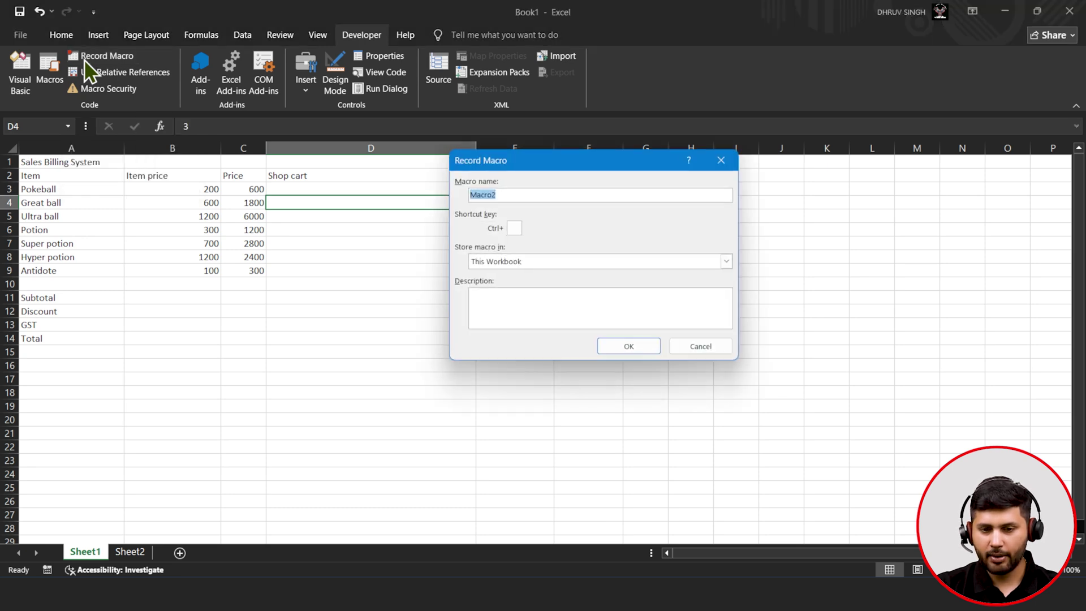
key(BackSpace)
text(Format1)
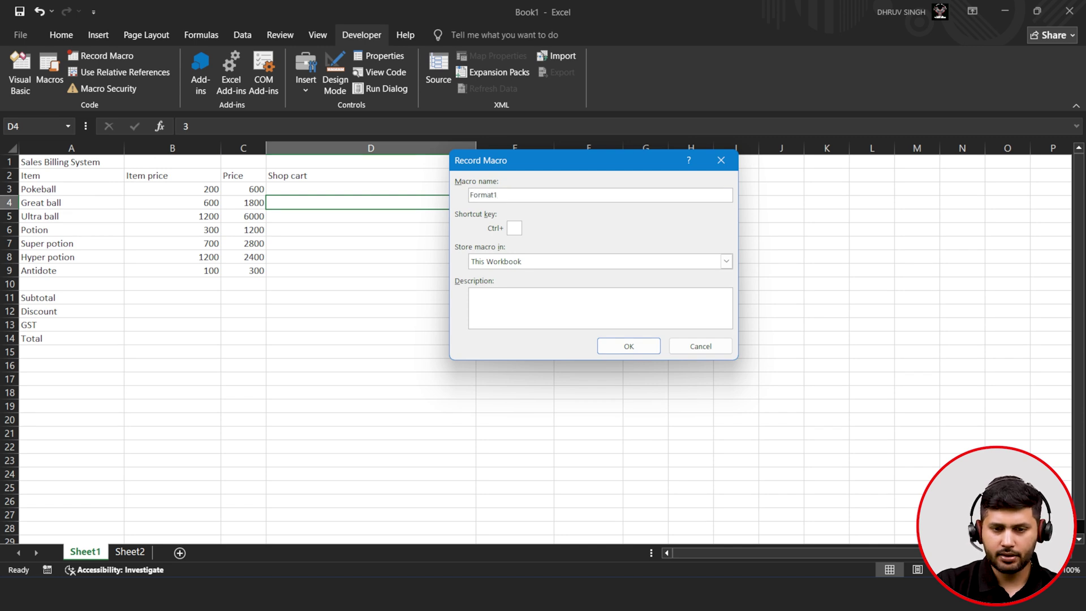
click(628, 346)
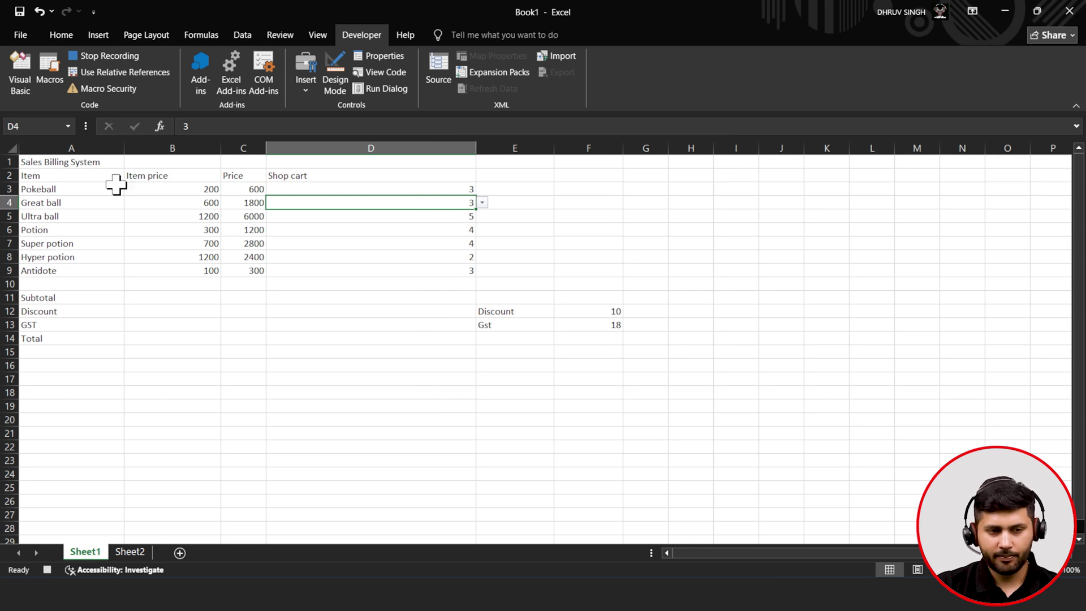
- Merge and centre A1:D1, making the title bold, white, size 20 on dark blue fill
drag(77, 164, 374, 164)
click(61, 35)
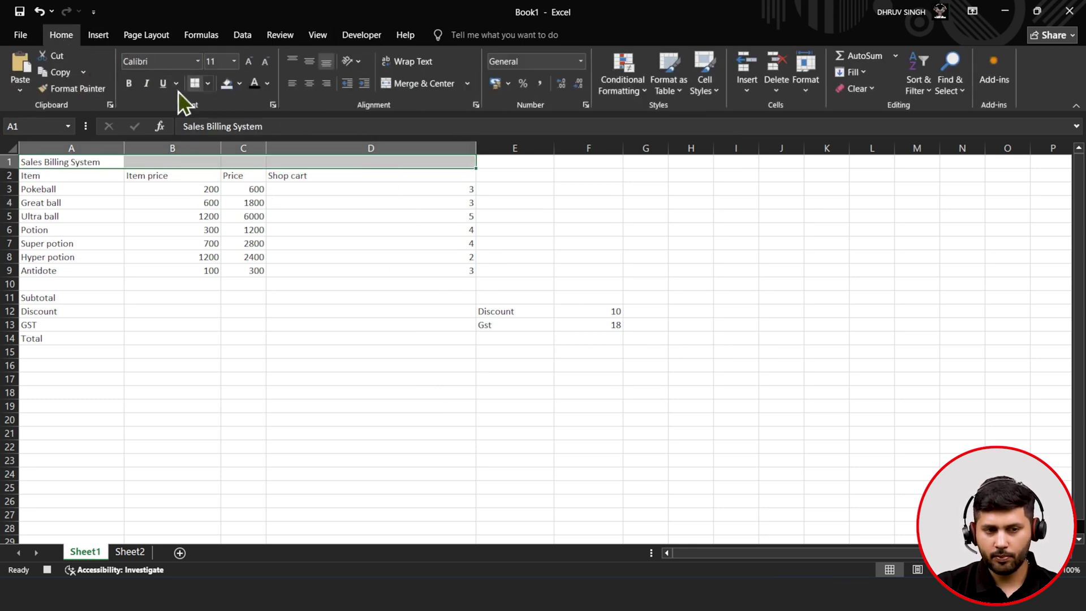
click(385, 84)
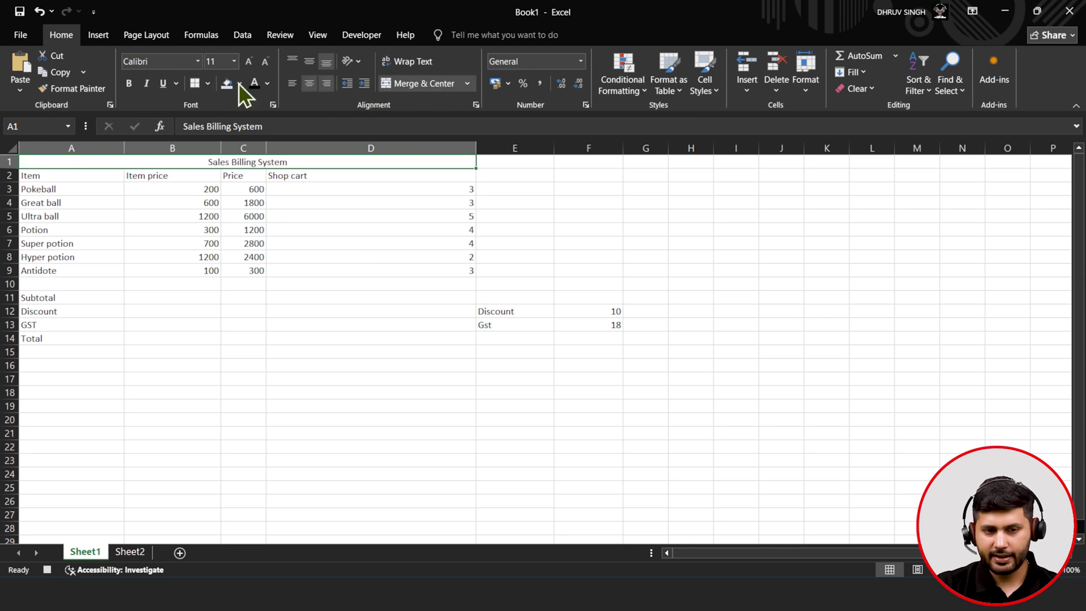
click(249, 59)
click(249, 59)
click(249, 59)
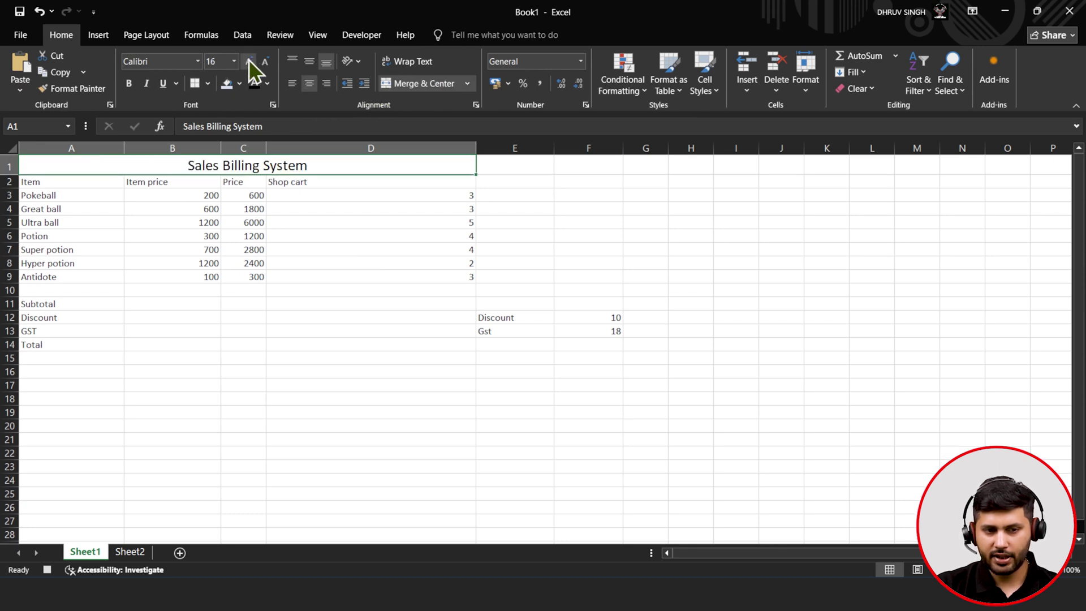
click(129, 83)
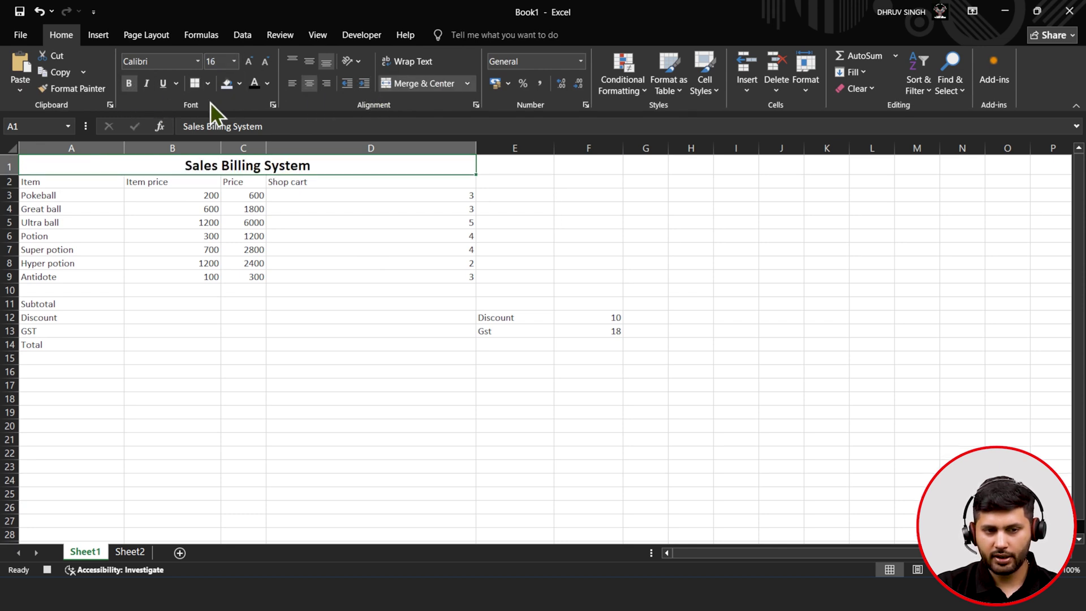
click(239, 83)
click(383, 225)
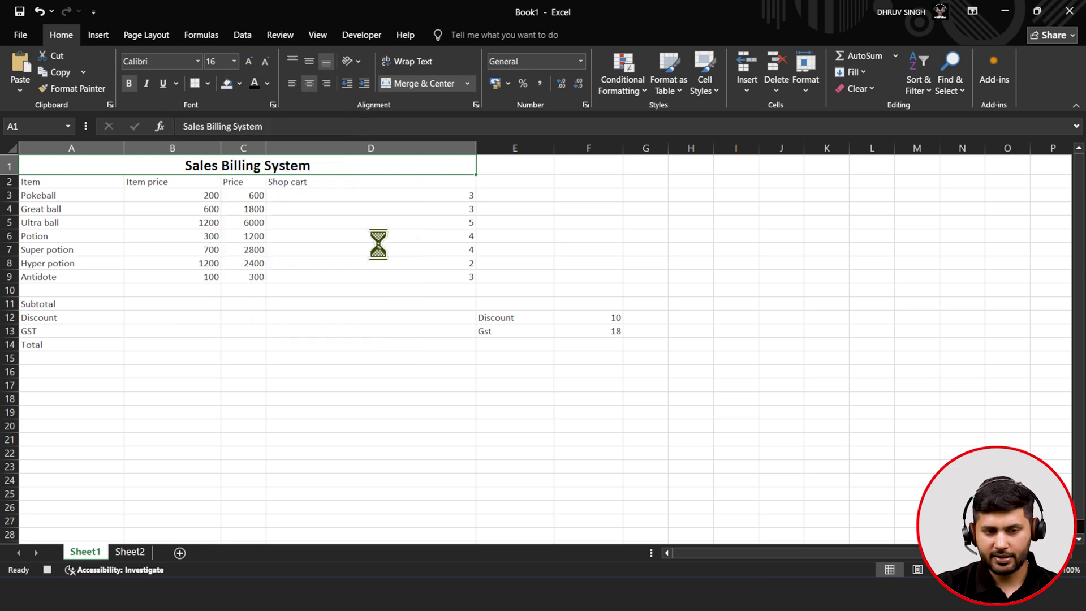
click(266, 84)
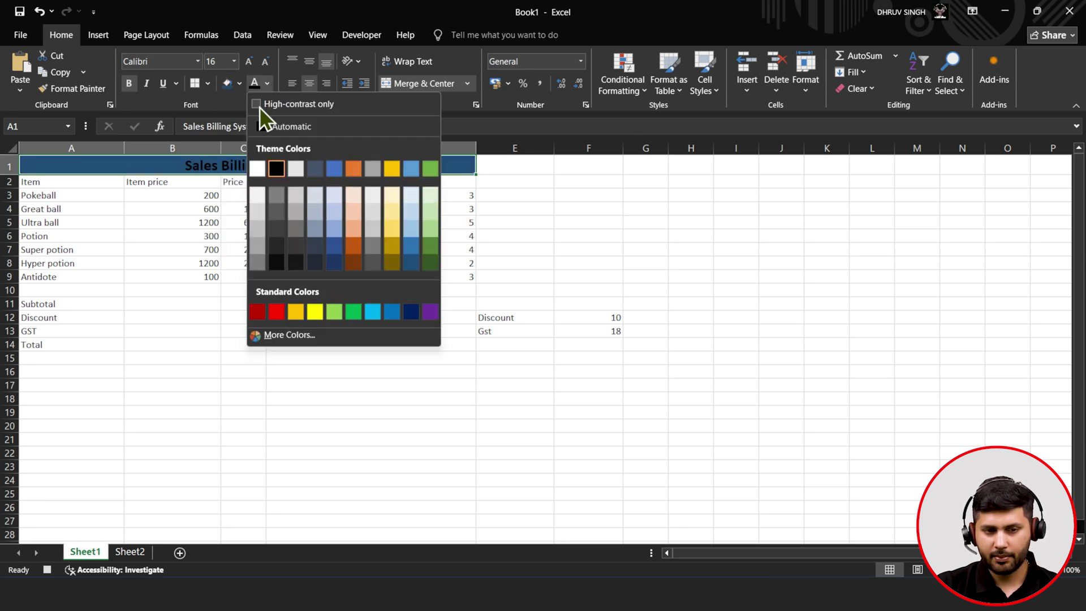
click(256, 168)
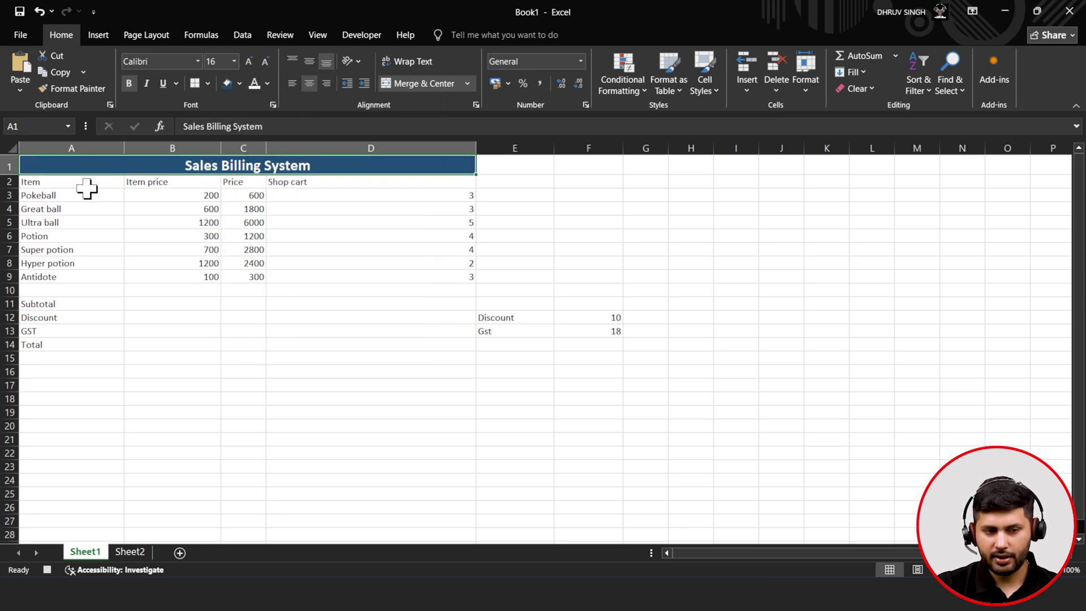
click(247, 57)
click(246, 58)
drag(70, 189, 343, 278)
- Border A2:D9 and give header A2:D2 light blue fill with light, bold, centred size-14 text
click(198, 82)
click(130, 187)
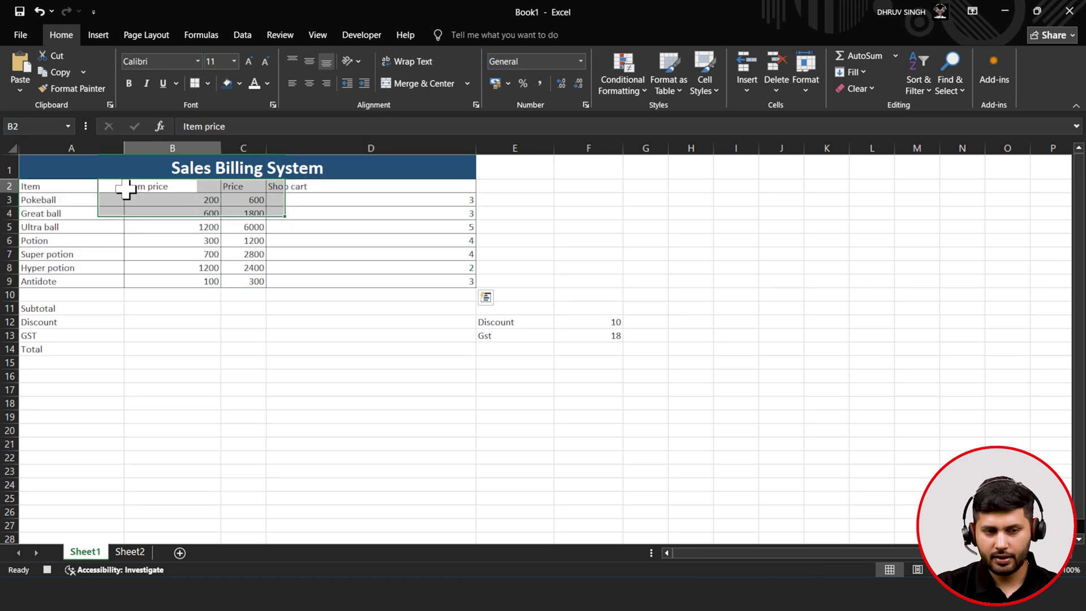
drag(78, 186, 347, 184)
click(228, 83)
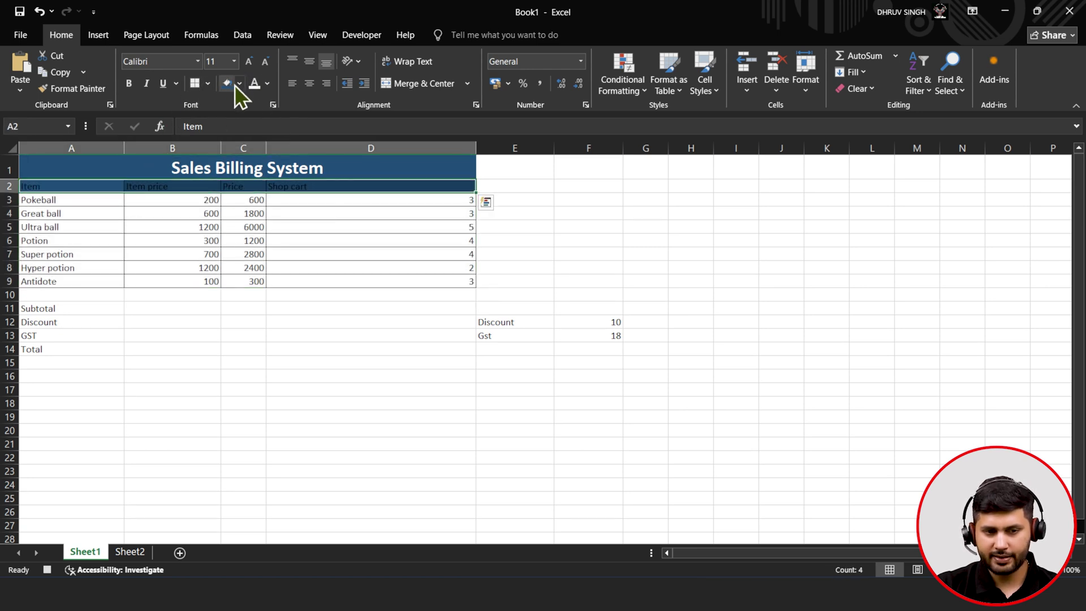
click(240, 83)
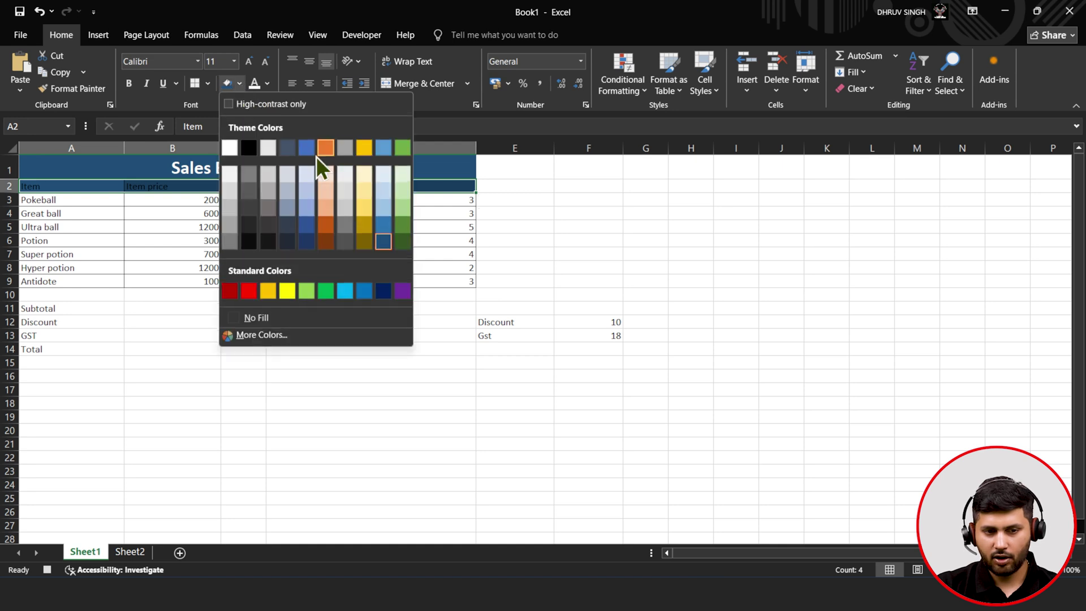
click(309, 206)
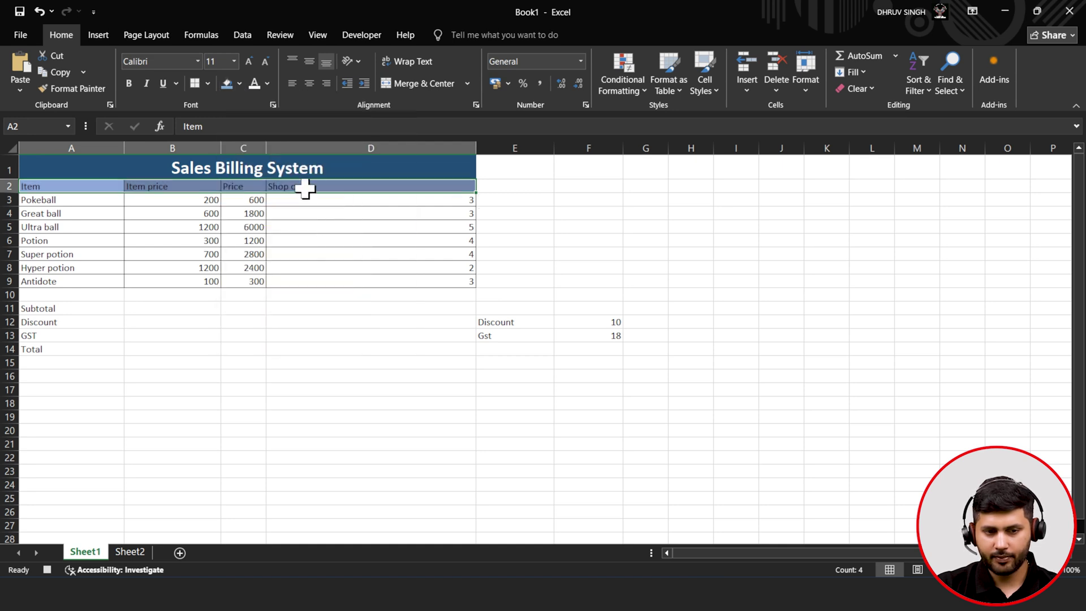
click(256, 84)
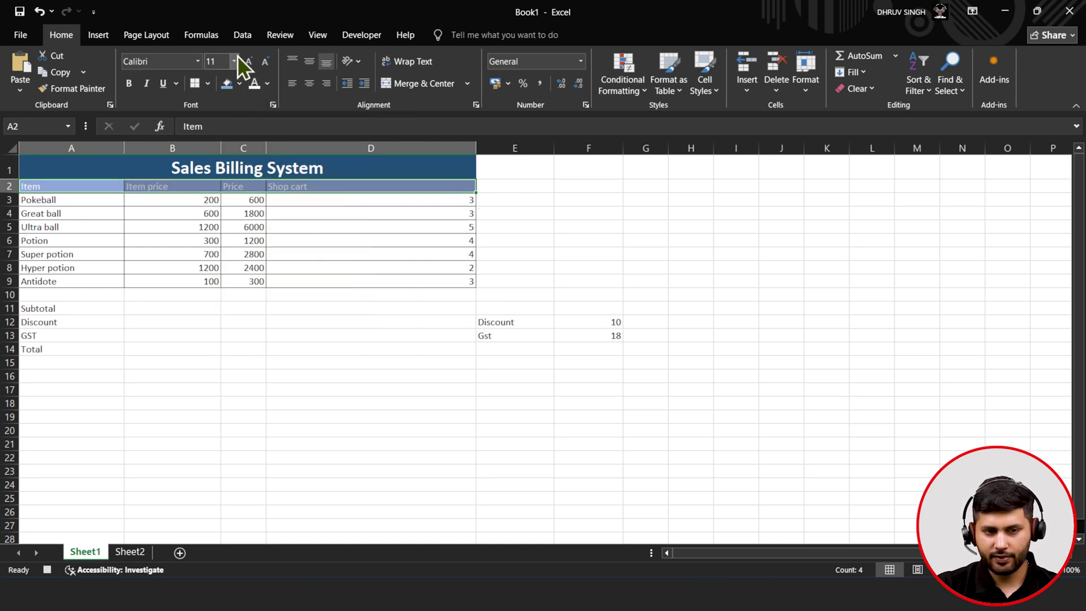
click(249, 60)
click(249, 60)
click(136, 90)
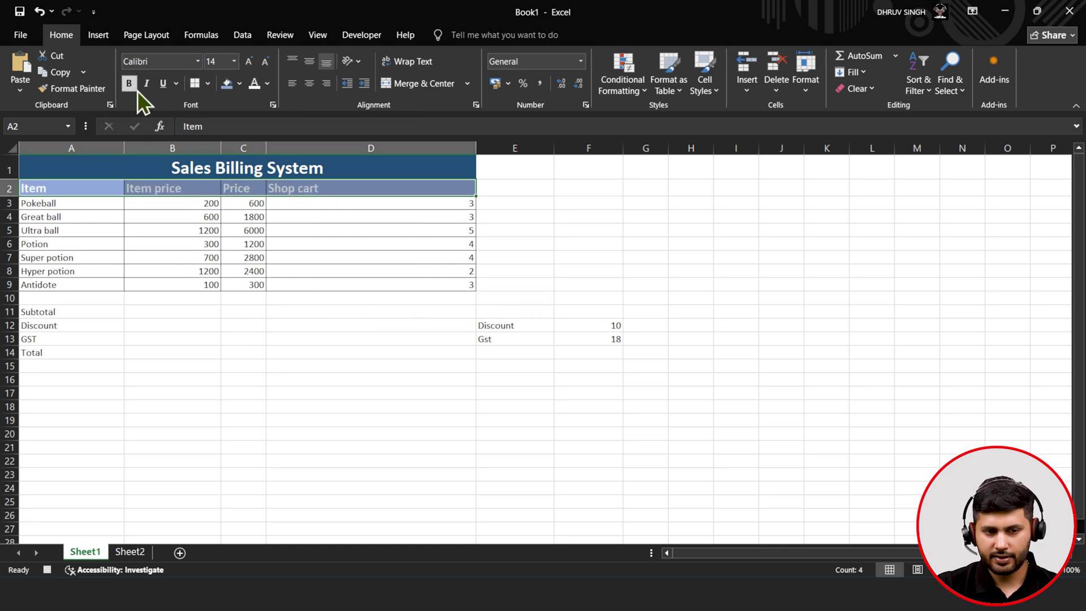
click(307, 84)
- Make the item rows A3:D9 bold
click(275, 231)
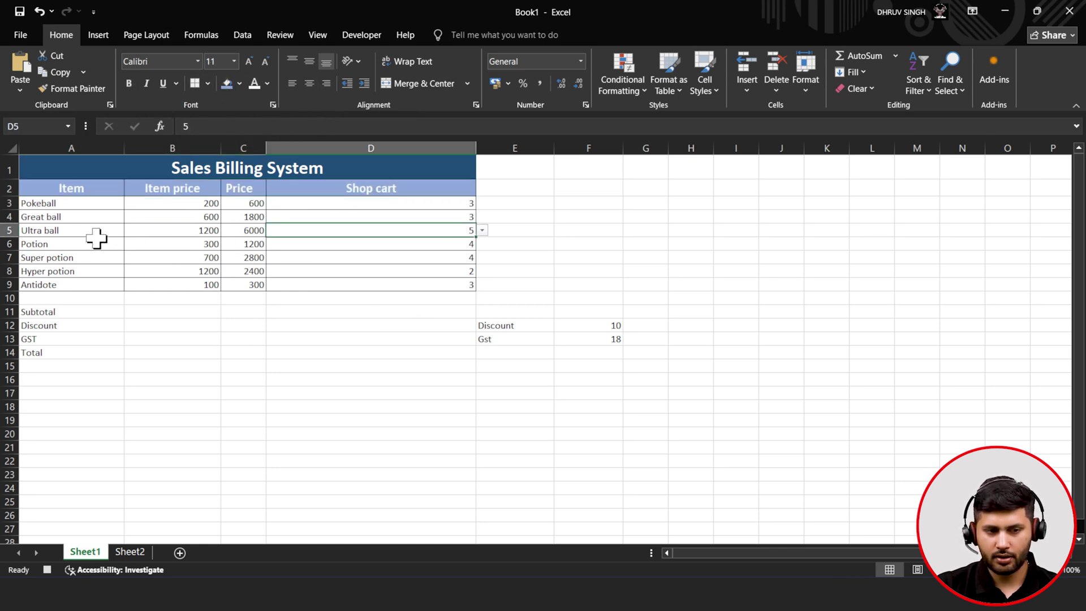
drag(65, 204, 346, 278)
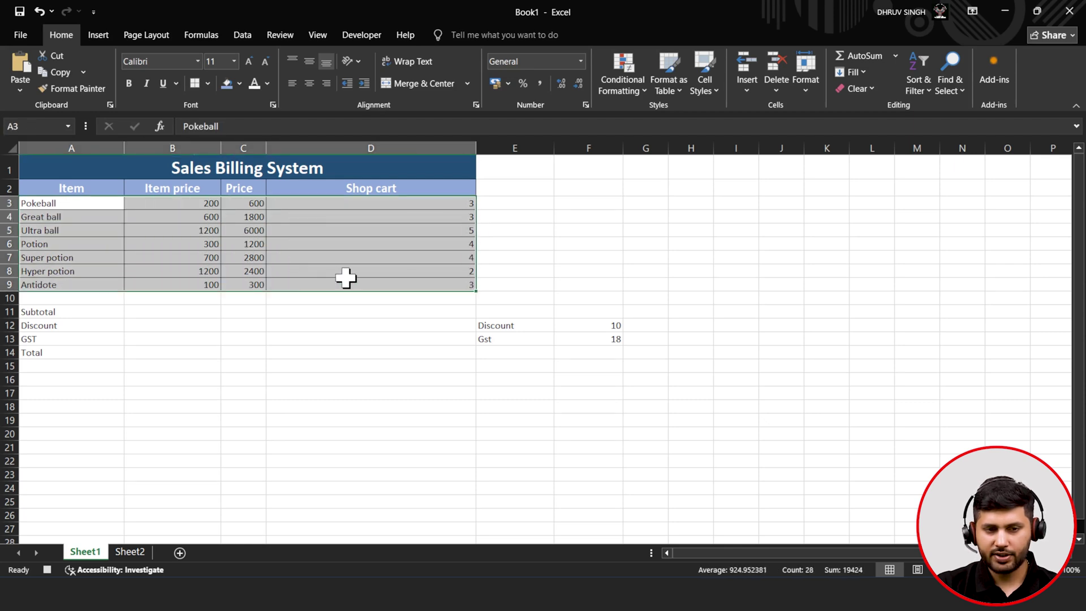
click(130, 85)
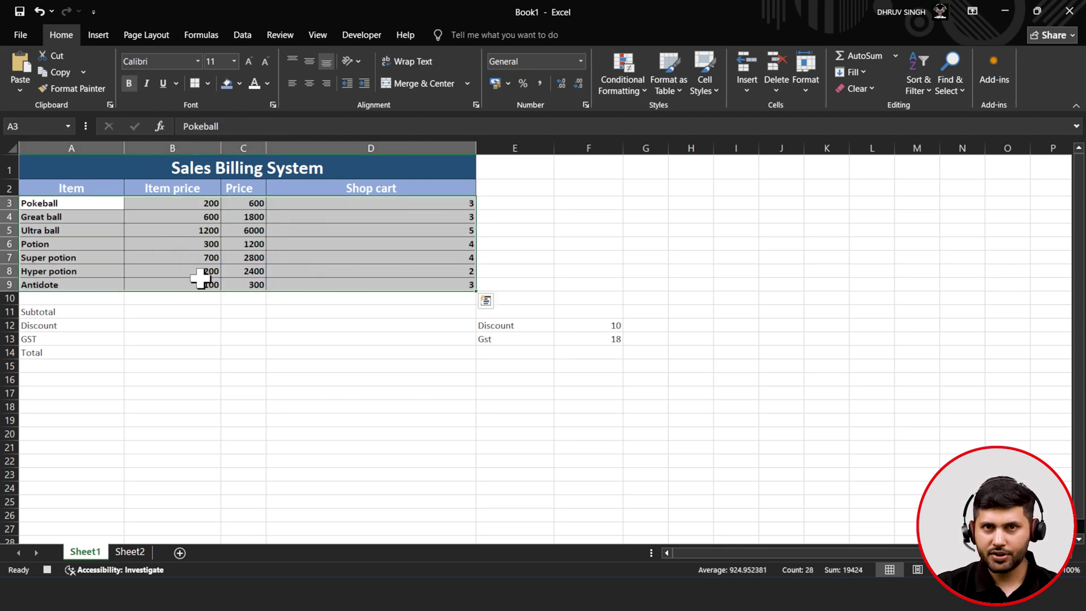
click(200, 283)
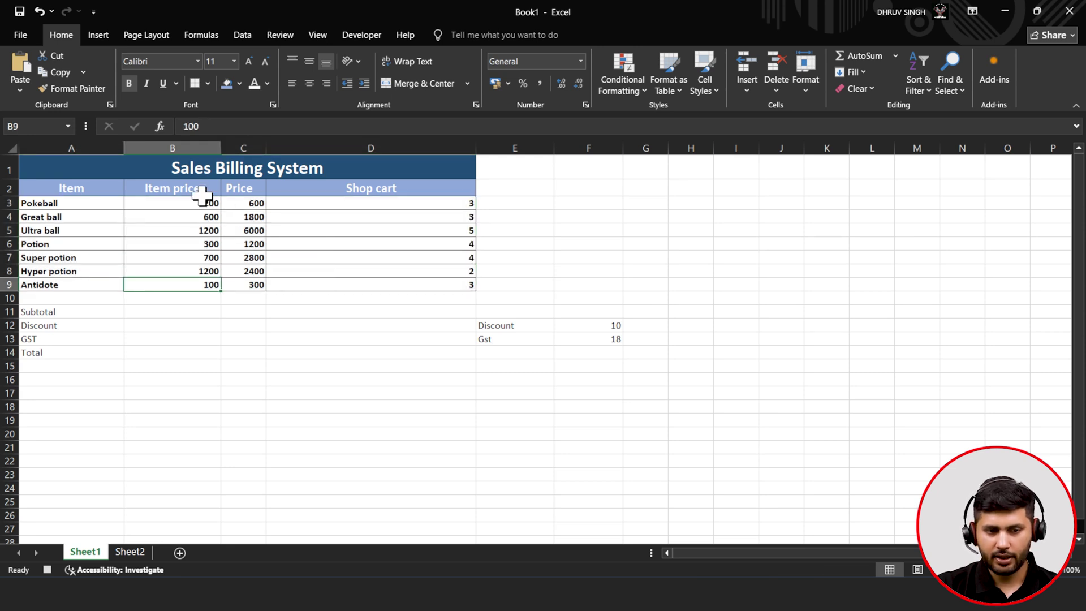
click(253, 204)
- Style the summary block A11:B14 with light blue fill, bold white labels and borders
drag(63, 310, 130, 351)
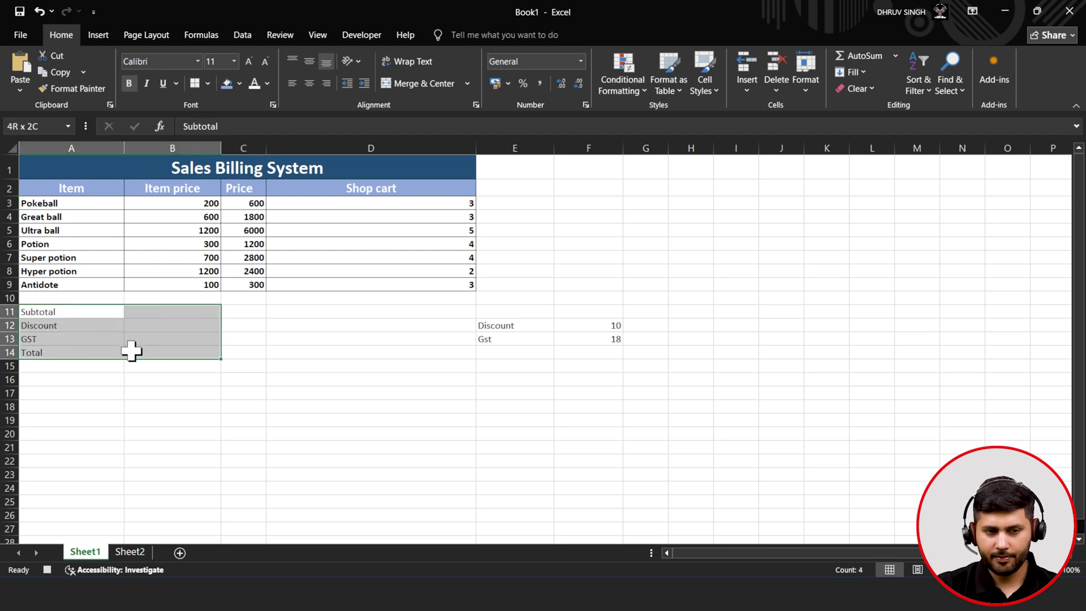
click(224, 92)
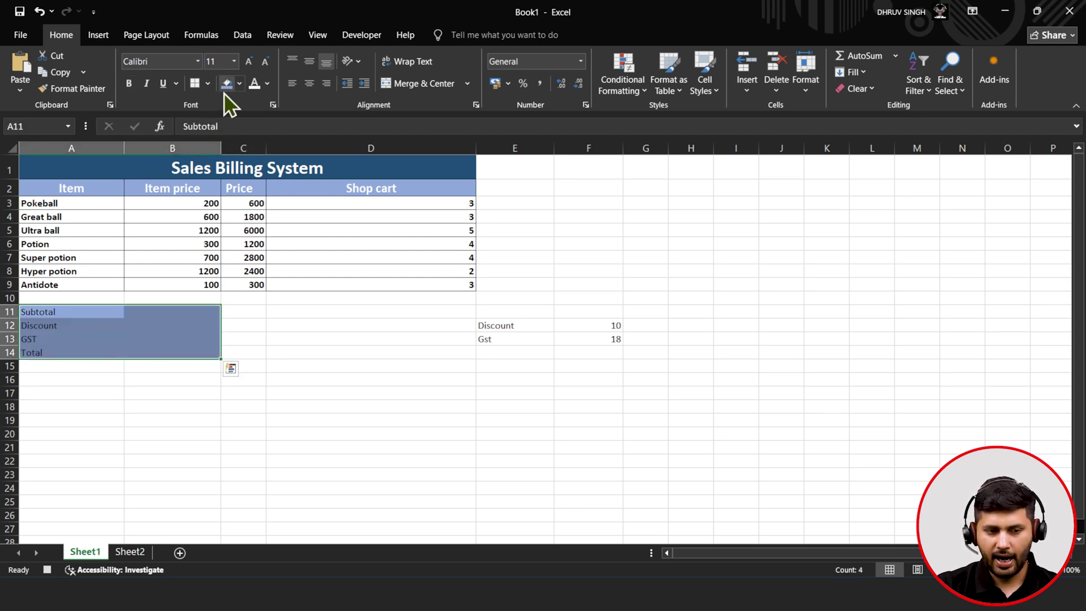
click(255, 83)
click(129, 83)
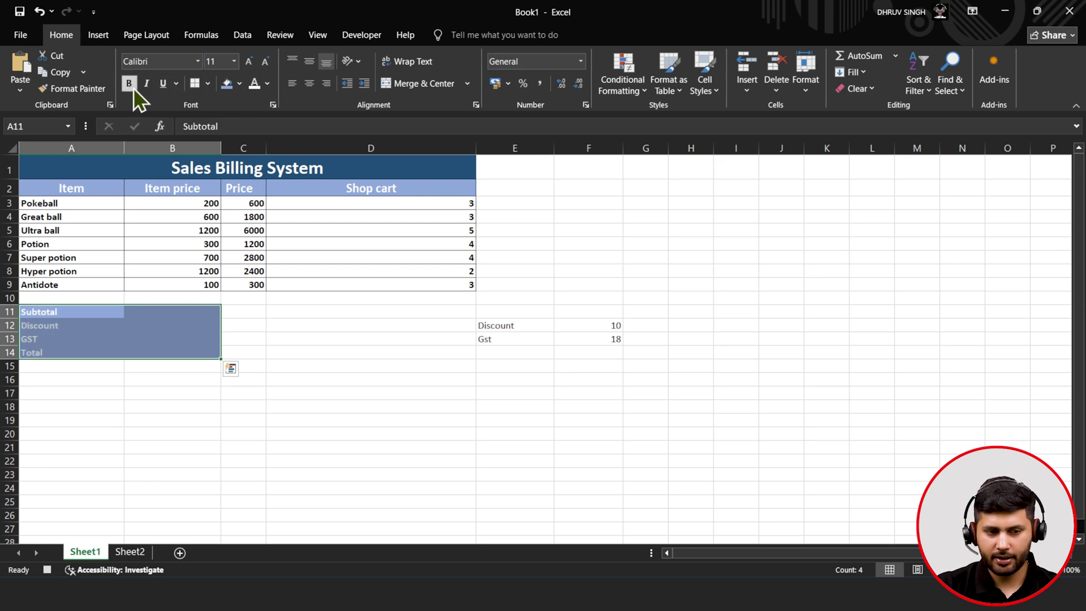
click(191, 87)
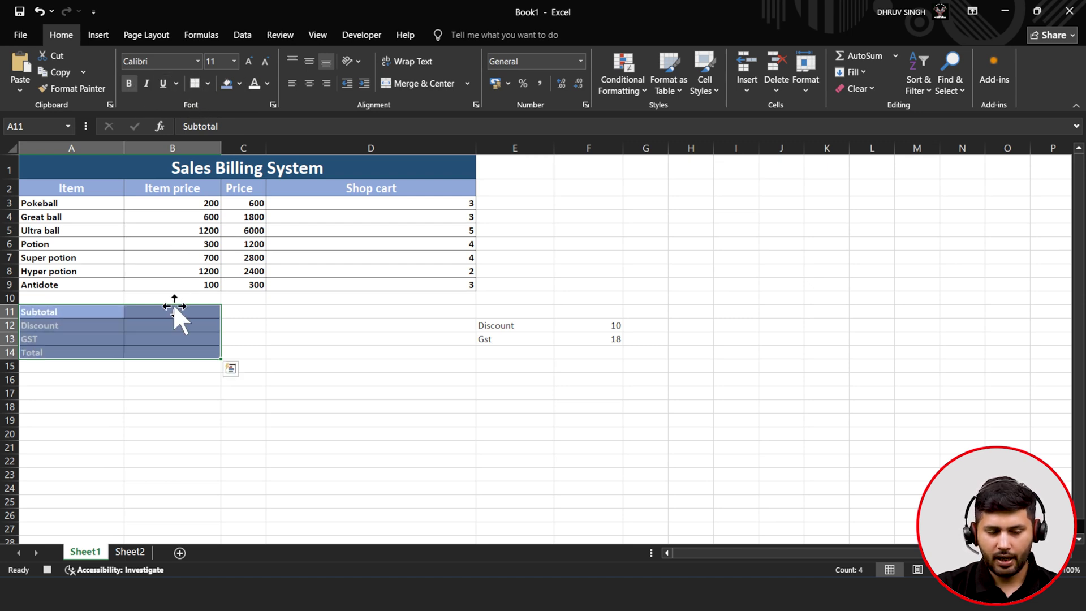
click(169, 324)
- Choose 10 for Discount in F12 and 18 for Gst in F13 from their dropdowns
drag(498, 326, 608, 340)
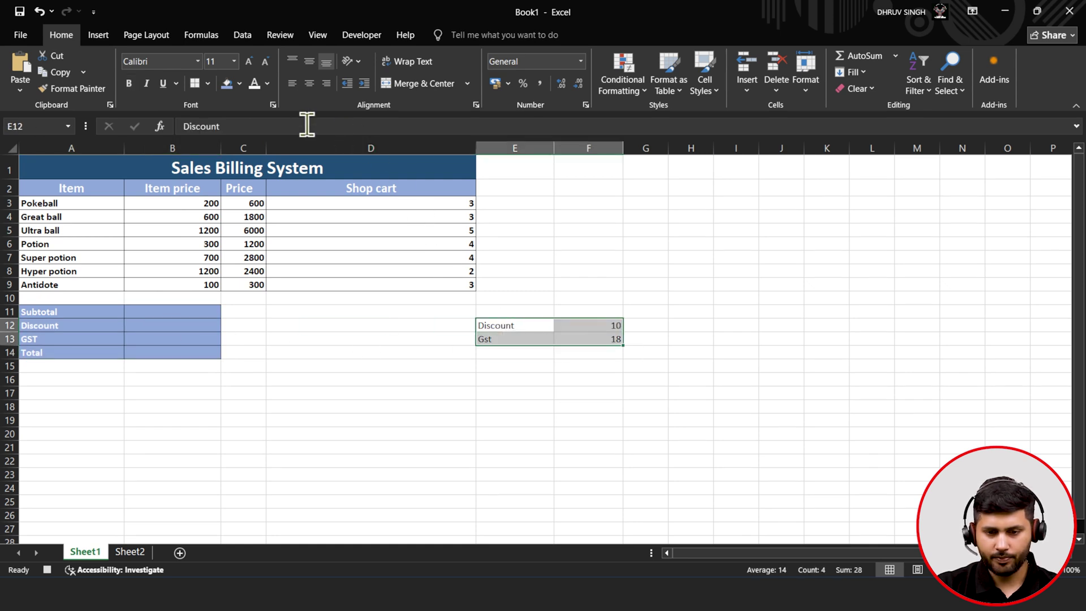
click(605, 327)
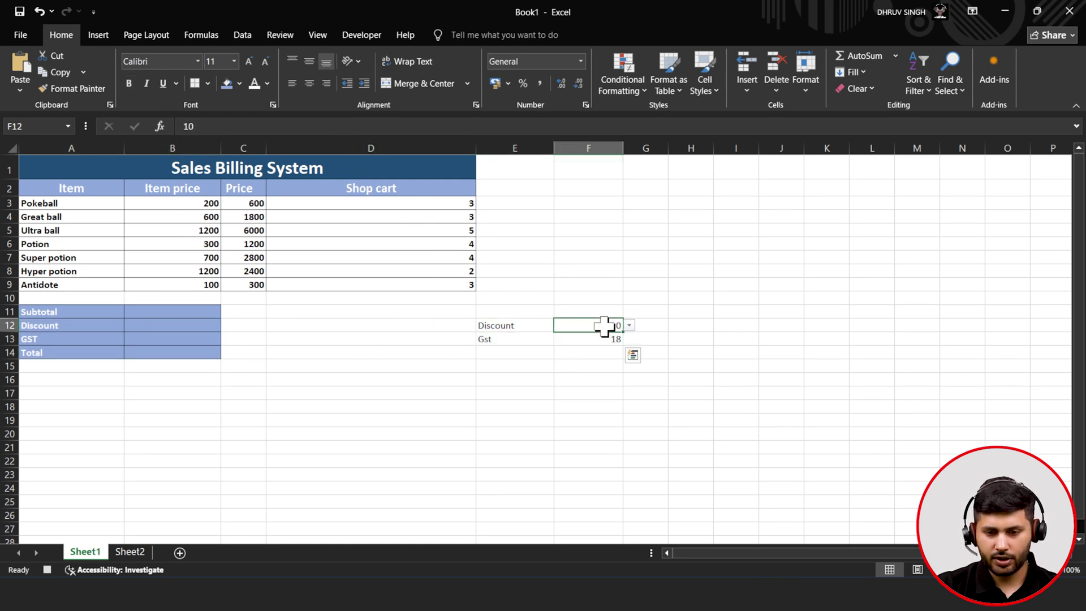
click(632, 328)
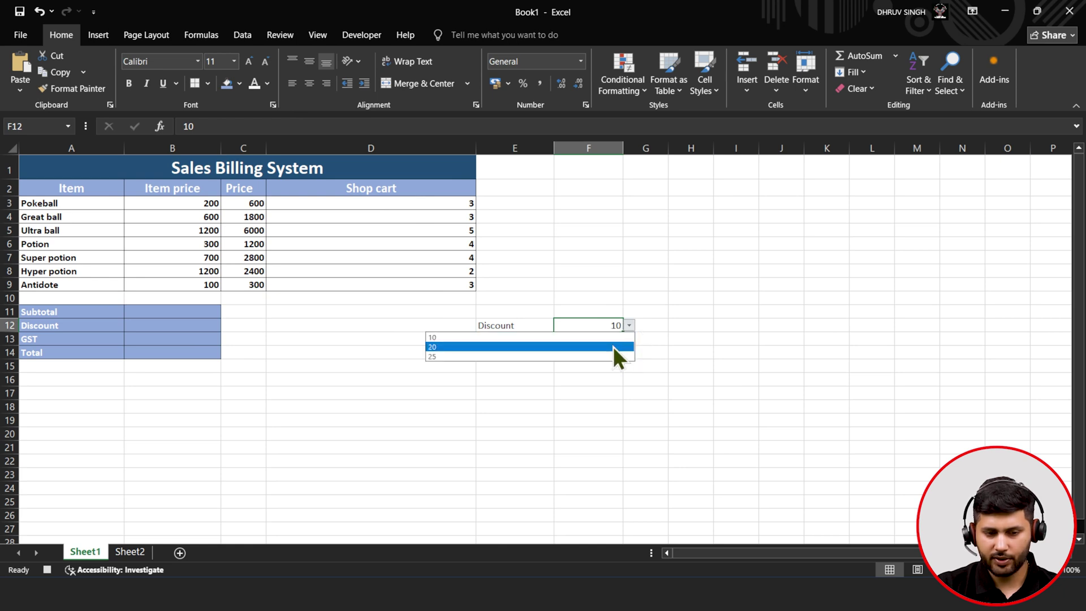
click(622, 337)
click(604, 337)
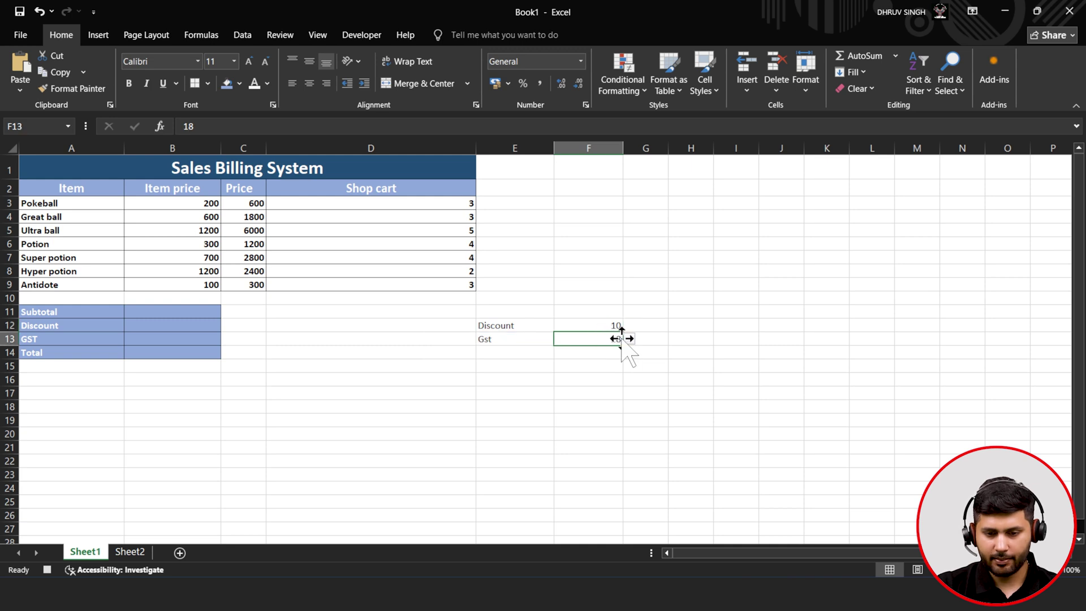
click(628, 339)
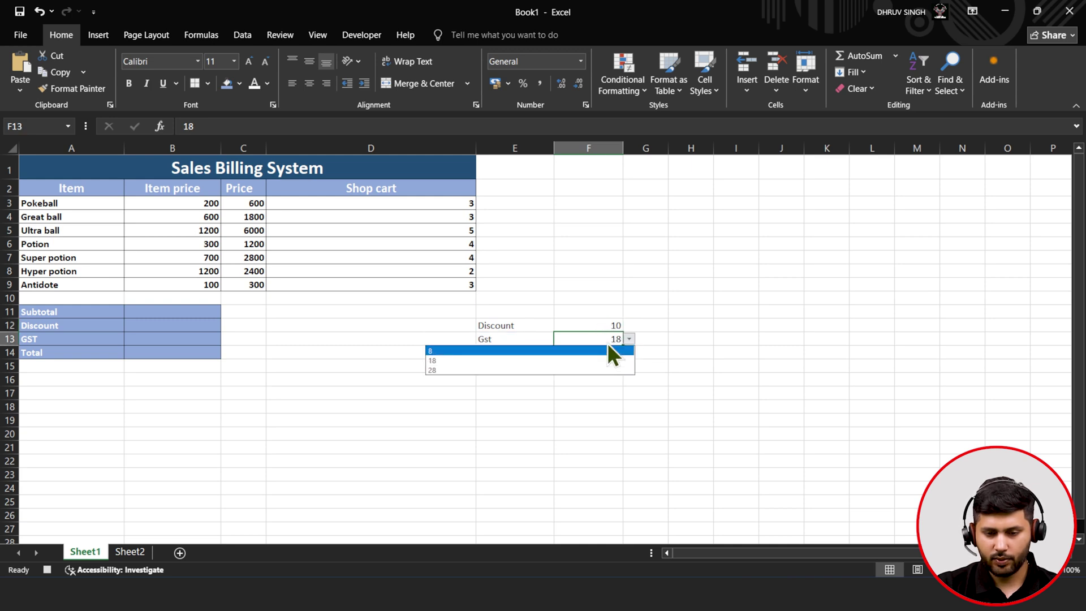
click(600, 358)
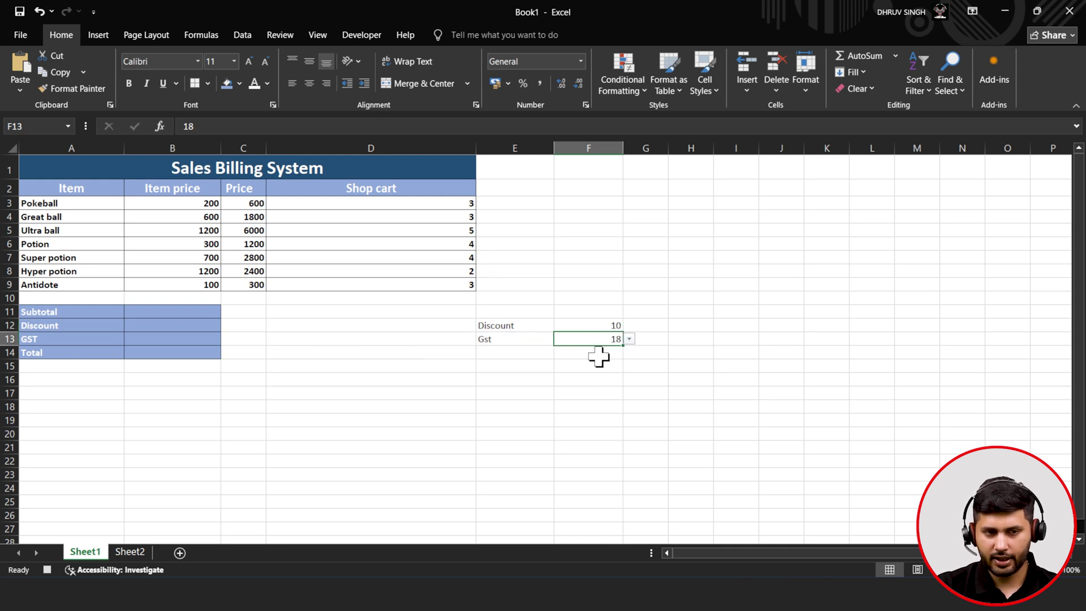
click(251, 38)
click(658, 91)
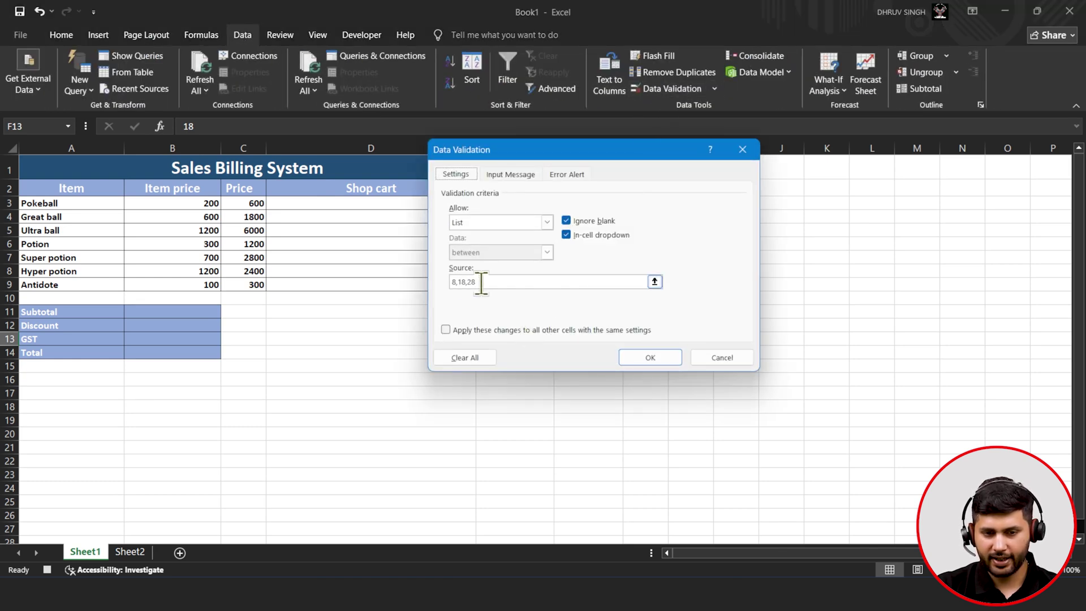
click(714, 364)
click(594, 327)
click(650, 89)
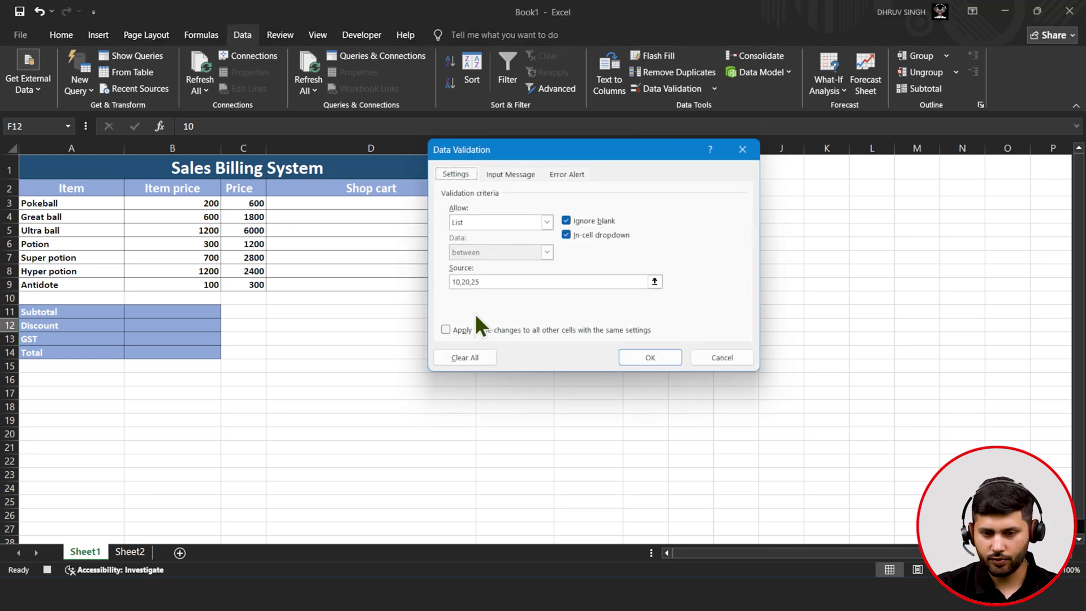
click(708, 354)
click(145, 315)
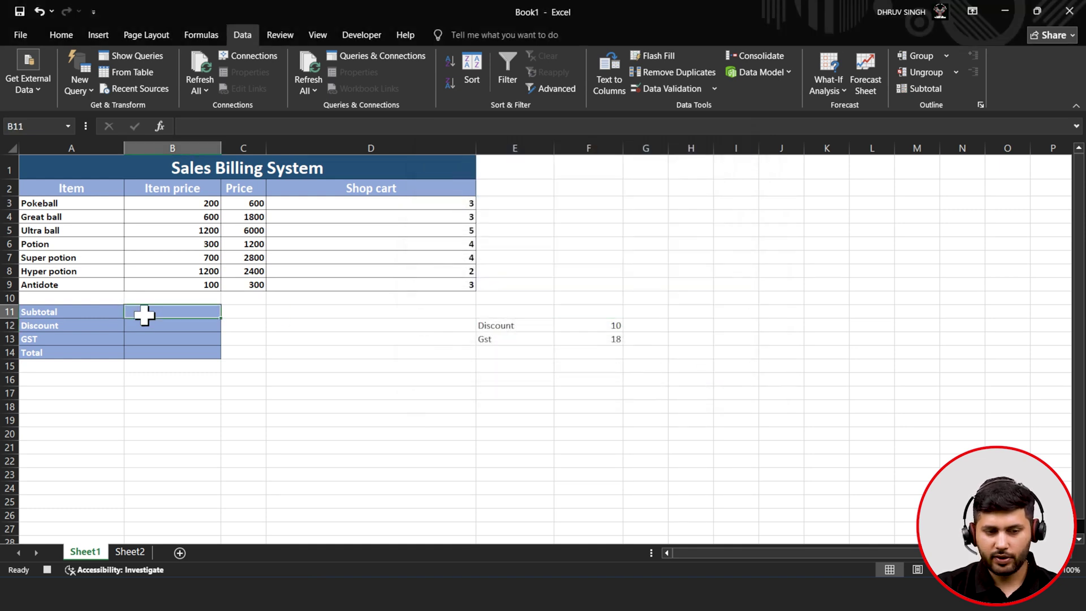
- Increase the font of the summary block A11:B14 to size 14
drag(80, 315, 194, 351)
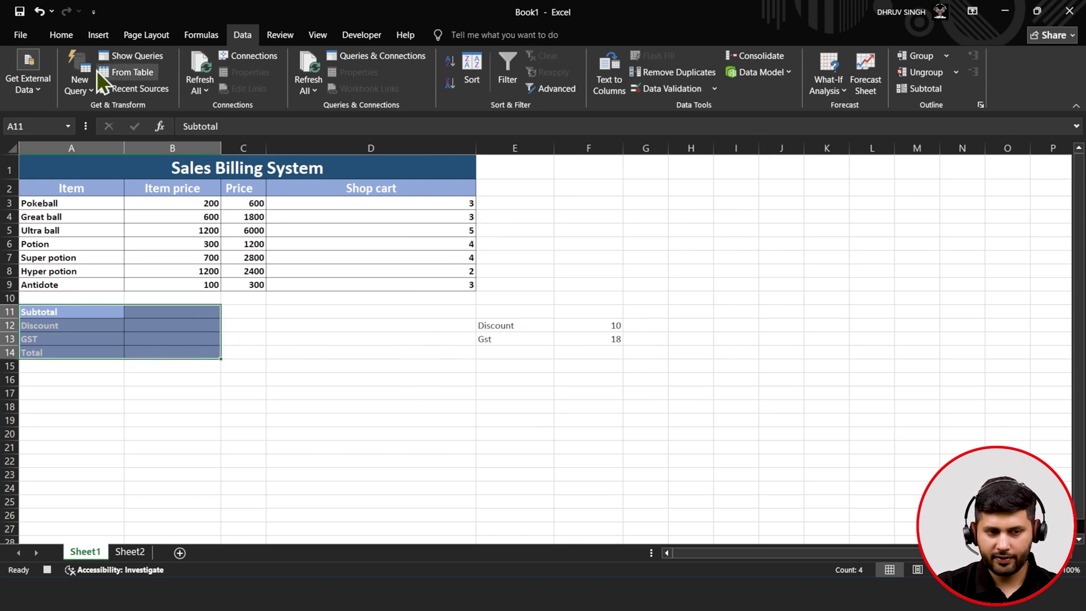
click(62, 35)
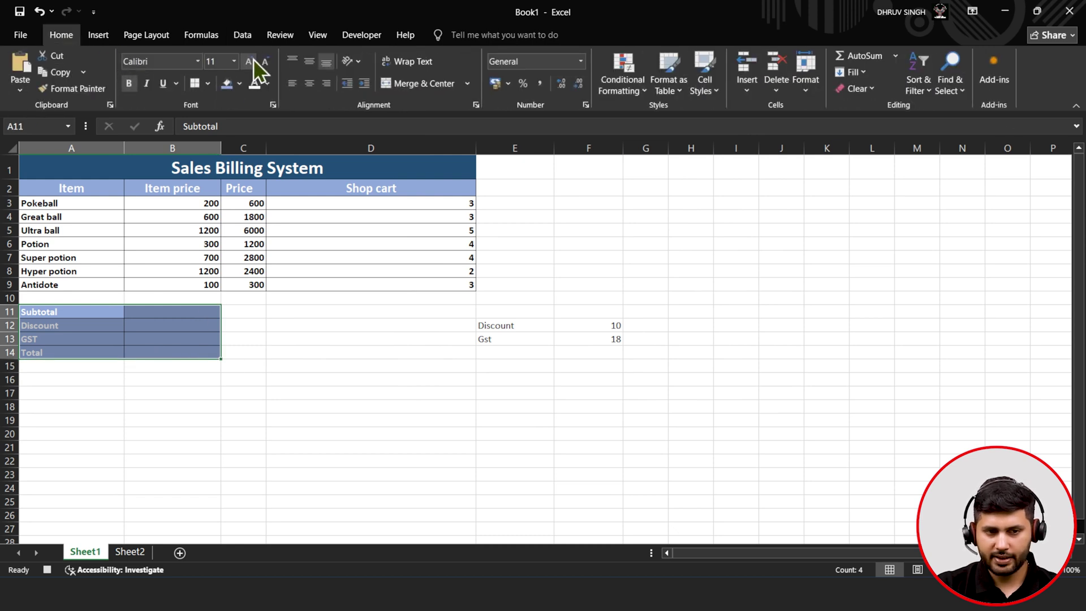
click(253, 59)
click(253, 59)
click(143, 315)
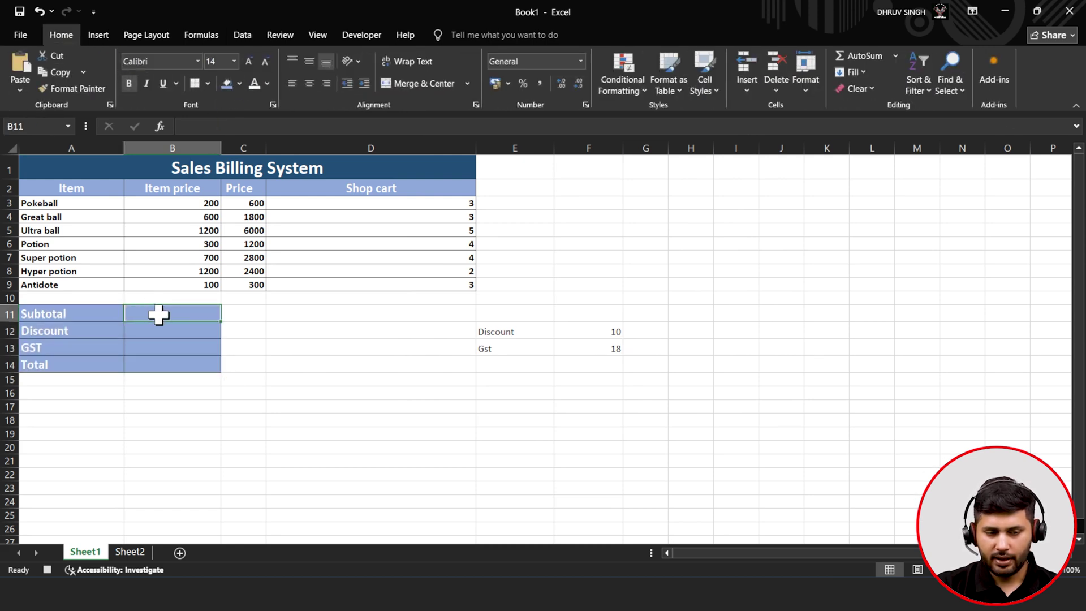
- Enter =SUM(C3:C9) in the Subtotal cell B11
text(=)
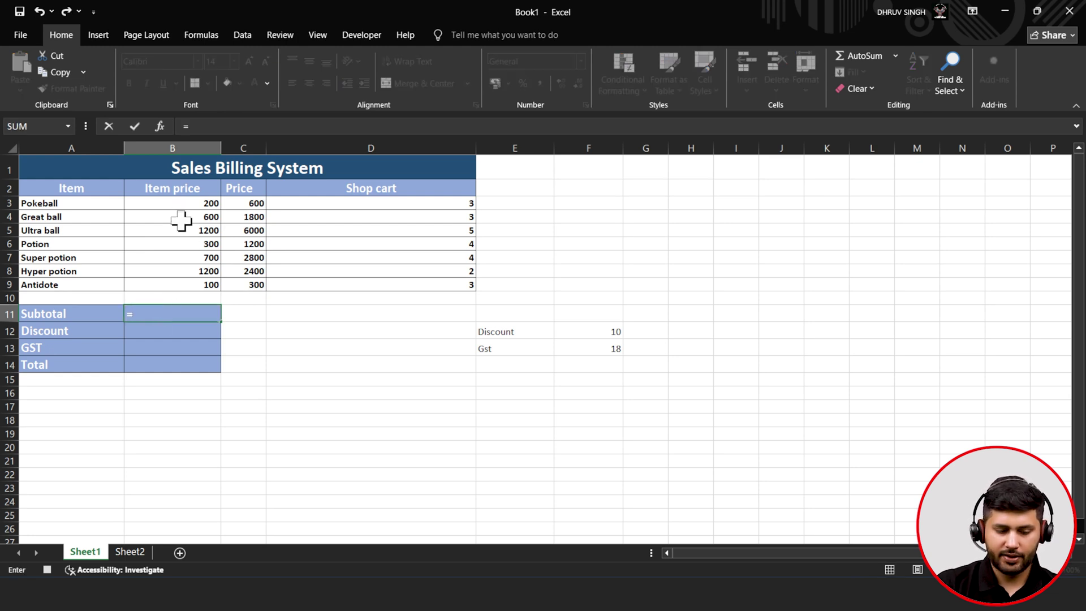
text(sum)
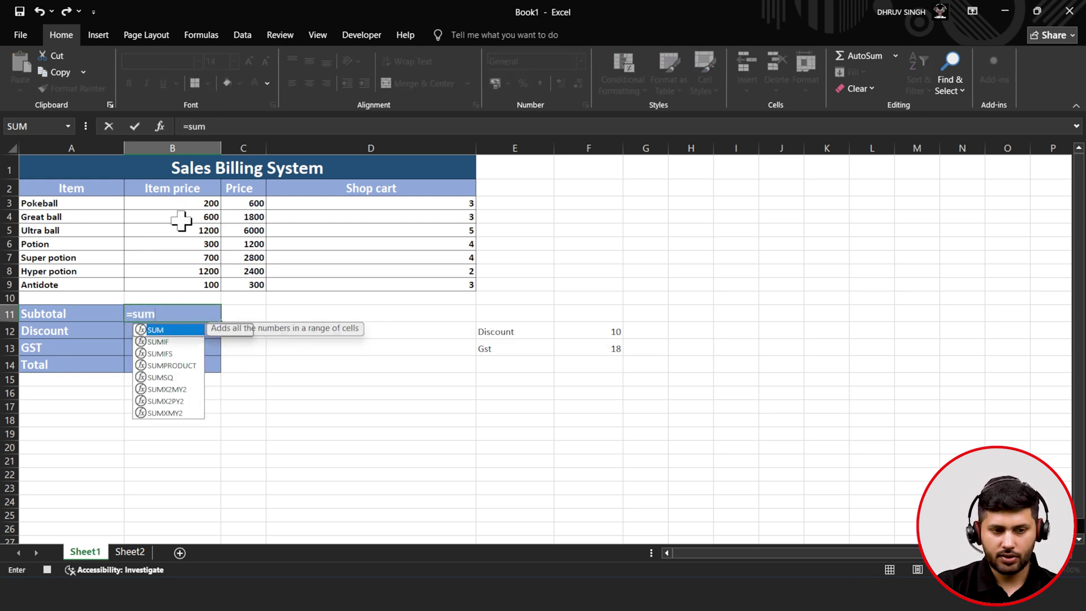
key(Tab)
click(250, 202)
drag(250, 202, 260, 286)
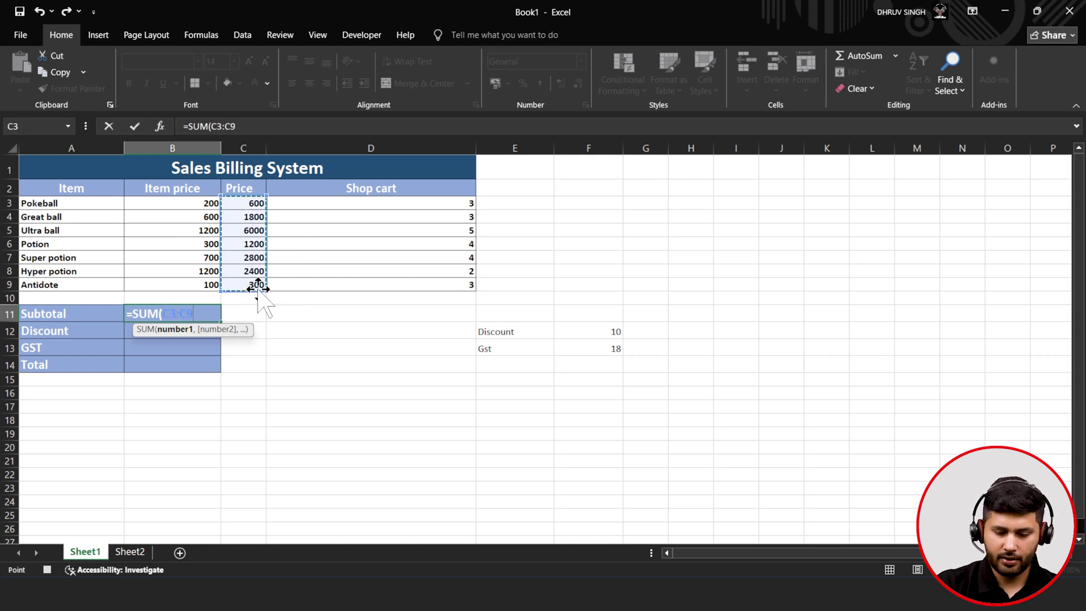
text())
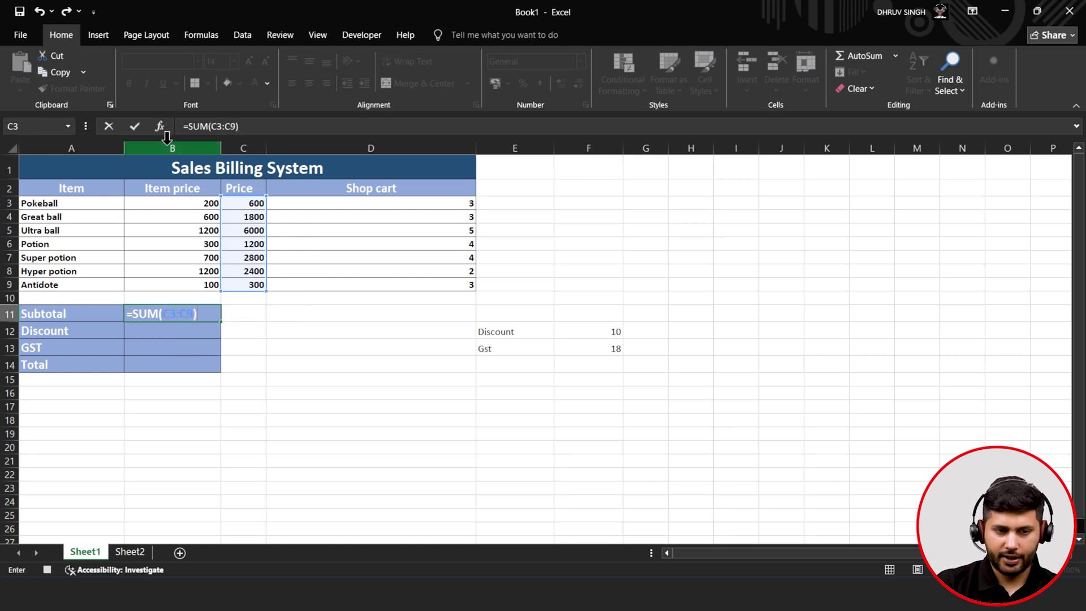
click(136, 131)
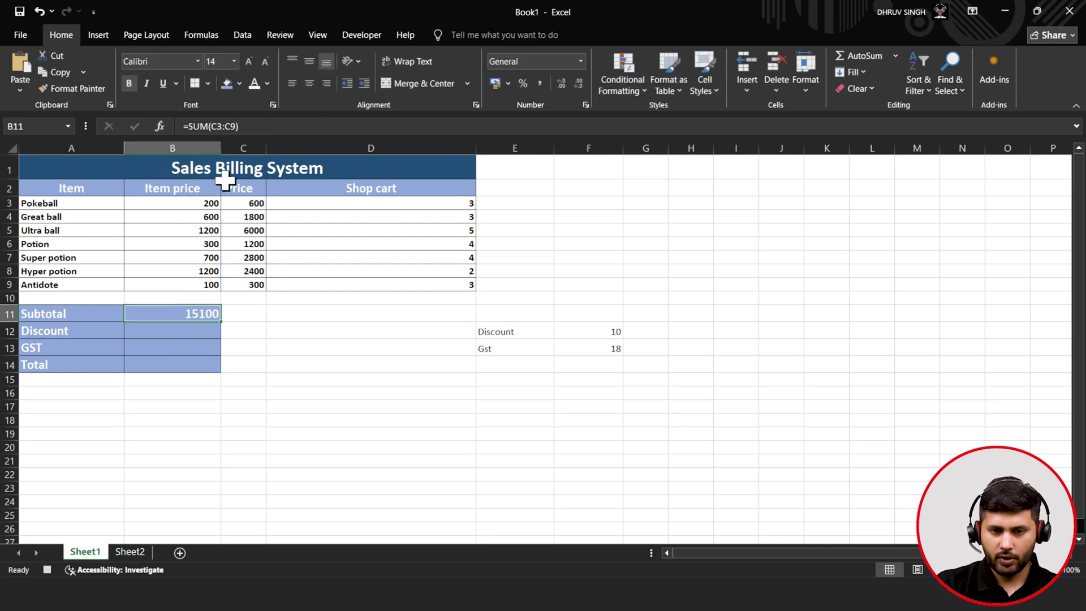
- Format the Subtotal in ₹ Accounting with no decimals, showing ₹ 15,100
click(539, 84)
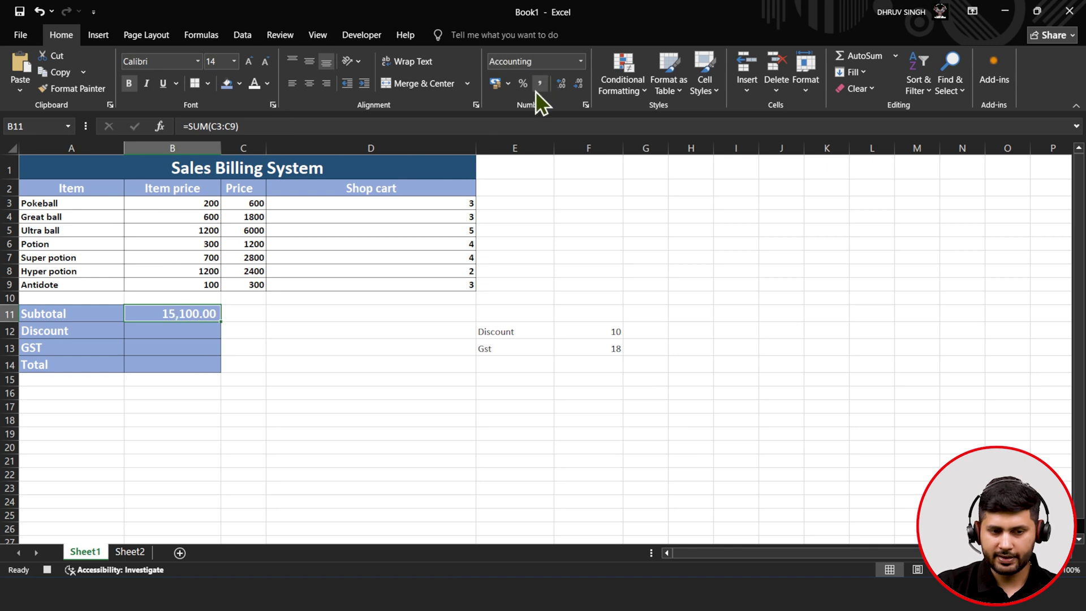
click(582, 88)
click(582, 88)
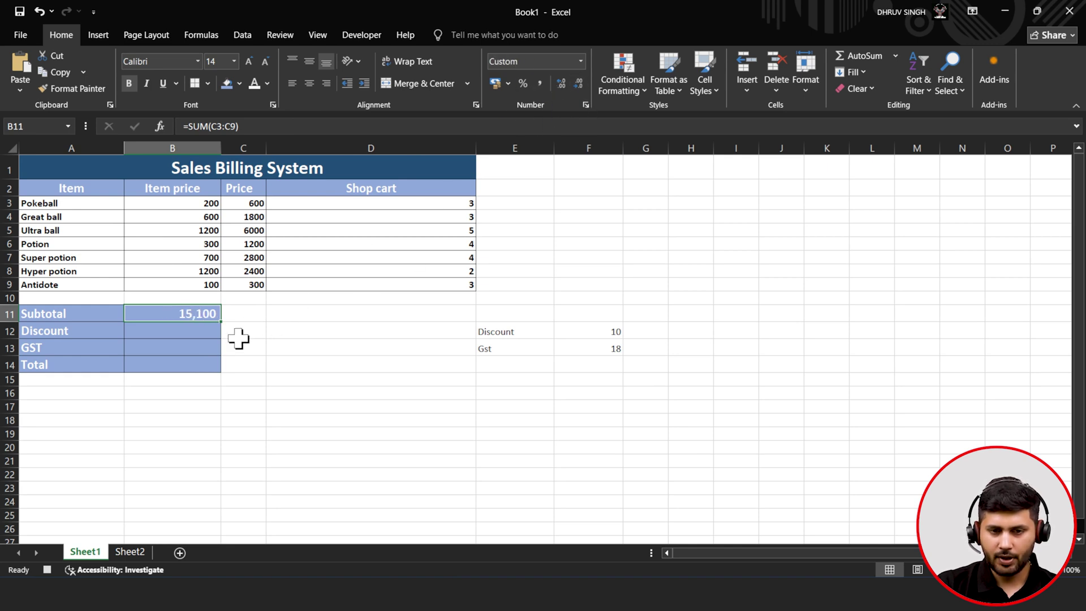
click(508, 84)
click(512, 107)
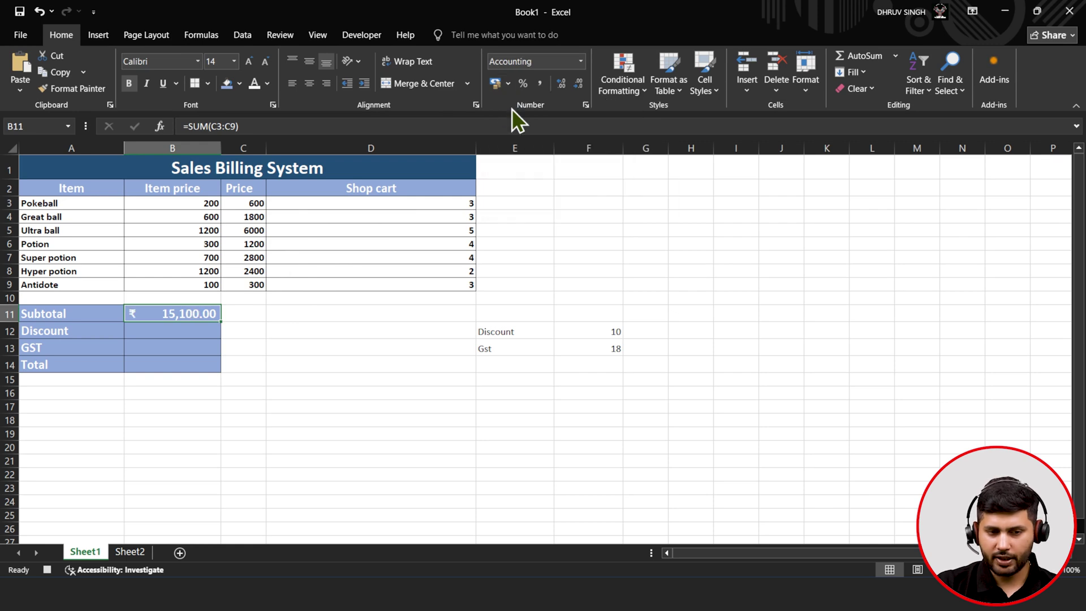
click(580, 86)
click(579, 86)
- Copy the Subtotal's rupee format onto the Discount, GST and Total cells with Format Painter
click(201, 331)
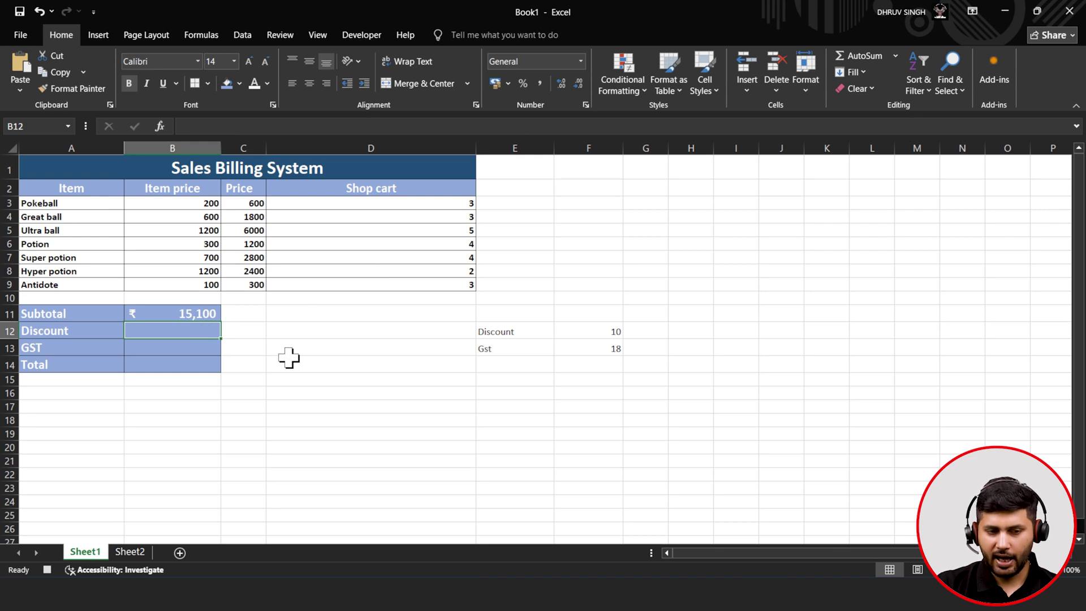
click(191, 312)
click(85, 89)
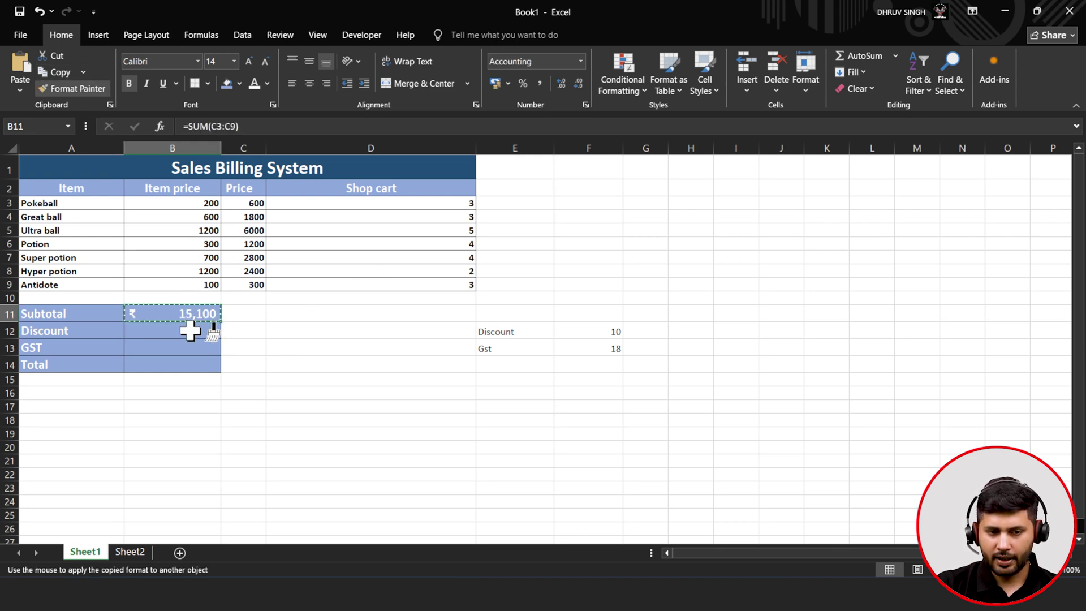
click(216, 330)
click(73, 88)
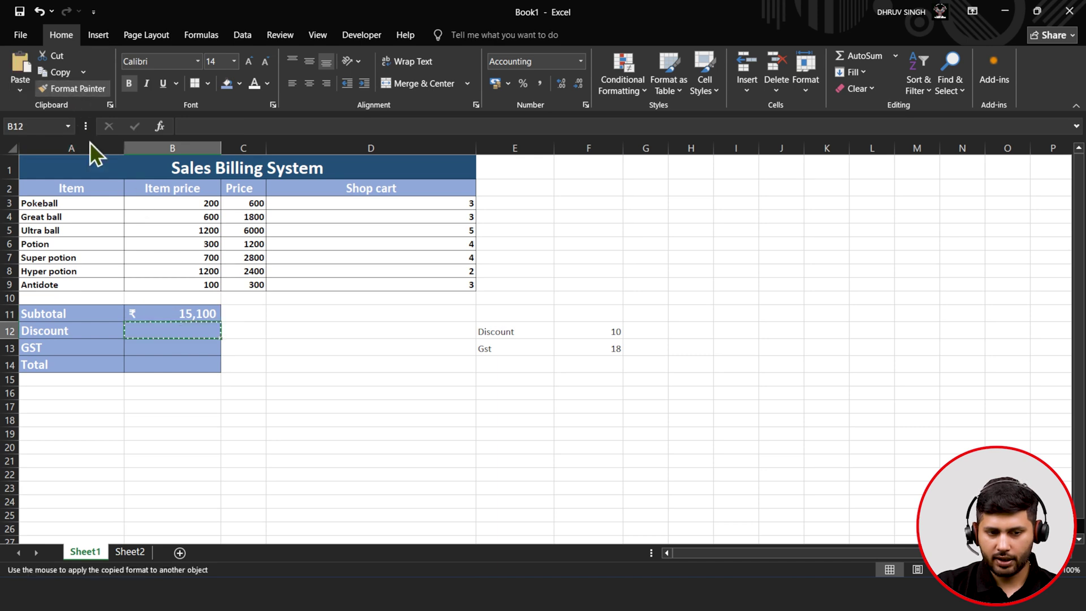
click(150, 348)
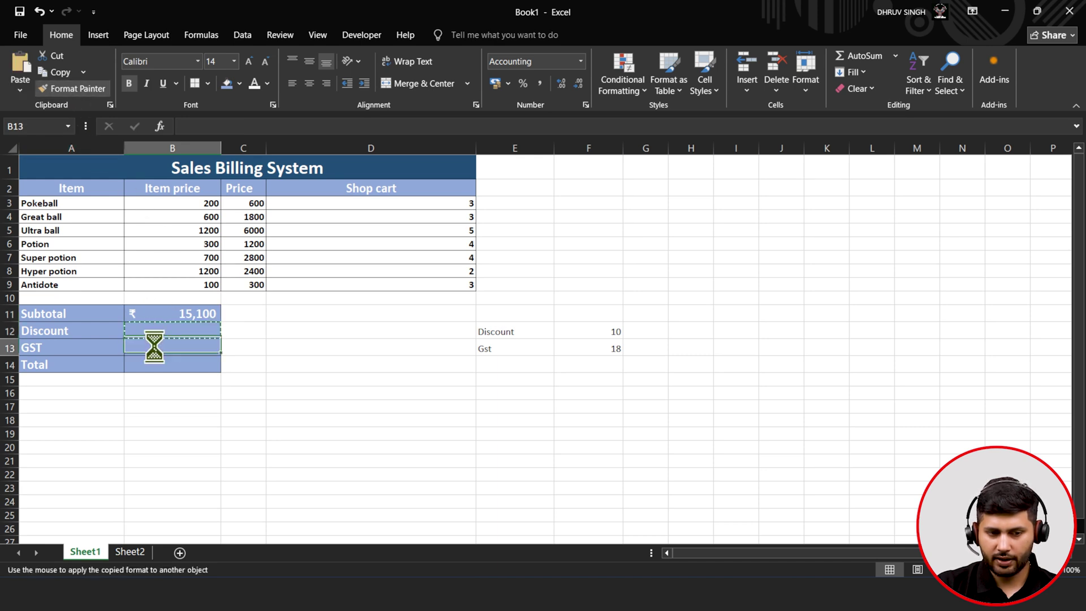
click(85, 89)
click(168, 357)
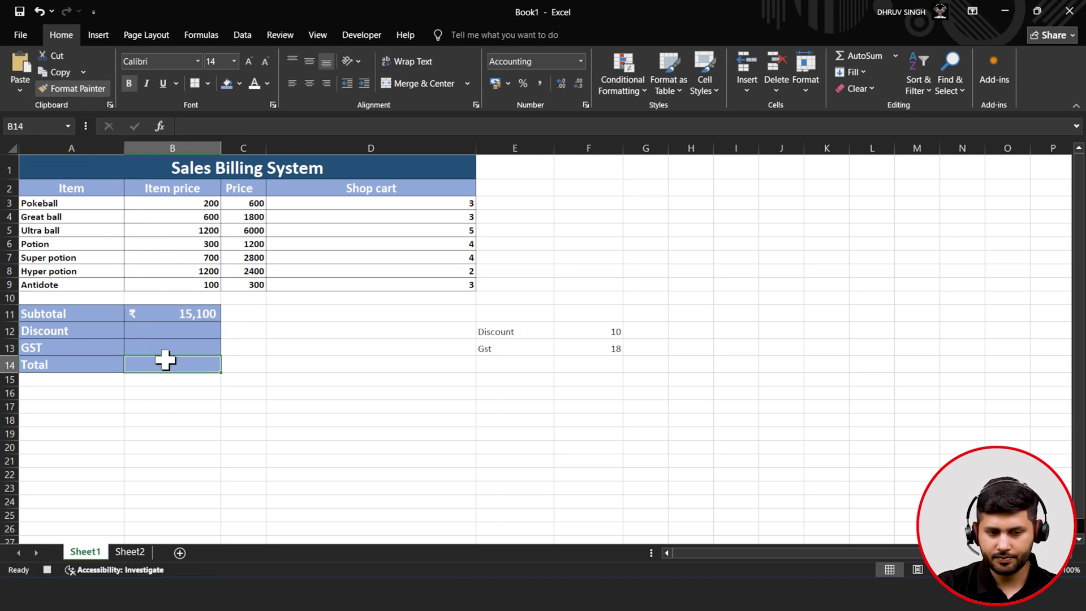
click(169, 314)
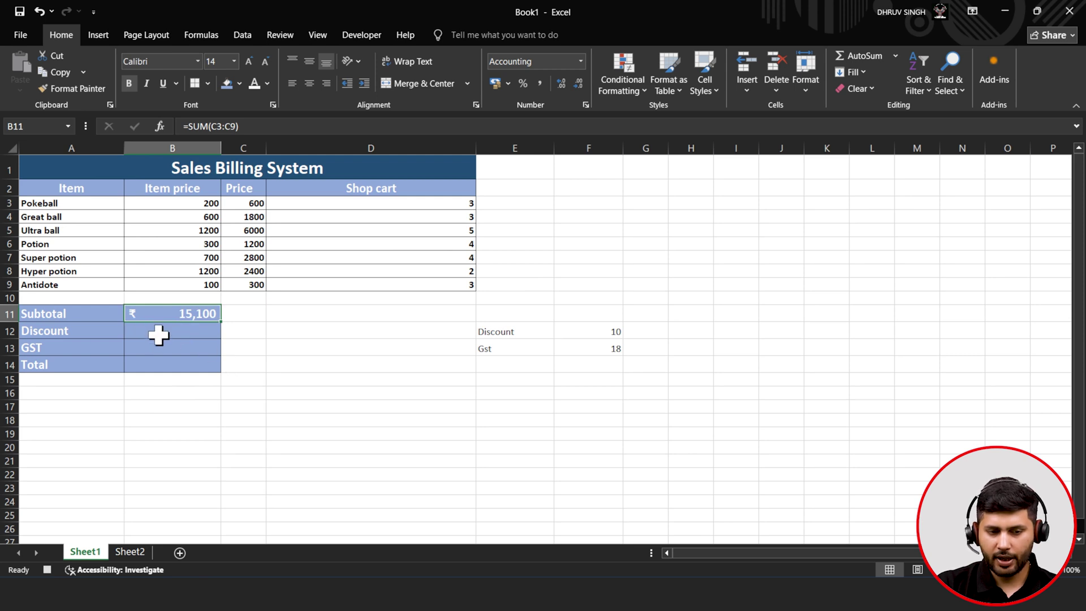
click(157, 334)
click(216, 127)
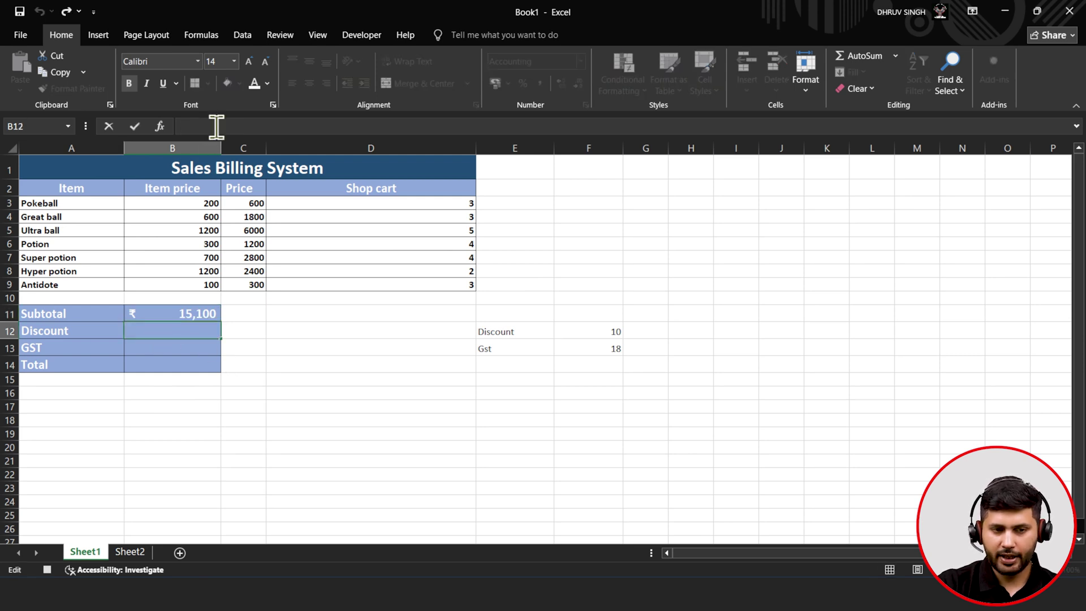
- Set the Discount in B12 to Subtotal times the discount rate over 100, showing ₹ 1,510
text(=)
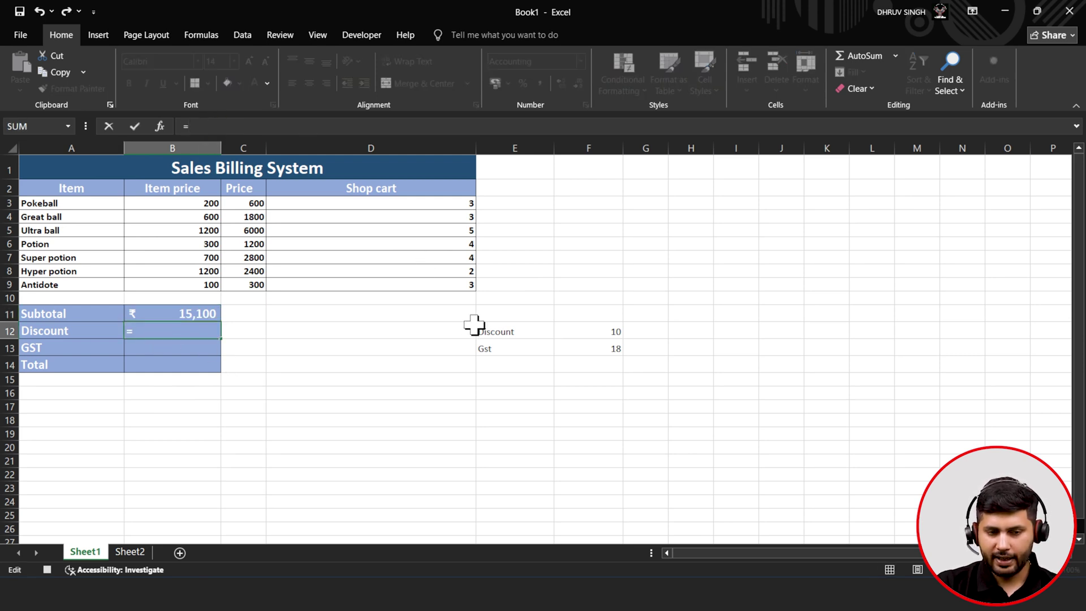
click(210, 314)
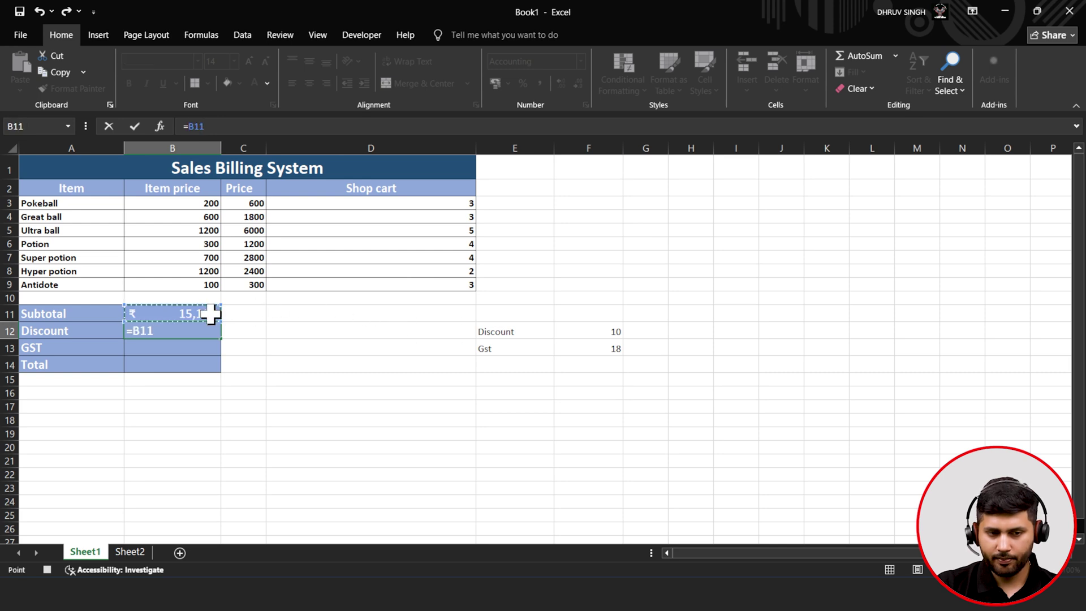
text(*)
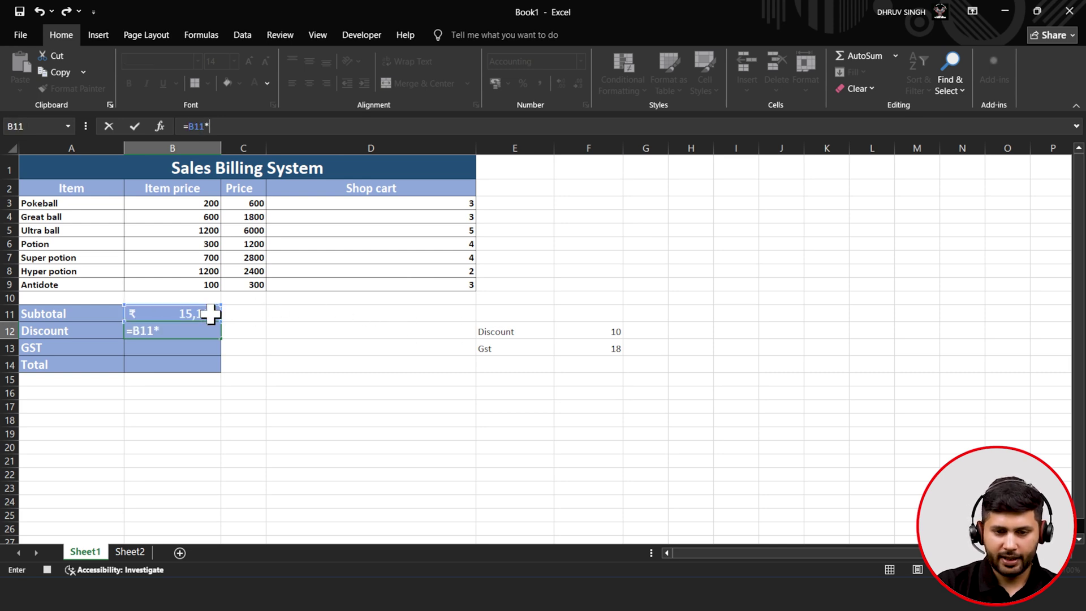
click(604, 333)
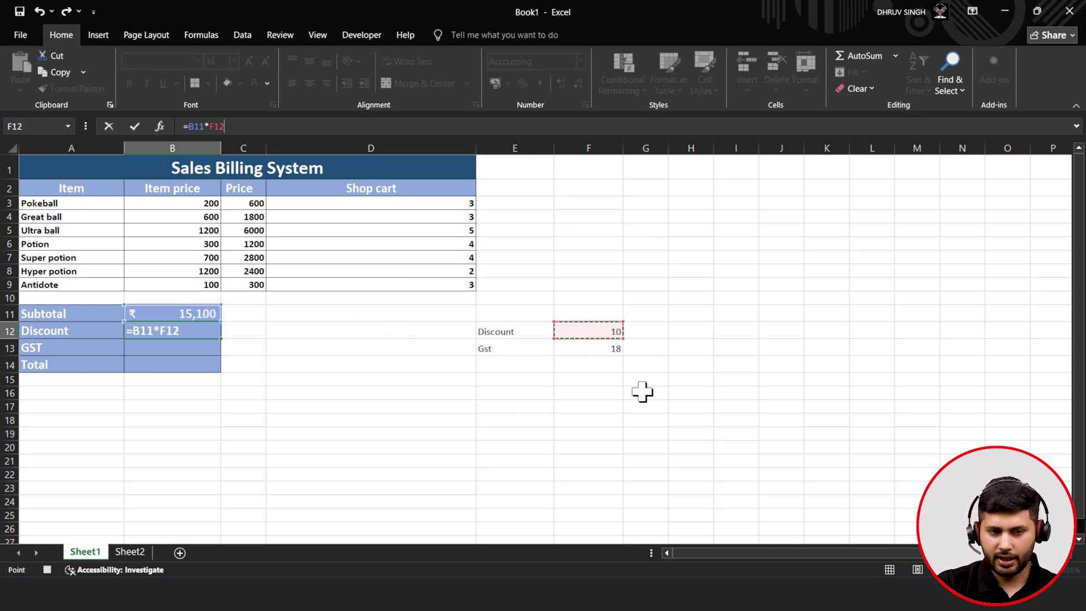
text(/)
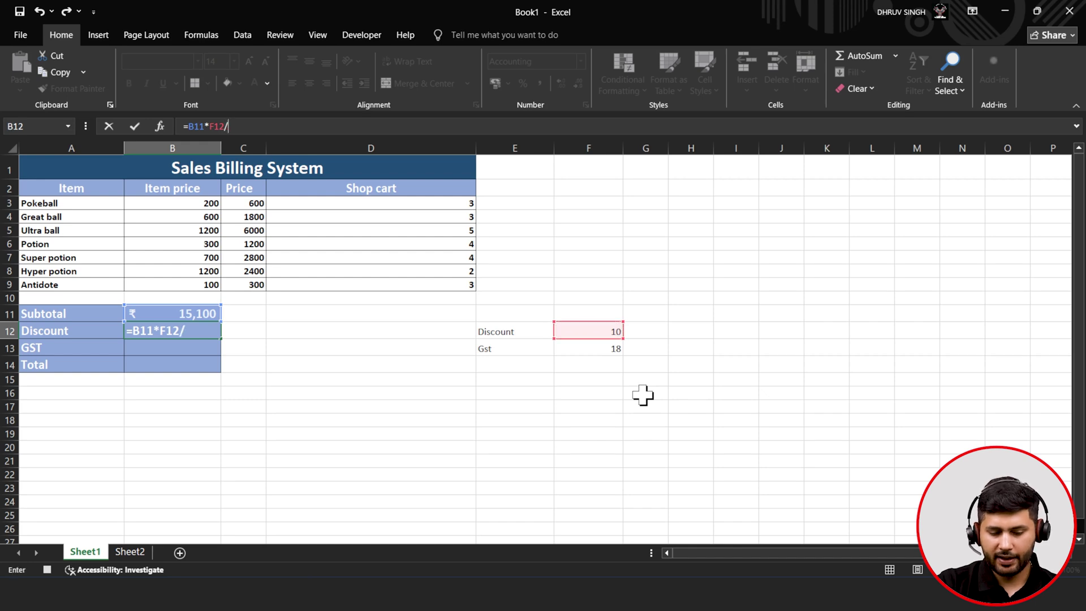
text(100)
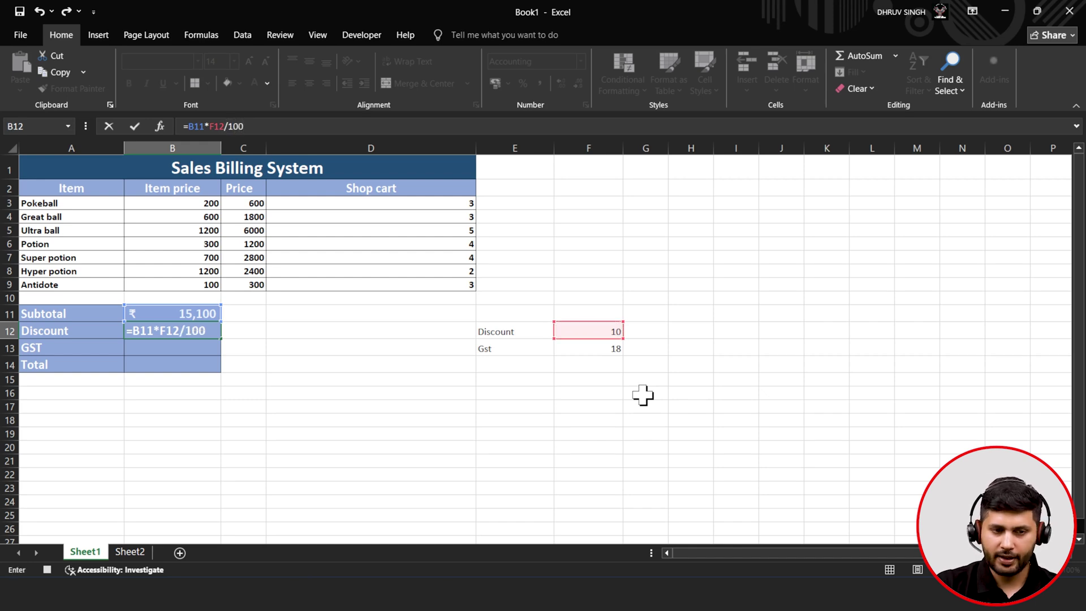
click(134, 127)
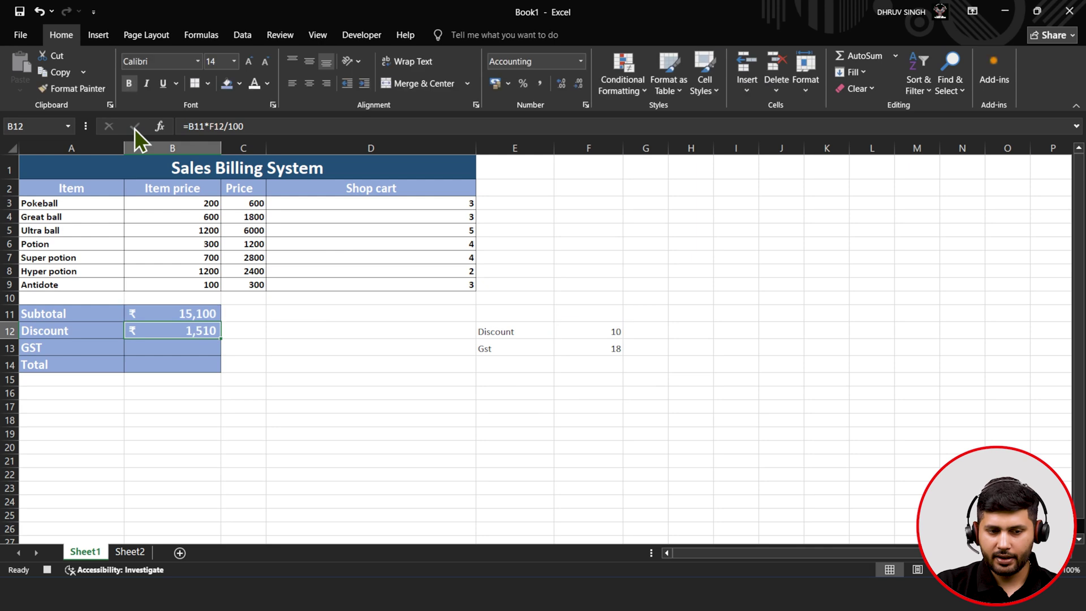
- Enter =B11*F13/100 in B13 so GST shows ₹ 2,718
click(172, 349)
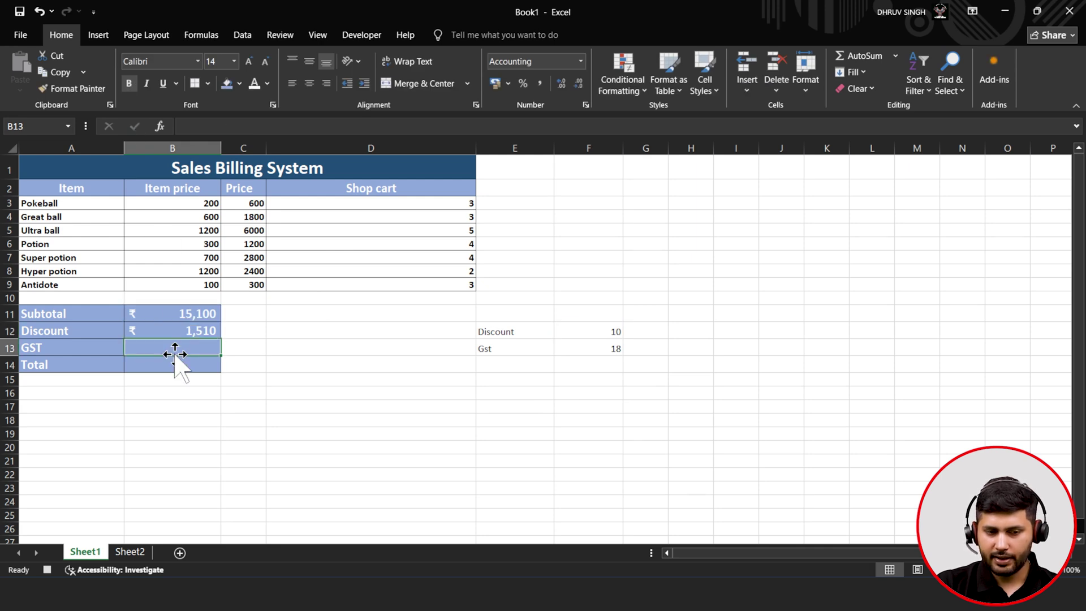
click(220, 132)
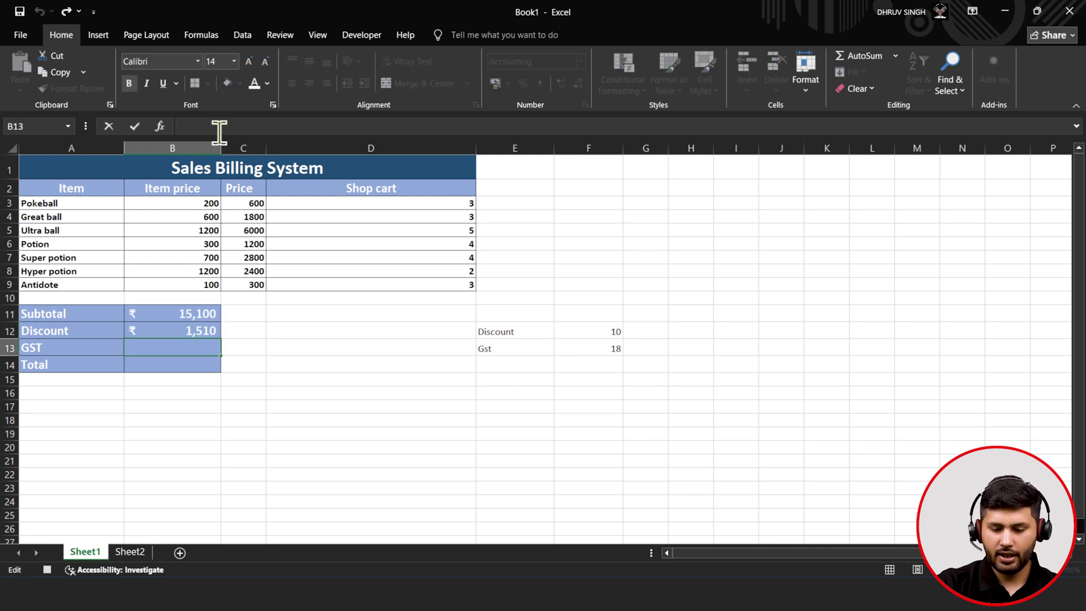
text(=)
click(165, 313)
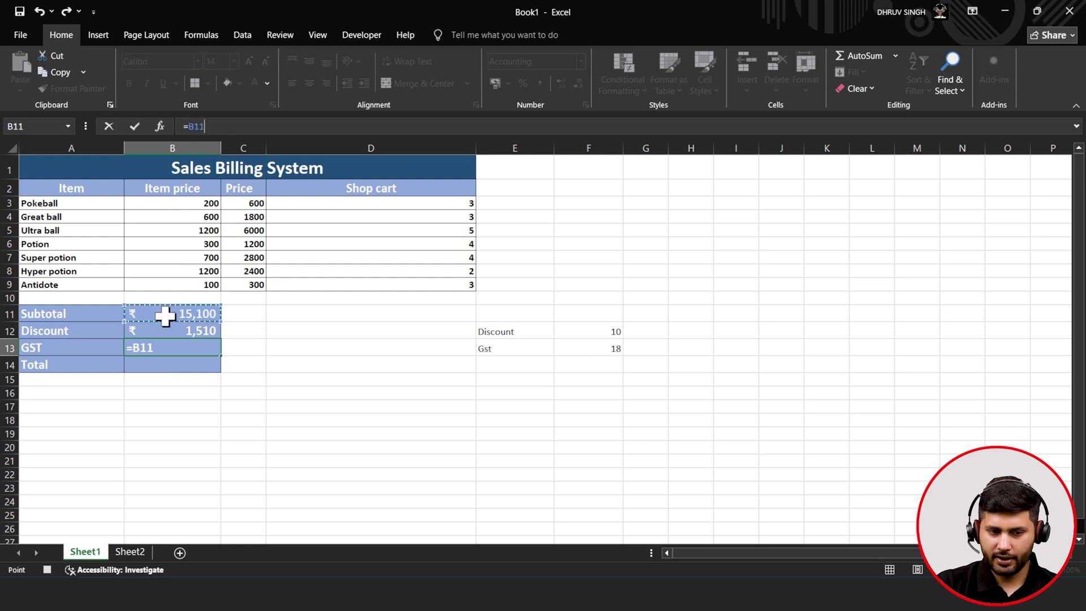
click(172, 347)
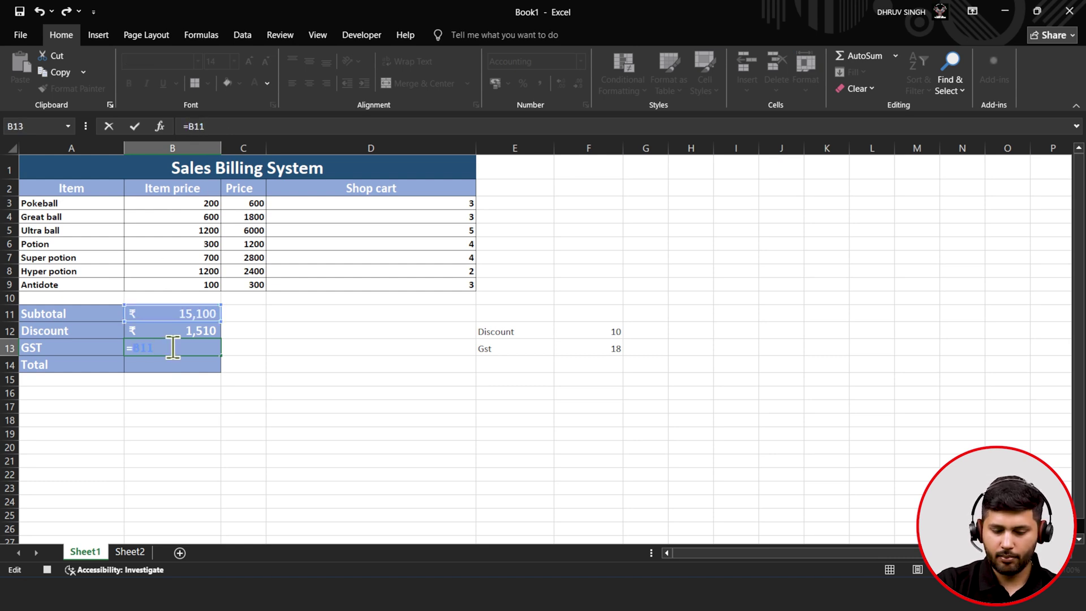
text(*)
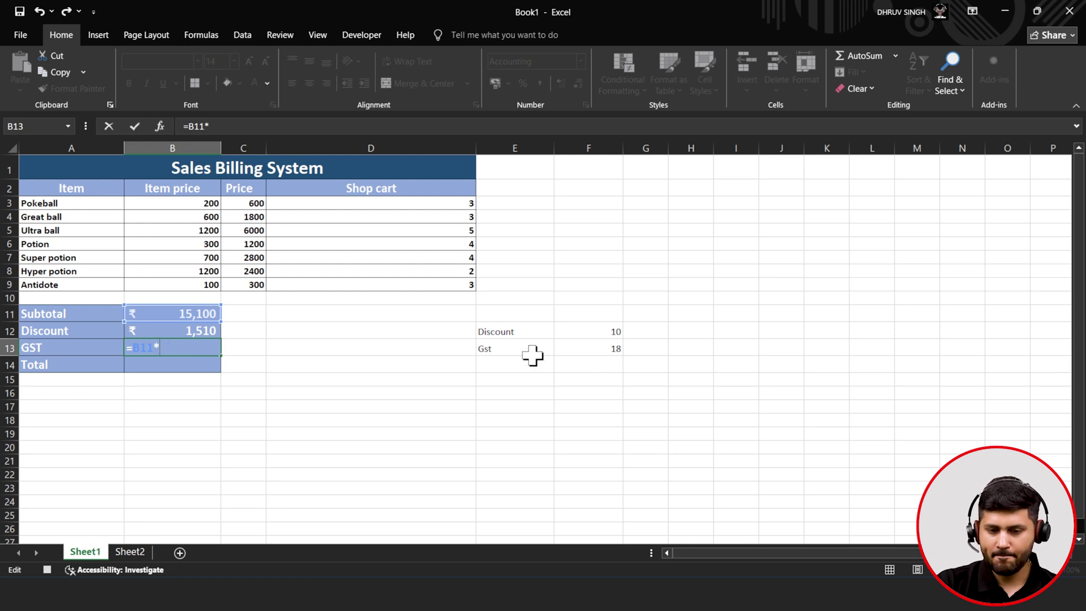
click(589, 346)
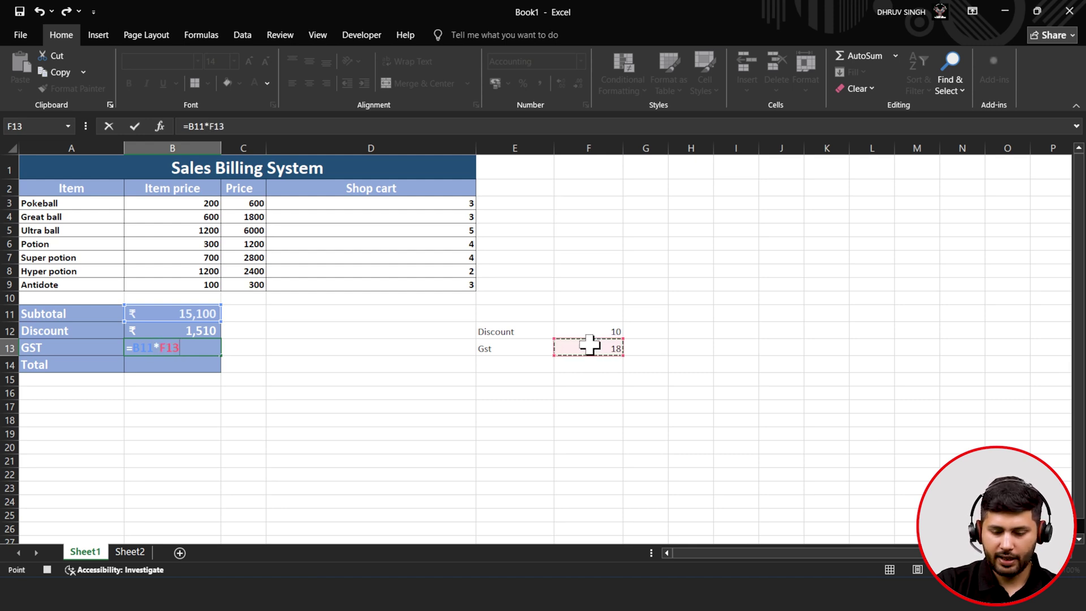
text(/100)
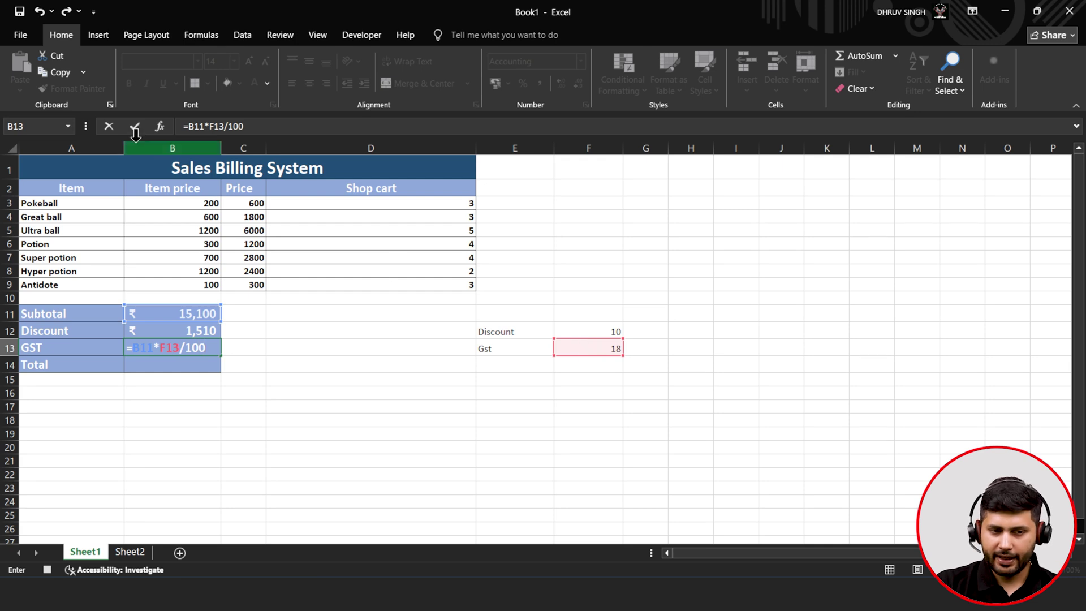
click(139, 134)
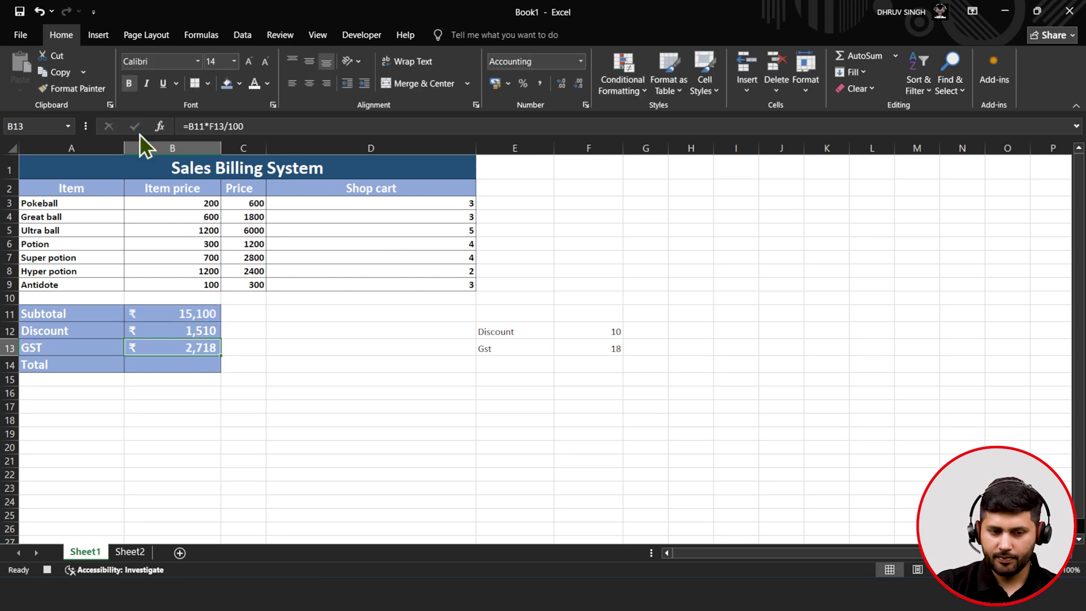
- Enter =B11-B12+B13 in B14 so the Total shows ₹ 16,308
click(156, 368)
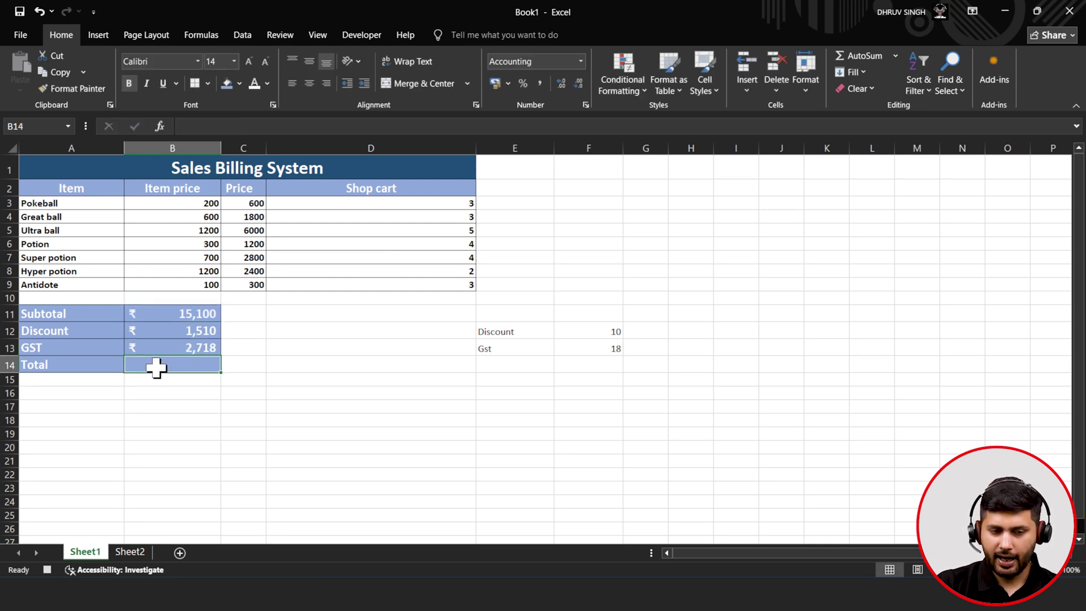
click(208, 126)
text(=)
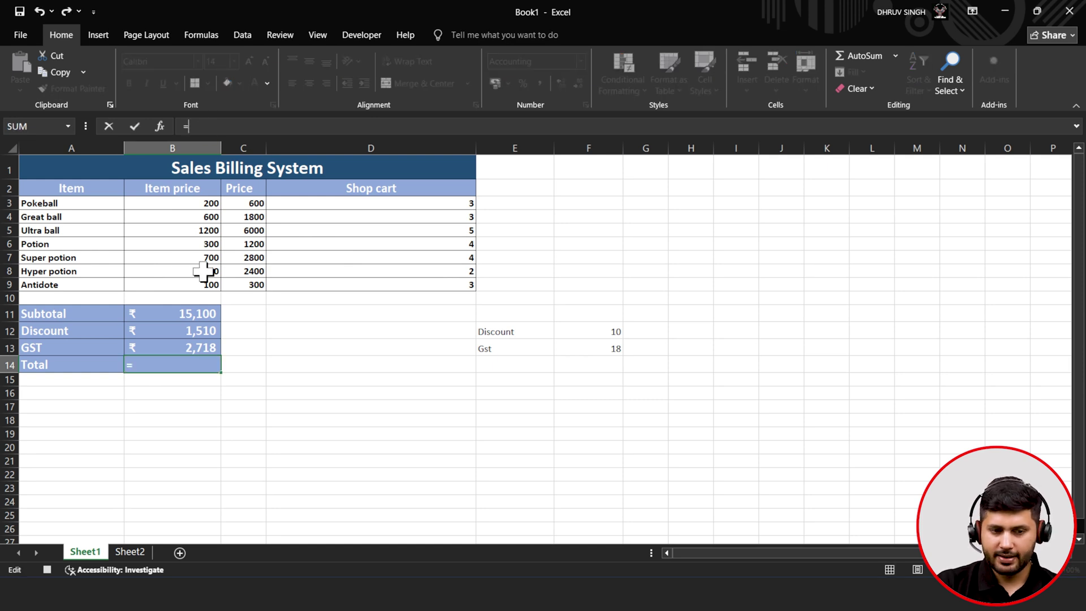
click(185, 317)
text(-)
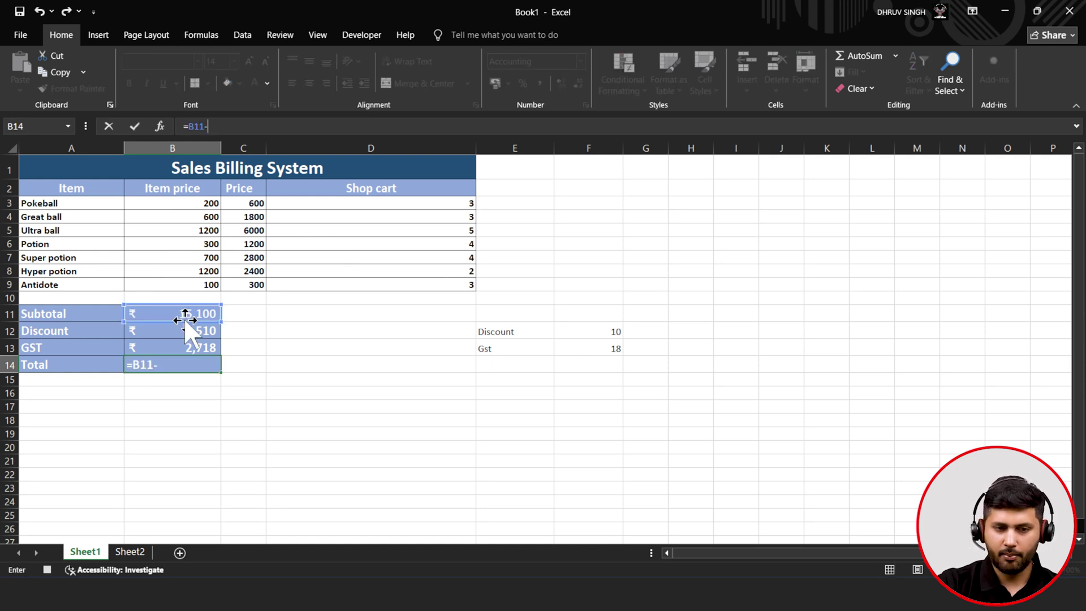
click(180, 333)
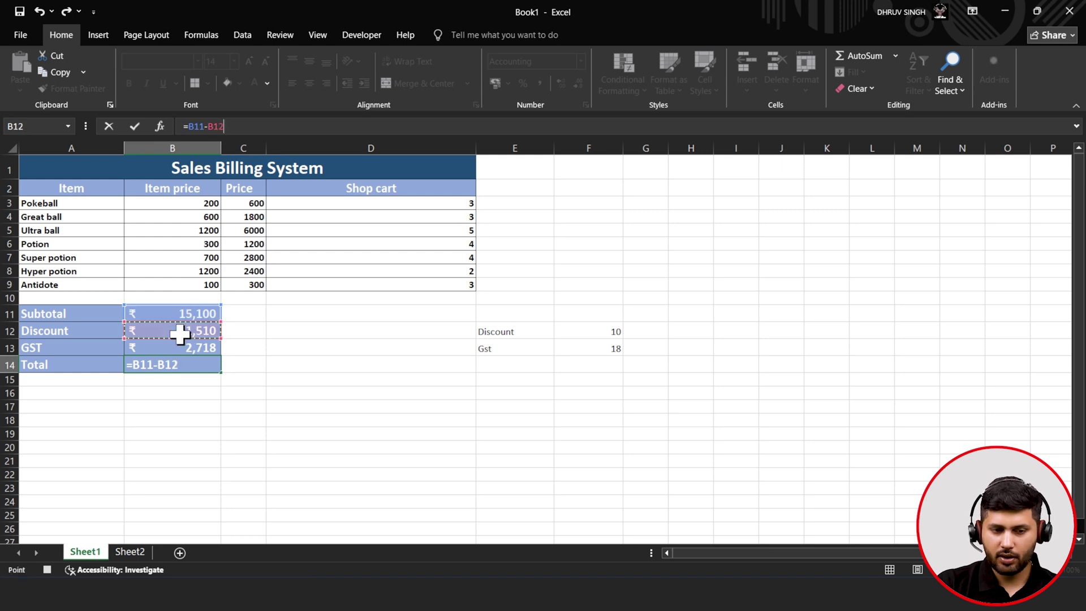
text(+)
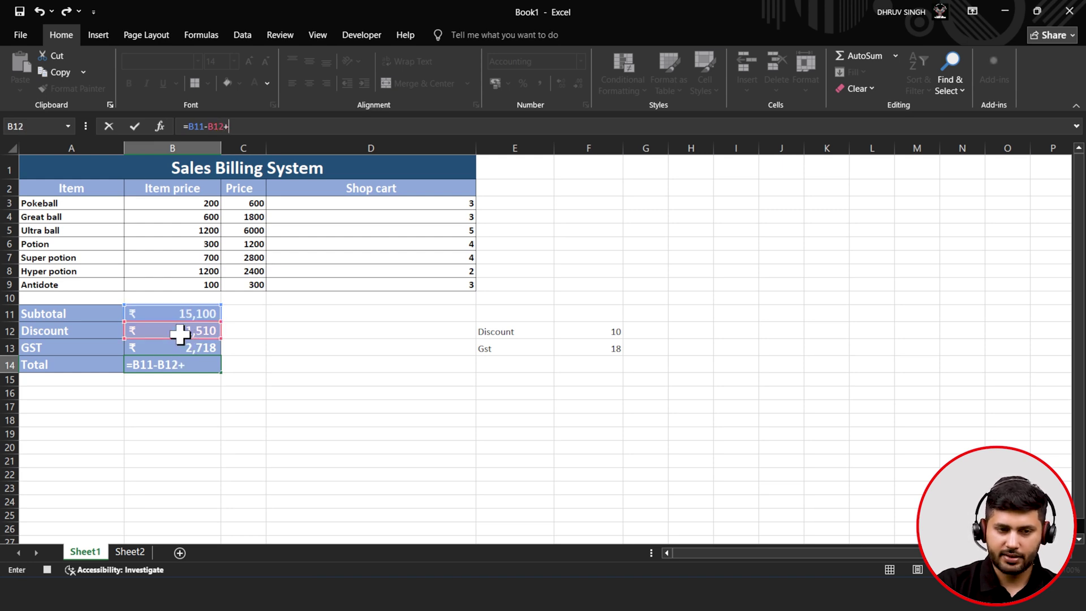
click(181, 343)
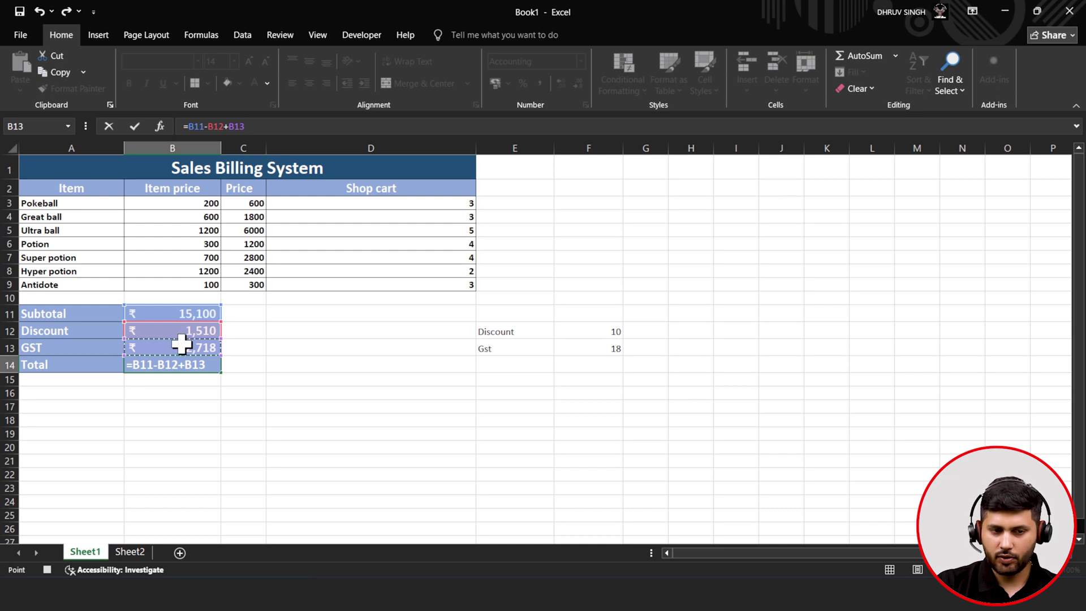
click(135, 128)
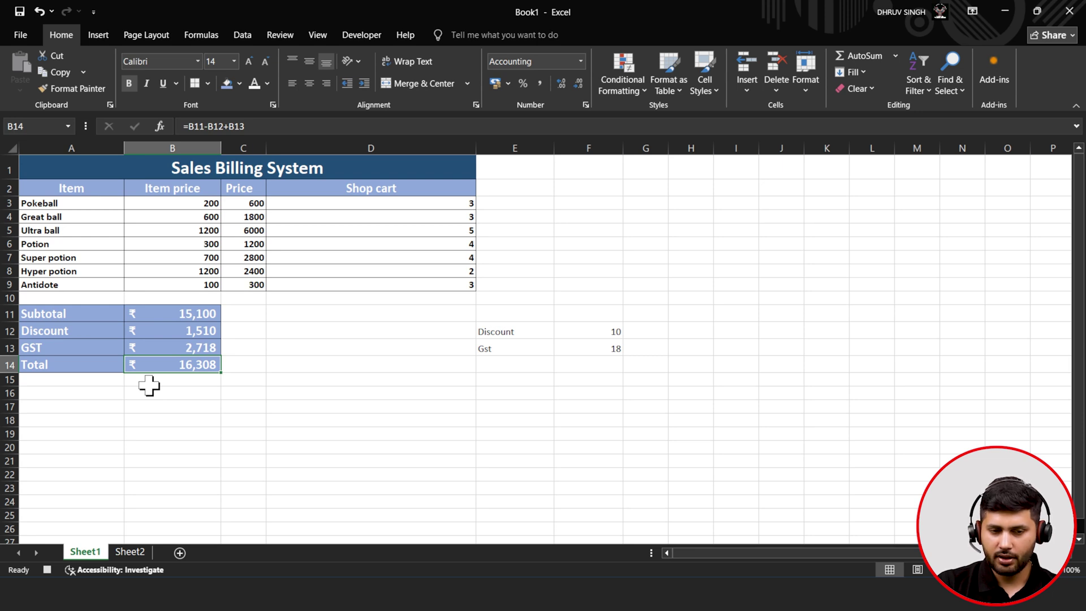
- Paint the A11:B12 blue bold style onto the rate cells E12:F13 with Format Painter
drag(76, 315, 154, 325)
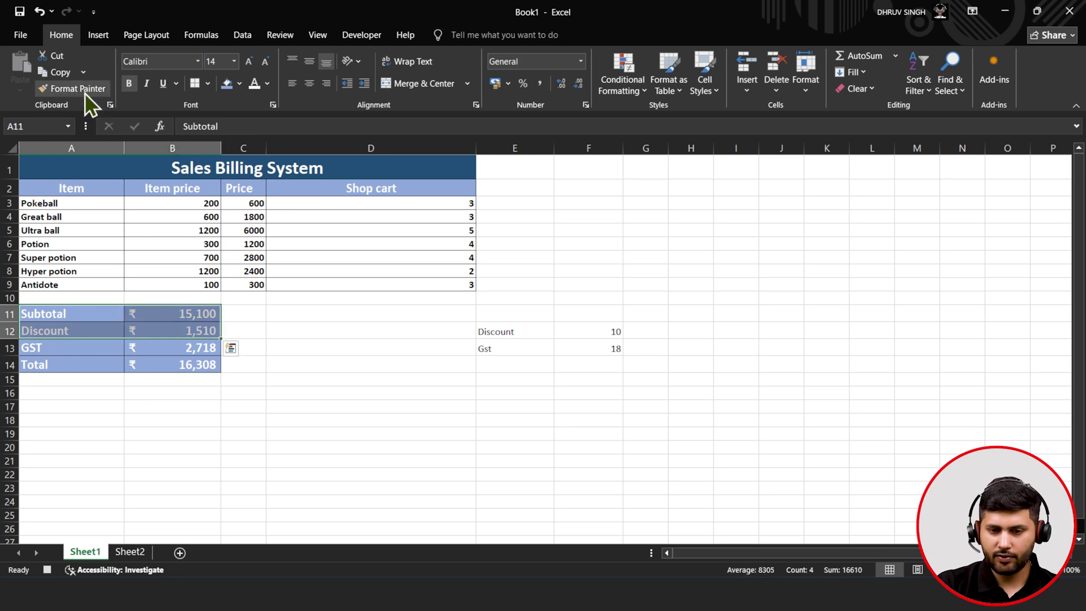
click(509, 364)
drag(494, 331, 608, 354)
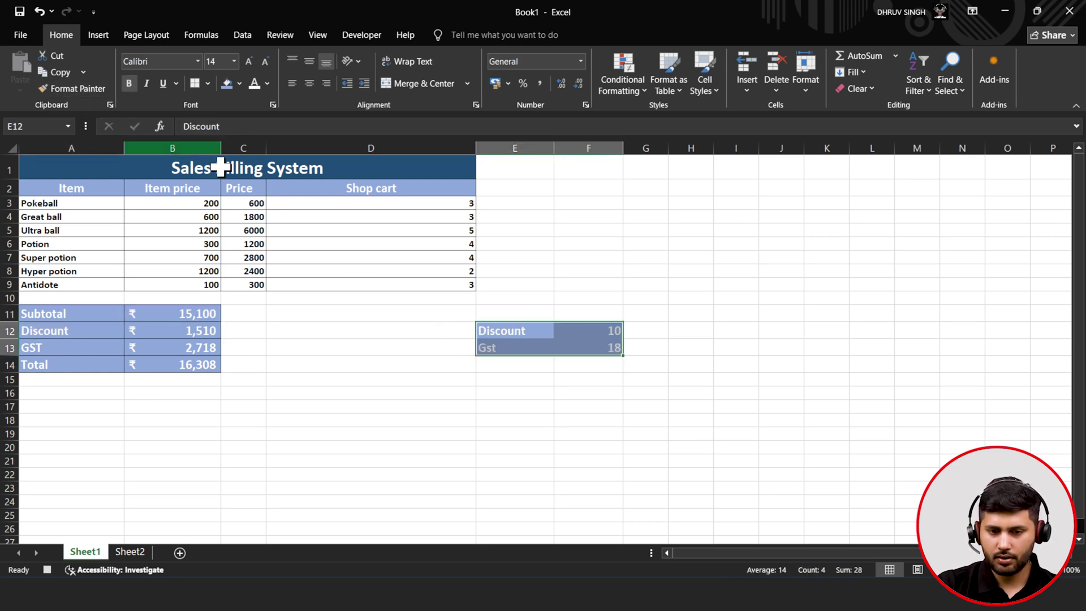
click(443, 345)
drag(514, 332, 577, 345)
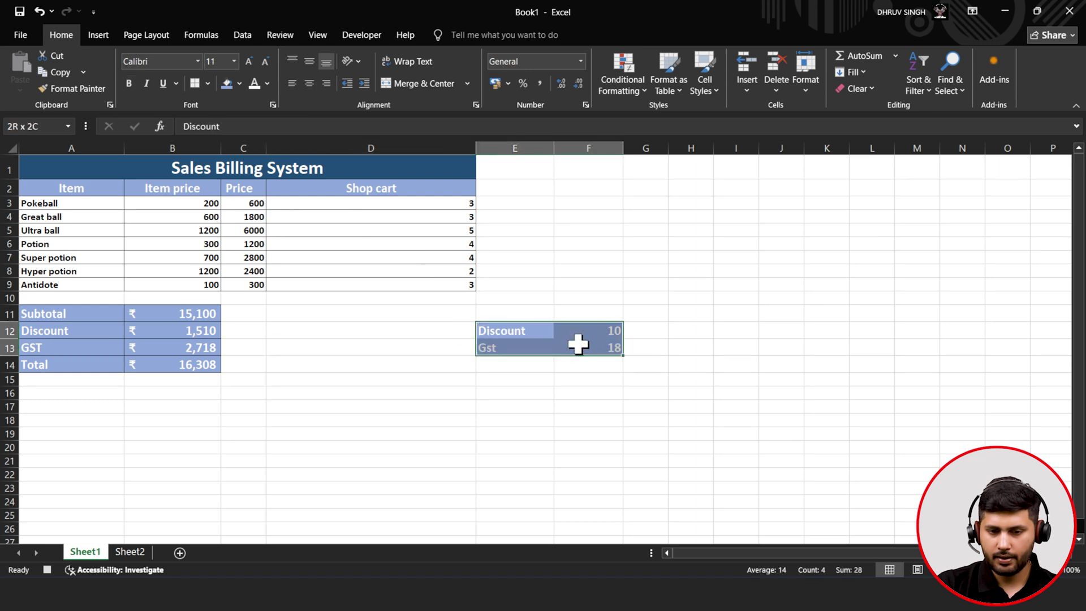
click(386, 380)
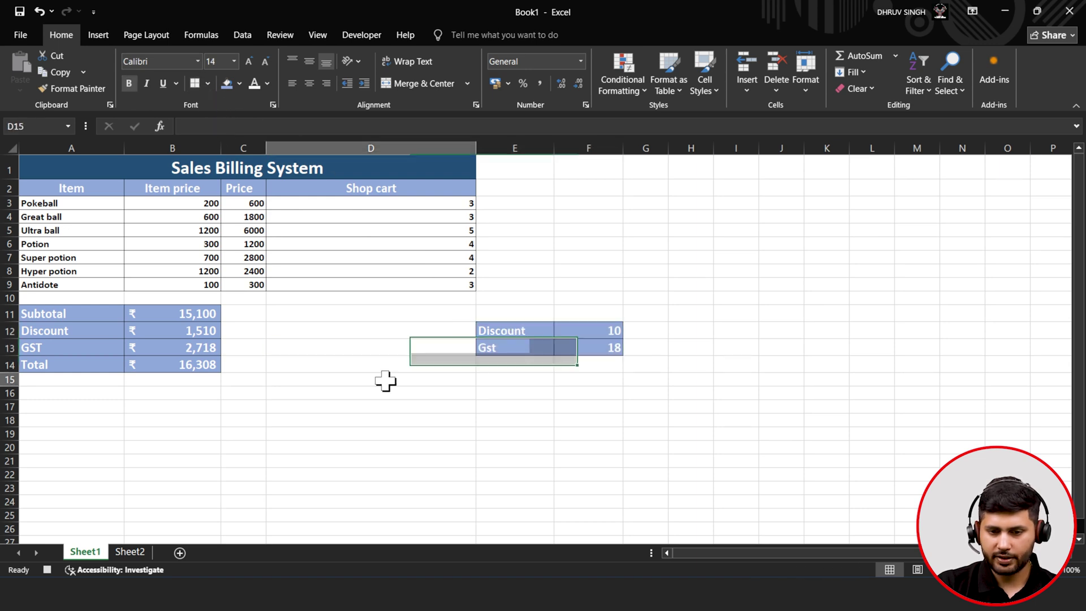
click(341, 460)
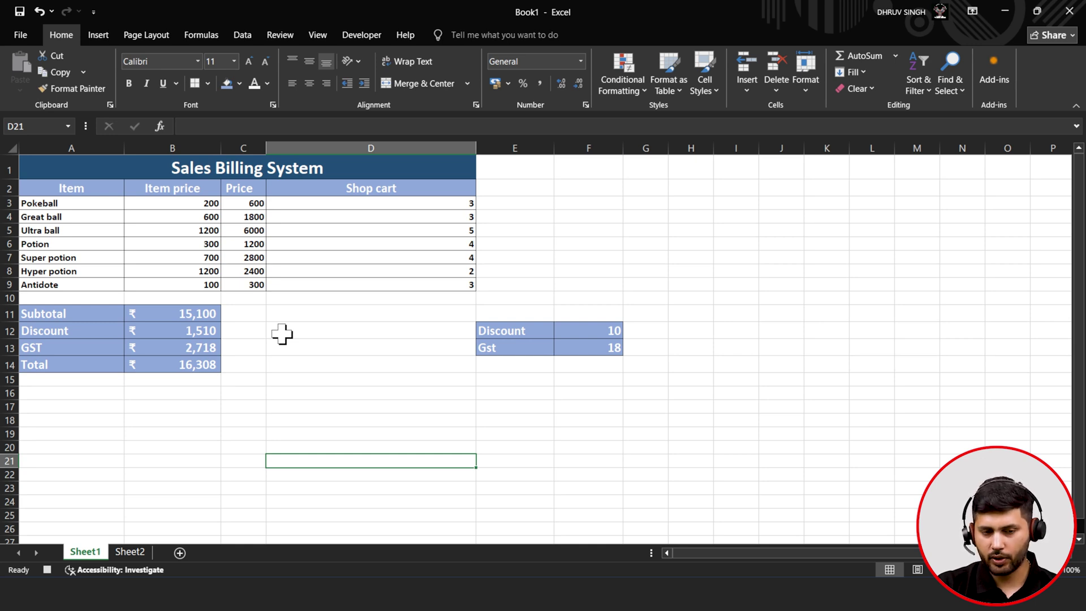
drag(57, 189, 308, 287)
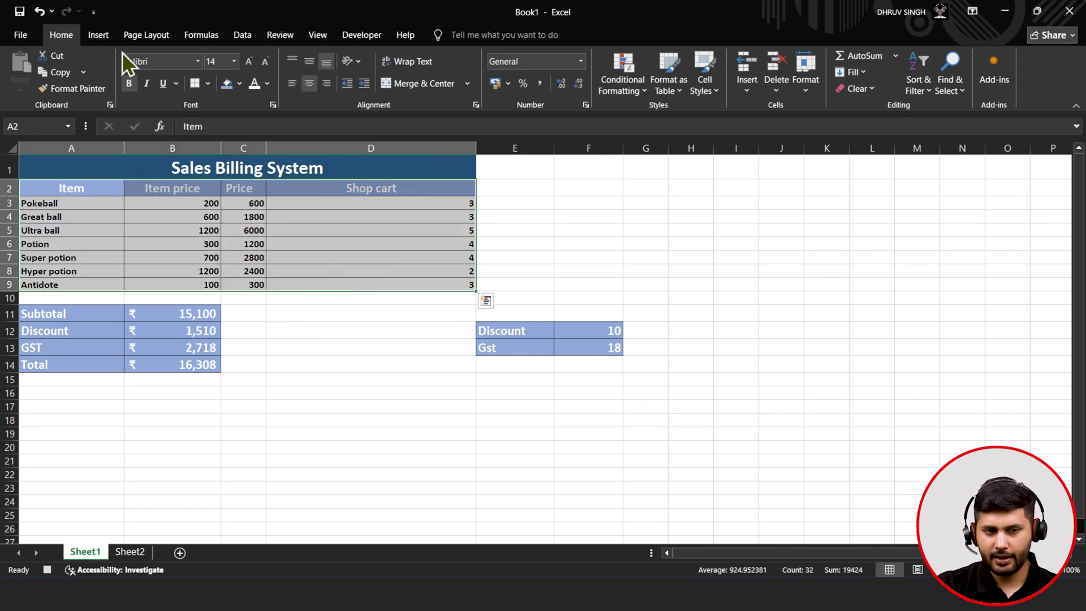
- Insert a 3-D pie chart from the A2:D9 item table and move it right of the table
click(100, 35)
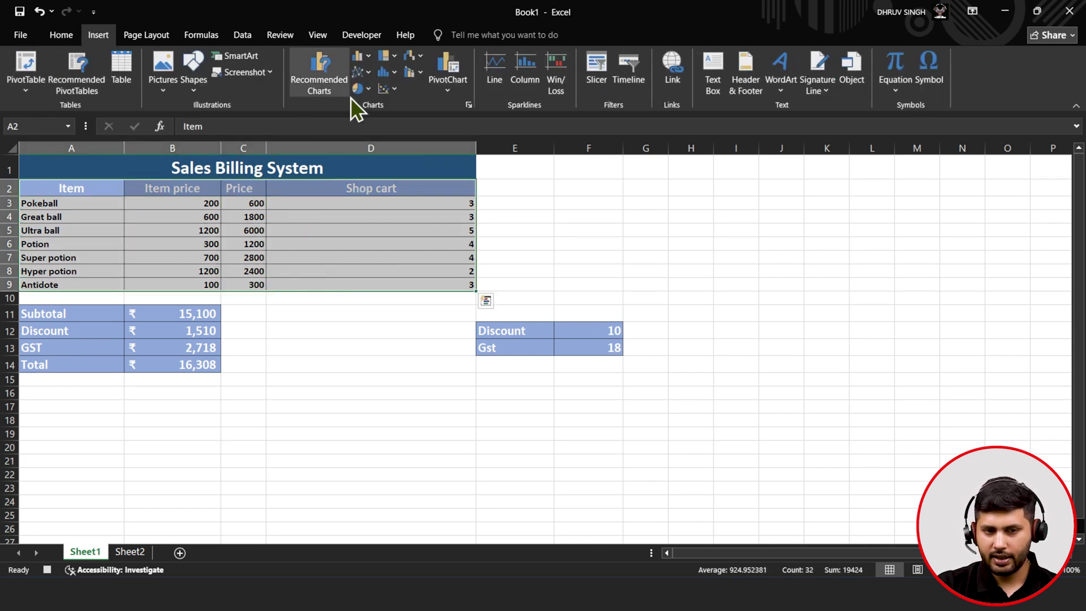
click(363, 91)
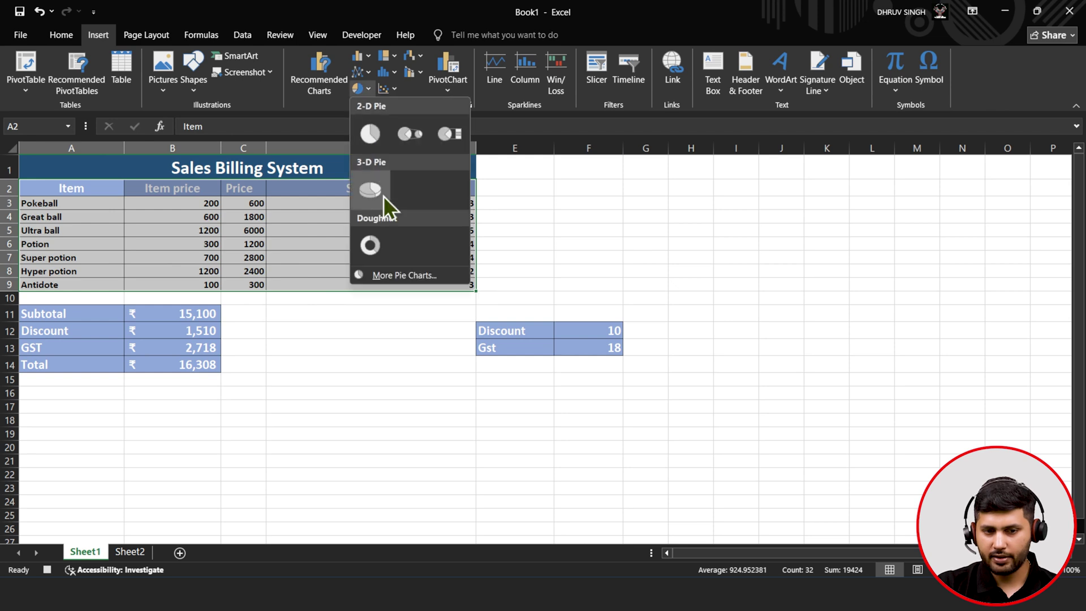
click(382, 196)
drag(645, 262, 929, 198)
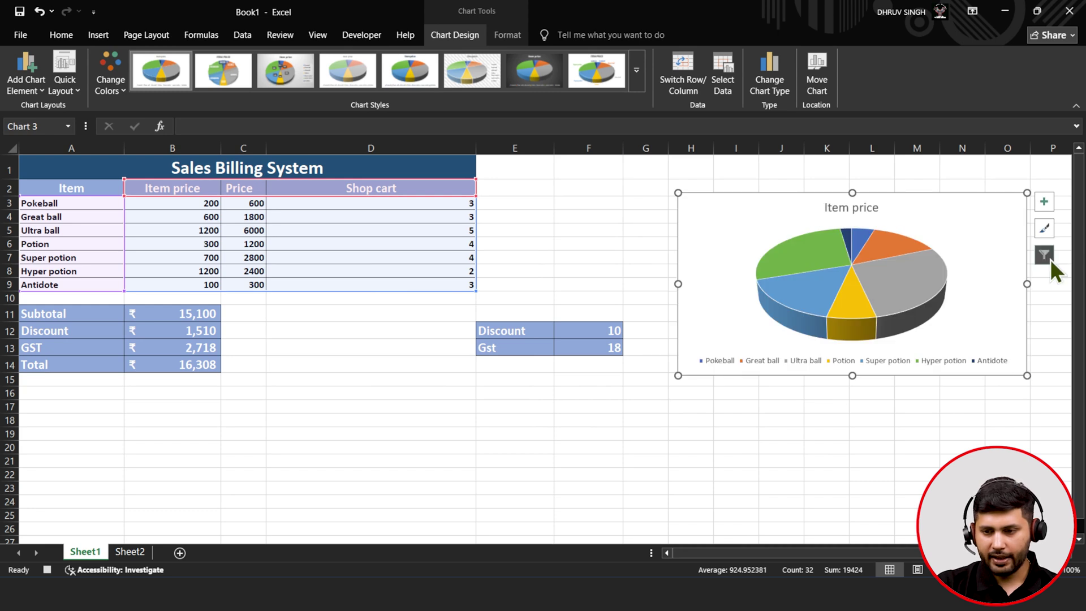
- Remove the Item price and Price series so the pie plots Shop cart quantities
click(1050, 259)
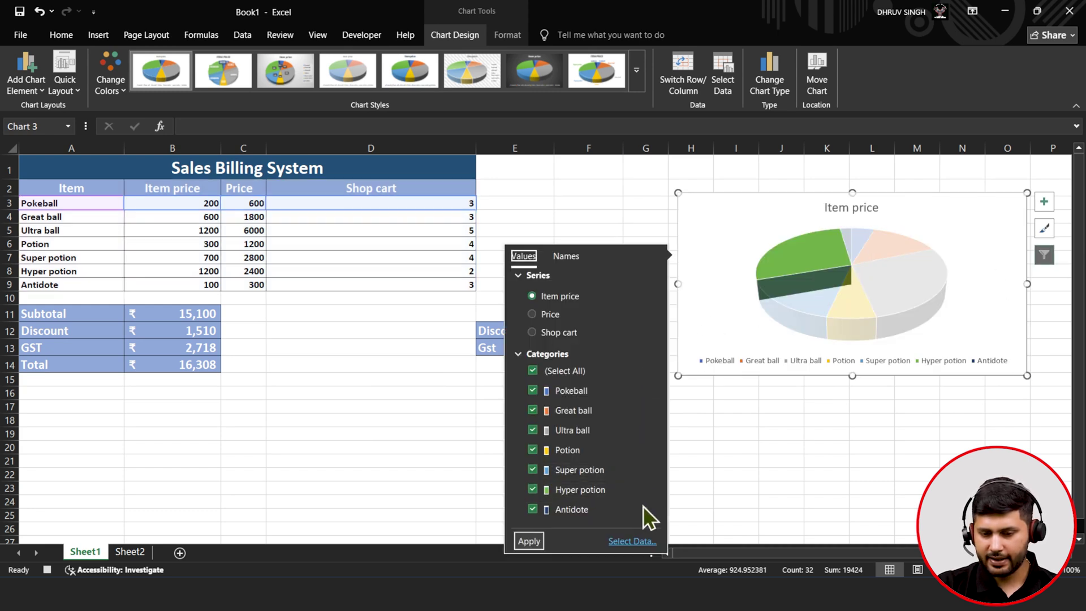
click(634, 540)
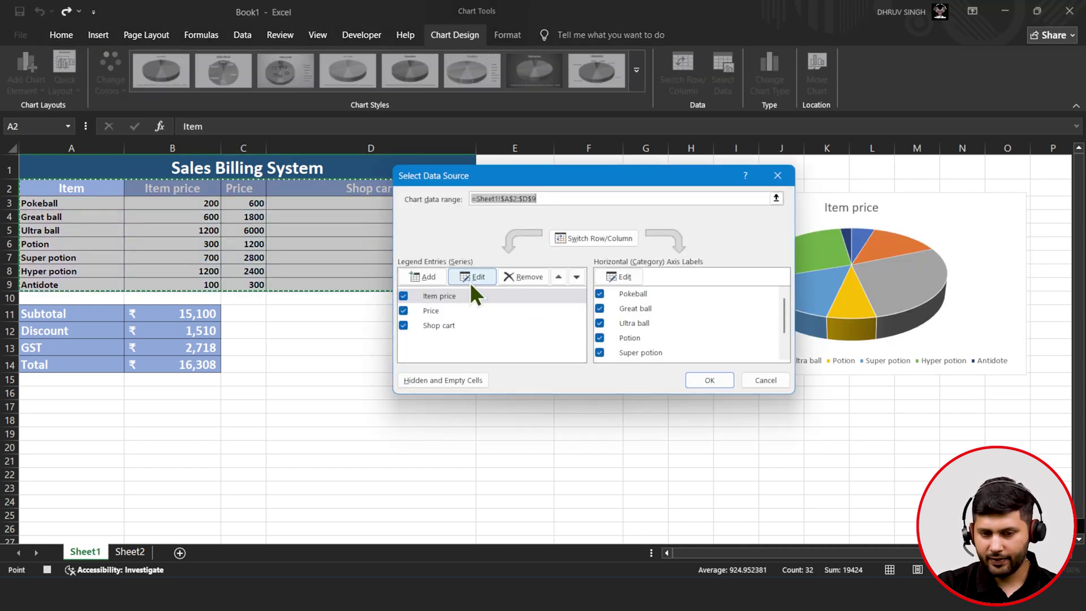
click(521, 277)
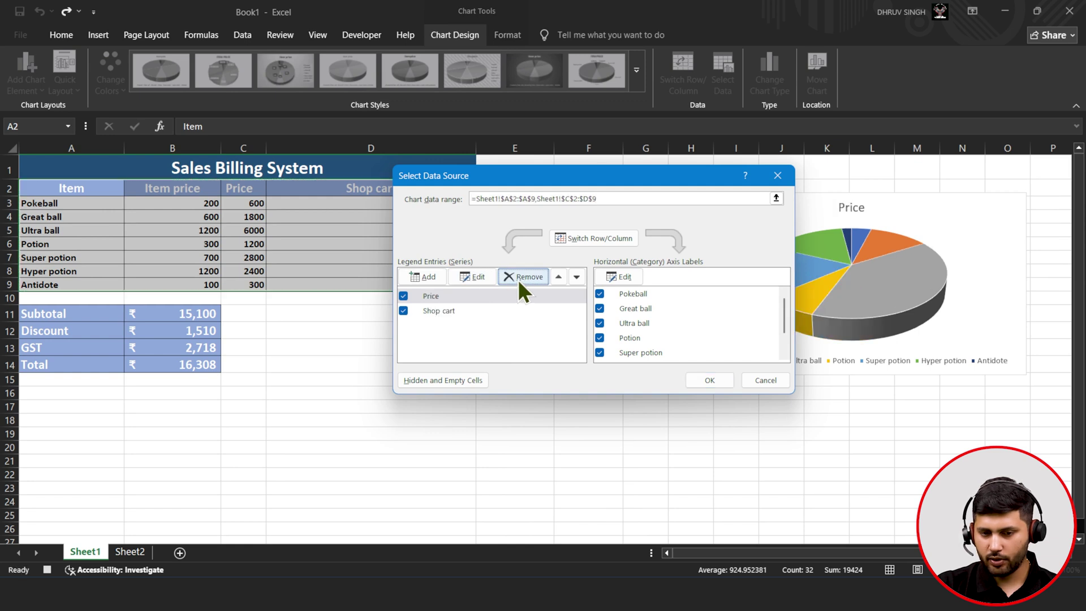
click(521, 277)
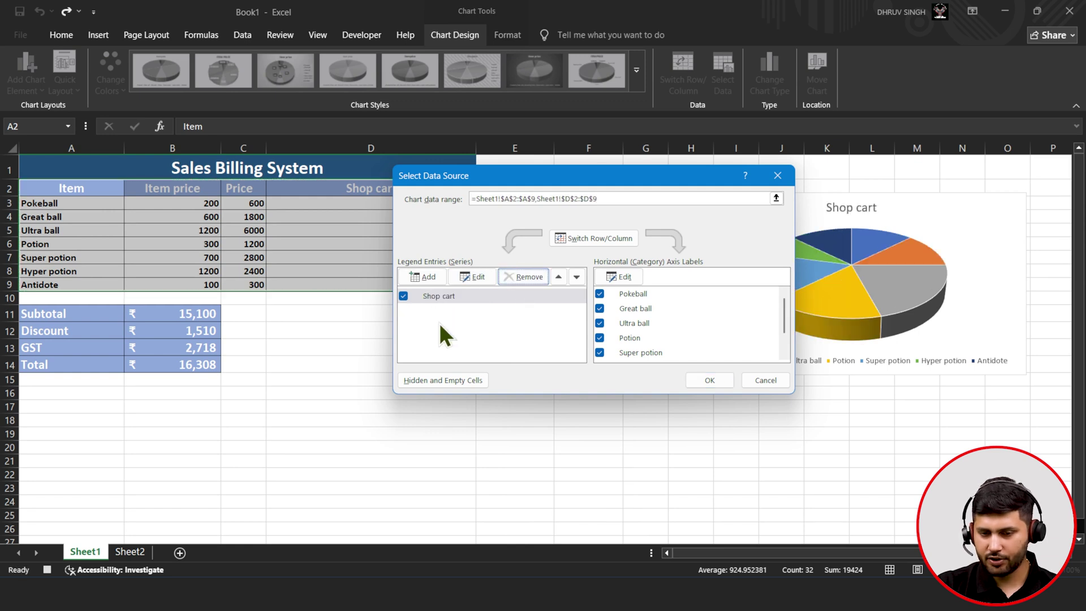
click(710, 380)
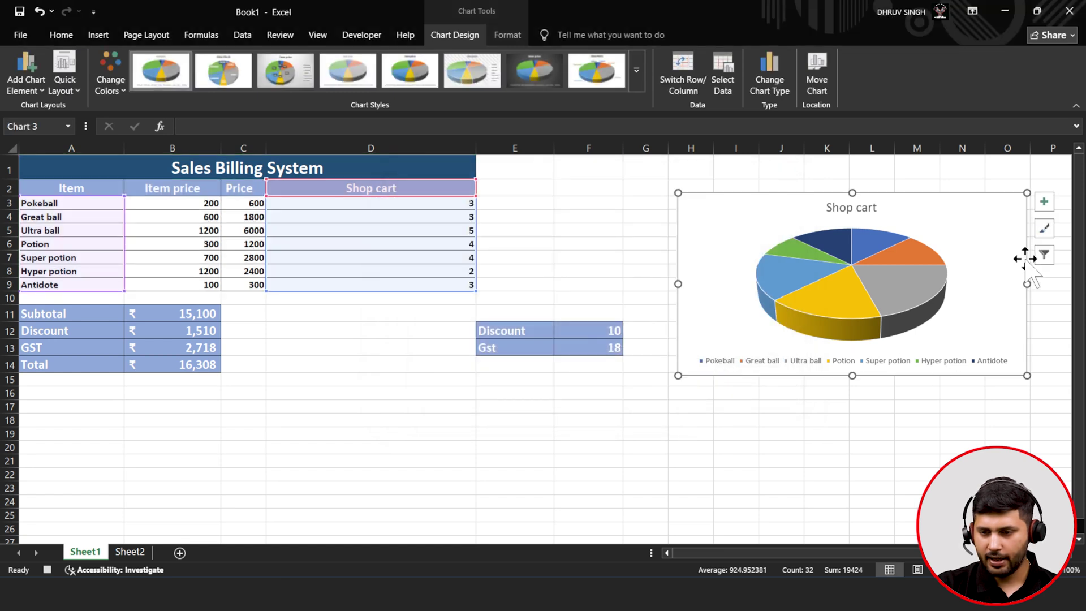
- Add Data Callout labels showing each slice's item name and percentage
click(1053, 203)
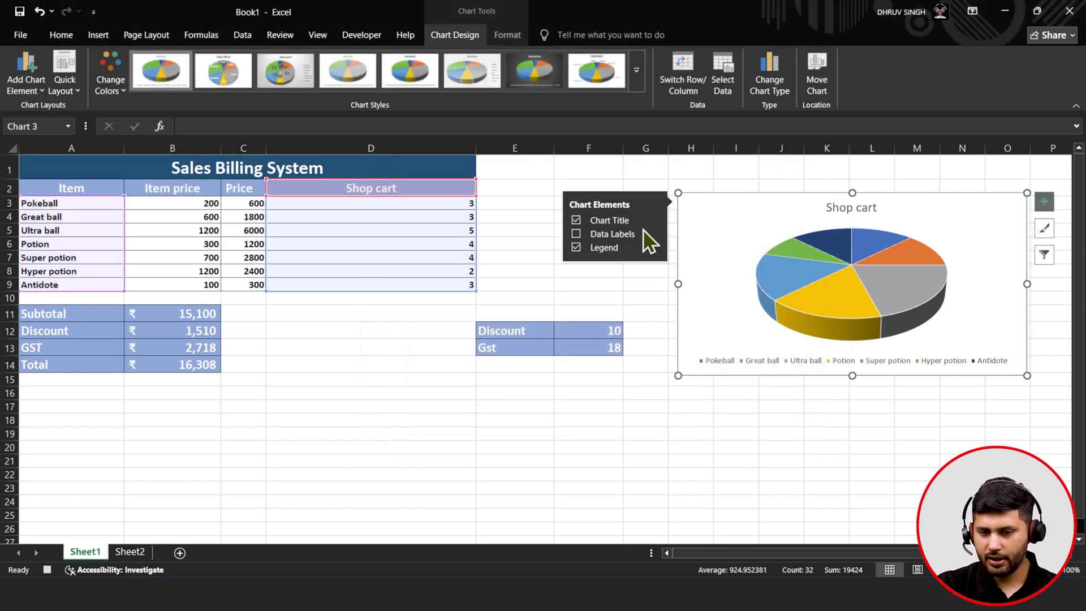
click(574, 234)
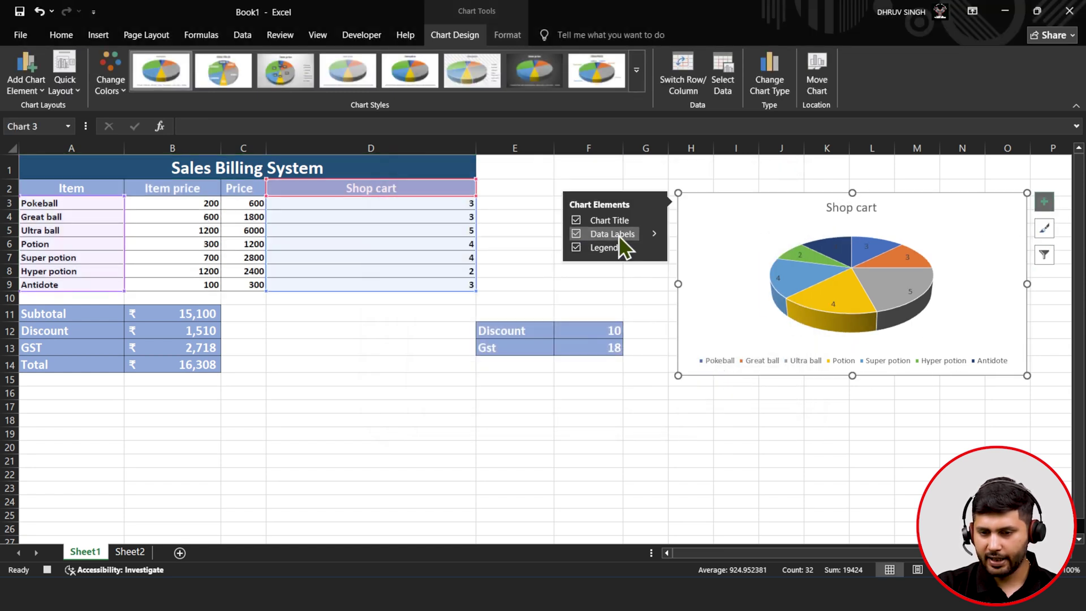
click(654, 234)
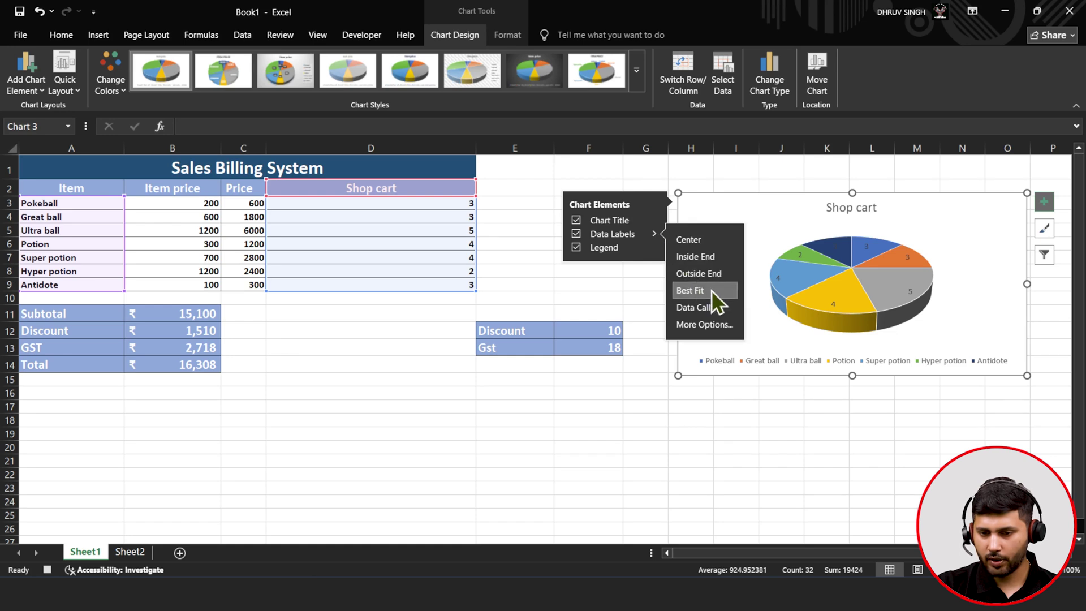
click(712, 310)
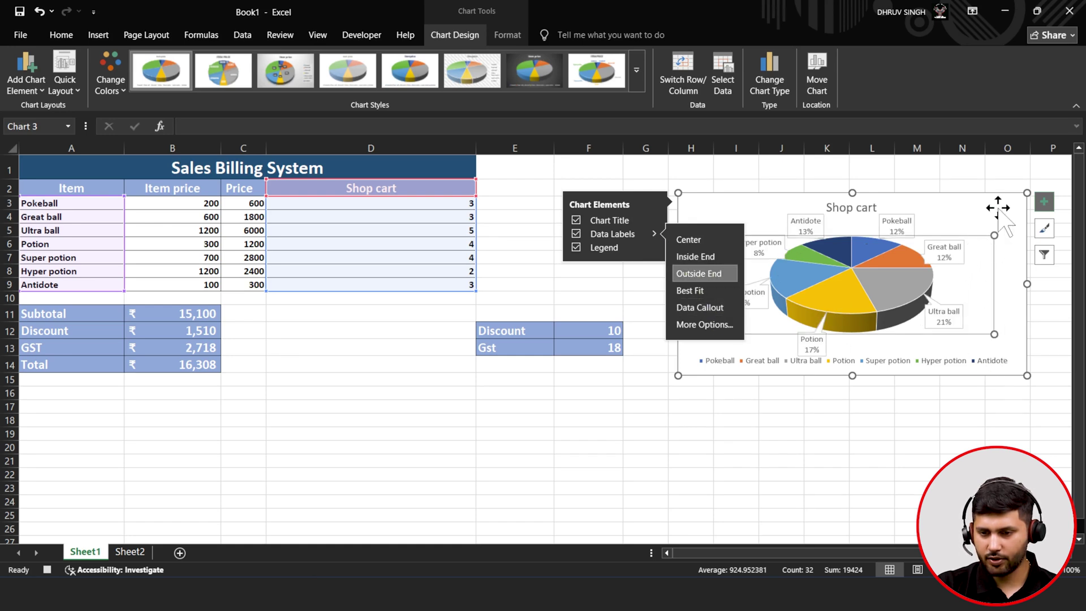
click(735, 173)
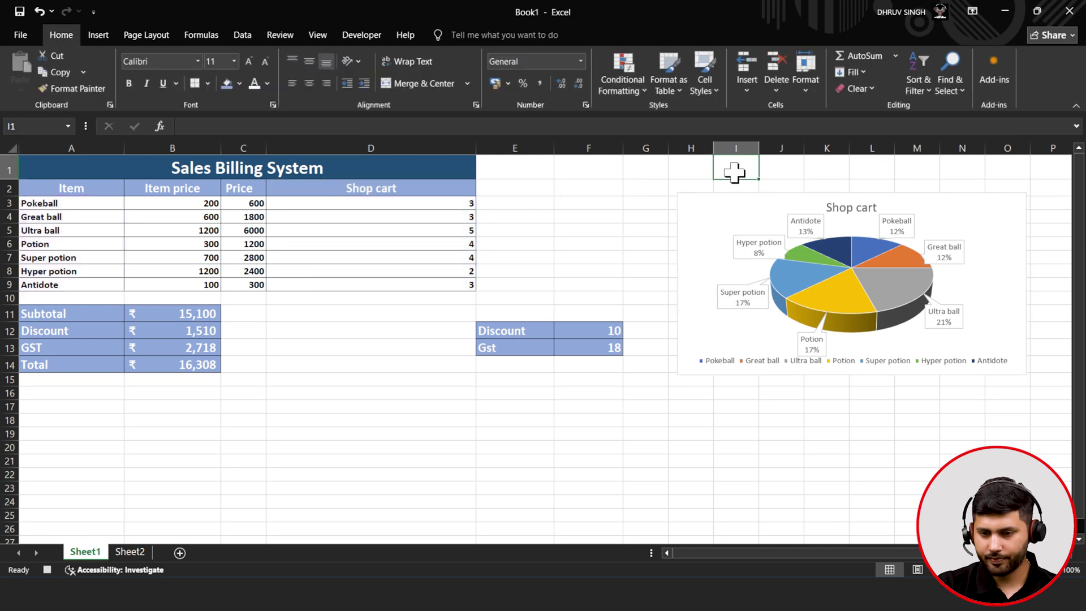
- Deselect the Shop cart pie chart and stop recording the Format1 macro
click(793, 215)
click(952, 216)
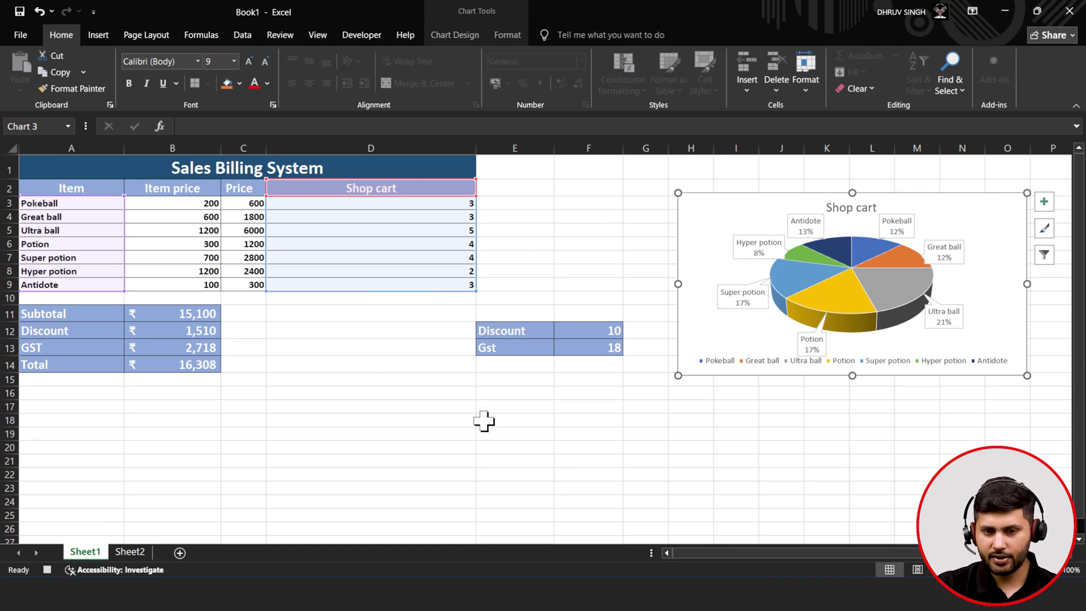
click(484, 421)
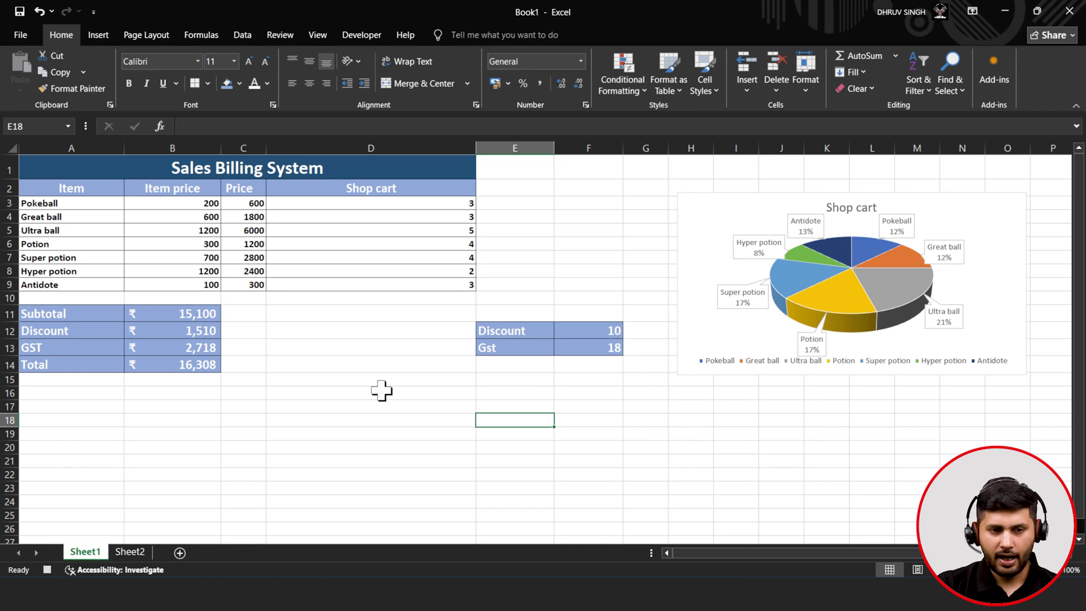
click(349, 41)
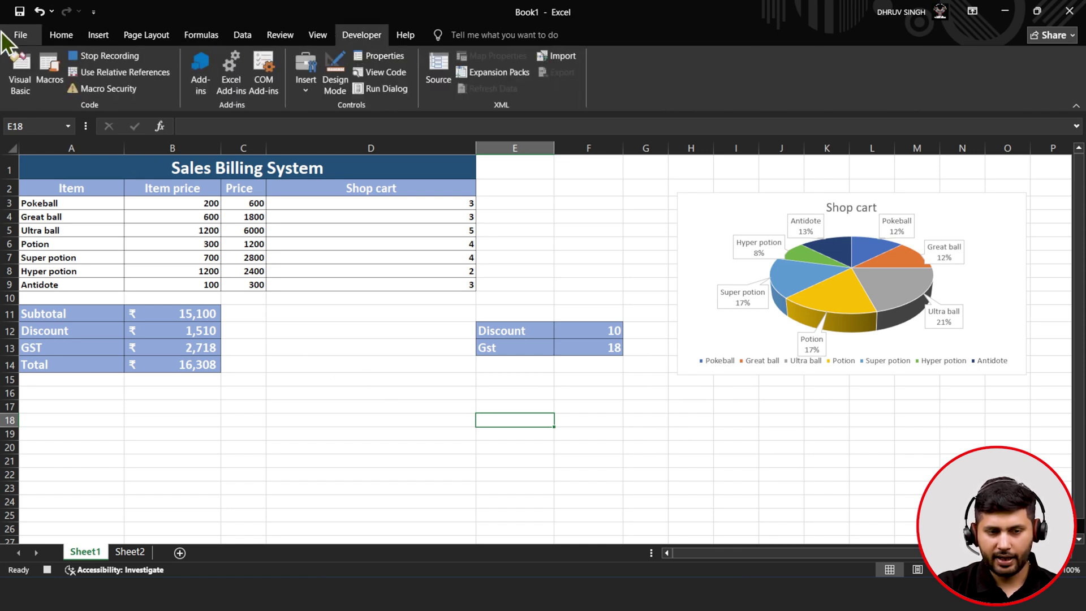
click(87, 56)
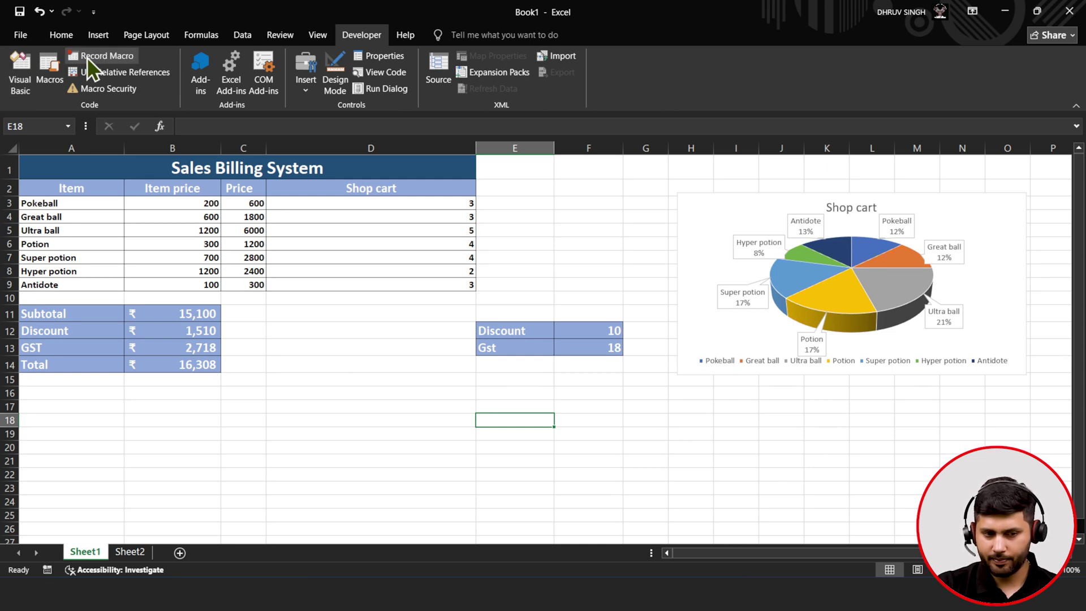
- On Sheet2, choose 10 from the F12 Discount dropdown and 18 from the F13 Gst dropdown
click(130, 551)
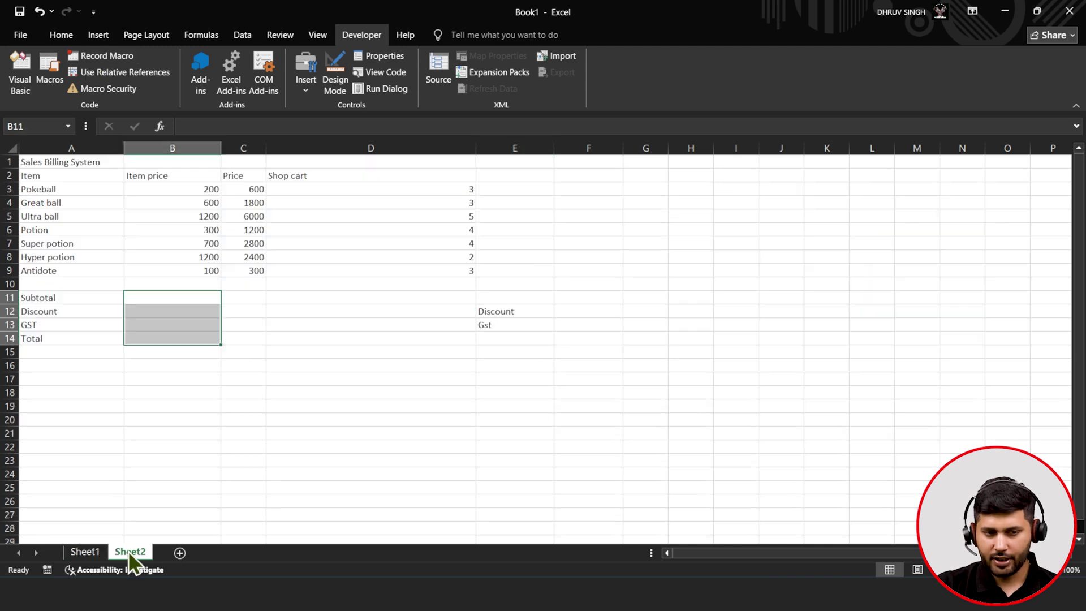
click(313, 393)
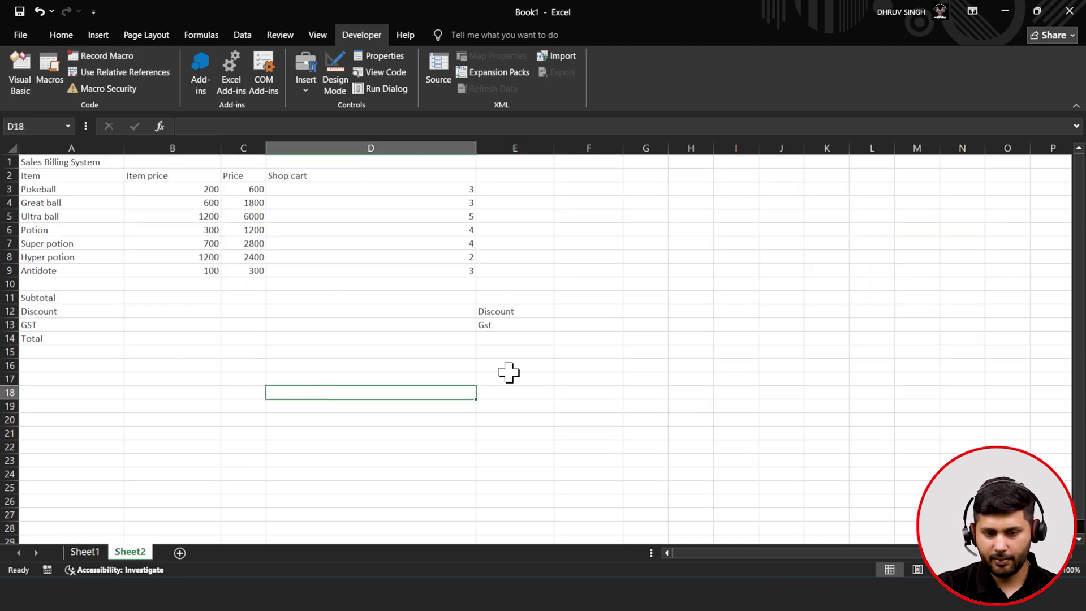
click(588, 311)
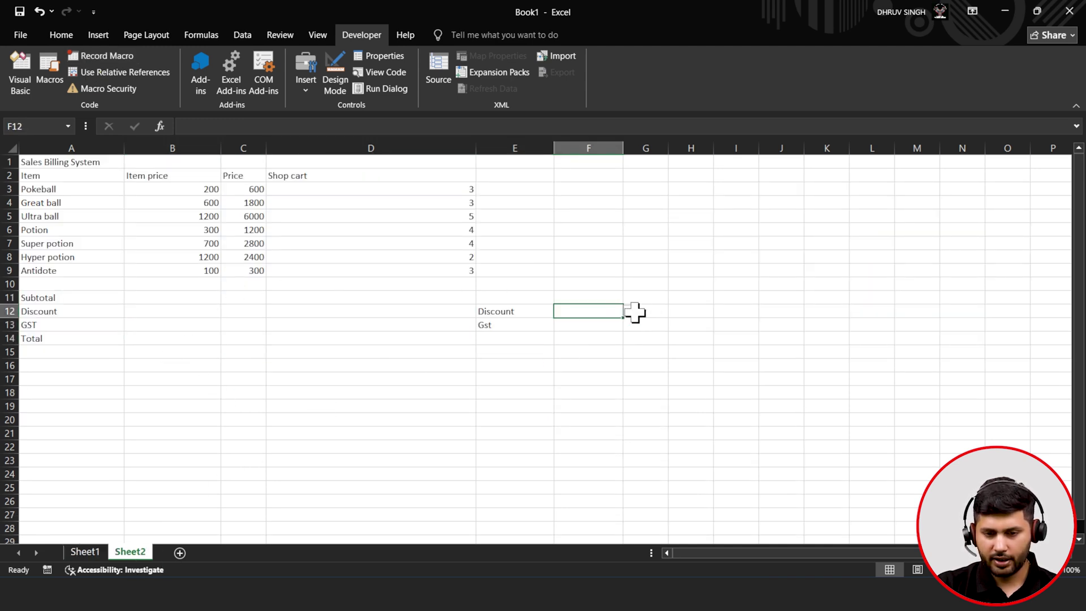
click(629, 312)
click(606, 326)
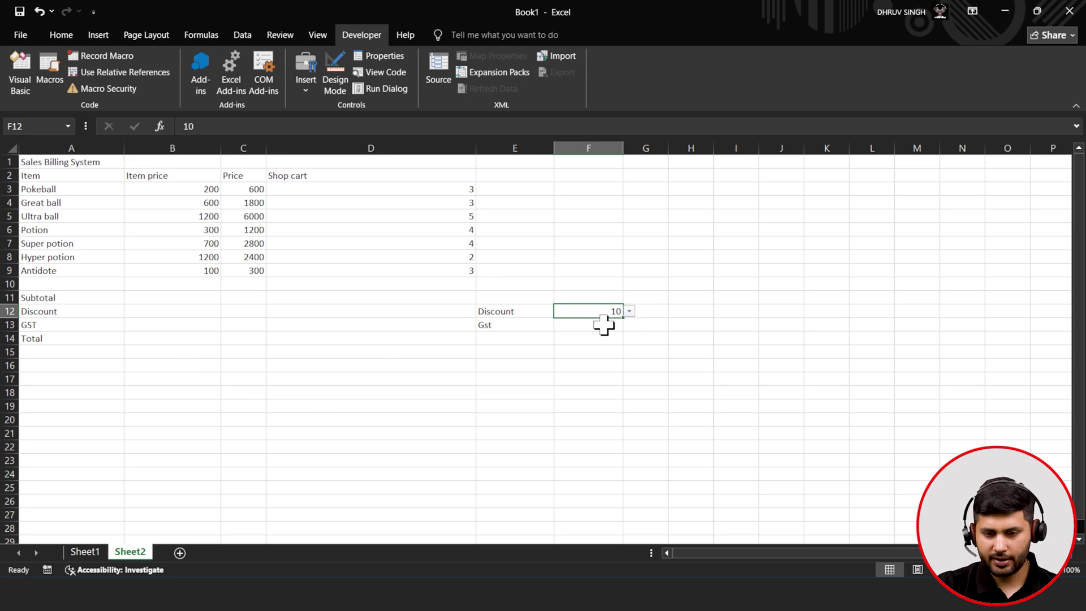
key(Return)
click(629, 325)
click(601, 346)
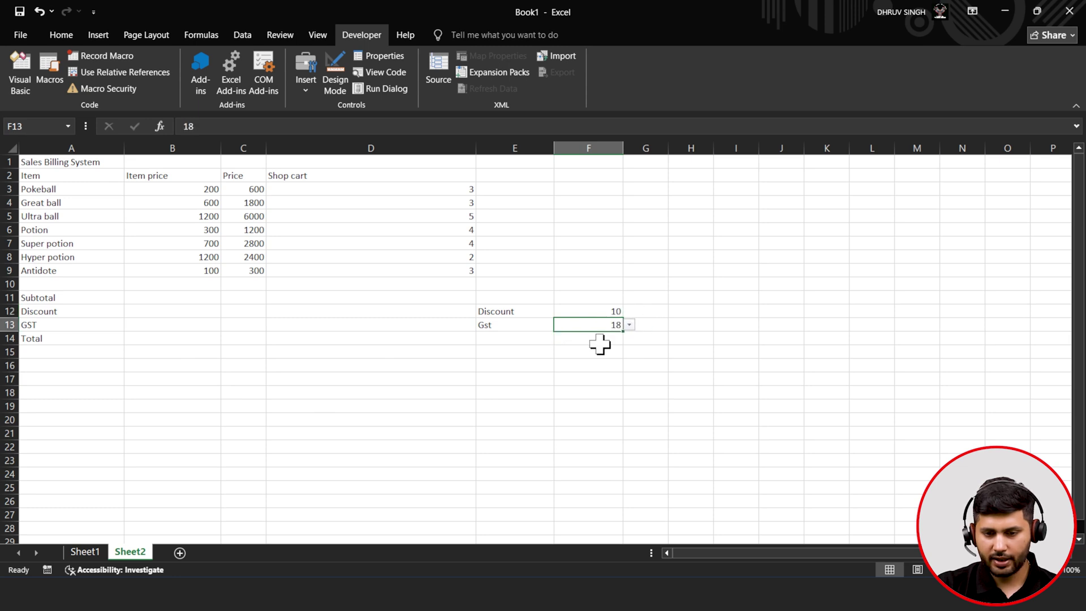
click(90, 553)
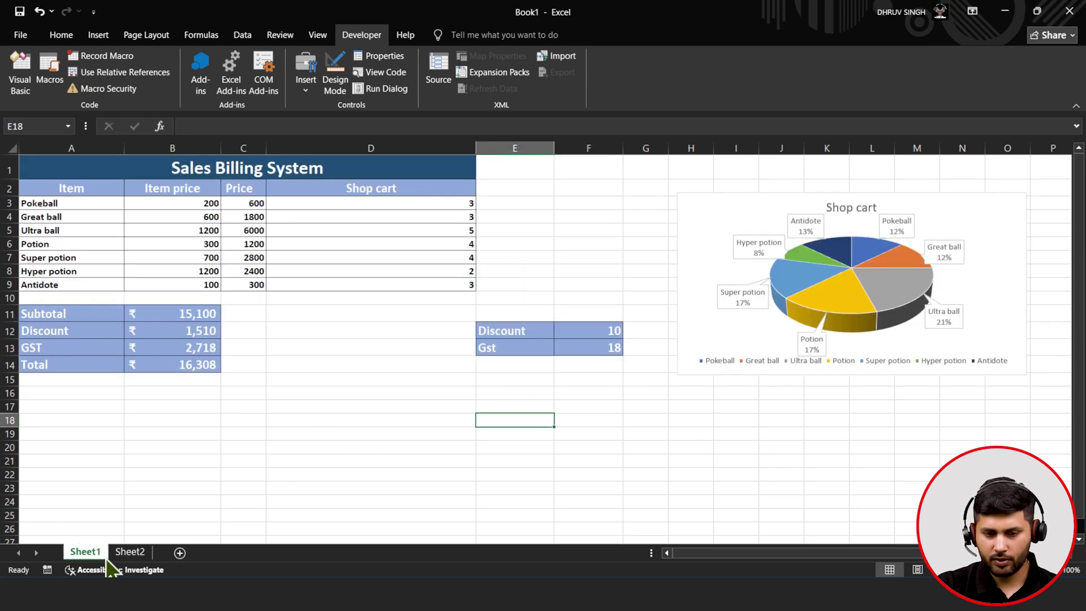
click(128, 554)
click(529, 406)
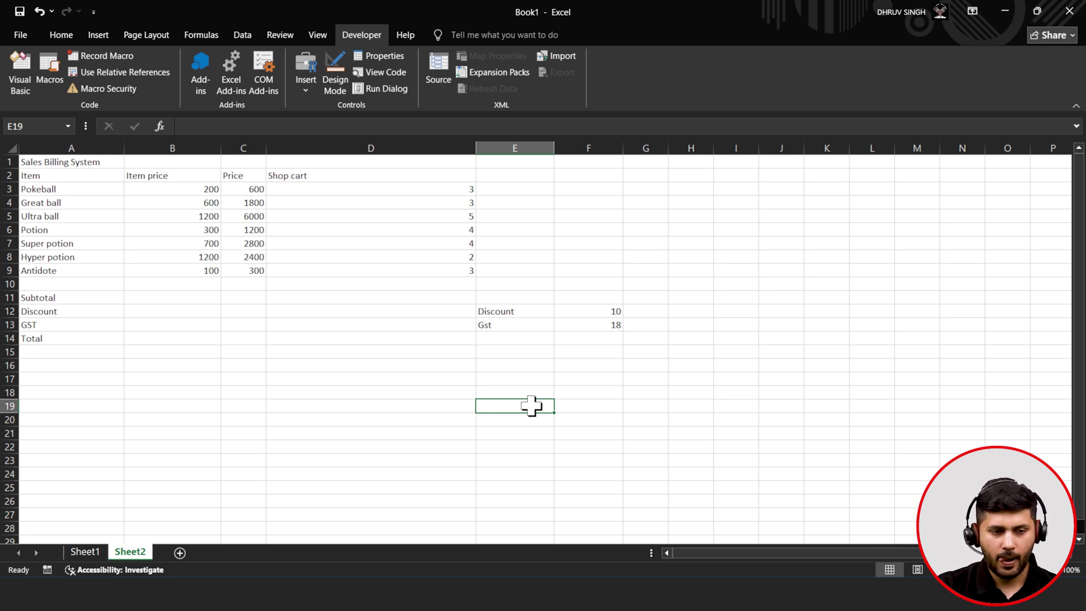
- Draw a form-control button across rows 26–27 and assign it the Format1 macro
click(227, 325)
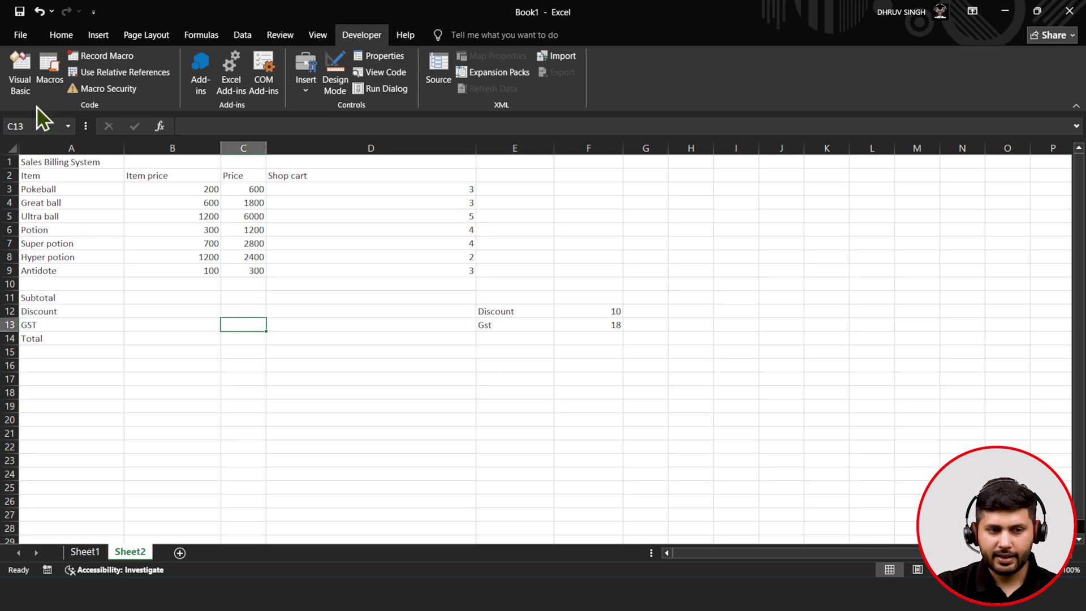
click(96, 41)
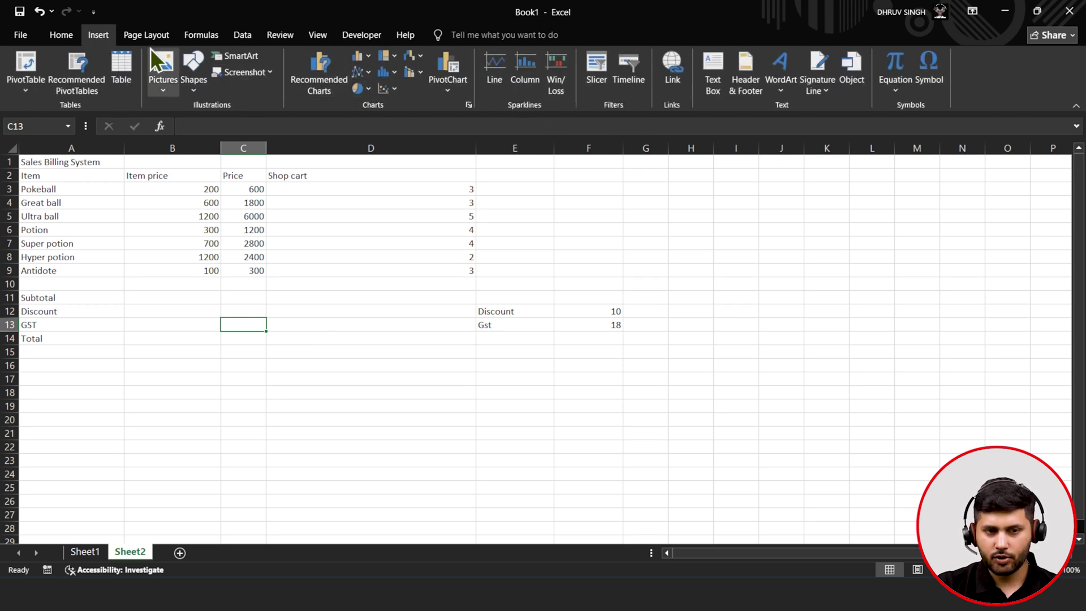
click(350, 34)
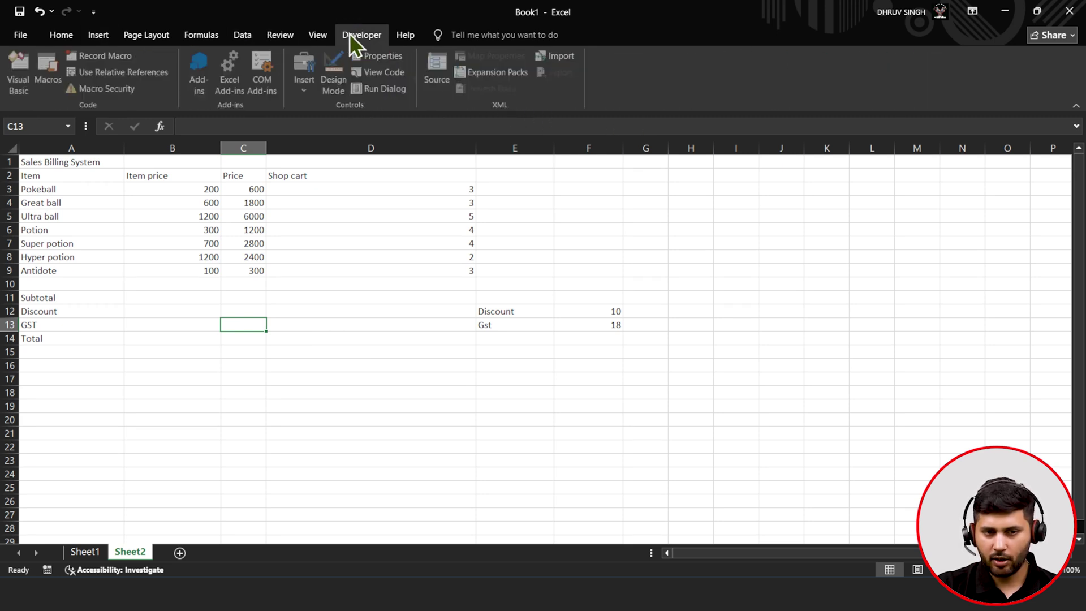
click(308, 79)
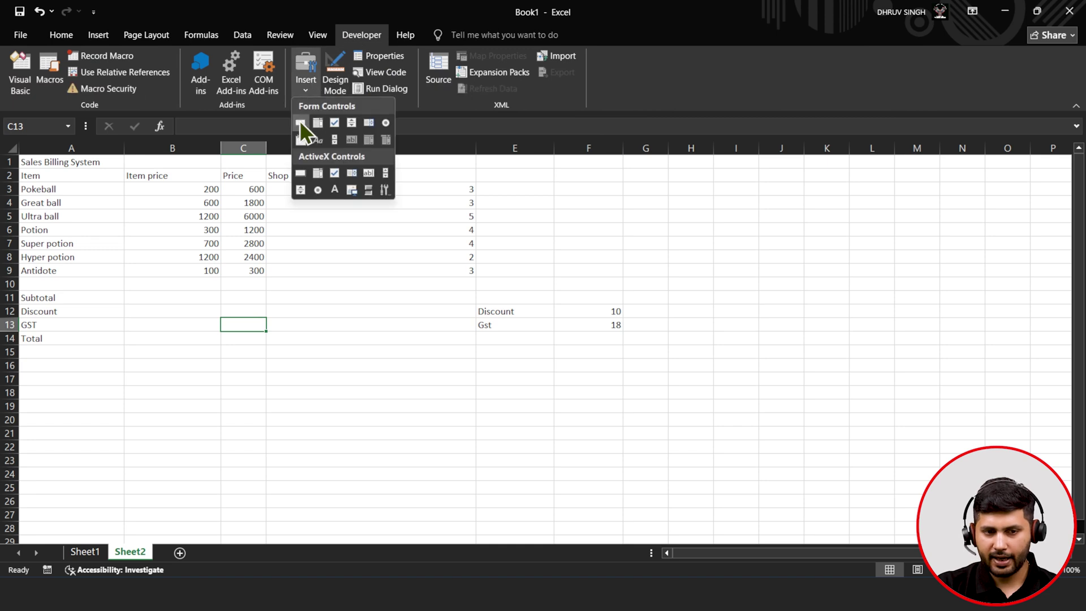
click(300, 123)
drag(35, 501, 132, 523)
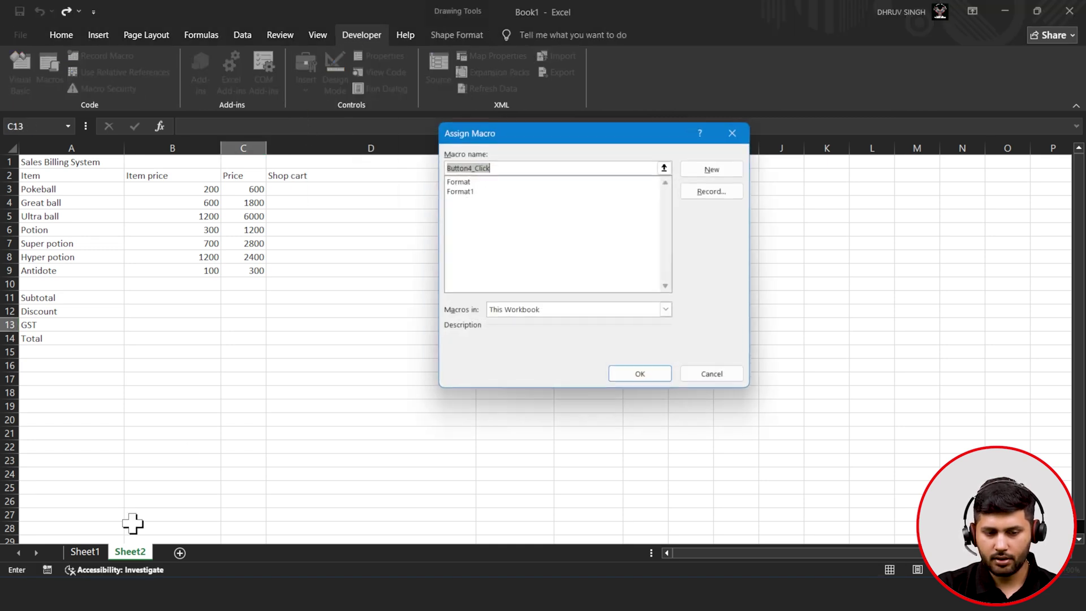
click(478, 197)
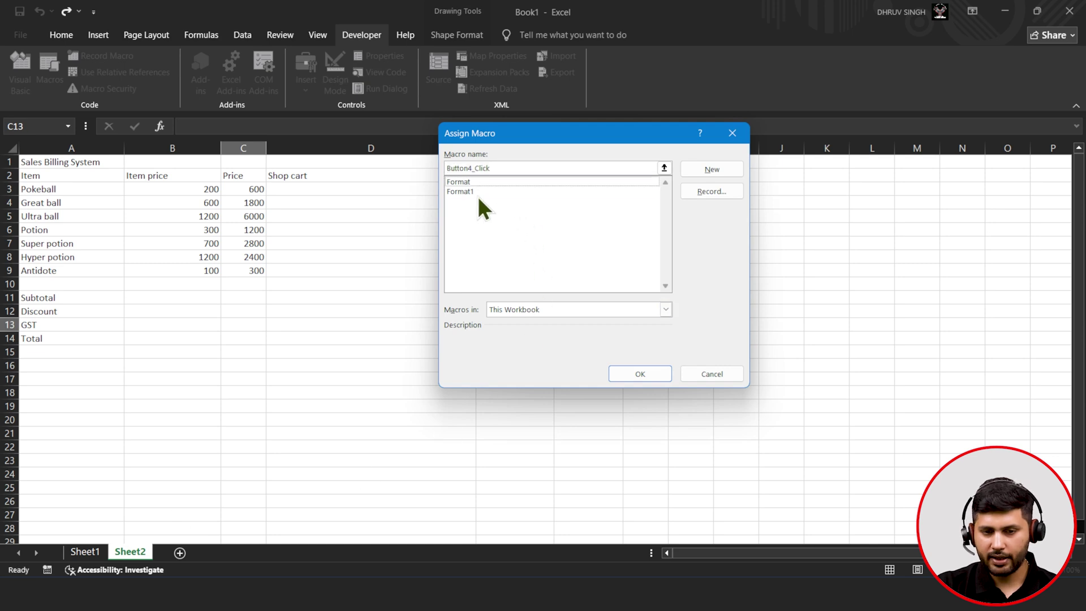
click(478, 195)
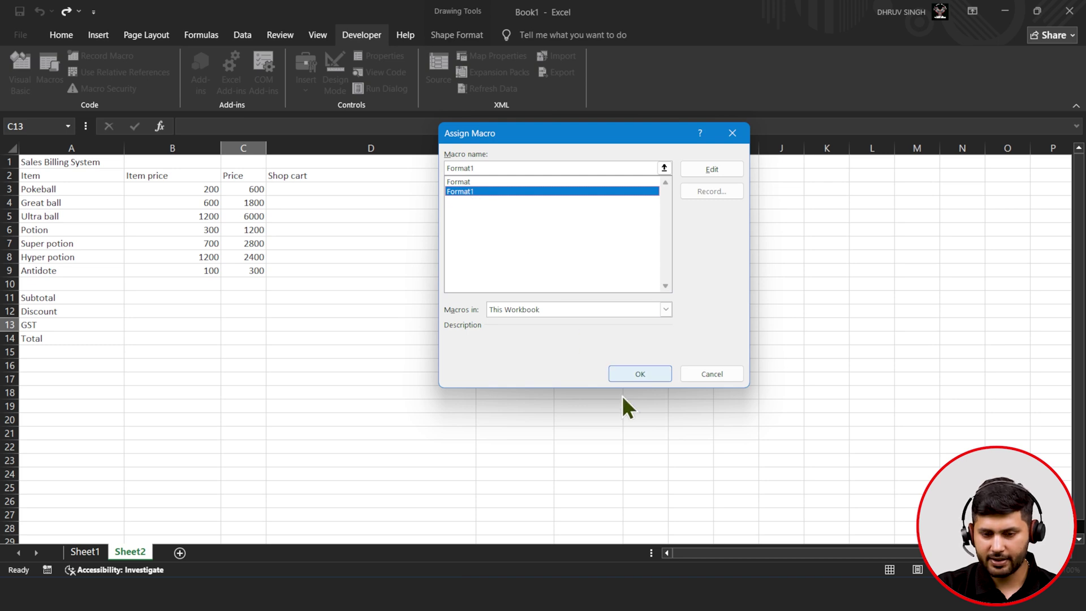
click(647, 377)
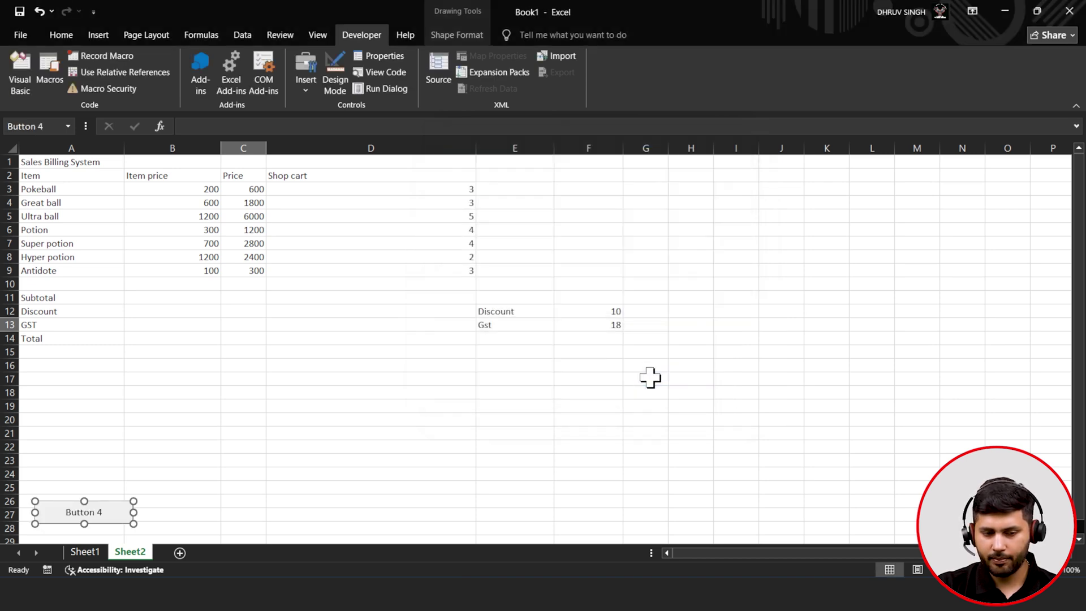
- Rename the button's label from Button 4 to 'Format'
click(101, 512)
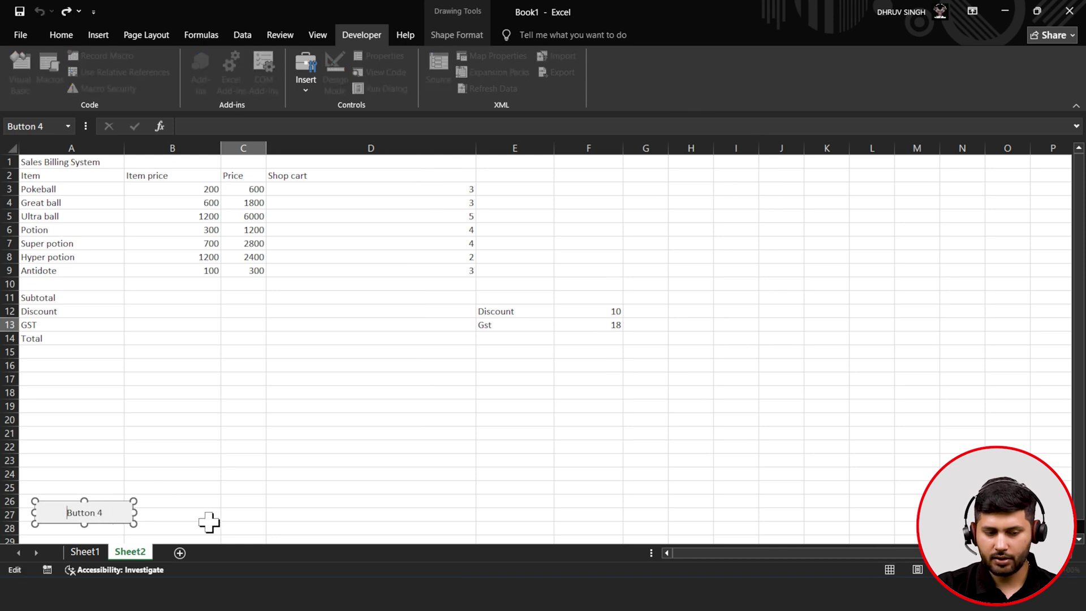
key(BackSpace)
key(BackSpace)
key(BackSpace)
key(BackSpace)
key(BackSpace)
key(BackSpace)
key(BackSpace)
key(BackSpace)
text(Format)
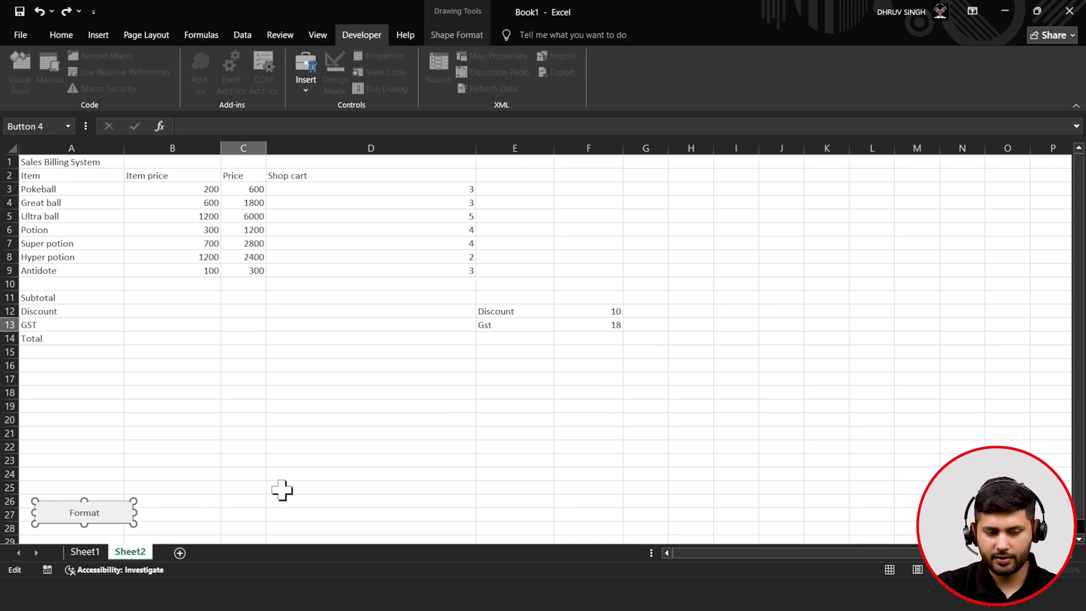
click(276, 474)
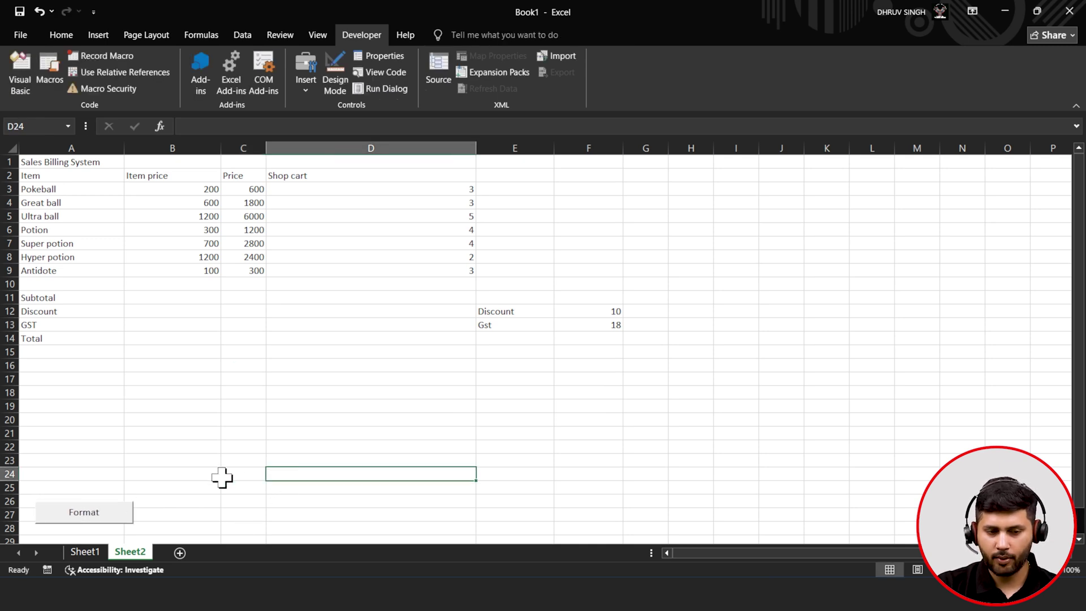
- Run the Format button on Sheet2 and check the Subtotal and Total formulas in B11–B14
click(102, 516)
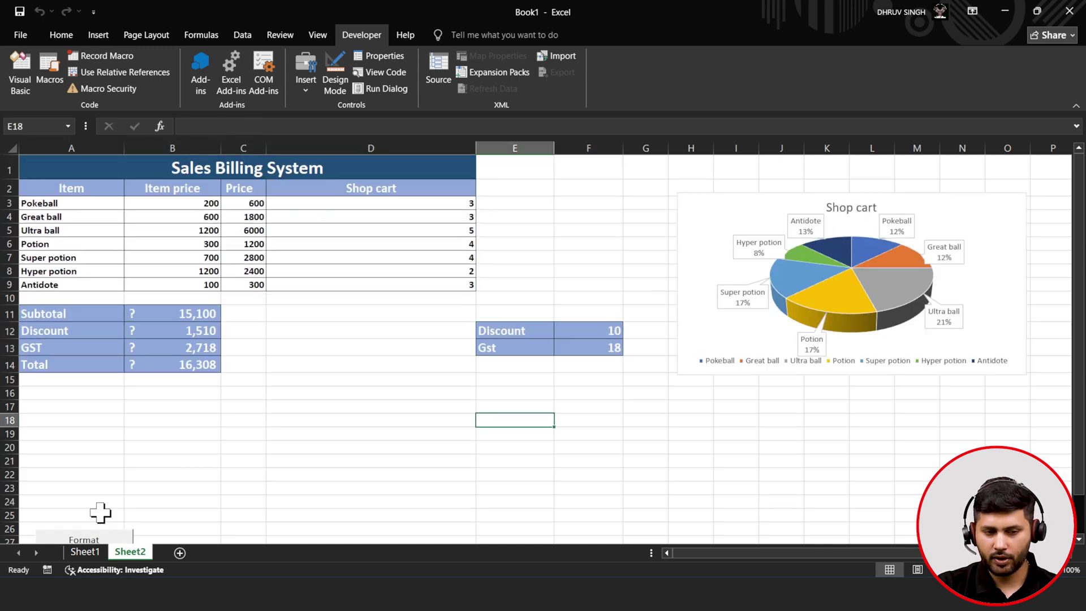
click(207, 370)
click(211, 344)
click(202, 313)
- Format B11:B14 with the ₹ English (India) accounting number format
drag(202, 312, 194, 365)
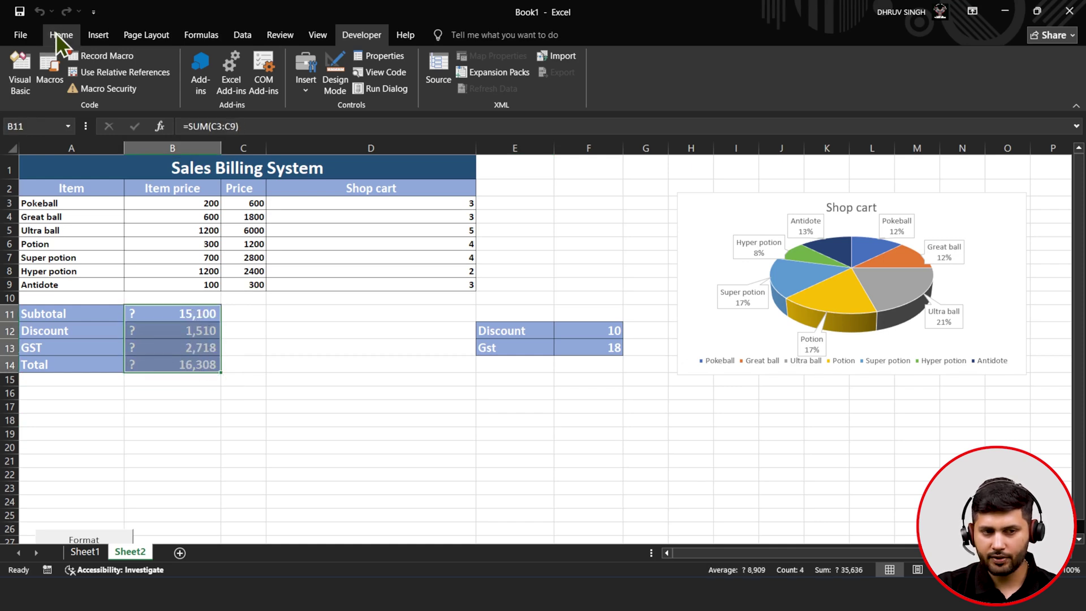
click(60, 35)
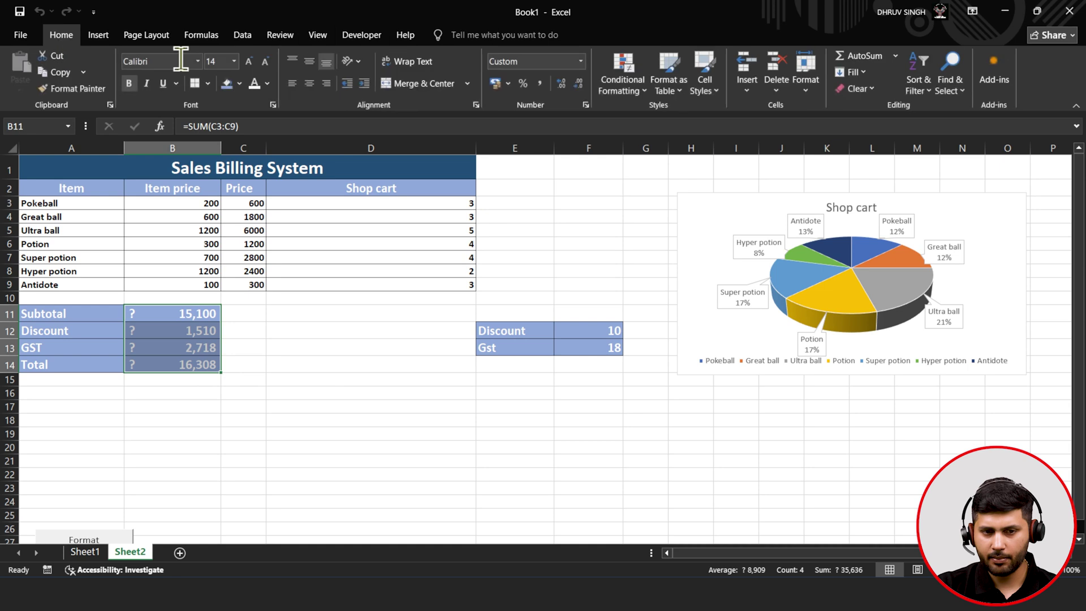
click(508, 84)
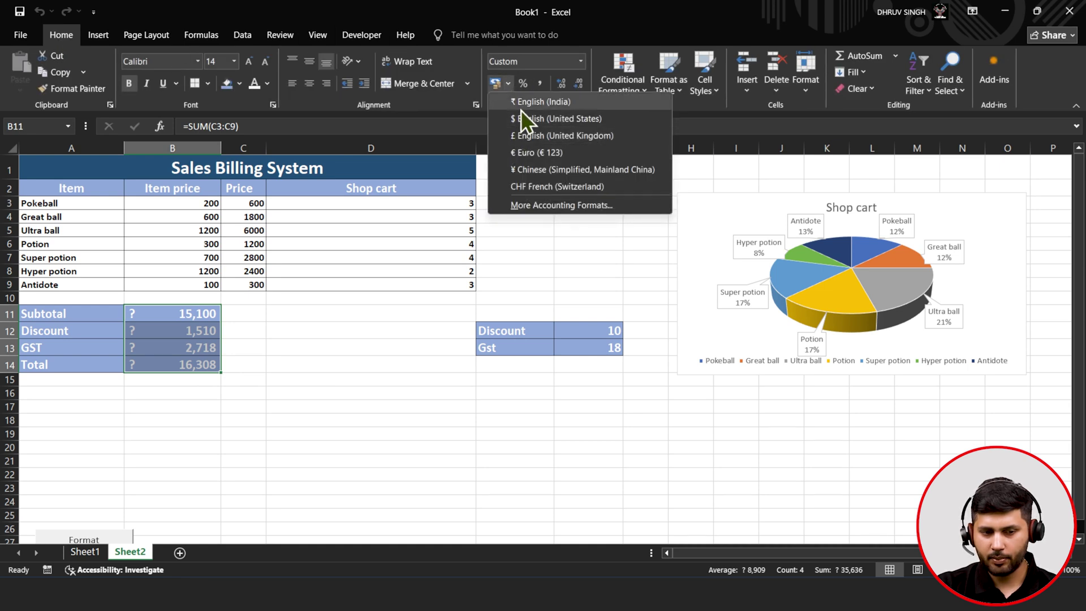
click(520, 108)
click(323, 325)
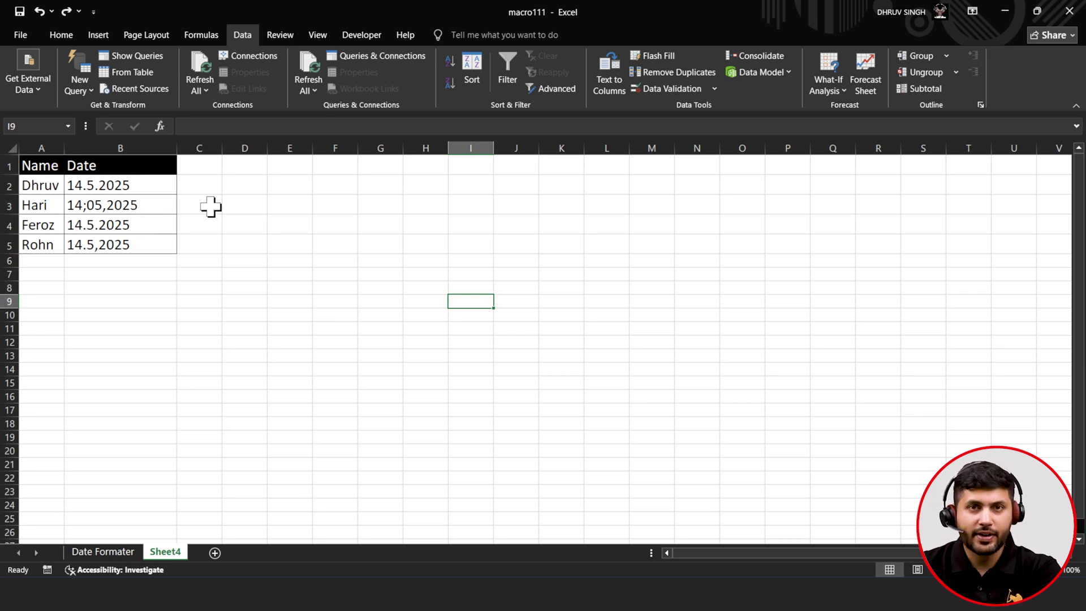
- With B2:B5 selected, start recording a new macro named 'Datefix'
drag(135, 189, 130, 237)
key(ctrl+c)
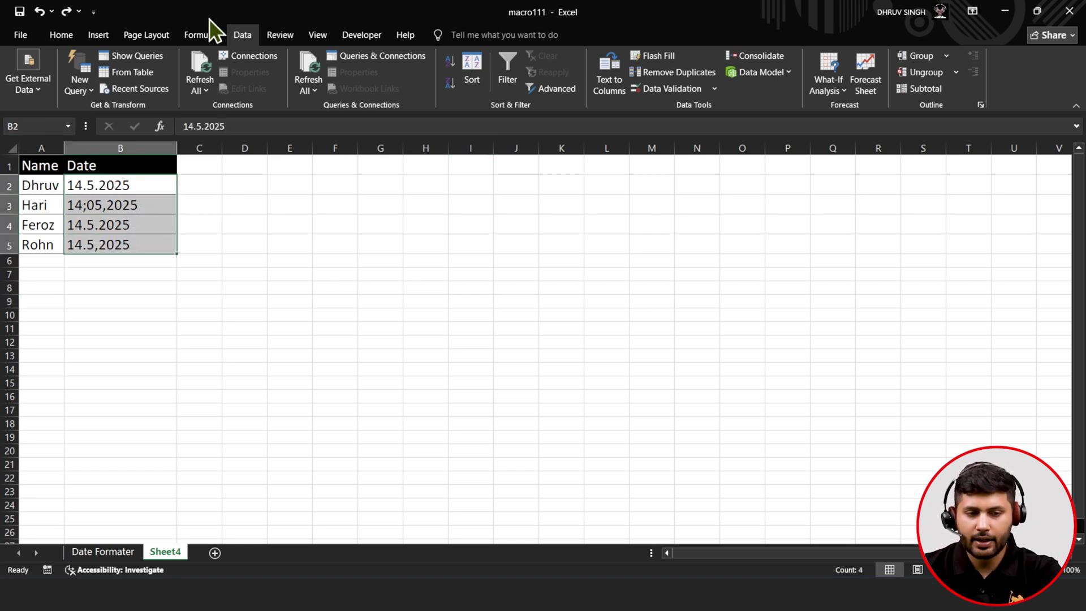
click(345, 36)
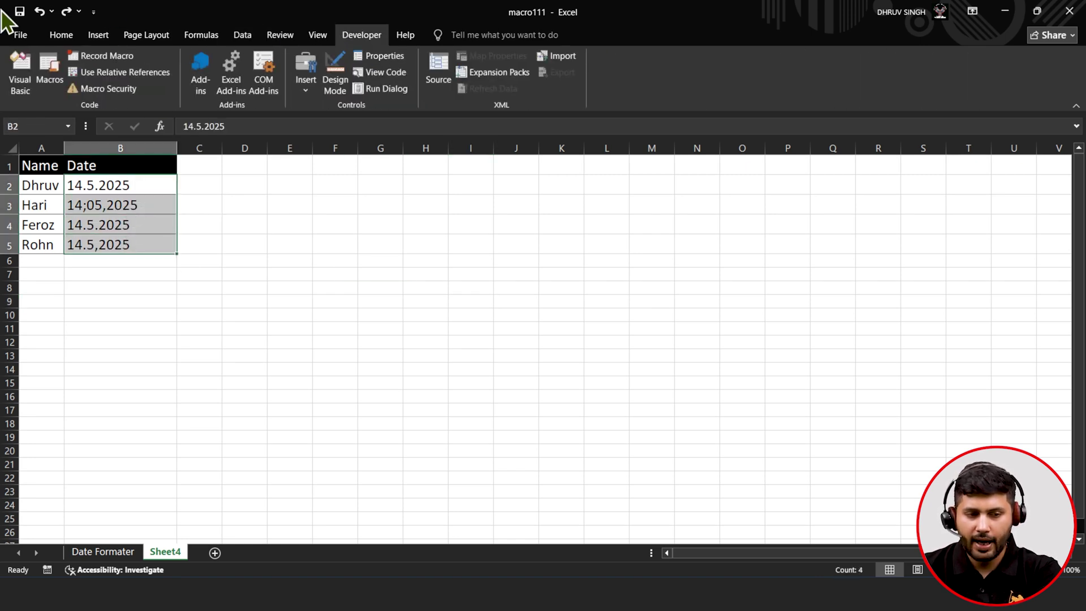
click(93, 61)
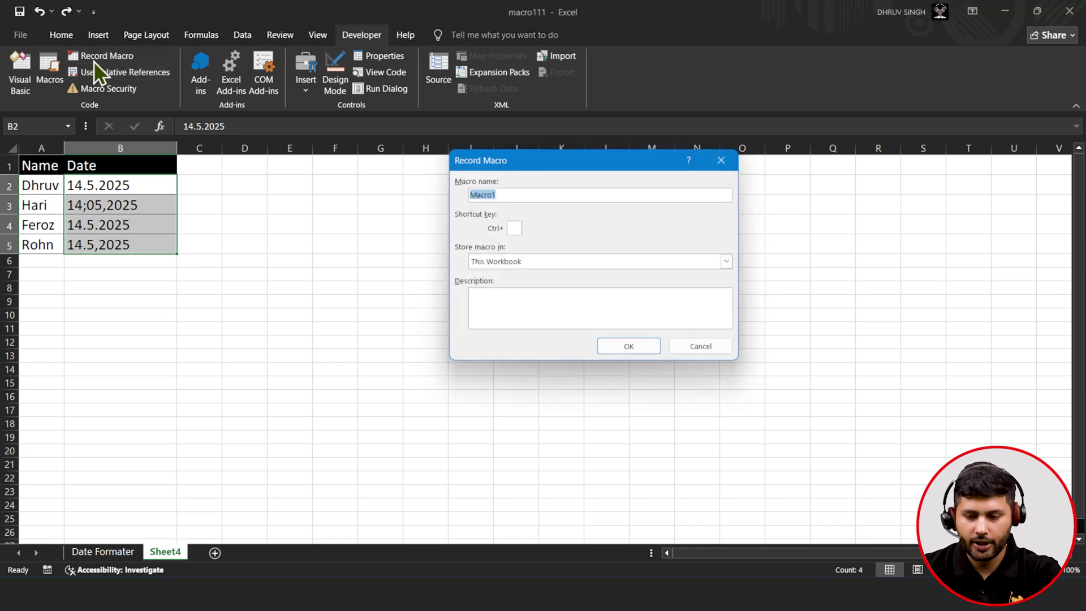
key(BackSpace)
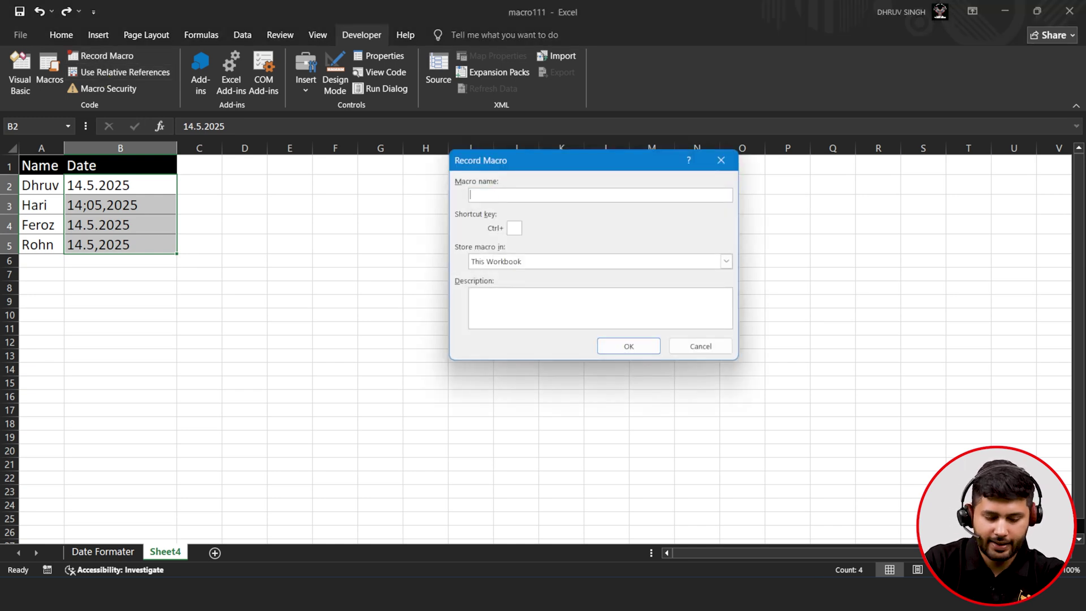
text(Datefix)
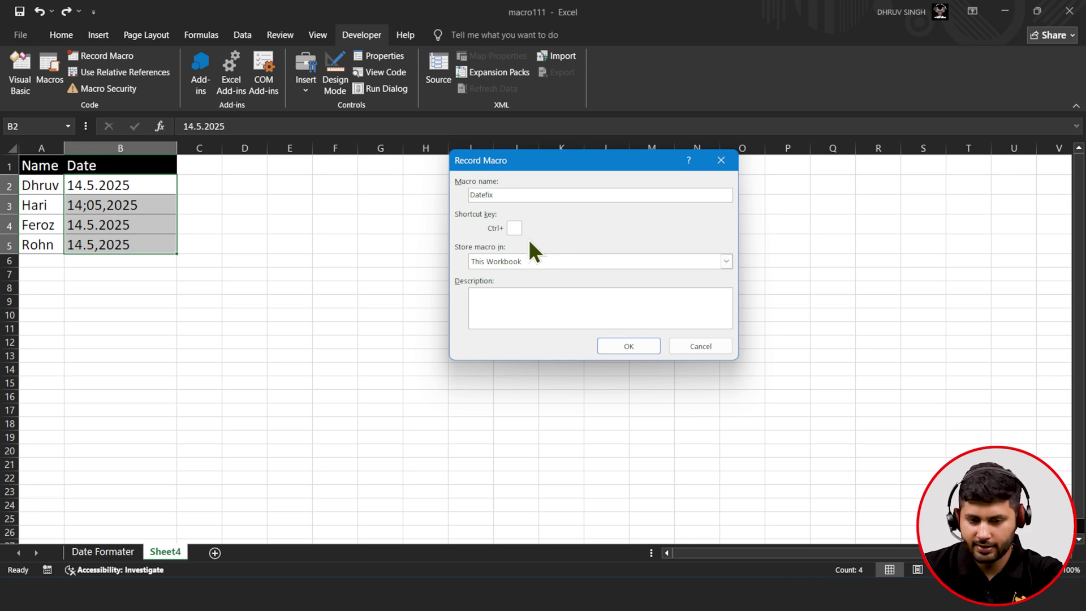
click(634, 347)
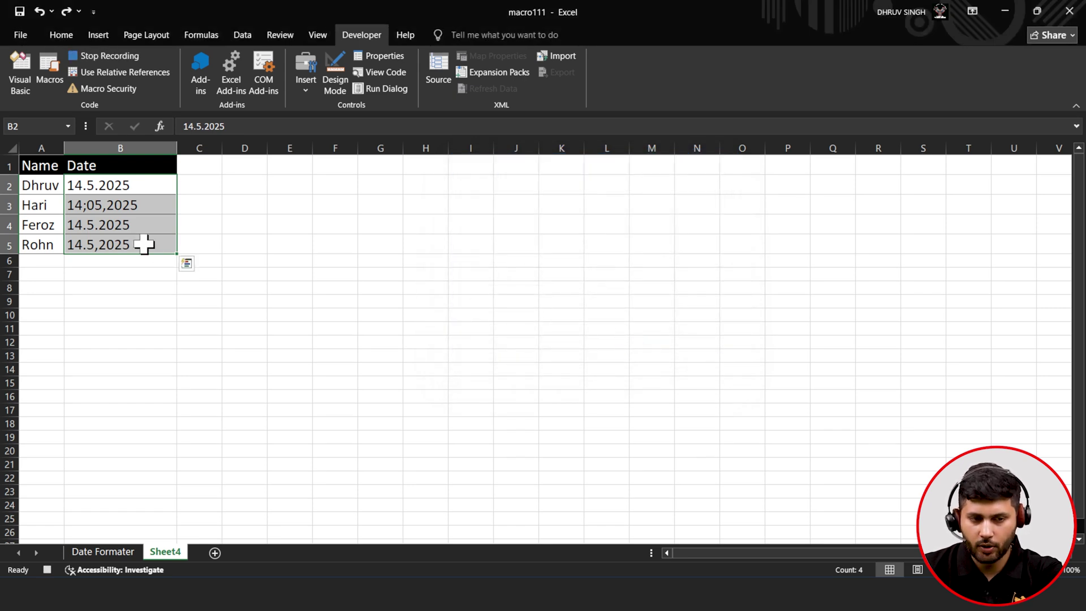
- Reselect the date entries in B2:B5 and launch Text to Columns
click(232, 37)
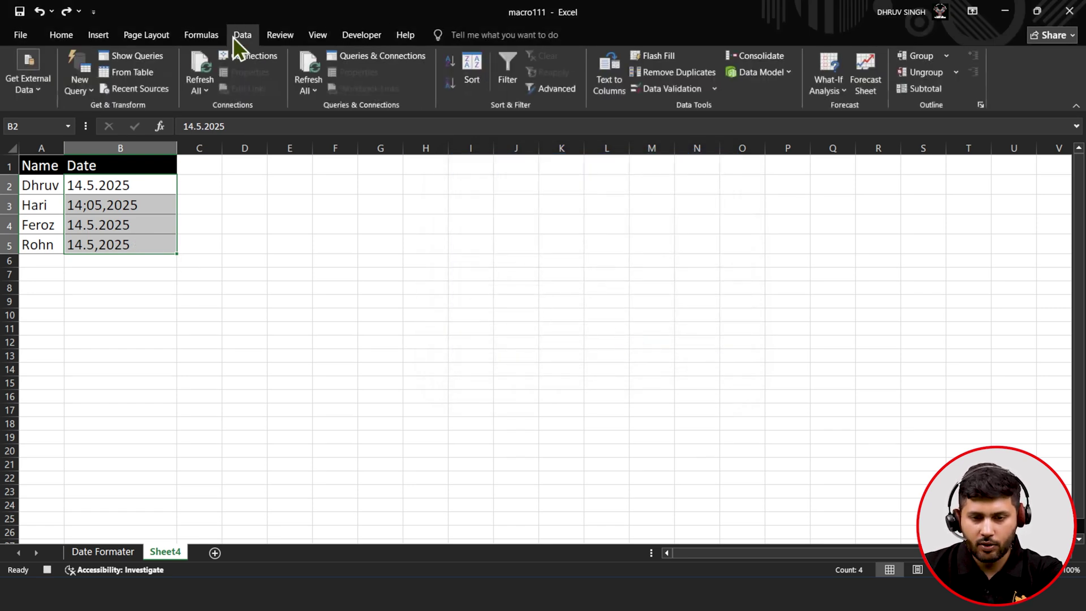
click(286, 184)
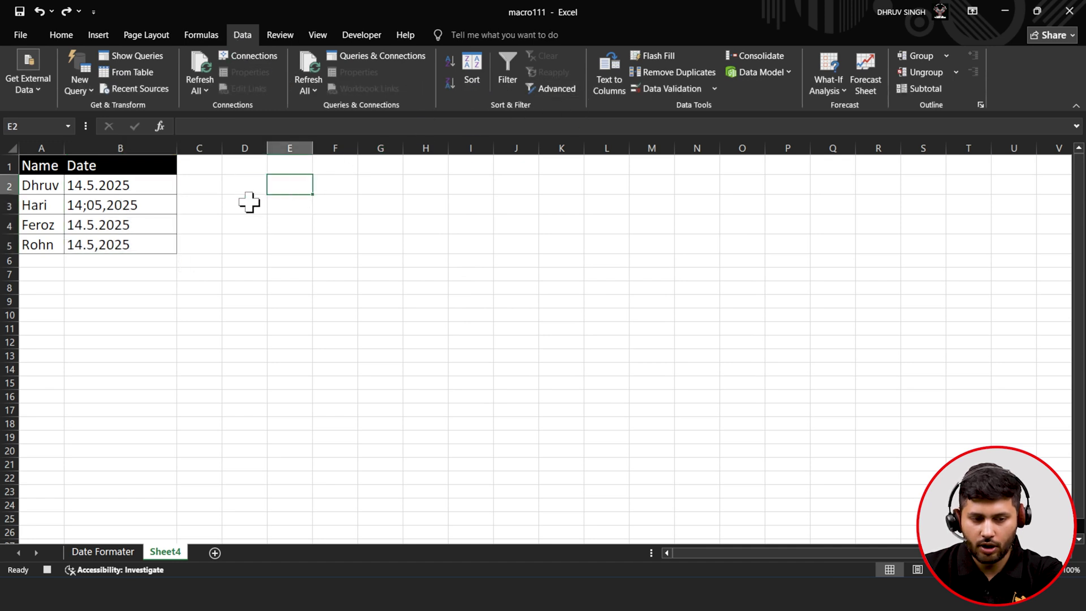
drag(148, 186, 145, 253)
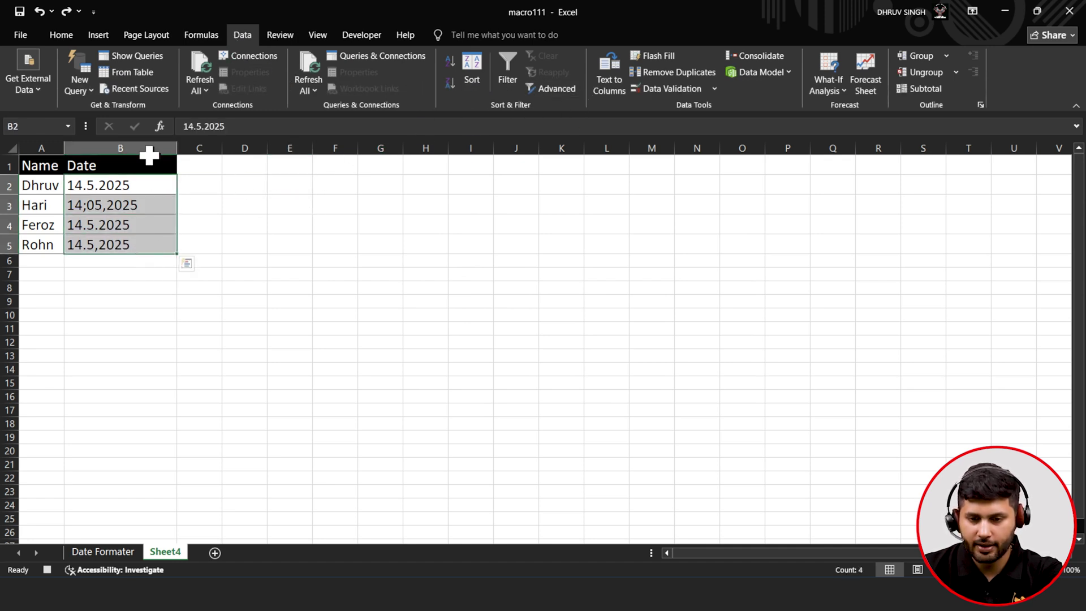
click(603, 80)
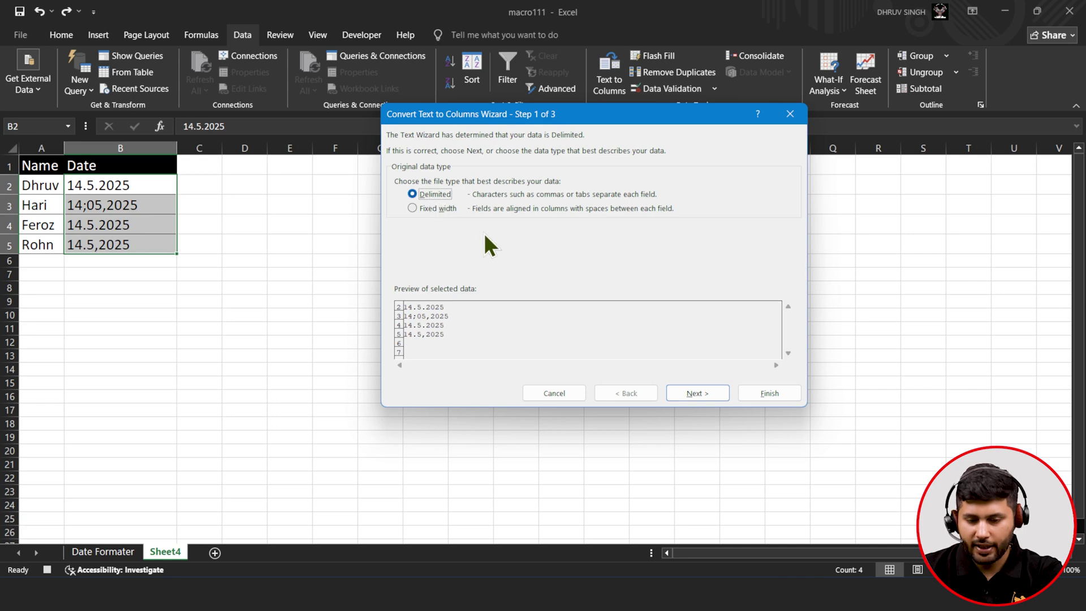
- Finish the wizard with Date: DMY column format so B2:B5 all read 14-05-2025
click(702, 396)
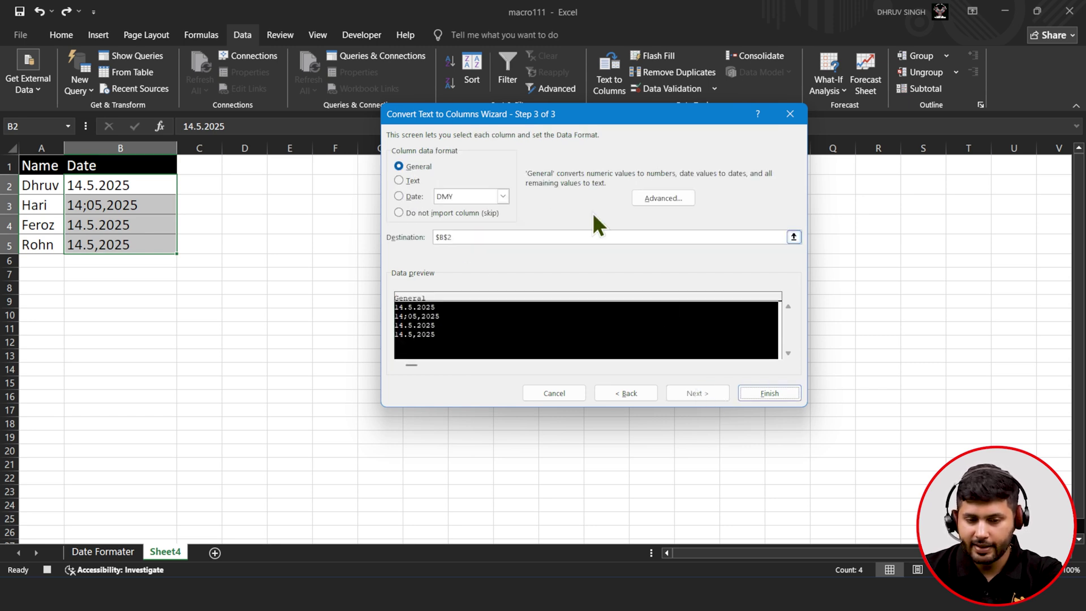
click(400, 198)
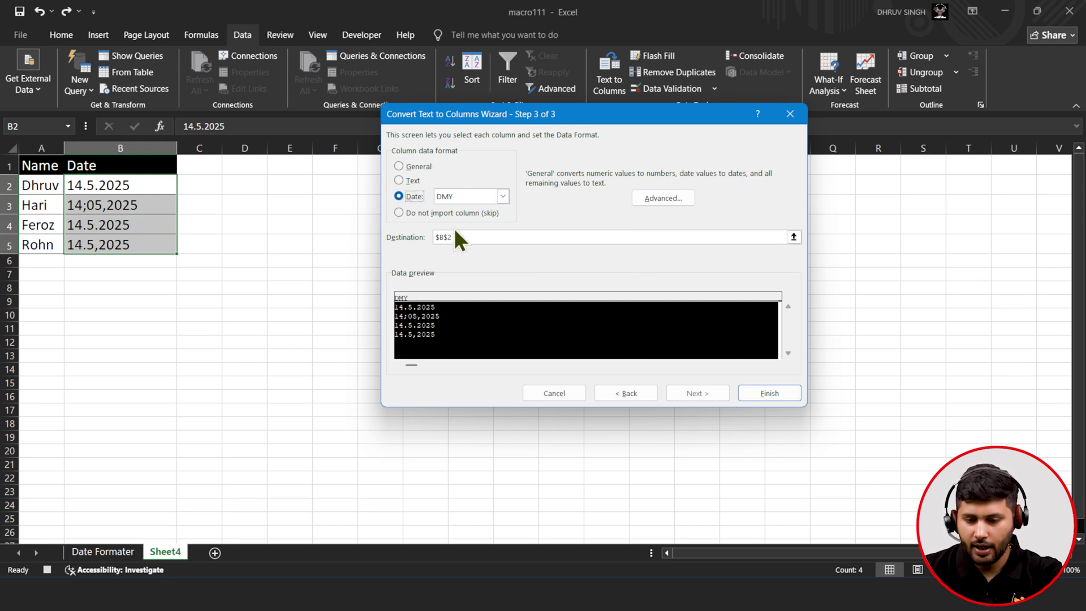
click(767, 394)
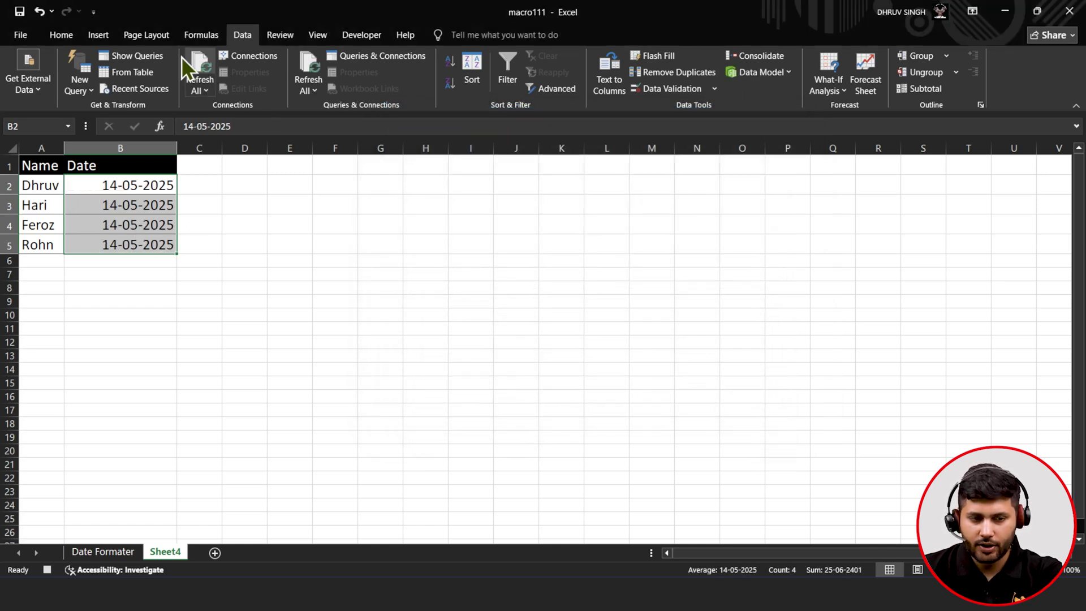
- Stop the Datefix recording and paste the original mixed date text back into B2:B5
click(357, 36)
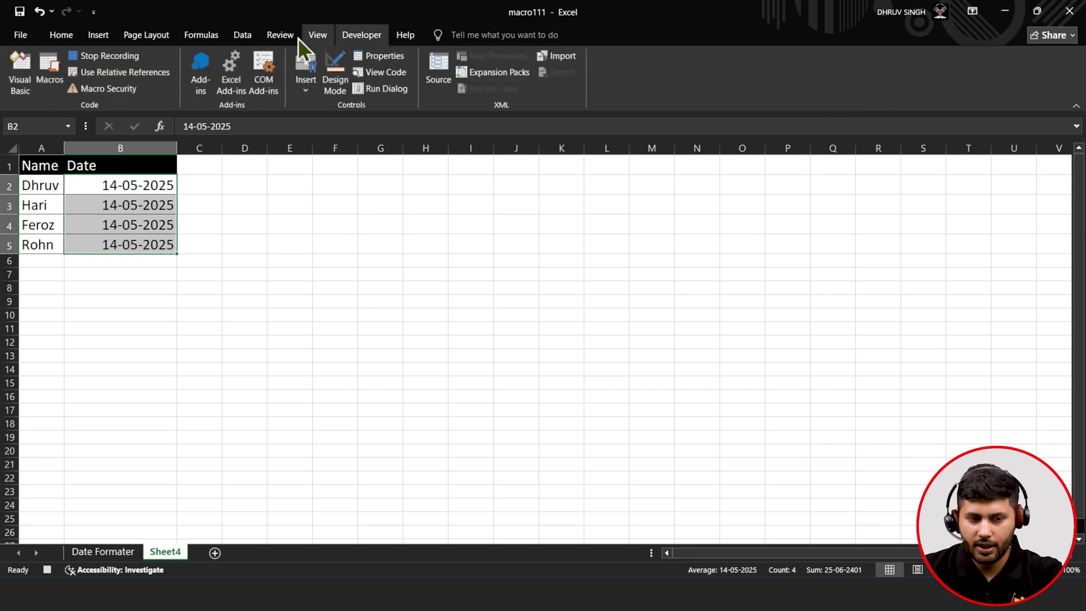
click(111, 56)
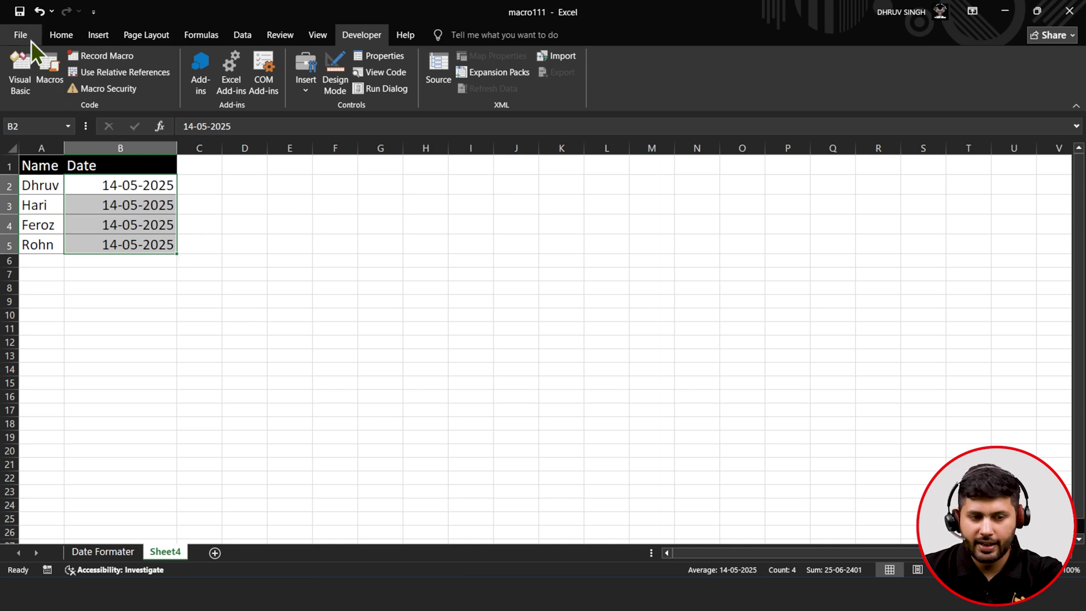
click(58, 36)
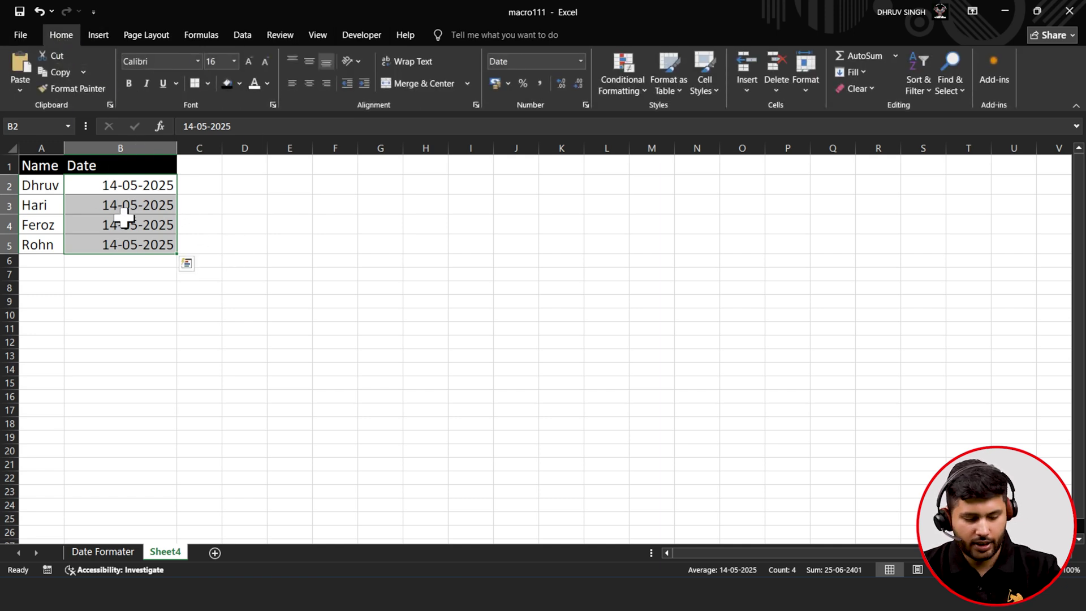
key(ctrl+v)
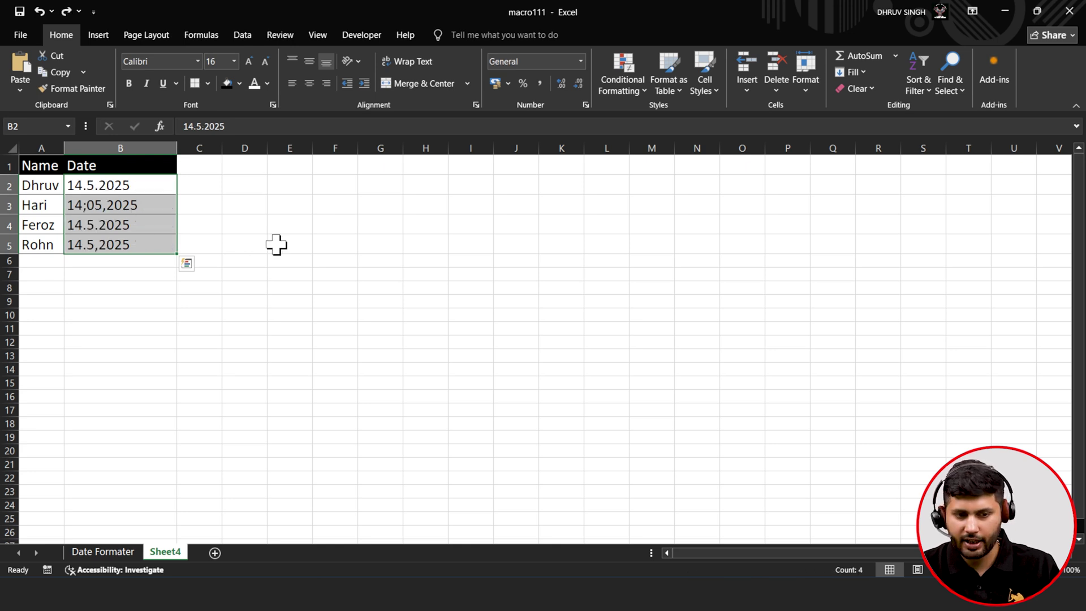
click(277, 242)
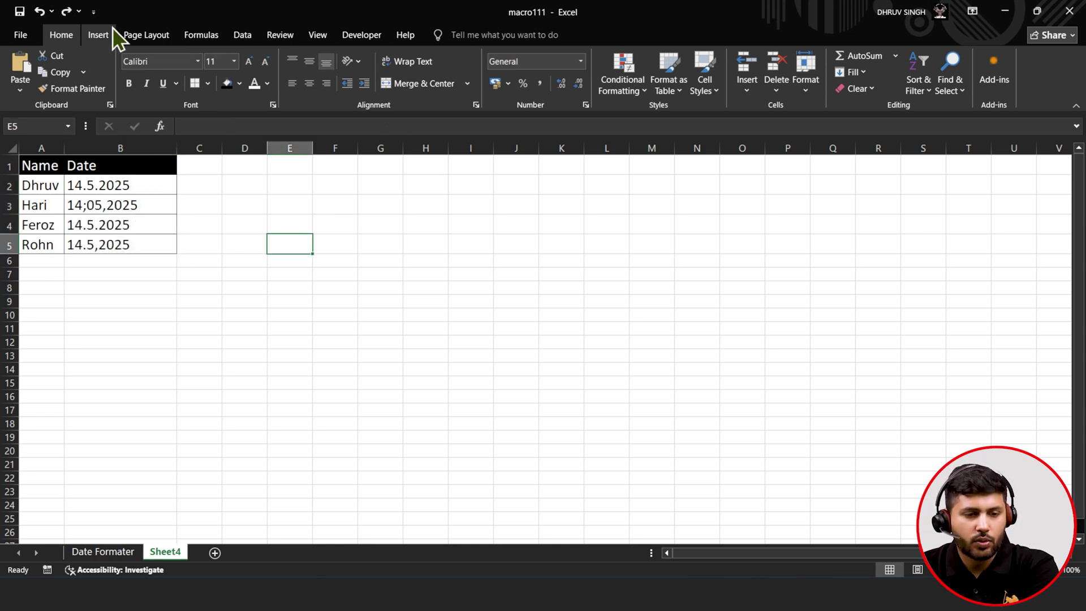
click(355, 37)
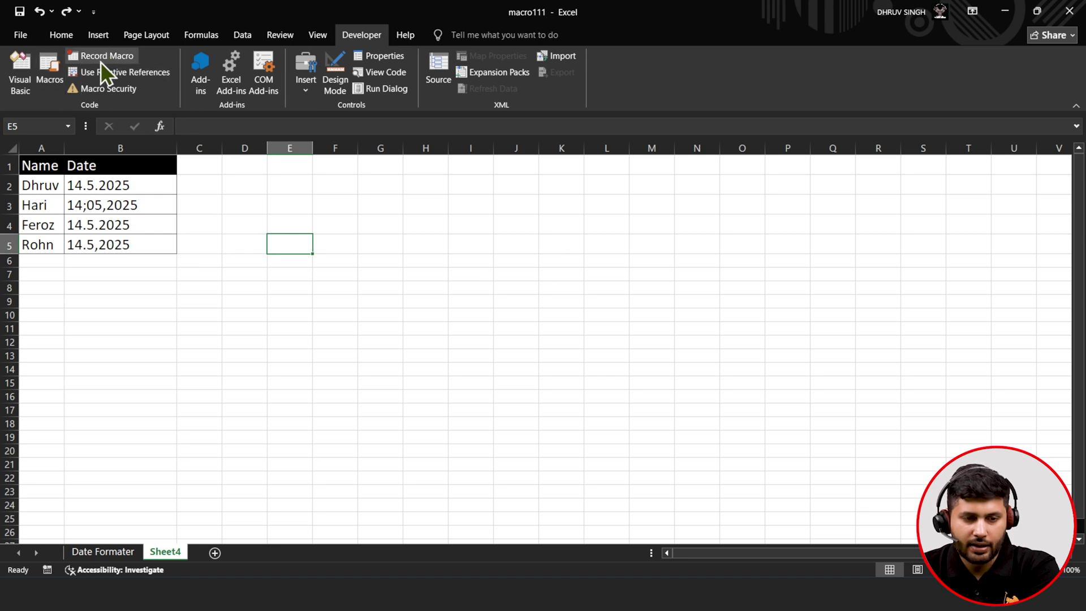
- Place a form-control button on Sheet4 and assign it the Datefix macro
click(313, 86)
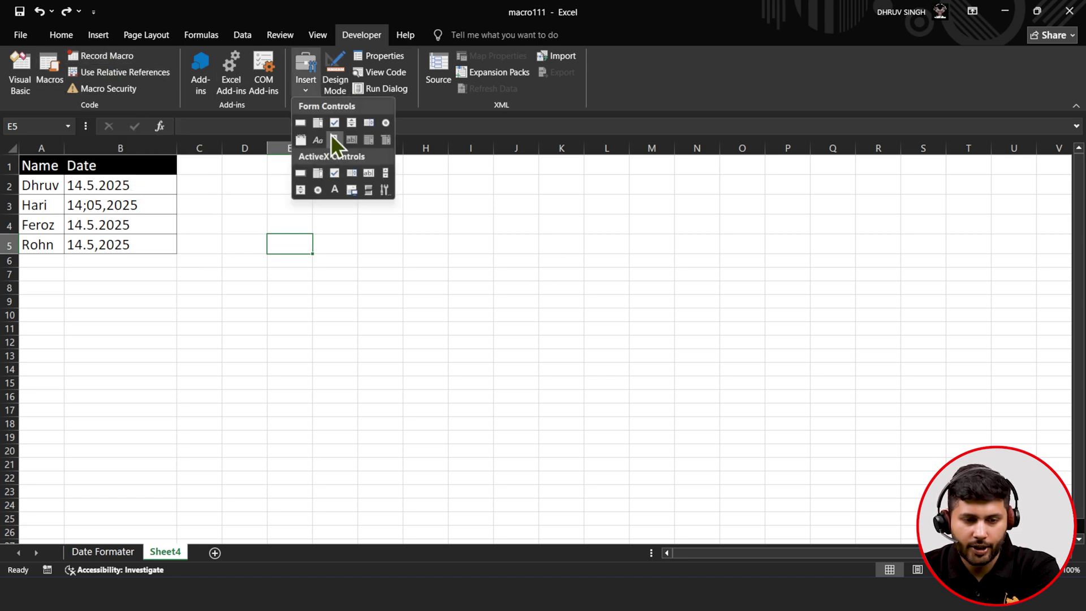
click(301, 122)
click(466, 281)
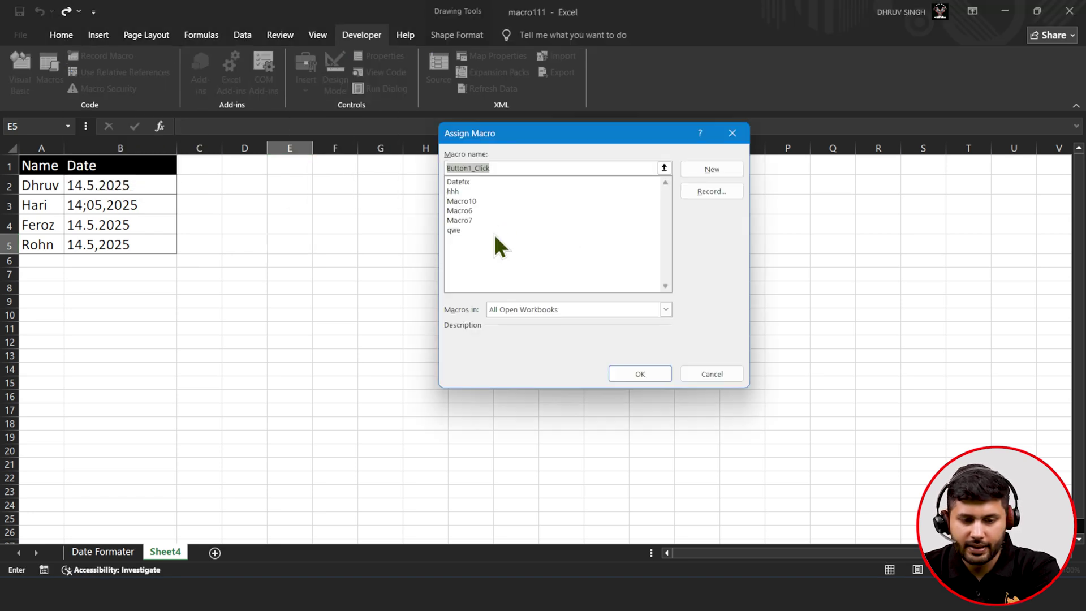
click(489, 182)
click(645, 368)
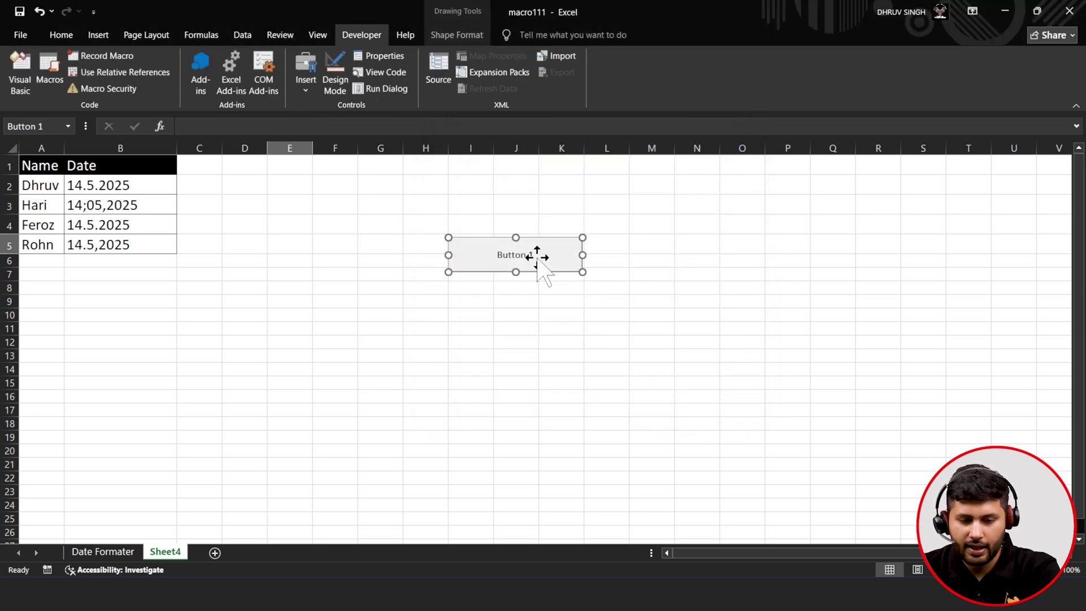
- Relabel the button 'Fix Date' and click it to run Datefix on the dates
click(528, 255)
key(ctrl+a)
text(Fix Date)
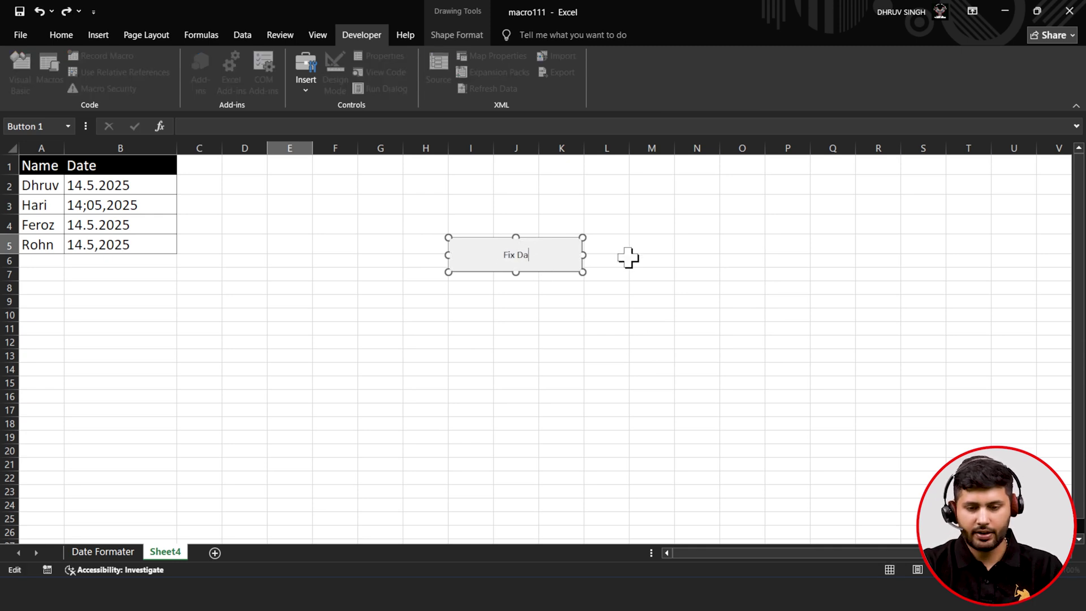
click(628, 258)
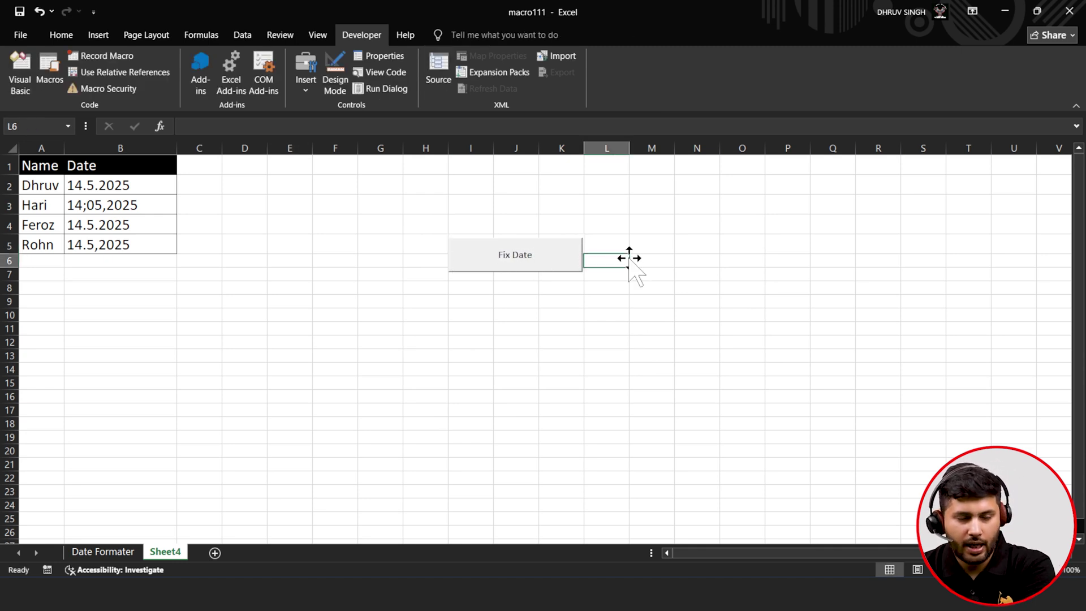
click(530, 265)
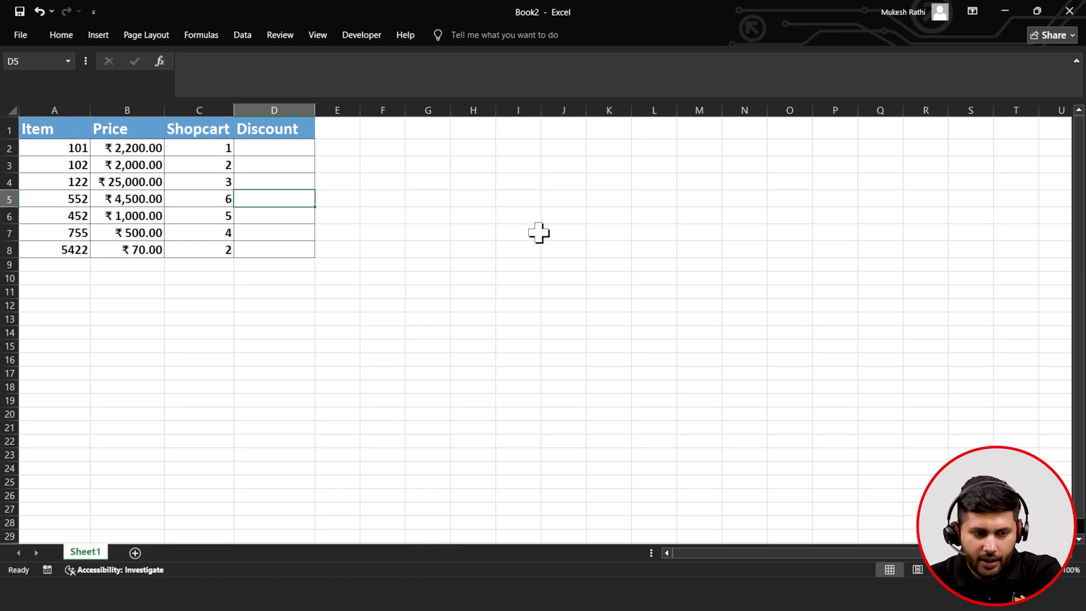
- Review the Item, Price and Shopcart values in Book2's seven-row table
click(79, 149)
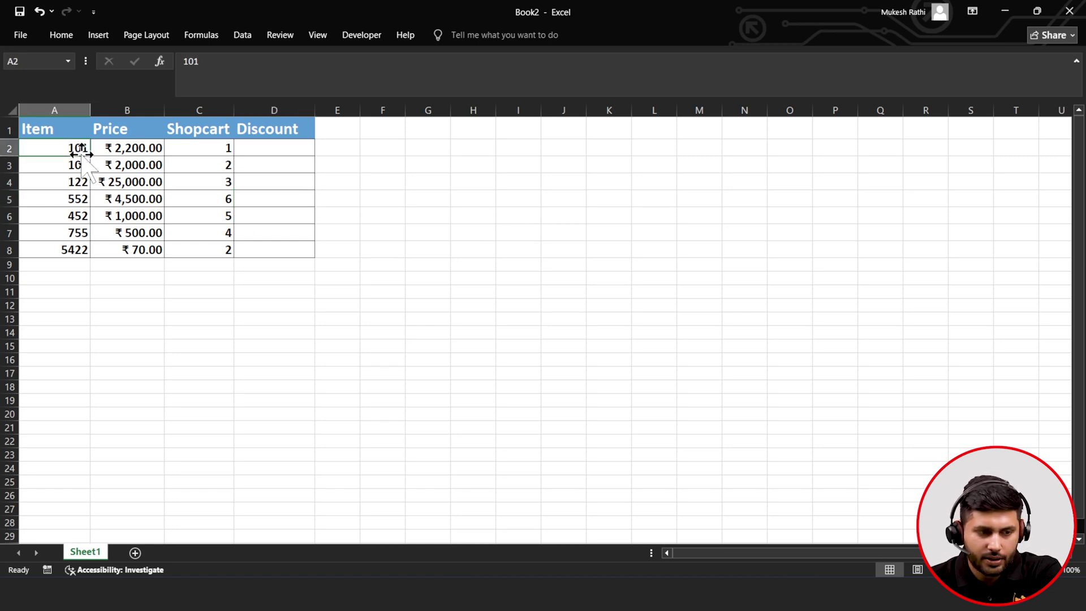
click(63, 201)
click(75, 229)
click(155, 150)
click(155, 198)
click(146, 231)
click(144, 251)
click(204, 151)
click(196, 180)
click(200, 202)
click(195, 221)
click(193, 244)
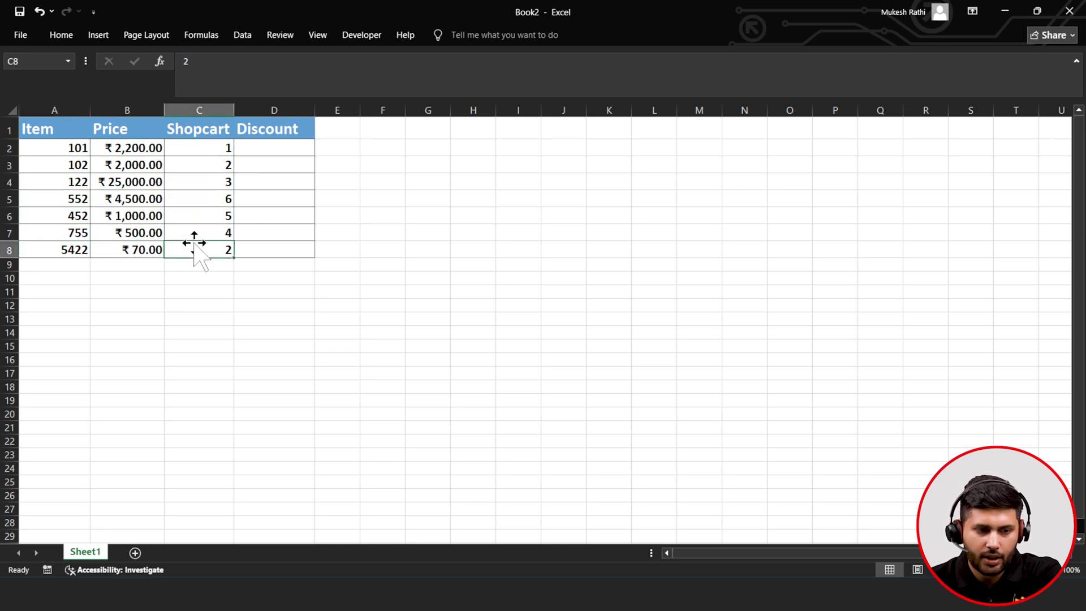
- Select Discount cell D2 and show the Developer ribbon
click(277, 146)
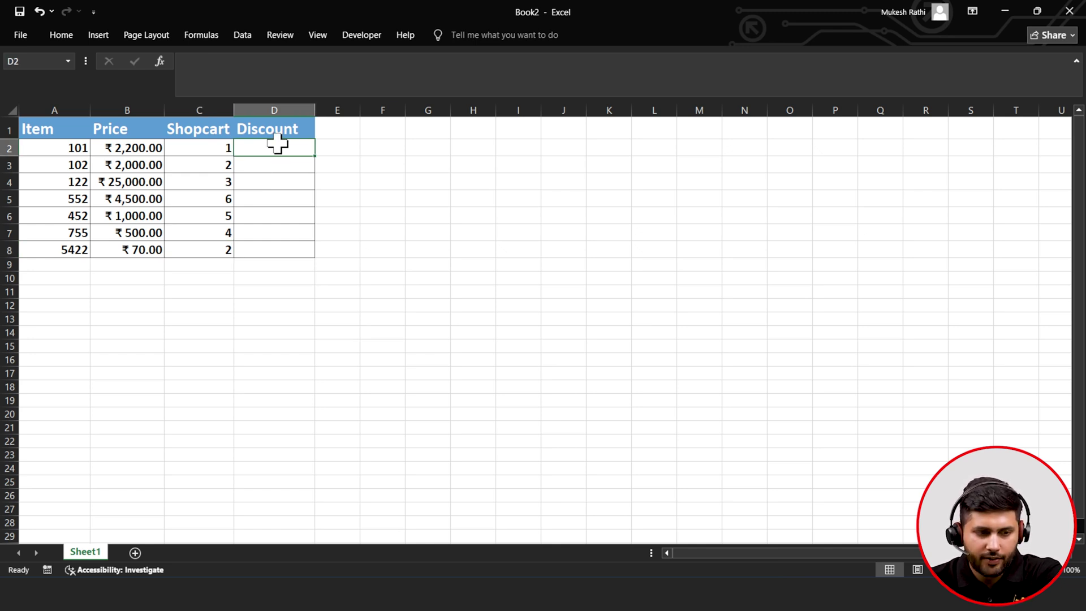
click(67, 38)
click(365, 37)
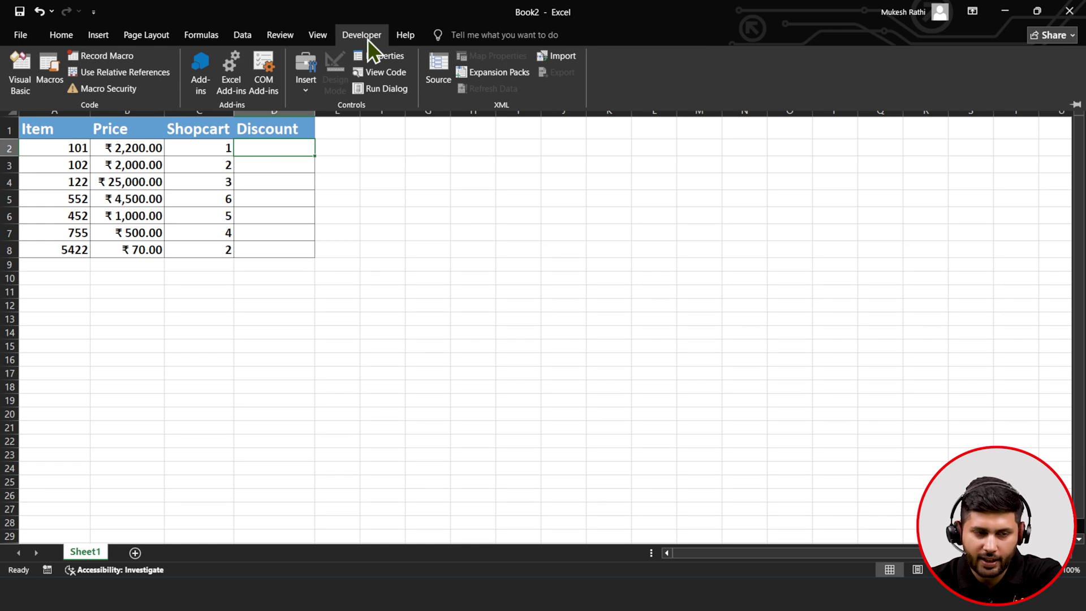
- Launch the Visual Basic editor for Book2 and insert a blank Module1
click(13, 76)
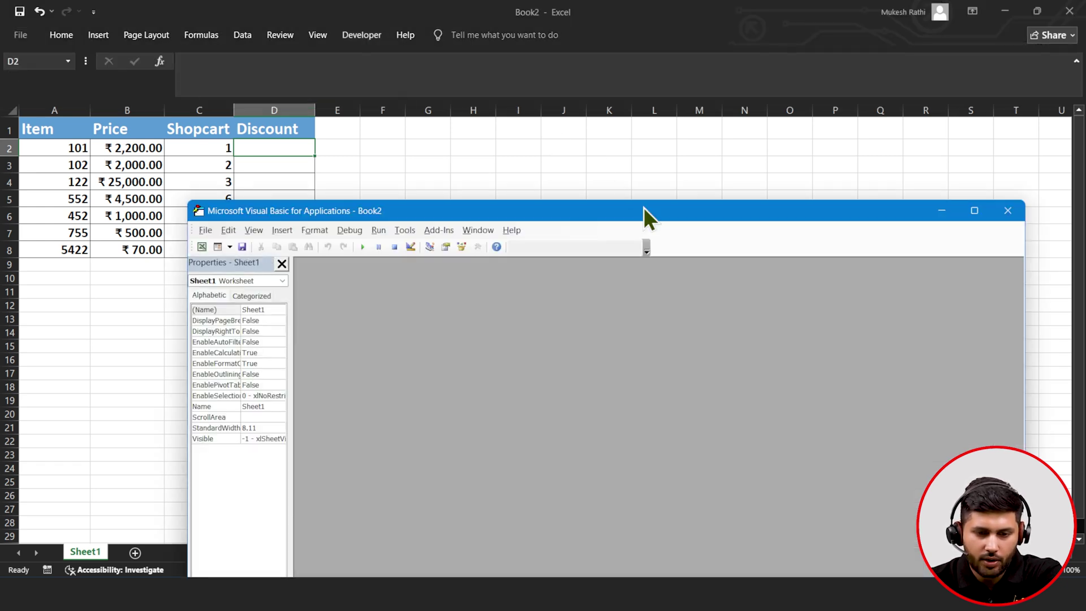
drag(649, 185, 708, 103)
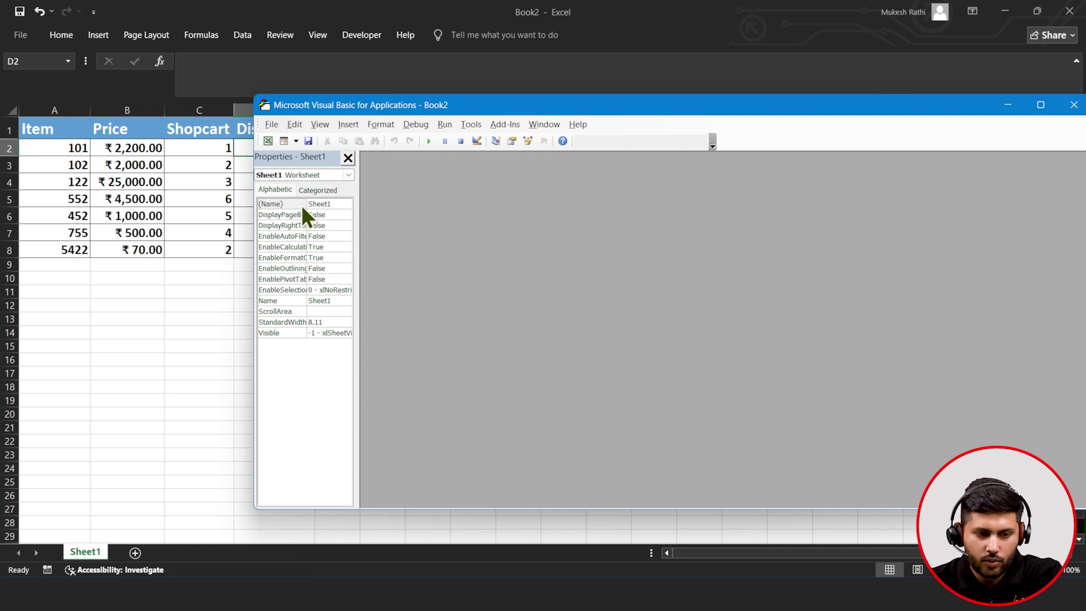
click(305, 177)
click(304, 176)
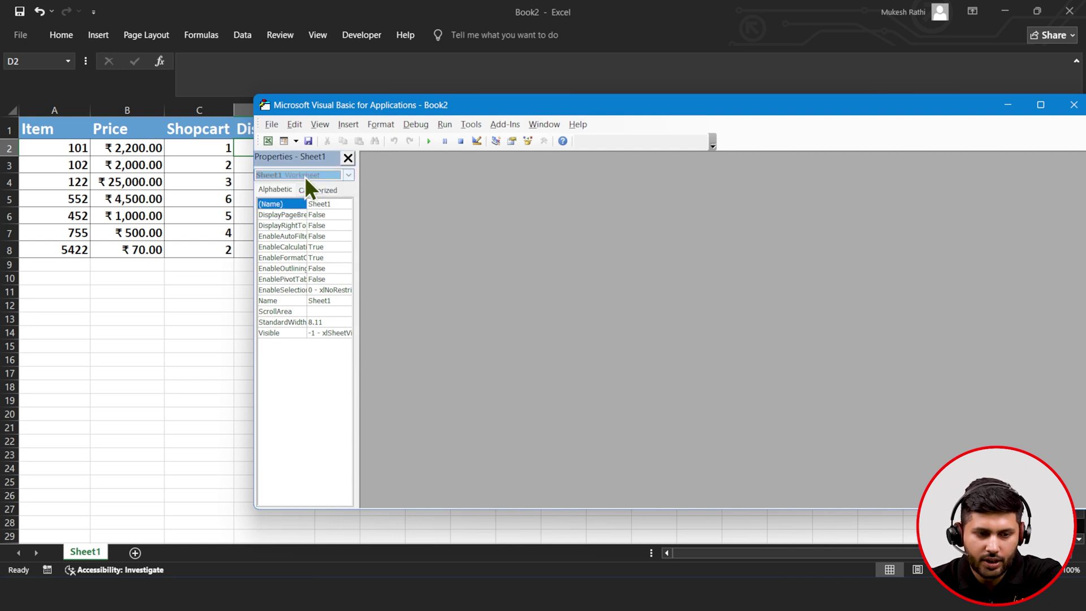
click(349, 123)
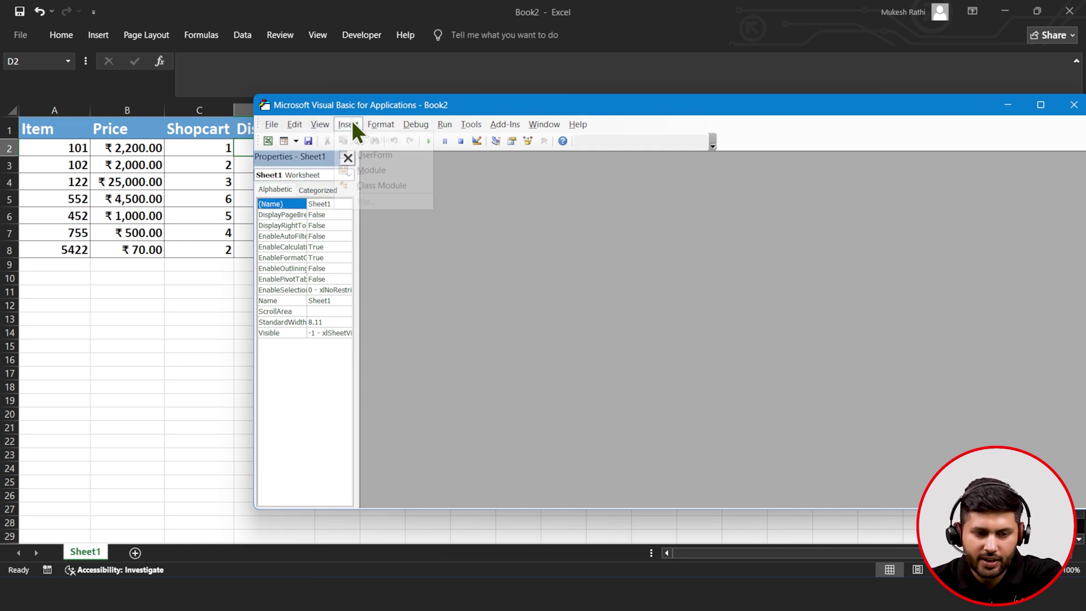
click(386, 179)
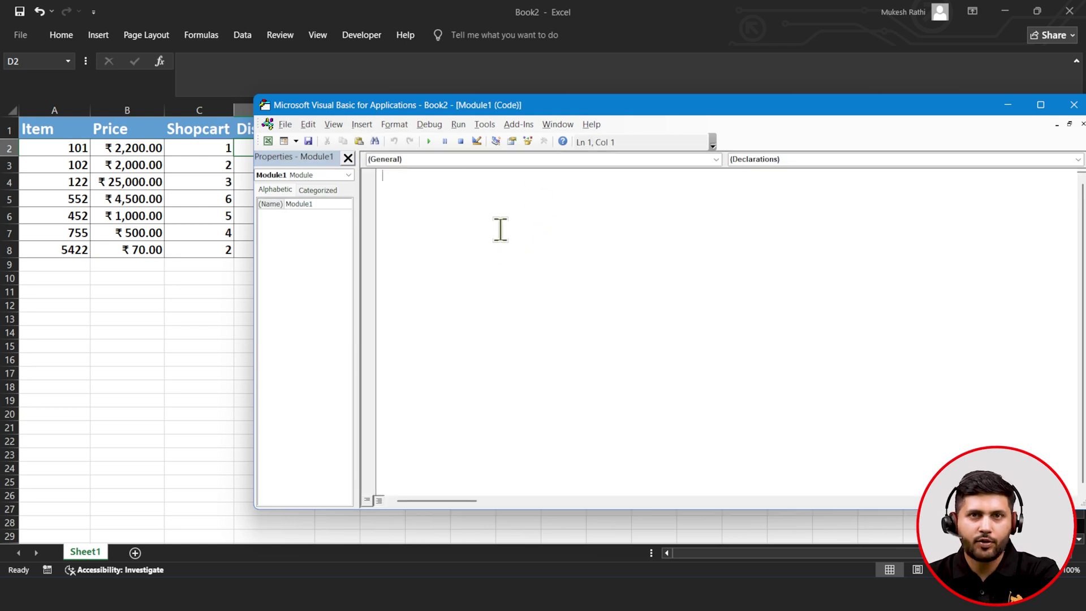
- Declare Function Discount(ShopCart,Price) with If ShopCart>2 Then Discount = ShopCart * Price * 0.2
text(Function Di)
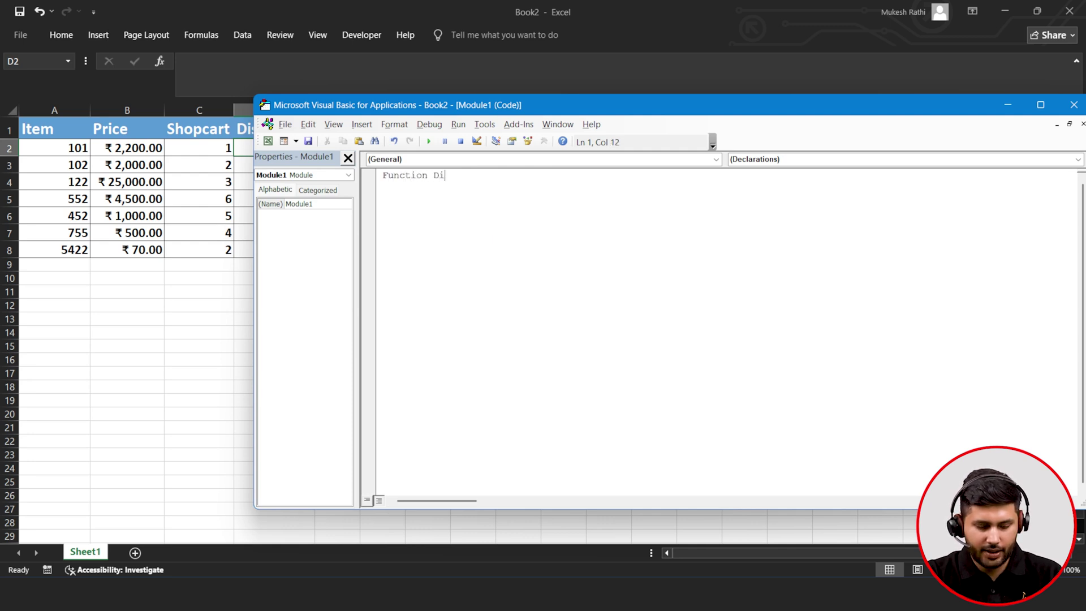
text(scount)
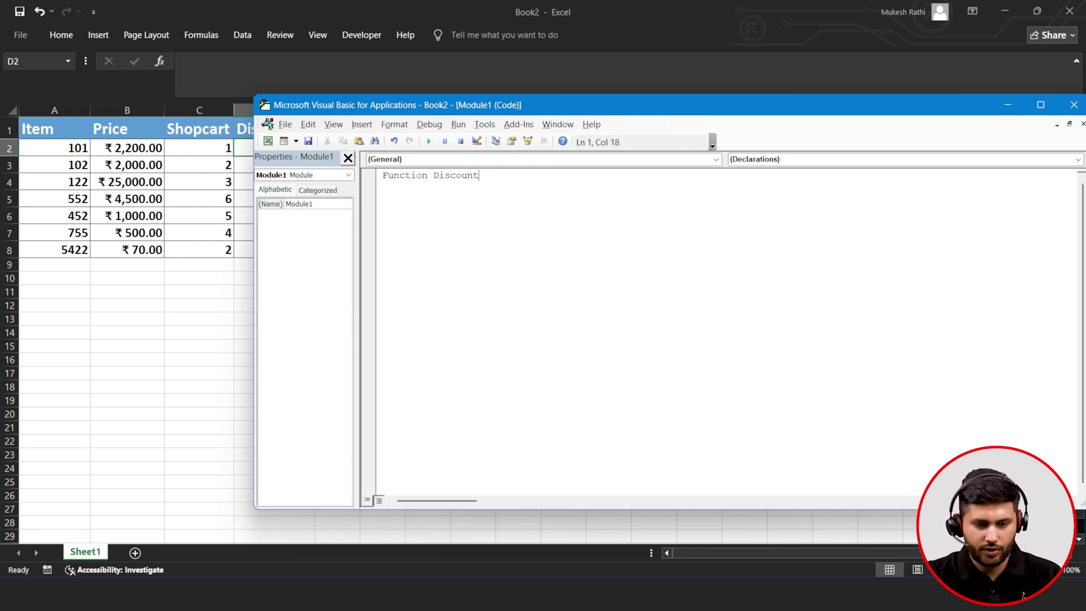
text((Sh)
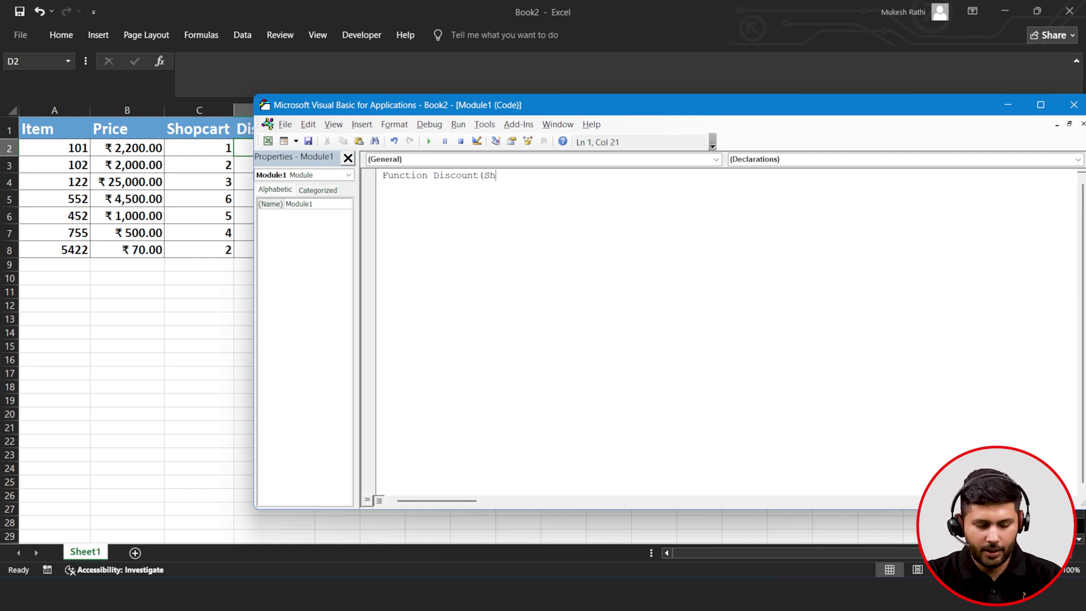
text(opC)
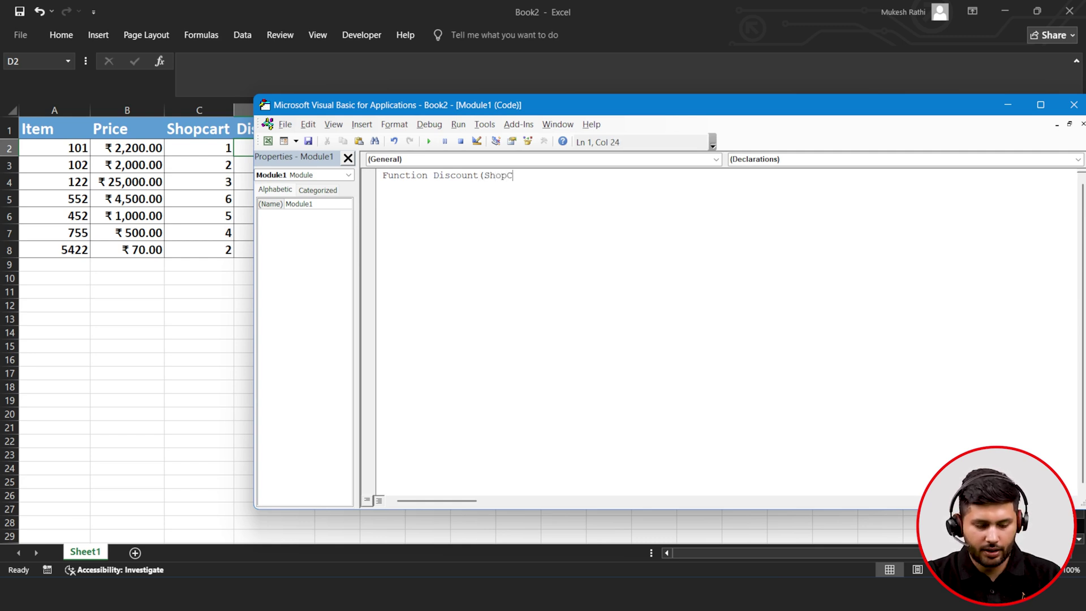
text(art)
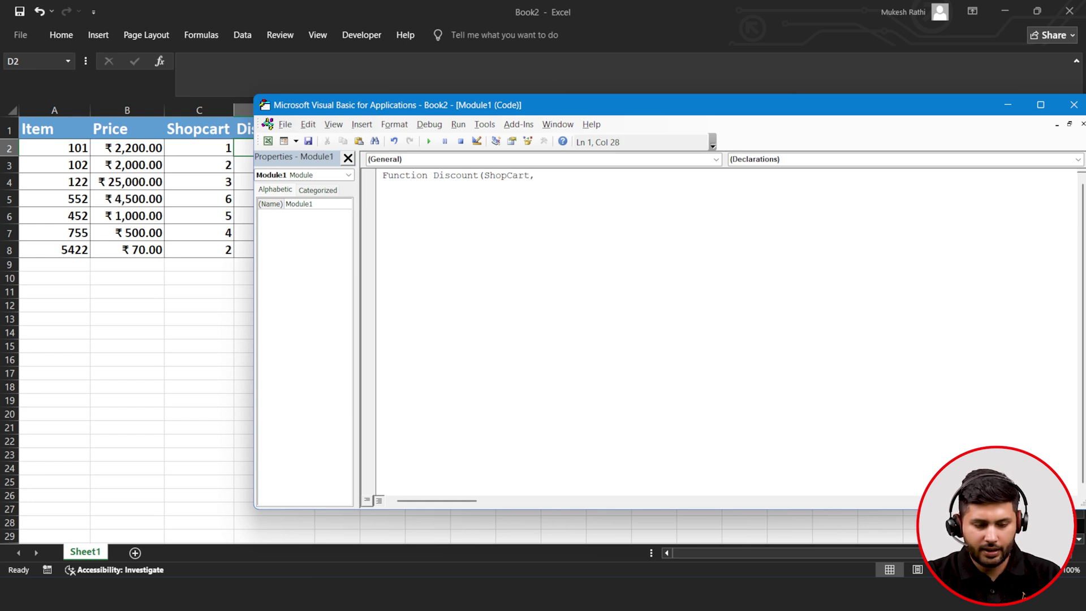
text(,Pr)
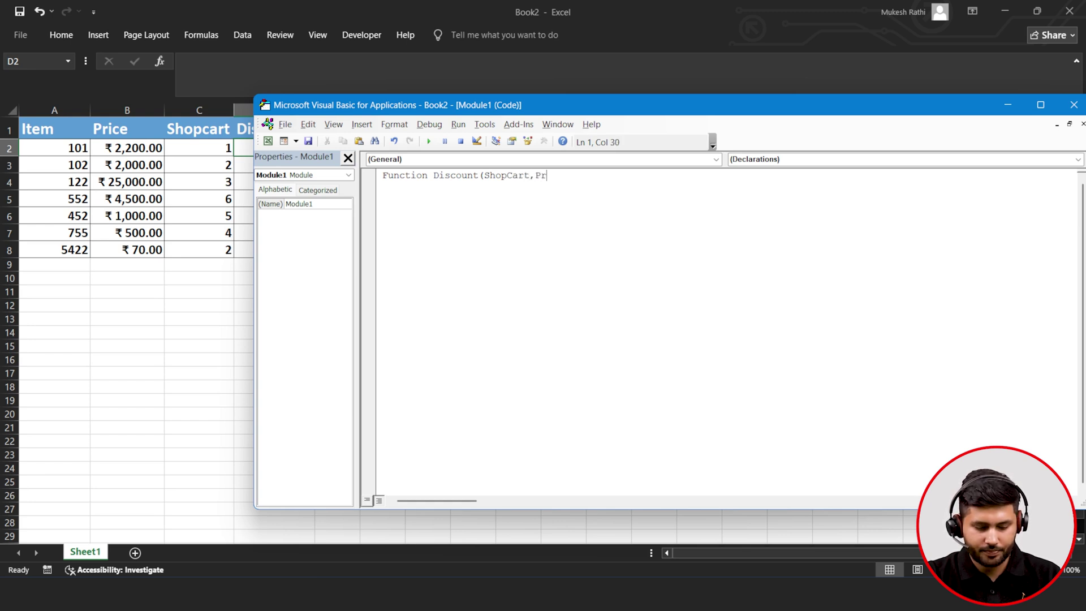
text(ice))
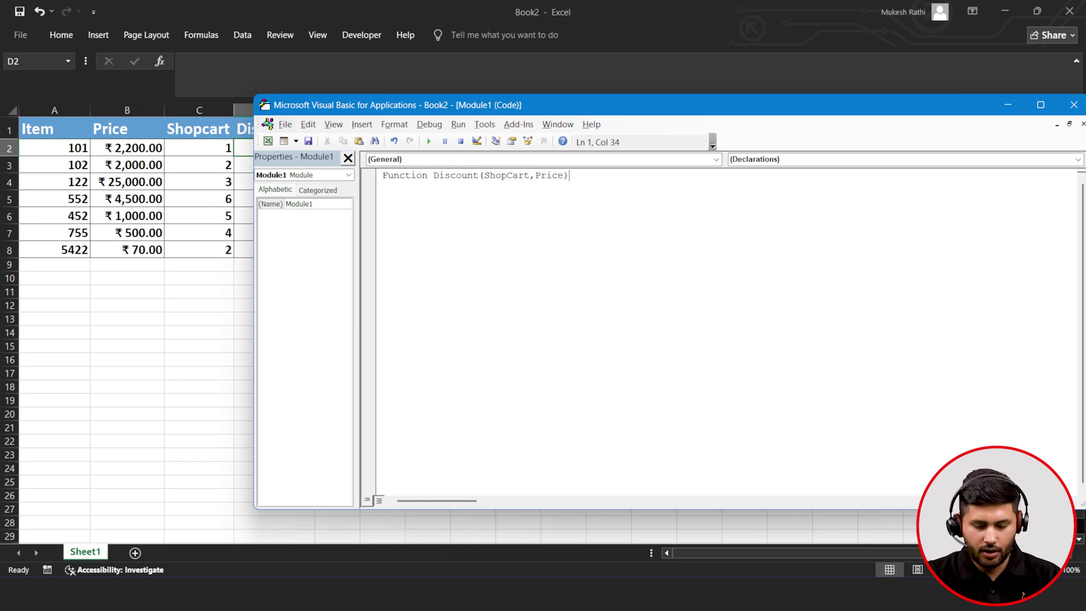
key(Return)
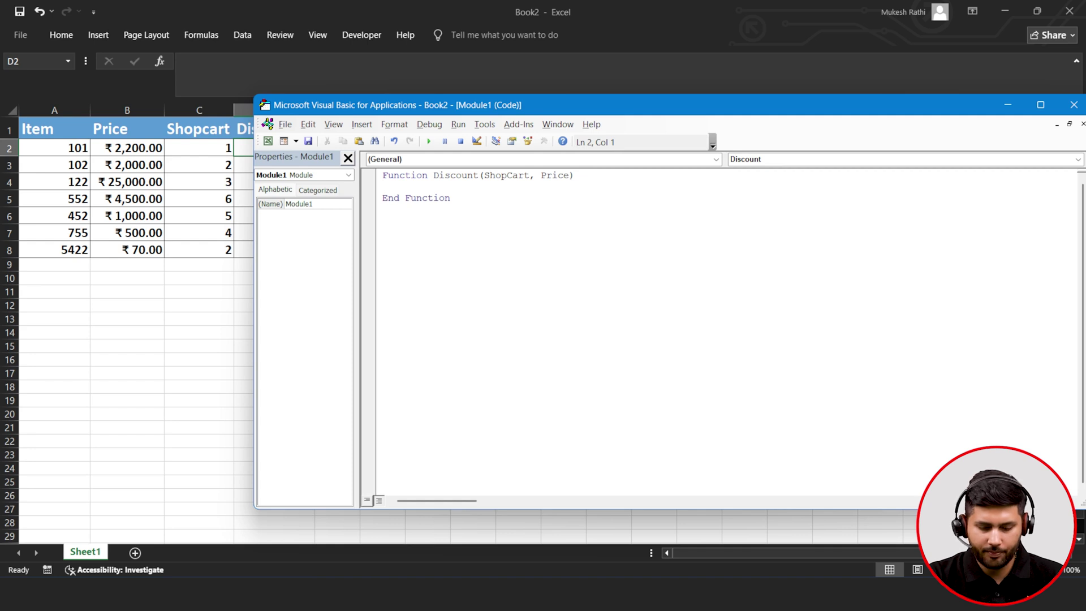
text(If)
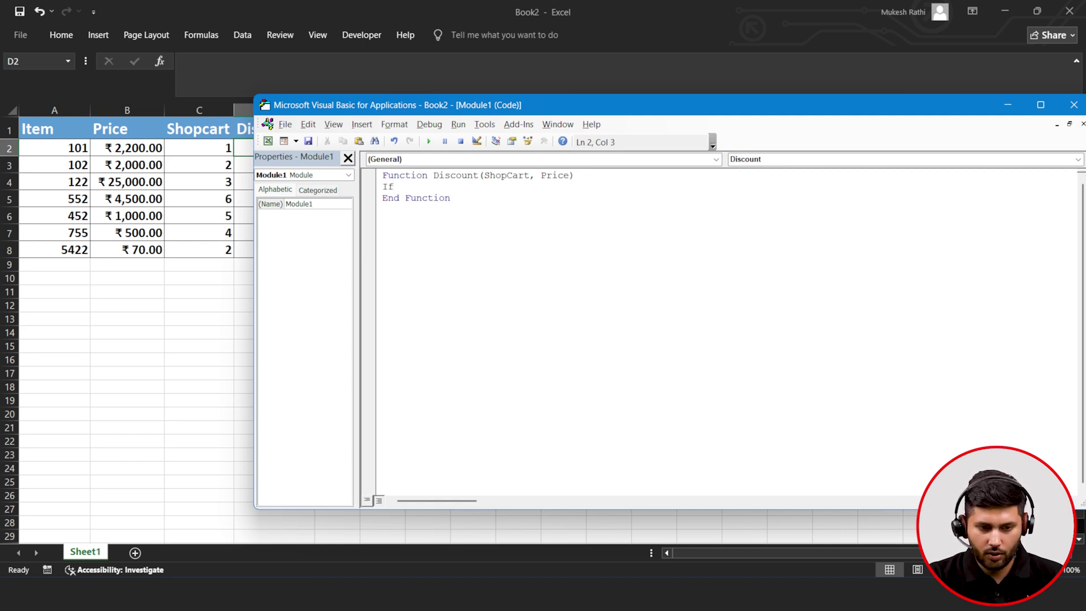
text( Shop)
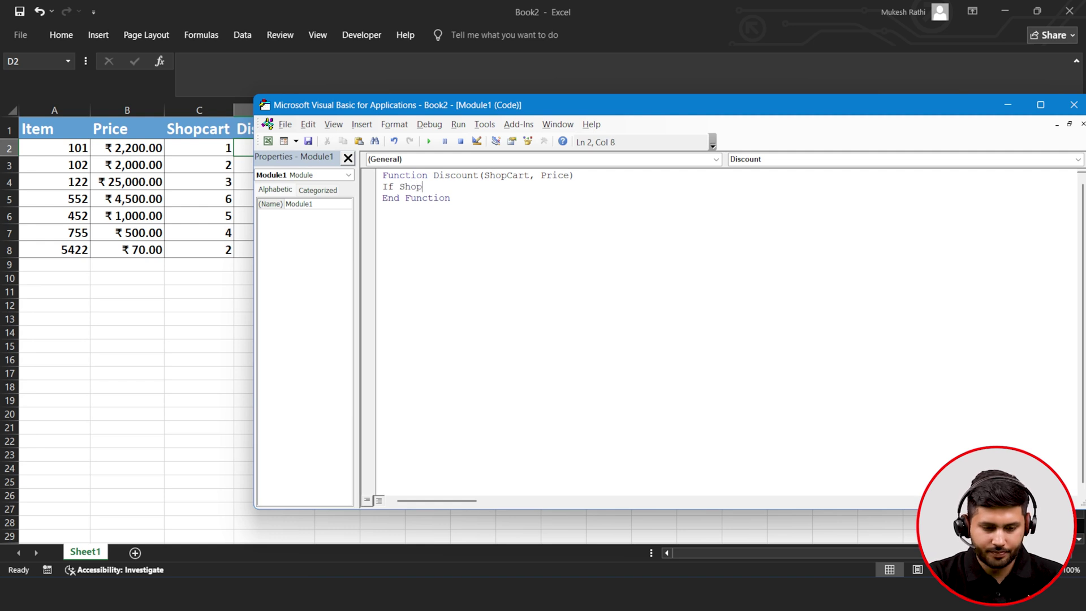
text(Cart>)
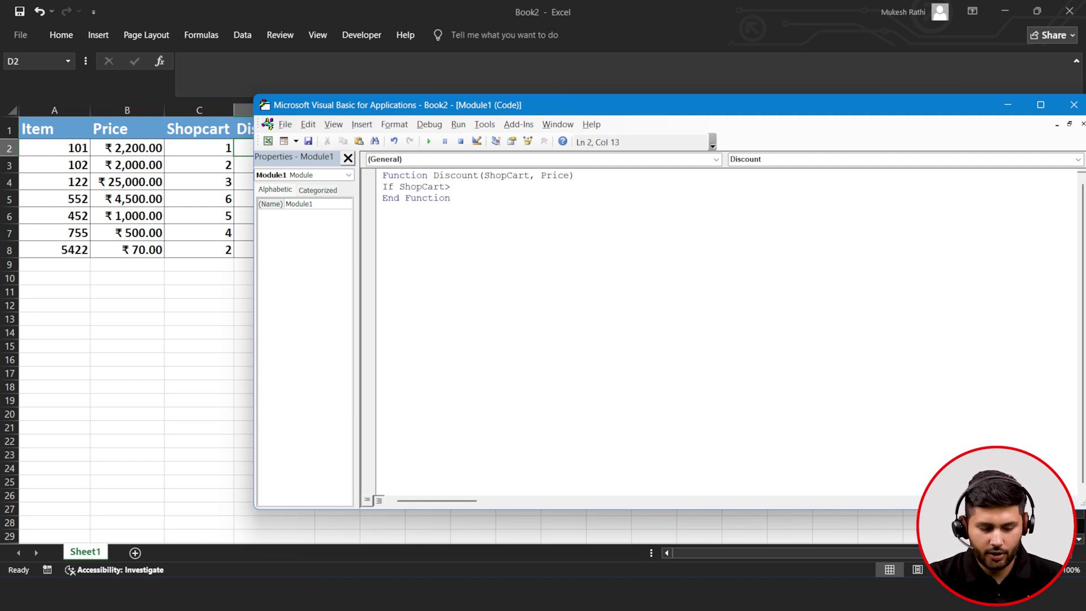
text(2)
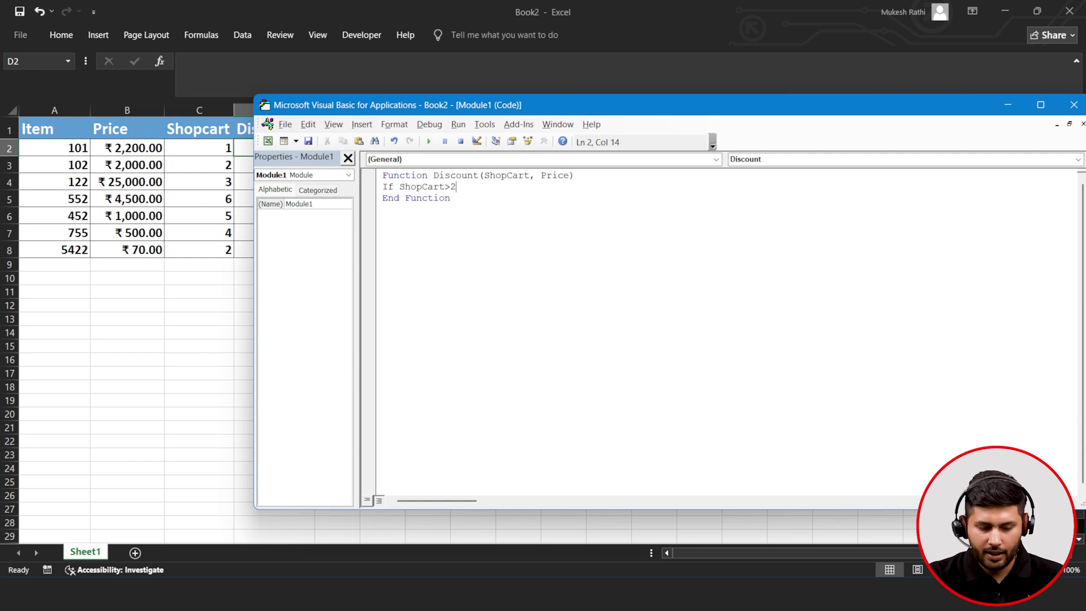
text( Then)
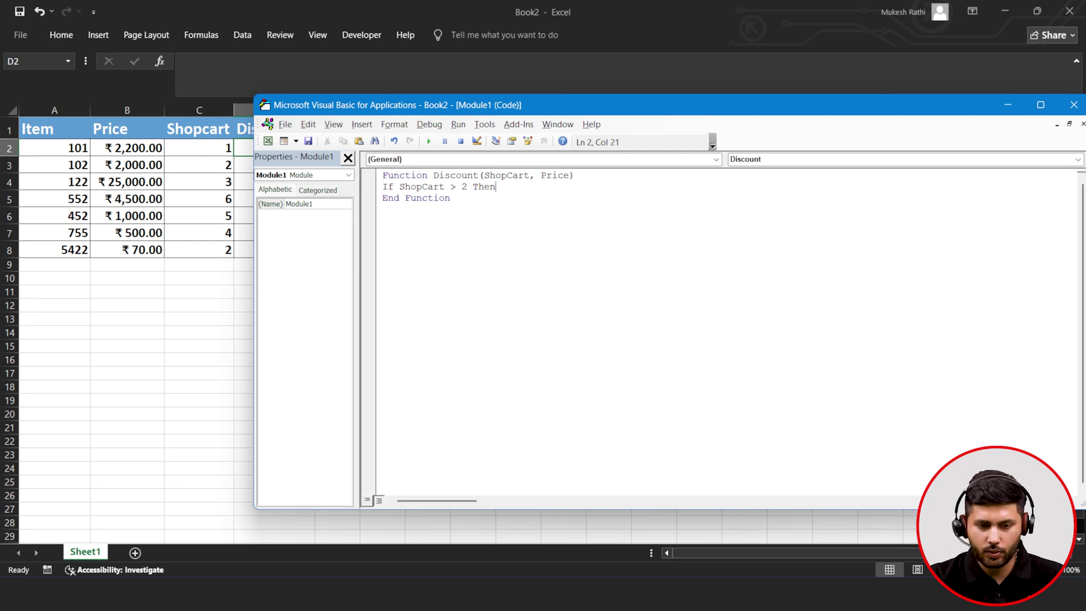
key(Return)
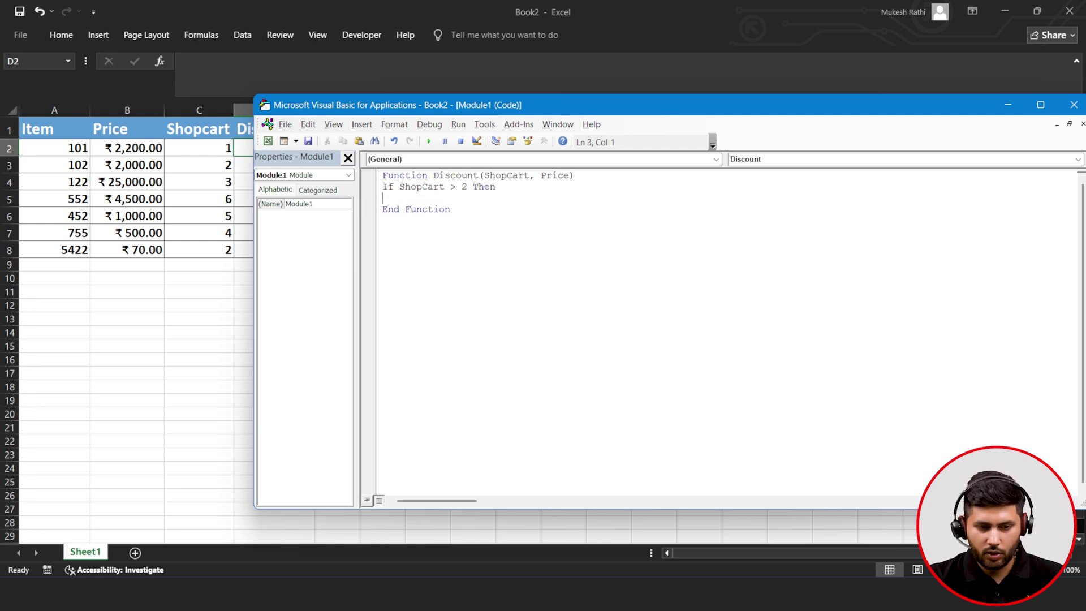
text(Di)
key(BackSpace)
key(BackSpace)
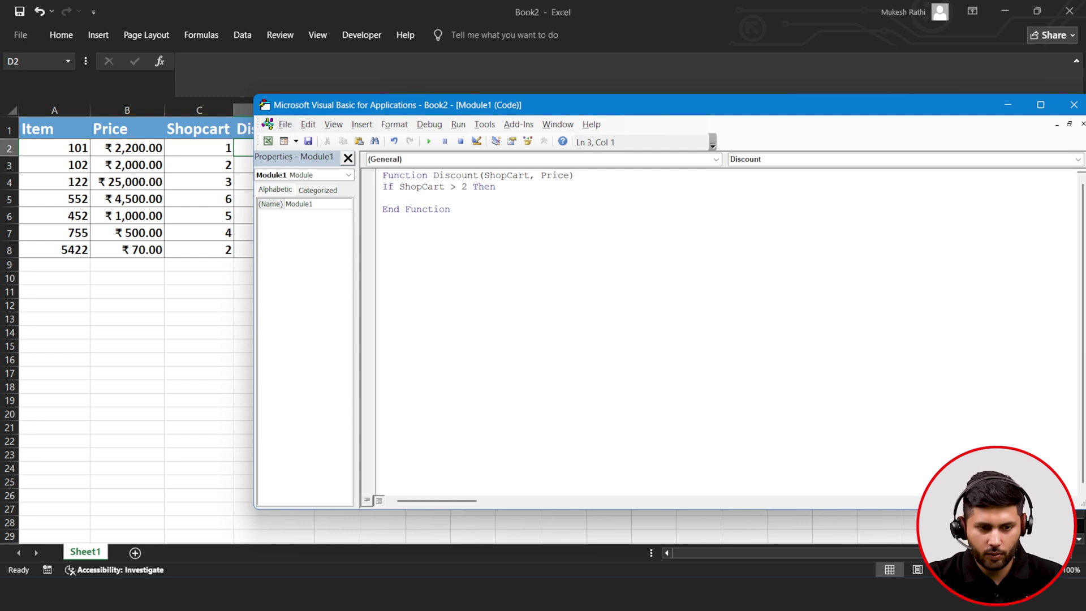
text(Dic)
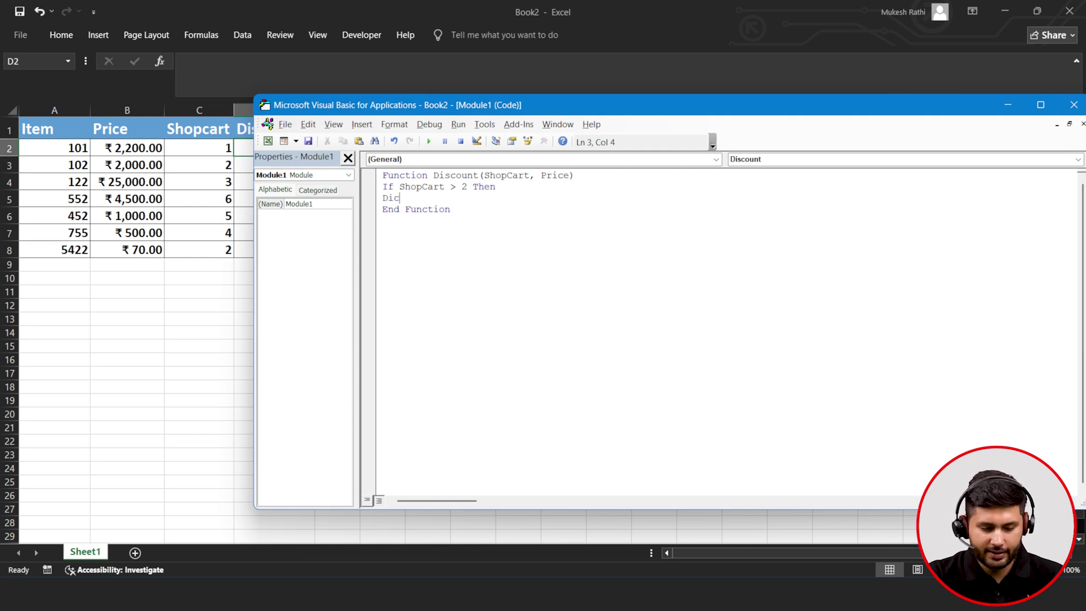
key(BackSpace)
text(scount= ShopCart * Price *0.2)
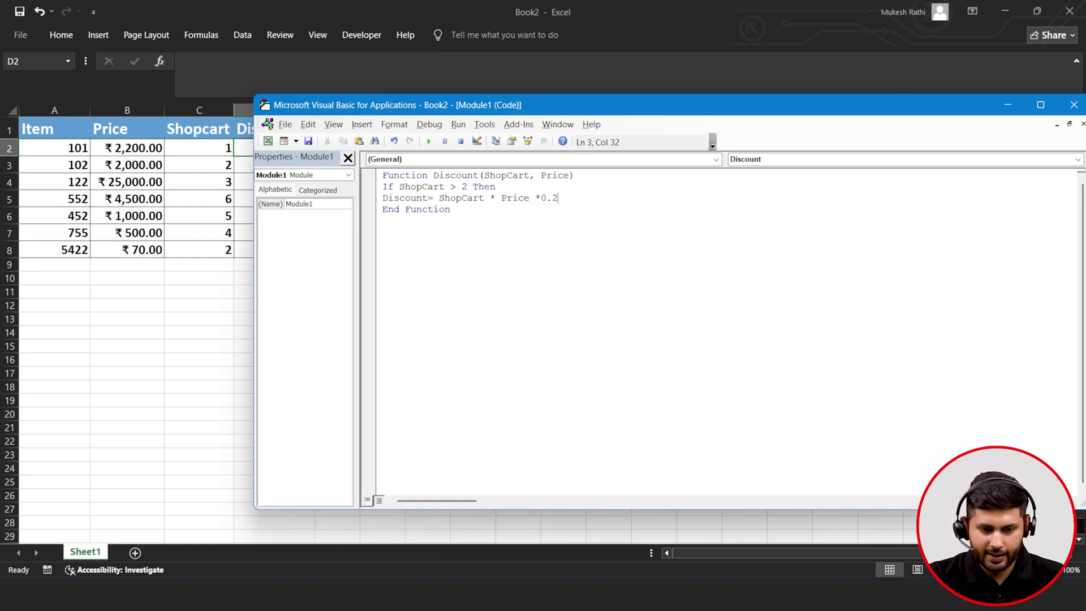
key(Return)
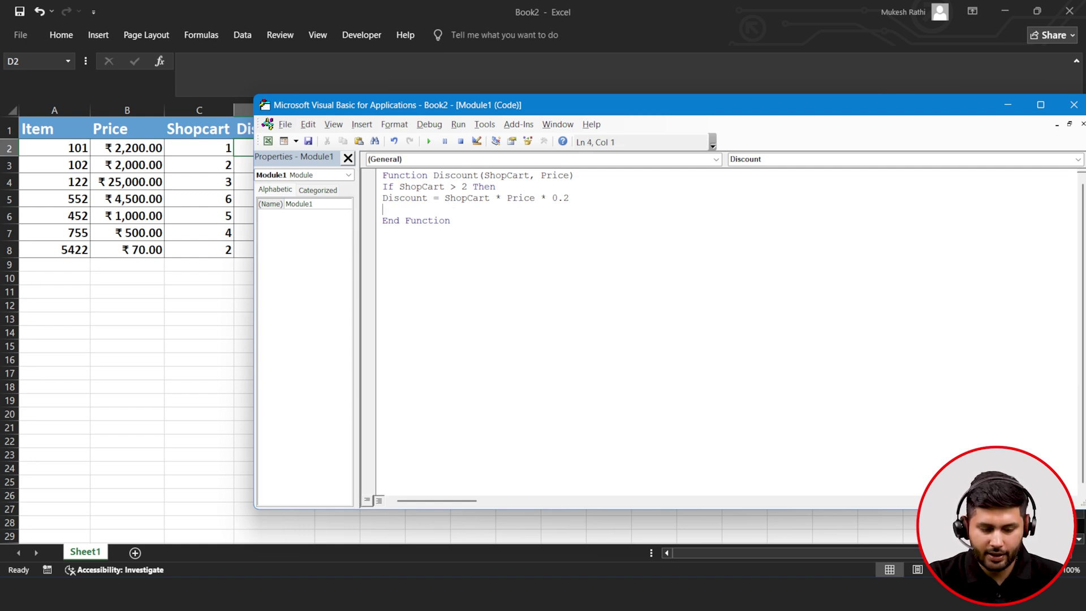
- Add the Else branch setting Discount = 0 and close the block with End If
text(lse)
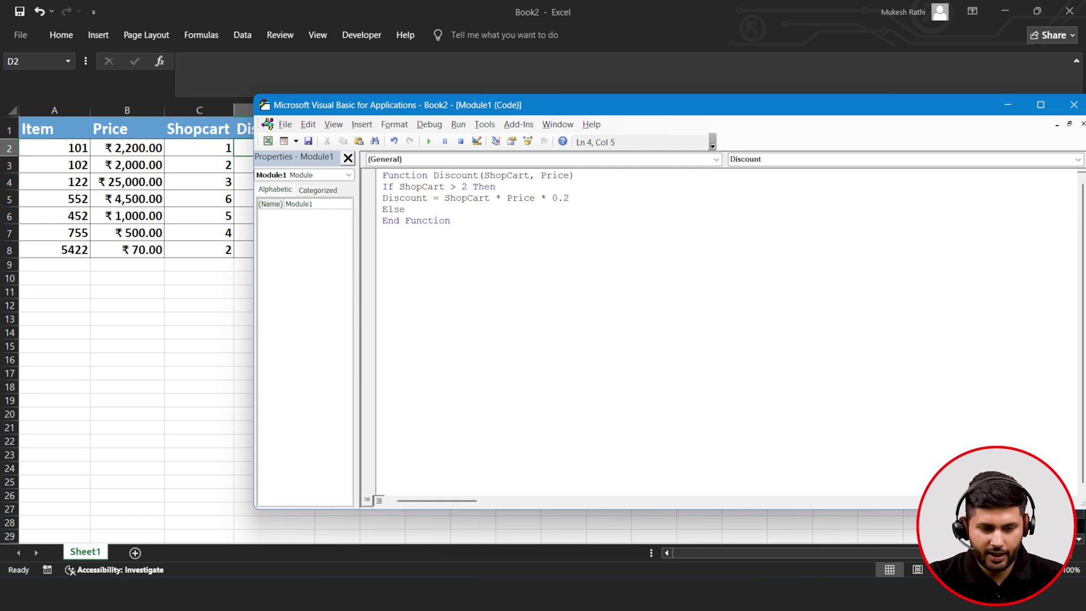
key(Return)
text(D)
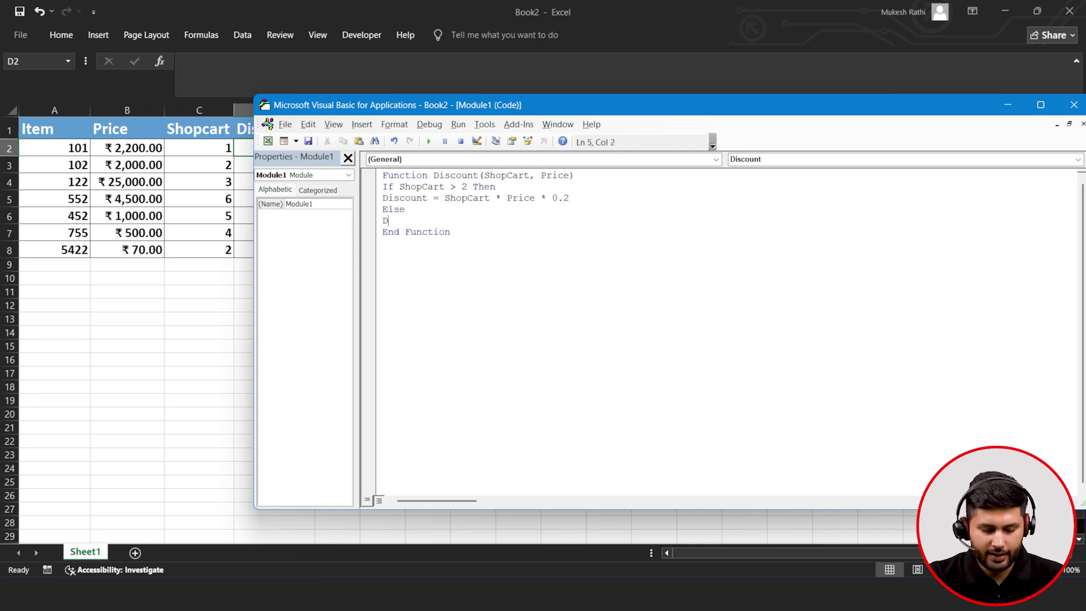
text(iscount= )
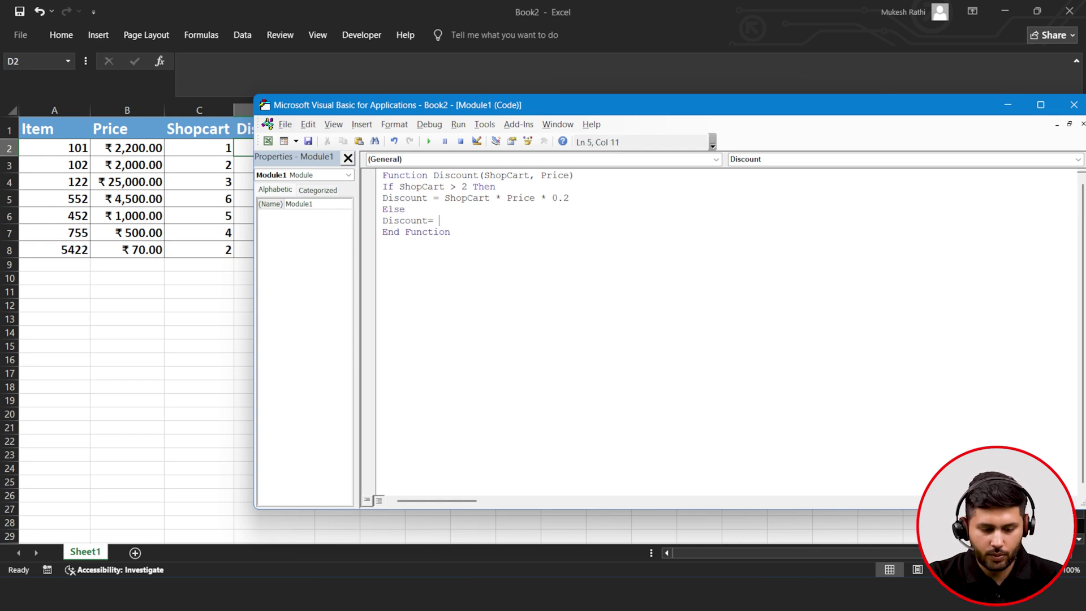
text(0)
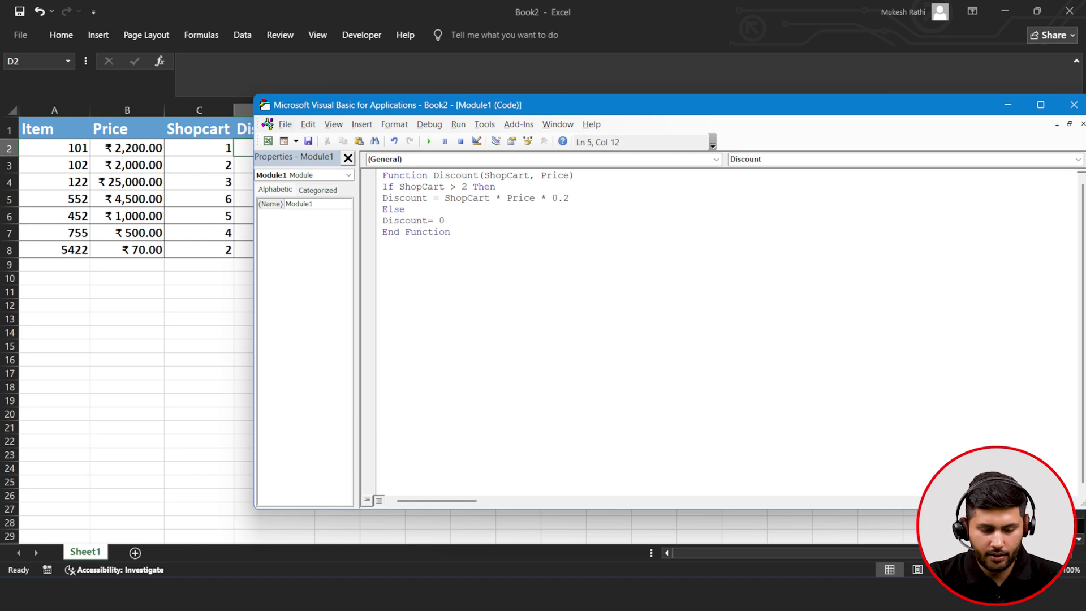
key(Return)
text(E)
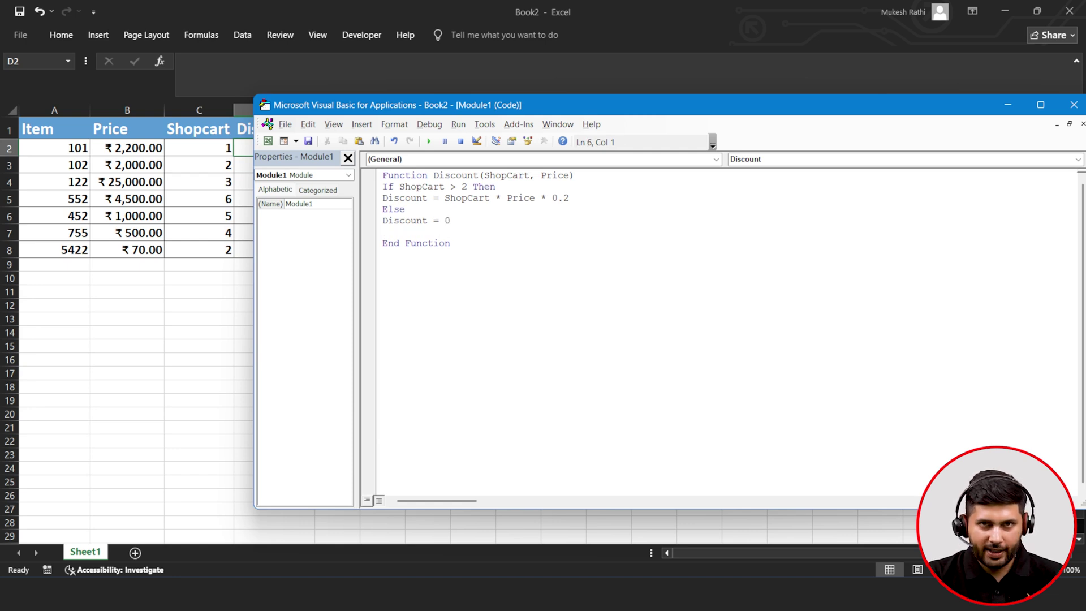
text(nd )
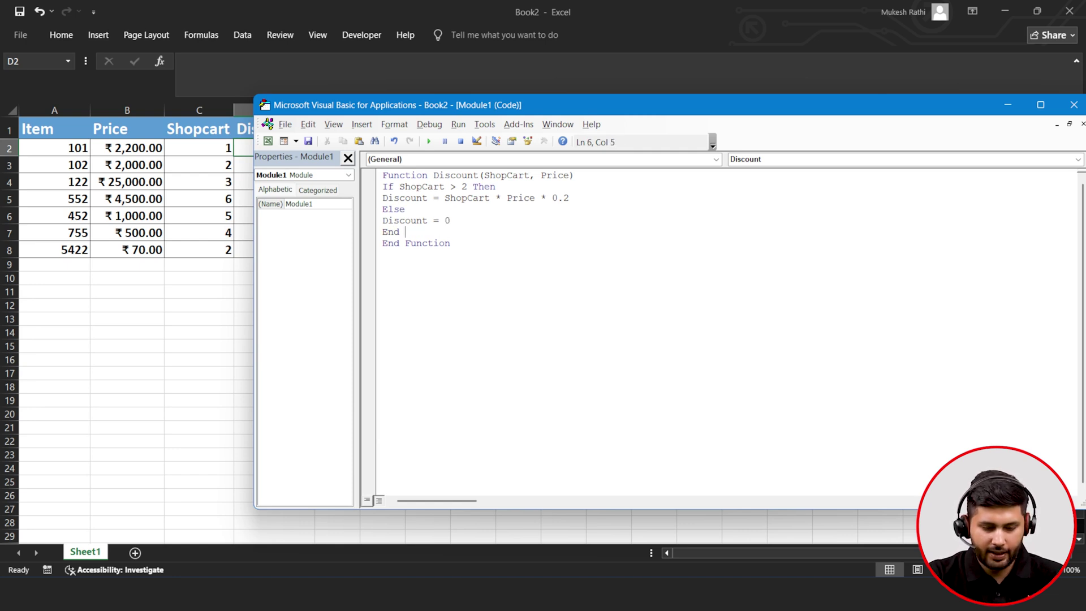
text(If)
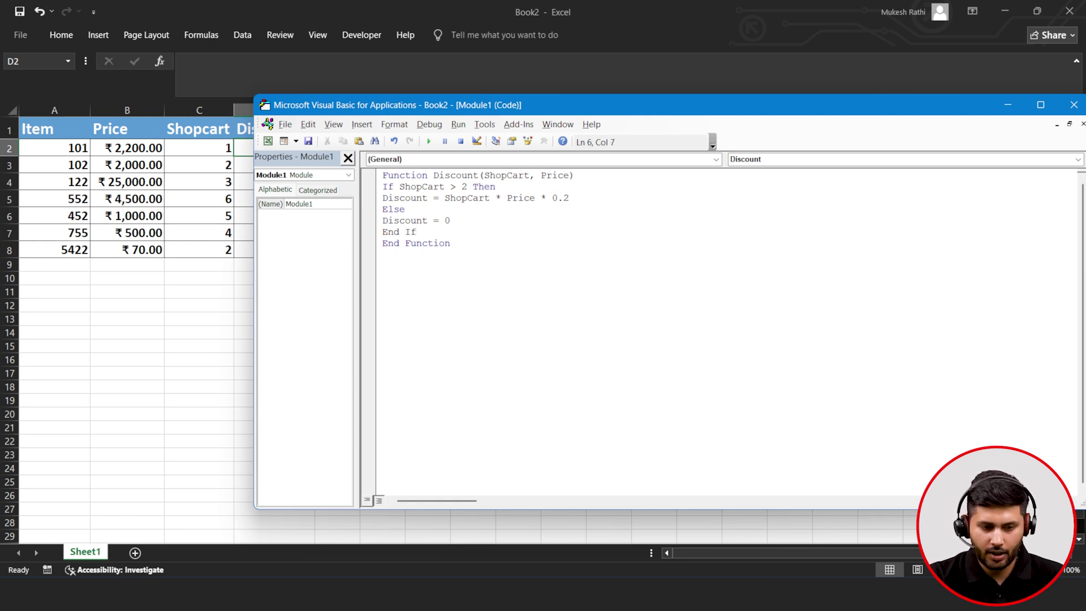
key(Return)
- Enter the formula =Discount(B2,C2) in cell D2
click(1007, 105)
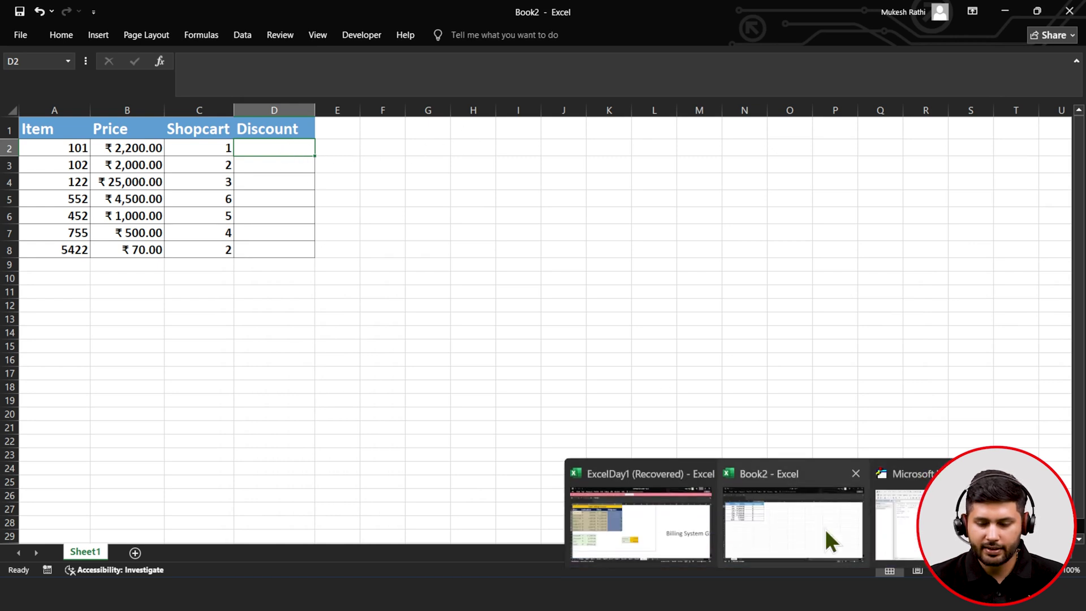
click(825, 528)
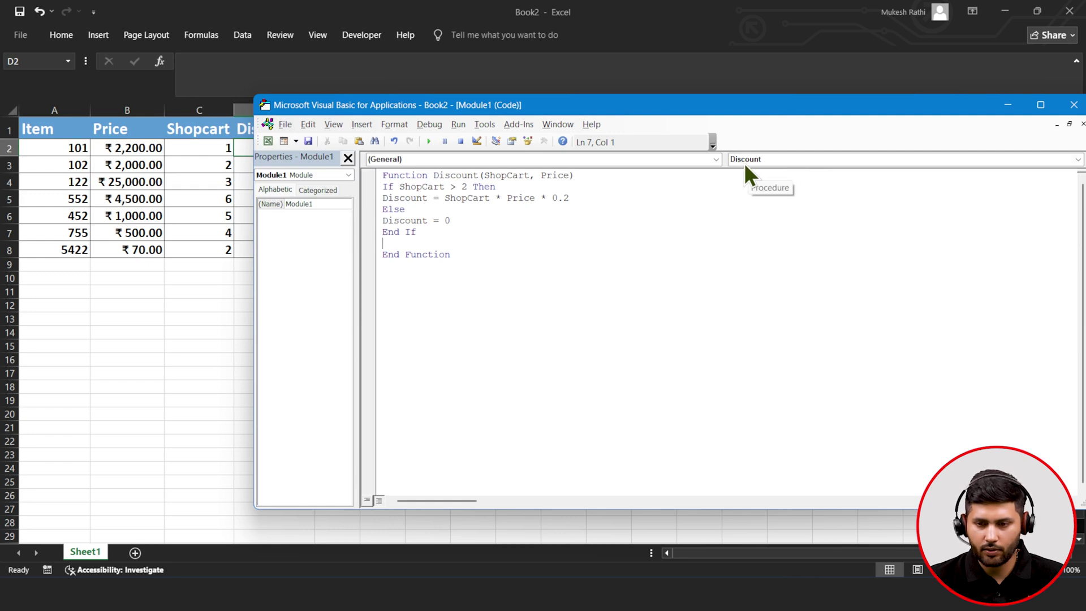
click(1007, 105)
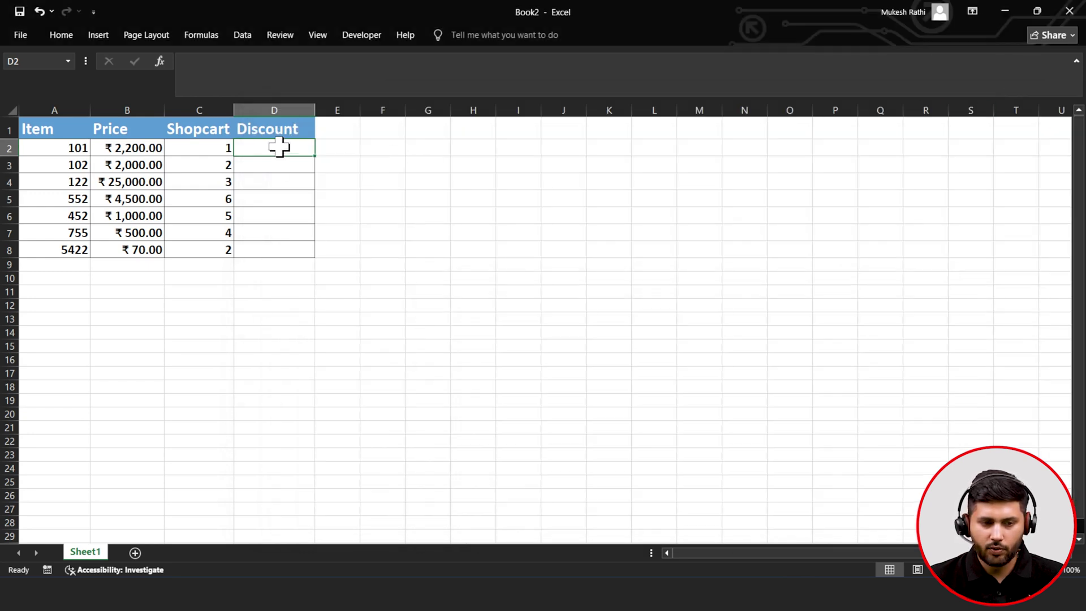
double_click(281, 147)
text(=)
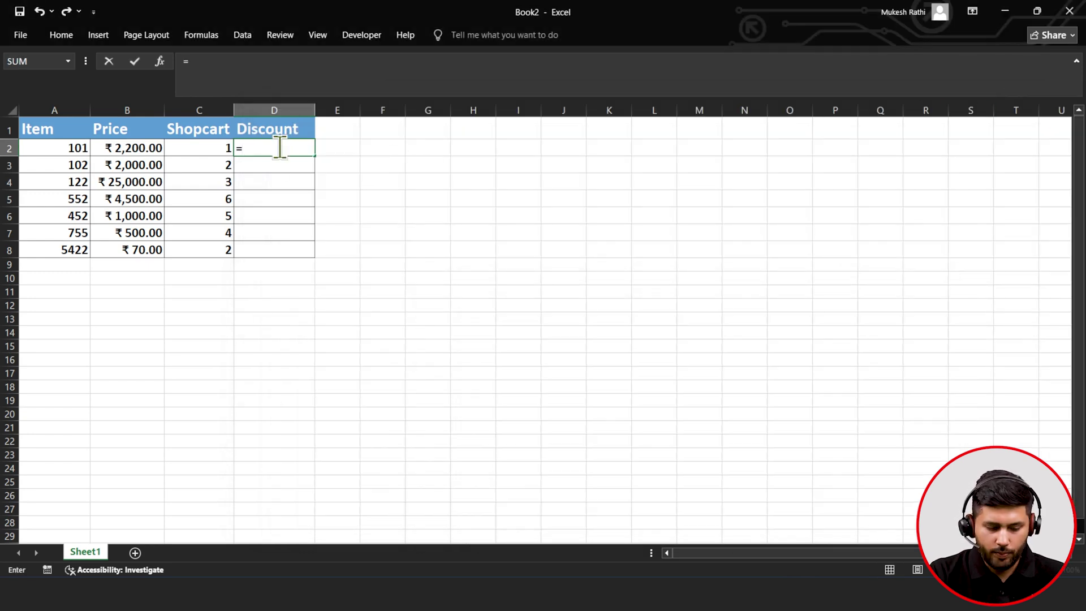
text(dic)
key(BackSpace)
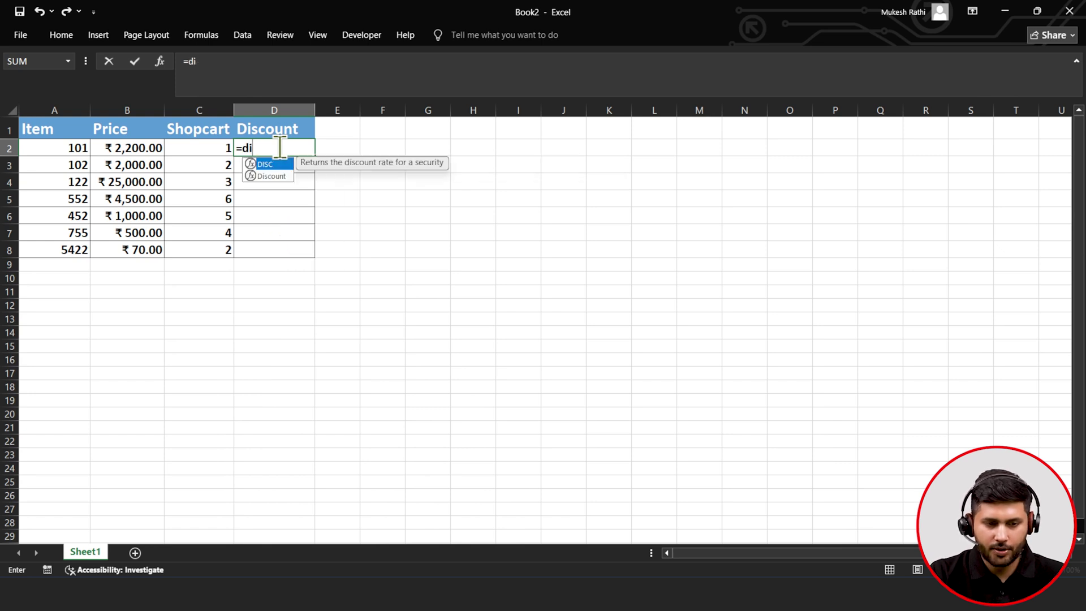
key(Down)
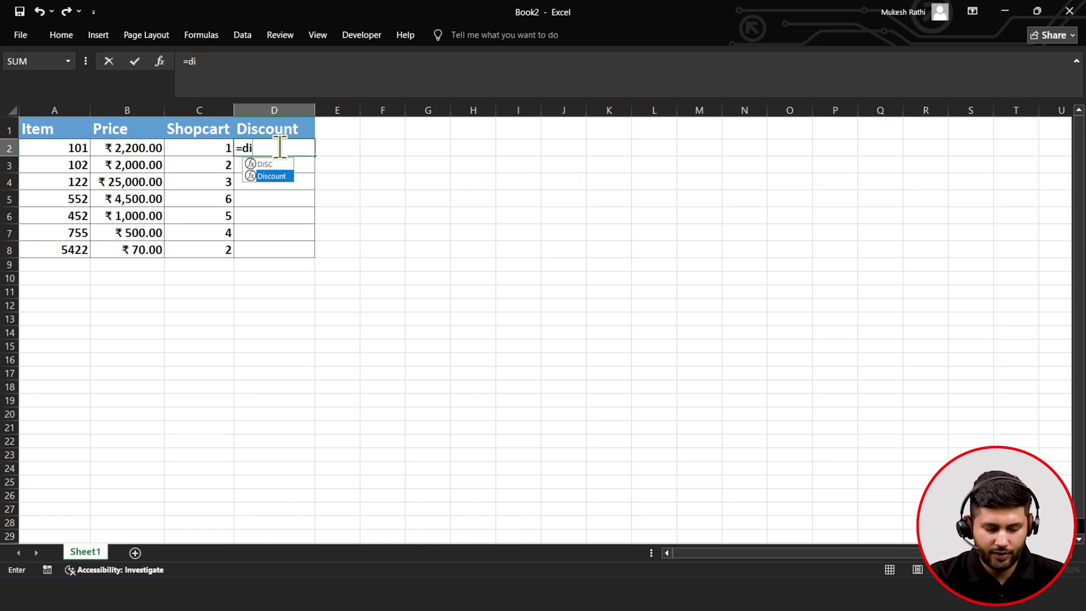
key(Tab)
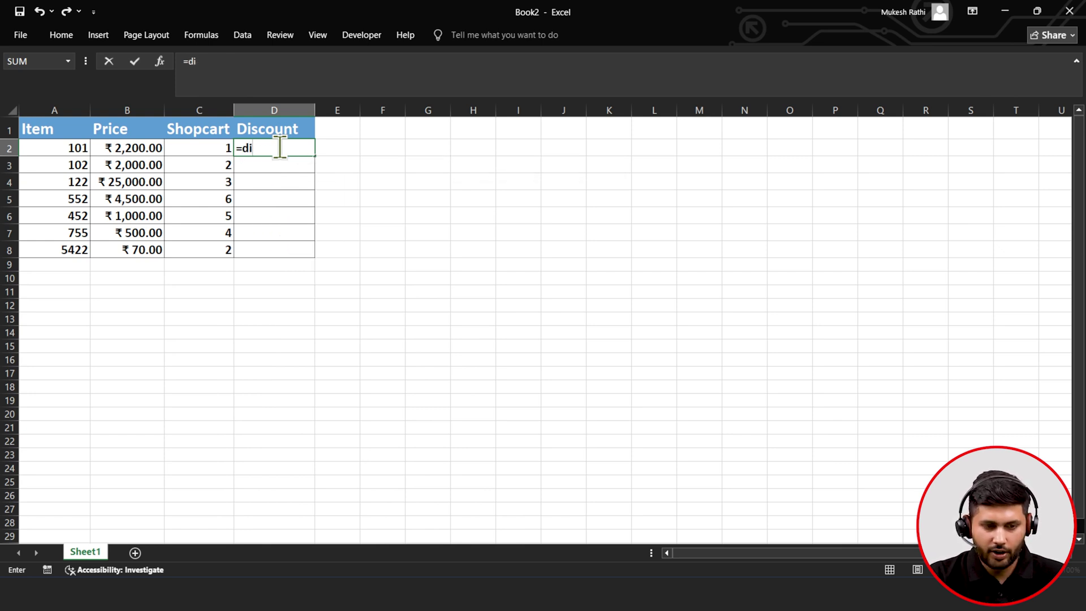
click(159, 148)
drag(159, 148, 189, 147)
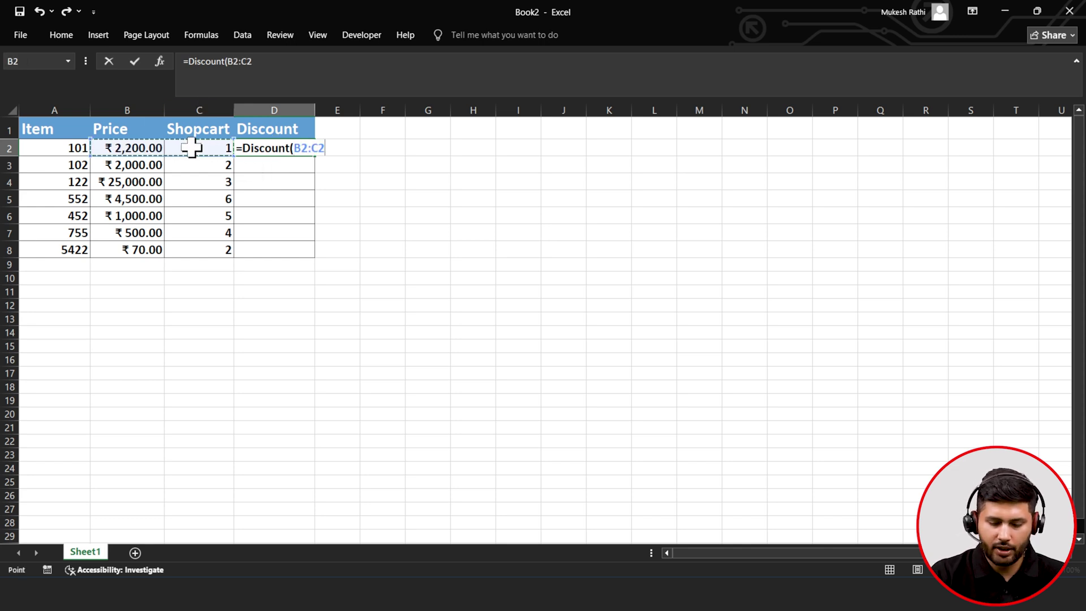
text())
click(236, 62)
key(BackSpace)
text(,)
click(134, 61)
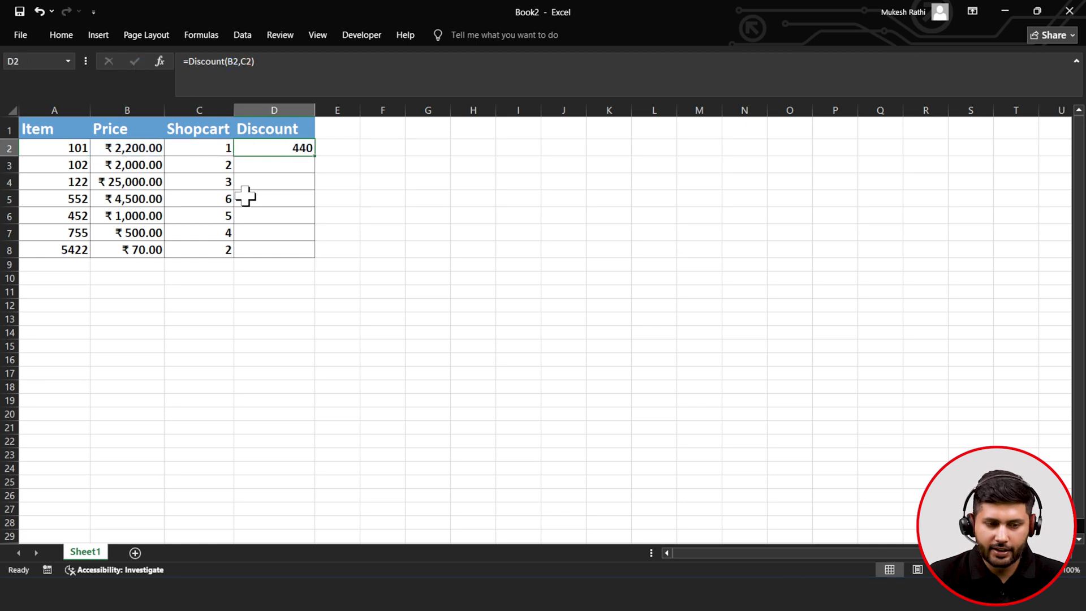
- Fill the Discount formula down to D8, then switch back toward the VBA editor
drag(315, 156, 308, 255)
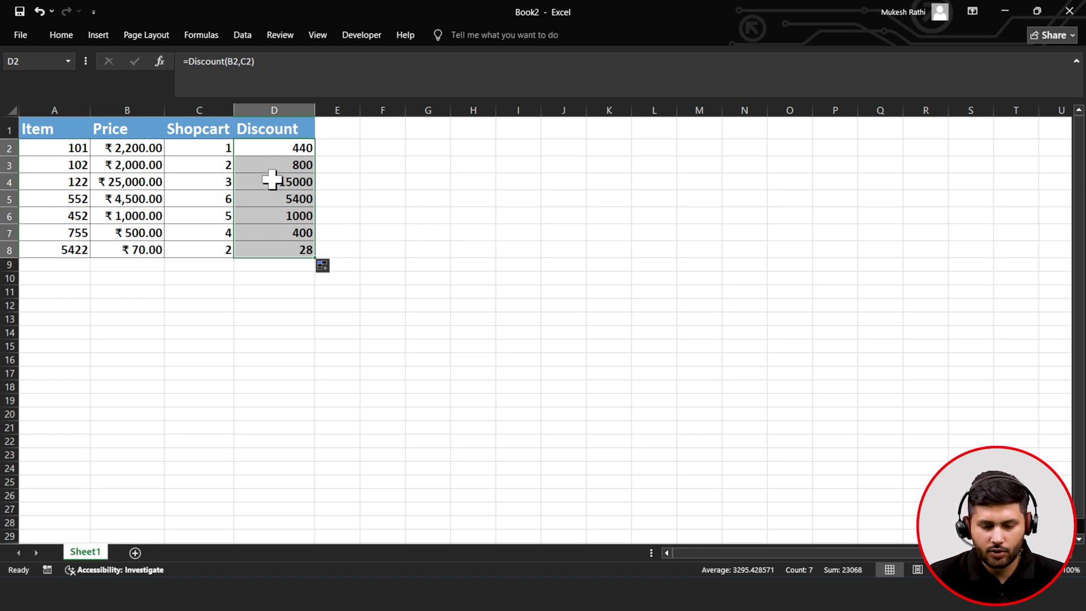
click(338, 183)
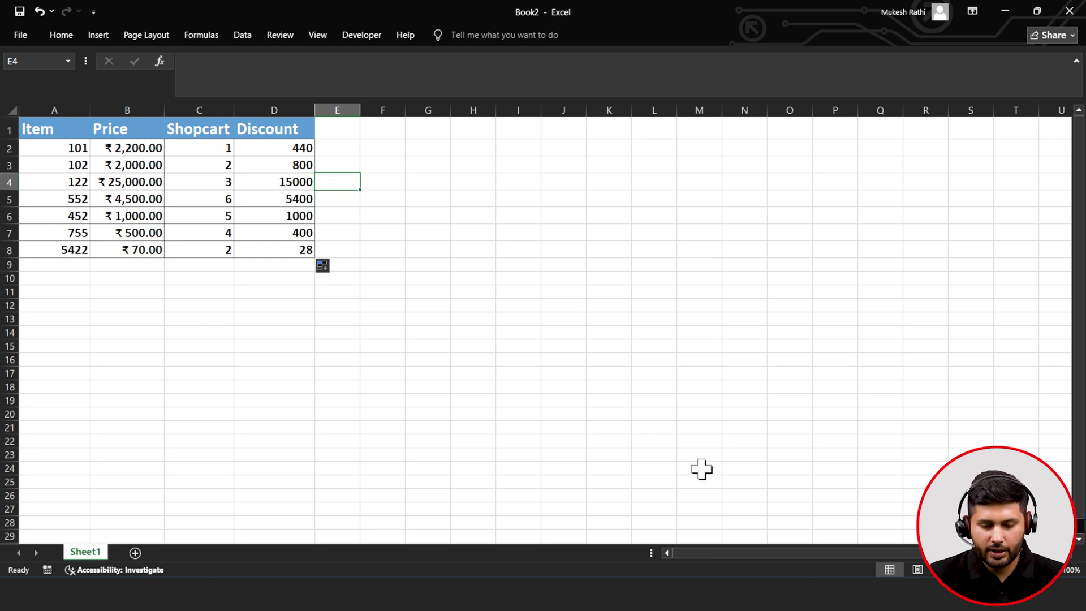
click(798, 594)
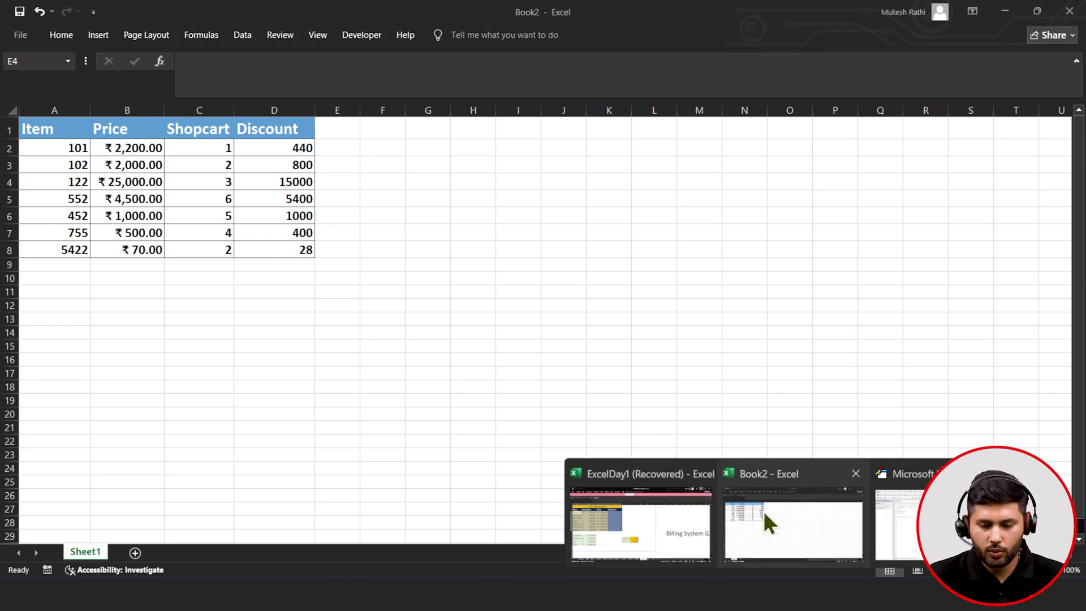
- Add a new Sub ClearContent() procedure below the Discount function
click(900, 523)
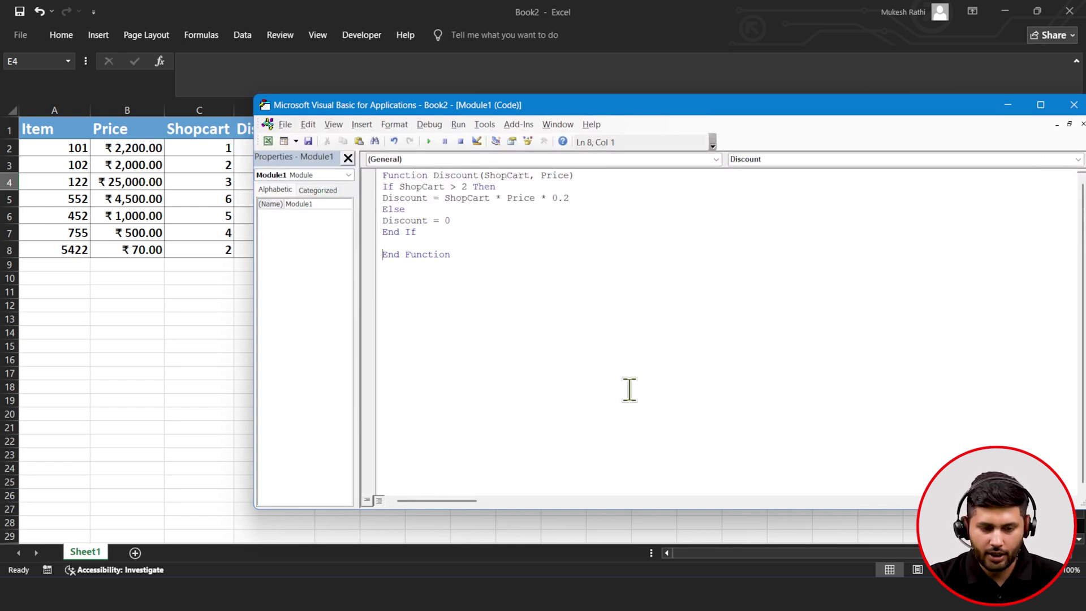
key(Right)
key(Right)
key(Right)
key(Right)
key(Right)
key(Right)
key(Right)
key(Right)
key(Right)
key(Right)
key(Return)
key(Return)
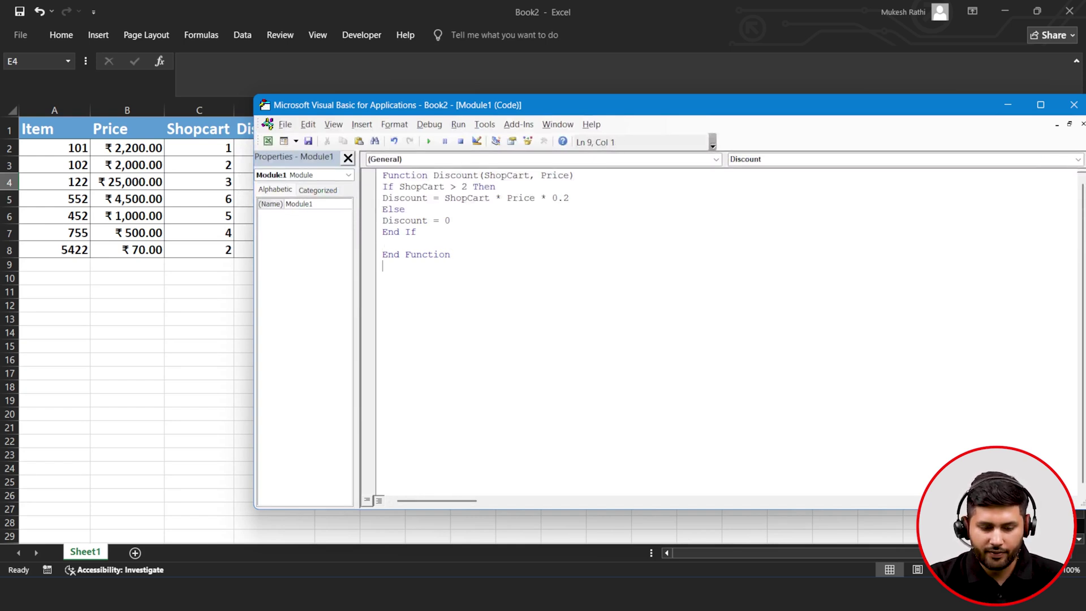
text(S)
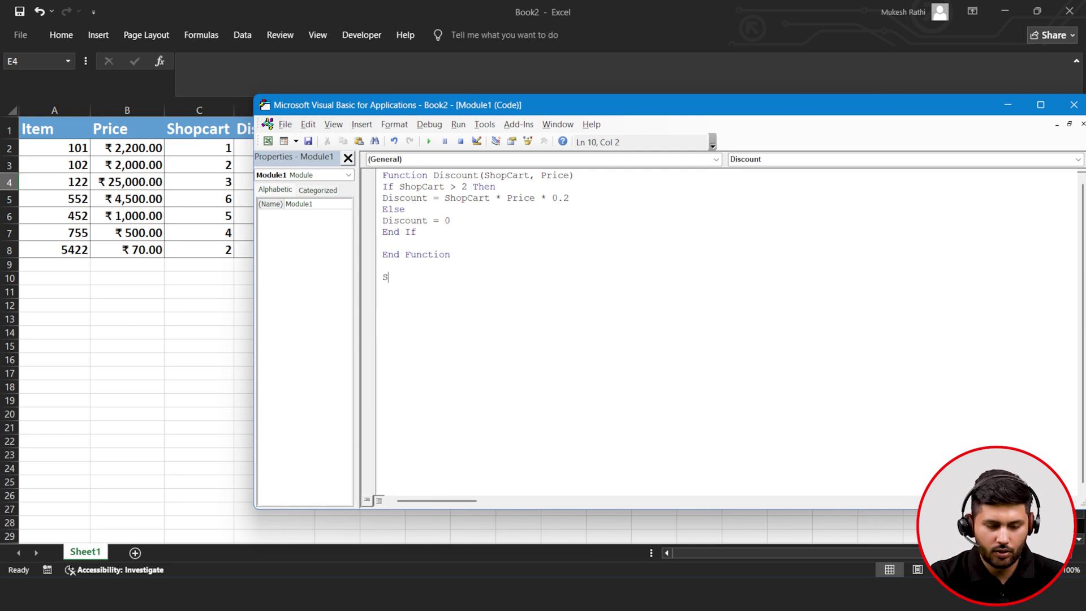
text(ub)
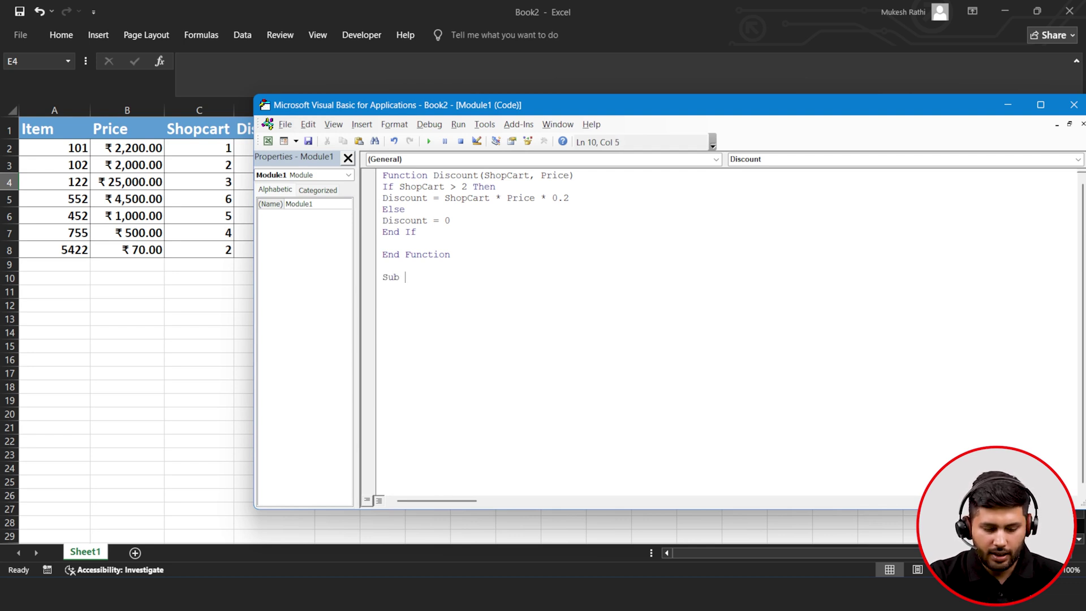
text( Clear)
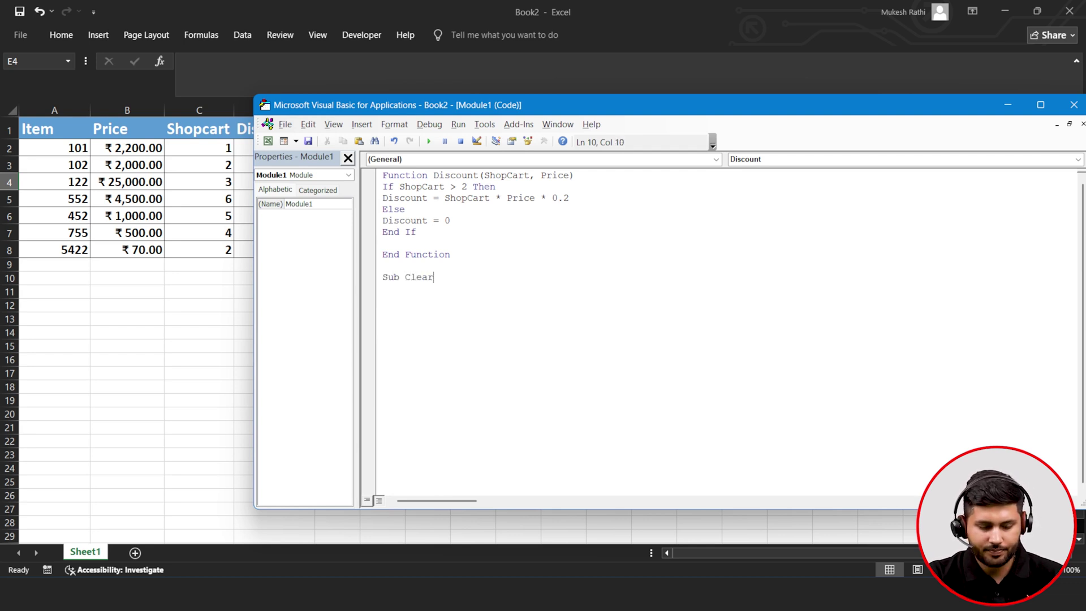
text(Cont)
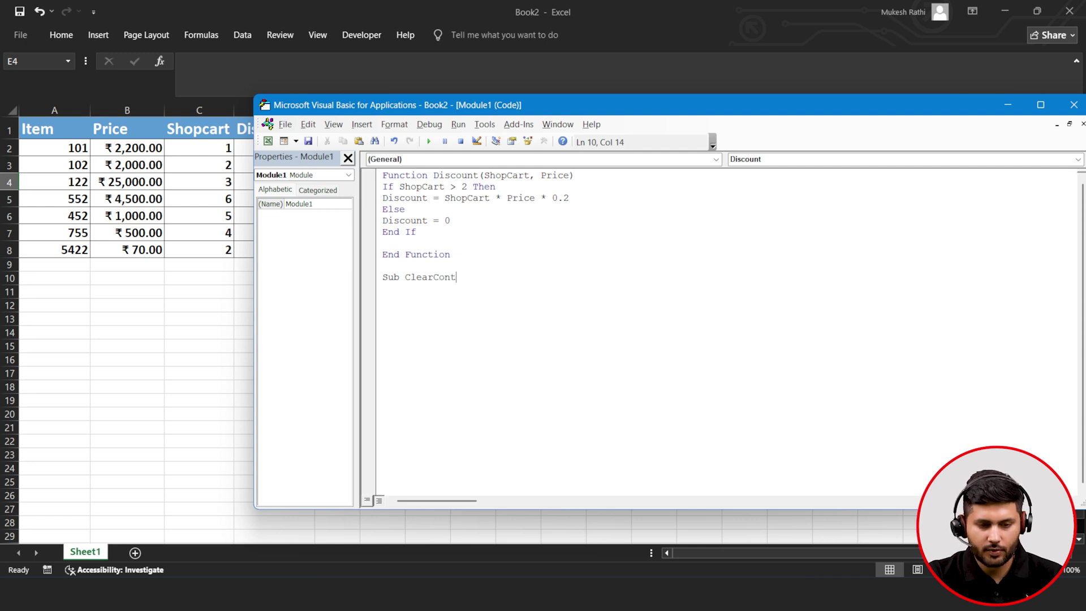
text(ent()
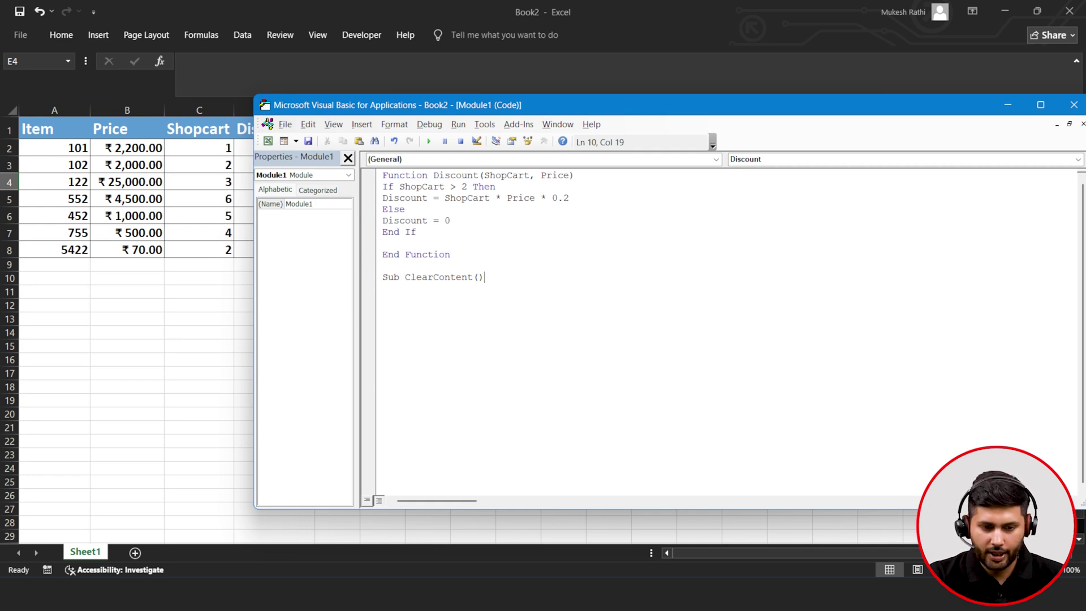
text())
key(Return)
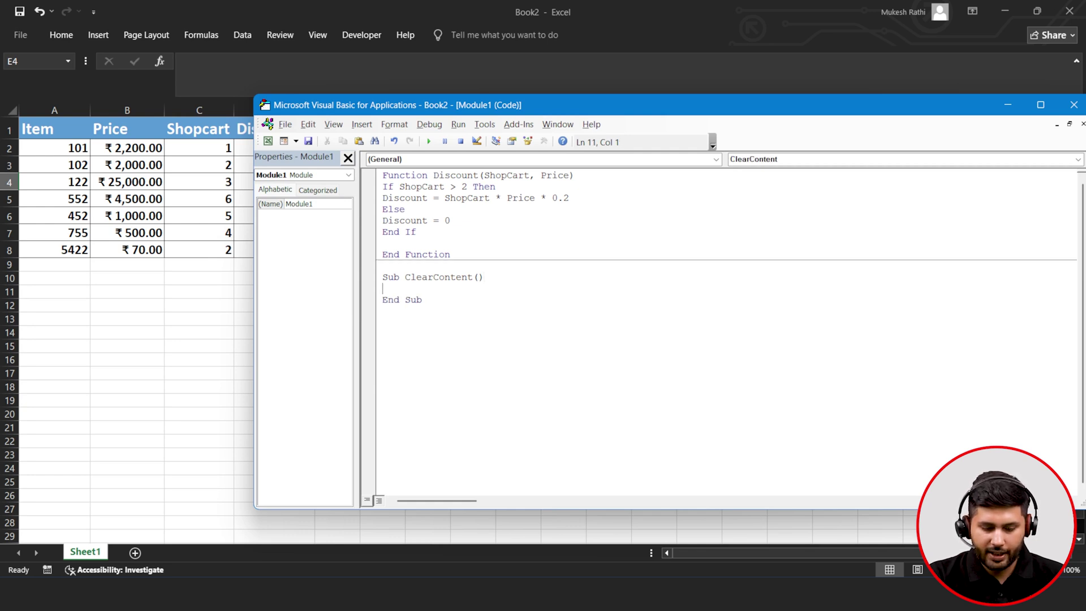
- Write Rows("2:" & Rows.Count).ClearContents in the sub and run it to empty the data rows
text(R)
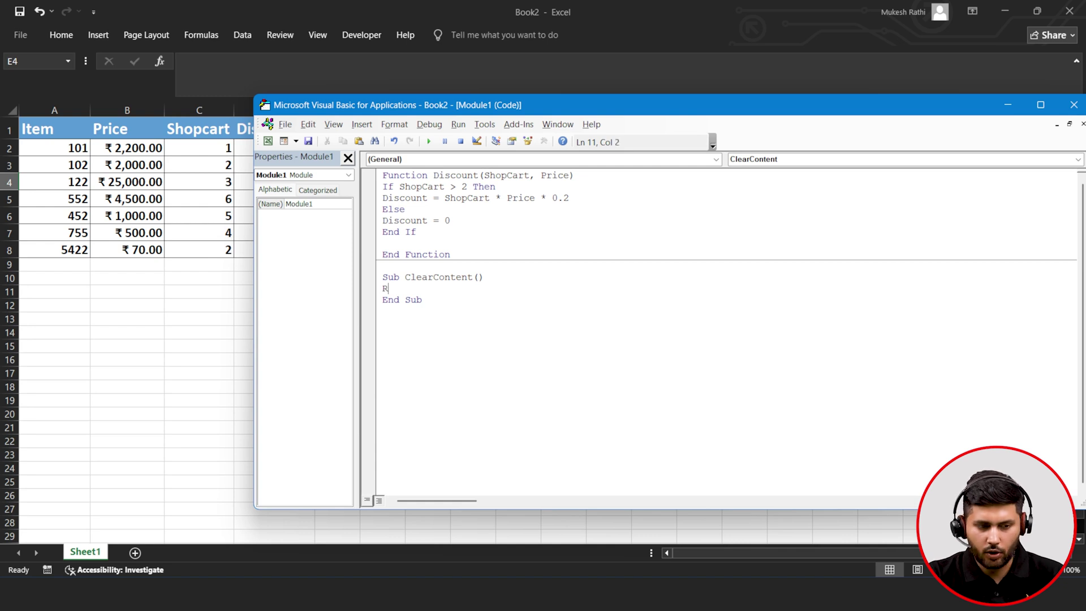
text(ows)
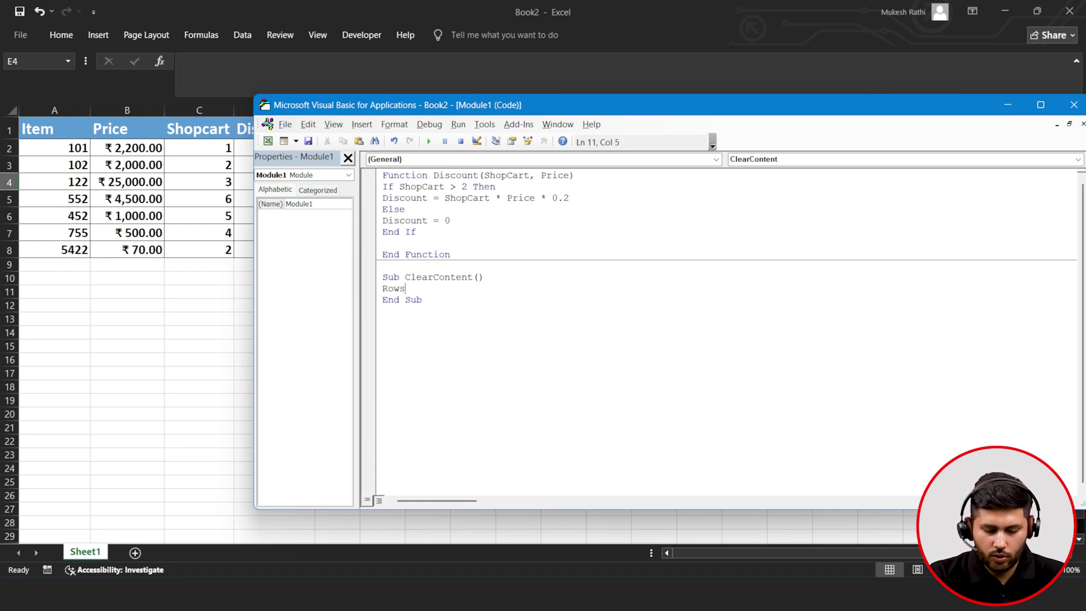
text(()
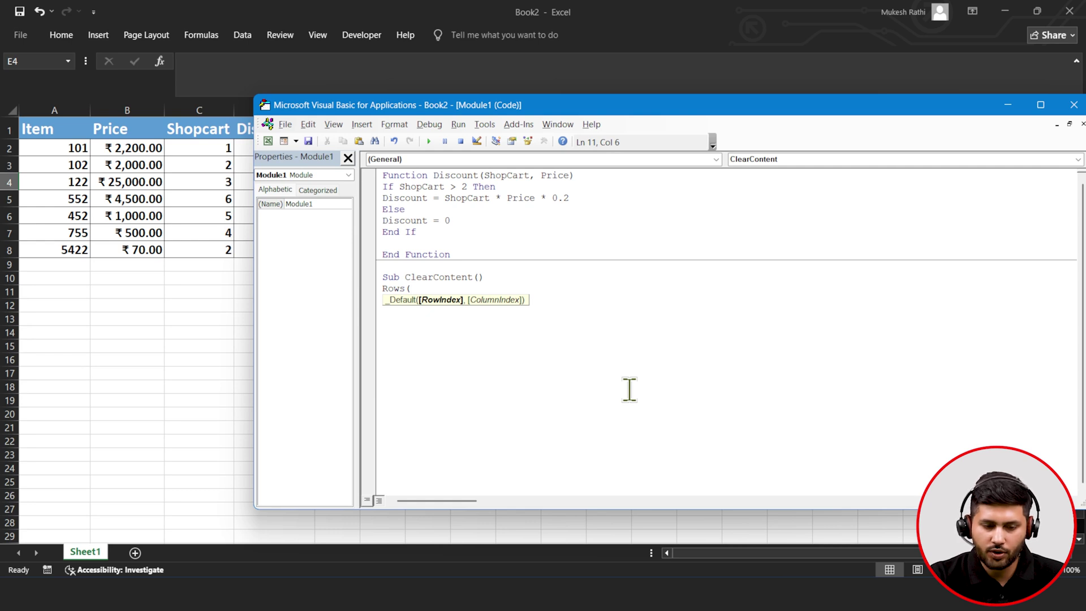
text("2)
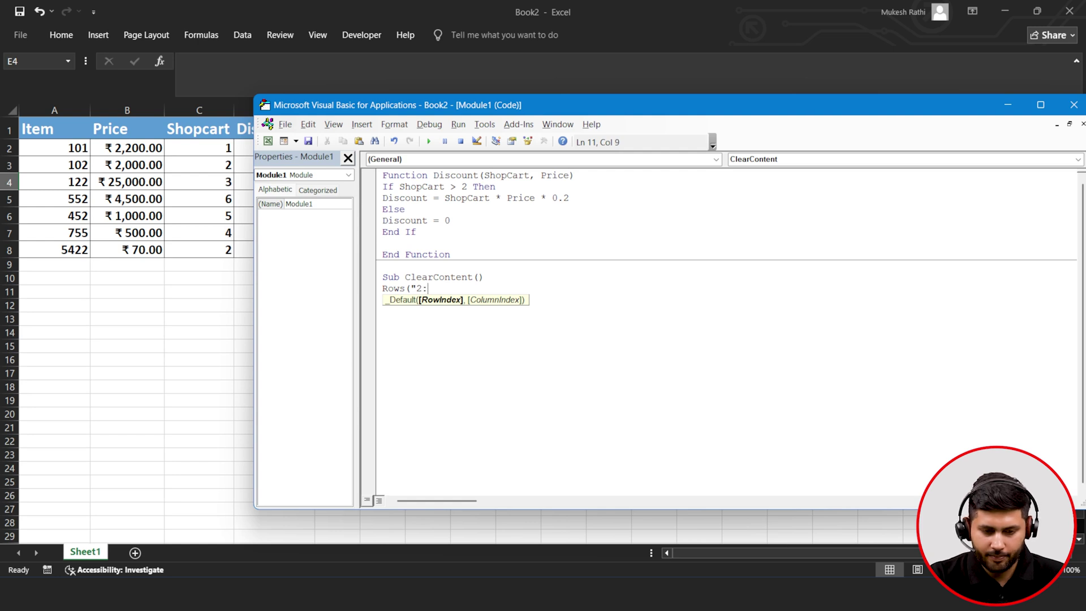
text(:")
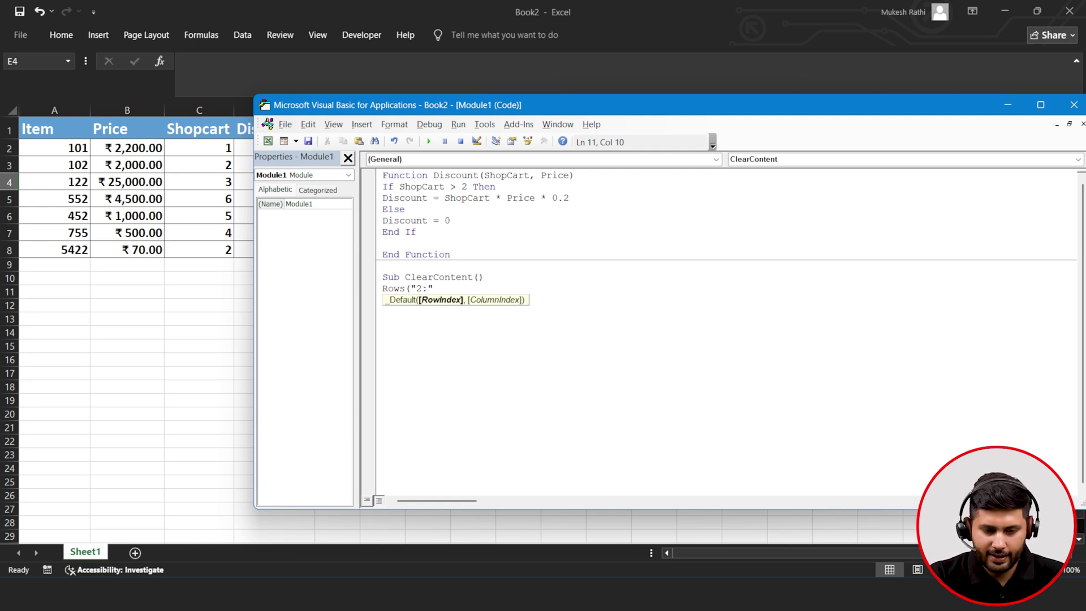
text( &)
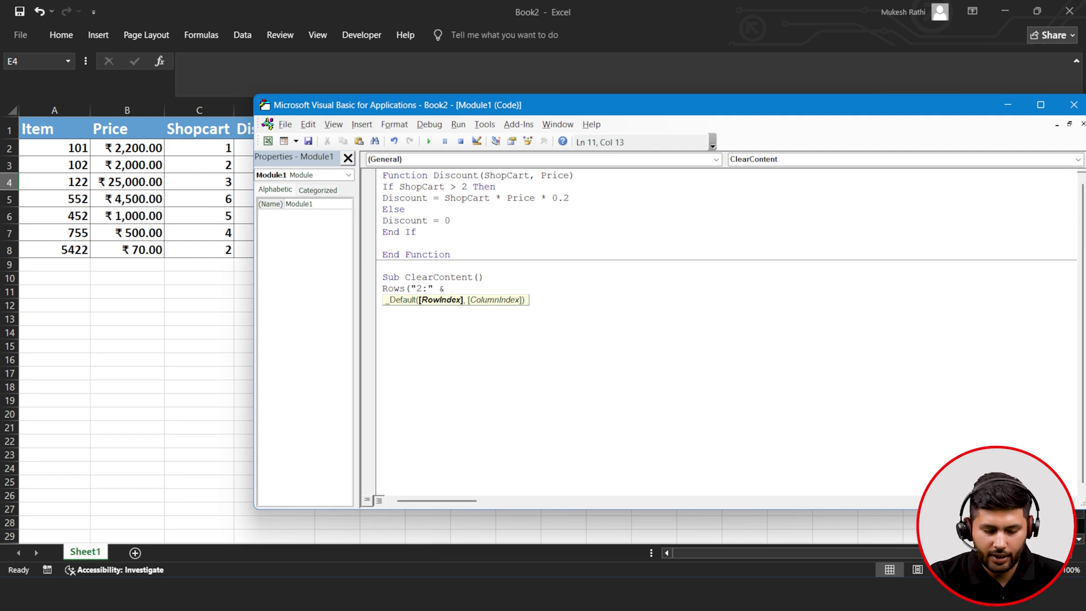
text(Rows)
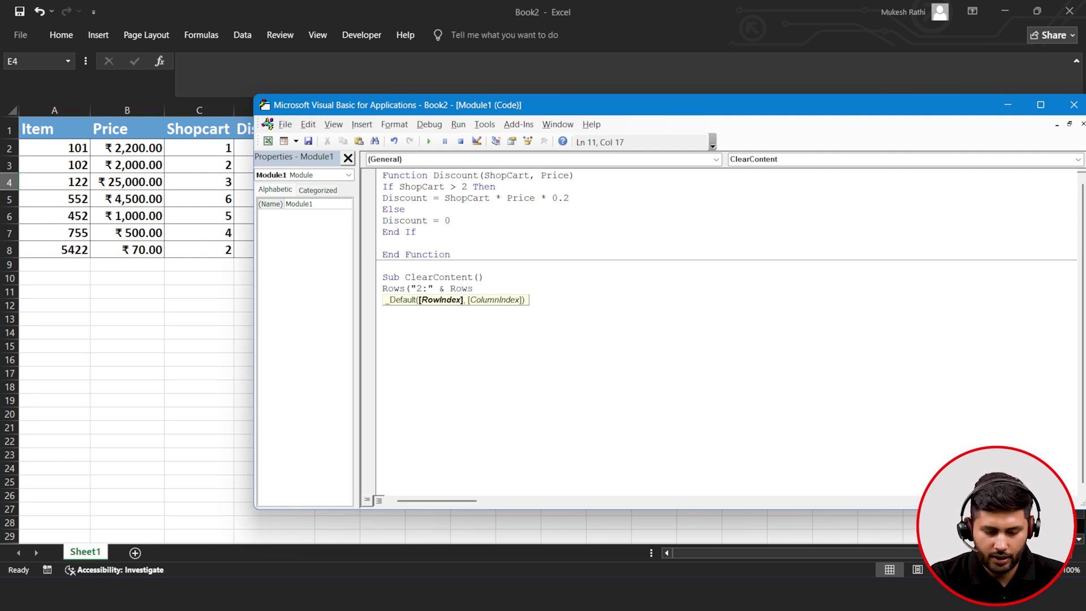
text(.coun)
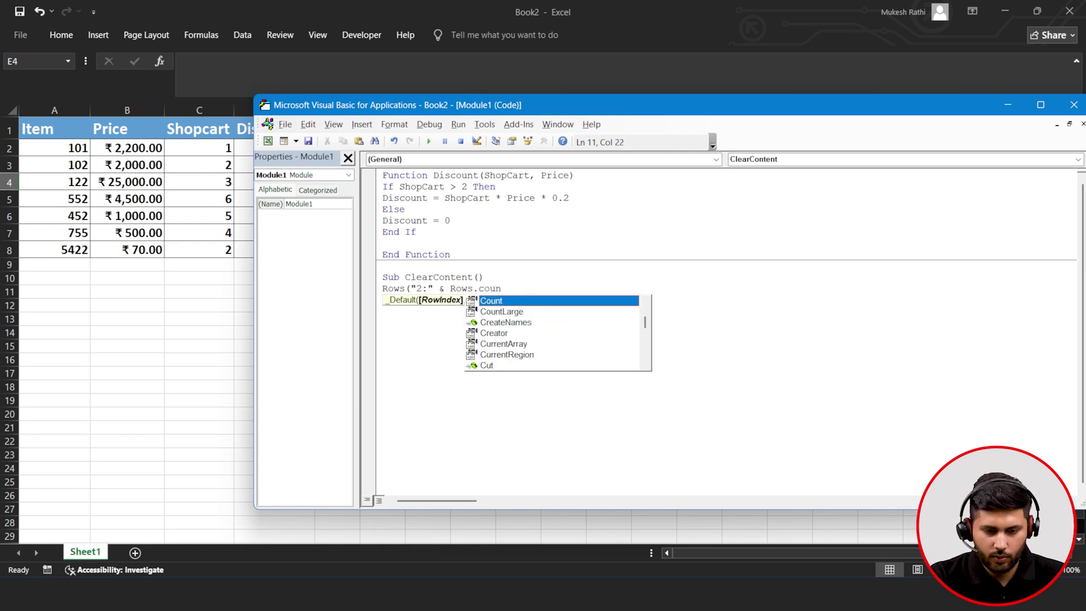
key(Tab)
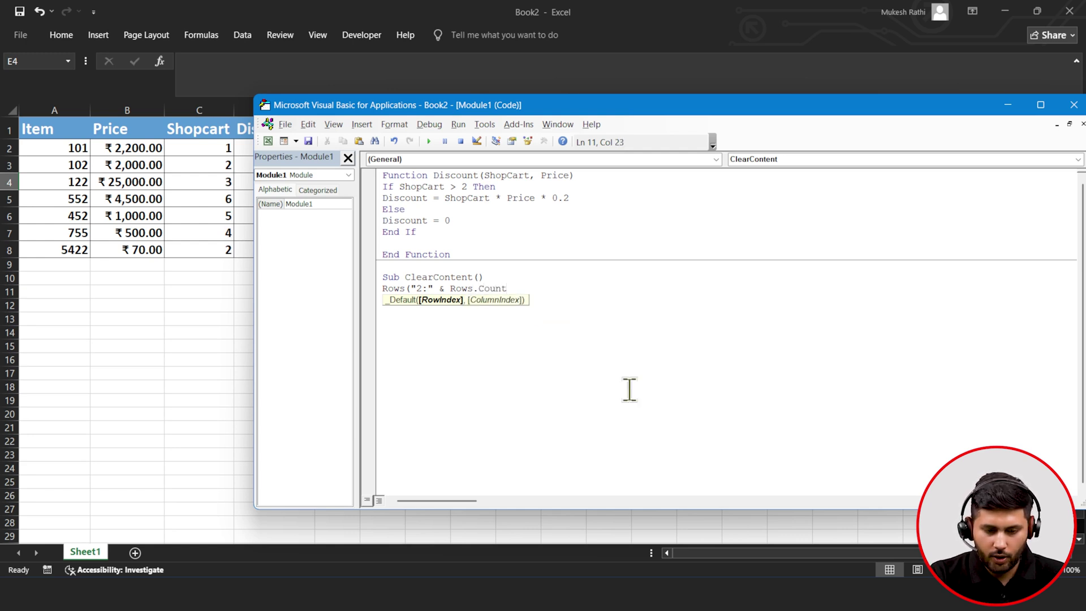
text().cl)
key(BackSpace)
key(BackSpace)
text(Clear)
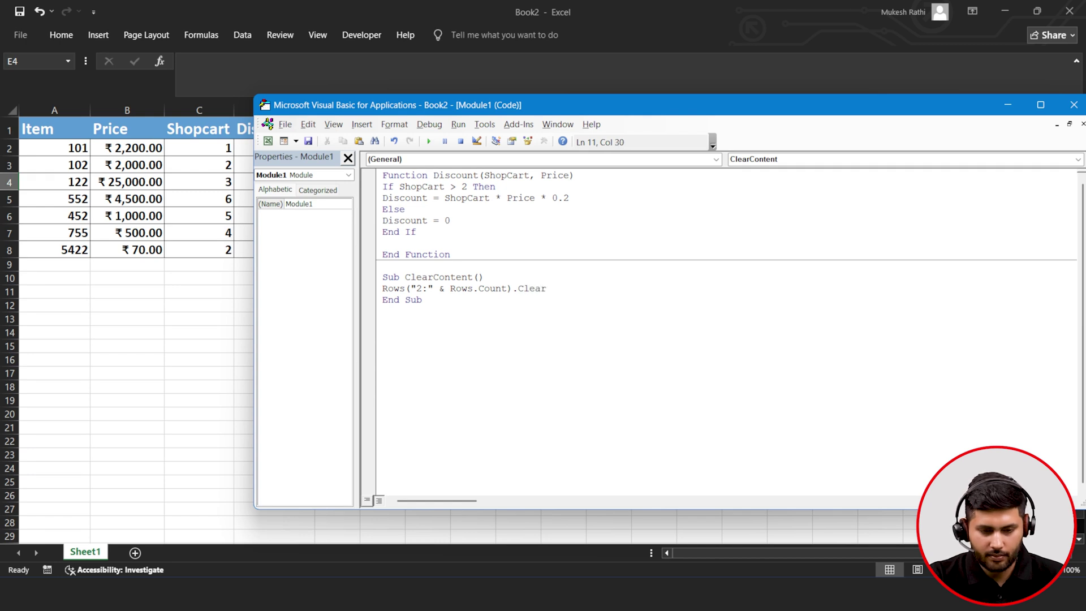
text(Cont)
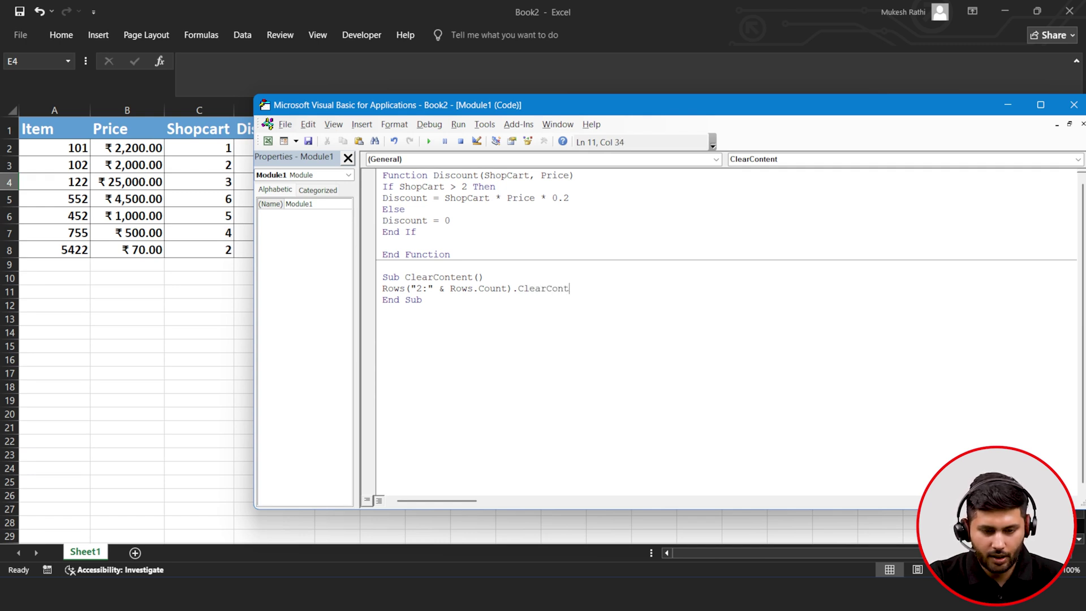
text(et=nt)
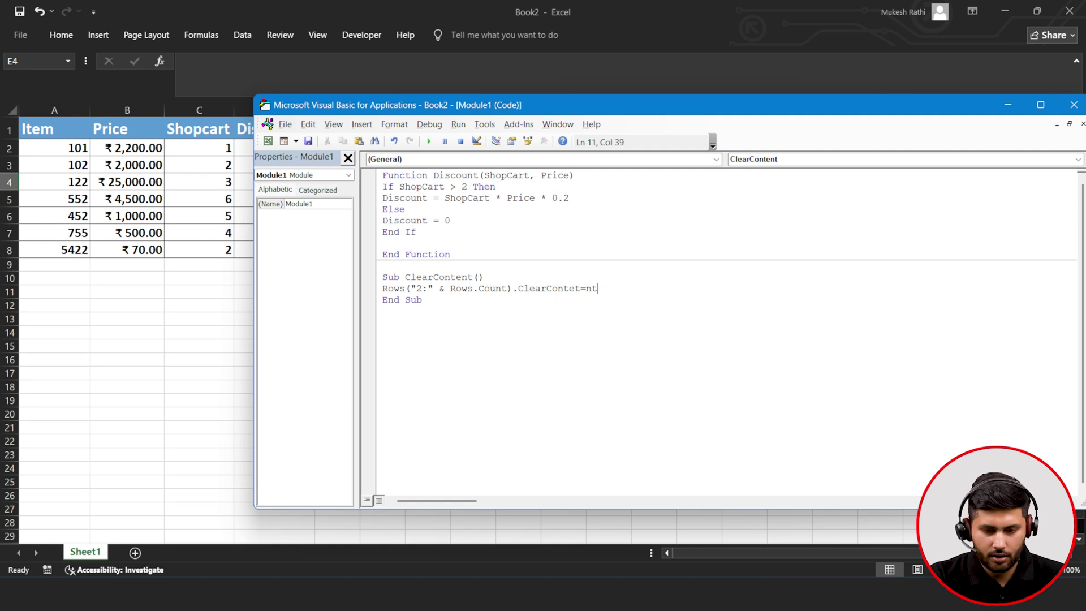
key(BackSpace)
key(BackSpace)
key(BackSpace)
key(BackSpace)
text(nts)
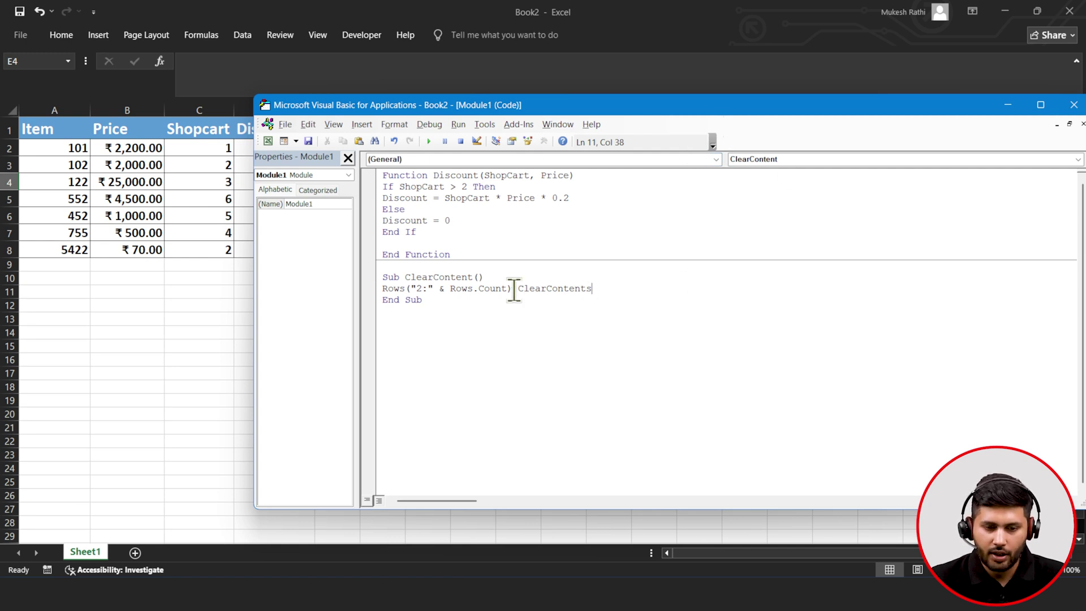
drag(427, 300, 374, 280)
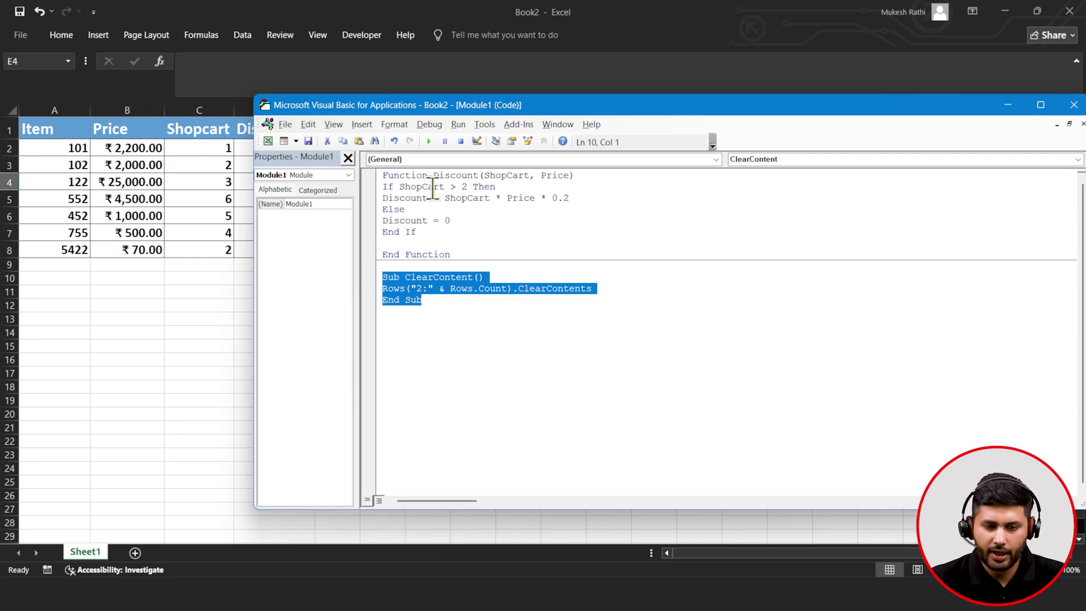
click(429, 141)
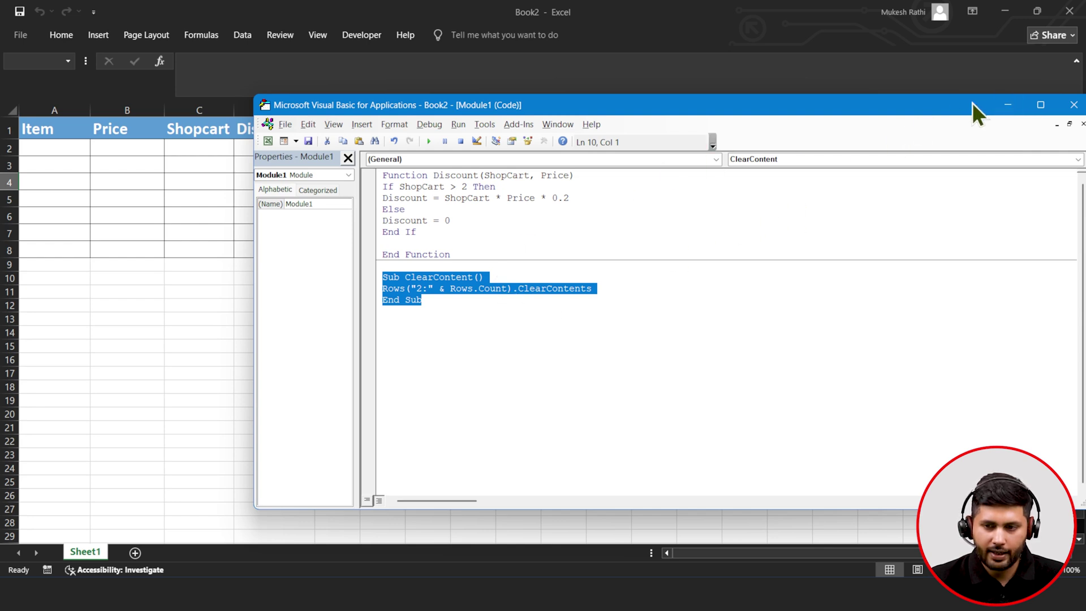
- Enter rows 1002 / 50 / 20 and 11 / 5,000 / 2 into Item, Price and Shopcart
click(1007, 104)
click(42, 148)
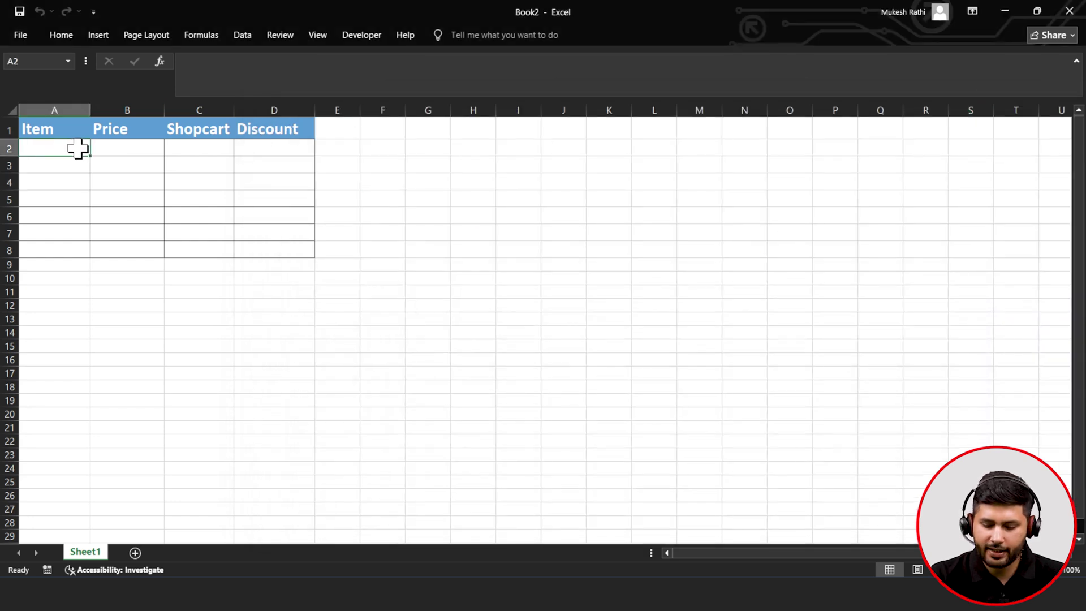
text(1002)
key(Tab)
text(50)
key(Tab)
text(20)
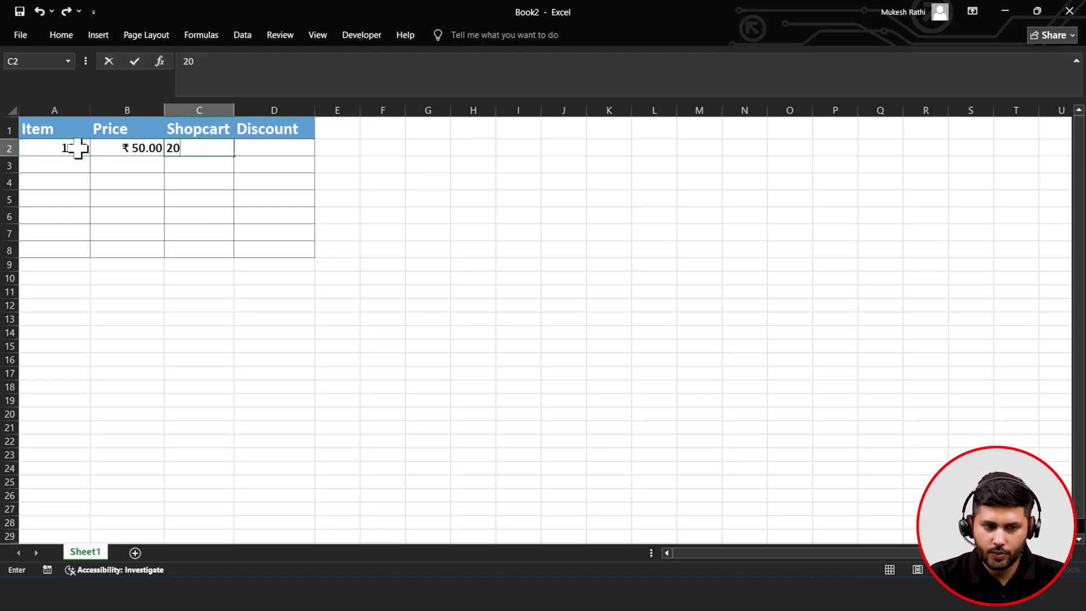
key(Tab)
key(Return)
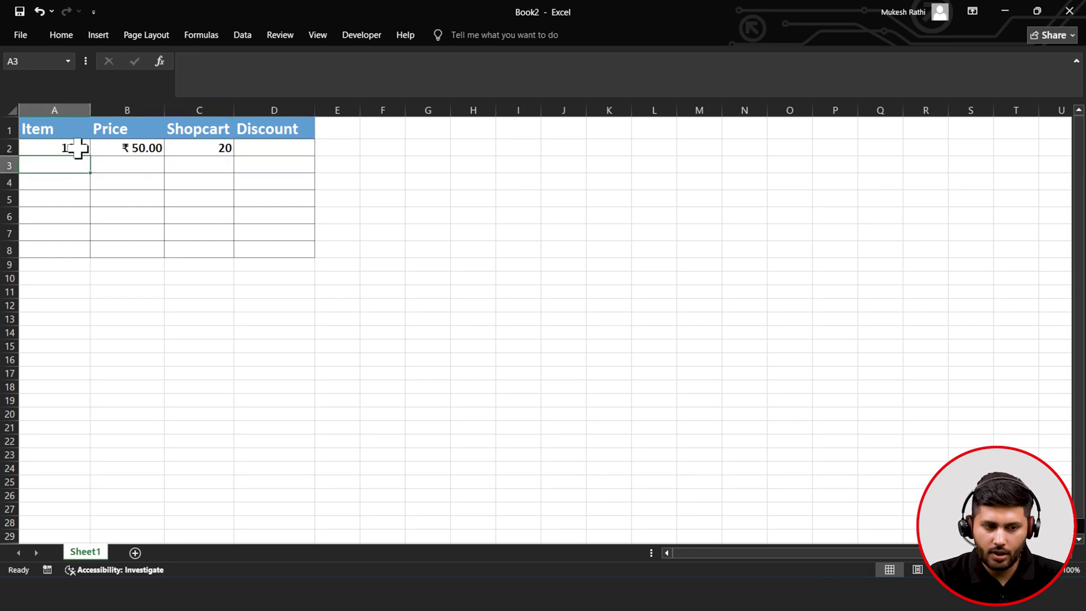
text(11)
key(Tab)
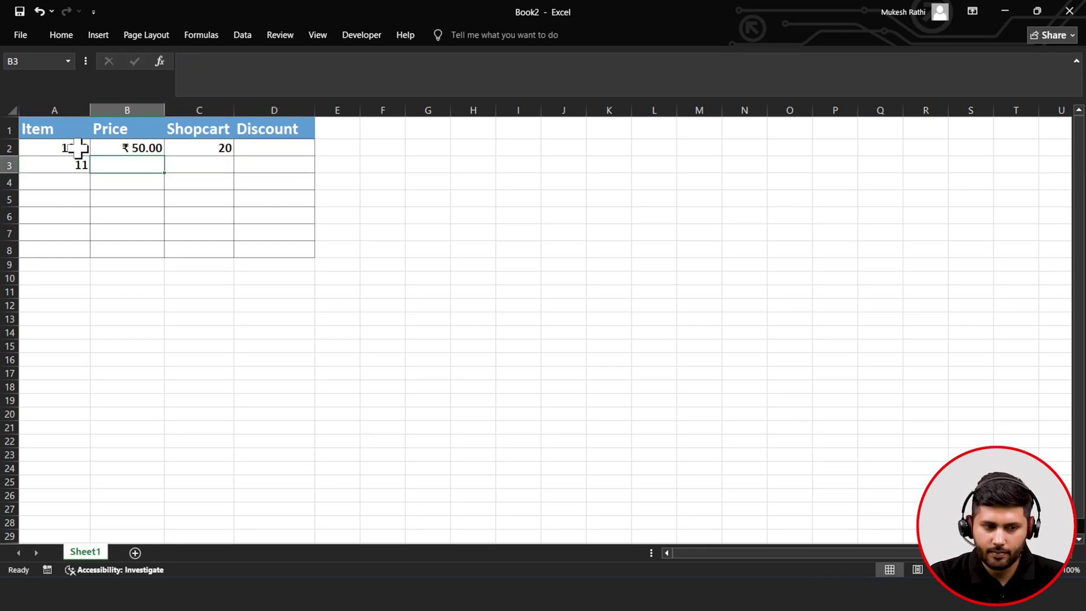
text(5)
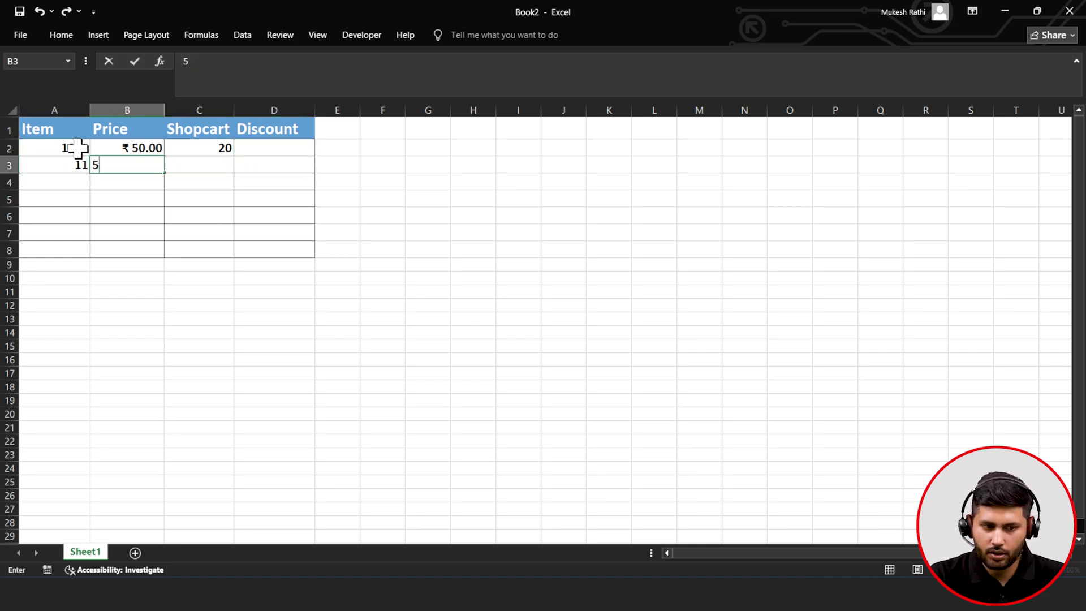
text(,000)
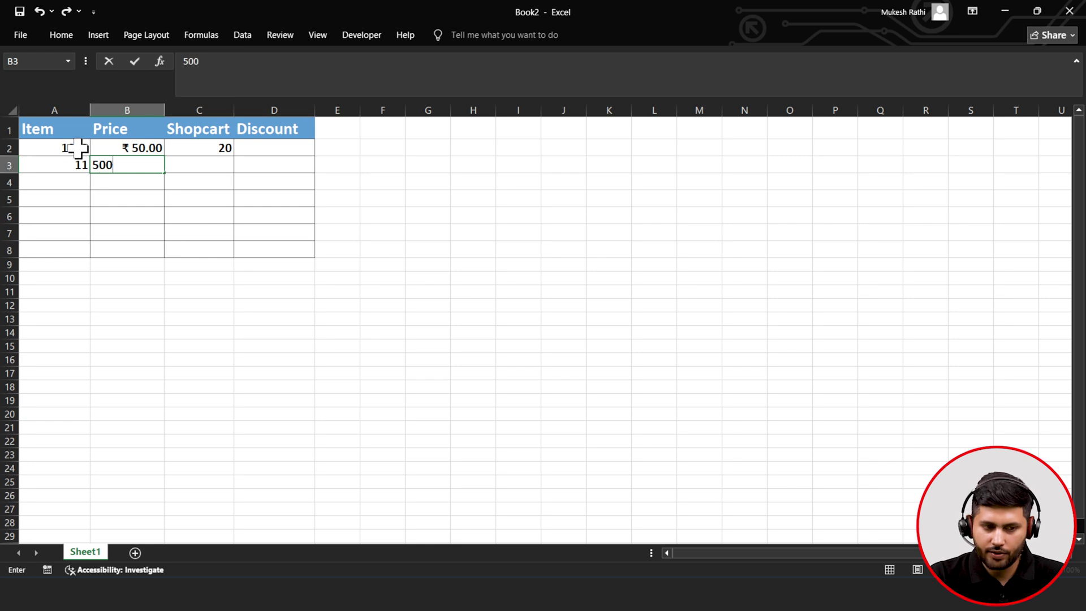
key(Tab)
text(2)
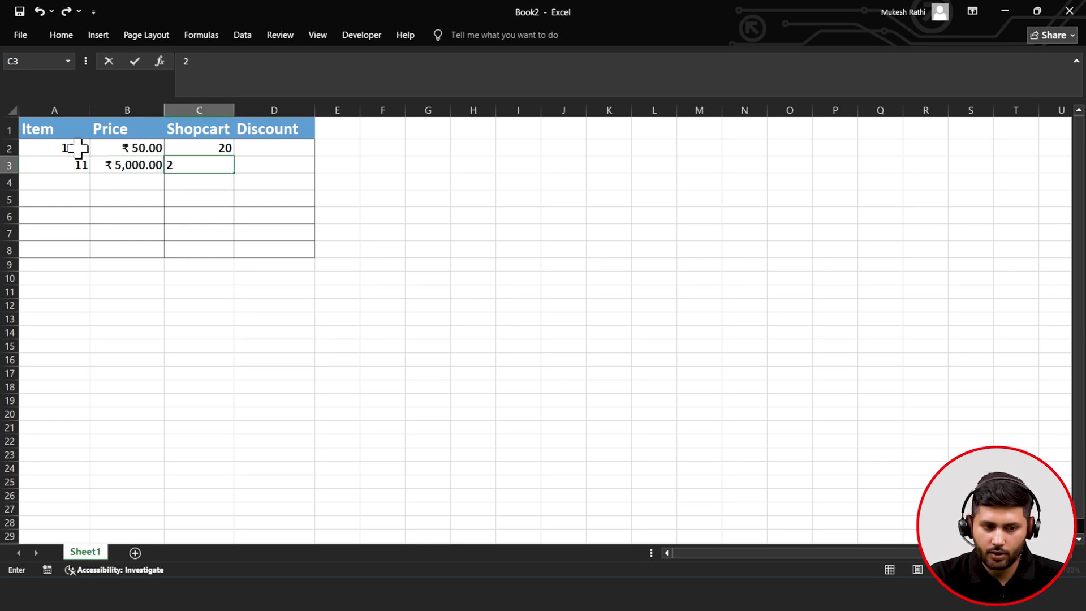
key(Return)
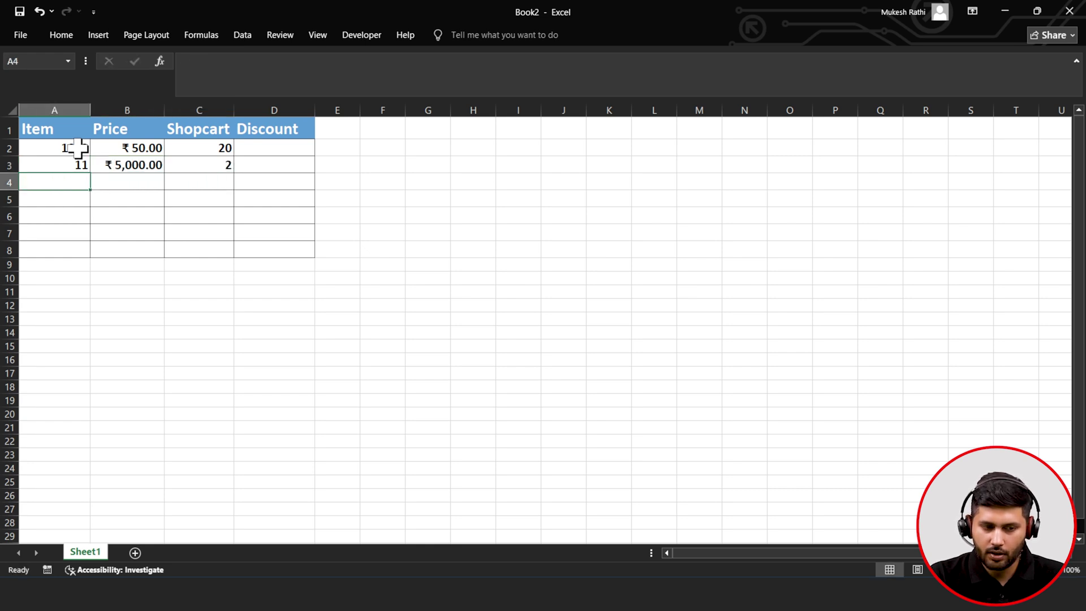
- Enter rows 4502 / 5000 / 1 and 7777 / 450 / 5 into the table
text(4502)
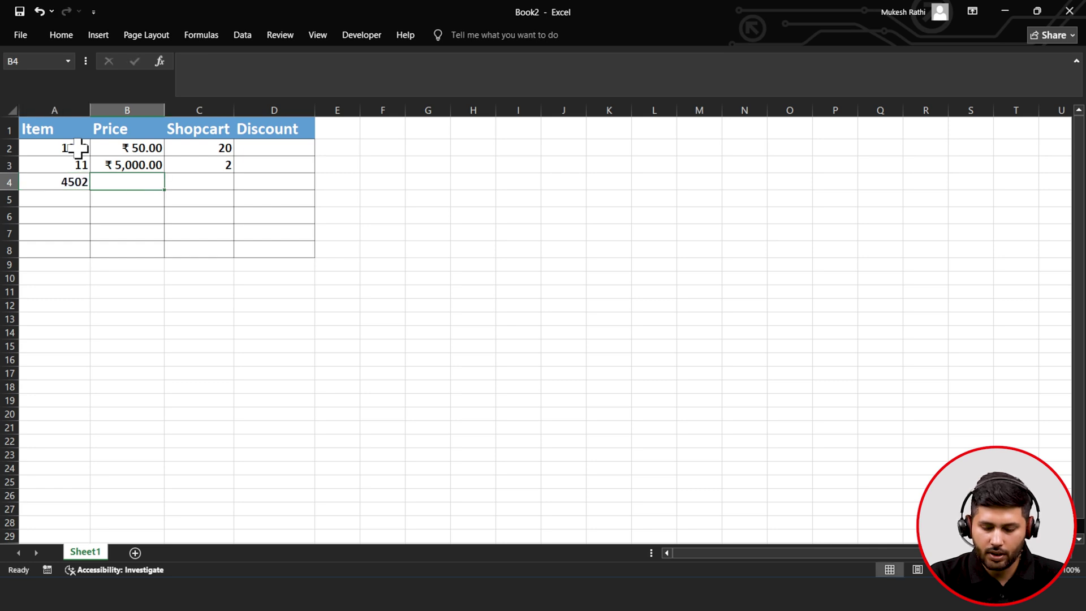
text(5000)
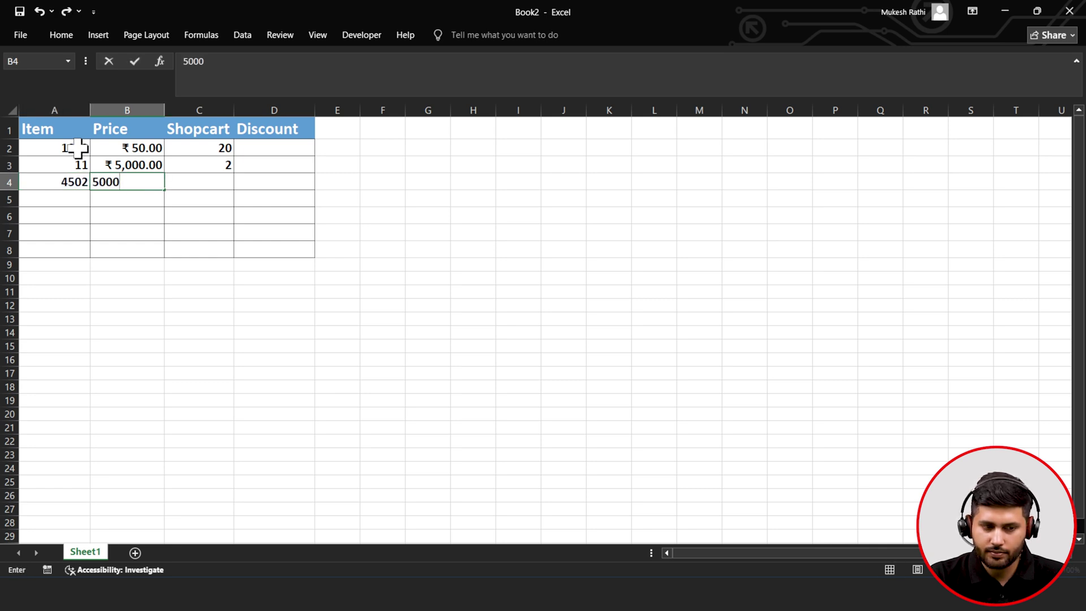
key(Tab)
text(1)
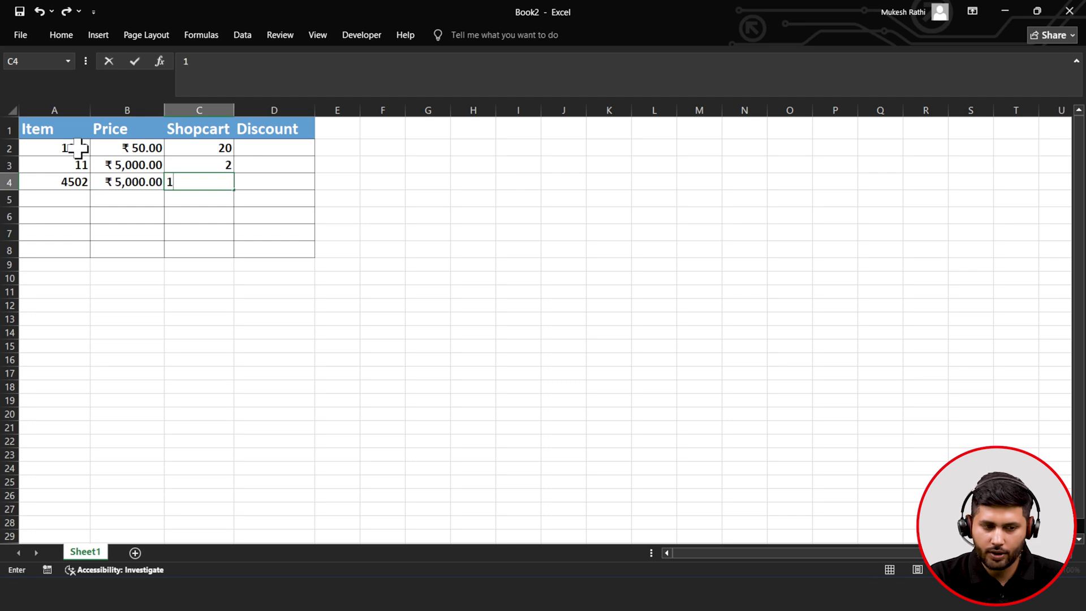
key(Return)
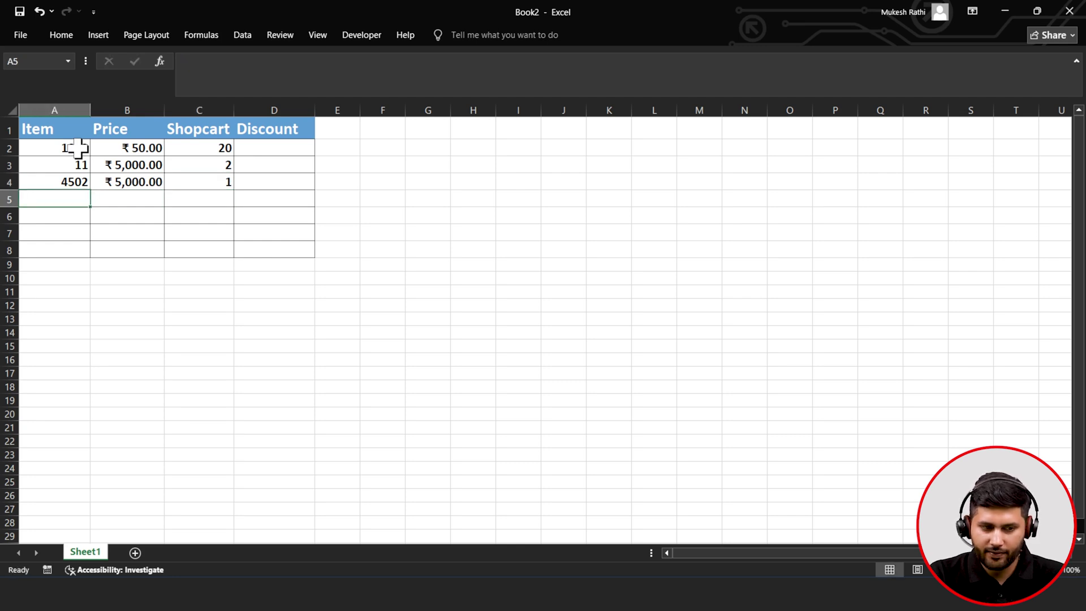
text(7777)
key(Tab)
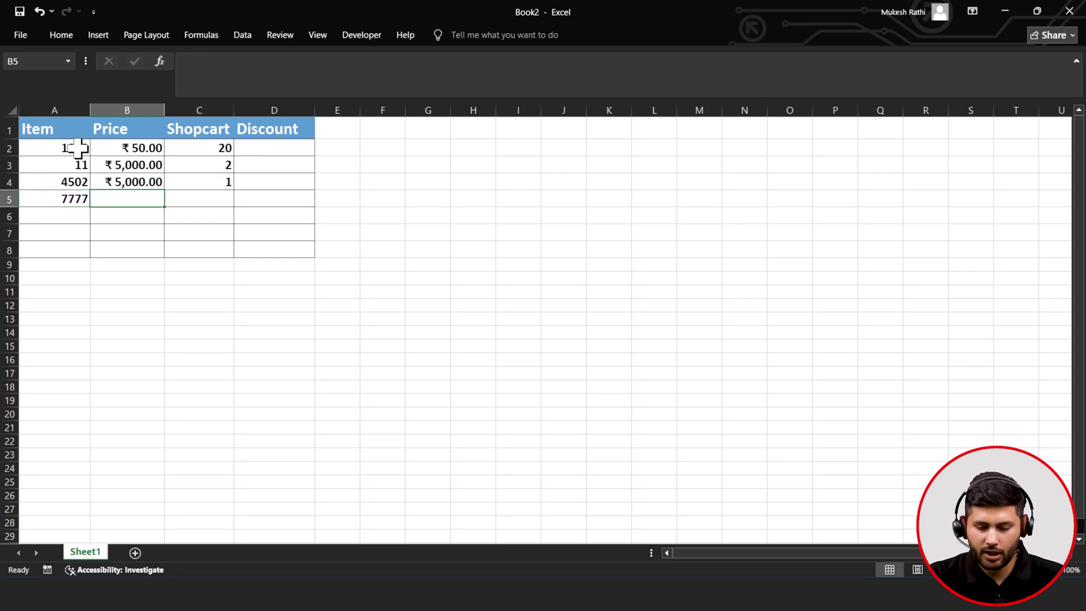
text(450)
key(Tab)
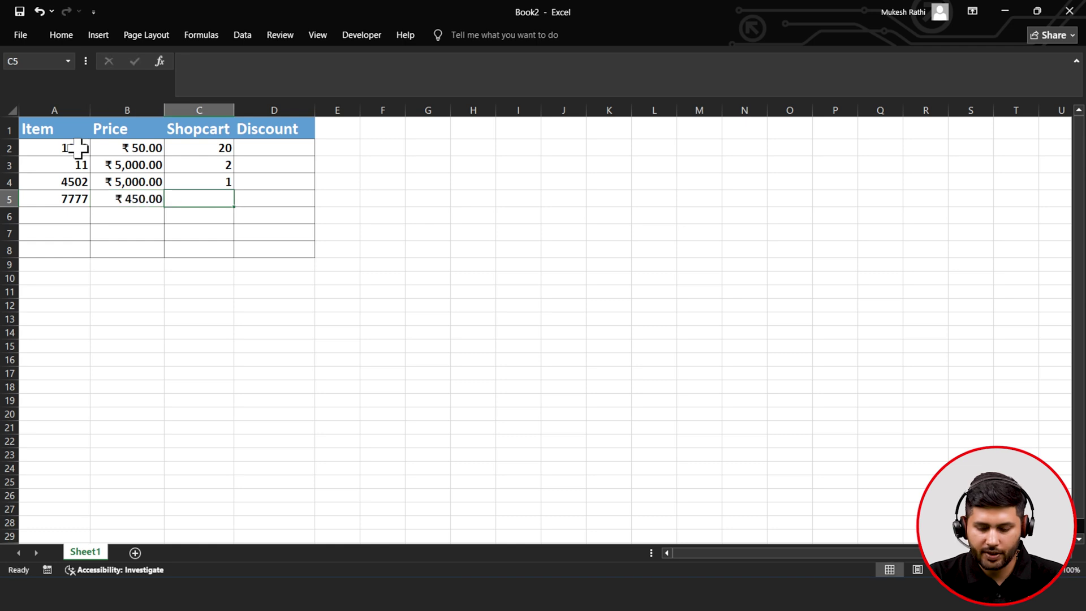
text(5)
key(Tab)
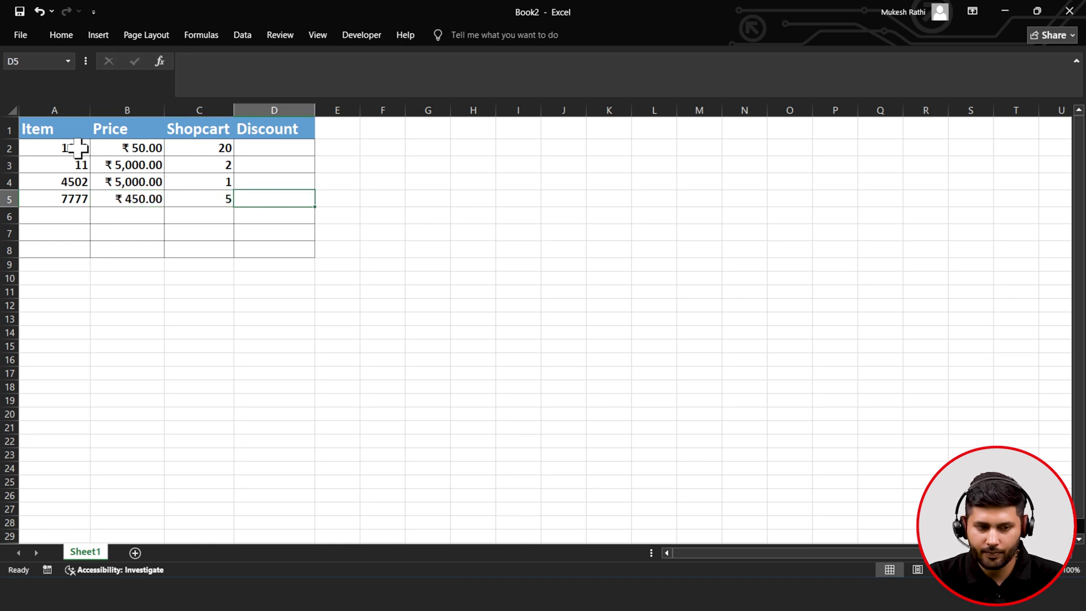
key(Up)
key(Up)
key(Up)
- Enter =Discount(B2,C2) in cell D2
text(=)
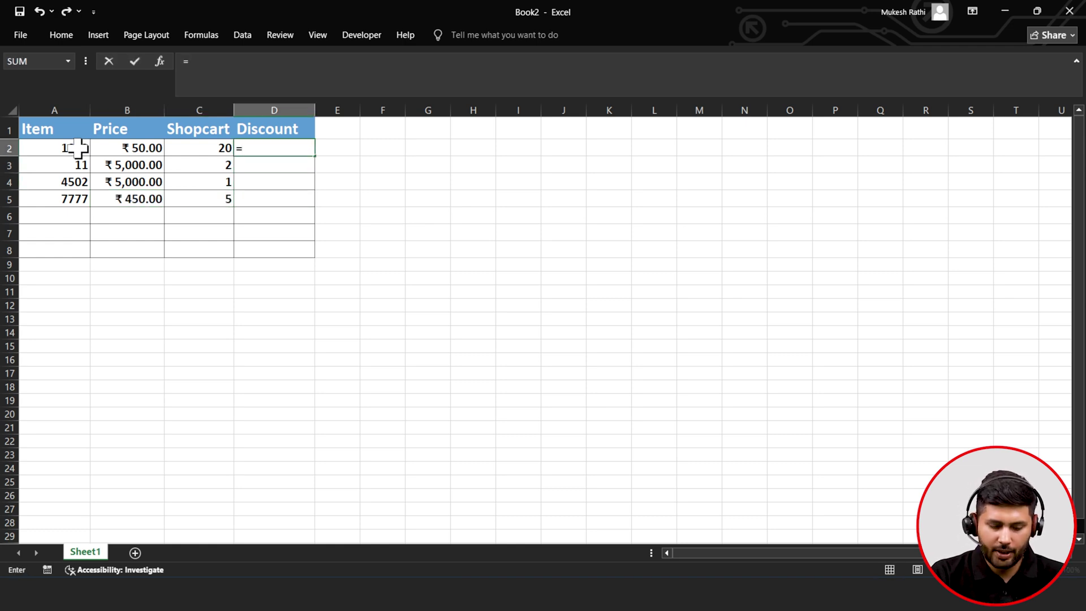
text(dic)
key(BackSpace)
text(s)
key(Down)
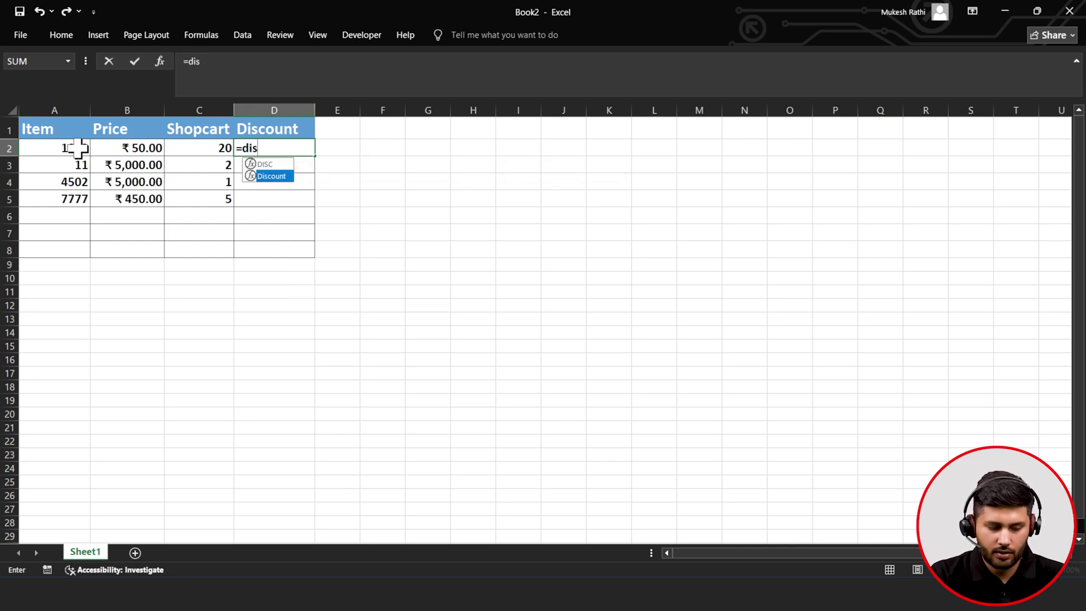
key(Tab)
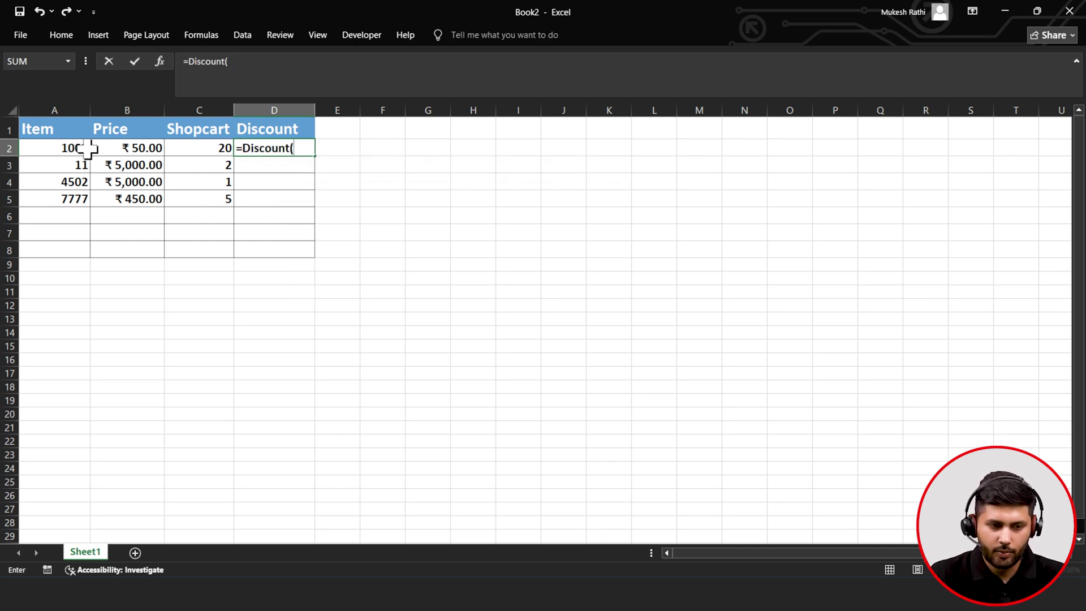
click(122, 148)
text(,)
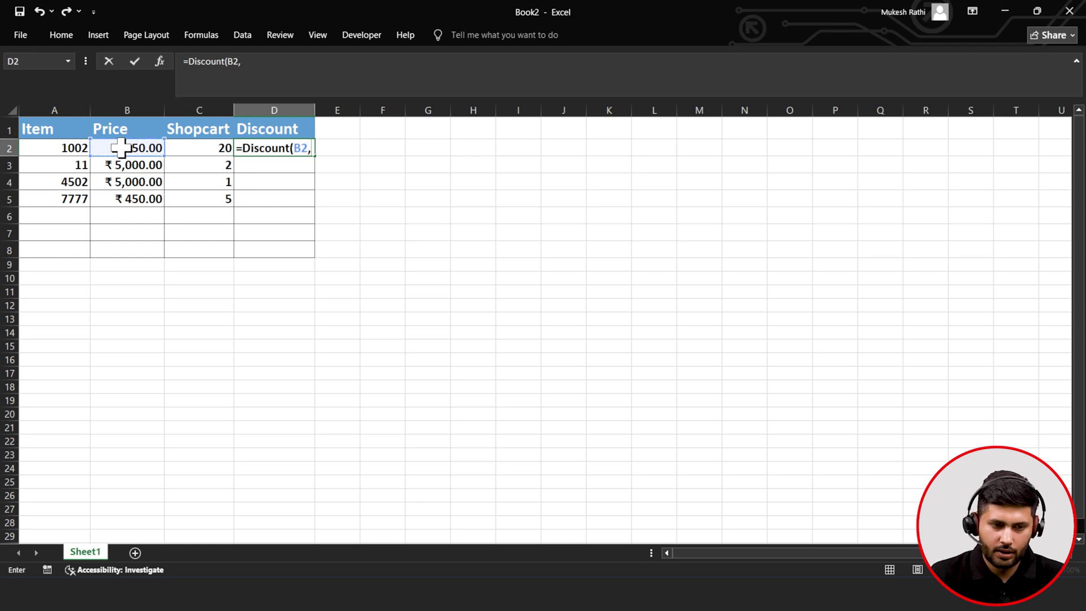
click(184, 148)
text())
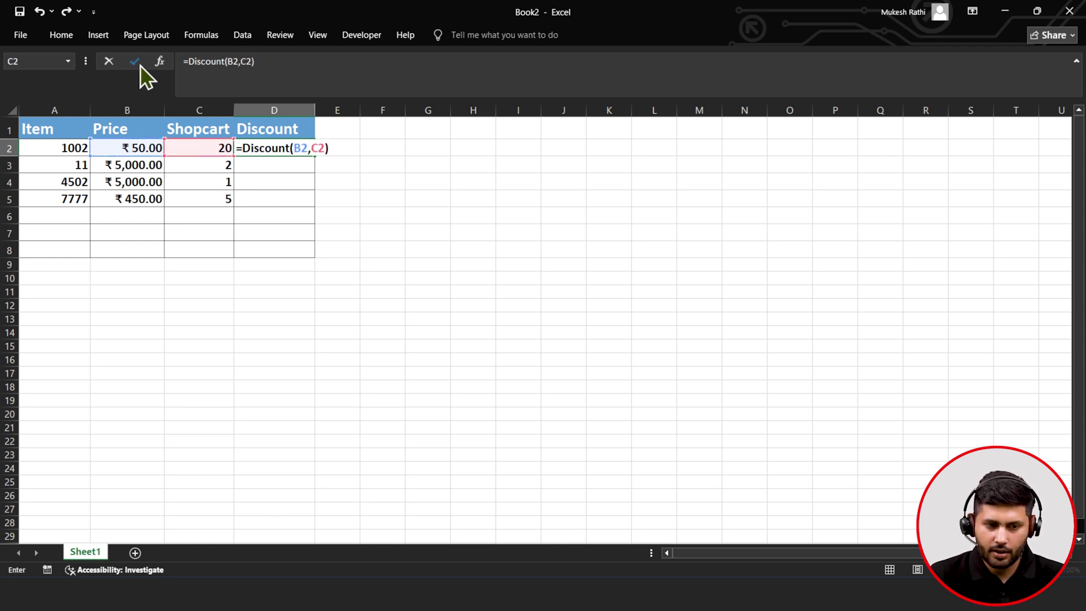
click(134, 61)
- Fill the Discount formula down to D5 and bring the VBA editor back
drag(314, 157, 305, 207)
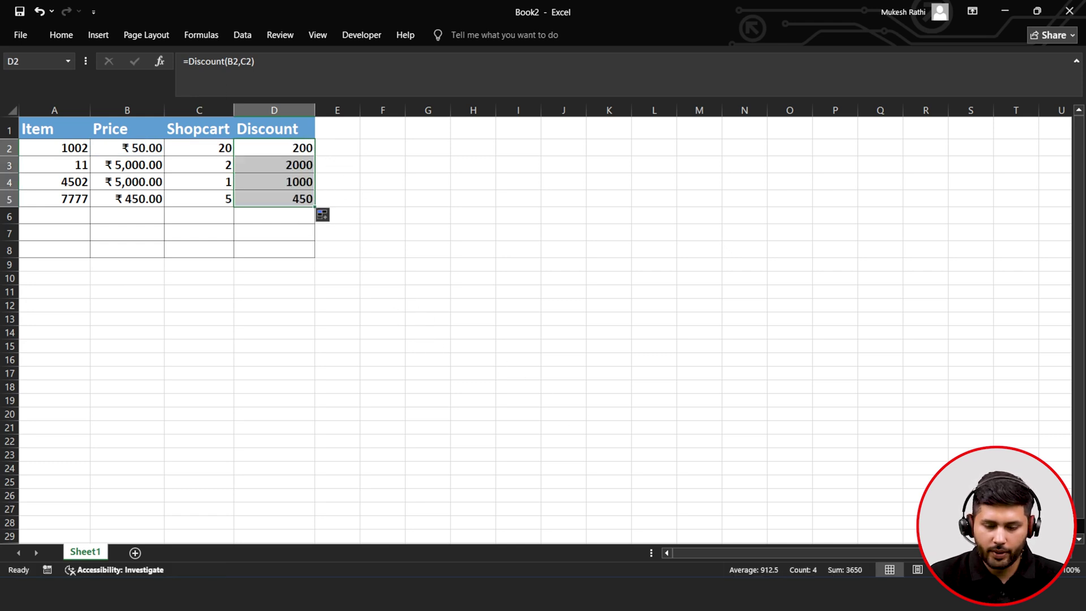
mouse_move(794, 595)
click(900, 515)
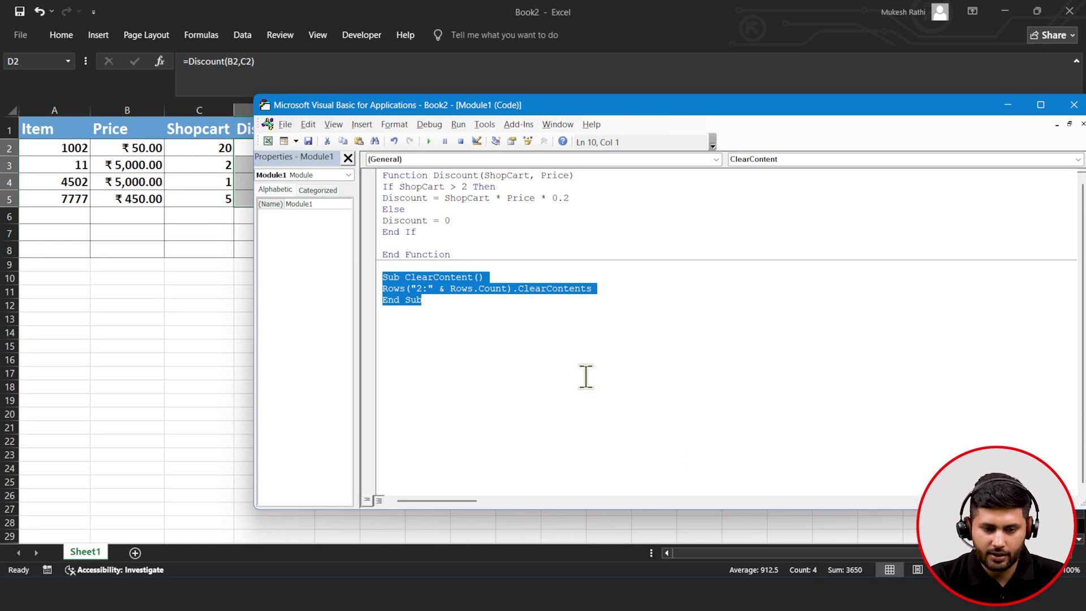
- Insert Answer= MsgBox("Confirm to Delete the Records ?",vbYesNo) at the top of ClearContent, then select the macro
click(527, 268)
click(509, 277)
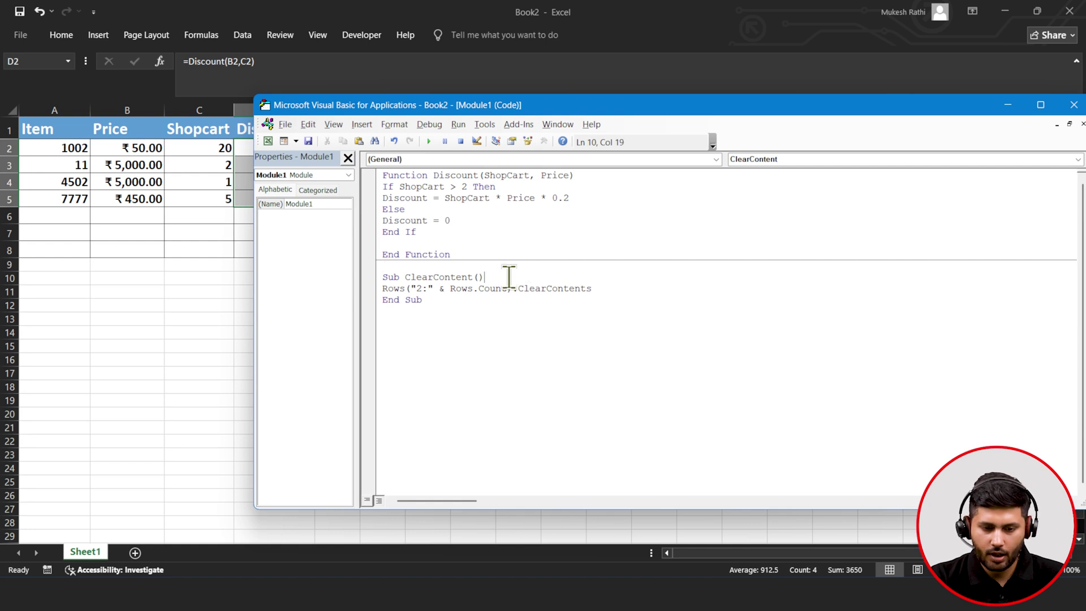
key(Return)
text(Answe)
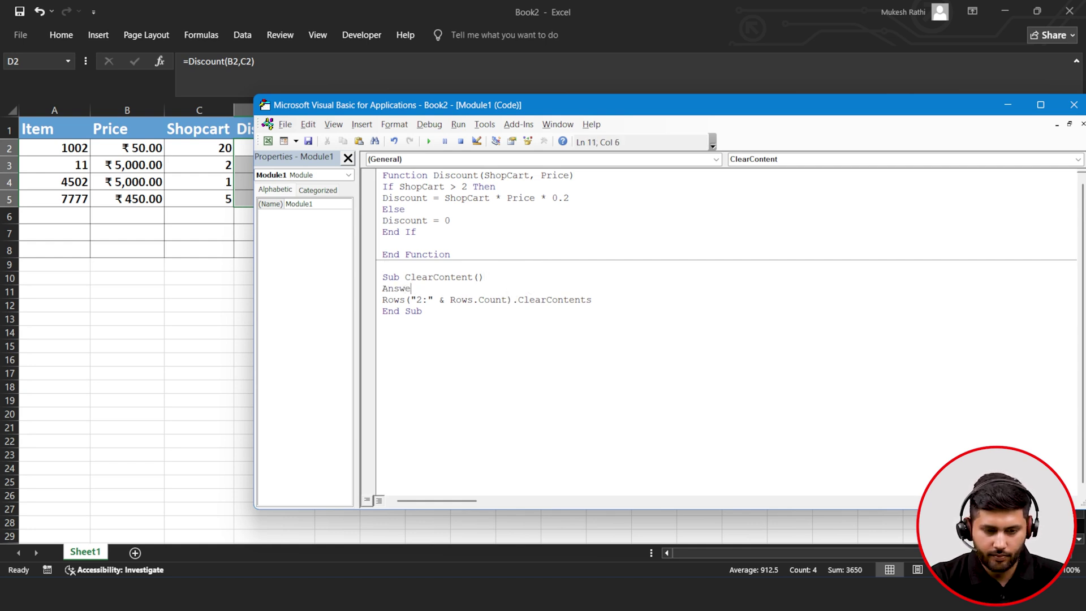
text(r=)
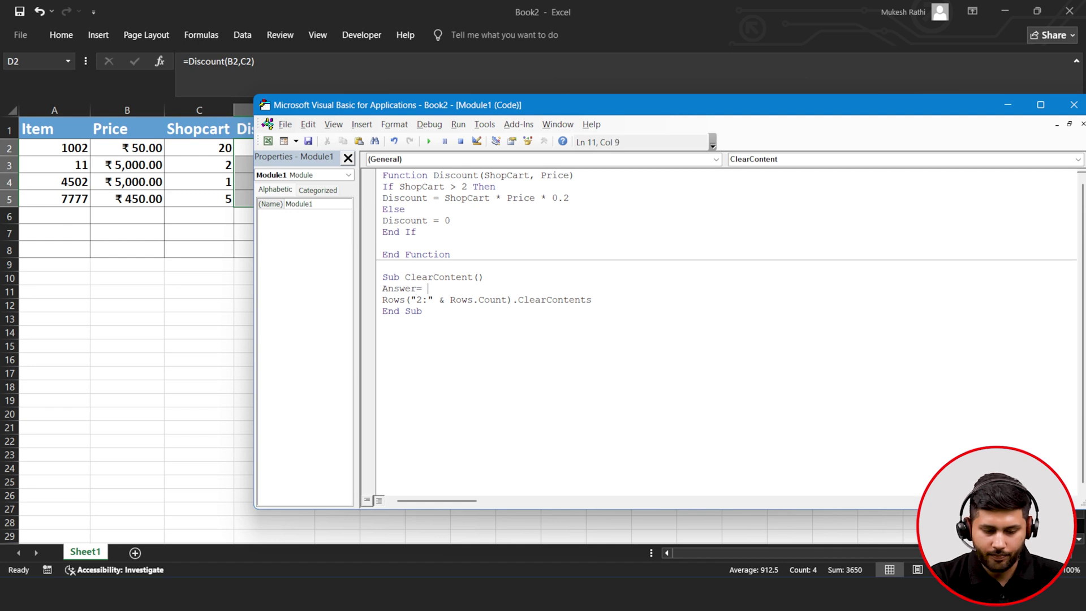
text( Msg)
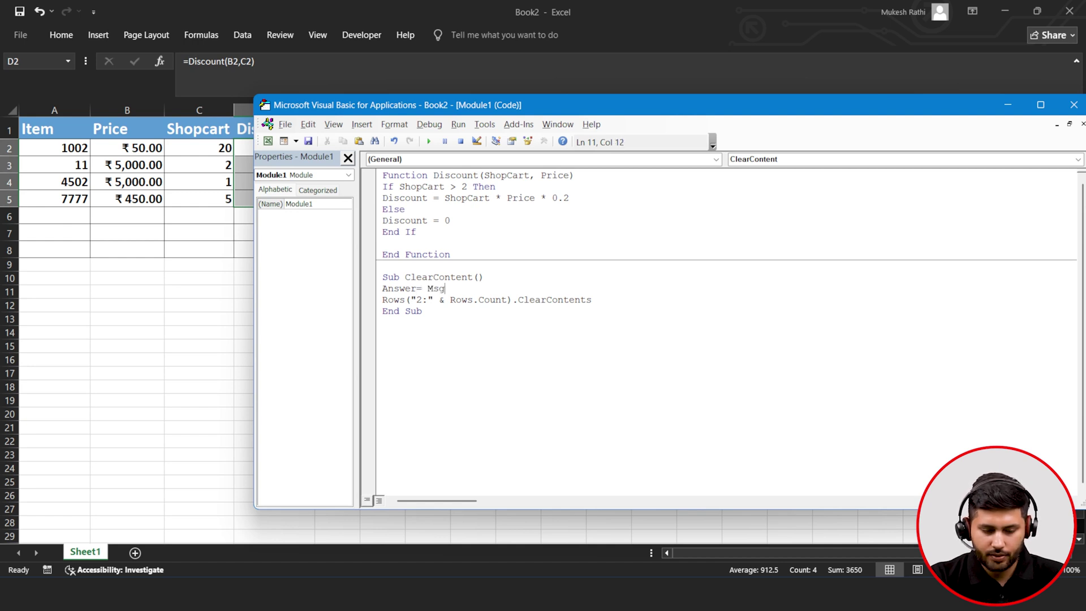
text(Bo)
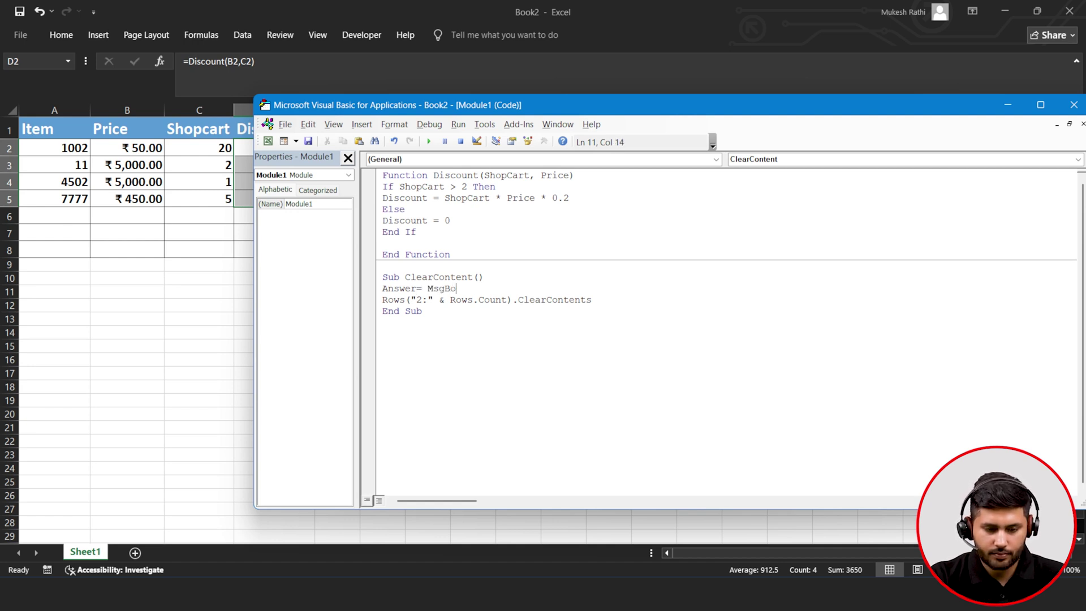
text(x()
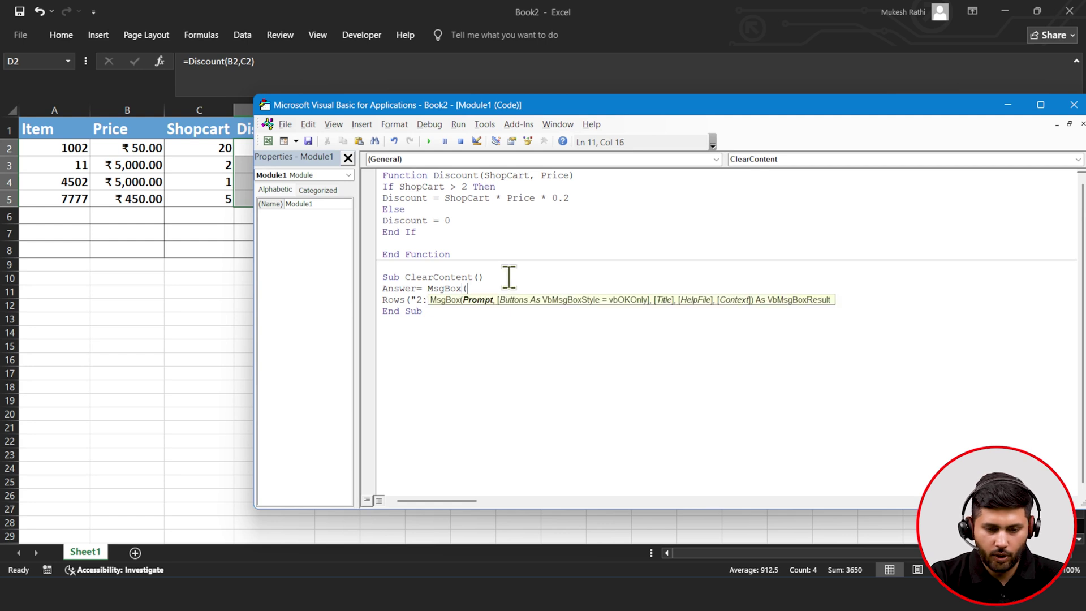
text(")
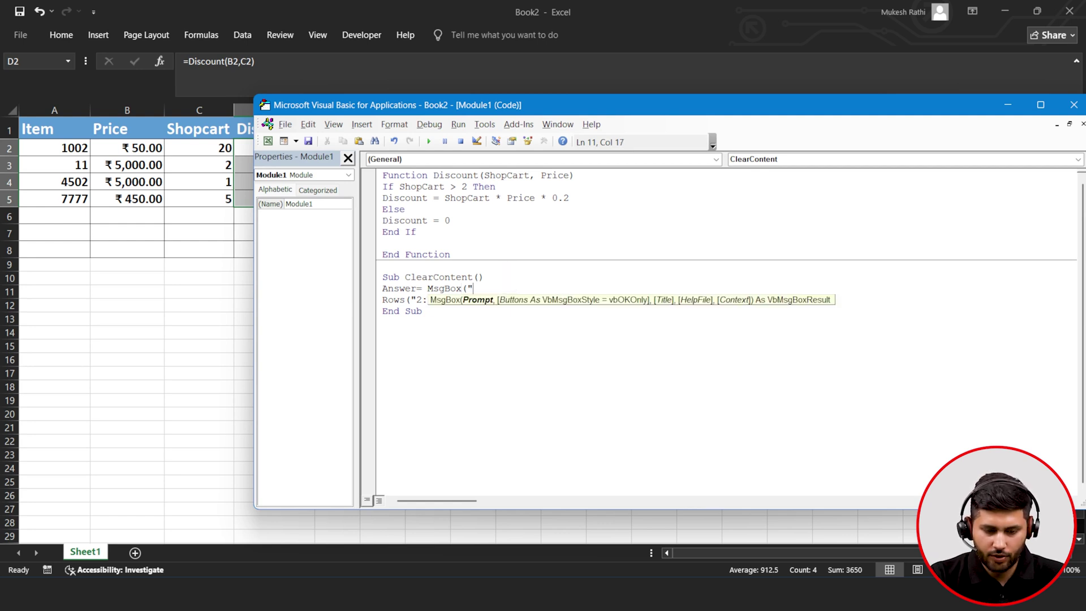
text(Confirm)
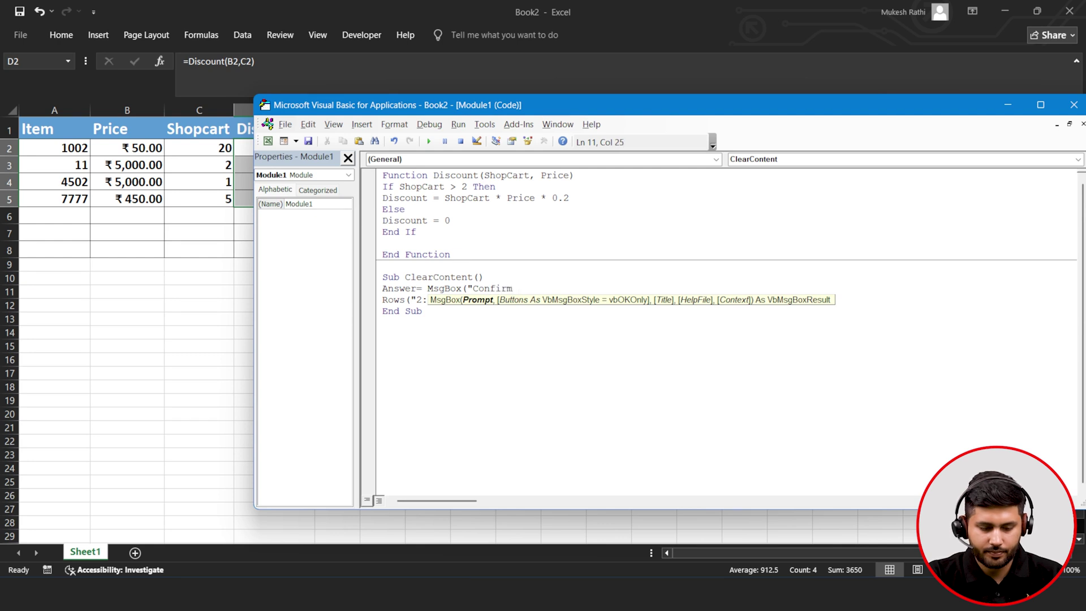
text( to D)
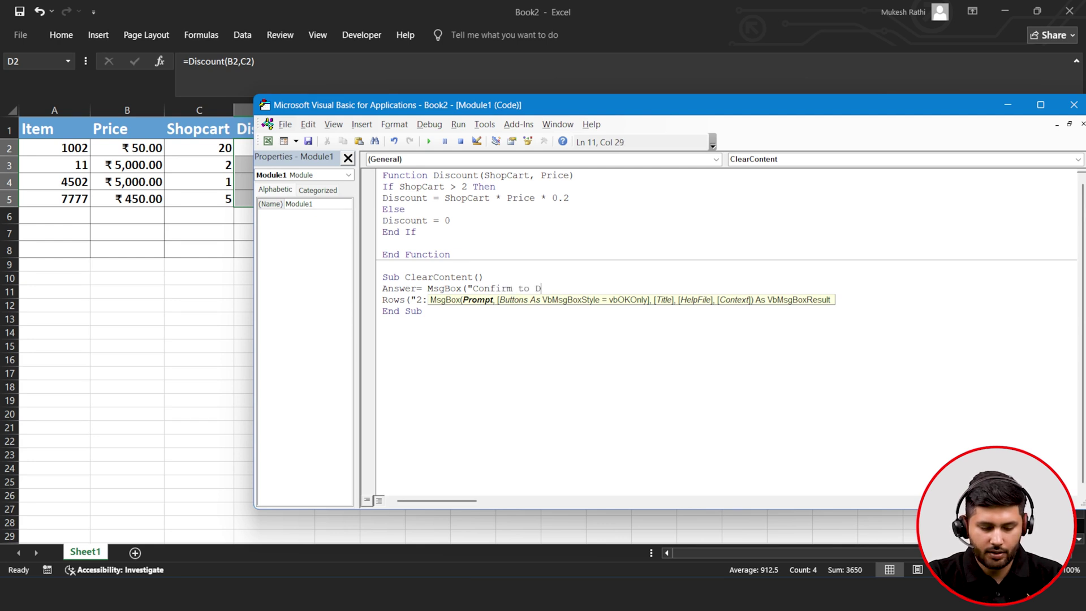
text(ele)
text(te )
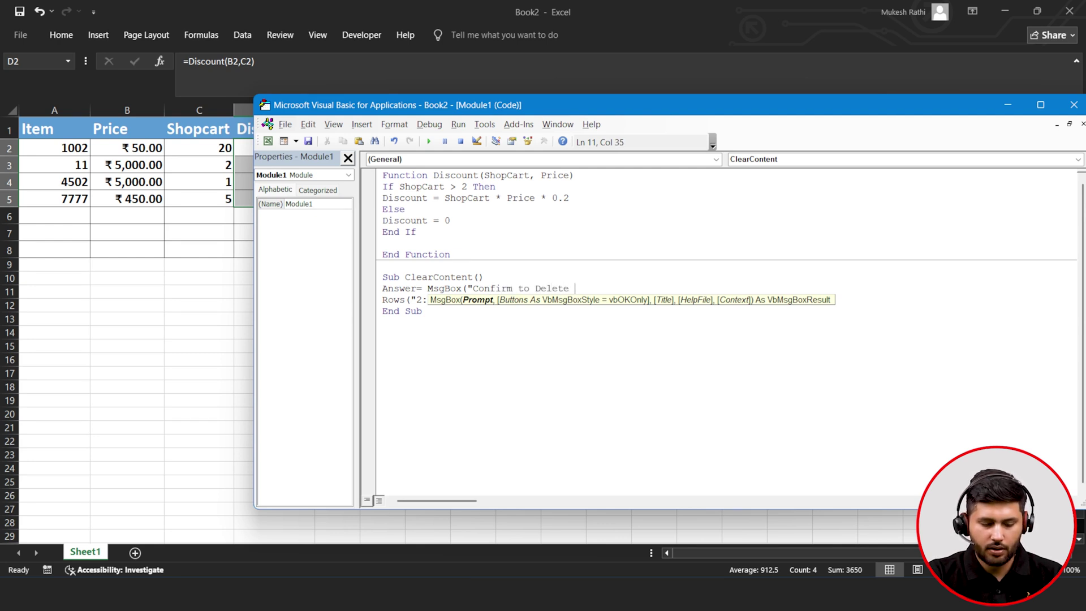
text(the)
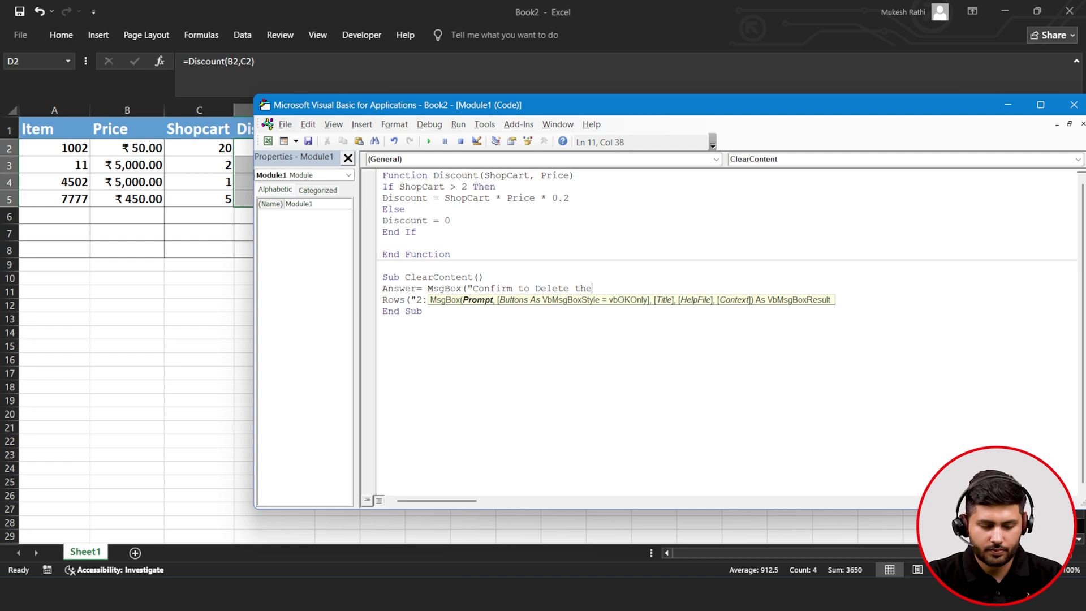
text( Records)
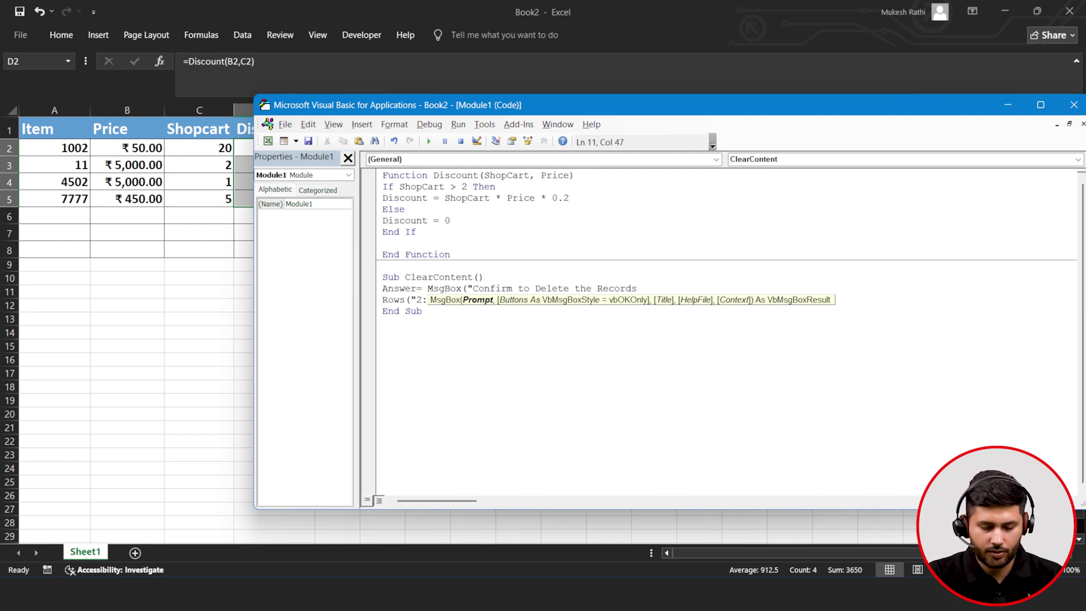
text(?")
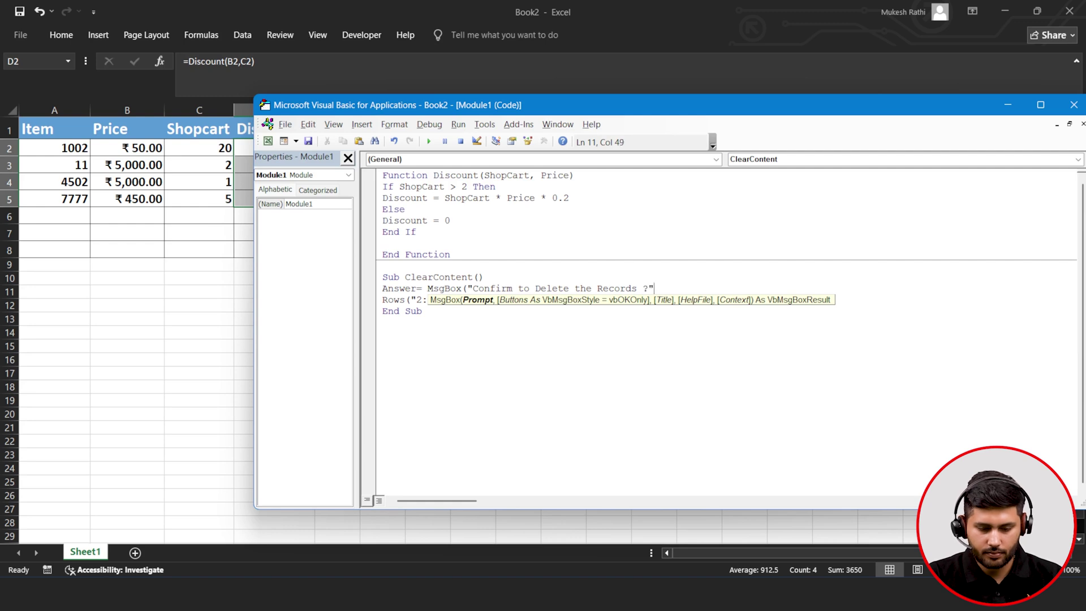
text(,)
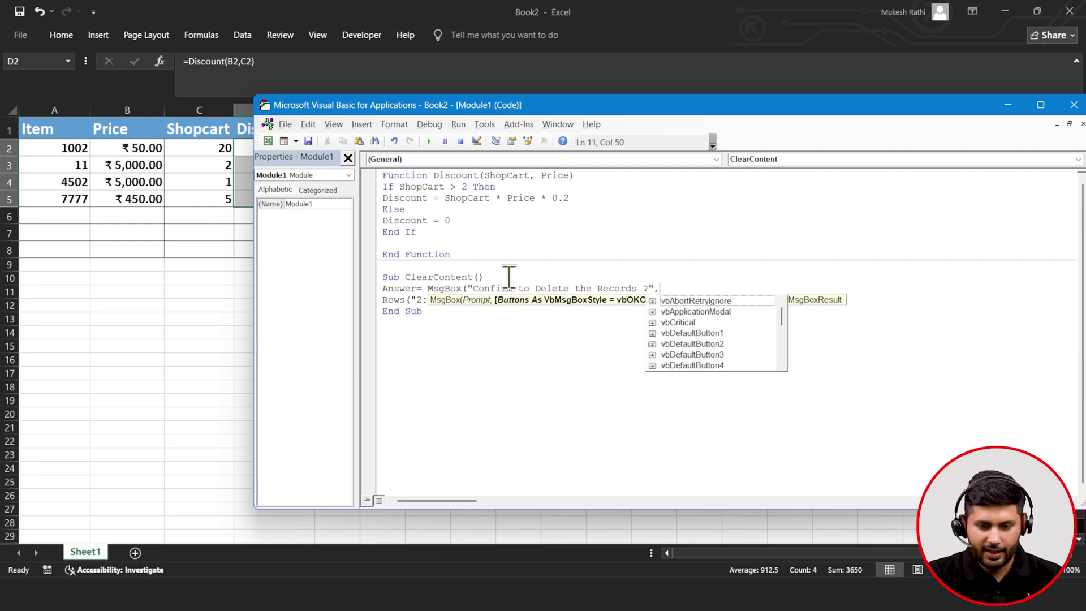
text(v)
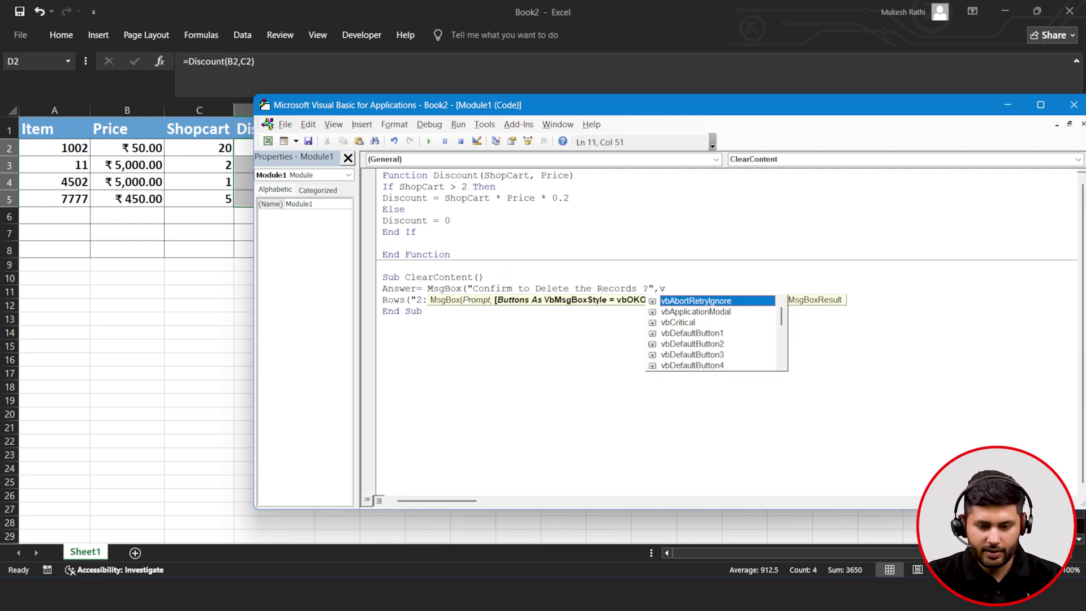
text(b)
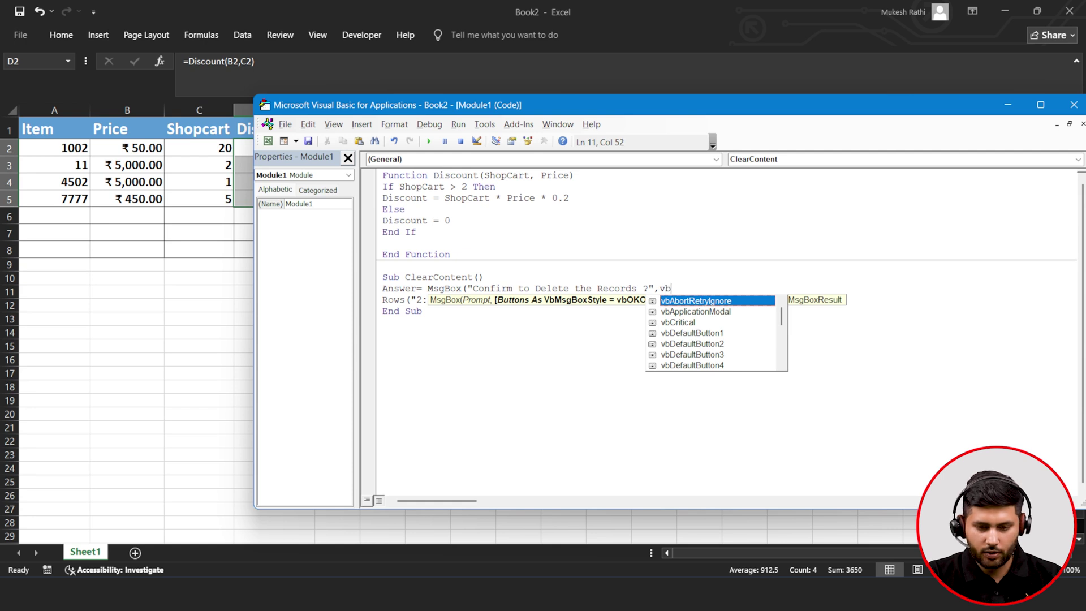
text(y)
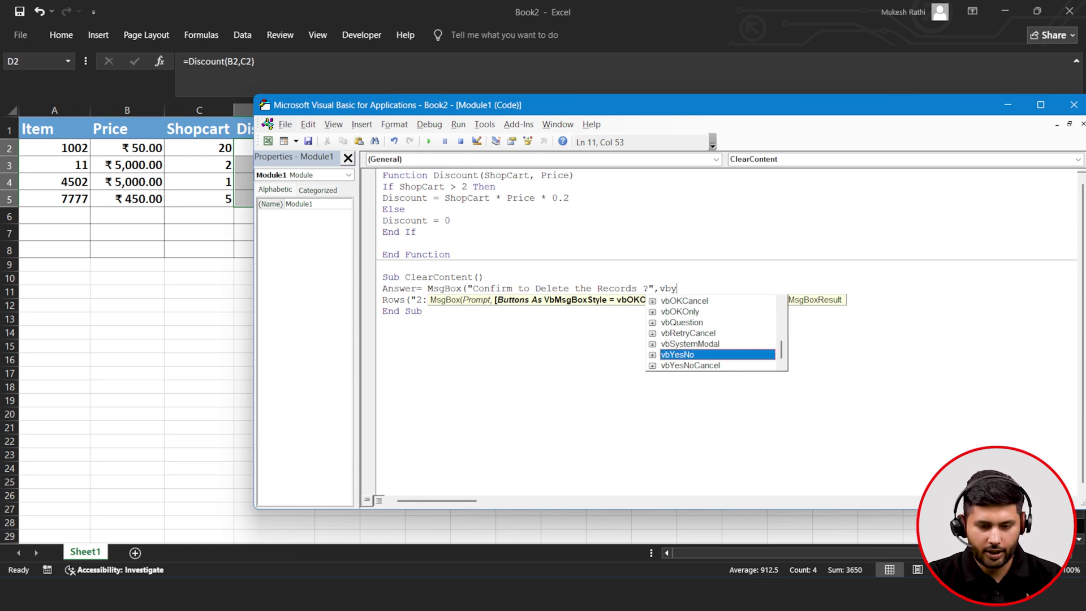
key(Tab)
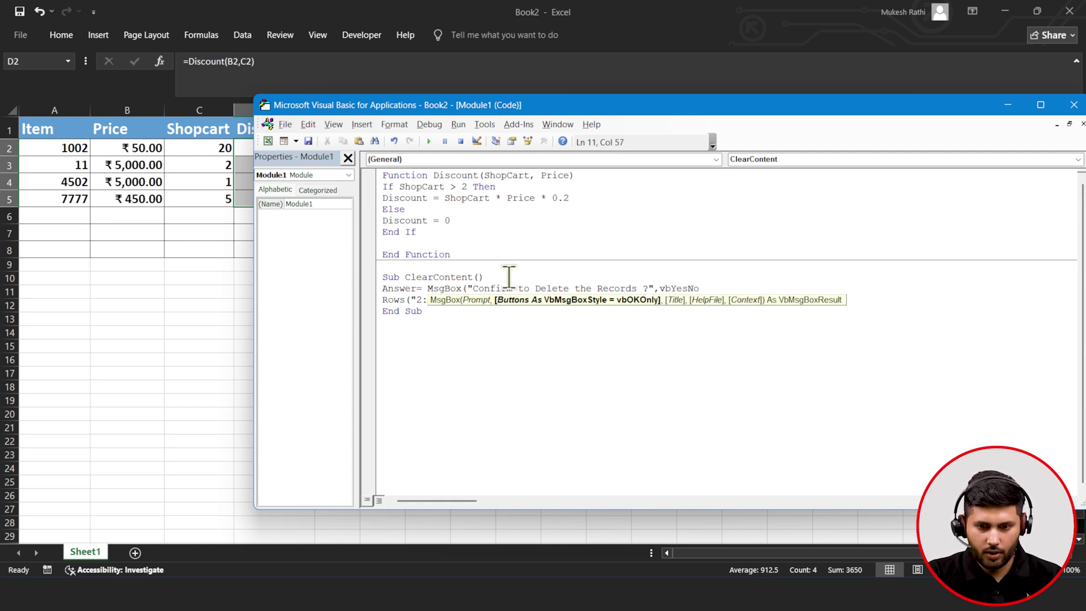
text())
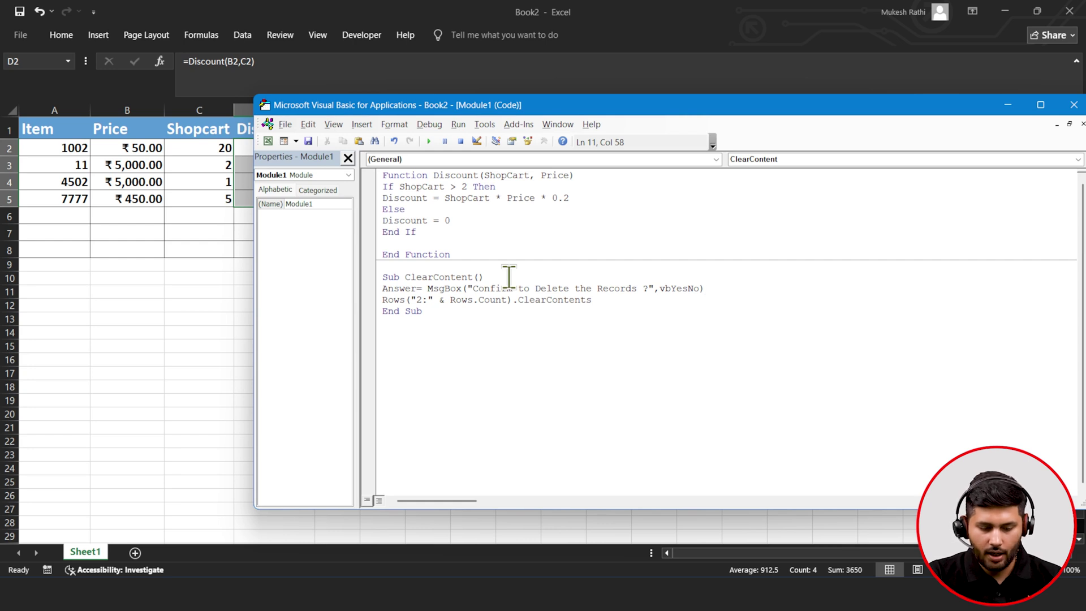
drag(431, 316, 380, 277)
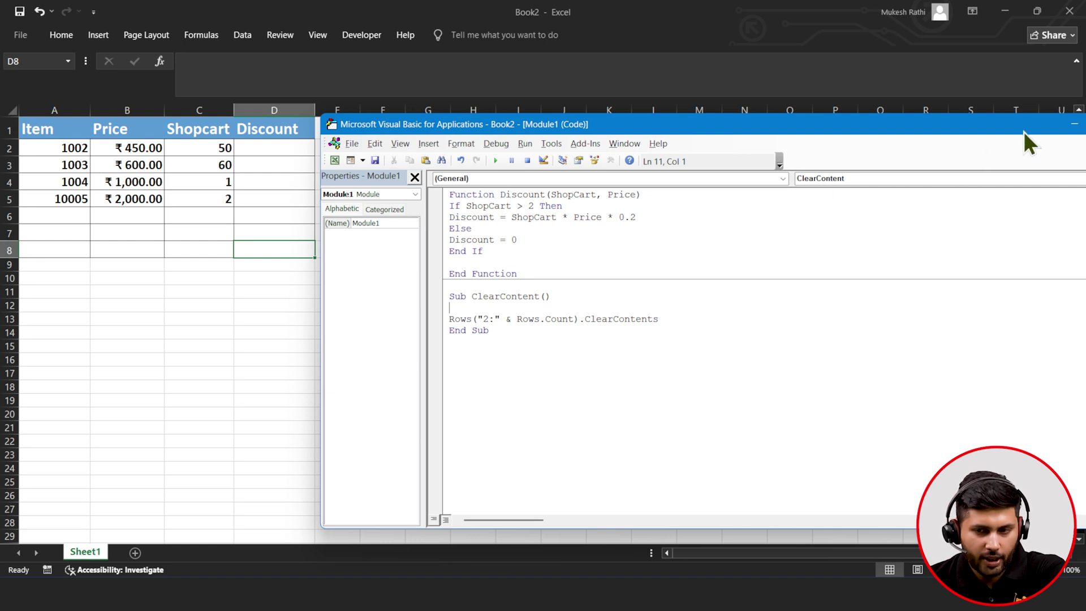
- Enter =Discount(B2,C2) in D2 and fill it down to D5, giving 4500, 7200, 200, 800
click(1074, 123)
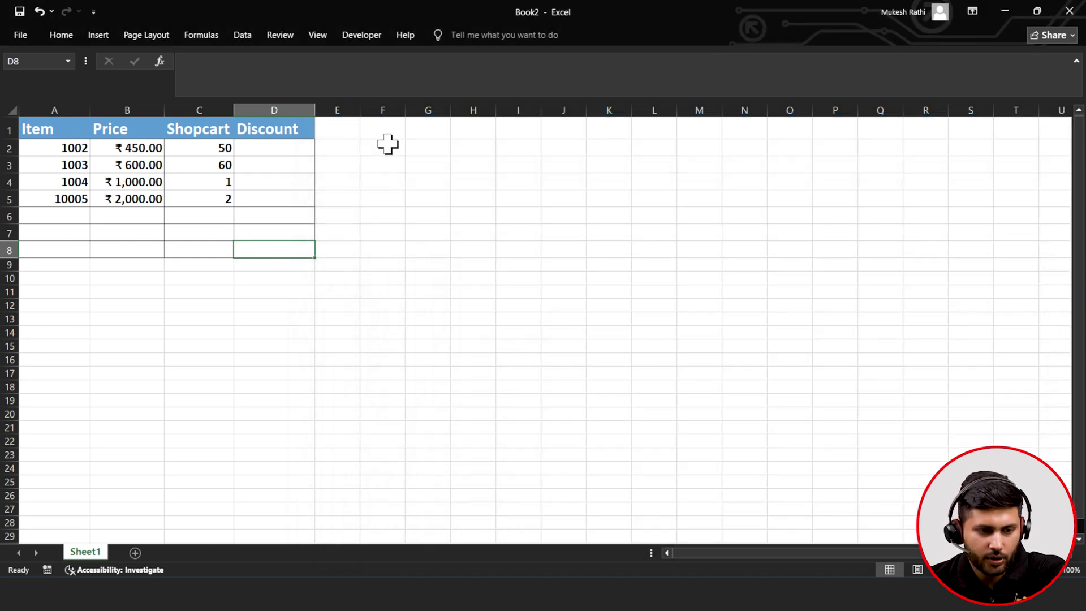
click(303, 148)
text(=)
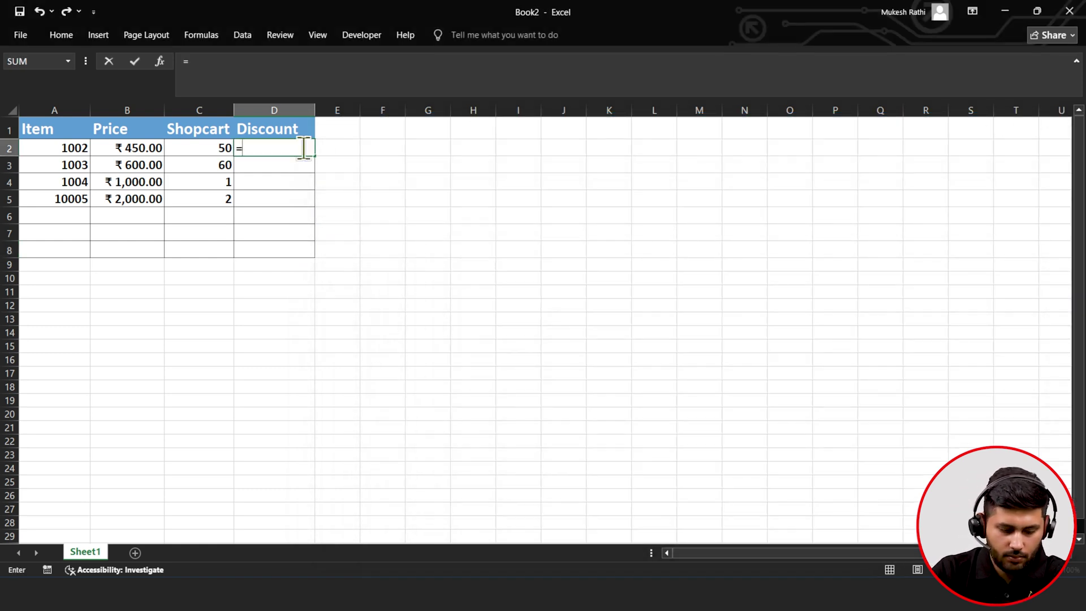
text(di)
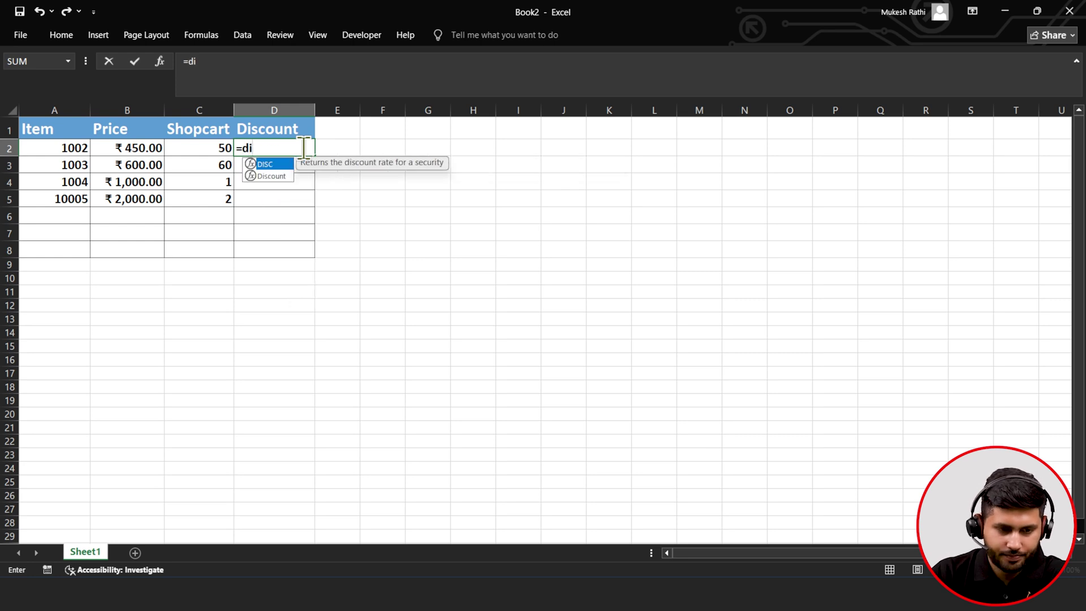
key(Down)
key(Tab)
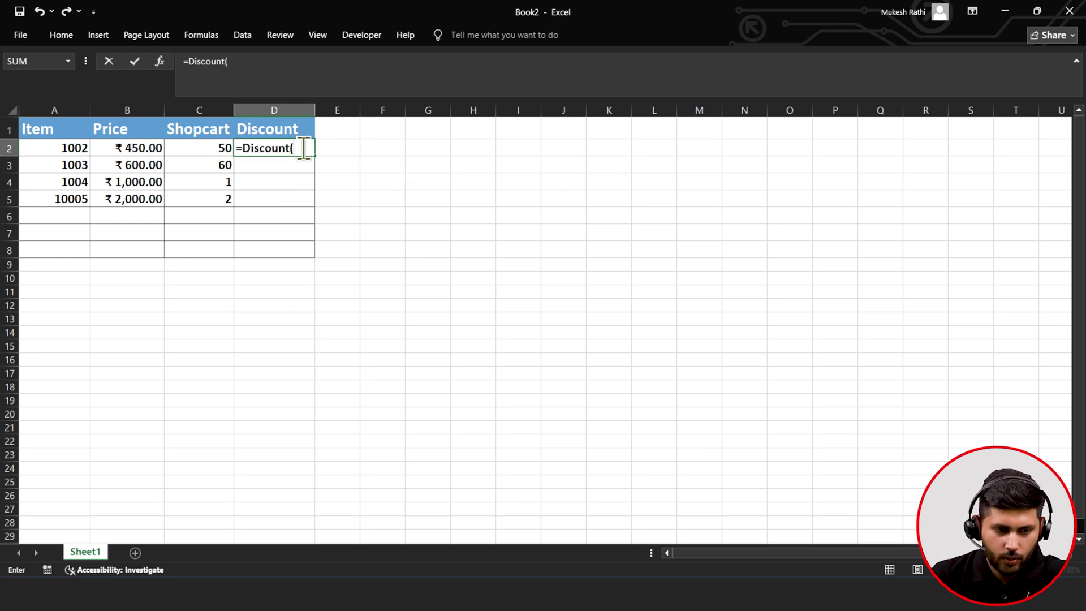
click(108, 147)
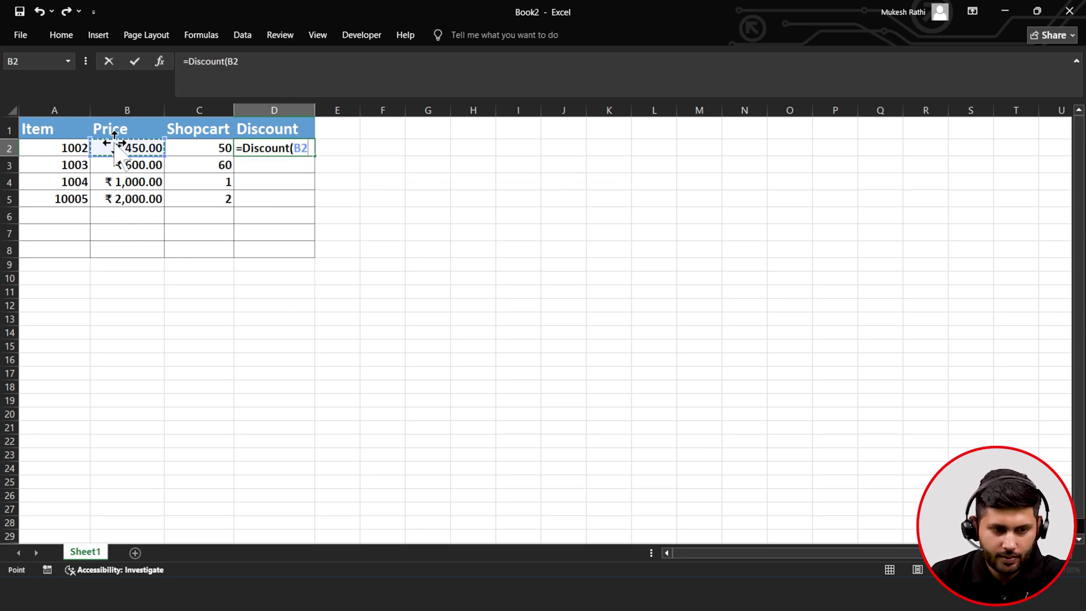
text(,)
click(177, 149)
text())
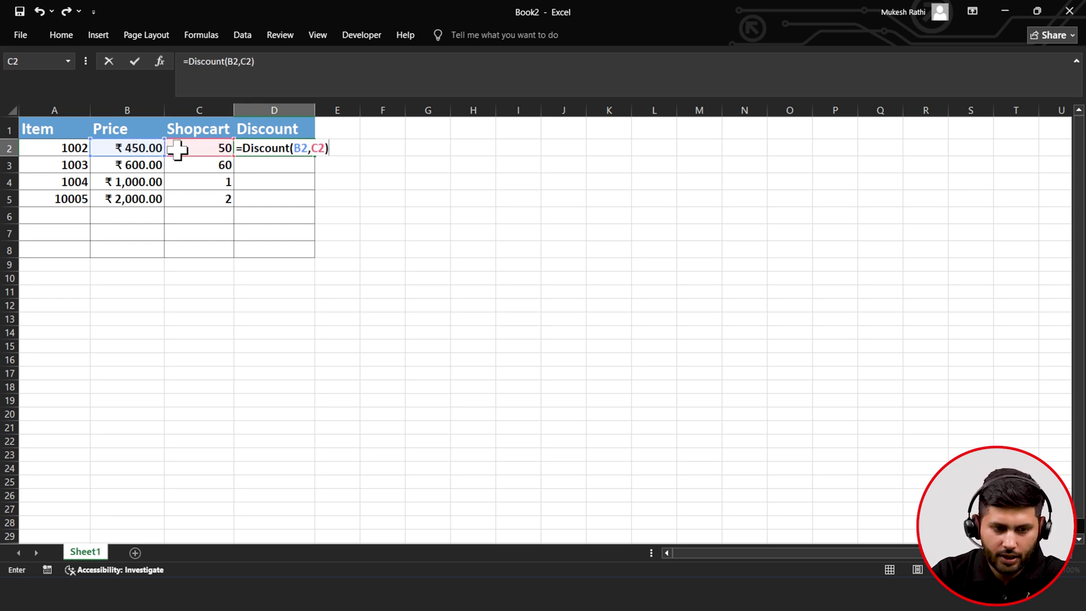
key(ctrl+Return)
drag(315, 156, 300, 211)
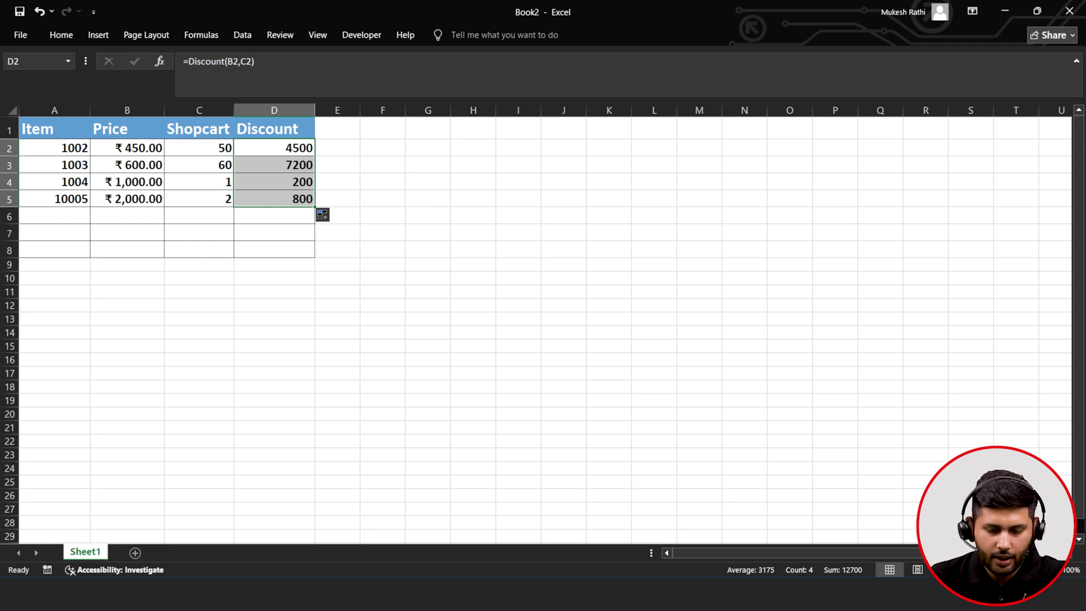
mouse_move(793, 594)
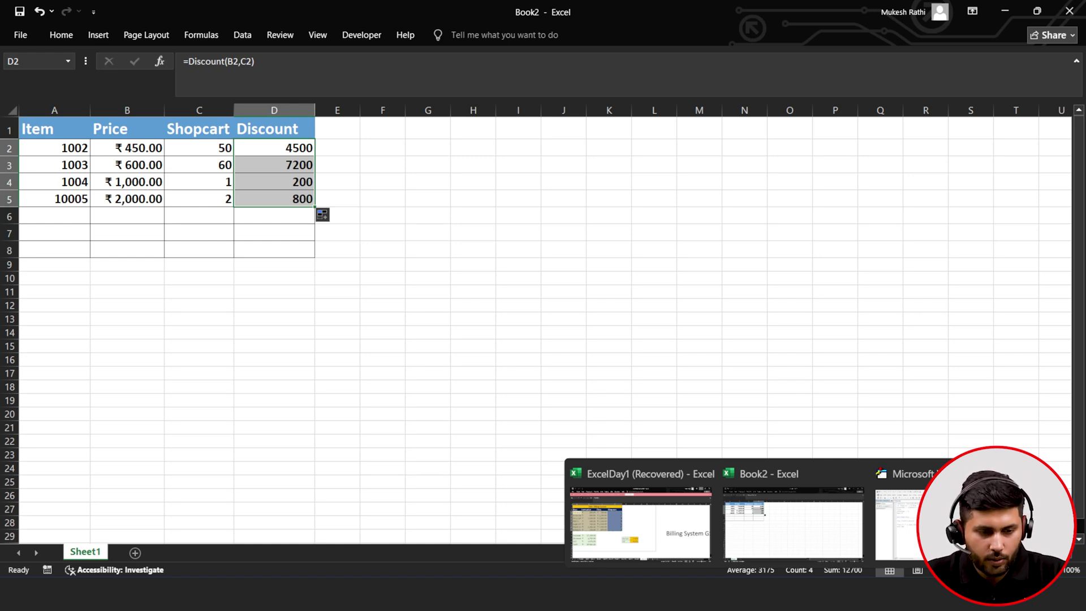
- Add Answer= MsgBox(" Confirm to Delete Values ?",vbYesNo) to ClearContent and select its code
click(899, 520)
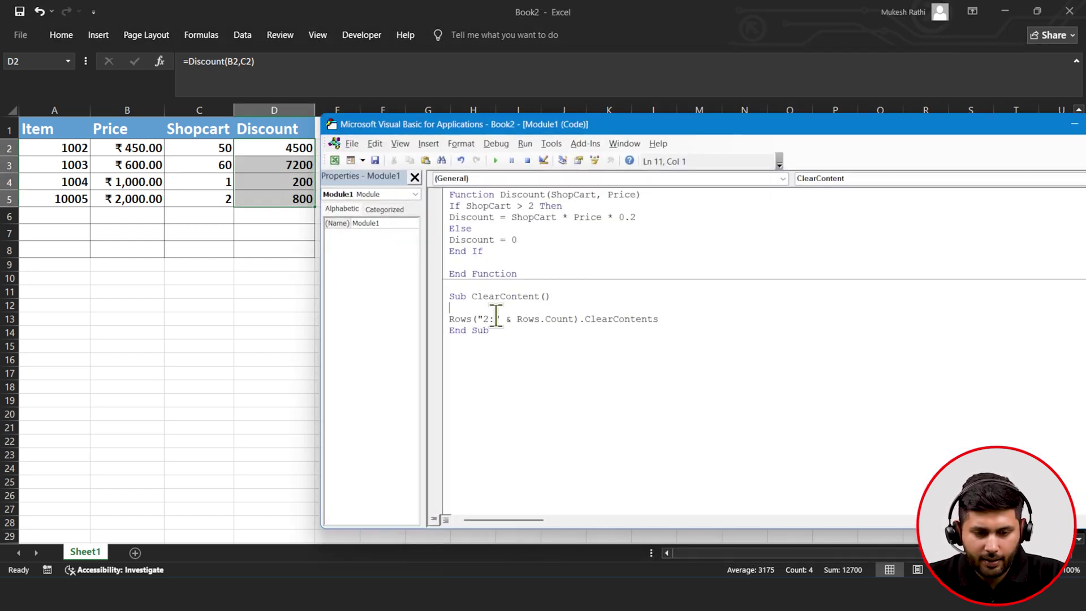
text(A)
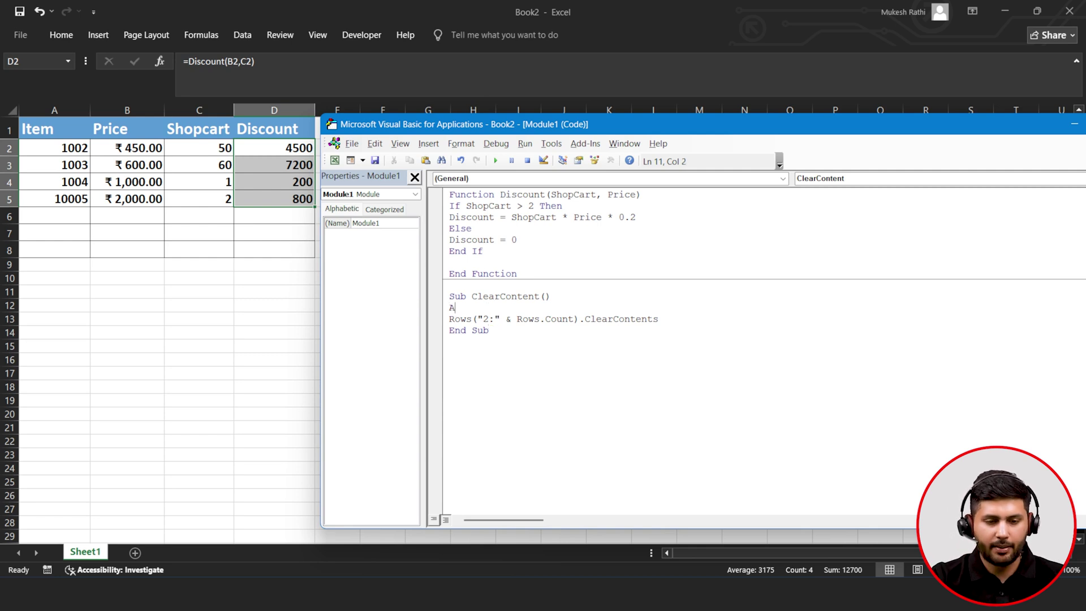
text(nswe)
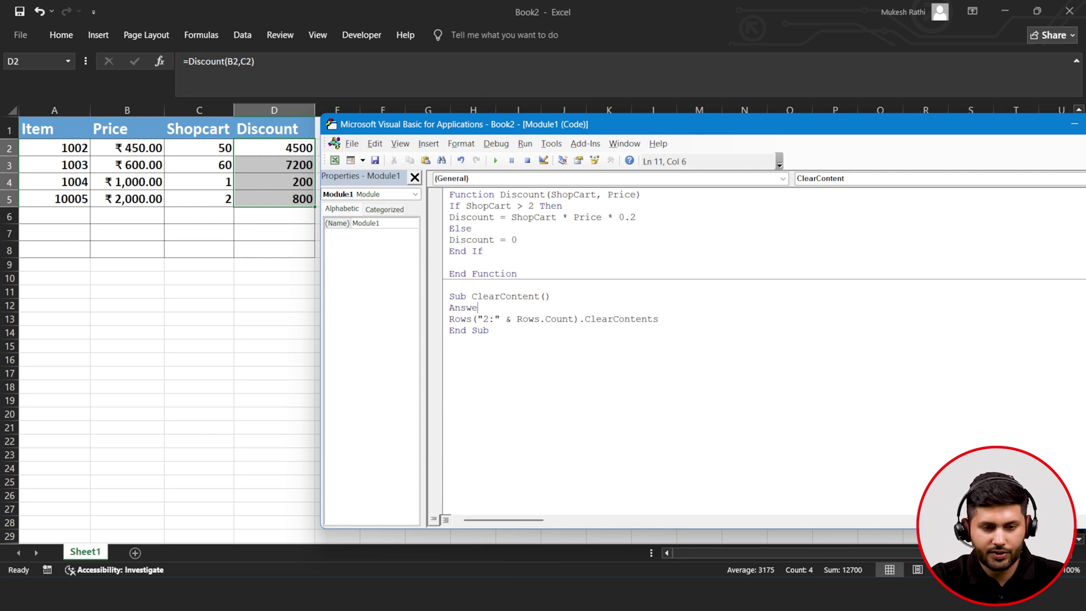
text(r= MsgBox(")
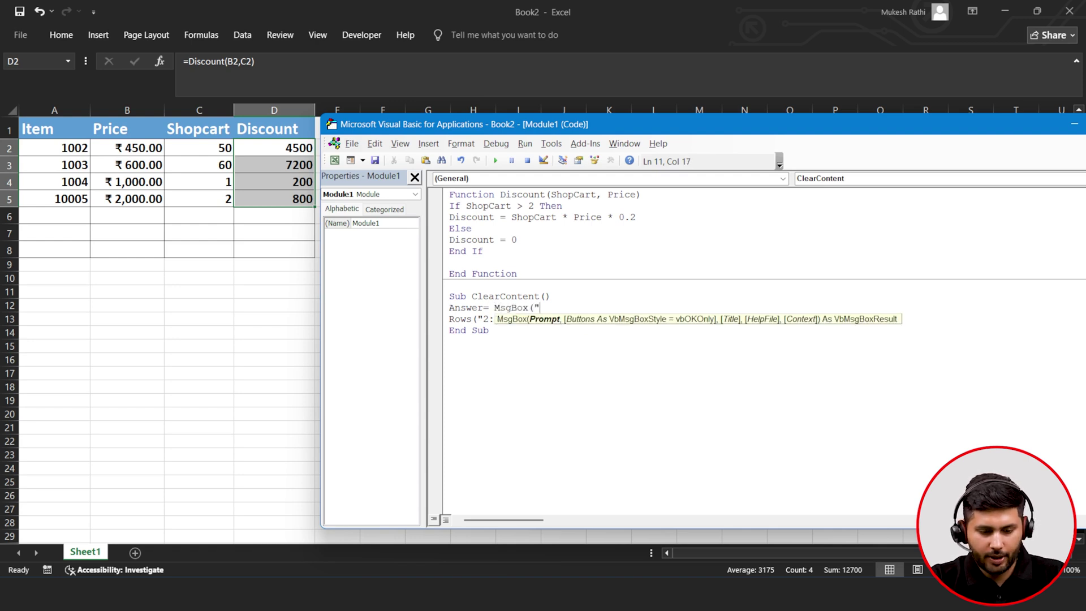
text( Co)
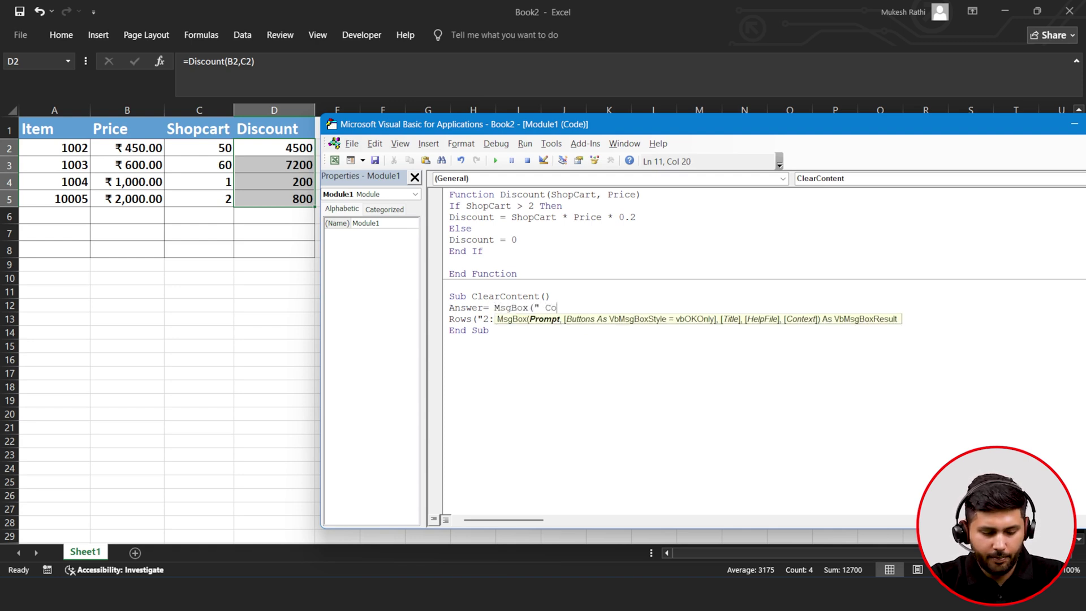
text(nfirm to)
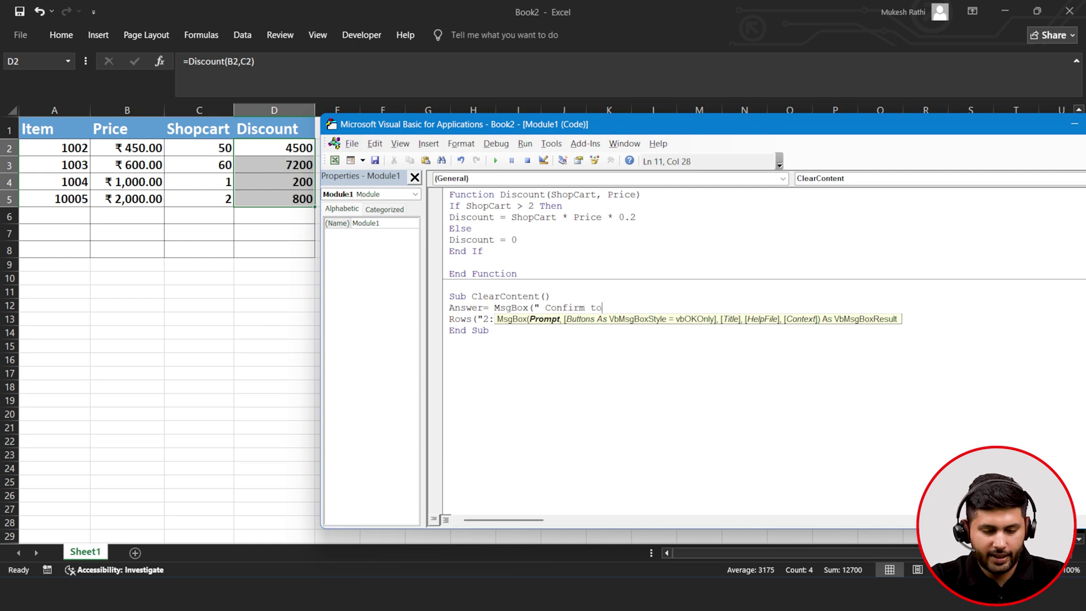
text( Delete Va)
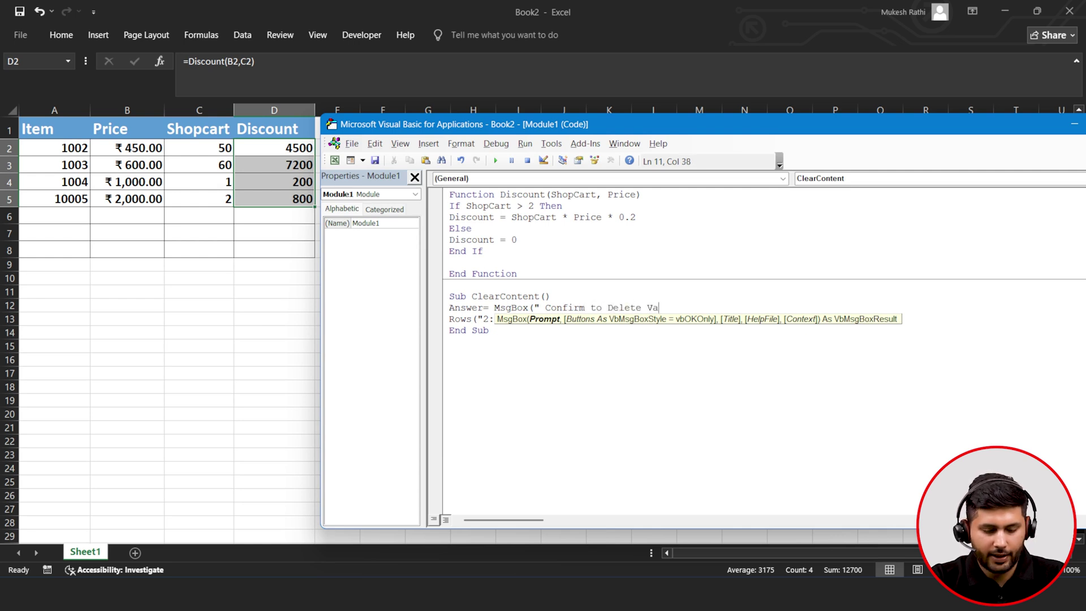
text(lues)
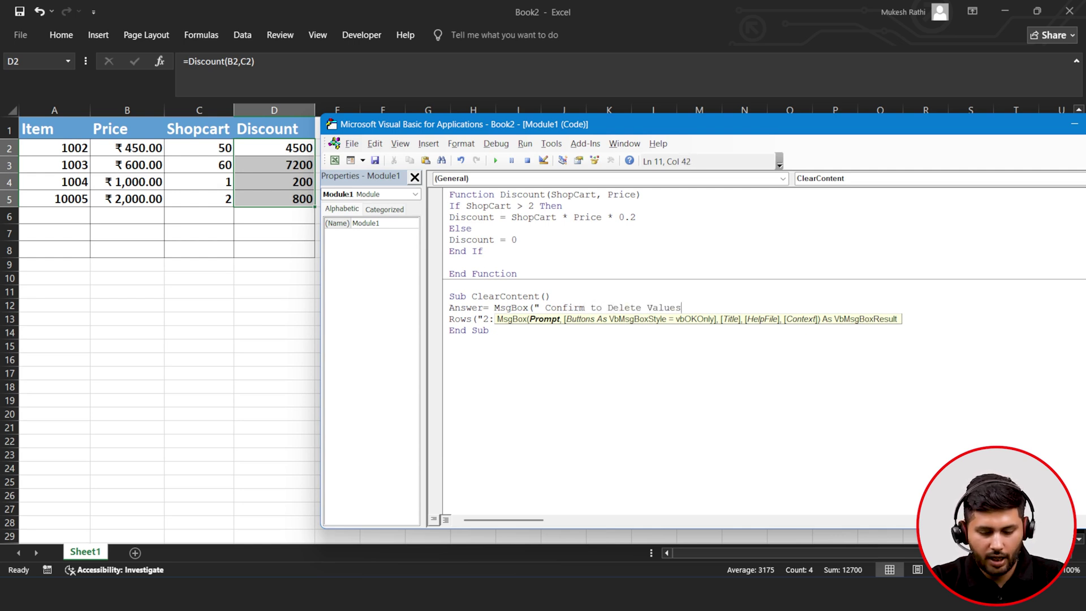
text( ?")
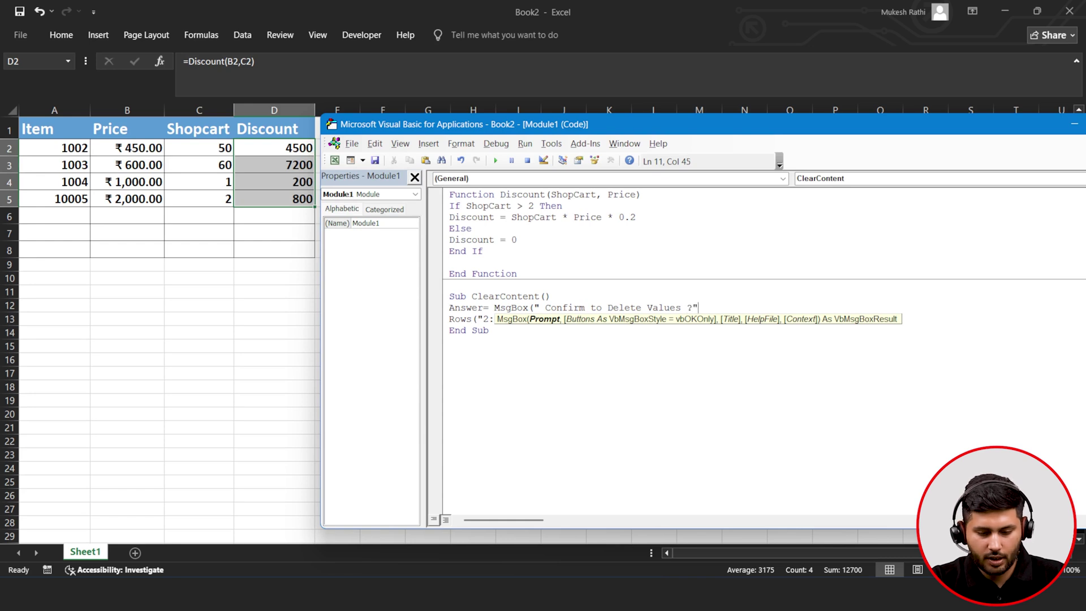
text(,)
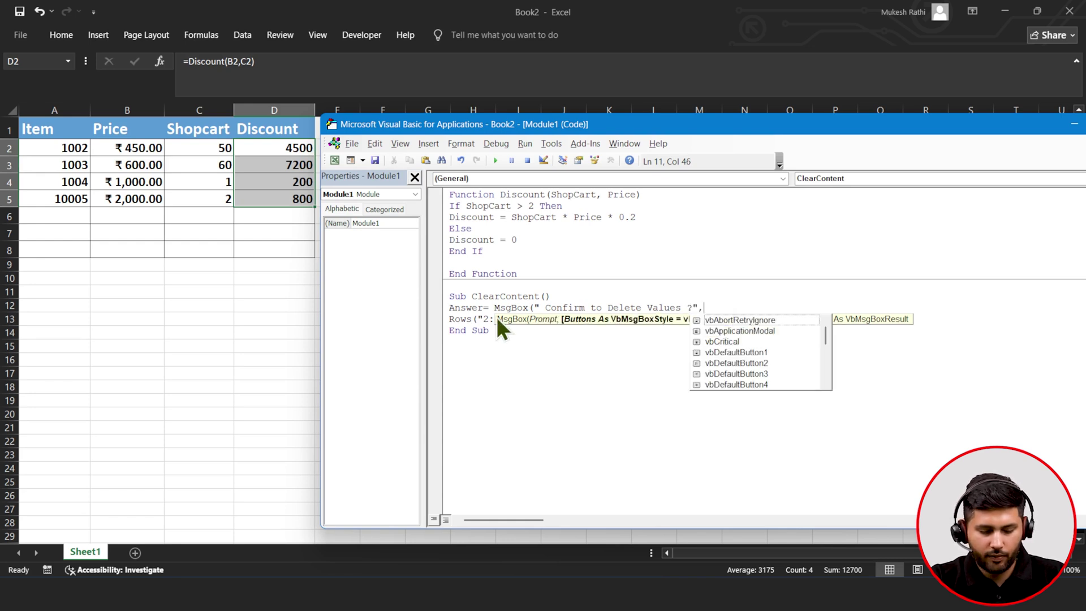
text(v)
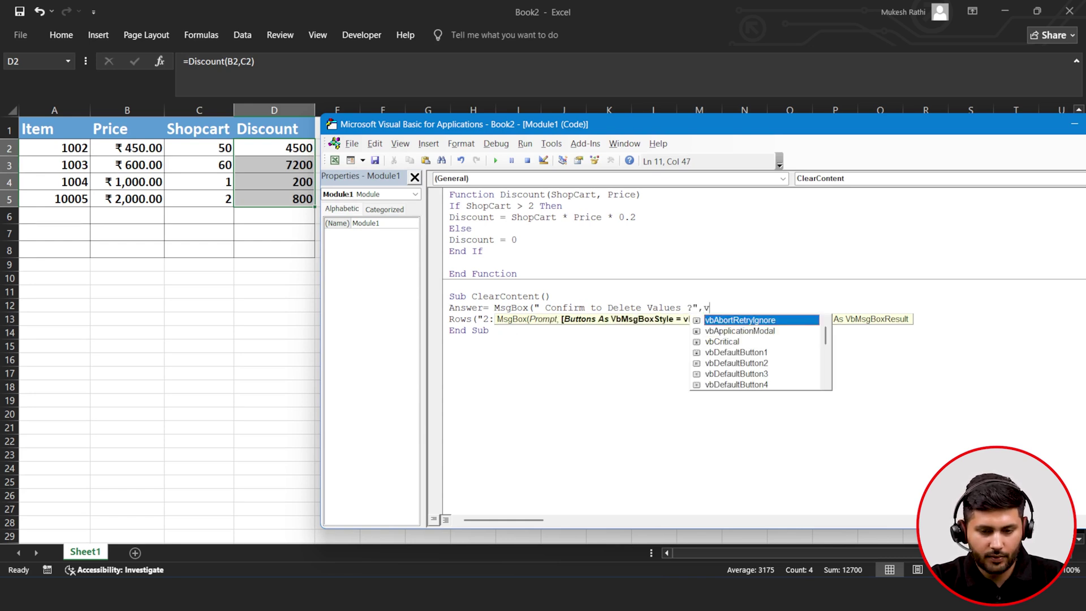
text(by)
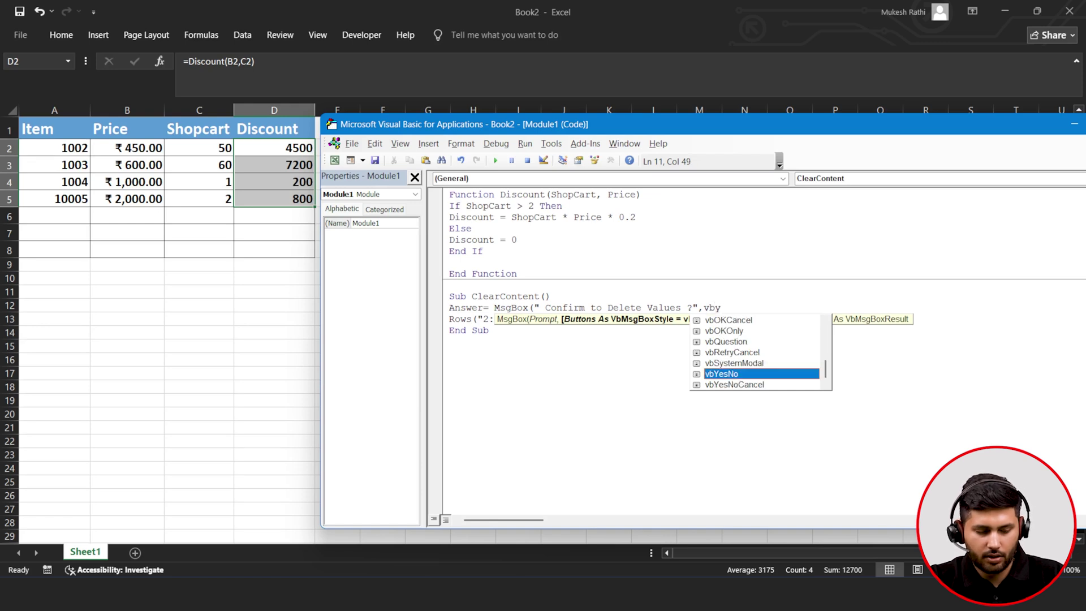
key(Tab)
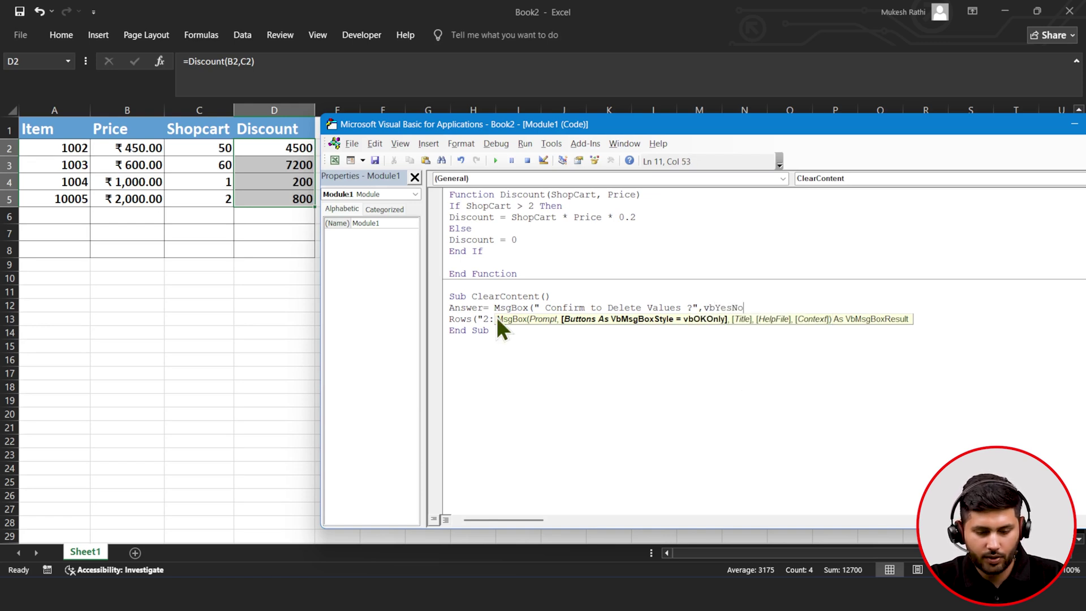
text())
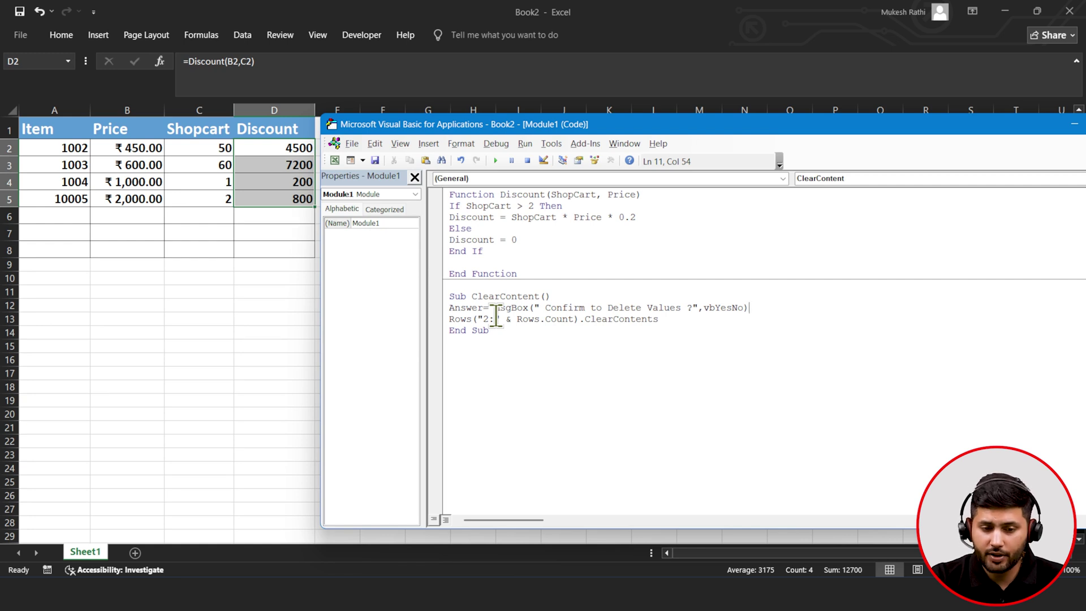
drag(502, 332, 424, 281)
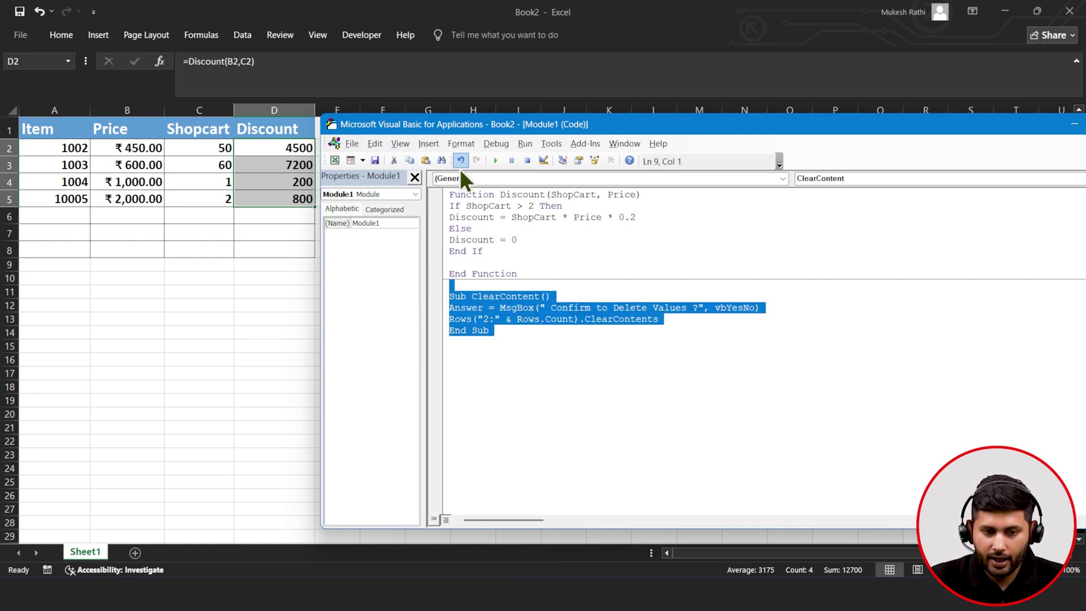
- Run the ClearContent macro and answer Yes to the delete confirmation
click(497, 161)
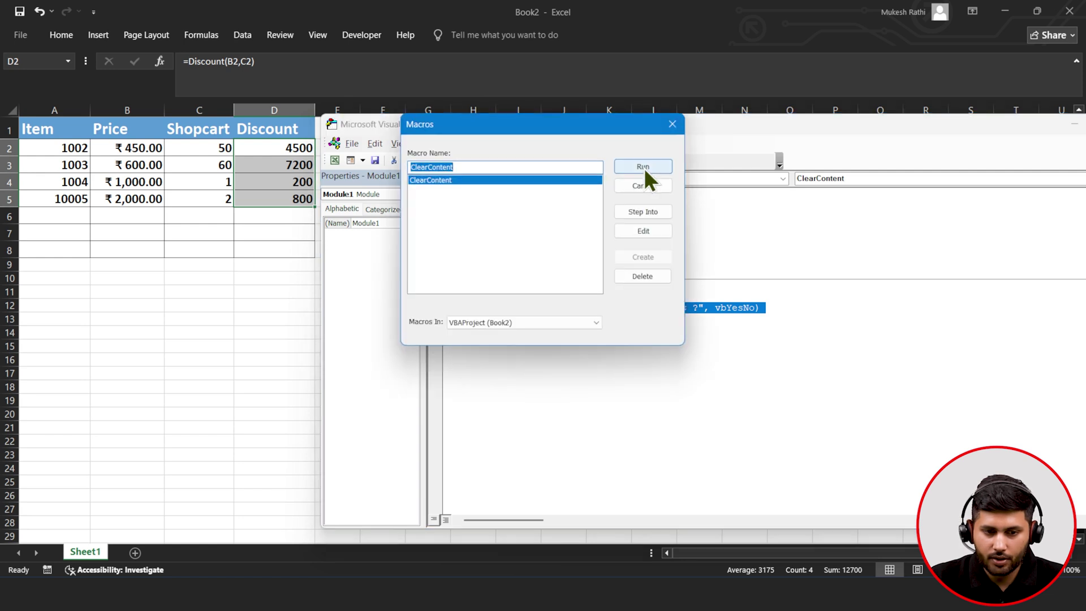
click(643, 167)
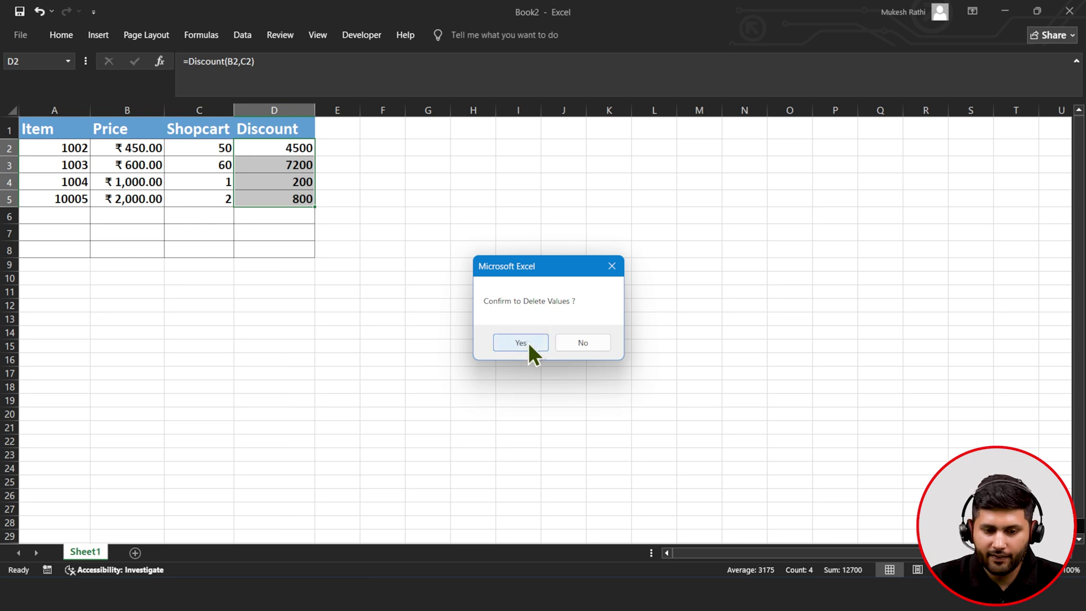
click(520, 343)
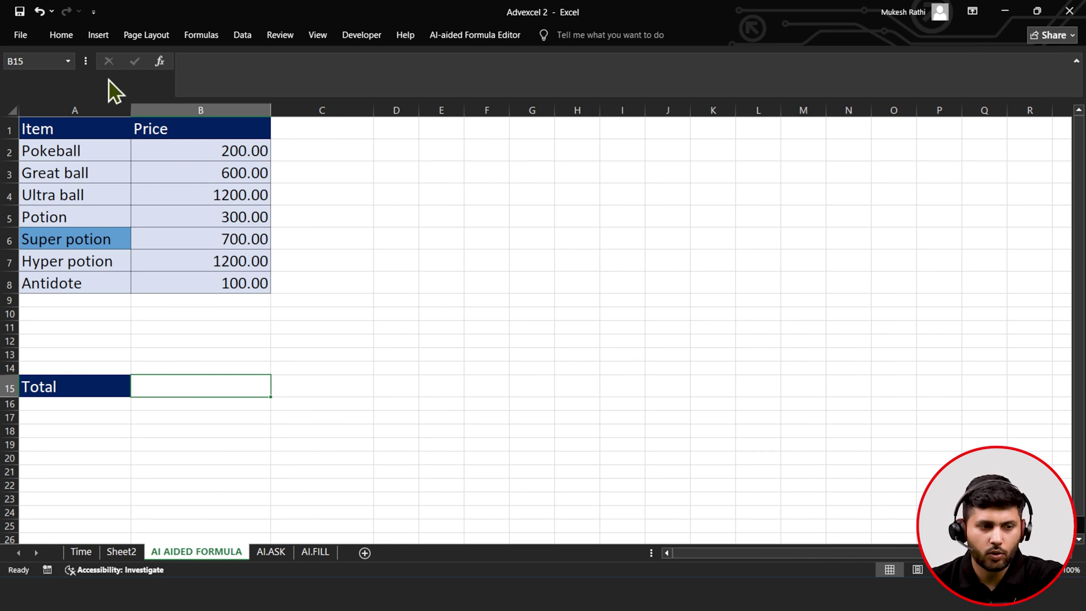
- Launch the AI-aided Formula Editor from the Home tab's Add-ins list
click(54, 44)
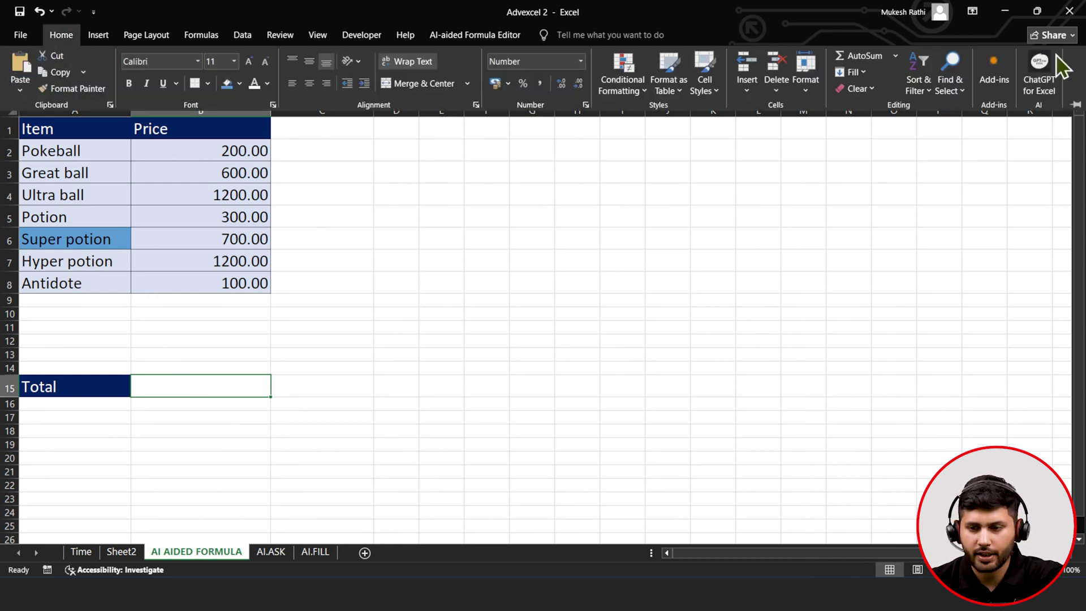
click(989, 77)
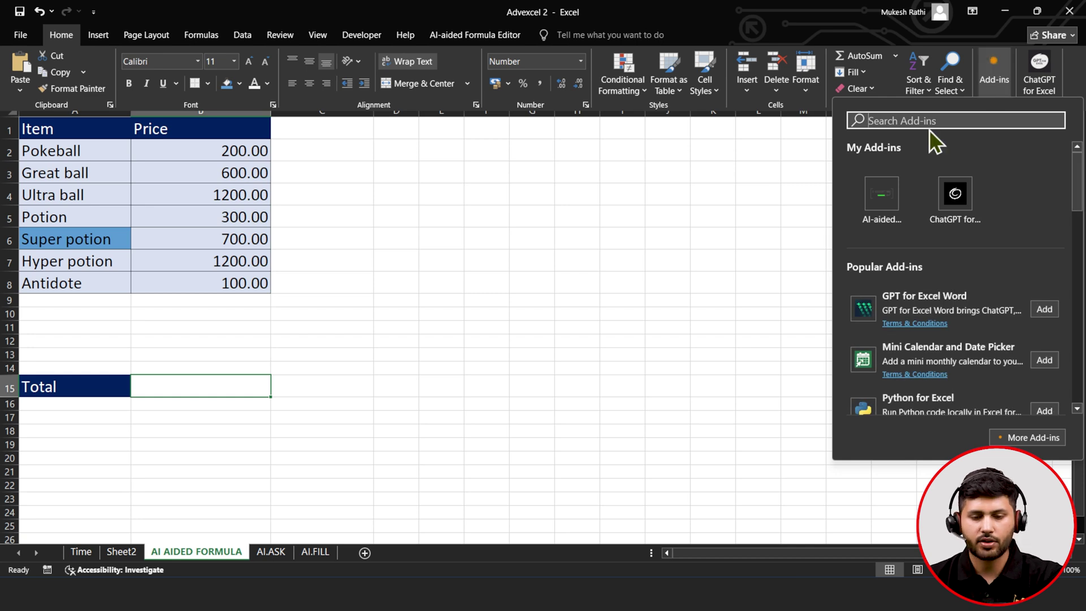
text(AI)
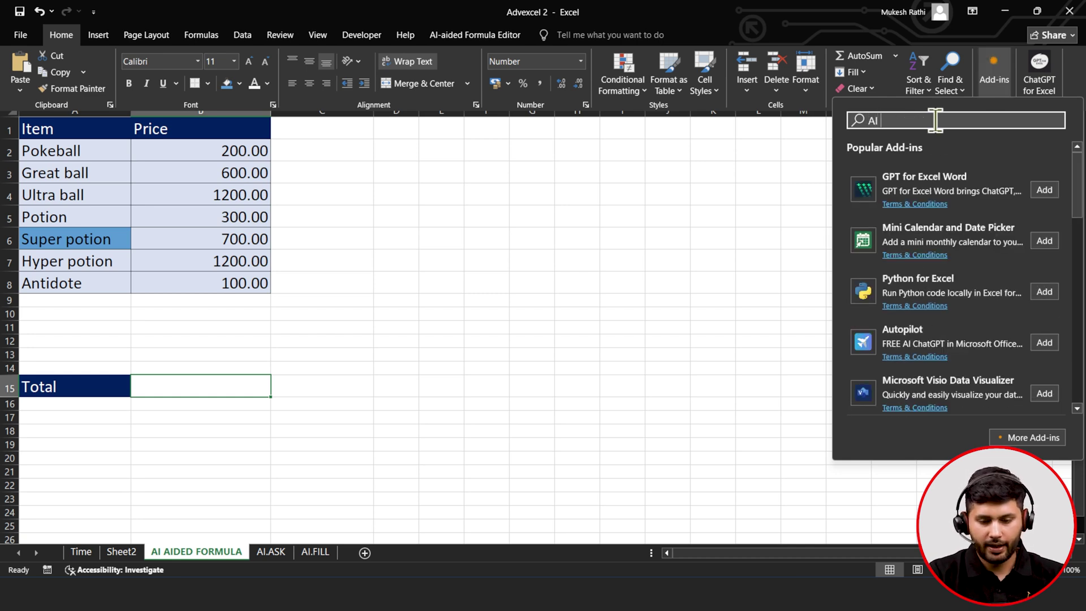
text( AIDED)
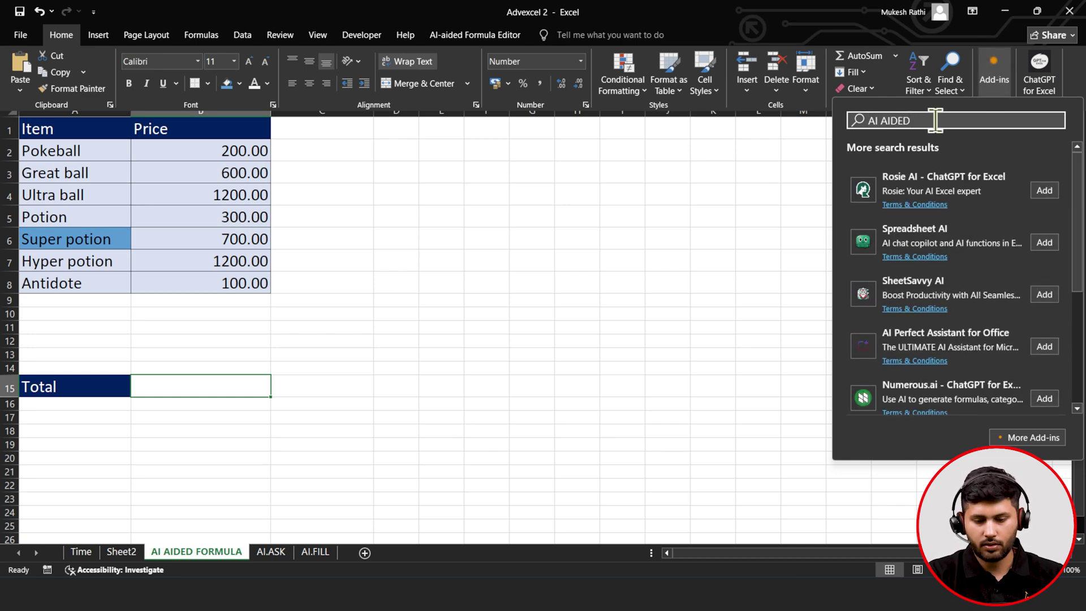
key(BackSpace)
key(BackSpace)
key(BackSpace)
key(BackSpace)
key(BackSpace)
key(BackSpace)
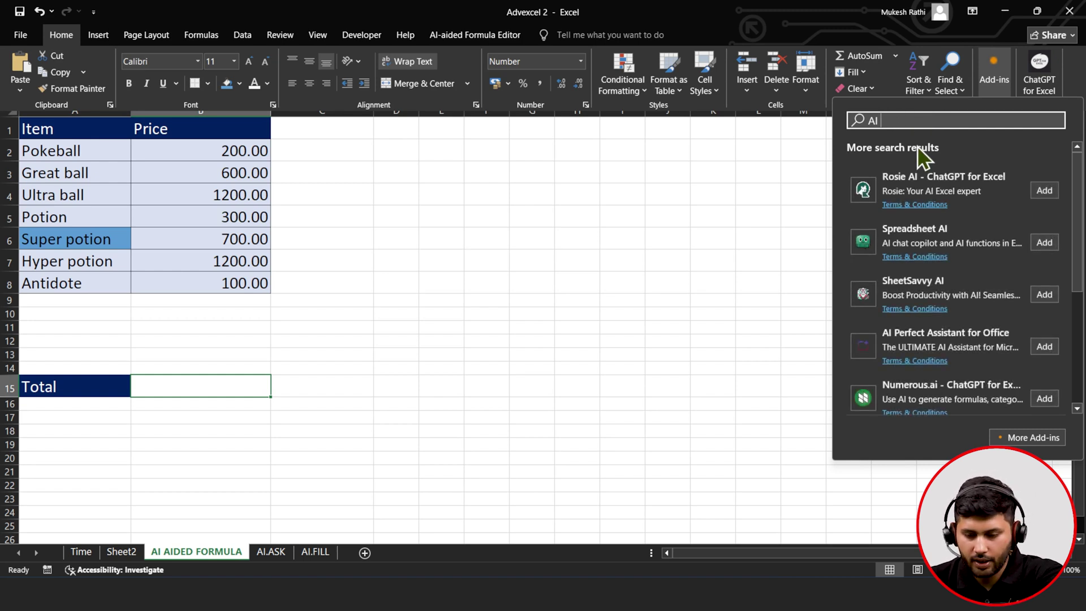
key(BackSpace)
key(BackSpace)
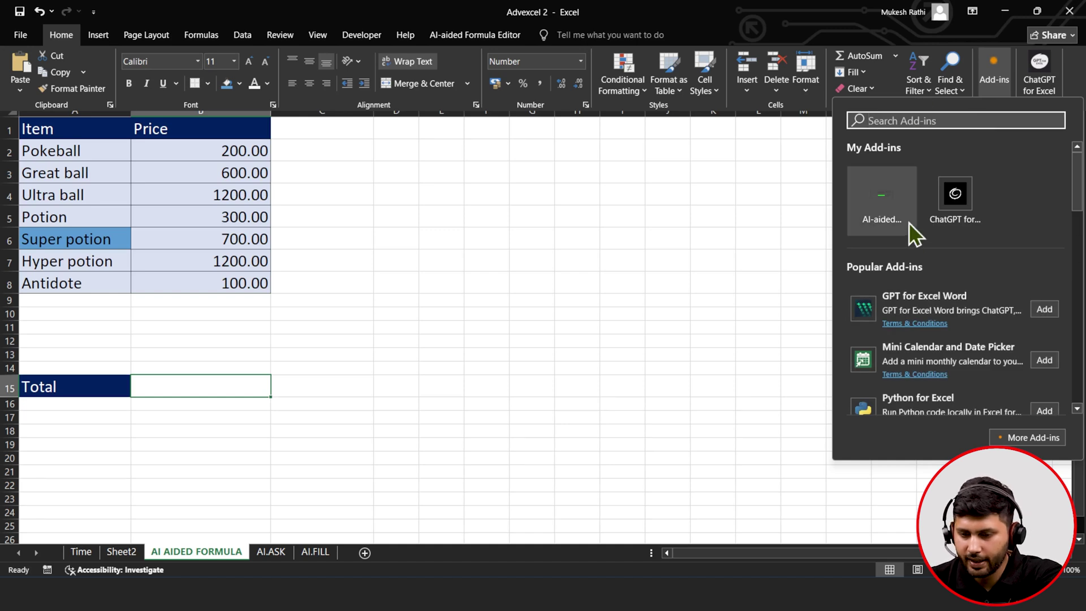
click(909, 222)
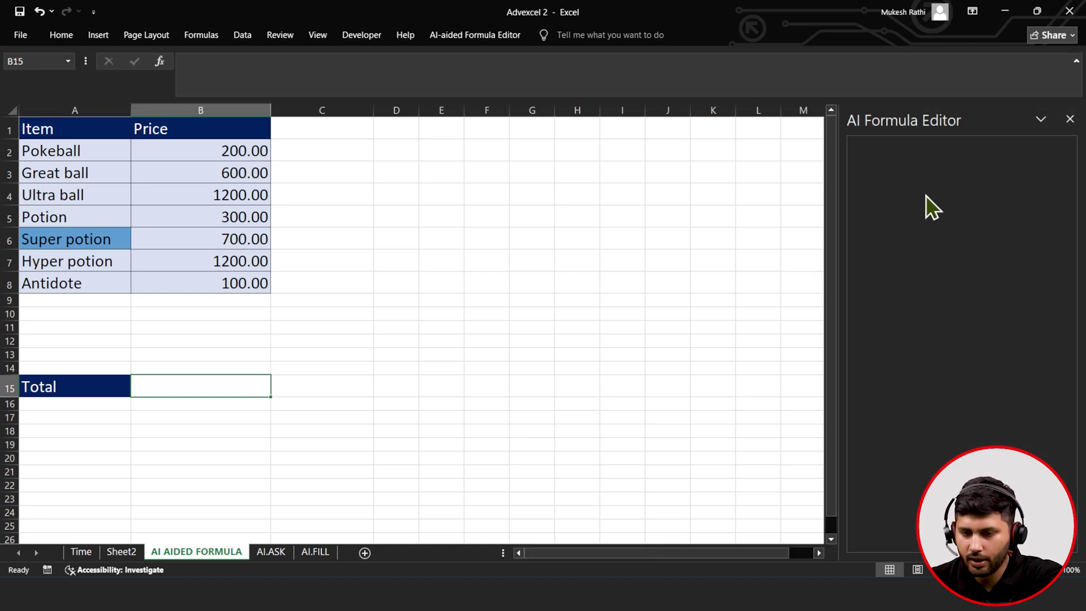
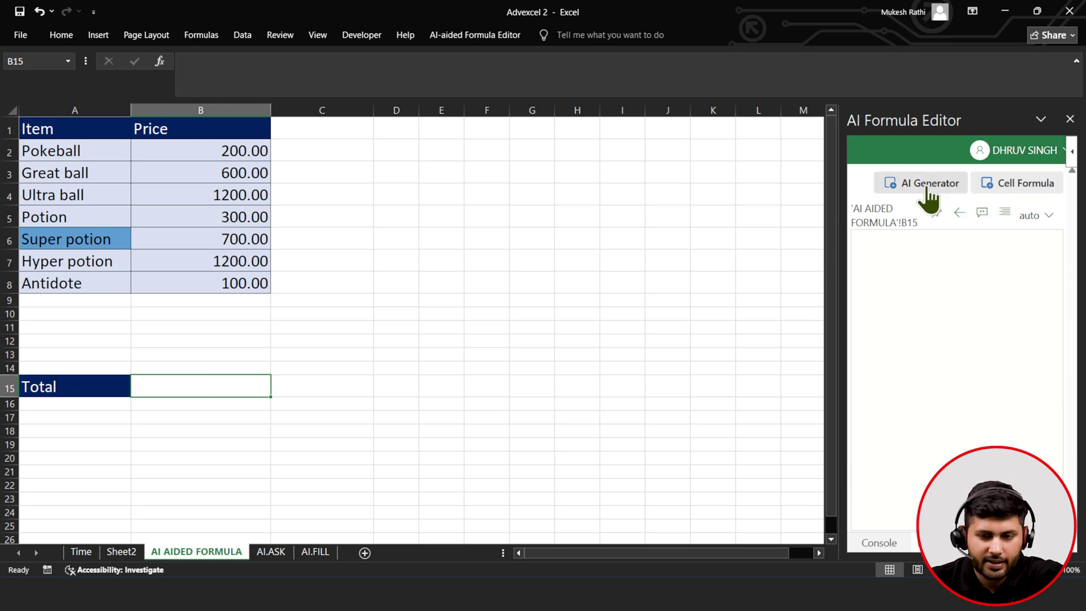
- In the AI Generator, replace the example prompt with 'Sum B2 to B*8 and Subtract B2 to B8*25/100'
click(910, 182)
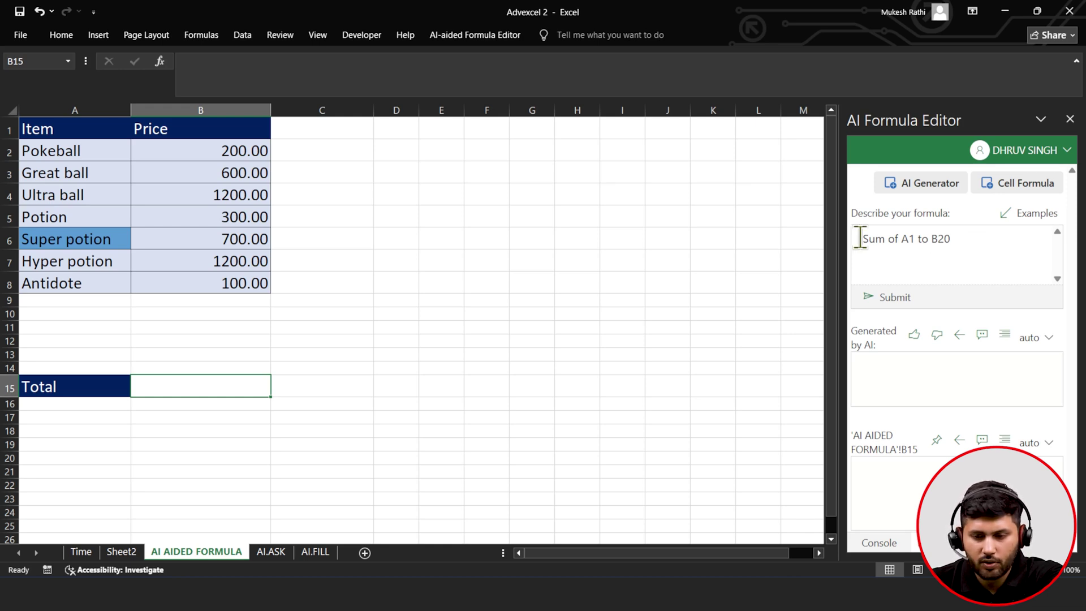
drag(862, 238, 971, 244)
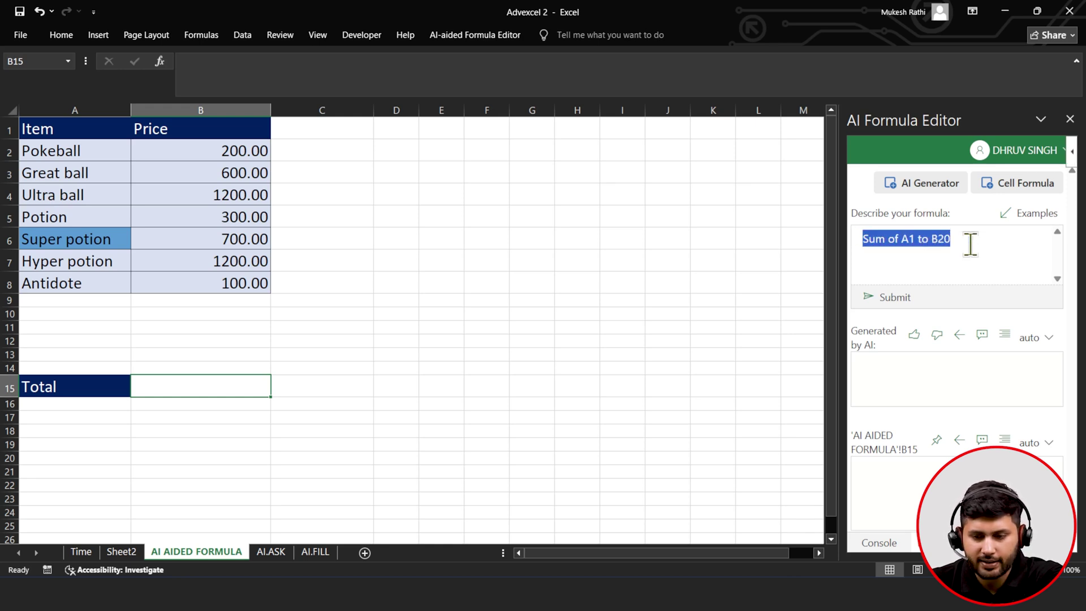
key(BackSpace)
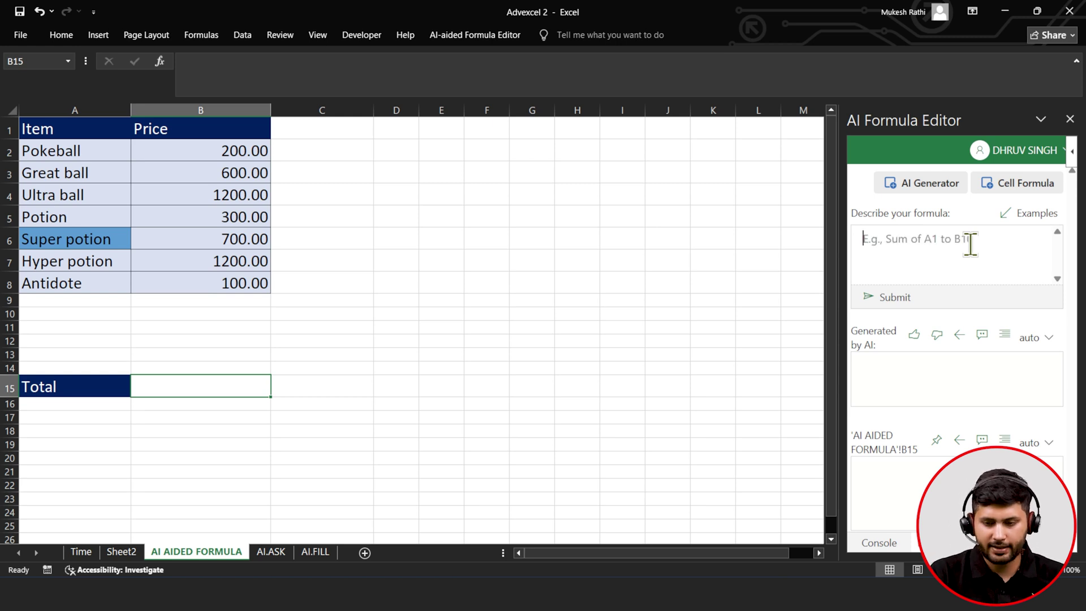
text(sU)
key(BackSpace)
key(BackSpace)
text(Sum )
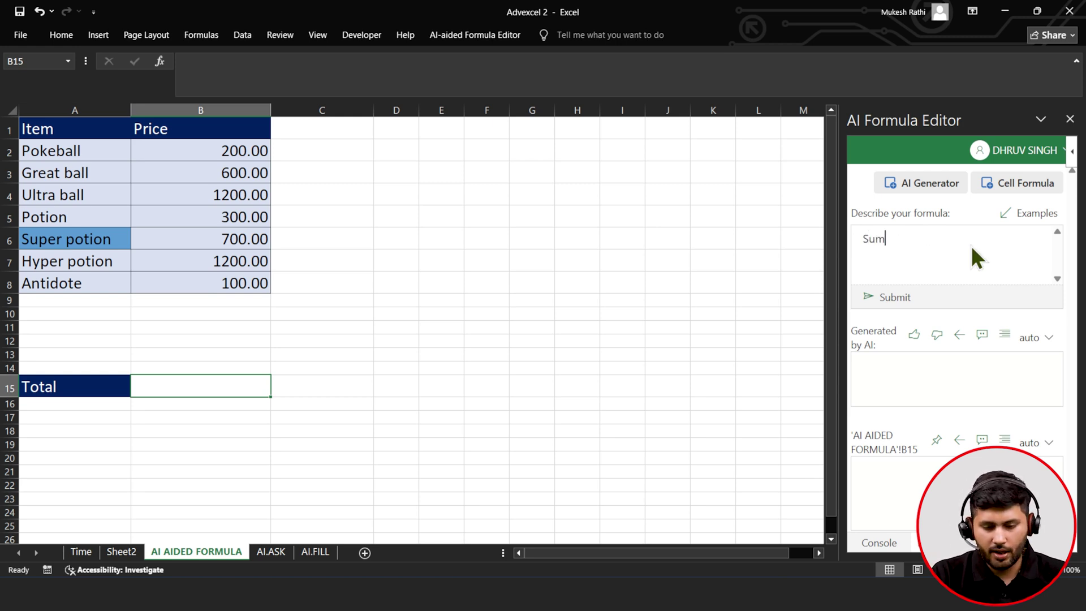
text(B2)
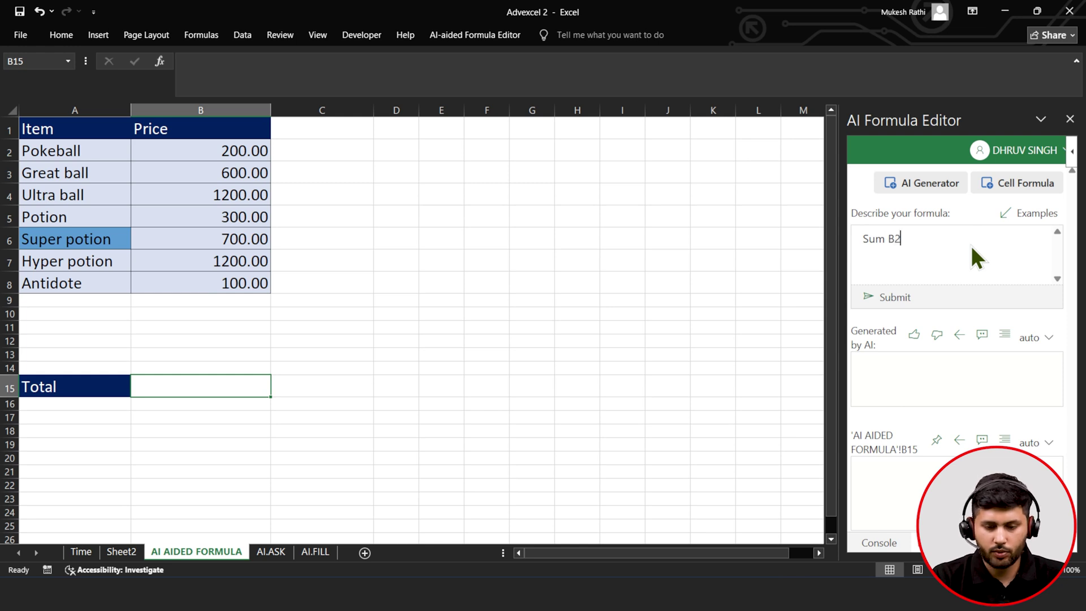
text( to )
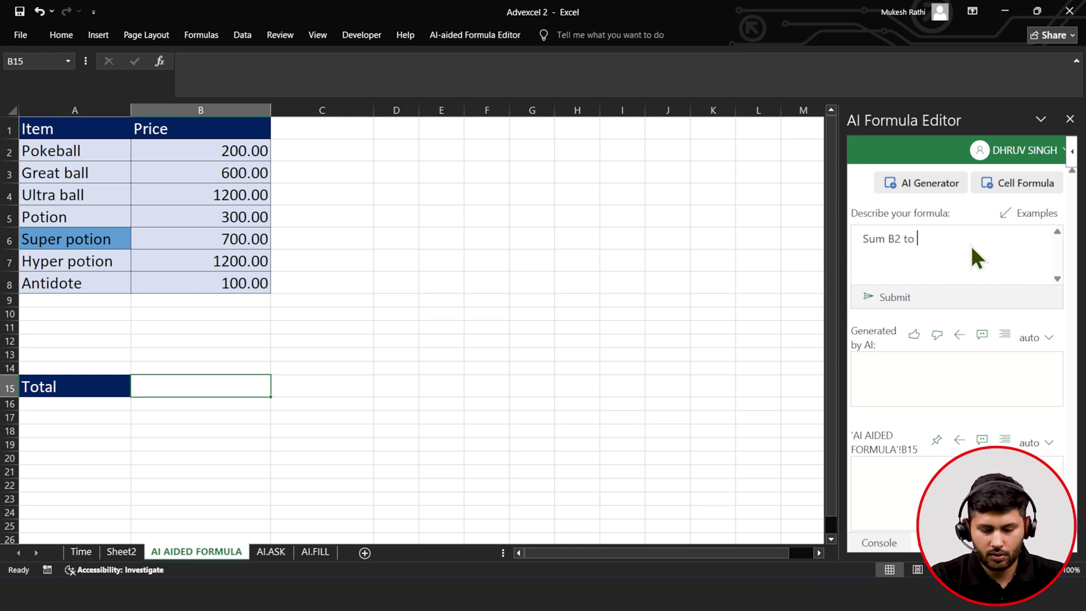
text(B*)
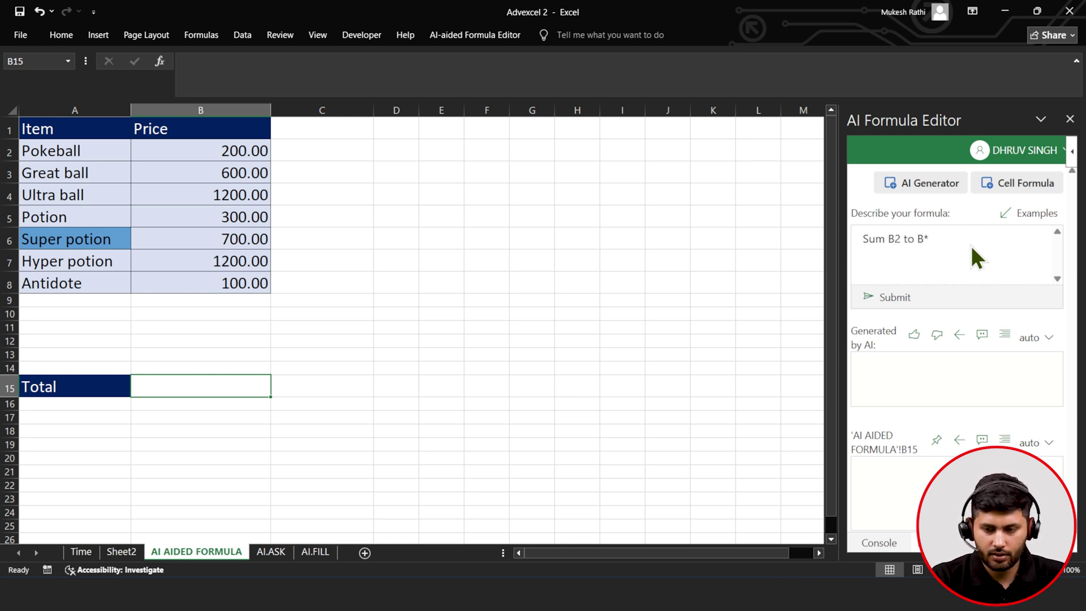
key(BackSpace)
text(8 and S)
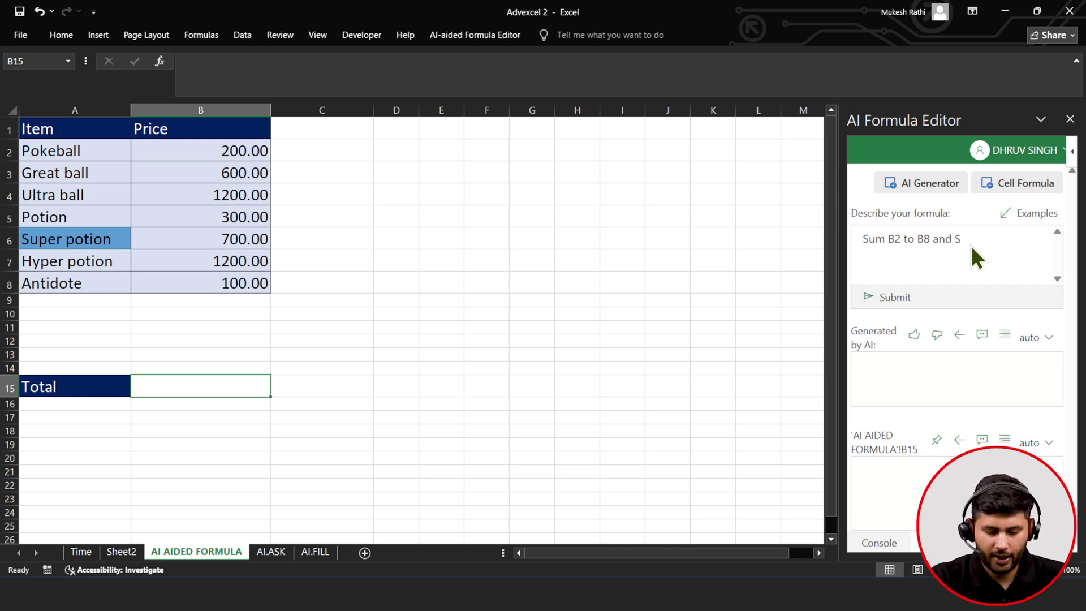
text(ubtract B2)
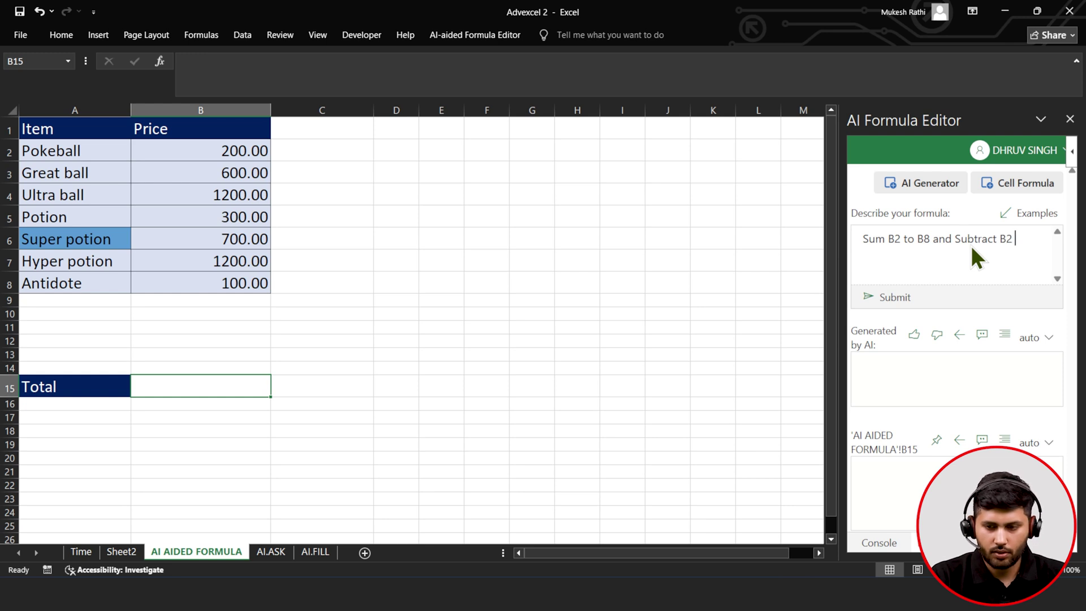
text( to)
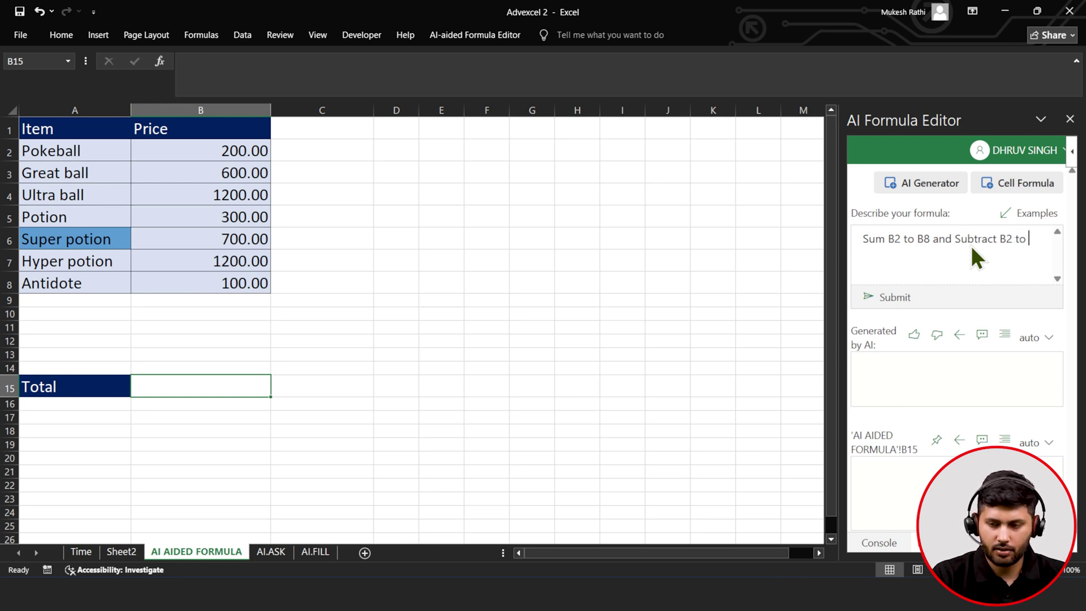
text( B8)
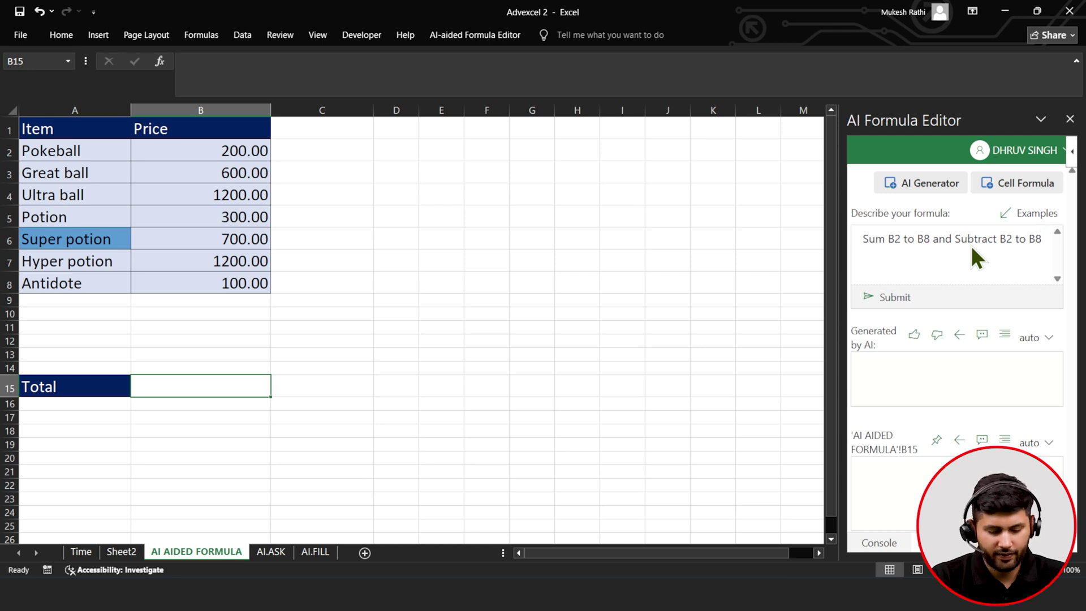
text(*)
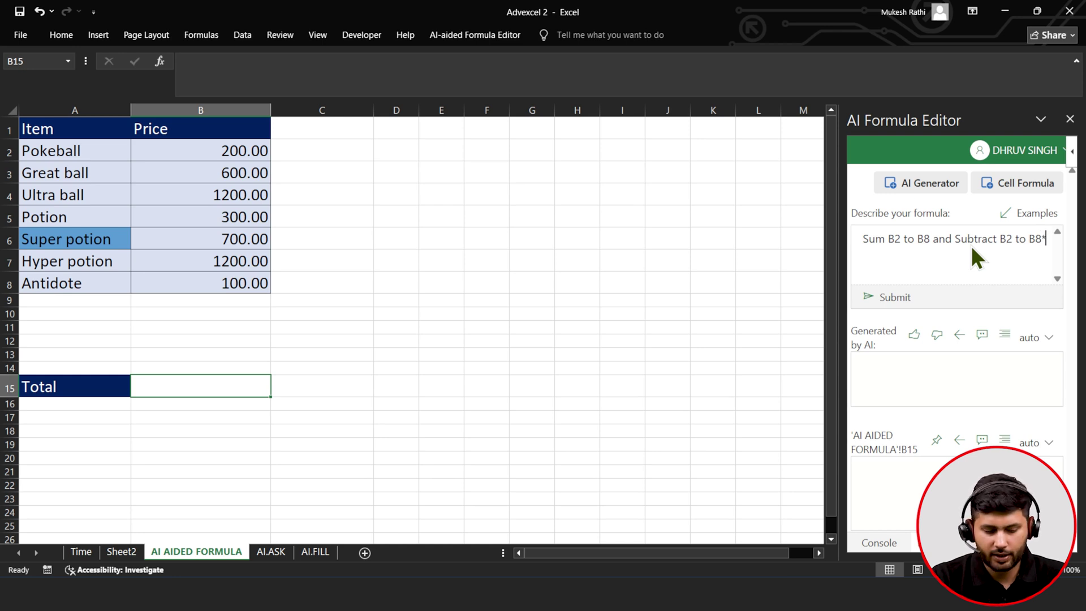
text(2)
text(5)
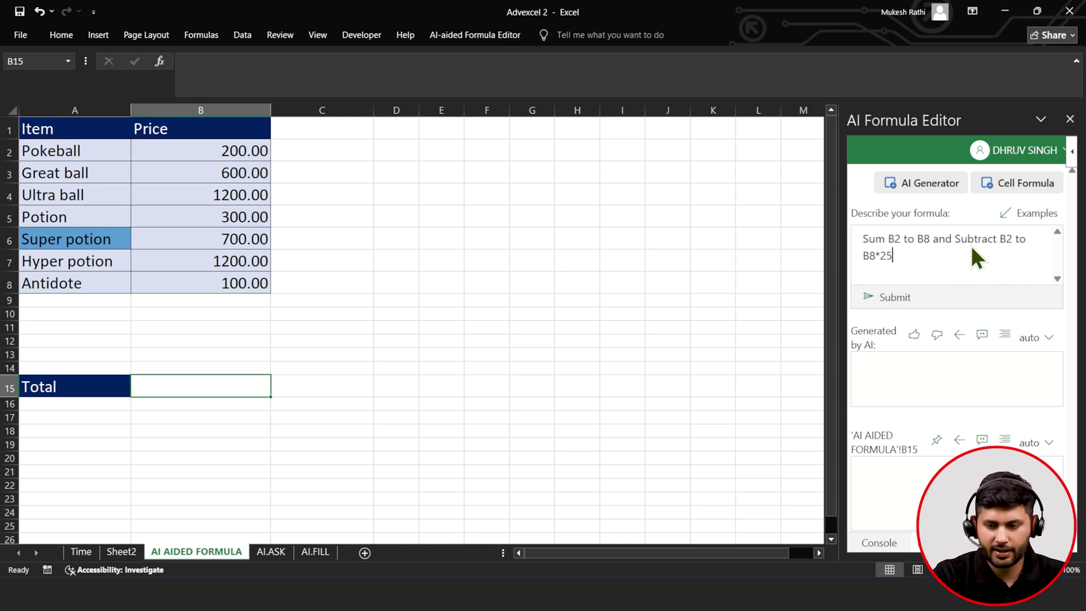
text(/100)
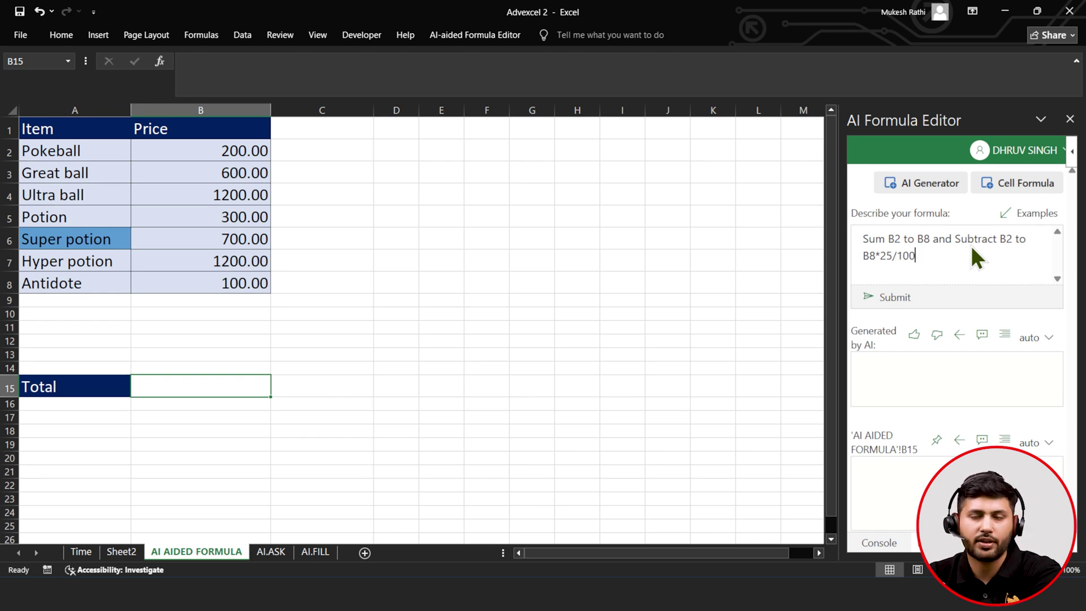
- Generate and paste =SUM(B2:B8)-SUM(B2:B8)*25/100 into B15, giving a Total of 3225.00
click(869, 298)
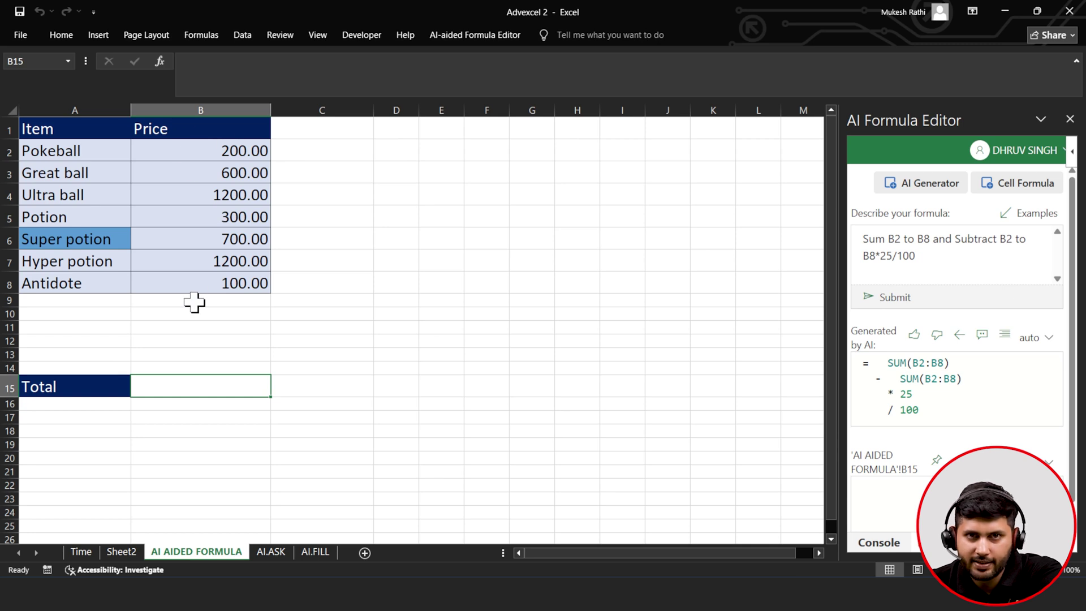
drag(942, 414, 897, 368)
key(ctrl+c)
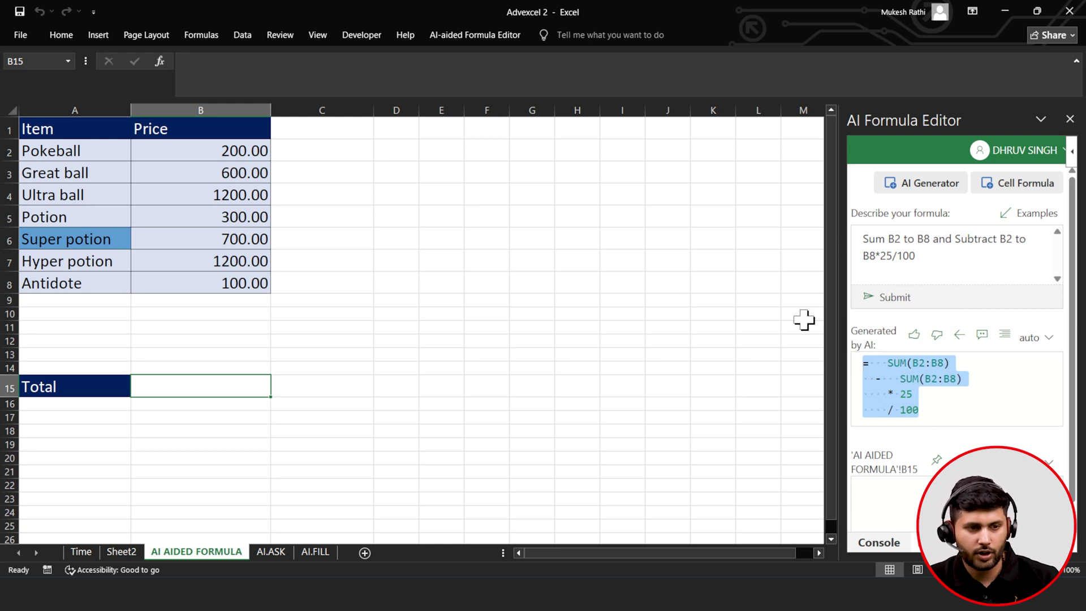
click(186, 384)
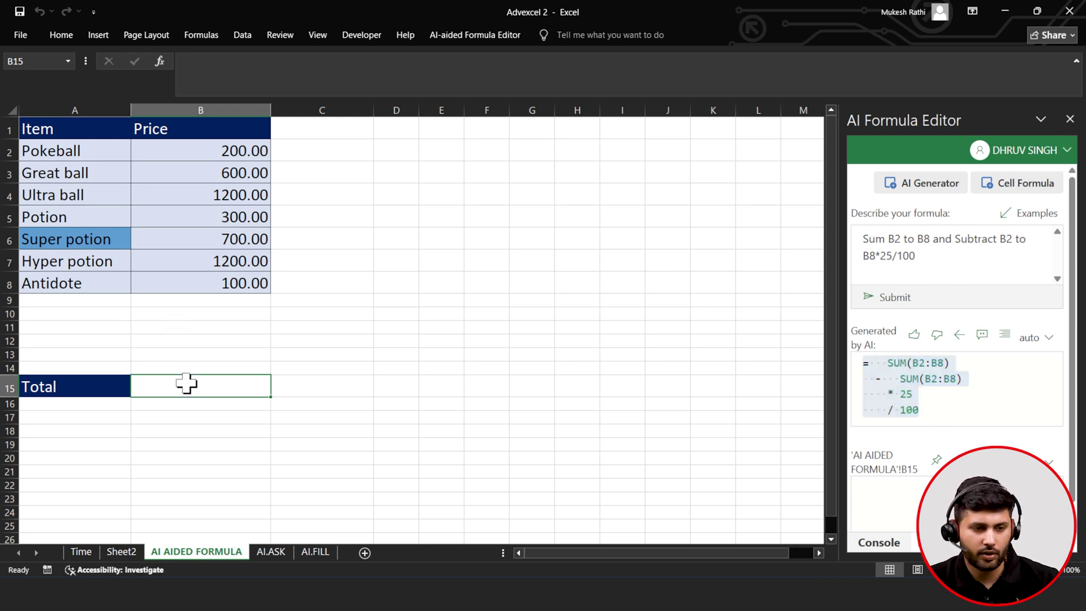
click(233, 64)
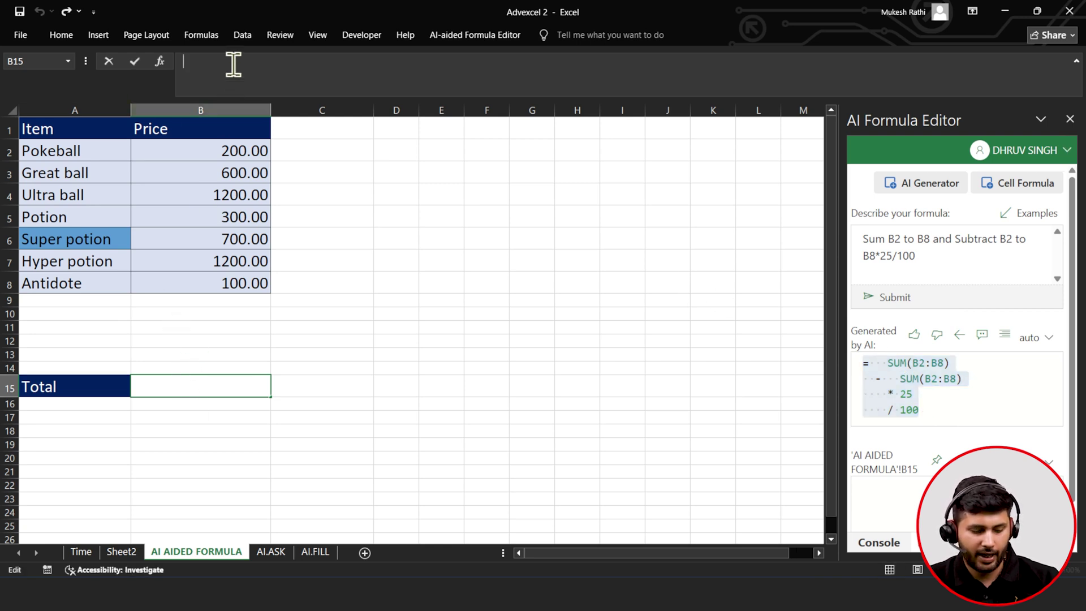
key(ctrl+v)
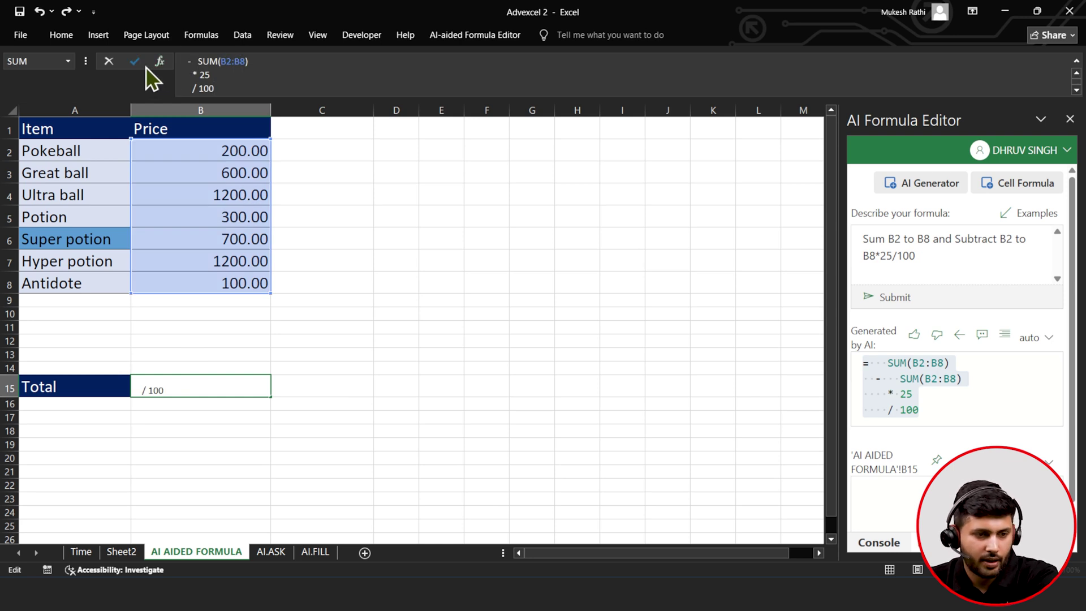
click(131, 64)
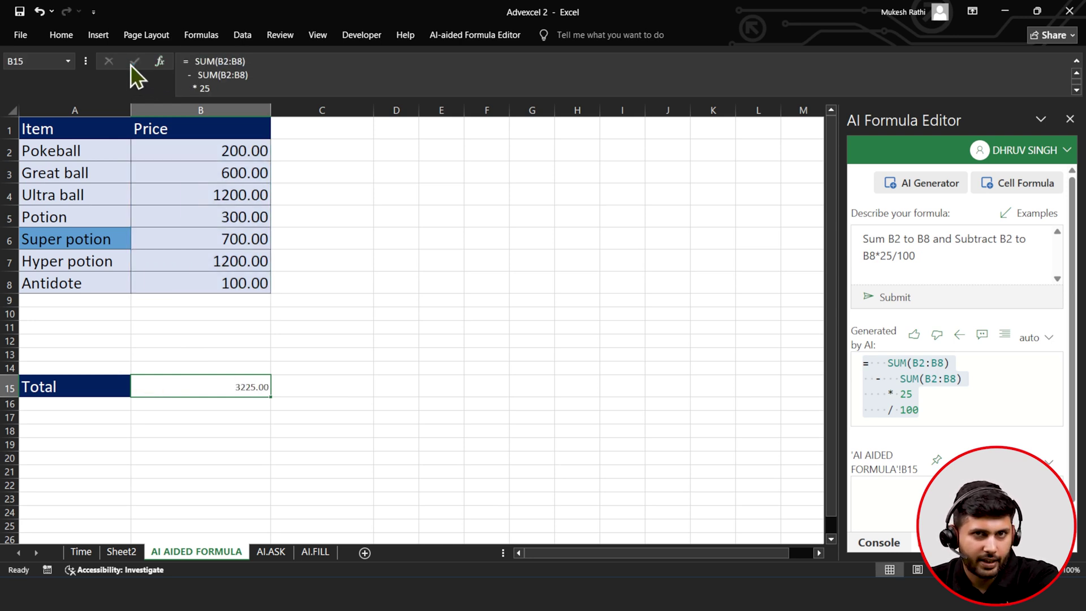
- Put a sum of the prices in B9
click(198, 300)
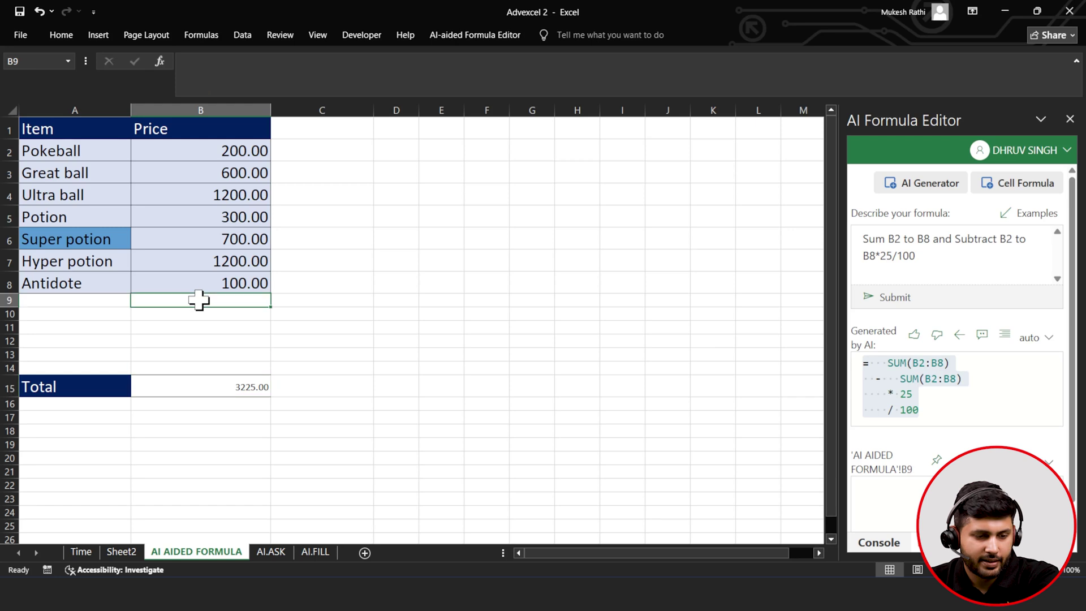
click(64, 36)
click(854, 56)
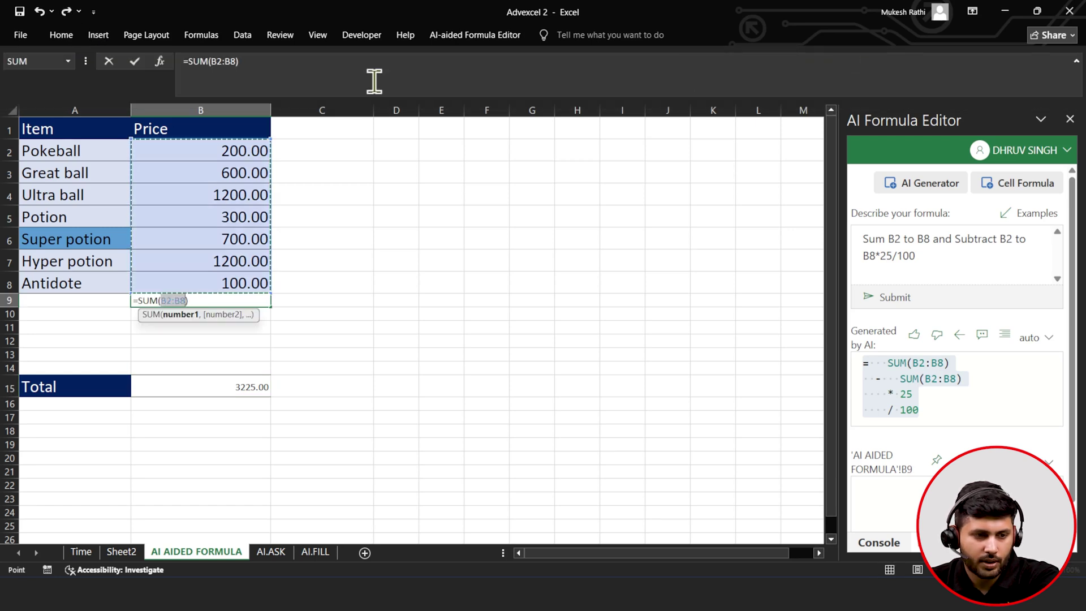
click(134, 61)
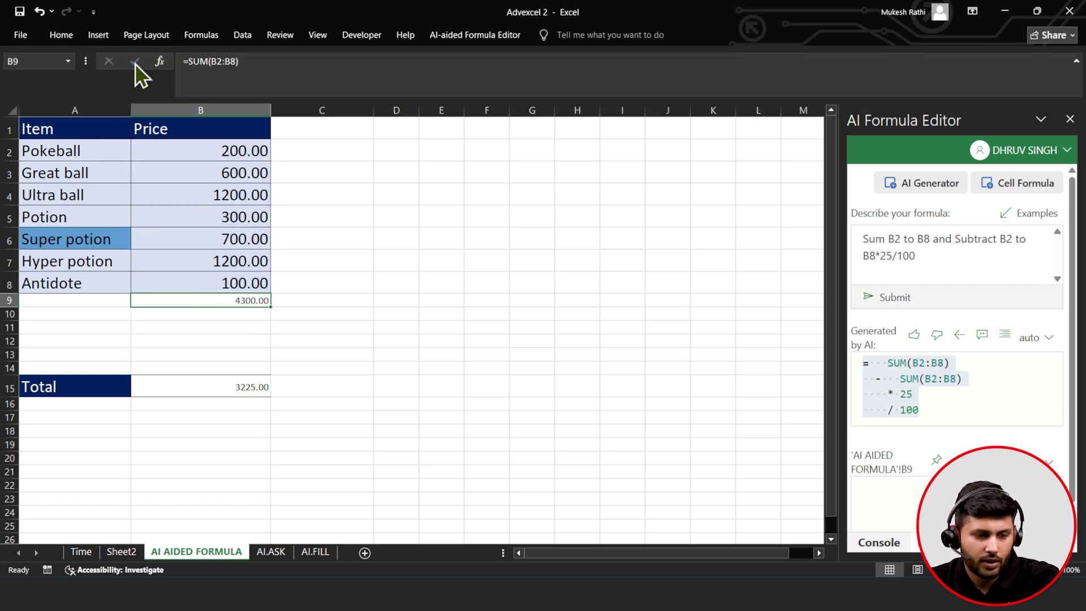
- Enter =B9*25/100 in B10 for the 25% discount
click(224, 317)
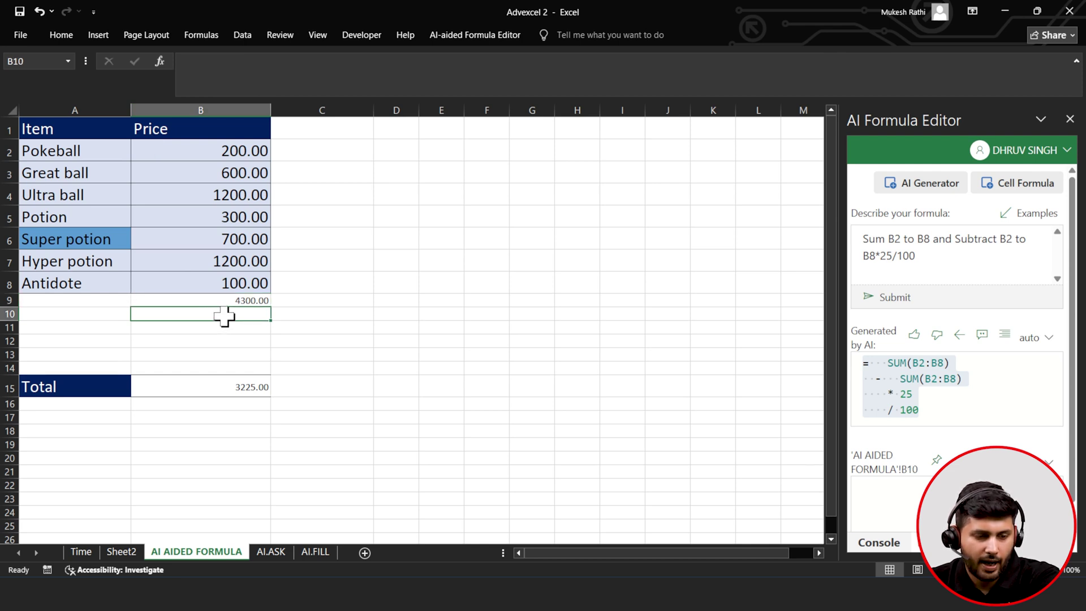
text(=)
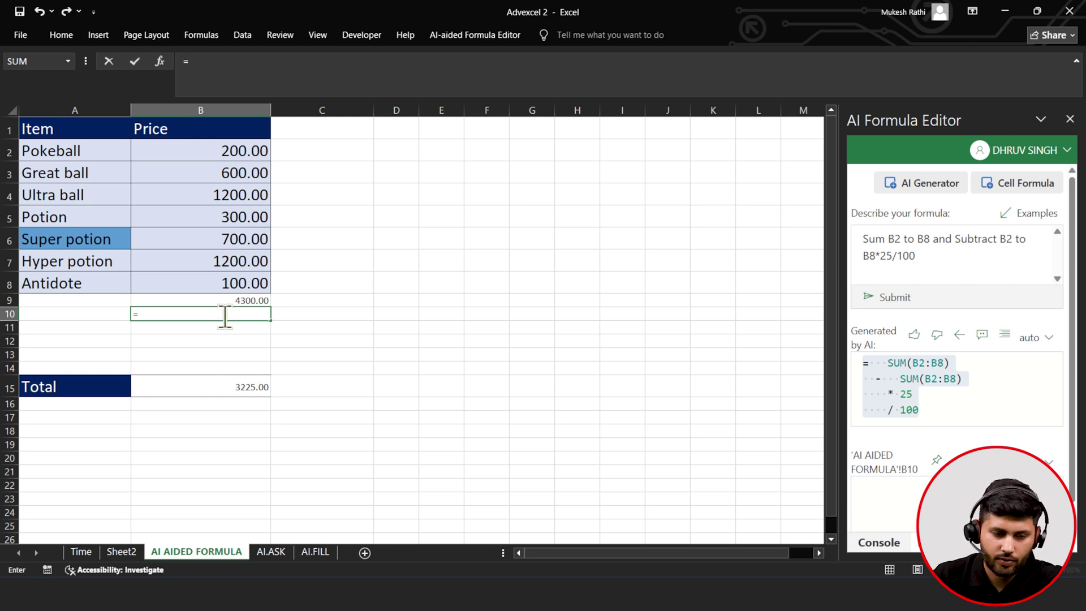
click(264, 301)
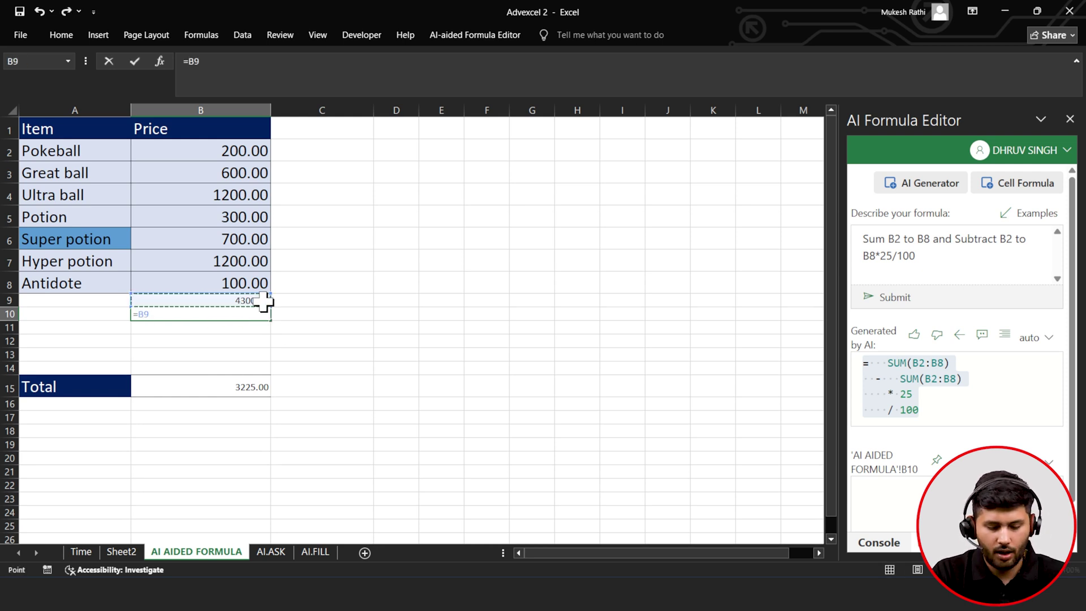
text(*2)
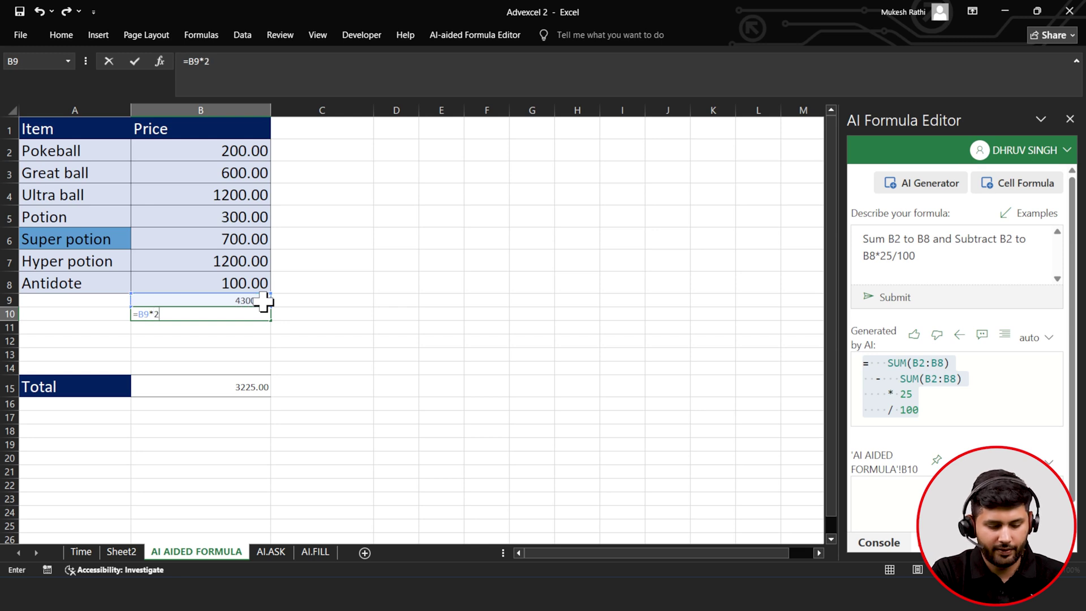
text(5/100)
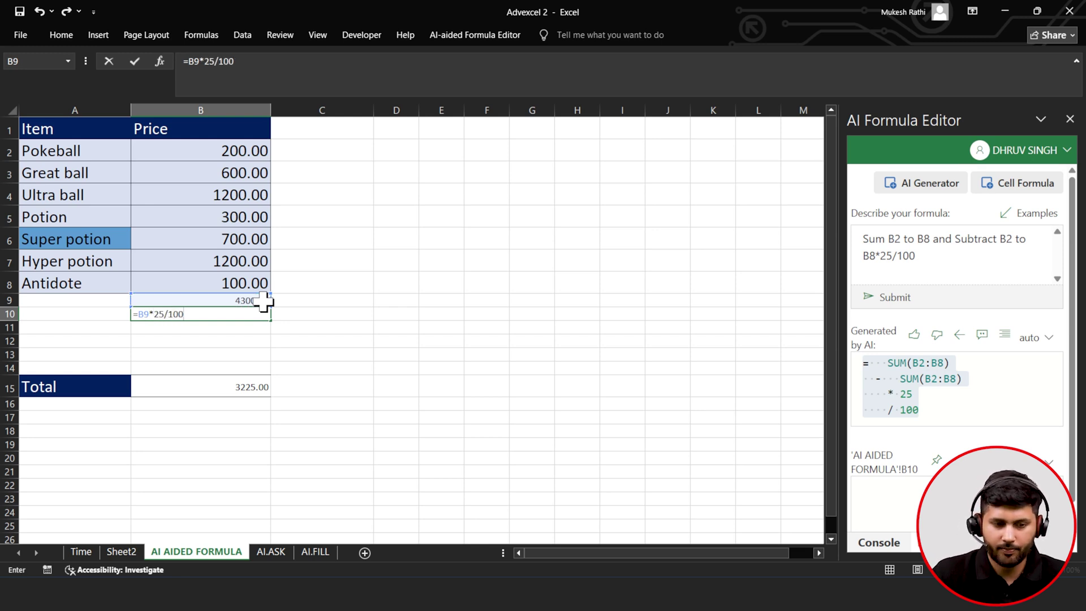
click(133, 63)
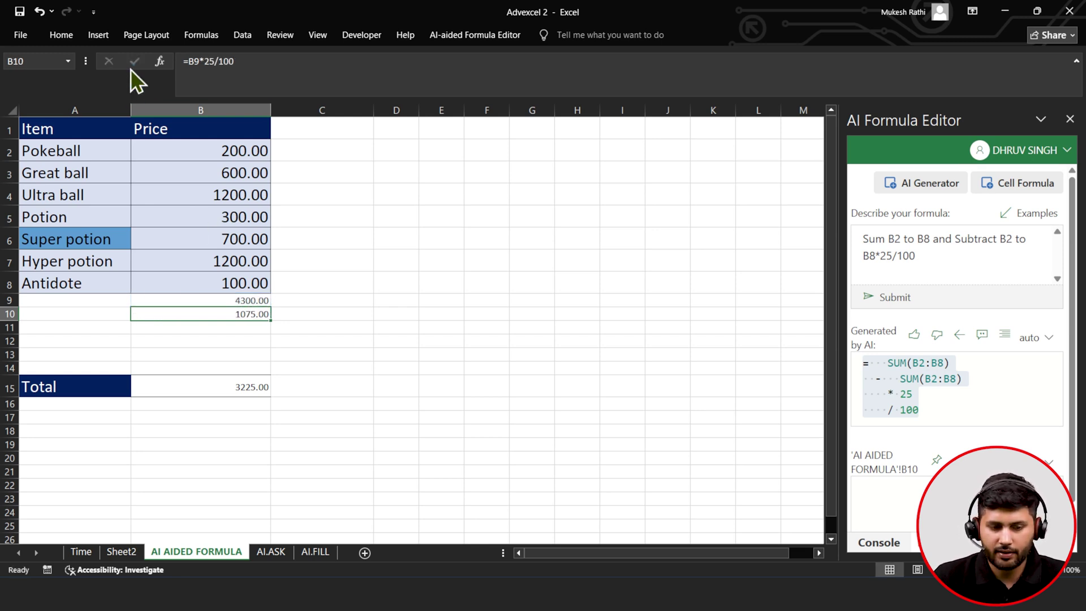
- Enter =B9-B10 in B11
click(247, 330)
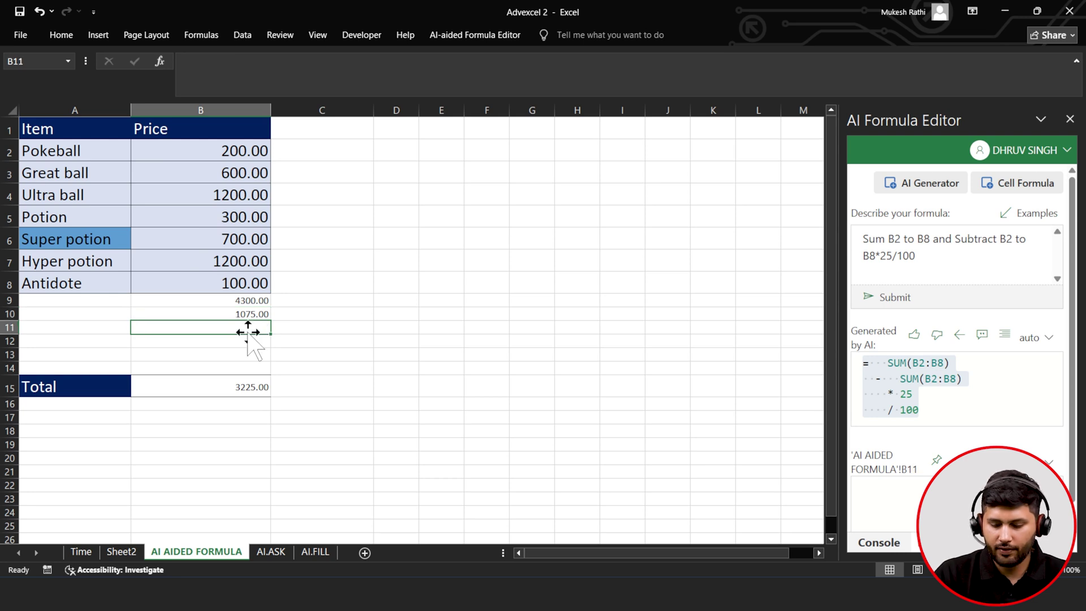
text(=)
click(246, 300)
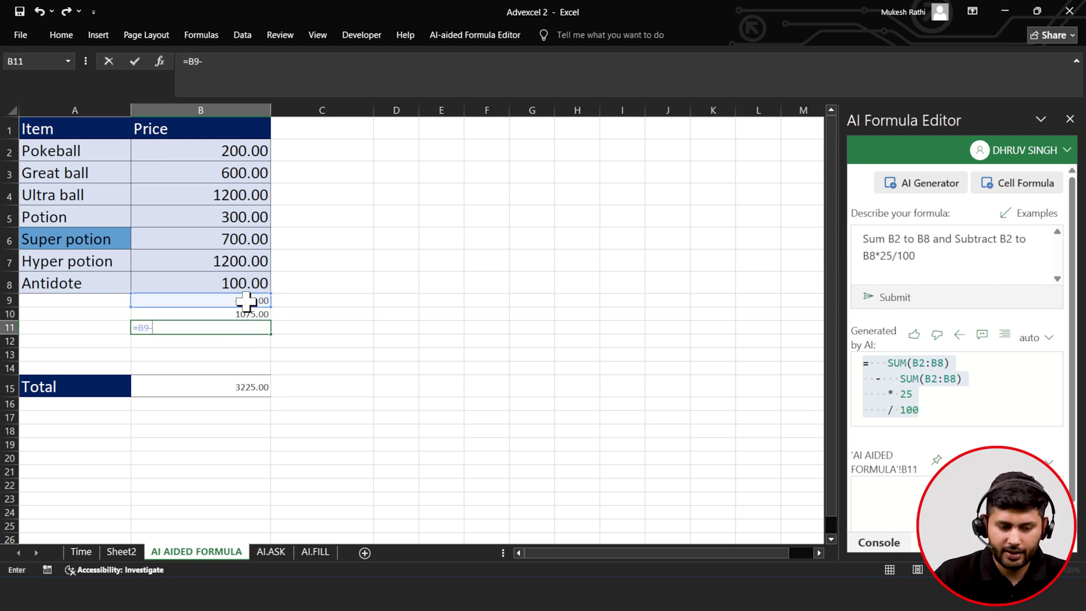
text(-)
click(246, 312)
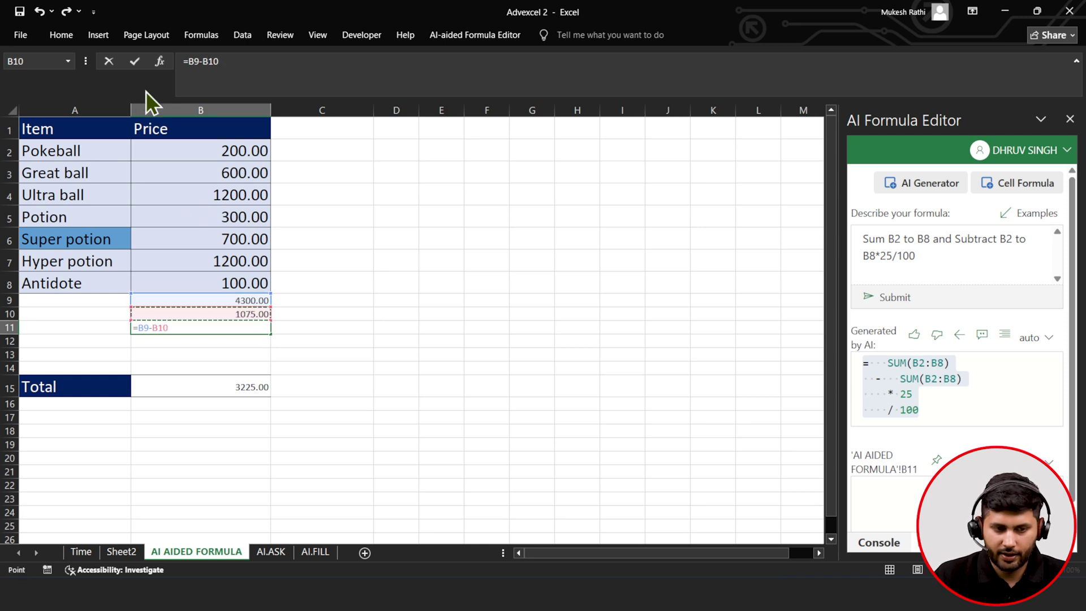
click(134, 61)
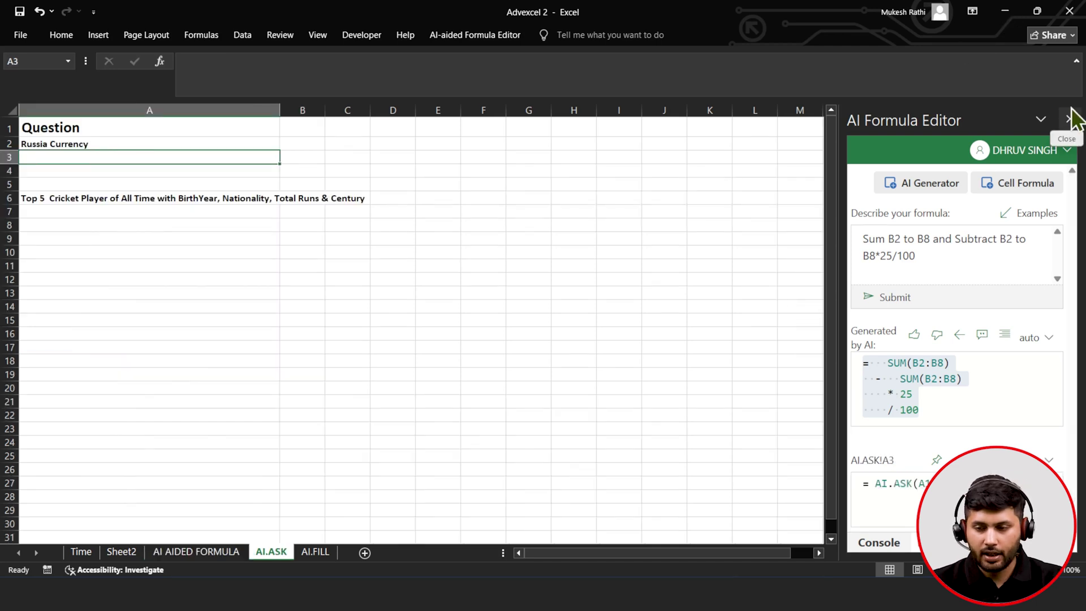
- Swap the AI Formula Editor for the ChatGPT for Excel pane and review the A2 question
click(1062, 133)
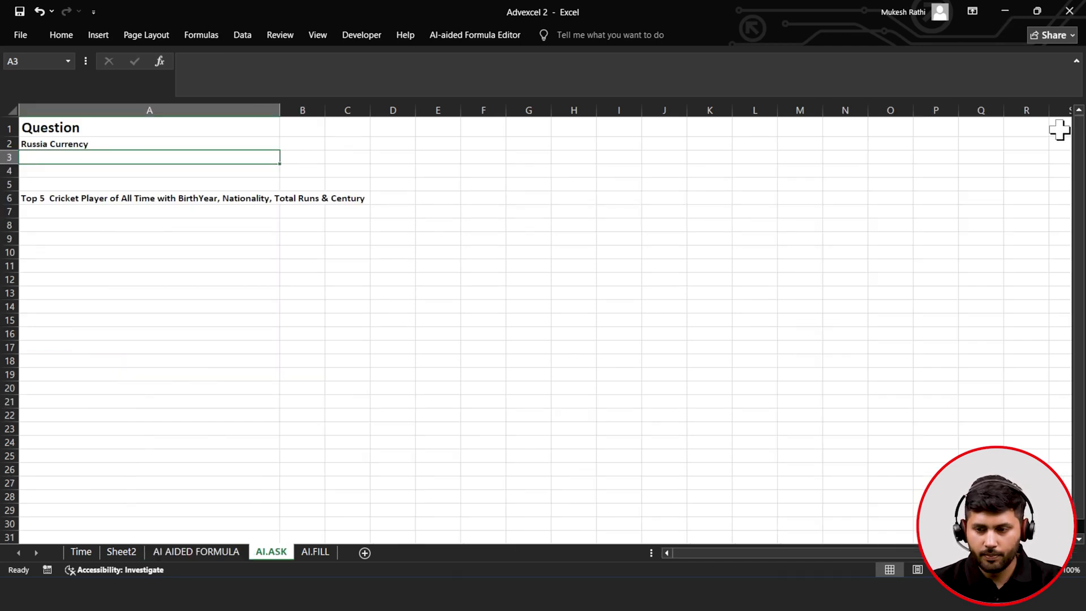
click(72, 35)
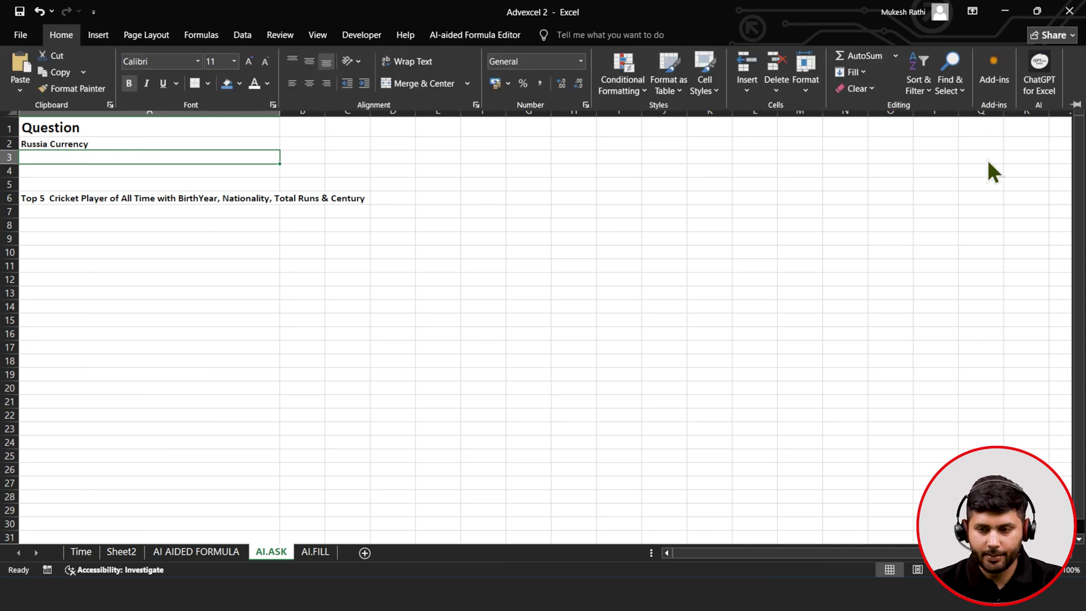
click(990, 83)
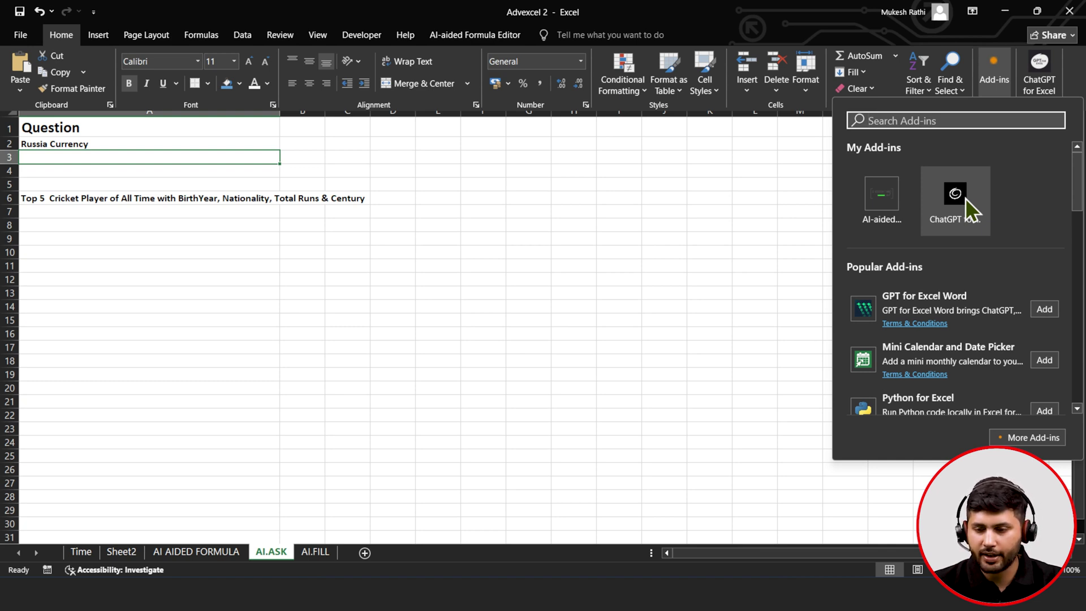
click(966, 198)
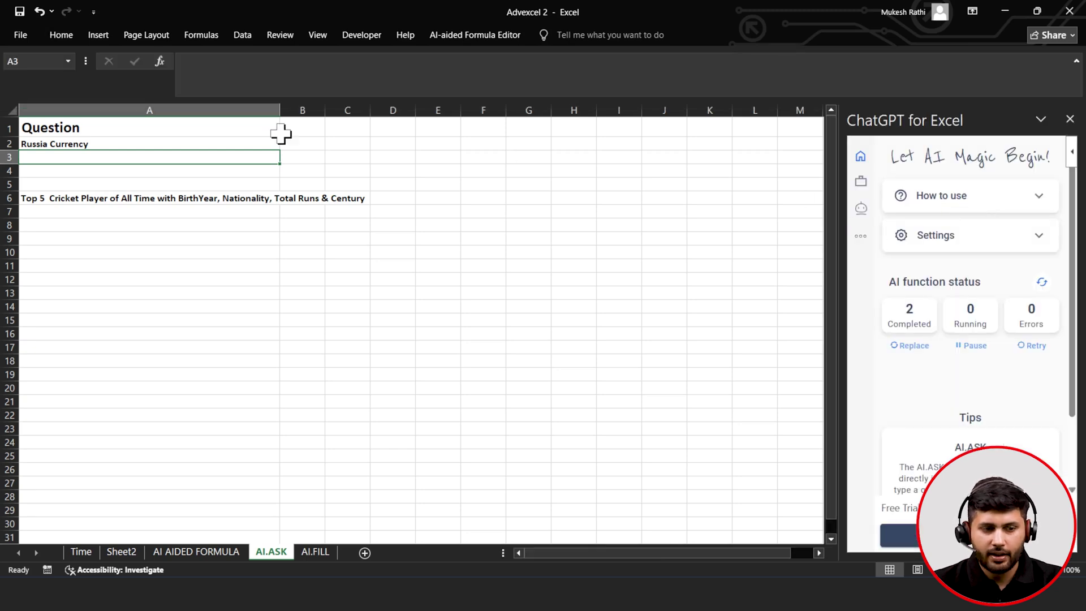
click(109, 146)
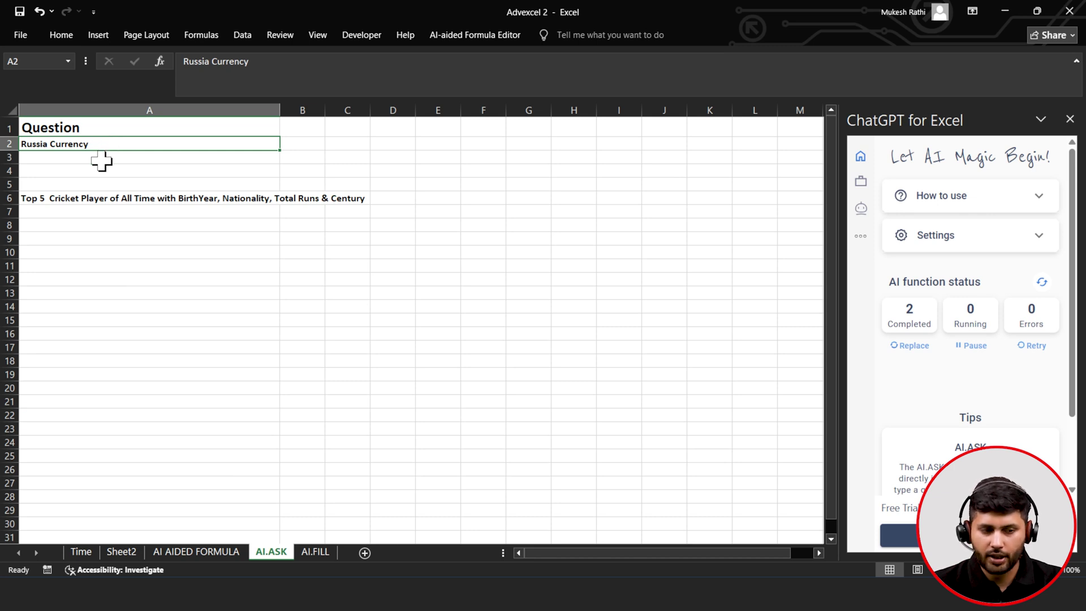
- Enter =AI.ASK(A1:A2) in A3, returning the Russian Ruble (RUB) as the answer
click(113, 156)
text(=)
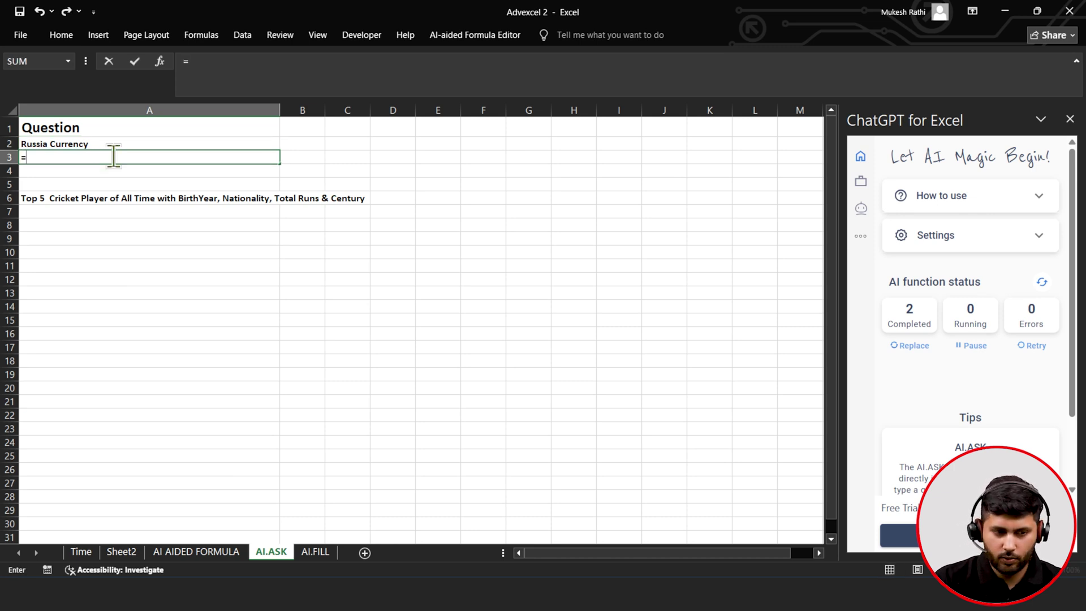
text(ai)
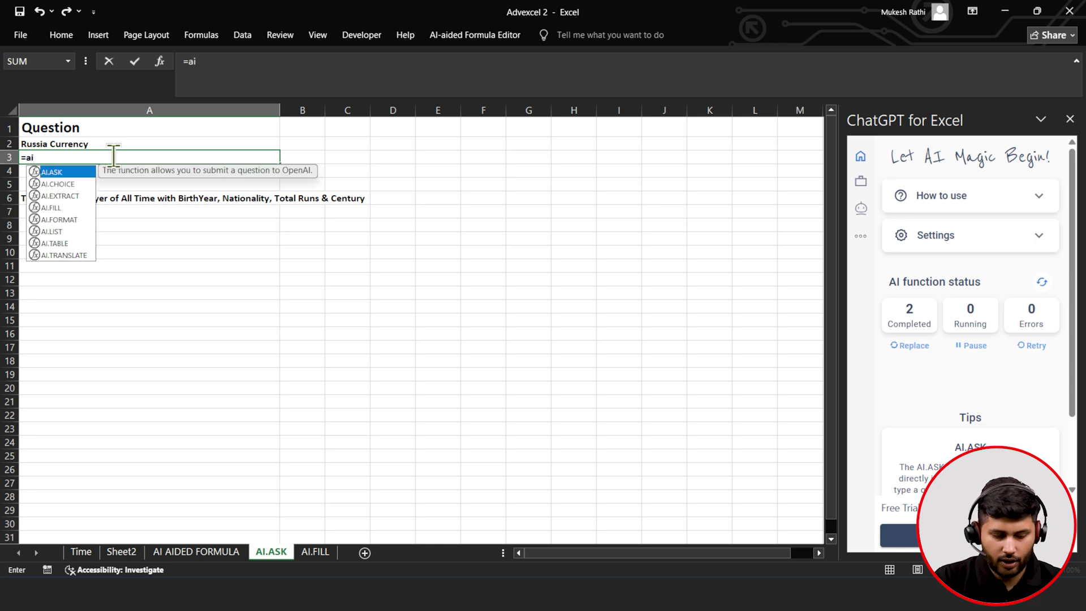
key(Tab)
drag(73, 127, 79, 140)
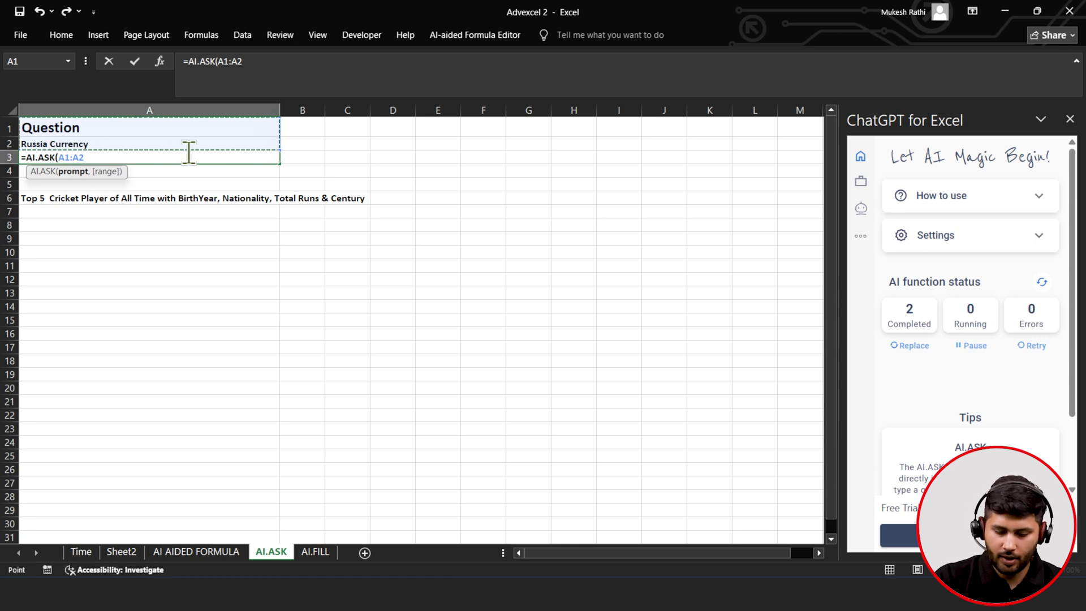
click(134, 61)
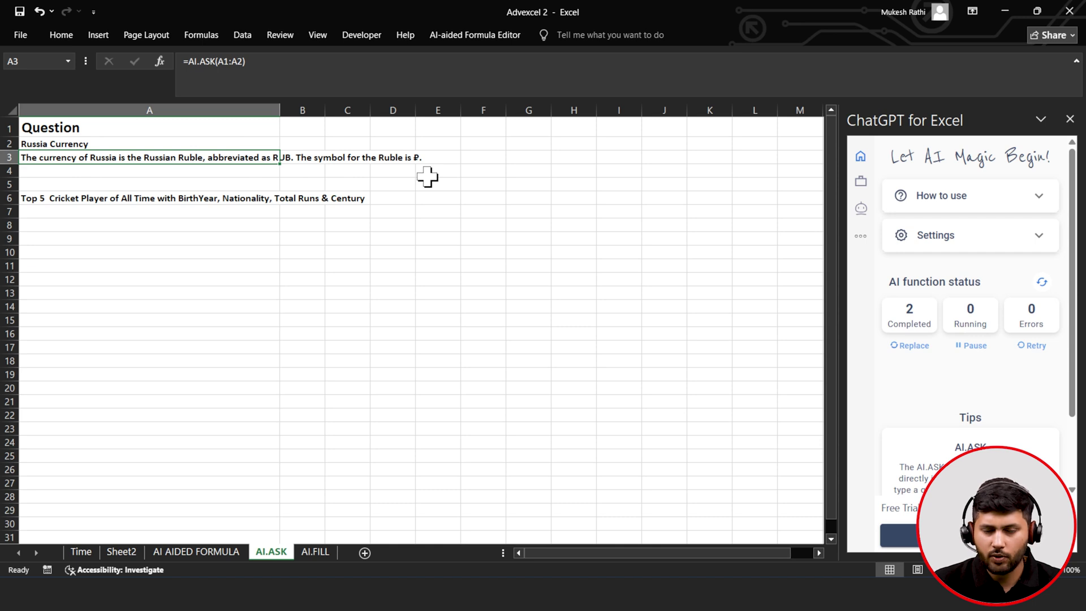
click(156, 198)
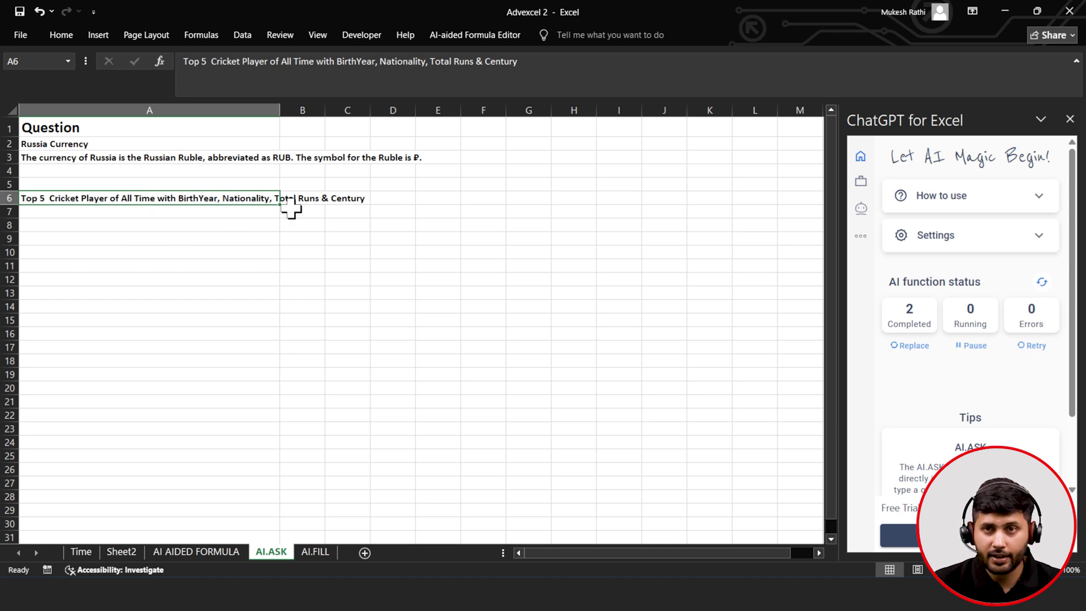
- Enter =AI.ASK(A6) in A7 and heighten row 7 to fit the cricket players answer
click(163, 214)
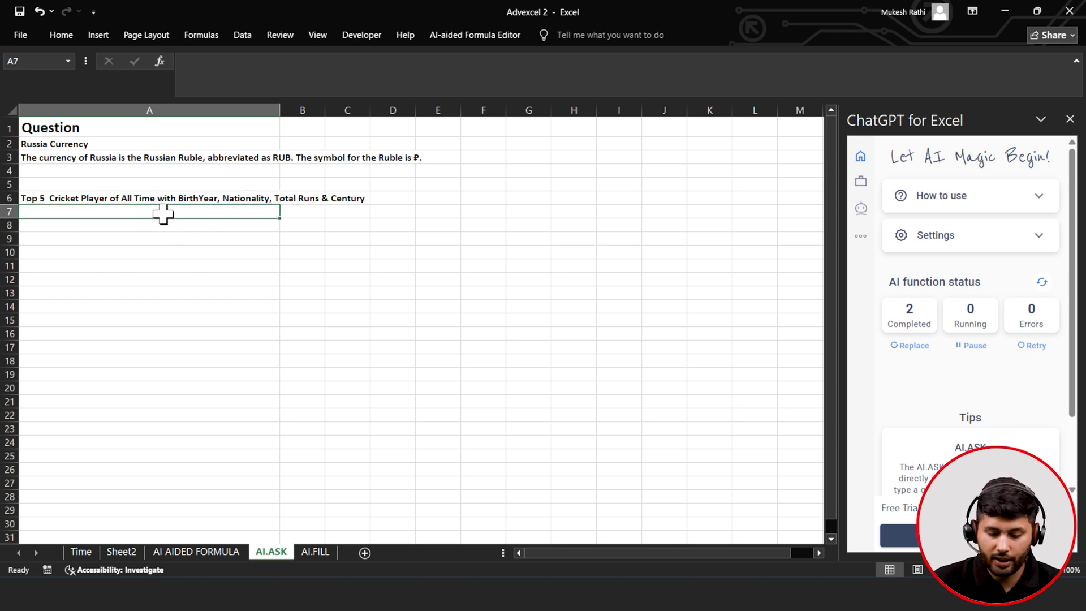
text(=)
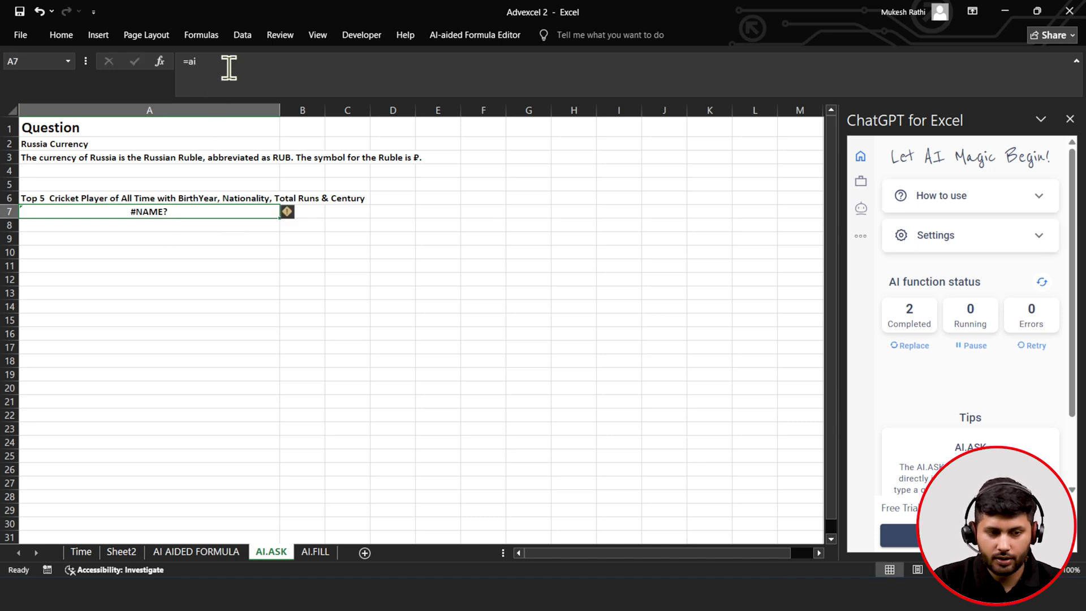
click(229, 68)
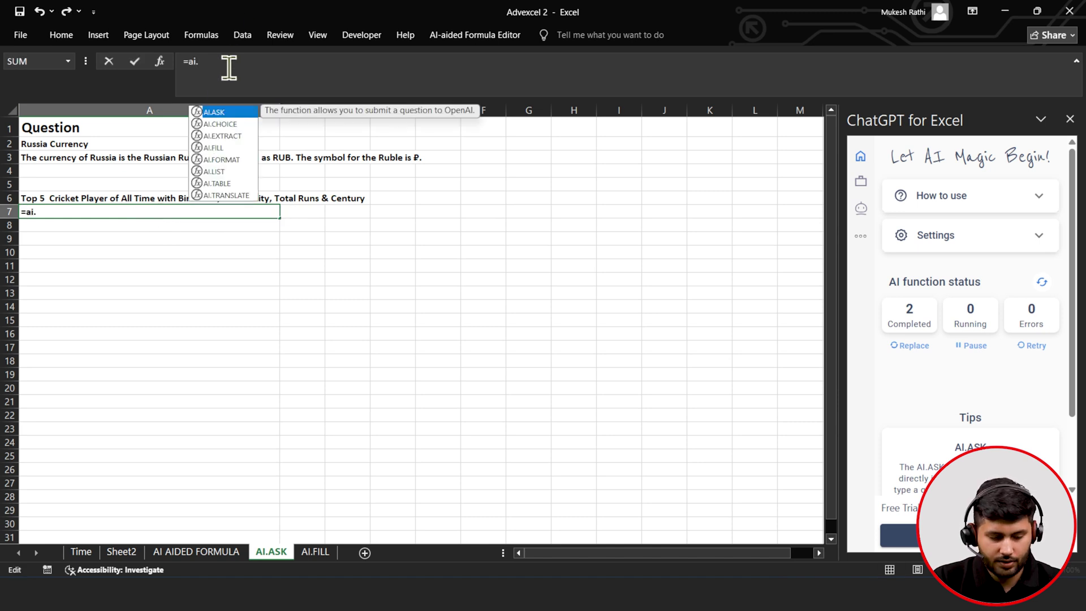
key(Tab)
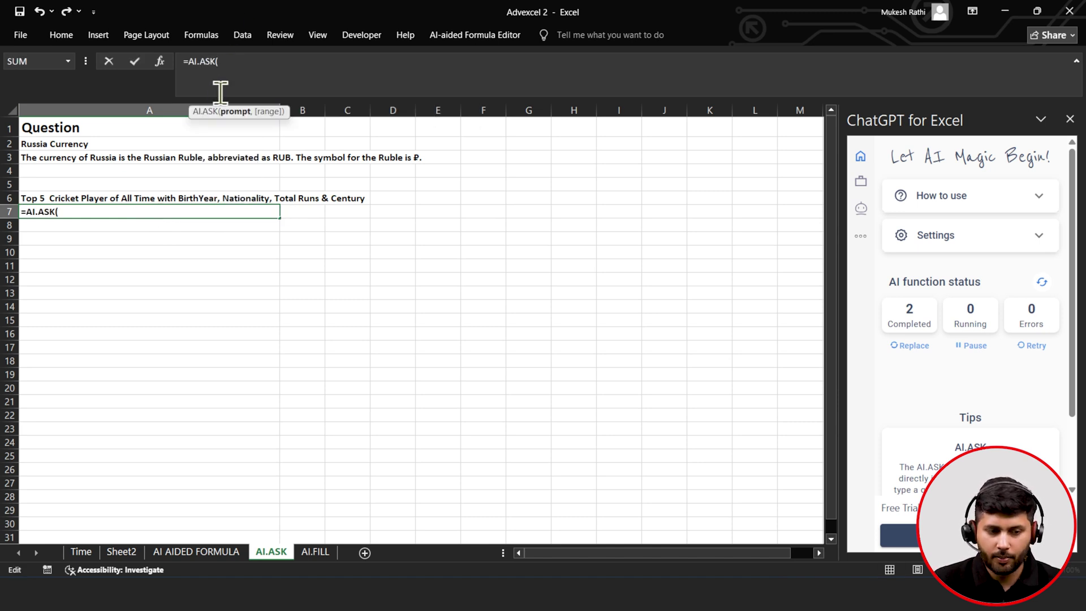
click(166, 195)
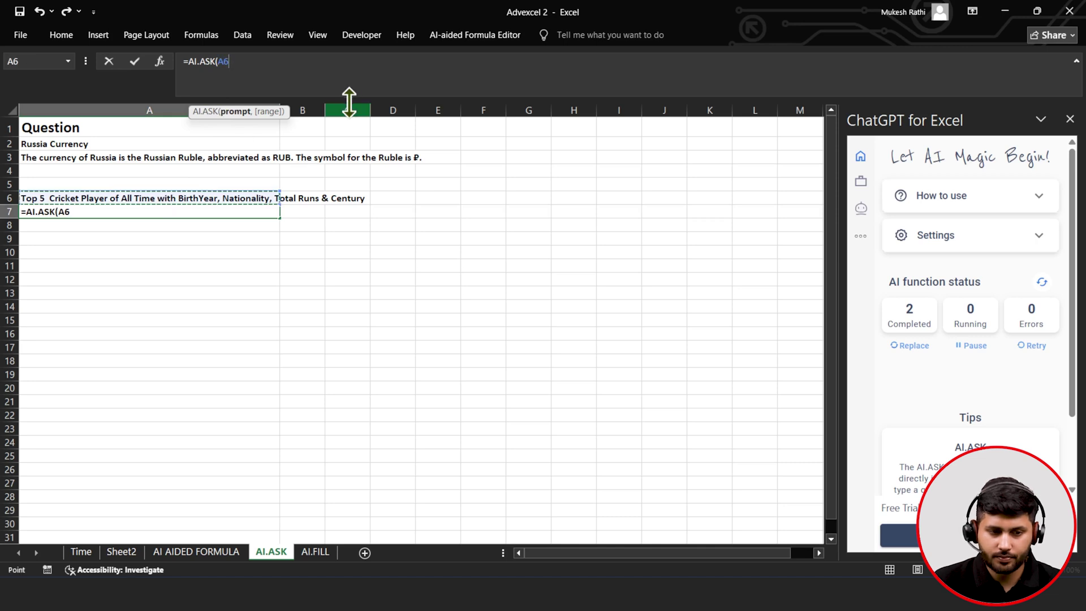
text())
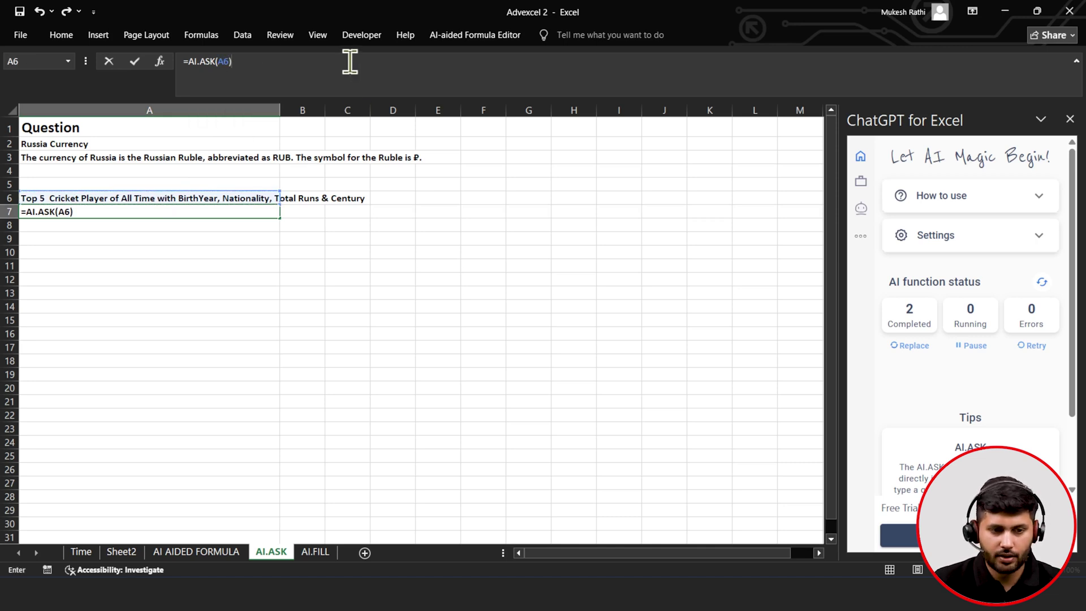
click(138, 61)
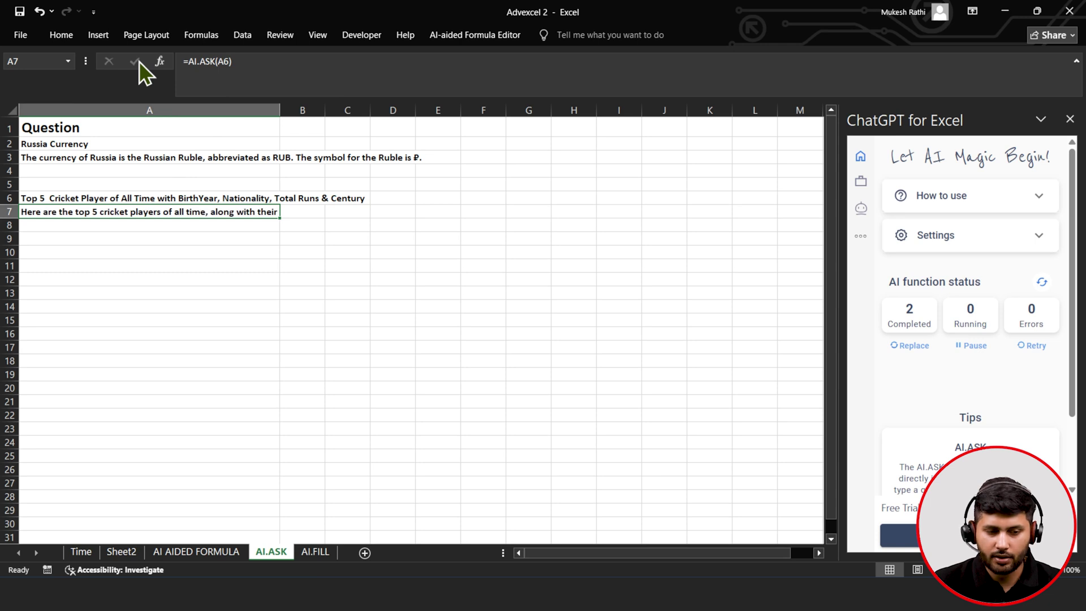
drag(8, 218, 7, 543)
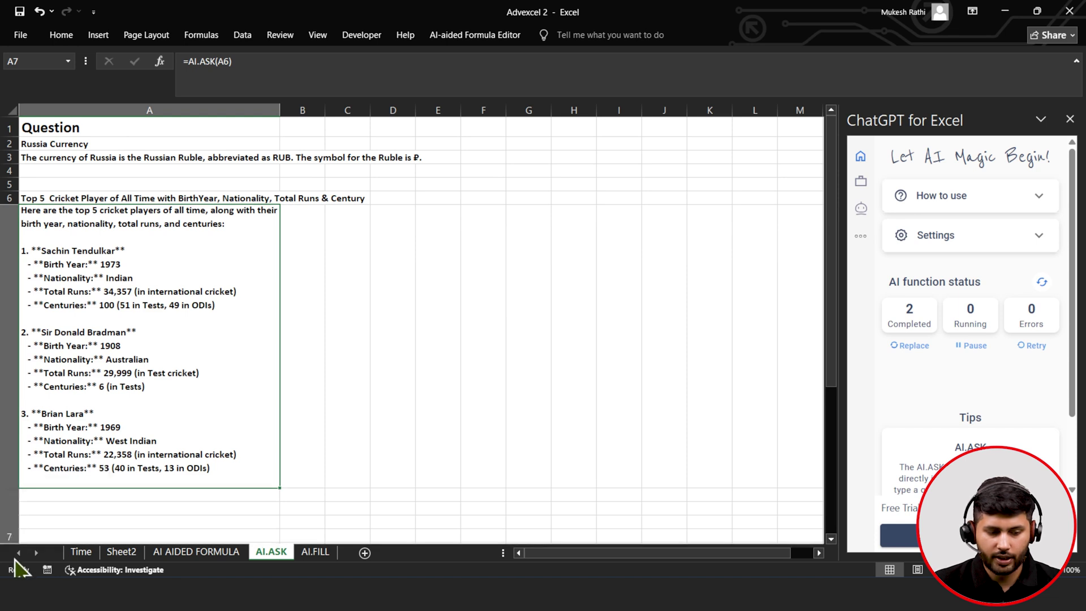
- Enlarge row 7 further so more of the cricket answer is visible
scroll(98, 436, down, 1)
scroll(98, 436, down, 1)
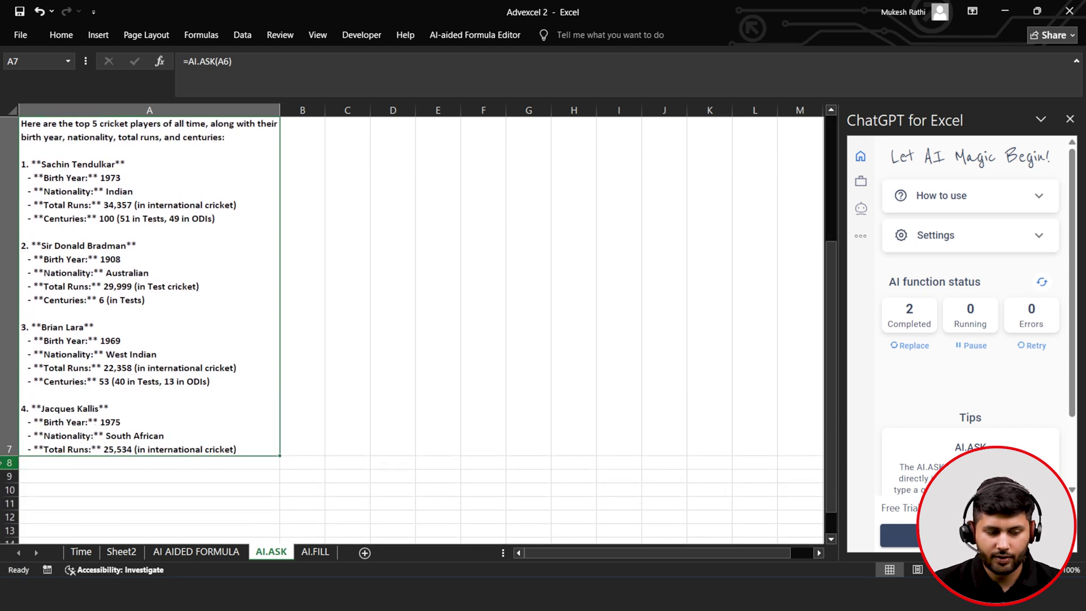
drag(7, 457, 21, 558)
scroll(24, 449, up, 3)
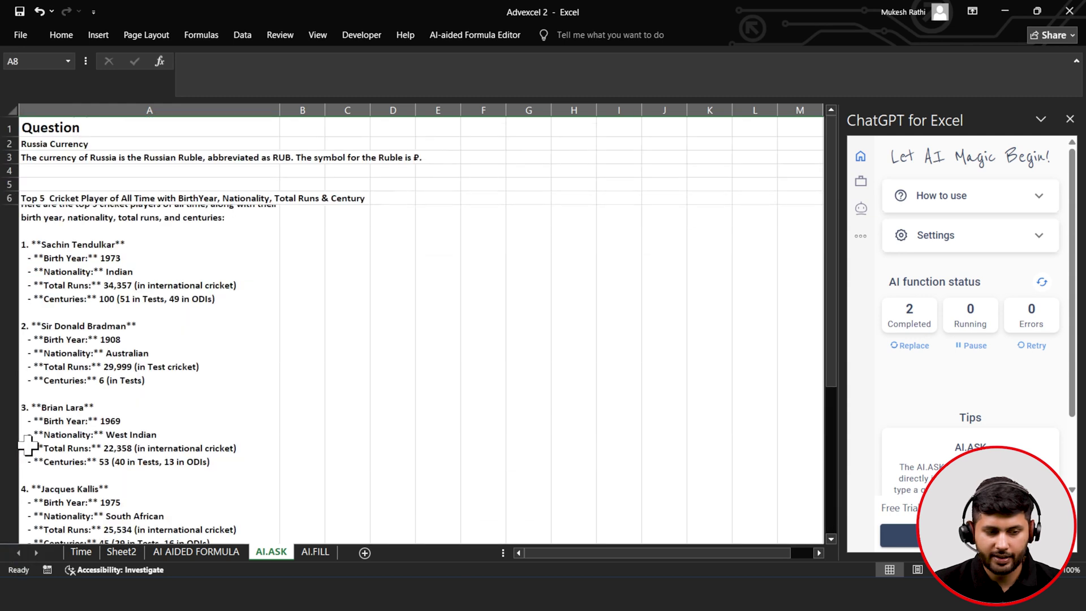
scroll(24, 448, down, 1)
ctrl+scroll(24, 487, down, 2)
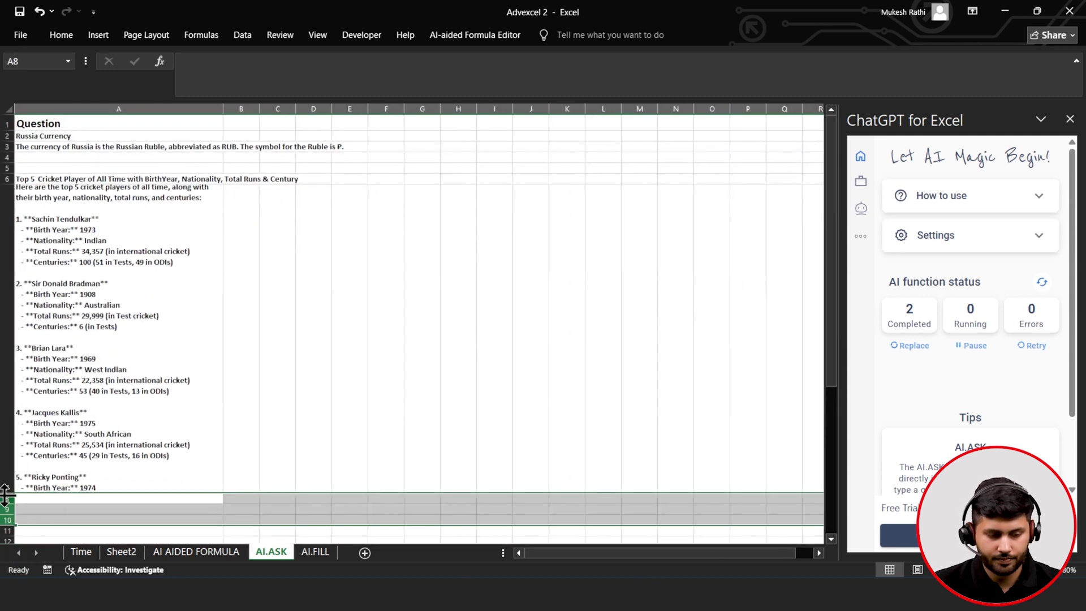
- Shrink the A7 answer's font to size 9 and review all five listed cricketers
click(80, 306)
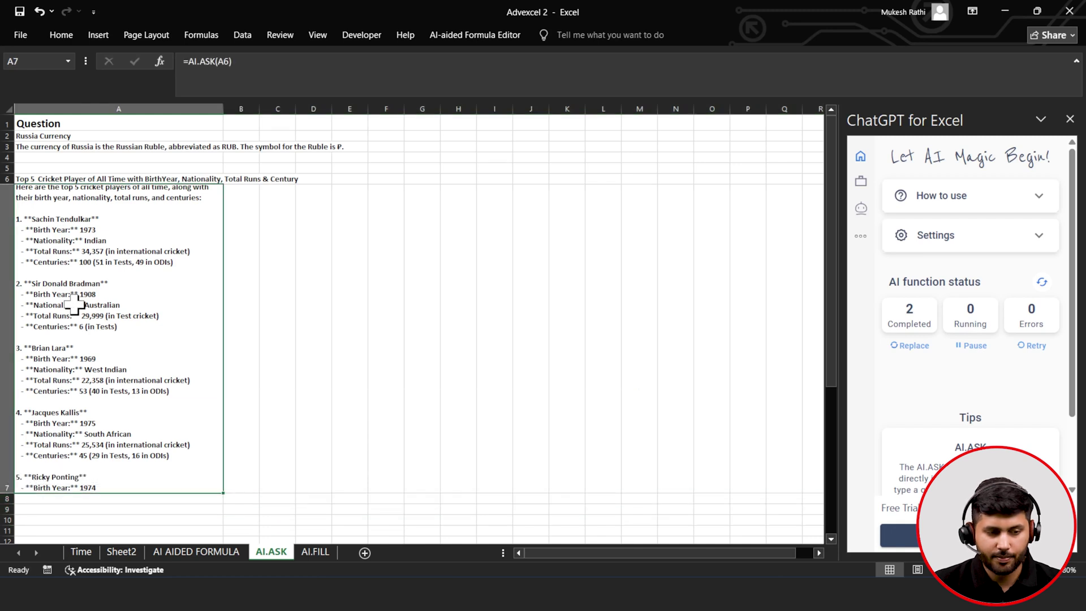
click(73, 36)
click(265, 63)
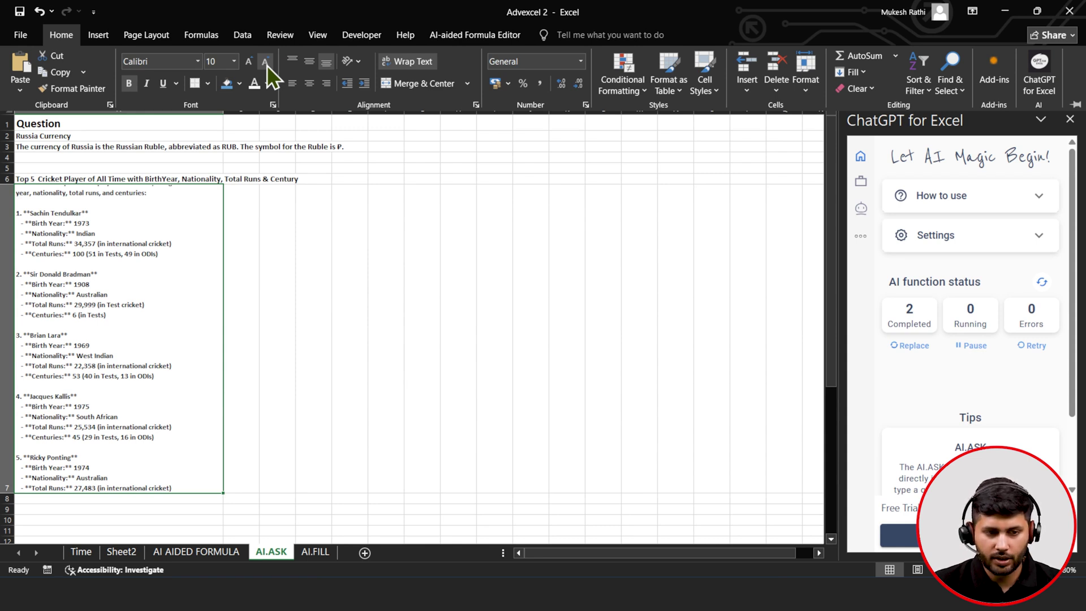
click(265, 62)
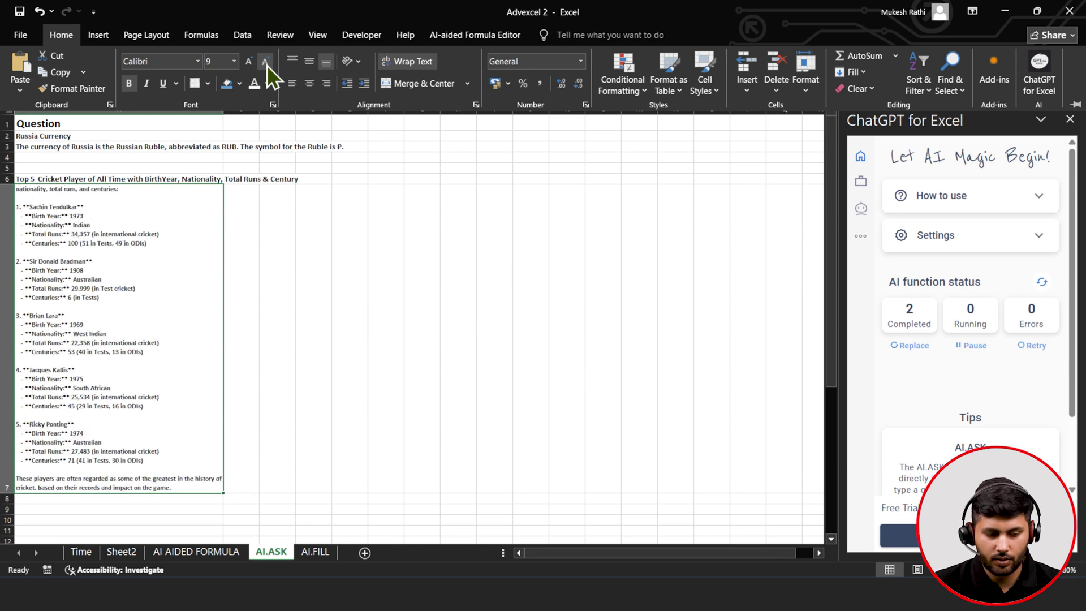
click(150, 400)
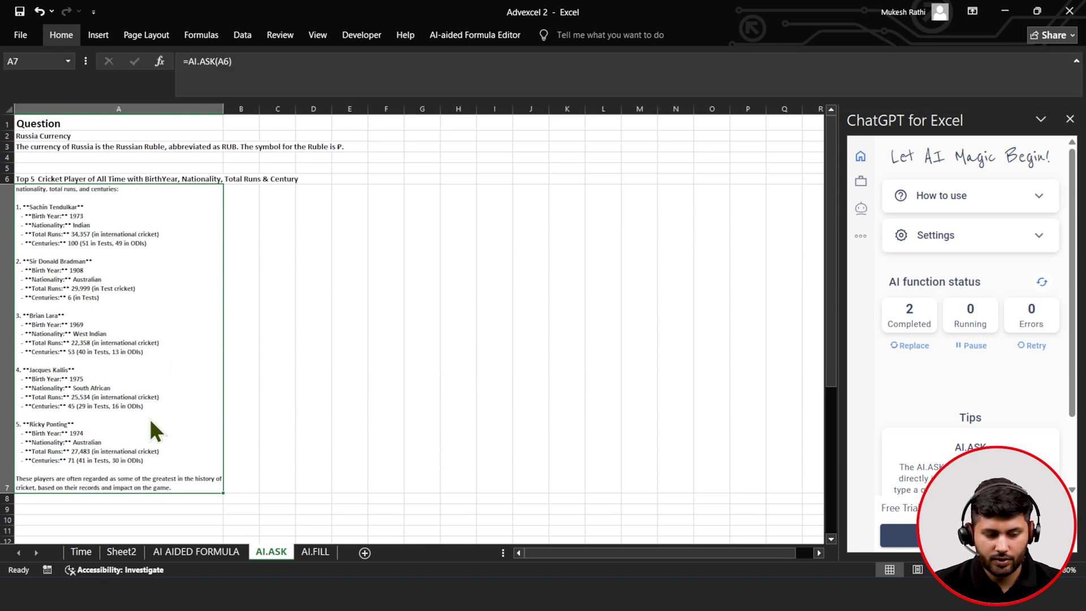
click(5, 481)
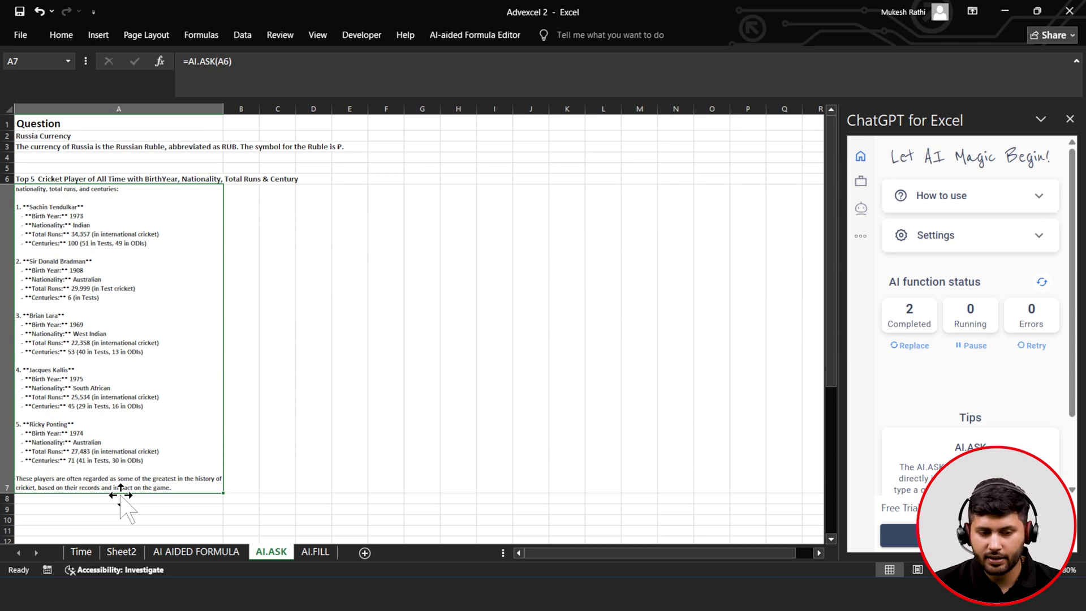
scroll(174, 424, down, 2)
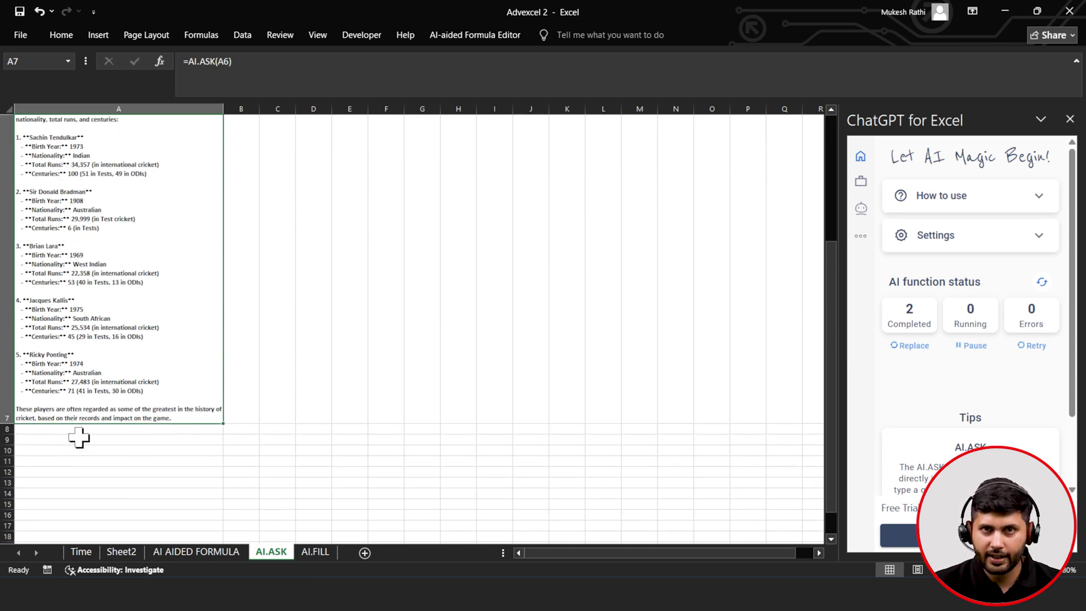
scroll(77, 439, up, 2)
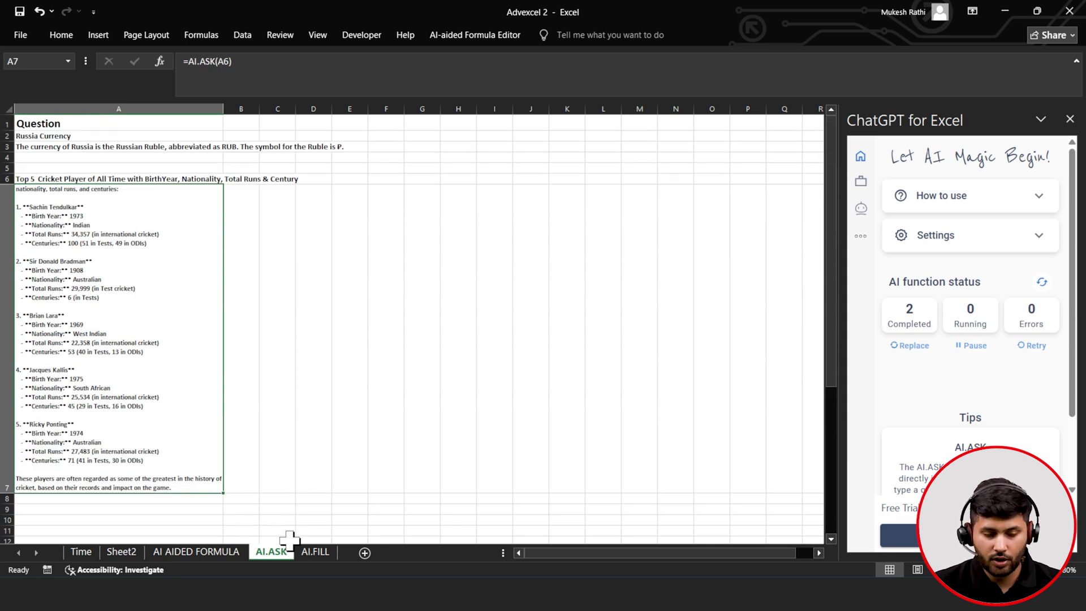
- Open the AI.FILL sheet and look over the India and China capital examples
click(314, 553)
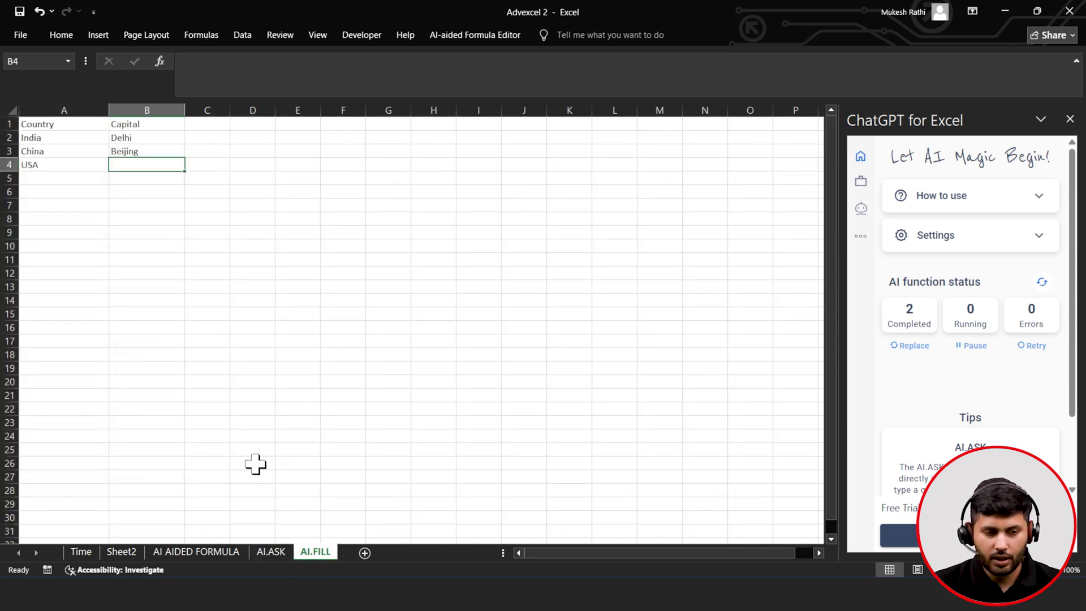
click(49, 153)
click(55, 138)
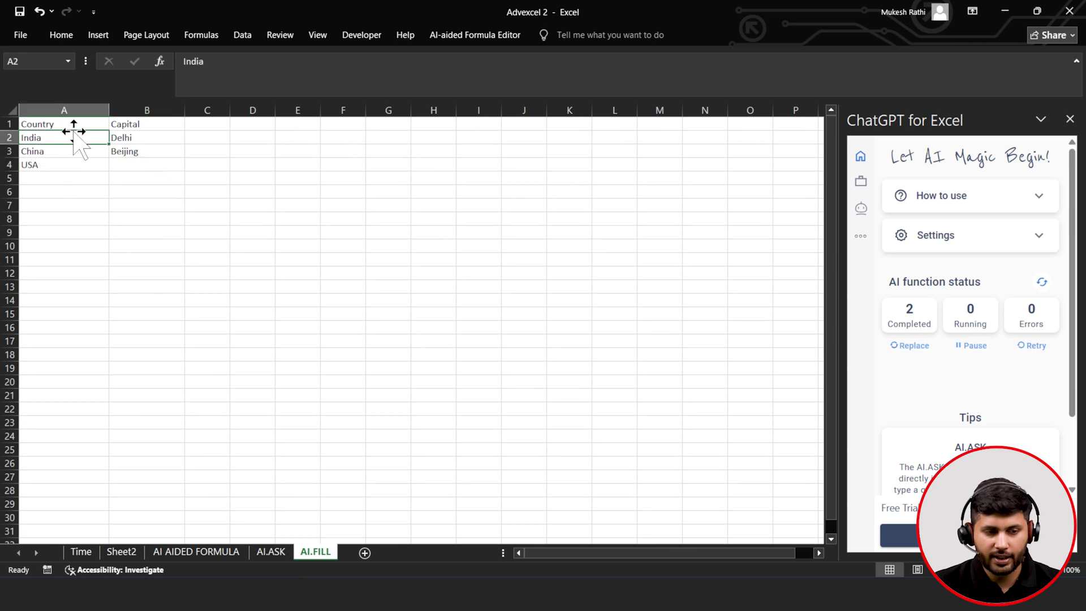
click(123, 123)
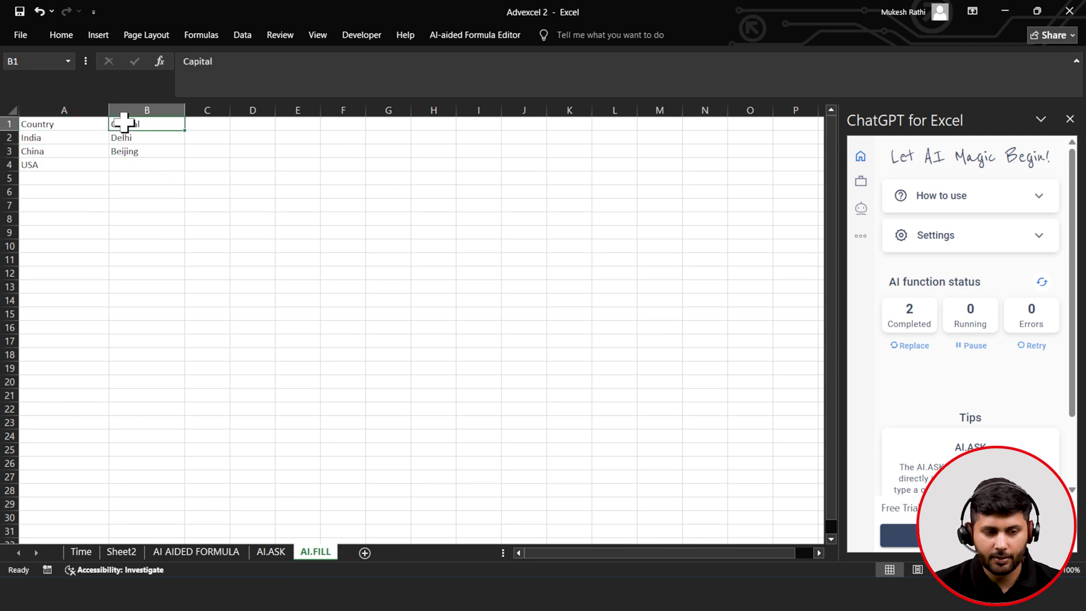
click(85, 138)
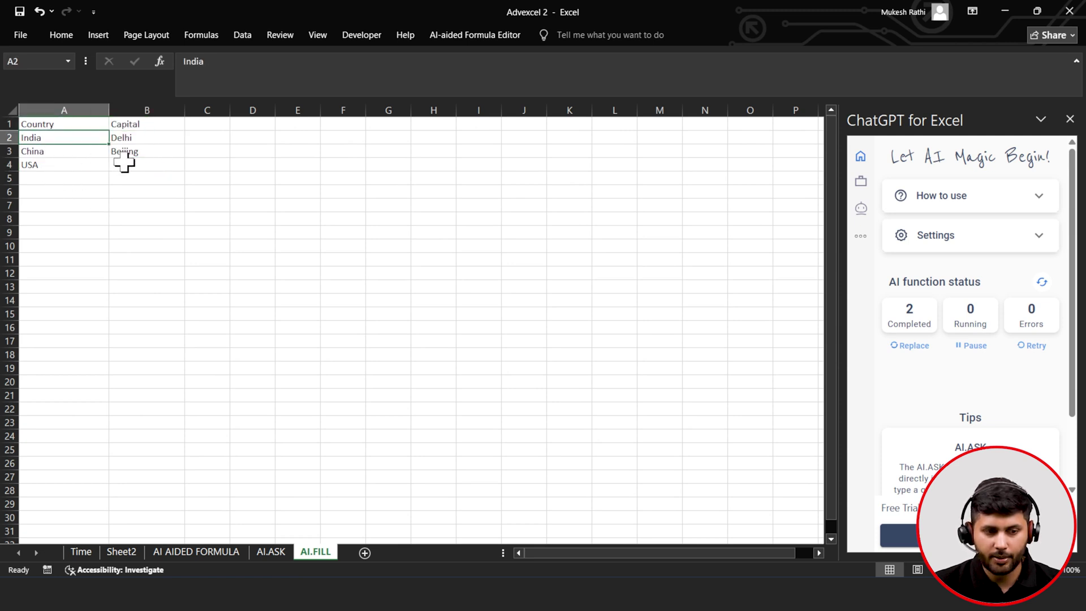
- Enter =AI.FILL(A2:B3,A4) in B4 to get Washington D.C., then expand the AI functions help
click(121, 164)
text(=)
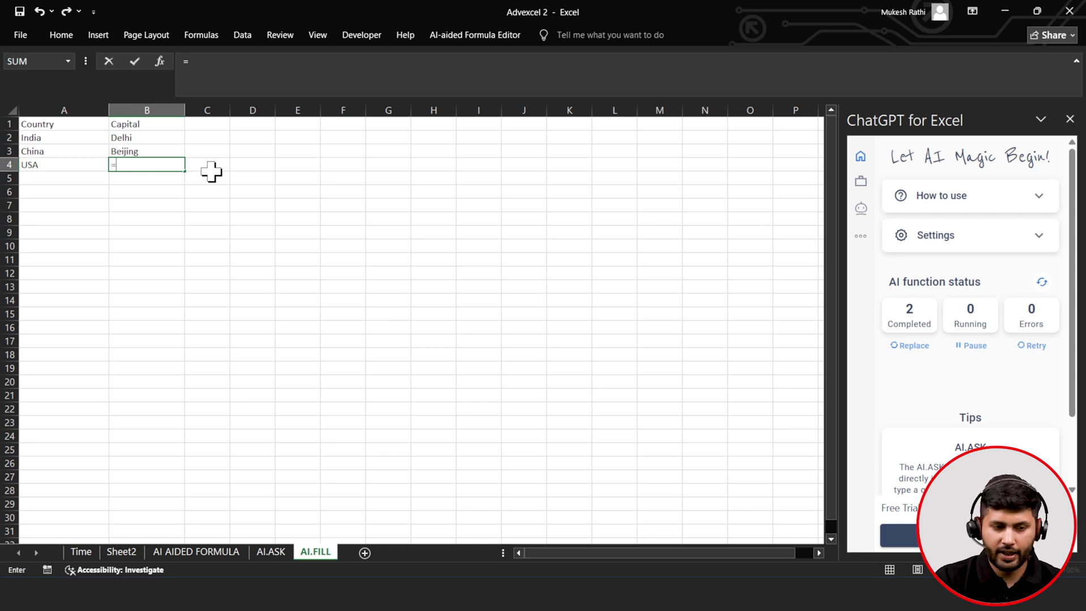
text(a)
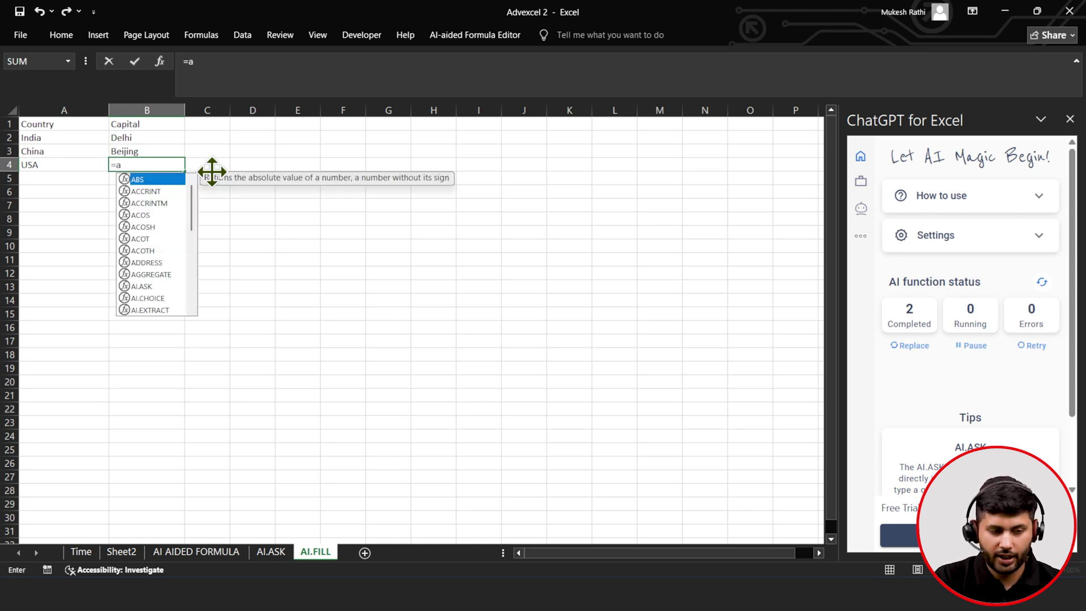
text(i)
key(Down)
key(Down)
key(Down)
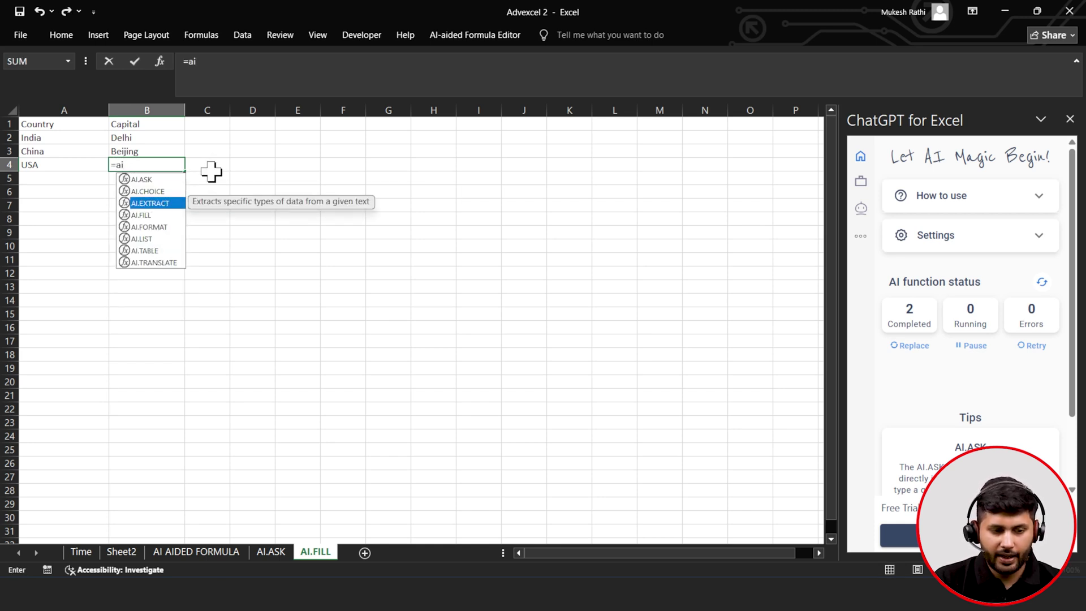
key(Tab)
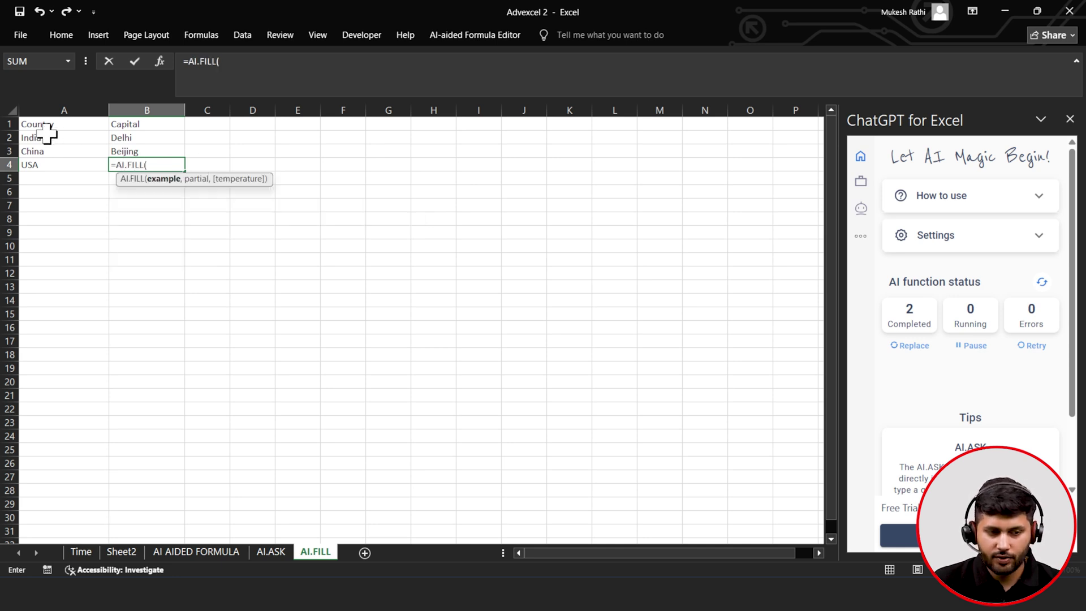
drag(41, 138, 115, 154)
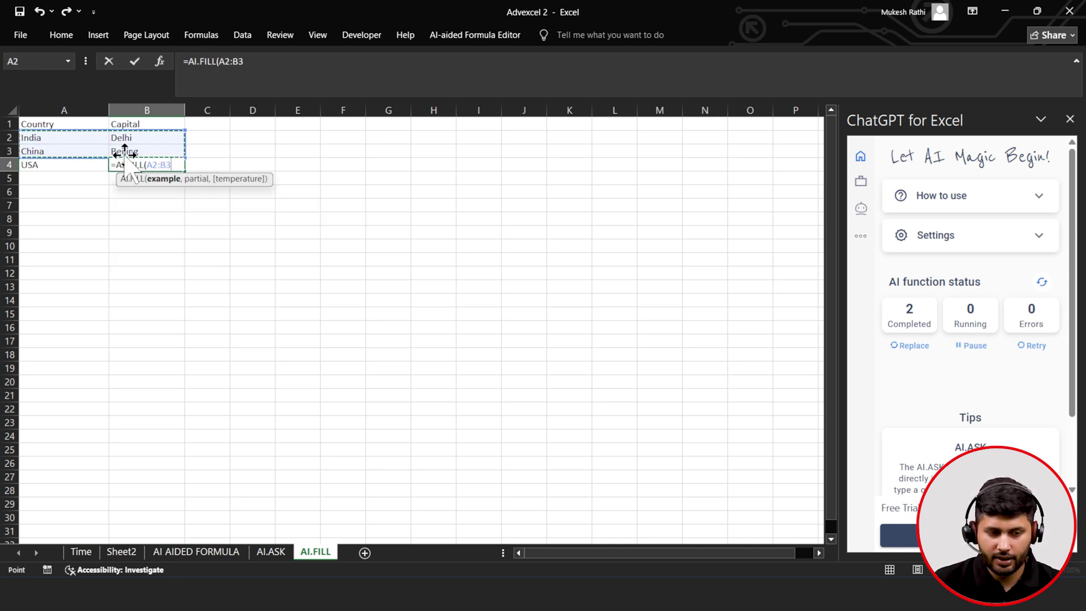
text(,)
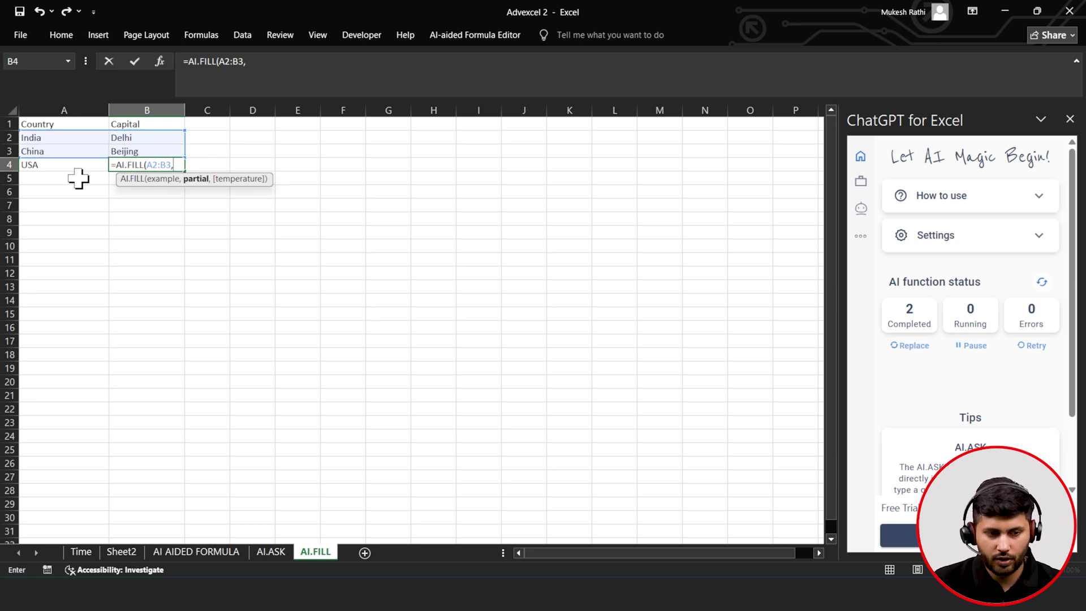
click(73, 166)
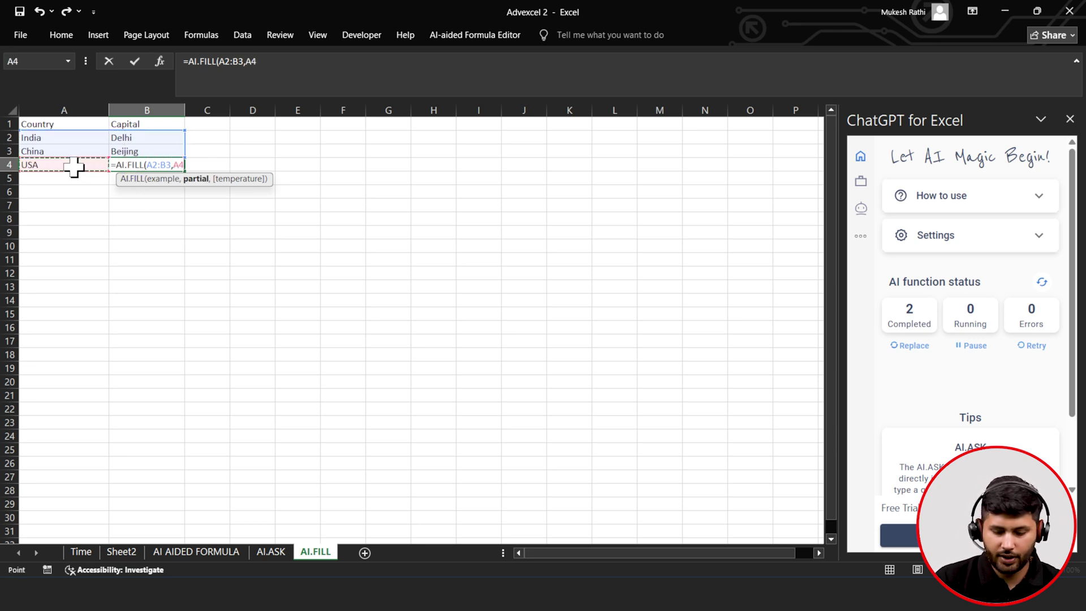
text())
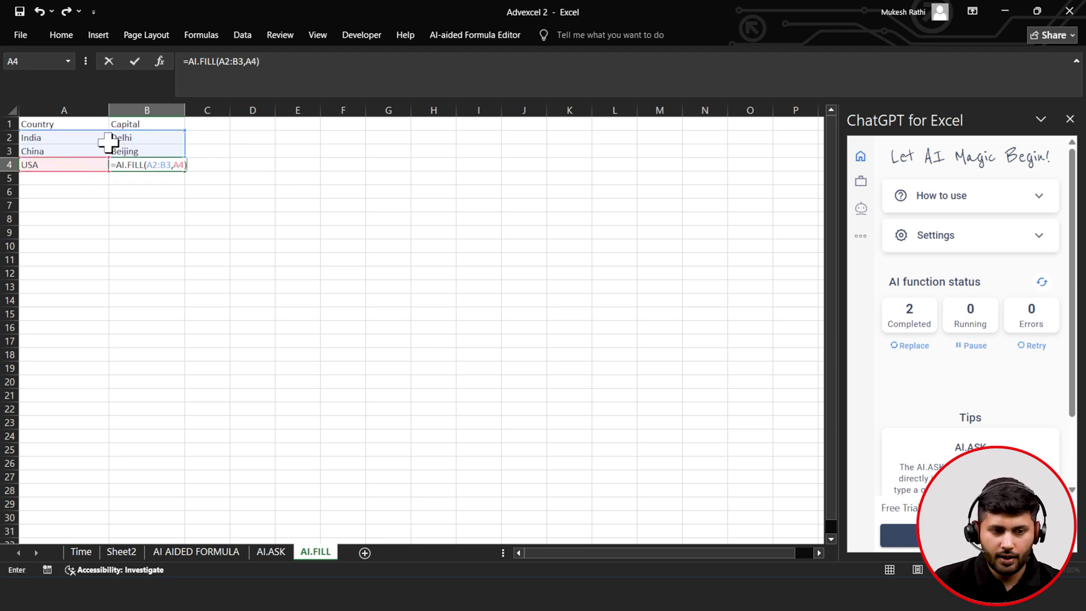
click(134, 66)
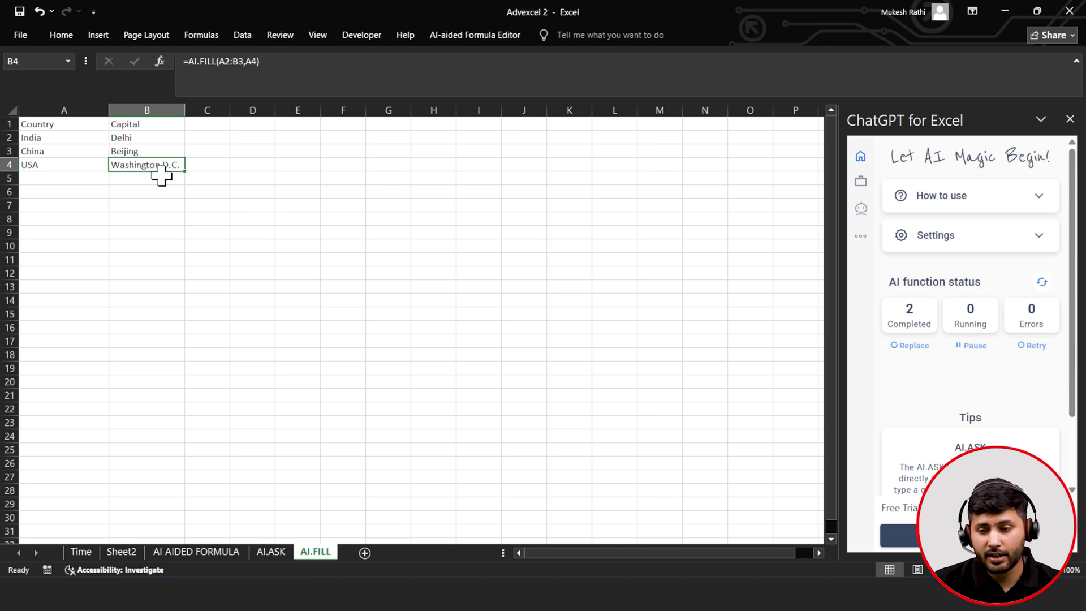
click(1006, 205)
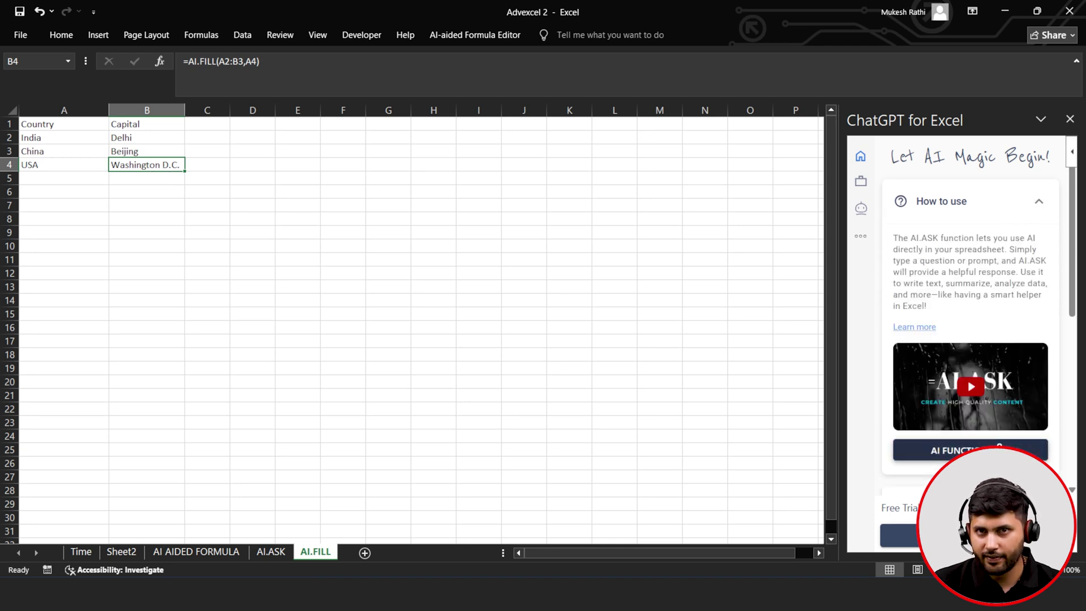
click(999, 450)
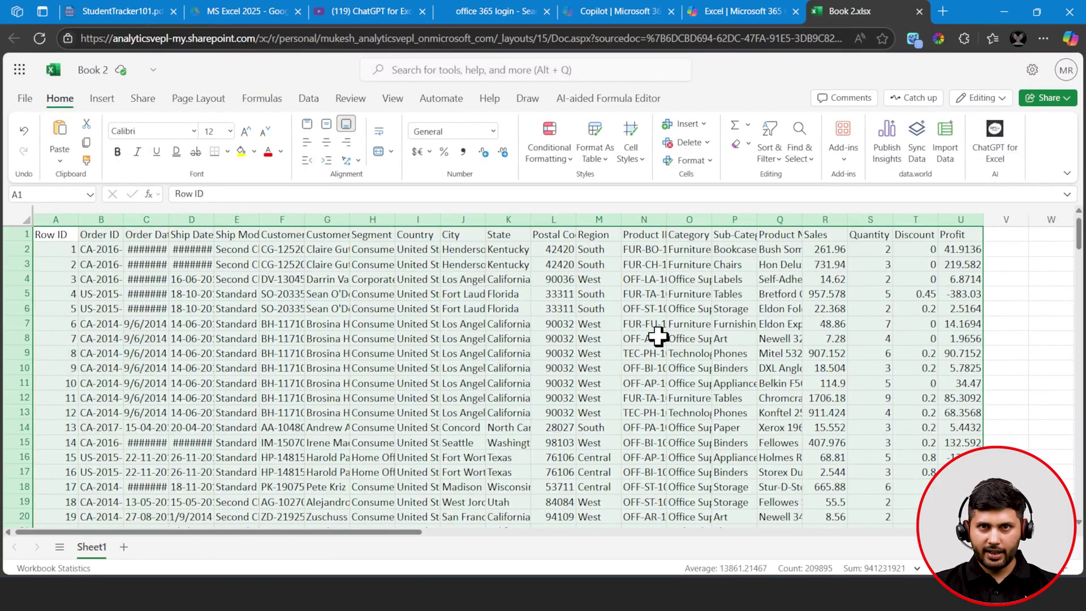
click(1014, 13)
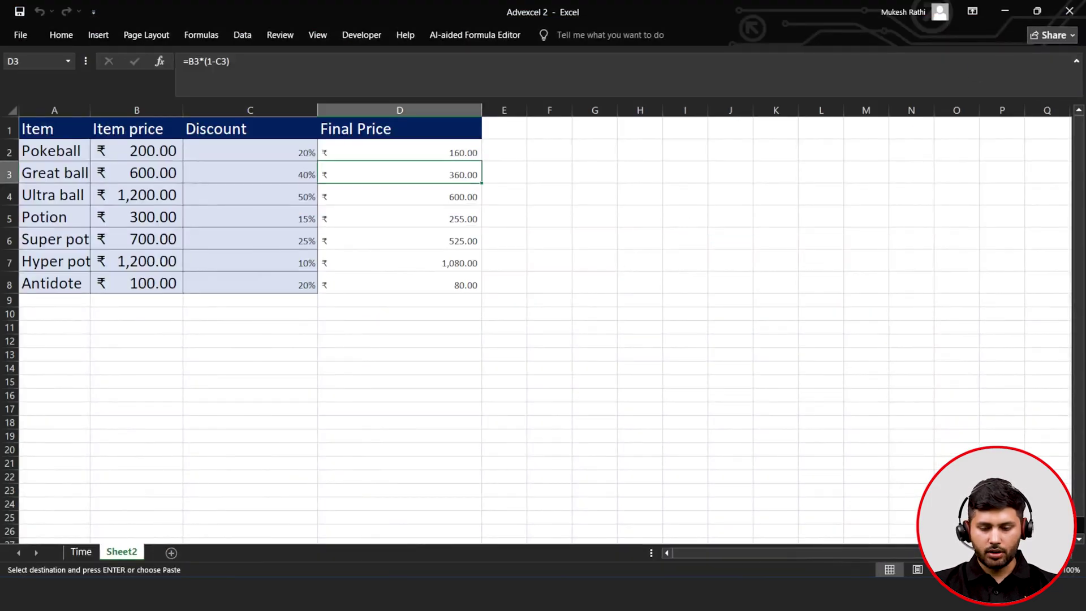
click(841, 549)
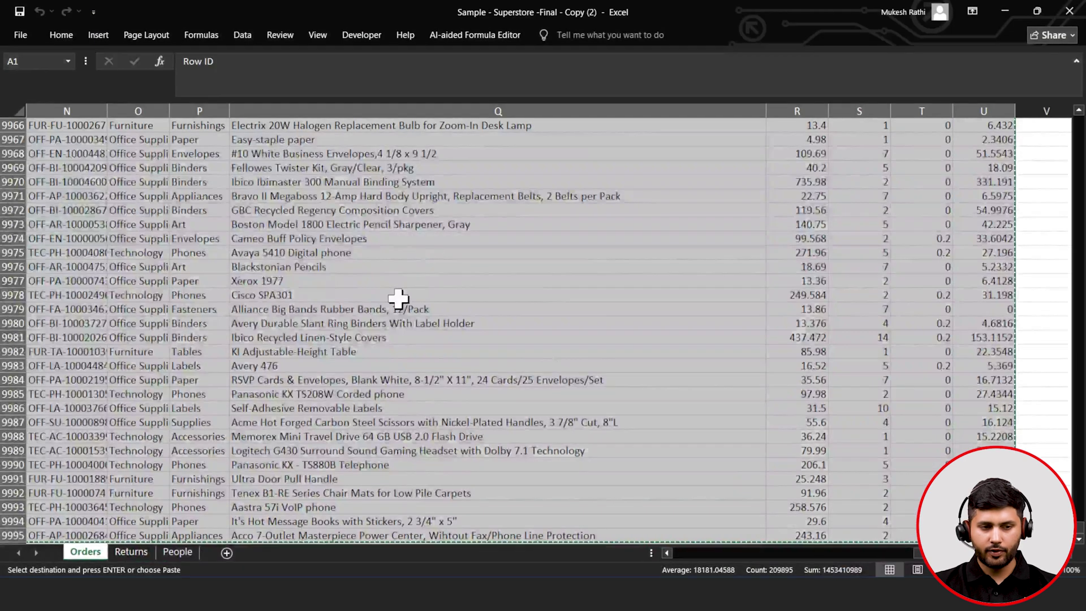
scroll(399, 298, up, 20)
scroll(398, 298, up, 15)
scroll(398, 298, up, 16)
click(242, 35)
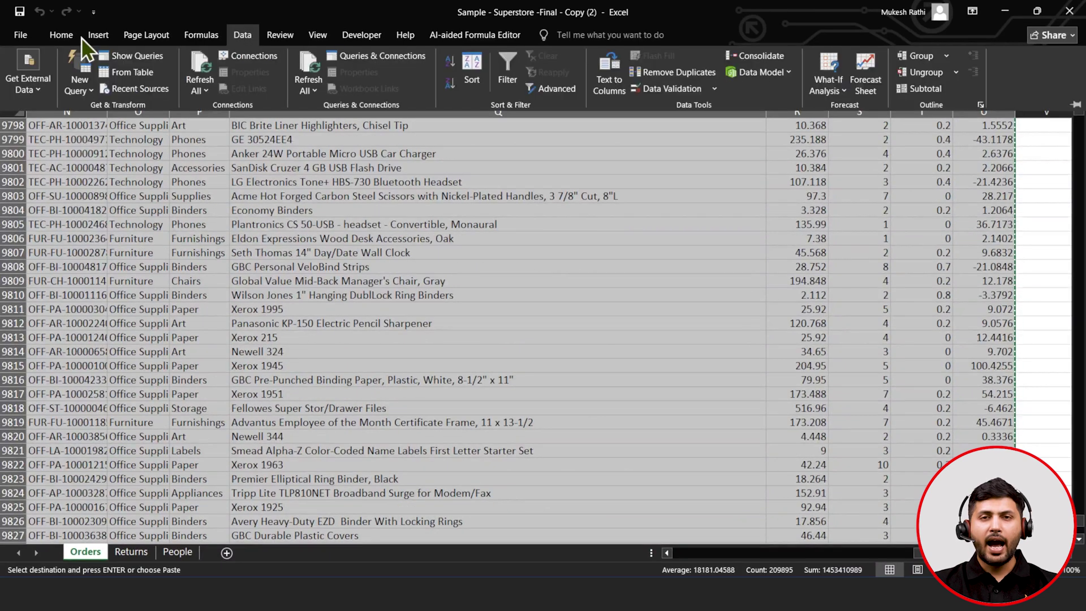
click(48, 34)
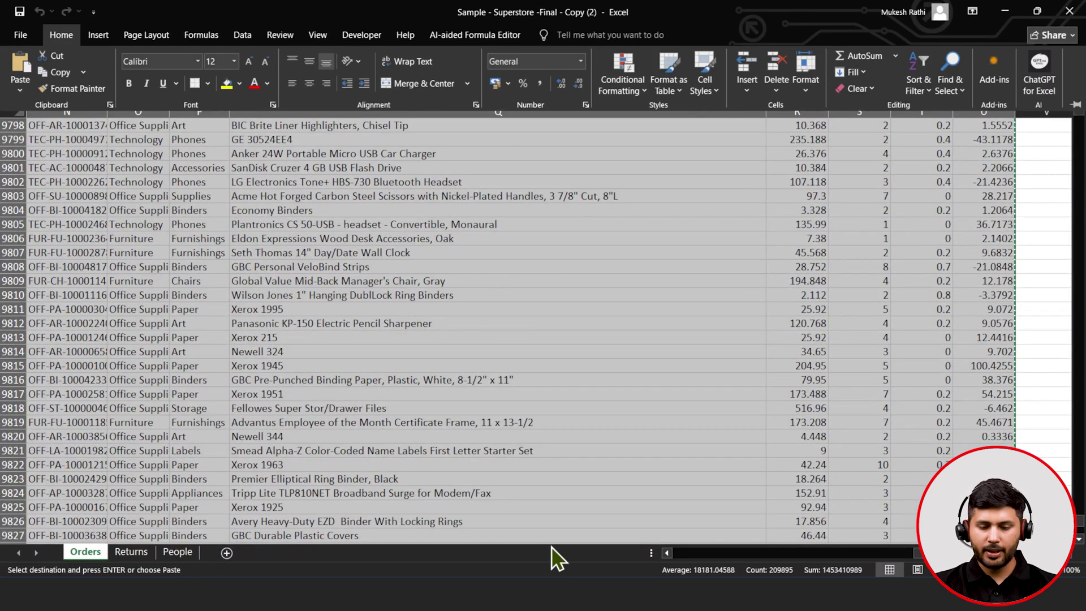
click(716, 509)
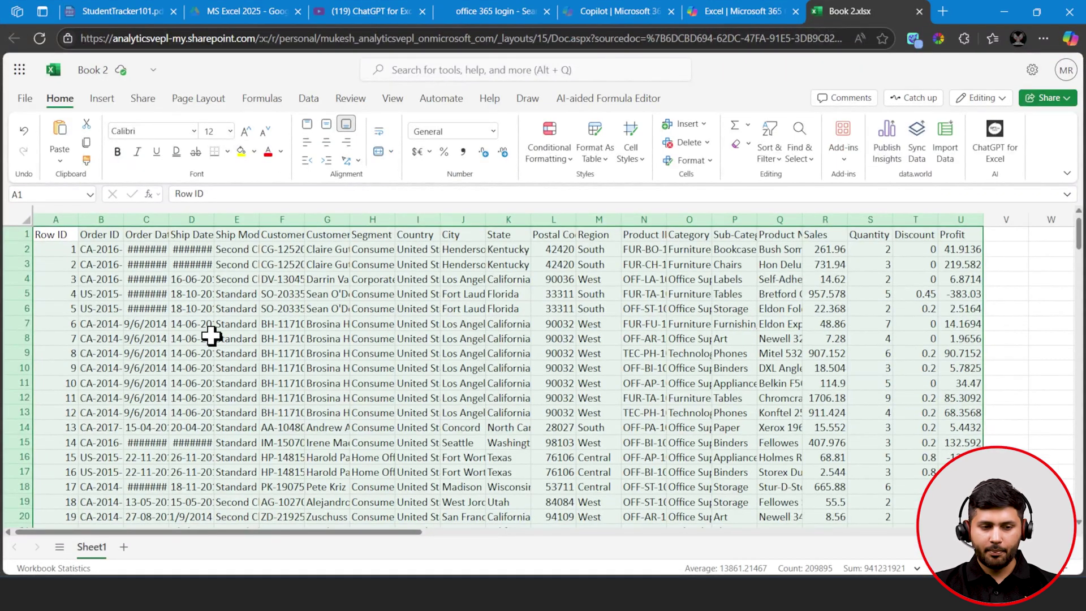
- Run Analyze Data from the Data tab on the Sheet1 sales table
scroll(227, 314, down, 1)
scroll(226, 314, down, 20)
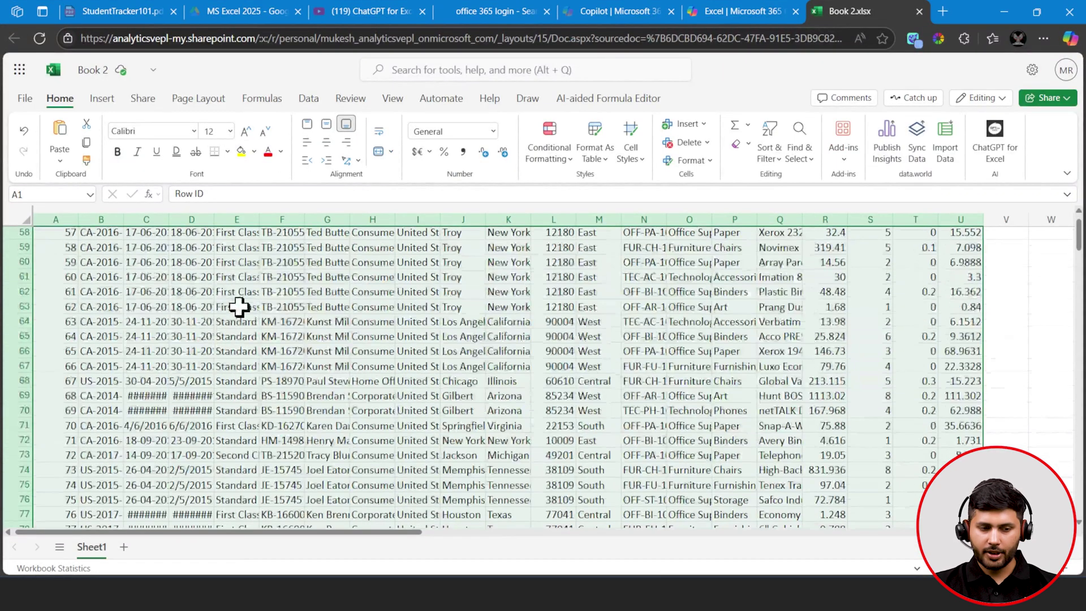
scroll(240, 307, down, 20)
scroll(240, 307, up, 20)
scroll(239, 307, up, 20)
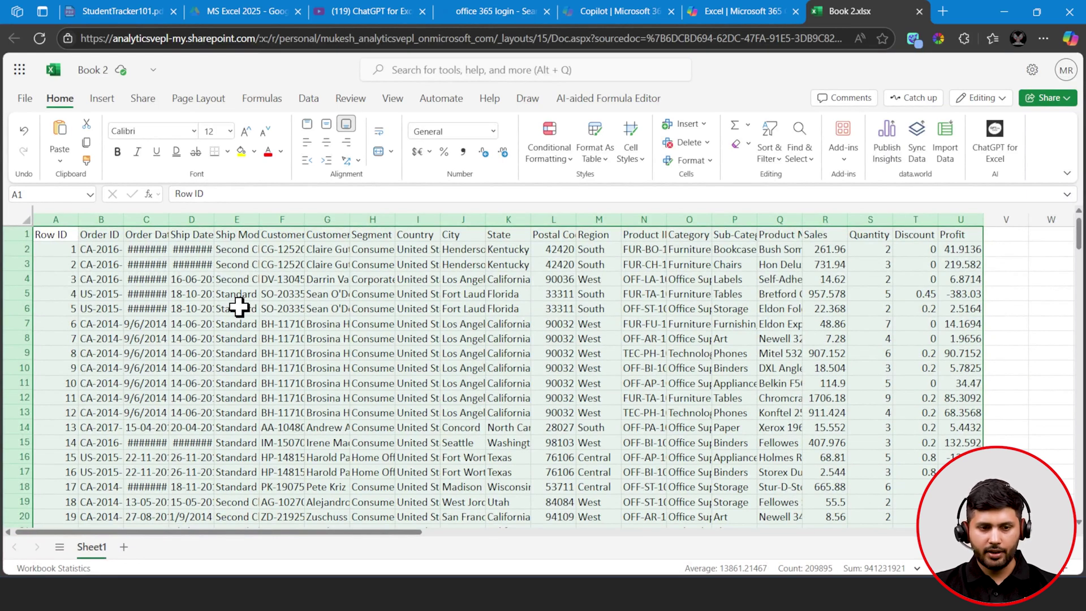
click(307, 99)
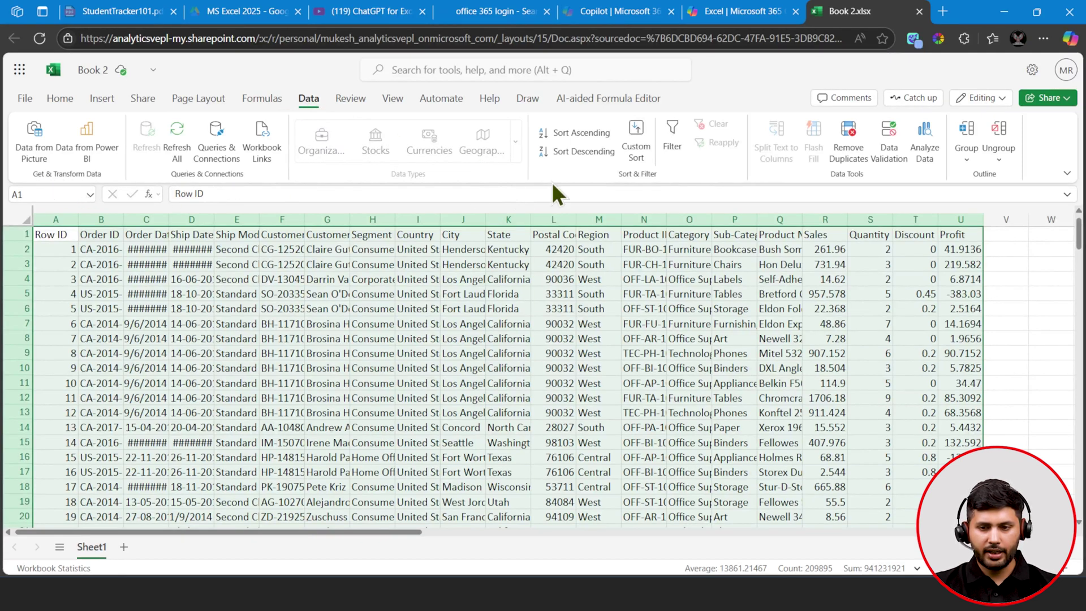
click(927, 149)
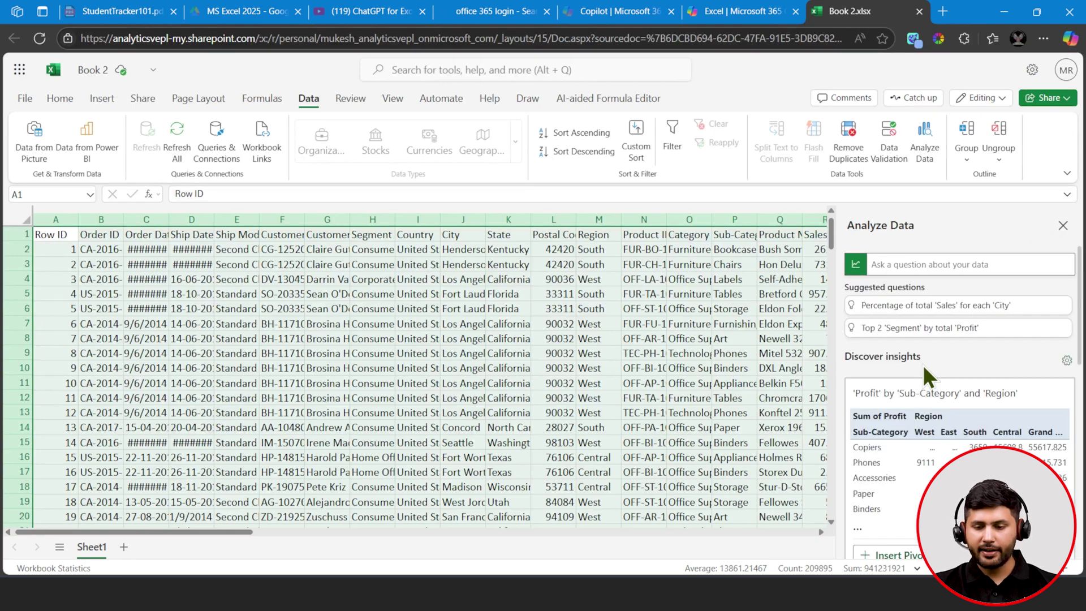
- Scroll through the Analyze Data insight cards and return to the top
scroll(925, 371, down, 3)
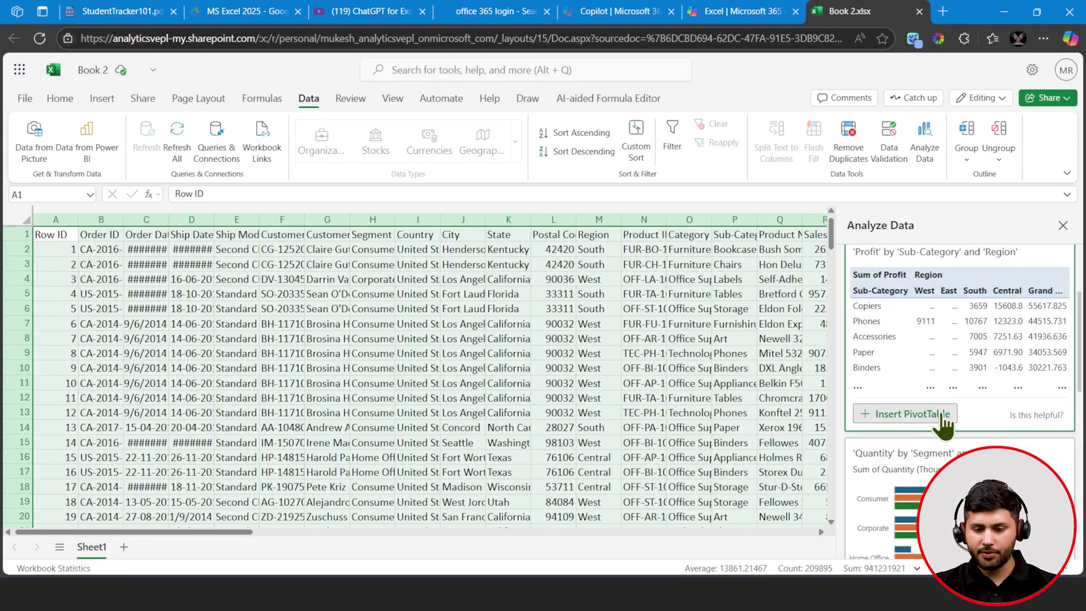
scroll(939, 419, down, 4)
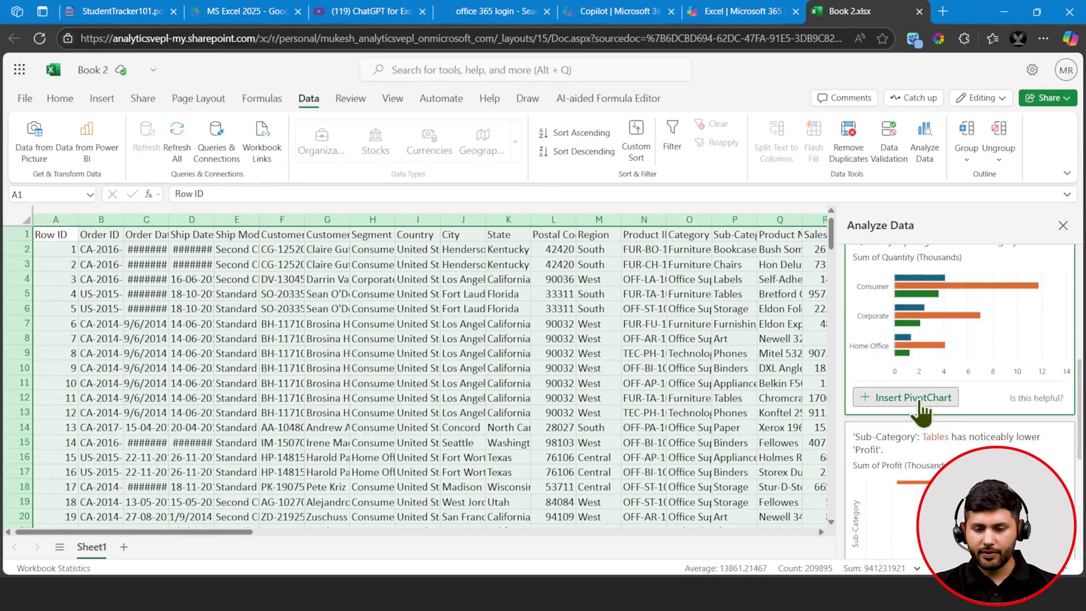
scroll(922, 413, down, 4)
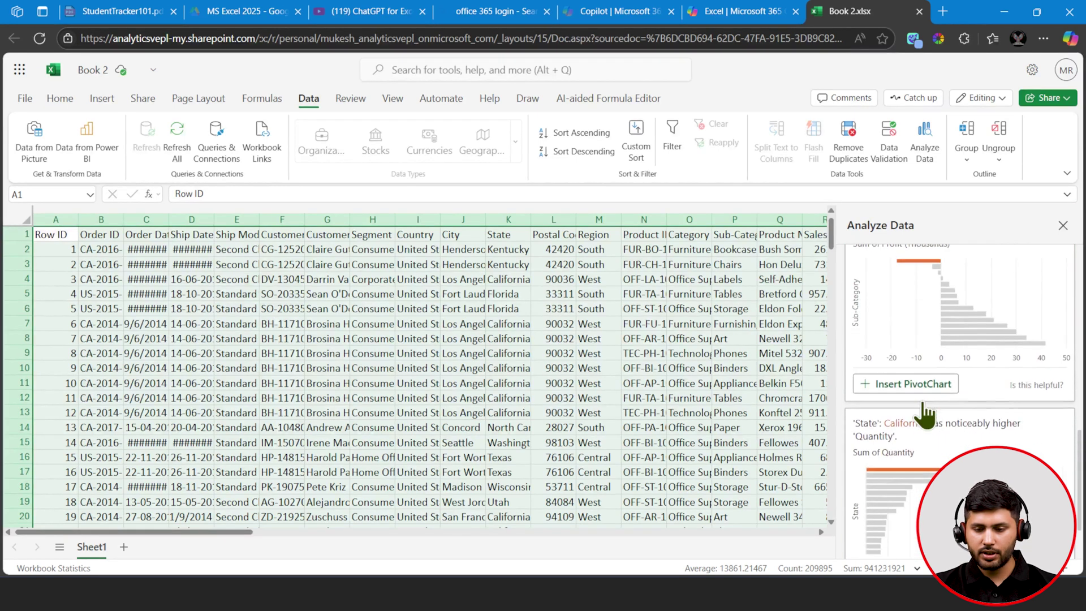
scroll(925, 416, up, 5)
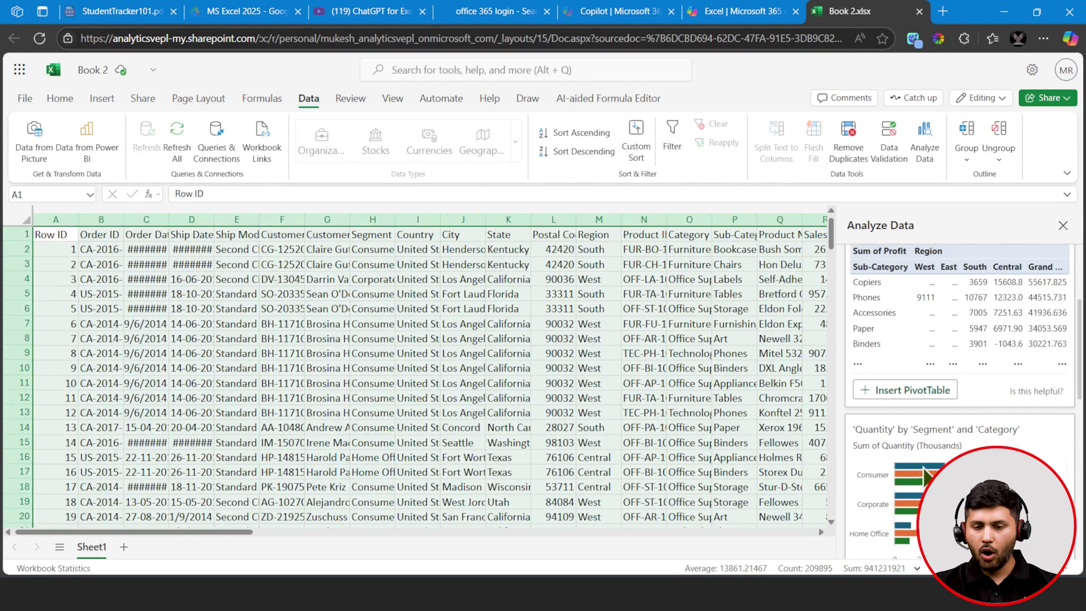
scroll(926, 474, up, 3)
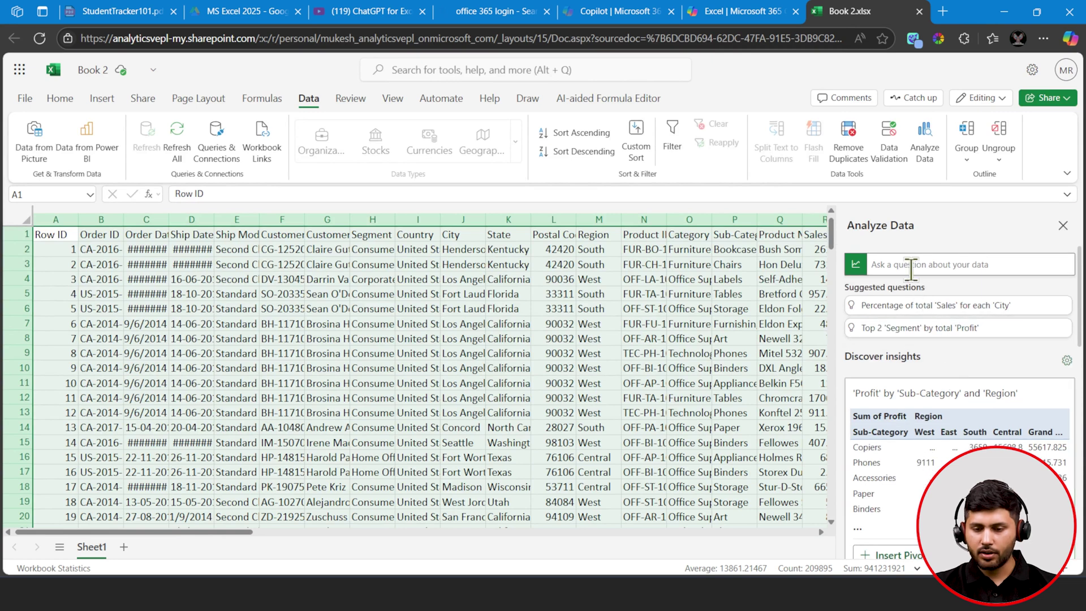
- Ask Analyze Data for the top Customer Name by Sales
click(884, 334)
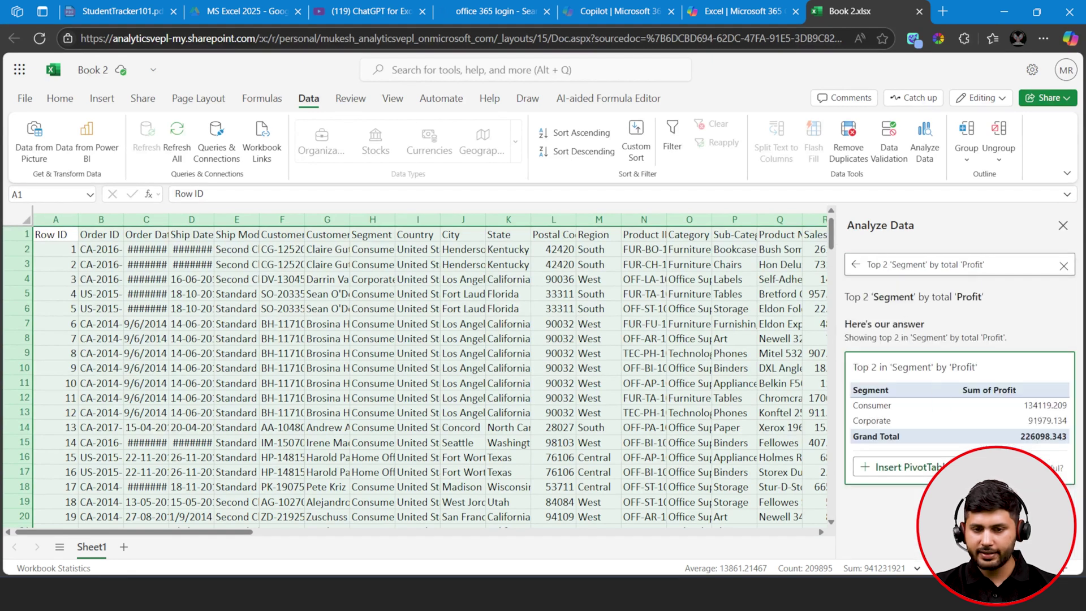
click(1063, 266)
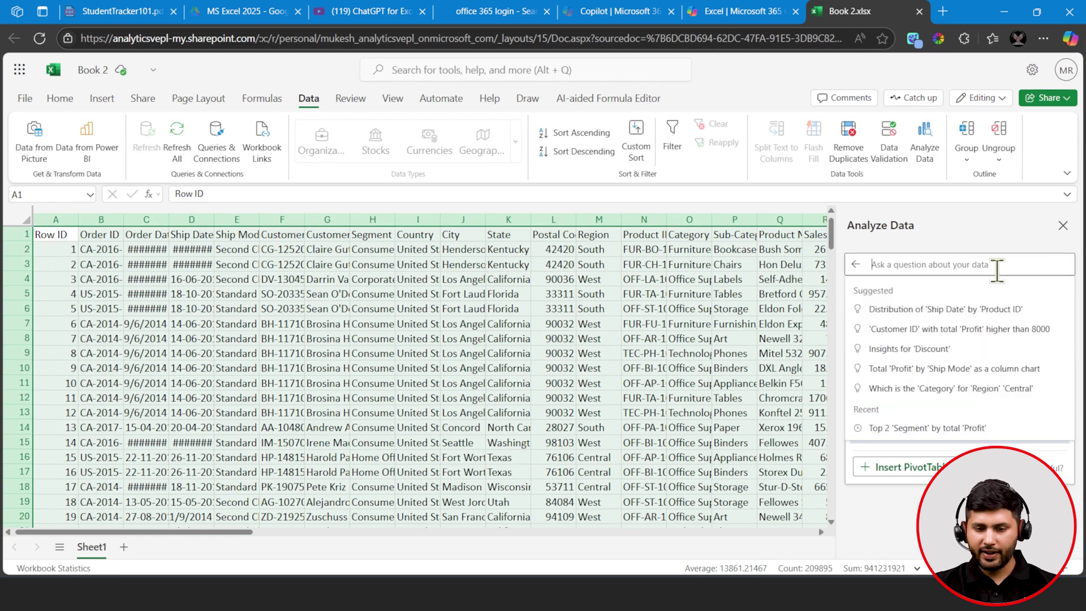
text(top)
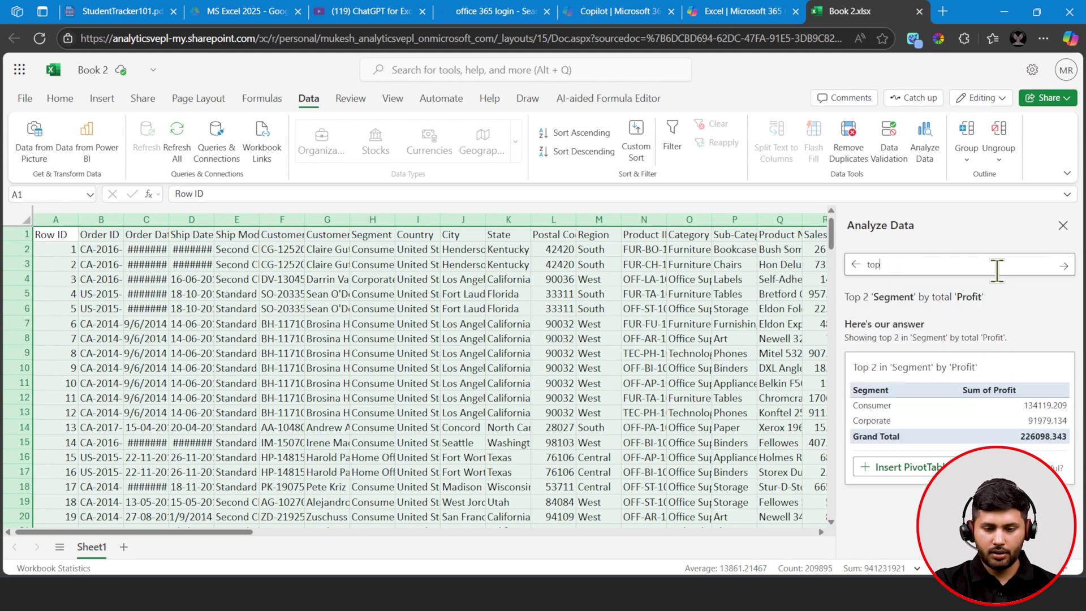
text( cu)
key(Down)
key(Down)
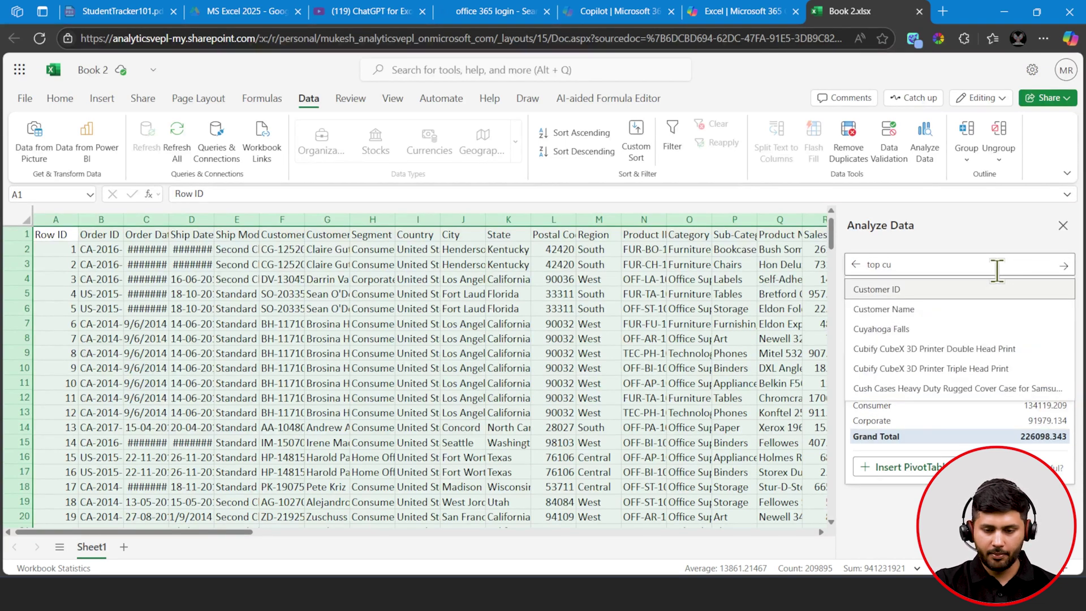
key(Return)
text(b)
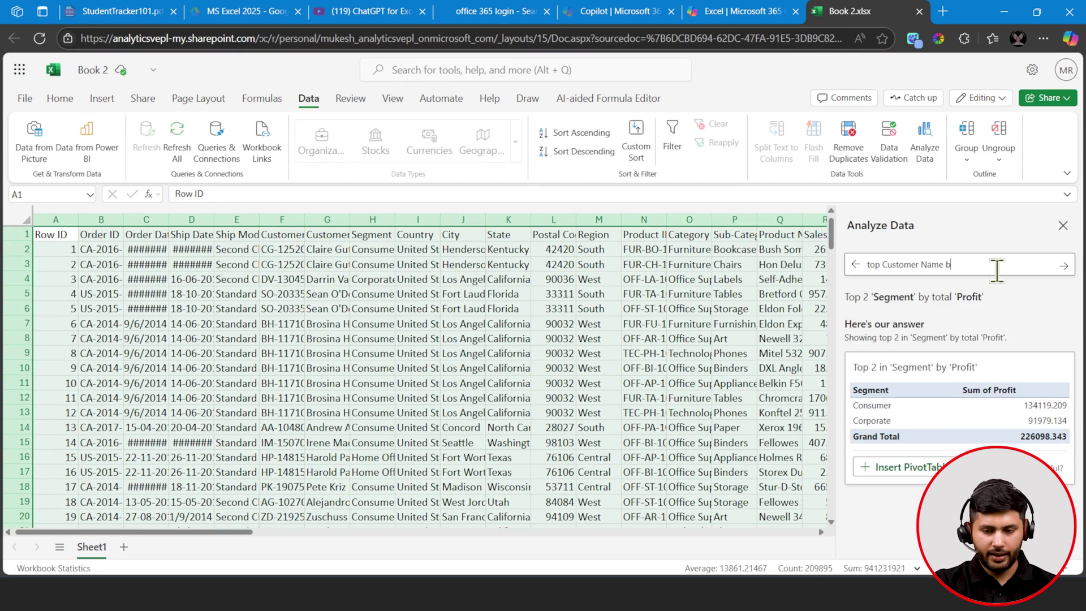
text(y sa)
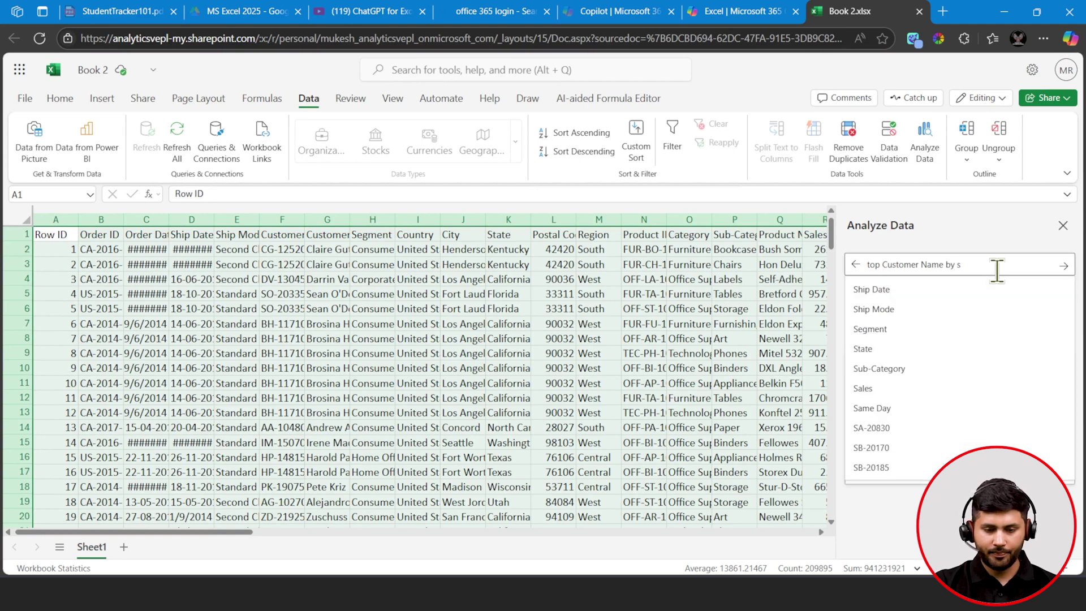
key(Down)
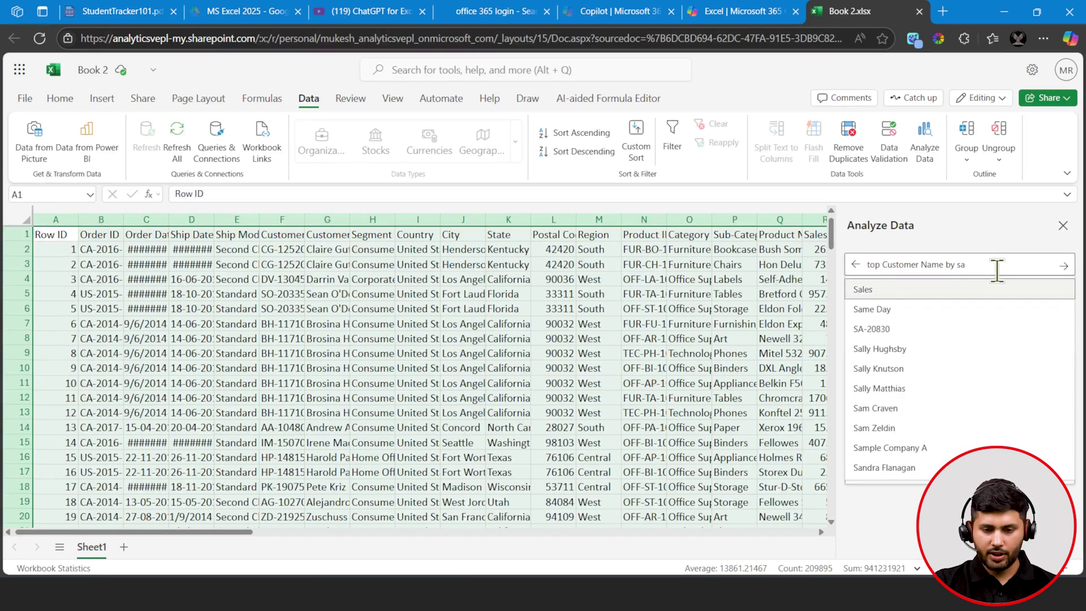
key(Return)
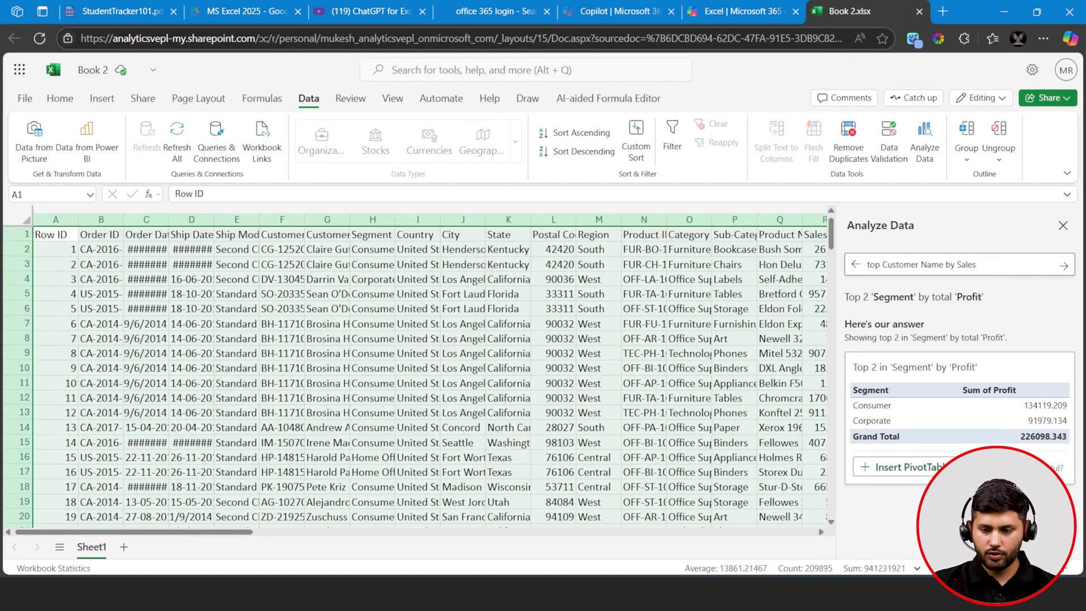
click(1064, 265)
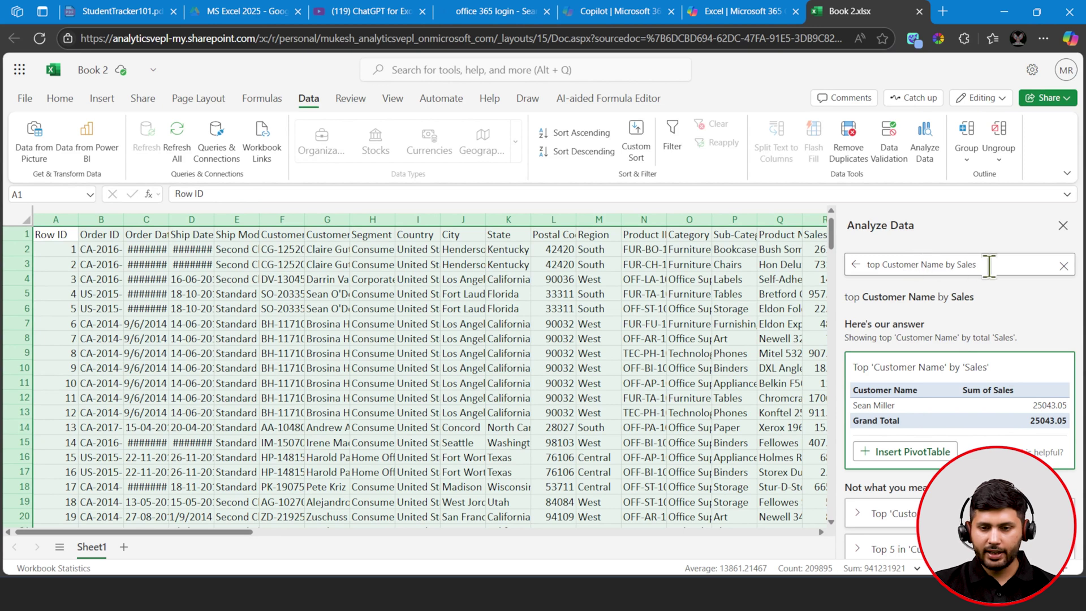
- Add City to ask 'top Customer, City Name by Sales', revealing Jacksonville with 23661.228
click(920, 265)
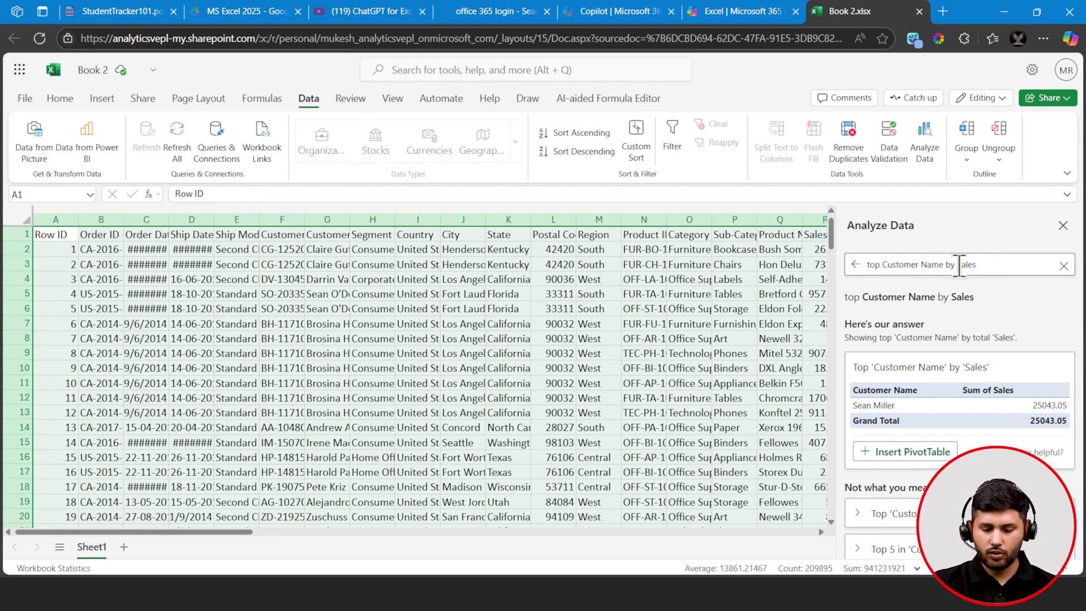
text(,)
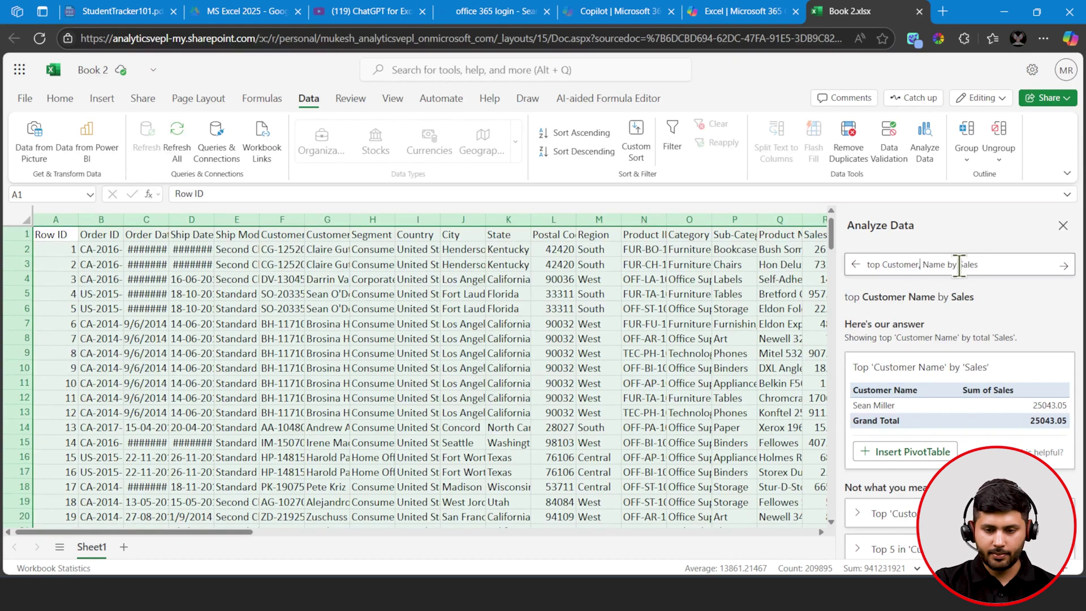
text(cit)
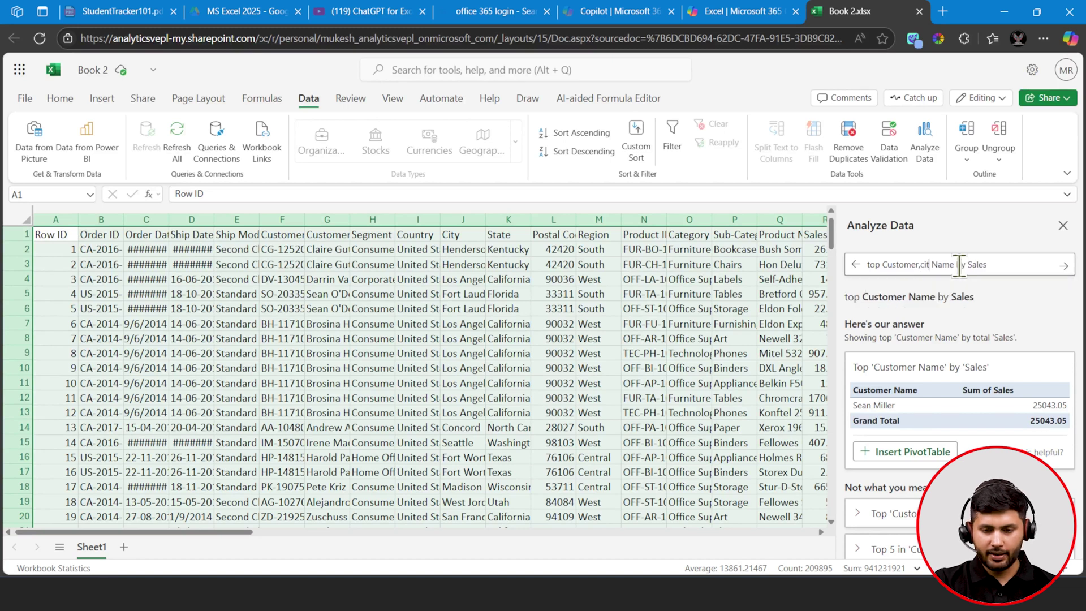
key(BackSpace)
key(BackSpace)
key(BackSpace)
text(ci)
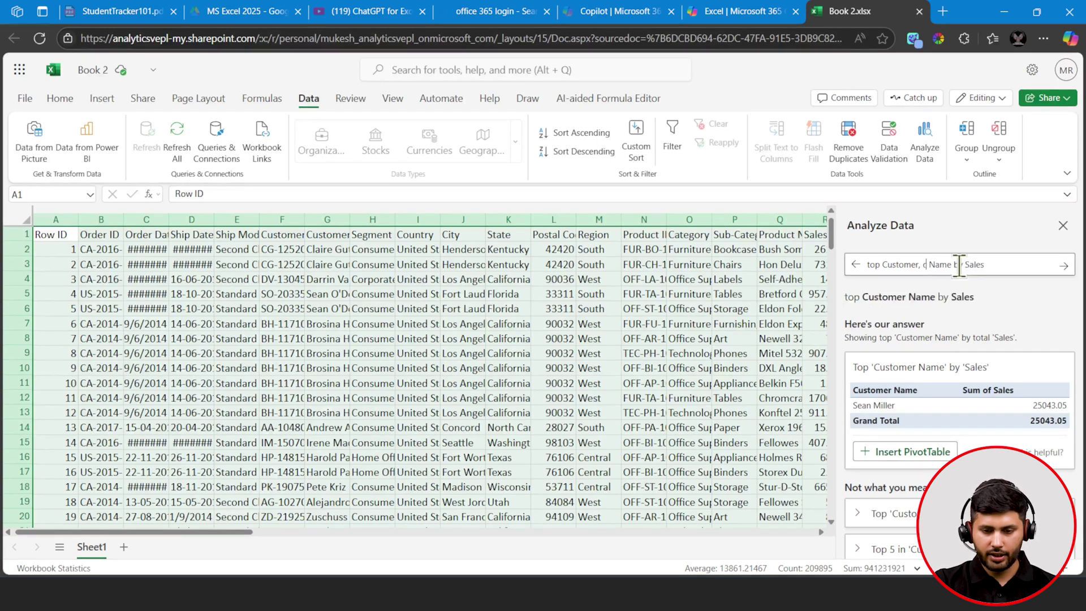
key(BackSpace)
key(BackSpace)
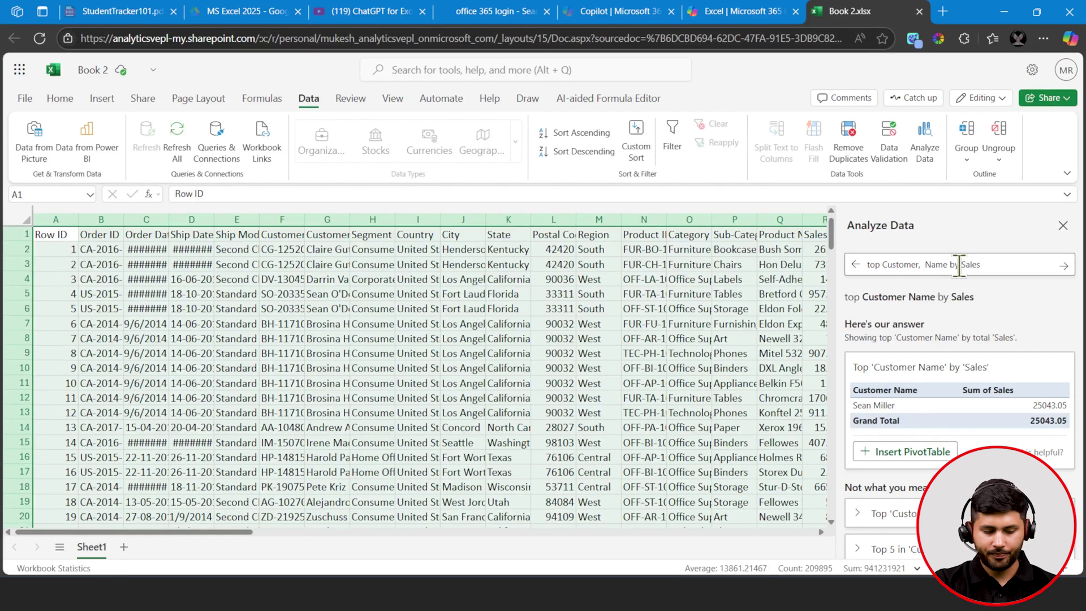
text(City)
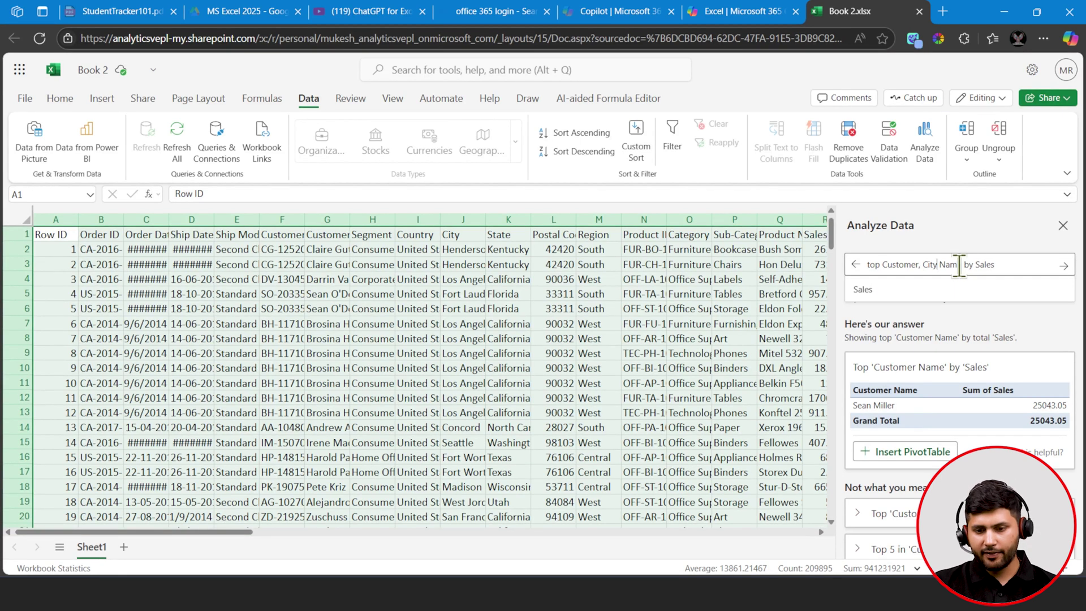
click(1062, 266)
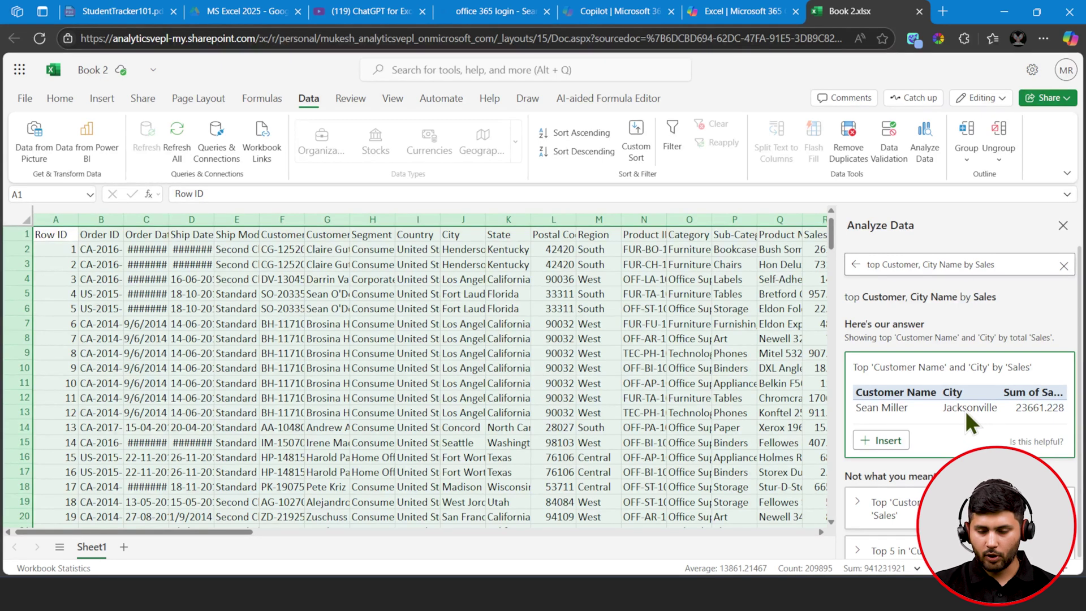
scroll(986, 368, down, 1)
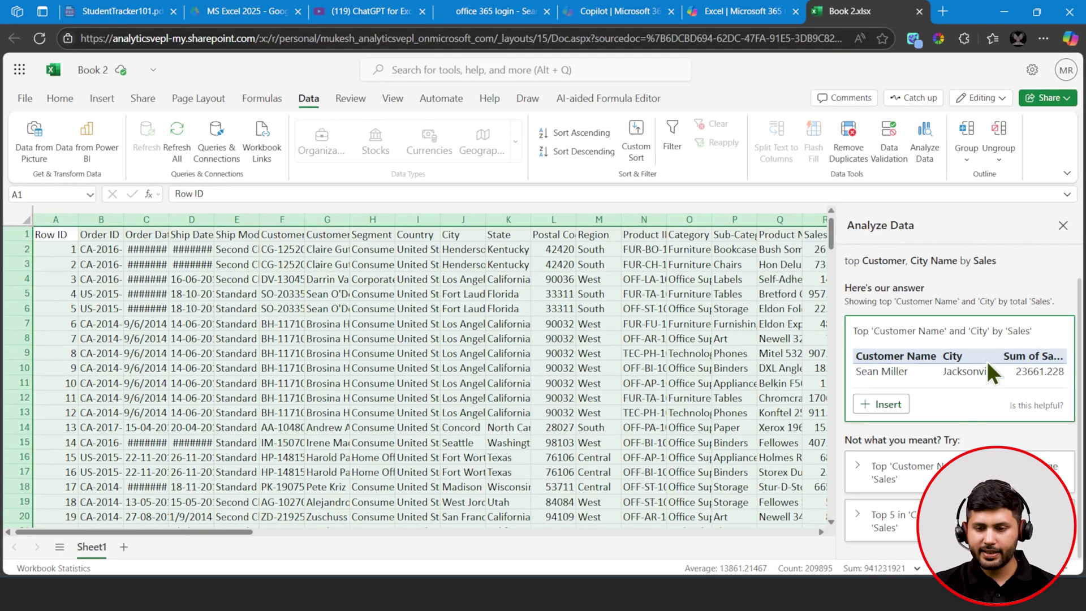
scroll(1031, 269, up, 2)
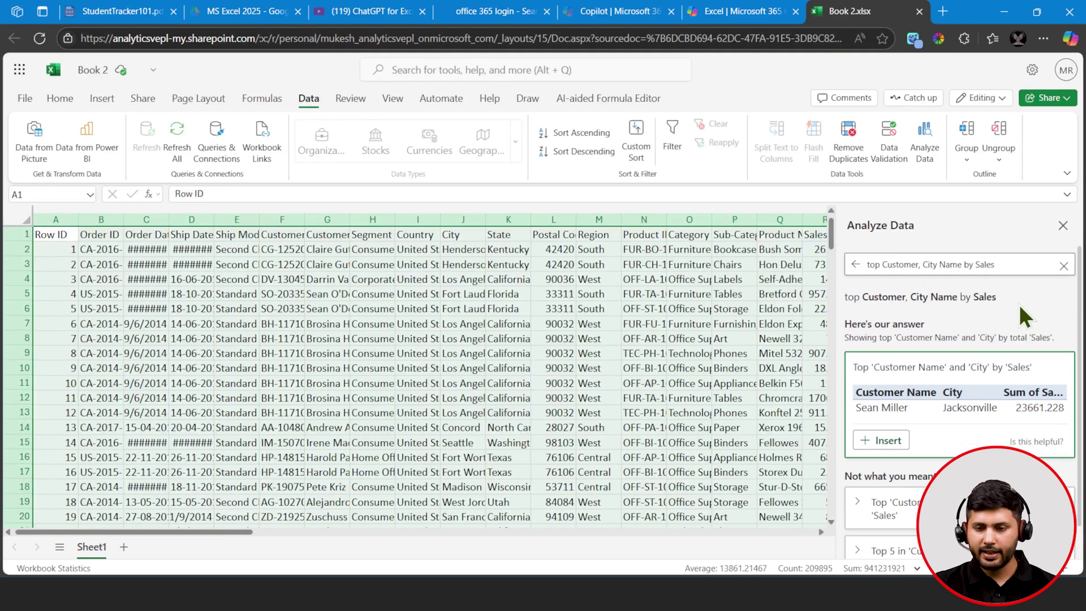
- Clear the question and go back to the discovered insight results
click(1063, 266)
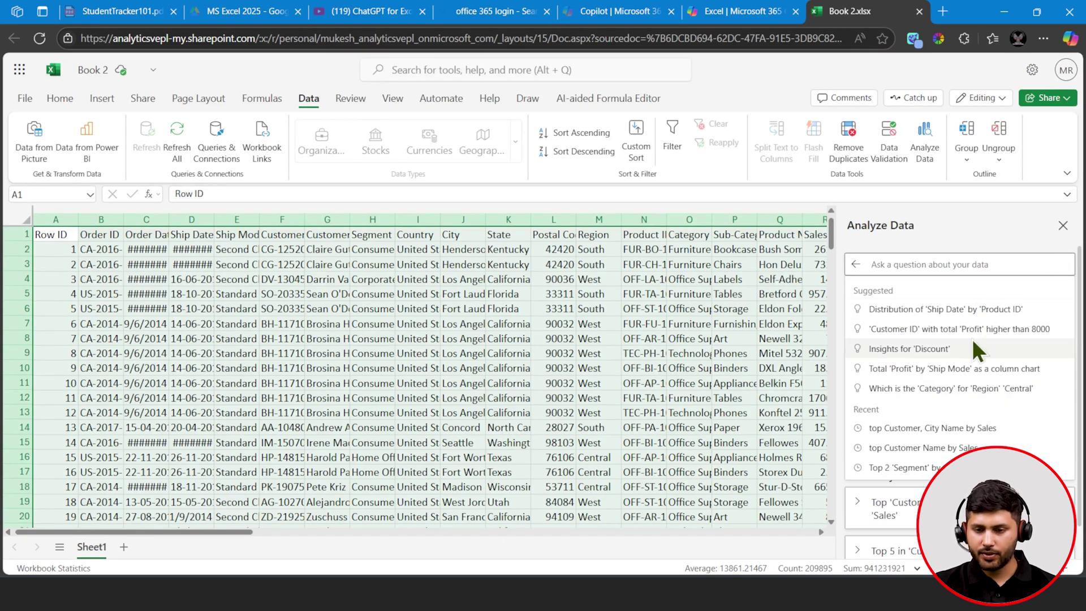
click(854, 269)
scroll(935, 352, down, 6)
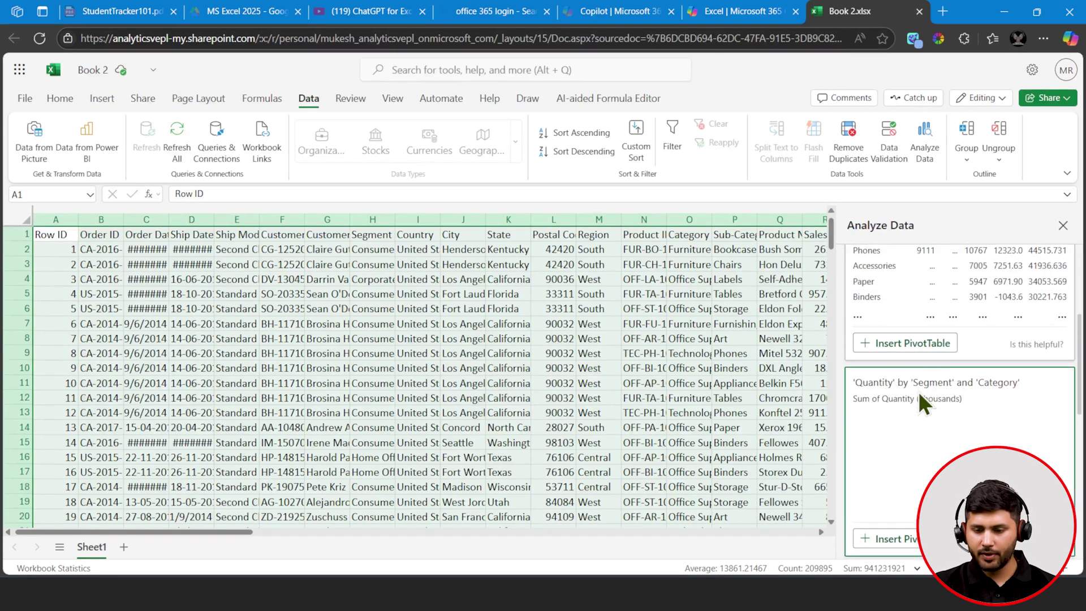
scroll(924, 413, down, 3)
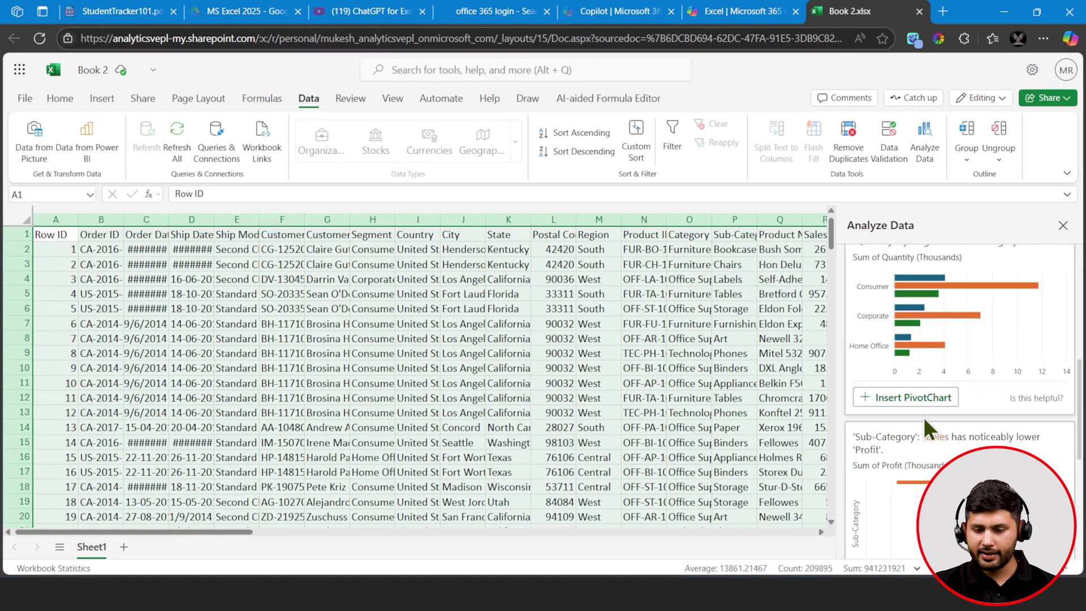
- Insert the Quantity-by-Segment, Profit-by-Sub-Category and Quantity-by-State PivotCharts as sheets, then return to Sheet1
click(922, 409)
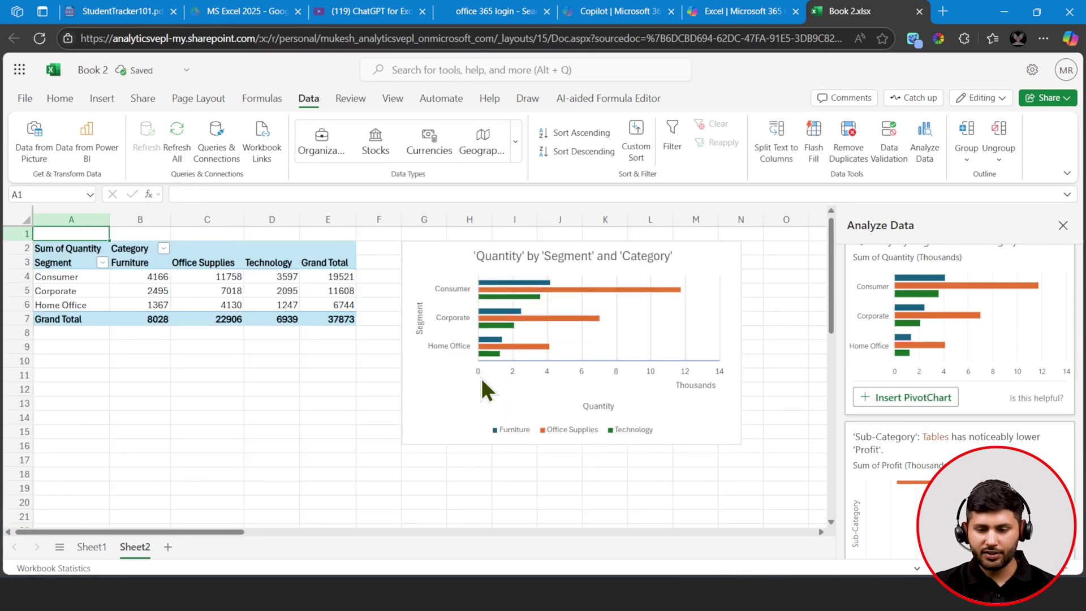
scroll(981, 409, down, 5)
click(899, 324)
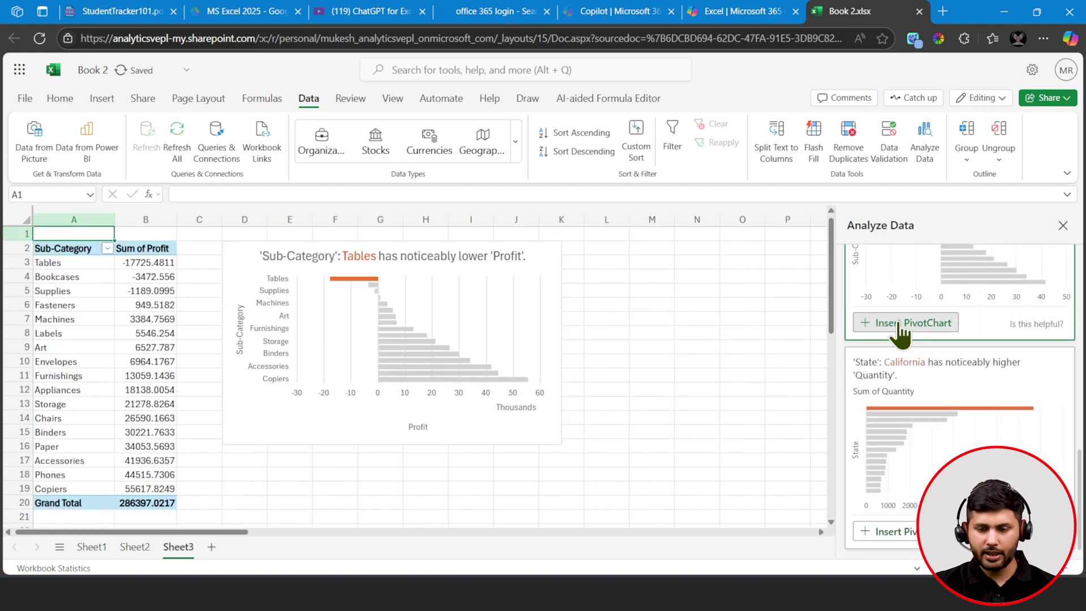
click(889, 508)
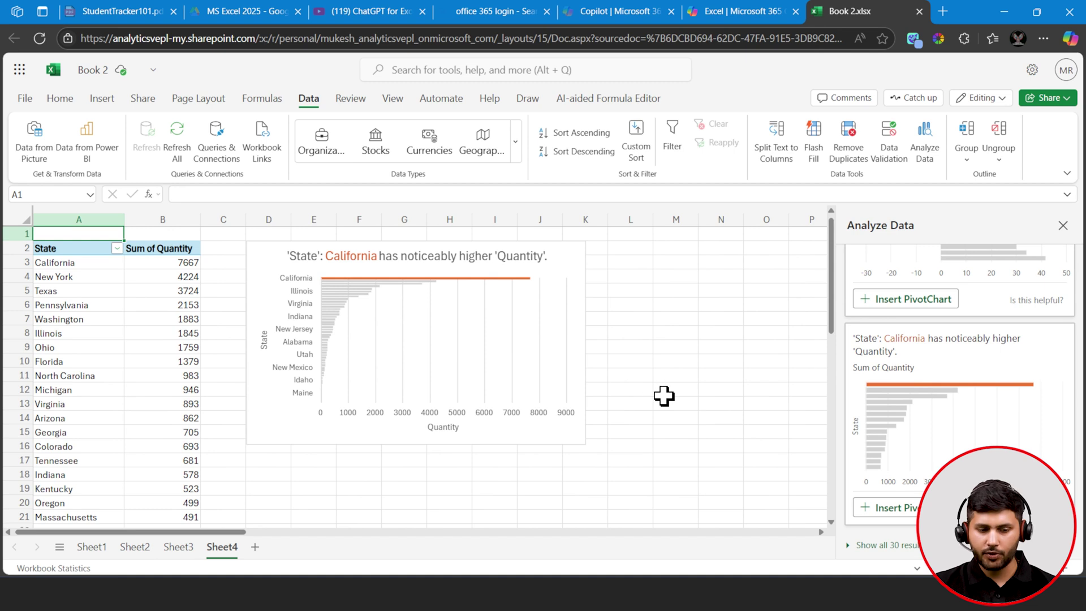
click(86, 549)
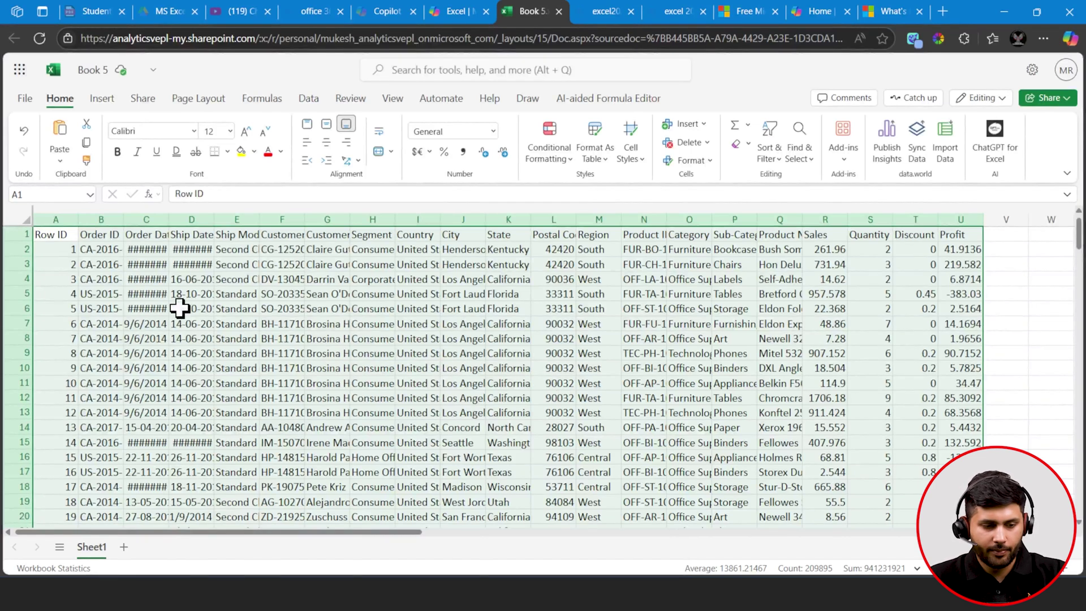
- Remove duplicate rows from the whole sales range, checking Order ID only, leaving 5009 unique rows
click(113, 339)
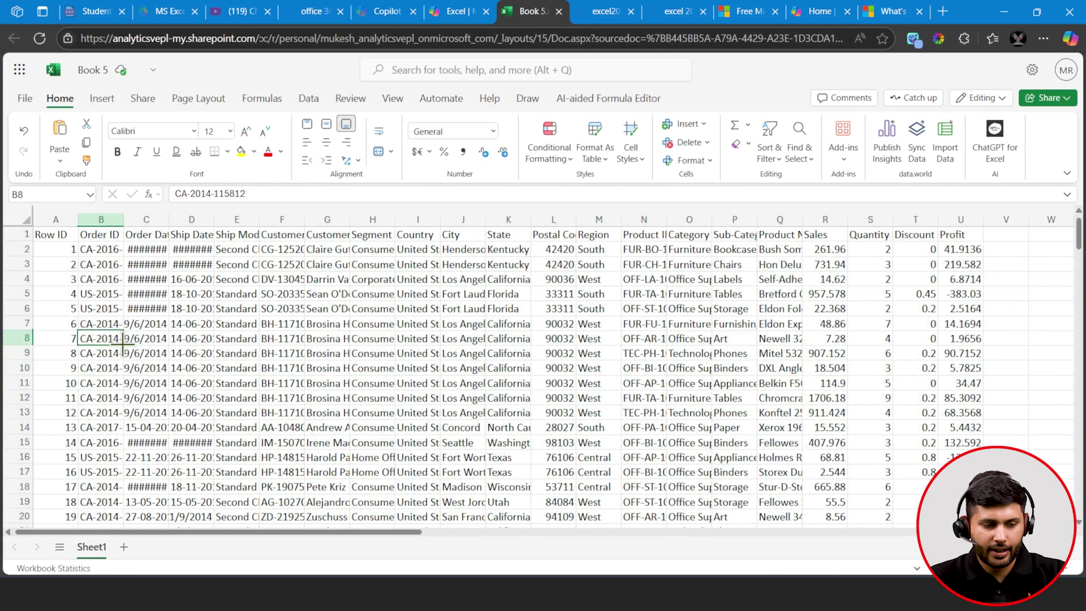
key(ctrl+a)
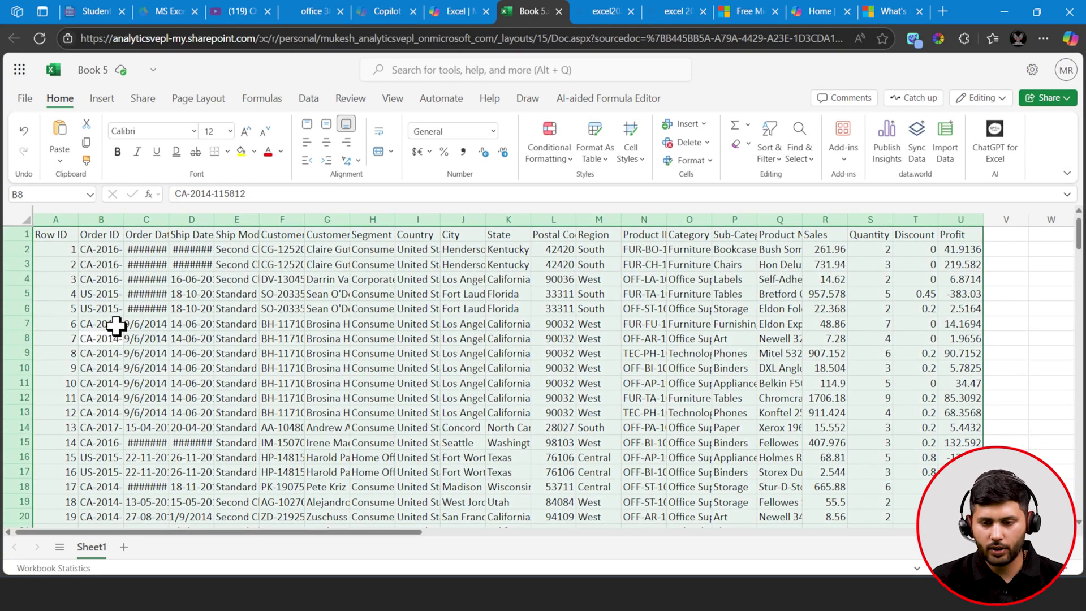
click(313, 100)
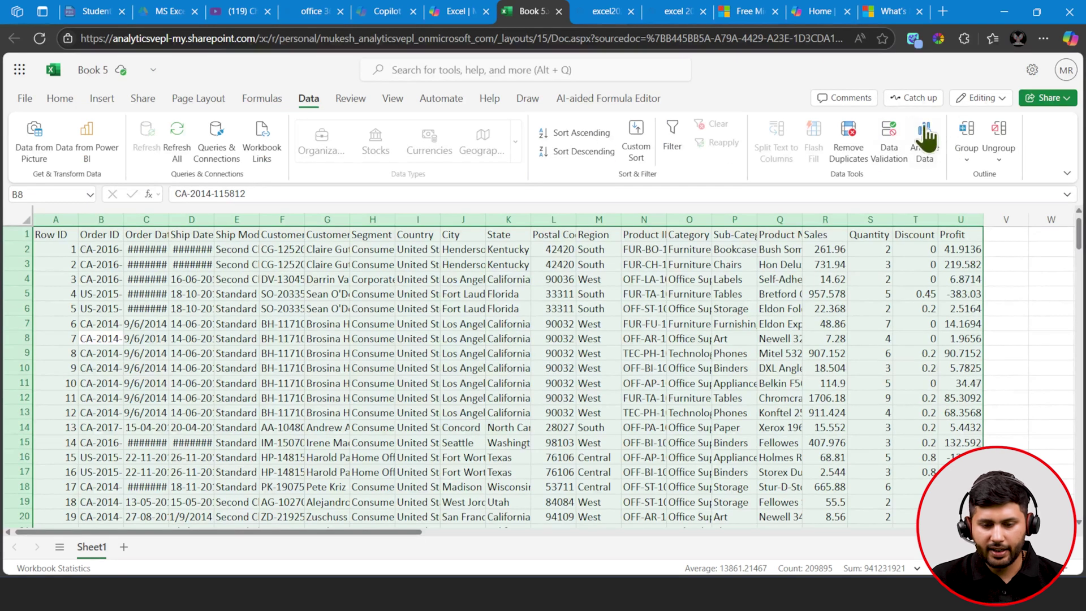
click(842, 159)
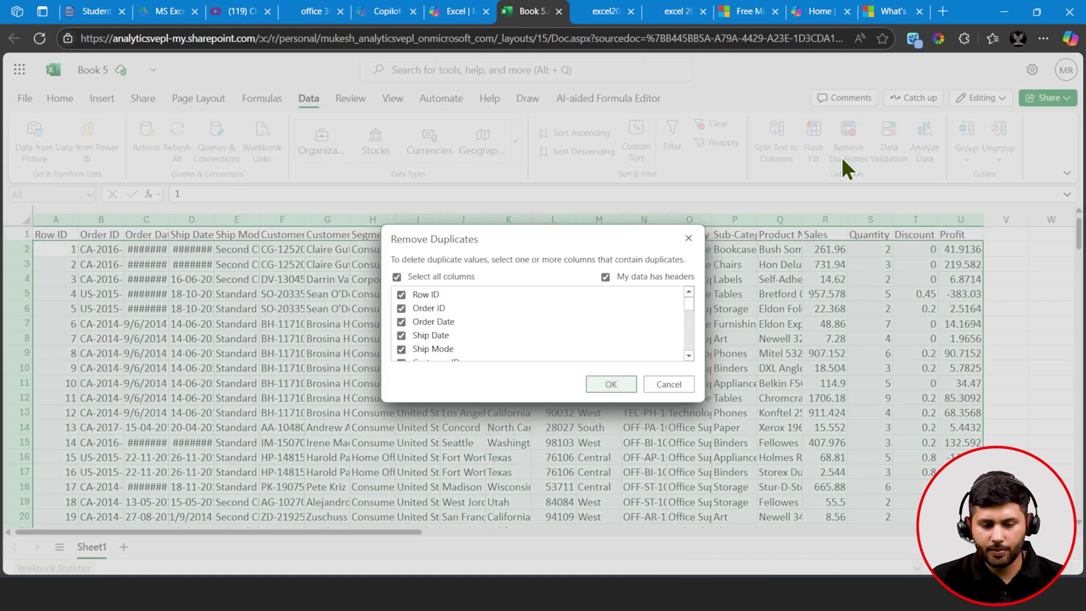
click(433, 278)
click(429, 307)
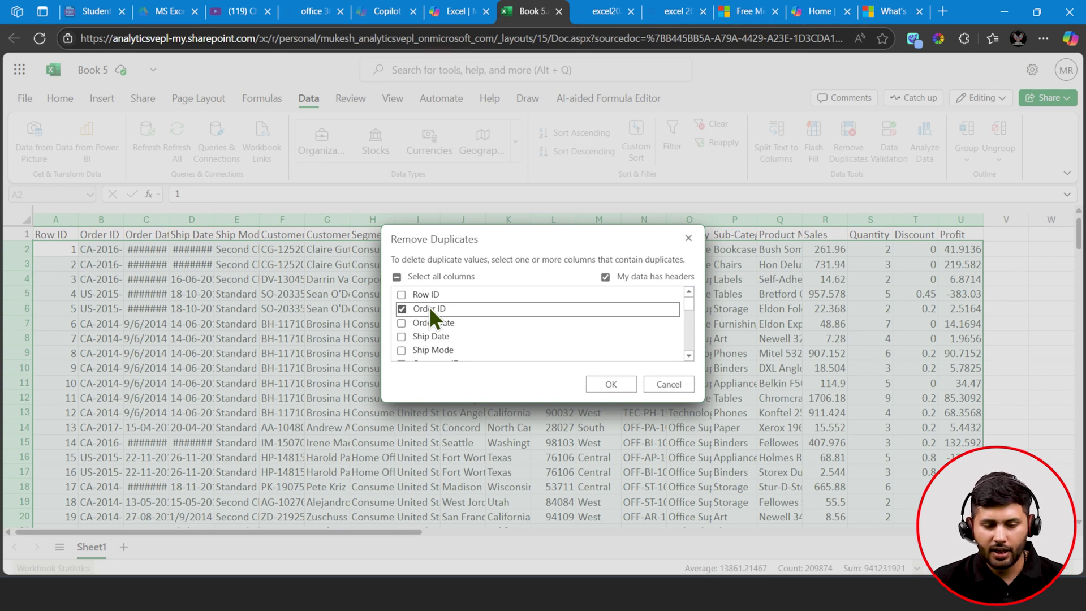
click(627, 387)
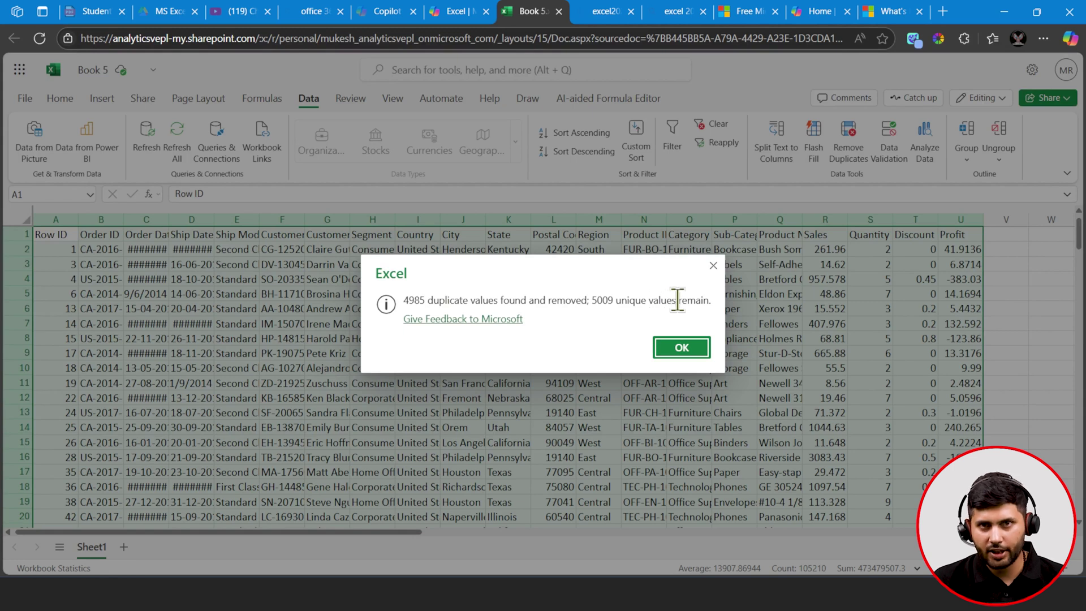
click(687, 348)
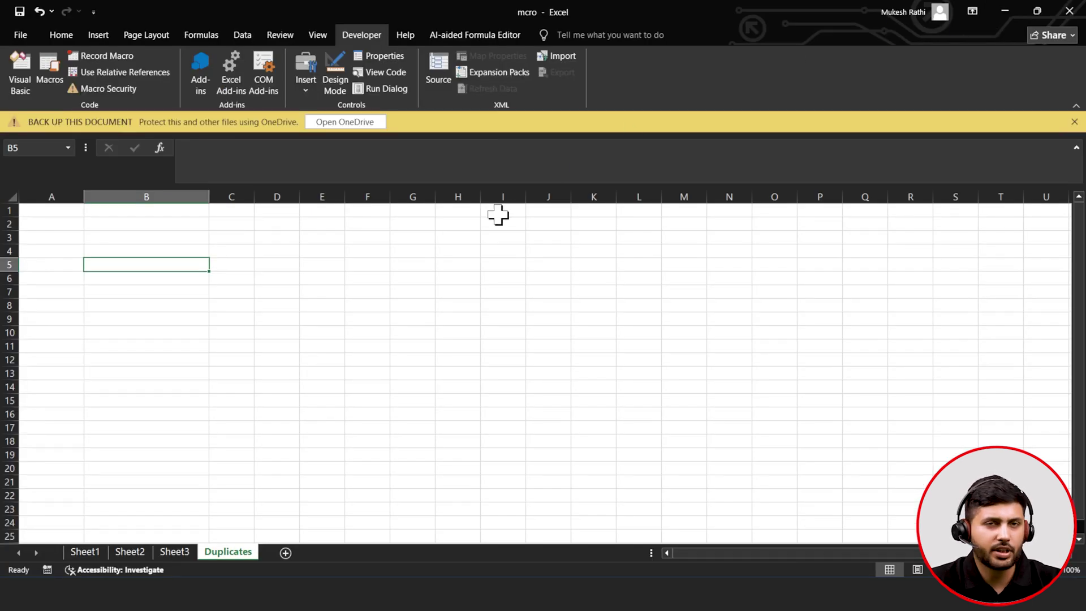
- Inspect the date lists on Sheet1 and Sheet2 and the empty Sheet3, then return to ChatGPT
click(83, 551)
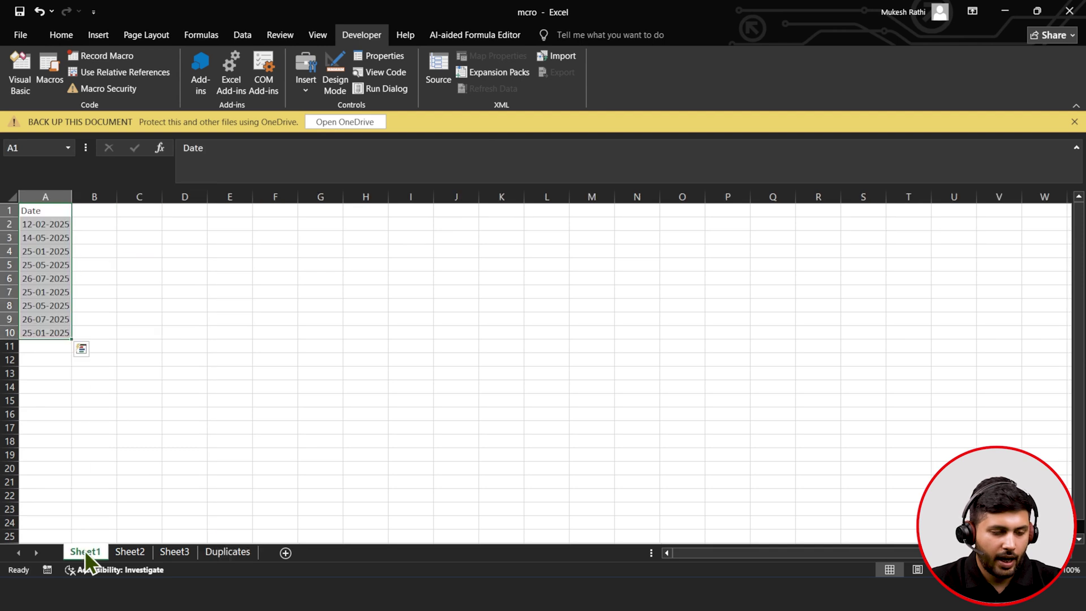
click(45, 213)
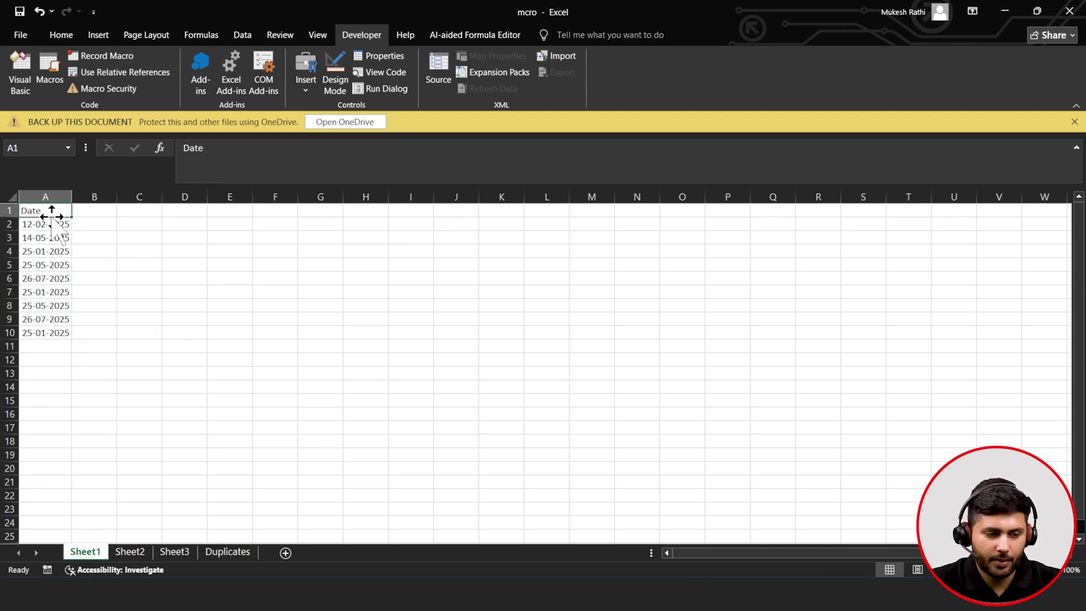
click(136, 551)
click(69, 211)
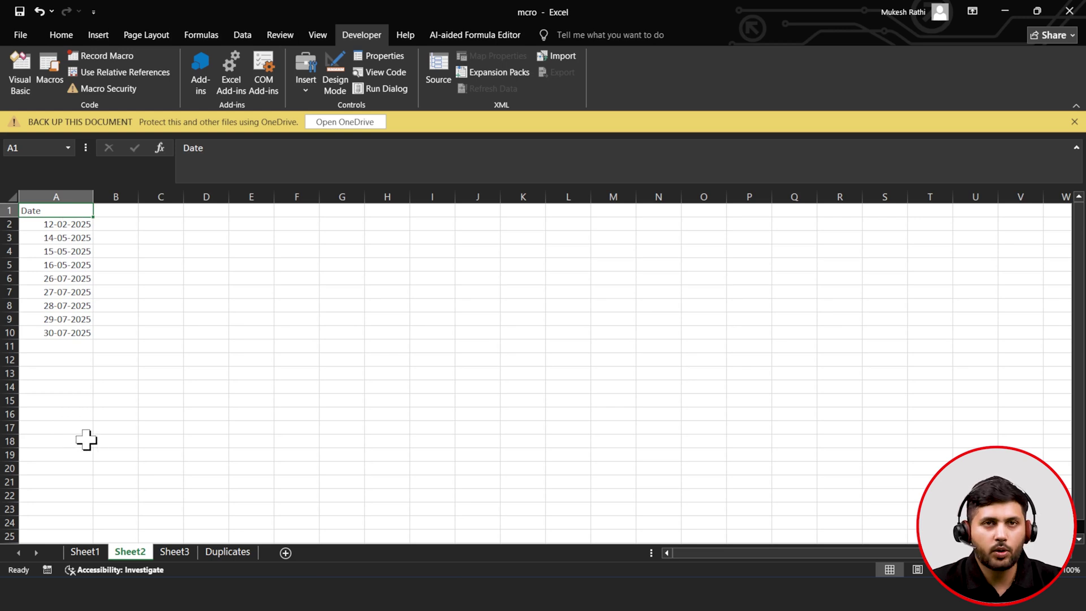
click(174, 551)
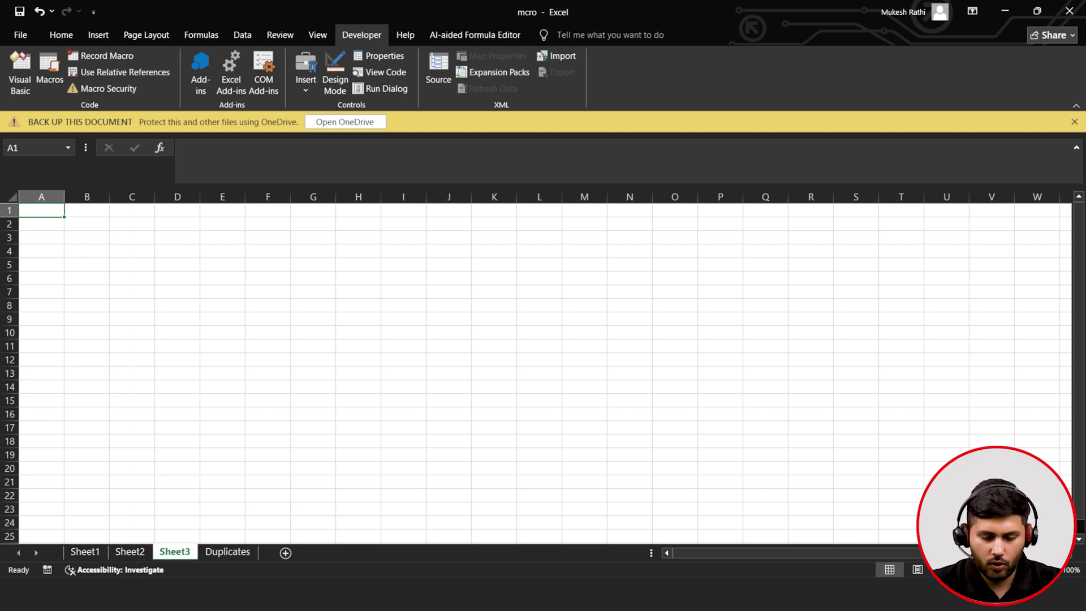
click(608, 592)
- Copy the FindDuplicateDatesAndCreateSheet VBA code block from ChatGPT's answer
scroll(910, 418, up, 12)
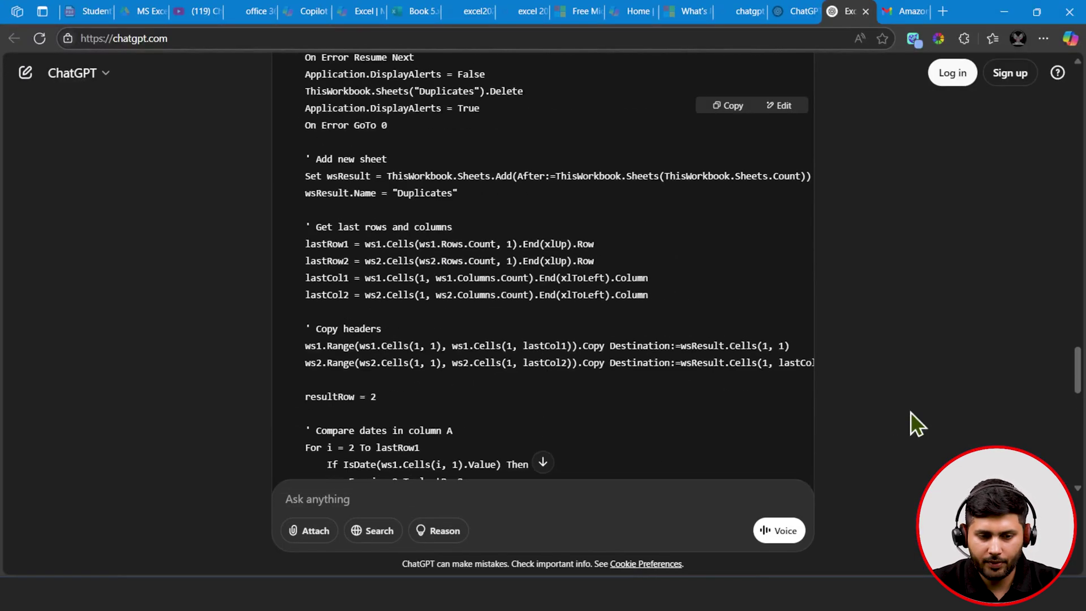
scroll(907, 423, up, 20)
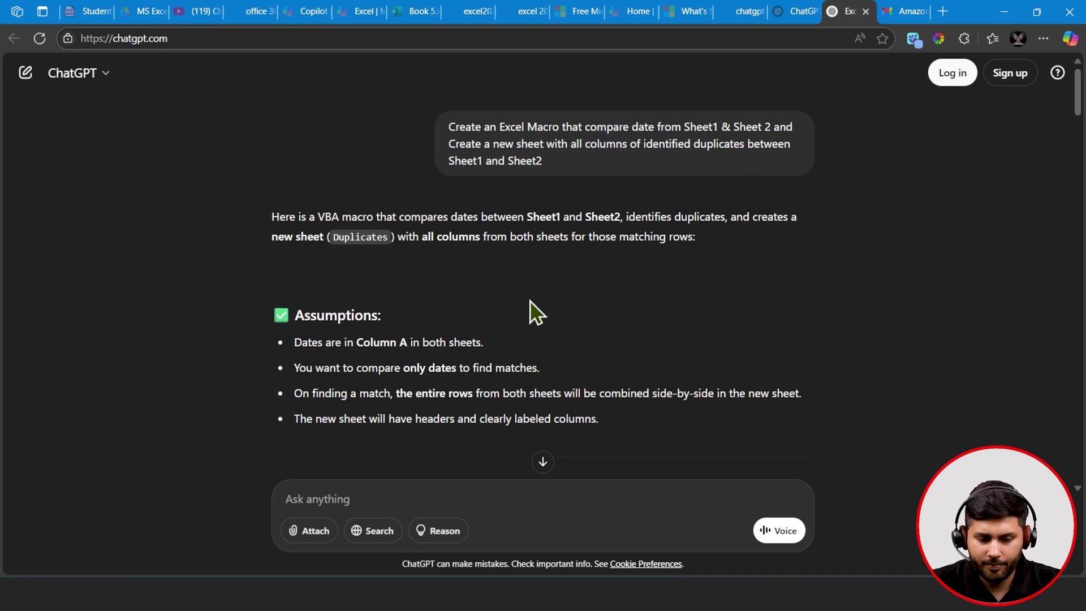
scroll(531, 300, down, 1)
scroll(530, 301, down, 1)
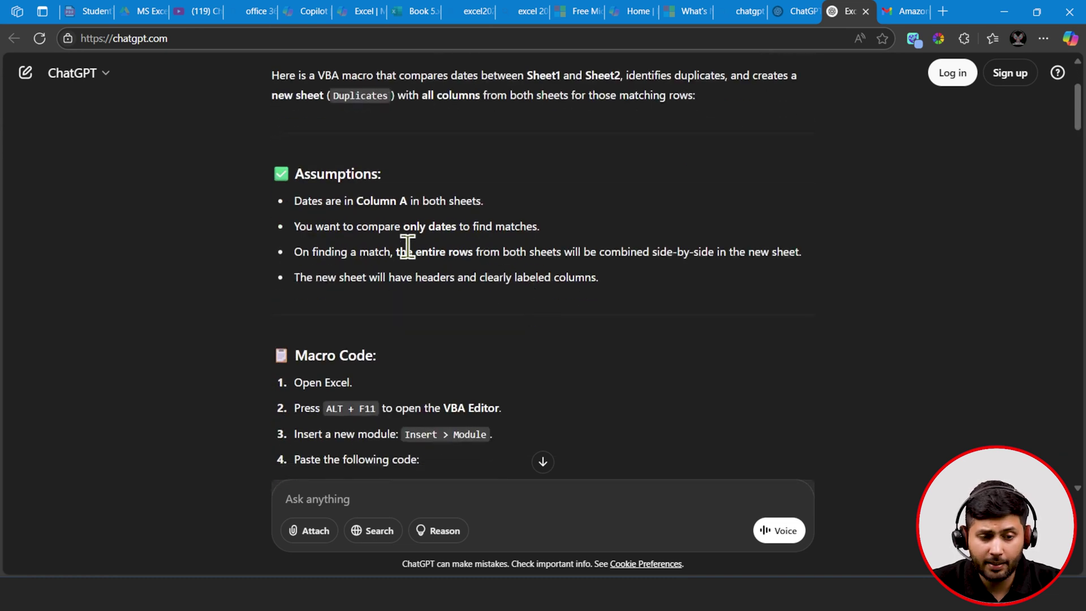
scroll(491, 257, up, 2)
scroll(485, 269, down, 1)
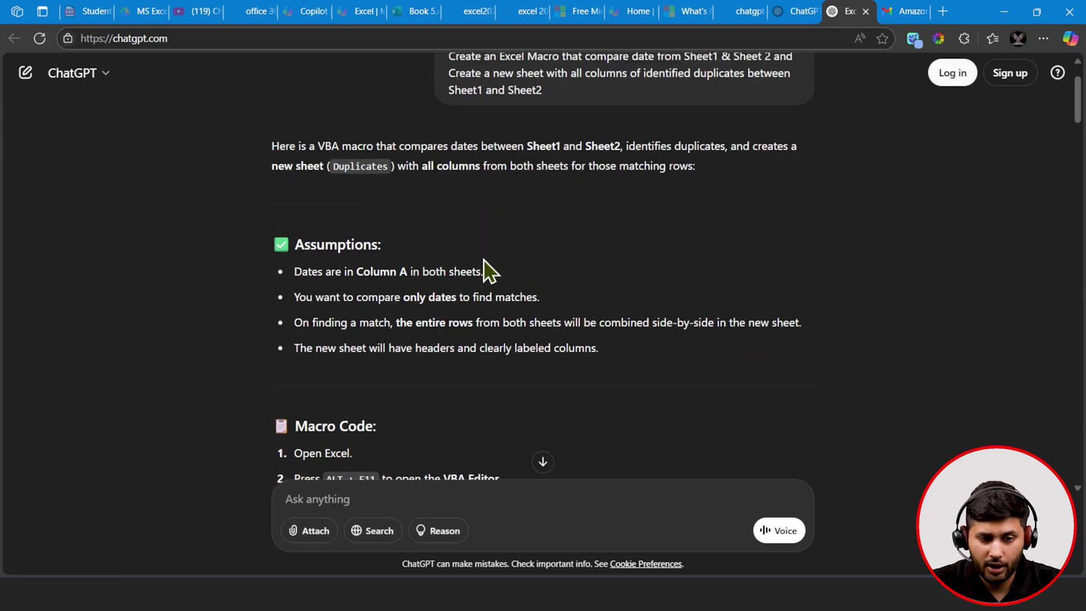
scroll(485, 269, up, 1)
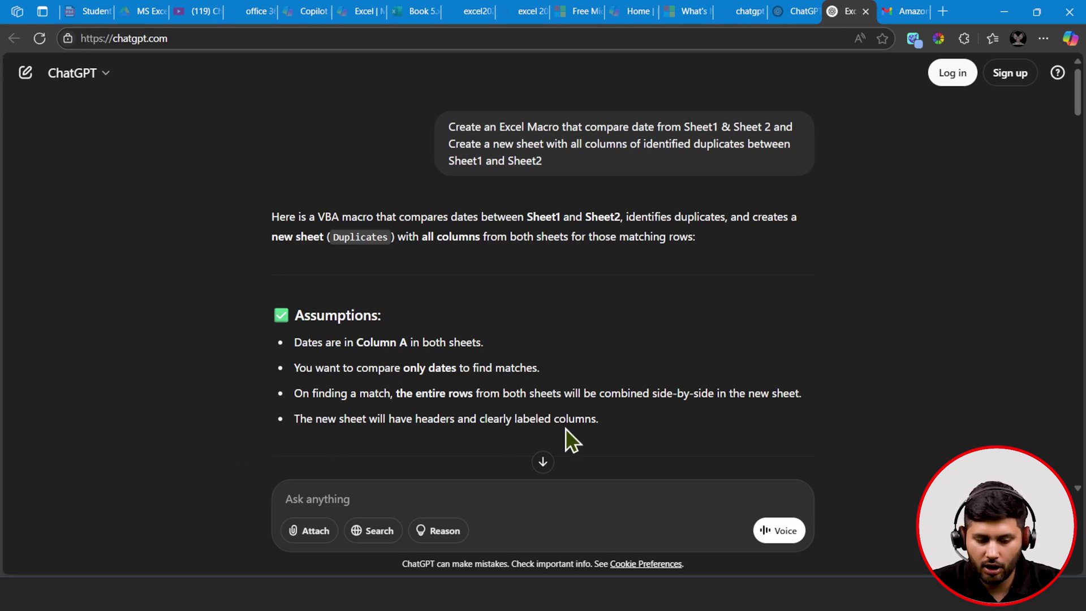
scroll(572, 440, down, 4)
scroll(579, 423, down, 1)
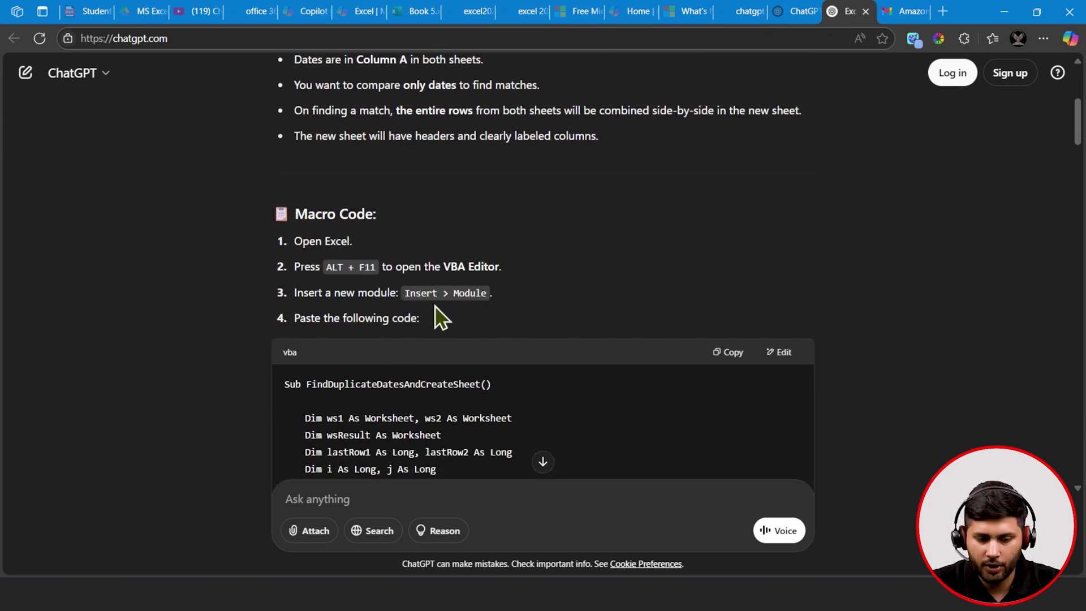
scroll(442, 318, down, 3)
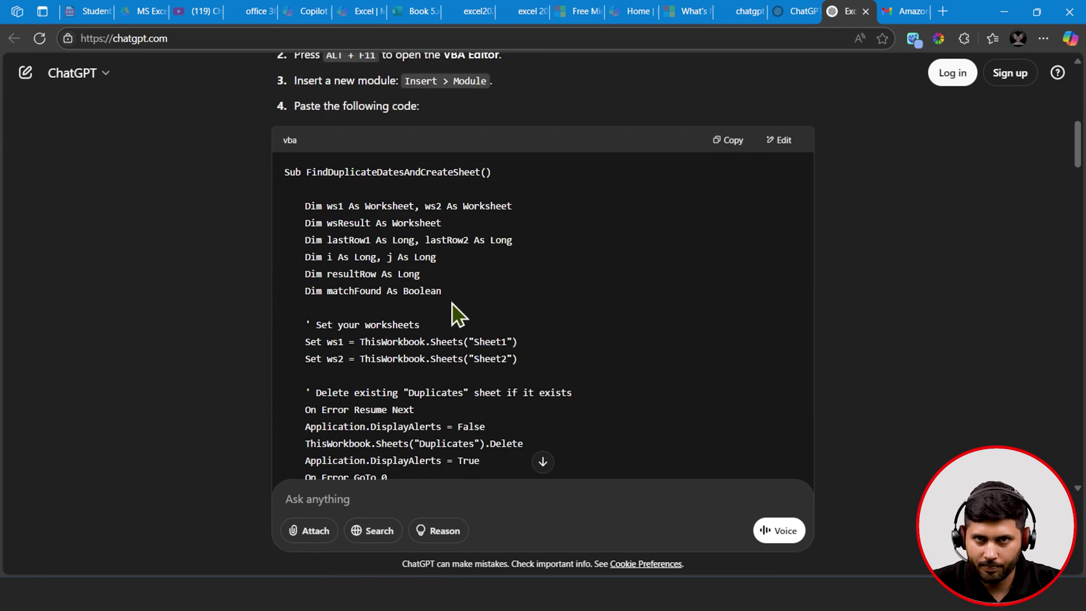
click(729, 145)
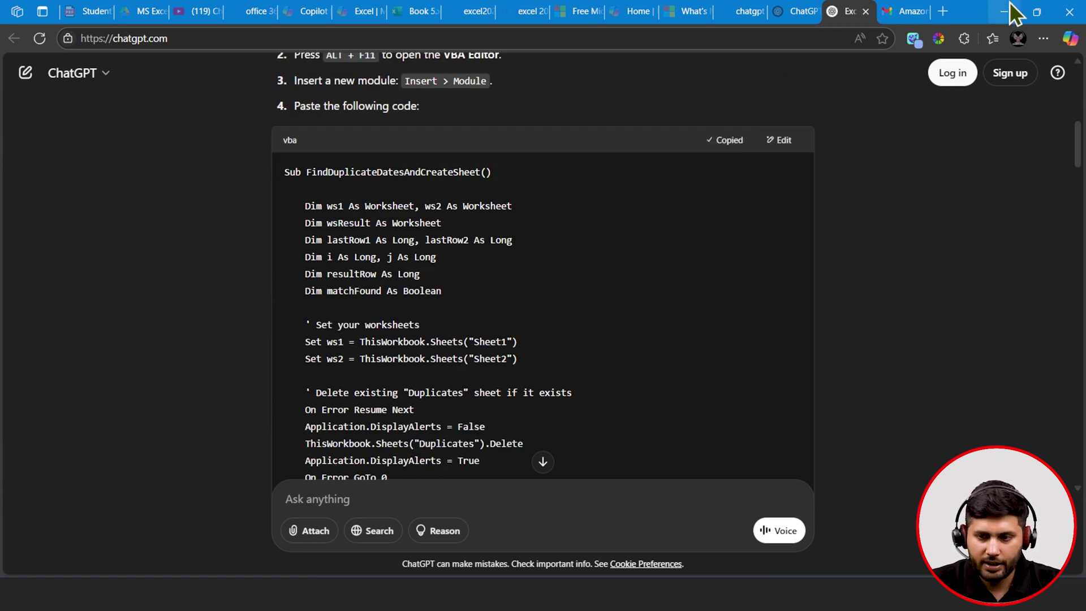
- Add a new sheet, then paste the copied macro into a new module in the VBA editor
click(1005, 11)
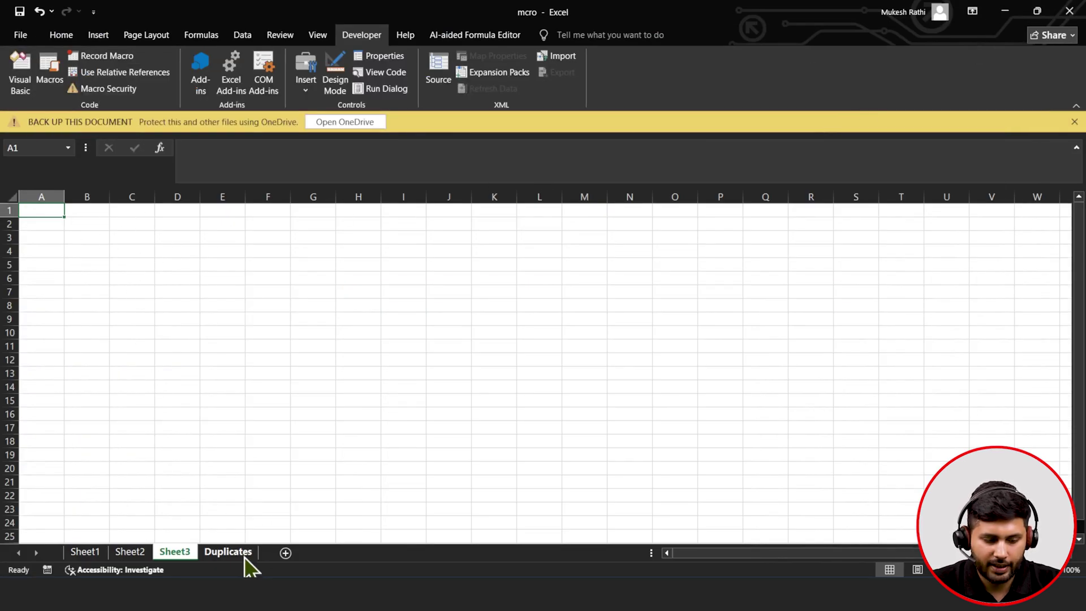
click(285, 553)
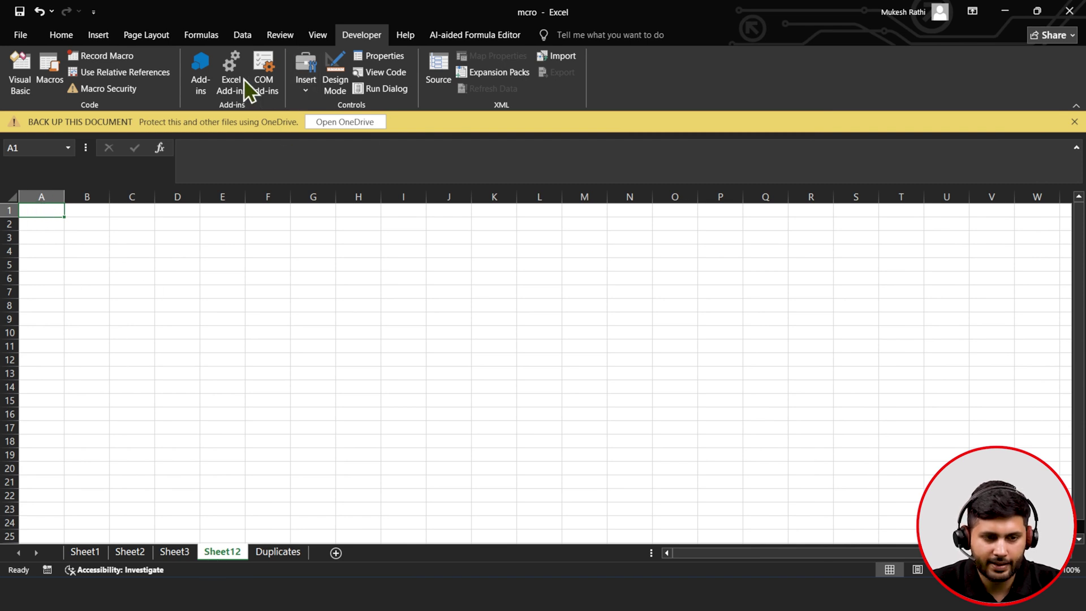
click(23, 85)
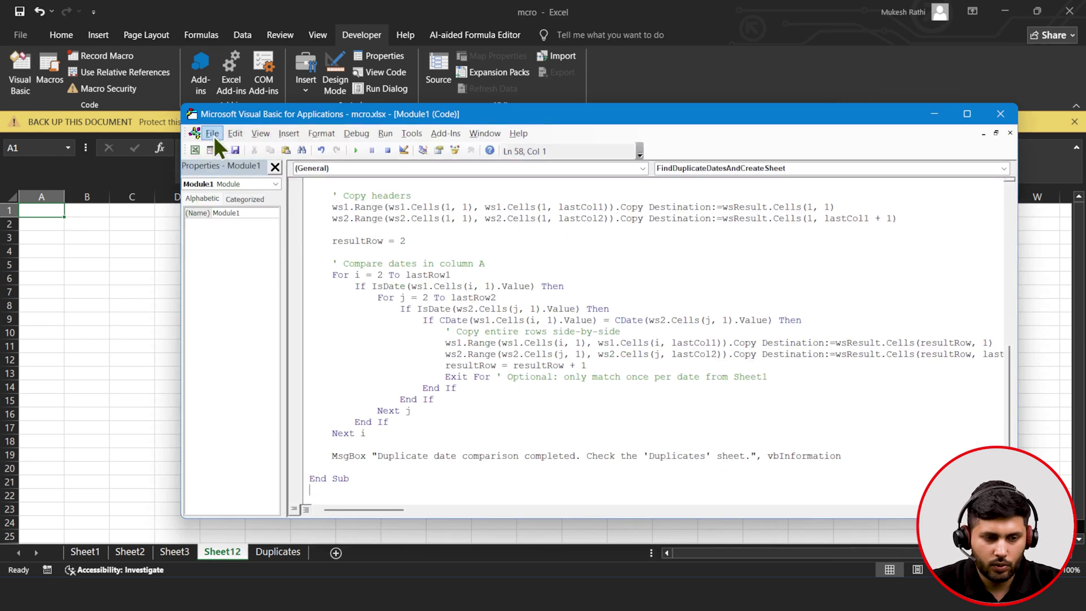
click(284, 133)
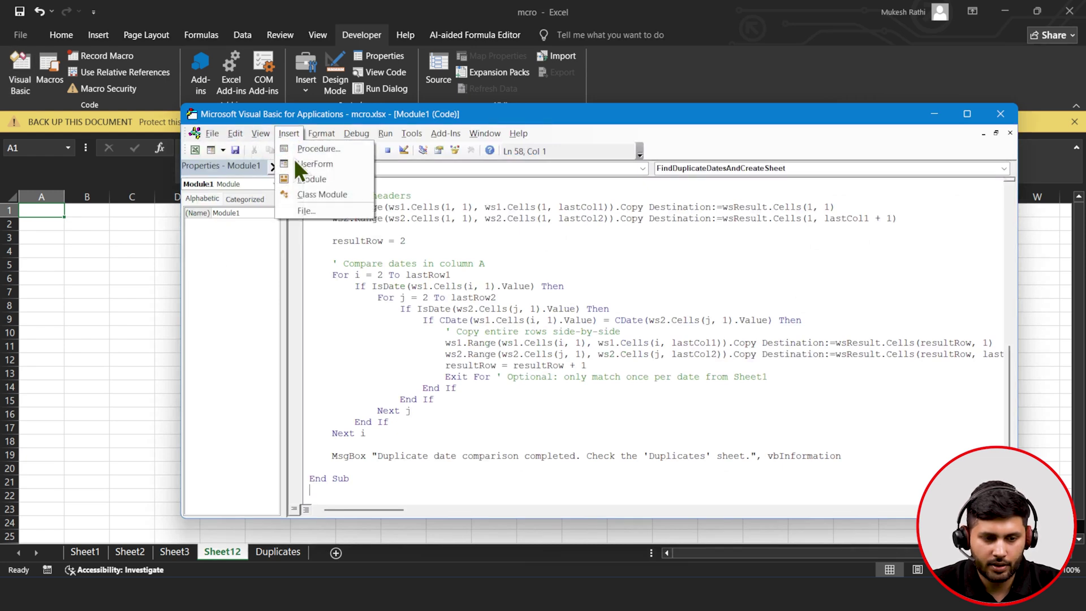
click(296, 173)
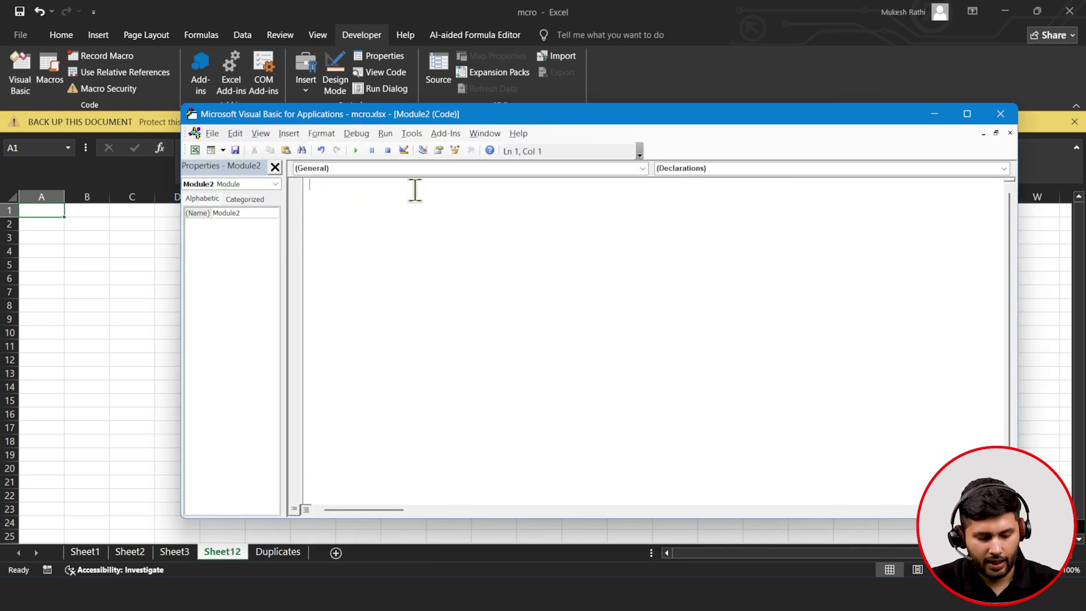
key(ctrl+v)
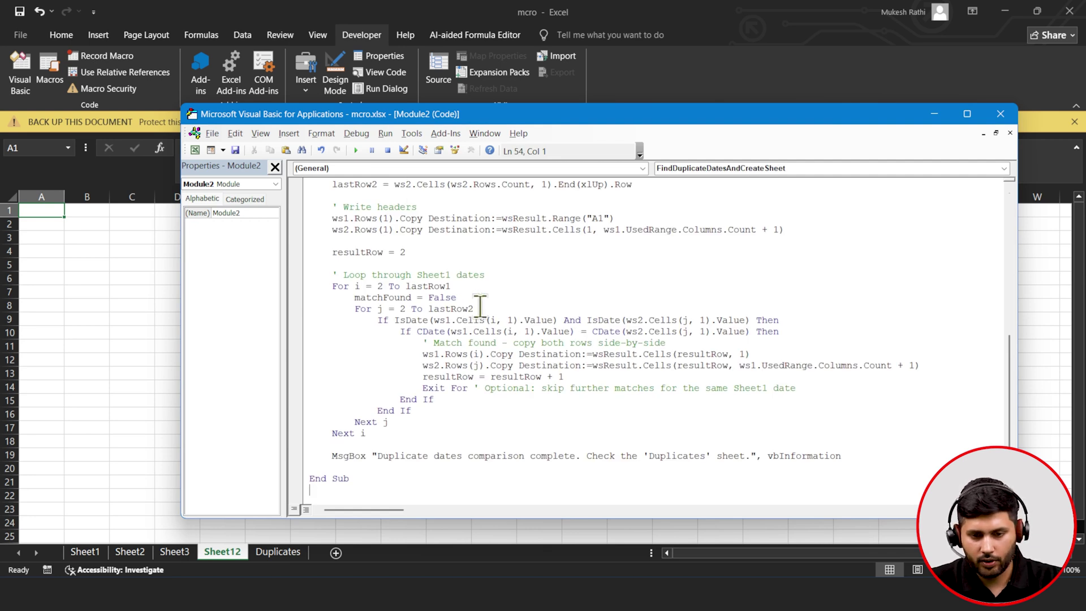
- Rename the Sub to FindDuplicateDatesAndCreateSheet1 and run it, hitting run-time error 1004
scroll(480, 306, up, 8)
click(517, 193)
click(512, 183)
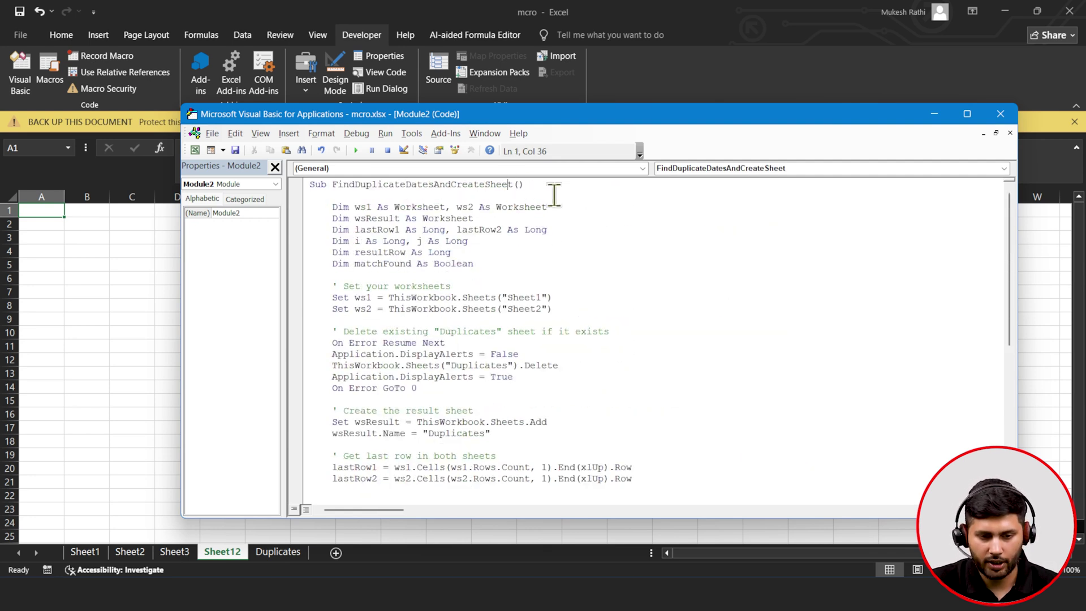
text(1)
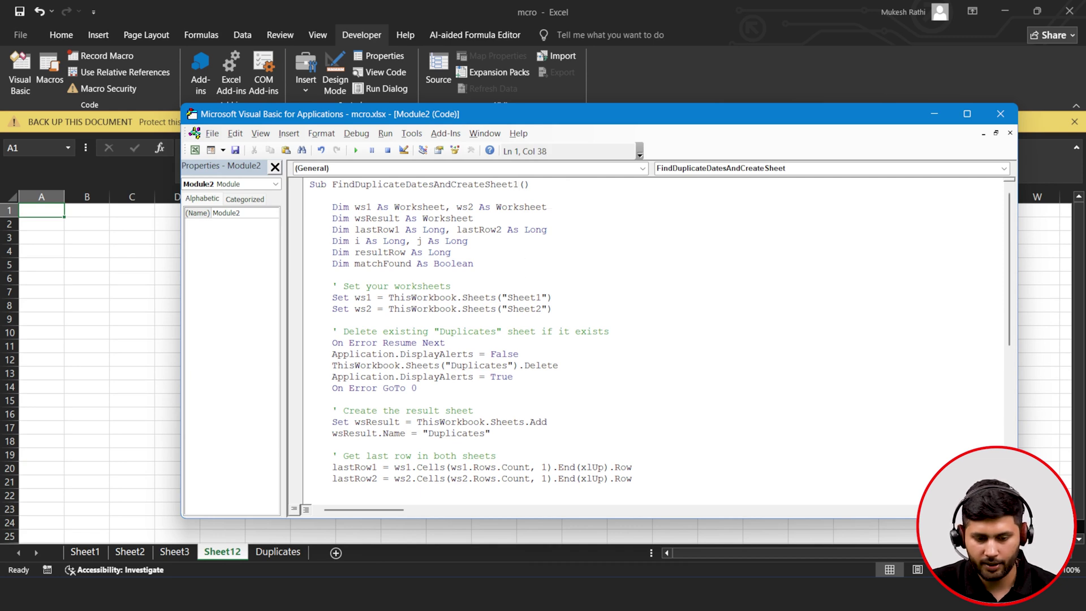
scroll(532, 288, down, 7)
scroll(352, 298, up, 7)
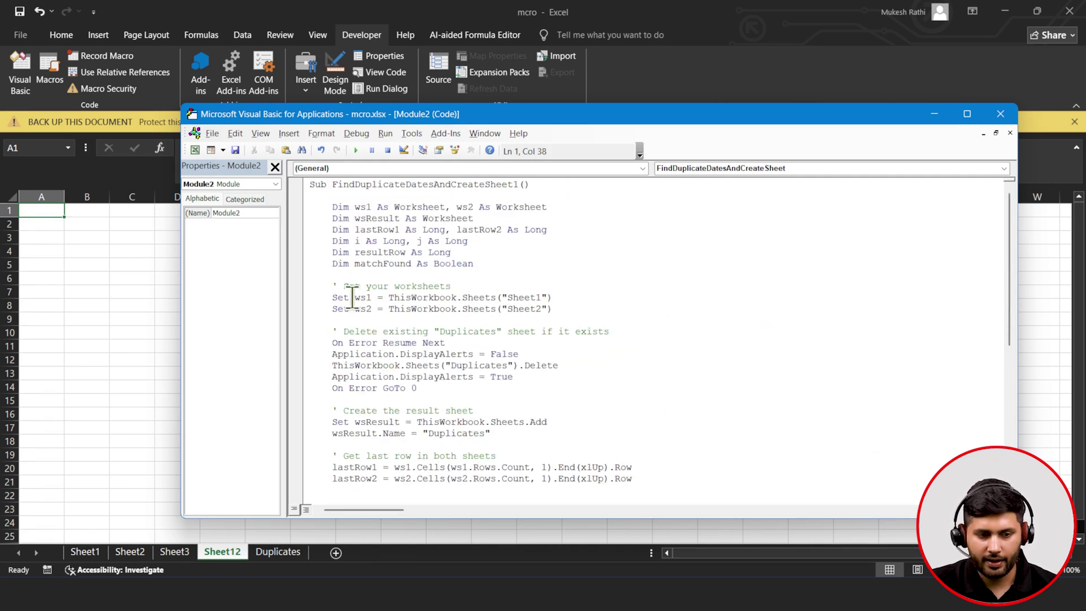
click(356, 150)
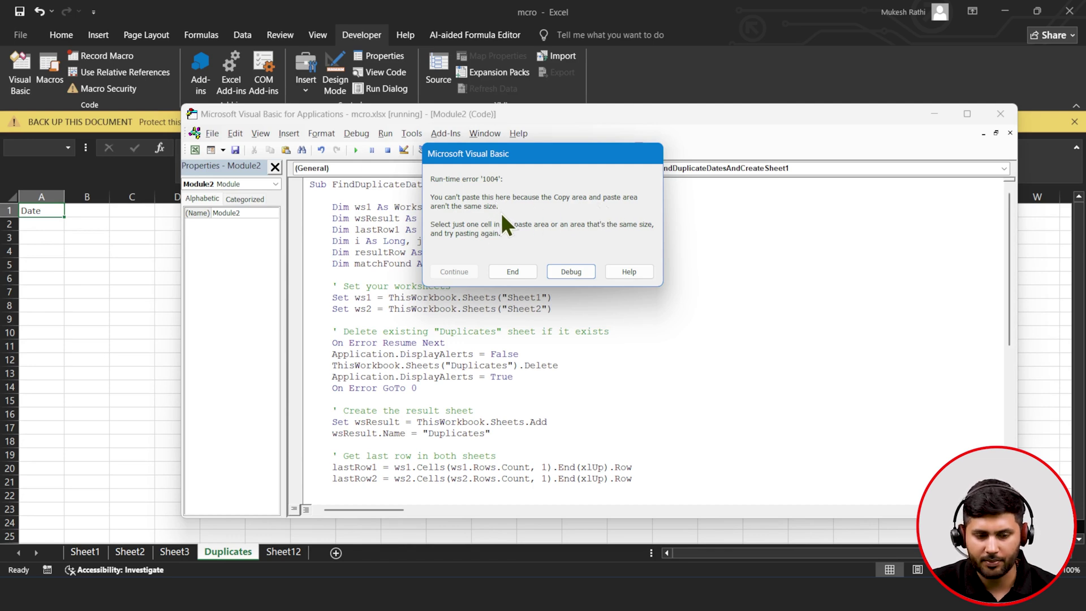
- Inspect the failing UsedRange header-copy line, then bring back ChatGPT's macro answer
click(559, 273)
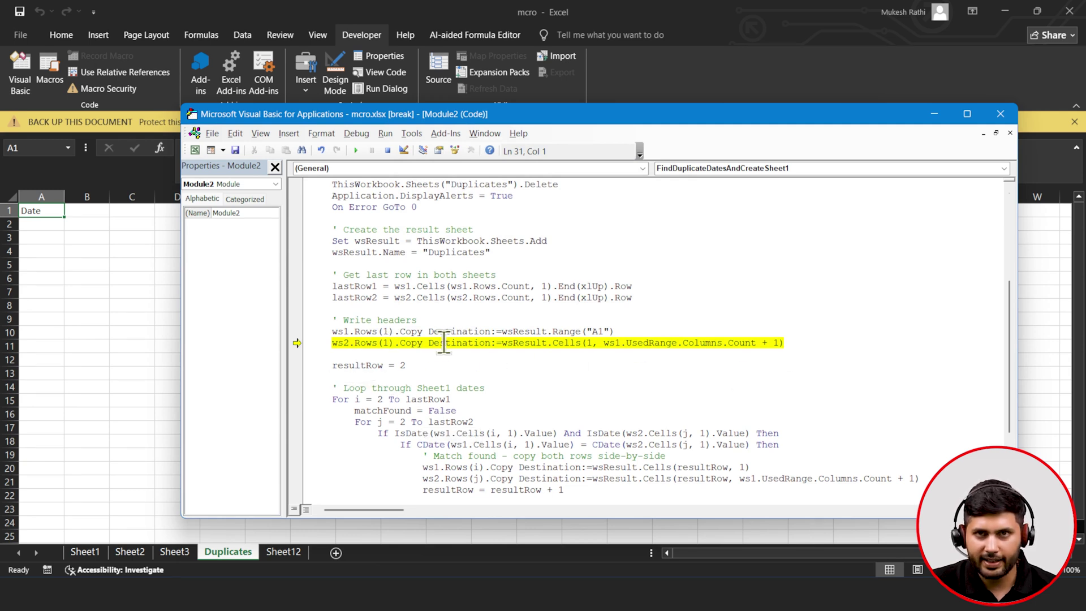
mouse_move(630, 344)
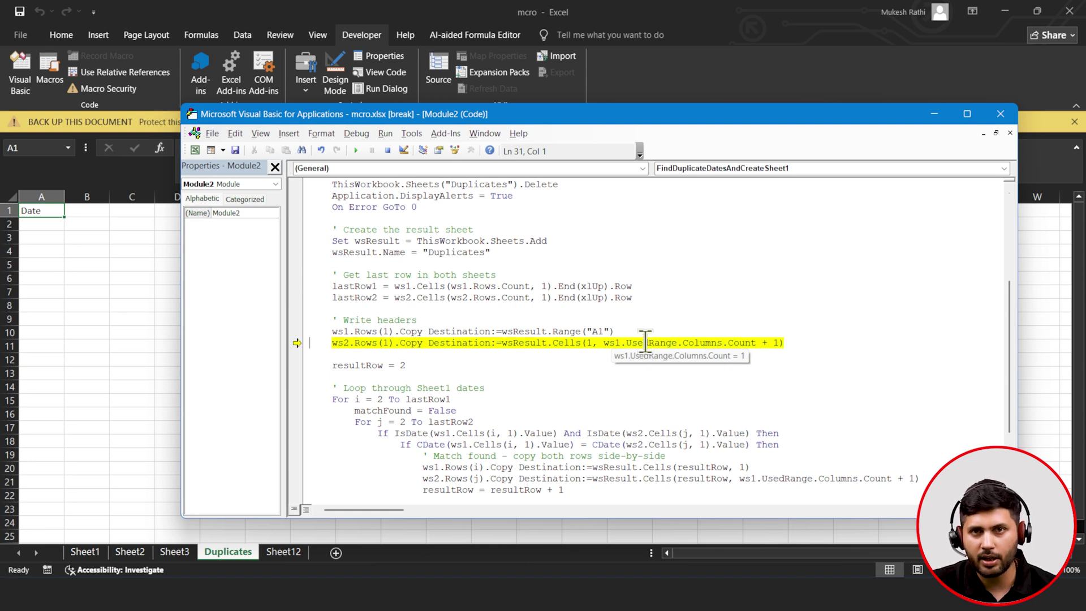
key(alt+Tab)
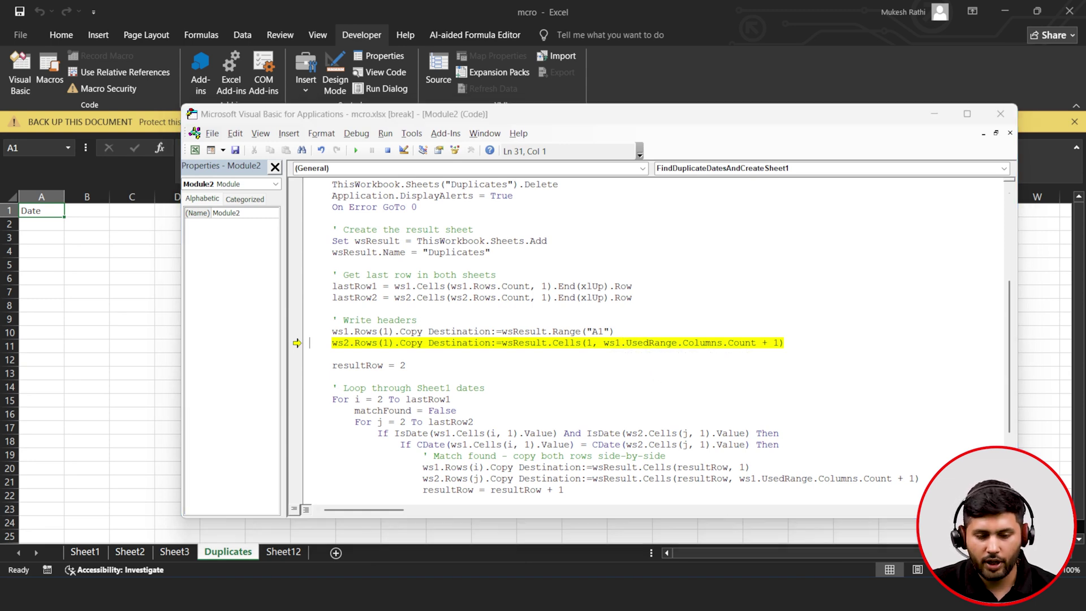
scroll(579, 402, down, 12)
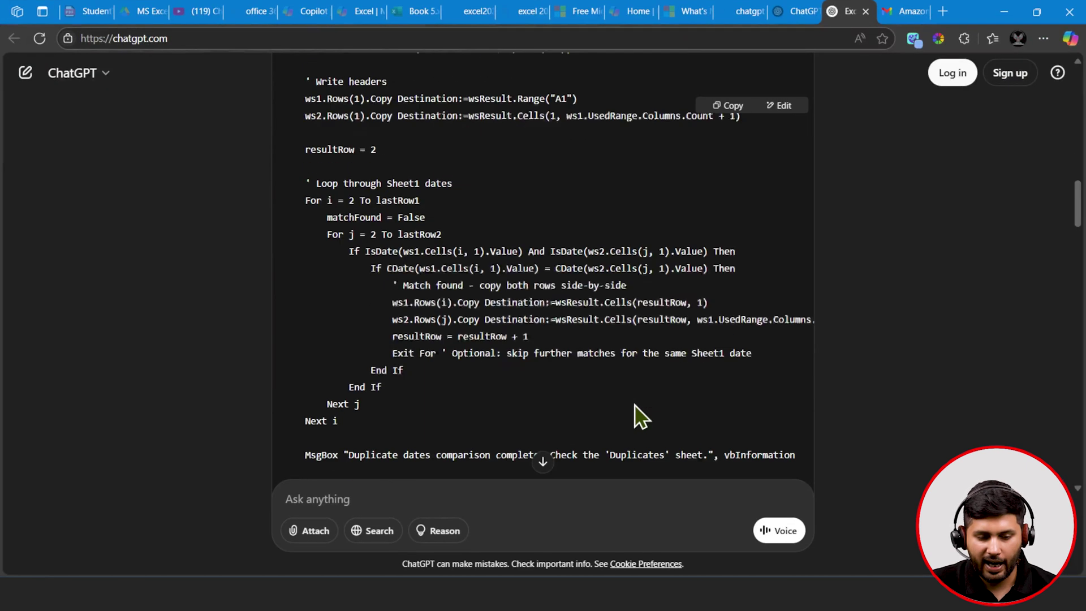
- Copy the Updated & Fixed Macro code from ChatGPT's error-1004 answer
scroll(635, 405, down, 10)
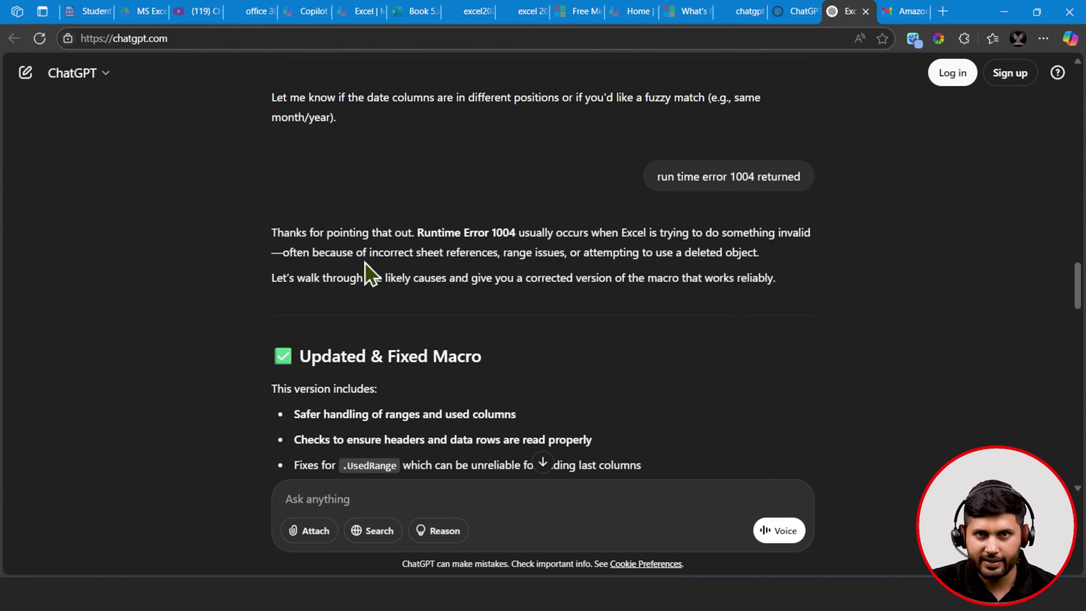
scroll(364, 263, down, 5)
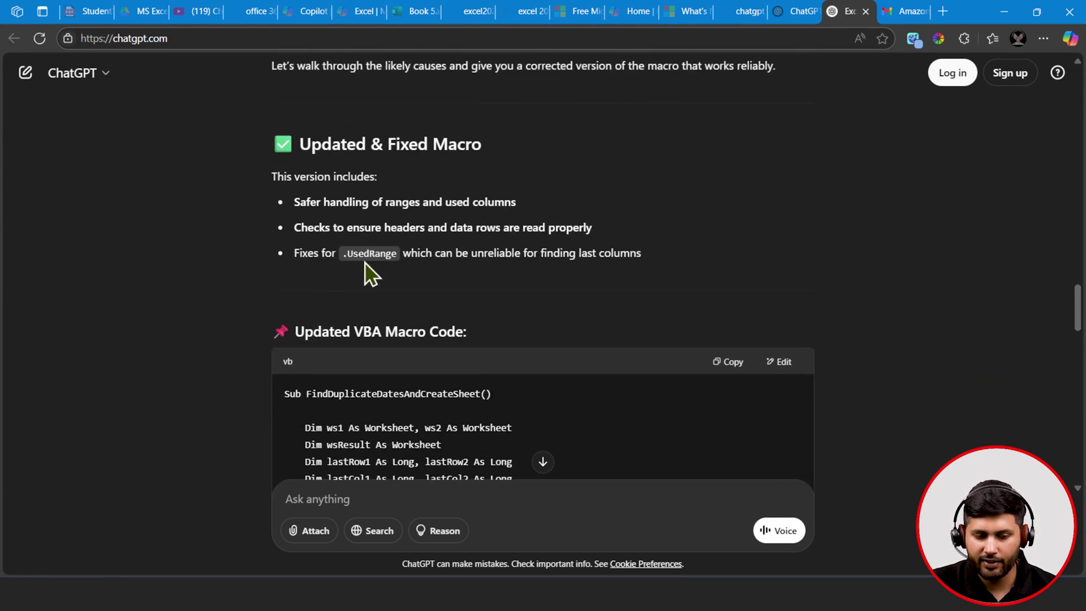
click(725, 291)
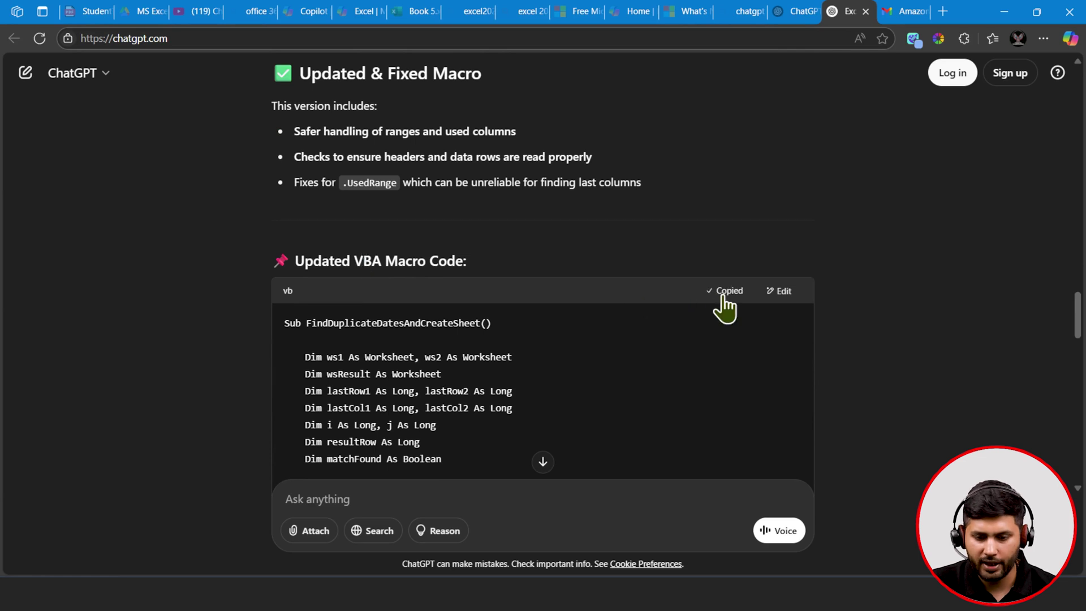
scroll(580, 297, down, 5)
scroll(583, 298, down, 12)
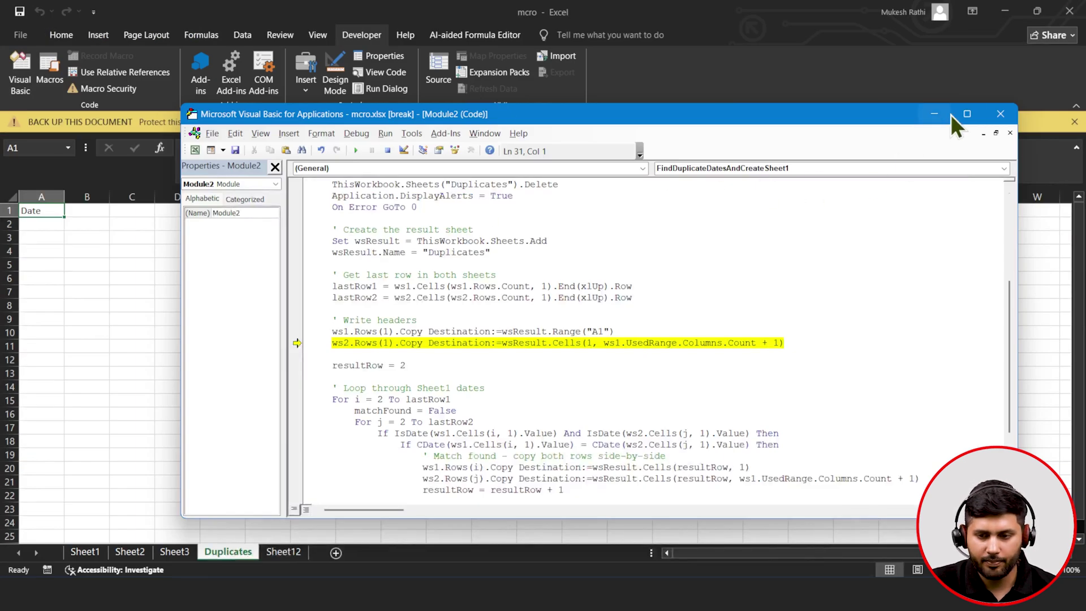
- Stop the debugger and replace all of Module2's code with the fixed macro
click(1001, 114)
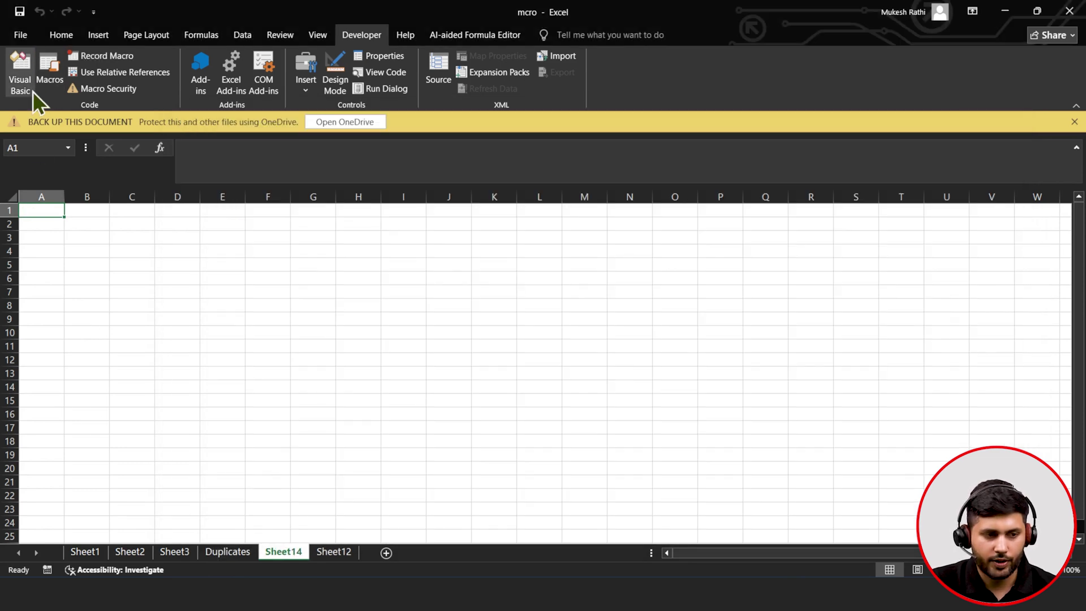
click(33, 92)
key(ctrl+a)
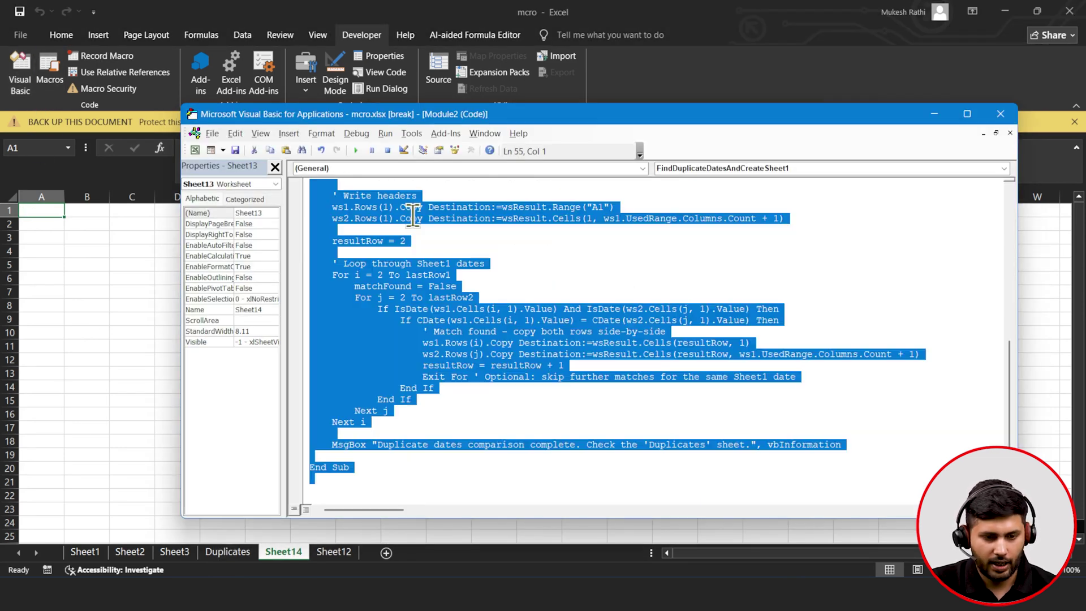
key(Delete)
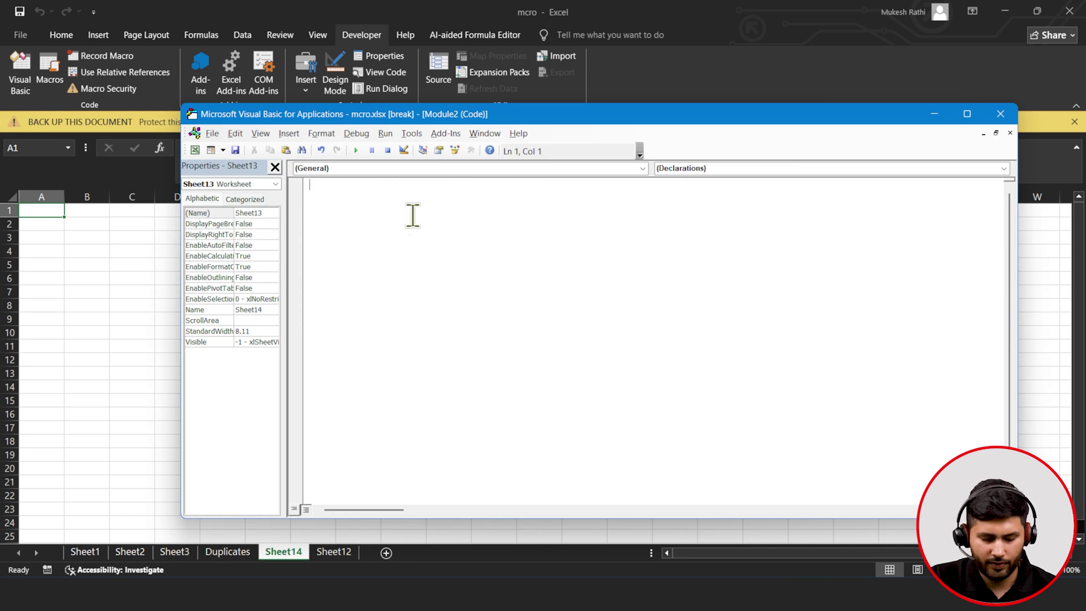
key(ctrl+v)
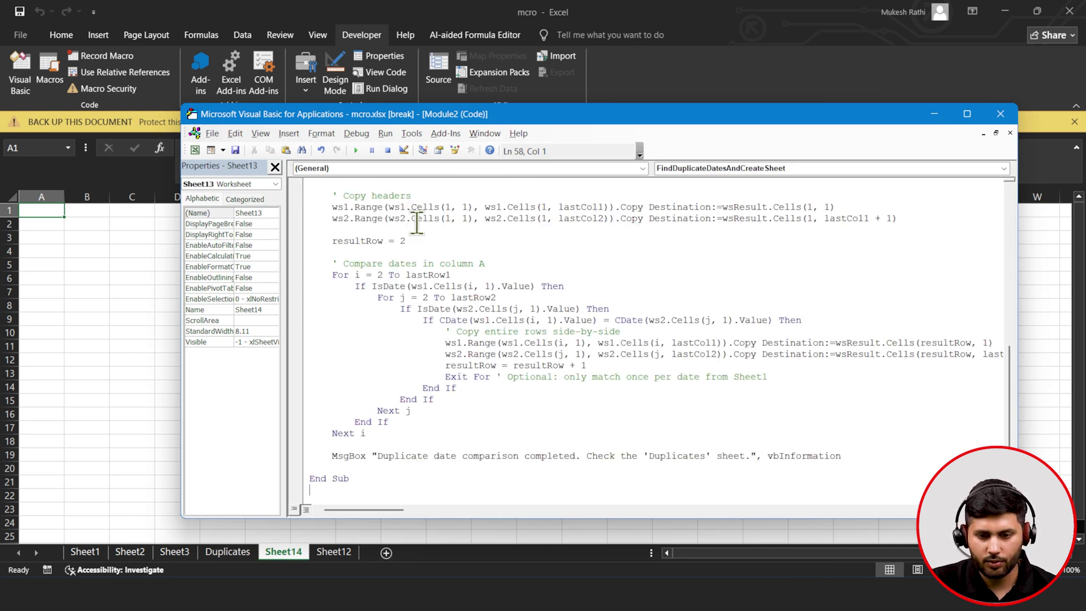
- Rename the Sub to FindDuplicateDatesAndCreateSheet12 and run it, filling four matched date rows
scroll(413, 215, up, 10)
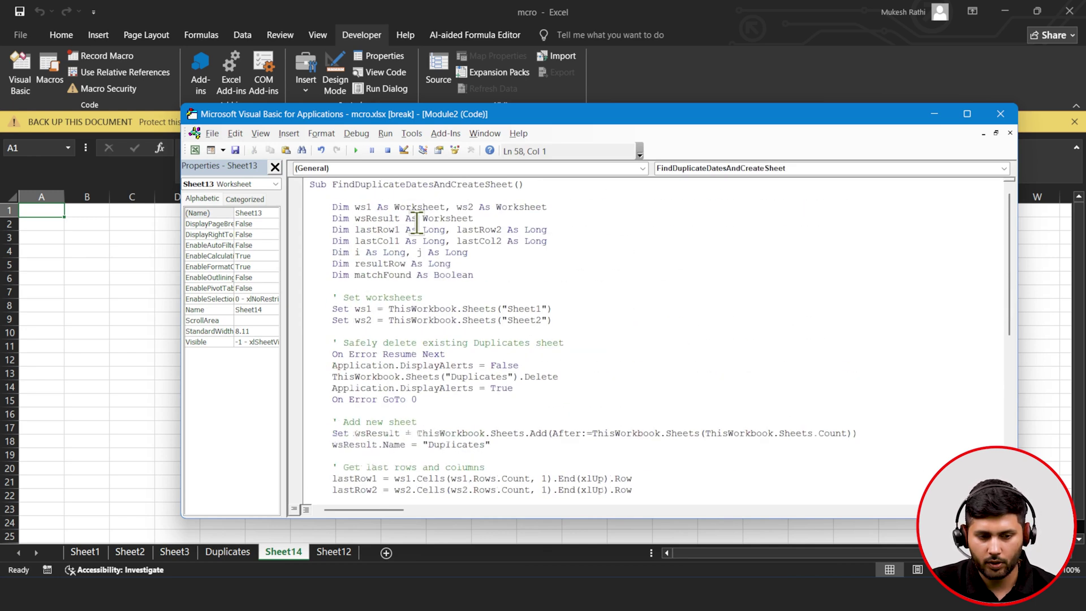
click(513, 184)
text(12)
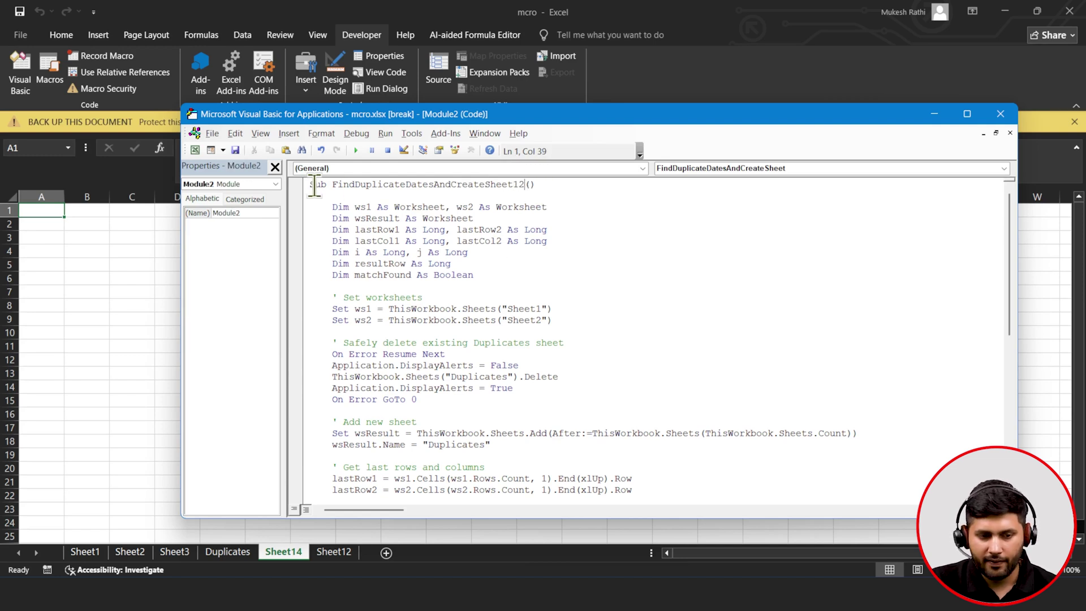
click(356, 151)
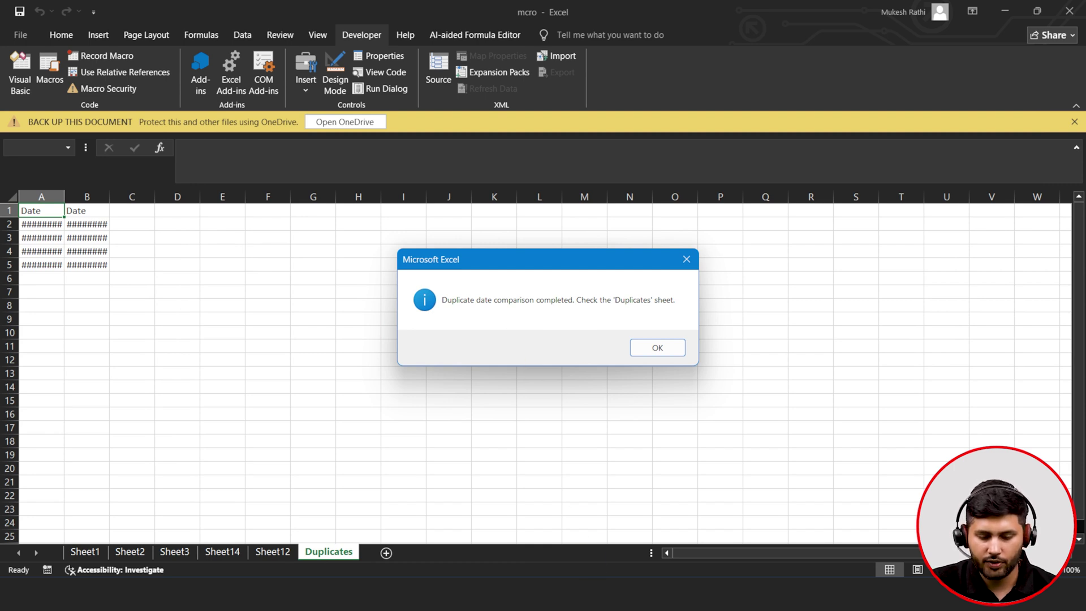
- Dismiss the completion message and widen column A so dates like 12-02-2025 show in full
click(701, 593)
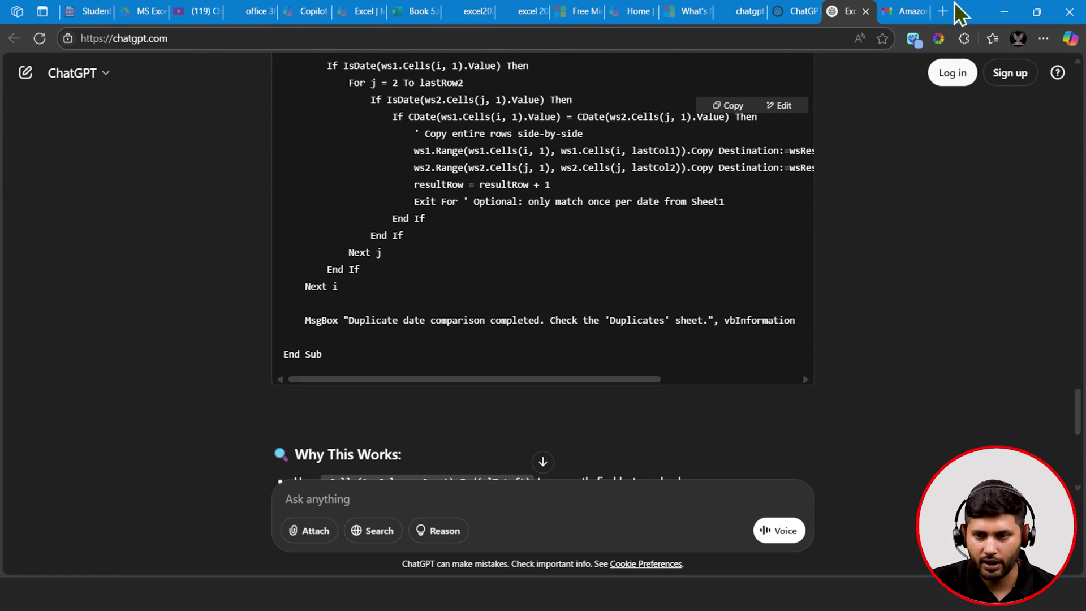
click(1003, 11)
click(672, 354)
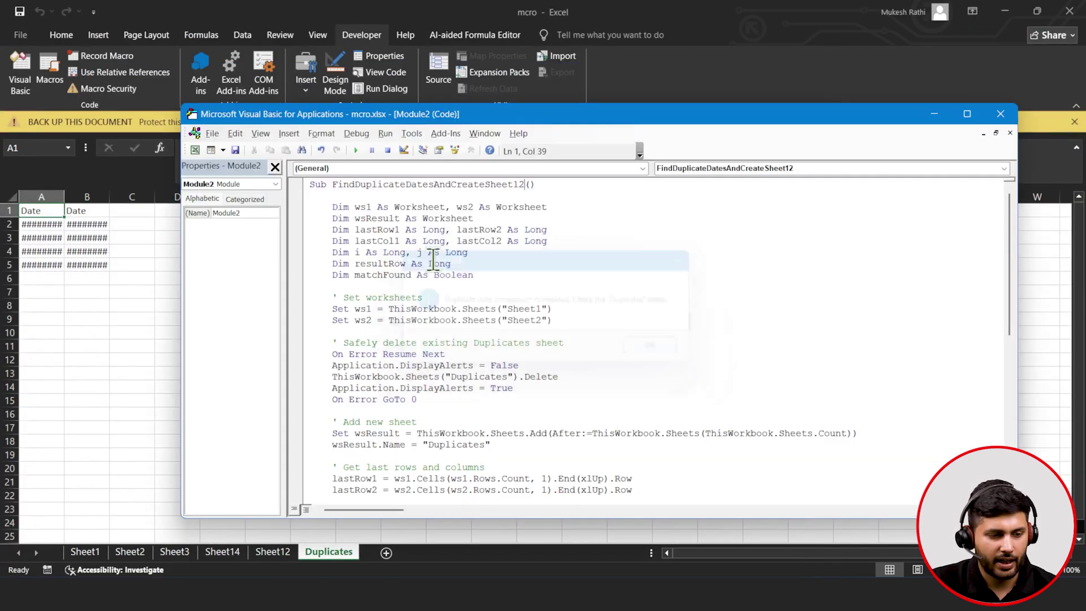
click(935, 113)
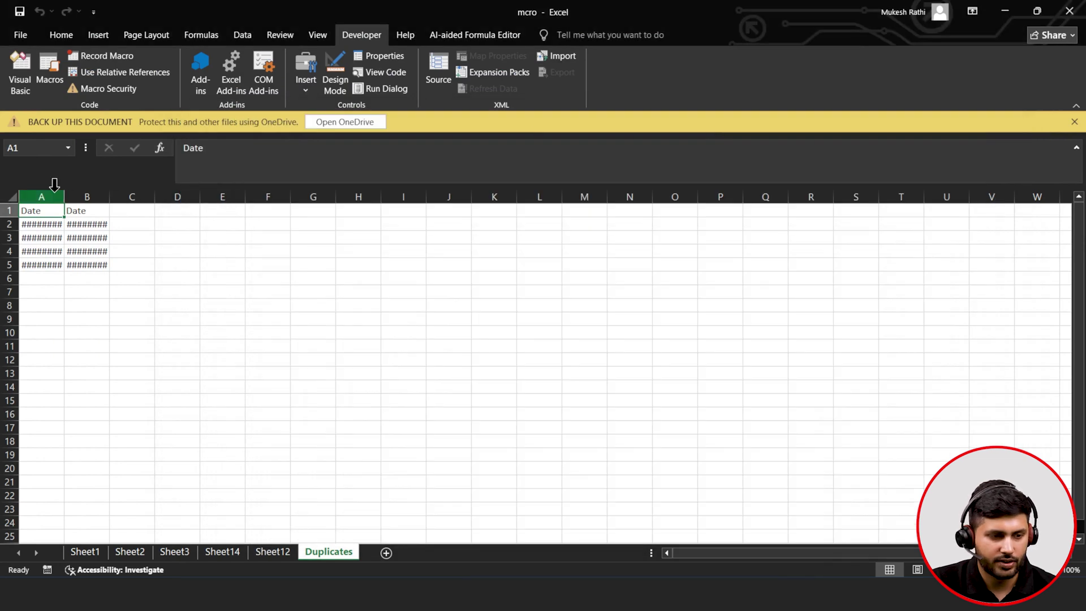
drag(63, 192, 182, 196)
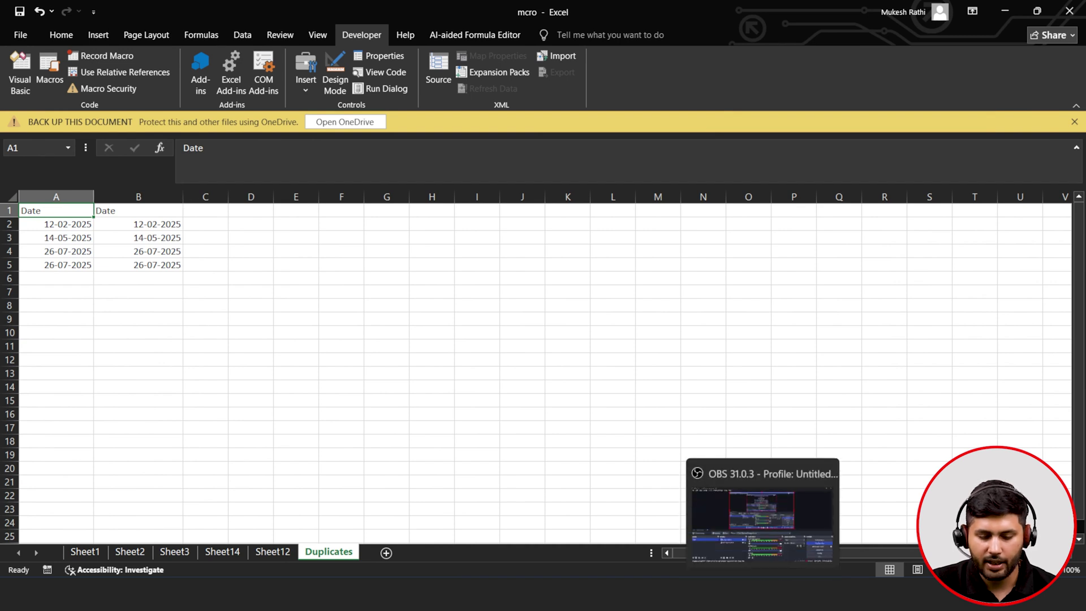
key(alt+Tab)
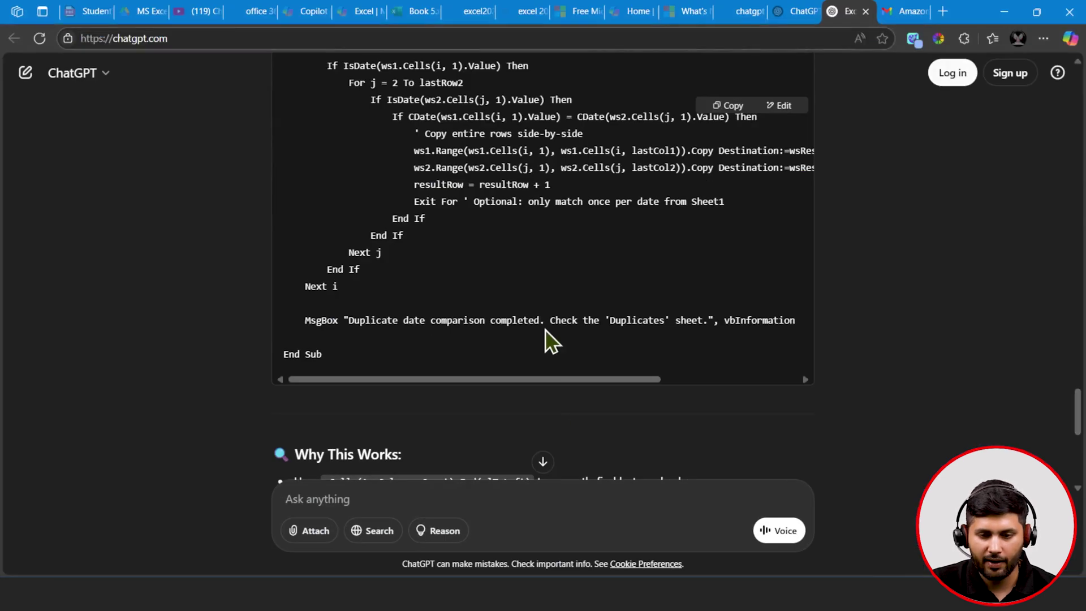
- Scroll back to review the first answer's assumptions, then minimise the browser to show the Duplicates sheet
scroll(866, 356, up, 10)
scroll(866, 357, up, 20)
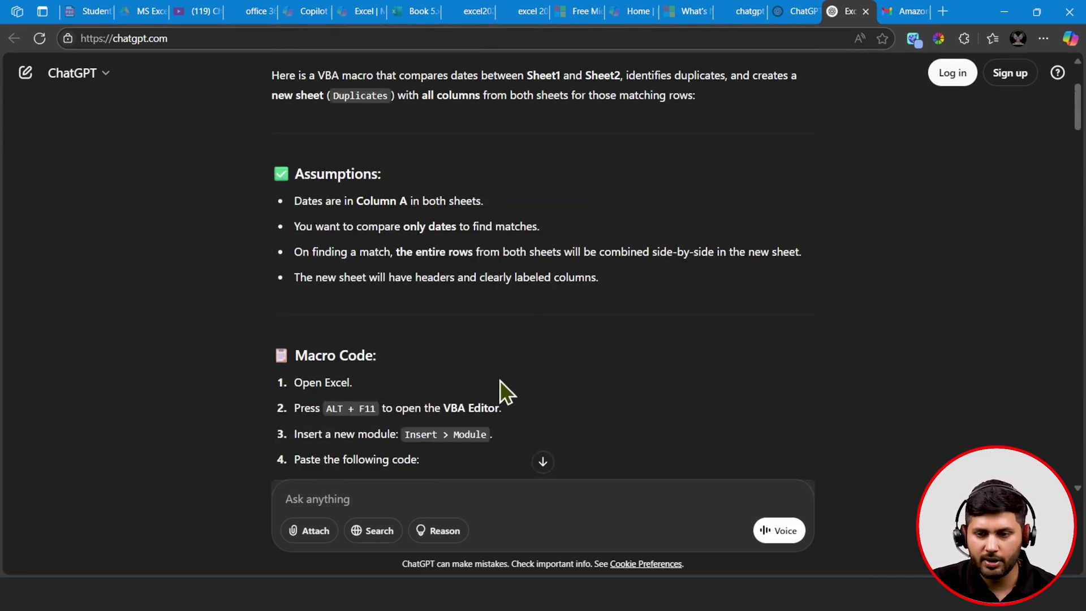
click(1006, 12)
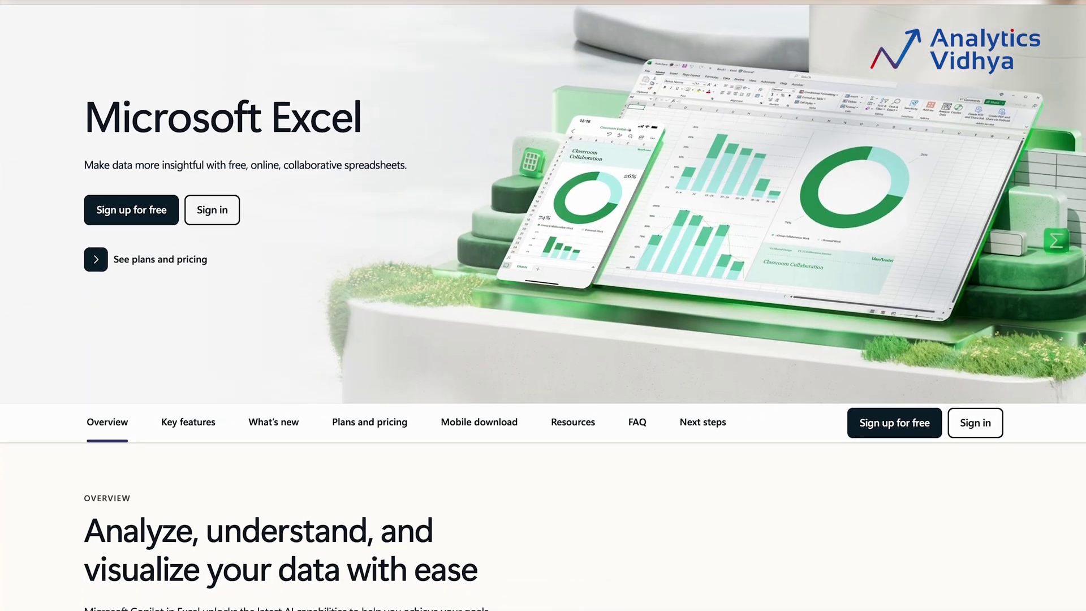
scroll(544, 305, down, 8)
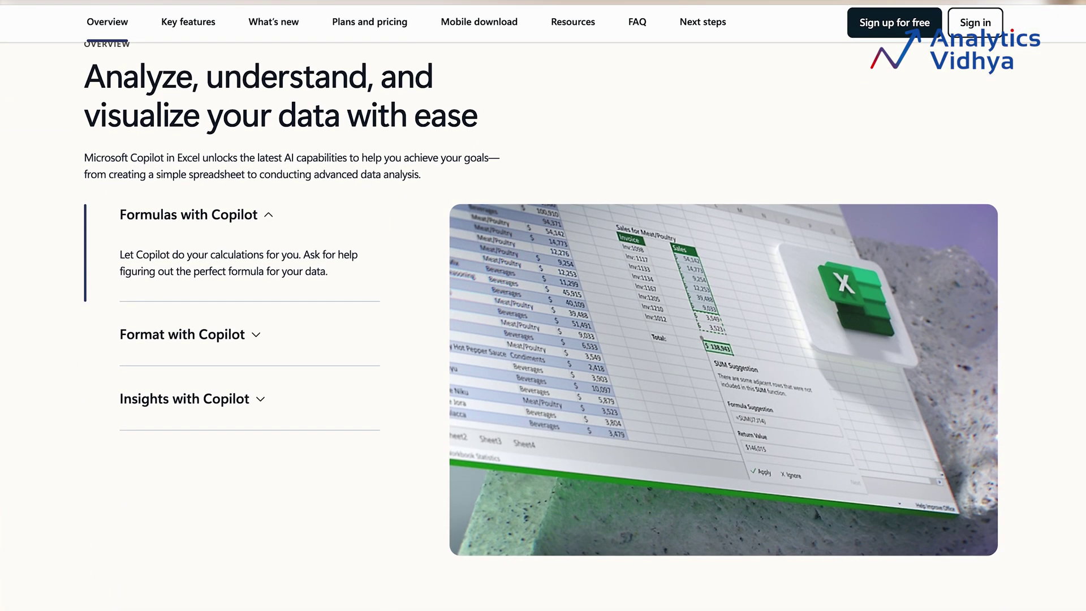
scroll(543, 306, down, 10)
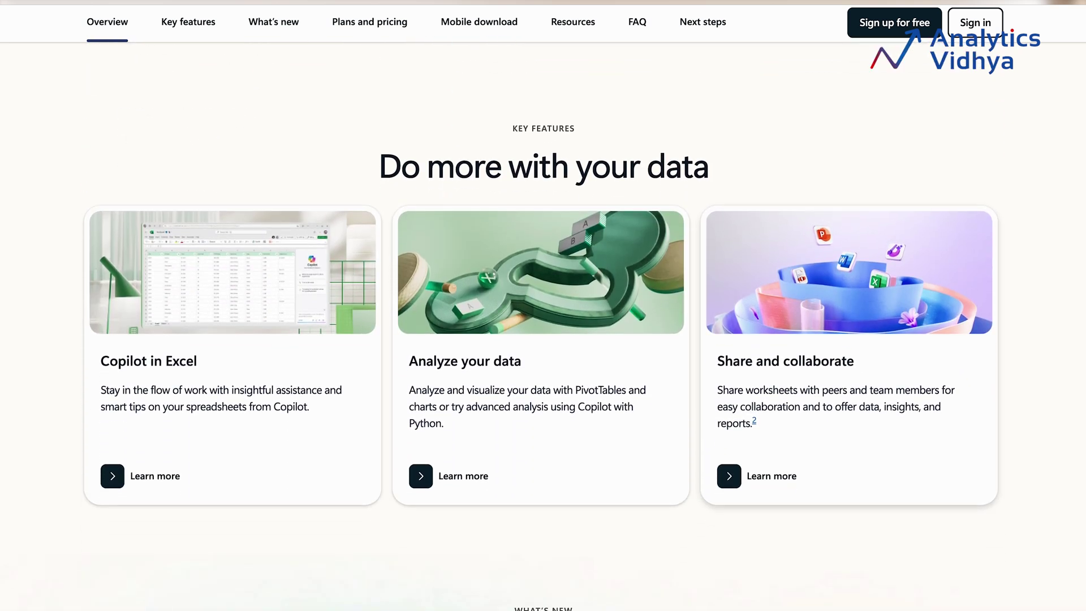
scroll(543, 306, down, 10)
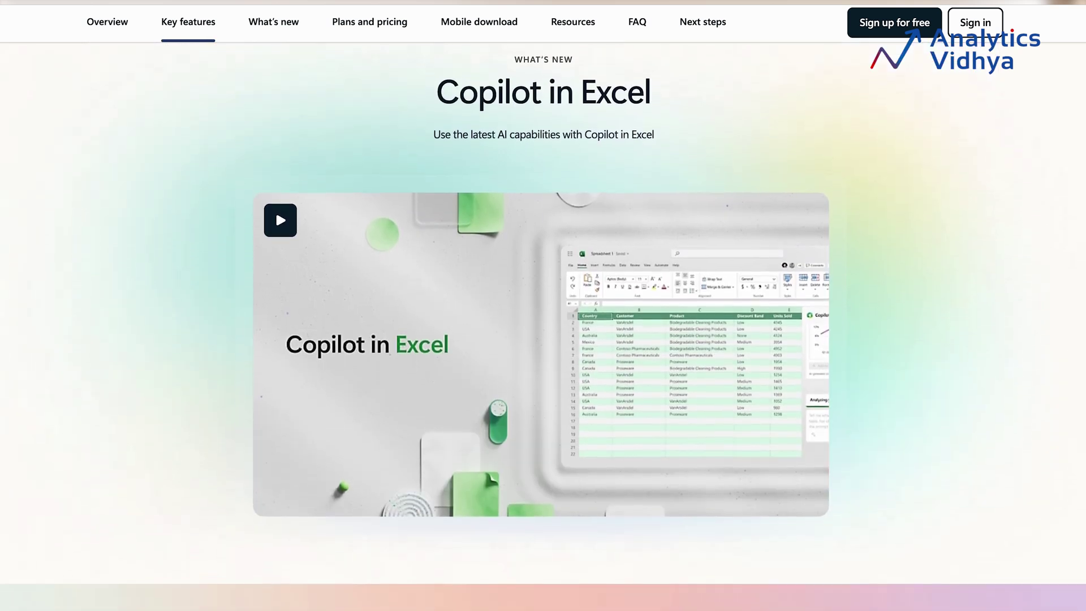